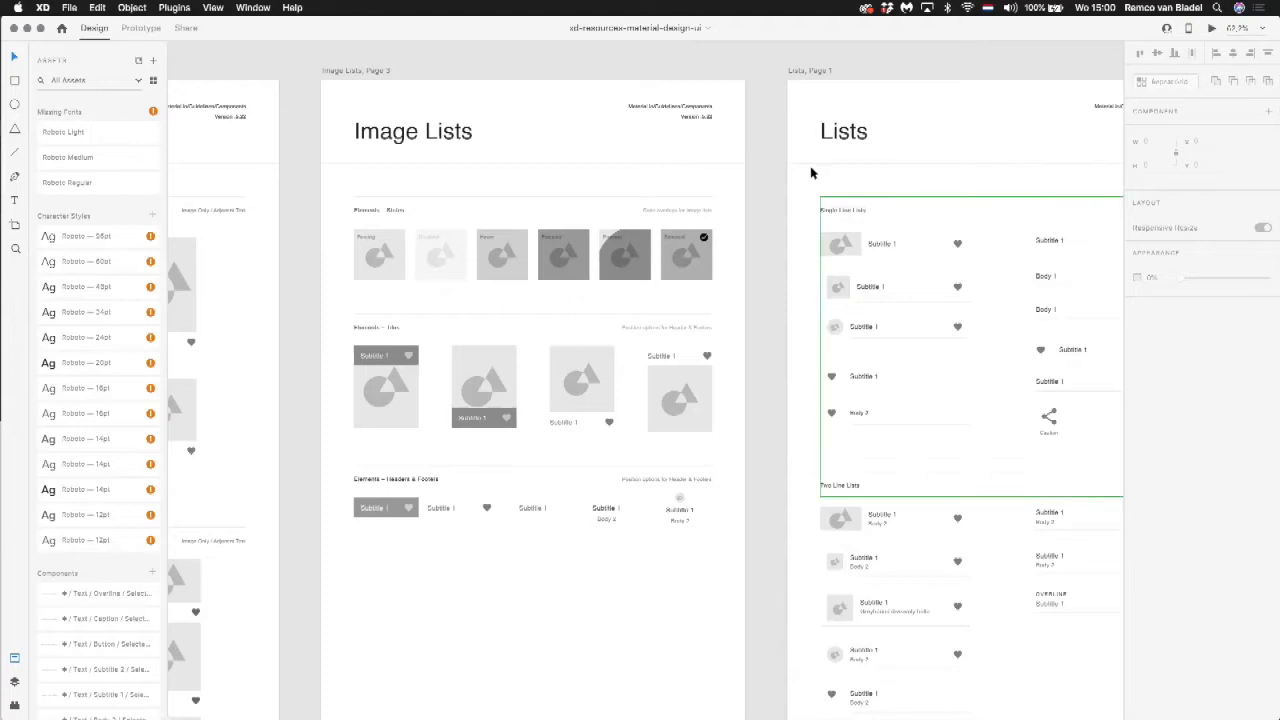
{"action": "left_click_drag", "start_coordinate": [663, 117], "coordinate": [757, 106]}
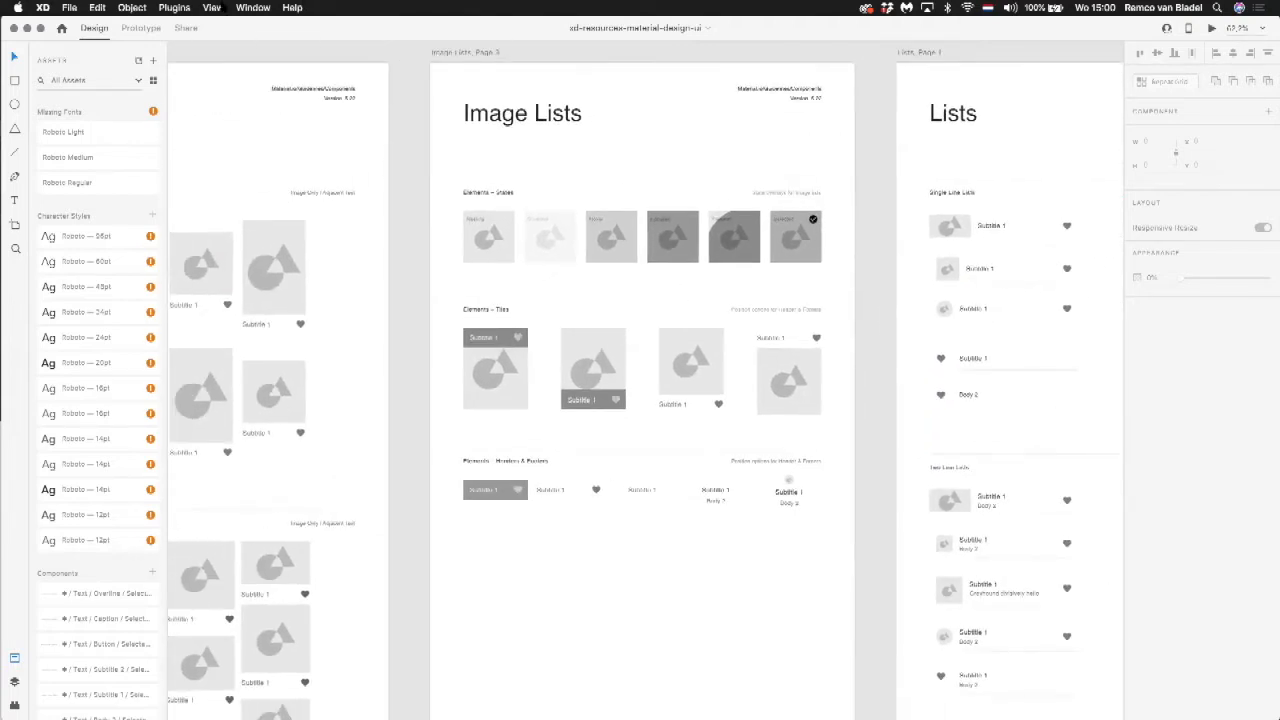
{"action": "left_click", "coordinate": [255, 7]}
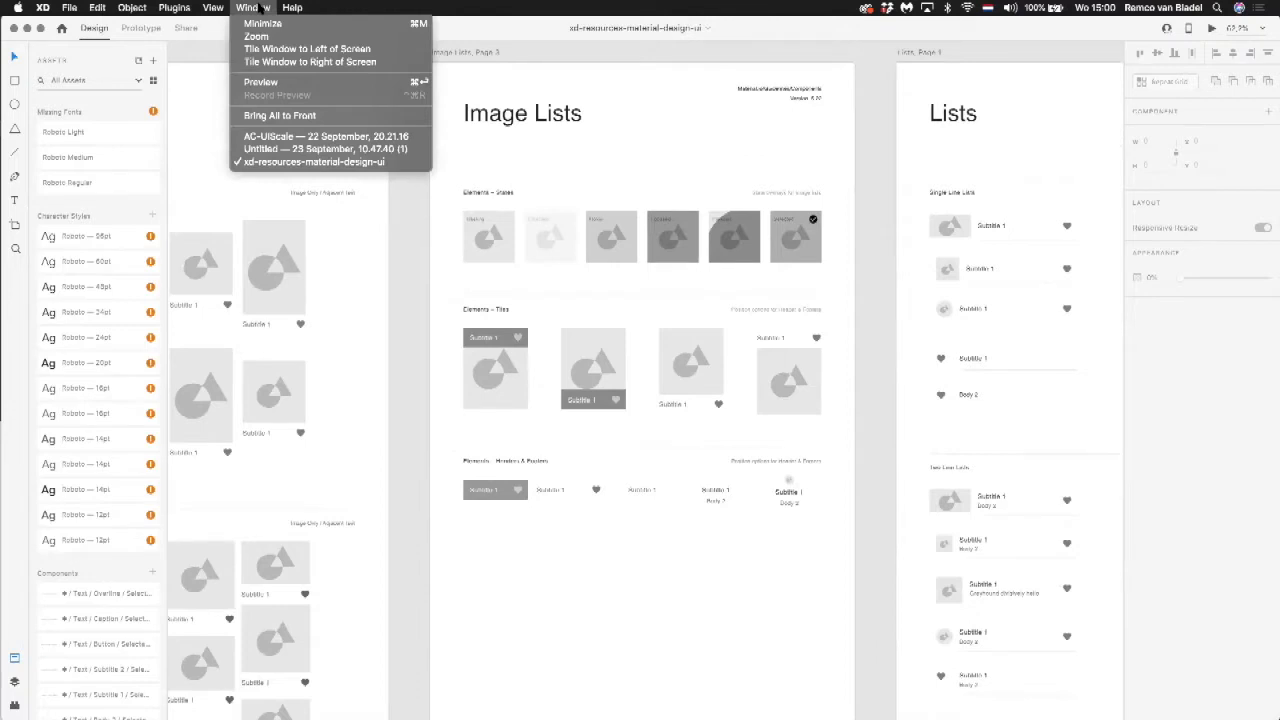
{"action": "left_click", "coordinate": [263, 7]}
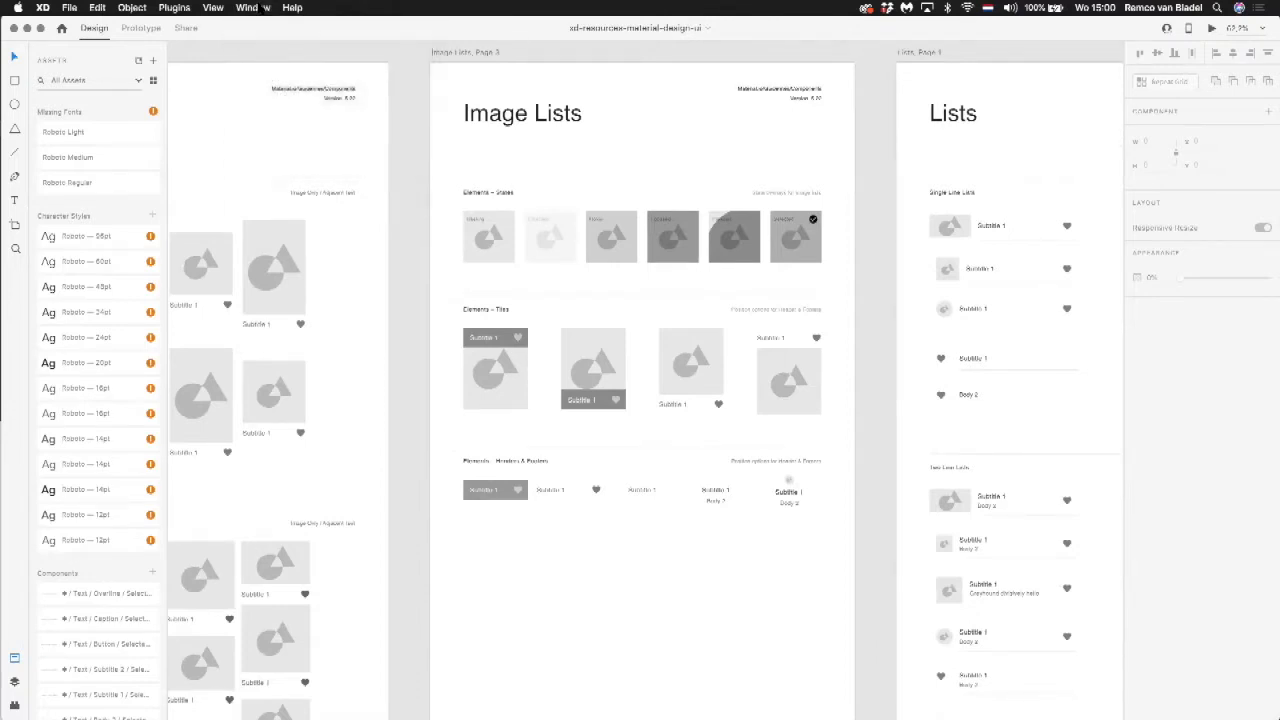
{"action": "left_click", "coordinate": [266, 7]}
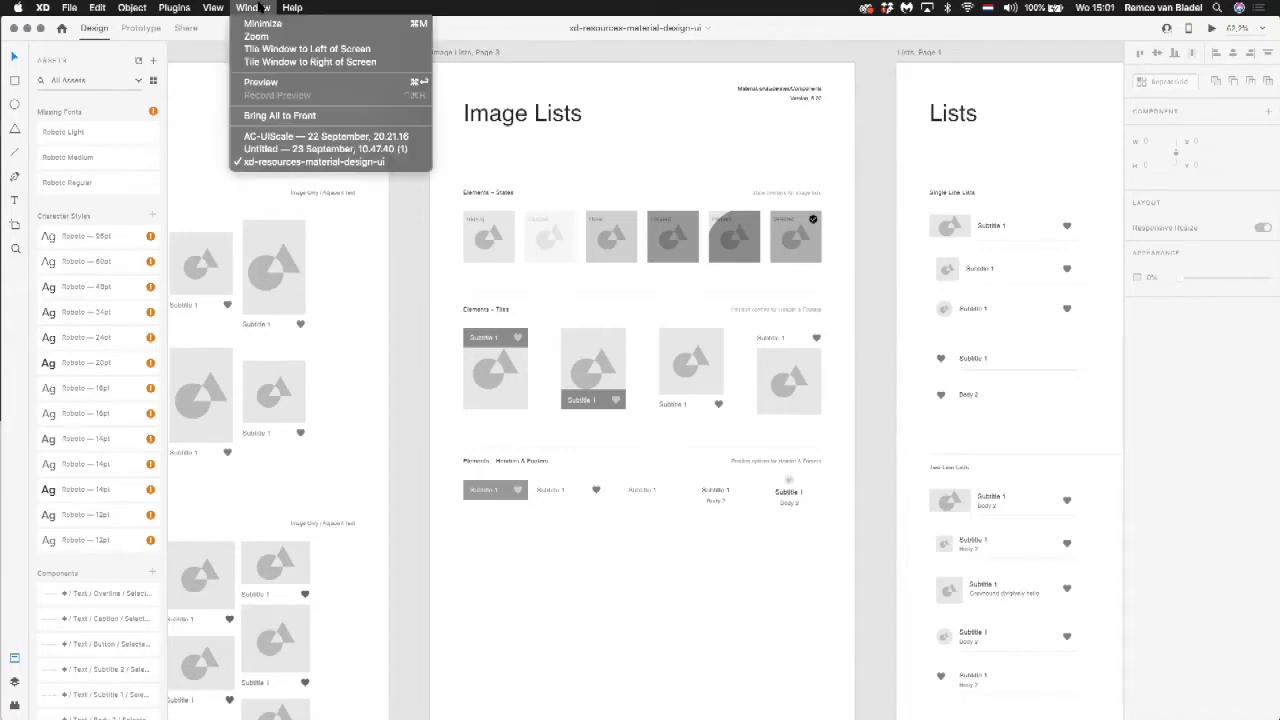
{"action": "left_click", "coordinate": [266, 7]}
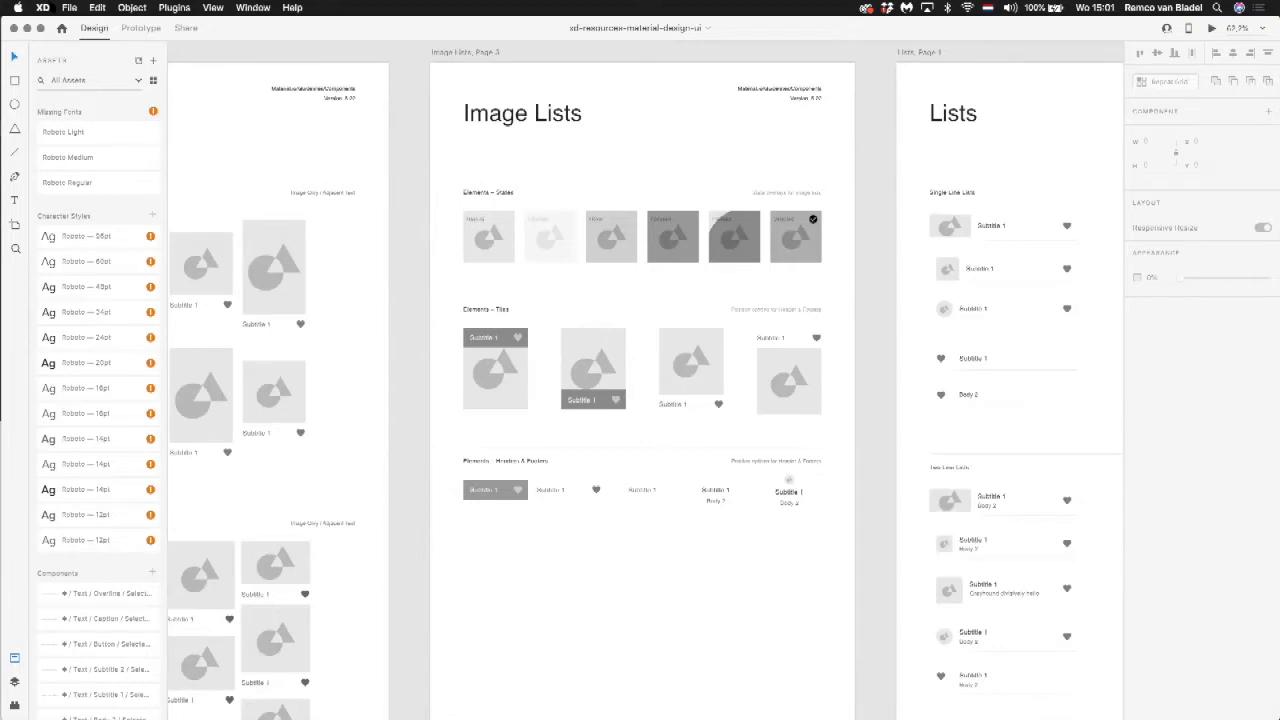
Step: Create a new document from the Web 1920 artboard preset and enlarge its window to fill the screen
{"action": "left_click", "coordinate": [69, 7]}
{"action": "left_click", "coordinate": [72, 25]}
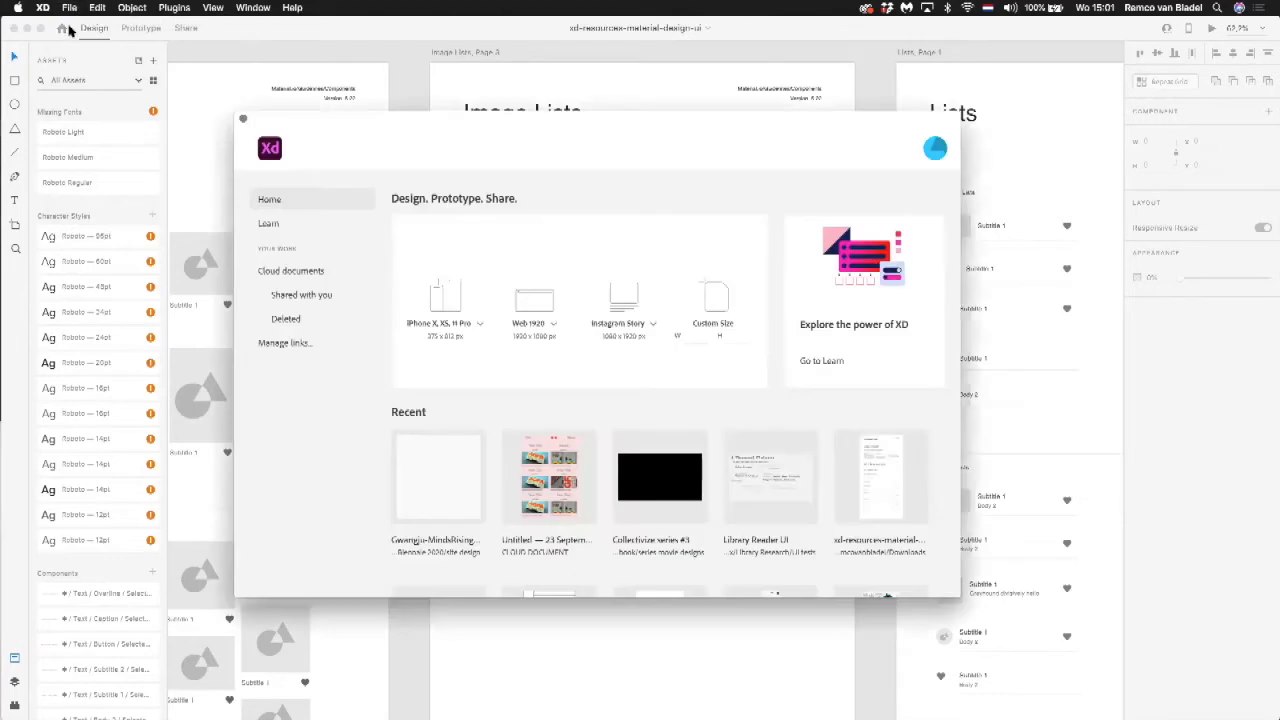
{"action": "left_click", "coordinate": [534, 302]}
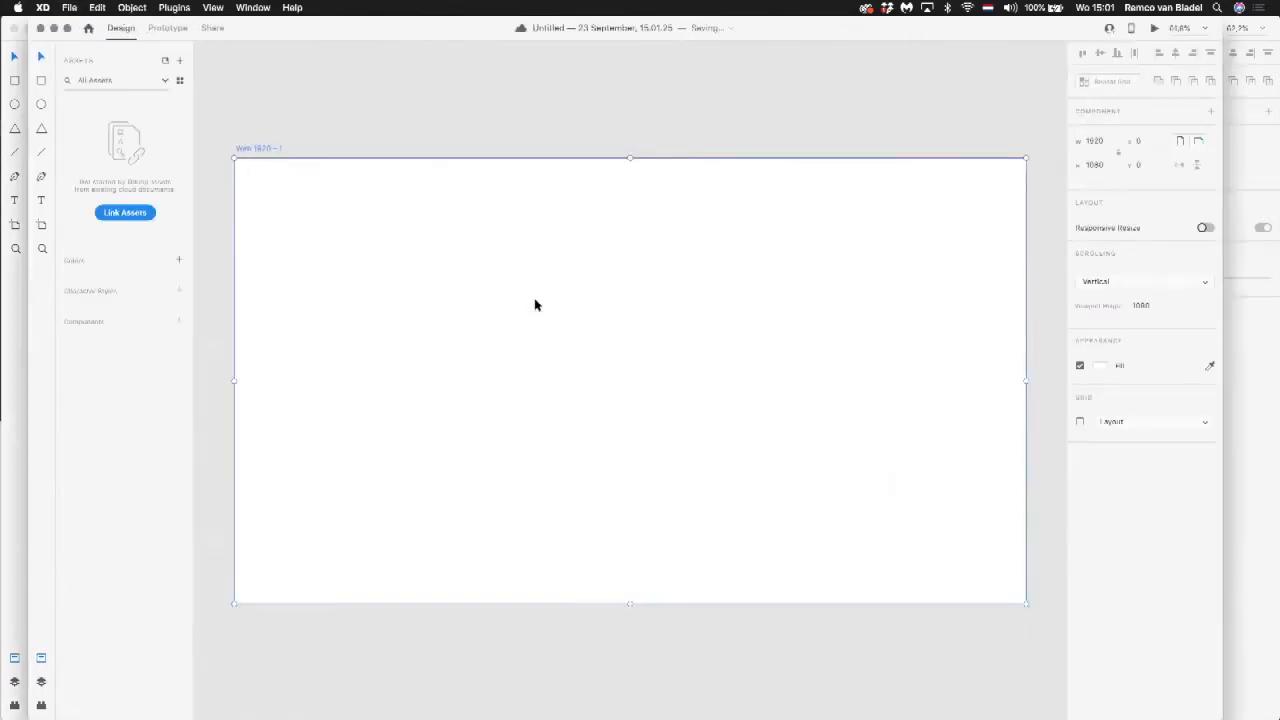
{"action": "left_click_drag", "start_coordinate": [440, 23], "coordinate": [418, 24]}
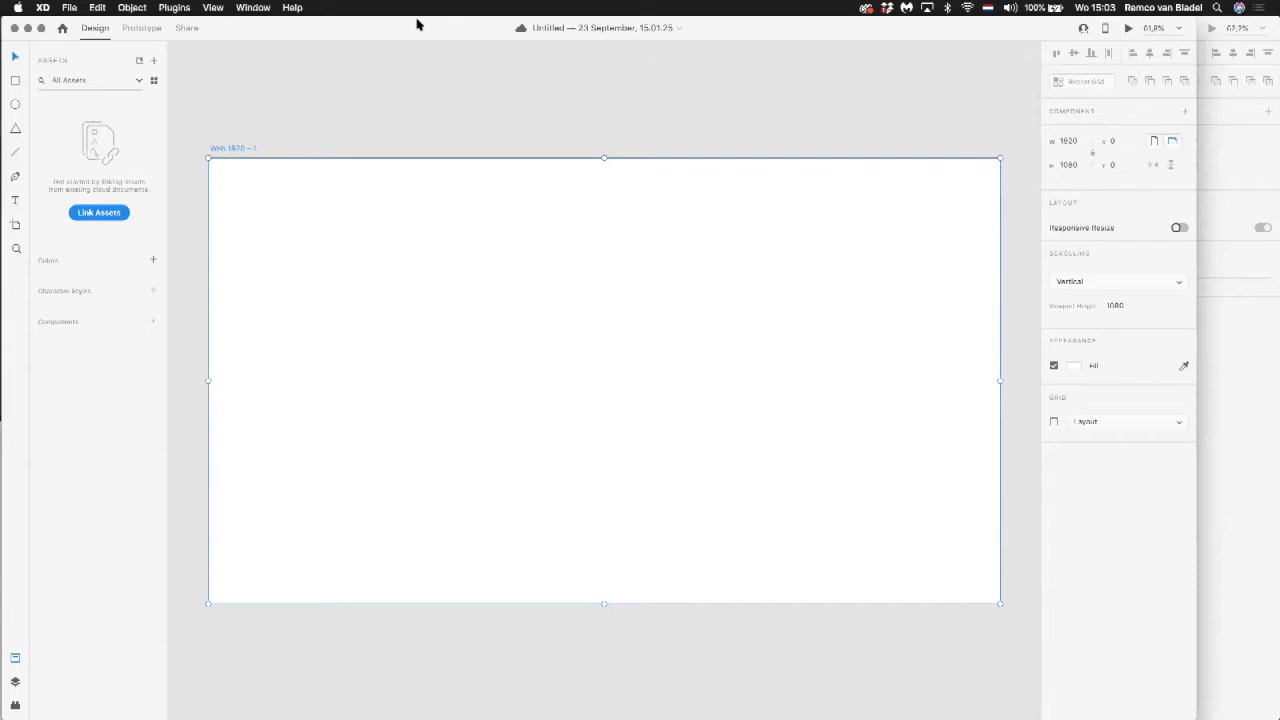
{"action": "left_click_drag", "start_coordinate": [1197, 664], "coordinate": [1273, 664]}
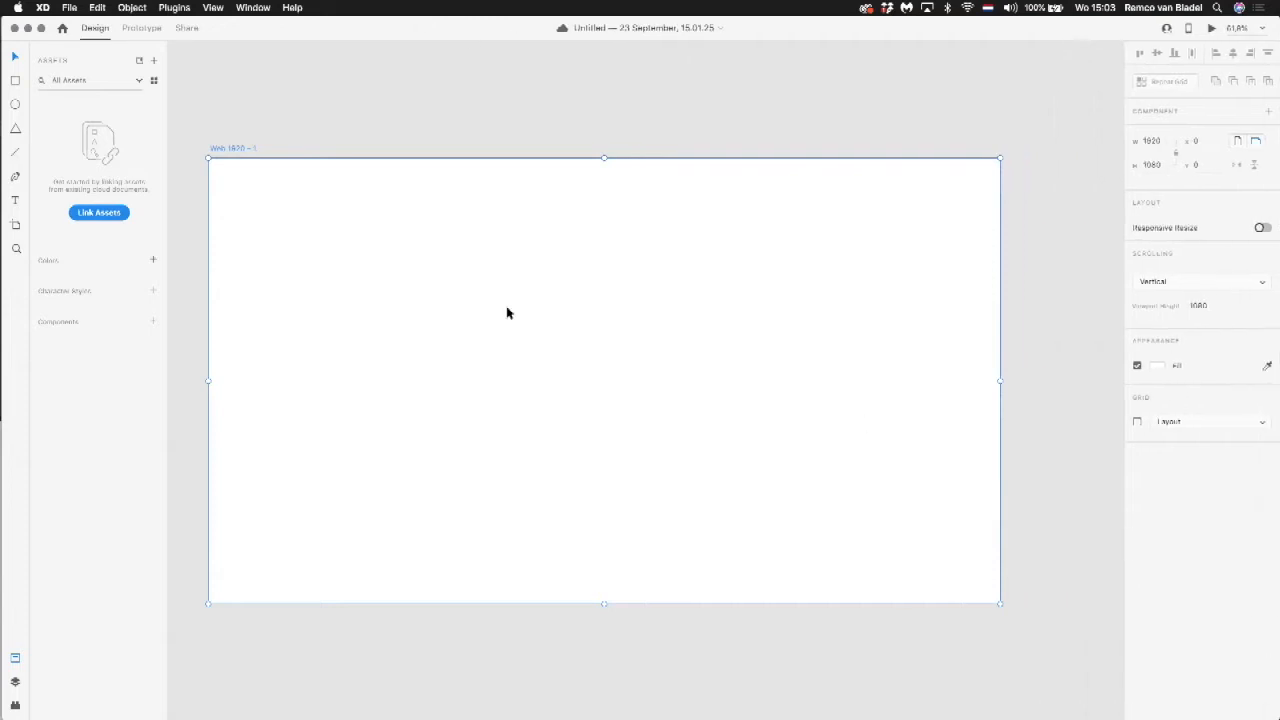
{"action": "left_click", "coordinate": [70, 8]}
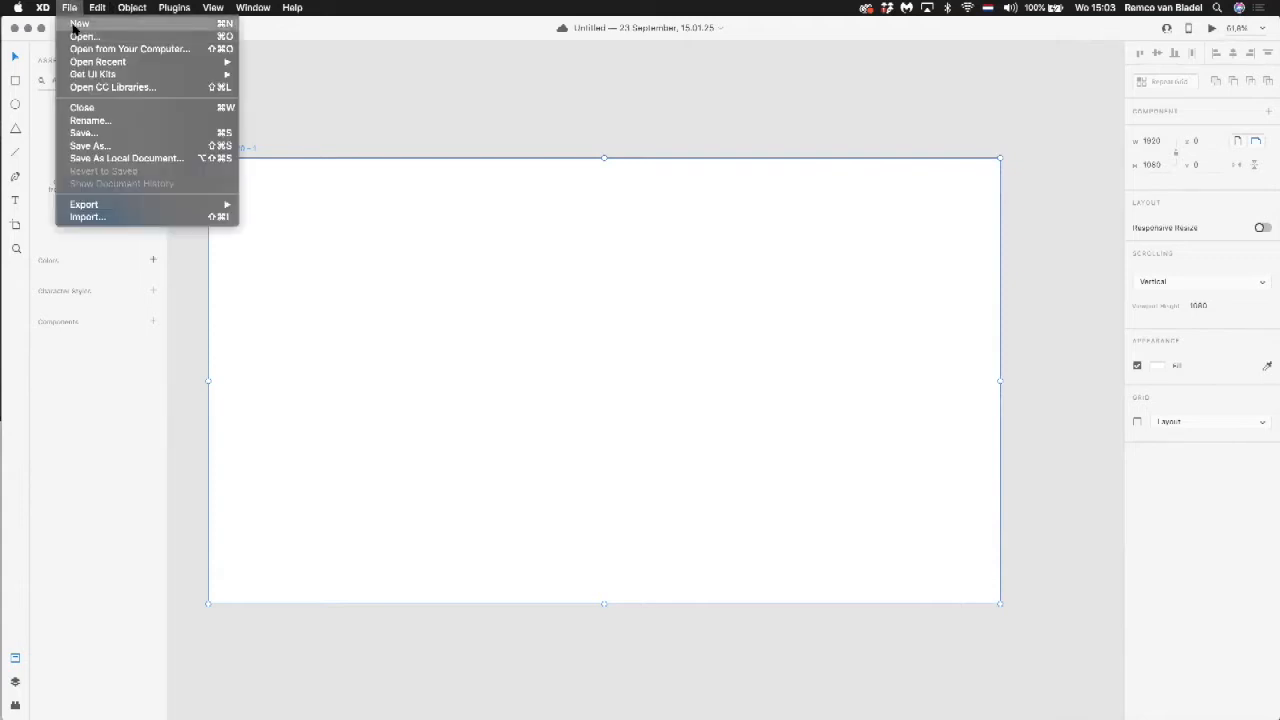
{"action": "left_click", "coordinate": [74, 24]}
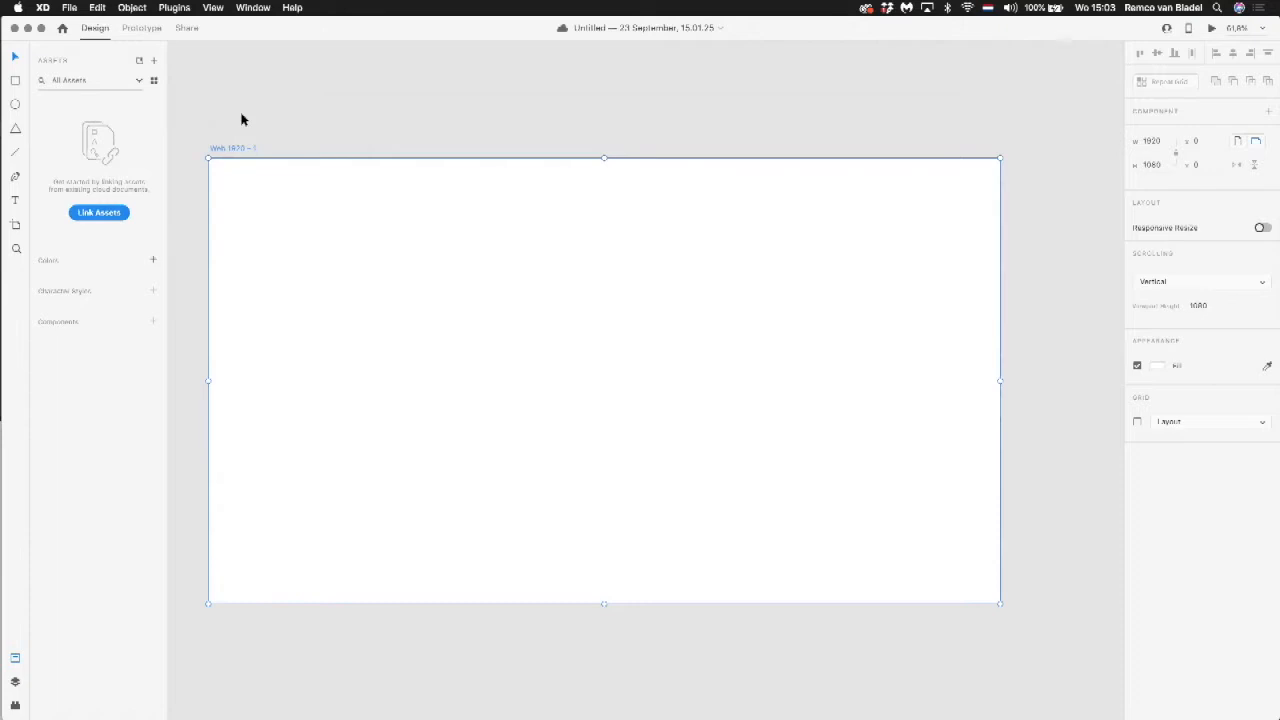
Step: Change the Web 1920 artboard's fill to a very light grey
{"action": "scroll", "coordinate": [409, 177], "scroll_direction": "down", "scroll_amount": 3}
{"action": "left_click_drag", "start_coordinate": [390, 146], "coordinate": [480, 160]}
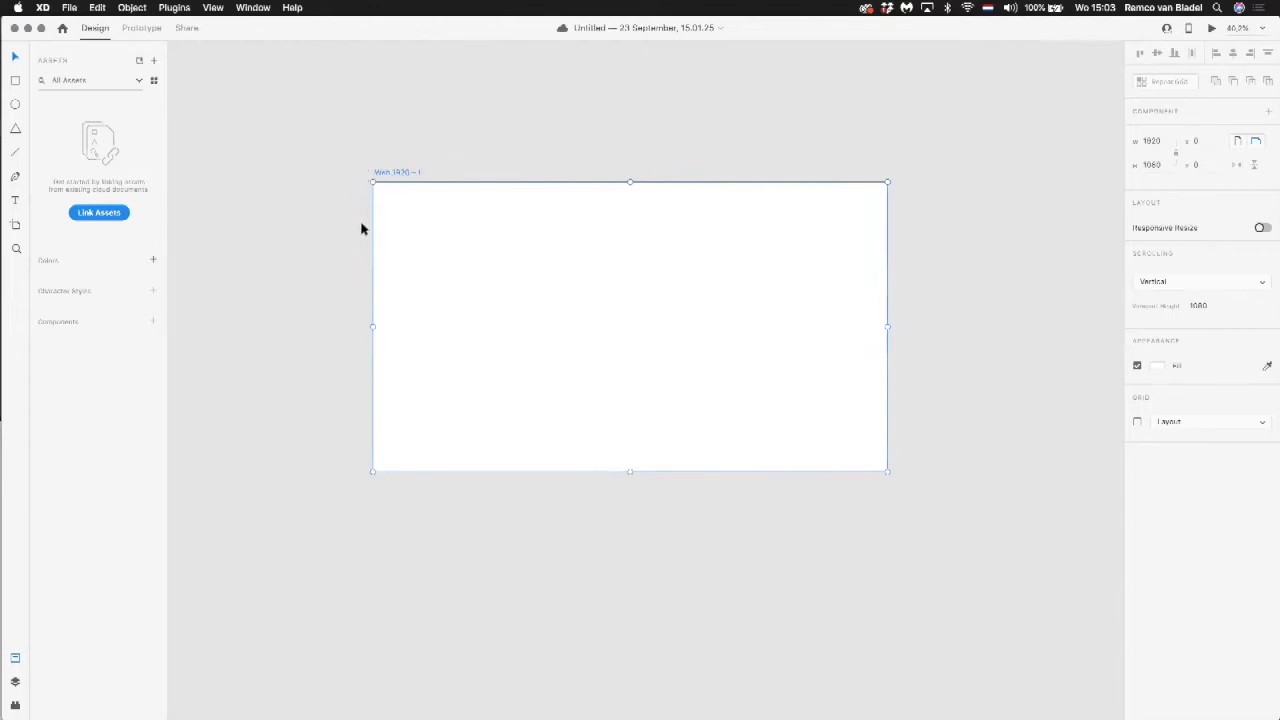
{"action": "left_click", "coordinate": [903, 329]}
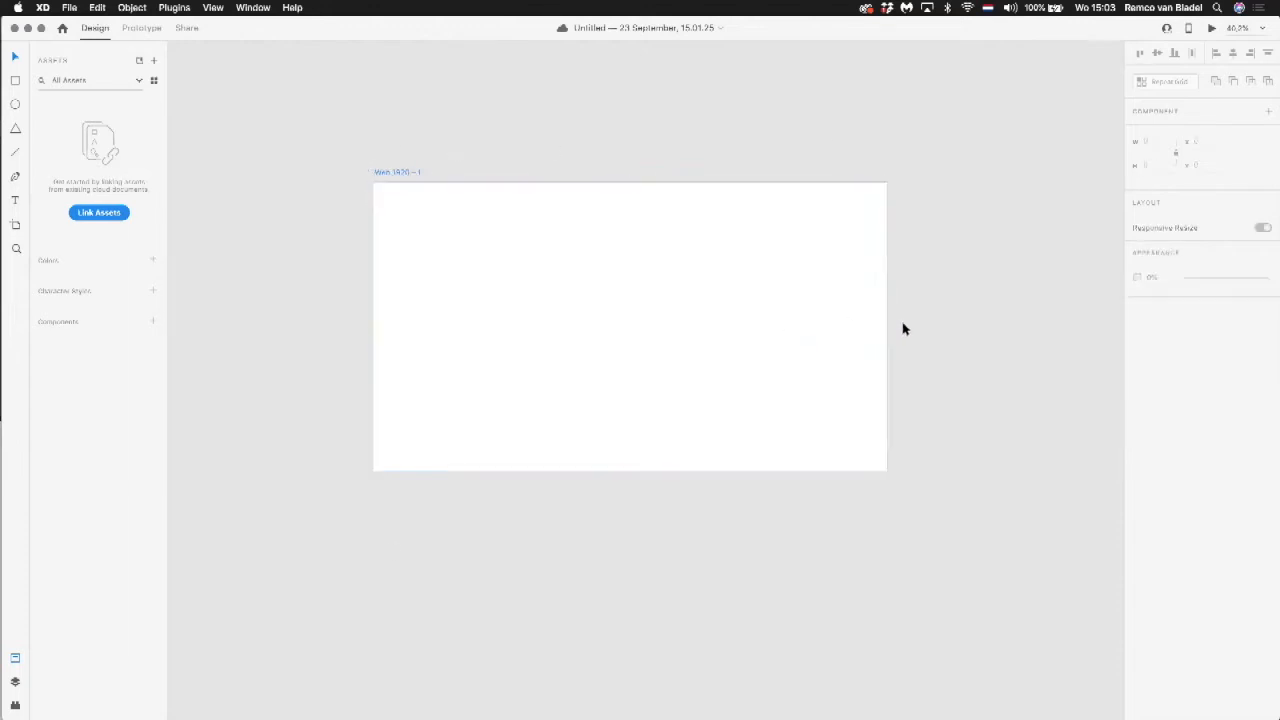
{"action": "left_click", "coordinate": [772, 298]}
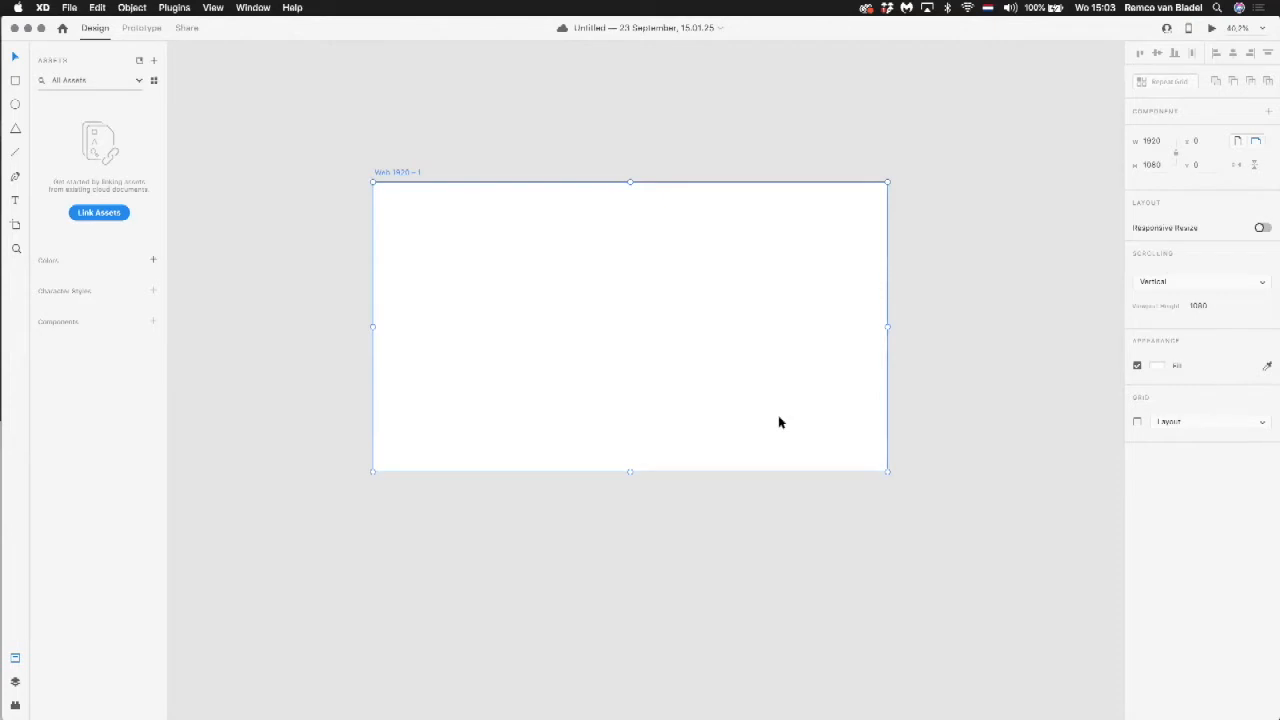
{"action": "left_click", "coordinate": [1159, 367]}
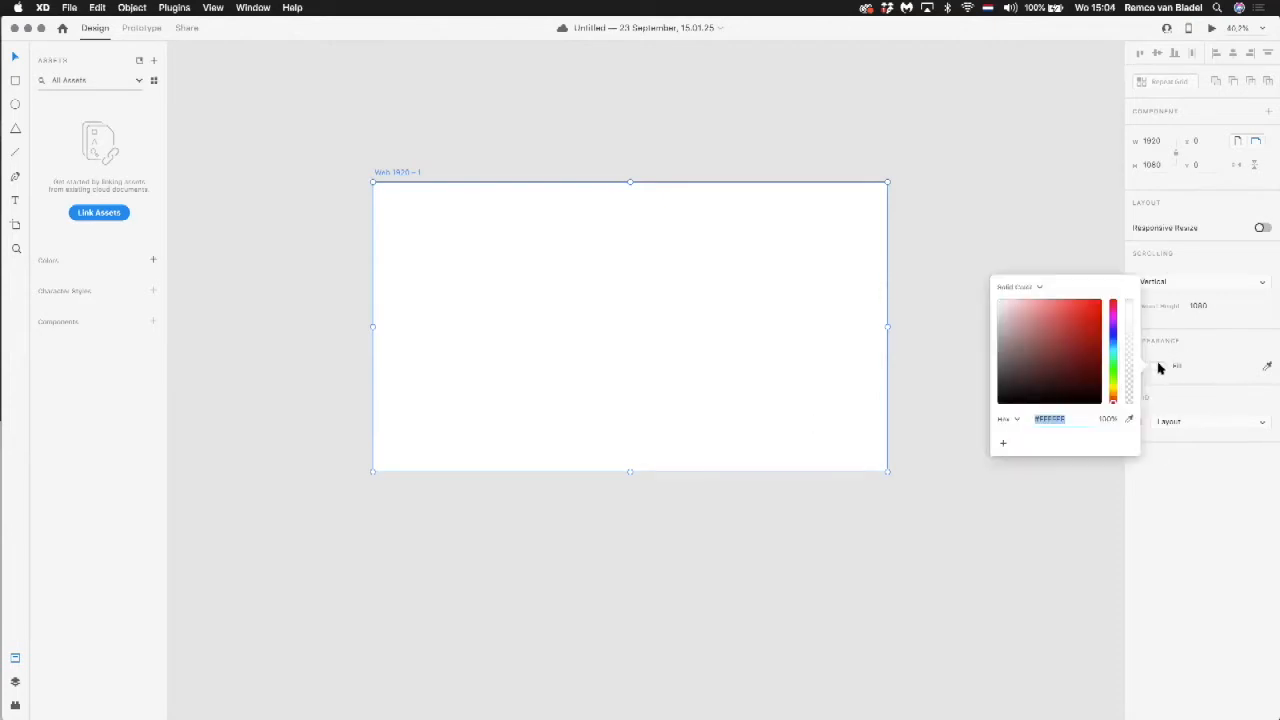
{"action": "left_click", "coordinate": [1044, 318]}
{"action": "left_click_drag", "start_coordinate": [1056, 335], "coordinate": [997, 303]}
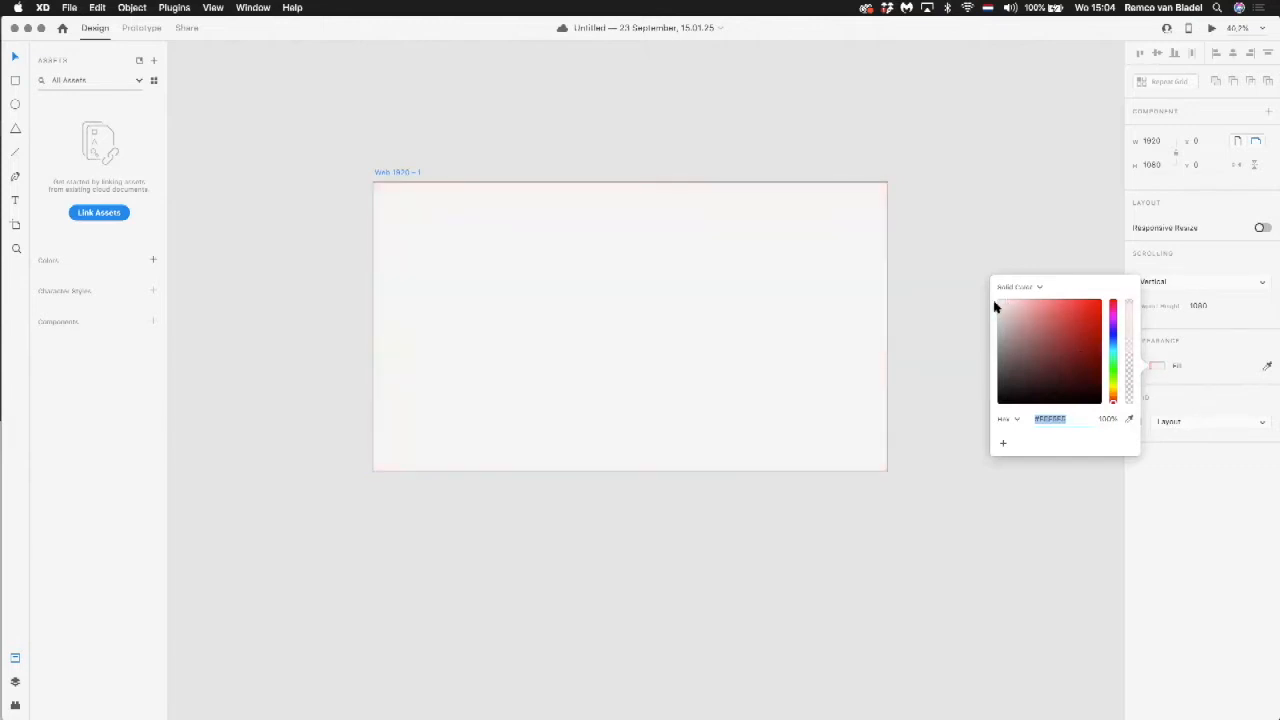
{"action": "left_click", "coordinate": [1059, 241]}
{"action": "left_click", "coordinate": [728, 292]}
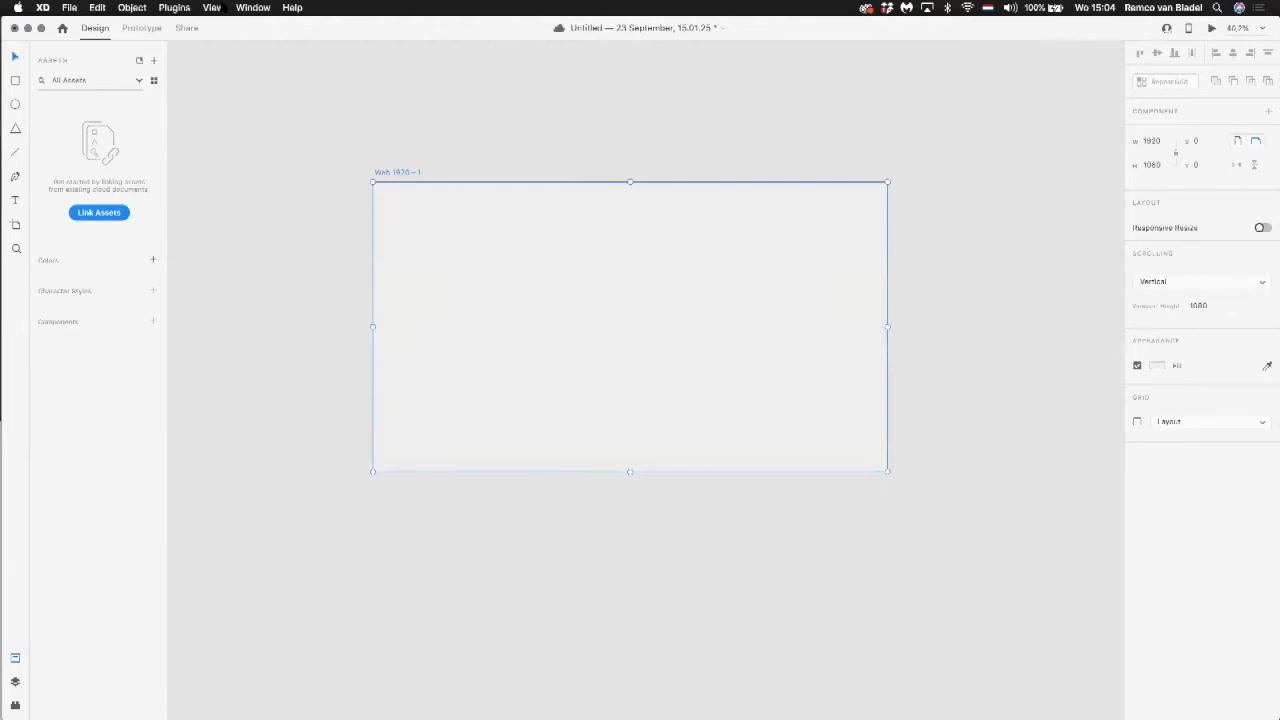
Step: Show the layout grid on the artboard and set it to 6 columns
{"action": "left_click", "coordinate": [212, 8]}
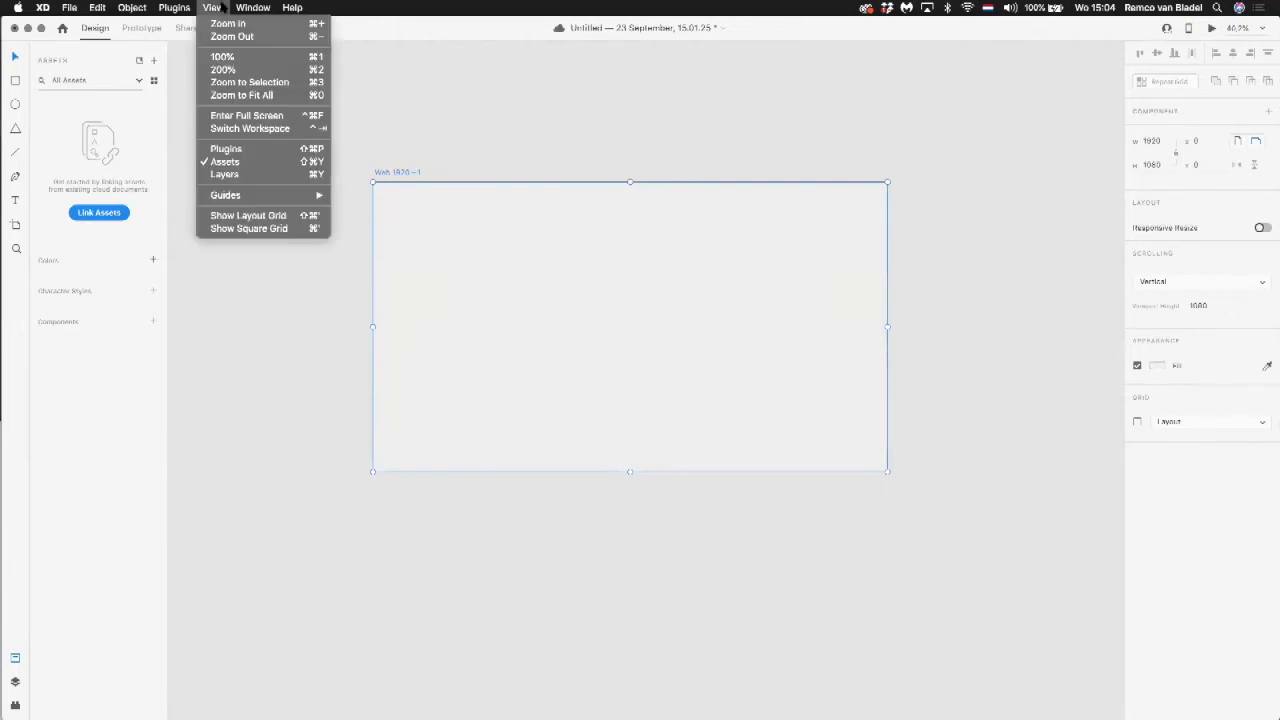
{"action": "left_click", "coordinate": [260, 216]}
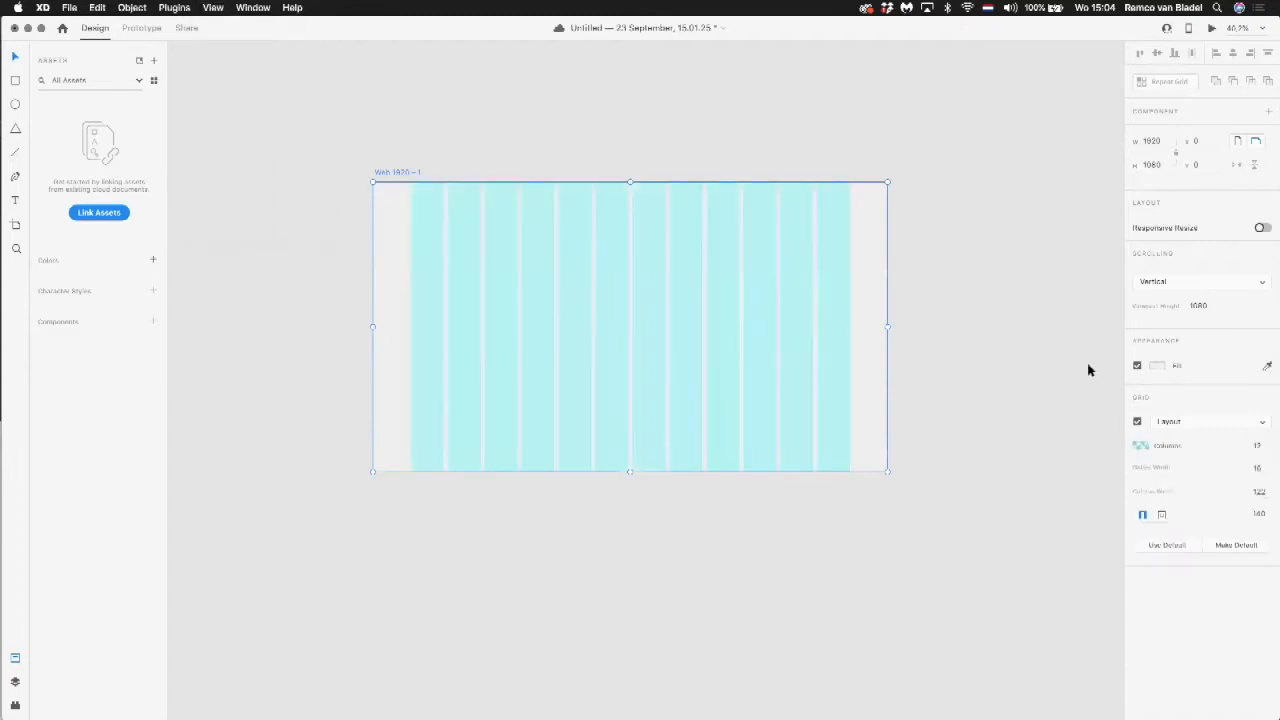
{"action": "left_click", "coordinate": [1256, 446]}
{"action": "type", "text": "6"}
{"action": "key", "text": "Tab"}
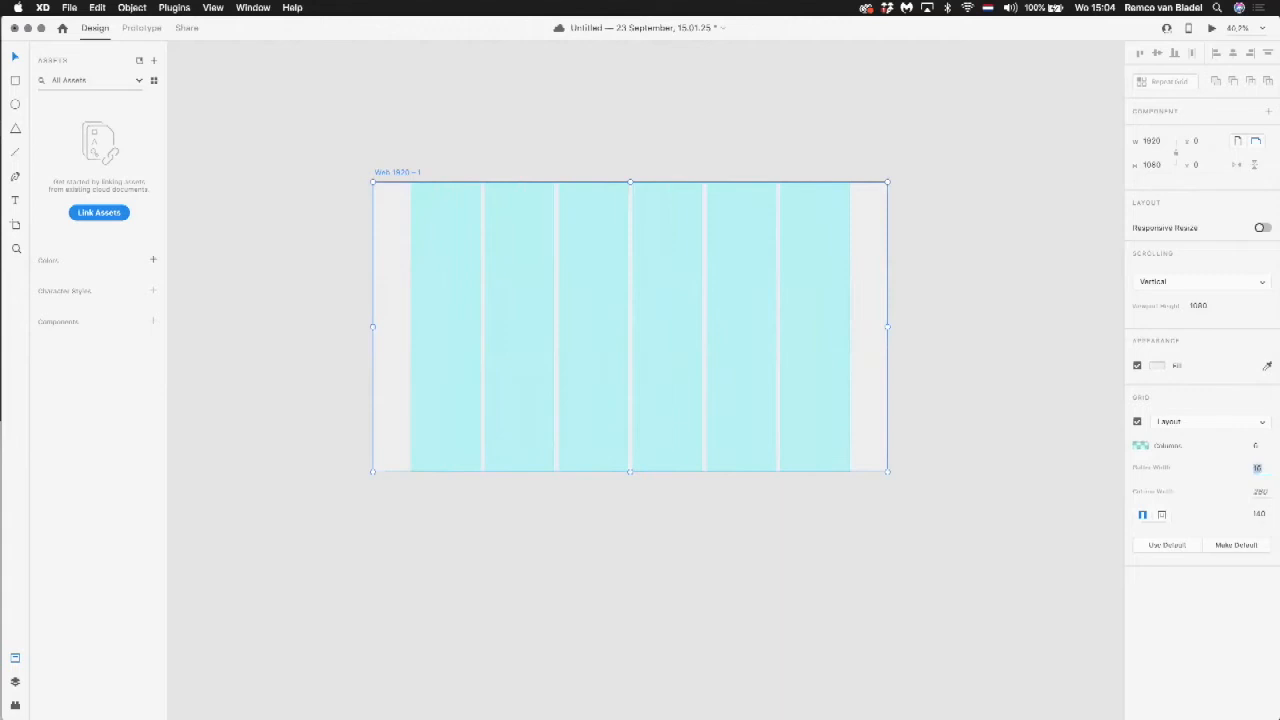
Step: Set the layout grid's linked left and right margins to 50
{"action": "type", "text": "30"}
{"action": "key", "text": "Tab"}
{"action": "left_click", "coordinate": [1260, 513]}
{"action": "type", "text": "50"}
{"action": "key", "text": "Return"}
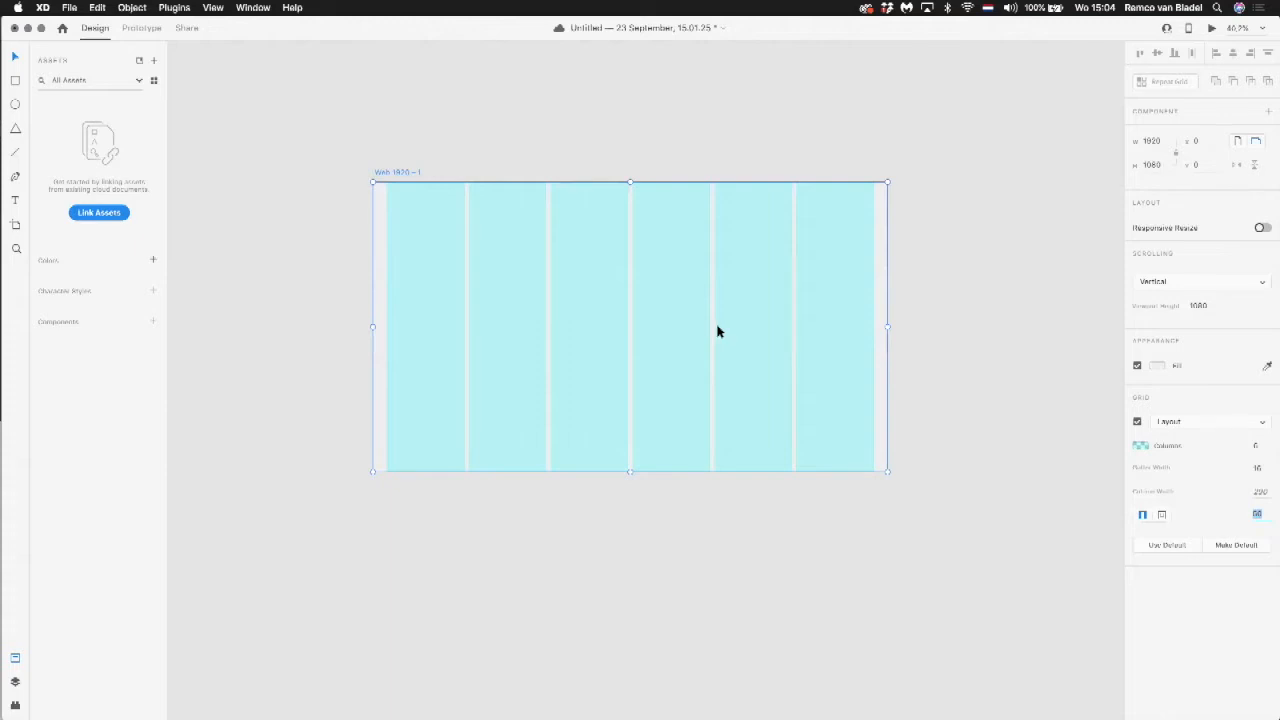
Step: Try narrowing the artboard from its right edge with Responsive Resize on, undo it, switch the option off and deselect the artboard
{"action": "left_click", "coordinate": [1262, 229]}
{"action": "left_click_drag", "start_coordinate": [888, 325], "coordinate": [797, 286]}
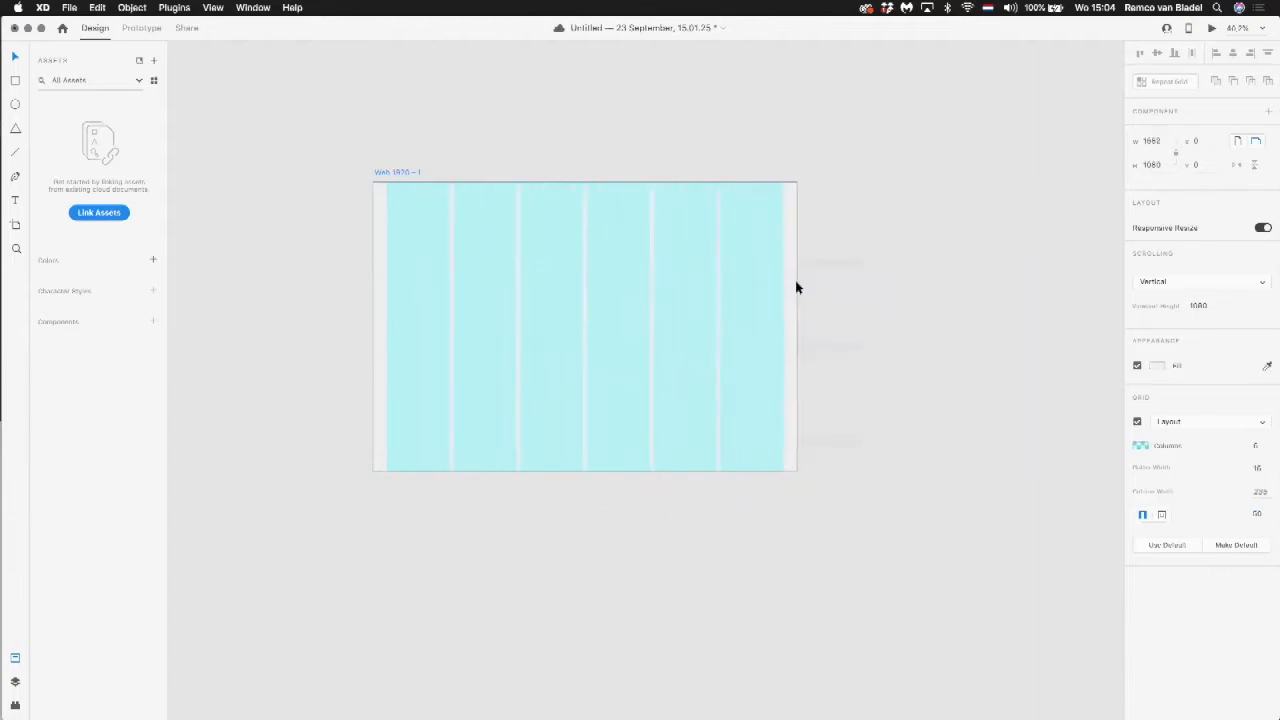
{"action": "key", "text": "super+z"}
{"action": "left_click", "coordinate": [1263, 229]}
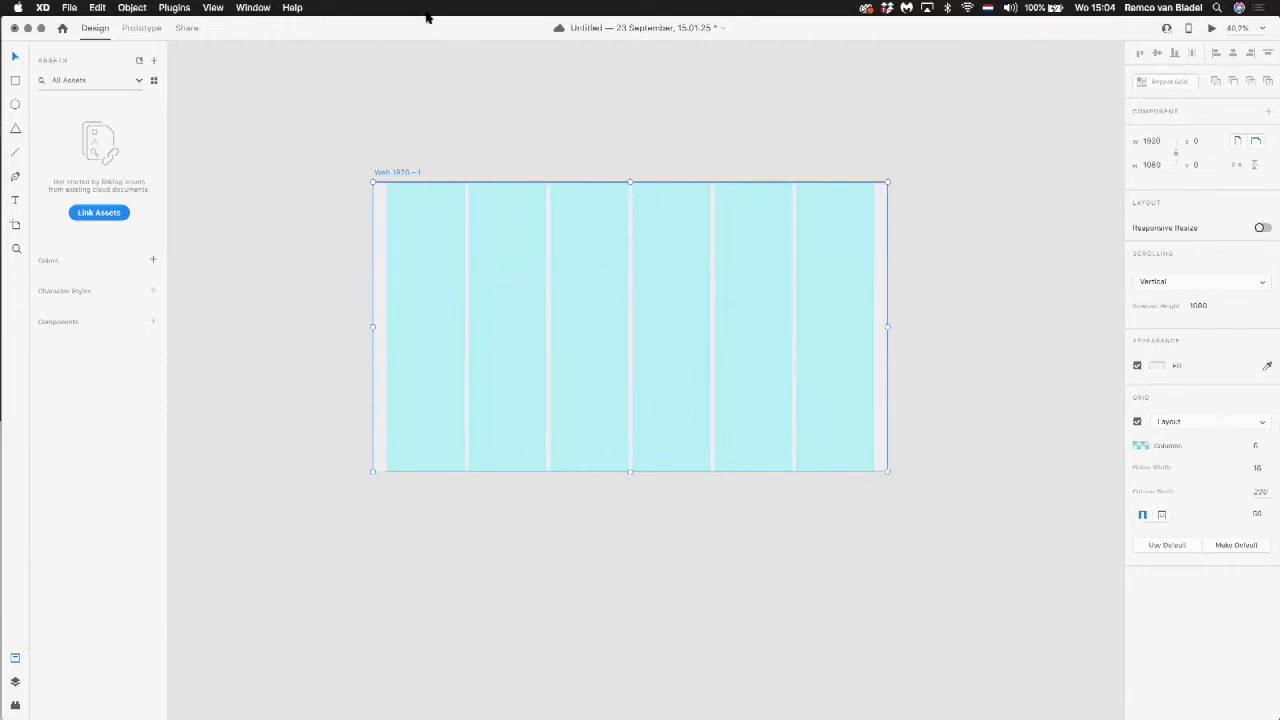
{"action": "left_click", "coordinate": [400, 145]}
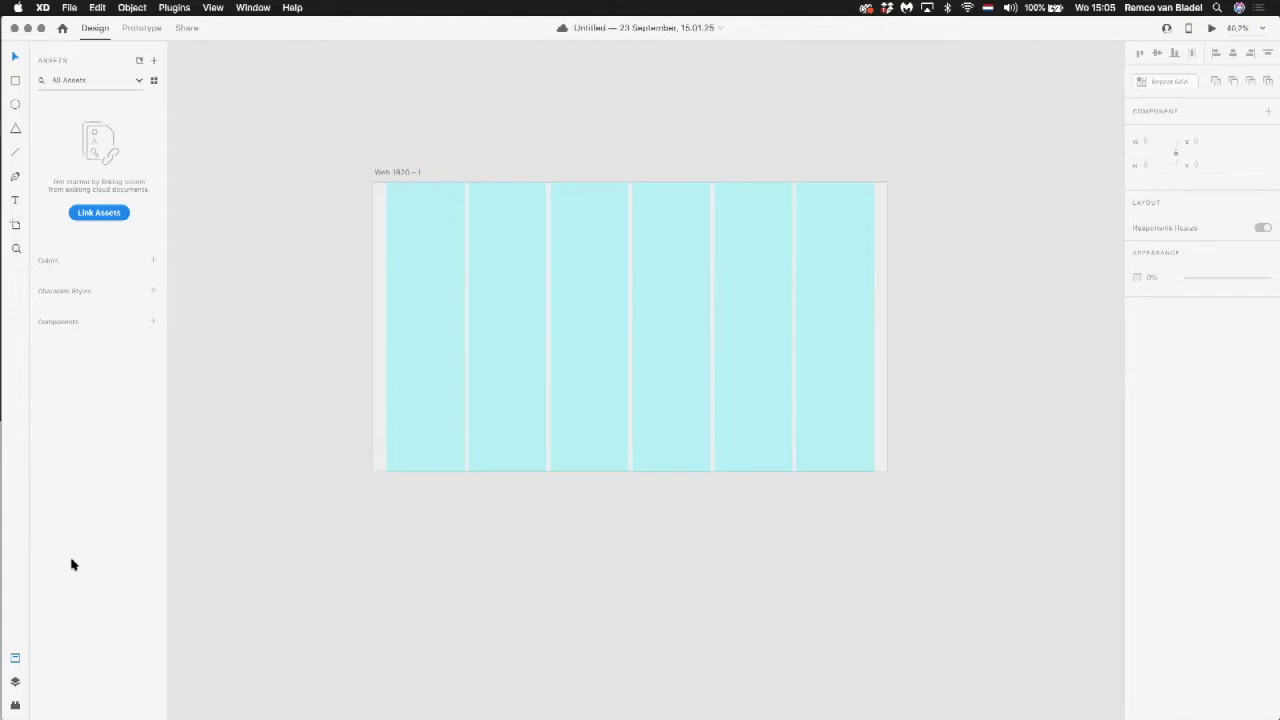
Step: Look through the document's assets, its layers and the plugin panel in turn
{"action": "left_click", "coordinate": [15, 660]}
{"action": "left_click", "coordinate": [15, 660]}
{"action": "mouse_move", "coordinate": [5, 682]}
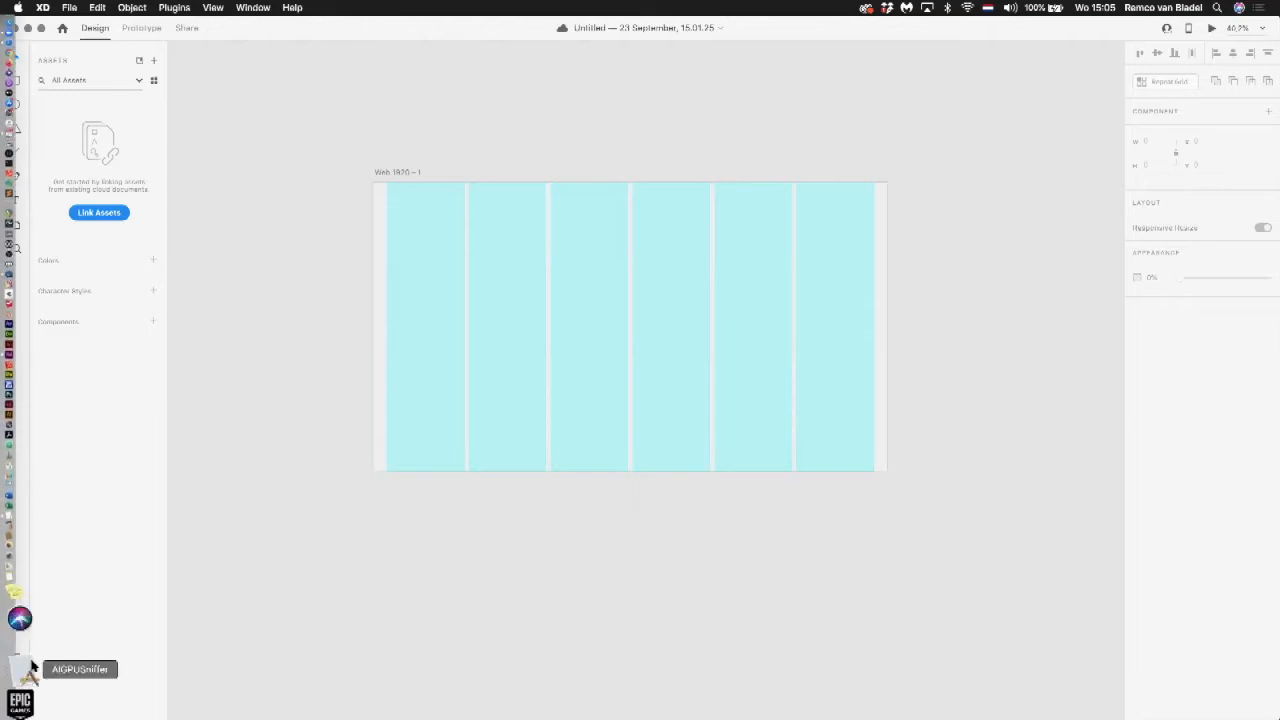
{"action": "left_click", "coordinate": [15, 681]}
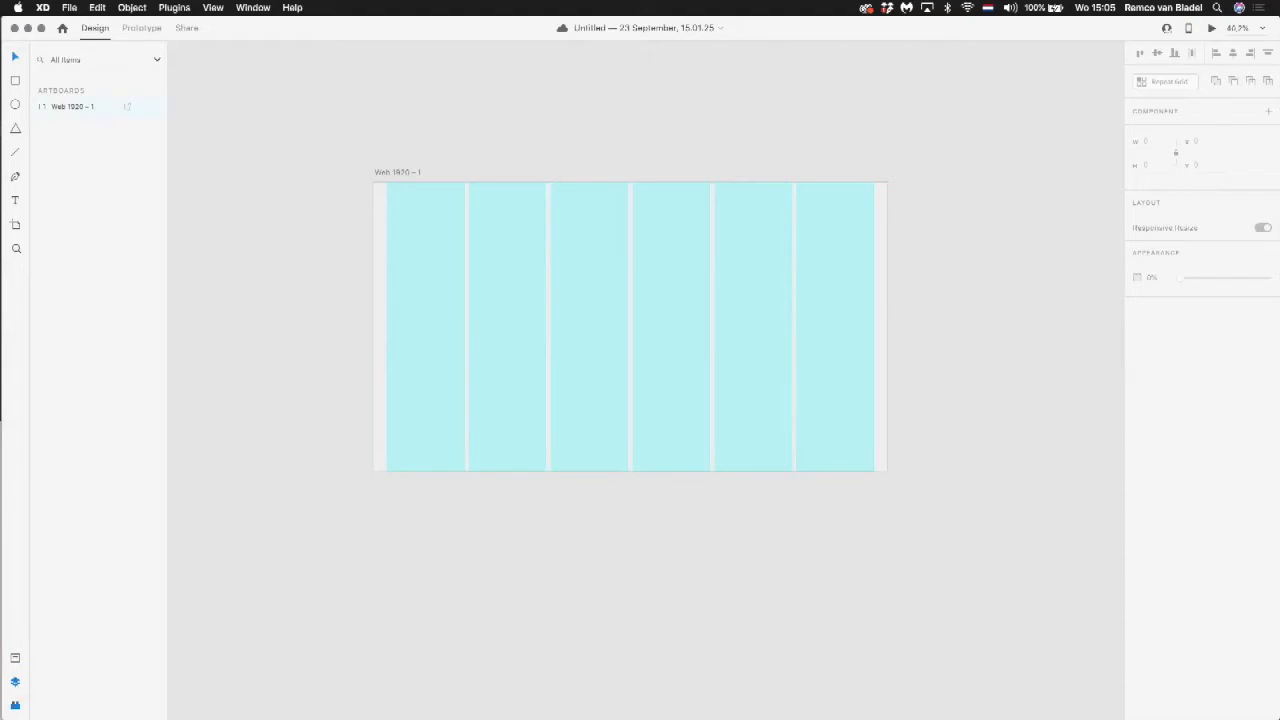
{"action": "left_click", "coordinate": [15, 705]}
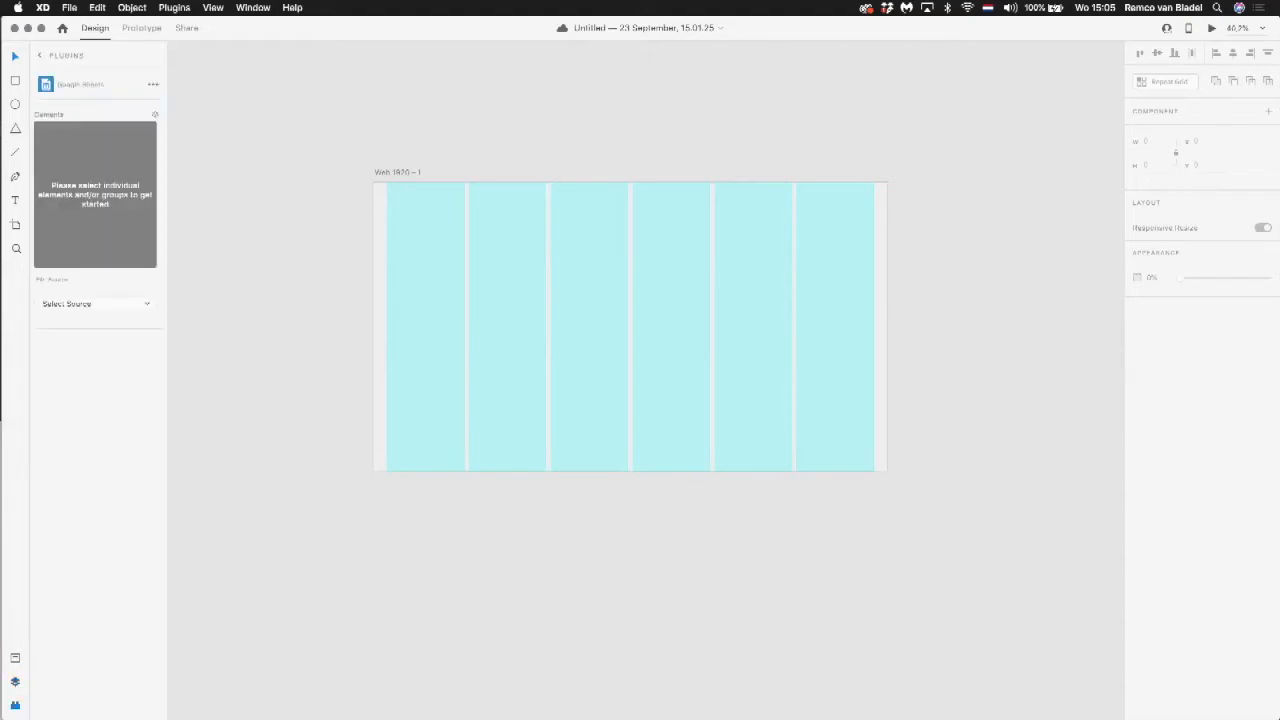
Step: Browse the featured and essential plugins in the plugin catalogue and close it
{"action": "left_click", "coordinate": [176, 8]}
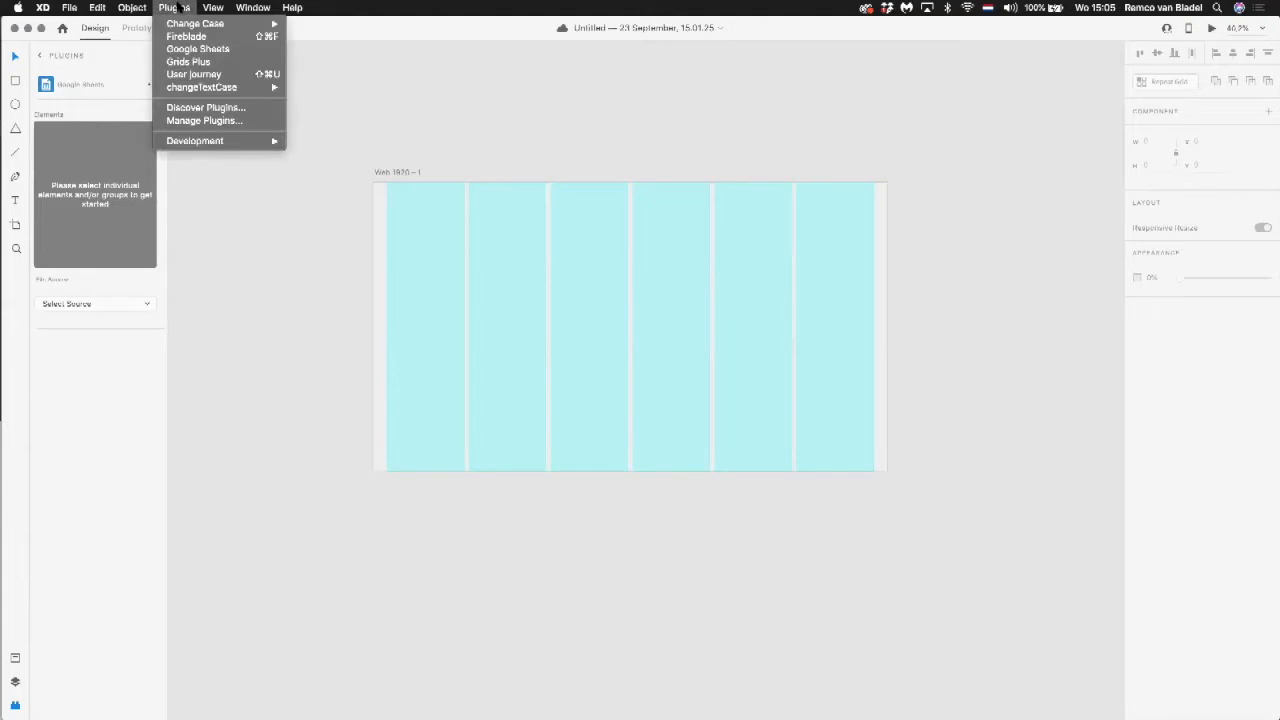
{"action": "left_click", "coordinate": [195, 109]}
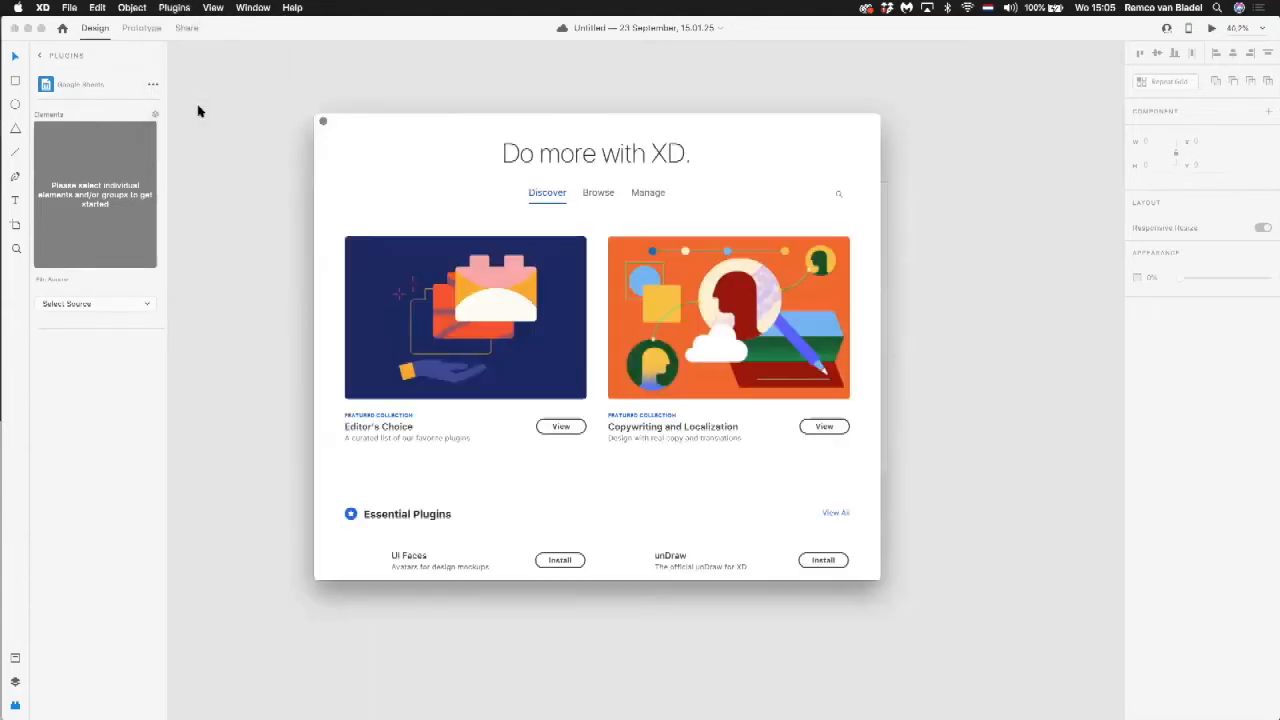
{"action": "scroll", "coordinate": [574, 280], "scroll_direction": "down", "scroll_amount": 5}
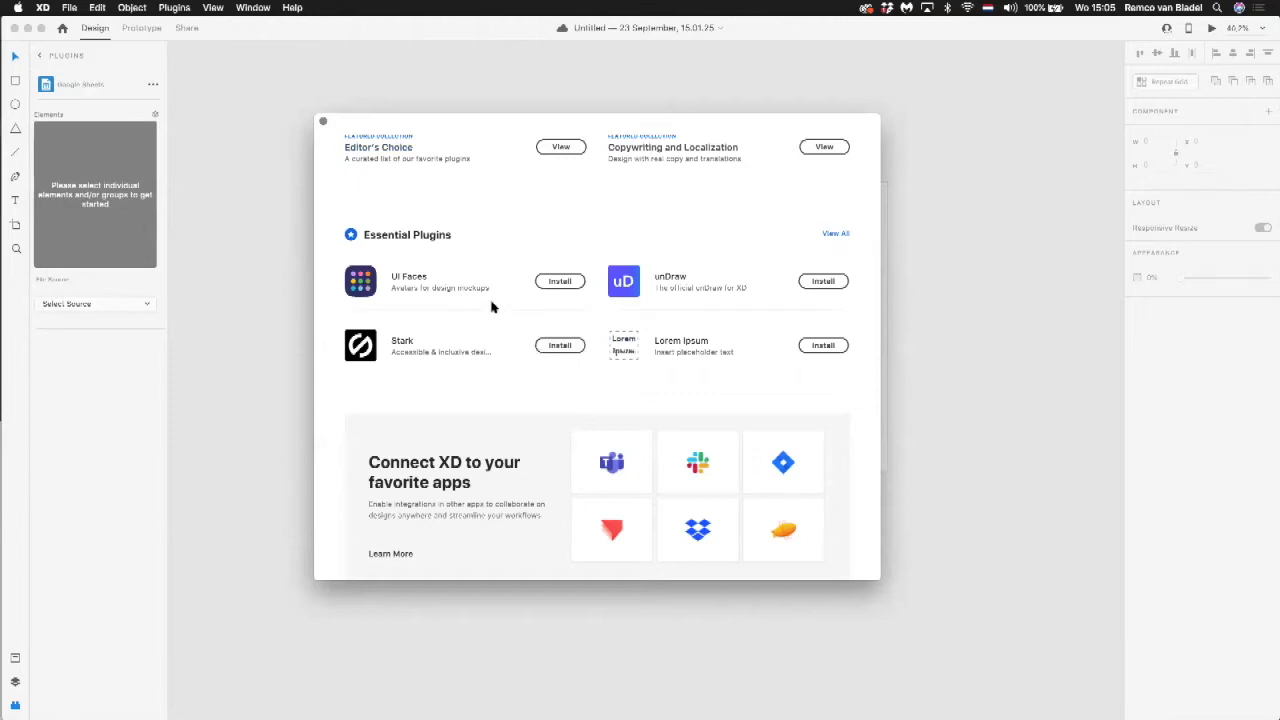
{"action": "scroll", "coordinate": [491, 307], "scroll_direction": "down", "scroll_amount": 4}
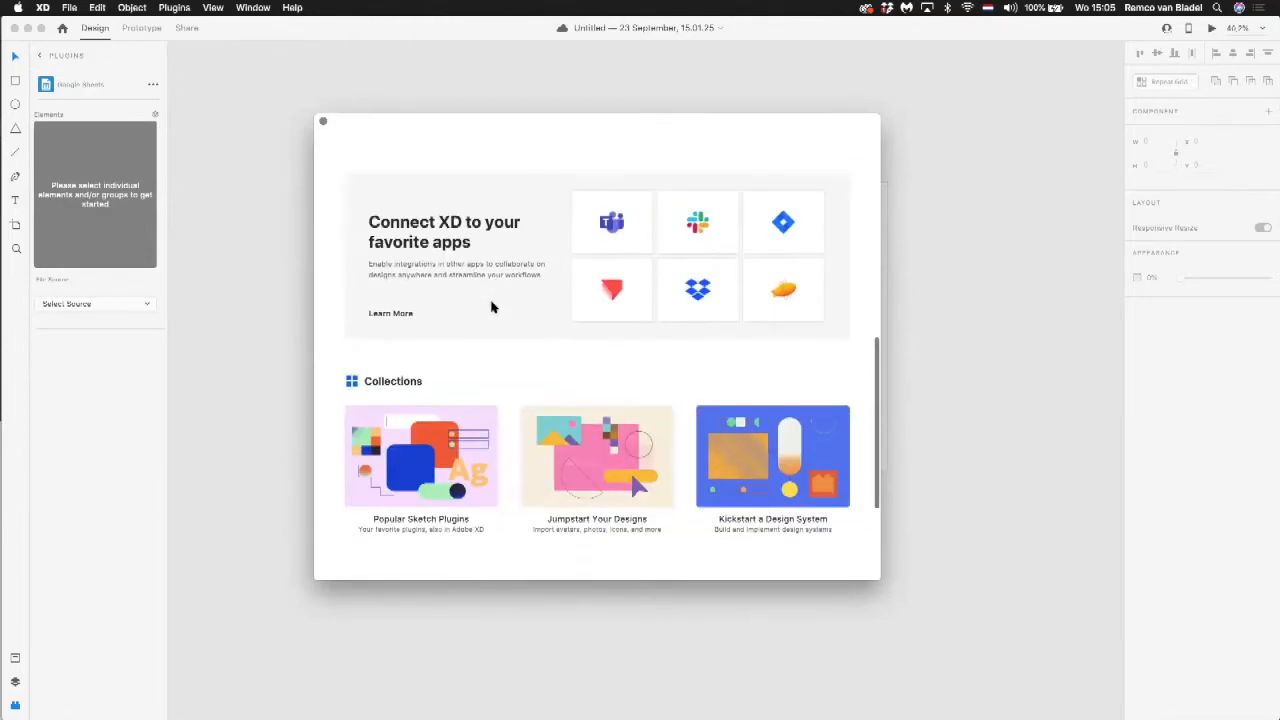
{"action": "left_click", "coordinate": [323, 122]}
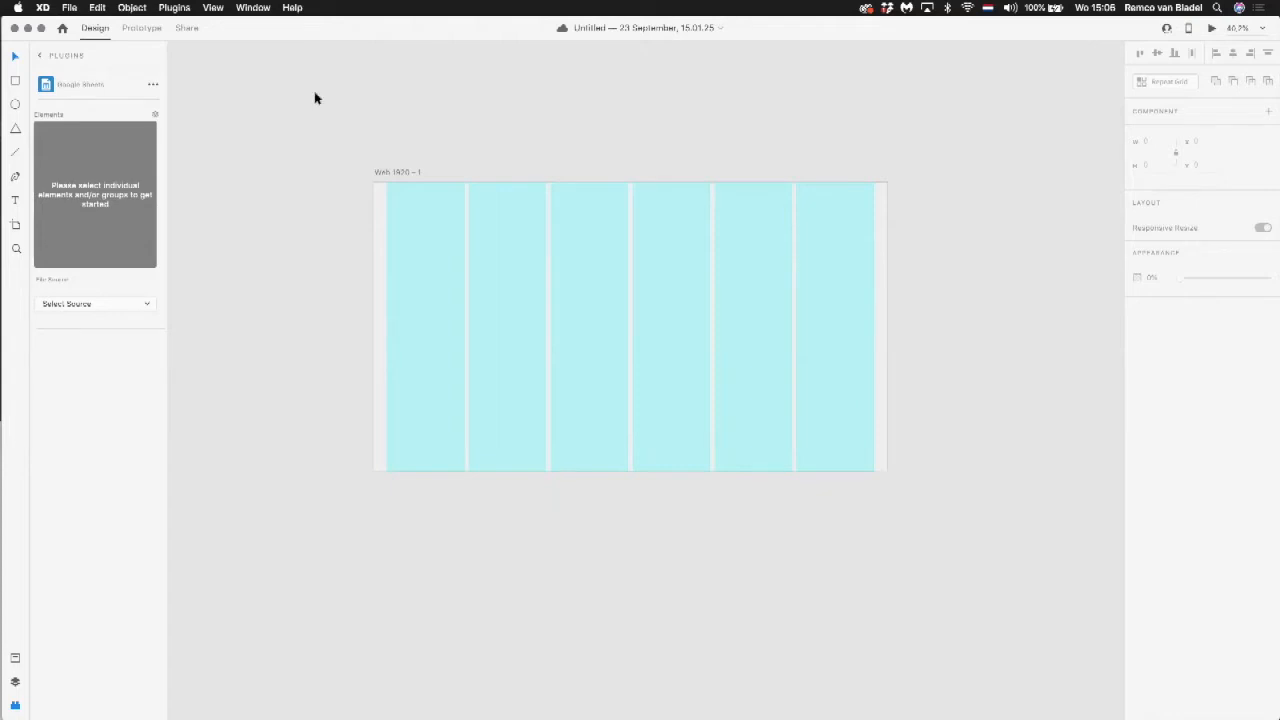
Step: Hide the artboard's layout grid
{"action": "left_click", "coordinate": [224, 7]}
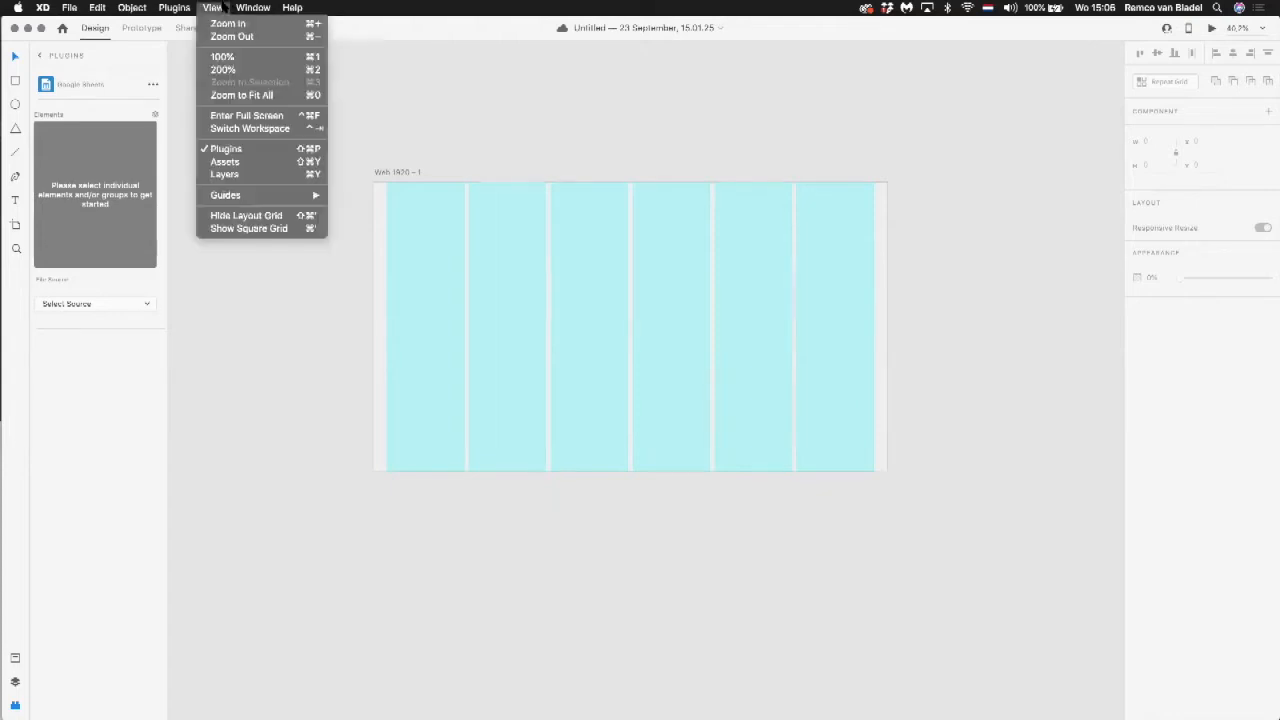
{"action": "left_click", "coordinate": [266, 216]}
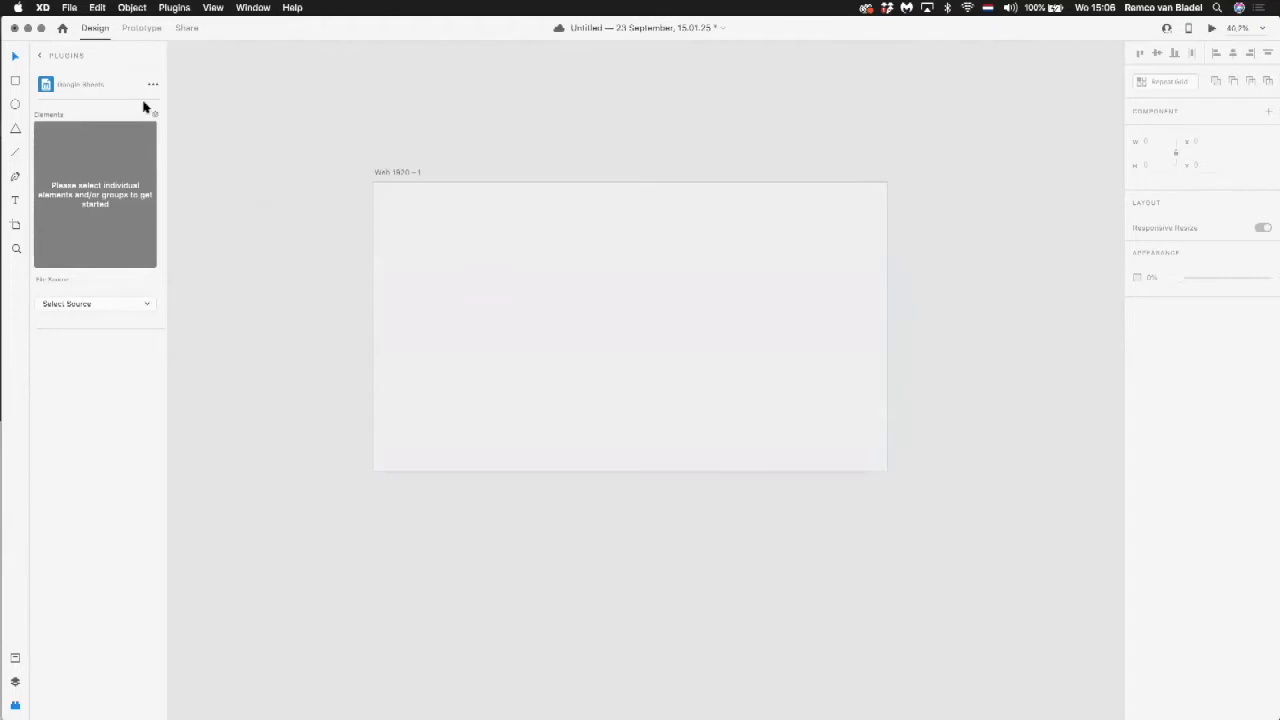
Step: Add the text "Title of the website" near the artboard's upper-left corner
{"action": "left_click", "coordinate": [15, 204]}
{"action": "left_click", "coordinate": [413, 219]}
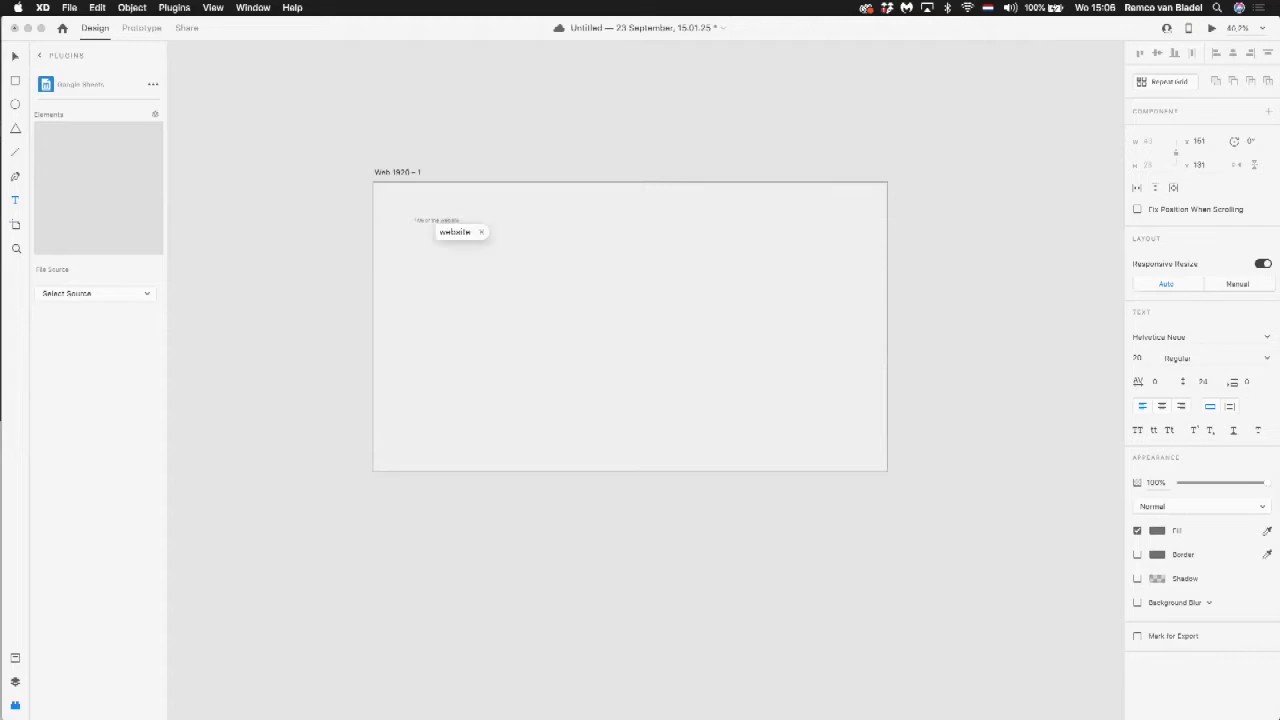
{"action": "key", "text": "Escape"}
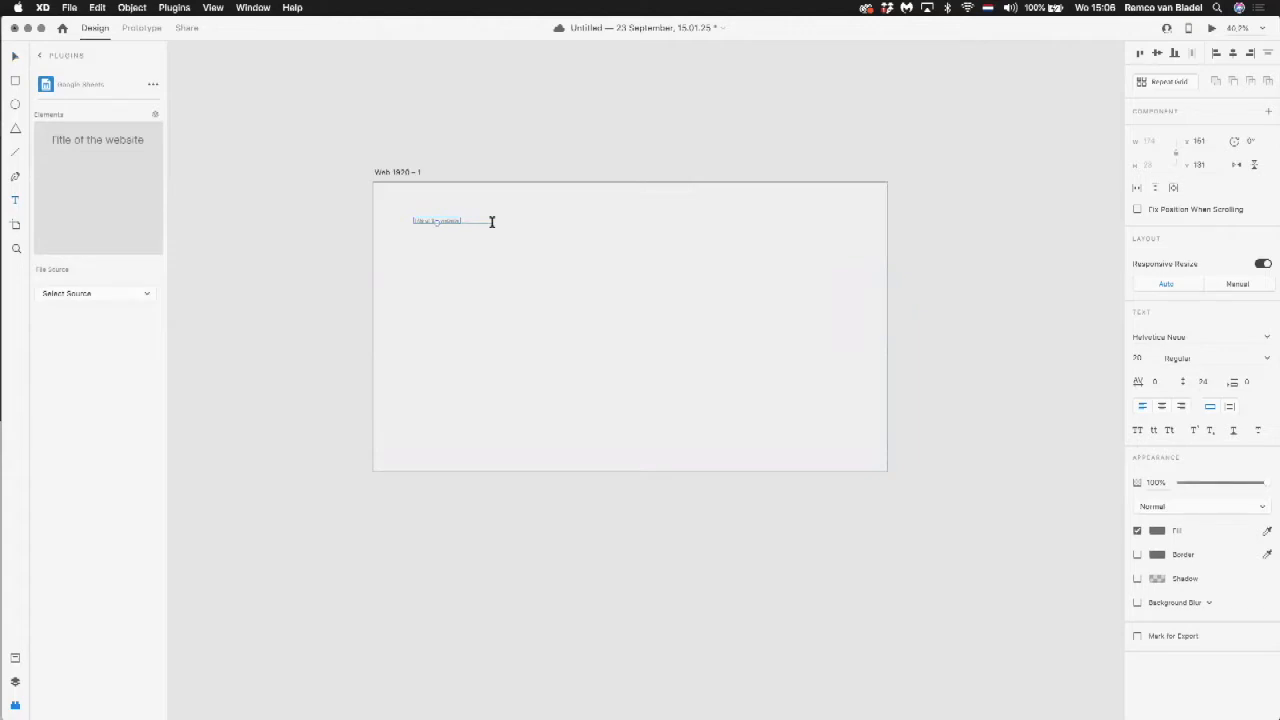
Step: Enlarge the website title to about size 63 and place it closer to the artboard's upper-left corner
{"action": "scroll", "coordinate": [491, 221], "scroll_direction": "up", "scroll_amount": 5}
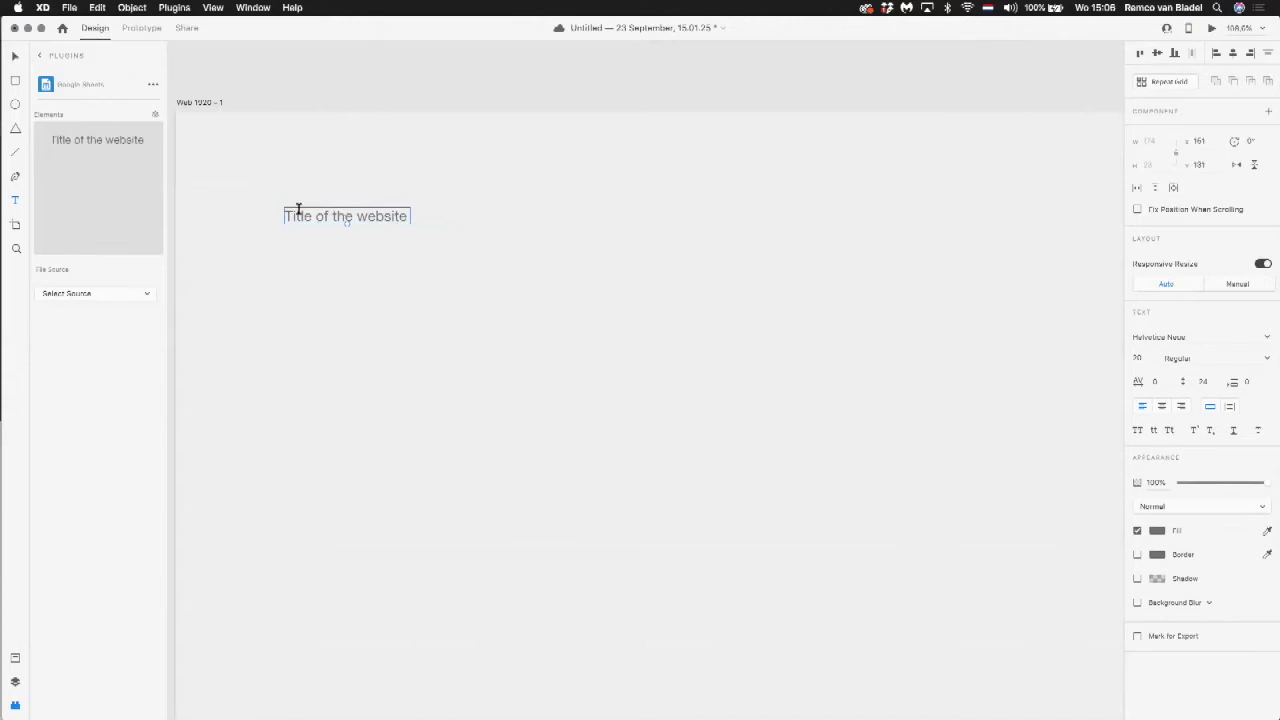
{"action": "left_click", "coordinate": [15, 56]}
{"action": "left_click_drag", "start_coordinate": [348, 222], "coordinate": [392, 162]}
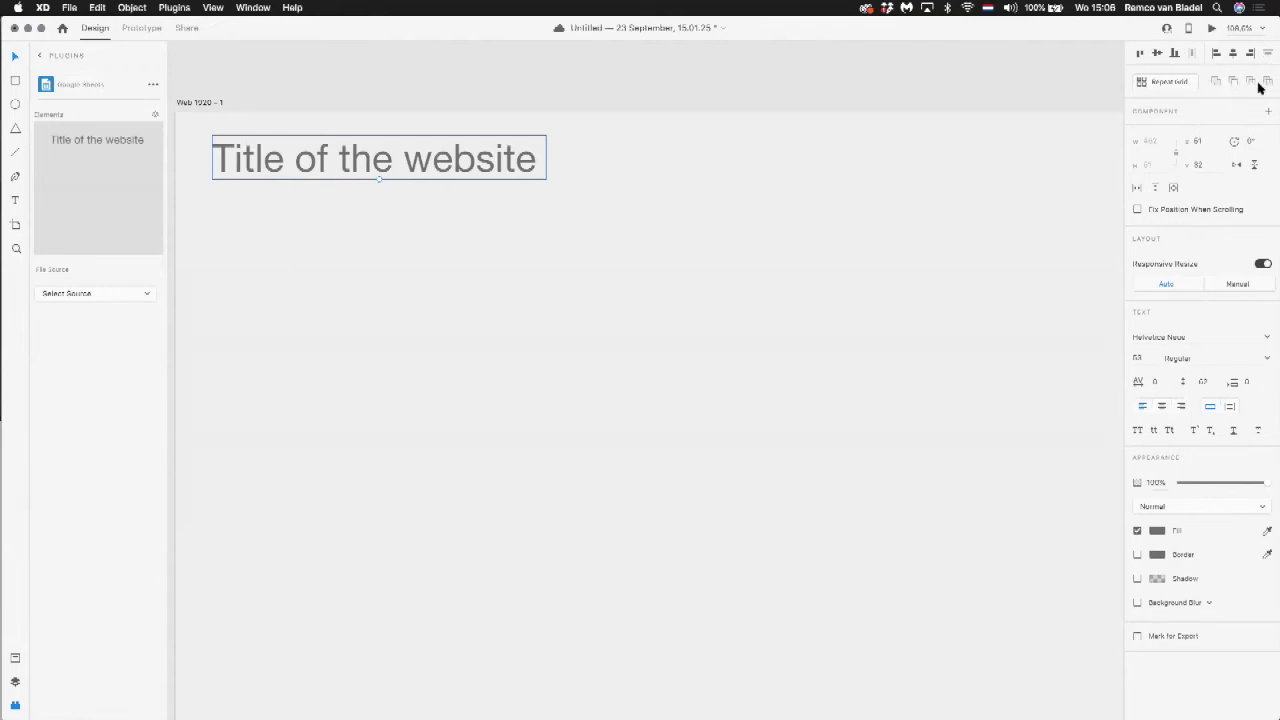
{"action": "key", "text": "super+Tab"}
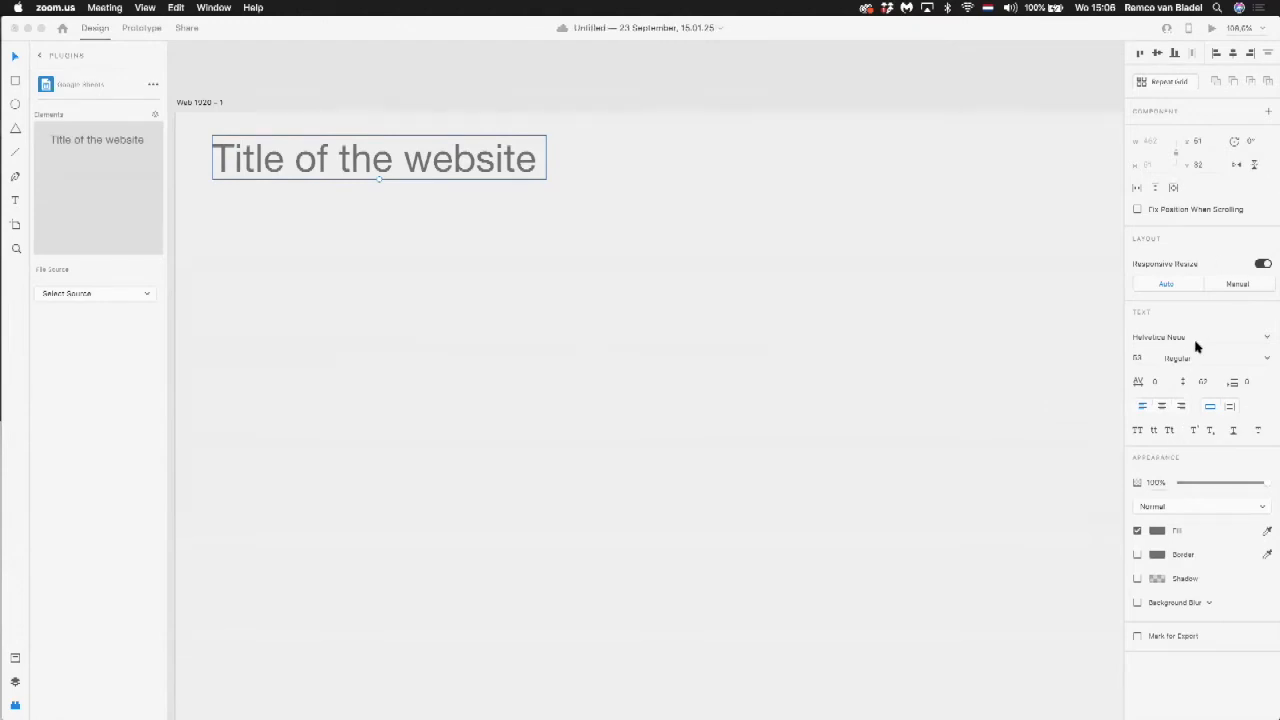
Step: Set the website title's font size to 60 and its character spacing to -10, and deselect it
{"action": "left_click", "coordinate": [1137, 358]}
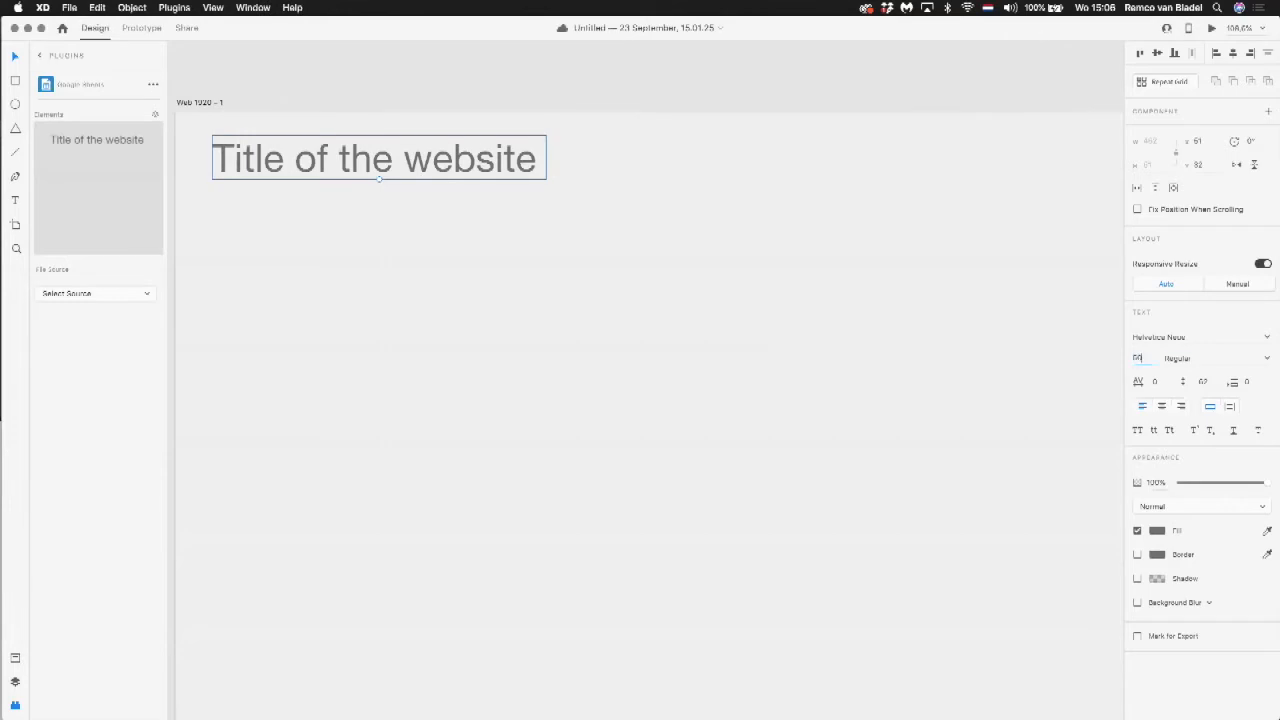
{"action": "type", "text": "60"}
{"action": "key", "text": "Tab"}
{"action": "left_click", "coordinate": [1158, 381]}
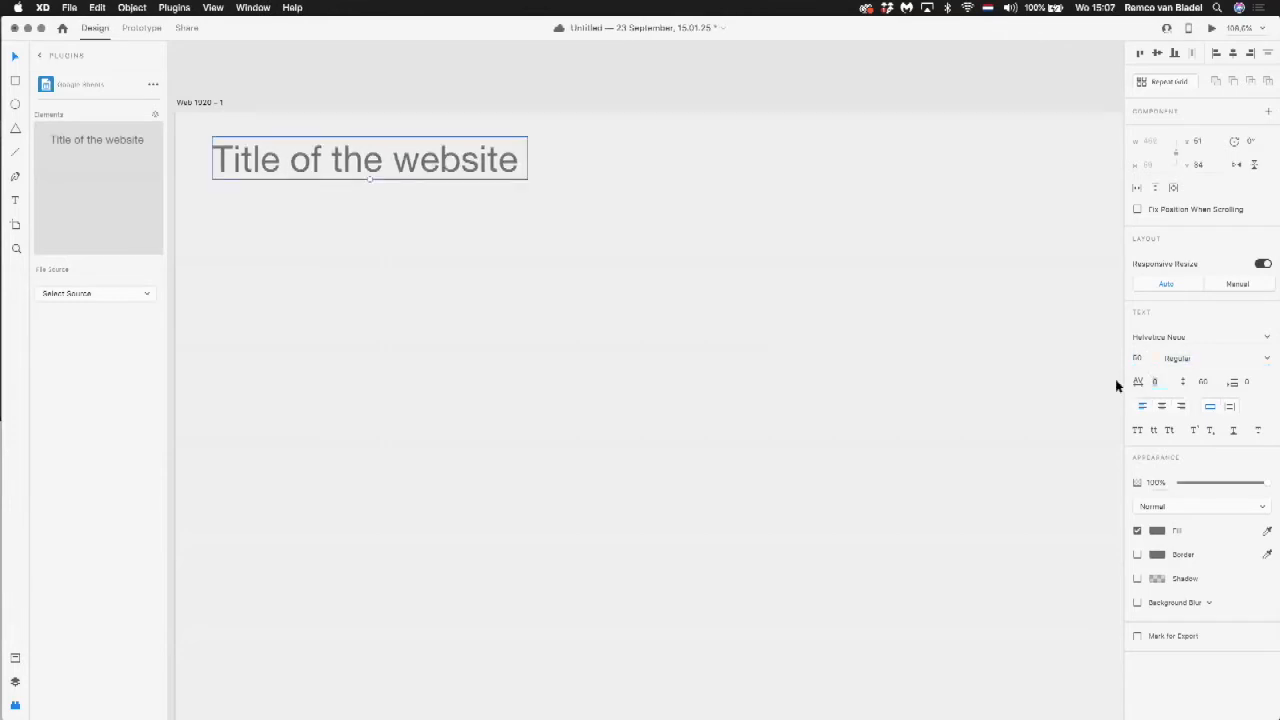
{"action": "type", "text": "-10"}
{"action": "key", "text": "Tab"}
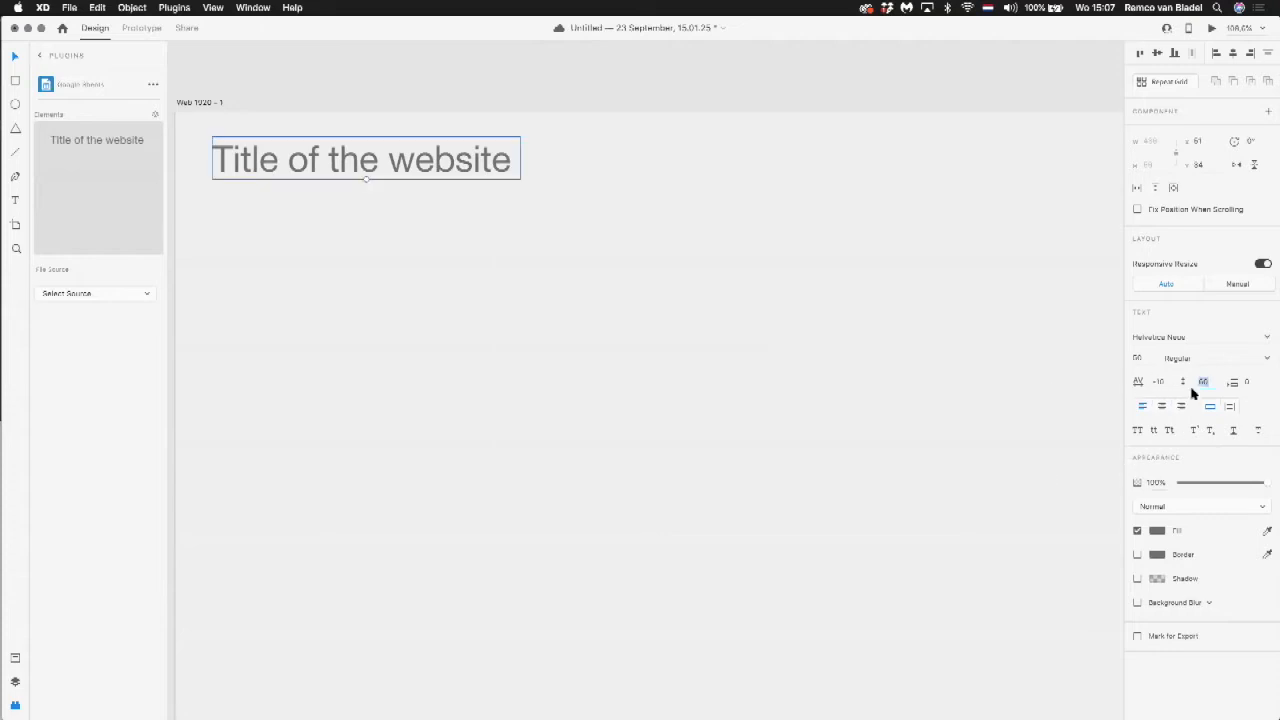
{"action": "left_click", "coordinate": [728, 292]}
Step: Change the website title's font to Memphis
{"action": "left_click", "coordinate": [430, 163]}
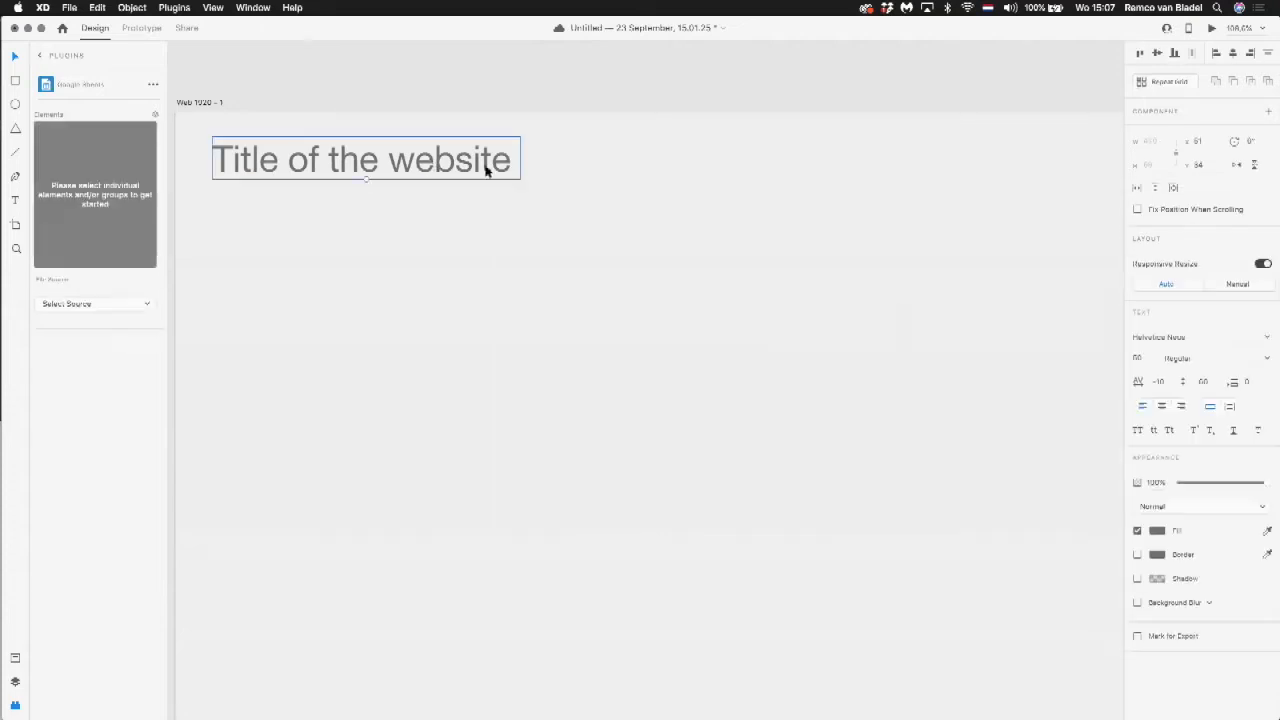
{"action": "left_click", "coordinate": [1168, 337]}
{"action": "left_click", "coordinate": [1263, 339]}
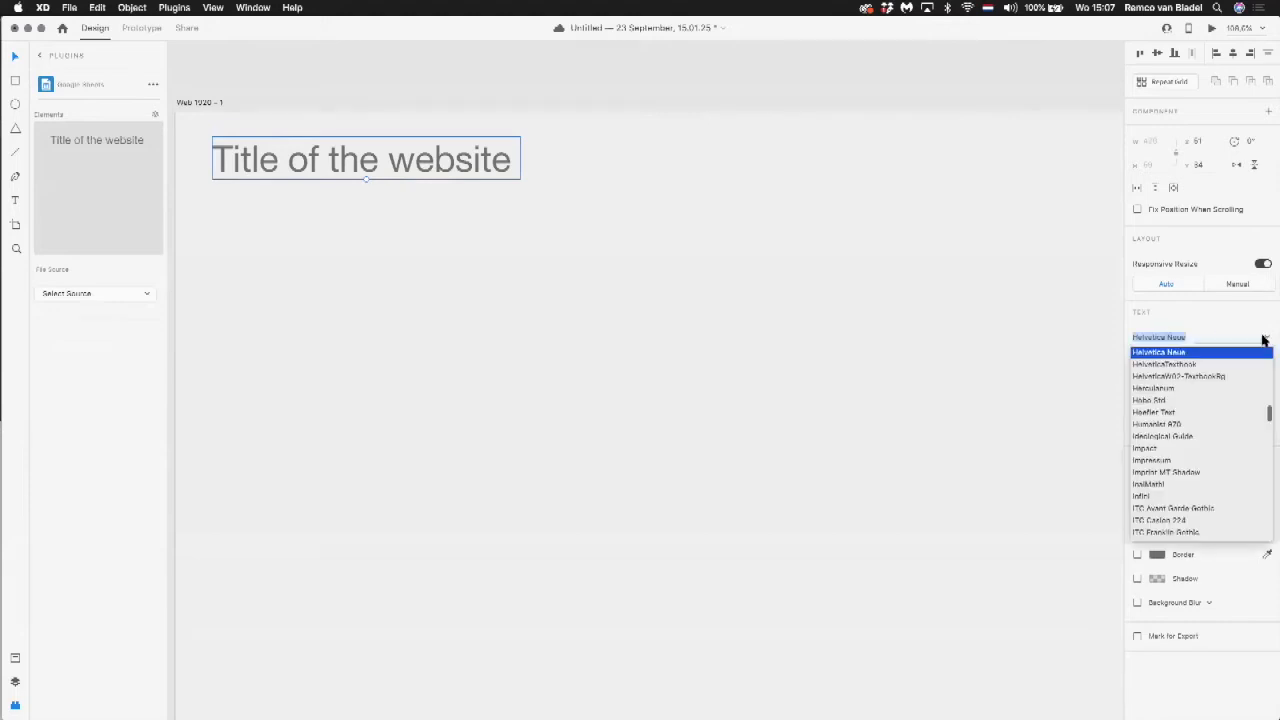
{"action": "scroll", "coordinate": [1183, 478], "scroll_direction": "down", "scroll_amount": 3}
{"action": "scroll", "coordinate": [1183, 478], "scroll_direction": "down", "scroll_amount": 10}
{"action": "scroll", "coordinate": [1183, 478], "scroll_direction": "down", "scroll_amount": 3}
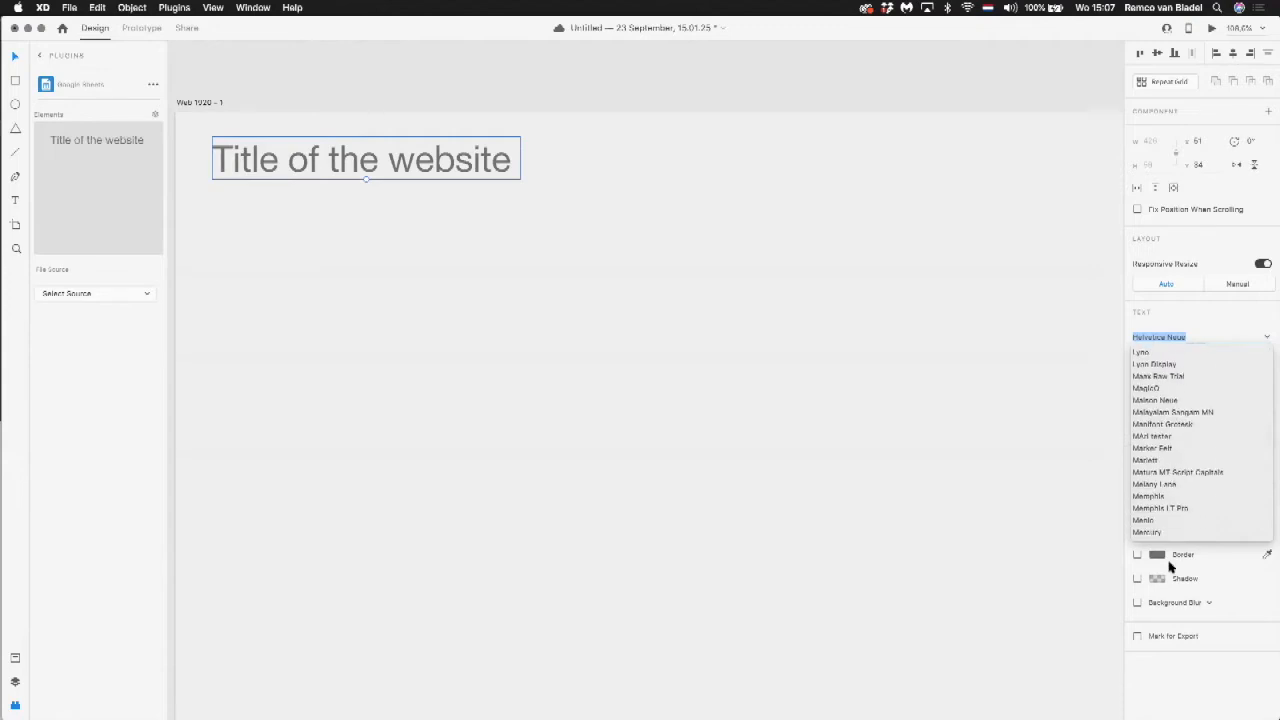
{"action": "left_click", "coordinate": [1167, 497]}
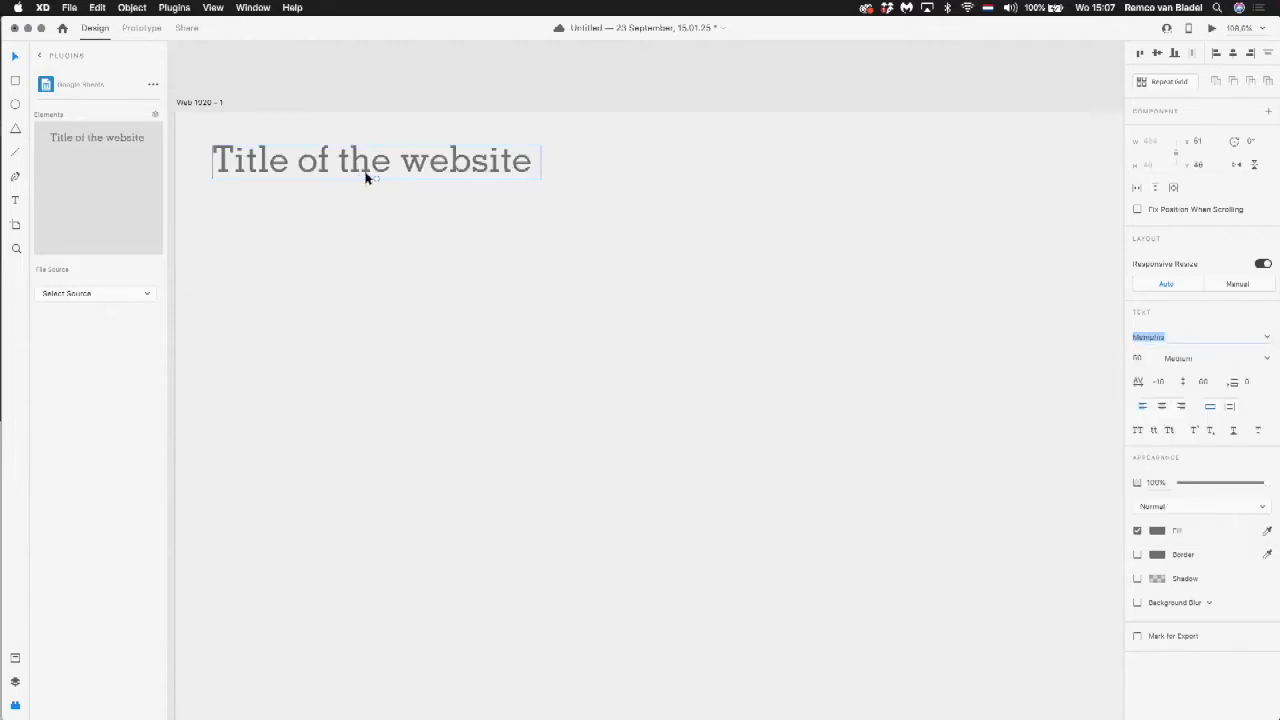
Step: Scale the website title to about size 61 and place a copy of it below, aligned with its left edge
{"action": "left_click_drag", "start_coordinate": [374, 177], "coordinate": [417, 207]}
{"action": "left_click", "coordinate": [389, 203]}
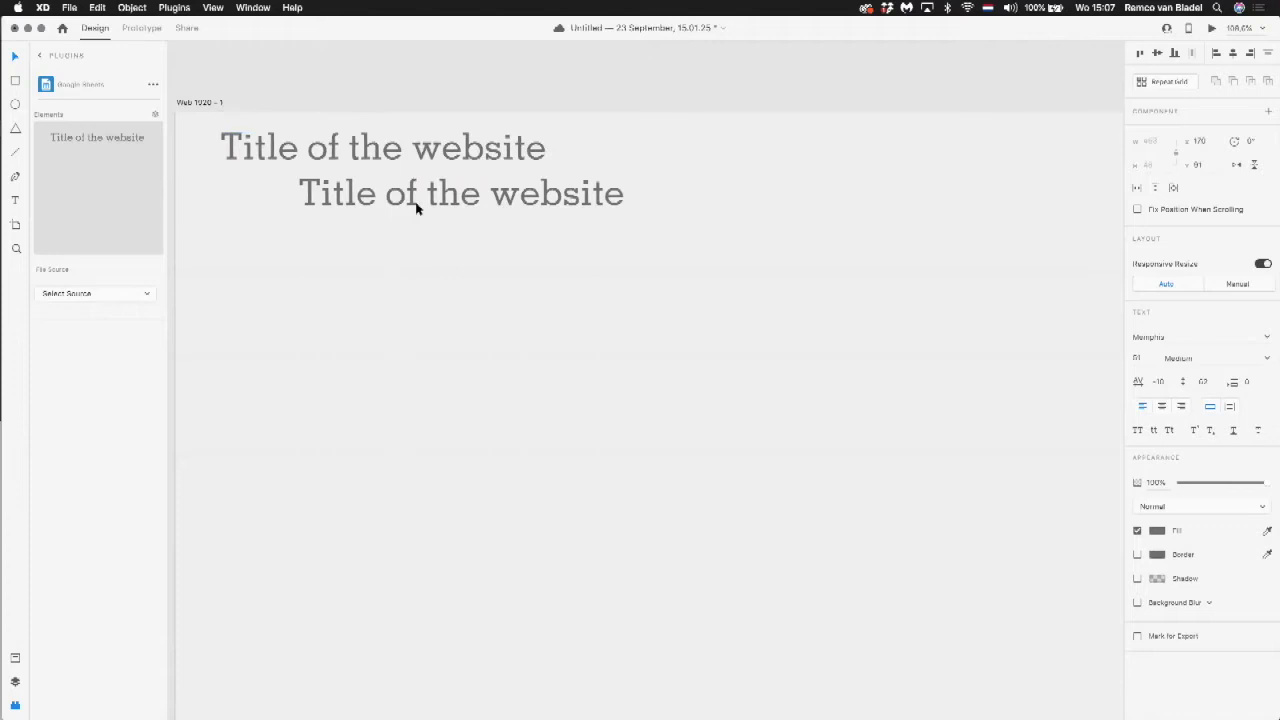
{"action": "left_click_drag", "start_coordinate": [417, 207], "coordinate": [350, 330]}
Step: Replace the text of the lower title copy with "Title no. One"
{"action": "double_click", "coordinate": [350, 328]}
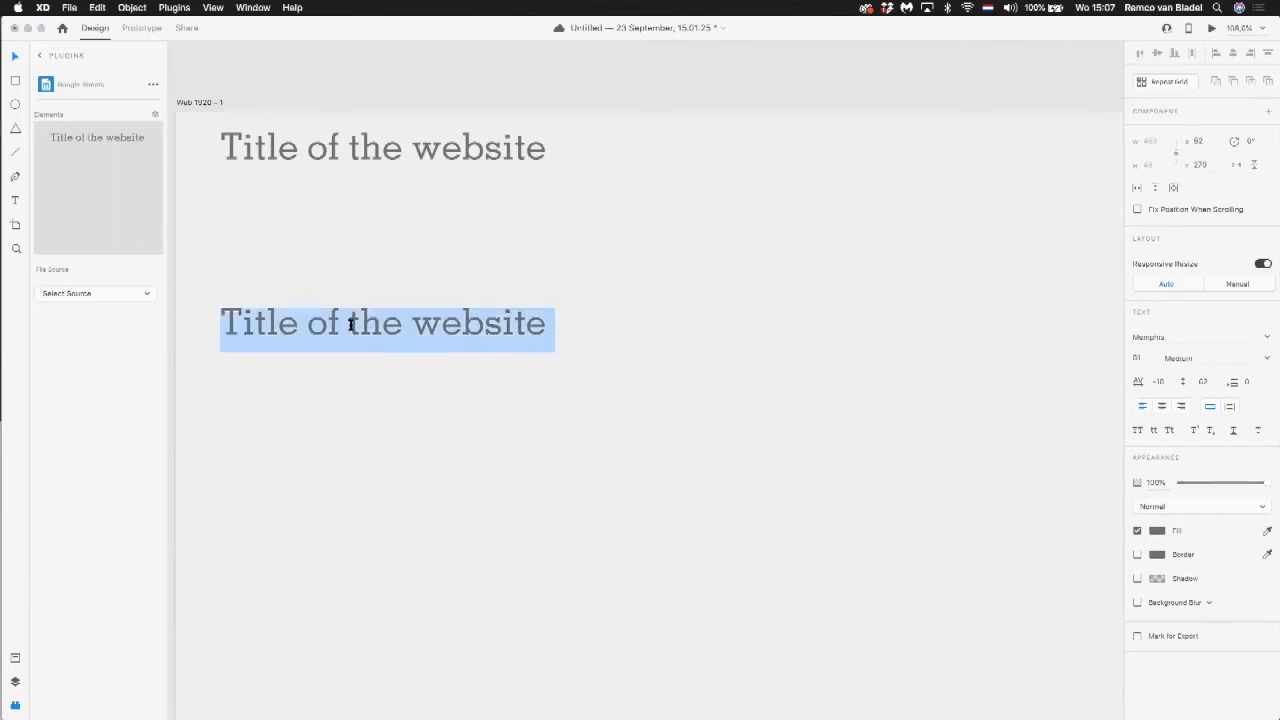
{"action": "type", "text": "T"}
{"action": "key", "text": "BackSpace"}
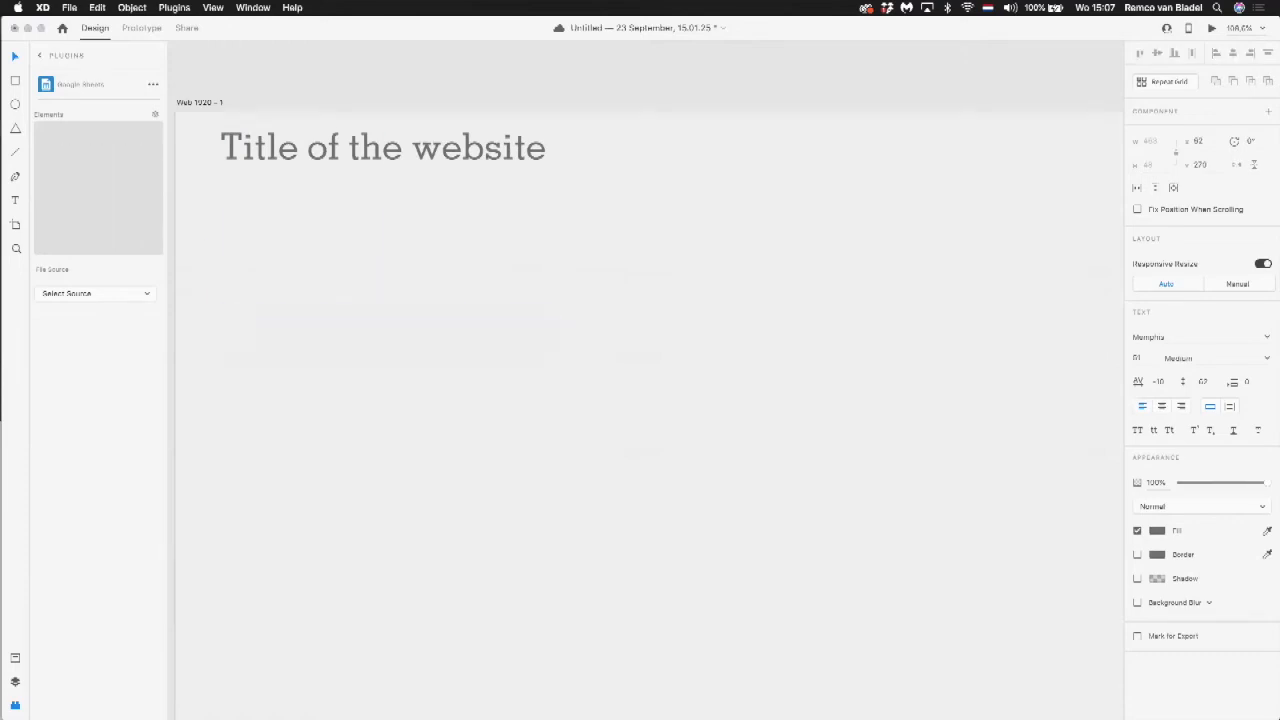
{"action": "type", "text": "Title on"}
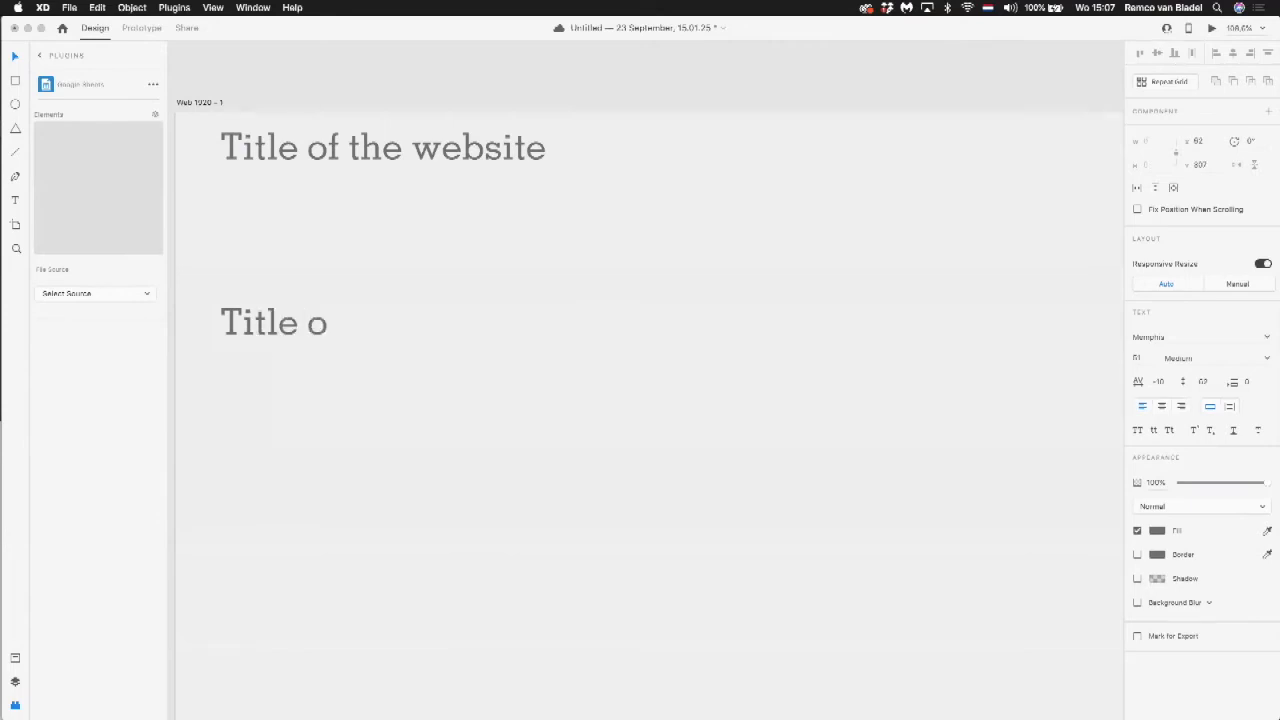
{"action": "key", "text": "BackSpace"}
{"action": "key", "text": "BackSpace"}
{"action": "key", "text": "BackSpace"}
{"action": "key", "text": "BackSpace"}
{"action": "type", "text": "no. One"}
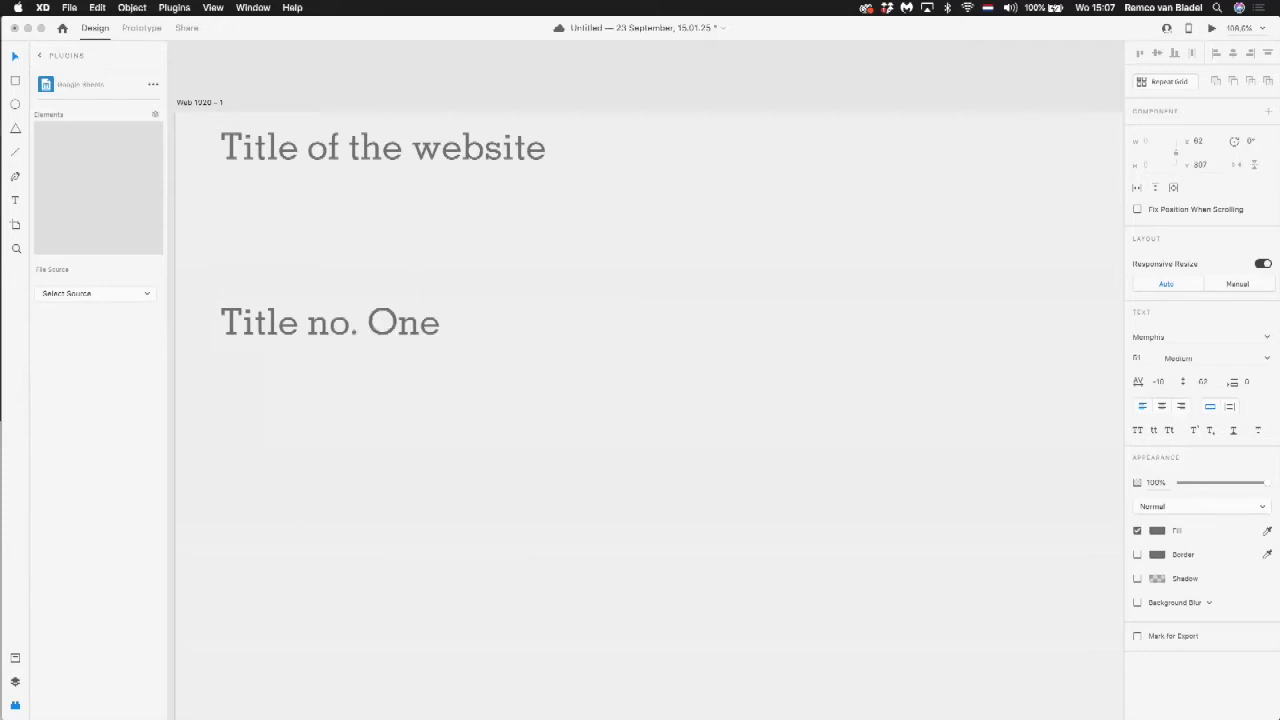
Step: Shrink the "Title no. One" text to about size 37 and deselect it
{"action": "left_click", "coordinate": [15, 56]}
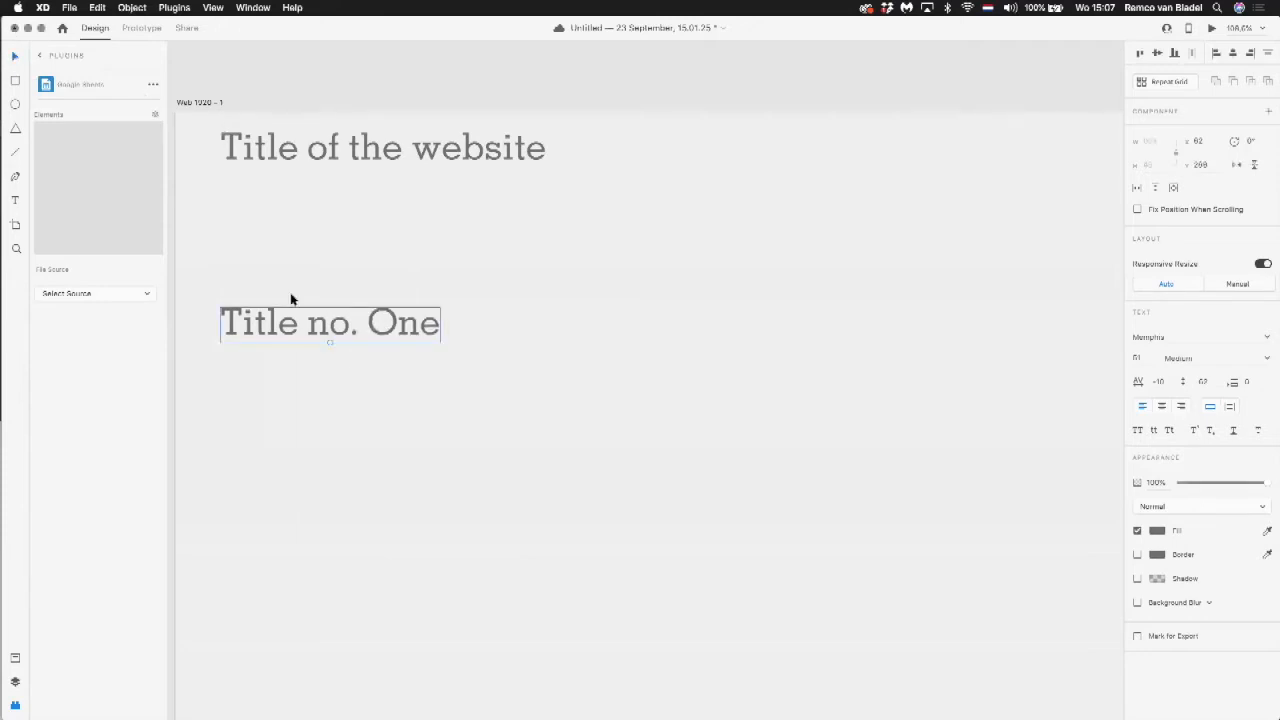
{"action": "left_click_drag", "start_coordinate": [329, 342], "coordinate": [332, 296]}
{"action": "left_click", "coordinate": [535, 221]}
Step: Place a copy of "Title no. One" in the artboard's header area and change its text to "Menu"
{"action": "left_click_drag", "start_coordinate": [646, 157], "coordinate": [549, 160]}
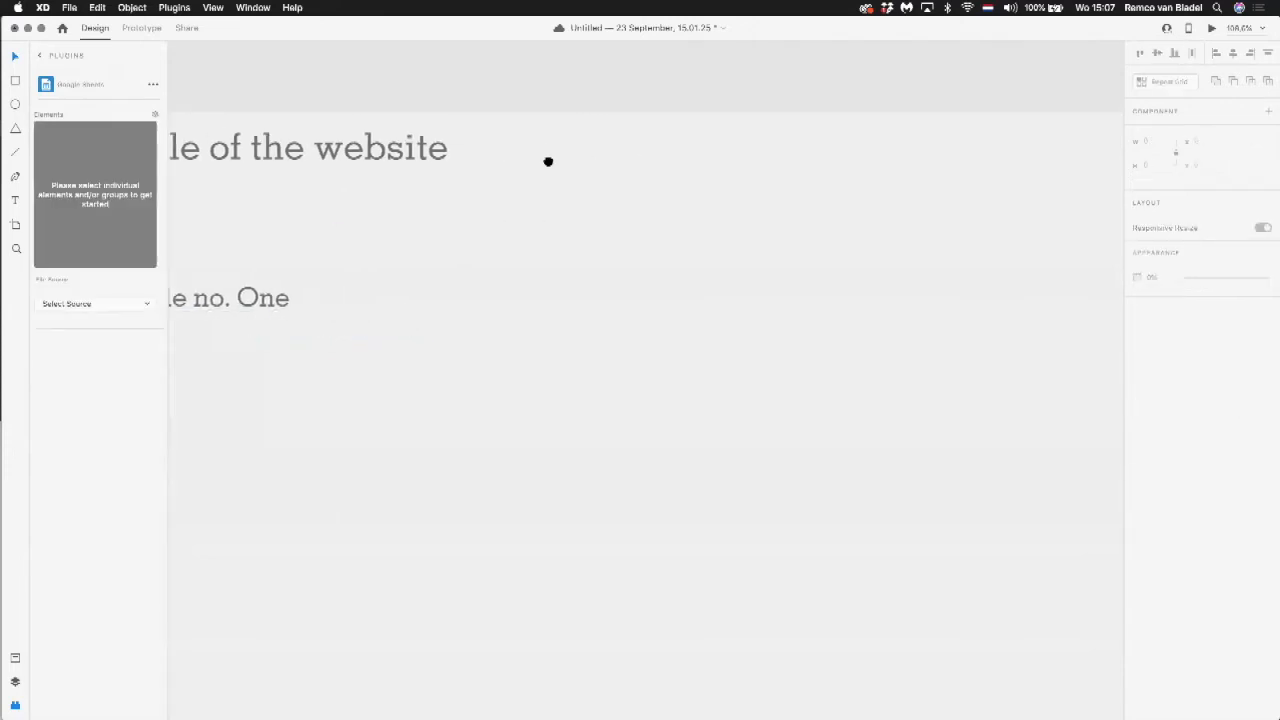
{"action": "left_click_drag", "start_coordinate": [276, 284], "coordinate": [912, 158]}
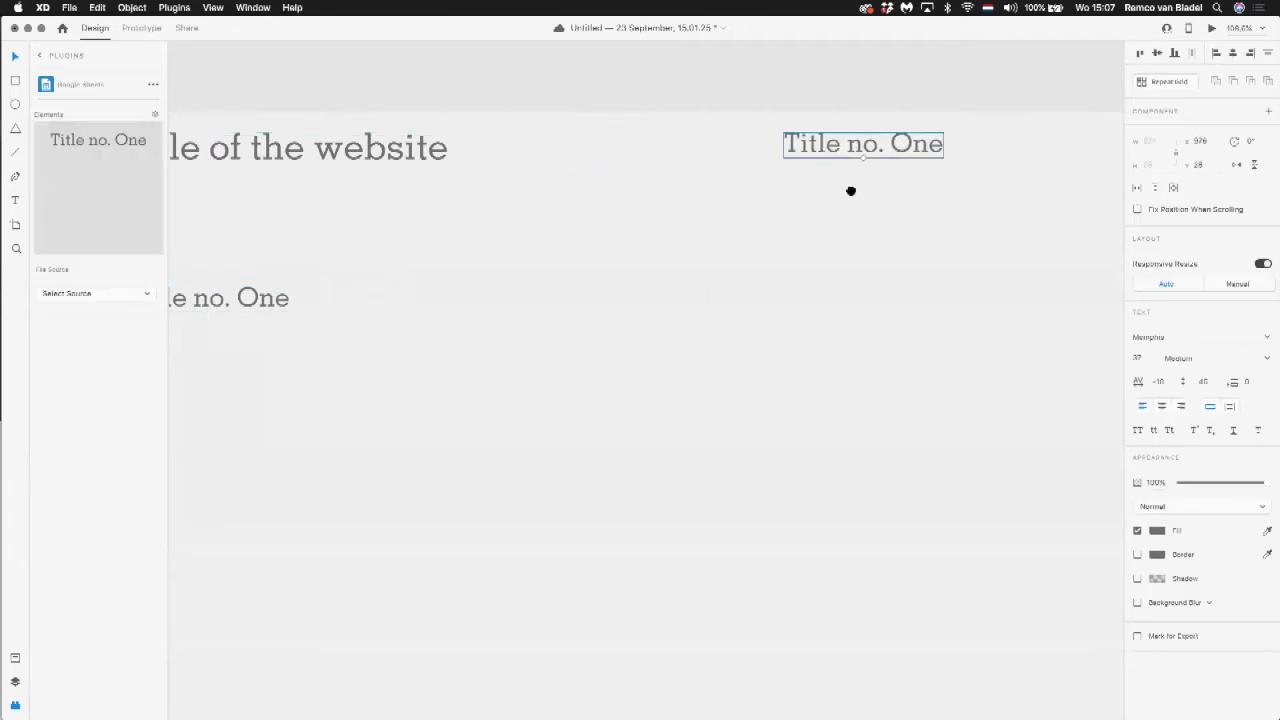
{"action": "scroll", "coordinate": [604, 152], "scroll_direction": "right", "scroll_amount": 5}
{"action": "key", "text": "super+a"}
{"action": "type", "text": "Me"}
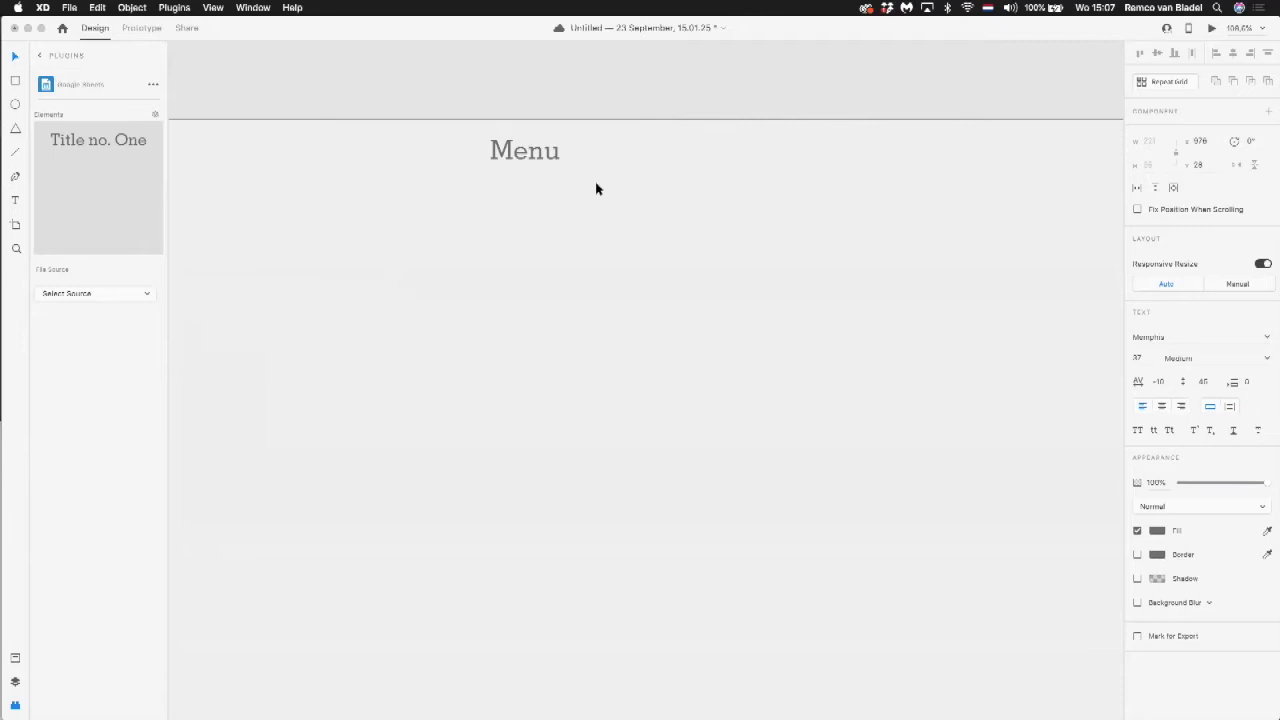
{"action": "key", "text": "Escape"}
Step: Move "Menu" to the header's right end, level with the website title, and align "Title no. One" with the title's left edge
{"action": "left_click_drag", "start_coordinate": [546, 163], "coordinate": [1040, 172]}
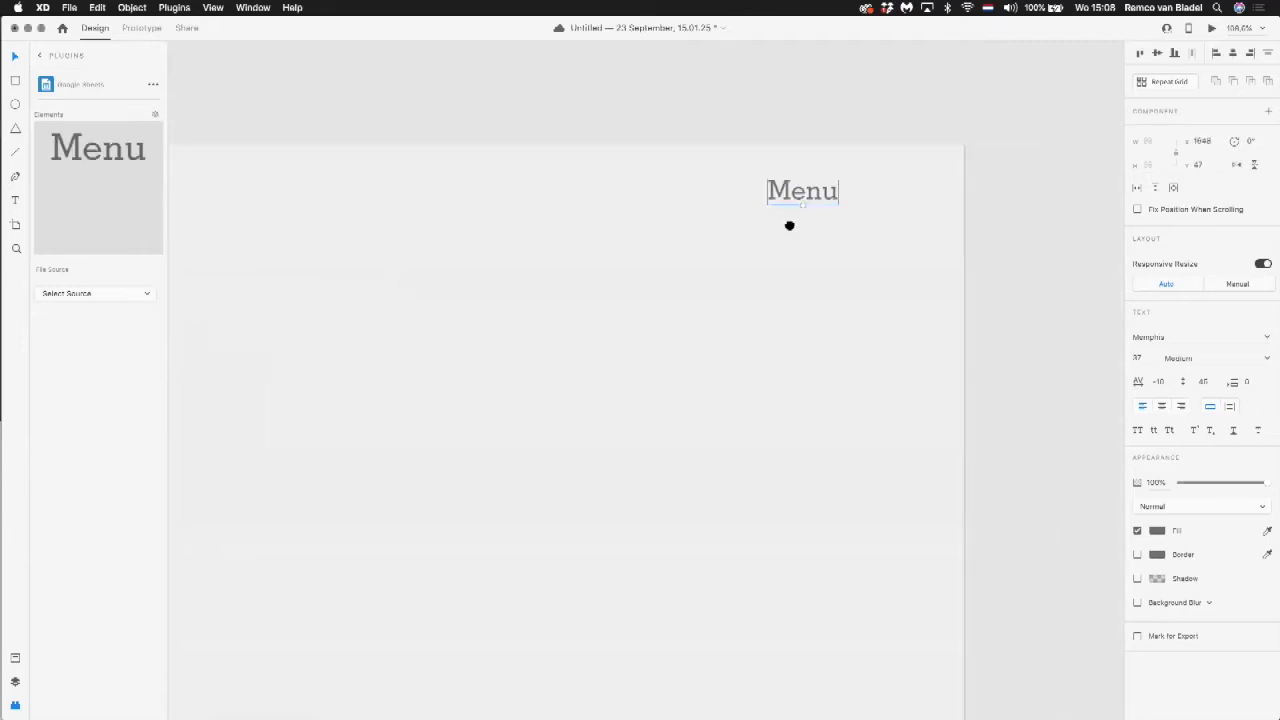
{"action": "scroll", "coordinate": [794, 226], "scroll_direction": "down", "scroll_amount": 5}
{"action": "left_click_drag", "start_coordinate": [831, 215], "coordinate": [866, 209]}
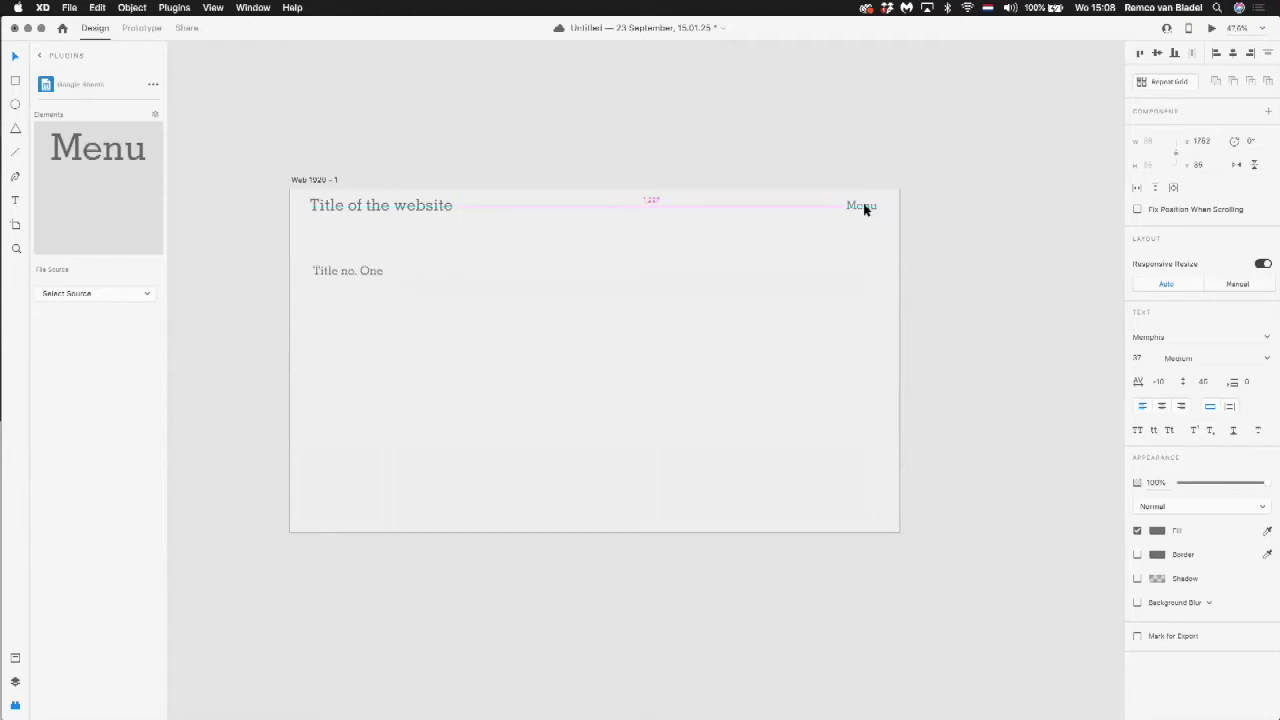
{"action": "left_click_drag", "start_coordinate": [357, 271], "coordinate": [370, 300]}
{"action": "left_click", "coordinate": [422, 426]}
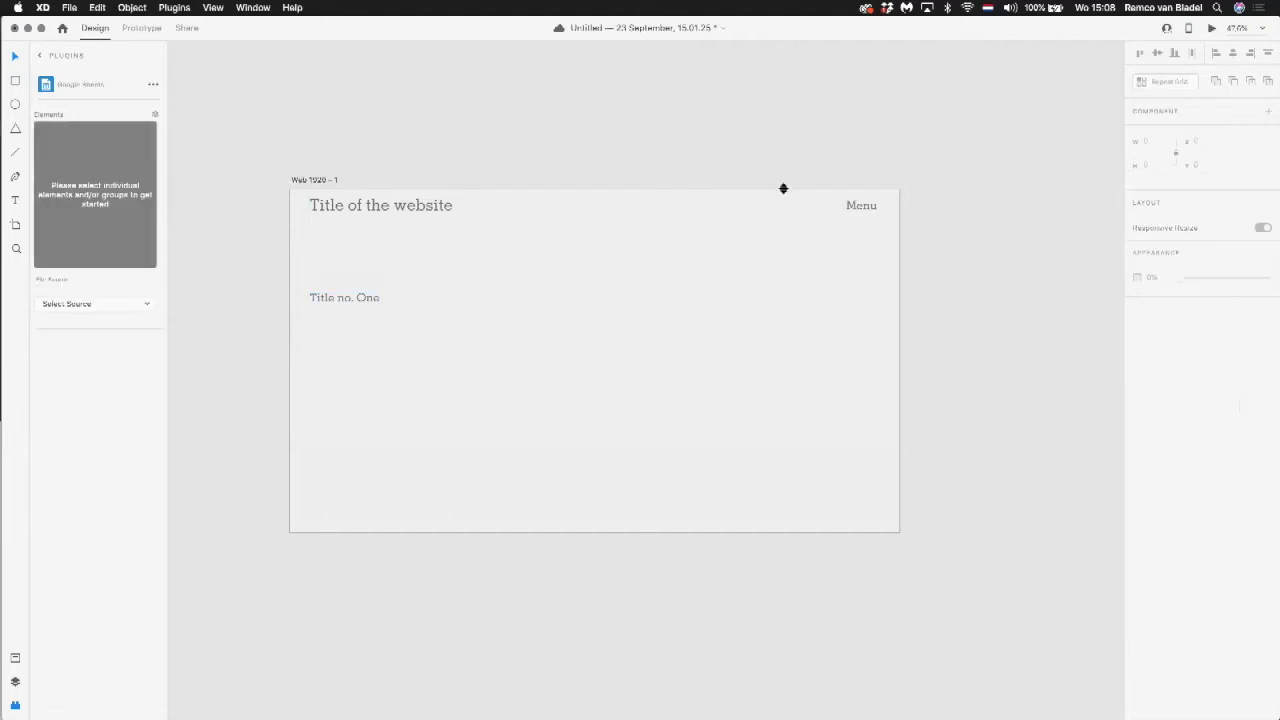
Step: Draw a circle about 48 by 48 left of "Menu", with a border size of 2 and a shadow
{"action": "left_click", "coordinate": [858, 208]}
{"action": "left_click", "coordinate": [15, 105]}
{"action": "left_click_drag", "start_coordinate": [791, 200], "coordinate": [801, 211]}
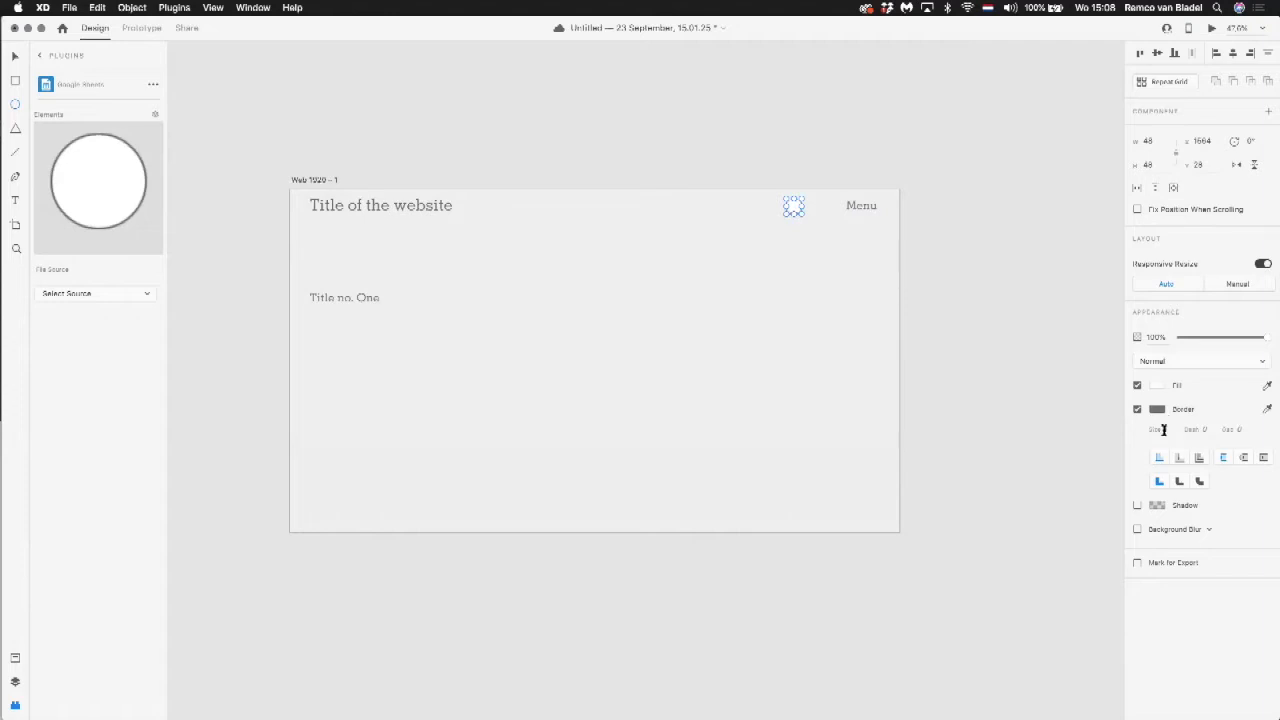
{"action": "key", "text": "Tab"}
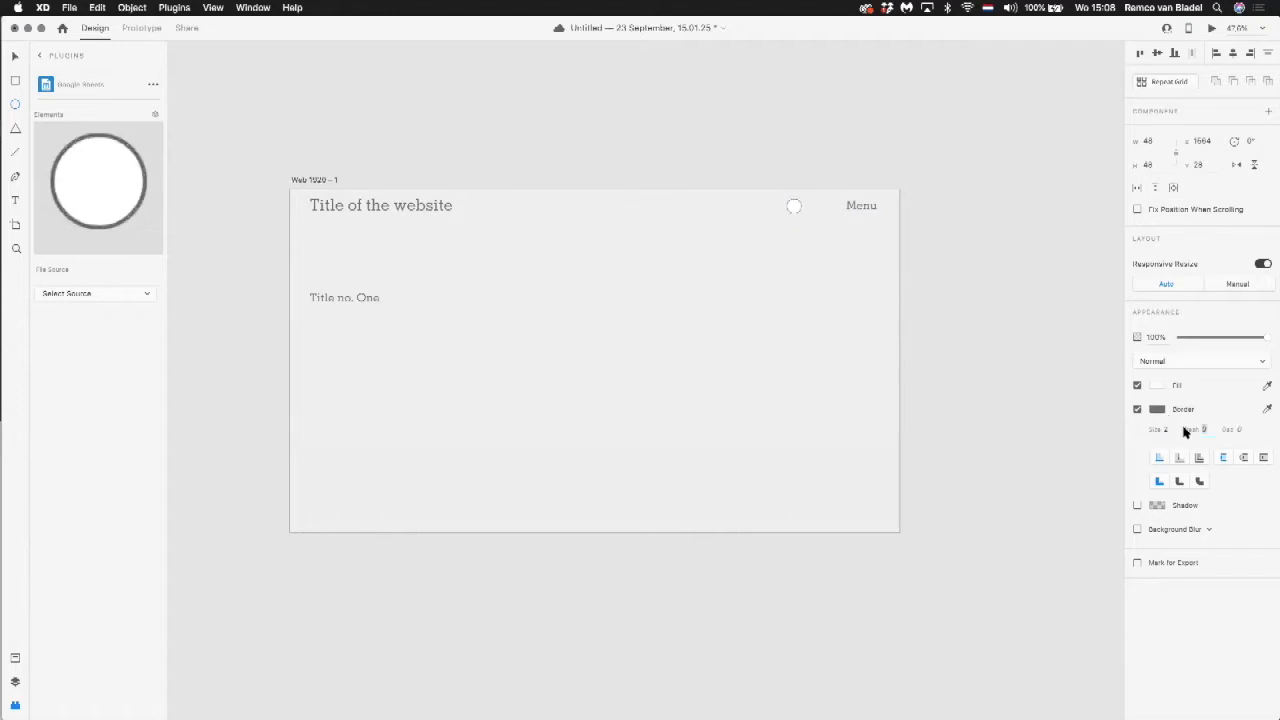
{"action": "left_click", "coordinate": [1137, 505]}
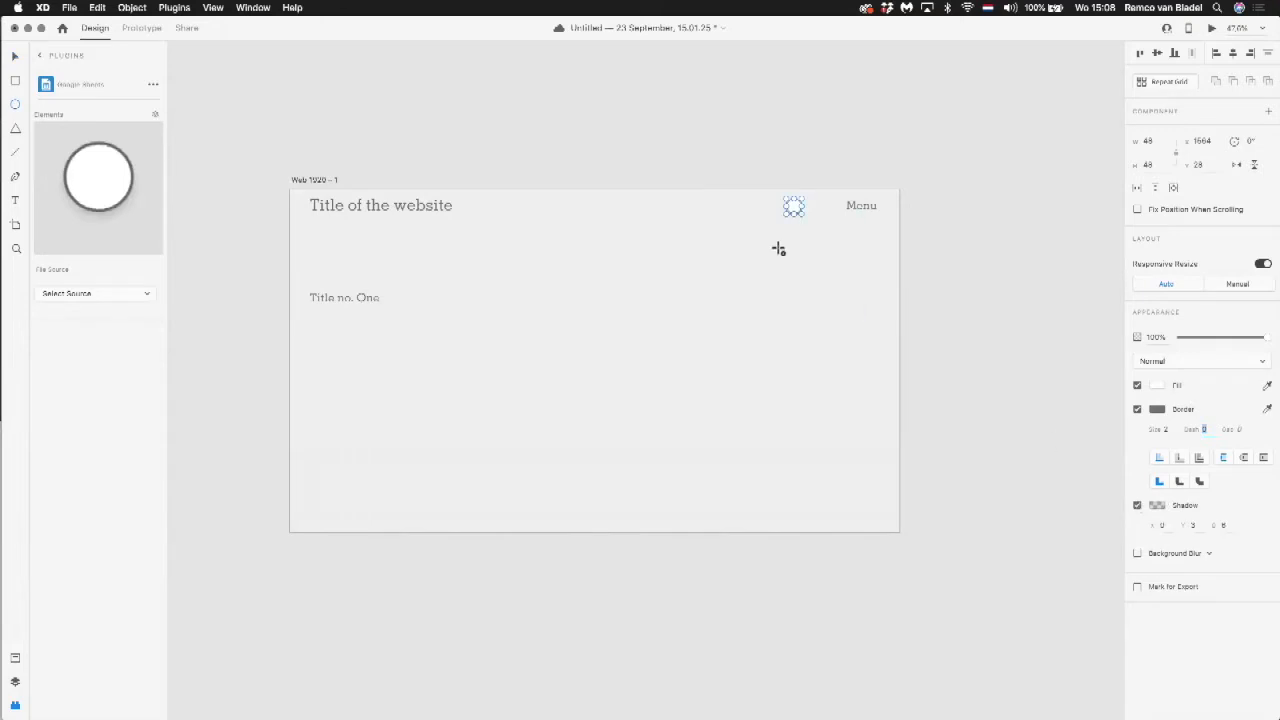
{"action": "left_click", "coordinate": [757, 242]}
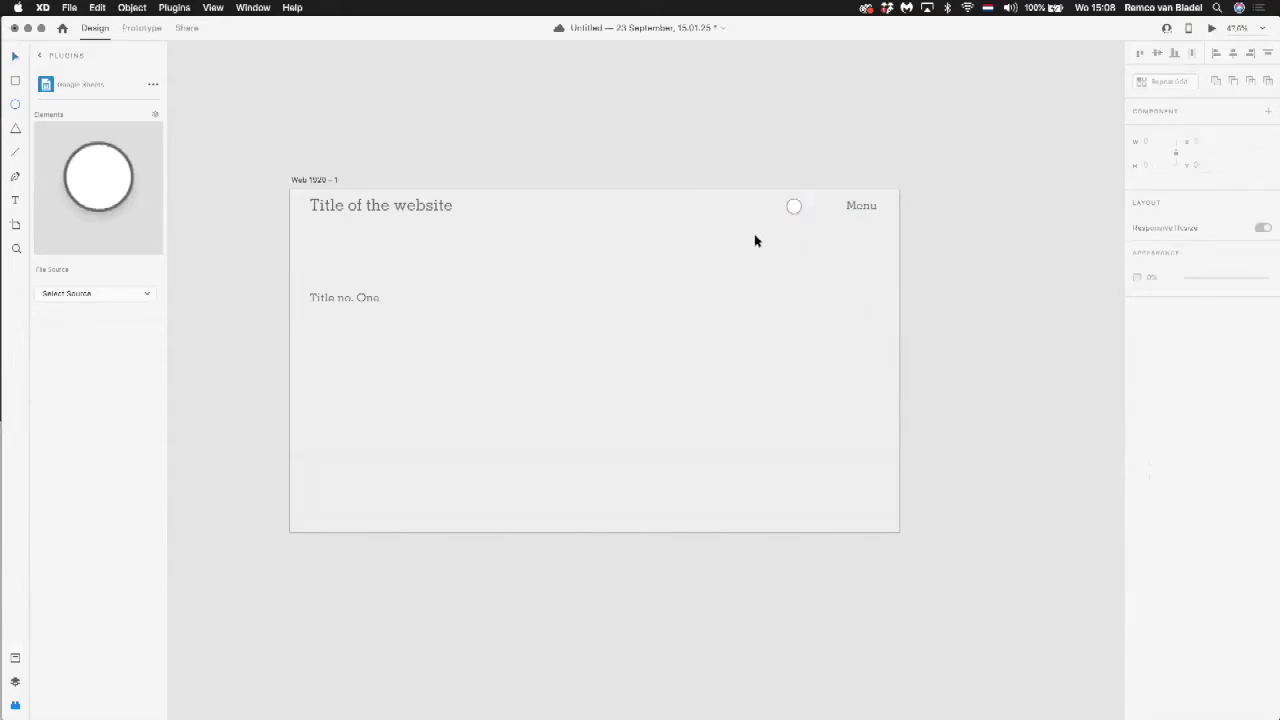
Step: Place a copy of the circle directly to its left in the header
{"action": "left_click_drag", "start_coordinate": [806, 208], "coordinate": [782, 208]}
{"action": "left_click", "coordinate": [752, 267]}
{"action": "left_click_drag", "start_coordinate": [749, 265], "coordinate": [753, 265]}
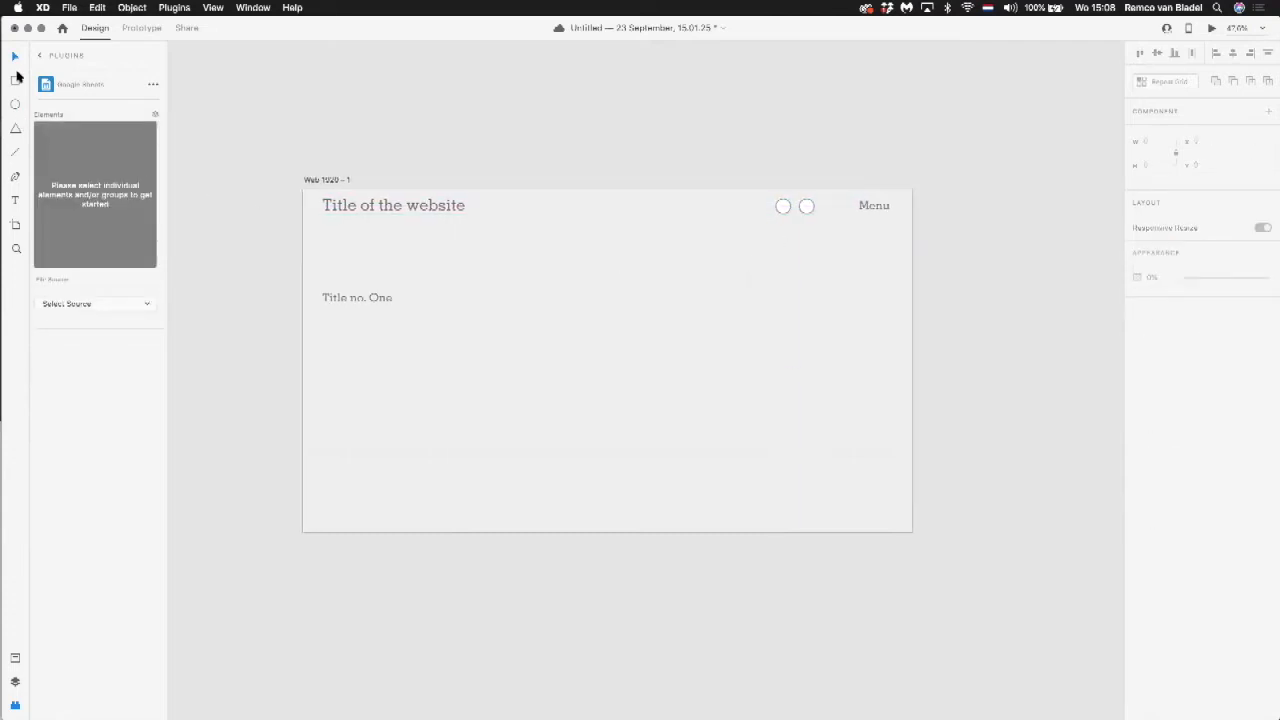
Step: Draw a rectangle about 929 by 505 beneath "Title no. One", starting at its left edge
{"action": "left_click", "coordinate": [15, 82]}
{"action": "mouse_move", "coordinate": [322, 308]}
{"action": "left_mouse_down"}
{"action": "mouse_move", "coordinate": [563, 423]}
{"action": "mouse_move", "coordinate": [617, 469]}
{"action": "left_mouse_up"}
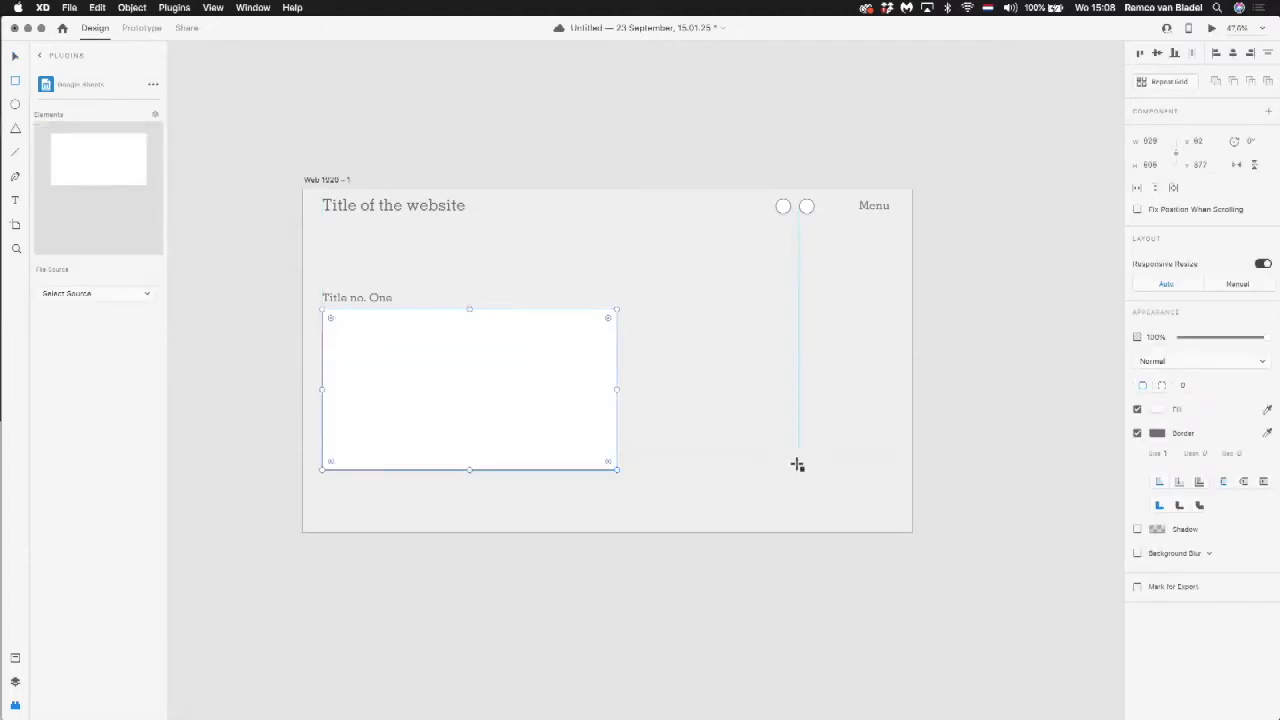
Step: Switch to Finder and preview the image NZR2.00597MTL103(01).png in the Downloads folder
{"action": "key", "text": "super+Tab"}
{"action": "key", "text": "super+Tab"}
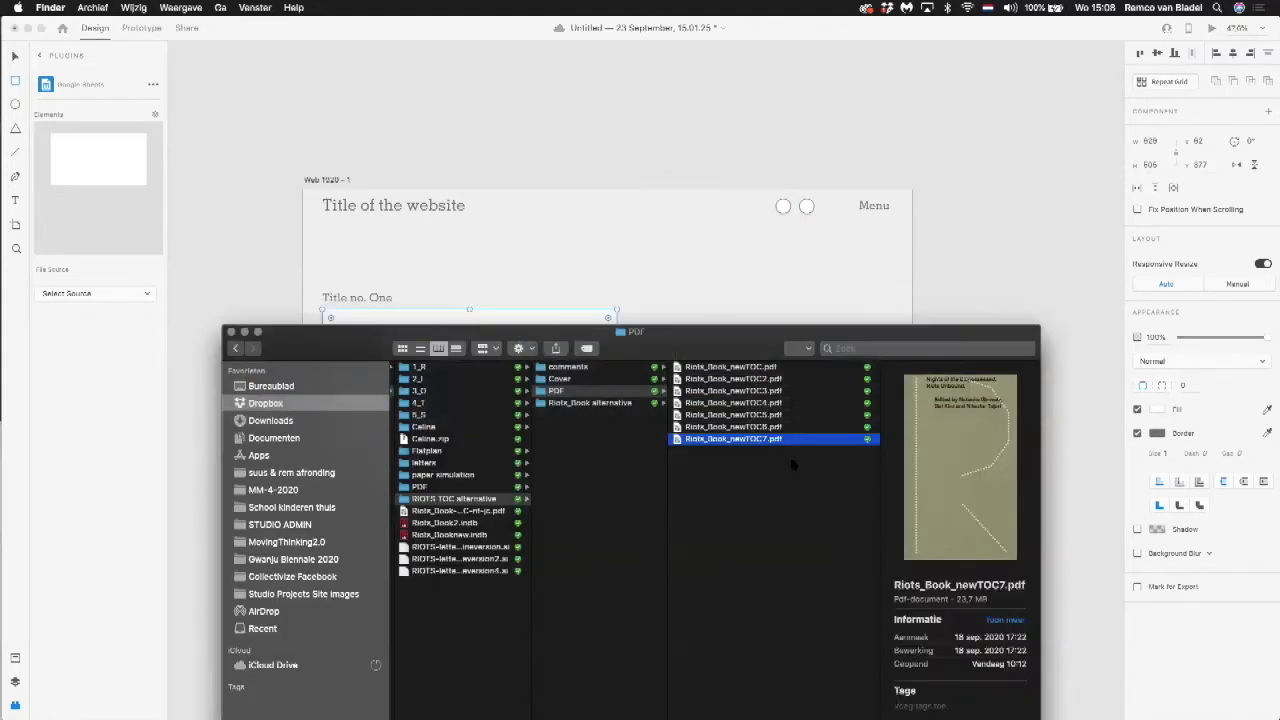
{"action": "left_click", "coordinate": [312, 421]}
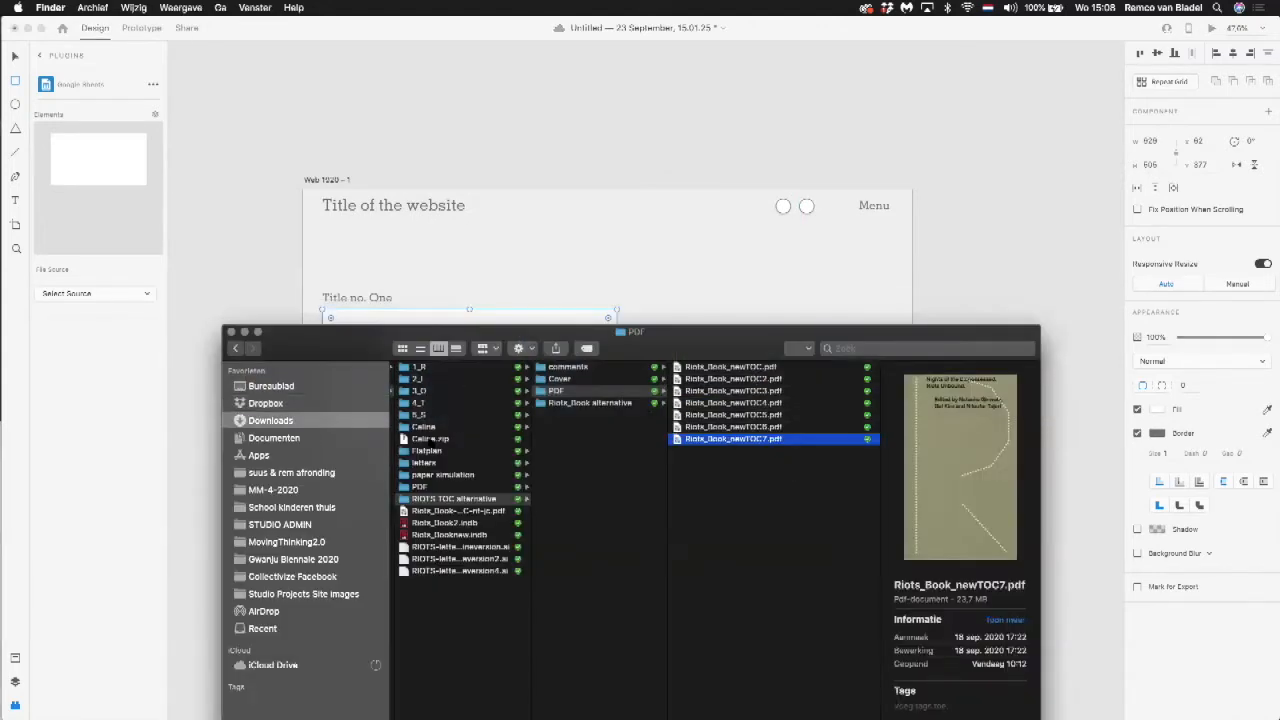
{"action": "scroll", "coordinate": [454, 452], "scroll_direction": "down", "scroll_amount": 5}
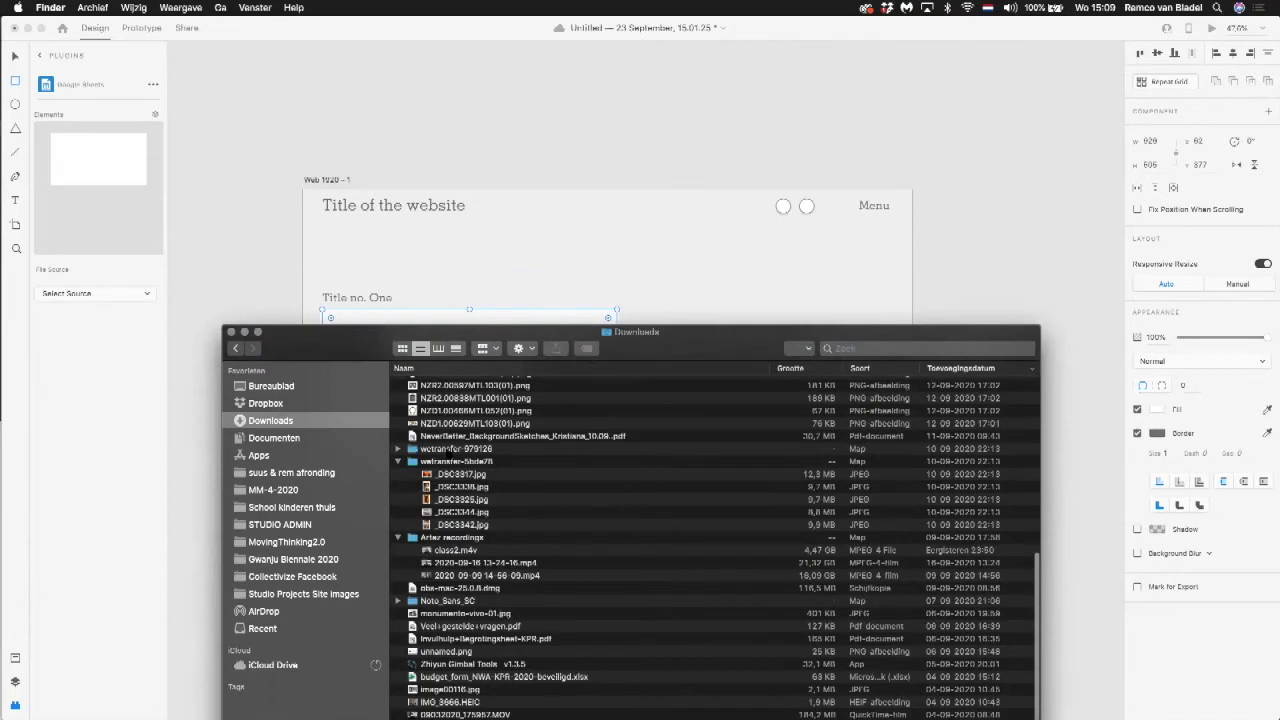
{"action": "scroll", "coordinate": [442, 450], "scroll_direction": "up", "scroll_amount": 3}
{"action": "left_click", "coordinate": [452, 455]}
{"action": "key", "text": "space"}
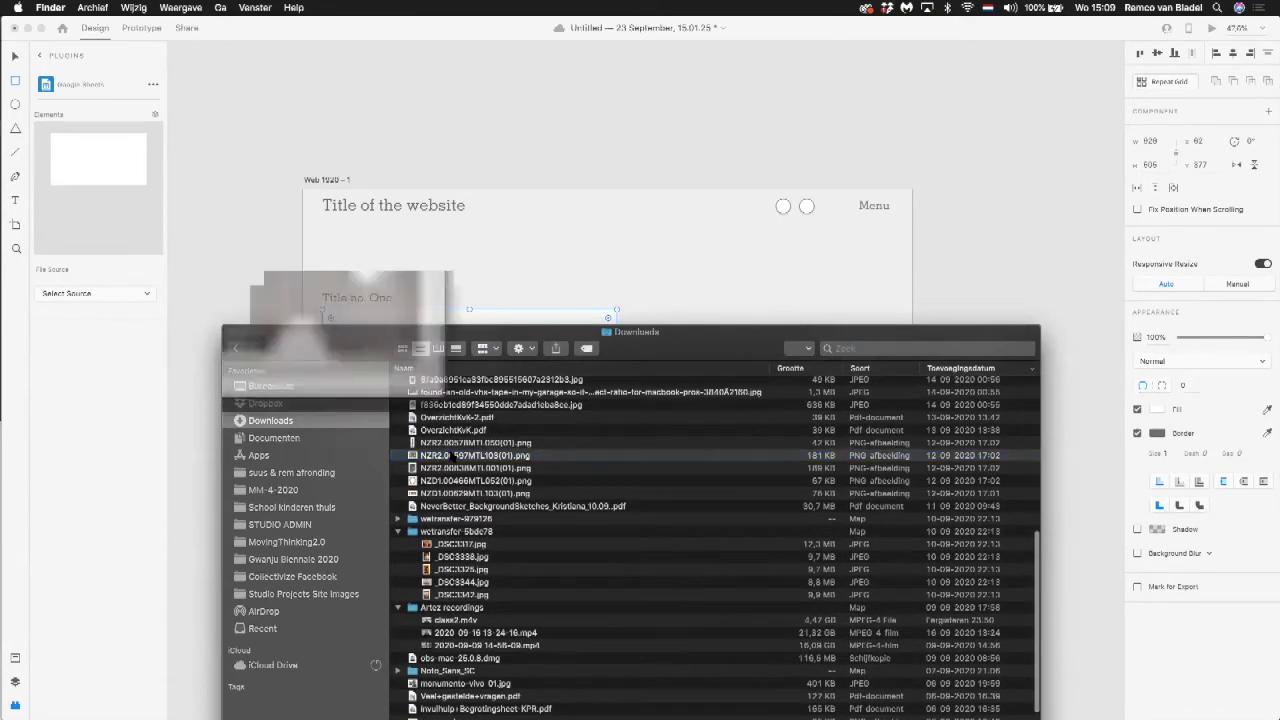
{"action": "key", "text": "space"}
{"action": "scroll", "coordinate": [452, 455], "scroll_direction": "down", "scroll_amount": 2}
{"action": "scroll", "coordinate": [452, 455], "scroll_direction": "up", "scroll_amount": 2}
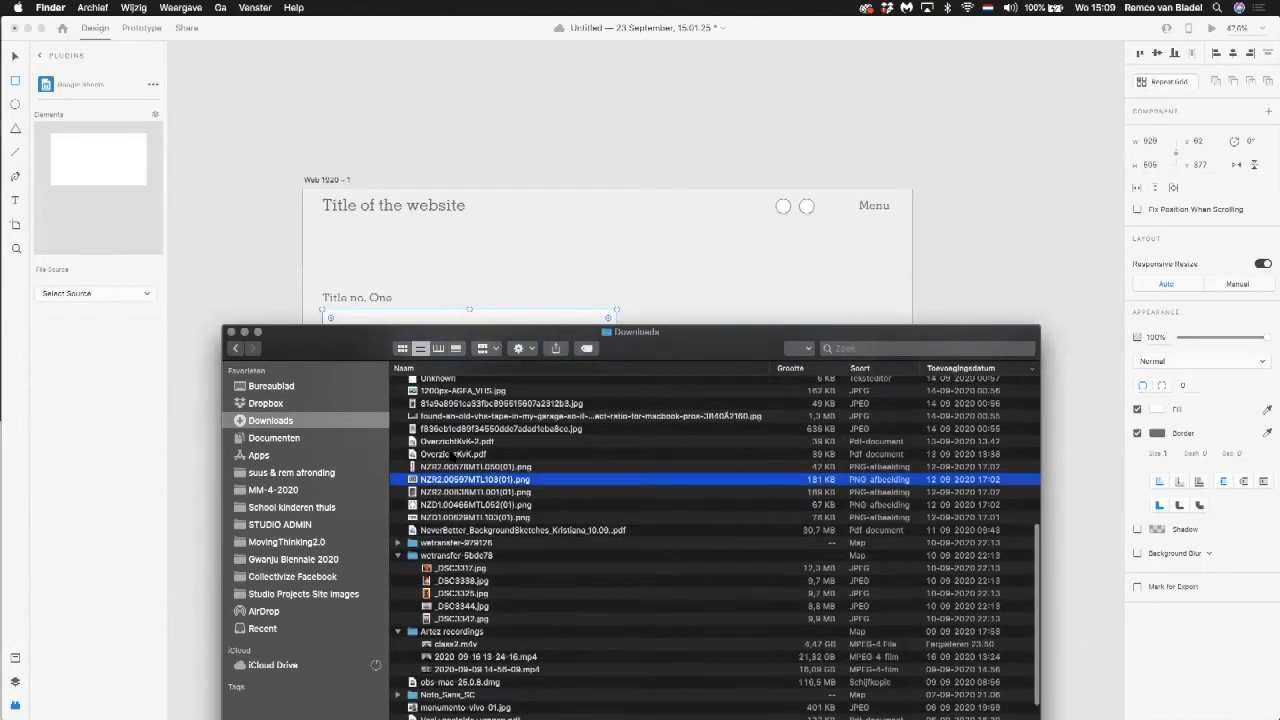
Step: Fill the white rectangle beneath "Title no. One" with the image NZR2.00597MTL103(01).png from Finder, keeping the rectangle in view beside the Finder window
{"action": "left_click_drag", "start_coordinate": [534, 324], "coordinate": [970, 308]}
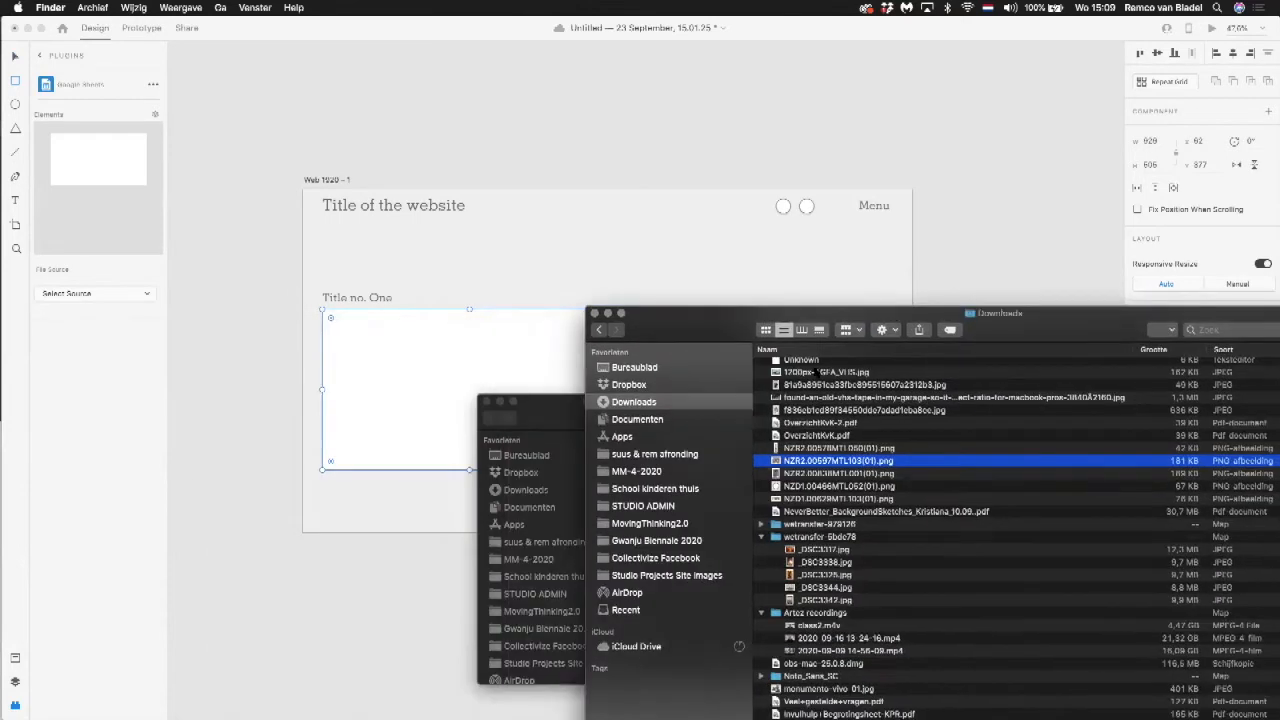
{"action": "left_click_drag", "start_coordinate": [806, 461], "coordinate": [410, 375]}
{"action": "left_click", "coordinate": [275, 357]}
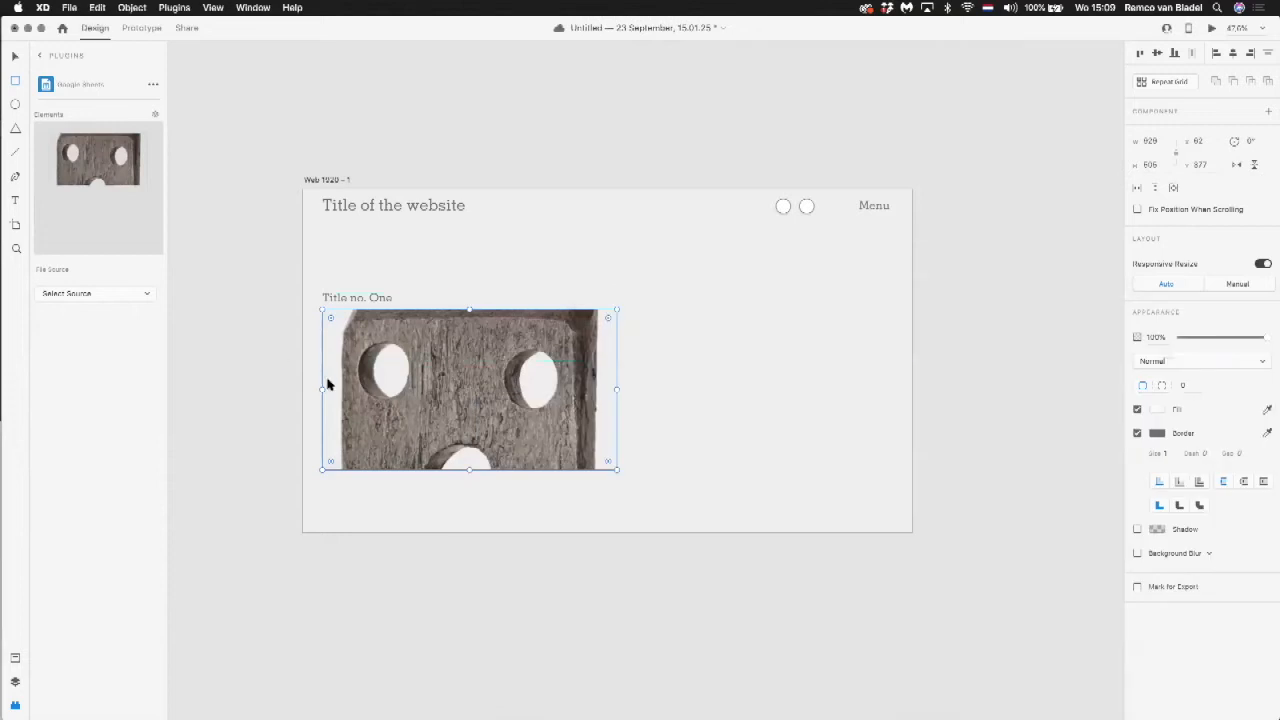
Step: Shrink the image frame to about 761 by 377 and shift the picture downward inside it to reveal the object's upper edge
{"action": "left_click_drag", "start_coordinate": [617, 471], "coordinate": [563, 429]}
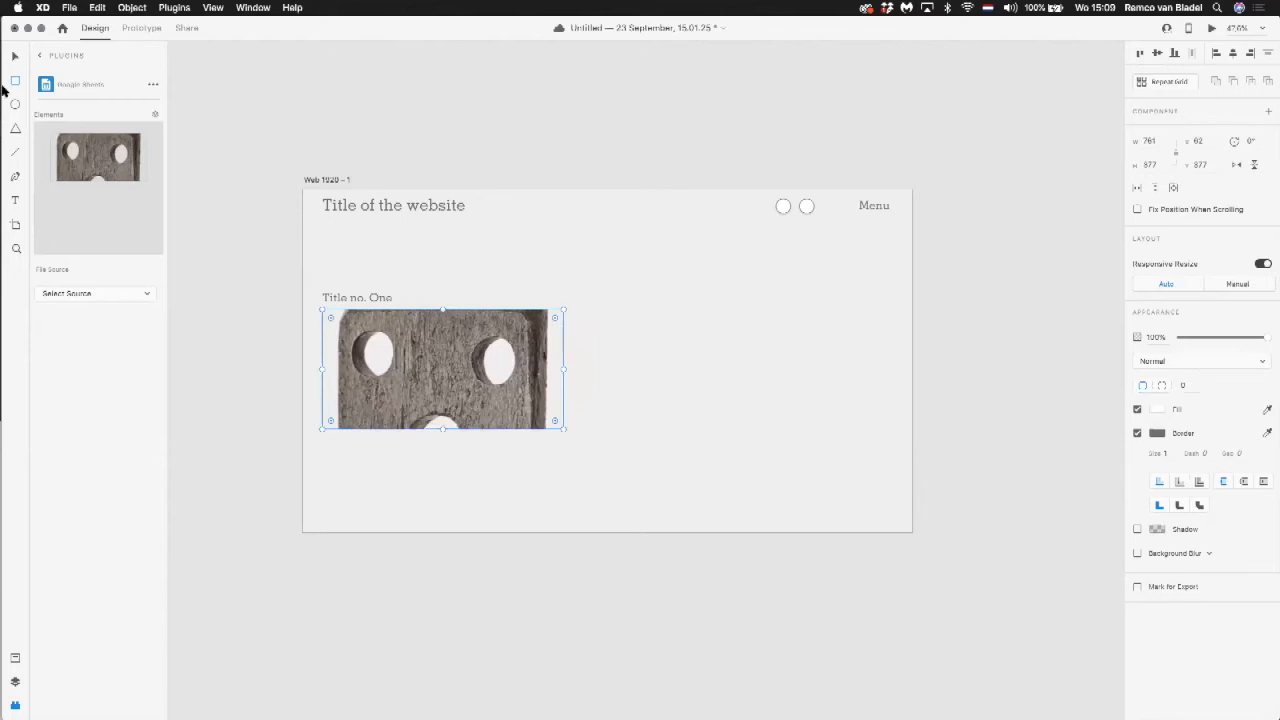
{"action": "double_click", "coordinate": [388, 336]}
{"action": "left_click_drag", "start_coordinate": [448, 338], "coordinate": [449, 366]}
{"action": "key", "text": "Escape"}
{"action": "left_click", "coordinate": [289, 343]}
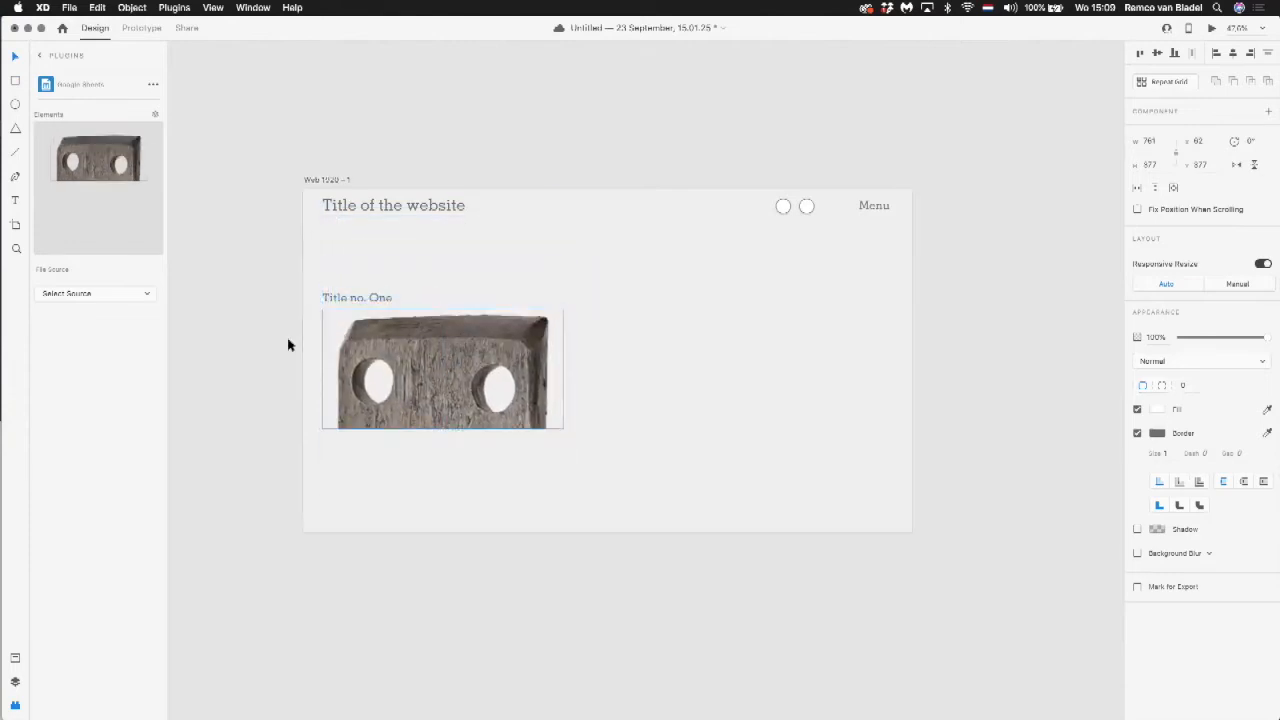
Step: Remove the image frame's border and nudge the frame up to Y 374
{"action": "left_click", "coordinate": [456, 378]}
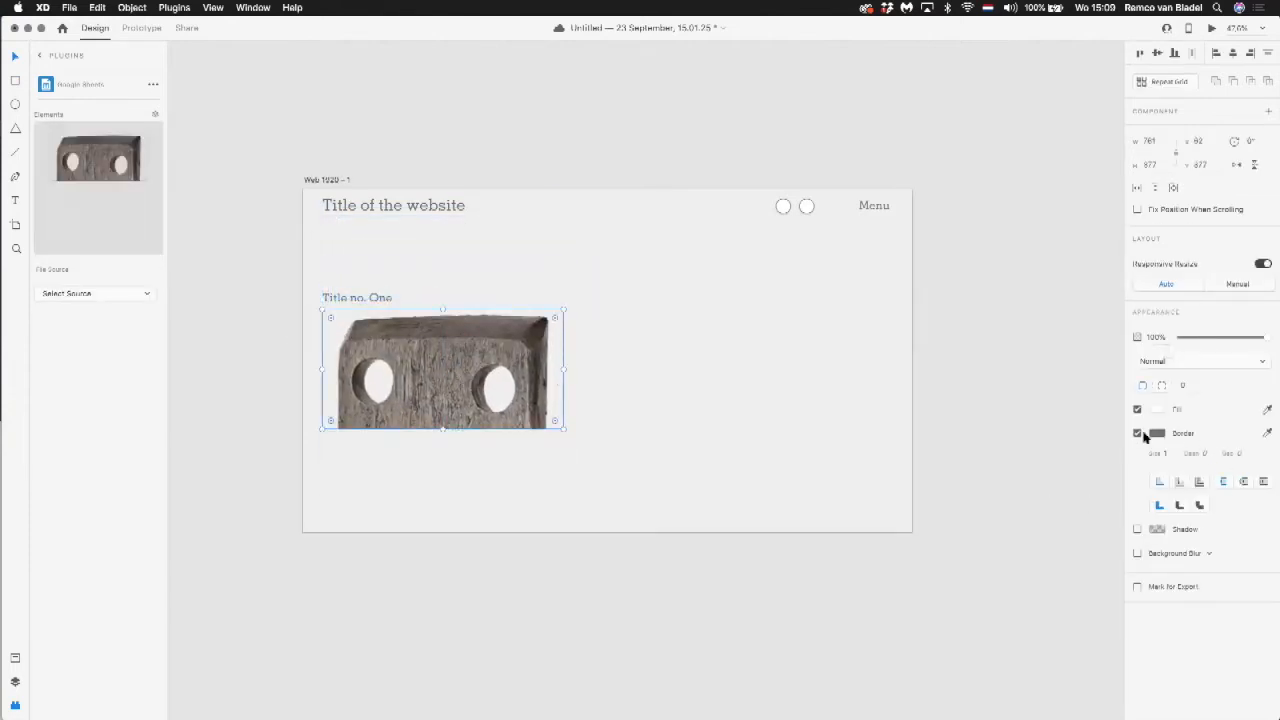
{"action": "left_click", "coordinate": [1136, 435]}
{"action": "left_click", "coordinate": [700, 372]}
{"action": "left_click", "coordinate": [494, 368]}
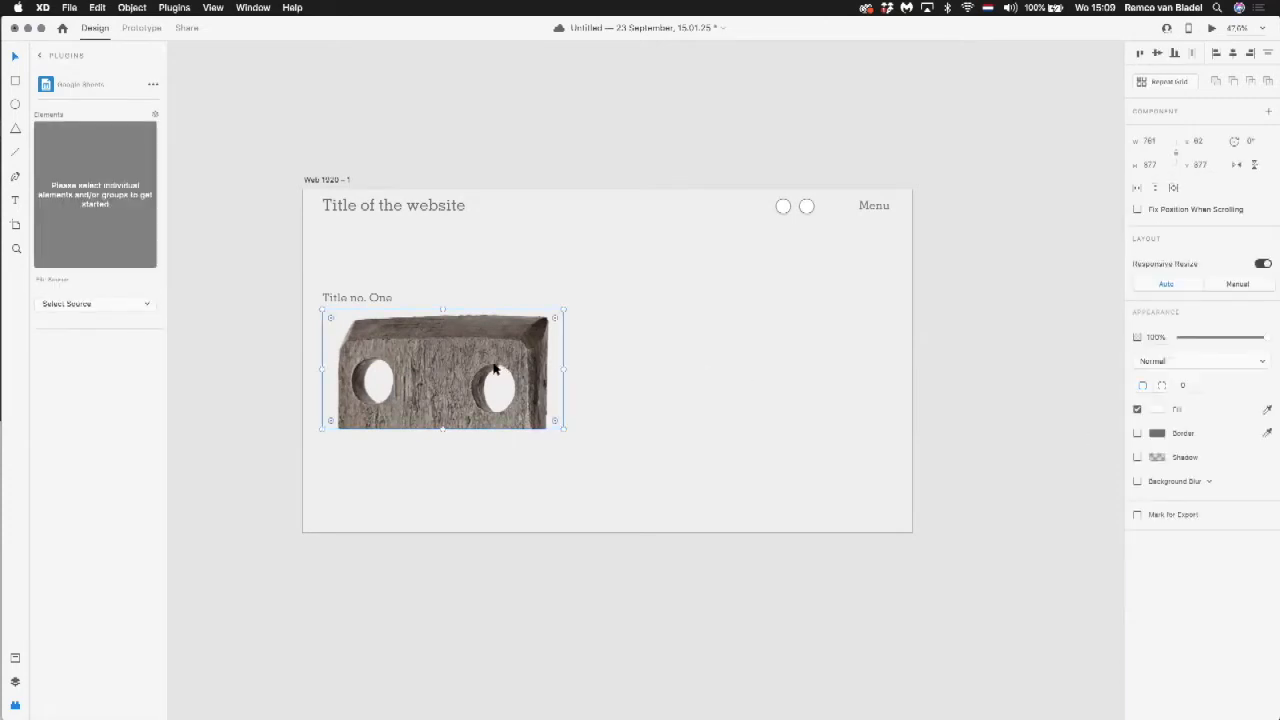
{"action": "key", "text": "Up"}
{"action": "key", "text": "Up"}
{"action": "key", "text": "Up"}
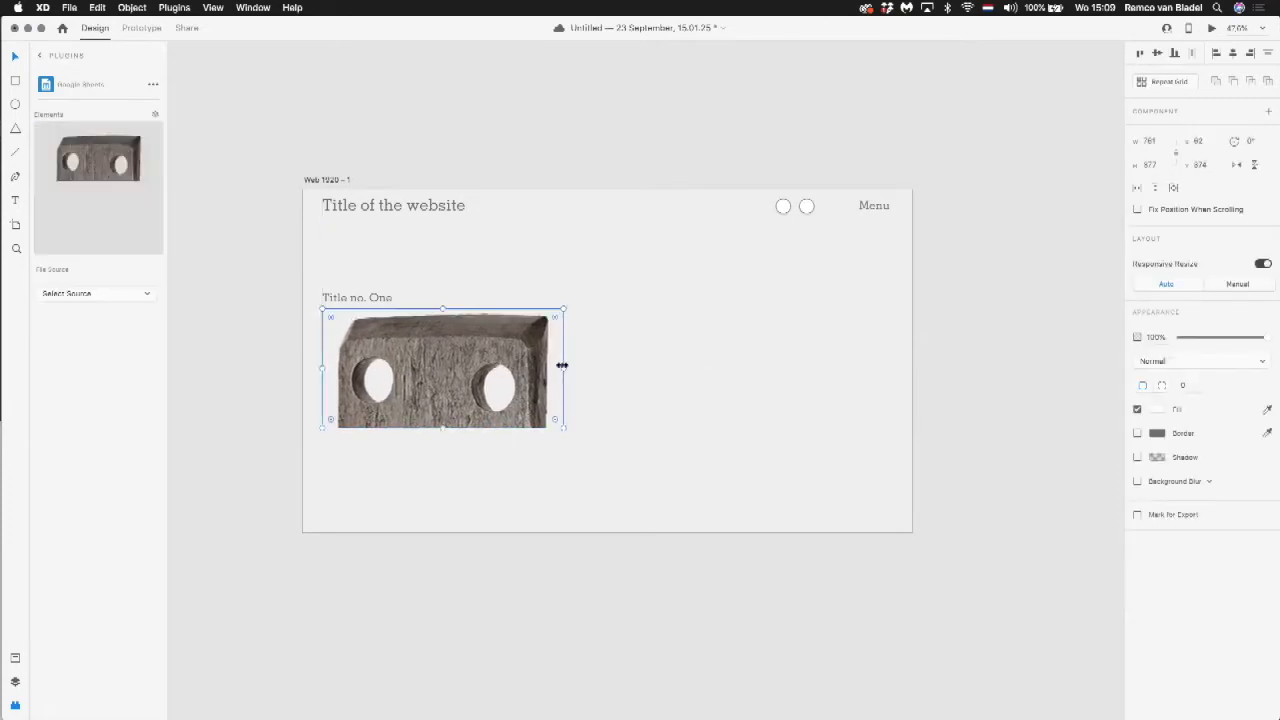
Step: Narrow the image frame to a width of about 671 and adjust the picture's crop inside it
{"action": "left_click_drag", "start_coordinate": [556, 367], "coordinate": [528, 367]}
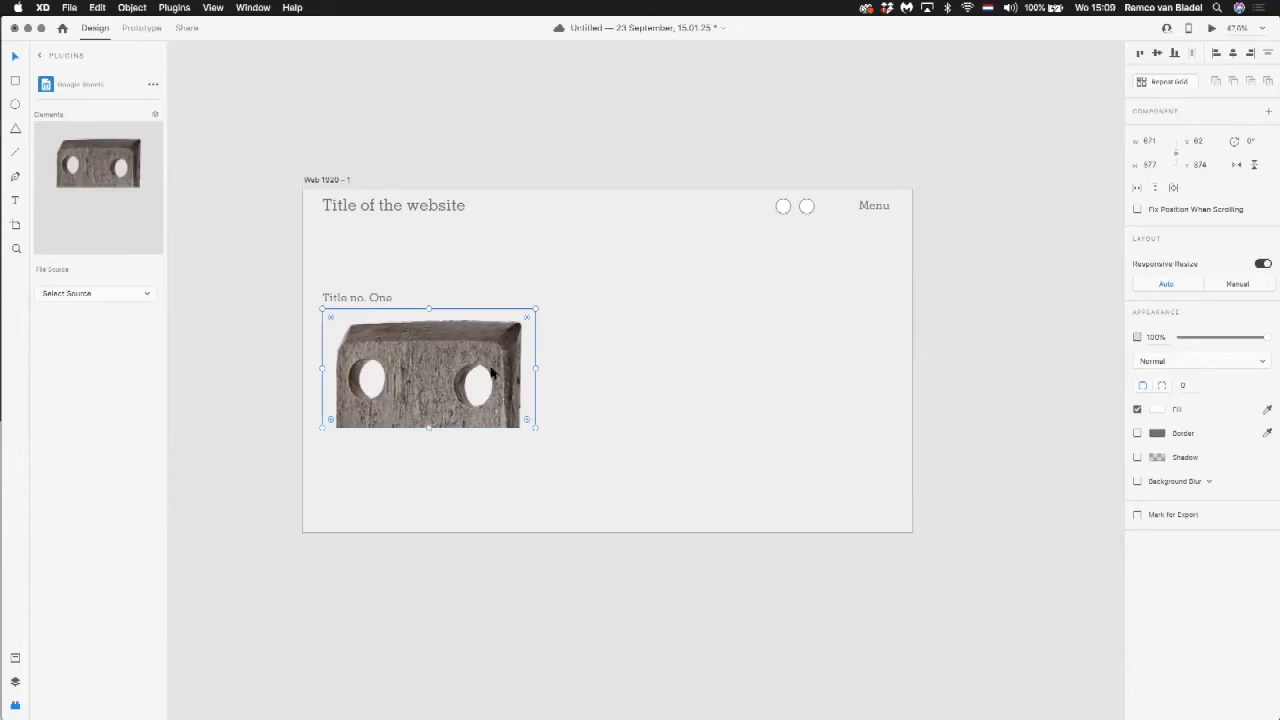
{"action": "double_click", "coordinate": [489, 373]}
{"action": "left_click_drag", "start_coordinate": [534, 392], "coordinate": [501, 376]}
{"action": "key", "text": "Escape"}
{"action": "left_click", "coordinate": [606, 386]}
{"action": "left_click", "coordinate": [474, 374]}
{"action": "left_click", "coordinate": [581, 387]}
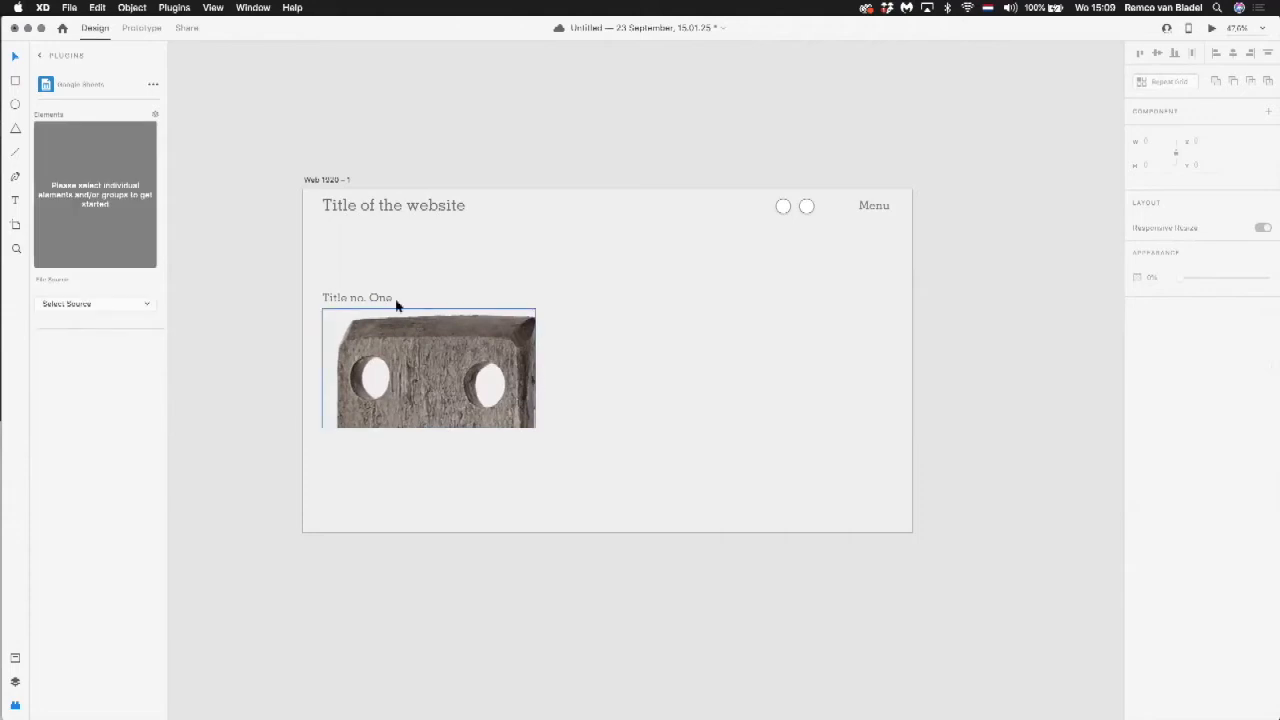
Step: Place a copy of "Title no. One" below the image and change its text to "Lead, which is about this post"
{"action": "left_click_drag", "start_coordinate": [367, 297], "coordinate": [365, 448]}
{"action": "double_click", "coordinate": [363, 447]}
{"action": "type", "text": "Lo"}
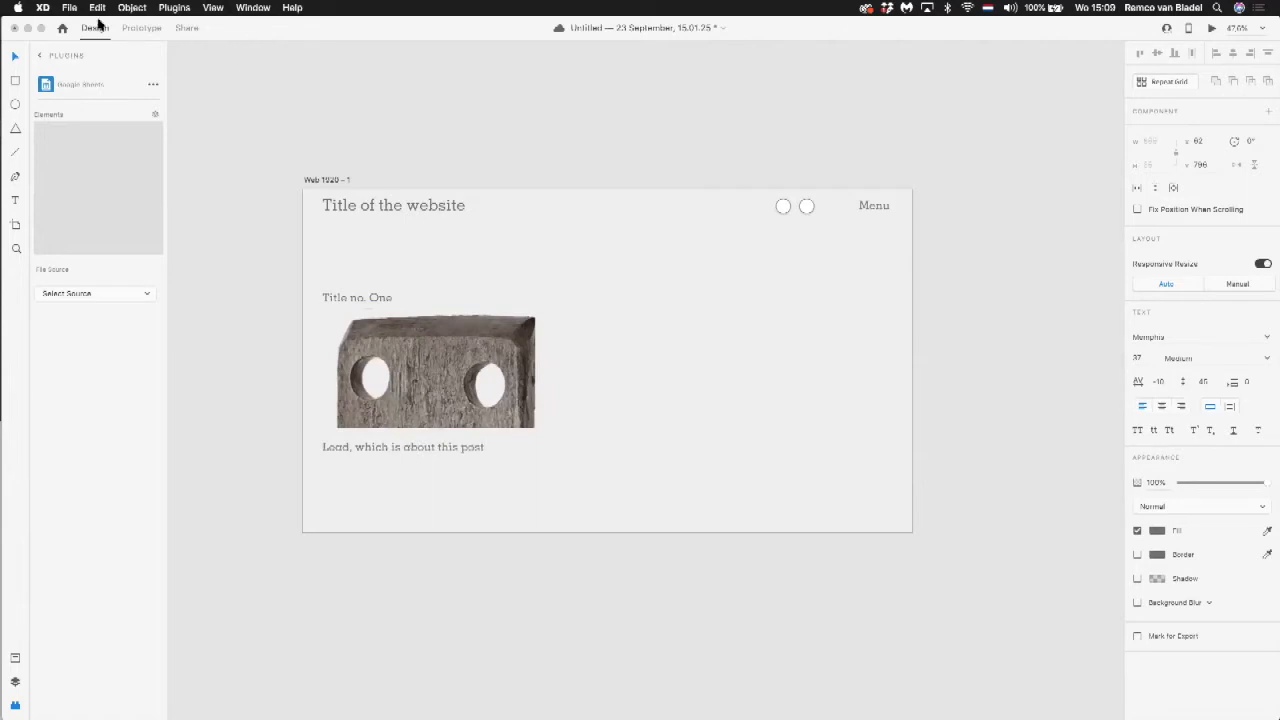
Step: Save the mockup as a cloud document under the suggested name
{"action": "key", "text": "super+s"}
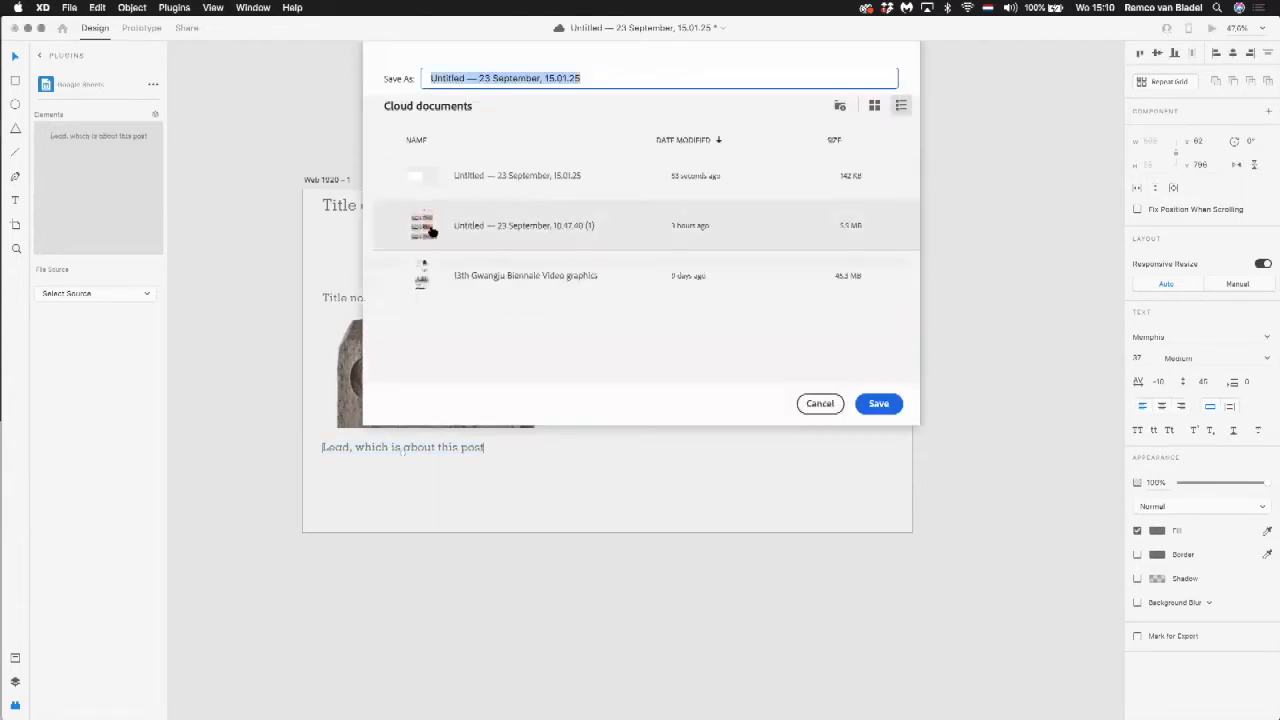
{"action": "left_click", "coordinate": [878, 404]}
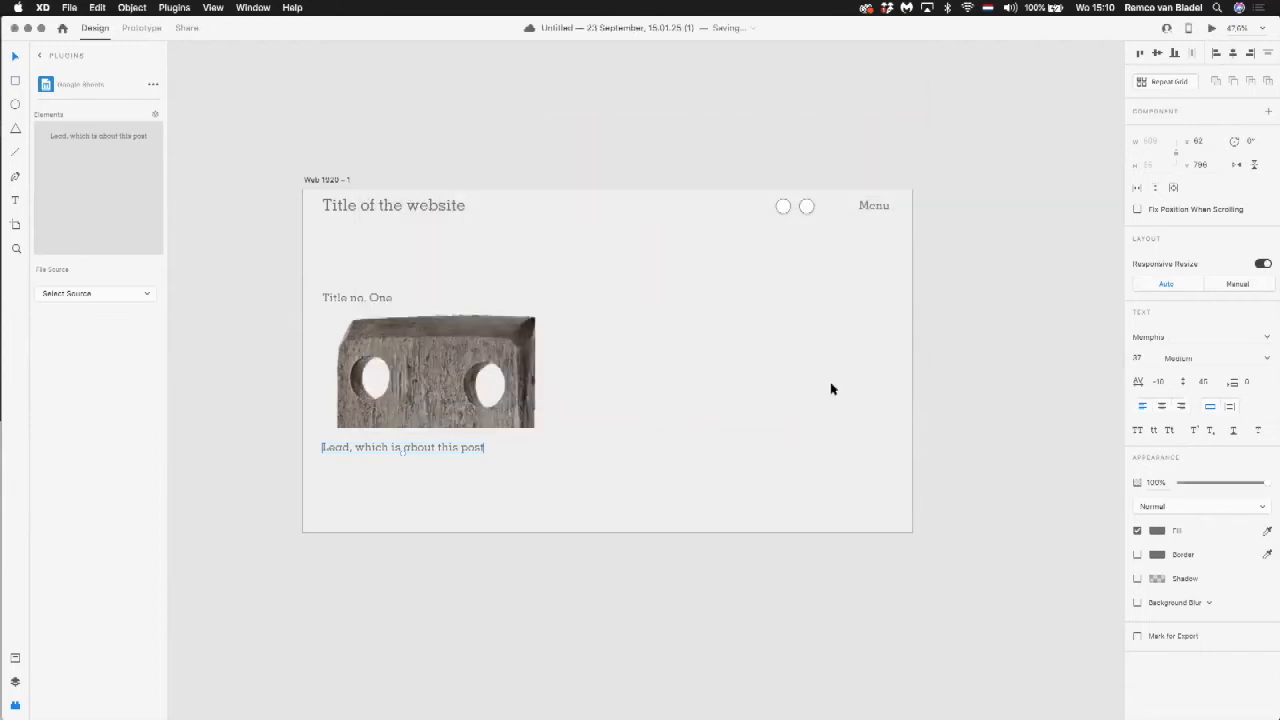
Step: Switch to Safari, bring the workofwind.ca site into full view, and examine its header and expandable menu
{"action": "key", "text": "super+Tab"}
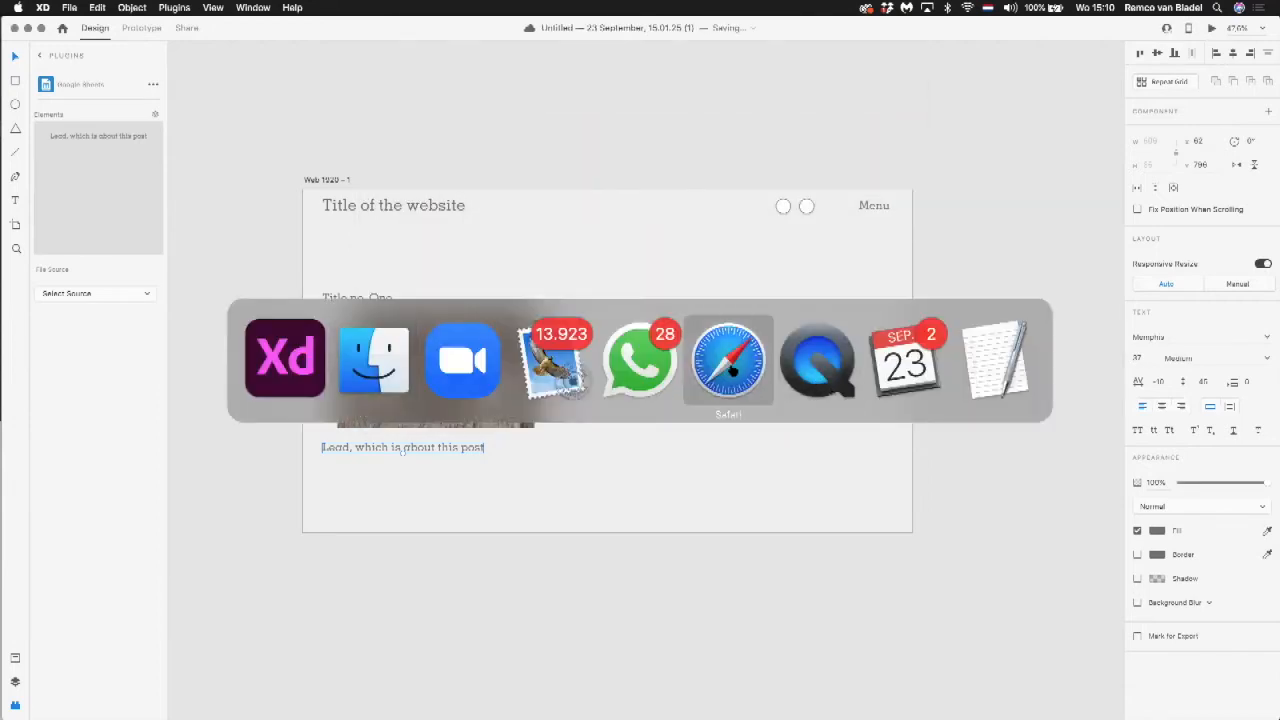
{"action": "left_click", "coordinate": [736, 368]}
{"action": "left_click", "coordinate": [186, 298]}
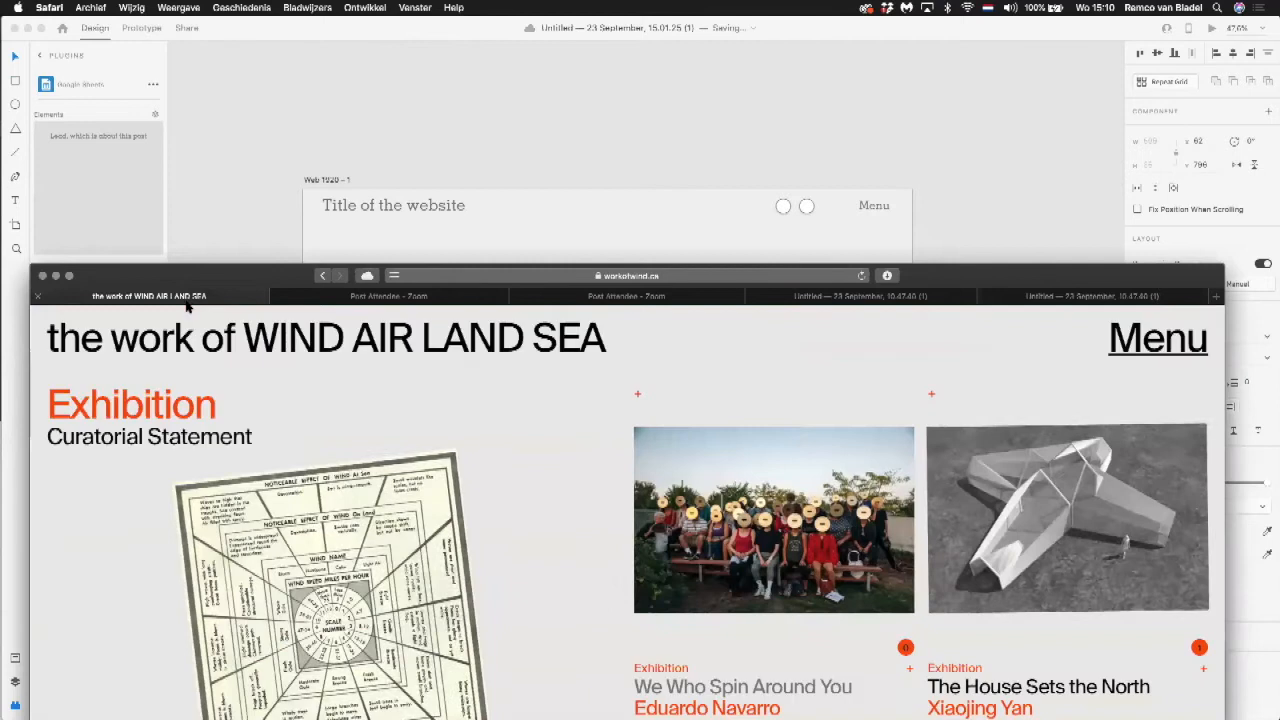
{"action": "left_click_drag", "start_coordinate": [184, 278], "coordinate": [176, 28]}
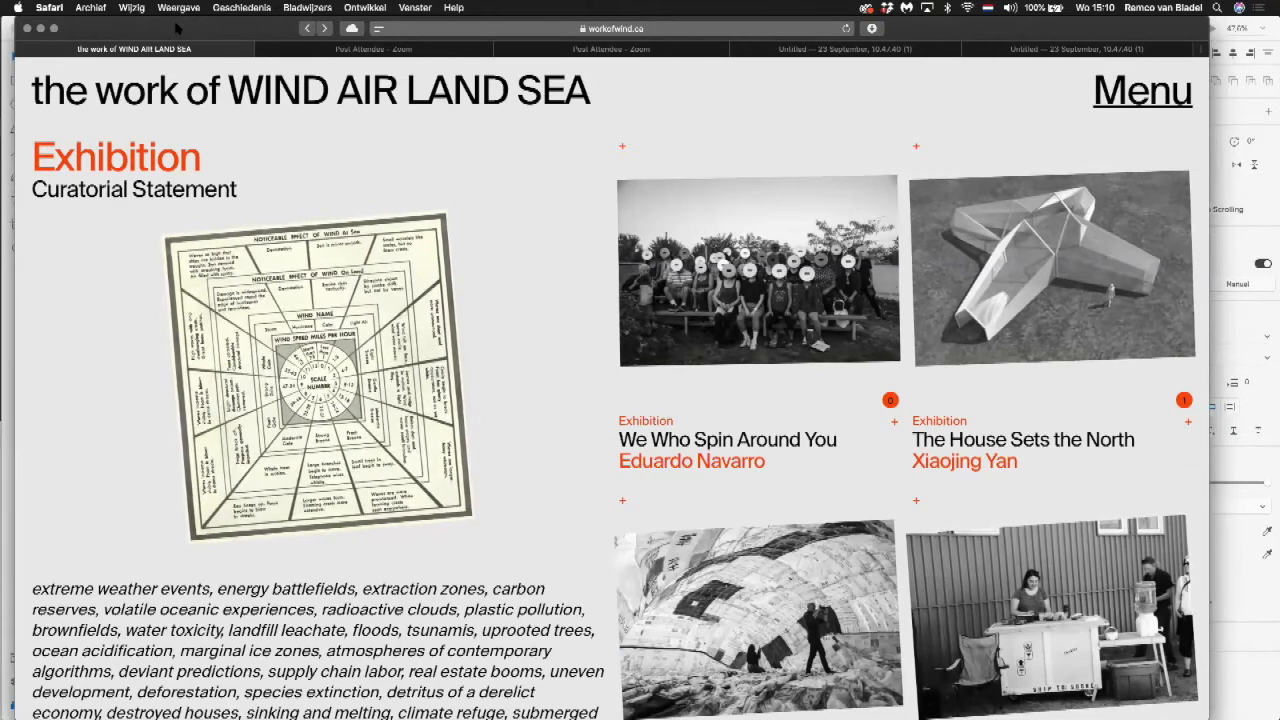
{"action": "key", "text": "super+r"}
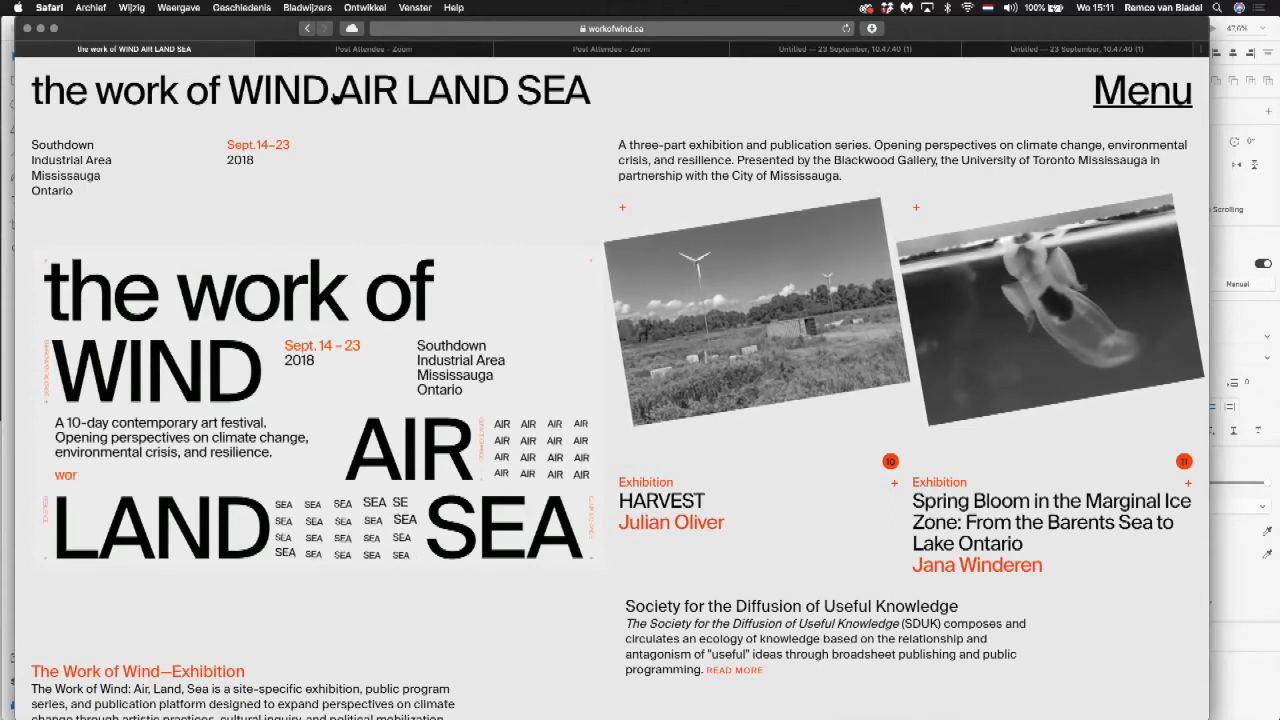
{"action": "left_click", "coordinate": [1156, 94]}
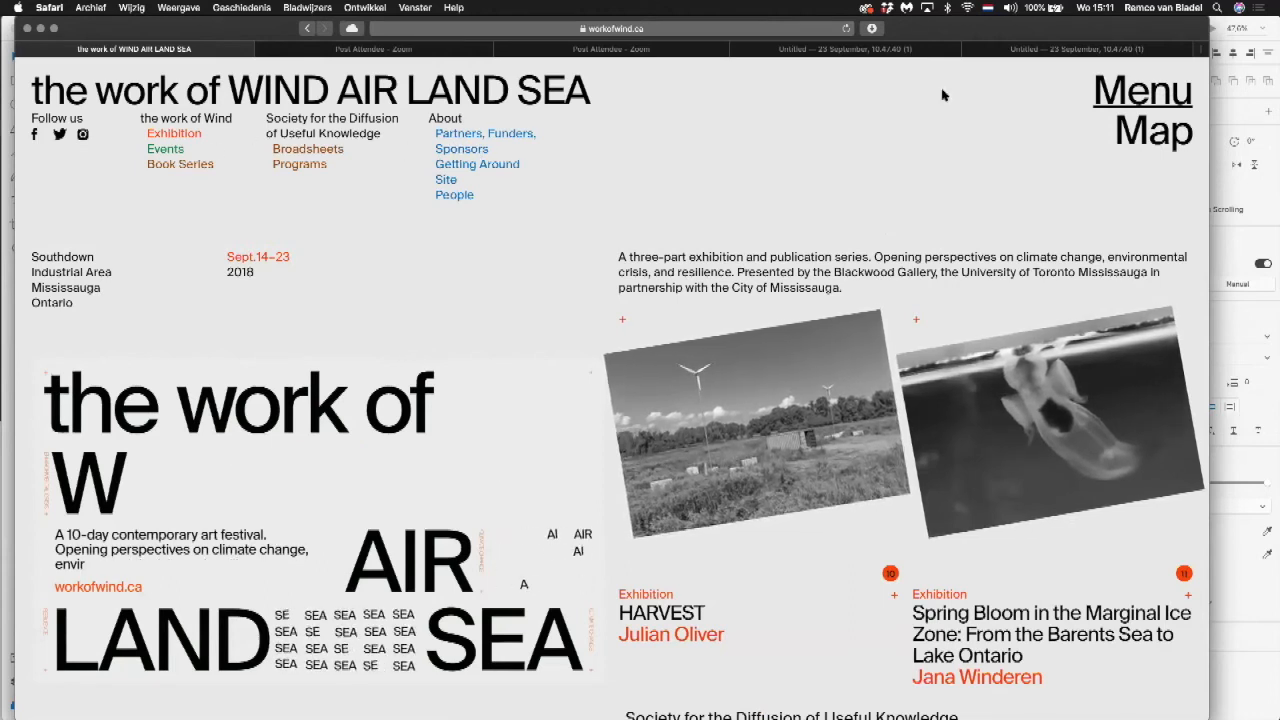
{"action": "left_click", "coordinate": [1162, 94]}
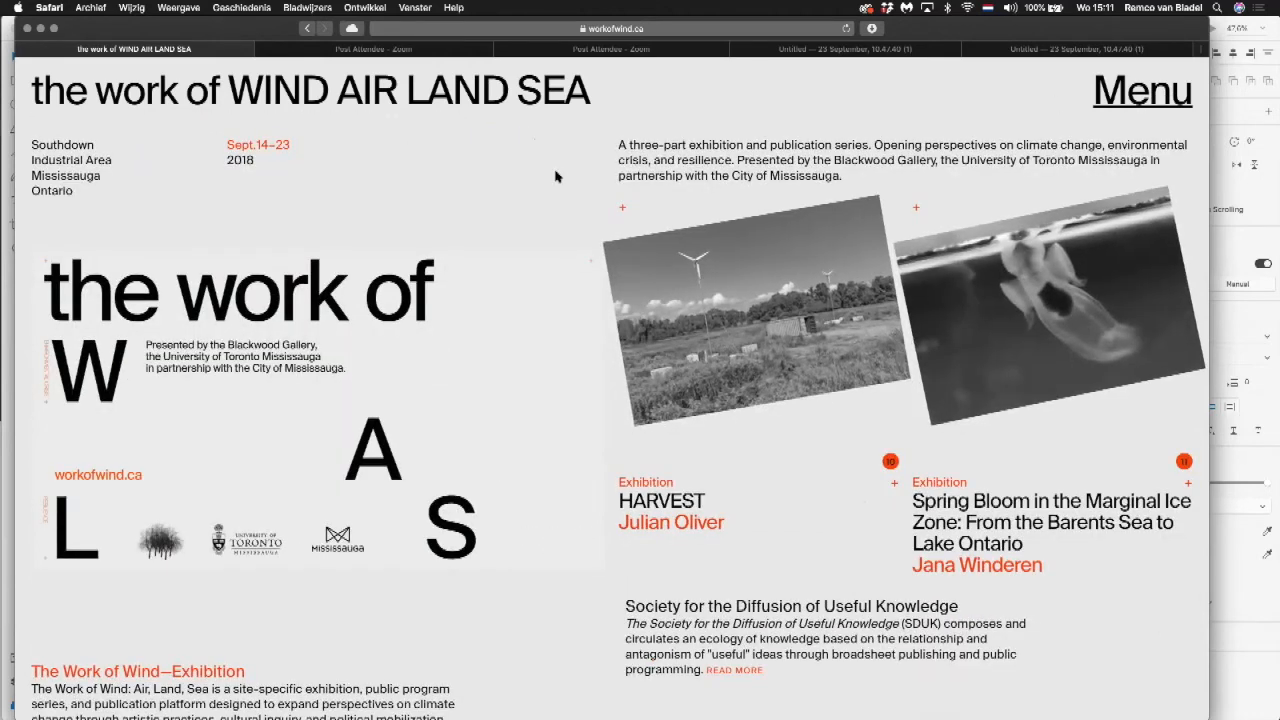
Step: Examine the workofwind.ca homepage's grid of exhibition, about and event posts, including their tilted images and hover effects
{"action": "scroll", "coordinate": [445, 392], "scroll_direction": "down", "scroll_amount": 4}
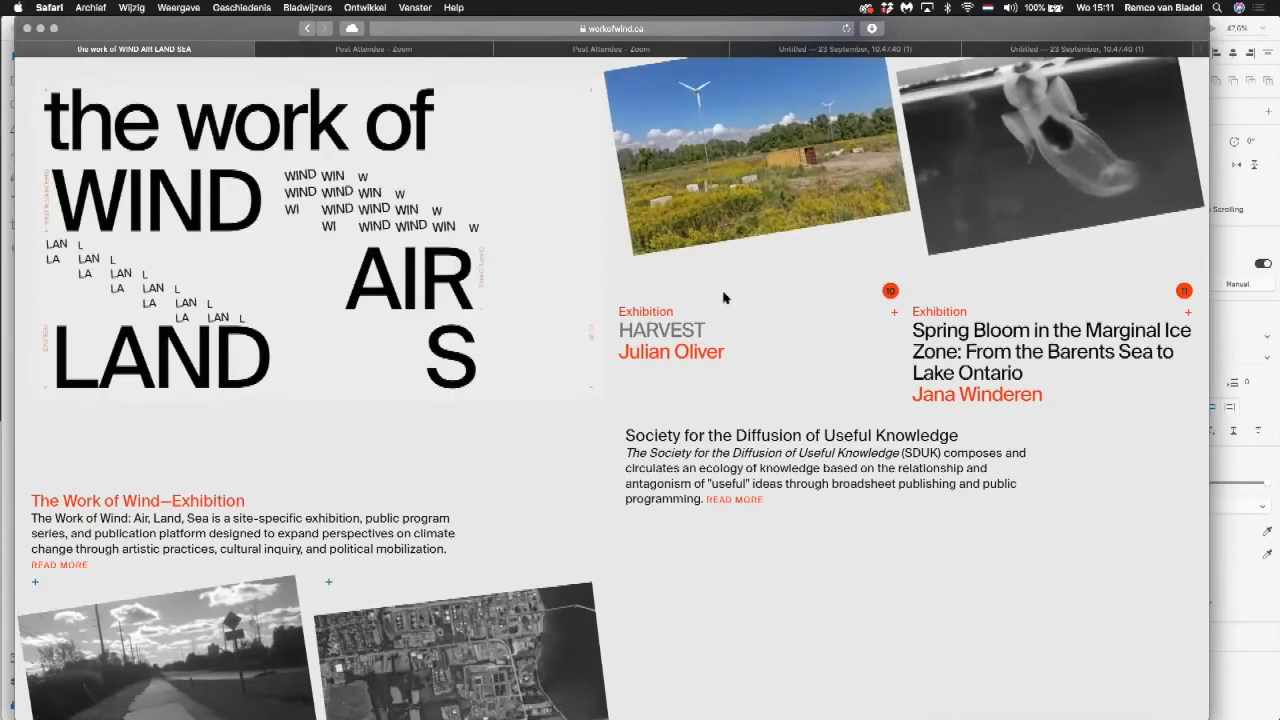
{"action": "scroll", "coordinate": [799, 305], "scroll_direction": "up", "scroll_amount": 1}
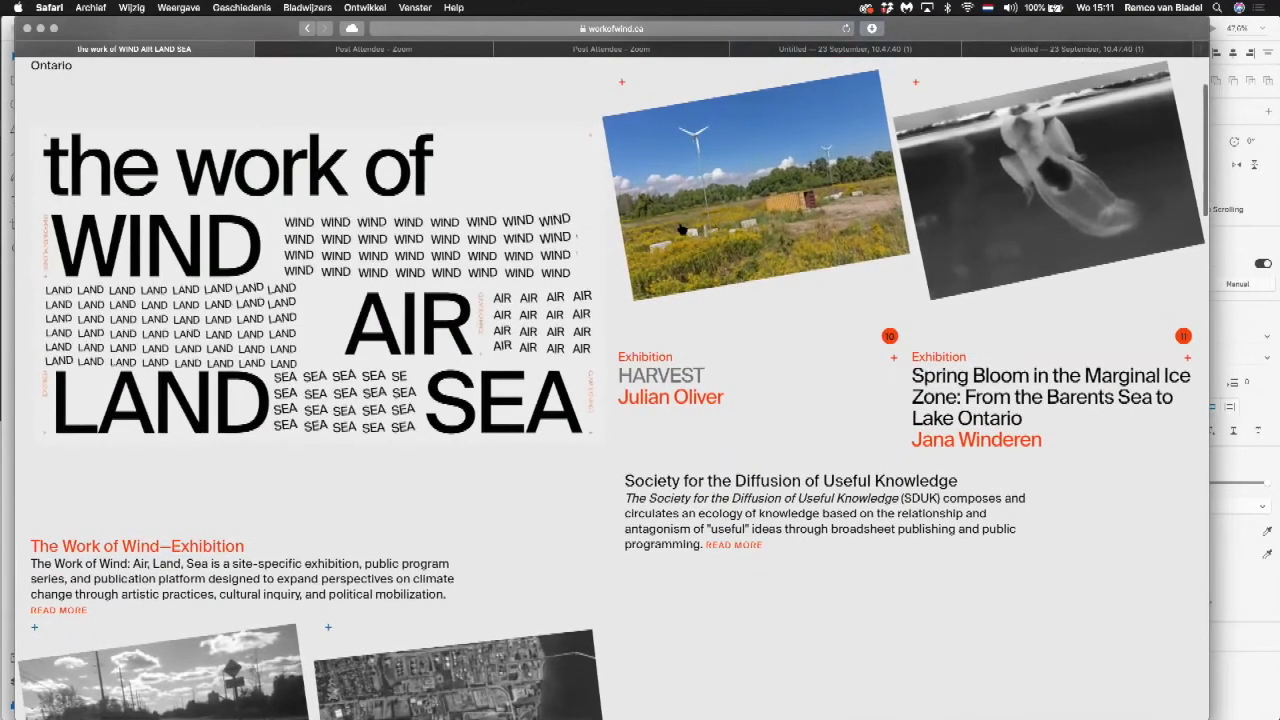
{"action": "scroll", "coordinate": [924, 232], "scroll_direction": "down", "scroll_amount": 1}
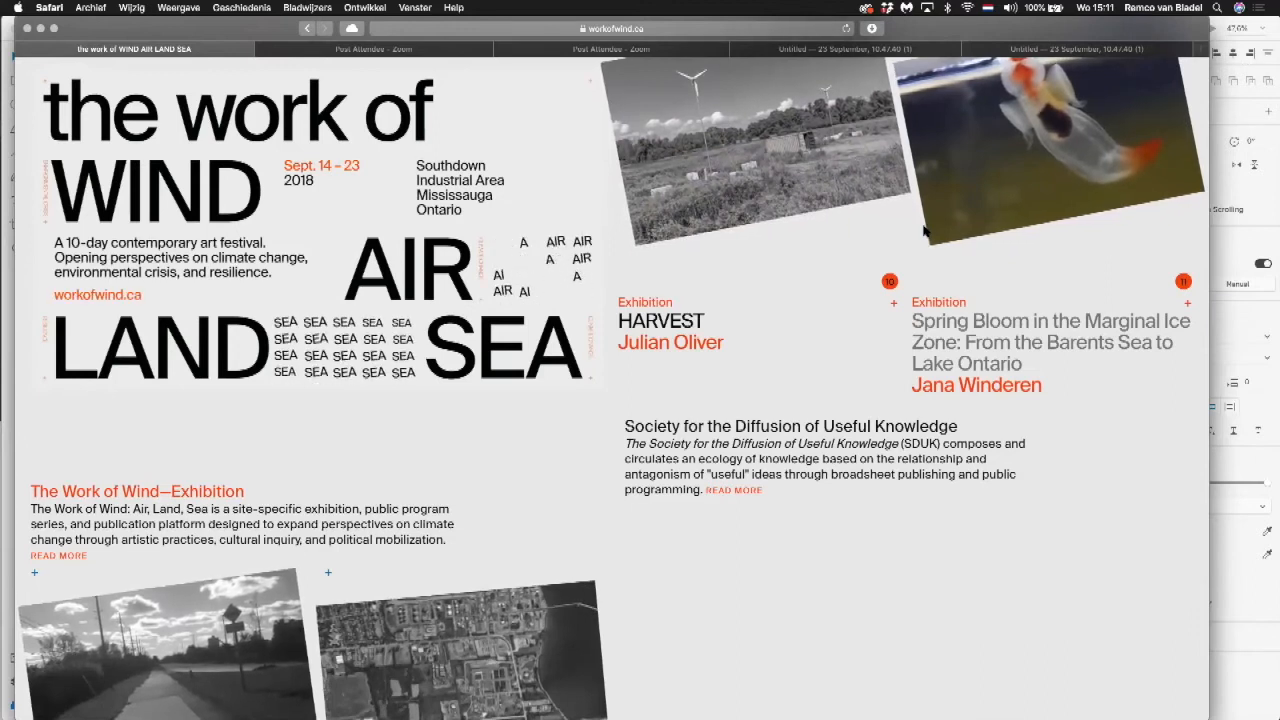
{"action": "scroll", "coordinate": [924, 232], "scroll_direction": "down", "scroll_amount": 1}
{"action": "scroll", "coordinate": [924, 232], "scroll_direction": "down", "scroll_amount": 5}
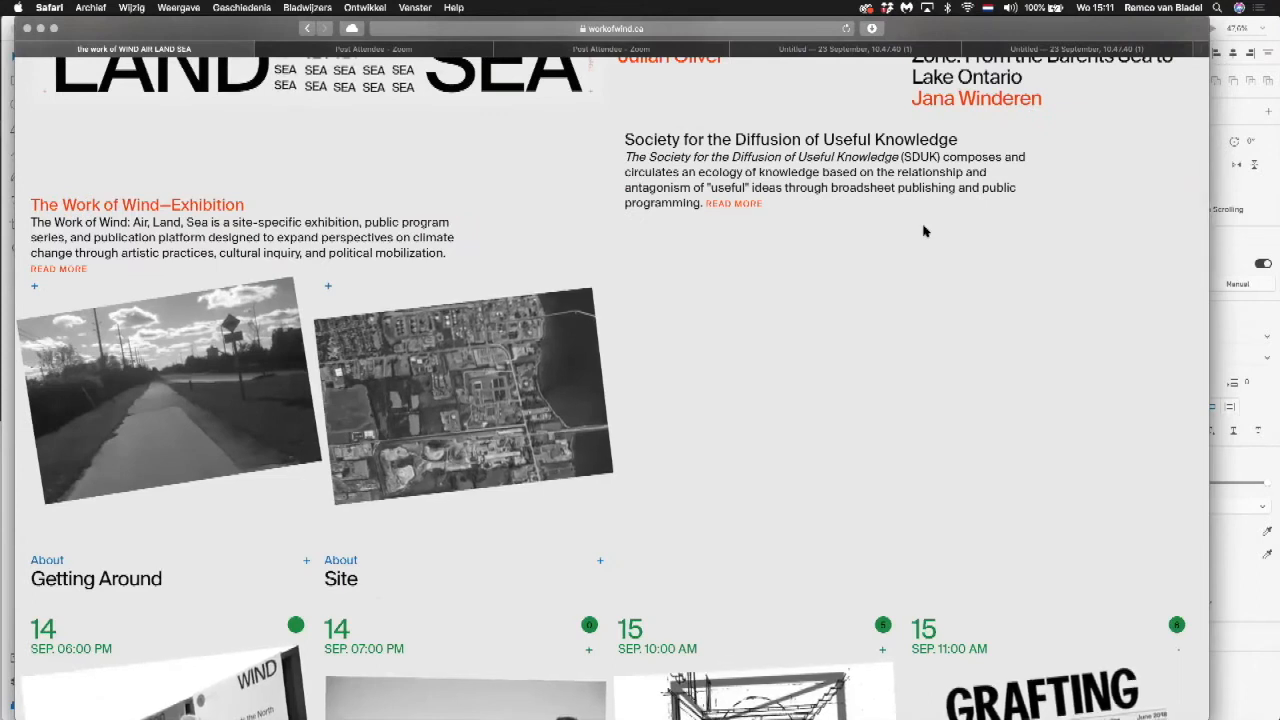
{"action": "scroll", "coordinate": [924, 232], "scroll_direction": "up", "scroll_amount": 8}
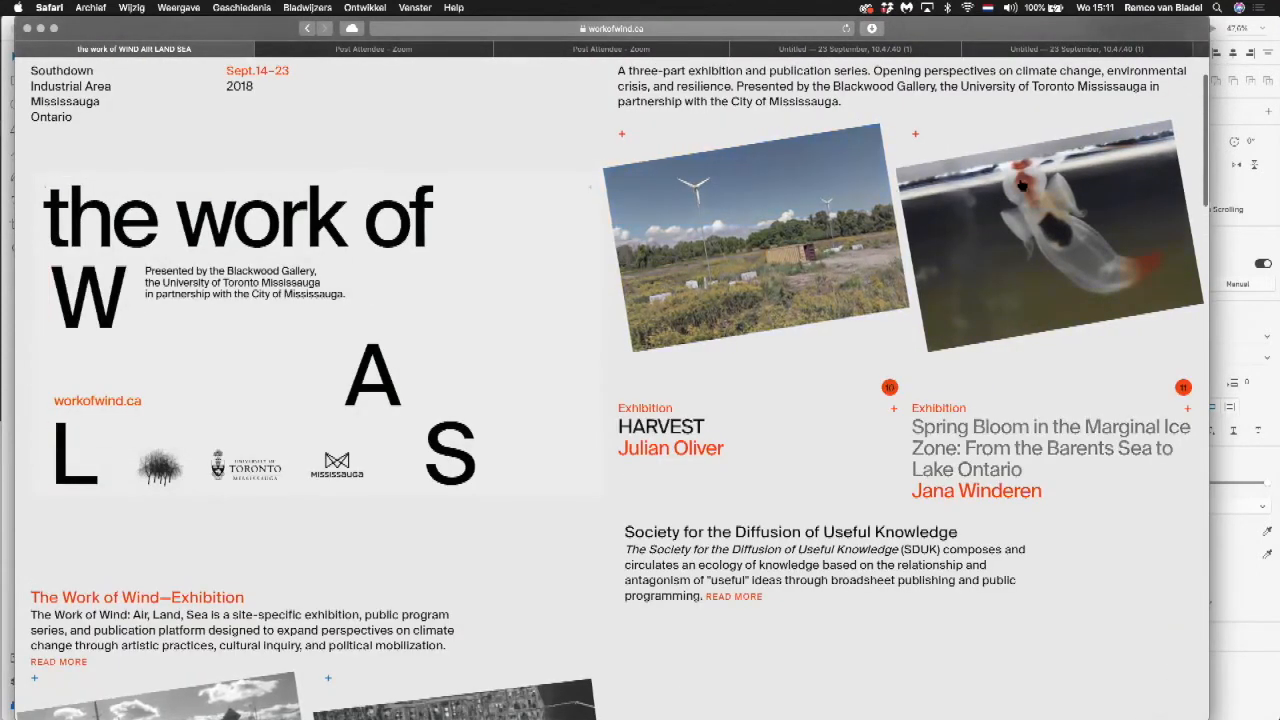
{"action": "scroll", "coordinate": [613, 330], "scroll_direction": "down", "scroll_amount": 8}
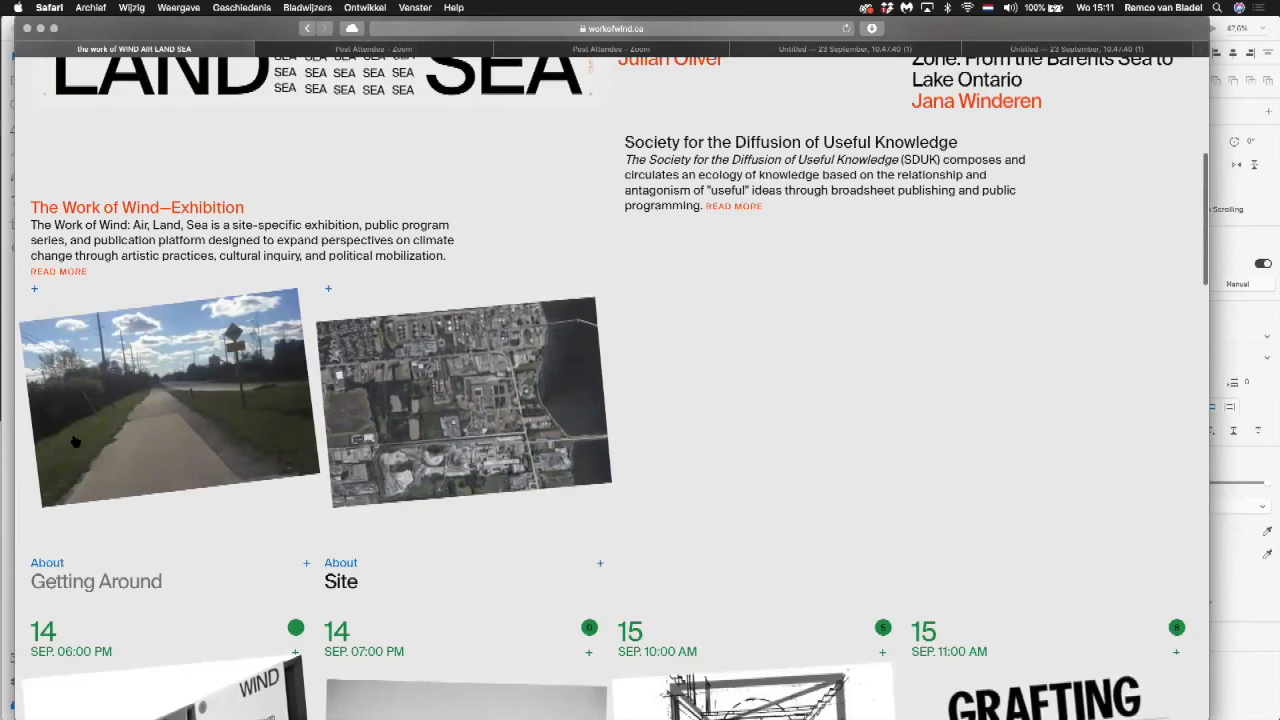
{"action": "scroll", "coordinate": [557, 405], "scroll_direction": "down", "scroll_amount": 5}
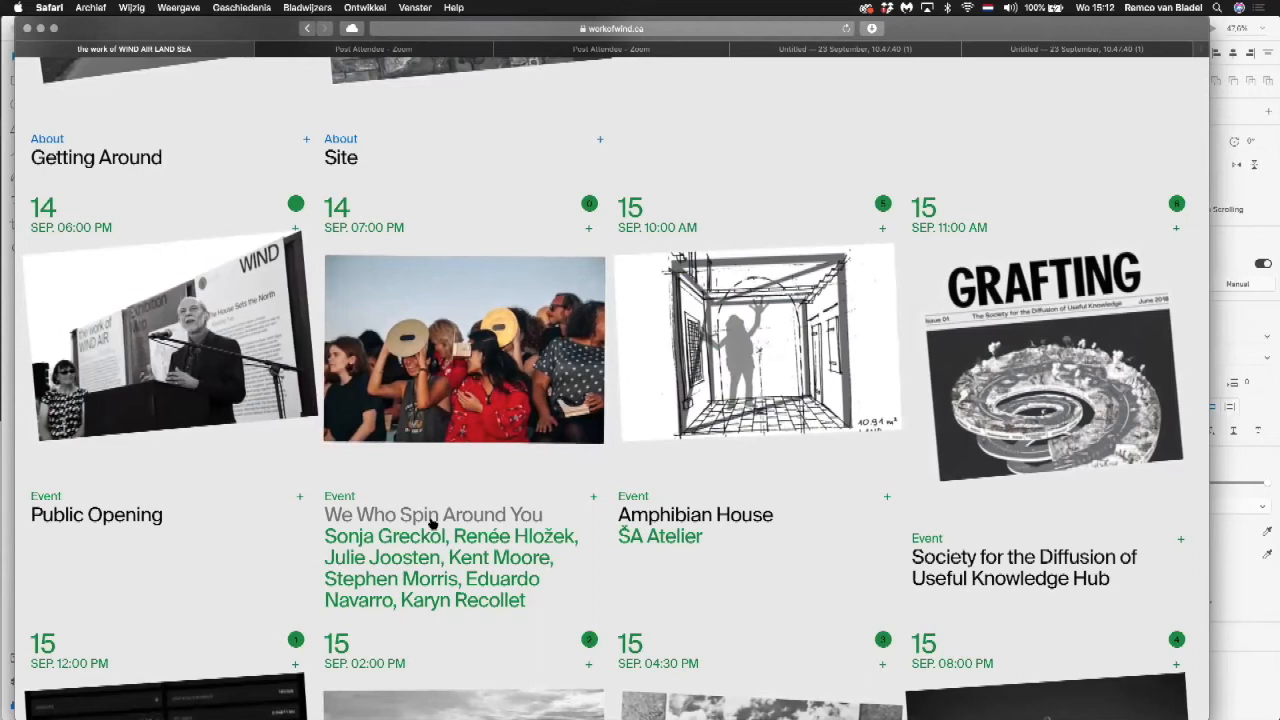
{"action": "scroll", "coordinate": [421, 575], "scroll_direction": "down", "scroll_amount": 2}
{"action": "scroll", "coordinate": [432, 523], "scroll_direction": "down", "scroll_amount": 1}
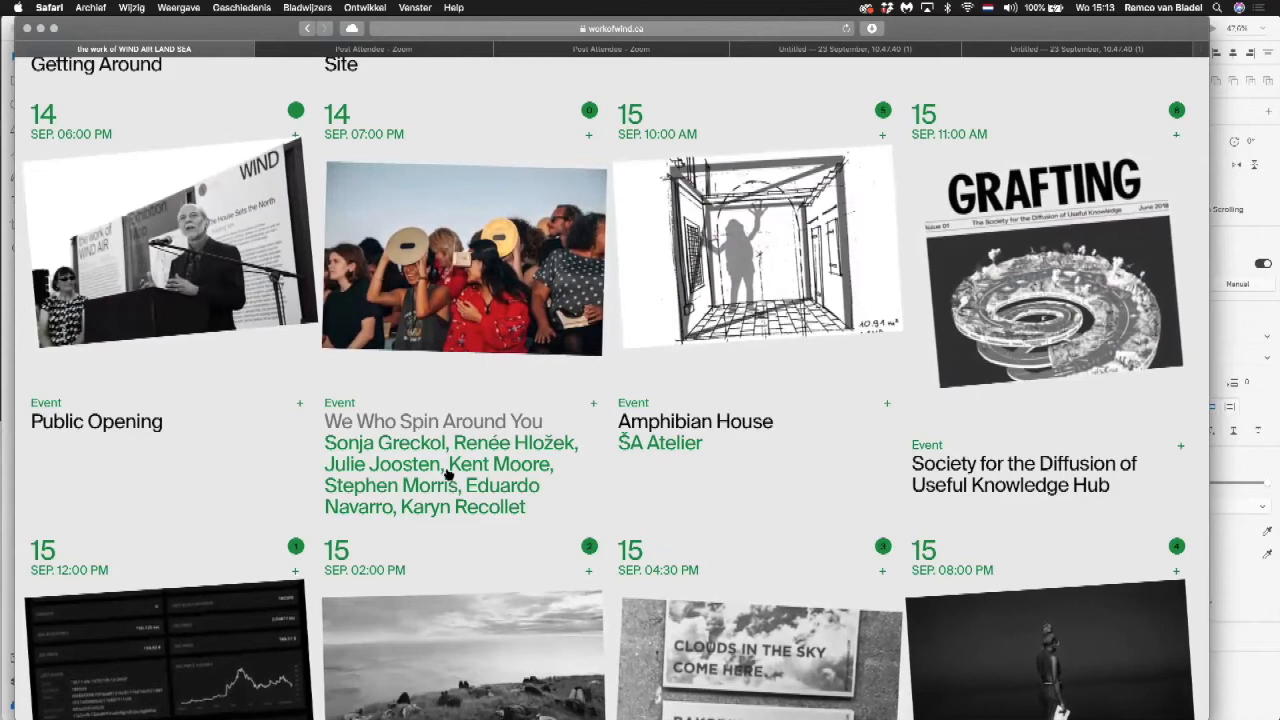
{"action": "scroll", "coordinate": [447, 474], "scroll_direction": "up", "scroll_amount": 10}
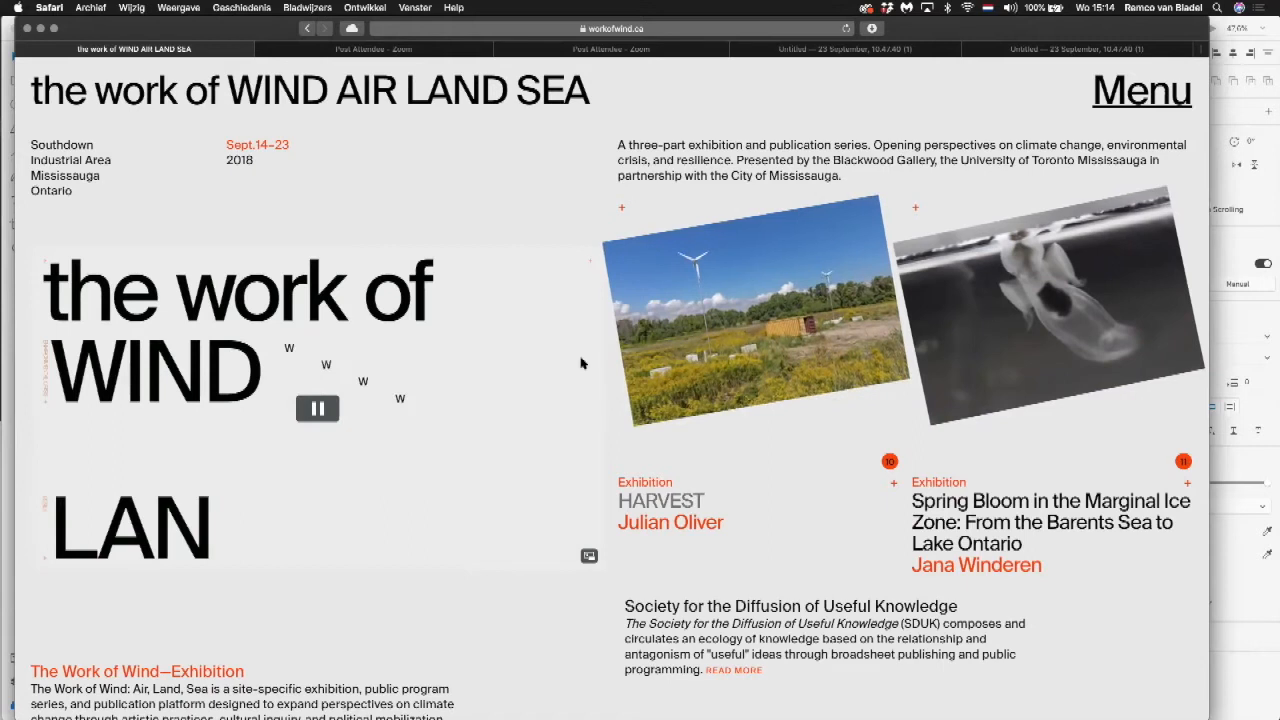
Step: Open the HARVEST exhibition post and examine its detail page from the image gallery down to the footer
{"action": "left_click", "coordinate": [789, 254]}
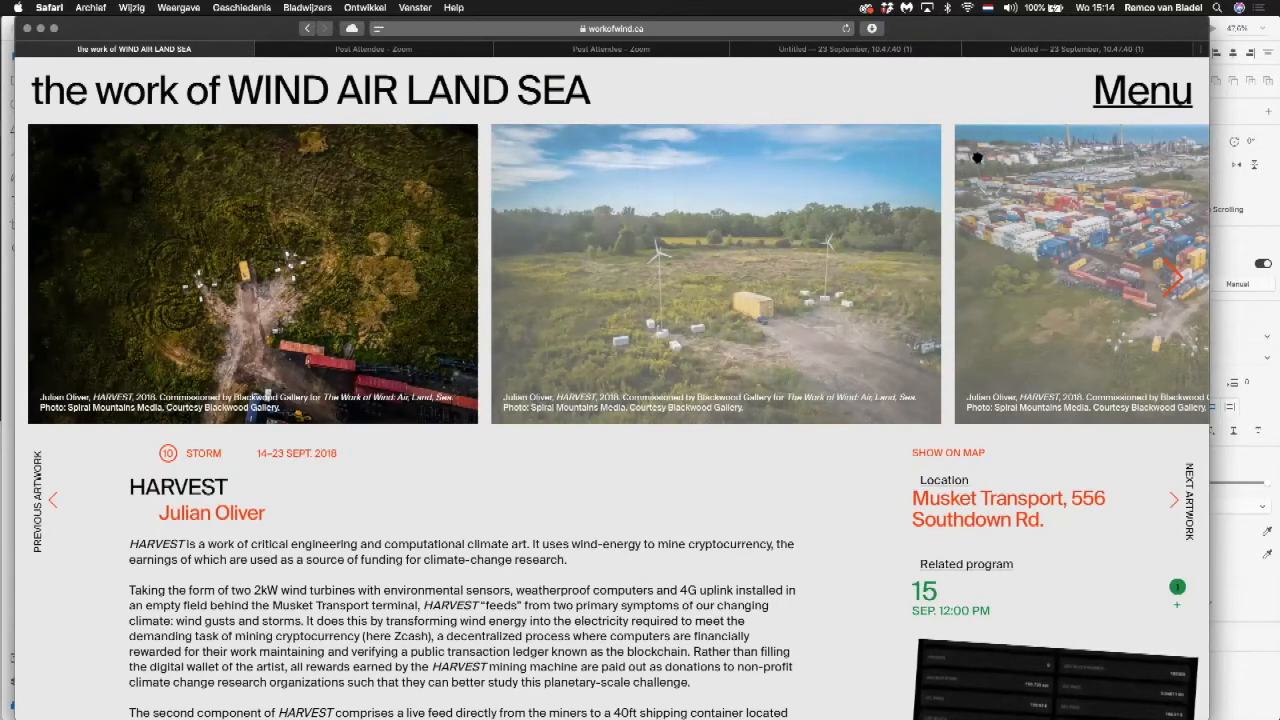
{"action": "scroll", "coordinate": [231, 272], "scroll_direction": "down", "scroll_amount": 2}
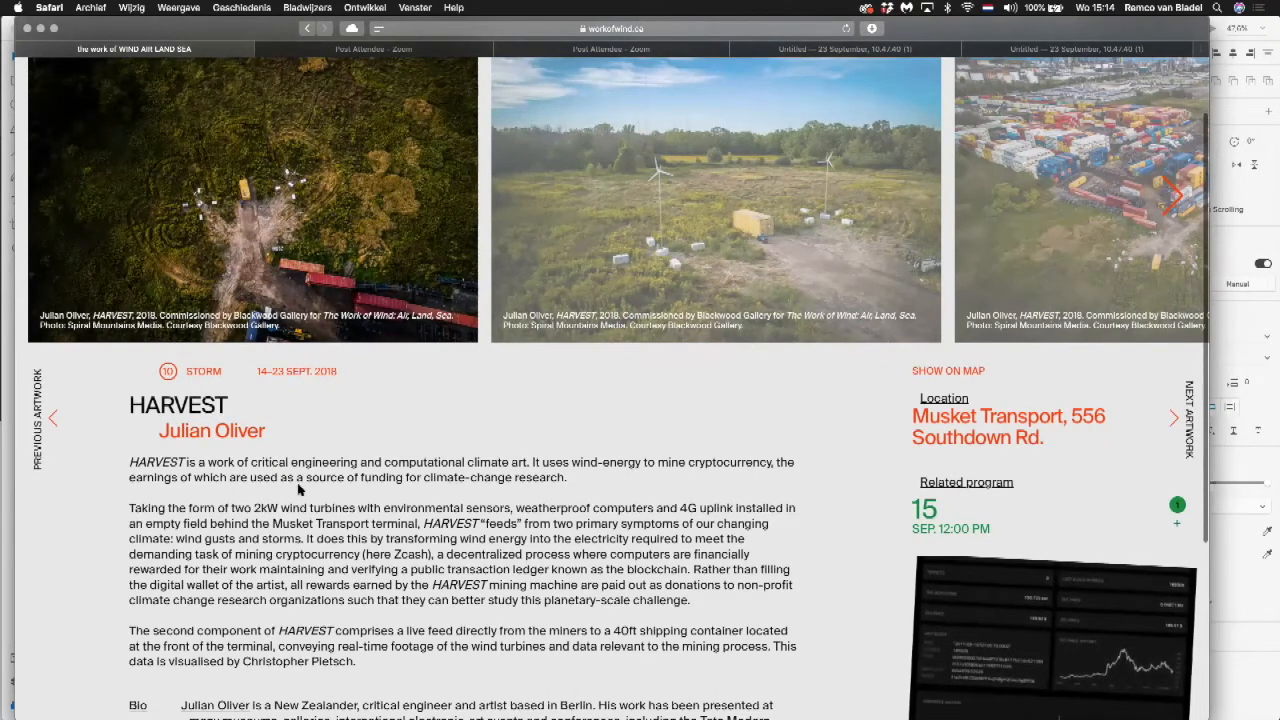
{"action": "scroll", "coordinate": [297, 489], "scroll_direction": "down", "scroll_amount": 5}
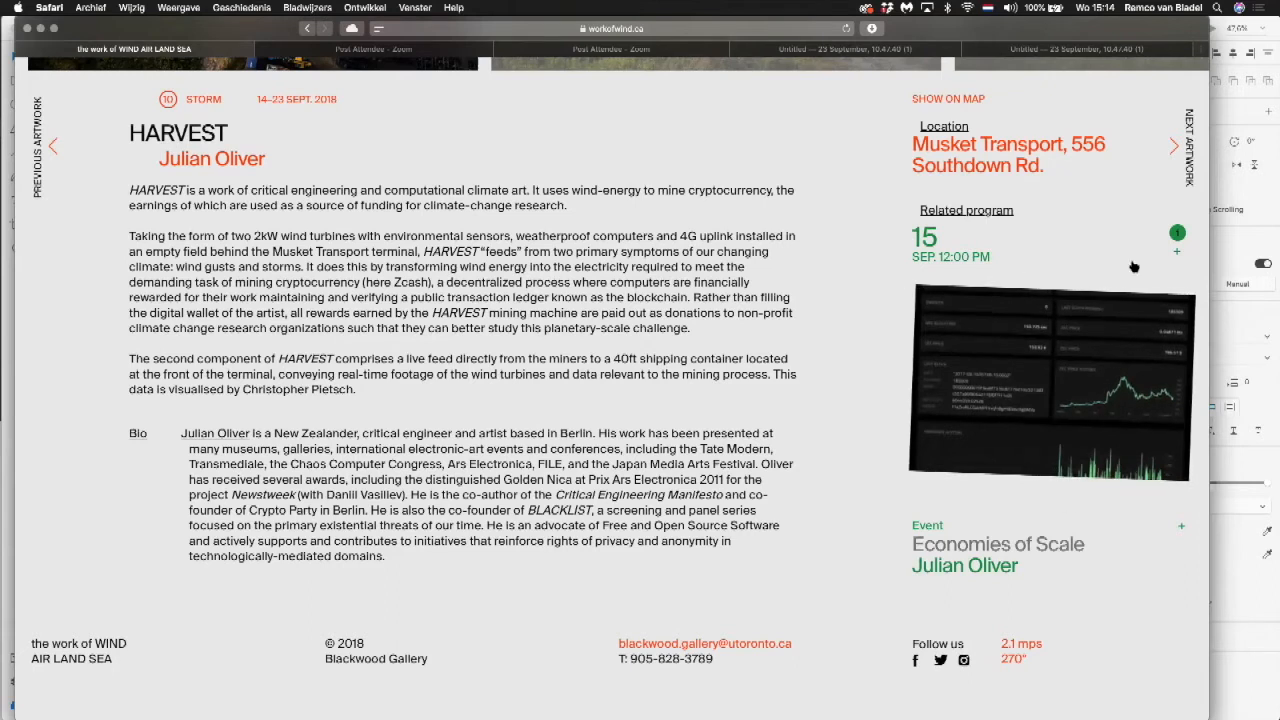
Step: Return to the site's homepage, examine its event posts, and switch back to the mockup in Adobe XD
{"action": "left_click", "coordinate": [308, 28]}
{"action": "scroll", "coordinate": [766, 330], "scroll_direction": "down", "scroll_amount": 10}
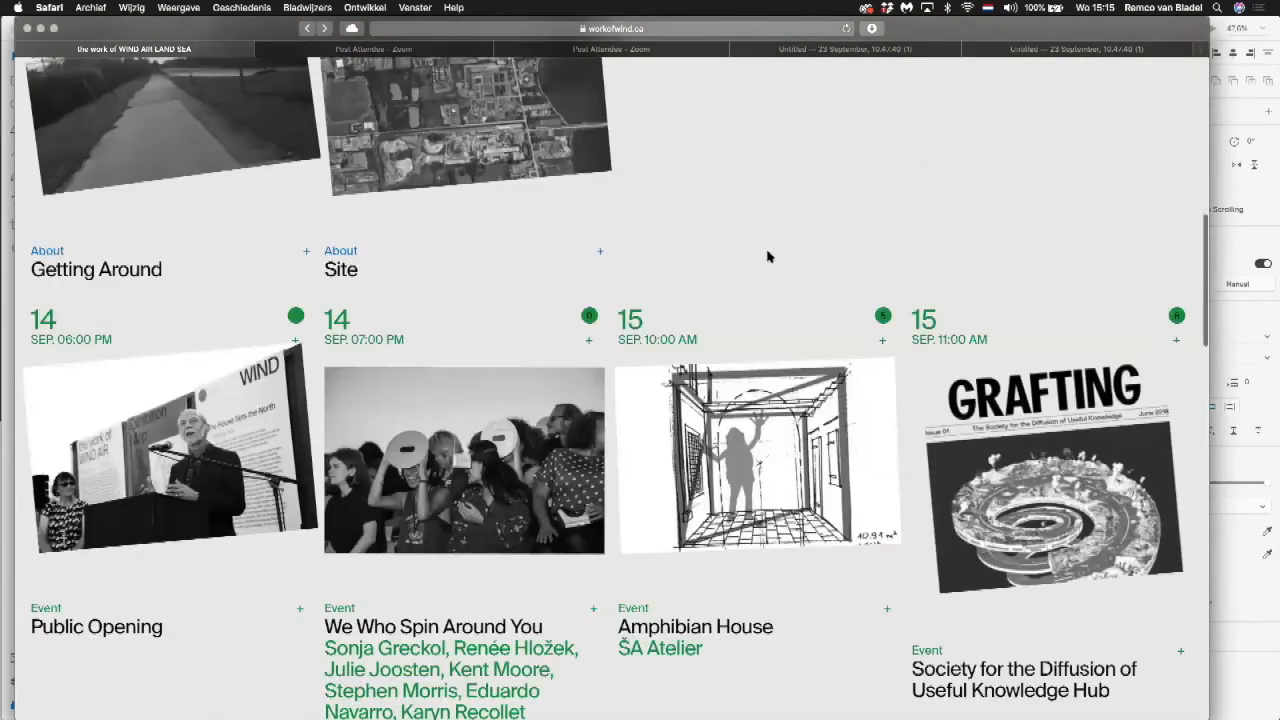
{"action": "scroll", "coordinate": [767, 256], "scroll_direction": "down", "scroll_amount": 5}
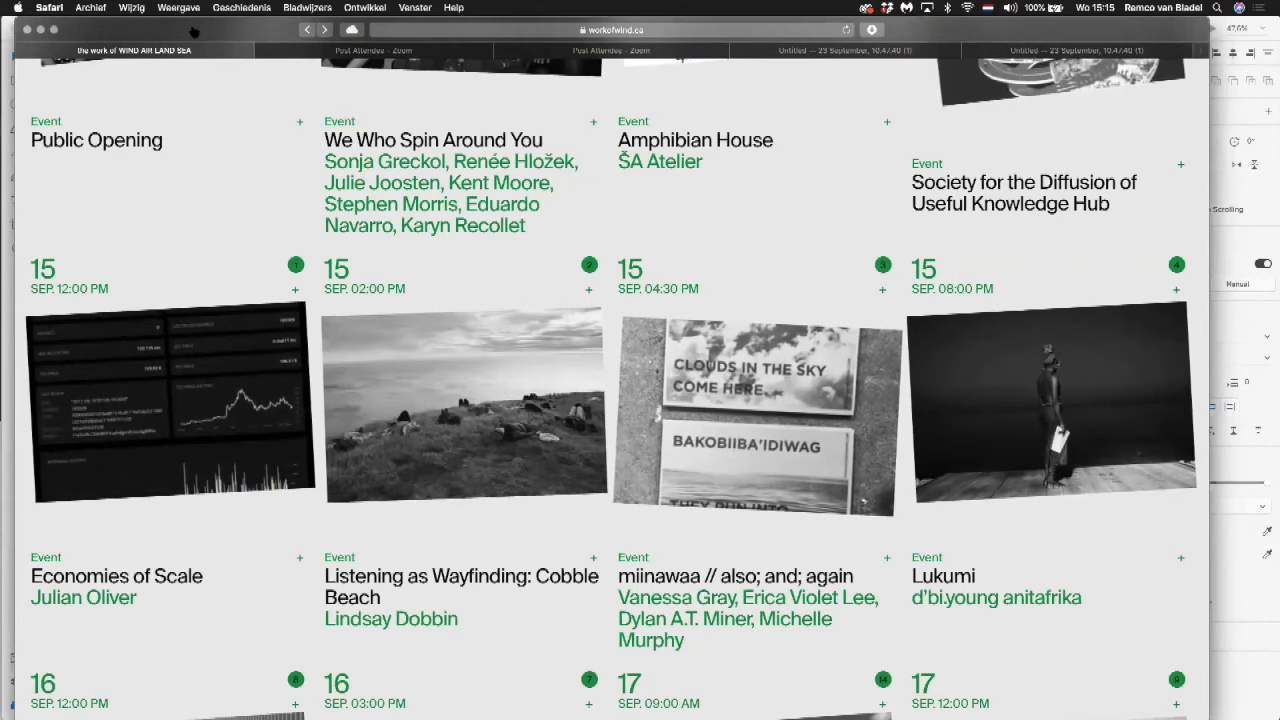
{"action": "left_click_drag", "start_coordinate": [193, 32], "coordinate": [193, 37]}
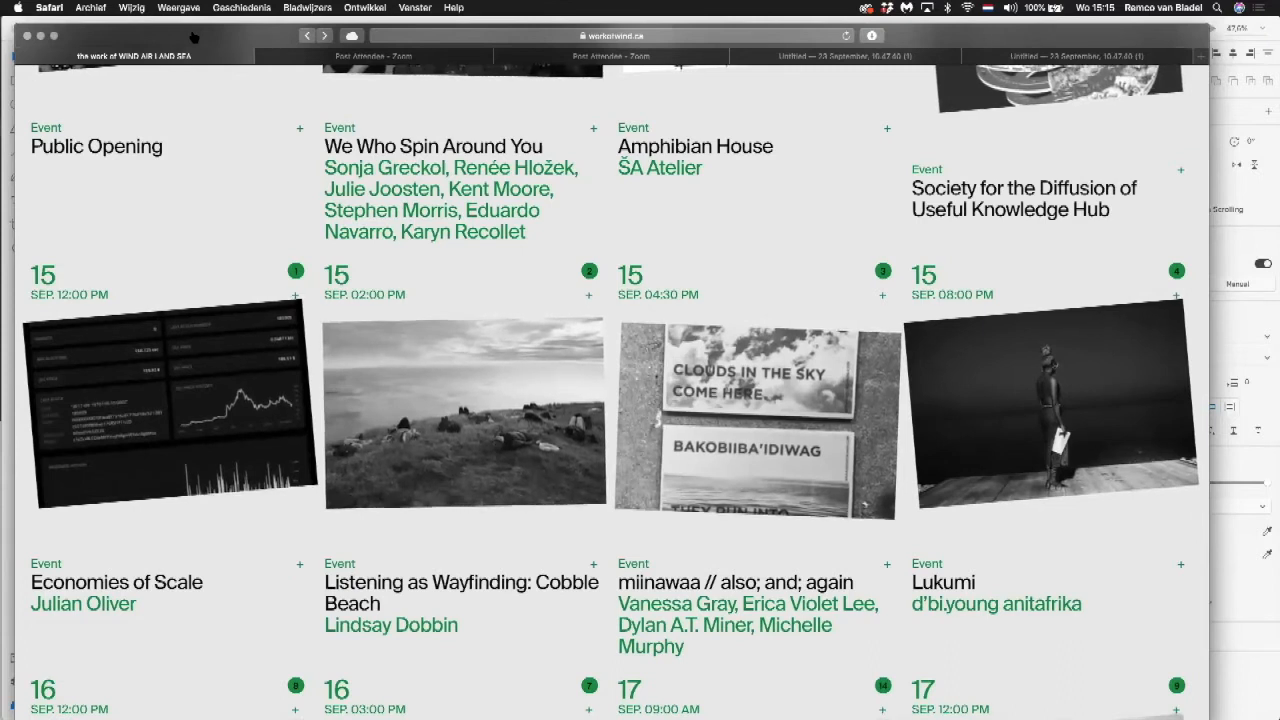
{"action": "left_click_drag", "start_coordinate": [193, 37], "coordinate": [236, 277]}
{"action": "left_click", "coordinate": [227, 153]}
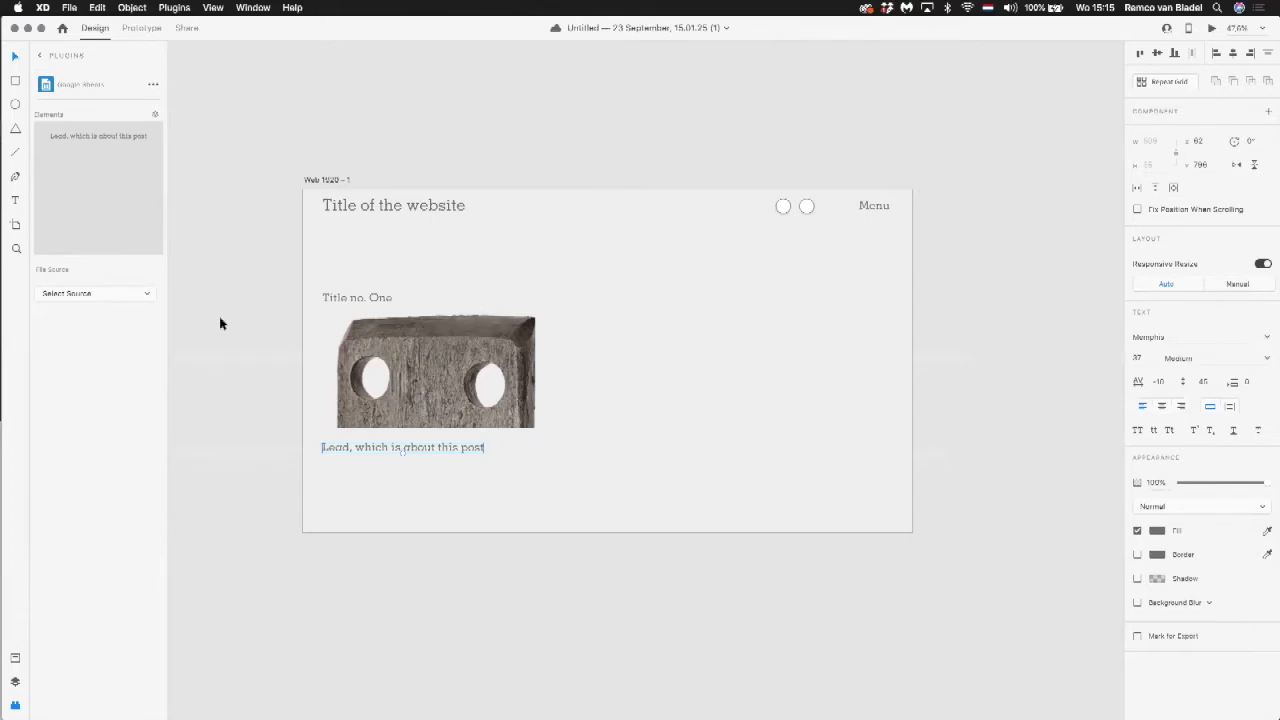
Step: Duplicate the post heading to the right above the image and change the copy's text to "Exhibition"
{"action": "left_click", "coordinate": [277, 426]}
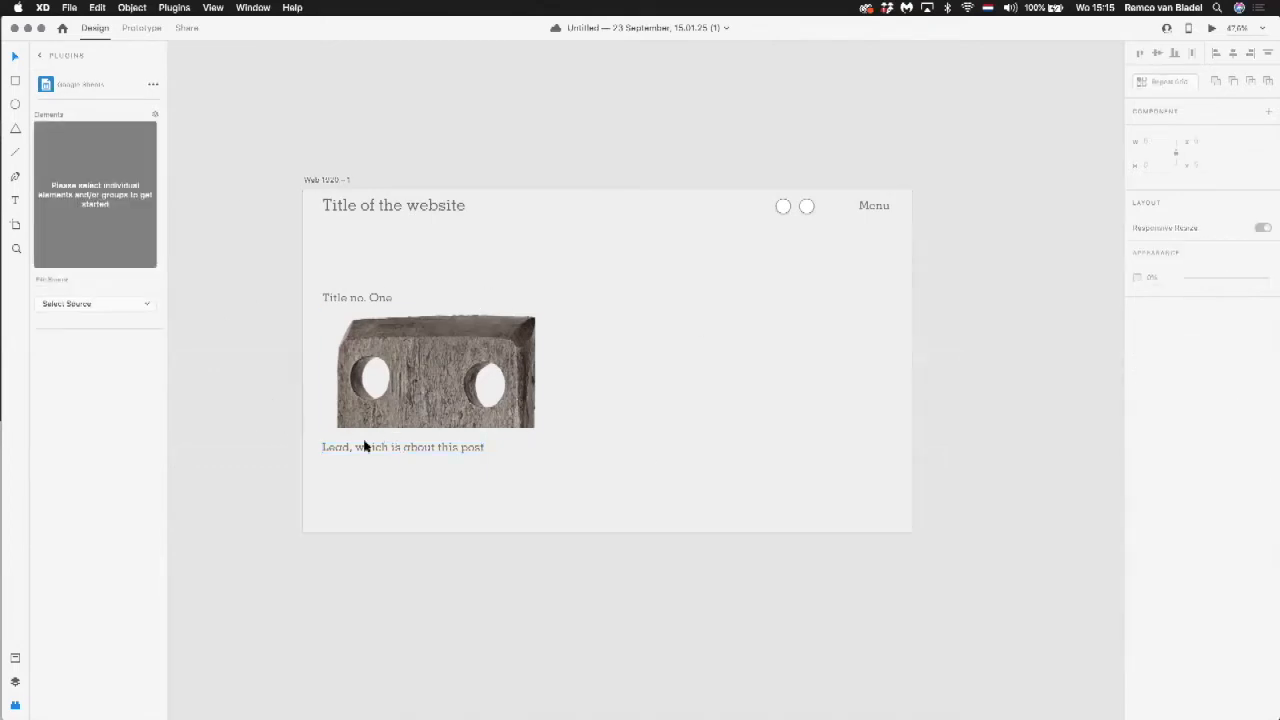
{"action": "double_click", "coordinate": [372, 300]}
{"action": "key", "text": "Escape"}
{"action": "left_click_drag", "start_coordinate": [361, 303], "coordinate": [505, 302]}
{"action": "triple_click", "coordinate": [504, 299]}
{"action": "type", "text": "Exhibition"}
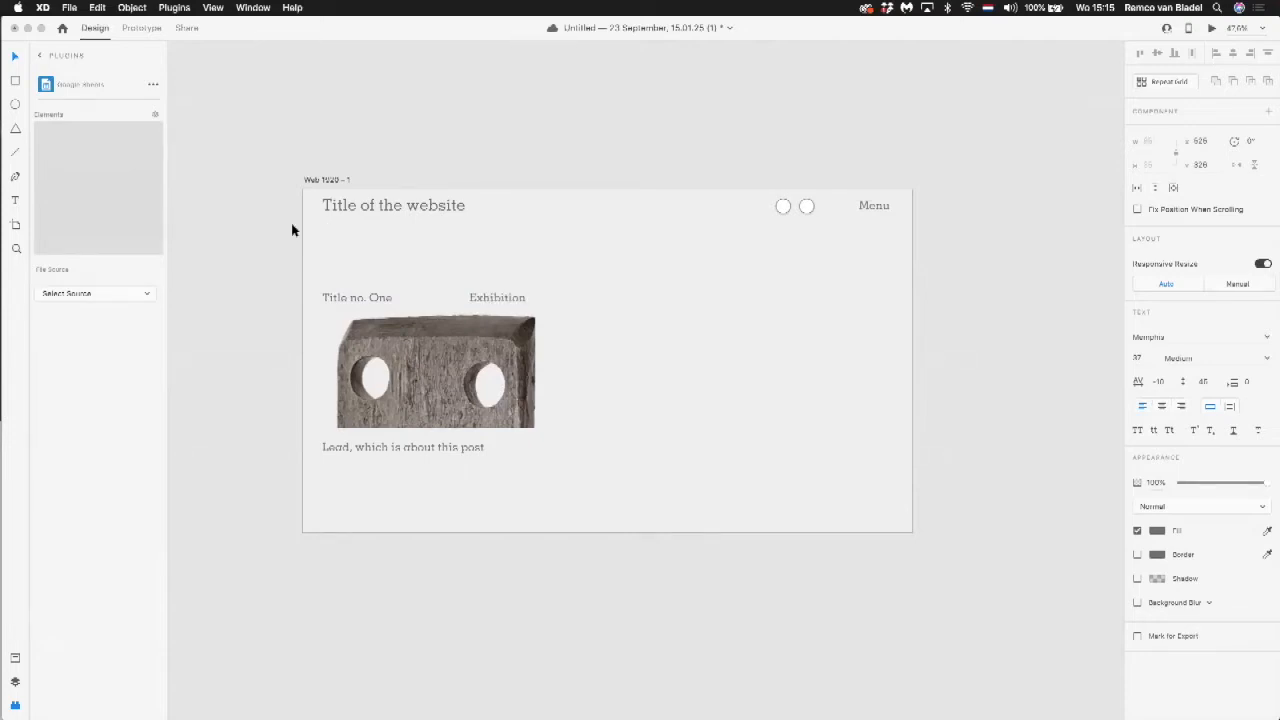
{"action": "left_click", "coordinate": [259, 233]}
Step: Move the lead text slightly closer to the image and draw a rectangle about 752 by 564 around the whole post
{"action": "left_click_drag", "start_coordinate": [367, 455], "coordinate": [368, 452]}
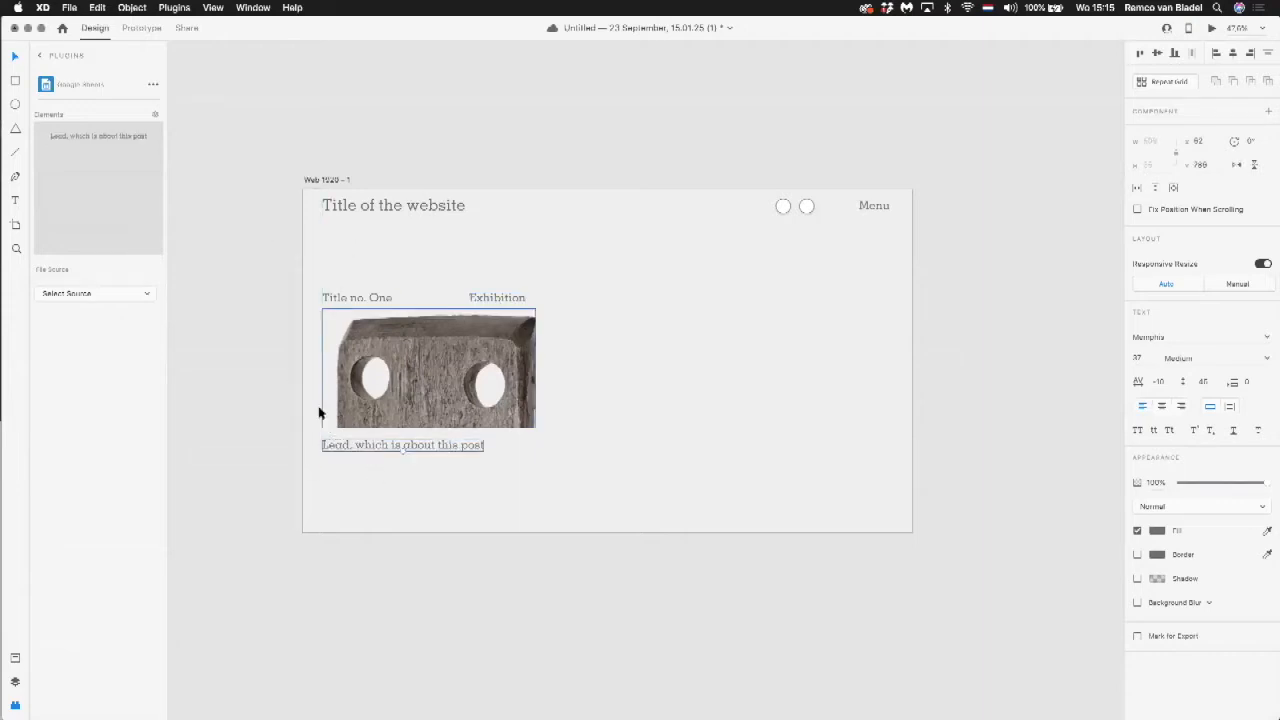
{"action": "left_click", "coordinate": [287, 360]}
{"action": "key", "text": "r"}
{"action": "left_click_drag", "start_coordinate": [317, 285], "coordinate": [555, 463]}
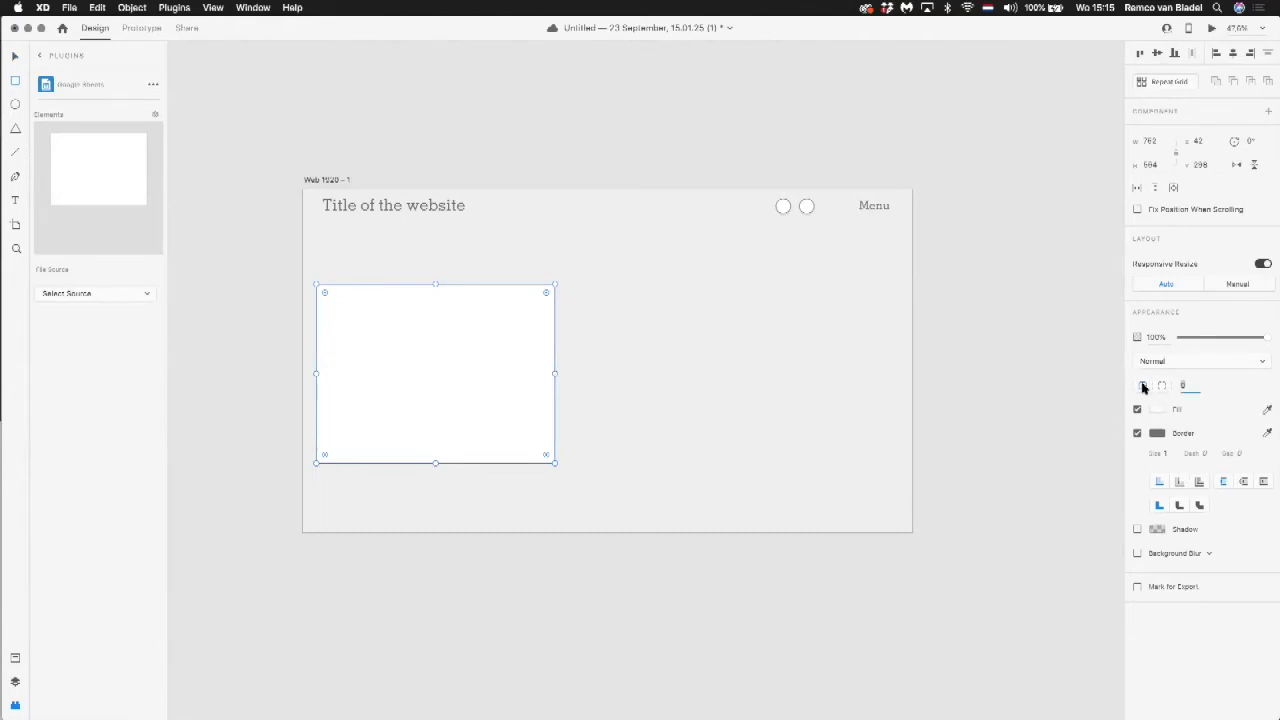
Step: Remove the rectangle's fill, set its corner radius to 15, and save the document
{"action": "type", "text": "6"}
{"action": "key", "text": "Tab"}
{"action": "left_click", "coordinate": [1137, 409]}
{"action": "left_click", "coordinate": [1184, 385]}
{"action": "type", "text": "15"}
{"action": "key", "text": "Tab"}
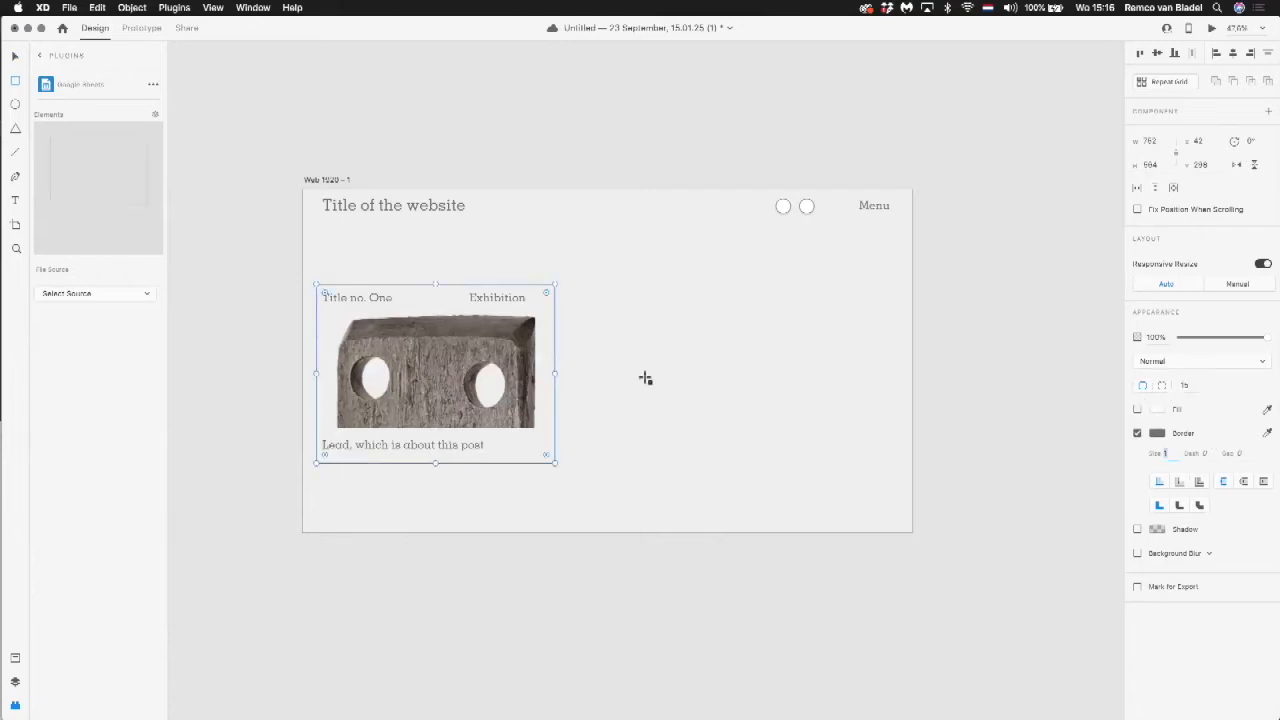
{"action": "left_click", "coordinate": [272, 192]}
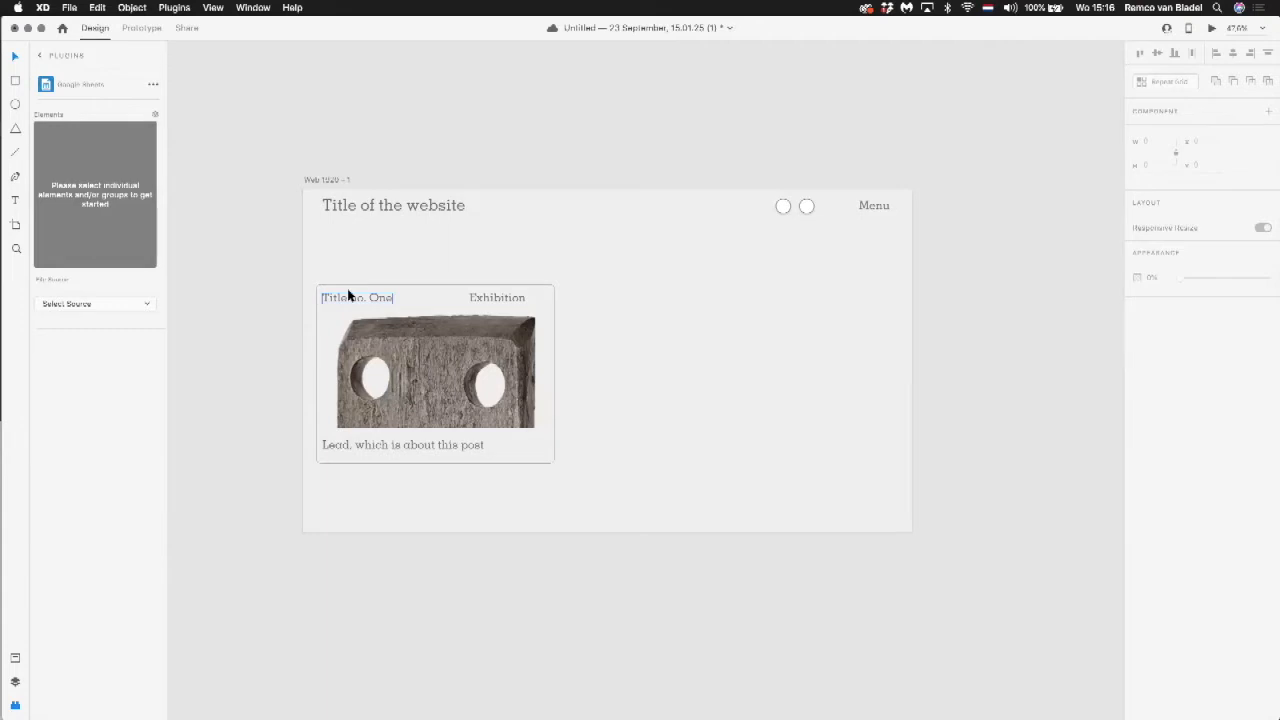
{"action": "key", "text": "super+s"}
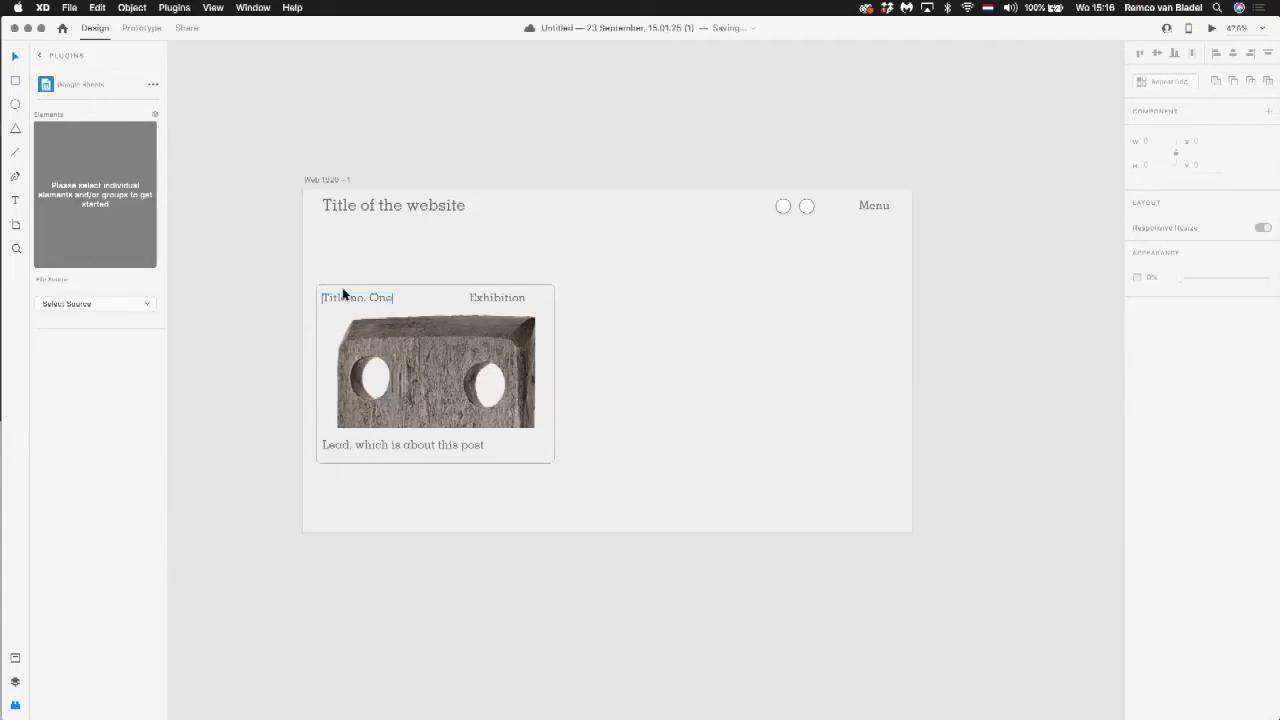
Step: Group the rounded frame with the post's heading, Exhibition label, image and lead text
{"action": "left_click_drag", "start_coordinate": [299, 276], "coordinate": [295, 398]}
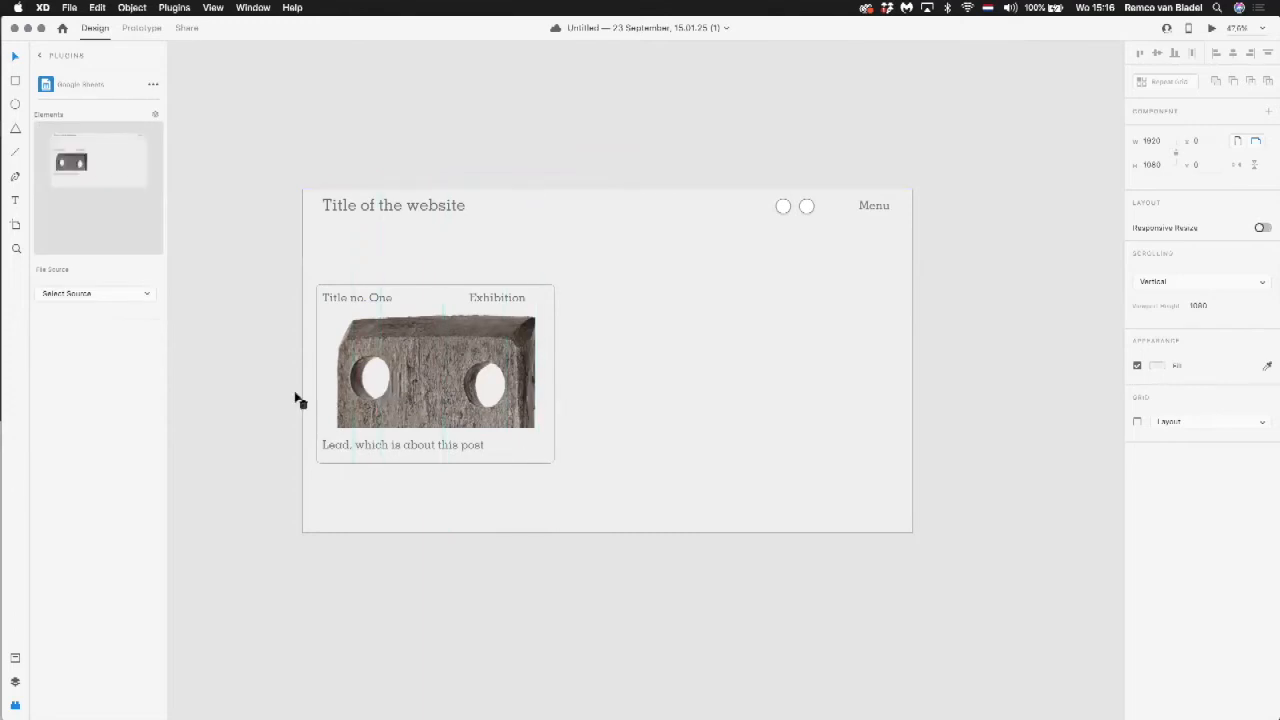
{"action": "left_click_drag", "start_coordinate": [266, 266], "coordinate": [630, 513]}
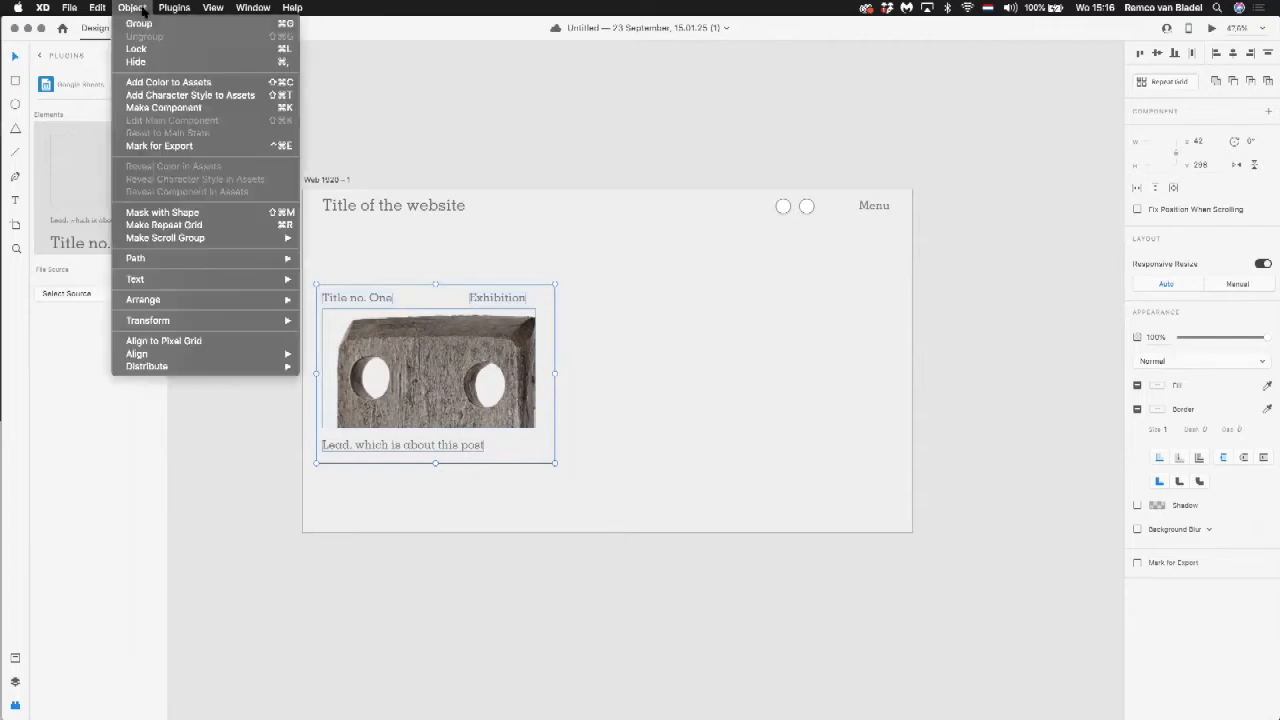
{"action": "left_click", "coordinate": [140, 23]}
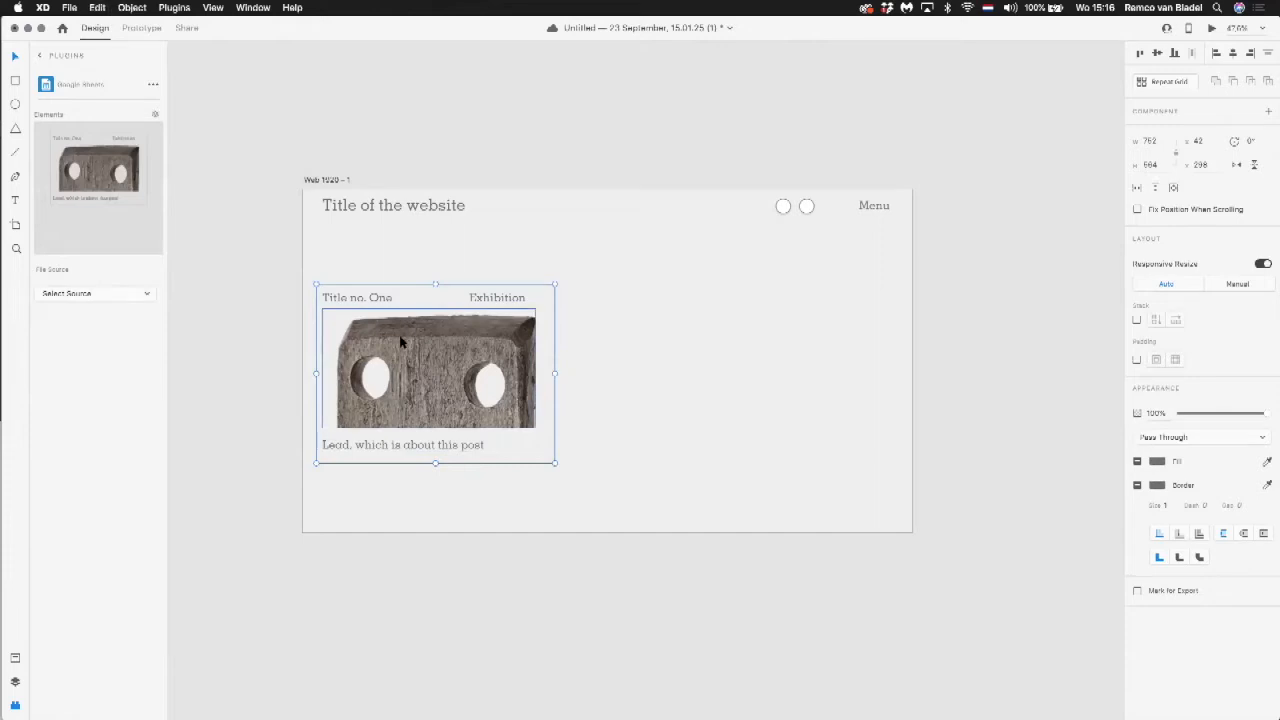
Step: Try placing a duplicate of the grouped post to the right of the original, and delete the copy
{"action": "left_click_drag", "start_coordinate": [400, 338], "coordinate": [679, 345]}
{"action": "key", "text": "Delete"}
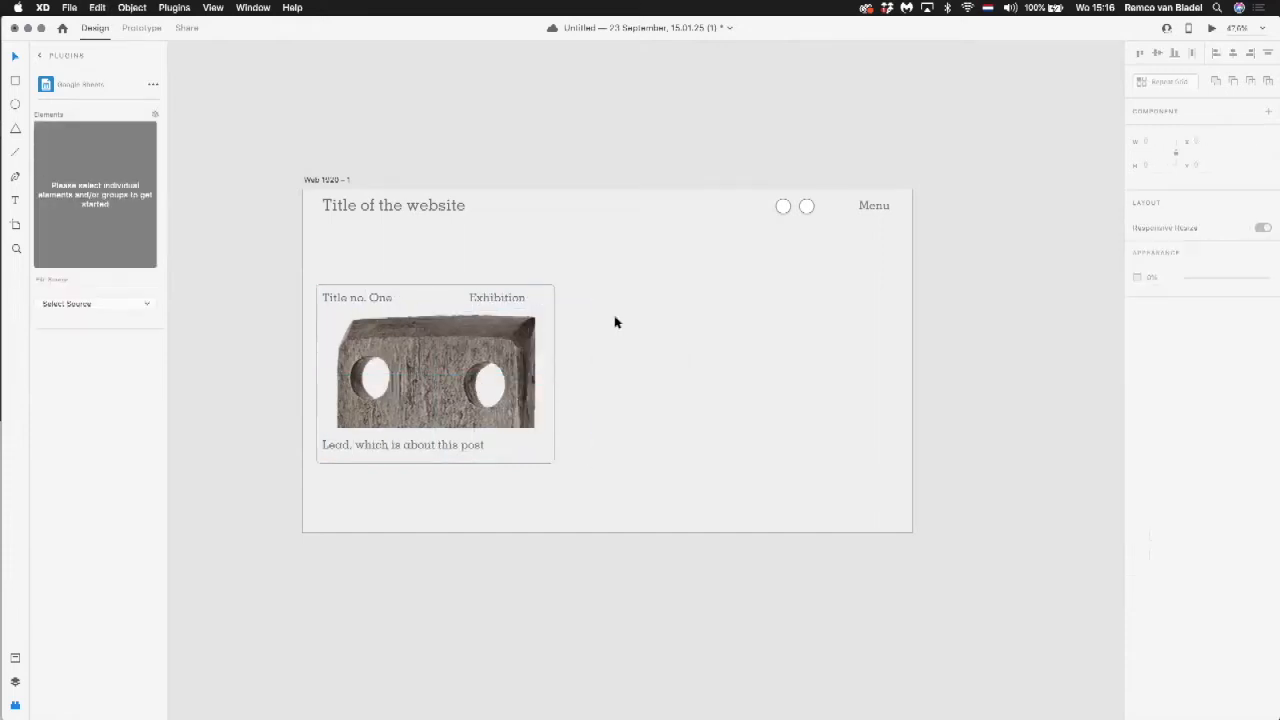
{"action": "left_click", "coordinate": [483, 346]}
{"action": "left_click_drag", "start_coordinate": [425, 340], "coordinate": [692, 342]}
{"action": "left_click", "coordinate": [873, 322]}
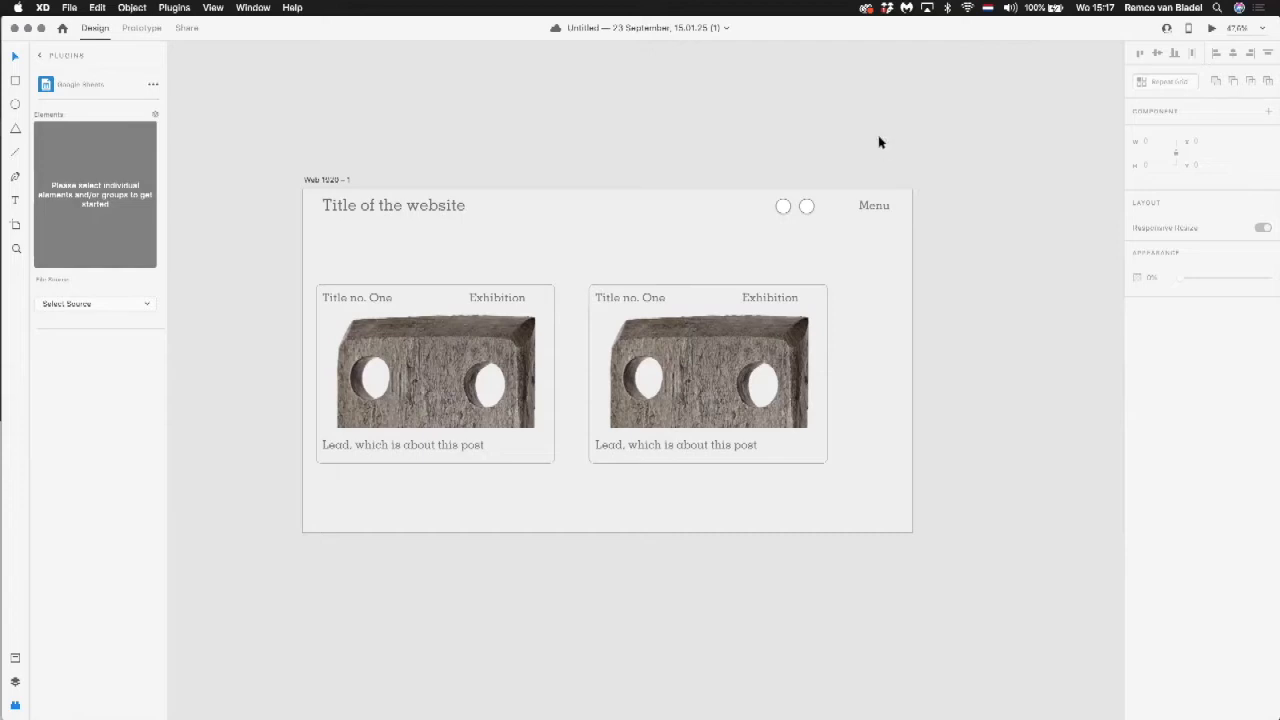
{"action": "left_click_drag", "start_coordinate": [588, 276], "coordinate": [856, 517]}
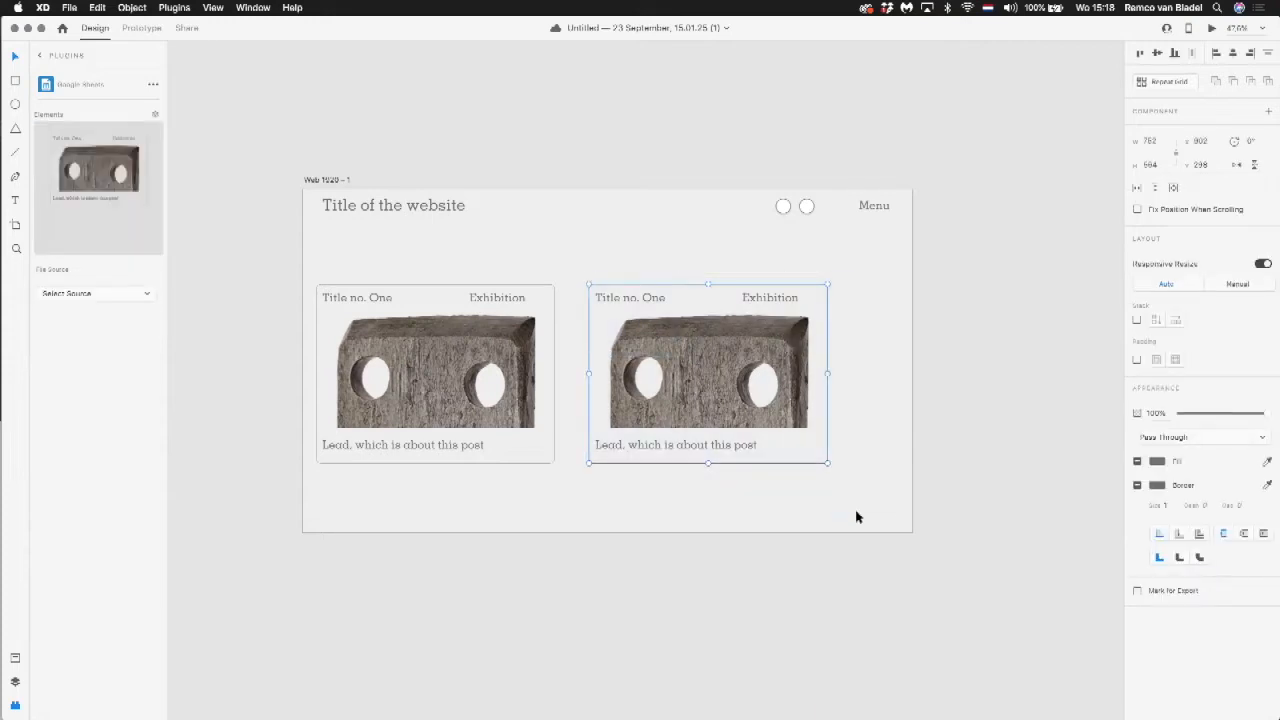
{"action": "key", "text": "BackSpace"}
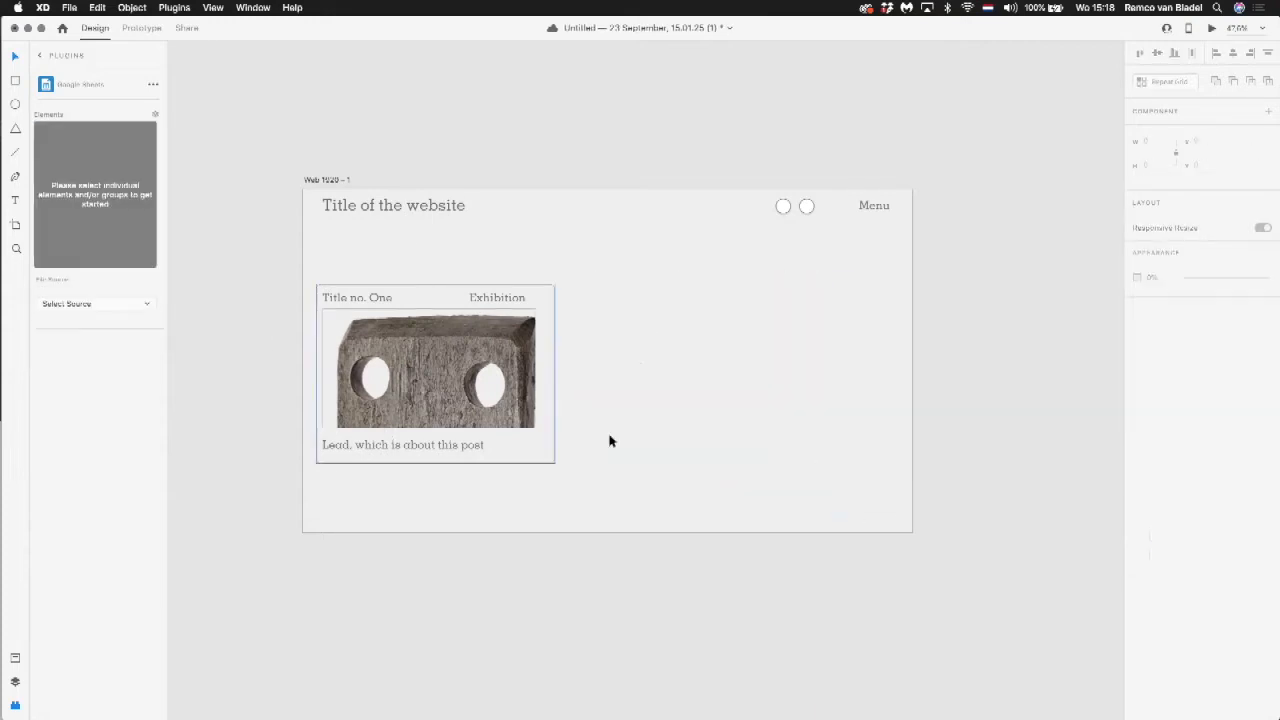
Step: Turn the grouped post into a Repeat Grid of two columns by two rows and move it up below the header
{"action": "left_click", "coordinate": [421, 370]}
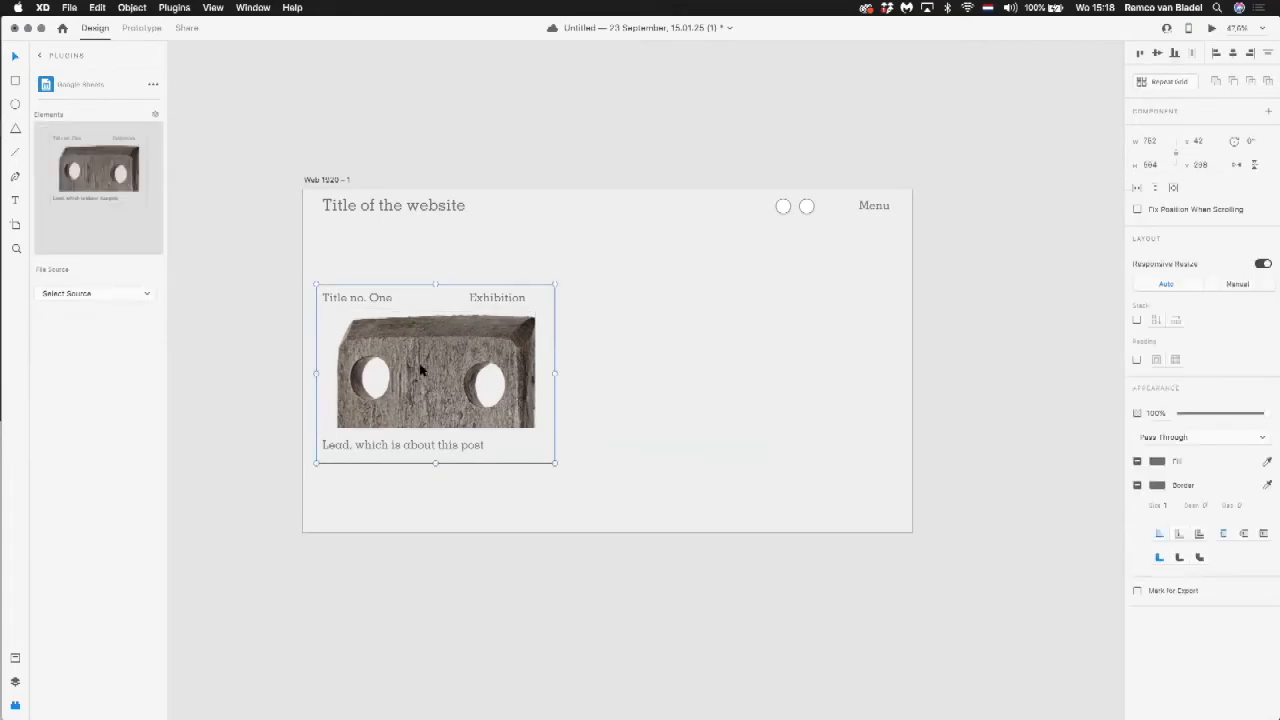
{"action": "left_click", "coordinate": [1167, 83]}
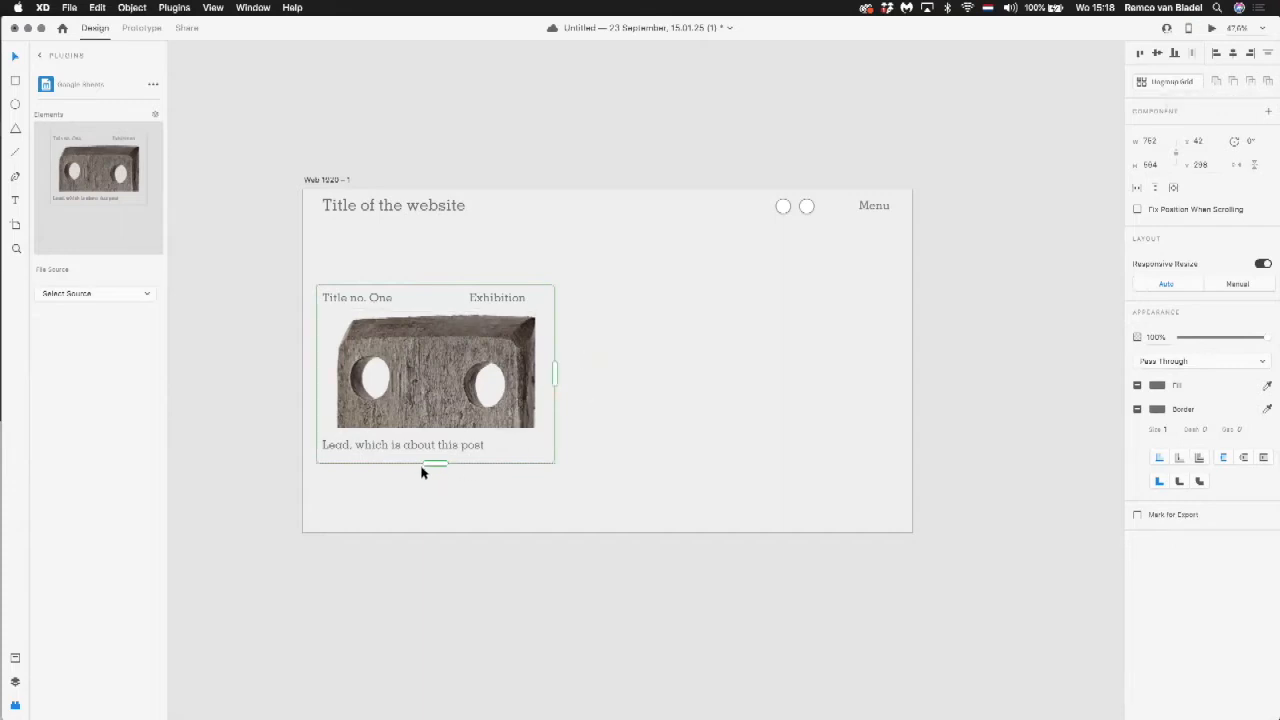
{"action": "left_click", "coordinate": [766, 384]}
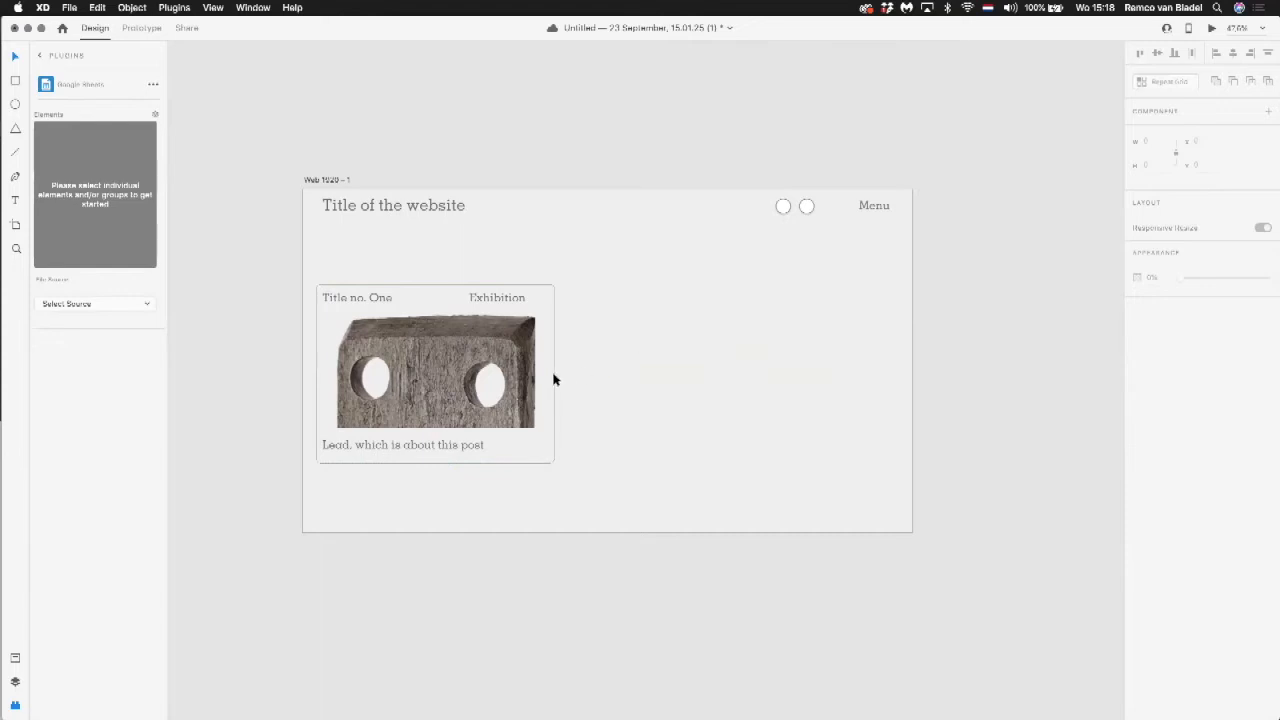
{"action": "left_click", "coordinate": [500, 368]}
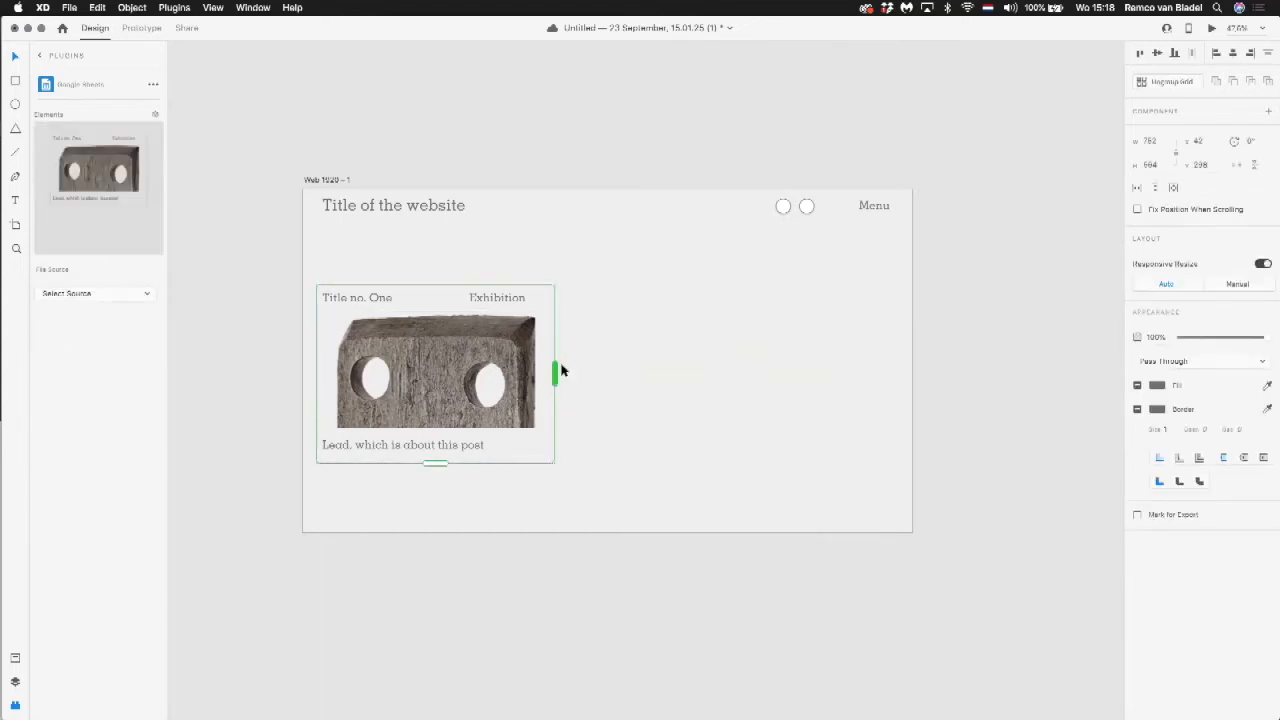
{"action": "left_click_drag", "start_coordinate": [555, 370], "coordinate": [803, 401]}
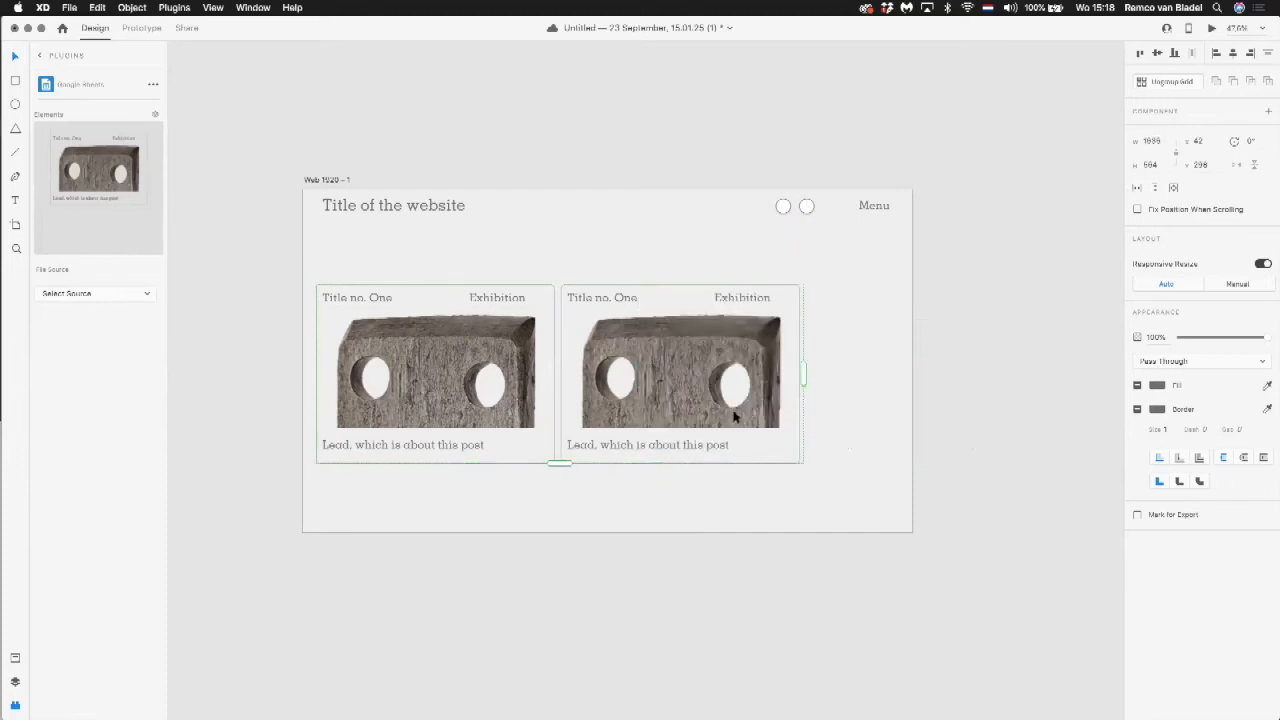
{"action": "left_click_drag", "start_coordinate": [560, 463], "coordinate": [591, 657]}
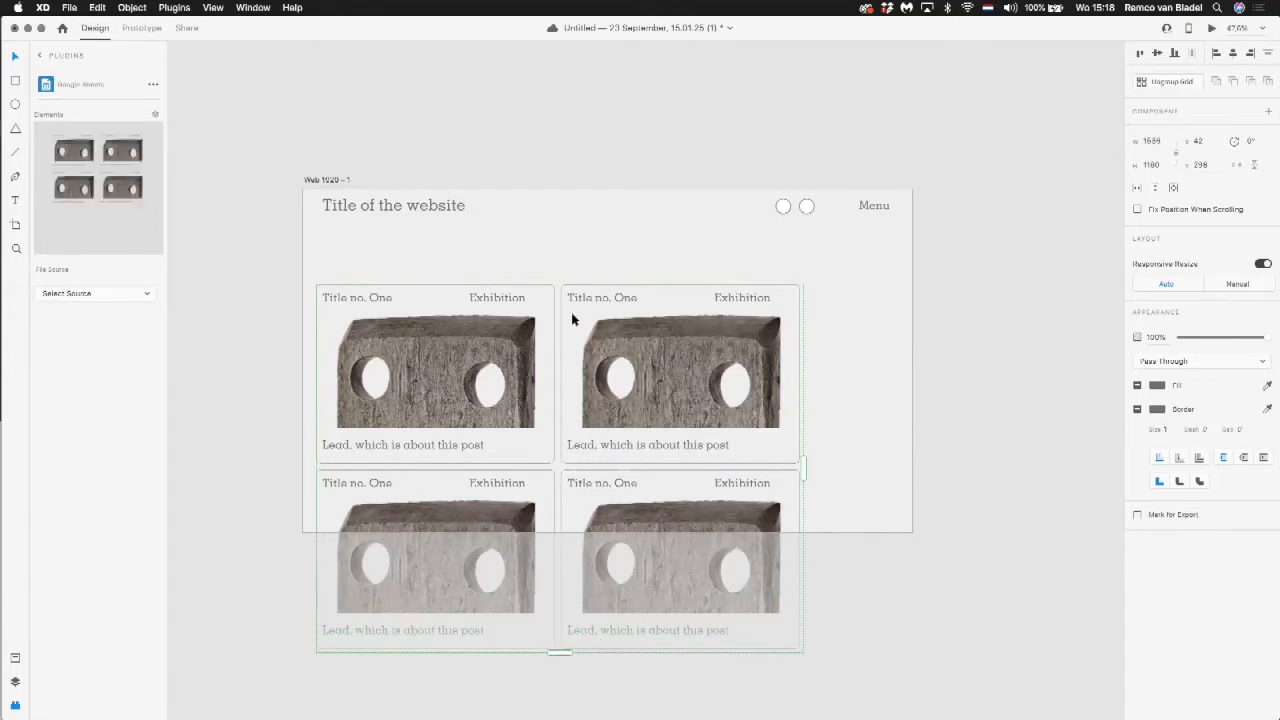
{"action": "left_click_drag", "start_coordinate": [504, 346], "coordinate": [515, 301]}
{"action": "left_click", "coordinate": [930, 362]}
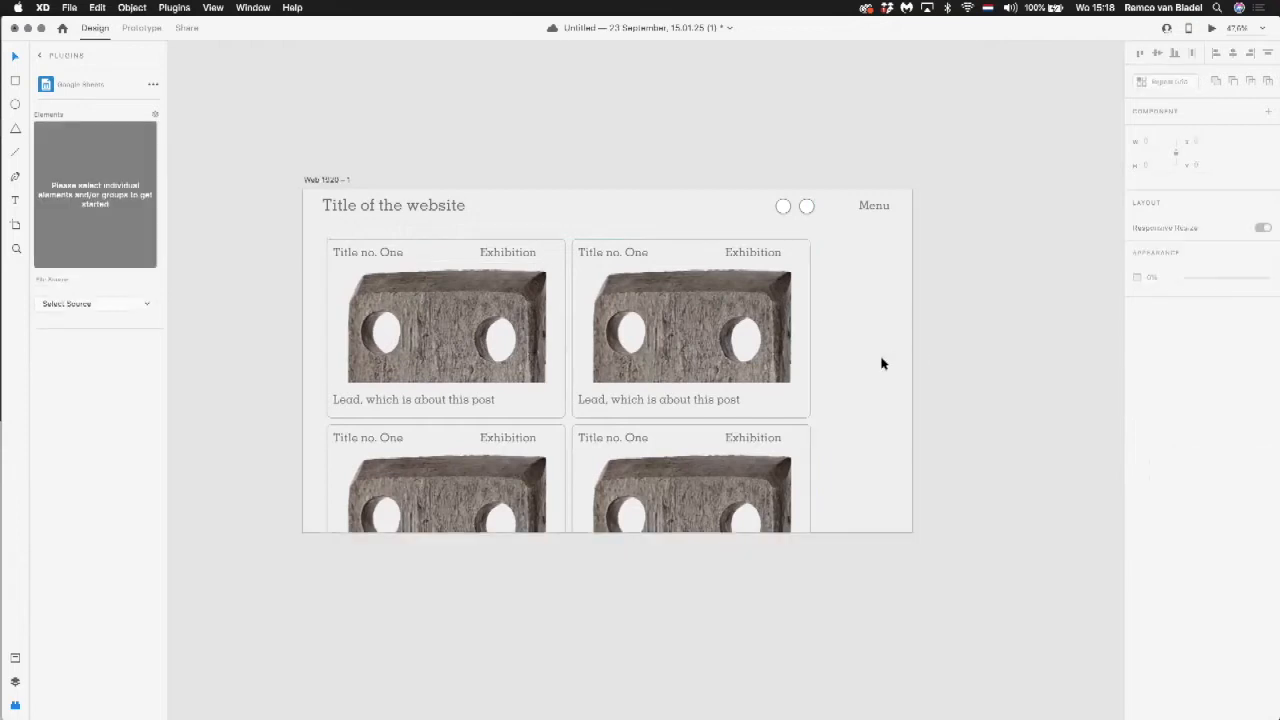
Step: Lengthen the artboard to a height of about 2992 and extend the repeat grid down to four rows of posts
{"action": "left_click", "coordinate": [882, 364]}
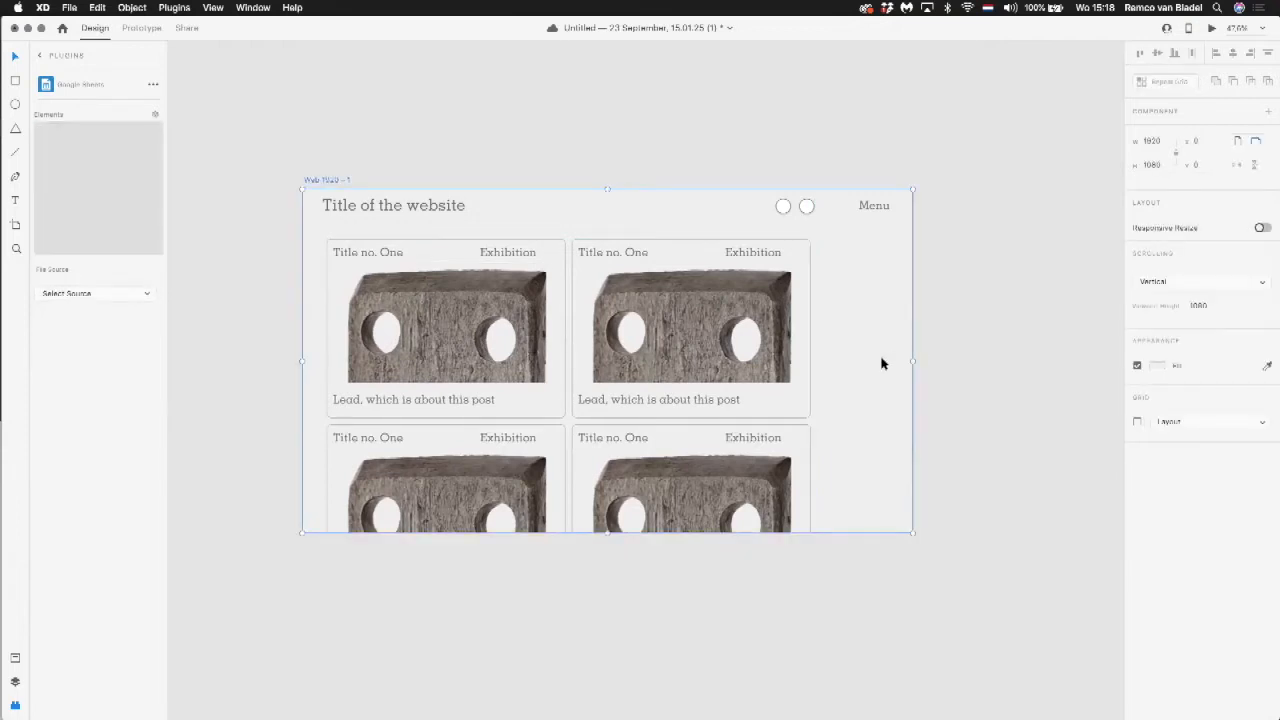
{"action": "scroll", "coordinate": [881, 361], "scroll_direction": "down", "scroll_amount": 5}
{"action": "left_click_drag", "start_coordinate": [720, 457], "coordinate": [743, 694]}
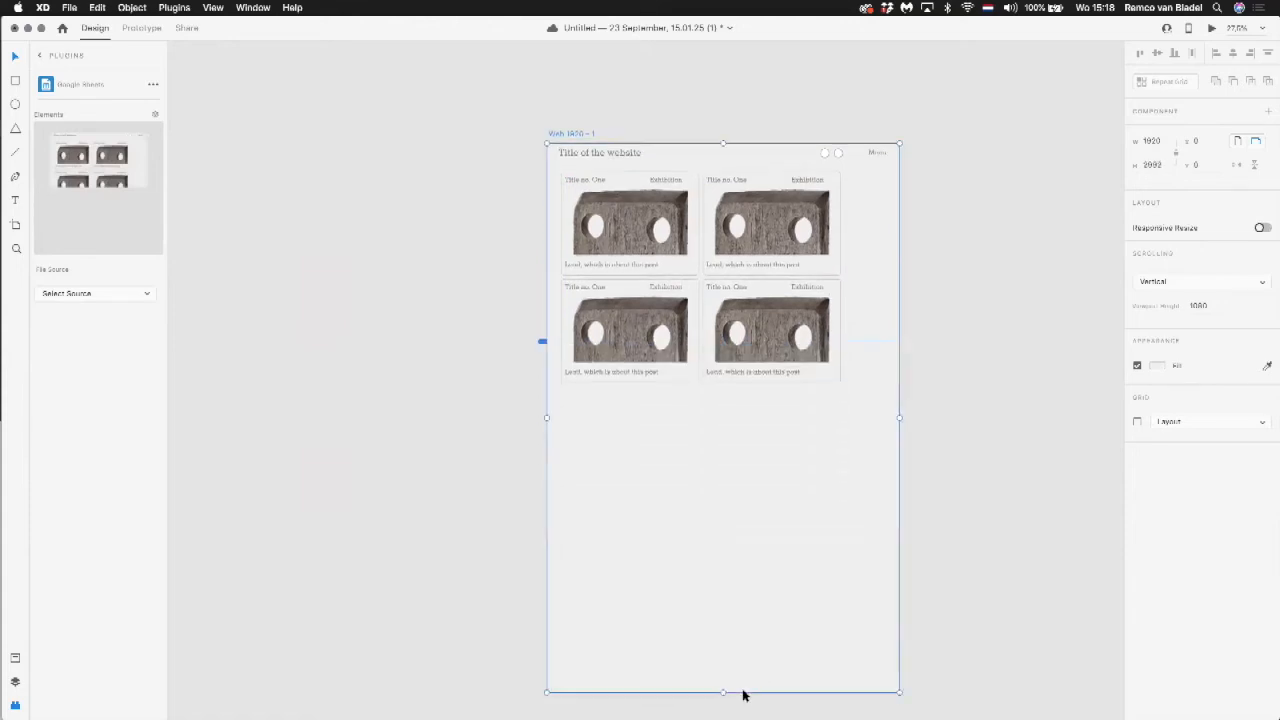
{"action": "left_click", "coordinate": [738, 368]}
{"action": "left_click_drag", "start_coordinate": [700, 383], "coordinate": [714, 600]}
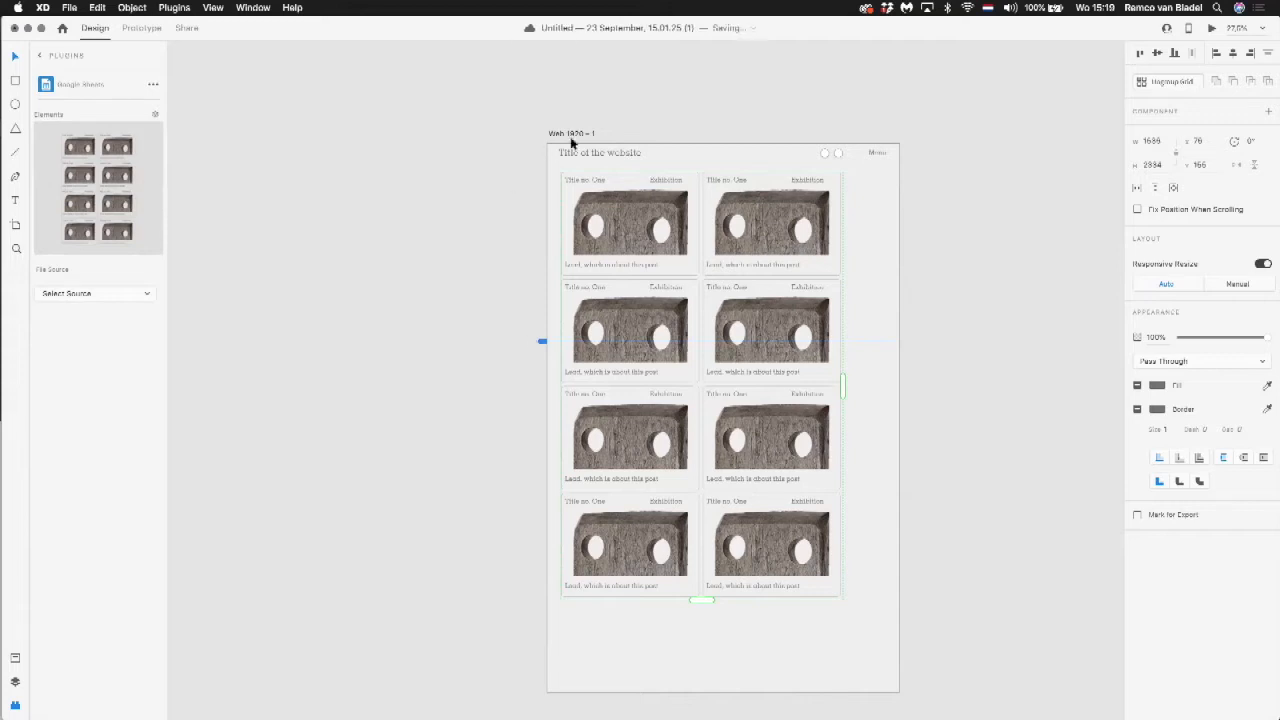
Step: Open the desktop preview of the mockup and check how the page of posts scrolls
{"action": "left_click", "coordinate": [525, 135]}
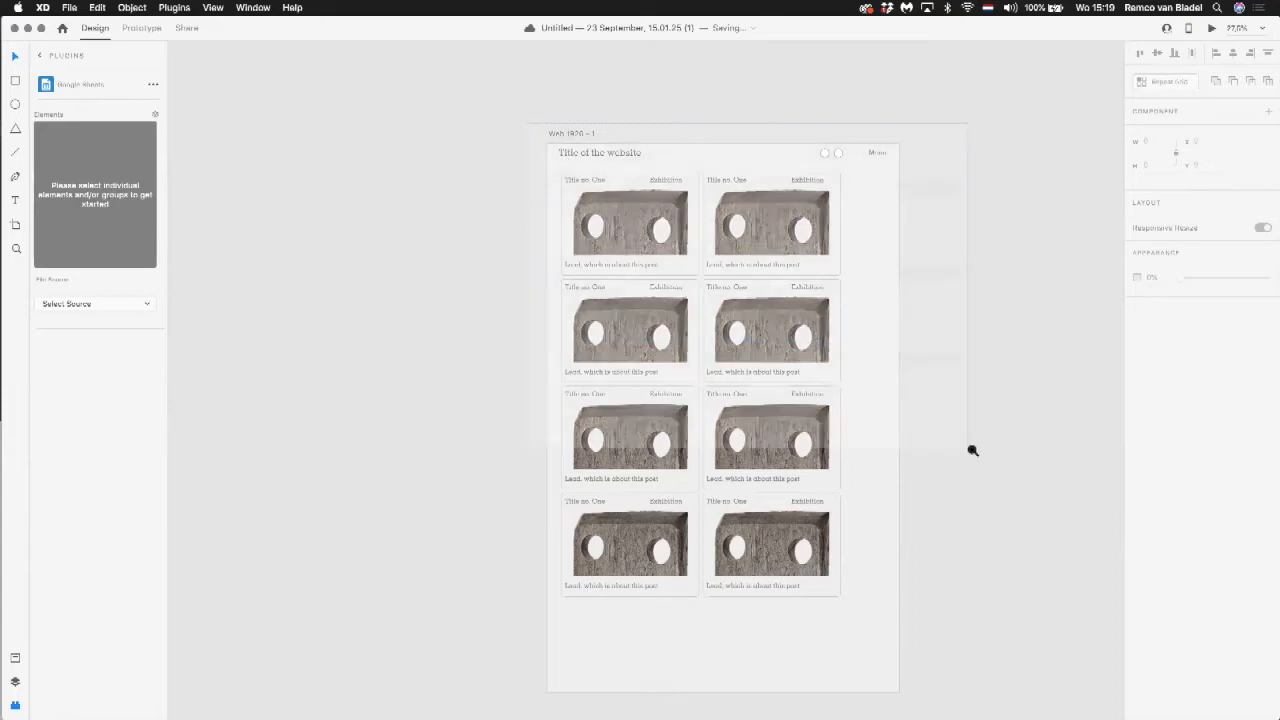
{"action": "scroll", "coordinate": [945, 445], "scroll_direction": "up", "scroll_amount": 3}
{"action": "scroll", "coordinate": [911, 406], "scroll_direction": "down", "scroll_amount": 1}
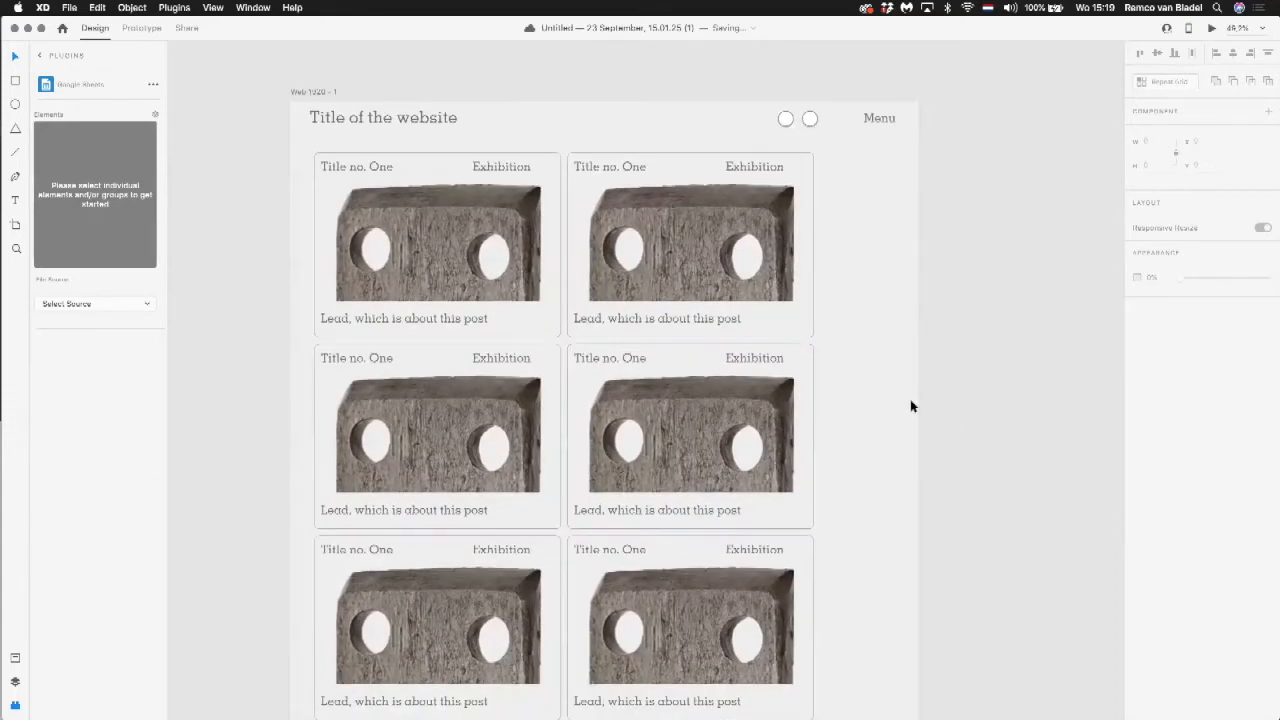
{"action": "left_click", "coordinate": [904, 402]}
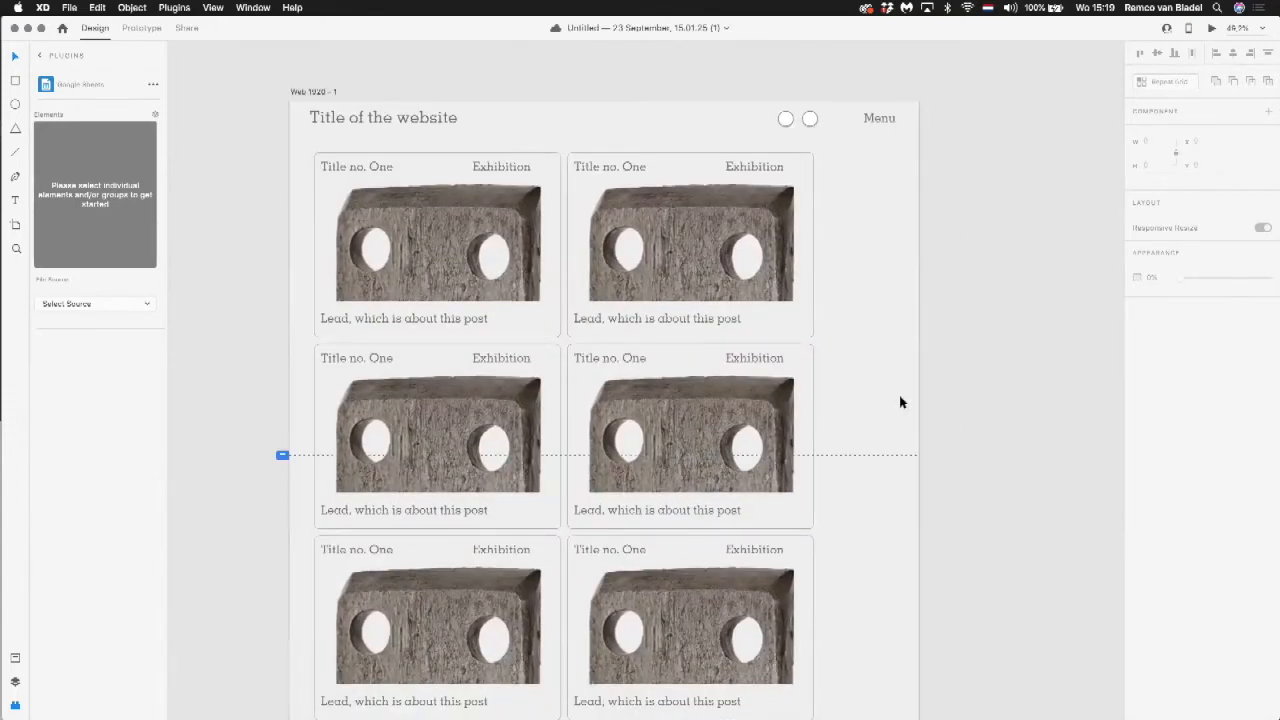
{"action": "left_click", "coordinate": [1210, 30]}
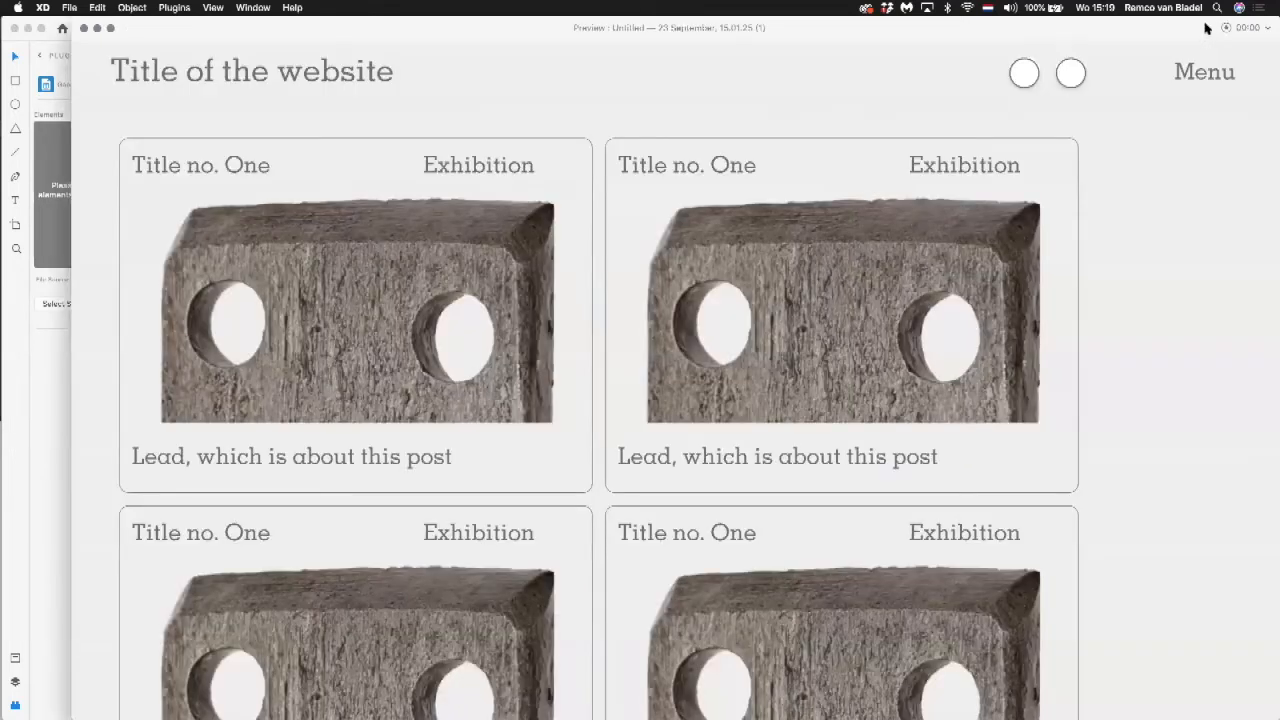
{"action": "left_click_drag", "start_coordinate": [1054, 26], "coordinate": [1020, 62]}
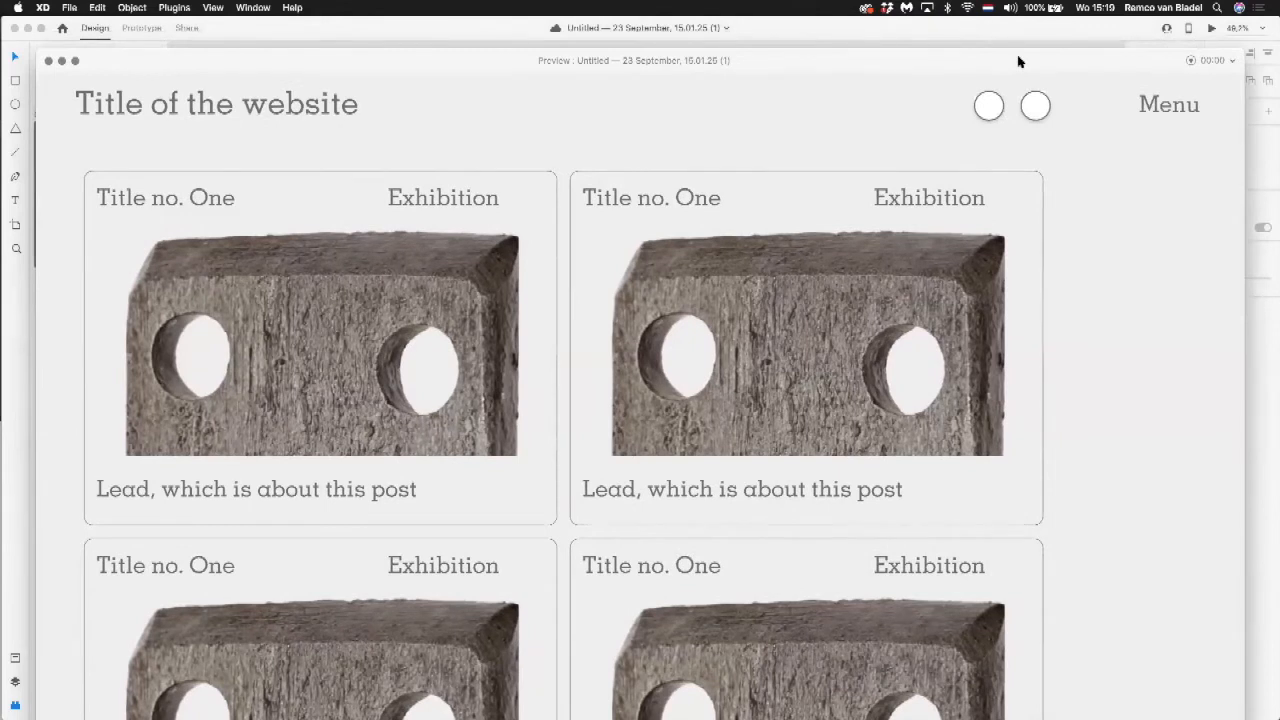
{"action": "scroll", "coordinate": [614, 260], "scroll_direction": "down", "scroll_amount": 8}
{"action": "scroll", "coordinate": [614, 262], "scroll_direction": "up", "scroll_amount": 5}
{"action": "scroll", "coordinate": [614, 262], "scroll_direction": "up", "scroll_amount": 5}
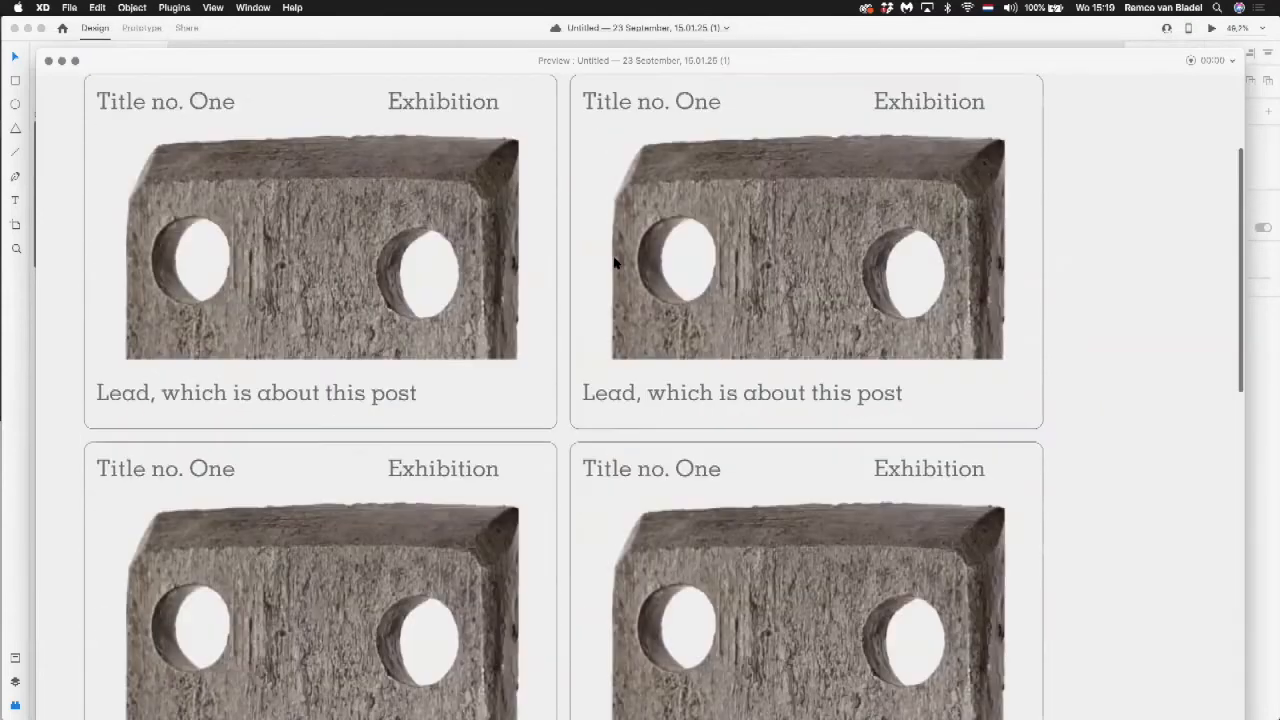
Step: Return to the start of the page in the desktop preview and close the preview
{"action": "scroll", "coordinate": [614, 262], "scroll_direction": "up", "scroll_amount": 3}
{"action": "left_click", "coordinate": [48, 61]}
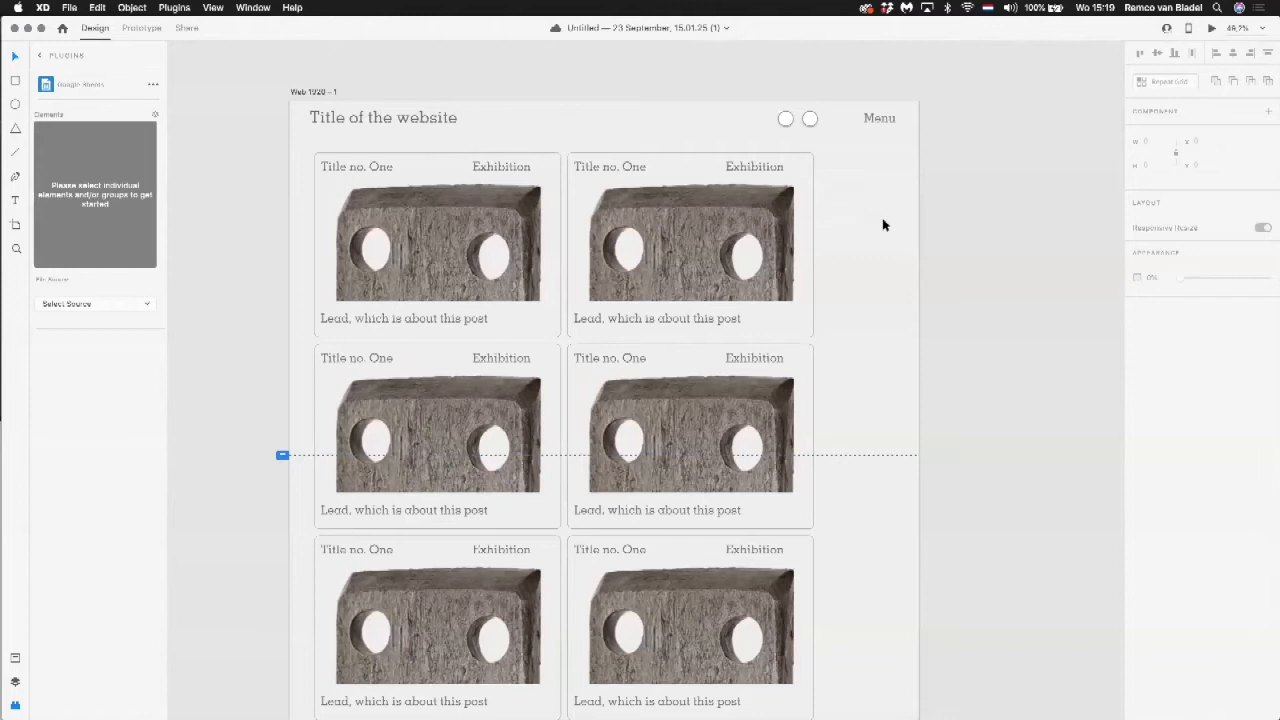
{"action": "key", "text": "super+Tab"}
{"action": "key", "text": "super+Tab"}
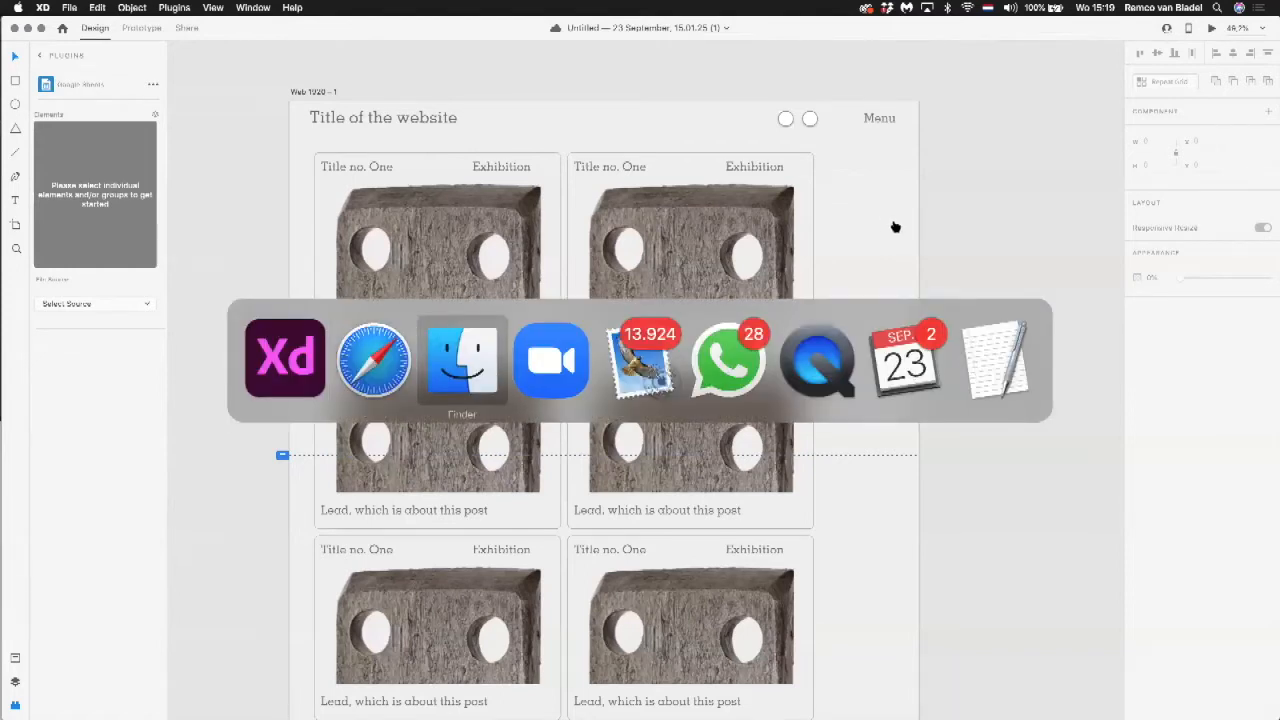
{"action": "key", "text": "Escape"}
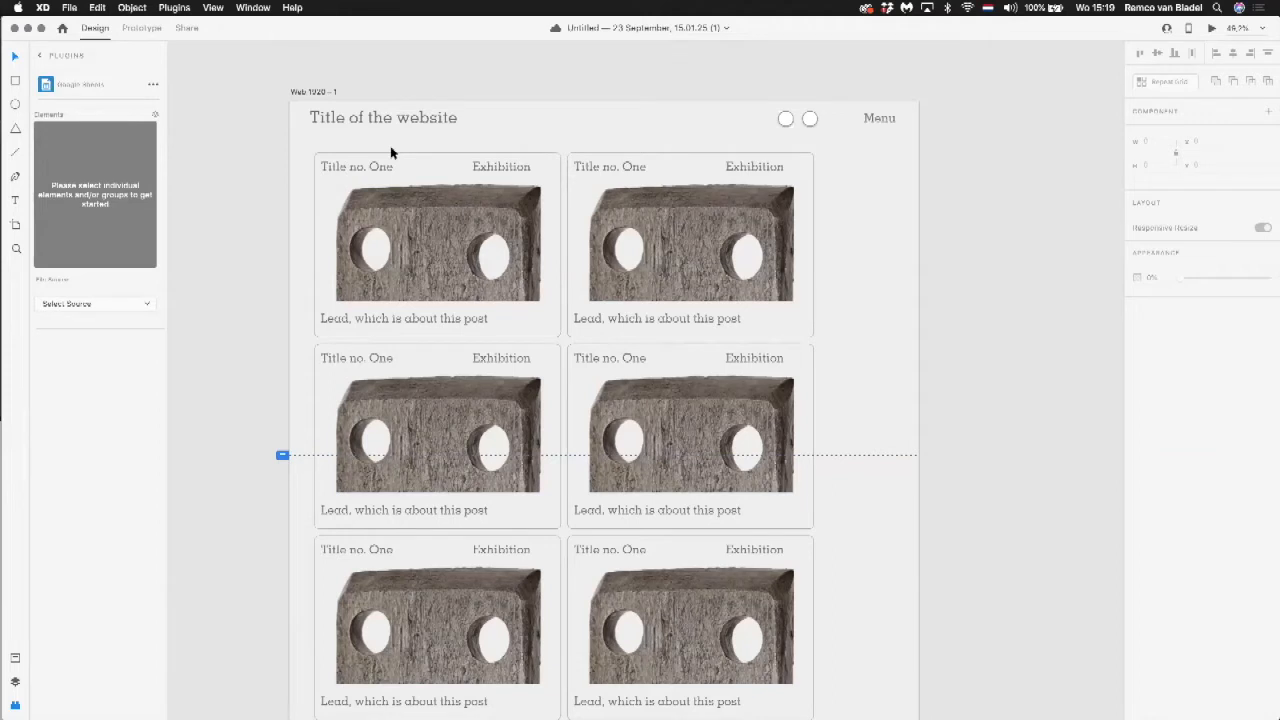
Step: Inset the title and Exhibition label to line up with the image and centre the lead under it in the repeat grid's posts
{"action": "left_click", "coordinate": [368, 167]}
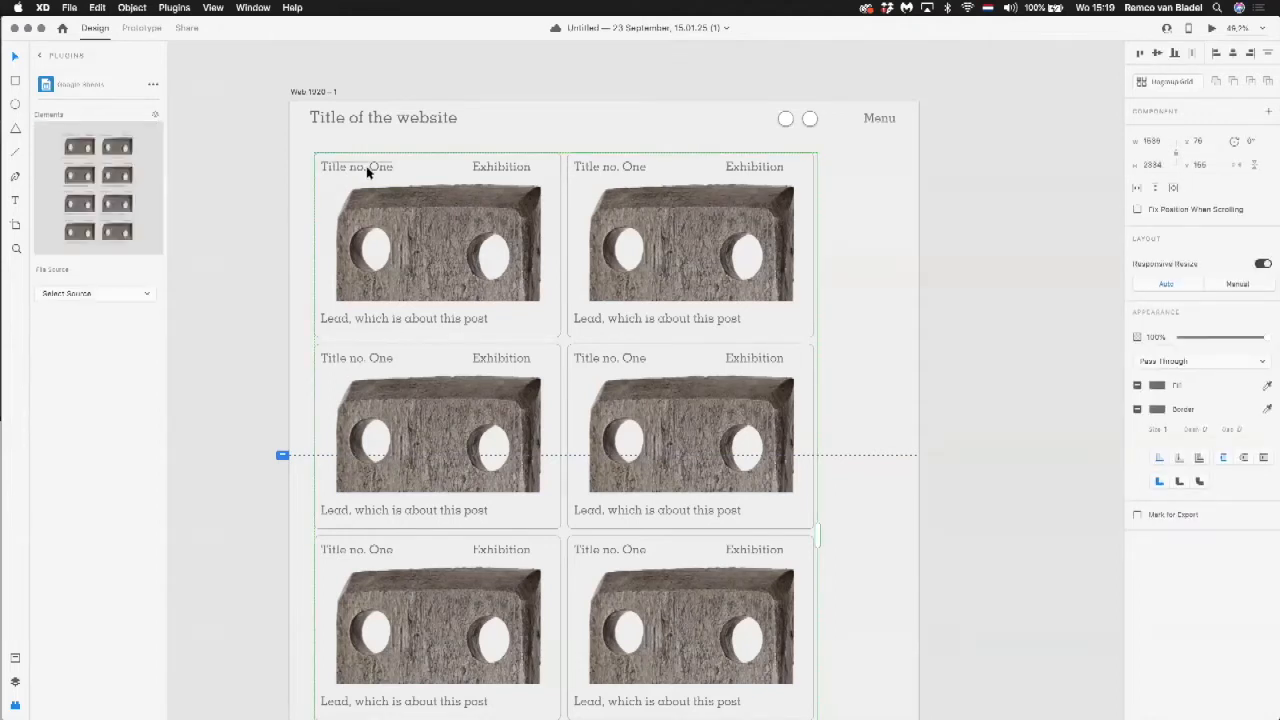
{"action": "double_click", "coordinate": [367, 170]}
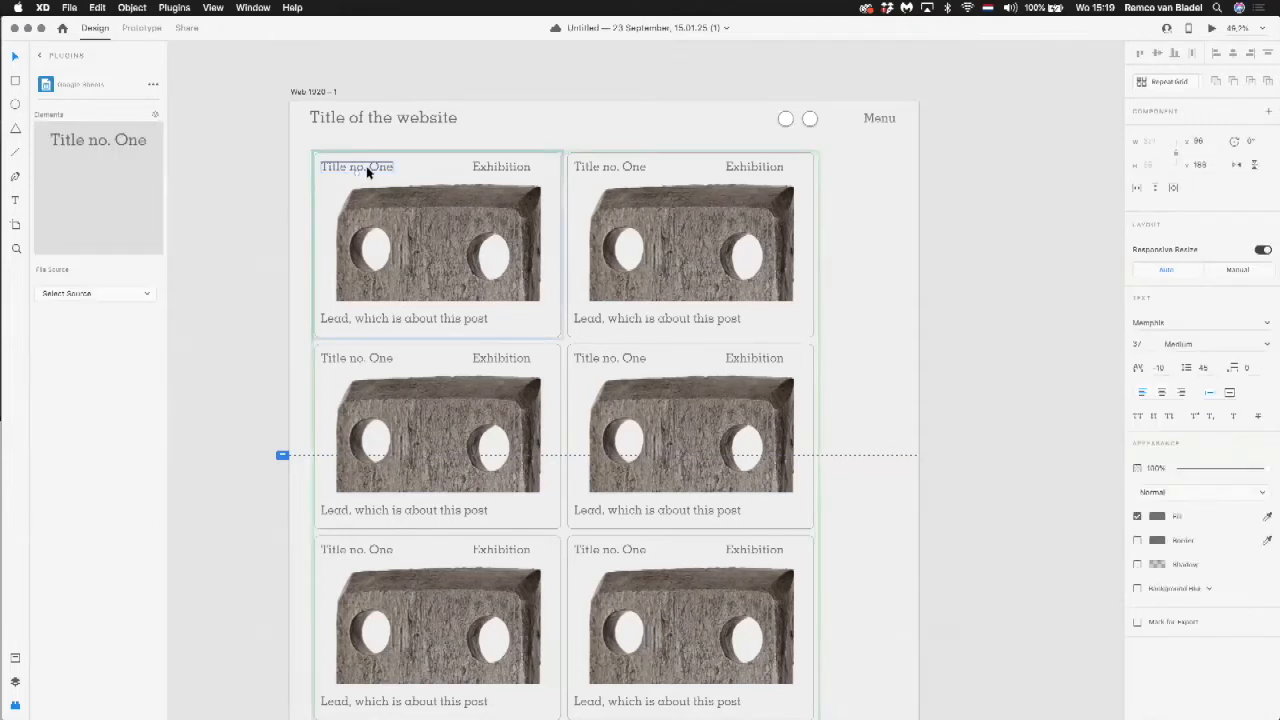
{"action": "mouse_move", "coordinate": [367, 172]}
{"action": "left_mouse_down"}
{"action": "mouse_move", "coordinate": [405, 168]}
{"action": "mouse_move", "coordinate": [390, 169]}
{"action": "left_mouse_up"}
{"action": "left_click_drag", "start_coordinate": [380, 319], "coordinate": [405, 322]}
{"action": "left_click_drag", "start_coordinate": [408, 319], "coordinate": [412, 319]}
{"action": "left_click_drag", "start_coordinate": [503, 168], "coordinate": [510, 168]}
Step: Scale down the lead text in the first post, keeping it centred below the image
{"action": "left_click", "coordinate": [419, 208]}
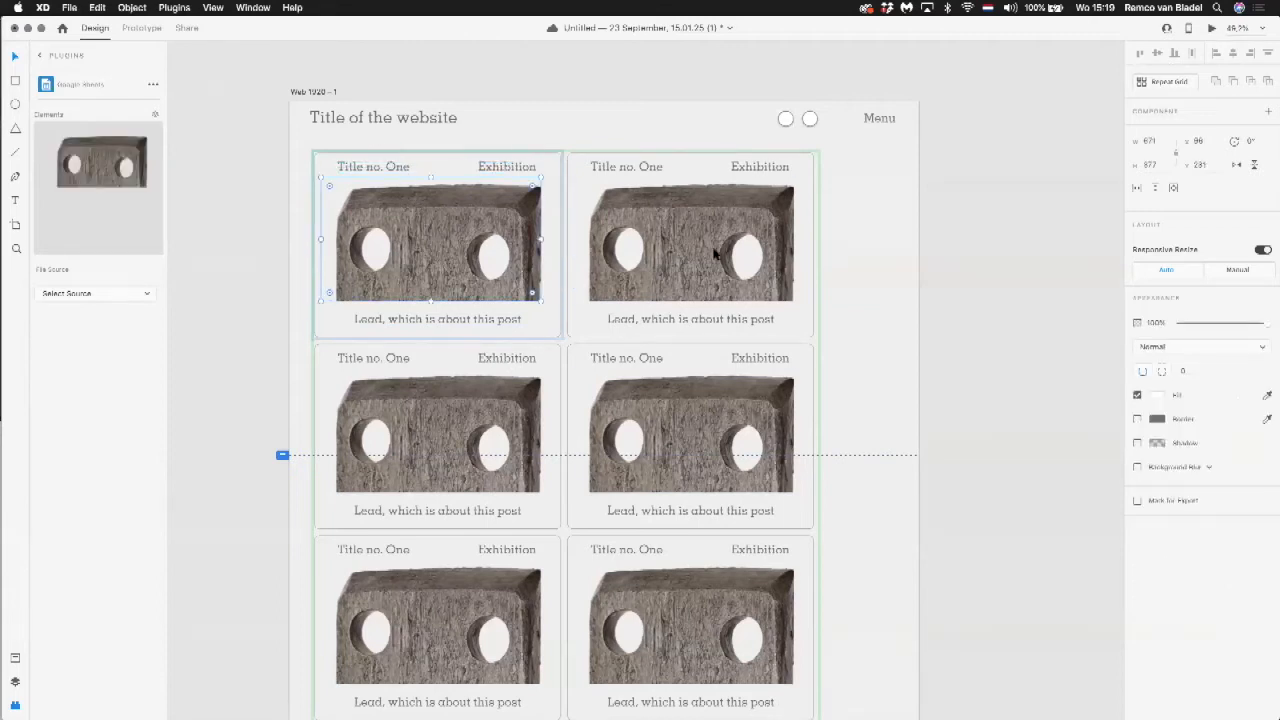
{"action": "left_click", "coordinate": [432, 322]}
{"action": "left_click_drag", "start_coordinate": [437, 324], "coordinate": [437, 319]}
{"action": "left_click", "coordinate": [297, 319]}
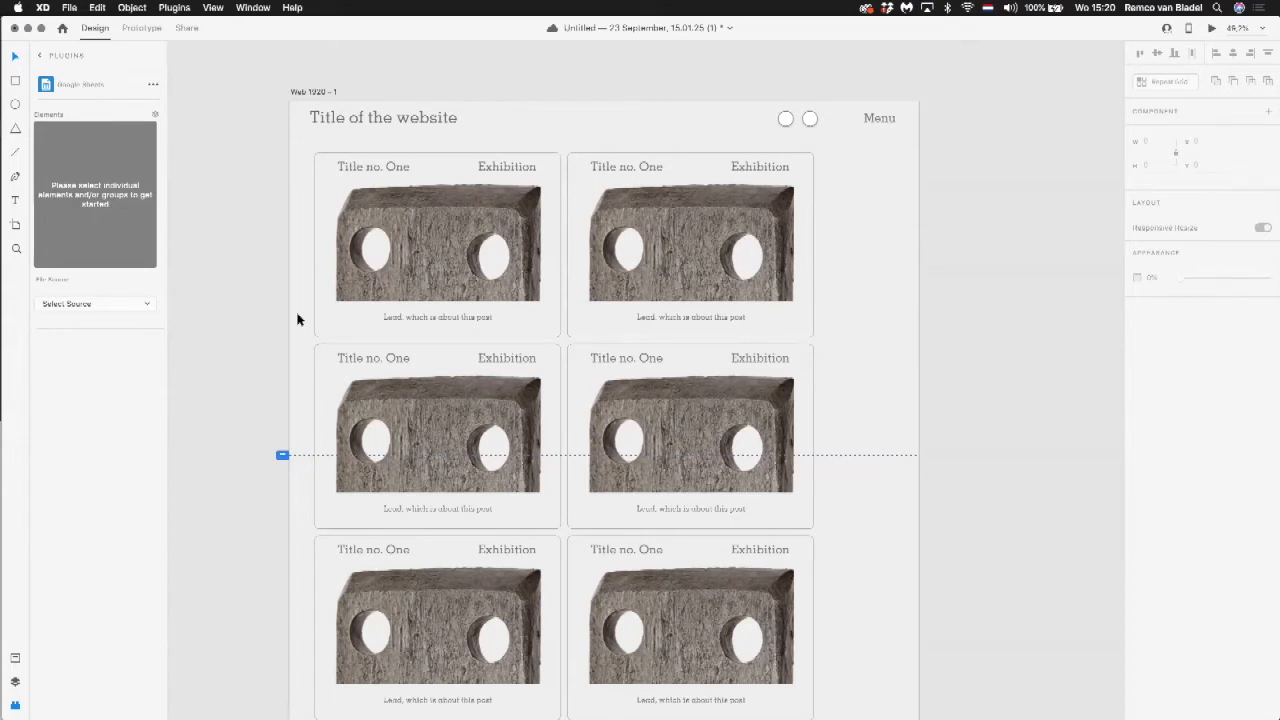
Step: Fill the repeat grid's left-column image frames with the ring-shaped object PNG from the Downloads folder
{"action": "key", "text": "super+Tab"}
{"action": "key", "text": "super+Tab"}
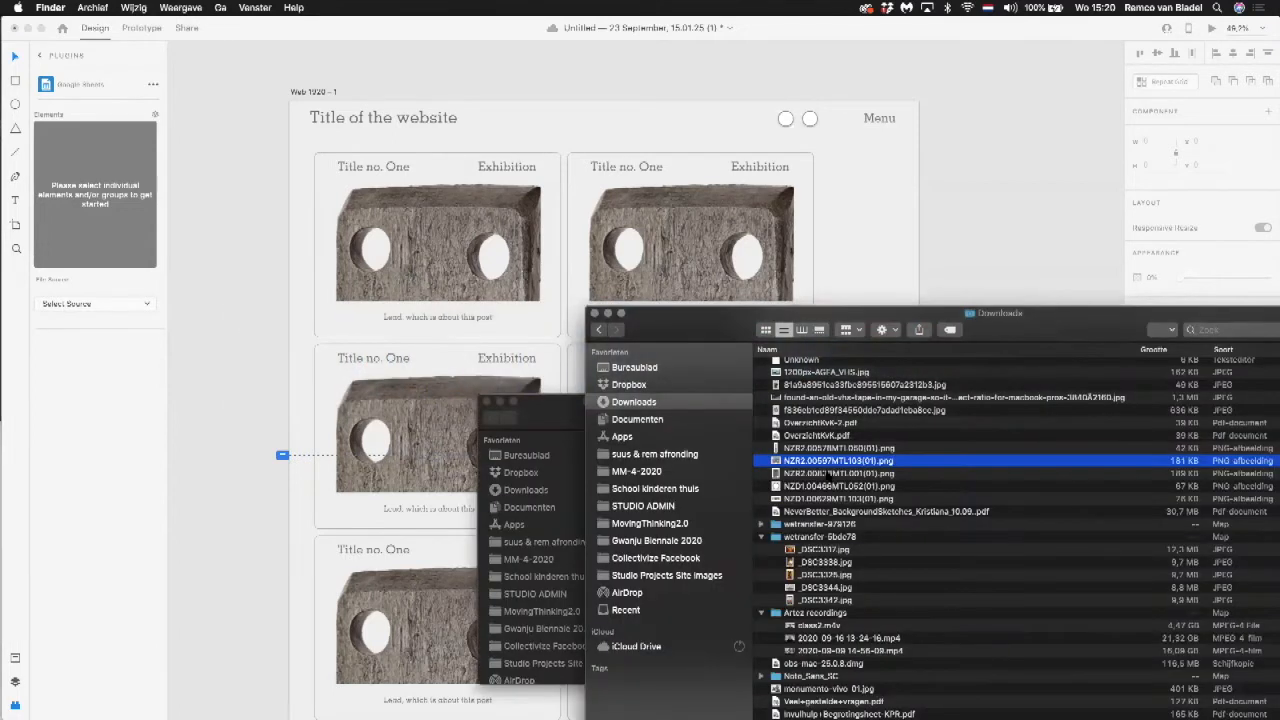
{"action": "left_click", "coordinate": [828, 473]}
{"action": "left_click_drag", "start_coordinate": [826, 476], "coordinate": [414, 436]}
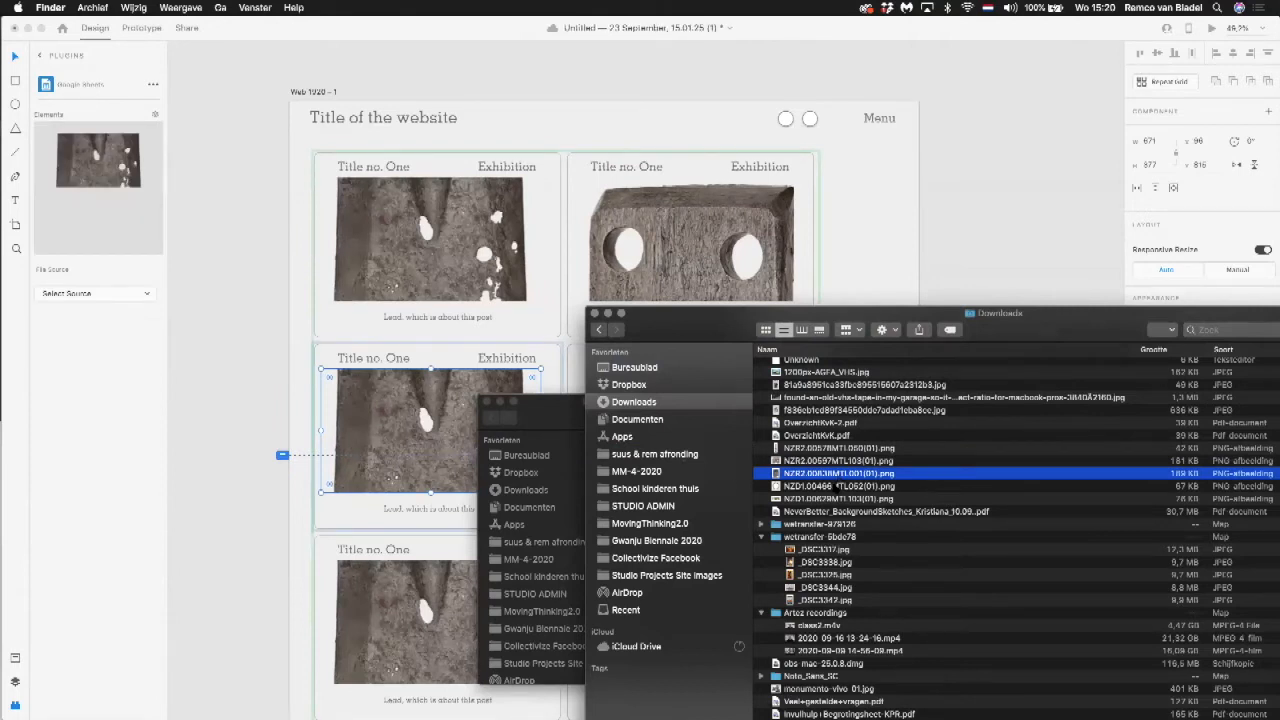
{"action": "left_click_drag", "start_coordinate": [802, 475], "coordinate": [489, 265]}
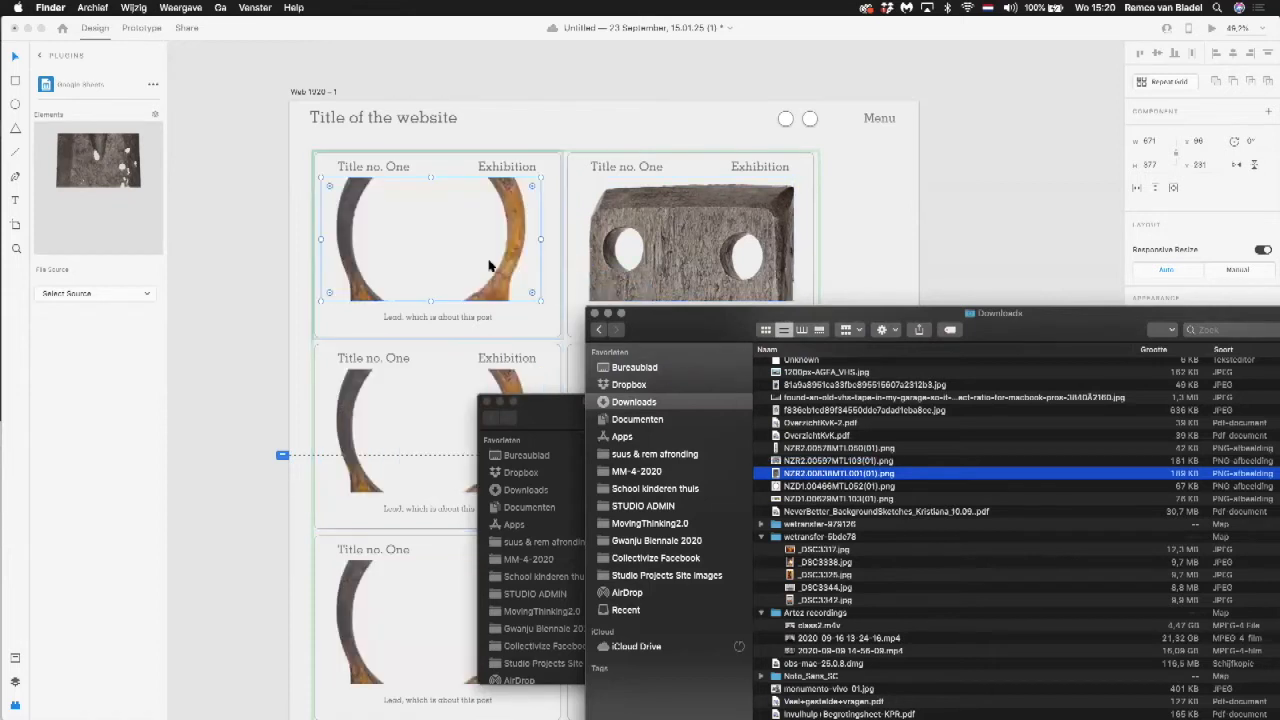
Step: Replace the right-column images of the repeat grid with the flat brass plate PNG from the Downloads folder
{"action": "left_click", "coordinate": [388, 372]}
{"action": "left_click", "coordinate": [674, 257]}
{"action": "key", "text": "super+Tab"}
{"action": "left_click_drag", "start_coordinate": [830, 470], "coordinate": [680, 220]}
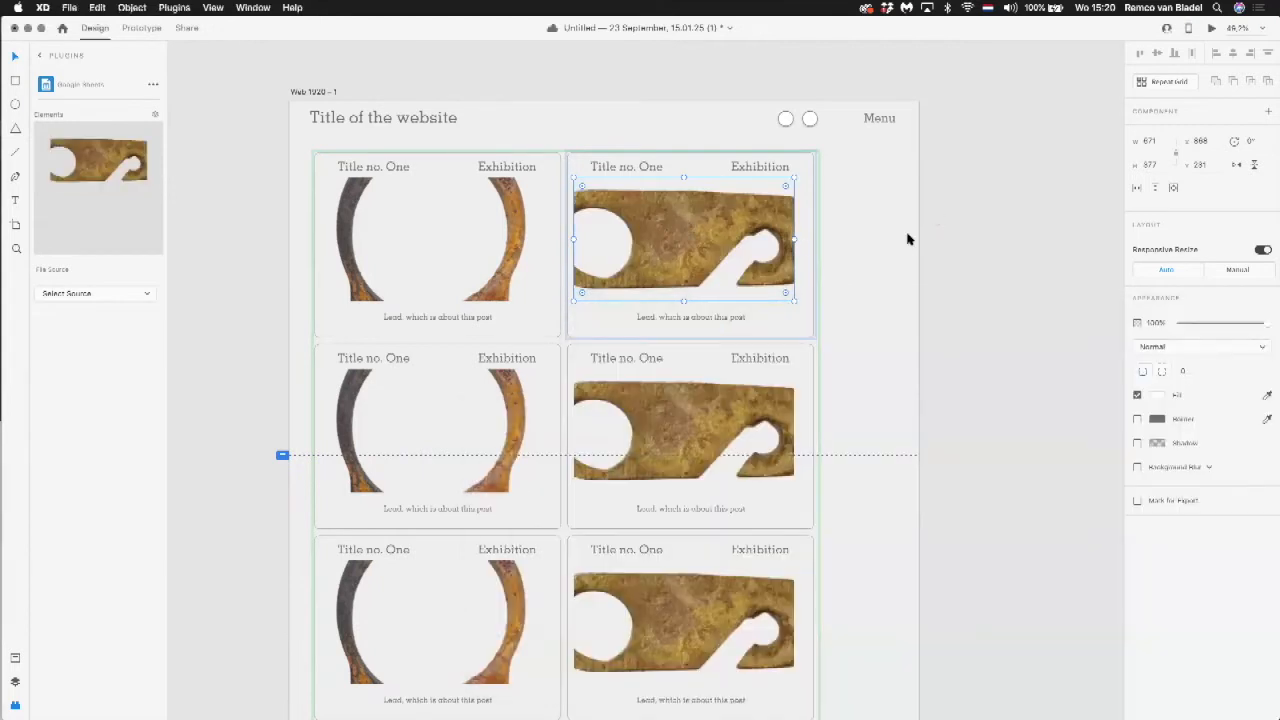
{"action": "left_click", "coordinate": [900, 269]}
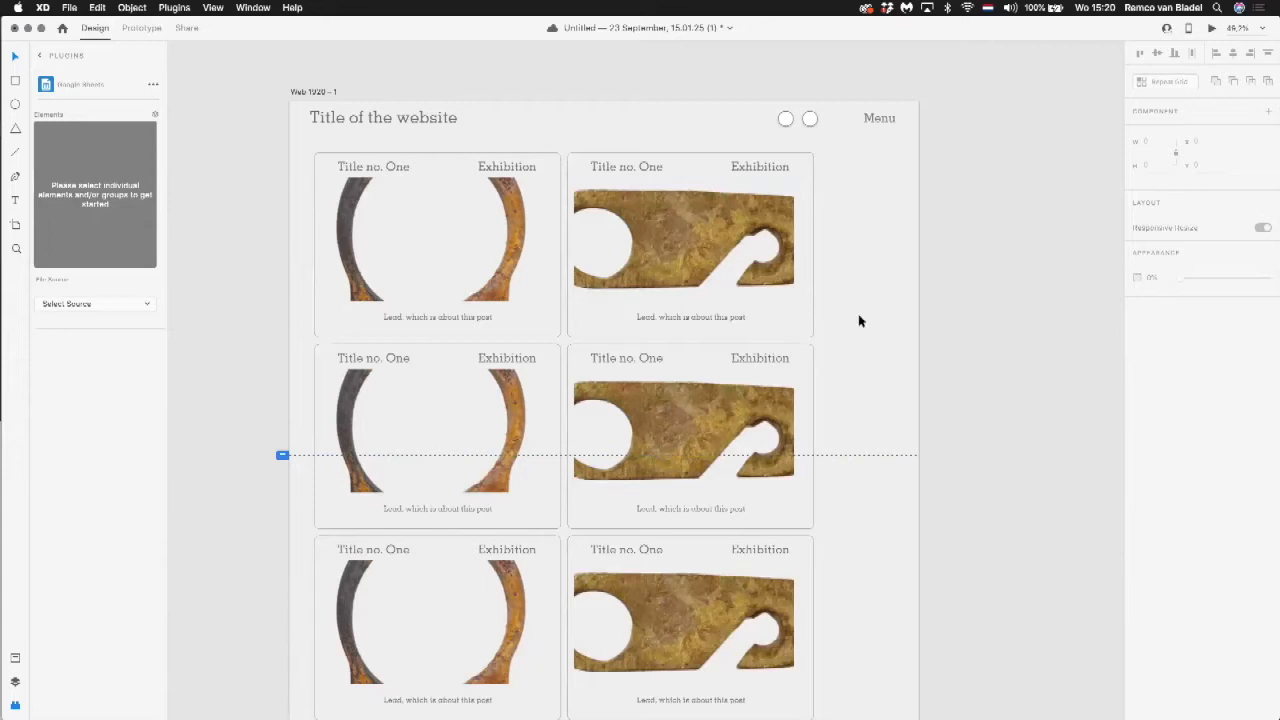
Step: Open the desktop preview, scroll through the posts with the new images, and close the preview
{"action": "left_click", "coordinate": [1211, 28]}
{"action": "scroll", "coordinate": [737, 209], "scroll_direction": "down", "scroll_amount": 3}
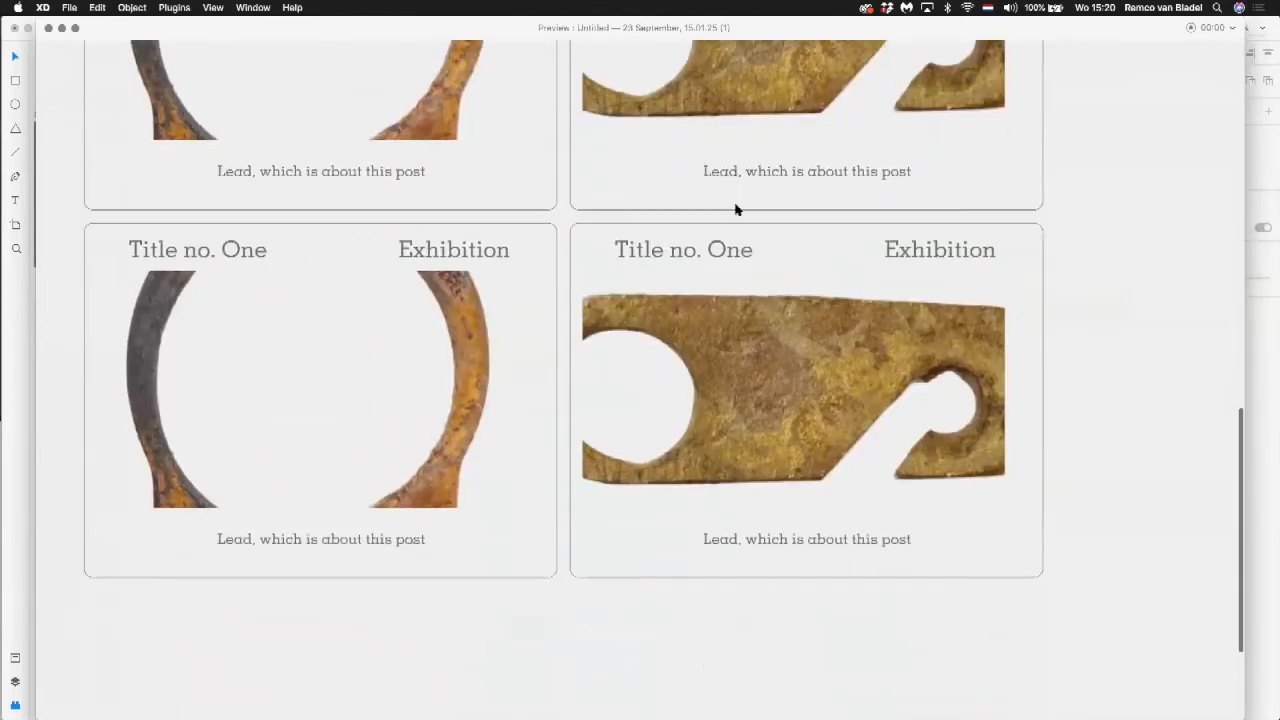
{"action": "scroll", "coordinate": [735, 206], "scroll_direction": "up", "scroll_amount": 10}
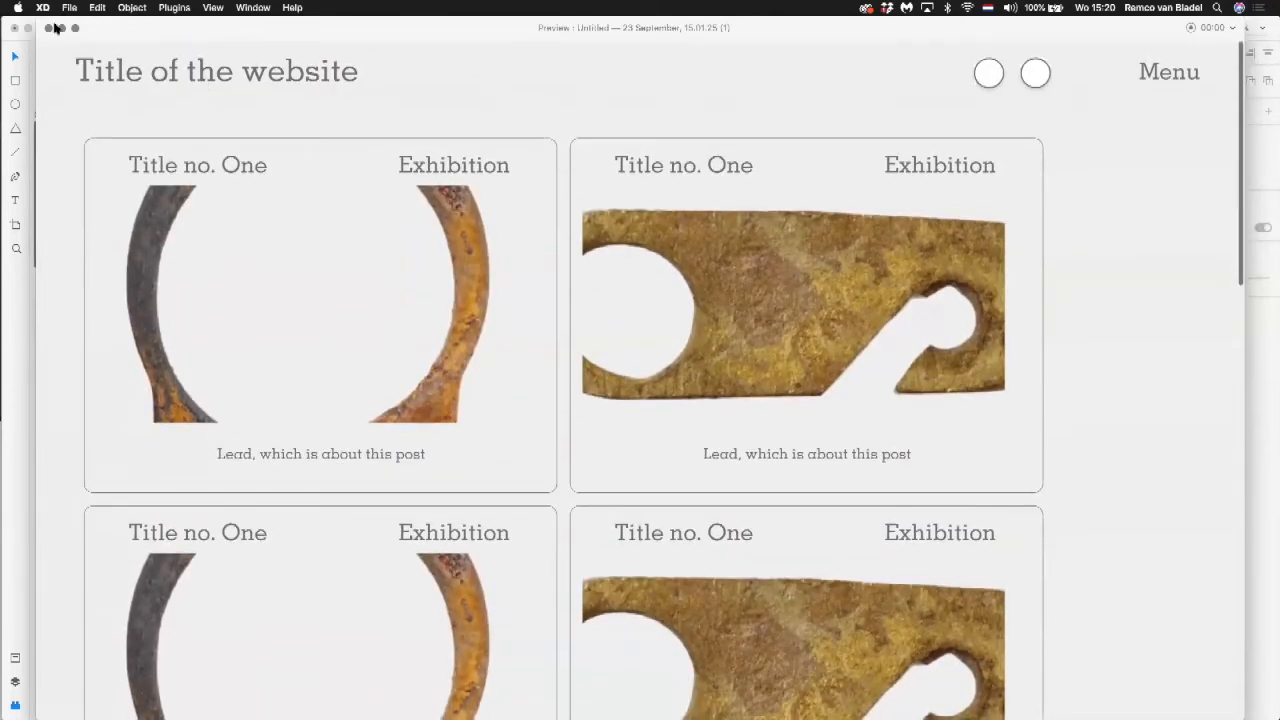
{"action": "left_click", "coordinate": [48, 28]}
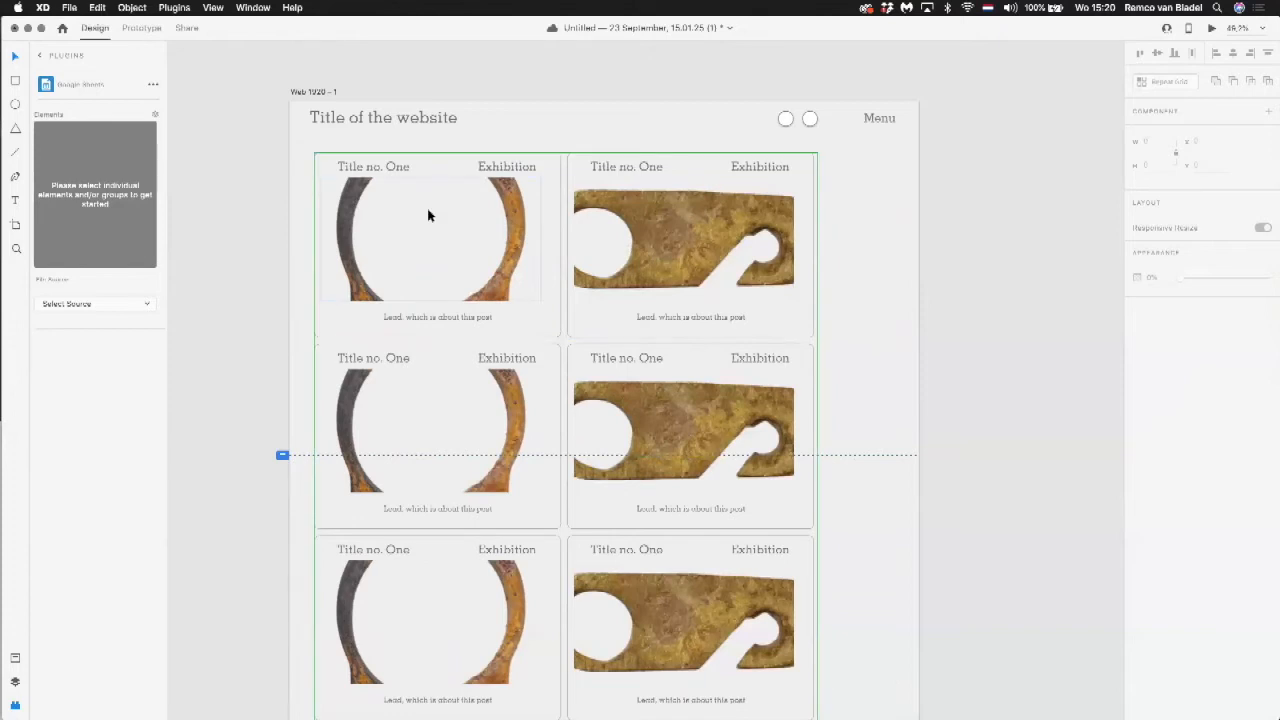
Step: Move the repeat grid to X 62 and Y 149 so its edge lines up with the website title
{"action": "left_click", "coordinate": [478, 200]}
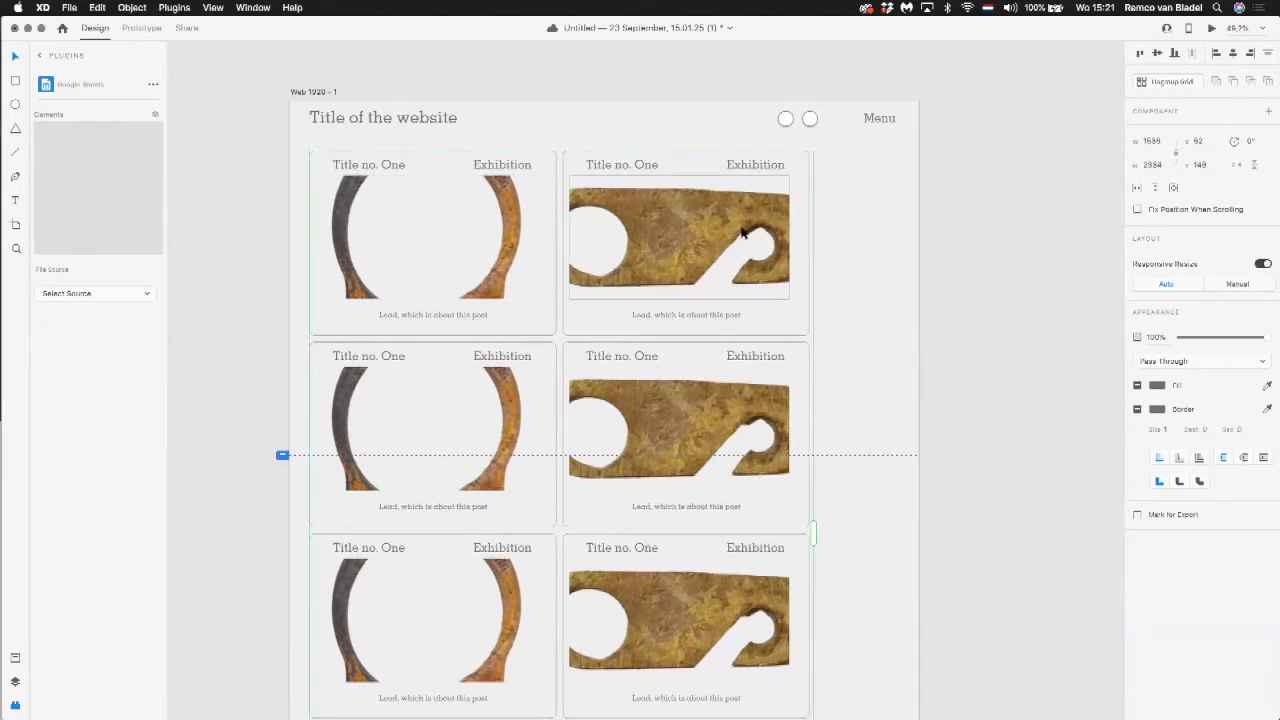
{"action": "left_click", "coordinate": [889, 212]}
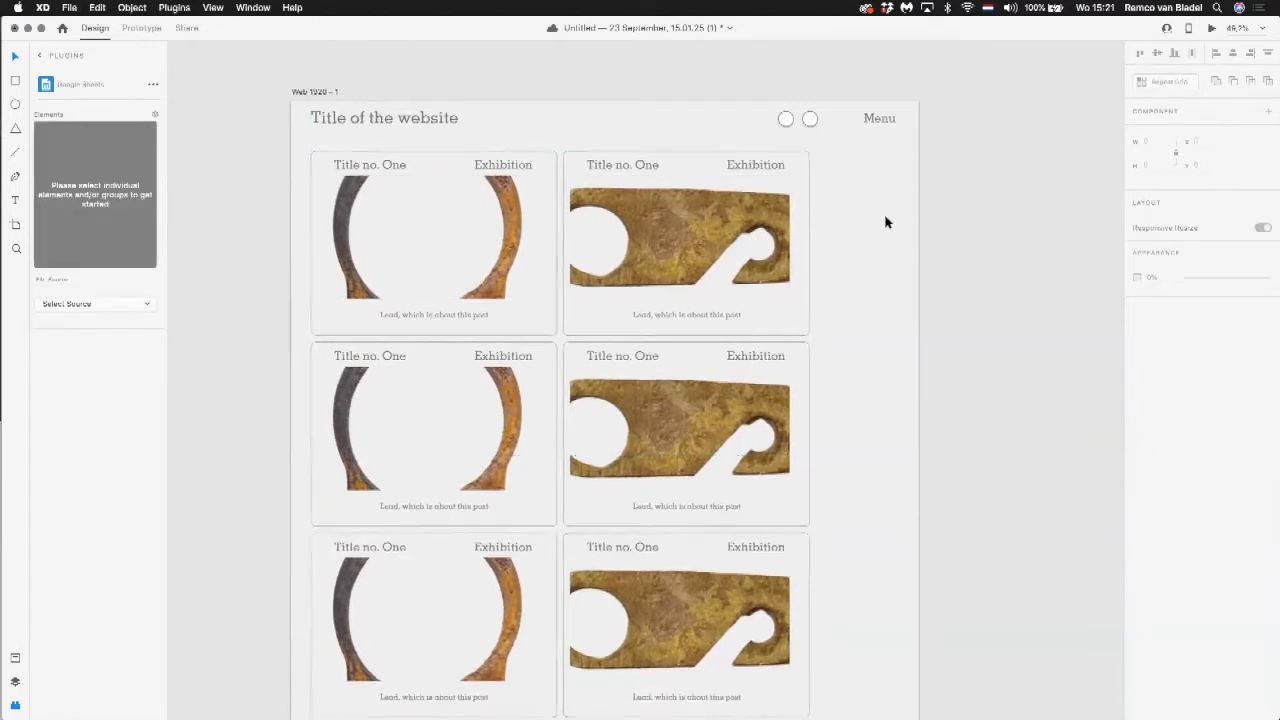
Step: Add the website title's character style to the document assets and name it "home title"
{"action": "scroll", "coordinate": [889, 216], "scroll_direction": "down", "scroll_amount": 5}
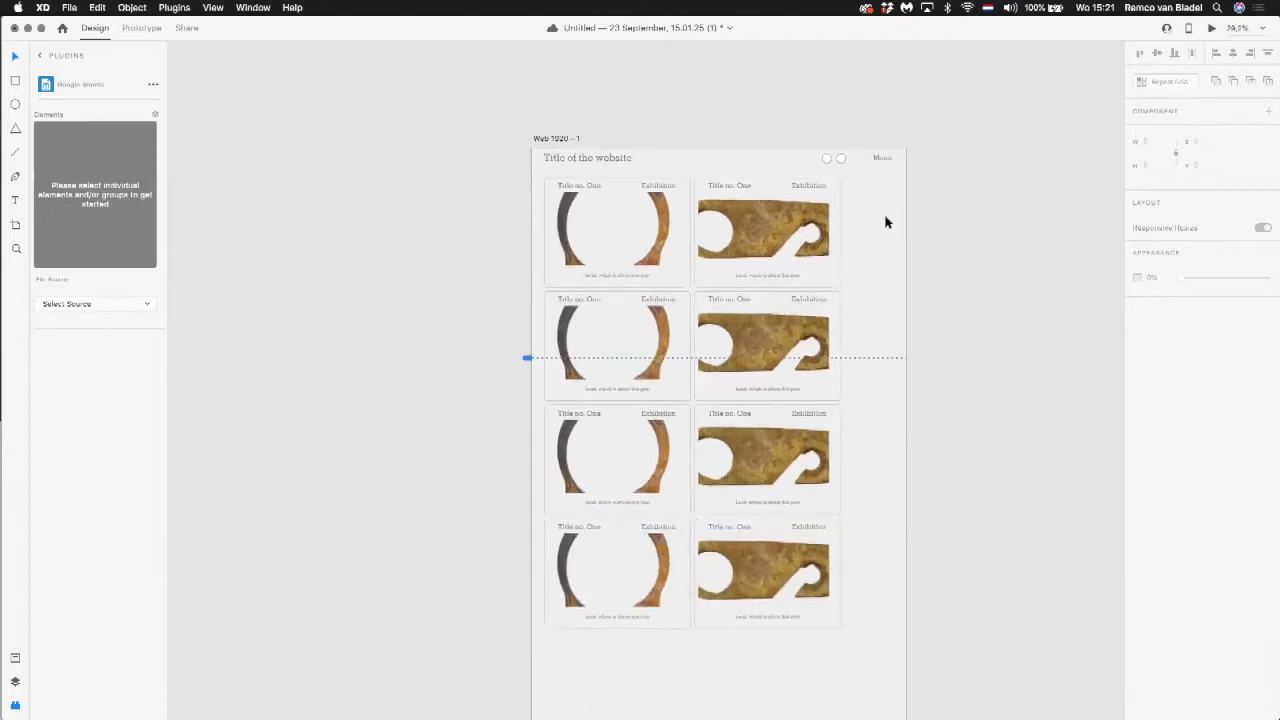
{"action": "left_click", "coordinate": [583, 161]}
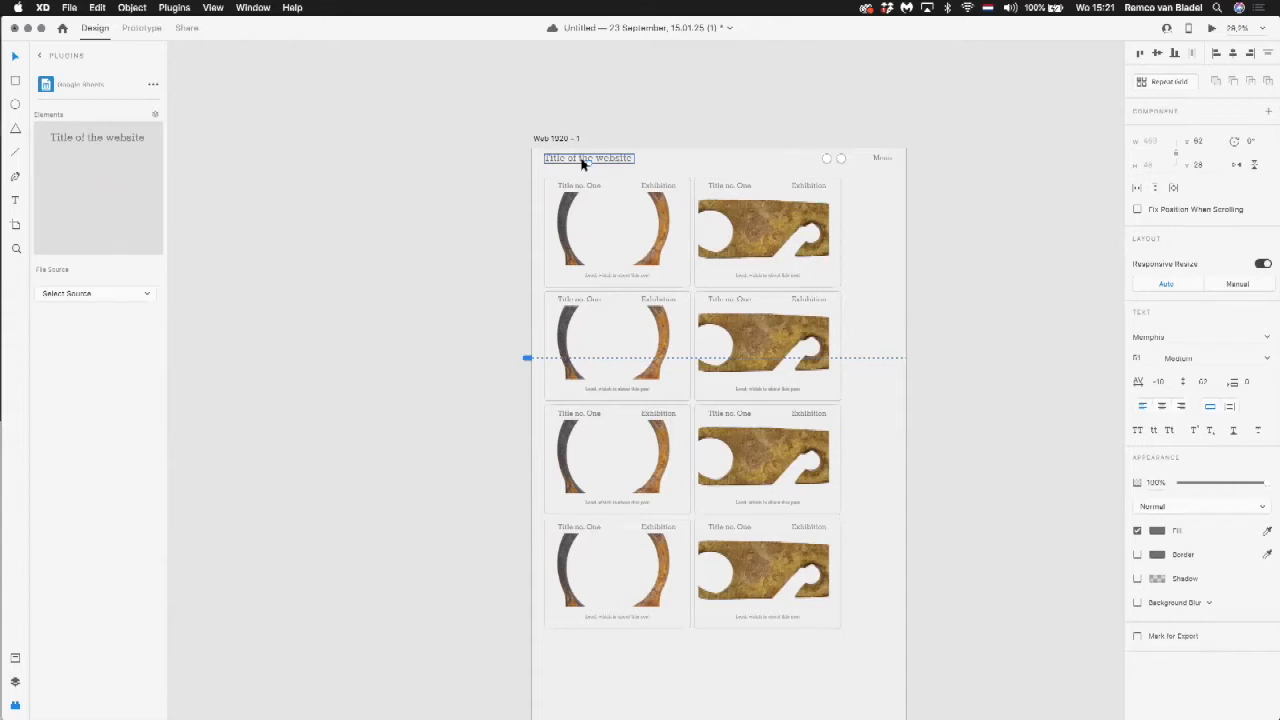
{"action": "left_click", "coordinate": [134, 8]}
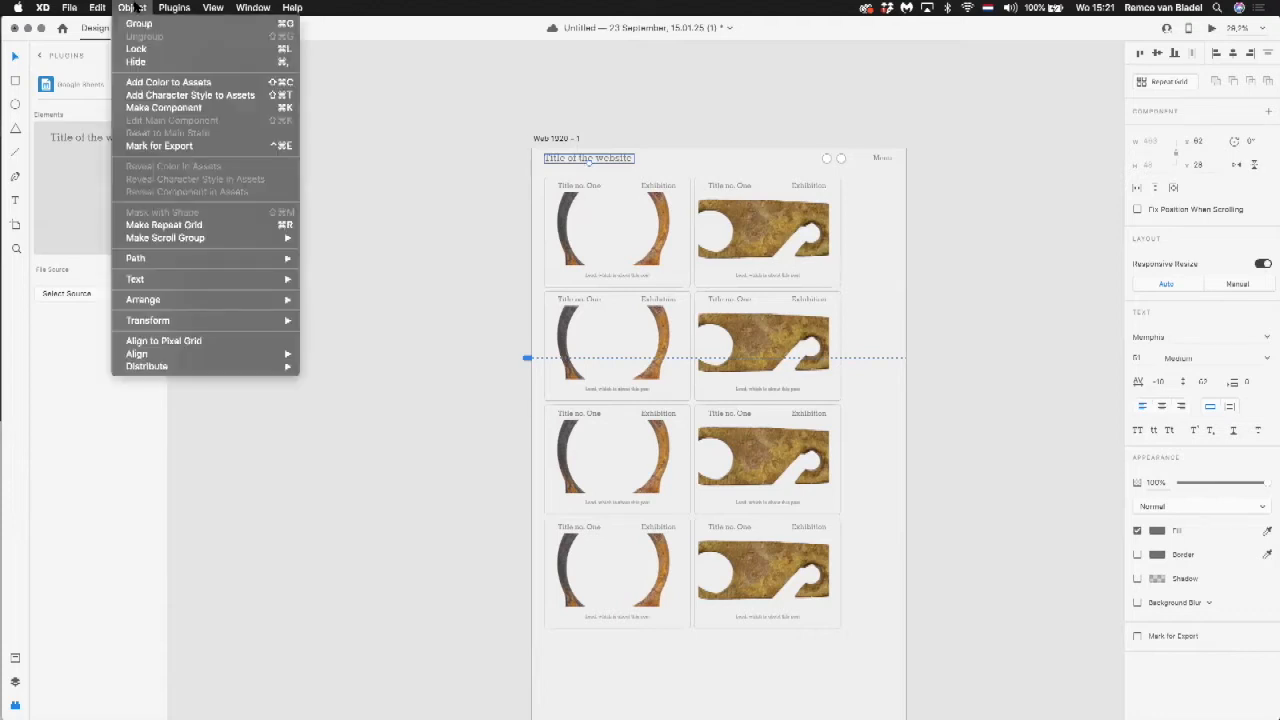
{"action": "left_click", "coordinate": [145, 95]}
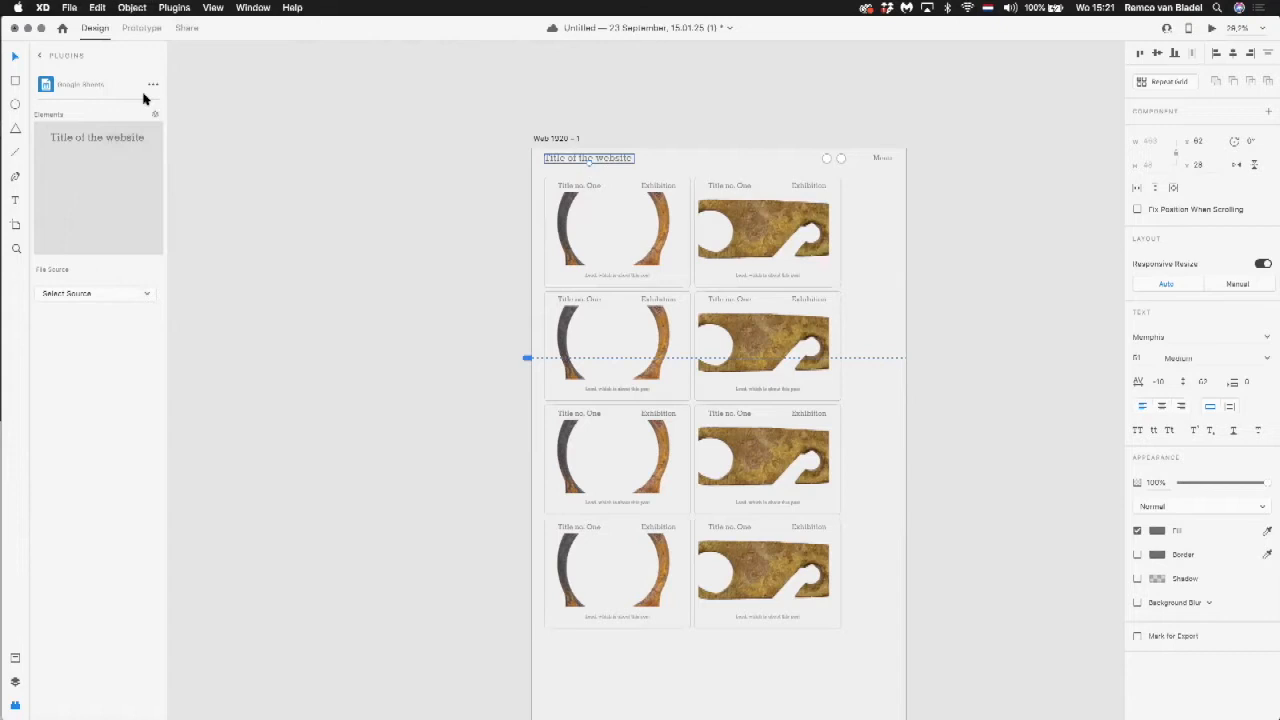
{"action": "left_click", "coordinate": [16, 658]}
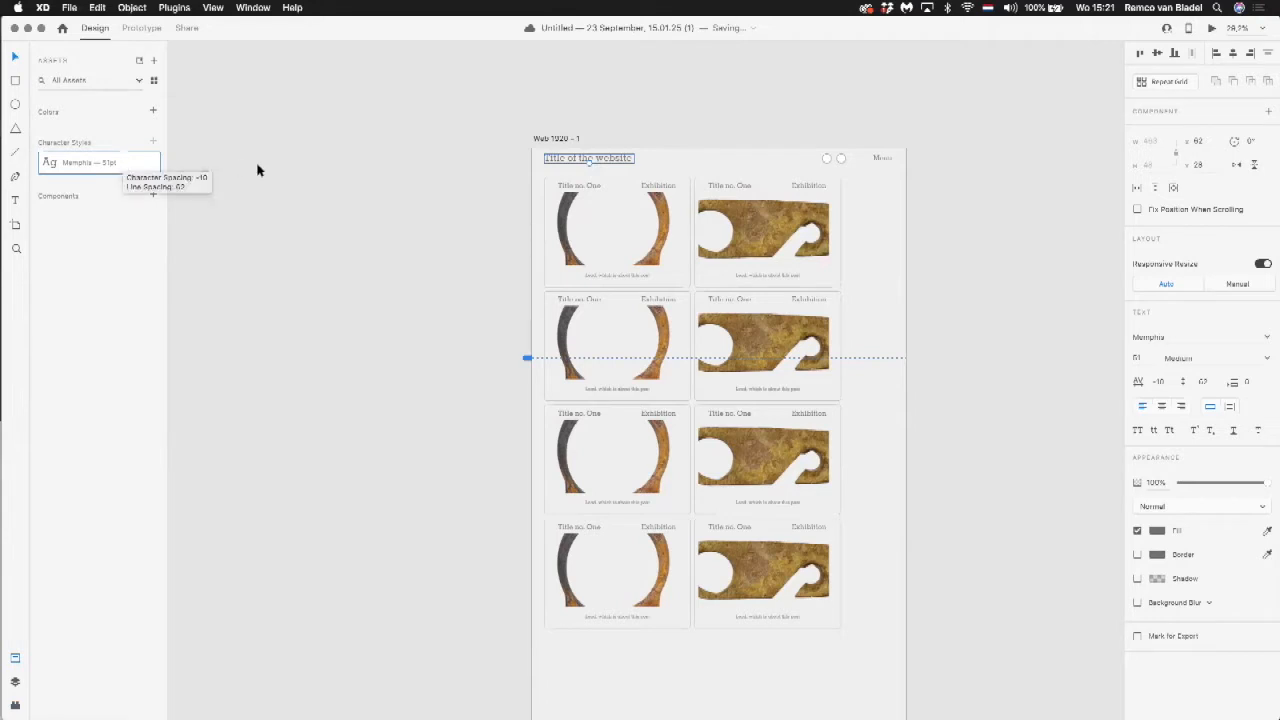
{"action": "double_click", "coordinate": [89, 161]}
{"action": "type", "text": "home title"}
{"action": "key", "text": "Return"}
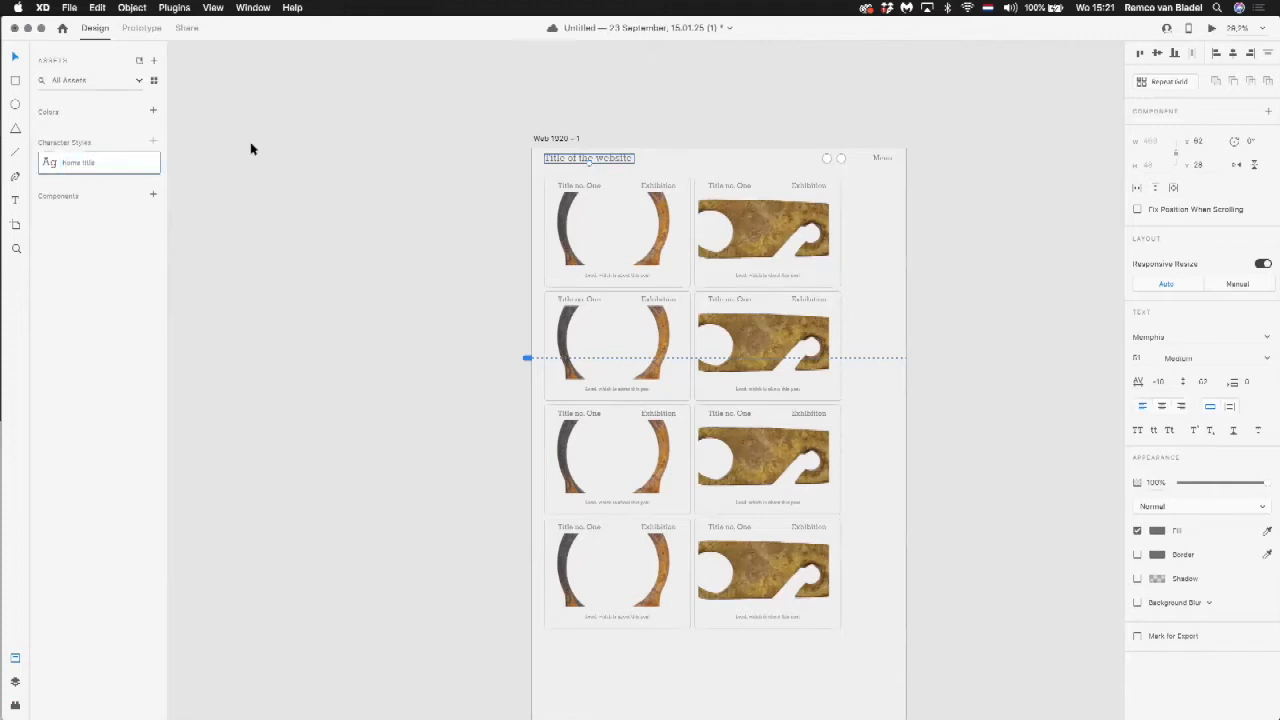
Step: Add the header Menu text's character style to the assets and name it "menu"
{"action": "left_click", "coordinate": [881, 158]}
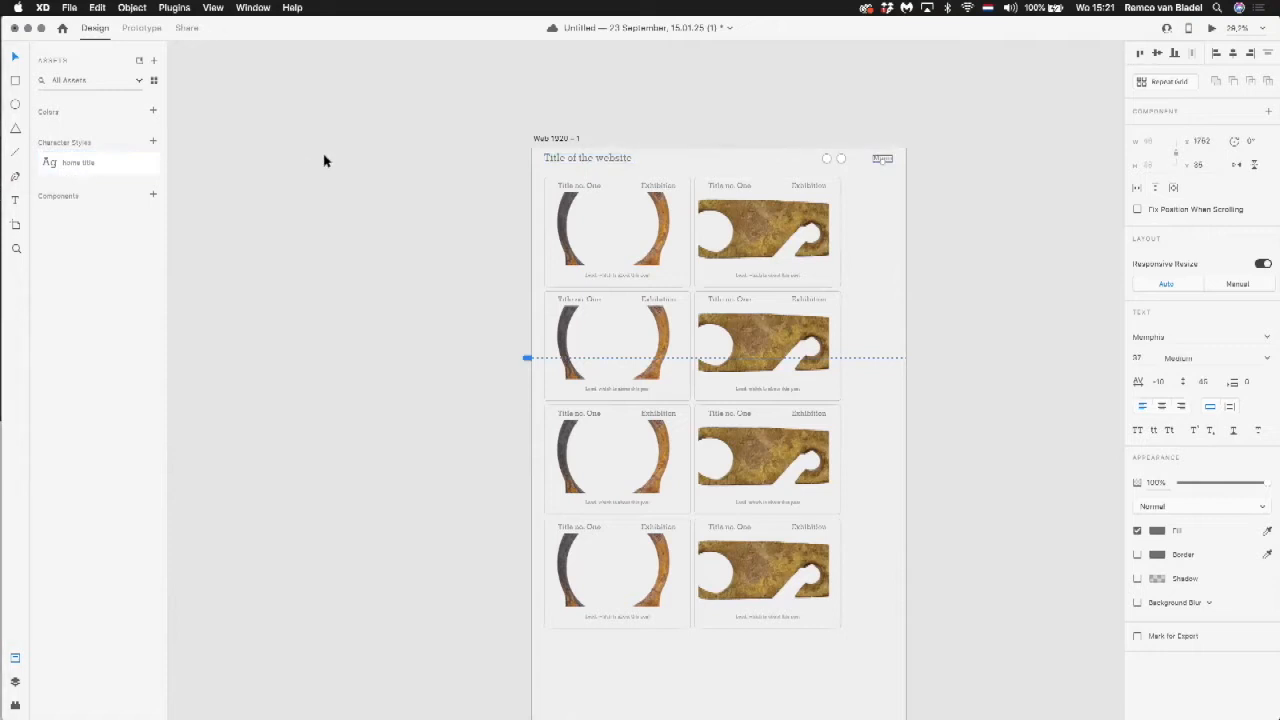
{"action": "left_click", "coordinate": [140, 7]}
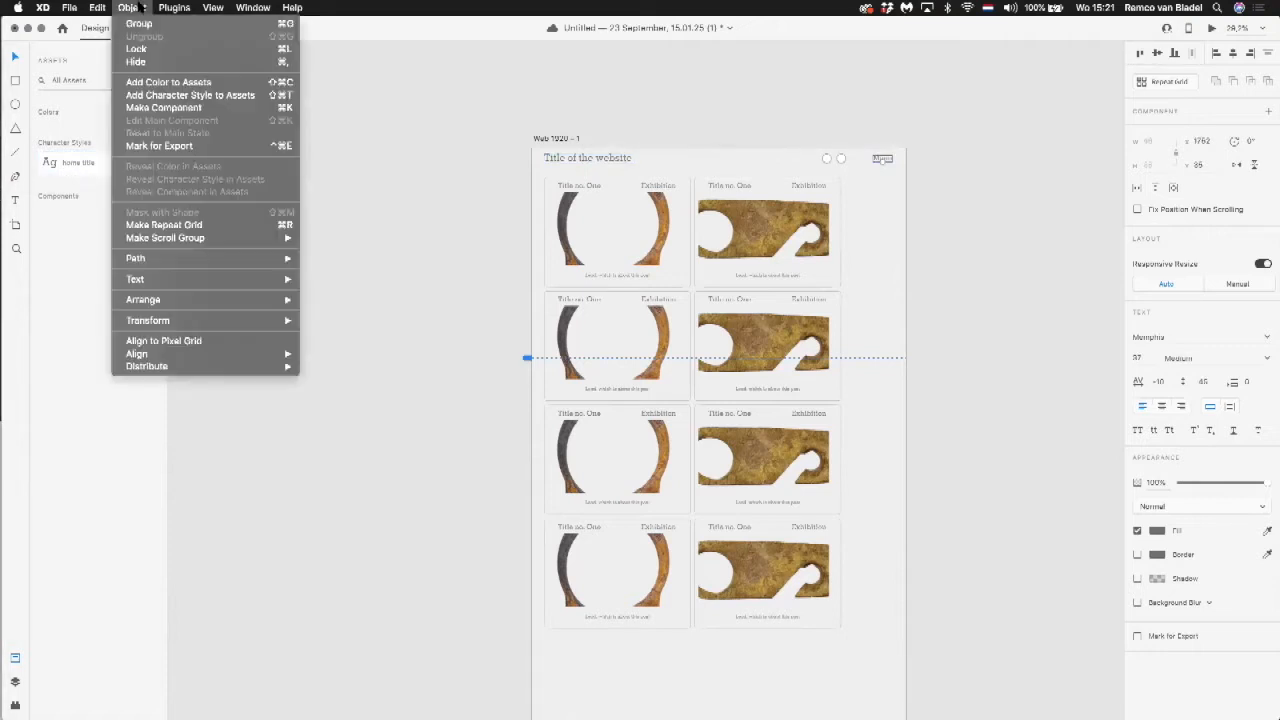
{"action": "left_click", "coordinate": [160, 94]}
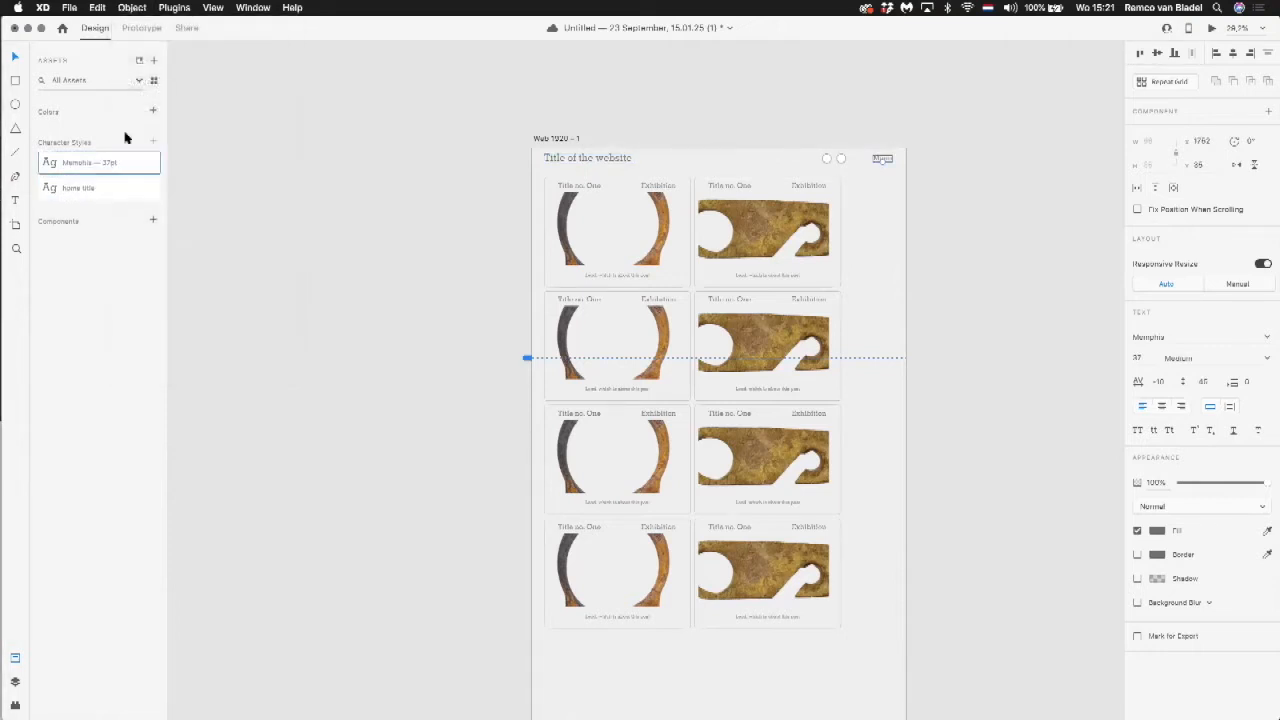
{"action": "double_click", "coordinate": [79, 188]}
{"action": "left_click", "coordinate": [83, 166]}
{"action": "double_click", "coordinate": [83, 165]}
{"action": "type", "text": "image"}
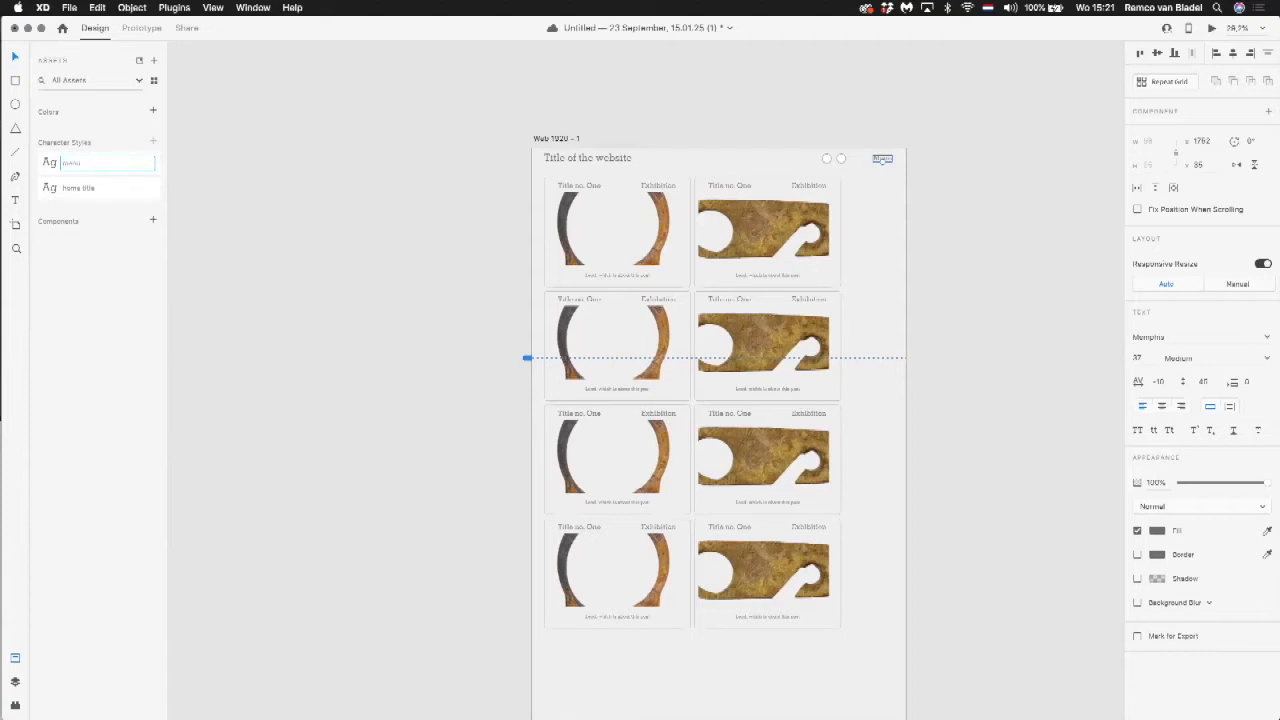
{"action": "left_click", "coordinate": [213, 152]}
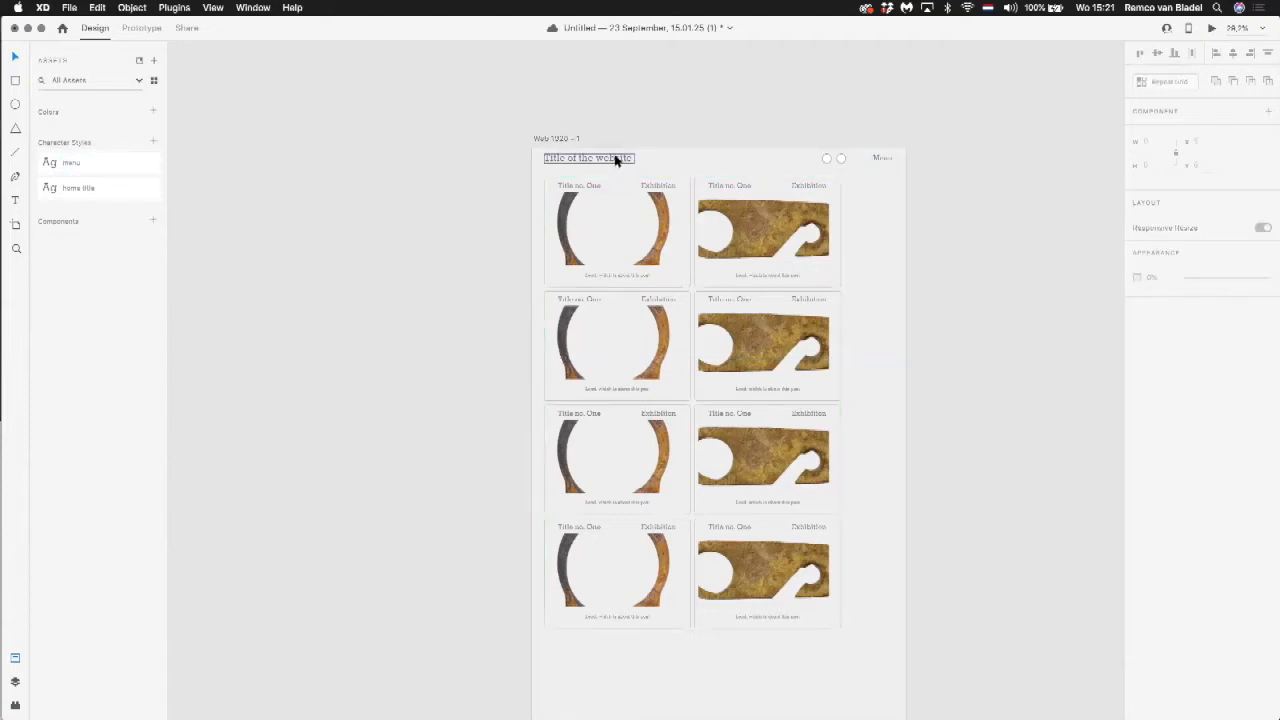
Step: Add the text "Something else" below the repeat grid, aligned with the posts' outer edge at X 62
{"action": "left_click", "coordinate": [16, 203]}
{"action": "left_click", "coordinate": [544, 650]}
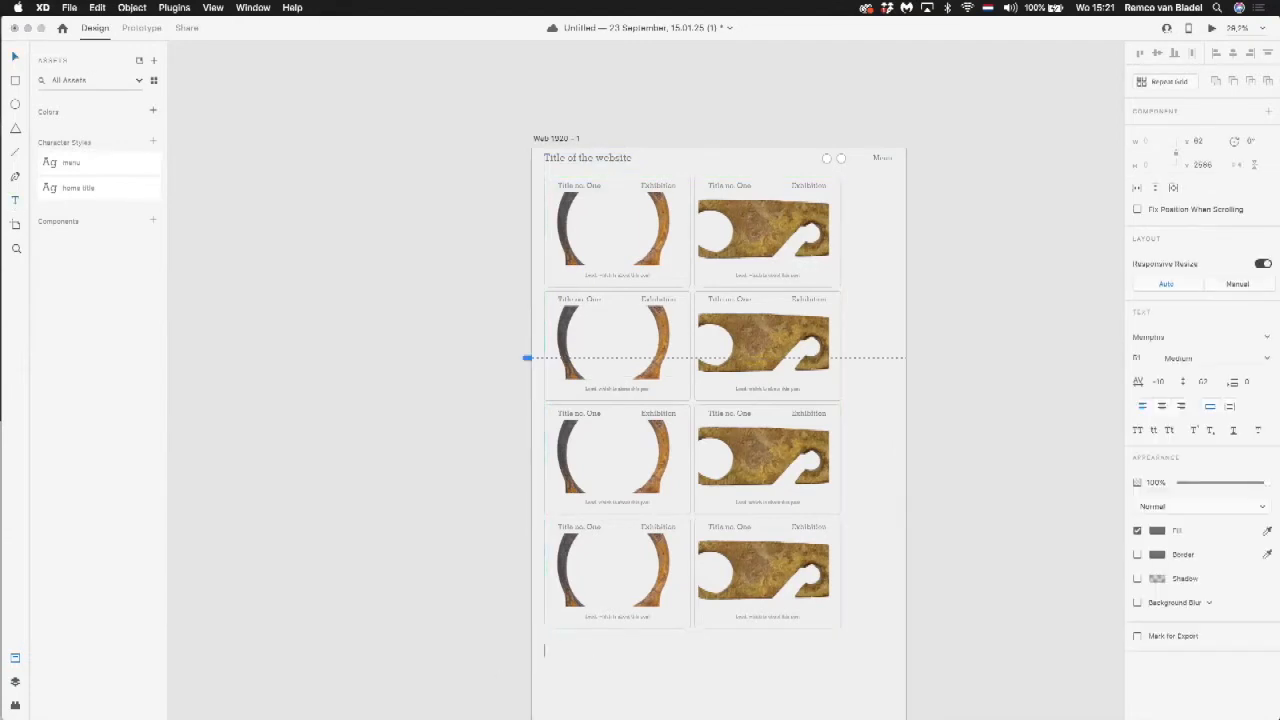
{"action": "type", "text": "Something else"}
{"action": "key", "text": "Escape"}
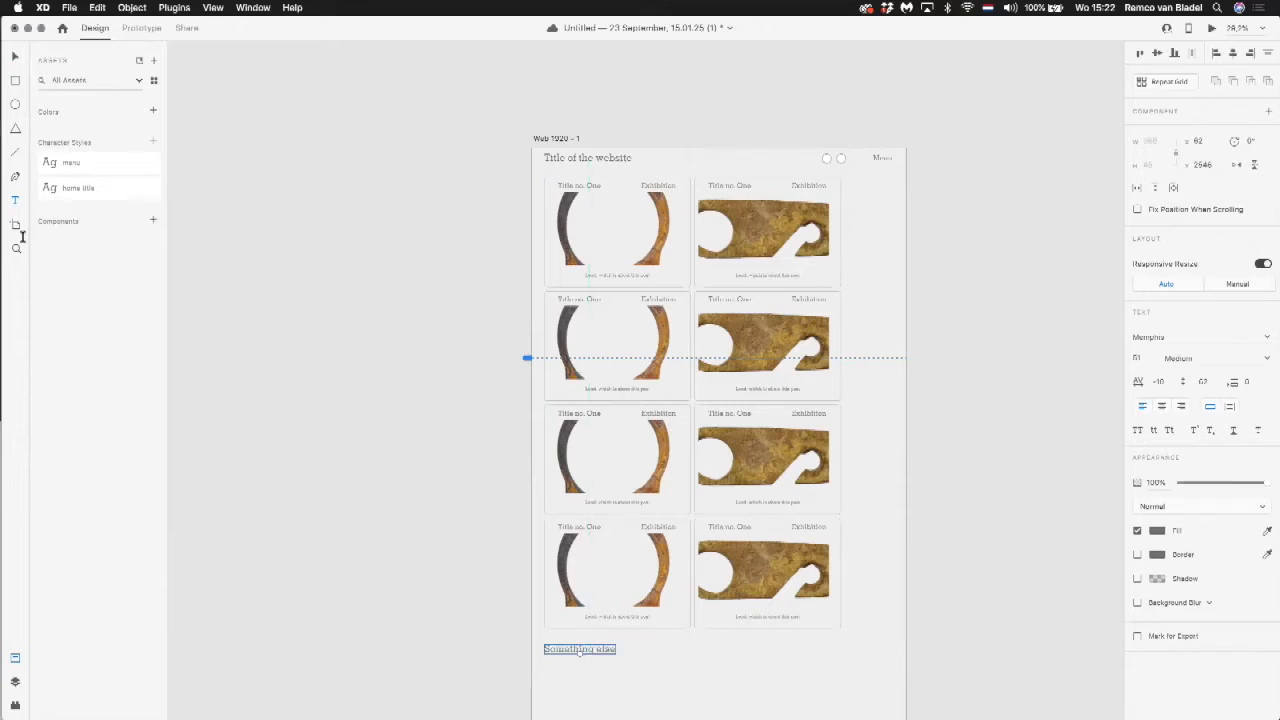
Step: Try the menu character style on the "Something else" text and switch it back to home title
{"action": "left_click", "coordinate": [92, 167]}
{"action": "left_click", "coordinate": [92, 191]}
{"action": "left_click", "coordinate": [451, 450]}
Step: Edit the menu character style to font size 32 and Bold weight
{"action": "scroll", "coordinate": [634, 640], "scroll_direction": "down", "scroll_amount": 1}
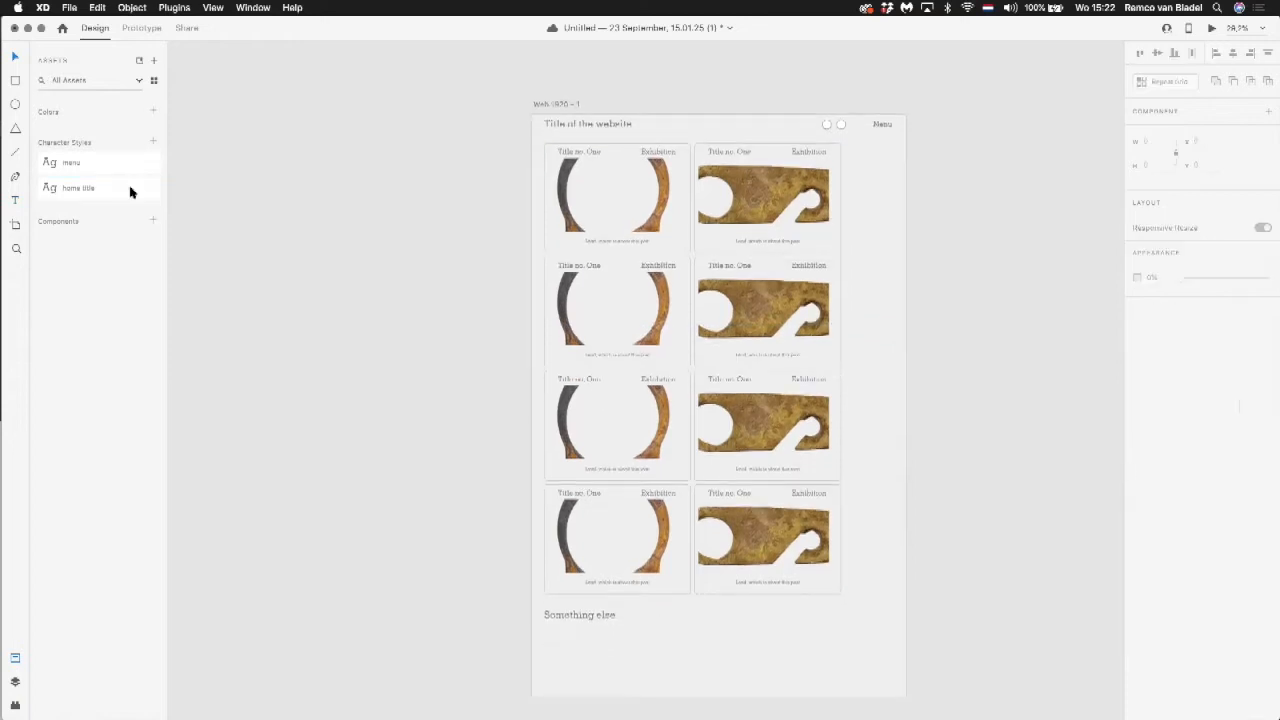
{"action": "left_click", "coordinate": [79, 163]}
{"action": "right_click", "coordinate": [79, 163]}
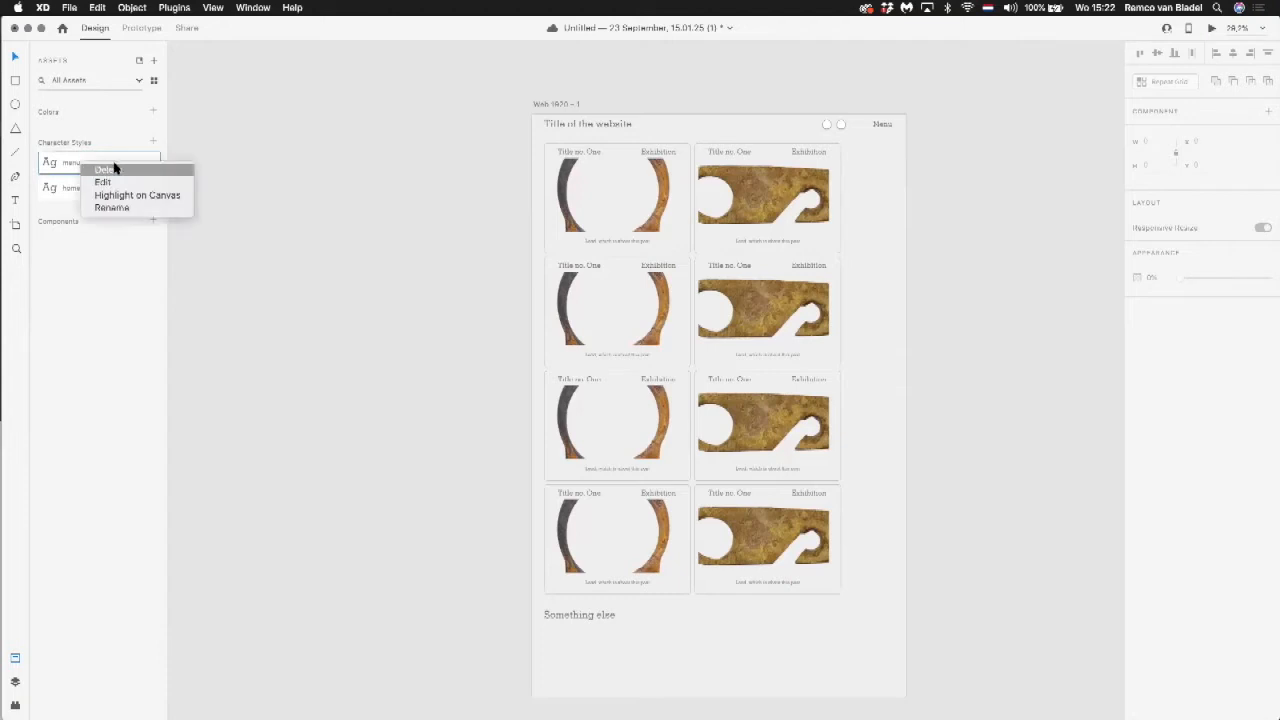
{"action": "left_click", "coordinate": [137, 181]}
{"action": "left_click", "coordinate": [82, 78]}
{"action": "type", "text": "32"}
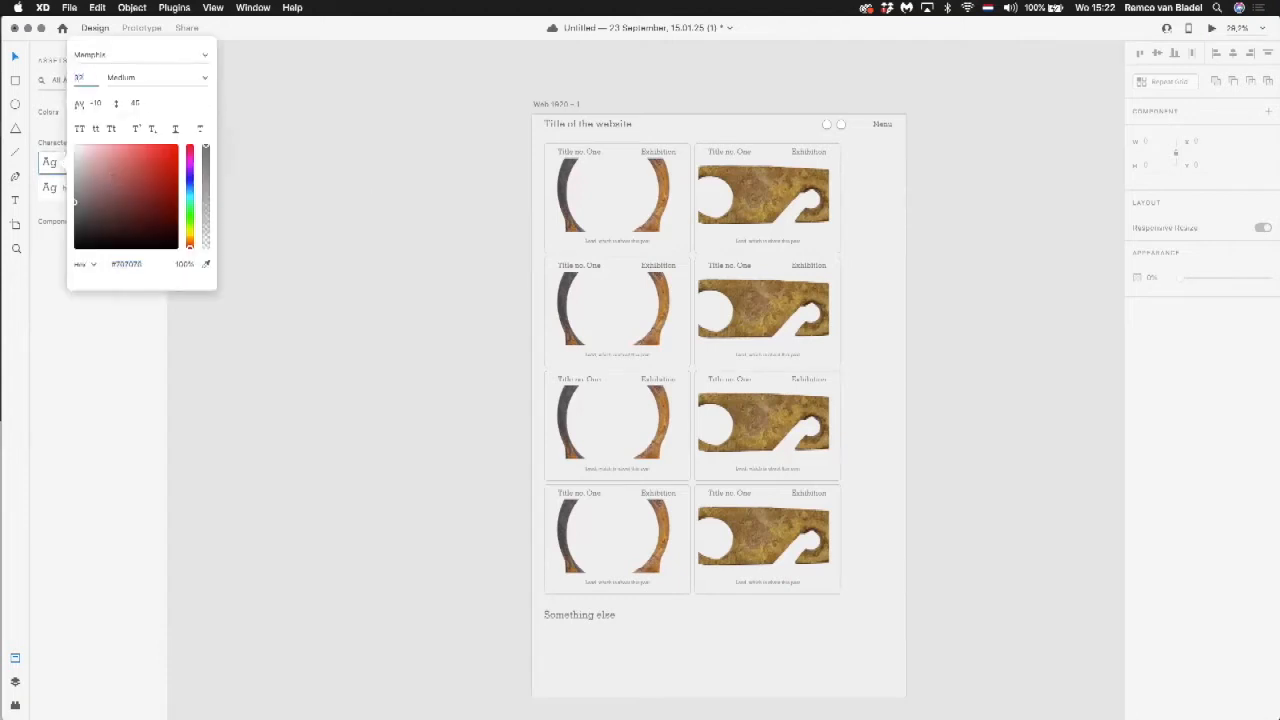
{"action": "left_click", "coordinate": [200, 78]}
{"action": "left_click", "coordinate": [204, 80]}
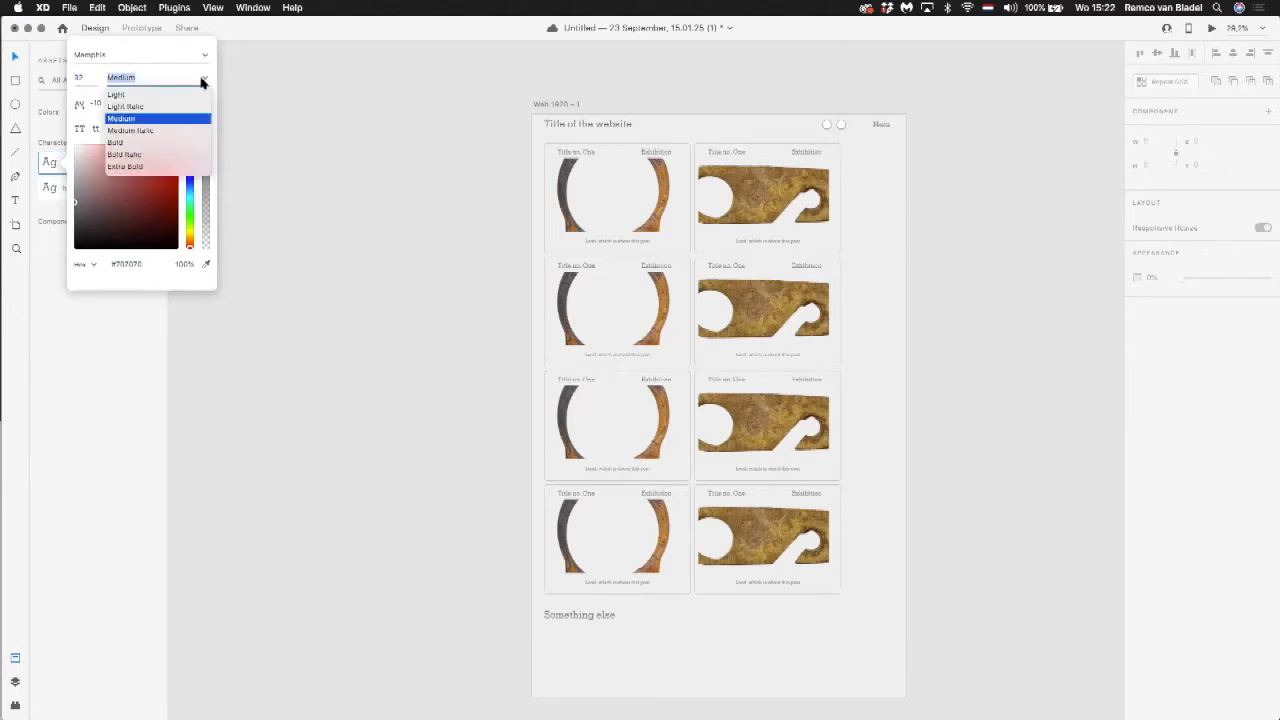
{"action": "left_click", "coordinate": [158, 142]}
{"action": "left_click", "coordinate": [252, 121]}
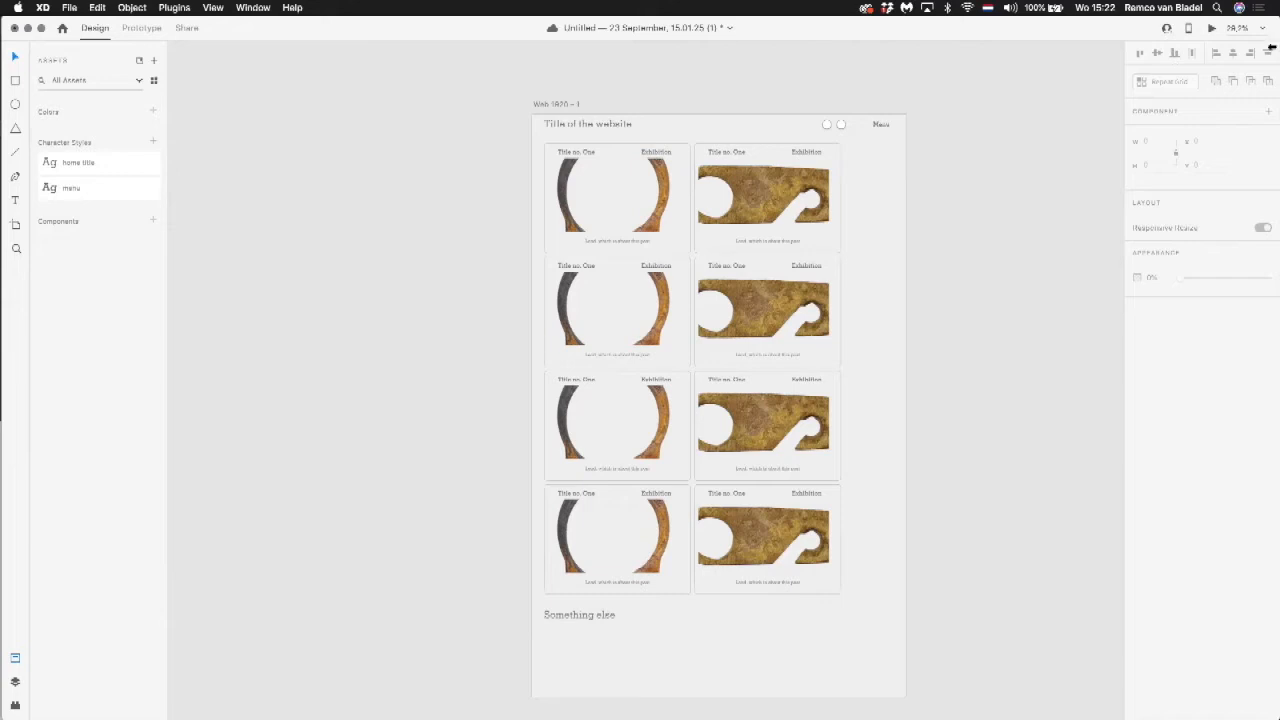
Step: Quit WhatsApp and return to the Adobe XD document
{"action": "left_click", "coordinate": [1262, 9]}
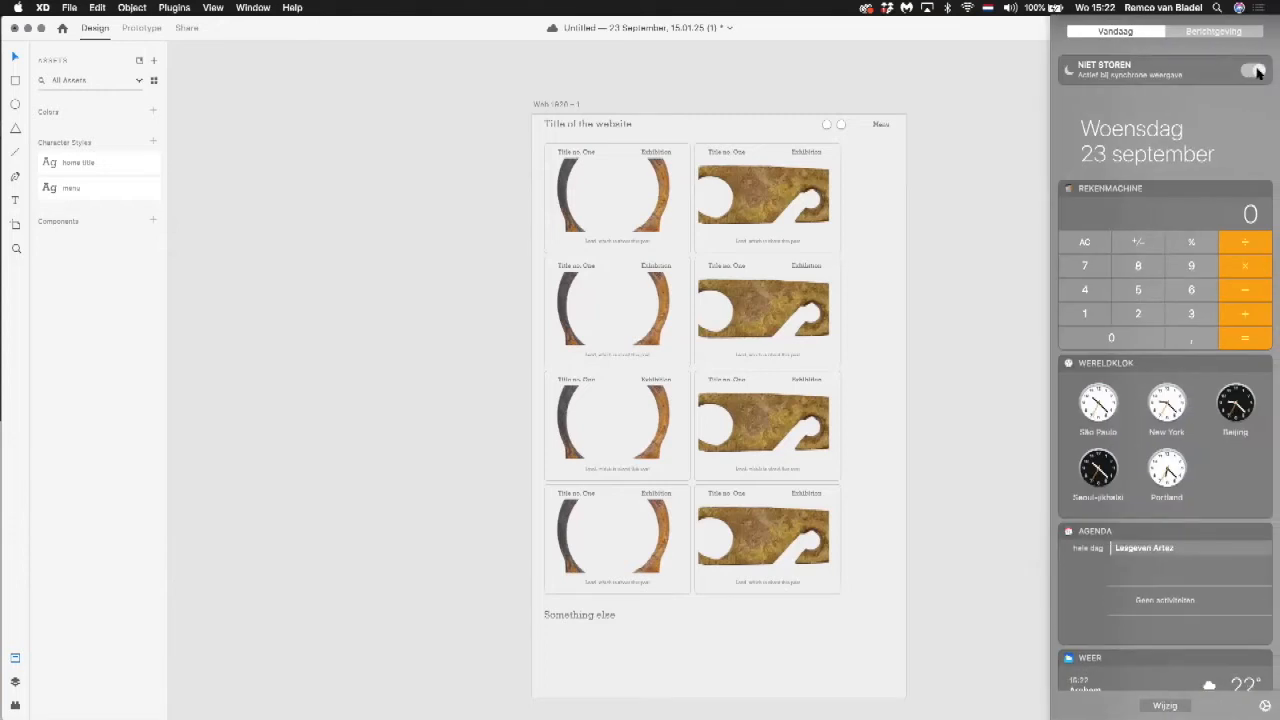
{"action": "left_click", "coordinate": [1262, 9]}
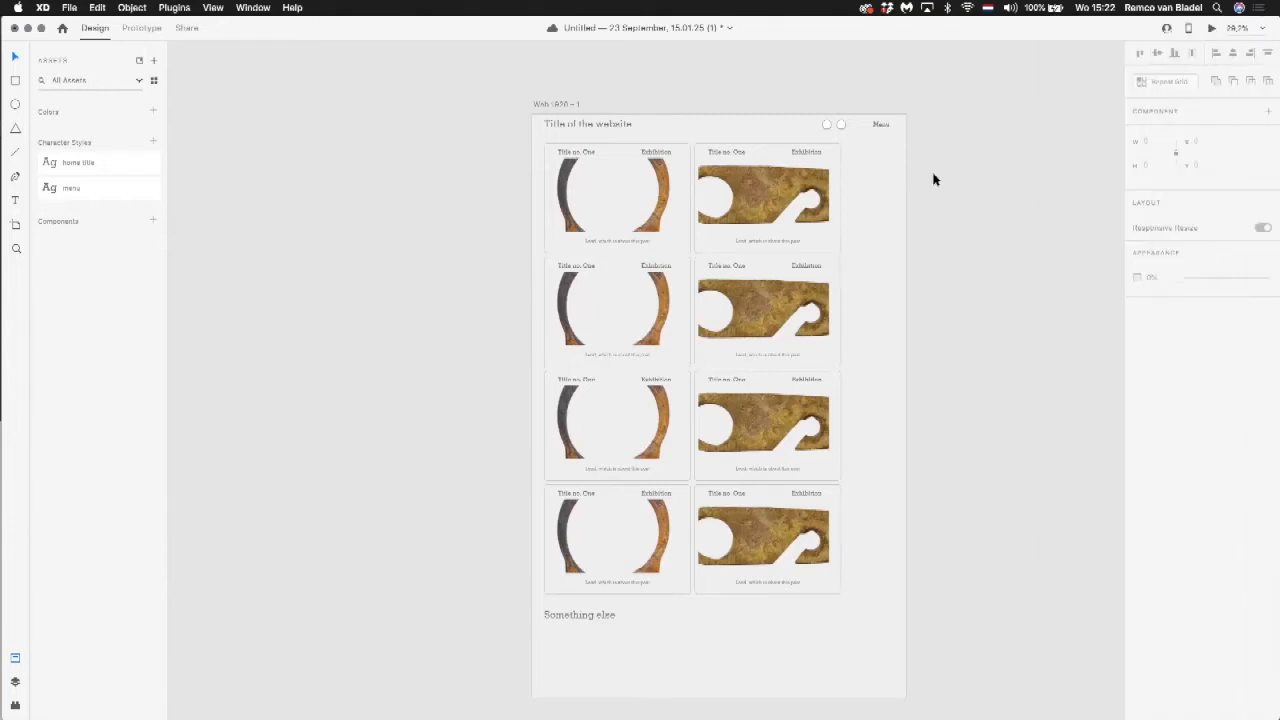
{"action": "key", "text": "super+Tab"}
{"action": "key", "text": "super+Tab"}
{"action": "key", "text": "super+Tab"}
{"action": "key", "text": "super+Tab"}
{"action": "key", "text": "super+Tab"}
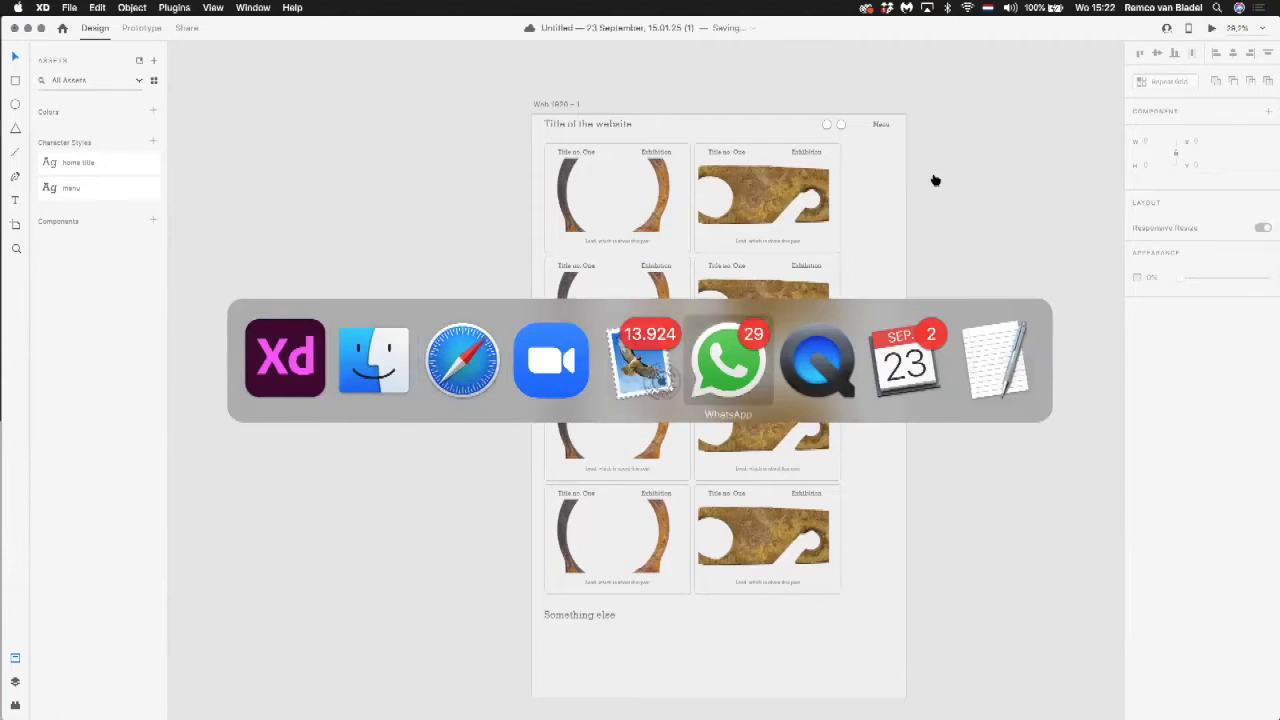
{"action": "key", "text": "super+q"}
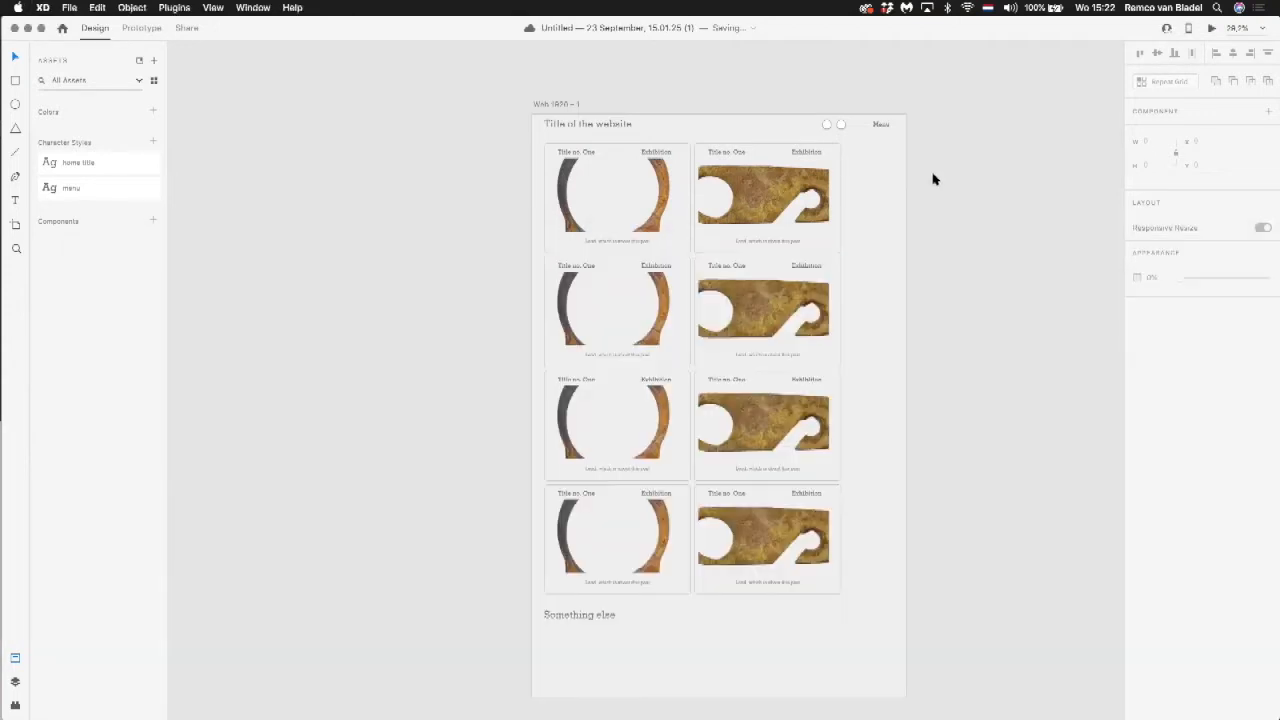
{"action": "key", "text": "super+Tab"}
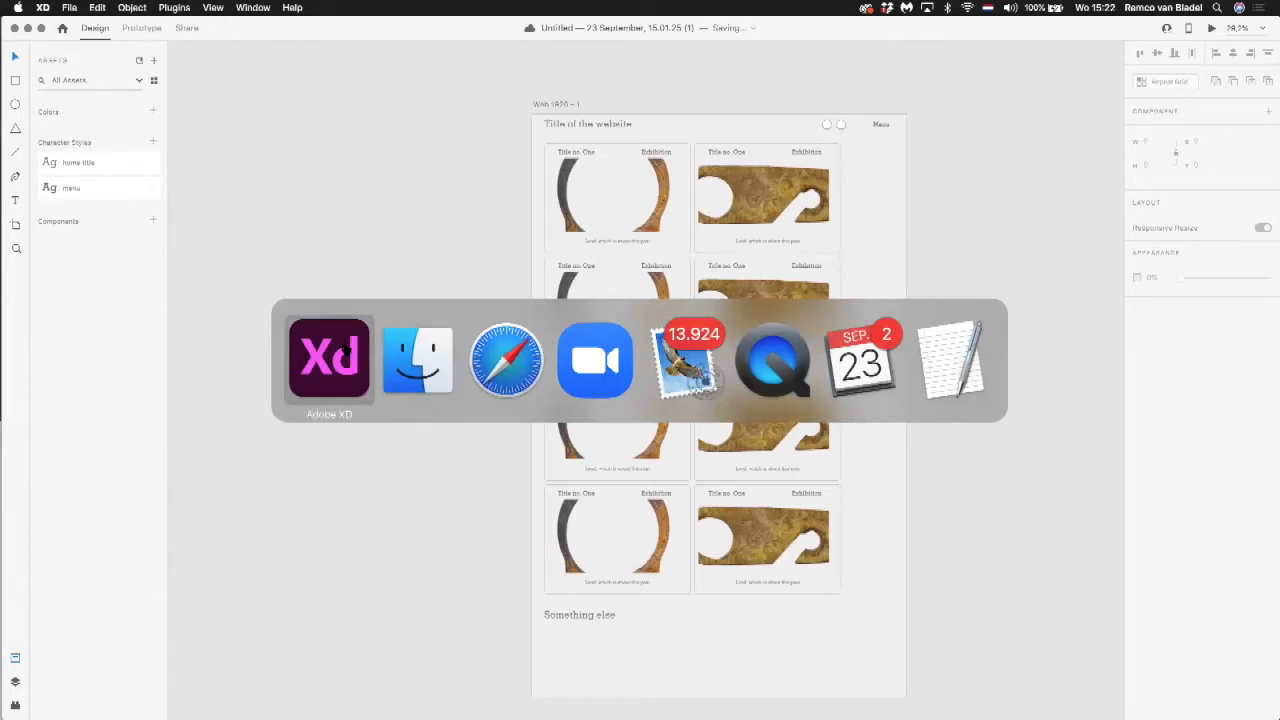
{"action": "left_click", "coordinate": [343, 349]}
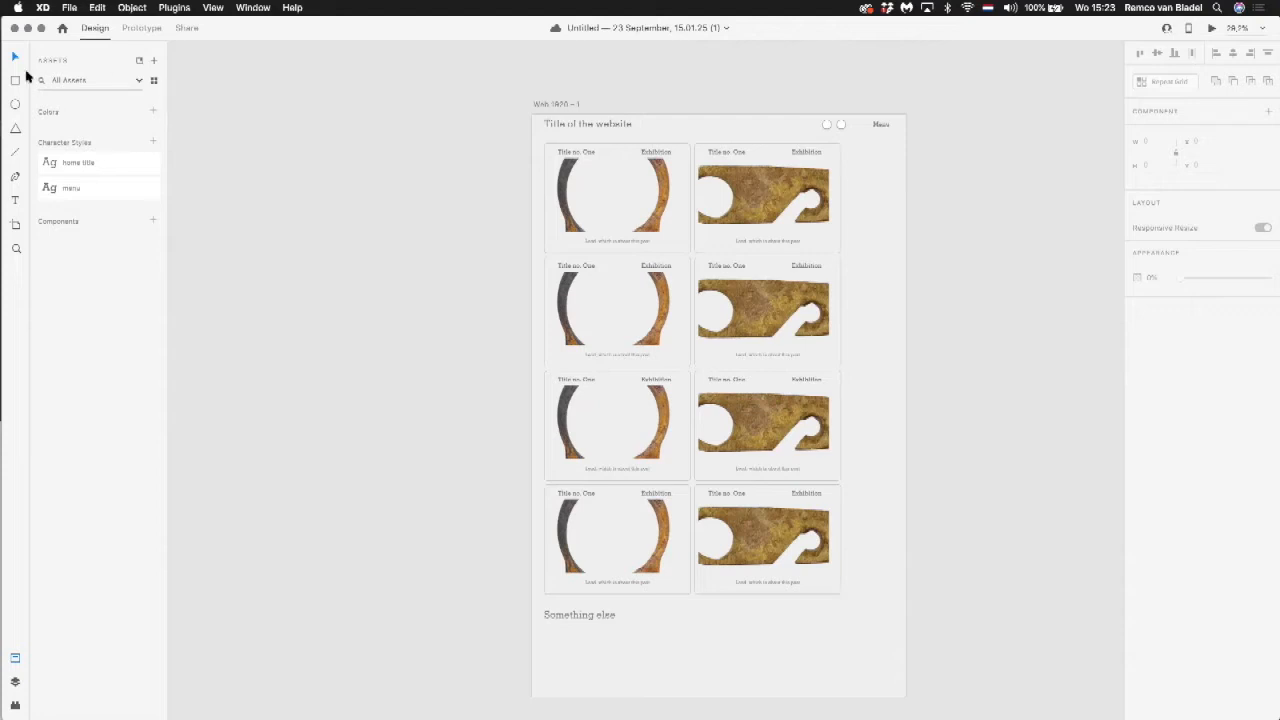
Step: Add the text "F" over the first icon circle in the website header
{"action": "left_click", "coordinate": [826, 126]}
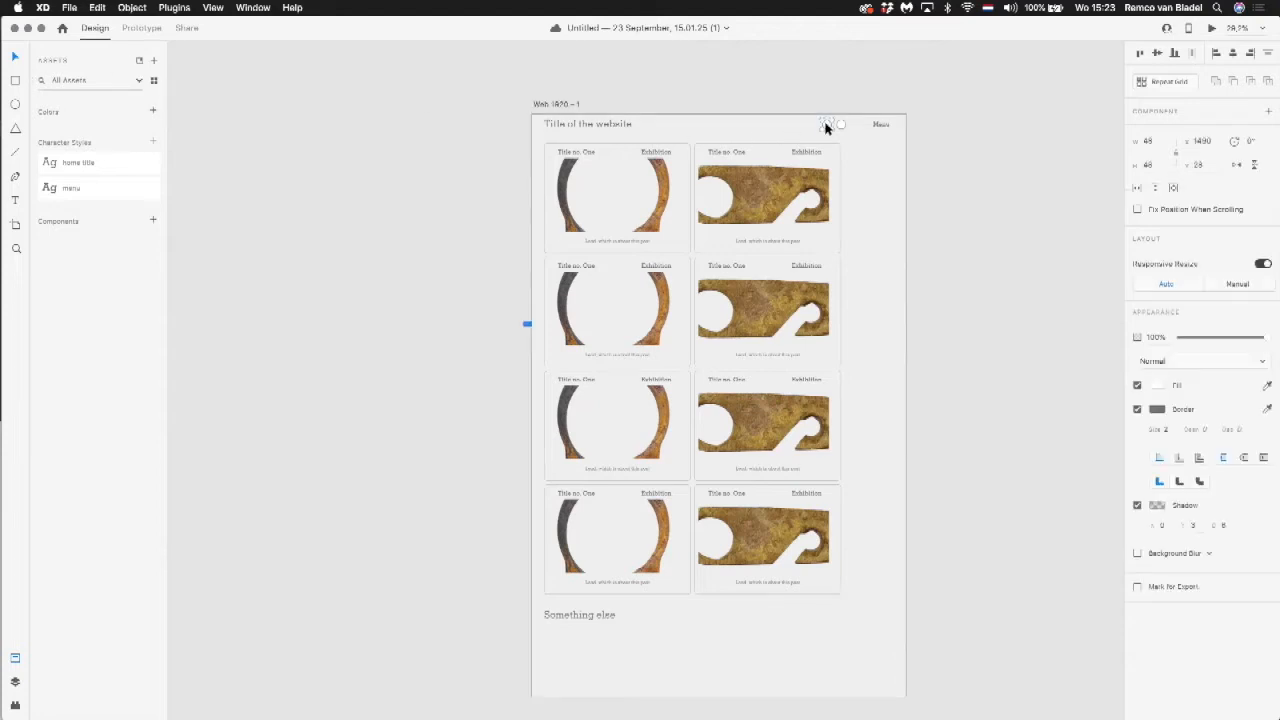
{"action": "key", "text": "z"}
{"action": "left_click_drag", "start_coordinate": [783, 106], "coordinate": [894, 180]}
{"action": "left_click_drag", "start_coordinate": [456, 184], "coordinate": [726, 346]}
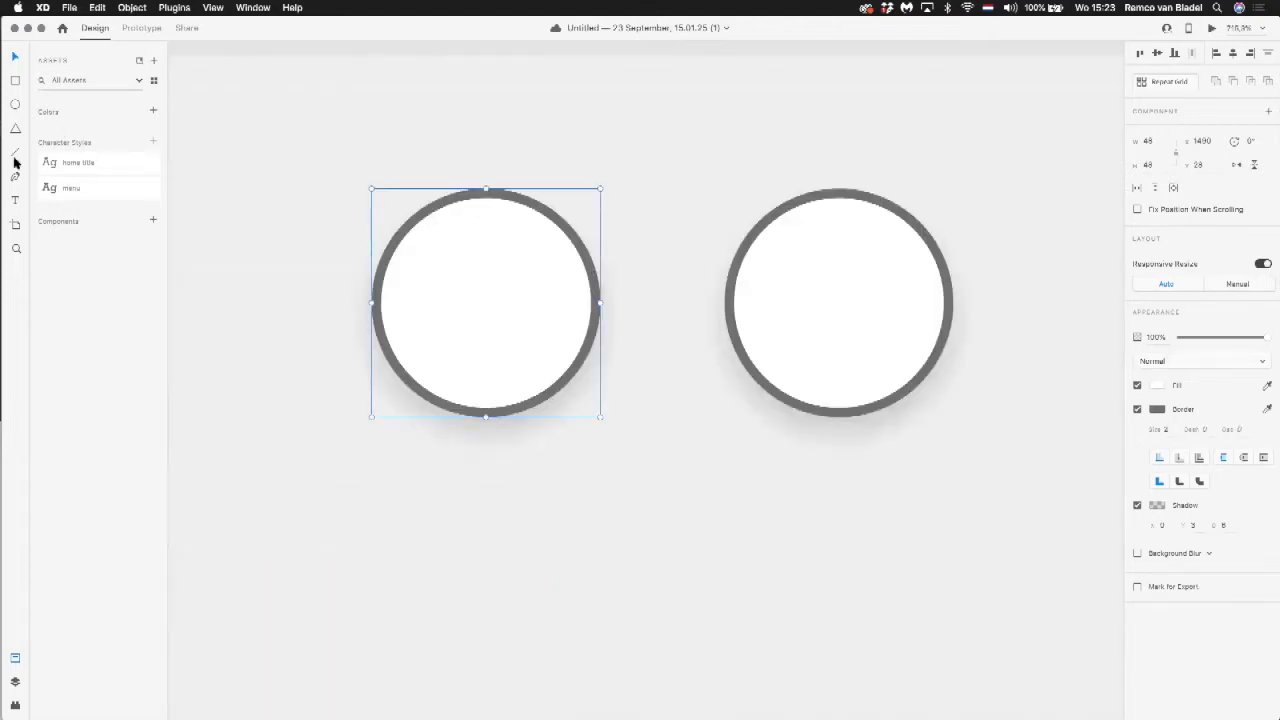
{"action": "left_click", "coordinate": [16, 201]}
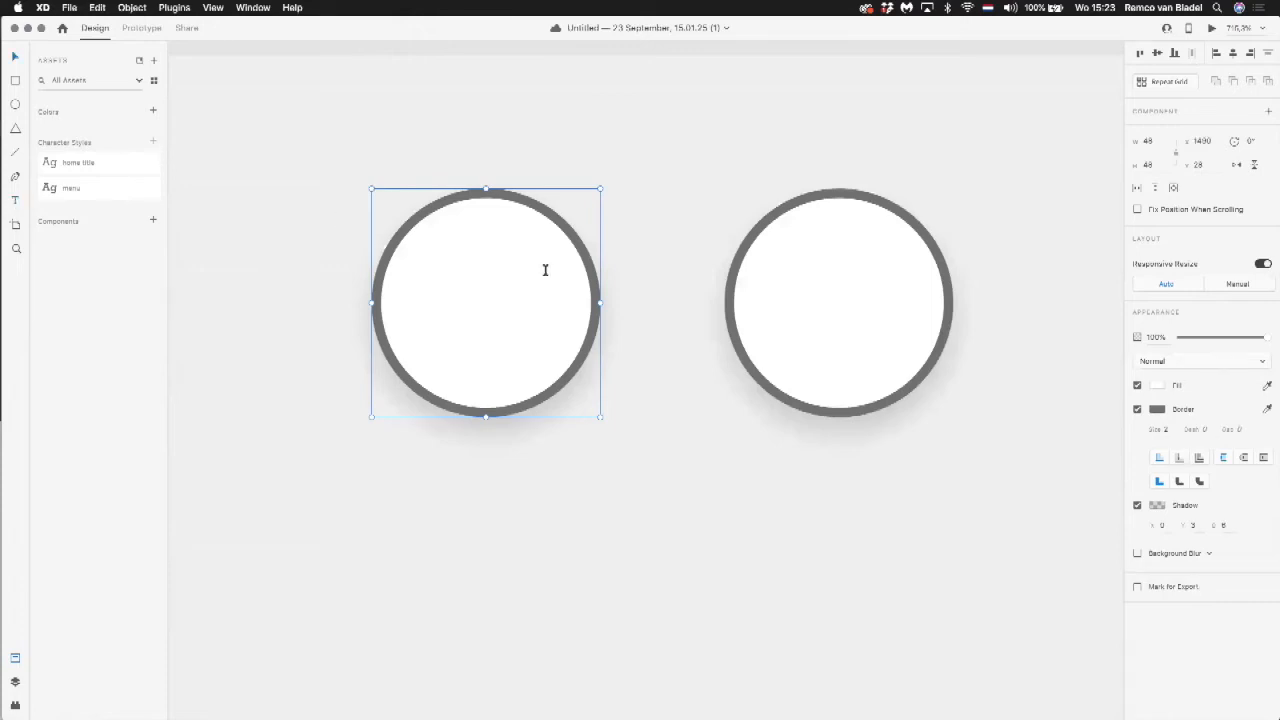
{"action": "left_click", "coordinate": [457, 302]}
{"action": "type", "text": "F"}
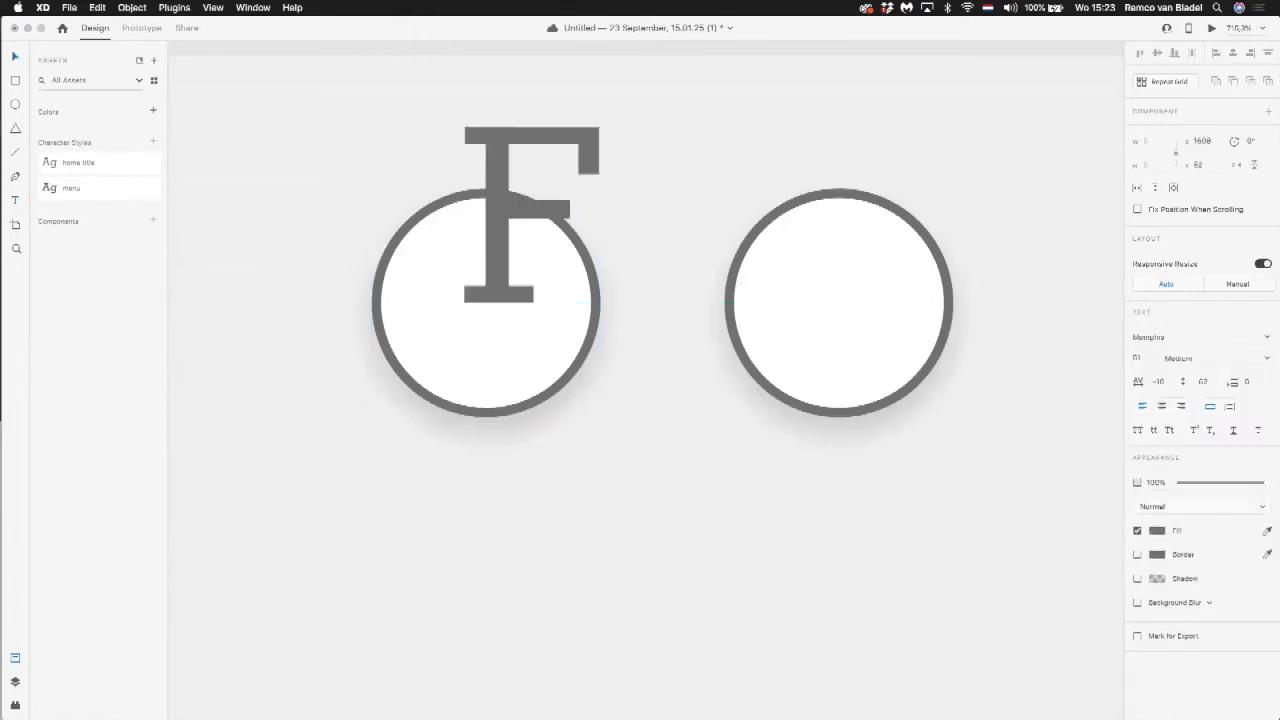
{"action": "key", "text": "Escape"}
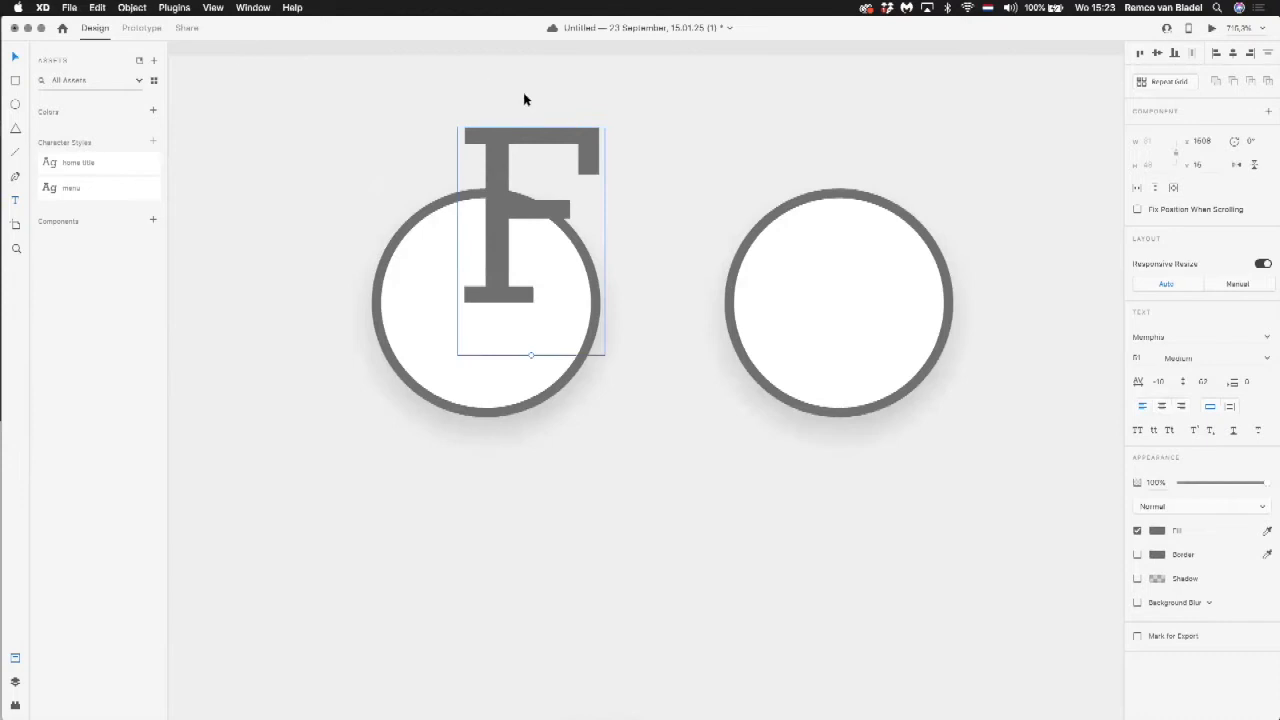
Step: Reduce the letter F to font size 38 and position it in the middle of the first icon circle
{"action": "left_click_drag", "start_coordinate": [540, 134], "coordinate": [514, 227]}
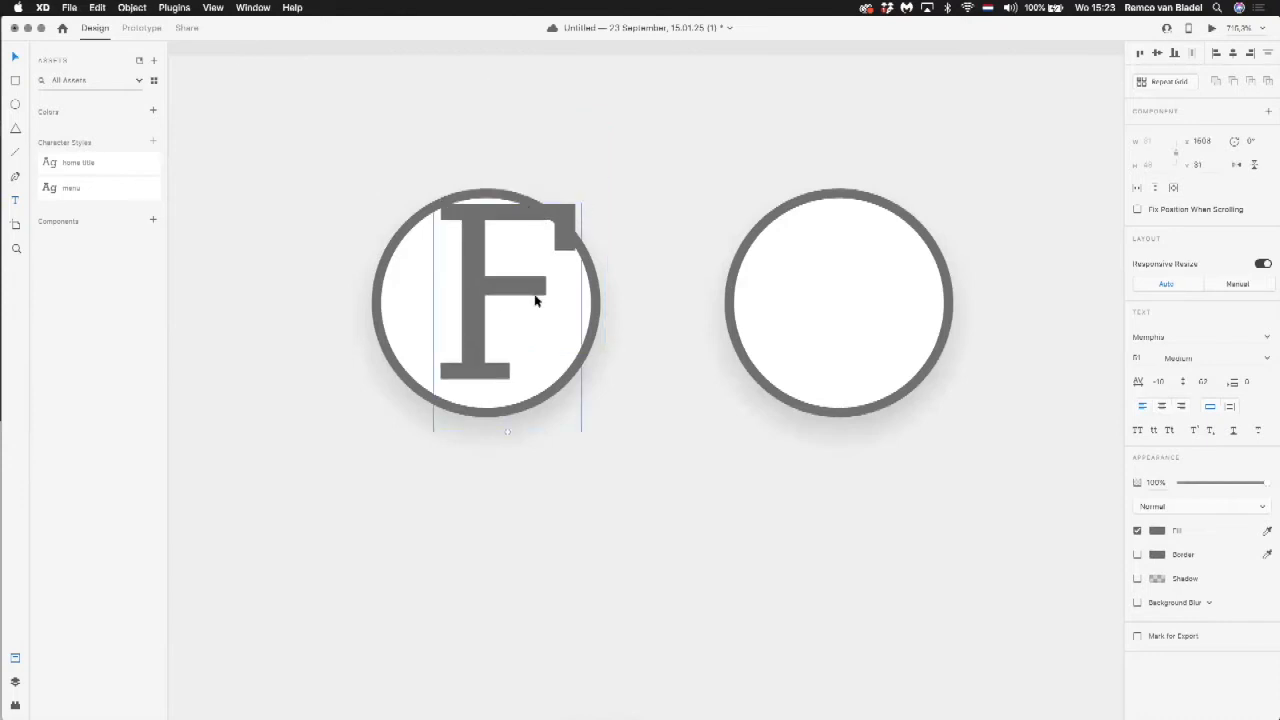
{"action": "left_click_drag", "start_coordinate": [509, 432], "coordinate": [508, 374]}
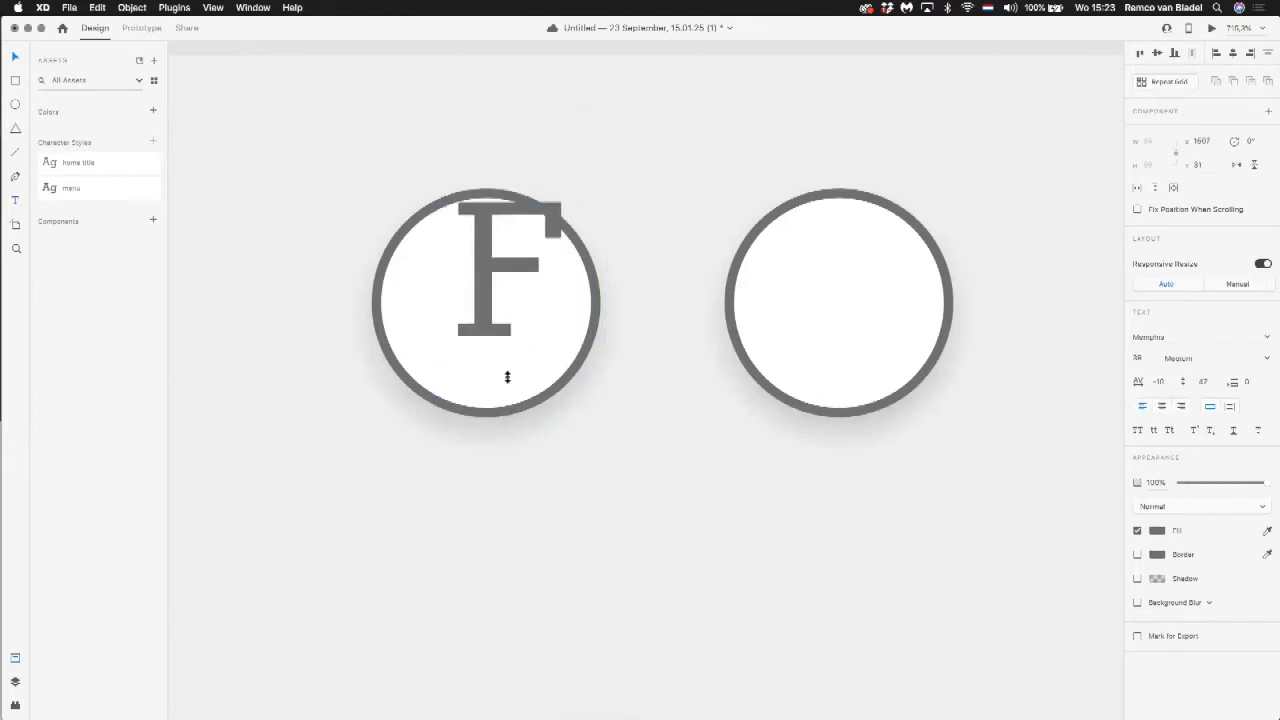
{"action": "left_click_drag", "start_coordinate": [487, 255], "coordinate": [464, 289]}
Step: Group the letter F with its circle and make the group a component
{"action": "left_click", "coordinate": [498, 201]}
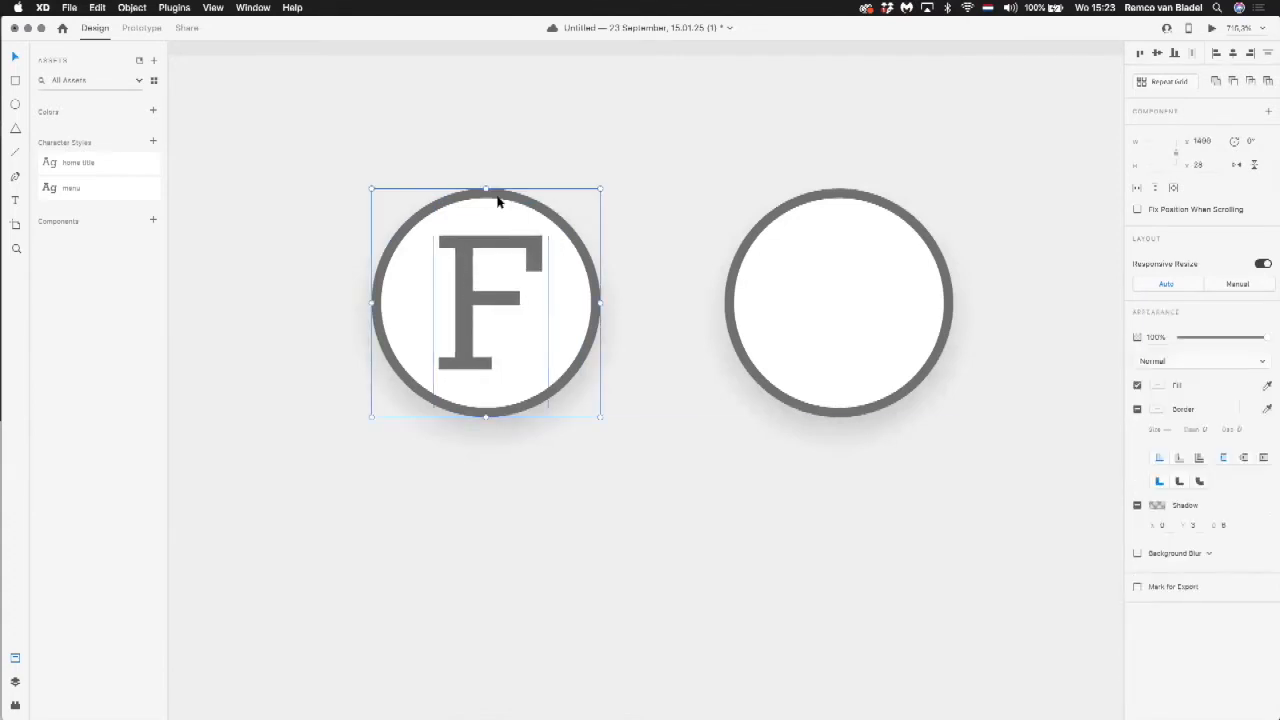
{"action": "key", "text": "super+g"}
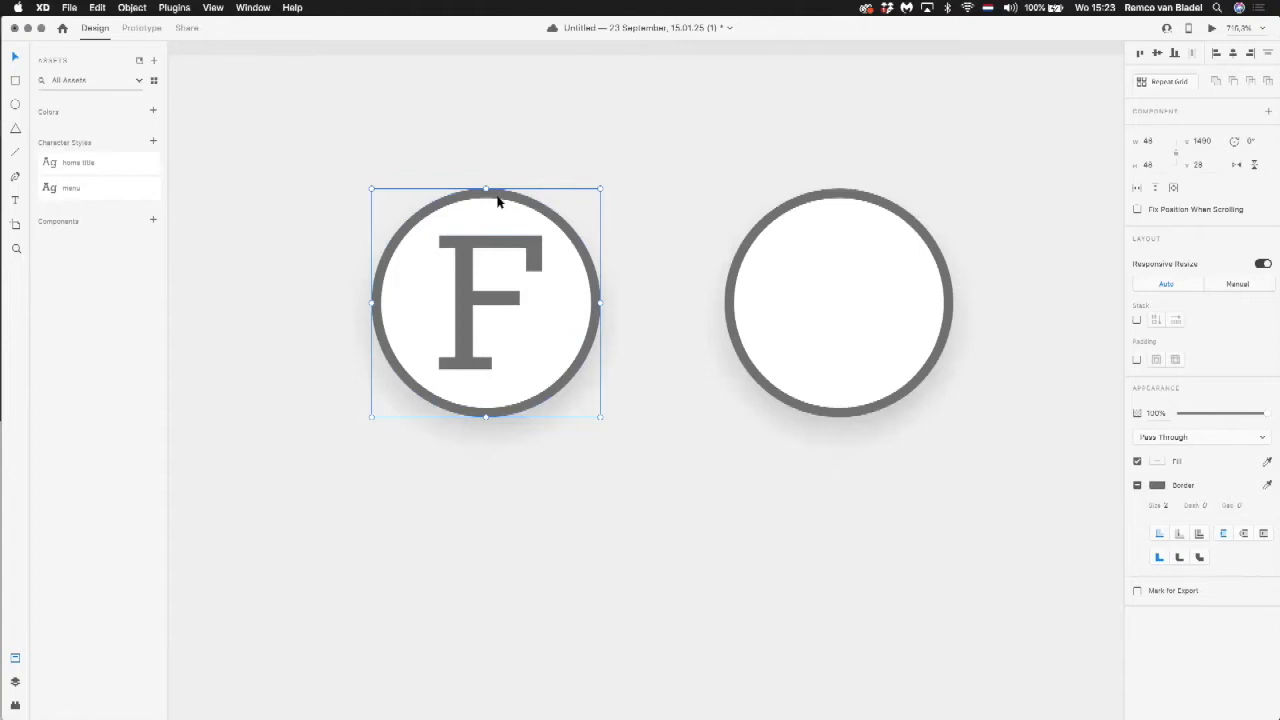
{"action": "left_click", "coordinate": [136, 8]}
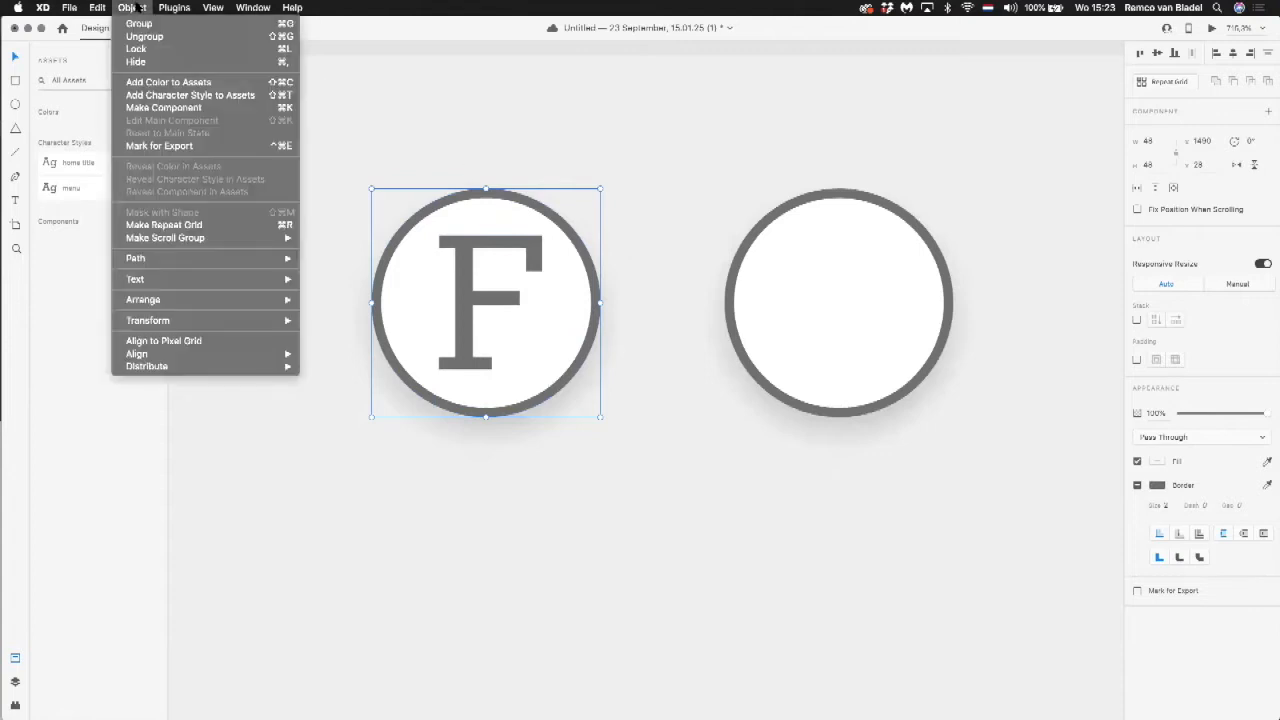
{"action": "left_click", "coordinate": [136, 108]}
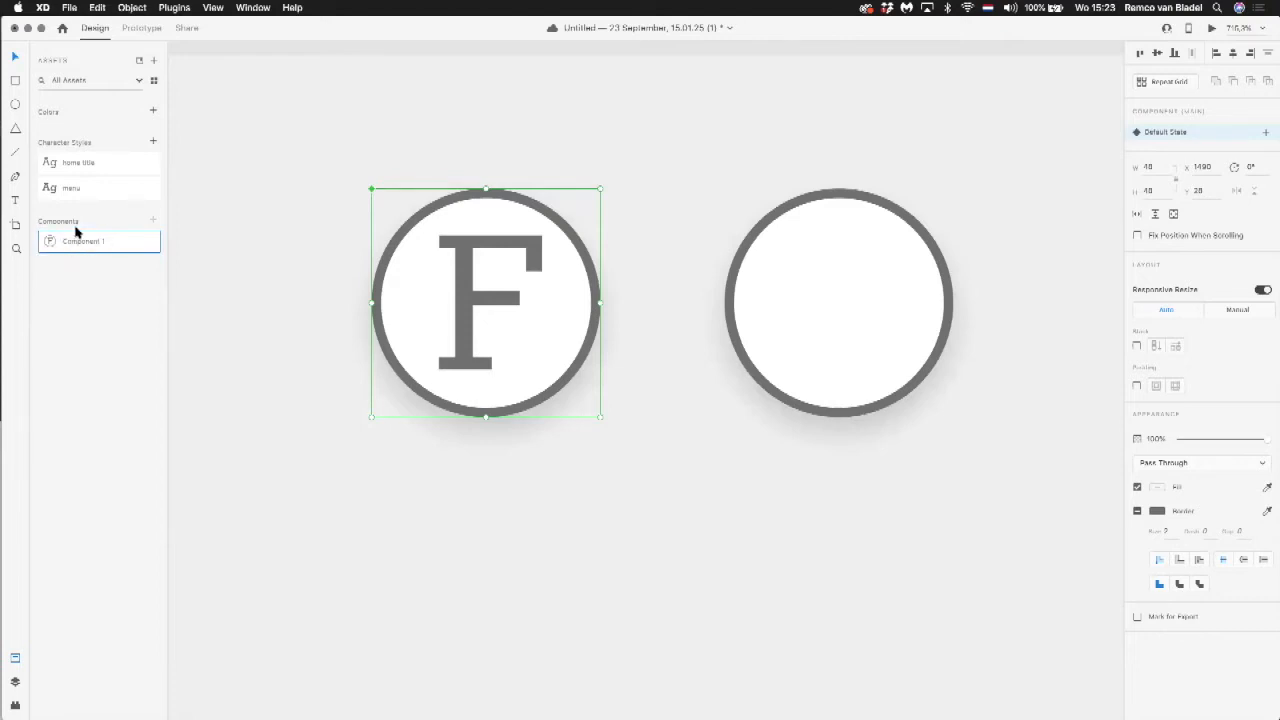
Step: Place an instance of the F icon component below the header Menu text at about X 1708, Y 135, and compare it with the main component
{"action": "scroll", "coordinate": [266, 300], "scroll_direction": "down", "scroll_amount": 5}
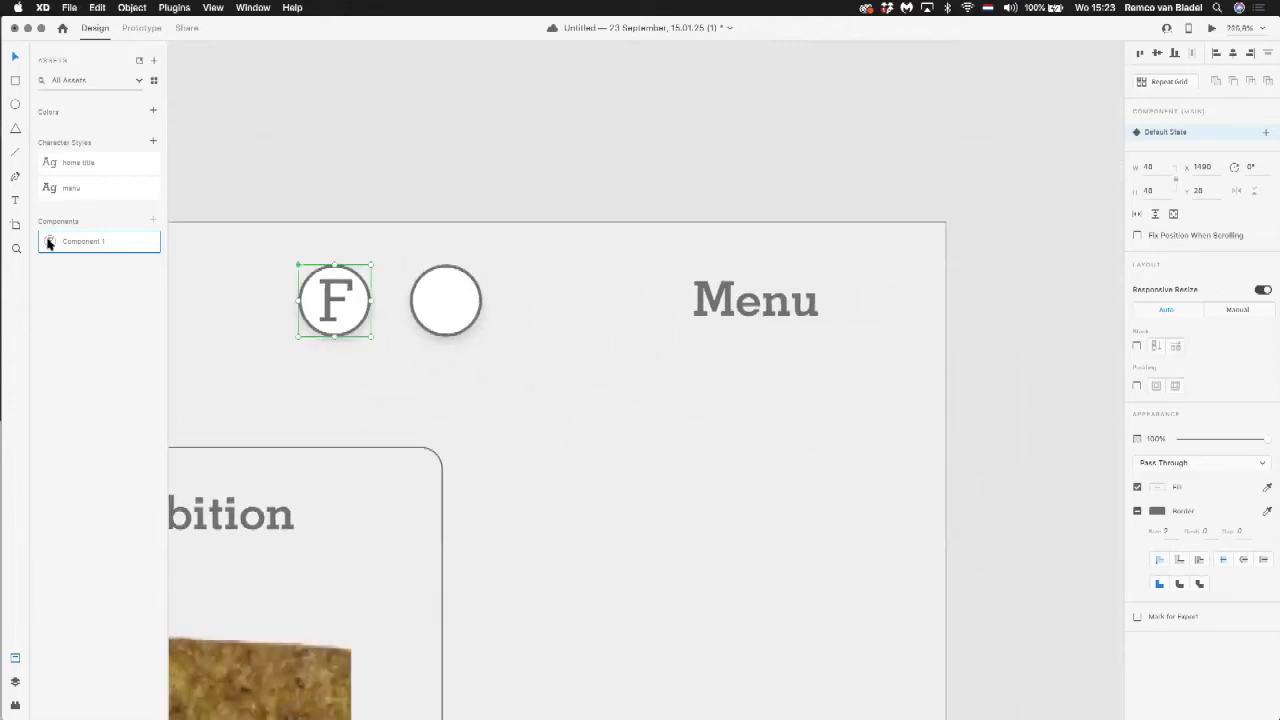
{"action": "left_click_drag", "start_coordinate": [49, 243], "coordinate": [637, 463]}
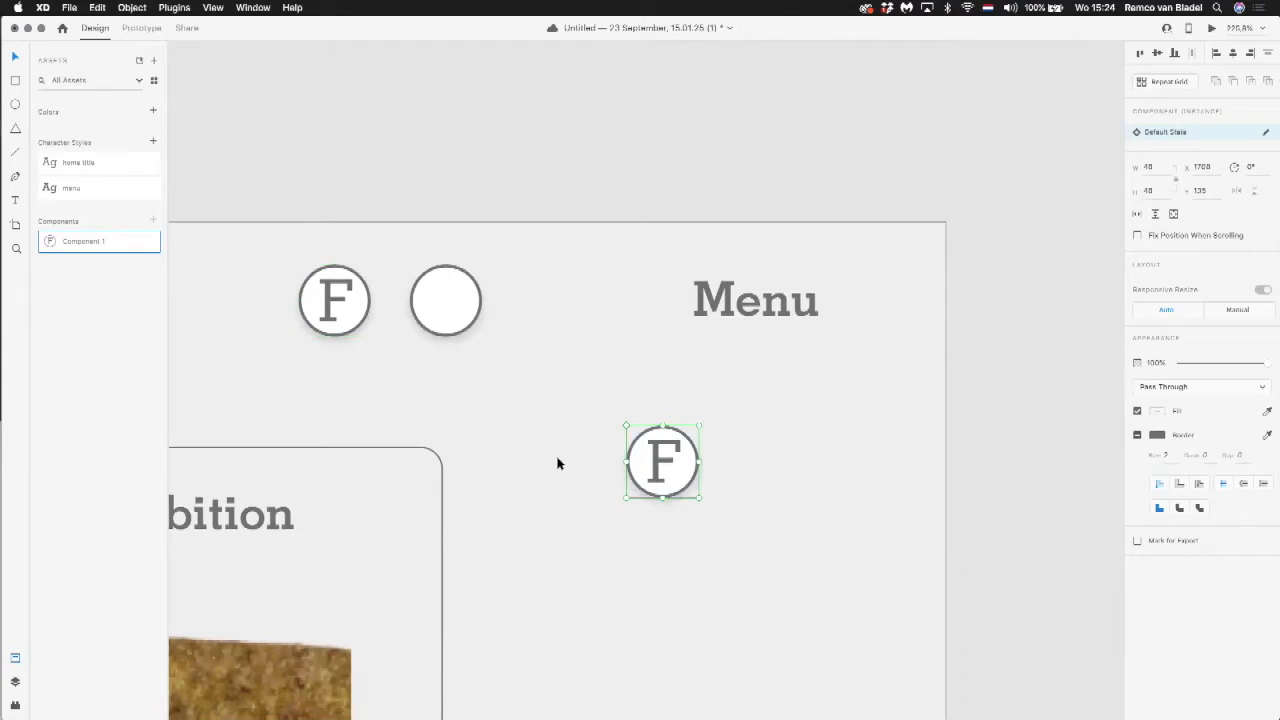
{"action": "left_click", "coordinate": [337, 292]}
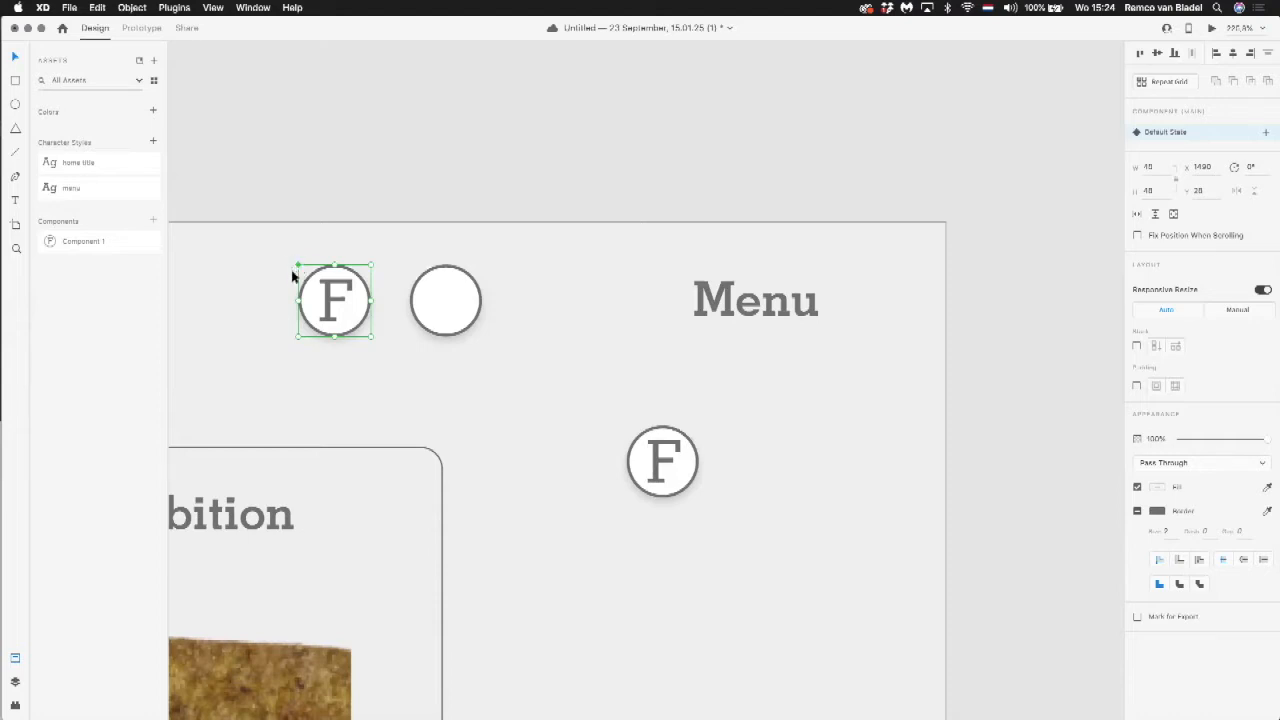
{"action": "left_click", "coordinate": [650, 445]}
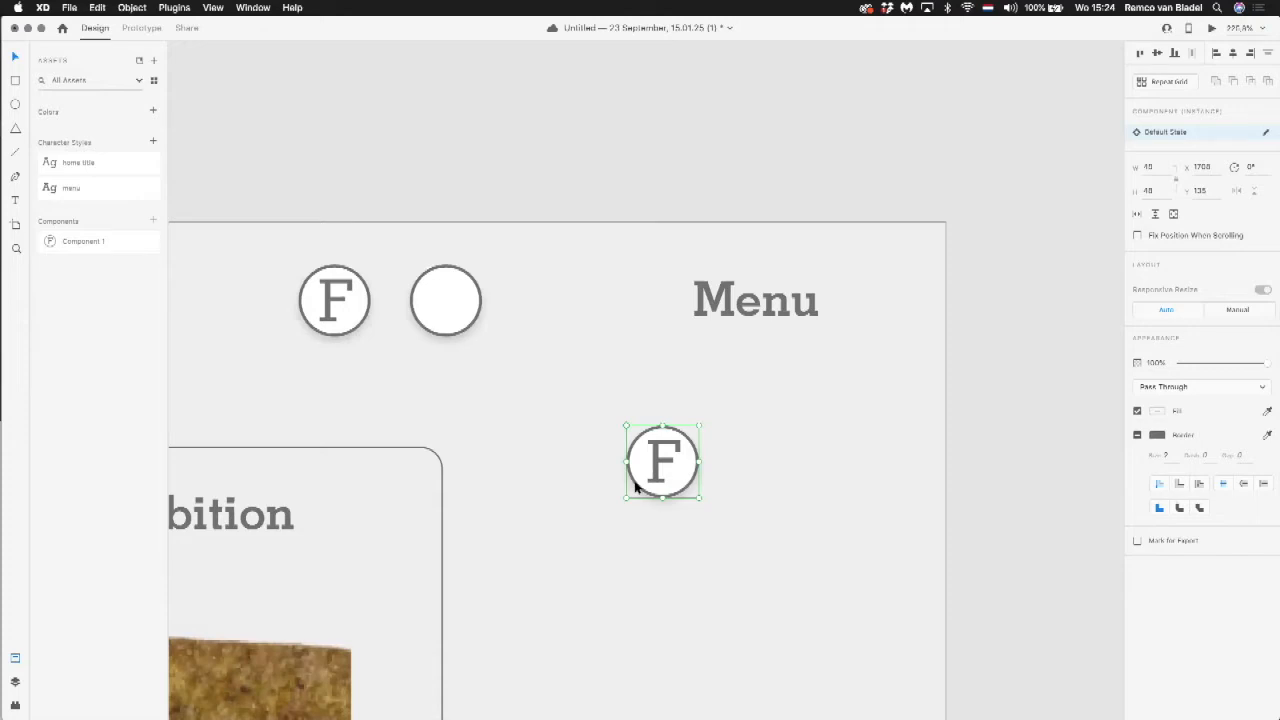
Step: Try enlarging the main F icon component to about 81 by 81, then undo the resize
{"action": "left_click", "coordinate": [346, 298]}
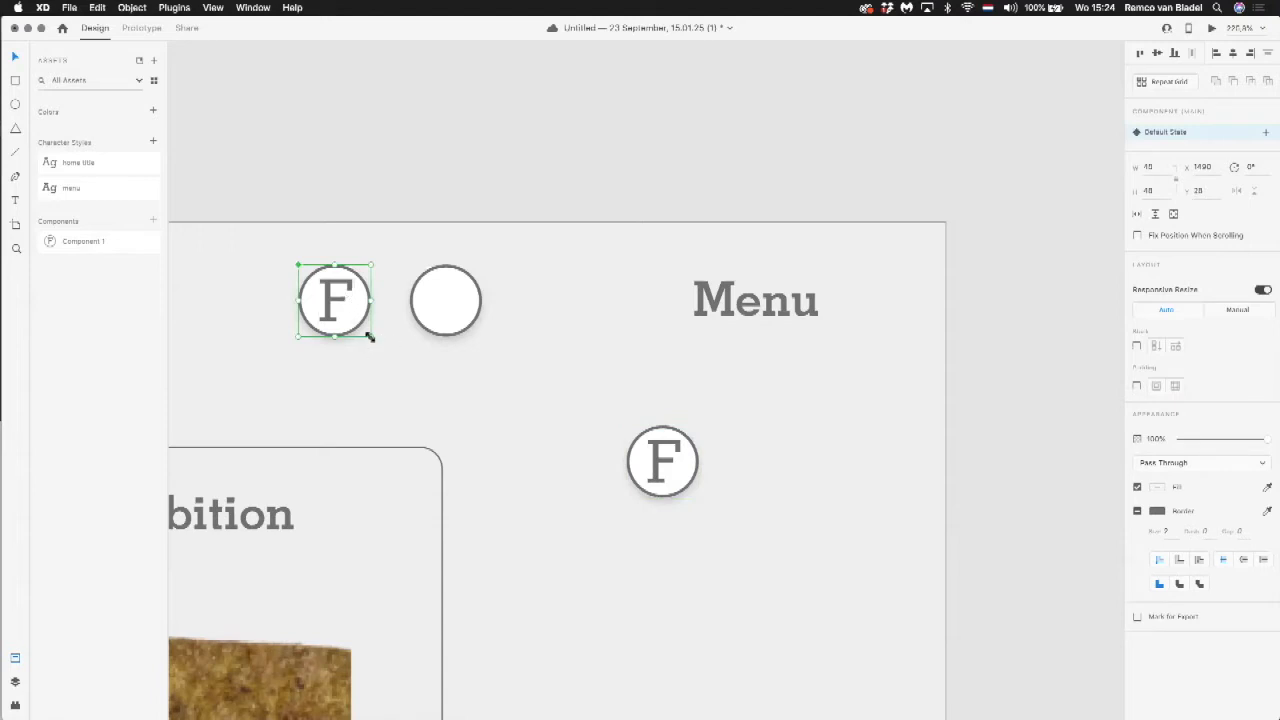
{"action": "left_click_drag", "start_coordinate": [370, 337], "coordinate": [431, 387]}
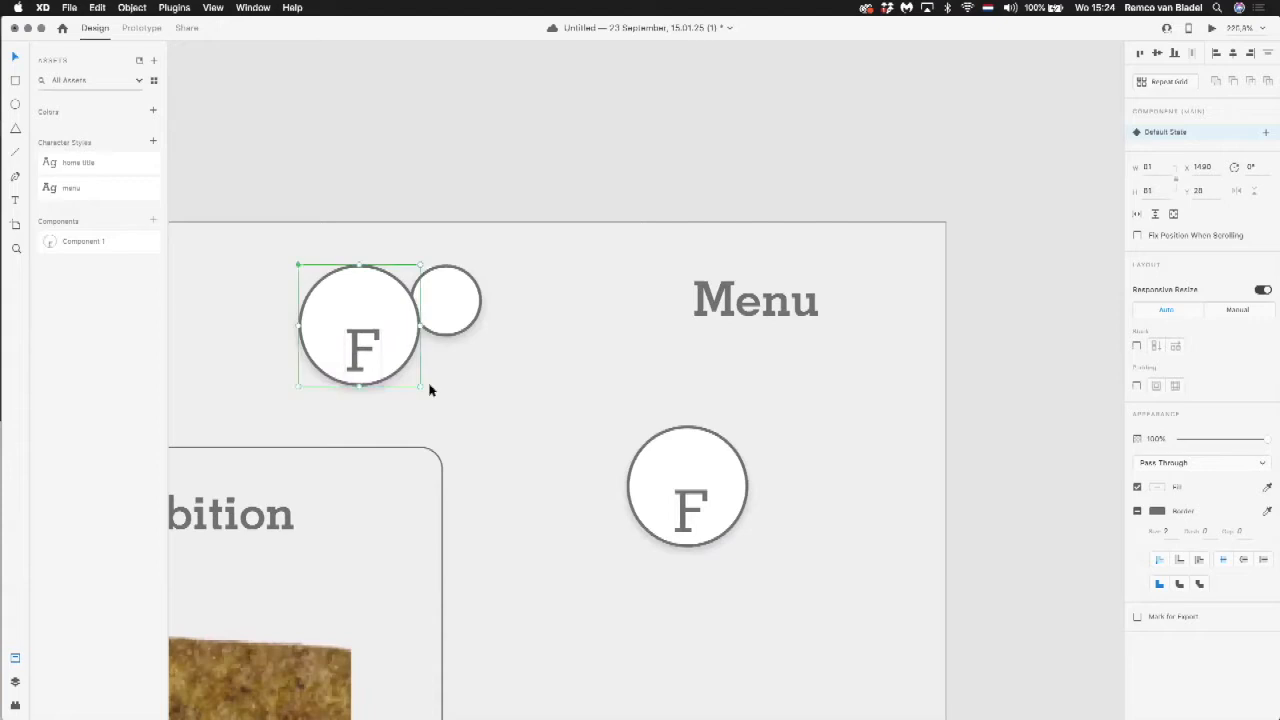
{"action": "key", "text": "super+z"}
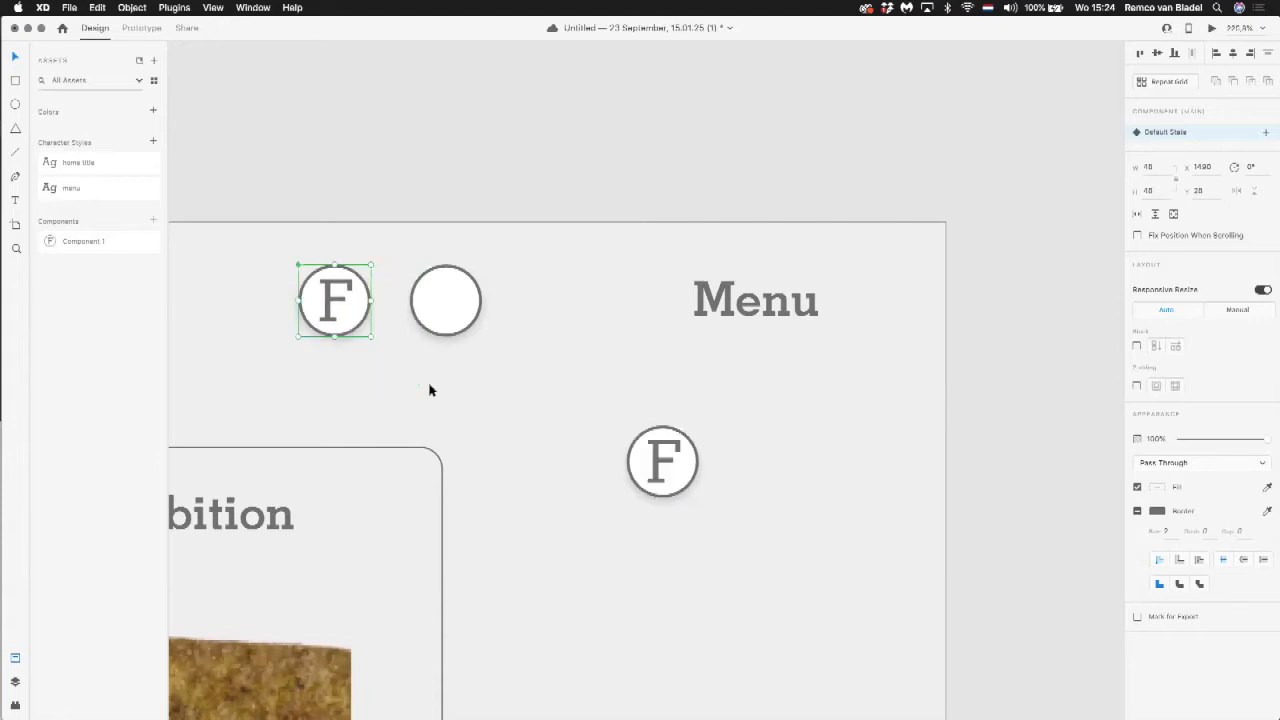
Step: Delete the extra F icon instance below the header Menu text
{"action": "left_click", "coordinate": [378, 196]}
{"action": "scroll", "coordinate": [376, 200], "scroll_direction": "down", "scroll_amount": 5}
{"action": "scroll", "coordinate": [376, 200], "scroll_direction": "down", "scroll_amount": 10}
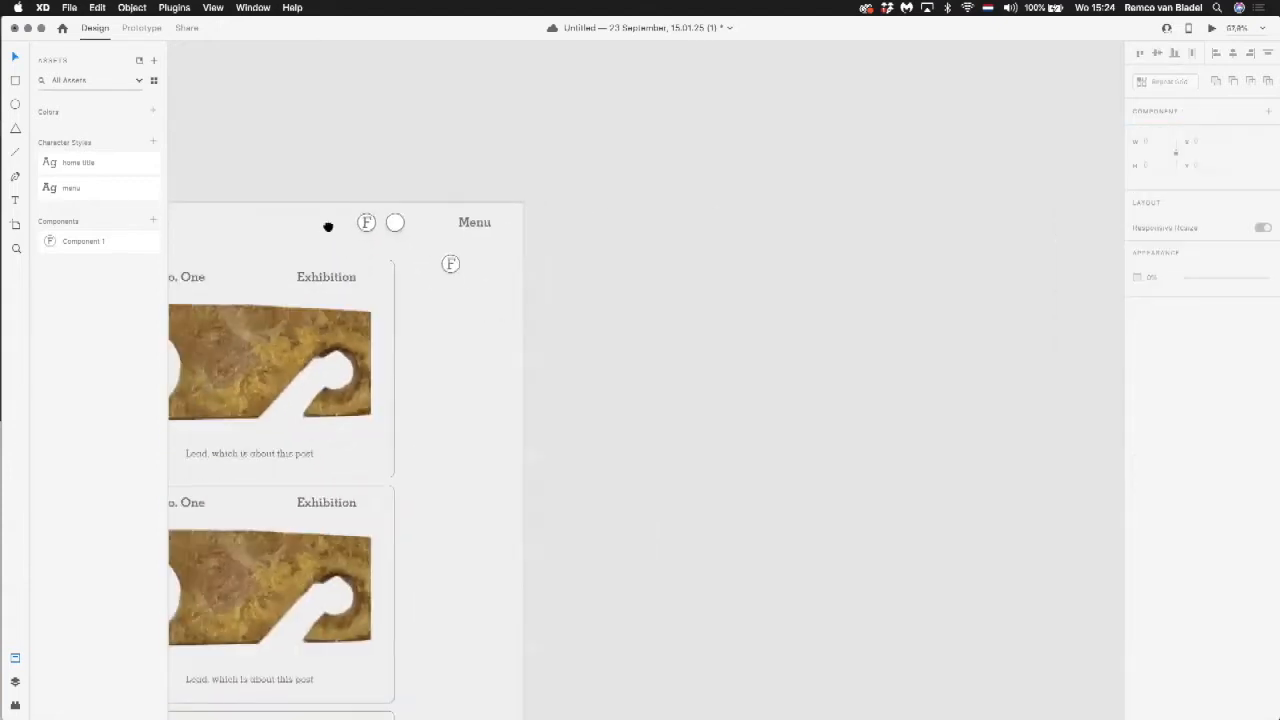
{"action": "left_click", "coordinate": [871, 249]}
{"action": "key", "text": "Delete"}
Step: Draw a new blank artboard about 1212 by 1913 to the left of the Web 1920 artboard and save the document
{"action": "scroll", "coordinate": [871, 253], "scroll_direction": "down", "scroll_amount": 6}
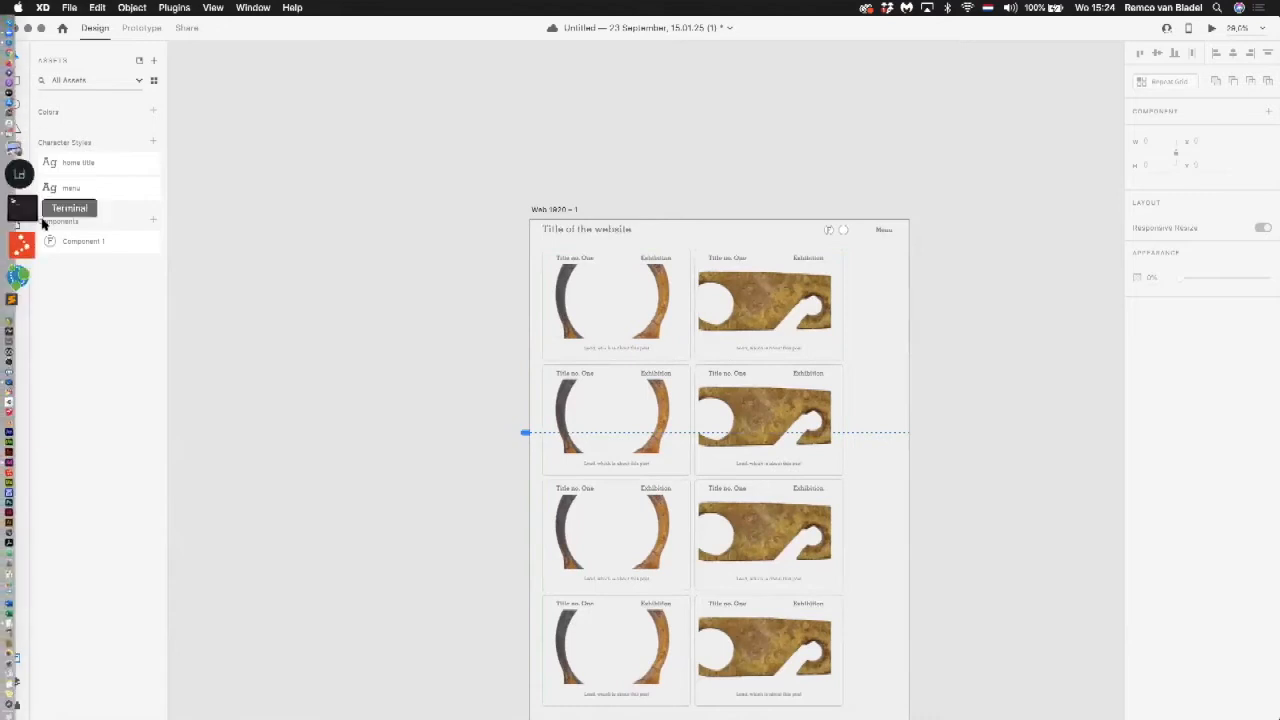
{"action": "left_click", "coordinate": [15, 225]}
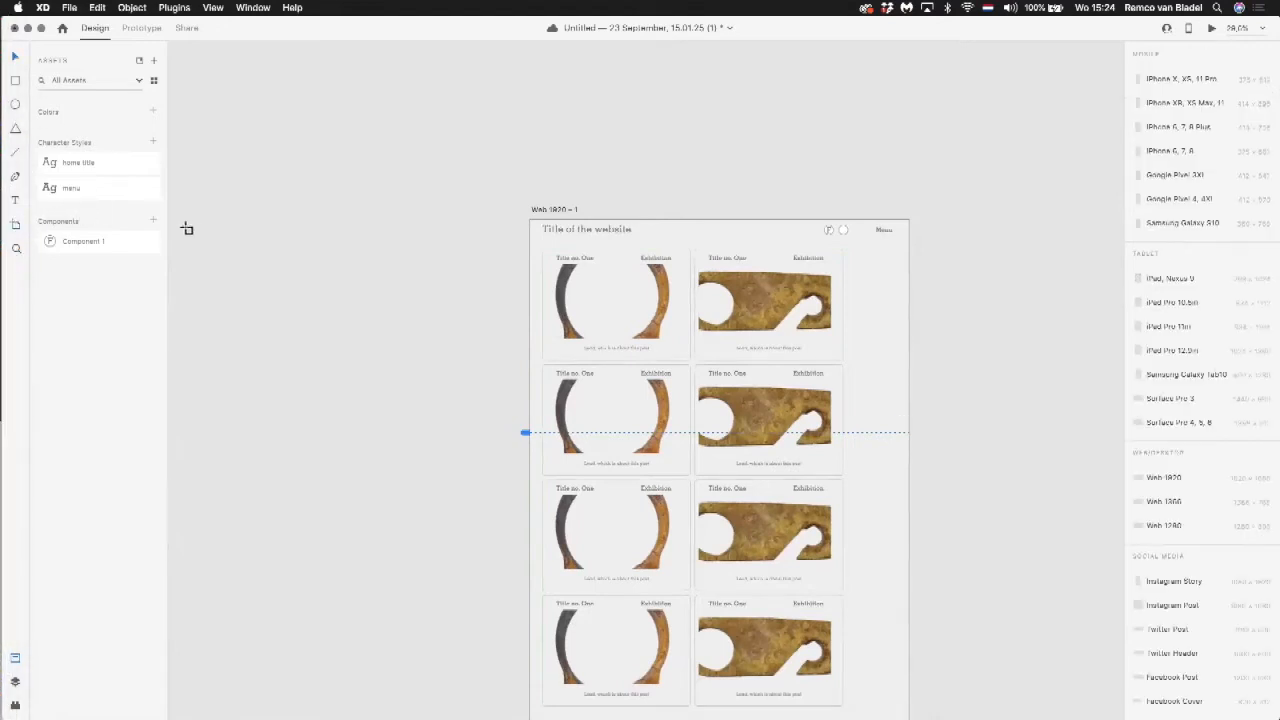
{"action": "left_click_drag", "start_coordinate": [212, 186], "coordinate": [452, 564]}
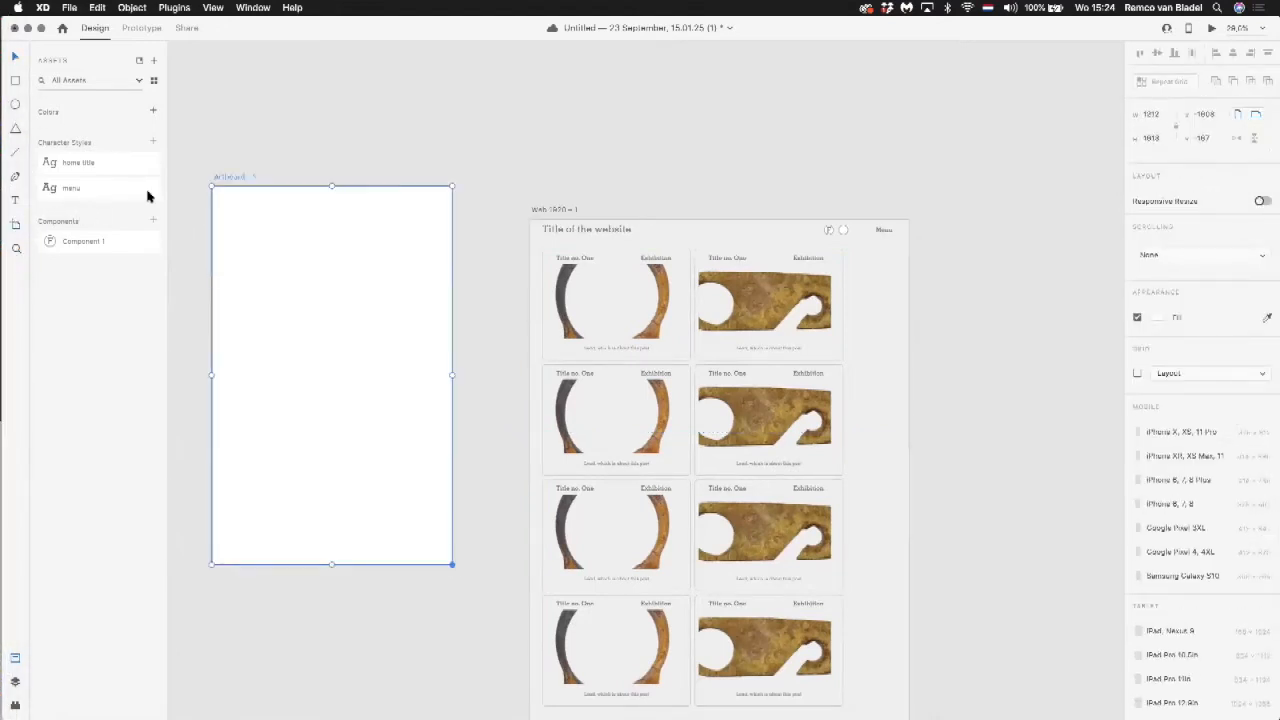
{"action": "left_click", "coordinate": [17, 57]}
{"action": "left_click", "coordinate": [360, 214]}
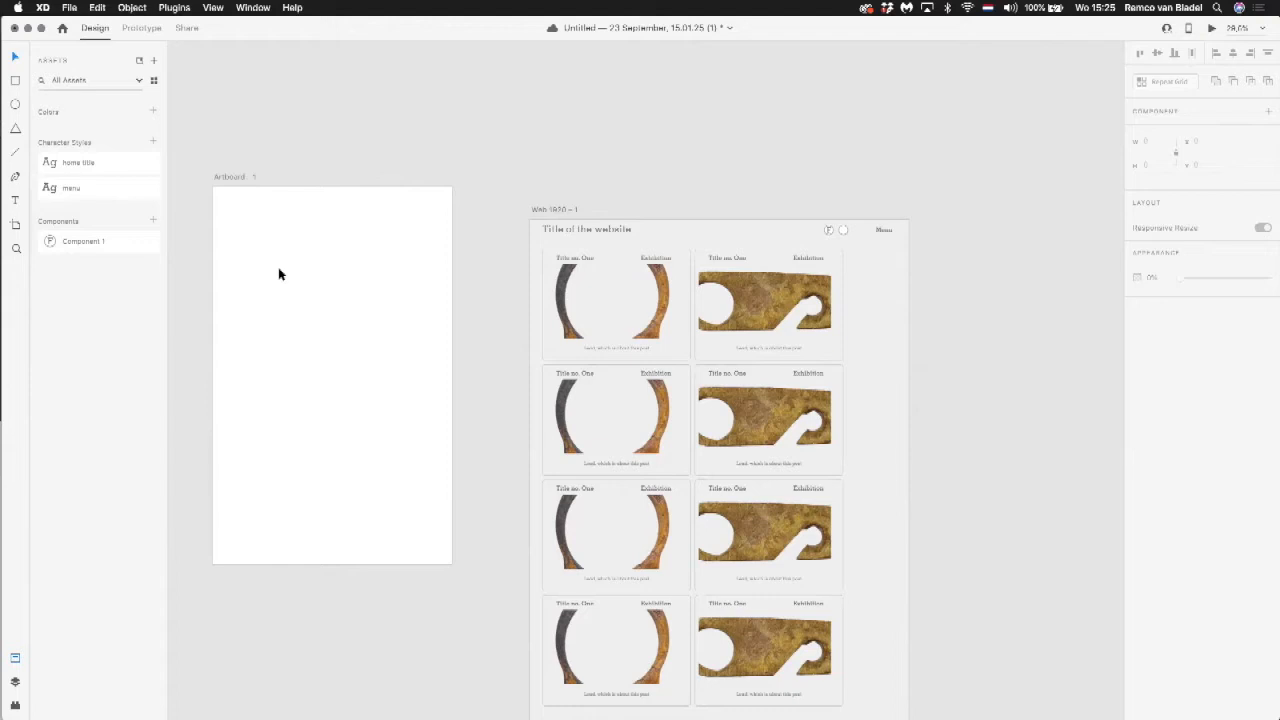
{"action": "key", "text": "cmd+s"}
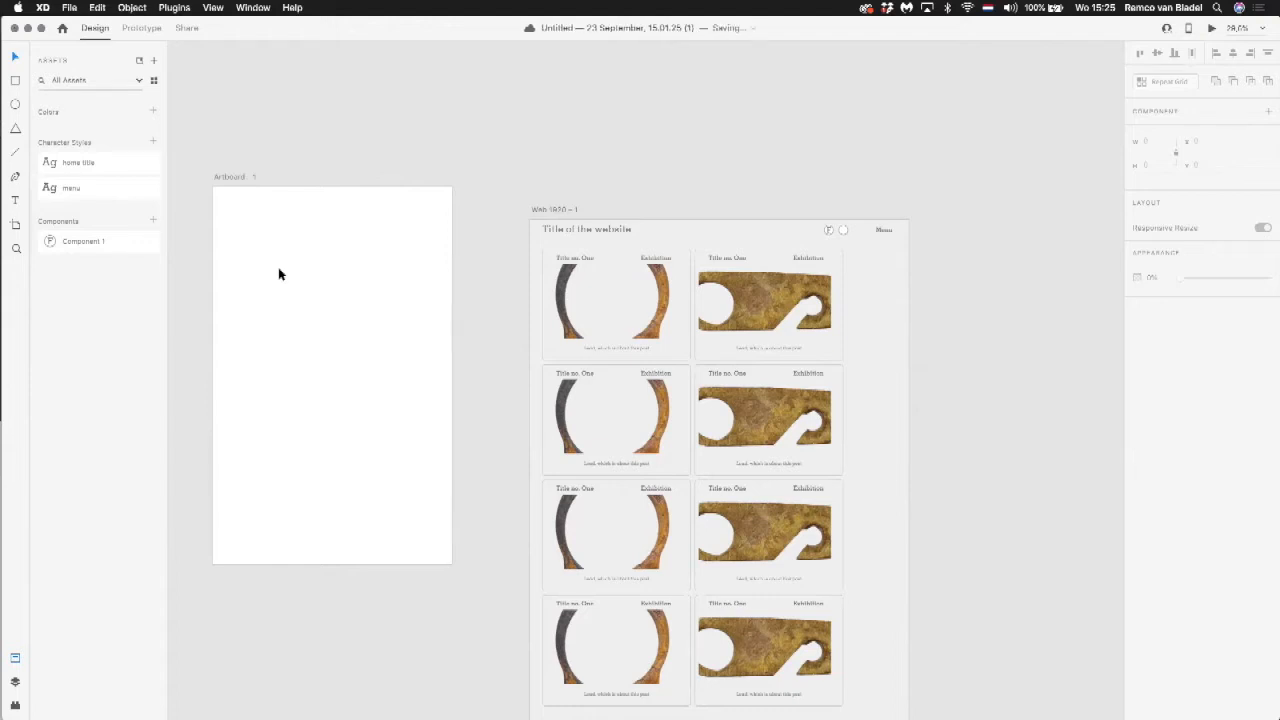
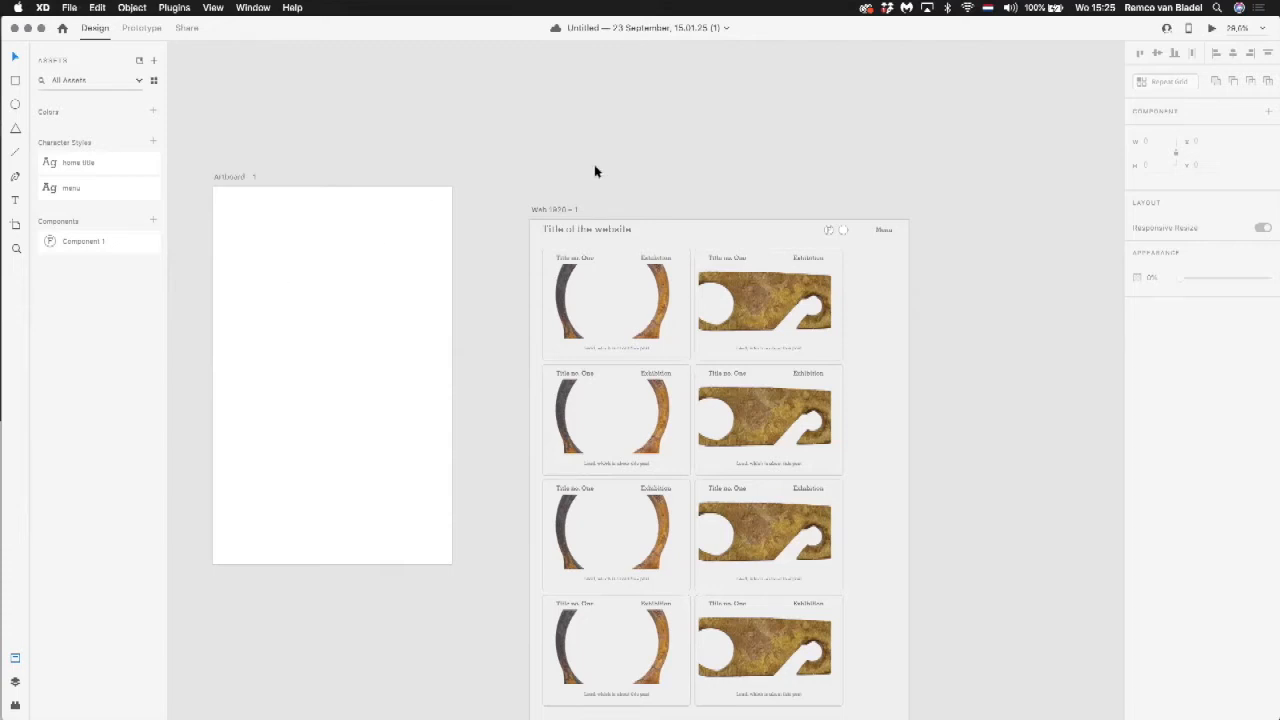
Step: Save the fill color of the Web 1920 – 1 artboard as a swatch in the color picker
{"action": "left_click_drag", "start_coordinate": [577, 157], "coordinate": [557, 108]}
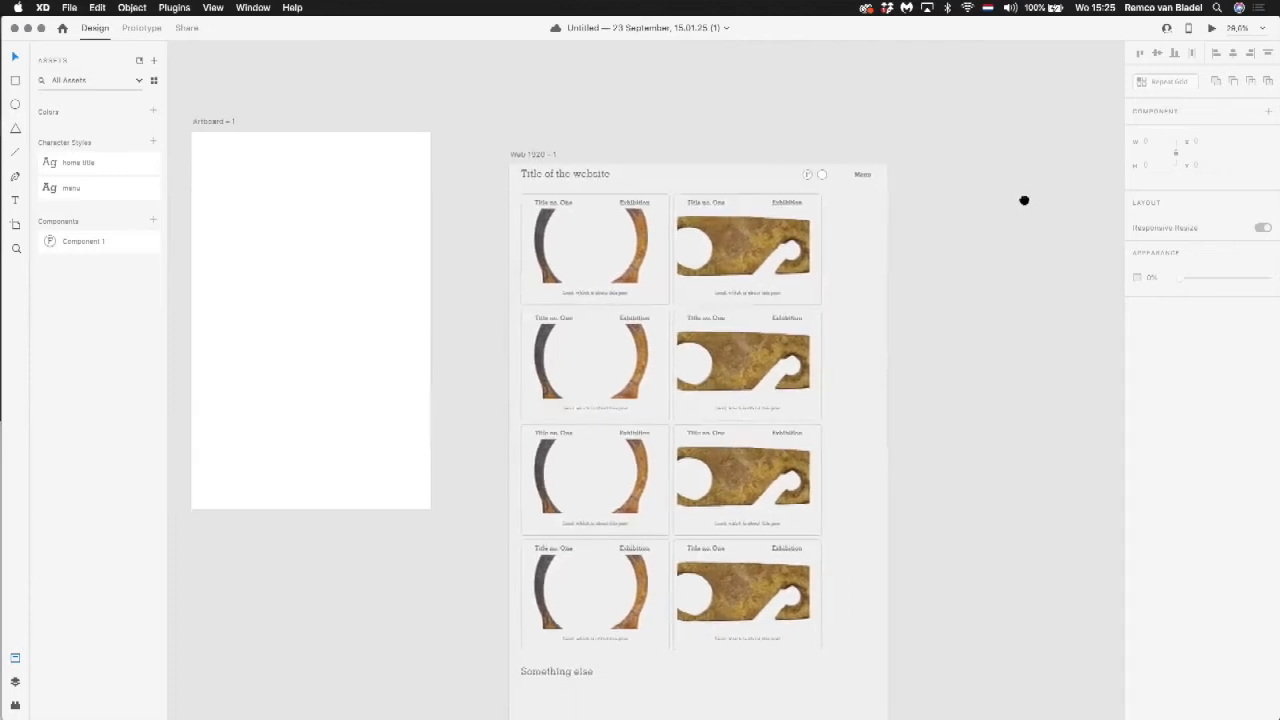
{"action": "scroll", "coordinate": [1023, 200], "scroll_direction": "down", "scroll_amount": 2}
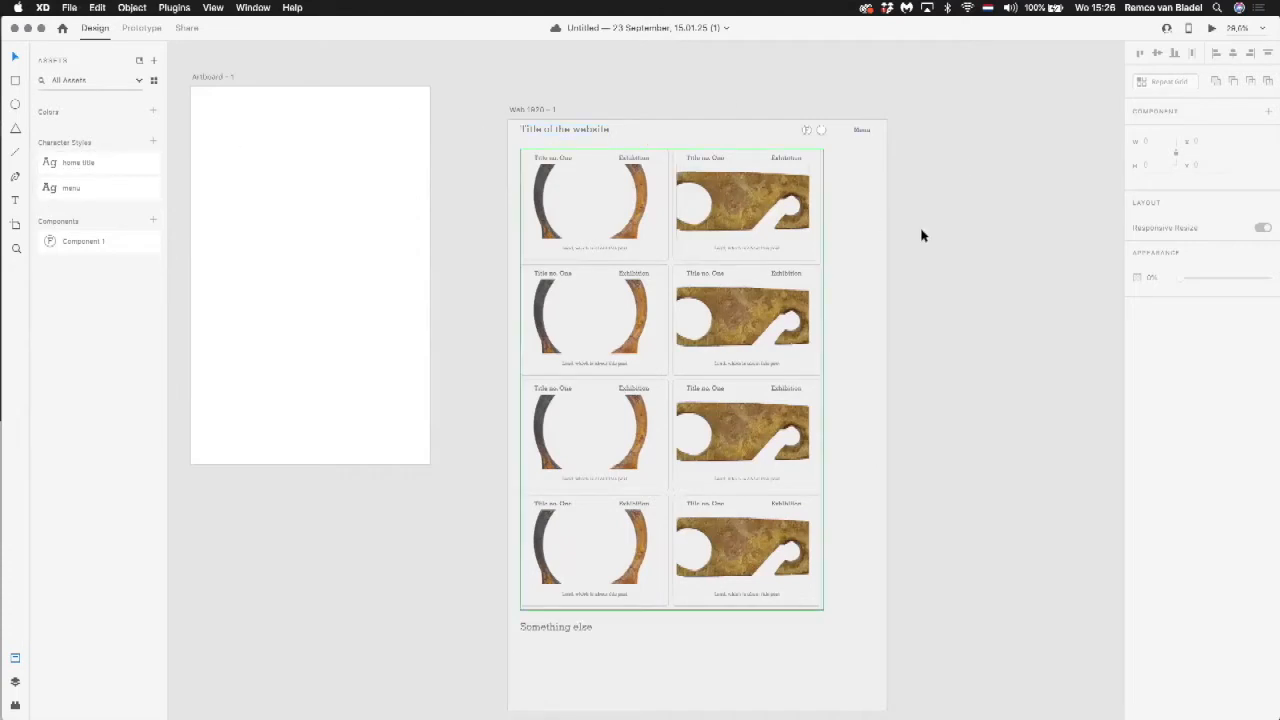
{"action": "left_click", "coordinate": [851, 183]}
{"action": "left_click", "coordinate": [1157, 366]}
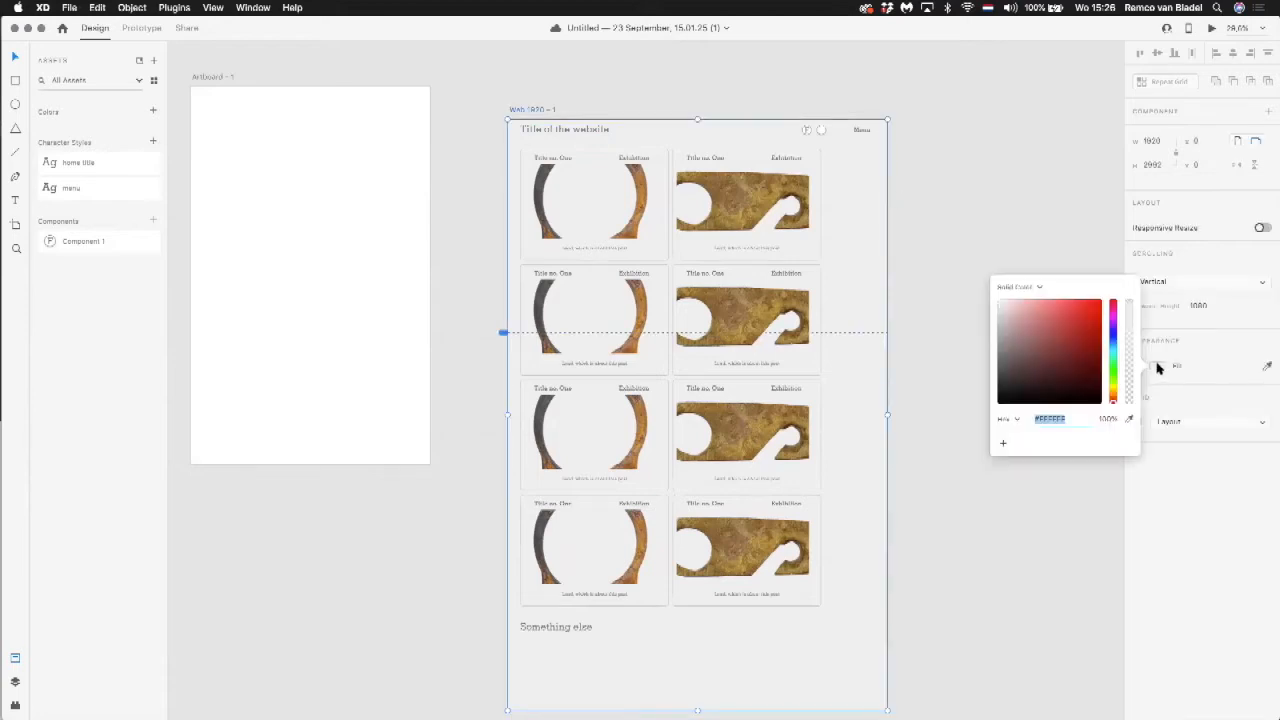
{"action": "left_click", "coordinate": [1003, 443]}
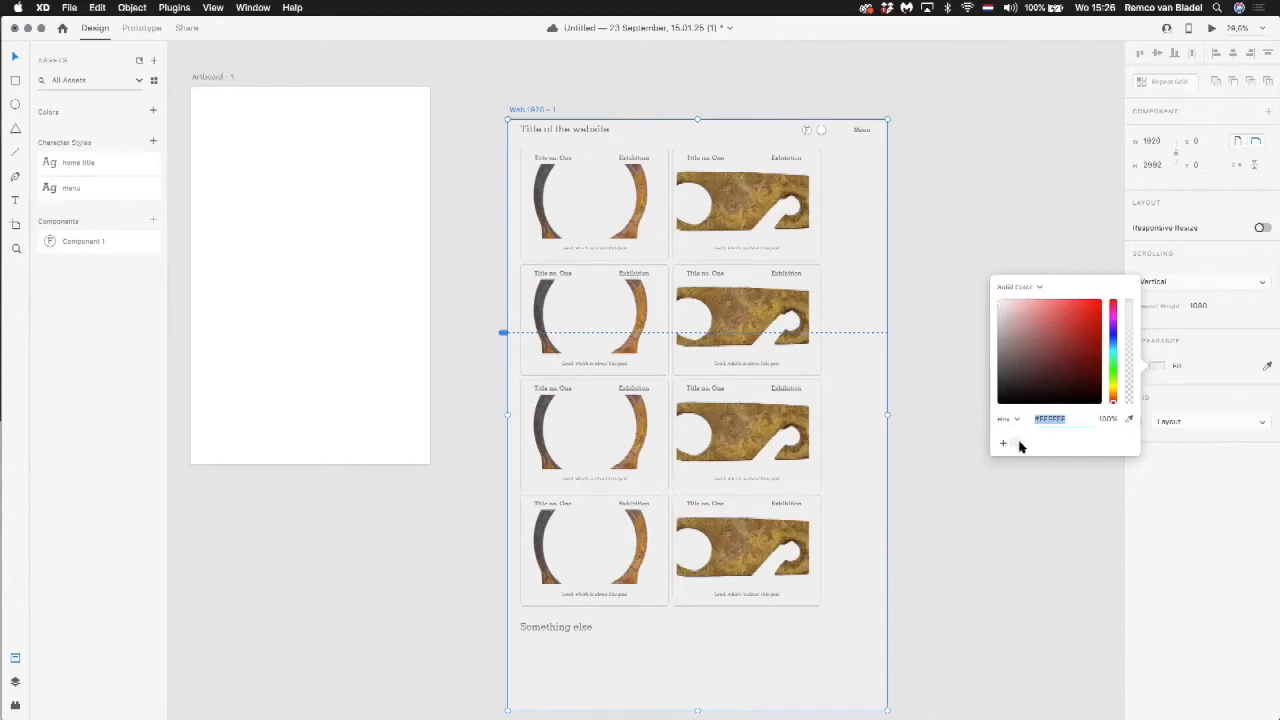
{"action": "left_click", "coordinate": [884, 207]}
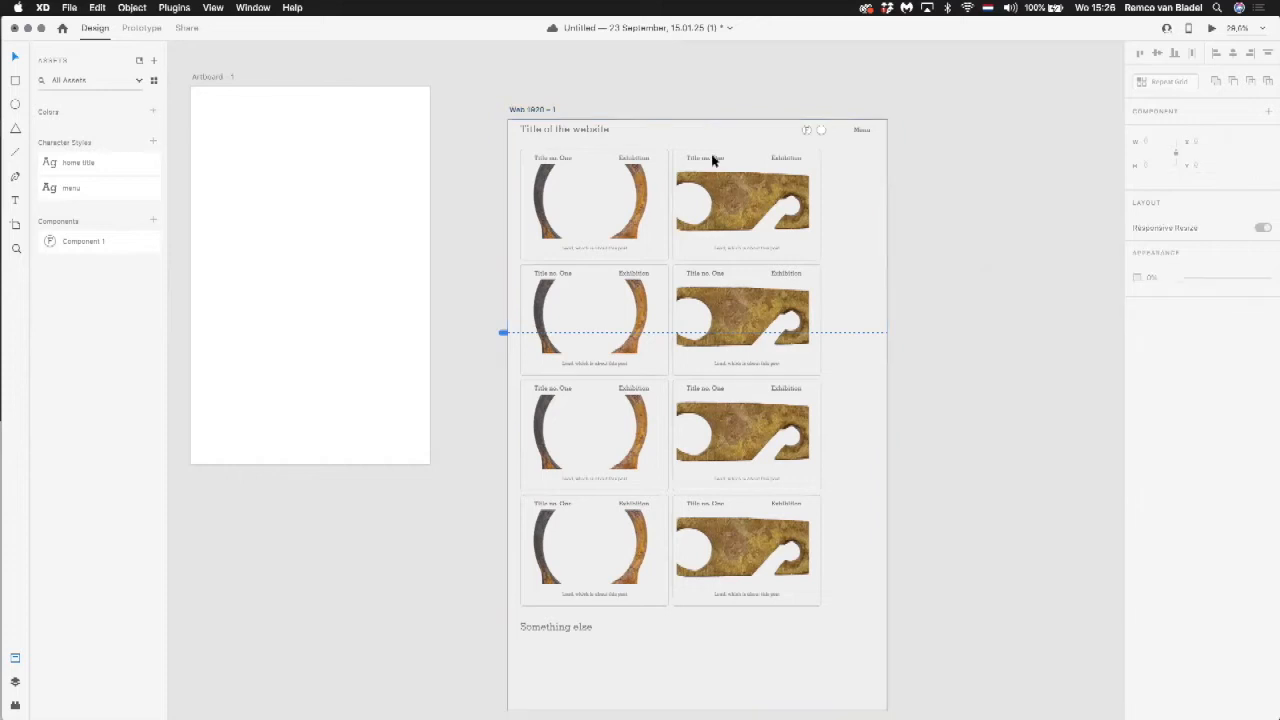
Step: Draw a rectangle about 258 by 246 near the blank artboard's upper-left corner and fill it with the saved #EFEFEF swatch
{"action": "left_click", "coordinate": [18, 77]}
{"action": "left_click_drag", "start_coordinate": [212, 117], "coordinate": [266, 163]}
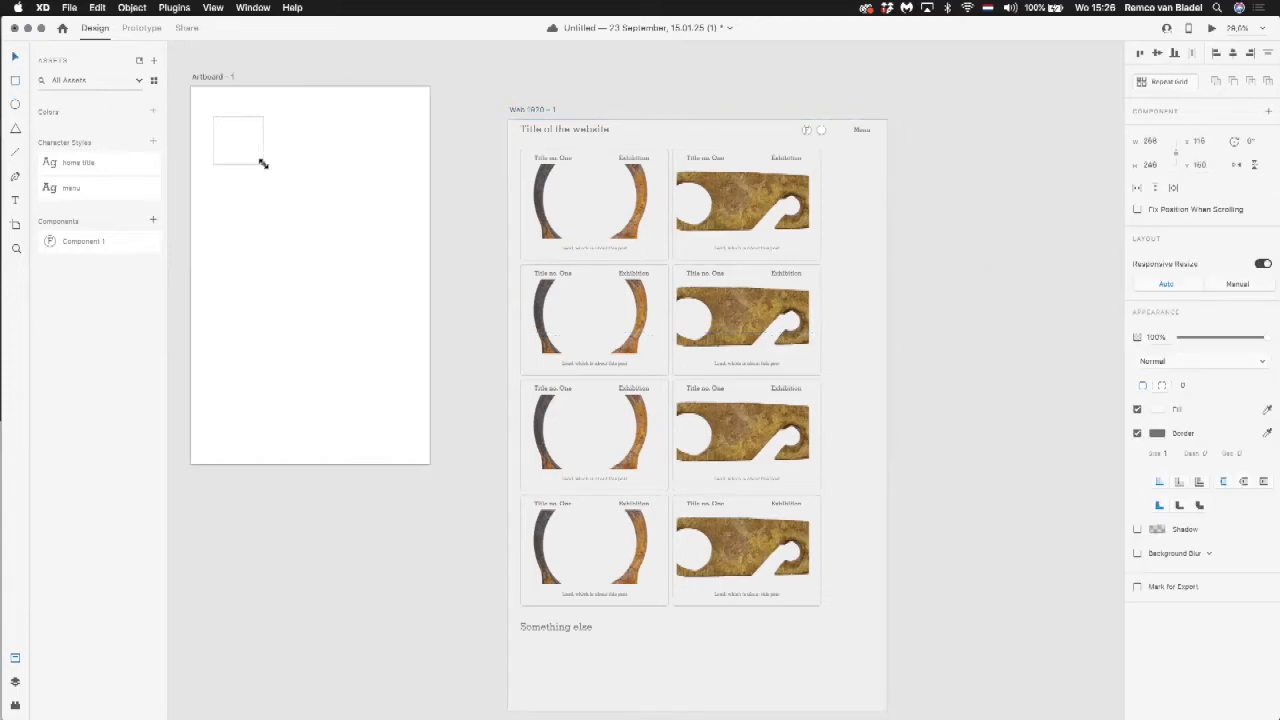
{"action": "left_click", "coordinate": [1157, 410]}
{"action": "left_click", "coordinate": [1015, 487]}
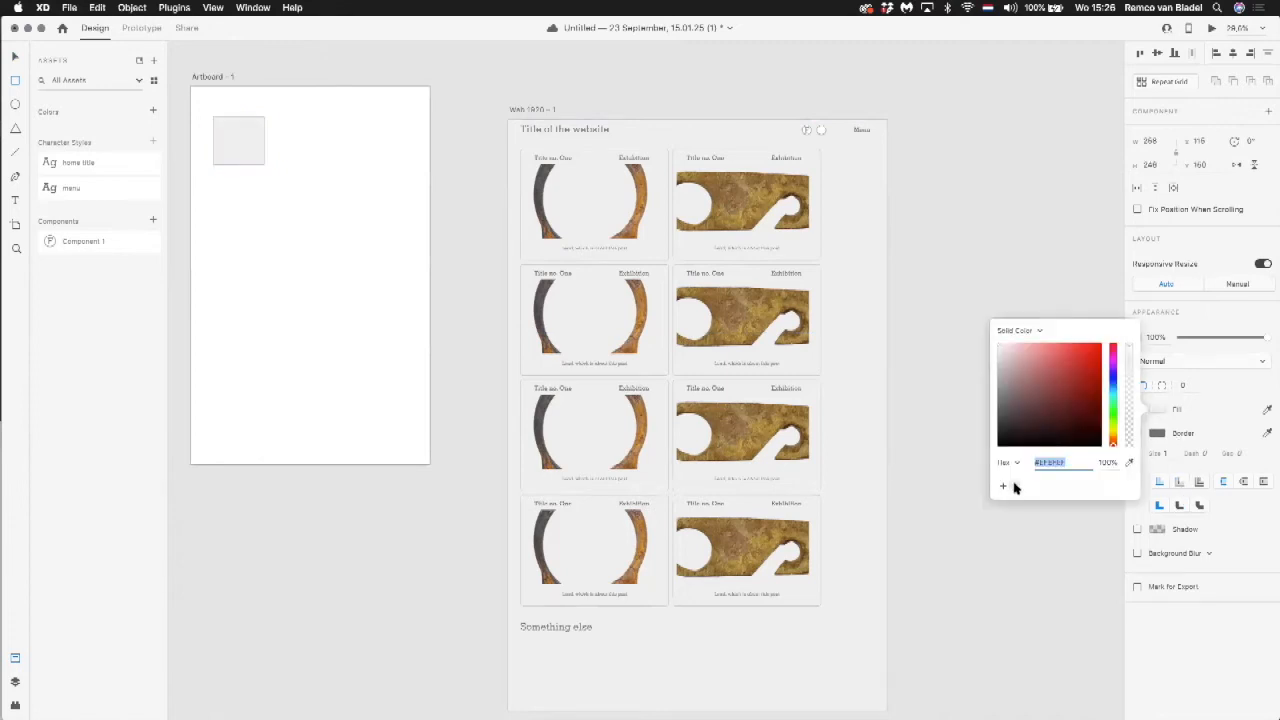
Step: Add the small rectangle's fill and border colors to the document assets, leaving nothing selected
{"action": "left_click", "coordinate": [124, 8]}
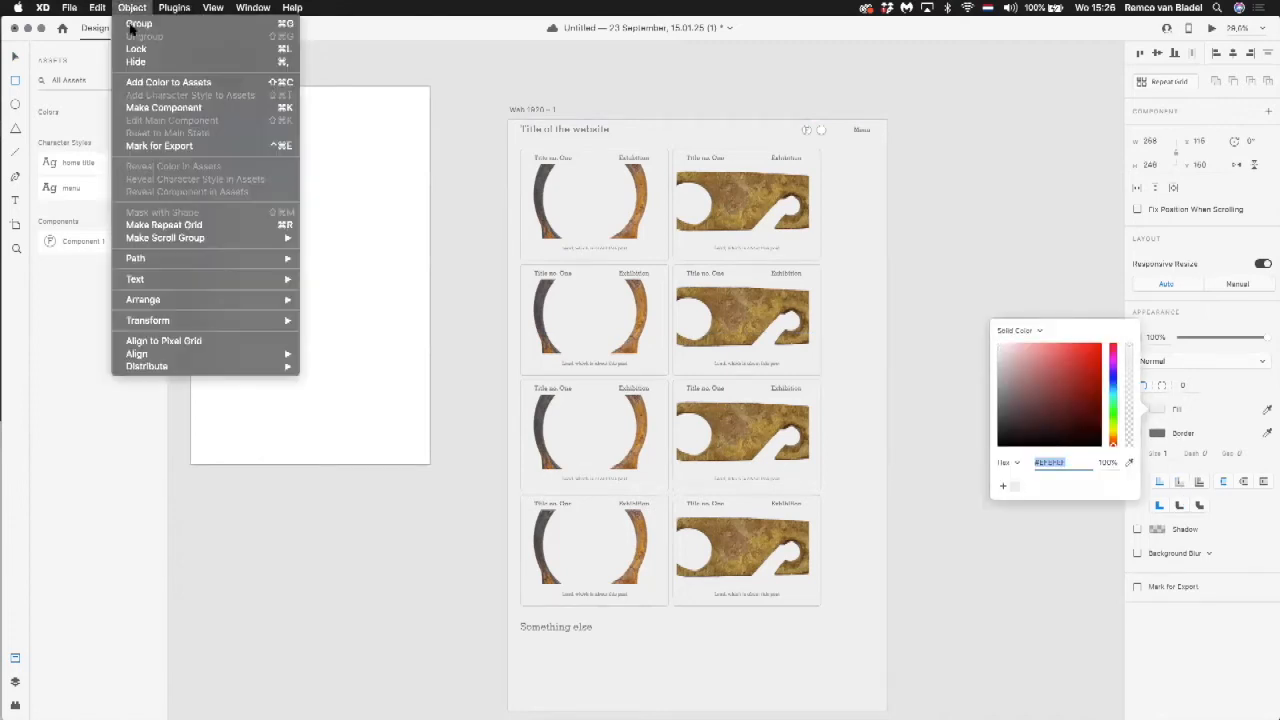
{"action": "left_click", "coordinate": [147, 84]}
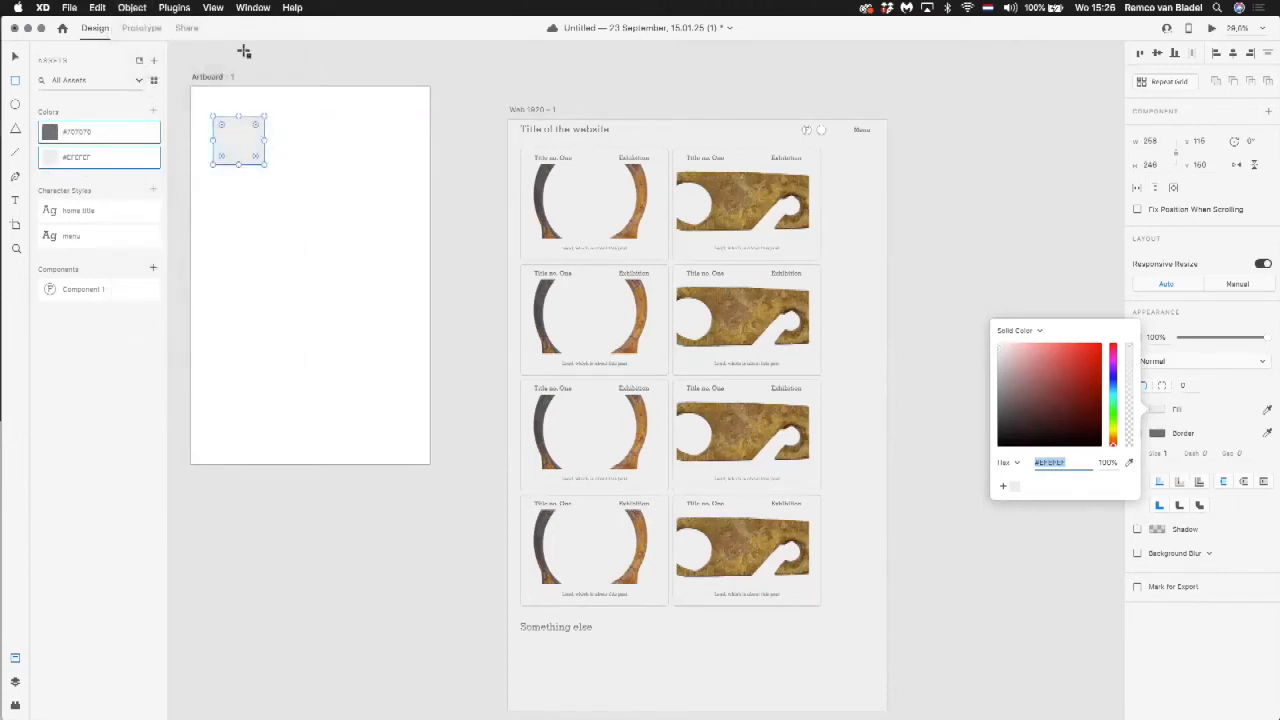
{"action": "key", "text": "Escape"}
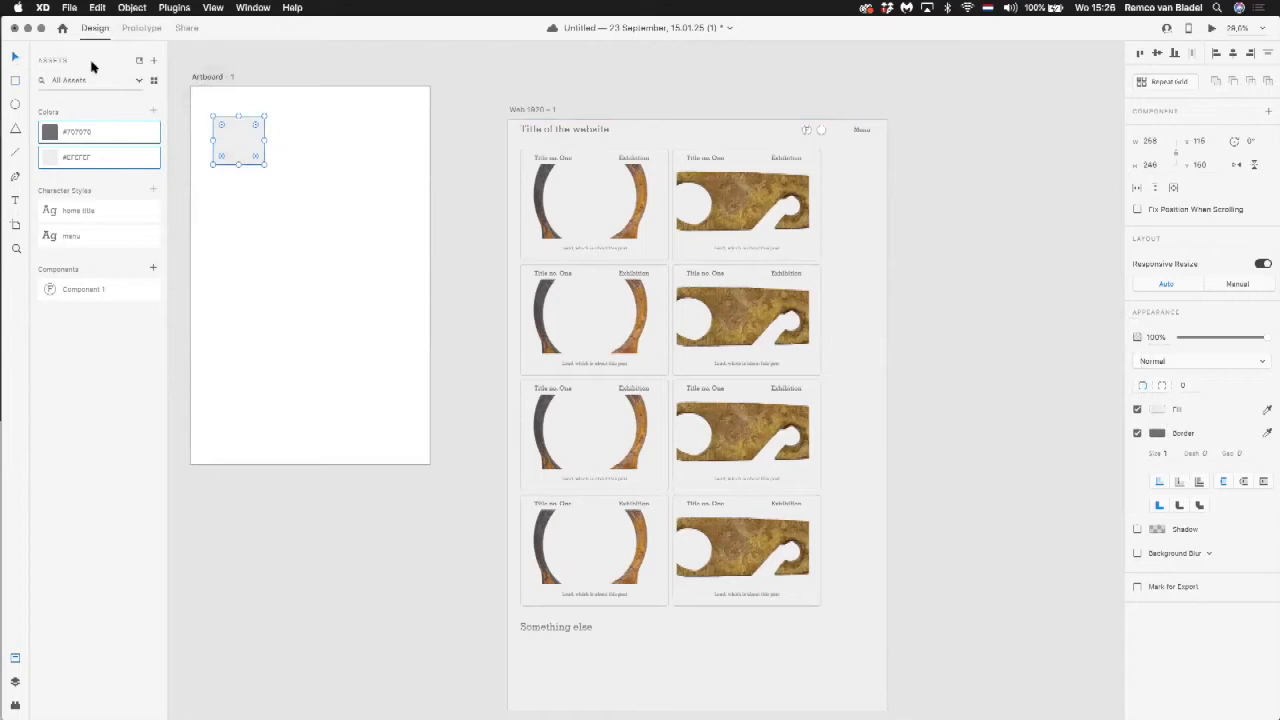
{"action": "left_click", "coordinate": [310, 68]}
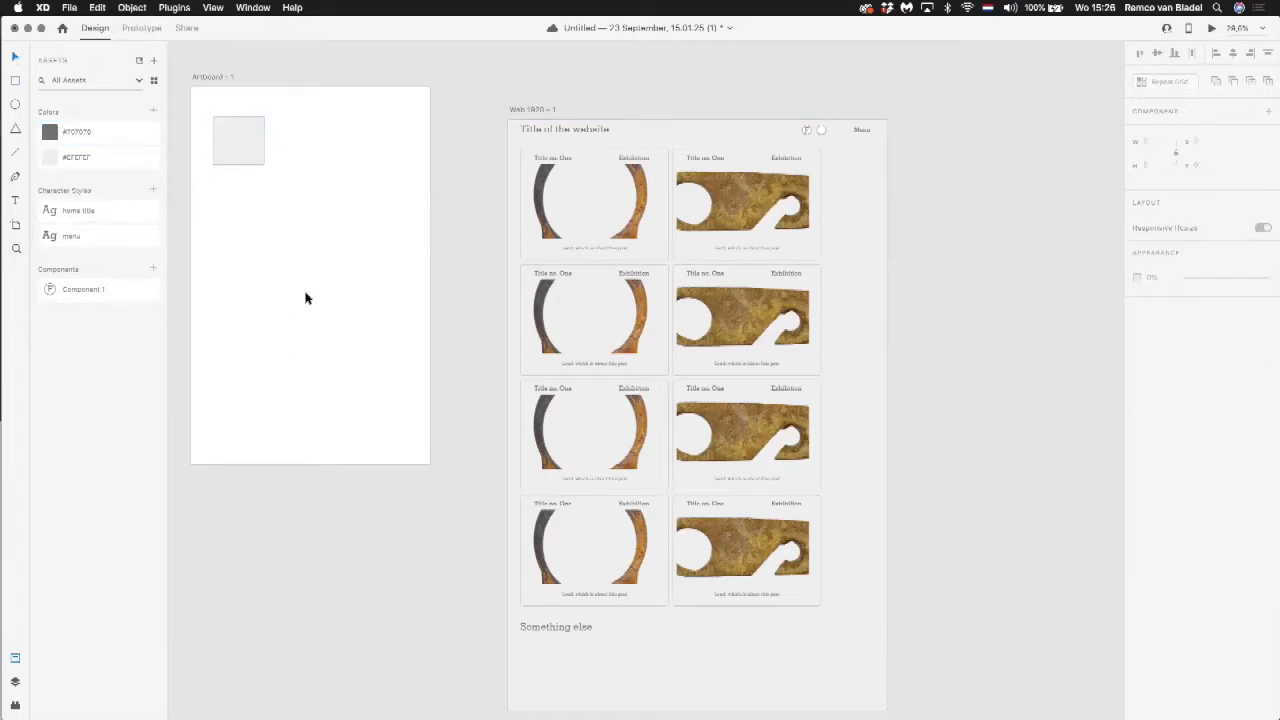
Step: Draw a borderless rectangle about 1920 by 125 across the top of Web 1920 – 1 and fill it with #EFEFEF
{"action": "left_click", "coordinate": [15, 82]}
{"action": "mouse_move", "coordinate": [508, 119]}
{"action": "left_mouse_down"}
{"action": "mouse_move", "coordinate": [848, 129]}
{"action": "mouse_move", "coordinate": [888, 134]}
{"action": "mouse_move", "coordinate": [887, 145]}
{"action": "left_mouse_up"}
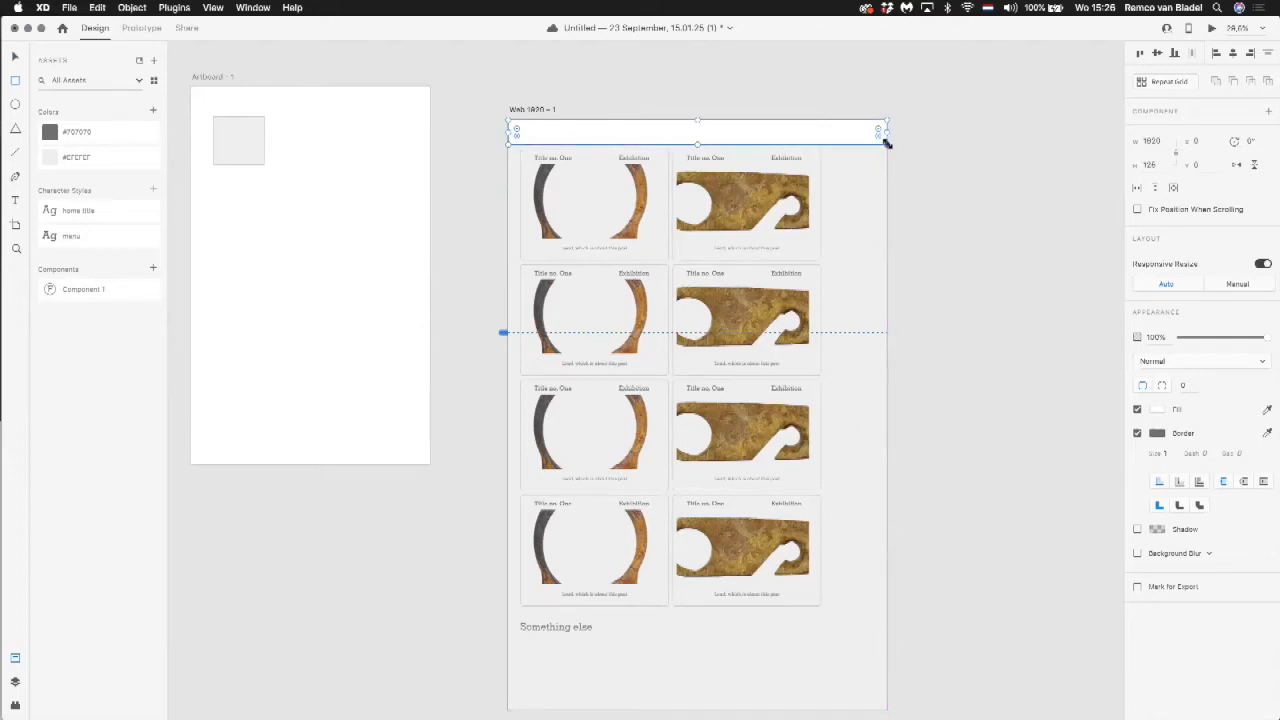
{"action": "left_click", "coordinate": [1137, 433]}
{"action": "left_click", "coordinate": [1157, 410]}
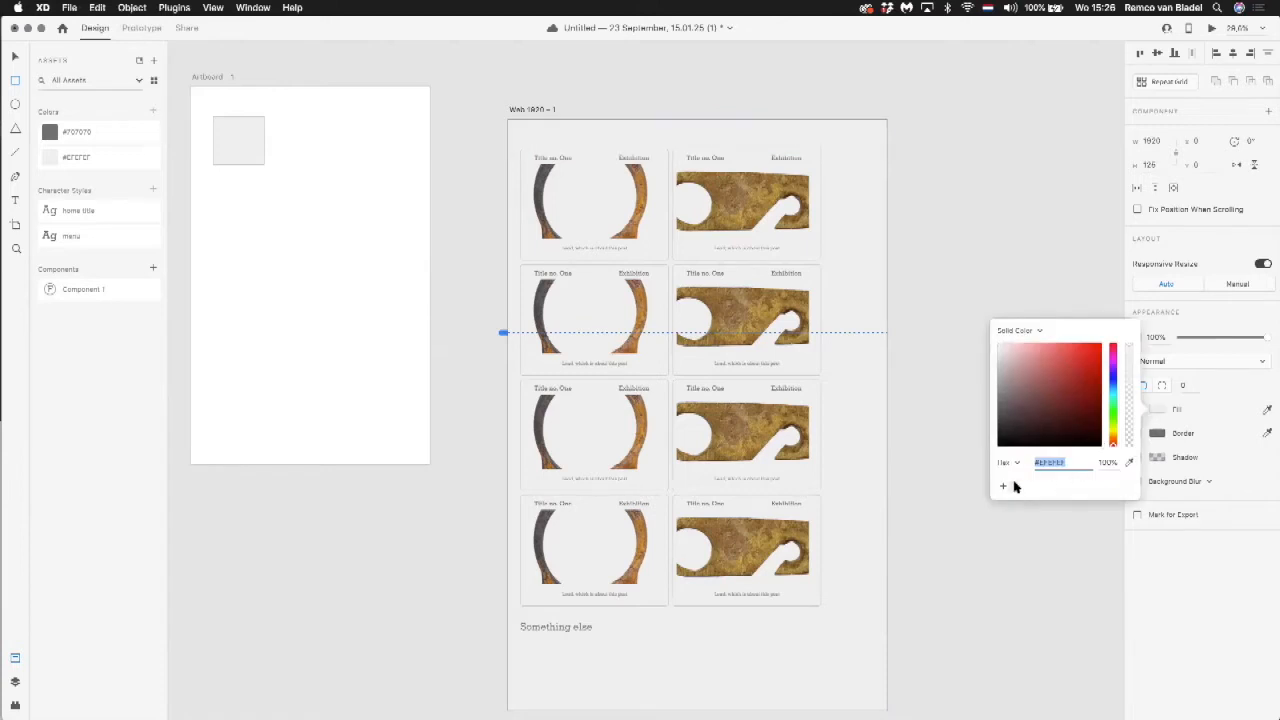
Step: Send the header rectangle to the back of the artboard and enable its shadow
{"action": "left_click", "coordinate": [132, 7]}
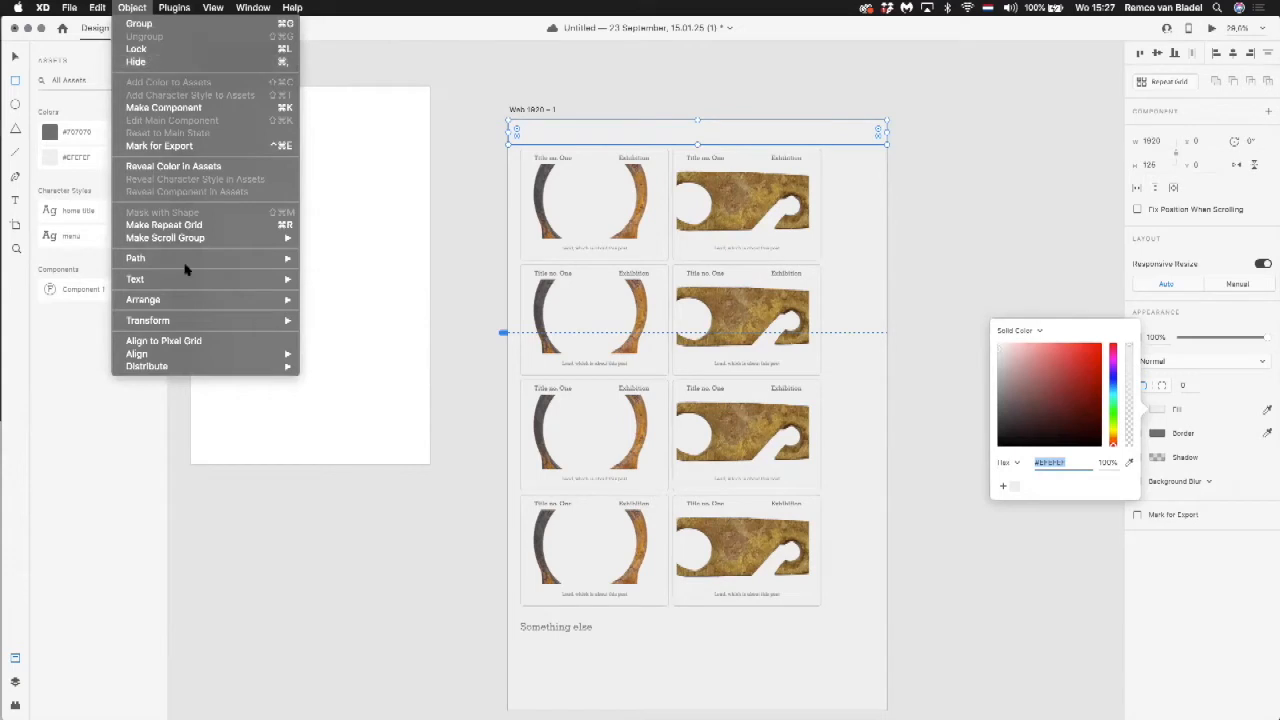
{"action": "mouse_move", "coordinate": [278, 299]}
{"action": "left_click", "coordinate": [373, 338]}
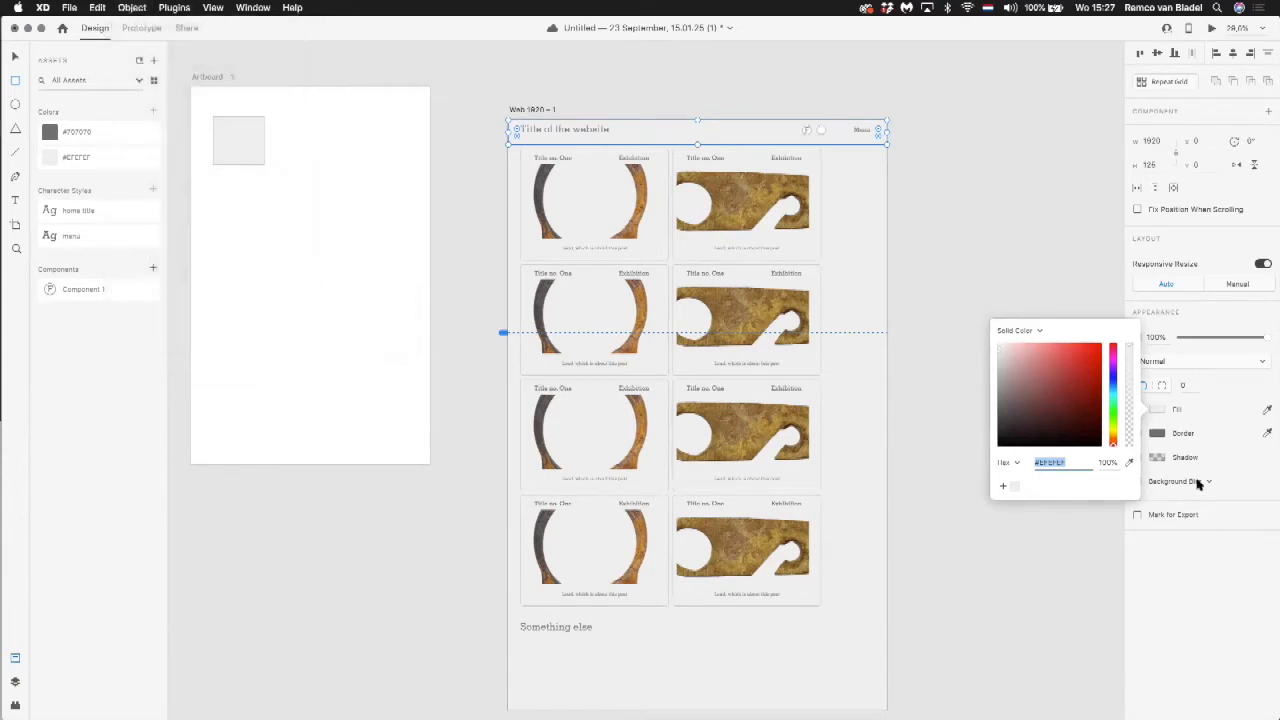
{"action": "left_click", "coordinate": [1213, 465]}
{"action": "left_click", "coordinate": [1137, 457]}
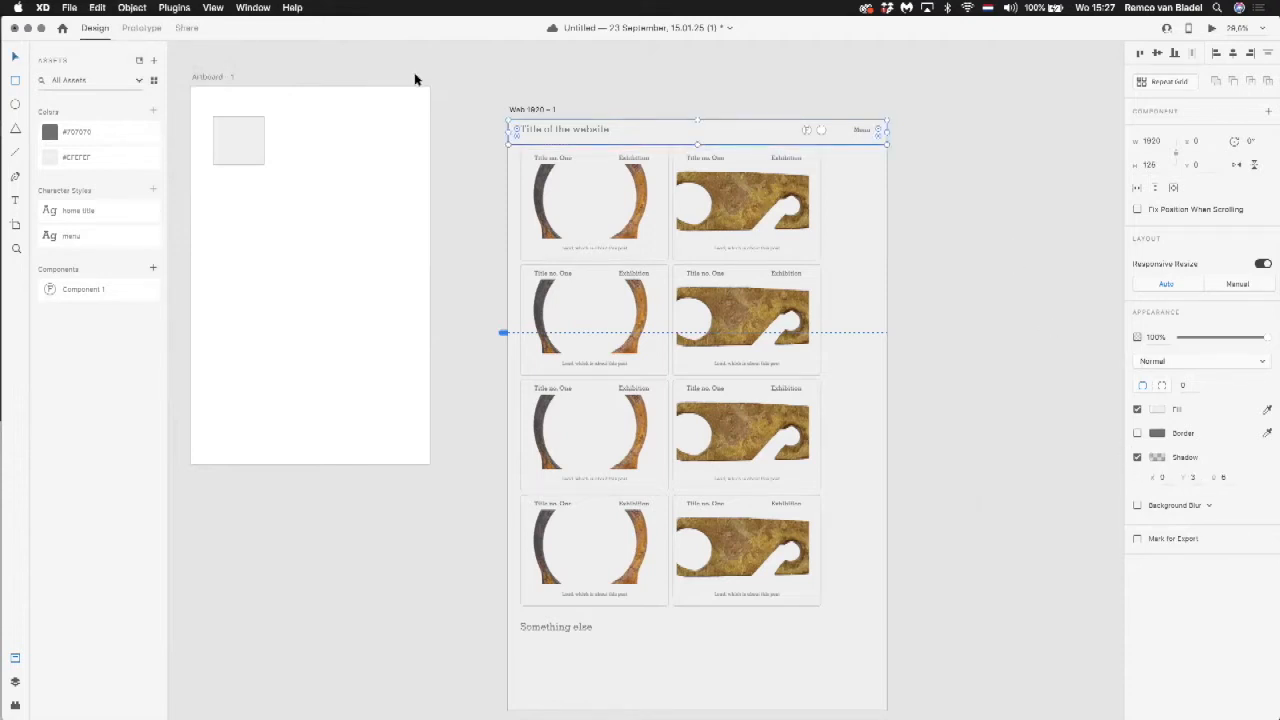
{"action": "left_click", "coordinate": [449, 80]}
{"action": "key", "text": "super+space"}
{"action": "key", "text": "Escape"}
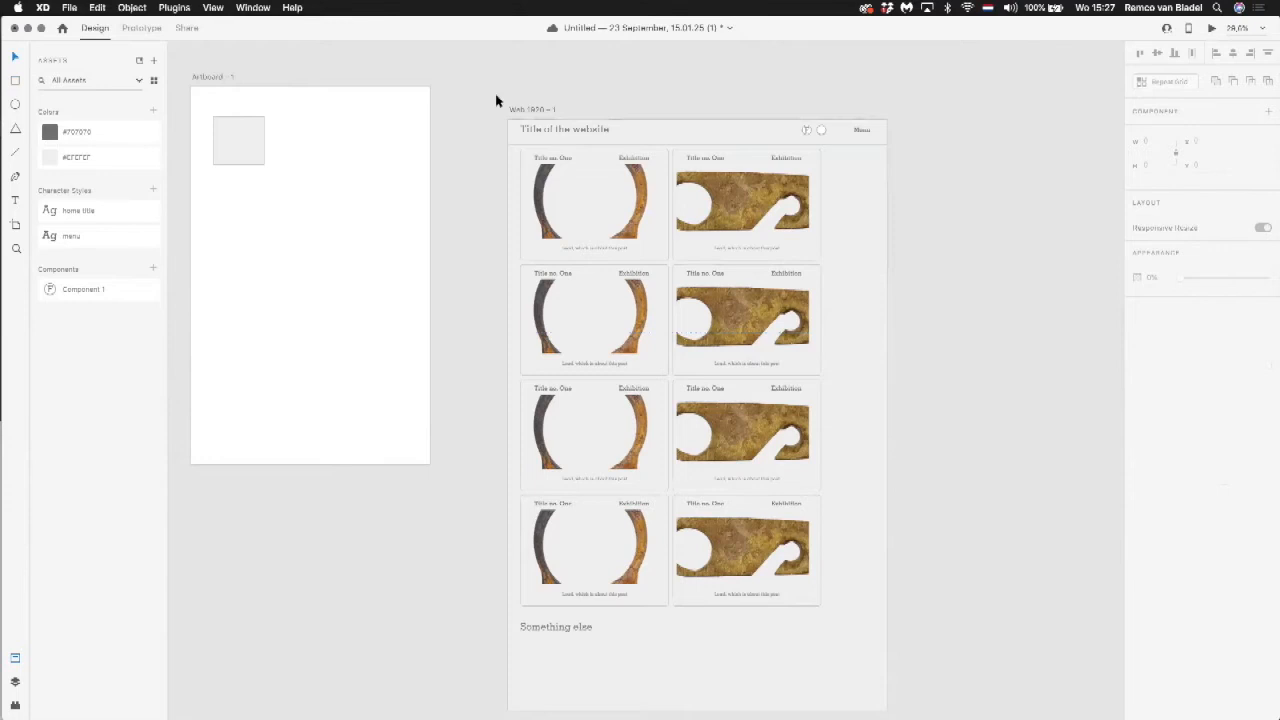
Step: Inspect the header and its title text up close, and switch the document assets to the grid view with previews
{"action": "left_click_drag", "start_coordinate": [496, 98], "coordinate": [988, 240]}
{"action": "scroll", "coordinate": [890, 202], "scroll_direction": "up", "scroll_amount": 5}
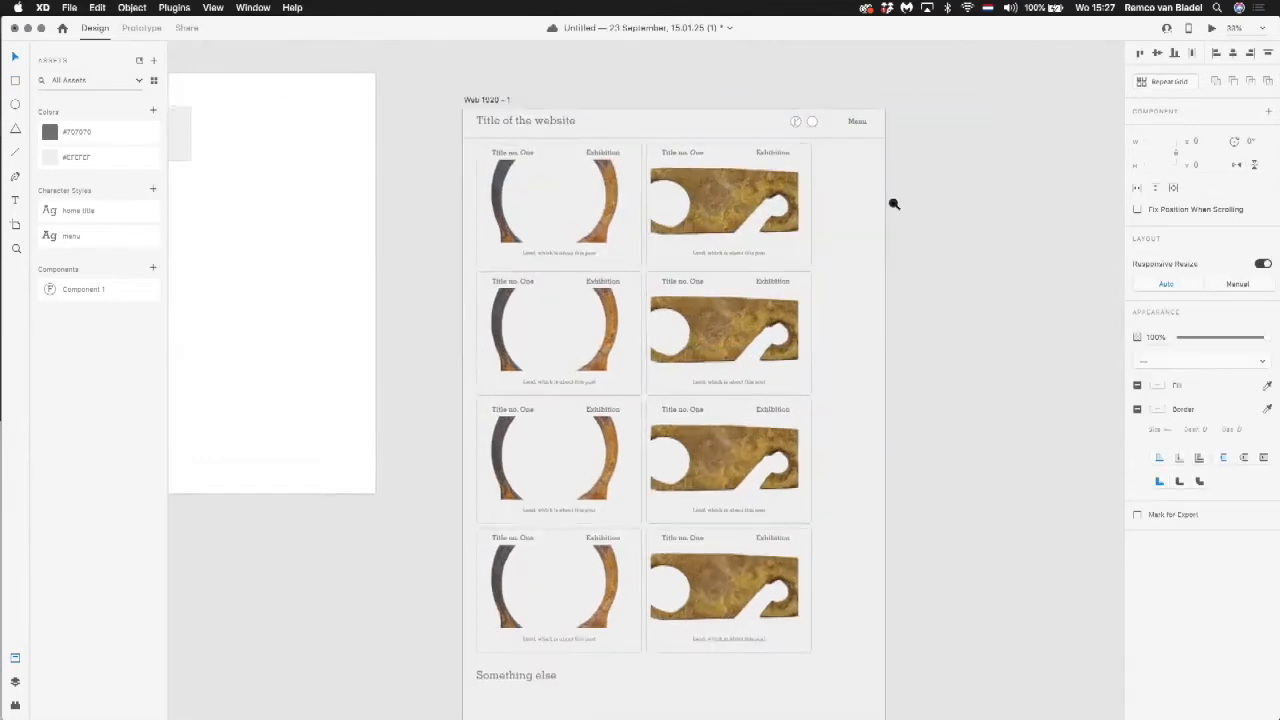
{"action": "scroll", "coordinate": [957, 266], "scroll_direction": "down", "scroll_amount": 3}
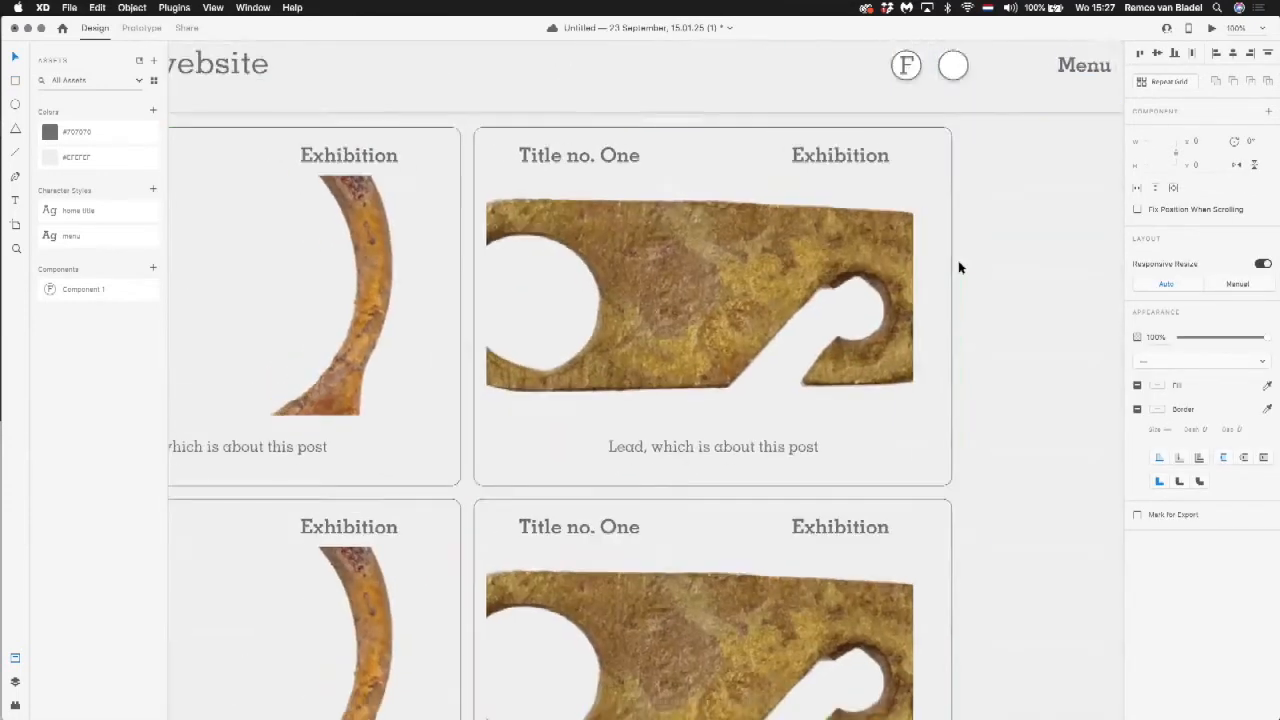
{"action": "scroll", "coordinate": [958, 267], "scroll_direction": "down", "scroll_amount": 2}
{"action": "left_click", "coordinate": [525, 85]}
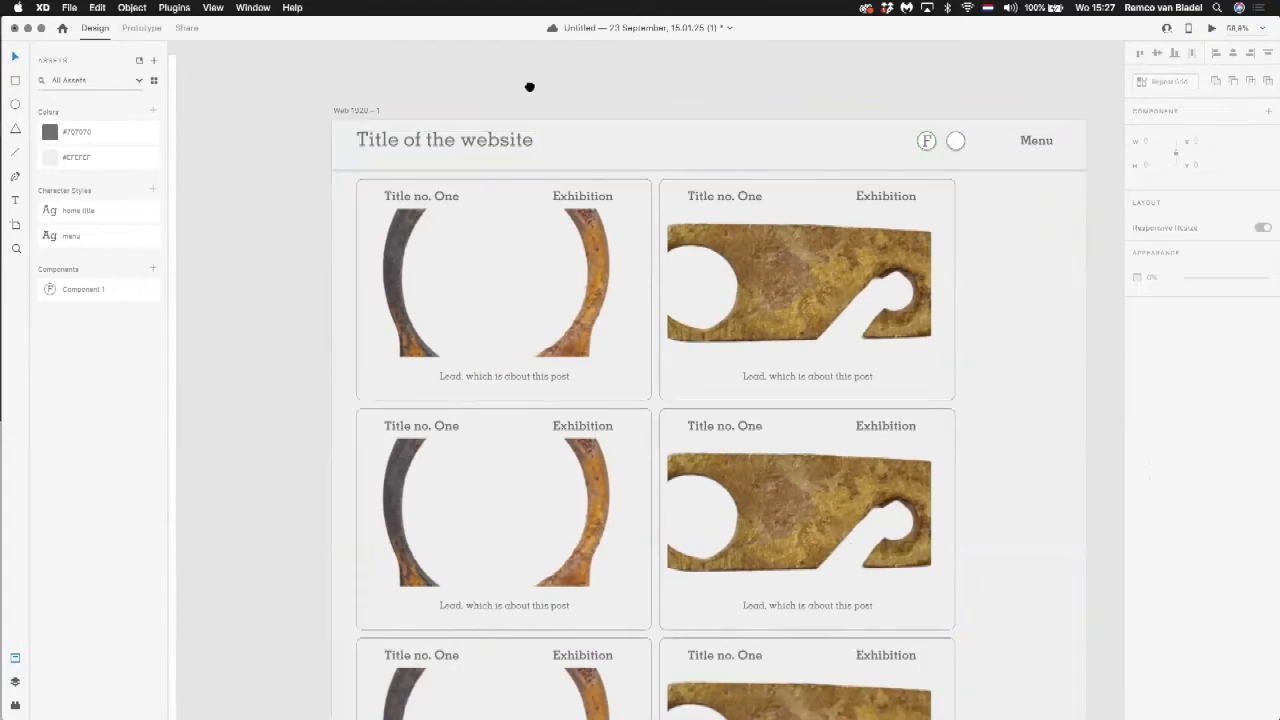
{"action": "scroll", "coordinate": [389, 125], "scroll_direction": "right", "scroll_amount": 3}
{"action": "double_click", "coordinate": [366, 137]}
{"action": "double_click", "coordinate": [368, 142]}
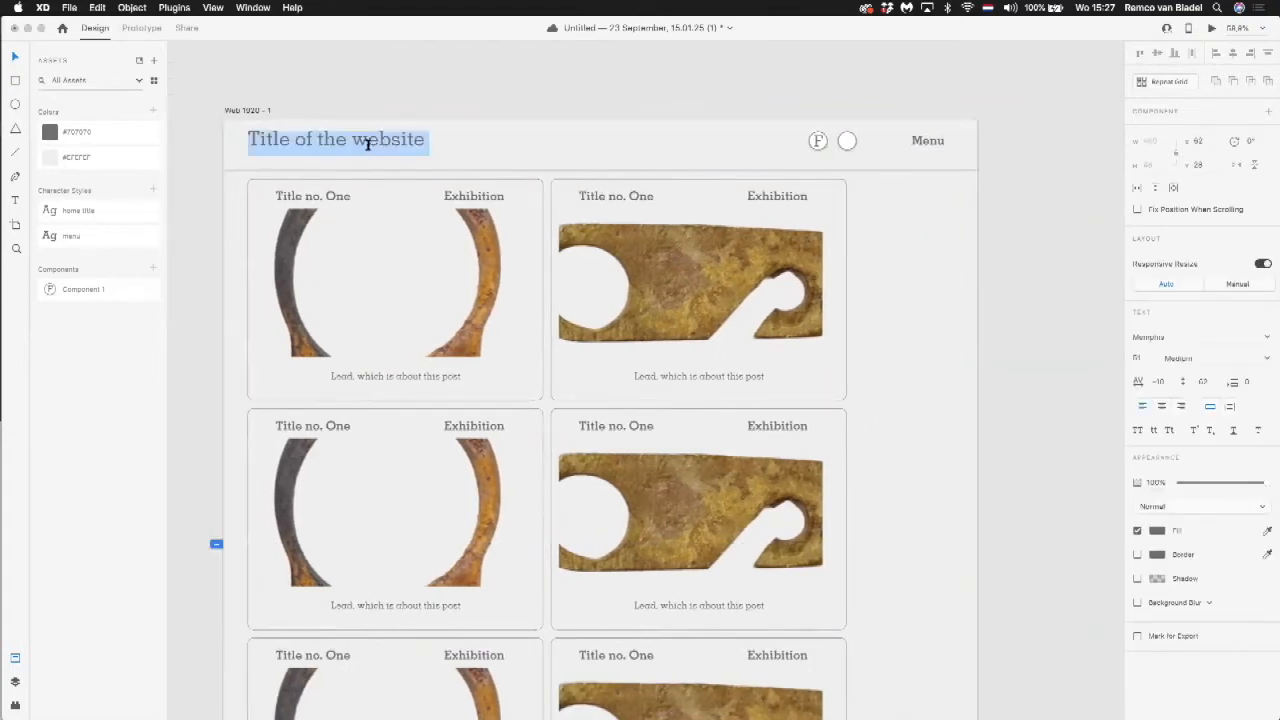
{"action": "left_click", "coordinate": [153, 80]}
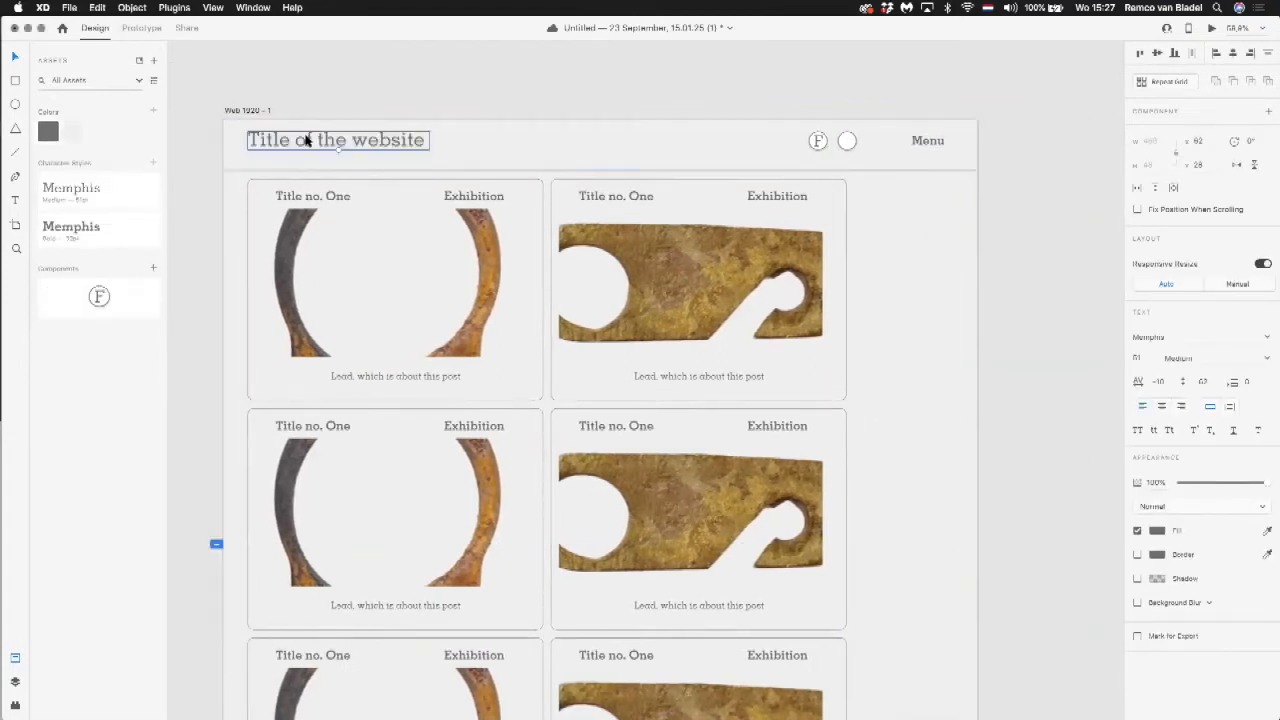
{"action": "key", "text": "Escape"}
Step: Align the website title, F icon, blank circle and Menu text to their vertical middle and nudge them slightly down within the header
{"action": "left_click", "coordinate": [818, 140]}
{"action": "left_click", "coordinate": [849, 142], "text": "shift"}
{"action": "left_click", "coordinate": [929, 142], "text": "shift"}
{"action": "left_click", "coordinate": [262, 146], "text": "shift"}
{"action": "left_click", "coordinate": [1150, 56]}
{"action": "left_click", "coordinate": [886, 135]}
{"action": "key", "text": "Down"}
{"action": "key", "text": "Down"}
{"action": "key", "text": "Down"}
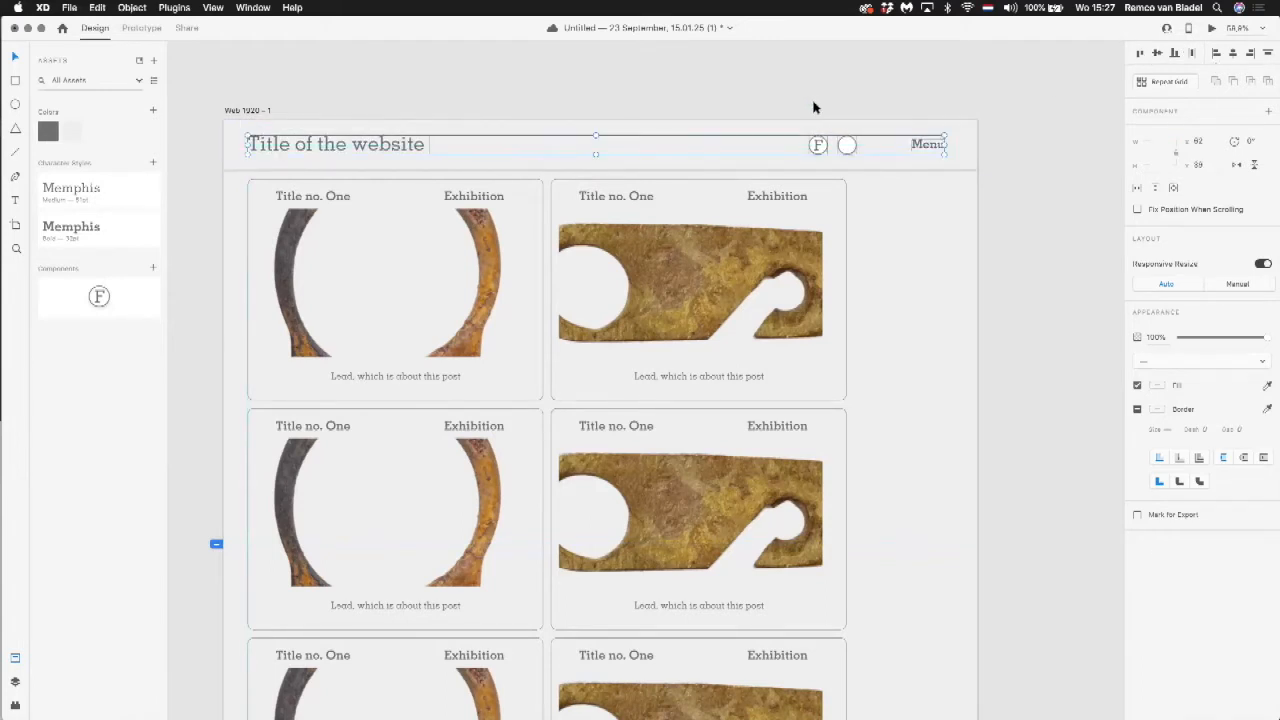
Step: Make one component from the header rectangle together with the title, both icons and the Menu text
{"action": "left_click", "coordinate": [831, 131]}
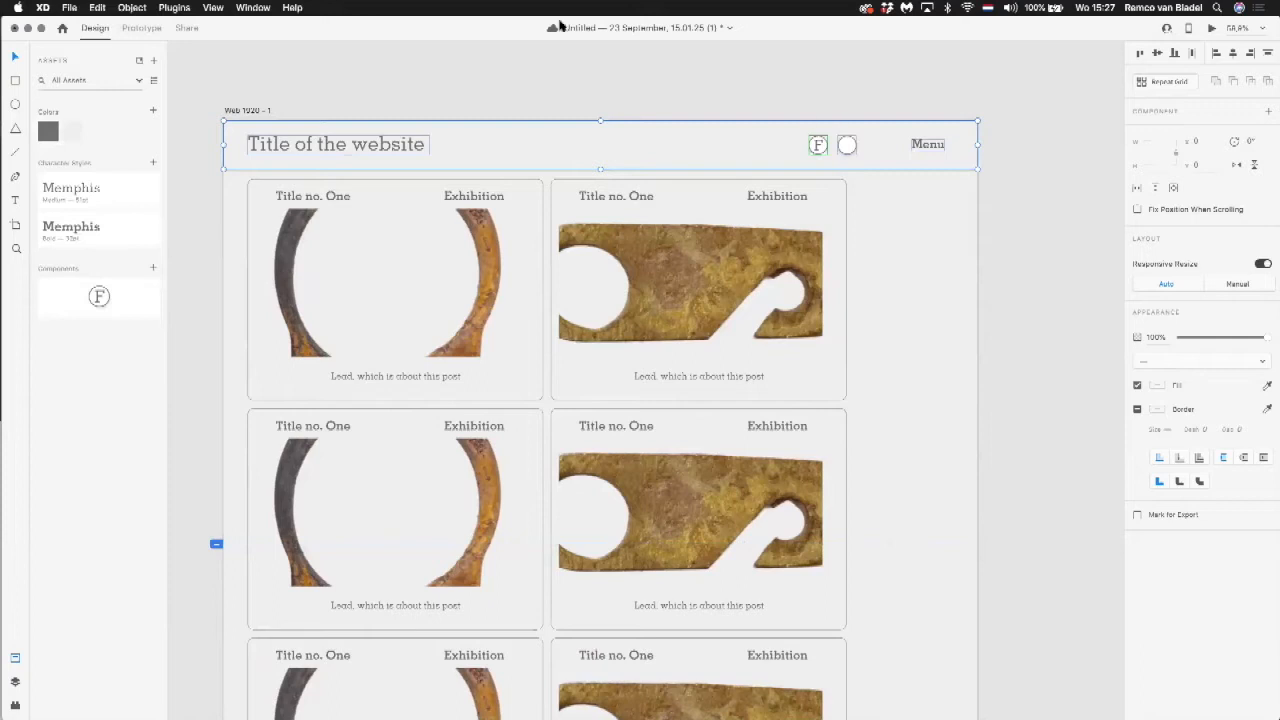
{"action": "left_click", "coordinate": [131, 7]}
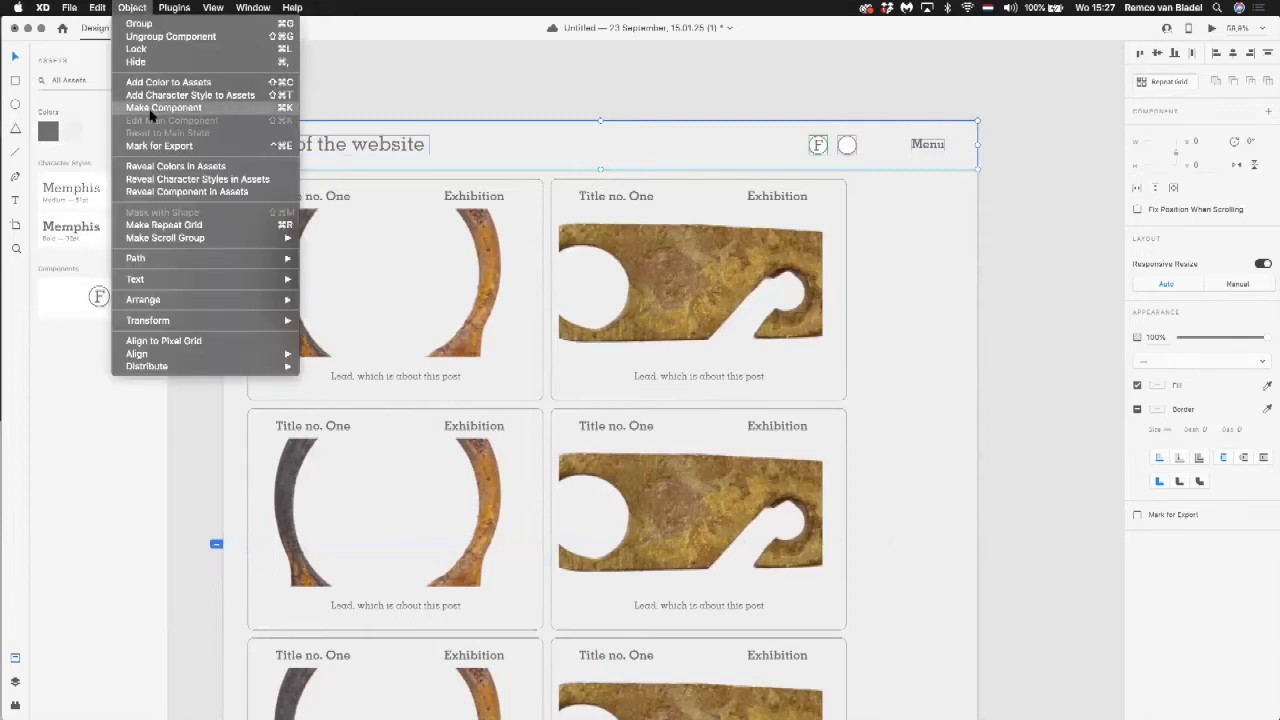
{"action": "left_click", "coordinate": [157, 107]}
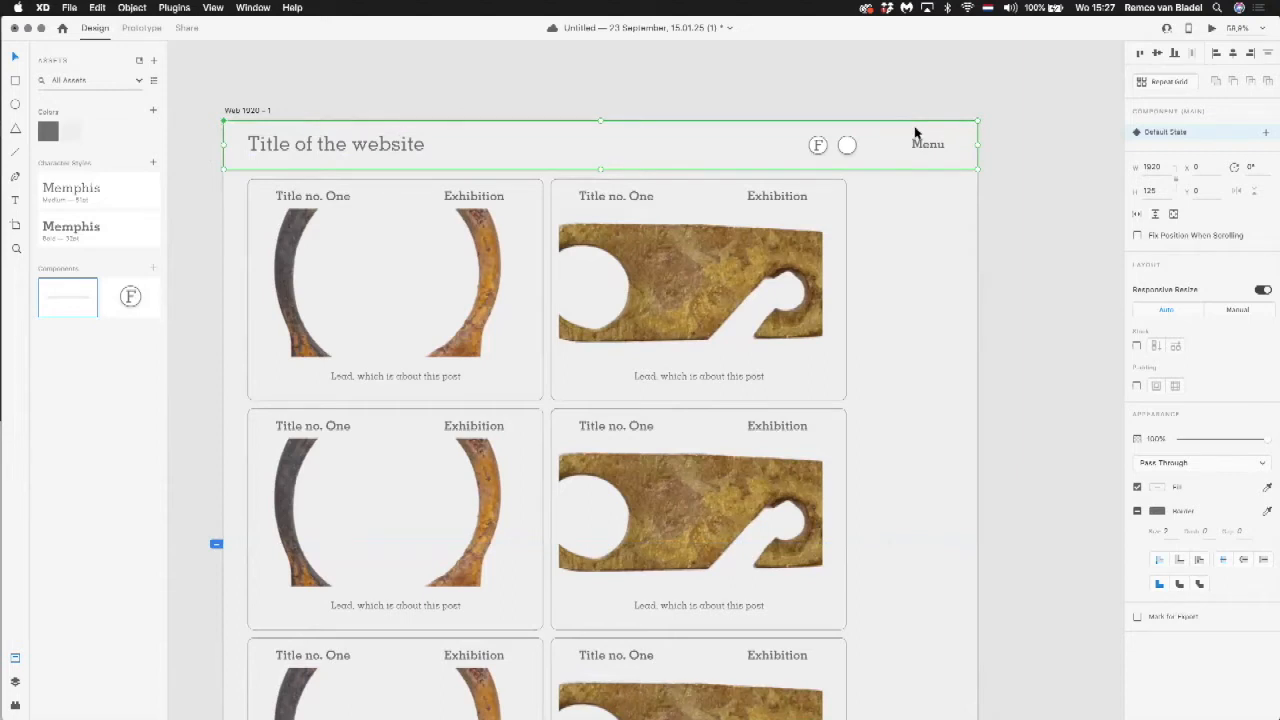
{"action": "left_click", "coordinate": [1026, 186]}
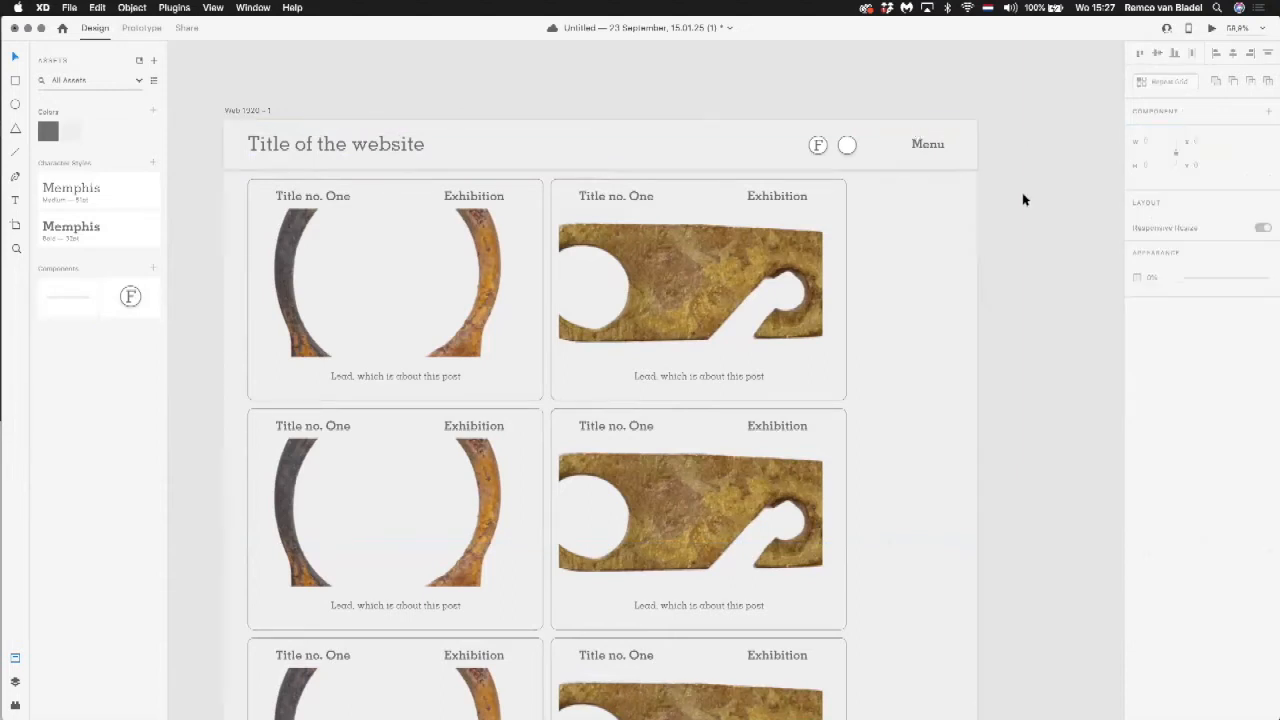
Step: Duplicate the Web 1920 – 1 artboard to its right at X 2144, Y 0
{"action": "key", "text": "super+0"}
{"action": "scroll", "coordinate": [709, 178], "scroll_direction": "right", "scroll_amount": 6}
{"action": "scroll", "coordinate": [709, 178], "scroll_direction": "up", "scroll_amount": 2}
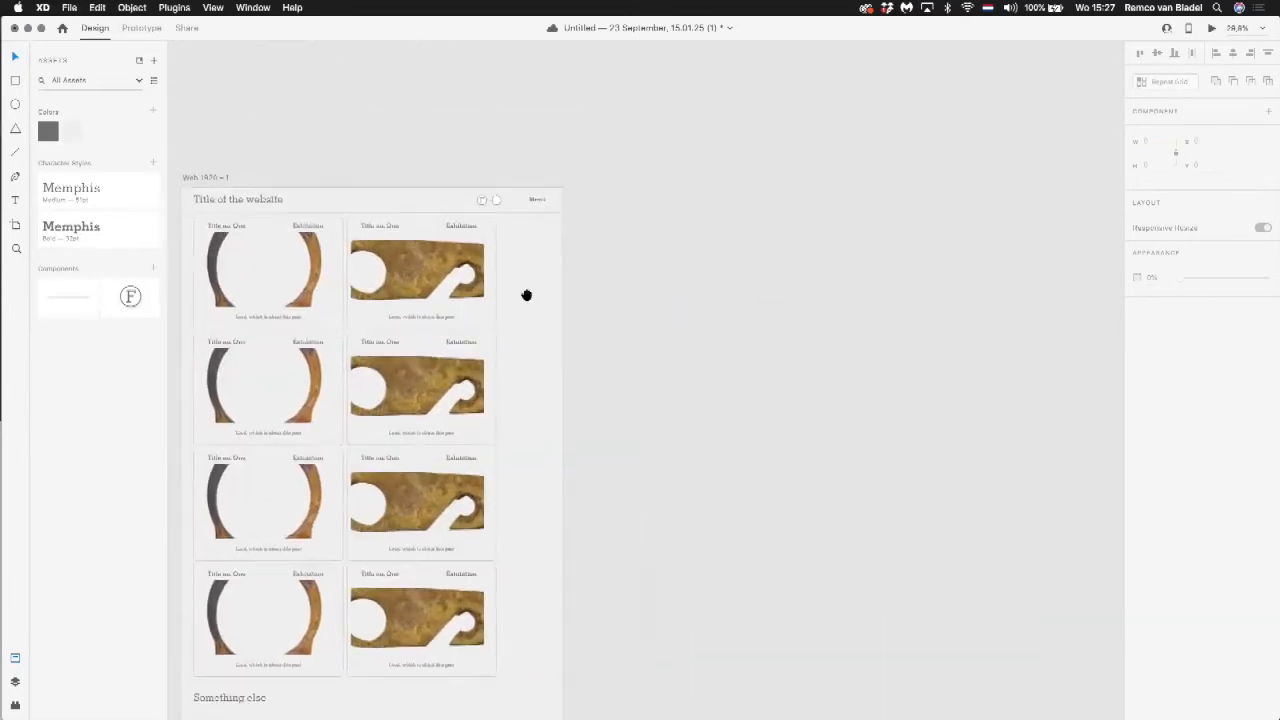
{"action": "left_click", "coordinate": [195, 180]}
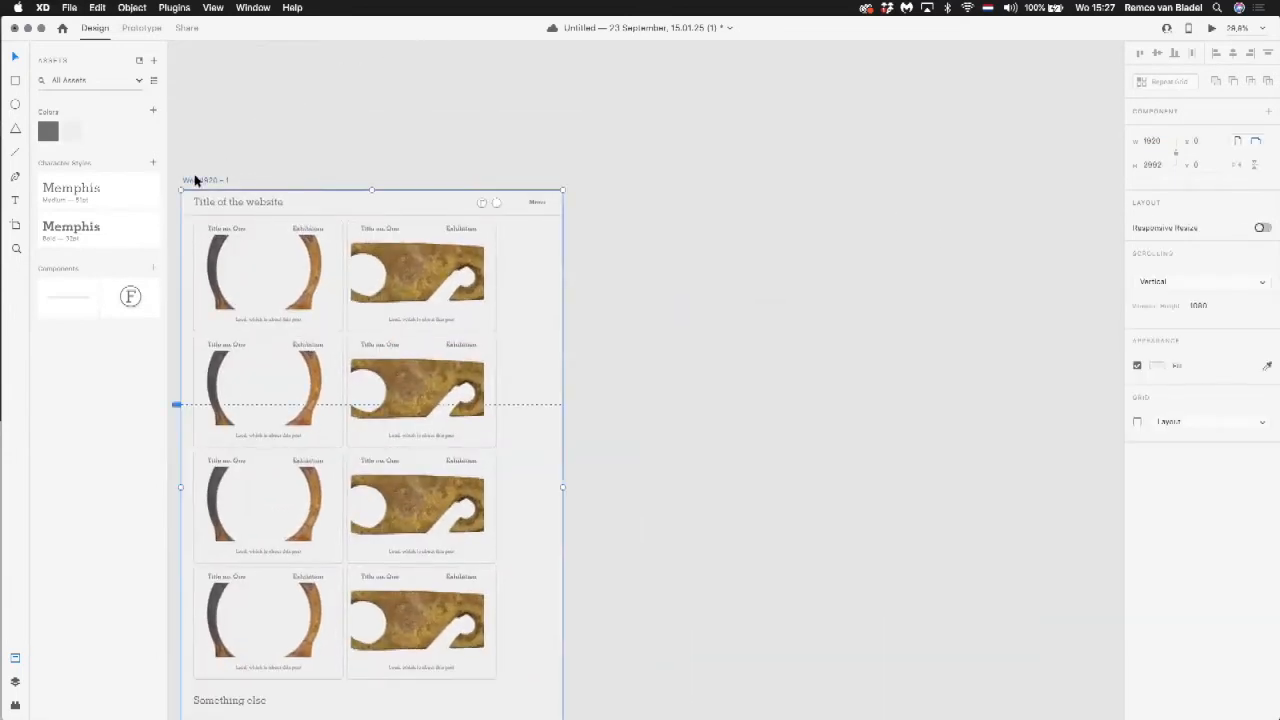
{"action": "left_click_drag", "start_coordinate": [203, 180], "coordinate": [628, 182]}
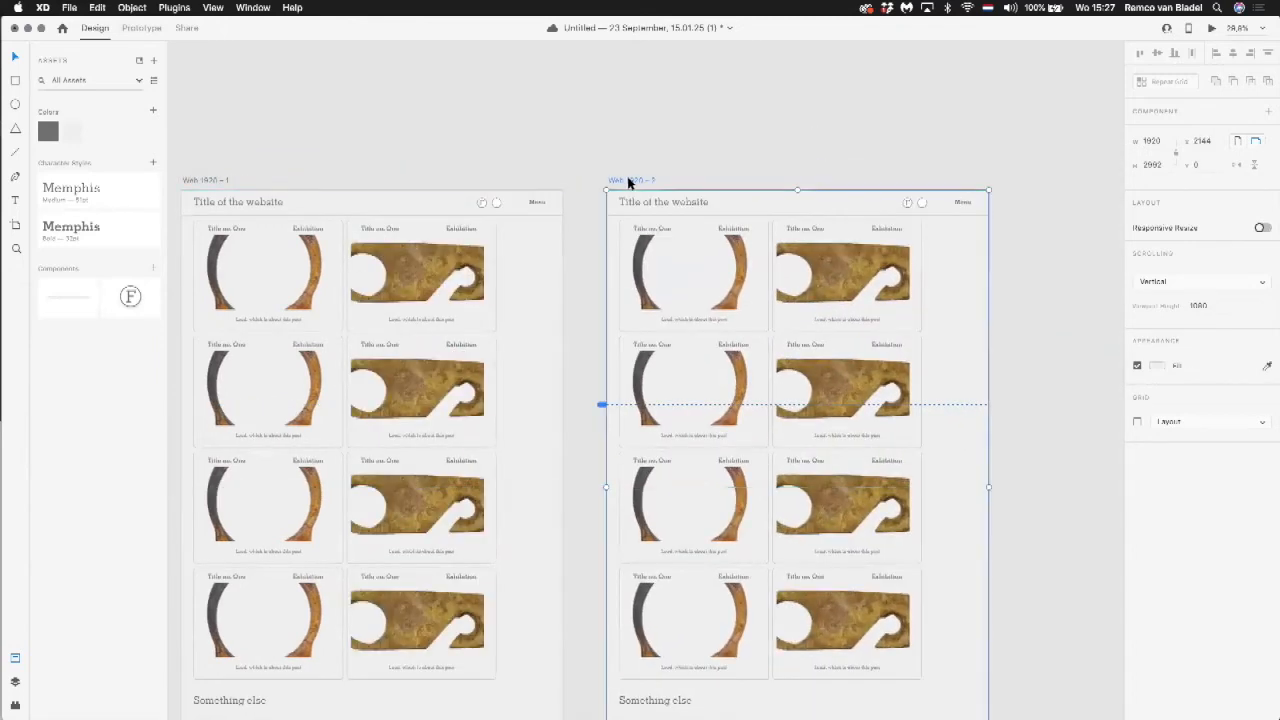
{"action": "left_click", "coordinate": [640, 134]}
{"action": "scroll", "coordinate": [700, 134], "scroll_direction": "left", "scroll_amount": 2}
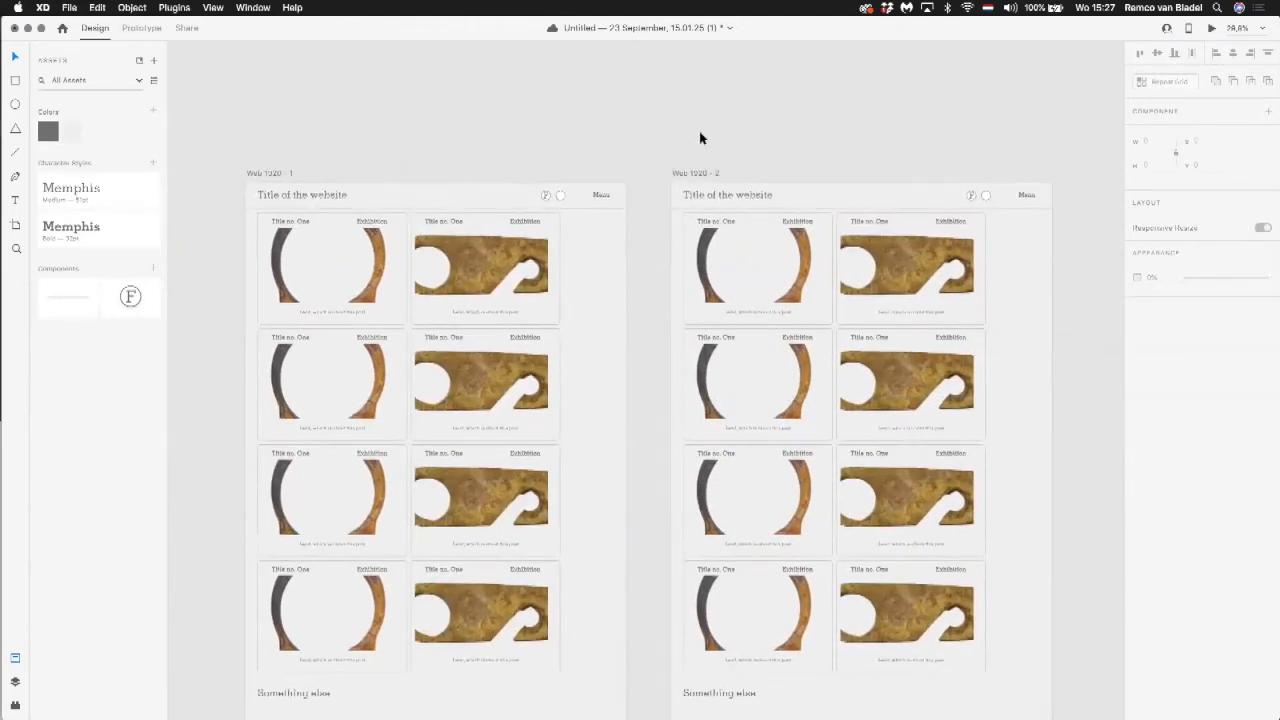
Step: Delete the header from the Web 1920 – 2 artboard and place a new header component instance there at X 0, Y 0
{"action": "left_click", "coordinate": [719, 190]}
{"action": "key", "text": "Delete"}
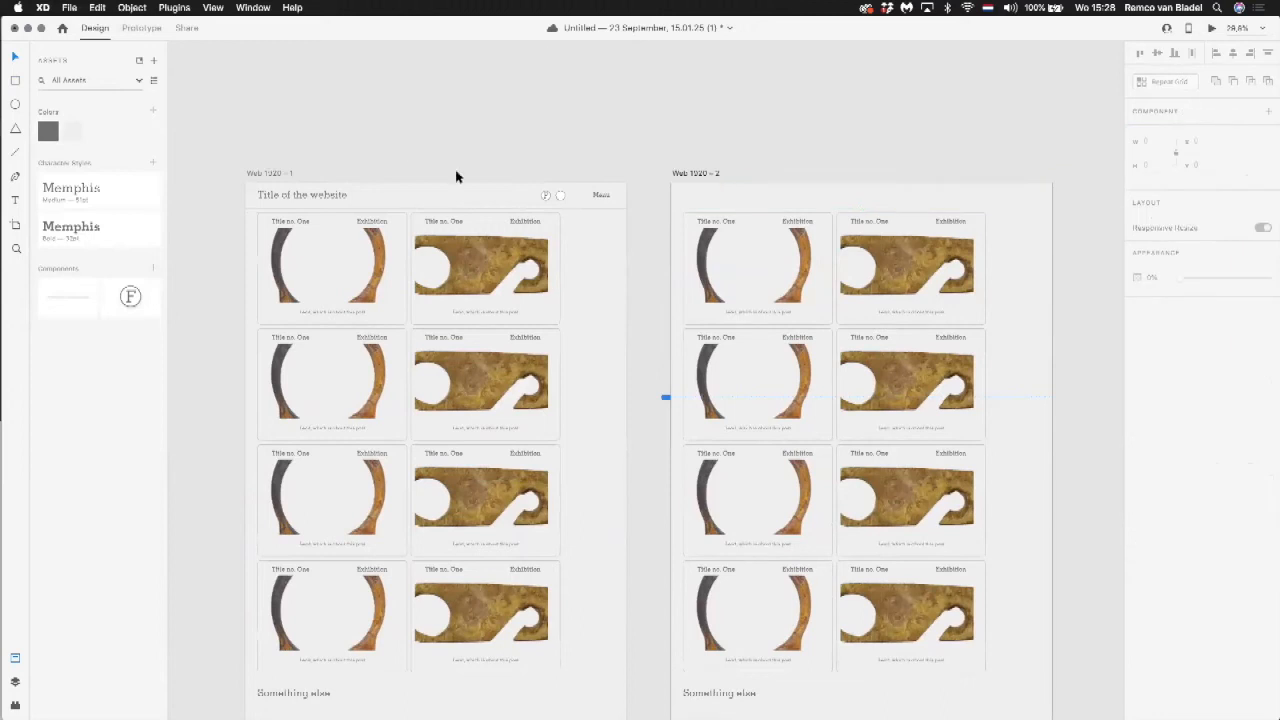
{"action": "left_click", "coordinate": [74, 291]}
{"action": "left_click_drag", "start_coordinate": [760, 212], "coordinate": [834, 202]}
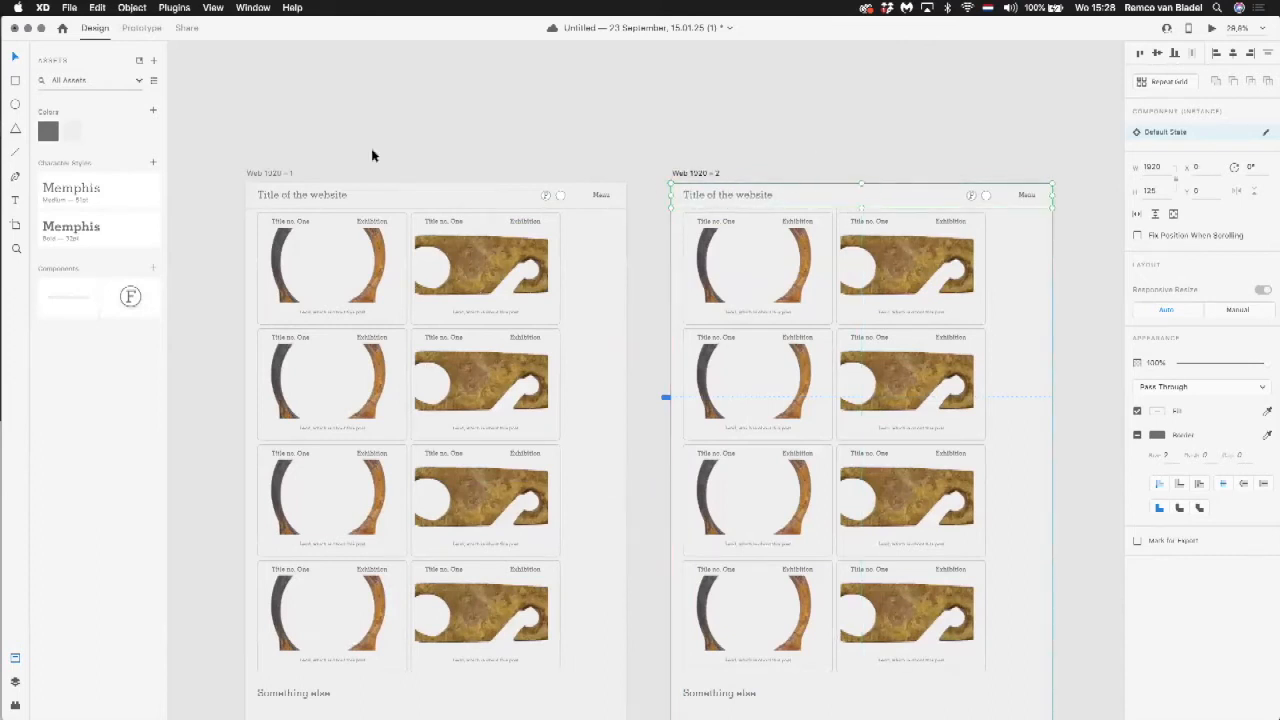
Step: Compare the main header component on Web 1920 – 1 with its instance on Web 1920 – 2
{"action": "left_click", "coordinate": [345, 195]}
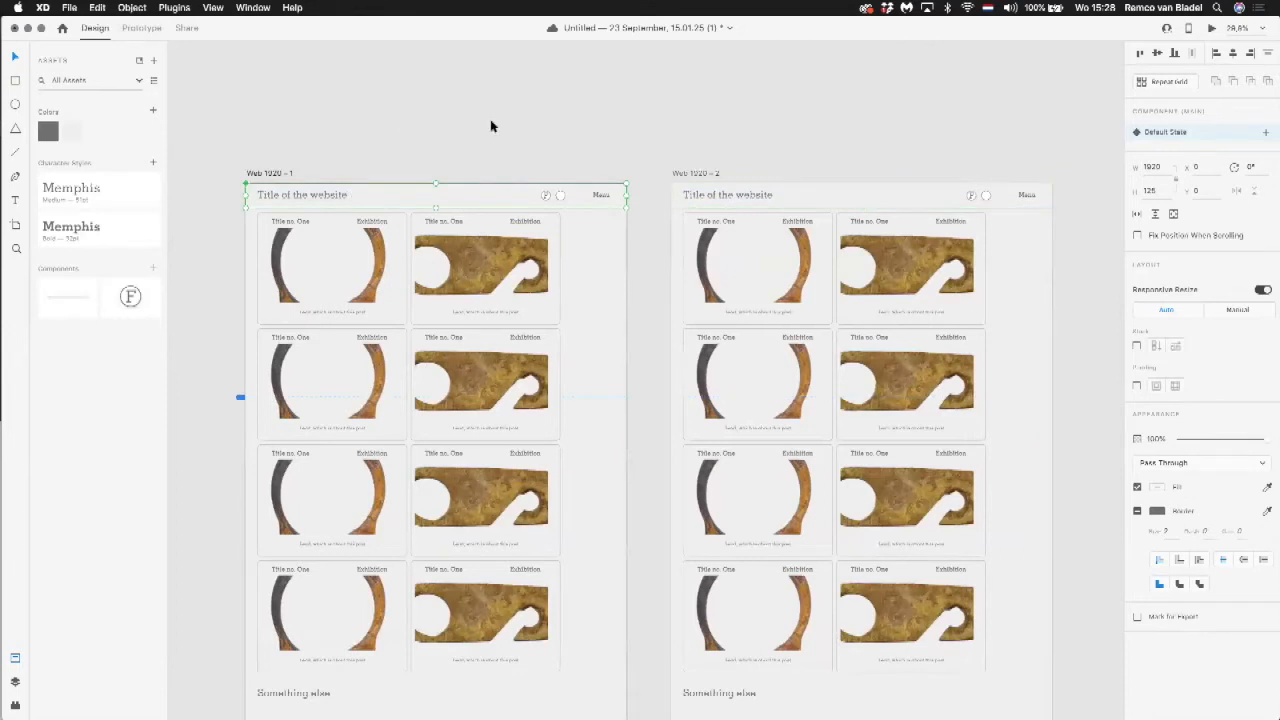
{"action": "left_click", "coordinate": [806, 209]}
{"action": "left_click", "coordinate": [836, 103]}
{"action": "left_click_drag", "start_coordinate": [836, 103], "coordinate": [759, 96]}
{"action": "left_click_drag", "start_coordinate": [448, 168], "coordinate": [543, 163]}
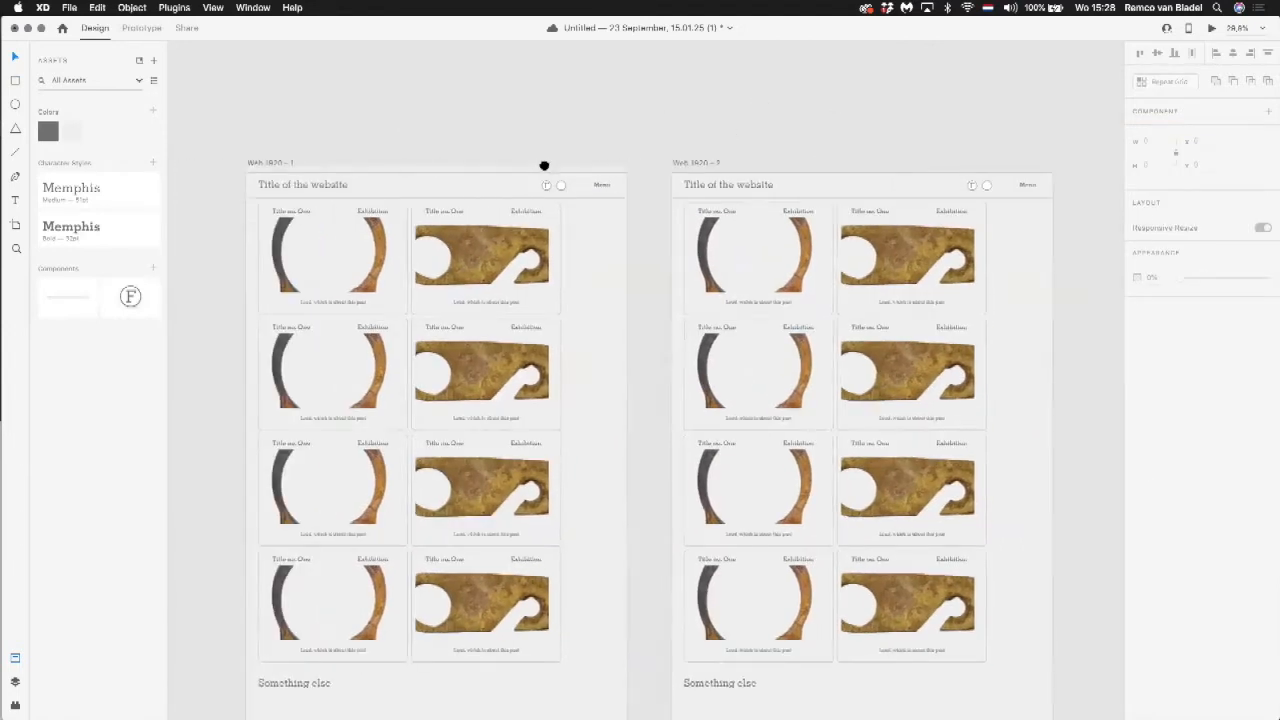
Step: Turn on Fix Position When Scrolling for the header instance on Web 1920 – 2
{"action": "left_click", "coordinate": [491, 189]}
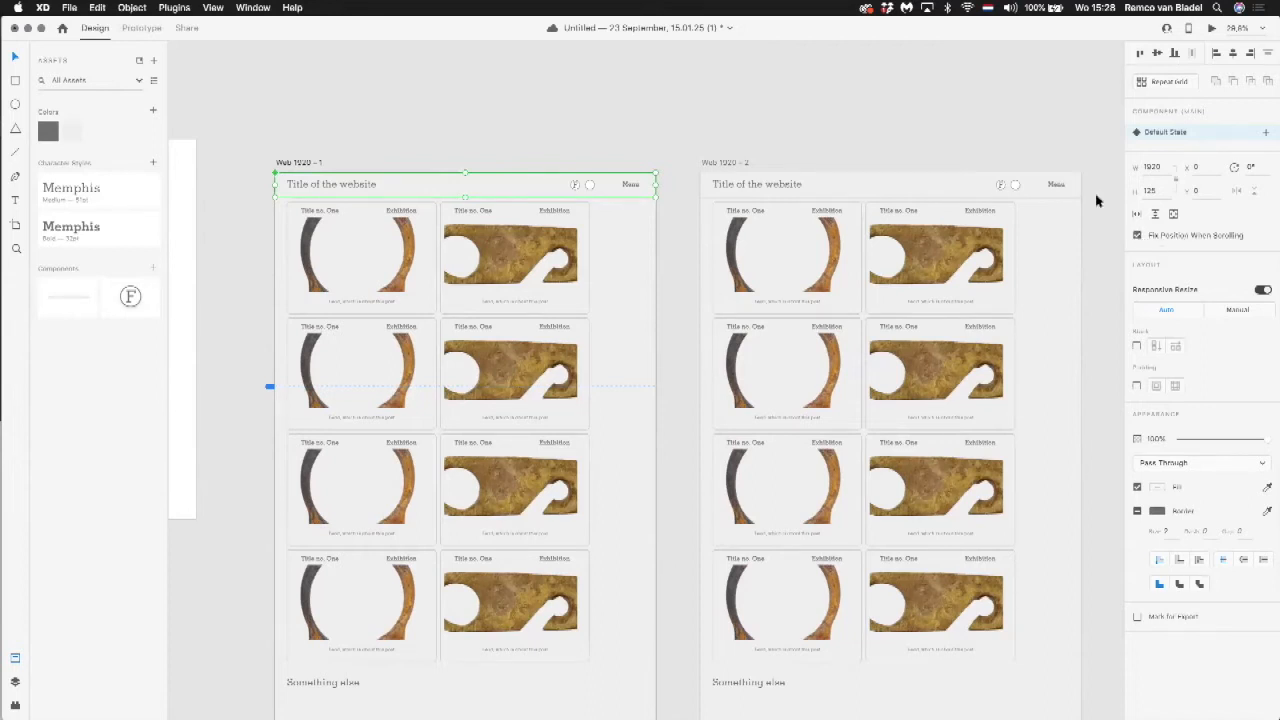
{"action": "left_click", "coordinate": [974, 186]}
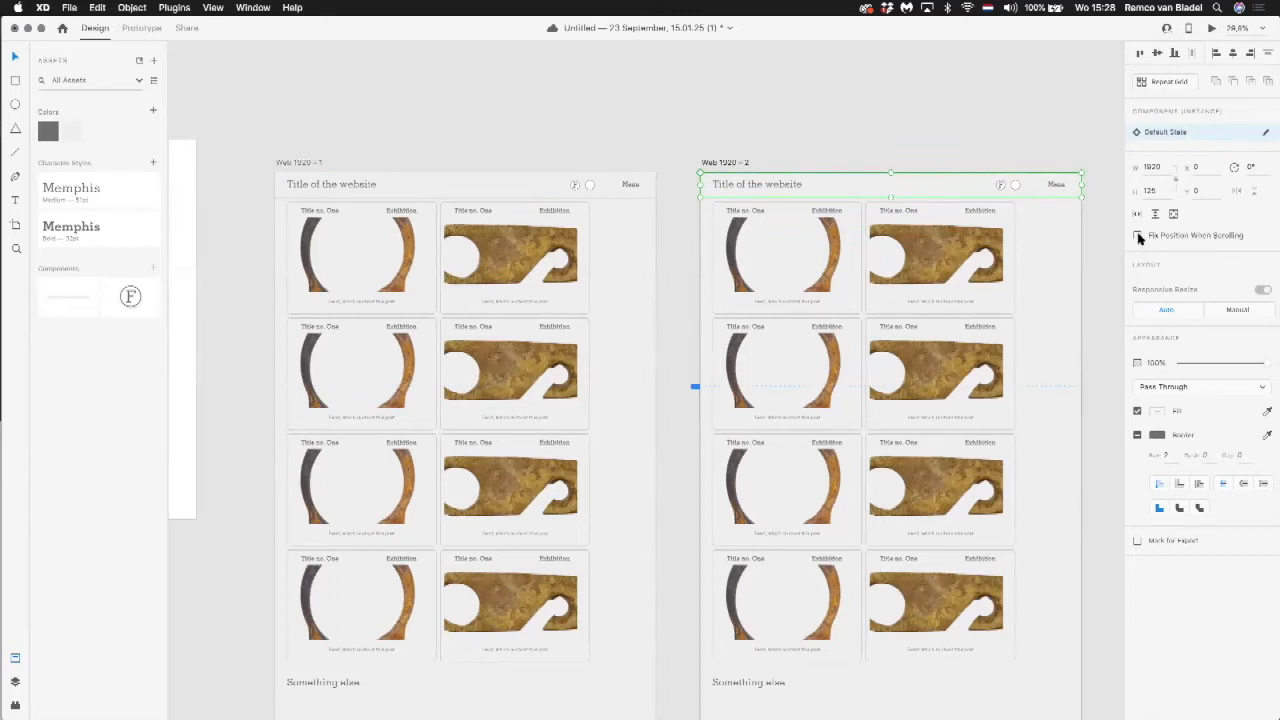
{"action": "left_click", "coordinate": [1138, 236]}
Step: Preview Web 1920 – 2 and scroll through its posts to check the header's behaviour, then close the preview
{"action": "left_click", "coordinate": [1210, 28]}
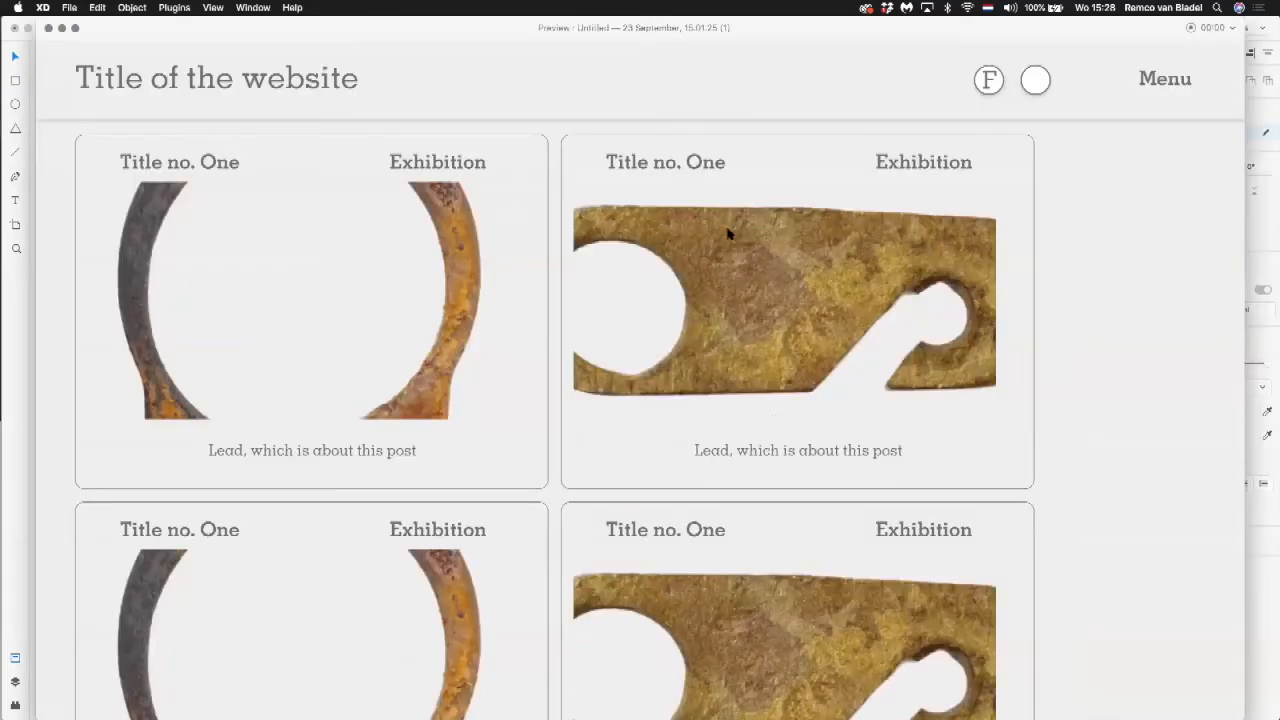
{"action": "scroll", "coordinate": [735, 220], "scroll_direction": "down", "scroll_amount": 5}
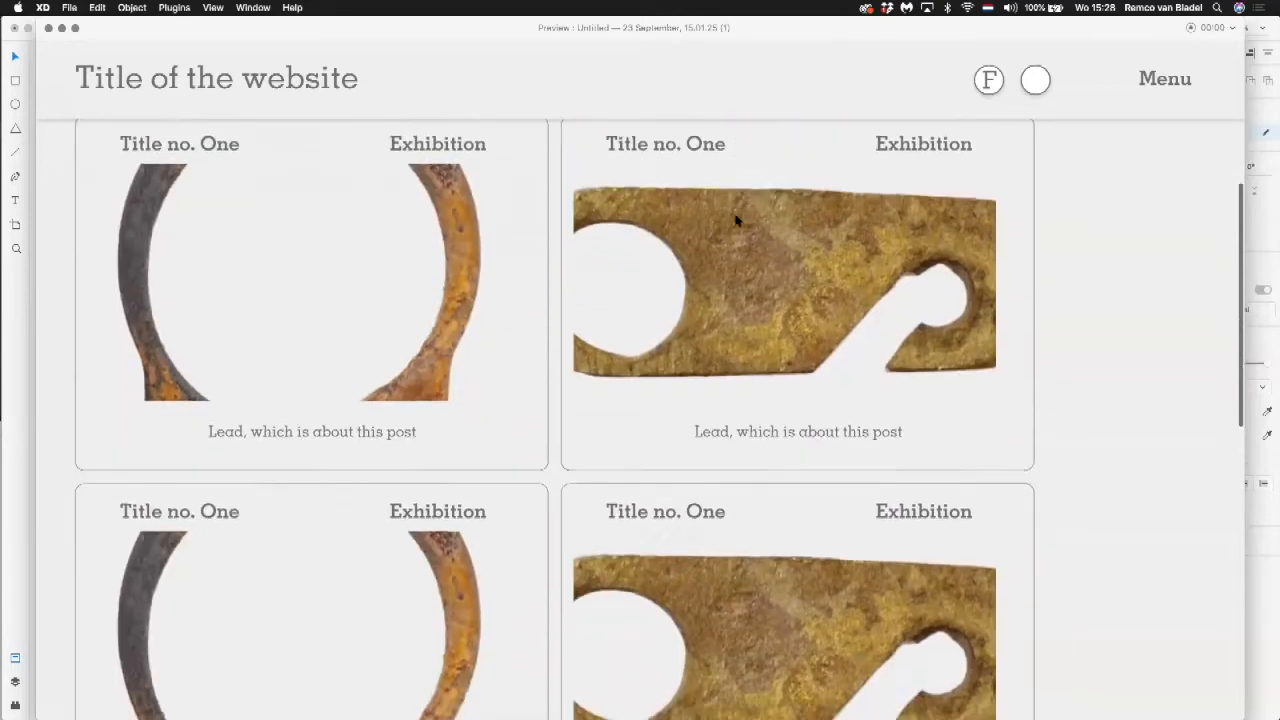
{"action": "scroll", "coordinate": [735, 220], "scroll_direction": "down", "scroll_amount": 6}
{"action": "scroll", "coordinate": [735, 220], "scroll_direction": "up", "scroll_amount": 12}
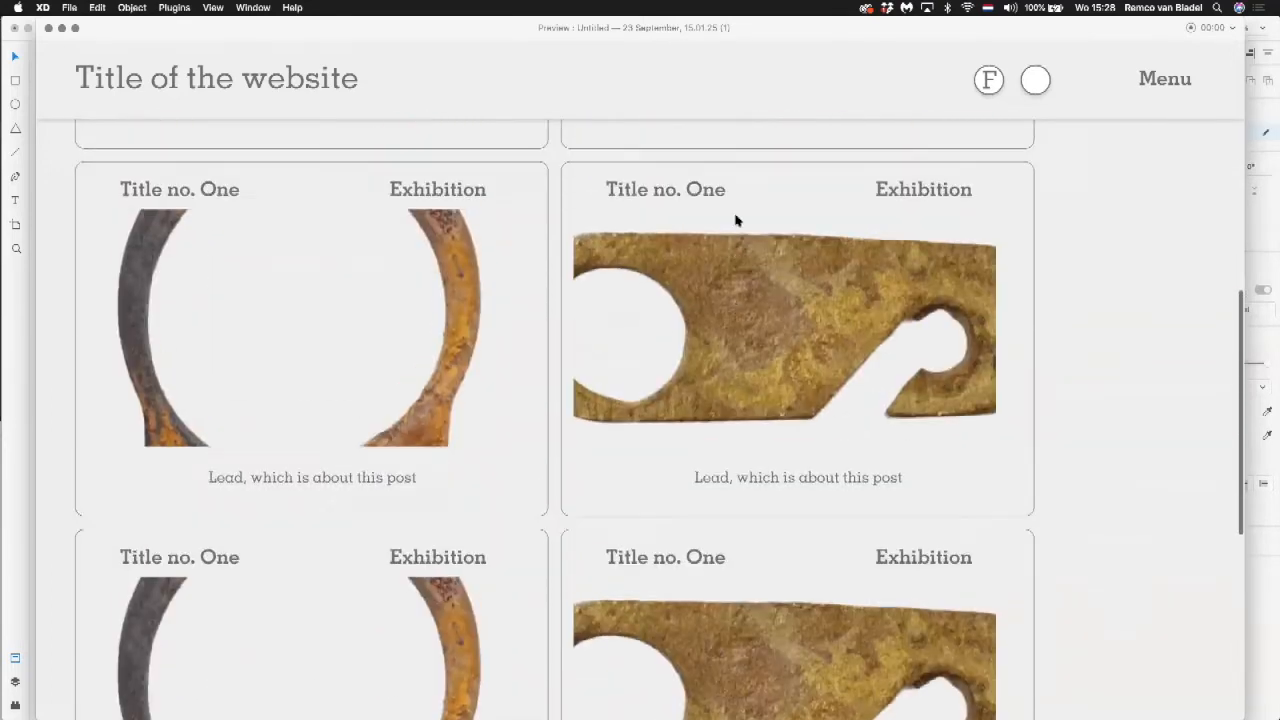
{"action": "scroll", "coordinate": [735, 220], "scroll_direction": "down", "scroll_amount": 3}
{"action": "scroll", "coordinate": [735, 220], "scroll_direction": "up", "scroll_amount": 3}
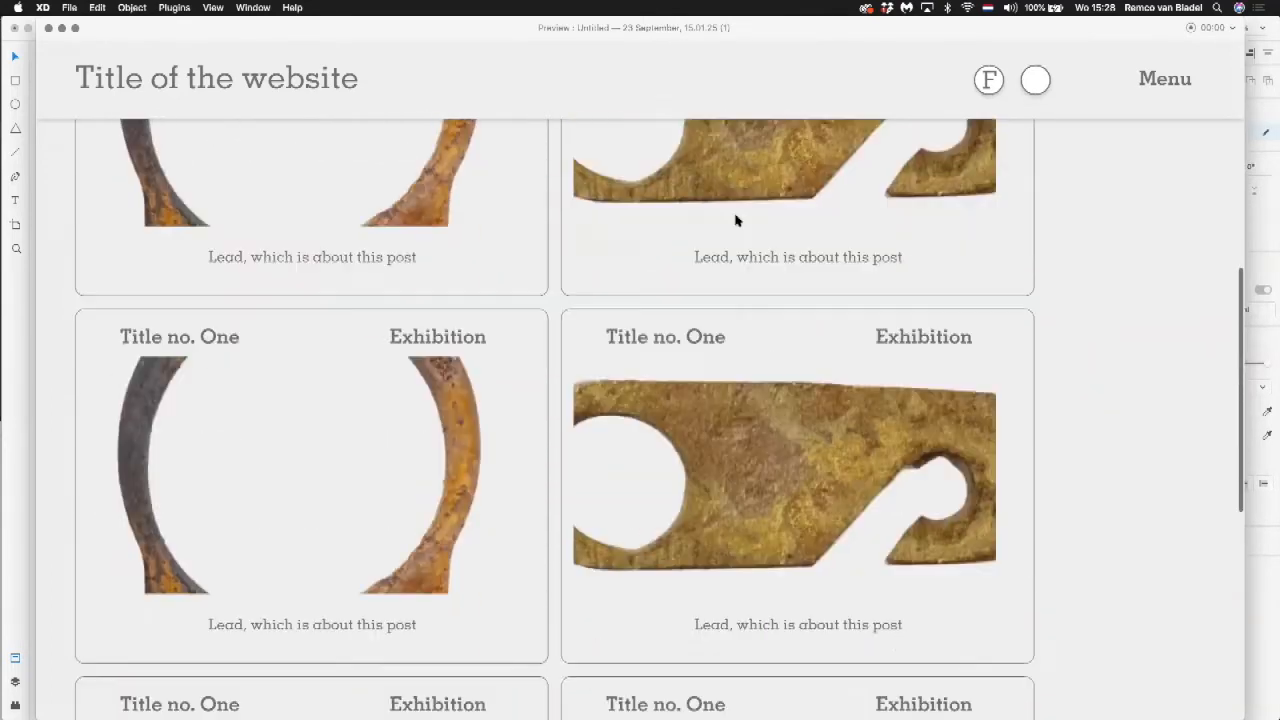
{"action": "scroll", "coordinate": [735, 220], "scroll_direction": "down", "scroll_amount": 3}
{"action": "scroll", "coordinate": [735, 220], "scroll_direction": "down", "scroll_amount": 1}
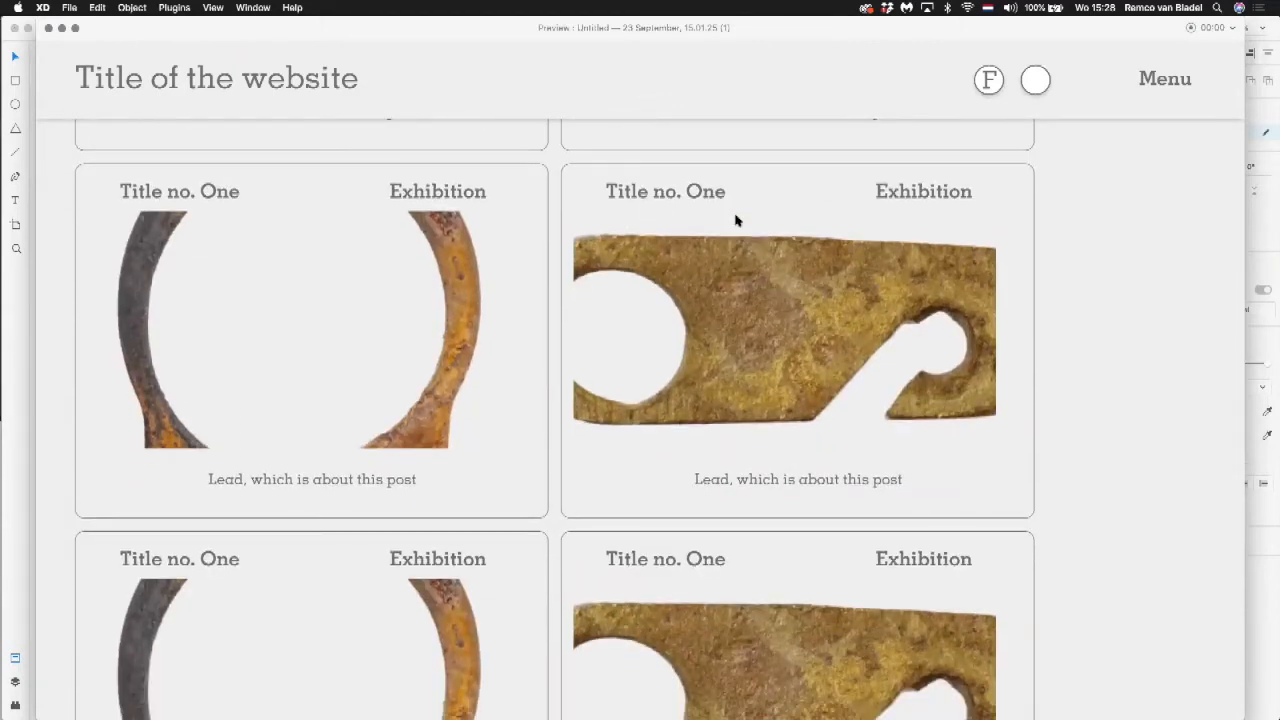
{"action": "scroll", "coordinate": [735, 220], "scroll_direction": "up", "scroll_amount": 4}
{"action": "scroll", "coordinate": [735, 220], "scroll_direction": "down", "scroll_amount": 7}
{"action": "scroll", "coordinate": [735, 220], "scroll_direction": "up", "scroll_amount": 4}
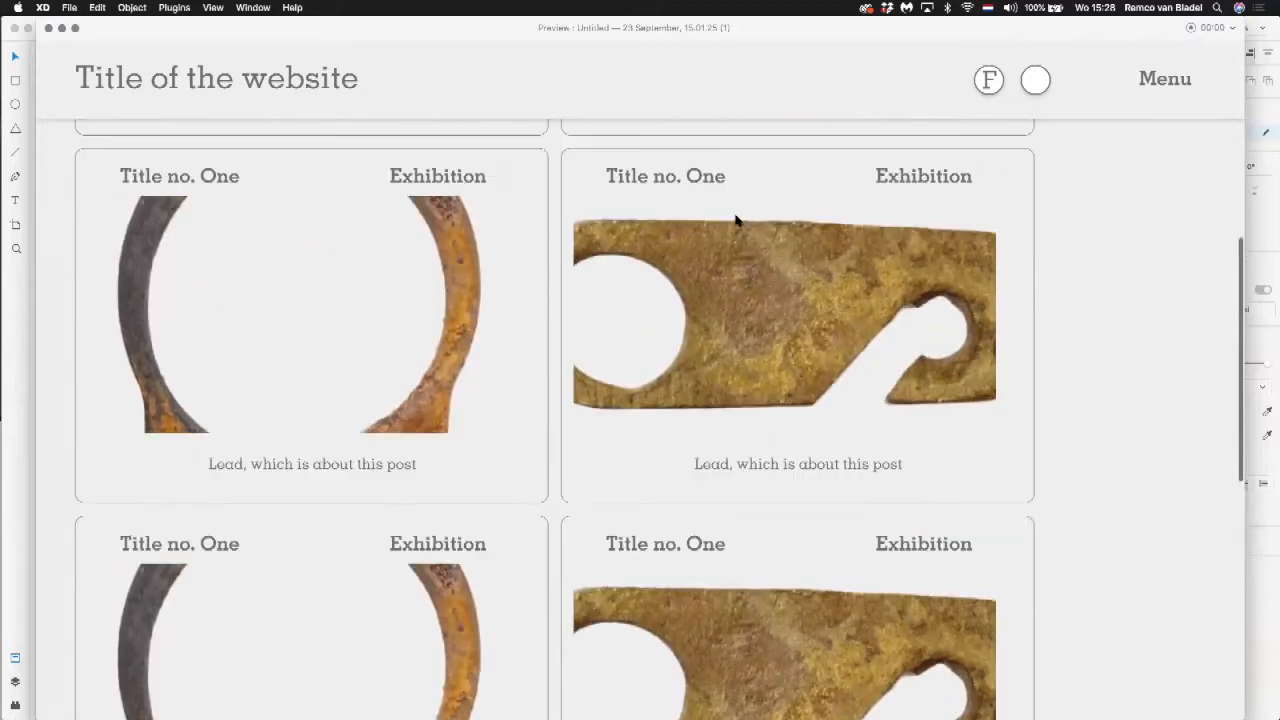
{"action": "scroll", "coordinate": [735, 220], "scroll_direction": "down", "scroll_amount": 4}
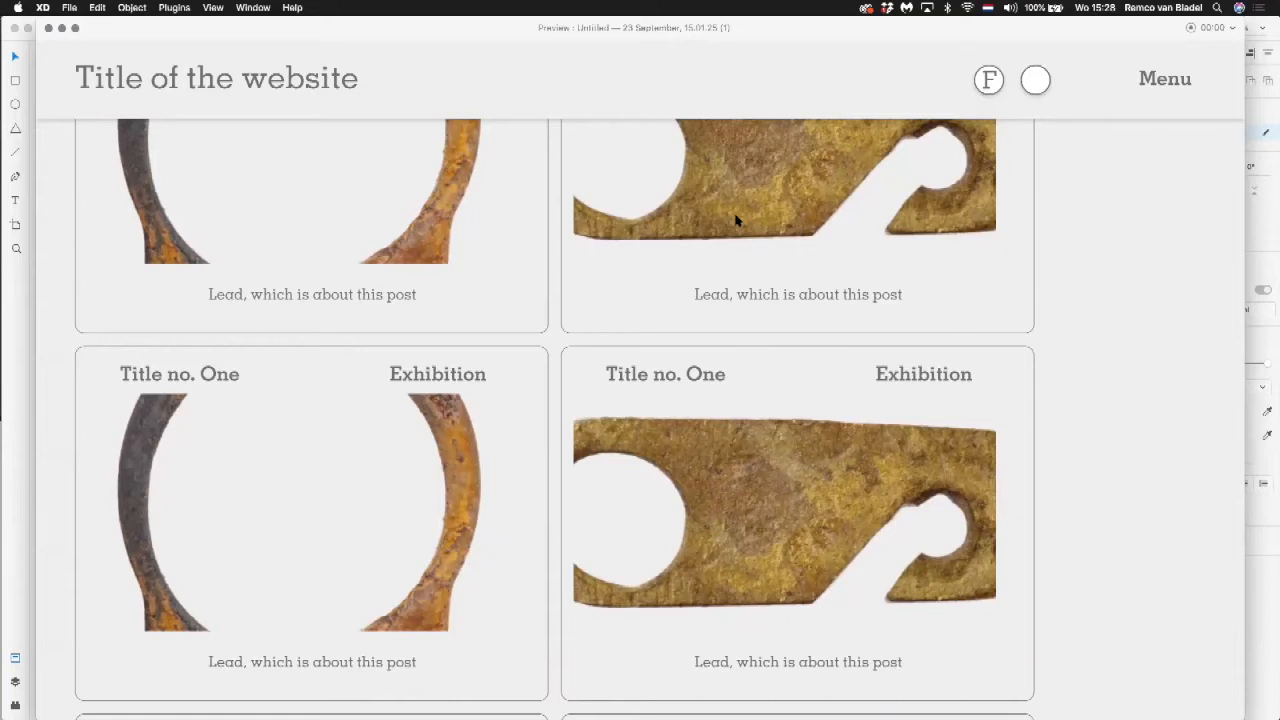
{"action": "left_click", "coordinate": [49, 29]}
Step: Shorten the post repeat grid on Web 1920 – 1 to two rows and move it down to about Y 860
{"action": "left_click", "coordinate": [814, 123]}
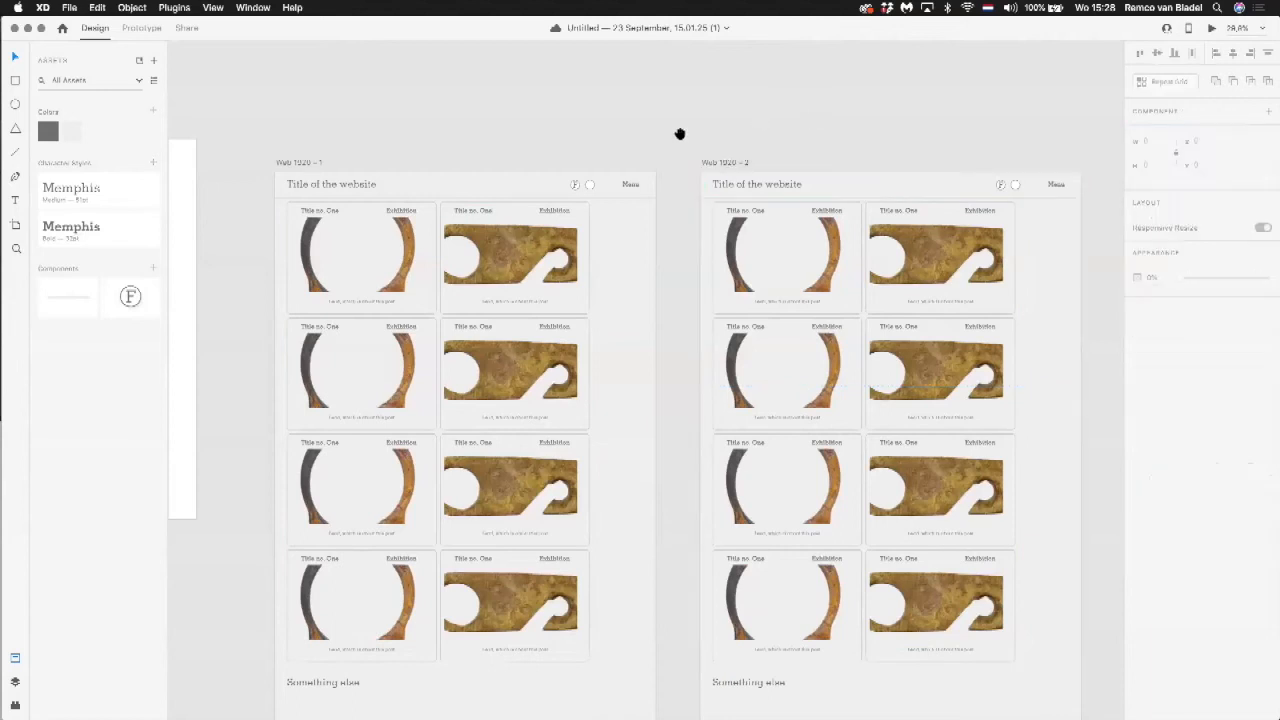
{"action": "left_click_drag", "start_coordinate": [684, 135], "coordinate": [869, 136]}
{"action": "left_click_drag", "start_coordinate": [466, 109], "coordinate": [583, 110]}
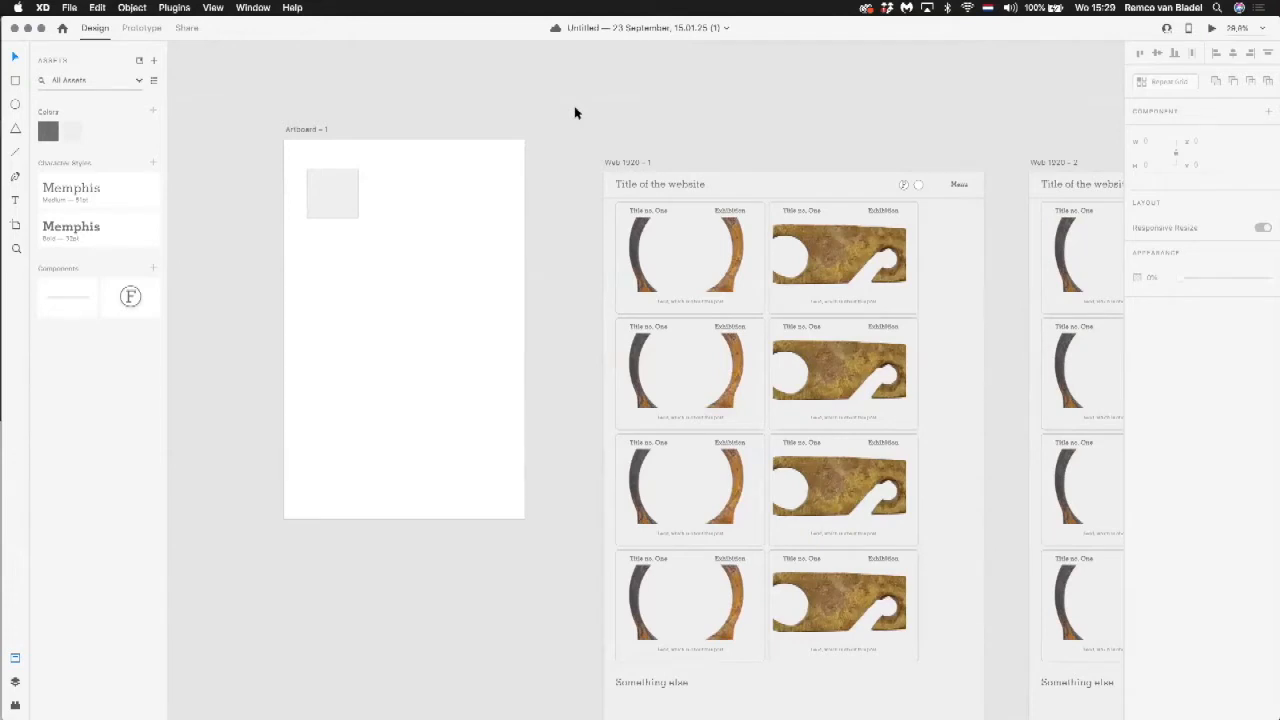
{"action": "scroll", "coordinate": [566, 260], "scroll_direction": "right", "scroll_amount": 5}
{"action": "scroll", "coordinate": [566, 260], "scroll_direction": "down", "scroll_amount": 2}
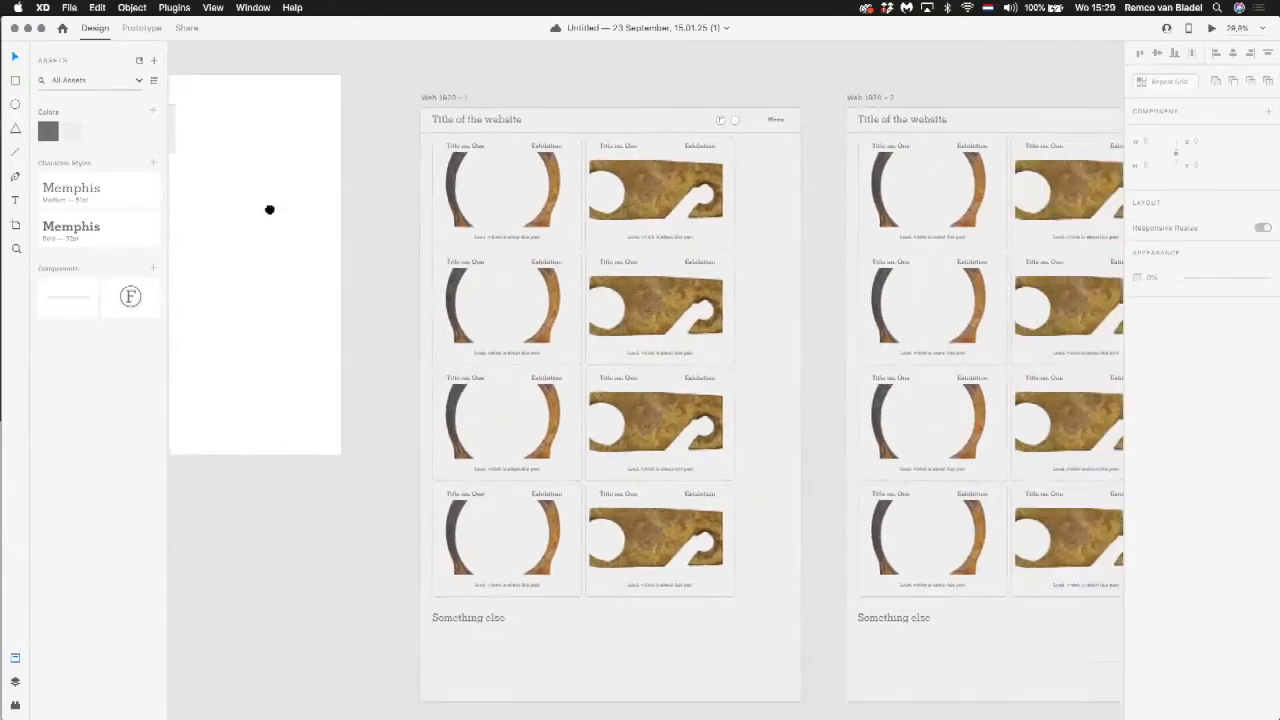
{"action": "scroll", "coordinate": [269, 210], "scroll_direction": "right", "scroll_amount": 3}
{"action": "left_click", "coordinate": [405, 208]}
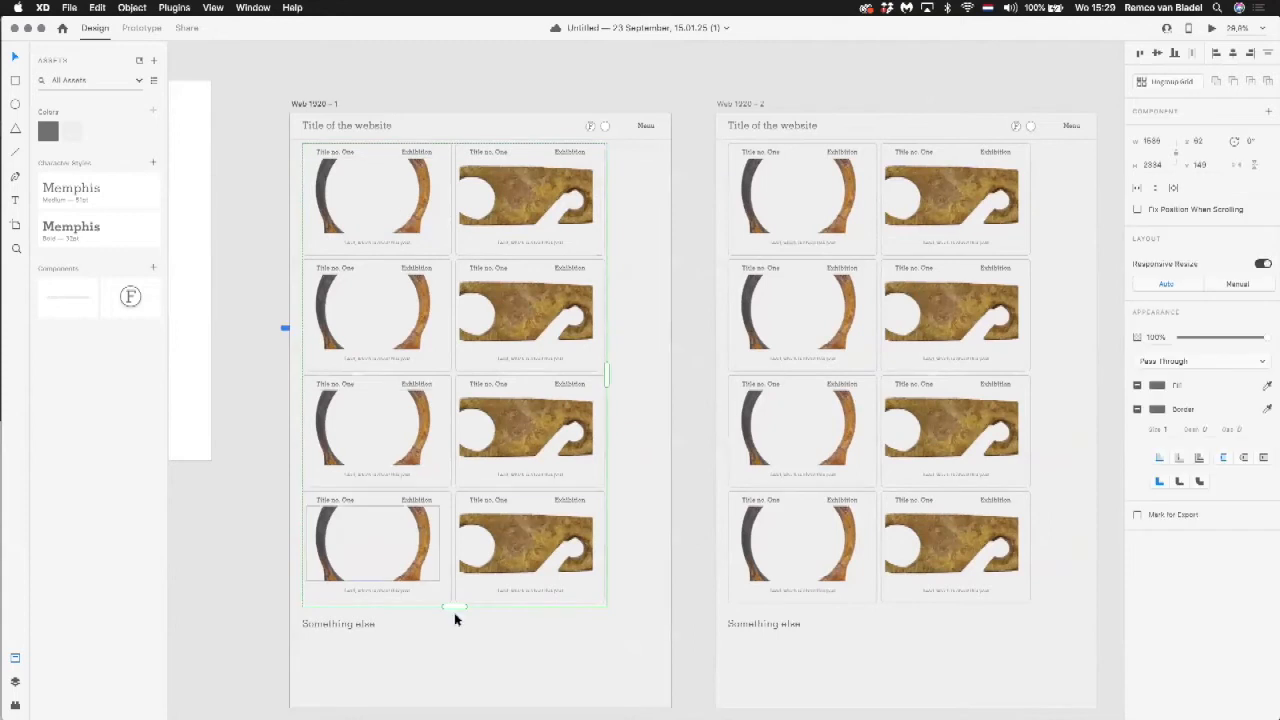
{"action": "left_click_drag", "start_coordinate": [454, 606], "coordinate": [472, 373]}
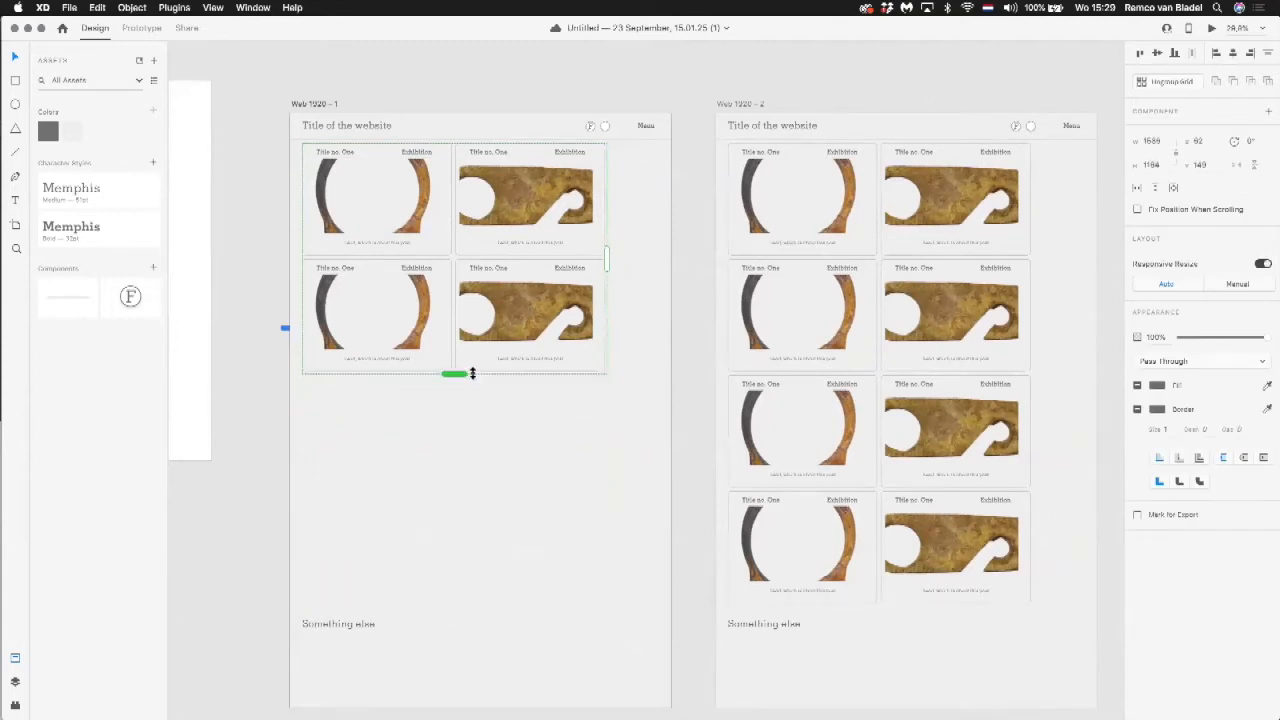
{"action": "left_click_drag", "start_coordinate": [537, 169], "coordinate": [548, 315]}
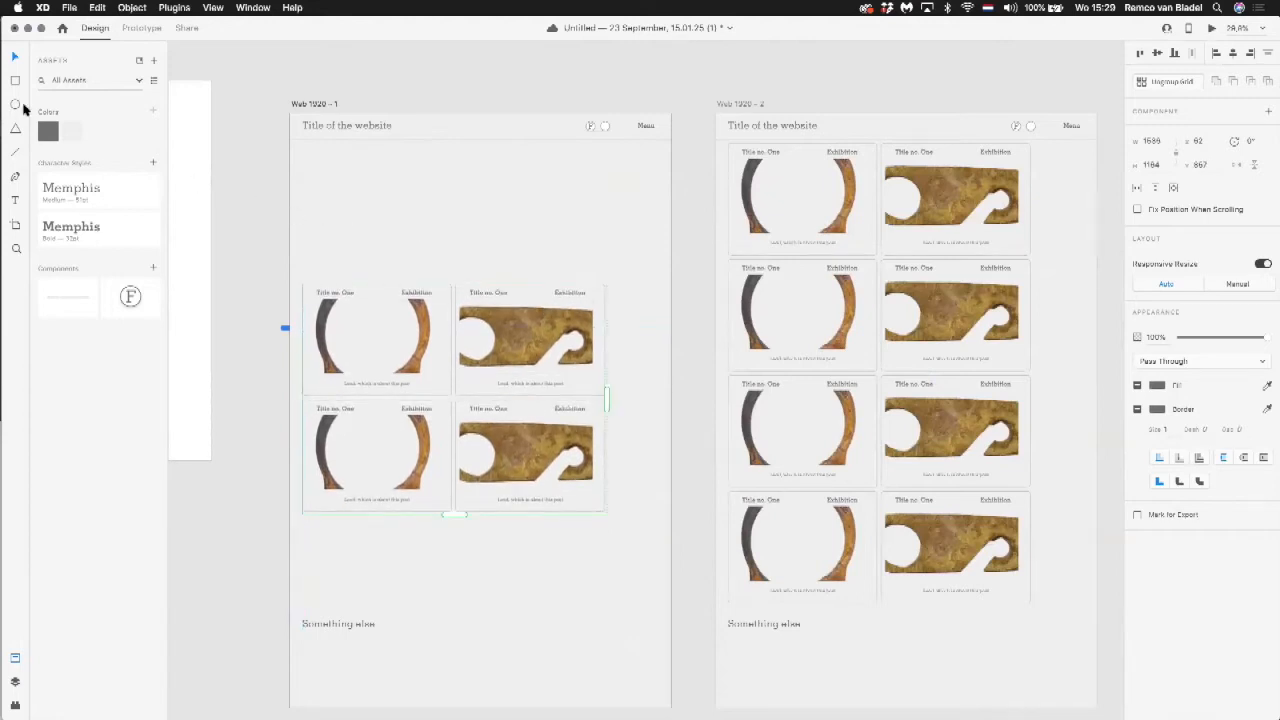
Step: Draw a rectangle about 1809 by 742 above the posts on Web 1920 – 1 and fill it with NZR2.00838MTL001(01).png from Downloads
{"action": "left_click", "coordinate": [15, 81]}
{"action": "mouse_move", "coordinate": [302, 129]}
{"action": "left_mouse_down"}
{"action": "mouse_move", "coordinate": [580, 276]}
{"action": "mouse_move", "coordinate": [661, 278]}
{"action": "left_mouse_up"}
{"action": "key", "text": "super+Tab"}
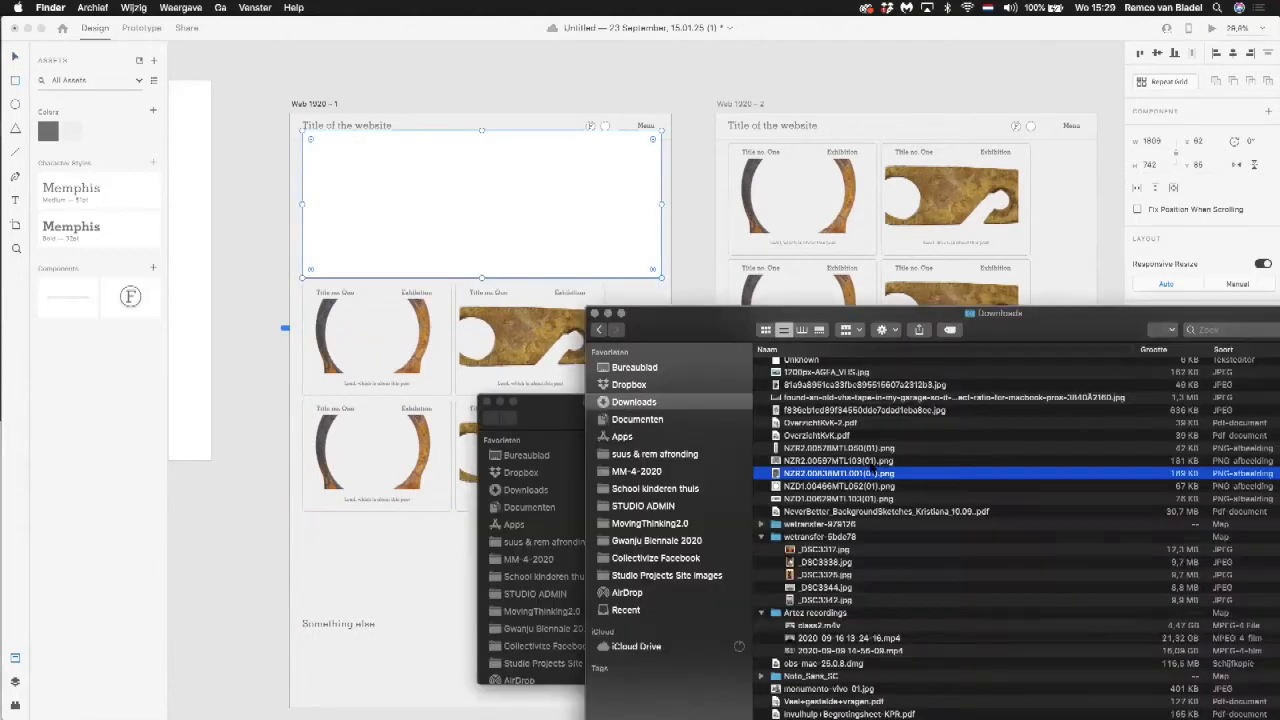
{"action": "left_click", "coordinate": [840, 498]}
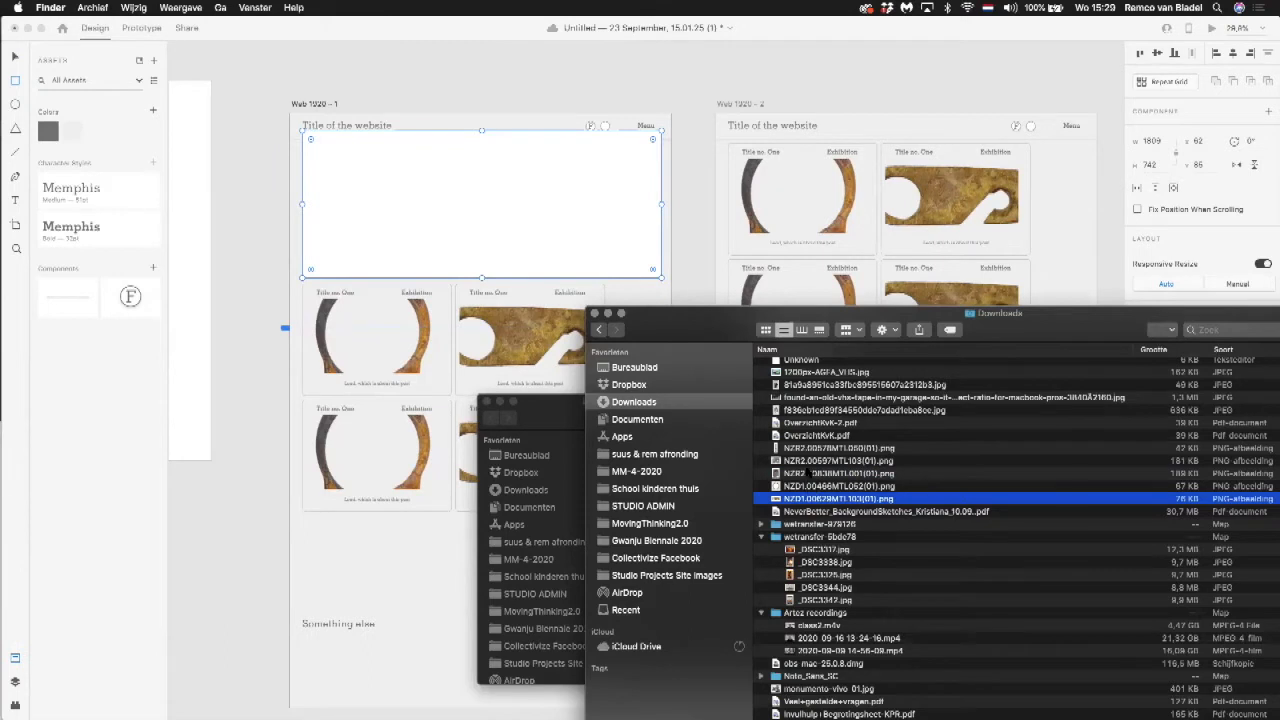
{"action": "left_click_drag", "start_coordinate": [808, 474], "coordinate": [543, 229]}
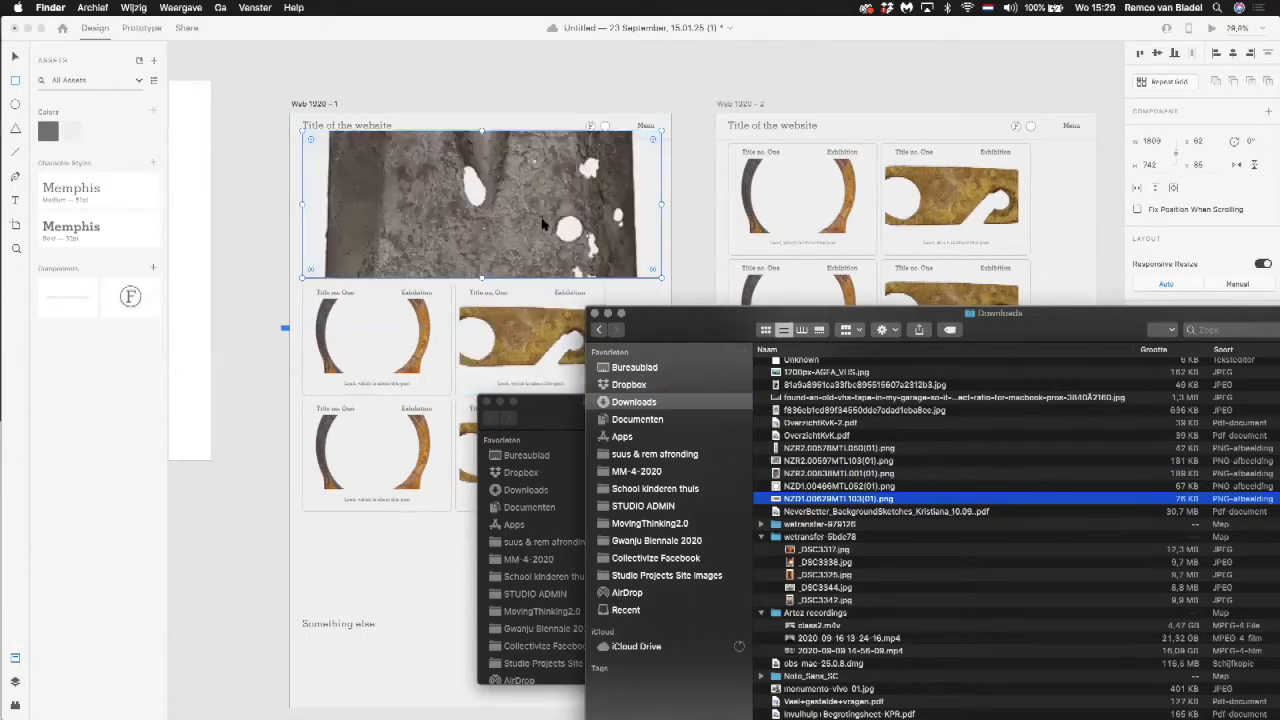
Step: Send the large image rectangle on Web 1920 – 1 to the back, behind the header
{"action": "left_click", "coordinate": [199, 7]}
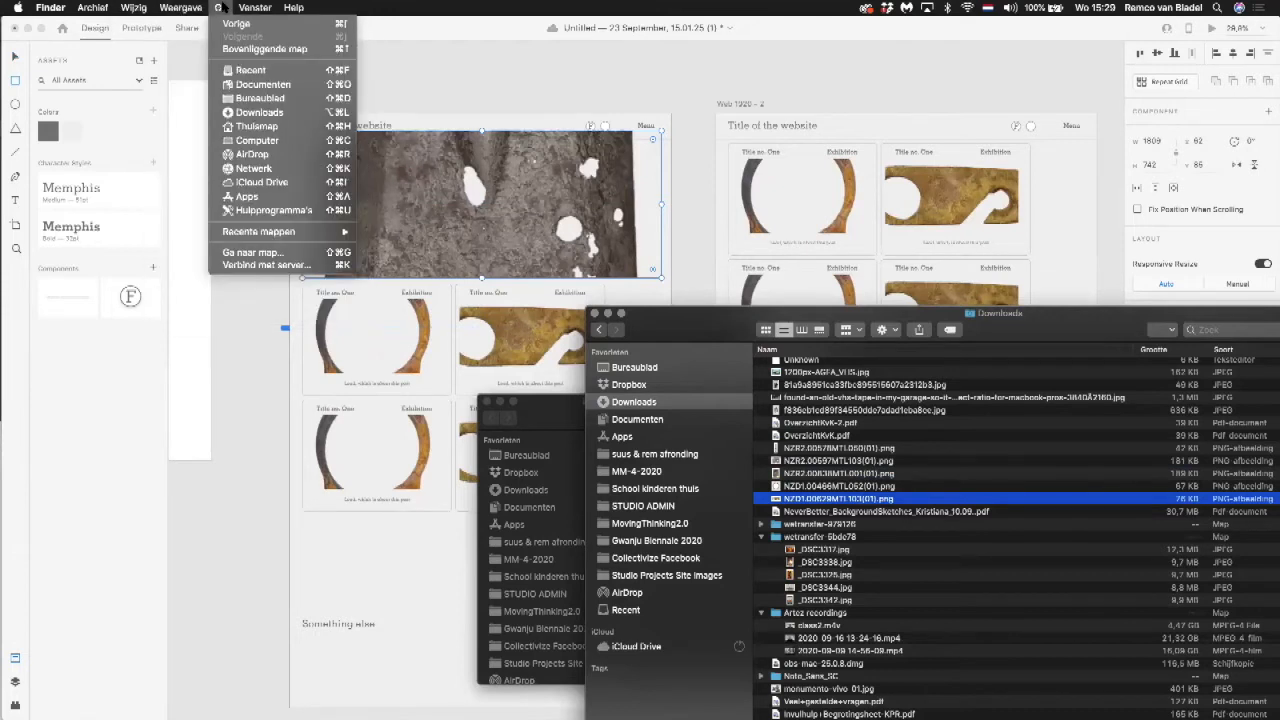
{"action": "left_click", "coordinate": [223, 7]}
{"action": "left_click", "coordinate": [257, 57]}
{"action": "left_click", "coordinate": [146, 8]}
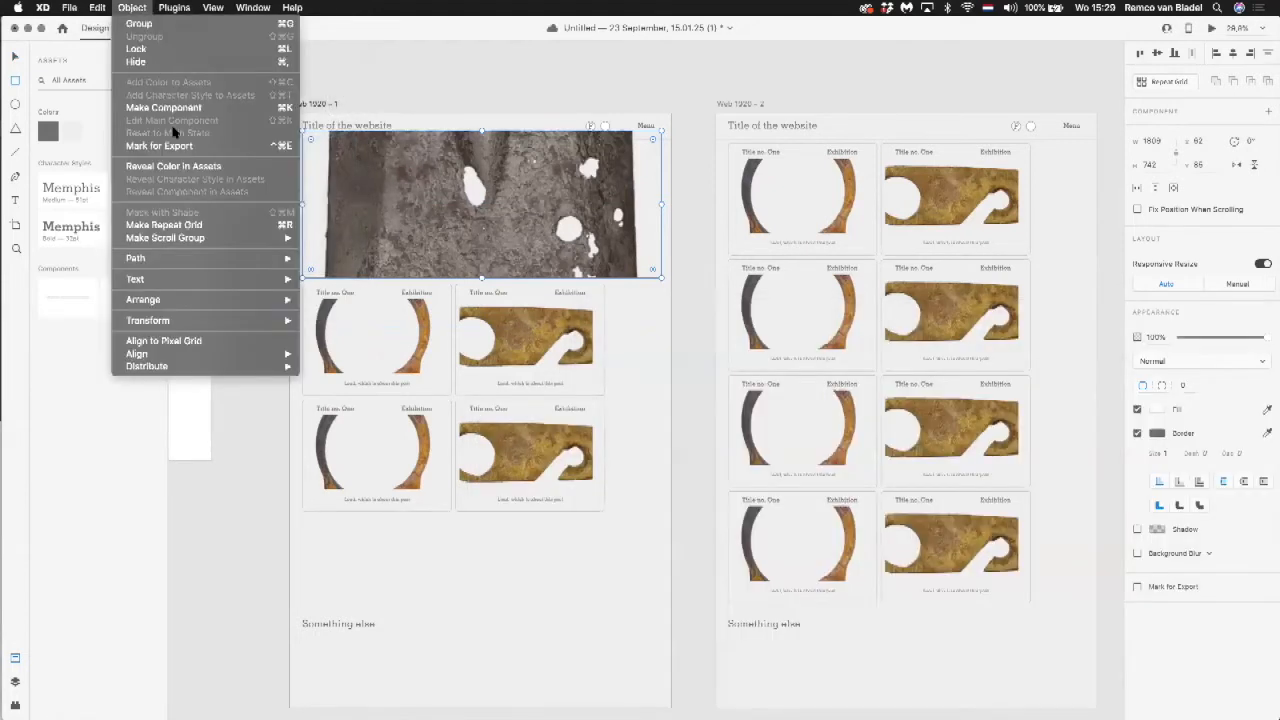
{"action": "mouse_move", "coordinate": [192, 298]}
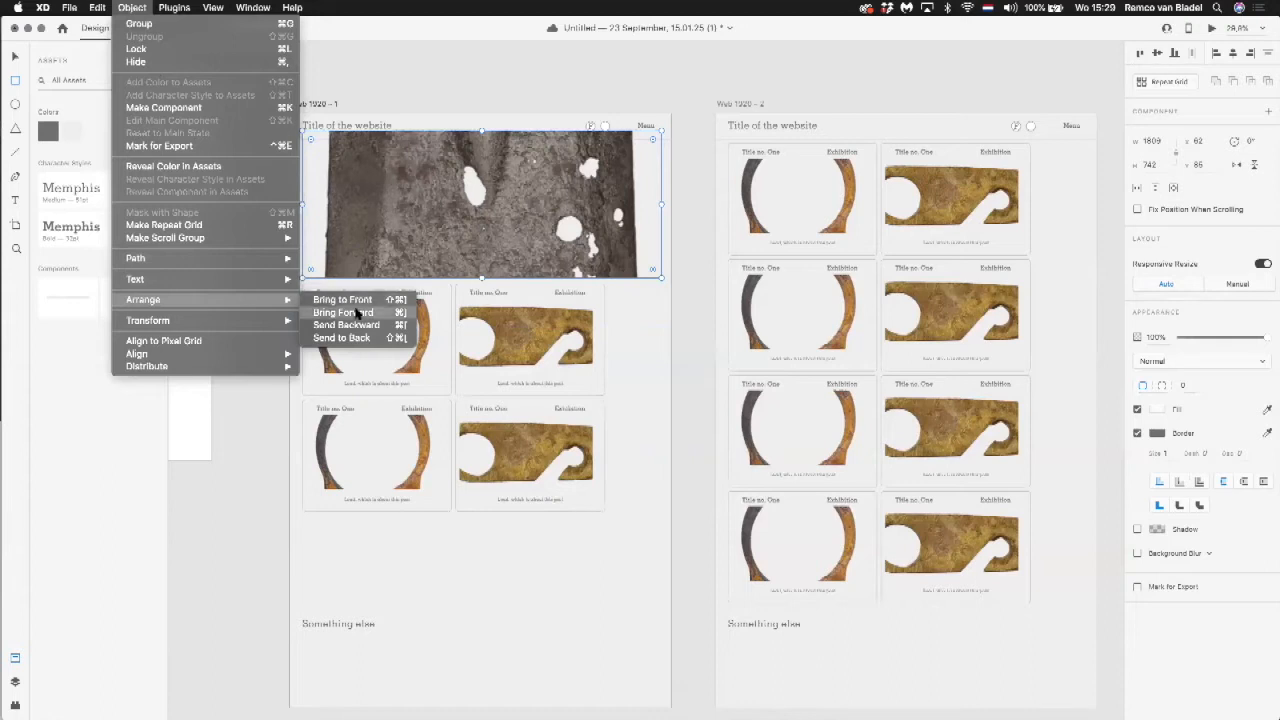
{"action": "left_click", "coordinate": [342, 338]}
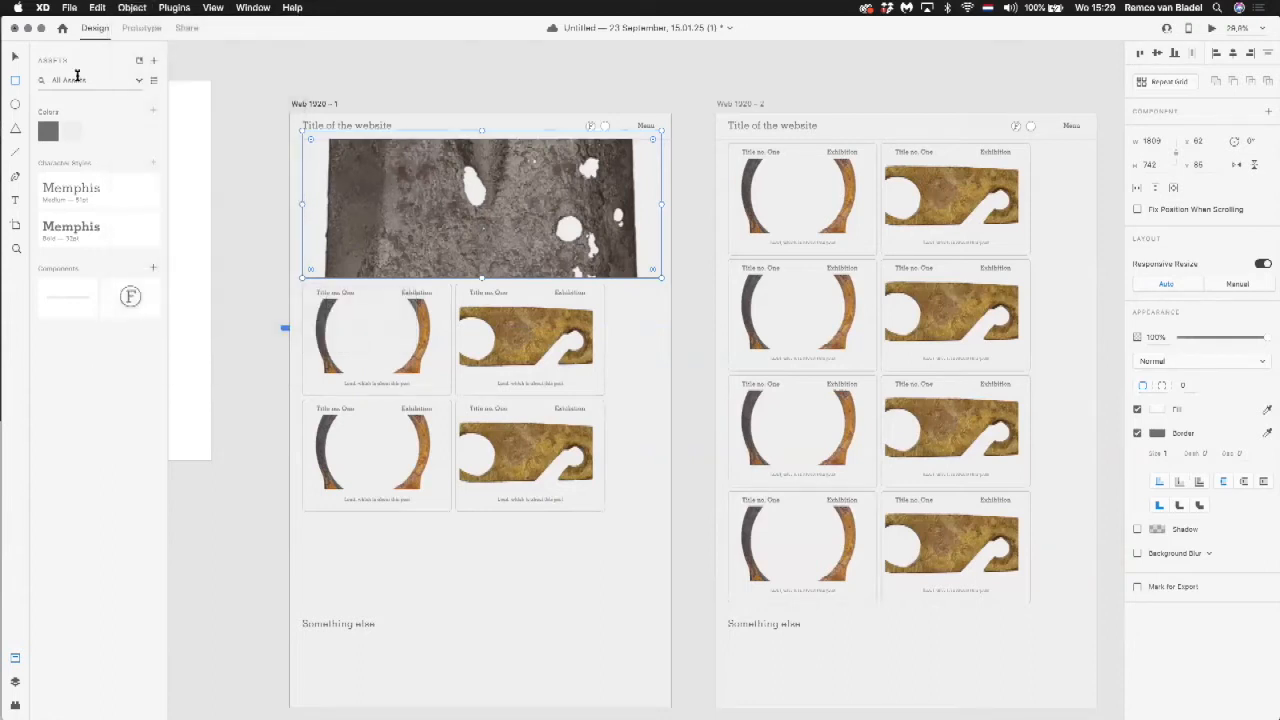
Step: Preview Web 1920 – 1 and scroll its large image and posts under the header, then close the preview
{"action": "left_click", "coordinate": [323, 104]}
{"action": "left_click", "coordinate": [1212, 28]}
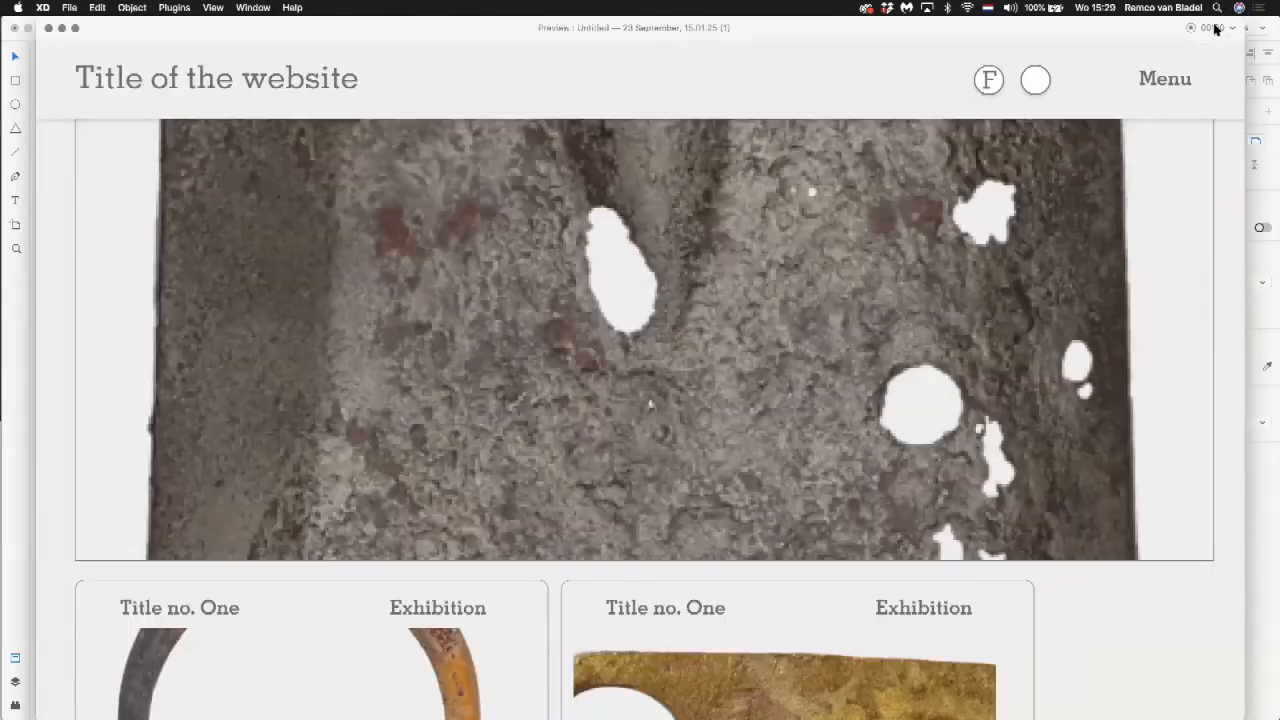
{"action": "scroll", "coordinate": [668, 208], "scroll_direction": "down", "scroll_amount": 6}
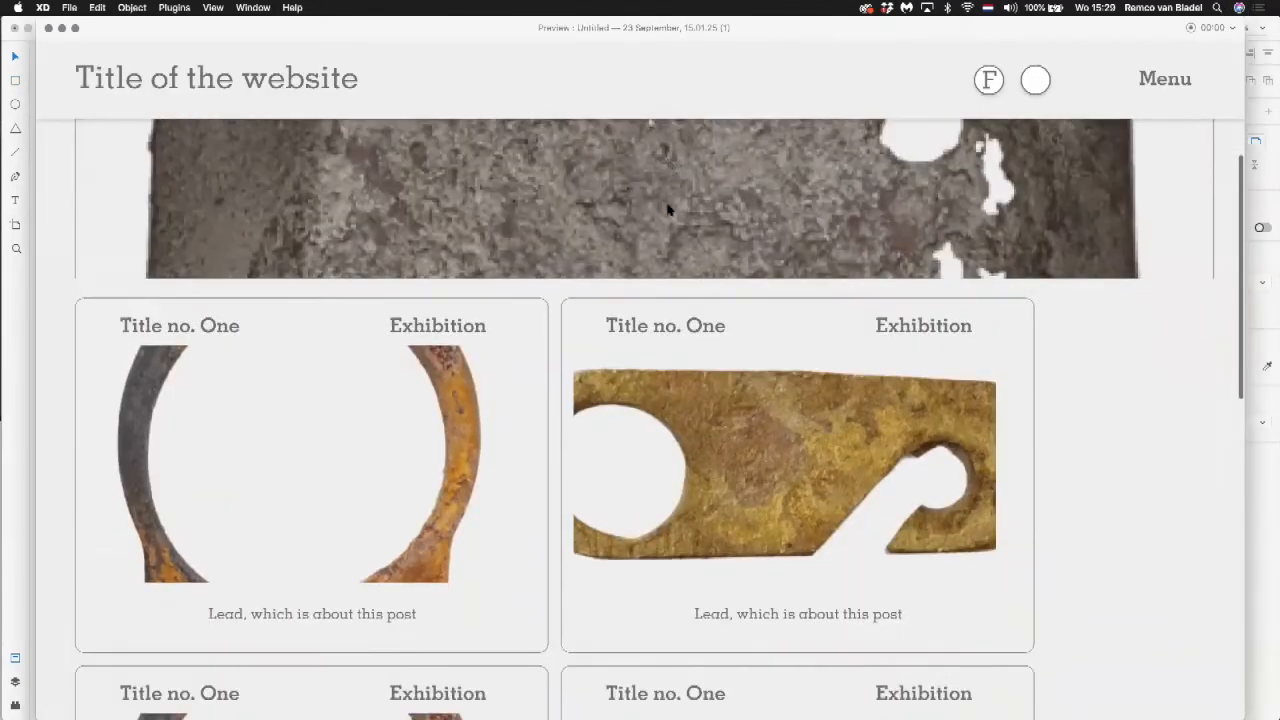
{"action": "scroll", "coordinate": [668, 208], "scroll_direction": "up", "scroll_amount": 6}
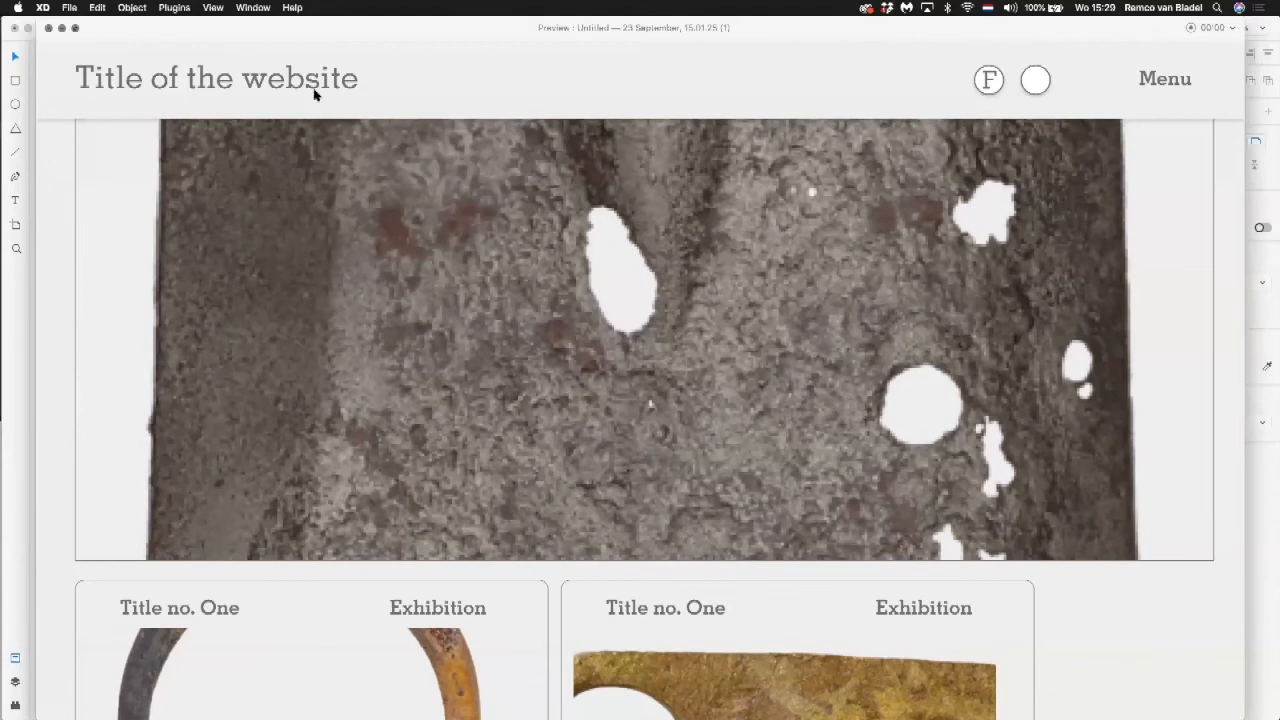
{"action": "left_click", "coordinate": [524, 119]}
{"action": "scroll", "coordinate": [613, 191], "scroll_direction": "down", "scroll_amount": 5}
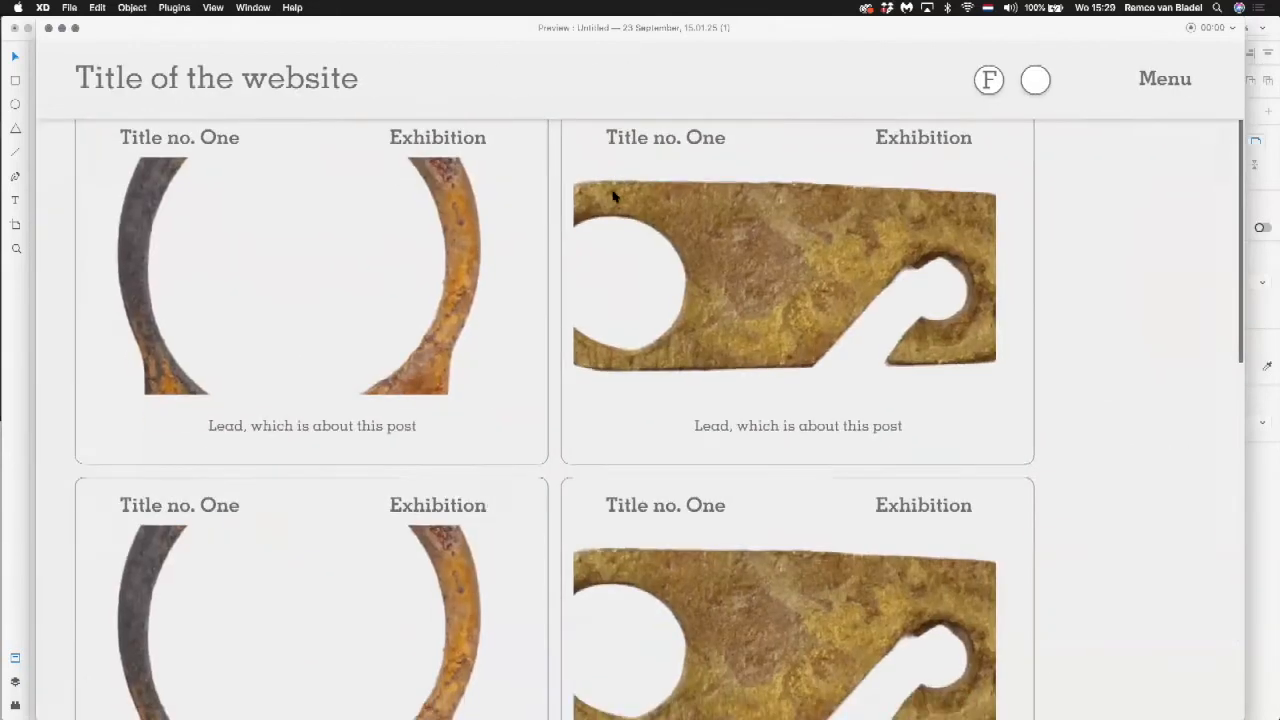
{"action": "scroll", "coordinate": [613, 196], "scroll_direction": "up", "scroll_amount": 6}
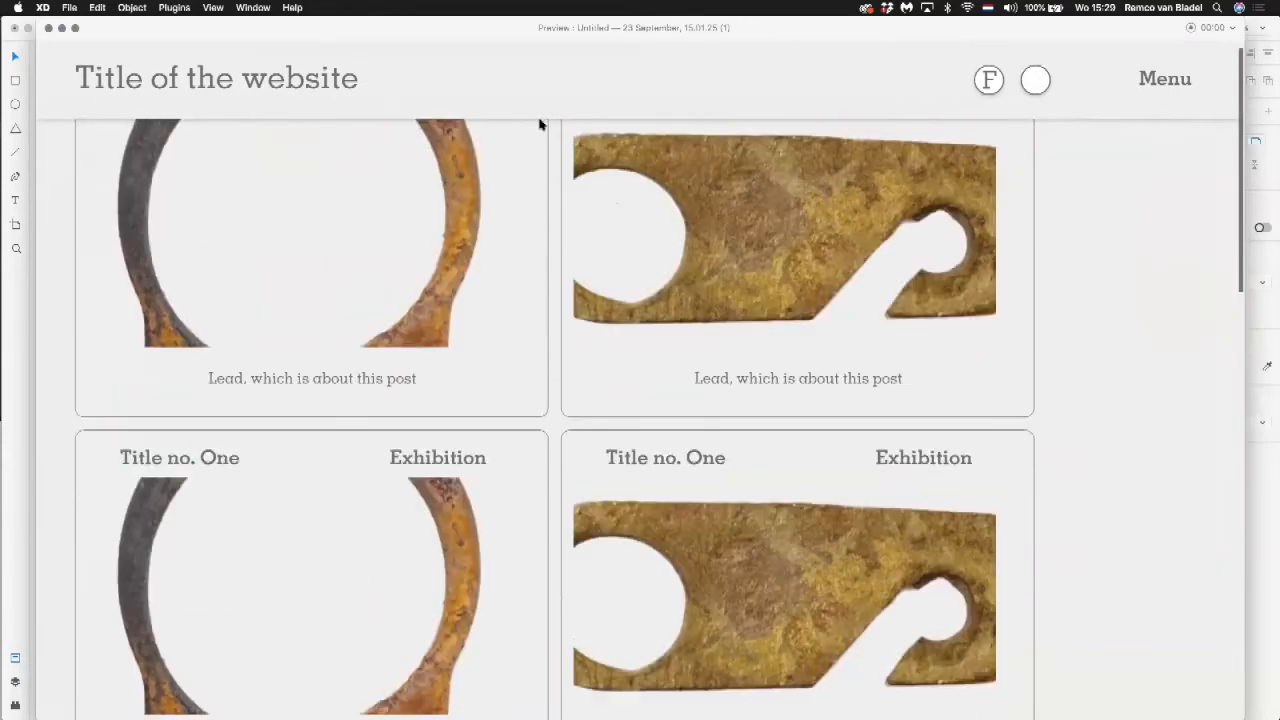
{"action": "left_click", "coordinate": [49, 28]}
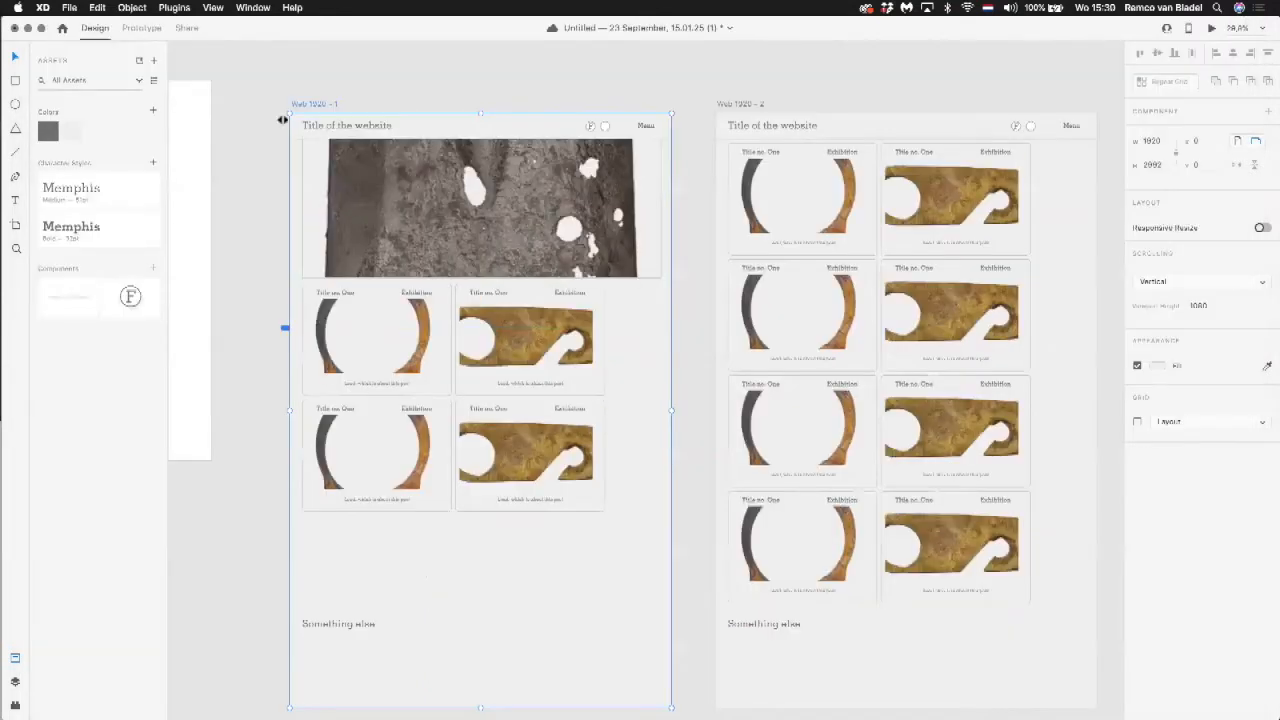
Step: Save the document and switch to Prototype mode
{"action": "left_click_drag", "start_coordinate": [615, 93], "coordinate": [543, 91]}
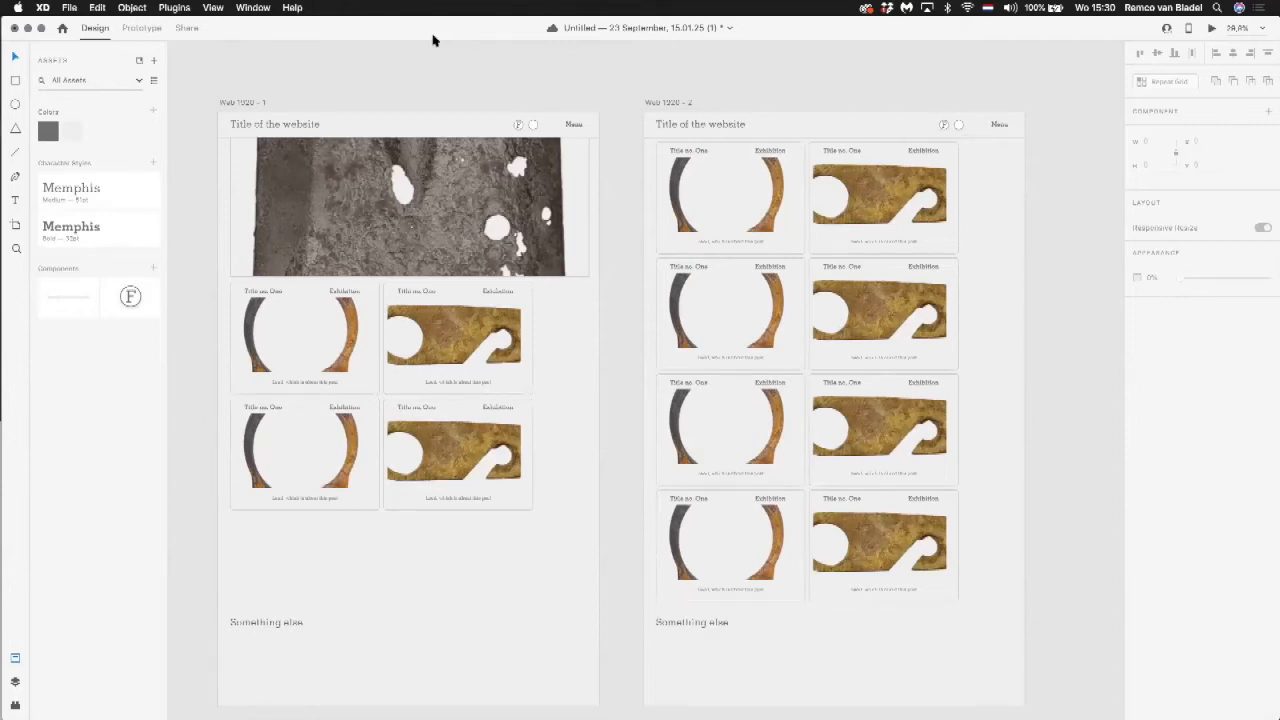
{"action": "key", "text": "cmd+s"}
{"action": "left_click", "coordinate": [141, 28]}
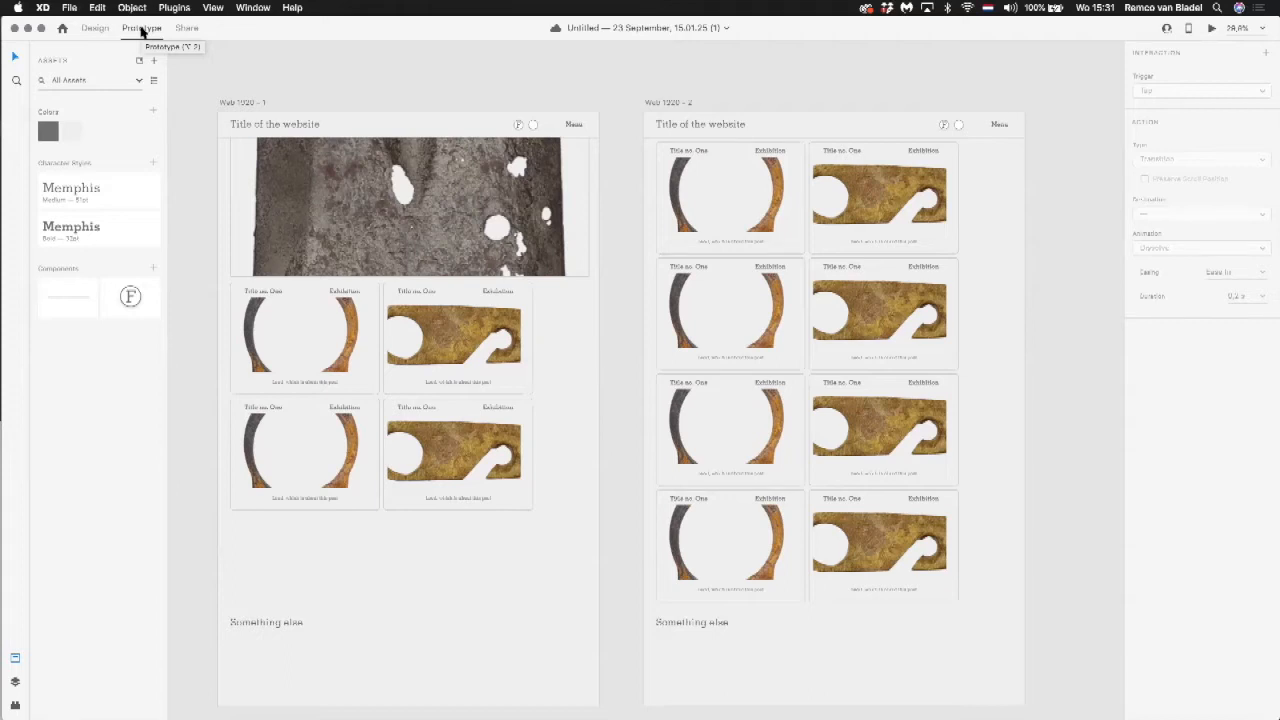
Step: Examine the prototype connection handles of the Web 1920 – 1 artboard, its large image, header and post grid
{"action": "left_click", "coordinate": [256, 104]}
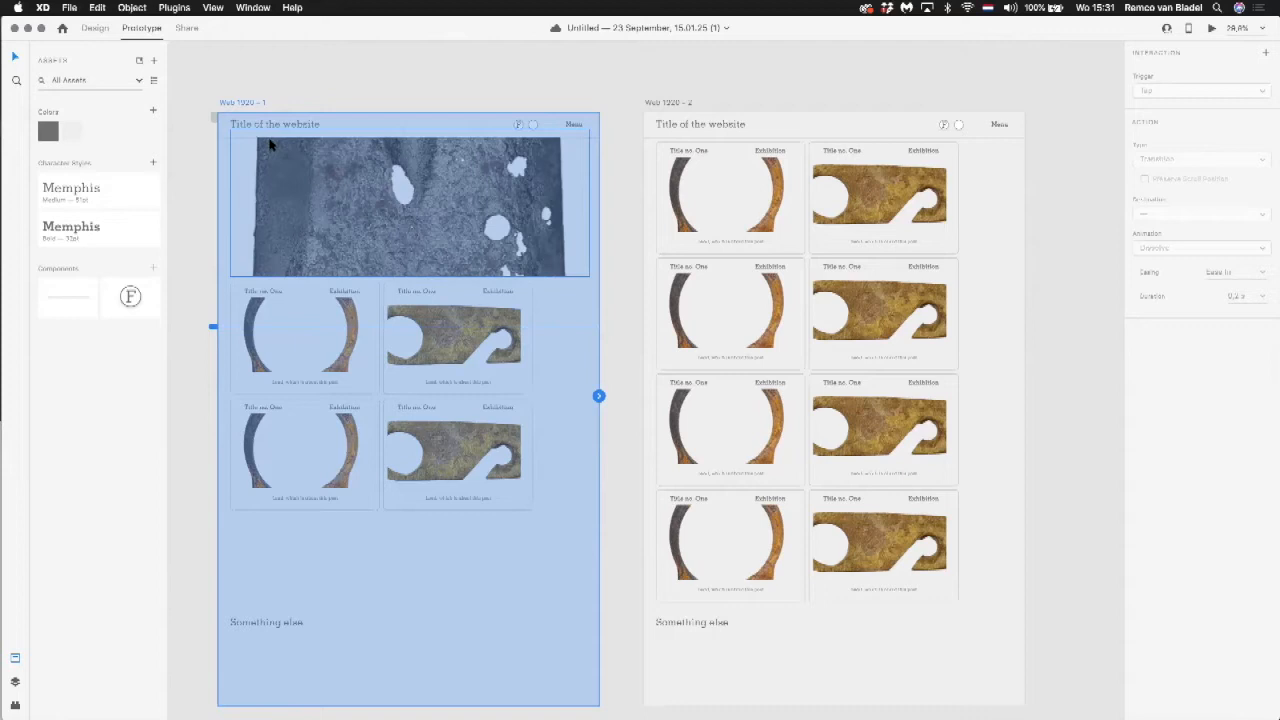
{"action": "scroll", "coordinate": [268, 145], "scroll_direction": "down", "scroll_amount": 3}
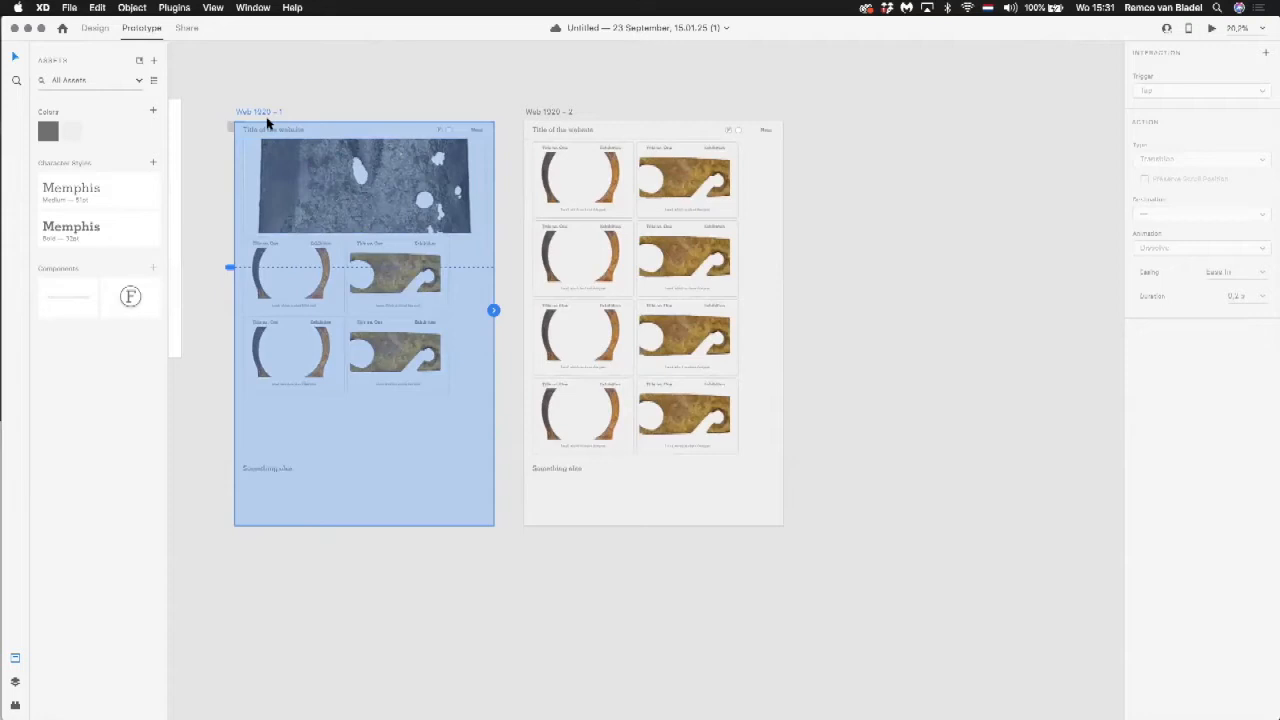
{"action": "left_click", "coordinate": [264, 158]}
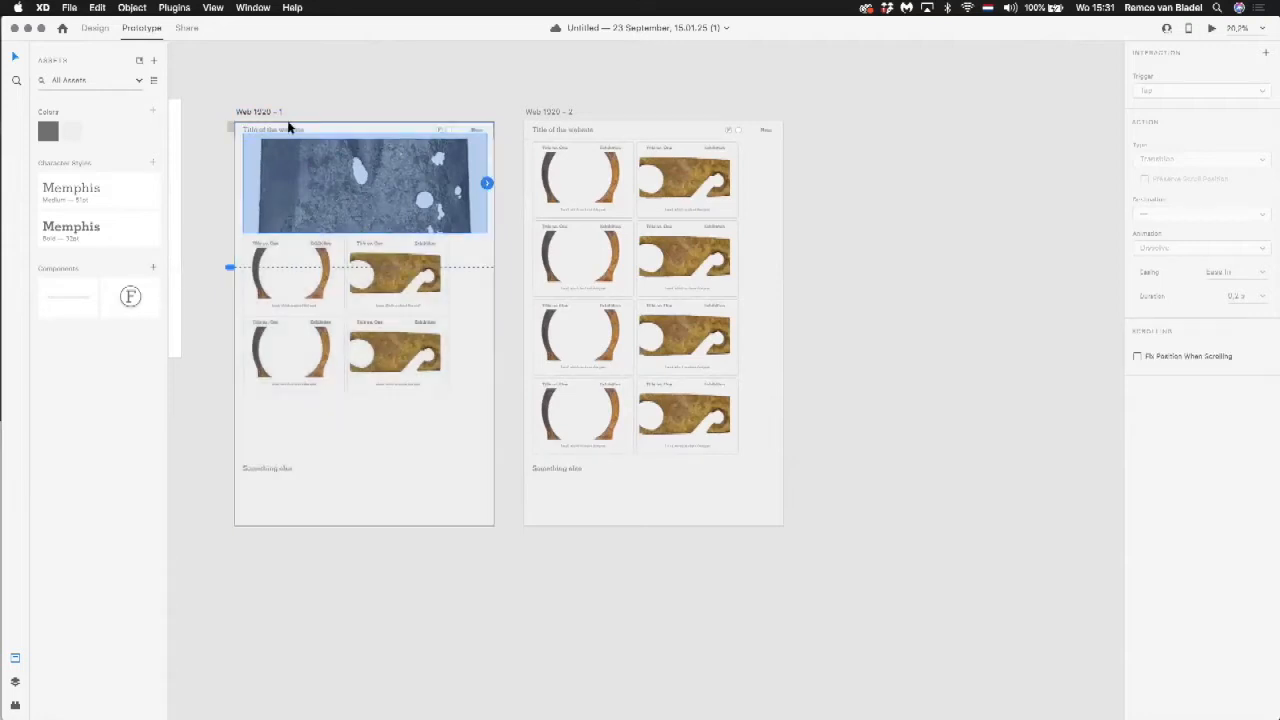
{"action": "left_click", "coordinate": [288, 128]}
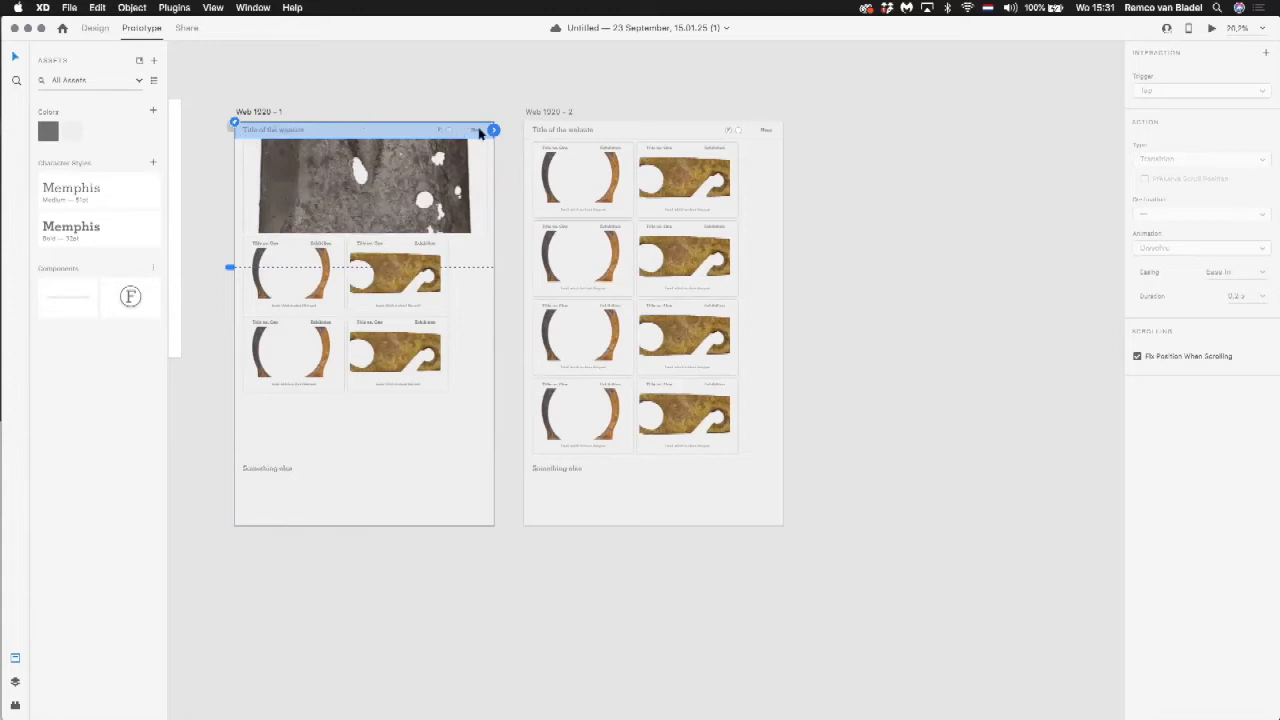
{"action": "left_click", "coordinate": [371, 259]}
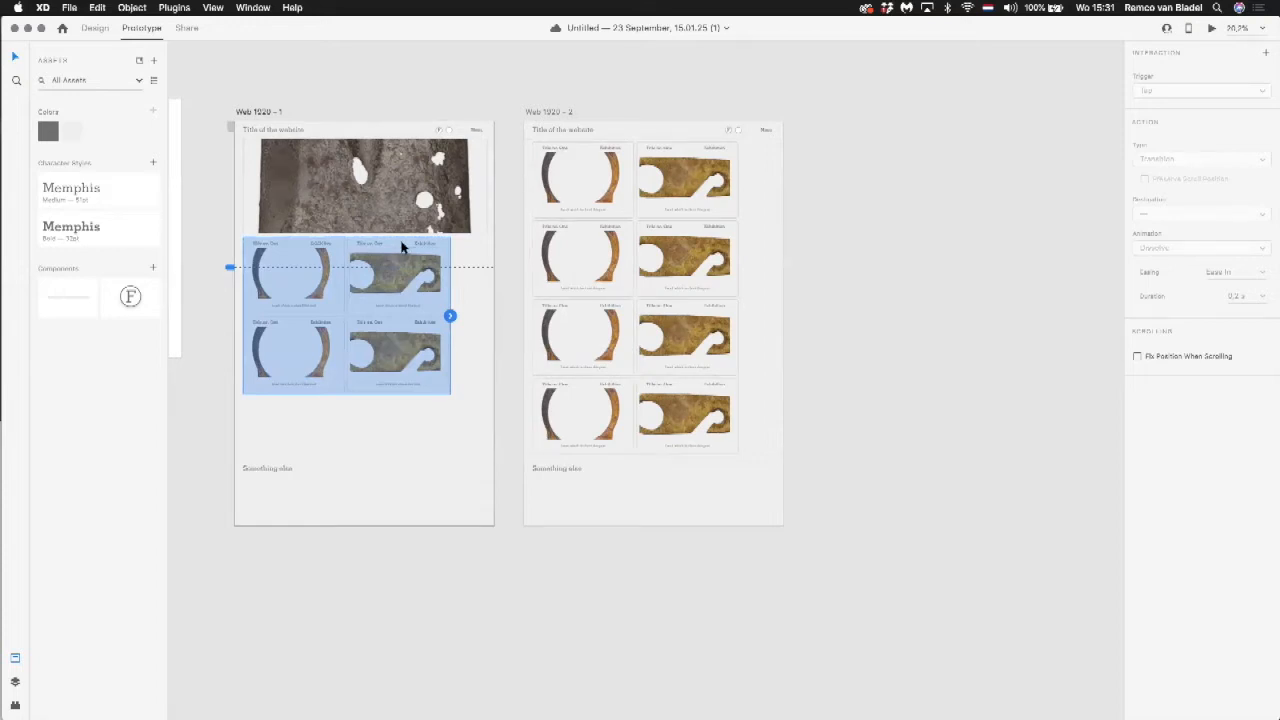
Step: Link the website title in the Web 1920 – 1 header to the Web 1920 – 2 artboard
{"action": "left_click", "coordinate": [280, 131]}
{"action": "double_click", "coordinate": [280, 131]}
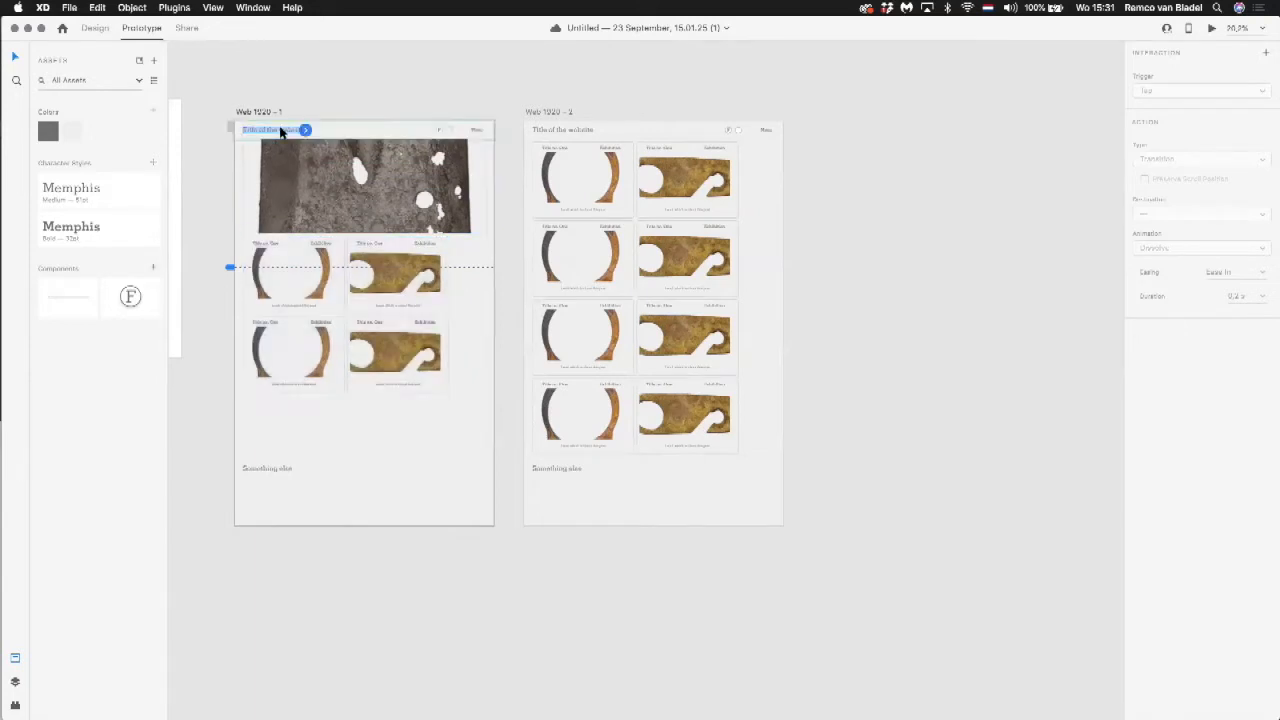
{"action": "left_click", "coordinate": [376, 88]}
{"action": "left_click", "coordinate": [354, 129]}
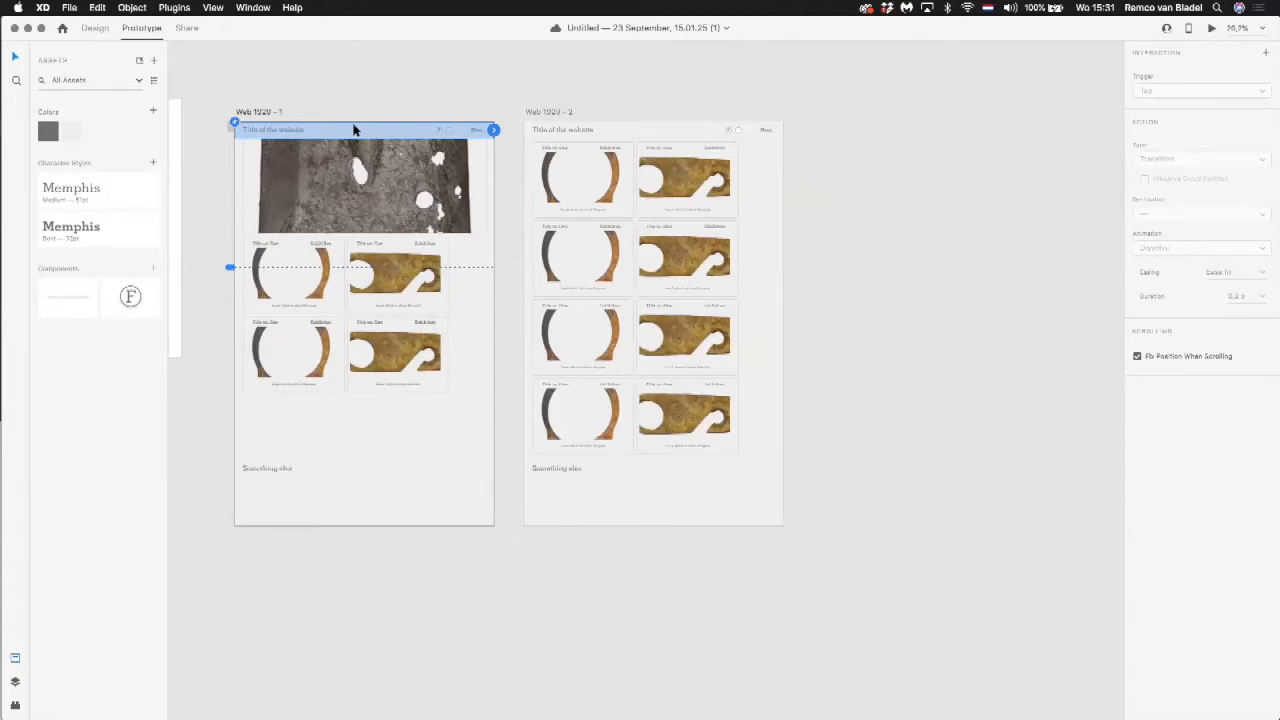
{"action": "double_click", "coordinate": [298, 130]}
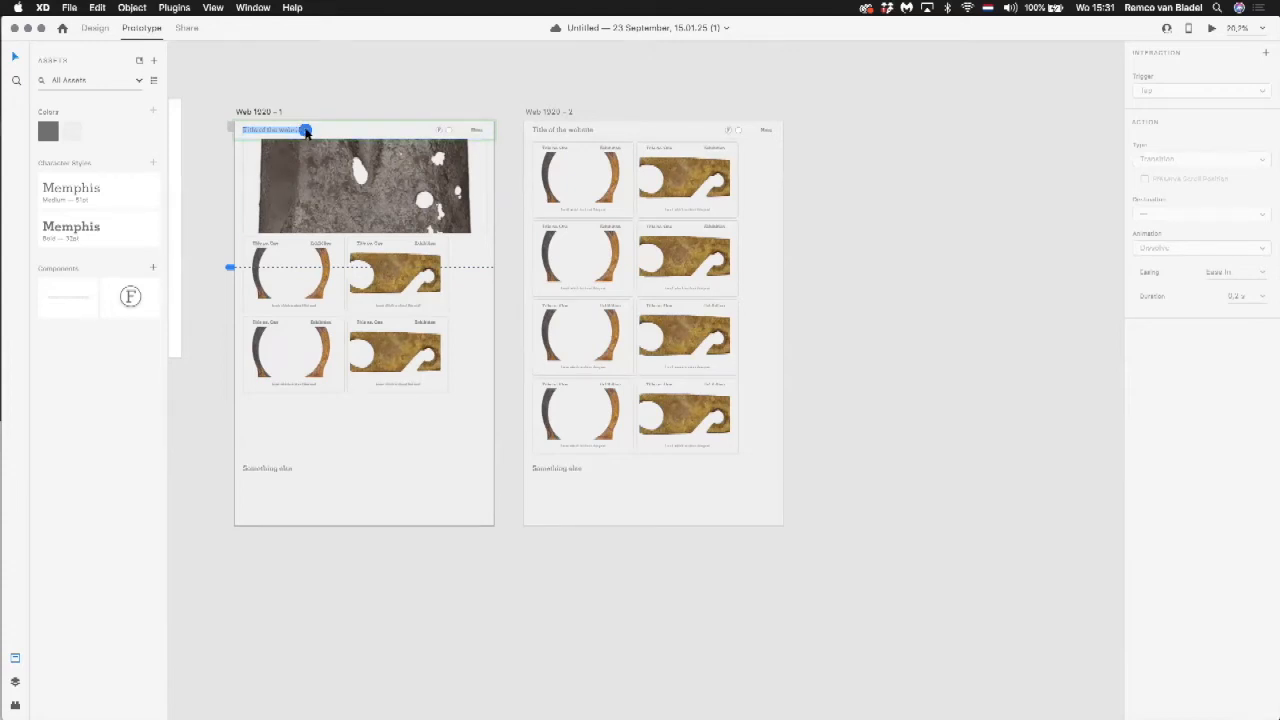
{"action": "left_click_drag", "start_coordinate": [306, 131], "coordinate": [566, 202]}
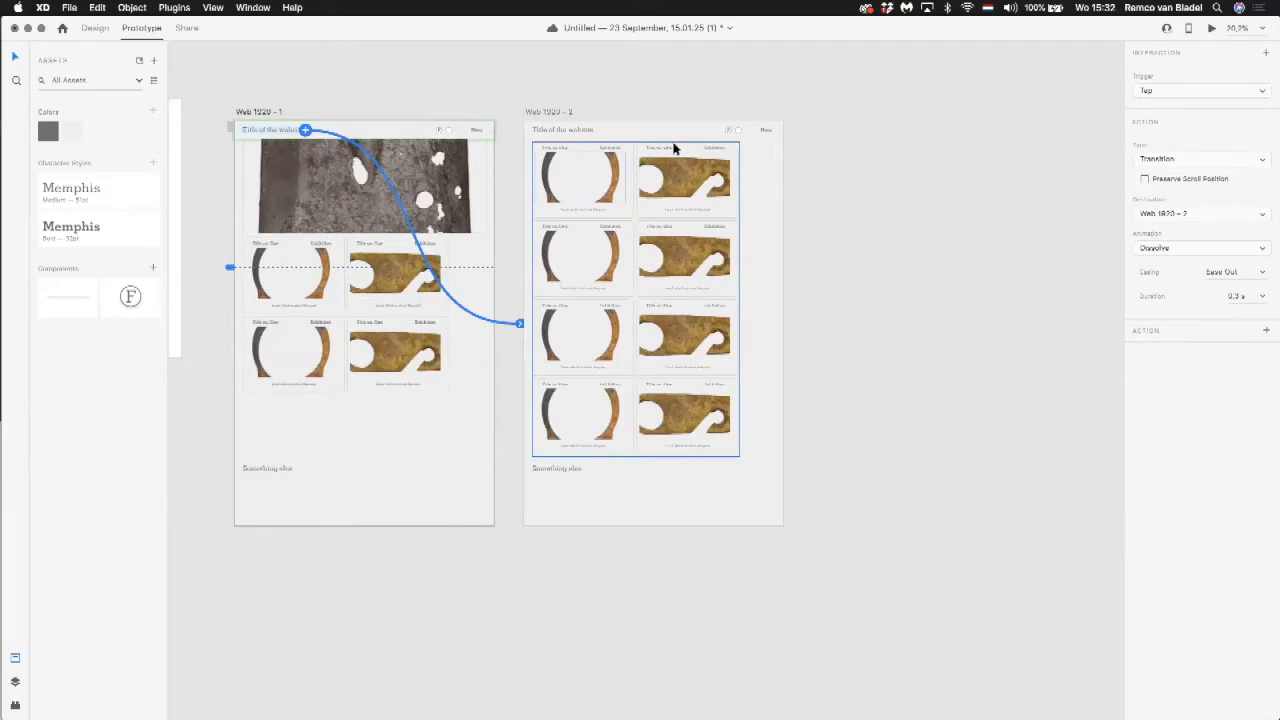
Step: Link the second-row ring image on Web 1920 – 1 to Web 1920 – 2, and that artboard's first-row bronze image back to Web 1920 – 1
{"action": "left_click", "coordinate": [479, 131]}
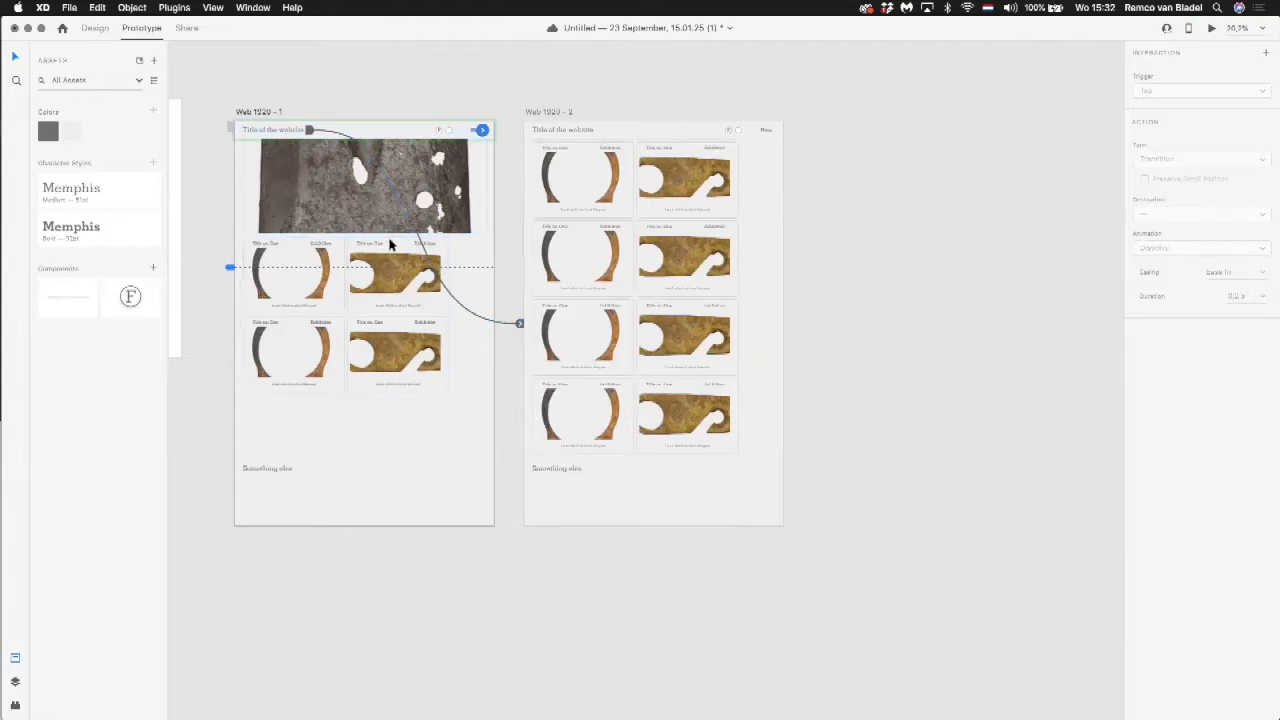
{"action": "left_click", "coordinate": [307, 333]}
{"action": "double_click", "coordinate": [306, 328]}
{"action": "double_click", "coordinate": [306, 321]}
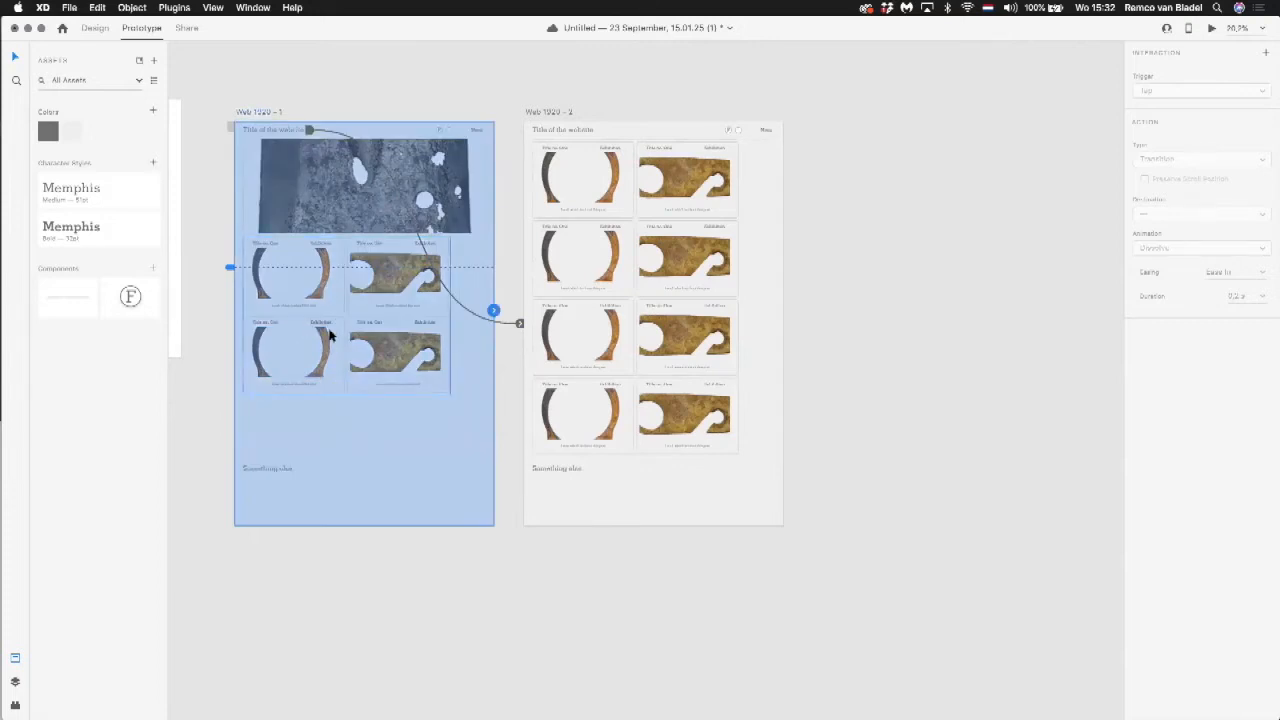
{"action": "left_click", "coordinate": [330, 337]}
{"action": "double_click", "coordinate": [330, 337]}
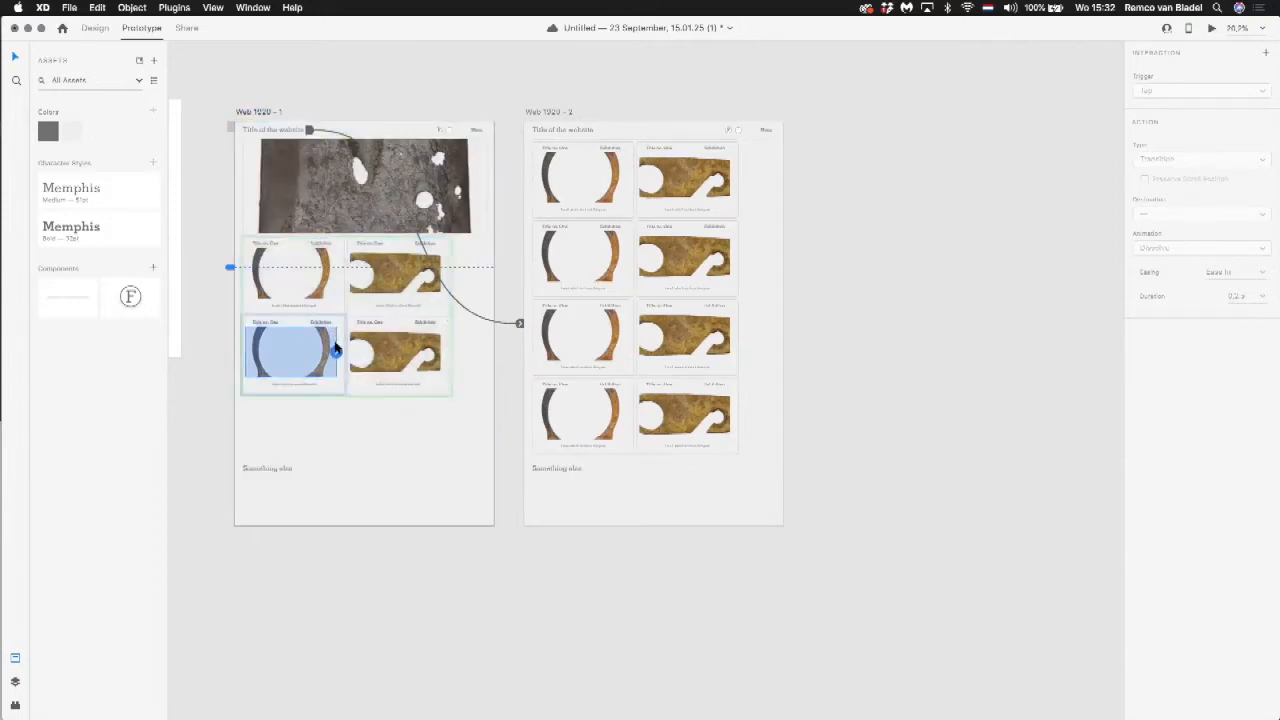
{"action": "left_click_drag", "start_coordinate": [356, 351], "coordinate": [675, 320]}
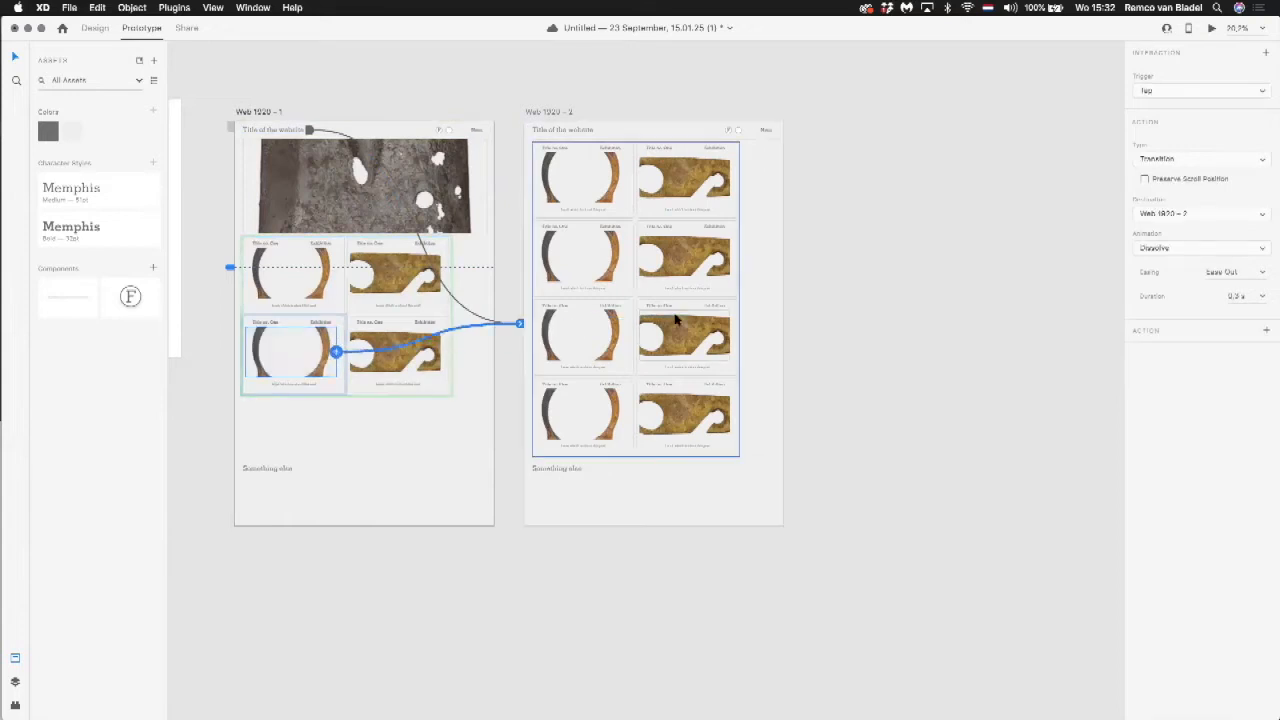
{"action": "double_click", "coordinate": [710, 180]}
{"action": "left_click_drag", "start_coordinate": [730, 177], "coordinate": [447, 237]}
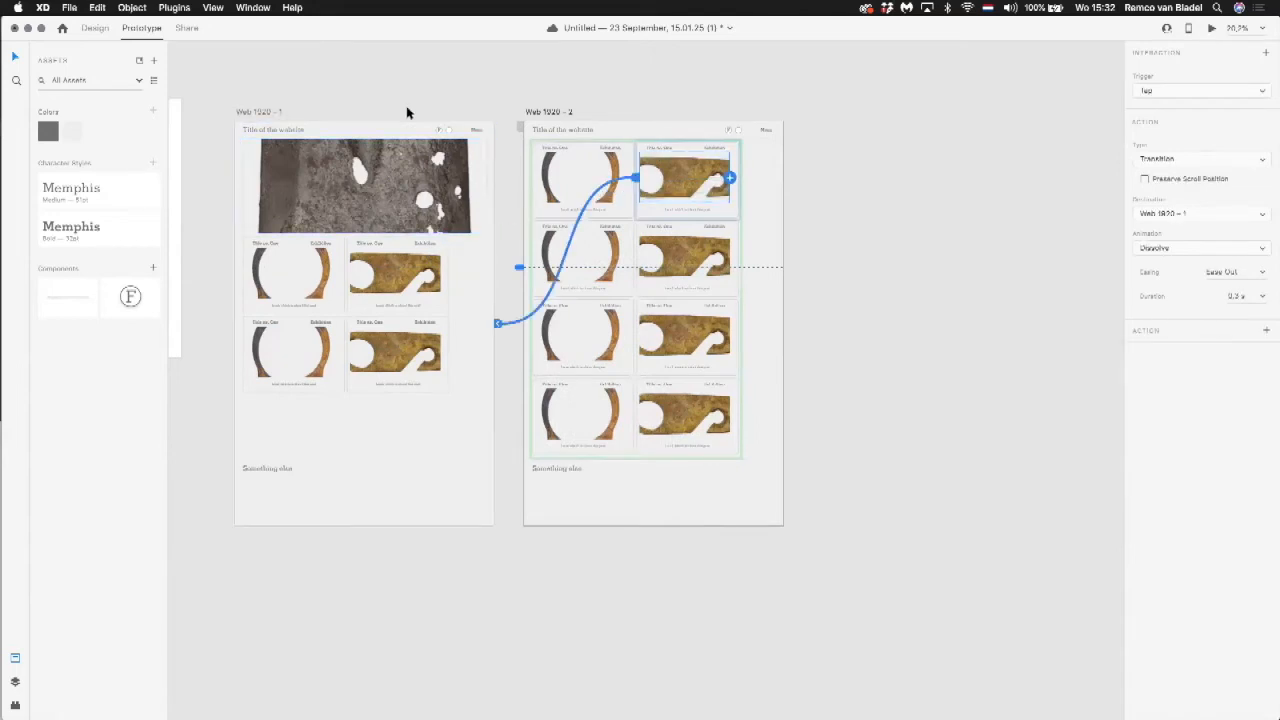
Step: Preview the prototype from Web 1920 – 1, scroll both pages and test the title and image links, then close the preview
{"action": "left_click", "coordinate": [387, 129]}
{"action": "left_click", "coordinate": [1207, 24]}
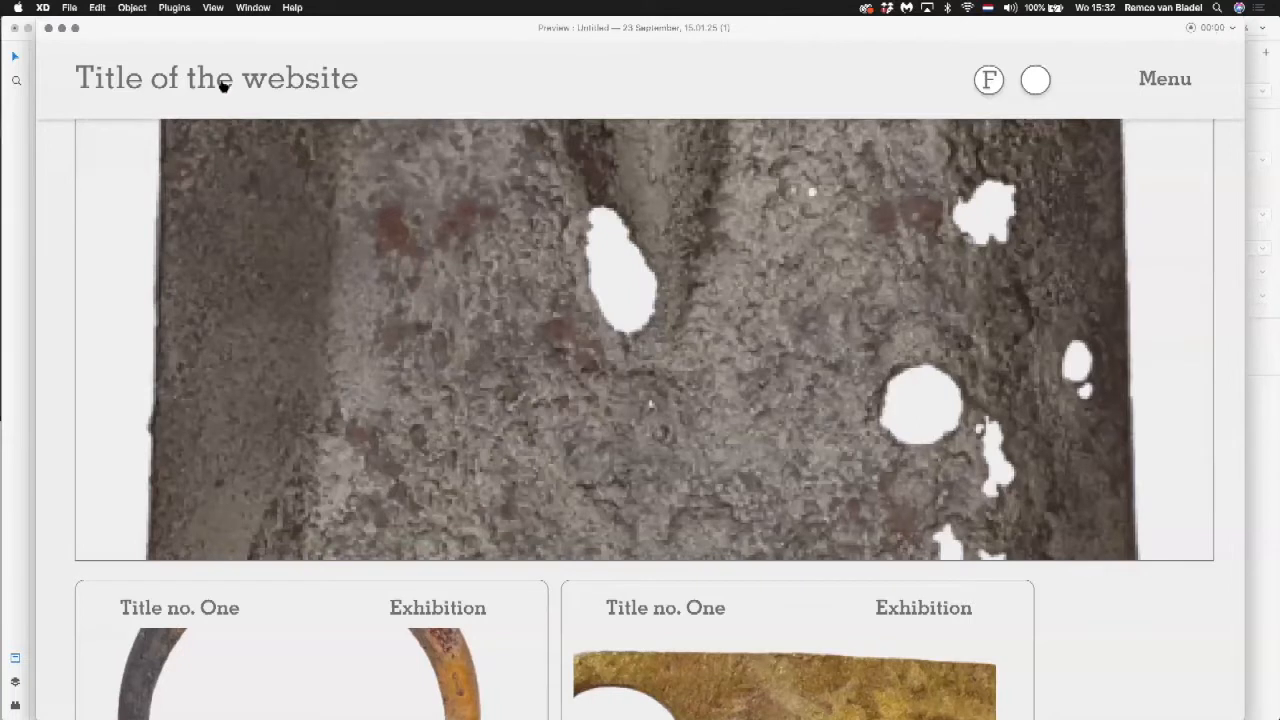
{"action": "scroll", "coordinate": [222, 84], "scroll_direction": "down", "scroll_amount": 5}
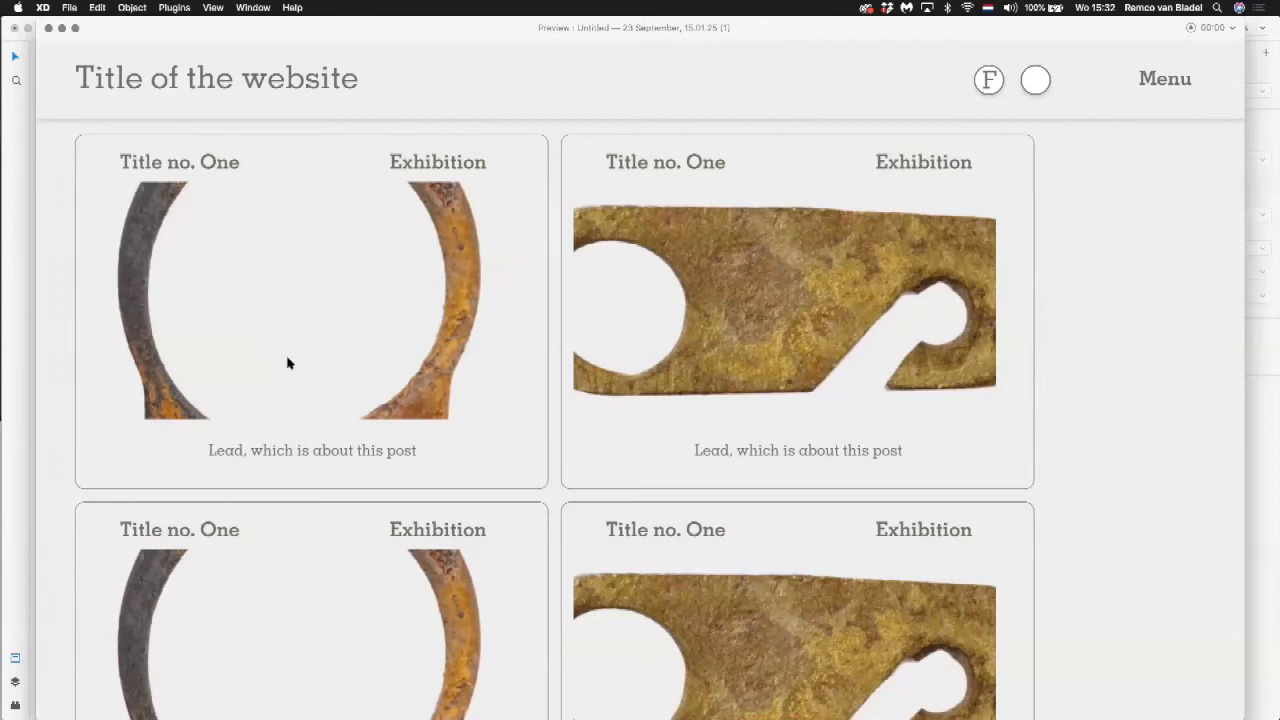
{"action": "scroll", "coordinate": [286, 363], "scroll_direction": "down", "scroll_amount": 3}
{"action": "scroll", "coordinate": [286, 363], "scroll_direction": "up", "scroll_amount": 2}
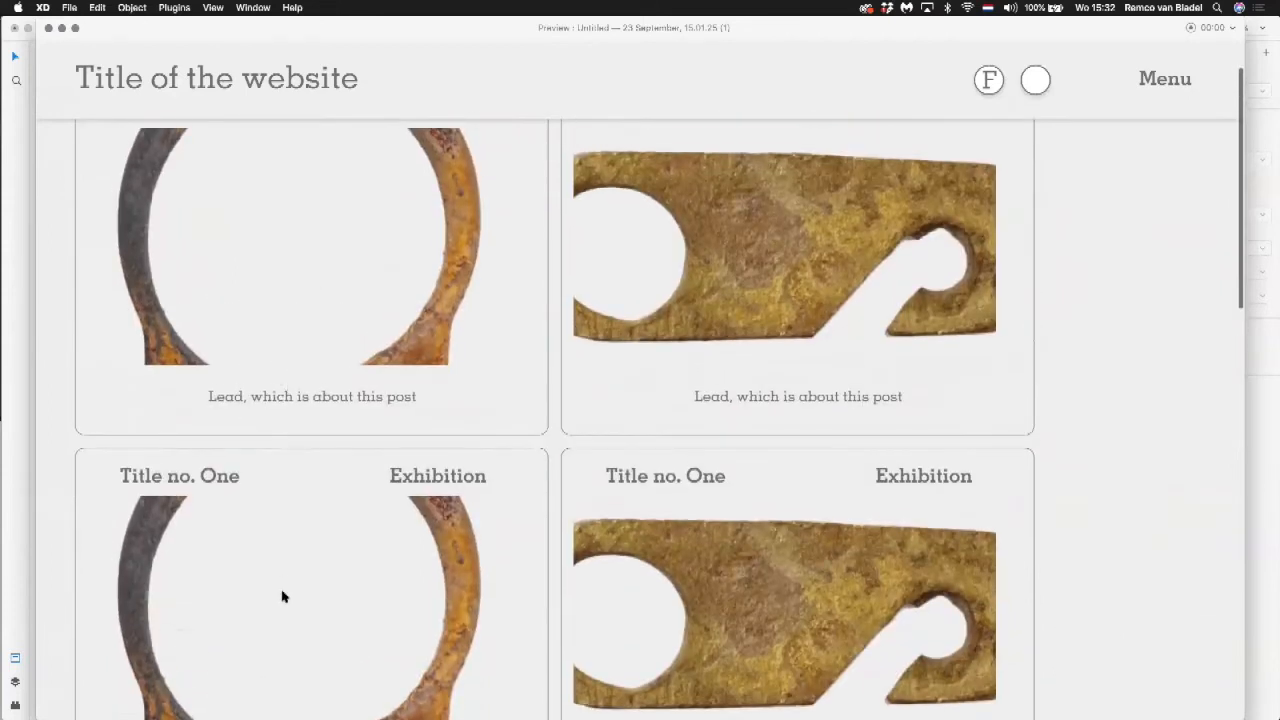
{"action": "scroll", "coordinate": [283, 597], "scroll_direction": "down", "scroll_amount": 8}
{"action": "scroll", "coordinate": [283, 597], "scroll_direction": "down", "scroll_amount": 6}
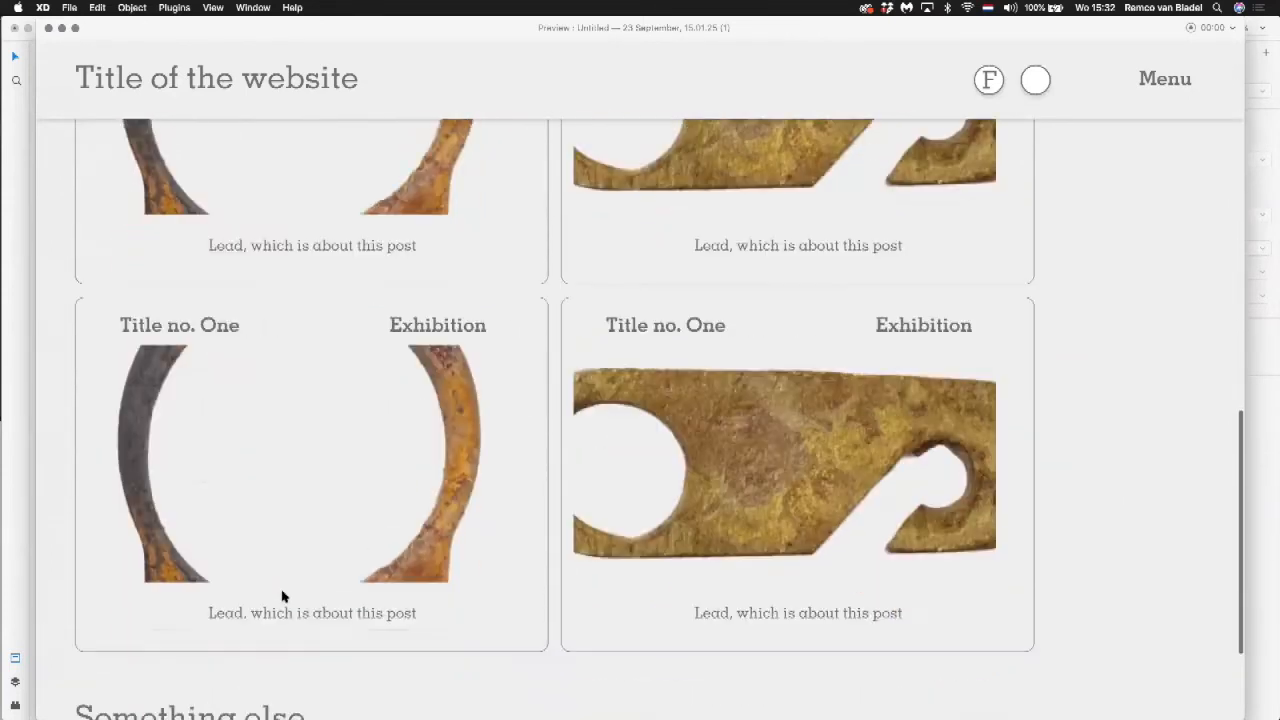
{"action": "scroll", "coordinate": [283, 597], "scroll_direction": "up", "scroll_amount": 10}
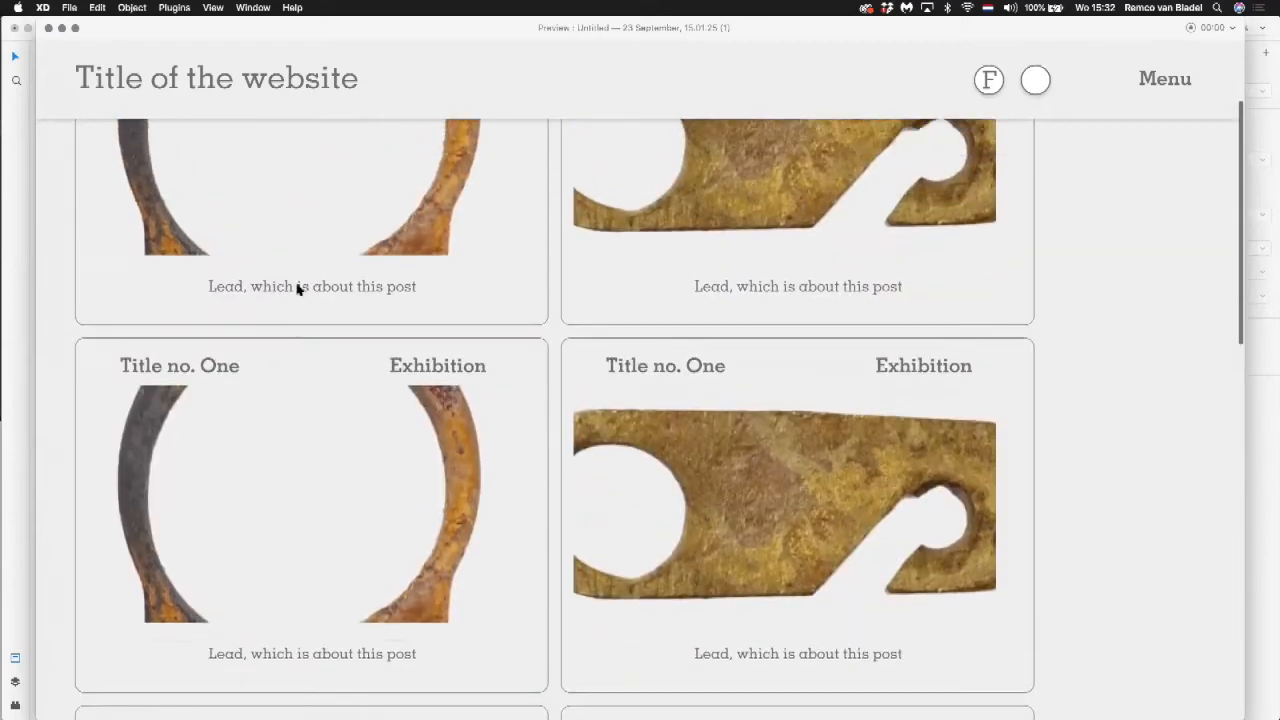
{"action": "scroll", "coordinate": [378, 514], "scroll_direction": "up", "scroll_amount": 5}
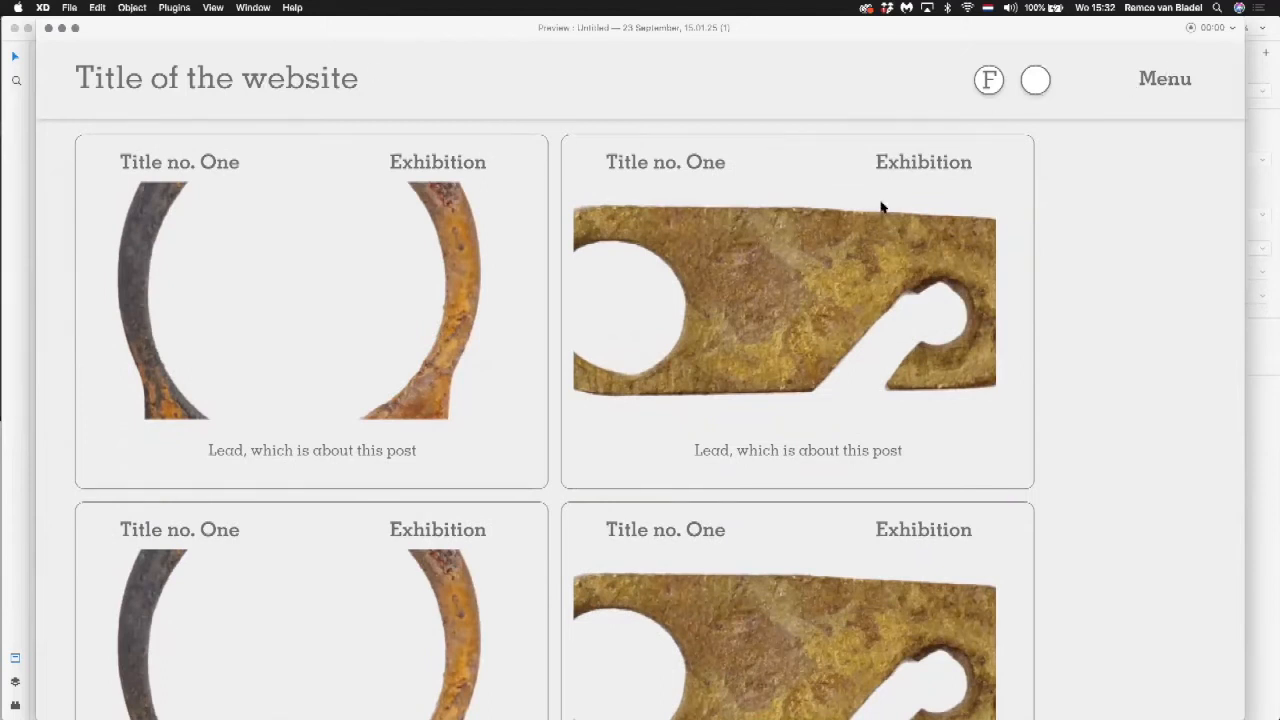
{"action": "scroll", "coordinate": [881, 208], "scroll_direction": "up", "scroll_amount": 10}
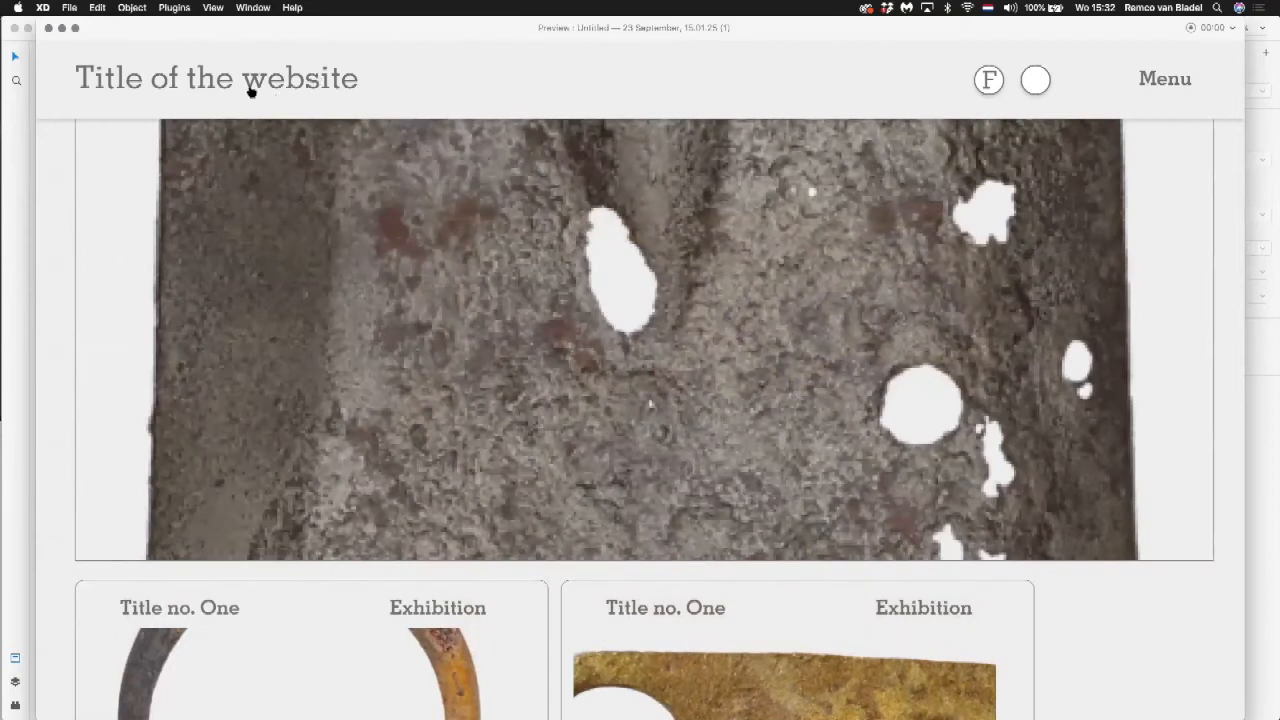
{"action": "scroll", "coordinate": [935, 283], "scroll_direction": "down", "scroll_amount": 10}
{"action": "scroll", "coordinate": [922, 280], "scroll_direction": "up", "scroll_amount": 10}
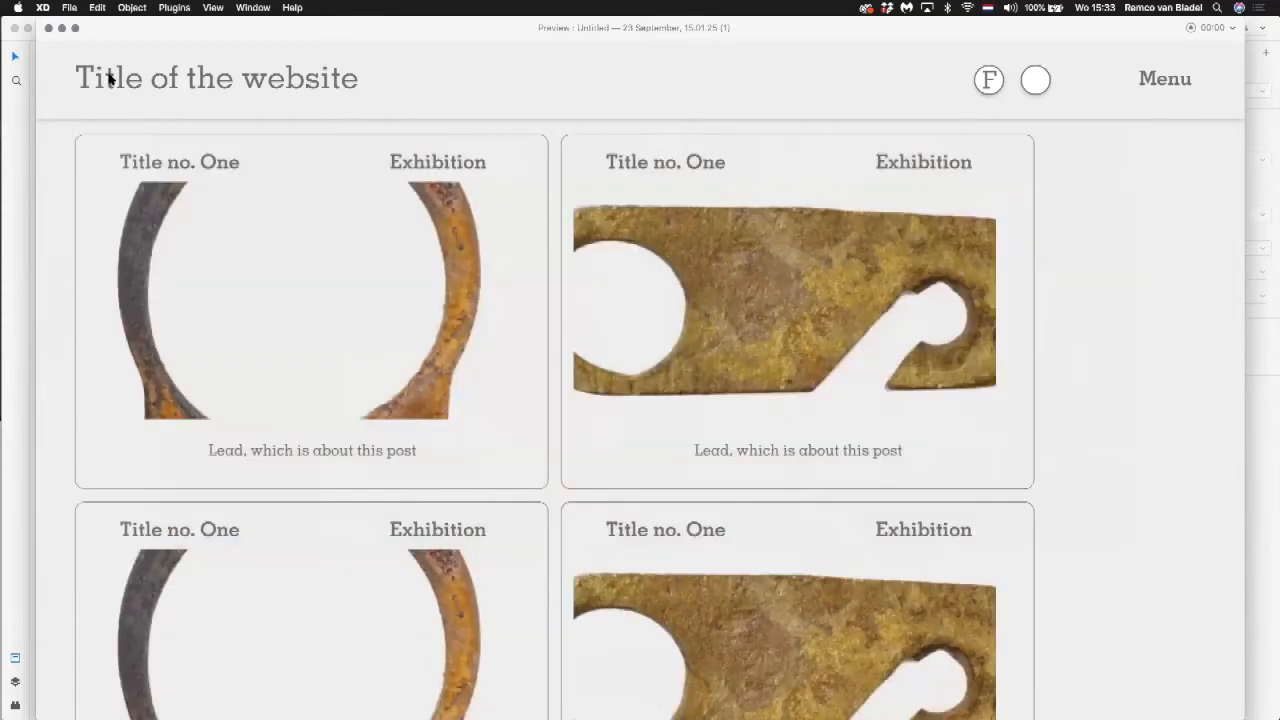
{"action": "left_click", "coordinate": [49, 28]}
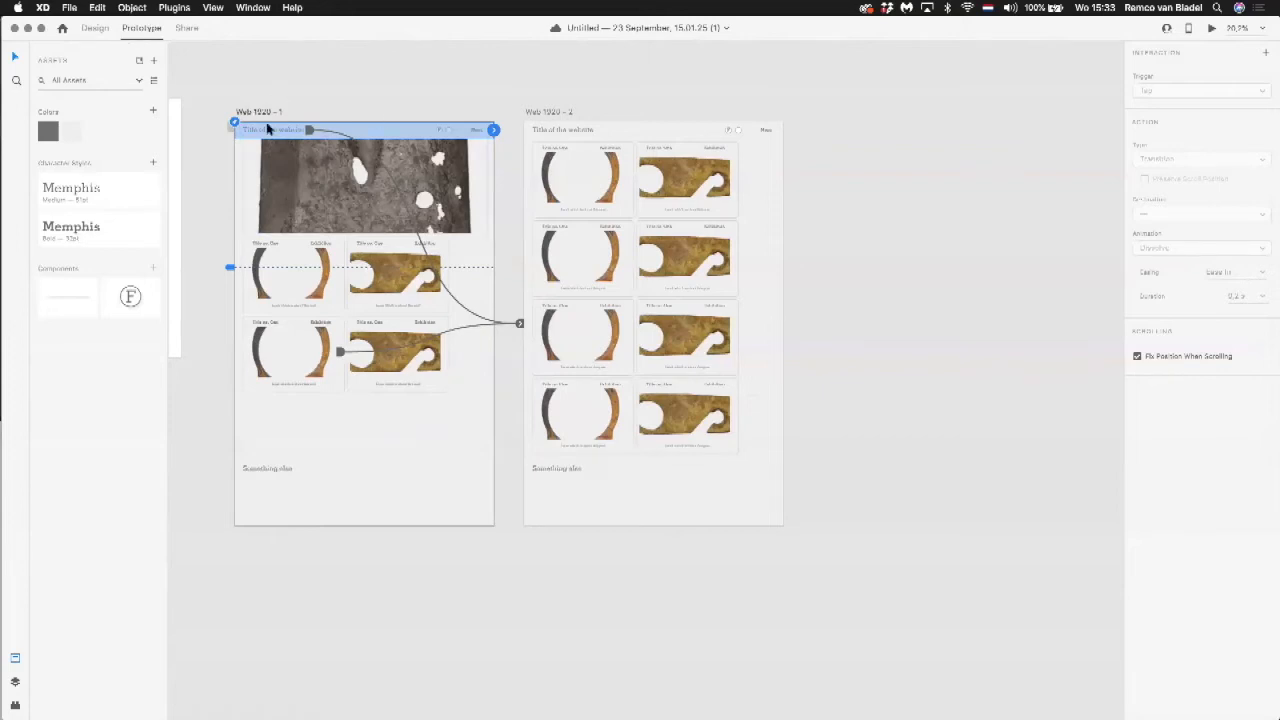
Step: Set the website title link's transition to the Slide Left animation with Wind Up easing
{"action": "left_click", "coordinate": [277, 131]}
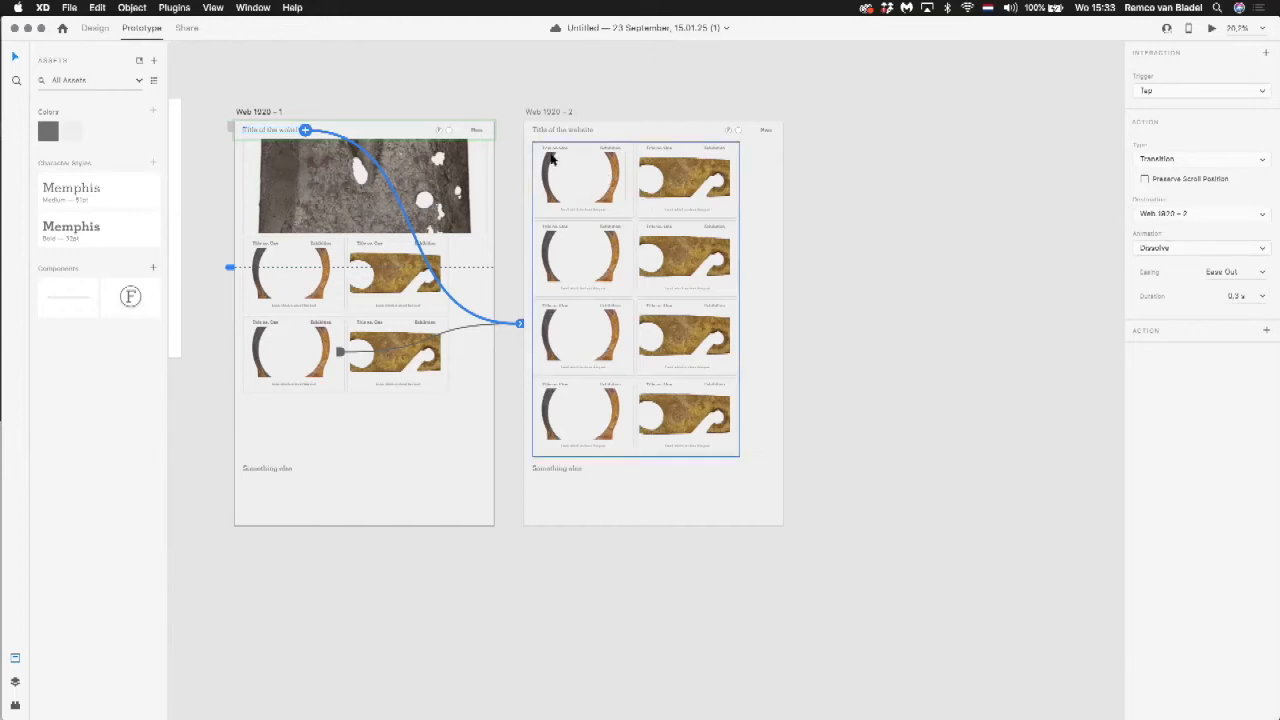
{"action": "left_click", "coordinate": [1208, 255]}
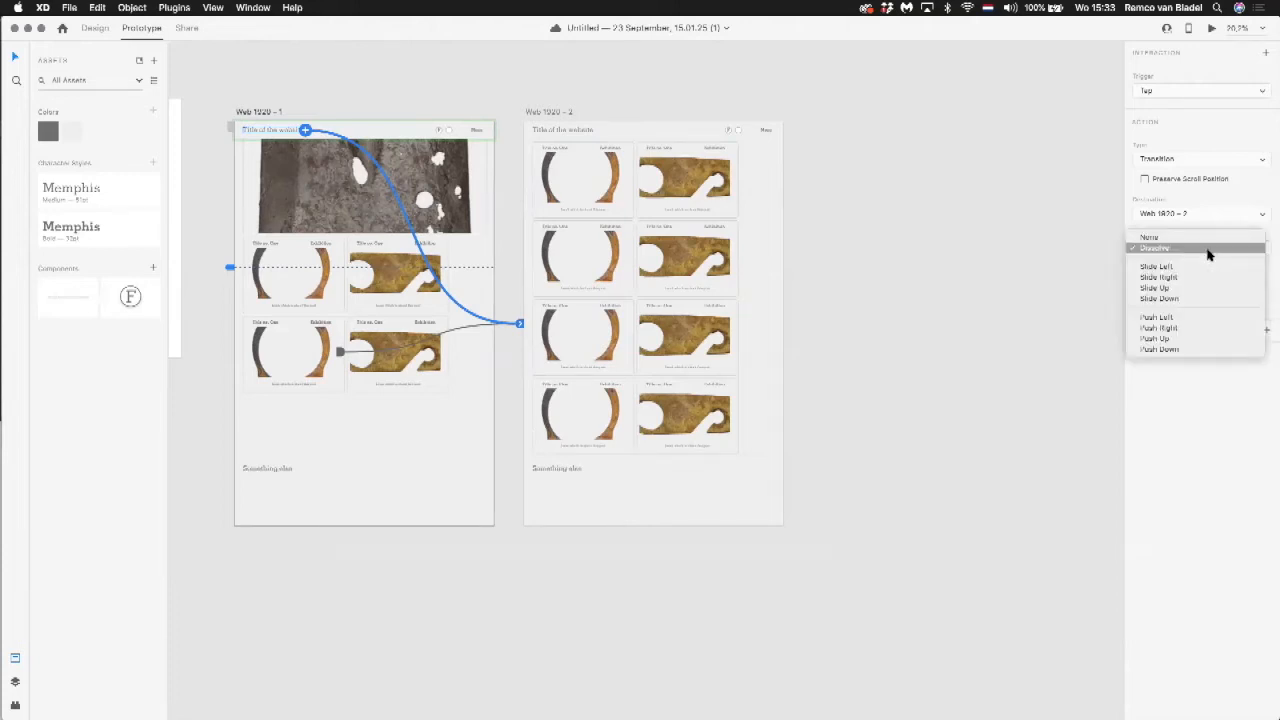
{"action": "left_click", "coordinate": [1206, 267]}
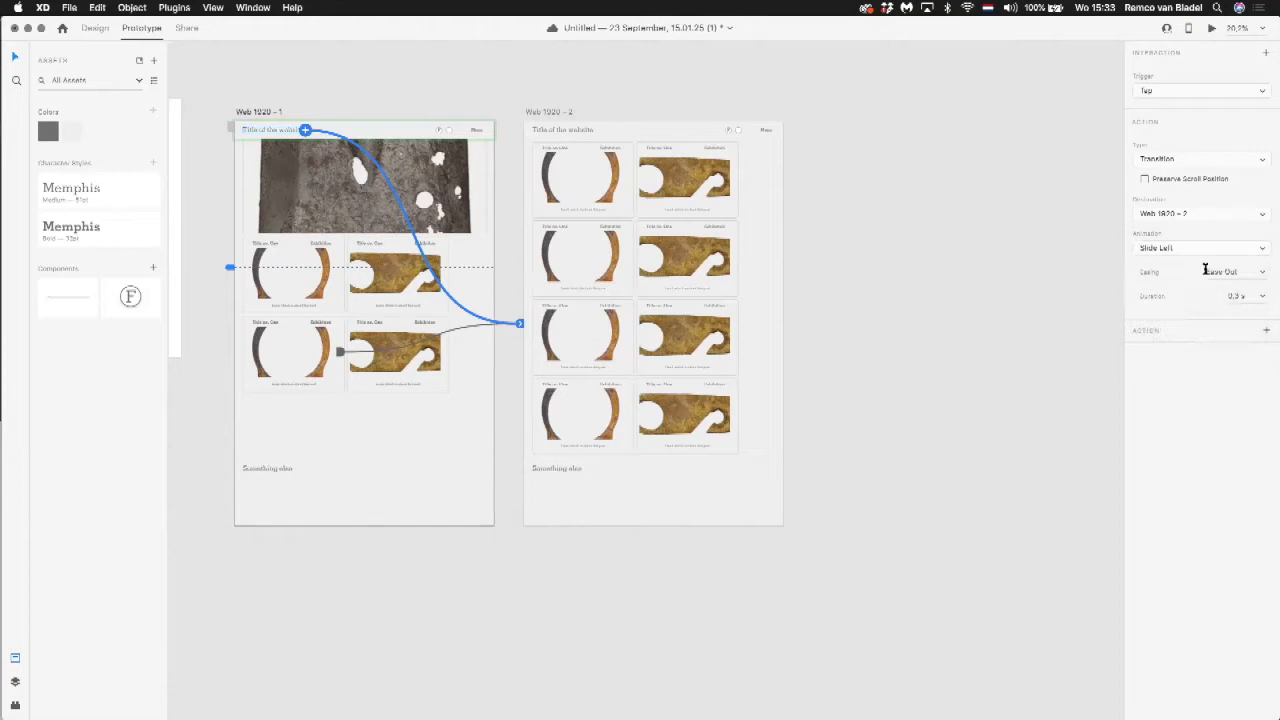
{"action": "left_click", "coordinate": [1262, 274]}
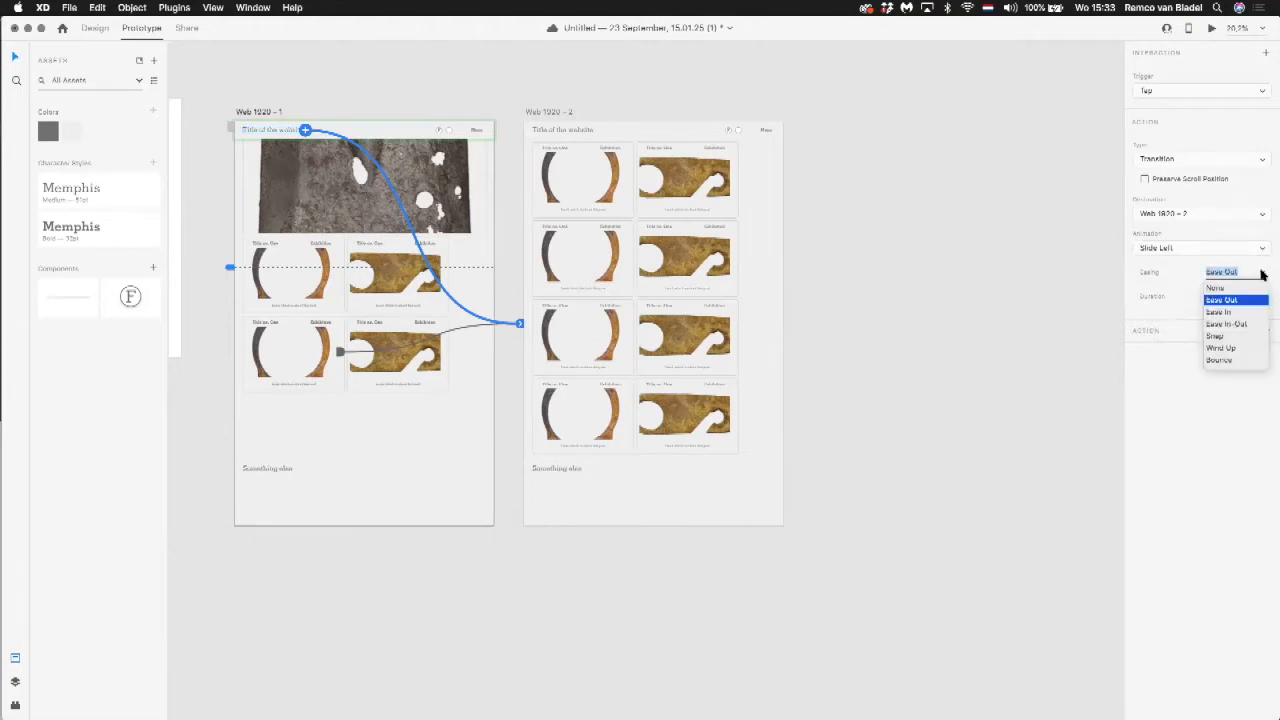
{"action": "left_click", "coordinate": [1232, 349]}
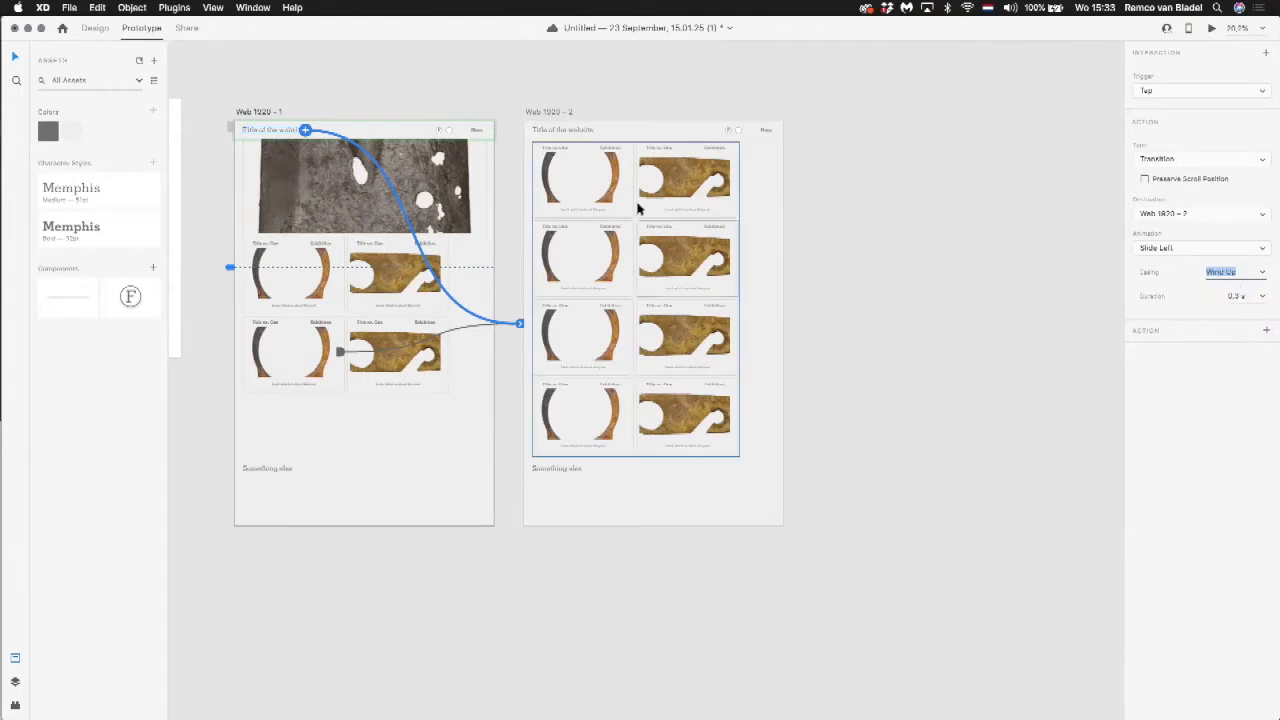
Step: Preview the title's slide transition to Web 1920 – 2 and the image link back, then close the preview
{"action": "left_click", "coordinate": [358, 131]}
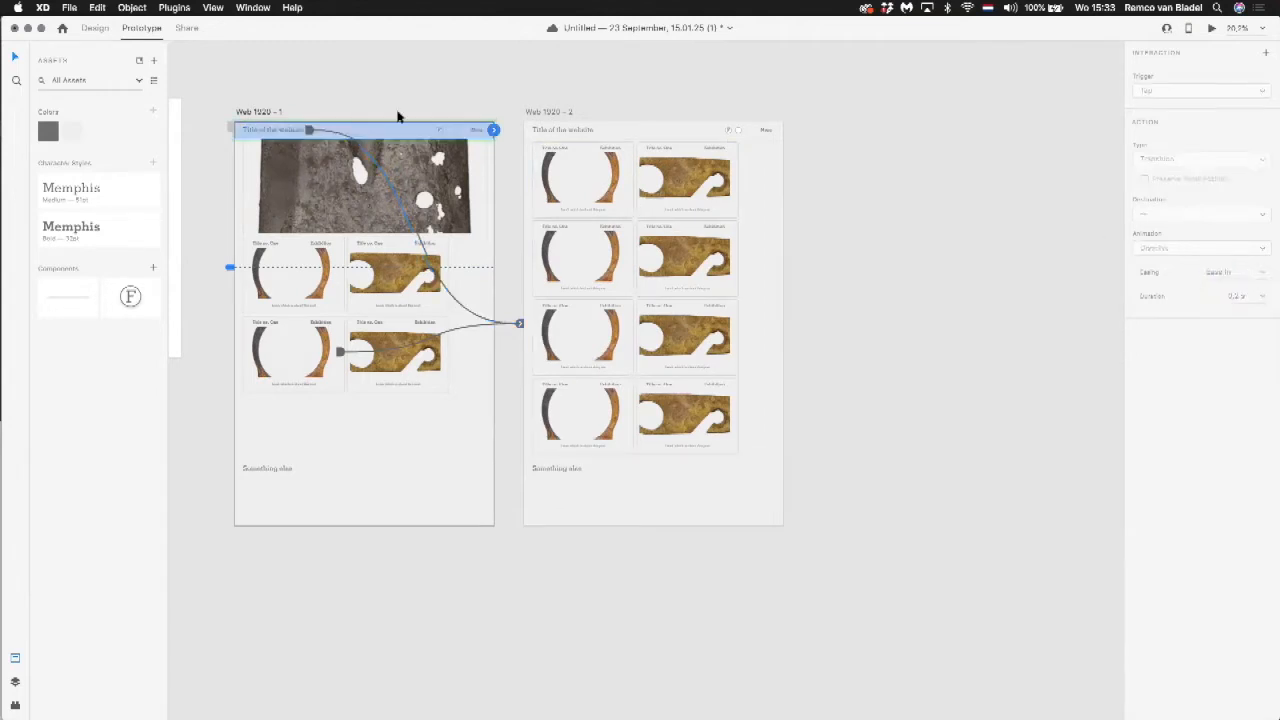
{"action": "left_click", "coordinate": [1211, 30]}
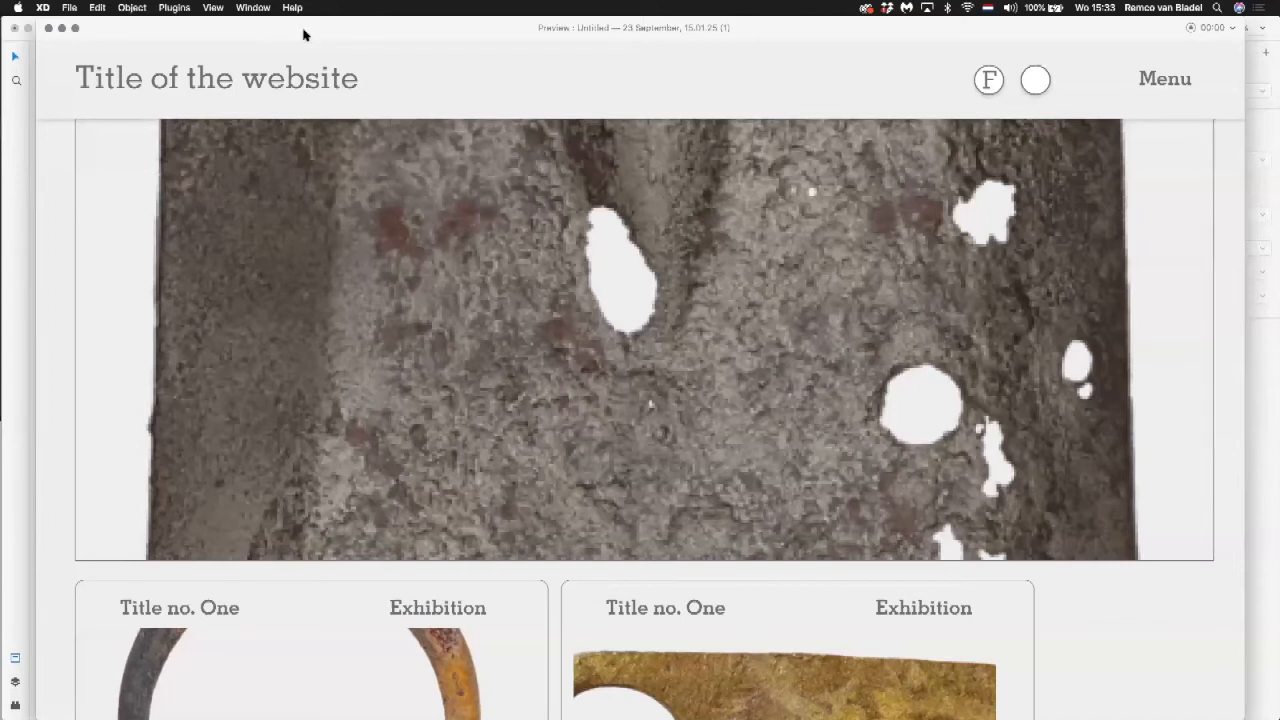
{"action": "left_click", "coordinate": [255, 85]}
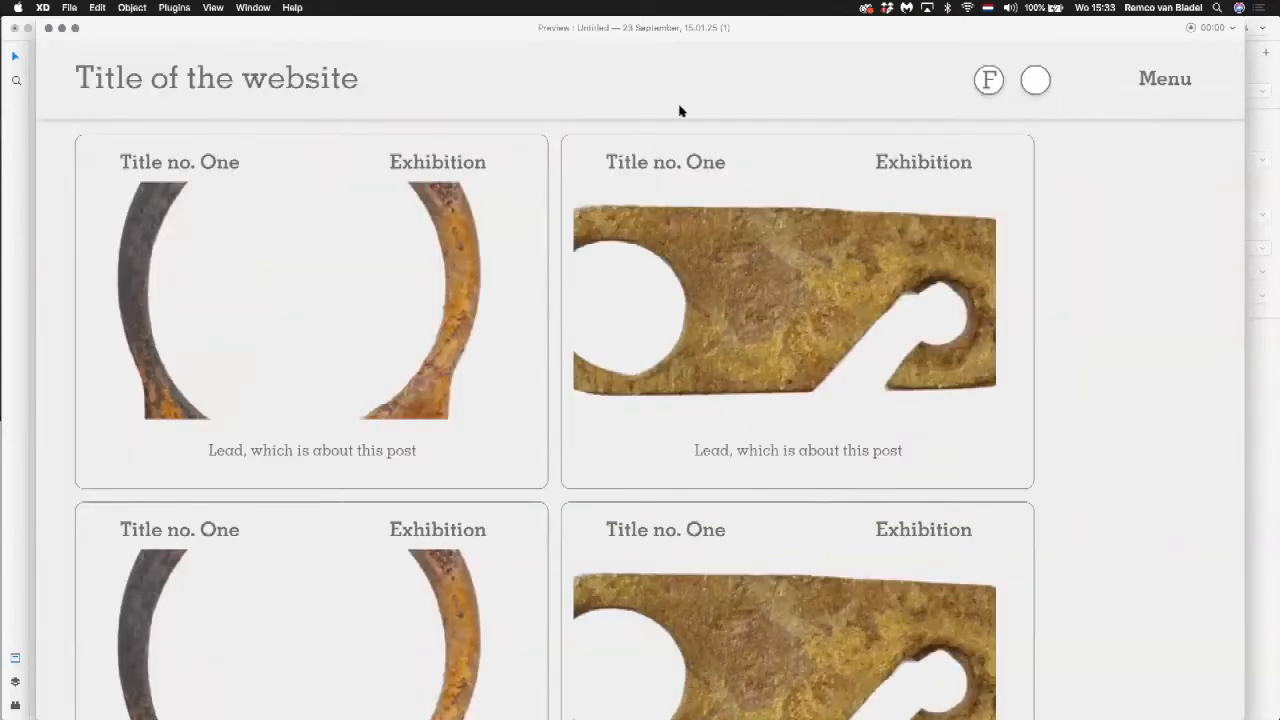
{"action": "left_click", "coordinate": [908, 246]}
{"action": "left_click", "coordinate": [140, 82]}
{"action": "left_click", "coordinate": [48, 29]}
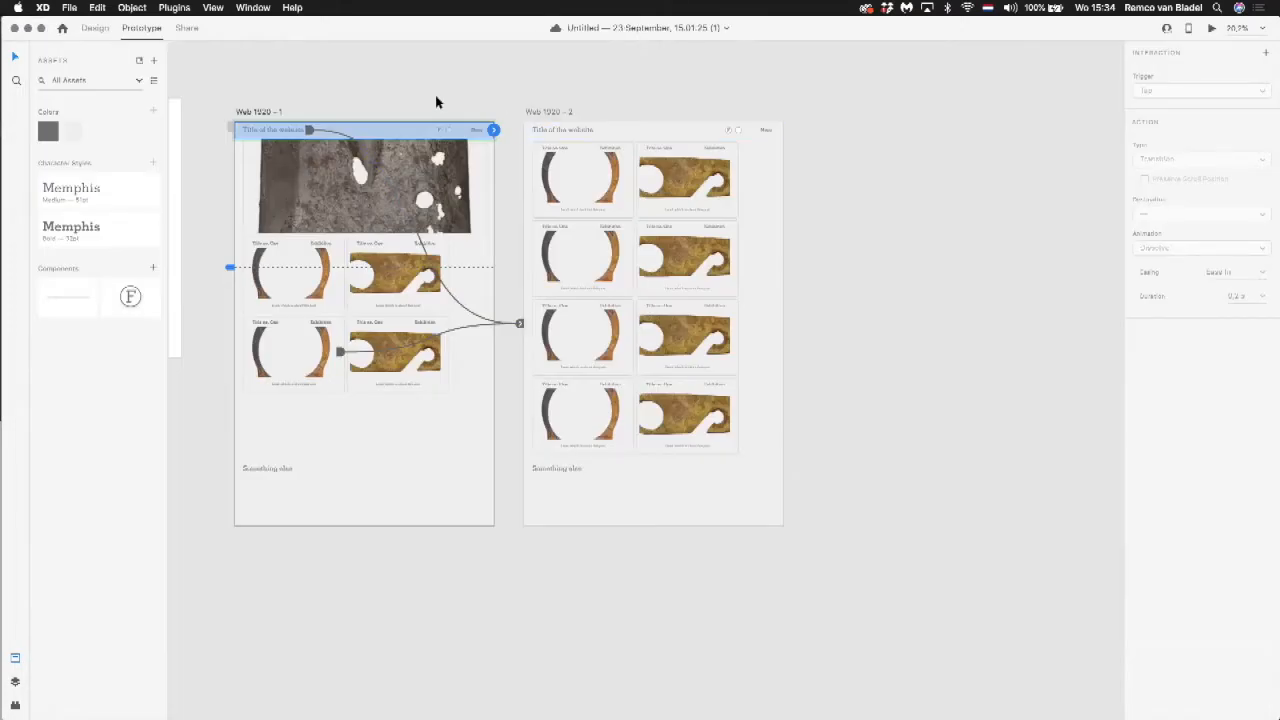
Step: Set the animation of the Web 1920 – 1 title link to None
{"action": "double_click", "coordinate": [288, 129]}
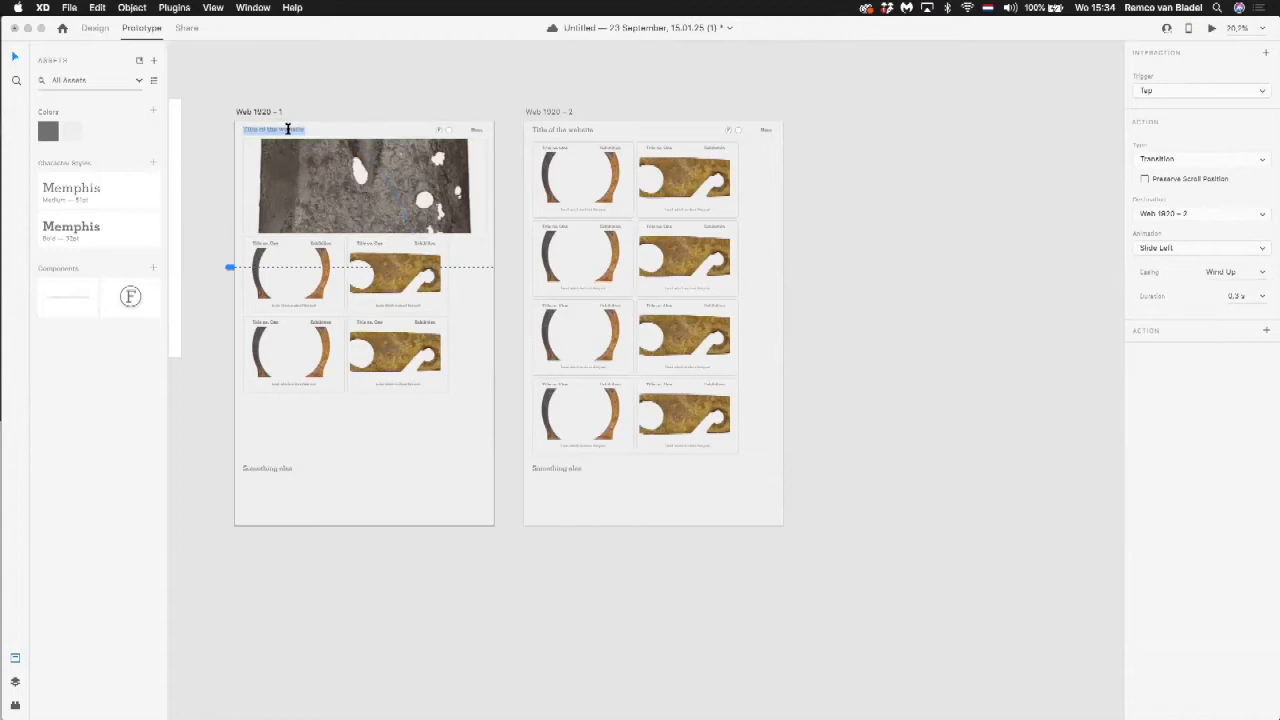
{"action": "key", "text": "Escape"}
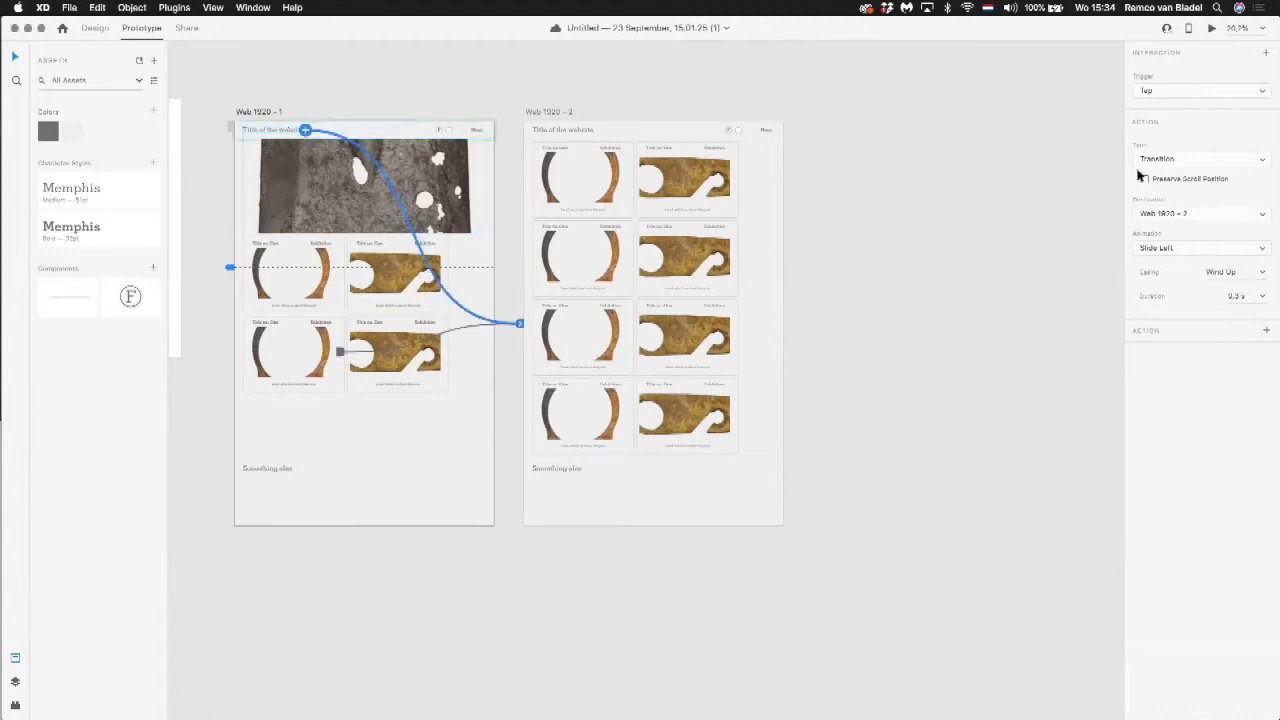
{"action": "left_click", "coordinate": [1196, 247]}
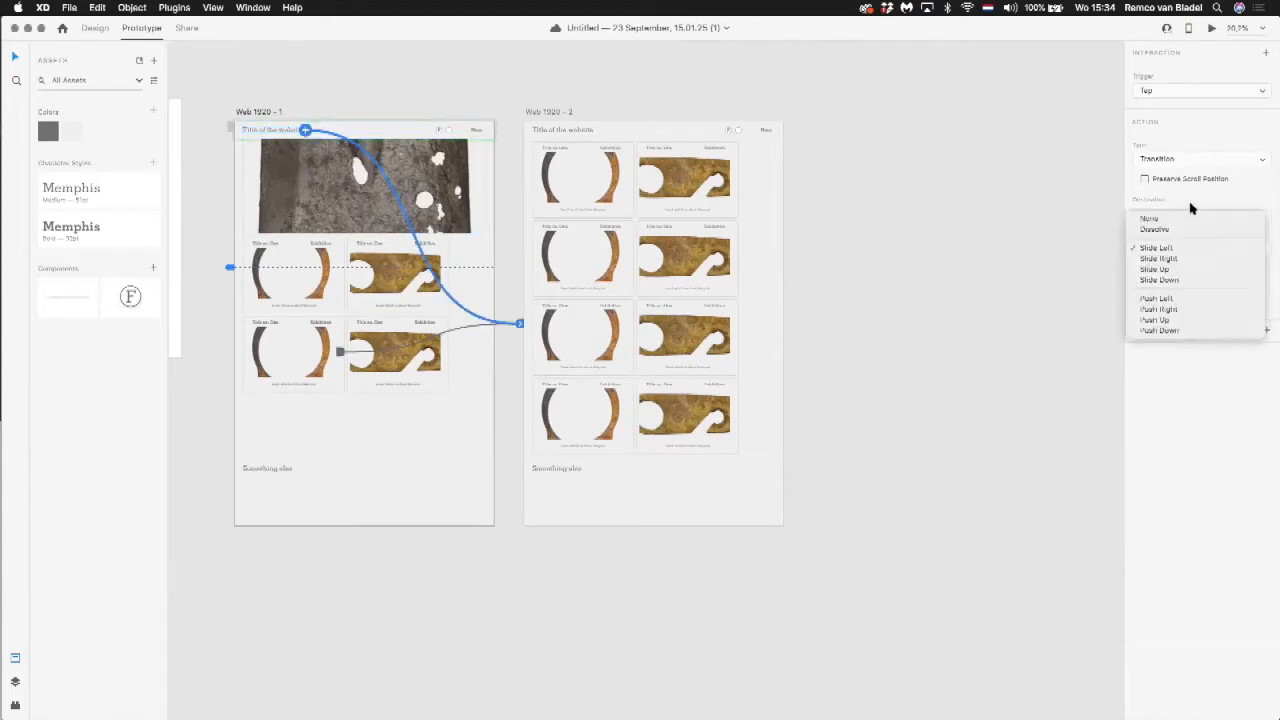
{"action": "left_click", "coordinate": [1187, 218]}
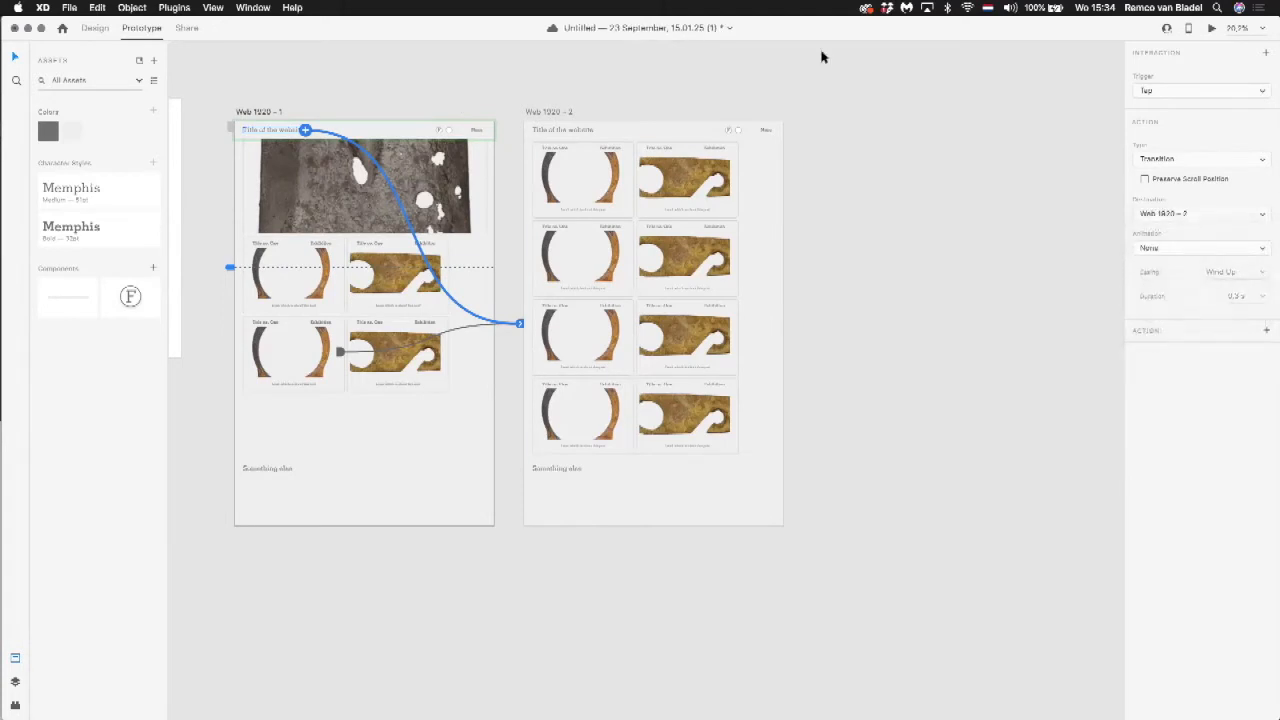
Step: Preview the title link from Web 1920 – 1 to Web 1920 – 2 and discard the preview recording without saving it
{"action": "left_click", "coordinate": [1211, 28]}
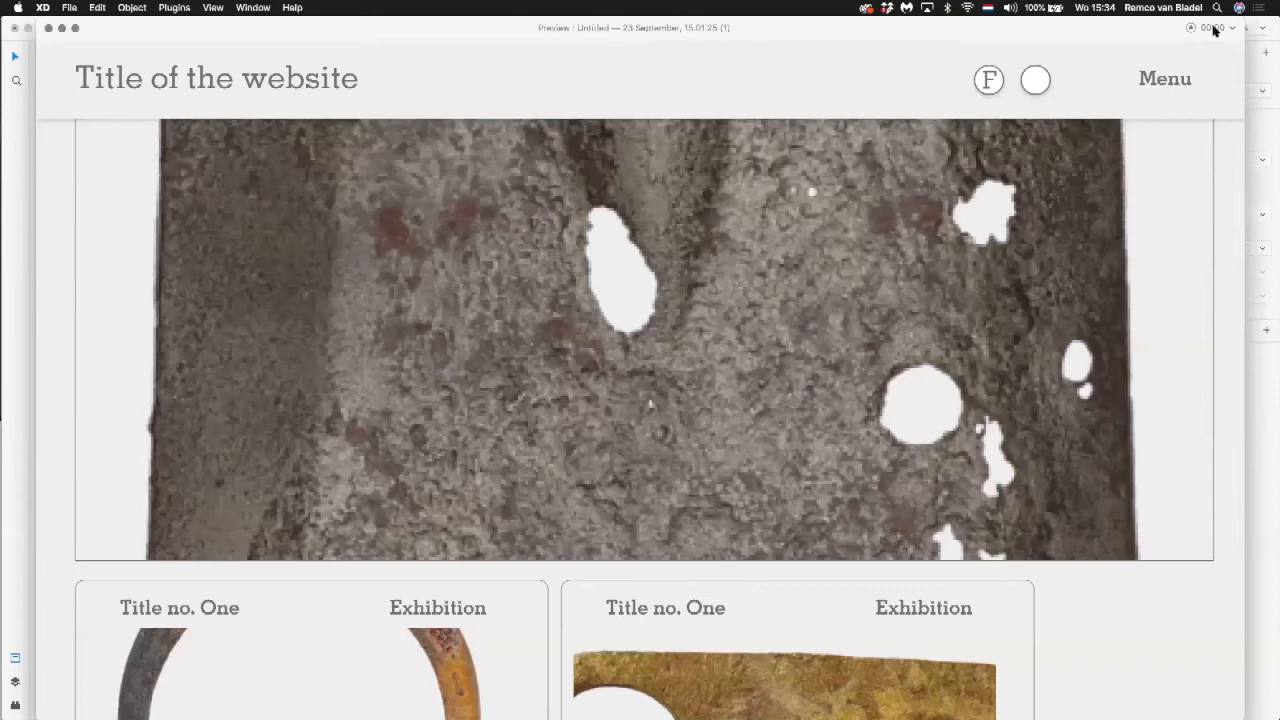
{"action": "left_click", "coordinate": [157, 79]}
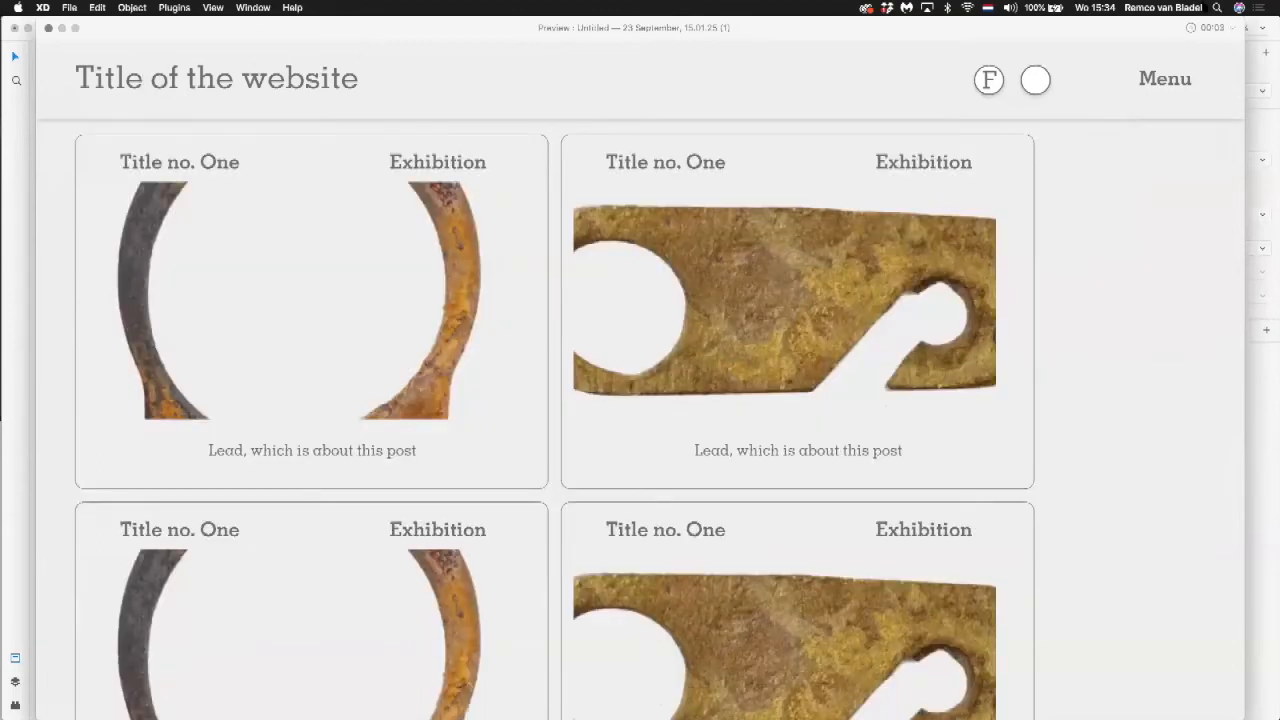
{"action": "left_click", "coordinate": [1193, 30]}
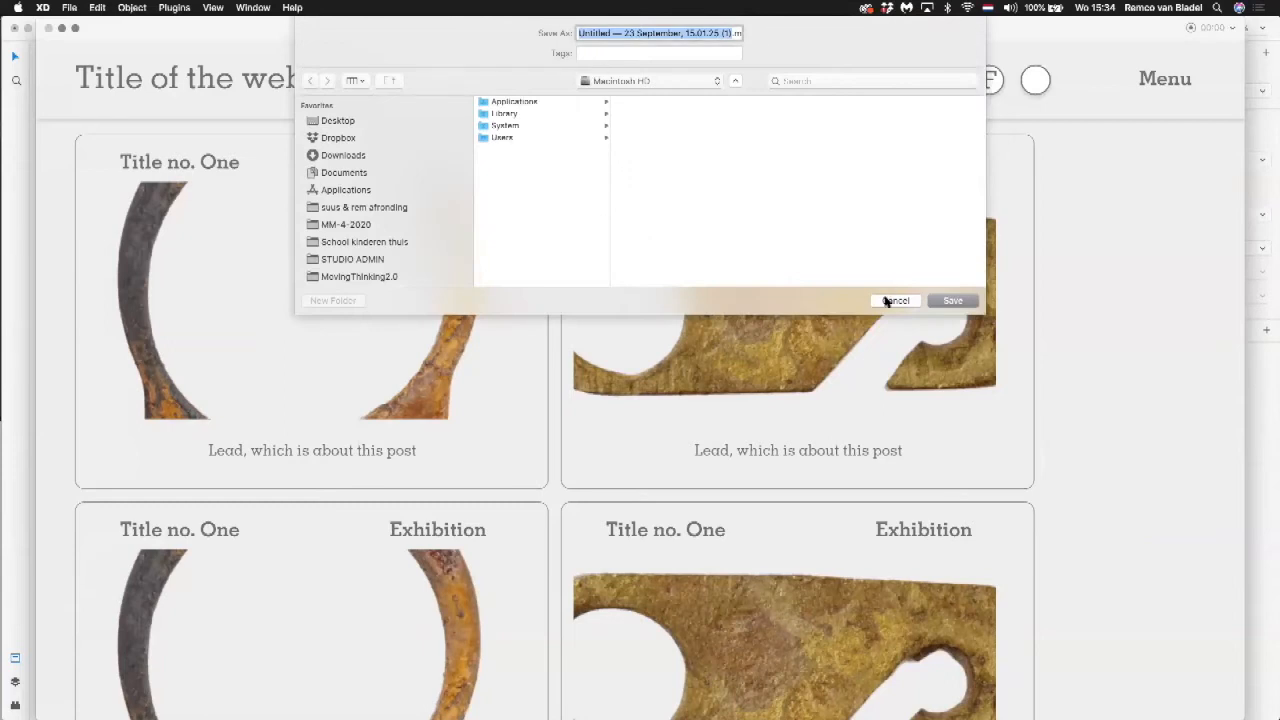
{"action": "left_click", "coordinate": [890, 299]}
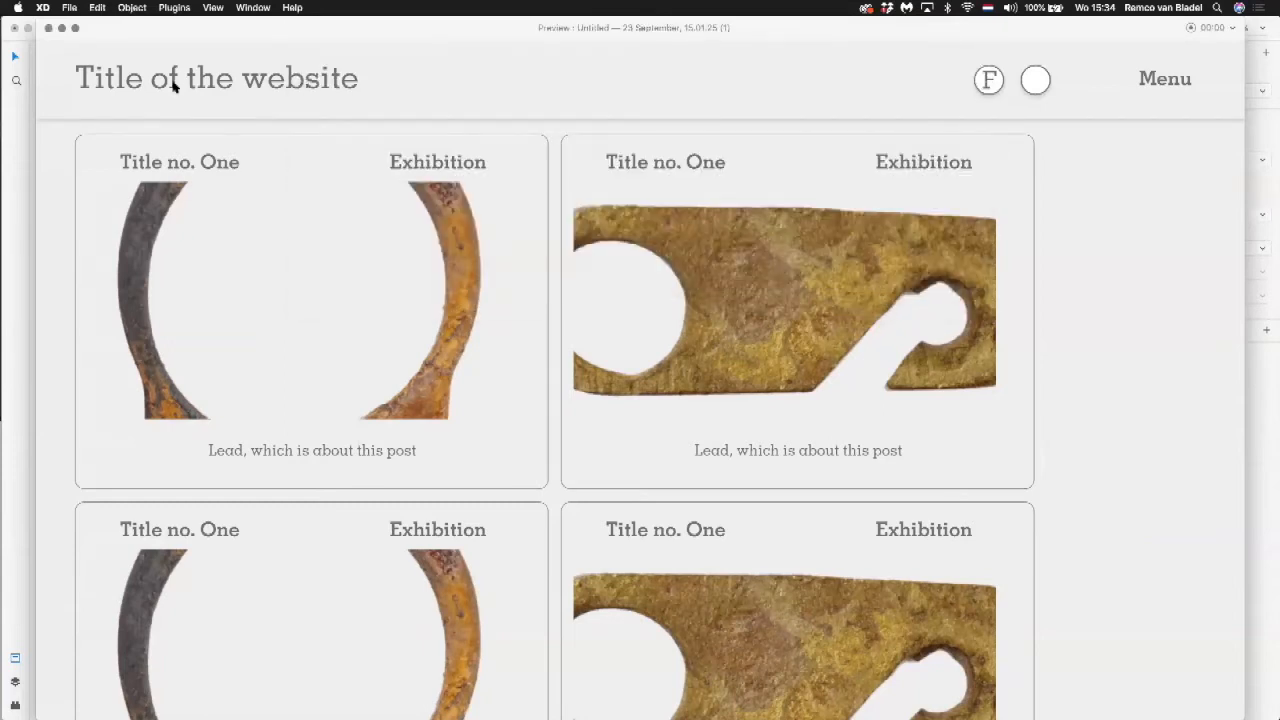
Step: Preview the image link to Web 1920 – 1 and the title link to Web 1920 – 2, and close the preview
{"action": "left_click_drag", "start_coordinate": [149, 28], "coordinate": [137, 38]}
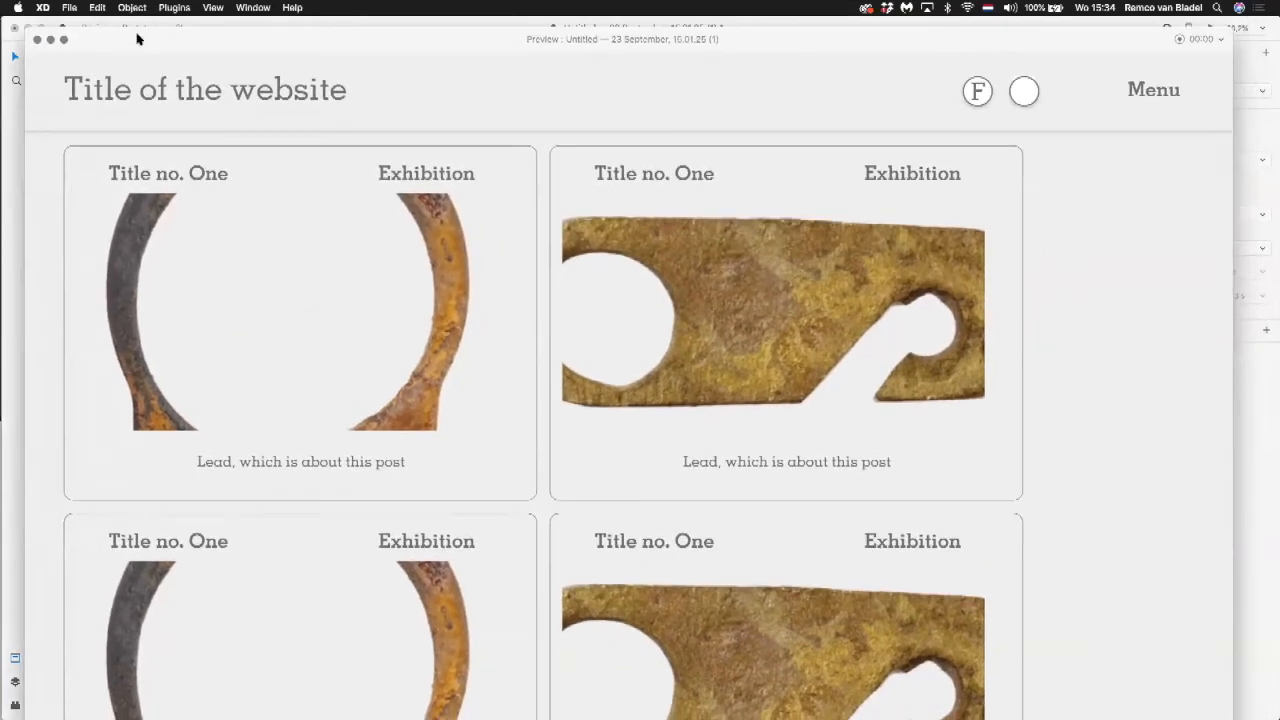
{"action": "left_click", "coordinate": [857, 286]}
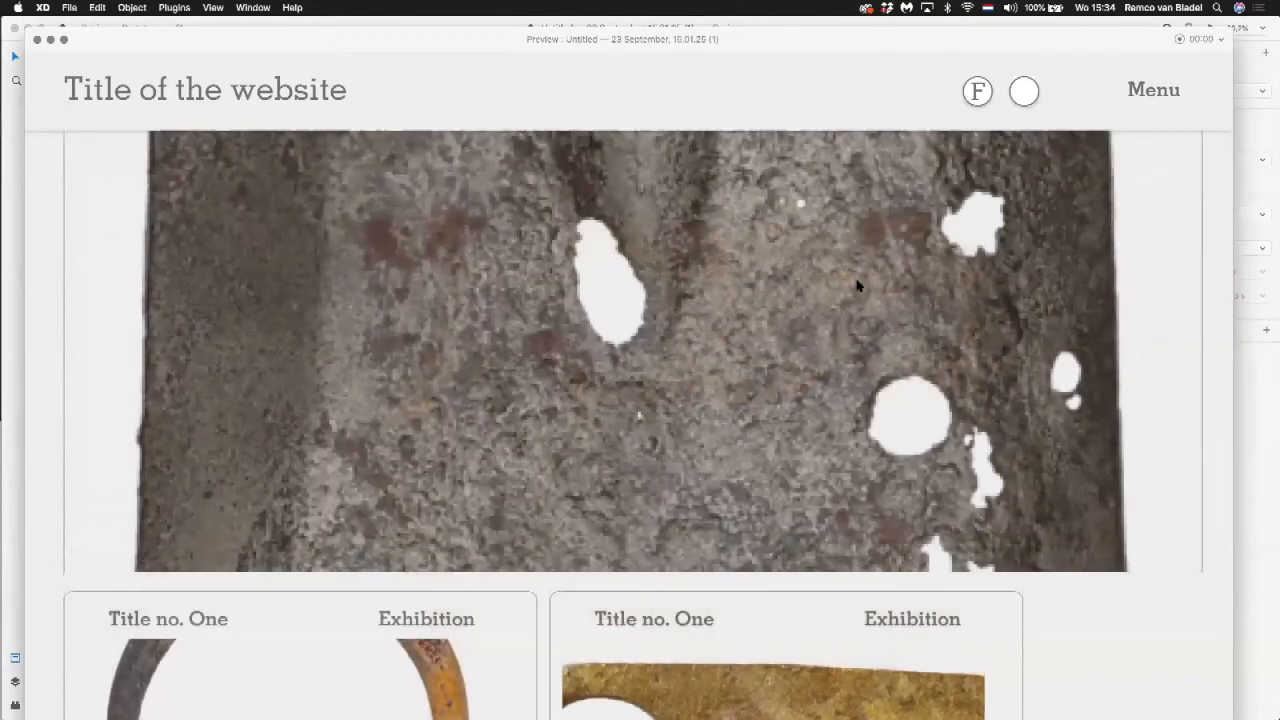
{"action": "left_click", "coordinate": [220, 95]}
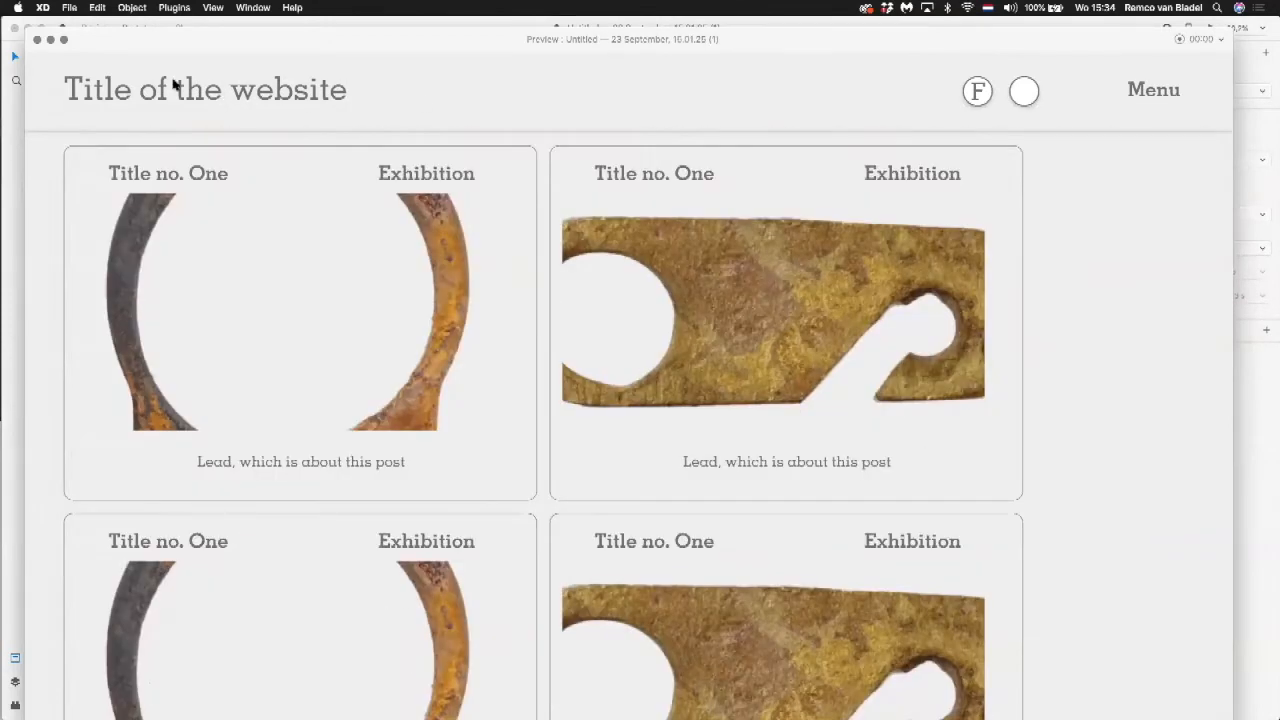
{"action": "left_click", "coordinate": [38, 40]}
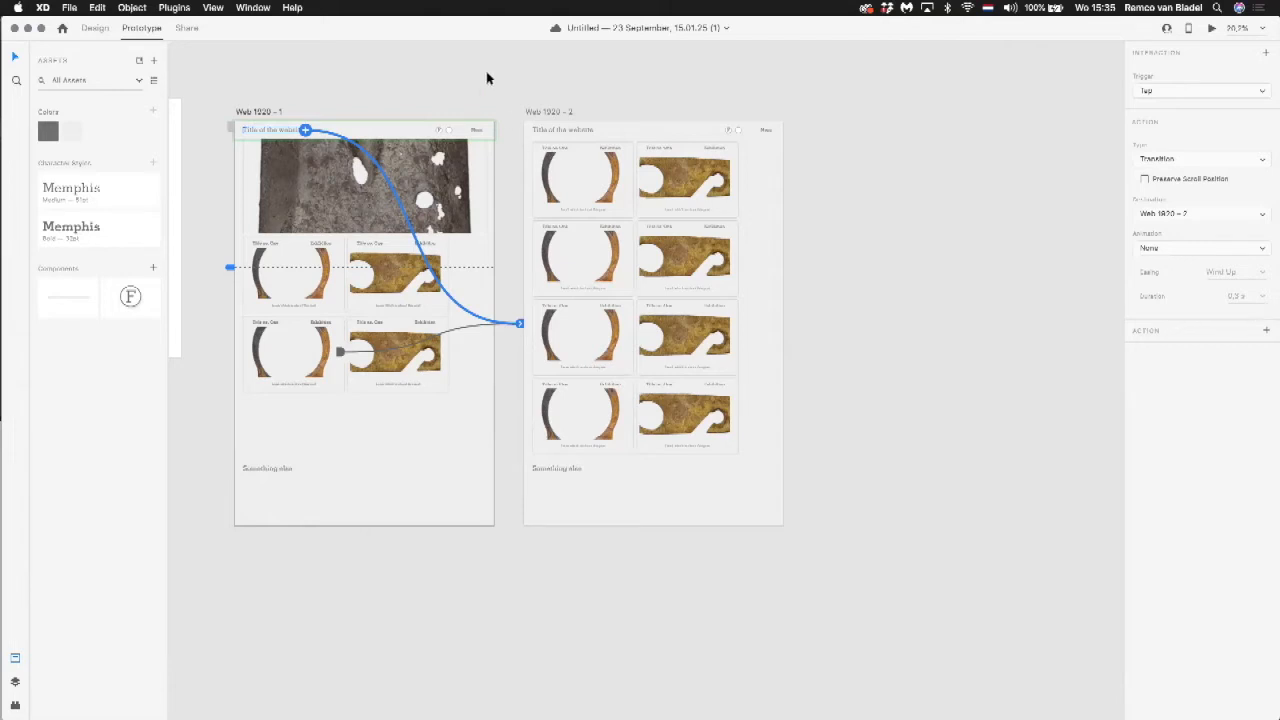
Step: Deselect the title link, bring Artboard – 1 into view and return the document to Design mode
{"action": "left_click", "coordinate": [402, 77]}
{"action": "key", "text": "space"}
{"action": "left_click_drag", "start_coordinate": [468, 95], "coordinate": [685, 93]}
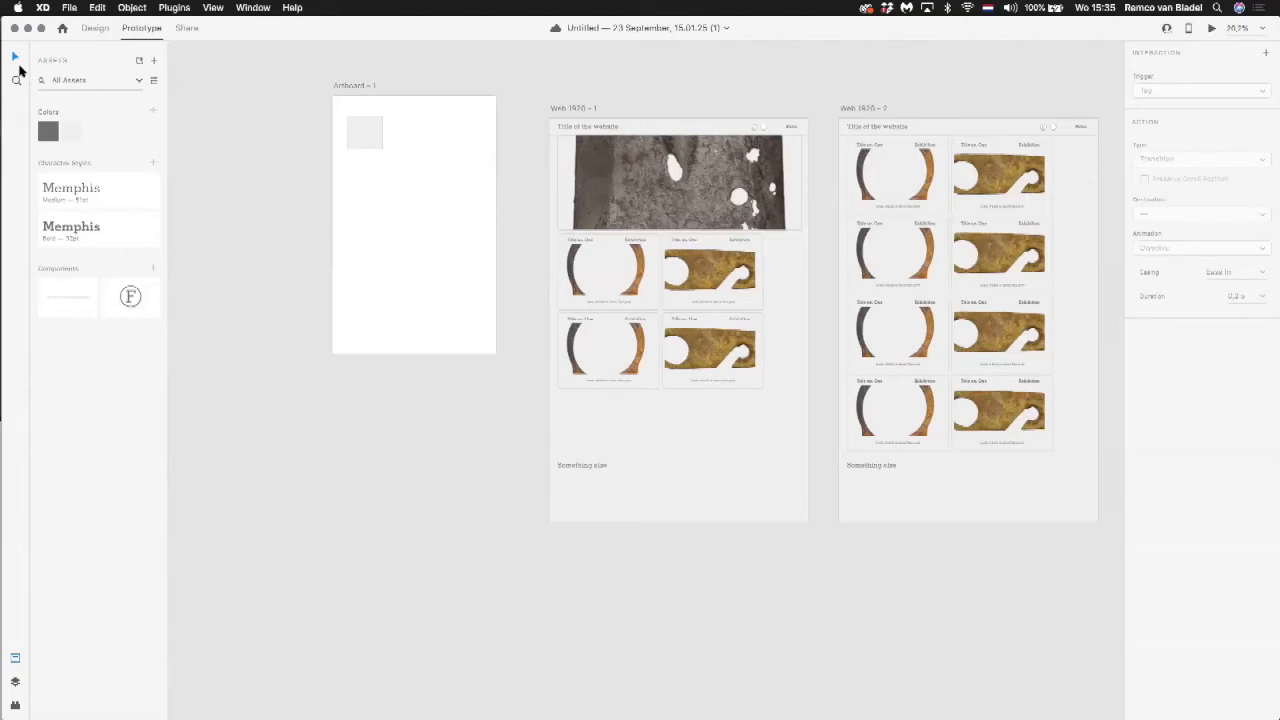
{"action": "left_click", "coordinate": [63, 29]}
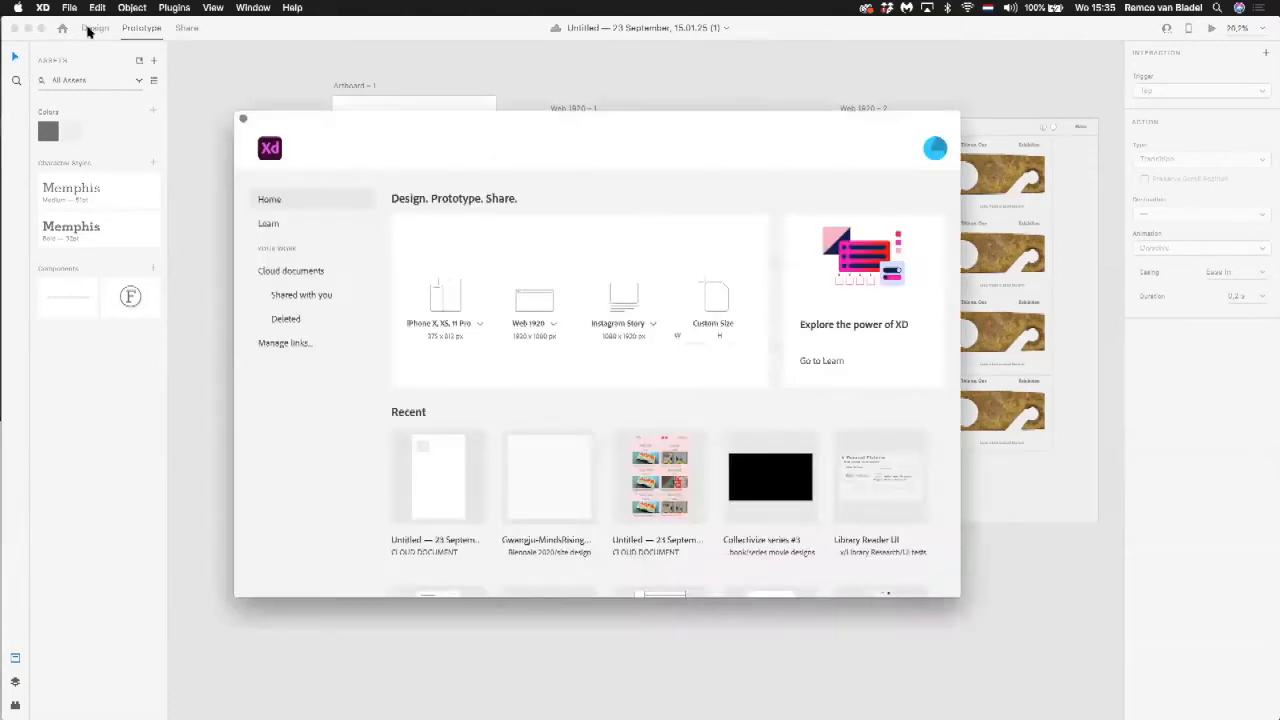
{"action": "left_click", "coordinate": [90, 29]}
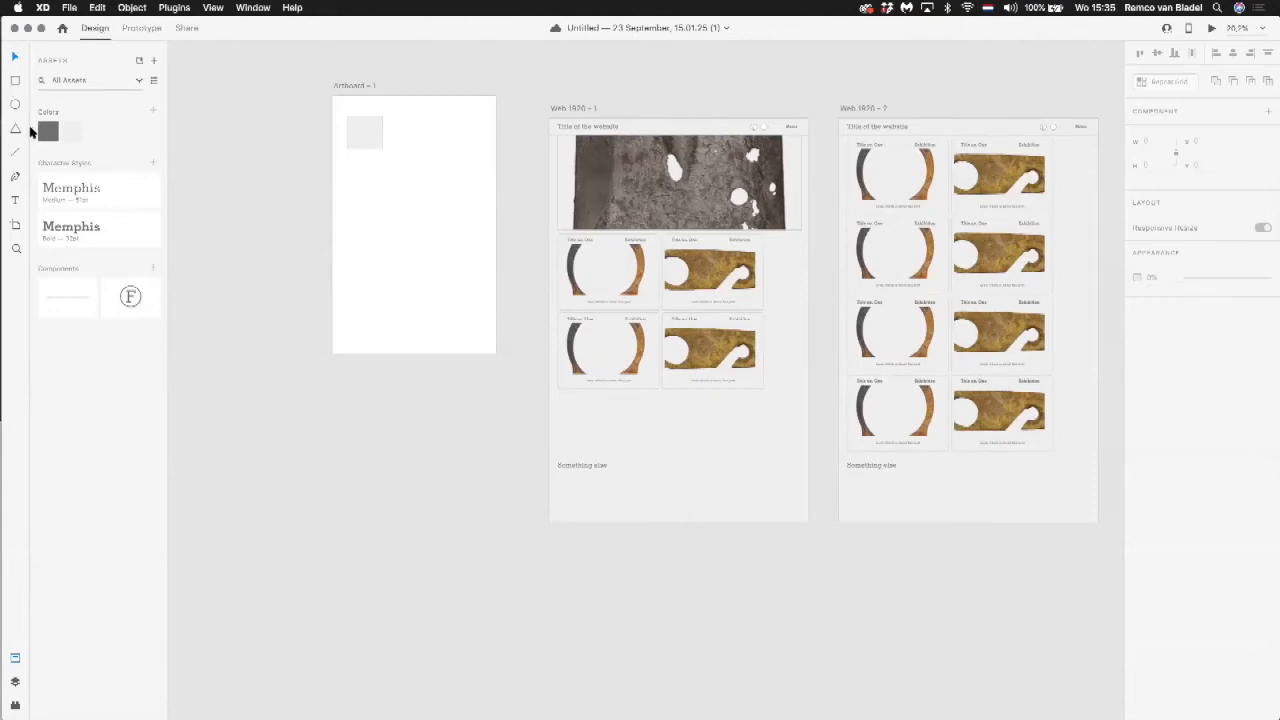
Step: Draw an open three-point angular path with the Pen tool on Artboard – 1, below the grey square
{"action": "left_click", "coordinate": [16, 177]}
{"action": "left_click_drag", "start_coordinate": [331, 149], "coordinate": [500, 305]}
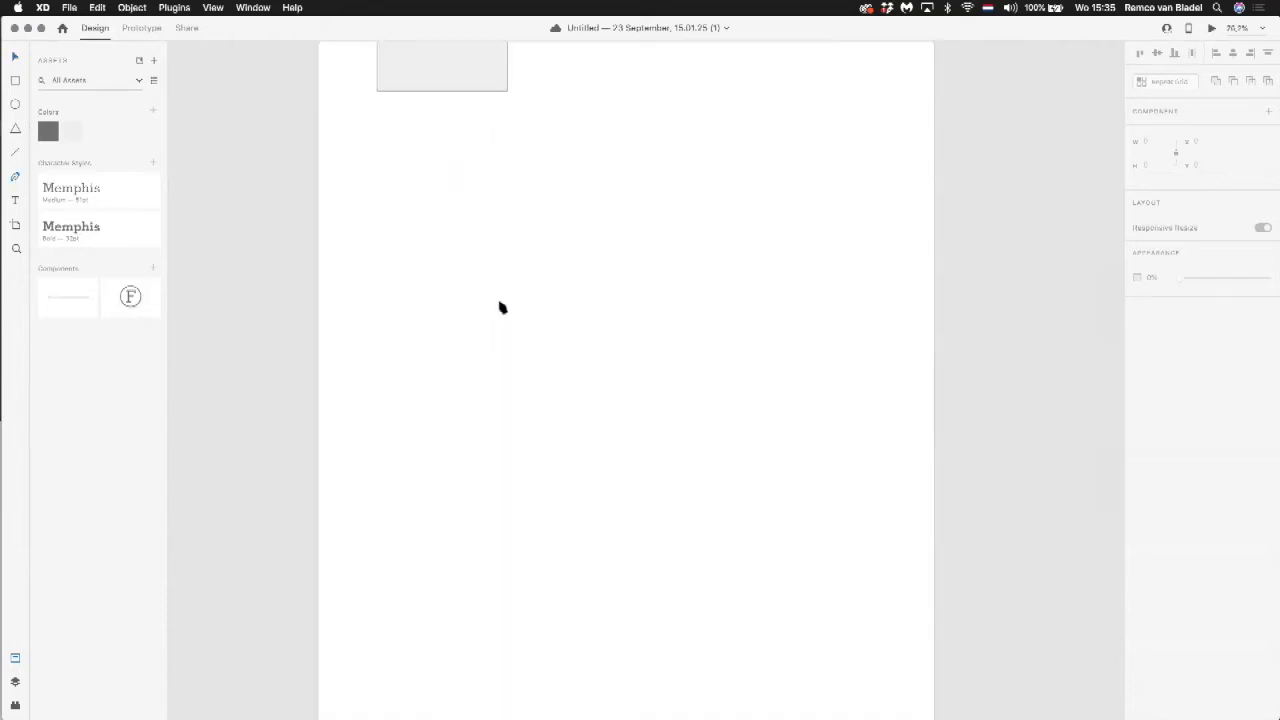
{"action": "left_click", "coordinate": [500, 349]}
{"action": "left_click", "coordinate": [546, 246]}
{"action": "left_click", "coordinate": [581, 316]}
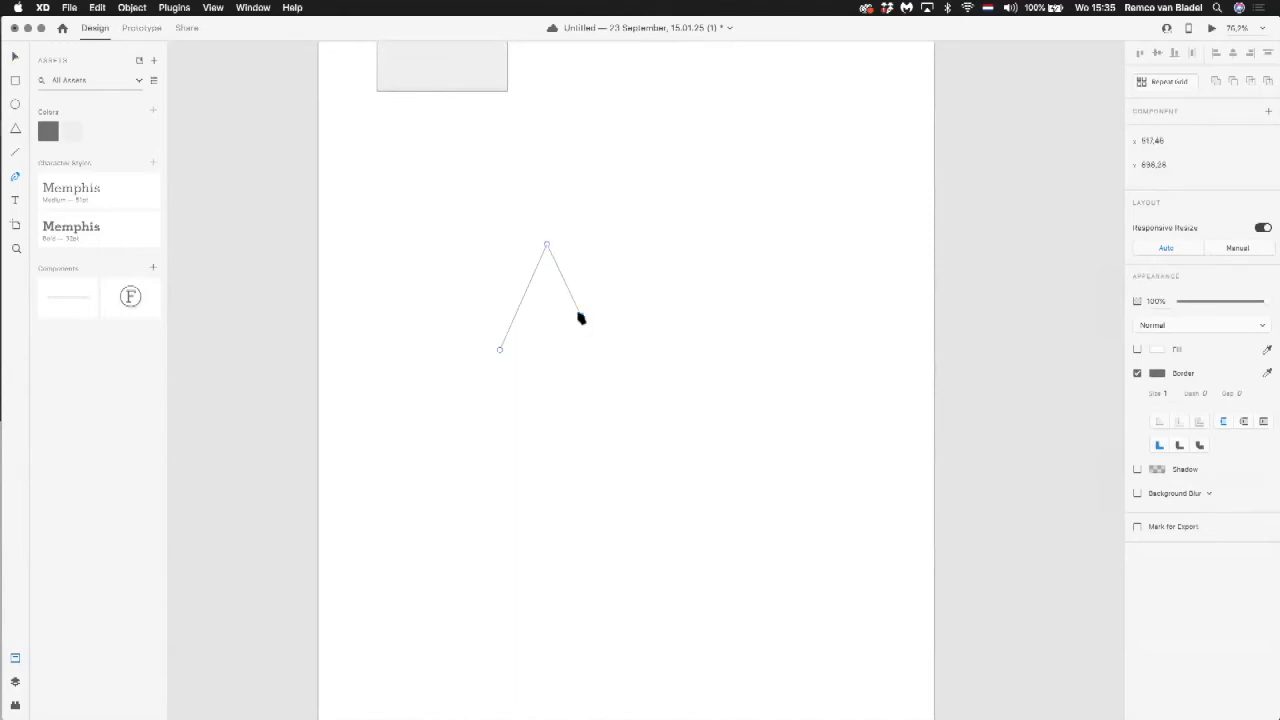
{"action": "left_click", "coordinate": [529, 345]}
{"action": "key", "text": "Escape"}
Step: Fill the angular path on Artboard – 1 with a near-black solid colour
{"action": "left_click", "coordinate": [16, 61]}
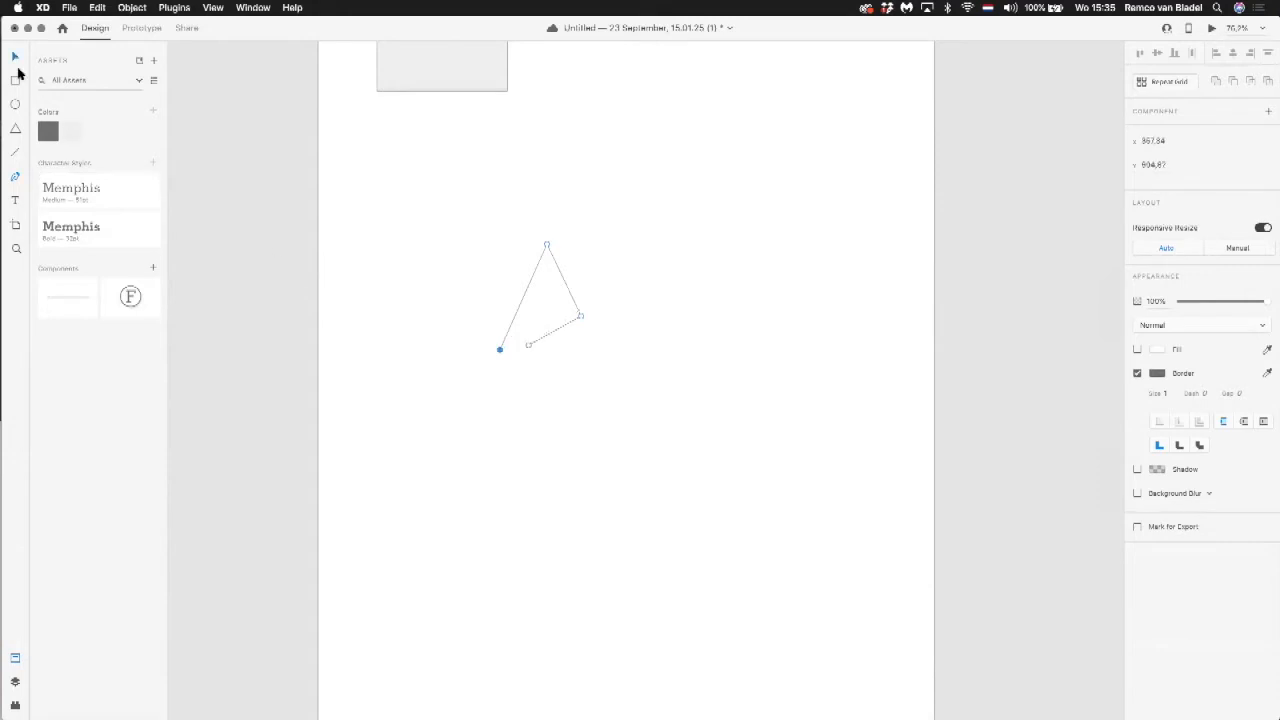
{"action": "left_click", "coordinate": [1145, 397]}
{"action": "type", "text": "4"}
{"action": "left_click", "coordinate": [1137, 349]}
{"action": "left_click", "coordinate": [1160, 351]}
{"action": "left_click", "coordinate": [1004, 377]}
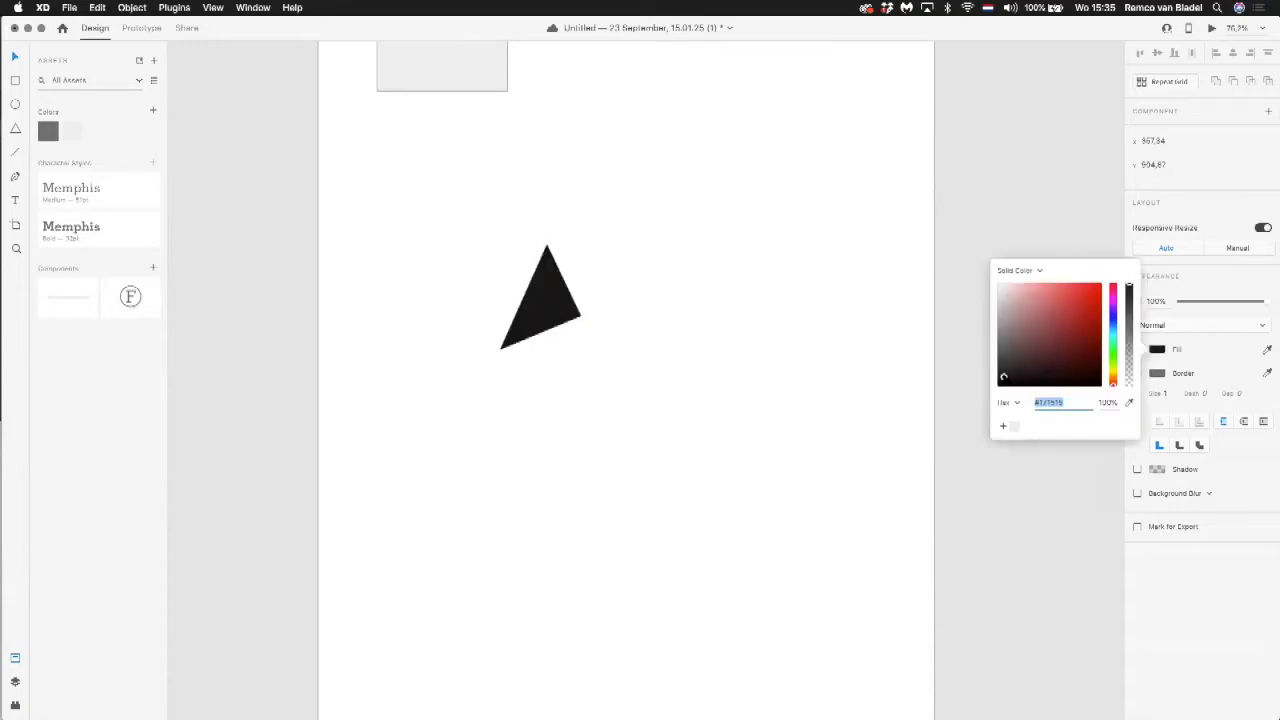
{"action": "left_click", "coordinate": [771, 263]}
Step: Move the black triangle slightly and delete it from Artboard – 1
{"action": "left_click", "coordinate": [536, 304]}
{"action": "left_click_drag", "start_coordinate": [536, 304], "coordinate": [523, 299]}
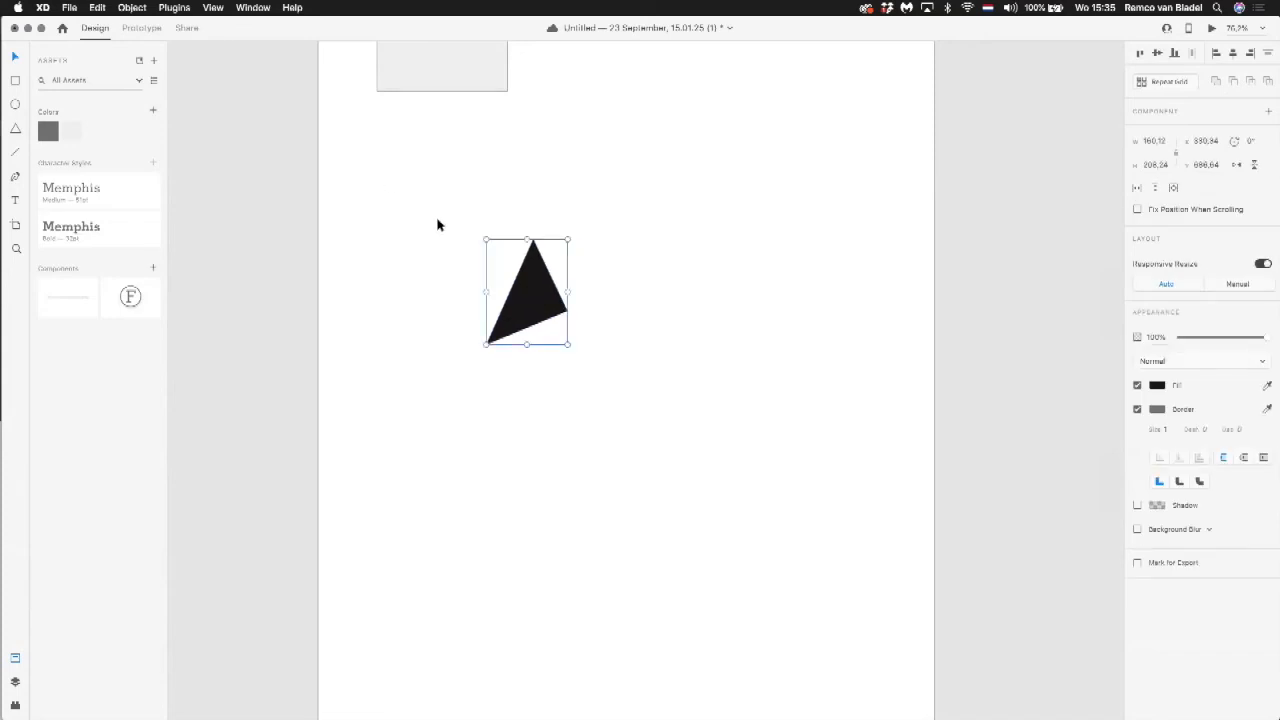
{"action": "key", "text": "Delete"}
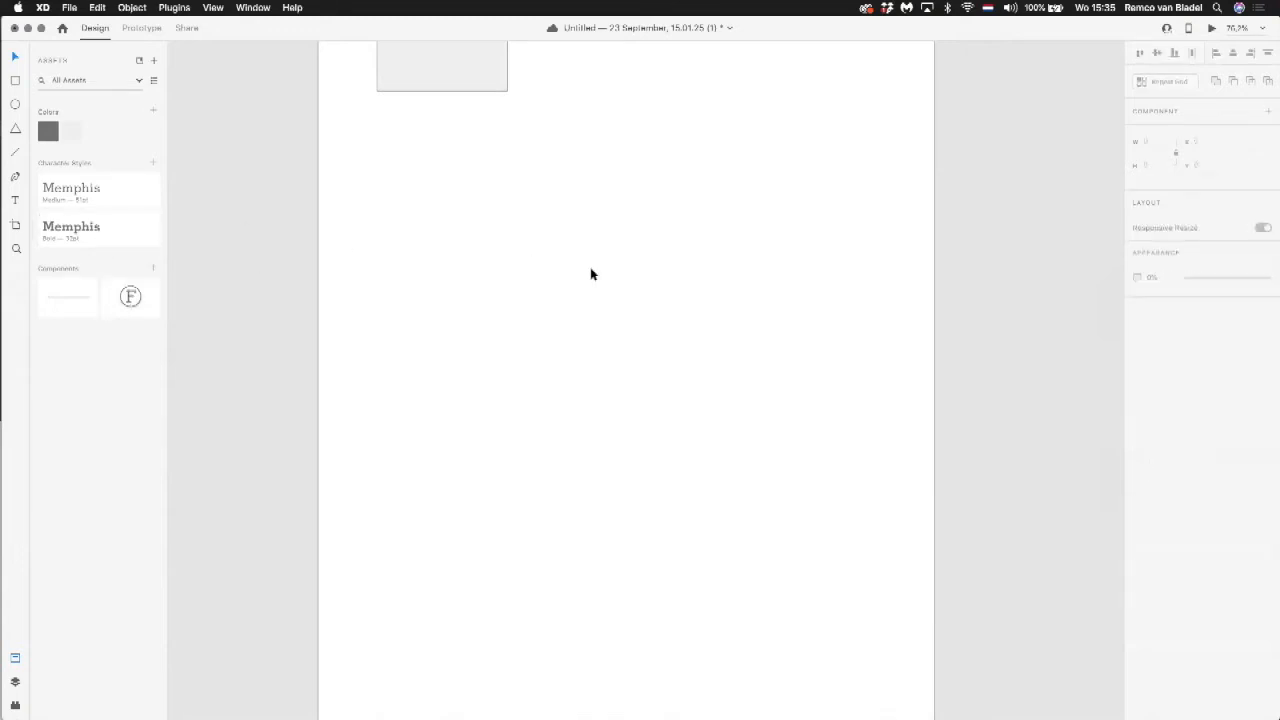
Step: Select the circled F component in the Web 1920 – 1 header, save the document and add a Hover State to the component
{"action": "scroll", "coordinate": [591, 274], "scroll_direction": "down", "scroll_amount": 3}
{"action": "scroll", "coordinate": [591, 274], "scroll_direction": "down", "scroll_amount": 5}
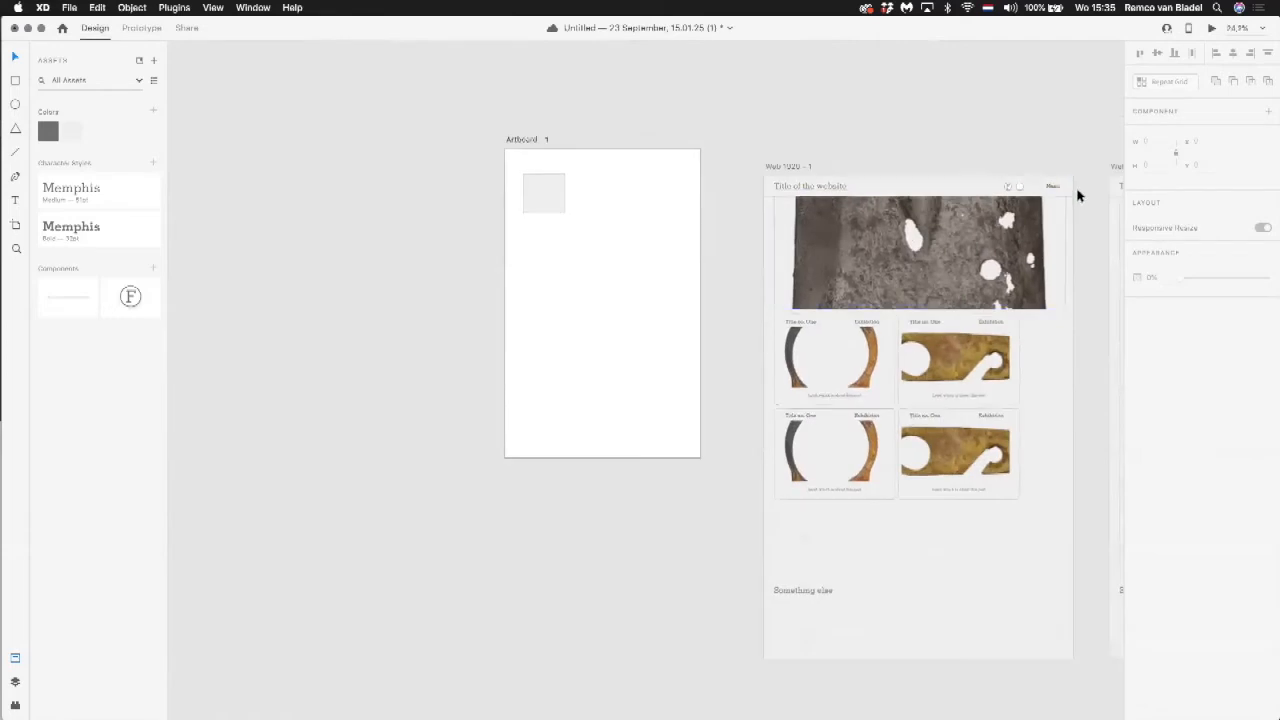
{"action": "left_click", "coordinate": [1002, 174]}
{"action": "scroll", "coordinate": [997, 177], "scroll_direction": "up", "scroll_amount": 10}
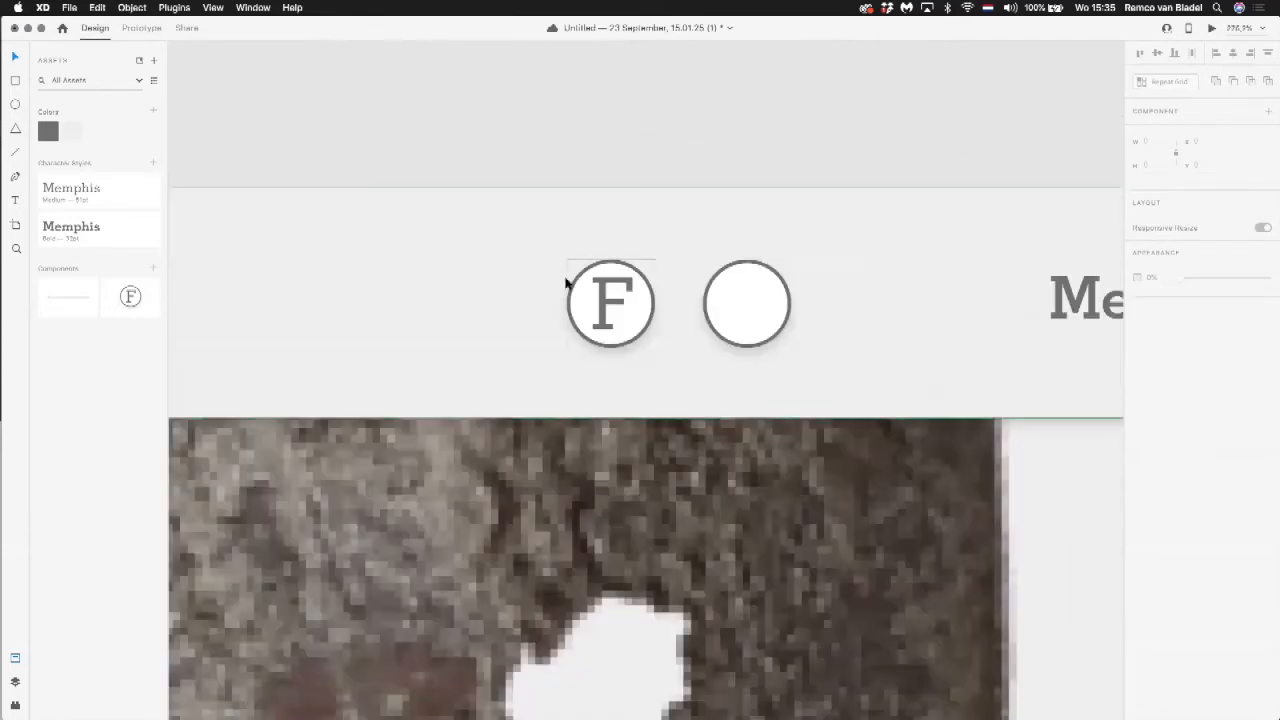
{"action": "left_click", "coordinate": [624, 305]}
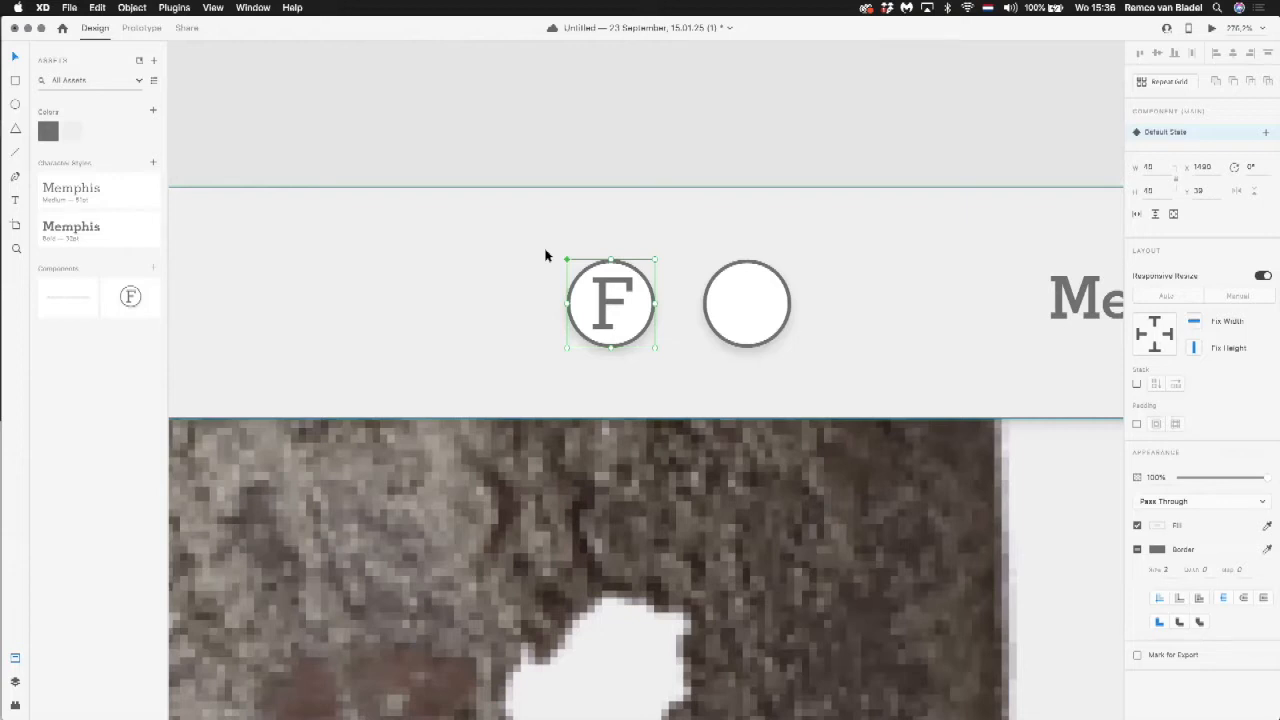
{"action": "key", "text": "super+s"}
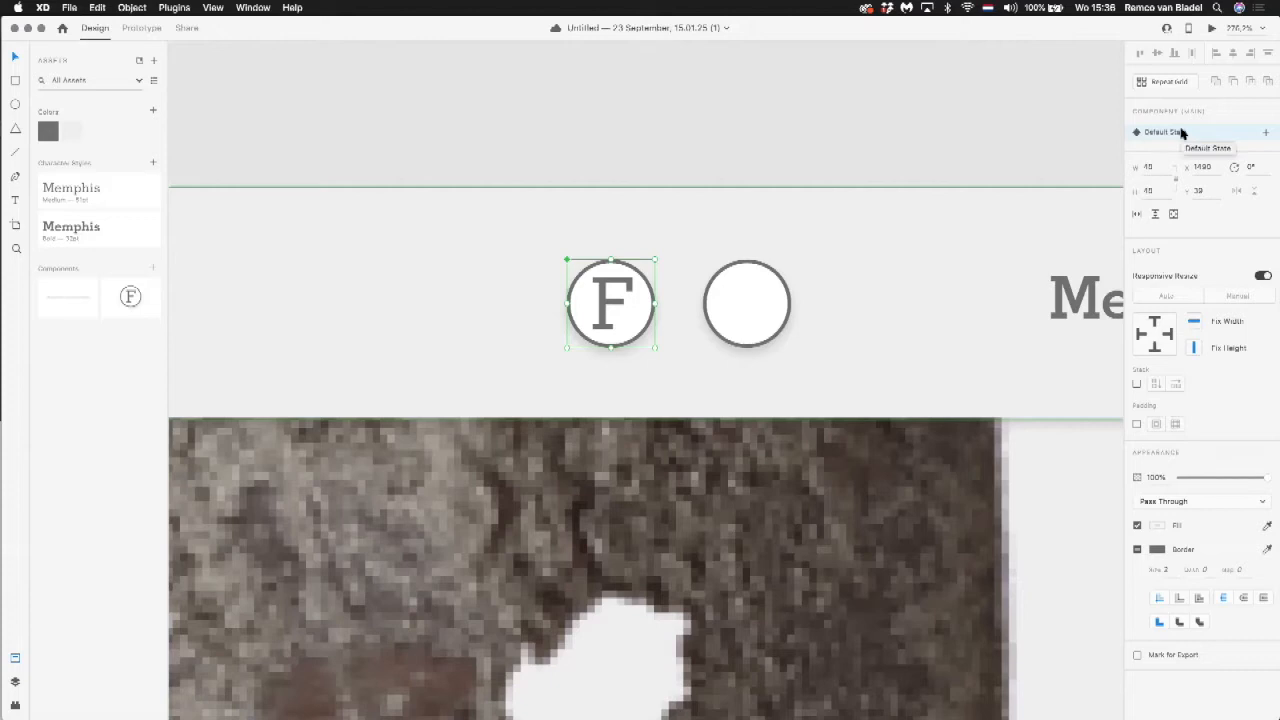
{"action": "left_click", "coordinate": [1265, 132]}
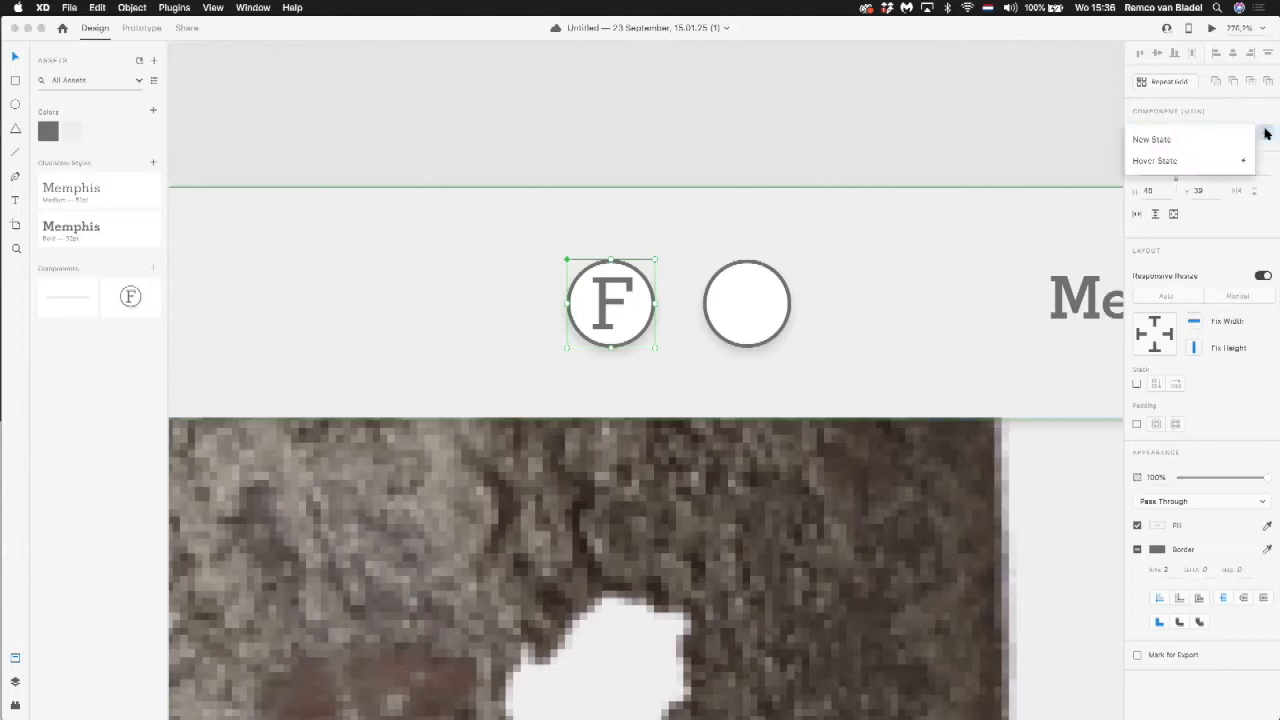
{"action": "left_click", "coordinate": [1155, 160]}
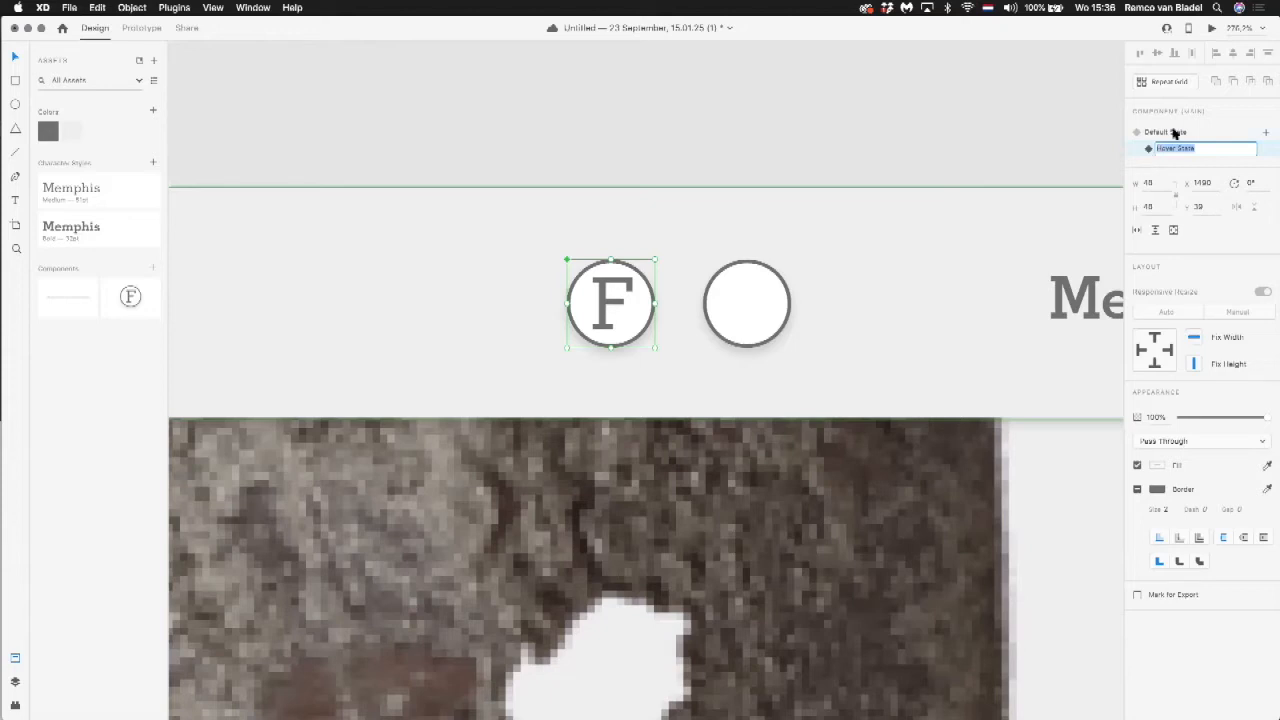
Step: Compare the F component's Default State and Hover State by switching between them
{"action": "left_click", "coordinate": [1174, 133]}
{"action": "left_click", "coordinate": [1174, 146]}
{"action": "left_click", "coordinate": [1171, 132]}
{"action": "left_click", "coordinate": [1174, 146]}
{"action": "left_click", "coordinate": [1166, 132]}
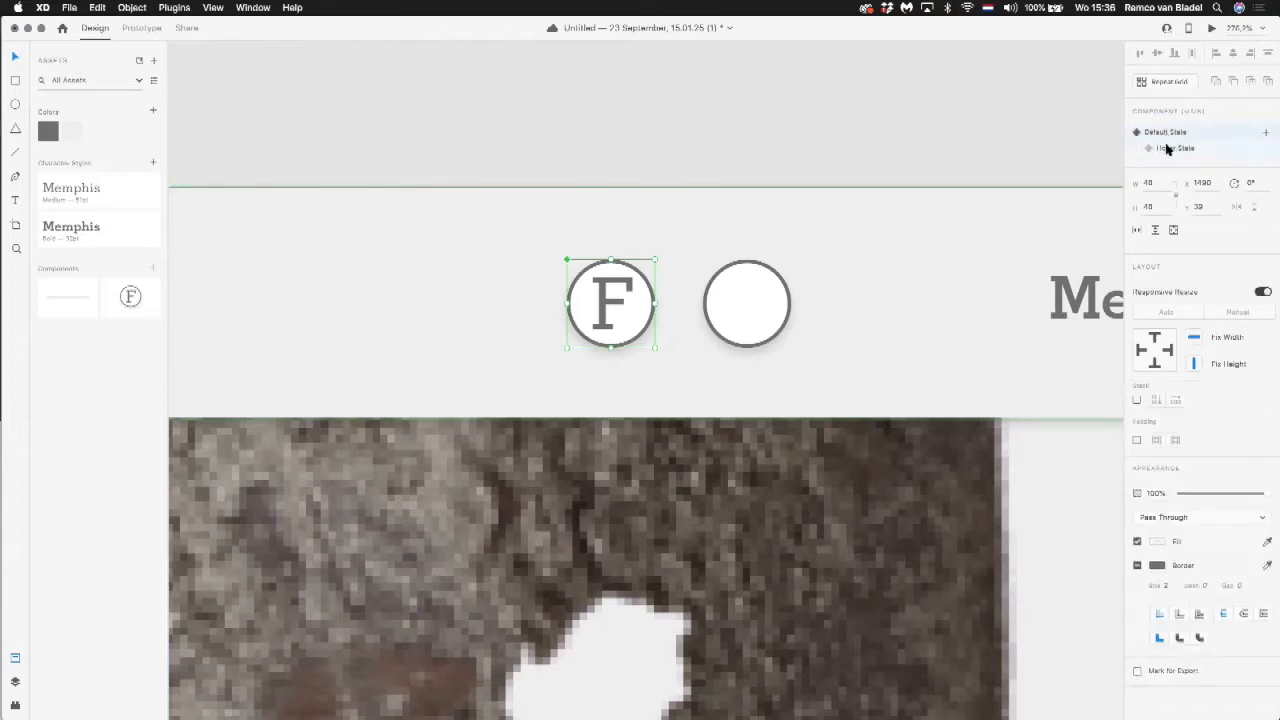
Step: In the F component's Hover State, colour the letter F and the circle's border bright red
{"action": "left_click", "coordinate": [1166, 148]}
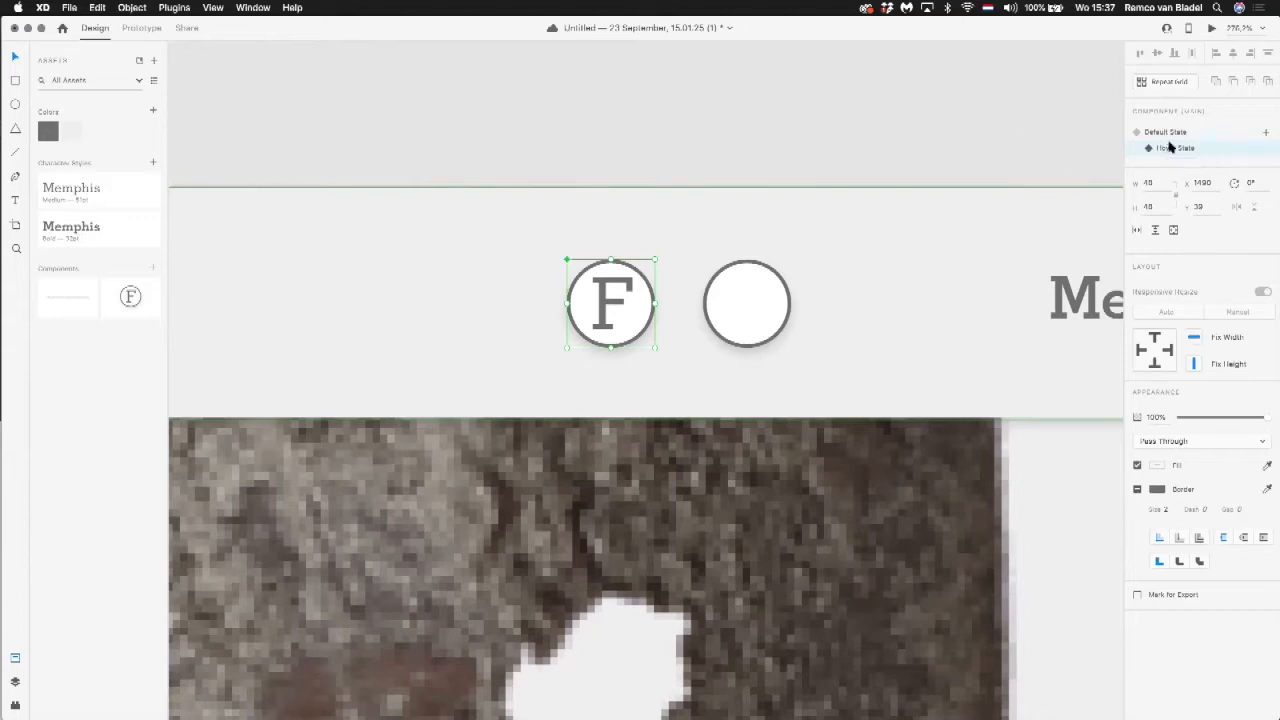
{"action": "double_click", "coordinate": [607, 295]}
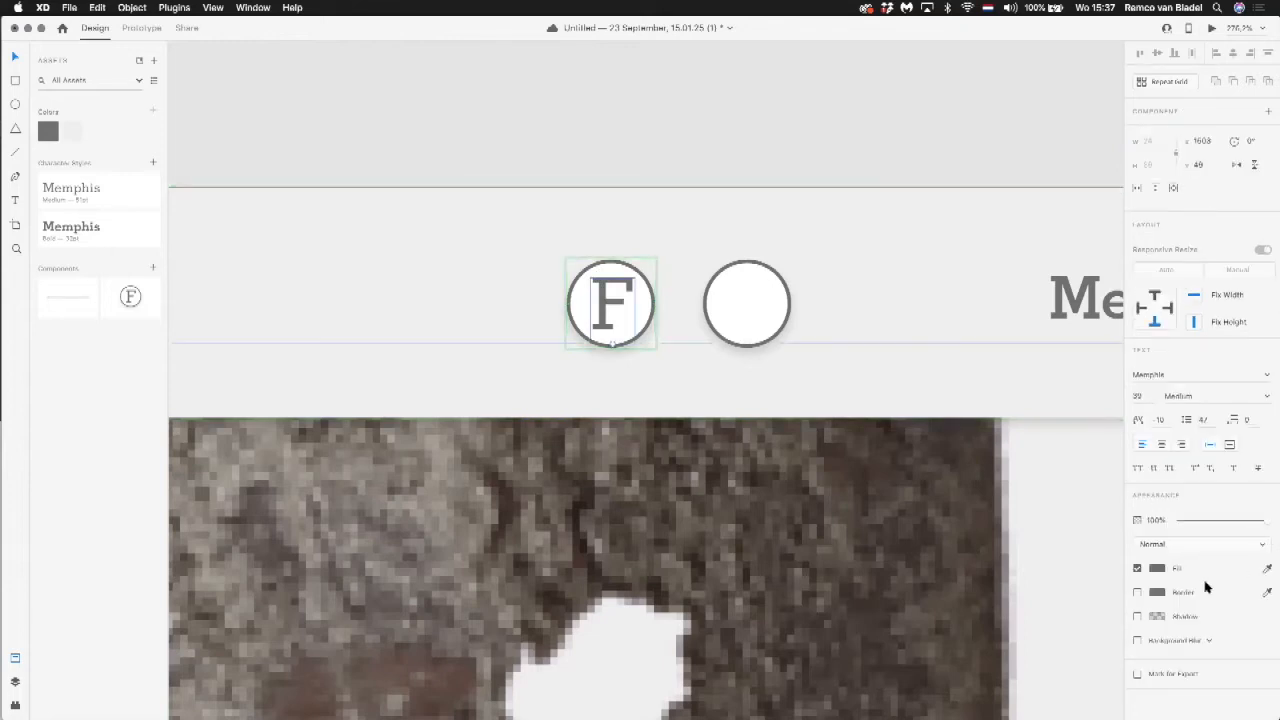
{"action": "left_click", "coordinate": [1157, 568]}
{"action": "left_click", "coordinate": [1099, 500]}
{"action": "left_click", "coordinate": [617, 266]}
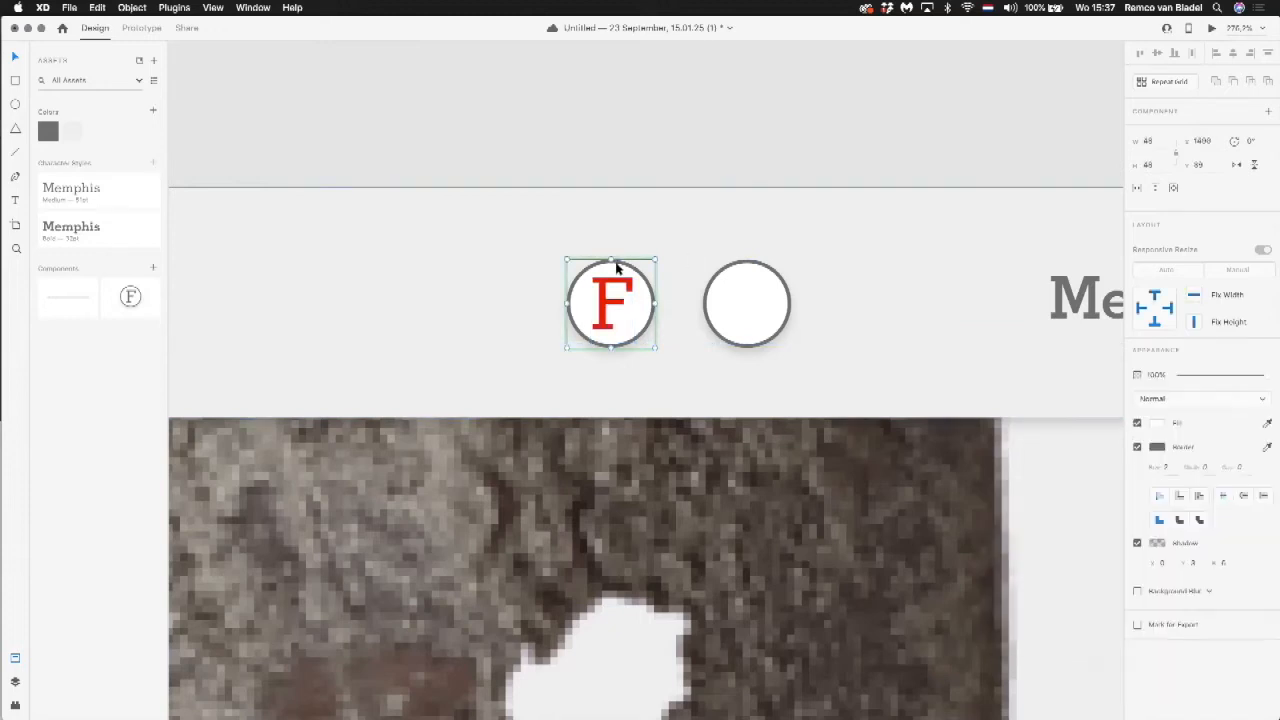
{"action": "left_click", "coordinate": [1157, 449]}
{"action": "left_click", "coordinate": [1099, 378]}
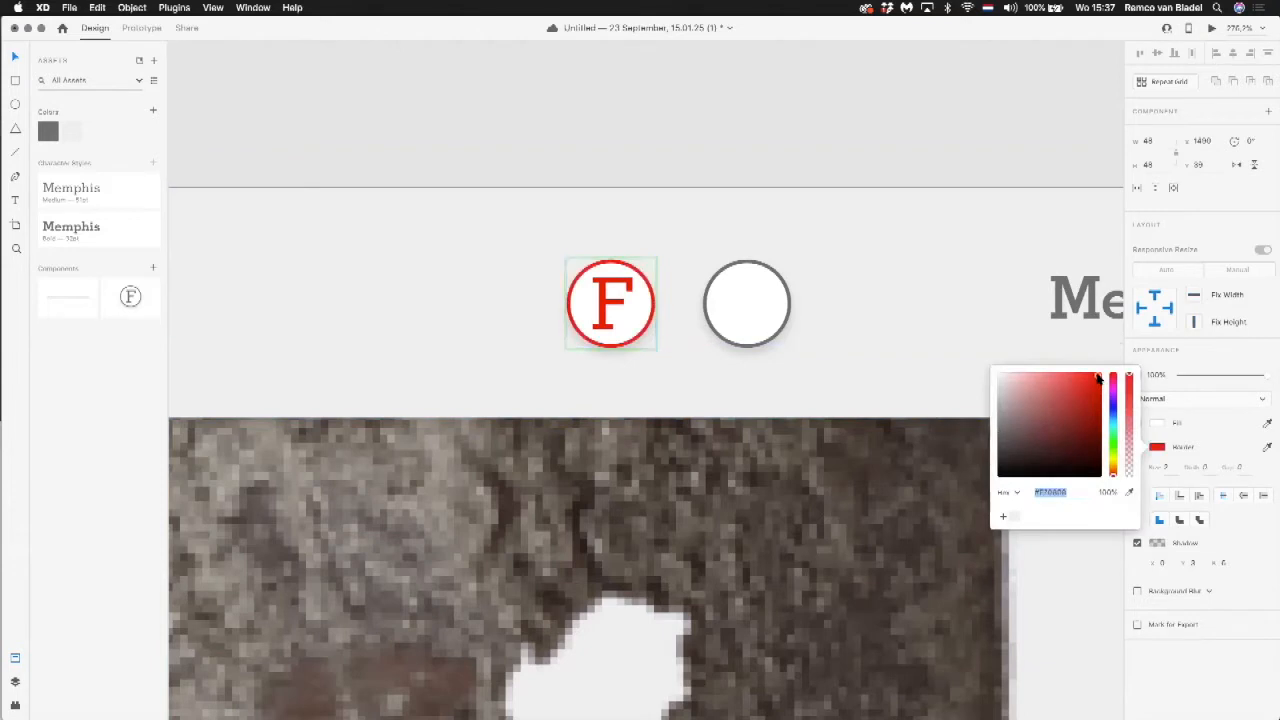
Step: Rotate the Hover State's letter F to 90° and reposition it in the centre of the circle
{"action": "left_click", "coordinate": [620, 291]}
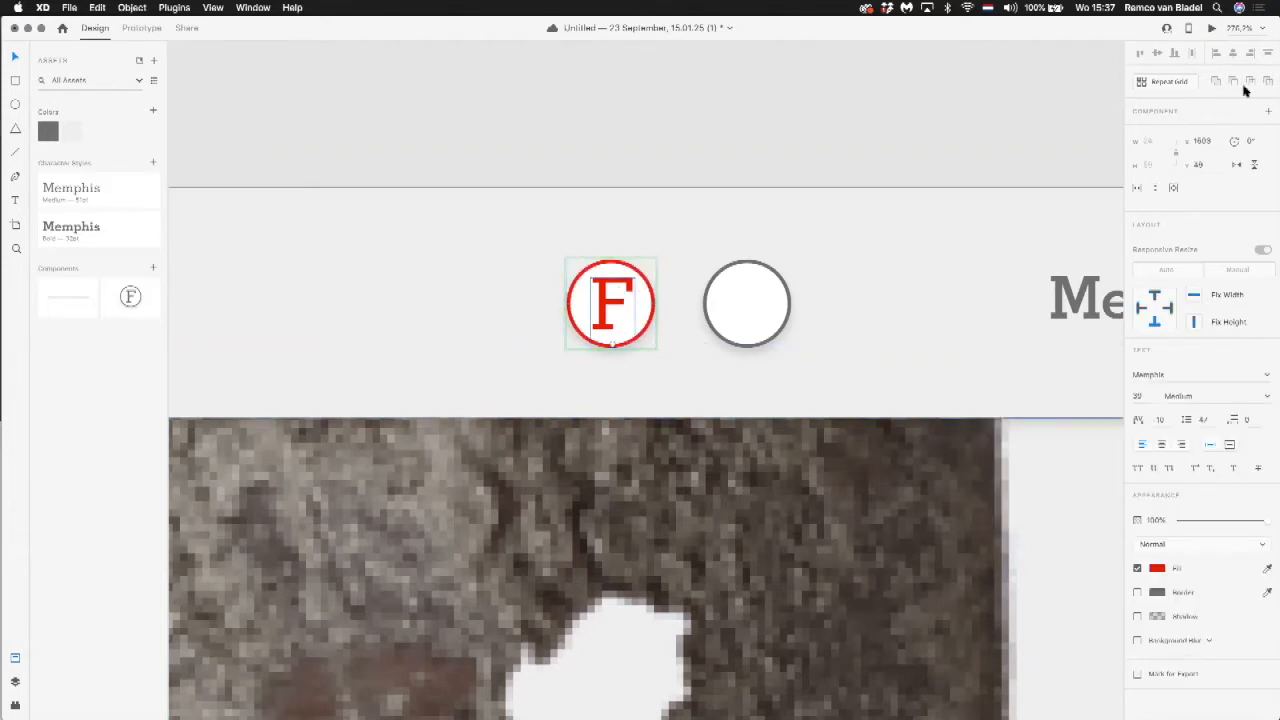
{"action": "left_click", "coordinate": [1256, 140]}
{"action": "type", "text": "90"}
{"action": "key", "text": "Return"}
{"action": "mouse_move", "coordinate": [622, 305]}
{"action": "left_mouse_down"}
{"action": "mouse_move", "coordinate": [588, 300]}
{"action": "mouse_move", "coordinate": [618, 300]}
{"action": "left_mouse_up"}
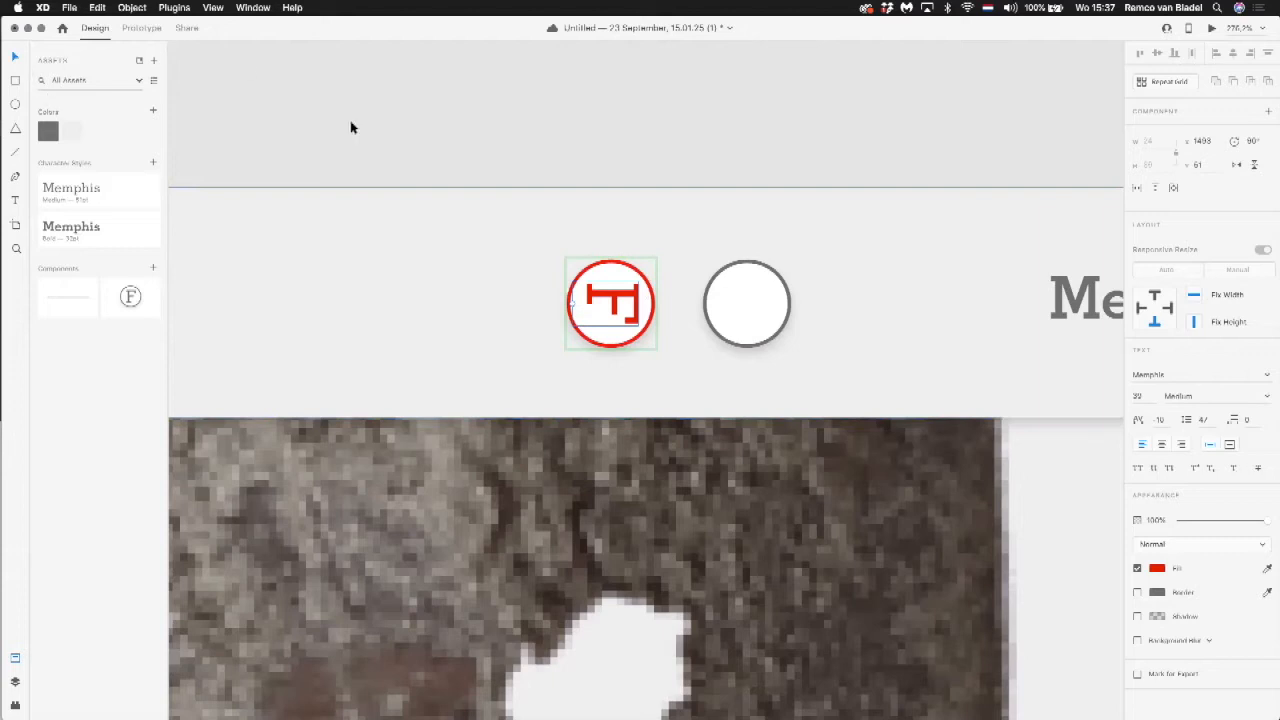
{"action": "left_click", "coordinate": [396, 157]}
Step: Switch the F component back to its Default State and preview the page to check the hover behaviour
{"action": "left_click", "coordinate": [627, 316]}
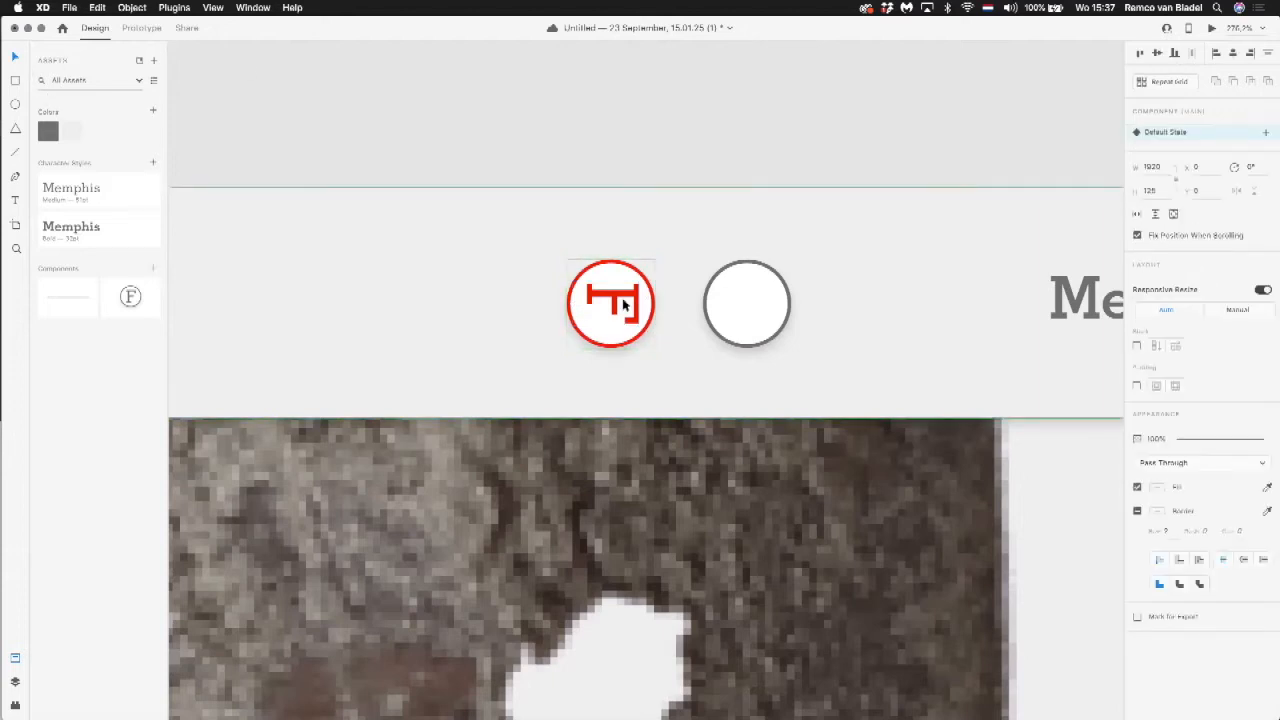
{"action": "double_click", "coordinate": [640, 292]}
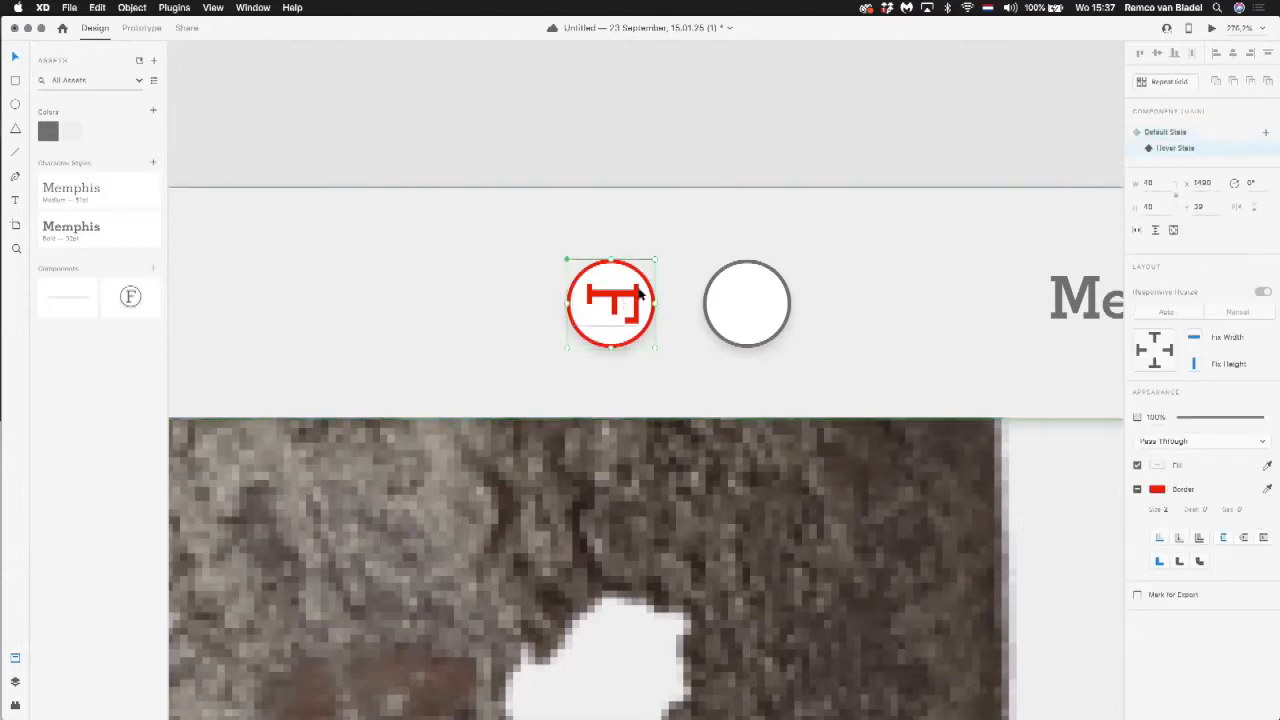
{"action": "left_click", "coordinate": [1181, 134]}
{"action": "left_click", "coordinate": [1182, 149]}
{"action": "left_click", "coordinate": [1179, 134]}
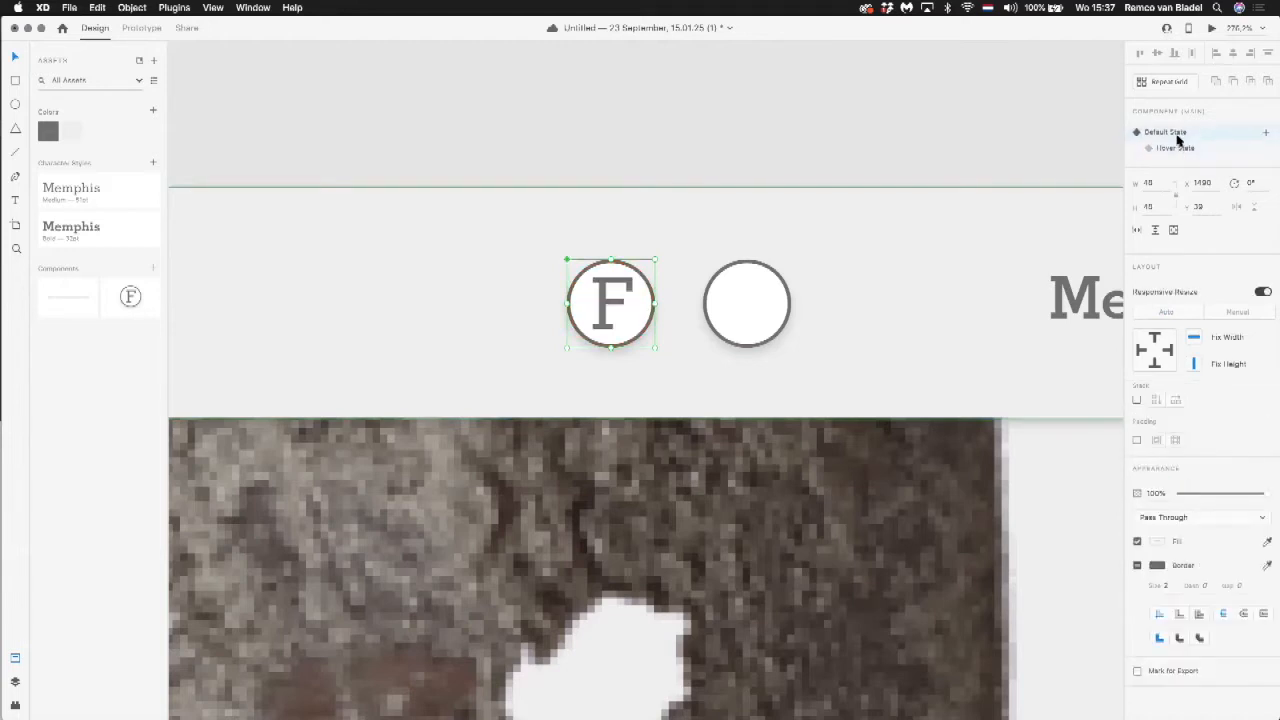
{"action": "left_click", "coordinate": [1211, 28]}
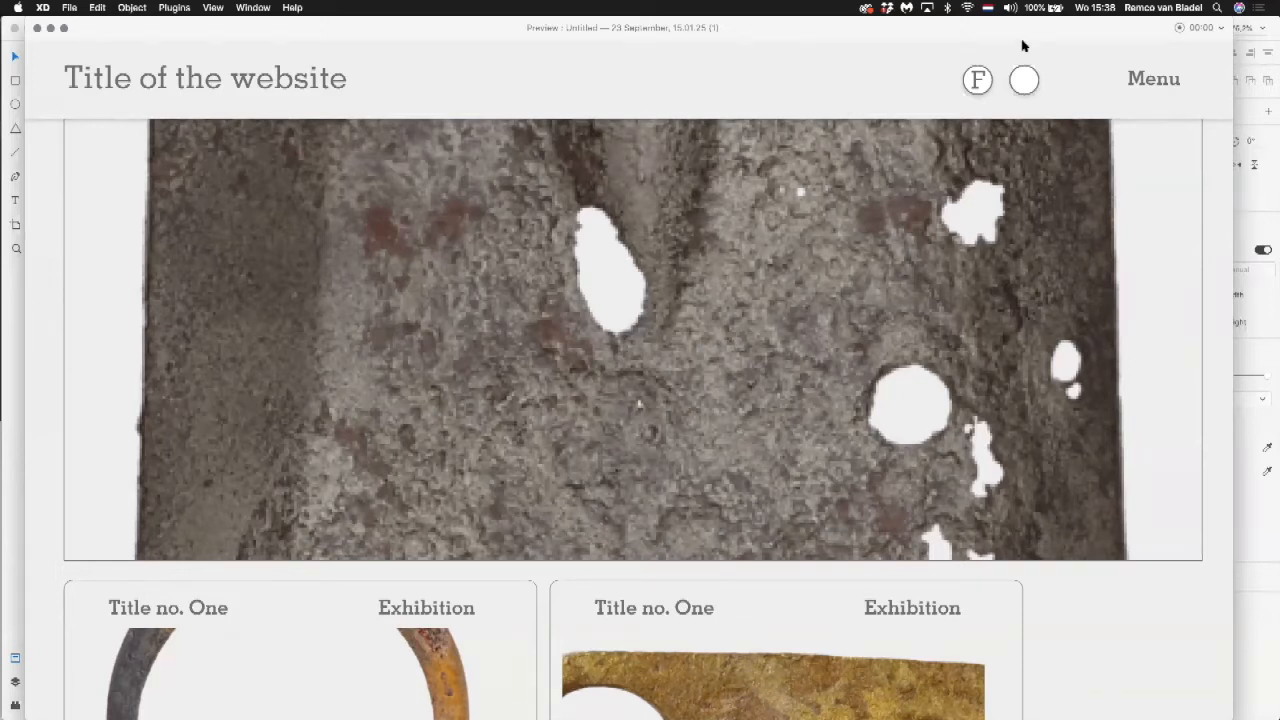
{"action": "left_click", "coordinate": [37, 31]}
Step: Convert the "Title of the website" text in the Web 1920 – 1 header into a component and add a Hover State to it
{"action": "scroll", "coordinate": [700, 143], "scroll_direction": "left", "scroll_amount": 8}
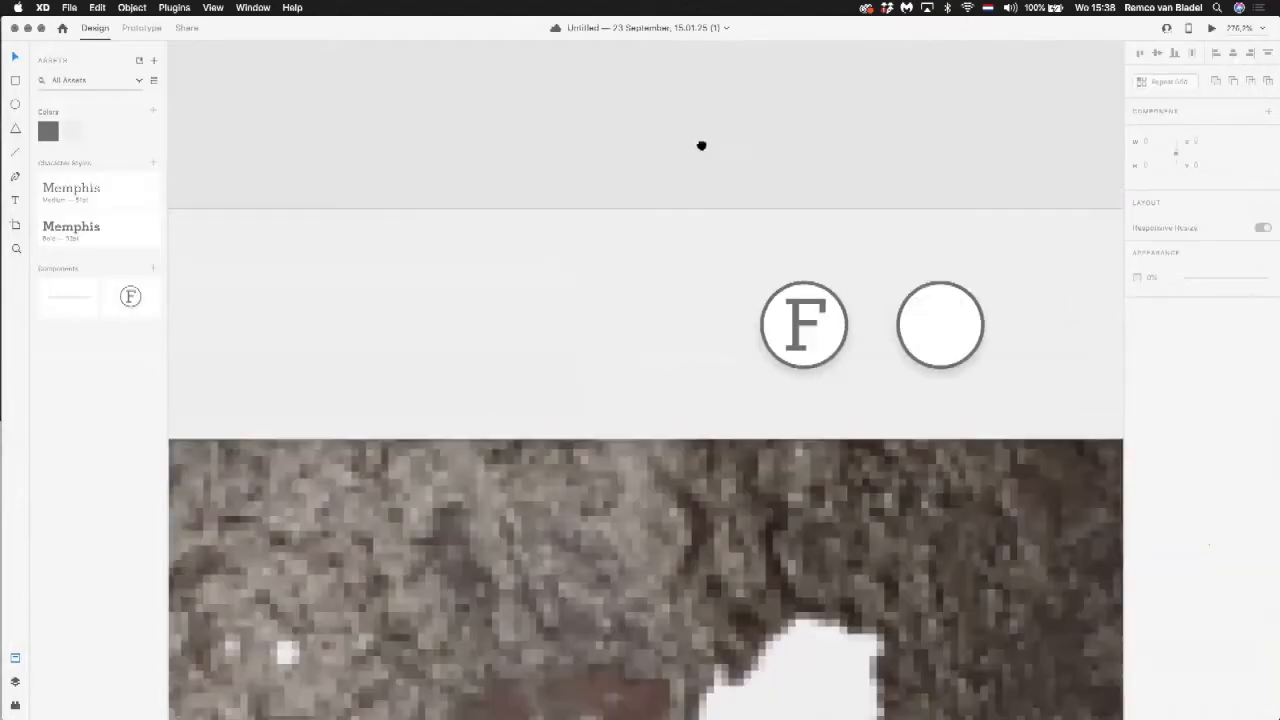
{"action": "scroll", "coordinate": [700, 170], "scroll_direction": "down", "scroll_amount": 2}
{"action": "scroll", "coordinate": [852, 209], "scroll_direction": "down", "scroll_amount": 6}
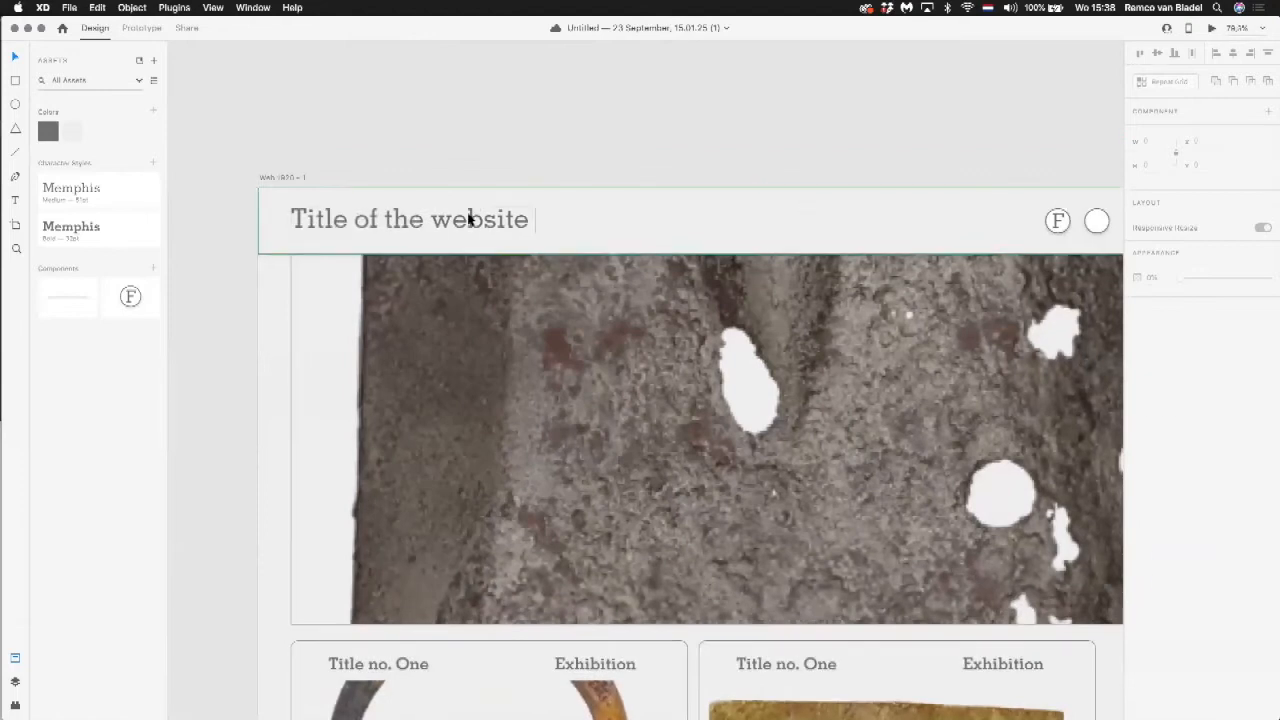
{"action": "left_click", "coordinate": [469, 219]}
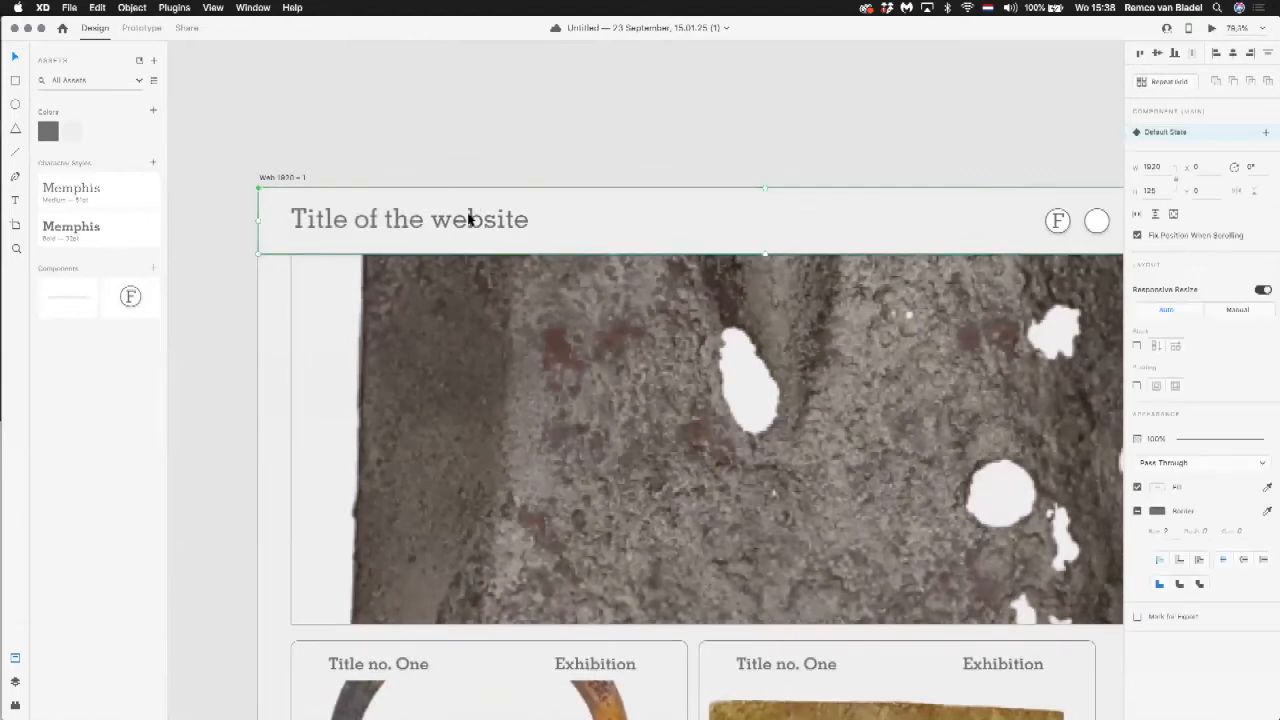
{"action": "left_click", "coordinate": [132, 7]}
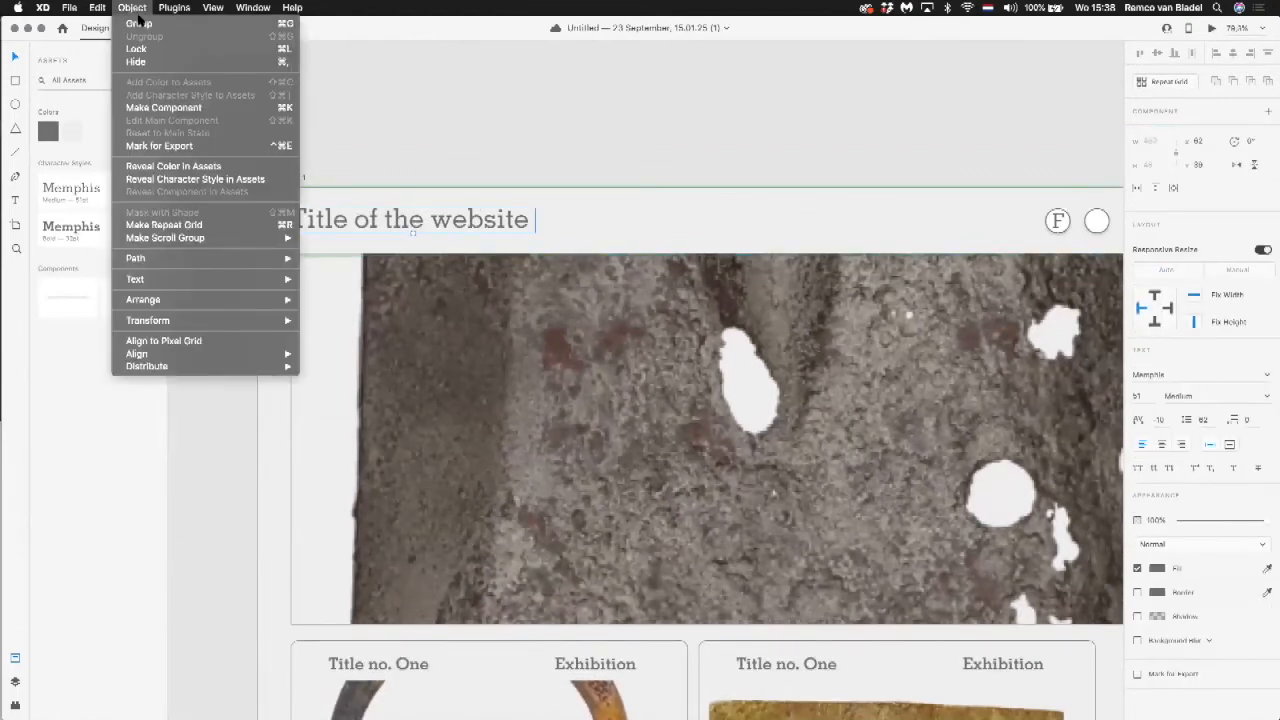
{"action": "left_click", "coordinate": [171, 108]}
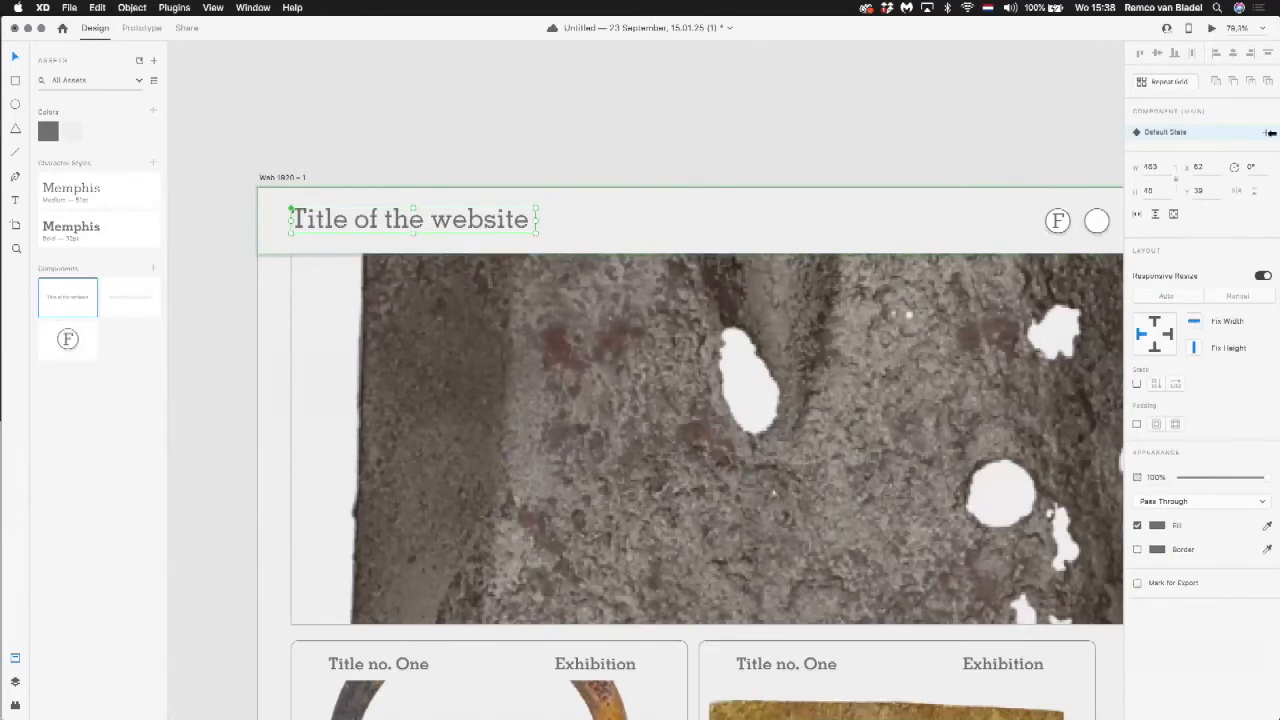
{"action": "left_click", "coordinate": [1265, 132]}
{"action": "left_click", "coordinate": [1165, 162]}
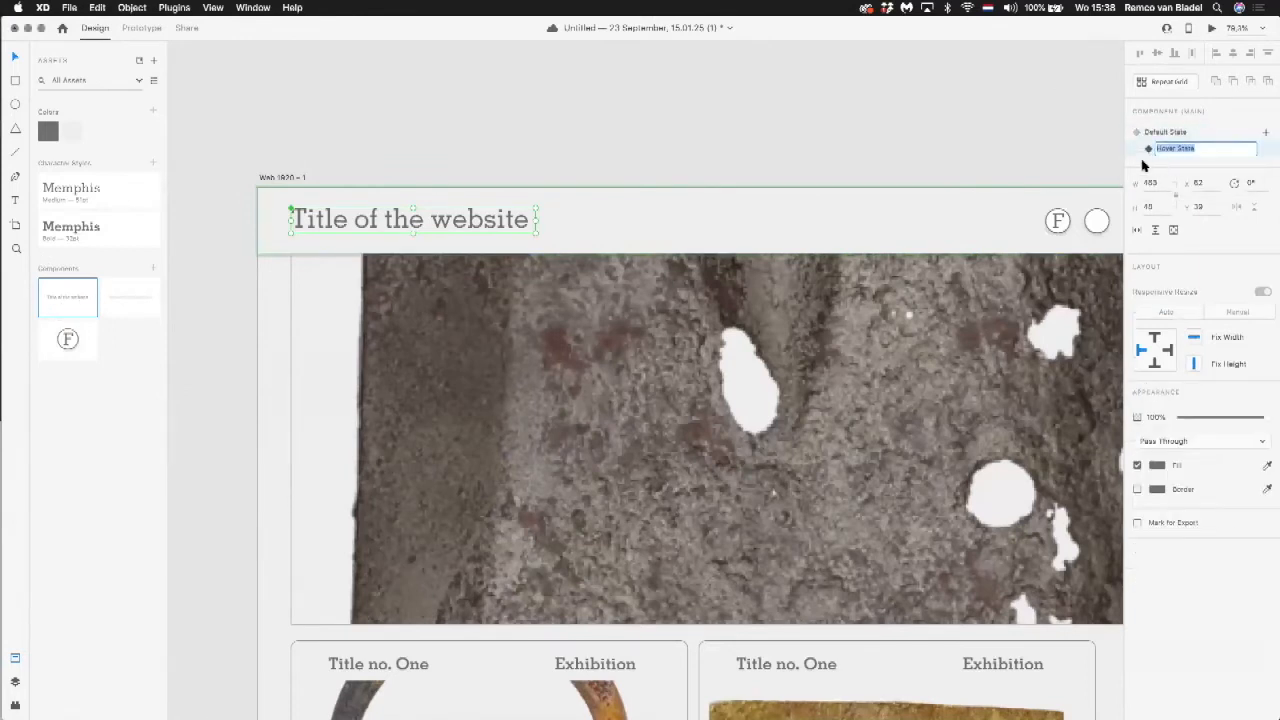
Step: Colour the website title's text bright red in the component's Hover State
{"action": "left_click", "coordinate": [1173, 145]}
{"action": "left_click", "coordinate": [1174, 147]}
{"action": "left_click", "coordinate": [1160, 465]}
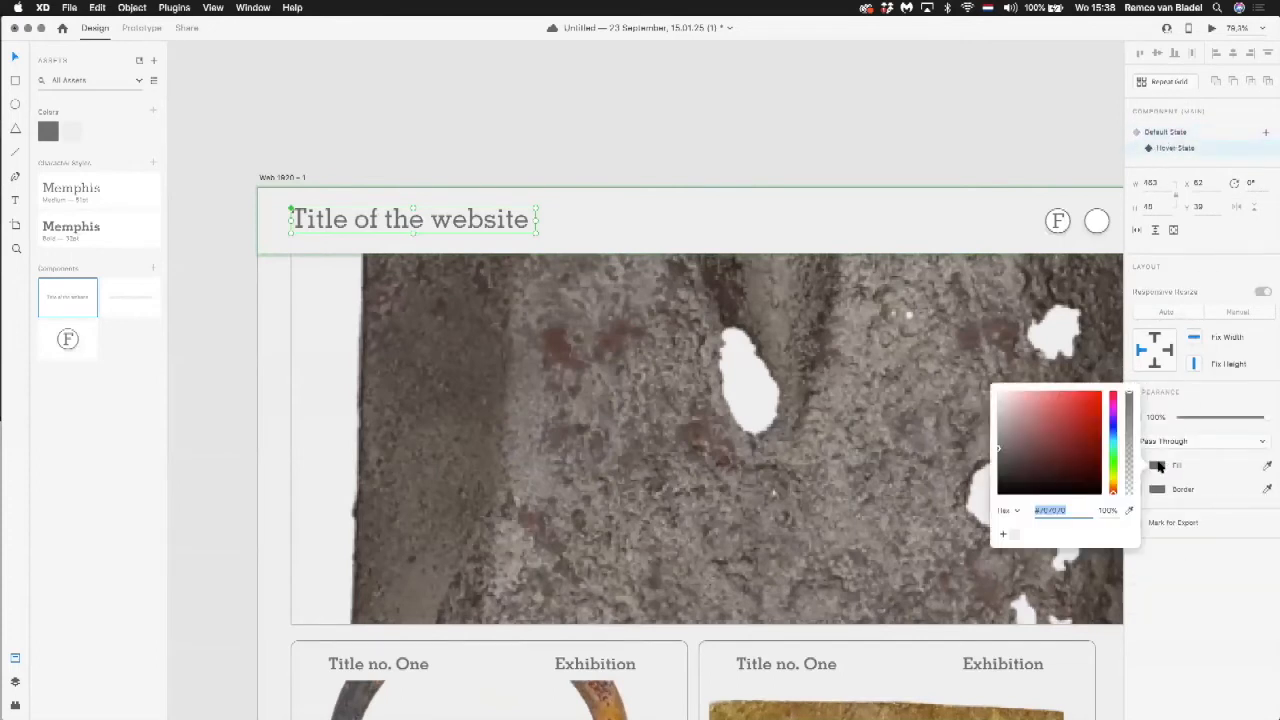
{"action": "left_click", "coordinate": [1100, 397]}
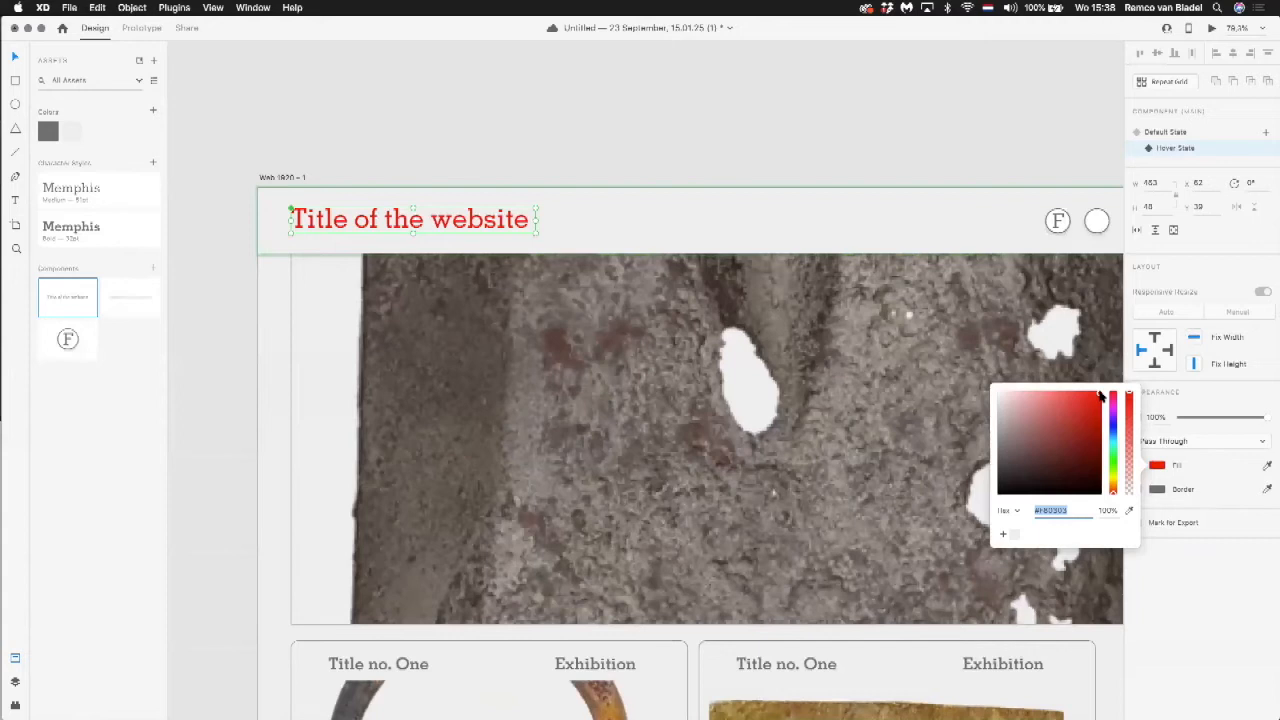
{"action": "left_click", "coordinate": [1223, 549]}
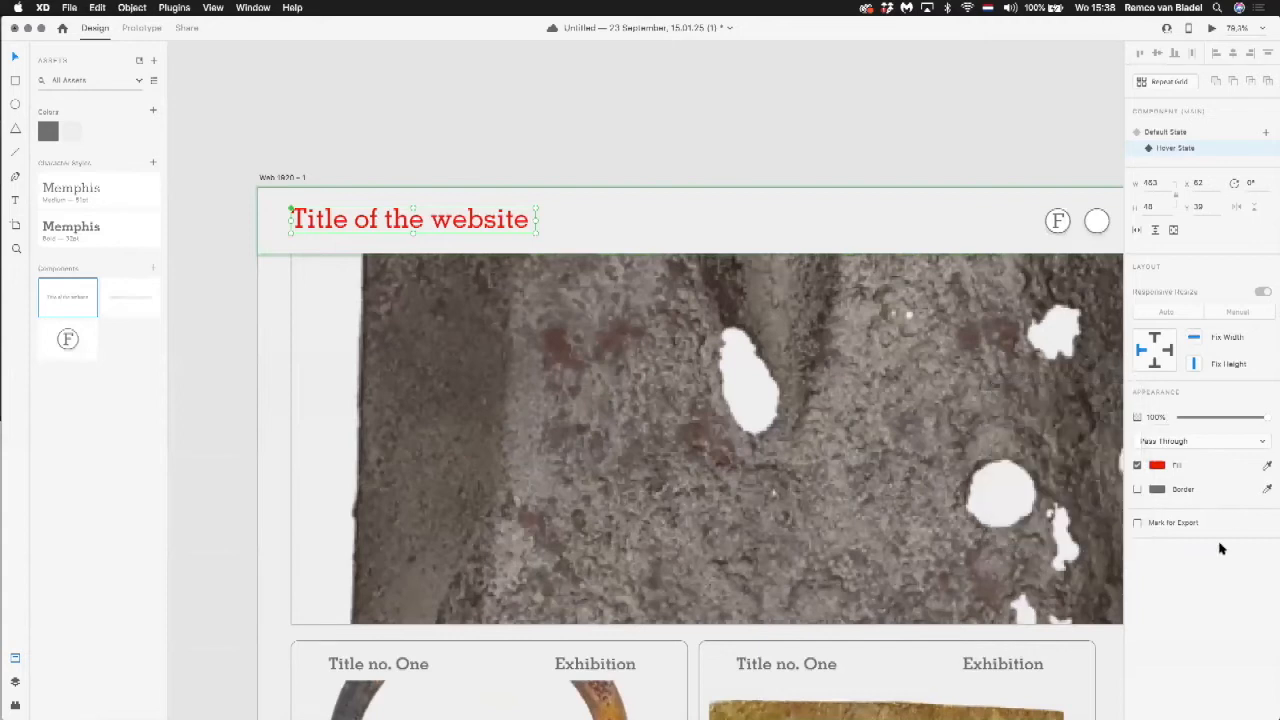
Step: Underline the "Title of the website" text in the component's Hover State
{"action": "left_click", "coordinate": [848, 250]}
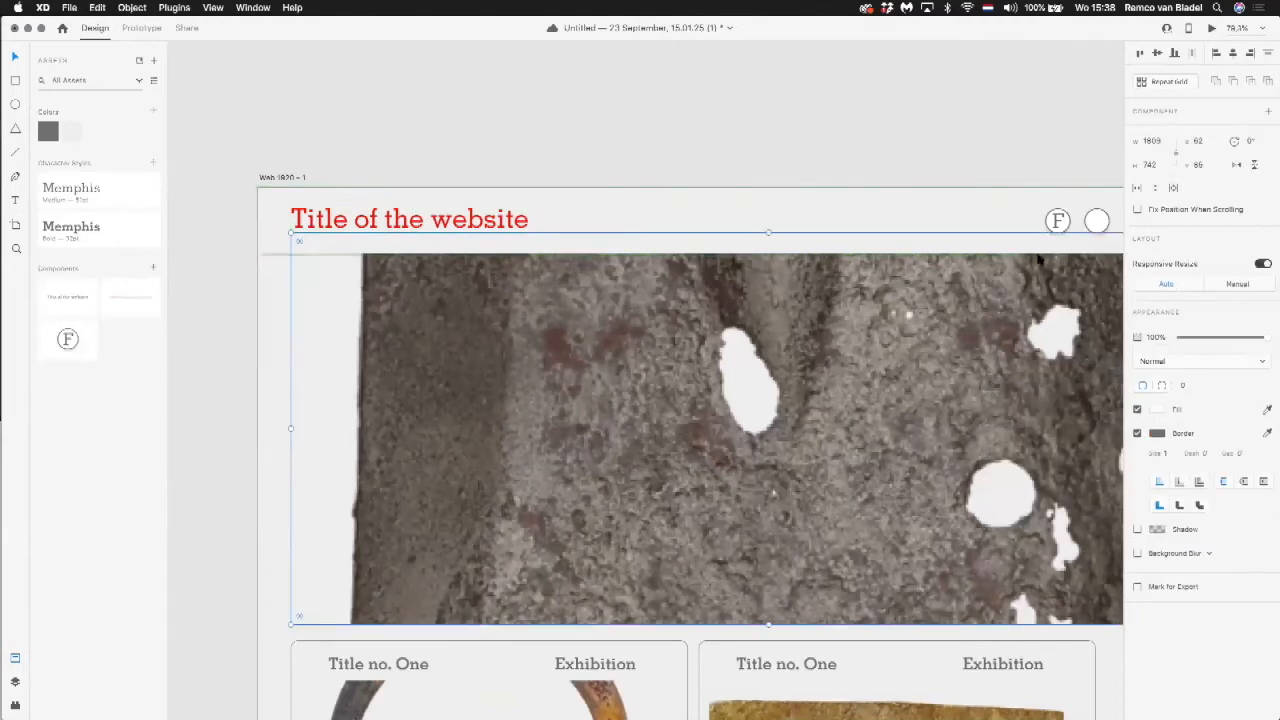
{"action": "left_click", "coordinate": [491, 223]}
{"action": "double_click", "coordinate": [491, 223]}
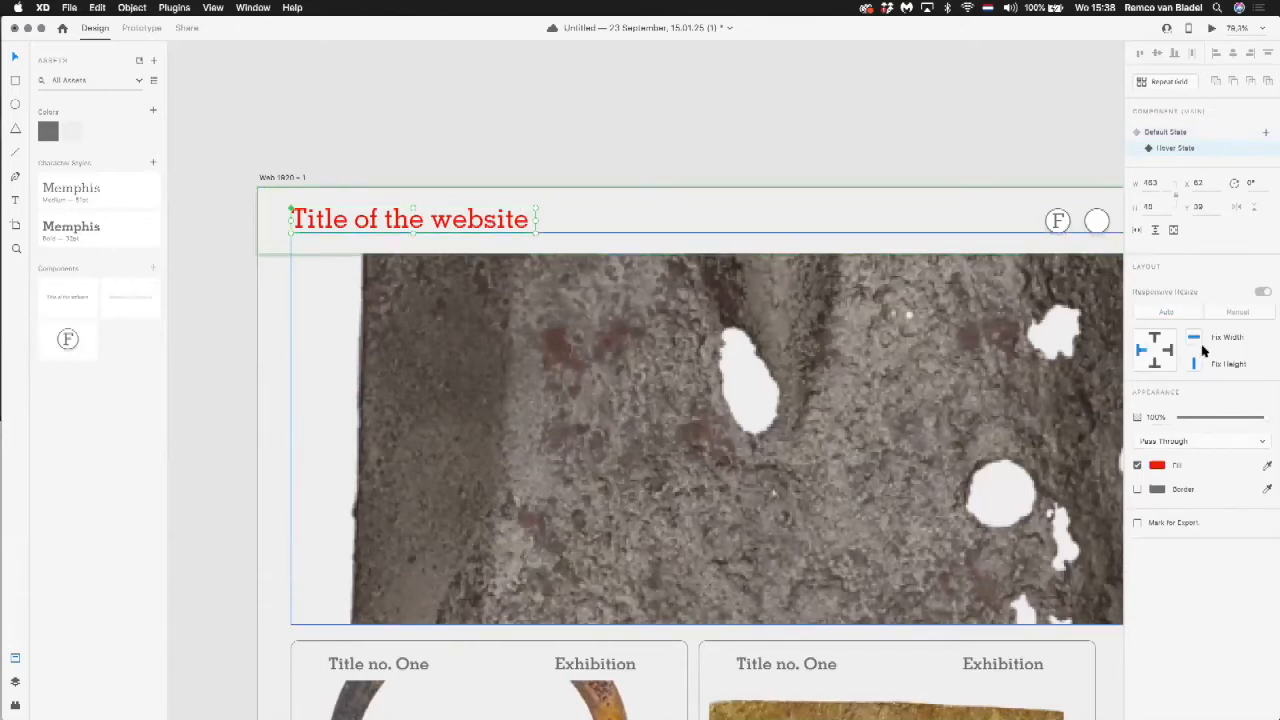
{"action": "left_click", "coordinate": [15, 199]}
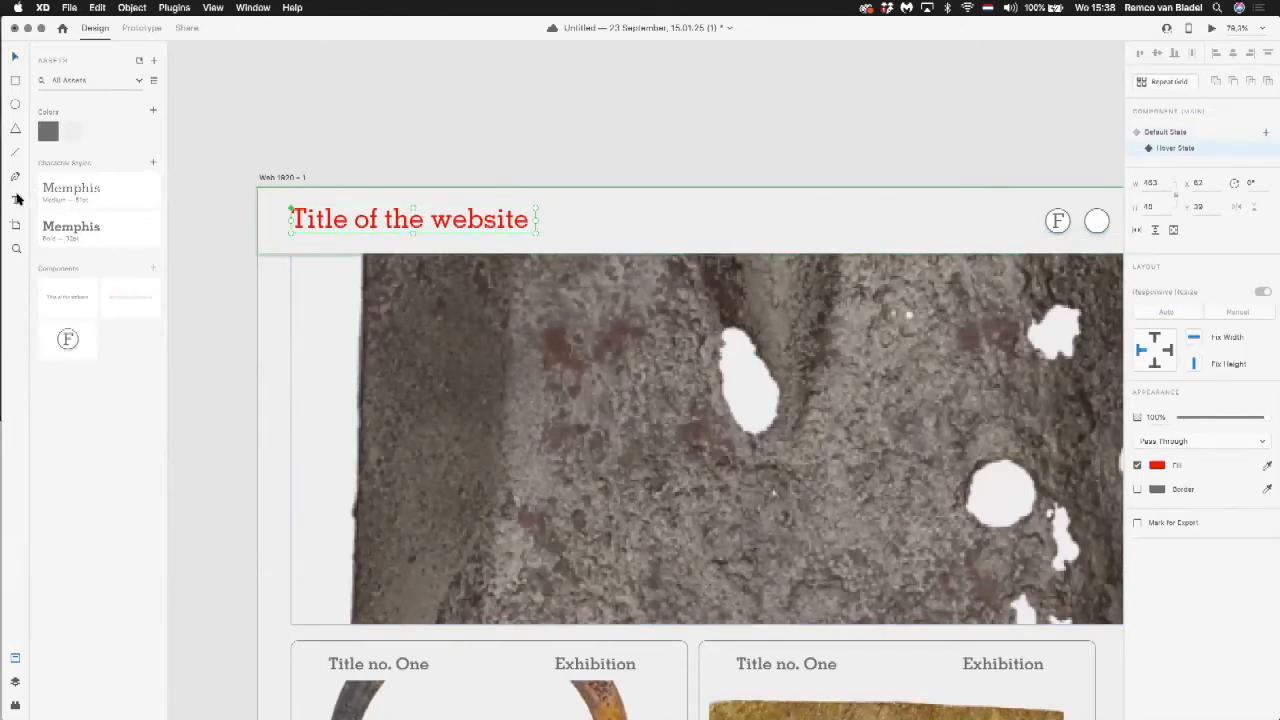
{"action": "left_click", "coordinate": [333, 216]}
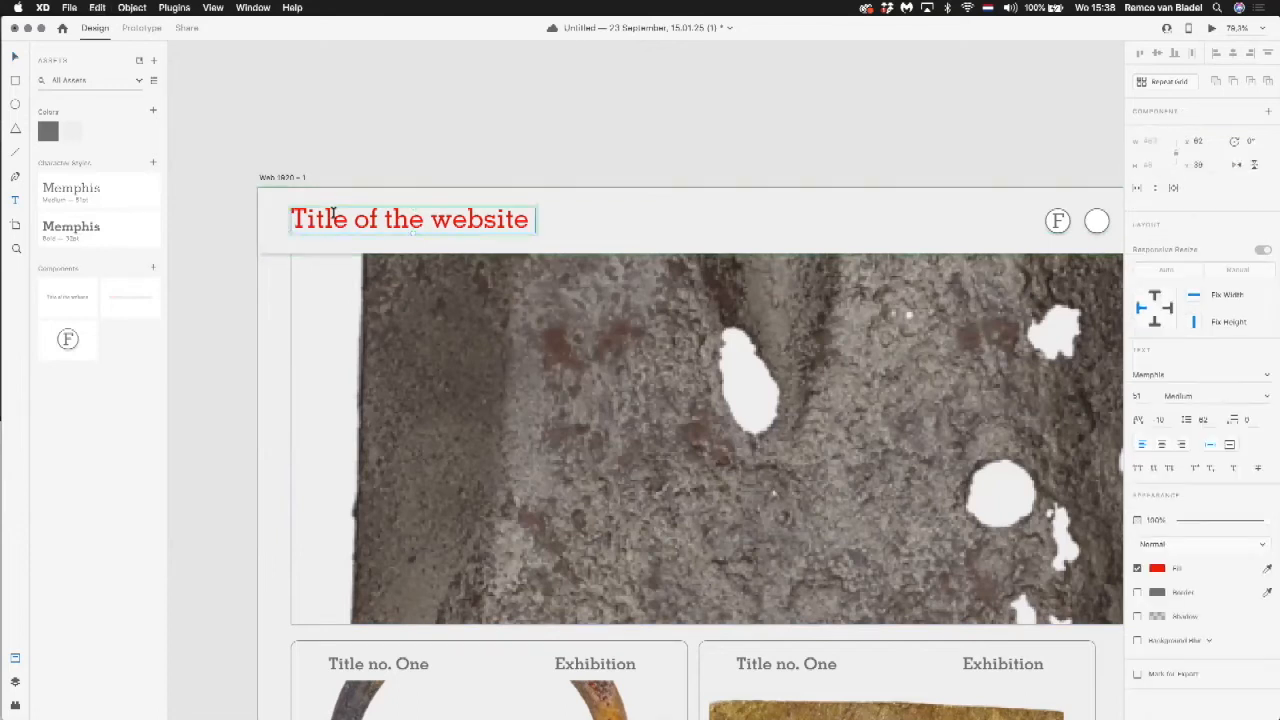
{"action": "left_click", "coordinate": [1235, 469]}
{"action": "left_click", "coordinate": [925, 202]}
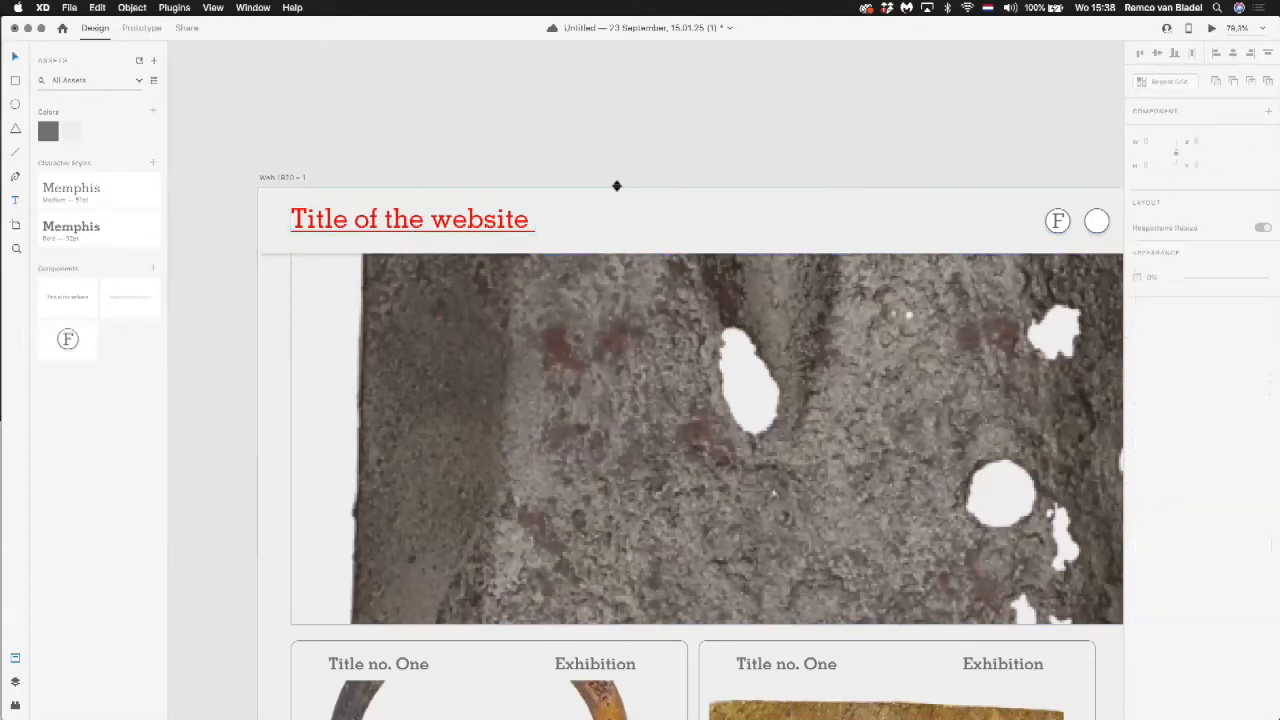
{"action": "double_click", "coordinate": [414, 226]}
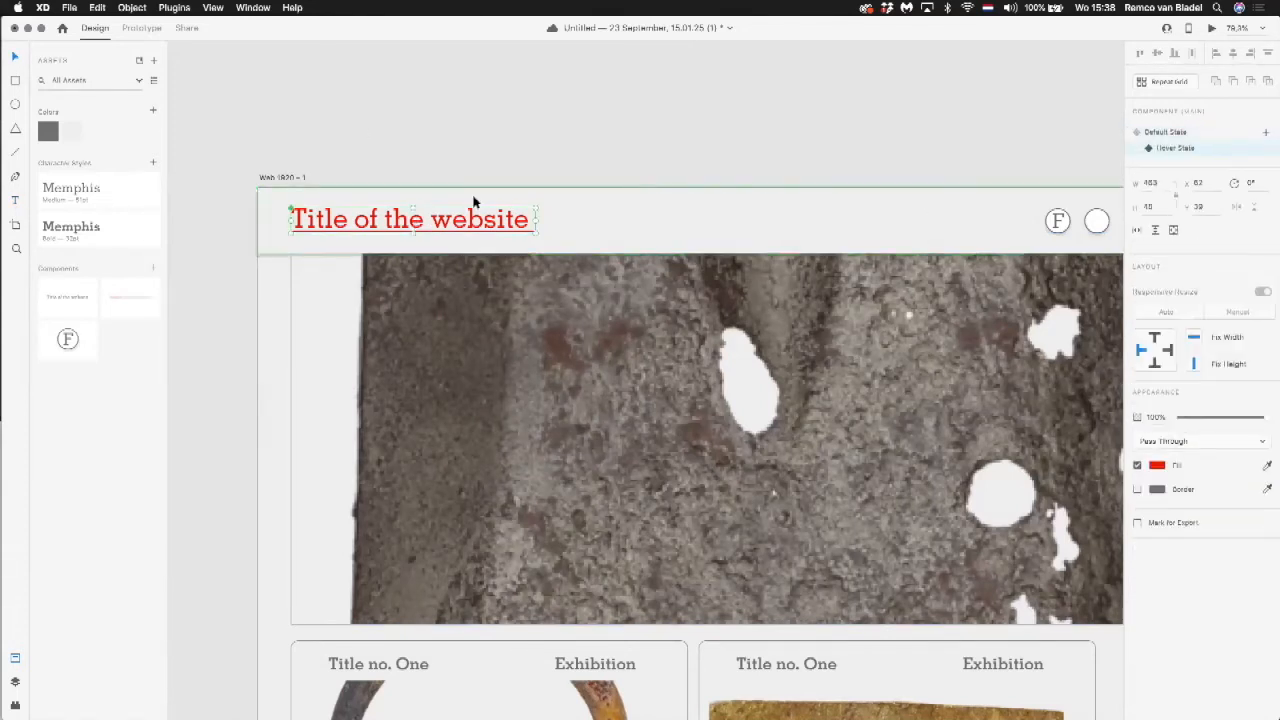
Step: Compare the title component's two states, return it to its Default State and preview the page to check the hover effect
{"action": "left_click", "coordinate": [1180, 133]}
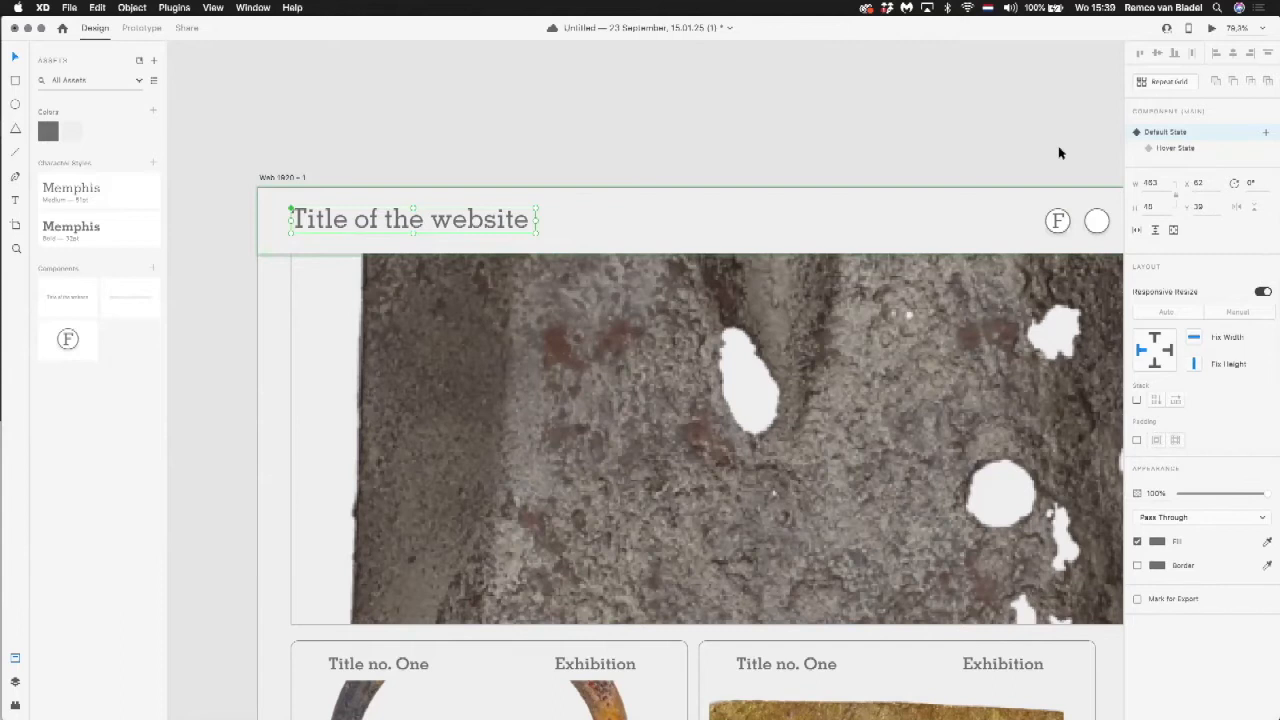
{"action": "left_click", "coordinate": [1186, 149]}
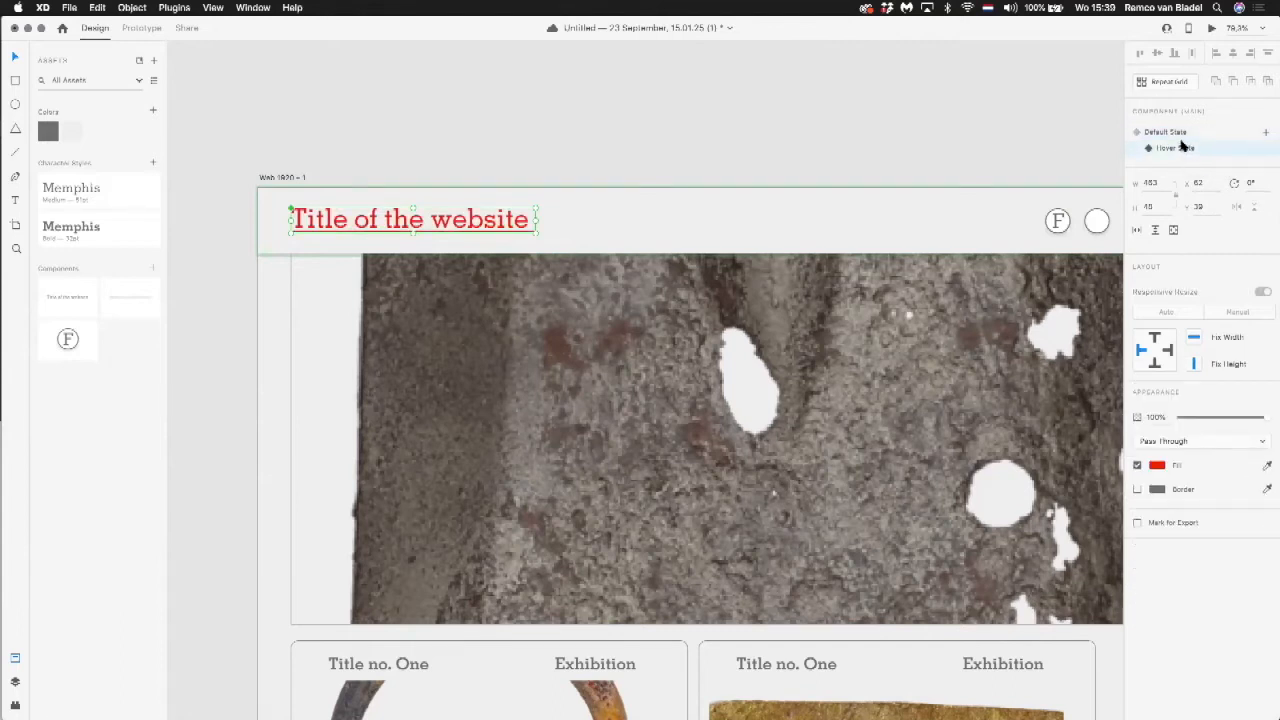
{"action": "left_click", "coordinate": [1176, 133]}
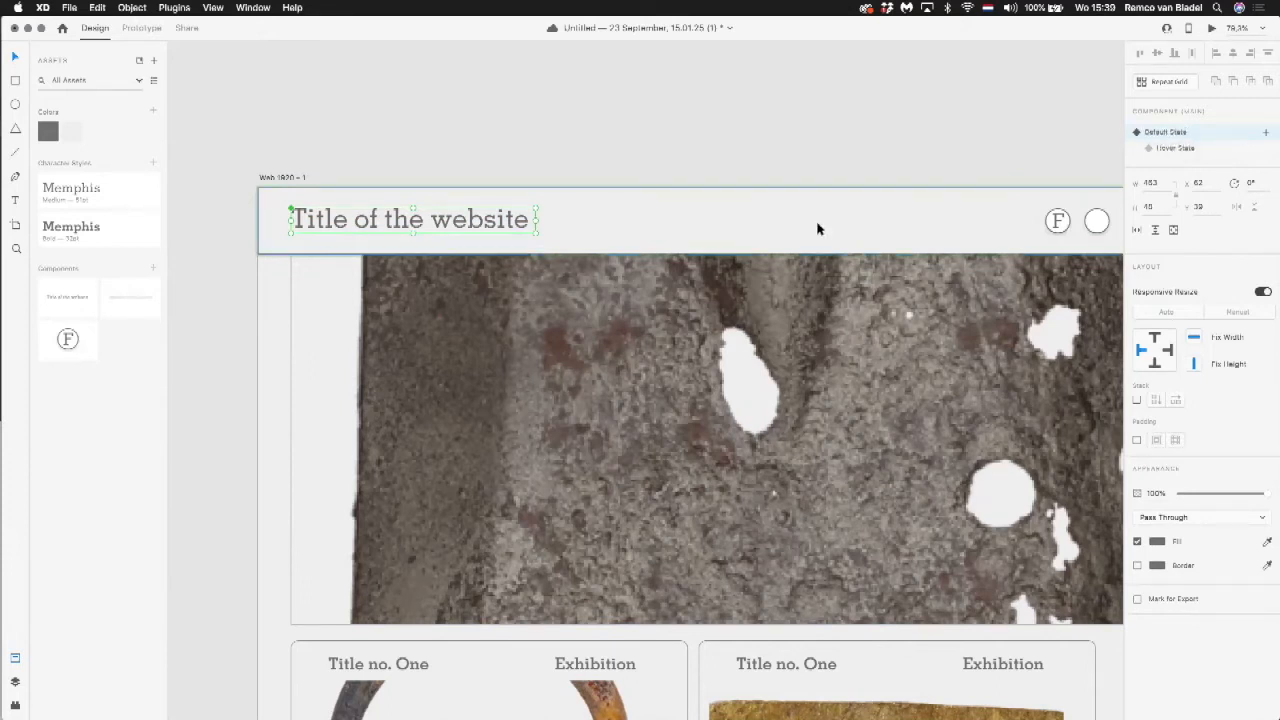
{"action": "left_click", "coordinate": [1211, 28]}
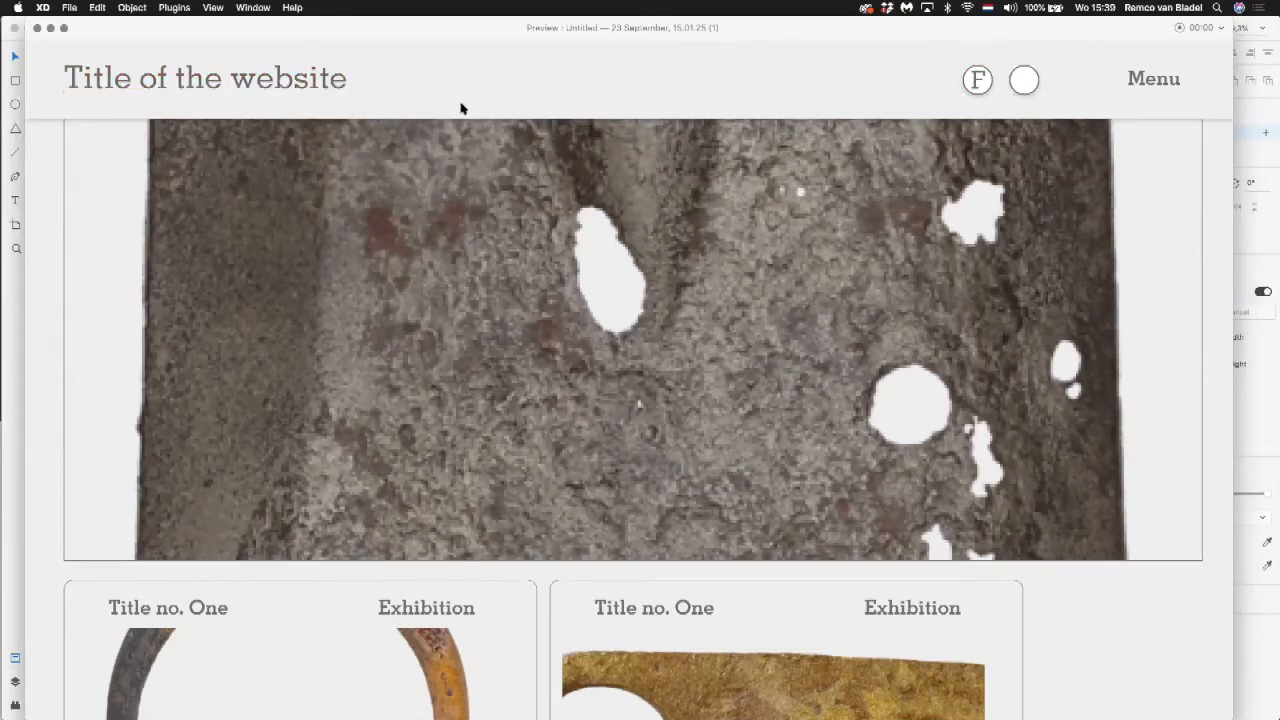
{"action": "left_click", "coordinate": [37, 29]}
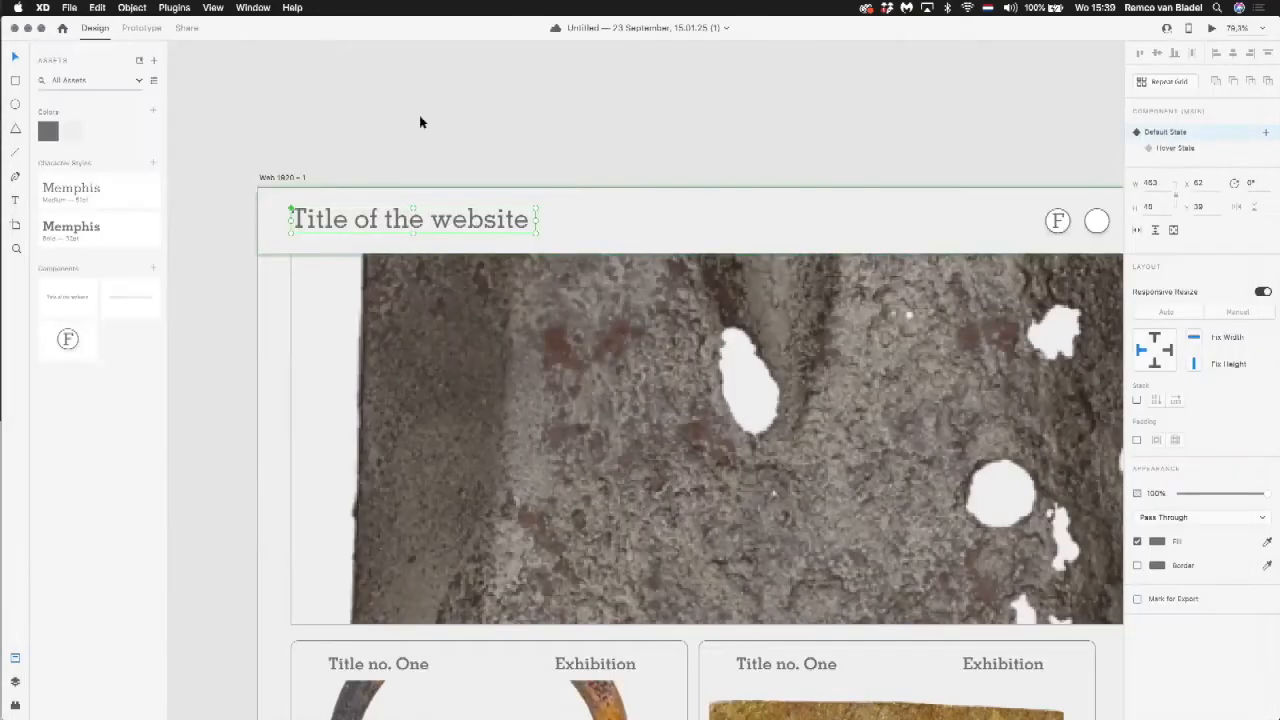
{"action": "left_click", "coordinate": [571, 180]}
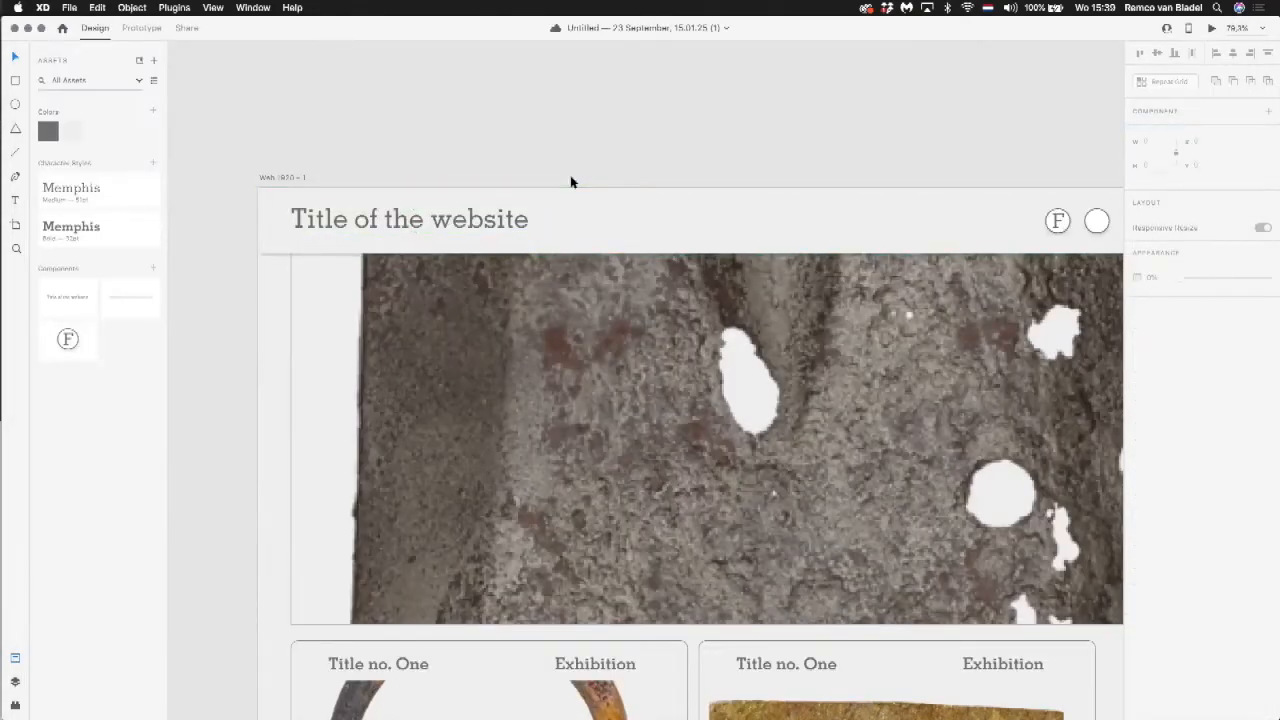
Step: Select the header on the Web 1920 – 2 artboard and preview that page to check its hover states
{"action": "scroll", "coordinate": [586, 180], "scroll_direction": "down", "scroll_amount": 5}
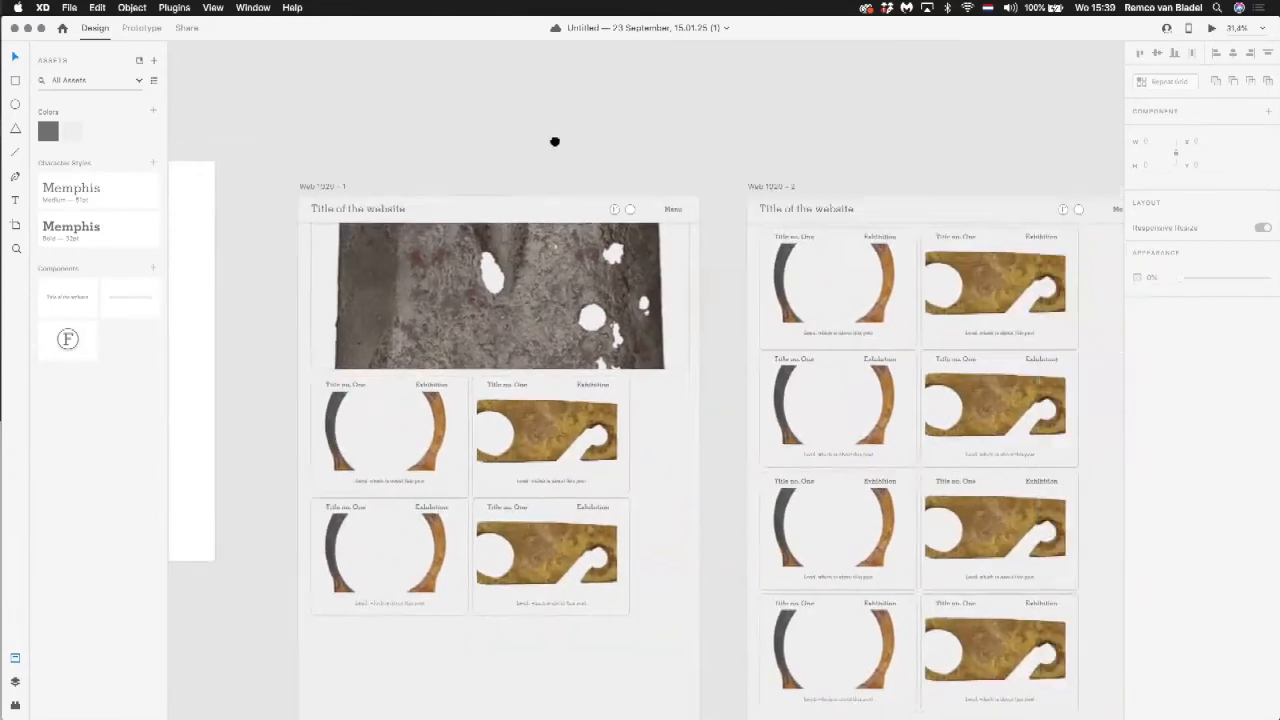
{"action": "scroll", "coordinate": [555, 141], "scroll_direction": "right", "scroll_amount": 3}
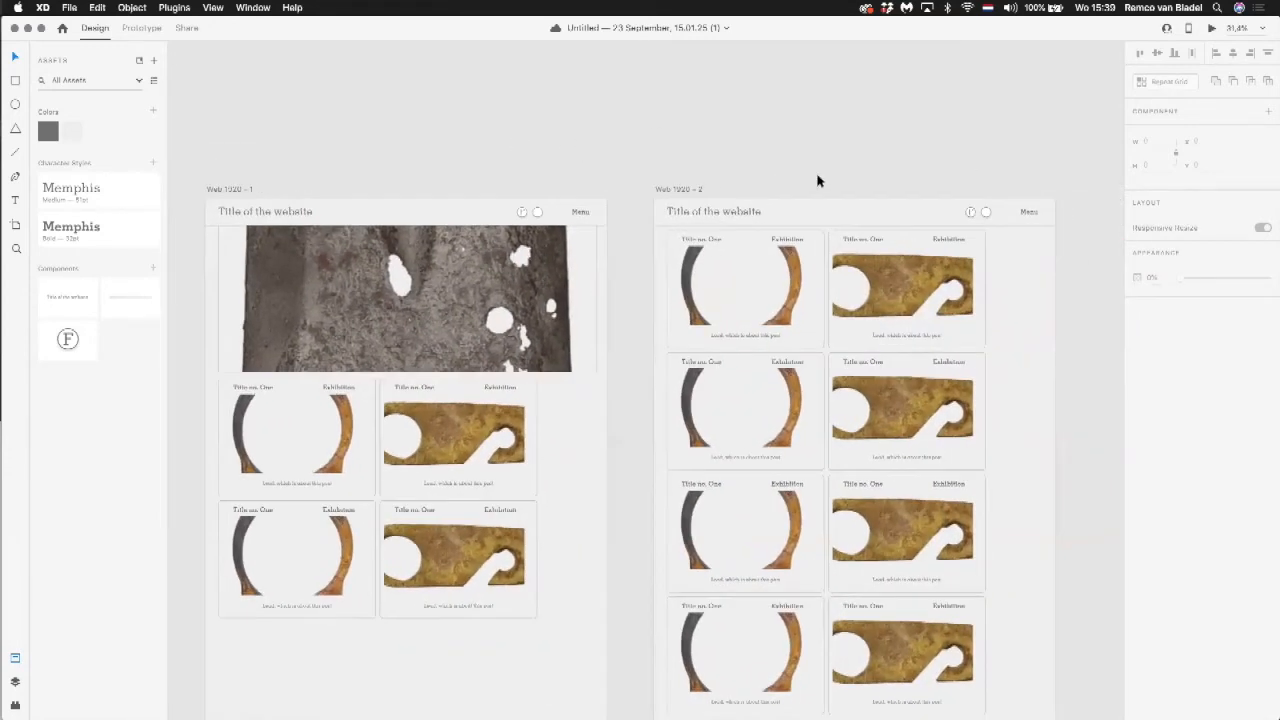
{"action": "left_click", "coordinate": [878, 210]}
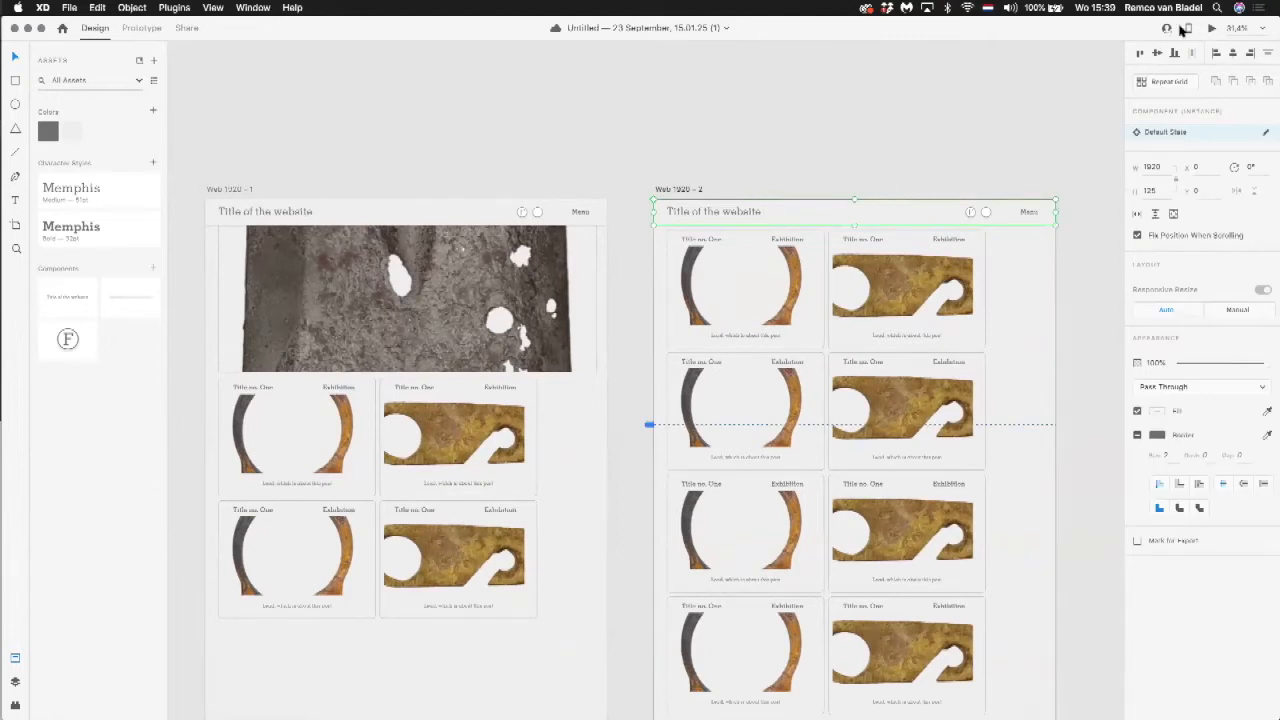
{"action": "left_click", "coordinate": [1211, 28]}
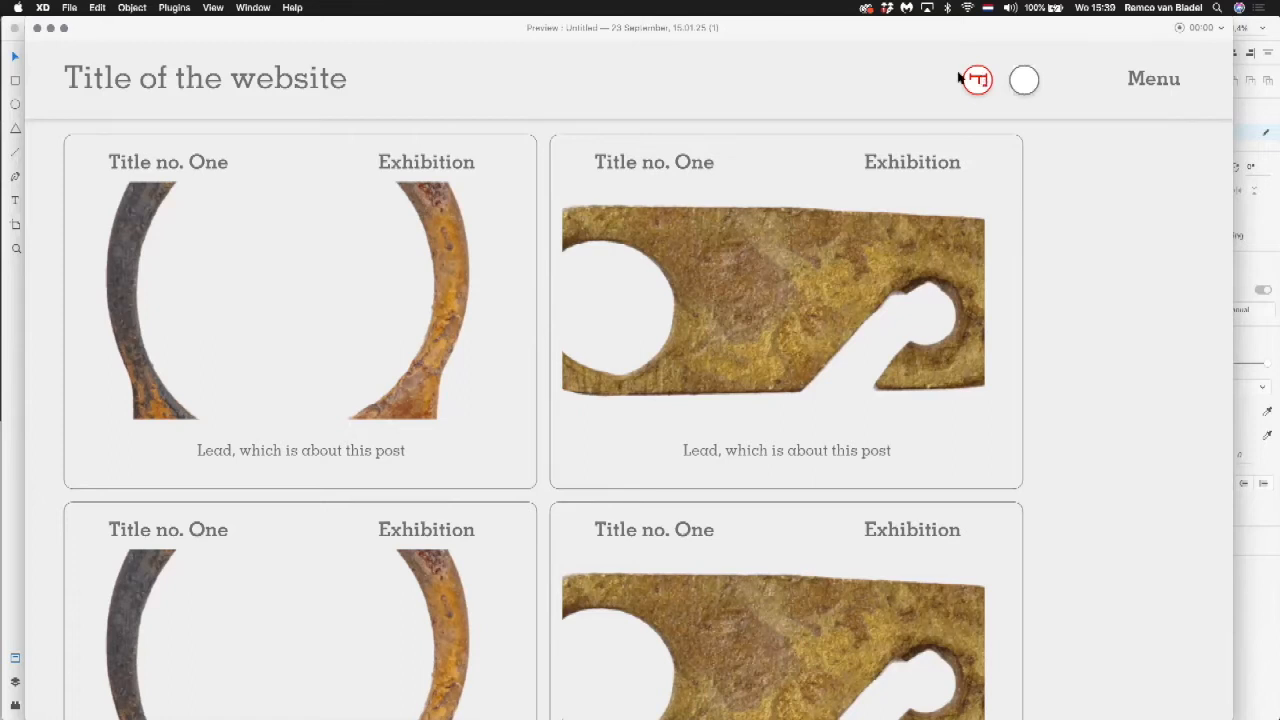
{"action": "left_click", "coordinate": [38, 28]}
{"action": "left_click", "coordinate": [832, 160]}
Step: Draw a rectangle about 239 × 601 beside the posts on Web 1920 – 1, with corners rounded to about 76 and a soft red fill
{"action": "scroll", "coordinate": [600, 300], "scroll_direction": "down", "scroll_amount": 5}
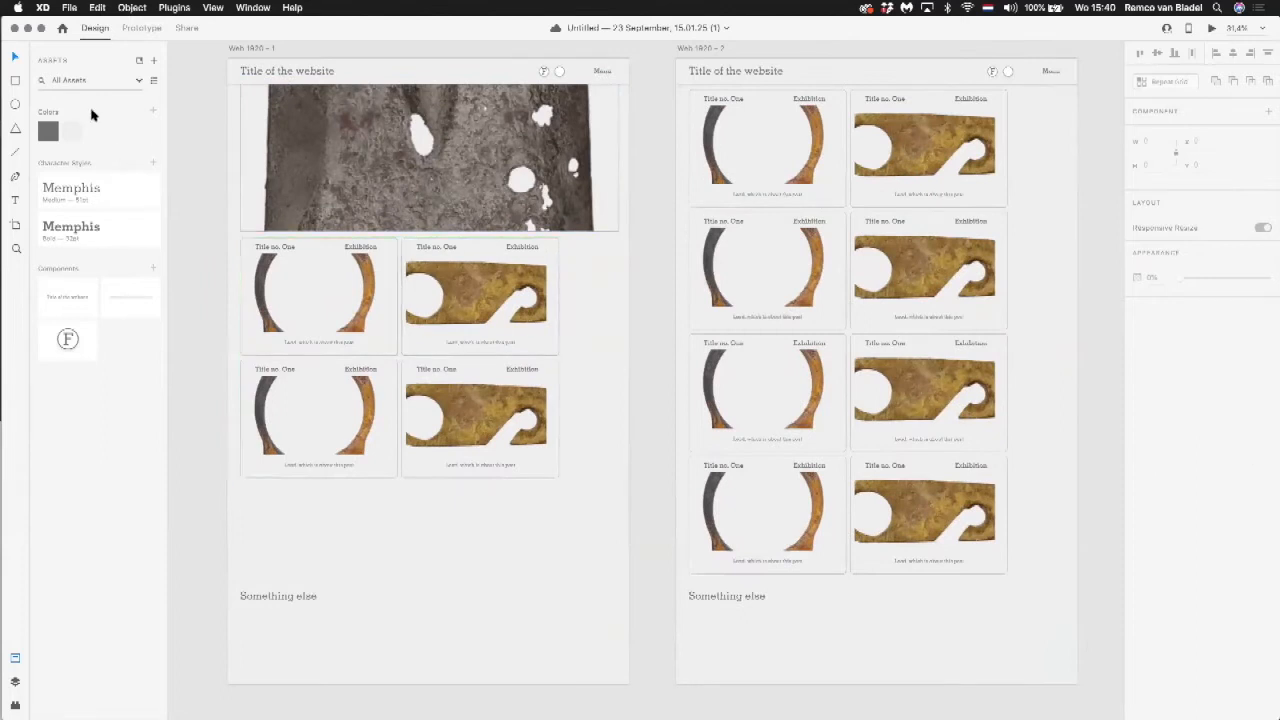
{"action": "left_click", "coordinate": [15, 81]}
{"action": "mouse_move", "coordinate": [569, 238]}
{"action": "left_mouse_down"}
{"action": "mouse_move", "coordinate": [611, 271]}
{"action": "mouse_move", "coordinate": [619, 364]}
{"action": "left_mouse_up"}
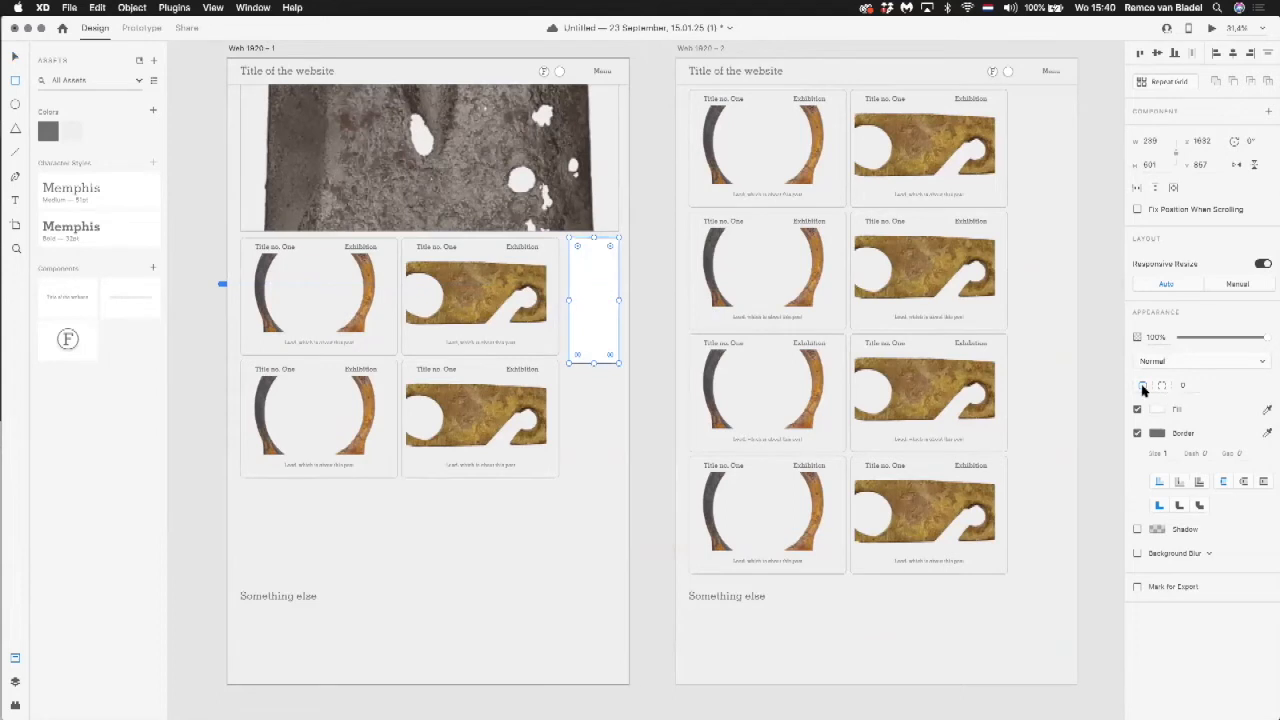
{"action": "left_click_drag", "start_coordinate": [611, 245], "coordinate": [604, 256]}
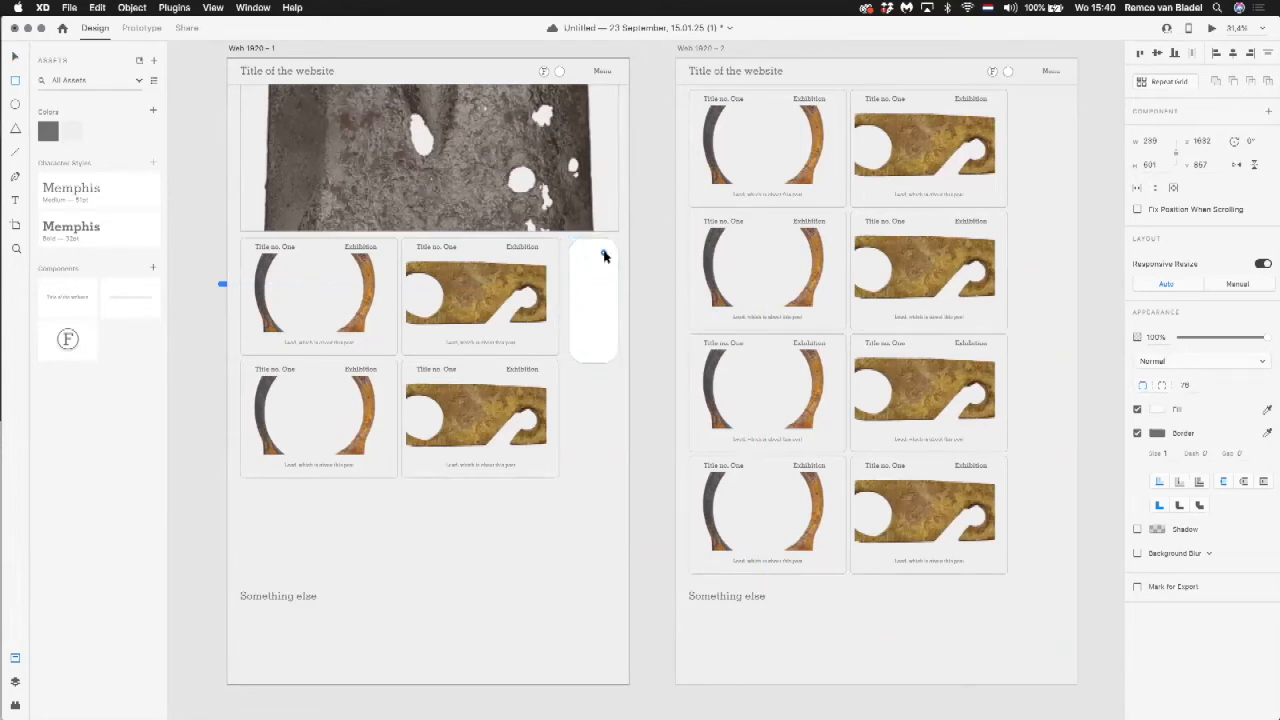
{"action": "left_click", "coordinate": [1158, 409]}
{"action": "left_click", "coordinate": [1035, 358]}
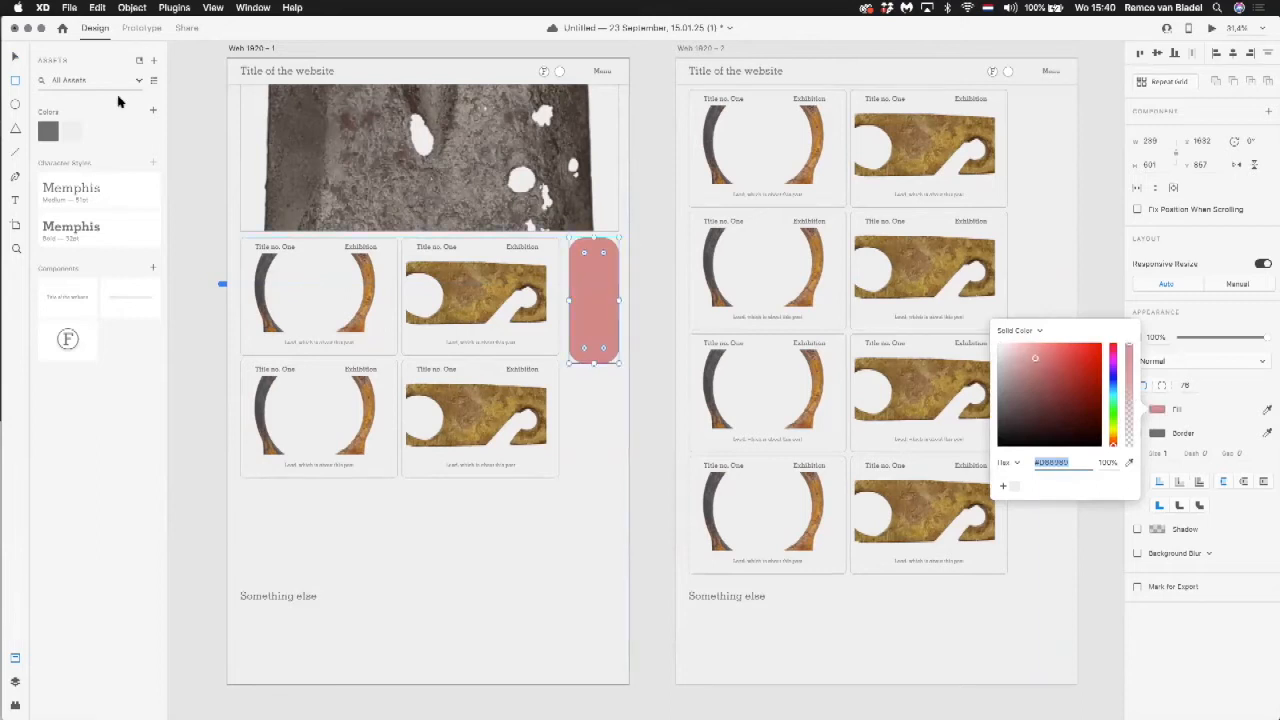
{"action": "left_click", "coordinate": [15, 54]}
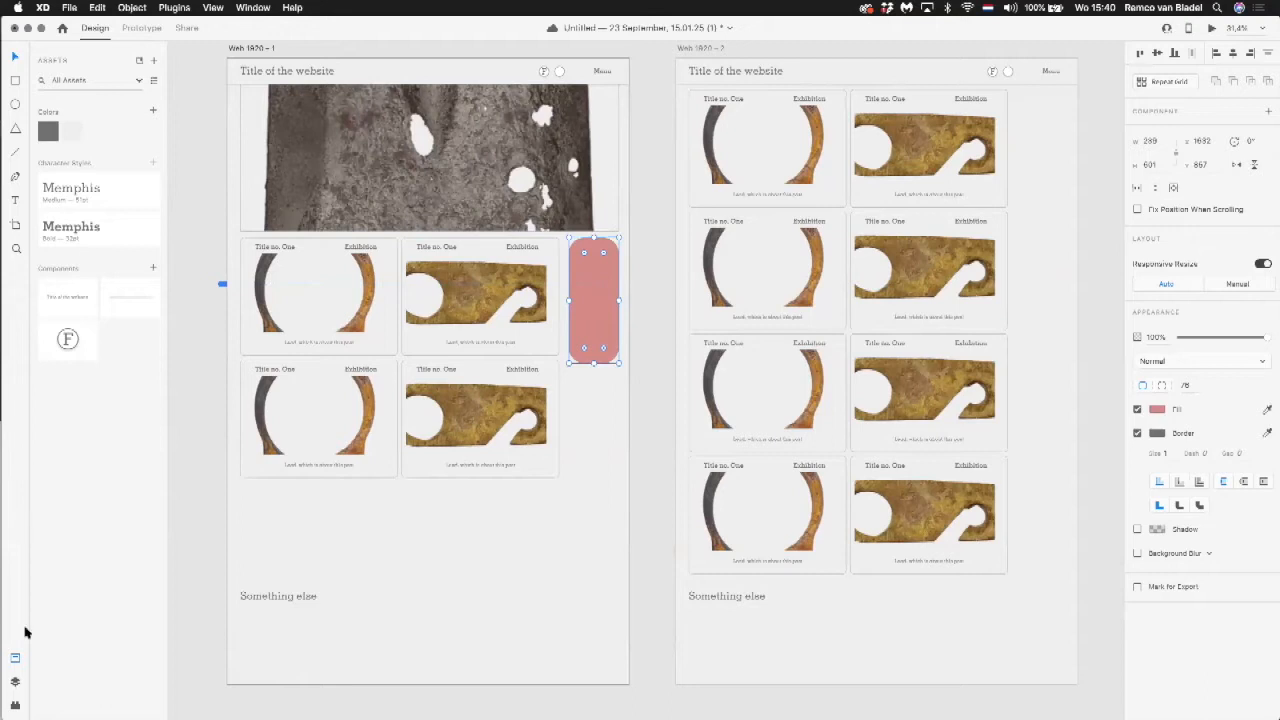
Step: Check the red rectangle among the artboard's layers and convert it into a component
{"action": "left_click", "coordinate": [16, 681]}
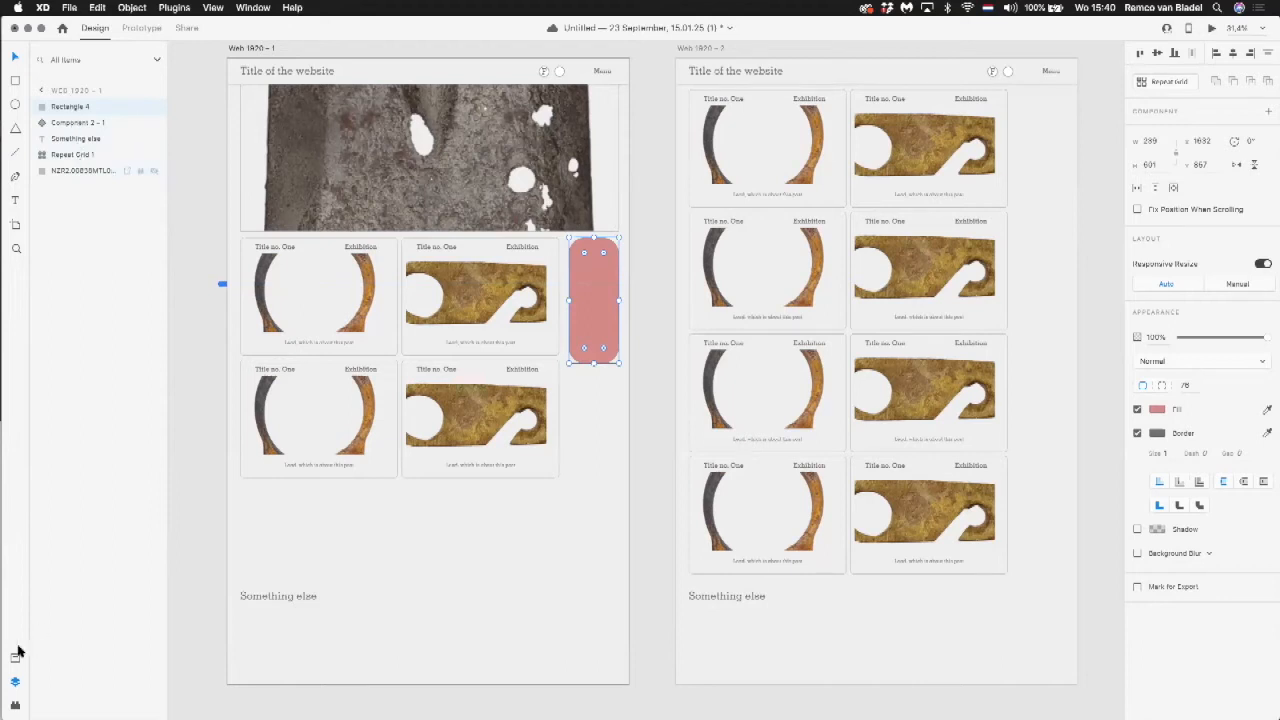
{"action": "left_click", "coordinate": [15, 657]}
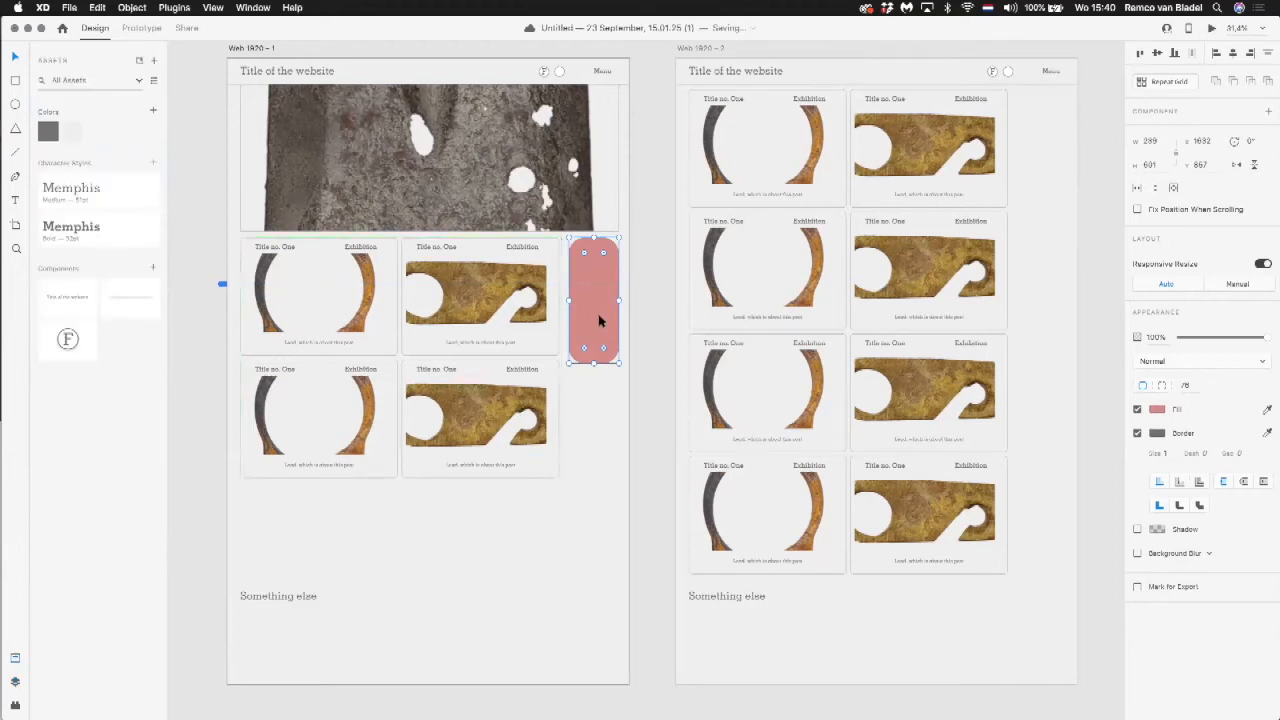
{"action": "key", "text": "super+k"}
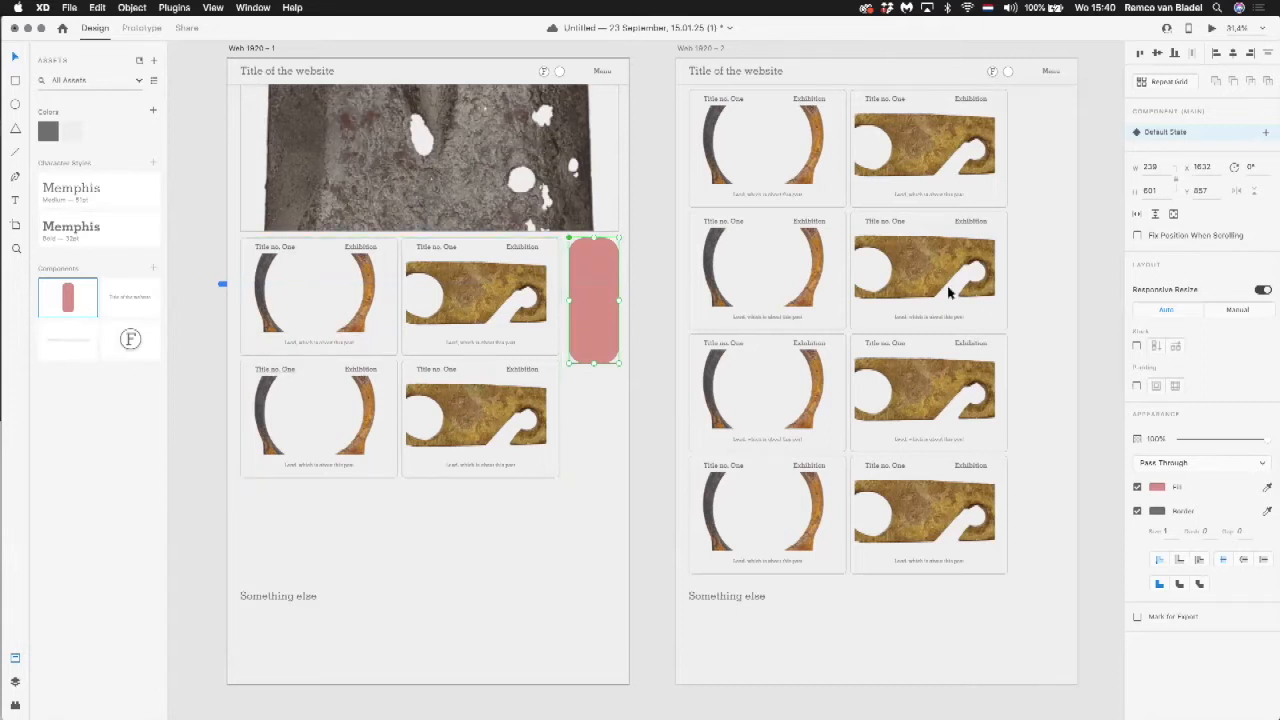
Step: Place an instance of the red rectangle component beside the top posts on Web 1920 – 2 and shorten it to a nearly square shape
{"action": "left_click_drag", "start_coordinate": [69, 297], "coordinate": [1052, 148]}
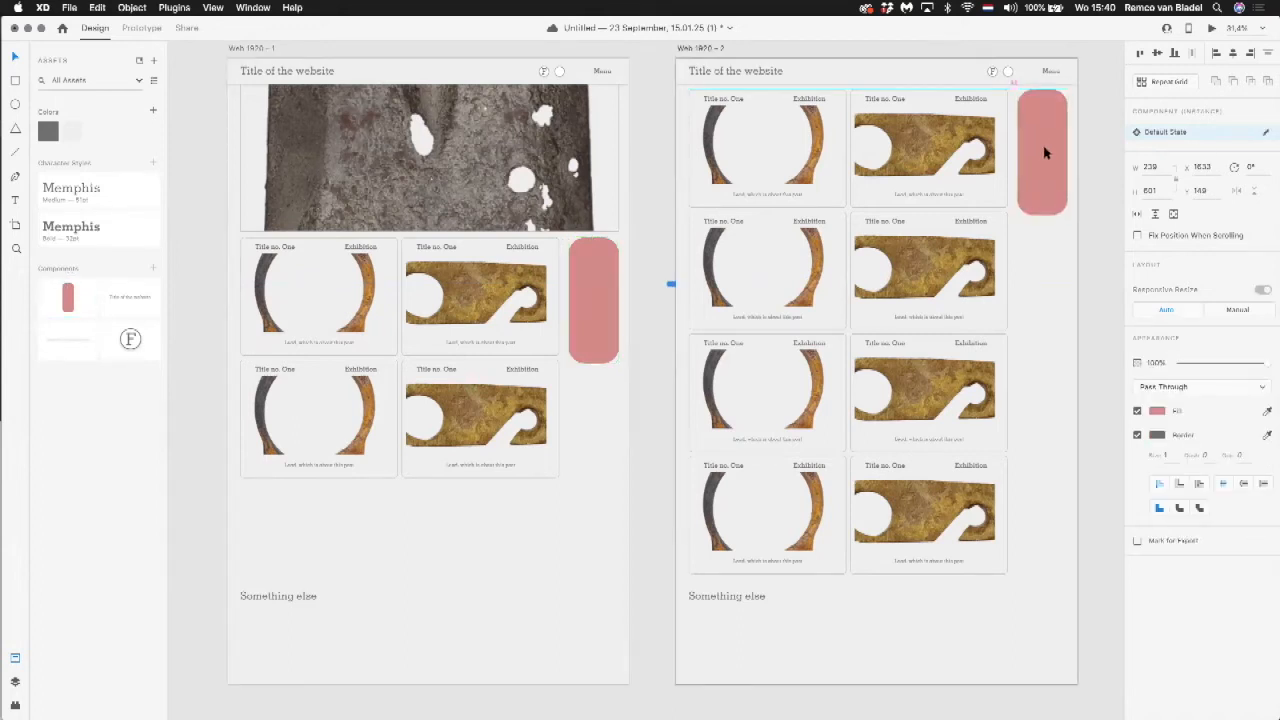
{"action": "left_click", "coordinate": [1044, 152]}
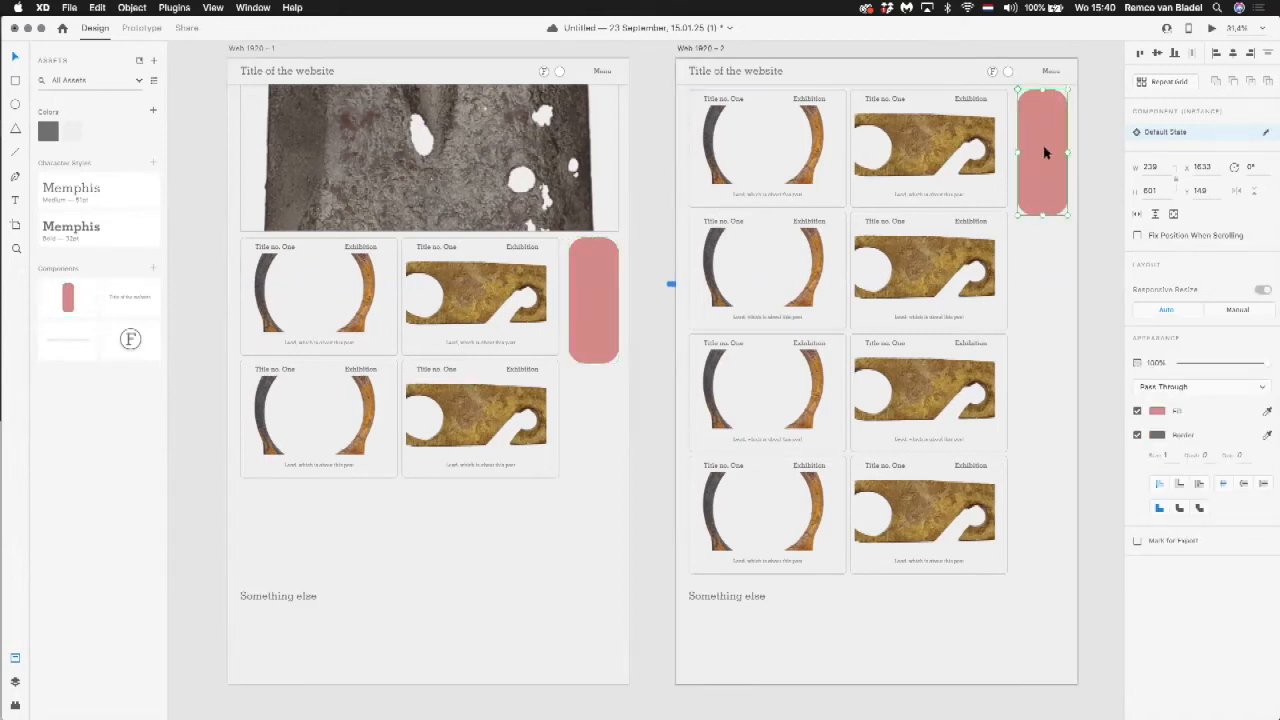
{"action": "left_click_drag", "start_coordinate": [1043, 202], "coordinate": [1044, 143]}
{"action": "left_click", "coordinate": [1052, 168]}
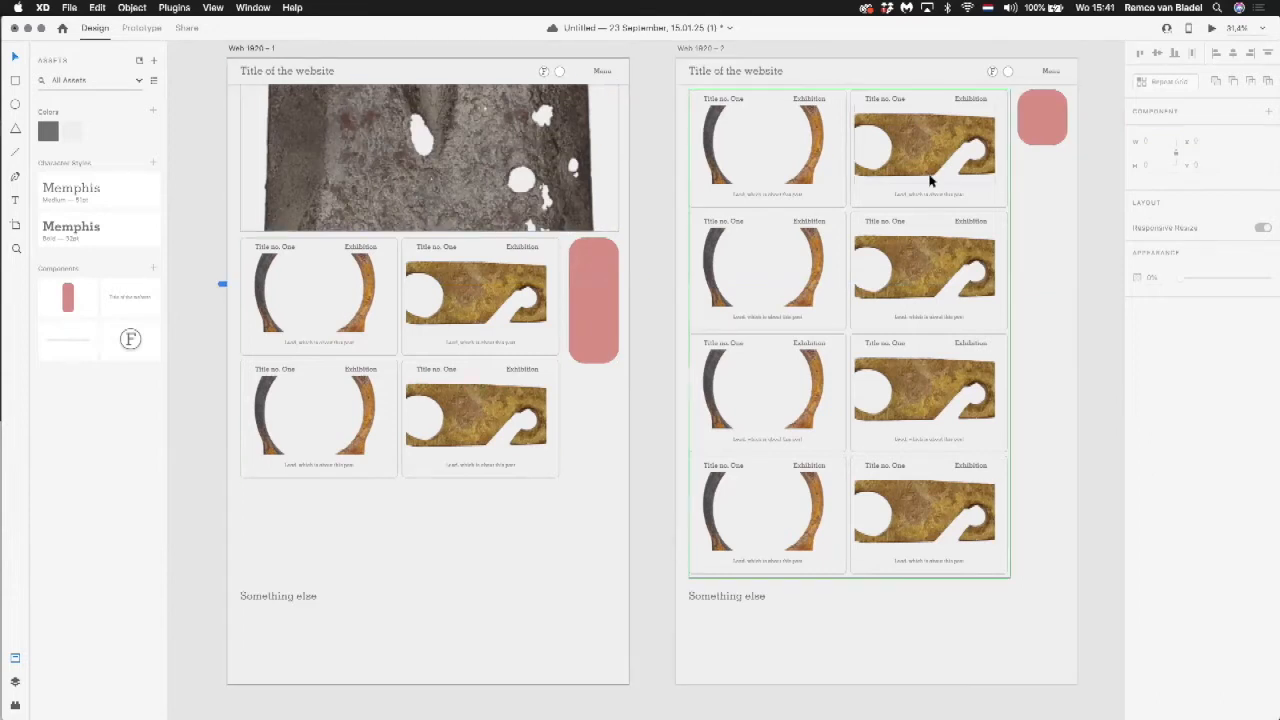
Step: Change the lower-left post image's interaction to Web 1920 – 2 into Auto-Animate with Ease In and a longer duration
{"action": "left_click", "coordinate": [272, 52]}
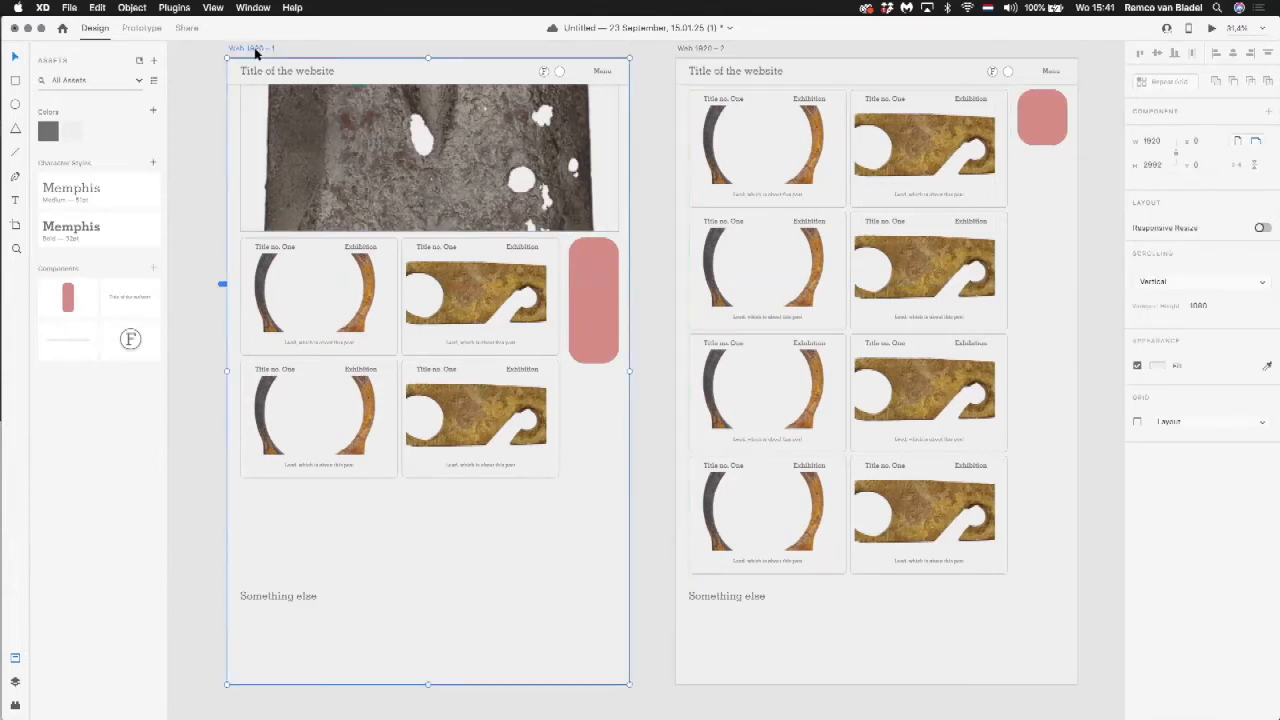
{"action": "left_click", "coordinate": [141, 28]}
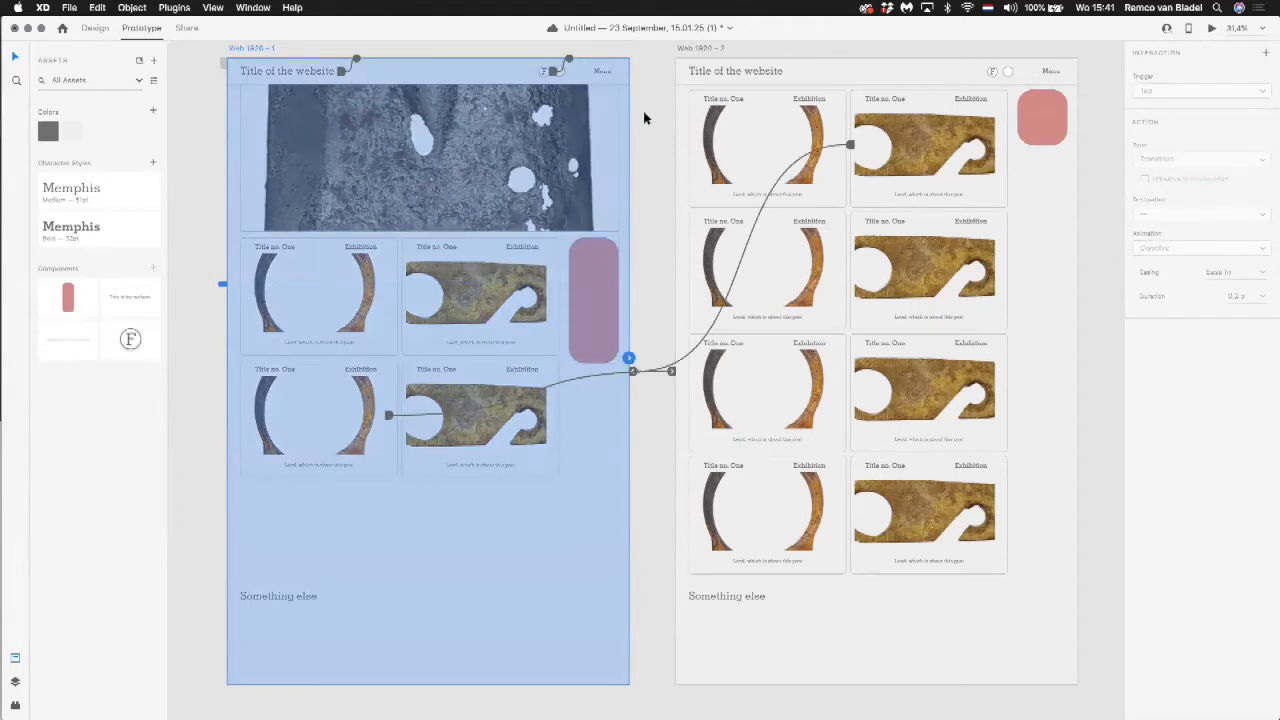
{"action": "left_click", "coordinate": [497, 407]}
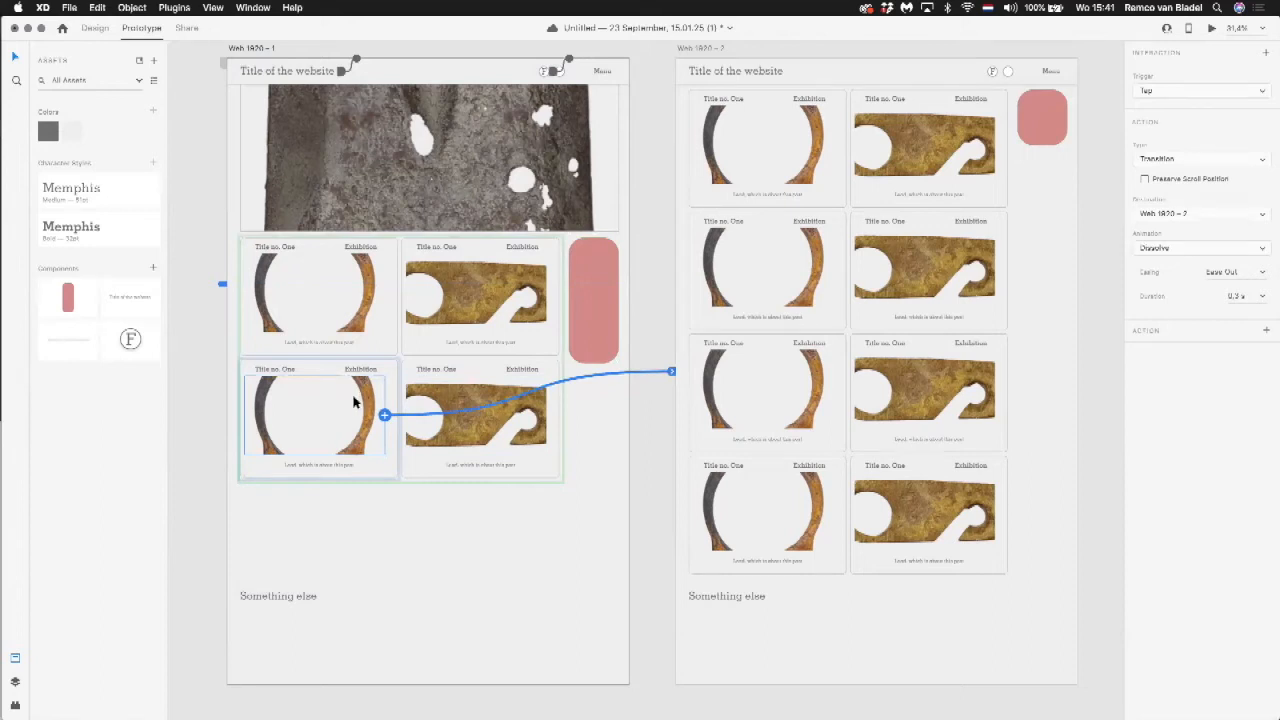
{"action": "left_click", "coordinate": [1212, 158]}
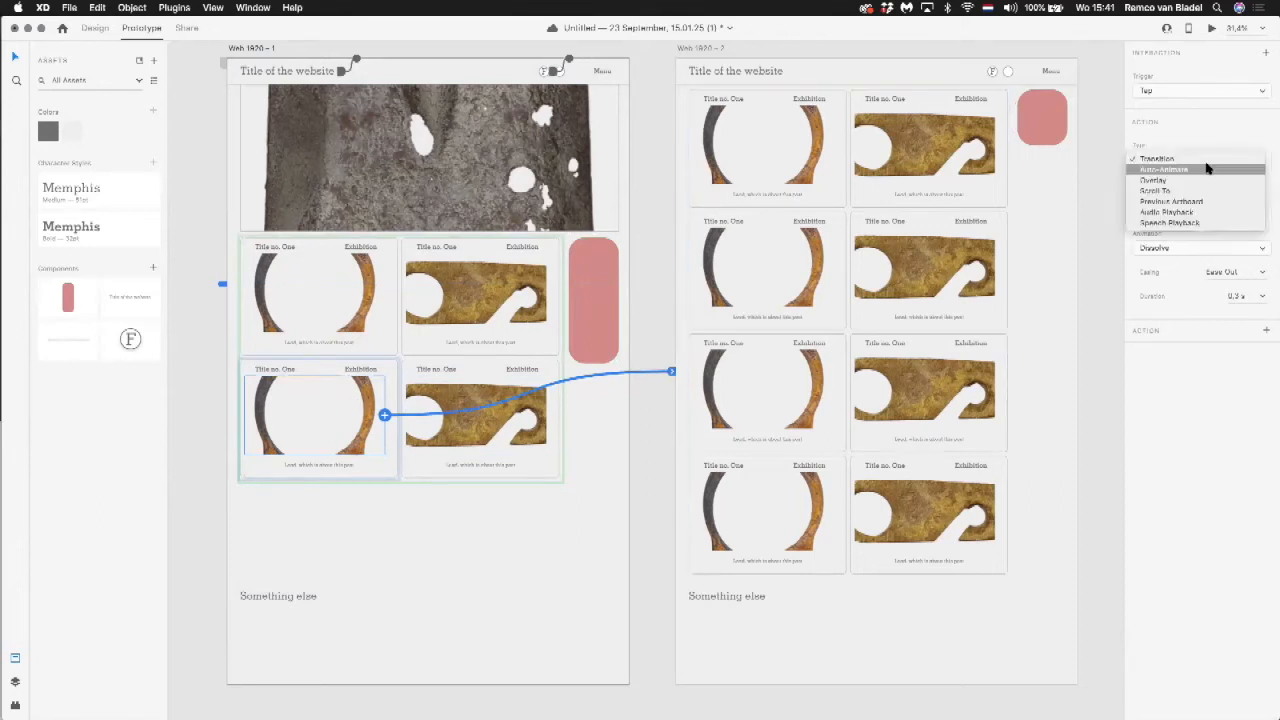
{"action": "left_click", "coordinate": [1207, 169]}
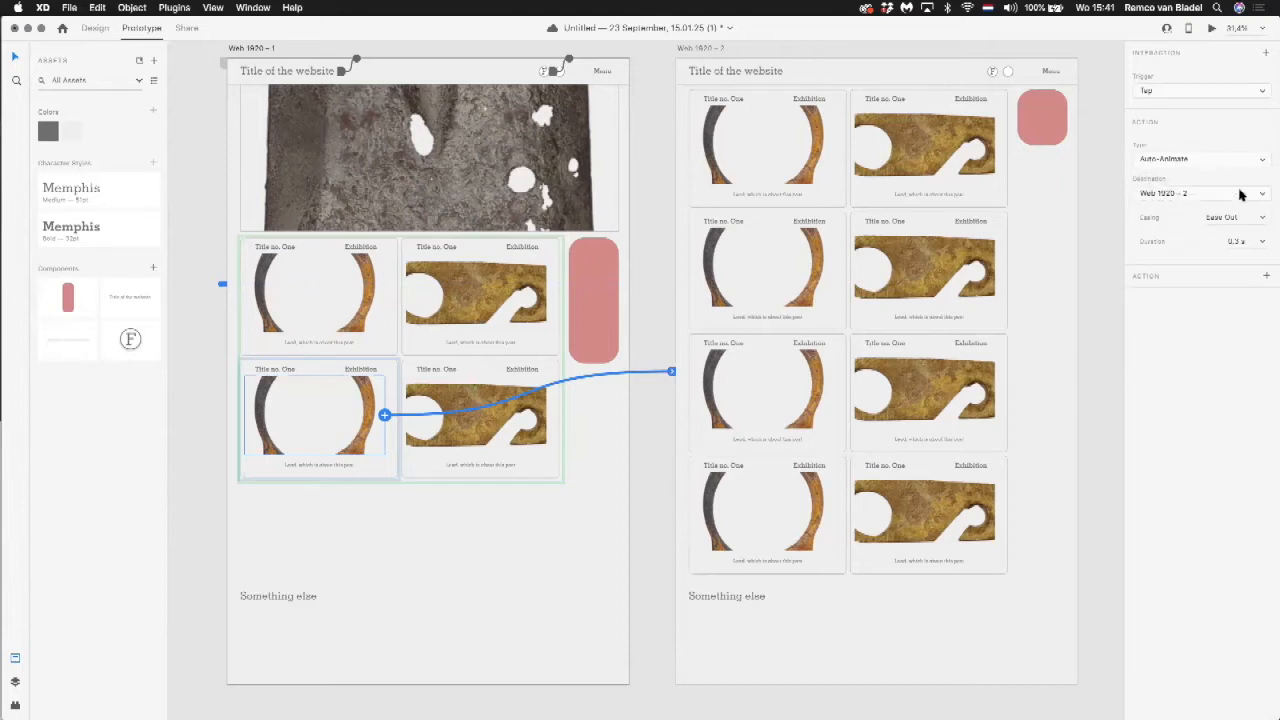
{"action": "left_click", "coordinate": [1261, 220]}
{"action": "left_click", "coordinate": [1249, 257]}
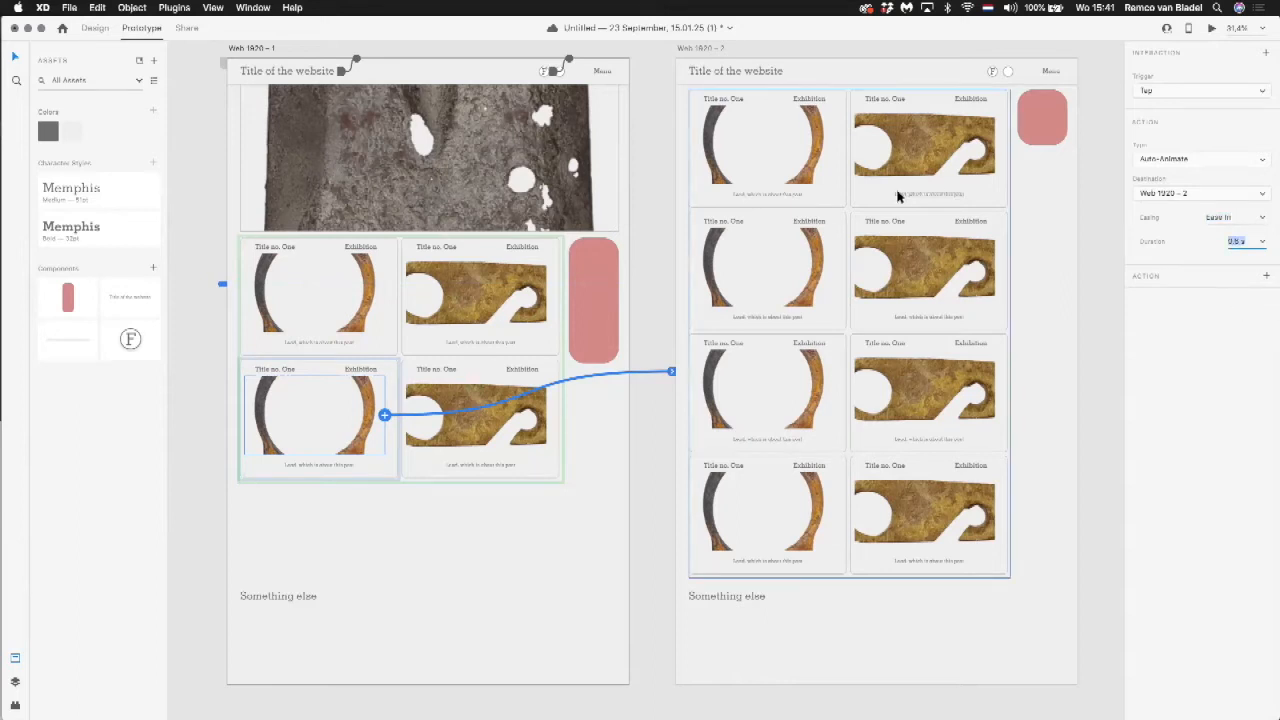
{"action": "left_click", "coordinate": [444, 73]}
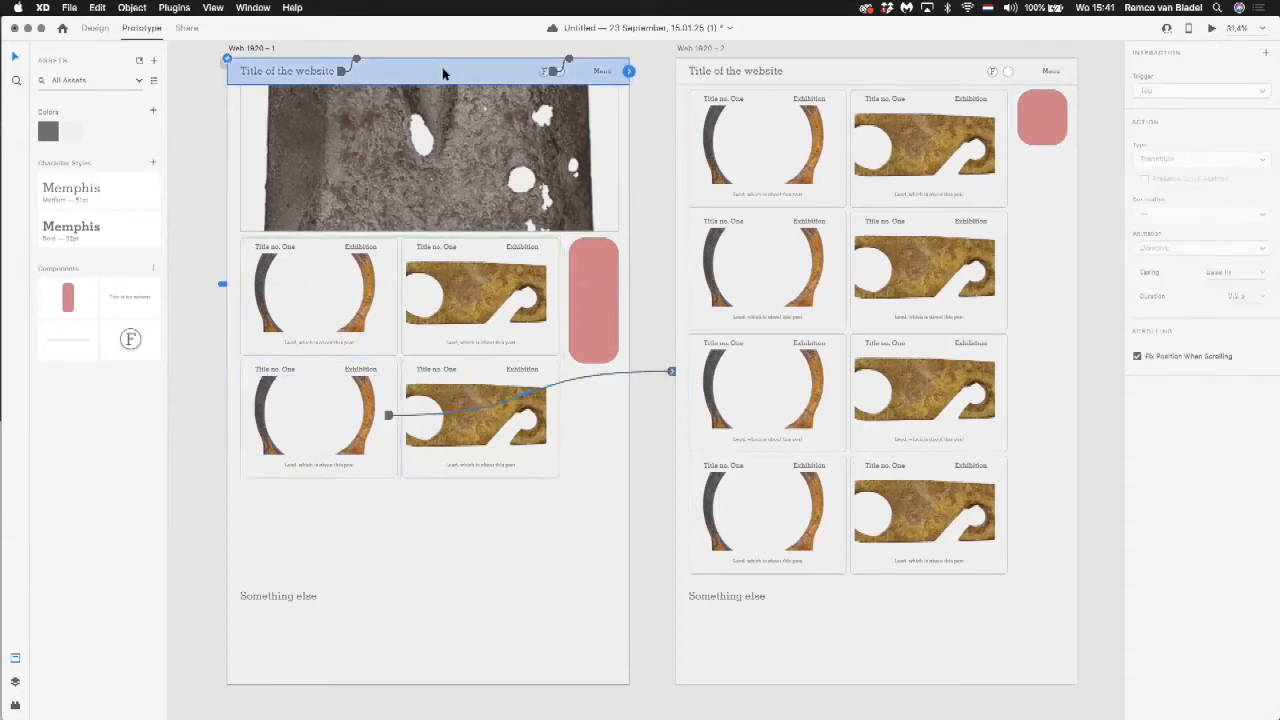
Step: Preview the prototype from Web 1920 – 1 and test the lower-left post's auto-animated change to Web 1920 – 2
{"action": "left_click", "coordinate": [1213, 30]}
{"action": "scroll", "coordinate": [774, 240], "scroll_direction": "down", "scroll_amount": 10}
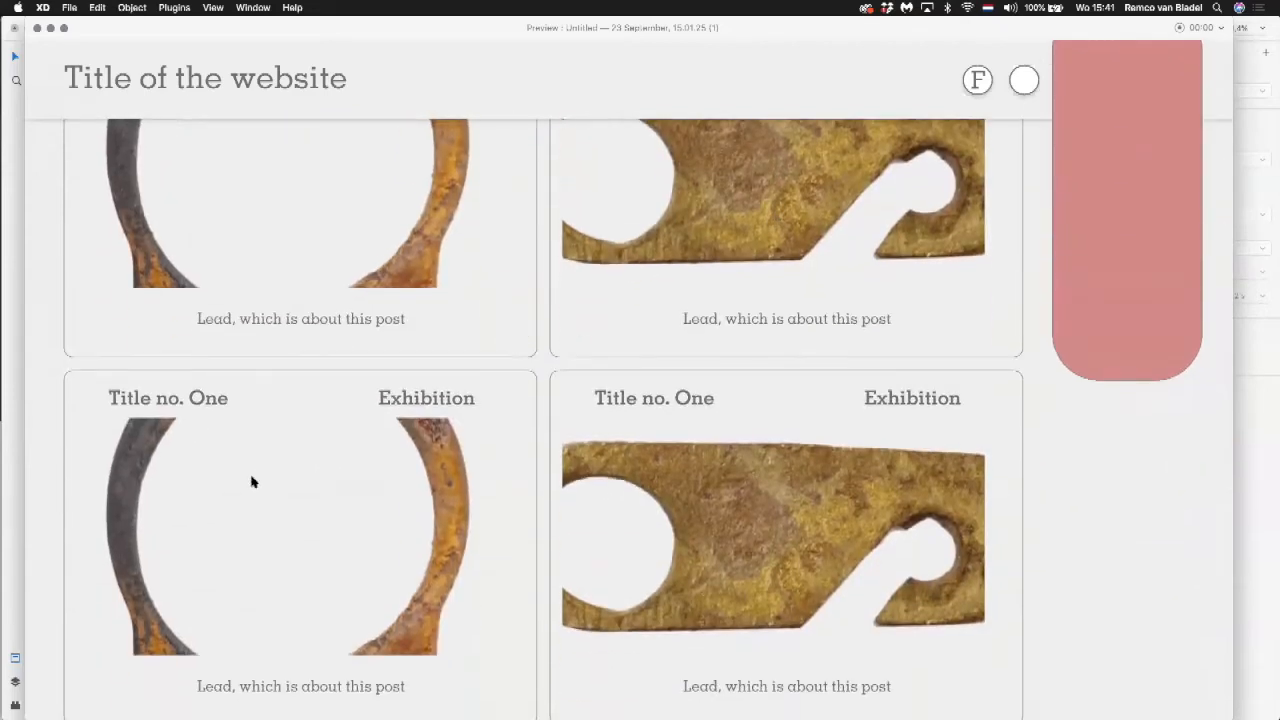
{"action": "scroll", "coordinate": [252, 482], "scroll_direction": "down", "scroll_amount": 3}
{"action": "scroll", "coordinate": [708, 443], "scroll_direction": "down", "scroll_amount": 10}
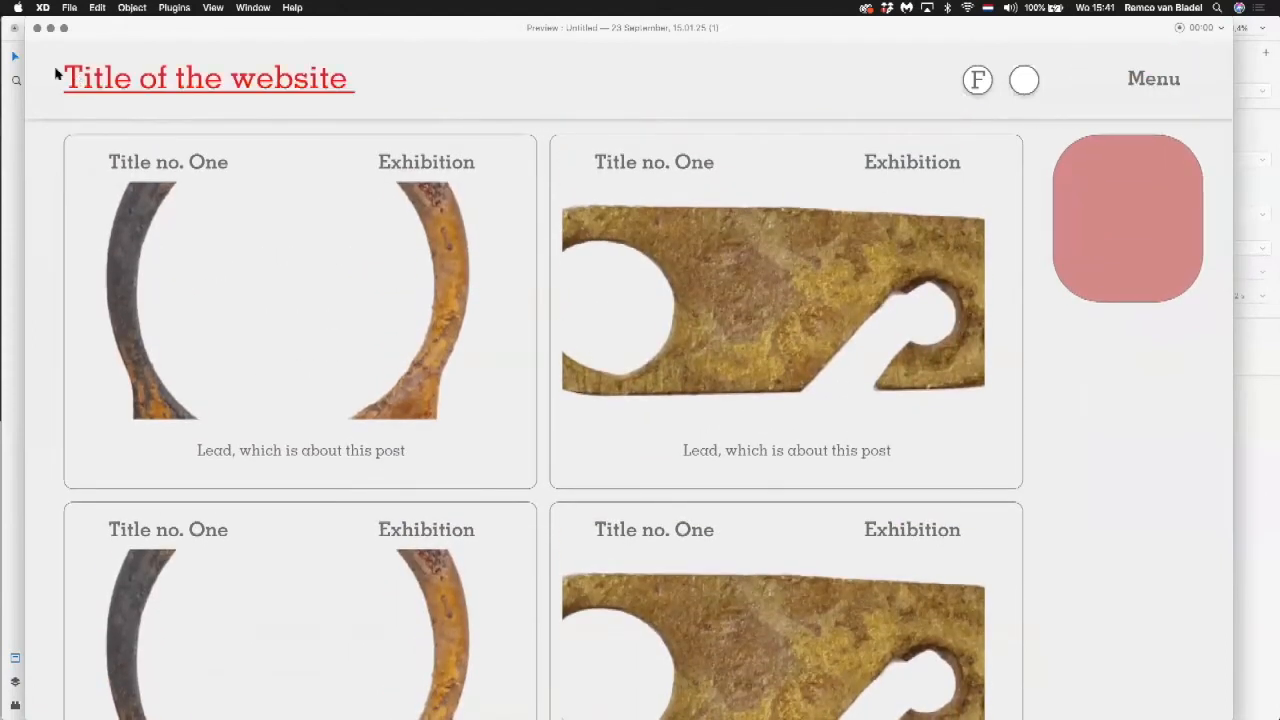
{"action": "left_click", "coordinate": [37, 27]}
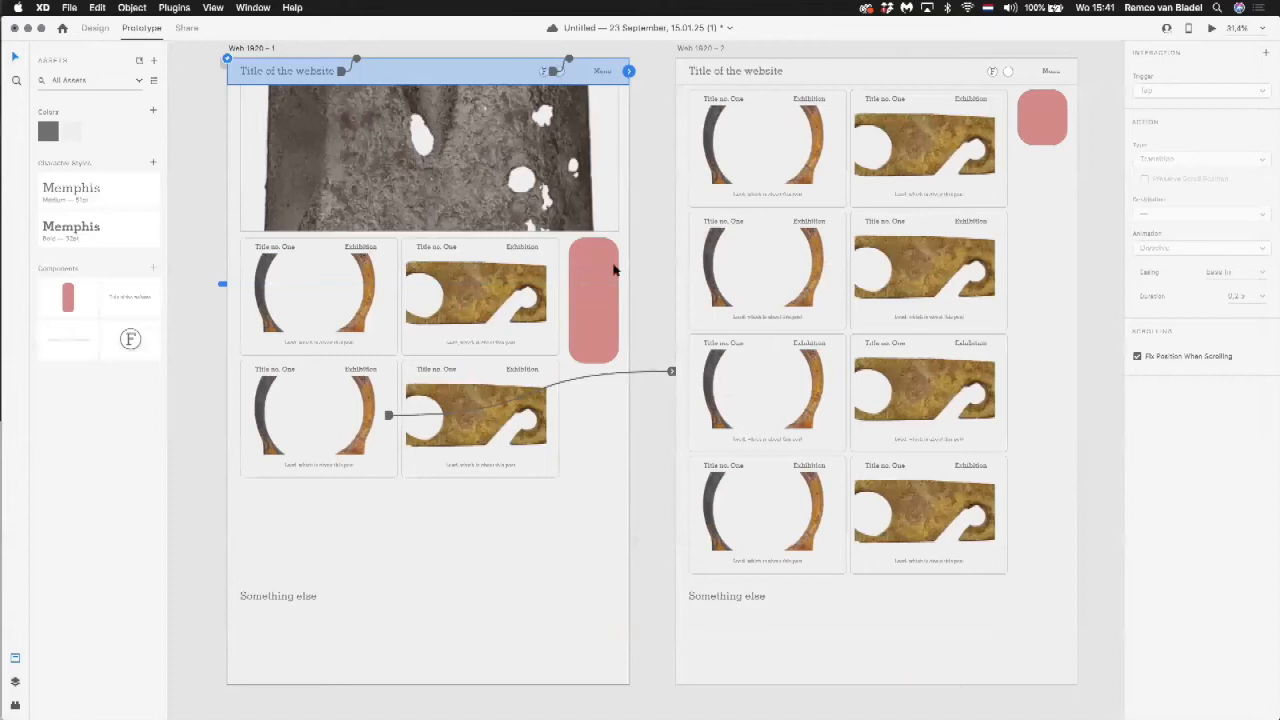
Step: Move the tall red rectangle on Web 1920 – 1 down beside the lower posts and link it to Web 1920 – 2 with Auto-Animate on tap
{"action": "left_click", "coordinate": [1044, 120]}
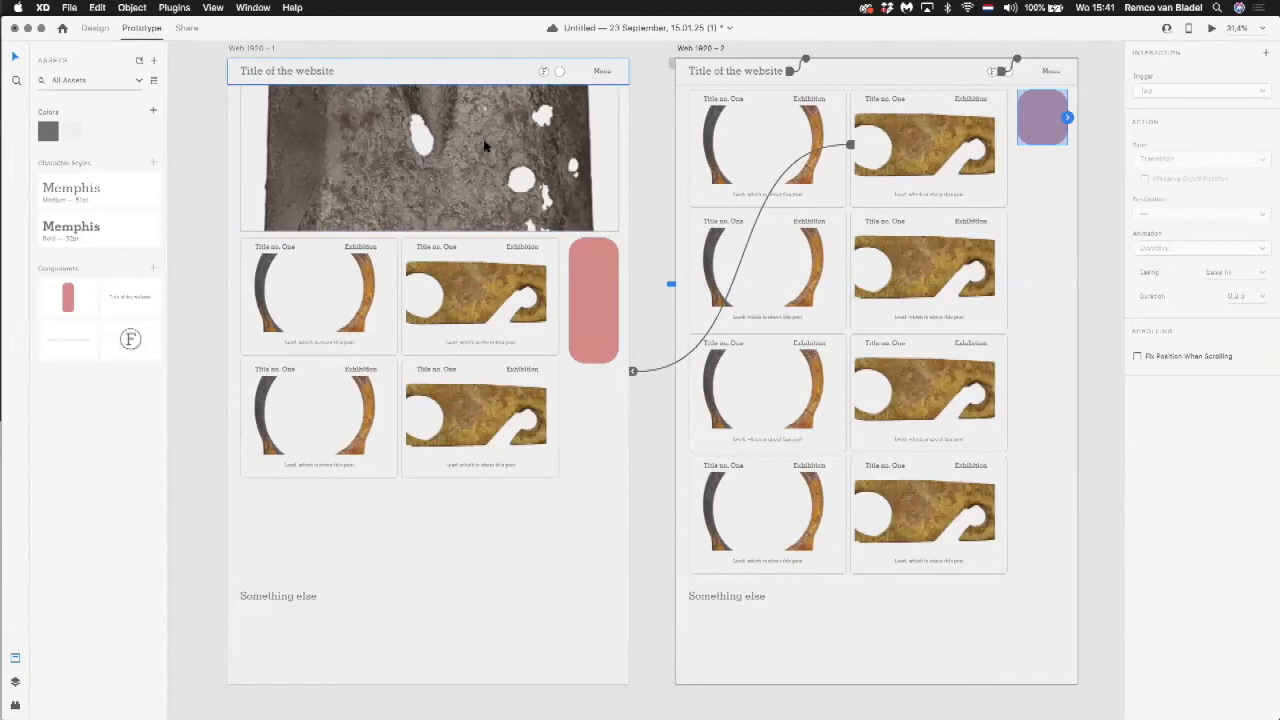
{"action": "left_click", "coordinate": [585, 260]}
{"action": "left_click_drag", "start_coordinate": [586, 260], "coordinate": [578, 378]}
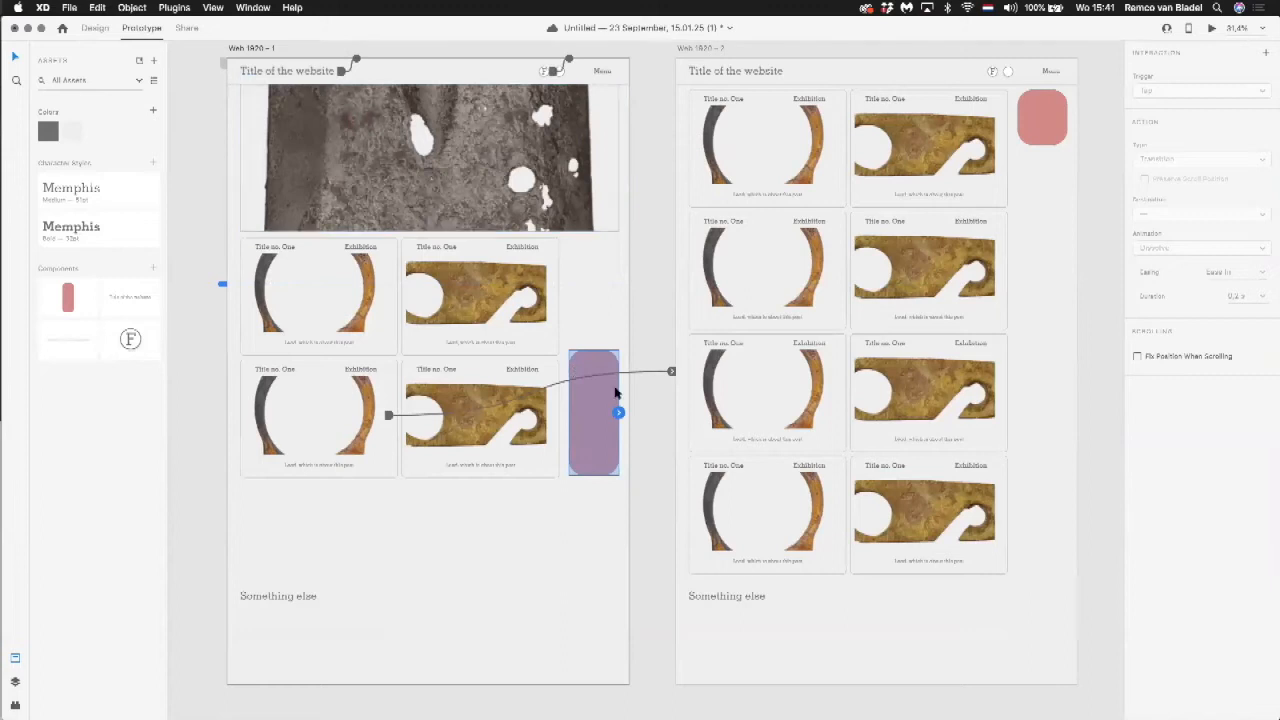
{"action": "left_click_drag", "start_coordinate": [618, 413], "coordinate": [1022, 190]}
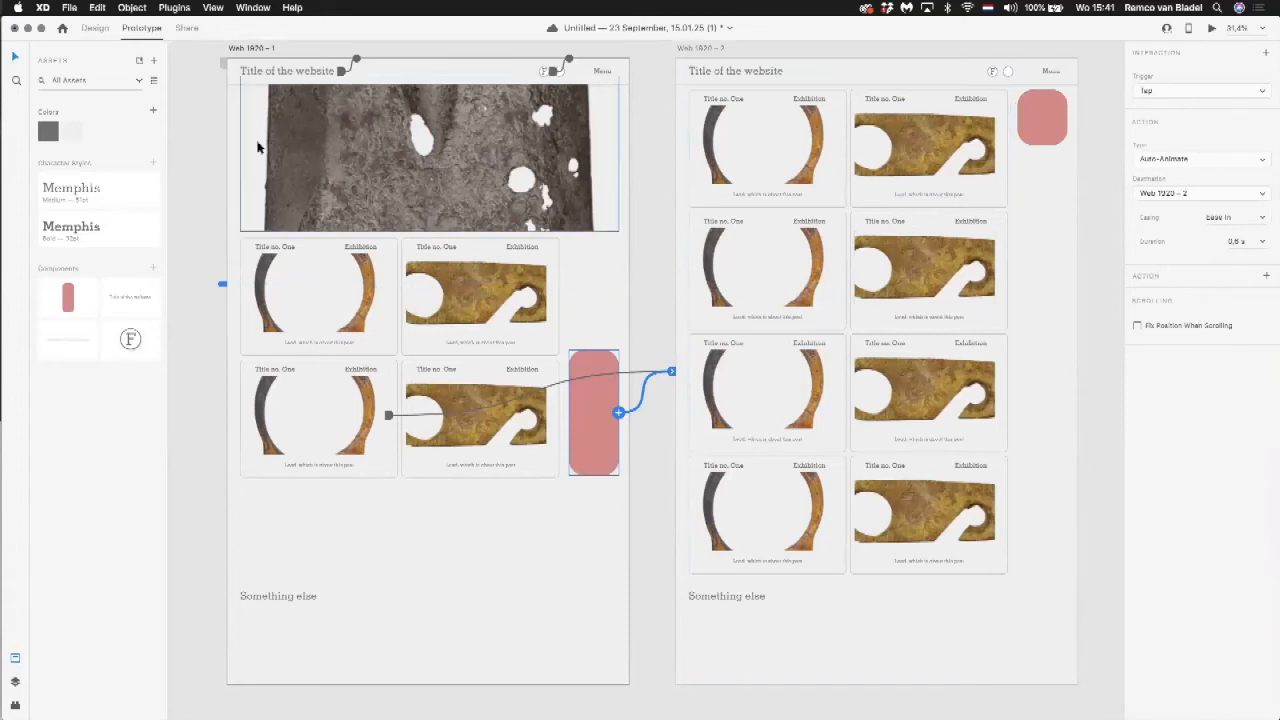
Step: Preview Web 1920 – 1, test the red rectangle's link, and examine how the red shape behaves while scrolling past the fixed header
{"action": "left_click", "coordinate": [333, 63]}
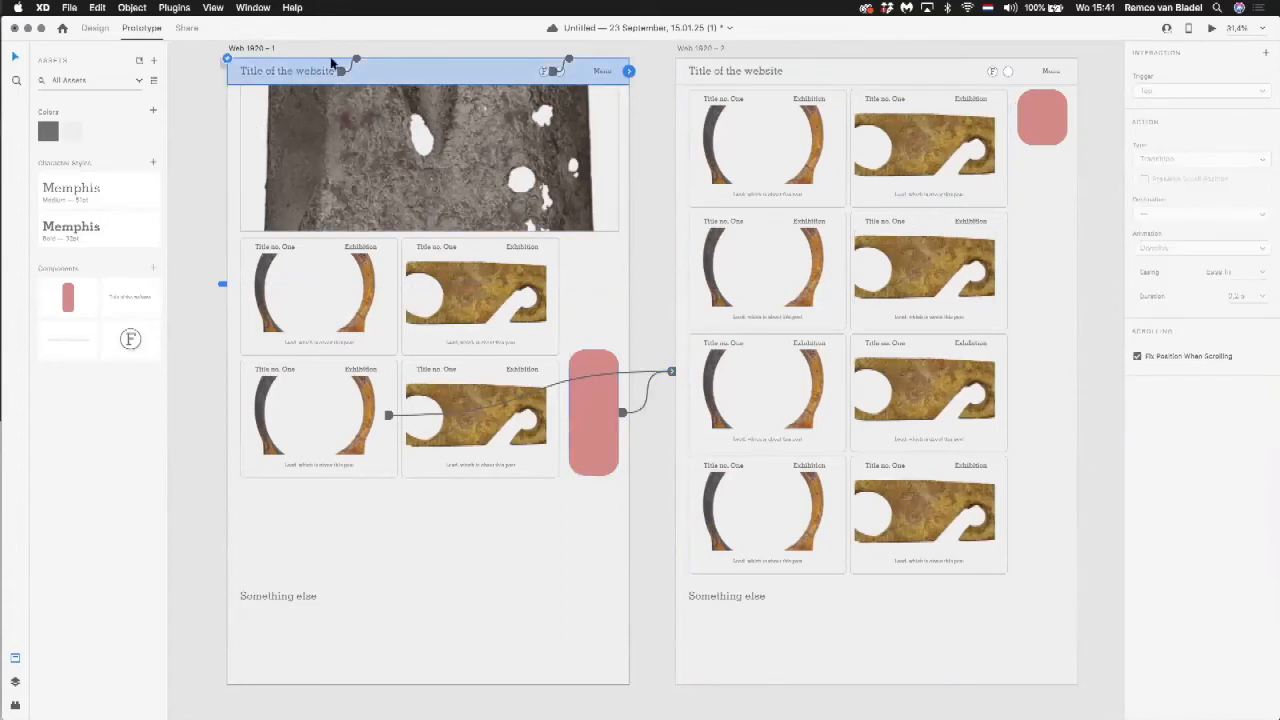
{"action": "left_click", "coordinate": [1211, 29]}
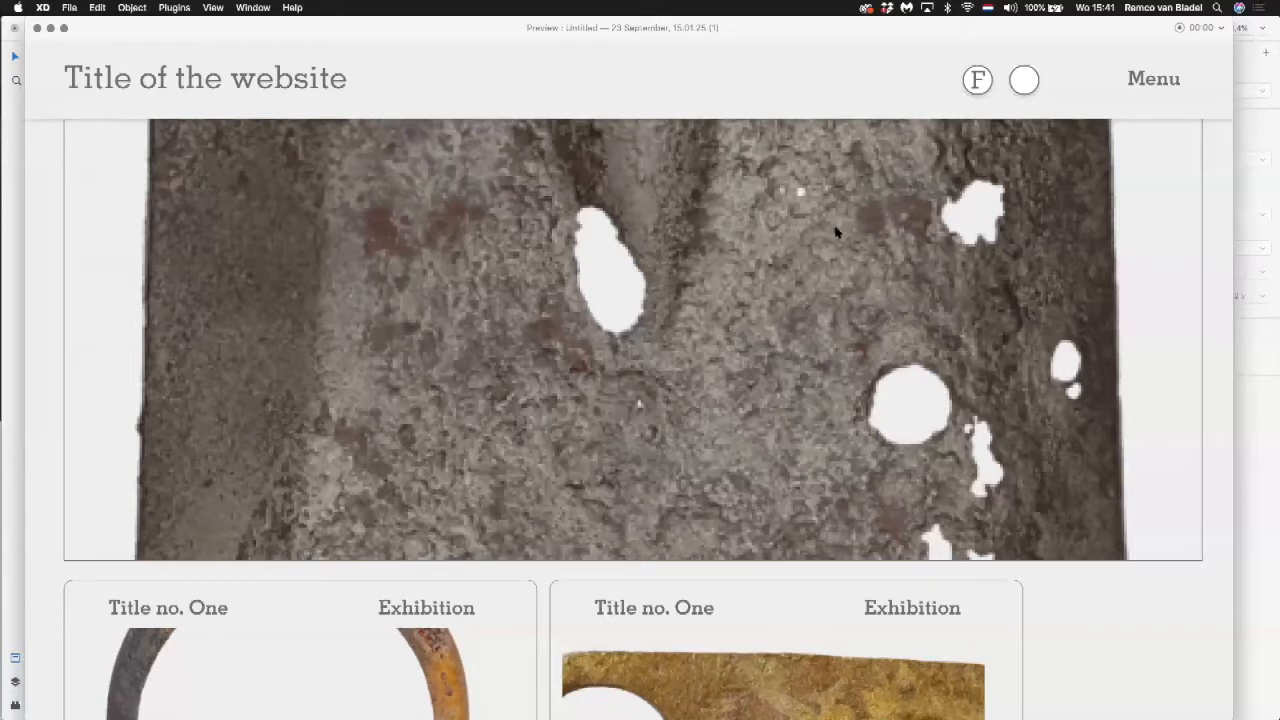
{"action": "scroll", "coordinate": [737, 246], "scroll_direction": "down", "scroll_amount": 10}
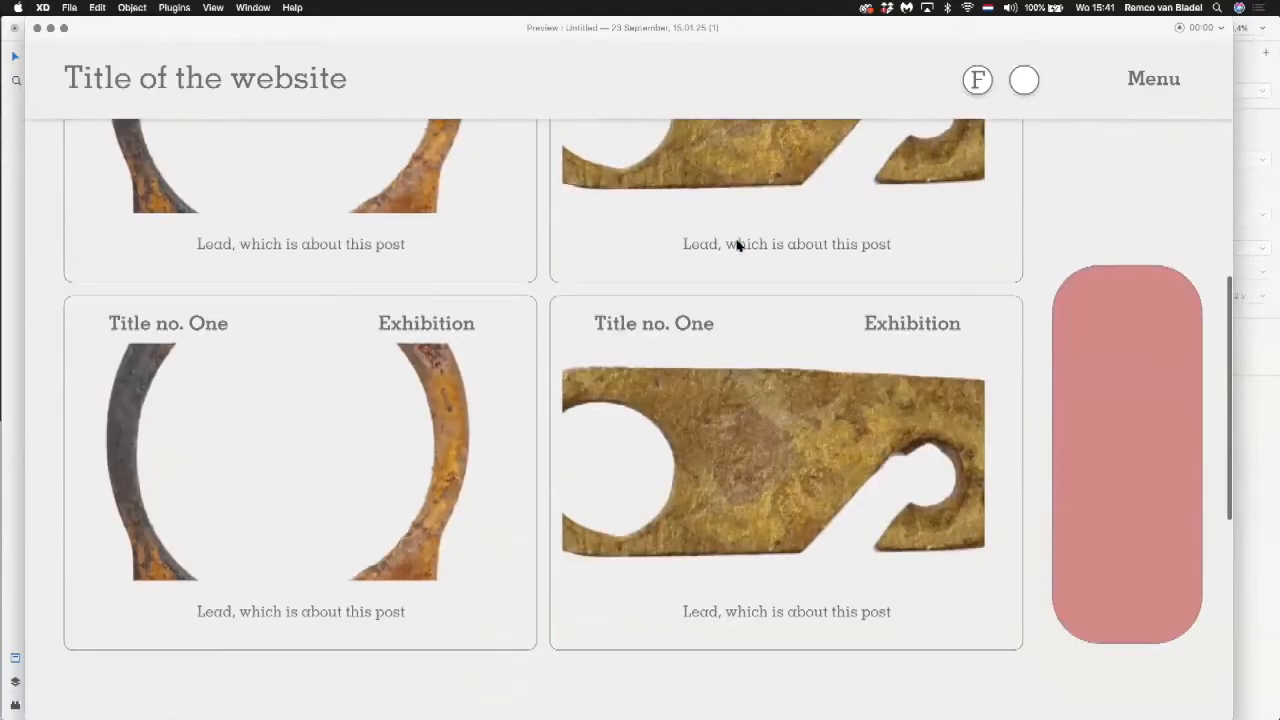
{"action": "scroll", "coordinate": [1126, 405], "scroll_direction": "down", "scroll_amount": 2}
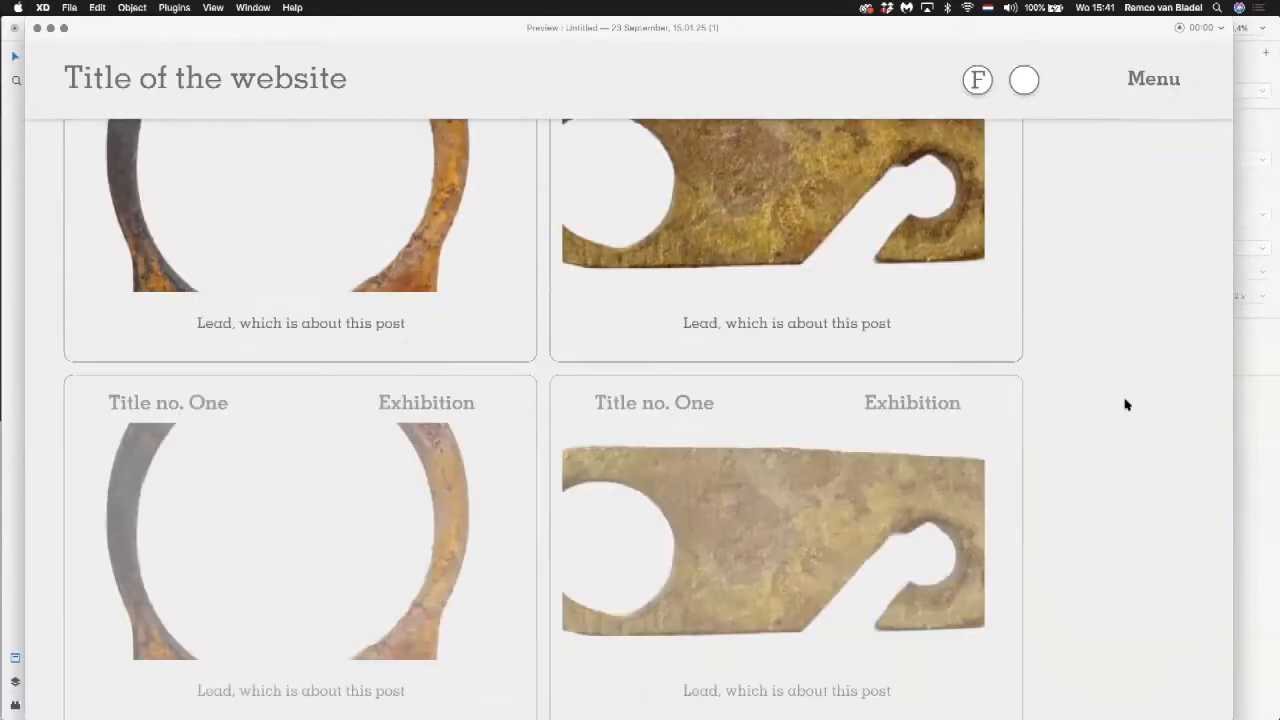
{"action": "scroll", "coordinate": [1126, 405], "scroll_direction": "up", "scroll_amount": 1}
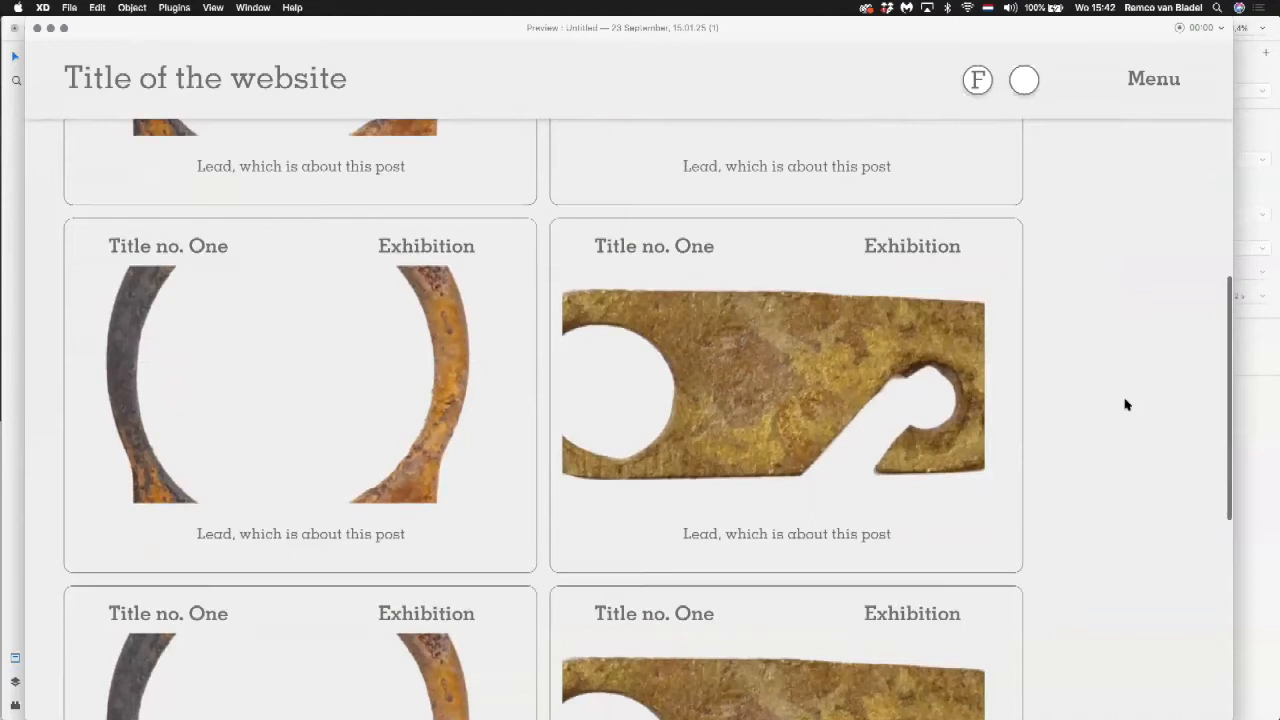
{"action": "scroll", "coordinate": [1126, 405], "scroll_direction": "down", "scroll_amount": 1}
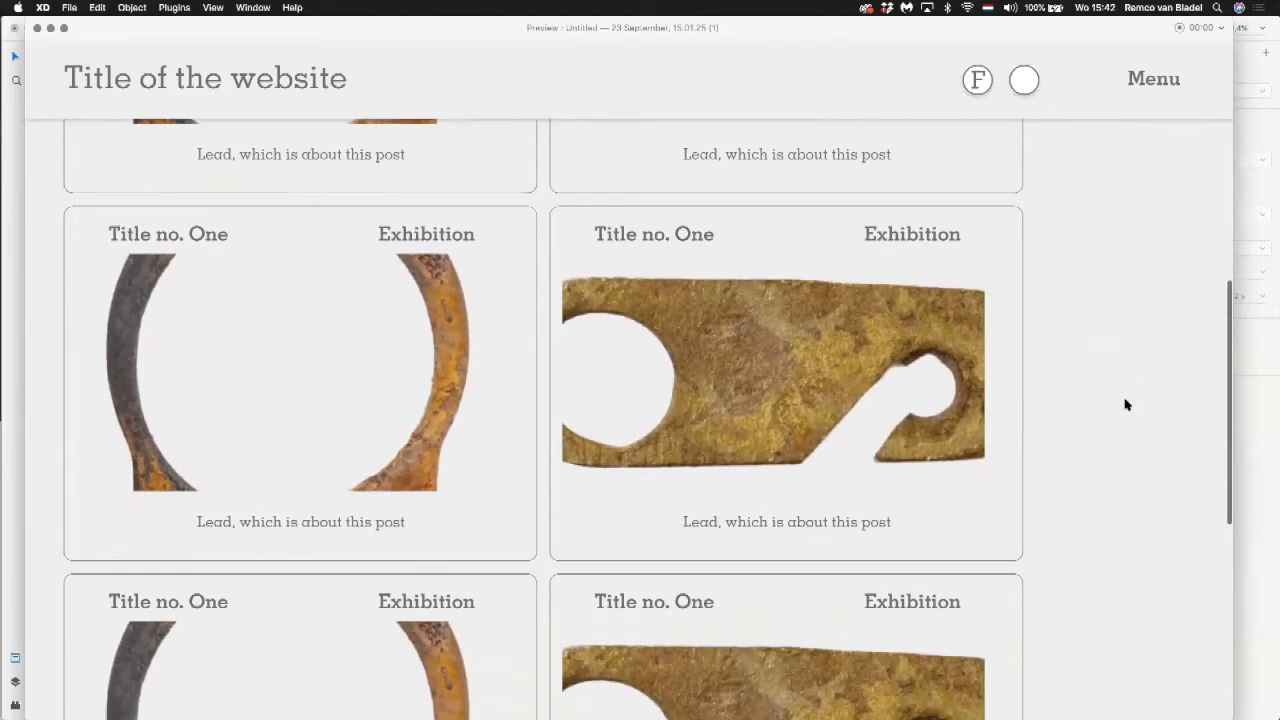
{"action": "scroll", "coordinate": [1126, 405], "scroll_direction": "up", "scroll_amount": 5}
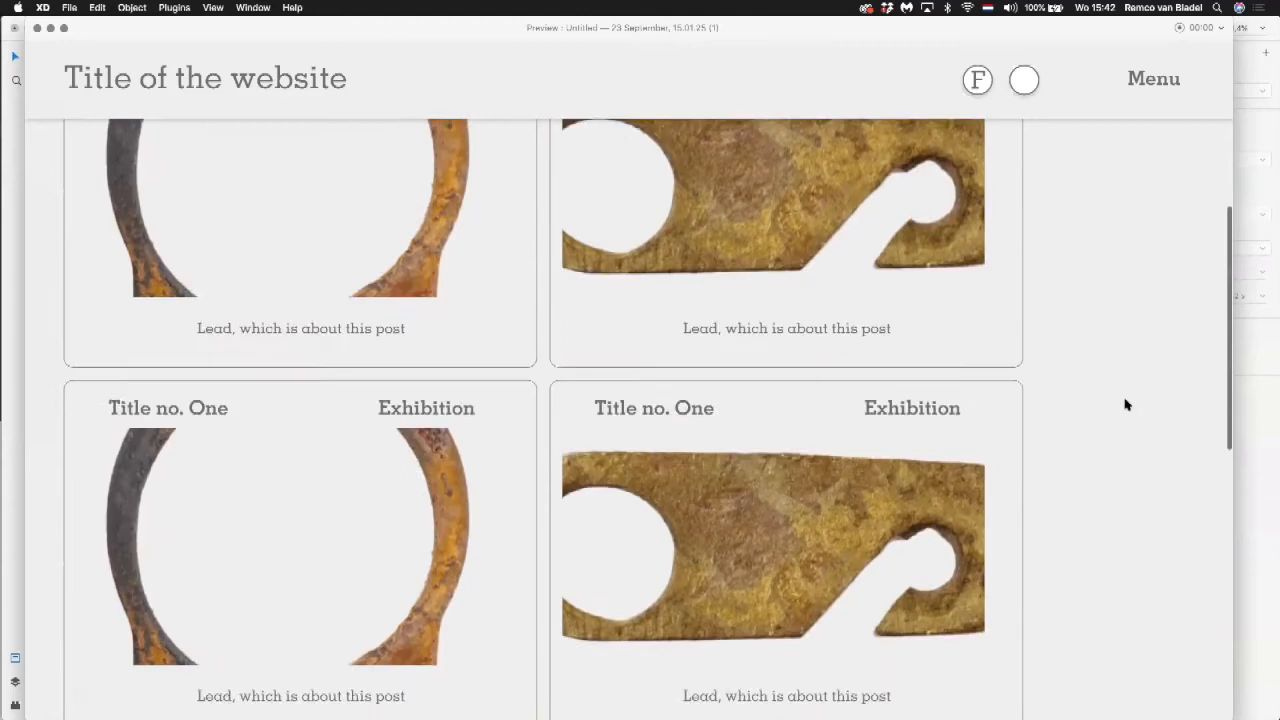
{"action": "scroll", "coordinate": [1126, 404], "scroll_direction": "down", "scroll_amount": 5}
{"action": "scroll", "coordinate": [1126, 404], "scroll_direction": "up", "scroll_amount": 5}
{"action": "scroll", "coordinate": [1126, 404], "scroll_direction": "down", "scroll_amount": 3}
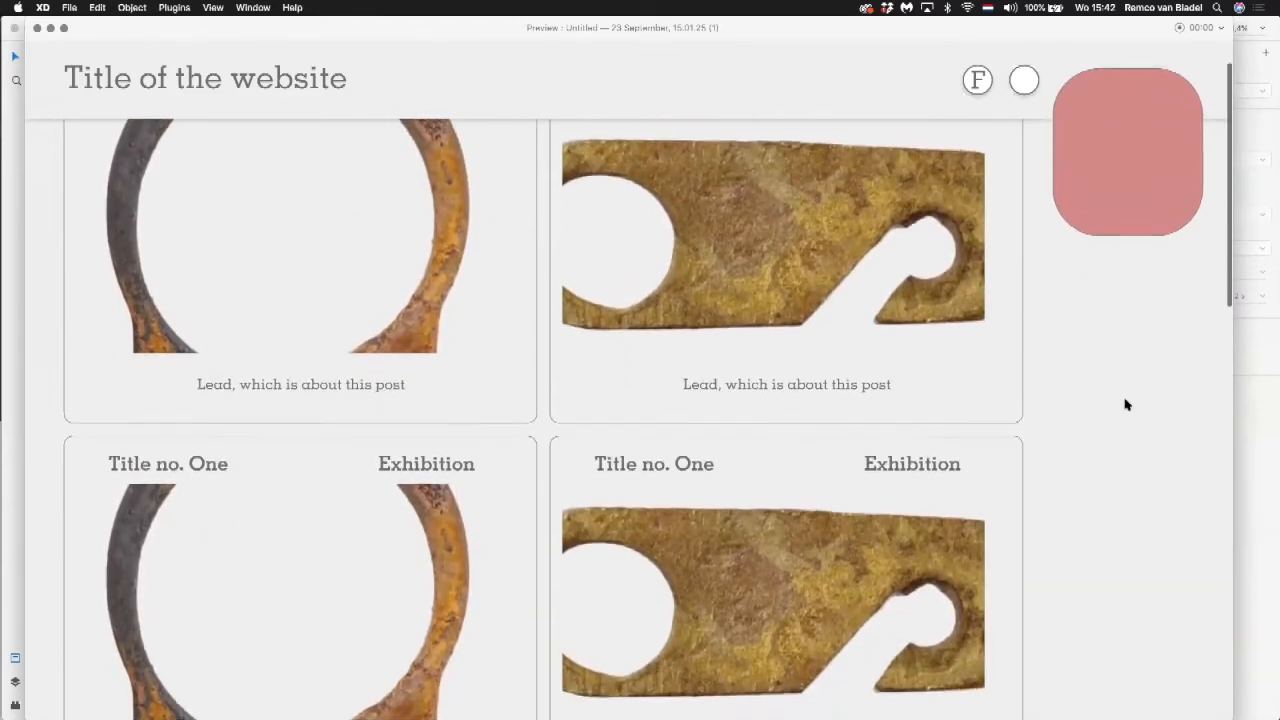
{"action": "scroll", "coordinate": [1126, 404], "scroll_direction": "up", "scroll_amount": 1}
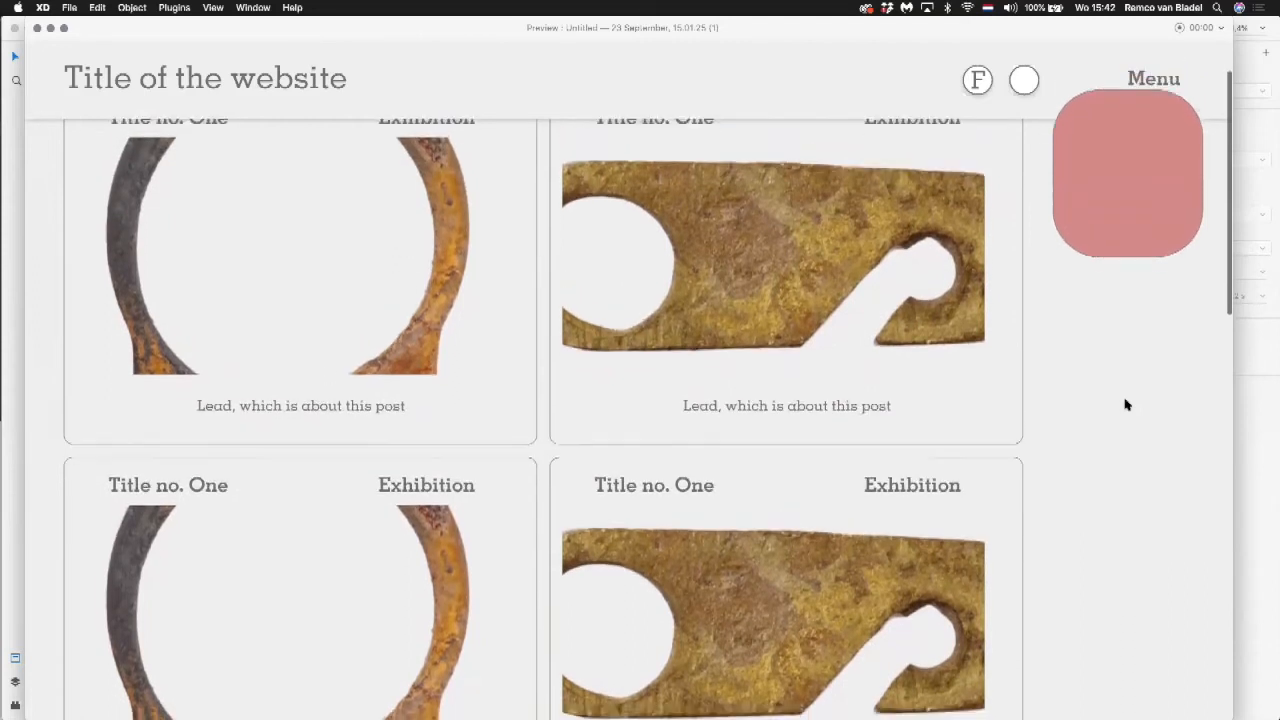
{"action": "scroll", "coordinate": [1126, 404], "scroll_direction": "down", "scroll_amount": 3}
{"action": "scroll", "coordinate": [1126, 404], "scroll_direction": "up", "scroll_amount": 5}
{"action": "scroll", "coordinate": [1126, 404], "scroll_direction": "down", "scroll_amount": 4}
{"action": "scroll", "coordinate": [1126, 404], "scroll_direction": "up", "scroll_amount": 4}
{"action": "scroll", "coordinate": [1126, 404], "scroll_direction": "down", "scroll_amount": 4}
{"action": "scroll", "coordinate": [1126, 404], "scroll_direction": "up", "scroll_amount": 4}
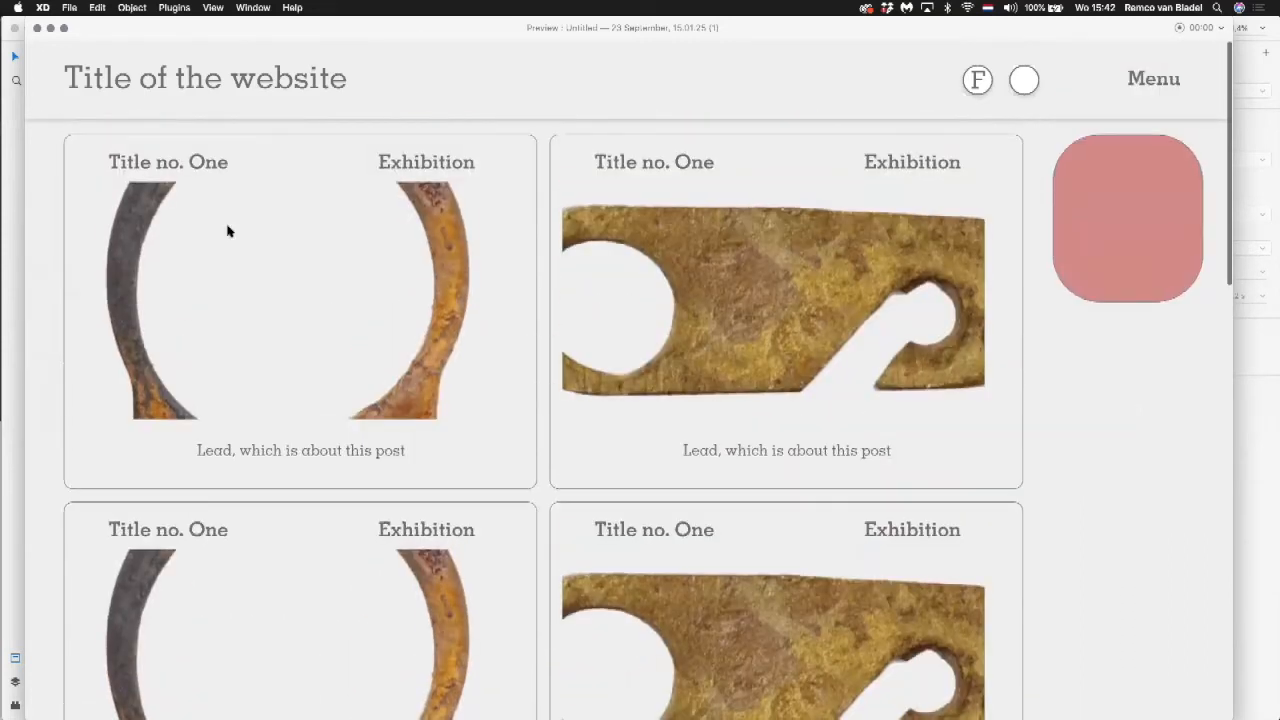
{"action": "left_click", "coordinate": [37, 28]}
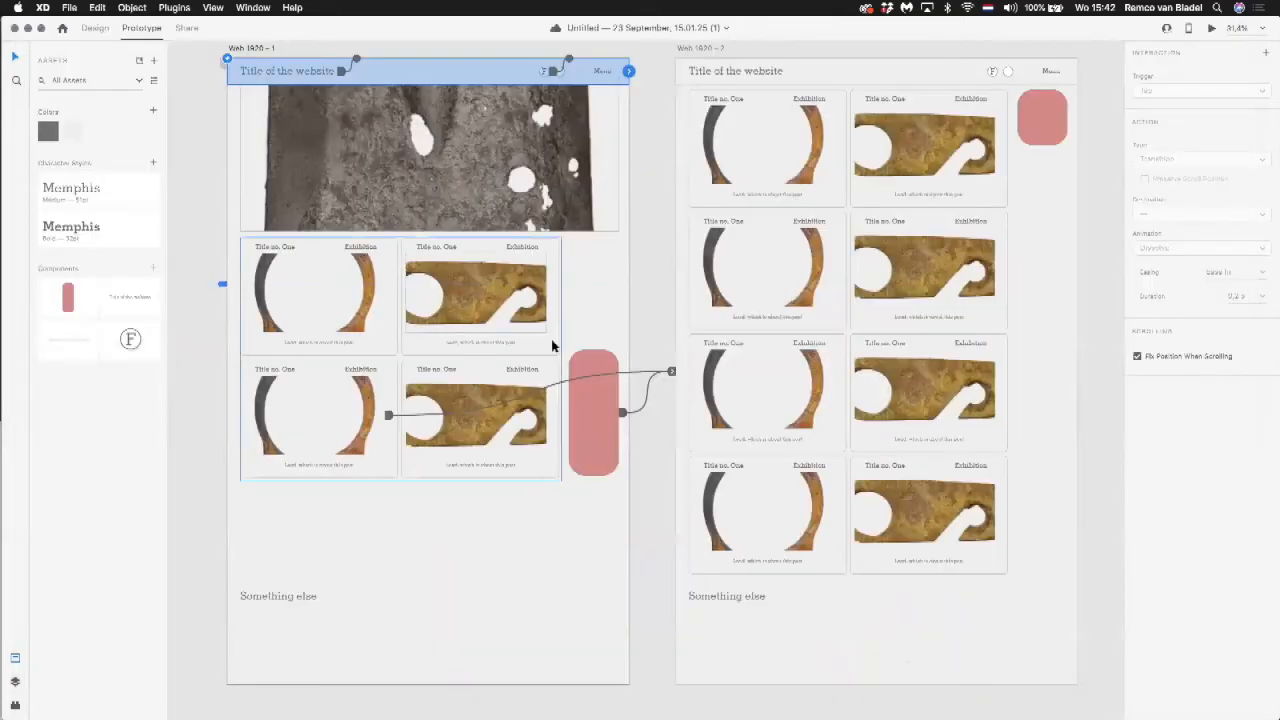
Step: Move the small red shape on Web 1920 – 2 down beside the lower posts and send the red shapes on both artboards to the back
{"action": "left_click_drag", "start_coordinate": [1064, 115], "coordinate": [1063, 441]}
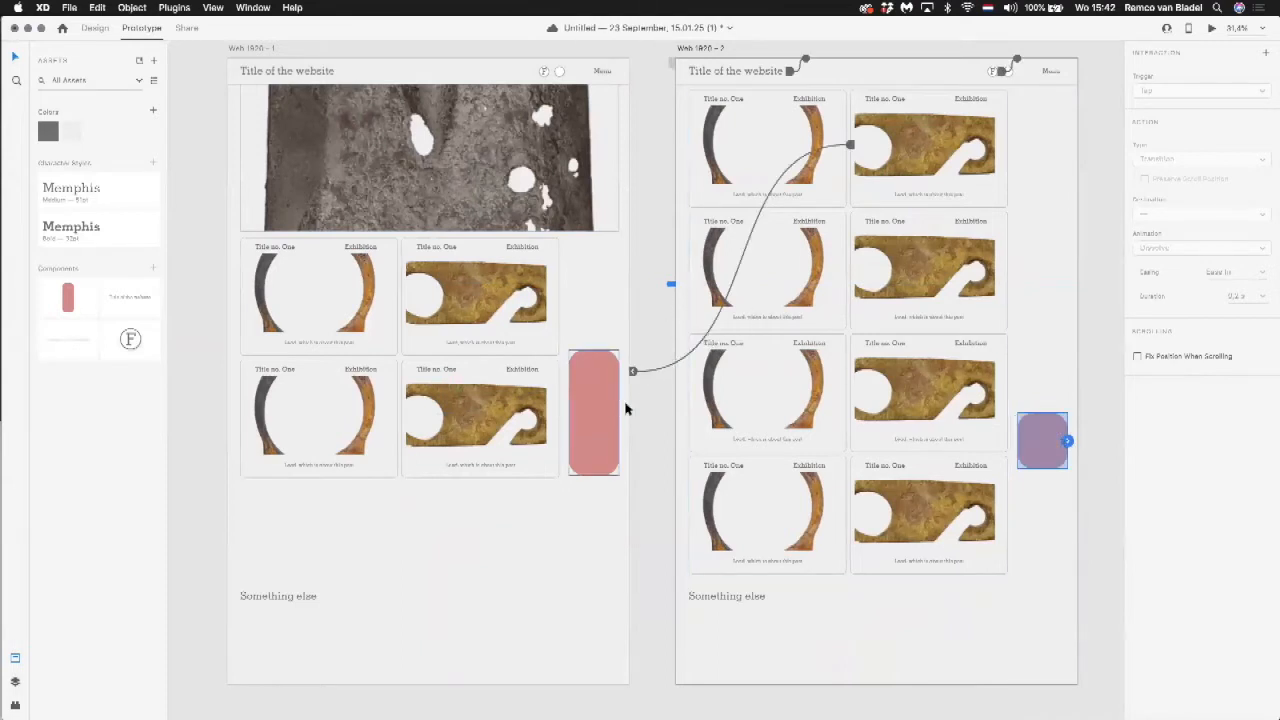
{"action": "left_click", "coordinate": [174, 7]}
{"action": "mouse_move", "coordinate": [131, 7]}
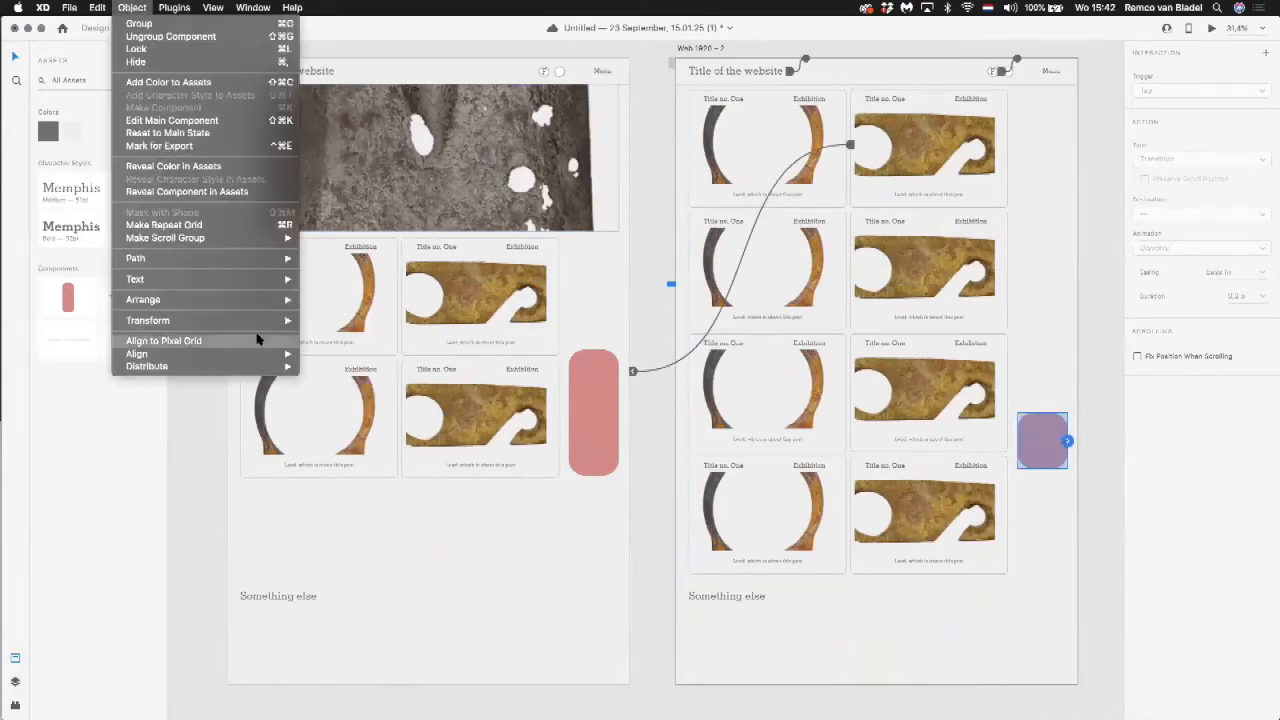
{"action": "mouse_move", "coordinate": [277, 299]}
{"action": "left_click", "coordinate": [395, 338]}
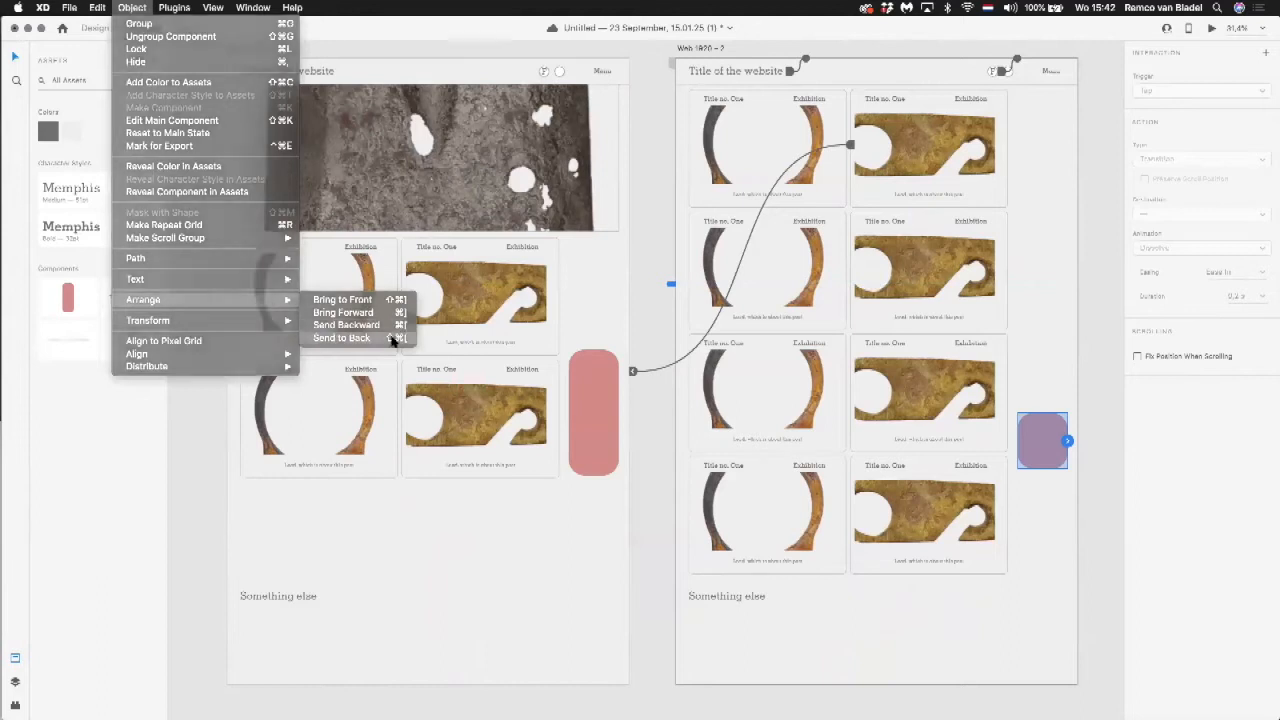
{"action": "left_click", "coordinate": [594, 436]}
{"action": "left_click", "coordinate": [131, 7]}
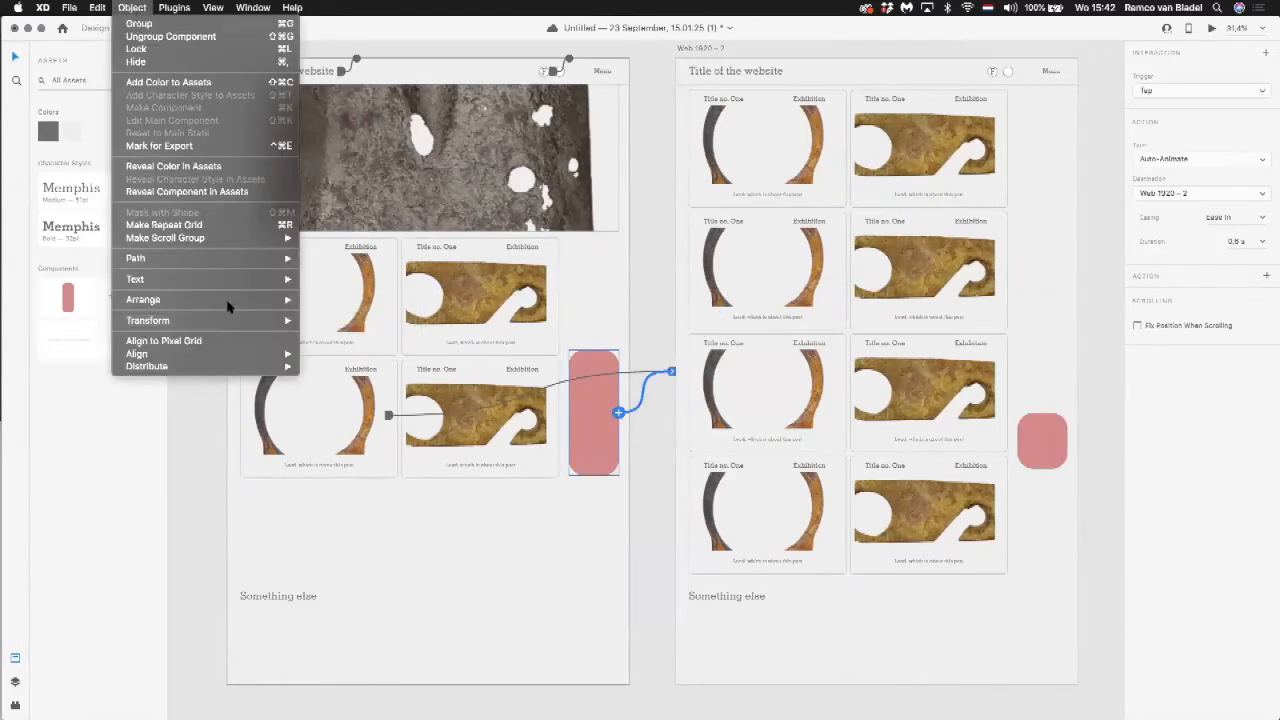
{"action": "mouse_move", "coordinate": [277, 299]}
{"action": "left_click", "coordinate": [370, 338]}
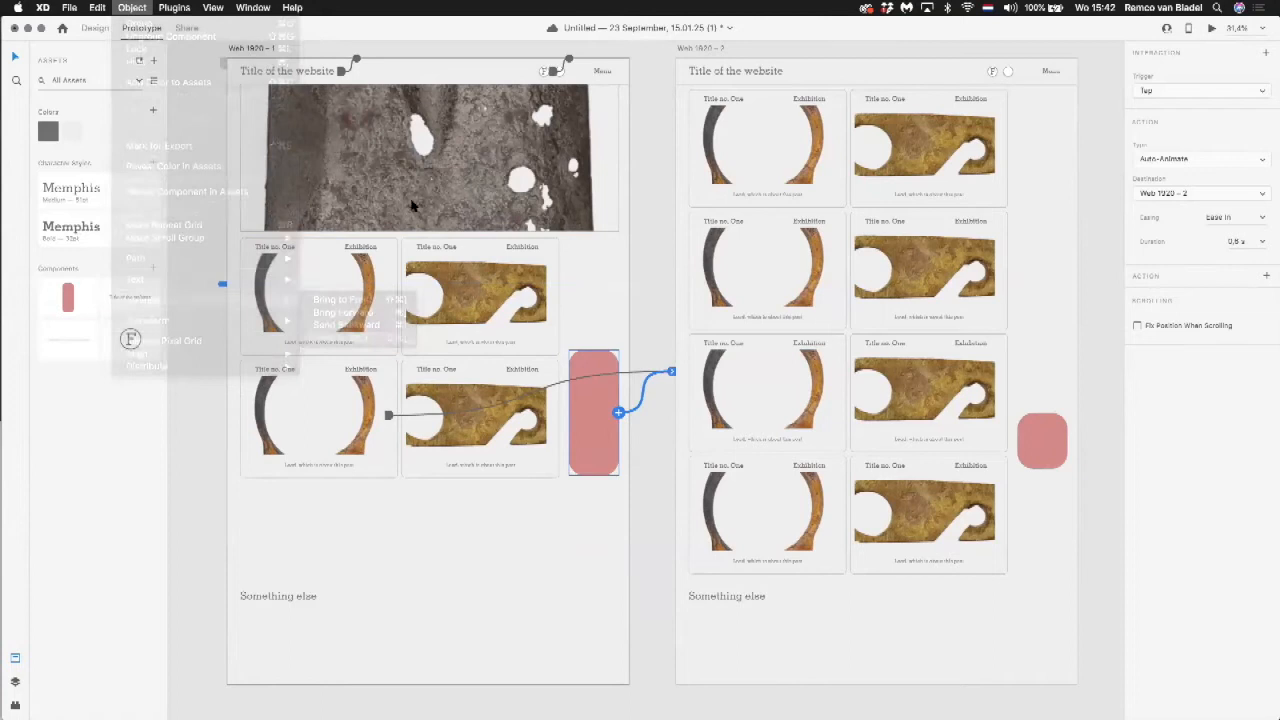
Step: Preview the prototype again and check the red rectangle's animation into the smaller square beside the lower posts
{"action": "left_click", "coordinate": [445, 68]}
{"action": "left_click", "coordinate": [1212, 28]}
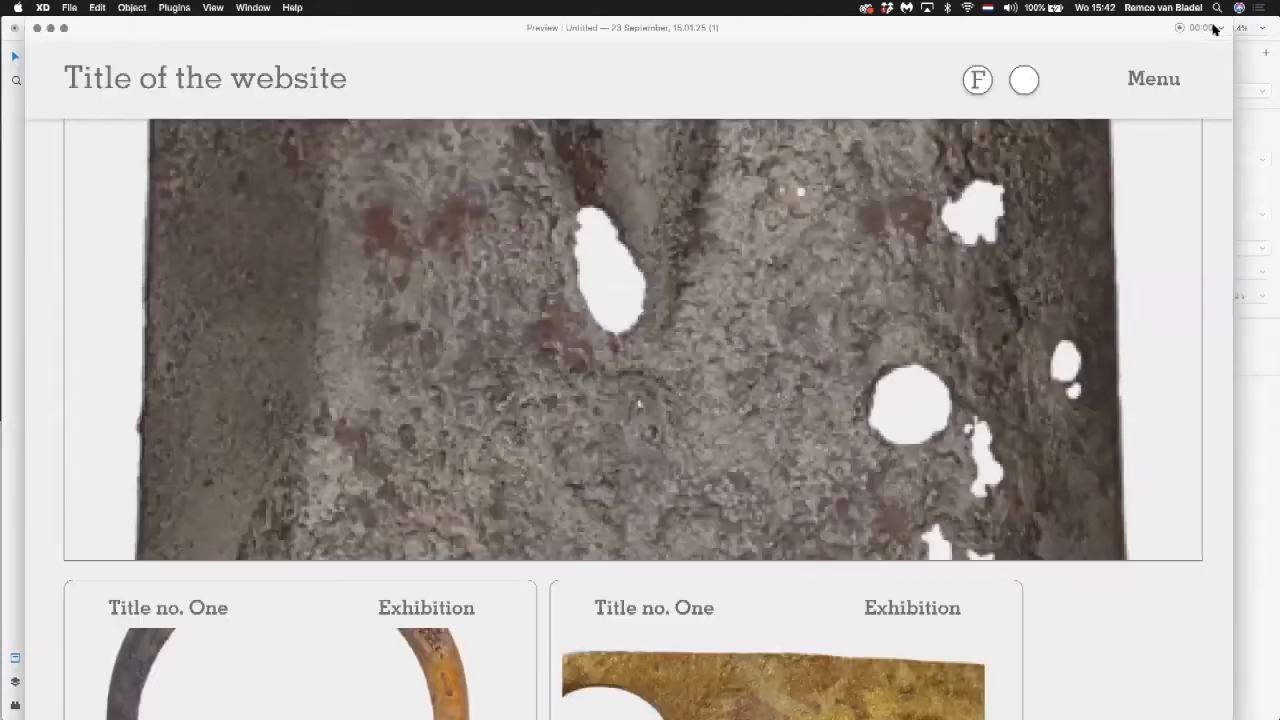
{"action": "scroll", "coordinate": [748, 251], "scroll_direction": "down", "scroll_amount": 10}
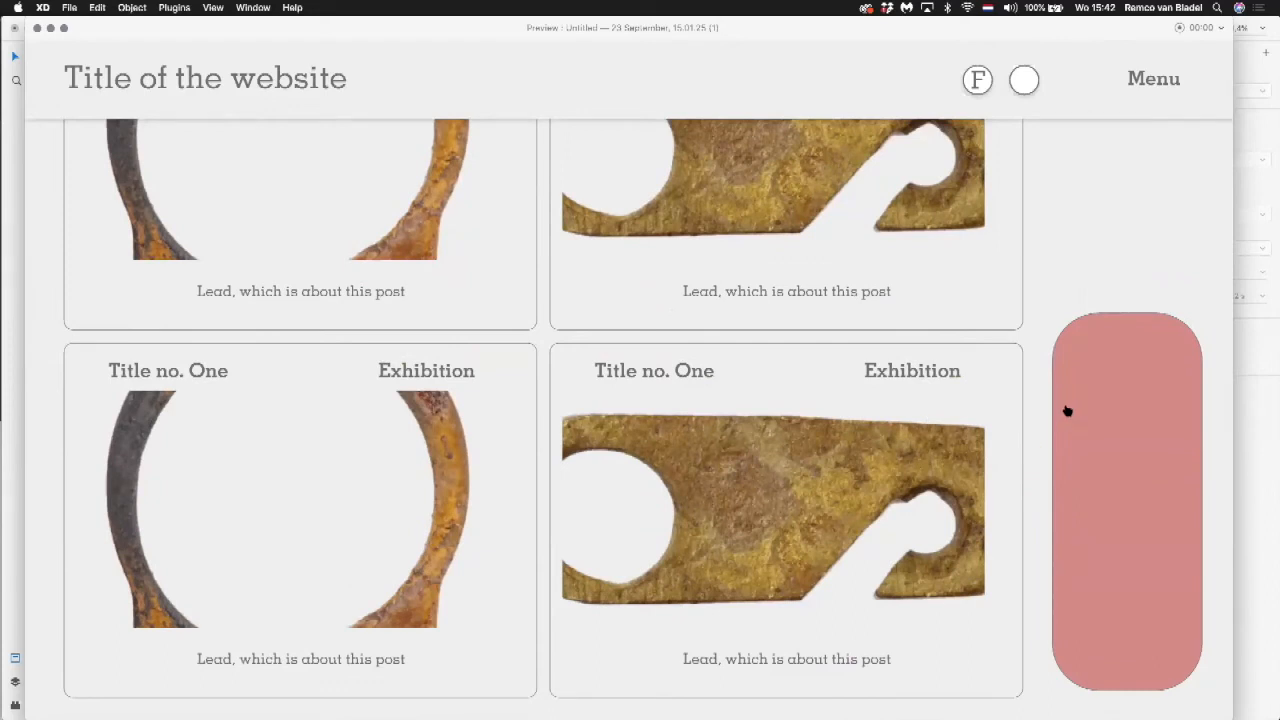
{"action": "scroll", "coordinate": [1065, 410], "scroll_direction": "down", "scroll_amount": 2}
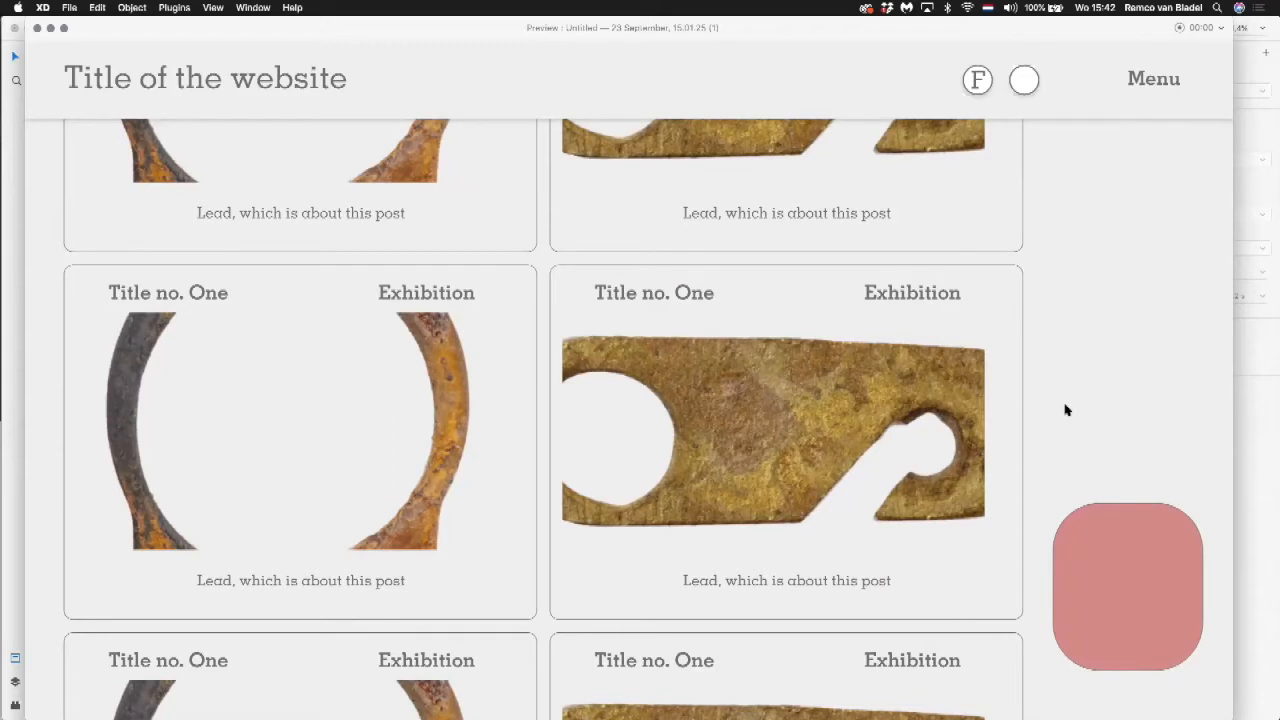
{"action": "scroll", "coordinate": [1065, 410], "scroll_direction": "down", "scroll_amount": 5}
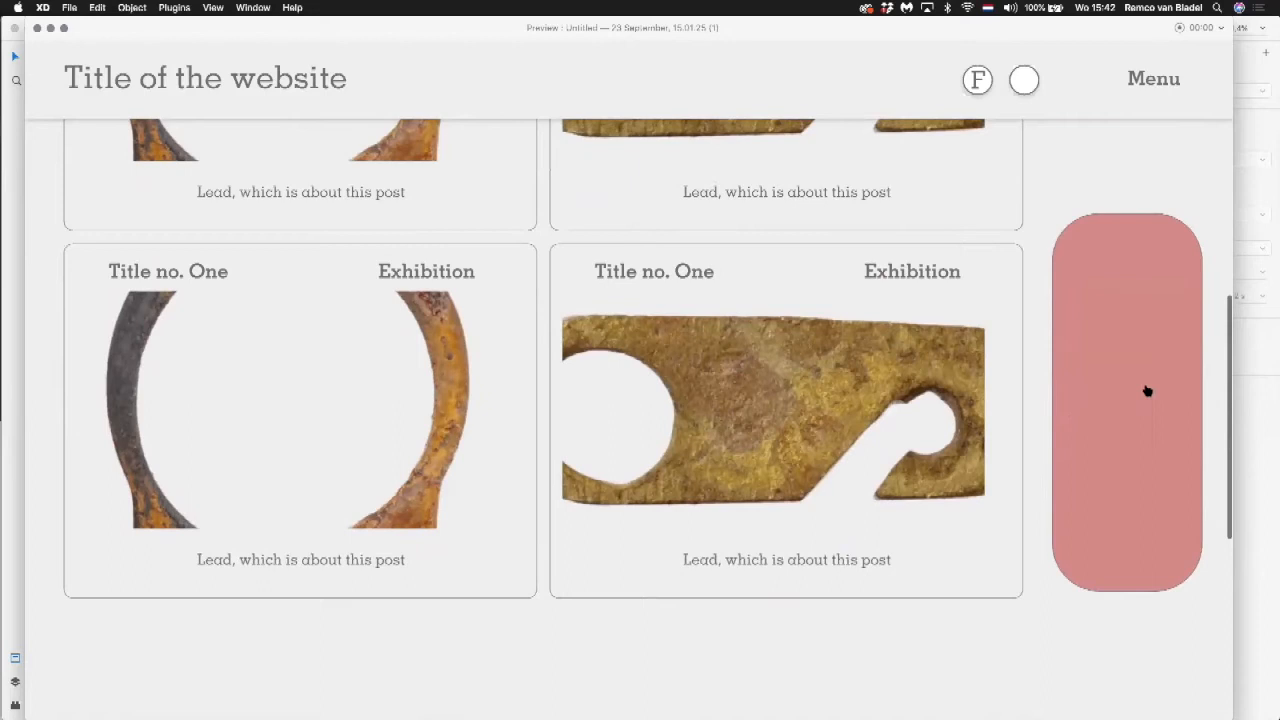
{"action": "scroll", "coordinate": [1145, 390], "scroll_direction": "down", "scroll_amount": 2}
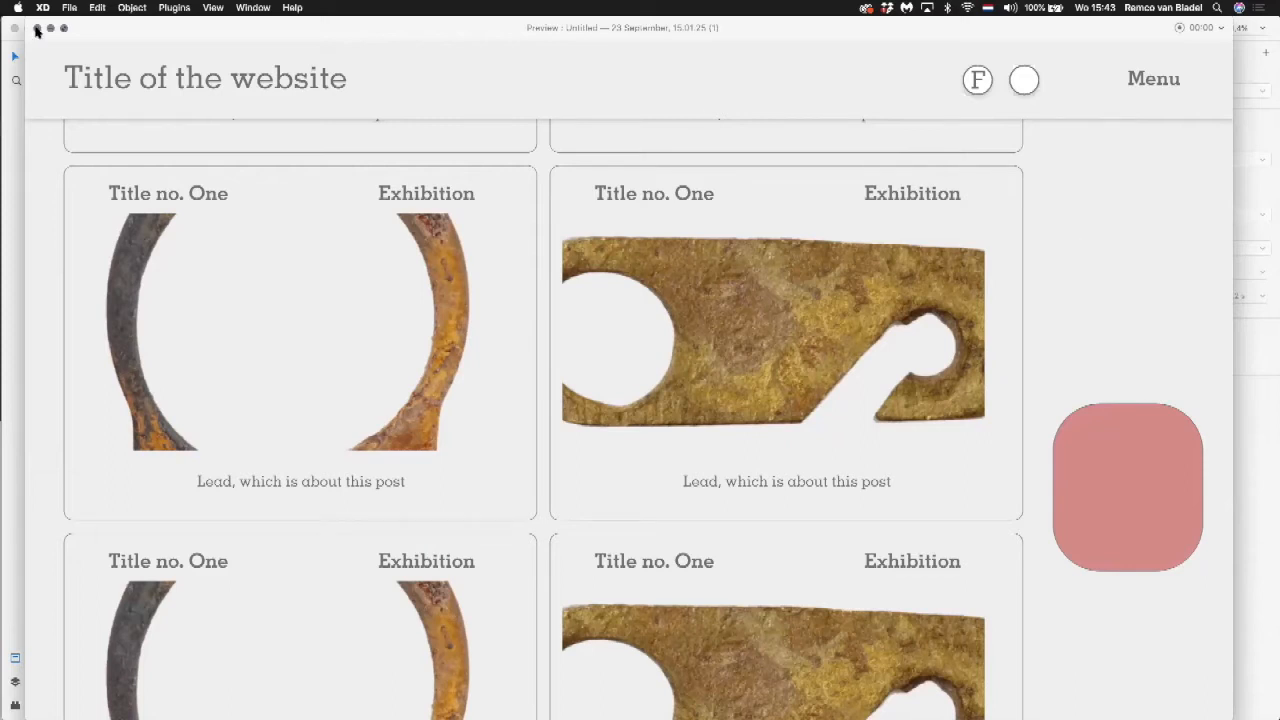
{"action": "left_click", "coordinate": [37, 30]}
{"action": "left_click", "coordinate": [644, 279]}
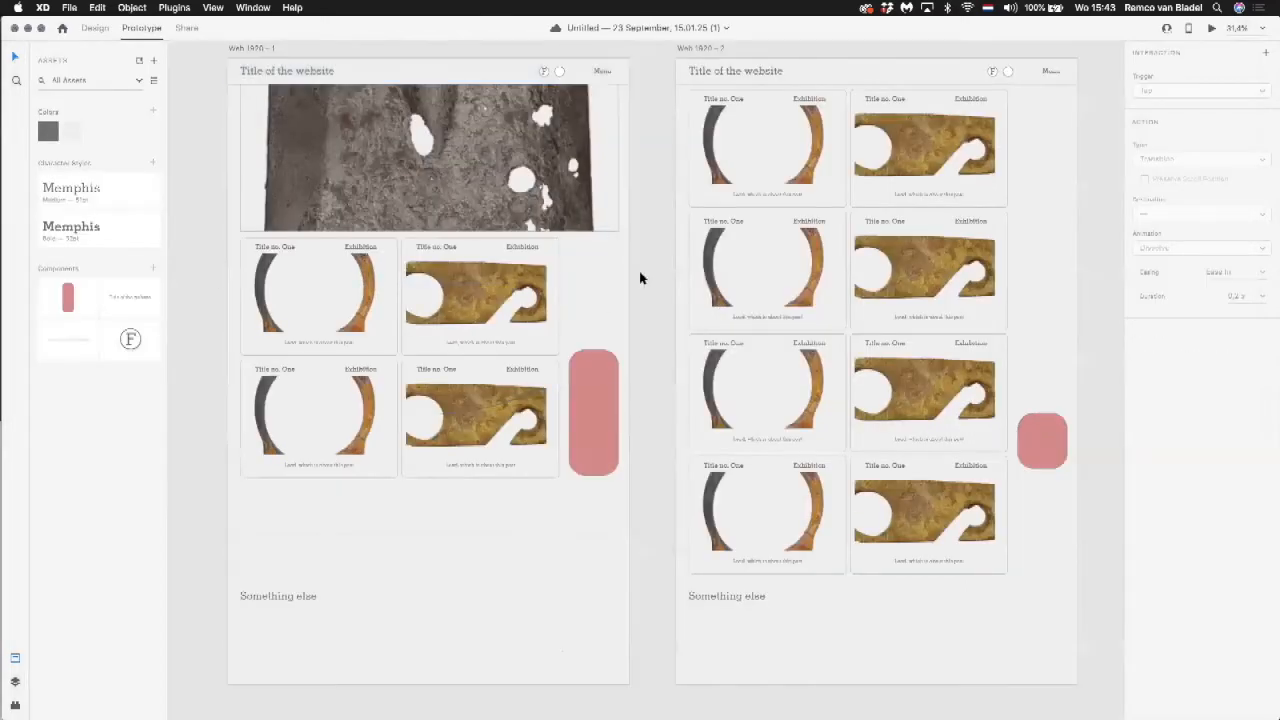
Step: Switch to the document Untitled — 23 September, 10.47.40 (1) and examine its Home, Index and menu open artboards
{"action": "left_click", "coordinate": [253, 7]}
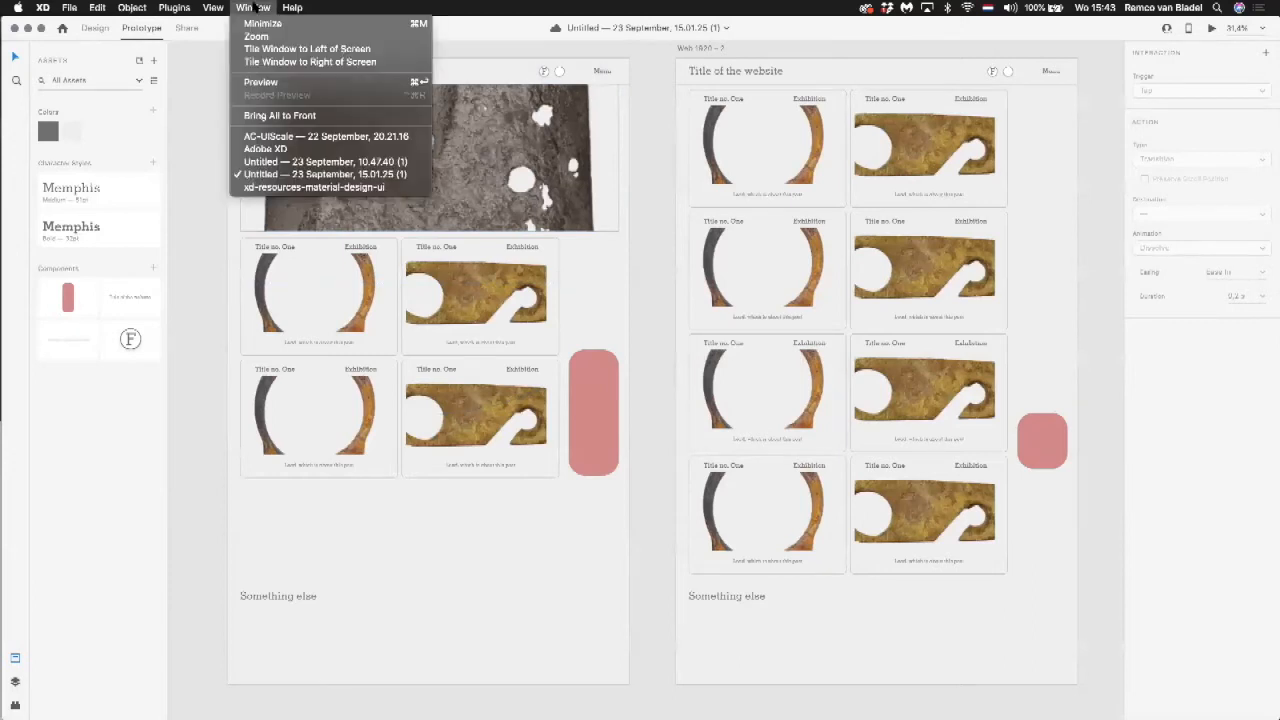
{"action": "left_click", "coordinate": [265, 161]}
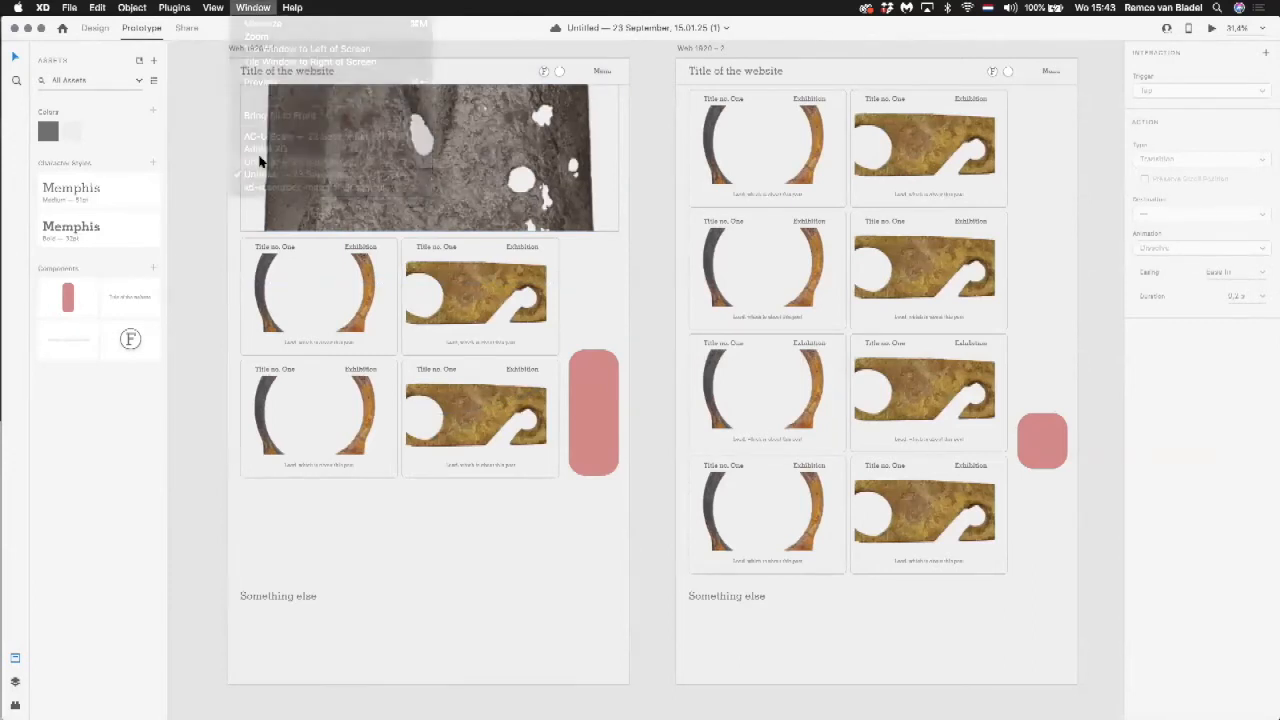
{"action": "left_click_drag", "start_coordinate": [309, 434], "coordinate": [336, 97]}
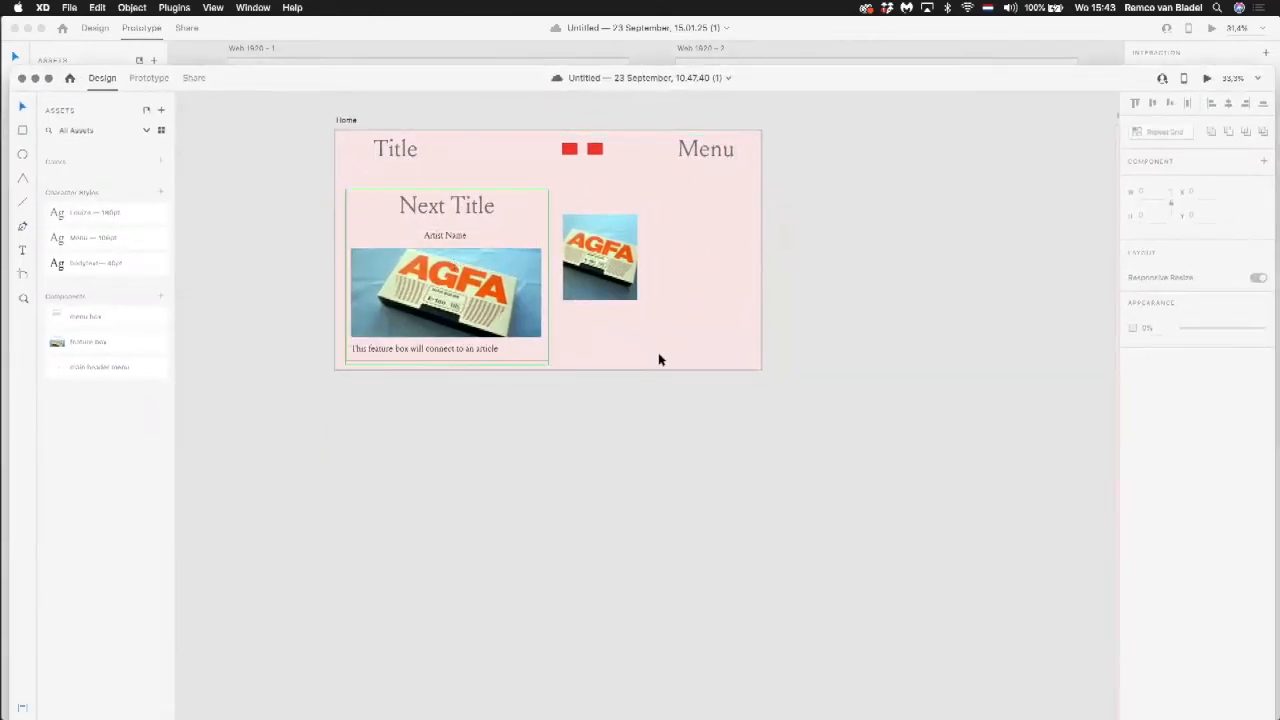
{"action": "scroll", "coordinate": [677, 340], "scroll_direction": "down", "scroll_amount": 3}
{"action": "scroll", "coordinate": [675, 341], "scroll_direction": "right", "scroll_amount": 8}
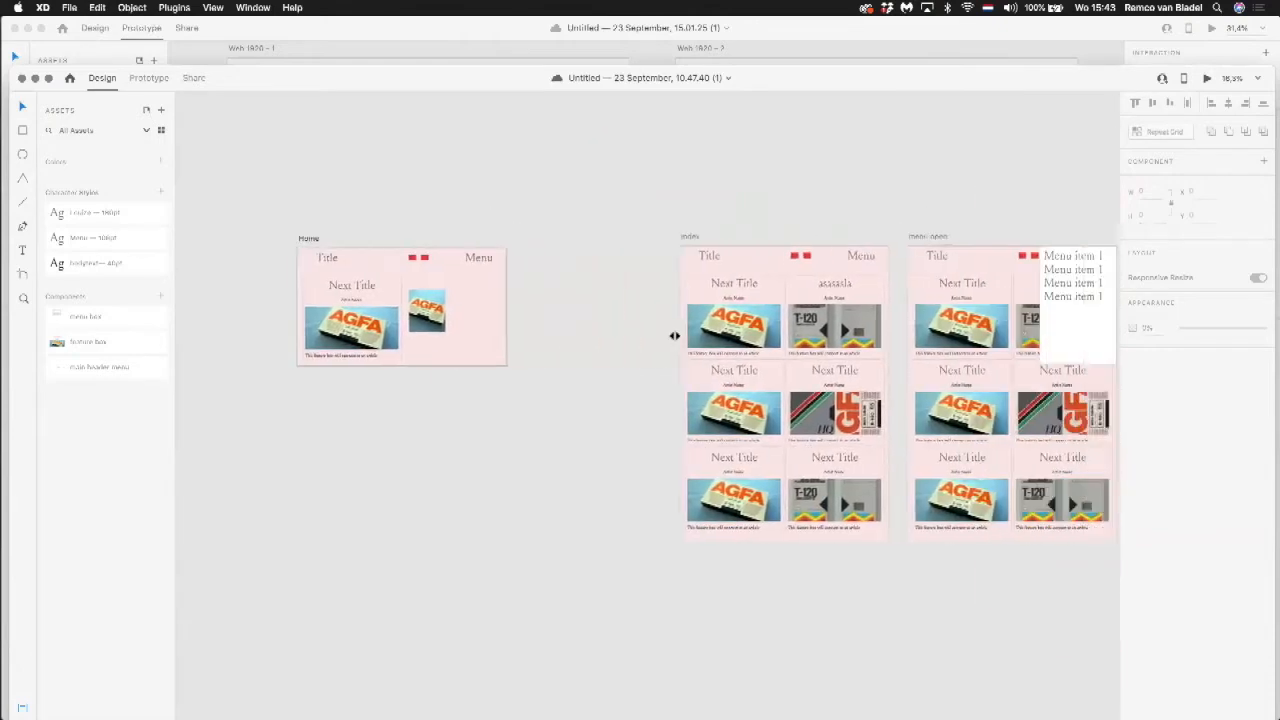
{"action": "left_click_drag", "start_coordinate": [454, 263], "coordinate": [696, 577]}
{"action": "left_click", "coordinate": [614, 287]}
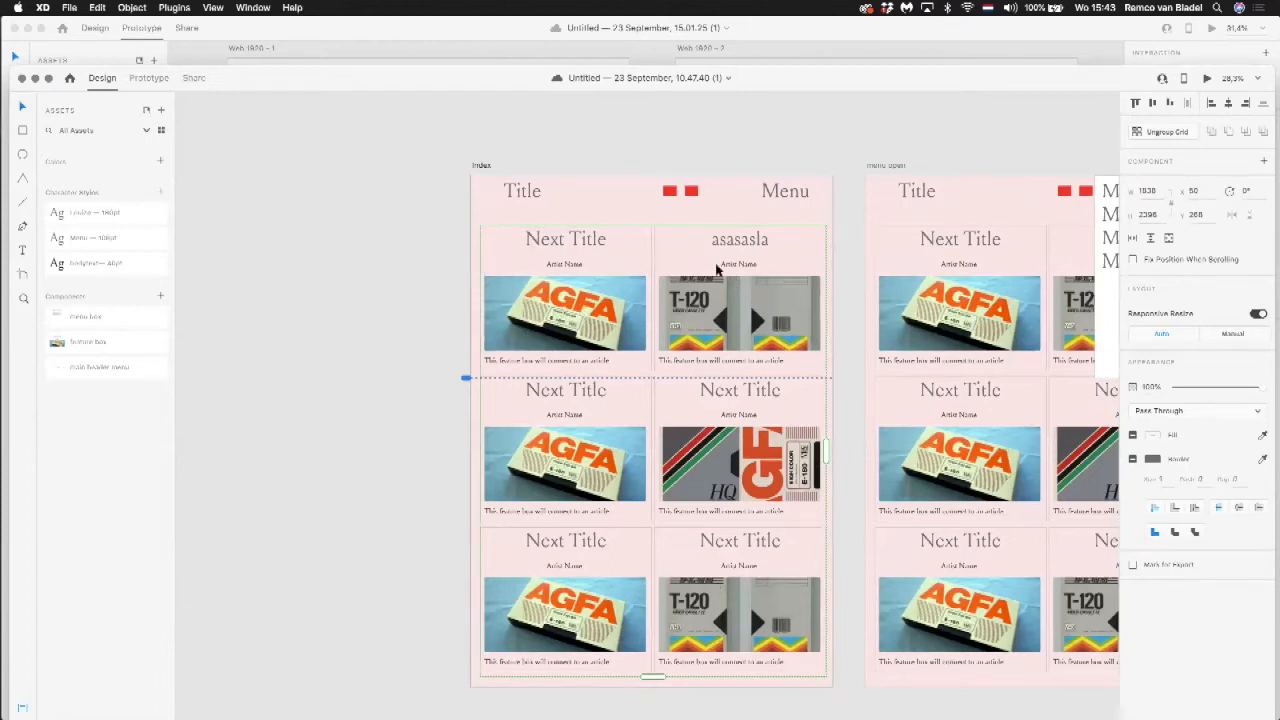
{"action": "left_click", "coordinate": [552, 180]}
{"action": "left_click", "coordinate": [1208, 29]}
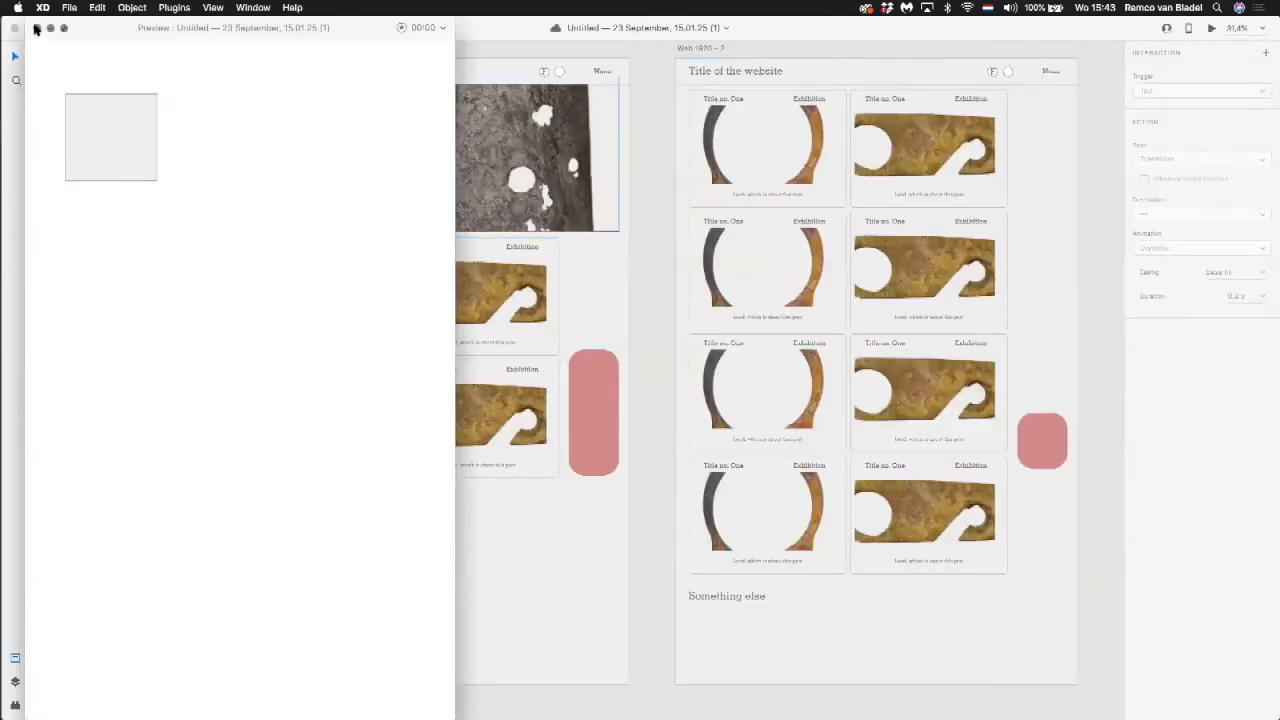
{"action": "left_click", "coordinate": [37, 28]}
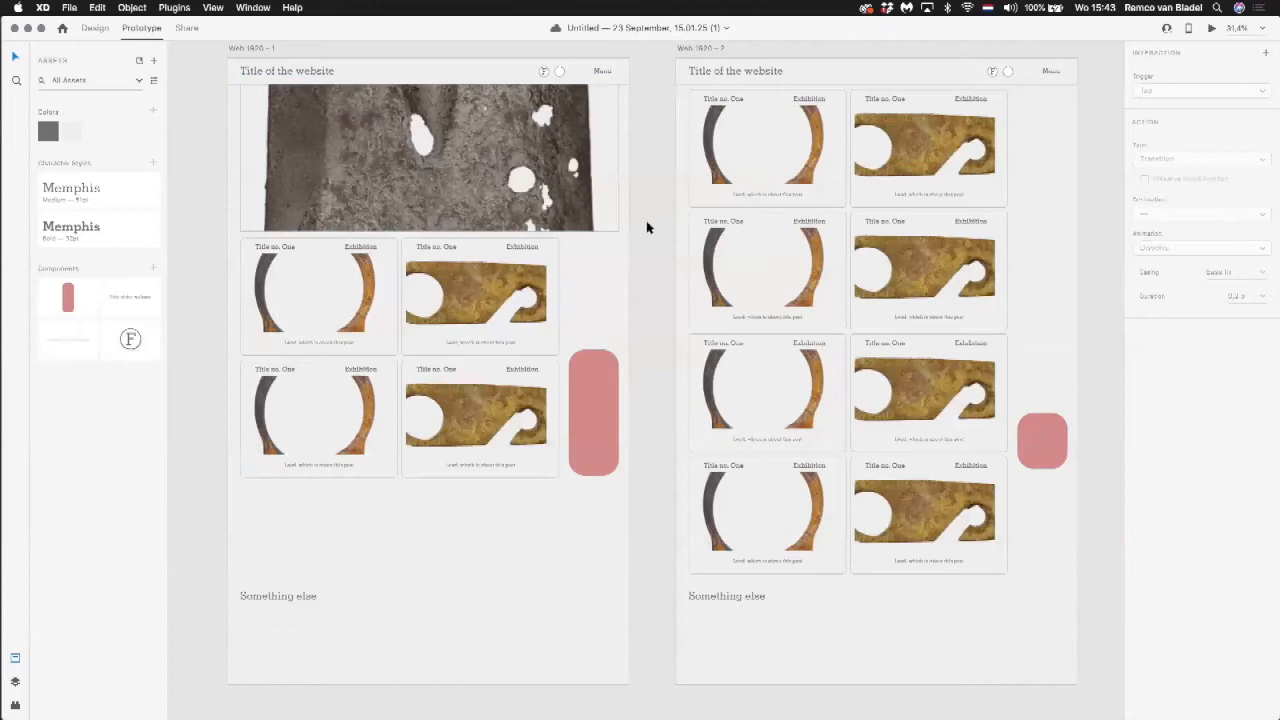
Step: Switch to Untitled — 23 September, 10.47.40 (1) and preview the Index artboard, testing the feature box, Menu and Title links
{"action": "key", "text": "super+grave"}
{"action": "left_click_drag", "start_coordinate": [766, 77], "coordinate": [774, 13]}
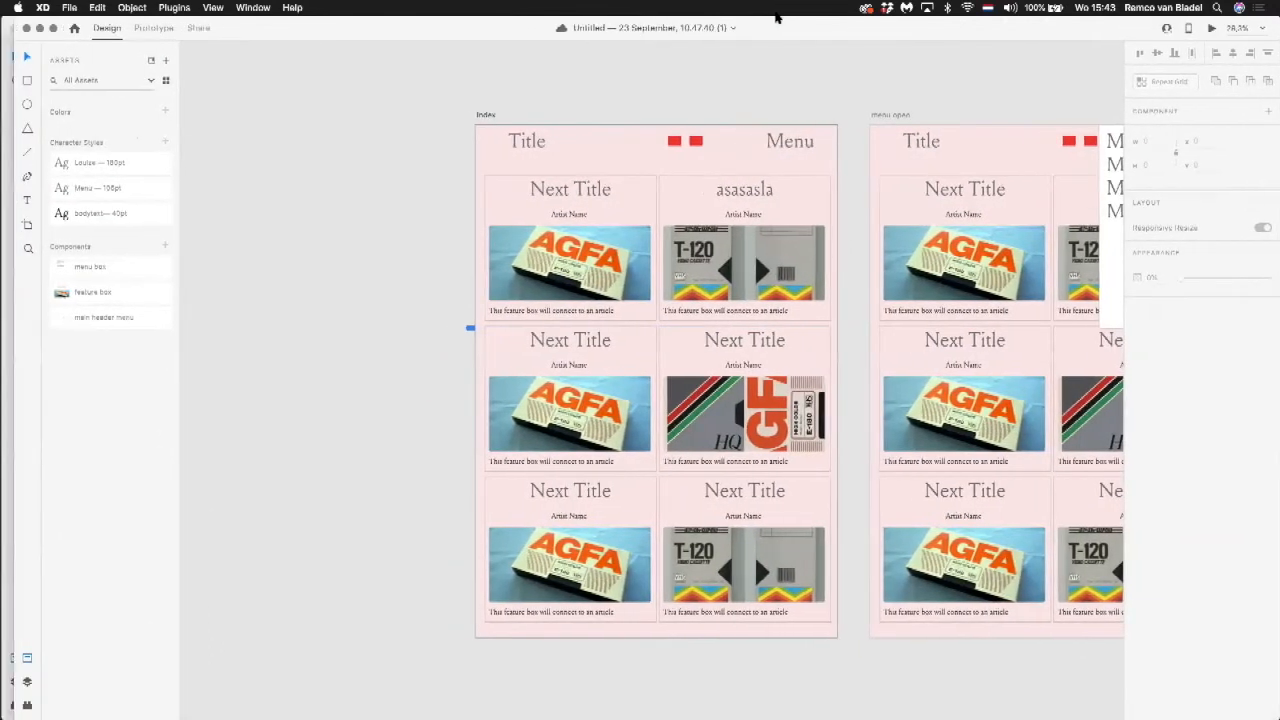
{"action": "left_click", "coordinate": [1212, 28]}
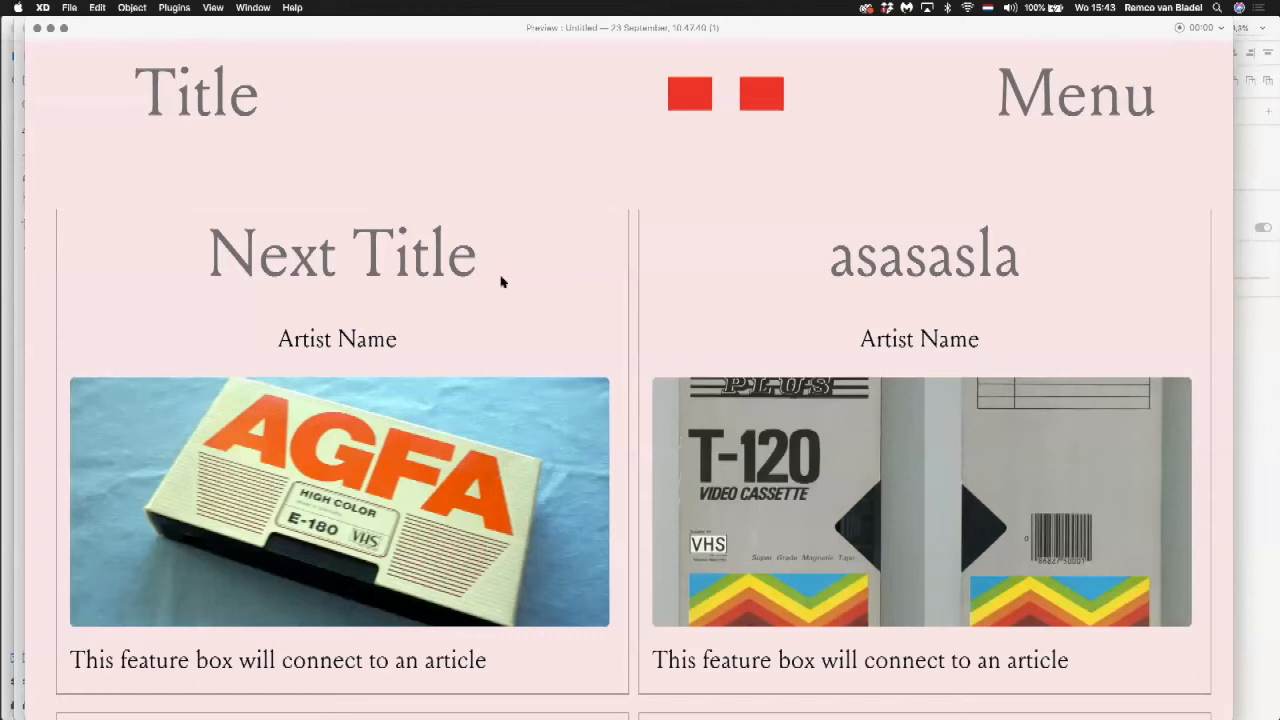
{"action": "left_click", "coordinate": [381, 243]}
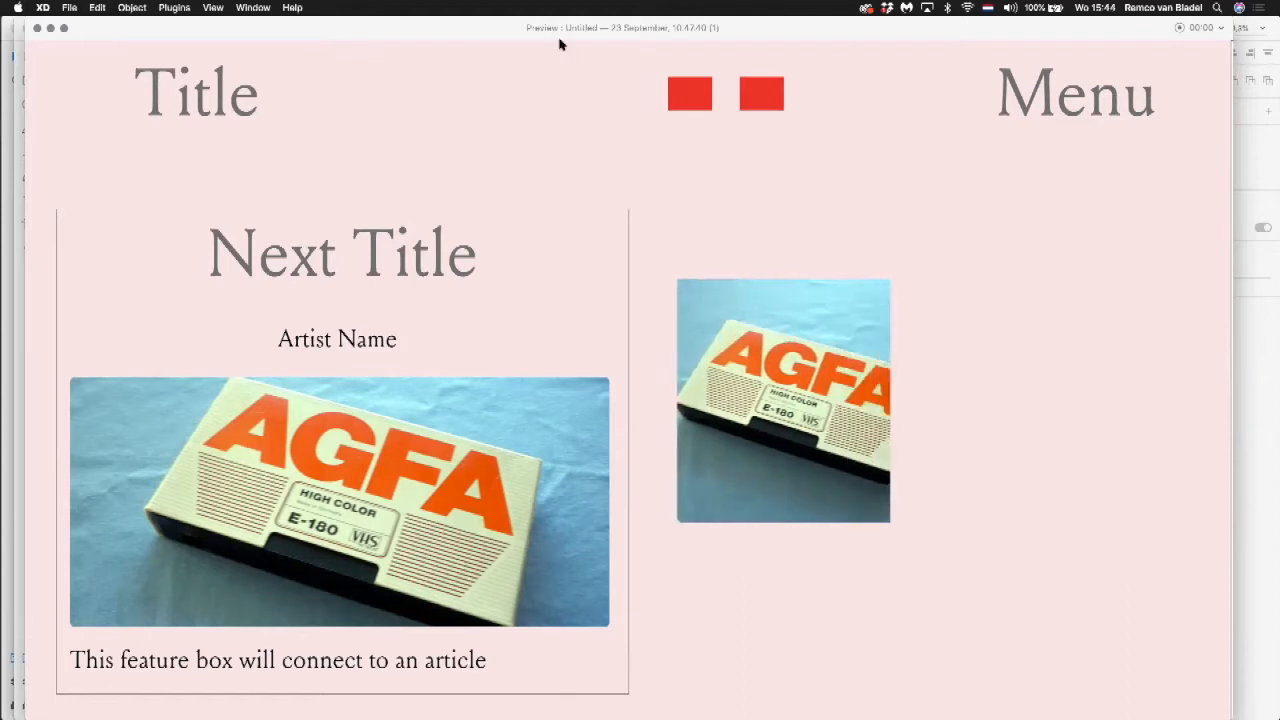
{"action": "left_click", "coordinate": [1048, 100]}
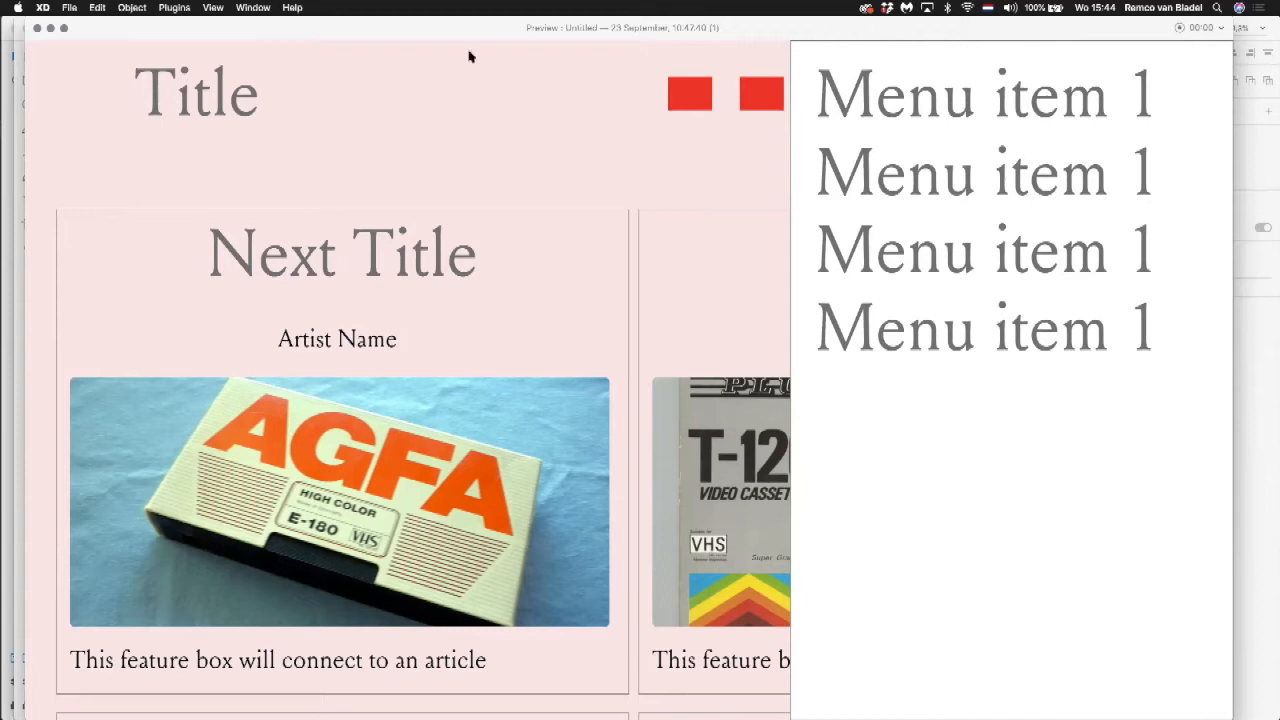
{"action": "left_click", "coordinate": [207, 108]}
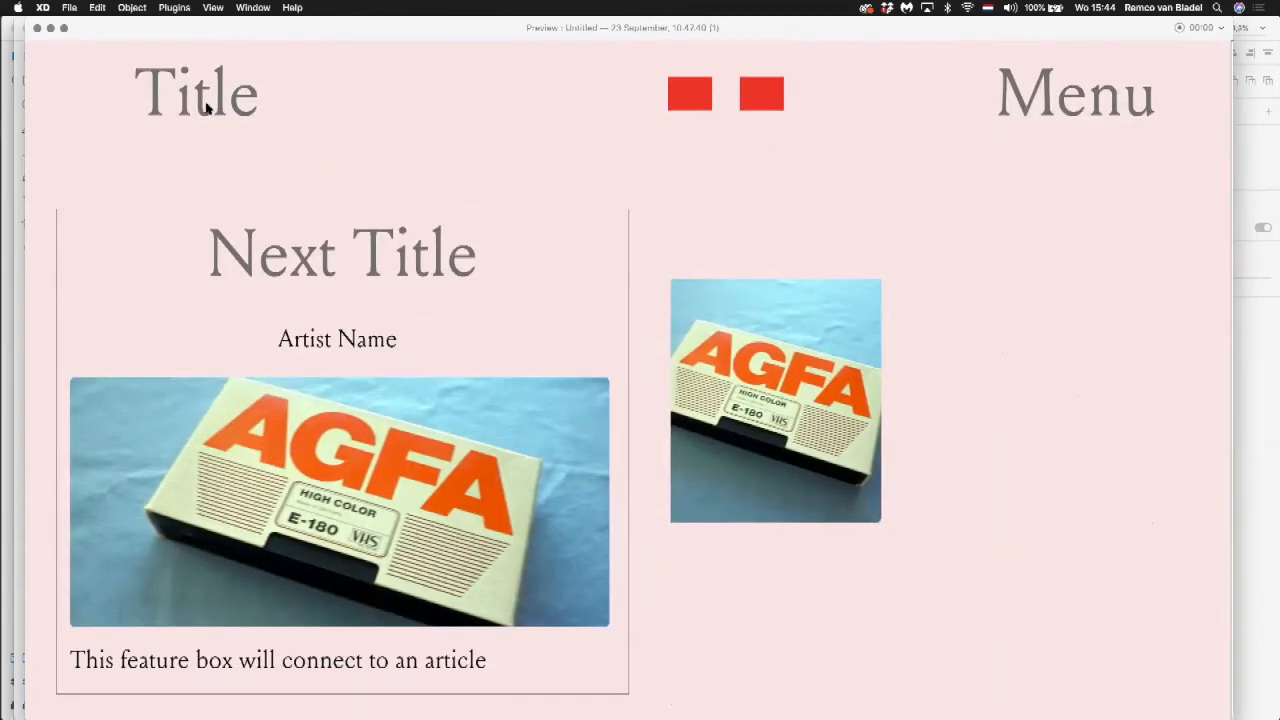
{"action": "left_click", "coordinate": [38, 30]}
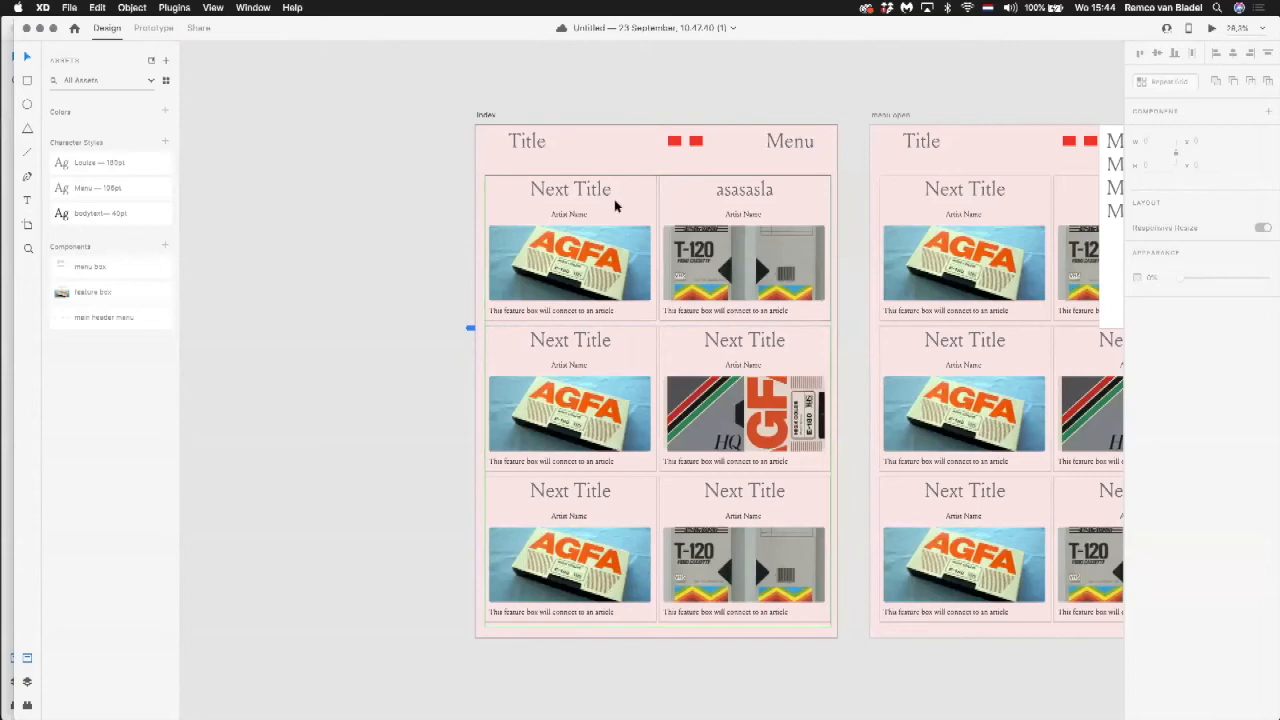
Step: Try moving the Index artboard away from menu open to inspect Home's off-artboard menu, and undo the move
{"action": "left_click", "coordinate": [514, 214]}
{"action": "scroll", "coordinate": [427, 224], "scroll_direction": "right", "scroll_amount": 5}
{"action": "scroll", "coordinate": [427, 224], "scroll_direction": "right", "scroll_amount": 3}
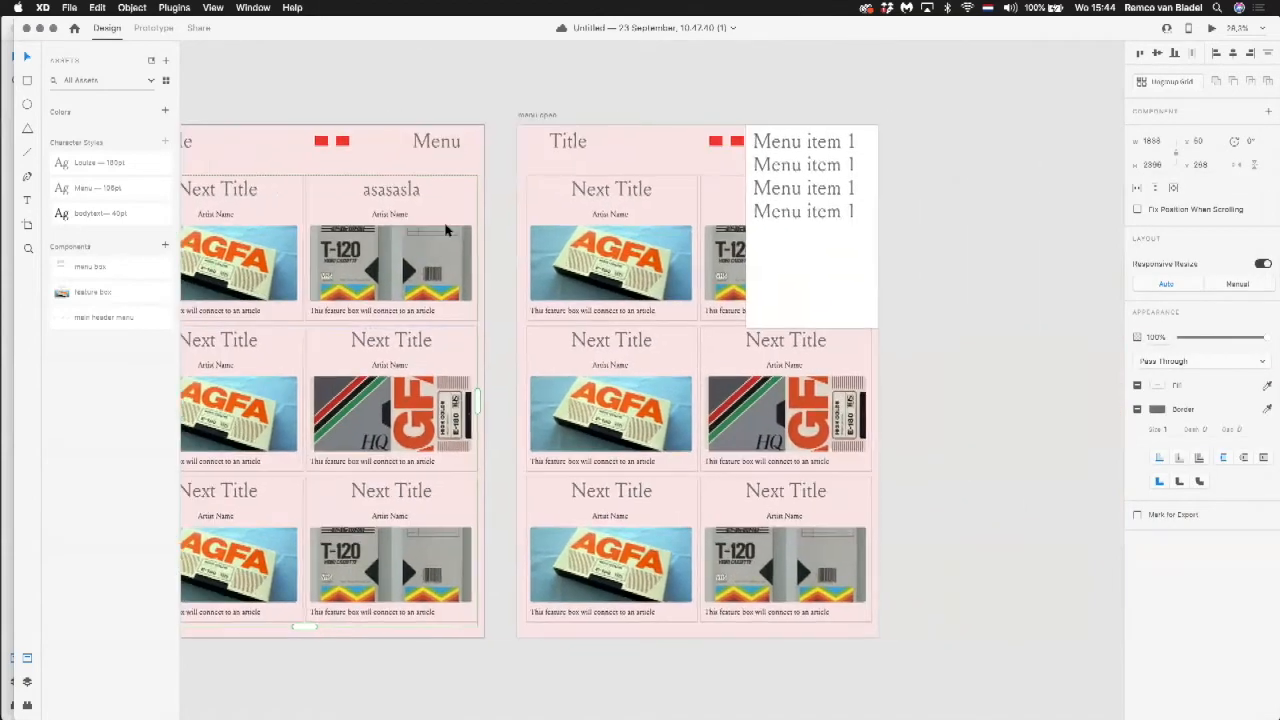
{"action": "scroll", "coordinate": [437, 222], "scroll_direction": "down", "scroll_amount": 5}
{"action": "scroll", "coordinate": [512, 221], "scroll_direction": "left", "scroll_amount": 2}
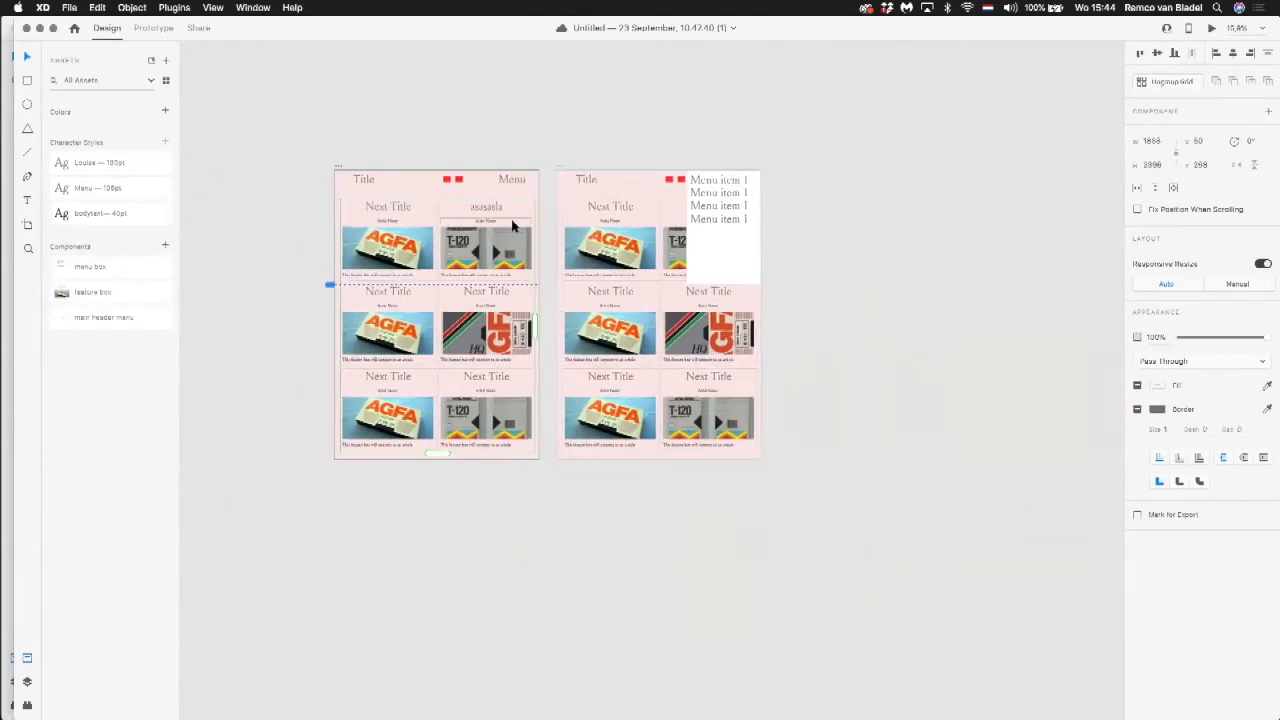
{"action": "left_click_drag", "start_coordinate": [337, 166], "coordinate": [202, 183]}
{"action": "left_click", "coordinate": [412, 191]}
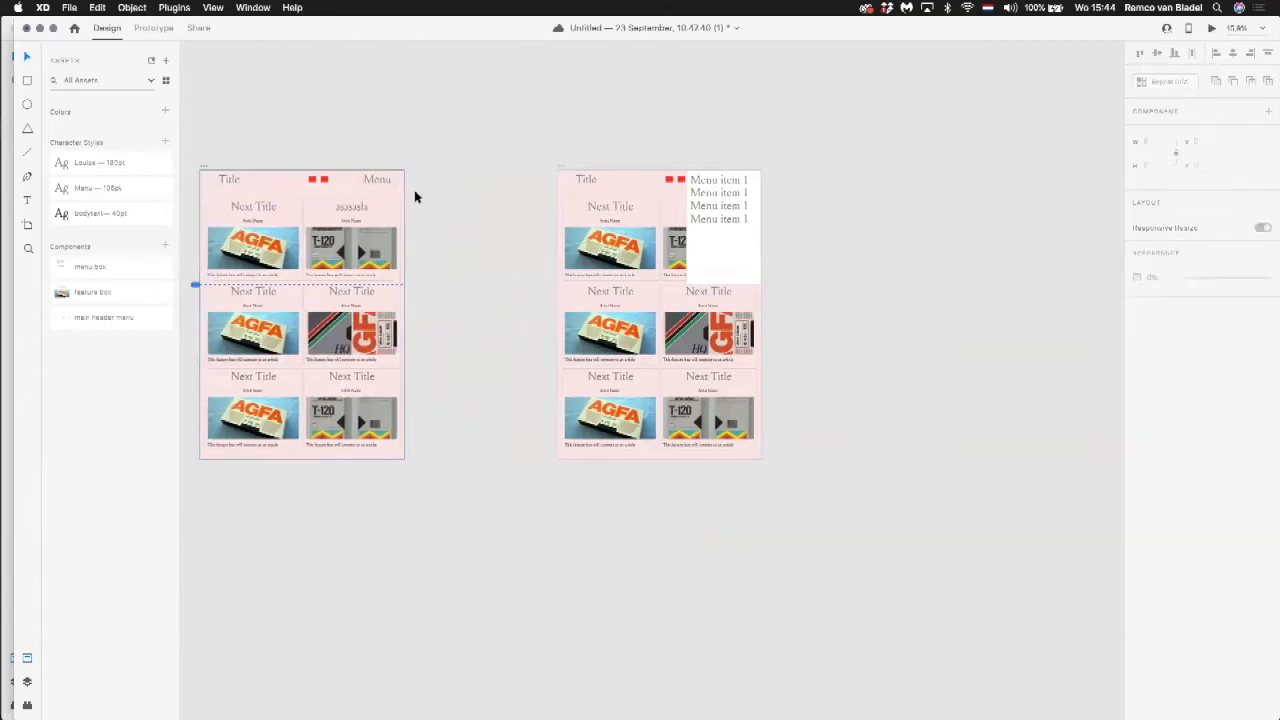
{"action": "scroll", "coordinate": [446, 194], "scroll_direction": "left", "scroll_amount": 10}
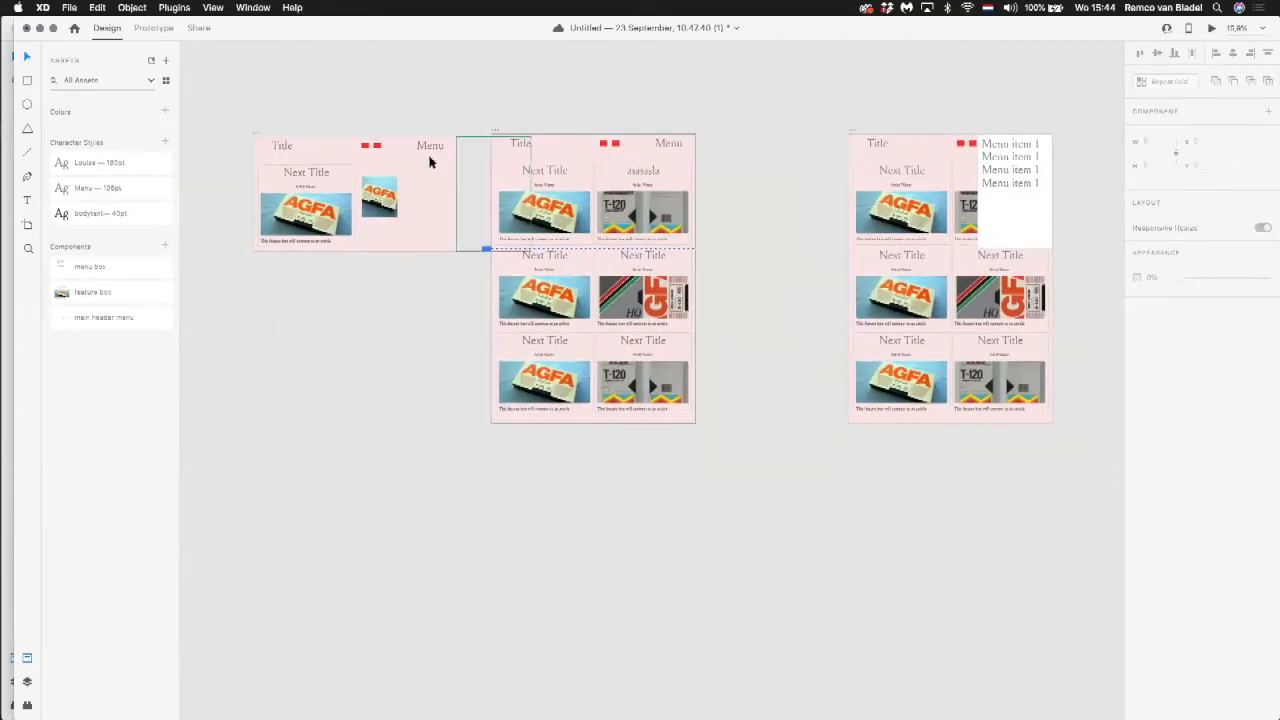
{"action": "left_click", "coordinate": [461, 163]}
{"action": "left_click", "coordinate": [588, 87]}
{"action": "key", "text": "super+z"}
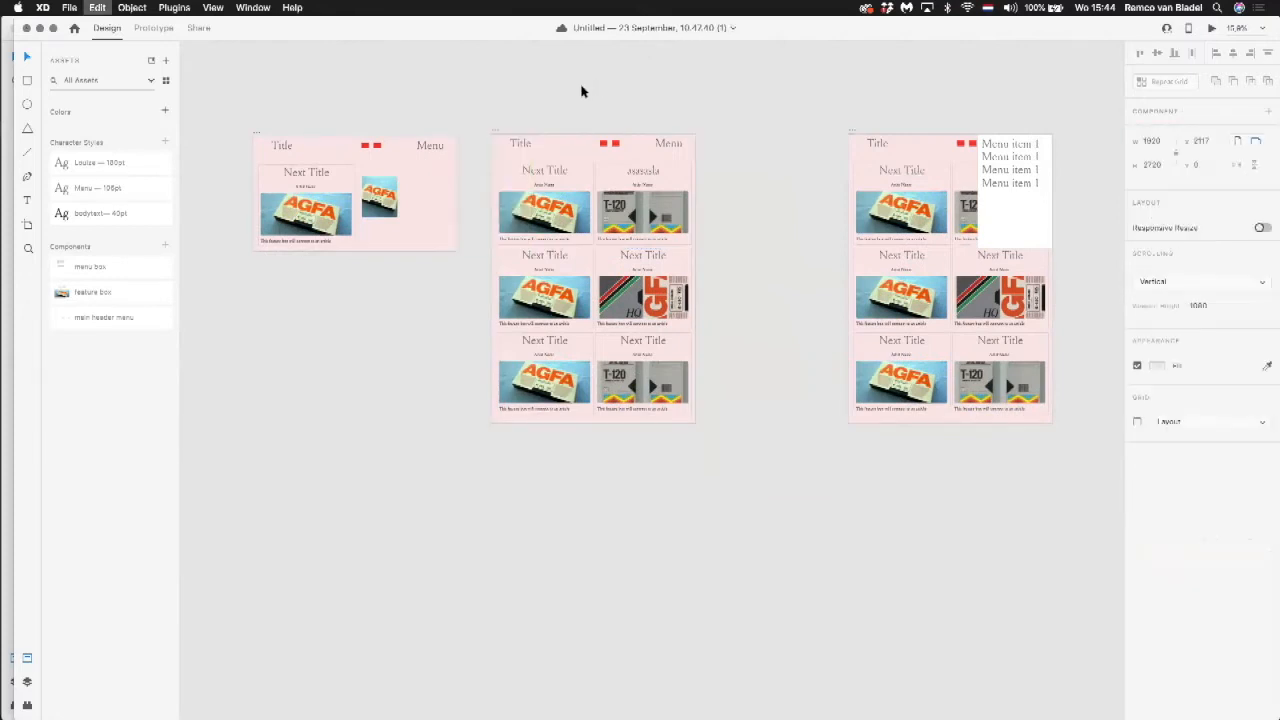
{"action": "left_click", "coordinate": [571, 99]}
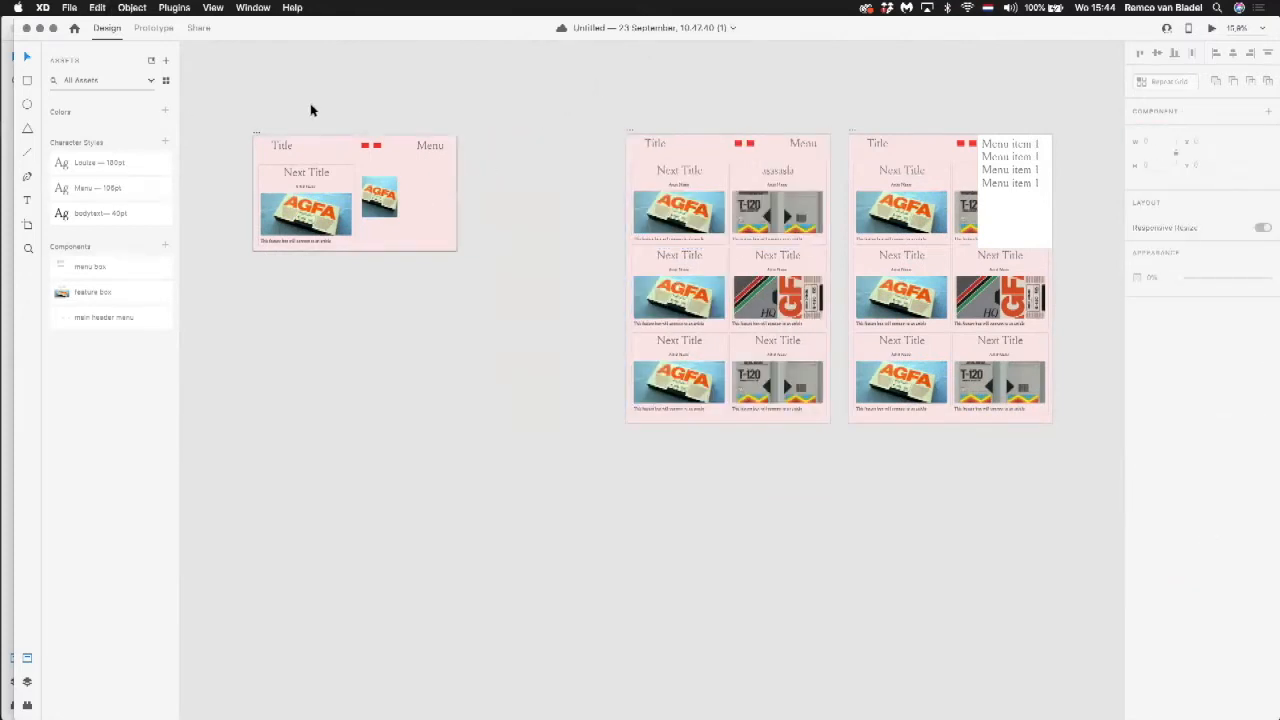
Step: Compare the menu box instance on the menu open artboard with its main component just outside the Home artboard
{"action": "left_click", "coordinate": [1013, 155]}
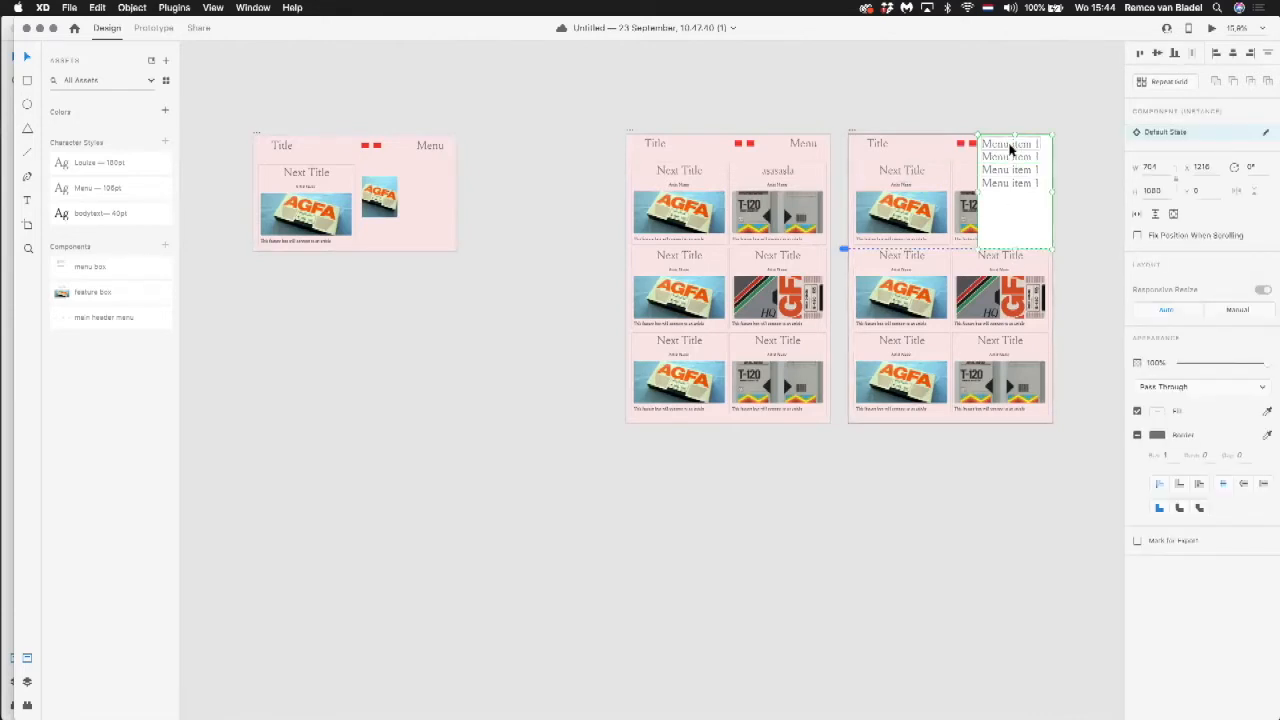
{"action": "left_click", "coordinate": [423, 174]}
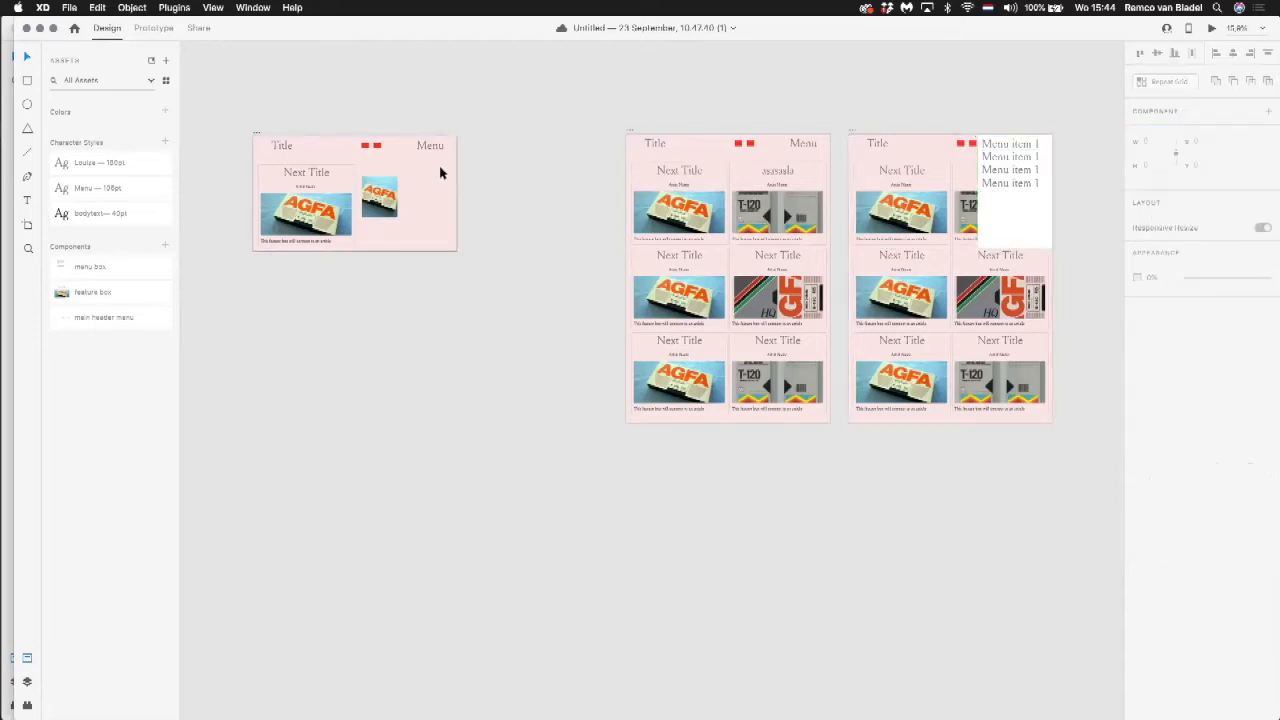
{"action": "key", "text": "super+v"}
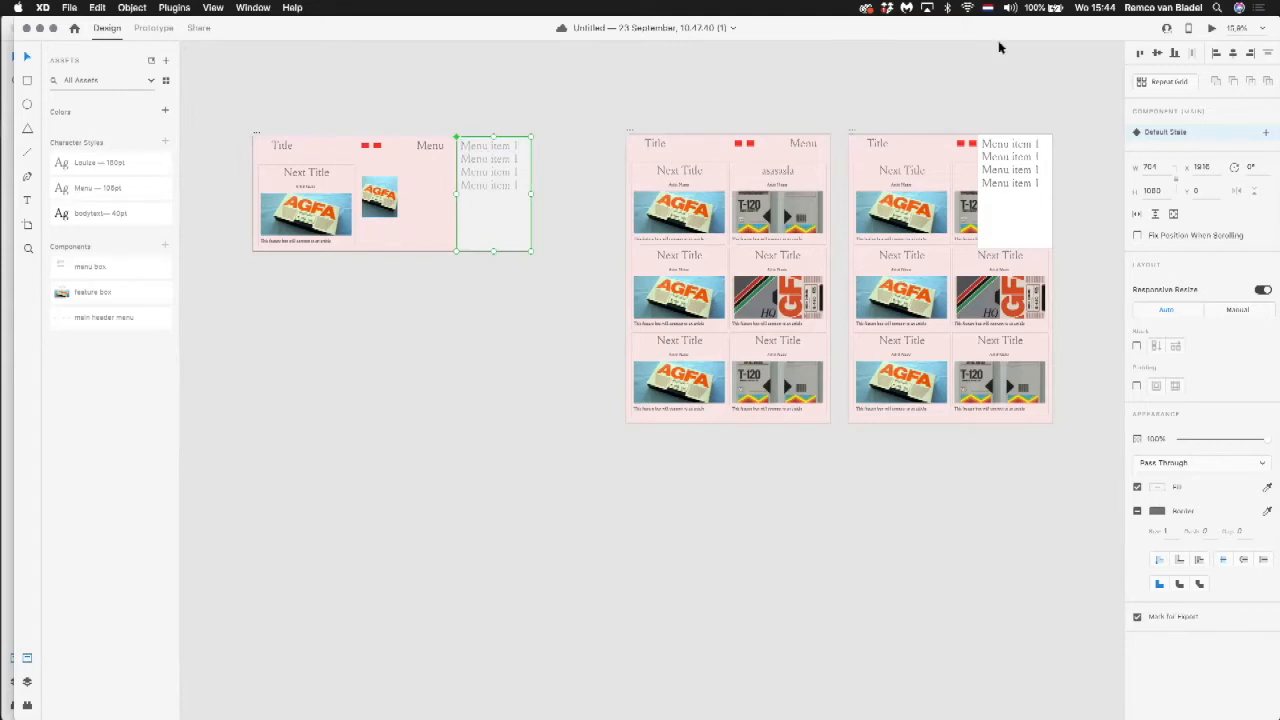
{"action": "key", "text": "super+z"}
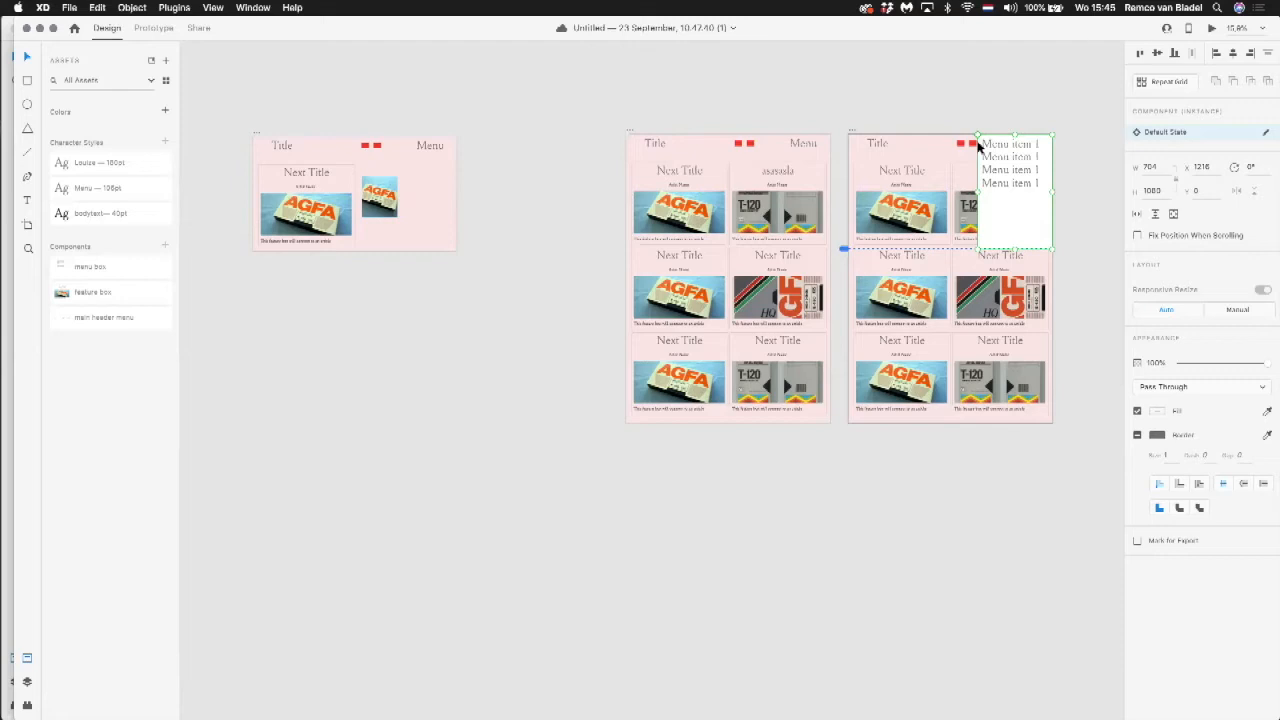
{"action": "left_click", "coordinate": [448, 190]}
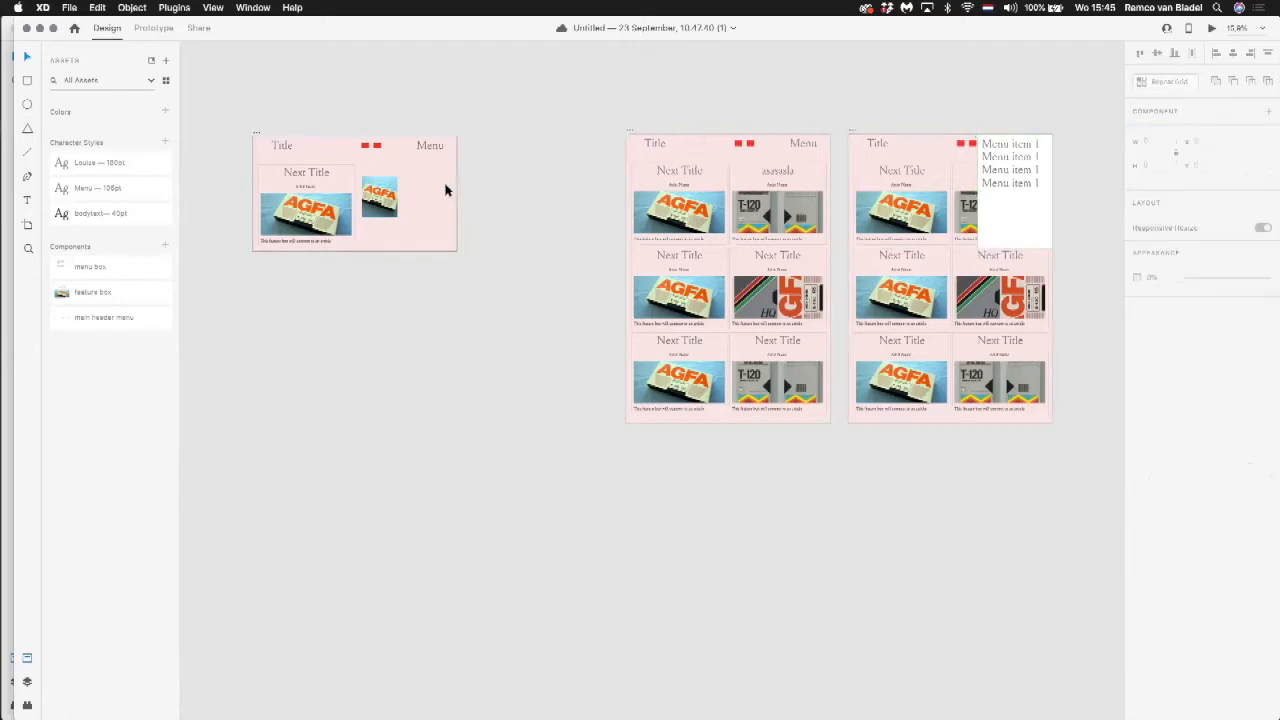
Step: Preview the Home artboard and check how the menu box slides in from the Menu link
{"action": "left_click", "coordinate": [1212, 28]}
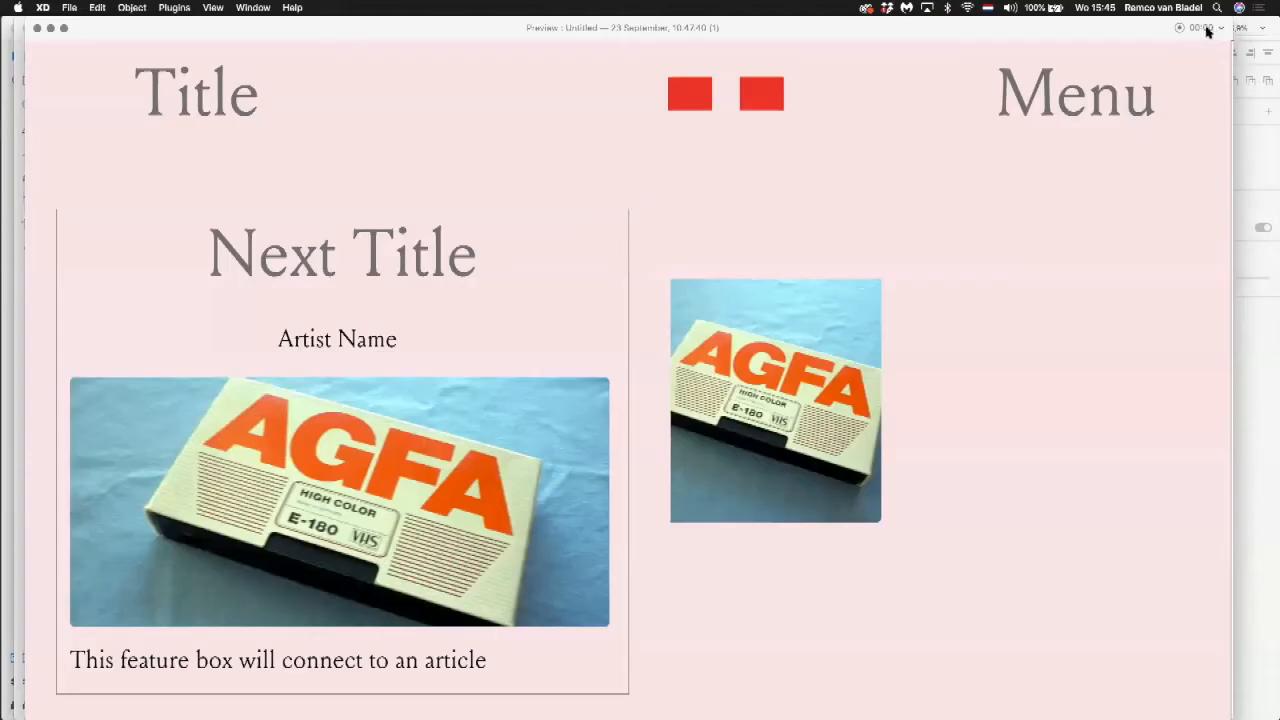
{"action": "left_click", "coordinate": [1079, 105]}
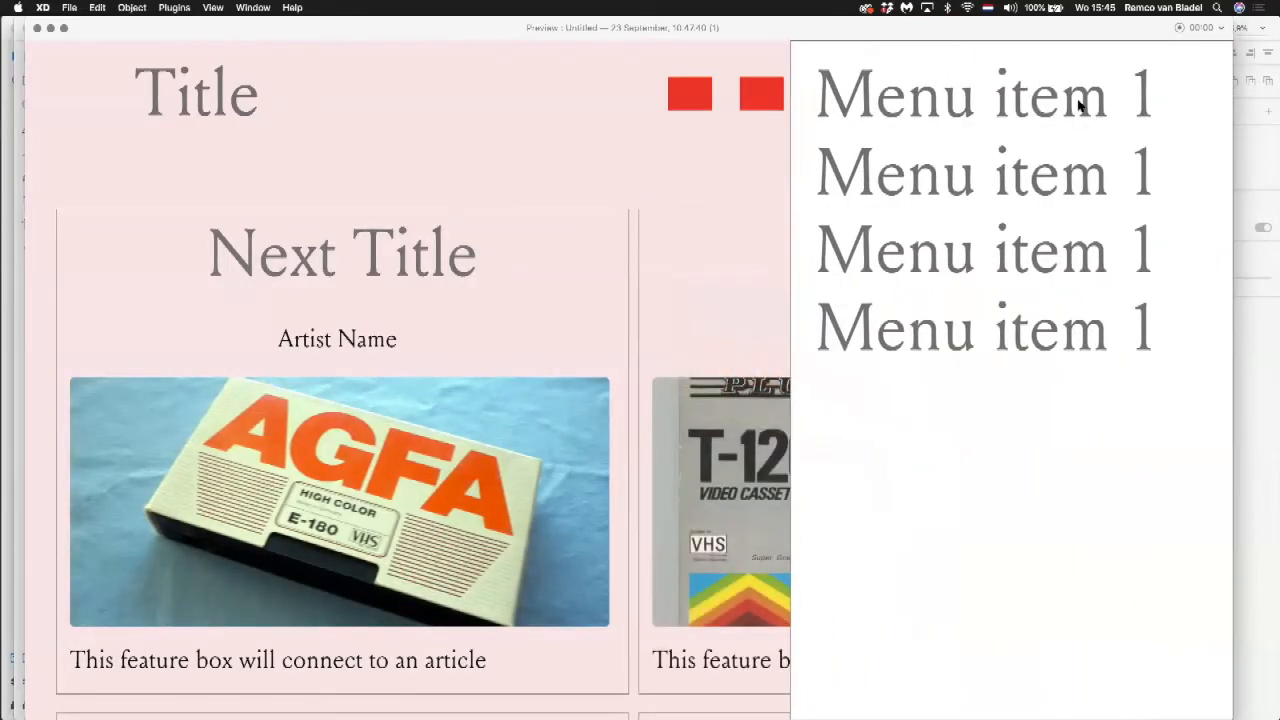
{"action": "left_click", "coordinate": [37, 28]}
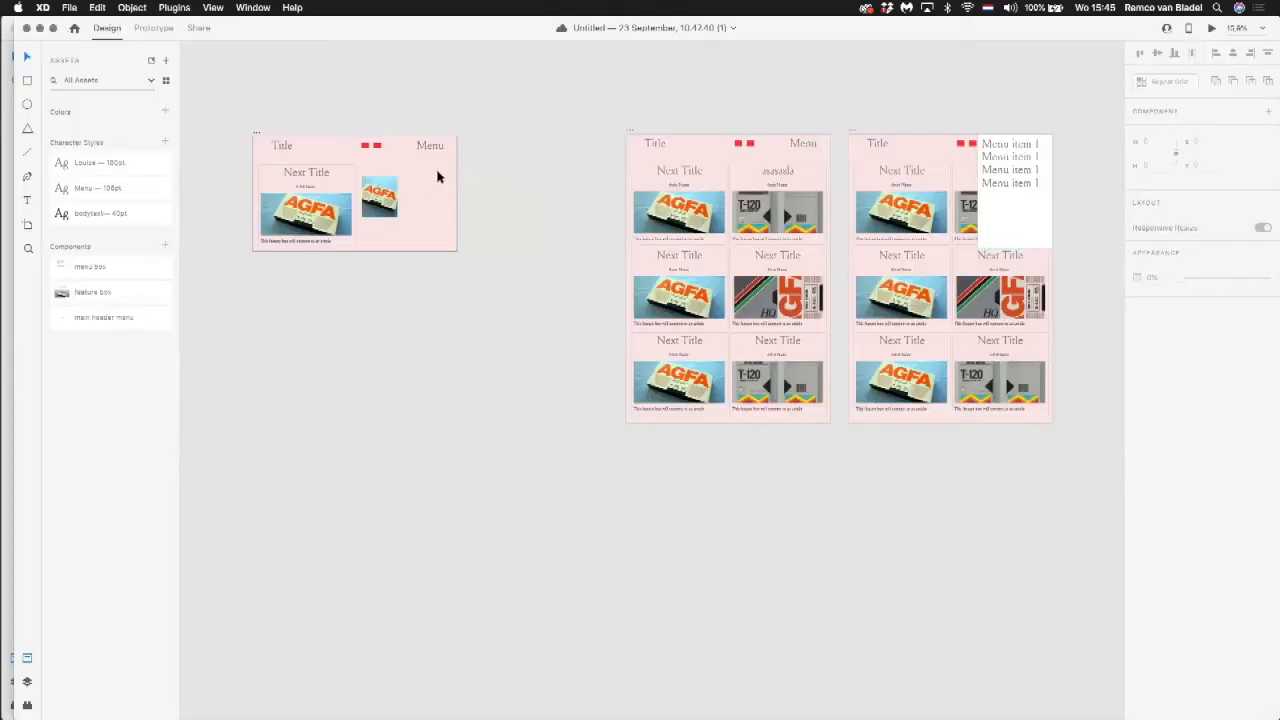
Step: Narrow the main menu box component beside the Home artboard to a width of 659, keeping its fill enabled
{"action": "left_click", "coordinate": [501, 183]}
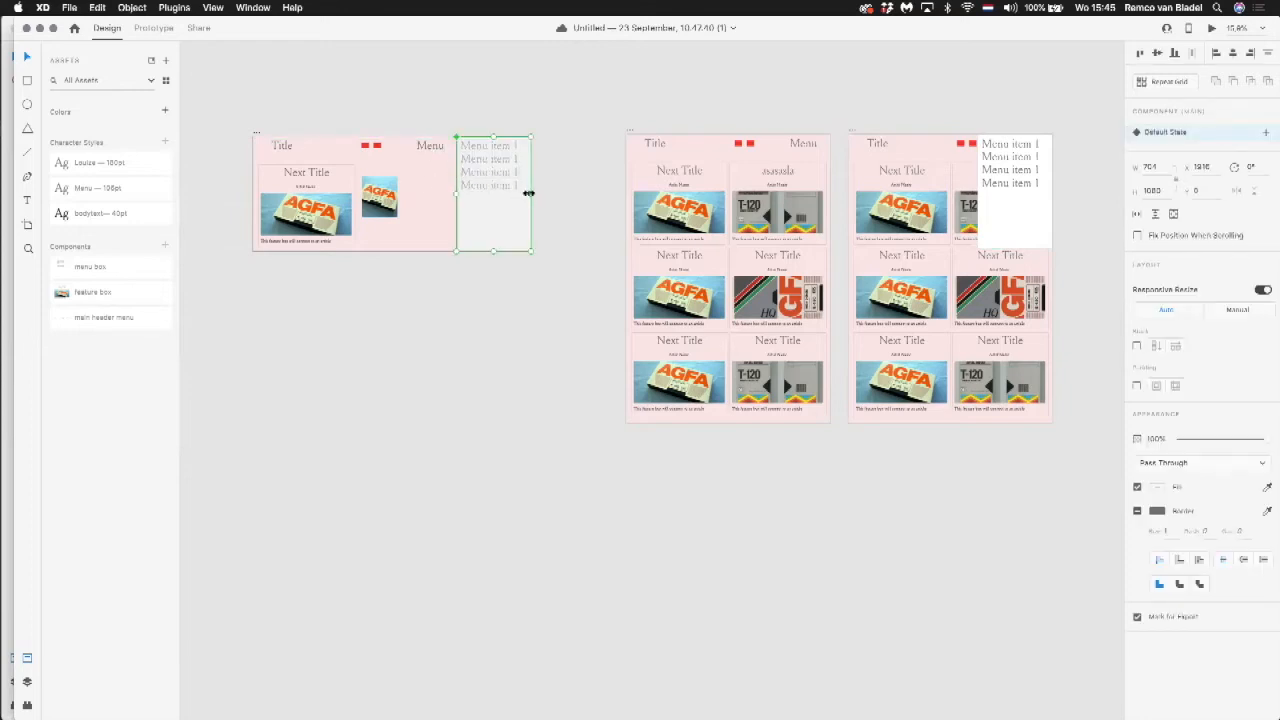
{"action": "left_click_drag", "start_coordinate": [527, 193], "coordinate": [524, 193]}
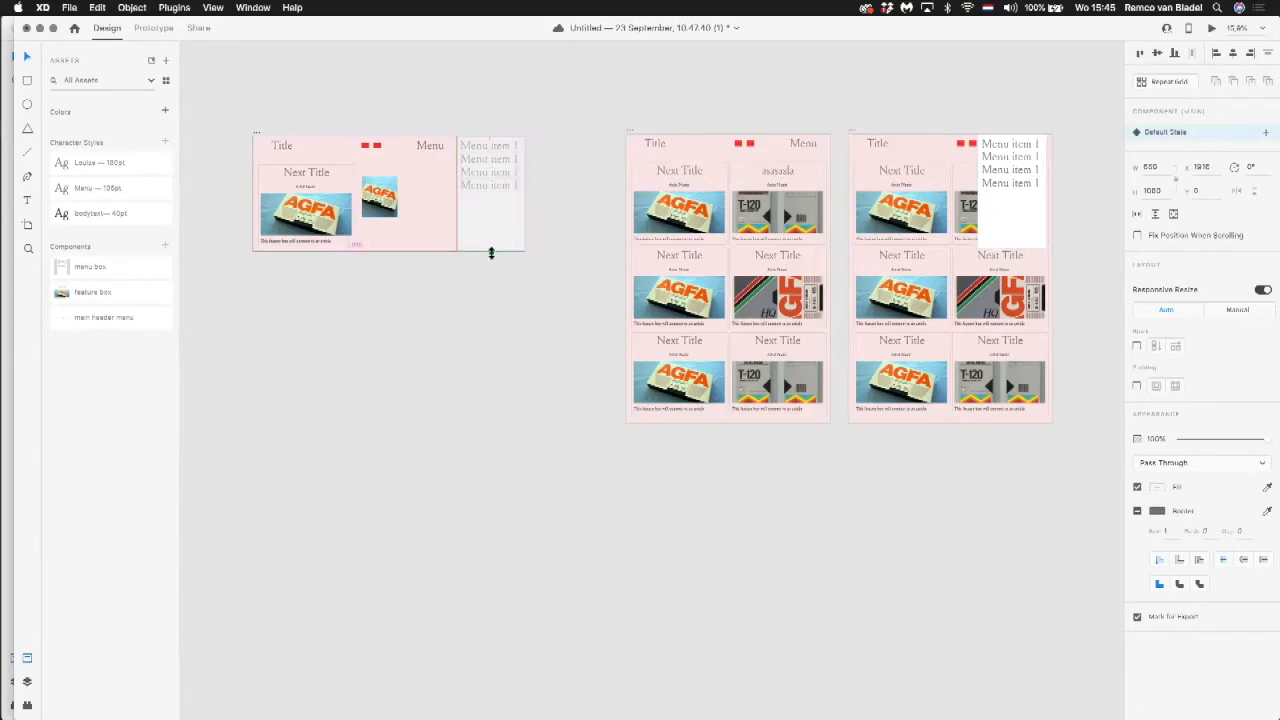
{"action": "left_click", "coordinate": [1139, 487]}
{"action": "left_click", "coordinate": [1138, 487]}
Step: Set the Auto-Animate interaction from Home's Menu text to menu open to Bounce easing with a 0.5 s duration
{"action": "left_click", "coordinate": [148, 28]}
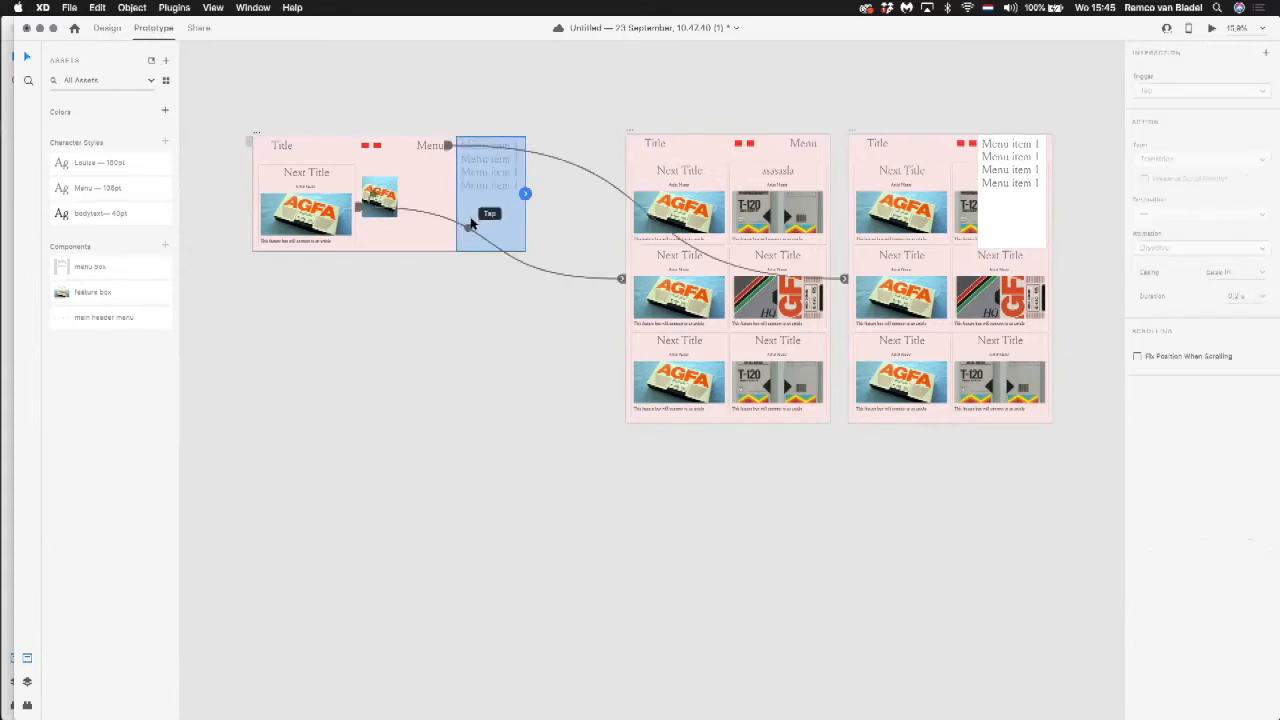
{"action": "left_click", "coordinate": [433, 148]}
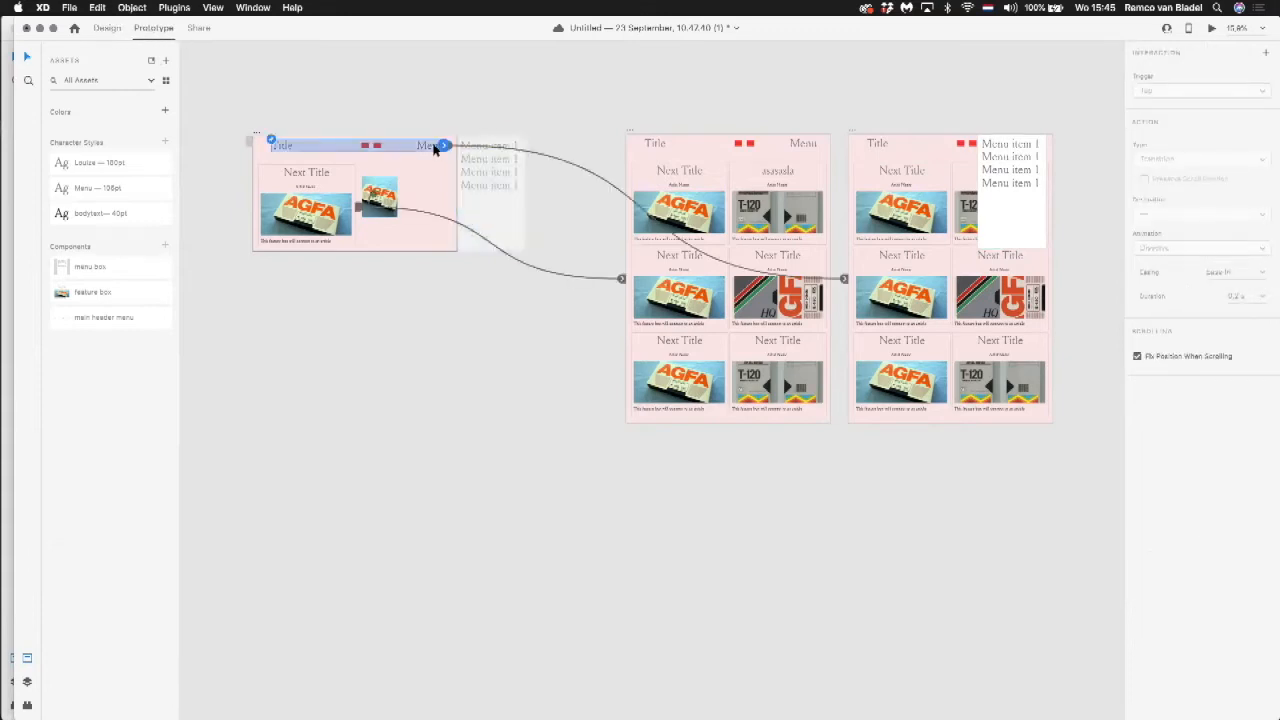
{"action": "left_click", "coordinate": [433, 148]}
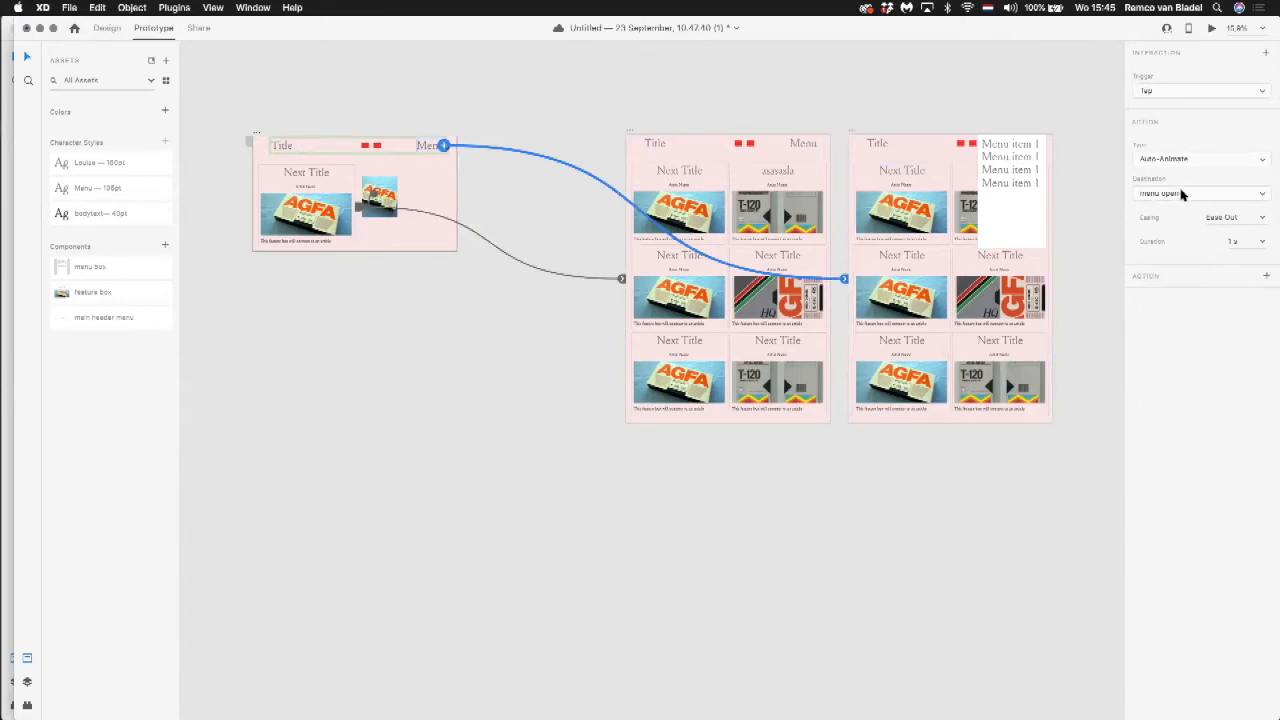
{"action": "left_click", "coordinate": [1263, 219]}
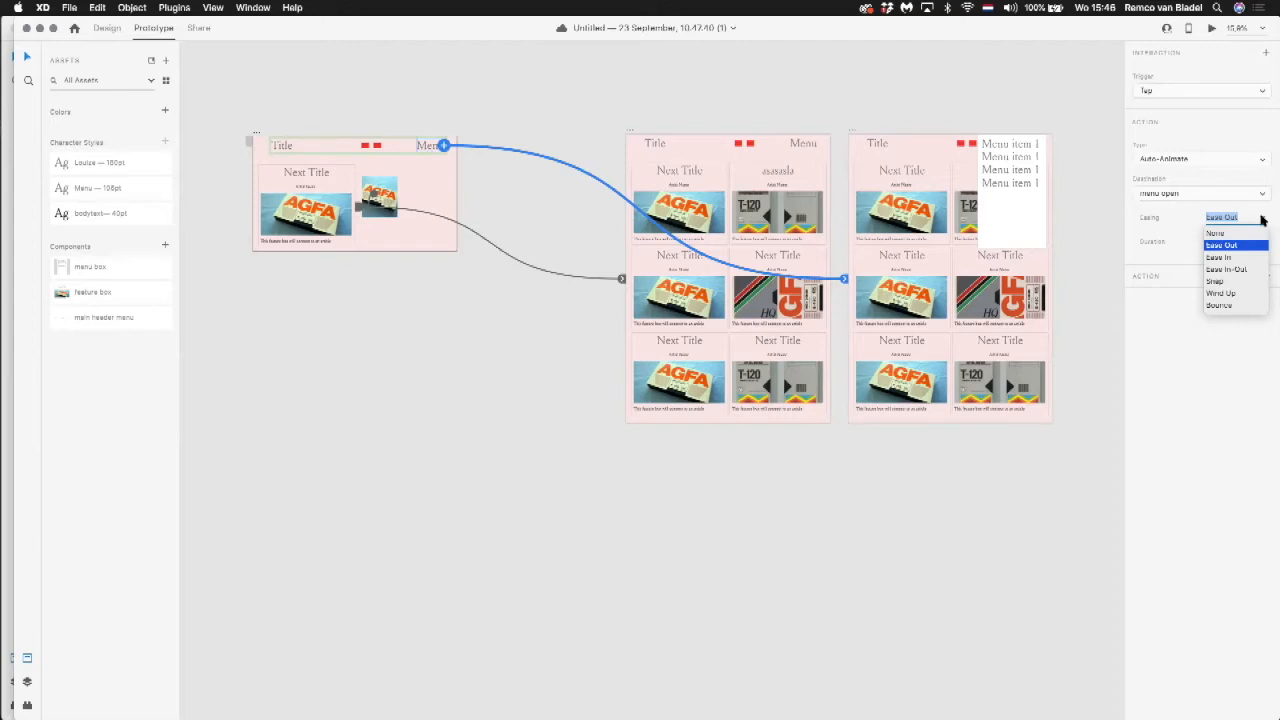
{"action": "left_click", "coordinate": [1241, 307]}
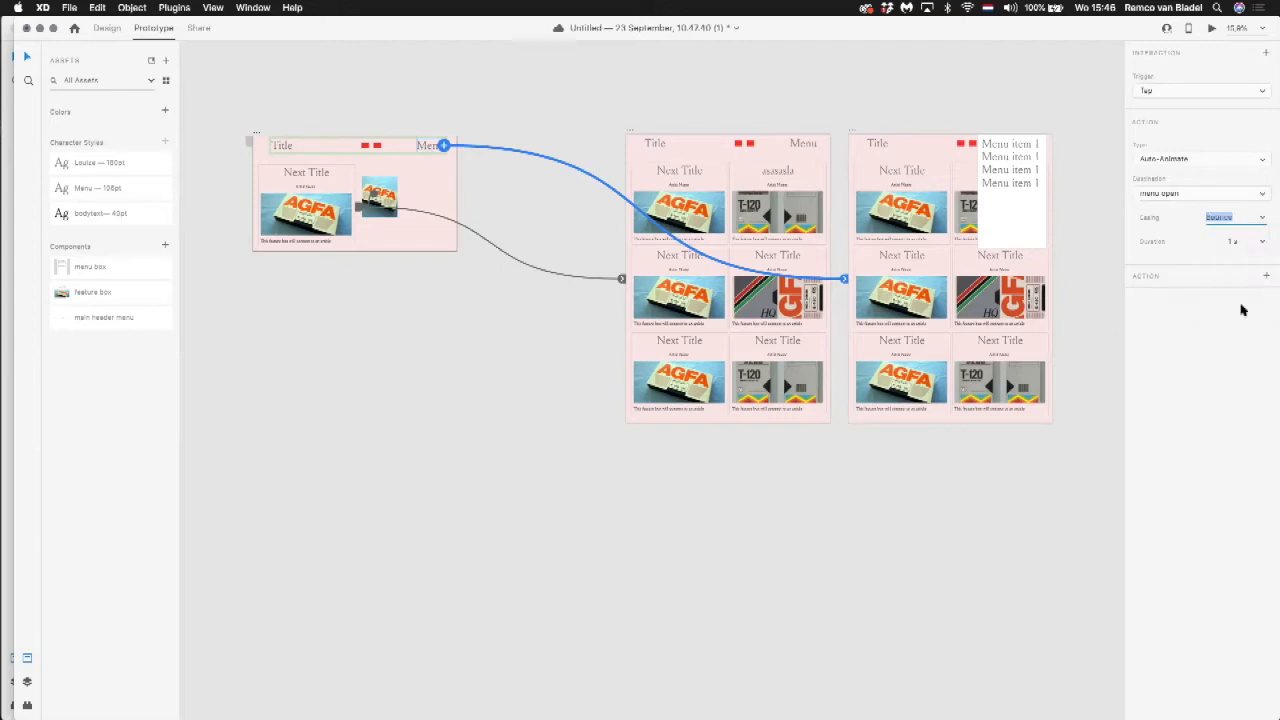
{"action": "left_click", "coordinate": [1229, 242]}
{"action": "type", "text": "0.5 s"}
{"action": "key", "text": "Return"}
Step: Preview the Home artboard and test the bounce animation of the menu box
{"action": "left_click", "coordinate": [426, 186]}
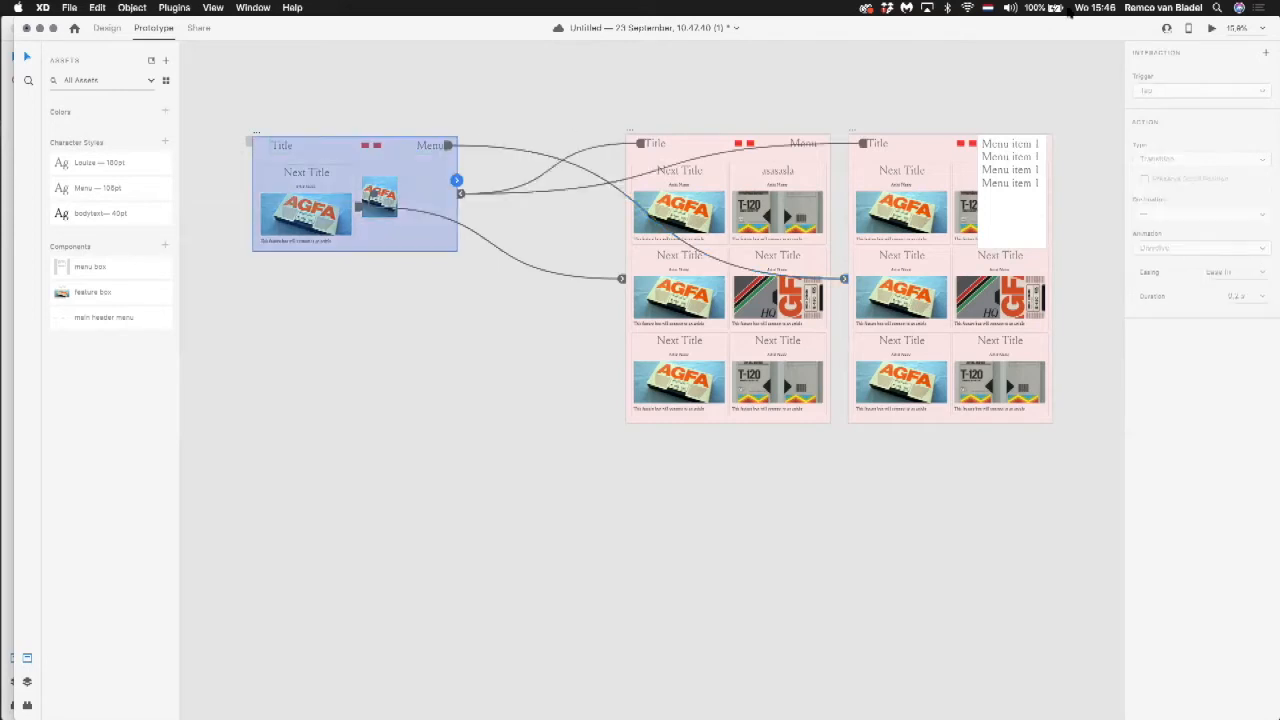
{"action": "left_click", "coordinate": [1211, 31]}
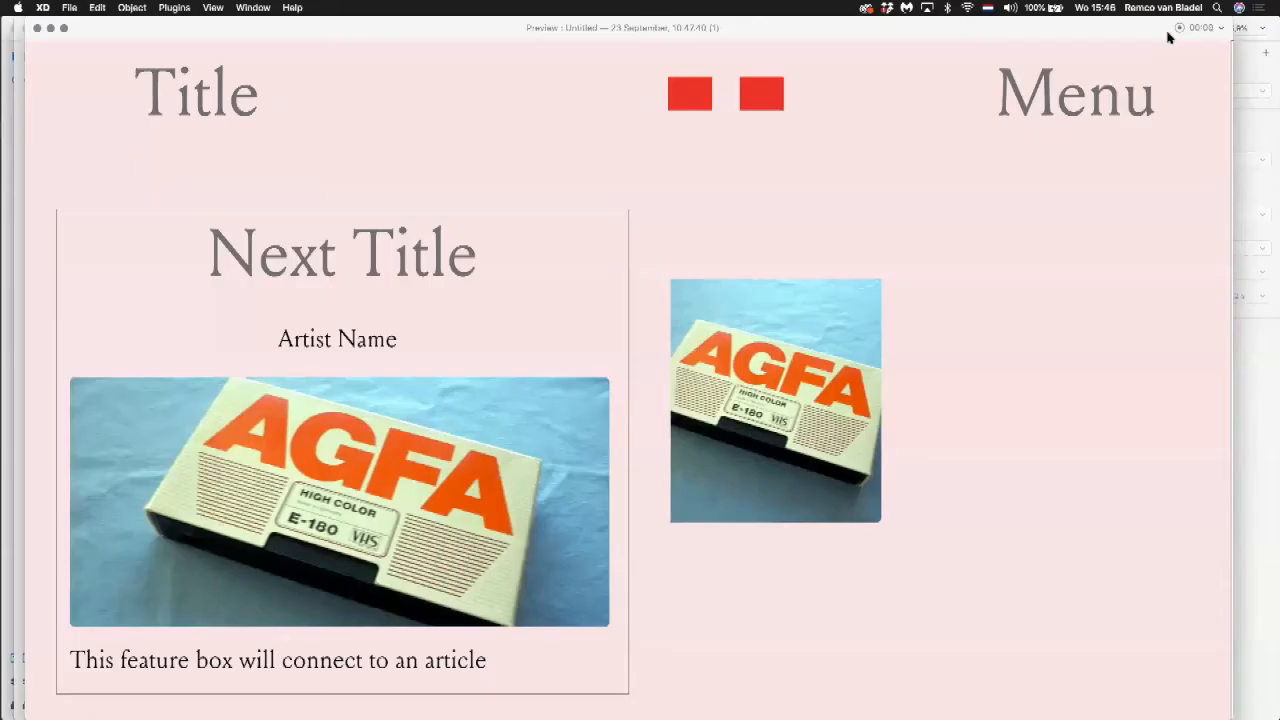
{"action": "left_click", "coordinate": [1094, 100]}
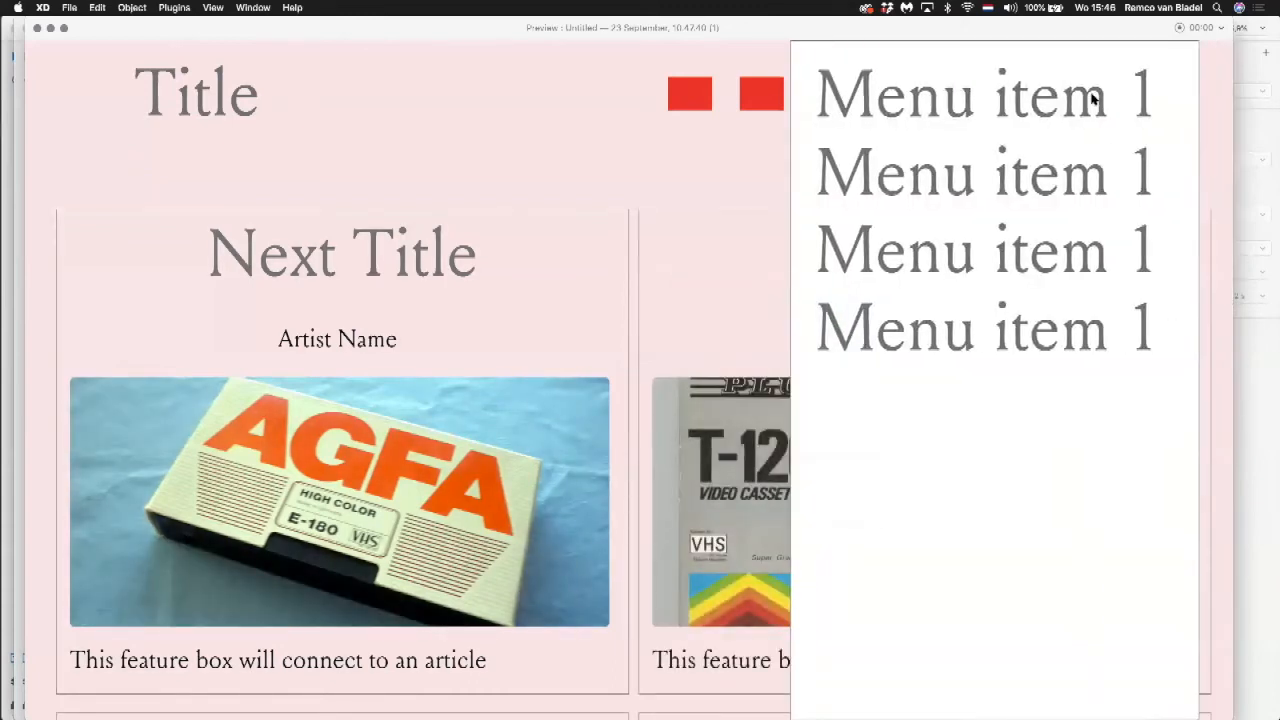
{"action": "left_click", "coordinate": [37, 29]}
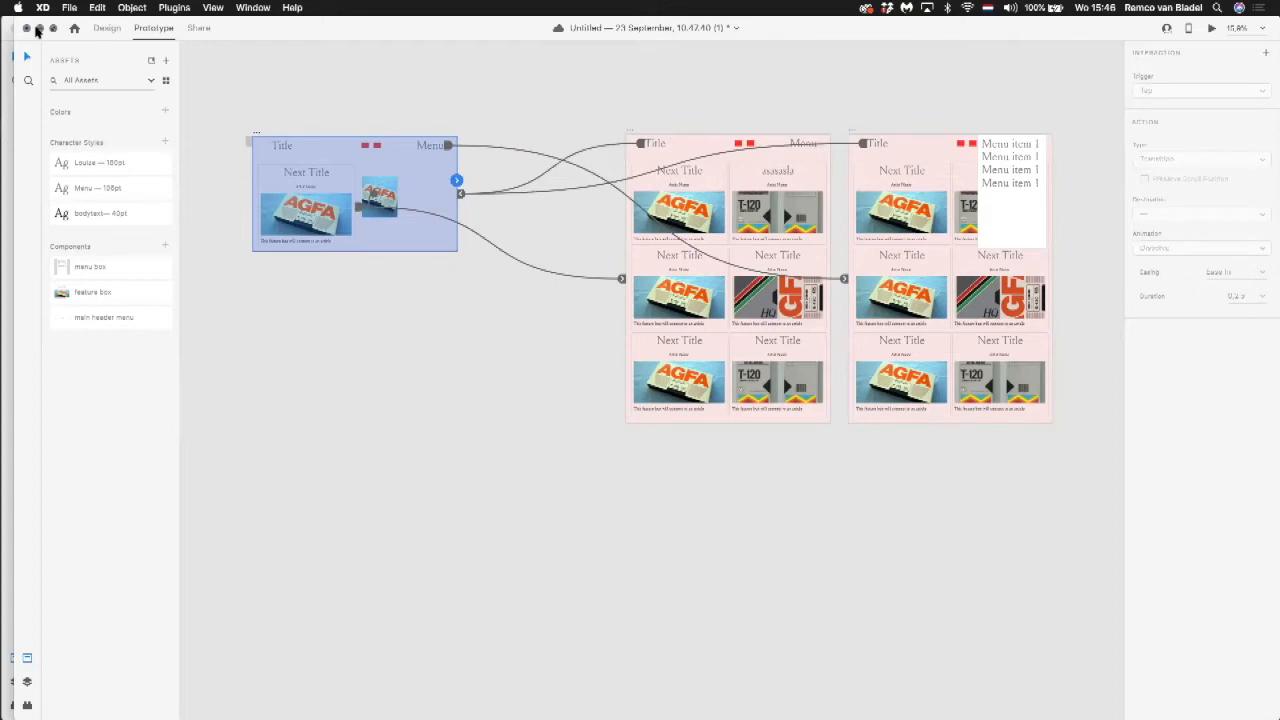
Step: Save the document and switch to AC-UIScale — 22 September, 20.21.16 to view the data grid on its Web 1920 – 7 artboard
{"action": "key", "text": "super+s"}
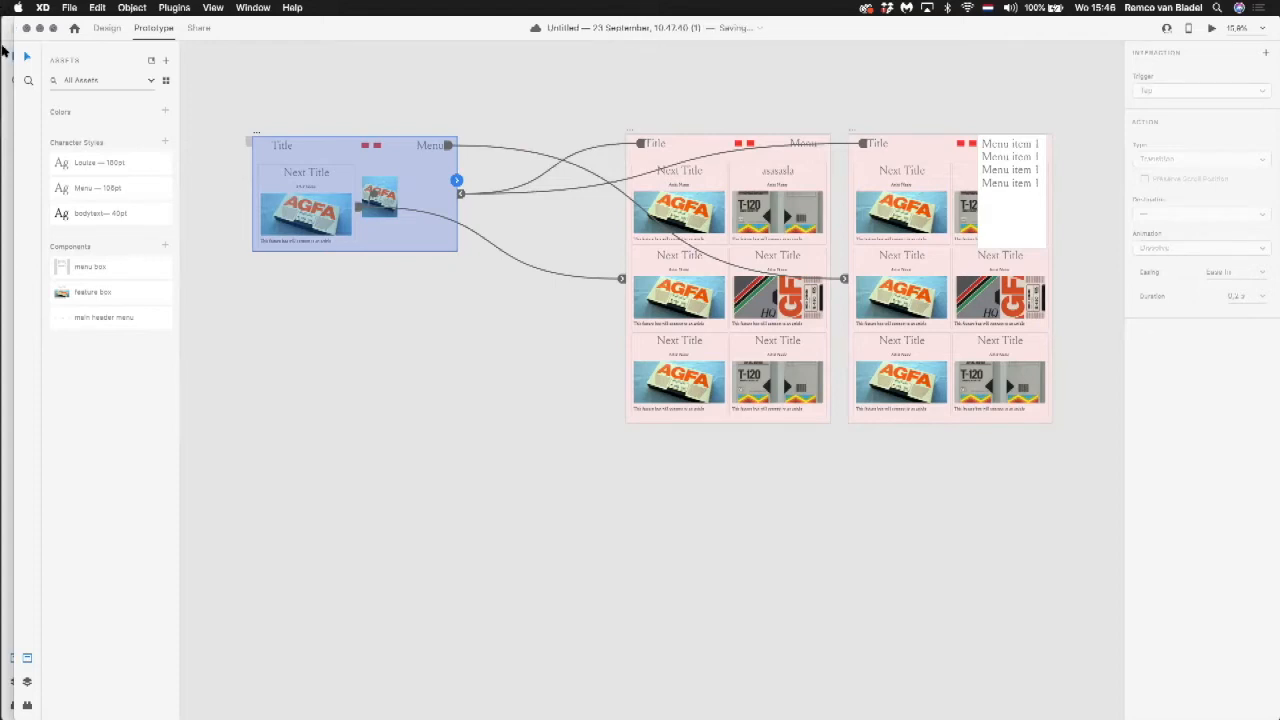
{"action": "left_click_drag", "start_coordinate": [208, 30], "coordinate": [219, 128]}
{"action": "left_click_drag", "start_coordinate": [220, 178], "coordinate": [240, 140]}
{"action": "left_click", "coordinate": [253, 7]}
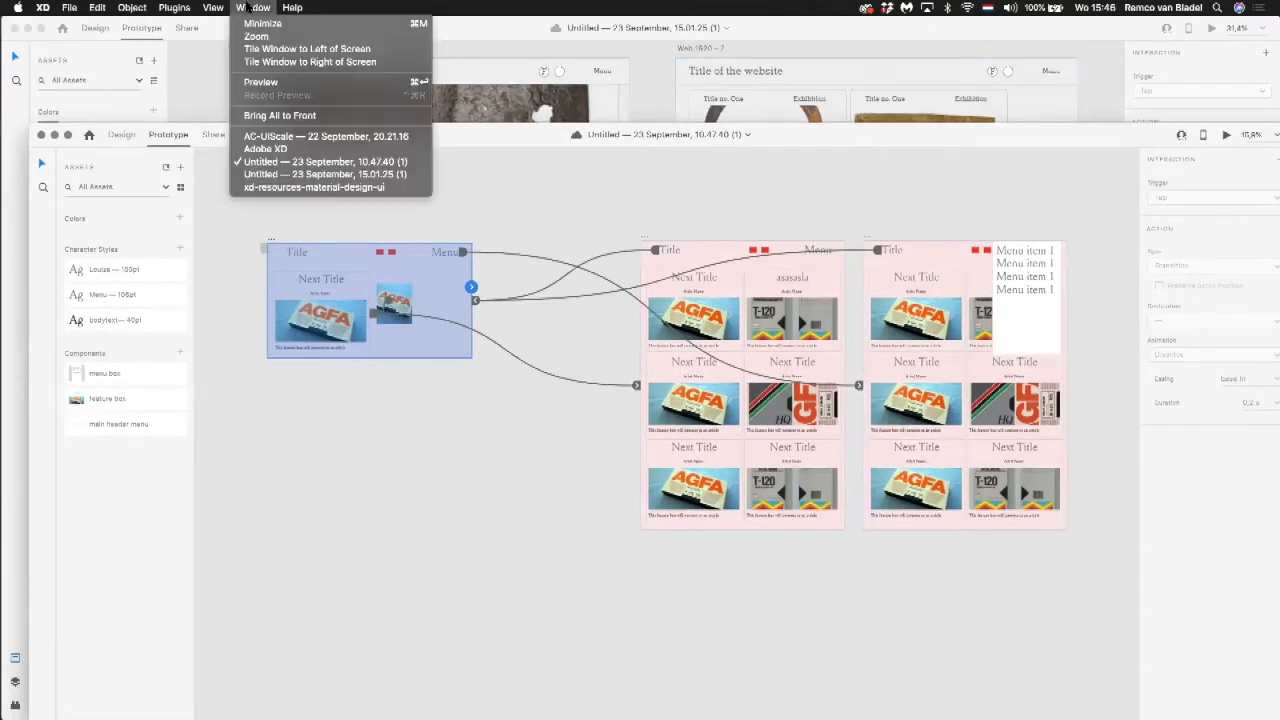
{"action": "left_click", "coordinate": [258, 137]}
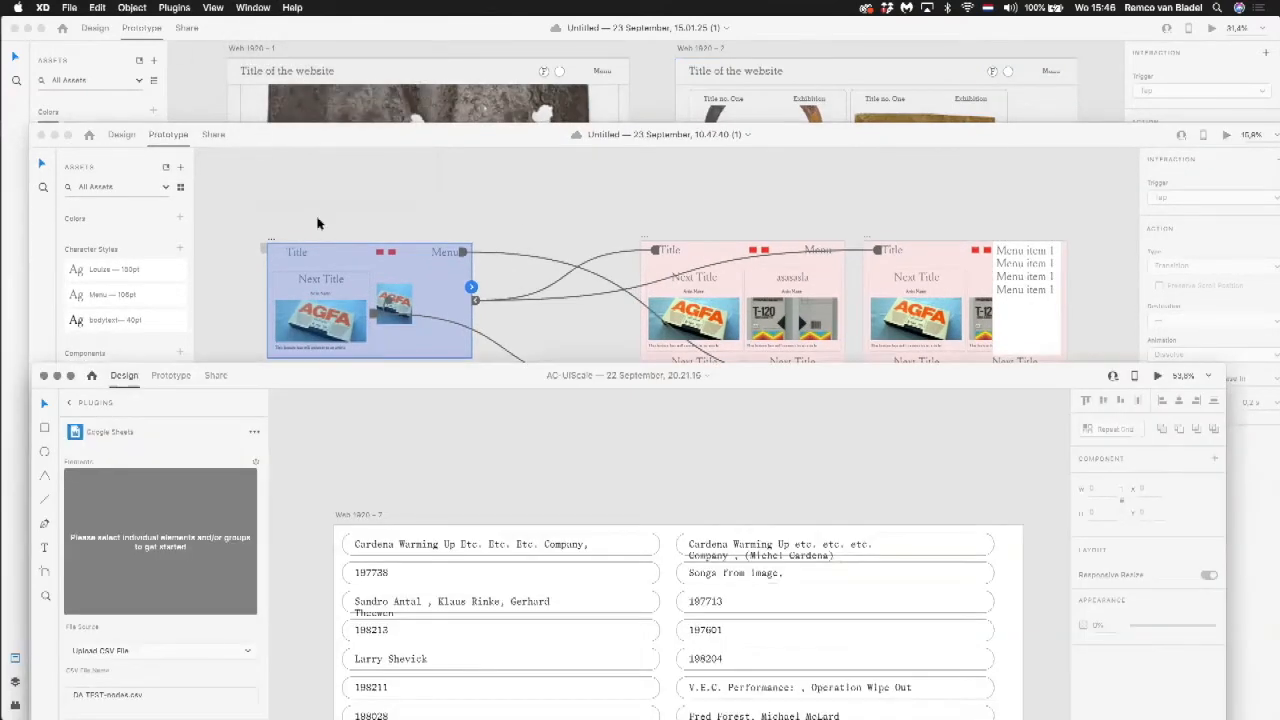
{"action": "left_click_drag", "start_coordinate": [365, 368], "coordinate": [366, 166]}
{"action": "scroll", "coordinate": [423, 378], "scroll_direction": "down", "scroll_amount": 10}
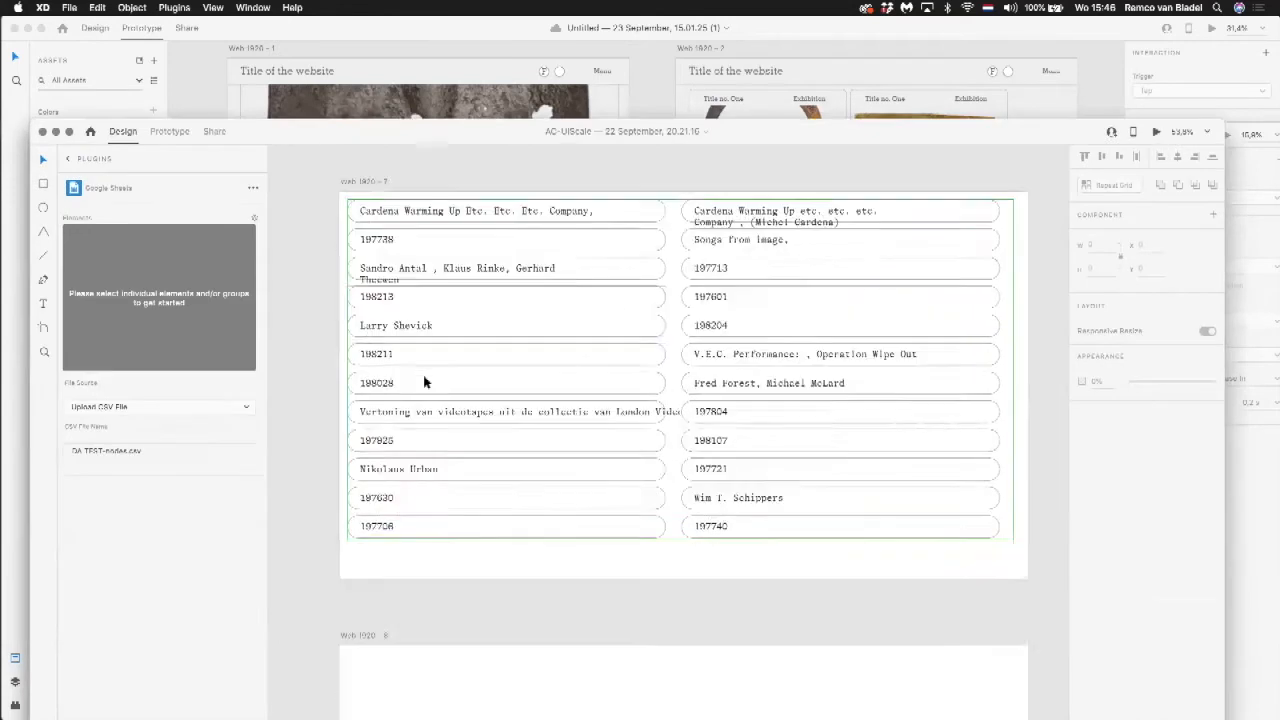
Step: Show the Hover State of the arrow icon component in the first Words card, and return it to its Default State
{"action": "scroll", "coordinate": [424, 382], "scroll_direction": "down", "scroll_amount": 5}
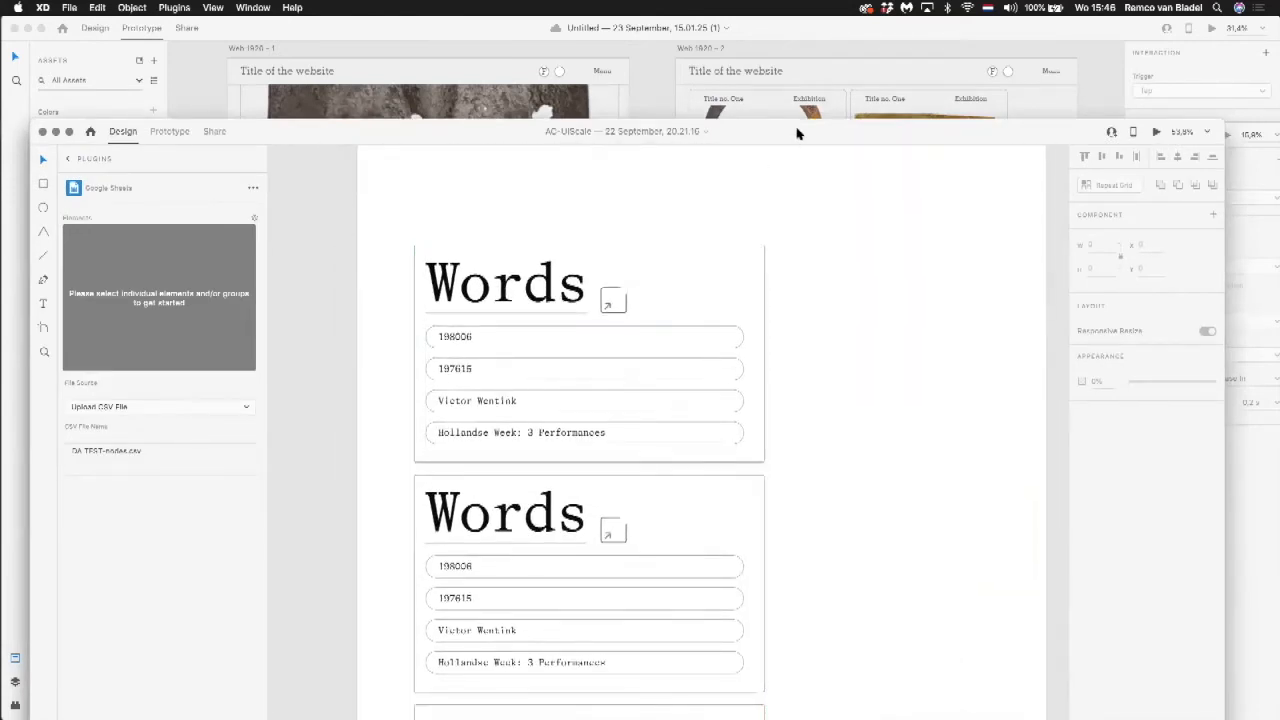
{"action": "left_click_drag", "start_coordinate": [797, 129], "coordinate": [786, 14]}
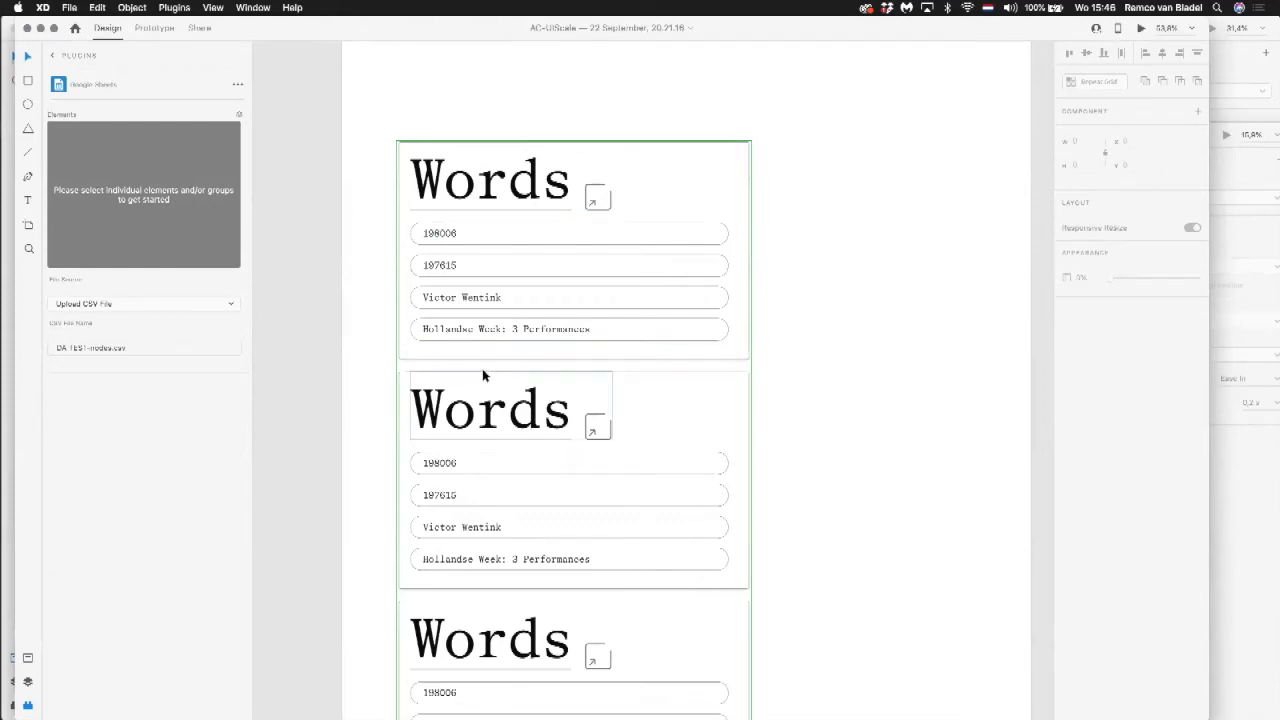
{"action": "left_click", "coordinate": [595, 195]}
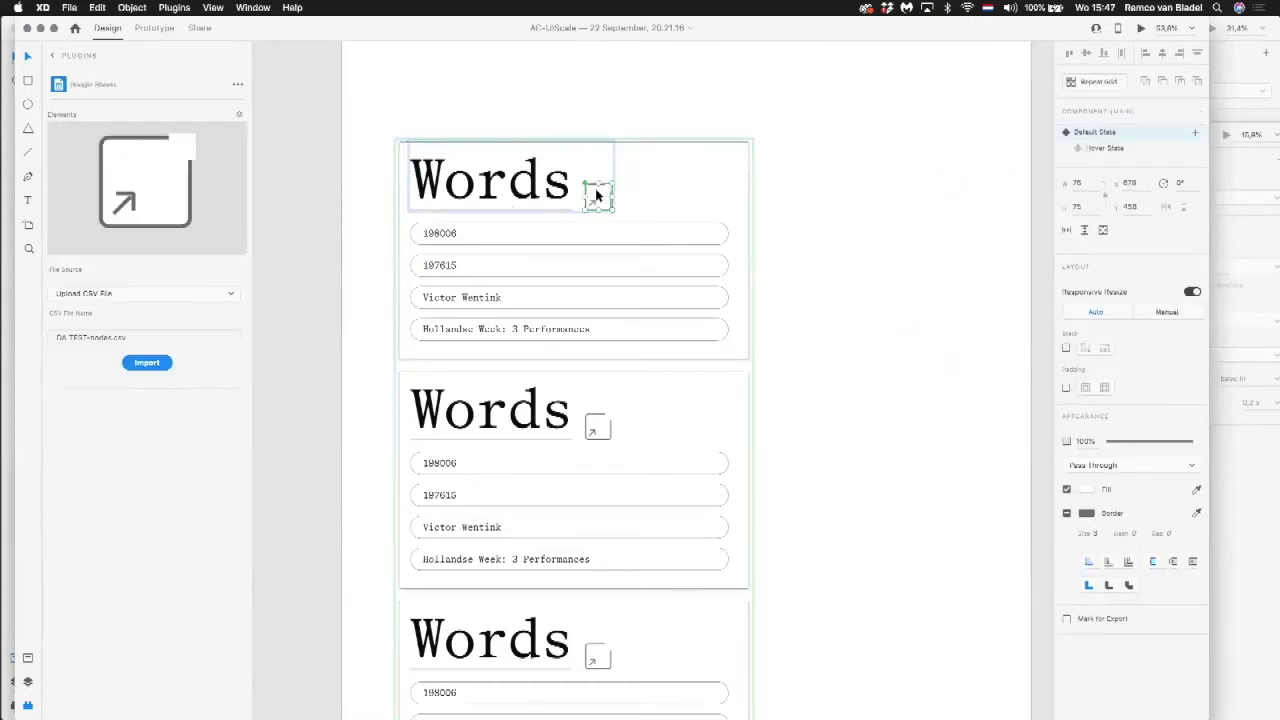
{"action": "left_click", "coordinate": [1105, 148]}
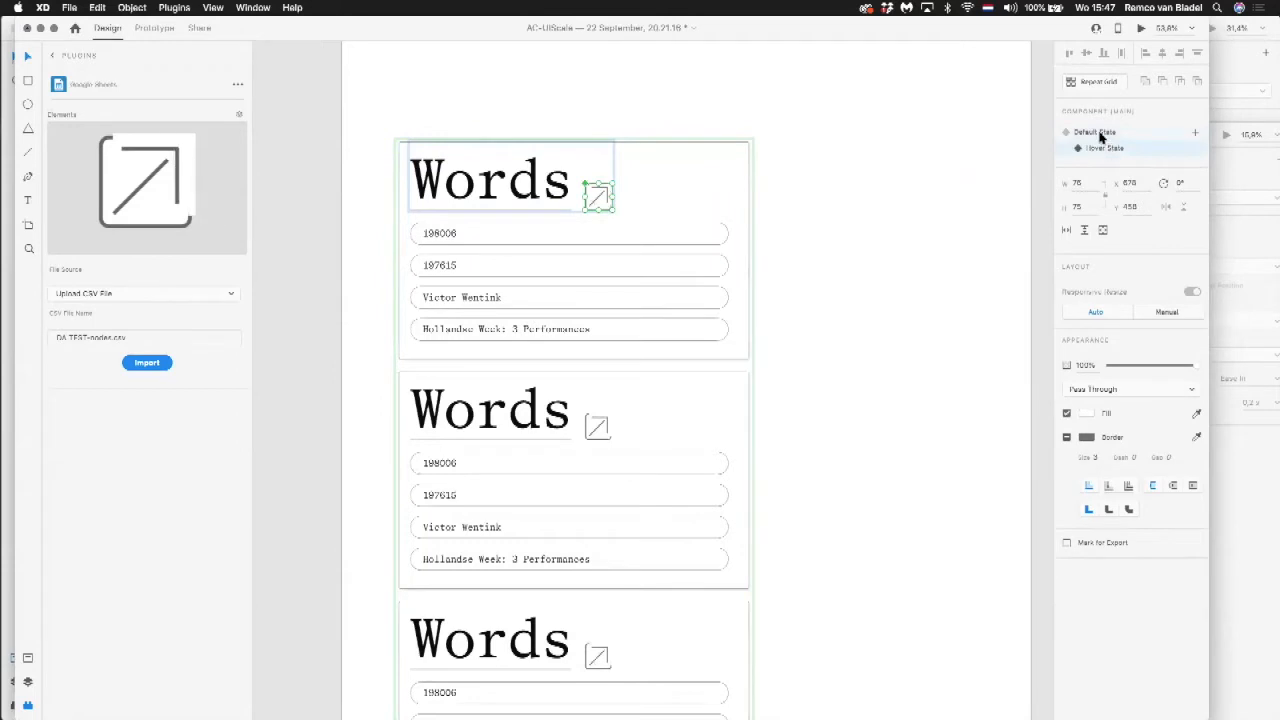
{"action": "left_click", "coordinate": [1100, 134]}
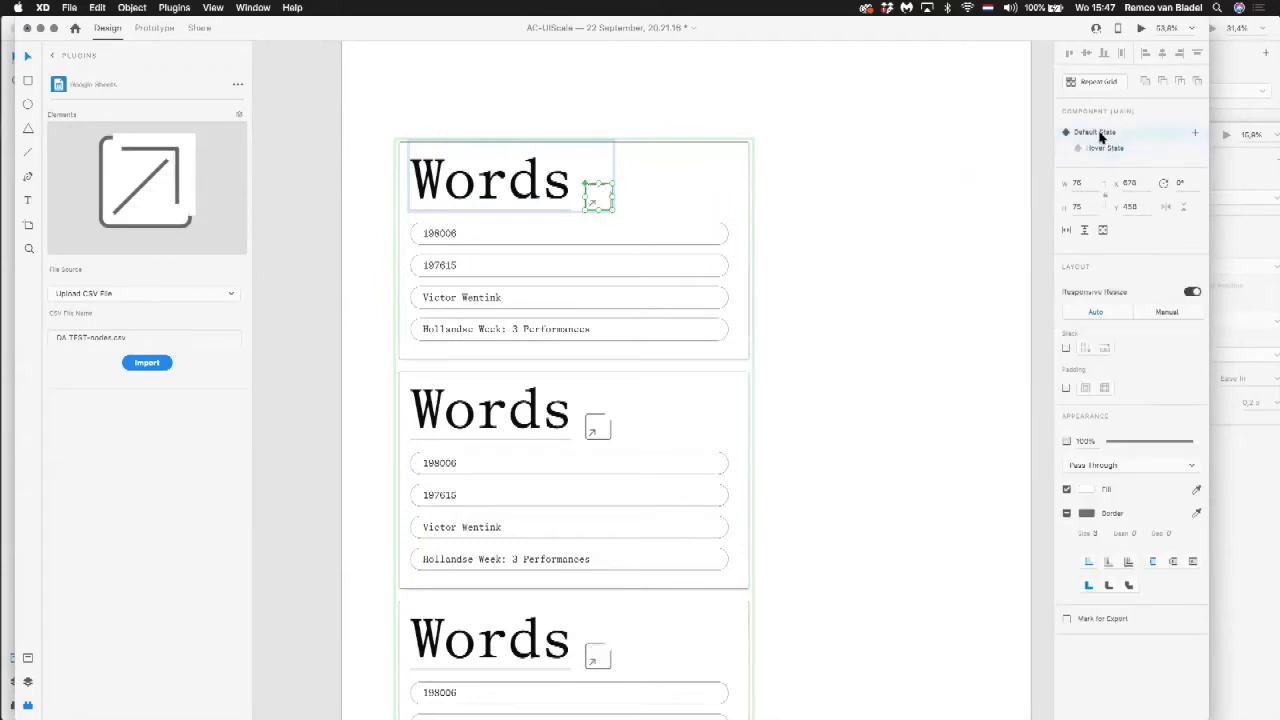
Step: Preview the artboard with the Words cards and move the preview window clear of the plugin settings
{"action": "left_click", "coordinate": [884, 74]}
{"action": "left_click", "coordinate": [1140, 29]}
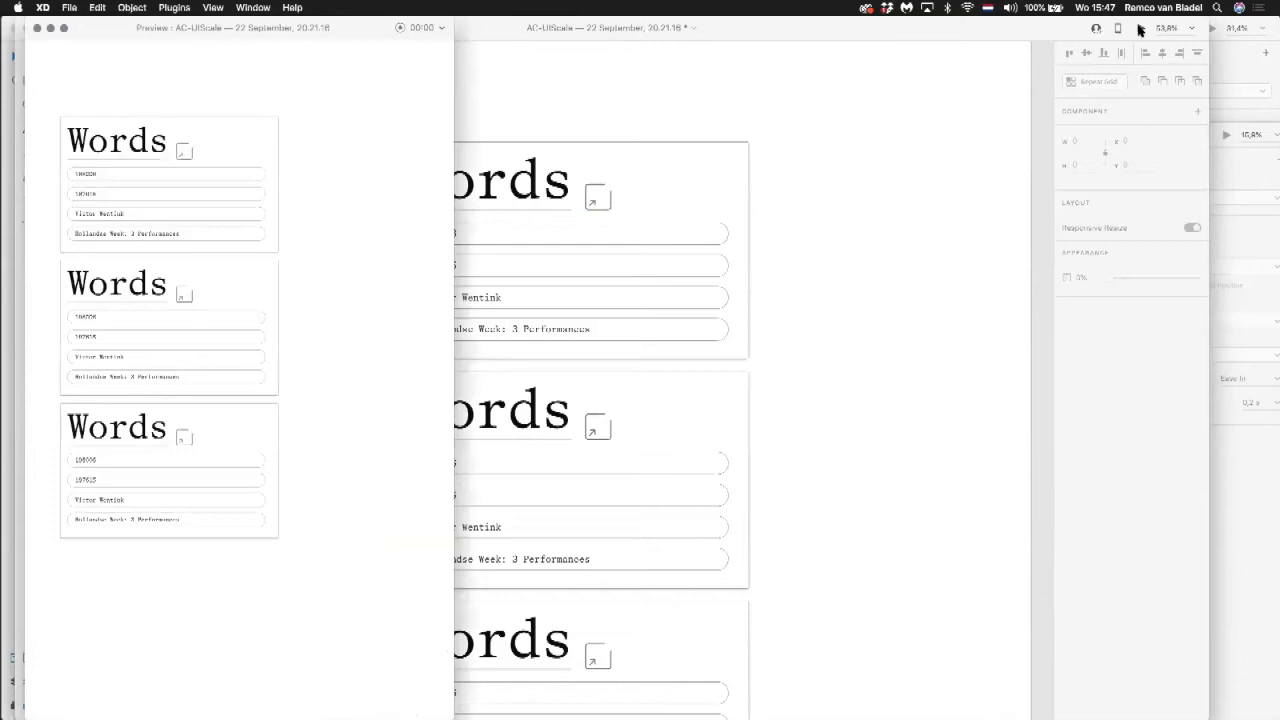
{"action": "left_click_drag", "start_coordinate": [320, 23], "coordinate": [463, 14]}
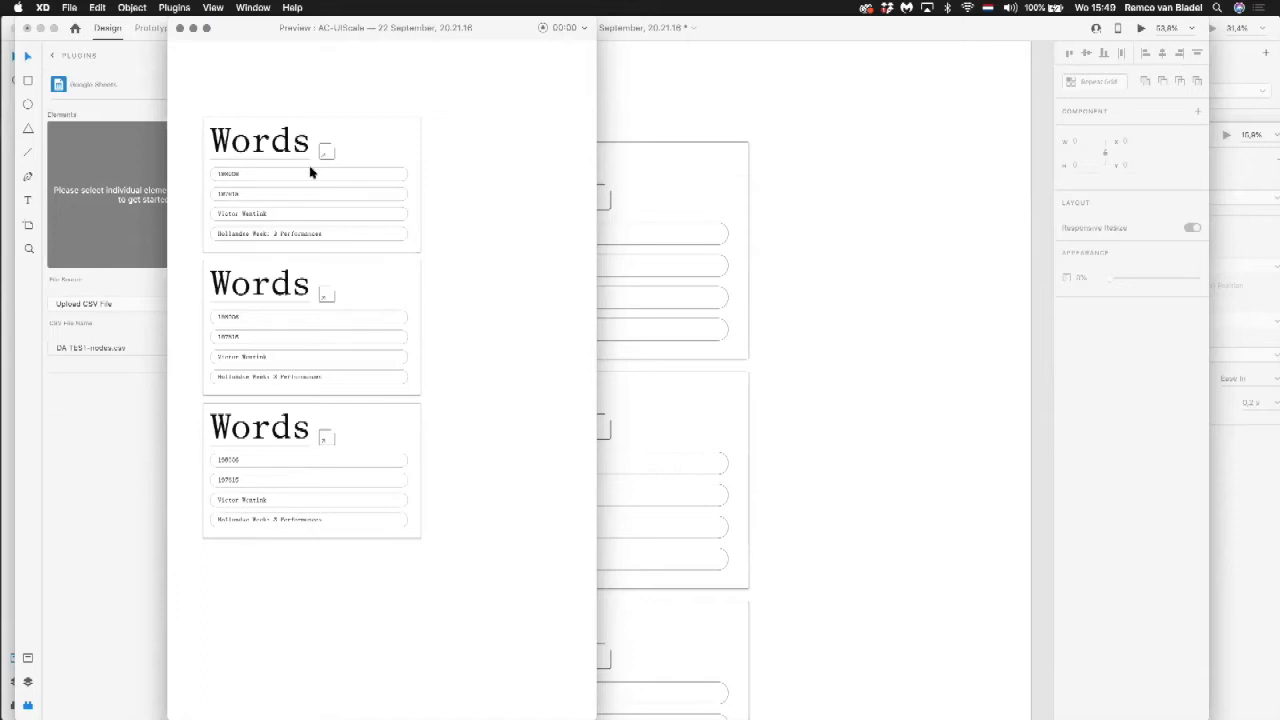
Step: Close the preview and switch to the xd-resources-material-design-ui document
{"action": "left_click", "coordinate": [180, 28]}
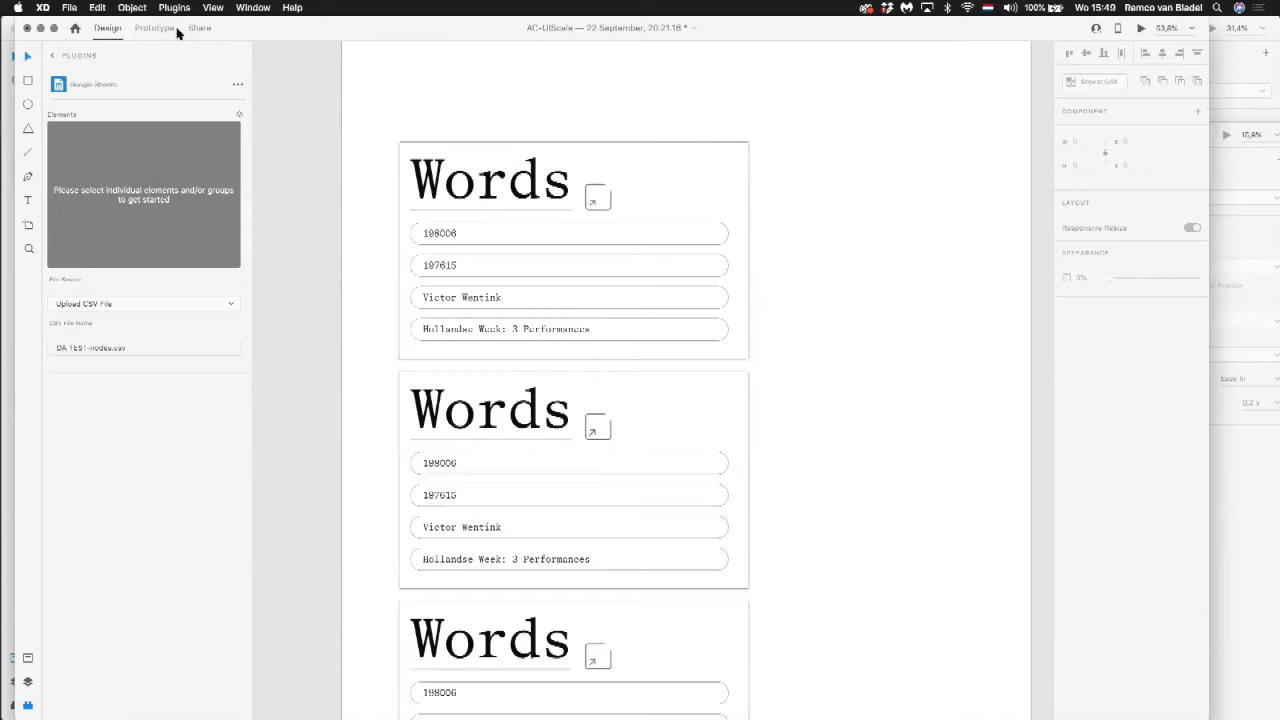
{"action": "left_click", "coordinate": [263, 8]}
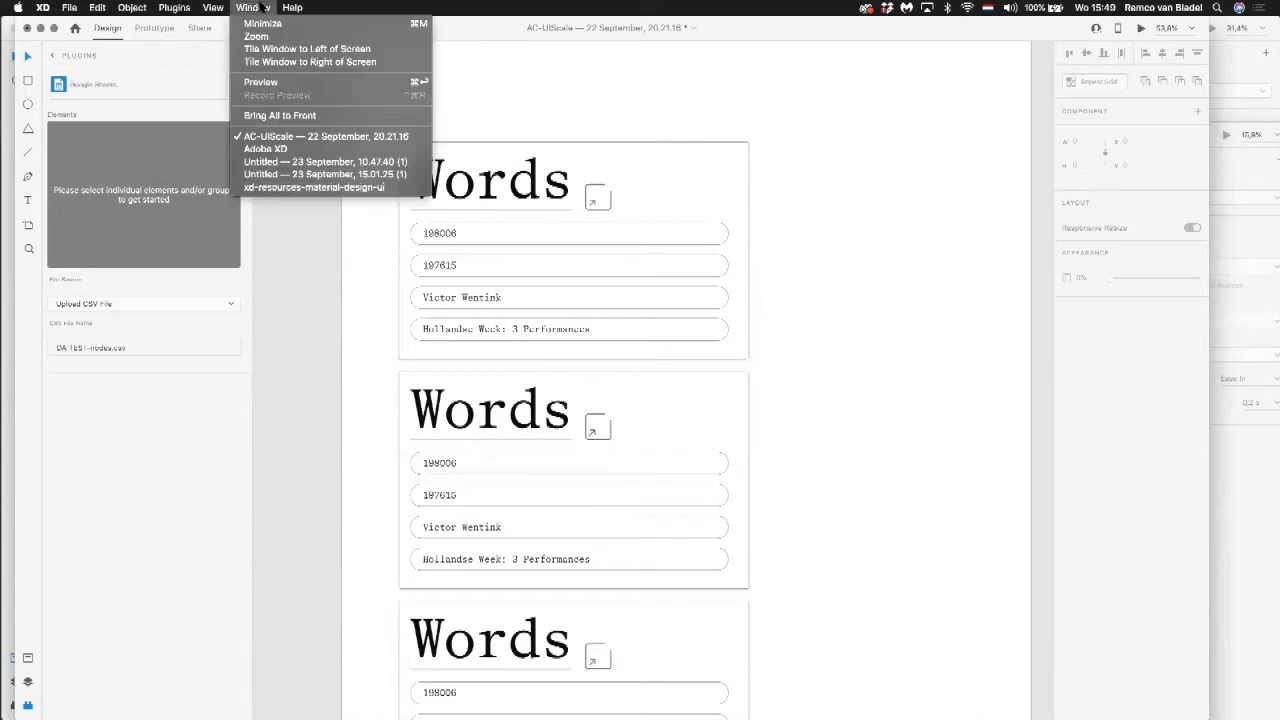
{"action": "mouse_move", "coordinate": [186, 8]}
{"action": "mouse_move", "coordinate": [197, 88]}
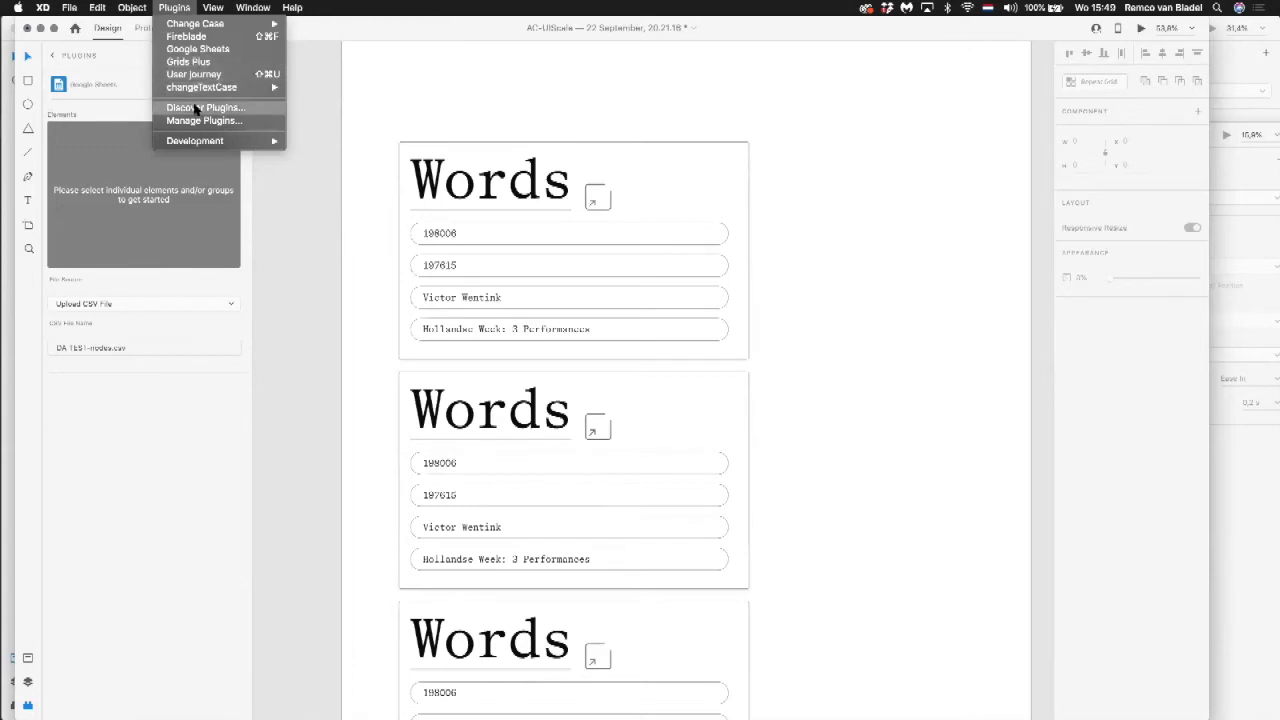
{"action": "left_click", "coordinate": [175, 7]}
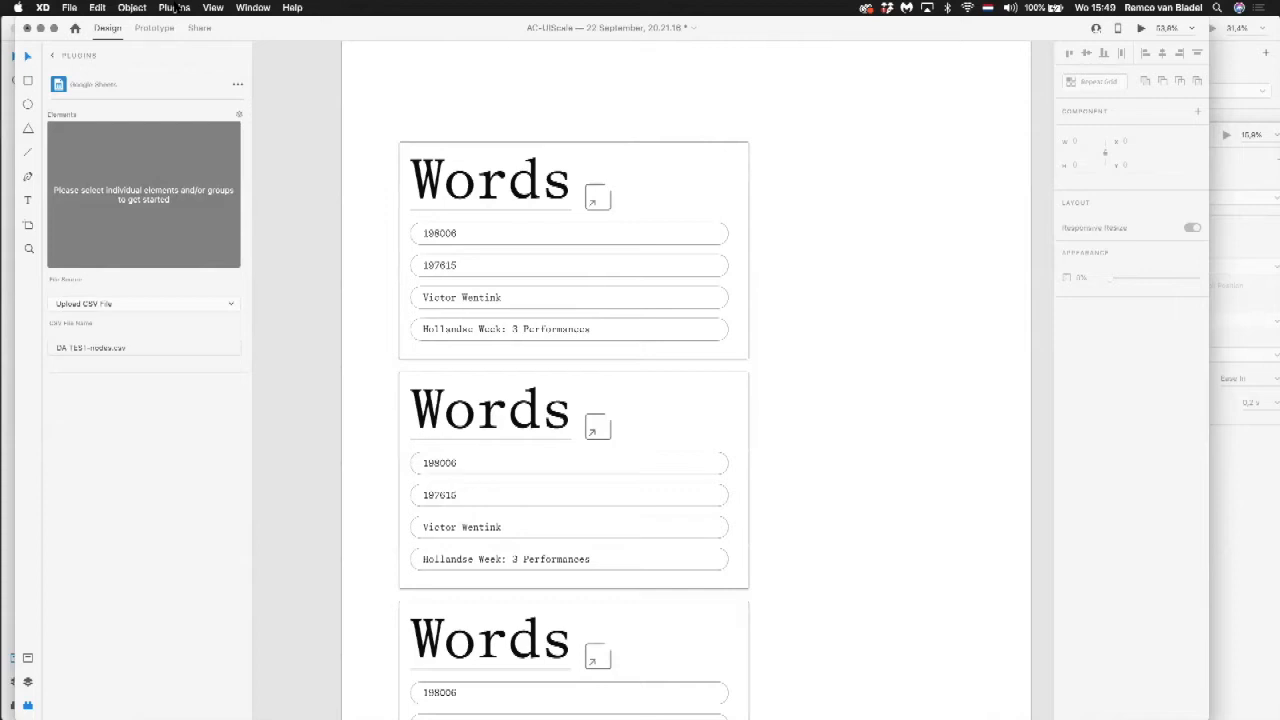
{"action": "left_click", "coordinate": [262, 7]}
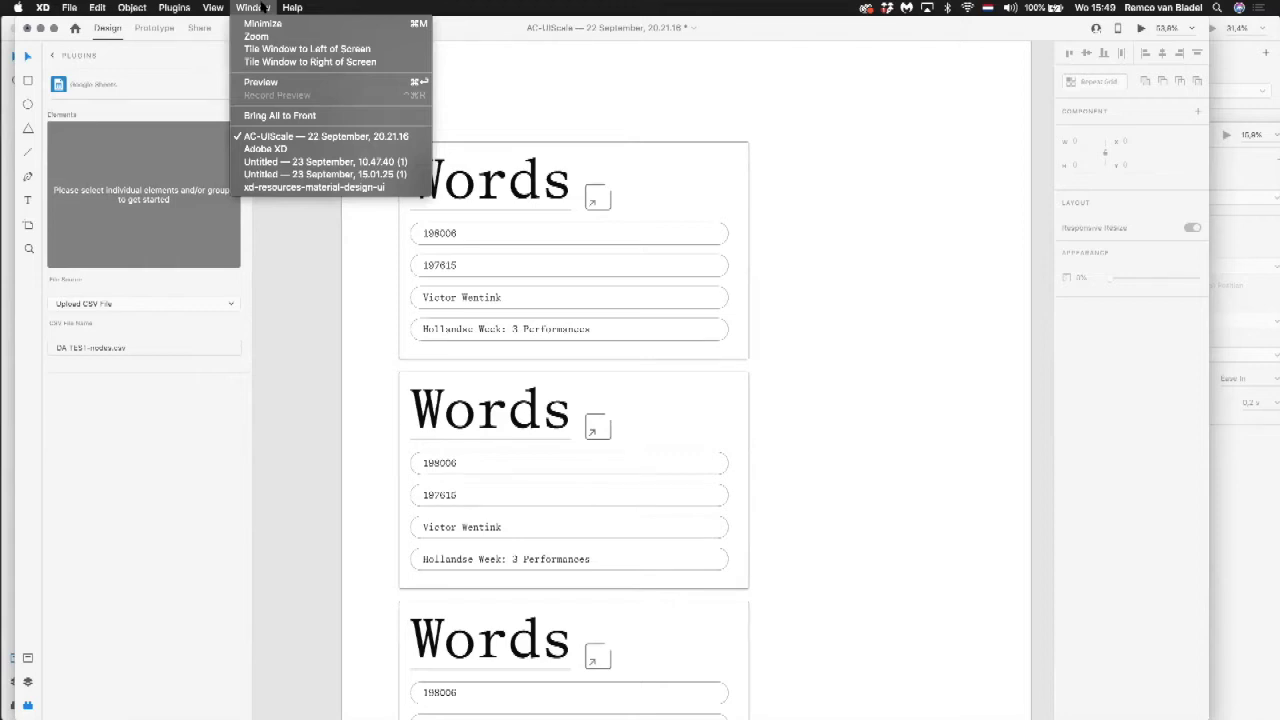
{"action": "left_click", "coordinate": [256, 187]}
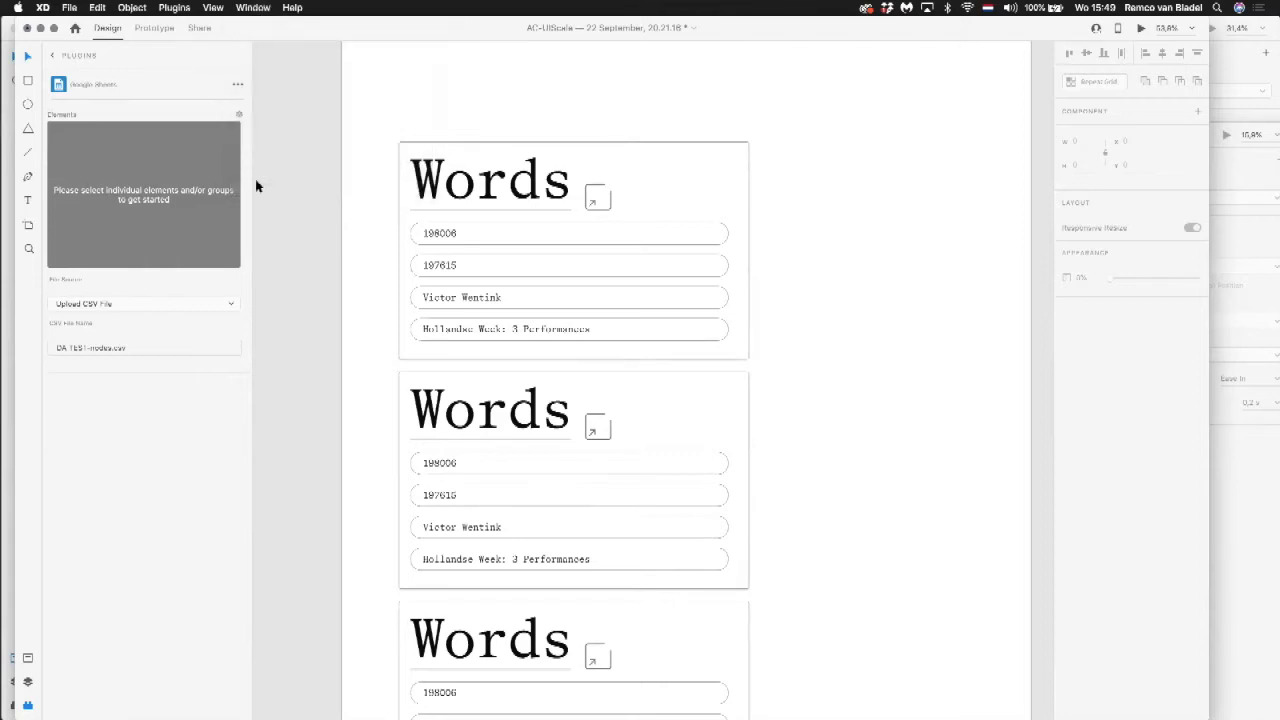
Step: Survey the kit's component artboards and examine the bottom app bar variants up close
{"action": "scroll", "coordinate": [430, 209], "scroll_direction": "down", "scroll_amount": 5}
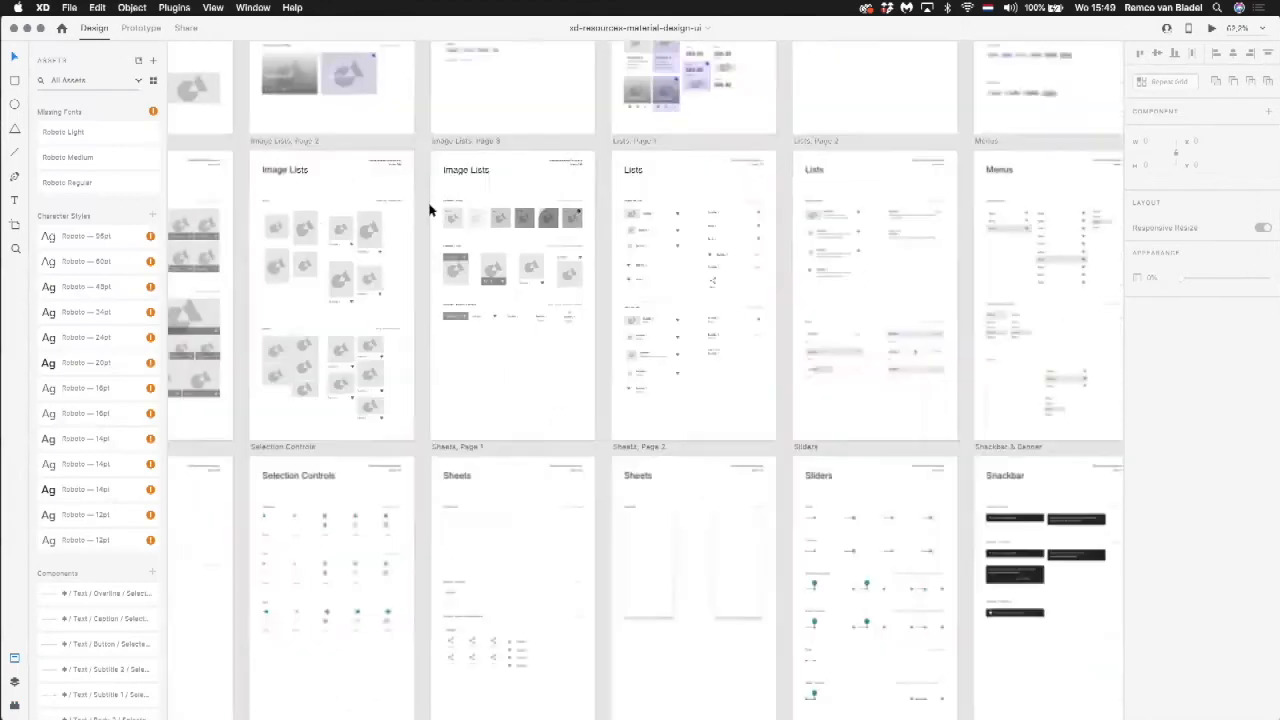
{"action": "scroll", "coordinate": [430, 209], "scroll_direction": "down", "scroll_amount": 10}
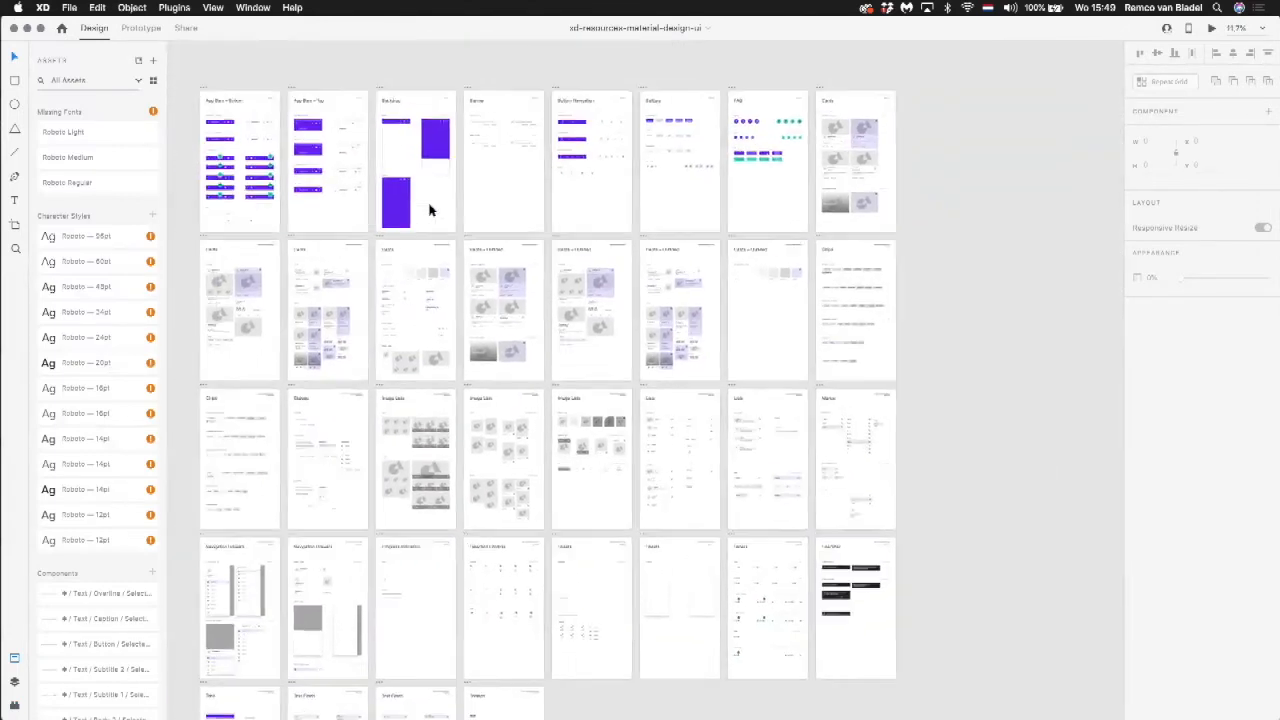
{"action": "scroll", "coordinate": [430, 210], "scroll_direction": "left", "scroll_amount": 2}
{"action": "scroll", "coordinate": [430, 210], "scroll_direction": "up", "scroll_amount": 1}
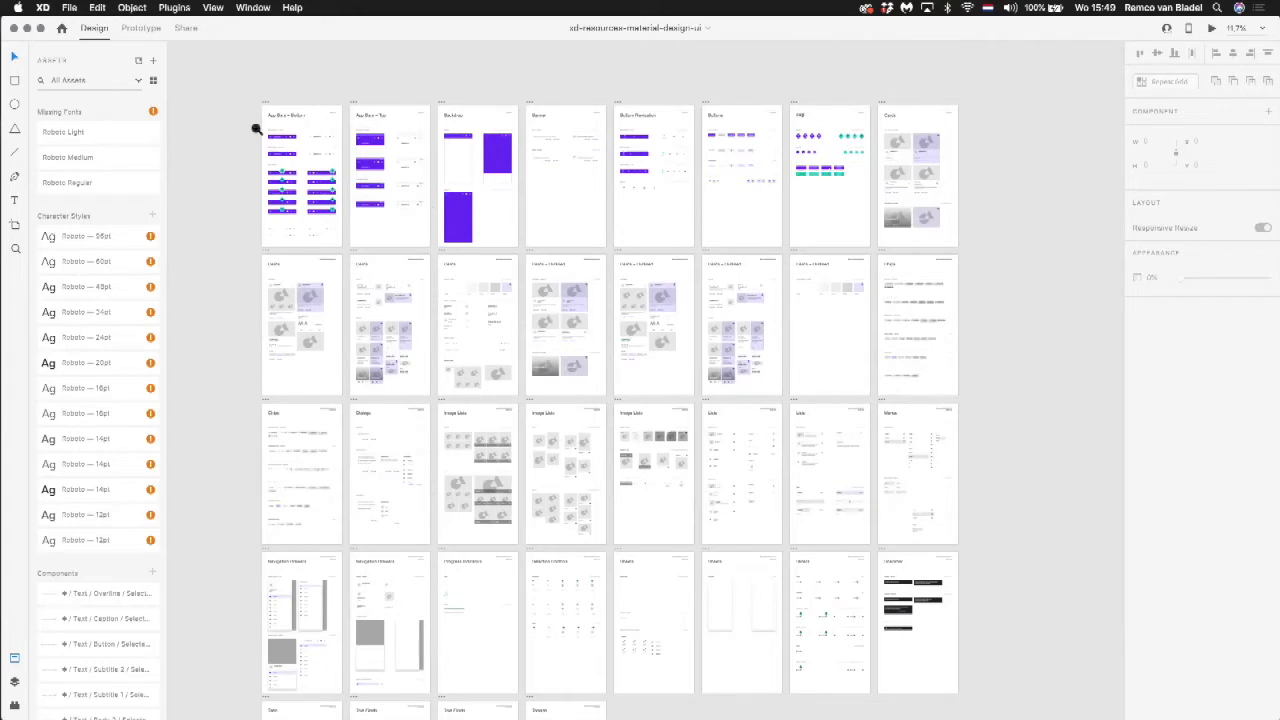
{"action": "left_click_drag", "start_coordinate": [345, 218], "coordinate": [346, 220]}
{"action": "left_click_drag", "start_coordinate": [518, 277], "coordinate": [409, 263]}
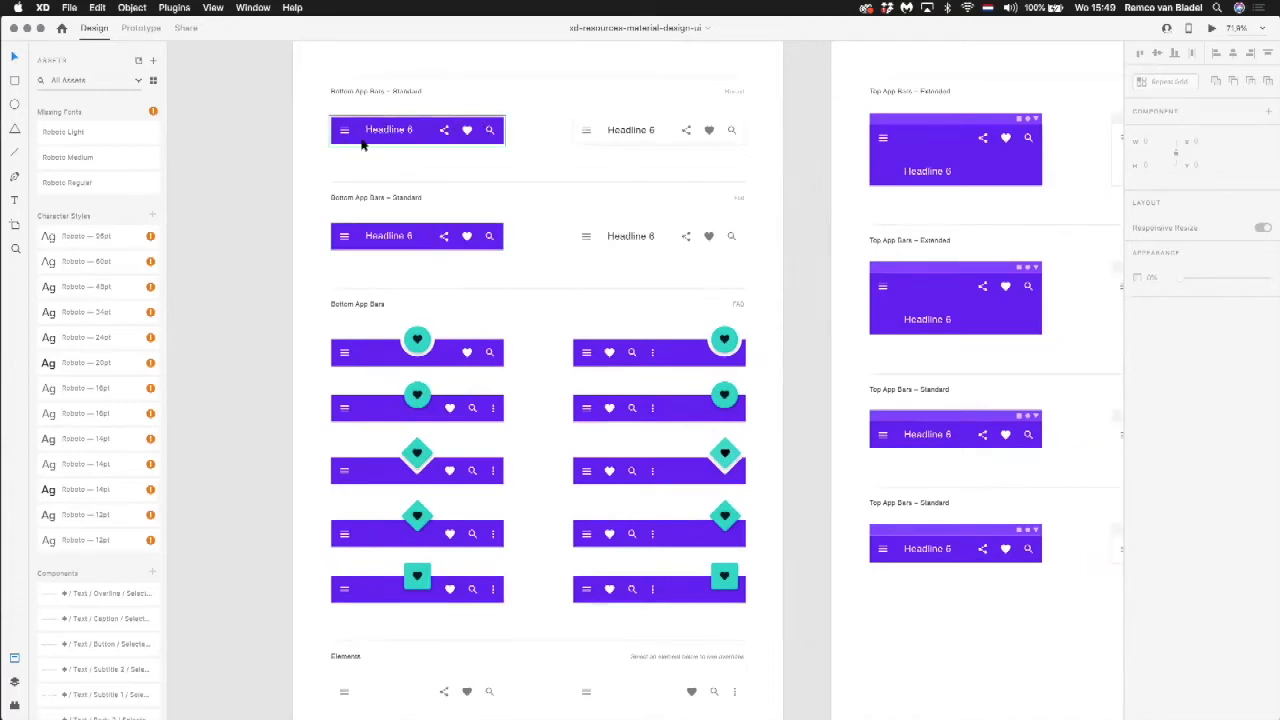
{"action": "scroll", "coordinate": [398, 165], "scroll_direction": "down", "scroll_amount": 3}
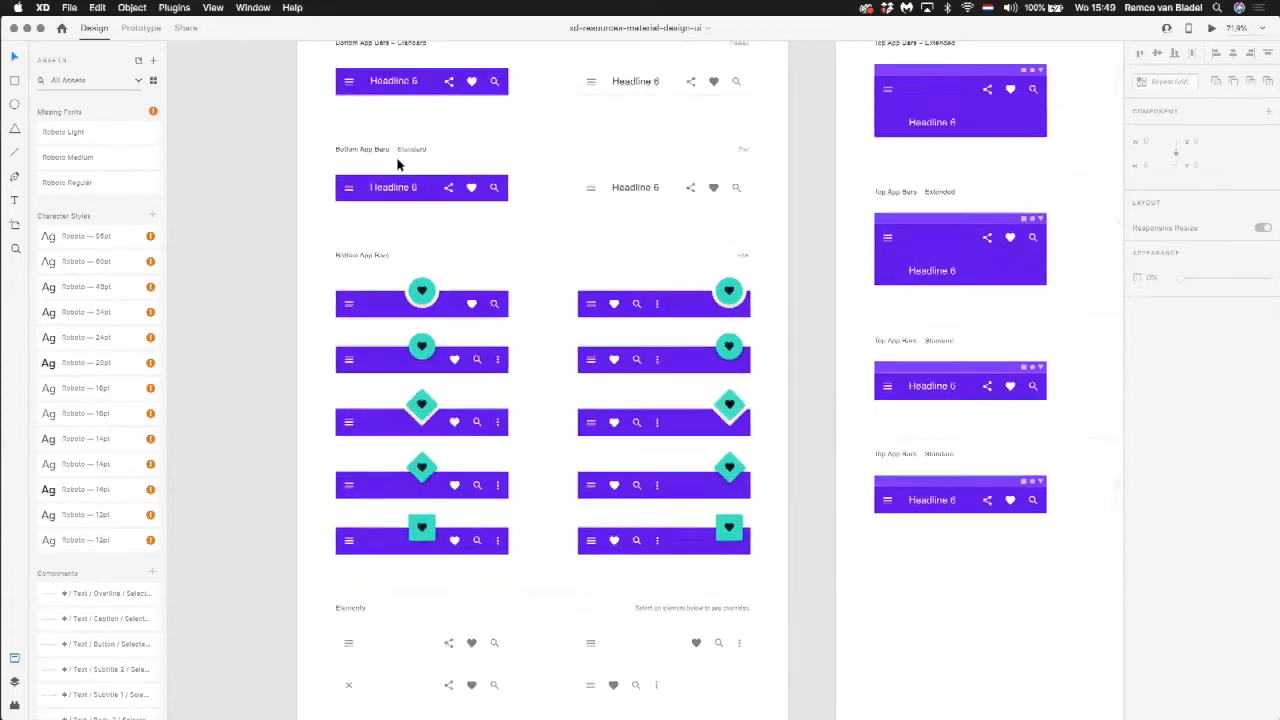
{"action": "scroll", "coordinate": [398, 165], "scroll_direction": "right", "scroll_amount": 2}
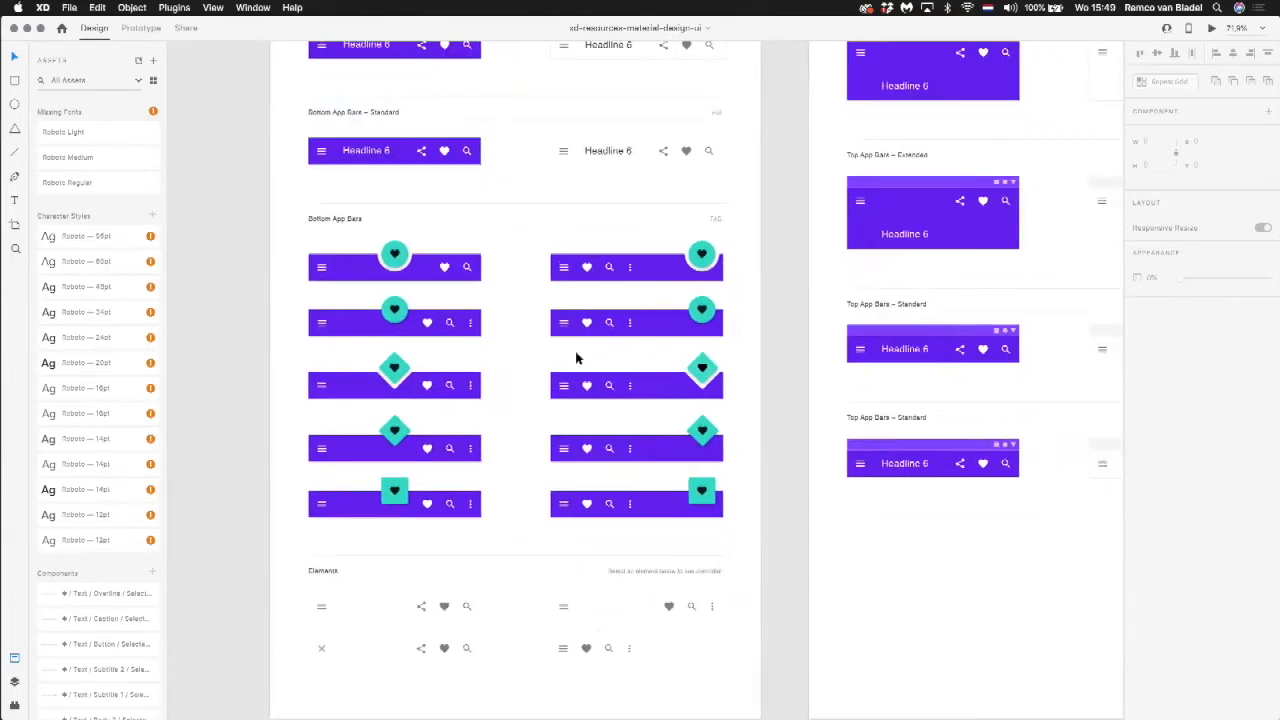
Step: Select several bottom app bar variants in turn to inspect their component properties
{"action": "left_click", "coordinate": [582, 309]}
{"action": "left_click", "coordinate": [580, 272]}
{"action": "left_click", "coordinate": [376, 279]}
{"action": "left_click", "coordinate": [373, 342]}
{"action": "left_click", "coordinate": [372, 392]}
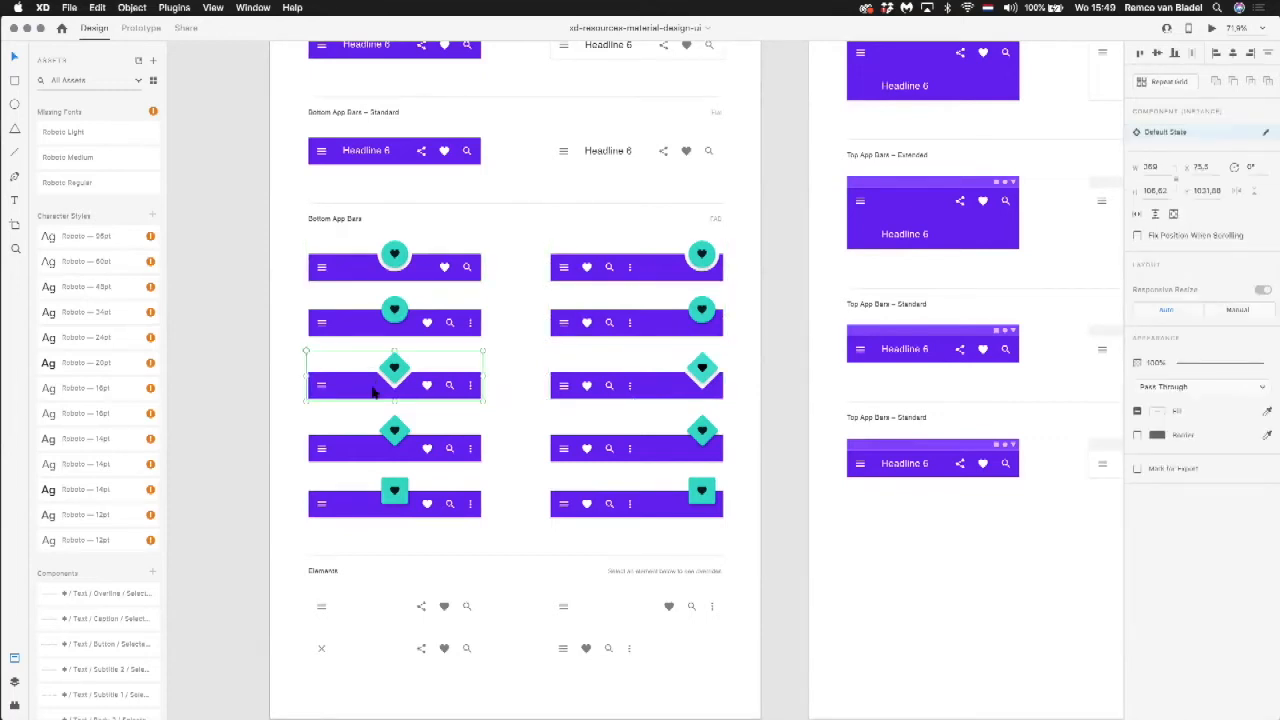
{"action": "left_click", "coordinate": [377, 457]}
Step: Examine the App Bars – Top, Backdrop, Banner and Bottom Navigation artboards
{"action": "scroll", "coordinate": [376, 460], "scroll_direction": "down", "scroll_amount": 2}
{"action": "scroll", "coordinate": [376, 460], "scroll_direction": "down", "scroll_amount": 1}
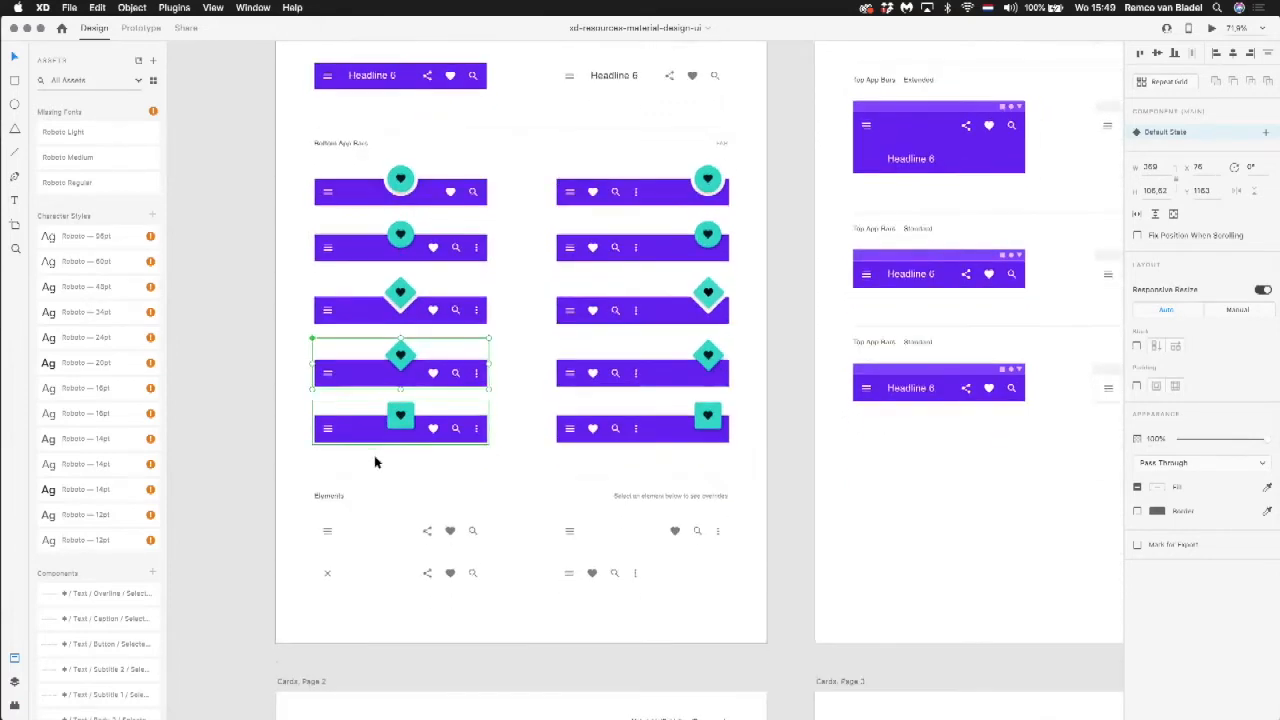
{"action": "scroll", "coordinate": [653, 543], "scroll_direction": "right", "scroll_amount": 10}
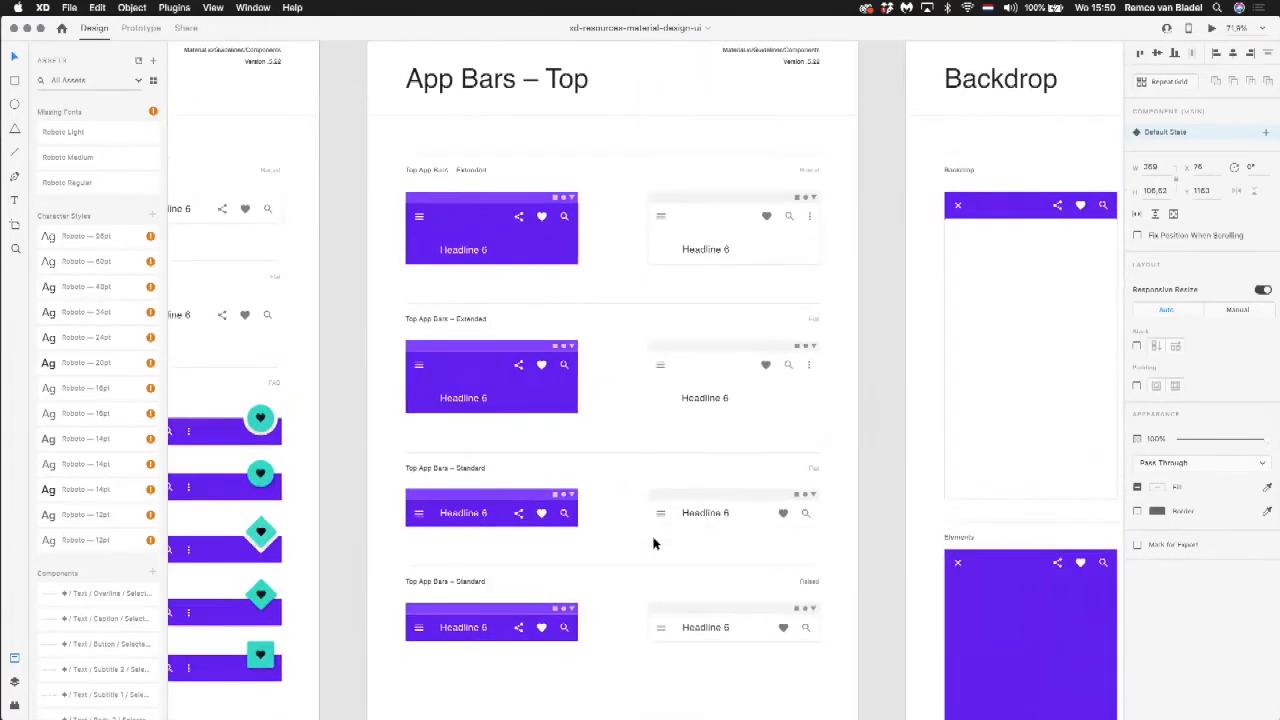
{"action": "scroll", "coordinate": [653, 543], "scroll_direction": "right", "scroll_amount": 8}
{"action": "scroll", "coordinate": [653, 543], "scroll_direction": "up", "scroll_amount": 2}
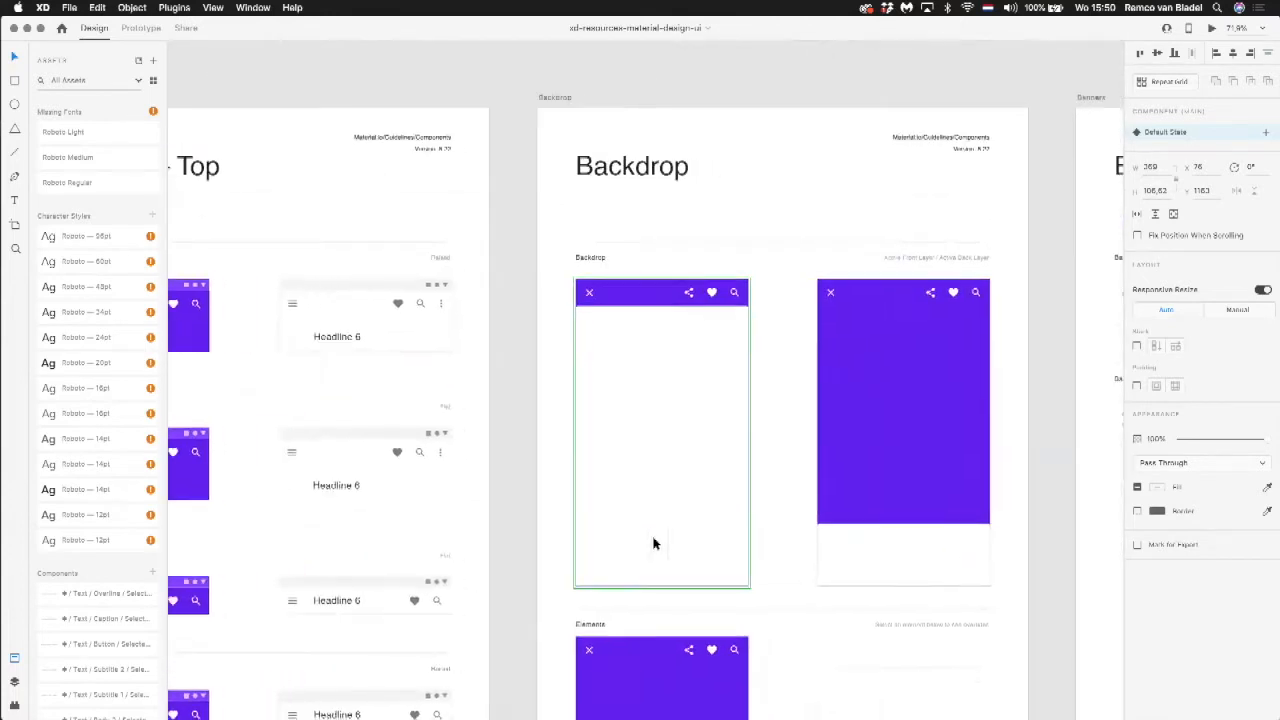
{"action": "scroll", "coordinate": [653, 543], "scroll_direction": "right", "scroll_amount": 10}
{"action": "scroll", "coordinate": [653, 543], "scroll_direction": "down", "scroll_amount": 1}
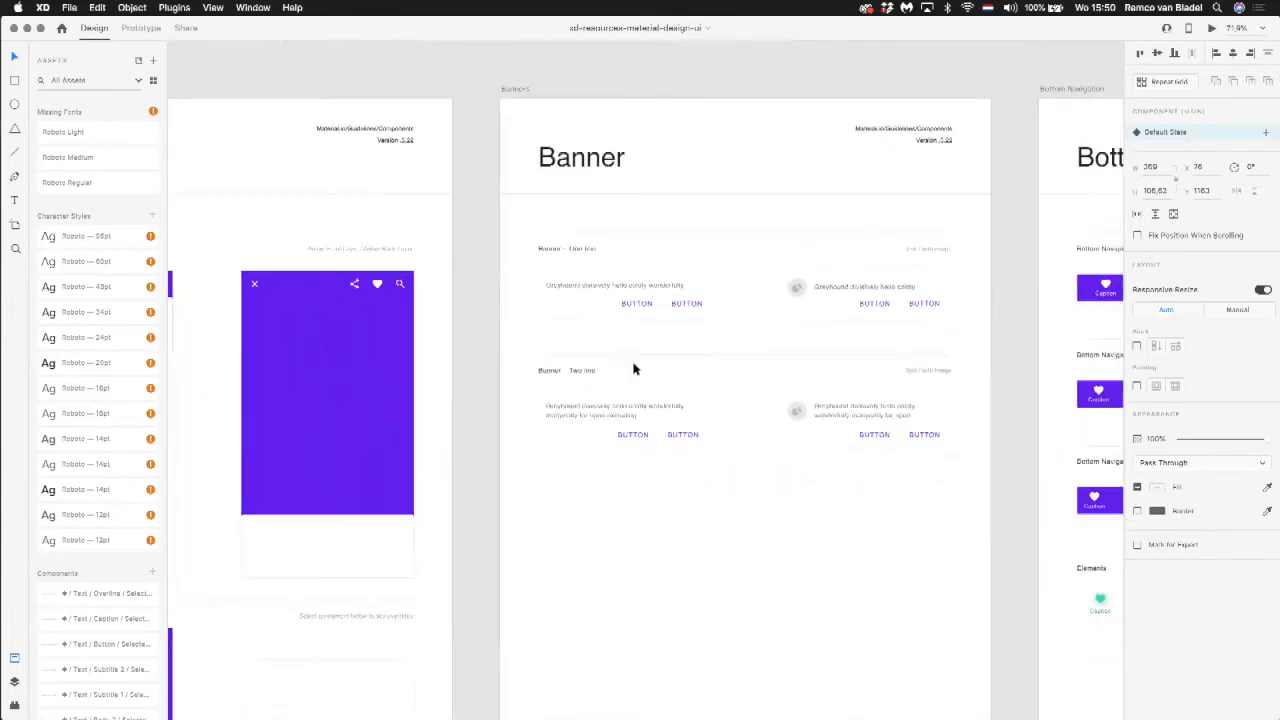
{"action": "scroll", "coordinate": [829, 384], "scroll_direction": "right", "scroll_amount": 6}
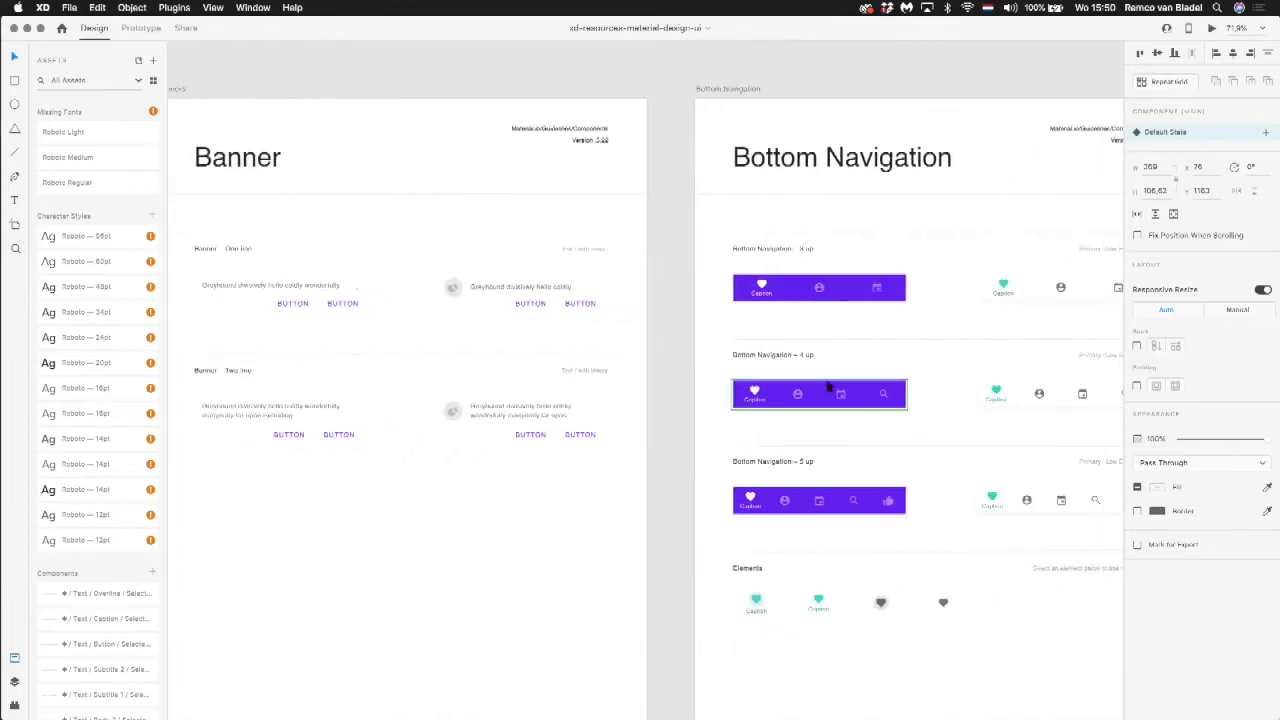
Step: Examine the image-top, full-image and other card layouts on the Cards – Outlined artboards
{"action": "scroll", "coordinate": [946, 300], "scroll_direction": "down", "scroll_amount": 12}
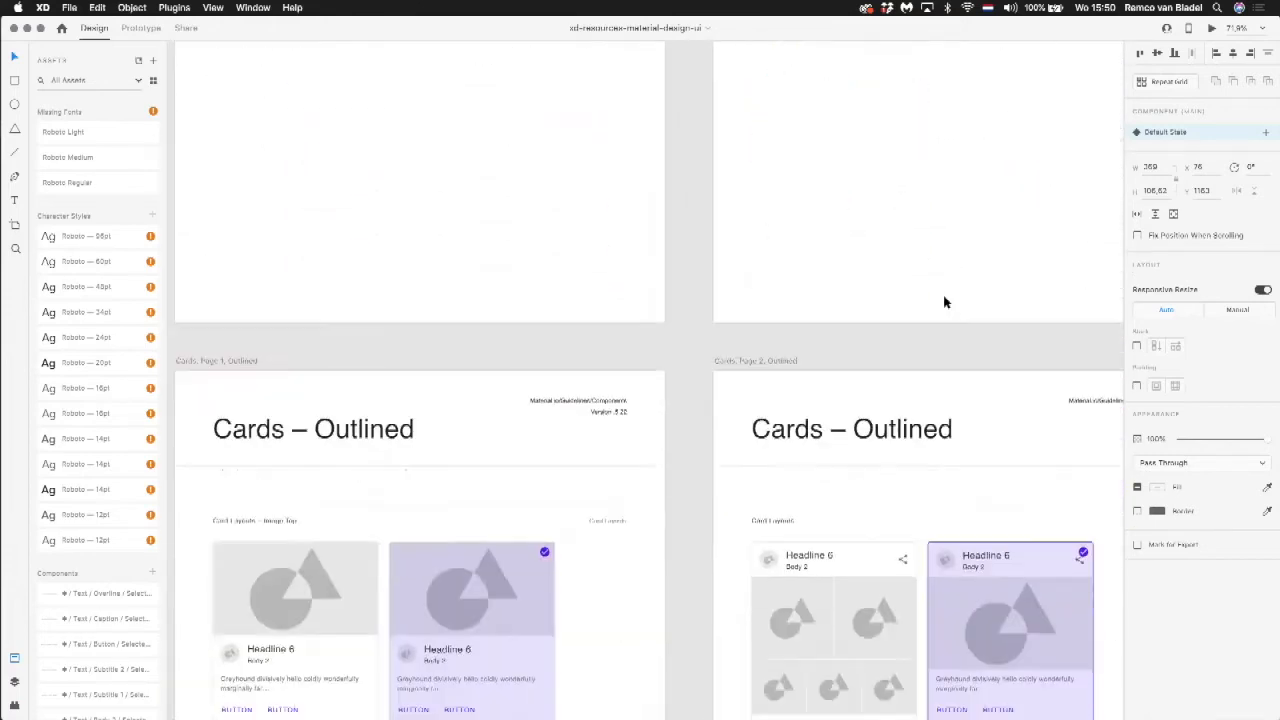
{"action": "scroll", "coordinate": [946, 300], "scroll_direction": "down", "scroll_amount": 6}
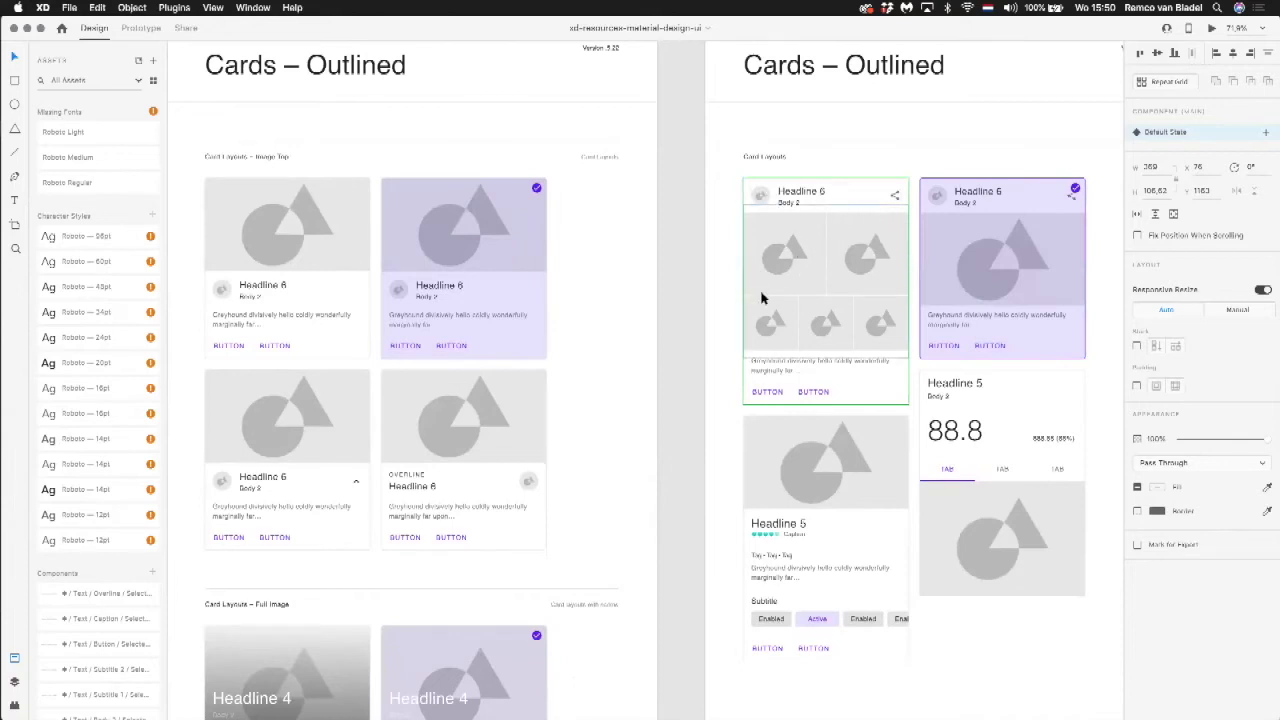
{"action": "scroll", "coordinate": [936, 246], "scroll_direction": "down", "scroll_amount": 1}
{"action": "scroll", "coordinate": [936, 246], "scroll_direction": "left", "scroll_amount": 1}
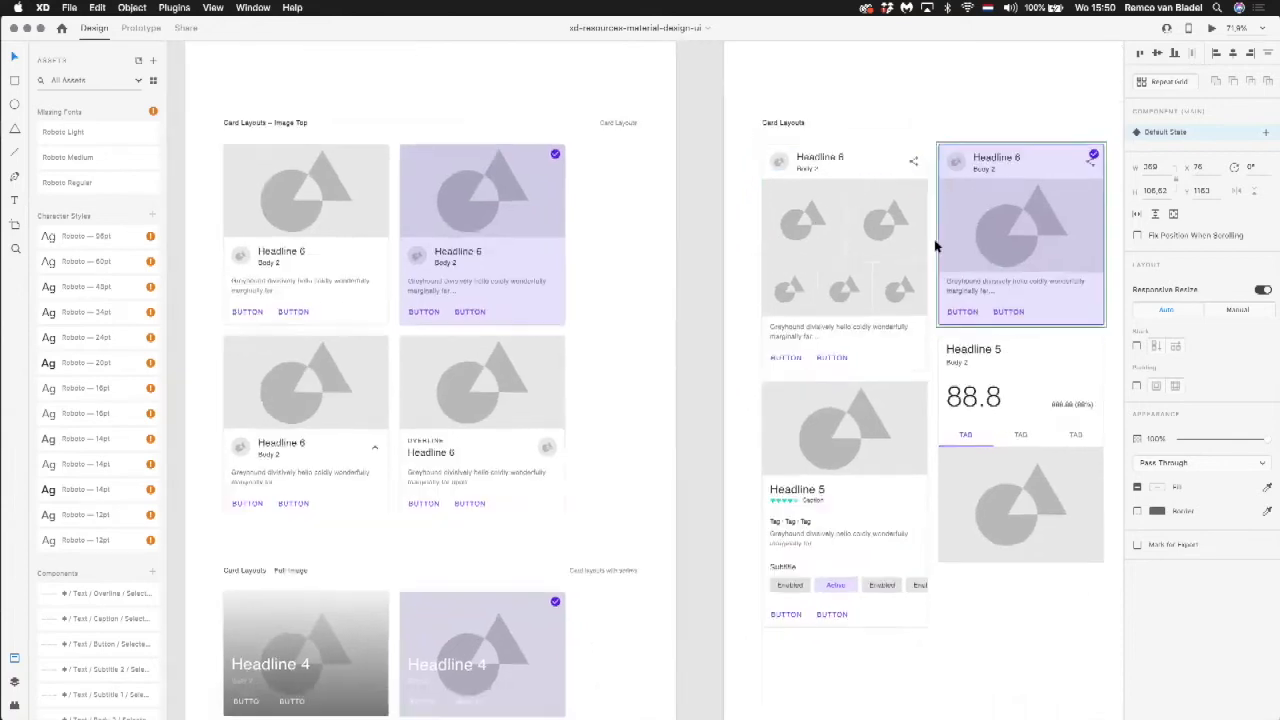
{"action": "scroll", "coordinate": [936, 246], "scroll_direction": "down", "scroll_amount": 3}
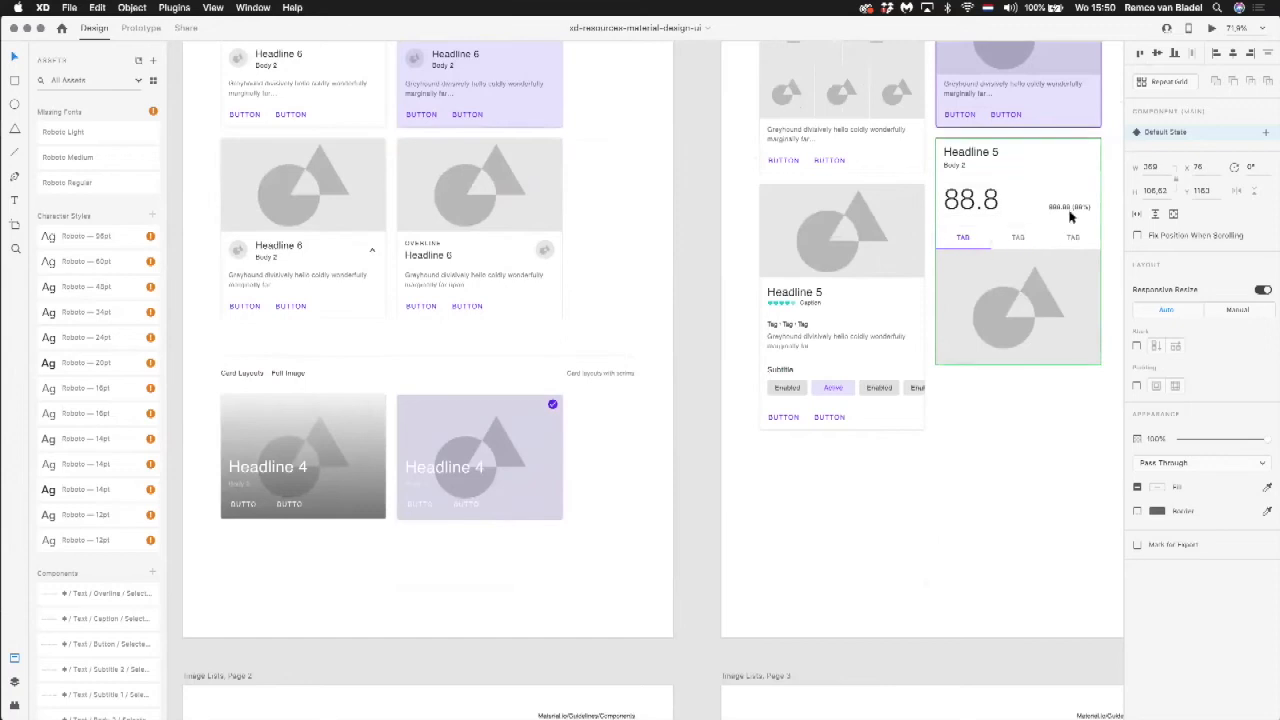
{"action": "scroll", "coordinate": [688, 266], "scroll_direction": "down", "scroll_amount": 2}
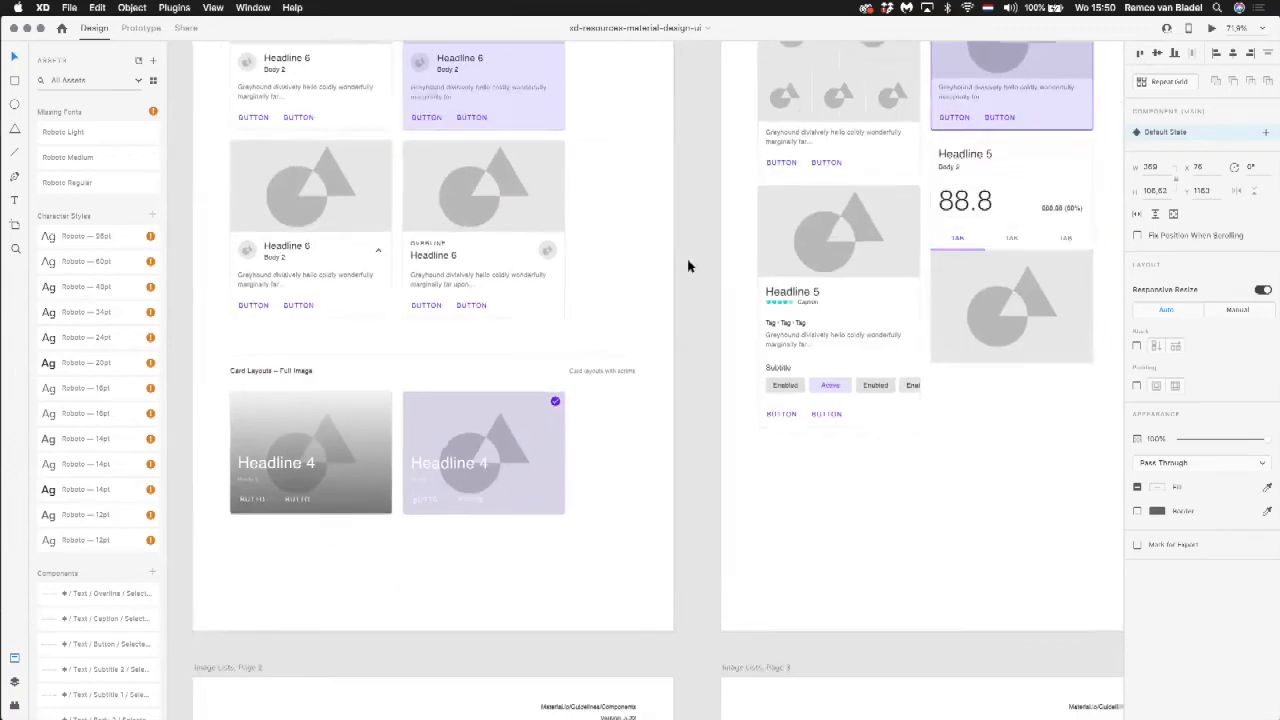
Step: Examine the grid layouts and element states on the Image Lists artboards and the neighbouring Dialogs artboard
{"action": "scroll", "coordinate": [688, 266], "scroll_direction": "down", "scroll_amount": 5}
{"action": "scroll", "coordinate": [688, 266], "scroll_direction": "left", "scroll_amount": 1}
{"action": "scroll", "coordinate": [688, 266], "scroll_direction": "right", "scroll_amount": 4}
{"action": "scroll", "coordinate": [688, 266], "scroll_direction": "down", "scroll_amount": 2}
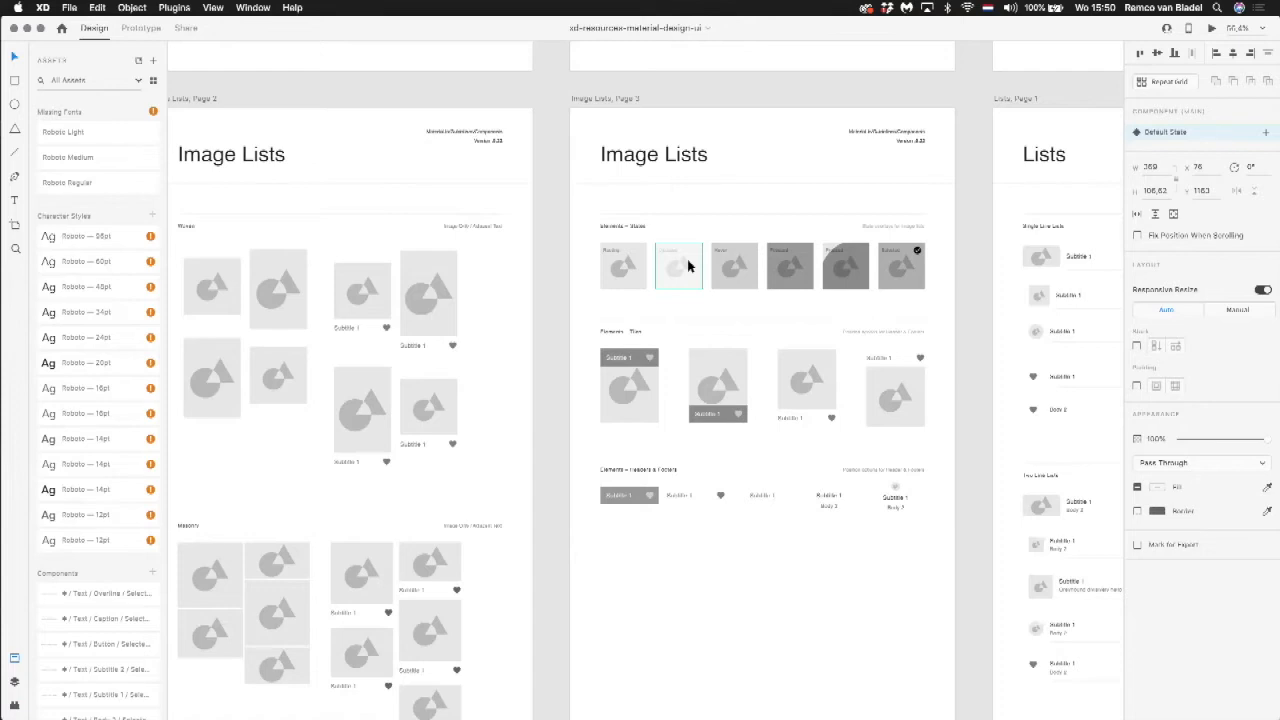
{"action": "scroll", "coordinate": [688, 265], "scroll_direction": "down", "scroll_amount": 5}
{"action": "scroll", "coordinate": [688, 265], "scroll_direction": "left", "scroll_amount": 8}
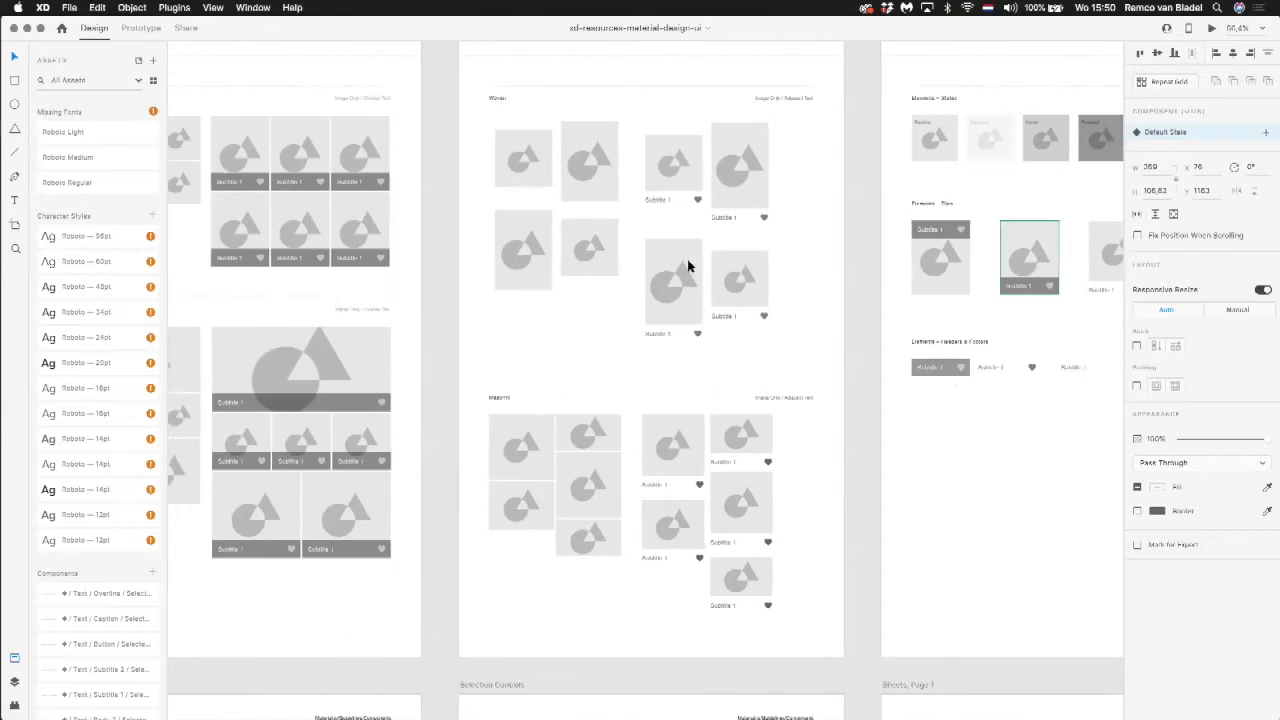
{"action": "scroll", "coordinate": [688, 265], "scroll_direction": "left", "scroll_amount": 6}
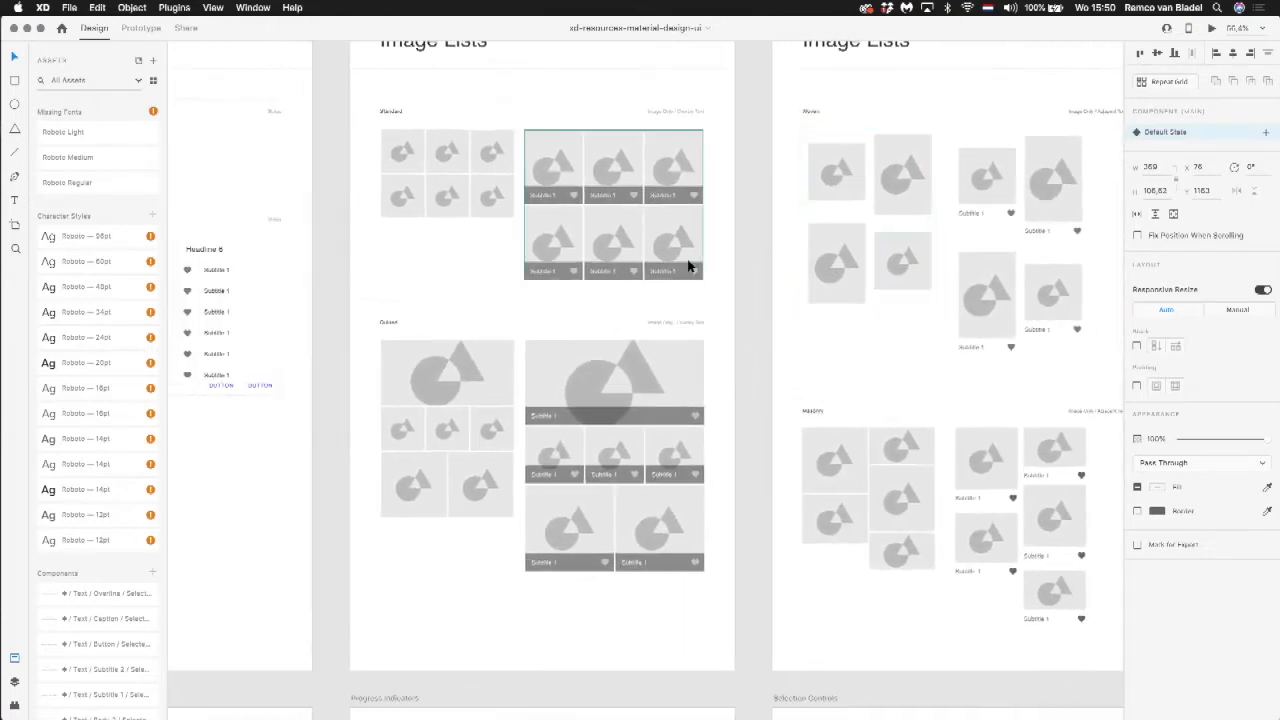
{"action": "scroll", "coordinate": [688, 265], "scroll_direction": "up", "scroll_amount": 2}
{"action": "scroll", "coordinate": [688, 265], "scroll_direction": "left", "scroll_amount": 2}
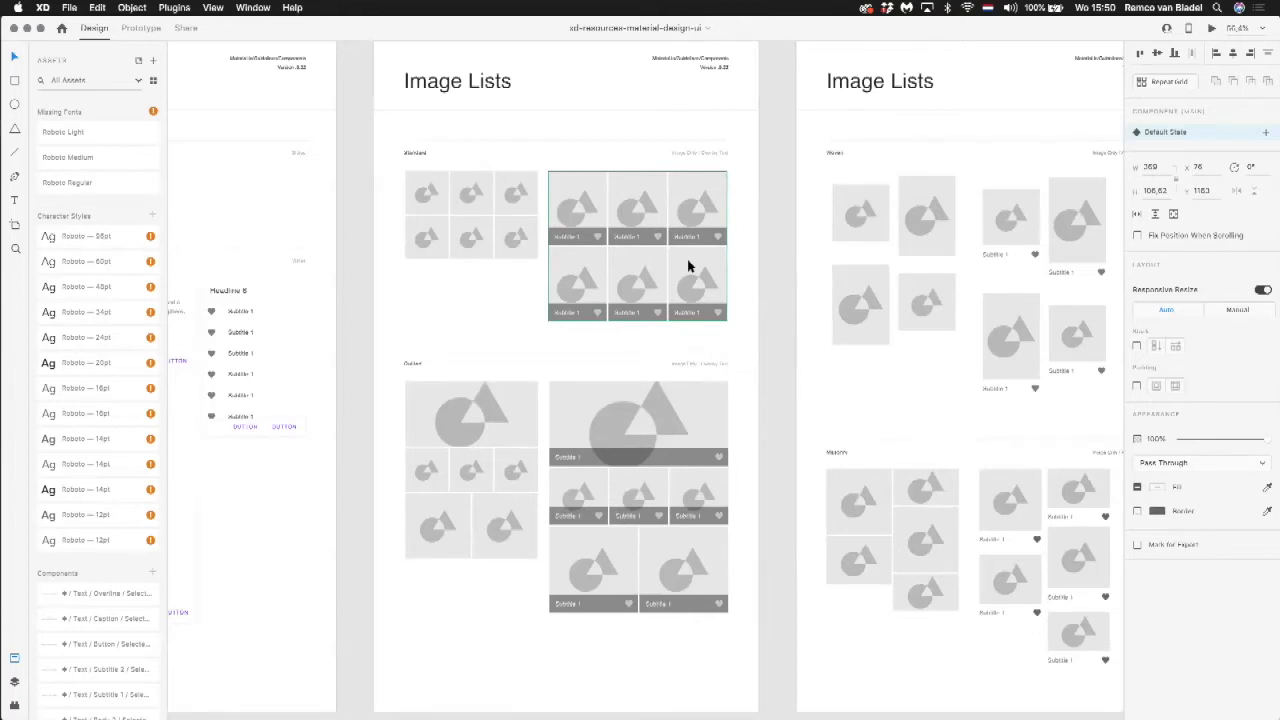
{"action": "scroll", "coordinate": [688, 265], "scroll_direction": "left", "scroll_amount": 5}
{"action": "scroll", "coordinate": [688, 265], "scroll_direction": "up", "scroll_amount": 1}
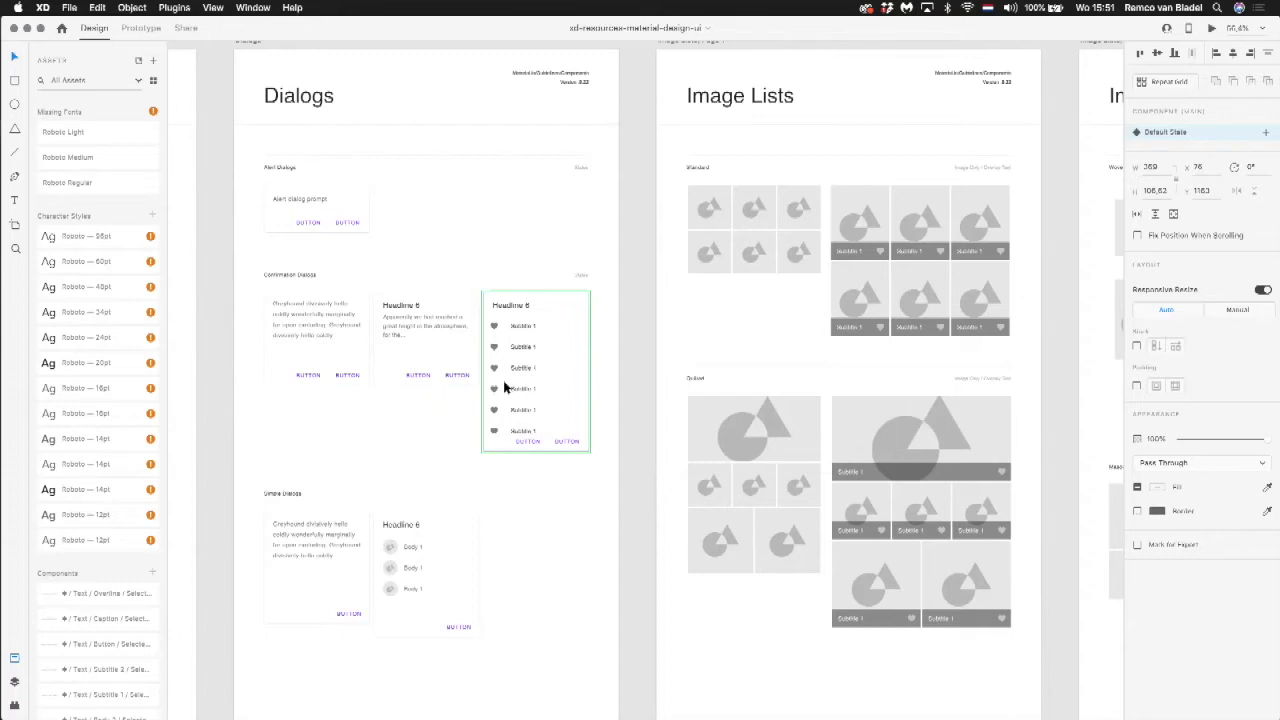
Step: View the whole kit and read the Material Design UI Kit introduction artboard above the component artboards
{"action": "scroll", "coordinate": [503, 388], "scroll_direction": "down", "scroll_amount": 10}
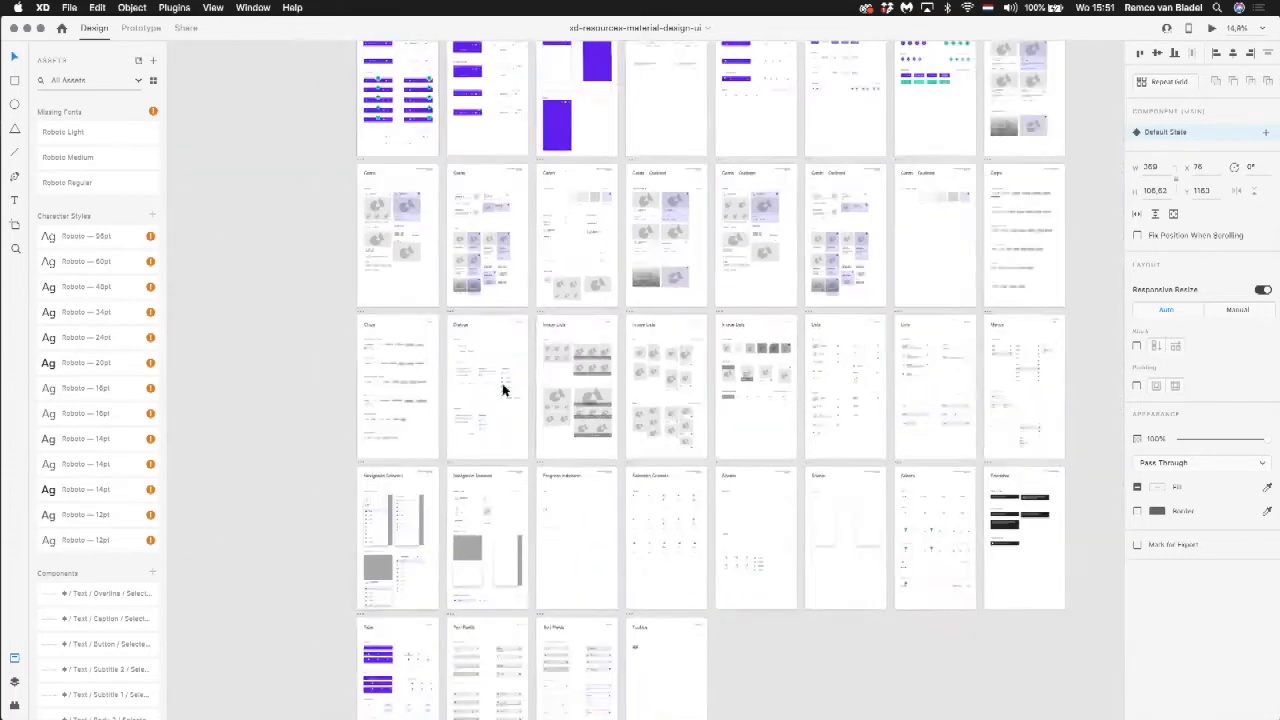
{"action": "scroll", "coordinate": [503, 388], "scroll_direction": "down", "scroll_amount": 5}
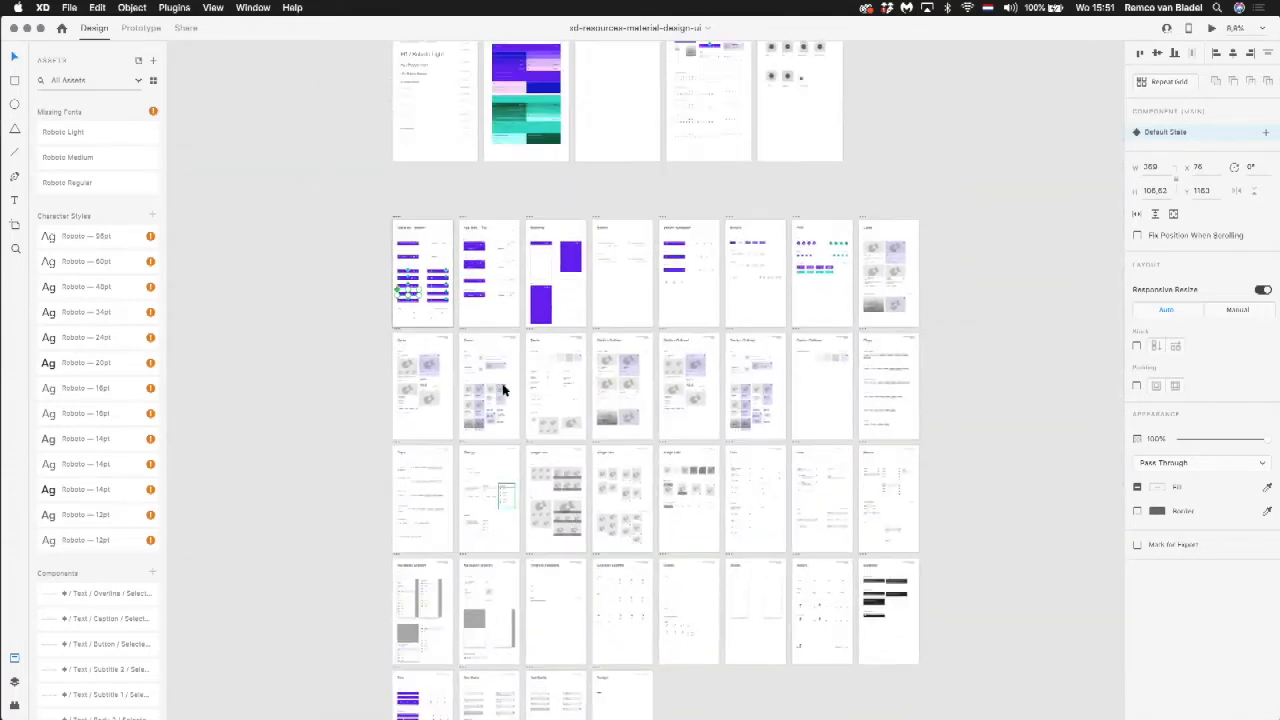
{"action": "scroll", "coordinate": [503, 388], "scroll_direction": "up", "scroll_amount": 5}
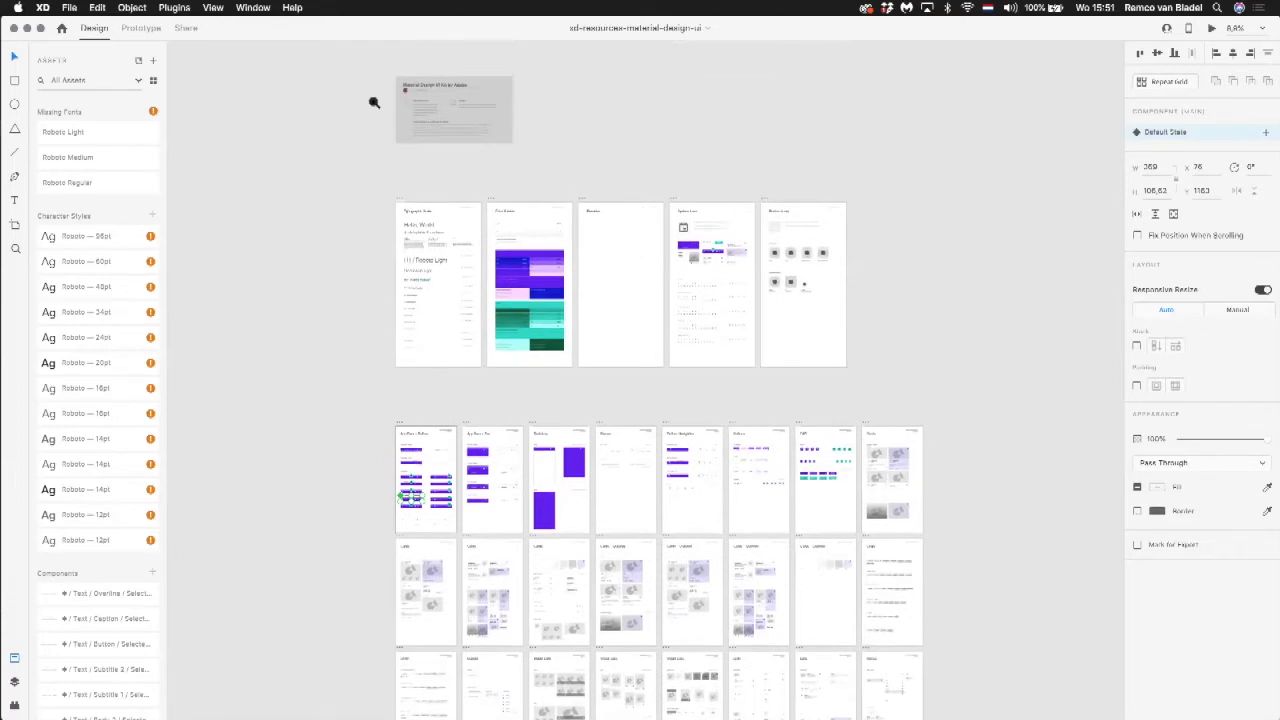
{"action": "left_click_drag", "start_coordinate": [386, 69], "coordinate": [531, 157]}
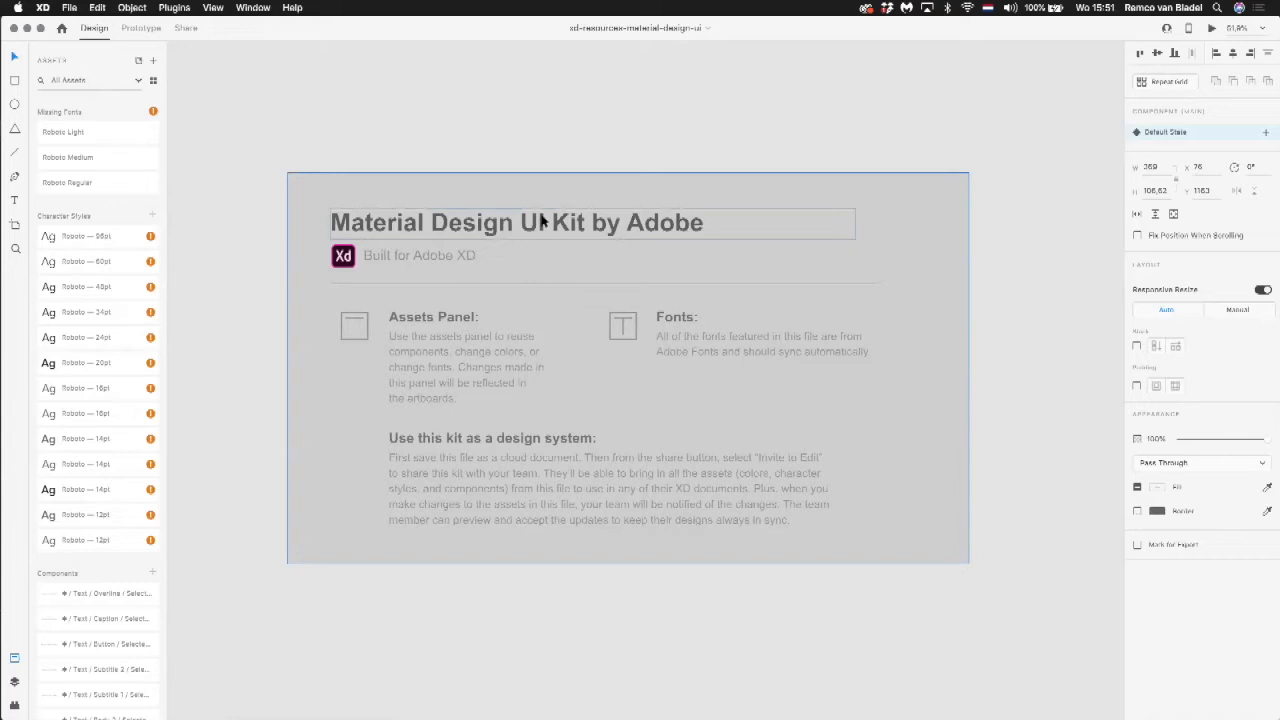
{"action": "scroll", "coordinate": [649, 226], "scroll_direction": "down", "scroll_amount": 2}
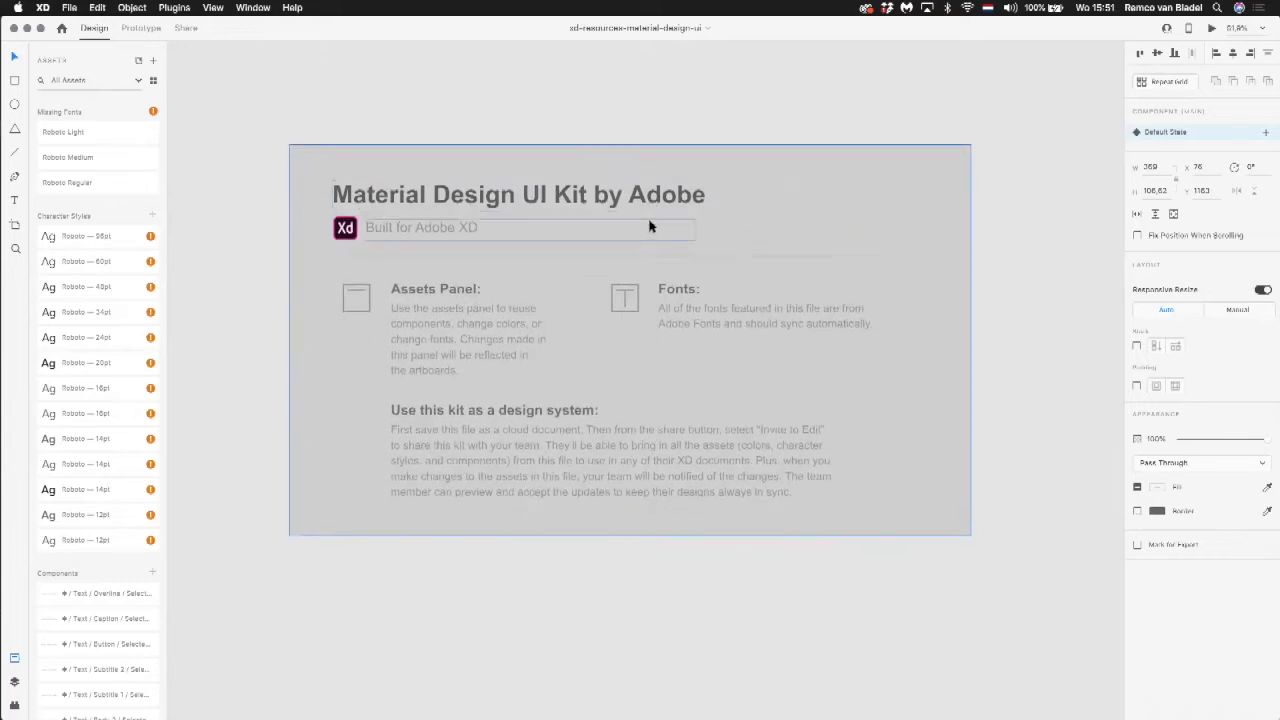
Step: Examine the heading styles on the Typographic Scale artboard and the swatches on the Color Palette artboard
{"action": "scroll", "coordinate": [534, 350], "scroll_direction": "down", "scroll_amount": 10}
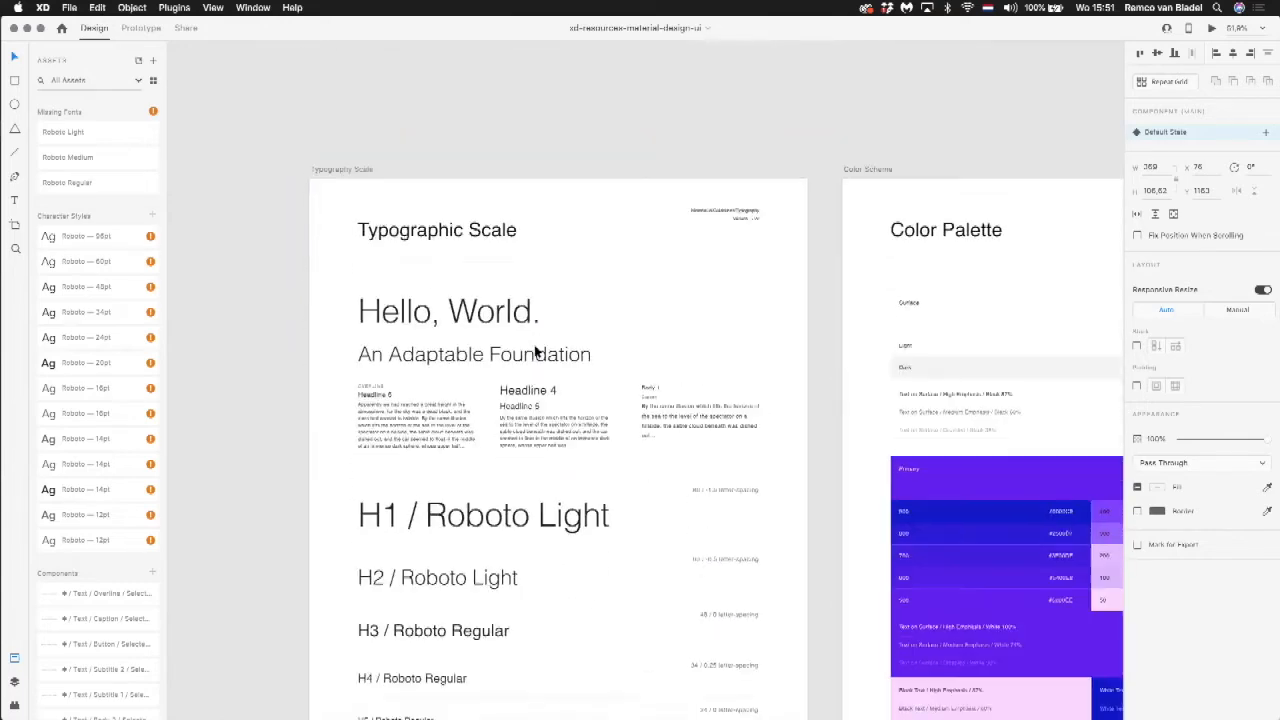
{"action": "scroll", "coordinate": [535, 350], "scroll_direction": "down", "scroll_amount": 5}
{"action": "scroll", "coordinate": [535, 350], "scroll_direction": "right", "scroll_amount": 2}
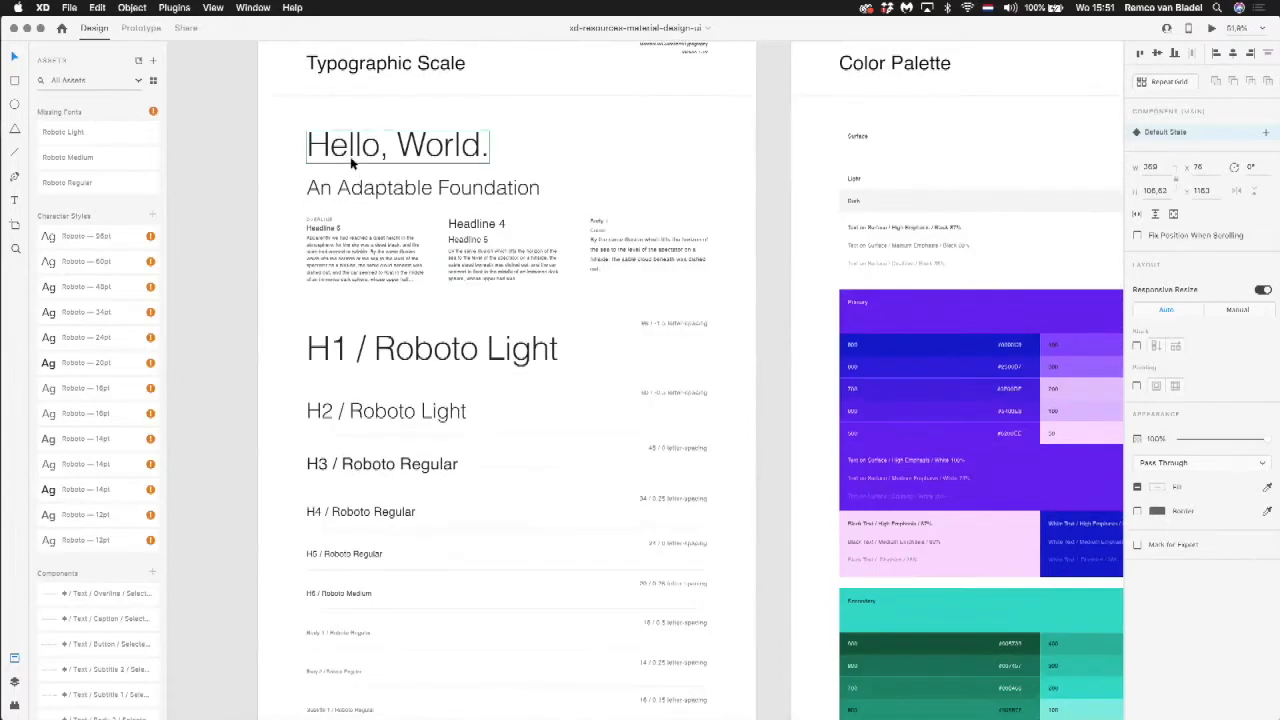
Step: Select the Hello, World. heading and the body text samples on the Typographic Scale artboard to inspect their components
{"action": "left_click", "coordinate": [350, 163]}
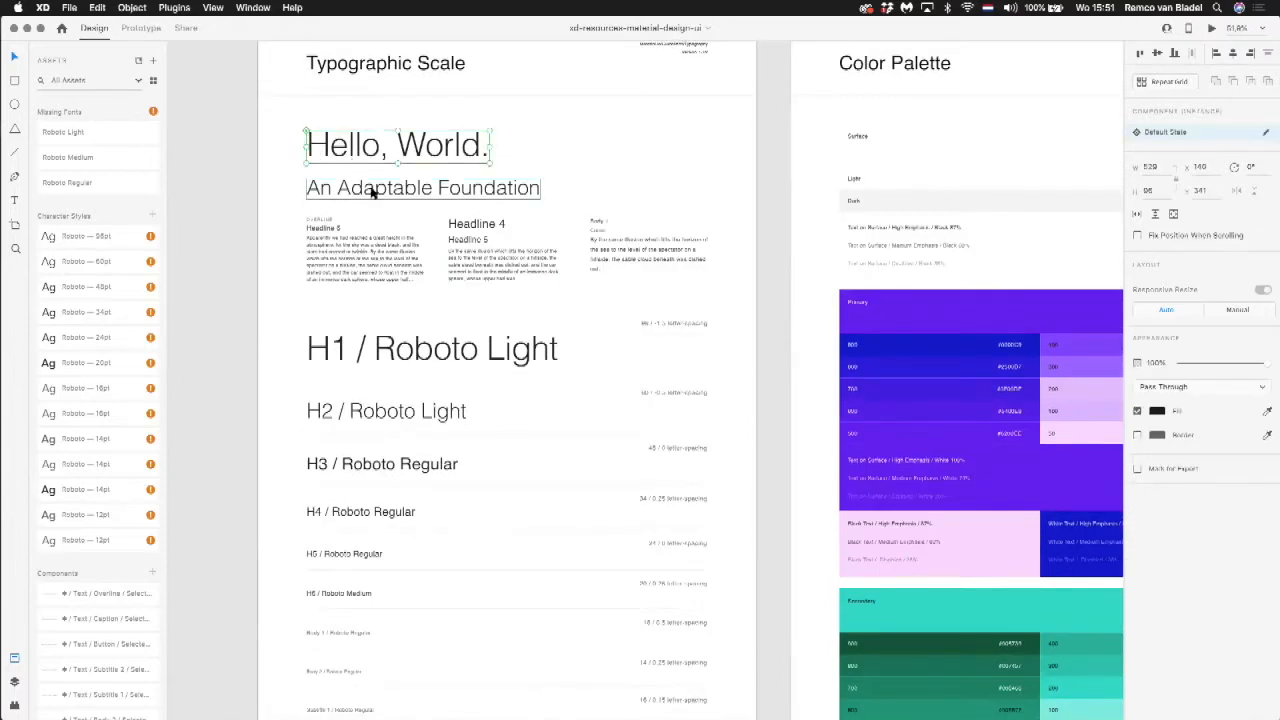
{"action": "left_click", "coordinate": [360, 252]}
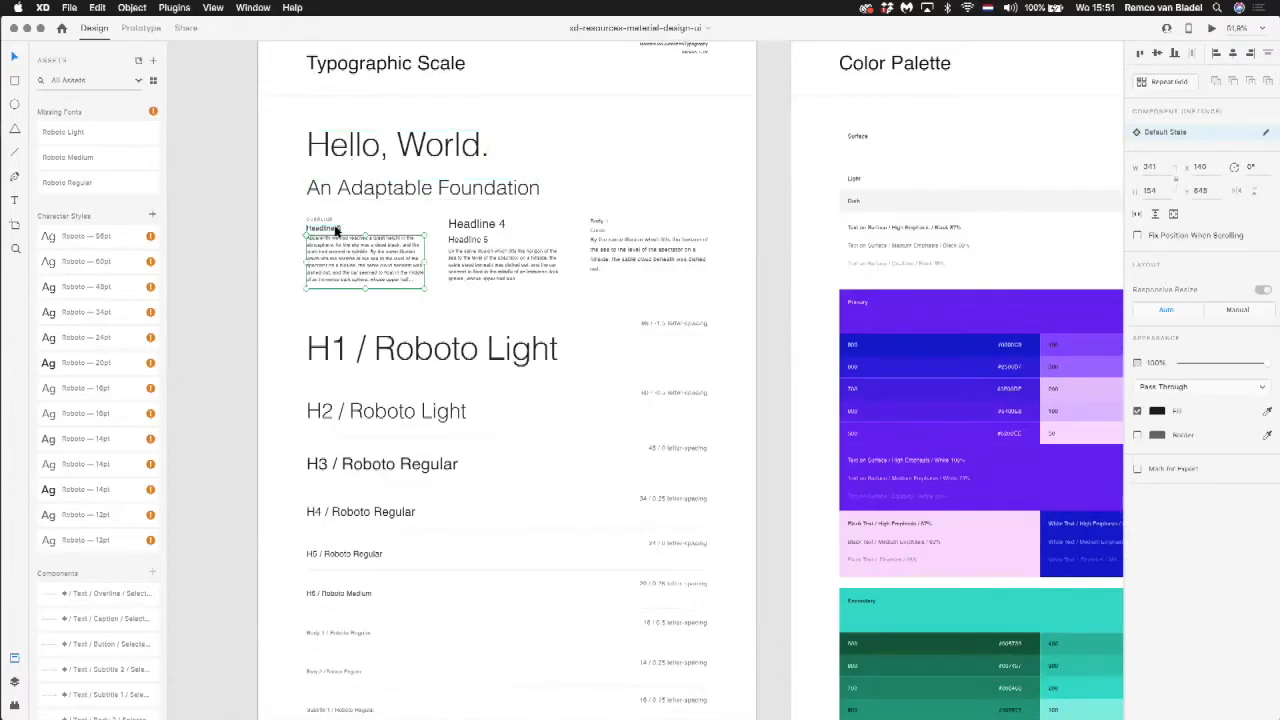
{"action": "left_click", "coordinate": [496, 272]}
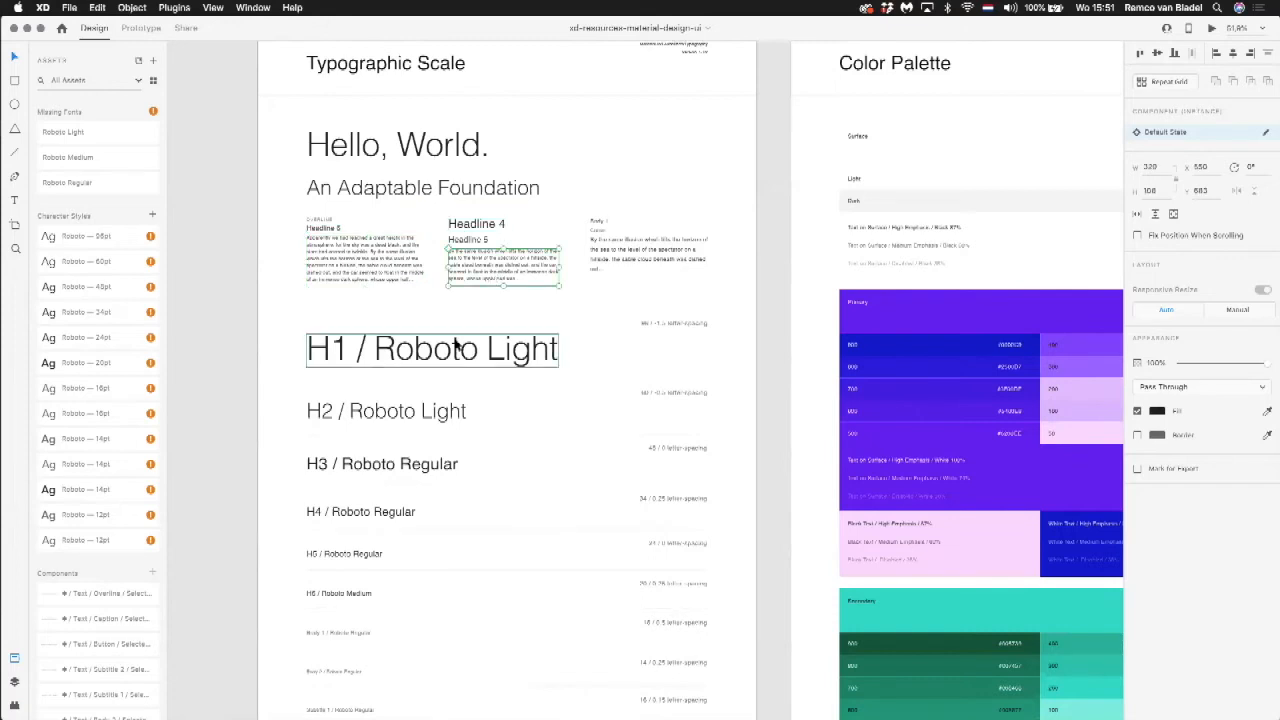
Step: Examine the primary and secondary color swatches on the Color Palette artboard and the dp levels on the Elevation artboard
{"action": "scroll", "coordinate": [551, 350], "scroll_direction": "right", "scroll_amount": 5}
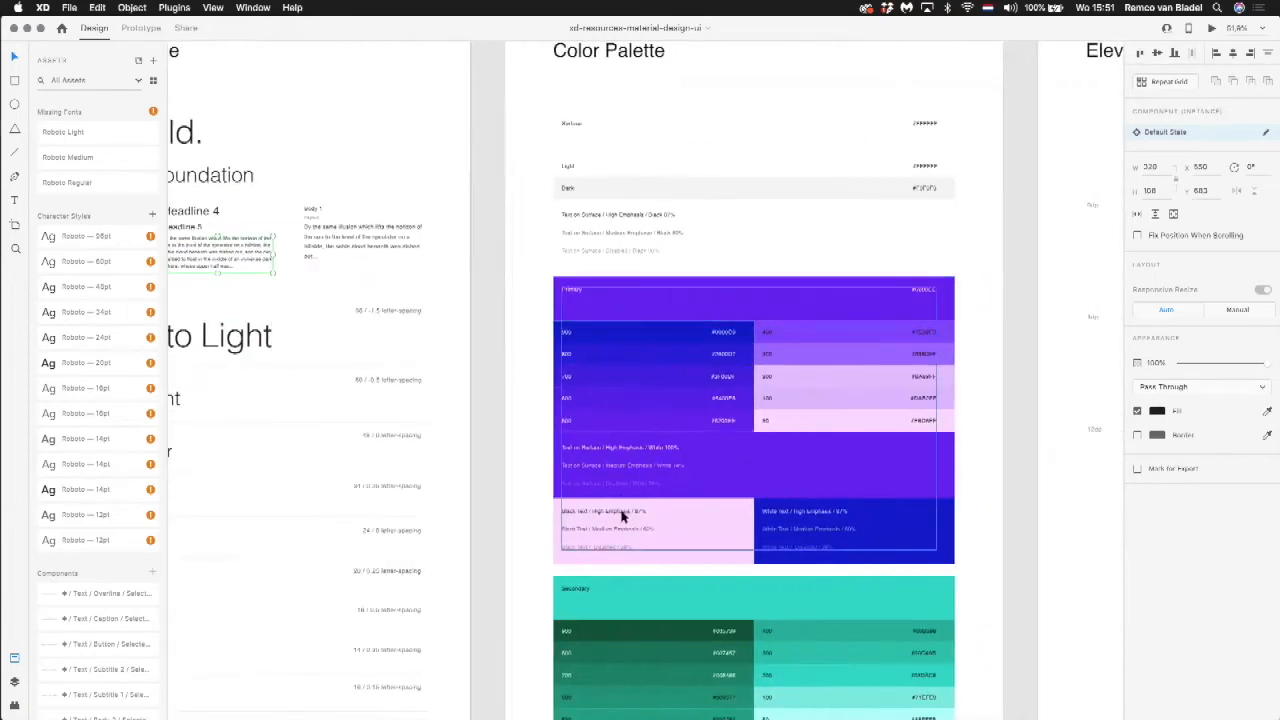
{"action": "scroll", "coordinate": [662, 335], "scroll_direction": "down", "scroll_amount": 5}
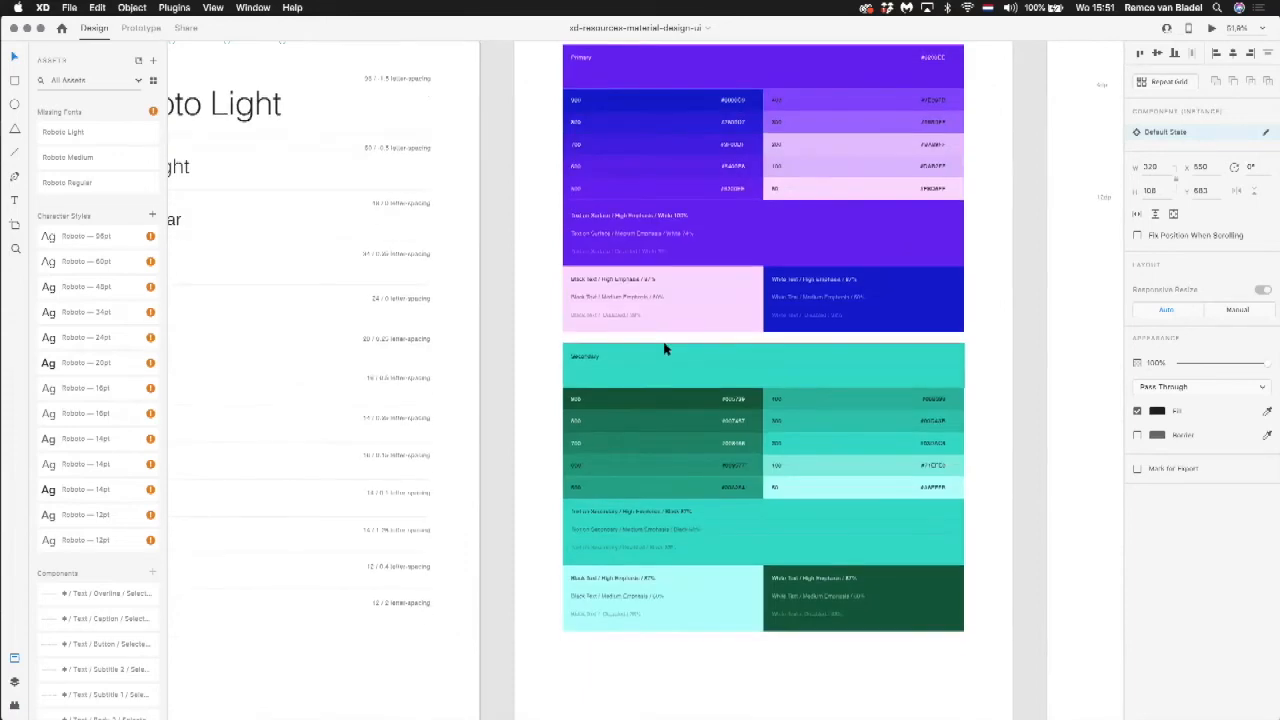
{"action": "scroll", "coordinate": [665, 348], "scroll_direction": "right", "scroll_amount": 10}
{"action": "scroll", "coordinate": [665, 348], "scroll_direction": "up", "scroll_amount": 5}
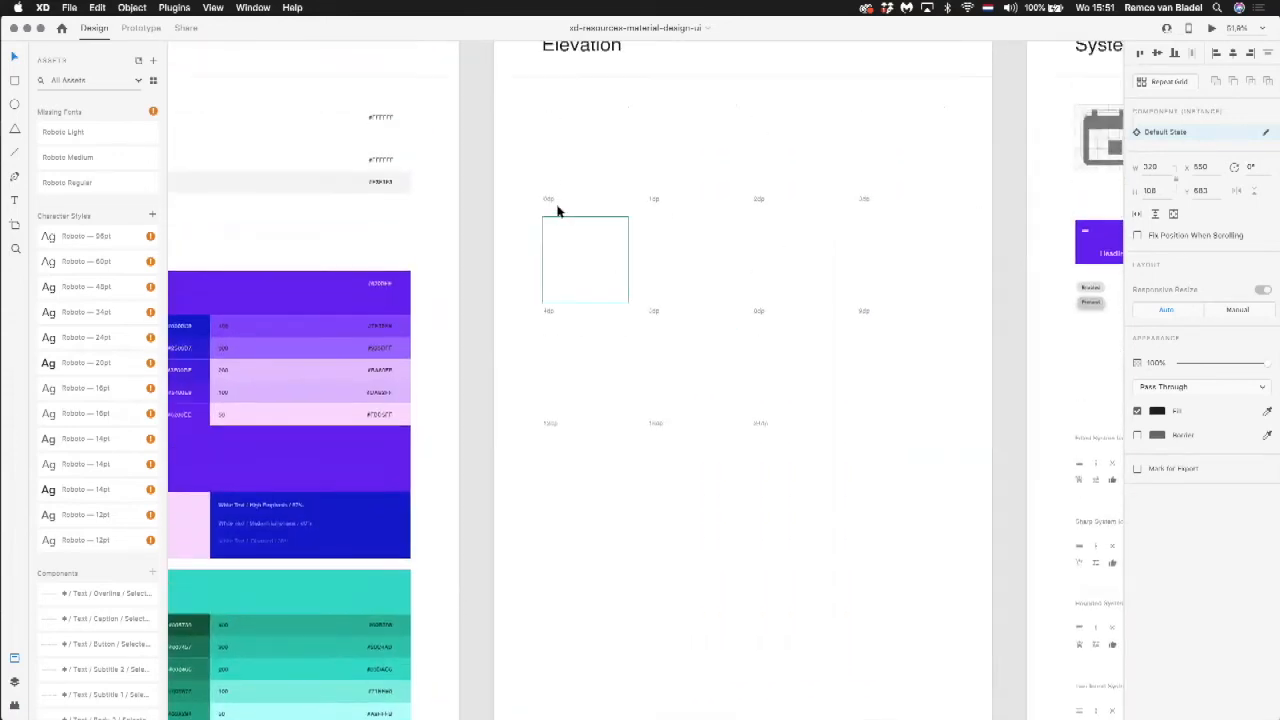
Step: Examine the icon sets on the System Icons artboard, selecting the Filled System Icon Set for a close look
{"action": "scroll", "coordinate": [974, 209], "scroll_direction": "right", "scroll_amount": 7}
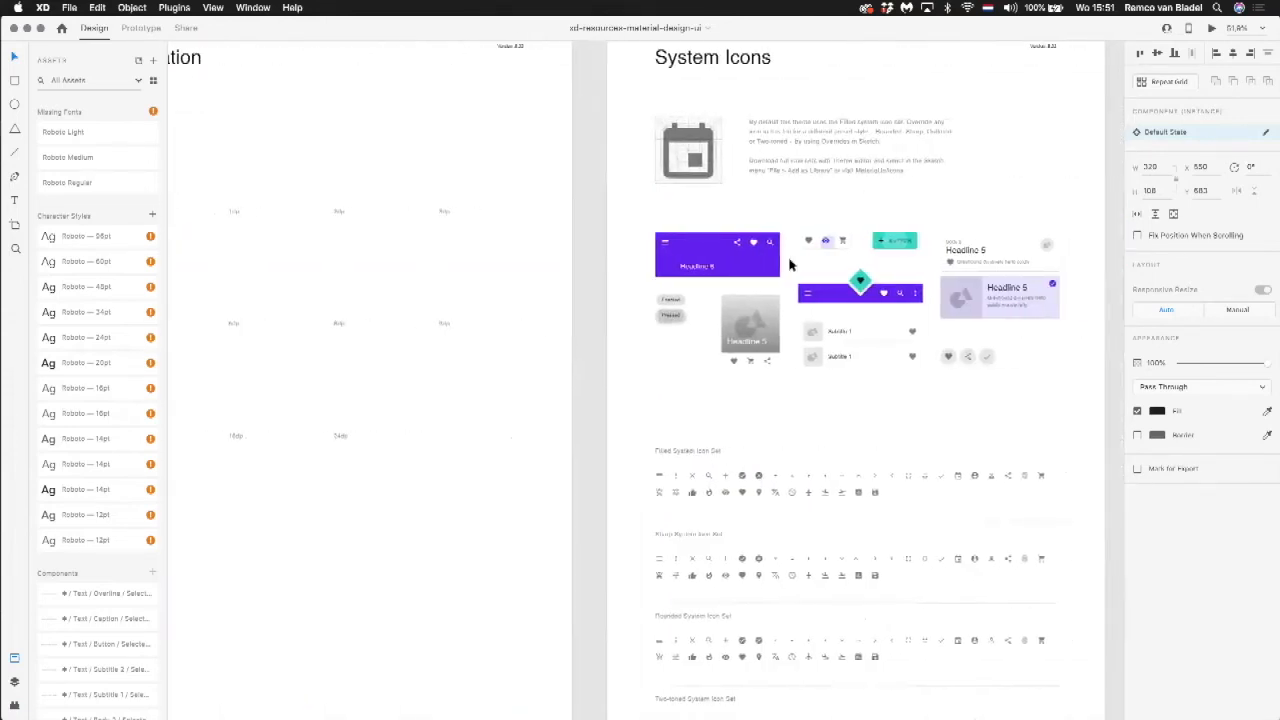
{"action": "scroll", "coordinate": [923, 320], "scroll_direction": "down", "scroll_amount": 5}
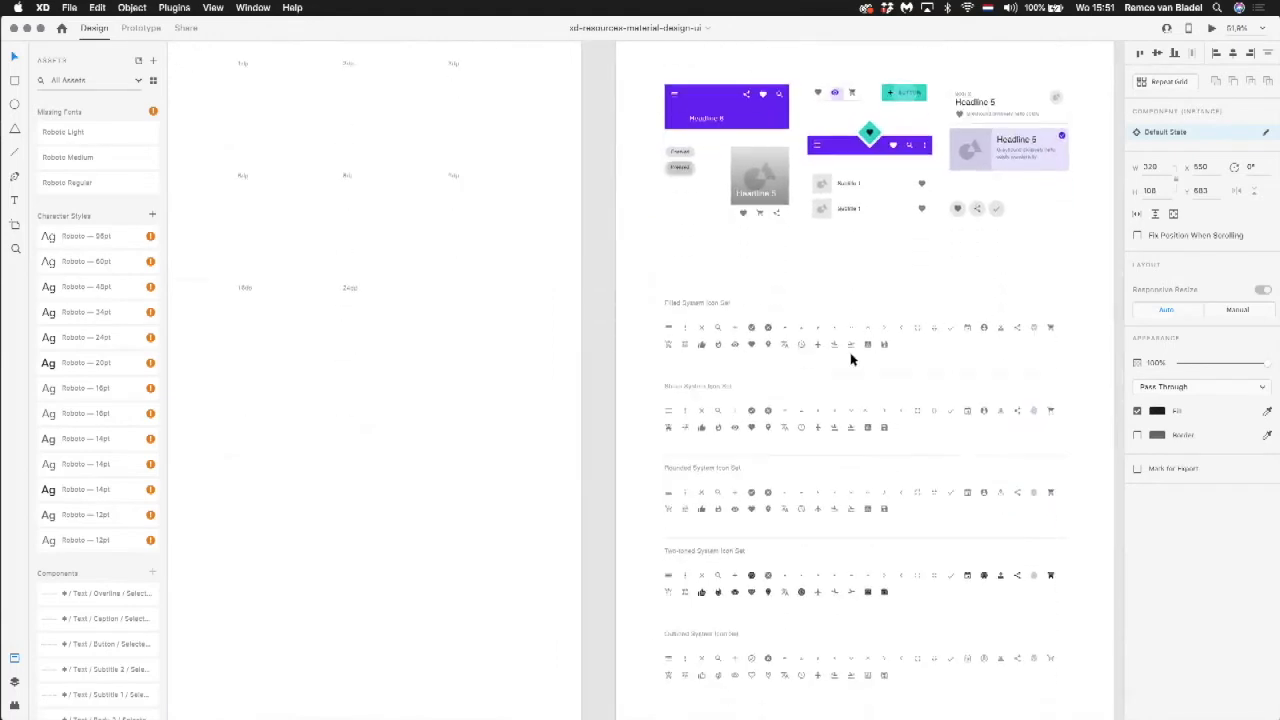
{"action": "scroll", "coordinate": [851, 359], "scroll_direction": "up", "scroll_amount": 10}
{"action": "left_click", "coordinate": [667, 314]}
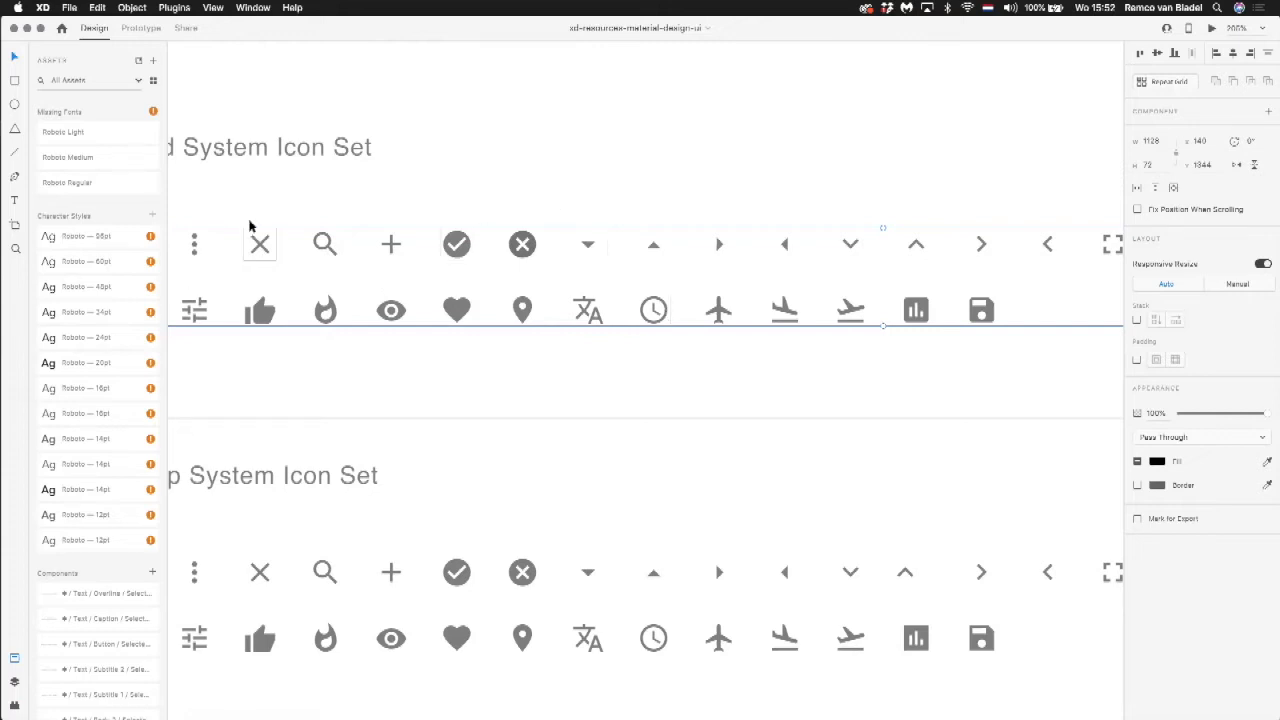
{"action": "scroll", "coordinate": [258, 250], "scroll_direction": "down", "scroll_amount": 8}
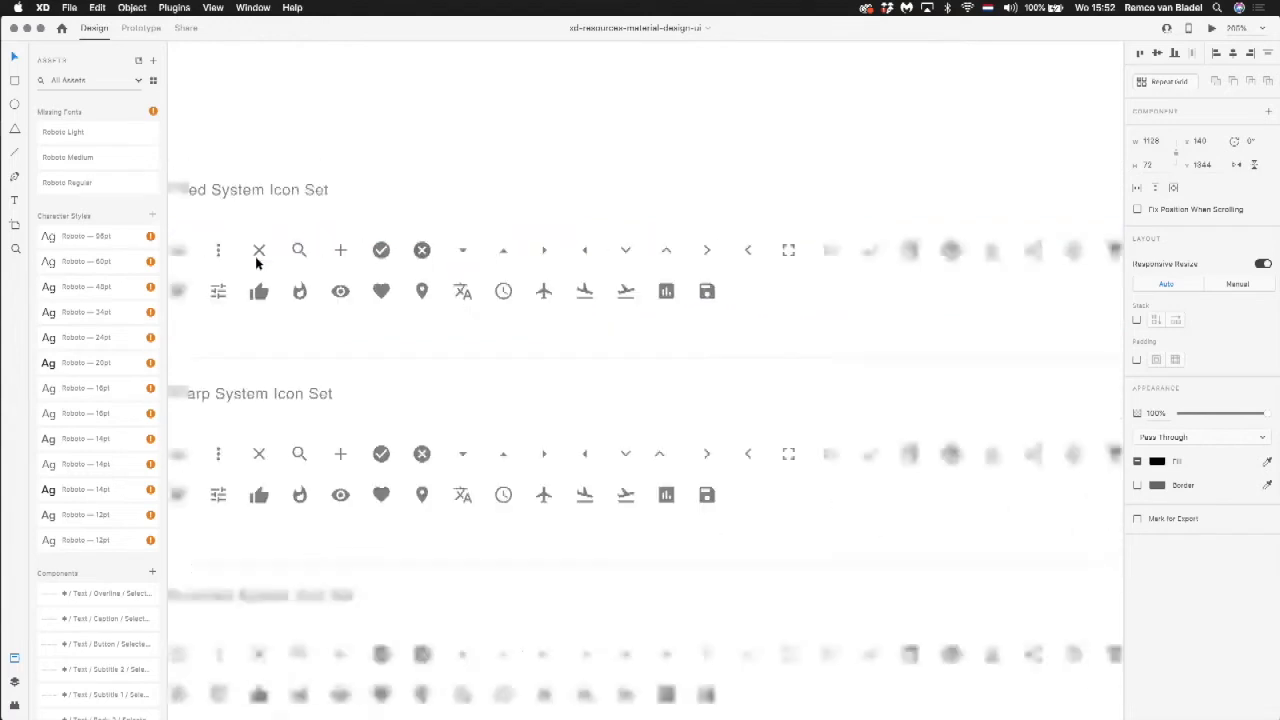
Step: Examine the product icon shapes and the platform product icons on the Product Icons artboard
{"action": "scroll", "coordinate": [258, 262], "scroll_direction": "right", "scroll_amount": 10}
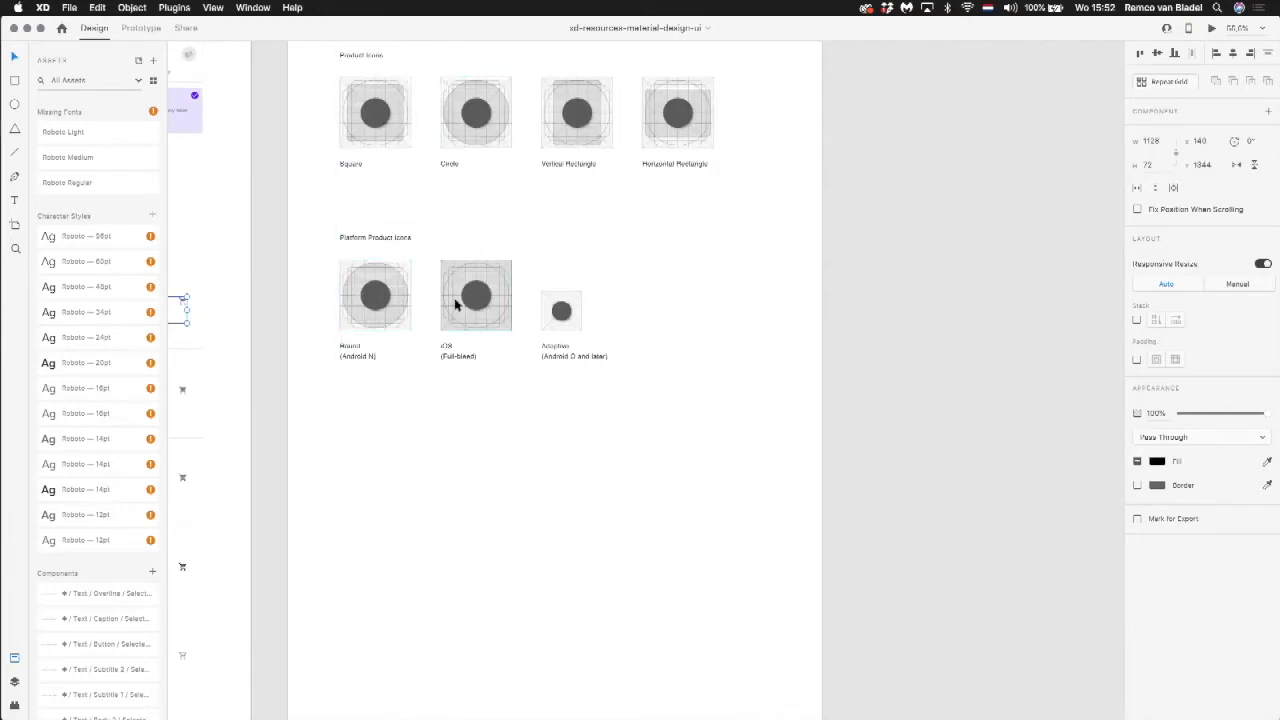
{"action": "scroll", "coordinate": [432, 327], "scroll_direction": "down", "scroll_amount": 1}
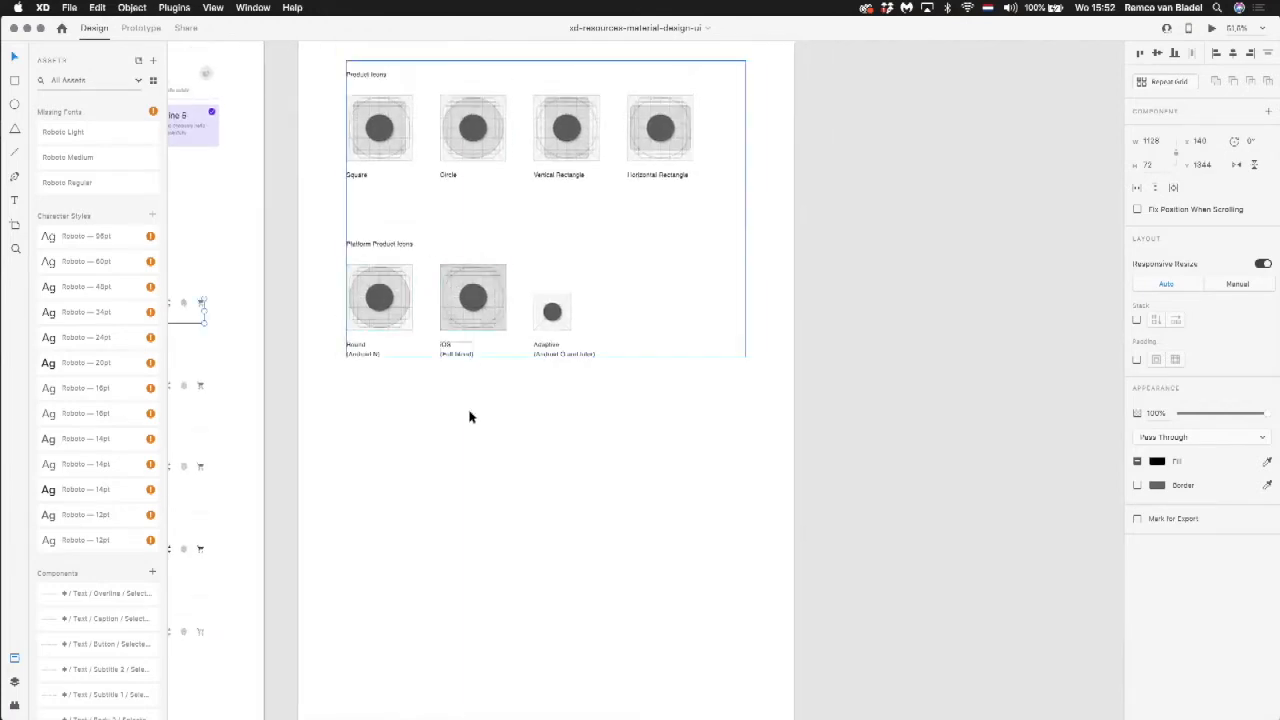
{"action": "scroll", "coordinate": [478, 442], "scroll_direction": "down", "scroll_amount": 3}
{"action": "scroll", "coordinate": [478, 443], "scroll_direction": "down", "scroll_amount": 10}
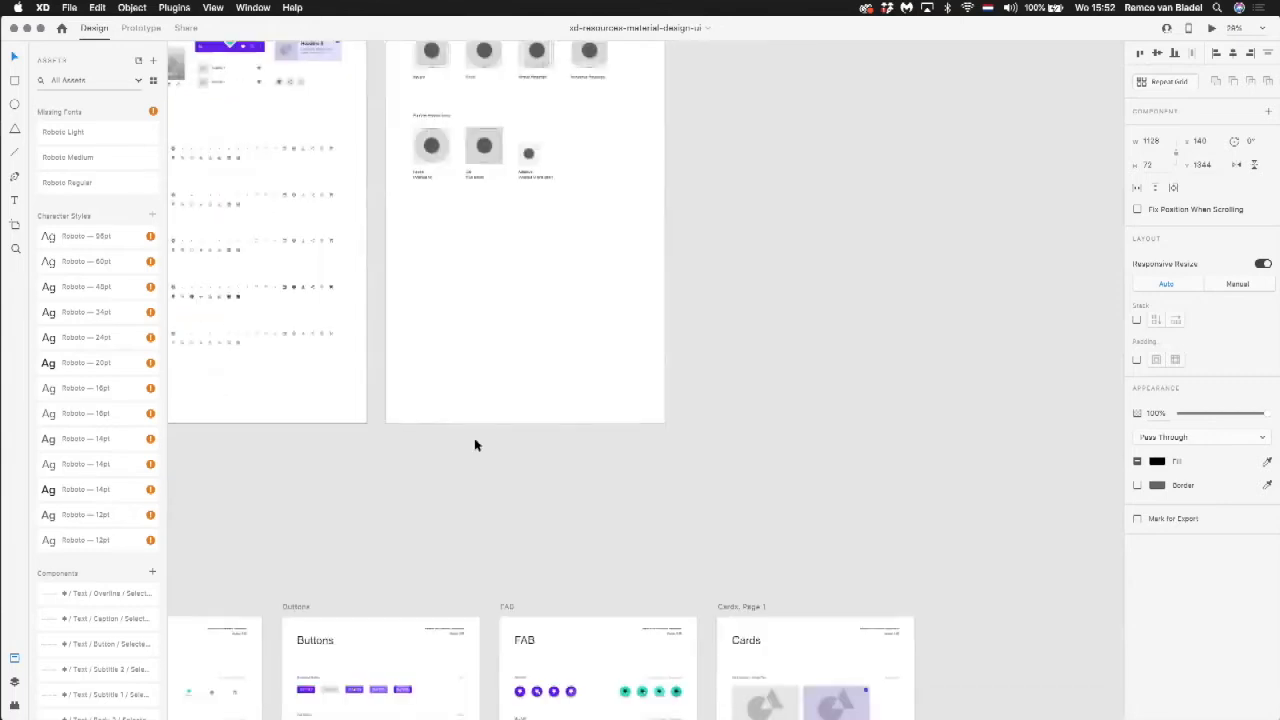
Step: View the foundation artboards together with the component artboards of the whole kit below them
{"action": "scroll", "coordinate": [475, 445], "scroll_direction": "left", "scroll_amount": 5}
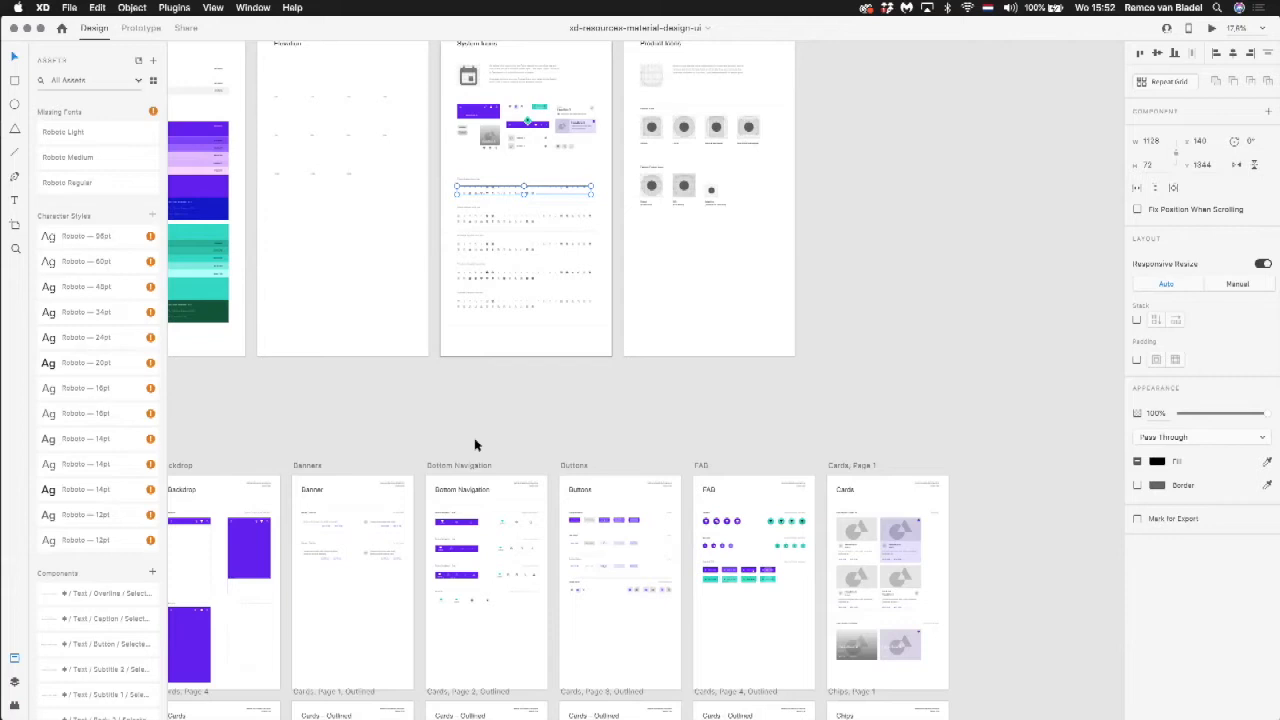
{"action": "scroll", "coordinate": [475, 445], "scroll_direction": "down", "scroll_amount": 5}
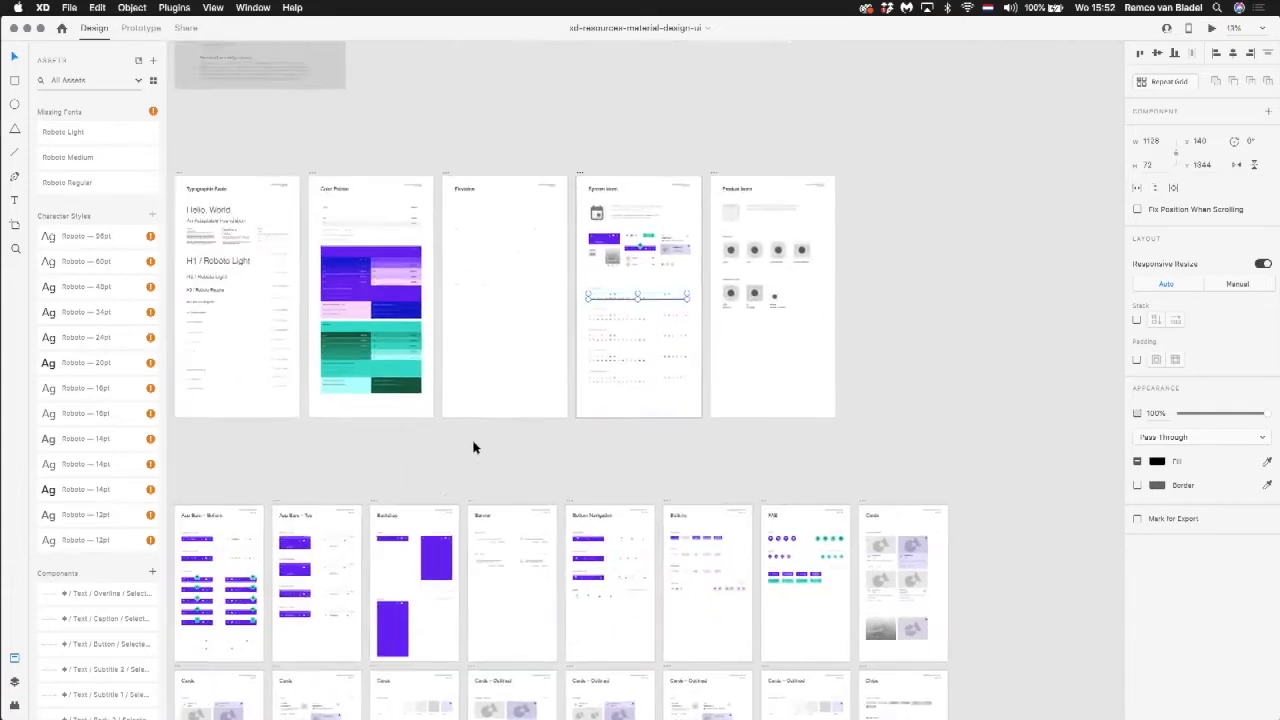
{"action": "scroll", "coordinate": [475, 447], "scroll_direction": "left", "scroll_amount": 3}
{"action": "scroll", "coordinate": [475, 447], "scroll_direction": "down", "scroll_amount": 2}
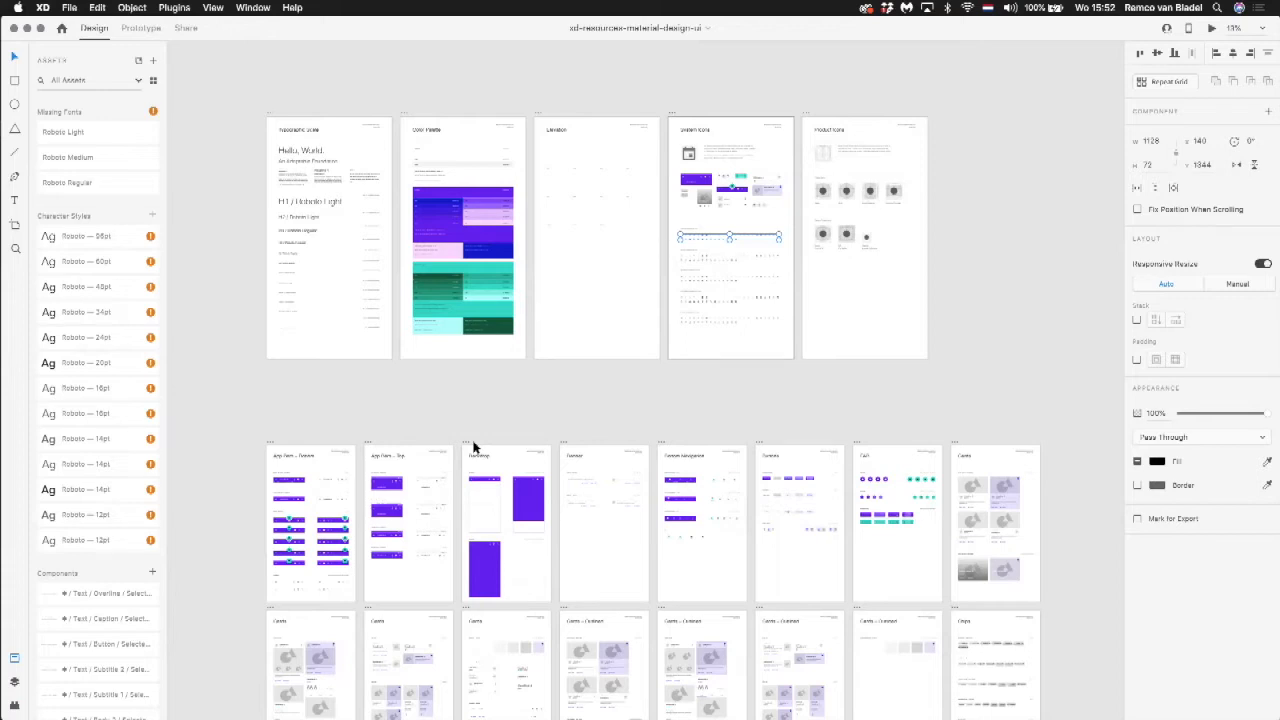
{"action": "scroll", "coordinate": [475, 447], "scroll_direction": "down", "scroll_amount": 10}
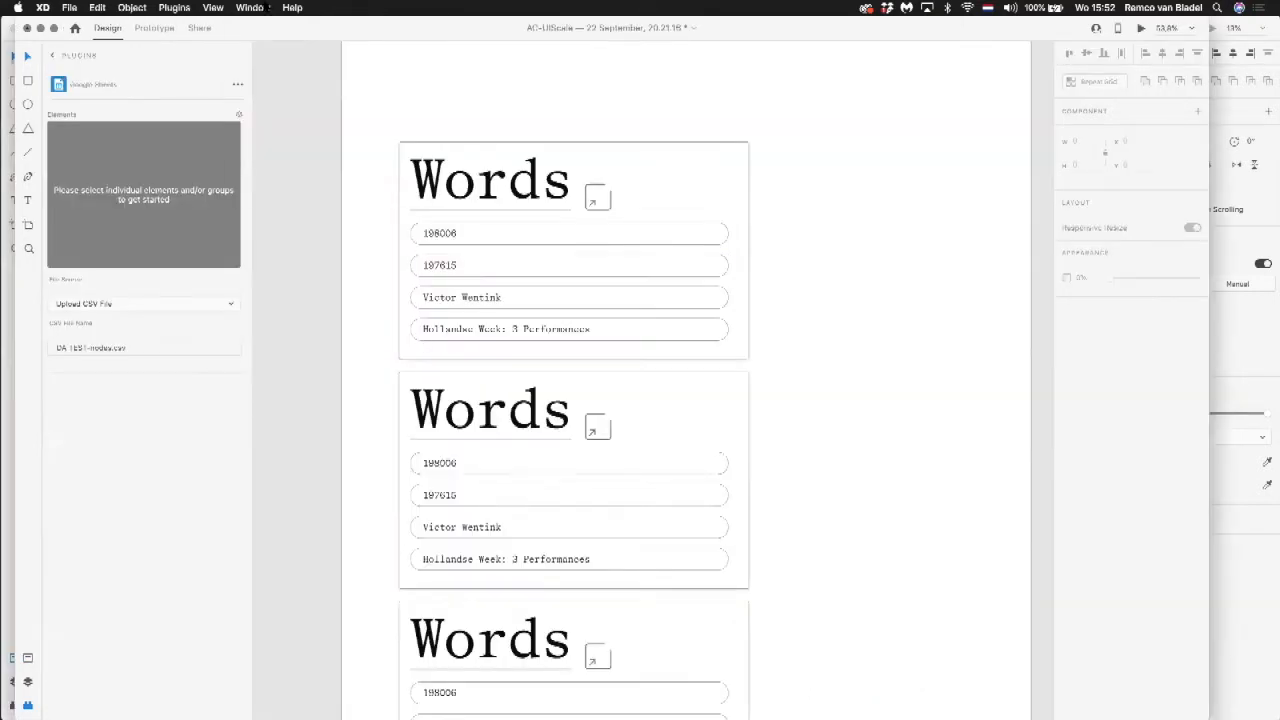
Step: Look through the open document windows, moving the AC-UIScale and xd-resources-material-design-ui windows down to uncover those behind
{"action": "left_click", "coordinate": [250, 7]}
{"action": "left_click", "coordinate": [266, 8]}
{"action": "left_click_drag", "start_coordinate": [323, 23], "coordinate": [341, 124]}
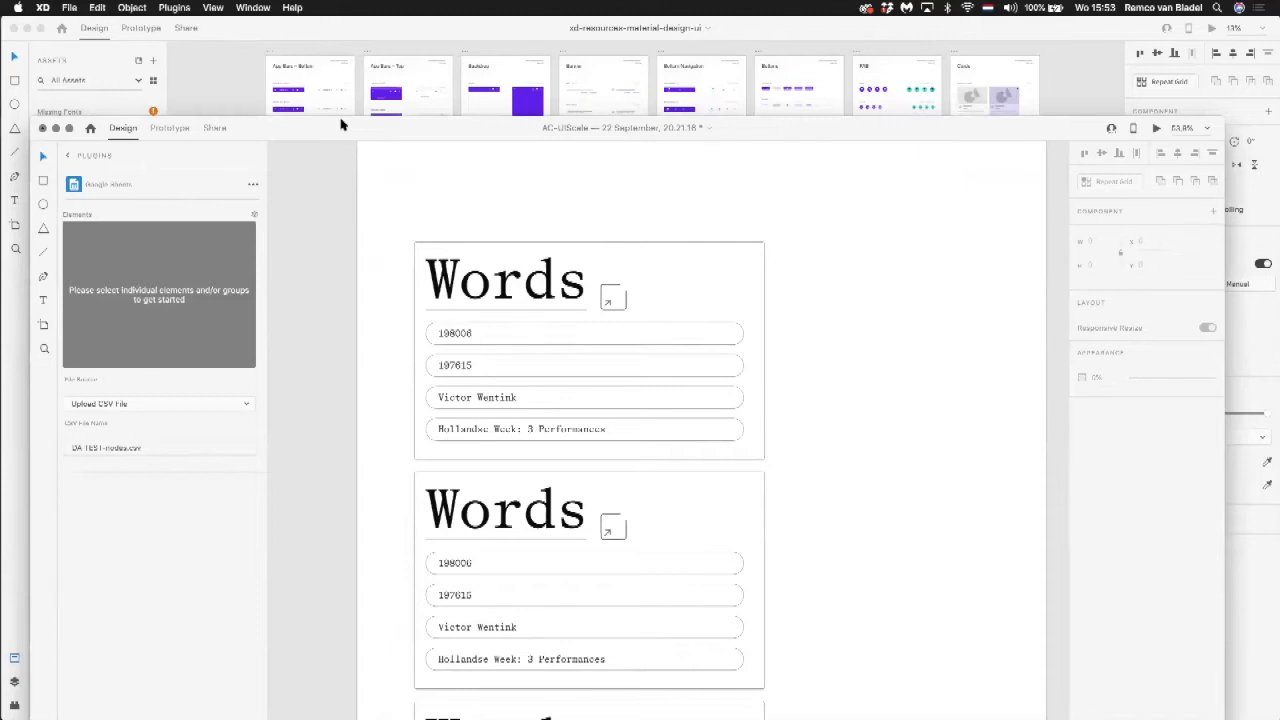
{"action": "left_click", "coordinate": [331, 34]}
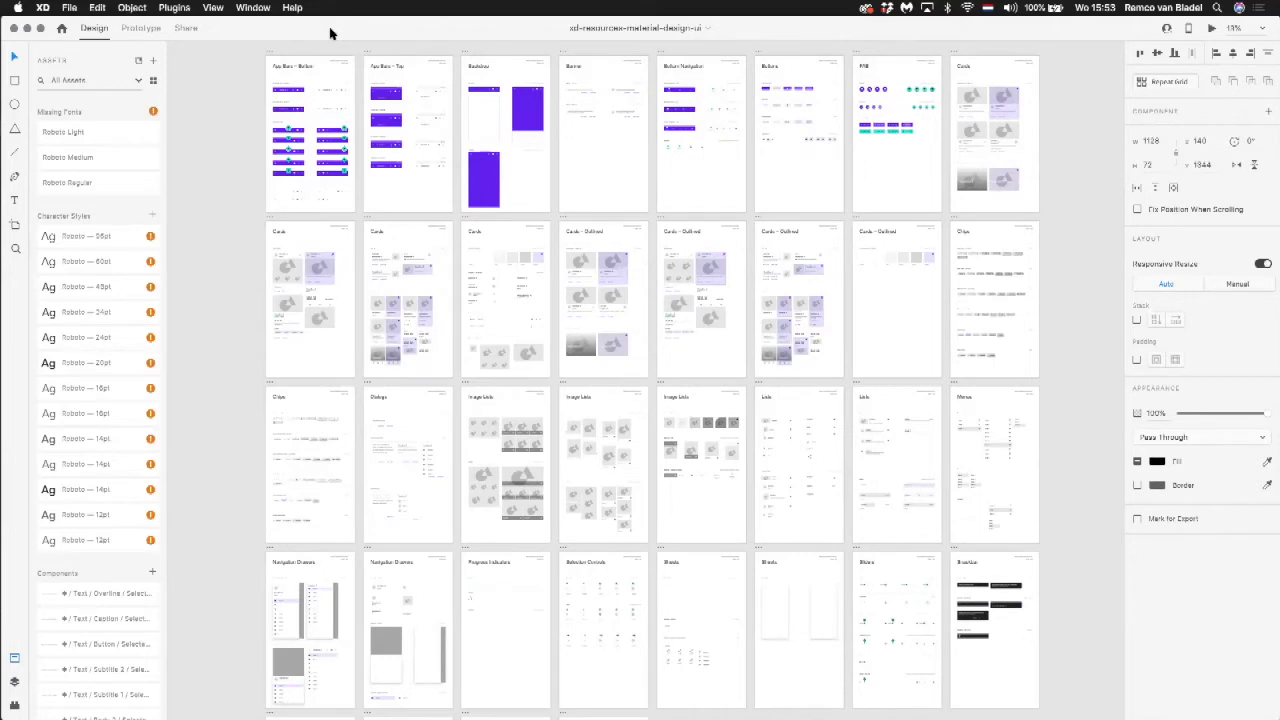
{"action": "left_click_drag", "start_coordinate": [331, 34], "coordinate": [320, 98]}
{"action": "left_click", "coordinate": [262, 7]}
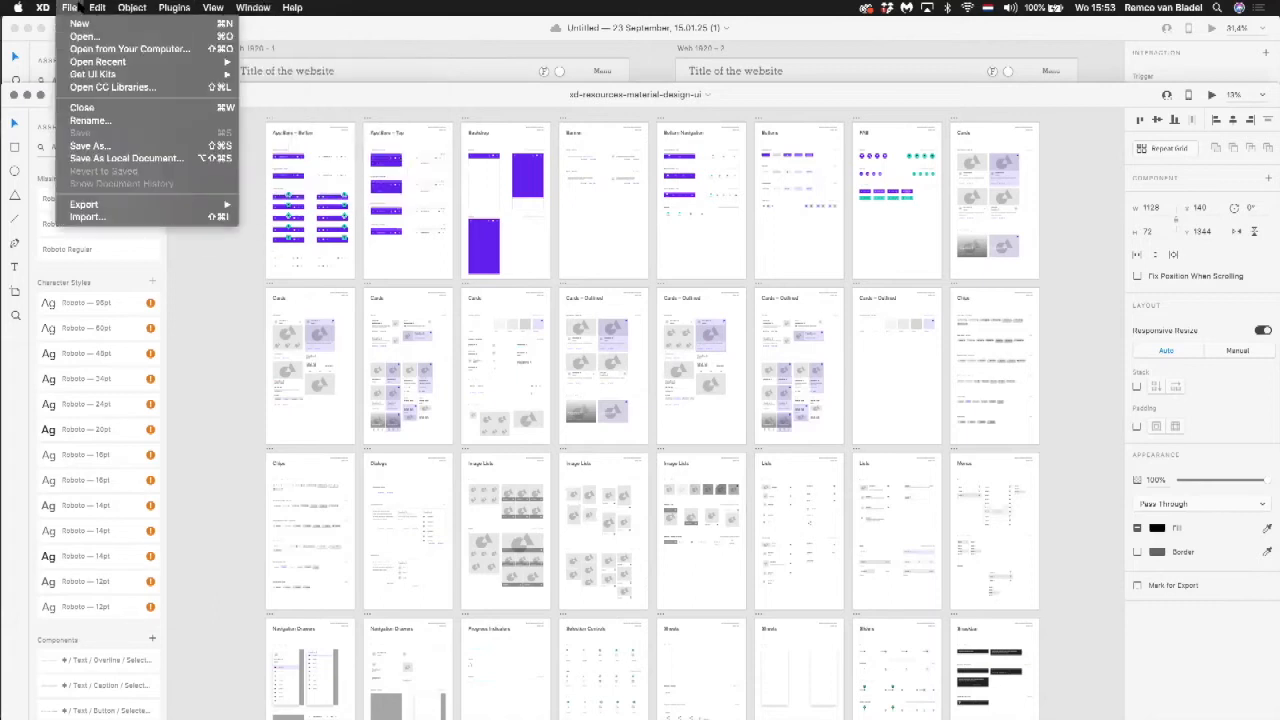
Step: Open the recent document Collectivize series #3
{"action": "mouse_move", "coordinate": [70, 8]}
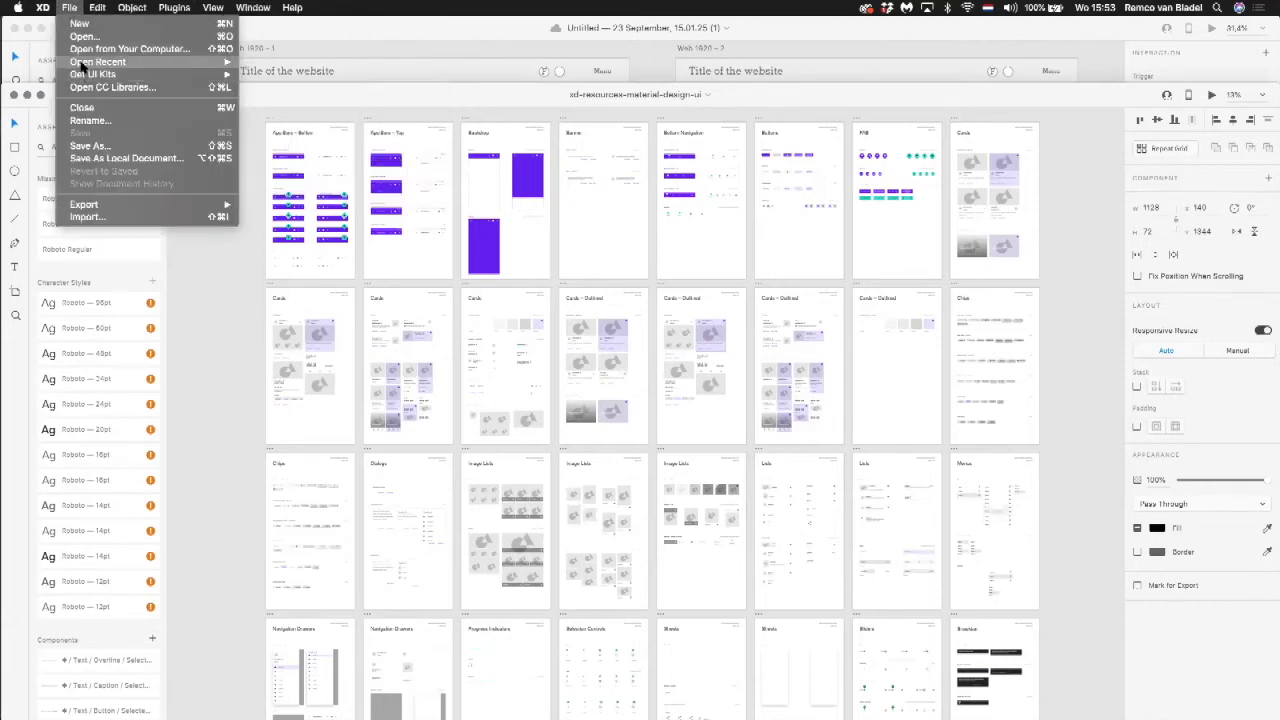
{"action": "mouse_move", "coordinate": [100, 62]}
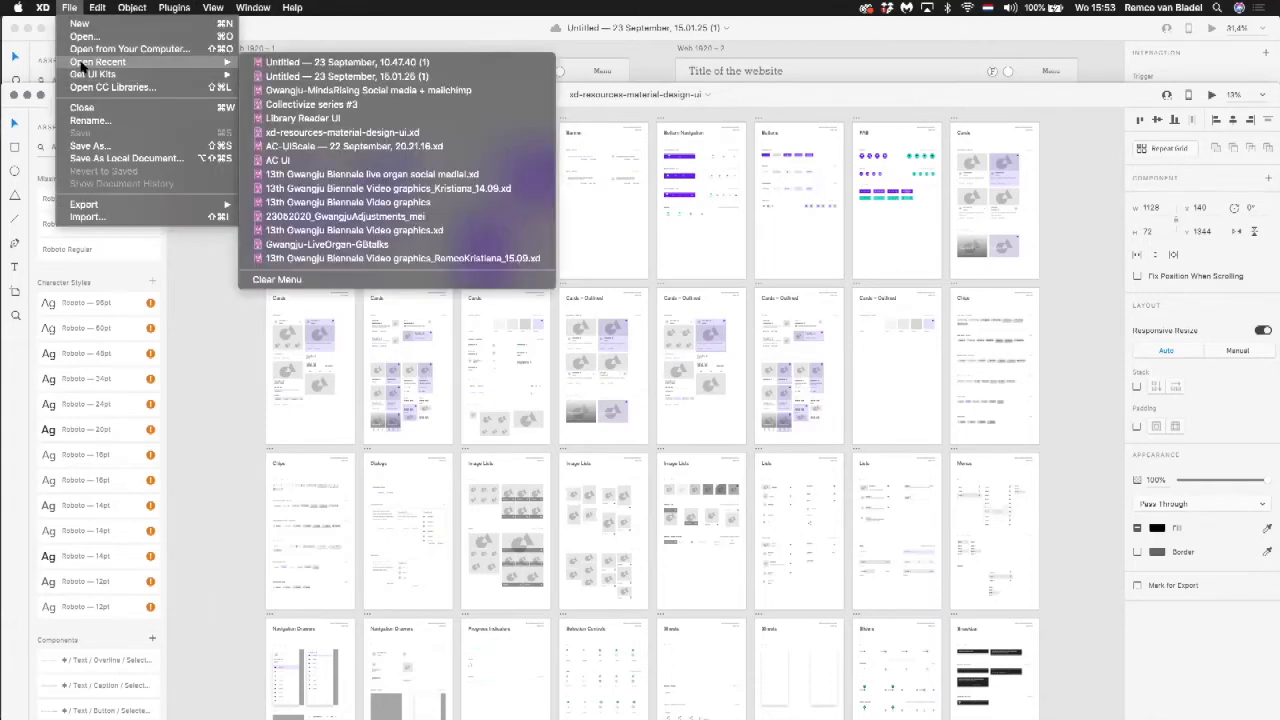
{"action": "left_click", "coordinate": [325, 105]}
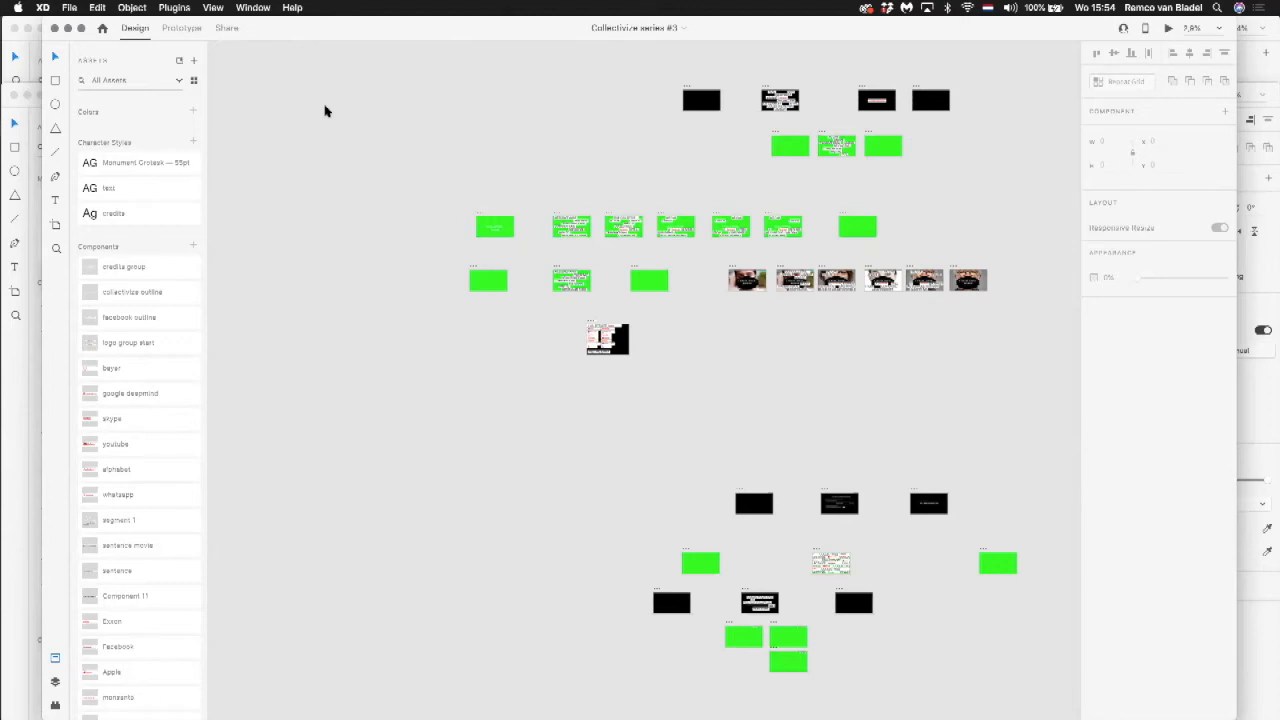
Step: Examine the COLLECTIVIZE logo grid component on the Web 1920 – 6 artboard
{"action": "scroll", "coordinate": [720, 306], "scroll_direction": "up", "scroll_amount": 3}
{"action": "scroll", "coordinate": [690, 393], "scroll_direction": "down", "scroll_amount": 3}
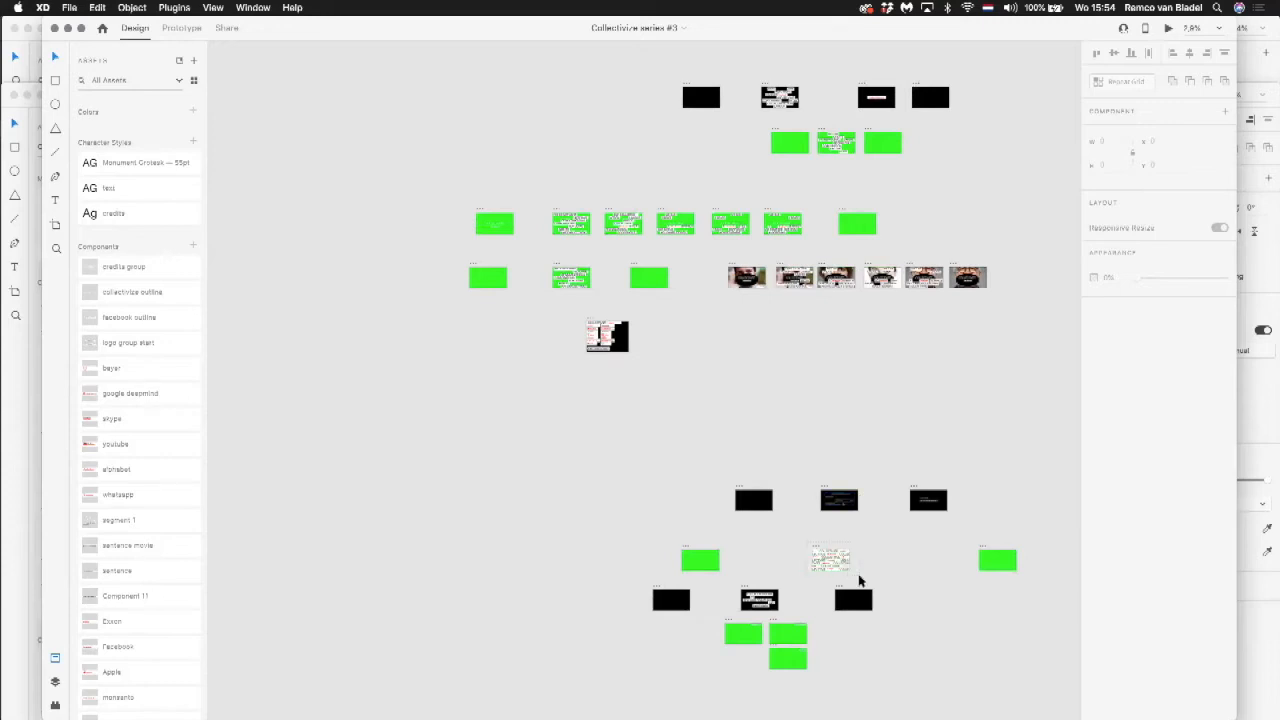
{"action": "key", "text": "super+3"}
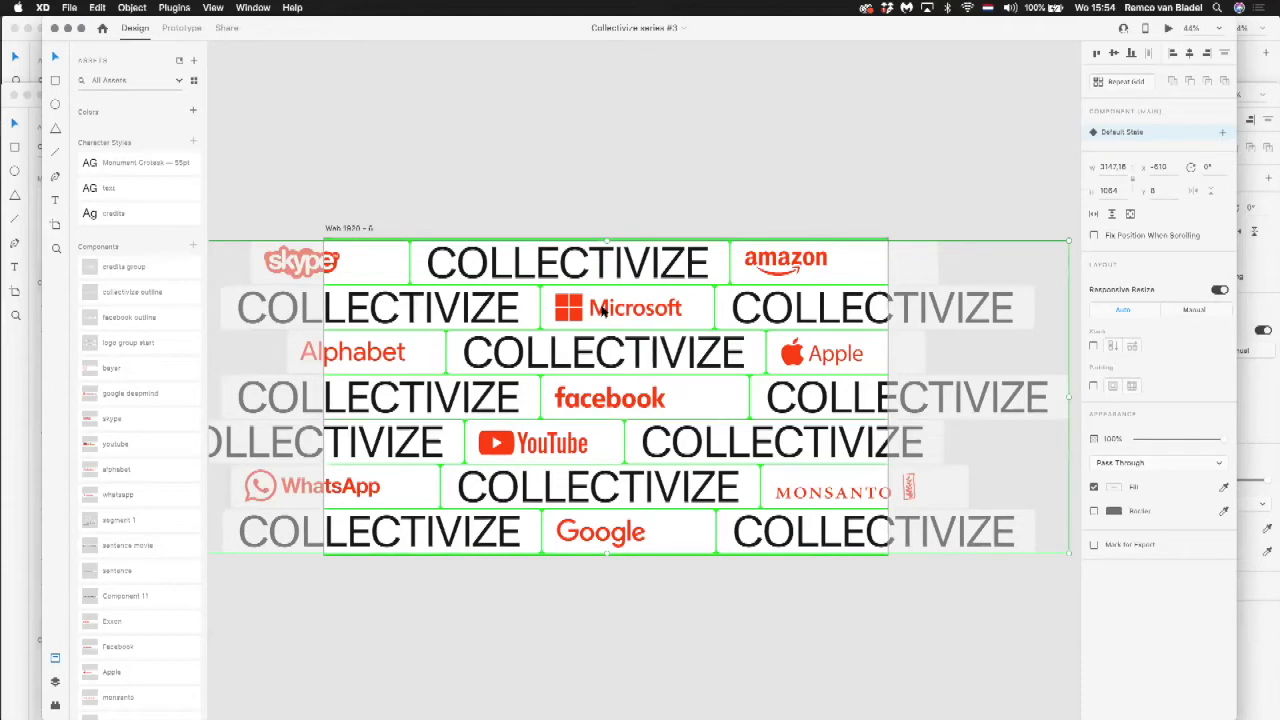
{"action": "scroll", "coordinate": [603, 311], "scroll_direction": "down", "scroll_amount": 10}
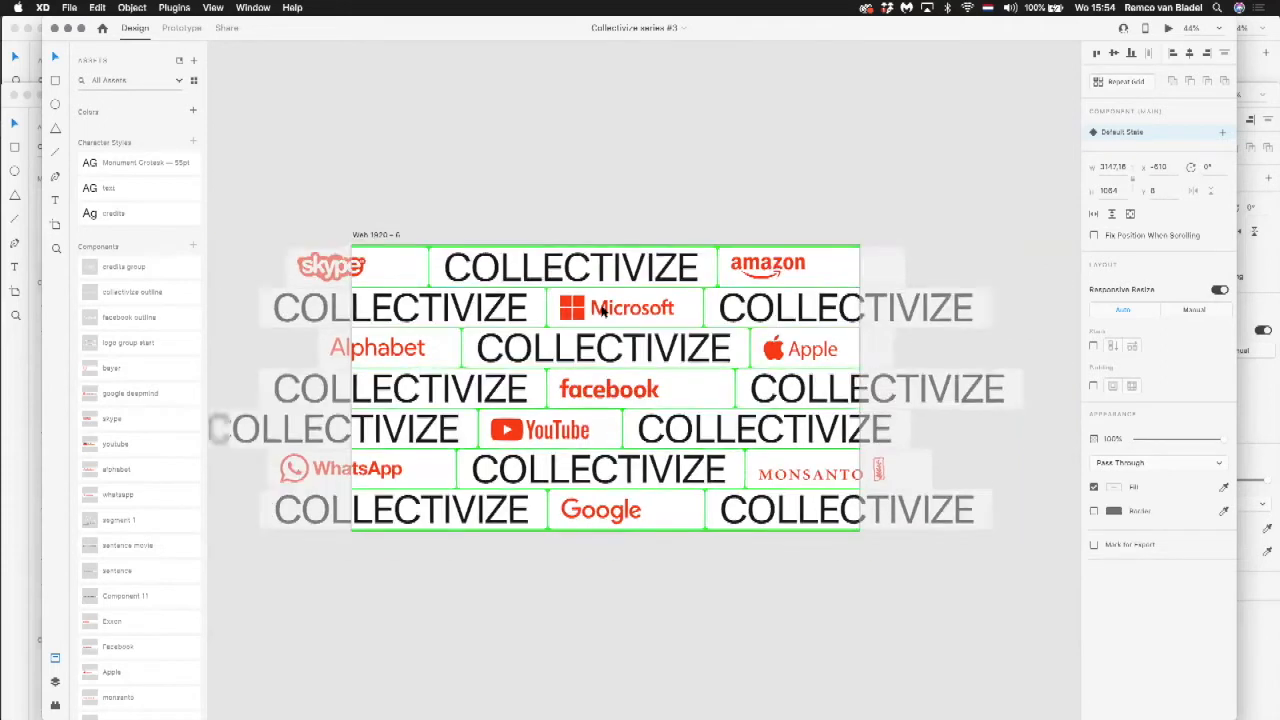
Step: Select the hidden logo grid instance that sits outside the green artboard preceding Web 1920 – 6
{"action": "left_click_drag", "start_coordinate": [532, 238], "coordinate": [766, 246]}
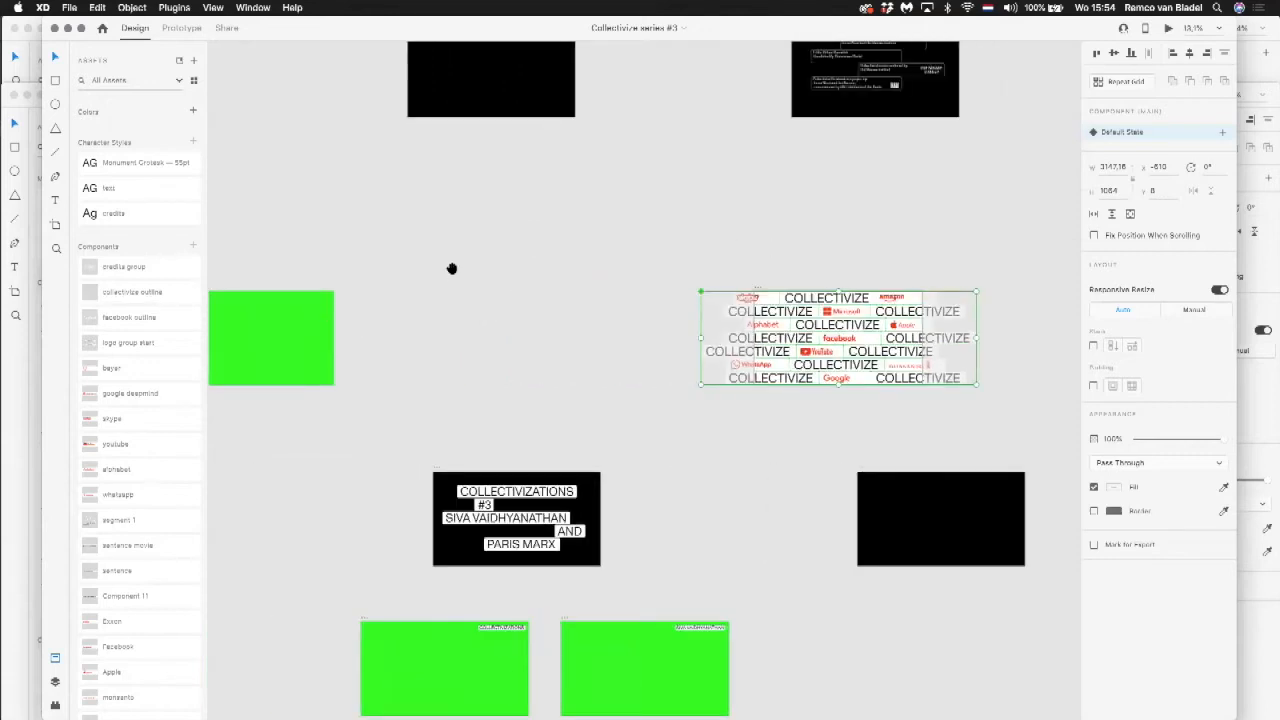
{"action": "left_click_drag", "start_coordinate": [449, 269], "coordinate": [649, 269]}
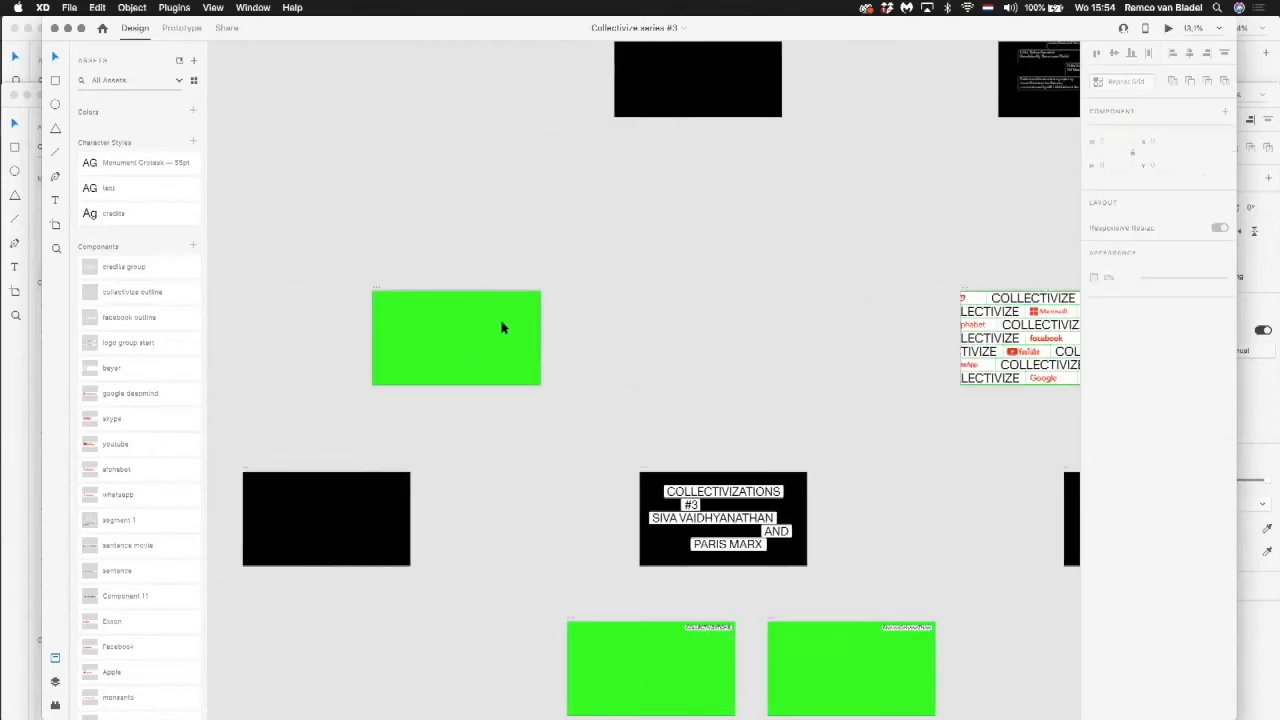
{"action": "left_click_drag", "start_coordinate": [498, 322], "coordinate": [588, 326]}
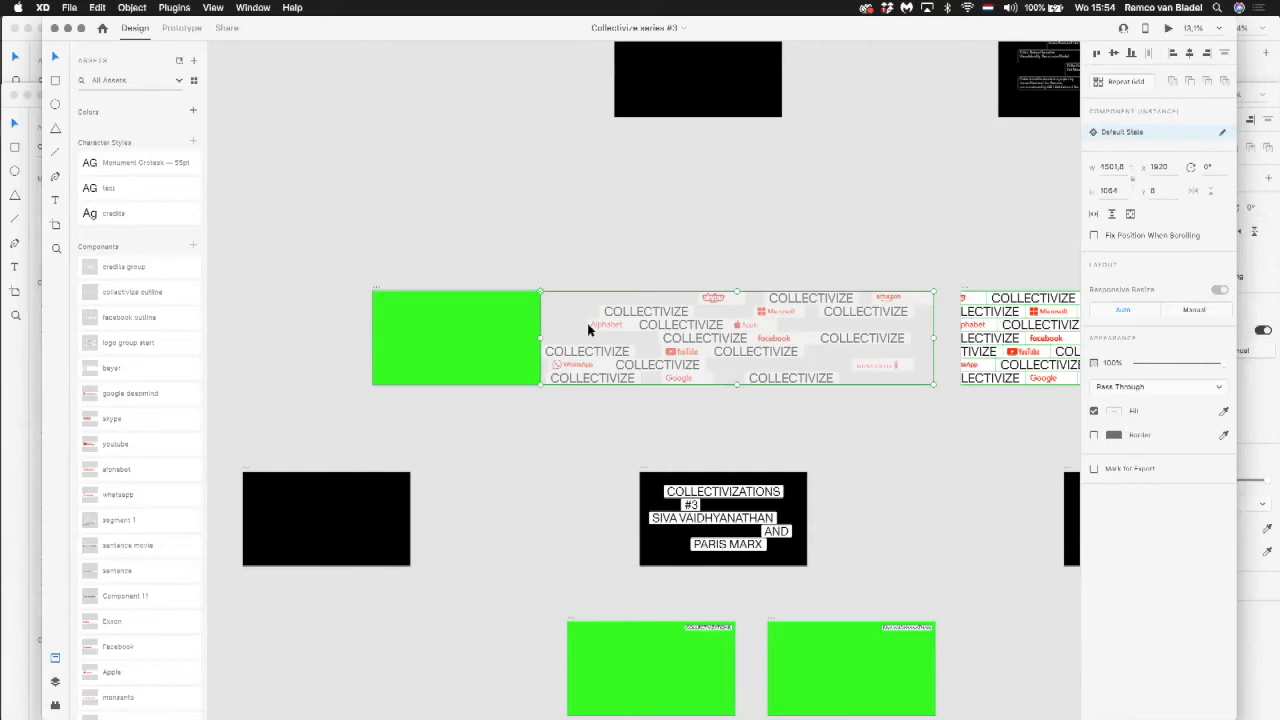
Step: Select the hidden logo grid instance outside the green artboard that follows Web 1920 – 6, and deselect it after viewing
{"action": "left_click", "coordinate": [766, 239]}
{"action": "left_click_drag", "start_coordinate": [905, 226], "coordinate": [357, 231]}
{"action": "left_click_drag", "start_coordinate": [800, 273], "coordinate": [257, 271]}
{"action": "left_click", "coordinate": [623, 348]}
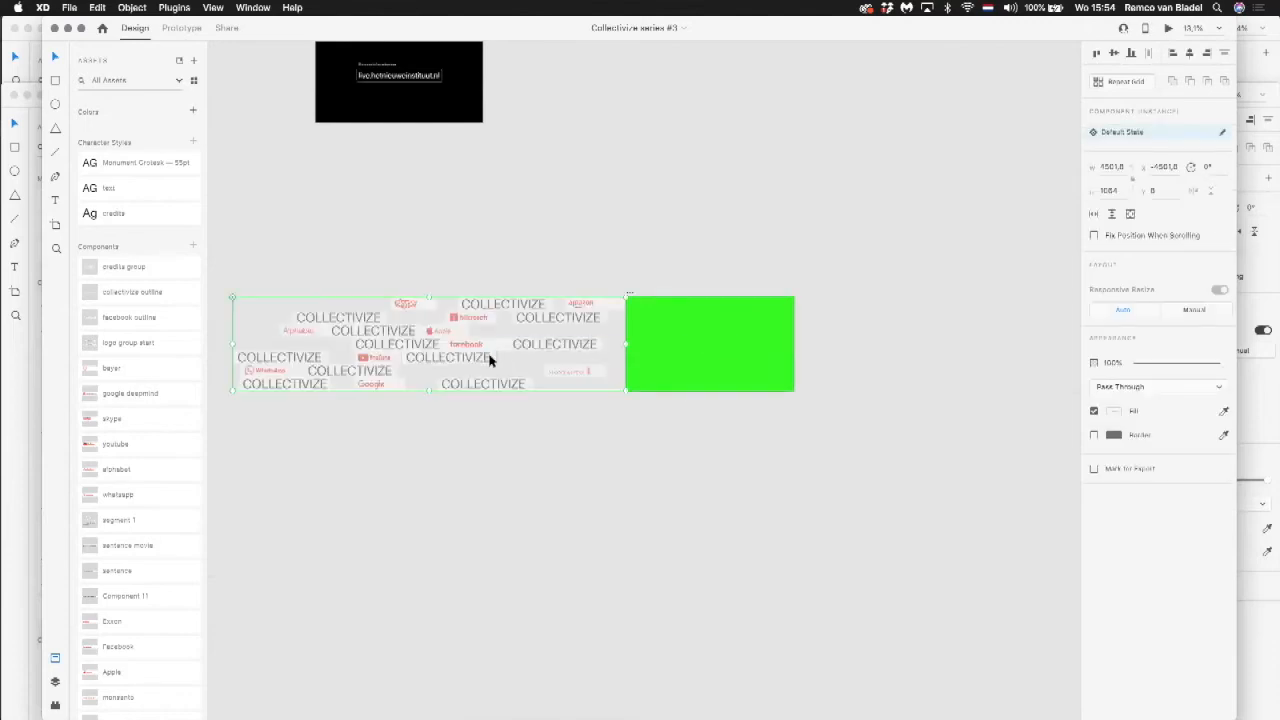
{"action": "left_click", "coordinate": [529, 193]}
Step: Switch to Prototype mode and view the links running from the first green artboard through the Web 1920 – 6 logo grid
{"action": "left_click_drag", "start_coordinate": [442, 217], "coordinate": [920, 209]}
{"action": "left_click_drag", "start_coordinate": [540, 266], "coordinate": [856, 270]}
{"action": "left_click_drag", "start_coordinate": [424, 268], "coordinate": [711, 268]}
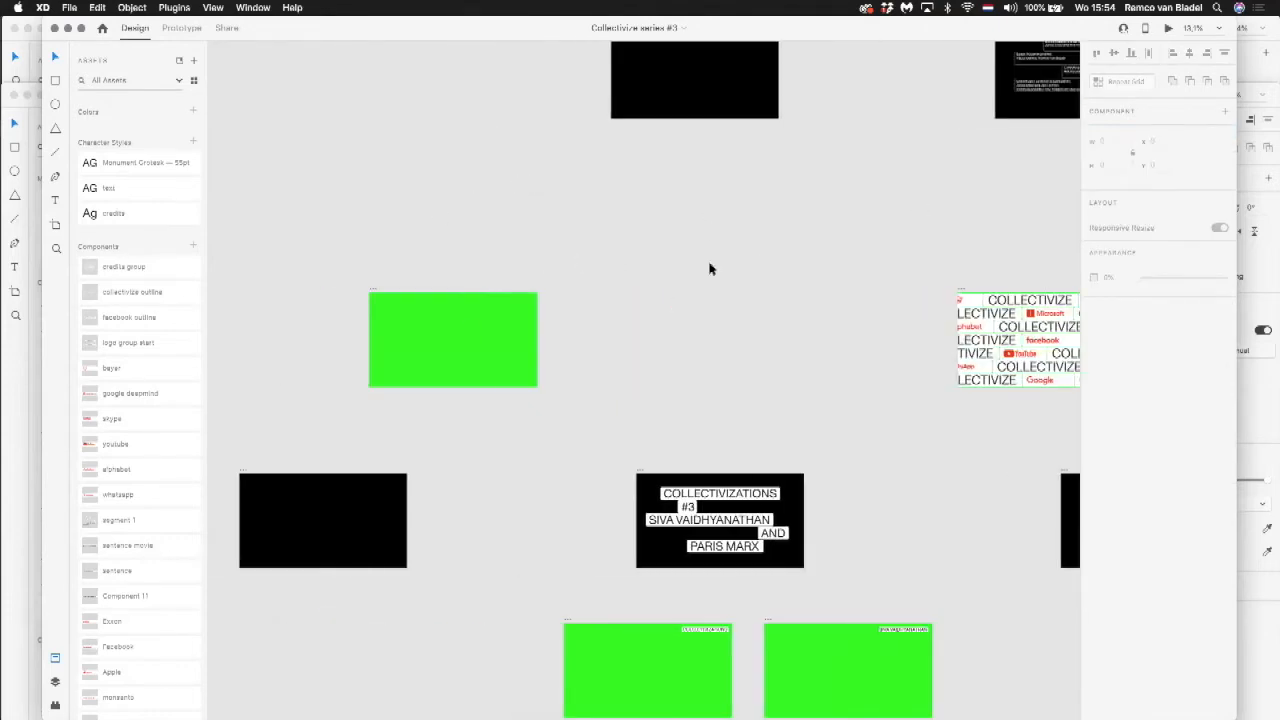
{"action": "left_click", "coordinate": [190, 28]}
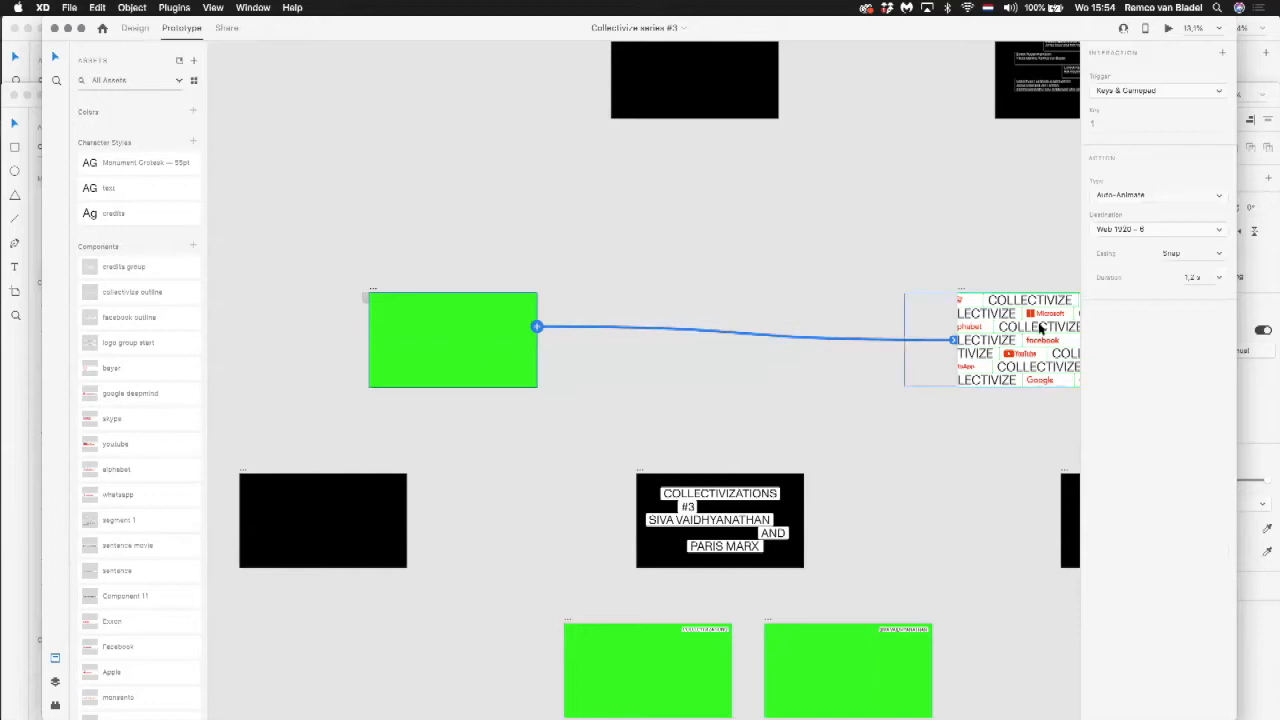
{"action": "left_click_drag", "start_coordinate": [1023, 240], "coordinate": [430, 203]}
{"action": "left_click", "coordinate": [454, 276]}
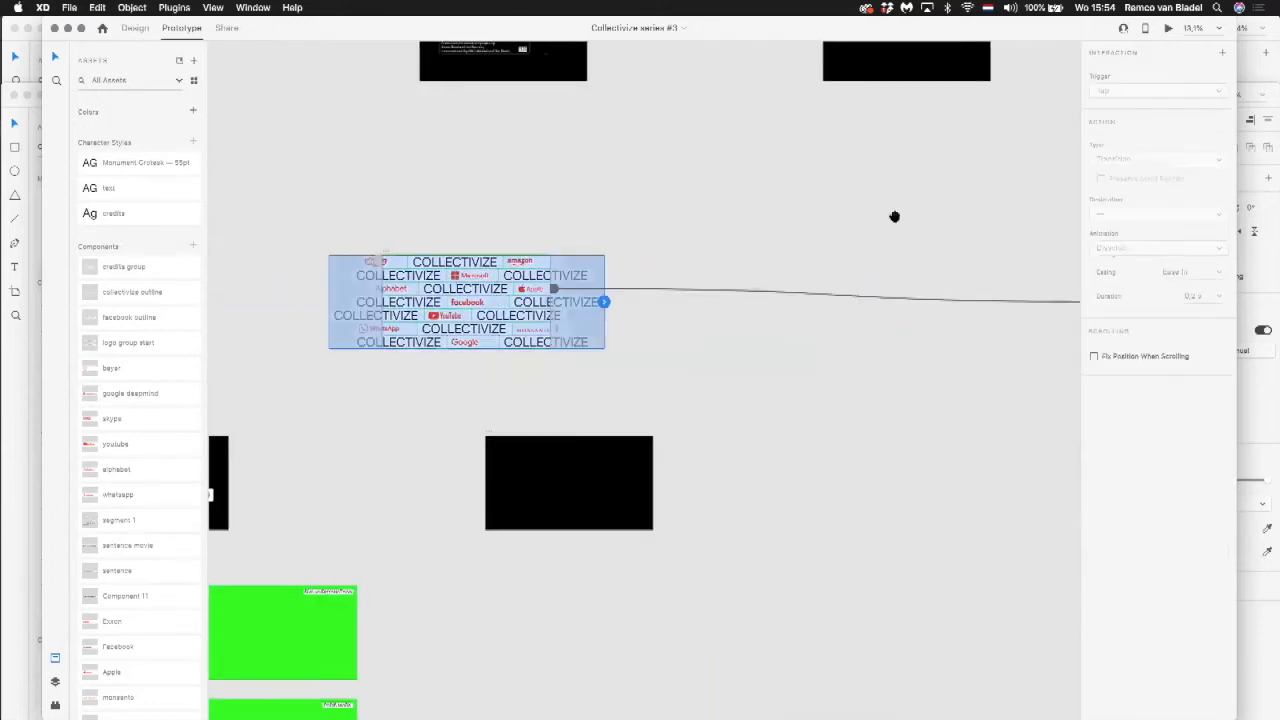
Step: Select the green artboard preceding Web 1920 – 6 to inspect the trigger and animation settings of its link
{"action": "left_click", "coordinate": [457, 206]}
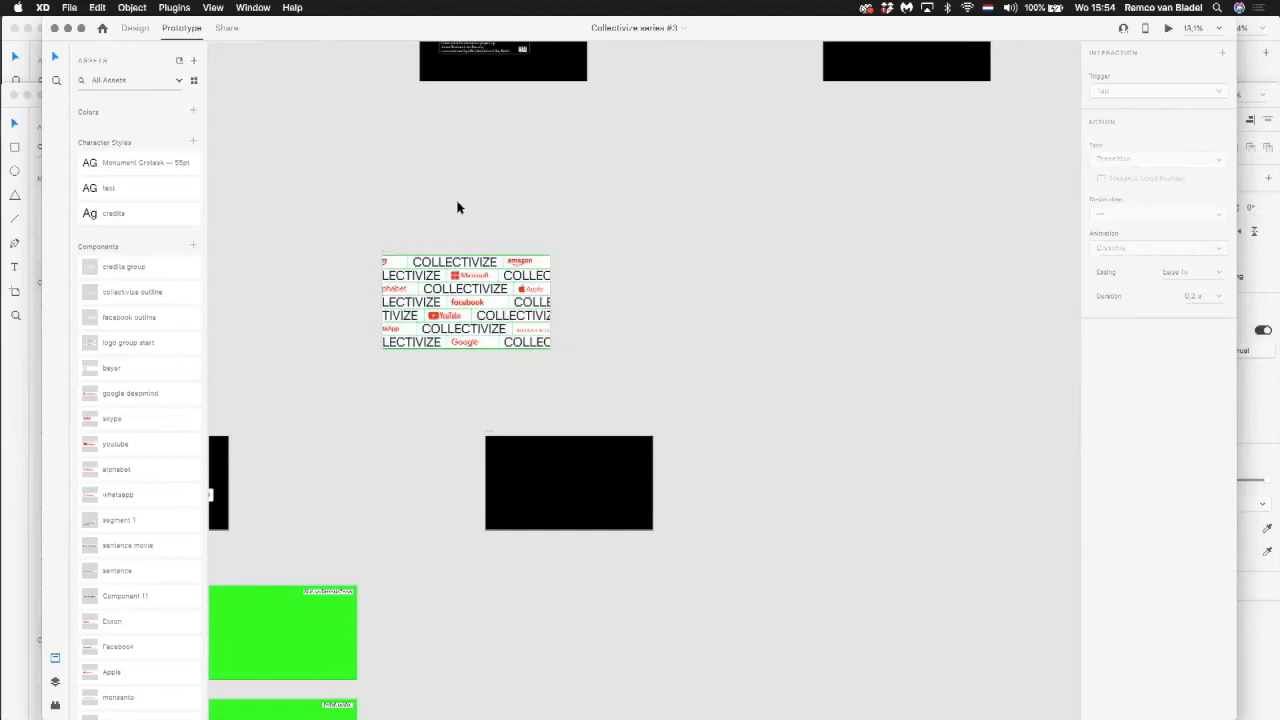
{"action": "scroll", "coordinate": [871, 197], "scroll_direction": "left", "scroll_amount": 10}
{"action": "left_click", "coordinate": [501, 286]}
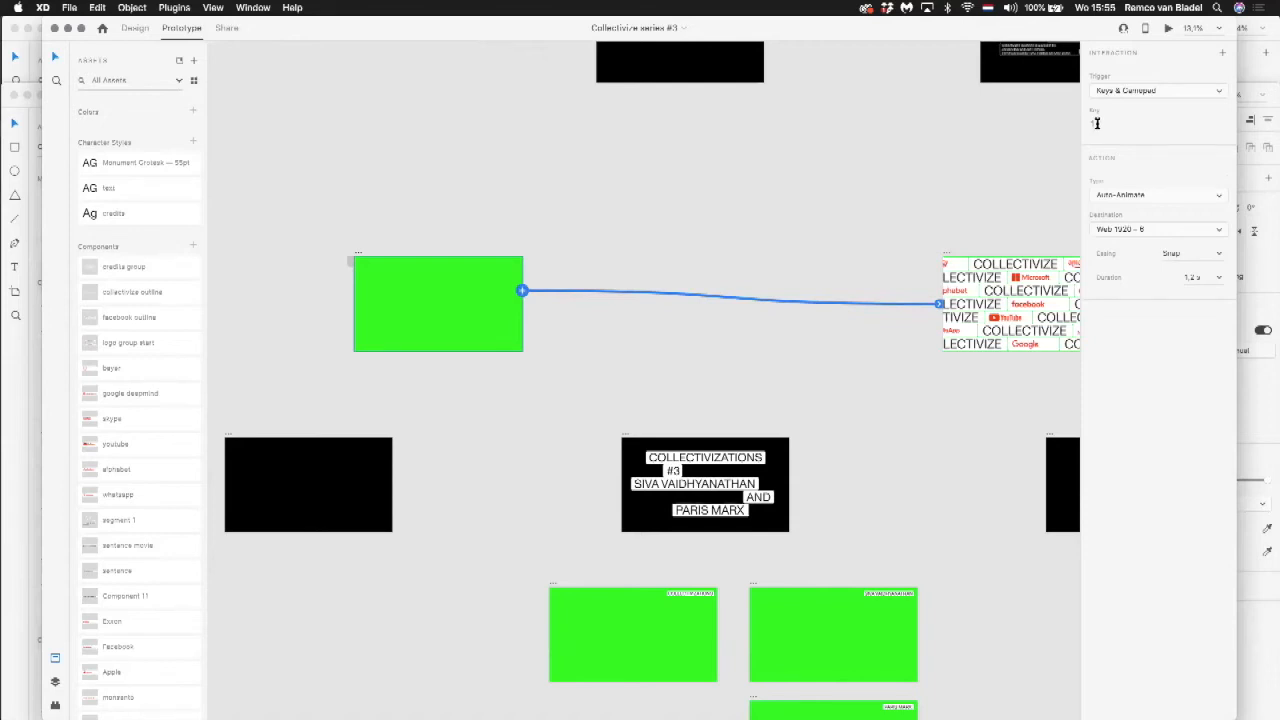
Step: Preview the prototype starting from the green artboard that links to Web 1920 – 6, and close the preview
{"action": "left_click", "coordinate": [492, 162]}
{"action": "left_click", "coordinate": [450, 289]}
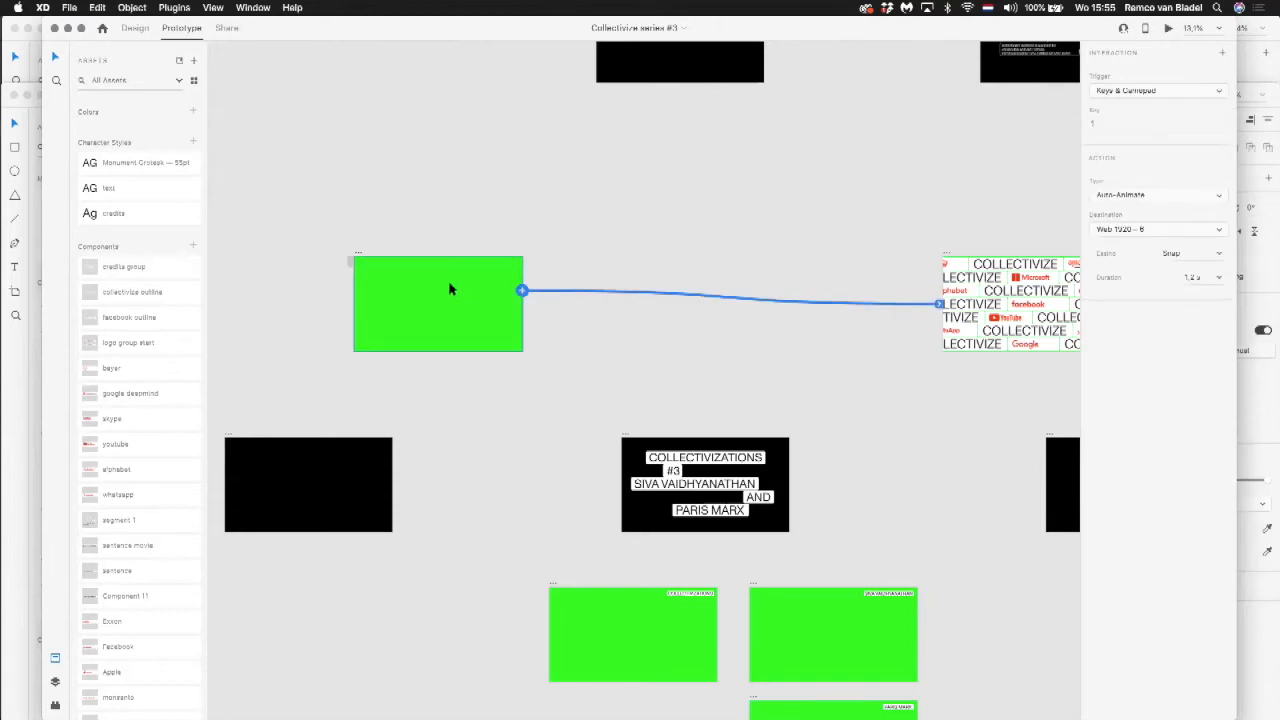
{"action": "left_click", "coordinate": [1168, 30]}
{"action": "left_click_drag", "start_coordinate": [1154, 30], "coordinate": [1121, 32]}
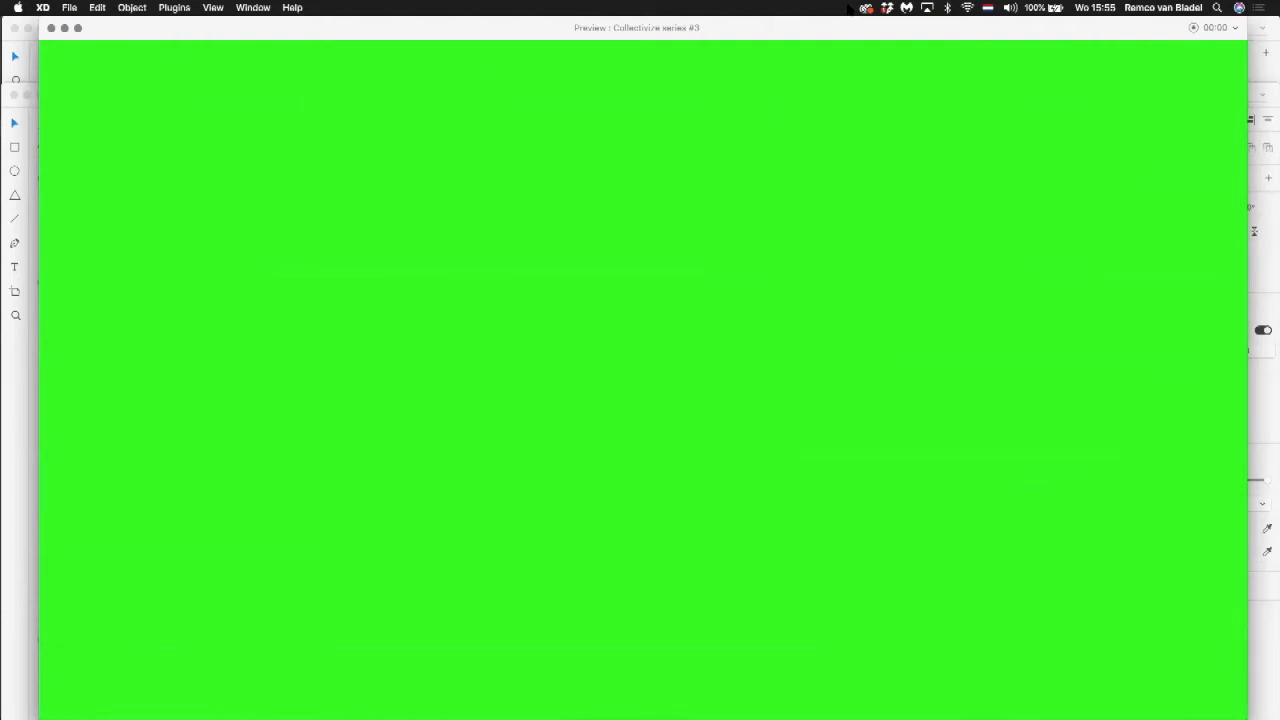
{"action": "left_click", "coordinate": [50, 29]}
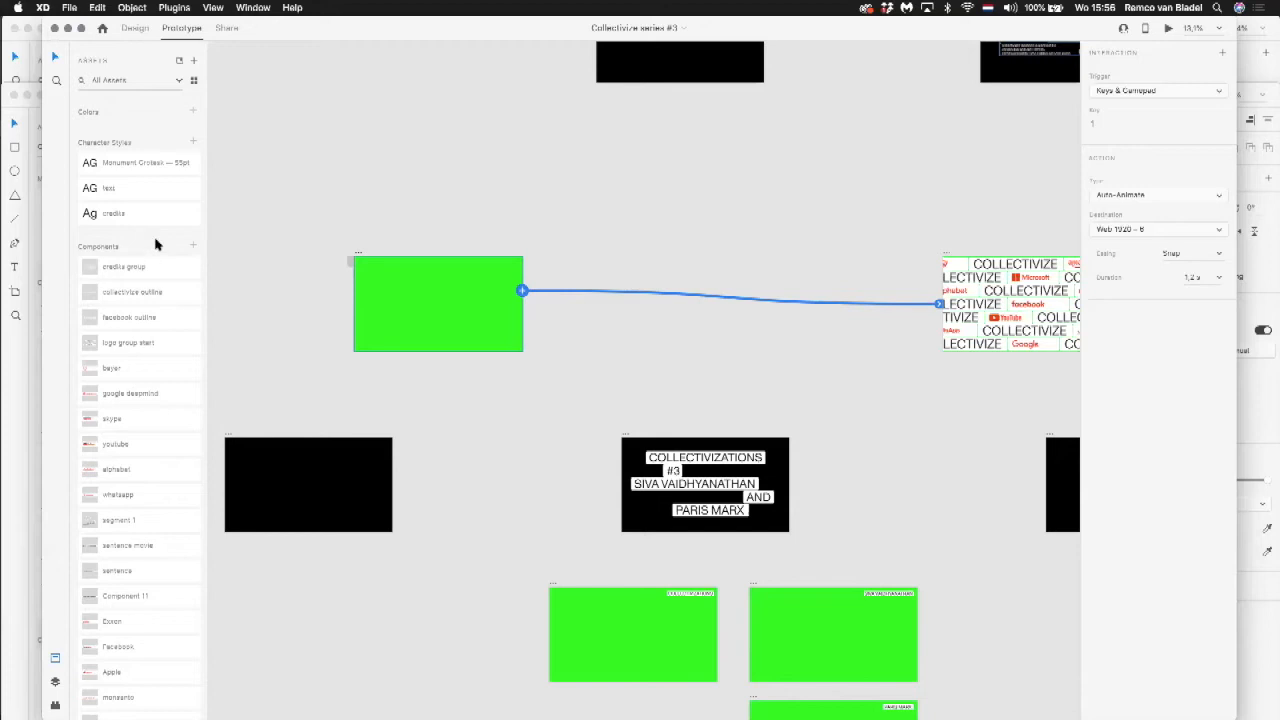
Step: Play the link from the black artboard to the Collectivizations #3 title artboard in the preview, and close the preview
{"action": "left_click", "coordinate": [789, 470]}
{"action": "left_click", "coordinate": [495, 472]}
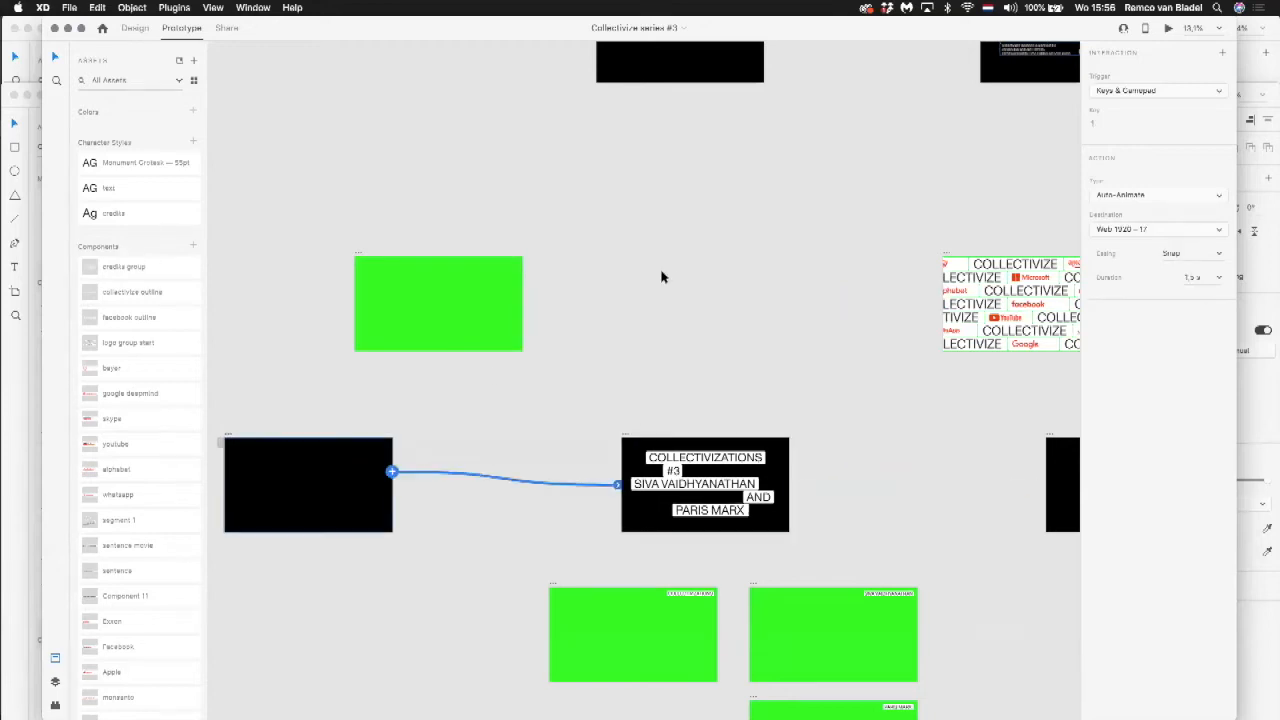
{"action": "key", "text": "super+Return"}
{"action": "key", "text": "1"}
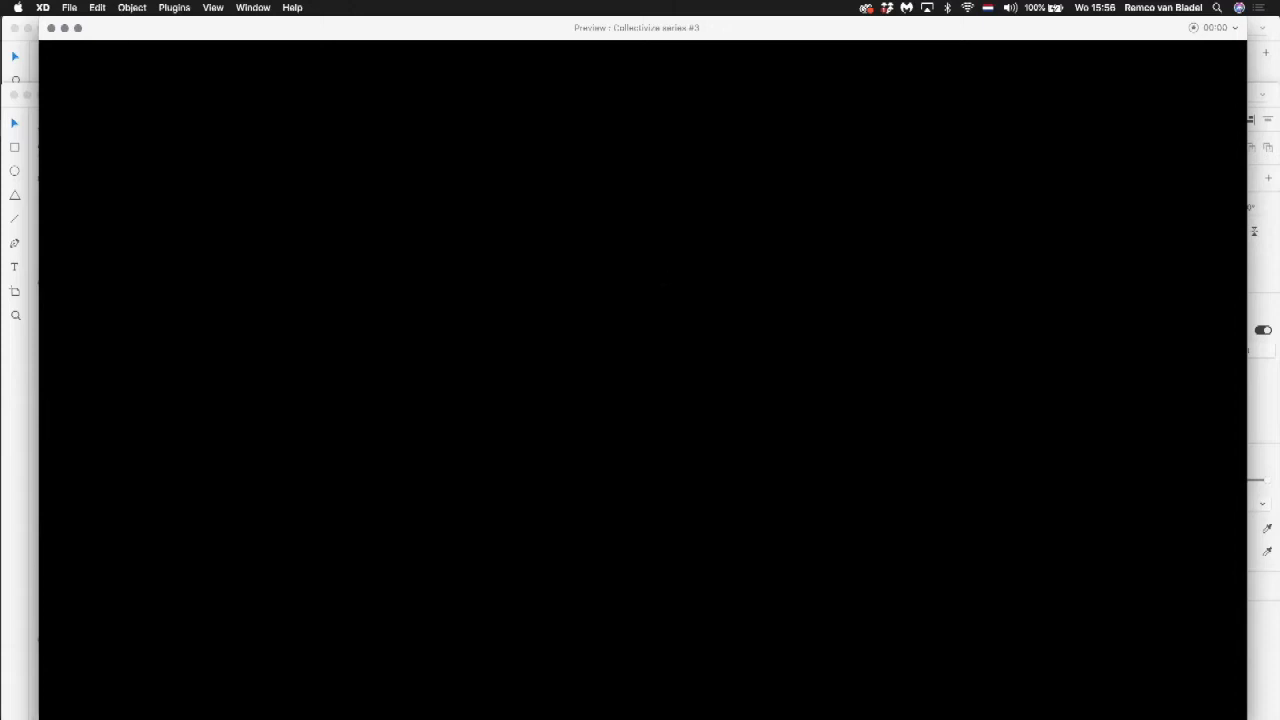
{"action": "left_click", "coordinate": [51, 28]}
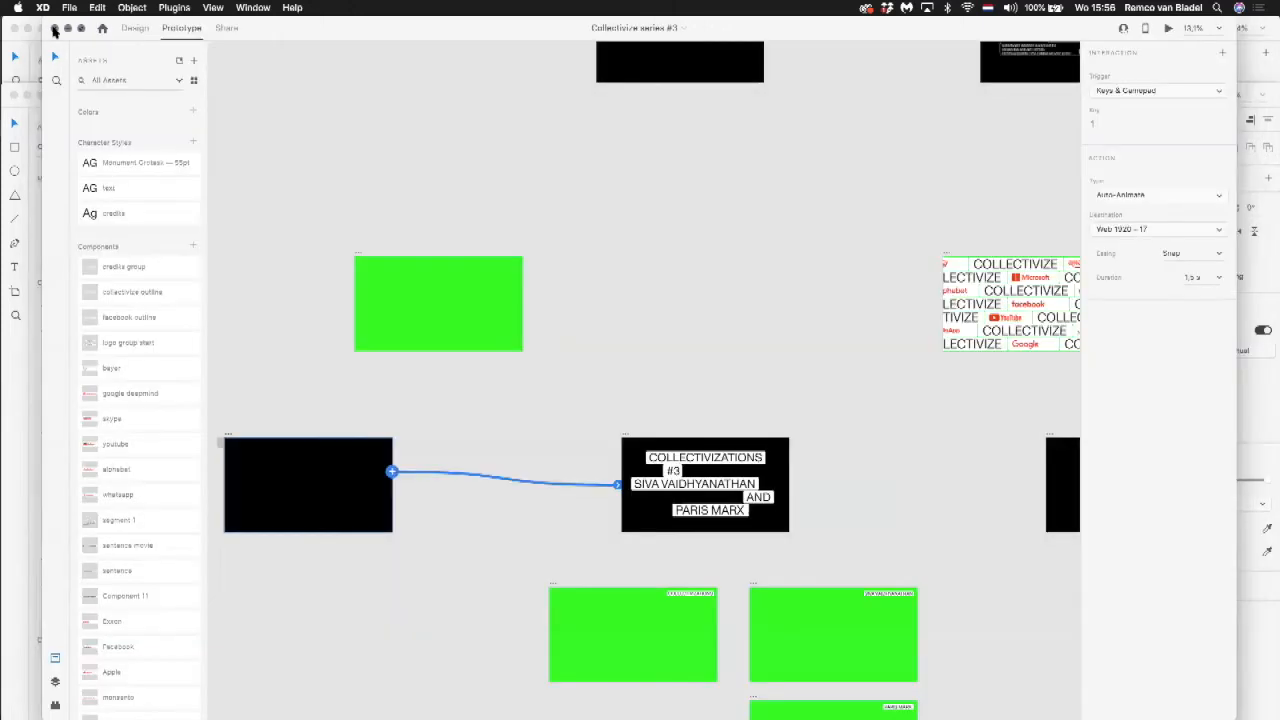
Step: Deselect the black artboard and survey the project's other artboards, including the green sentence series and the face-mask images
{"action": "left_click", "coordinate": [647, 143]}
{"action": "scroll", "coordinate": [647, 145], "scroll_direction": "down", "scroll_amount": 4}
{"action": "scroll", "coordinate": [648, 142], "scroll_direction": "up", "scroll_amount": 1}
{"action": "scroll", "coordinate": [649, 141], "scroll_direction": "up", "scroll_amount": 4}
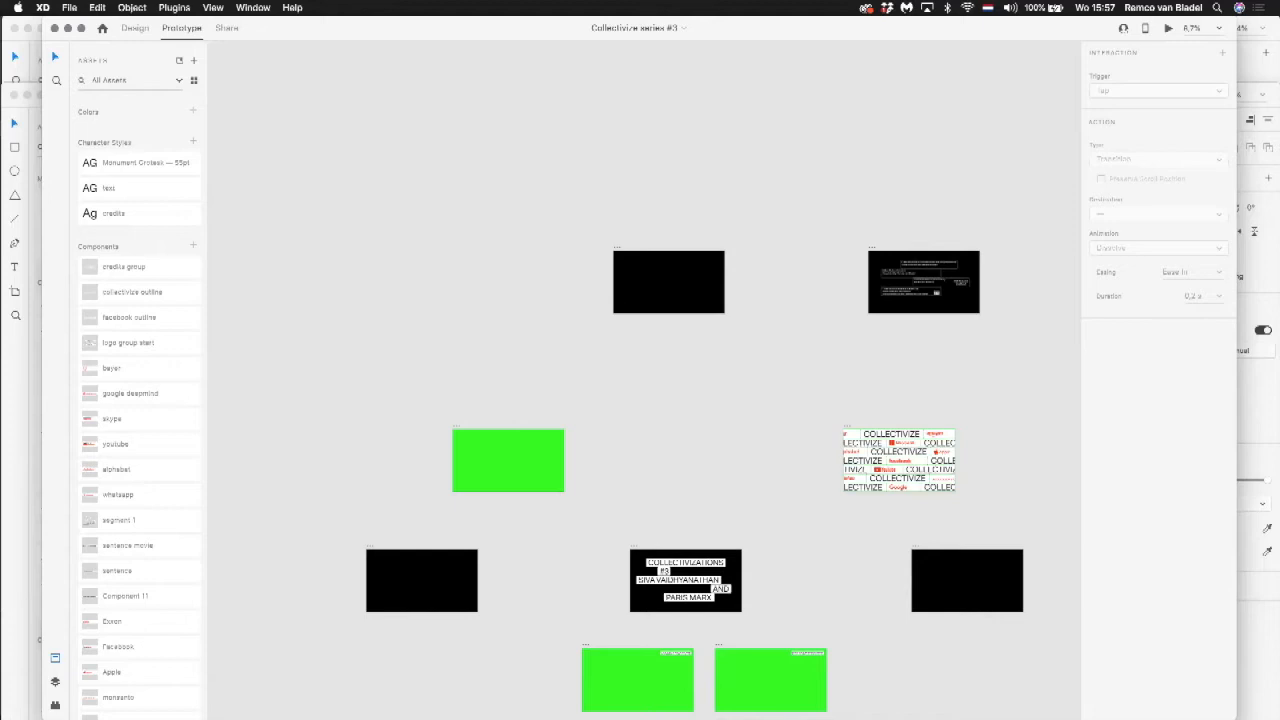
{"action": "scroll", "coordinate": [614, 297], "scroll_direction": "down", "scroll_amount": 10}
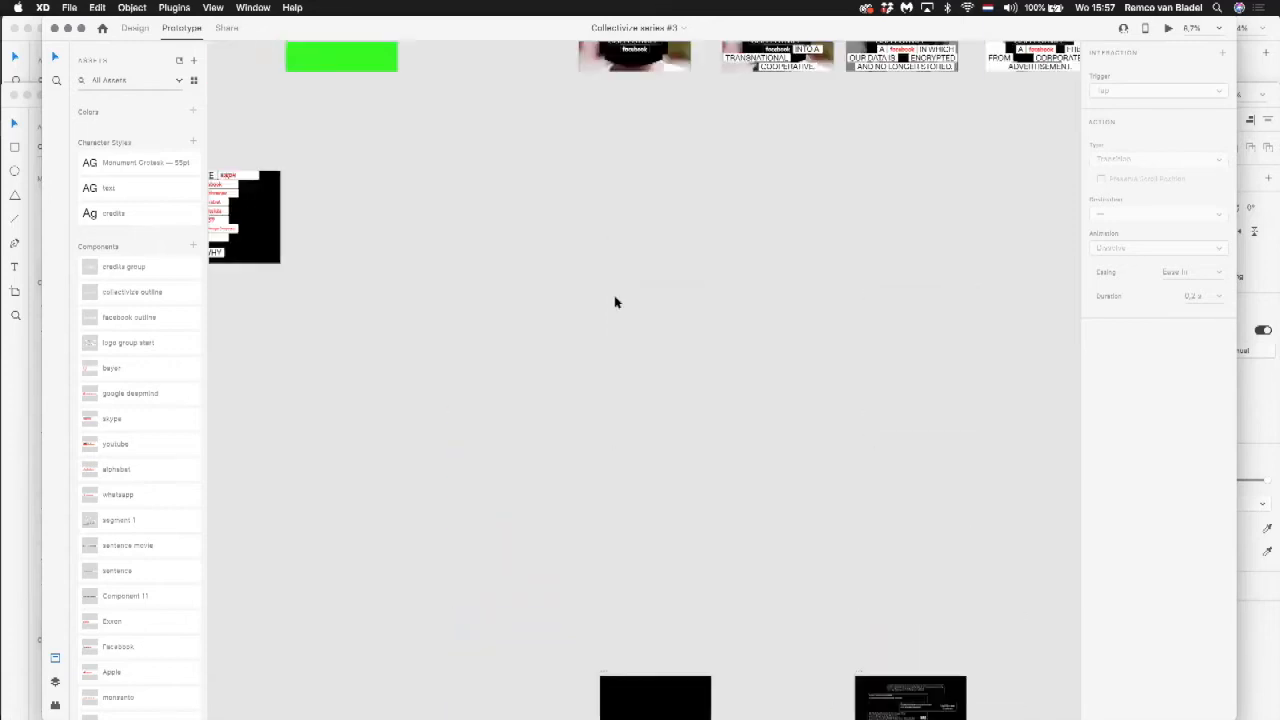
{"action": "scroll", "coordinate": [614, 297], "scroll_direction": "up", "scroll_amount": 3}
{"action": "scroll", "coordinate": [614, 297], "scroll_direction": "left", "scroll_amount": 3}
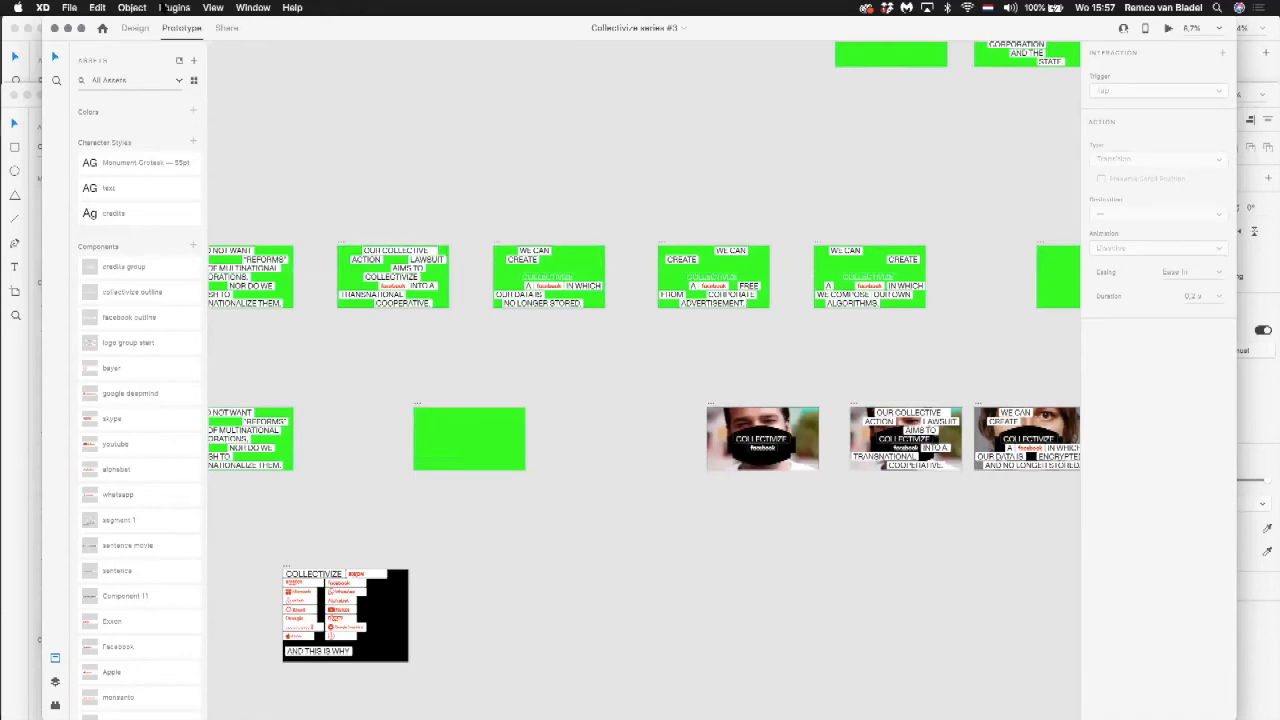
Step: Open the recent document "Gwangju-MindsRising Social media + mailchimp"
{"action": "left_click", "coordinate": [77, 8]}
{"action": "mouse_move", "coordinate": [98, 62]}
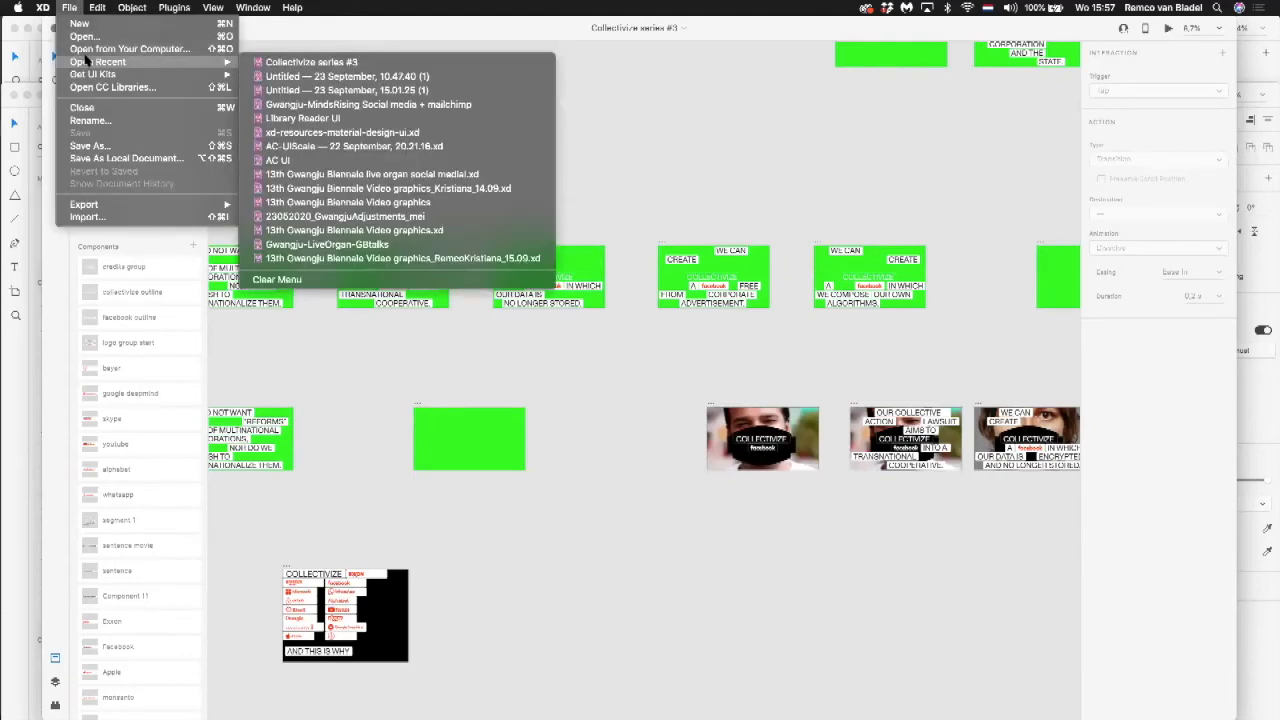
{"action": "left_click", "coordinate": [352, 104]}
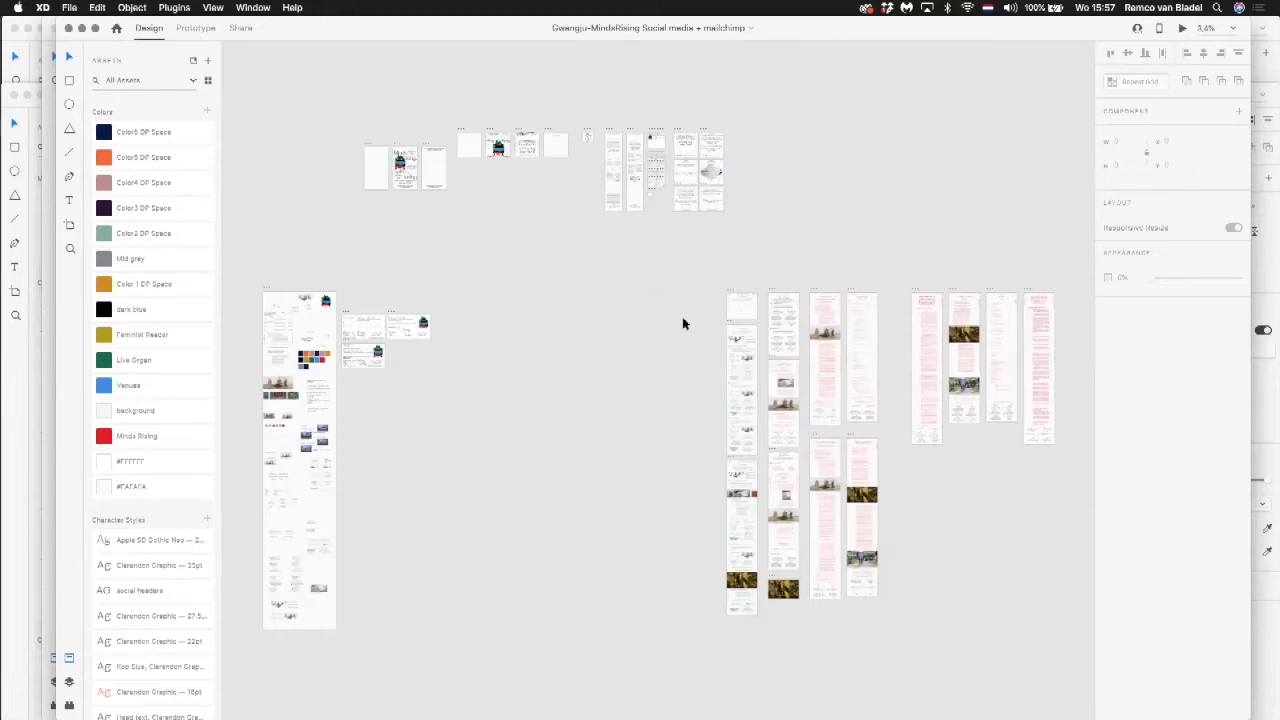
Step: Examine the title cards, navigation bars and body text samples on the GB 2020 elements artboard
{"action": "key", "text": "super+space"}
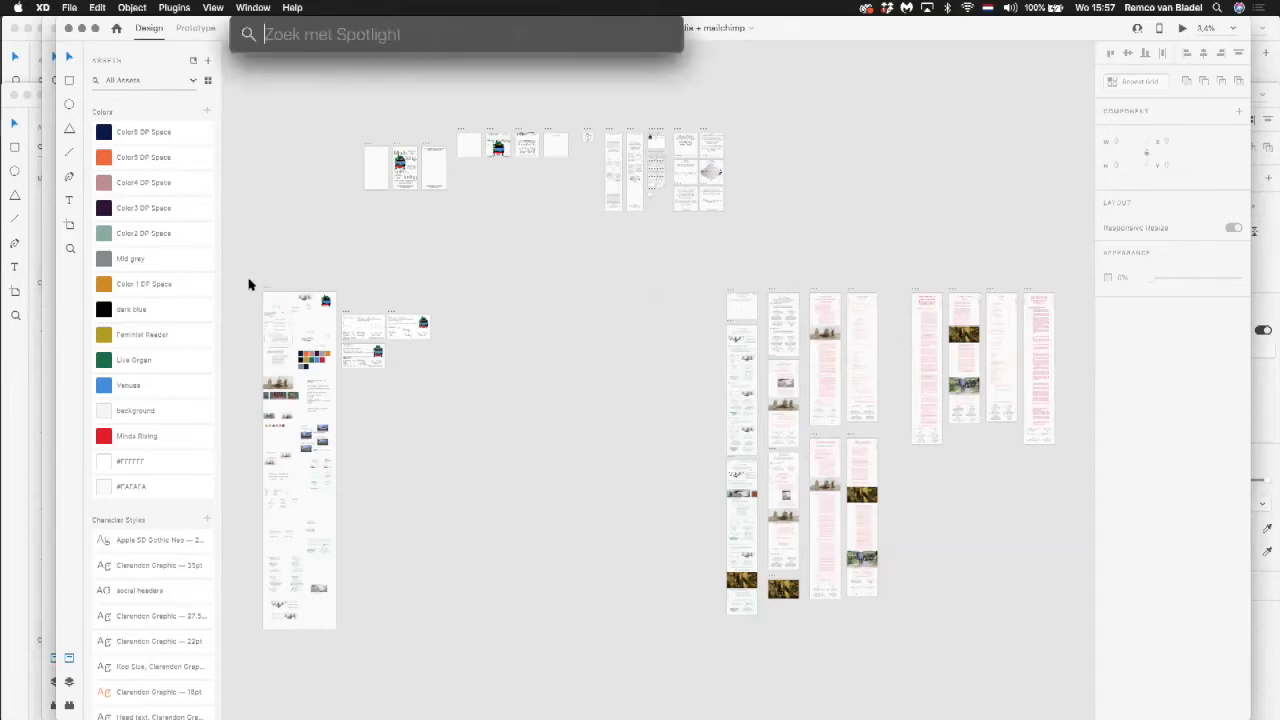
{"action": "key", "text": "Escape"}
{"action": "left_click_drag", "start_coordinate": [264, 289], "coordinate": [358, 363]}
{"action": "left_click_drag", "start_coordinate": [474, 453], "coordinate": [494, 402]}
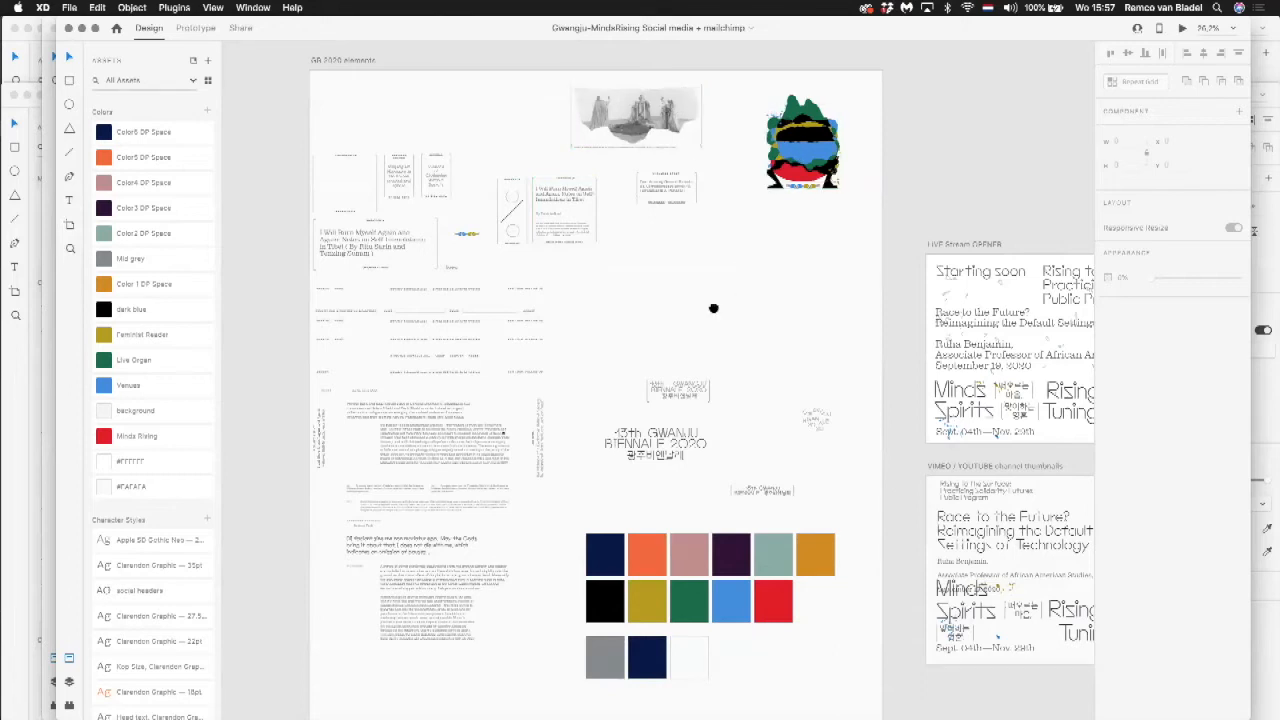
{"action": "scroll", "coordinate": [714, 309], "scroll_direction": "down", "scroll_amount": 3}
{"action": "left_click_drag", "start_coordinate": [480, 317], "coordinate": [620, 366]}
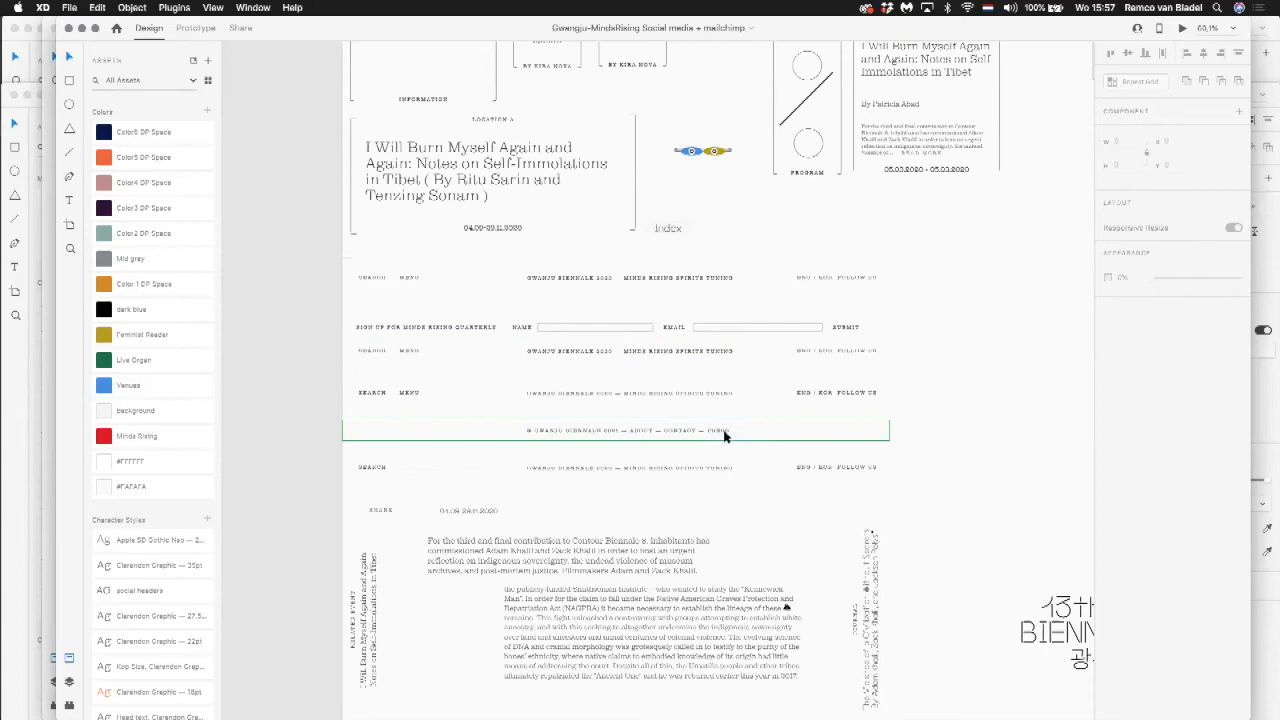
{"action": "scroll", "coordinate": [770, 366], "scroll_direction": "down", "scroll_amount": 3}
{"action": "scroll", "coordinate": [770, 366], "scroll_direction": "down", "scroll_amount": 4}
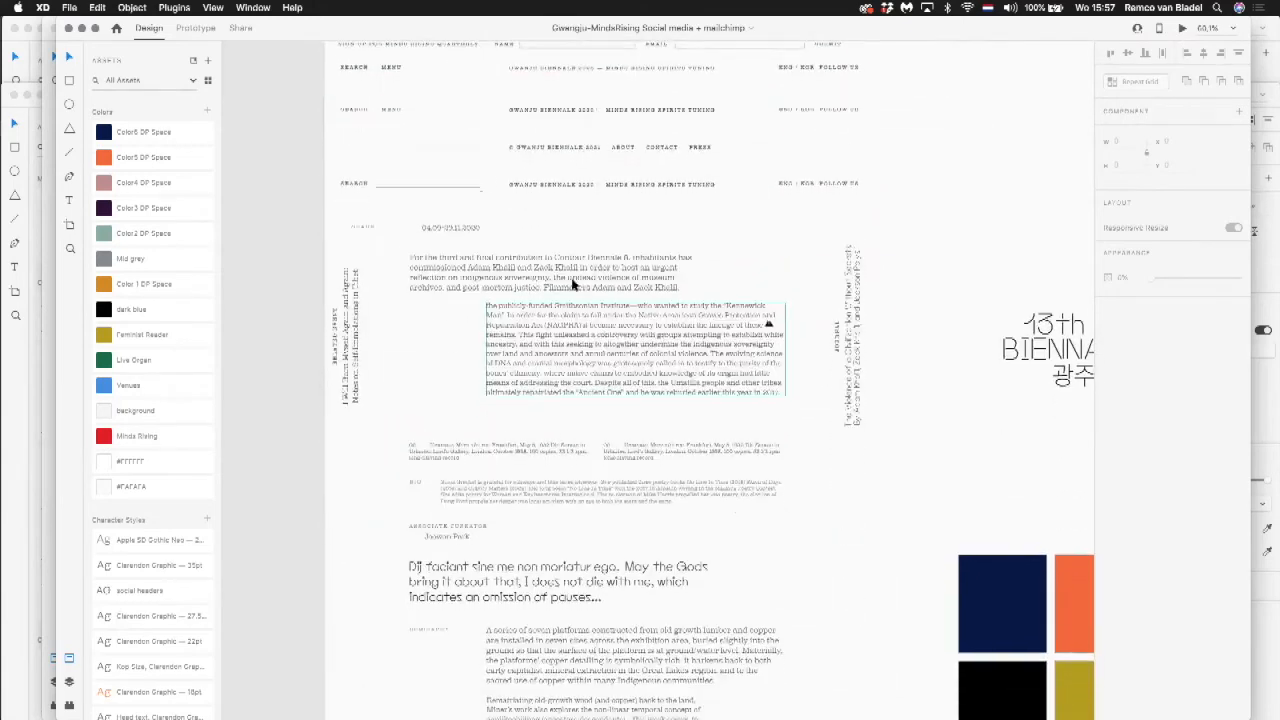
{"action": "scroll", "coordinate": [561, 402], "scroll_direction": "down", "scroll_amount": 6}
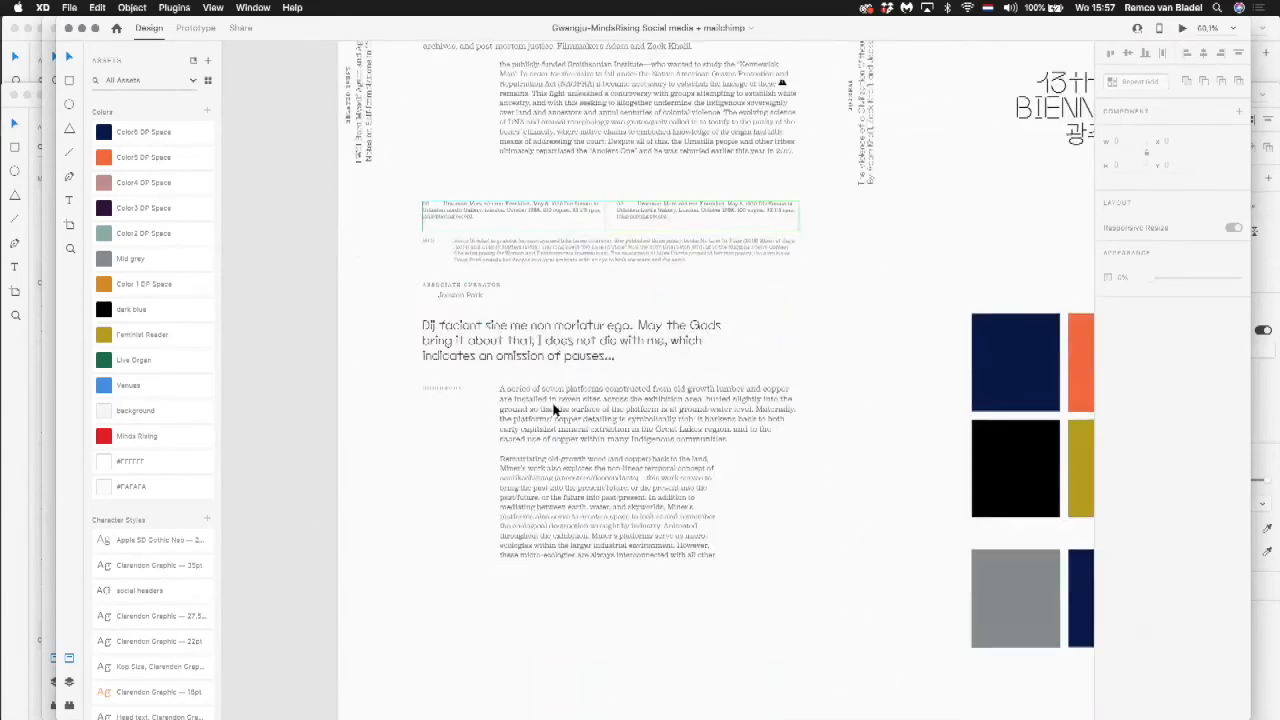
Step: Select the "Dij faciant sine me" text component, and review the colour swatches and image blocks that follow it on the artboard
{"action": "left_click", "coordinate": [527, 295]}
{"action": "scroll", "coordinate": [527, 295], "scroll_direction": "right", "scroll_amount": 1}
{"action": "scroll", "coordinate": [527, 295], "scroll_direction": "down", "scroll_amount": 5}
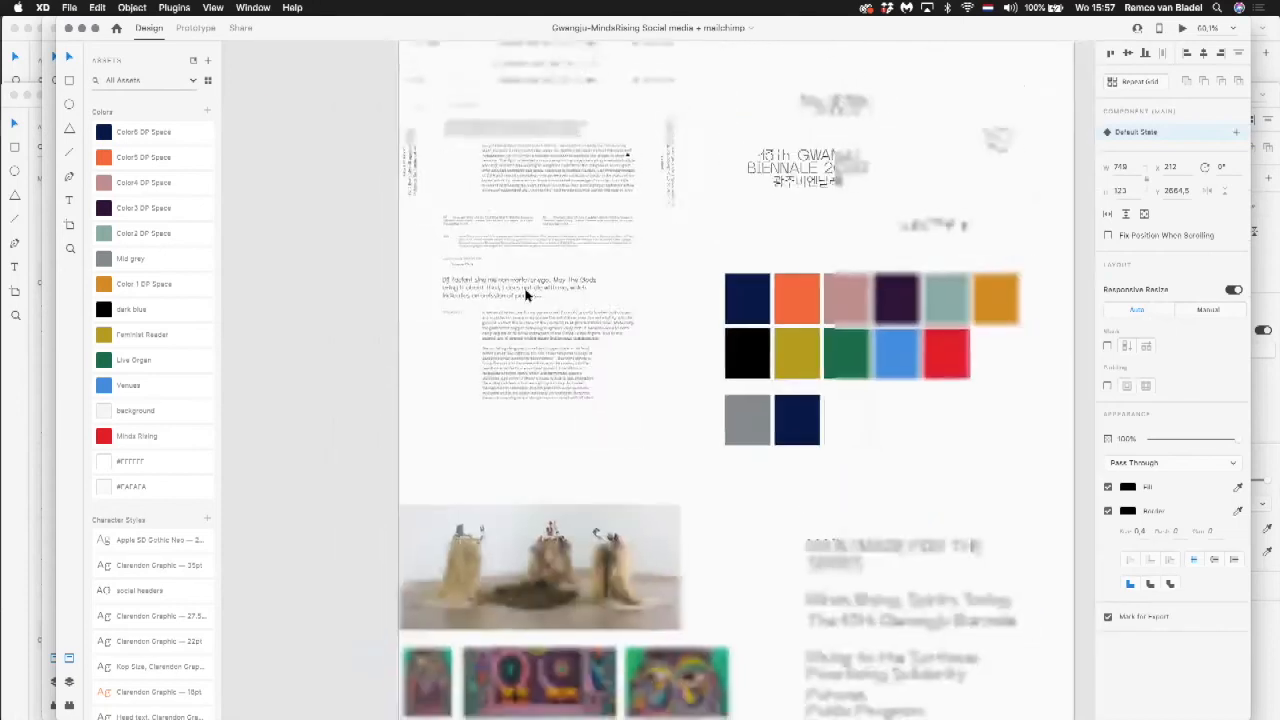
{"action": "scroll", "coordinate": [527, 295], "scroll_direction": "down", "scroll_amount": 5}
{"action": "scroll", "coordinate": [527, 295], "scroll_direction": "down", "scroll_amount": 3}
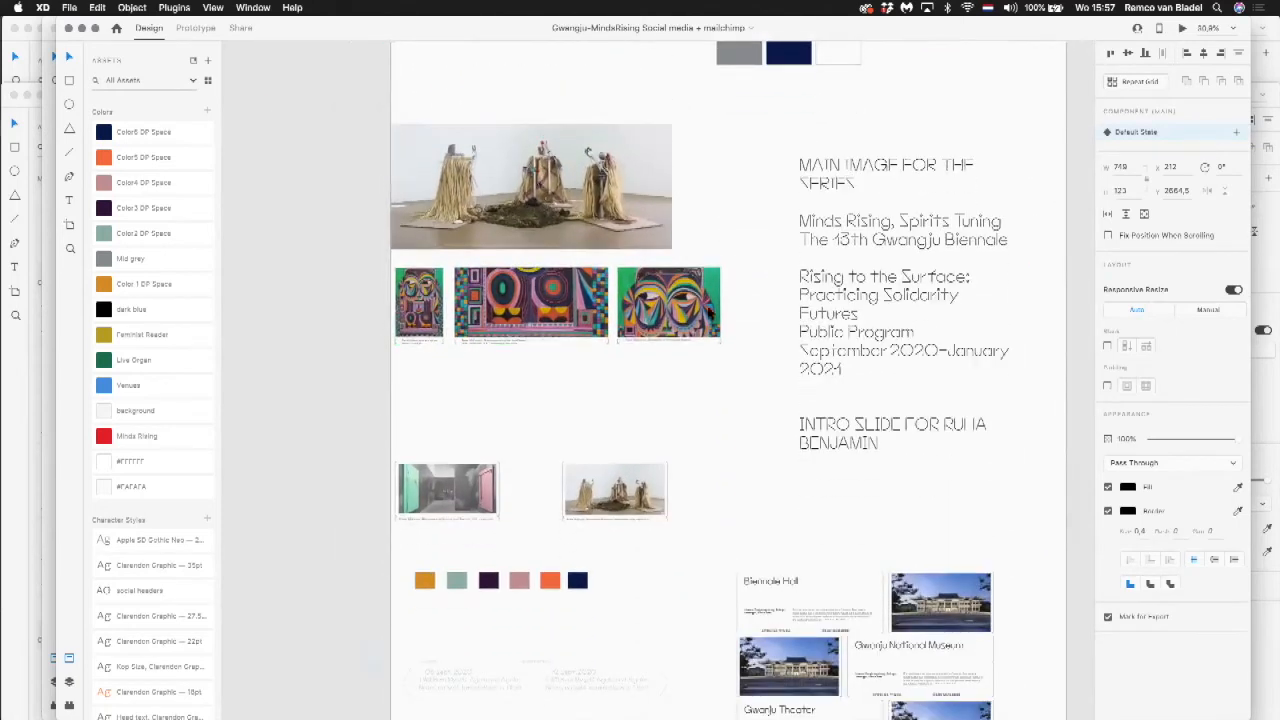
{"action": "scroll", "coordinate": [613, 330], "scroll_direction": "down", "scroll_amount": 5}
{"action": "scroll", "coordinate": [613, 330], "scroll_direction": "down", "scroll_amount": 3}
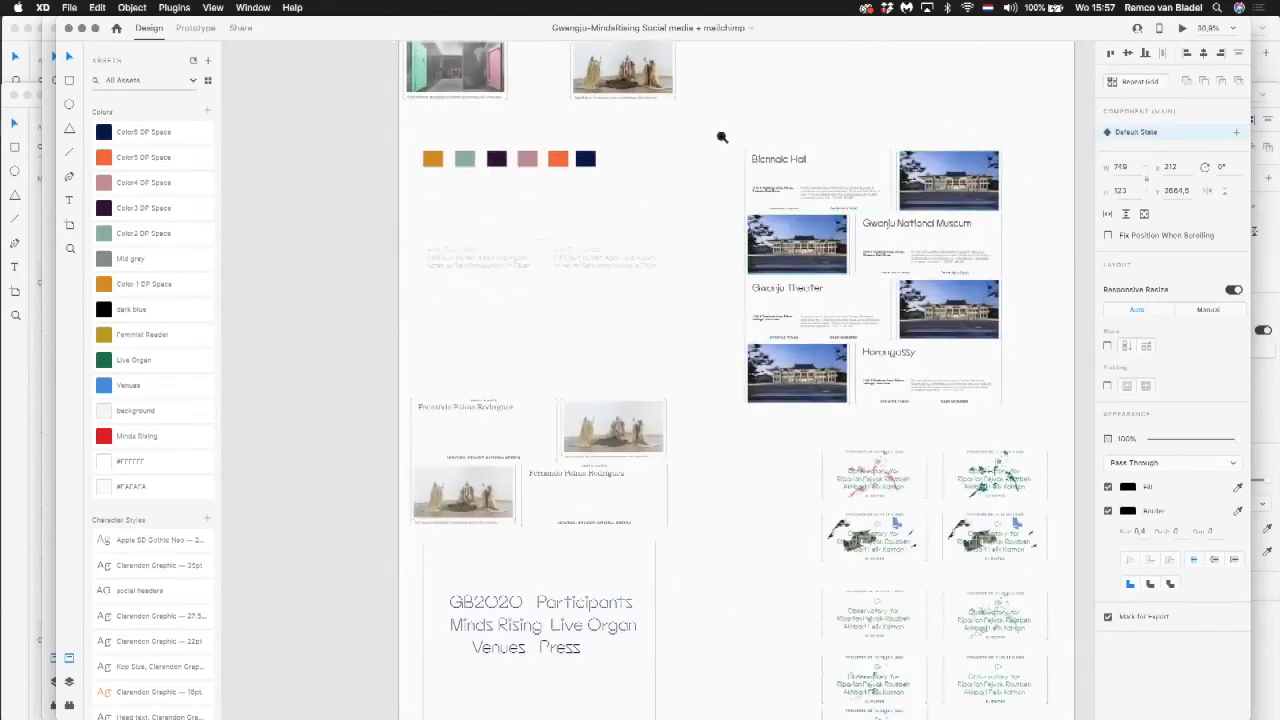
Step: Inspect the Biennale Hall venue cards up close, plus the participant and event cards below them
{"action": "scroll", "coordinate": [1027, 443], "scroll_direction": "up", "scroll_amount": 5}
{"action": "scroll", "coordinate": [903, 386], "scroll_direction": "right", "scroll_amount": 1}
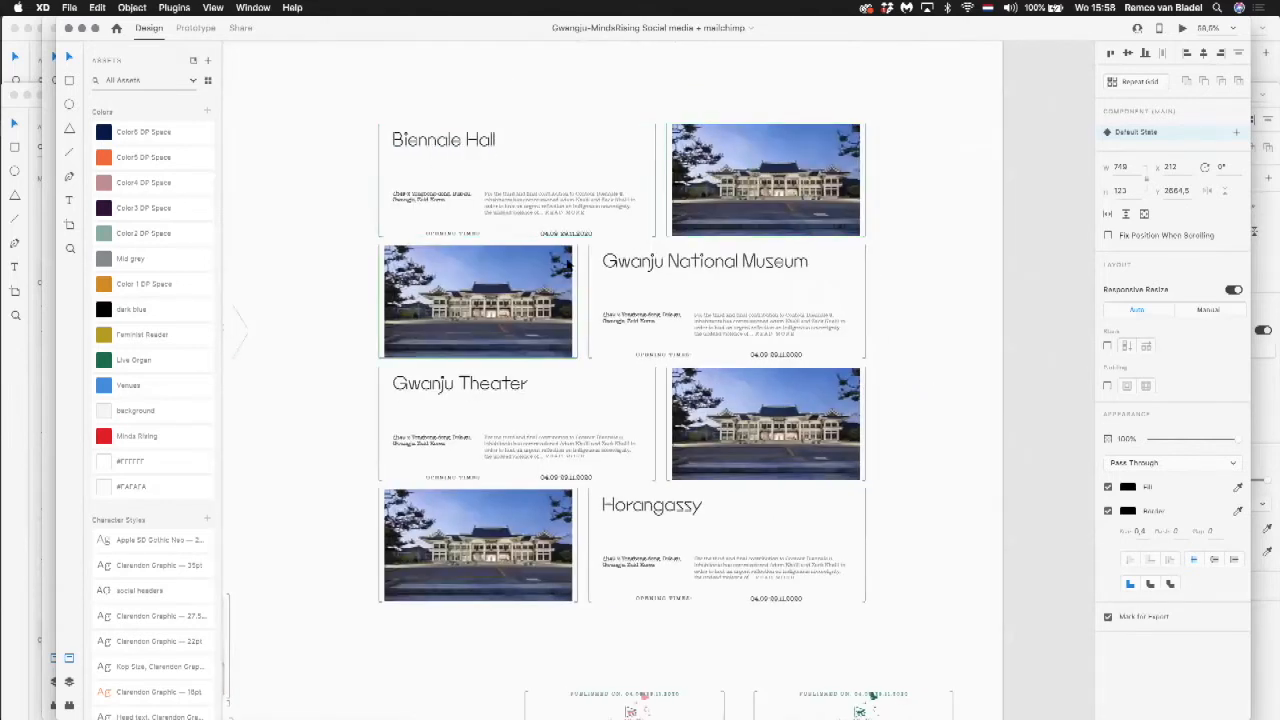
{"action": "scroll", "coordinate": [743, 251], "scroll_direction": "down", "scroll_amount": 5}
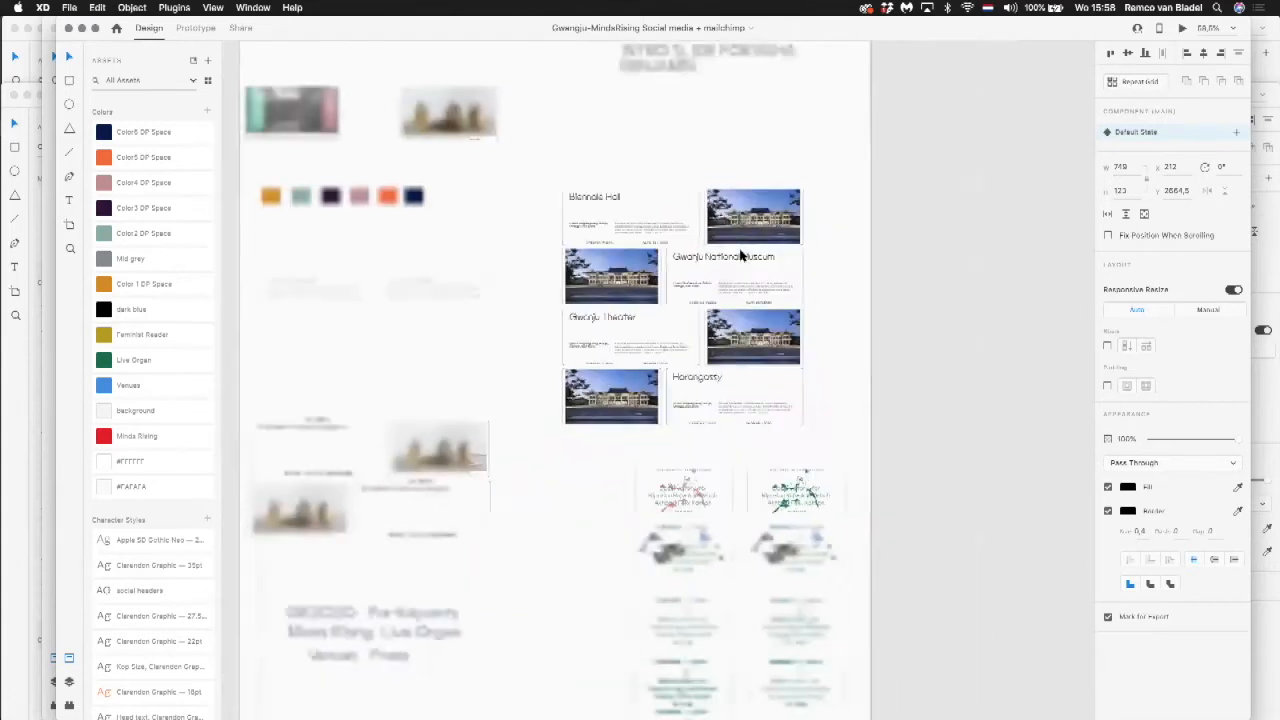
{"action": "scroll", "coordinate": [743, 251], "scroll_direction": "down", "scroll_amount": 3}
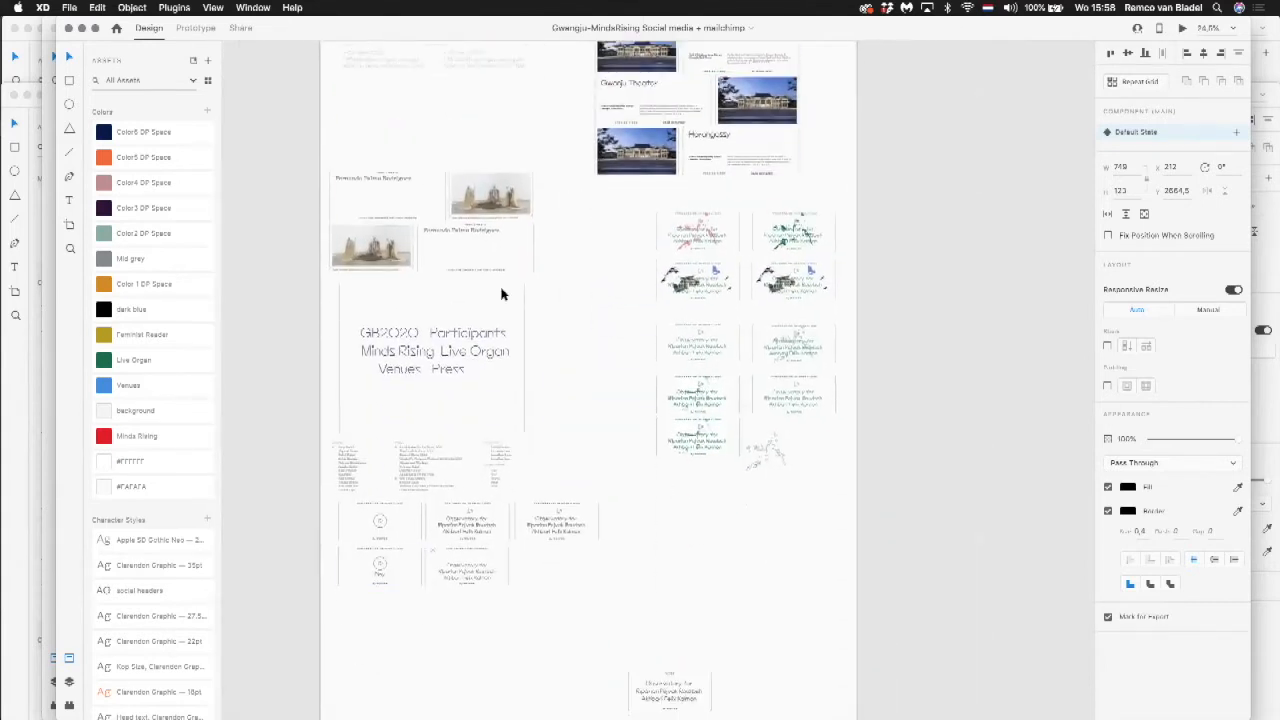
{"action": "scroll", "coordinate": [503, 291], "scroll_direction": "down", "scroll_amount": 10}
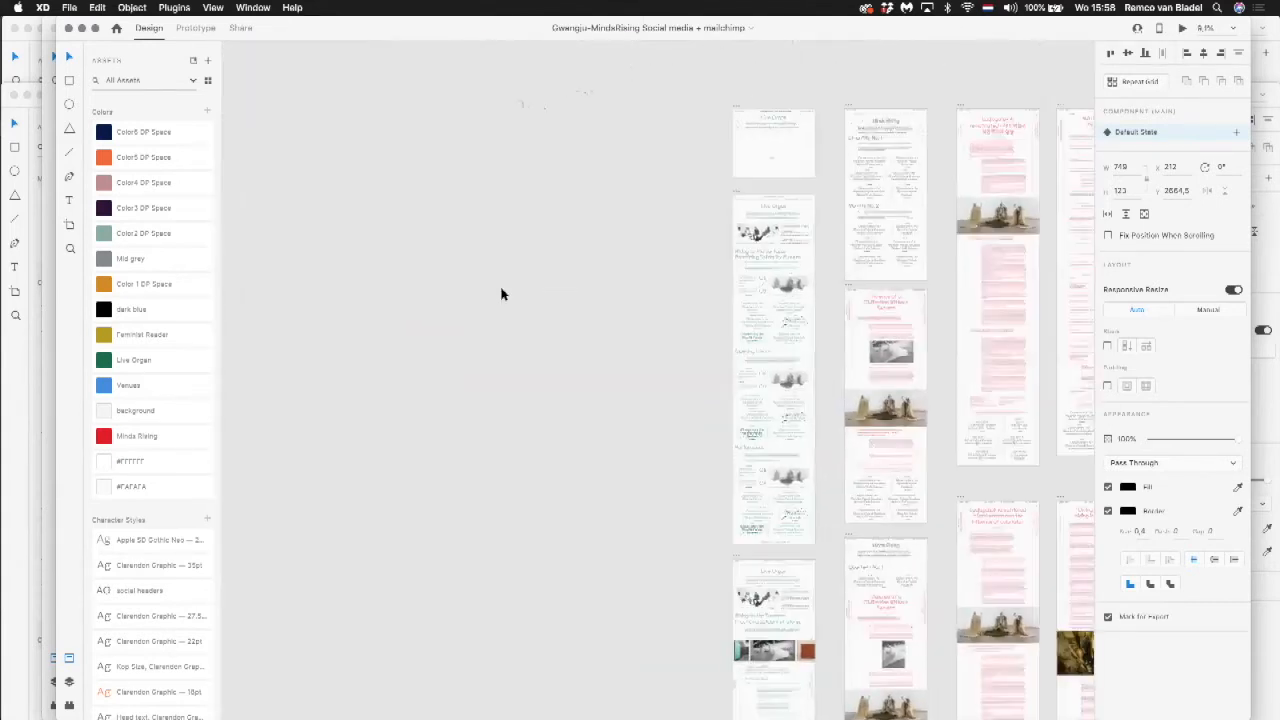
Step: Select the Live Organ title on the "Live Organ overview — closed" artboard and open a preview of that page
{"action": "left_click_drag", "start_coordinate": [716, 191], "coordinate": [850, 278]}
{"action": "left_click", "coordinate": [800, 220]}
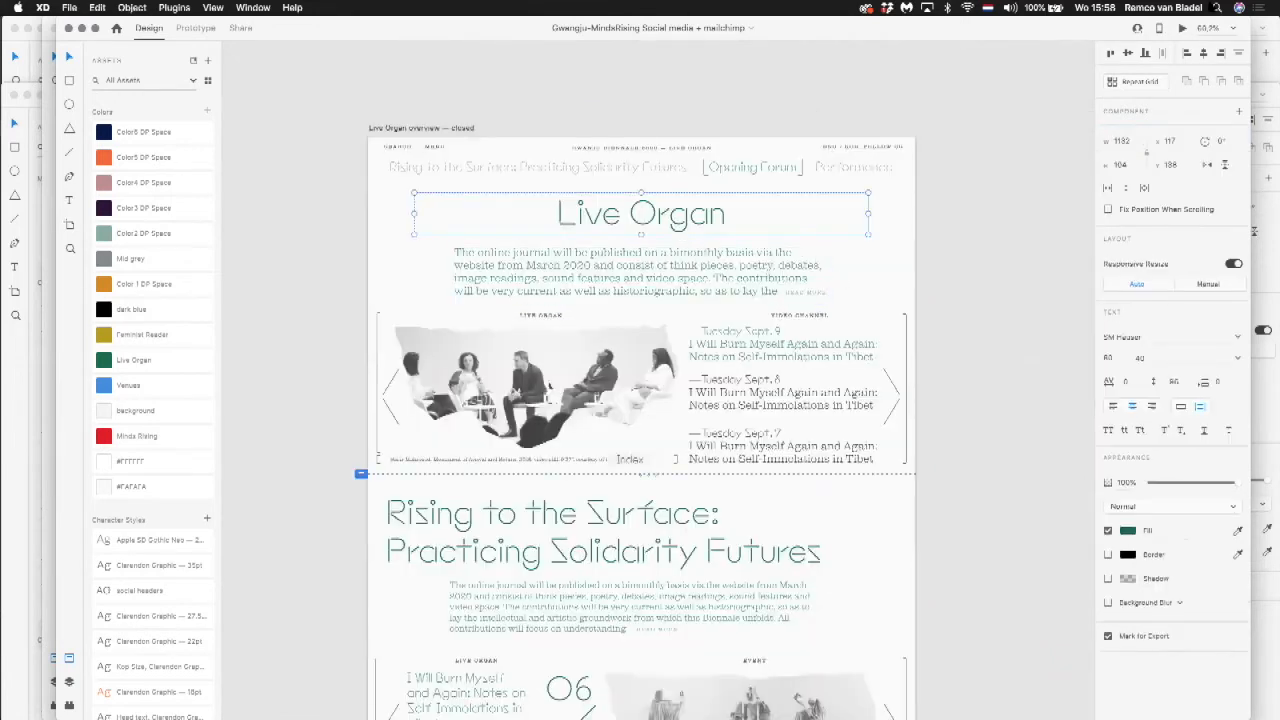
{"action": "left_click", "coordinate": [1181, 33]}
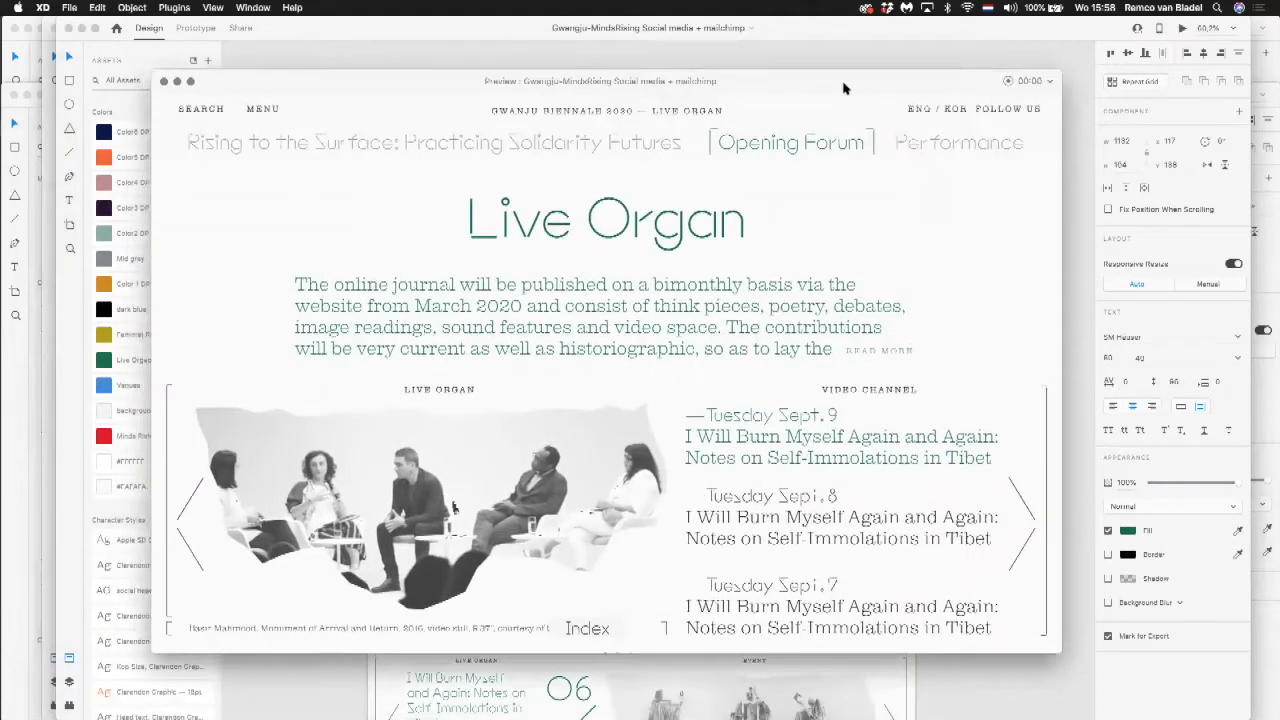
{"action": "left_click_drag", "start_coordinate": [843, 88], "coordinate": [860, 100]}
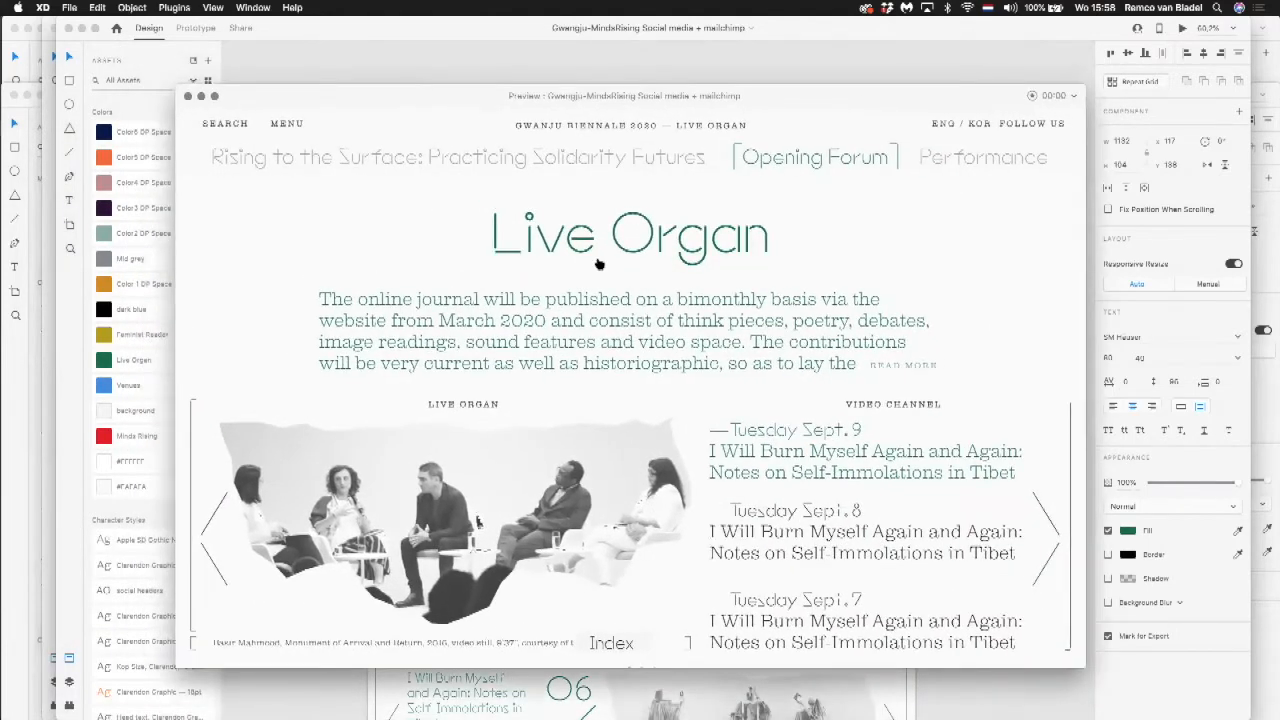
Step: Scroll the previewed Live Organ page down to its footer, reviewing the event sections and Observatory cards
{"action": "scroll", "coordinate": [598, 264], "scroll_direction": "down", "scroll_amount": 5}
{"action": "scroll", "coordinate": [598, 264], "scroll_direction": "down", "scroll_amount": 10}
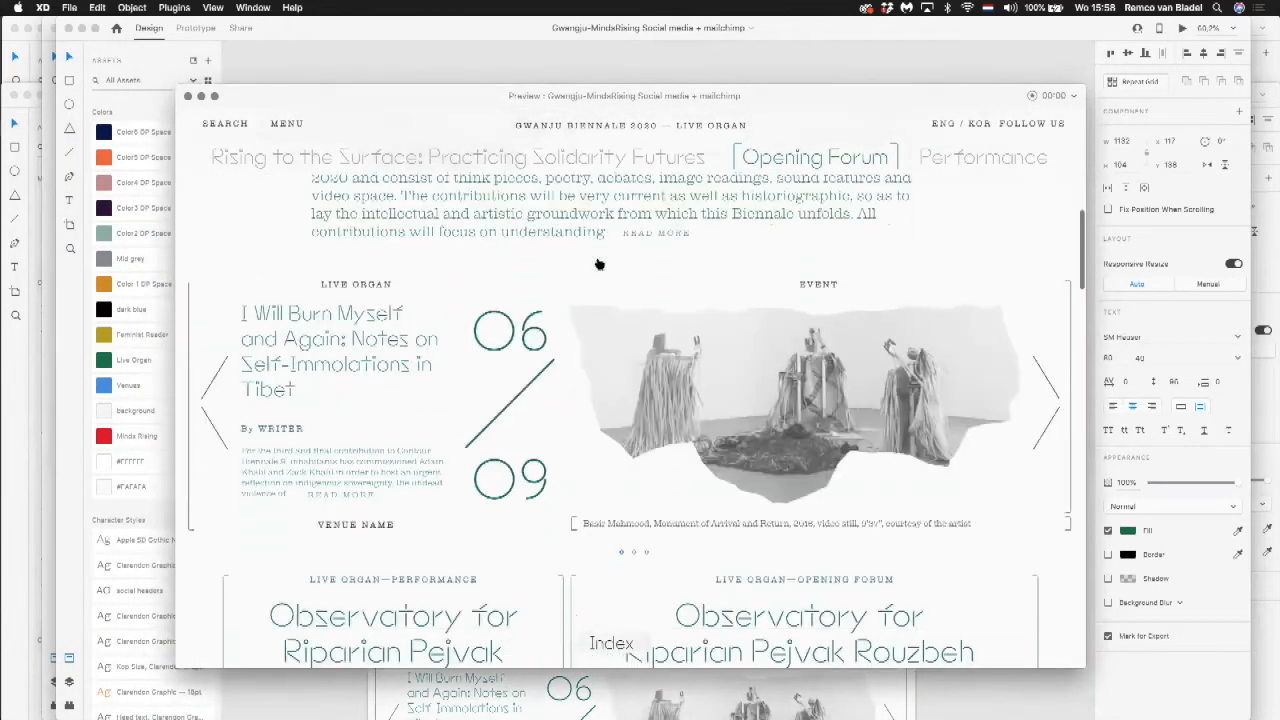
{"action": "scroll", "coordinate": [598, 264], "scroll_direction": "down", "scroll_amount": 8}
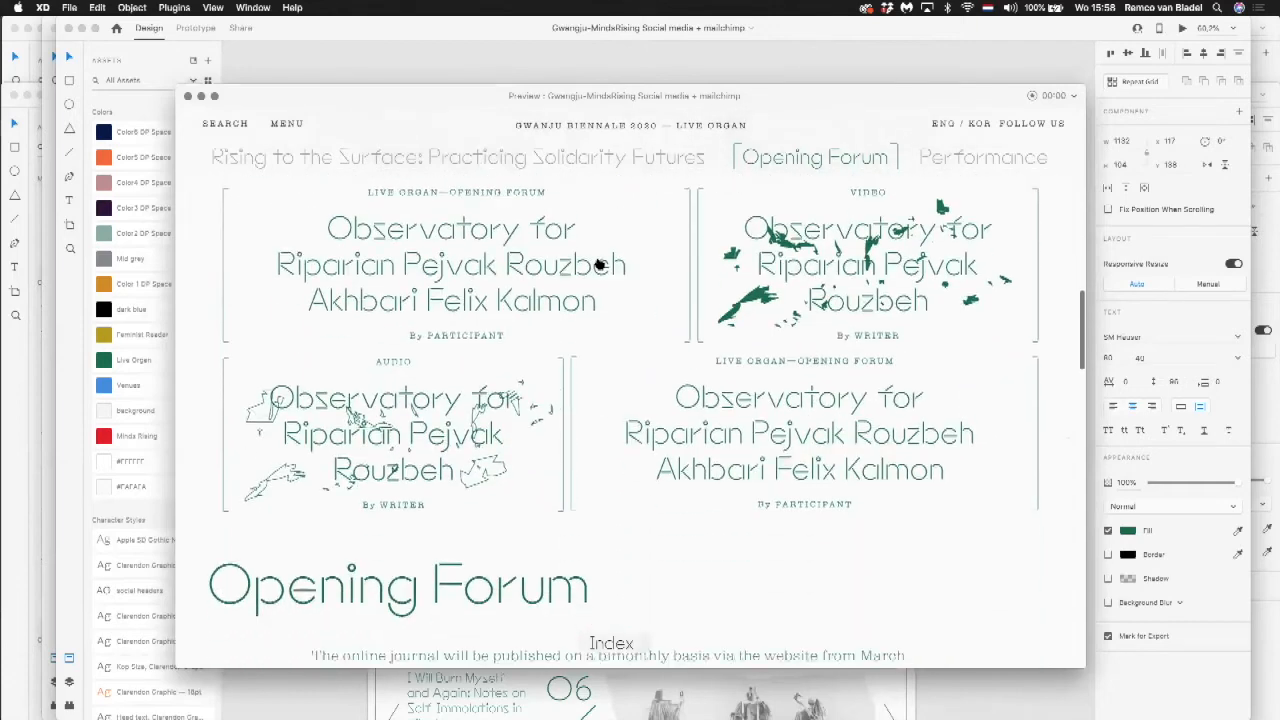
{"action": "scroll", "coordinate": [598, 264], "scroll_direction": "down", "scroll_amount": 10}
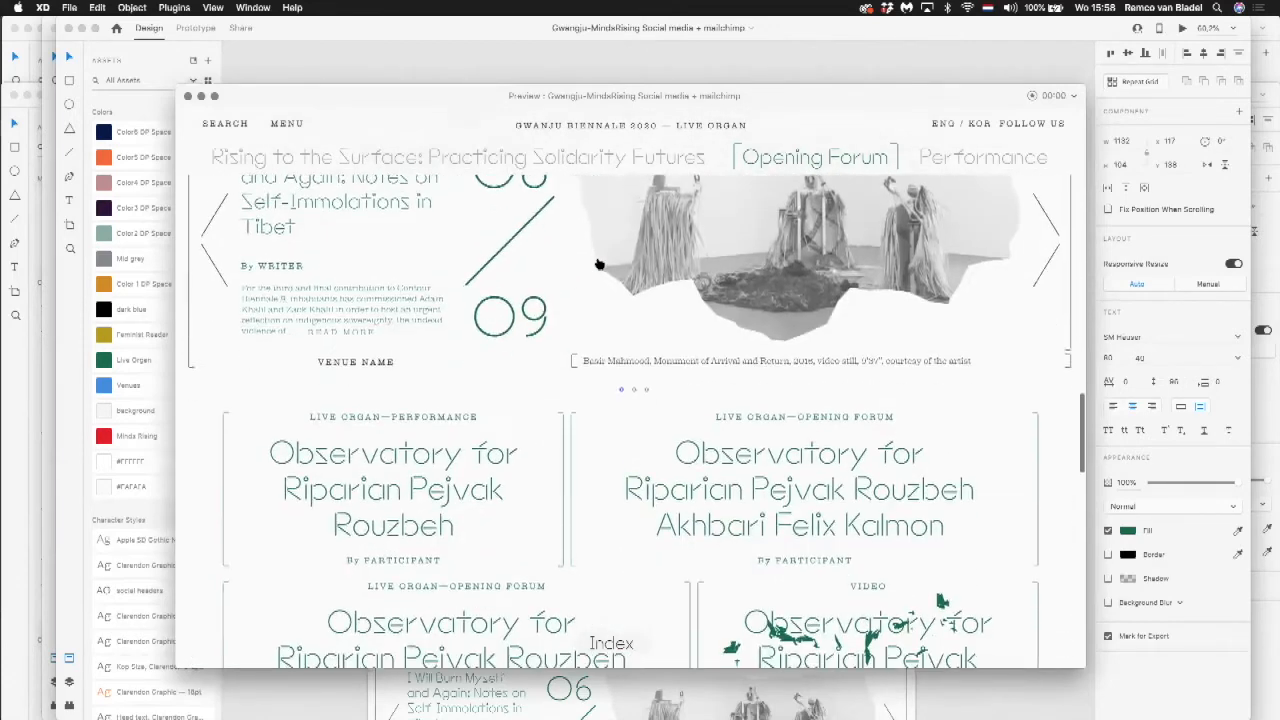
{"action": "scroll", "coordinate": [598, 264], "scroll_direction": "down", "scroll_amount": 10}
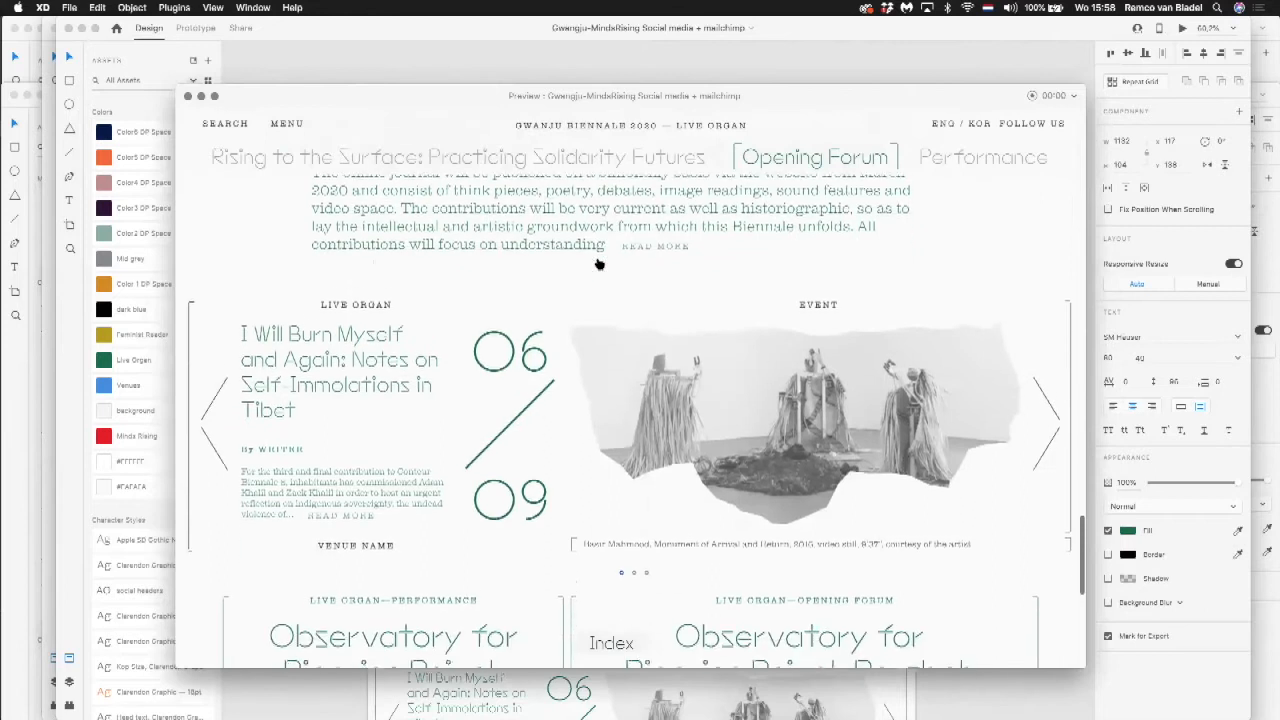
{"action": "scroll", "coordinate": [598, 264], "scroll_direction": "down", "scroll_amount": 3}
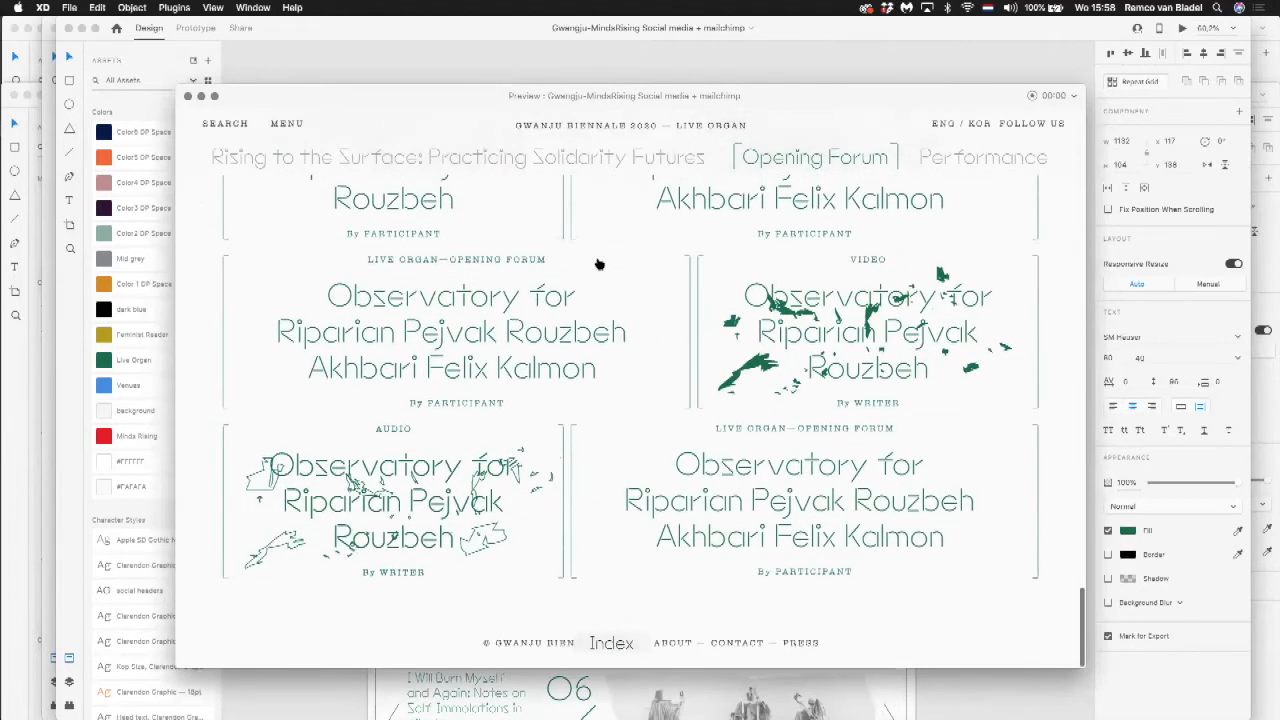
Step: Test the Index and Menu links in the preview, continuing to the Minds Rising journal page and viewing its article cards
{"action": "left_click", "coordinate": [616, 643]}
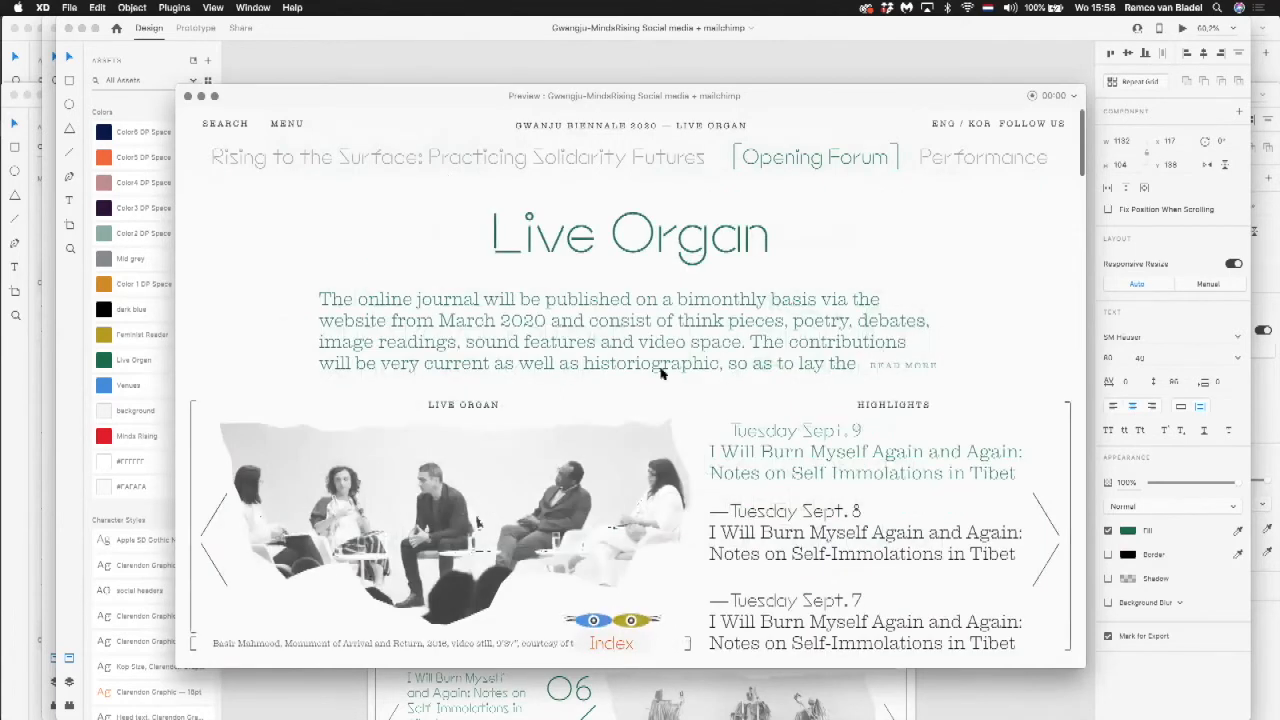
{"action": "left_click", "coordinate": [677, 325]}
{"action": "scroll", "coordinate": [677, 325], "scroll_direction": "down", "scroll_amount": 12}
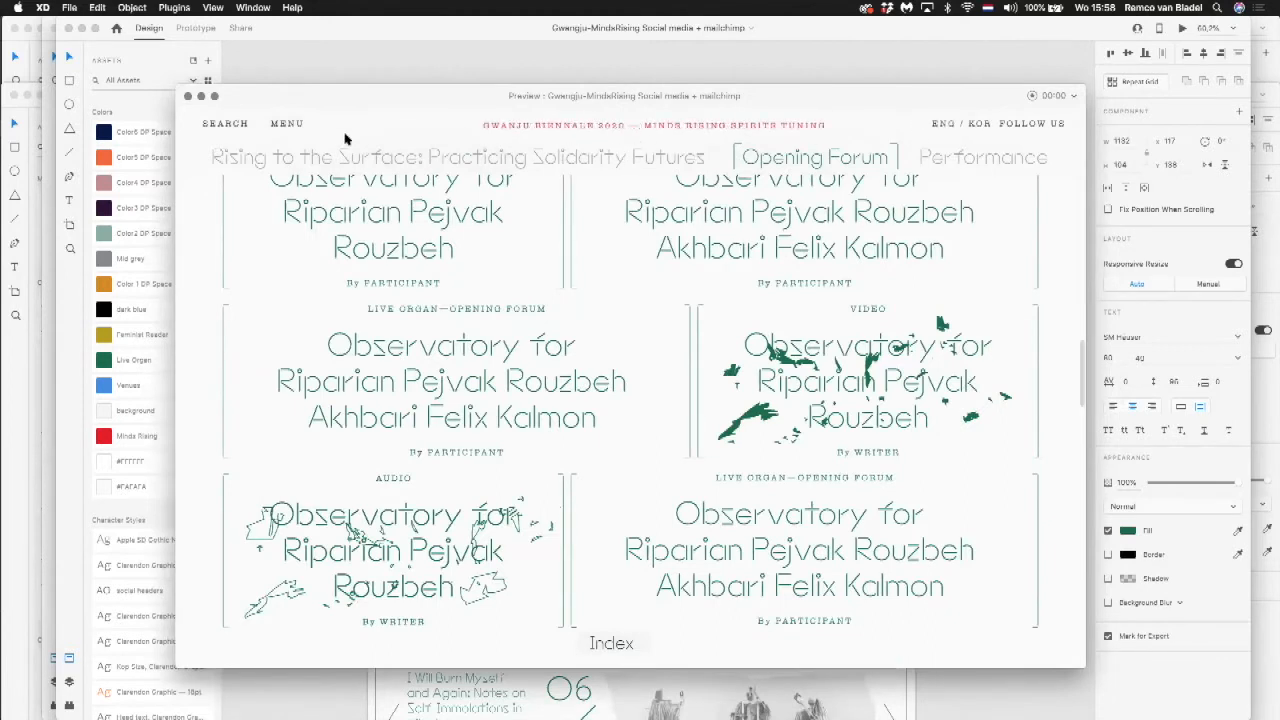
{"action": "left_click", "coordinate": [287, 126]}
{"action": "scroll", "coordinate": [480, 265], "scroll_direction": "down", "scroll_amount": 15}
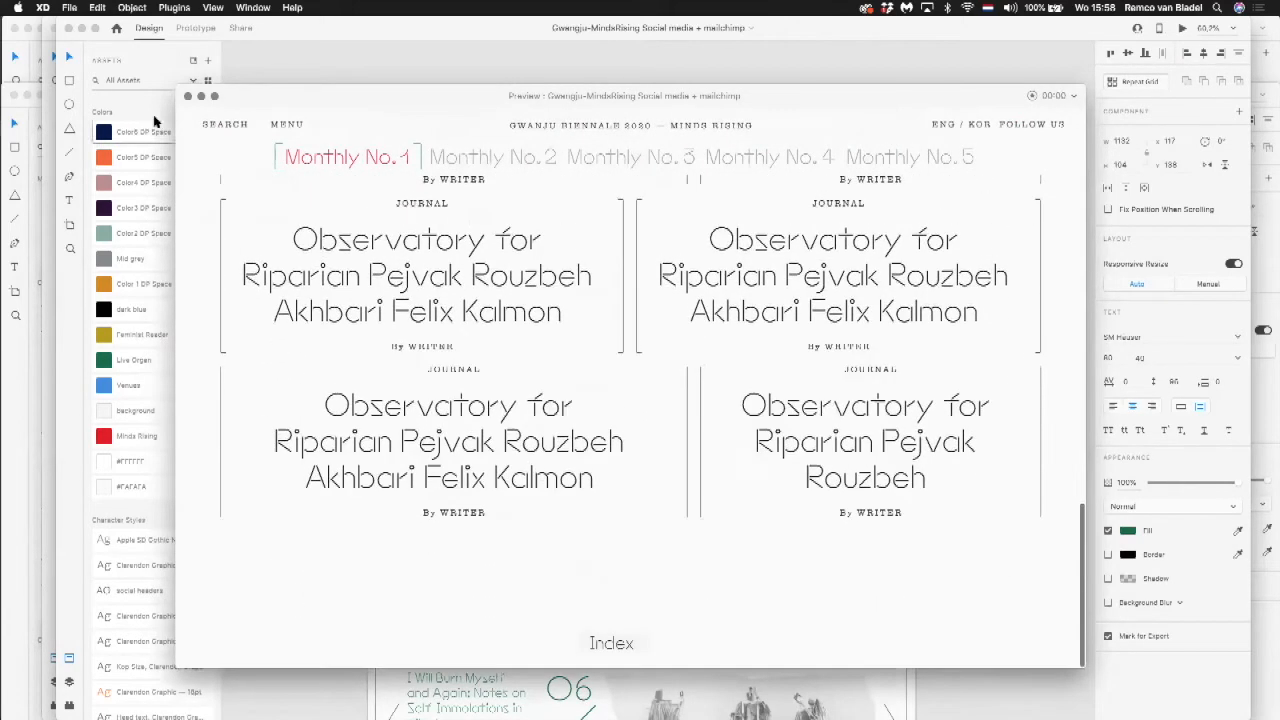
Step: Close the preview, deselect the title, and view the neighbouring Live Organ and Online journal overview artboards
{"action": "left_click", "coordinate": [187, 96]}
{"action": "left_click", "coordinate": [317, 186]}
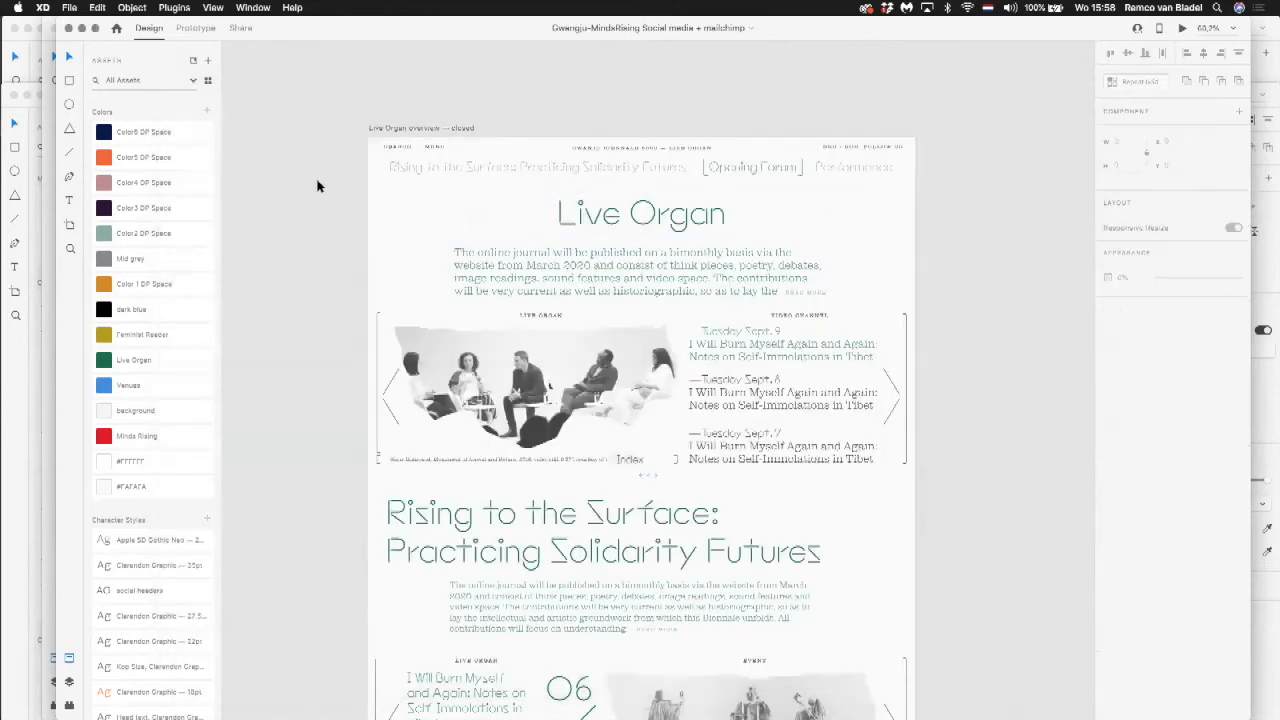
{"action": "scroll", "coordinate": [316, 190], "scroll_direction": "down", "scroll_amount": 5}
{"action": "scroll", "coordinate": [316, 190], "scroll_direction": "up", "scroll_amount": 8}
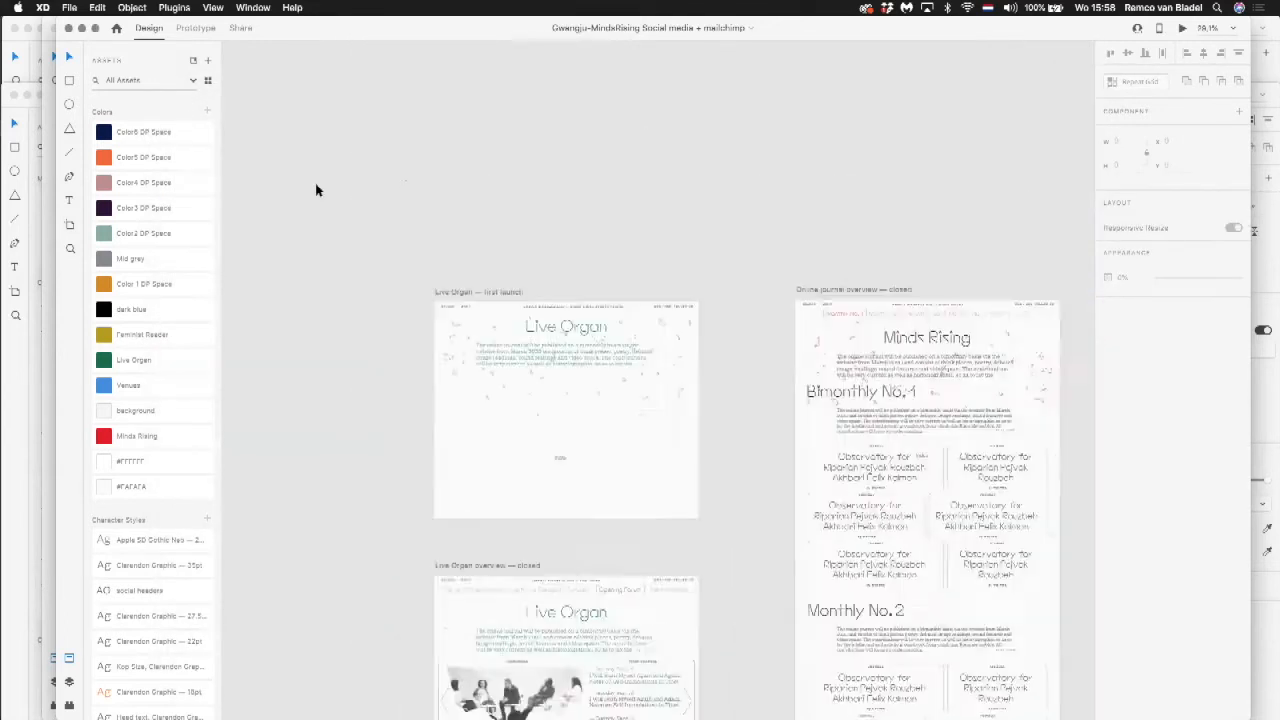
Step: Bring the vertical Minds Rising poster artboards, Web 1920 – 1 to Web 1920 – 3, into close view
{"action": "scroll", "coordinate": [316, 190], "scroll_direction": "down", "scroll_amount": 4}
{"action": "key", "text": "space"}
{"action": "left_click_drag", "start_coordinate": [316, 188], "coordinate": [766, 466]}
{"action": "left_click_drag", "start_coordinate": [440, 311], "coordinate": [679, 446]}
{"action": "left_click_drag", "start_coordinate": [477, 441], "coordinate": [817, 274]}
{"action": "left_click_drag", "start_coordinate": [440, 394], "coordinate": [806, 454]}
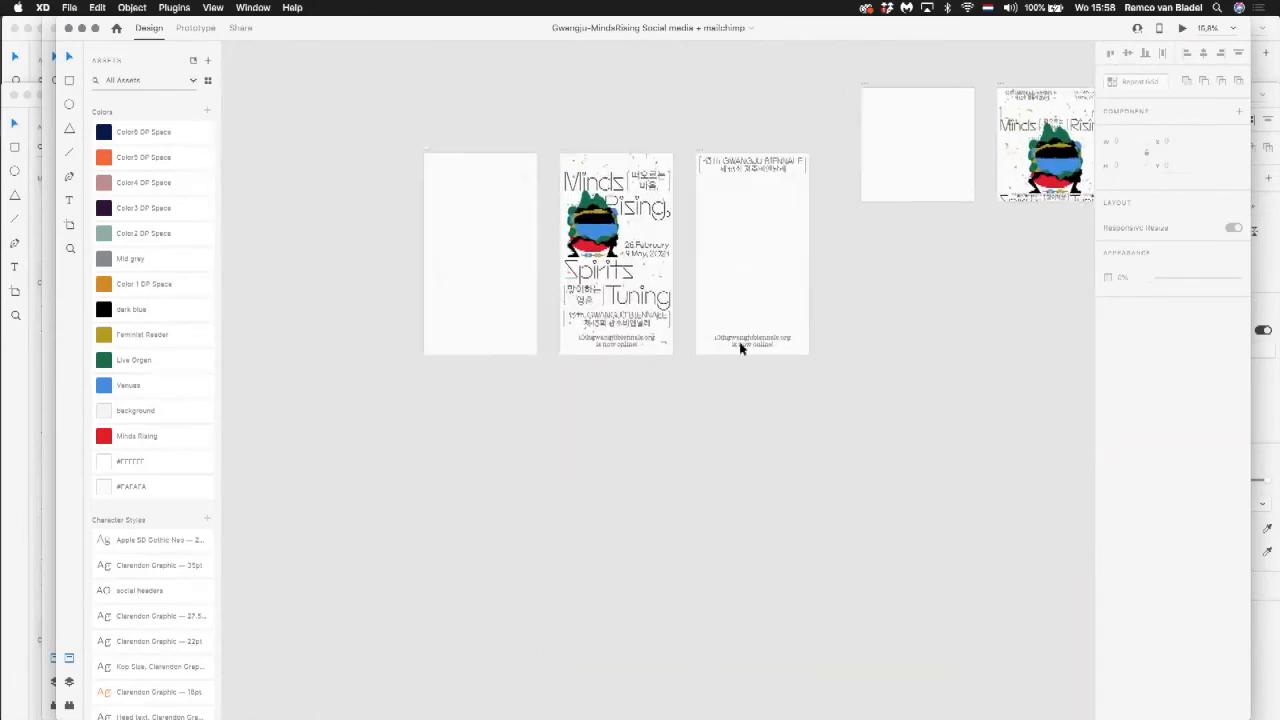
{"action": "left_click_drag", "start_coordinate": [537, 135], "coordinate": [703, 396]}
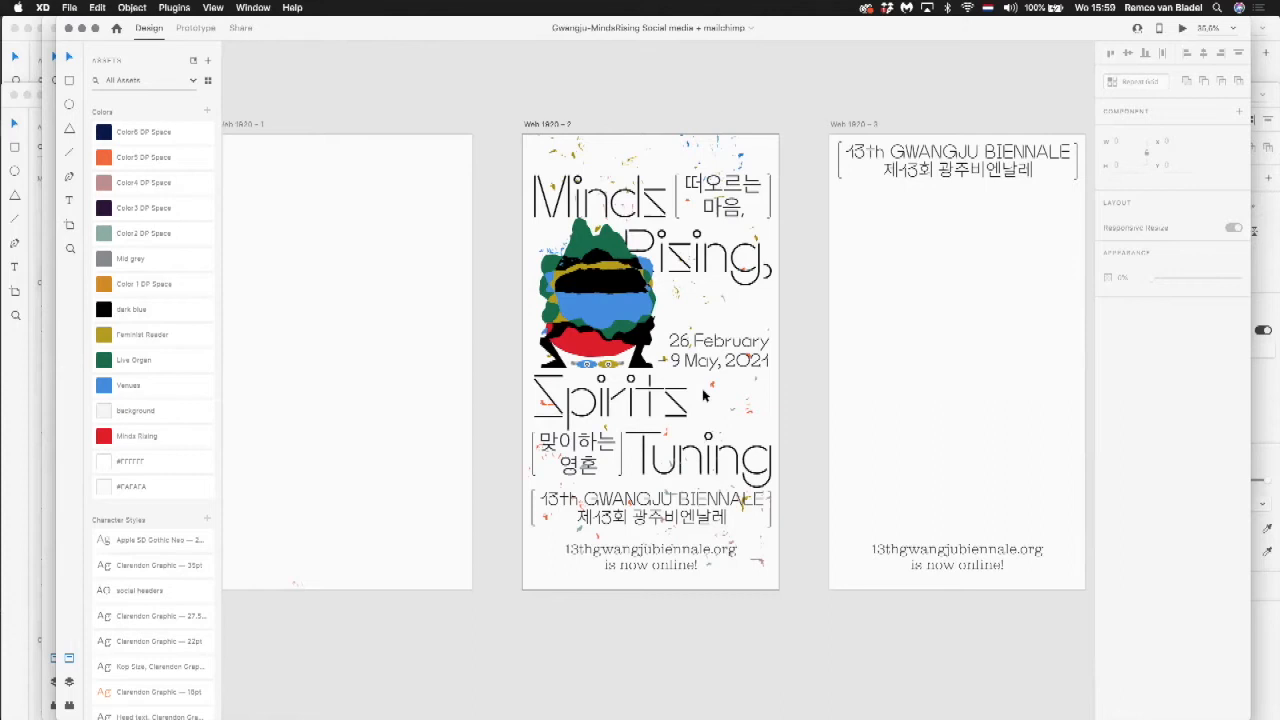
Step: Inspect the title component, confetti graphics and website text on the Web 1920 – 2 poster, ending with nothing selected
{"action": "left_click", "coordinate": [648, 290]}
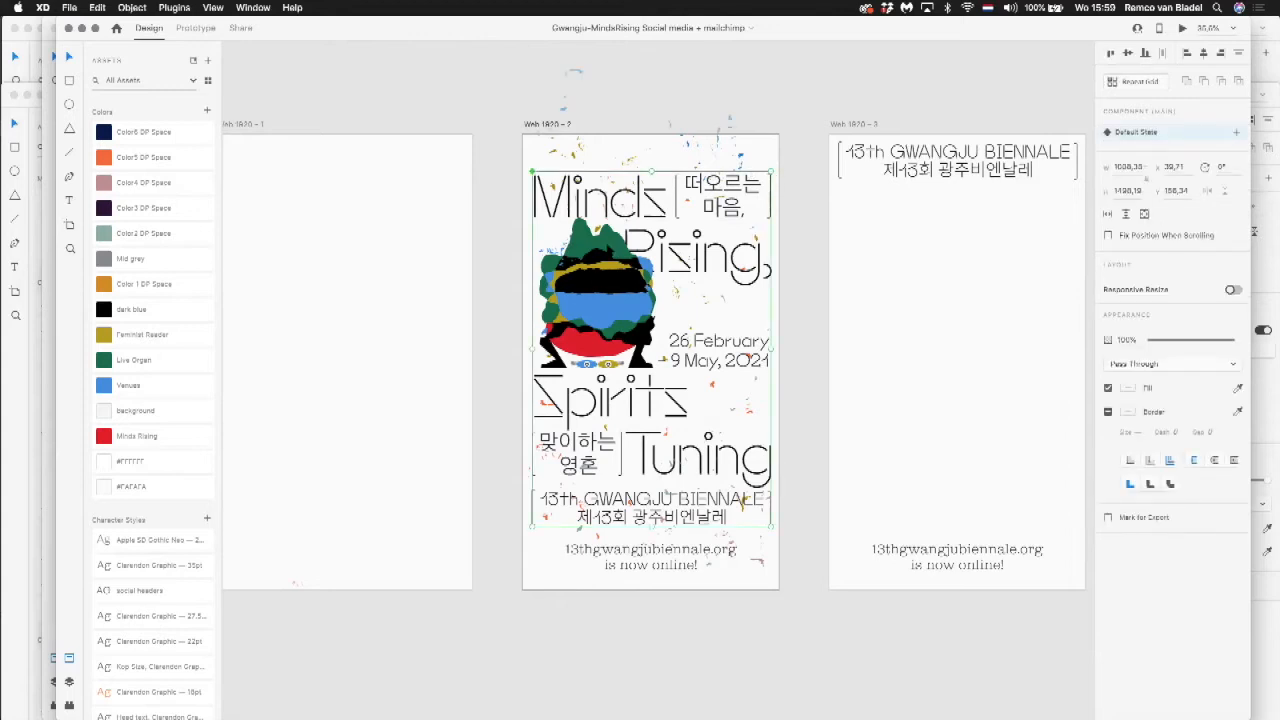
{"action": "left_click", "coordinate": [576, 160]}
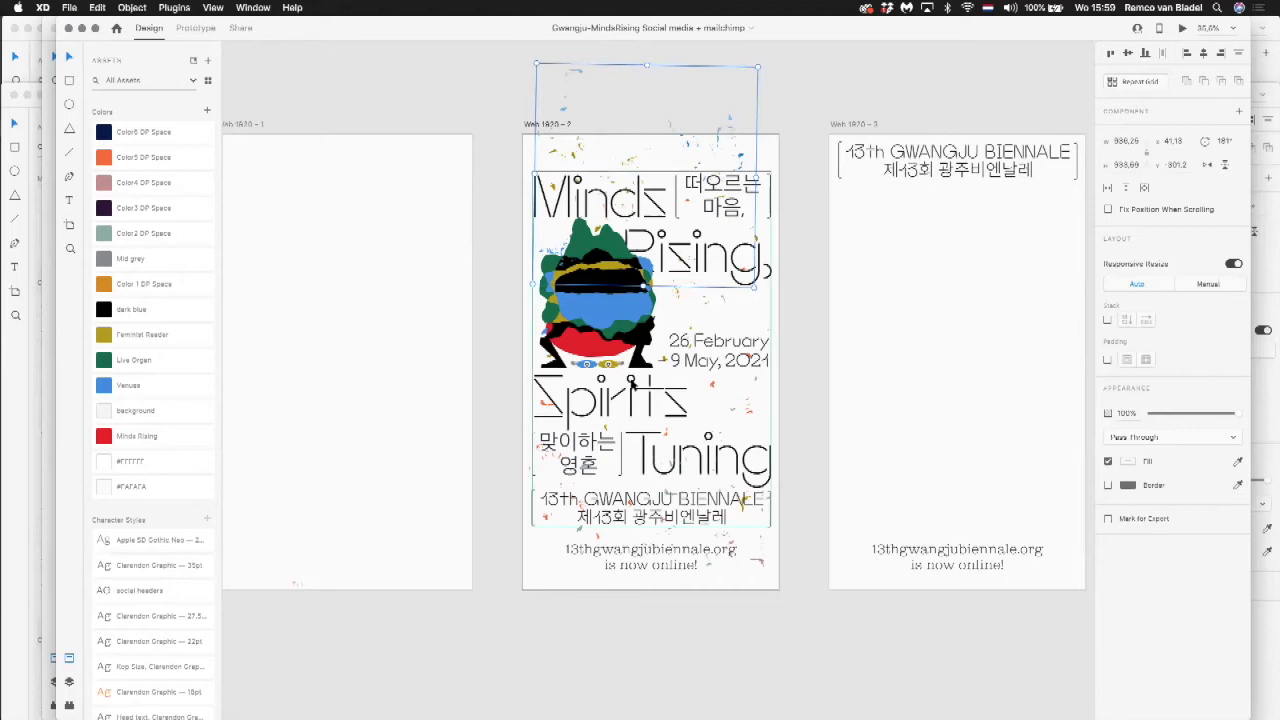
{"action": "left_click", "coordinate": [666, 494]}
{"action": "left_click", "coordinate": [548, 512]}
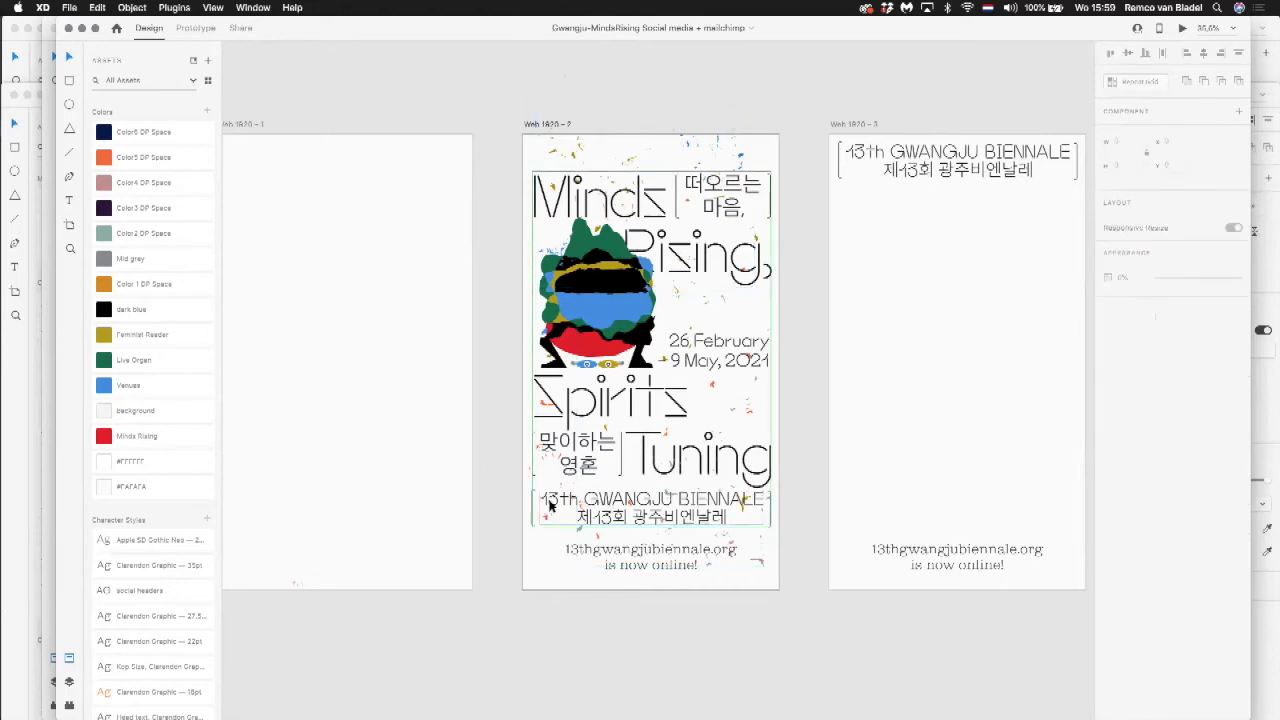
{"action": "left_click", "coordinate": [550, 507]}
{"action": "left_click", "coordinate": [613, 555]}
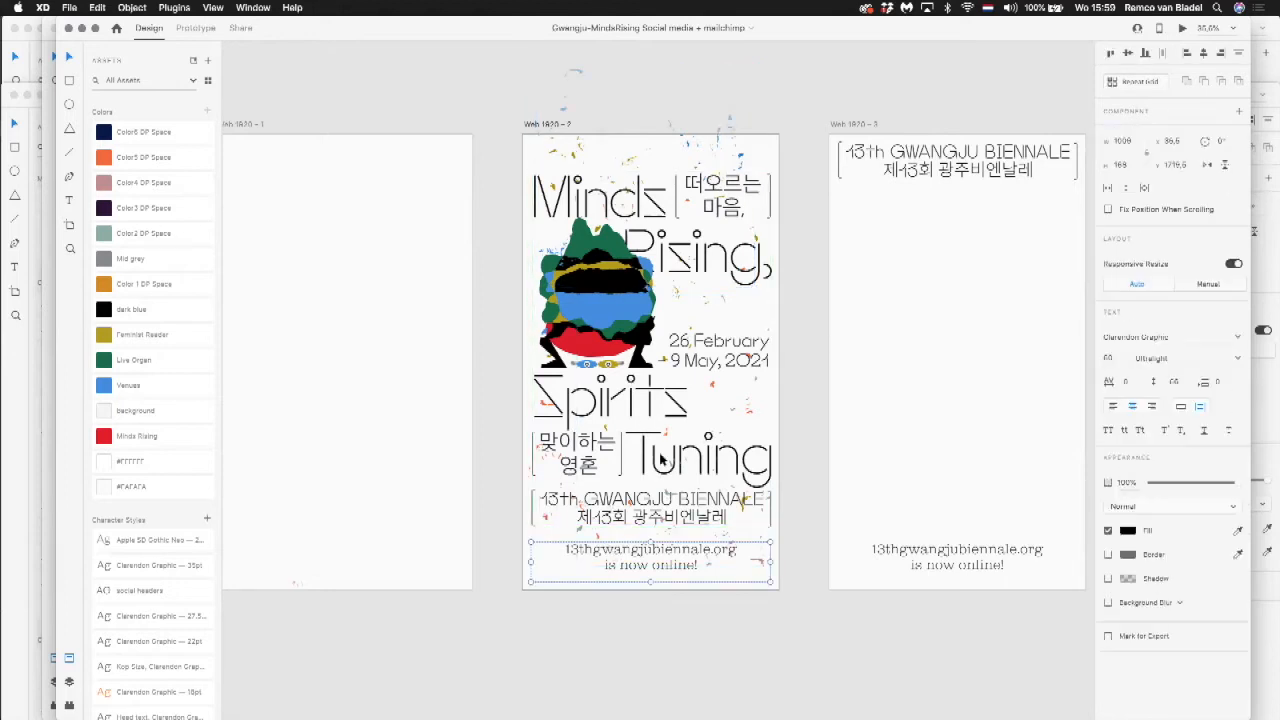
{"action": "left_click", "coordinate": [488, 363]}
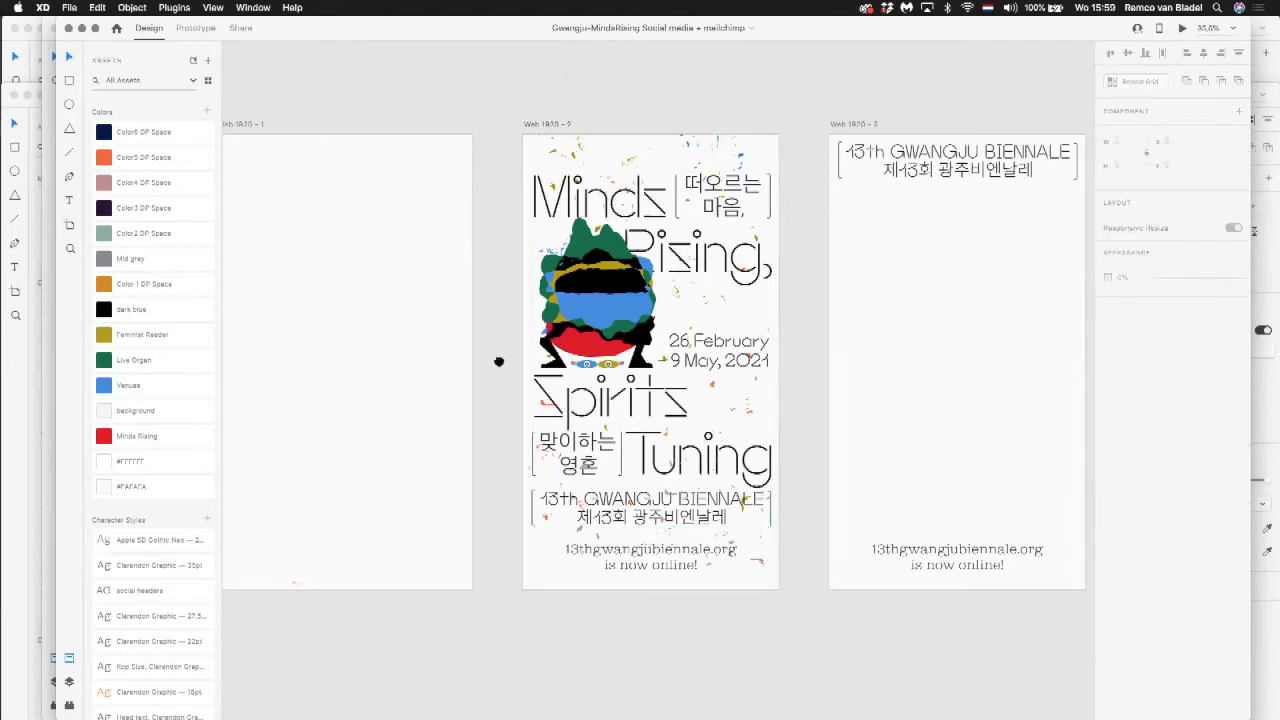
Step: Select the off-artboard elements below Web 1920 – 1 to examine their starting positions, and deselect them
{"action": "left_click_drag", "start_coordinate": [494, 364], "coordinate": [678, 347]}
{"action": "left_click_drag", "start_coordinate": [459, 358], "coordinate": [548, 617]}
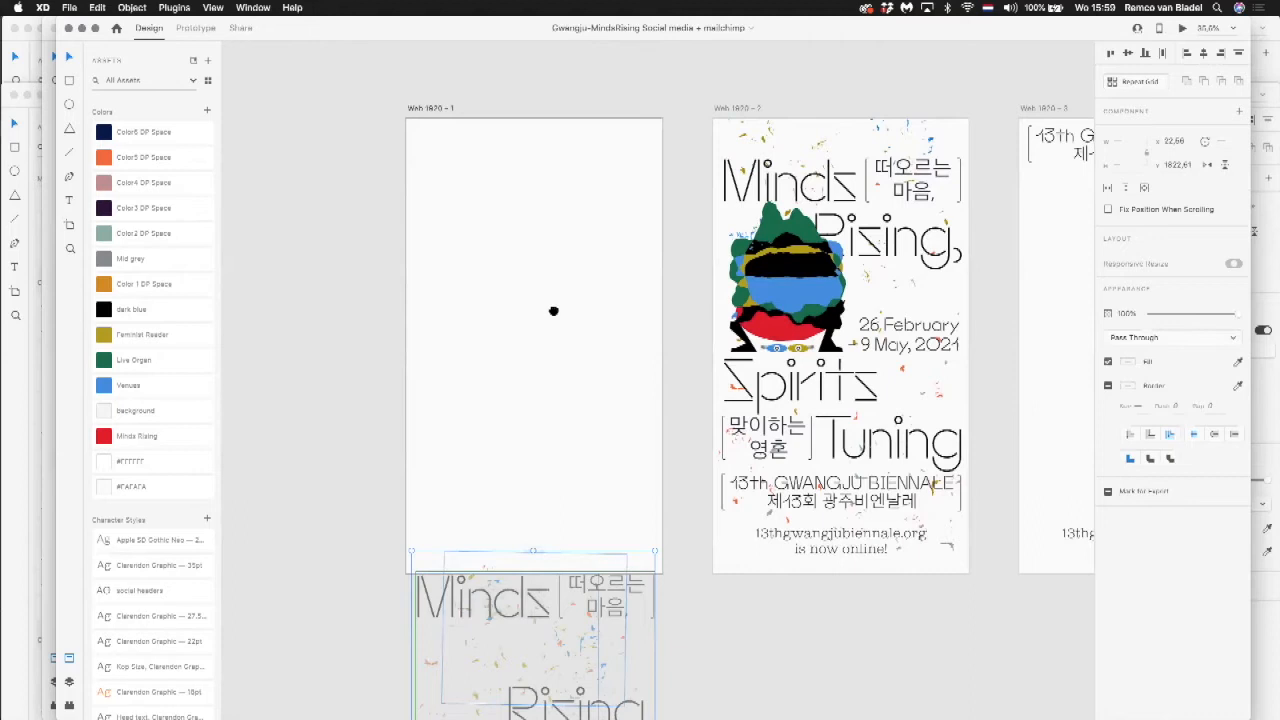
{"action": "scroll", "coordinate": [551, 309], "scroll_direction": "down", "scroll_amount": 5}
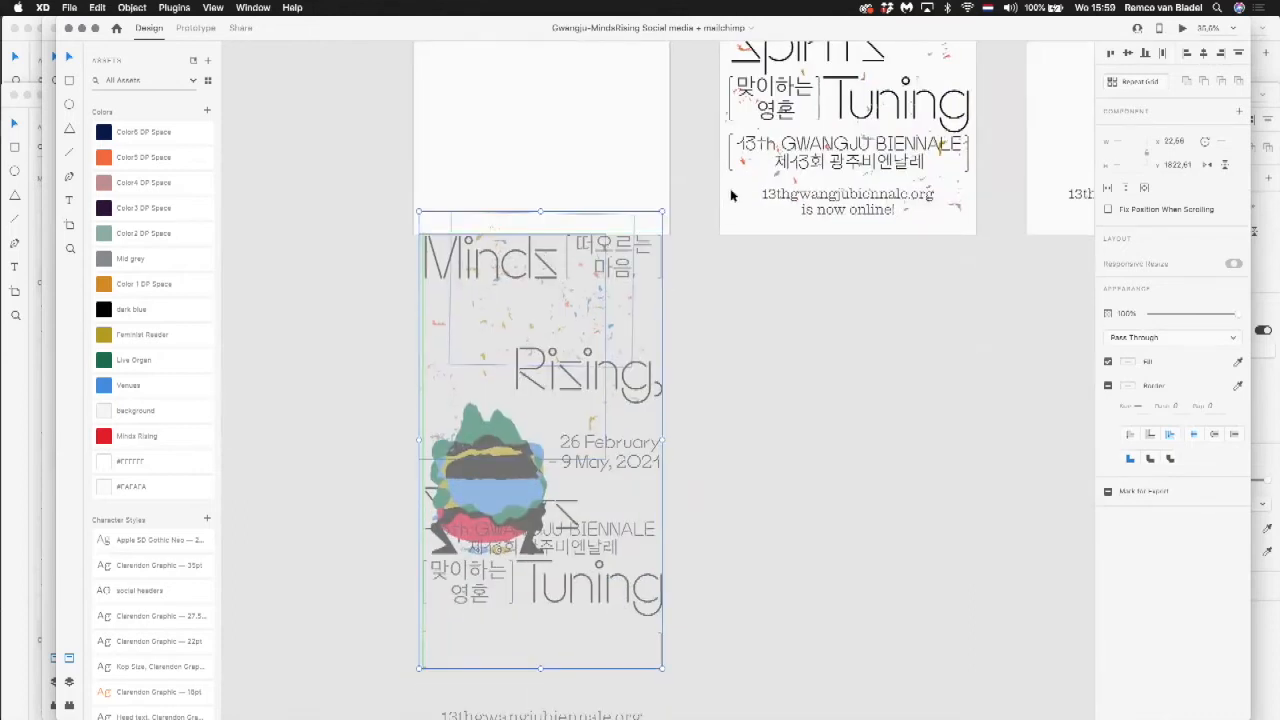
{"action": "left_click", "coordinate": [677, 169]}
Step: Play the animated Minds Rising poster in a preview window and close the preview
{"action": "left_click", "coordinate": [1183, 28]}
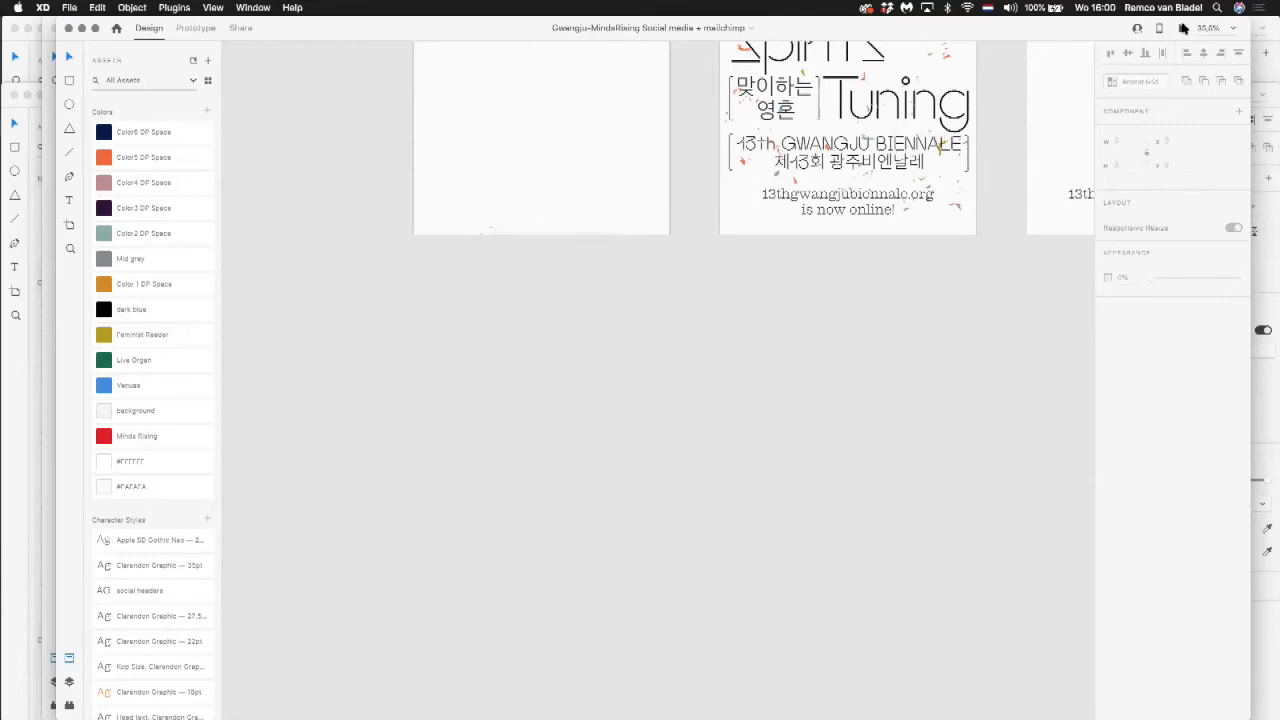
{"action": "left_click_drag", "start_coordinate": [400, 20], "coordinate": [475, 14]}
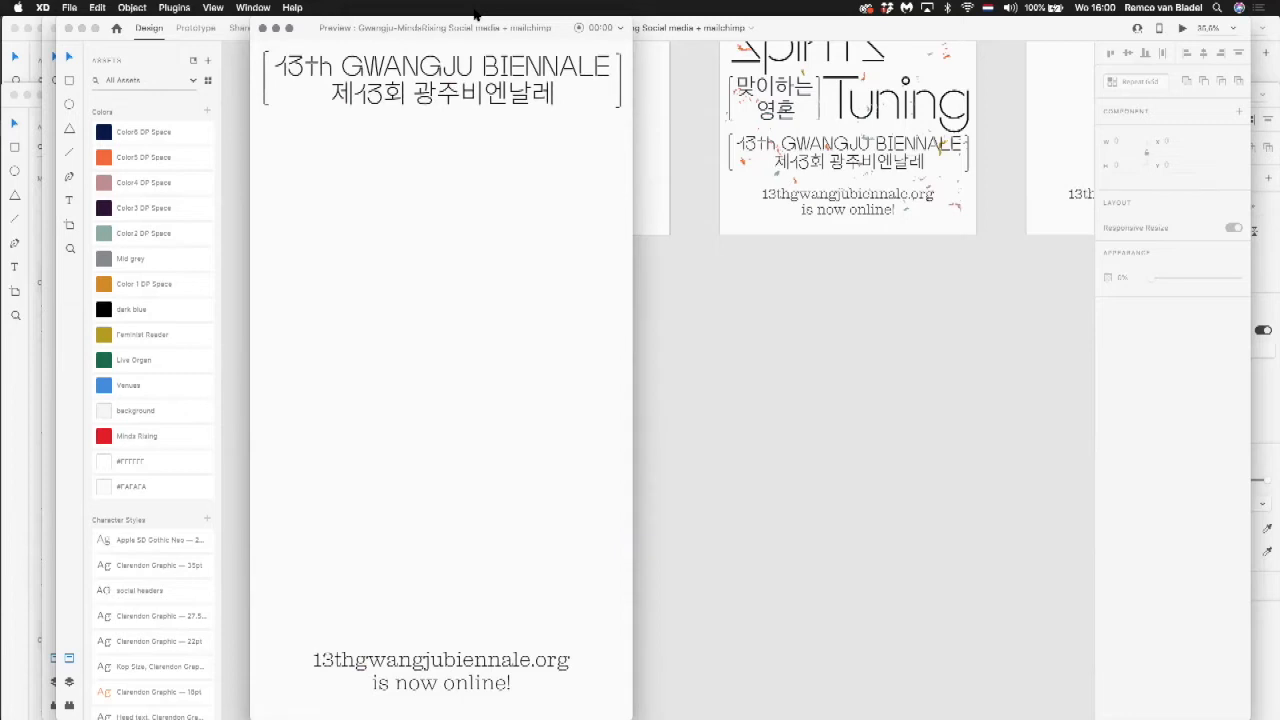
{"action": "left_click", "coordinate": [262, 28]}
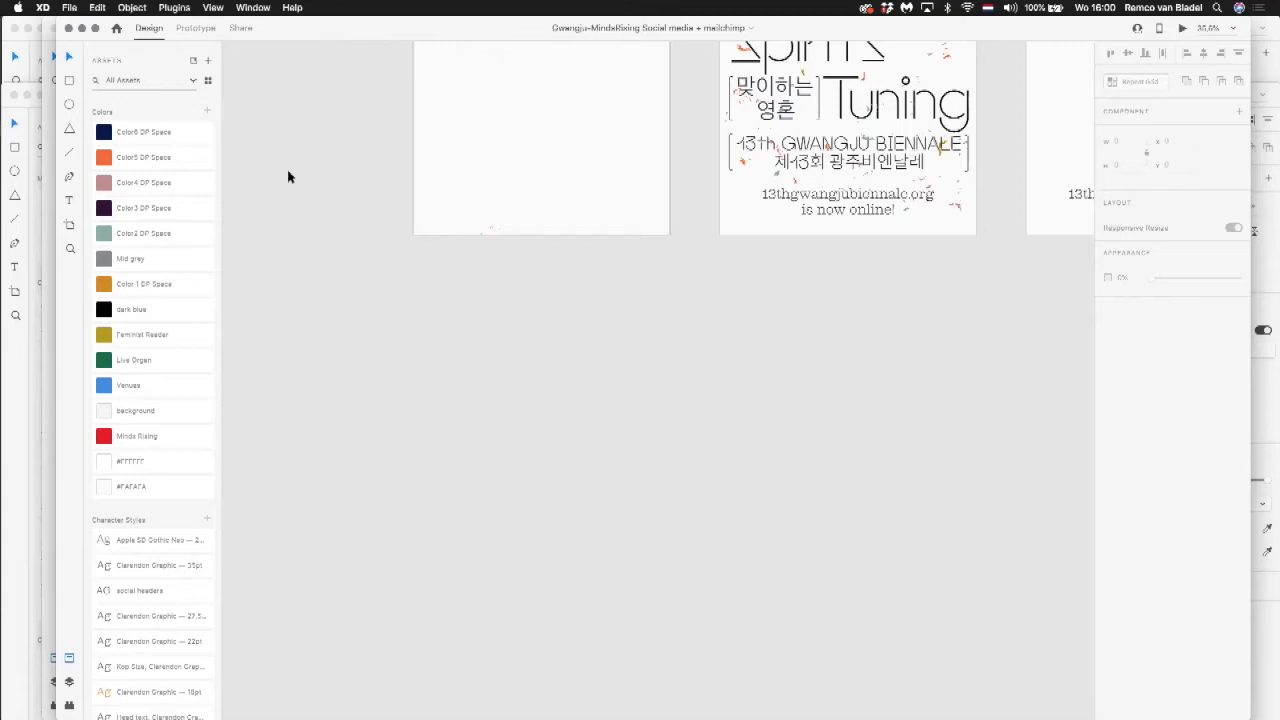
Step: Select the Starting soon text on the LIVE Stream OPENER artboard and check its PNG export options, including iOS, without exporting
{"action": "scroll", "coordinate": [491, 177], "scroll_direction": "up", "scroll_amount": 5}
{"action": "scroll", "coordinate": [491, 177], "scroll_direction": "right", "scroll_amount": 3}
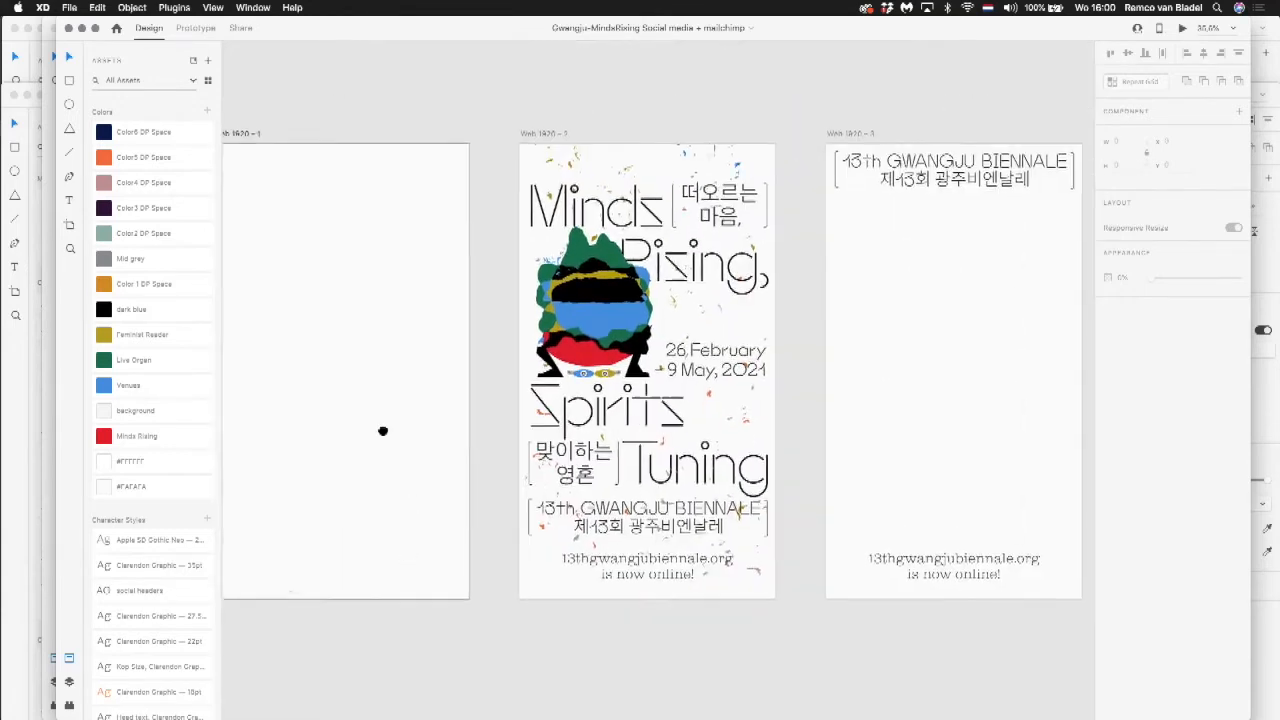
{"action": "scroll", "coordinate": [382, 431], "scroll_direction": "down", "scroll_amount": 5}
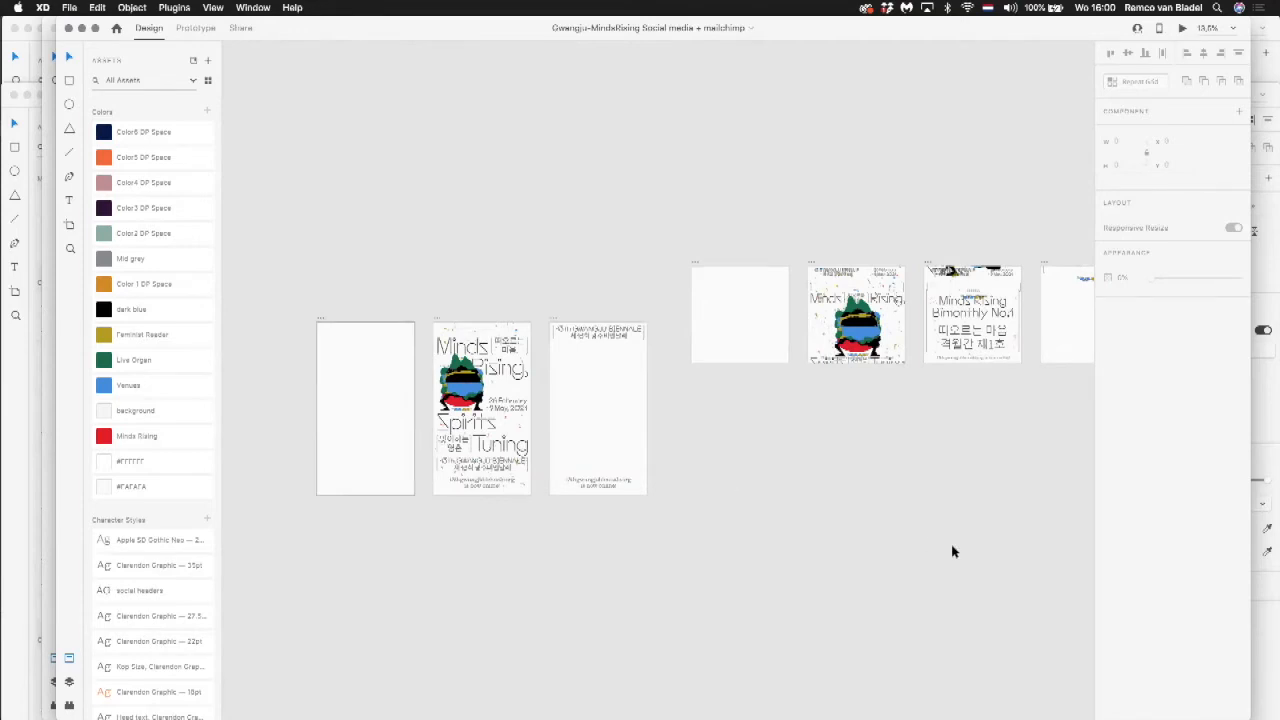
{"action": "scroll", "coordinate": [797, 494], "scroll_direction": "down", "scroll_amount": 10}
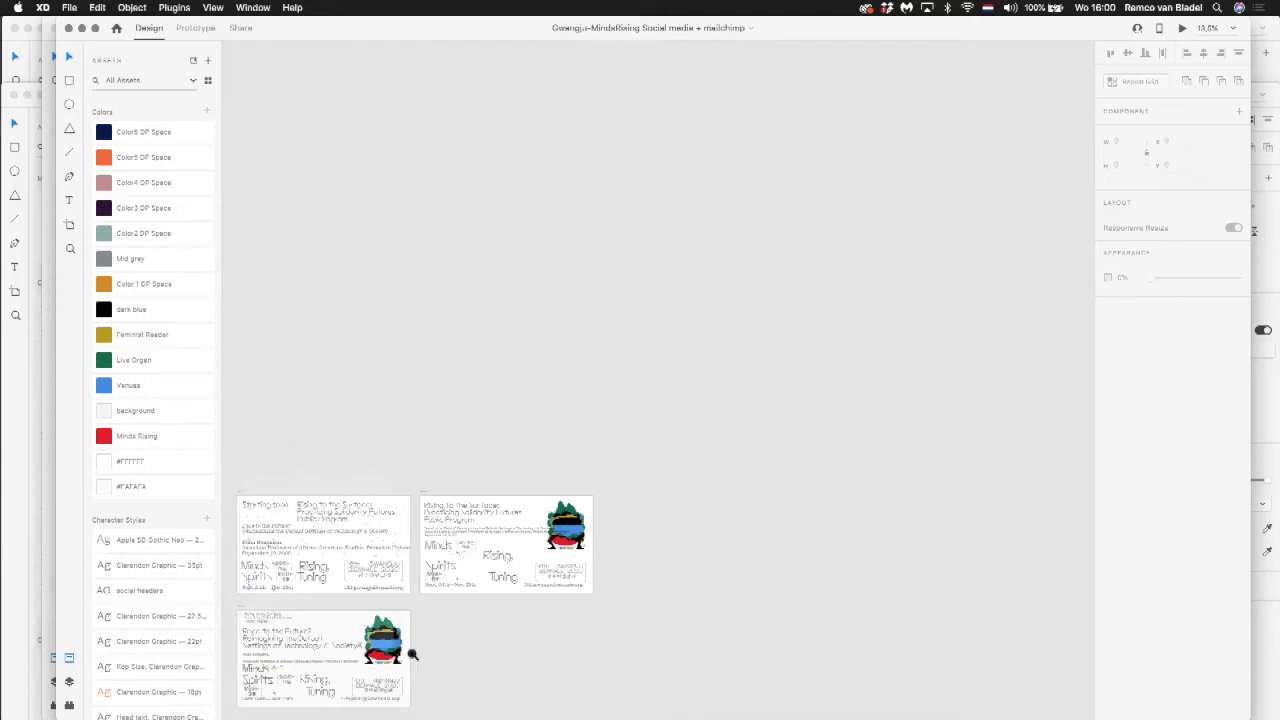
{"action": "scroll", "coordinate": [434, 623], "scroll_direction": "up", "scroll_amount": 5}
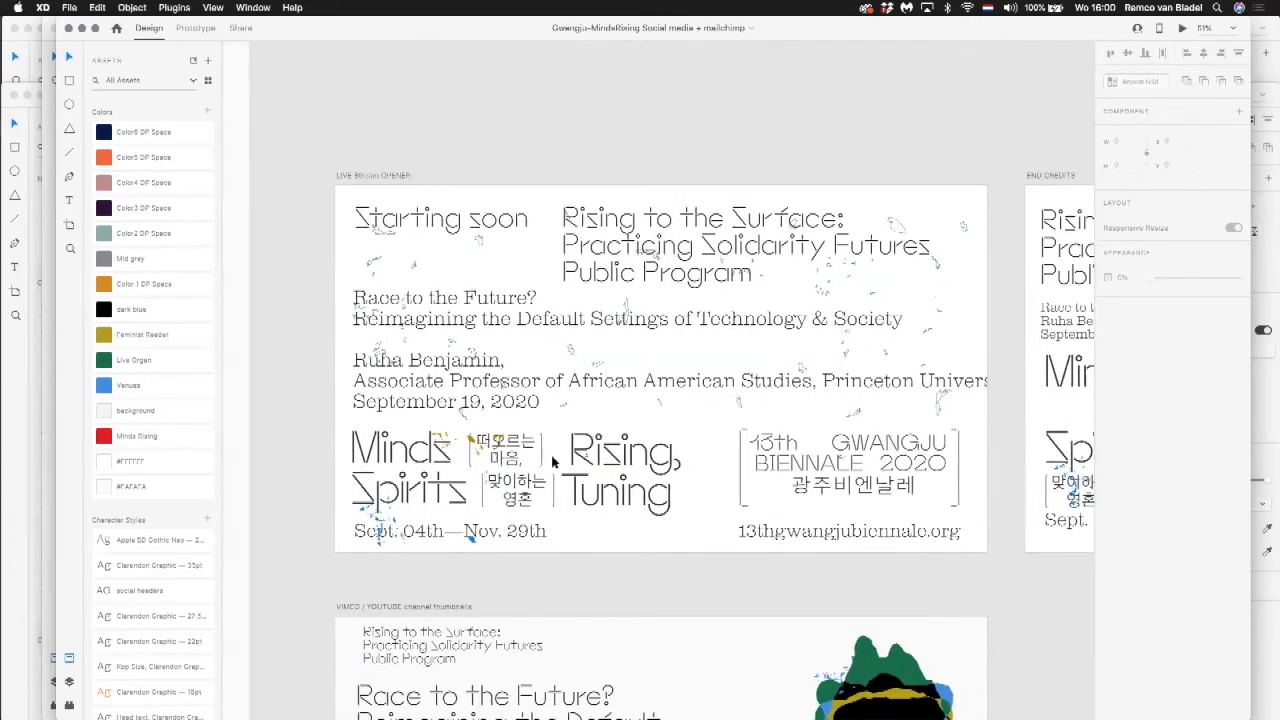
{"action": "left_click", "coordinate": [480, 216]}
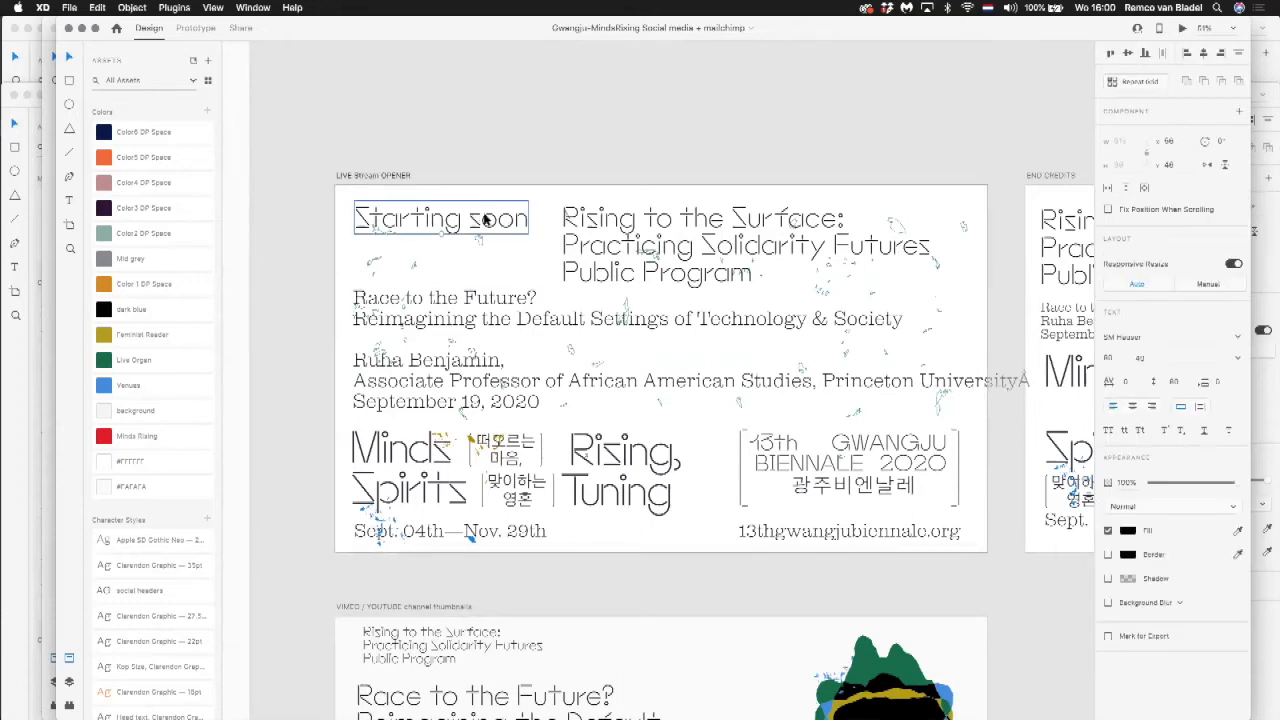
{"action": "key", "text": "super+e"}
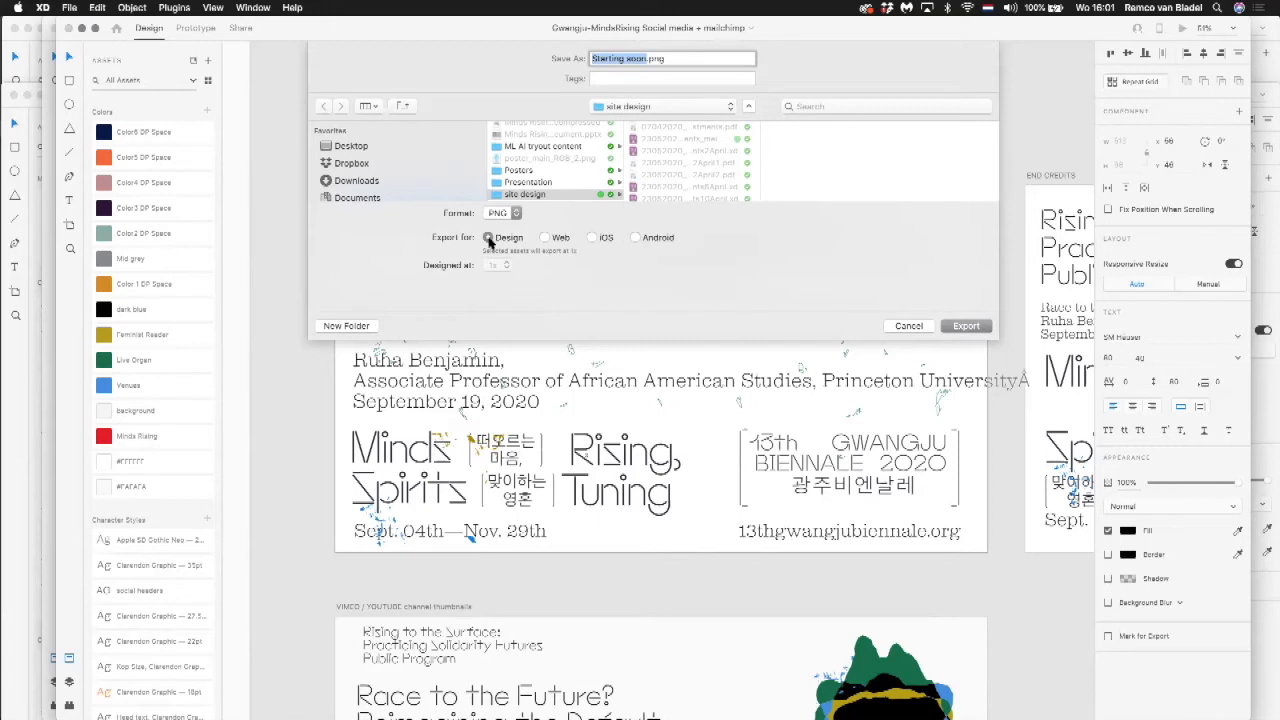
{"action": "left_click", "coordinate": [594, 238]}
{"action": "left_click", "coordinate": [912, 329]}
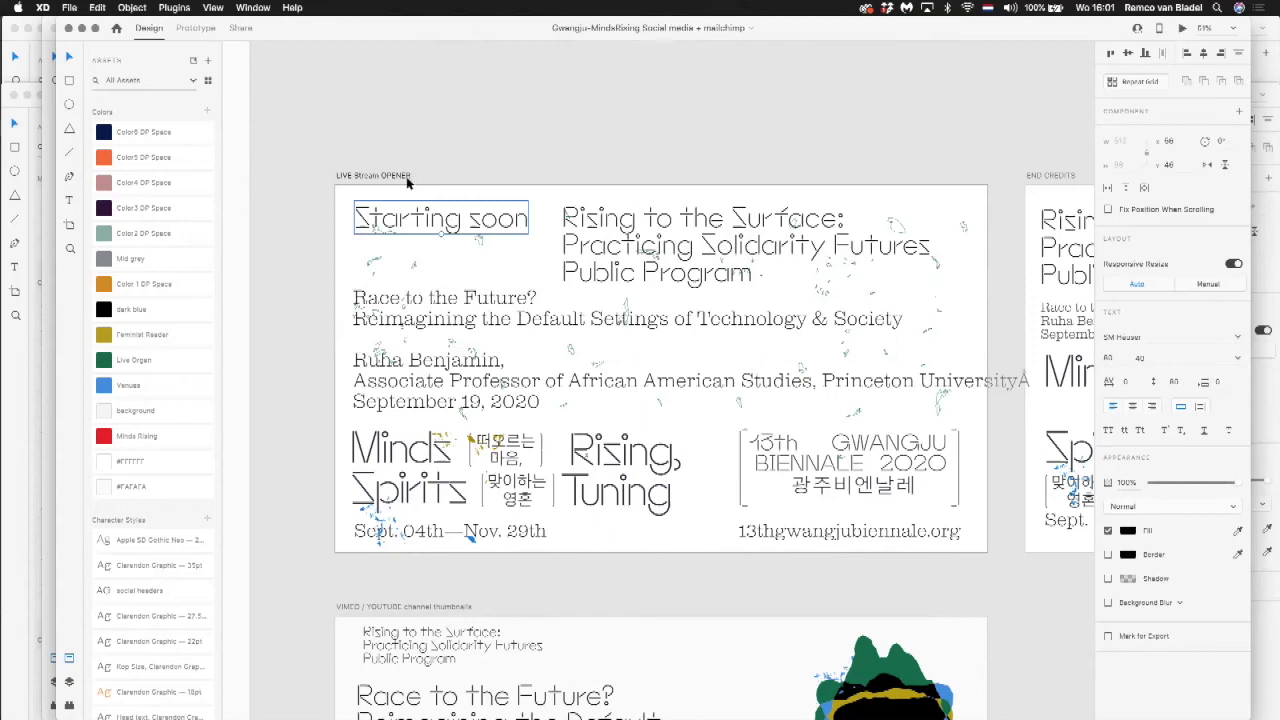
Step: Select the live stream opener, end credits and channel thumbnail artboards together, and check their export options without exporting
{"action": "left_click", "coordinate": [400, 177]}
{"action": "key", "text": "super+0"}
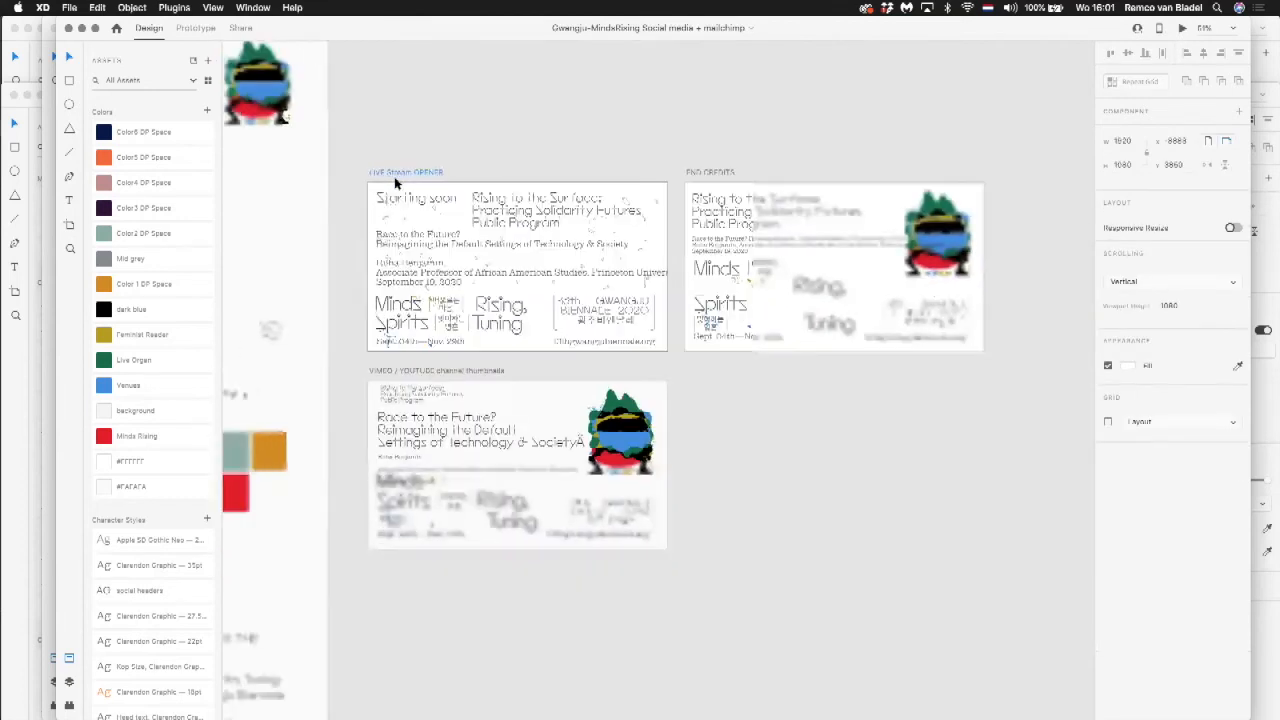
{"action": "left_click_drag", "start_coordinate": [366, 146], "coordinate": [865, 502]}
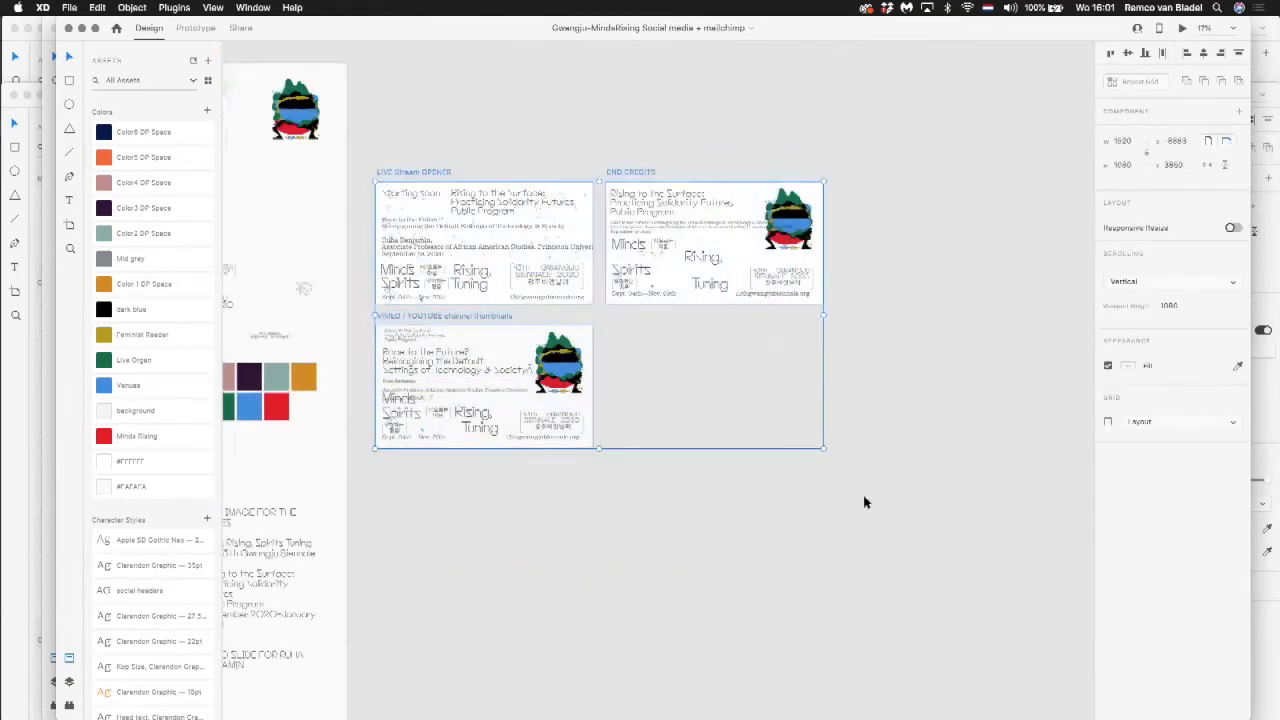
{"action": "key", "text": "super+e"}
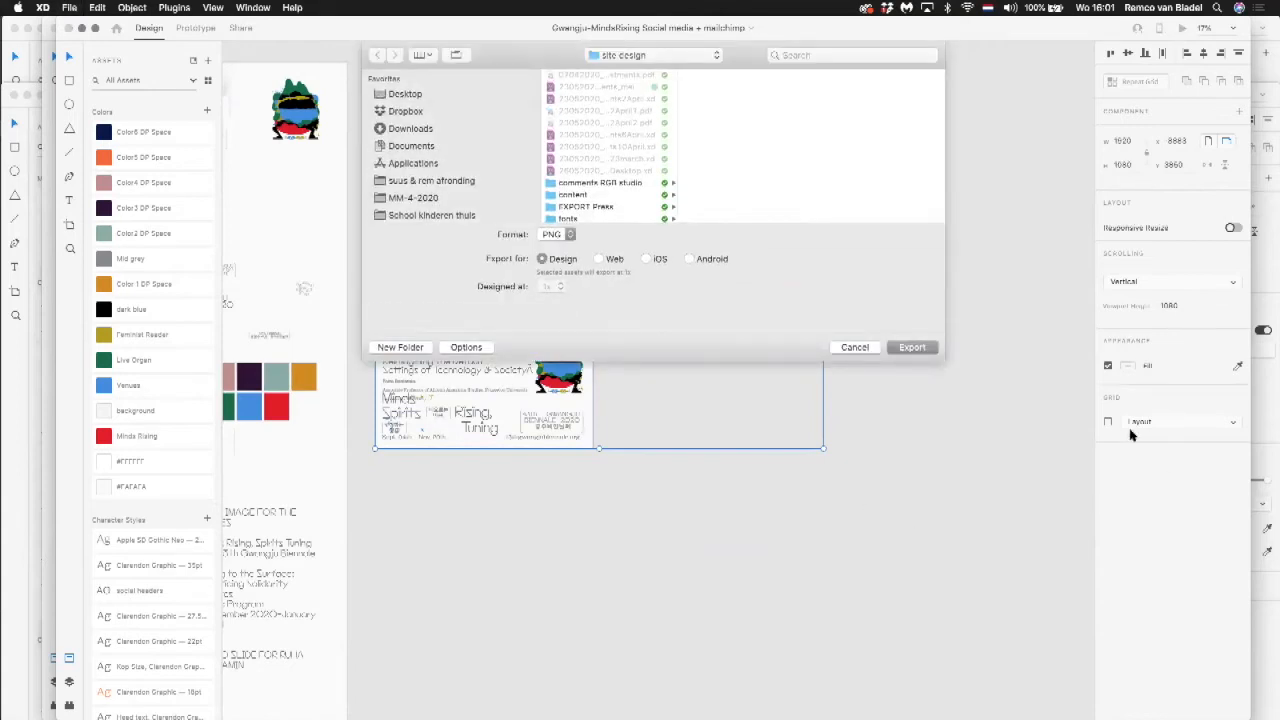
{"action": "left_click", "coordinate": [855, 348]}
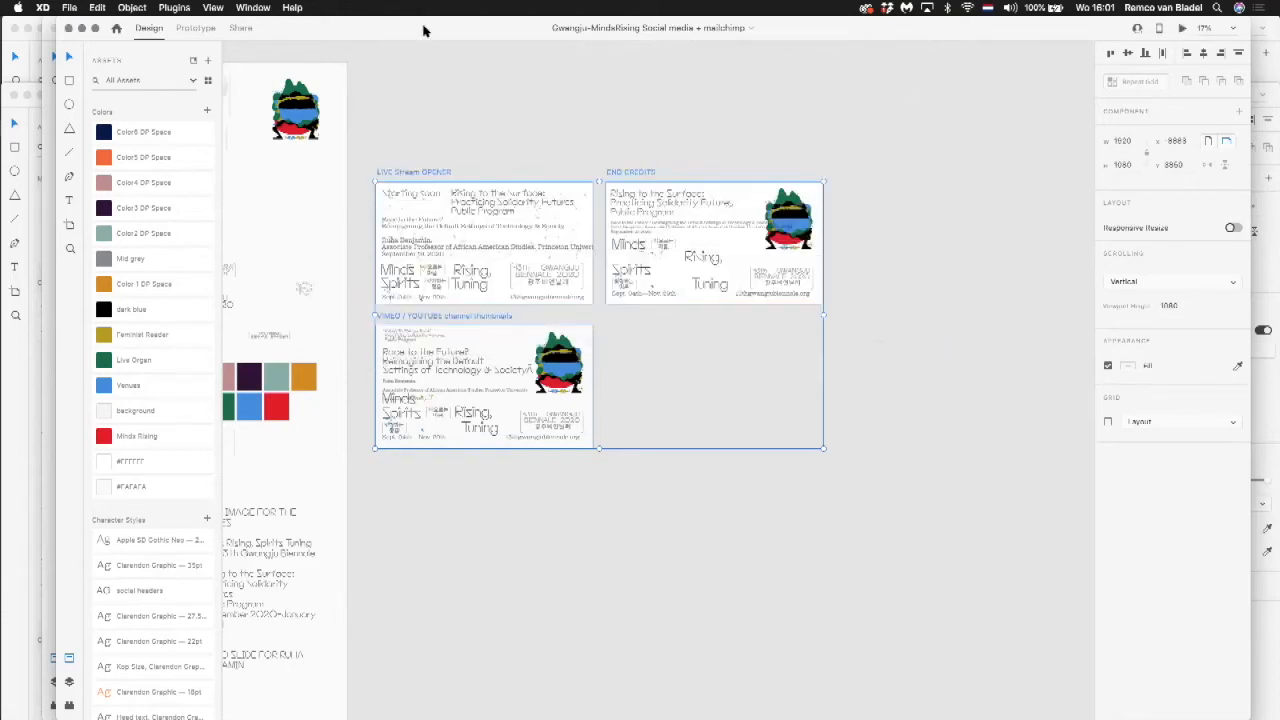
Step: Switch to the untitled 23 September prototype document with the AGFA feature boxes and enlarge its window
{"action": "left_click_drag", "start_coordinate": [364, 33], "coordinate": [380, 357]}
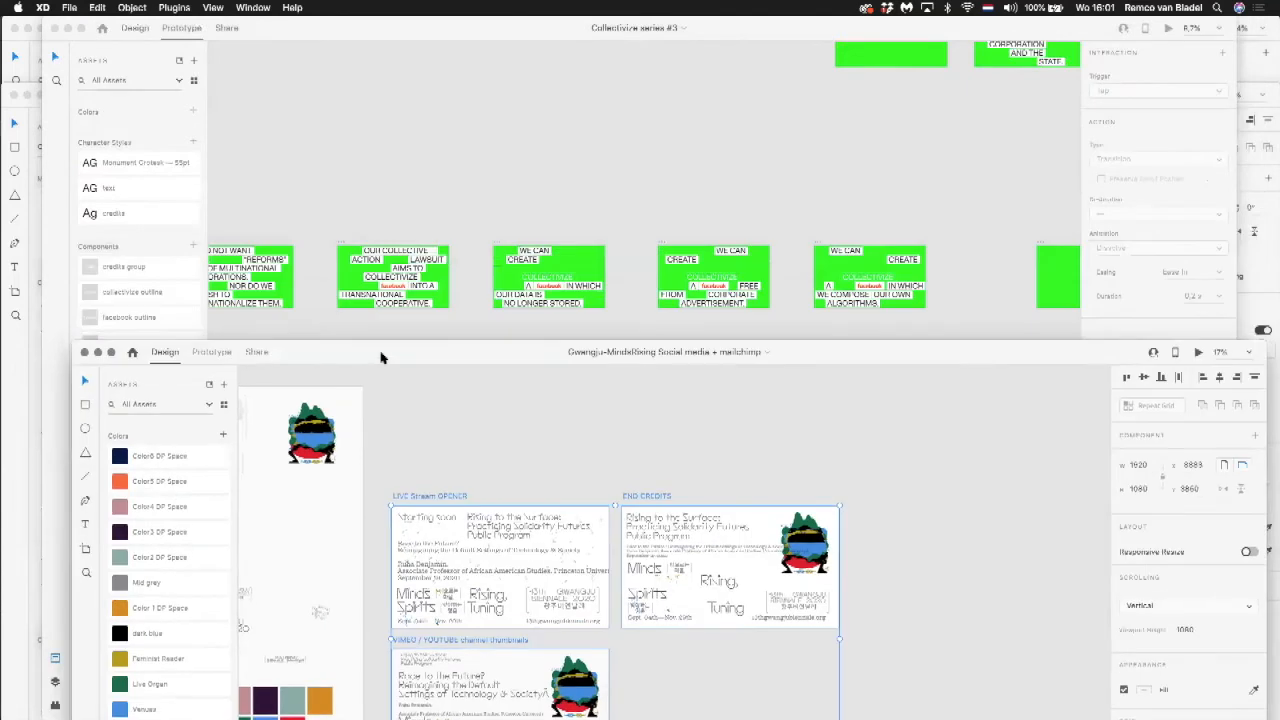
{"action": "key", "text": "super+grave"}
{"action": "key", "text": "super+grave"}
{"action": "key", "text": "super+grave"}
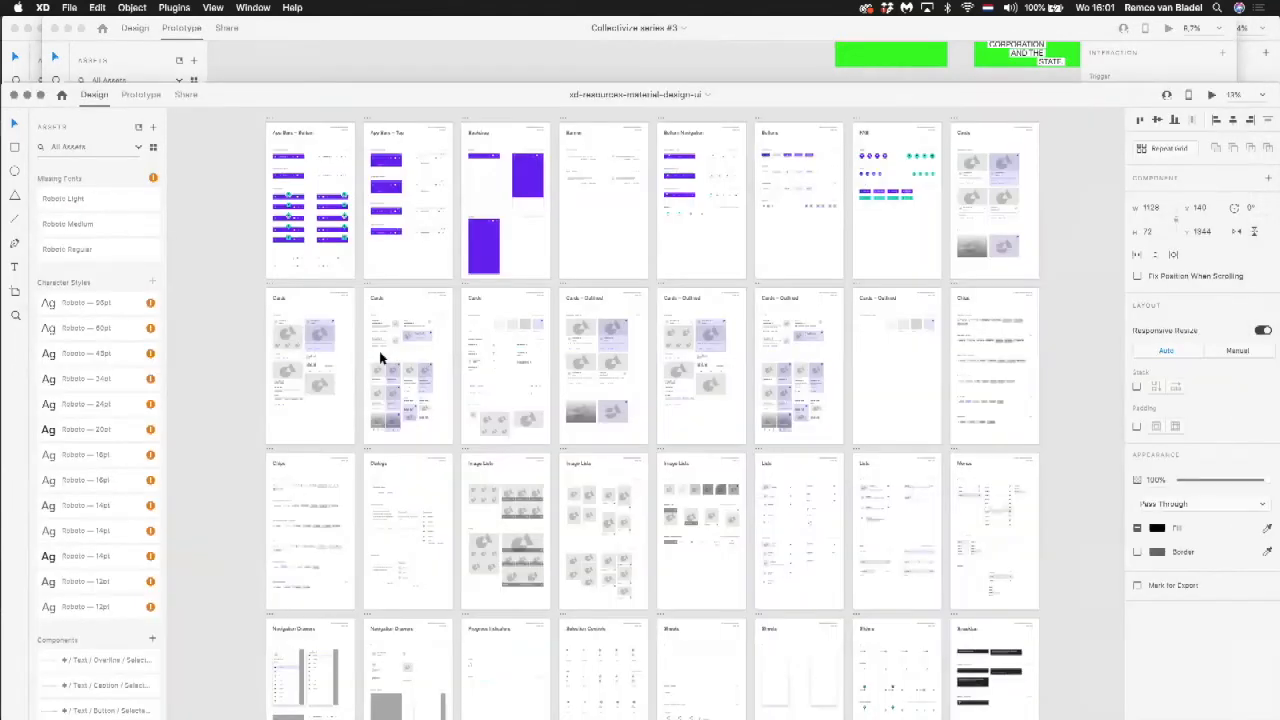
{"action": "key", "text": "super+grave"}
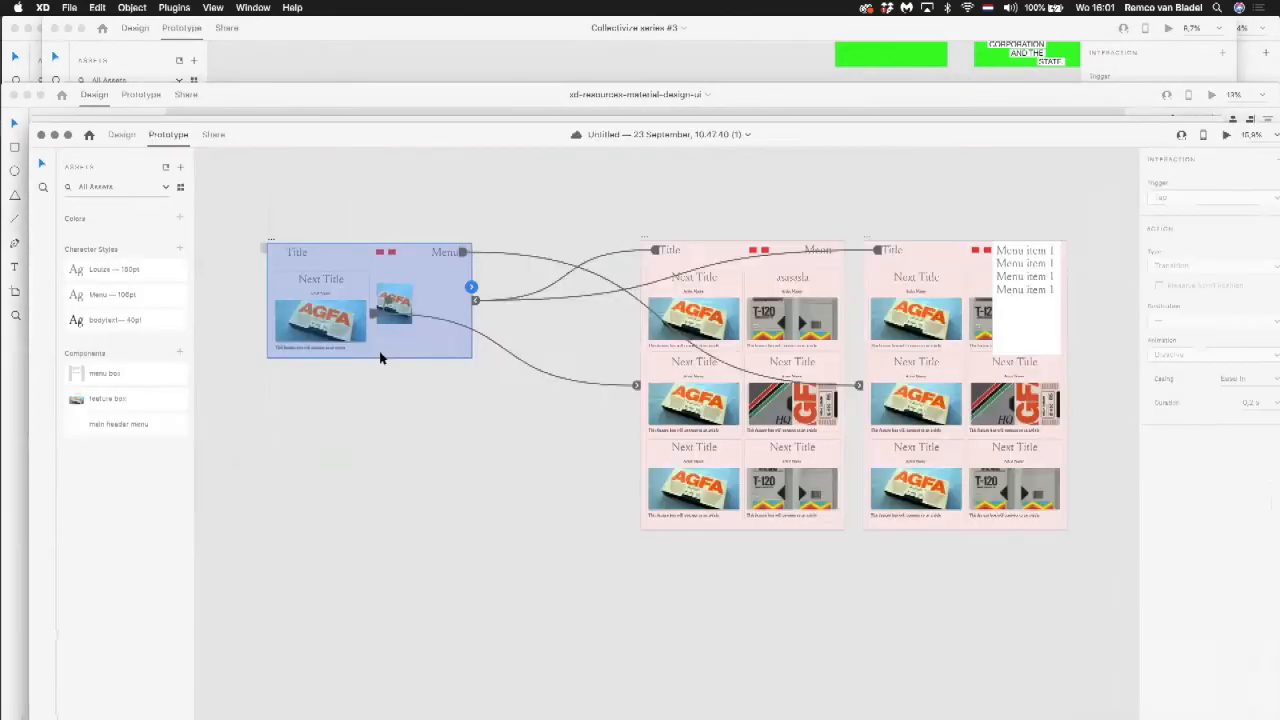
{"action": "left_click", "coordinate": [534, 206]}
{"action": "double_click", "coordinate": [508, 136]}
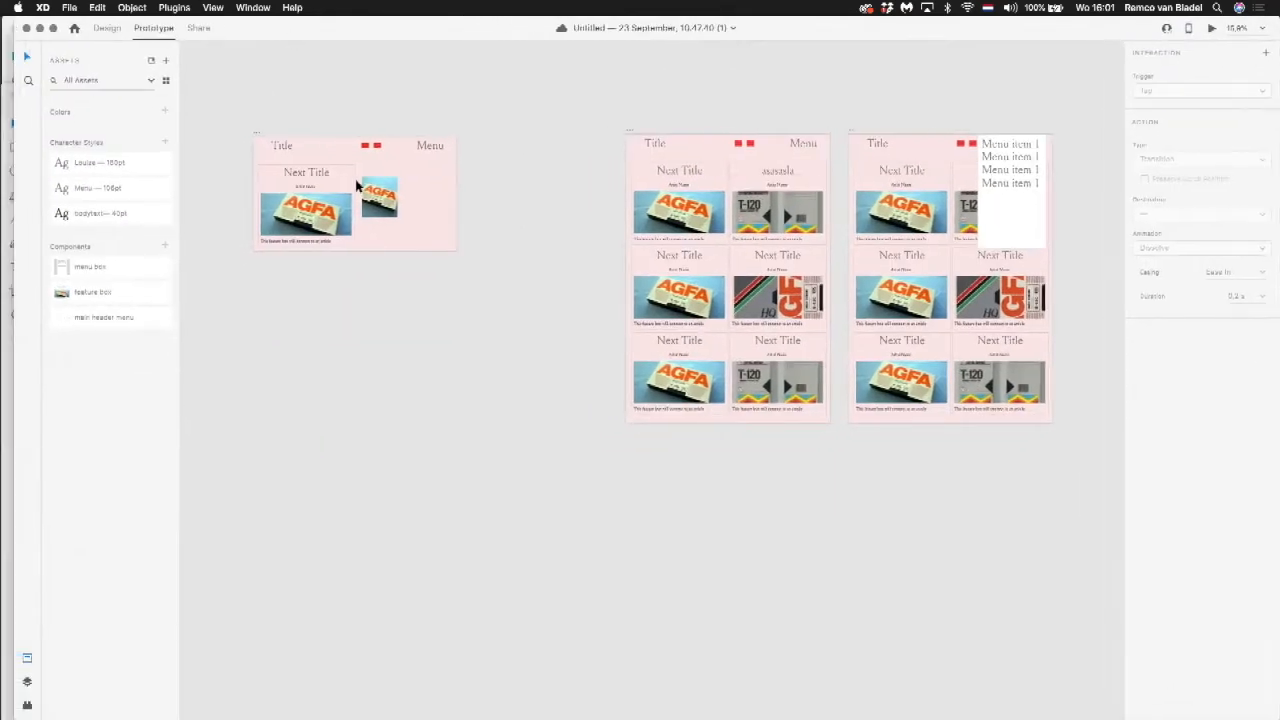
Step: Mark the small AGFA image on the first artboard for export in Design mode
{"action": "left_click_drag", "start_coordinate": [234, 118], "coordinate": [499, 364]}
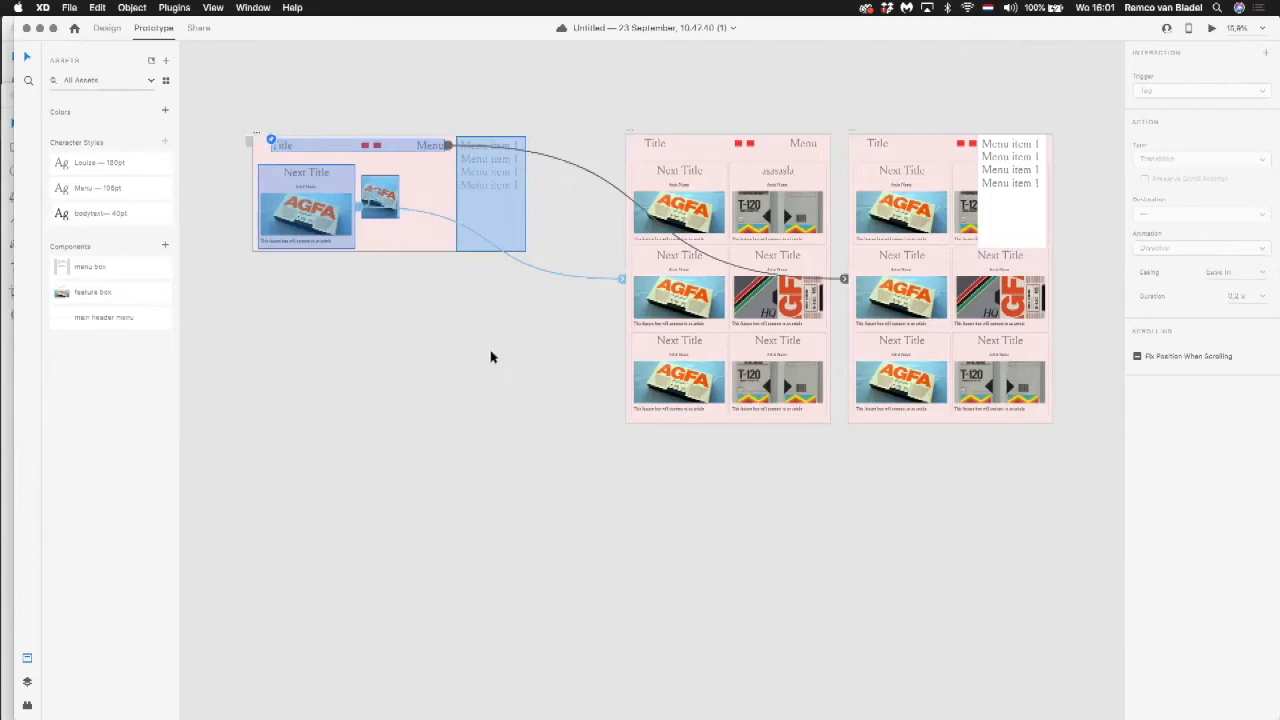
{"action": "left_click", "coordinate": [199, 29]}
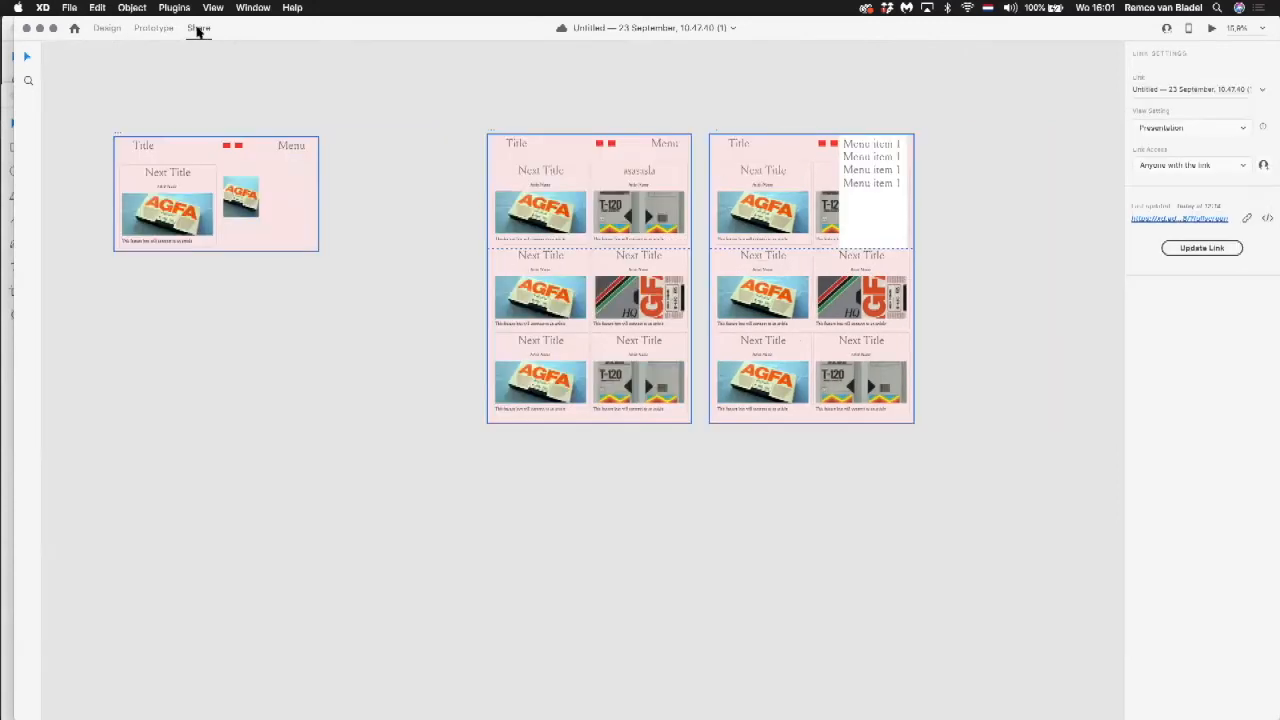
{"action": "left_click", "coordinate": [107, 28]}
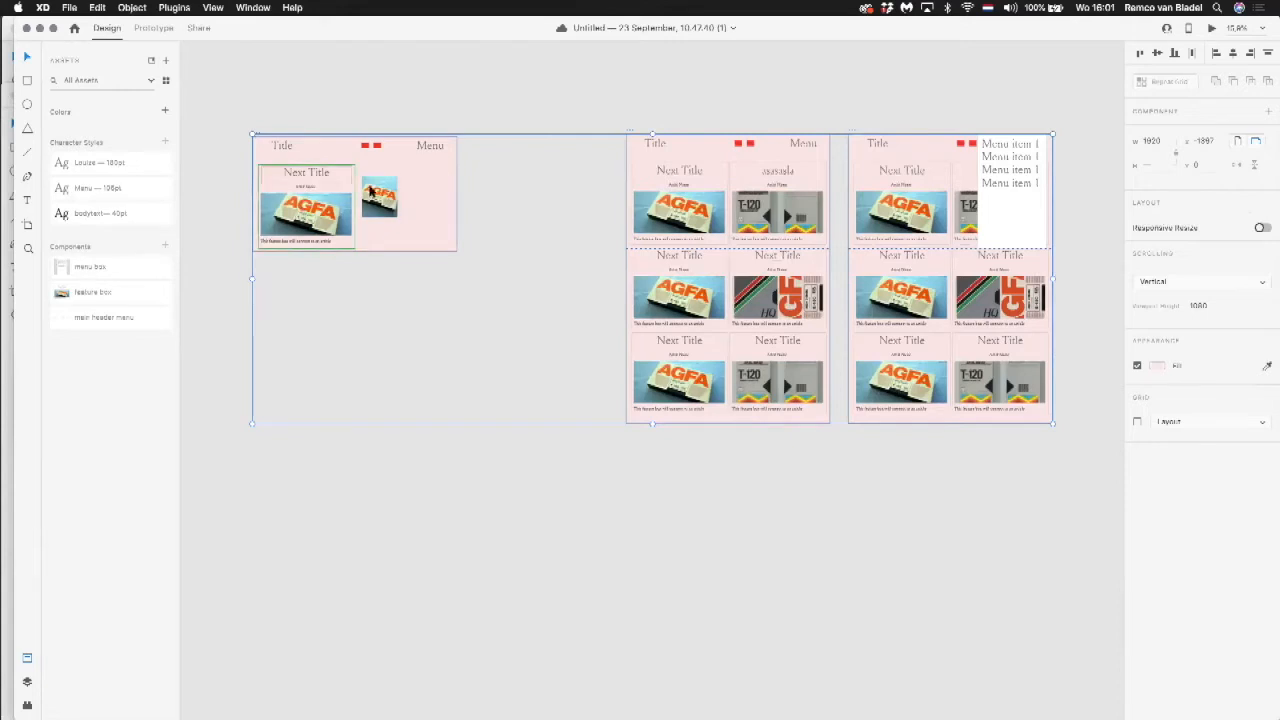
{"action": "left_click", "coordinate": [370, 192]}
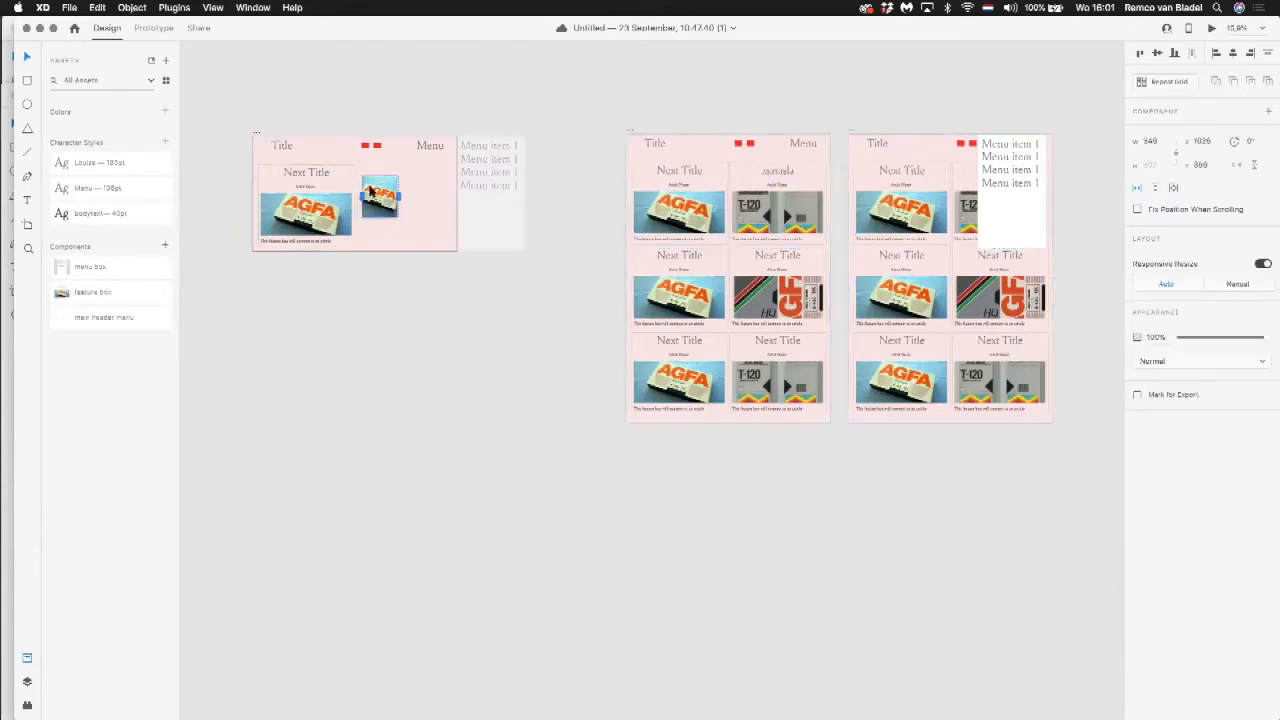
{"action": "left_click", "coordinate": [1137, 396]}
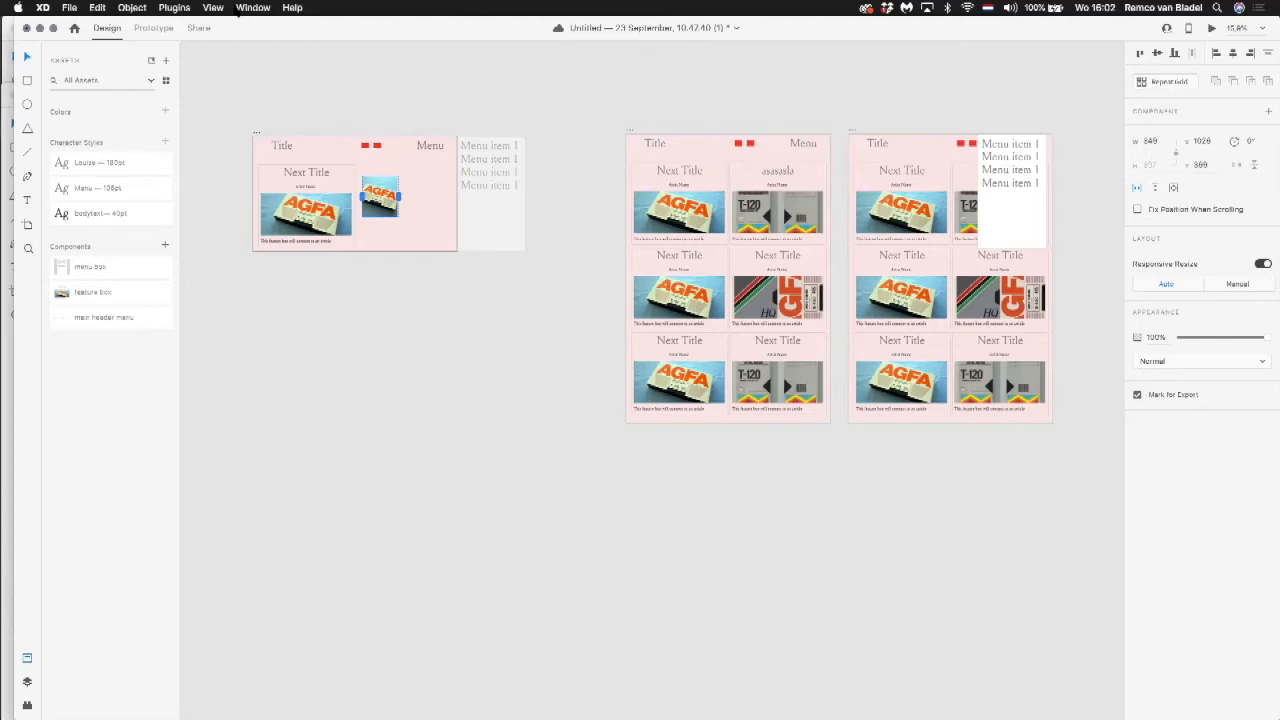
Step: Update the prototype's share link with the Presentation view setting
{"action": "left_click", "coordinate": [200, 27]}
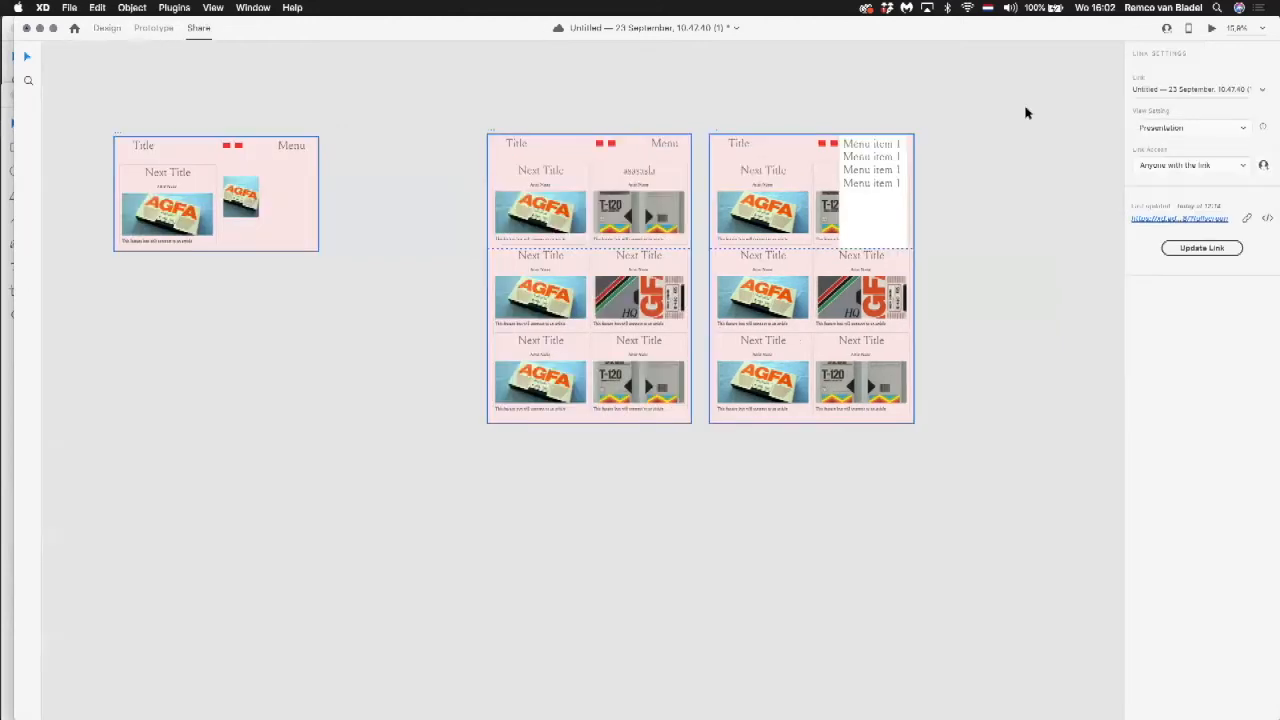
{"action": "left_click", "coordinate": [1190, 128]}
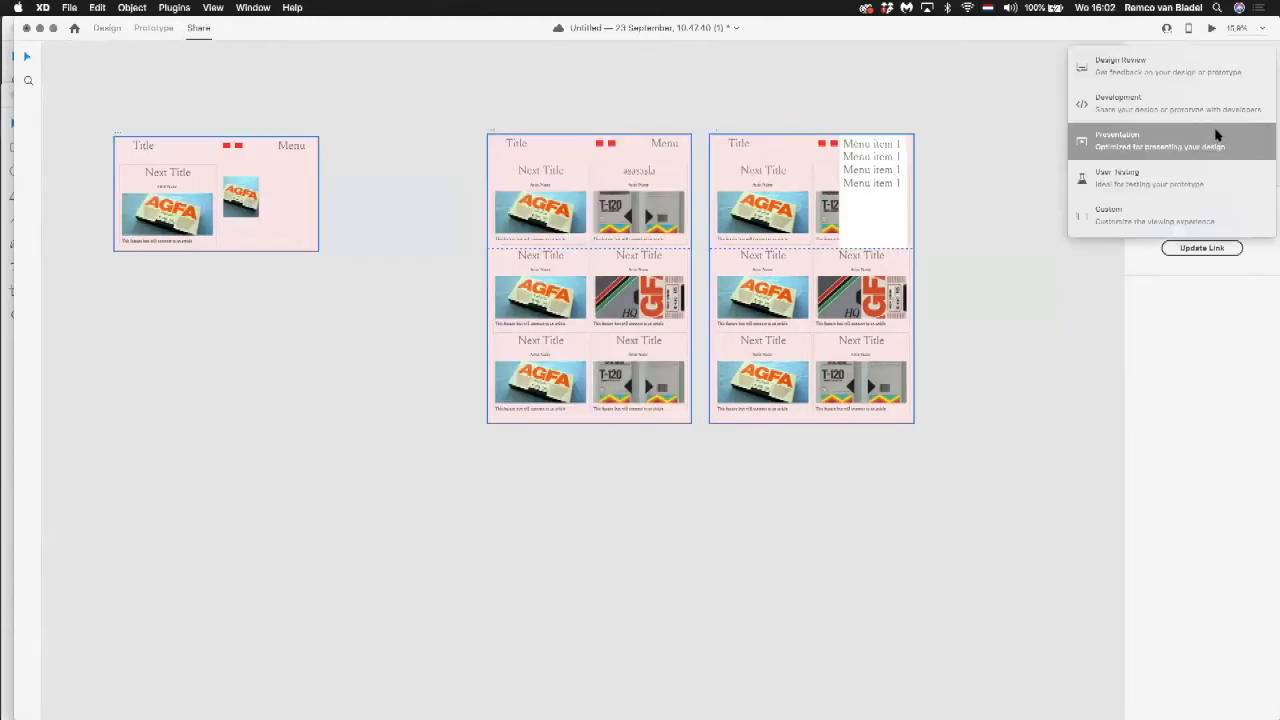
{"action": "left_click", "coordinate": [1217, 135]}
{"action": "left_click", "coordinate": [1225, 250]}
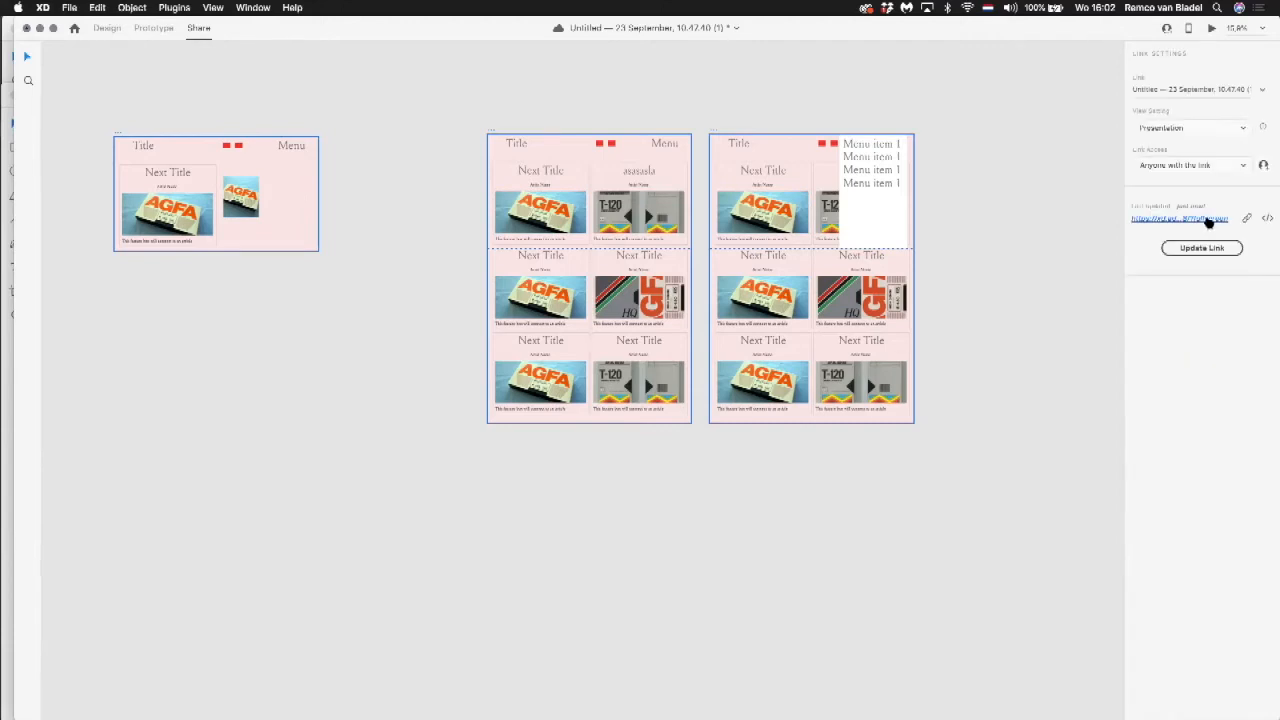
Step: Open the shared presentation link in the browser and test the Menu link, the Title link and the small AGFA image slider
{"action": "left_click", "coordinate": [1208, 219]}
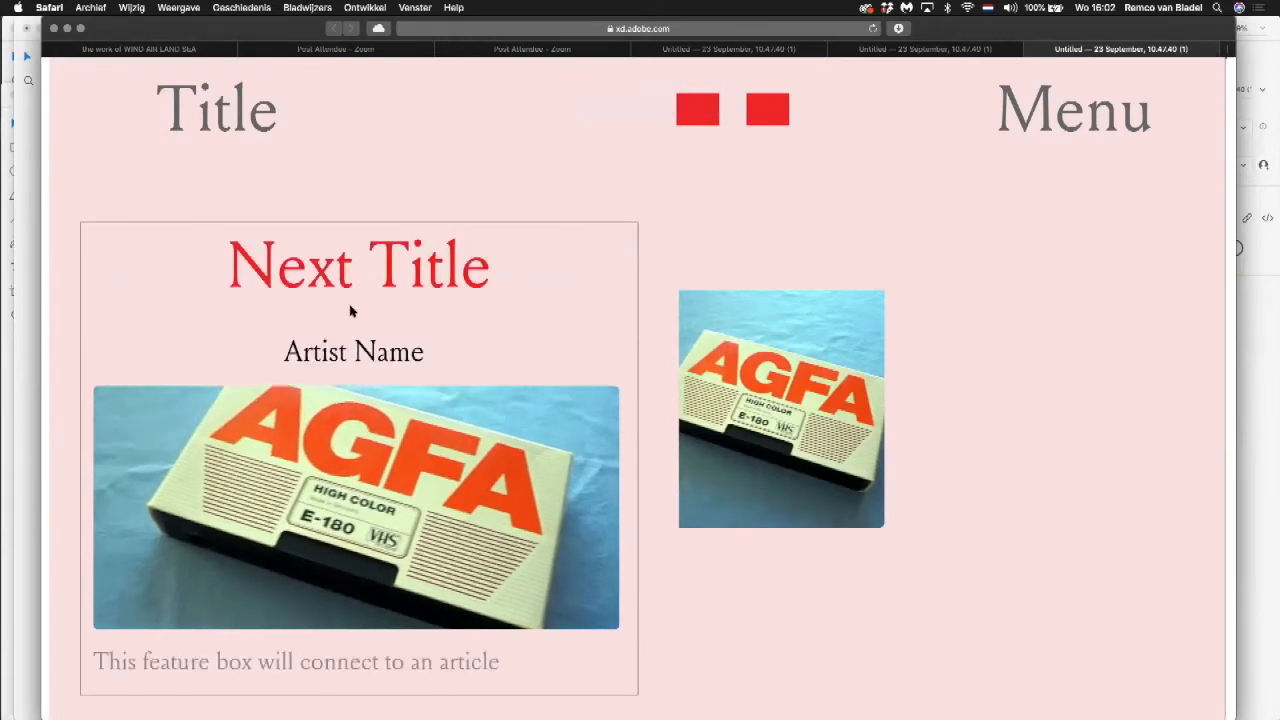
{"action": "left_click", "coordinate": [1096, 122]}
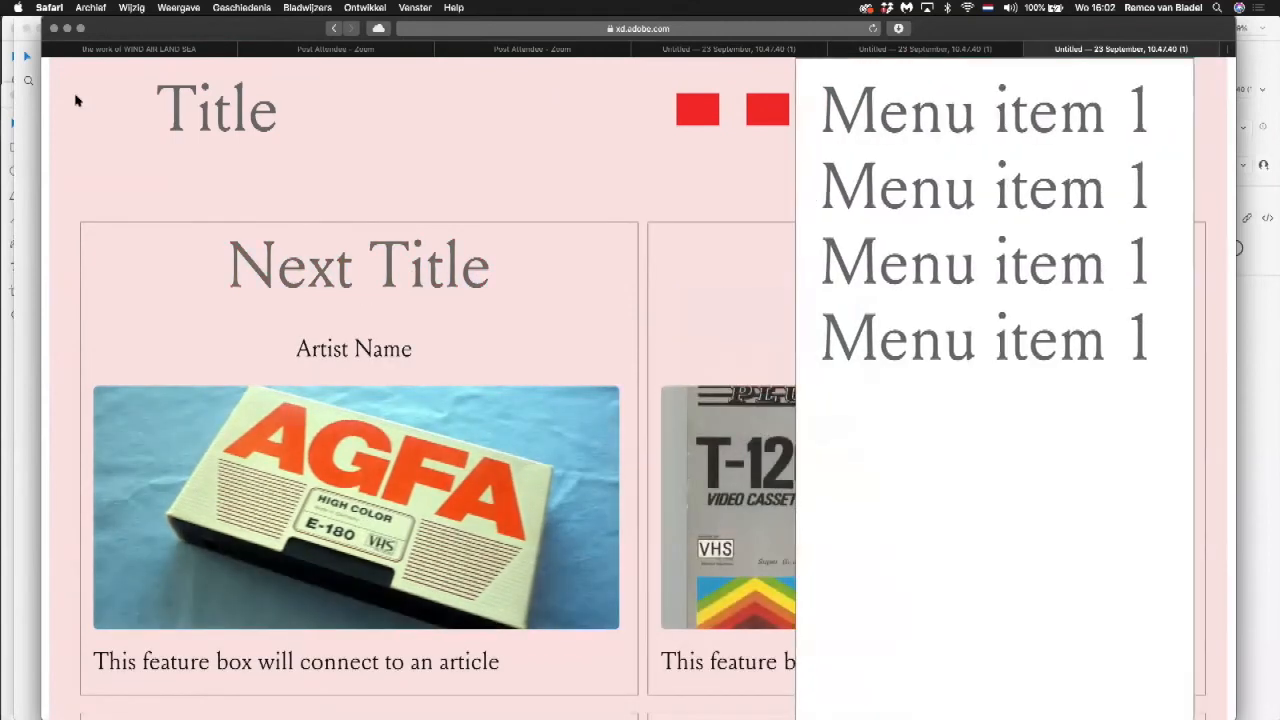
{"action": "left_click", "coordinate": [220, 120]}
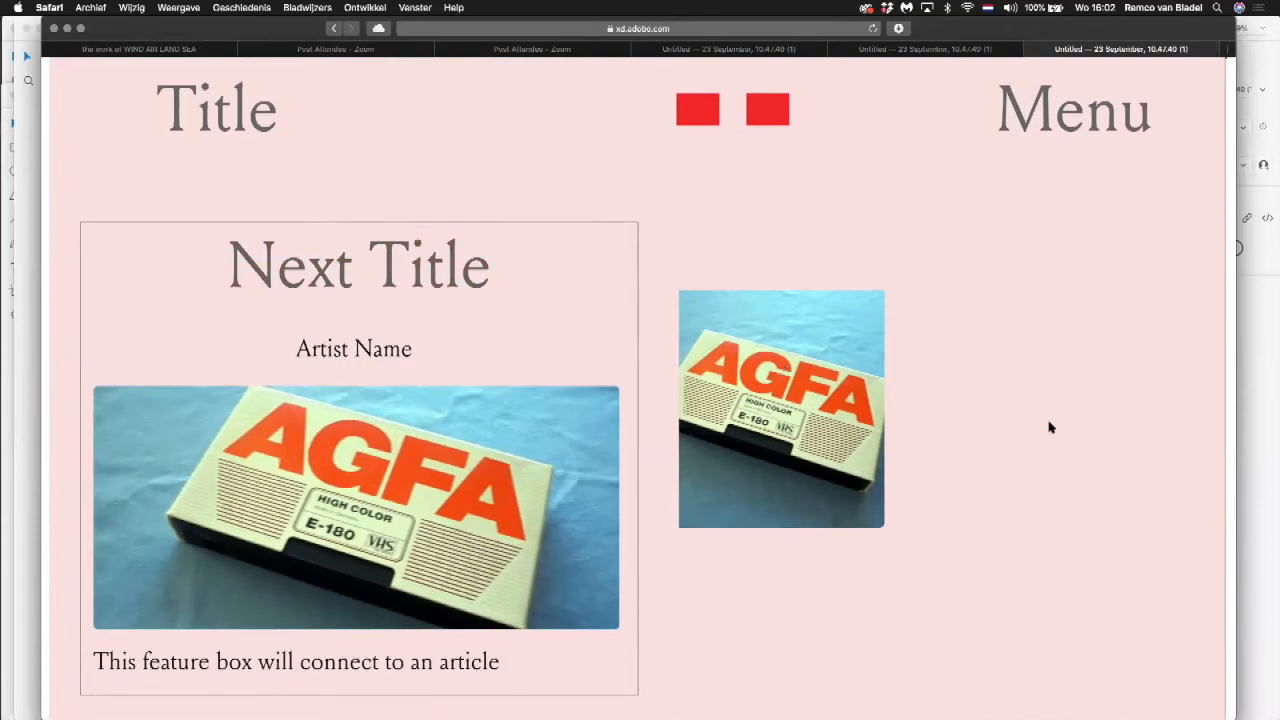
{"action": "left_click", "coordinate": [852, 392]}
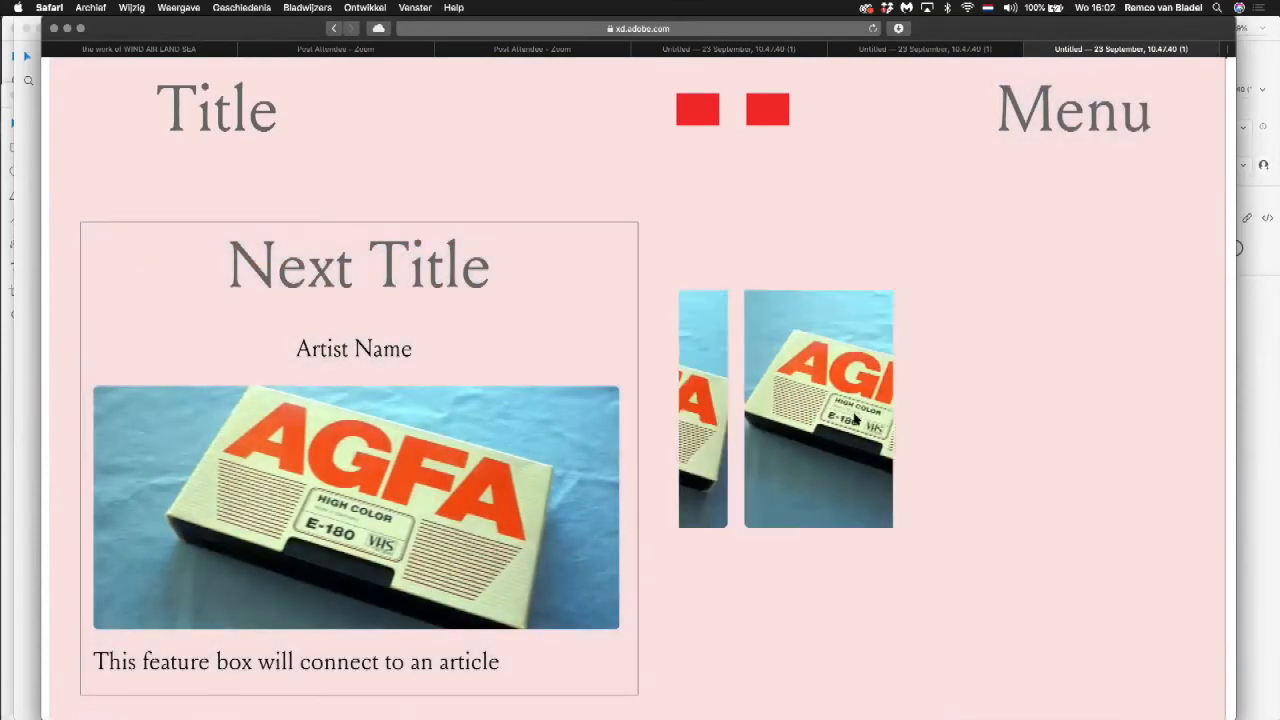
{"action": "left_click", "coordinate": [905, 380]}
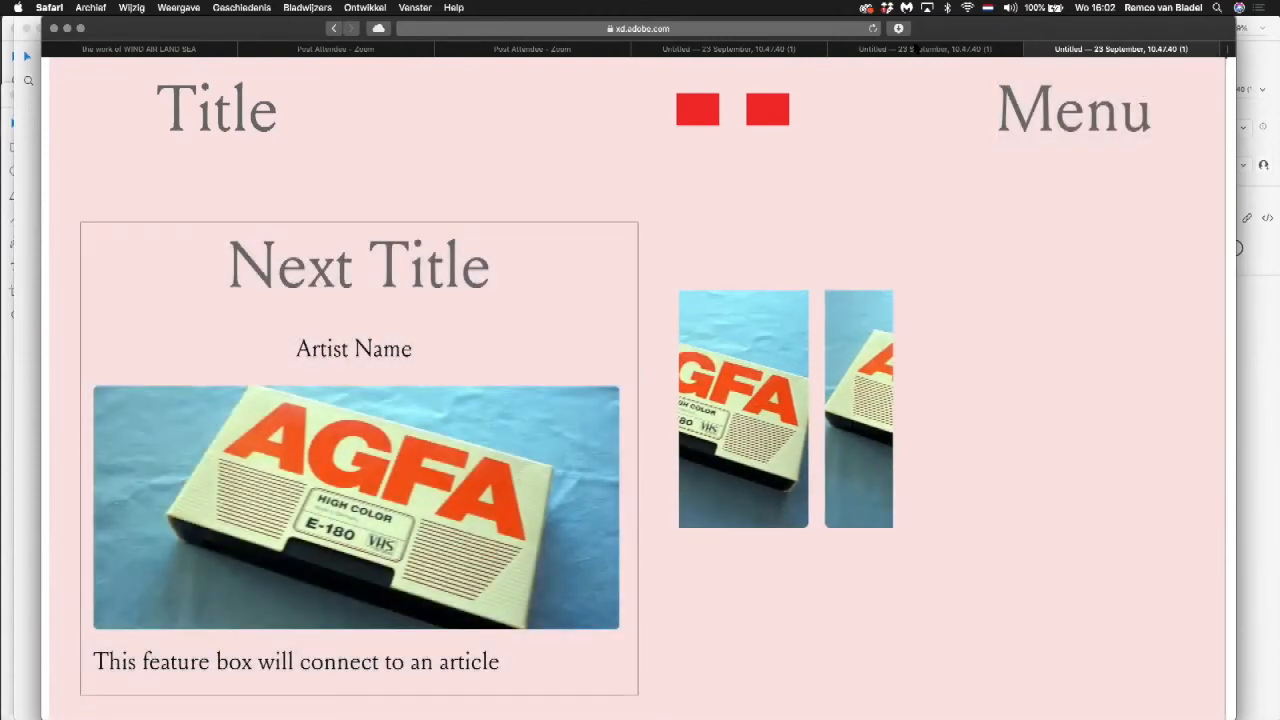
Step: Switch to the earlier shared prototype with comments and inspect its design specs and generated CSS code
{"action": "left_click", "coordinate": [735, 48]}
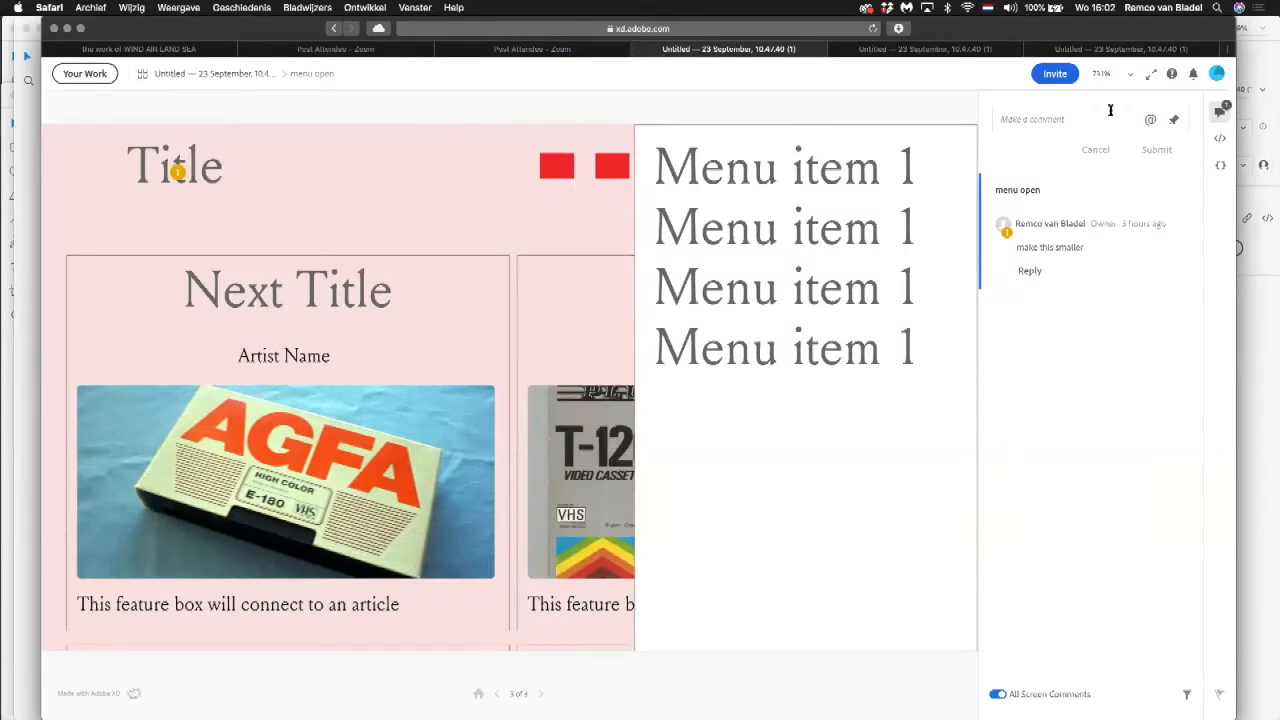
{"action": "left_click", "coordinate": [1219, 140]}
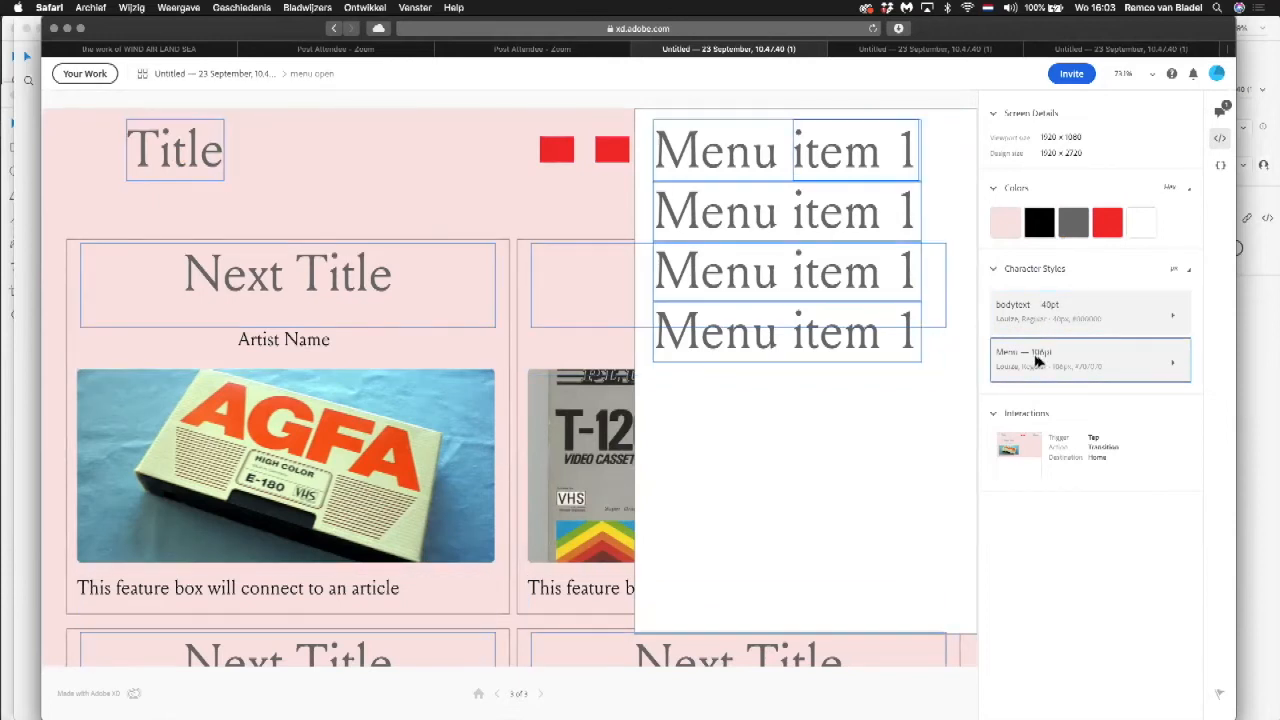
{"action": "left_click", "coordinate": [1219, 166]}
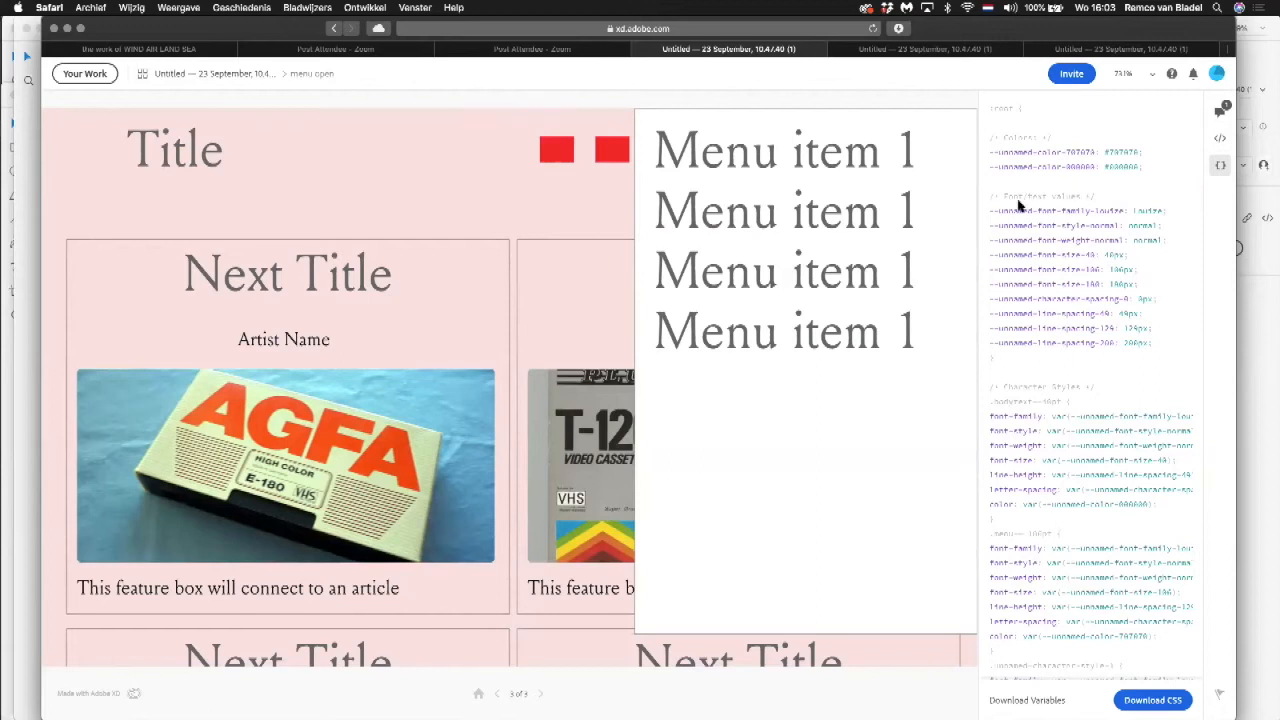
{"action": "left_click_drag", "start_coordinate": [991, 197], "coordinate": [1169, 594]}
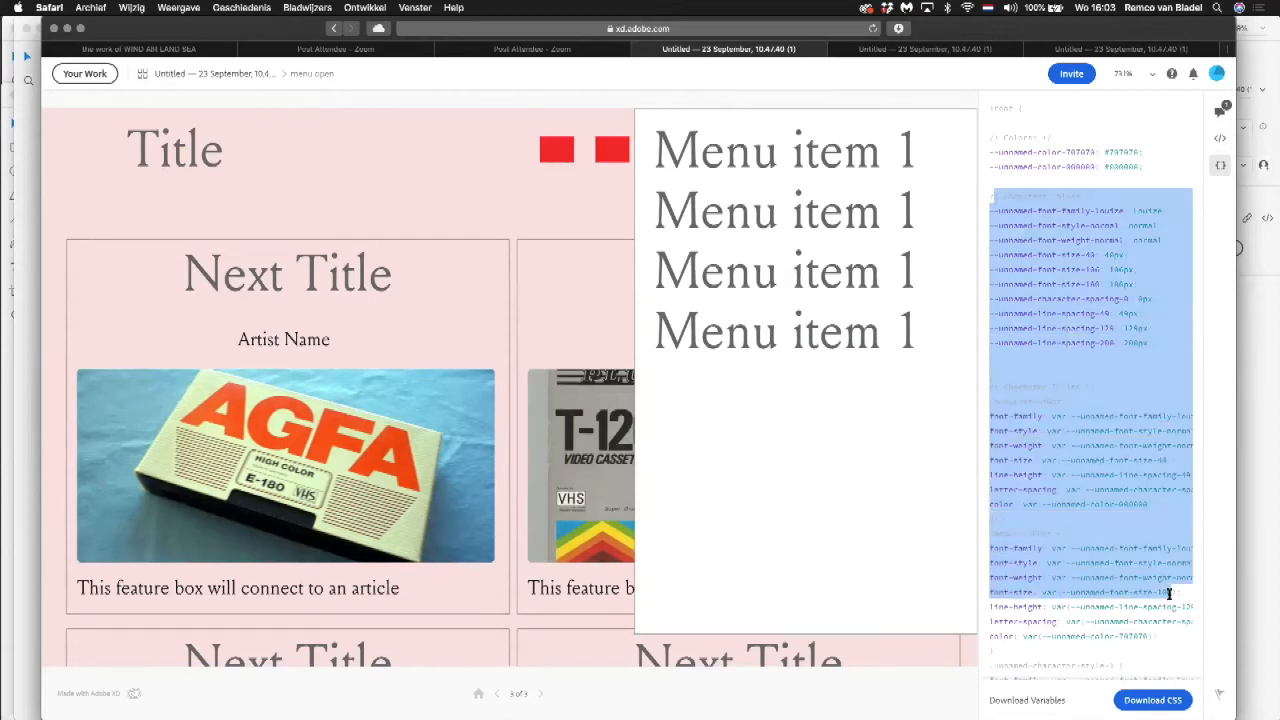
{"action": "left_click", "coordinate": [1126, 397]}
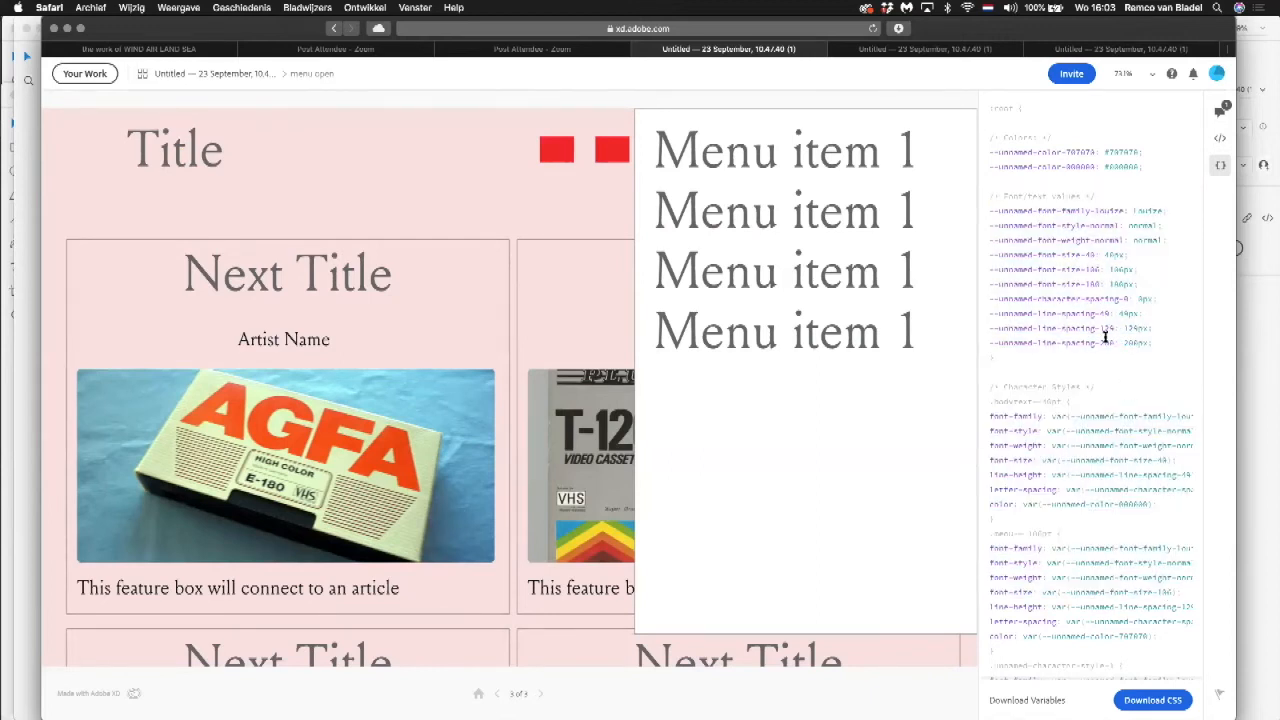
{"action": "scroll", "coordinate": [1101, 337], "scroll_direction": "down", "scroll_amount": 3}
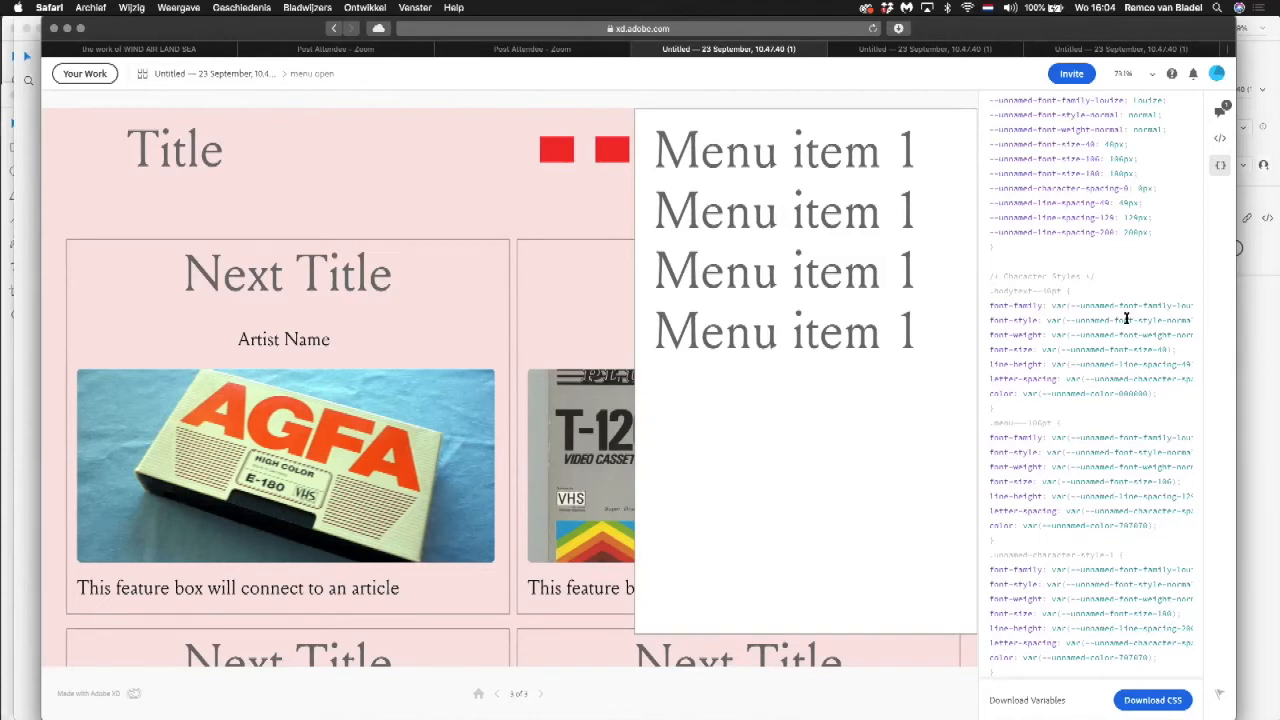
Step: Return to XD, bring the AC-UIScale document to the front and show its artboards with the Words cards
{"action": "key", "text": "super+Tab"}
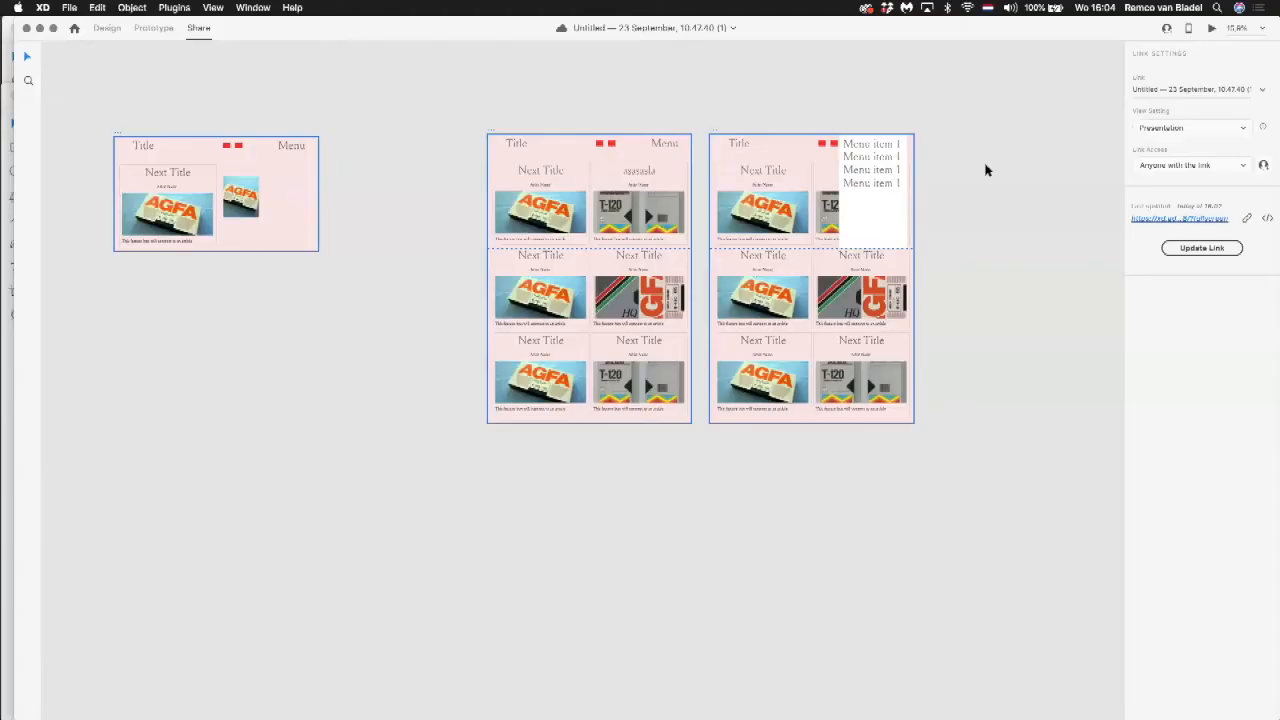
{"action": "left_click_drag", "start_coordinate": [460, 28], "coordinate": [461, 206]}
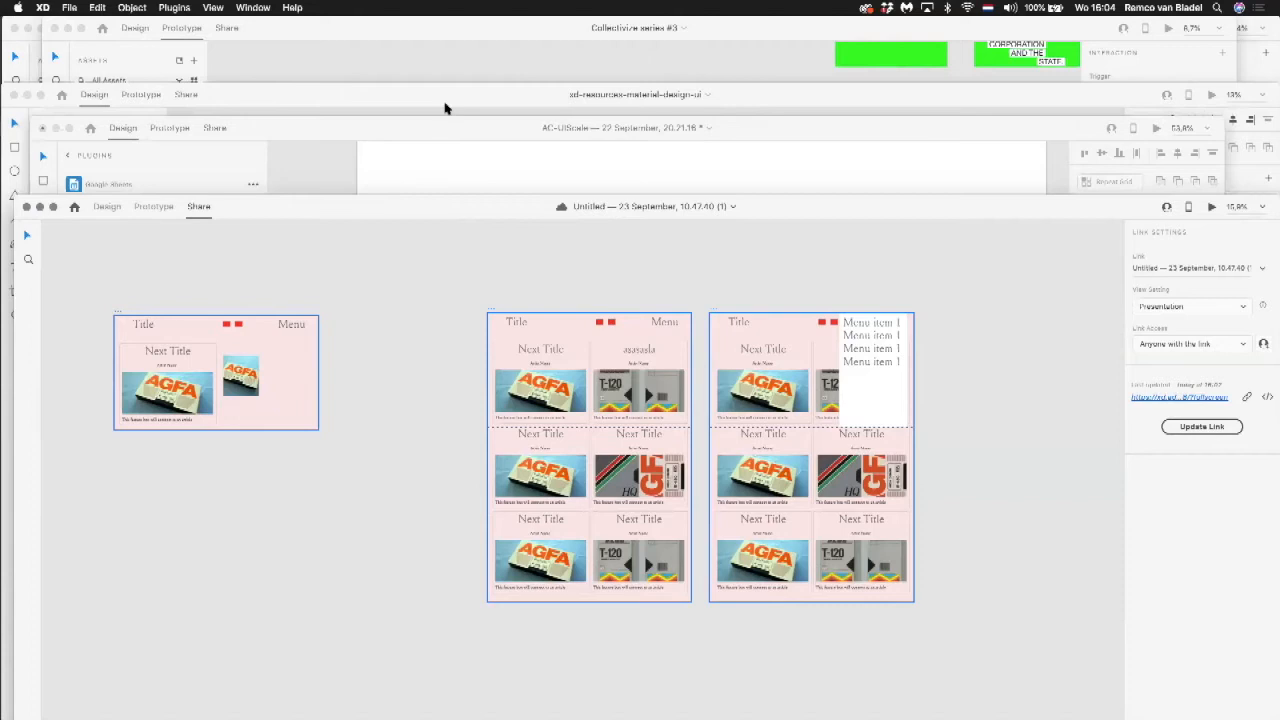
{"action": "left_click_drag", "start_coordinate": [437, 128], "coordinate": [406, 38]}
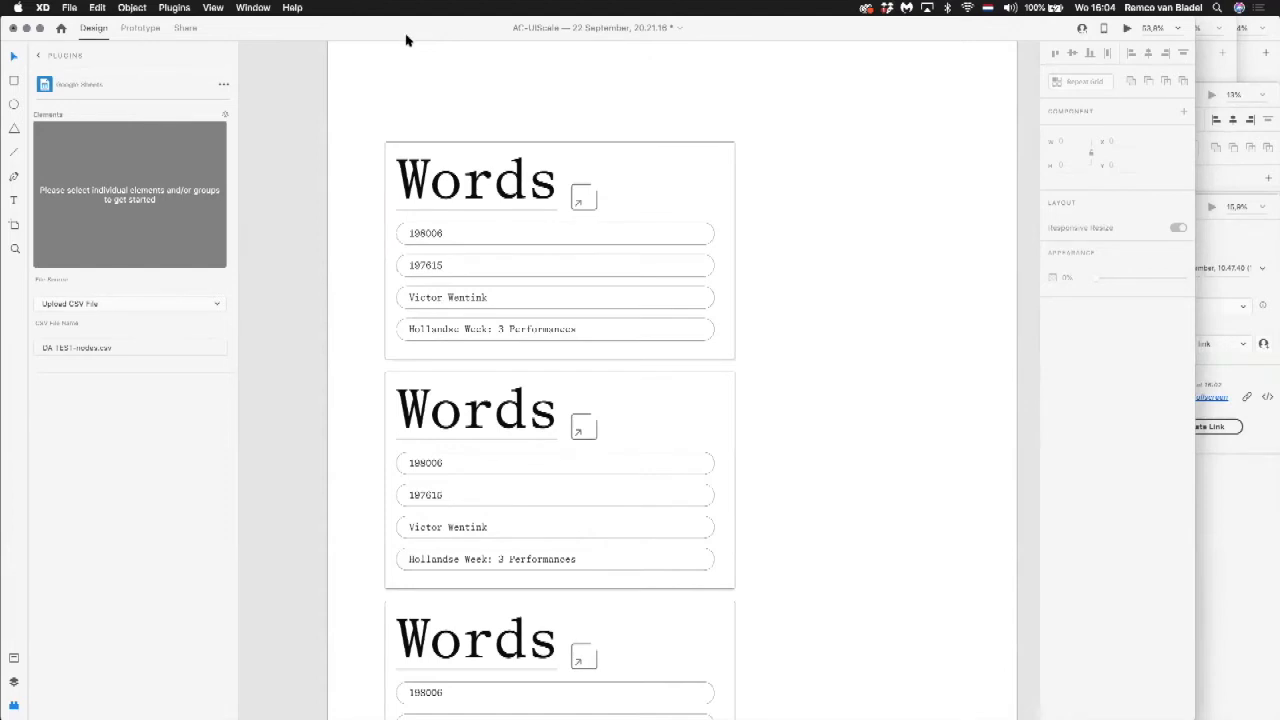
{"action": "scroll", "coordinate": [471, 132], "scroll_direction": "down", "scroll_amount": 5}
{"action": "scroll", "coordinate": [471, 132], "scroll_direction": "down", "scroll_amount": 3}
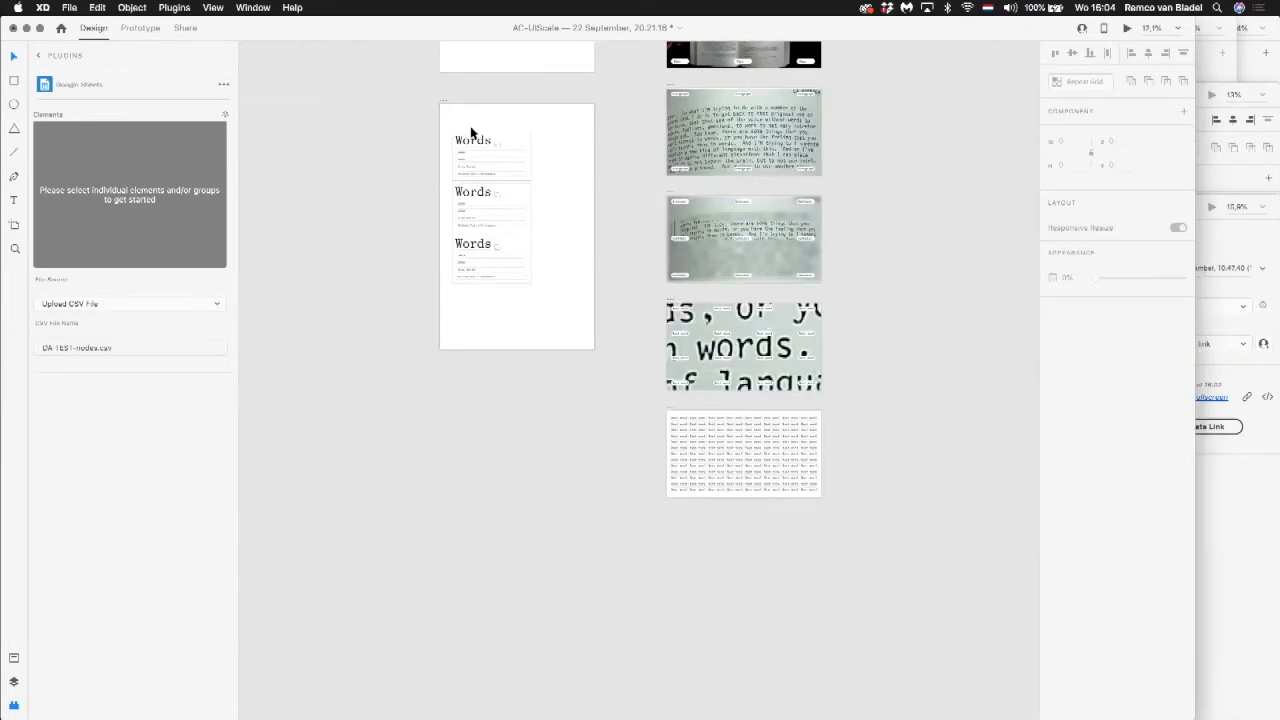
{"action": "left_click_drag", "start_coordinate": [477, 306], "coordinate": [577, 613]}
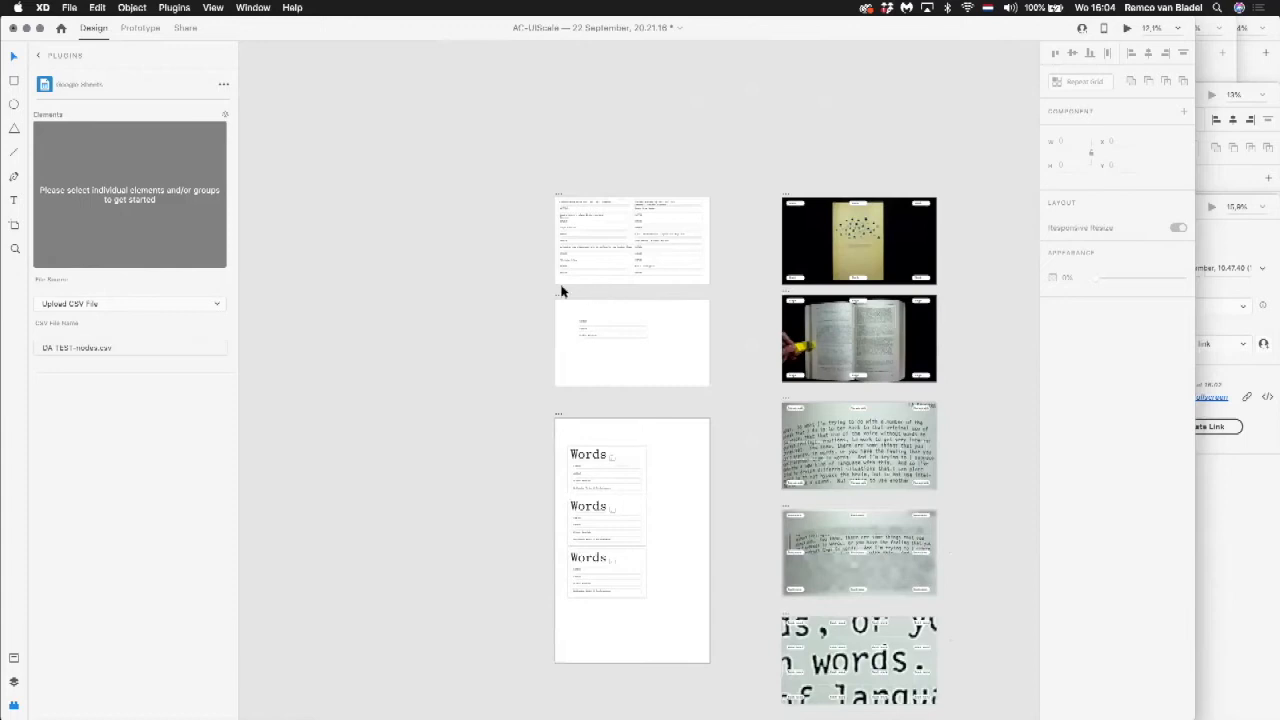
Step: Duplicate the artboard with the three Words cards into the empty space beside it and delete the cards from the copy
{"action": "left_click", "coordinate": [558, 415]}
{"action": "left_click_drag", "start_coordinate": [540, 418], "coordinate": [503, 680]}
{"action": "left_click", "coordinate": [349, 422]}
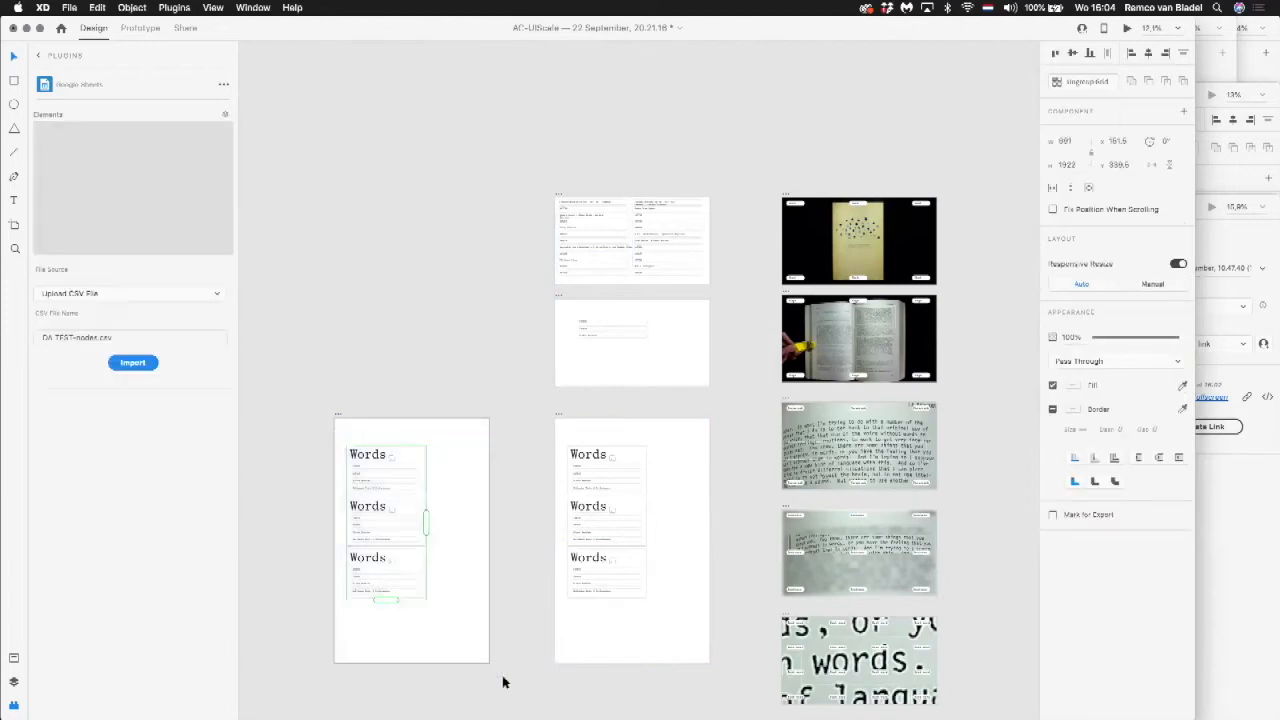
{"action": "key", "text": "Delete"}
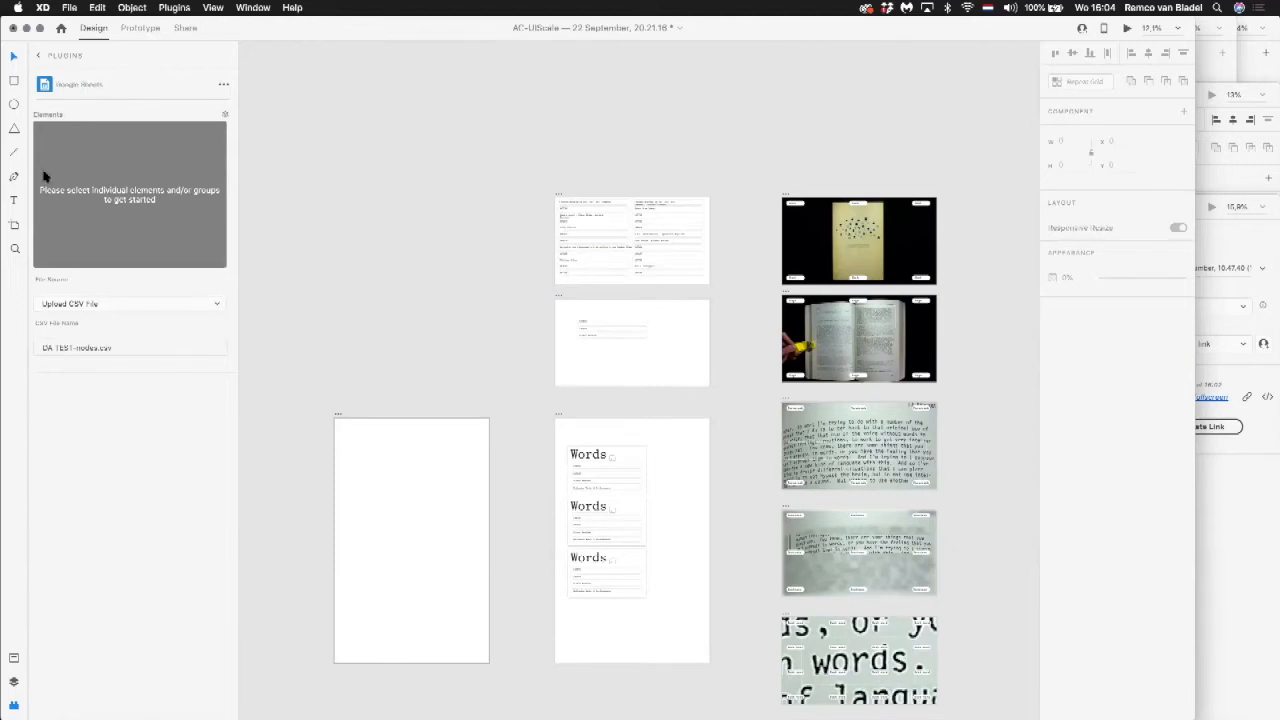
Step: Add the text "Data" near the upper edge of the empty artboard copy
{"action": "left_click", "coordinate": [349, 451]}
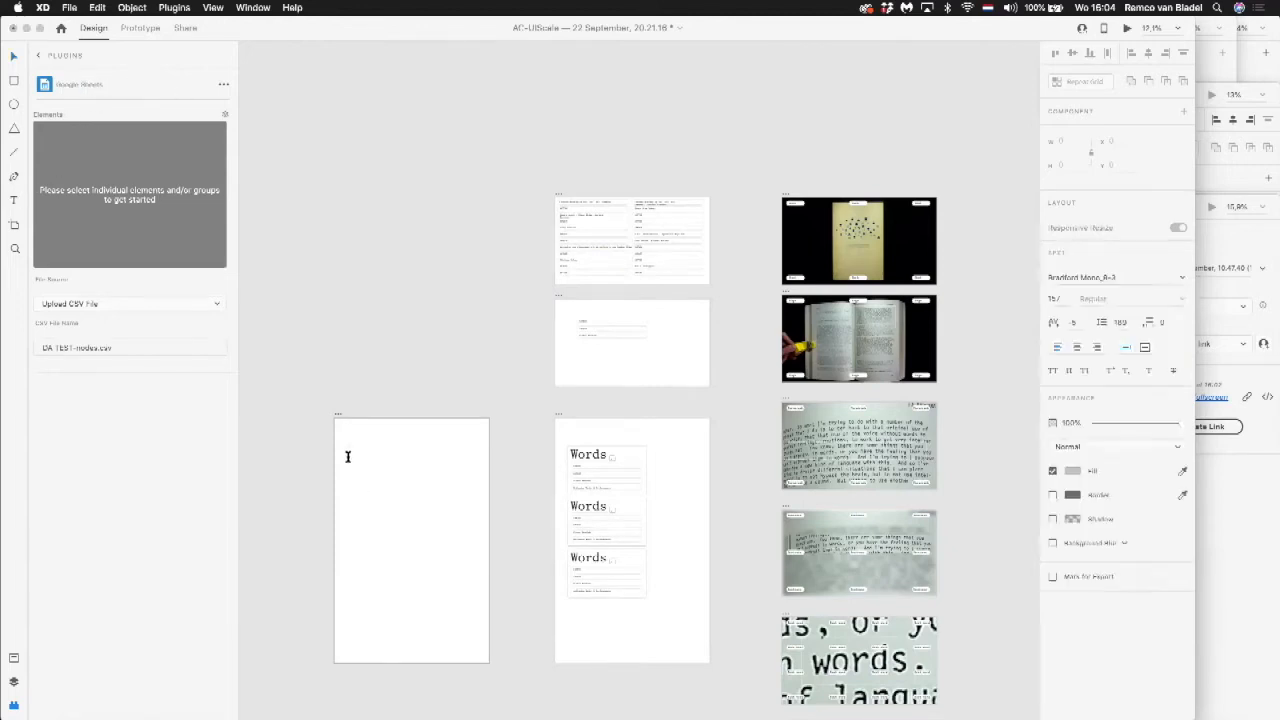
{"action": "type", "text": "Data"}
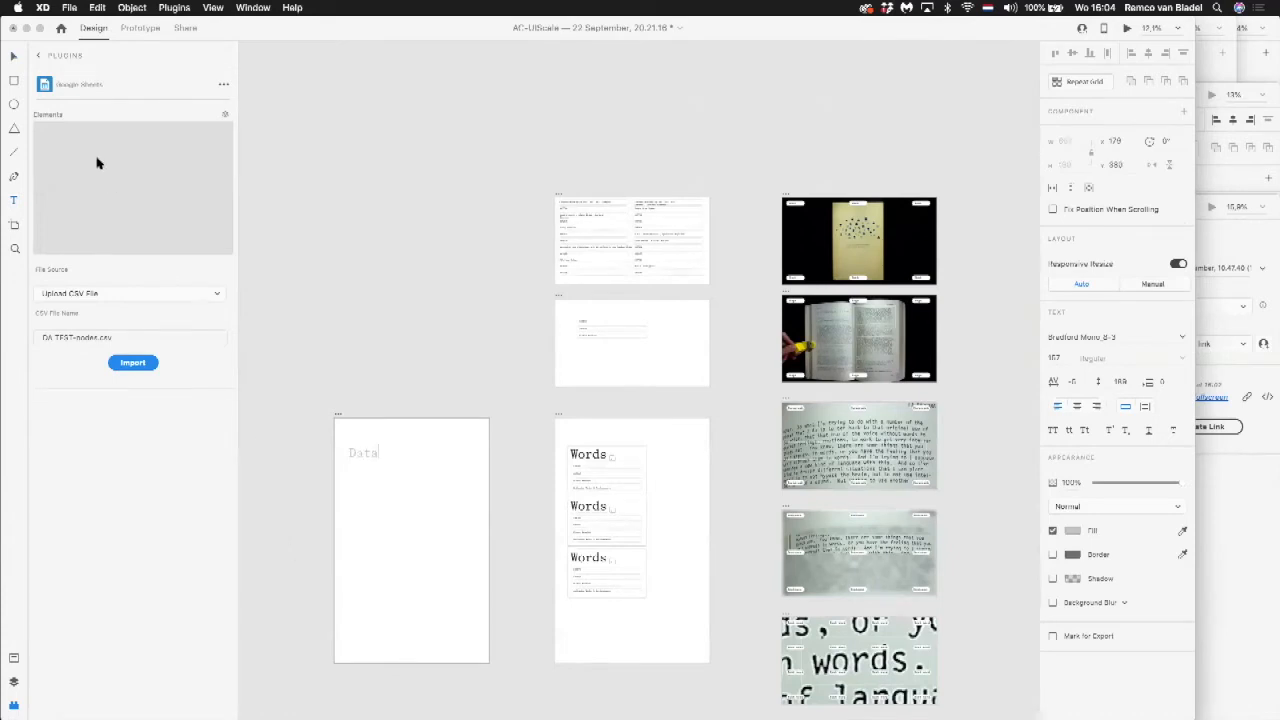
{"action": "left_click", "coordinate": [14, 57]}
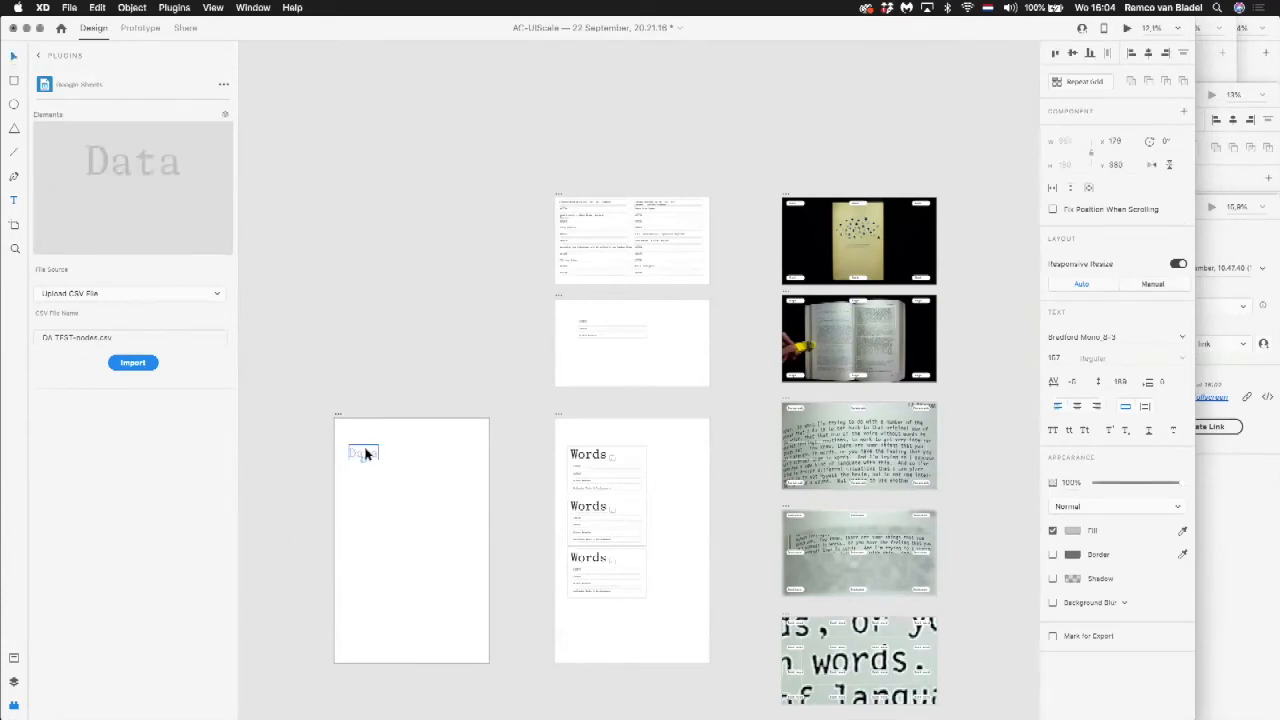
Step: Draw a rectangle of about 1667 × 376 around the Data text, remove its fill, round its corners and shift the text inside it
{"action": "left_click_drag", "start_coordinate": [304, 384], "coordinate": [555, 597]}
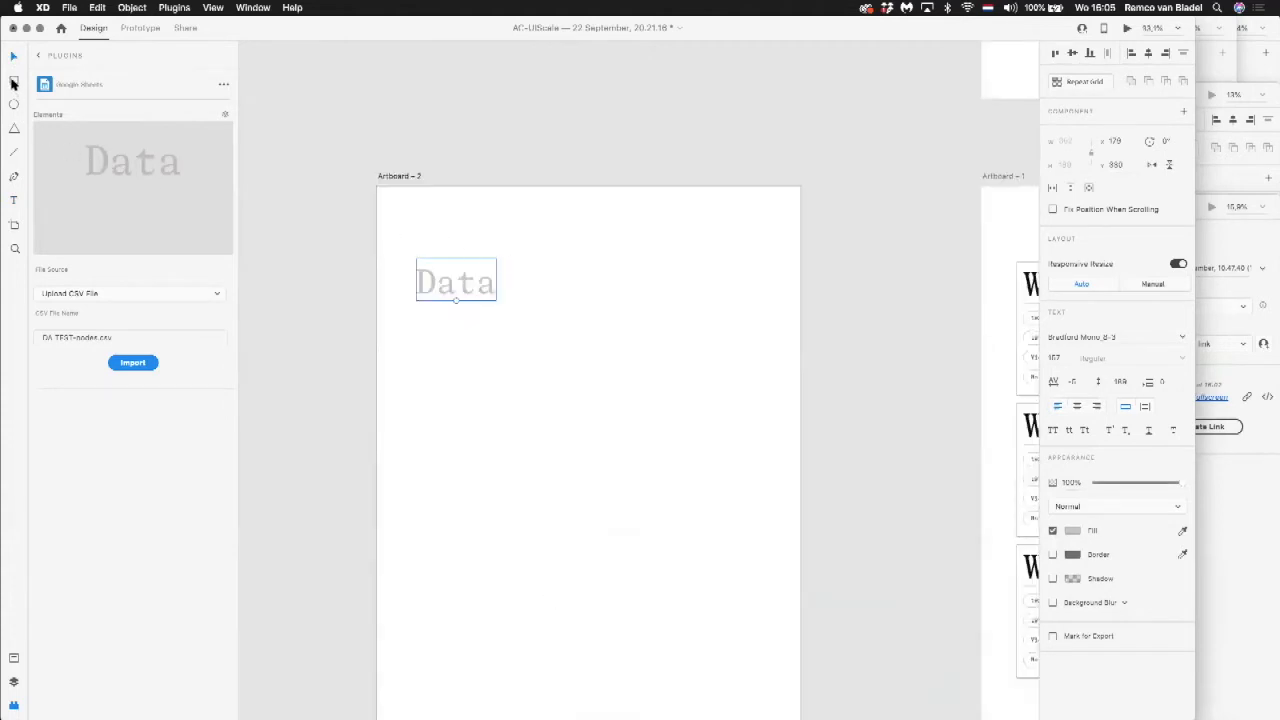
{"action": "left_click", "coordinate": [13, 82]}
{"action": "left_click_drag", "start_coordinate": [398, 252], "coordinate": [606, 338]}
{"action": "left_click_drag", "start_coordinate": [713, 361], "coordinate": [765, 335]}
{"action": "left_click", "coordinate": [1052, 409]}
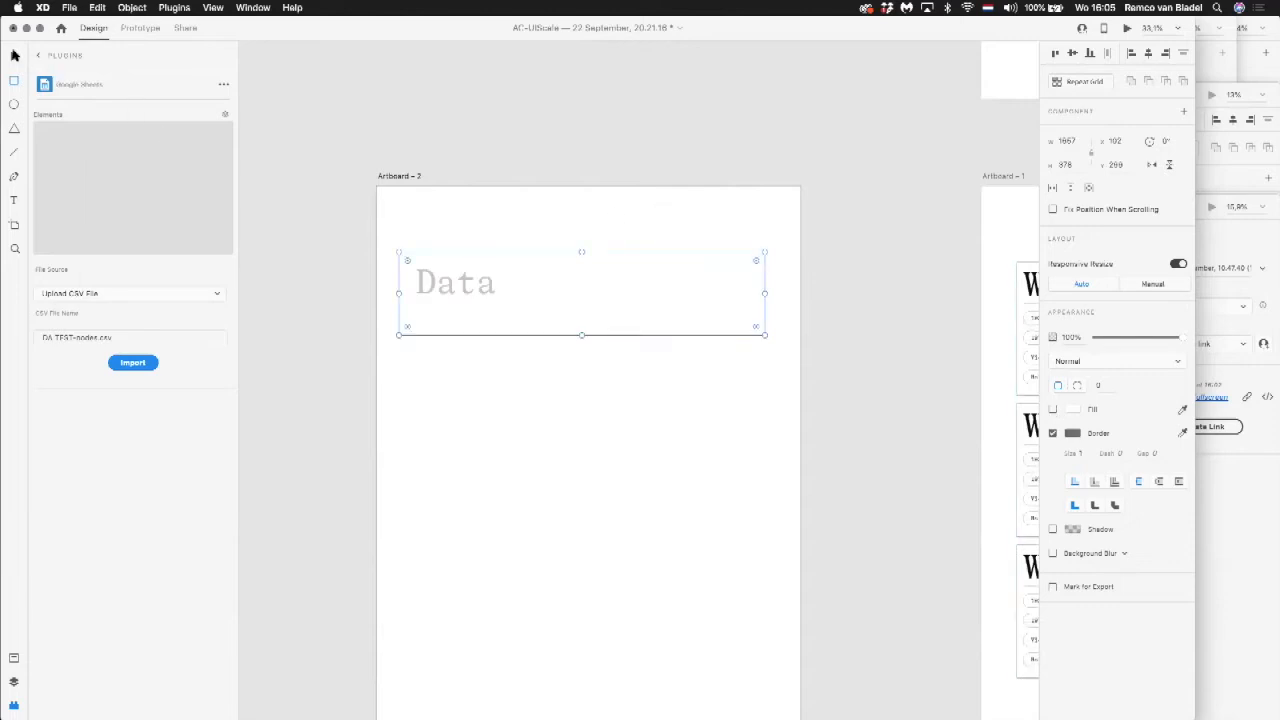
{"action": "left_click_drag", "start_coordinate": [757, 261], "coordinate": [751, 266]}
{"action": "left_click_drag", "start_coordinate": [463, 290], "coordinate": [466, 294]}
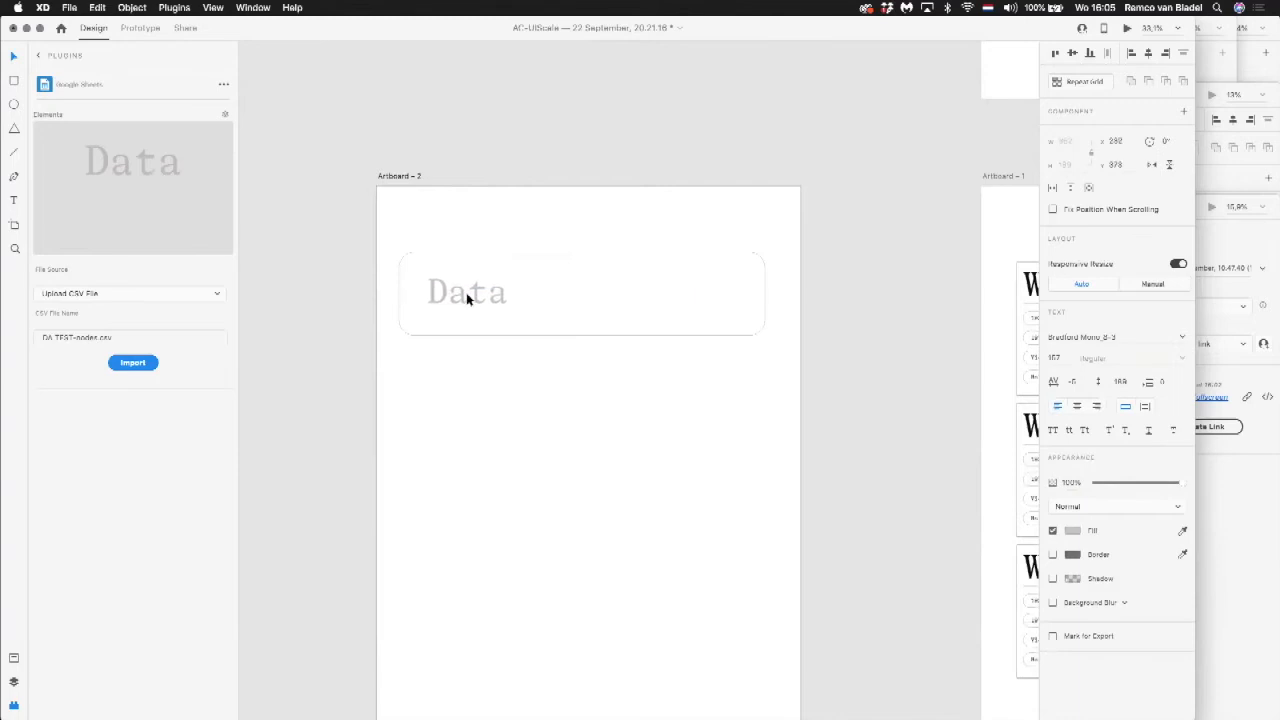
Step: Turn the Data text and rounded rectangle into a Repeat Grid and extend it downward to five rows
{"action": "left_click", "coordinate": [466, 377]}
{"action": "left_click_drag", "start_coordinate": [417, 229], "coordinate": [524, 394]}
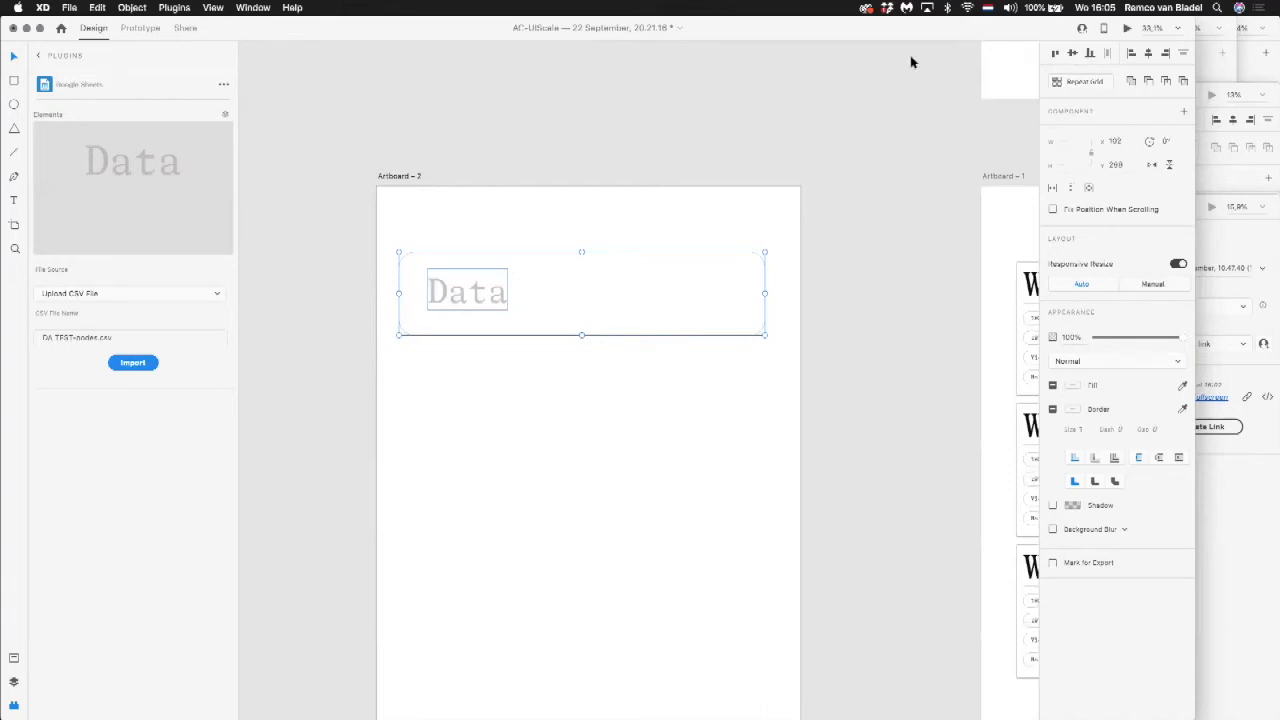
{"action": "left_click", "coordinate": [1072, 81]}
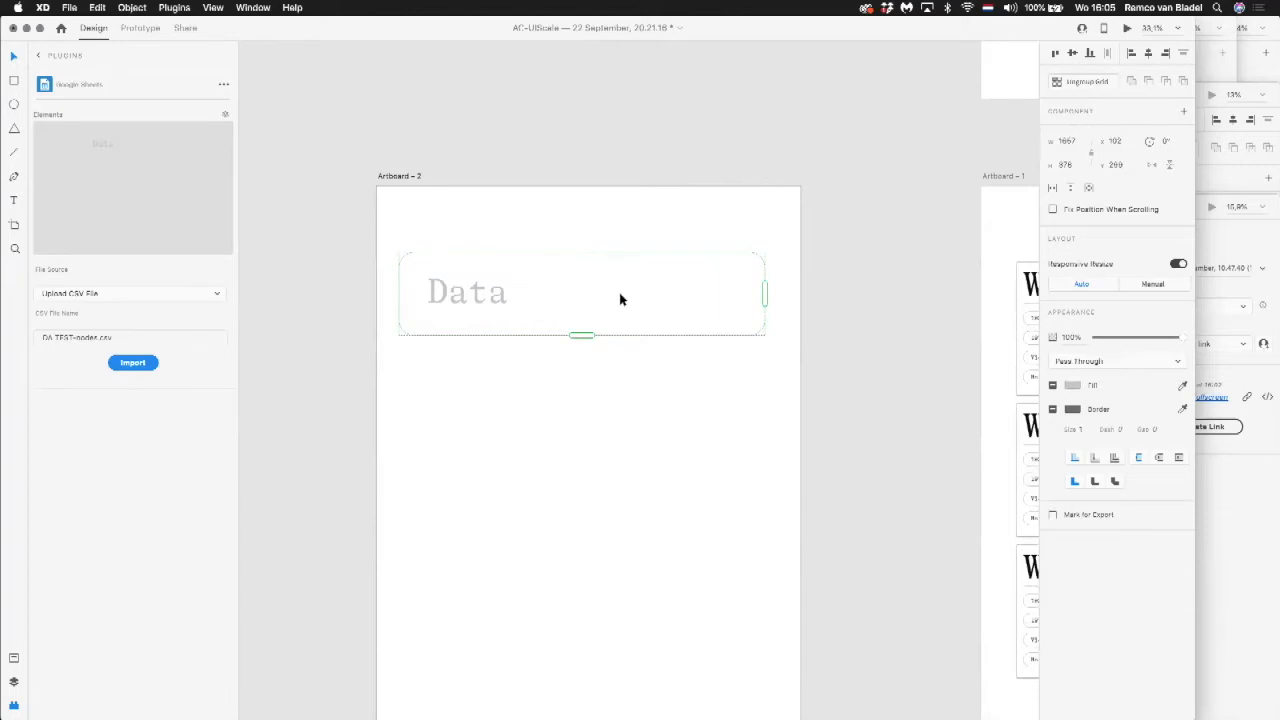
{"action": "left_click_drag", "start_coordinate": [582, 336], "coordinate": [595, 676]}
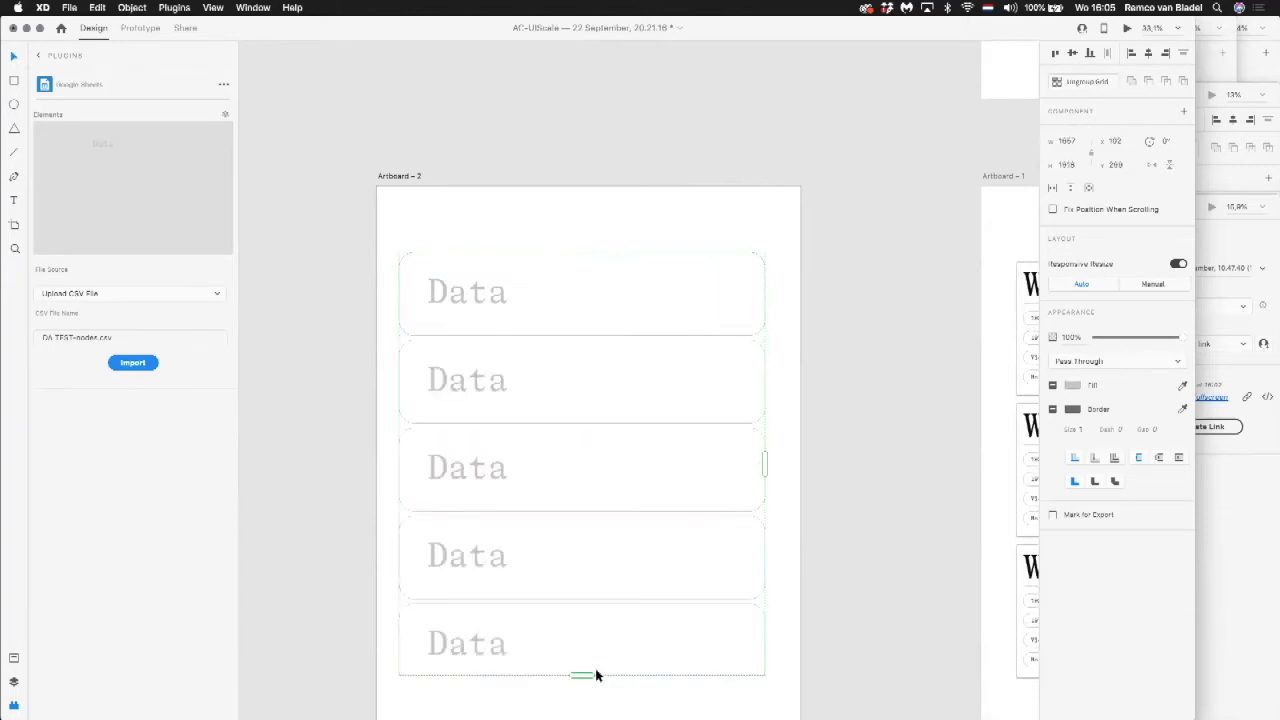
Step: Import DA TEST-nodes.csv with the Google Sheets plugin, map the Data text to Name, and fill the grid with randomized content
{"action": "scroll", "coordinate": [823, 343], "scroll_direction": "down", "scroll_amount": 3}
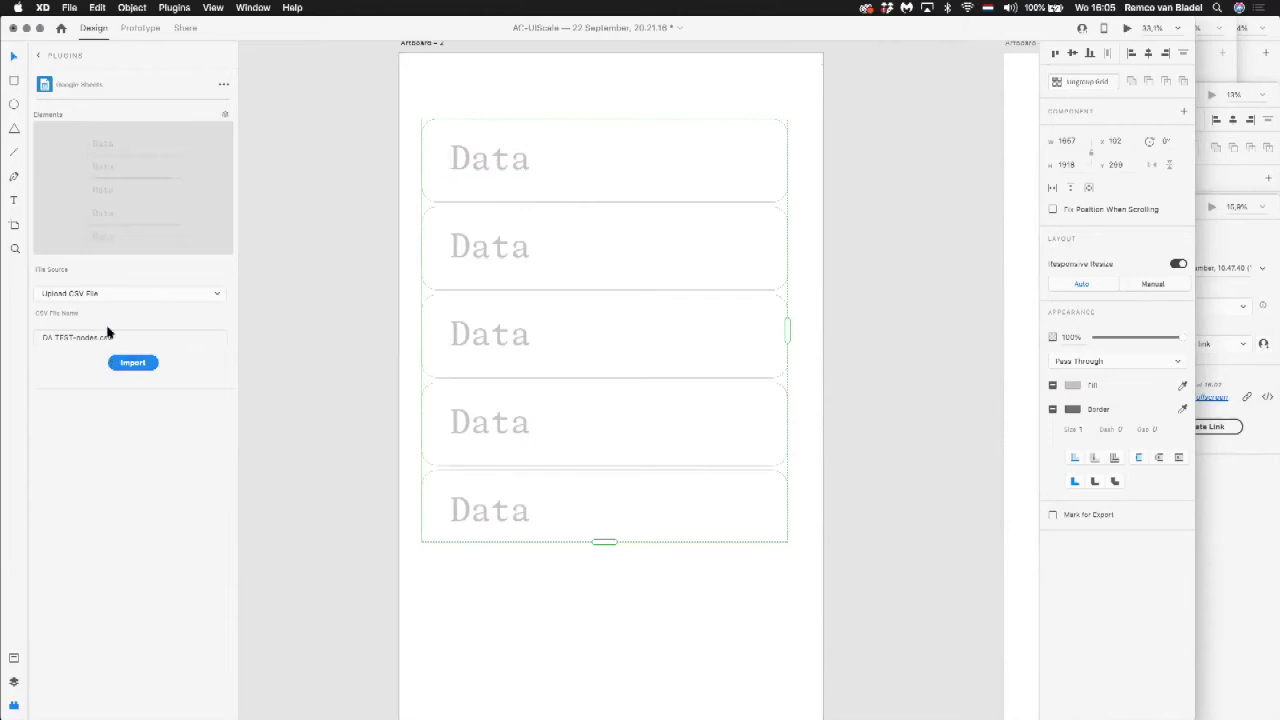
{"action": "left_click", "coordinate": [134, 362]}
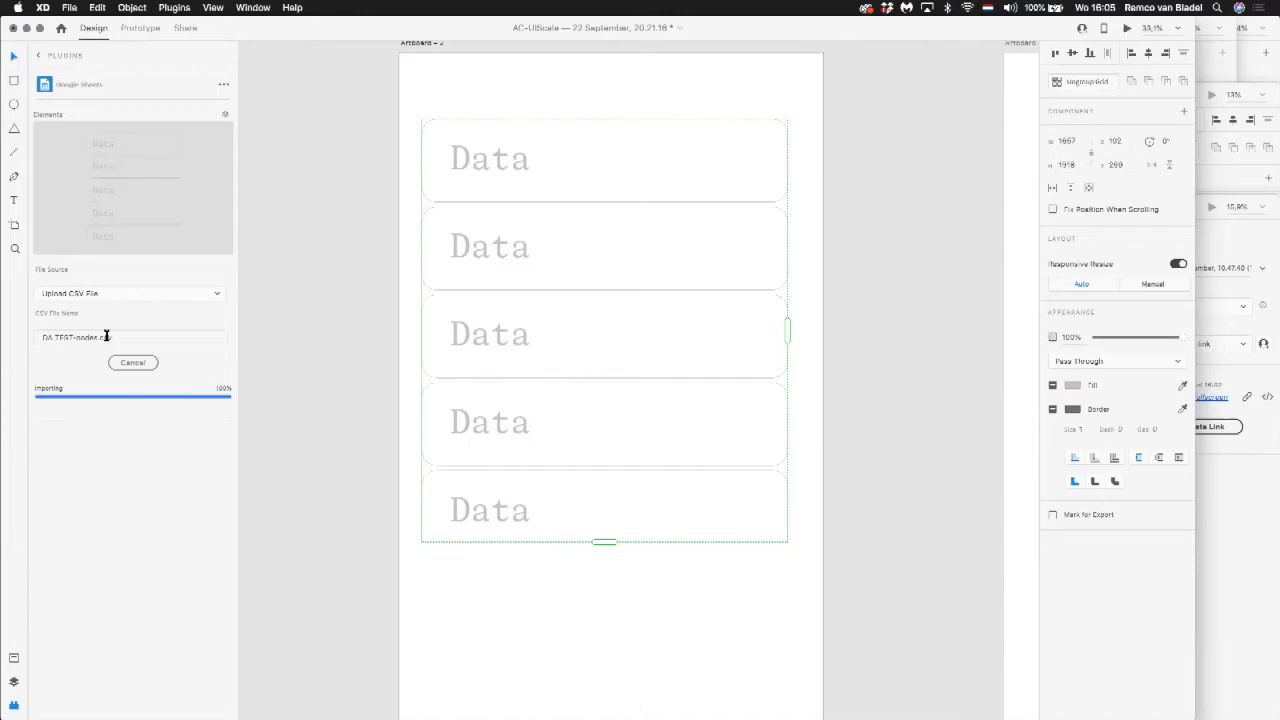
{"action": "left_click", "coordinate": [94, 402]}
{"action": "left_click", "coordinate": [94, 402]}
{"action": "left_click", "coordinate": [88, 444]}
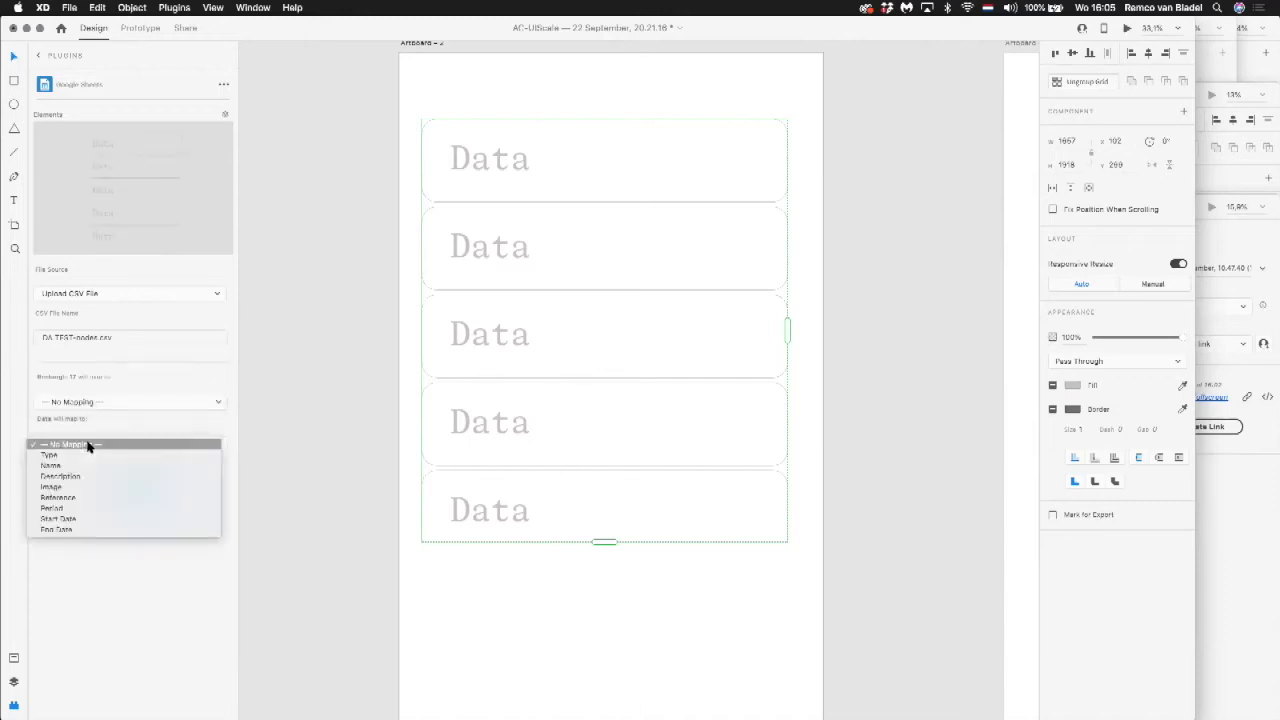
{"action": "left_click", "coordinate": [86, 464]}
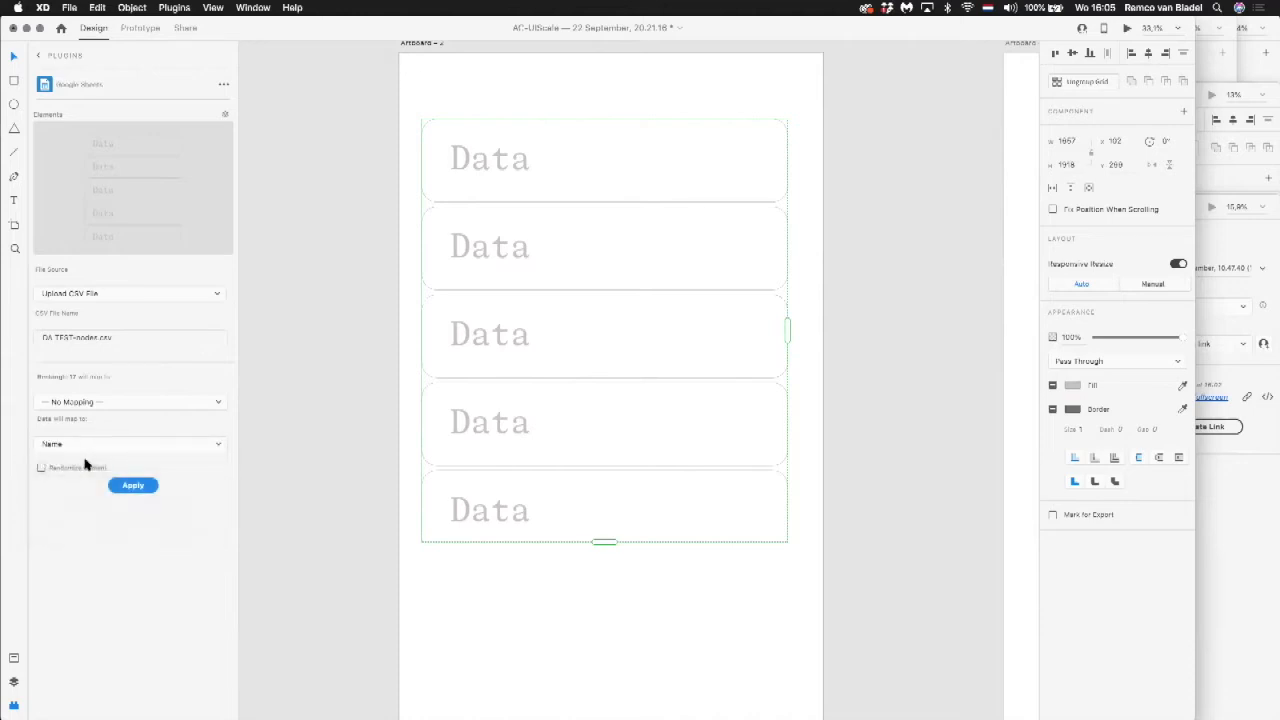
{"action": "left_click", "coordinate": [91, 468]}
{"action": "left_click", "coordinate": [139, 484]}
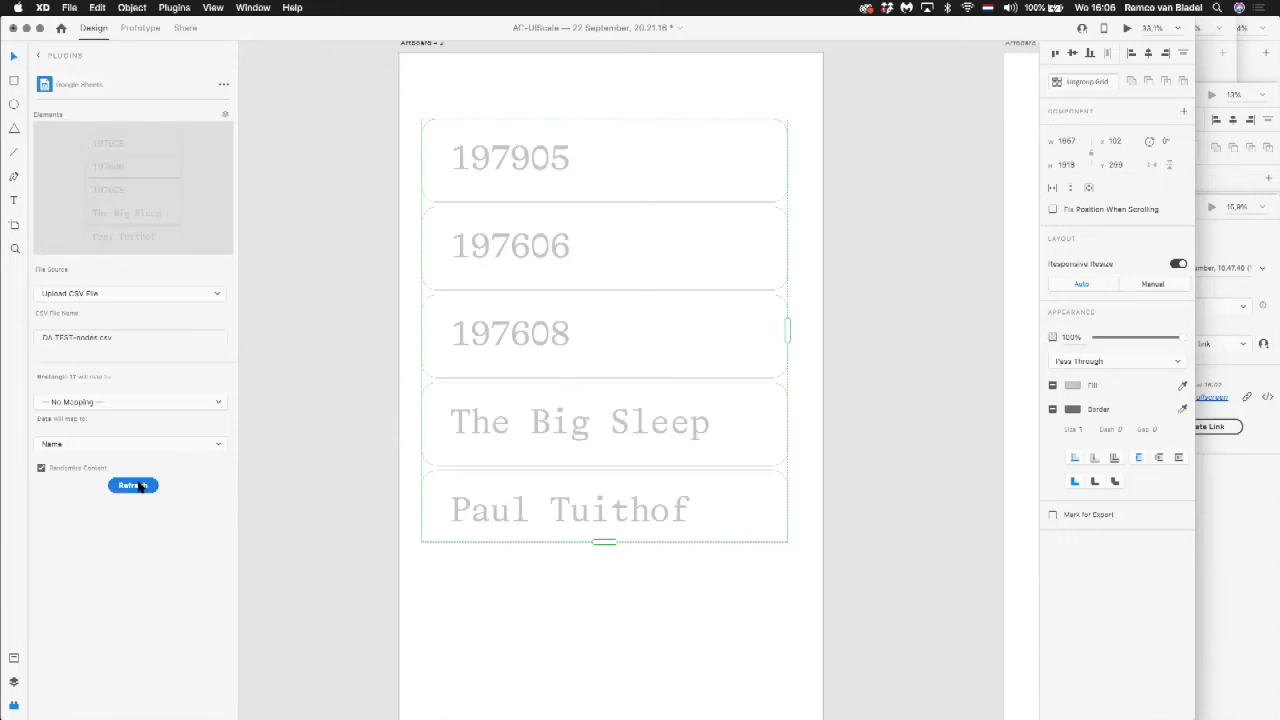
{"action": "key", "text": "super+minus"}
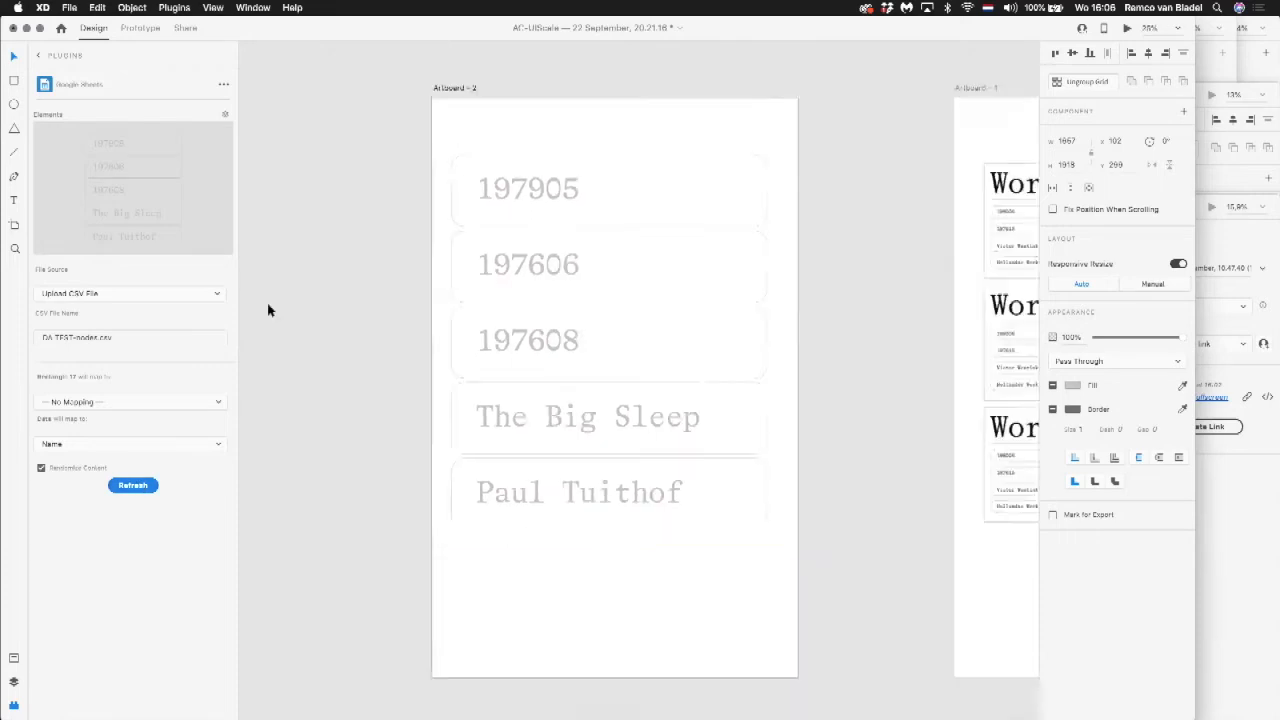
{"action": "left_click_drag", "start_coordinate": [566, 288], "coordinate": [440, 280]}
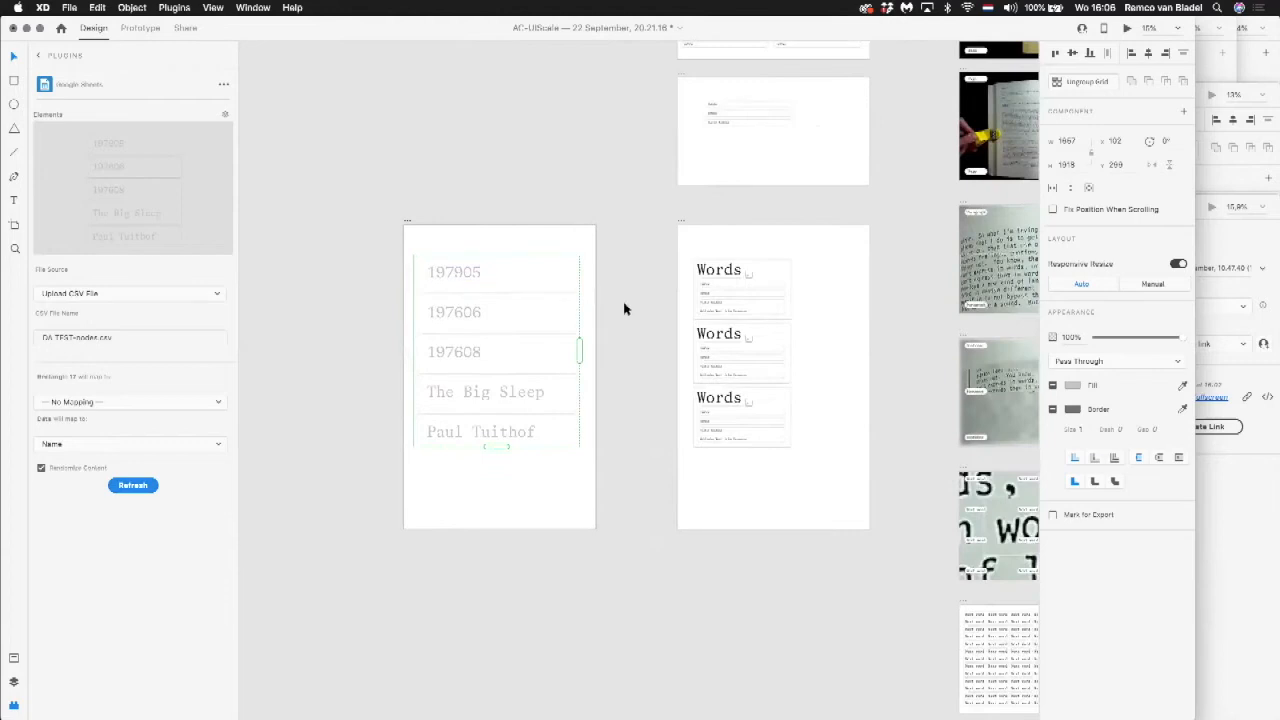
{"action": "left_click", "coordinate": [590, 311]}
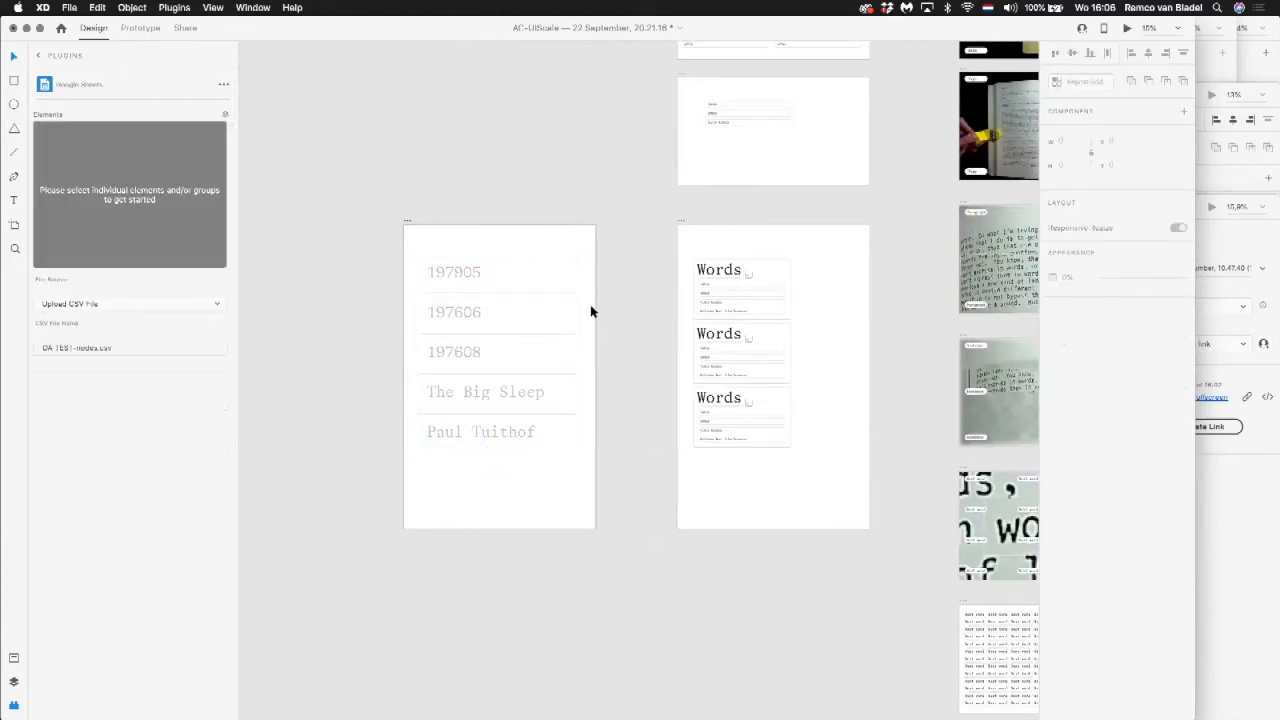
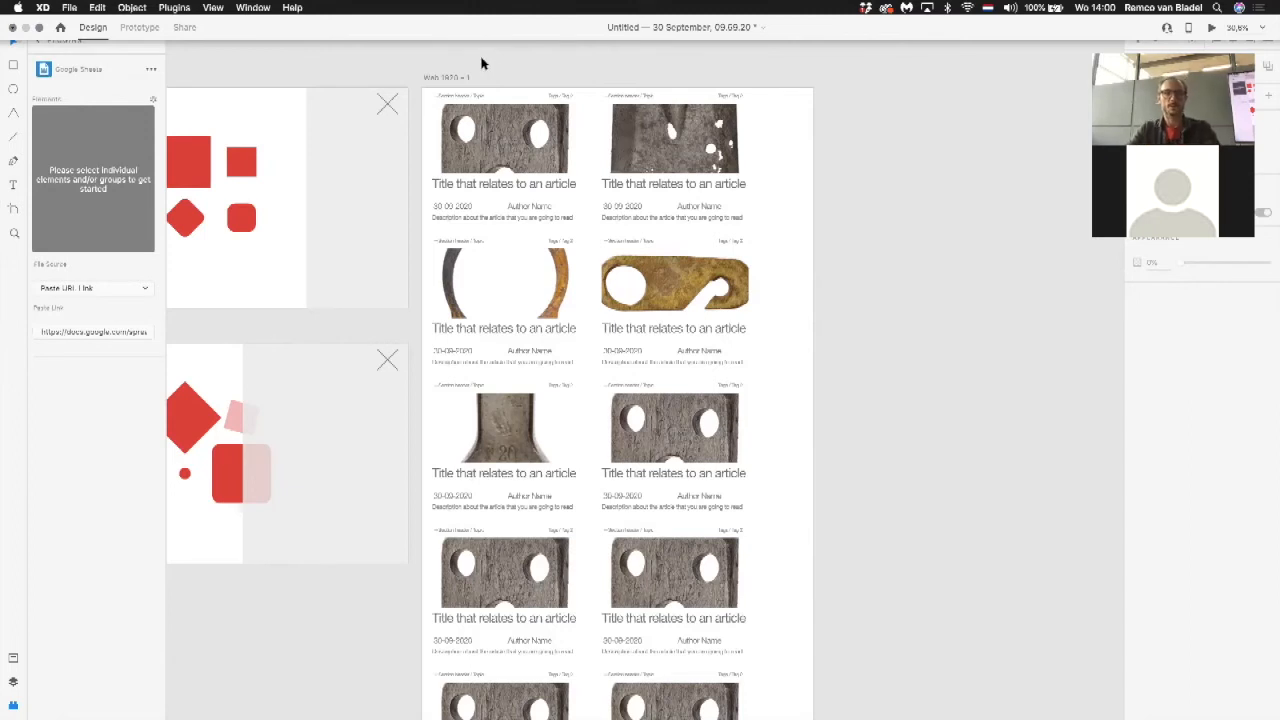
Step: Search the XD plugin library for "video" and examine the plugins offered in the results
{"action": "left_click_drag", "start_coordinate": [402, 61], "coordinate": [577, 57]}
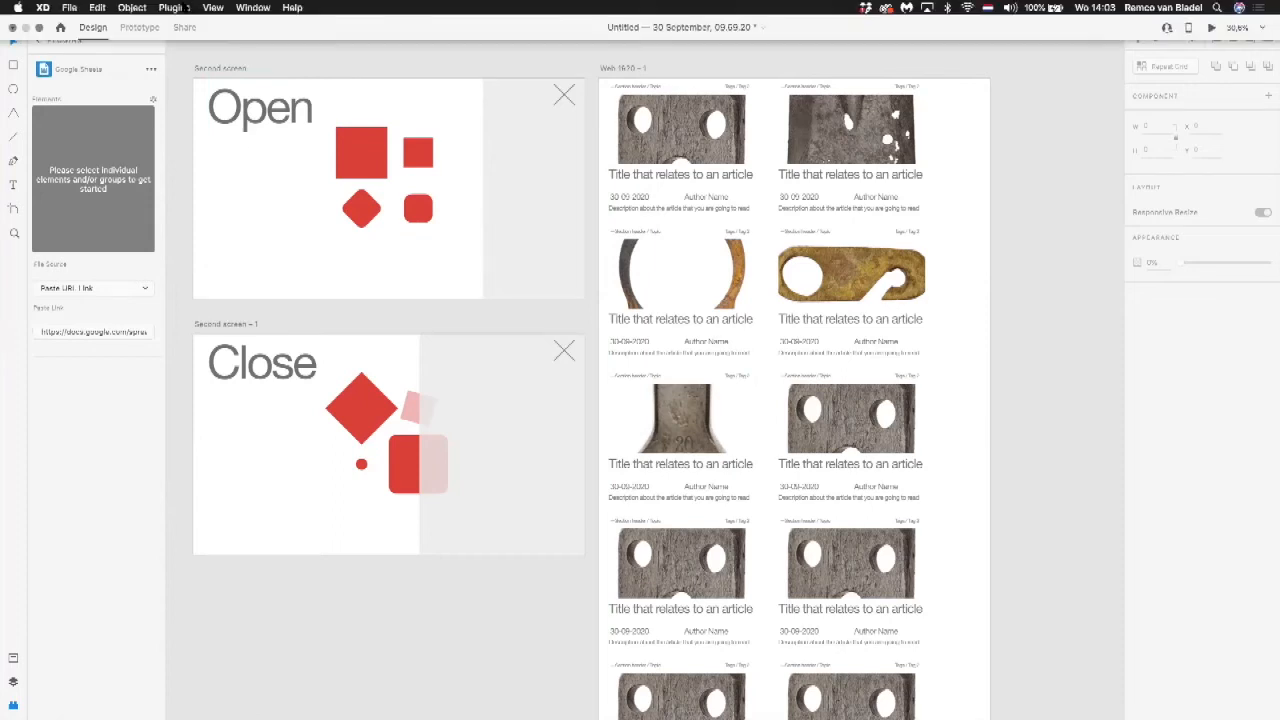
{"action": "left_click", "coordinate": [185, 8]}
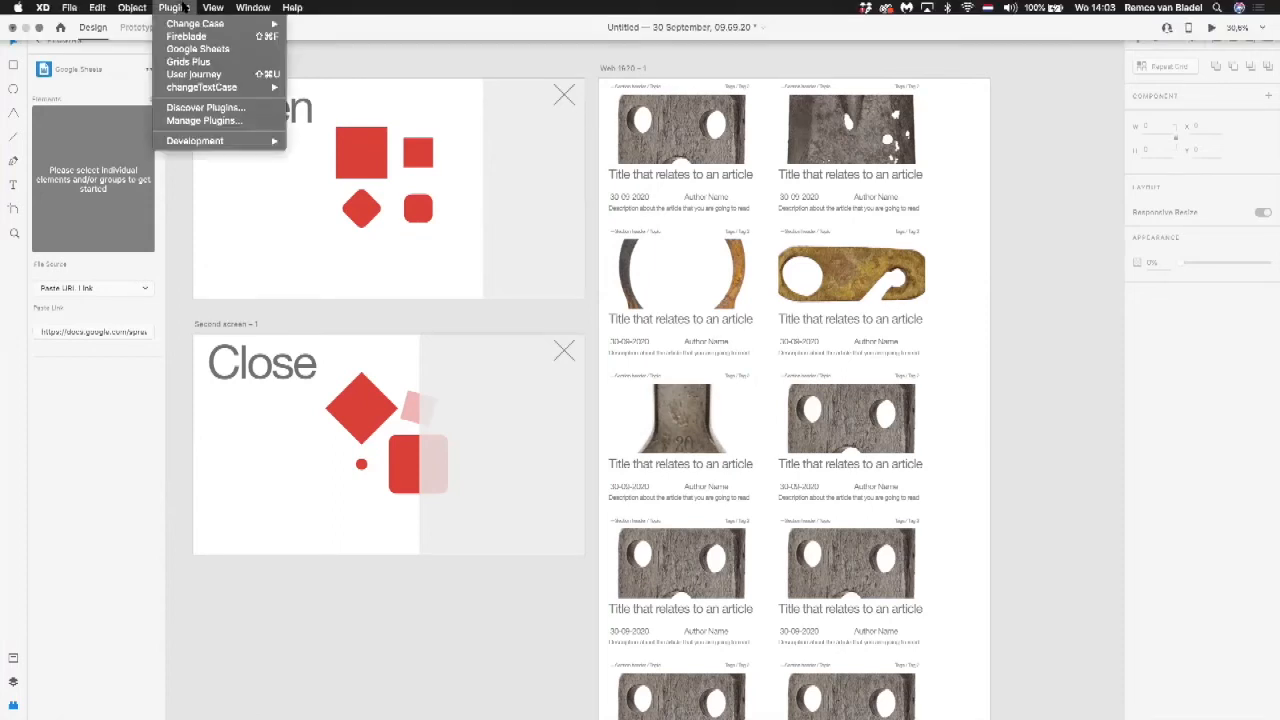
{"action": "left_click", "coordinate": [186, 108]}
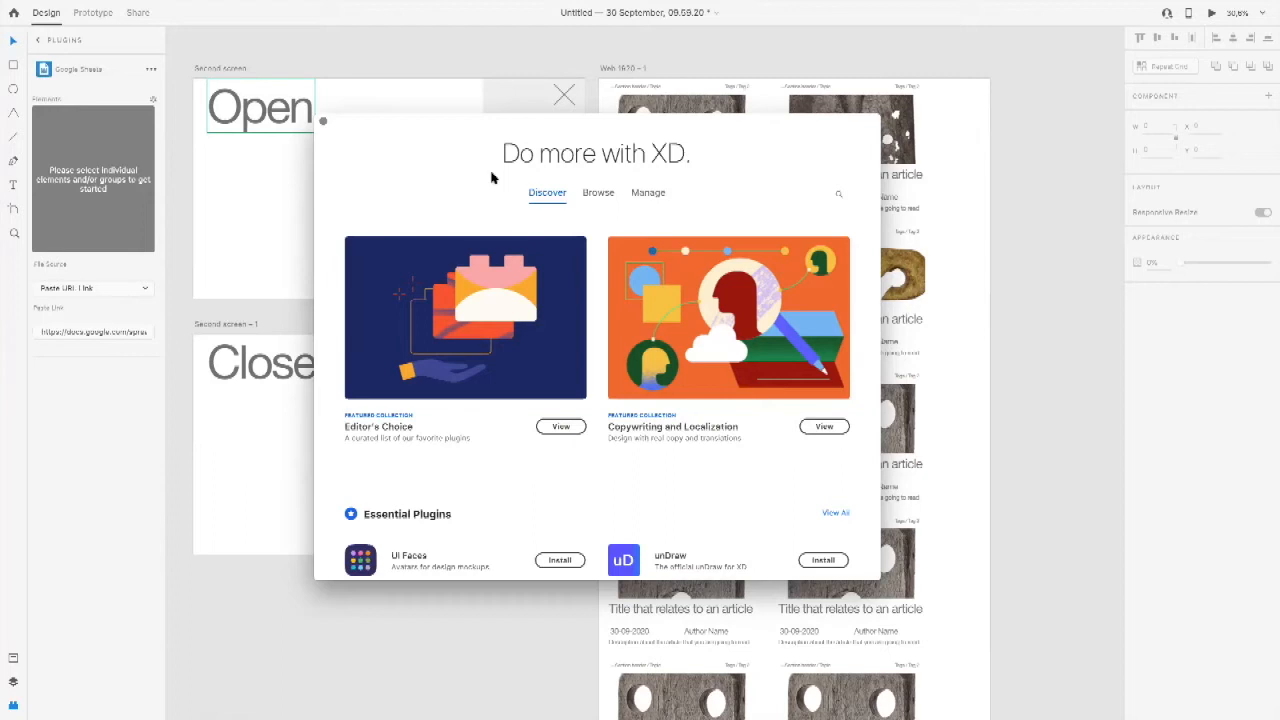
{"action": "left_click_drag", "start_coordinate": [491, 126], "coordinate": [364, 72]}
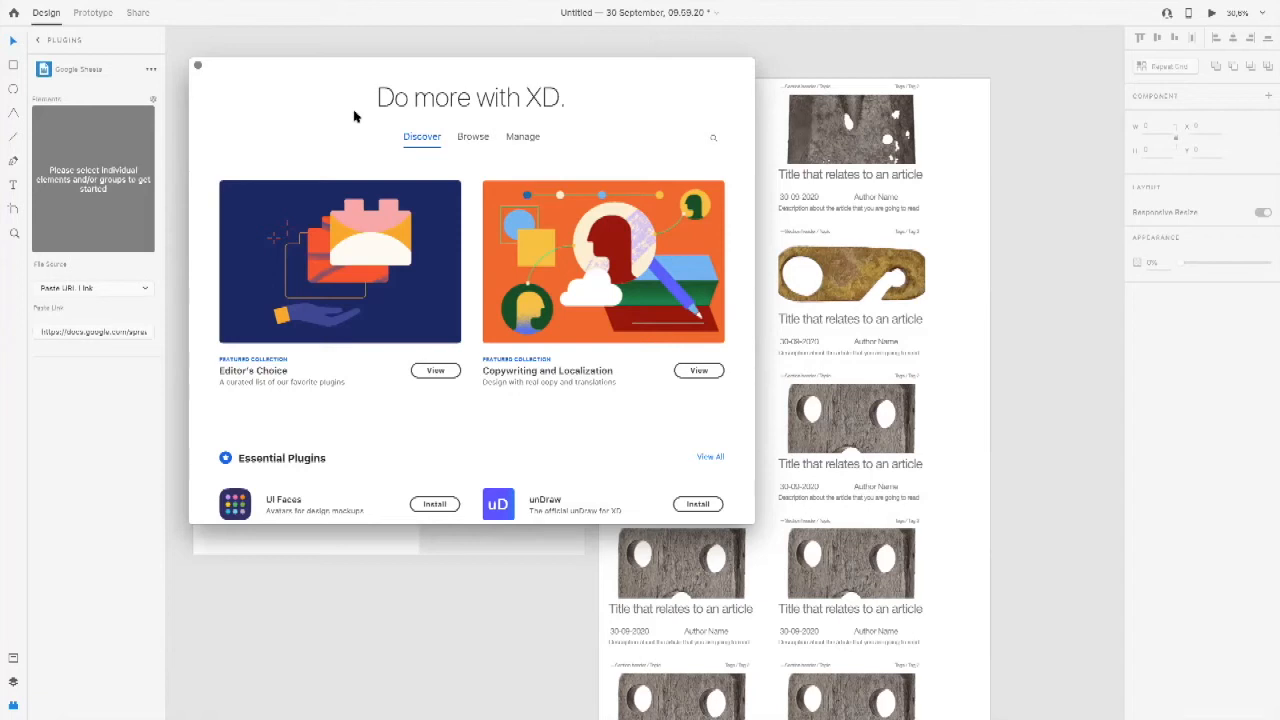
{"action": "left_click", "coordinate": [714, 138]}
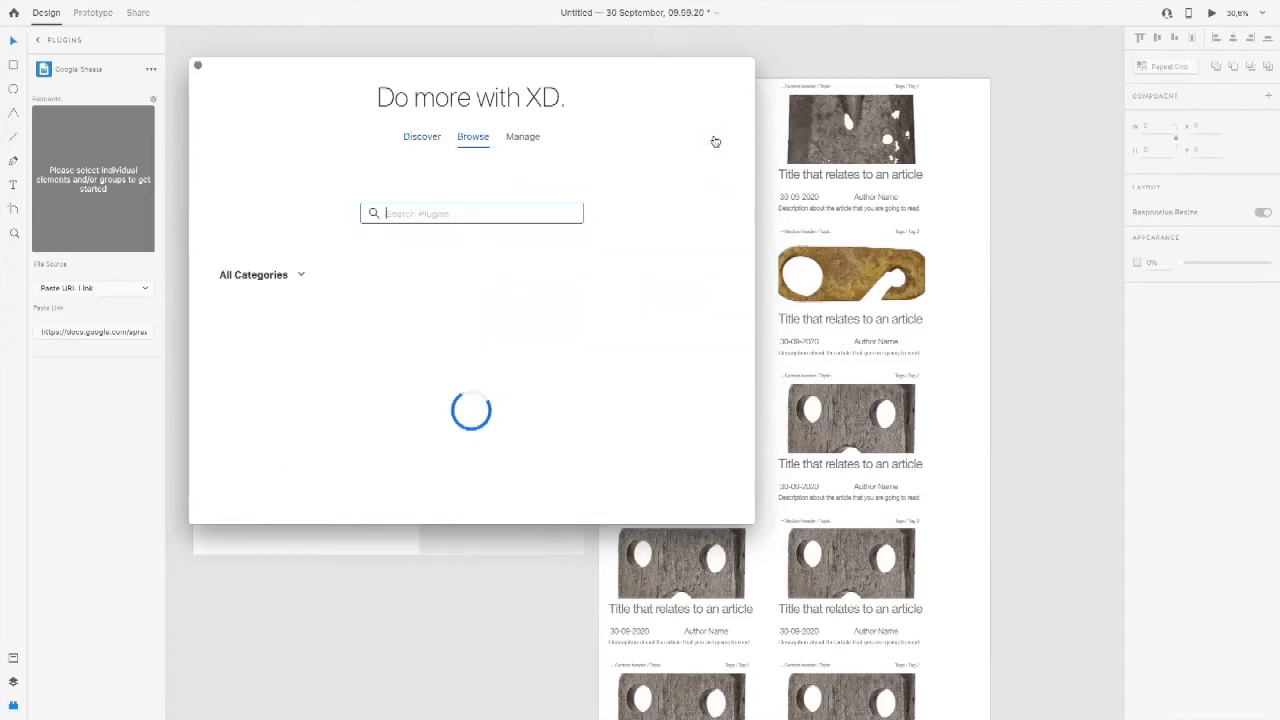
{"action": "type", "text": "video"}
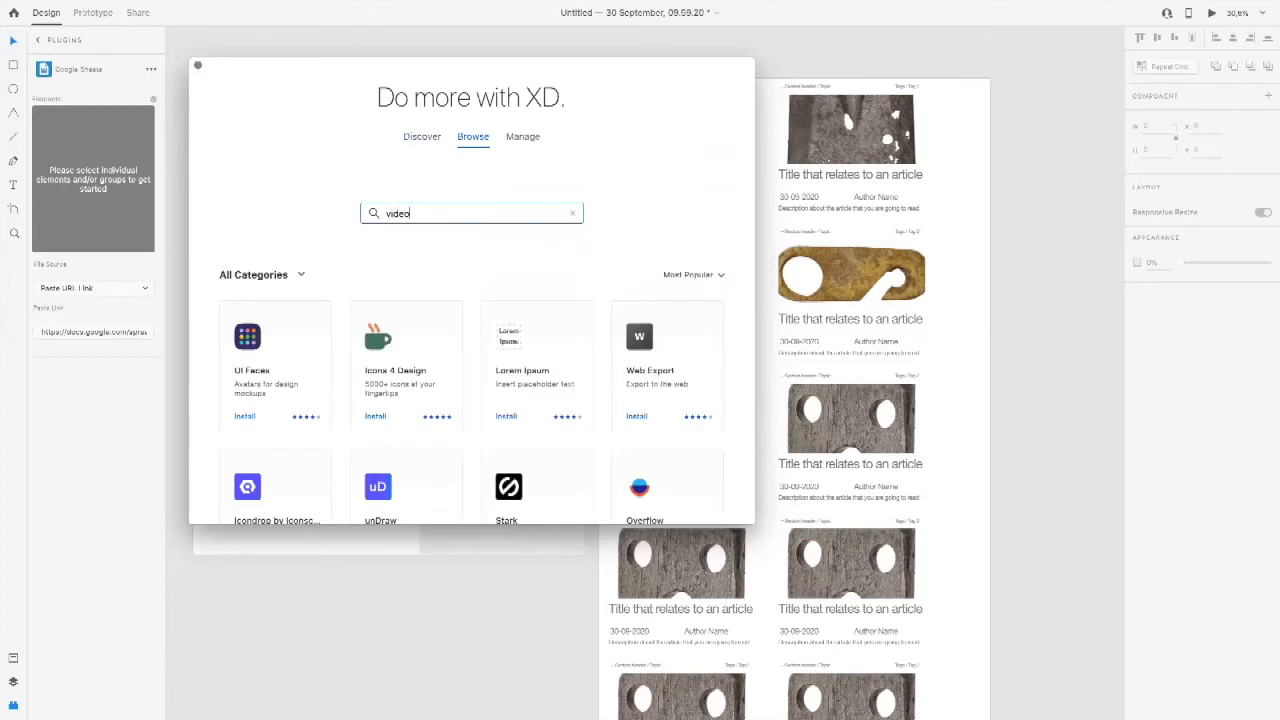
{"action": "key", "text": "Return"}
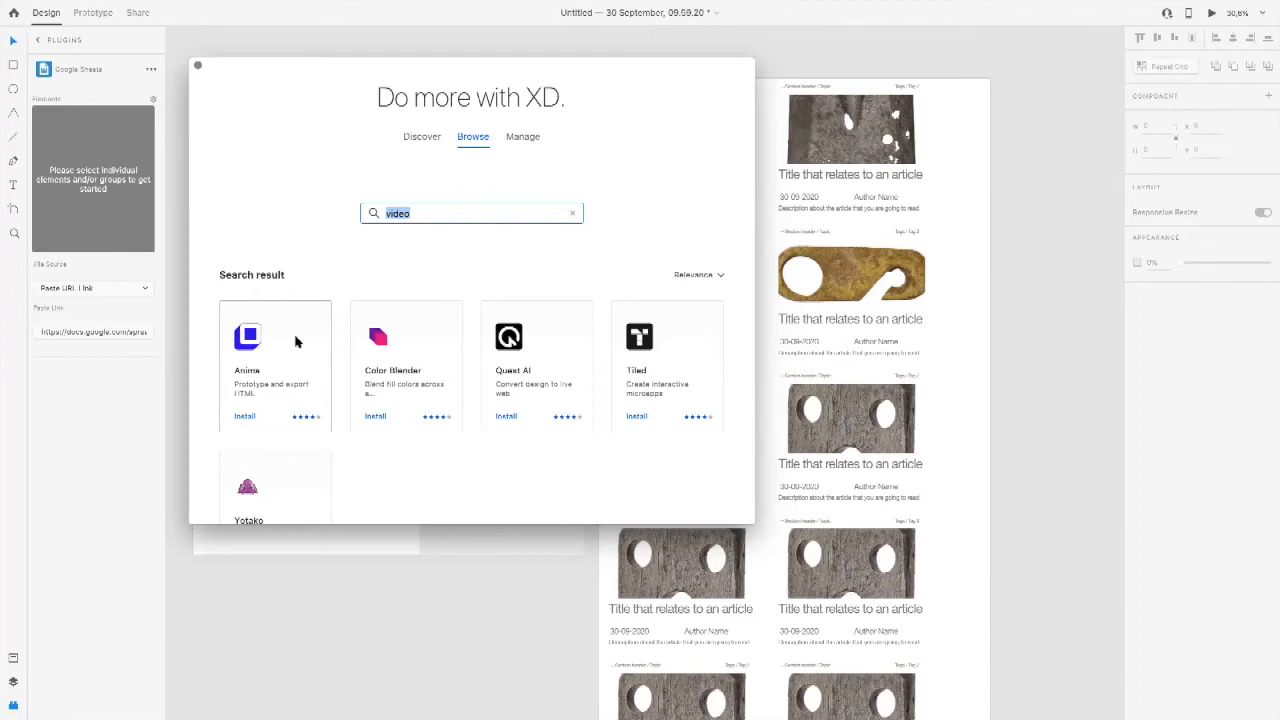
{"action": "scroll", "coordinate": [421, 318], "scroll_direction": "down", "scroll_amount": 2}
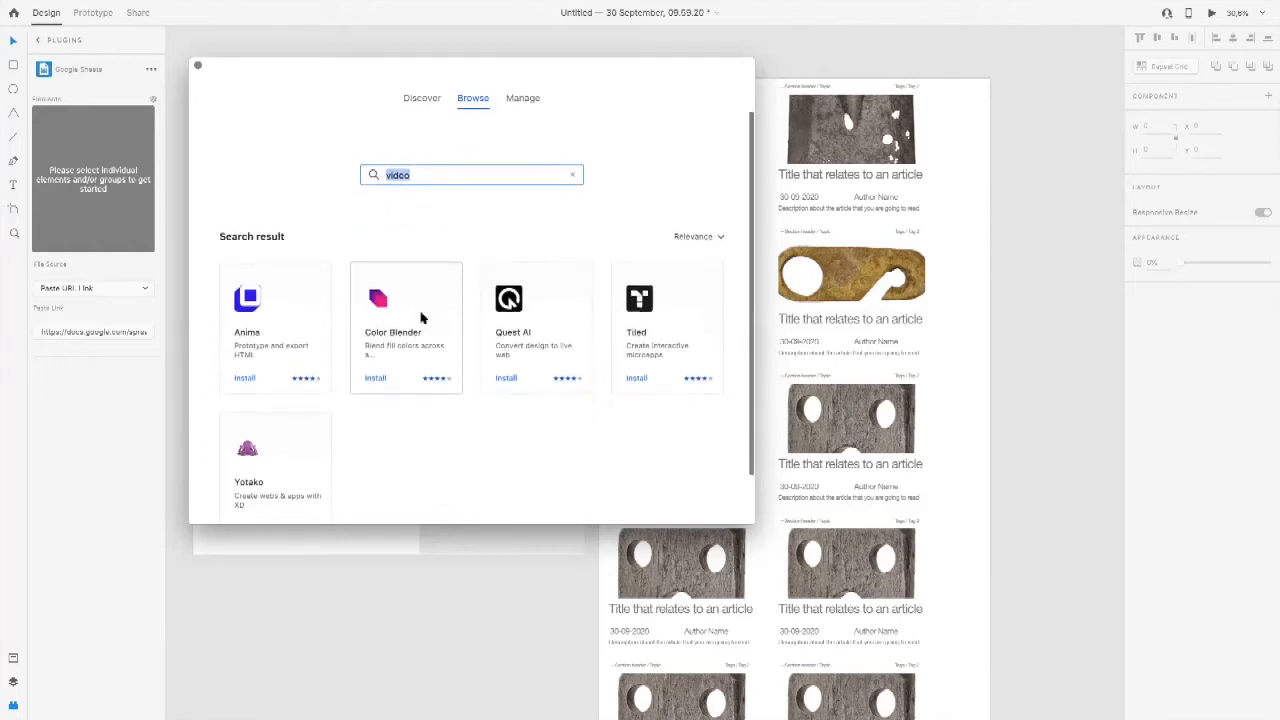
{"action": "scroll", "coordinate": [421, 318], "scroll_direction": "down", "scroll_amount": 1}
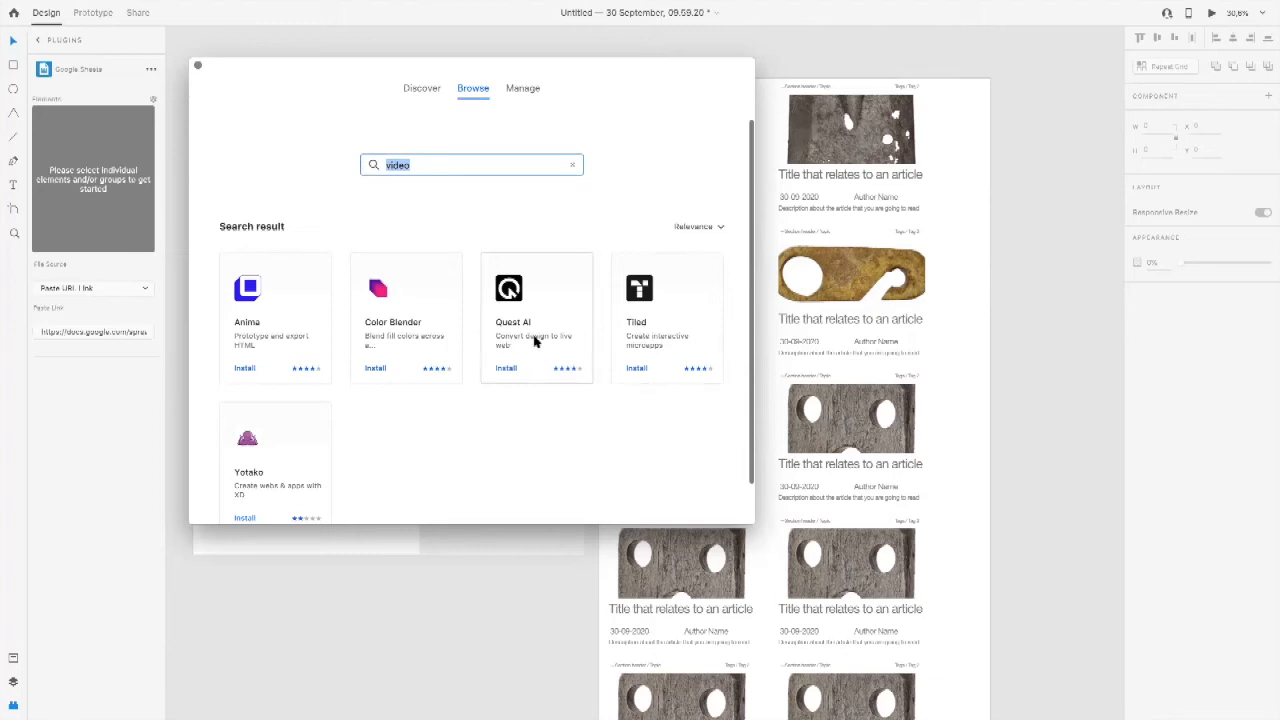
{"action": "scroll", "coordinate": [450, 333], "scroll_direction": "down", "scroll_amount": 2}
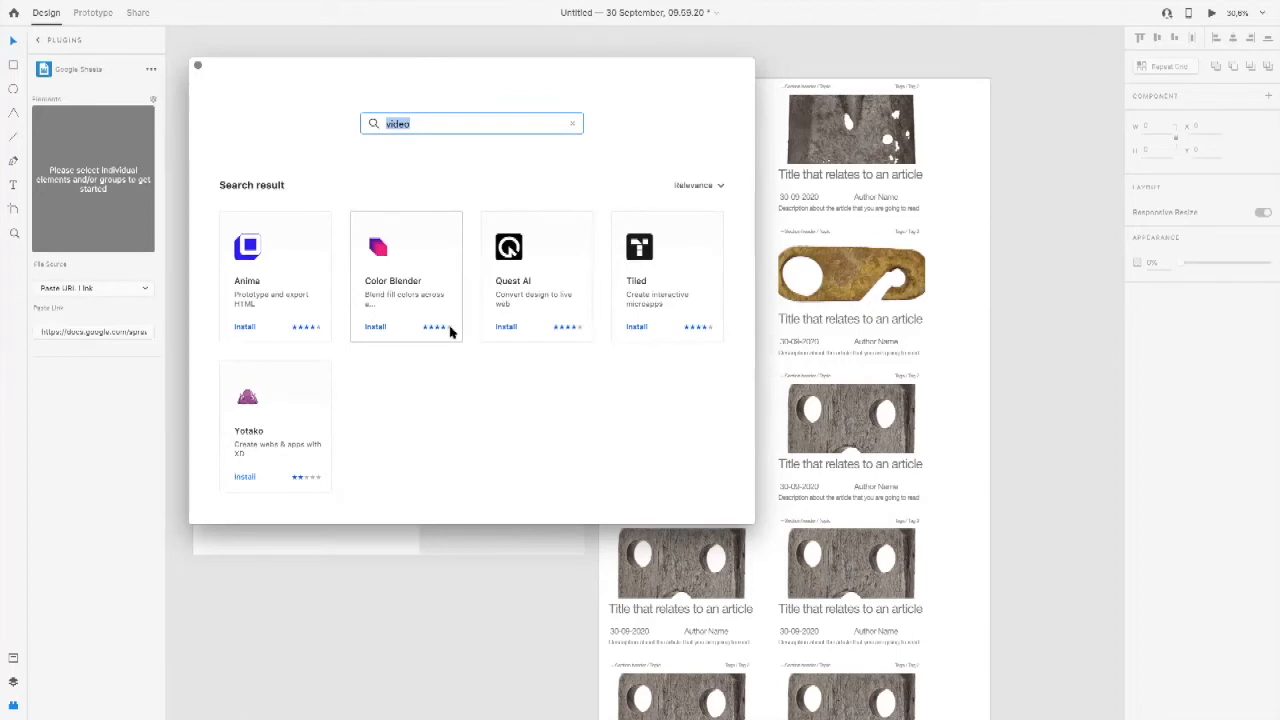
Step: Search the plugin library for "youtube" instead
{"action": "type", "text": "y"}
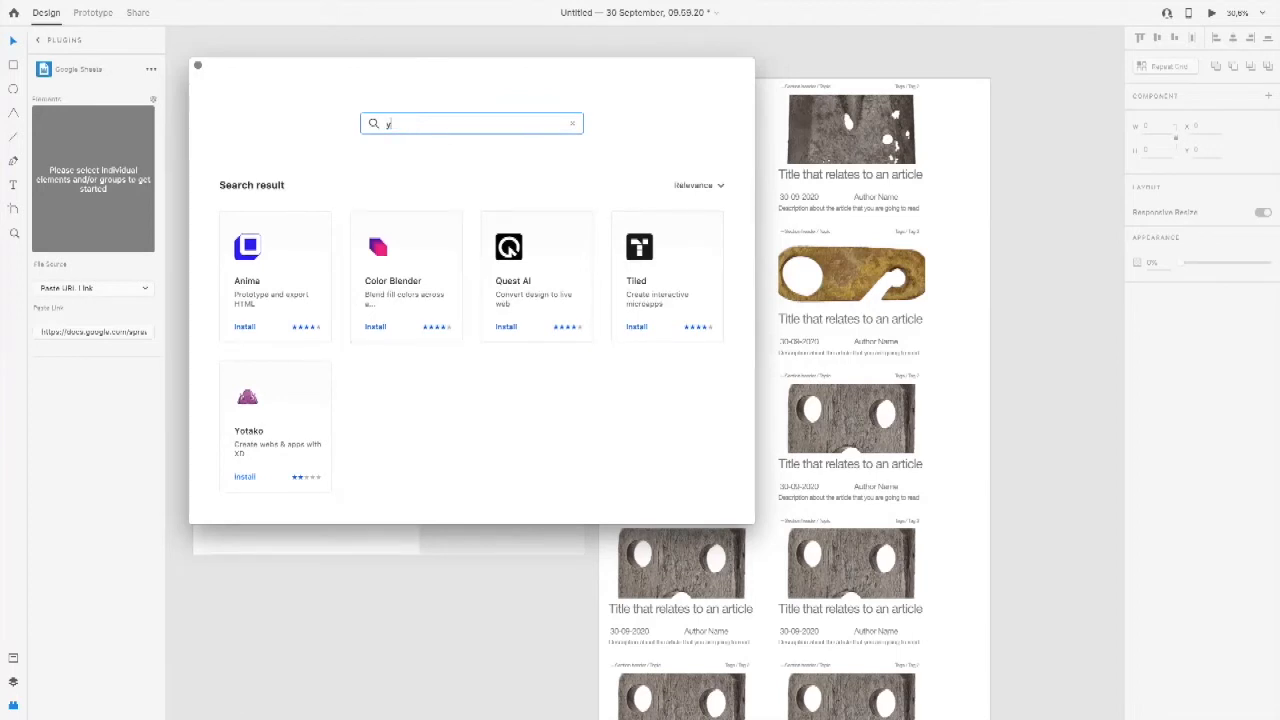
{"action": "type", "text": "outube"}
{"action": "key", "text": "Return"}
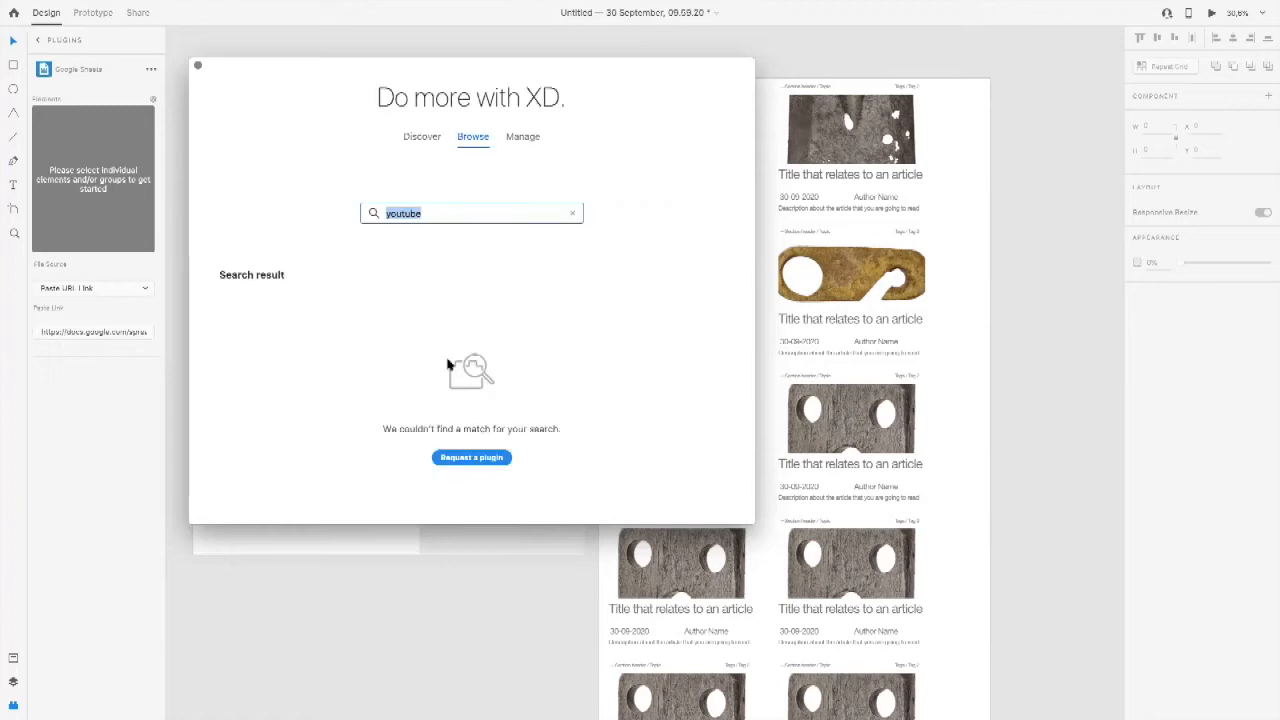
Step: Clear the plugin search, examine the full list of popular plugins across all categories, and close the plugin window
{"action": "left_click", "coordinate": [572, 213]}
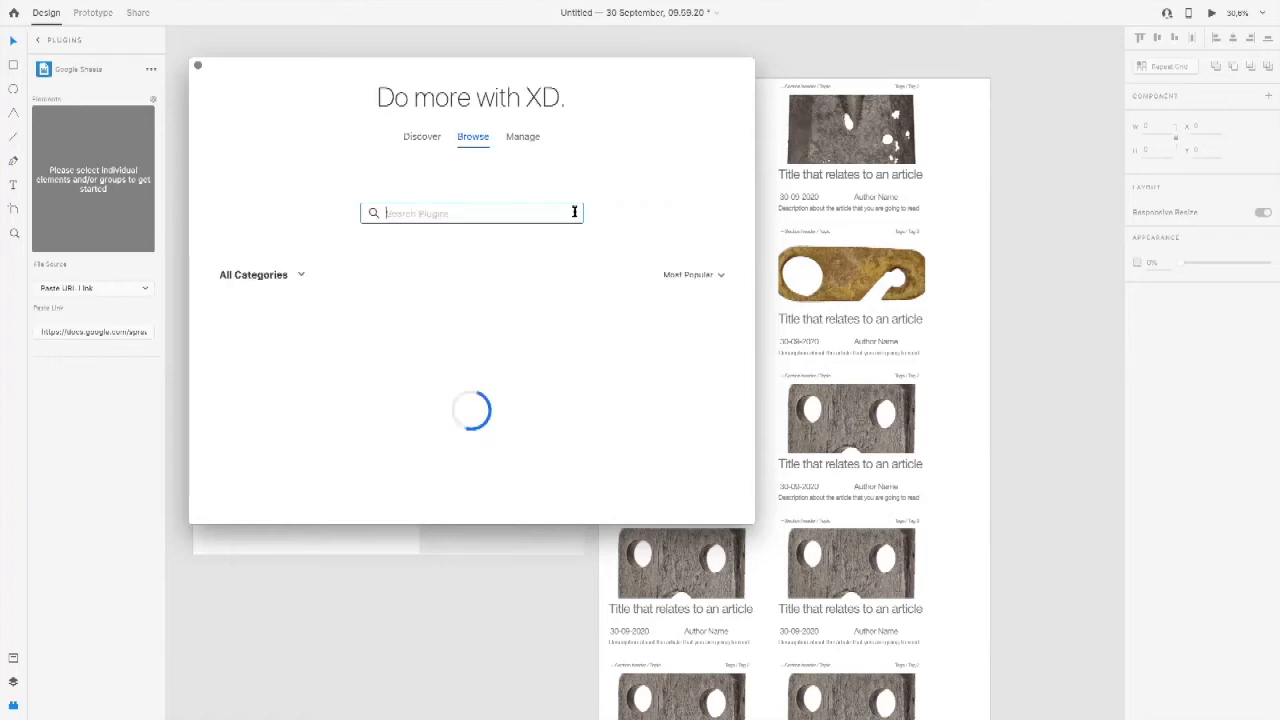
{"action": "scroll", "coordinate": [634, 217], "scroll_direction": "down", "scroll_amount": 3}
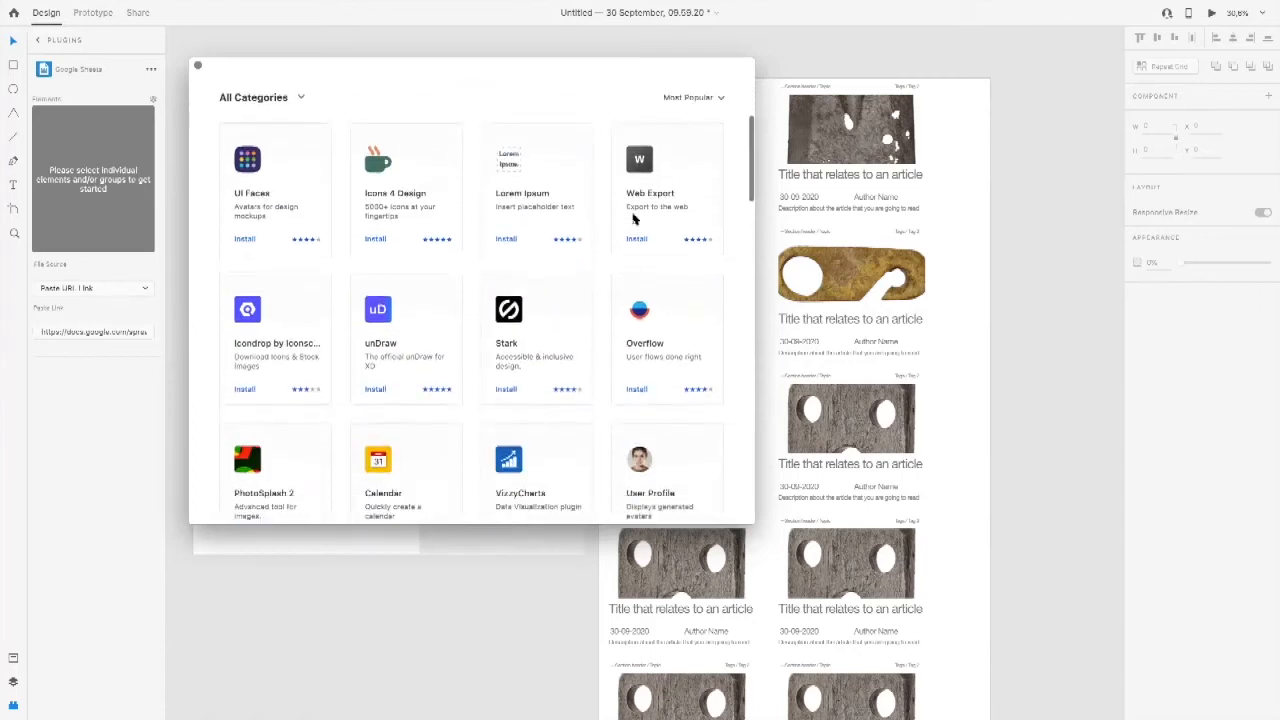
{"action": "scroll", "coordinate": [633, 219], "scroll_direction": "down", "scroll_amount": 1}
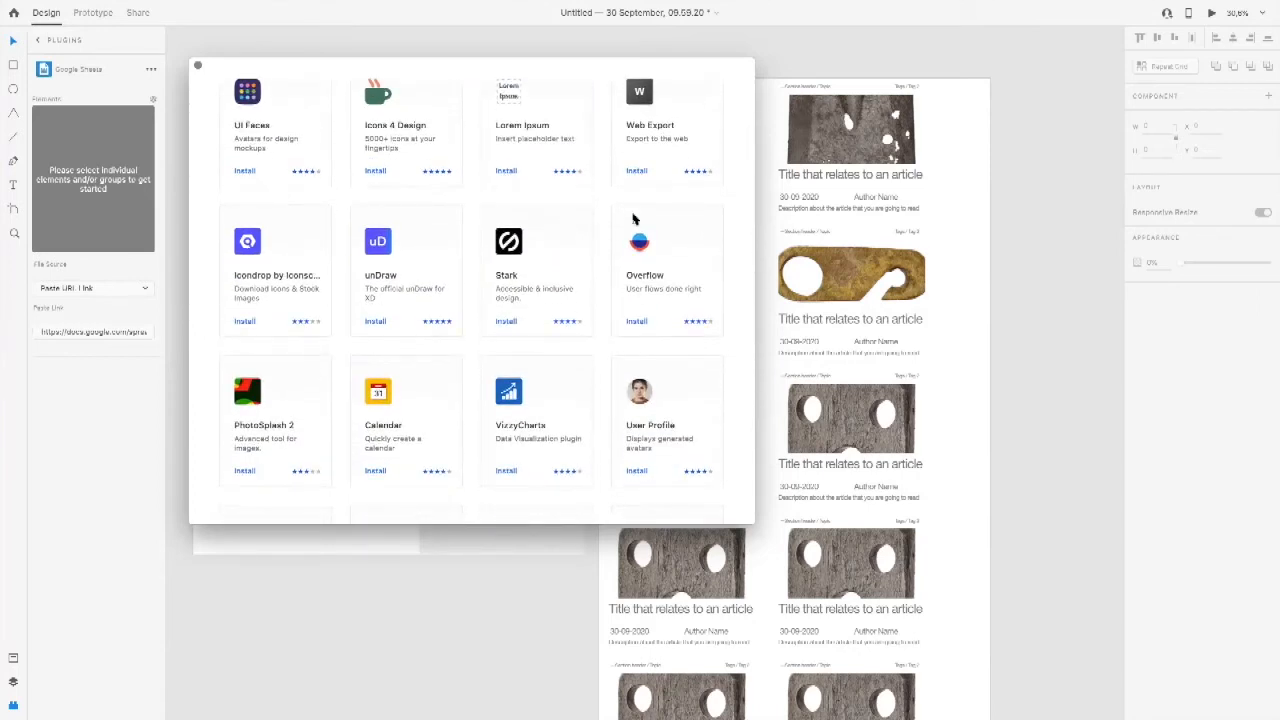
{"action": "scroll", "coordinate": [633, 219], "scroll_direction": "down", "scroll_amount": 3}
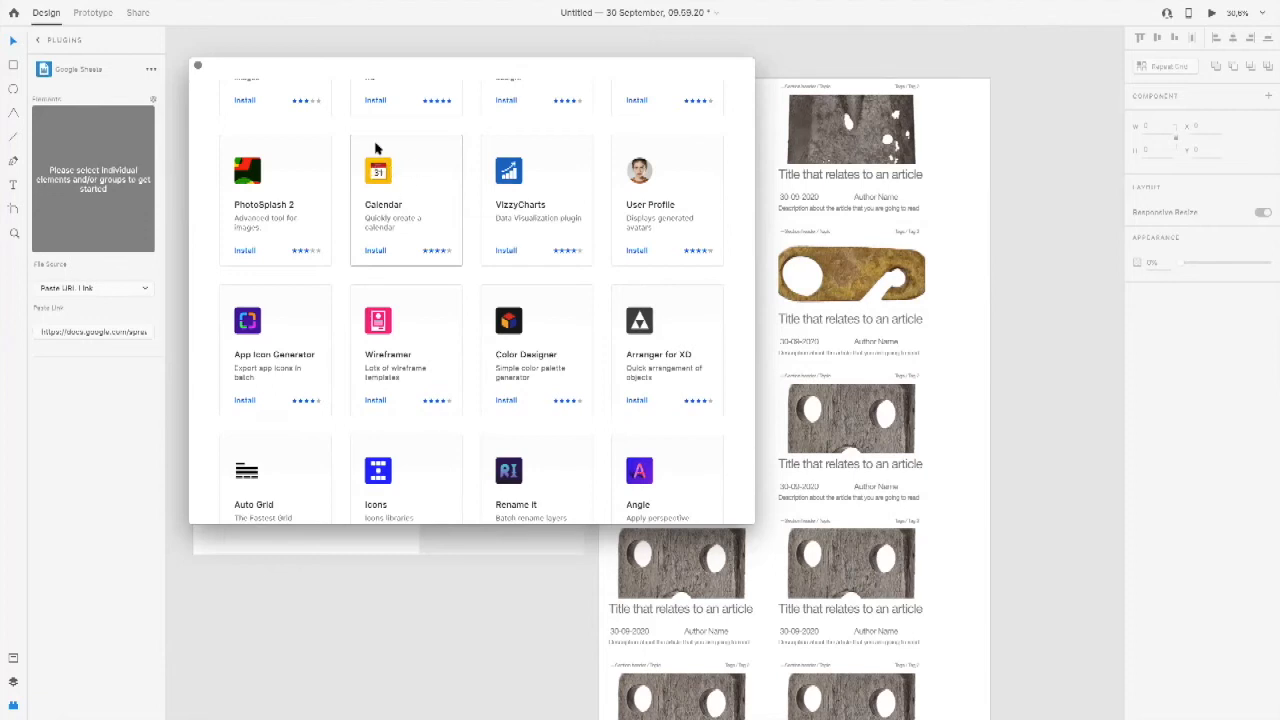
{"action": "scroll", "coordinate": [376, 148], "scroll_direction": "down", "scroll_amount": 5}
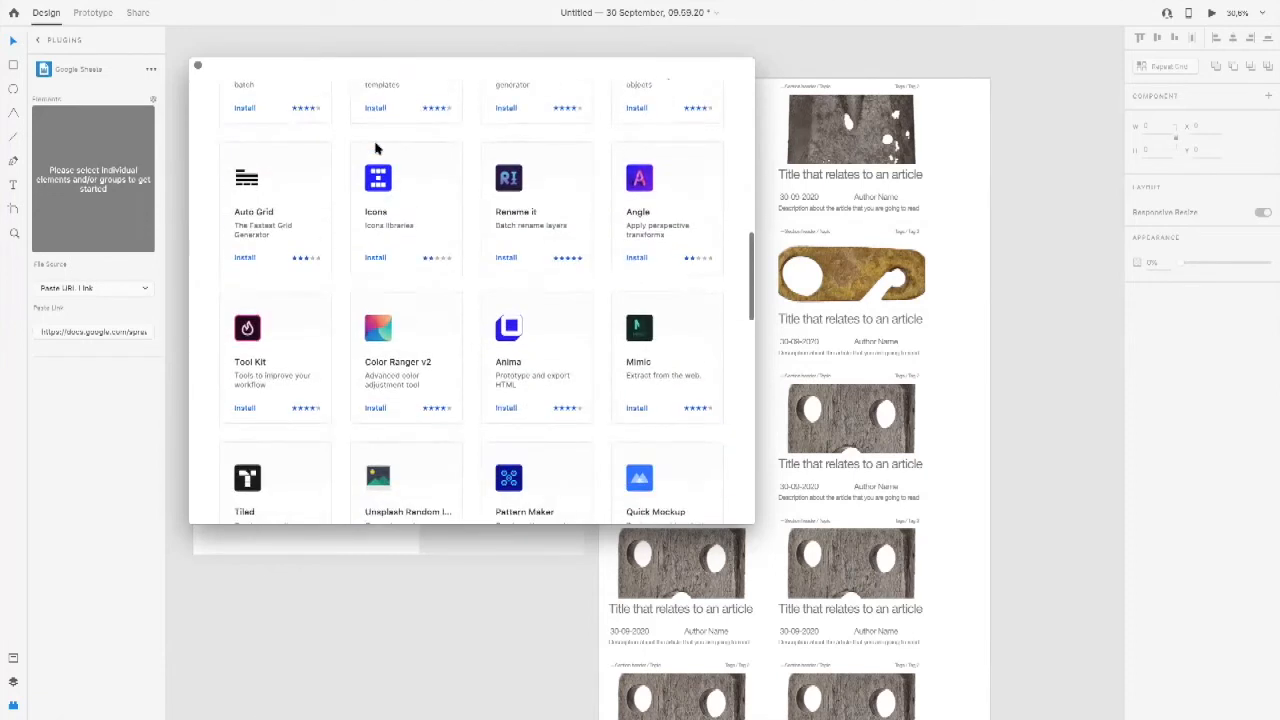
{"action": "scroll", "coordinate": [561, 295], "scroll_direction": "down", "scroll_amount": 3}
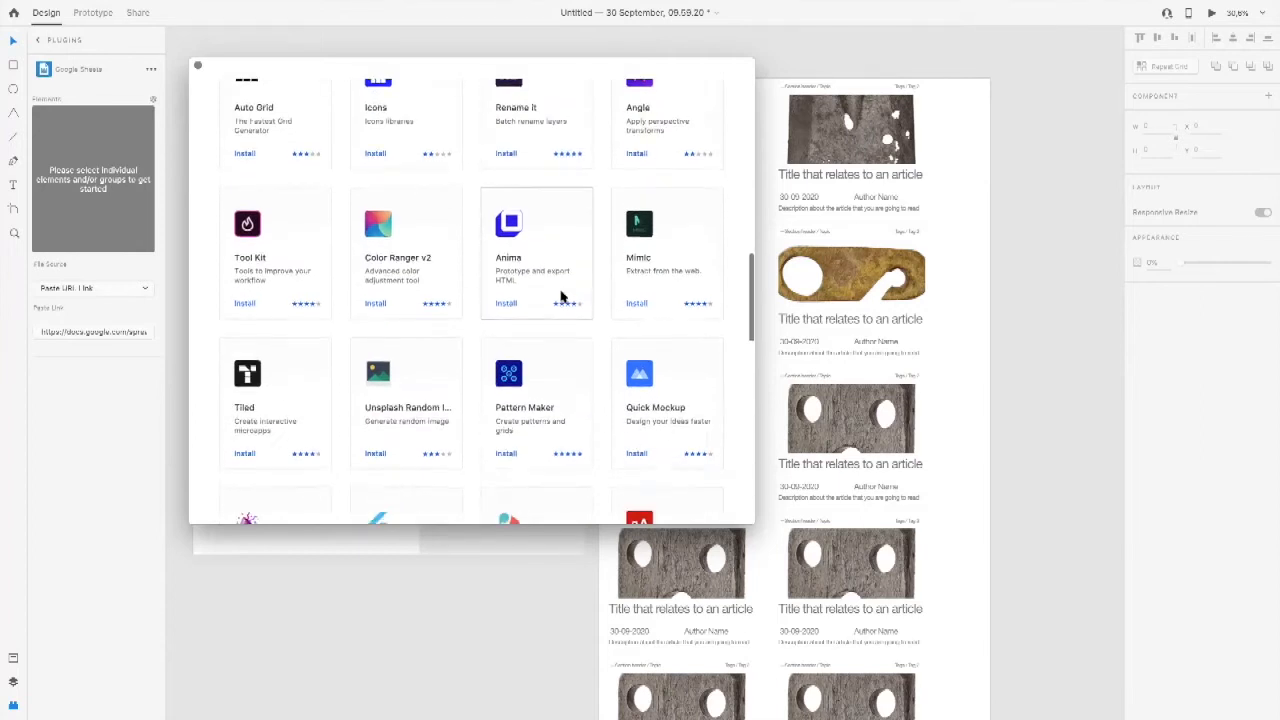
{"action": "scroll", "coordinate": [561, 296], "scroll_direction": "down", "scroll_amount": 3}
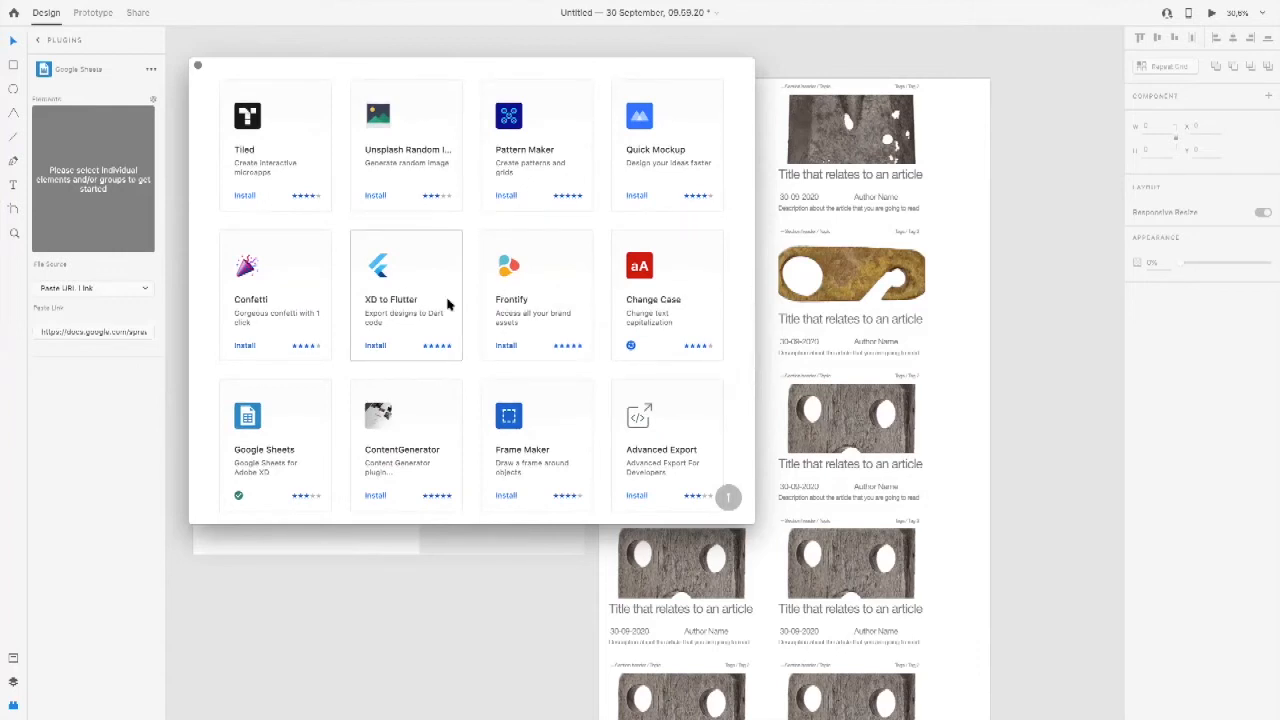
{"action": "scroll", "coordinate": [447, 304], "scroll_direction": "down", "scroll_amount": 1}
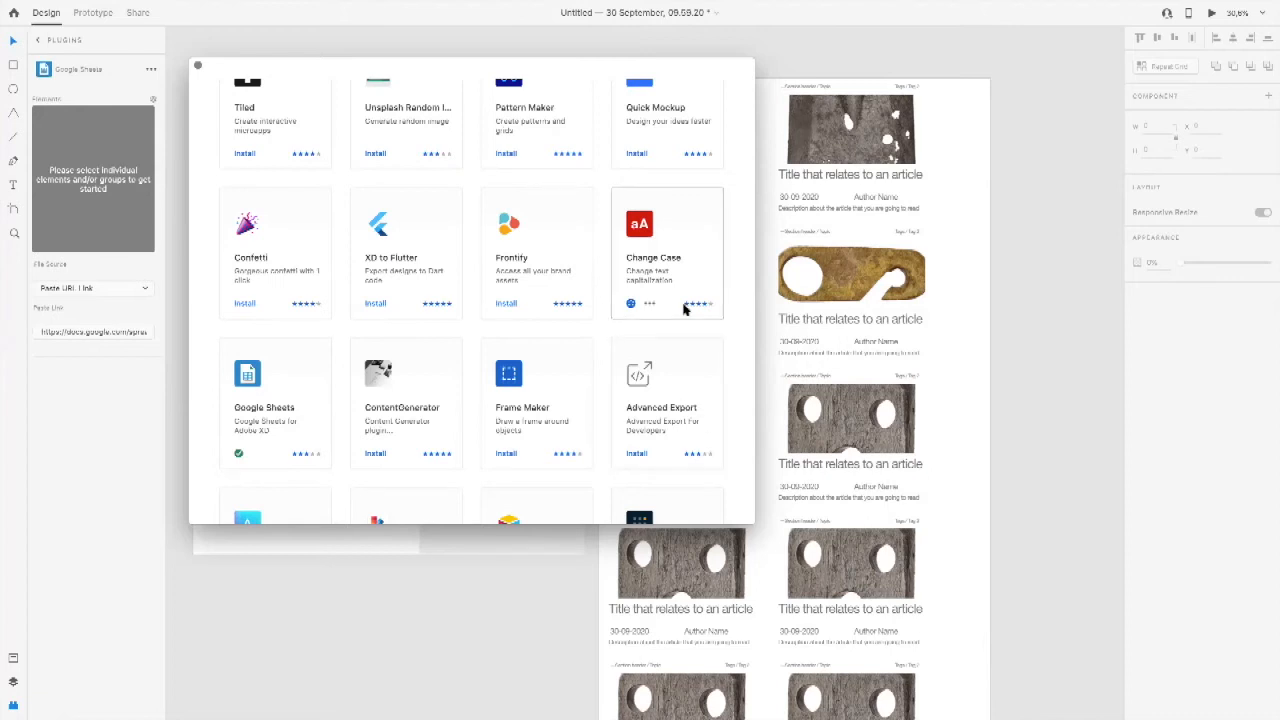
{"action": "scroll", "coordinate": [684, 310], "scroll_direction": "down", "scroll_amount": 1}
{"action": "scroll", "coordinate": [684, 310], "scroll_direction": "down", "scroll_amount": 2}
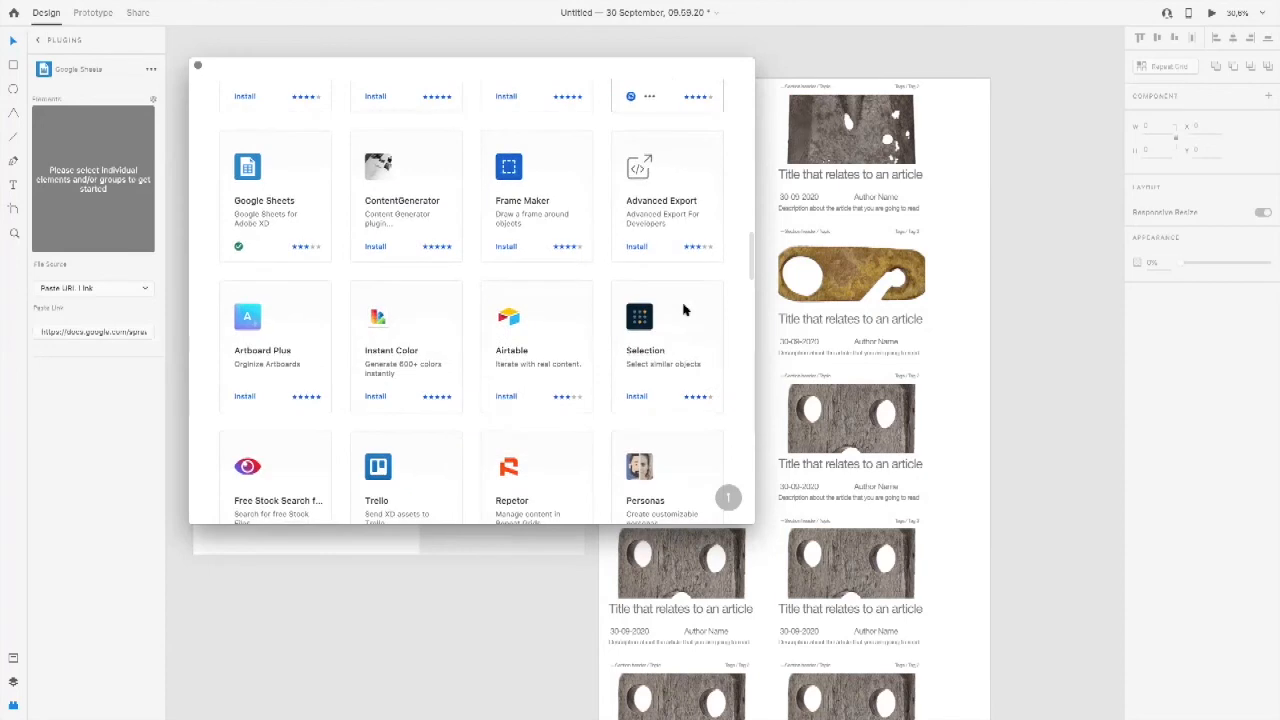
{"action": "scroll", "coordinate": [684, 310], "scroll_direction": "down", "scroll_amount": 3}
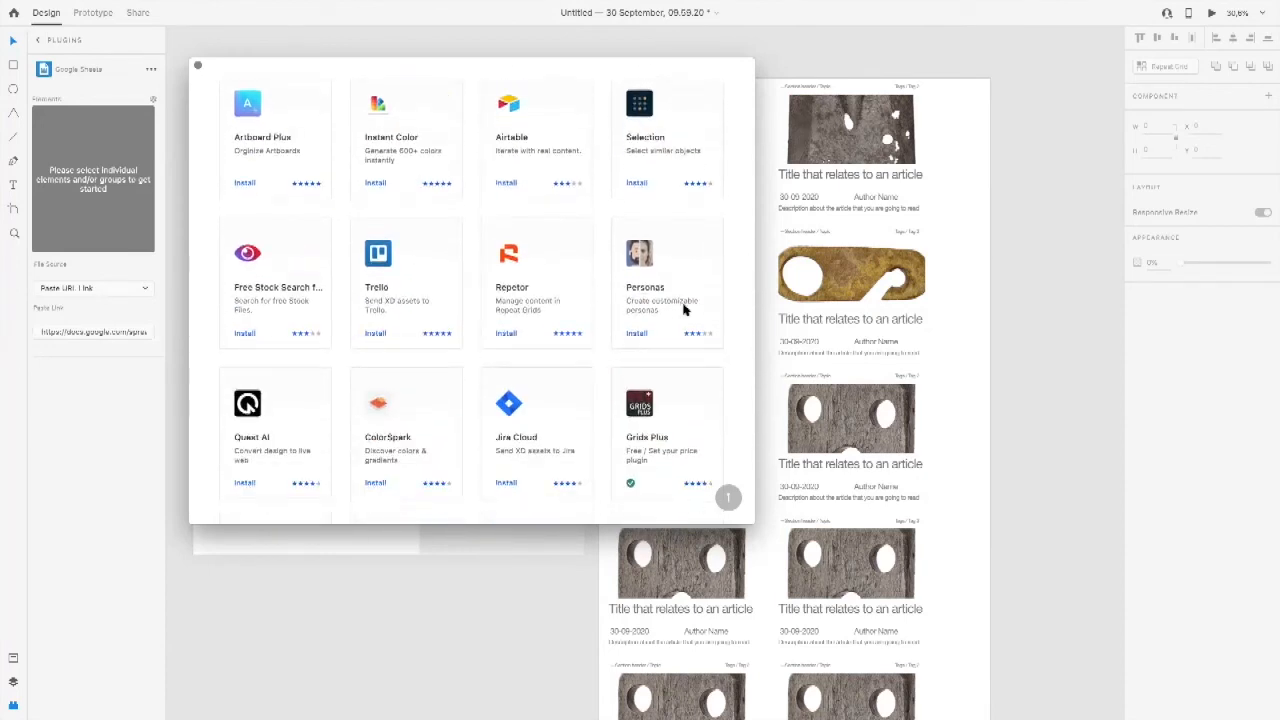
{"action": "scroll", "coordinate": [684, 310], "scroll_direction": "down", "scroll_amount": 5}
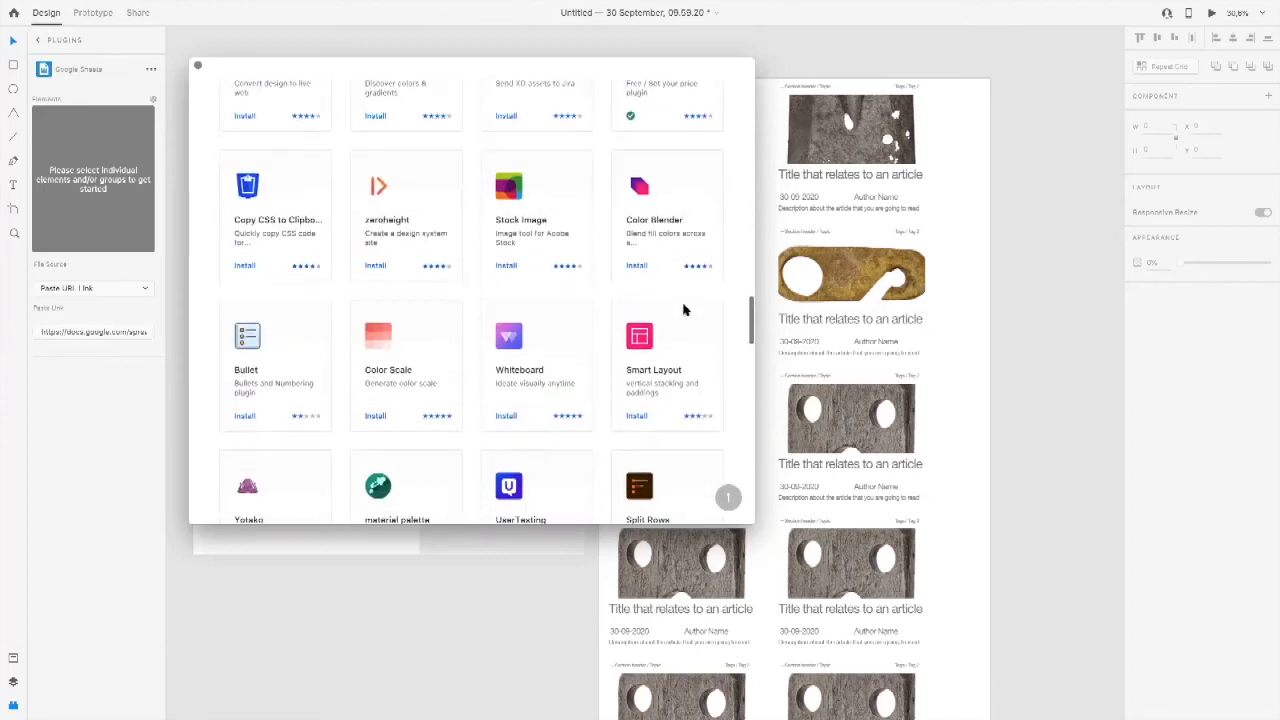
{"action": "scroll", "coordinate": [684, 310], "scroll_direction": "down", "scroll_amount": 1}
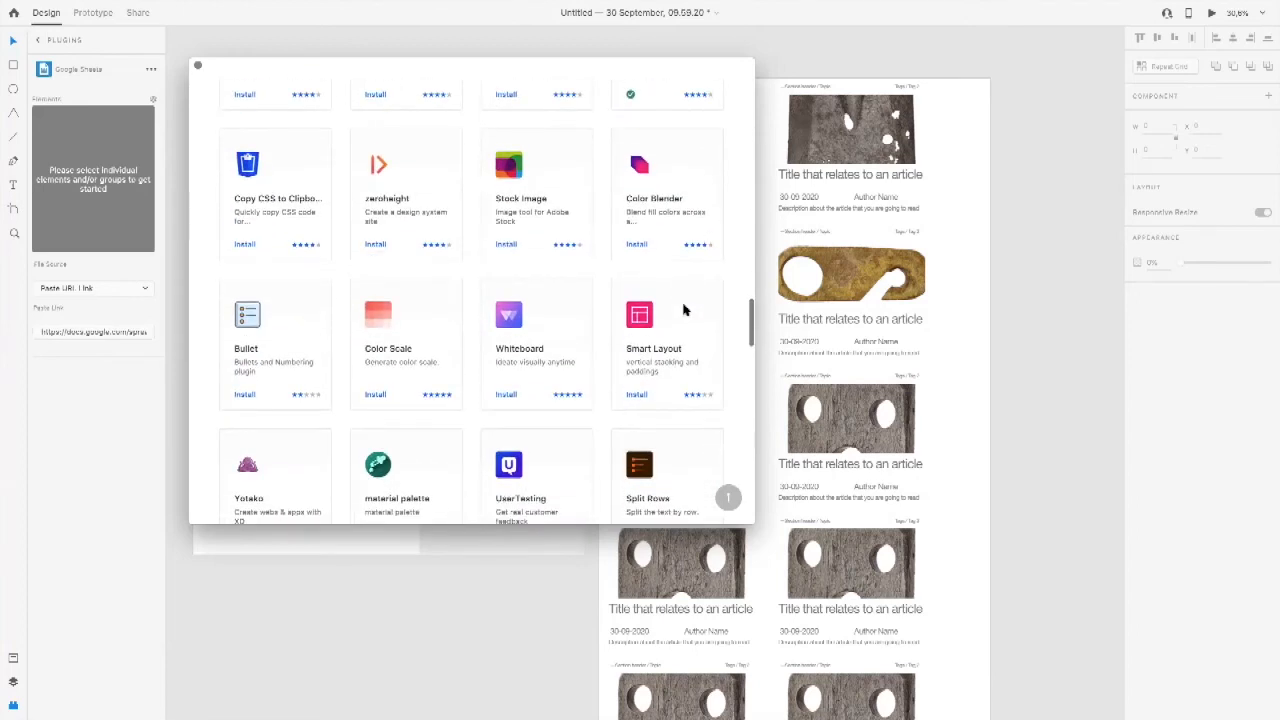
{"action": "scroll", "coordinate": [684, 310], "scroll_direction": "down", "scroll_amount": 1}
{"action": "scroll", "coordinate": [685, 309], "scroll_direction": "up", "scroll_amount": 8}
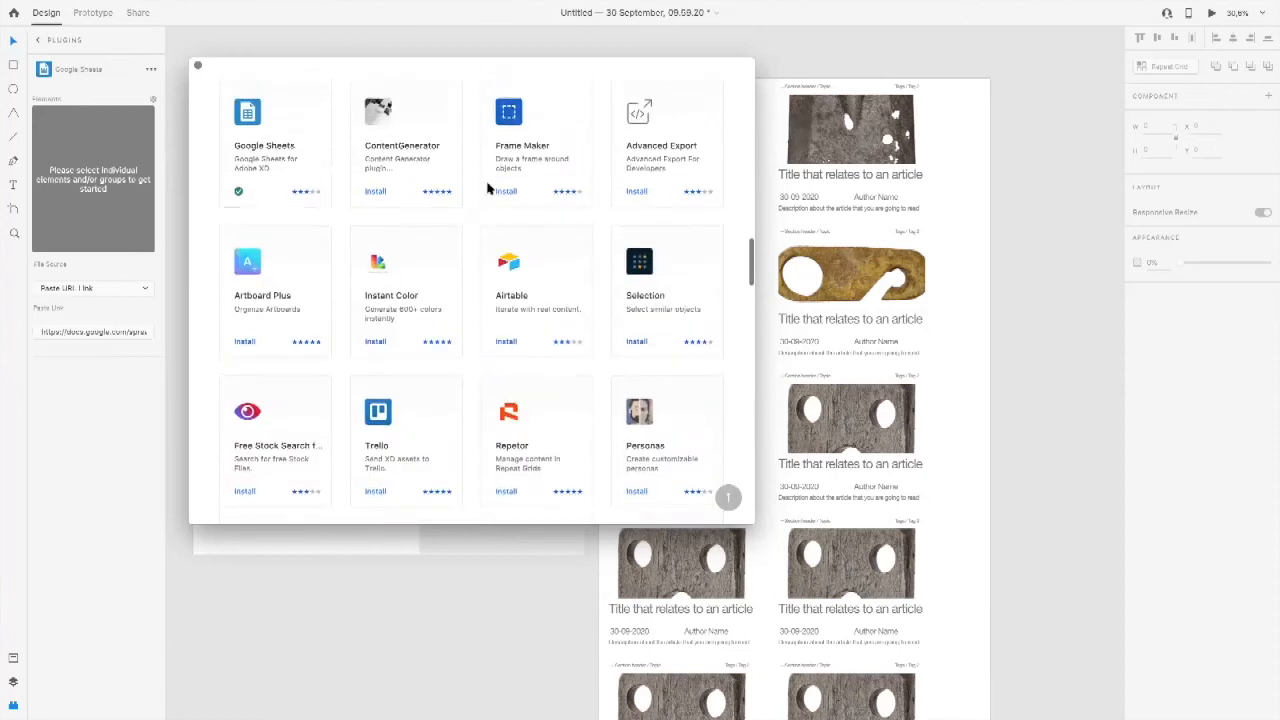
{"action": "left_click", "coordinate": [198, 65]}
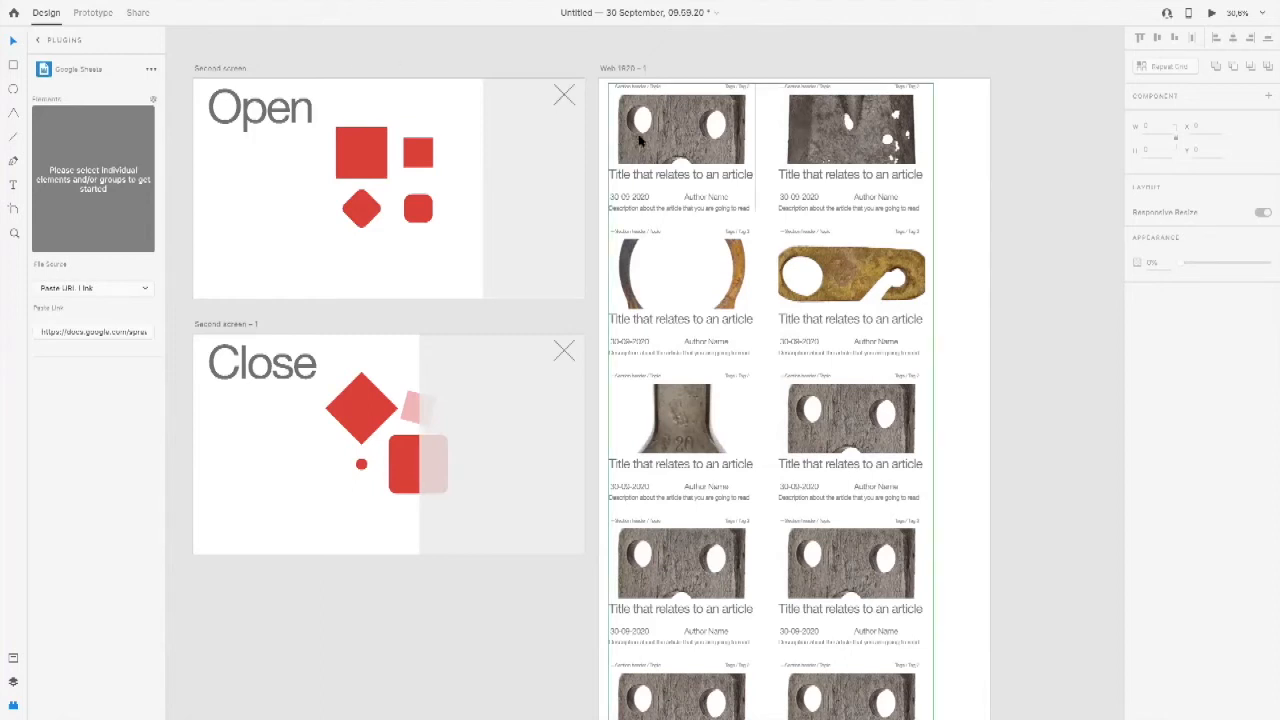
Step: Move the Web 1920 – 1 artboard below the Second screen – 1 artboard, aligned with its left edge
{"action": "scroll", "coordinate": [639, 137], "scroll_direction": "down", "scroll_amount": 5}
{"action": "left_click_drag", "start_coordinate": [406, 70], "coordinate": [623, 131]}
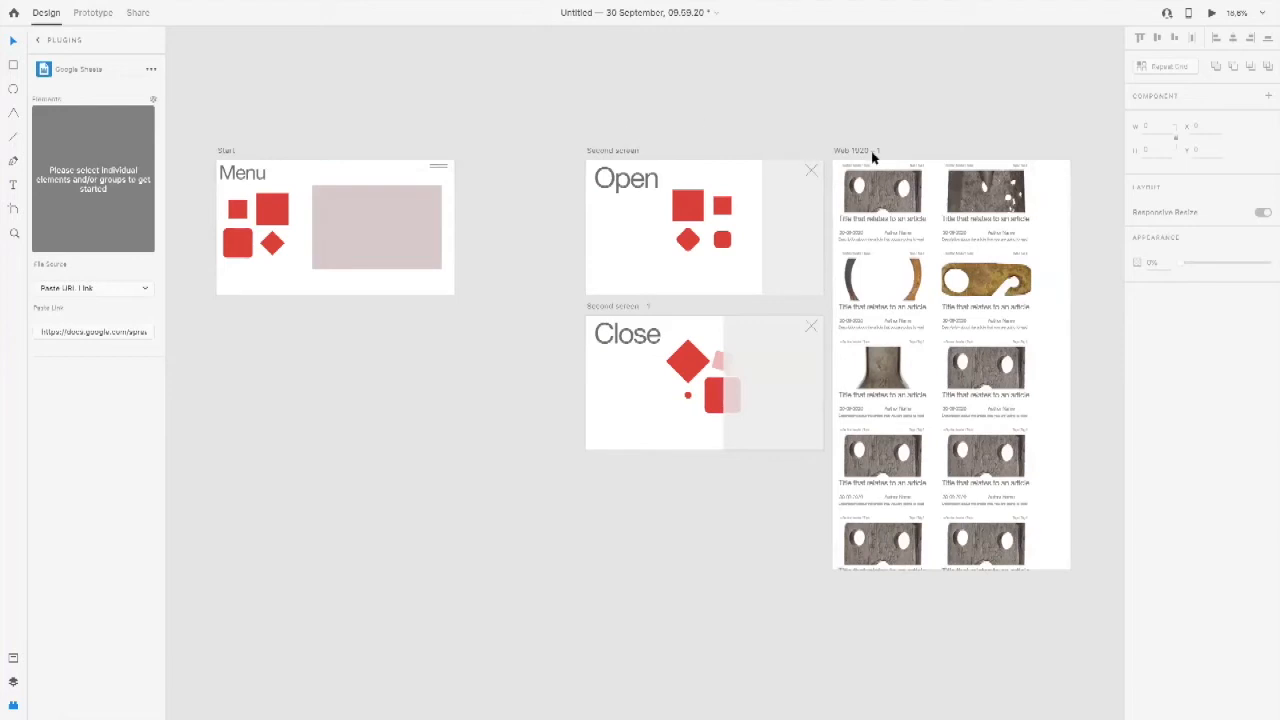
{"action": "left_click_drag", "start_coordinate": [862, 152], "coordinate": [611, 589]}
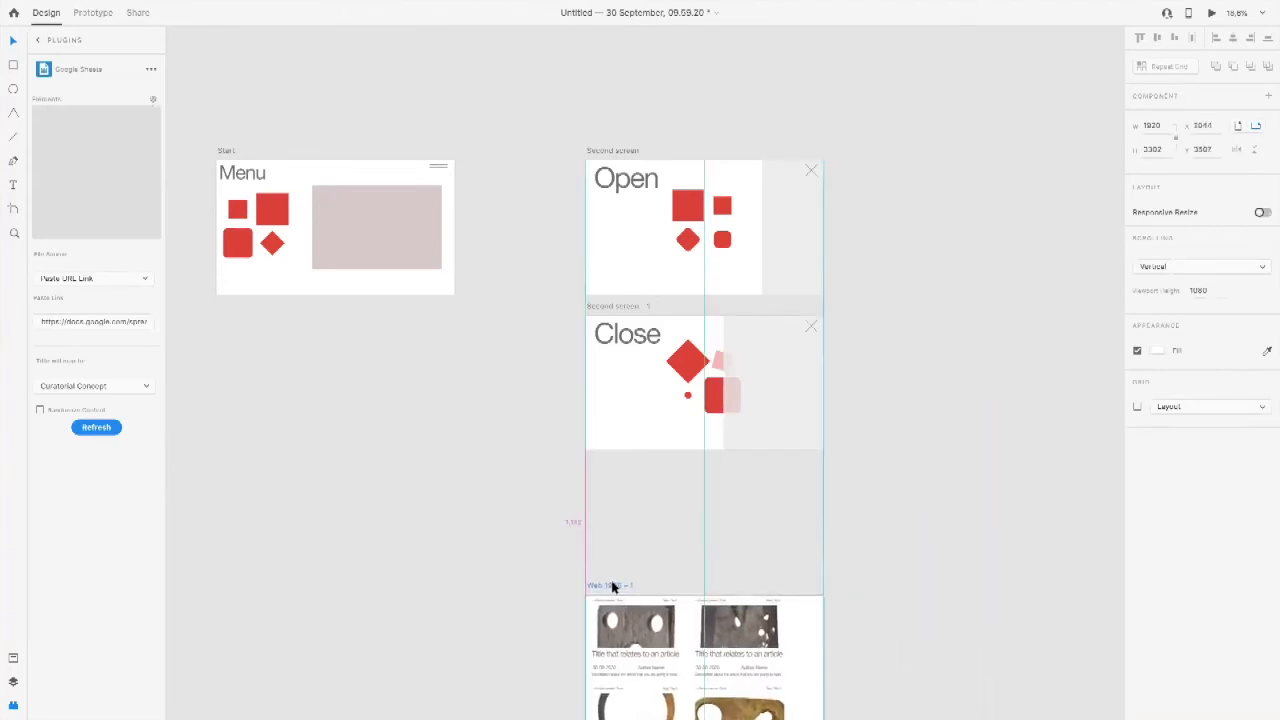
{"action": "left_click", "coordinate": [695, 530]}
{"action": "scroll", "coordinate": [606, 483], "scroll_direction": "left", "scroll_amount": 5}
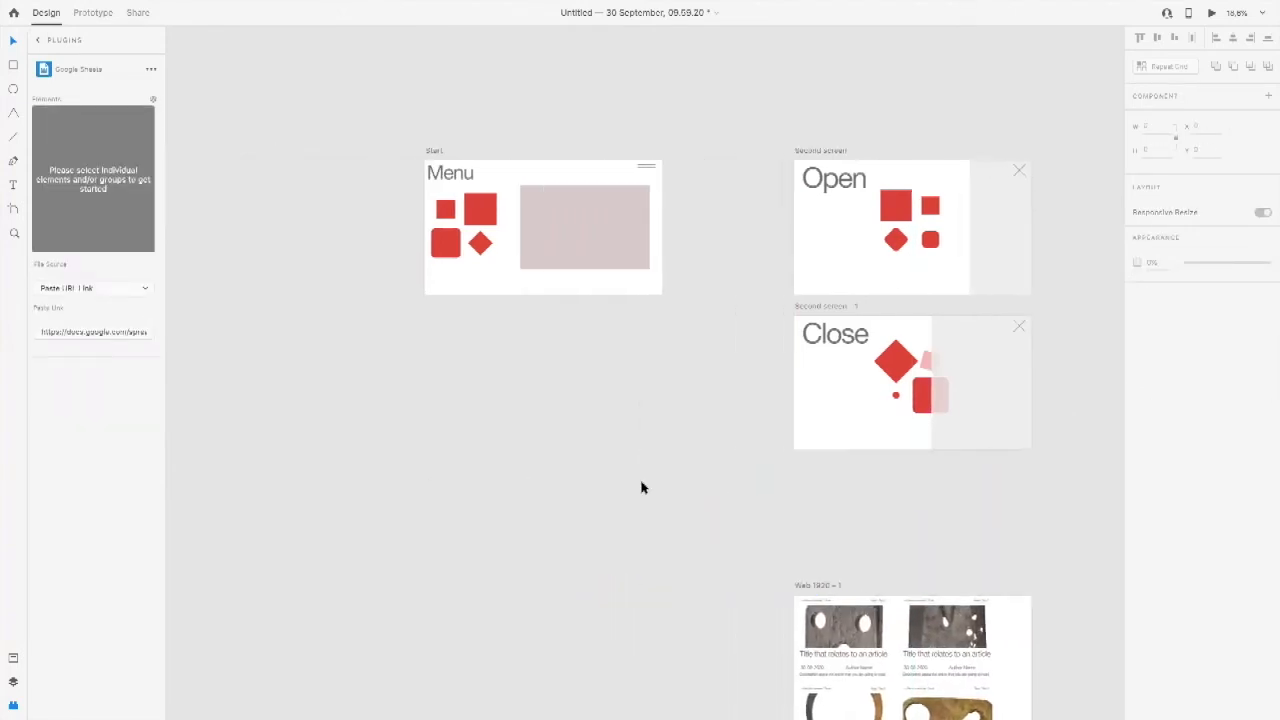
Step: Delete the menu icon, the Menu title and the large pinkish rectangle from the Start artboard, keeping the red shapes
{"action": "left_click_drag", "start_coordinate": [391, 122], "coordinate": [711, 363]}
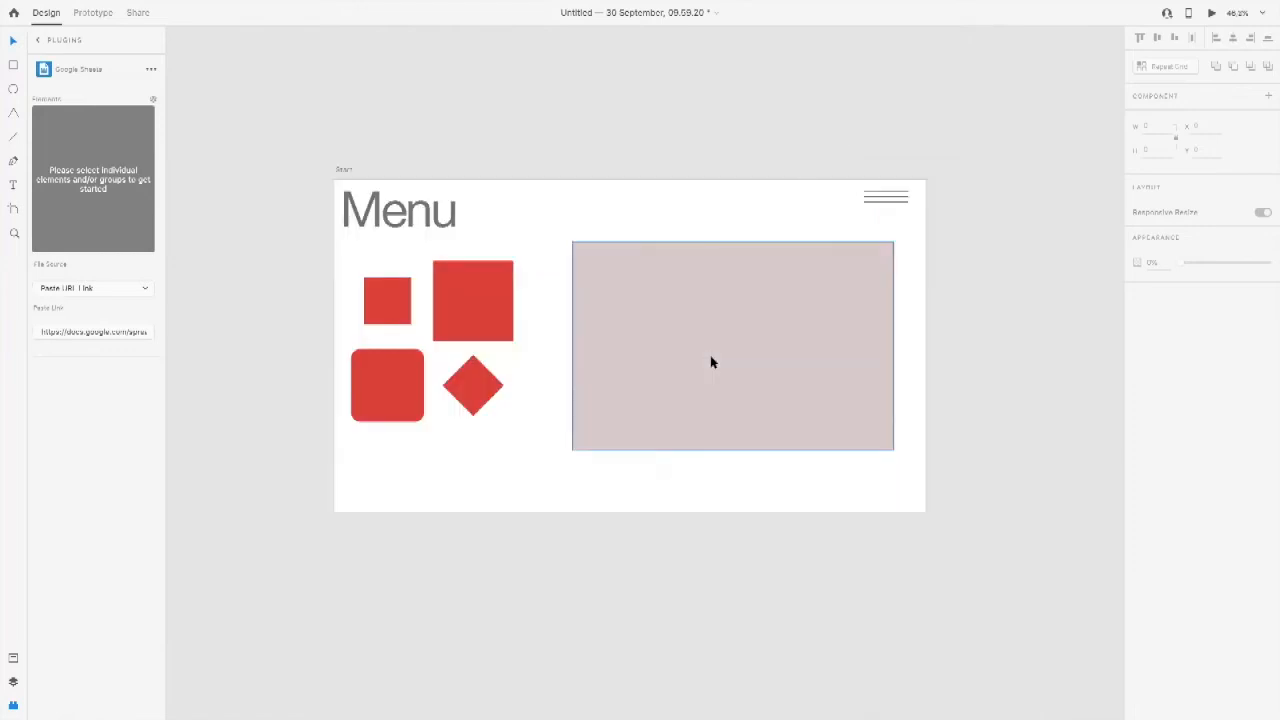
{"action": "left_click", "coordinate": [884, 204]}
{"action": "key", "text": "Delete"}
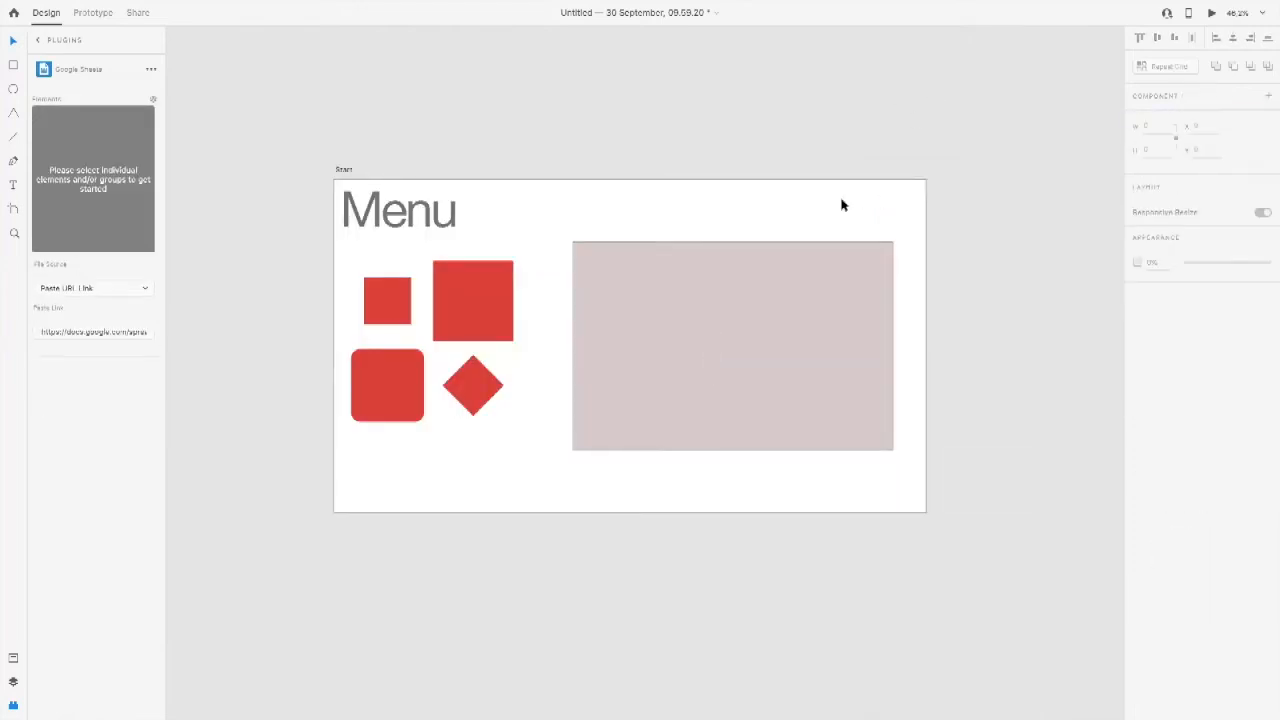
{"action": "left_click", "coordinate": [369, 226]}
{"action": "key", "text": "Delete"}
{"action": "left_click", "coordinate": [729, 311]}
{"action": "key", "text": "Delete"}
Step: Delete the Open title and the grey side panel with its cross from the Second screen artboard
{"action": "scroll", "coordinate": [449, 277], "scroll_direction": "right", "scroll_amount": 10}
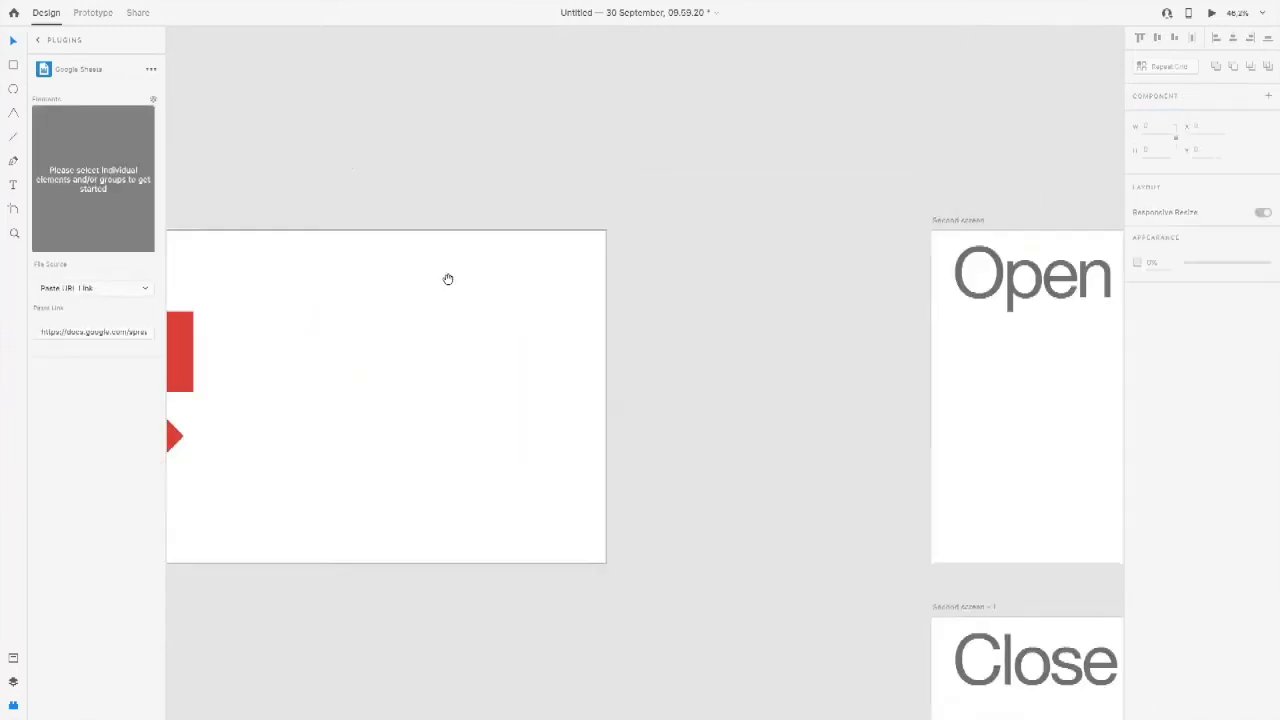
{"action": "scroll", "coordinate": [369, 220], "scroll_direction": "down", "scroll_amount": 3}
{"action": "left_click", "coordinate": [445, 177]}
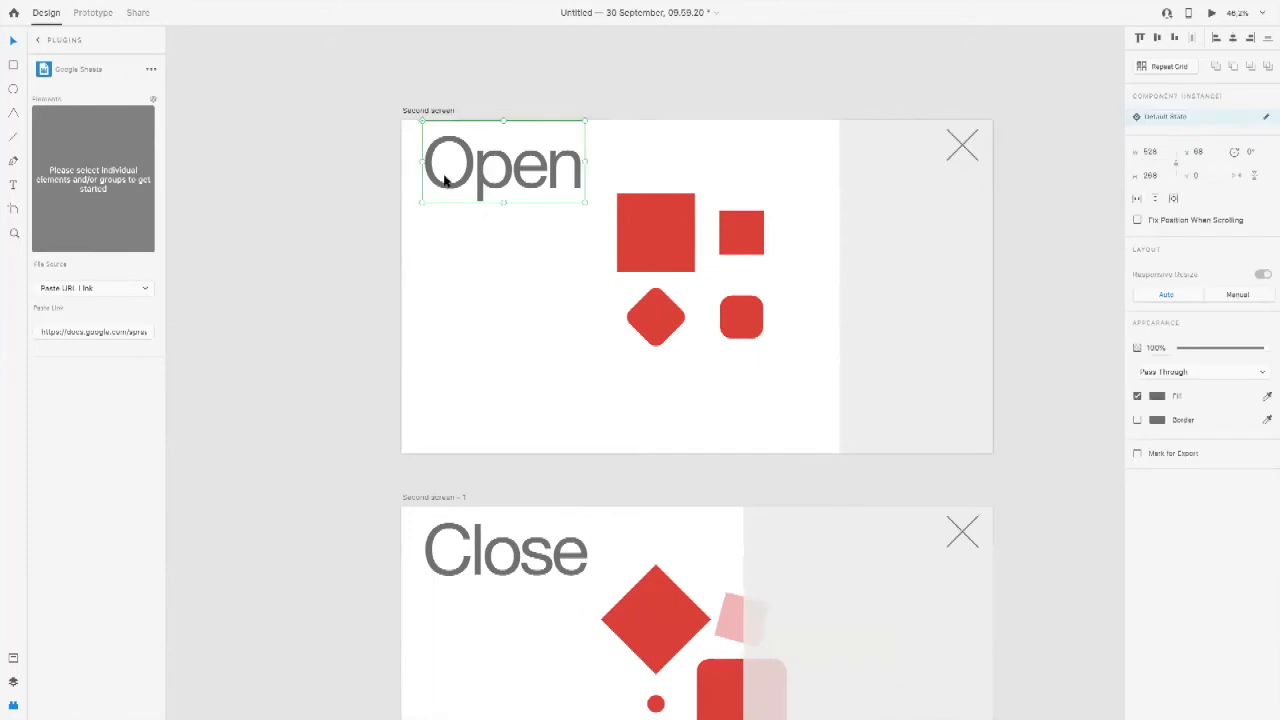
{"action": "key", "text": "Delete"}
{"action": "left_click", "coordinate": [965, 170]}
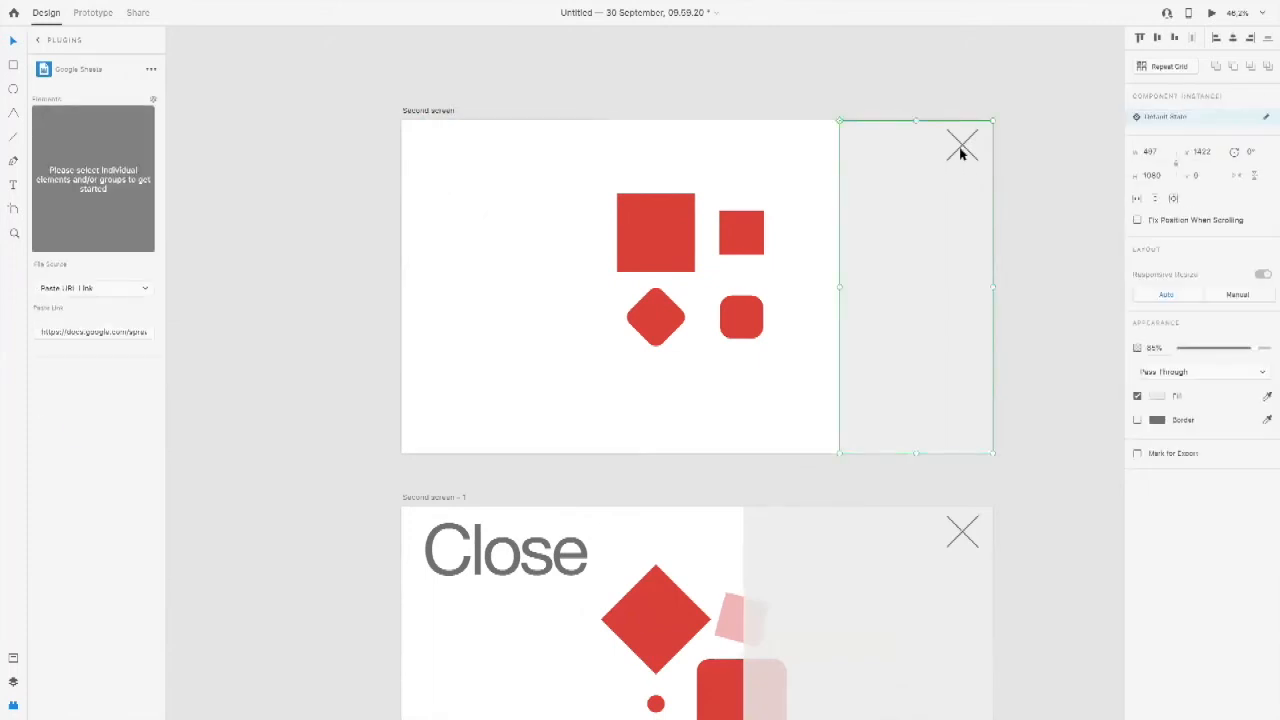
{"action": "key", "text": "Delete"}
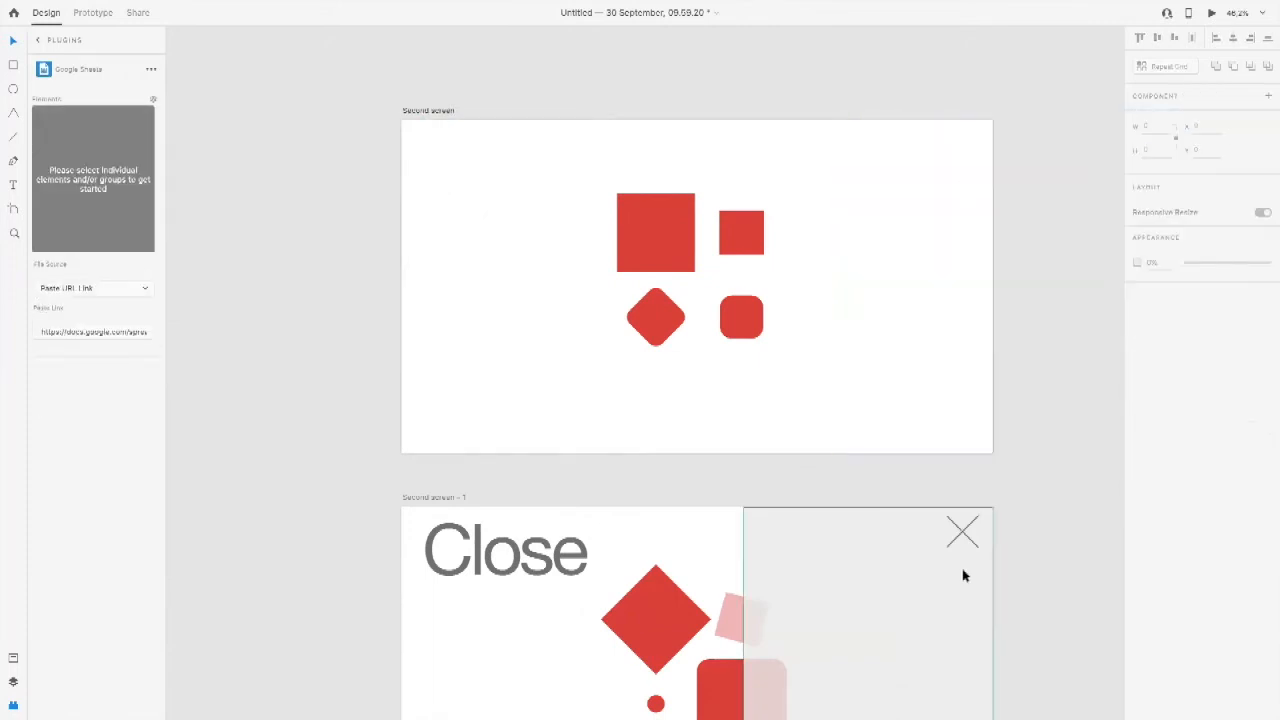
Step: Delete the grey side panel with its cross and the Close title from the Second screen – 1 artboard
{"action": "left_click", "coordinate": [963, 530]}
{"action": "key", "text": "Delete"}
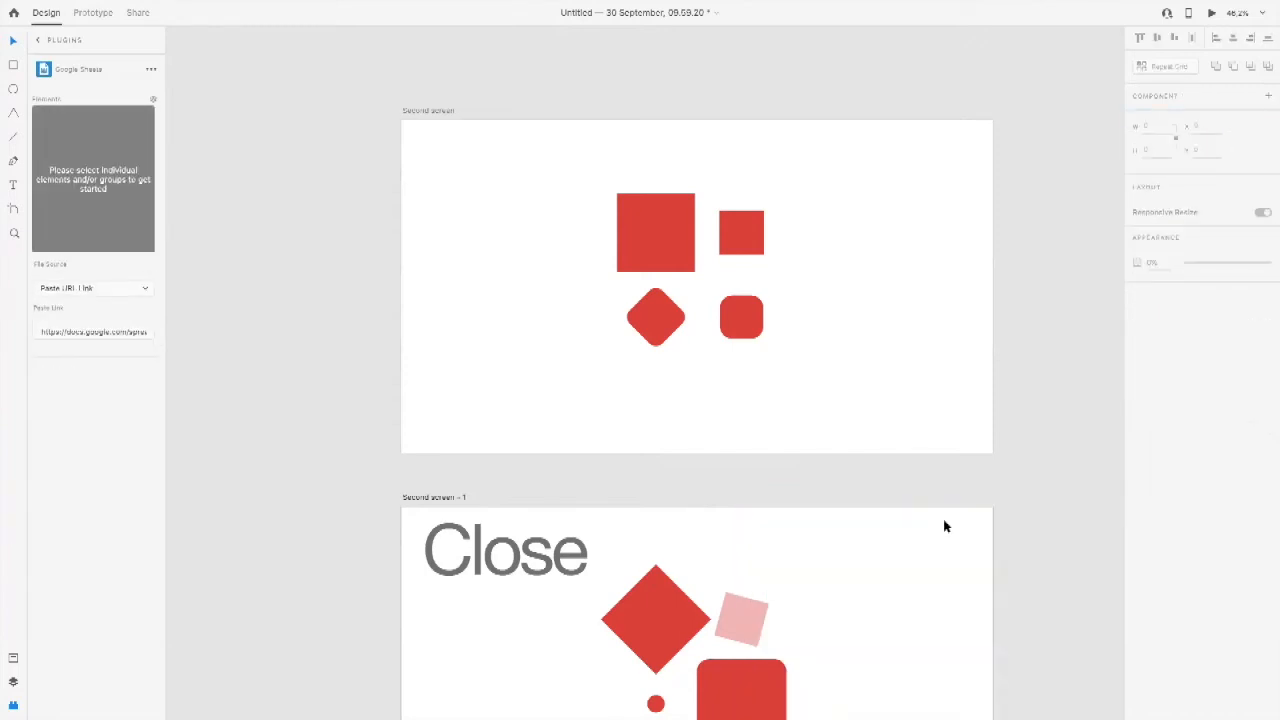
{"action": "left_click", "coordinate": [560, 555]}
{"action": "key", "text": "Delete"}
Step: Move the four-shape component slightly towards the middle of the Start artboard and show the artboard's layer list
{"action": "scroll", "coordinate": [549, 541], "scroll_direction": "left", "scroll_amount": 10}
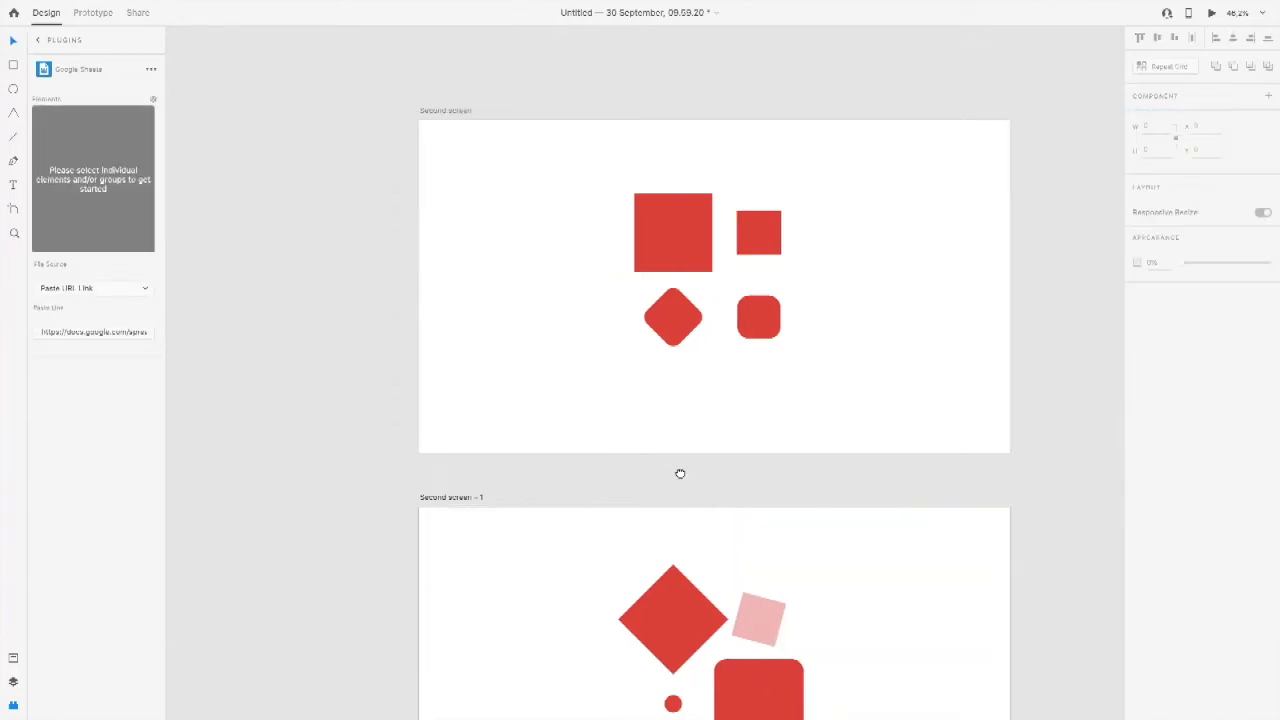
{"action": "left_click_drag", "start_coordinate": [480, 361], "coordinate": [720, 403]}
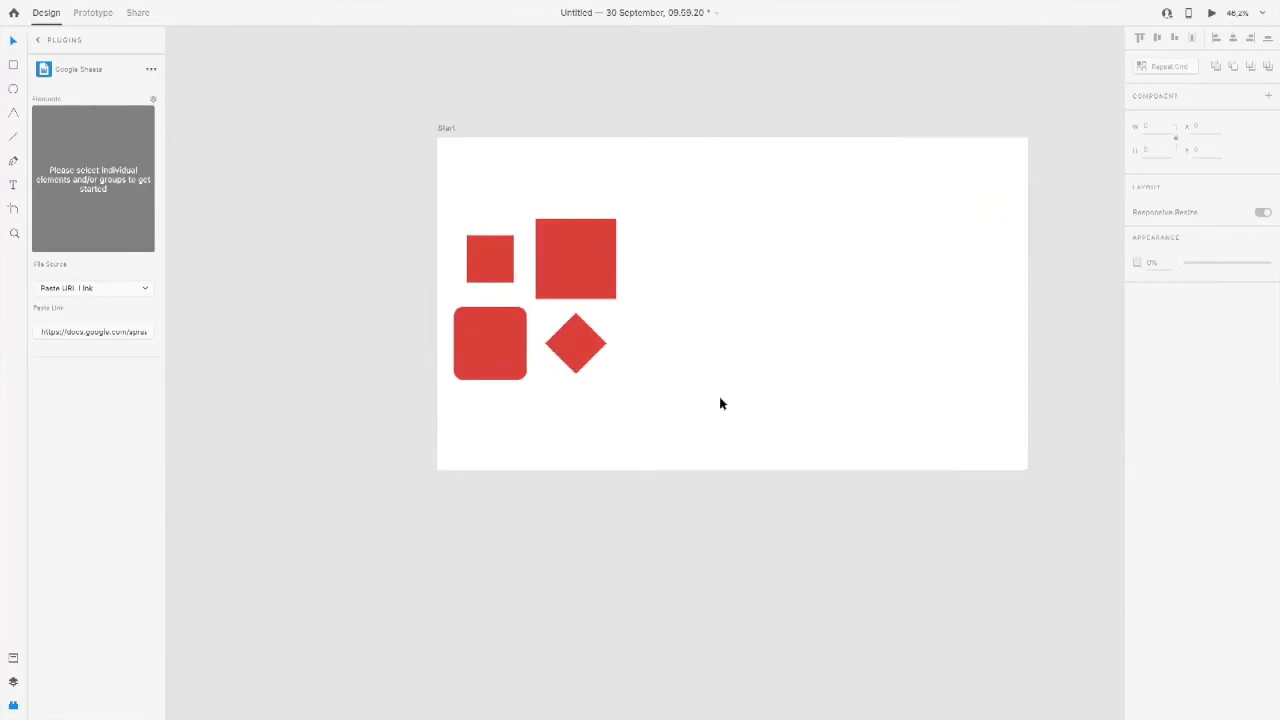
{"action": "scroll", "coordinate": [606, 349], "scroll_direction": "right", "scroll_amount": 4}
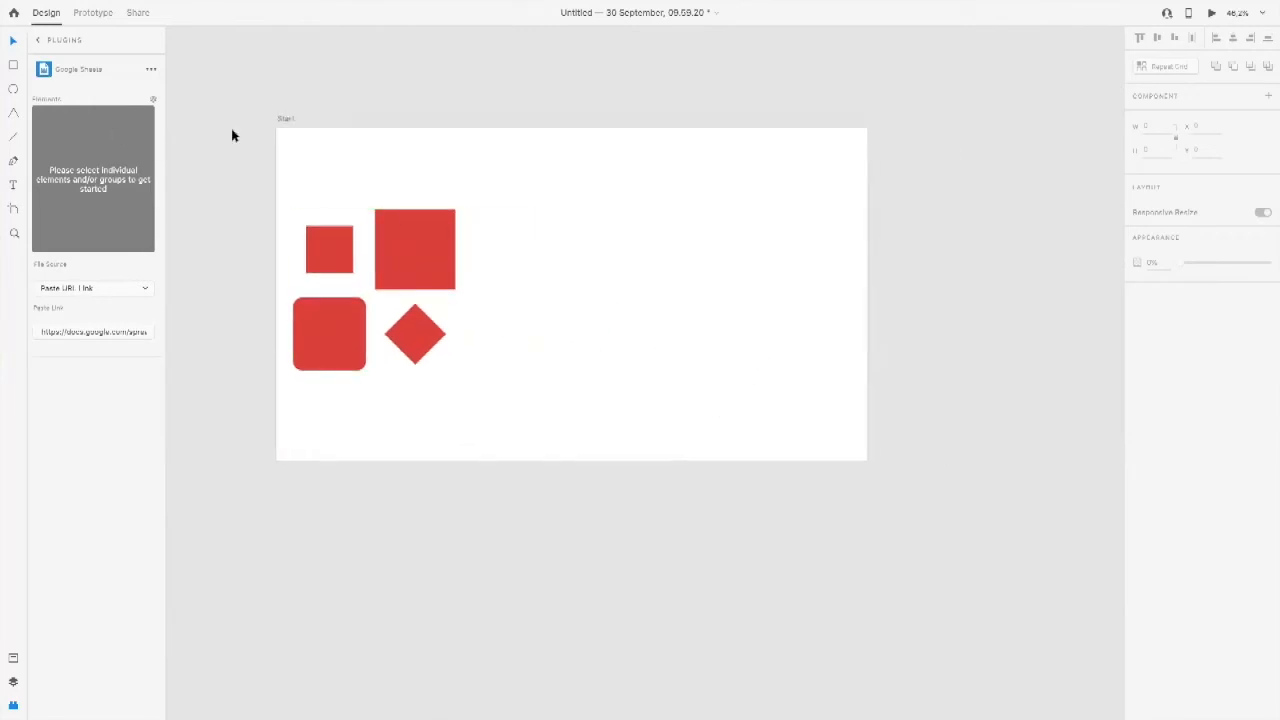
{"action": "left_click_drag", "start_coordinate": [412, 236], "coordinate": [476, 246]}
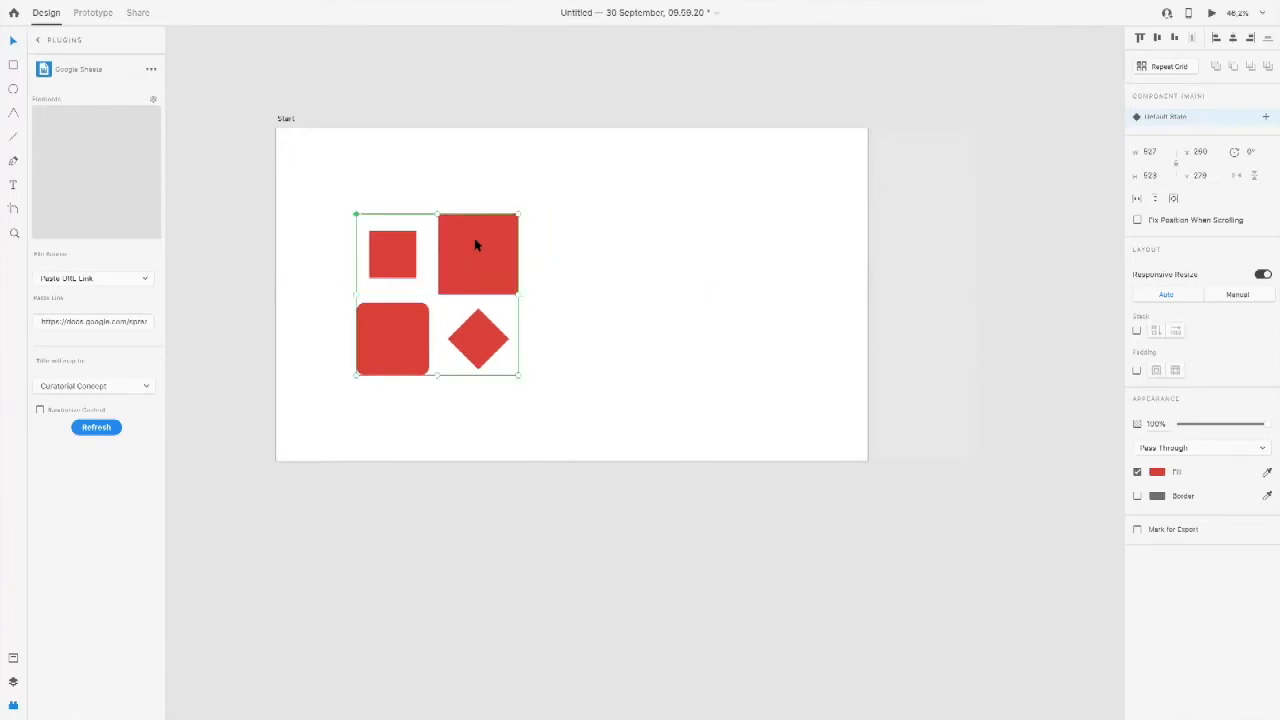
{"action": "left_click", "coordinate": [13, 683]}
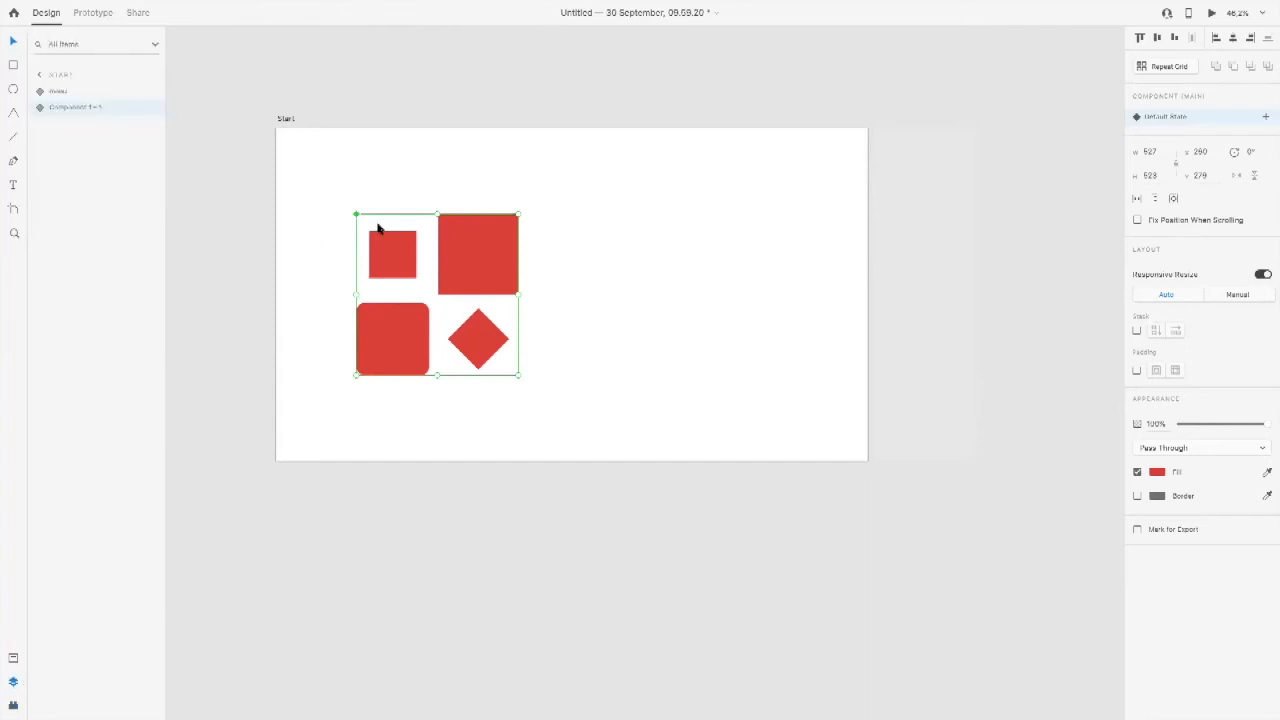
{"action": "left_click_drag", "start_coordinate": [503, 237], "coordinate": [477, 237]}
{"action": "left_click", "coordinate": [553, 238]}
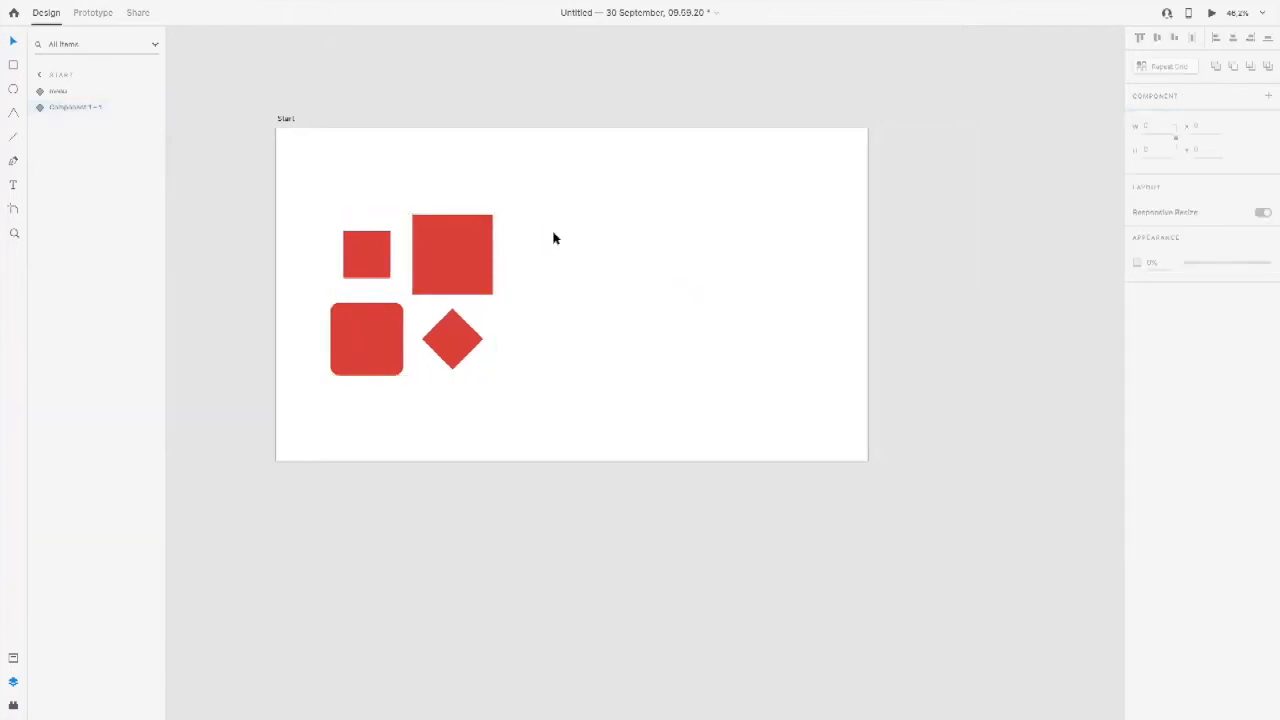
Step: Draw a square about 209 by 209 in the right half of the Start artboard, with a bright red fill and no border
{"action": "left_click", "coordinate": [13, 64]}
{"action": "mouse_move", "coordinate": [640, 211]}
{"action": "left_mouse_down"}
{"action": "mouse_move", "coordinate": [720, 266]}
{"action": "mouse_move", "coordinate": [704, 286]}
{"action": "left_mouse_up"}
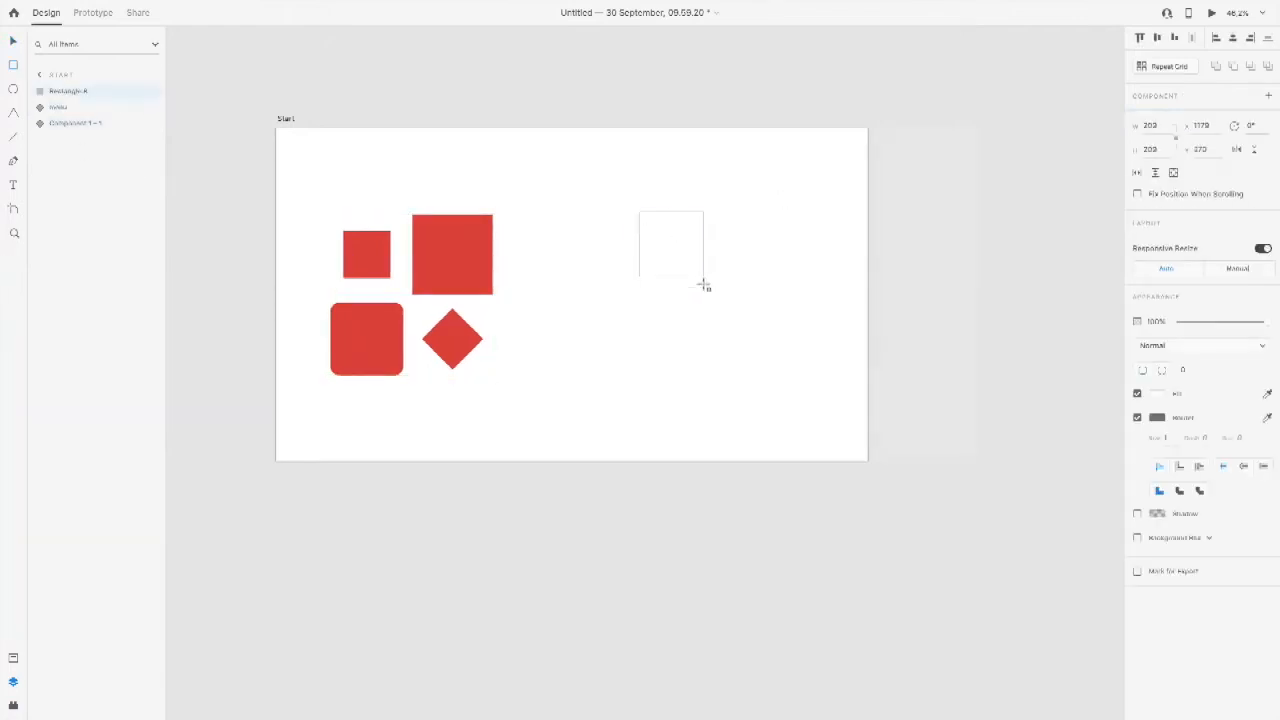
{"action": "left_click", "coordinate": [1160, 394]}
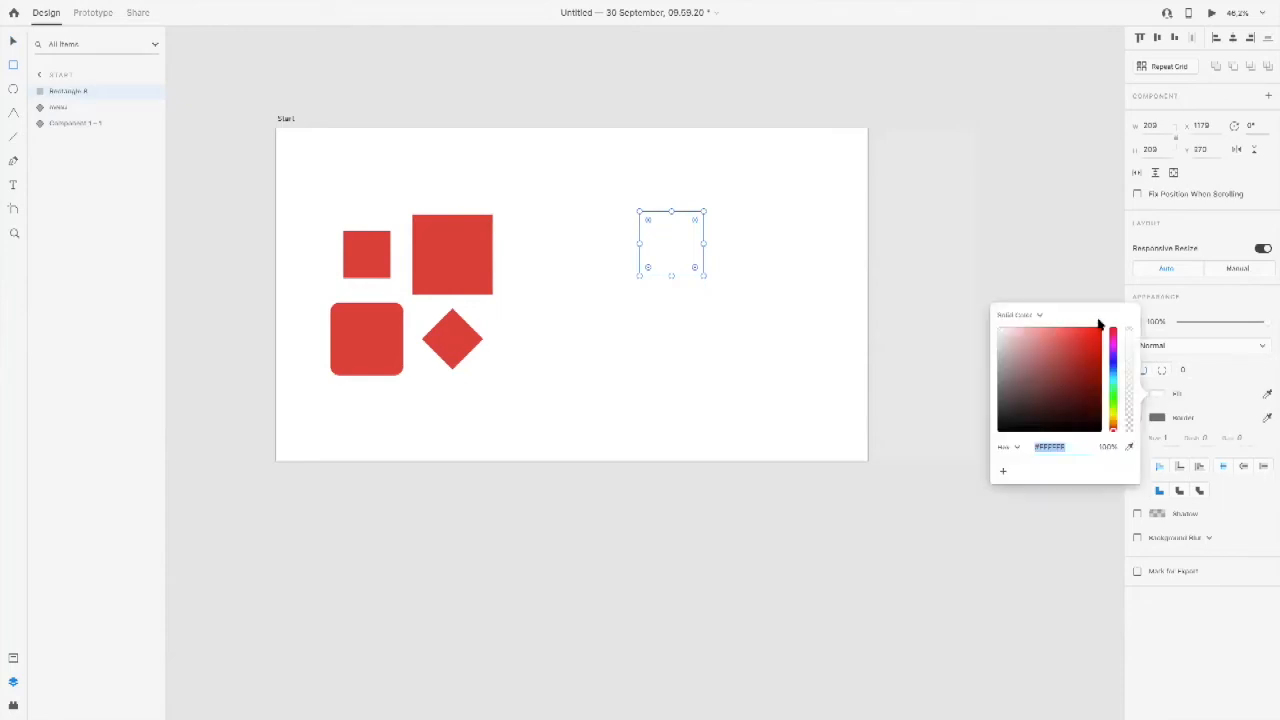
{"action": "left_click", "coordinate": [1100, 341]}
{"action": "left_click", "coordinate": [1160, 418]}
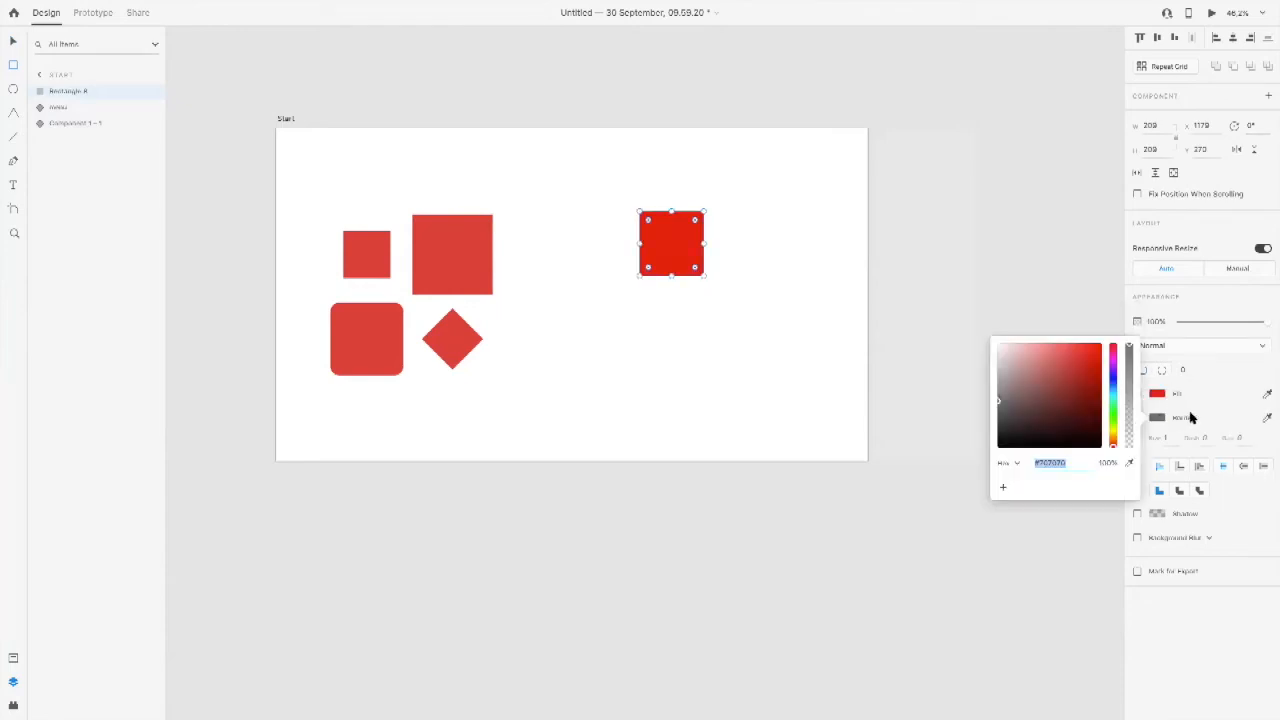
{"action": "left_click", "coordinate": [1190, 418]}
{"action": "left_click", "coordinate": [1137, 417]}
{"action": "left_click", "coordinate": [12, 44]}
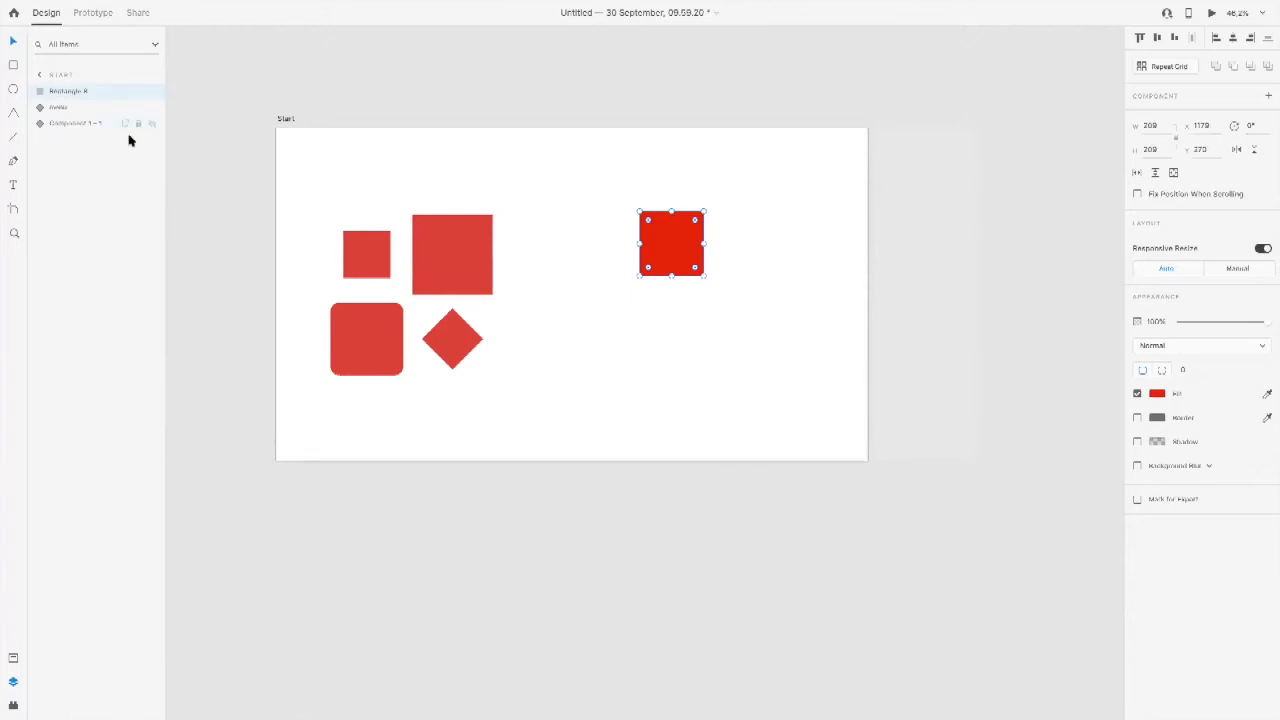
Step: Rename the new square's layer RED BOX and move the square slightly right and down to X 1221, Y 279
{"action": "double_click", "coordinate": [67, 92]}
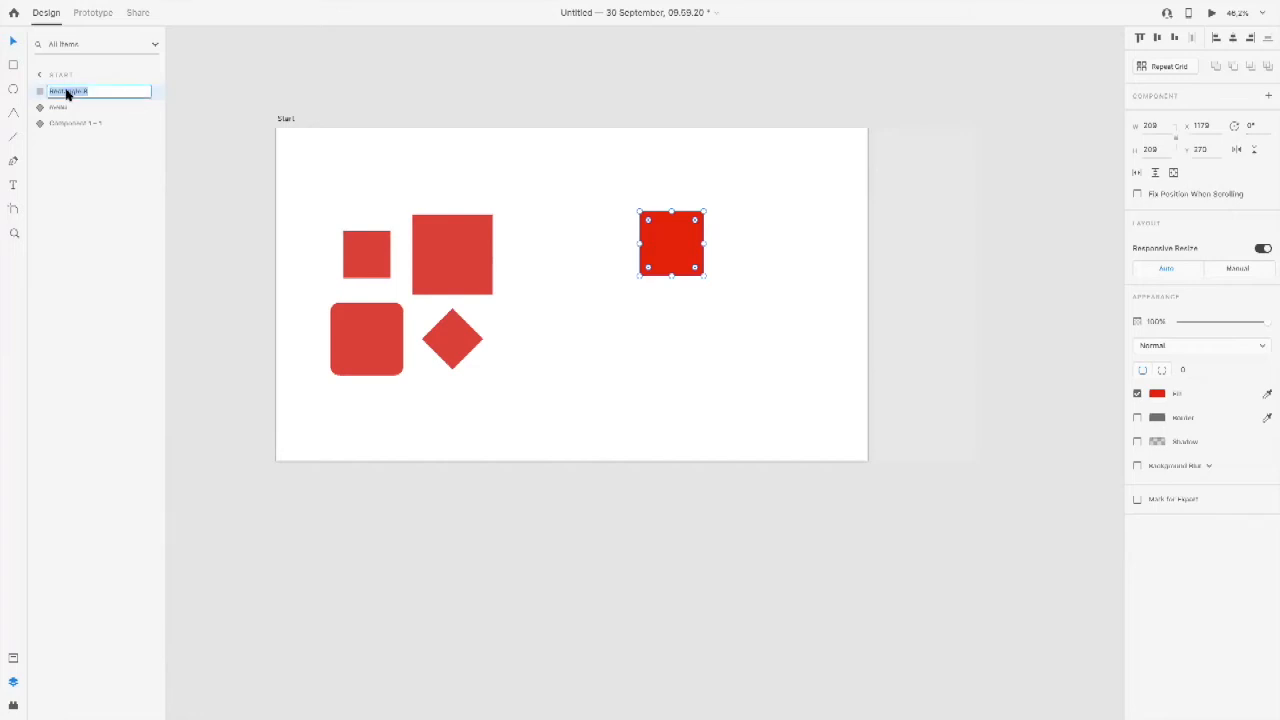
{"action": "type", "text": "Red"}
{"action": "type", "text": " Re"}
{"action": "type", "text": "x"}
{"action": "key", "text": "Return"}
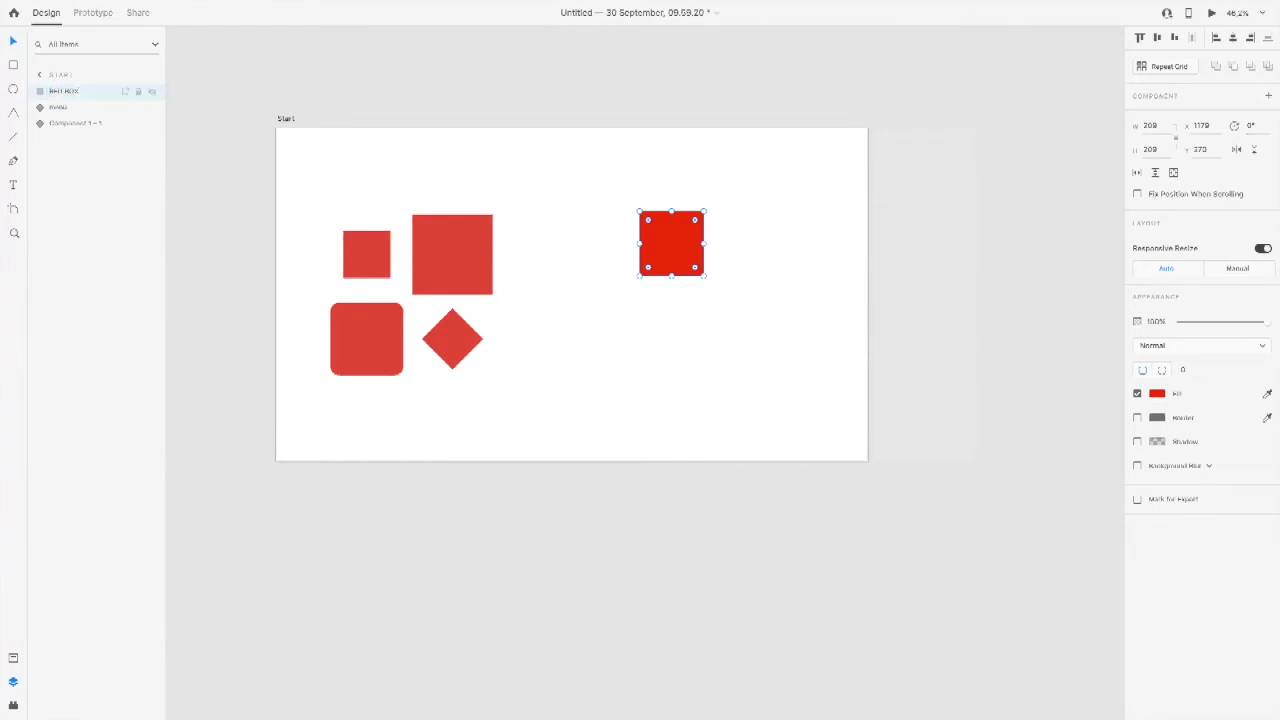
{"action": "mouse_move", "coordinate": [680, 249]}
{"action": "left_mouse_down"}
{"action": "mouse_move", "coordinate": [694, 260]}
{"action": "mouse_move", "coordinate": [691, 250]}
{"action": "left_mouse_up"}
{"action": "left_click", "coordinate": [775, 237]}
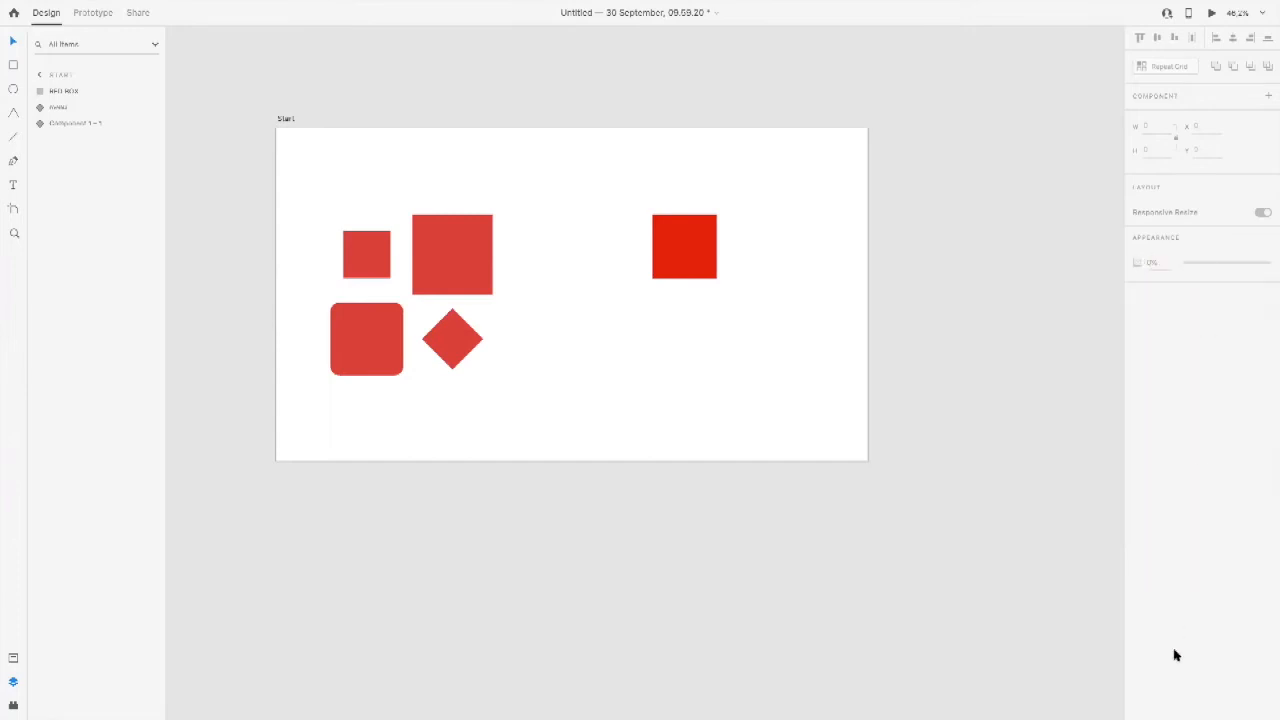
Step: Copy RED BOX from the Start artboard and paste it at the same position on the Second screen artboard
{"action": "left_click", "coordinate": [705, 224]}
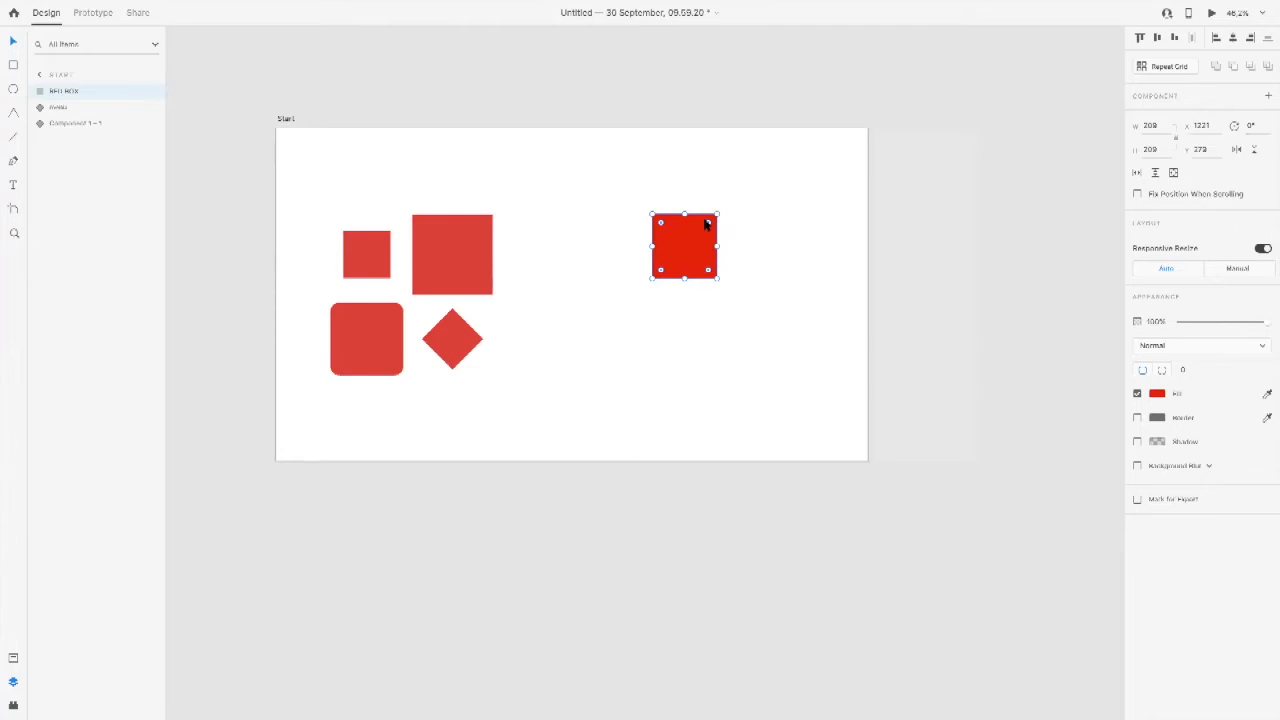
{"action": "left_click_drag", "start_coordinate": [820, 226], "coordinate": [716, 199]}
{"action": "scroll", "coordinate": [710, 210], "scroll_direction": "down", "scroll_amount": 3}
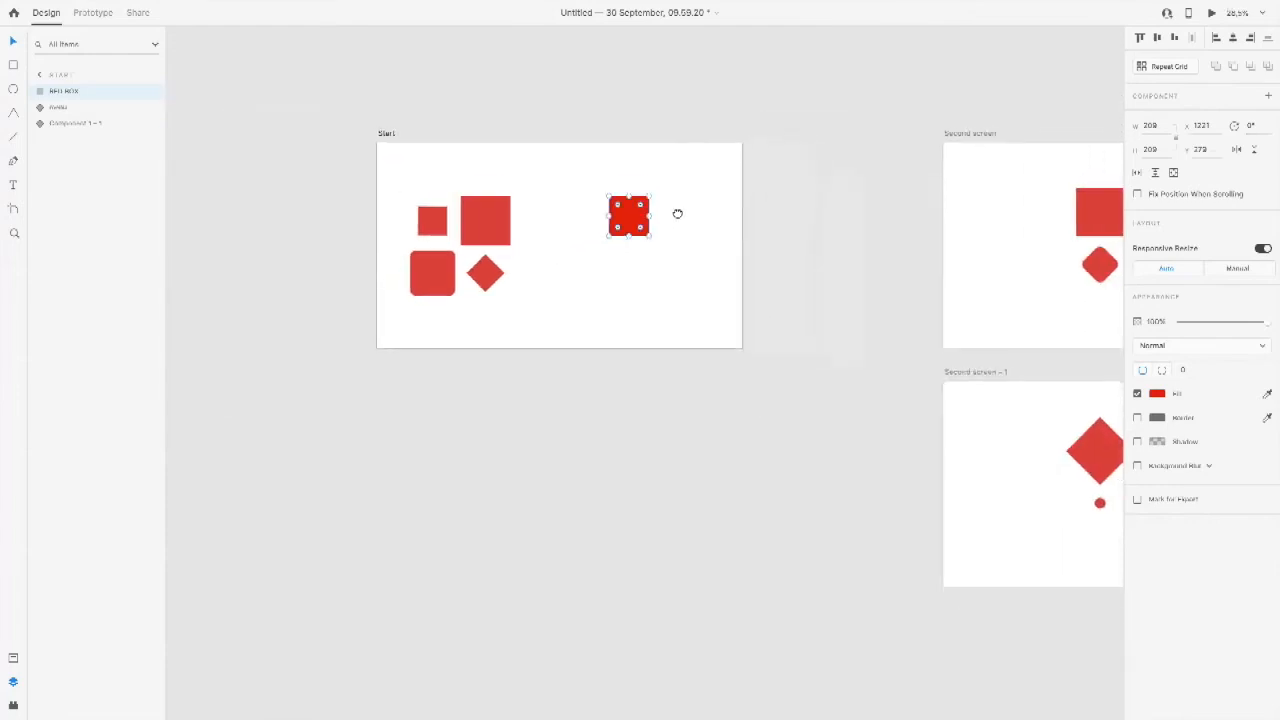
{"action": "scroll", "coordinate": [677, 211], "scroll_direction": "down", "scroll_amount": 3}
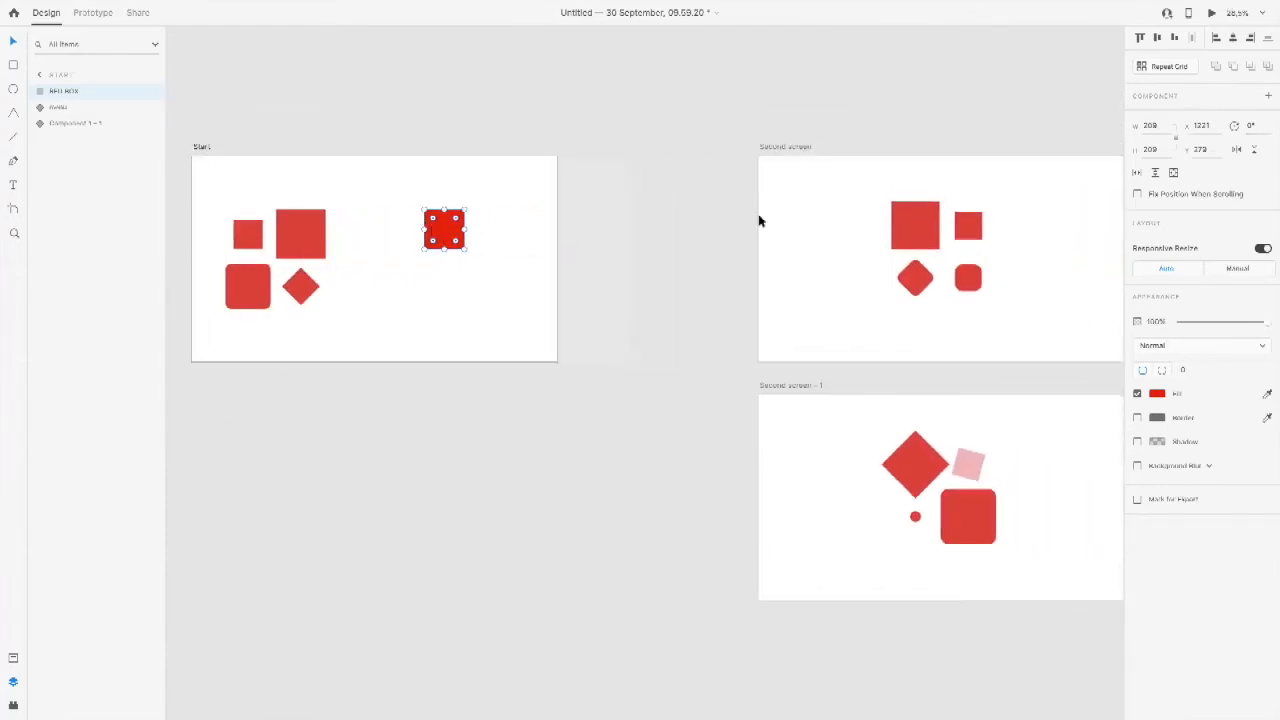
{"action": "scroll", "coordinate": [700, 220], "scroll_direction": "right", "scroll_amount": 5}
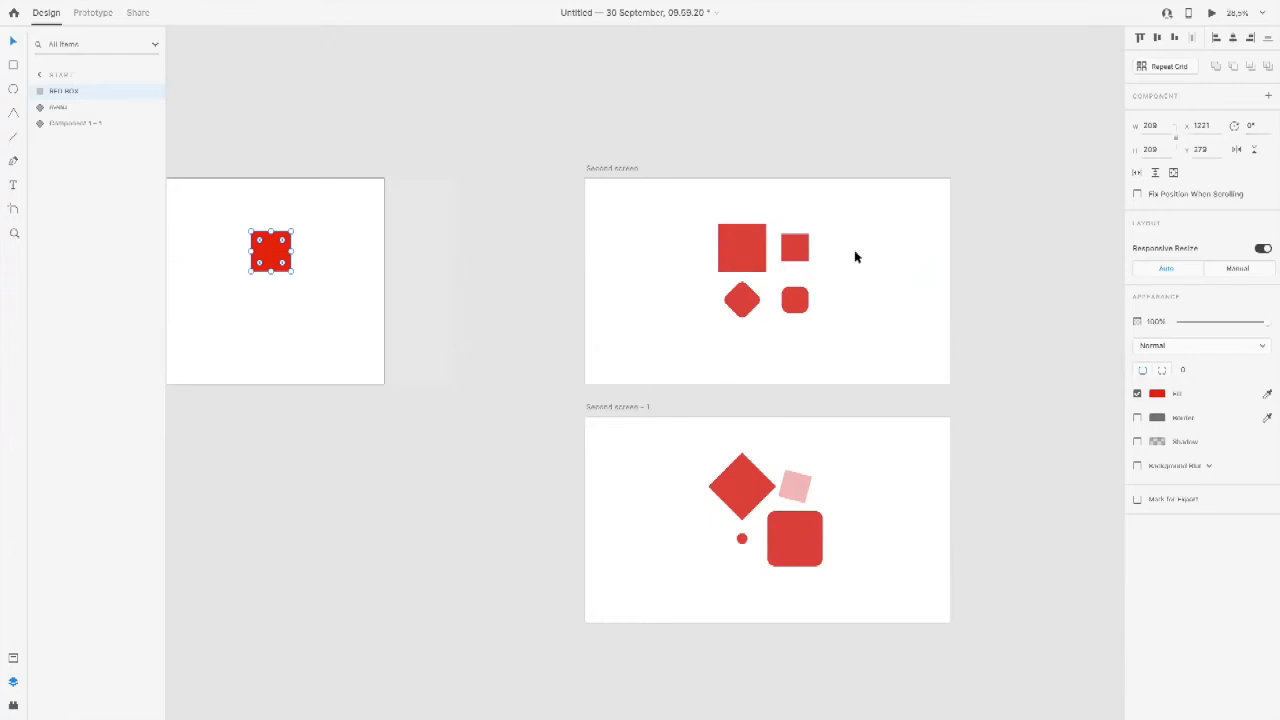
{"action": "left_click", "coordinate": [858, 257]}
{"action": "key", "text": "ctrl+v"}
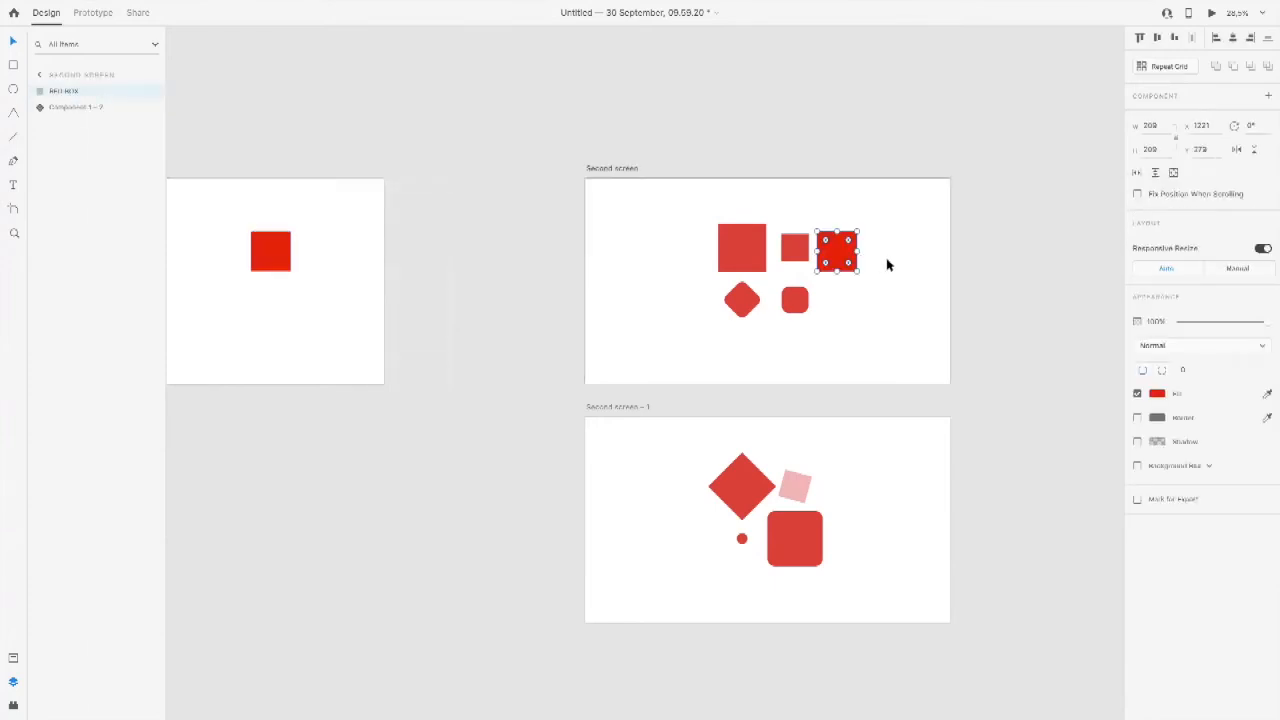
{"action": "left_click", "coordinate": [888, 264]}
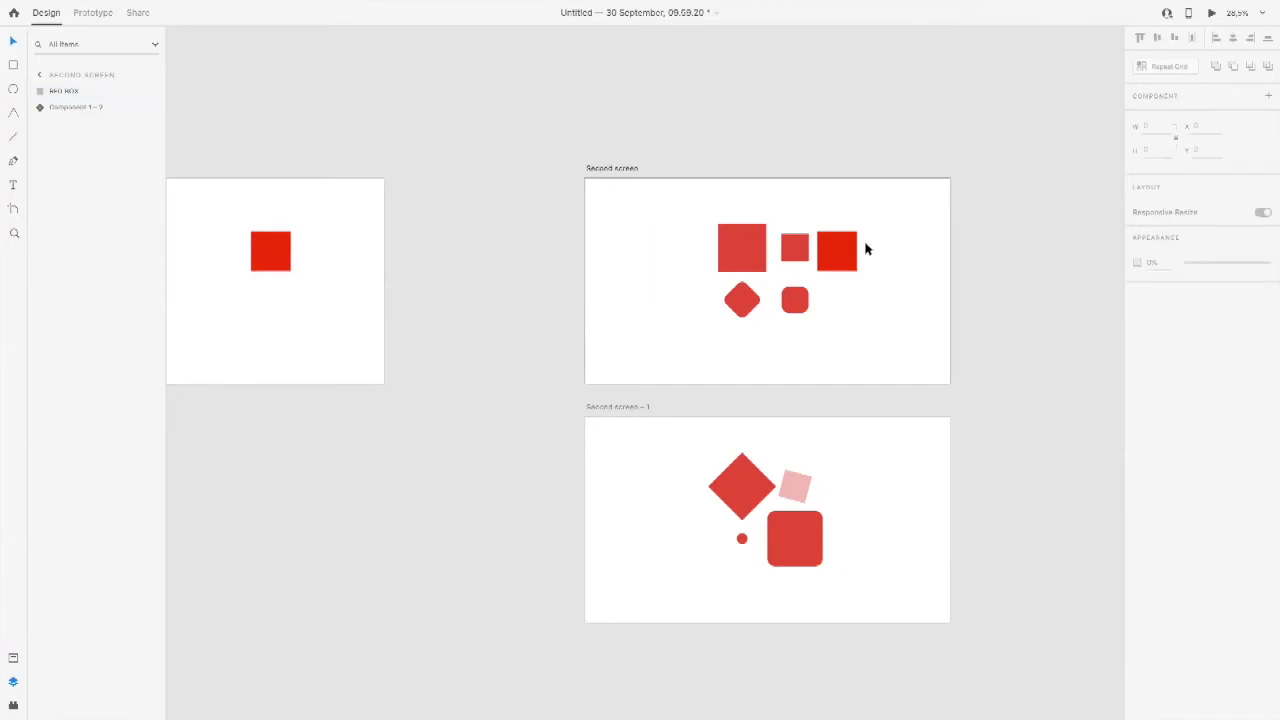
Step: Delete RED BOX from both the Second screen artboard and the Start artboard
{"action": "left_click", "coordinate": [840, 252]}
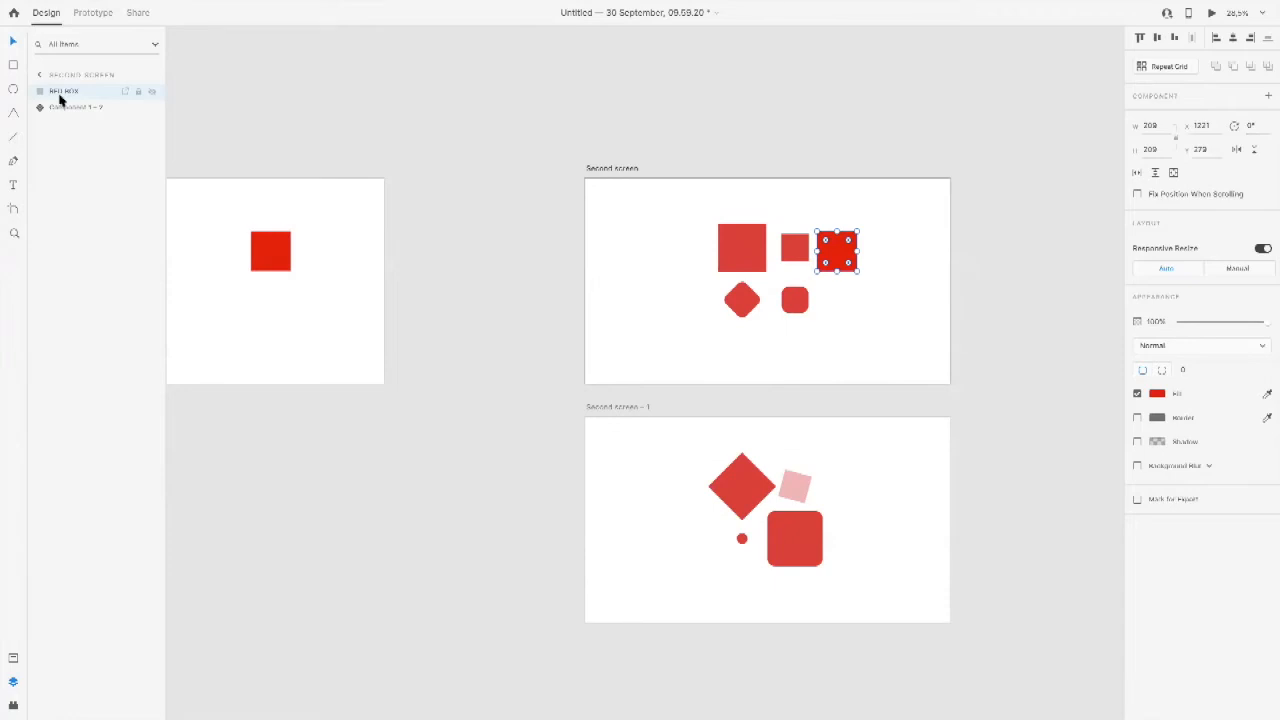
{"action": "key", "text": "Delete"}
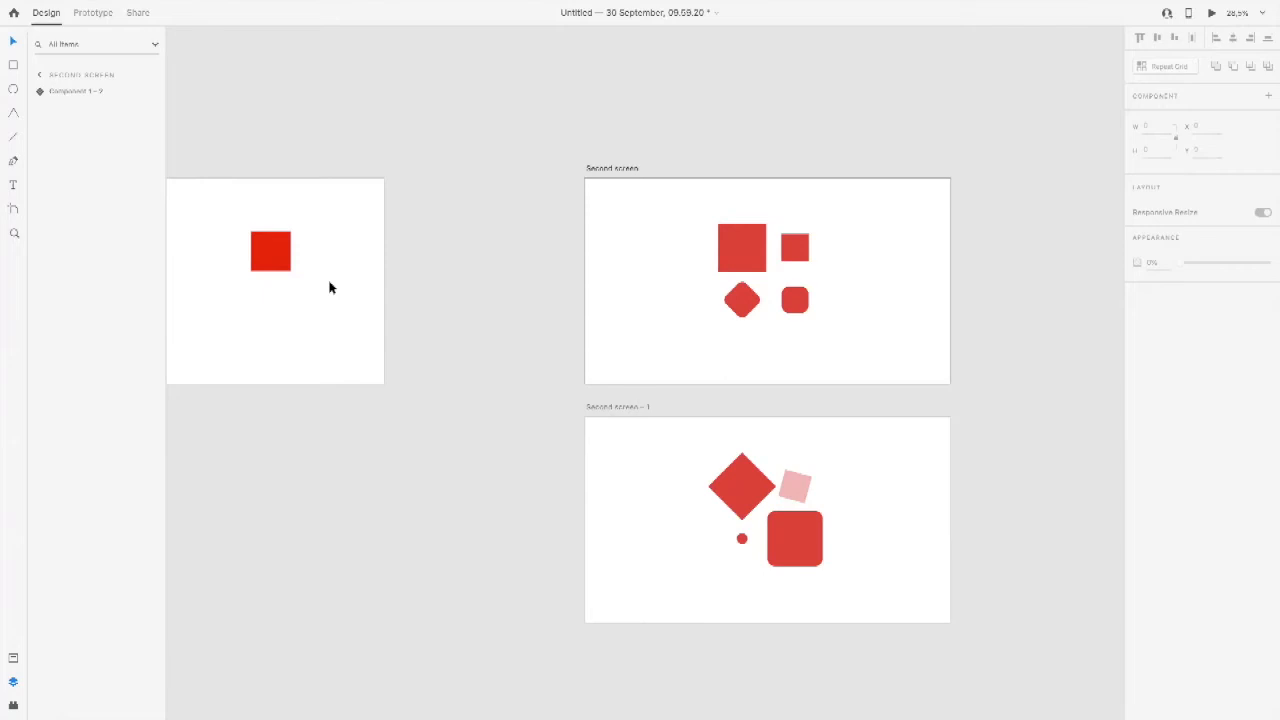
{"action": "left_click", "coordinate": [274, 249]}
{"action": "key", "text": "Delete"}
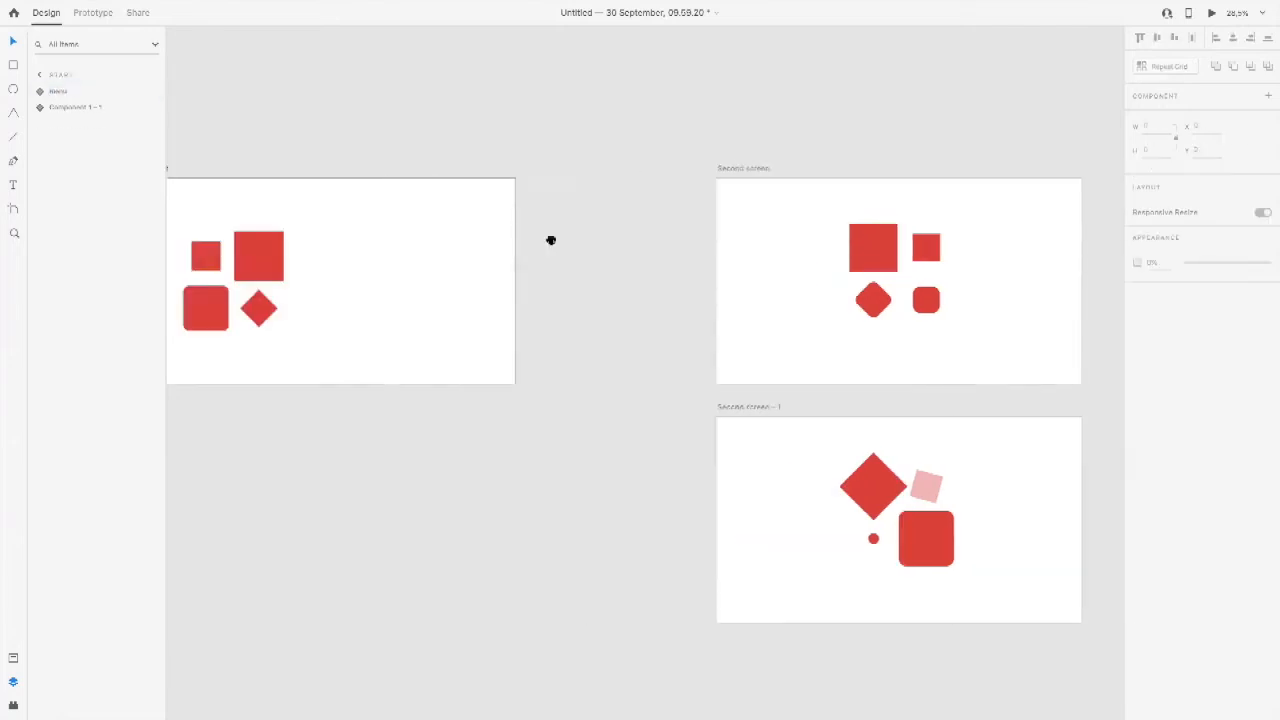
Step: Move the four-shape component to the middle of the Start artboard, at X 697, Y 238
{"action": "left_click_drag", "start_coordinate": [551, 240], "coordinate": [705, 237]}
{"action": "left_click_drag", "start_coordinate": [404, 248], "coordinate": [504, 247]}
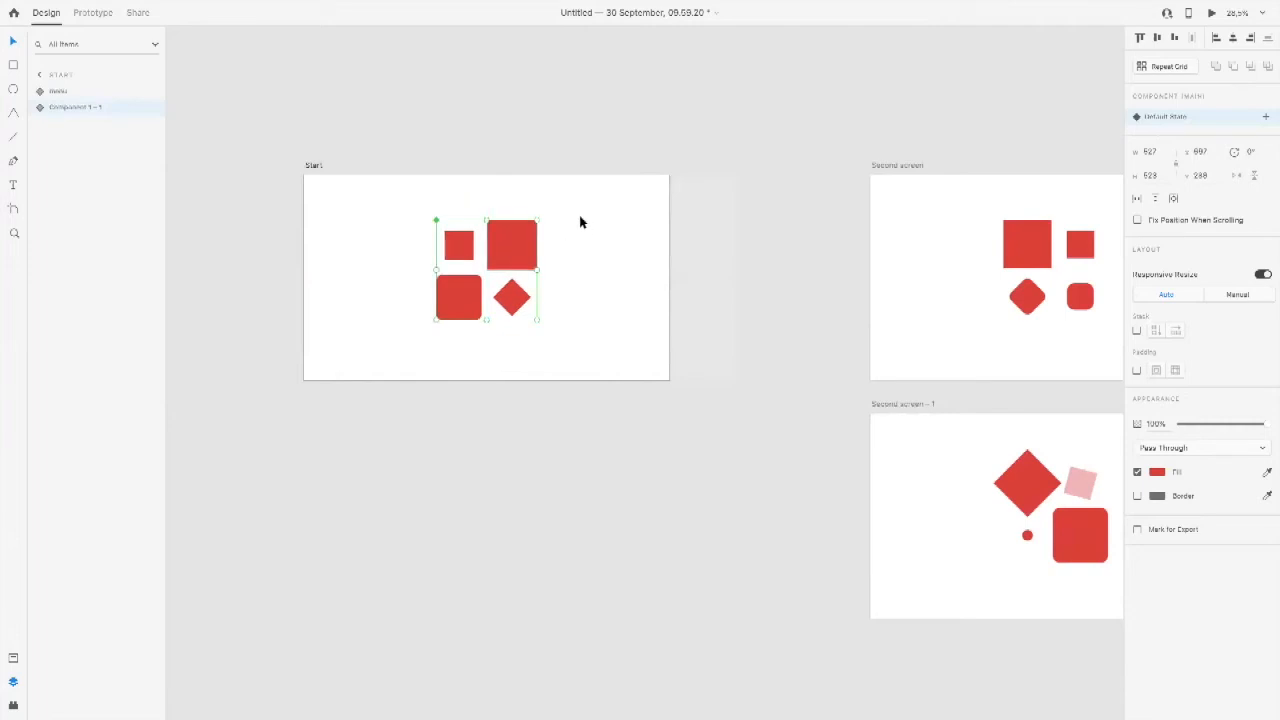
Step: Examine the rectangles nested inside the Start artboard's main component and compare it with its instance on Second screen
{"action": "double_click", "coordinate": [528, 242]}
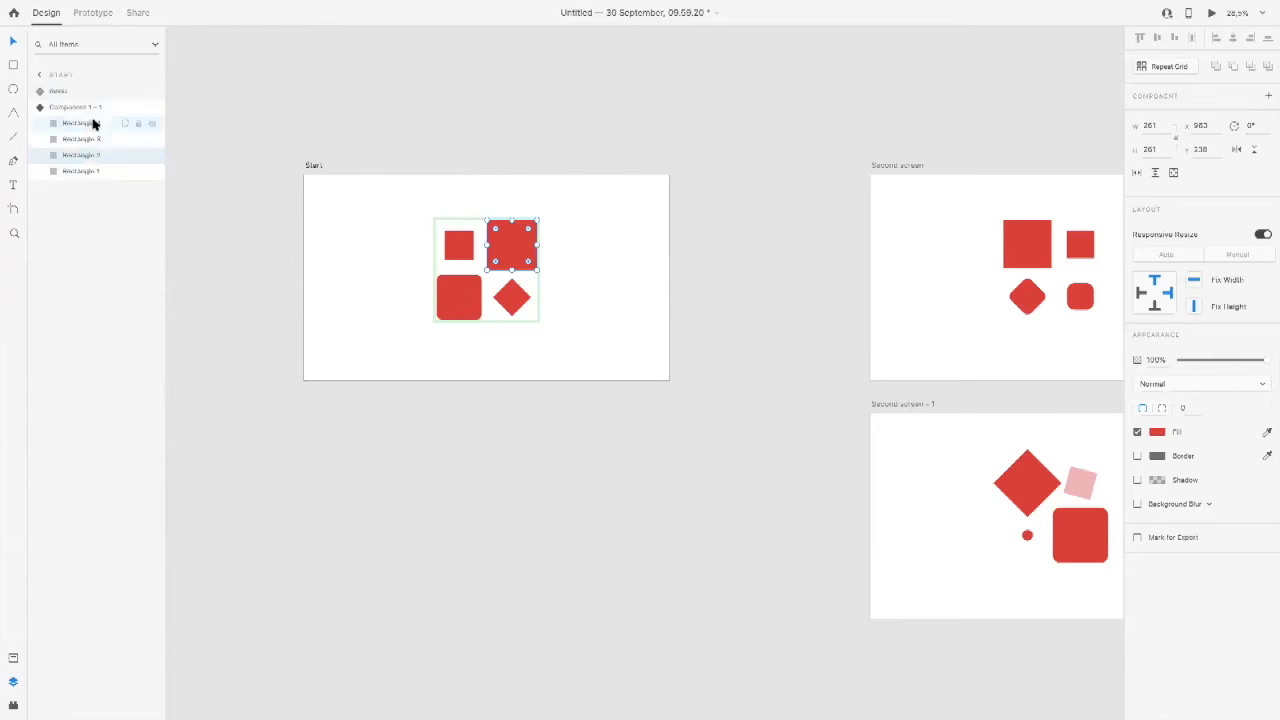
{"action": "left_click", "coordinate": [415, 220]}
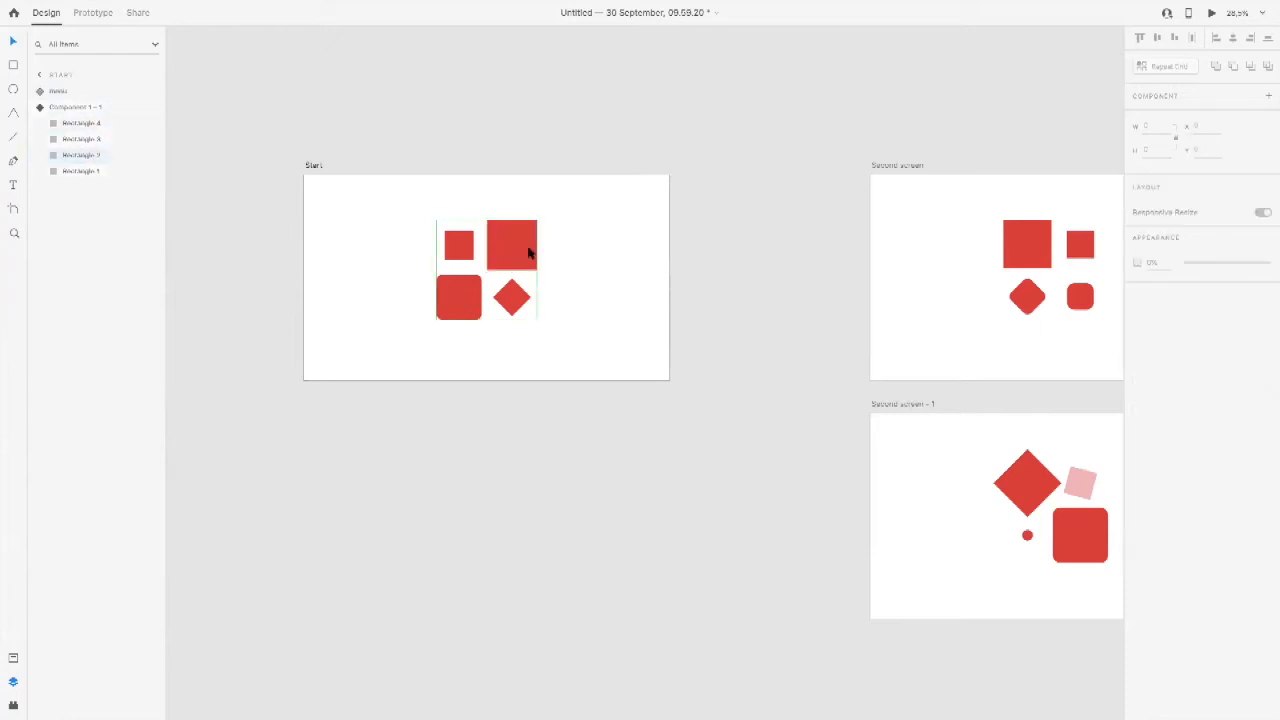
{"action": "left_click", "coordinate": [528, 253]}
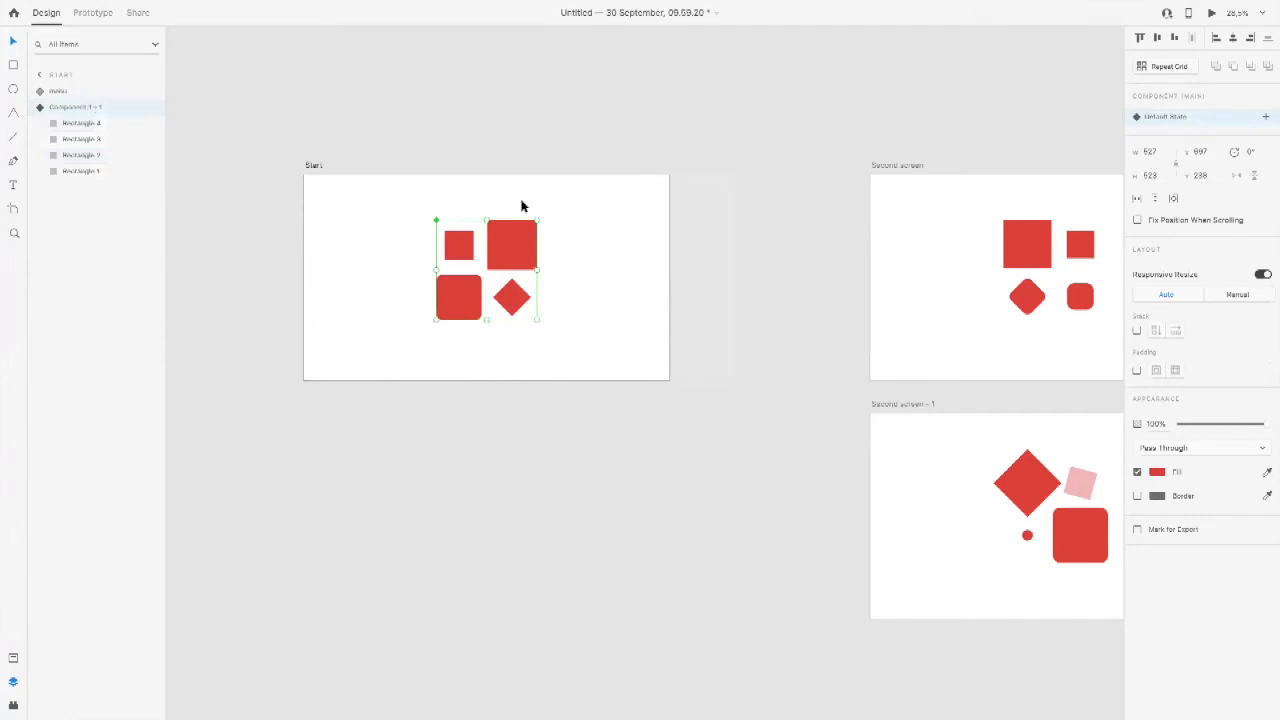
{"action": "left_click", "coordinate": [573, 222]}
{"action": "left_click", "coordinate": [1019, 250]}
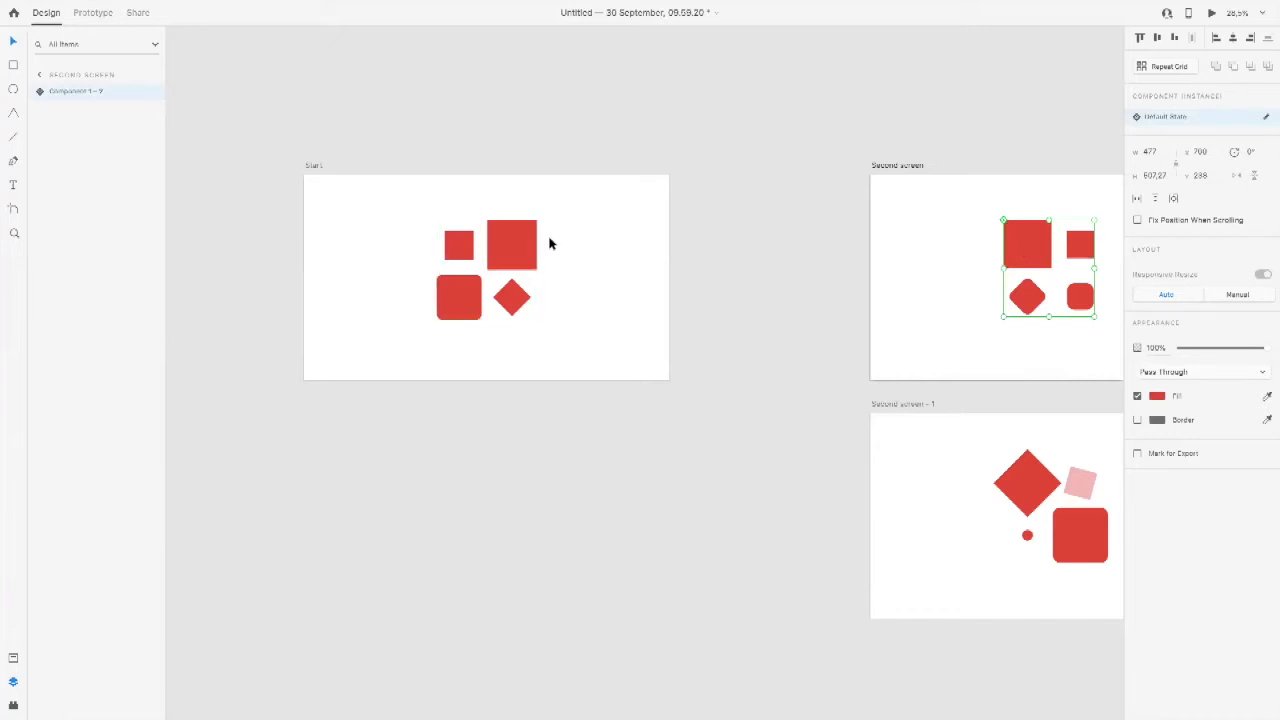
{"action": "left_click", "coordinate": [513, 251]}
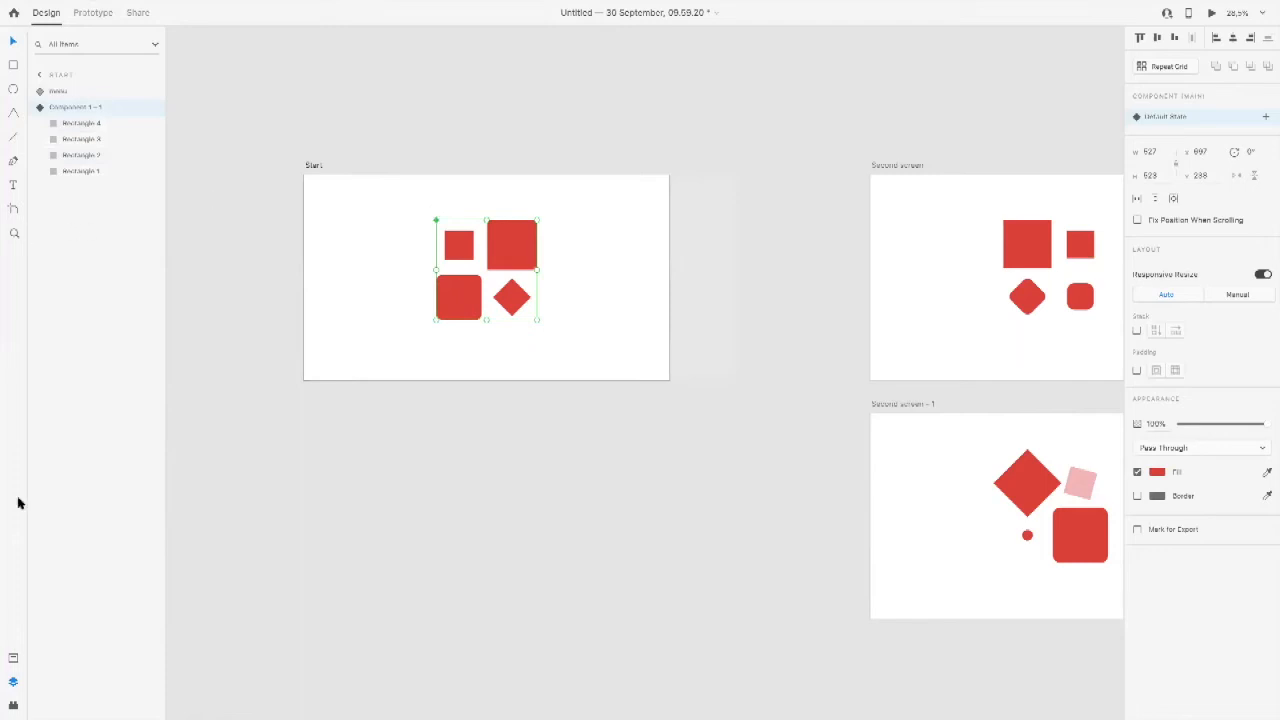
Step: Place an extra Component 1 instance from the document assets beside the shapes on Second screen, and delete it again
{"action": "left_click", "coordinate": [13, 657]}
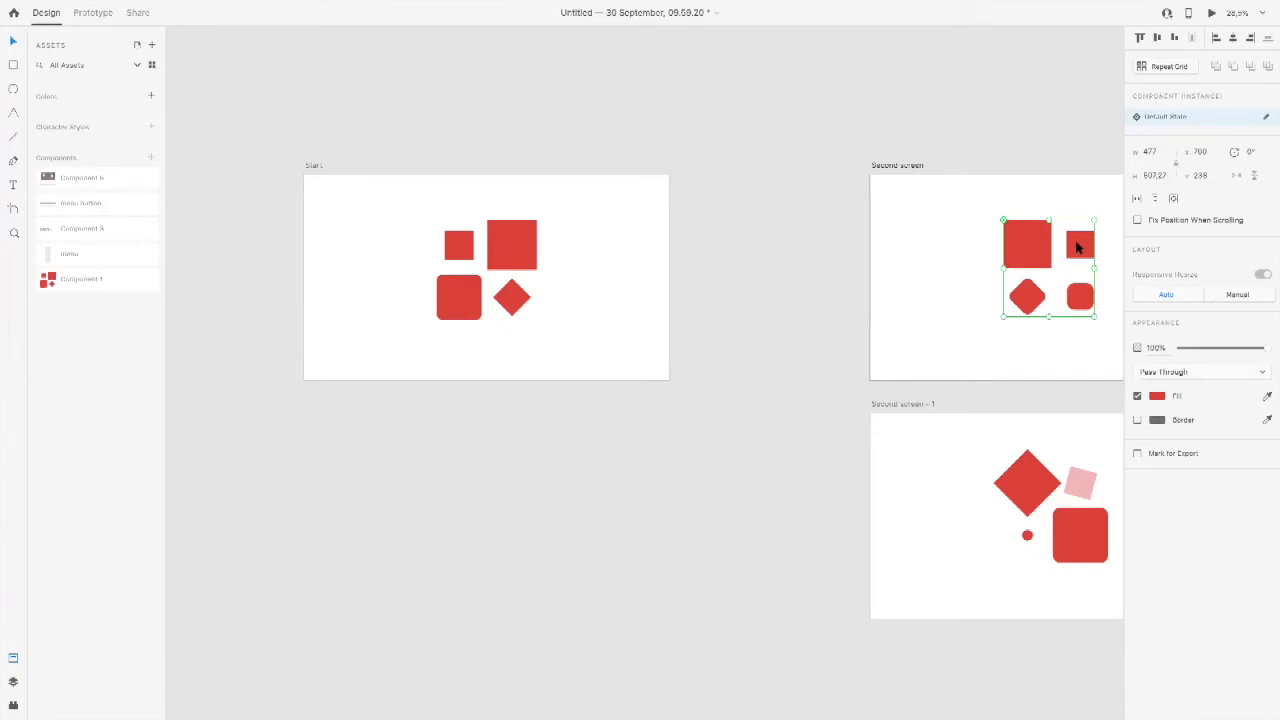
{"action": "left_click", "coordinate": [606, 248]}
{"action": "left_click_drag", "start_coordinate": [866, 251], "coordinate": [721, 250]}
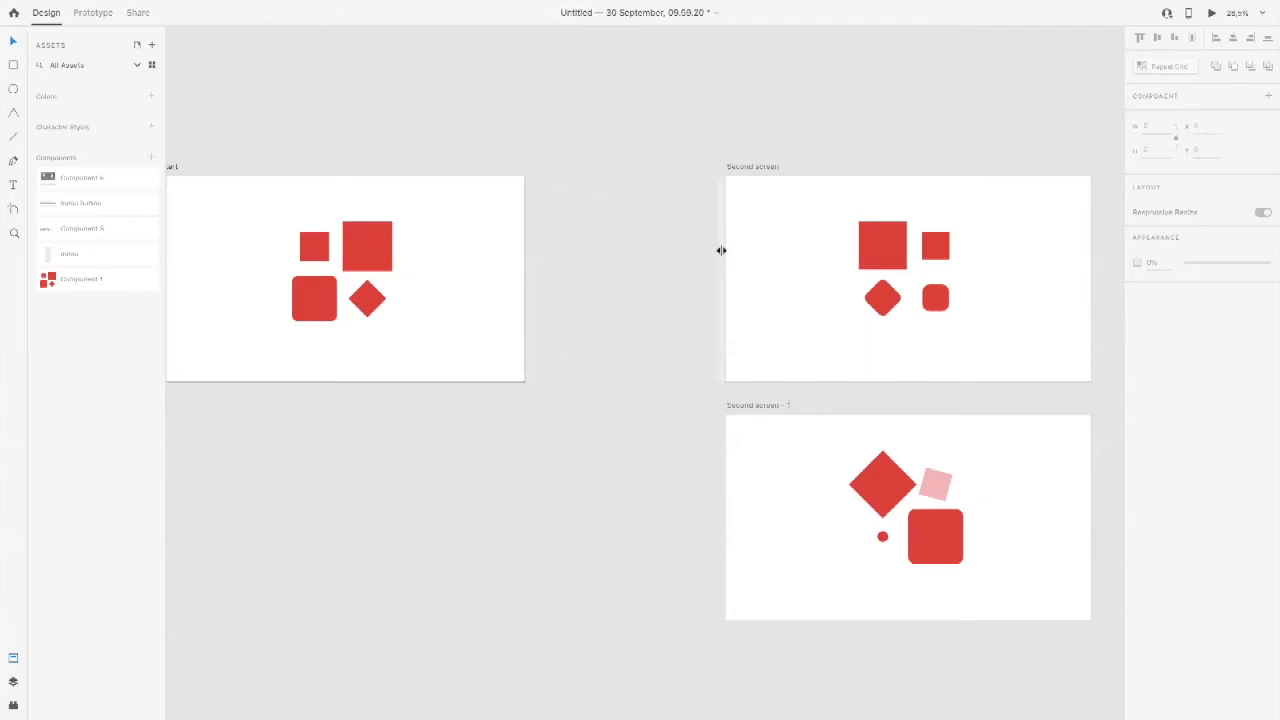
{"action": "left_click", "coordinate": [902, 254]}
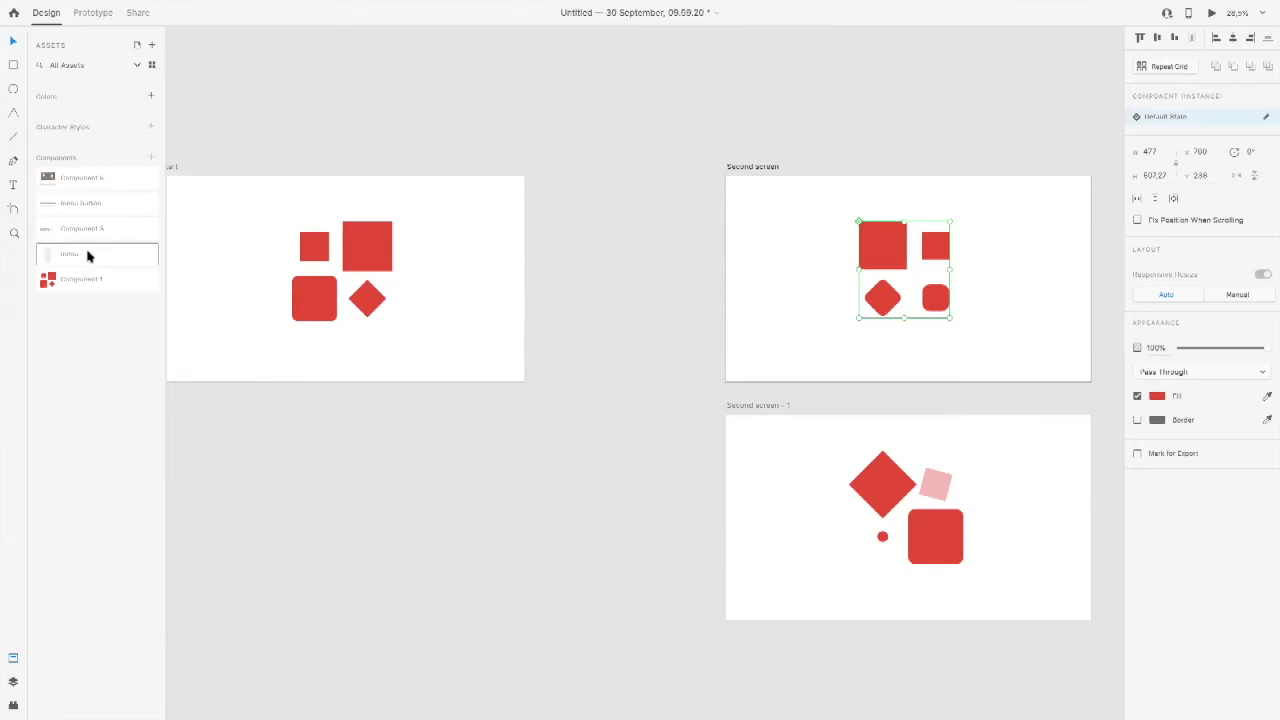
{"action": "left_click_drag", "start_coordinate": [146, 279], "coordinate": [1000, 250]}
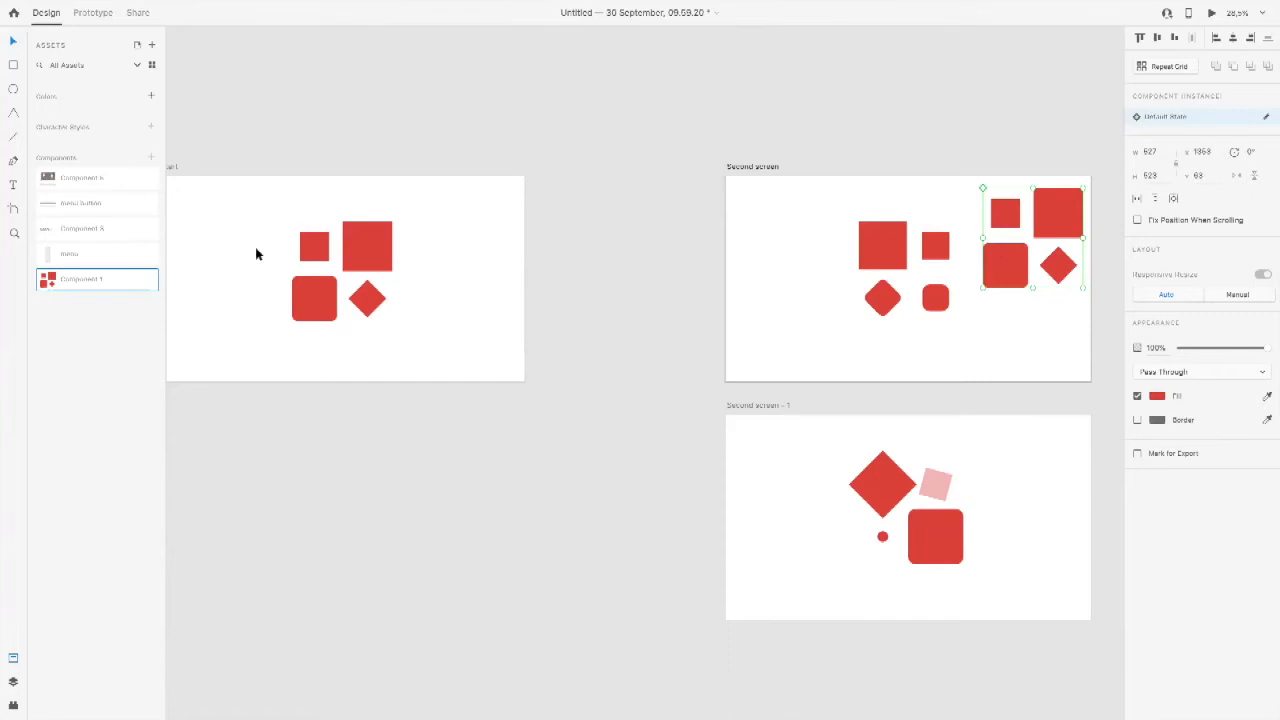
{"action": "left_click", "coordinate": [1066, 214]}
{"action": "key", "text": "Delete"}
Step: Examine the rectangles nested in the component instance on Second screen and compare their layer names with those on Start
{"action": "left_click", "coordinate": [858, 263]}
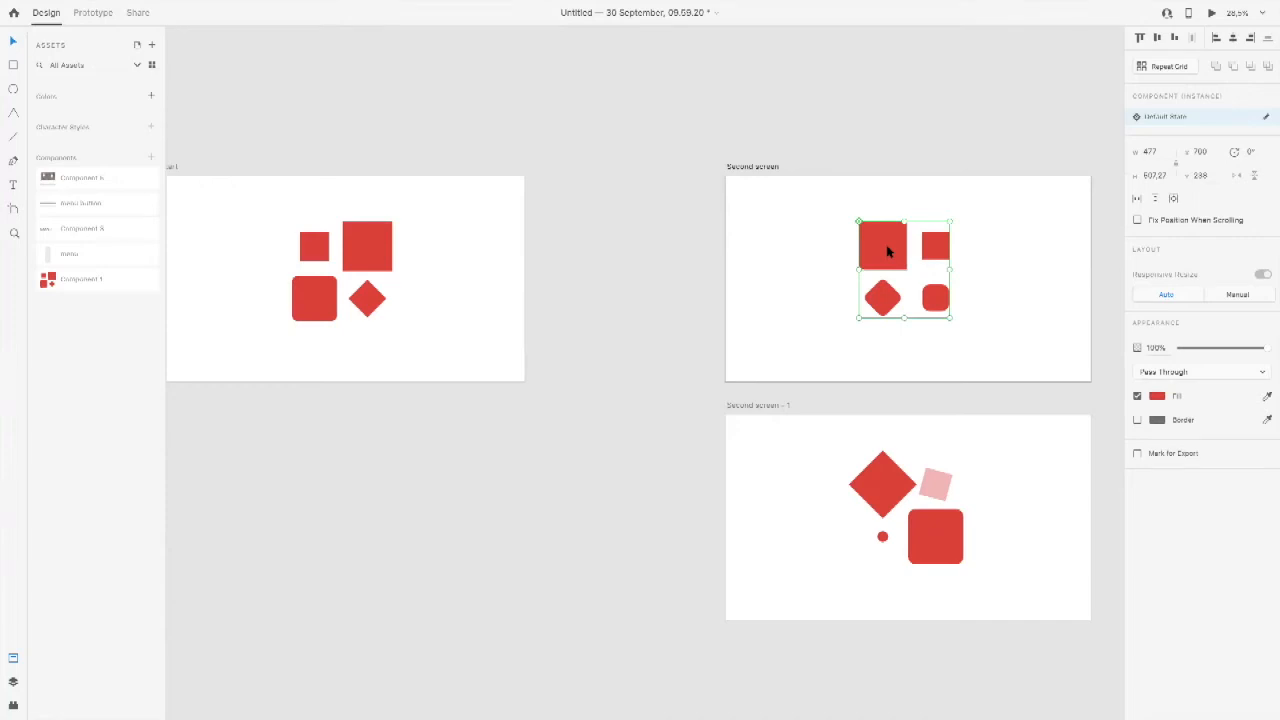
{"action": "double_click", "coordinate": [887, 252]}
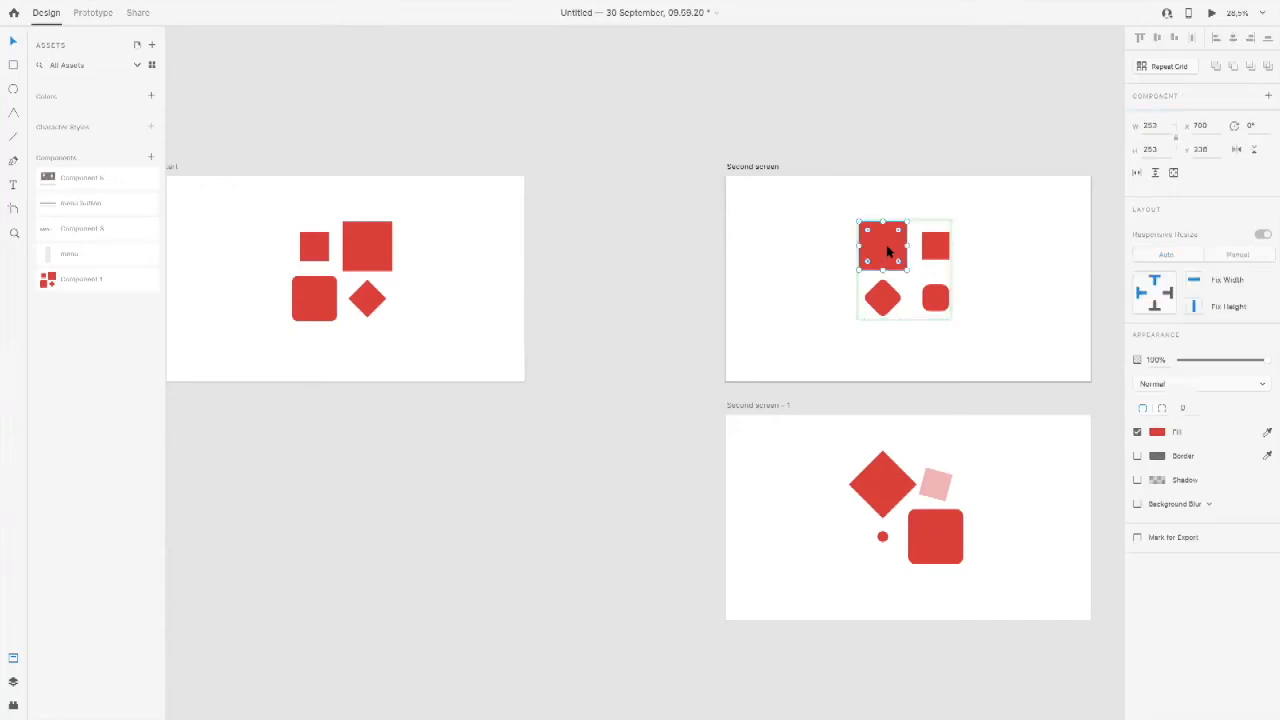
{"action": "left_click", "coordinate": [938, 250]}
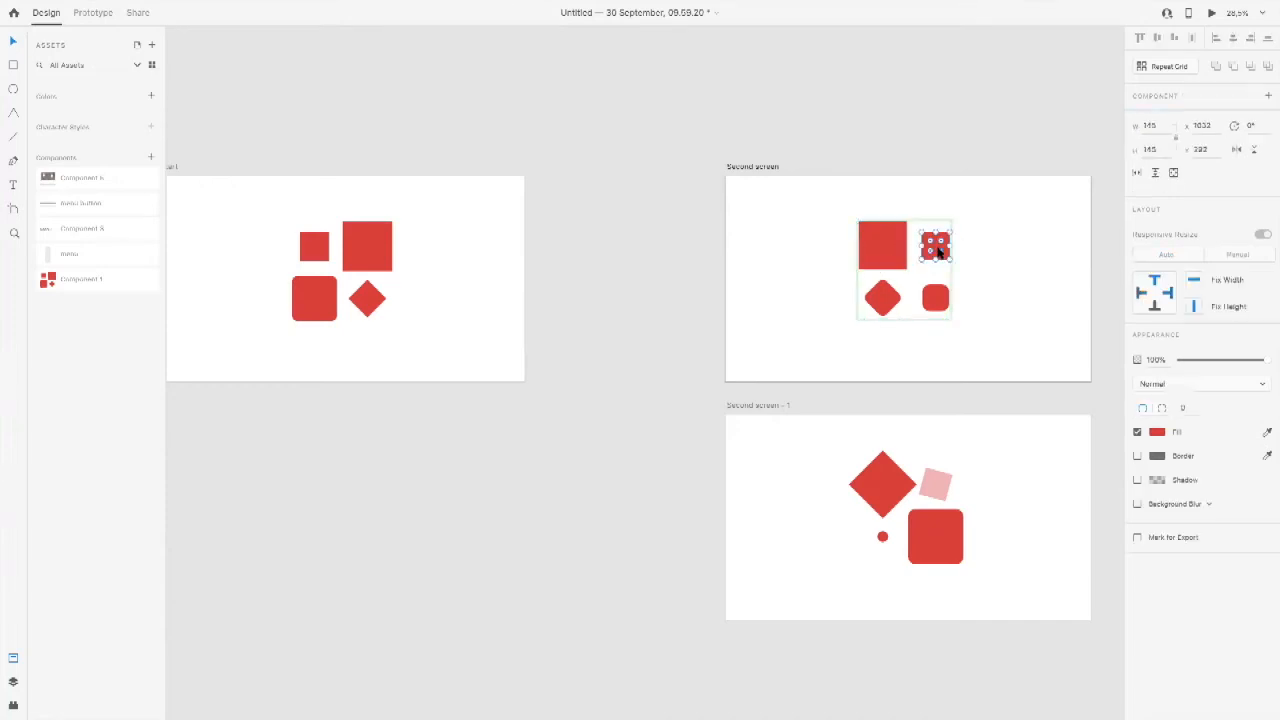
{"action": "left_click", "coordinate": [940, 305]}
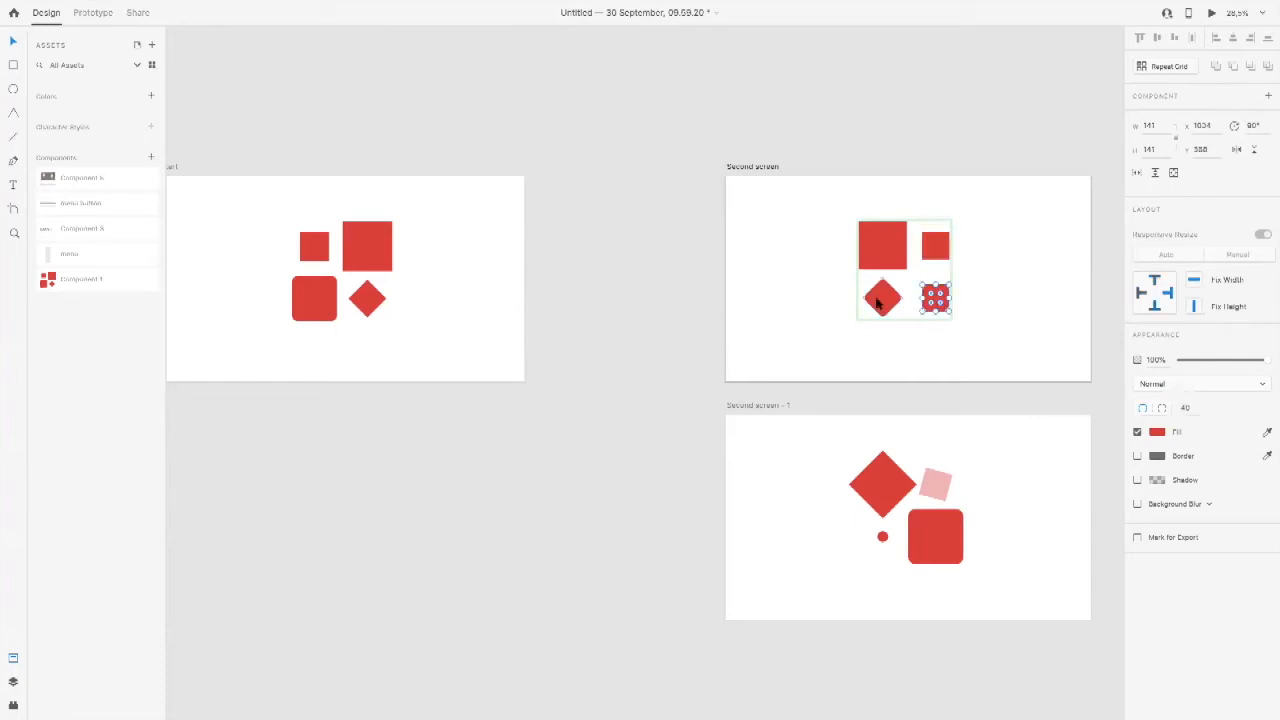
{"action": "left_click", "coordinate": [13, 682]}
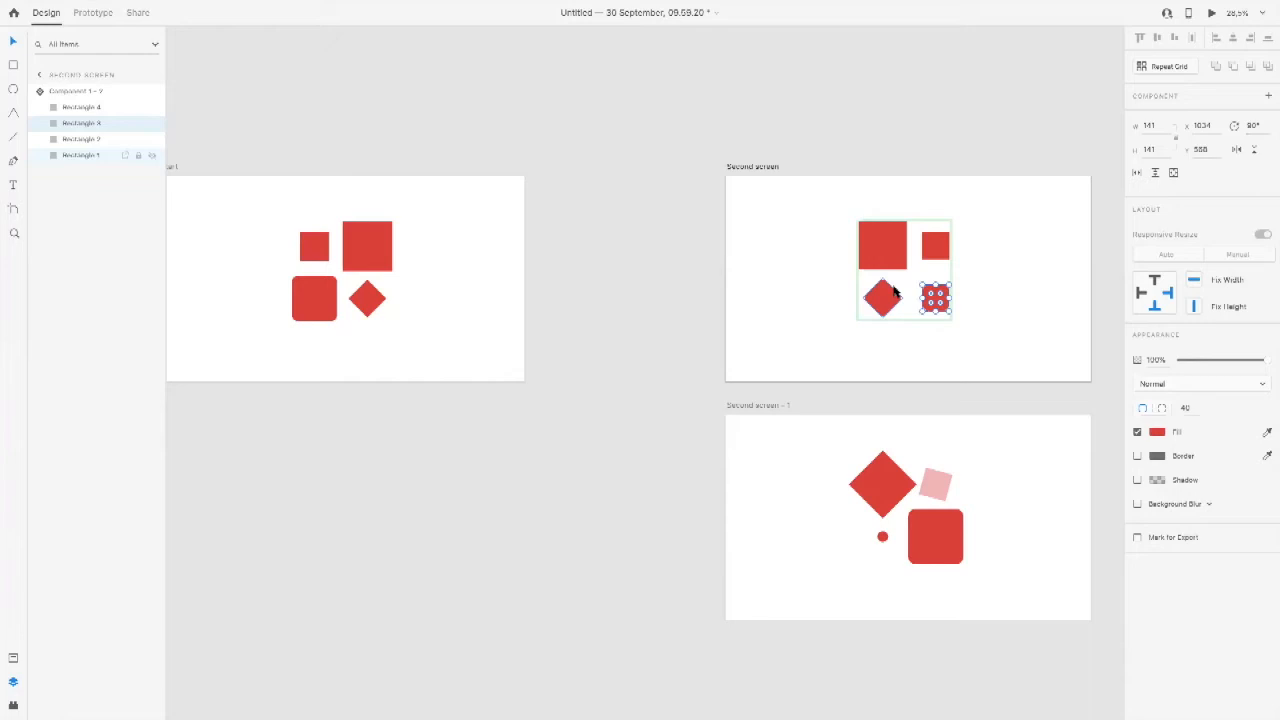
{"action": "left_click", "coordinate": [788, 288]}
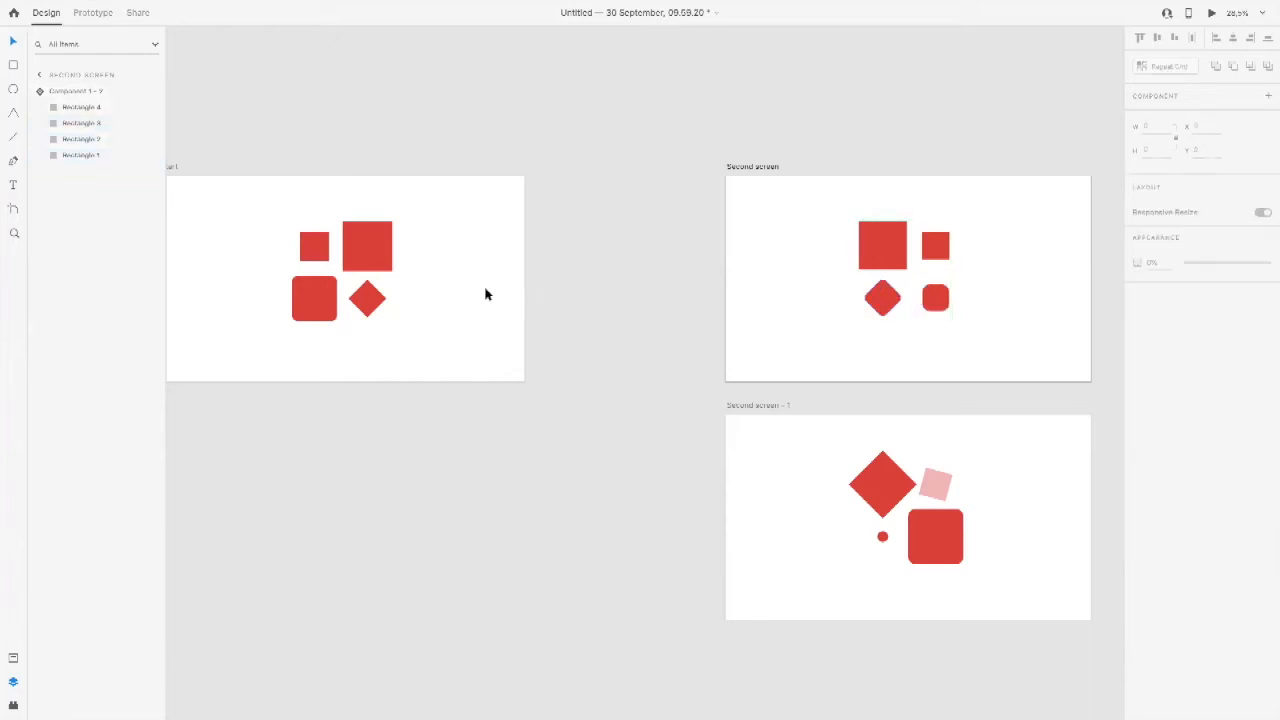
{"action": "left_click_drag", "start_coordinate": [488, 273], "coordinate": [624, 284]}
{"action": "key", "text": "Delete"}
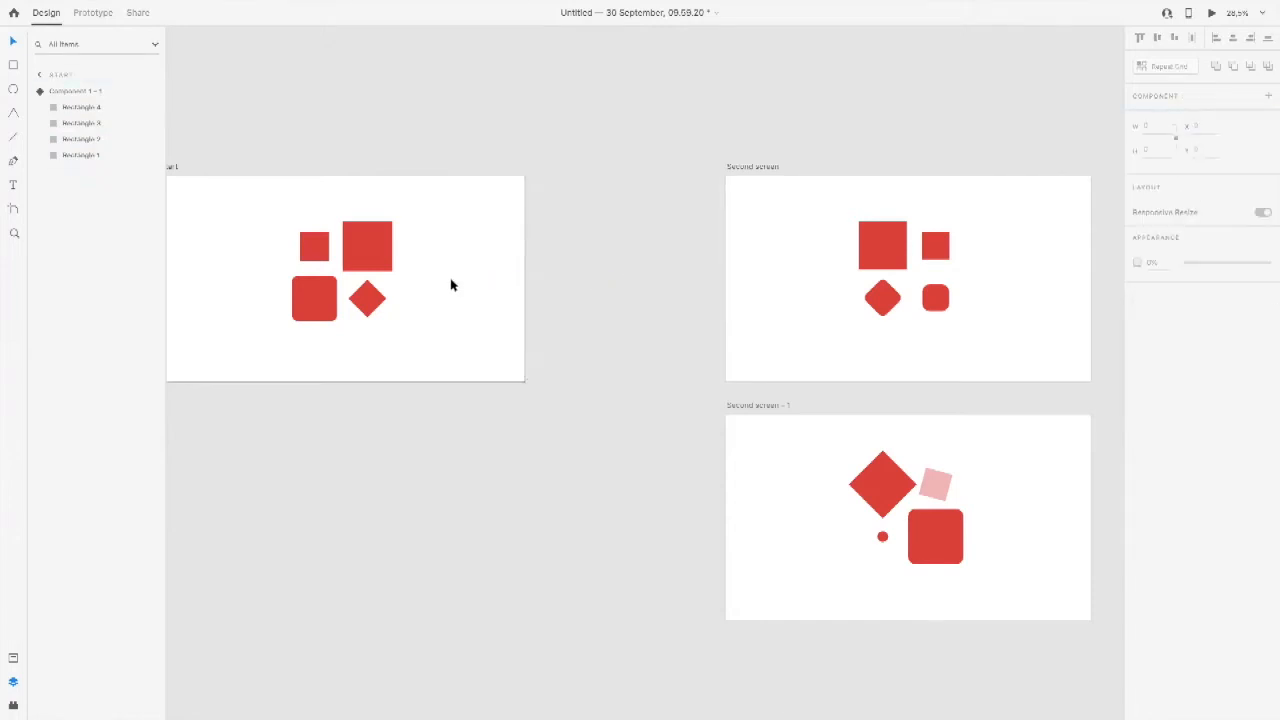
Step: Examine the prototype links from the Start component's large square and diamond, and inspect the component instance on Second screen – 1
{"action": "left_click", "coordinate": [90, 13]}
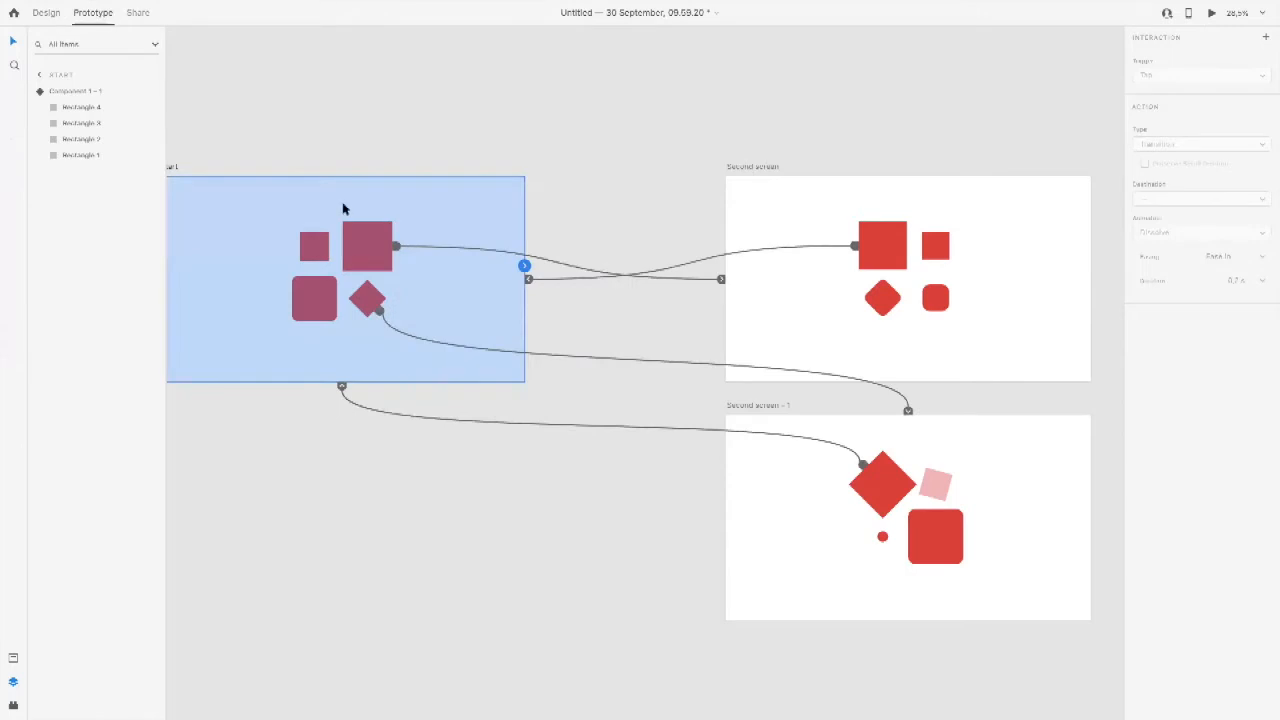
{"action": "left_click", "coordinate": [362, 243]}
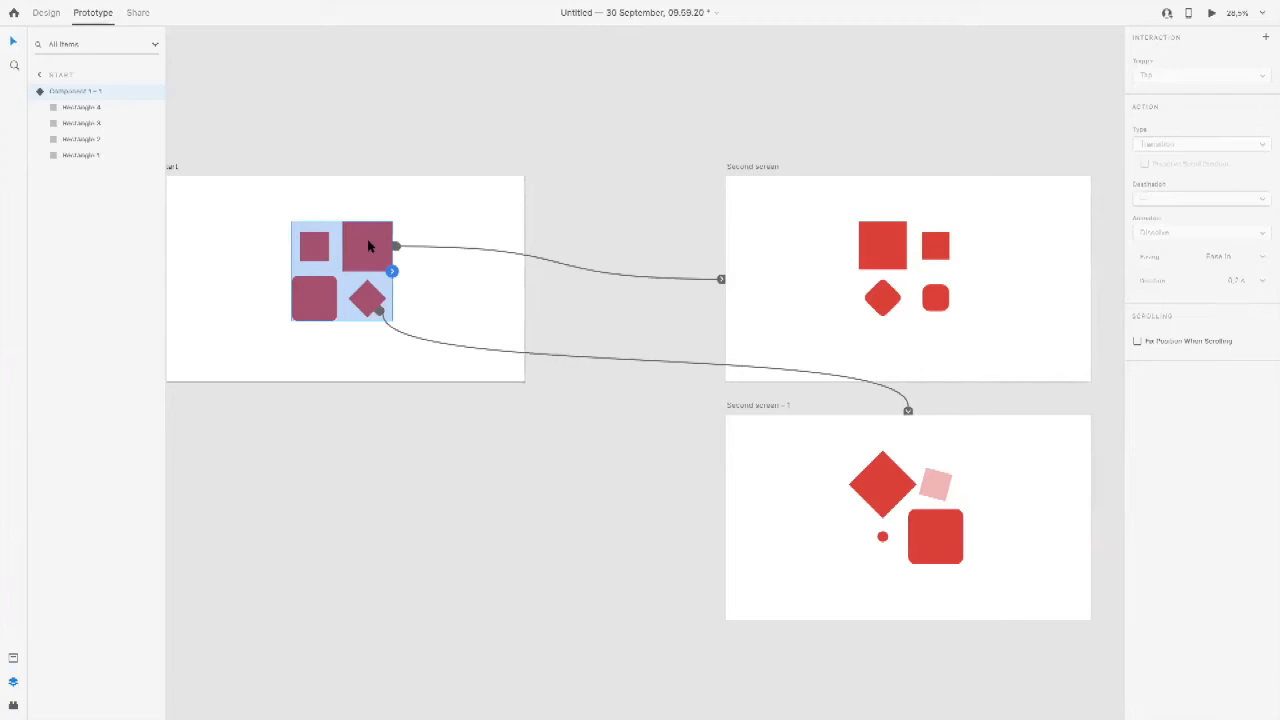
{"action": "double_click", "coordinate": [368, 246]}
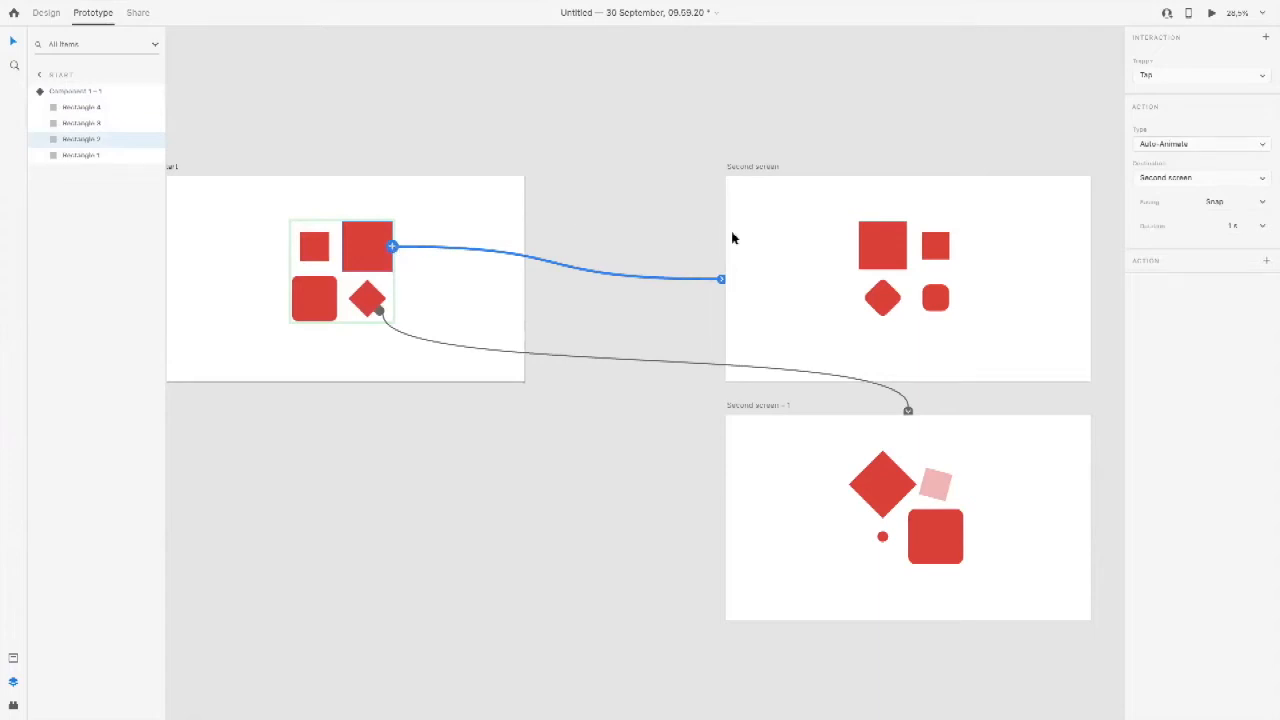
{"action": "left_click", "coordinate": [373, 300]}
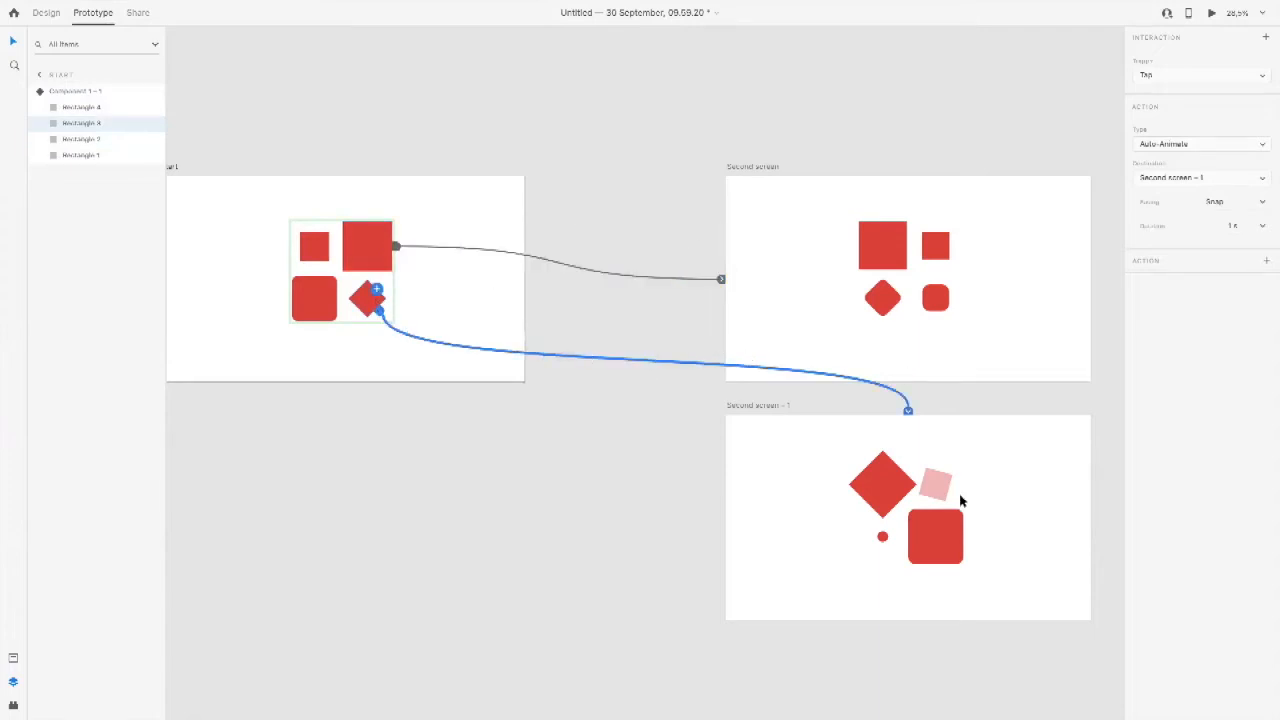
{"action": "left_click", "coordinate": [958, 523]}
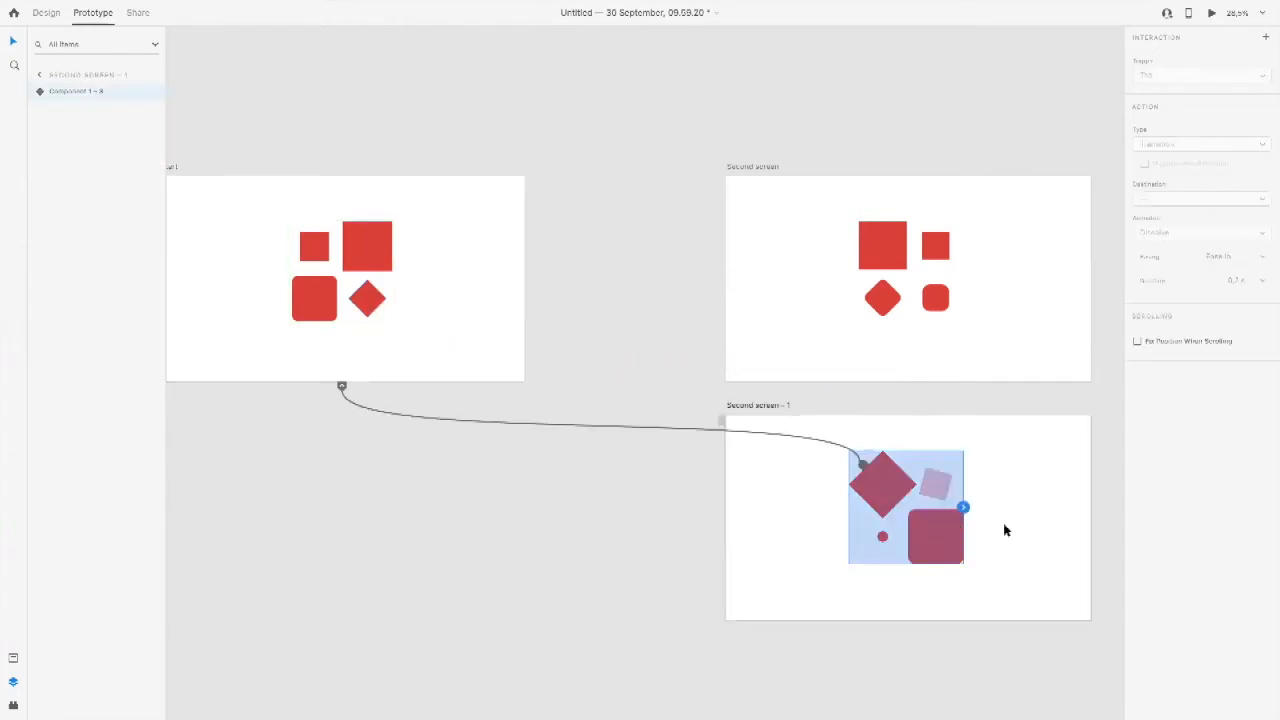
{"action": "left_click", "coordinate": [47, 13]}
{"action": "left_click", "coordinate": [1006, 508]}
{"action": "left_click", "coordinate": [934, 519]}
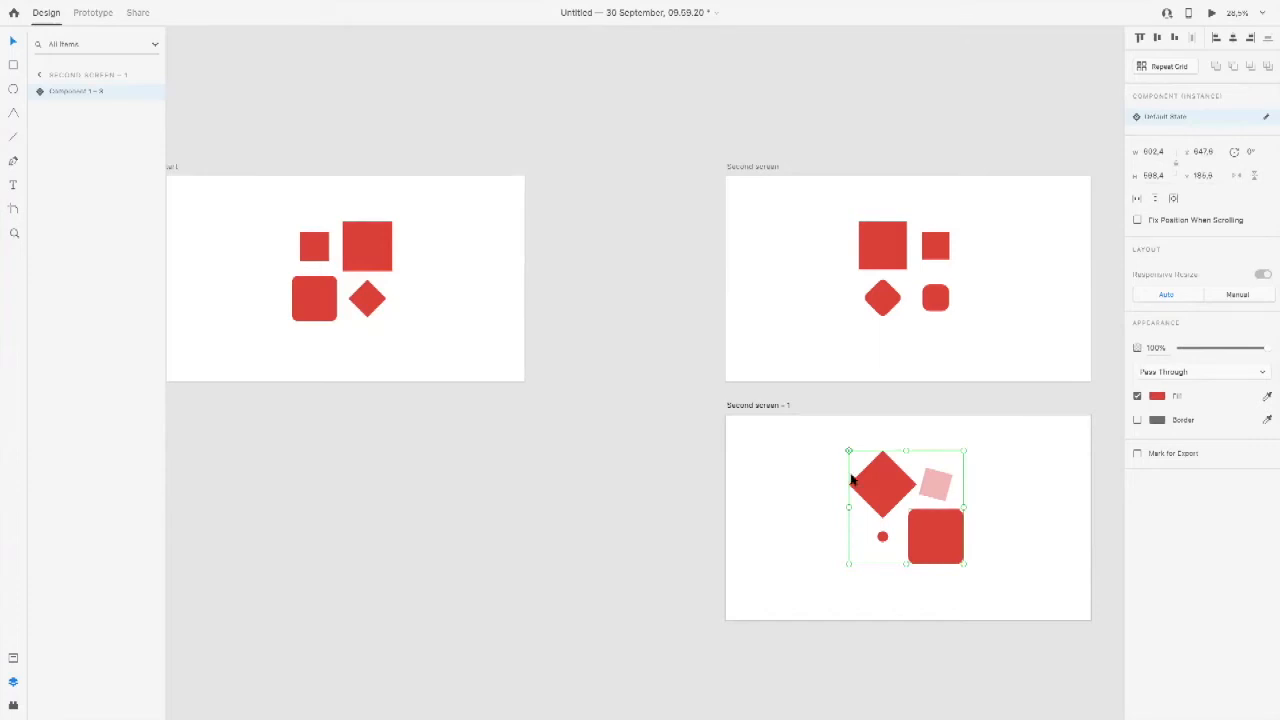
Step: Preview the prototype from Start, play the animations to and from both second screens, and close the preview
{"action": "left_click", "coordinate": [435, 282]}
{"action": "key", "text": "ctrl+Return"}
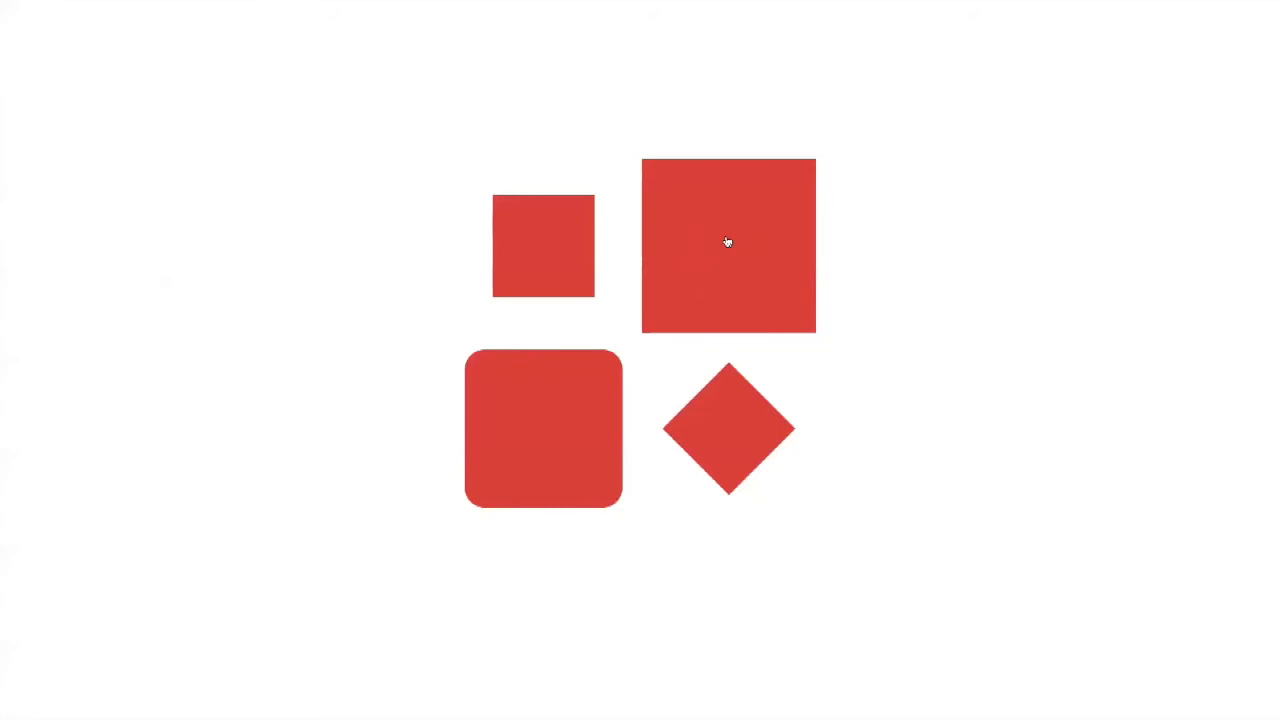
{"action": "left_click", "coordinate": [719, 220]}
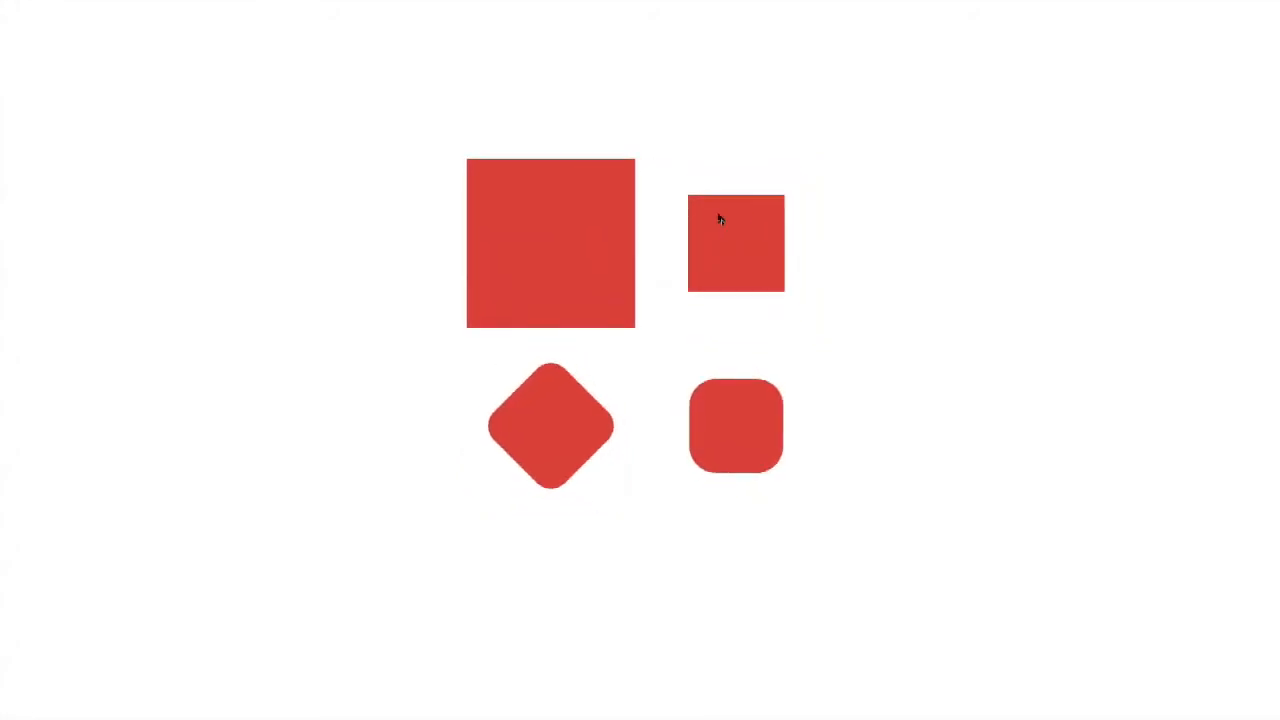
{"action": "left_click", "coordinate": [524, 222]}
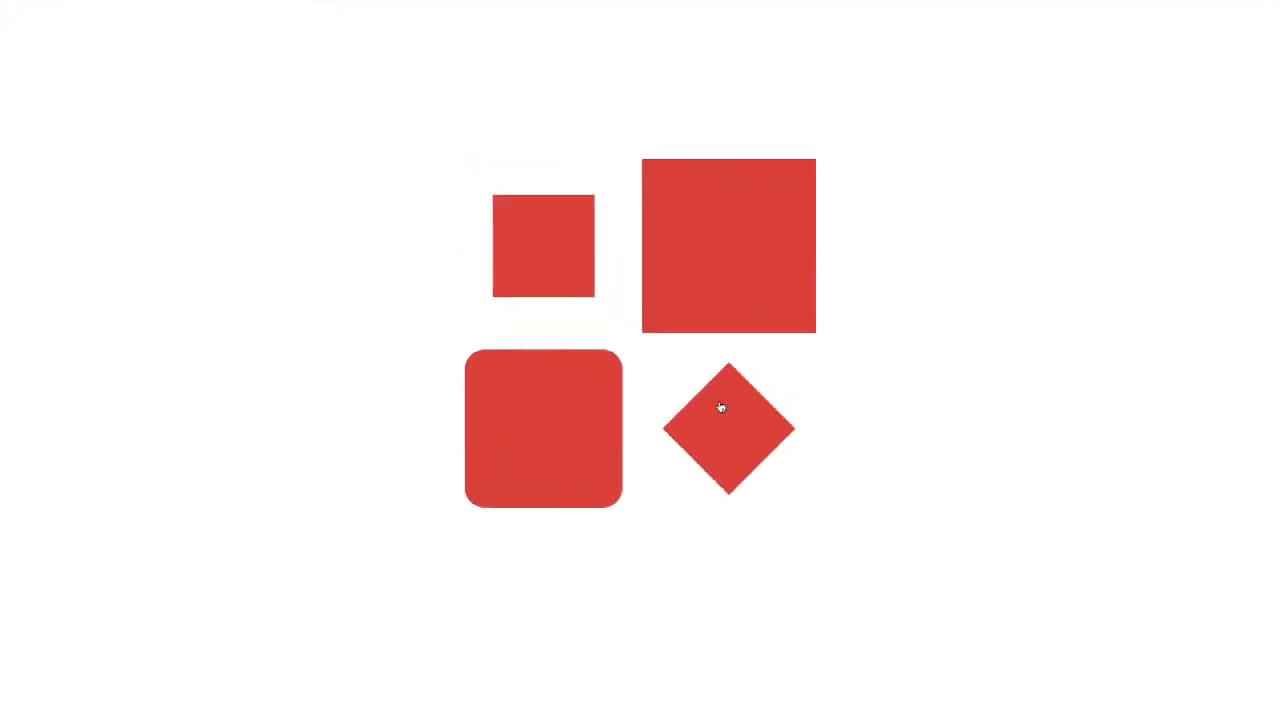
{"action": "left_click", "coordinate": [744, 440]}
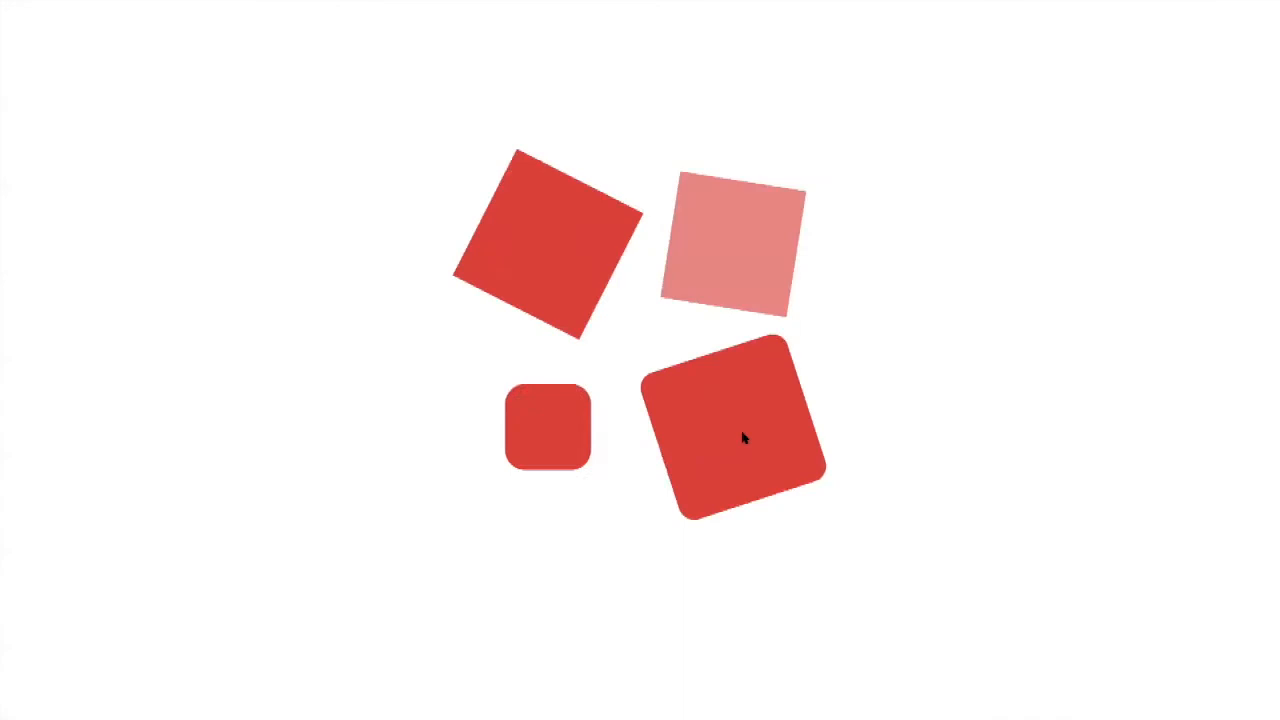
{"action": "left_click", "coordinate": [572, 234]}
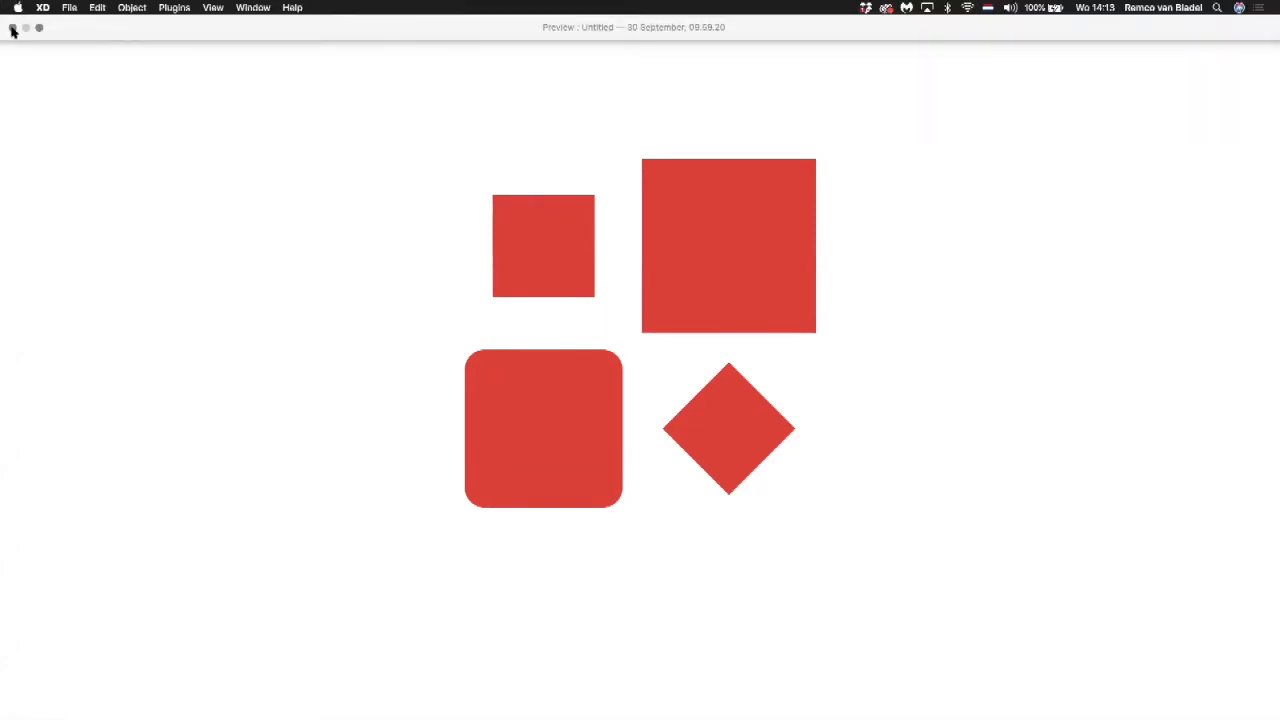
{"action": "left_click", "coordinate": [12, 29]}
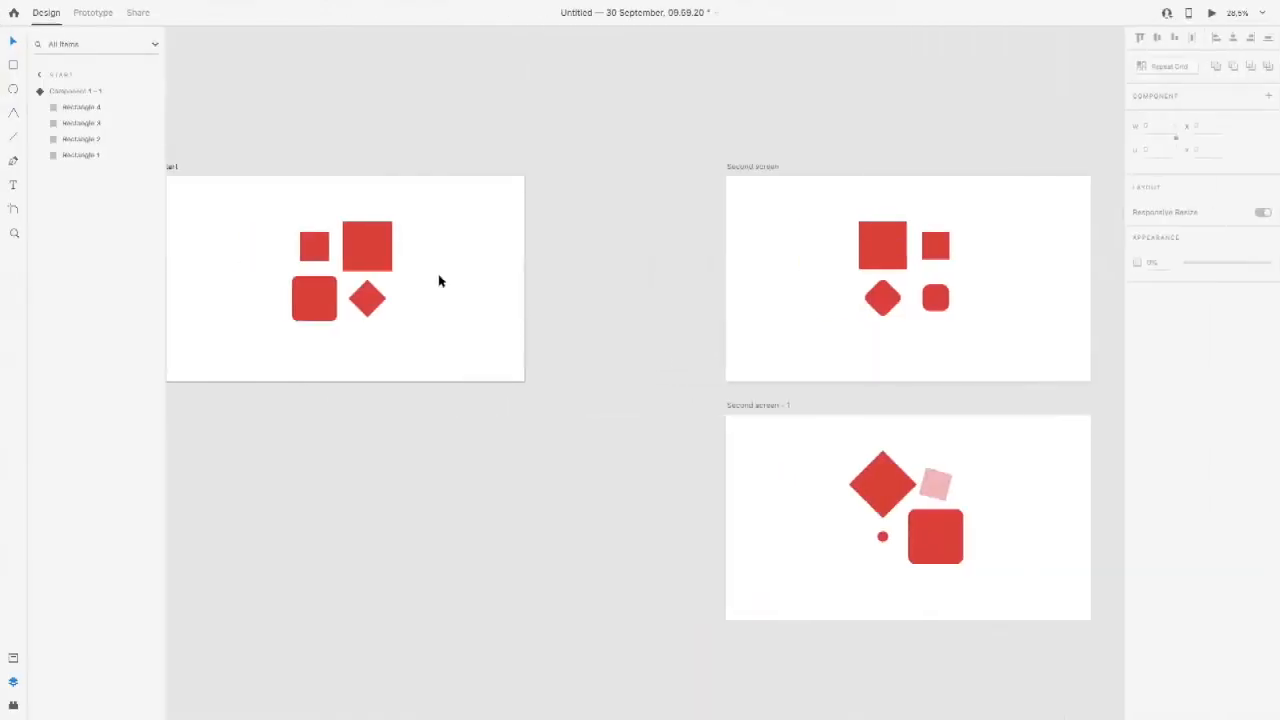
Step: Examine the Auto-Animate settings on the links from the Start component's large square and its diamond
{"action": "double_click", "coordinate": [376, 251]}
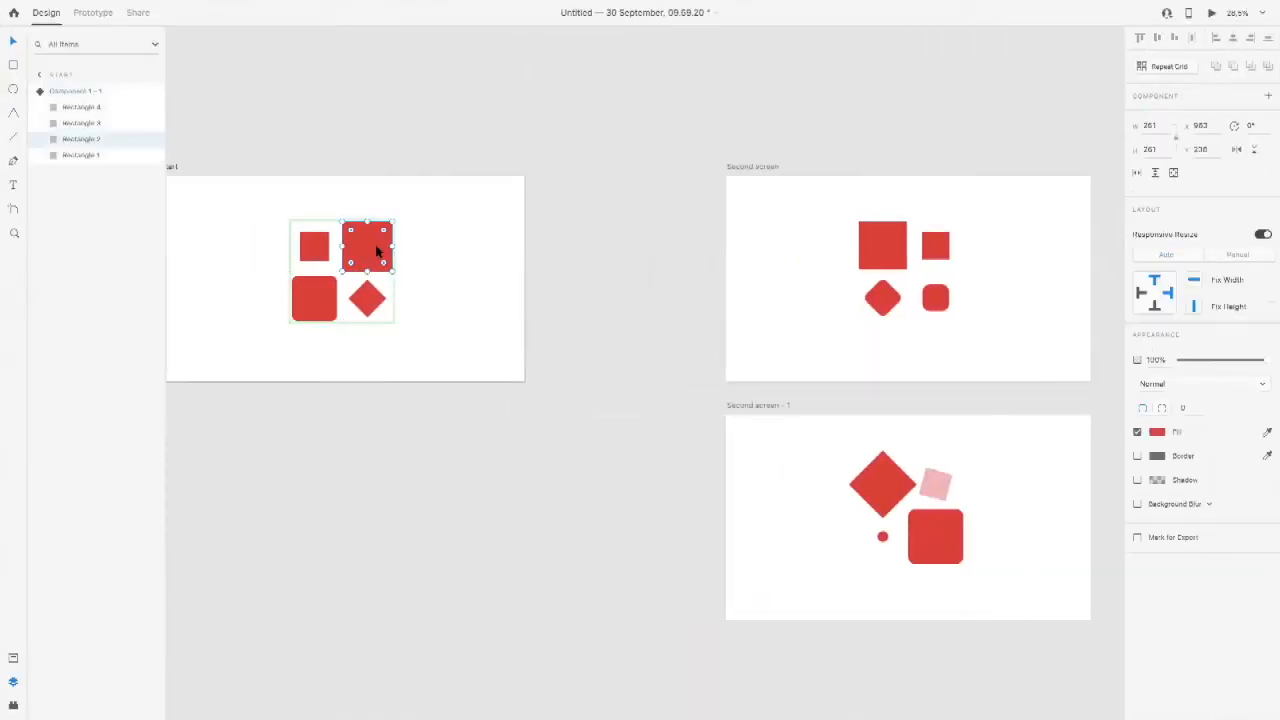
{"action": "left_click", "coordinate": [104, 11]}
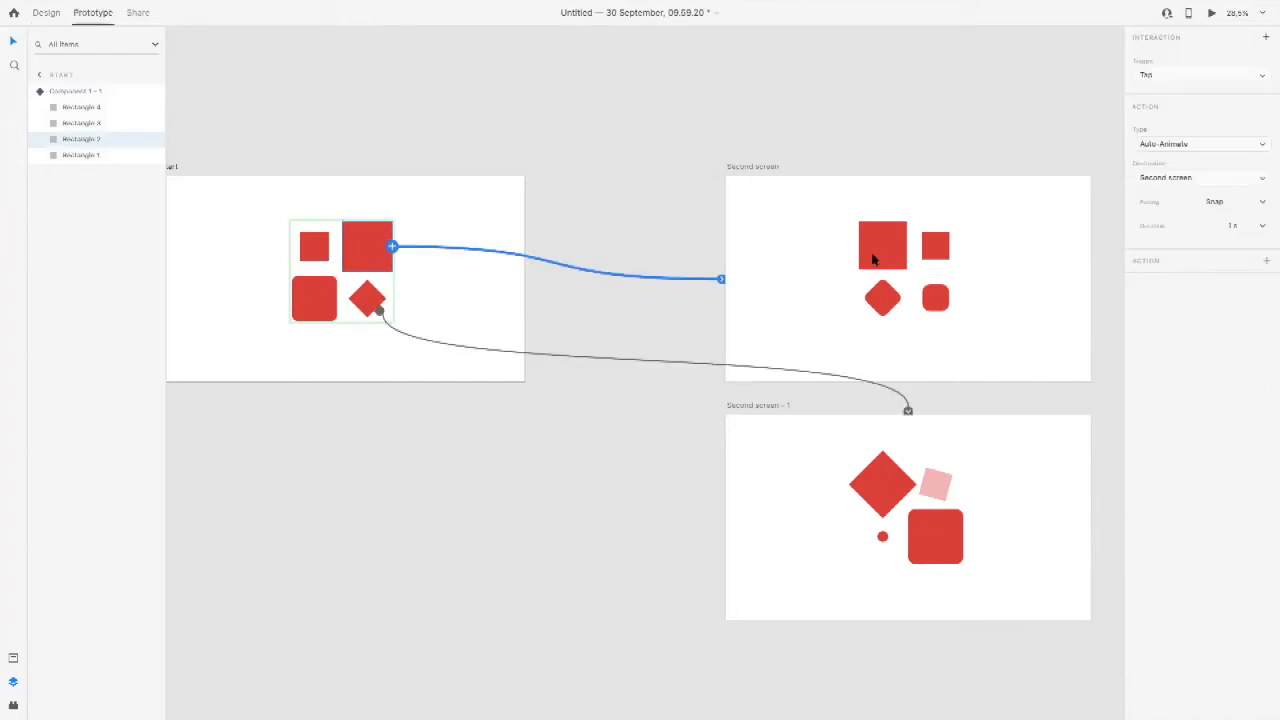
{"action": "left_click", "coordinate": [1166, 145]}
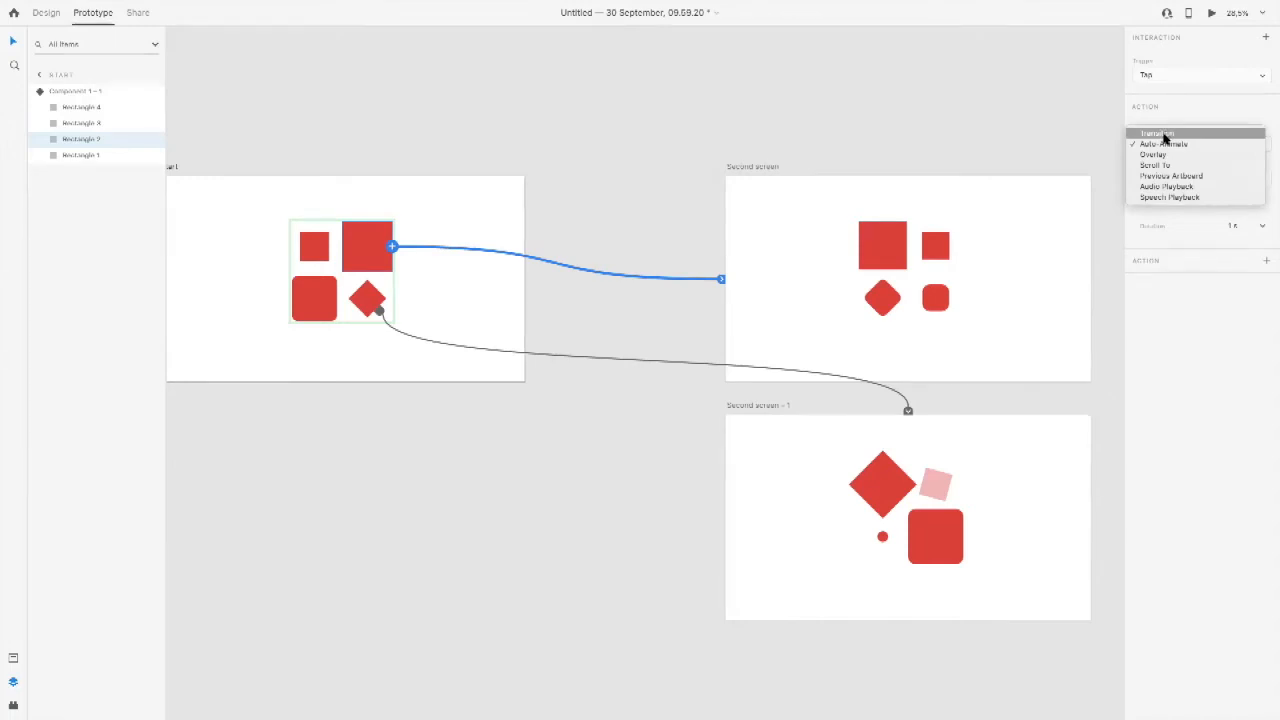
{"action": "left_click", "coordinate": [1165, 143]}
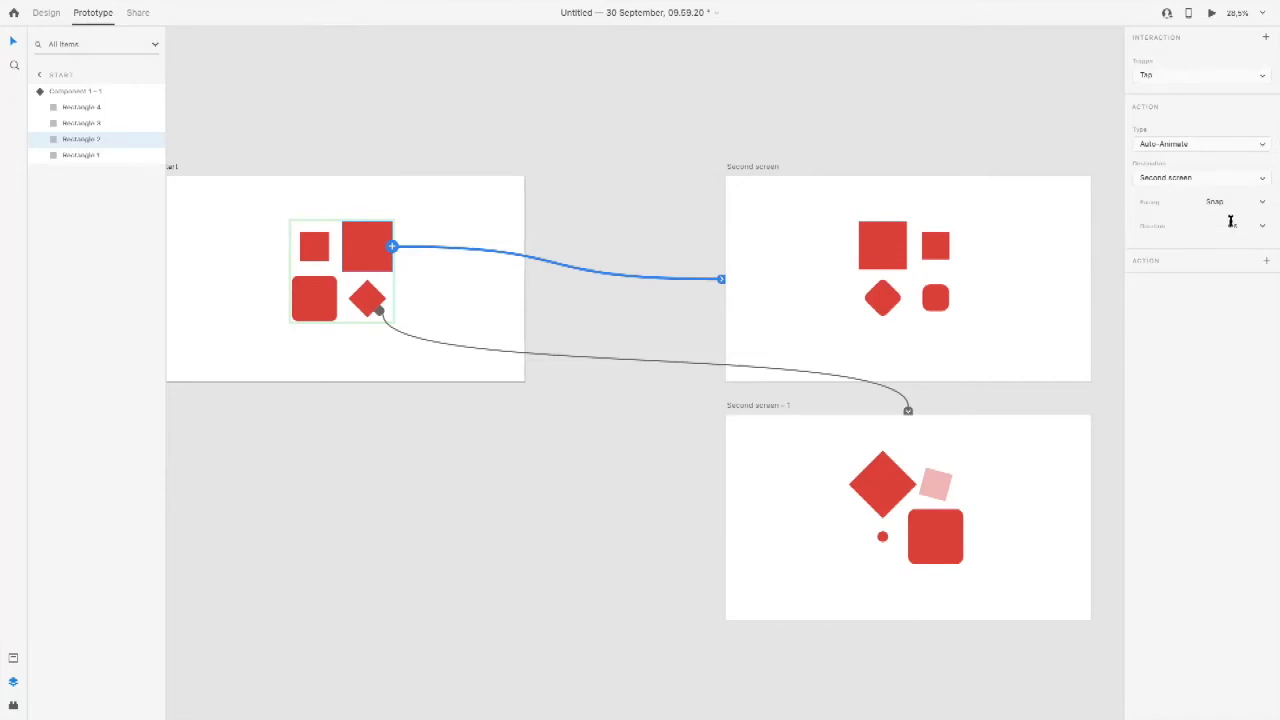
{"action": "left_click", "coordinate": [570, 357]}
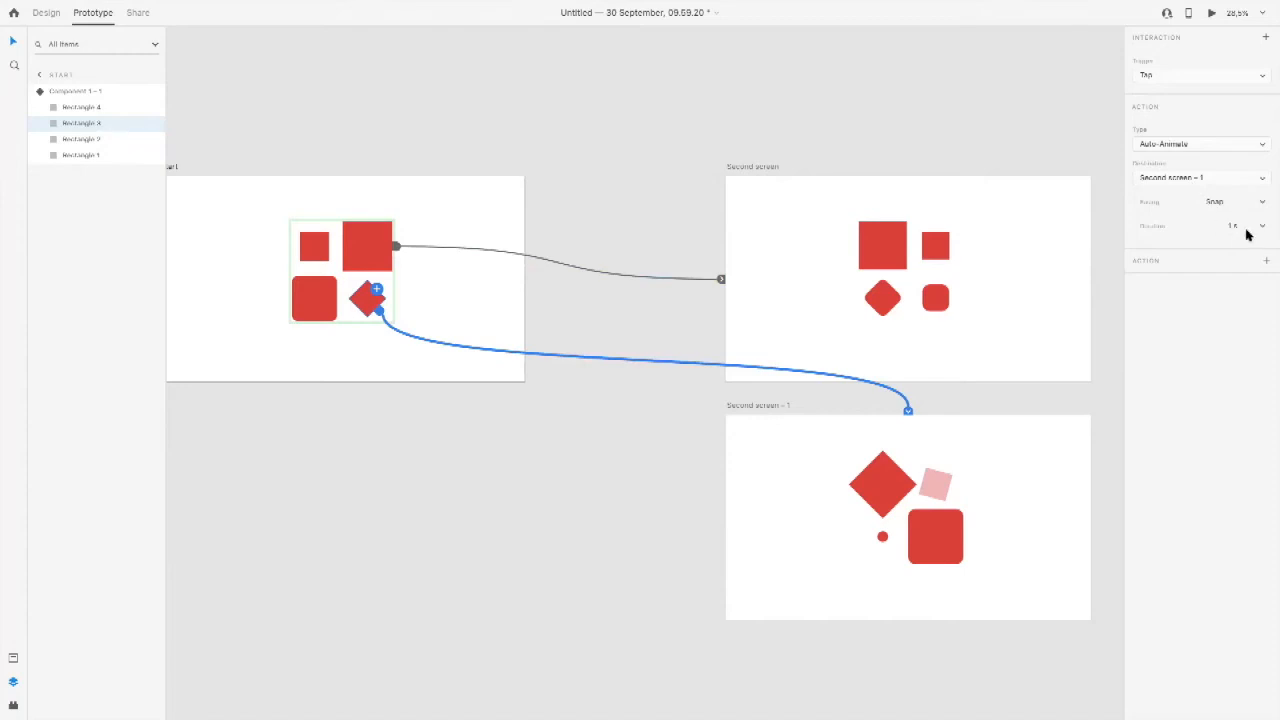
Step: Set the large square's Auto-Animate link to Second screen to a duration of 3 s with easing None
{"action": "left_click", "coordinate": [385, 238]}
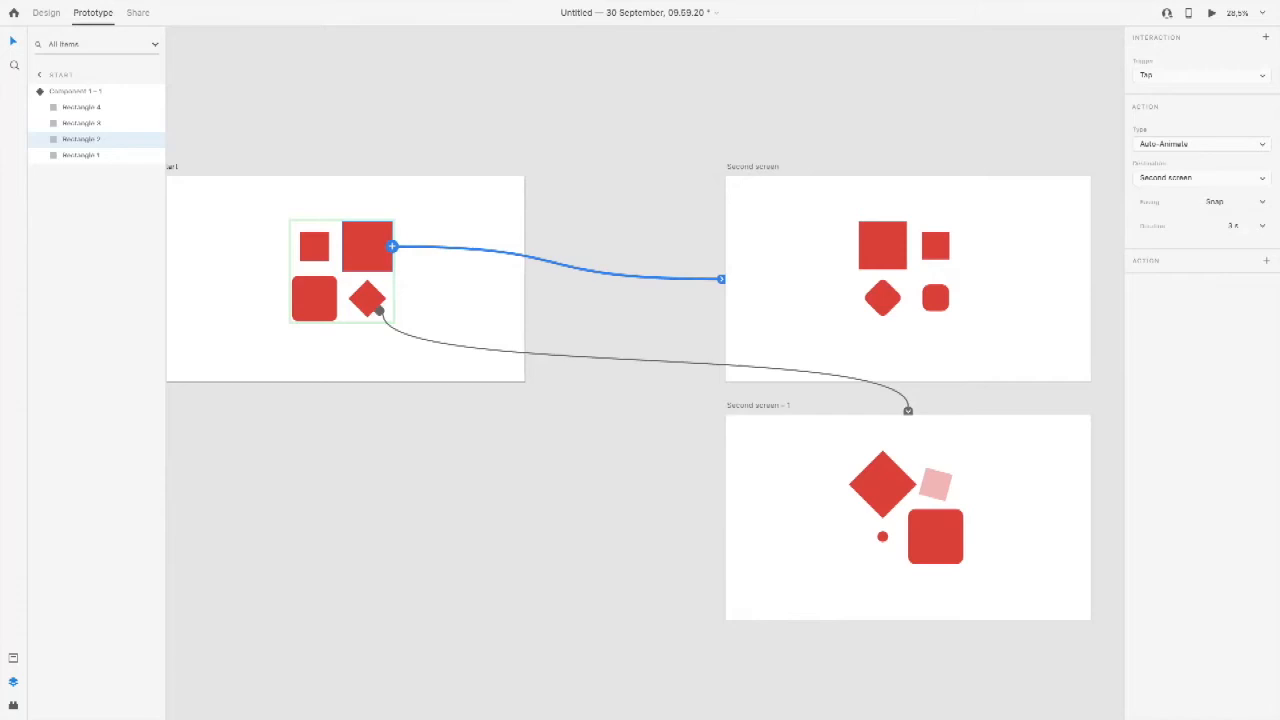
{"action": "left_click", "coordinate": [1260, 201]}
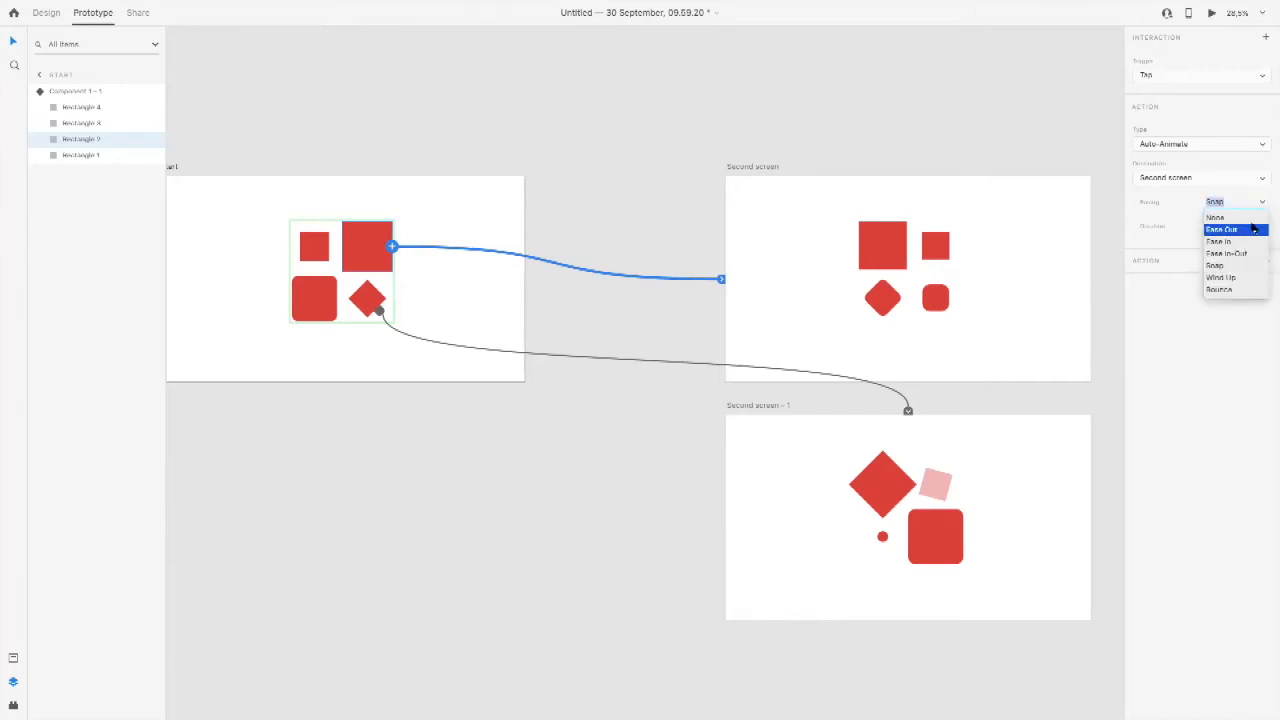
{"action": "left_click", "coordinate": [1252, 229]}
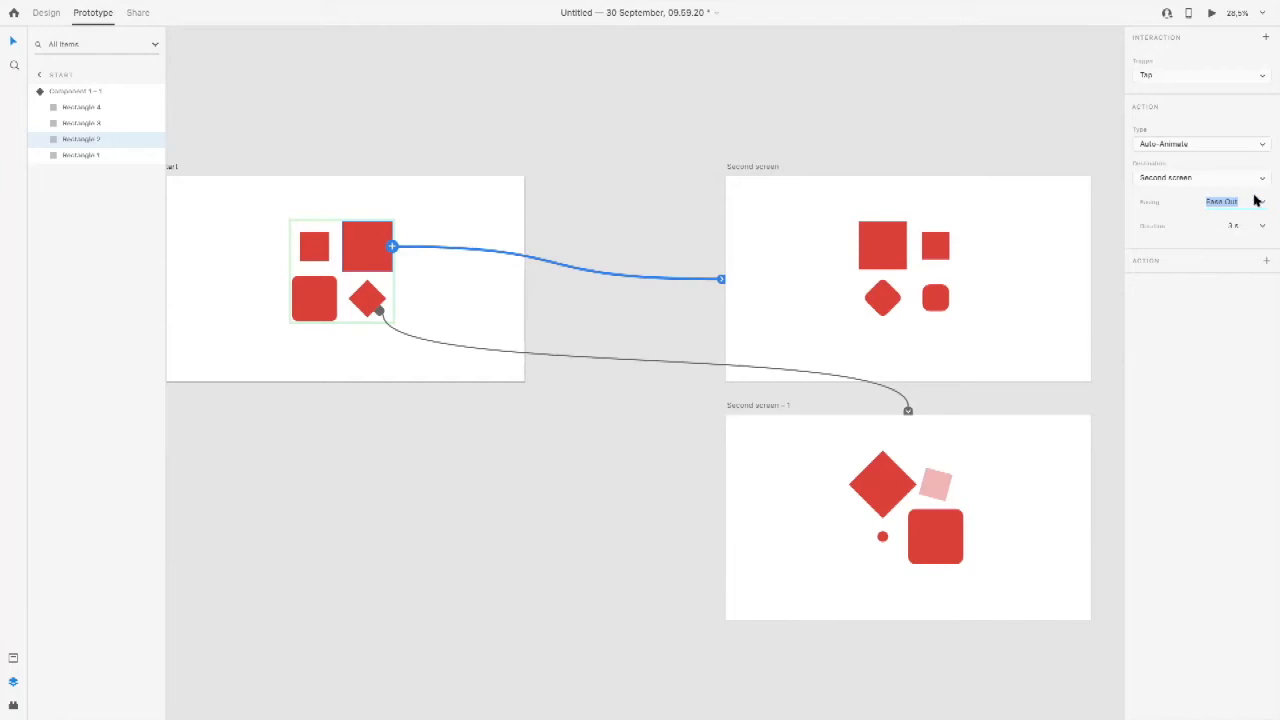
{"action": "left_click", "coordinate": [1259, 204]}
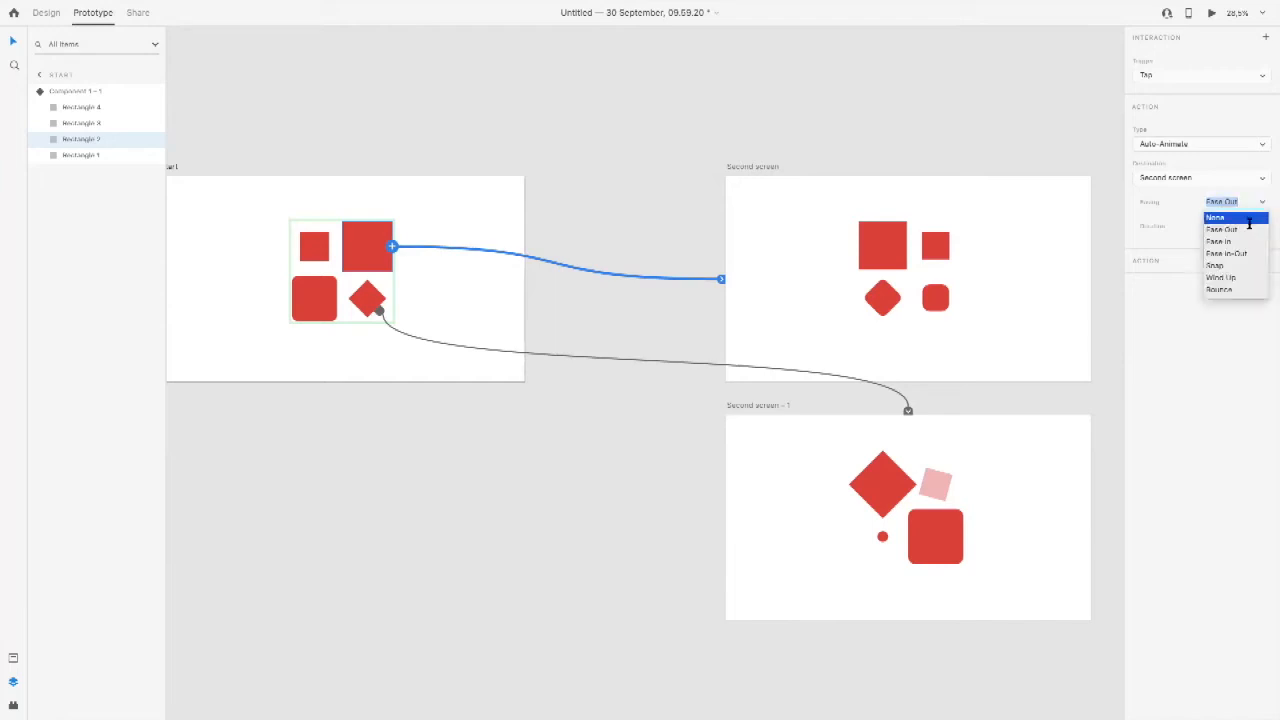
{"action": "left_click", "coordinate": [1236, 229]}
{"action": "left_click", "coordinate": [511, 202]}
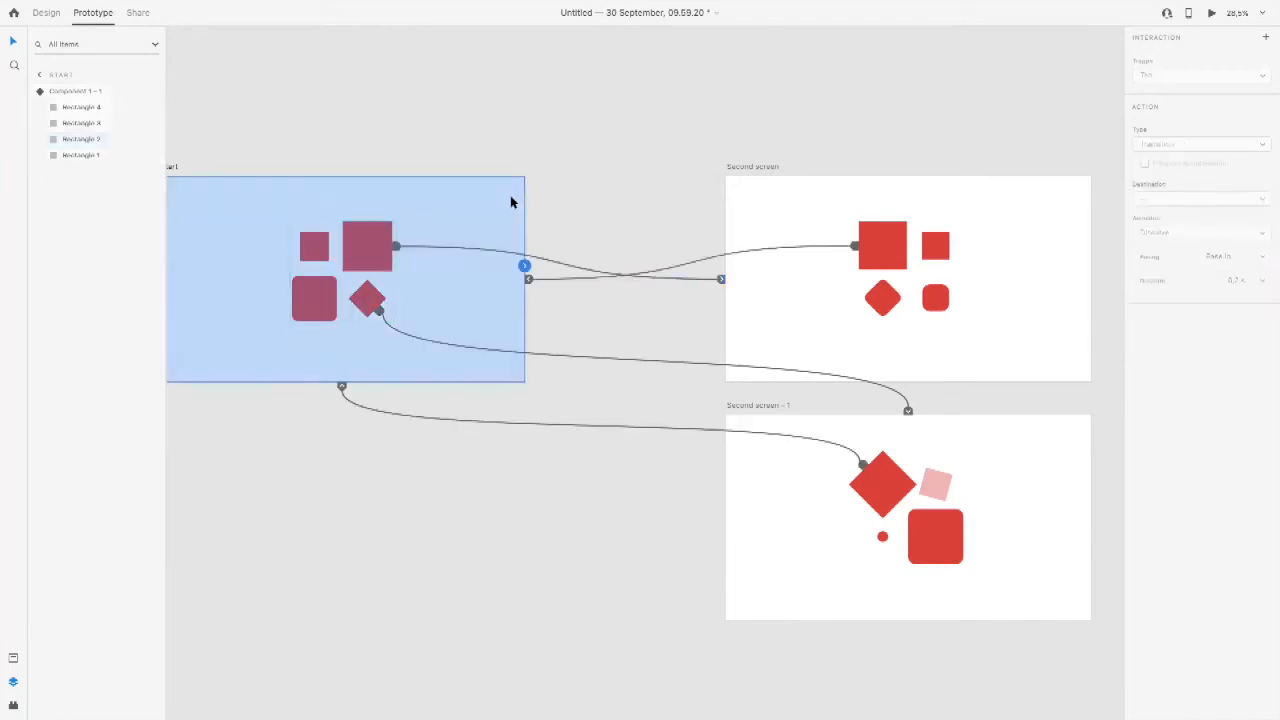
Step: Preview the large square's animation from Start to Second screen and close the preview
{"action": "key", "text": "super+Return"}
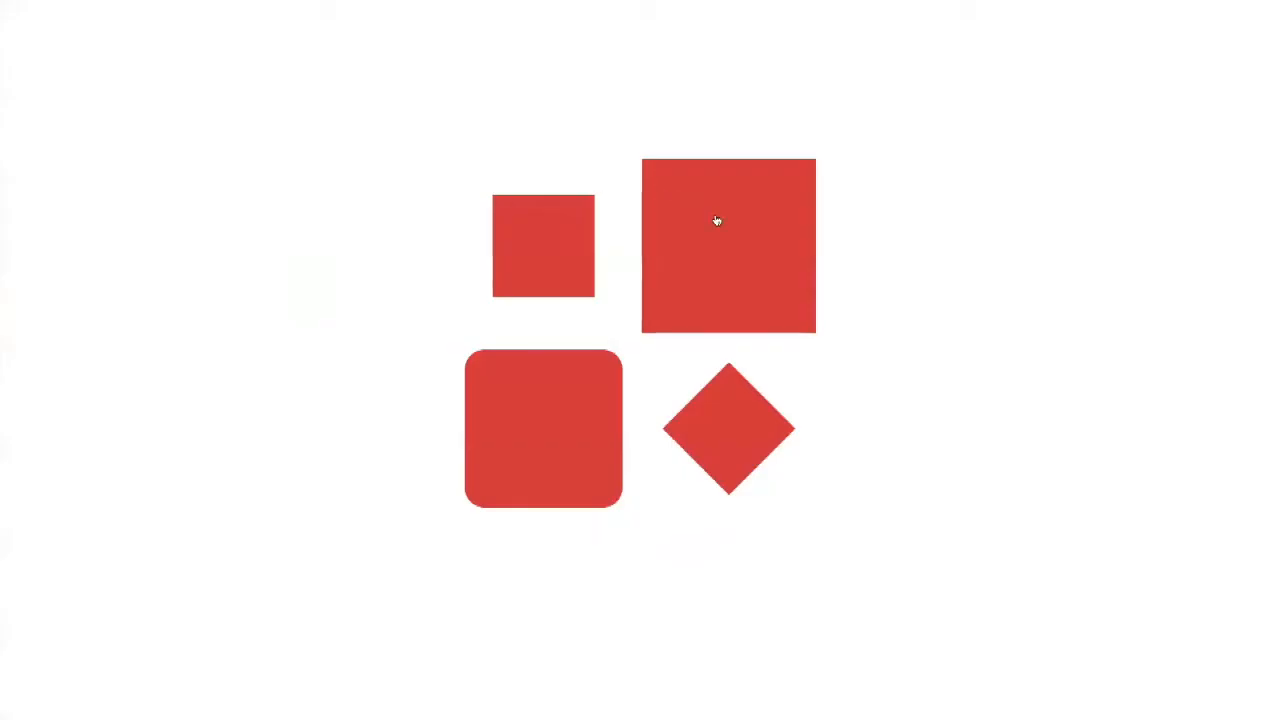
{"action": "left_click", "coordinate": [717, 221]}
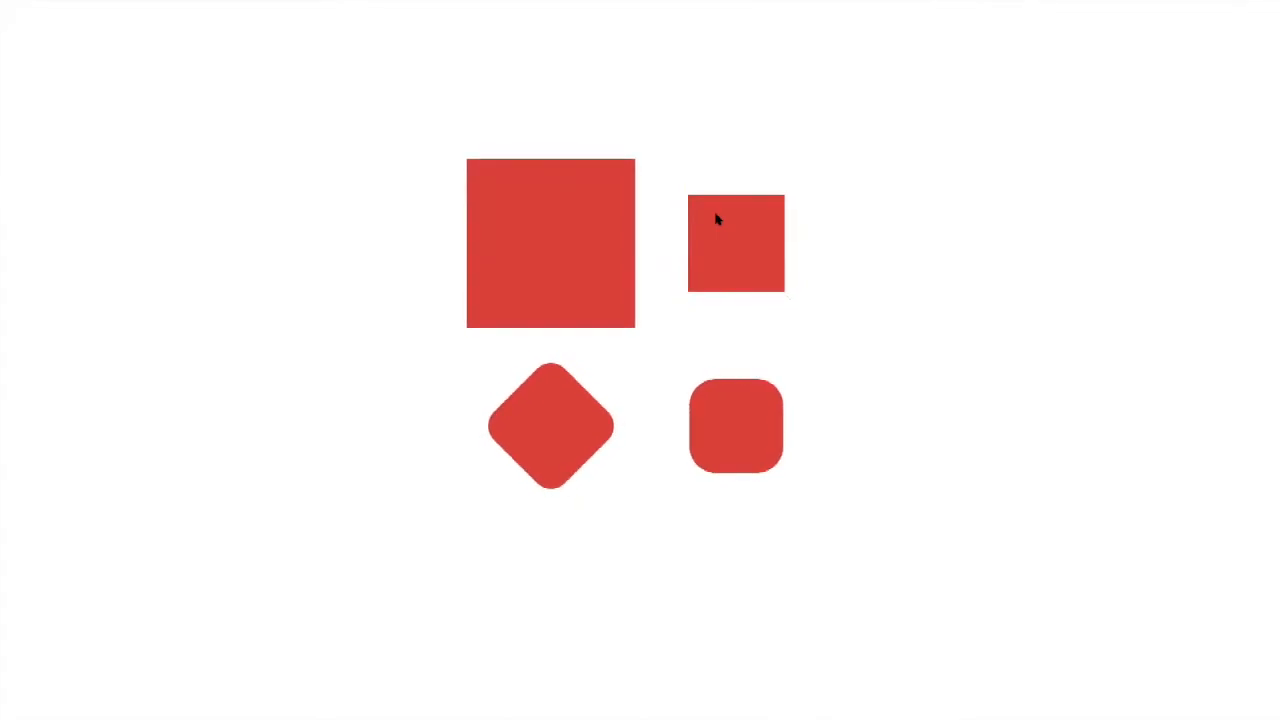
{"action": "mouse_move", "coordinate": [229, 5]}
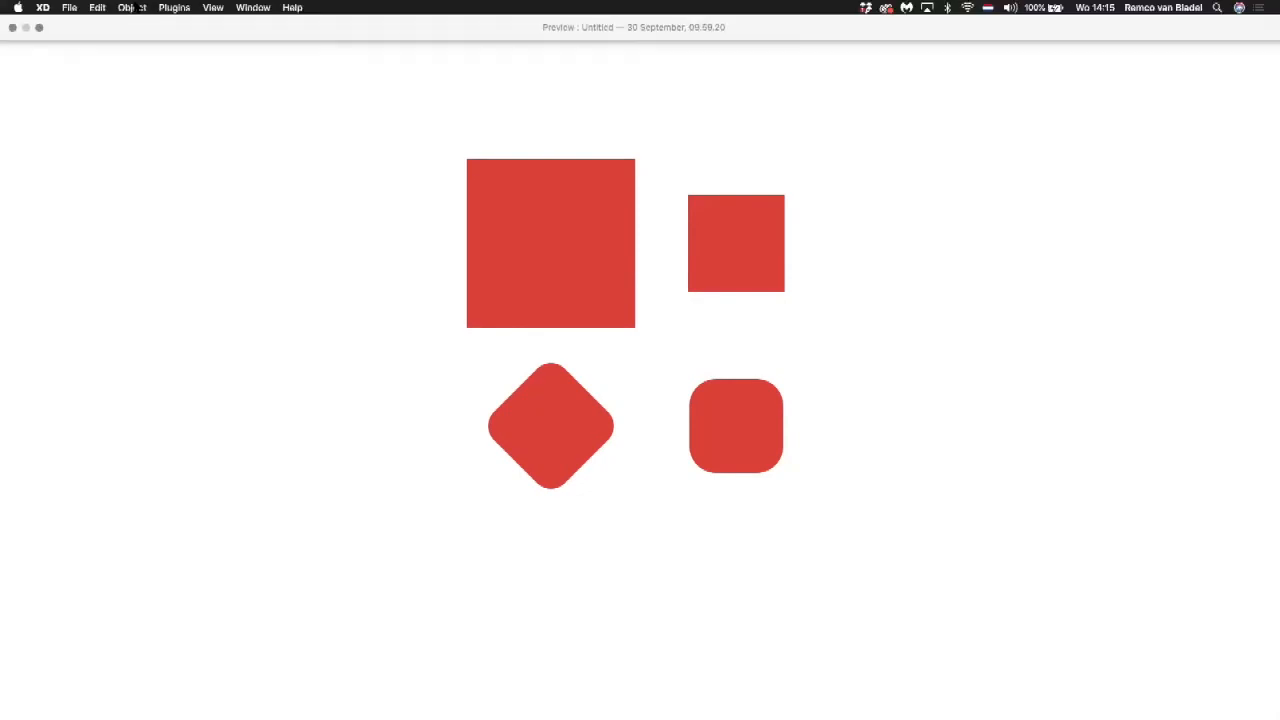
{"action": "left_click", "coordinate": [12, 28]}
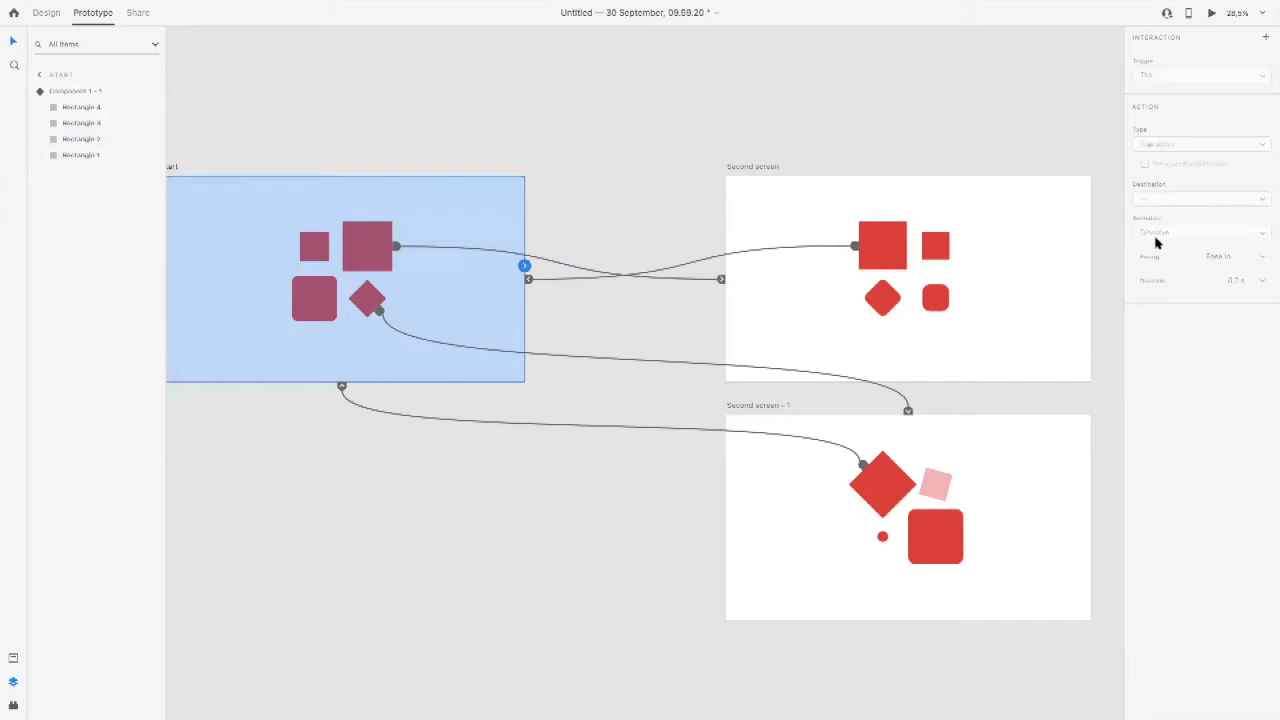
Step: Try Ease Out and Ease In on the Start large square's Auto-Animate link, and finish with Snap easing
{"action": "left_click", "coordinate": [376, 239]}
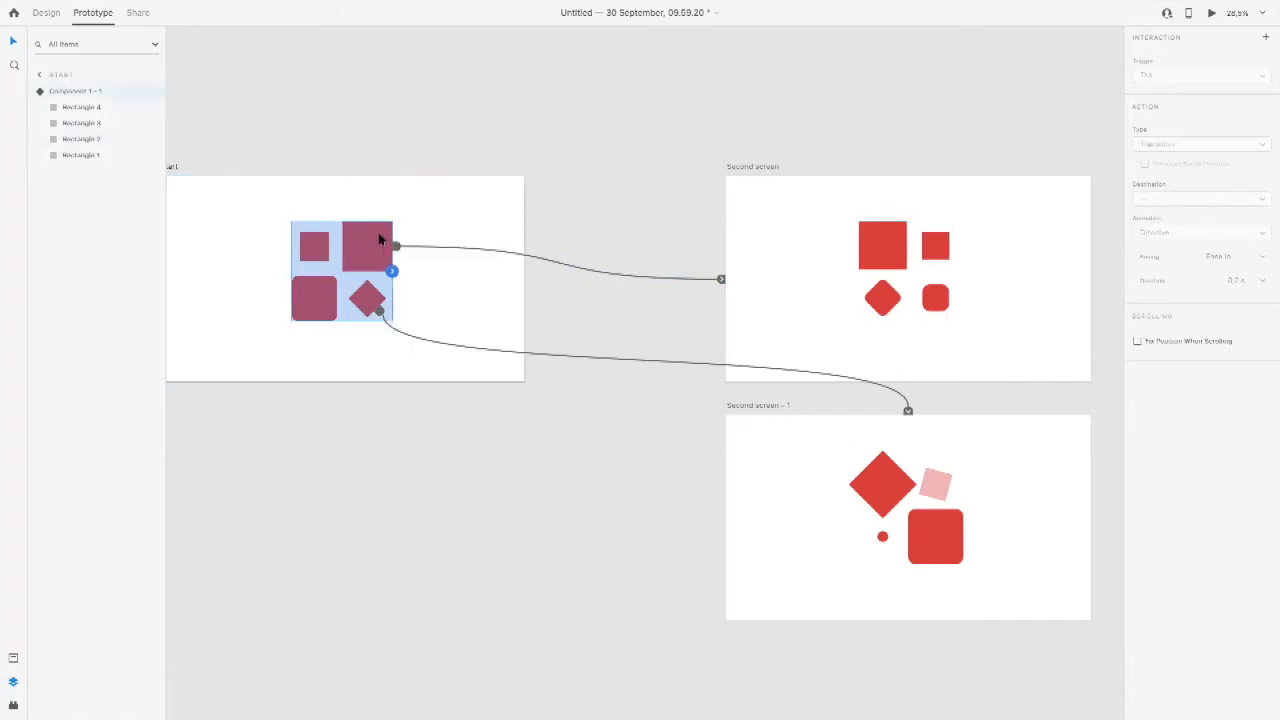
{"action": "double_click", "coordinate": [378, 240]}
{"action": "left_click", "coordinate": [1263, 203]}
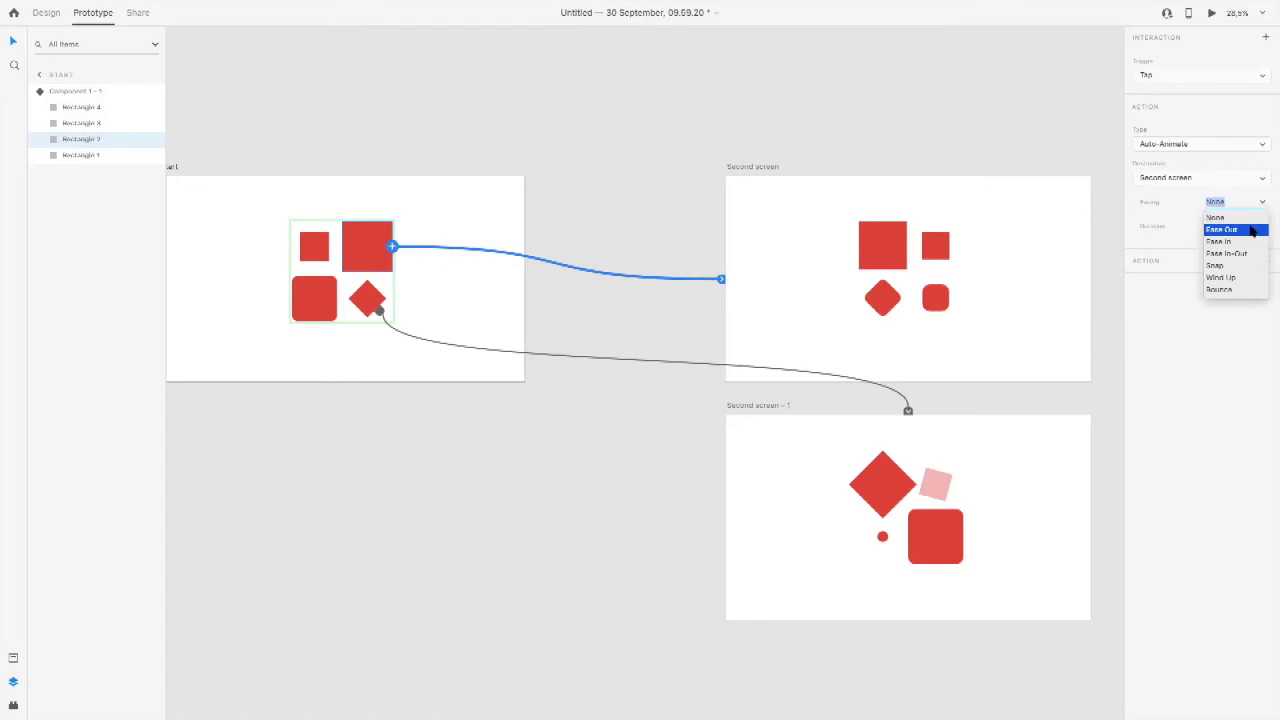
{"action": "left_click", "coordinate": [1250, 231]}
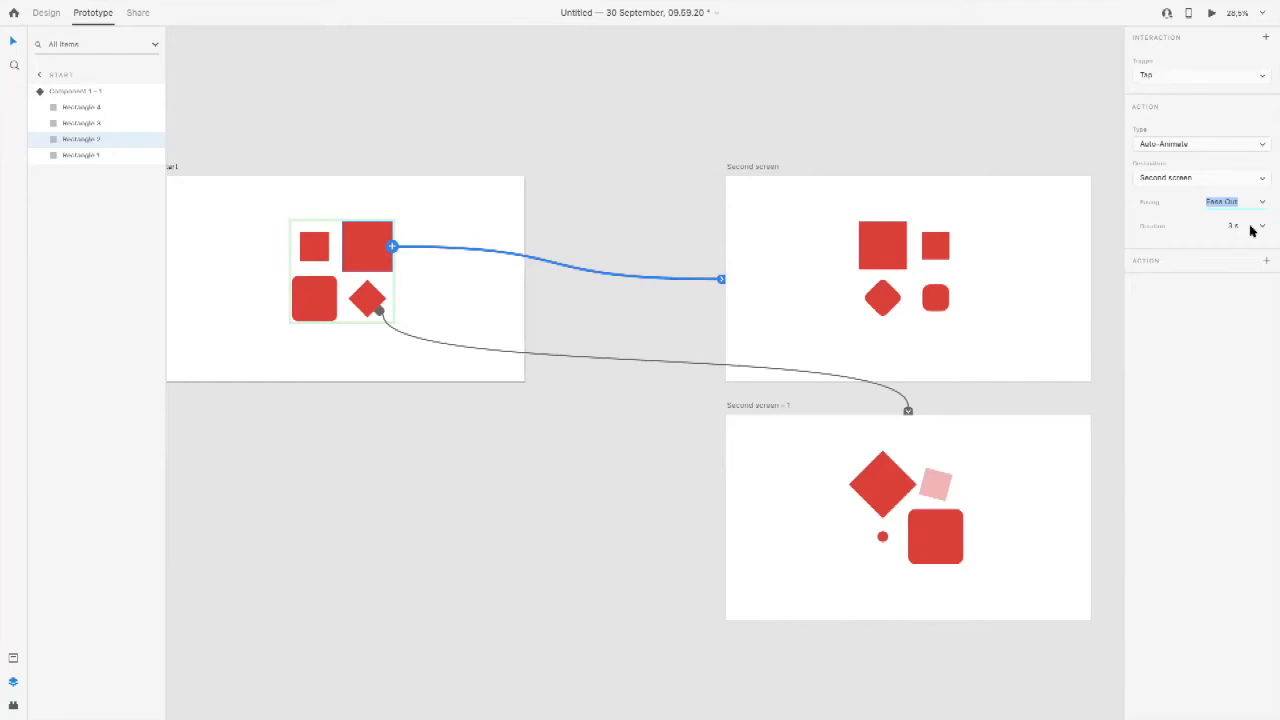
{"action": "left_click", "coordinate": [1260, 204]}
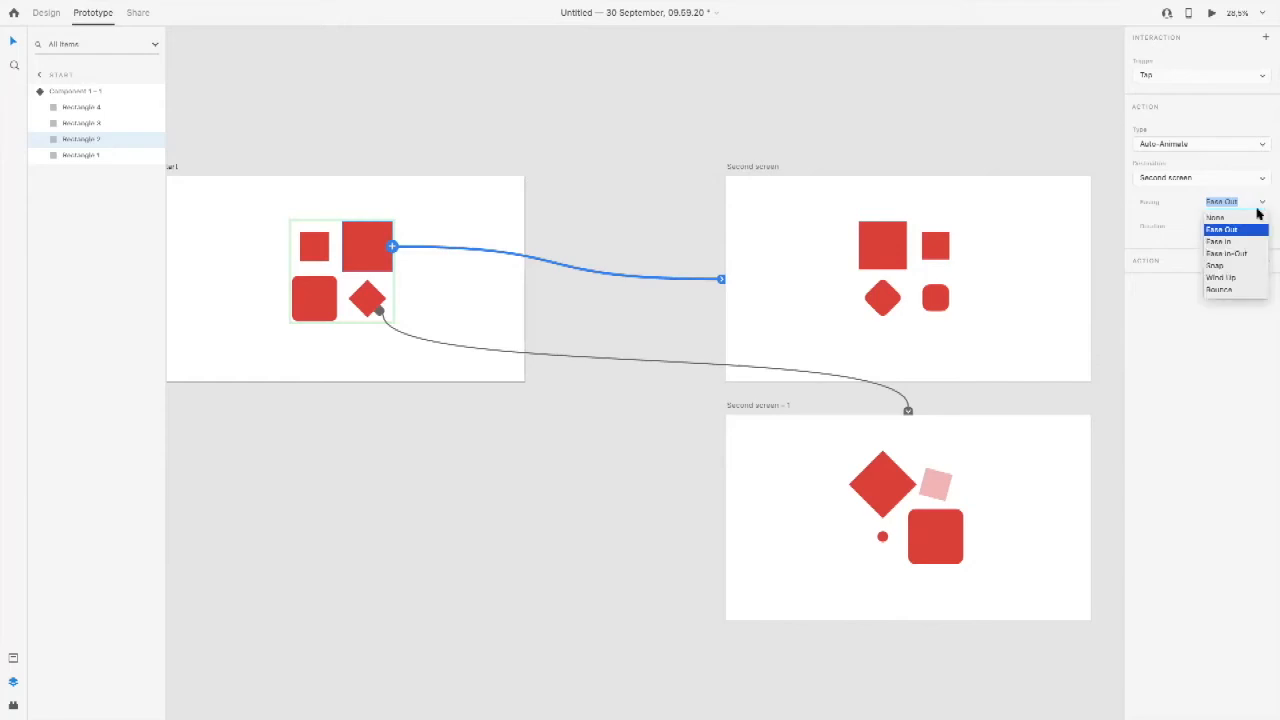
{"action": "left_click", "coordinate": [1220, 241]}
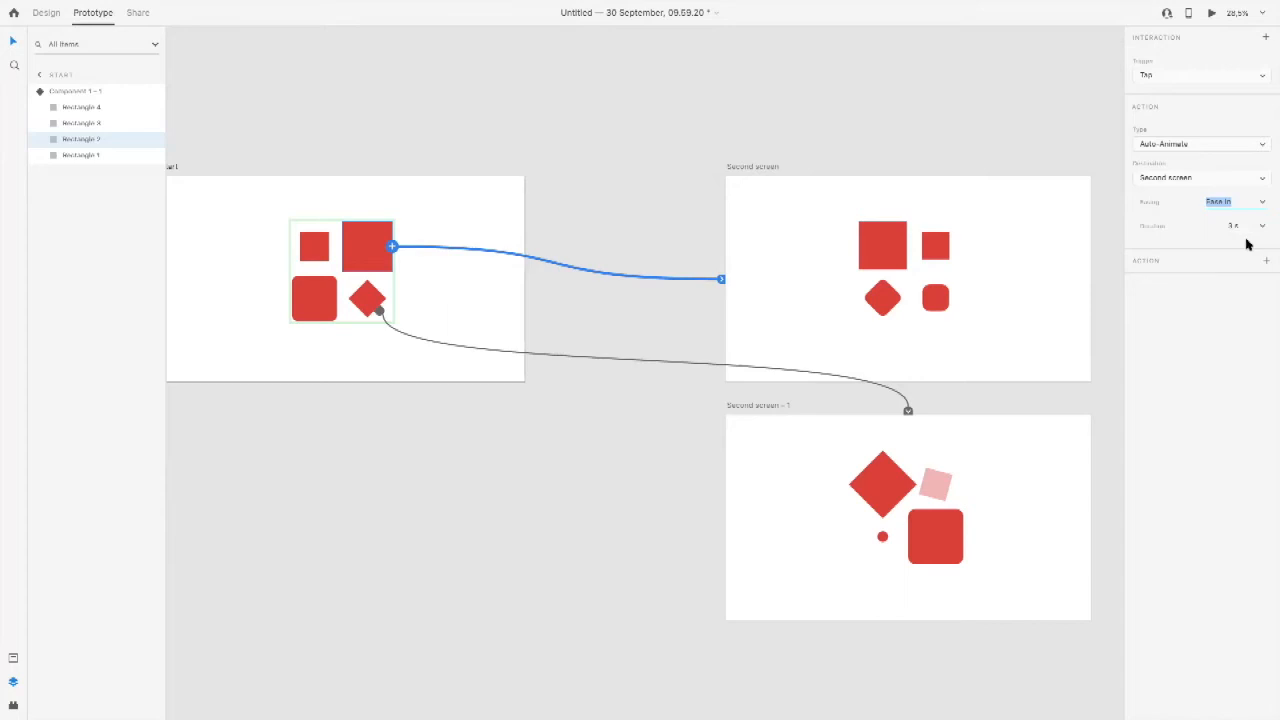
{"action": "left_click", "coordinate": [1262, 203]}
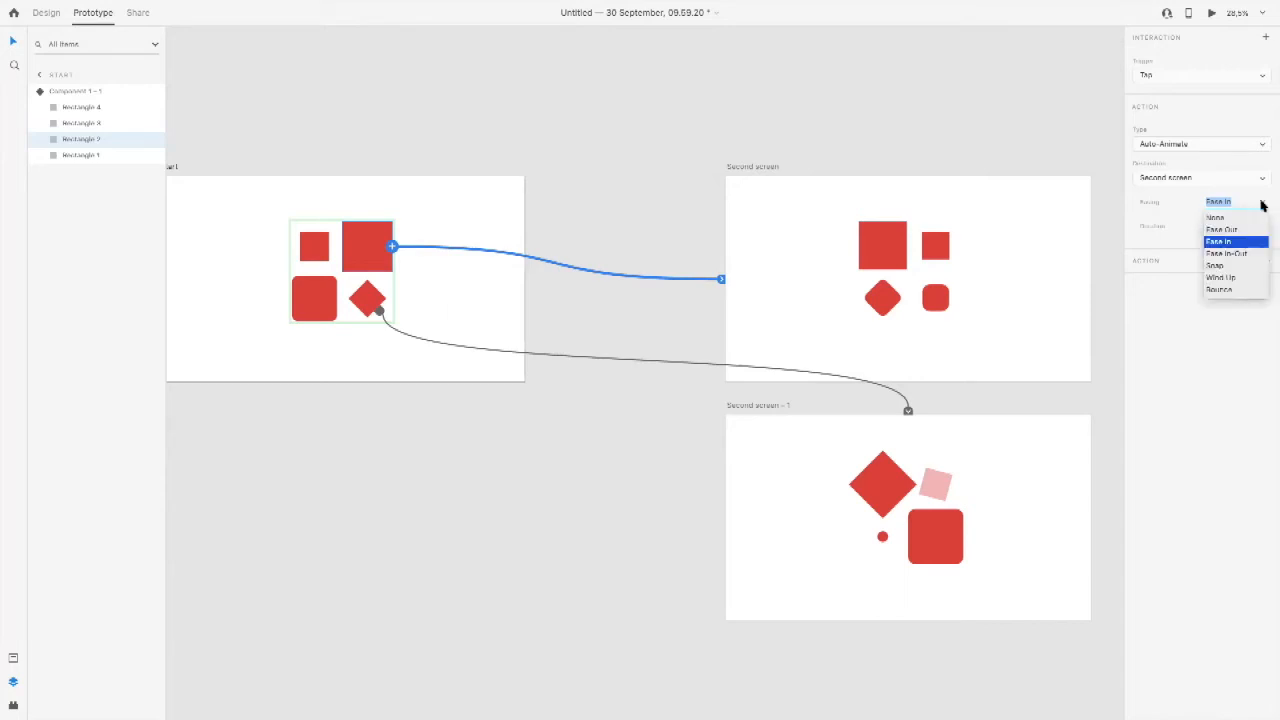
{"action": "left_click", "coordinate": [1245, 265]}
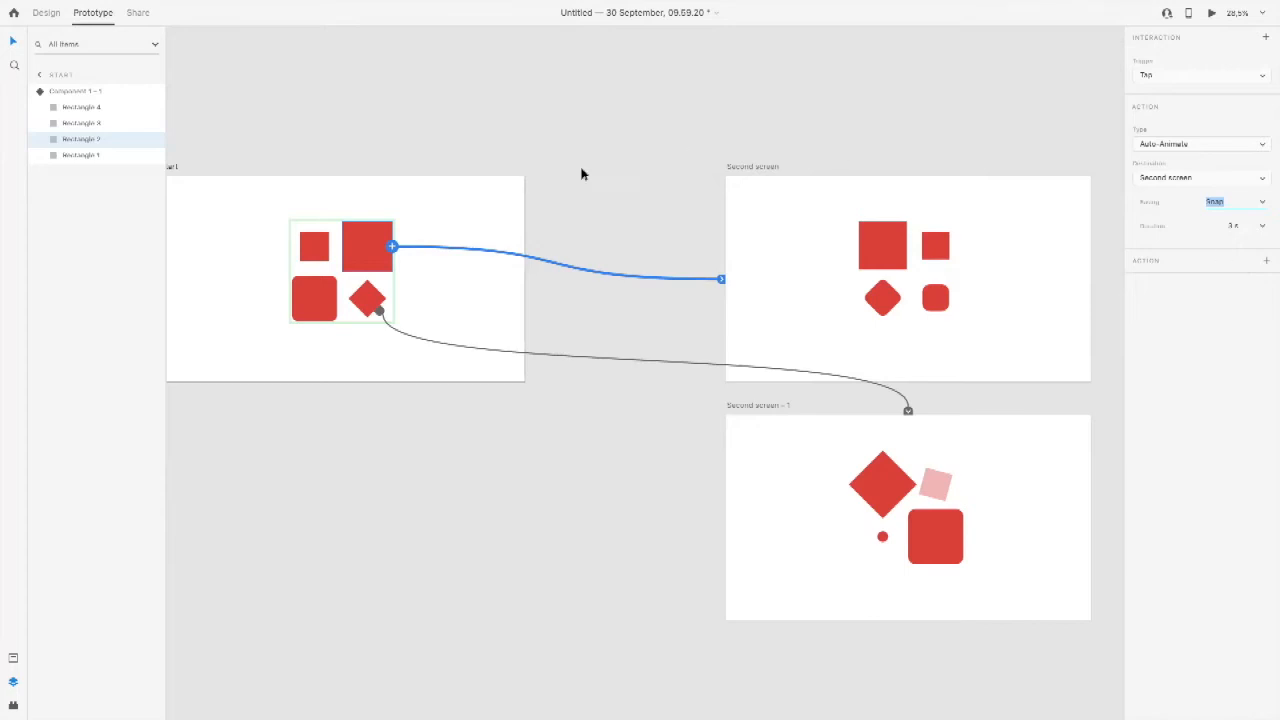
Step: Preview the large square's Snap animation from Start to Second screen and close the preview
{"action": "left_click", "coordinate": [493, 213]}
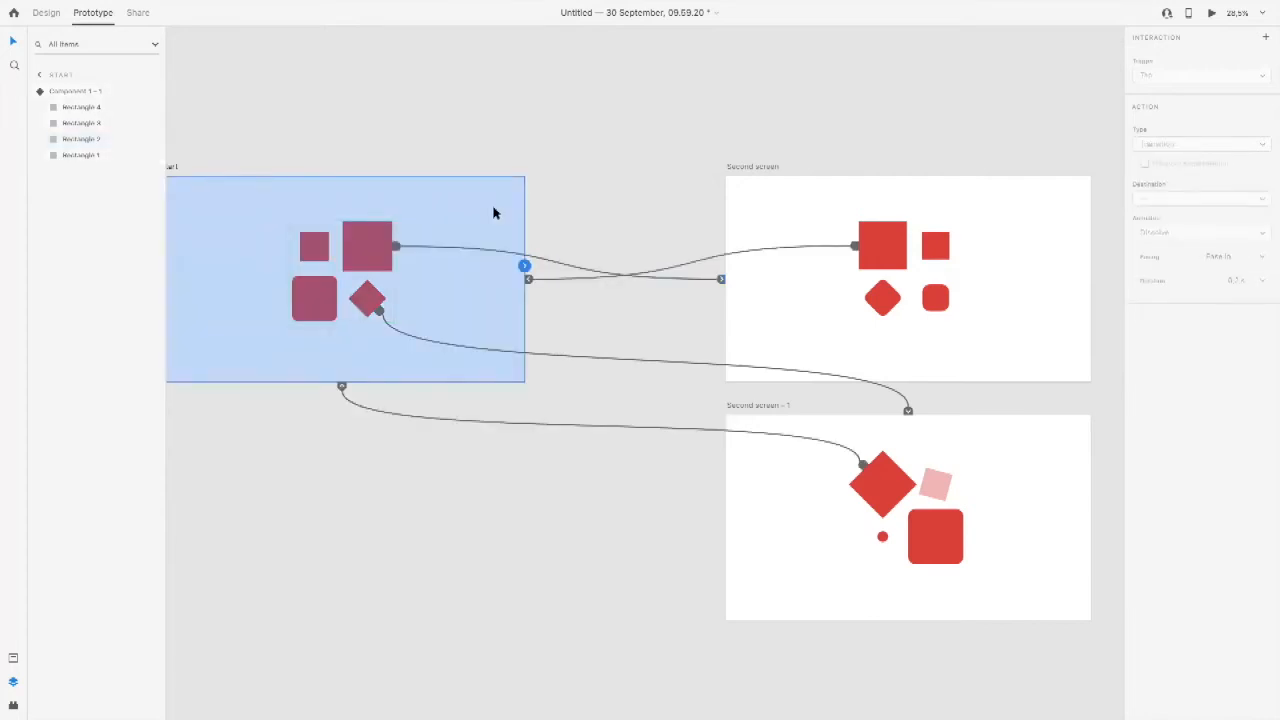
{"action": "key", "text": "super+Return"}
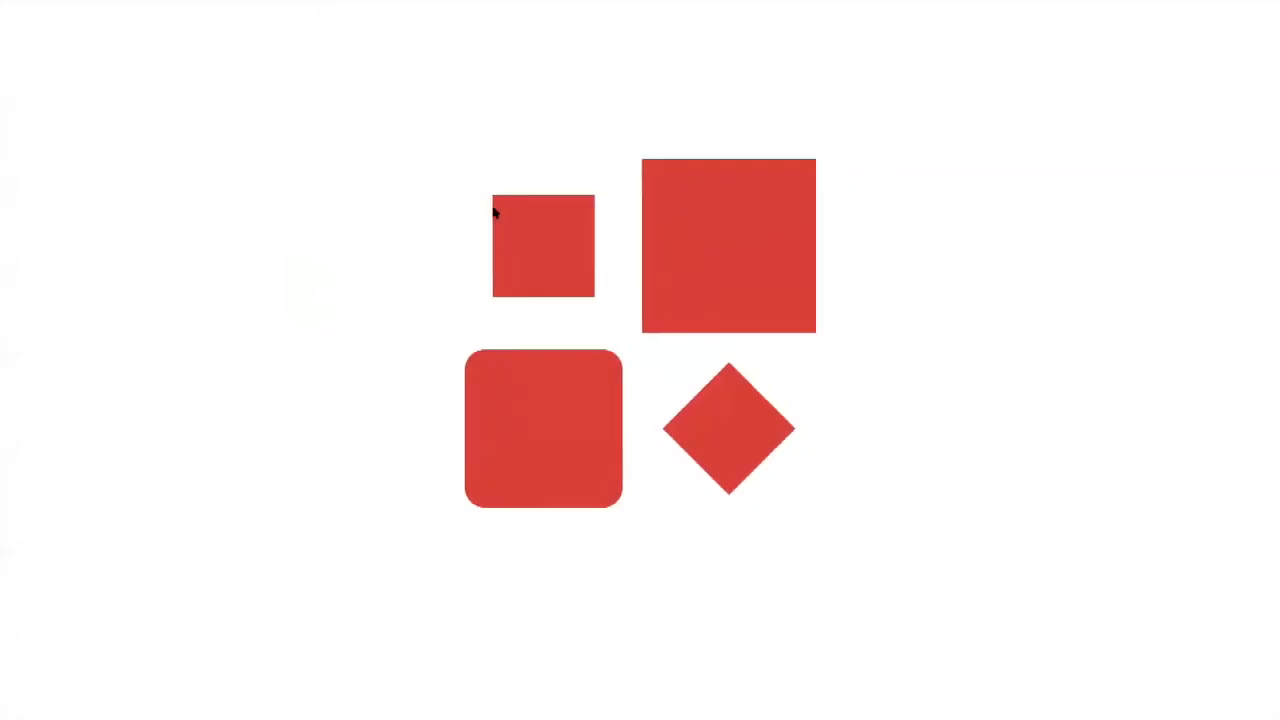
{"action": "left_click", "coordinate": [710, 234]}
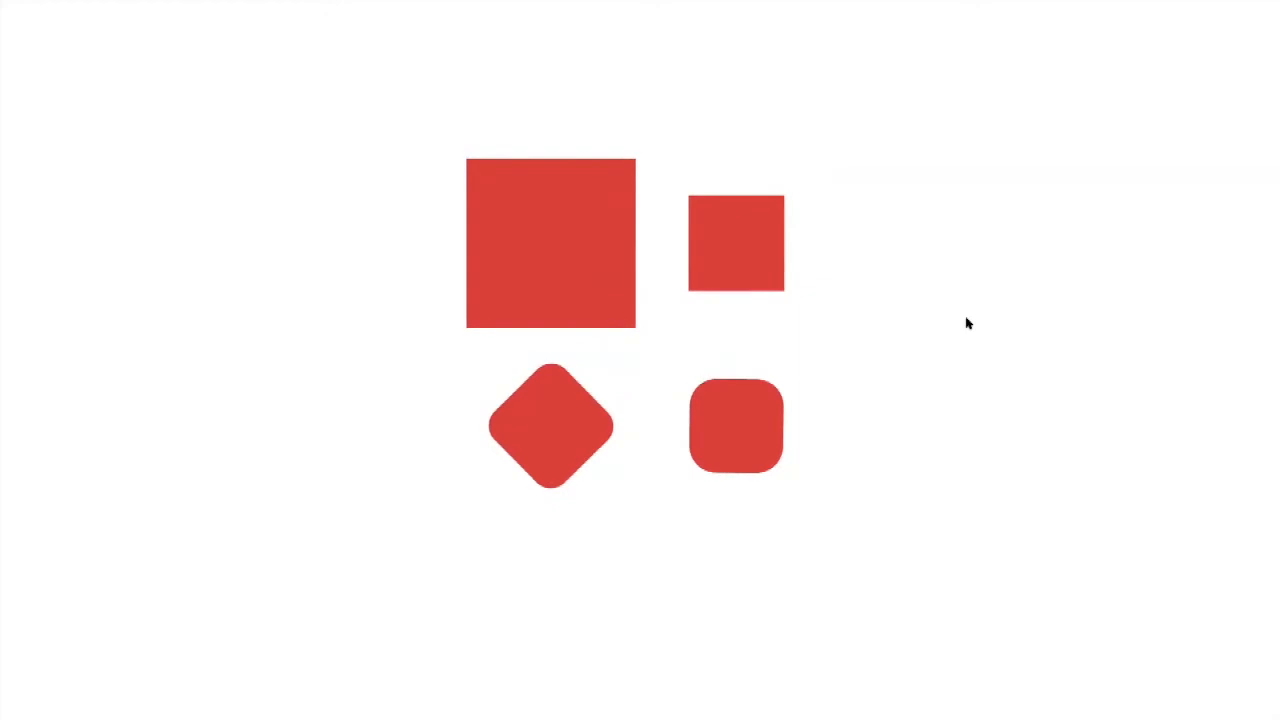
{"action": "mouse_move", "coordinate": [5, 5]}
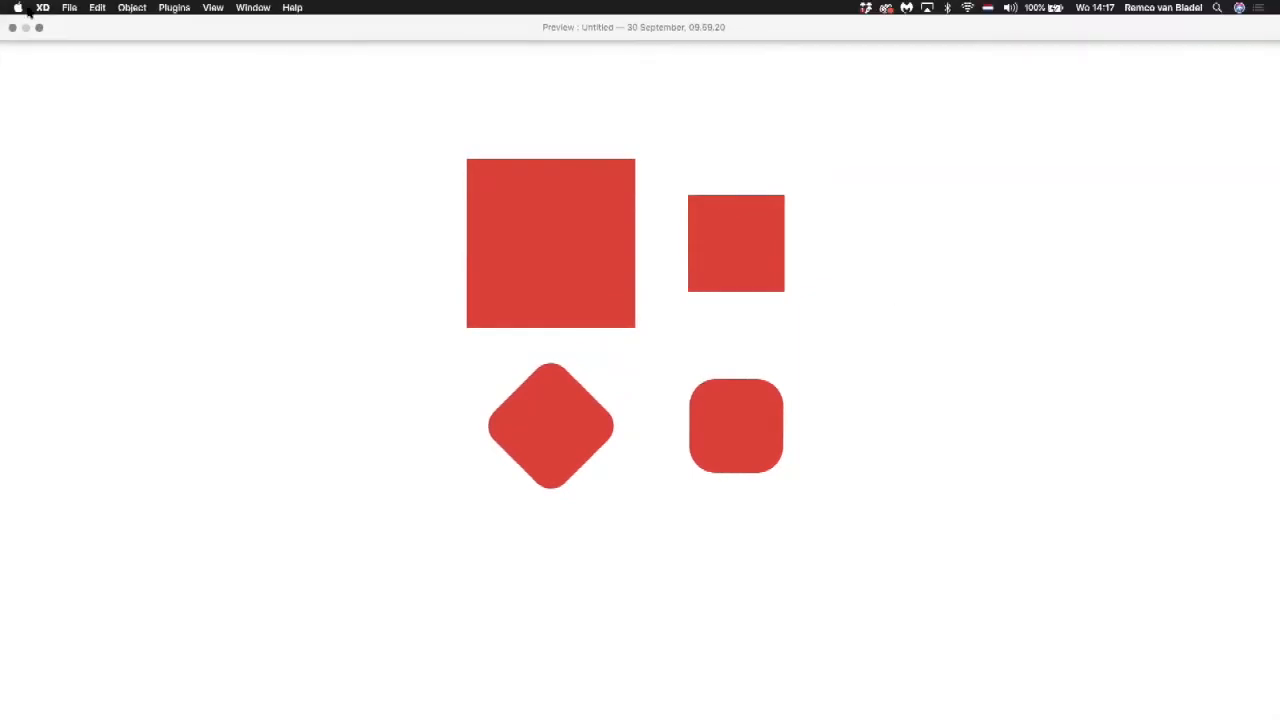
{"action": "left_click", "coordinate": [13, 28]}
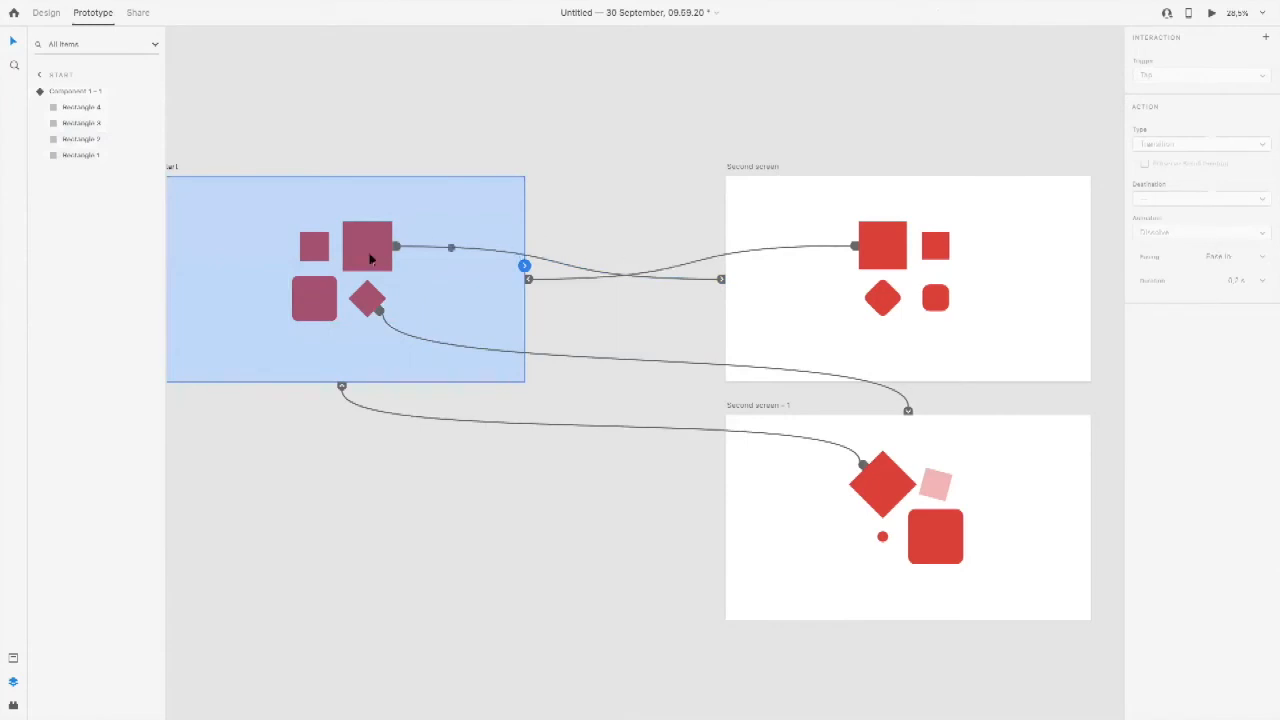
Step: Set the easing of the Start large square's Auto-Animate link to Ease In-Out
{"action": "left_click", "coordinate": [367, 255]}
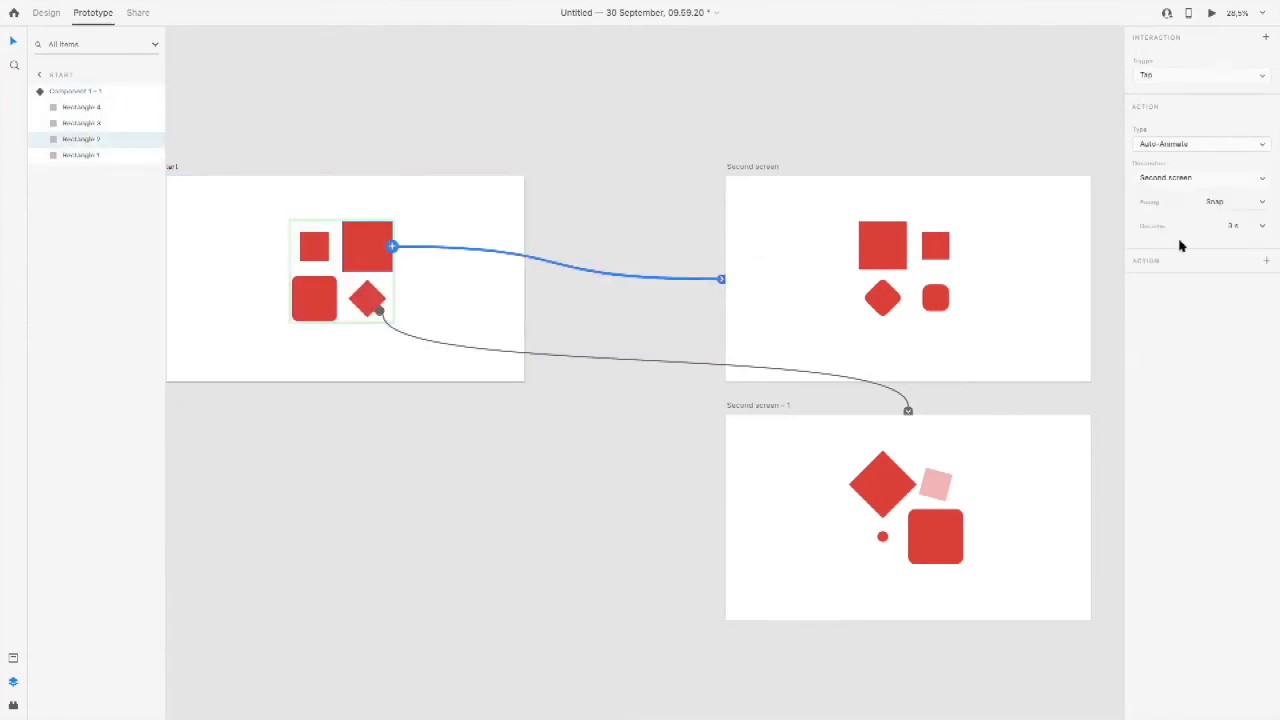
{"action": "left_click", "coordinate": [1268, 203]}
{"action": "left_click", "coordinate": [1247, 254]}
Step: Preview the large square's Ease In-Out animation from Start to Second screen and close the preview
{"action": "left_click", "coordinate": [444, 233]}
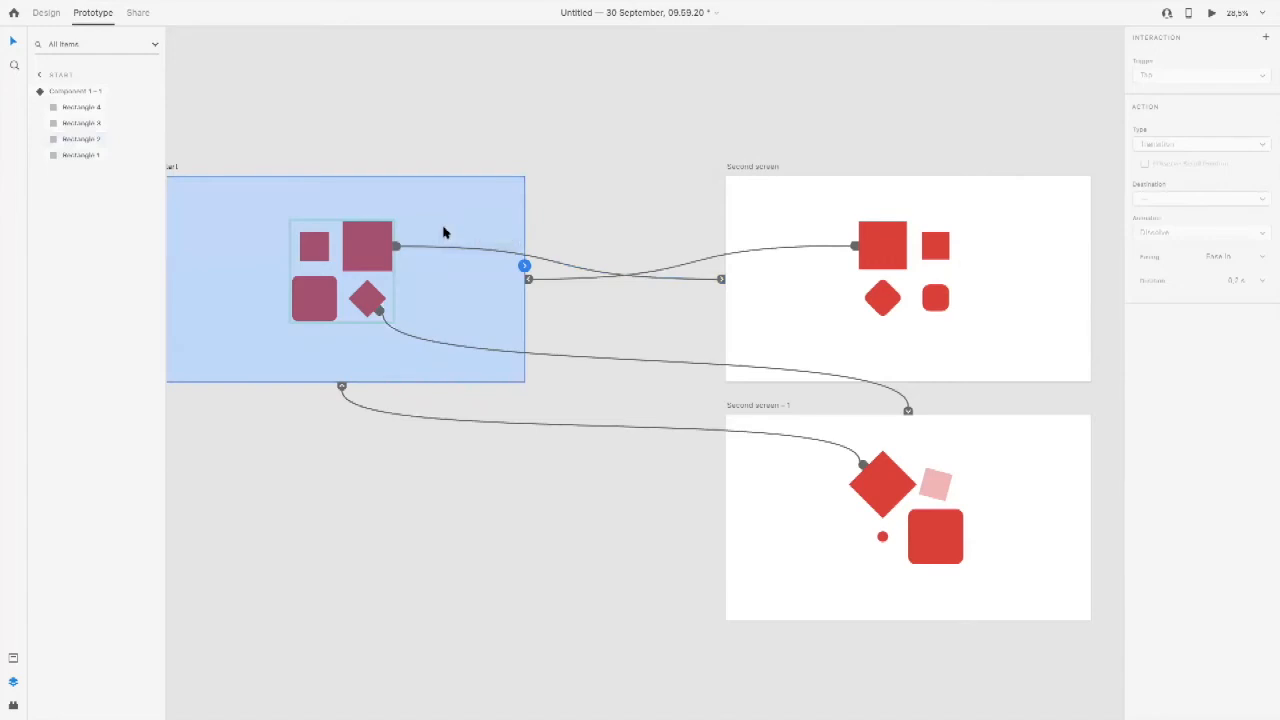
{"action": "key", "text": "super+Return"}
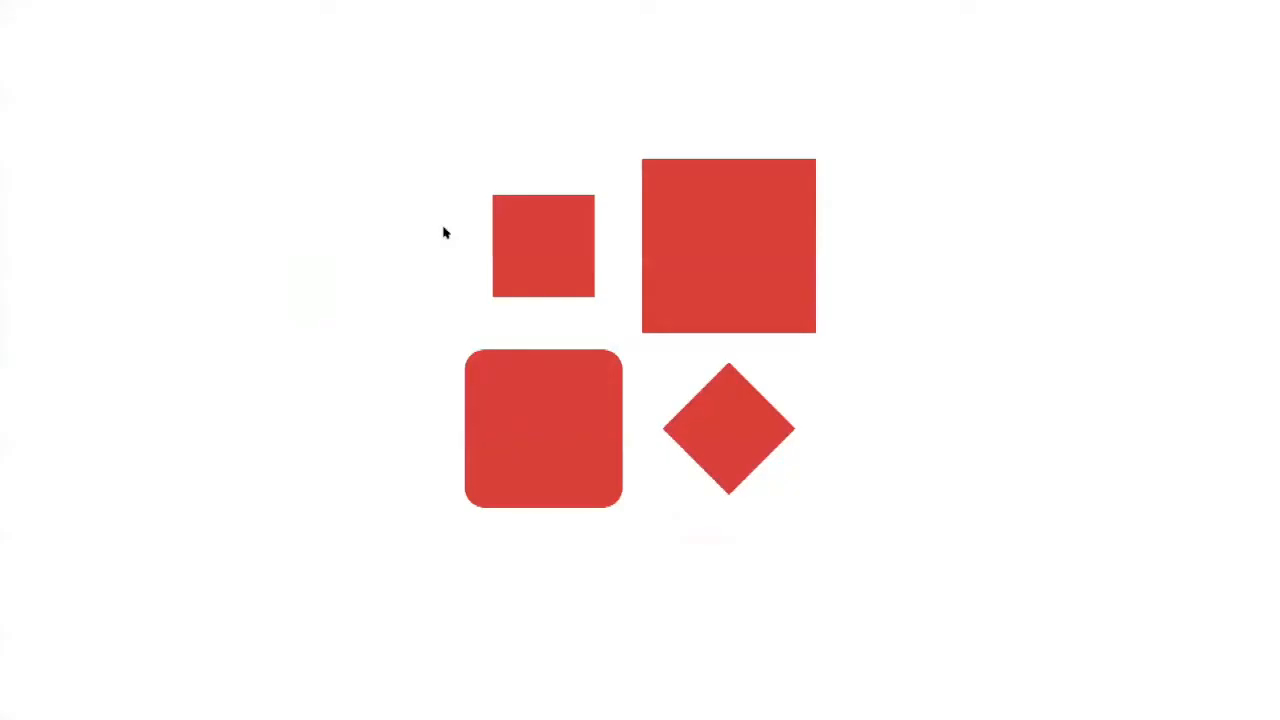
{"action": "left_click", "coordinate": [740, 248]}
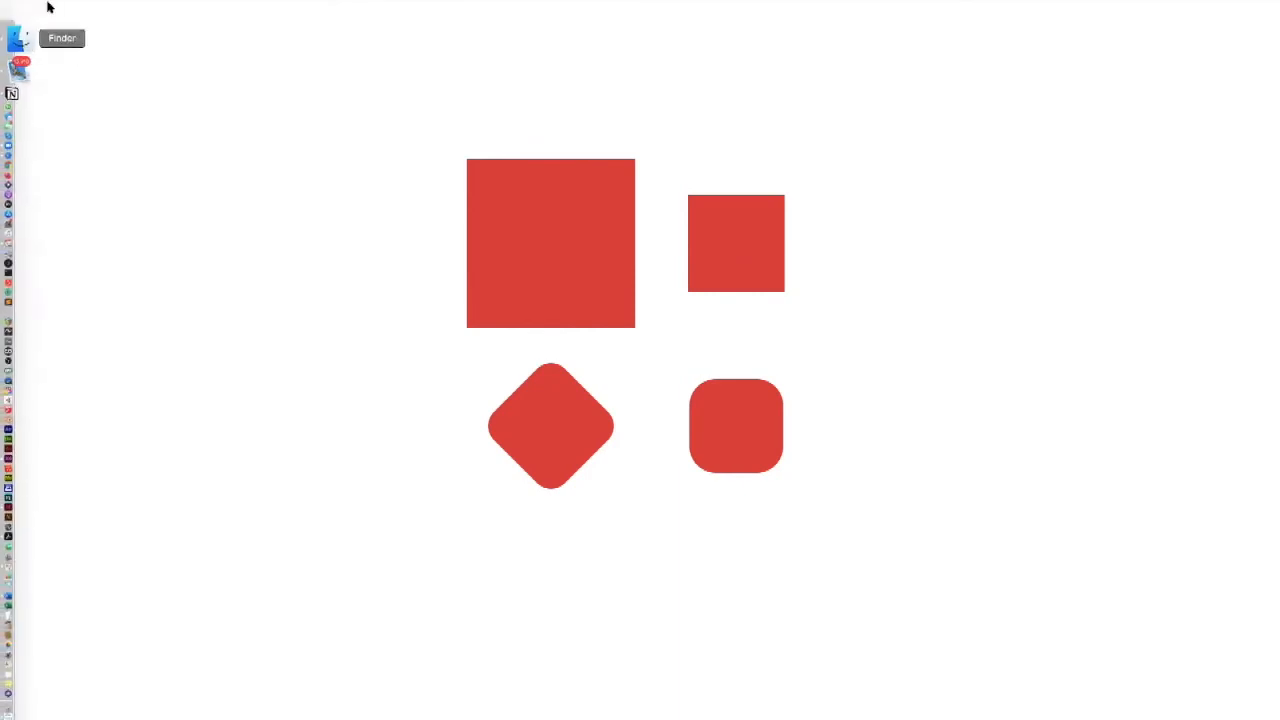
{"action": "mouse_move", "coordinate": [38, 8]}
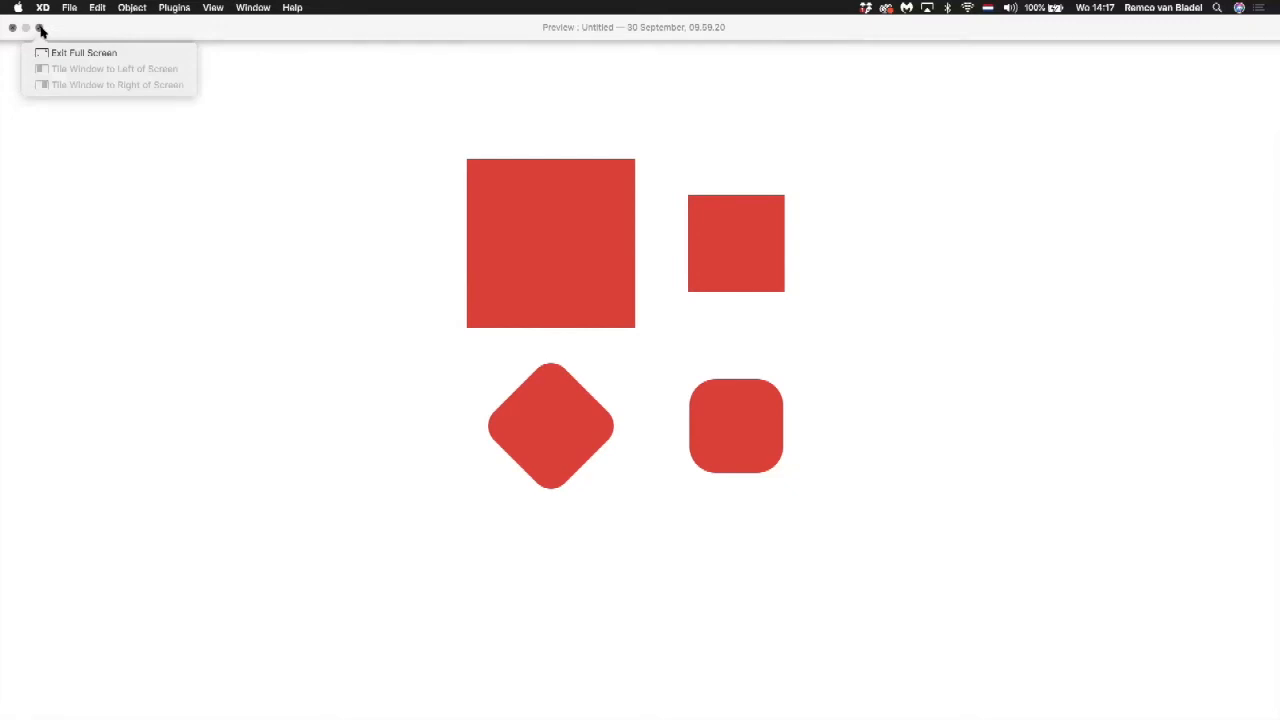
{"action": "left_click", "coordinate": [13, 28]}
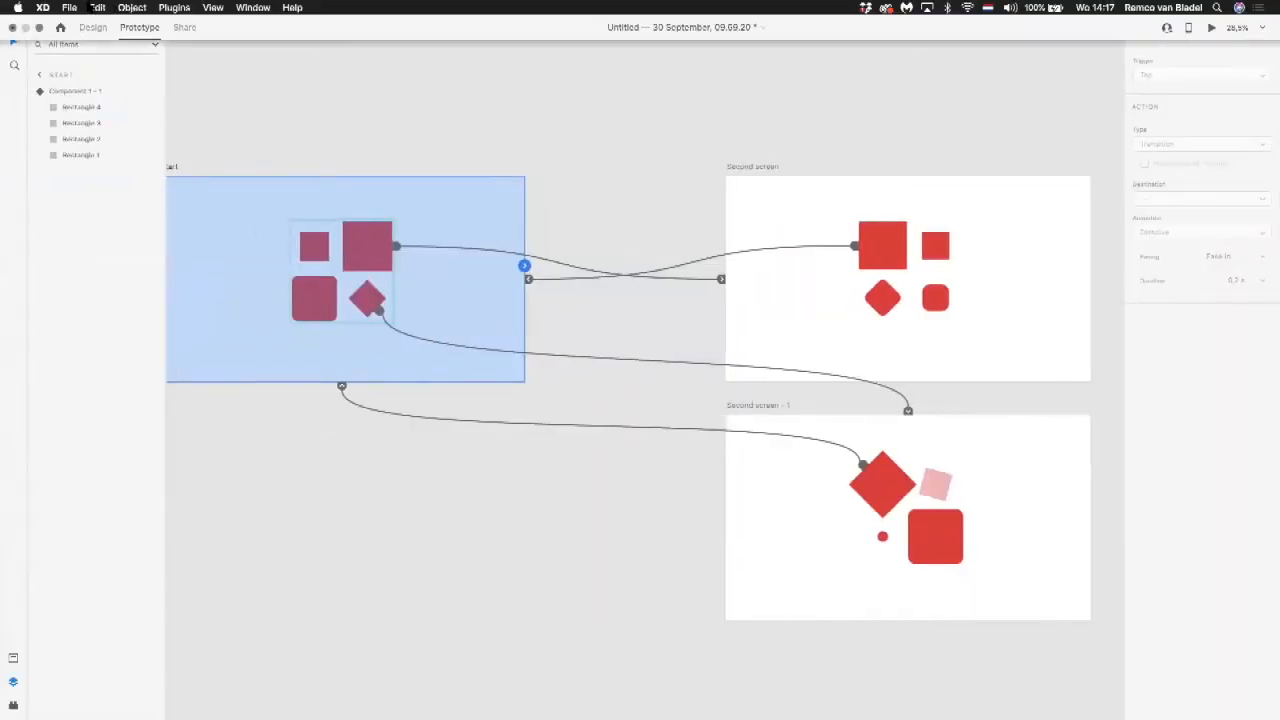
{"action": "left_click", "coordinate": [69, 7]}
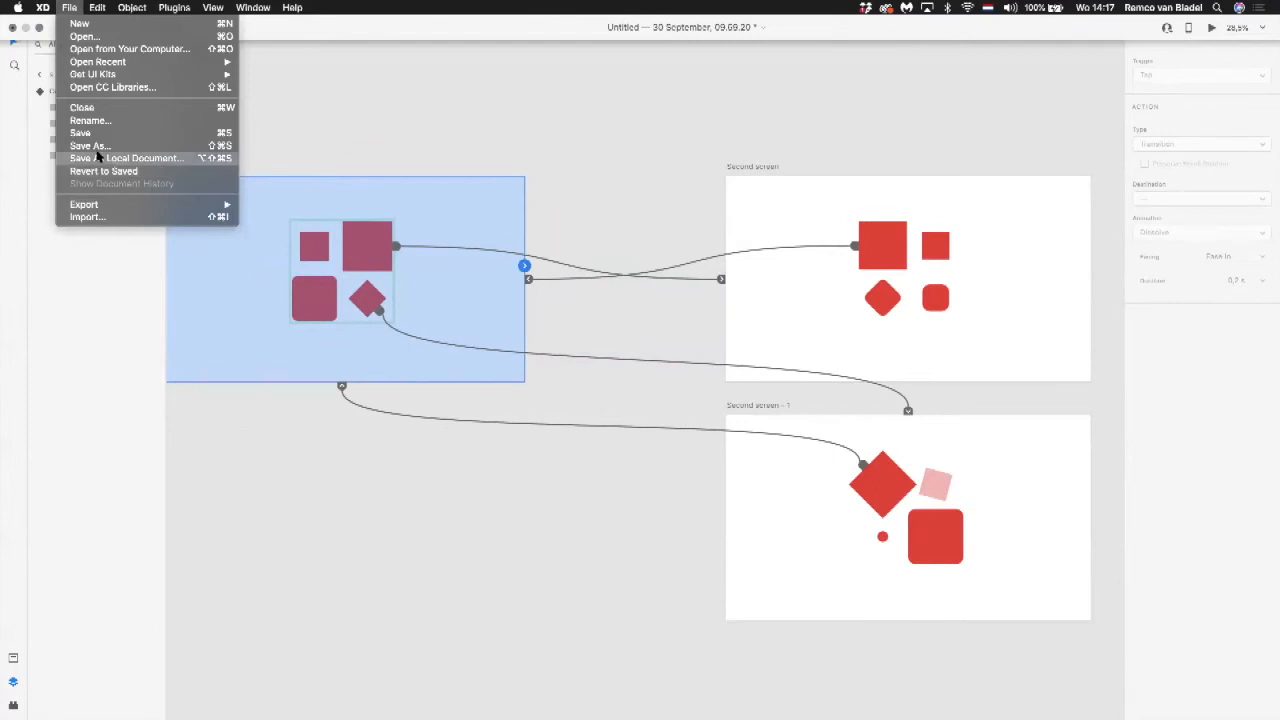
{"action": "left_click", "coordinate": [488, 114]}
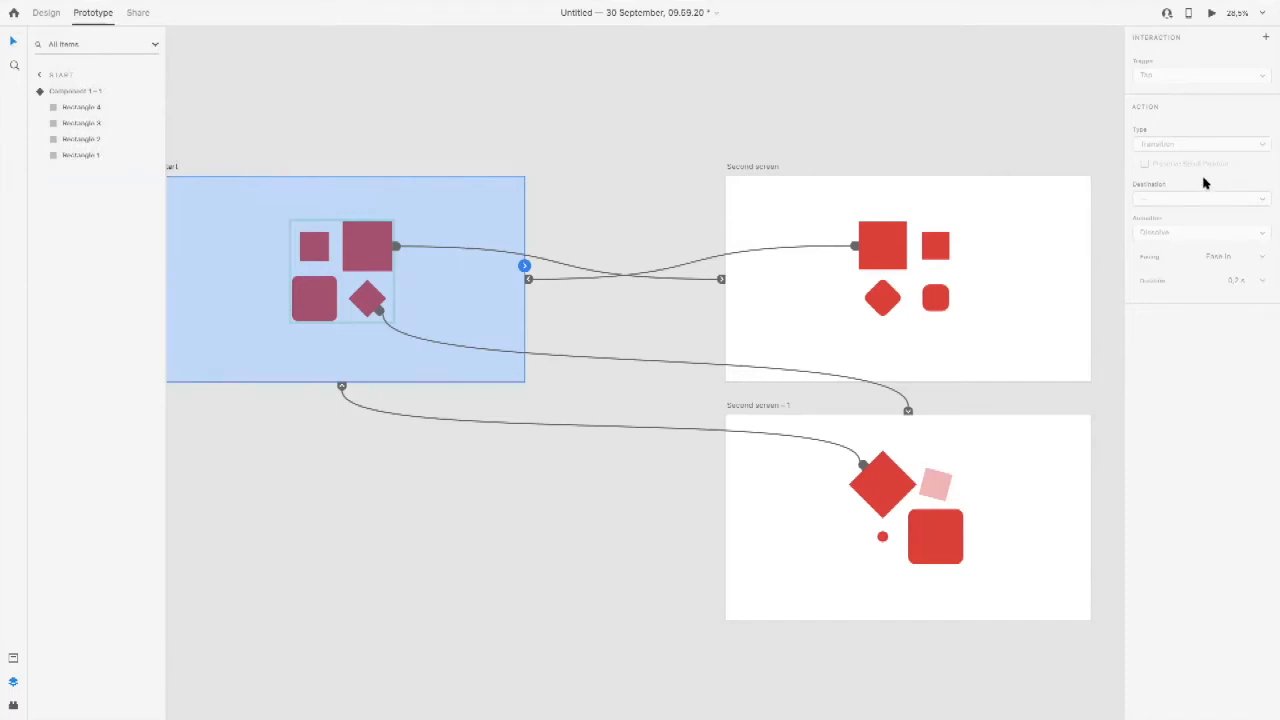
Step: Set the easing of the Start large square's Auto-Animate link to Wind Up
{"action": "left_click", "coordinate": [351, 235]}
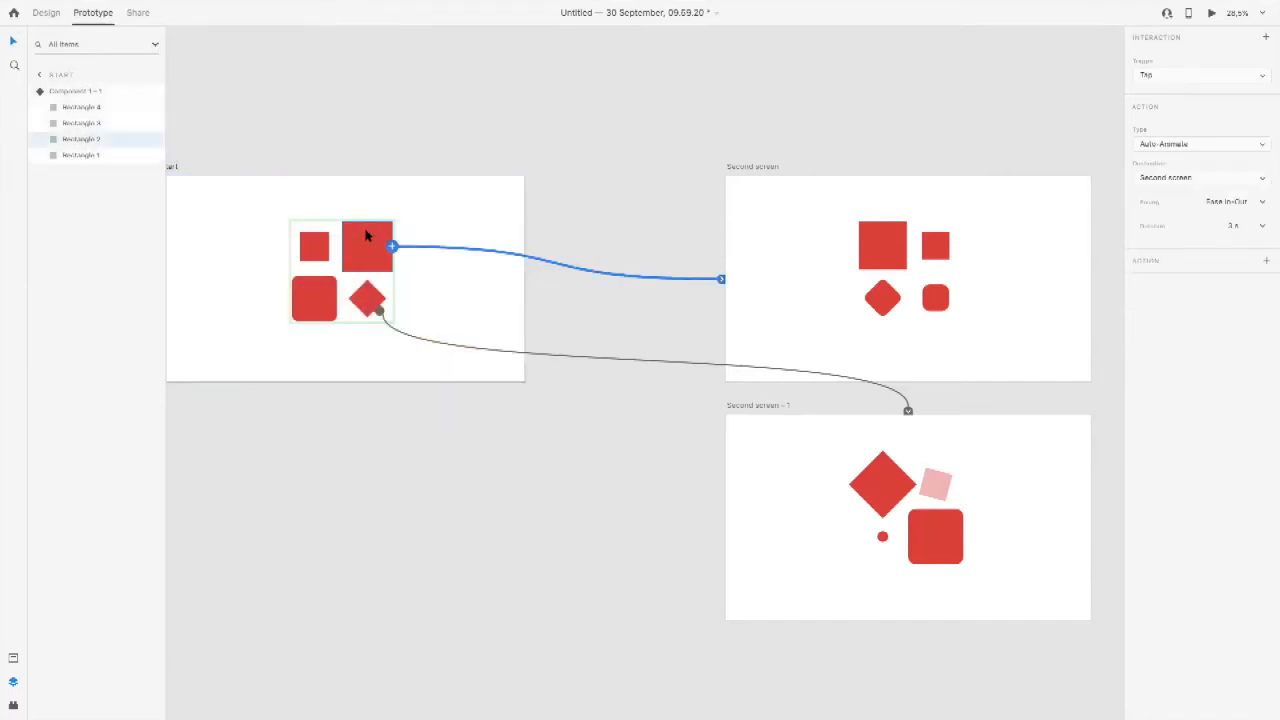
{"action": "left_click", "coordinate": [1264, 202]}
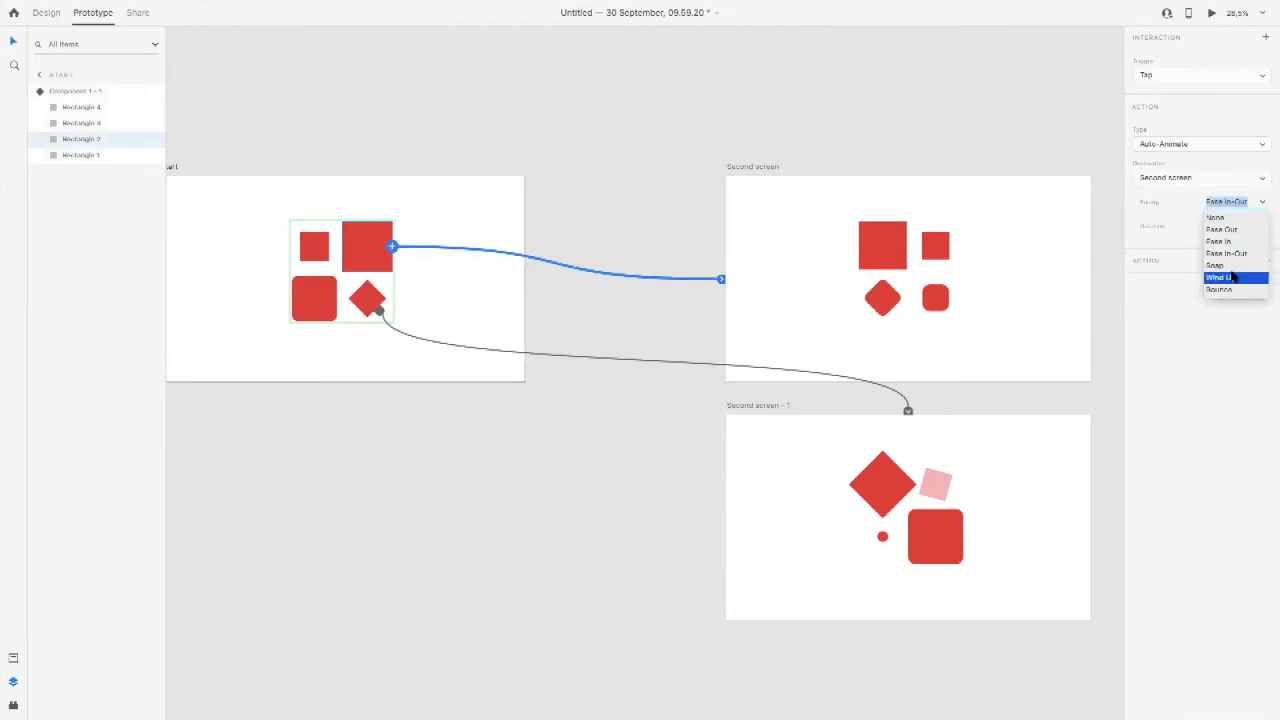
{"action": "left_click", "coordinate": [1233, 277]}
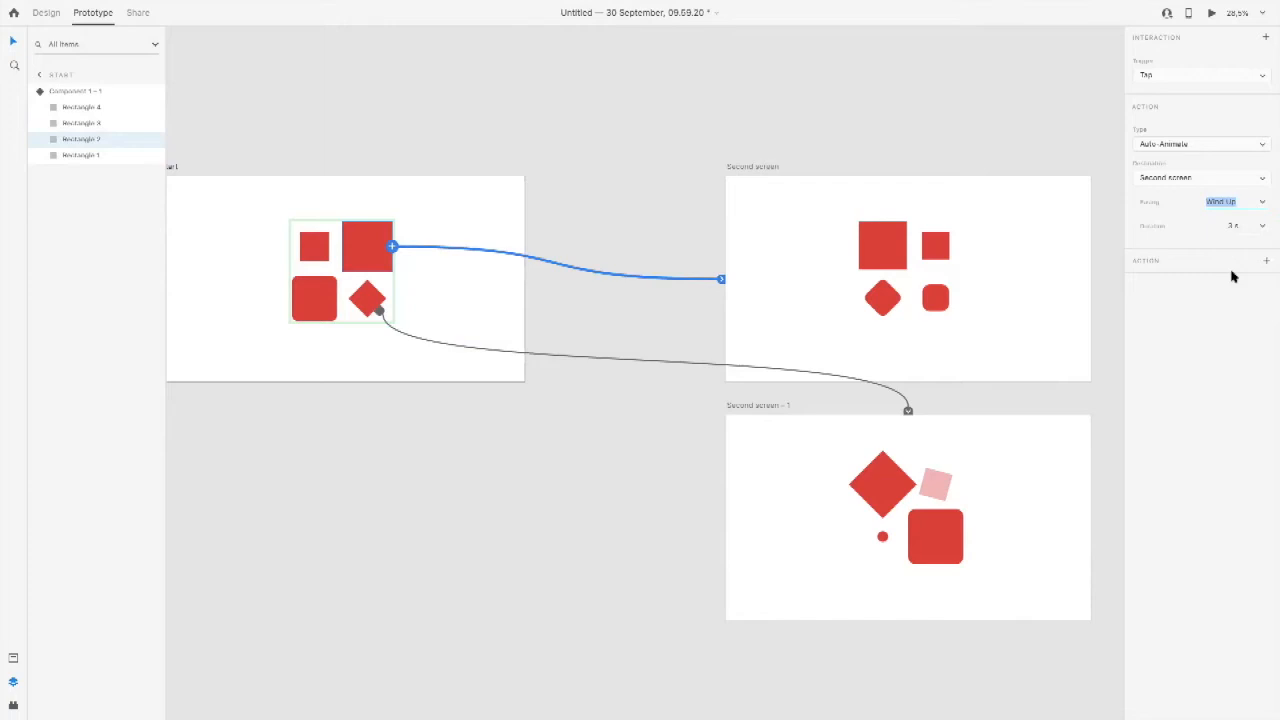
Step: Preview the large square's Wind Up animation from Start to Second screen and leave the preview
{"action": "key", "text": "ctrl+Return"}
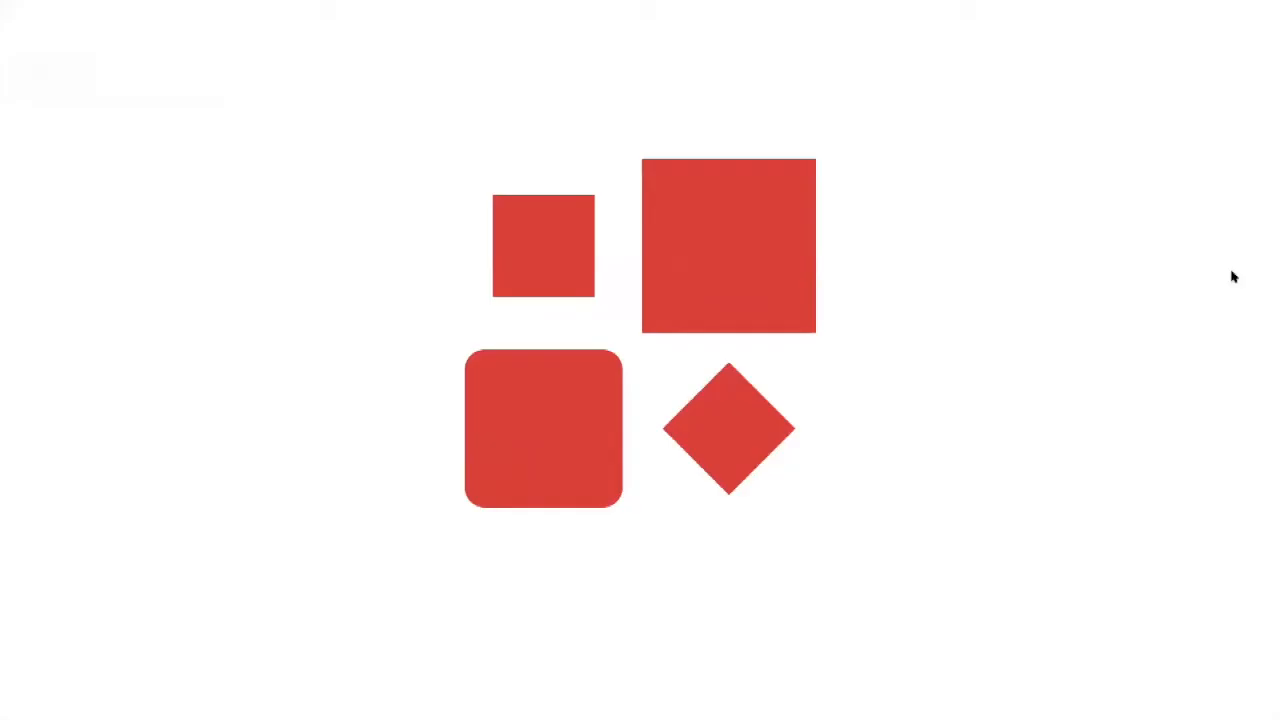
{"action": "left_click", "coordinate": [720, 241]}
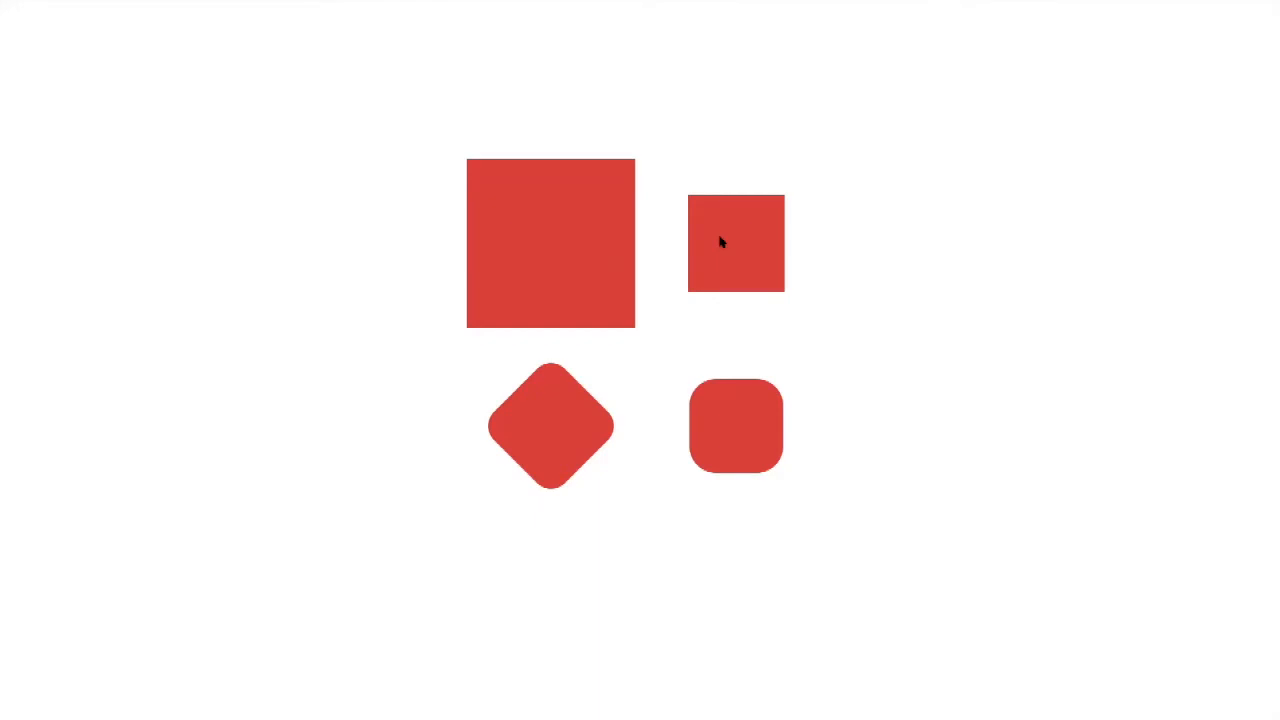
{"action": "mouse_move", "coordinate": [215, 5]}
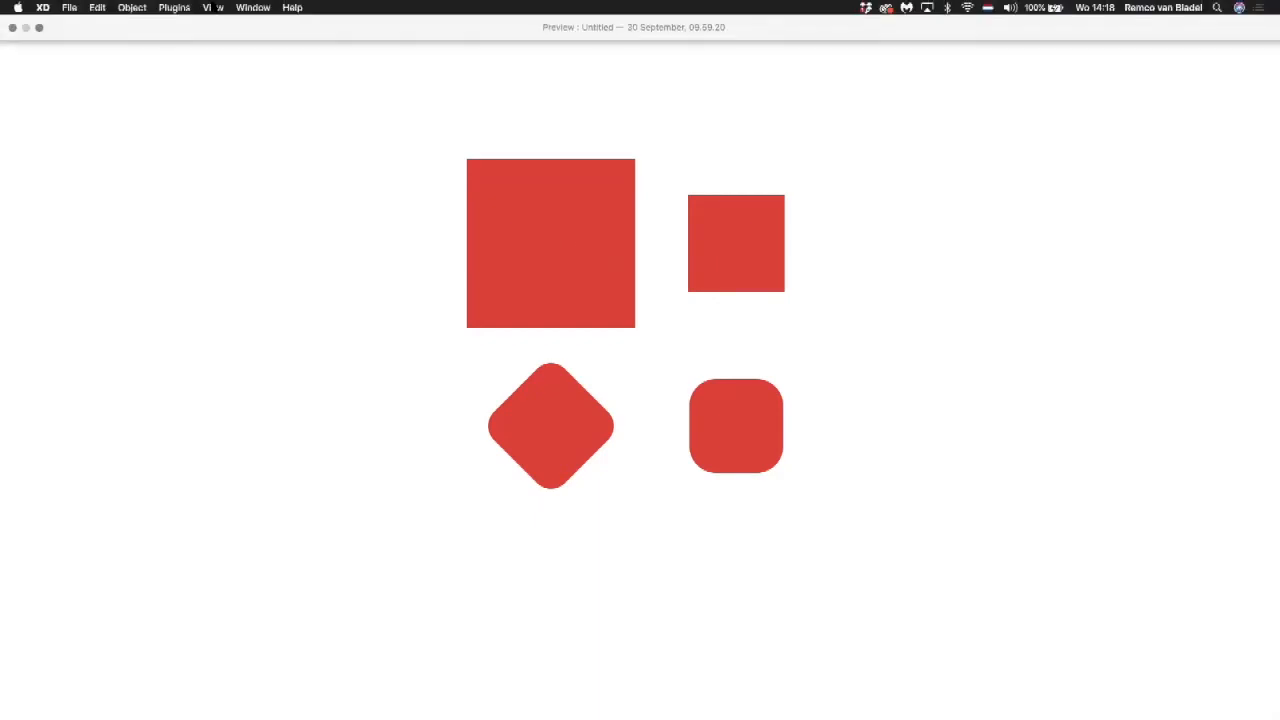
{"action": "left_click", "coordinate": [39, 28]}
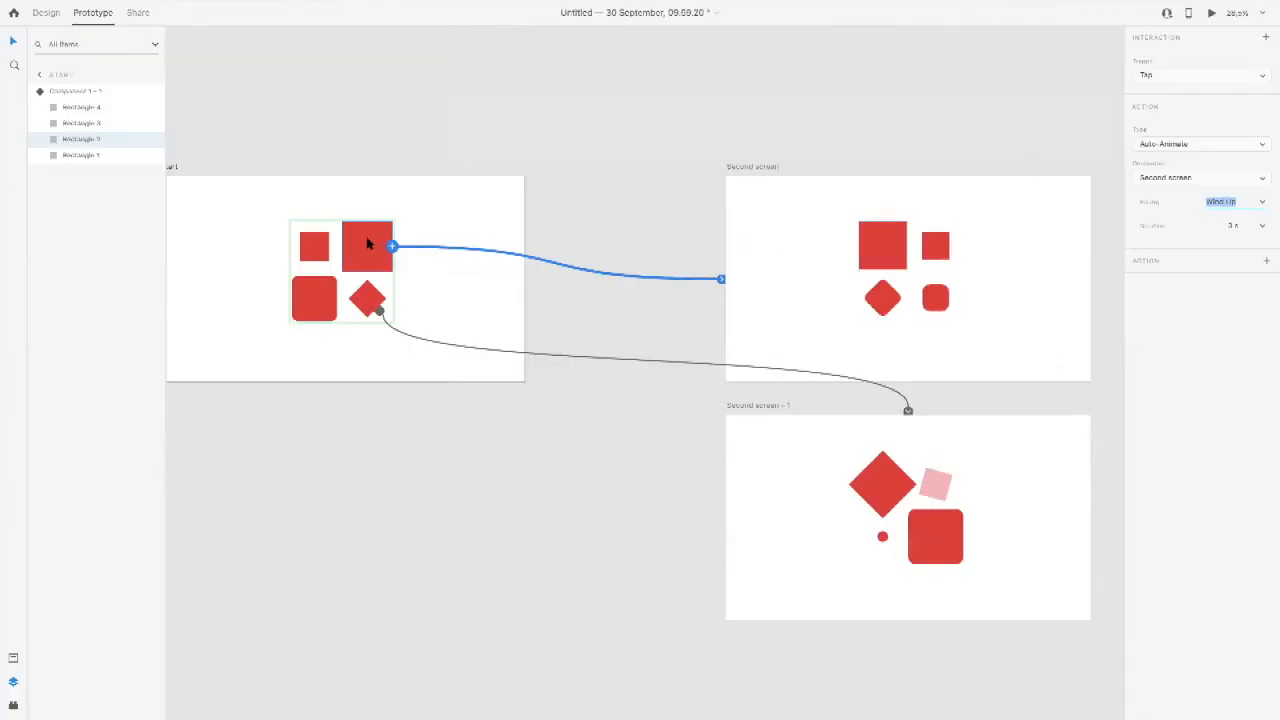
Step: Set the Start large square's Auto-Animate link to Bounce easing with a duration of 1 s
{"action": "left_click", "coordinate": [1253, 200]}
{"action": "left_click", "coordinate": [1265, 203]}
{"action": "left_click", "coordinate": [1243, 290]}
{"action": "left_click", "coordinate": [1232, 225]}
{"action": "type", "text": "1"}
Step: Preview the large square's Bounce animation from Start to Second screen and close the preview
{"action": "key", "text": "super+Return"}
{"action": "left_click", "coordinate": [722, 221]}
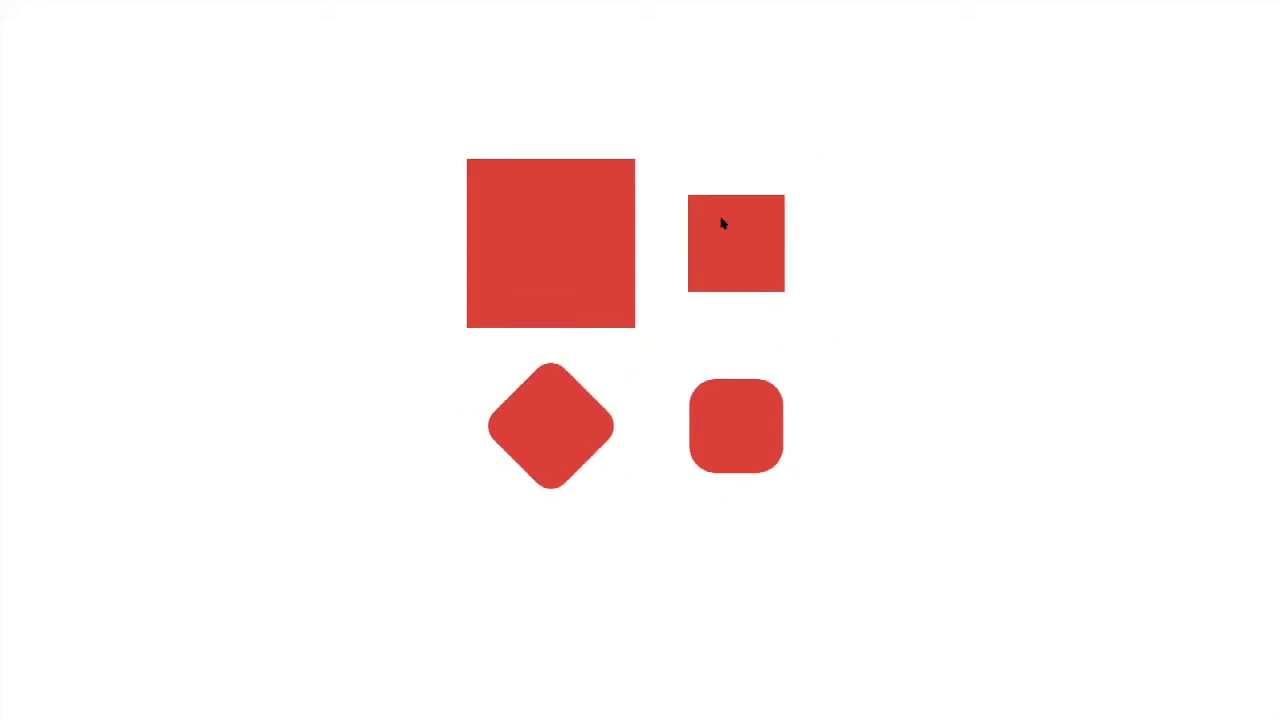
{"action": "mouse_move", "coordinate": [6, 6]}
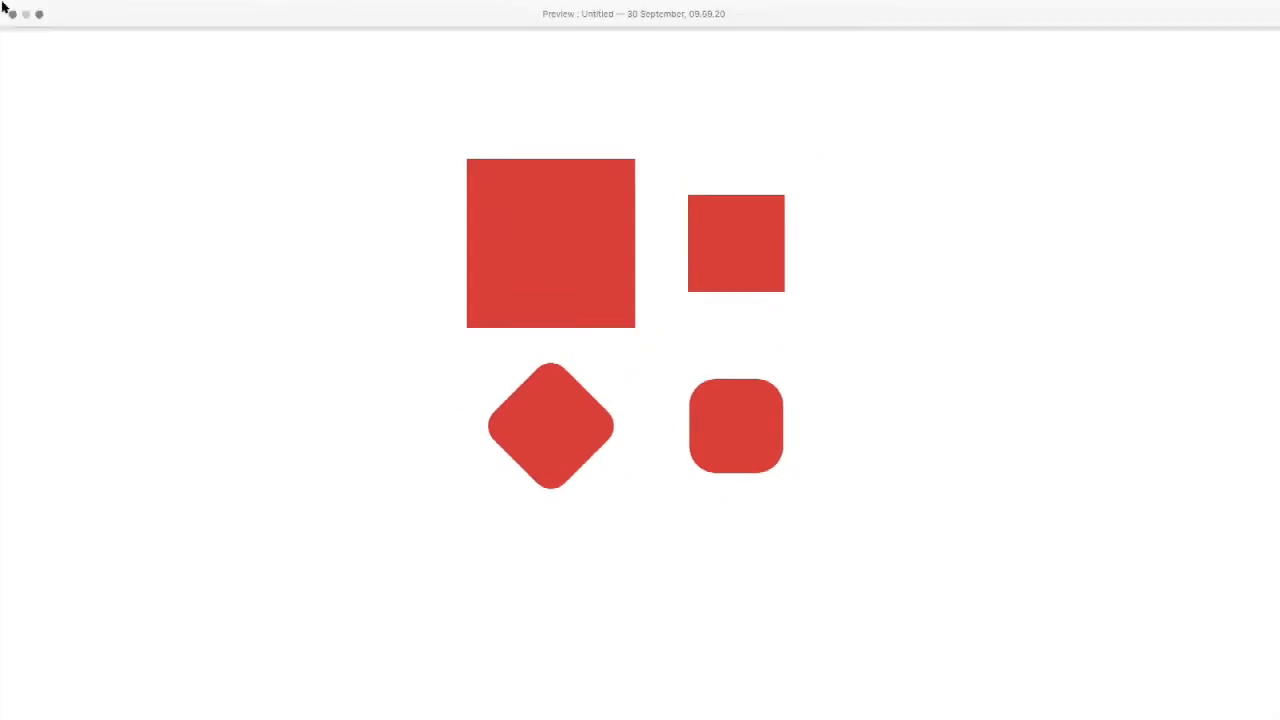
{"action": "left_click", "coordinate": [14, 28]}
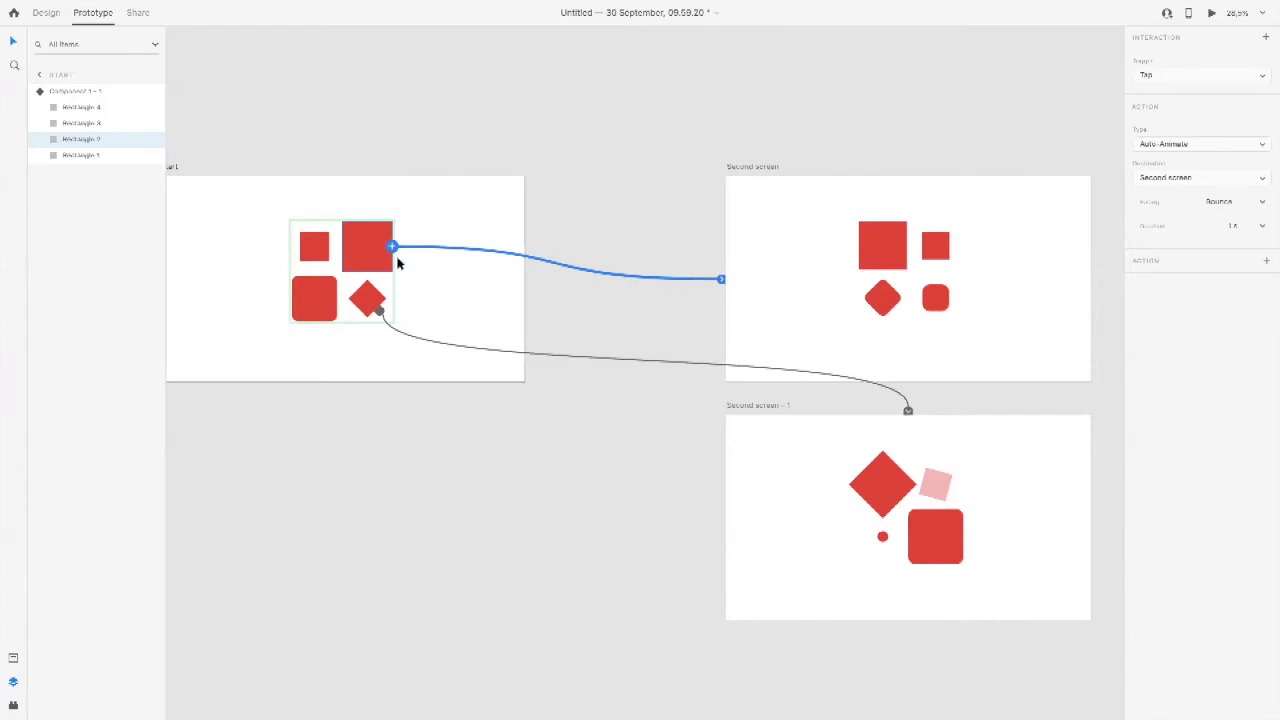
Step: Examine the links on both second screens, and preview from Start through Second screen to Second screen - 1
{"action": "left_click", "coordinate": [860, 216]}
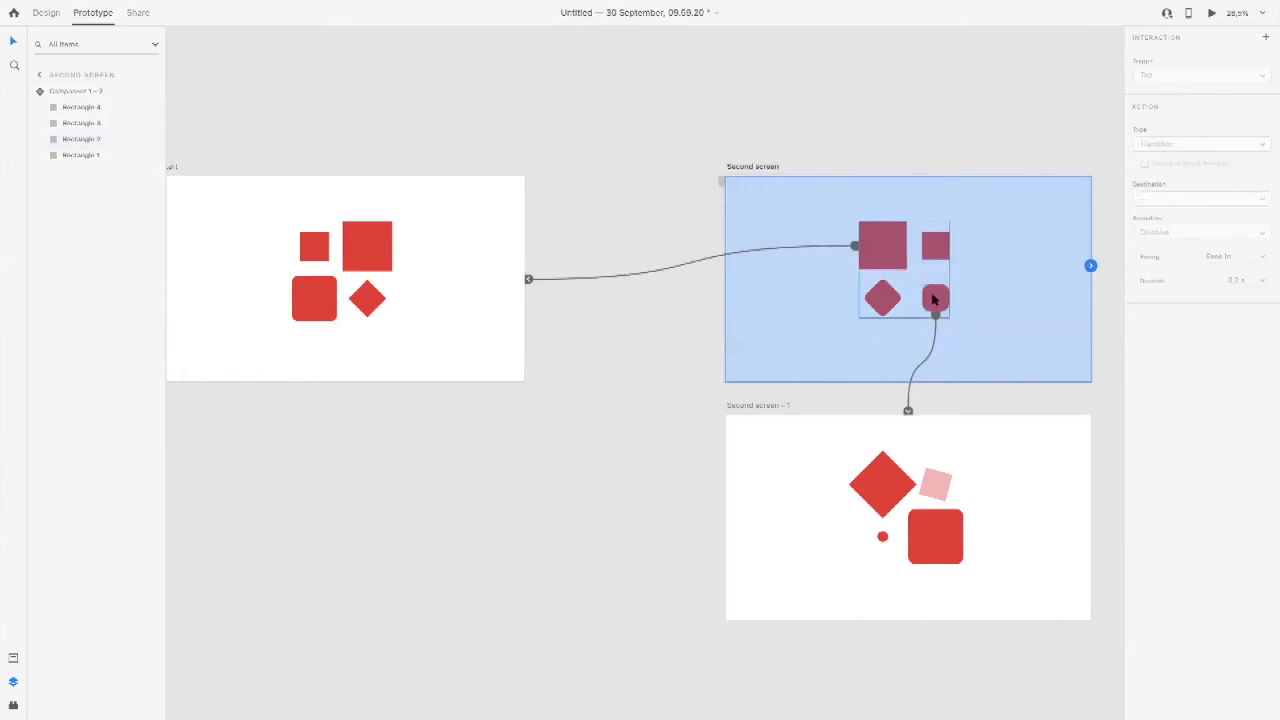
{"action": "left_click", "coordinate": [889, 500]}
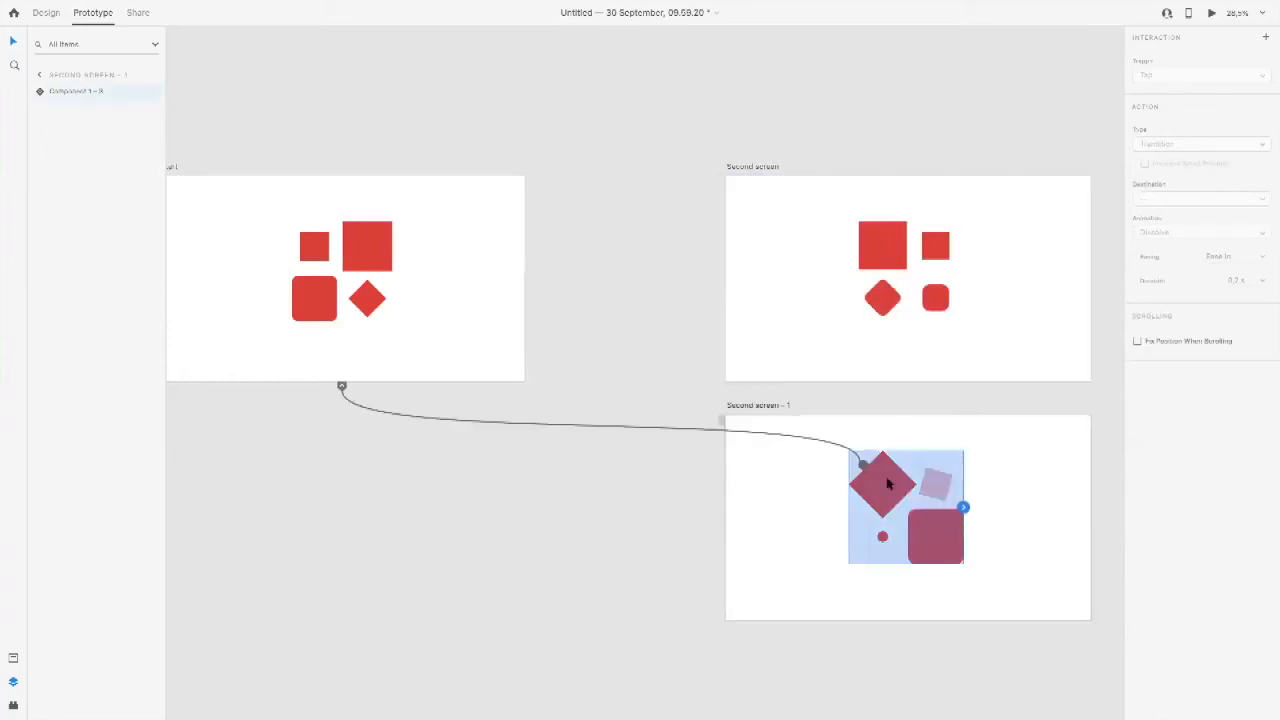
{"action": "left_click", "coordinate": [460, 246]}
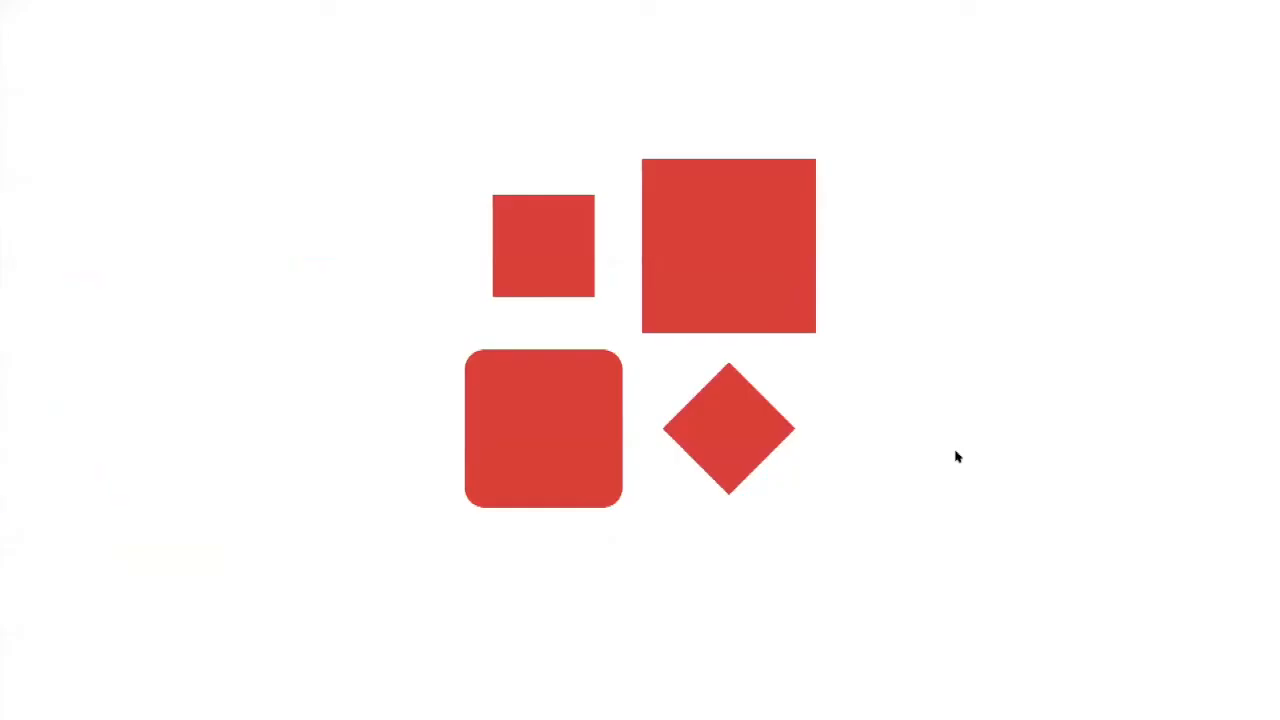
{"action": "left_click", "coordinate": [738, 228]}
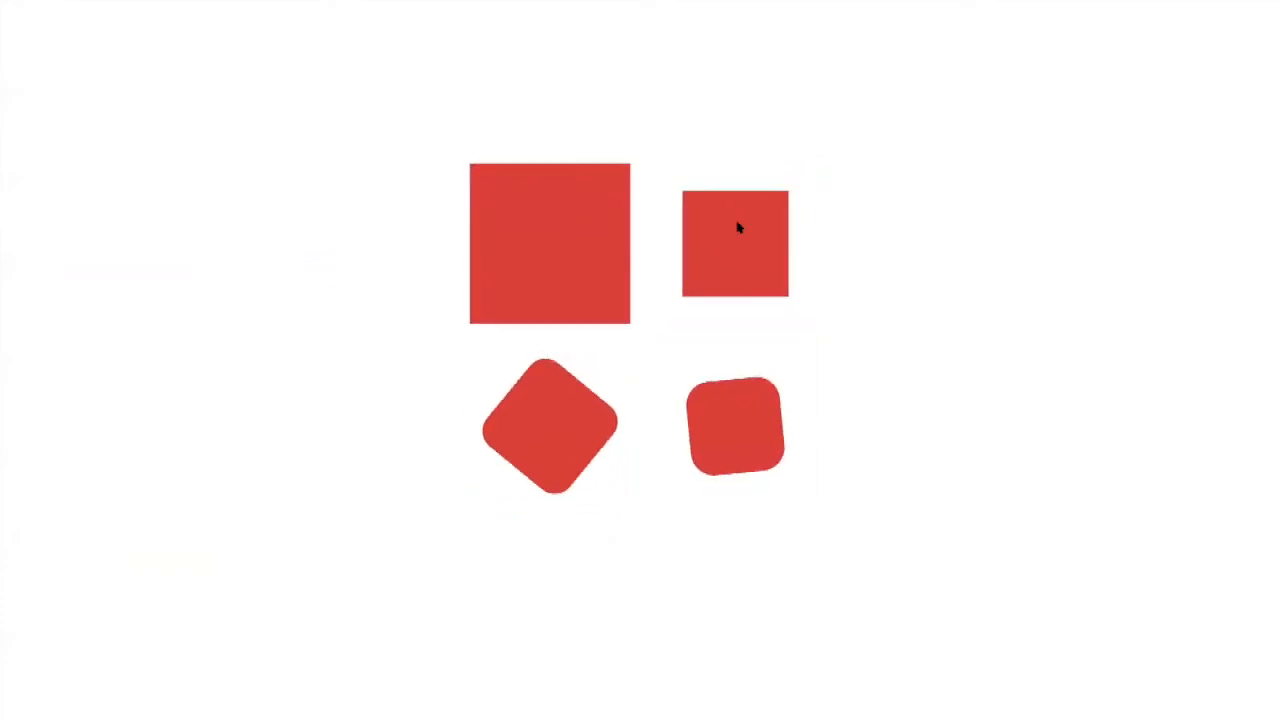
{"action": "left_click", "coordinate": [740, 404]}
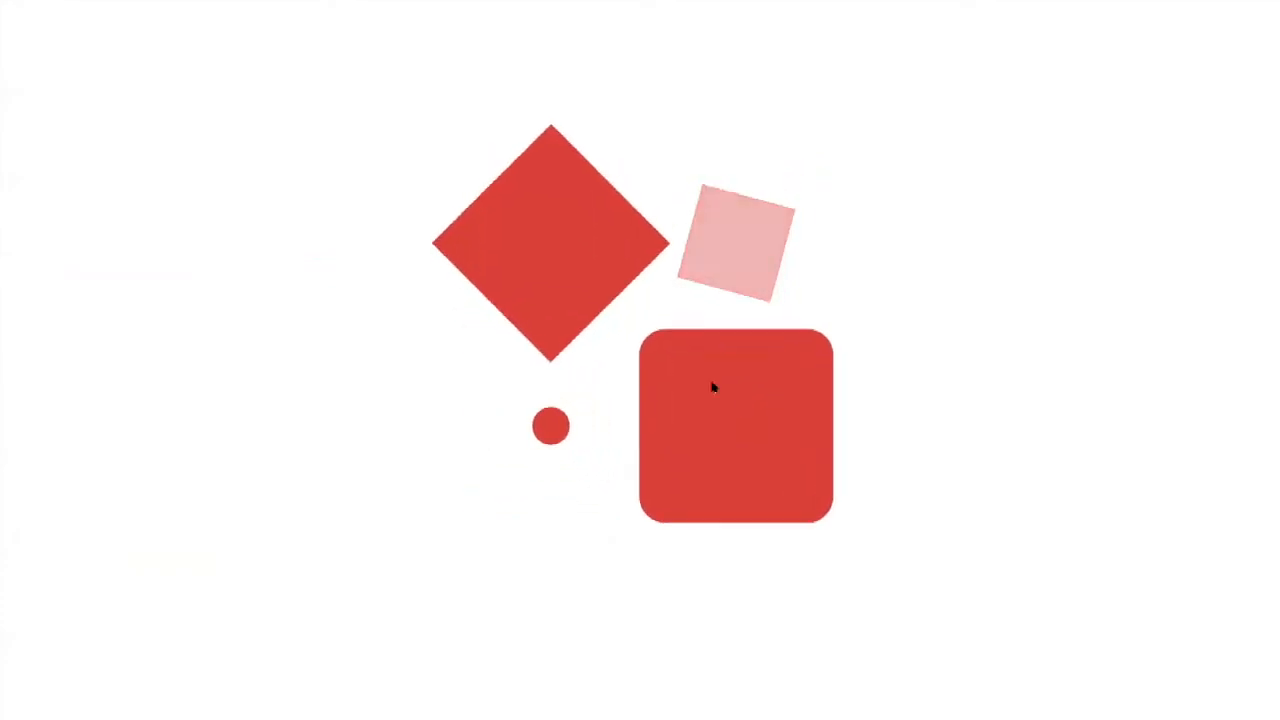
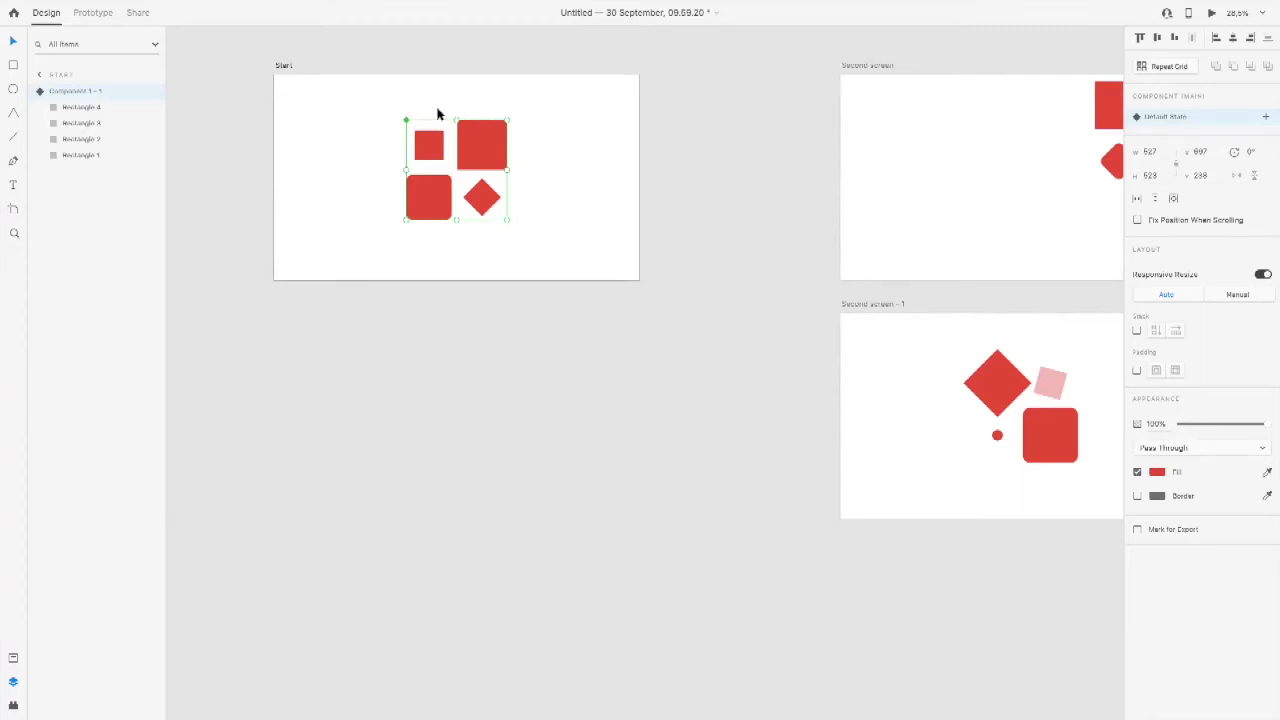
Step: Add a Web 1920 artboard and place it directly beneath the Start artboard
{"action": "left_click", "coordinate": [14, 209]}
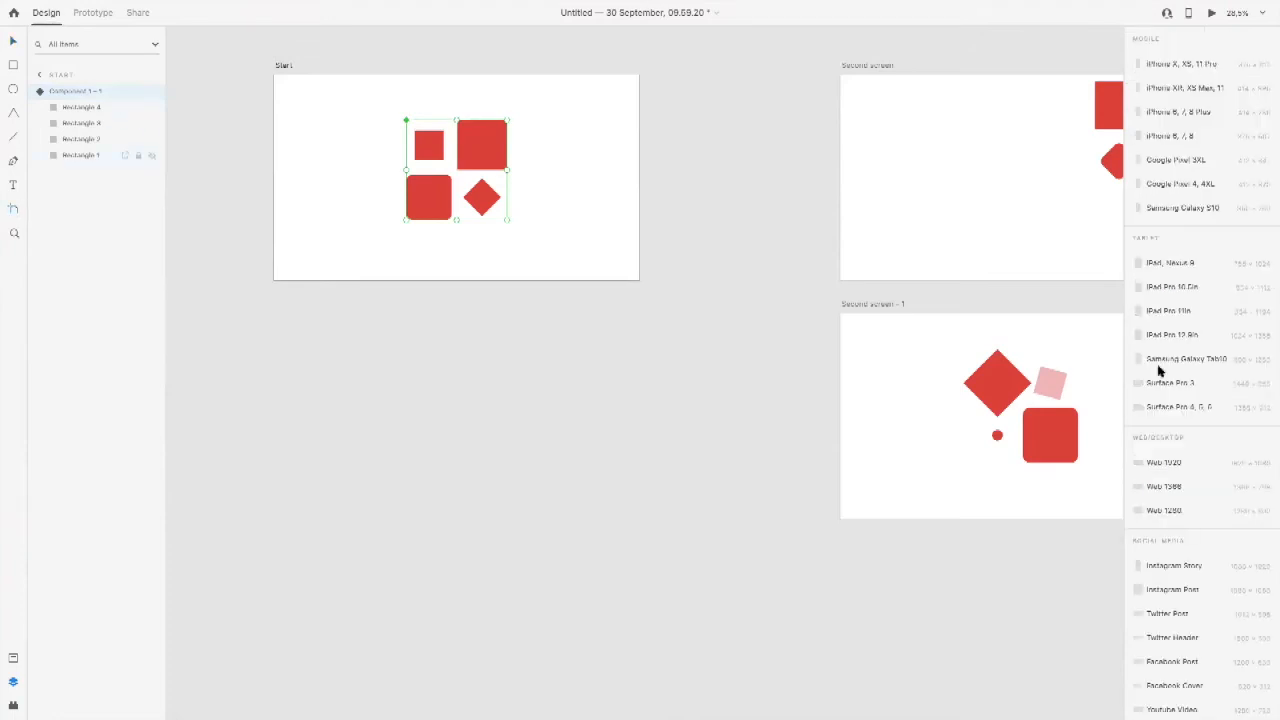
{"action": "left_click", "coordinate": [1185, 462]}
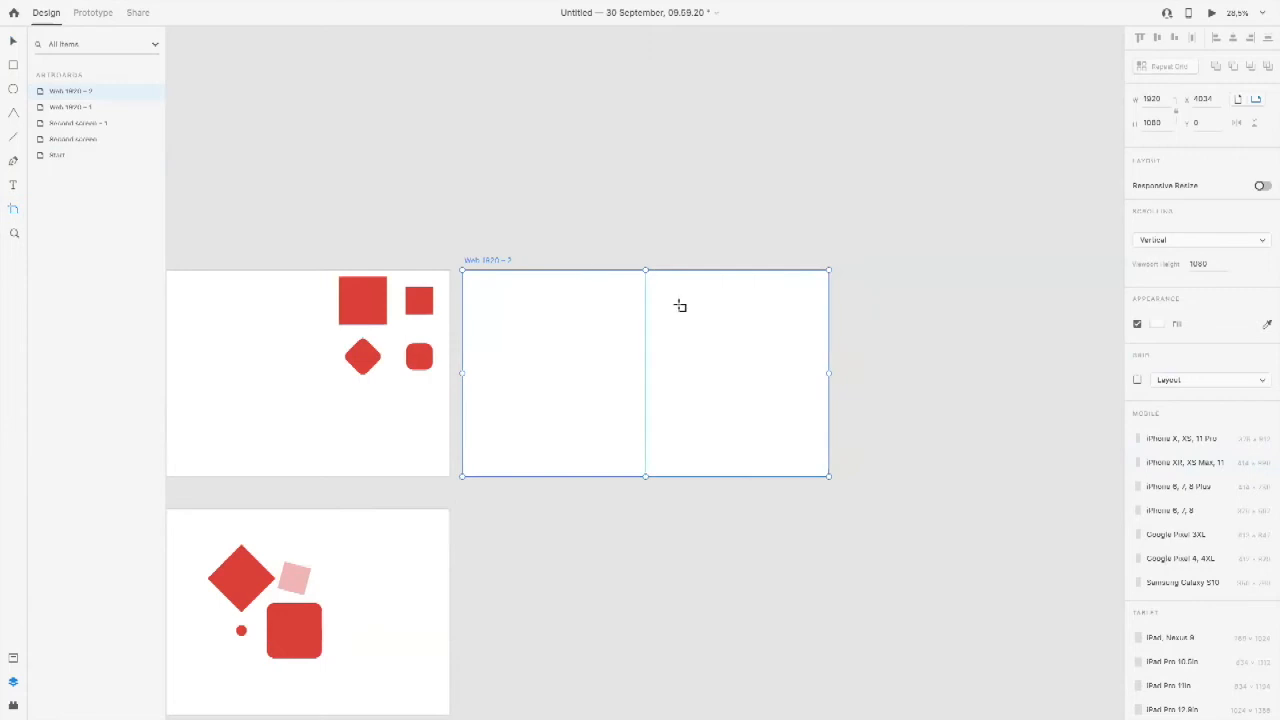
{"action": "scroll", "coordinate": [680, 305], "scroll_direction": "down", "scroll_amount": 3}
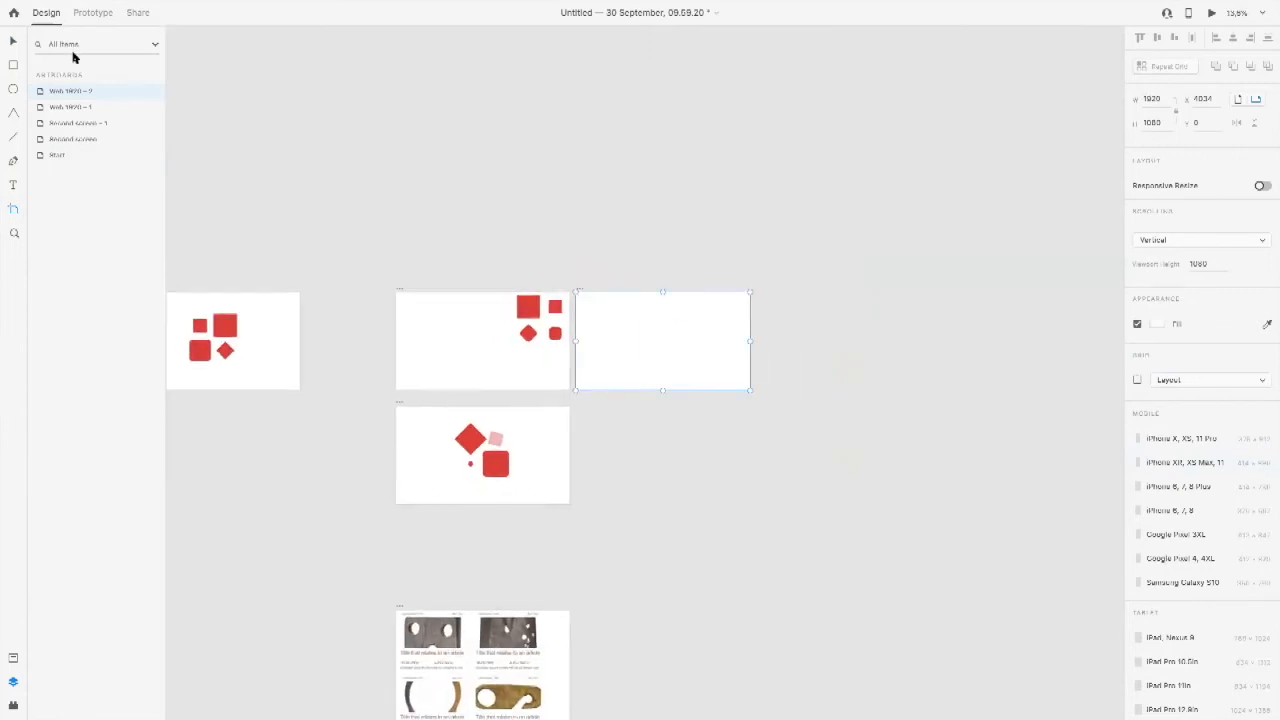
{"action": "left_click", "coordinate": [13, 41]}
{"action": "left_click_drag", "start_coordinate": [478, 150], "coordinate": [685, 151]}
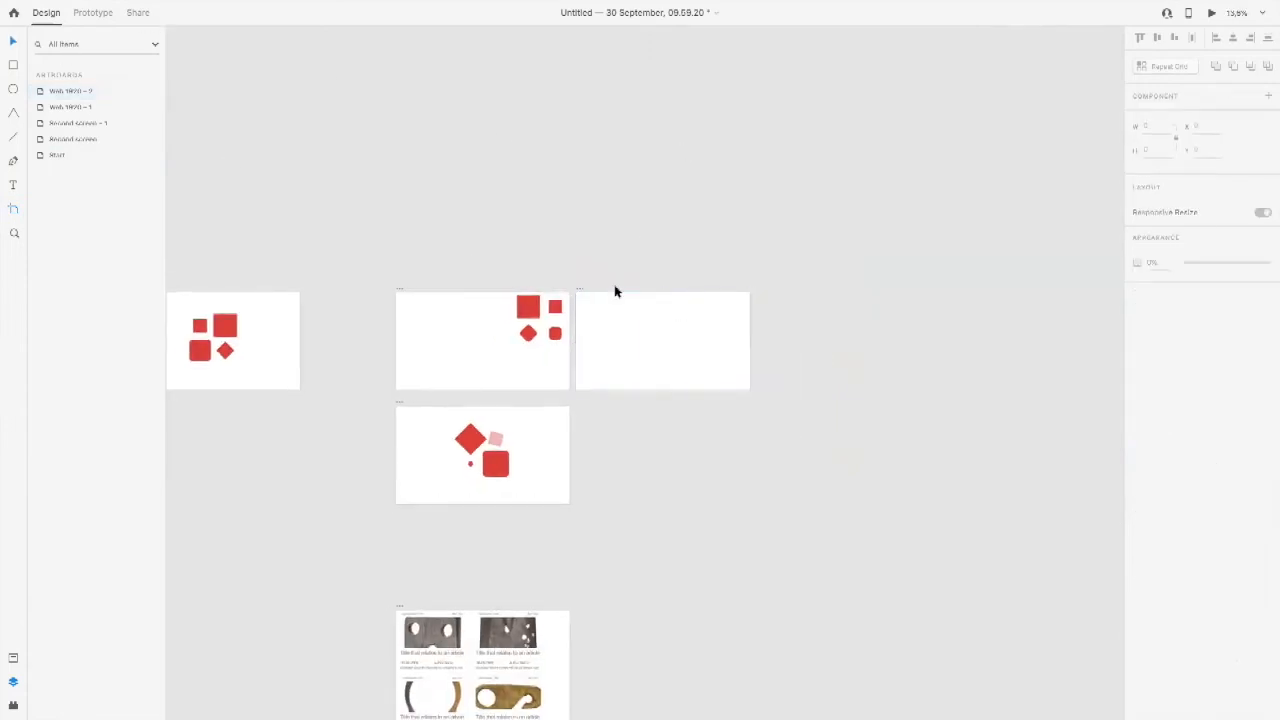
{"action": "left_click_drag", "start_coordinate": [583, 289], "coordinate": [228, 398]}
{"action": "left_click_drag", "start_coordinate": [363, 343], "coordinate": [749, 234]}
{"action": "left_click_drag", "start_coordinate": [634, 287], "coordinate": [538, 298]}
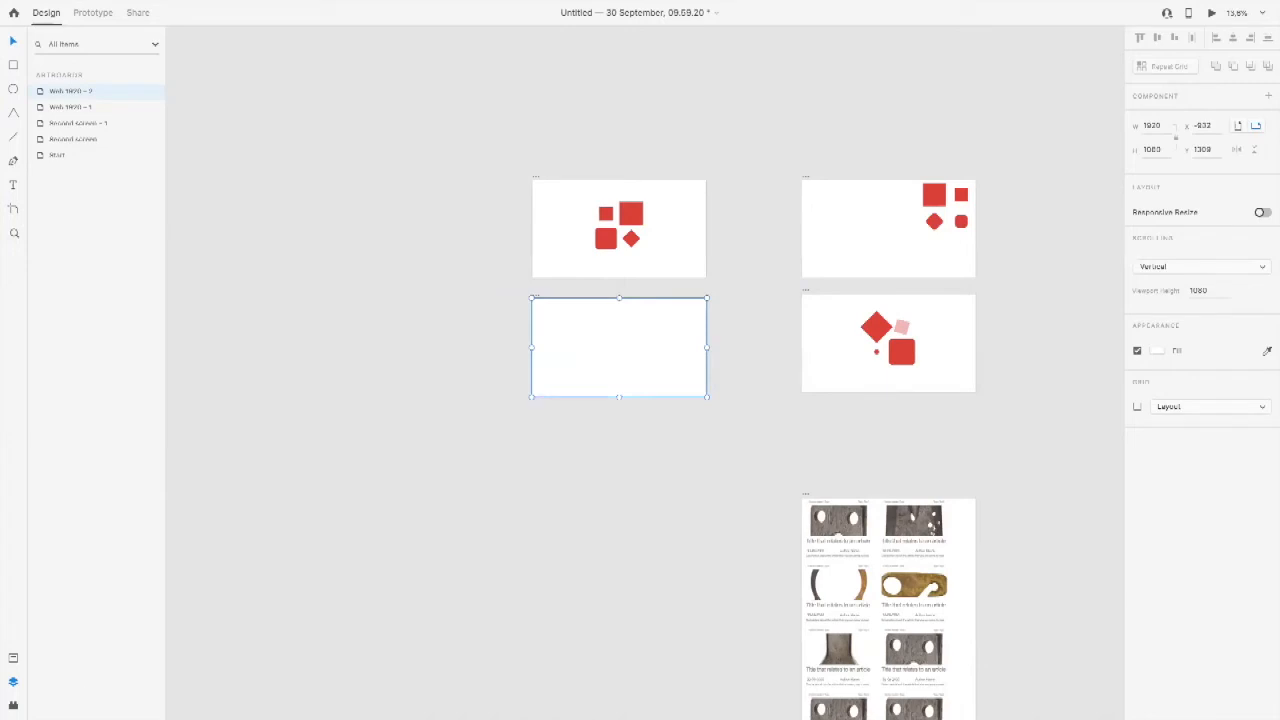
Step: Place an instance of the red-shape Component 1 on the Web 1920 – 2 artboard
{"action": "left_click", "coordinate": [13, 658]}
{"action": "left_click_drag", "start_coordinate": [80, 279], "coordinate": [599, 347]}
{"action": "left_click", "coordinate": [526, 346]}
{"action": "key", "text": "super+space"}
{"action": "left_click_drag", "start_coordinate": [517, 298], "coordinate": [706, 588]}
{"action": "key", "text": "space"}
{"action": "scroll", "coordinate": [706, 588], "scroll_direction": "down", "scroll_amount": 5}
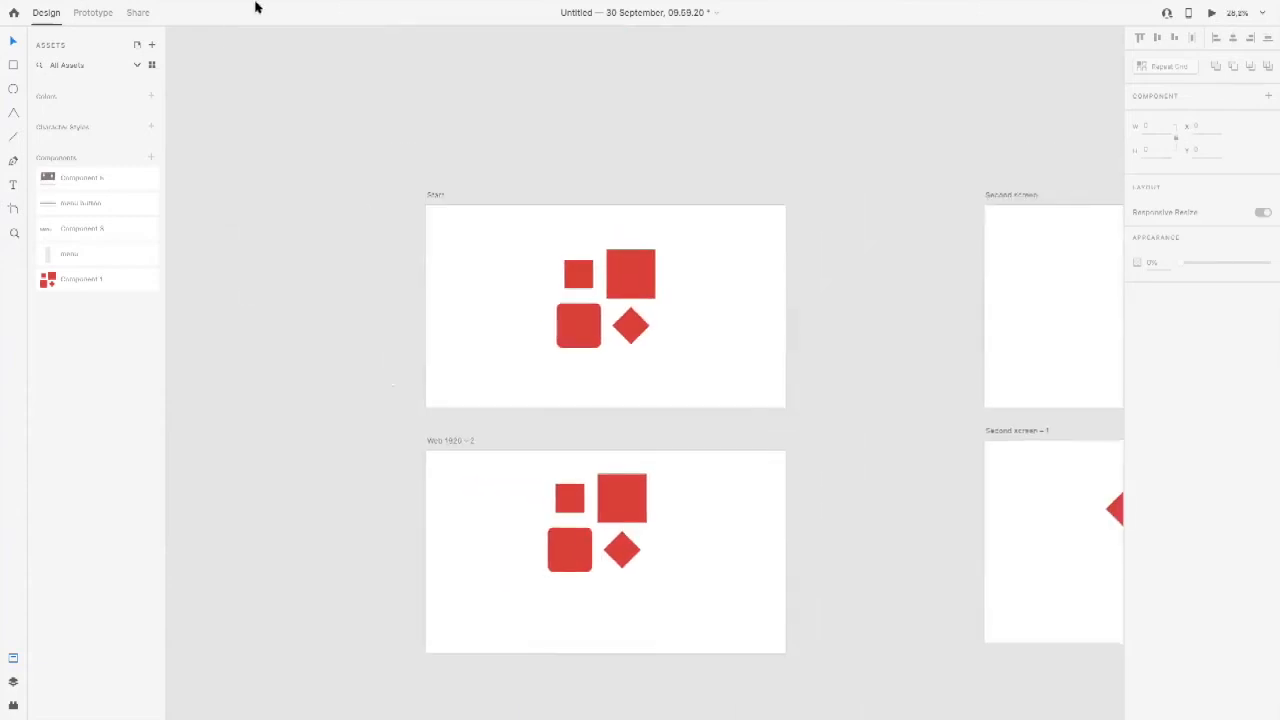
Step: Examine the prototype links of the red-shape component on Start and of its instance on Web 1920 – 2
{"action": "left_click", "coordinate": [99, 11]}
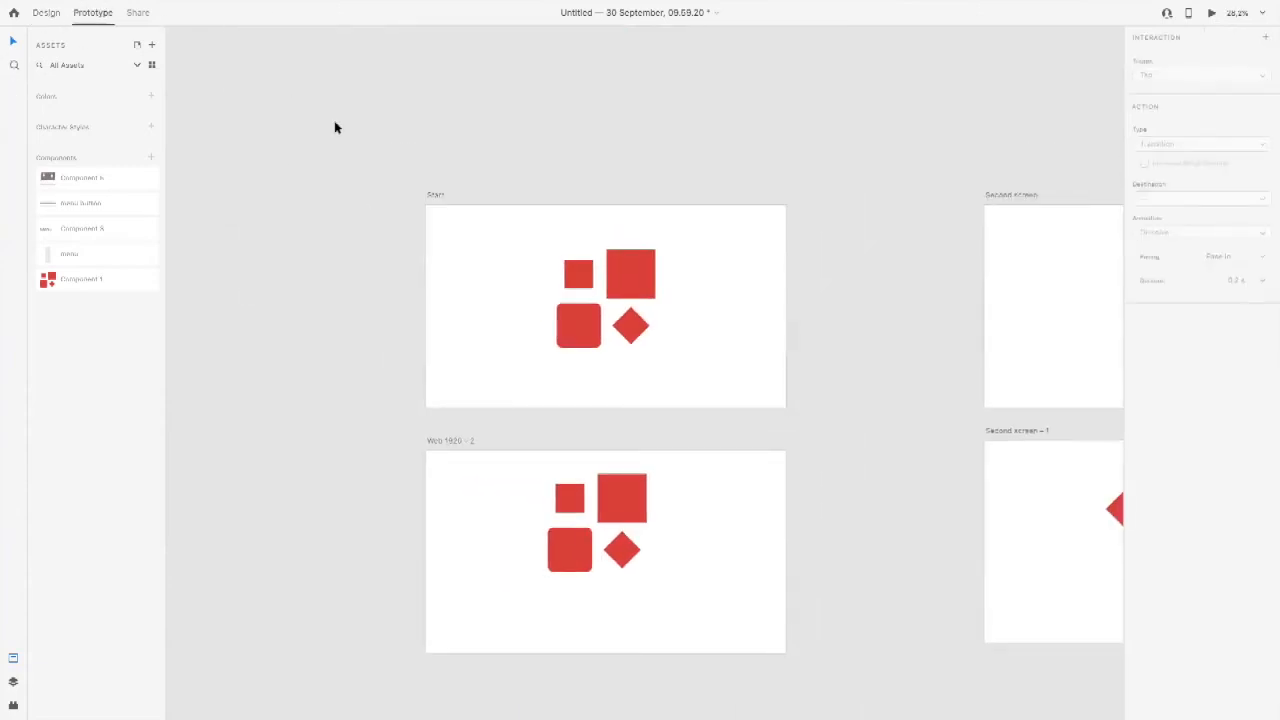
{"action": "left_click", "coordinate": [514, 463]}
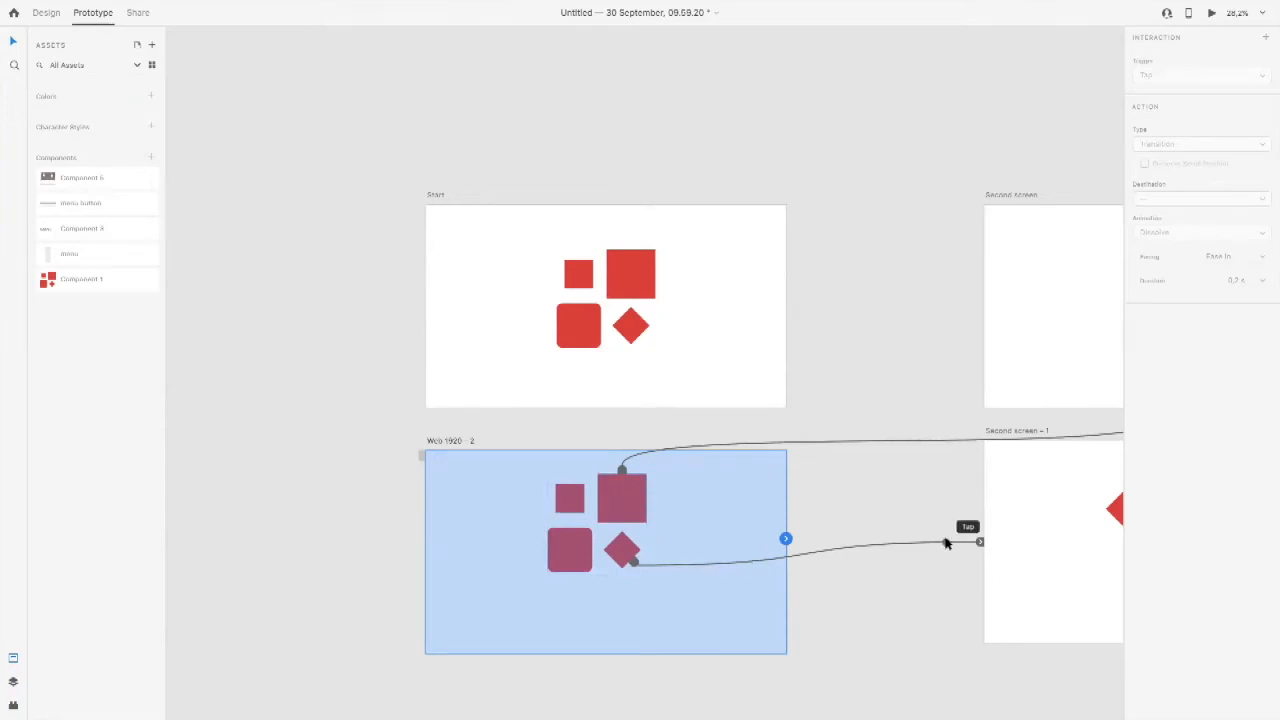
{"action": "left_click", "coordinate": [647, 297]}
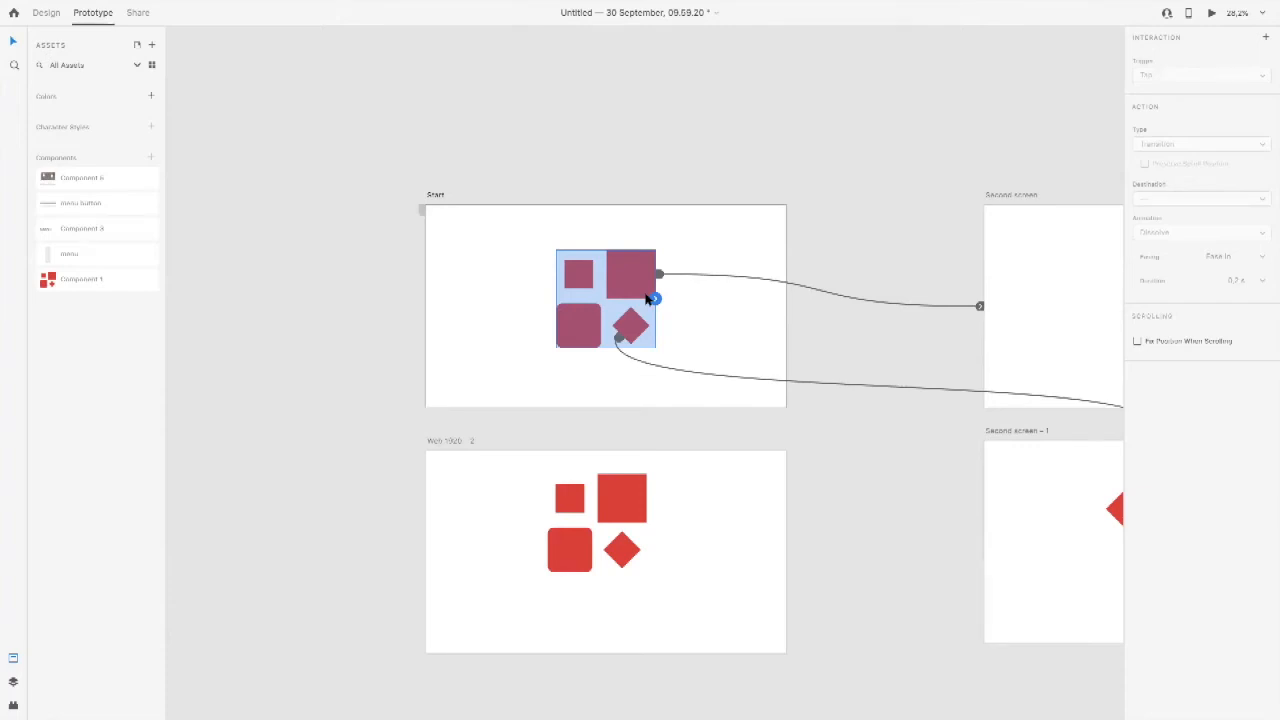
{"action": "left_click", "coordinate": [689, 212]}
{"action": "scroll", "coordinate": [660, 320], "scroll_direction": "down", "scroll_amount": 3}
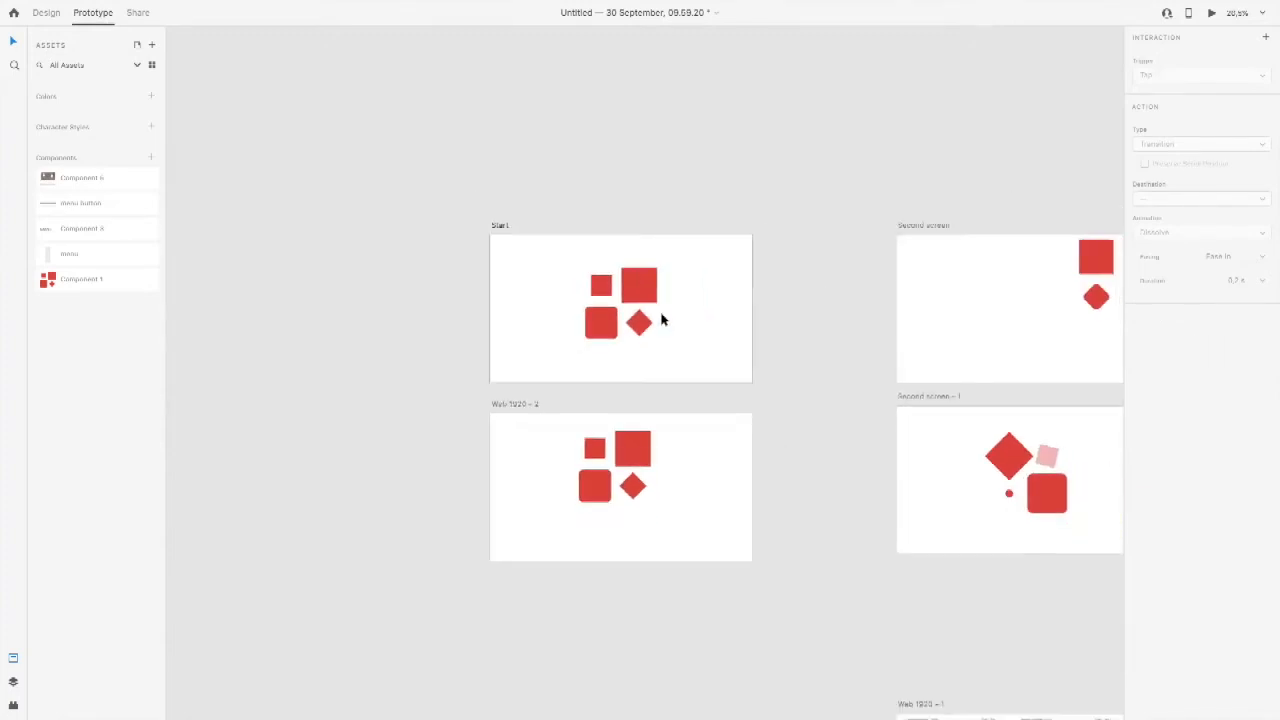
{"action": "left_click", "coordinate": [589, 478]}
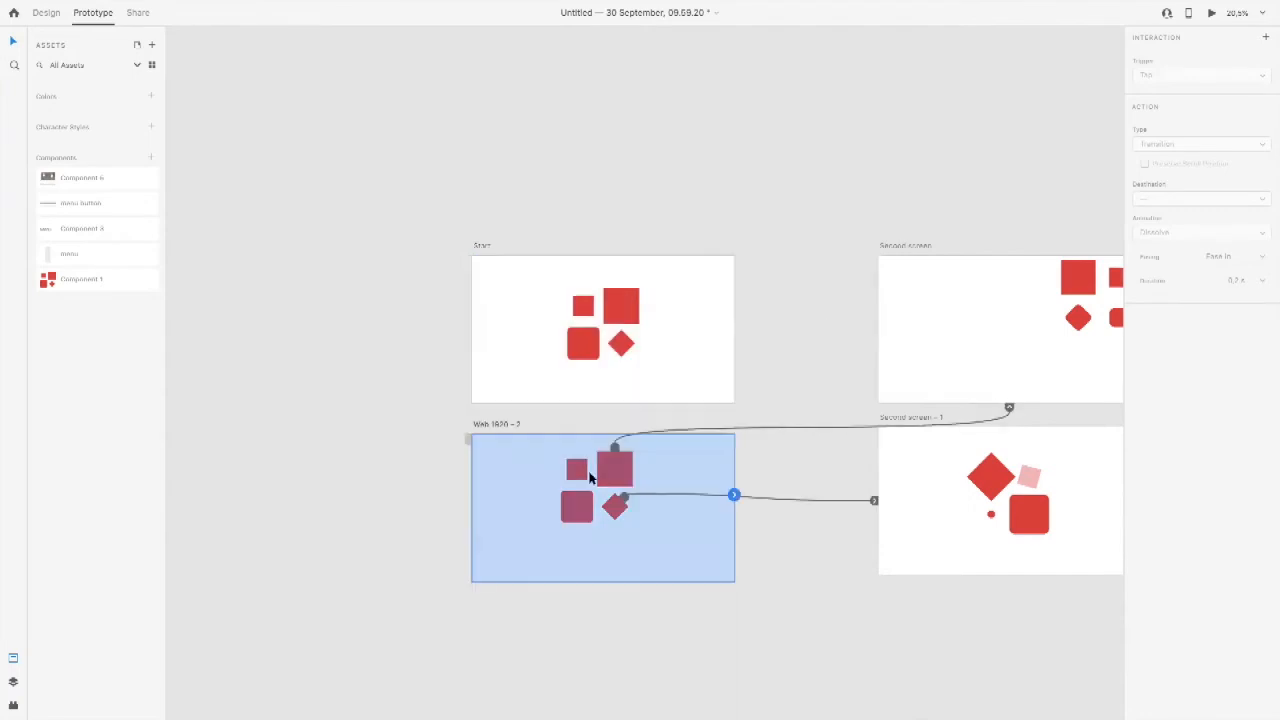
Step: Delete the red-shape component instance from the Web 1920 – 2 artboard
{"action": "left_click", "coordinate": [42, 13]}
{"action": "left_click", "coordinate": [616, 481]}
{"action": "key", "text": "Delete"}
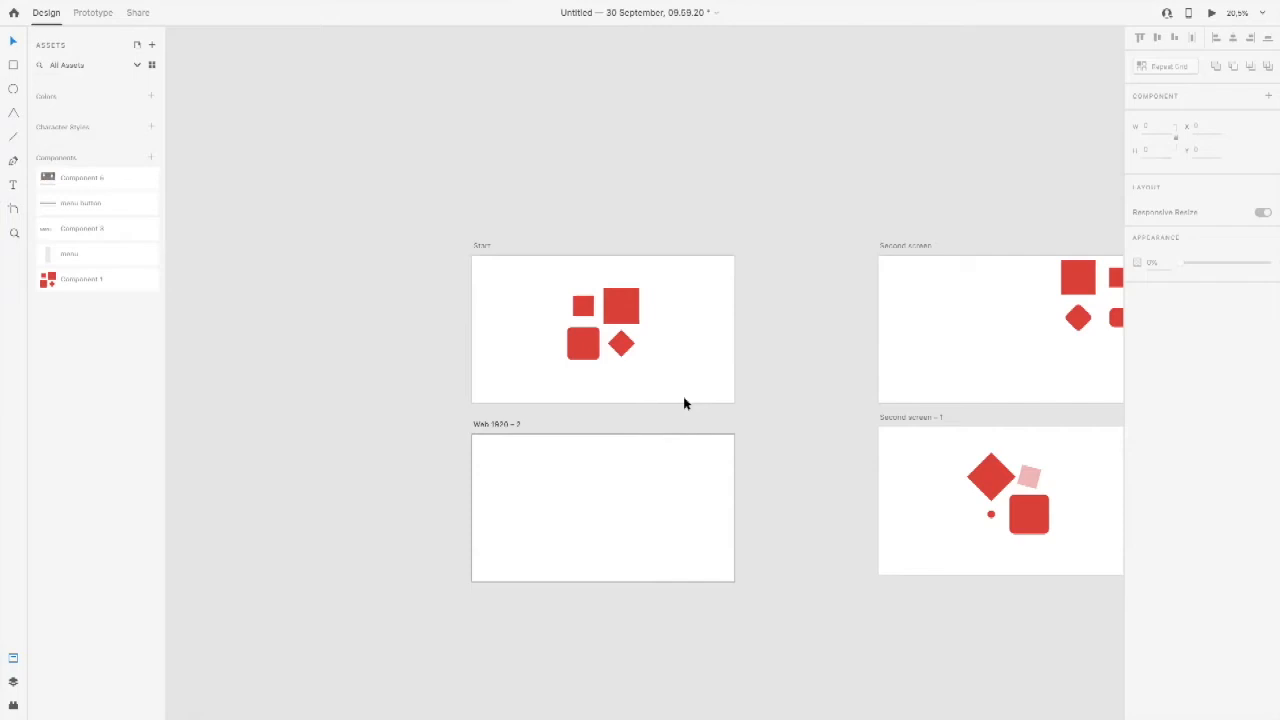
Step: Move the Start and Web 1920 – 2 artboards together slightly farther away from the two second screens
{"action": "left_click_drag", "start_coordinate": [683, 346], "coordinate": [553, 367]}
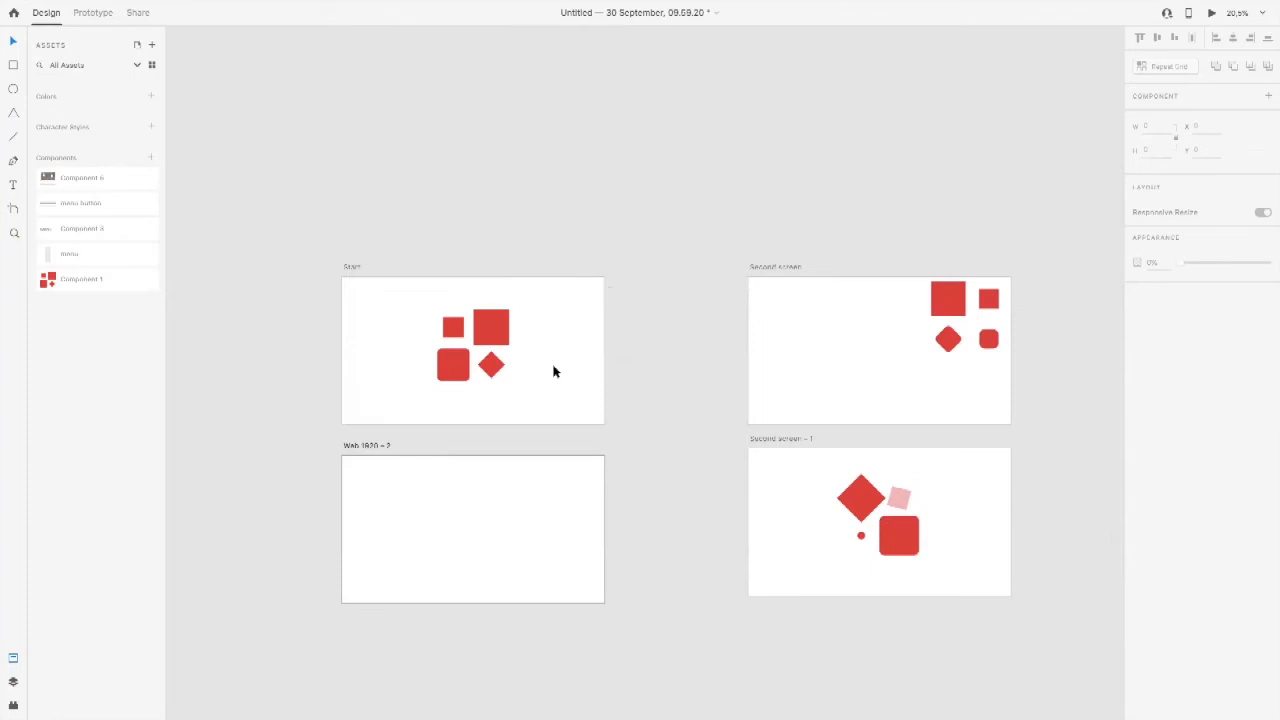
{"action": "left_click_drag", "start_coordinate": [293, 235], "coordinate": [664, 686]}
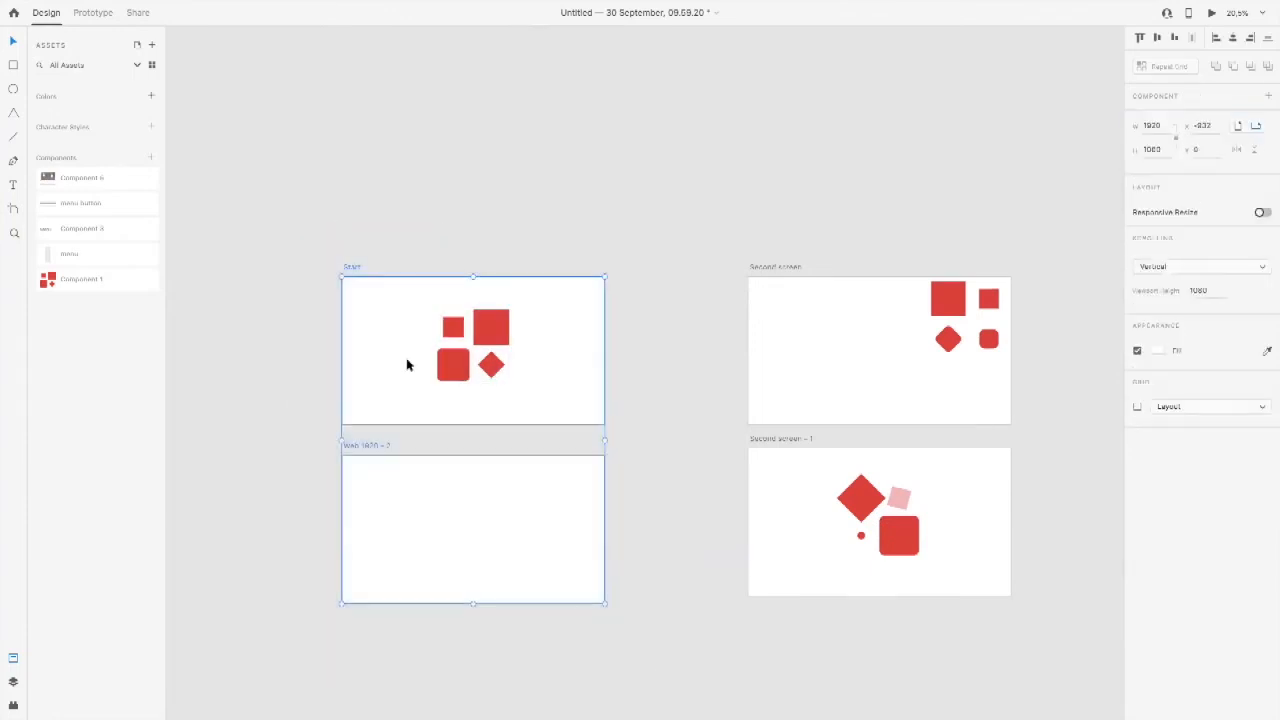
{"action": "mouse_move", "coordinate": [349, 271]}
{"action": "left_mouse_down"}
{"action": "mouse_move", "coordinate": [431, 274]}
{"action": "mouse_move", "coordinate": [328, 269]}
{"action": "left_mouse_up"}
{"action": "left_click", "coordinate": [389, 229]}
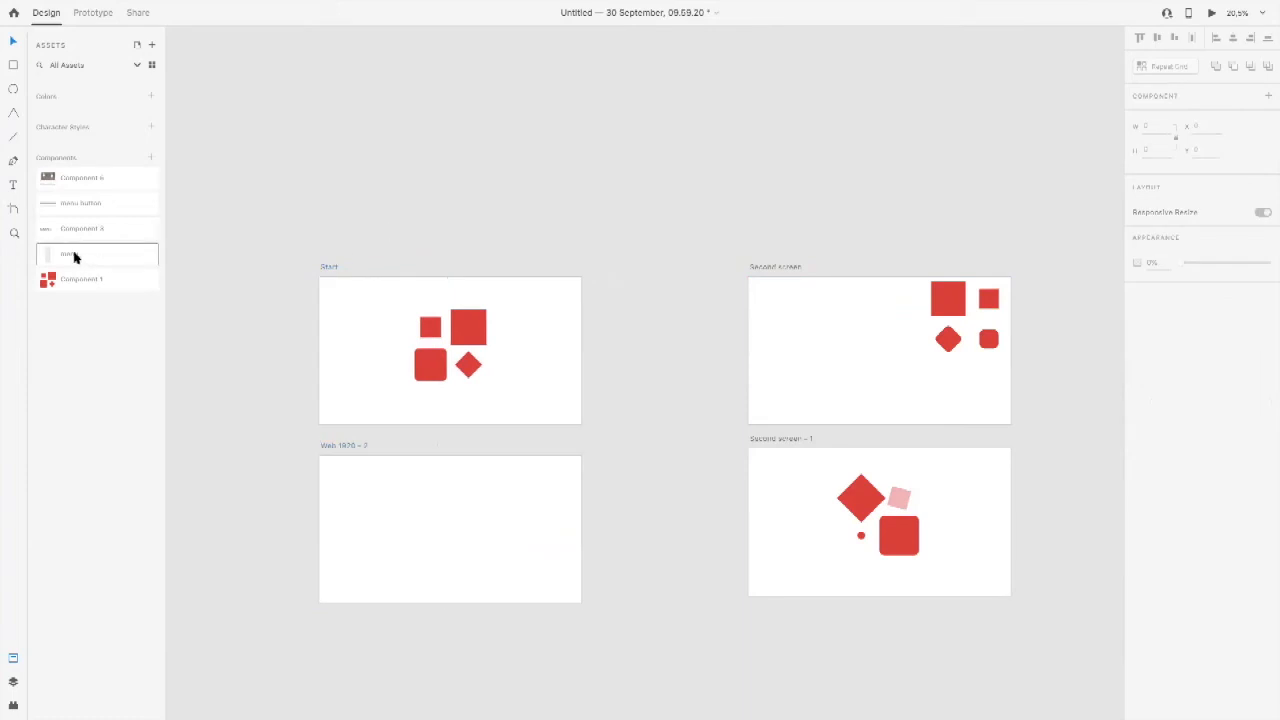
Step: Place an instance of the menu component on the Start artboard and review the commands offered for it
{"action": "left_click_drag", "start_coordinate": [74, 257], "coordinate": [476, 343]}
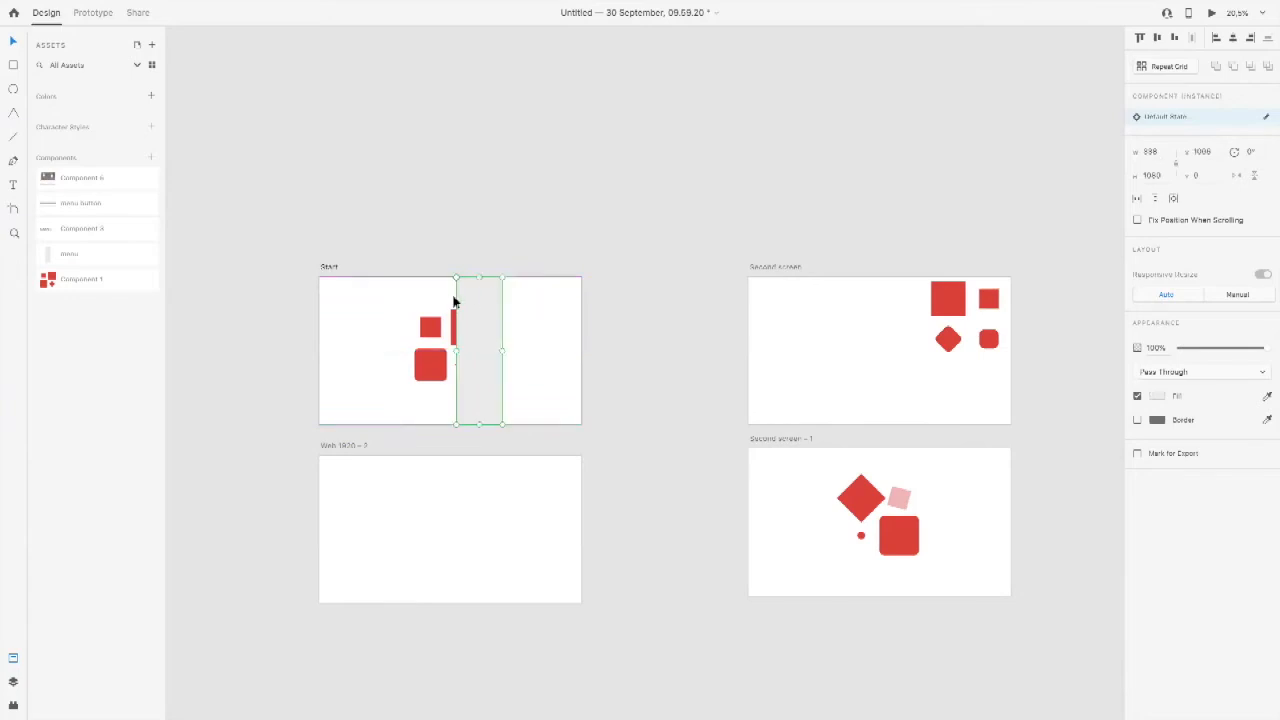
{"action": "right_click", "coordinate": [484, 299]}
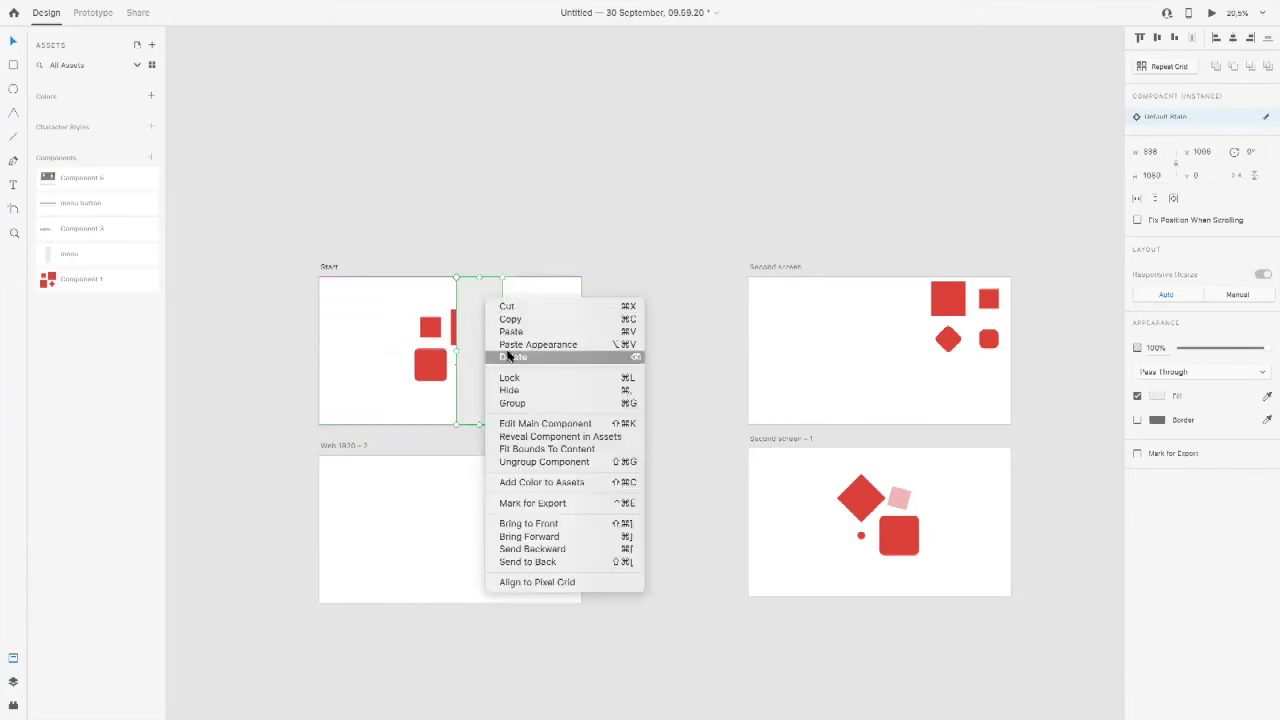
{"action": "left_click", "coordinate": [391, 294]}
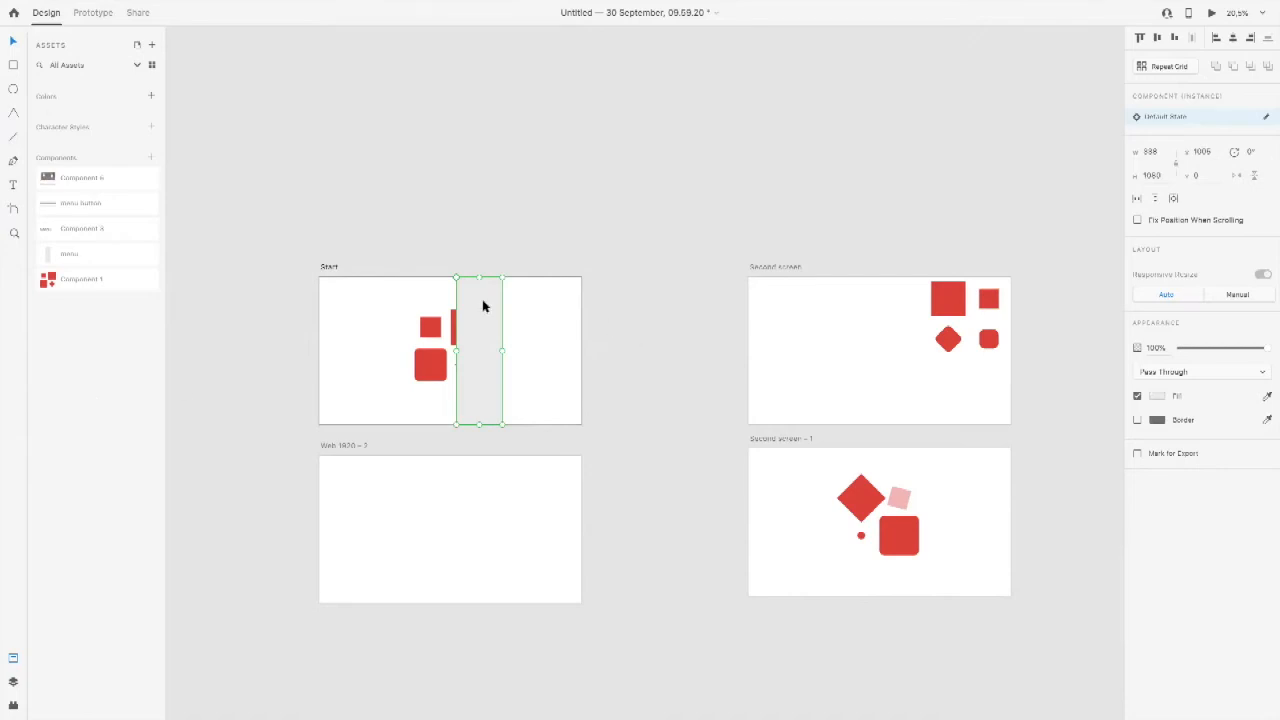
Step: Widen the menu instance to about 915 px, up to Start's right edge, and reset it to its main state
{"action": "left_click_drag", "start_coordinate": [502, 350], "coordinate": [577, 354]}
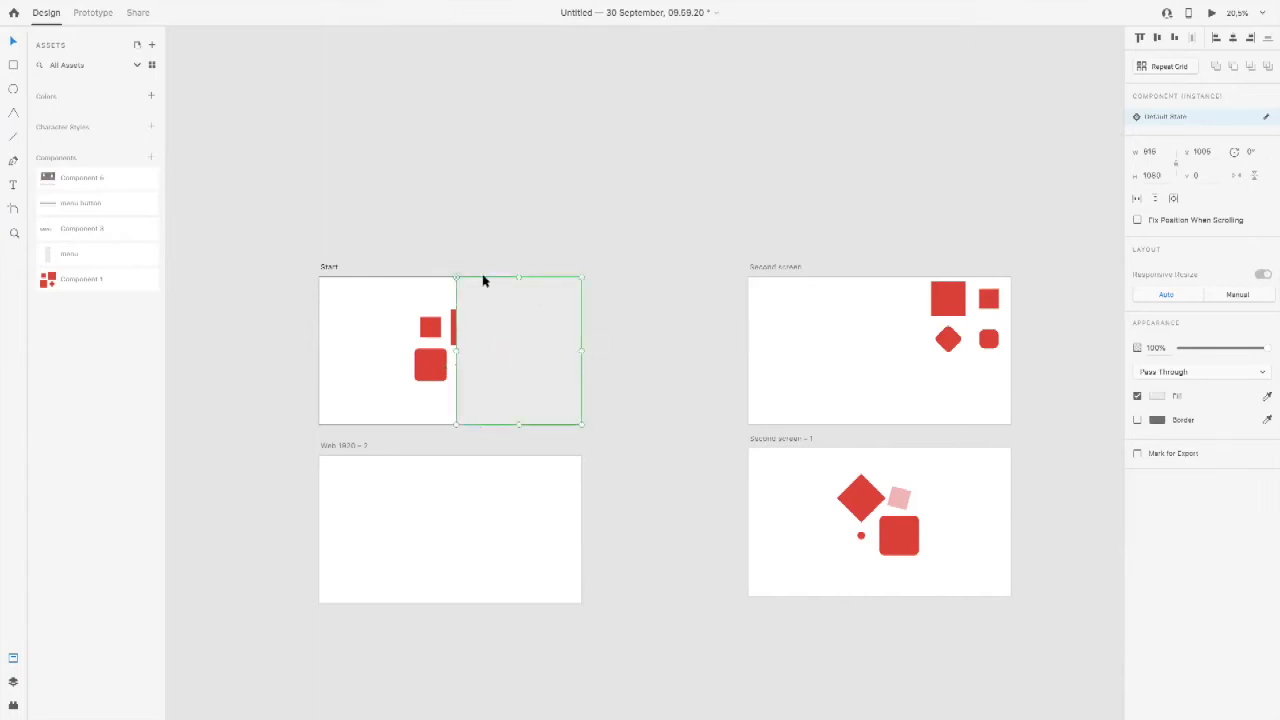
{"action": "right_click", "coordinate": [516, 335]}
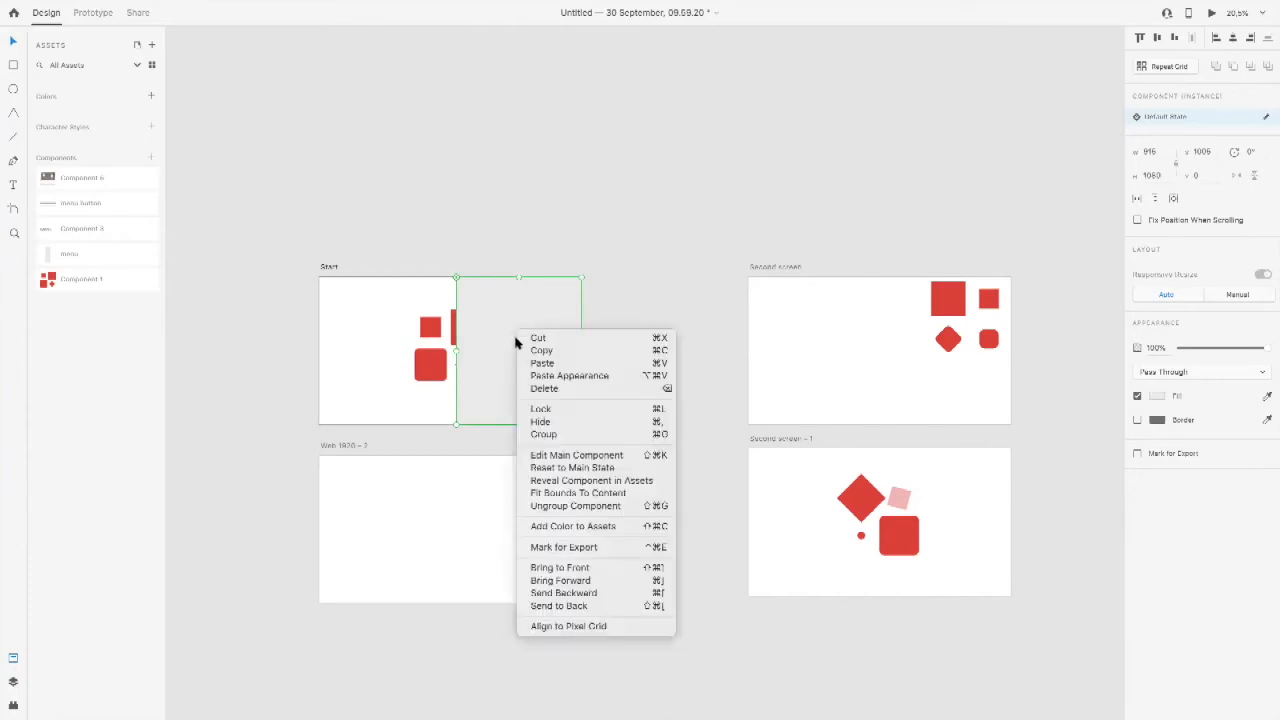
{"action": "left_click", "coordinate": [538, 468]}
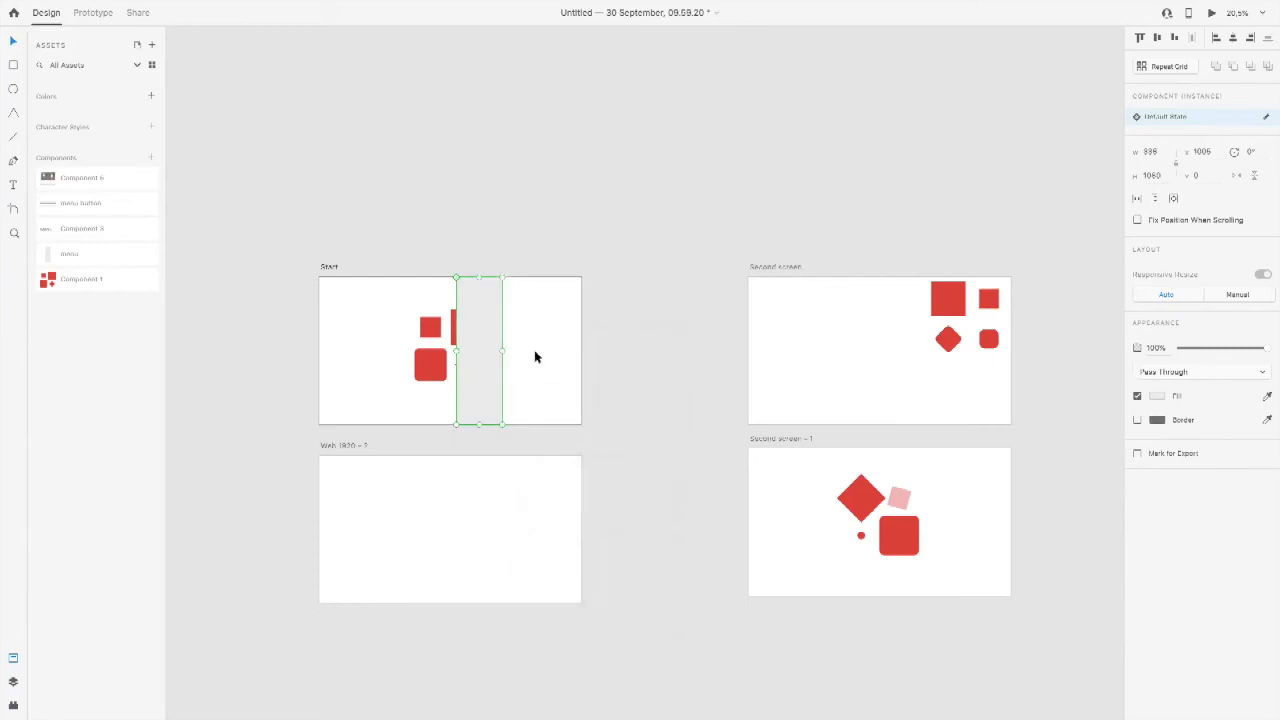
Step: Open the menu's main component for editing and move it from beside Start onto the artboard
{"action": "right_click", "coordinate": [490, 345]}
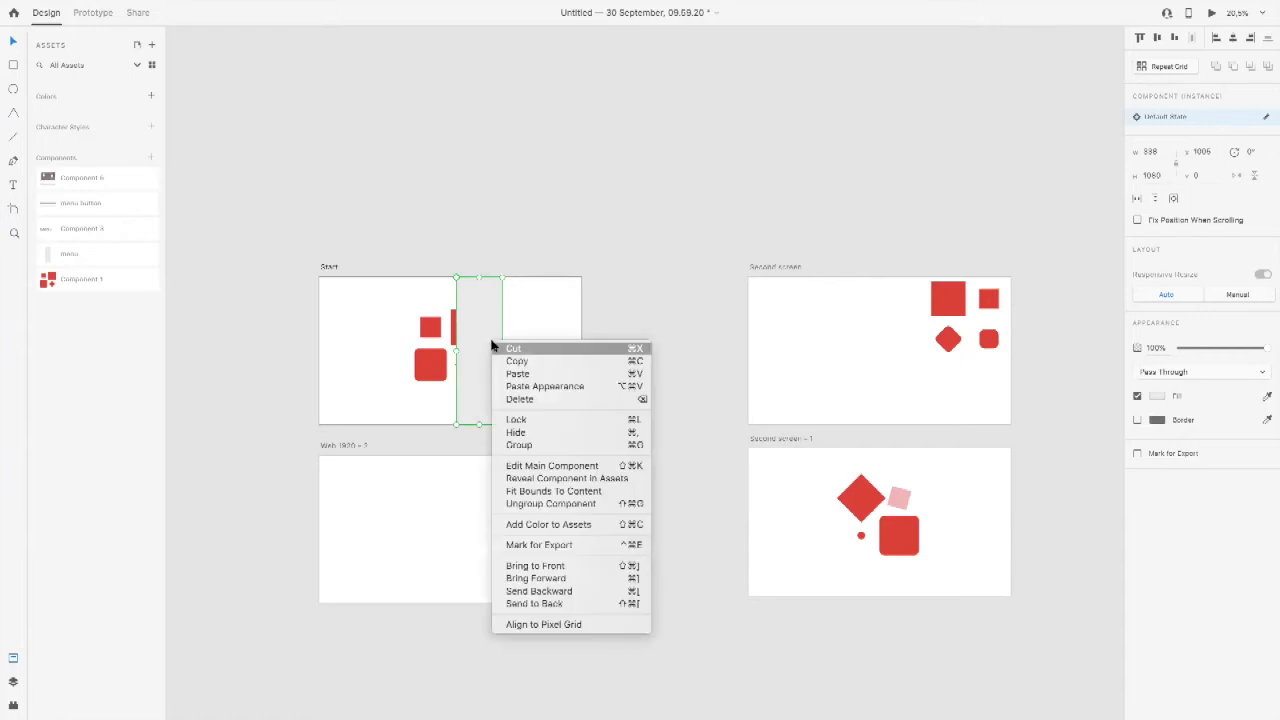
{"action": "left_click", "coordinate": [515, 470]}
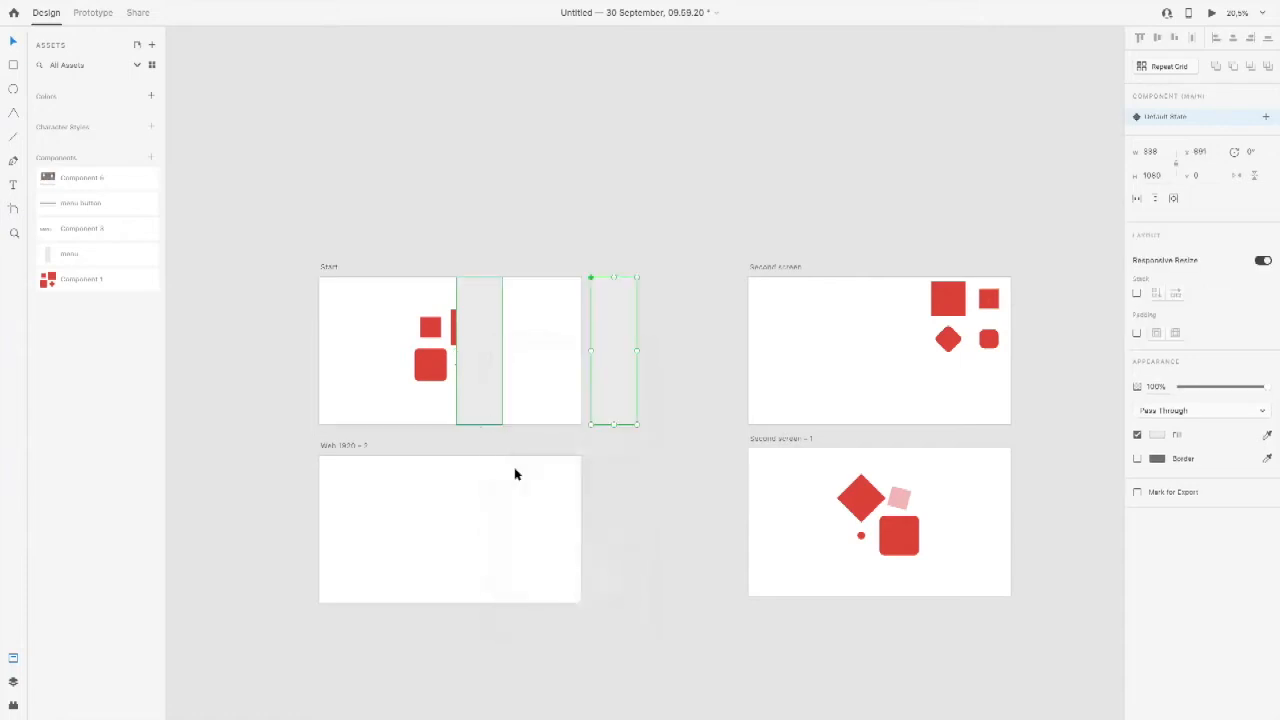
{"action": "left_click_drag", "start_coordinate": [602, 379], "coordinate": [536, 377]}
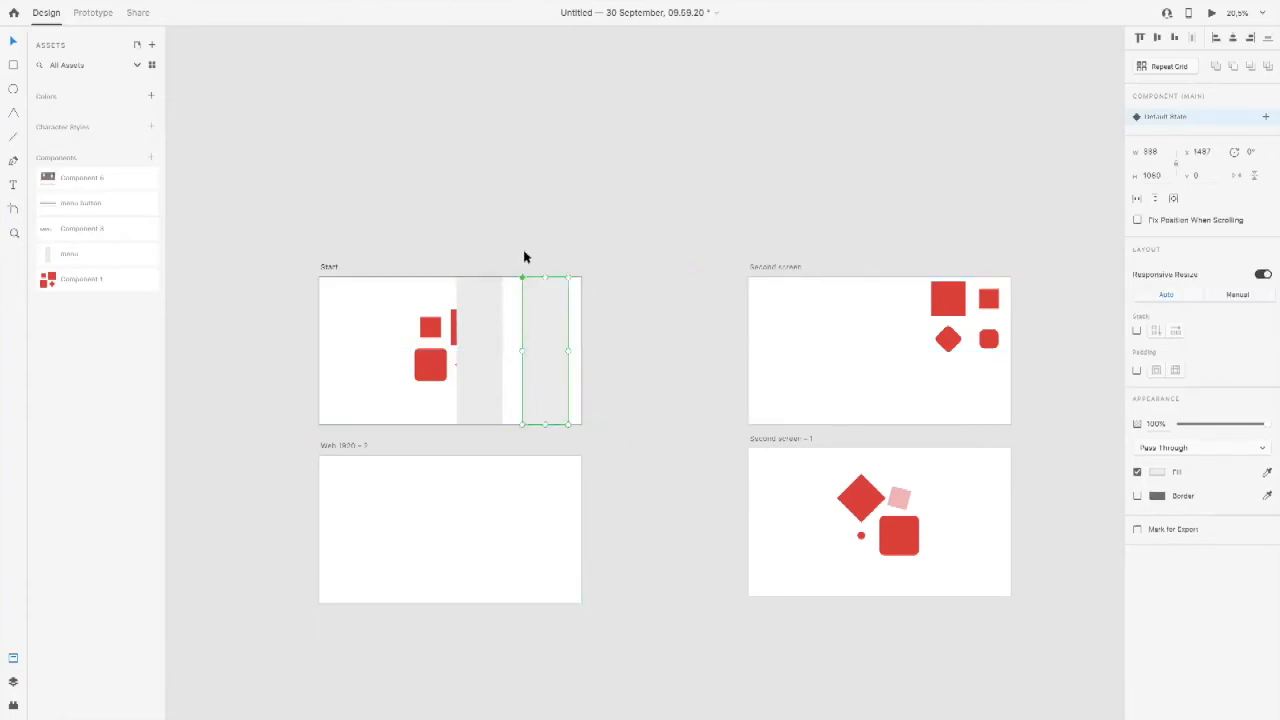
Step: Set the main menu component's opacity to 80% and delete the menu instance from Start
{"action": "left_click_drag", "start_coordinate": [1266, 425], "coordinate": [1249, 428]}
{"action": "left_click", "coordinate": [490, 328]}
{"action": "key", "text": "Delete"}
Step: Move the main menu partly over Start's red shapes, and try a fresh menu instance on the artboard before deleting it
{"action": "left_click", "coordinate": [566, 321]}
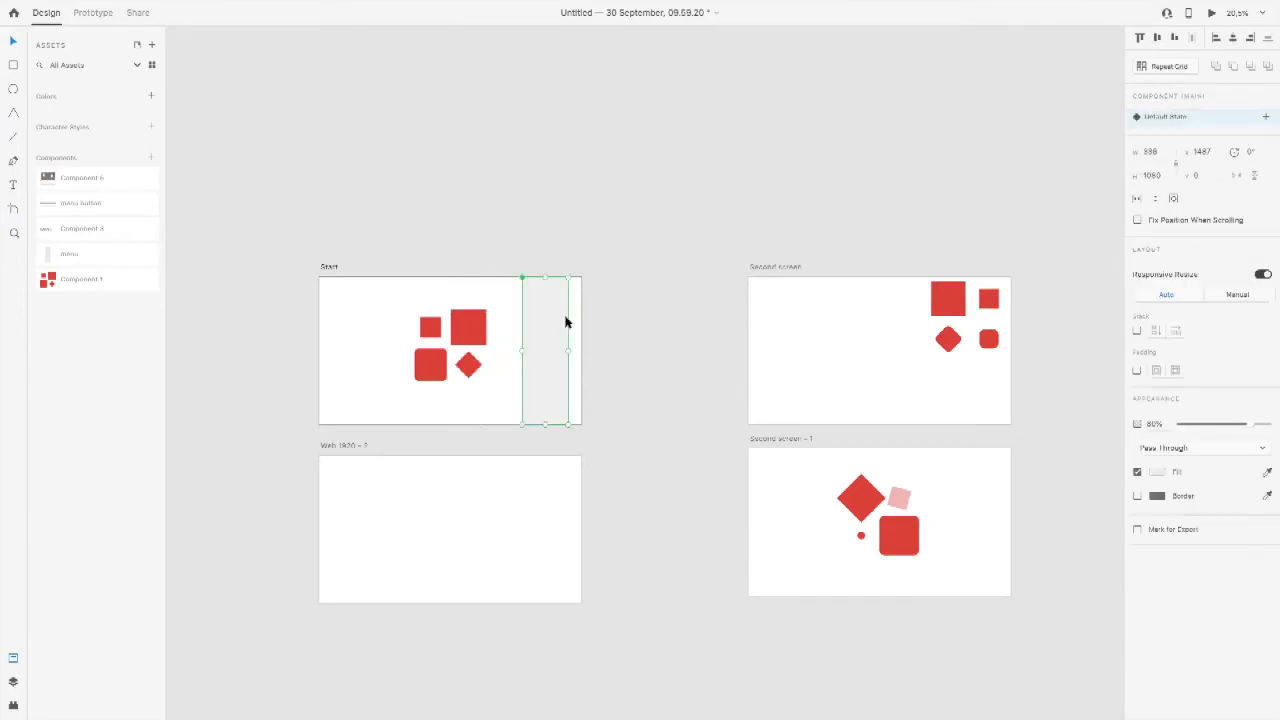
{"action": "left_click_drag", "start_coordinate": [537, 320], "coordinate": [491, 320]}
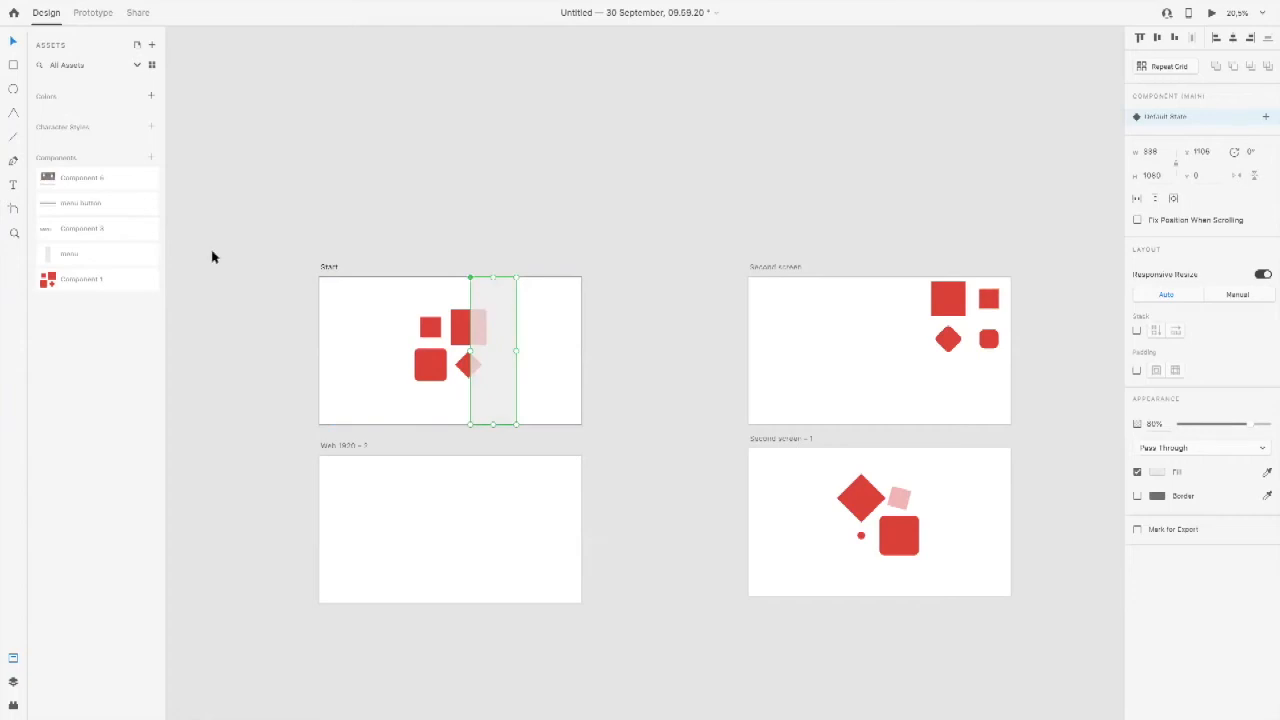
{"action": "left_click_drag", "start_coordinate": [76, 257], "coordinate": [413, 370]}
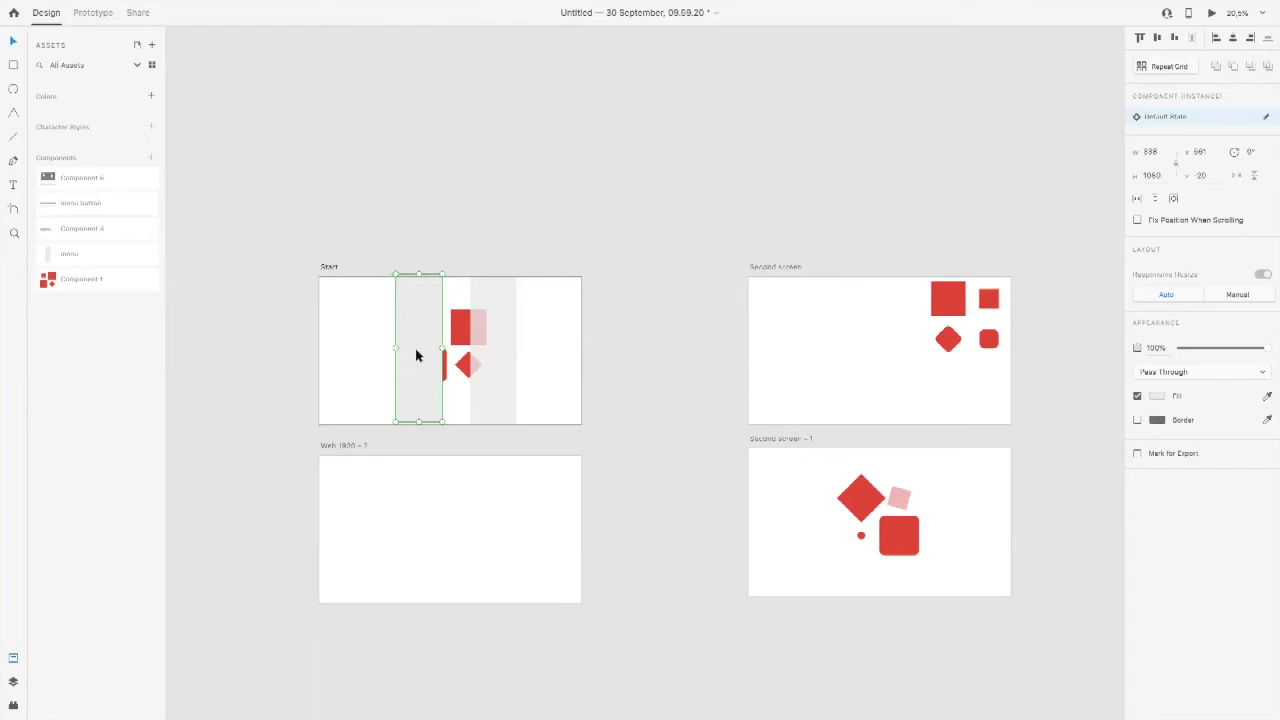
{"action": "key", "text": "Delete"}
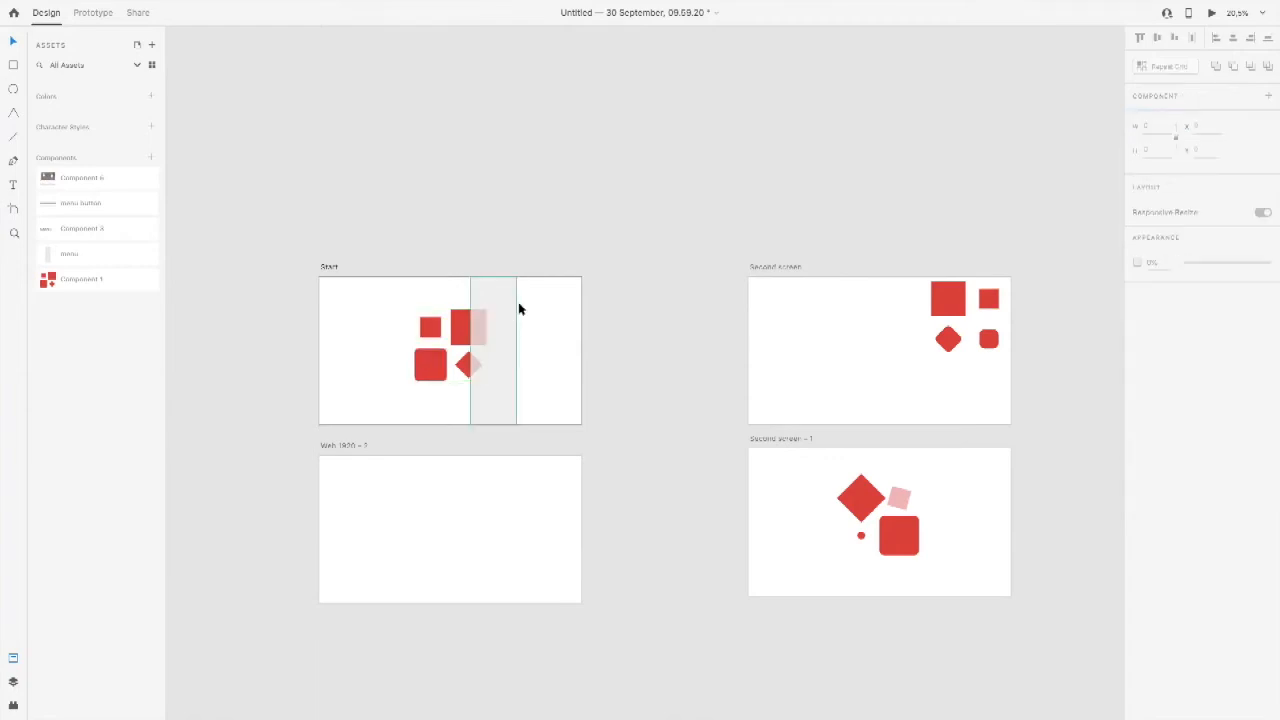
Step: Lower the opacity of the rectangle inside the main menu component on Start
{"action": "left_click", "coordinate": [501, 311]}
{"action": "double_click", "coordinate": [501, 311]}
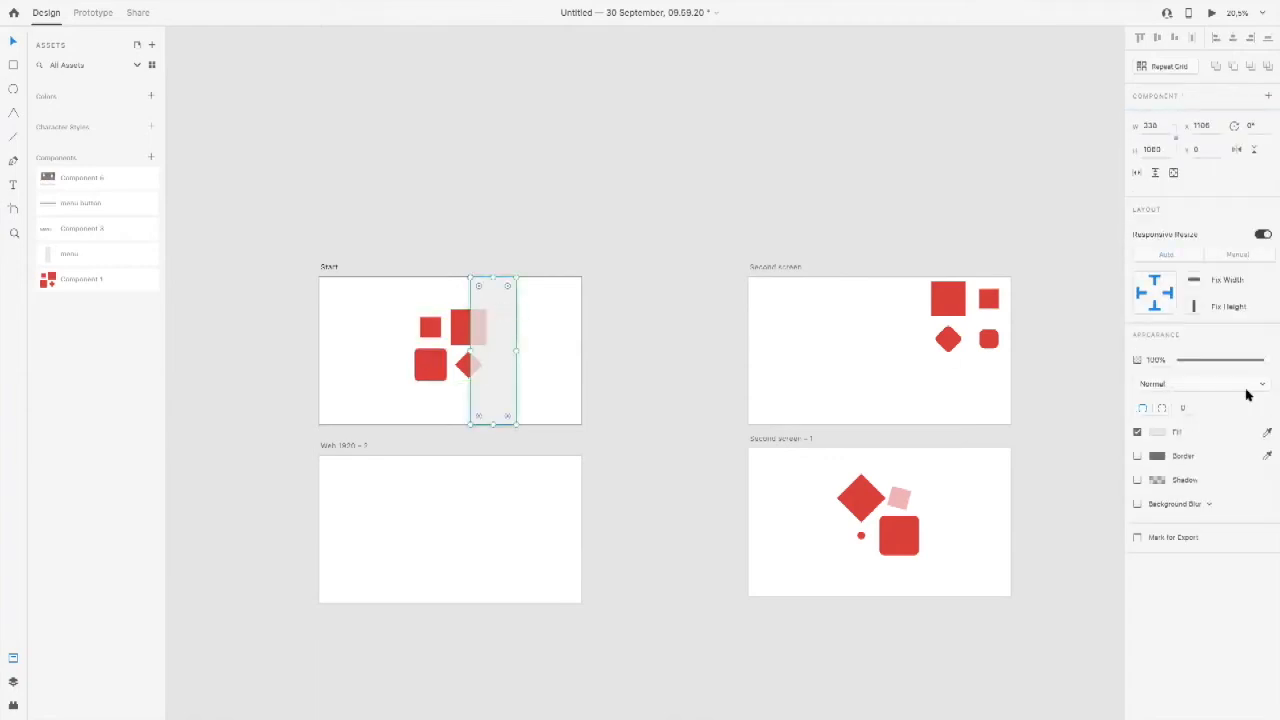
{"action": "left_click_drag", "start_coordinate": [1252, 361], "coordinate": [1249, 361]}
{"action": "left_click", "coordinate": [577, 314]}
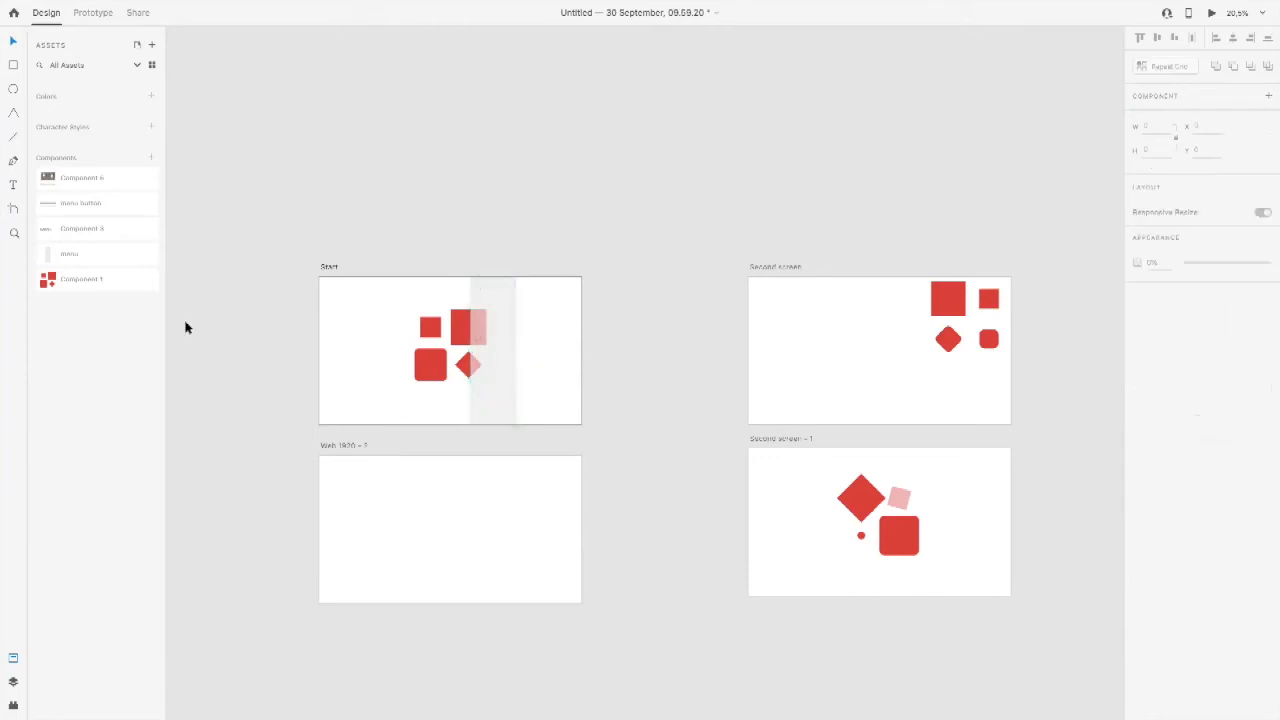
Step: Set the main menu component's opacity to 100%, and try another menu instance on Start before deleting it
{"action": "left_click", "coordinate": [486, 289]}
{"action": "mouse_move", "coordinate": [1249, 427]}
{"action": "left_mouse_down"}
{"action": "mouse_move", "coordinate": [1271, 423]}
{"action": "mouse_move", "coordinate": [1252, 424]}
{"action": "left_mouse_up"}
{"action": "left_click", "coordinate": [566, 303]}
{"action": "left_click_drag", "start_coordinate": [52, 257], "coordinate": [396, 342]}
{"action": "key", "text": "Delete"}
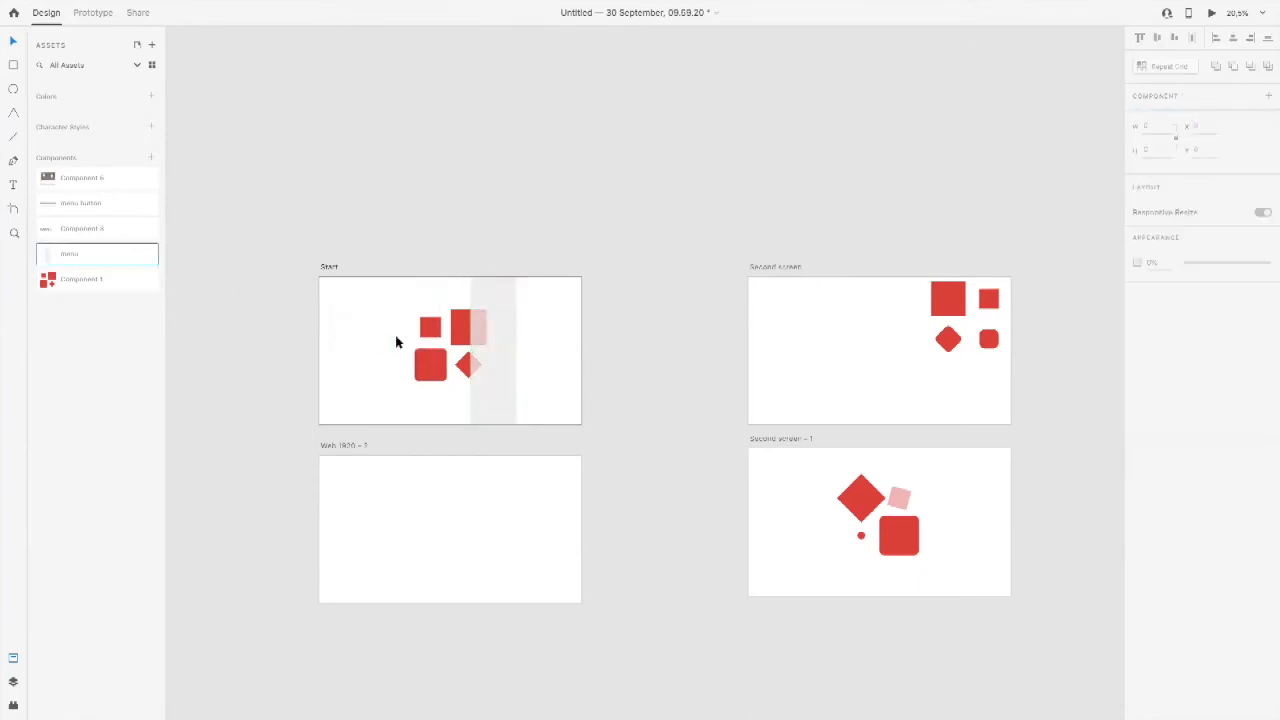
Step: Move the main menu clear of the red shapes on Start and review the object commands available for it
{"action": "left_click", "coordinate": [494, 295]}
{"action": "left_click_drag", "start_coordinate": [494, 296], "coordinate": [514, 296]}
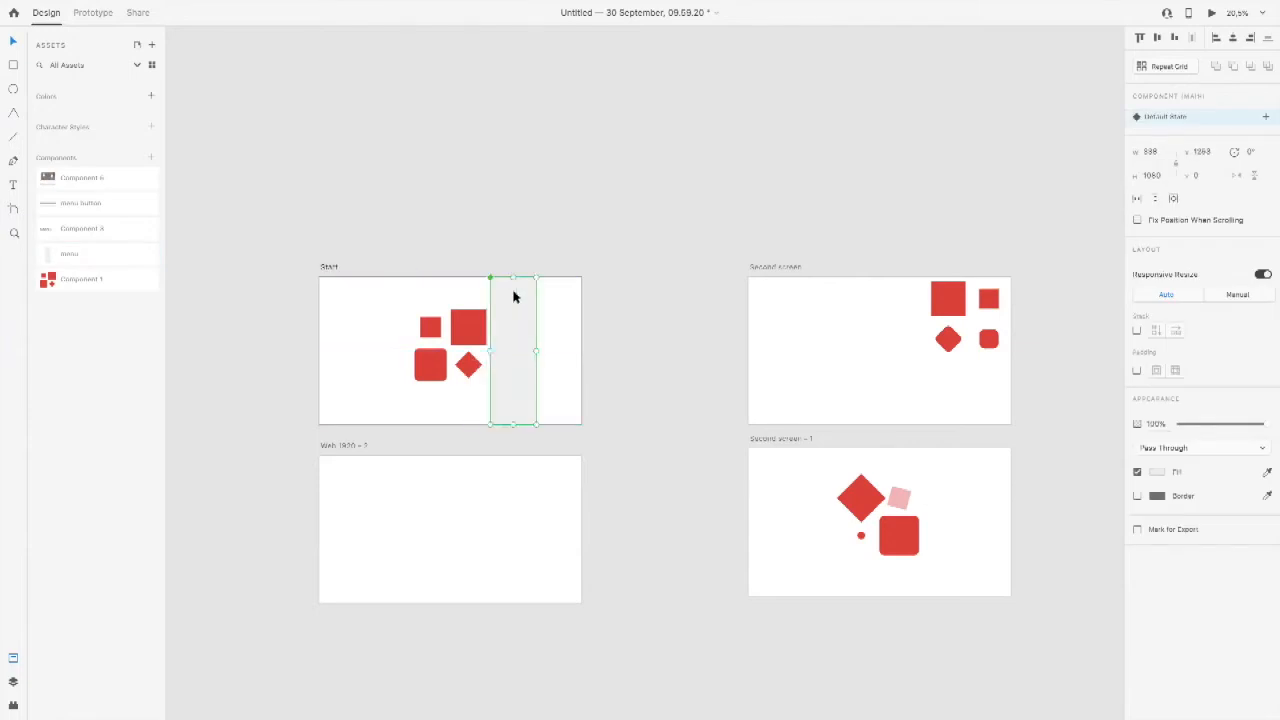
{"action": "mouse_move", "coordinate": [204, 5]}
{"action": "left_click", "coordinate": [132, 7]}
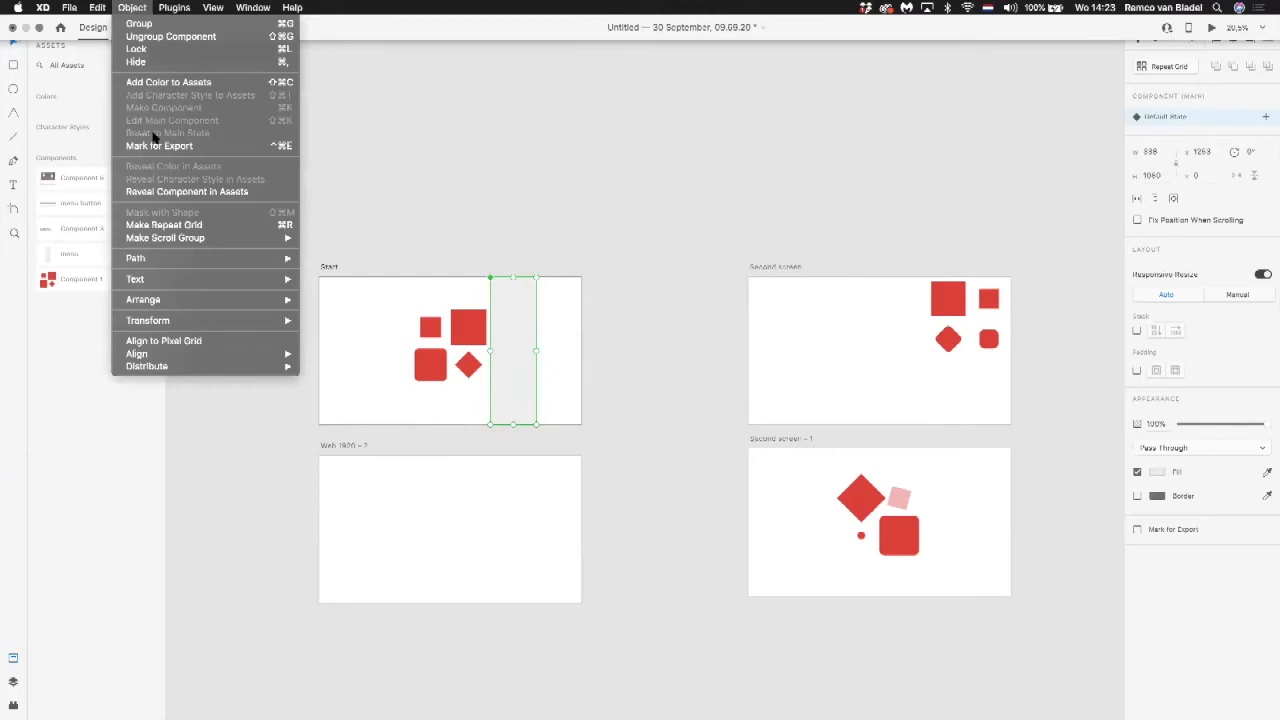
{"action": "left_click", "coordinate": [460, 224]}
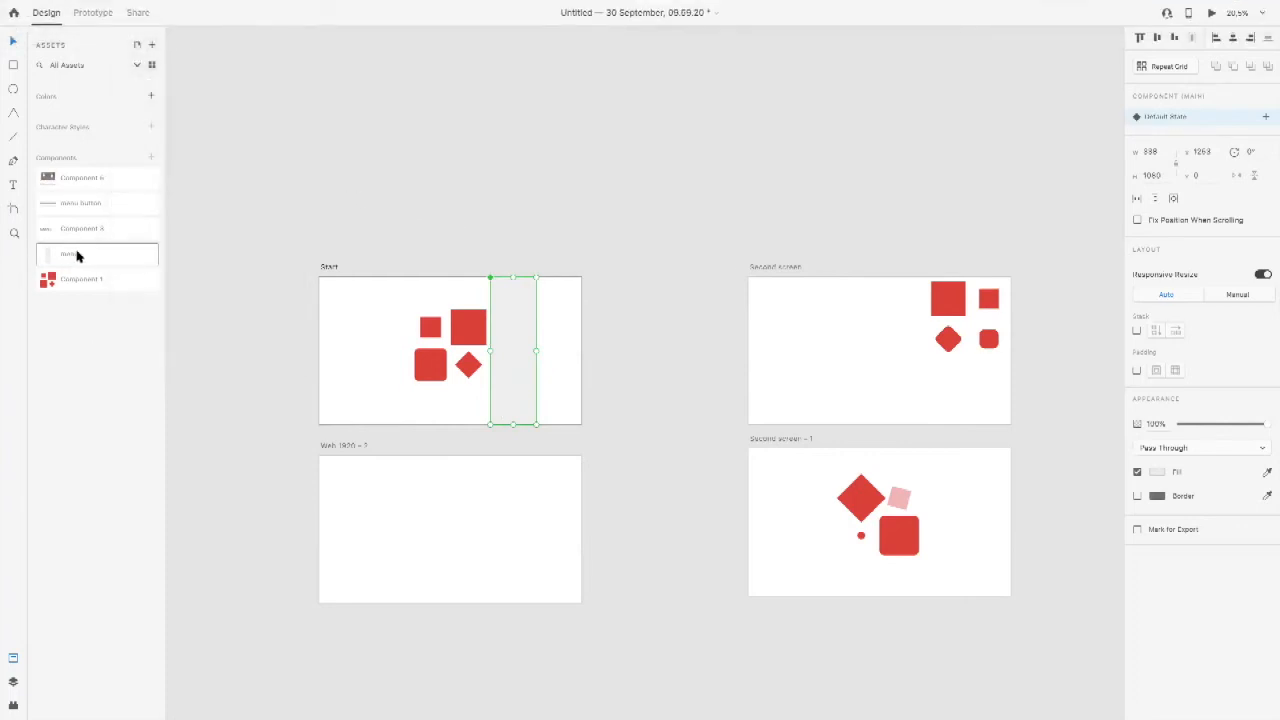
Step: Move the main menu component off the Start artboard, just outside its right edge
{"action": "left_click_drag", "start_coordinate": [522, 349], "coordinate": [553, 351]}
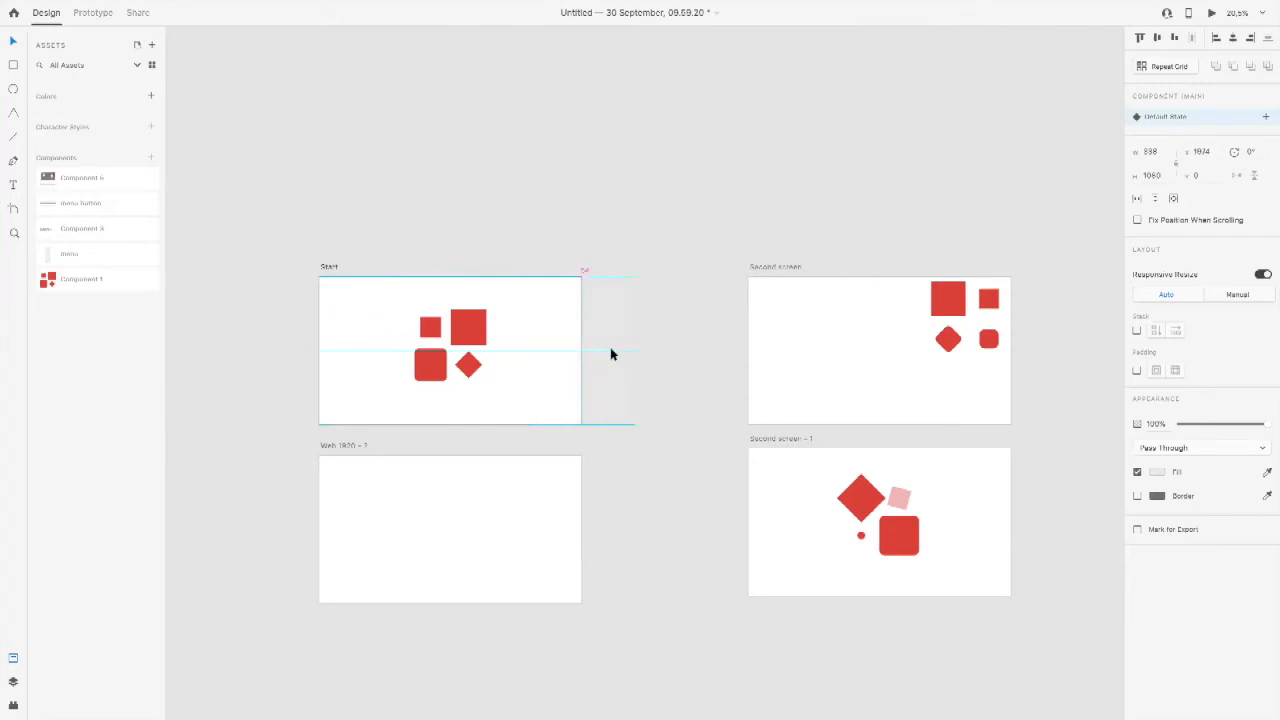
{"action": "left_click", "coordinate": [537, 355]}
{"action": "mouse_move", "coordinate": [608, 354]}
{"action": "left_mouse_down"}
{"action": "mouse_move", "coordinate": [547, 353]}
{"action": "mouse_move", "coordinate": [586, 353]}
{"action": "left_mouse_up"}
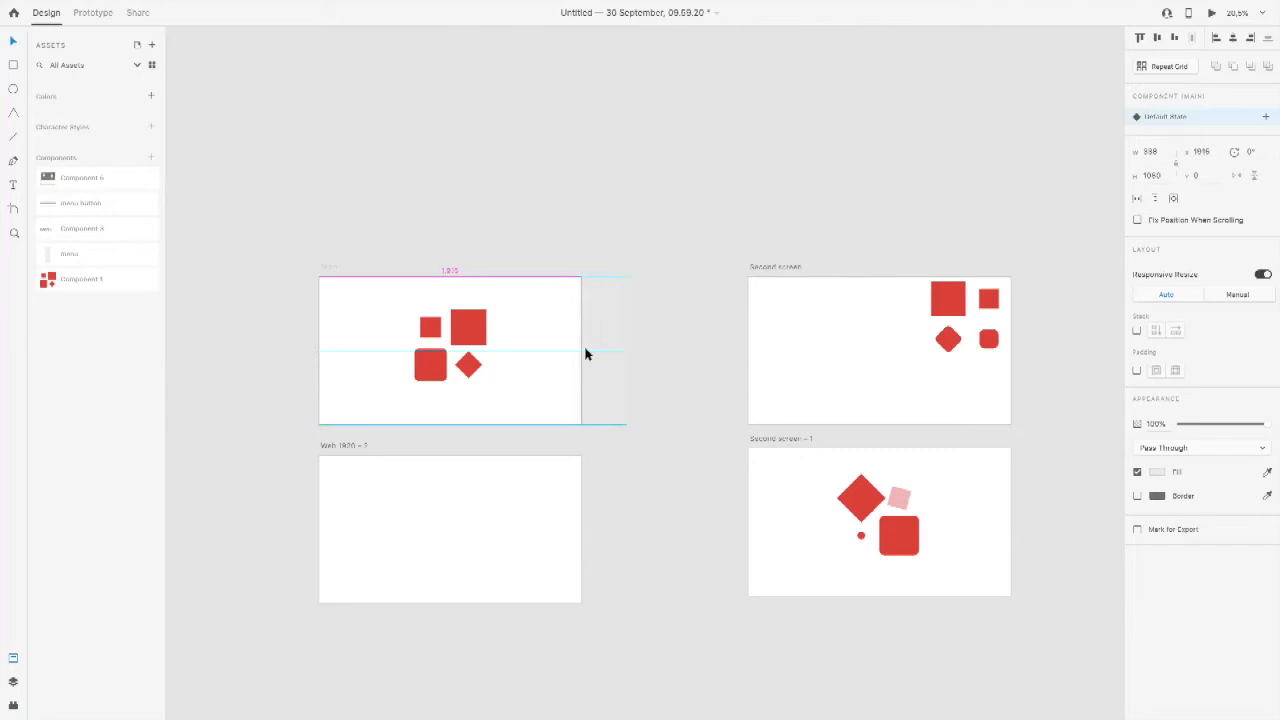
{"action": "left_click", "coordinate": [535, 336]}
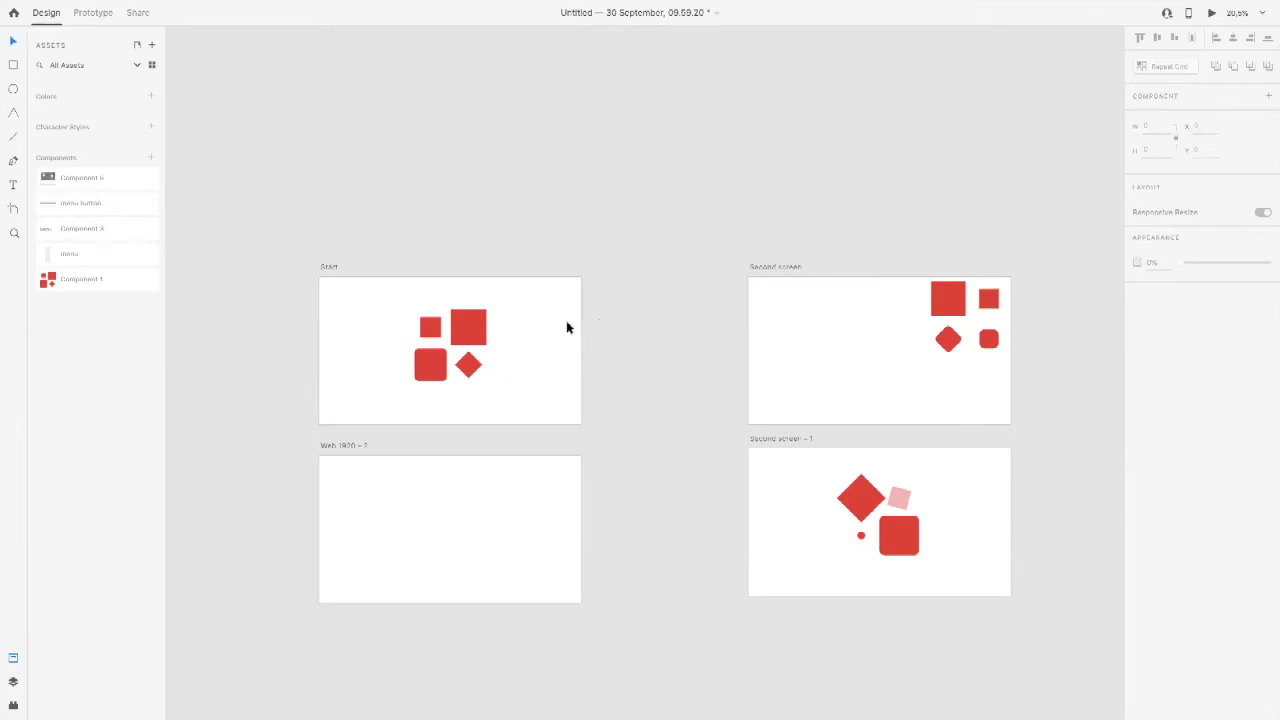
Step: Bring the main menu component back inside the Start artboard, flush with its right edge
{"action": "left_click", "coordinate": [588, 365]}
{"action": "left_click_drag", "start_coordinate": [659, 352], "coordinate": [660, 353]}
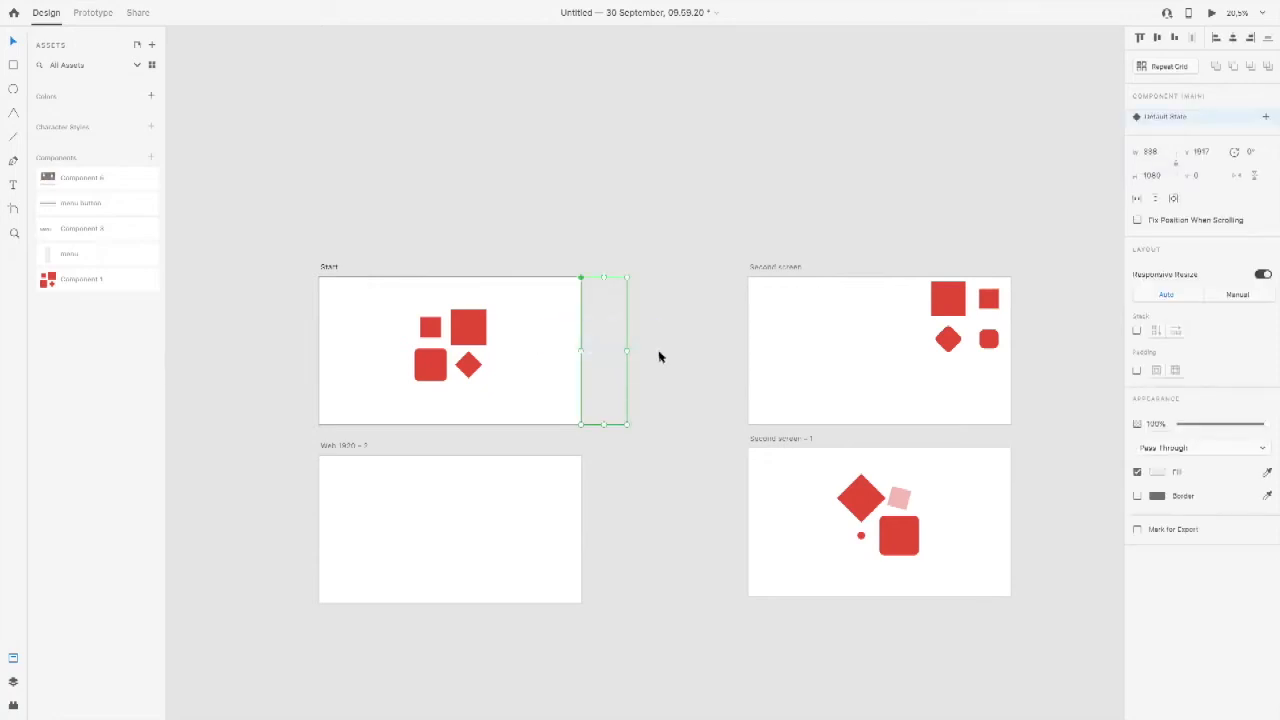
{"action": "left_click", "coordinate": [555, 323]}
{"action": "left_click_drag", "start_coordinate": [555, 323], "coordinate": [633, 363]}
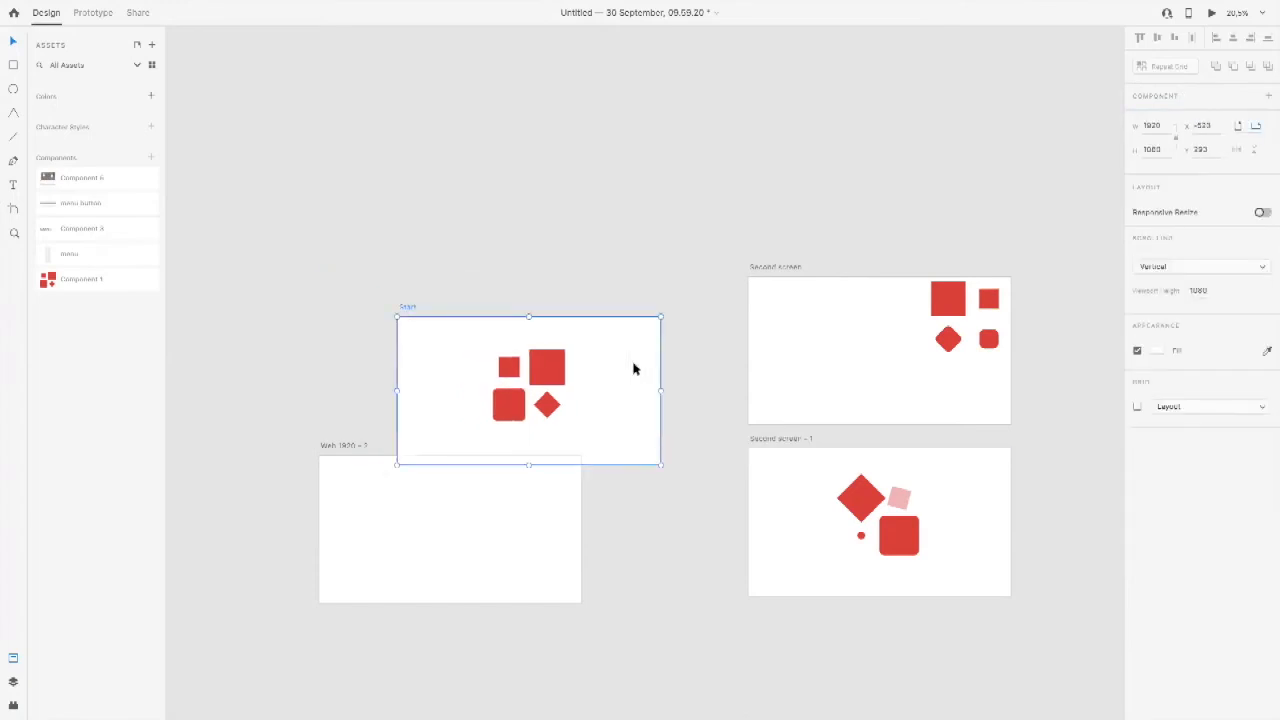
{"action": "key", "text": "super+z"}
{"action": "mouse_move", "coordinate": [560, 323]}
{"action": "left_mouse_down"}
{"action": "mouse_move", "coordinate": [643, 347]}
{"action": "mouse_move", "coordinate": [553, 345]}
{"action": "left_mouse_up"}
Step: Place a menu instance along the right edge of Second screen and shift its red shapes left toward the artboard's middle
{"action": "left_click_drag", "start_coordinate": [90, 262], "coordinate": [986, 343]}
{"action": "left_click_drag", "start_coordinate": [957, 291], "coordinate": [829, 325]}
Step: Widen the menu instance on Second screen to 1067, extending it leftward over the red shapes
{"action": "left_click", "coordinate": [1001, 323]}
{"action": "left_click_drag", "start_coordinate": [985, 354], "coordinate": [866, 352]}
{"action": "key", "text": "super+z"}
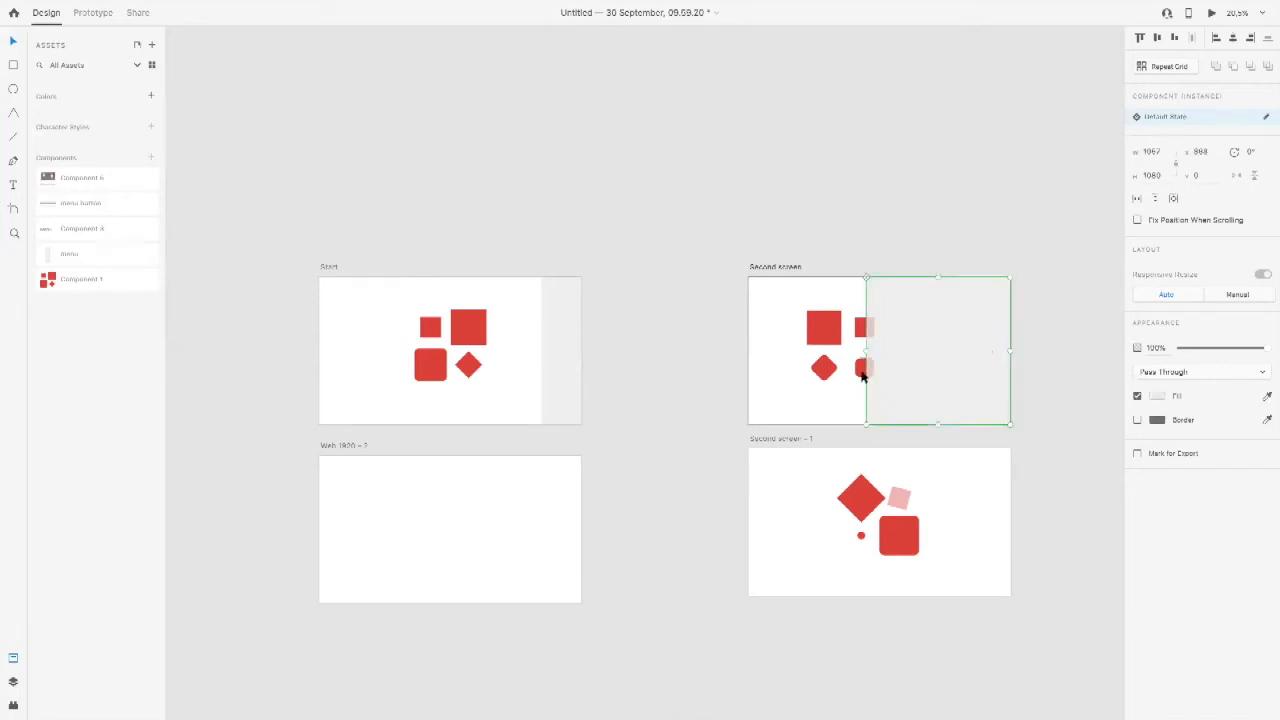
Step: Add a menu instance to Second screen – 1 and reshape it into a wide, shallow band along the artboard's top edge
{"action": "left_click", "coordinate": [783, 463]}
{"action": "left_click_drag", "start_coordinate": [86, 257], "coordinate": [984, 536]}
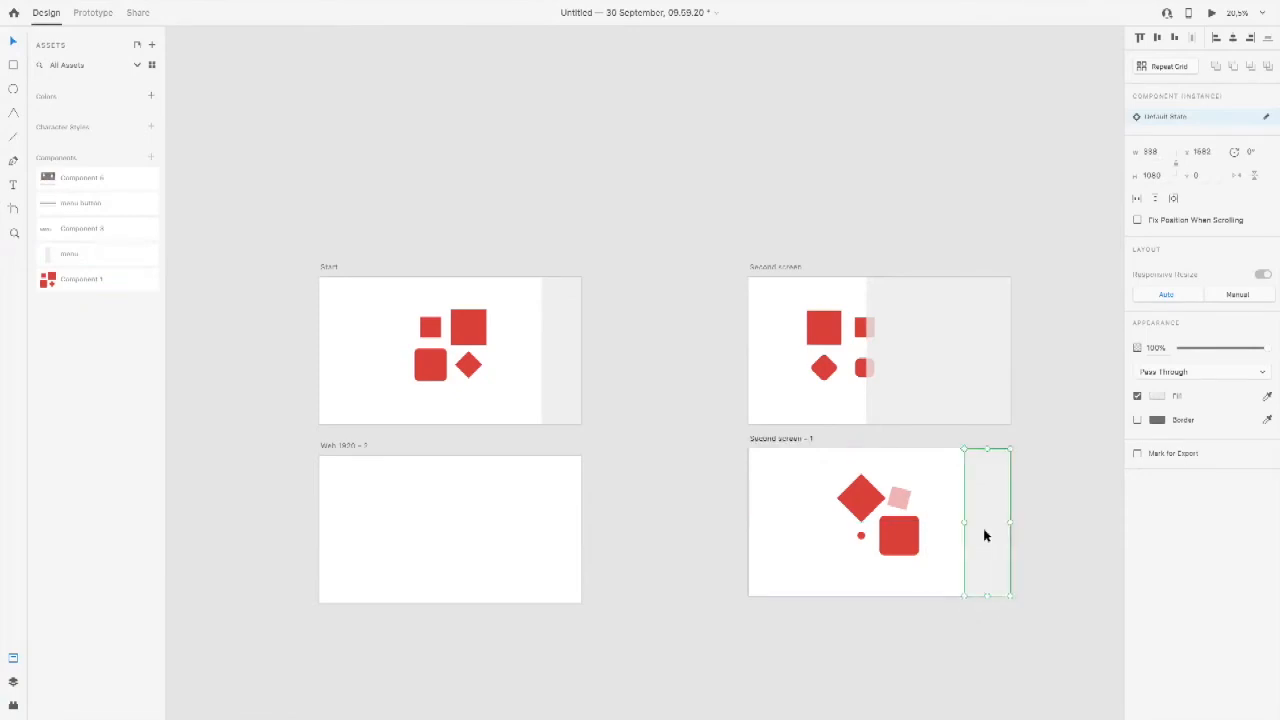
{"action": "left_click_drag", "start_coordinate": [987, 596], "coordinate": [797, 484]}
{"action": "left_click", "coordinate": [759, 509]}
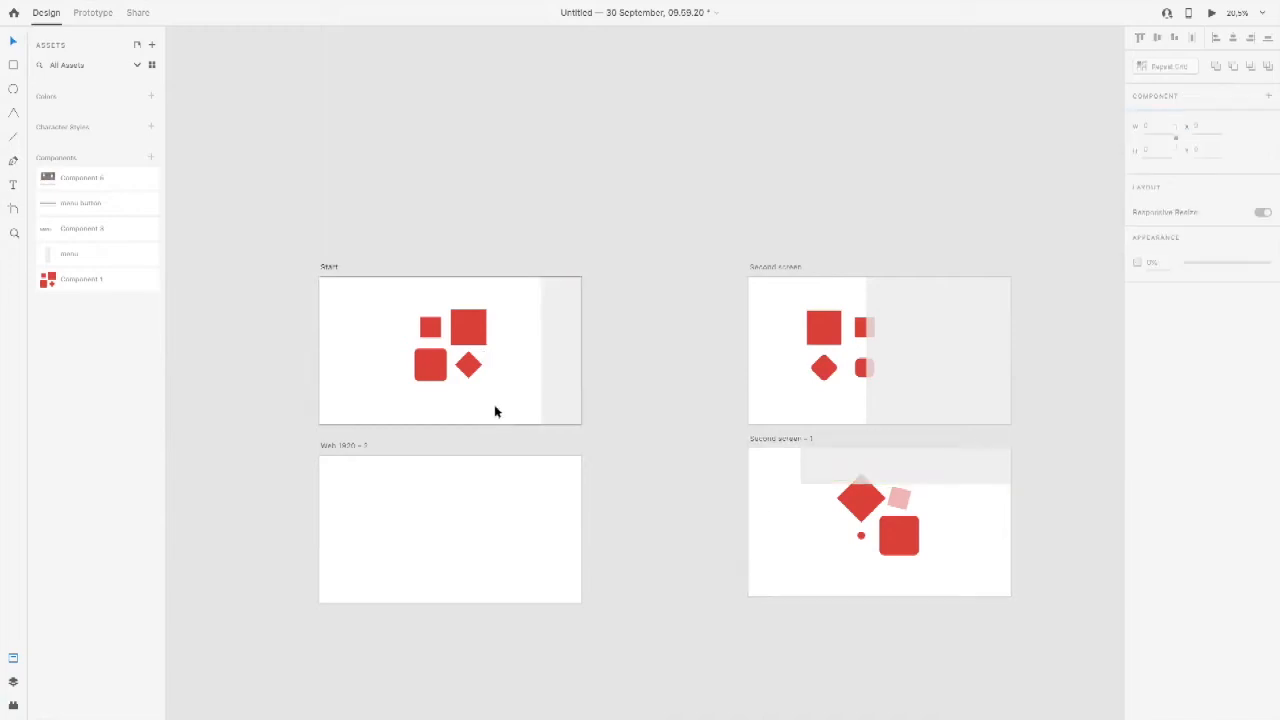
Step: Preview the prototype from the Start artboard to examine how the resized menu instances animate between screens
{"action": "key", "text": "ctrl+Right"}
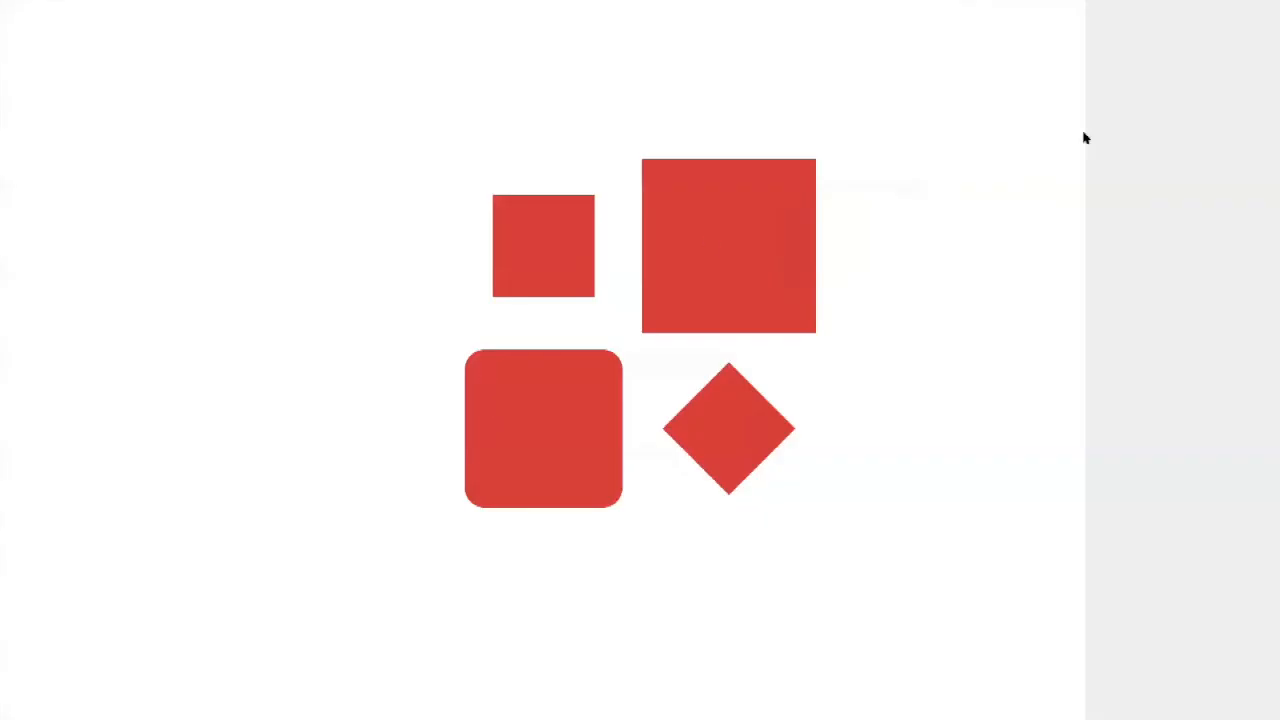
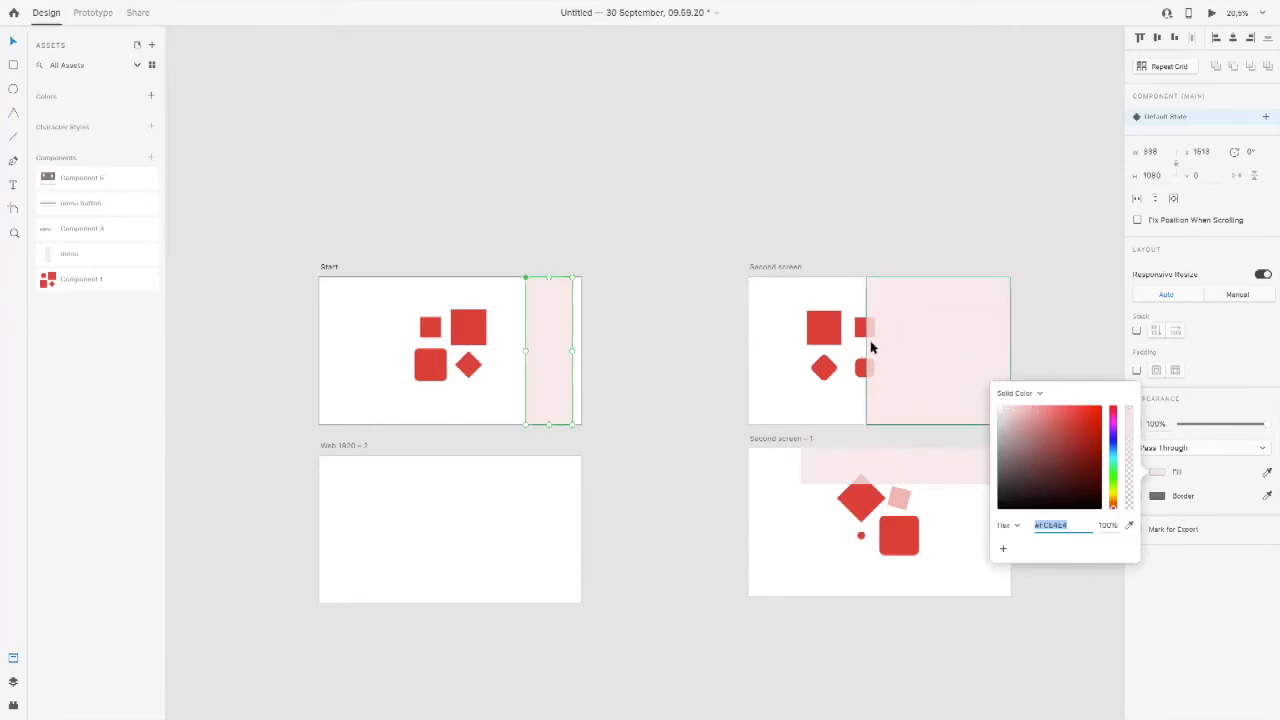
Step: Finish the menu panel's light grey fill and move the panel partly beyond the Start artboard's right edge, to about X 1776
{"action": "left_click", "coordinate": [465, 286]}
{"action": "left_click", "coordinate": [548, 317]}
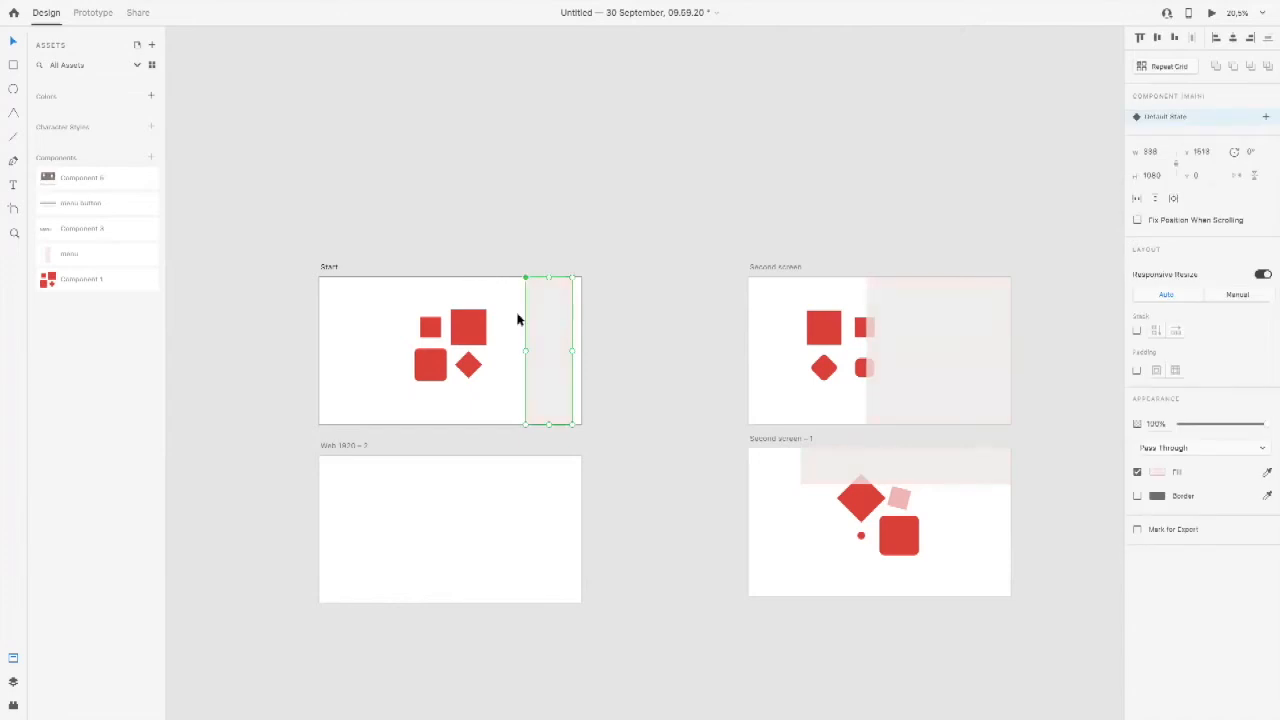
{"action": "left_click_drag", "start_coordinate": [546, 337], "coordinate": [566, 337]}
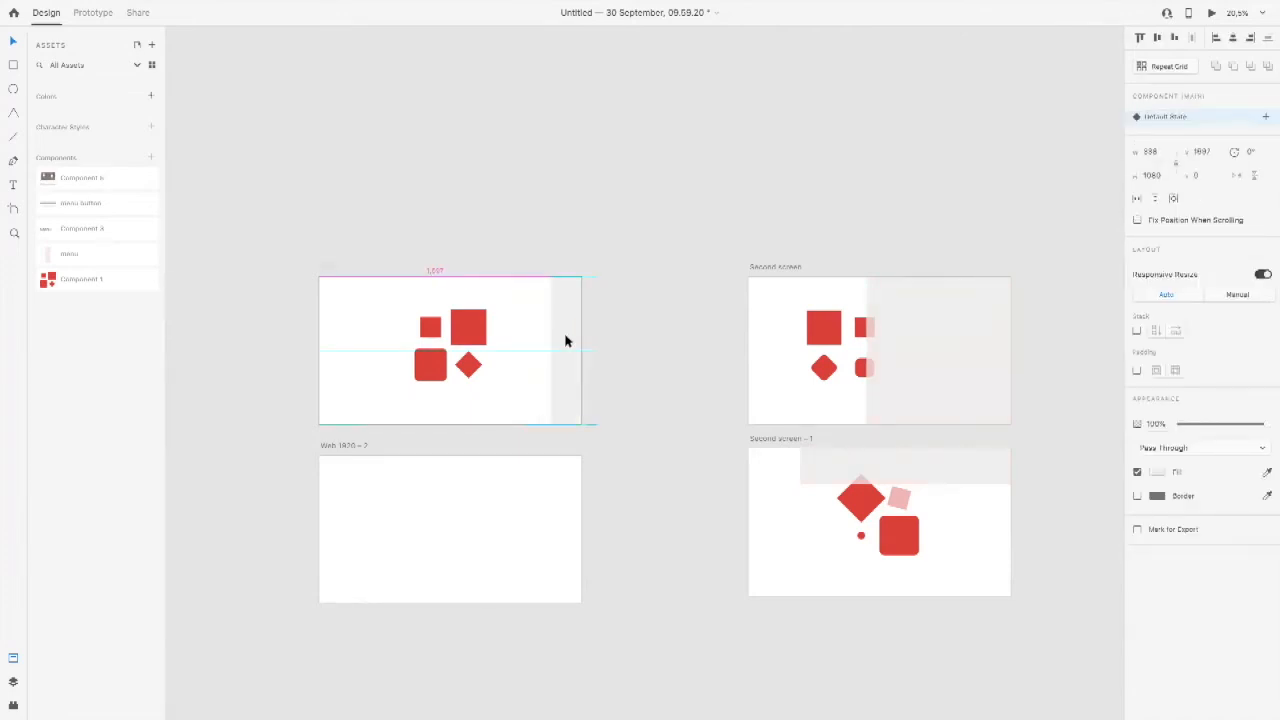
{"action": "left_click", "coordinate": [516, 338]}
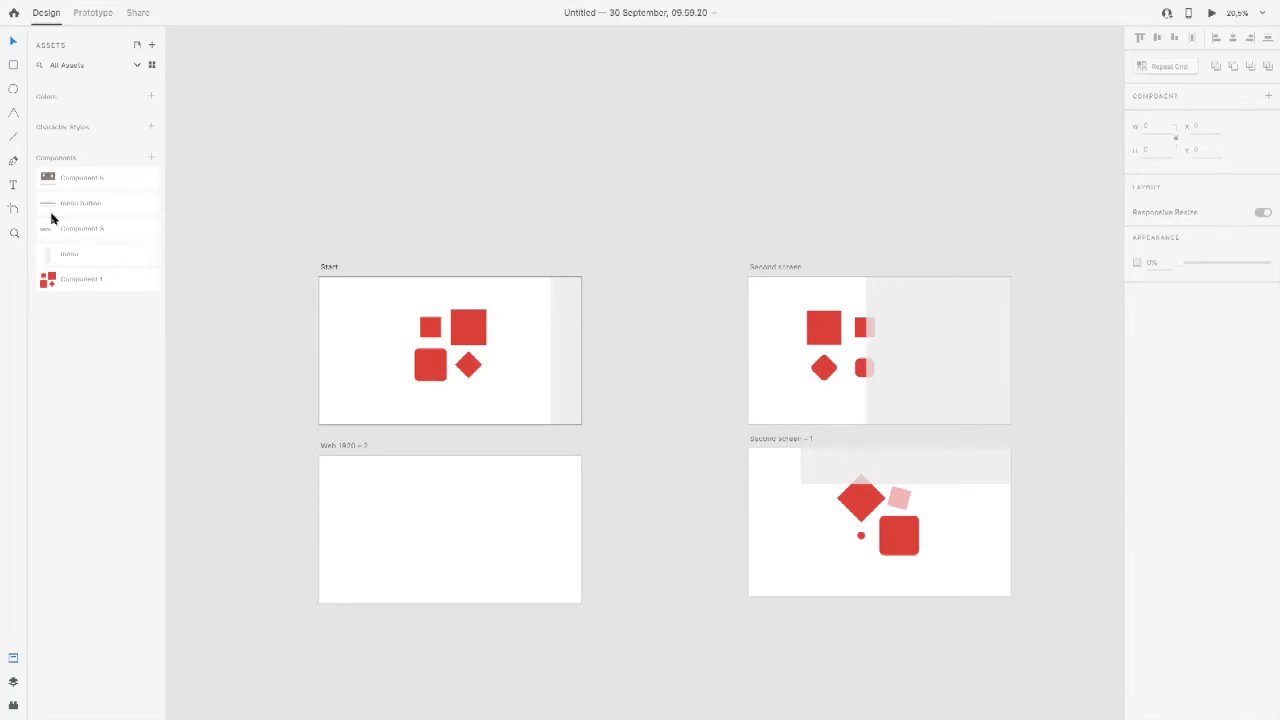
{"action": "left_click_drag", "start_coordinate": [567, 338], "coordinate": [573, 342]}
{"action": "left_click", "coordinate": [541, 340]}
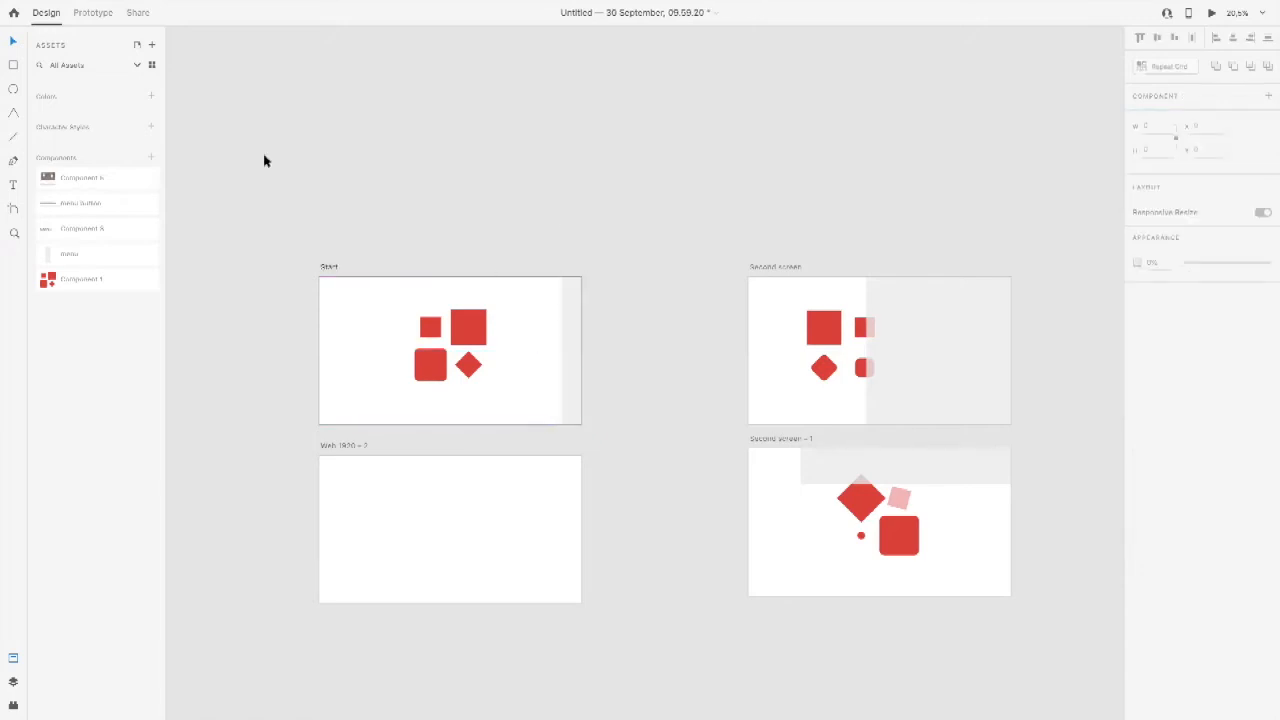
Step: Place an instance of the menu button component on the Start artboard, beside the red shapes
{"action": "left_click_drag", "start_coordinate": [45, 205], "coordinate": [415, 360]}
{"action": "left_click_drag", "start_coordinate": [625, 285], "coordinate": [604, 285]}
{"action": "key", "text": "super+z"}
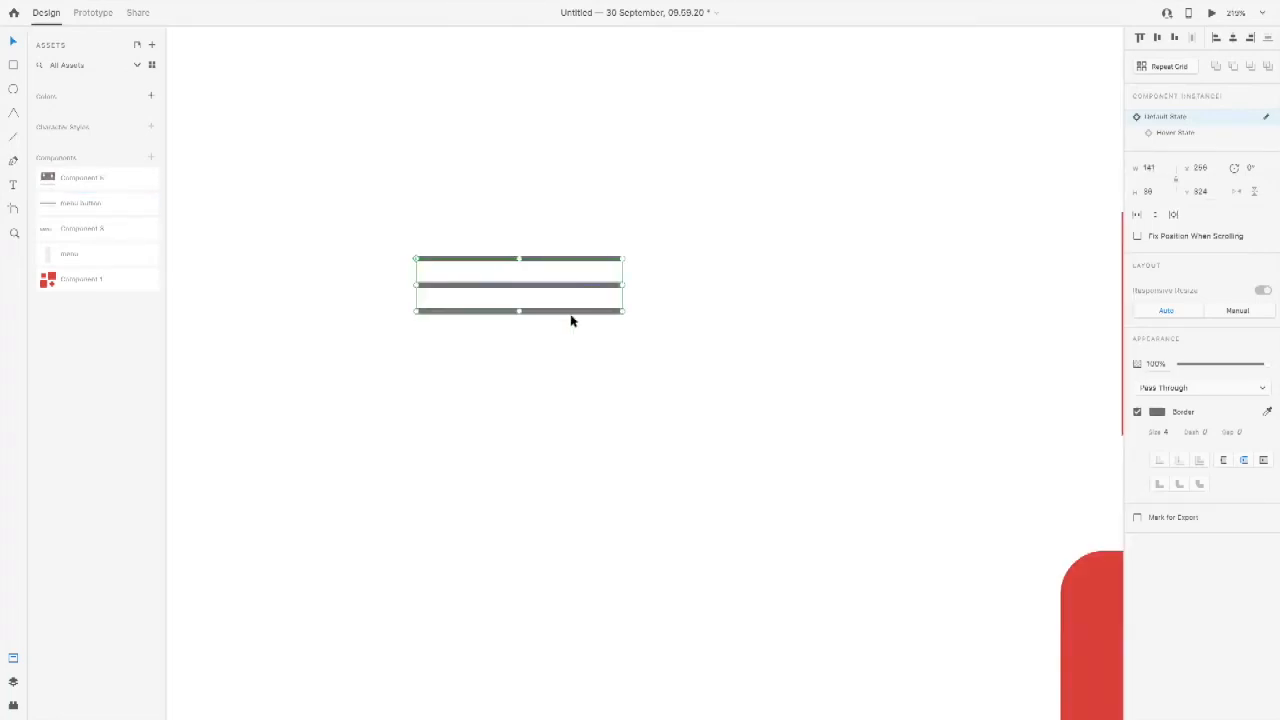
Step: Reveal the placed menu button's component in the assets
{"action": "left_click", "coordinate": [566, 351]}
{"action": "right_click", "coordinate": [560, 259]}
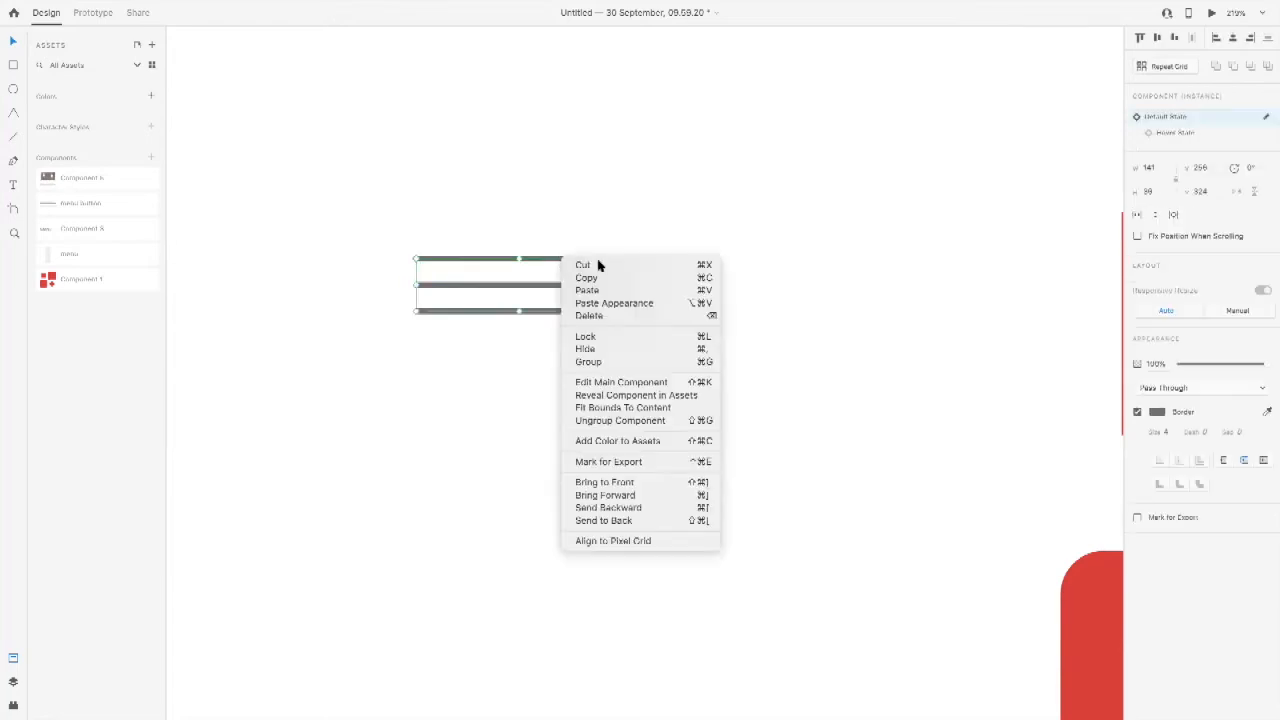
{"action": "left_click", "coordinate": [621, 396]}
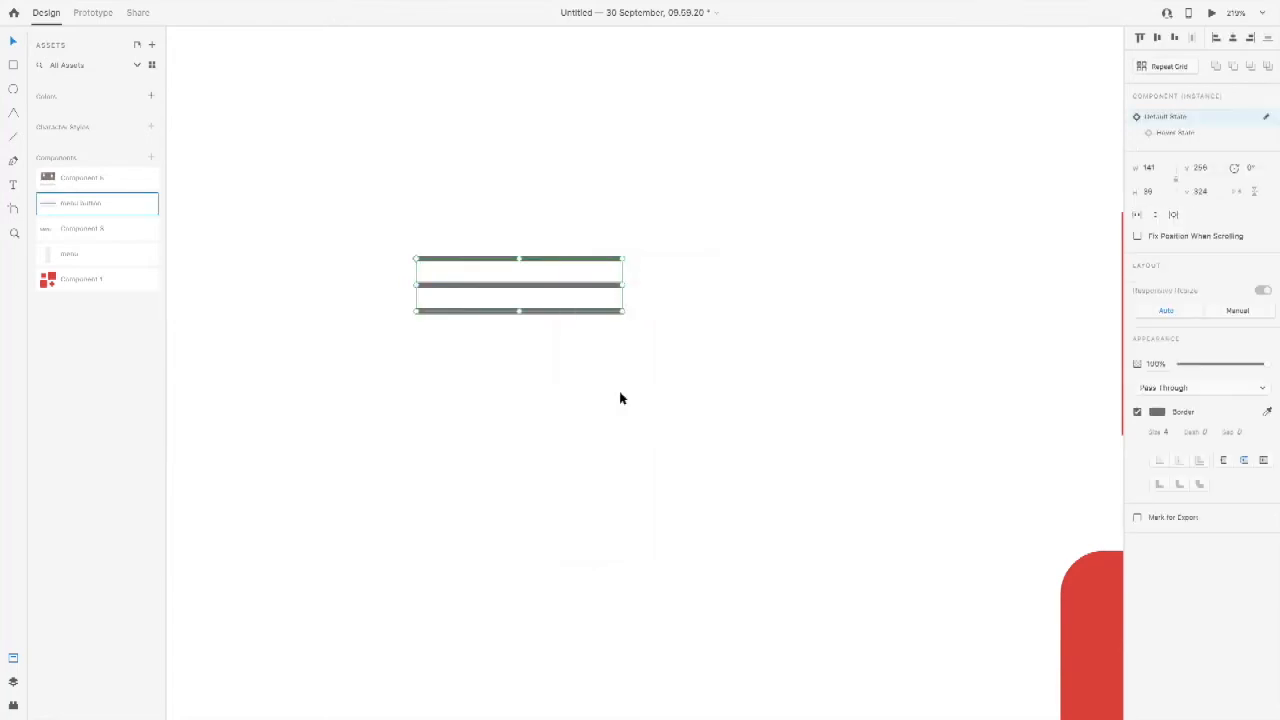
{"action": "key", "text": "ctrl+0"}
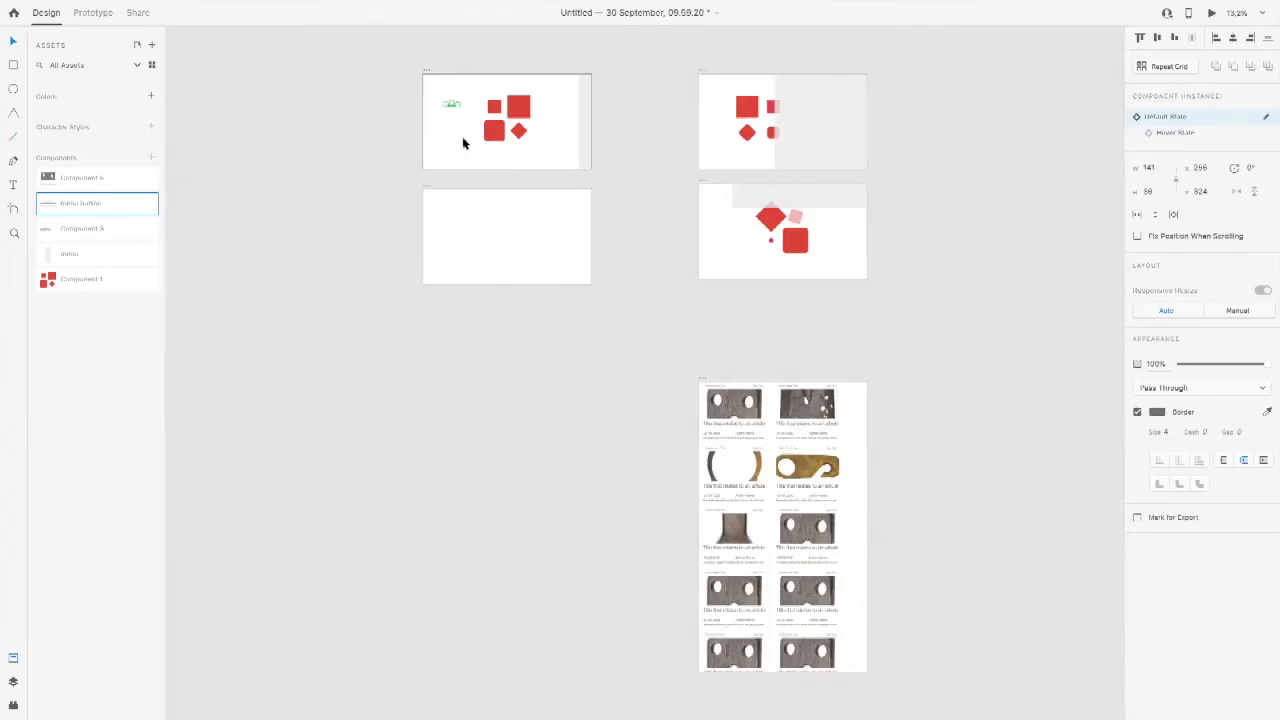
Step: Open the main component of the menu button instance on the Start artboard for editing
{"action": "key", "text": "z"}
{"action": "left_click_drag", "start_coordinate": [400, 51], "coordinate": [672, 252]}
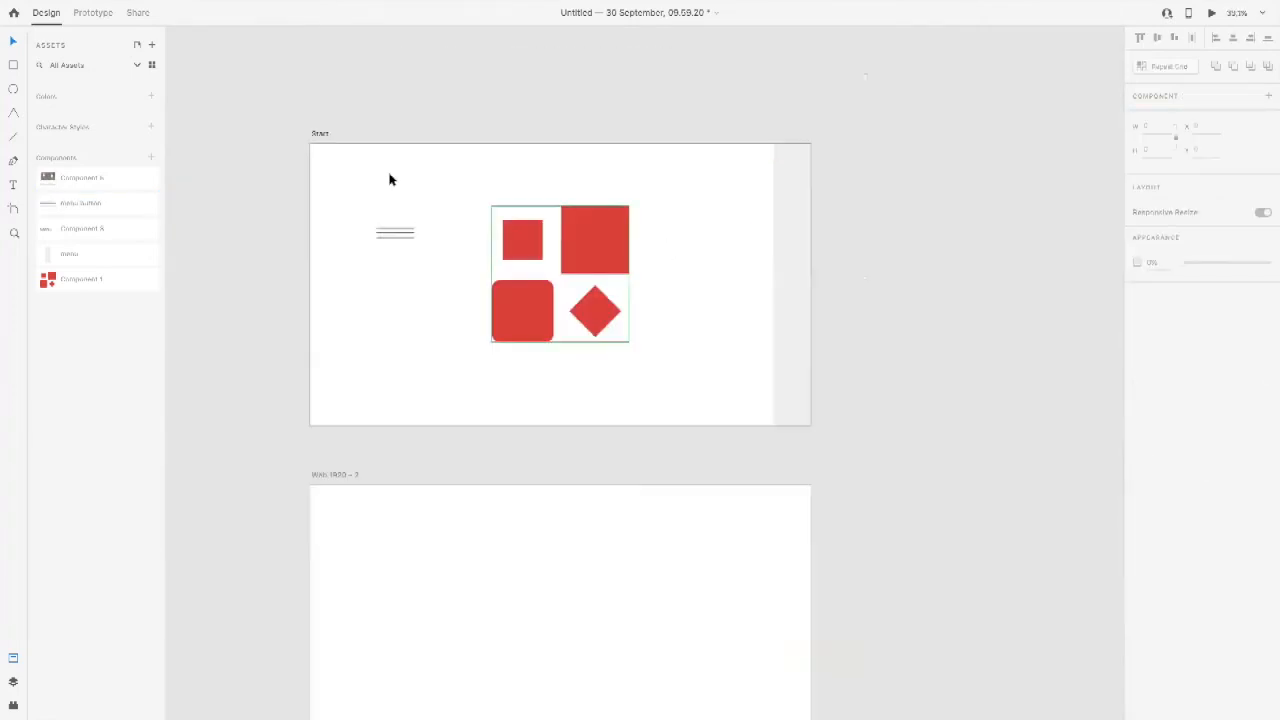
{"action": "left_click", "coordinate": [386, 240]}
{"action": "right_click", "coordinate": [387, 237]}
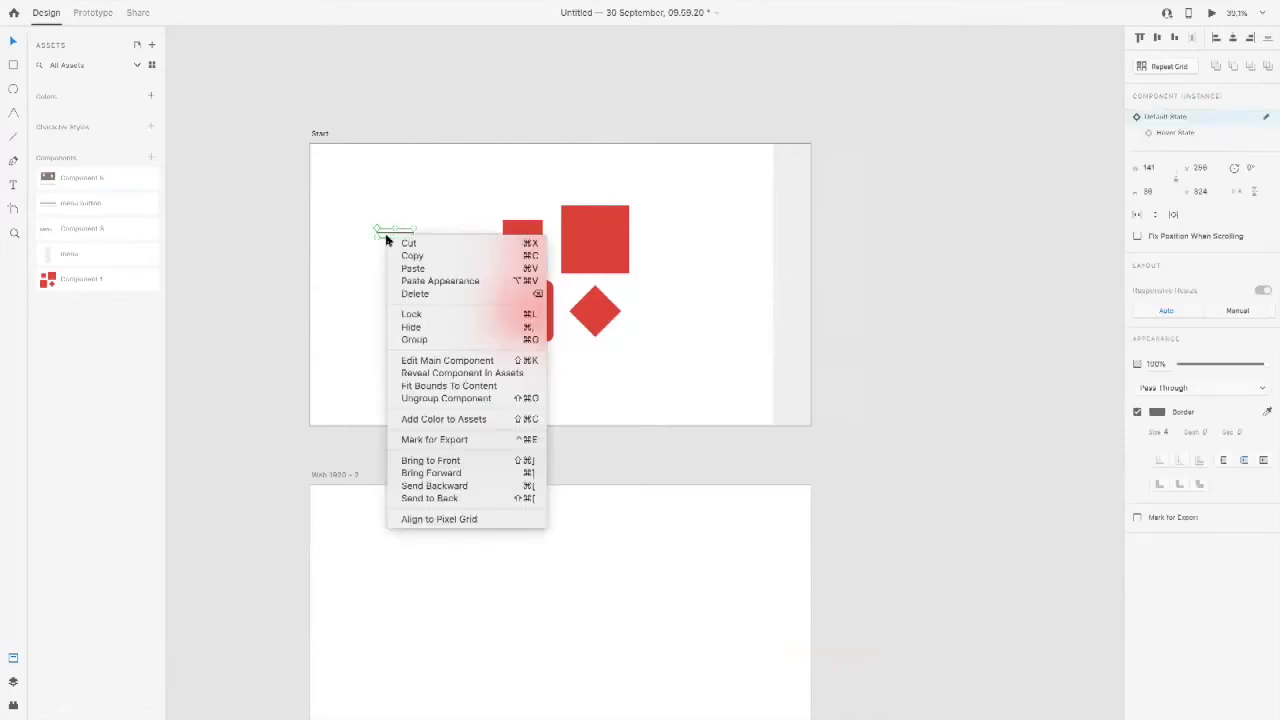
{"action": "left_click", "coordinate": [433, 358]}
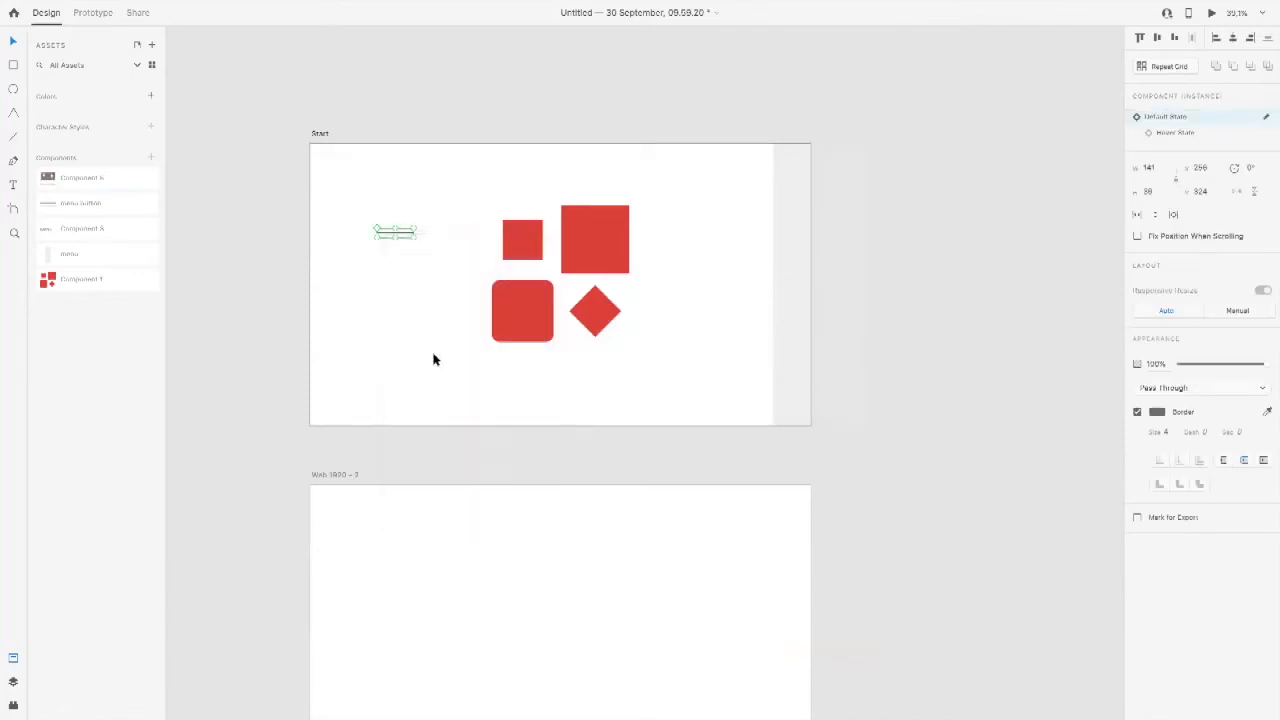
Step: Nudge the main menu button component left from outside the Start artboard onto its upper right area
{"action": "key", "text": "shift+Left"}
{"action": "key", "text": "shift+Left"}
{"action": "key", "text": "shift+Left"}
{"action": "key", "text": "shift+Left"}
{"action": "key", "text": "shift+Left"}
{"action": "key", "text": "shift+Left"}
{"action": "key", "text": "shift+Left"}
{"action": "key", "text": "shift+Left"}
{"action": "key", "text": "shift+Left"}
{"action": "key", "text": "shift+Left"}
{"action": "key", "text": "shift+Left"}
{"action": "key", "text": "shift+Left"}
{"action": "key", "text": "shift+Left"}
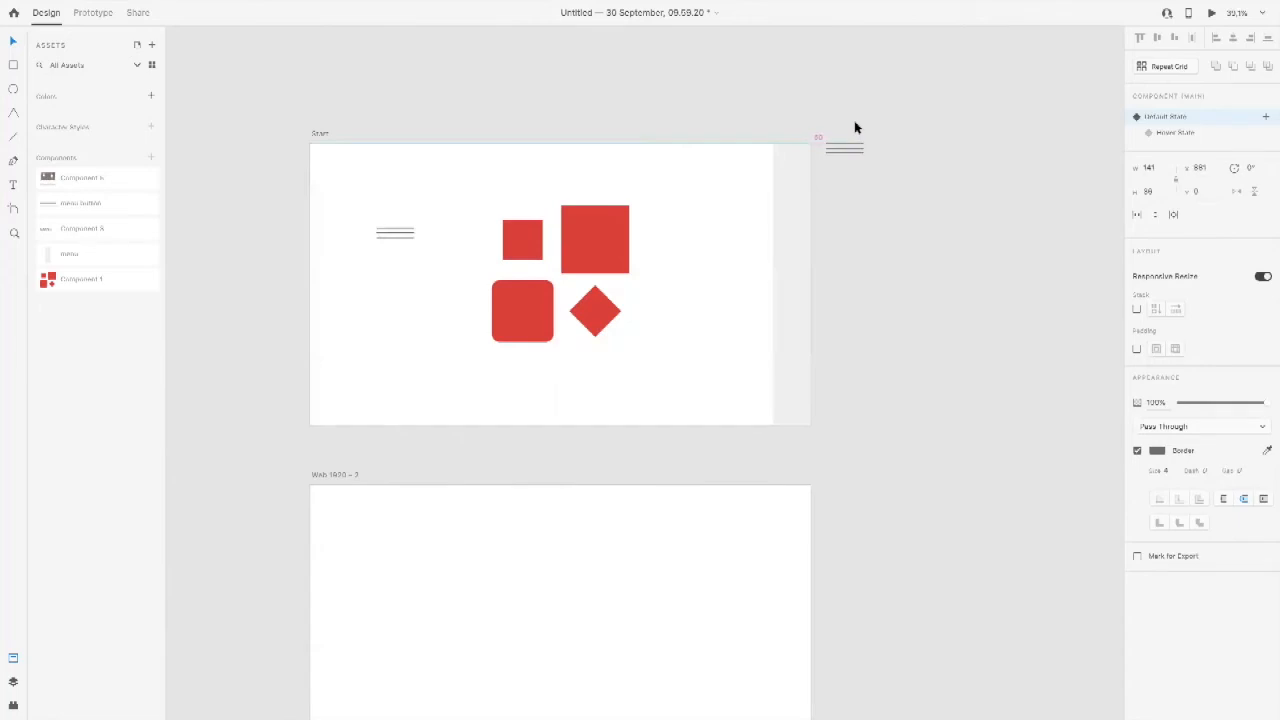
{"action": "key", "text": "shift+Left"}
{"action": "key", "text": "shift+Left"}
{"action": "key", "text": "shift+Left"}
{"action": "key", "text": "shift+Left"}
{"action": "key", "text": "shift+Left"}
{"action": "key", "text": "shift+Left"}
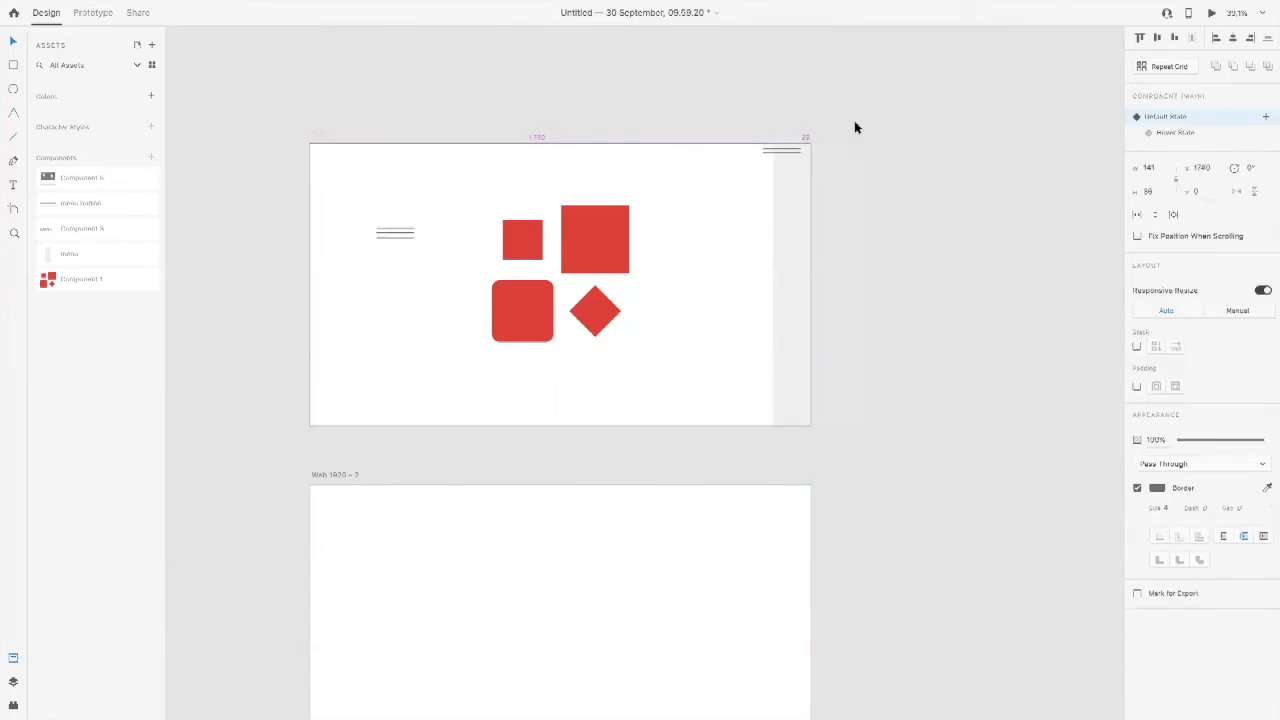
Step: Delete the menu button instance beside the red shapes on the Start artboard, leaving the main component
{"action": "left_click", "coordinate": [390, 237]}
{"action": "left_click", "coordinate": [383, 241]}
{"action": "key", "text": "Delete"}
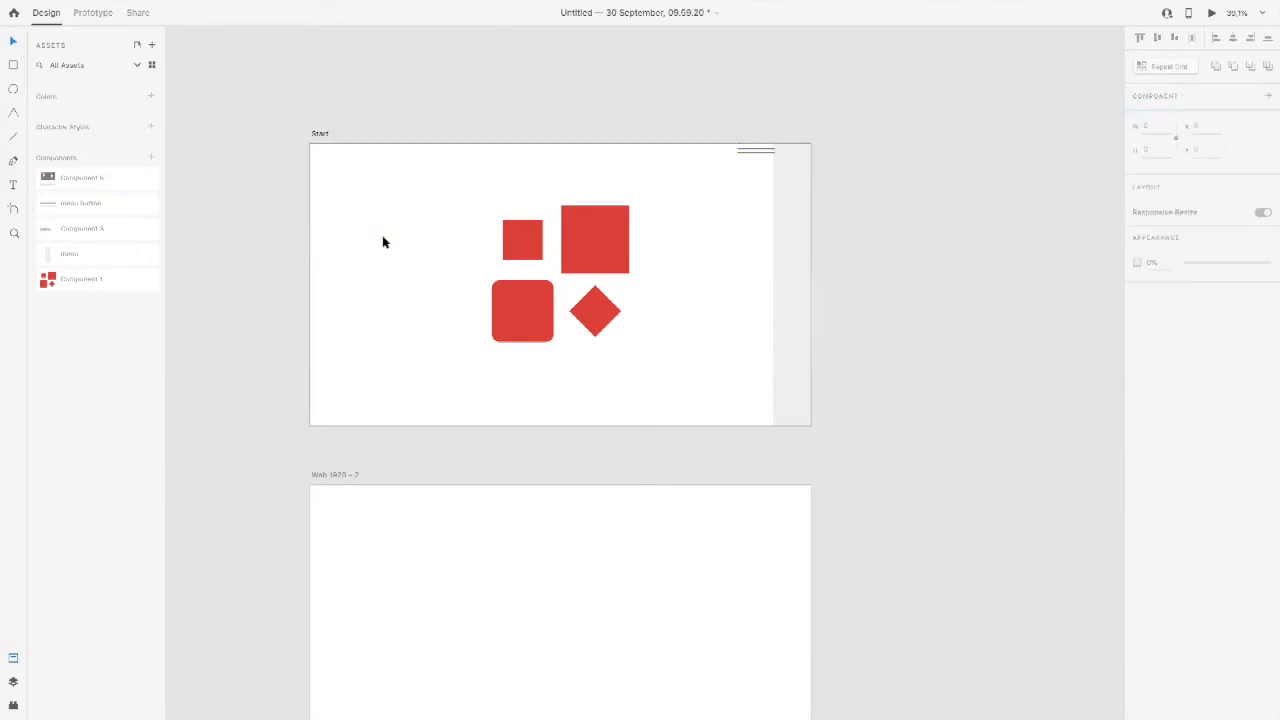
Step: Move the main menu button component onto the top of the grey menu panel, at about X 1779, Y 34
{"action": "left_click_drag", "start_coordinate": [742, 157], "coordinate": [714, 183]}
{"action": "left_click", "coordinate": [723, 215]}
{"action": "left_click", "coordinate": [727, 178]}
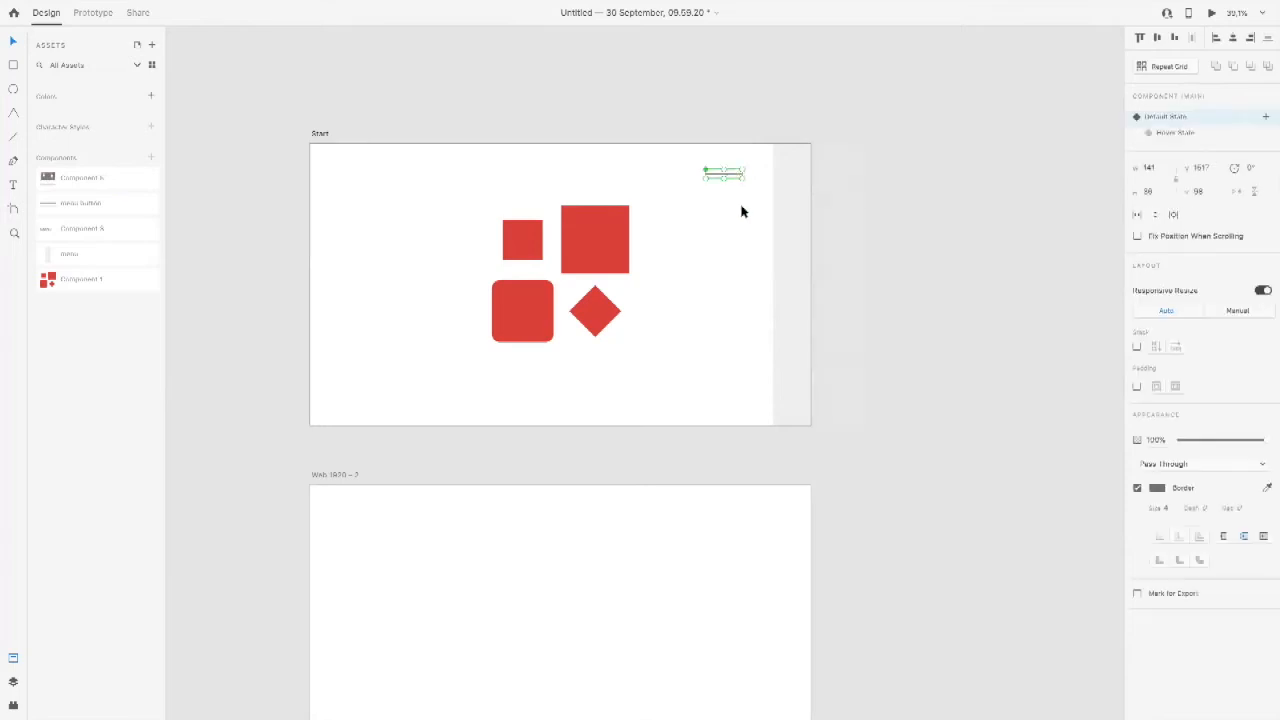
{"action": "left_click", "coordinate": [723, 220]}
{"action": "left_click_drag", "start_coordinate": [723, 177], "coordinate": [791, 160]}
{"action": "left_click", "coordinate": [705, 190]}
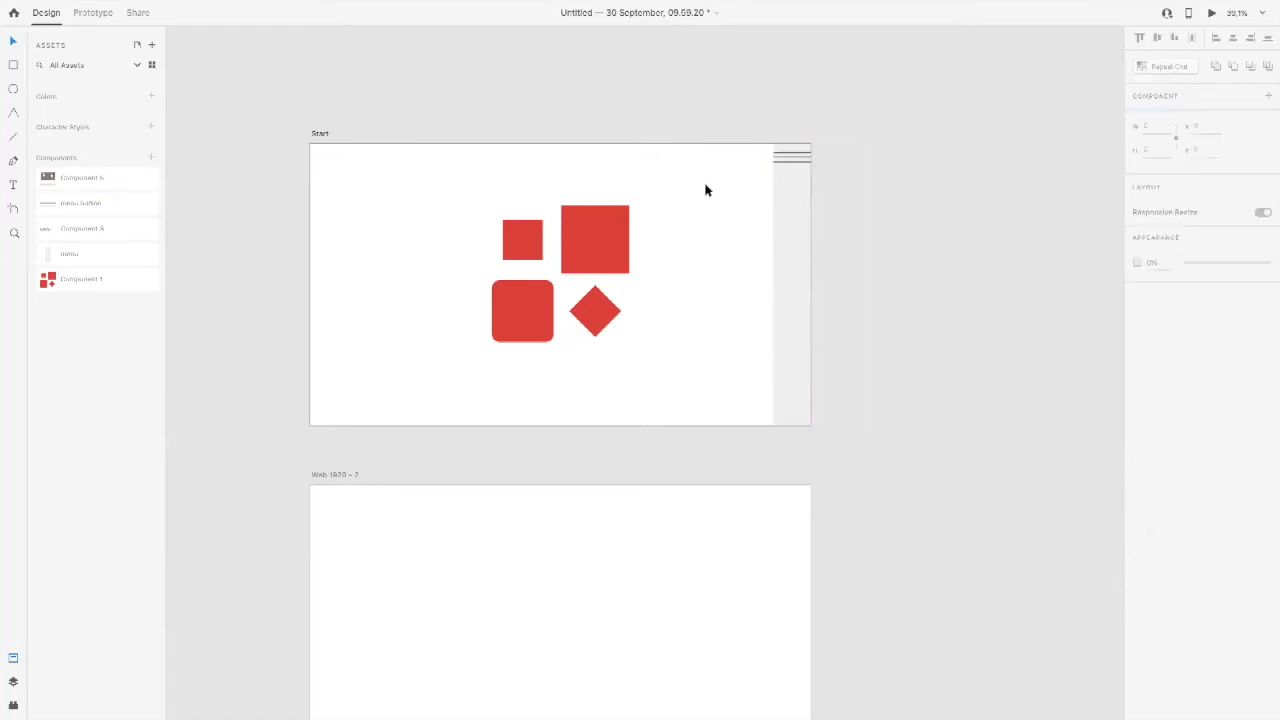
Step: Narrow the menu button to about 103 px and centre it across the visible part of the grey panel
{"action": "left_click", "coordinate": [782, 163]}
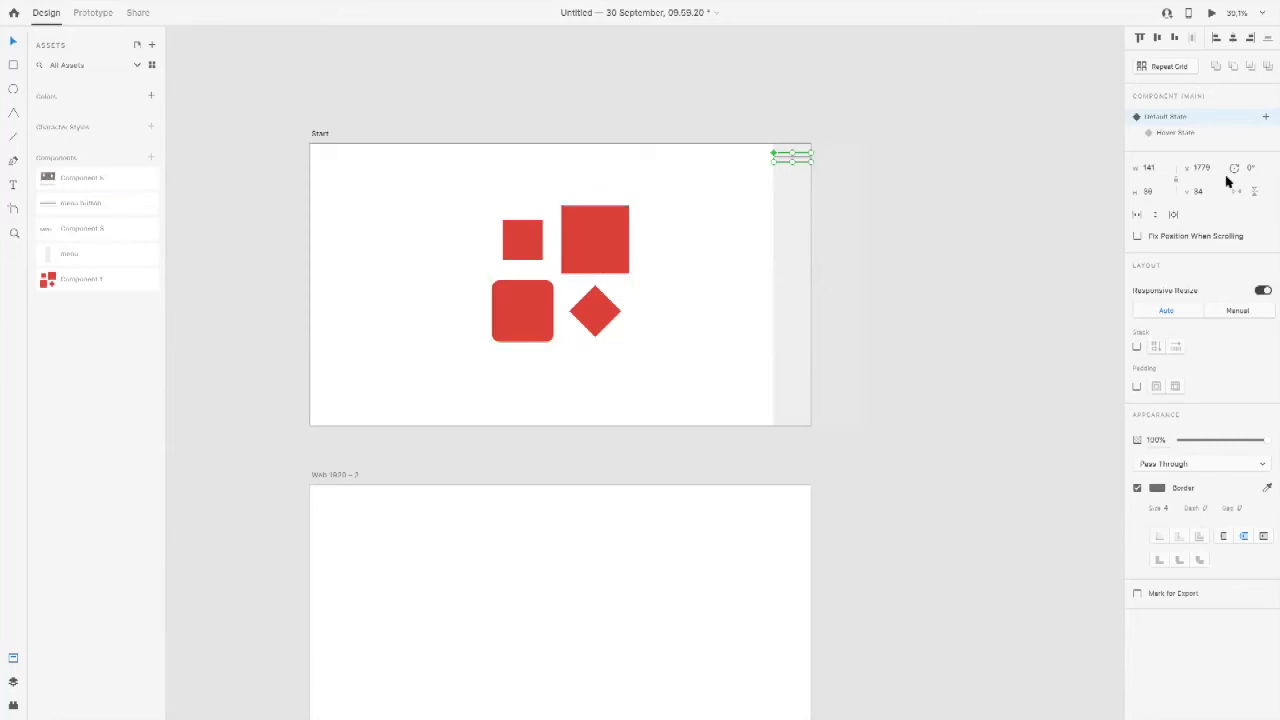
{"action": "key", "text": "super+space"}
{"action": "left_click_drag", "start_coordinate": [740, 121], "coordinate": [868, 246]}
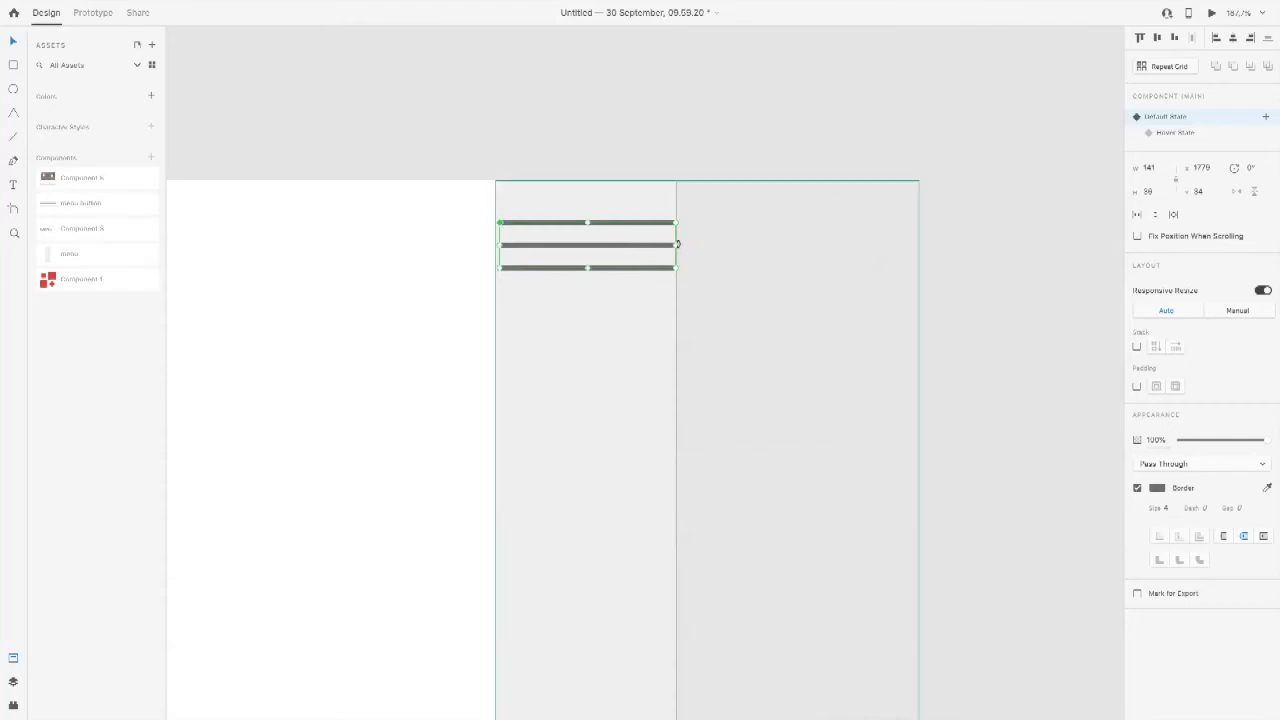
{"action": "left_click_drag", "start_coordinate": [677, 244], "coordinate": [617, 226]}
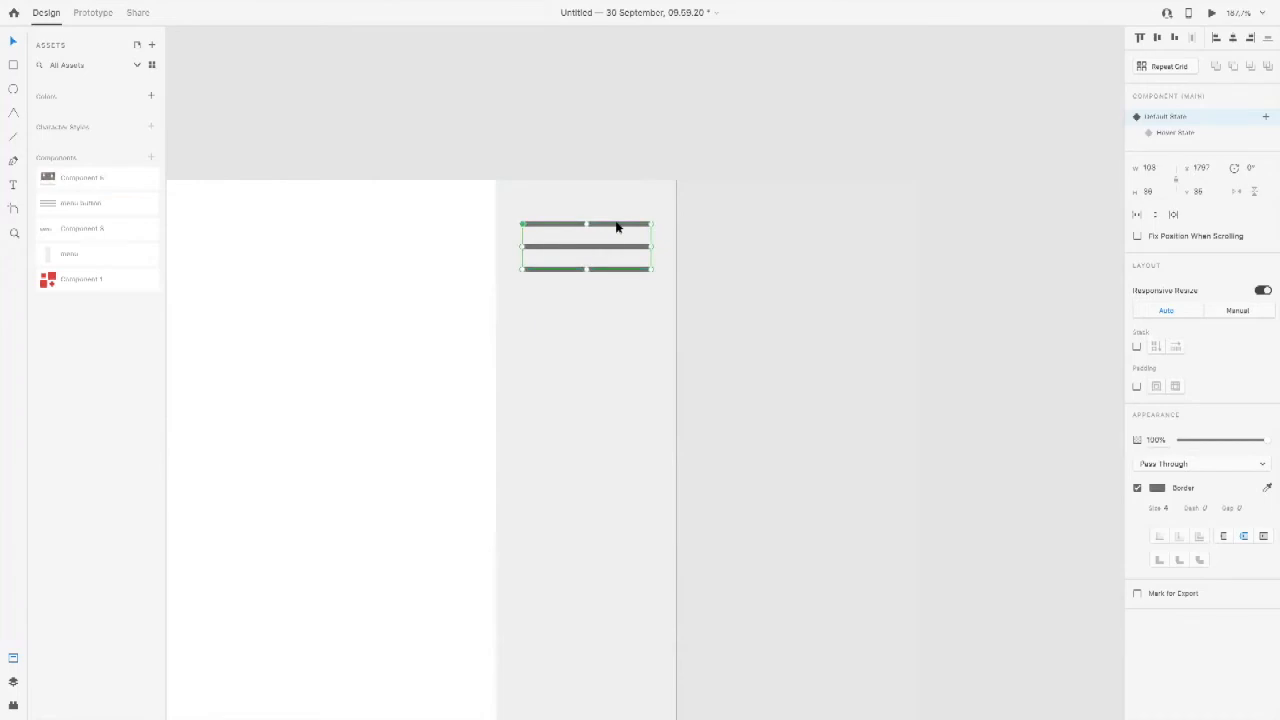
Step: Delete the red Hover State from the main menu button component
{"action": "left_click", "coordinate": [1216, 132]}
{"action": "right_click", "coordinate": [1216, 132]}
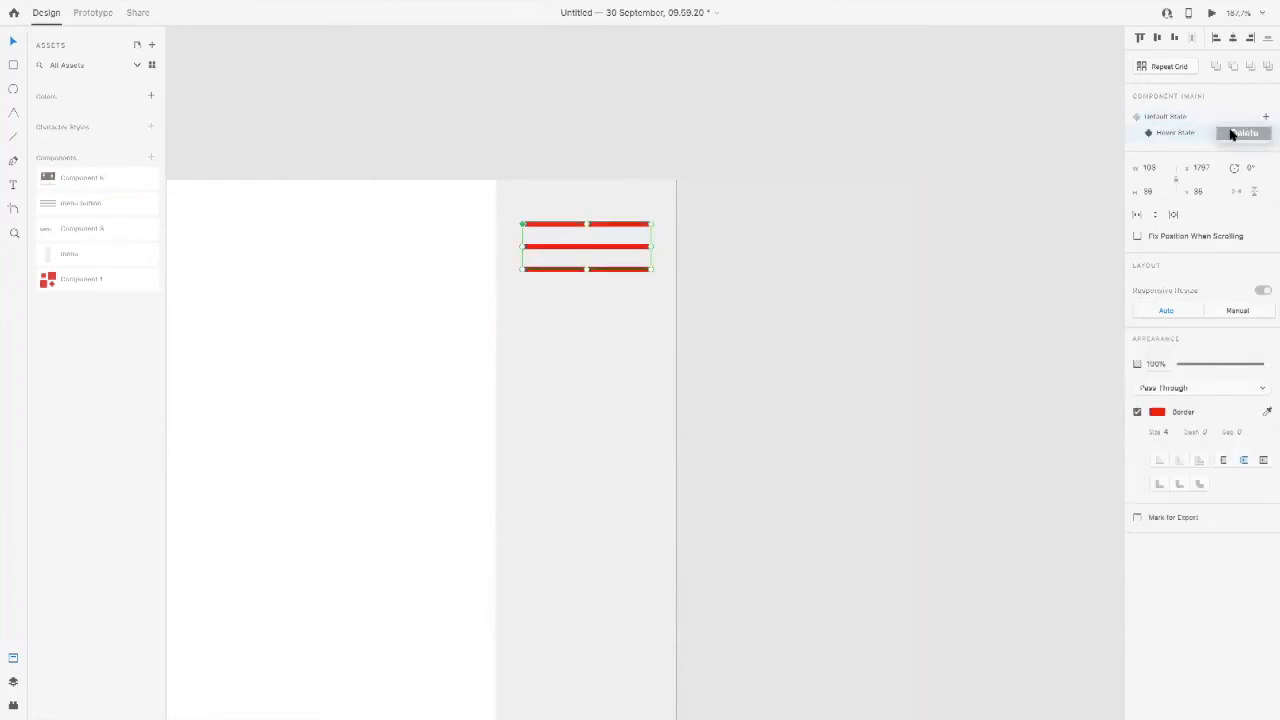
{"action": "left_click", "coordinate": [1240, 132]}
Step: Narrow the menu button further to about 87 px wide, keeping it centred on the visible panel at about X 1804
{"action": "left_click", "coordinate": [402, 267]}
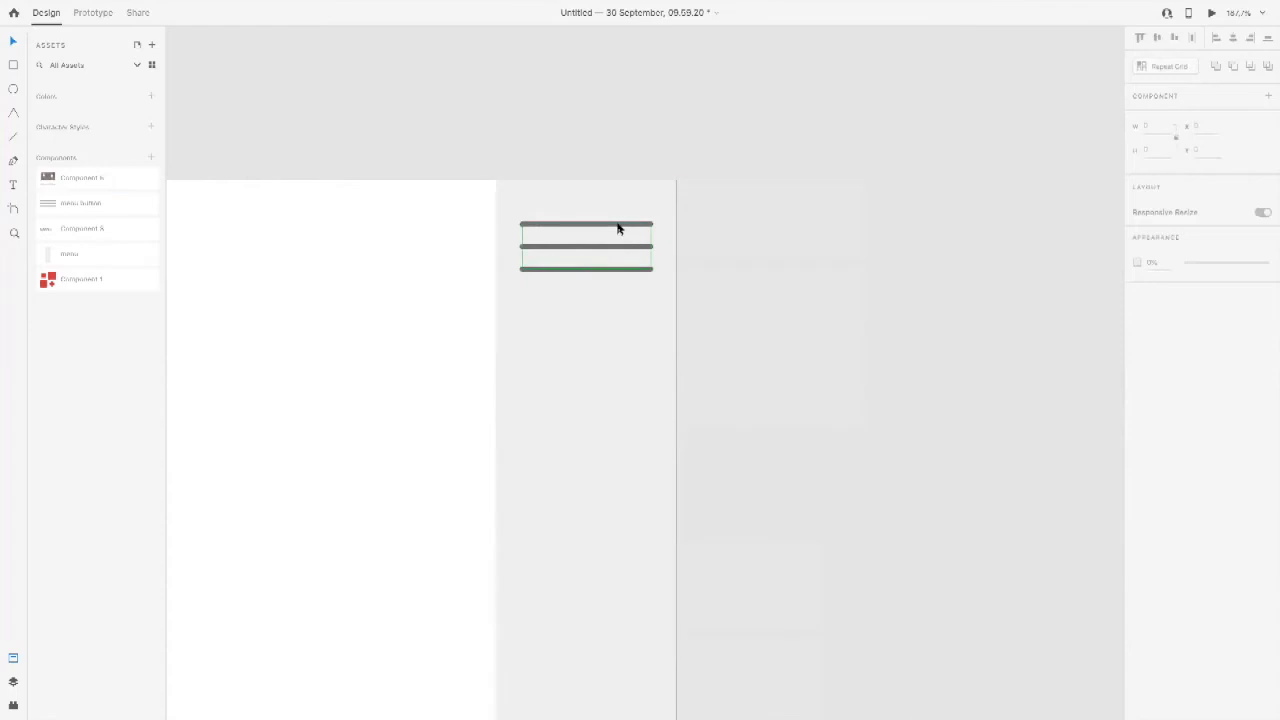
{"action": "left_click", "coordinate": [618, 225]}
{"action": "left_click_drag", "start_coordinate": [649, 247], "coordinate": [605, 226]}
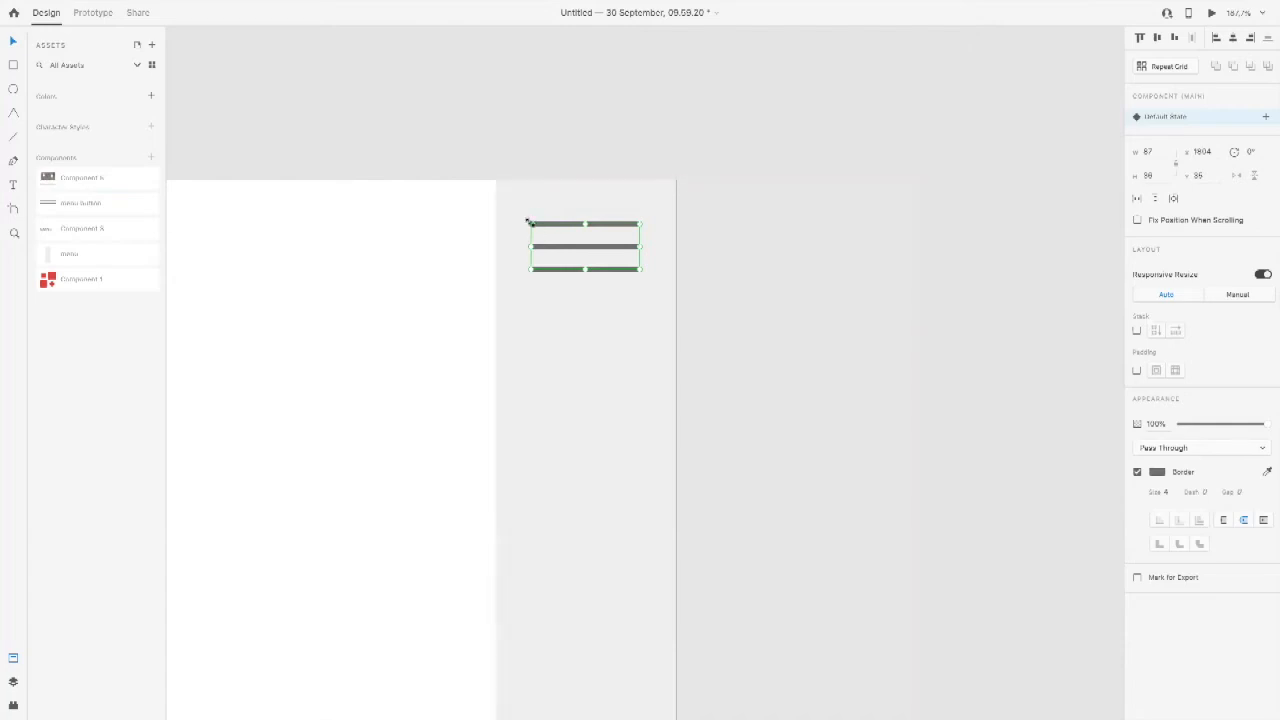
Step: Add a new Hover State to the main menu button component, keeping the default state name
{"action": "left_click", "coordinate": [1266, 119]}
{"action": "left_click", "coordinate": [1222, 148]}
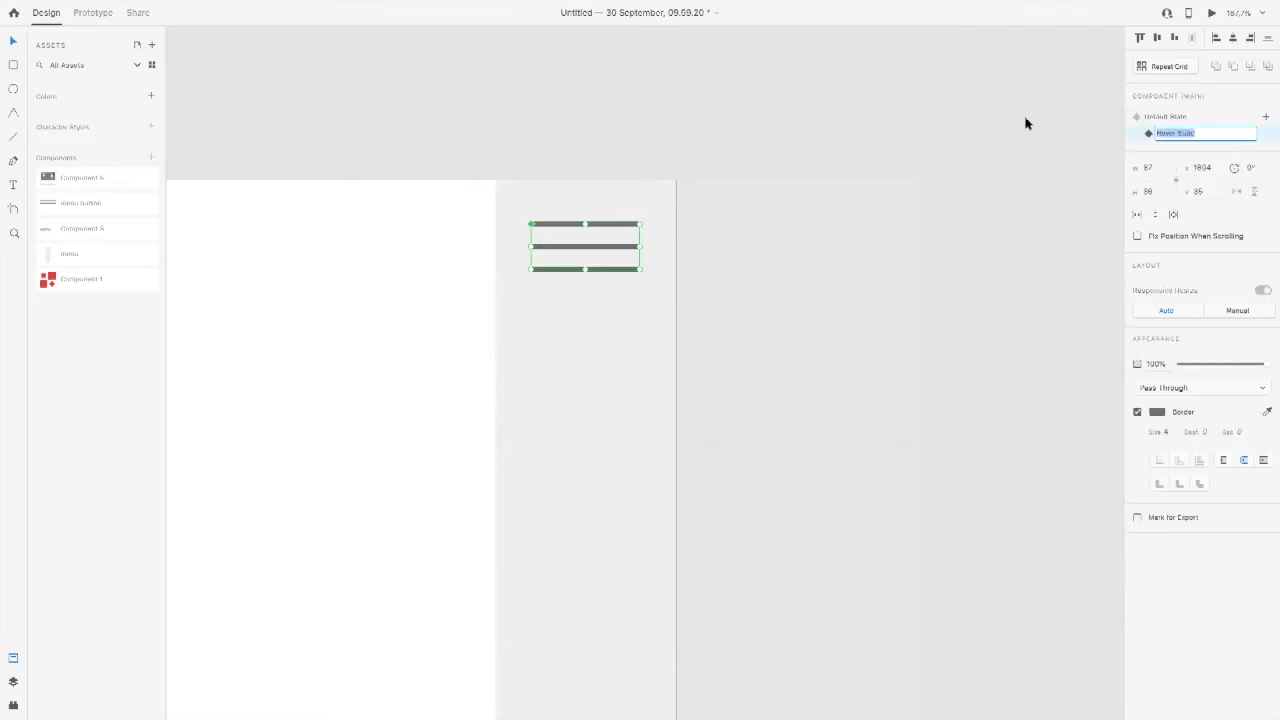
{"action": "left_click", "coordinate": [464, 254]}
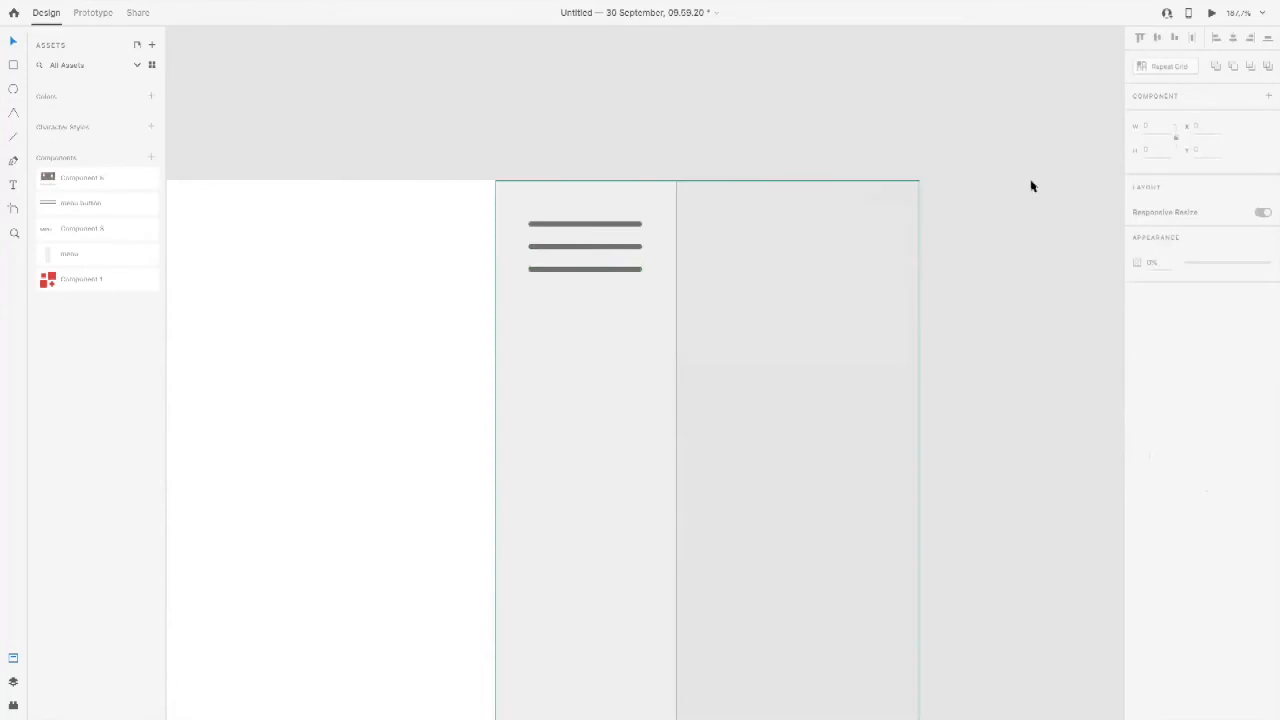
Step: Set the border colour of the menu button's Hover State to bright red and switch back to the Default State
{"action": "left_click", "coordinate": [640, 226]}
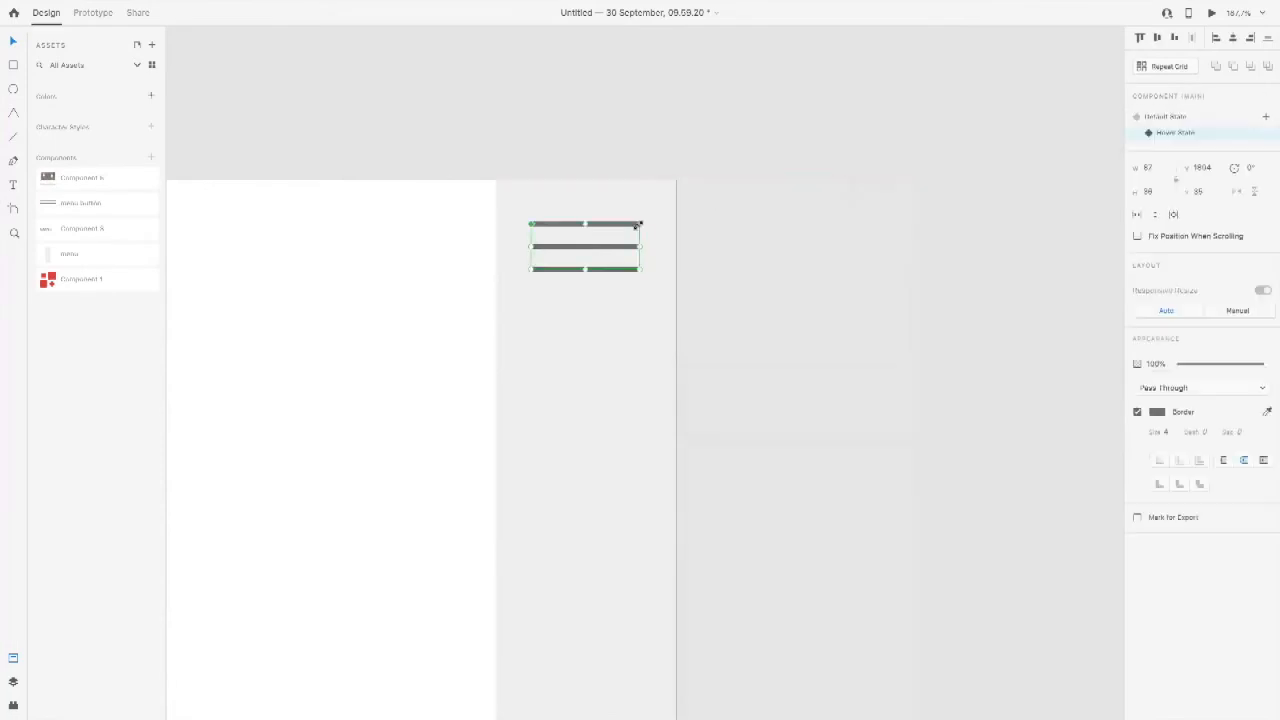
{"action": "left_click", "coordinate": [1172, 118]}
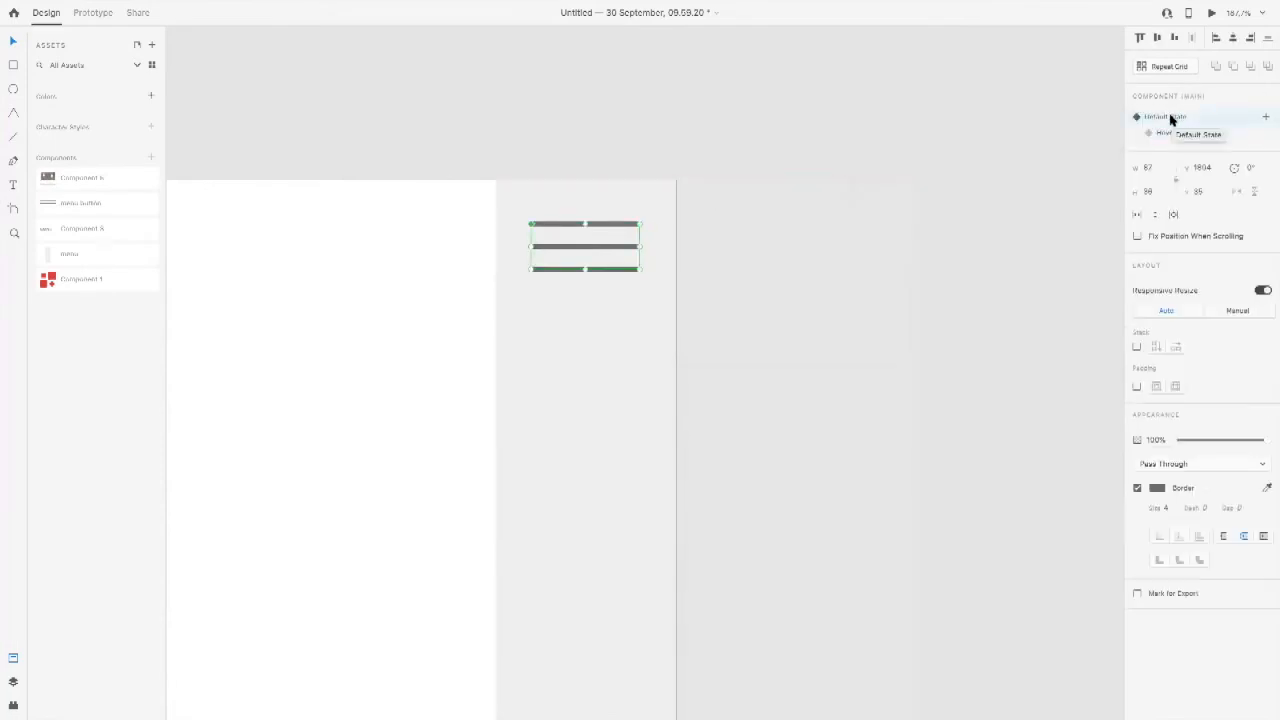
{"action": "left_click", "coordinate": [1167, 133]}
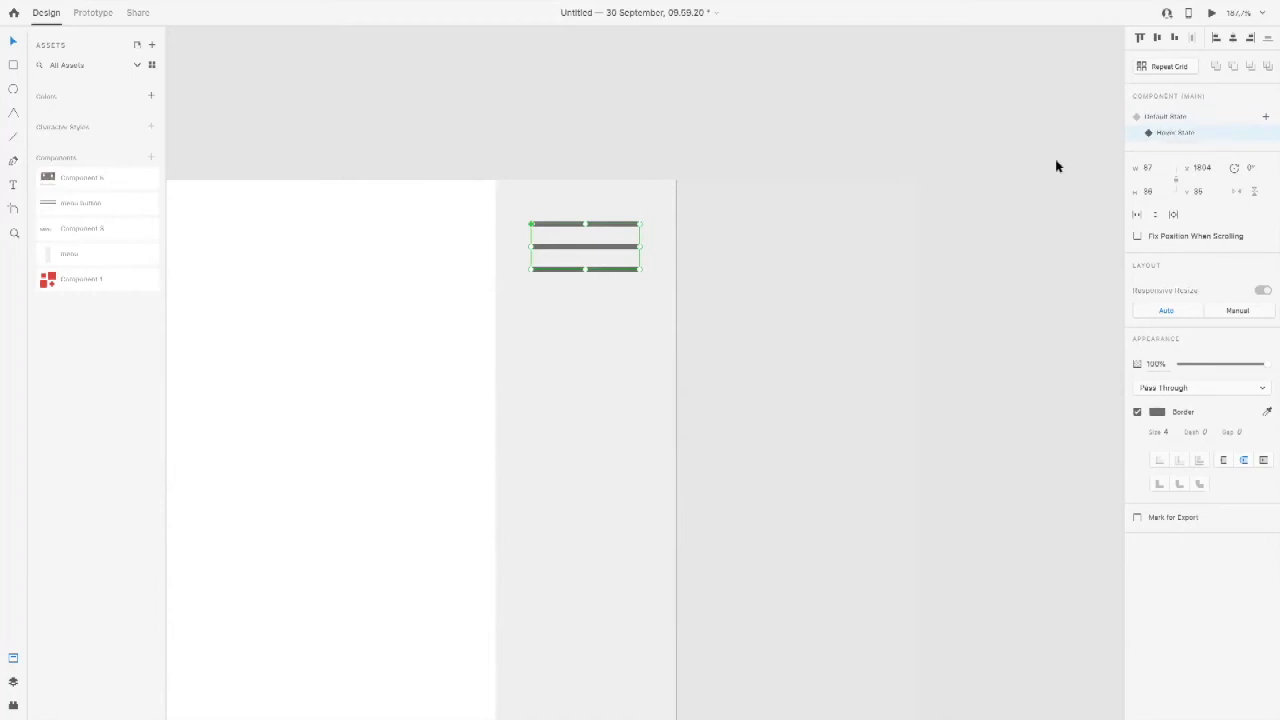
{"action": "left_click", "coordinate": [1159, 413]}
{"action": "left_click", "coordinate": [1095, 342]}
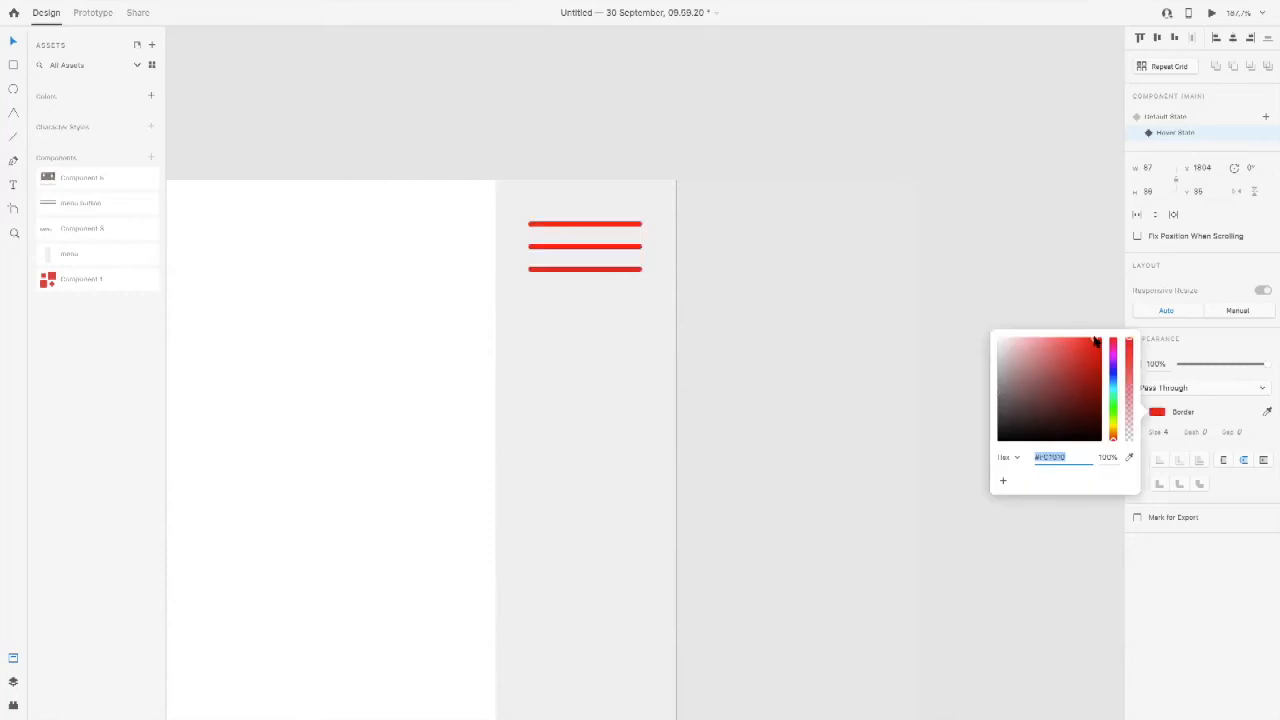
{"action": "left_click", "coordinate": [1220, 549]}
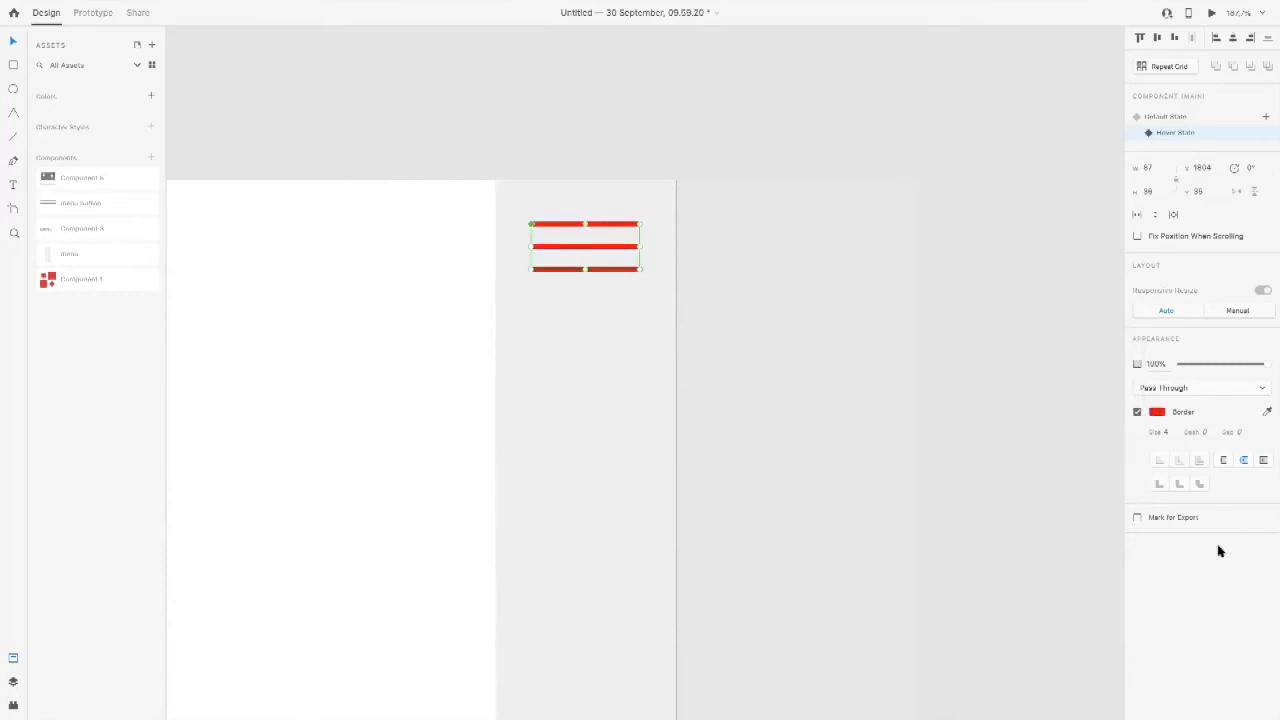
{"action": "left_click", "coordinate": [1168, 116]}
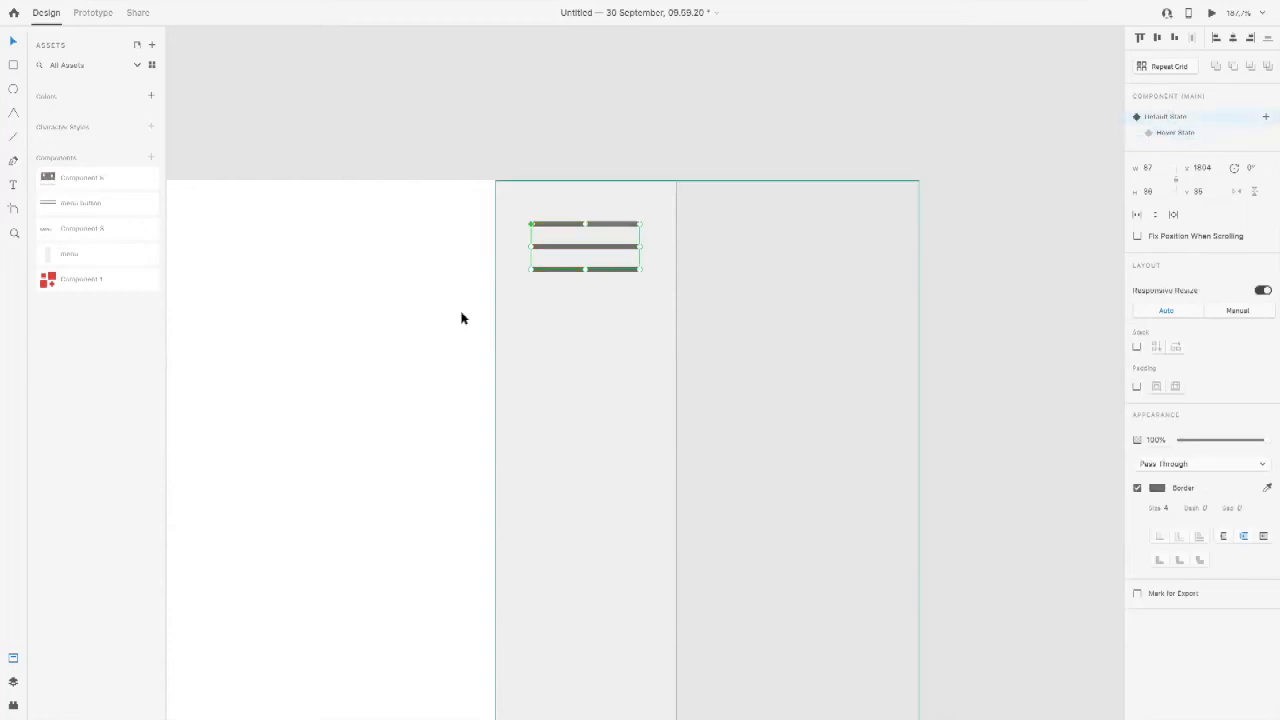
Step: Check the menu button's hover effect in the prototype preview, and close the preview
{"action": "key", "text": "ctrl+Right"}
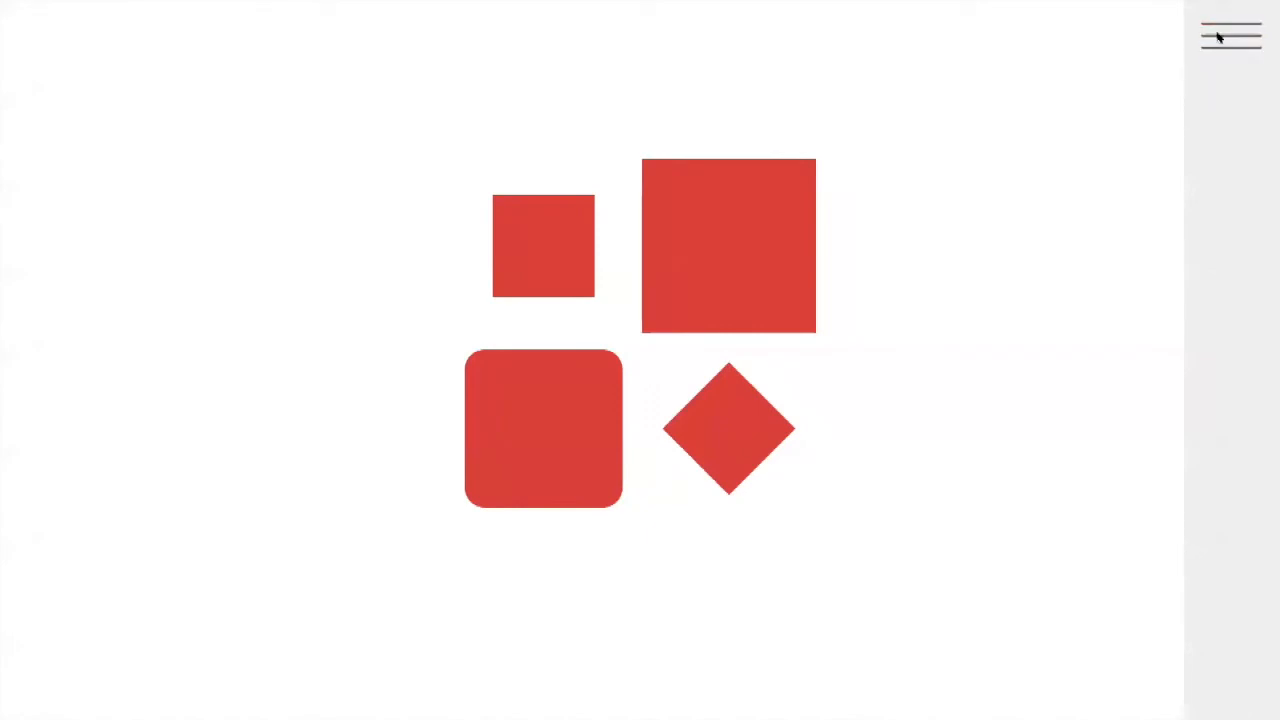
{"action": "mouse_move", "coordinate": [96, 6]}
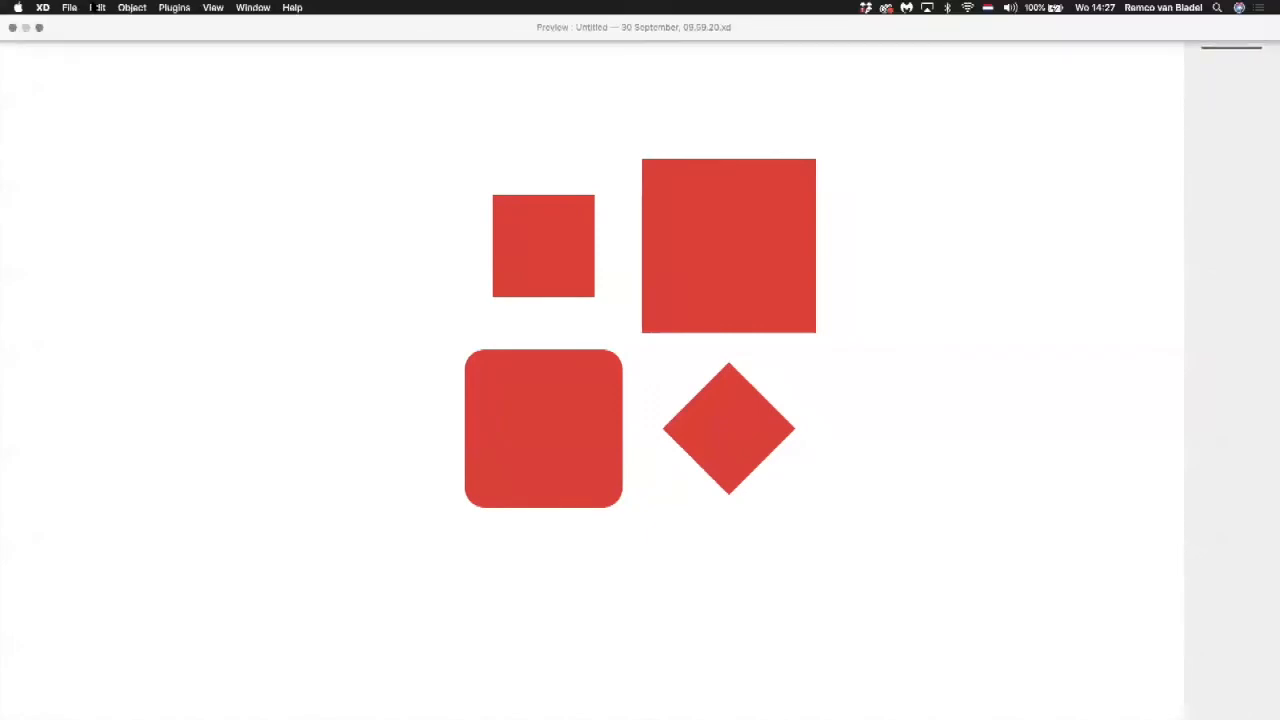
{"action": "left_click", "coordinate": [12, 28]}
Step: Copy the three-line menu button from the Start artboard and paste it at the same position on the Second screen artboard
{"action": "left_click", "coordinate": [560, 249]}
{"action": "scroll", "coordinate": [420, 263], "scroll_direction": "down", "scroll_amount": 5}
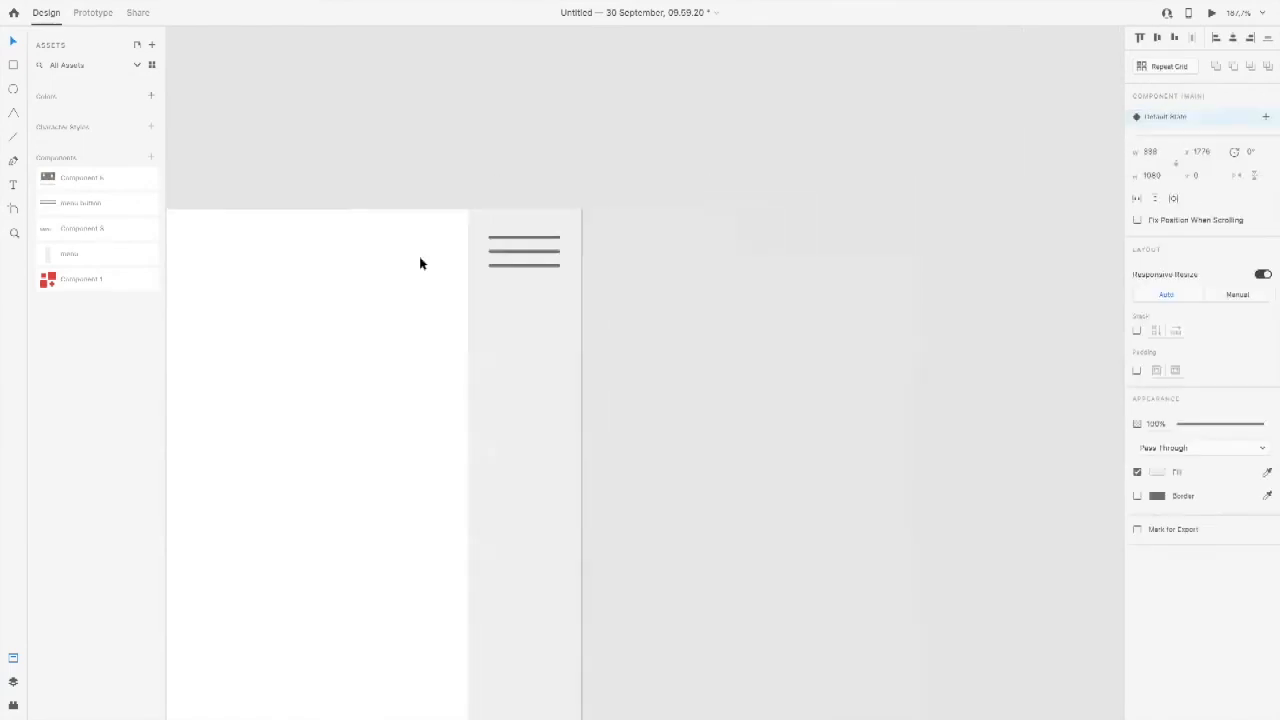
{"action": "double_click", "coordinate": [475, 250]}
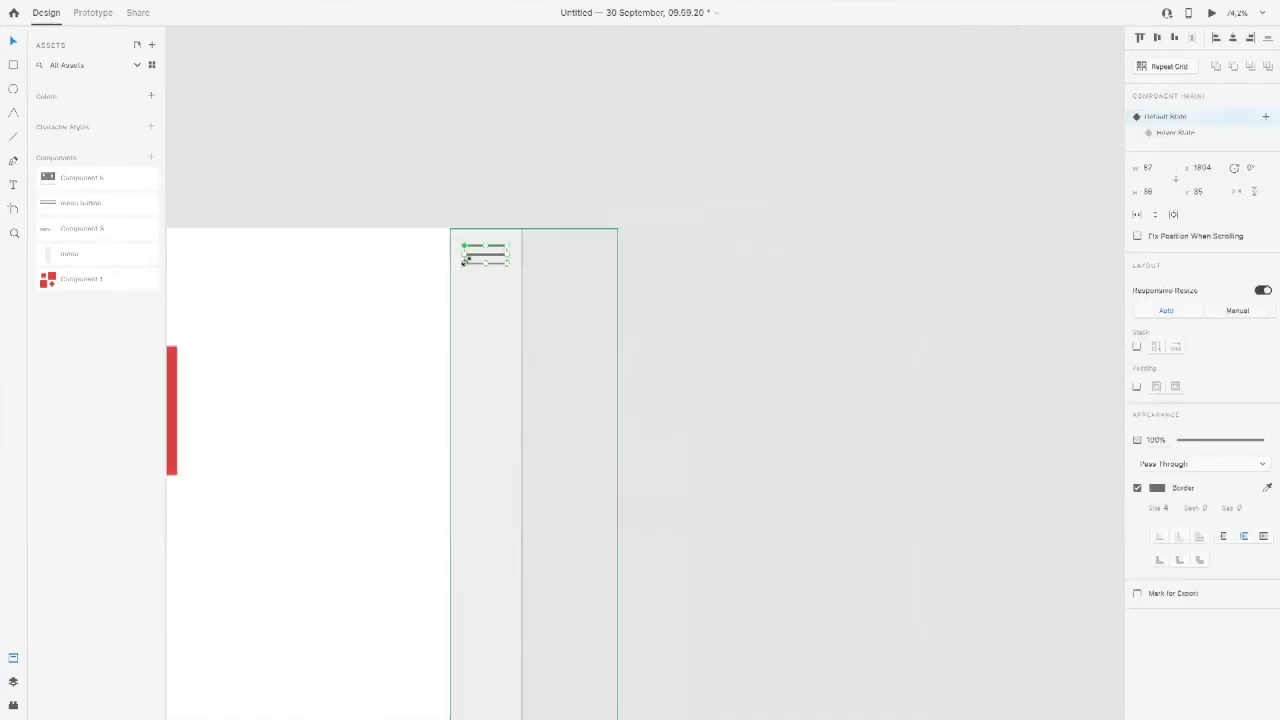
{"action": "scroll", "coordinate": [414, 283], "scroll_direction": "down", "scroll_amount": 5}
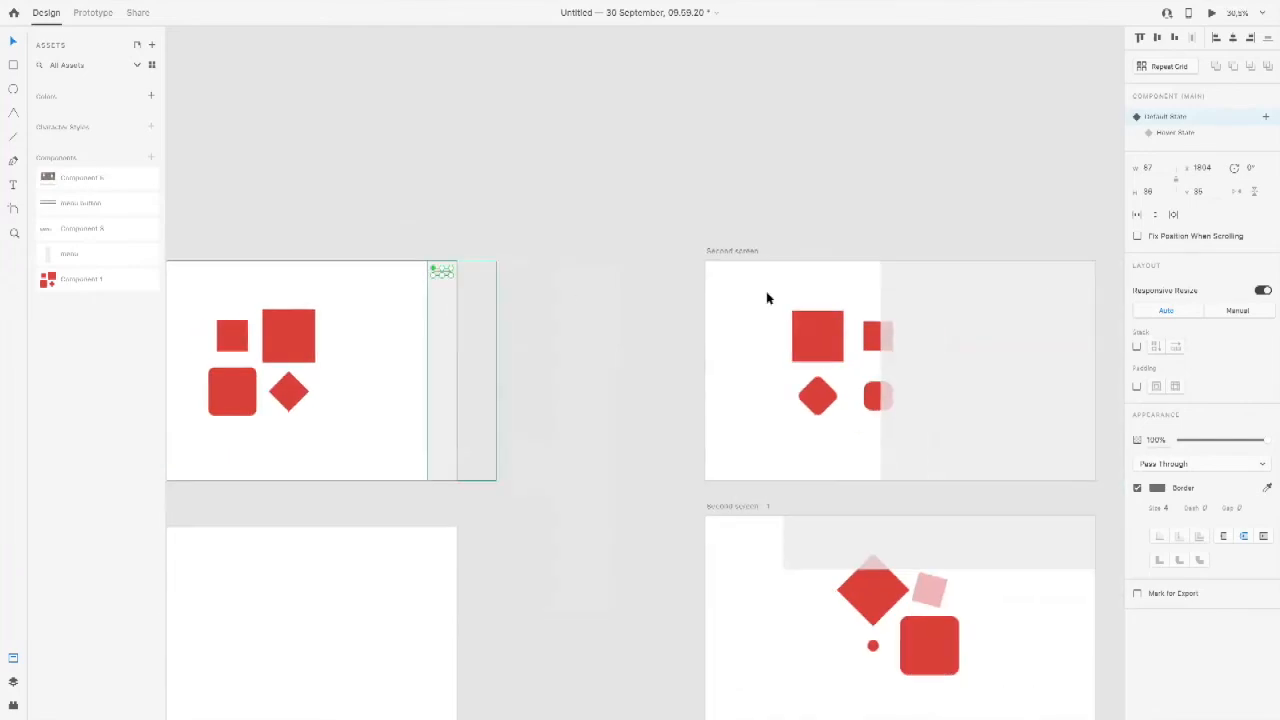
{"action": "left_click", "coordinate": [848, 274]}
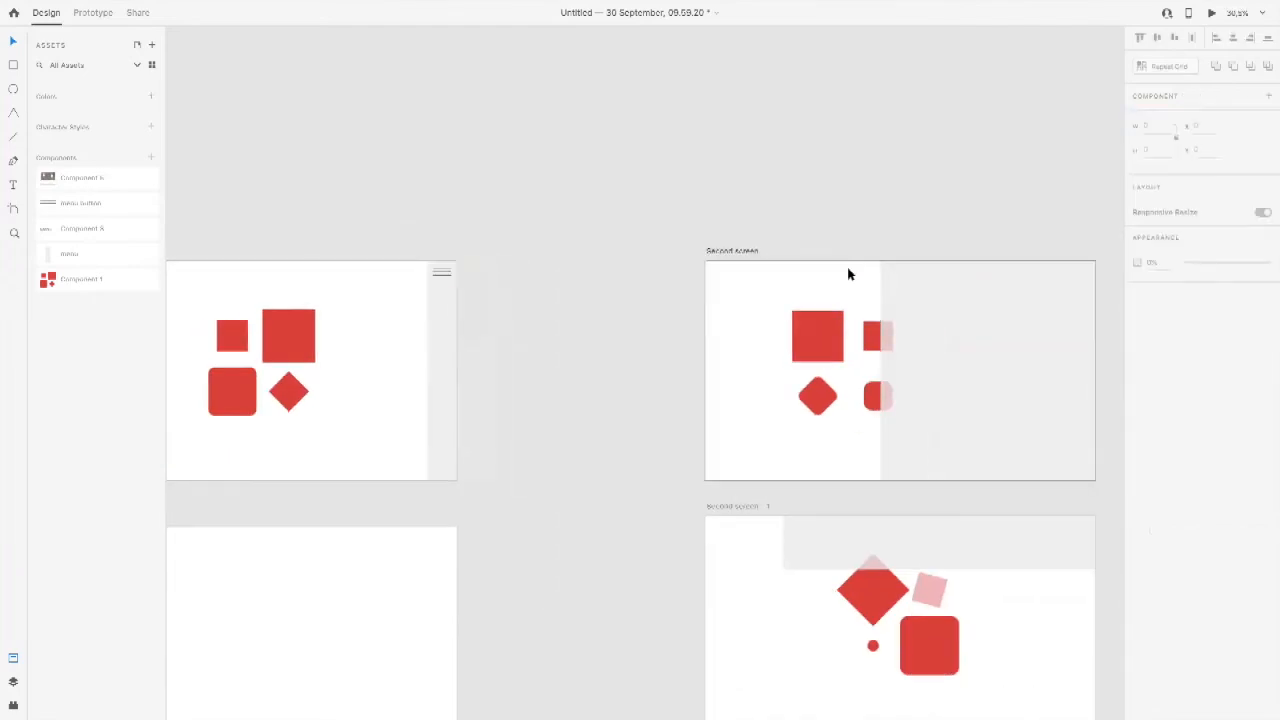
{"action": "left_click", "coordinate": [442, 272]}
{"action": "left_click", "coordinate": [747, 312]}
{"action": "key", "text": "ctrl+v"}
{"action": "left_click_drag", "start_coordinate": [997, 245], "coordinate": [1125, 330]}
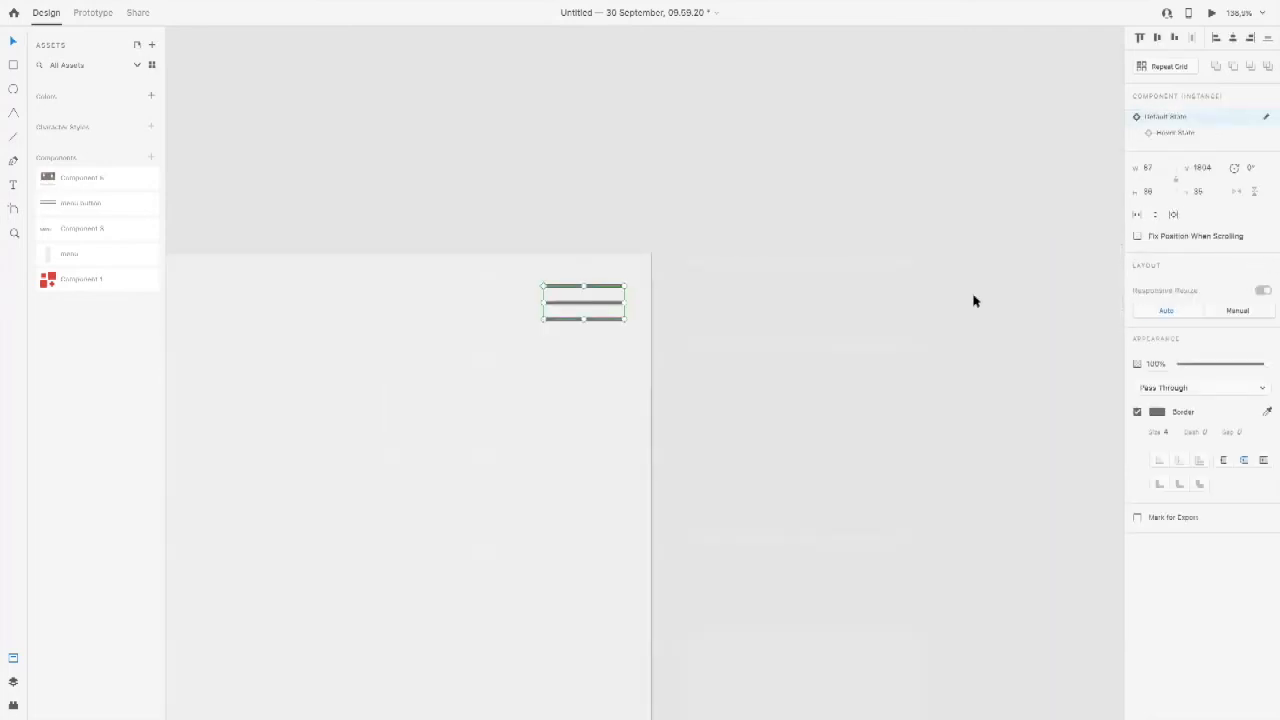
Step: Slant the top and bottom lines of Second screen's menu button by swapping the heights of their right ends, forming an X
{"action": "double_click", "coordinate": [604, 291]}
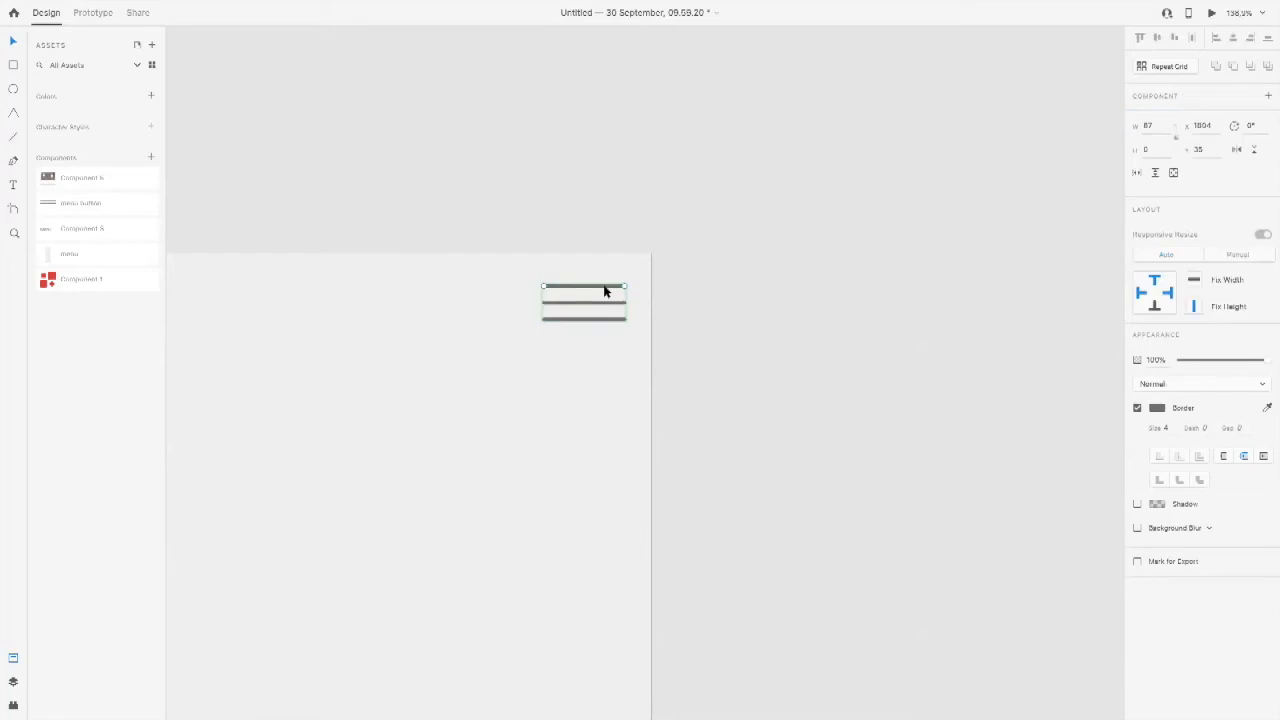
{"action": "left_click_drag", "start_coordinate": [624, 295], "coordinate": [621, 320]}
{"action": "left_click", "coordinate": [560, 319]}
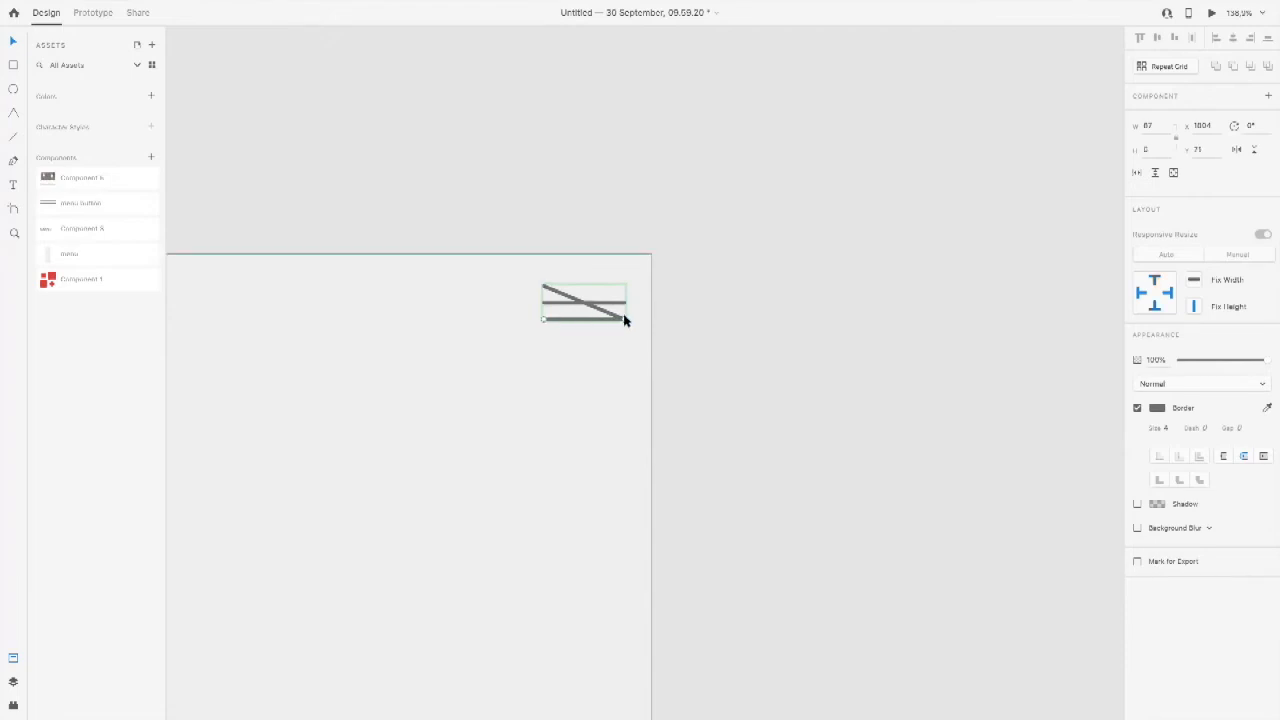
{"action": "left_click_drag", "start_coordinate": [624, 320], "coordinate": [626, 287]}
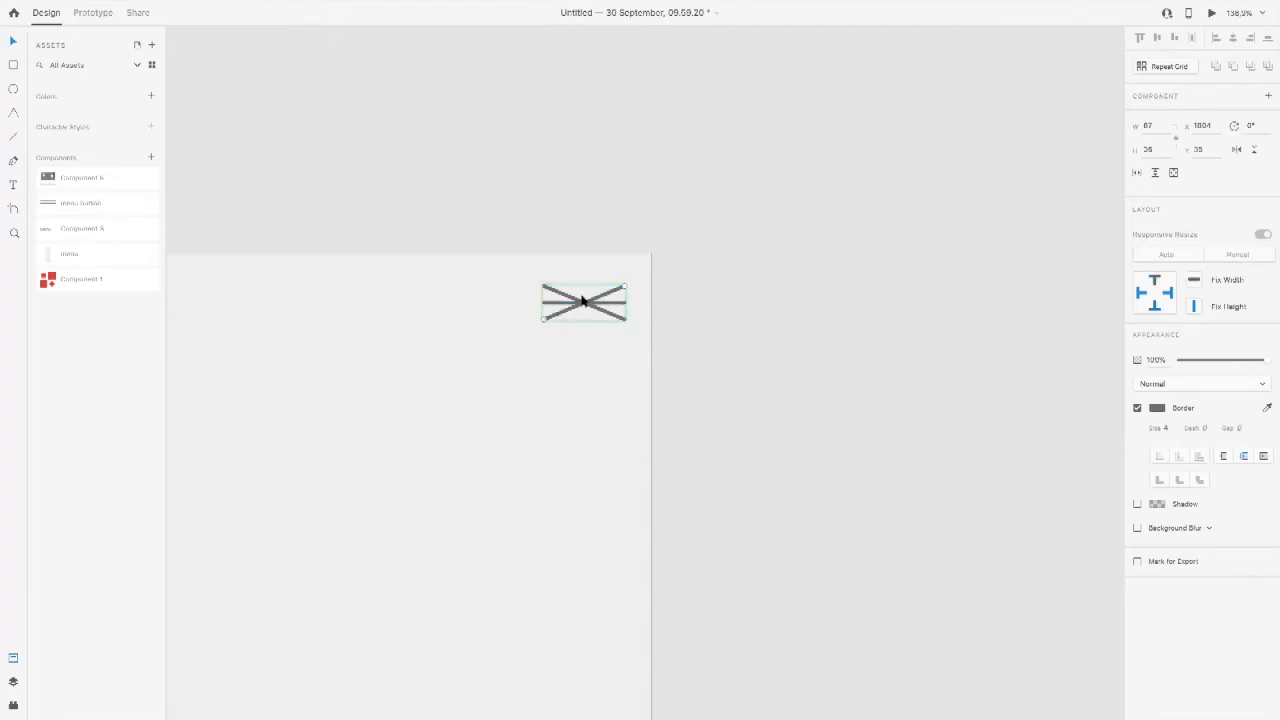
Step: Shrink the middle line of the crossed menu button to a point at the centre of the X
{"action": "left_click", "coordinate": [569, 303]}
{"action": "left_click_drag", "start_coordinate": [625, 307], "coordinate": [579, 305]}
{"action": "left_click", "coordinate": [476, 218]}
{"action": "left_click", "coordinate": [583, 306]}
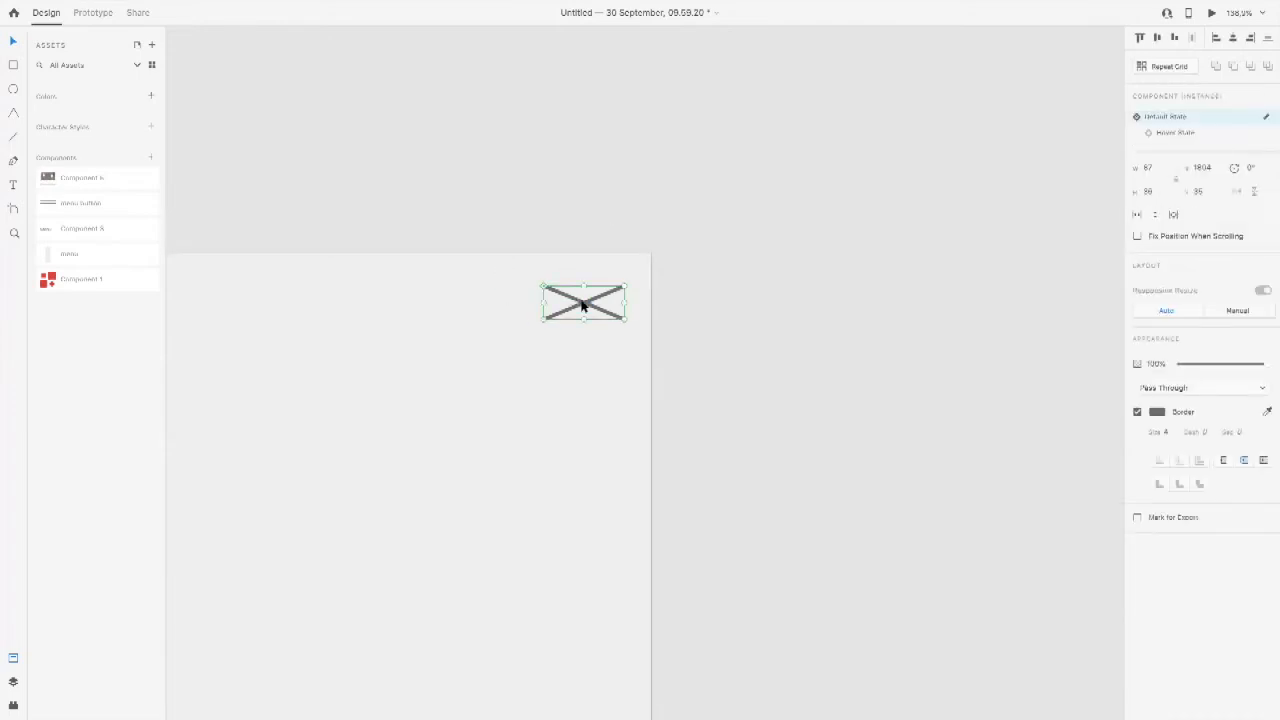
Step: Copy the X-shaped menu button onto the Second screen – 1 artboard at the same position
{"action": "key", "text": "super+minus"}
{"action": "key", "text": "super+minus"}
{"action": "key", "text": "super+minus"}
{"action": "key", "text": "super+minus"}
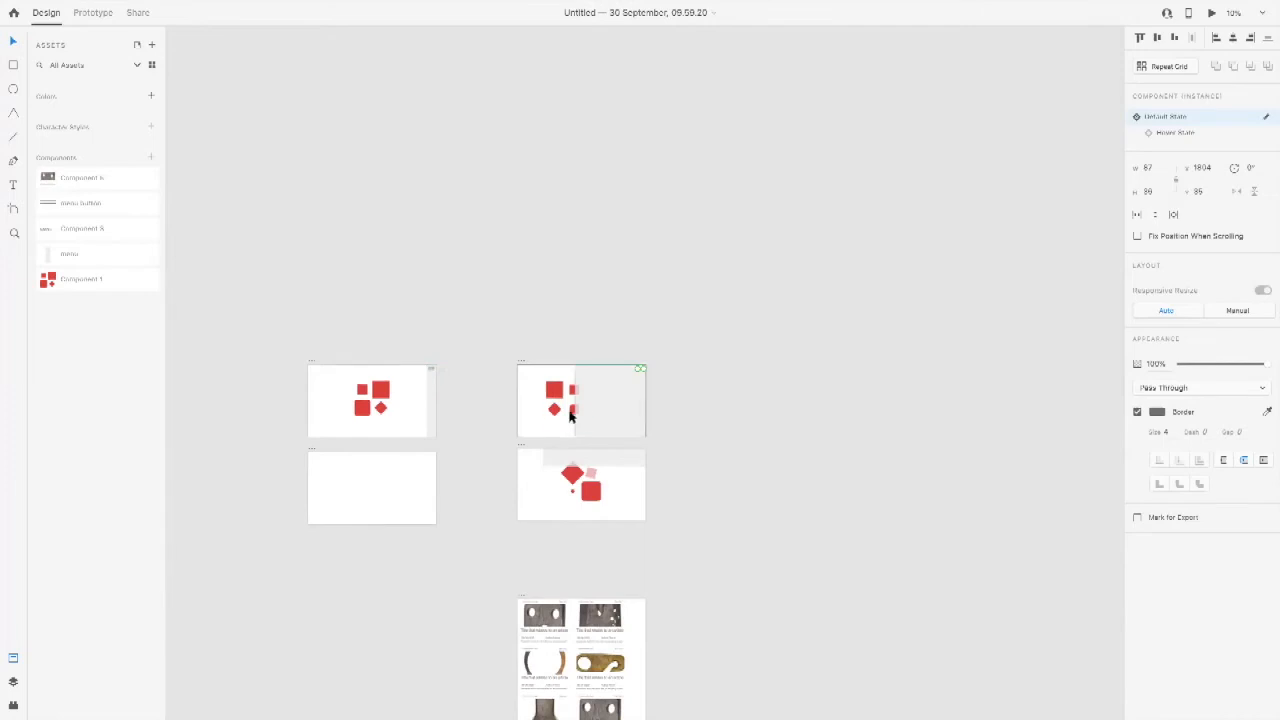
{"action": "left_click", "coordinate": [540, 500]}
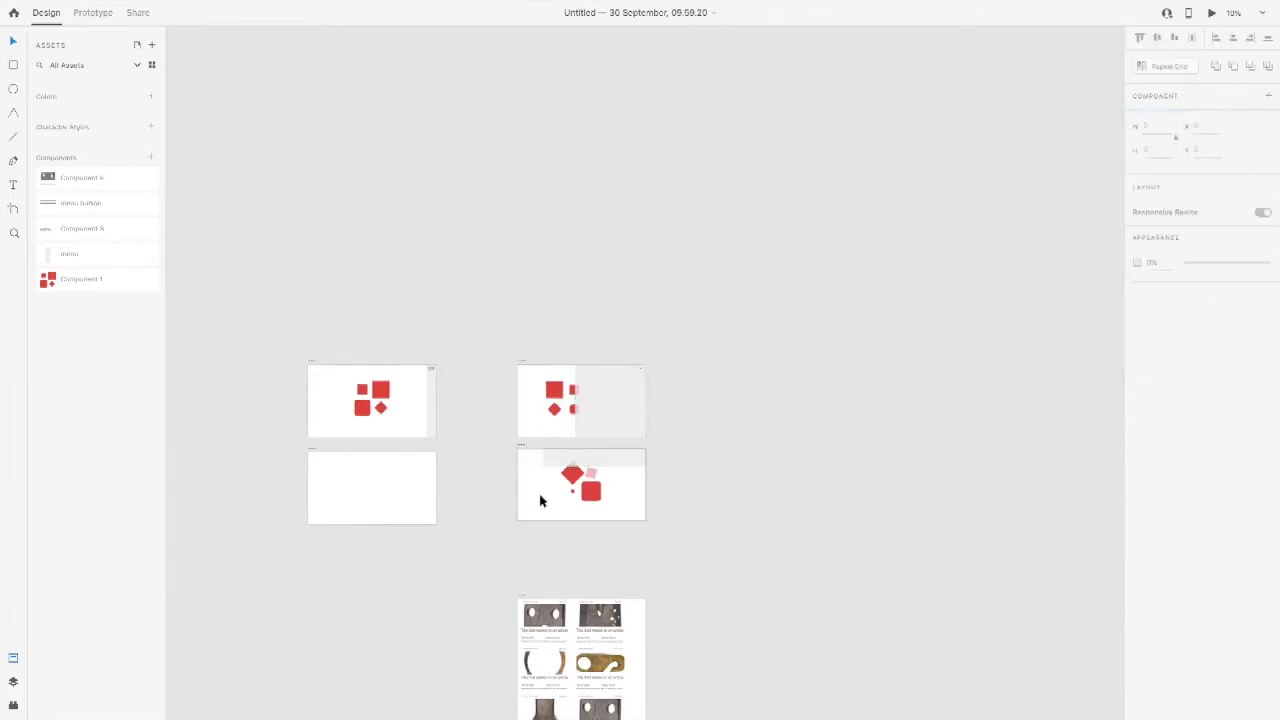
{"action": "key", "text": "super+v"}
{"action": "left_click_drag", "start_coordinate": [307, 341], "coordinate": [529, 514]}
Step: Preview the Start artboard, check the button's change between three lines and X as the menu opens and closes, and close the preview
{"action": "left_click", "coordinate": [596, 357]}
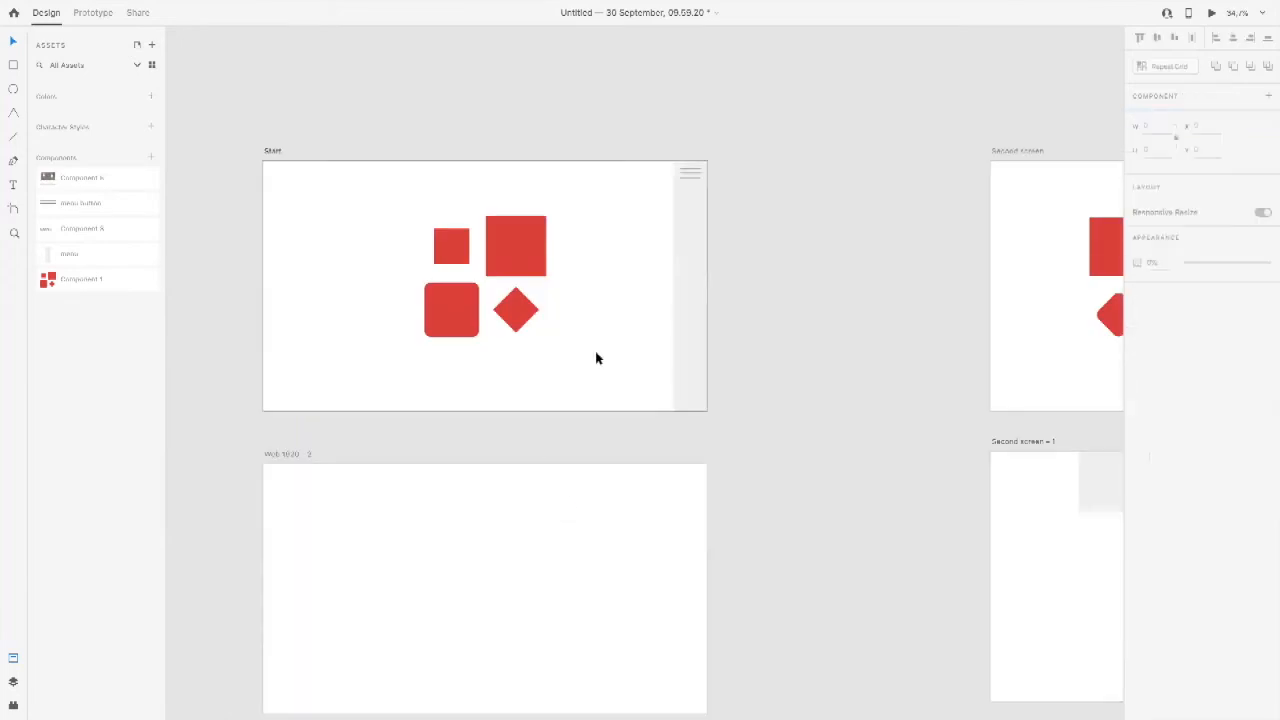
{"action": "key", "text": "super+Return"}
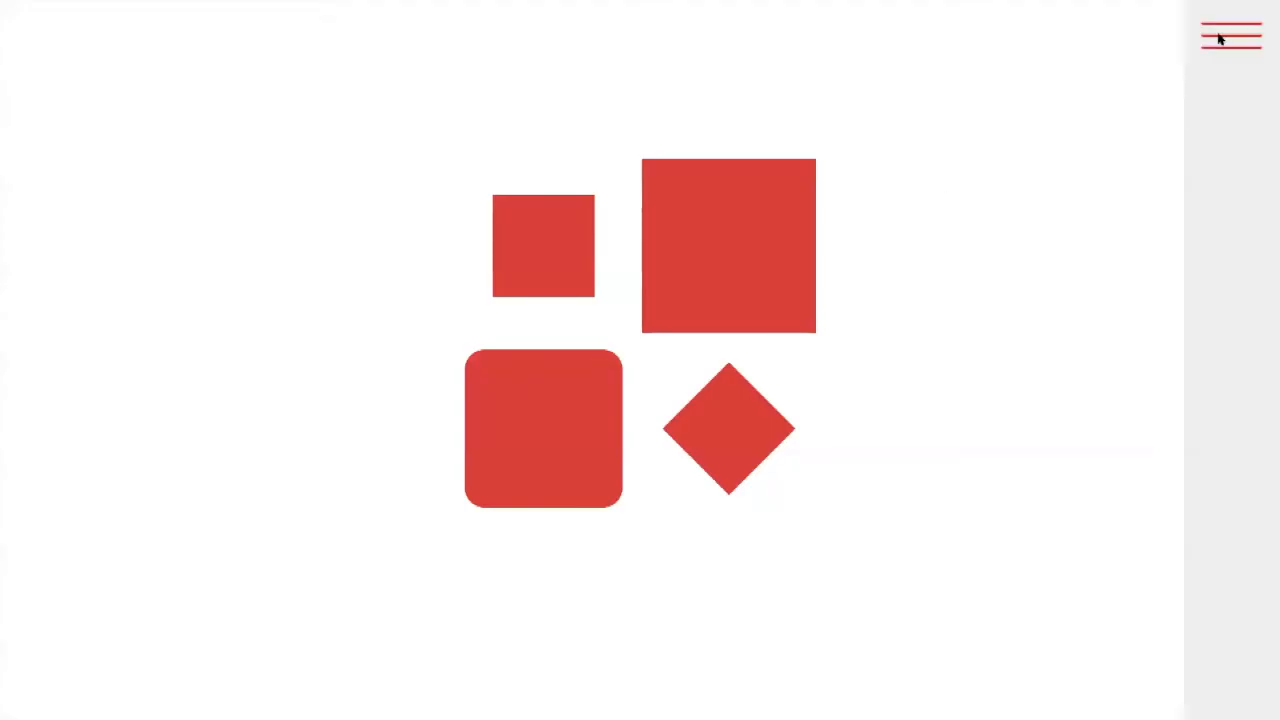
{"action": "left_click", "coordinate": [723, 273]}
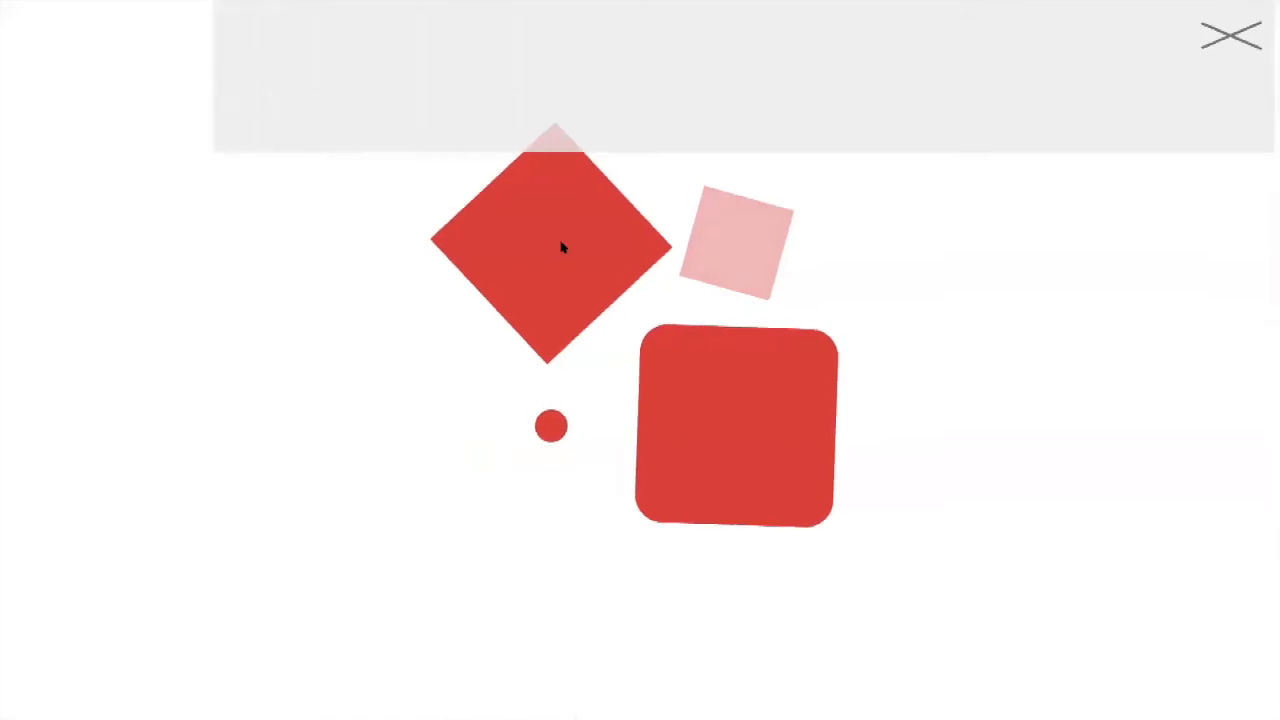
{"action": "left_click", "coordinate": [561, 247]}
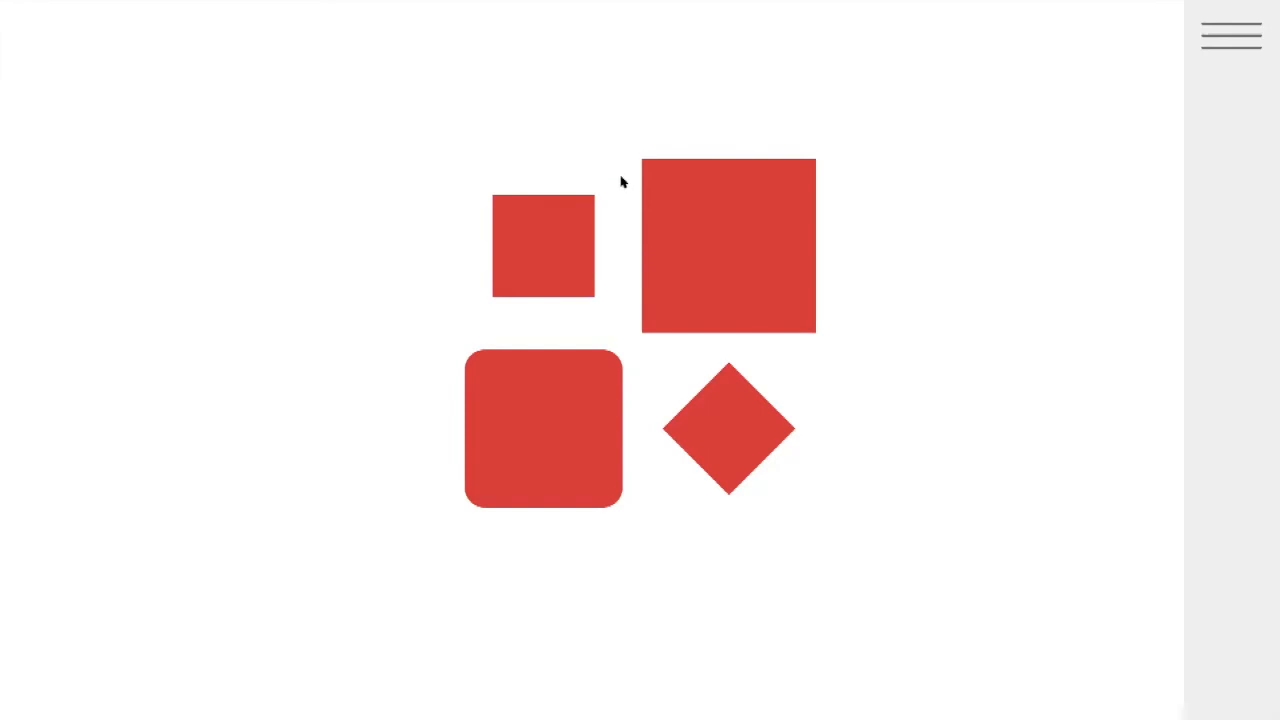
{"action": "key", "text": "Escape"}
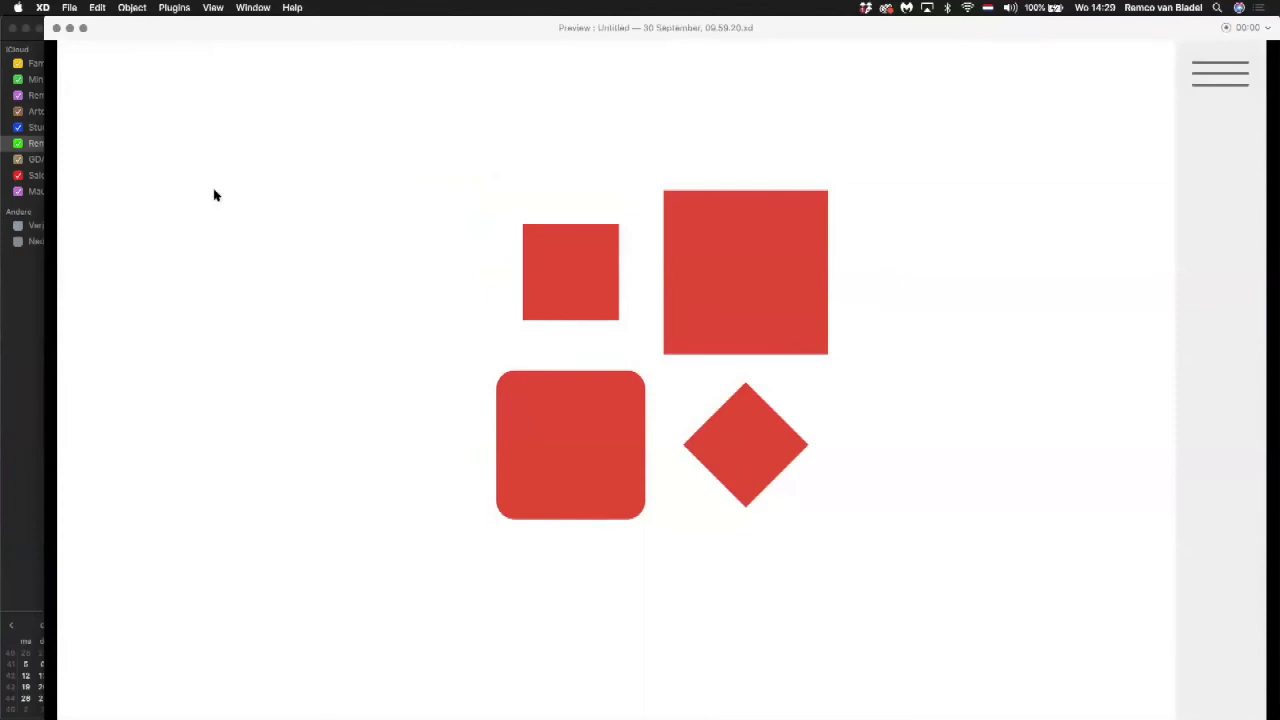
{"action": "left_click", "coordinate": [57, 28]}
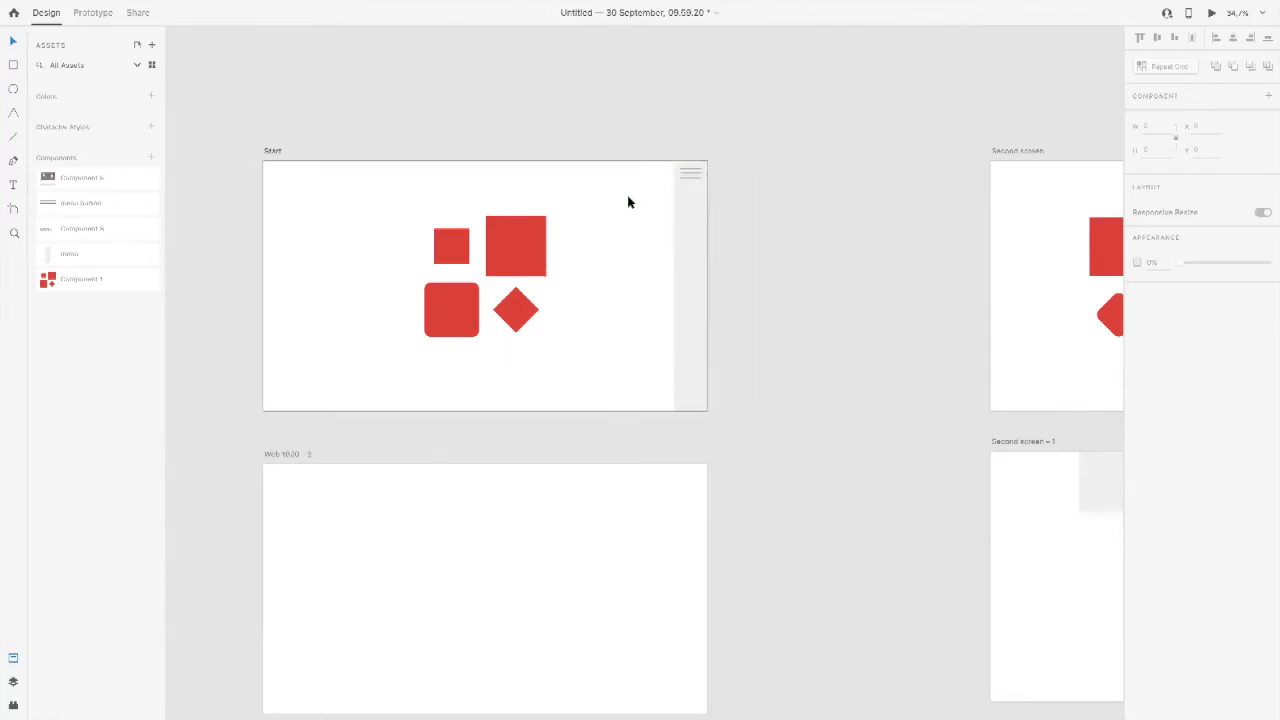
Step: Compare the buttons on Start and Second screen, replay the menu transition in a new preview, and close it
{"action": "left_click_drag", "start_coordinate": [997, 163], "coordinate": [509, 177]}
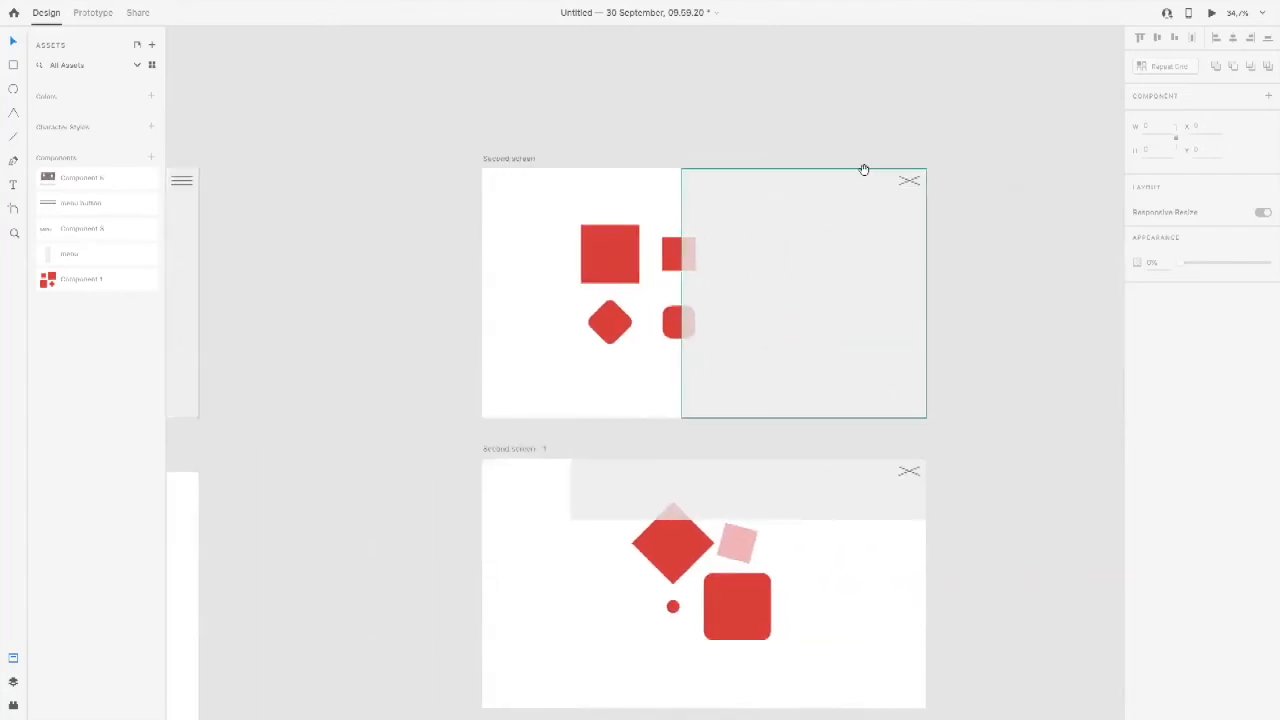
{"action": "scroll", "coordinate": [285, 246], "scroll_direction": "left", "scroll_amount": 6}
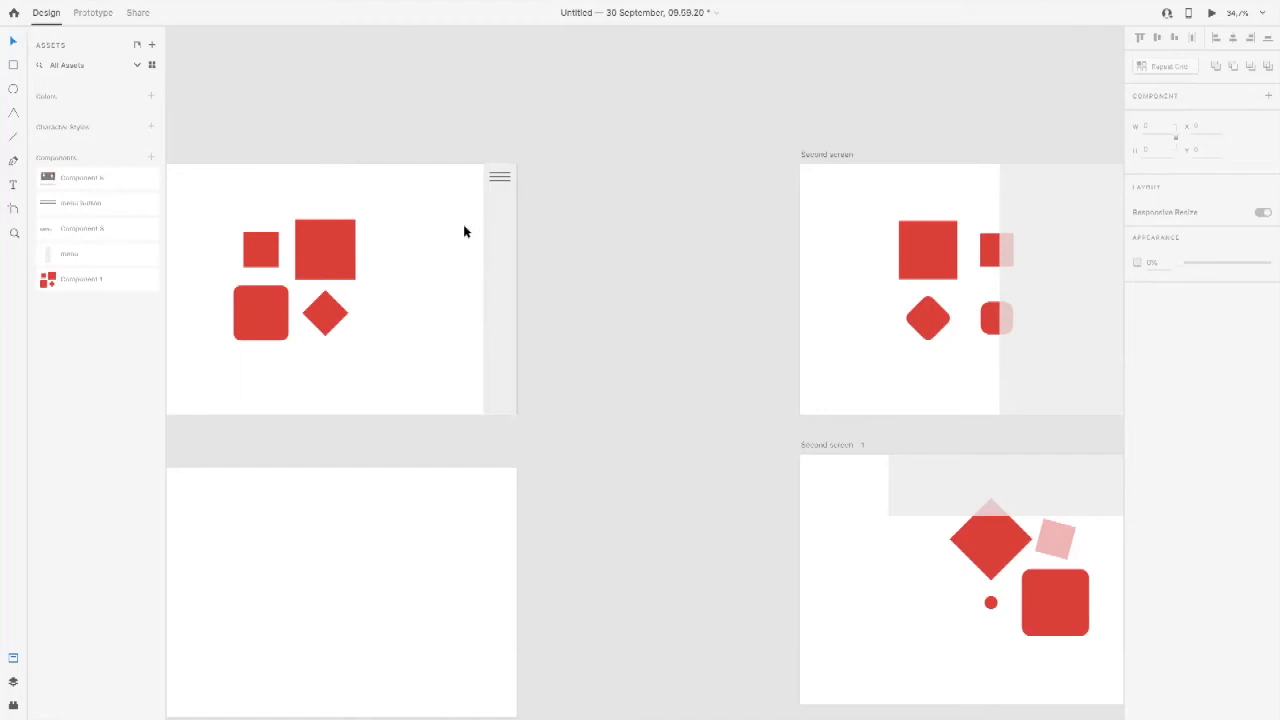
{"action": "key", "text": "super+Return"}
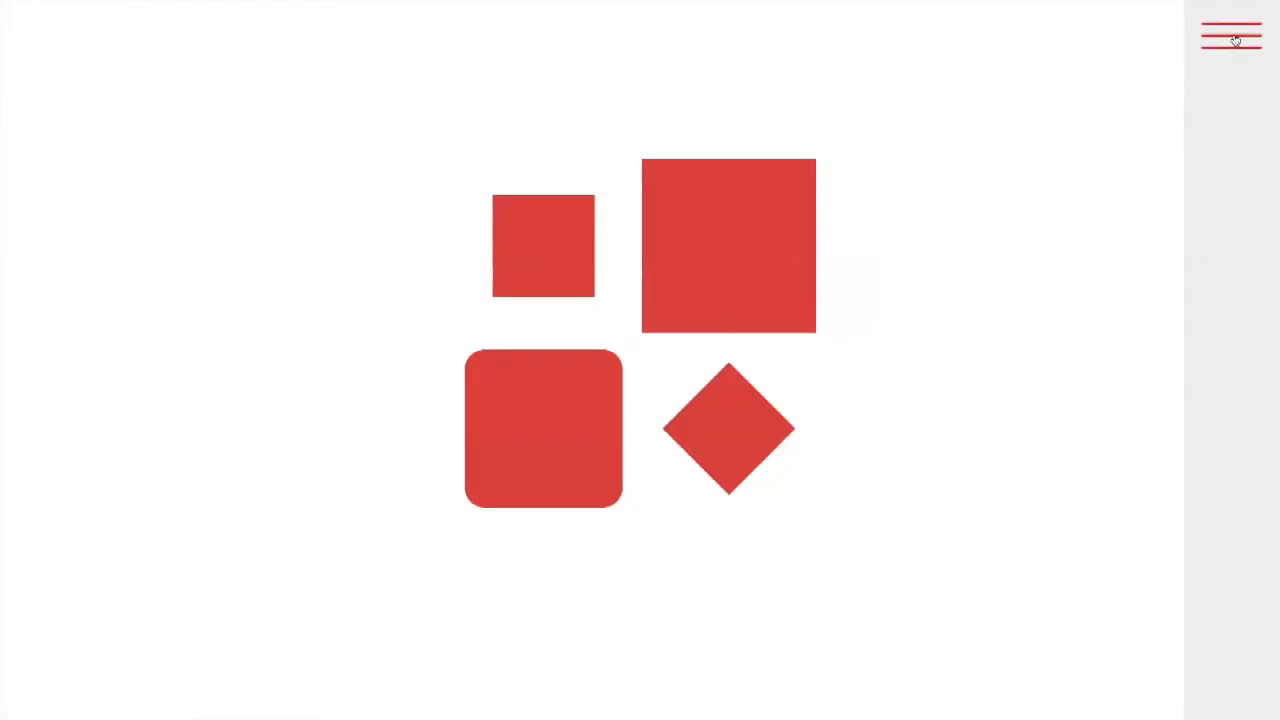
{"action": "left_click", "coordinate": [797, 202]}
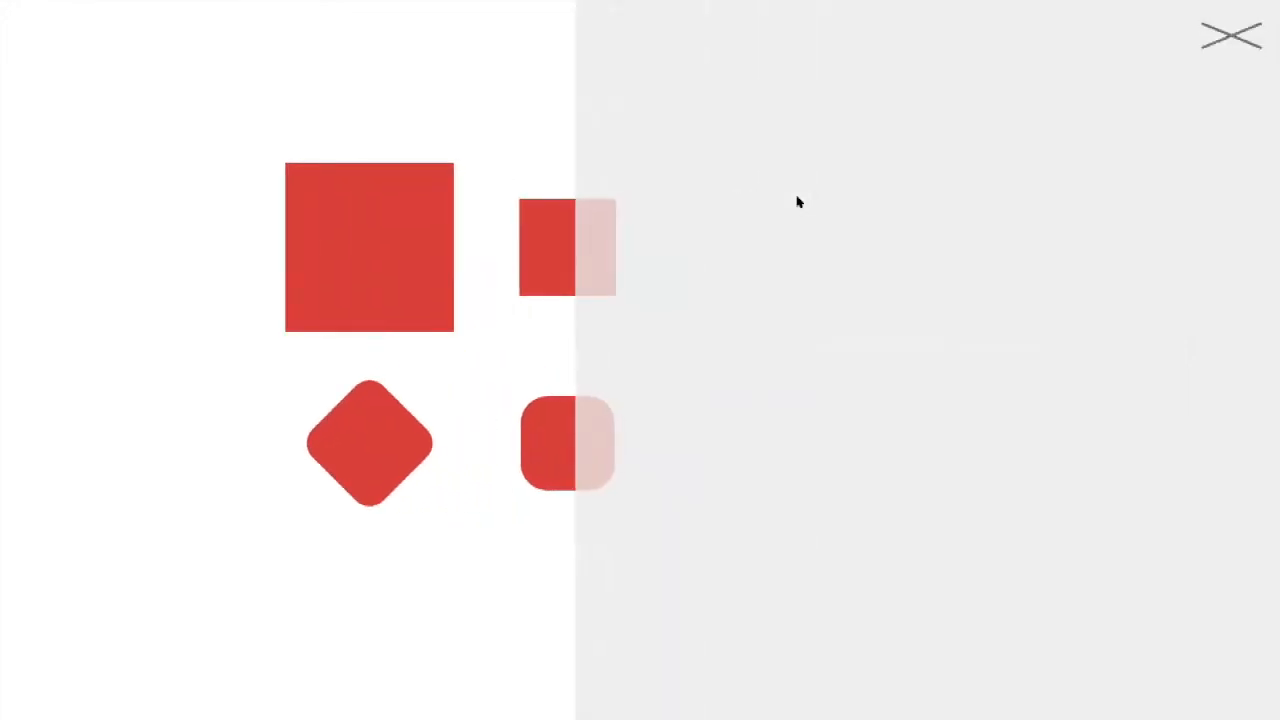
{"action": "left_click", "coordinate": [797, 202]}
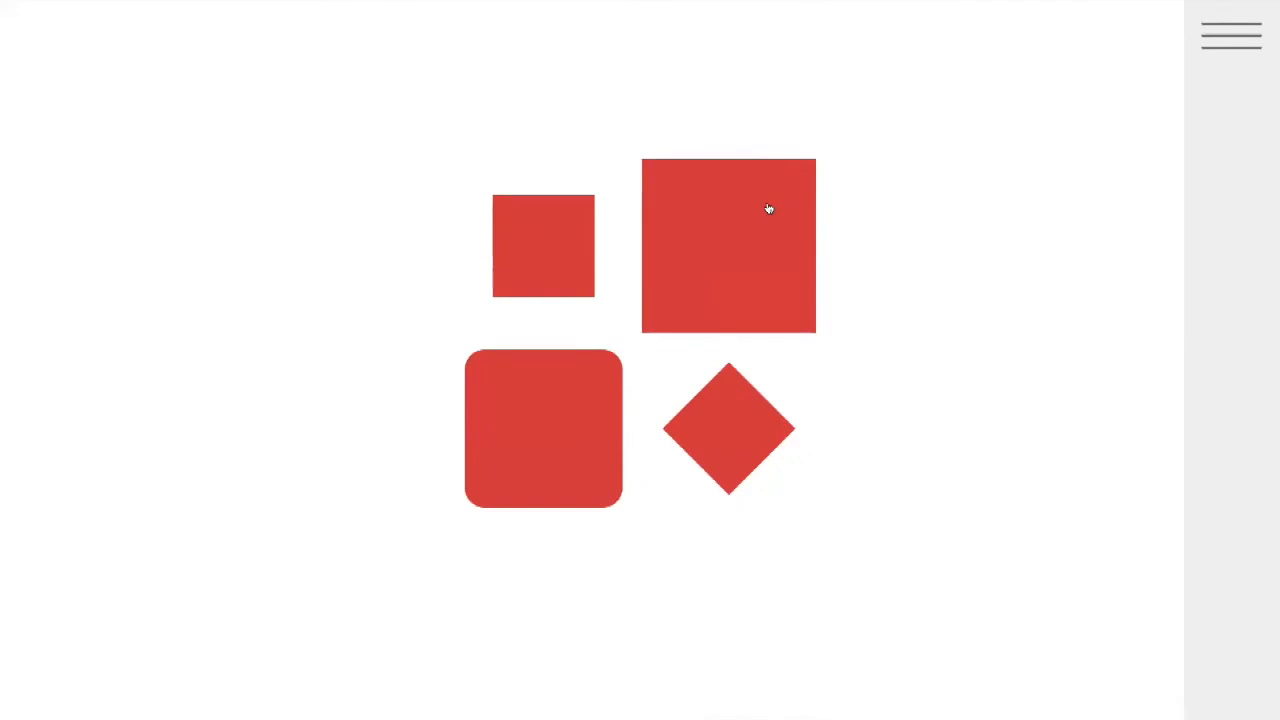
{"action": "left_click", "coordinate": [768, 207]}
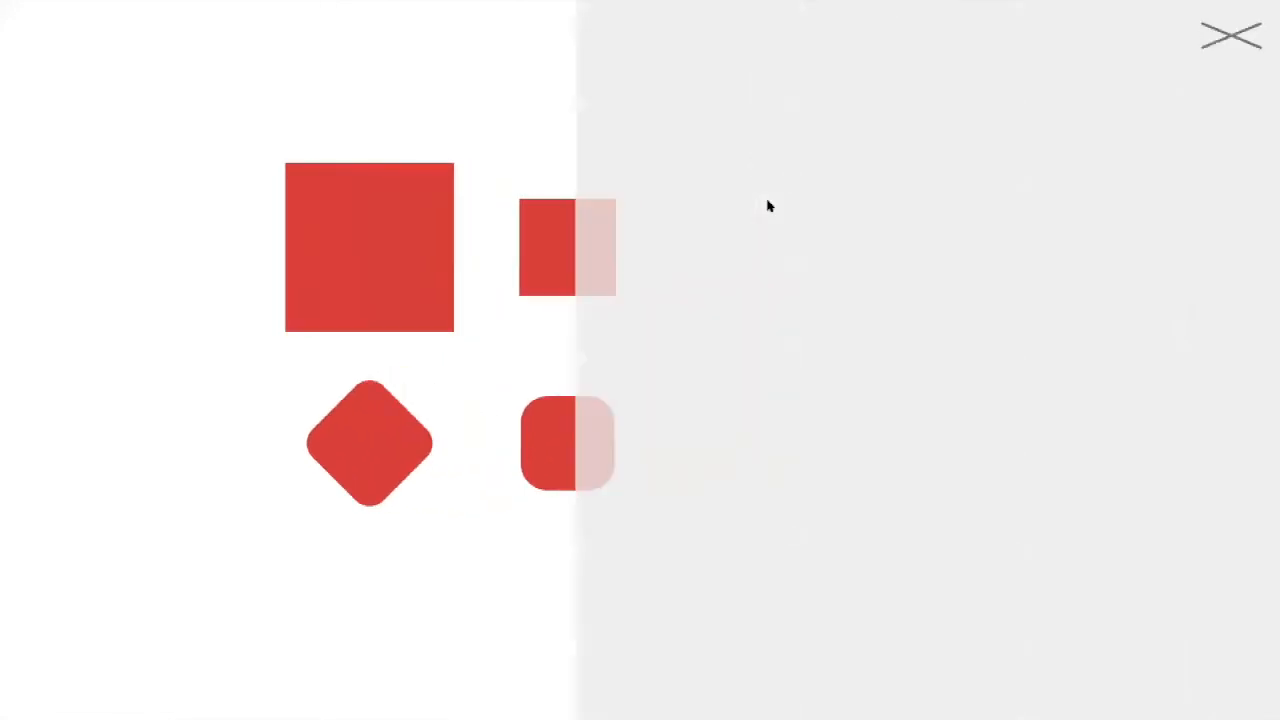
{"action": "key", "text": "Escape"}
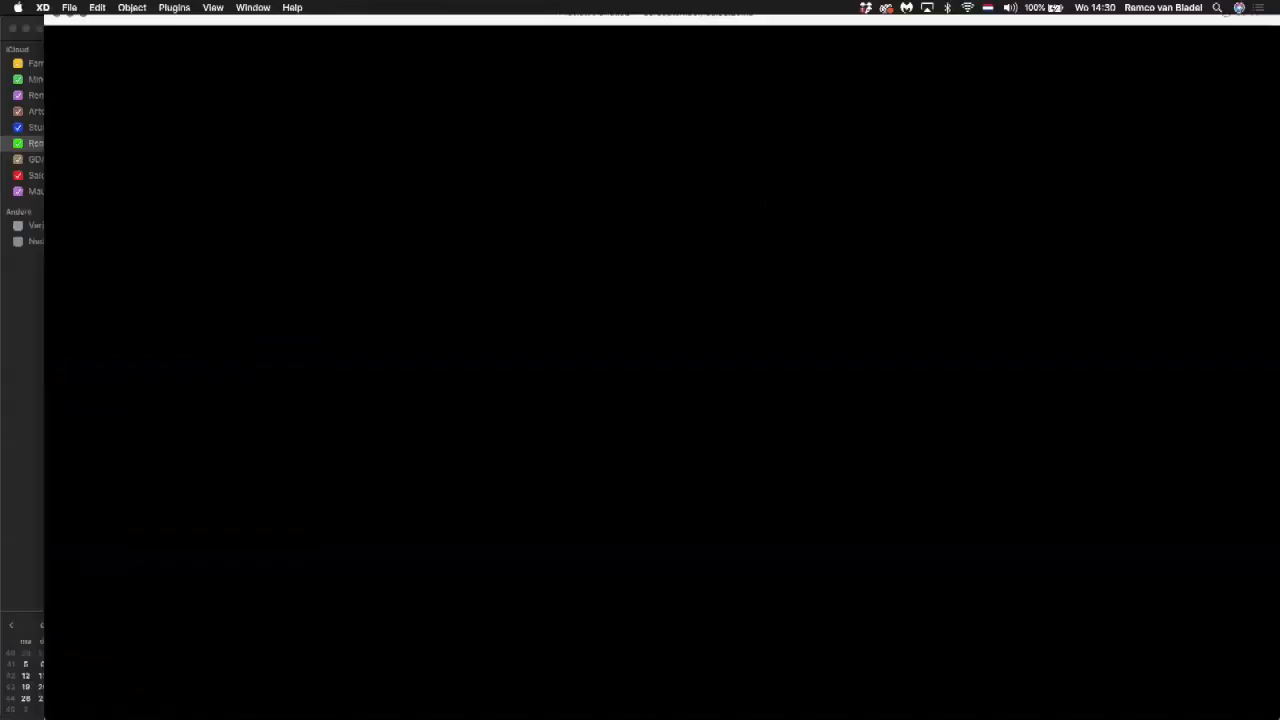
{"action": "left_click", "coordinate": [56, 29]}
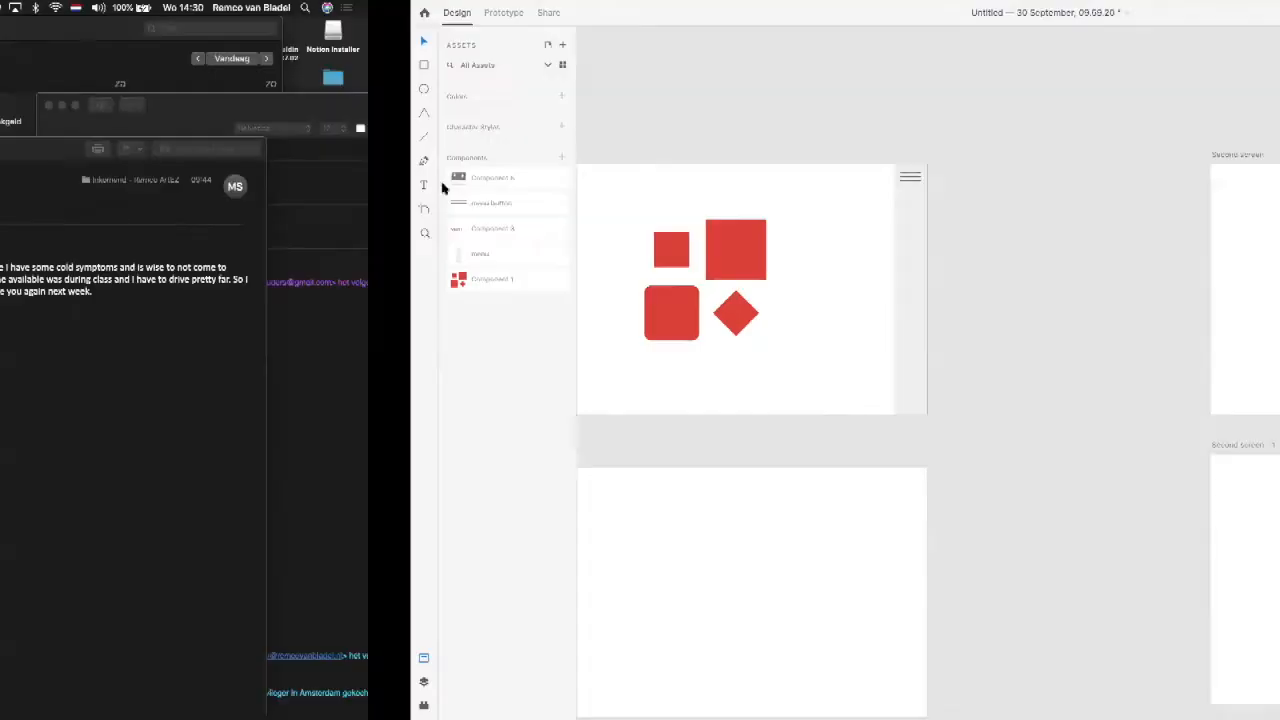
Step: Delete the X-shaped menu button from the Second screen artboard
{"action": "left_click_drag", "start_coordinate": [819, 209], "coordinate": [677, 209]}
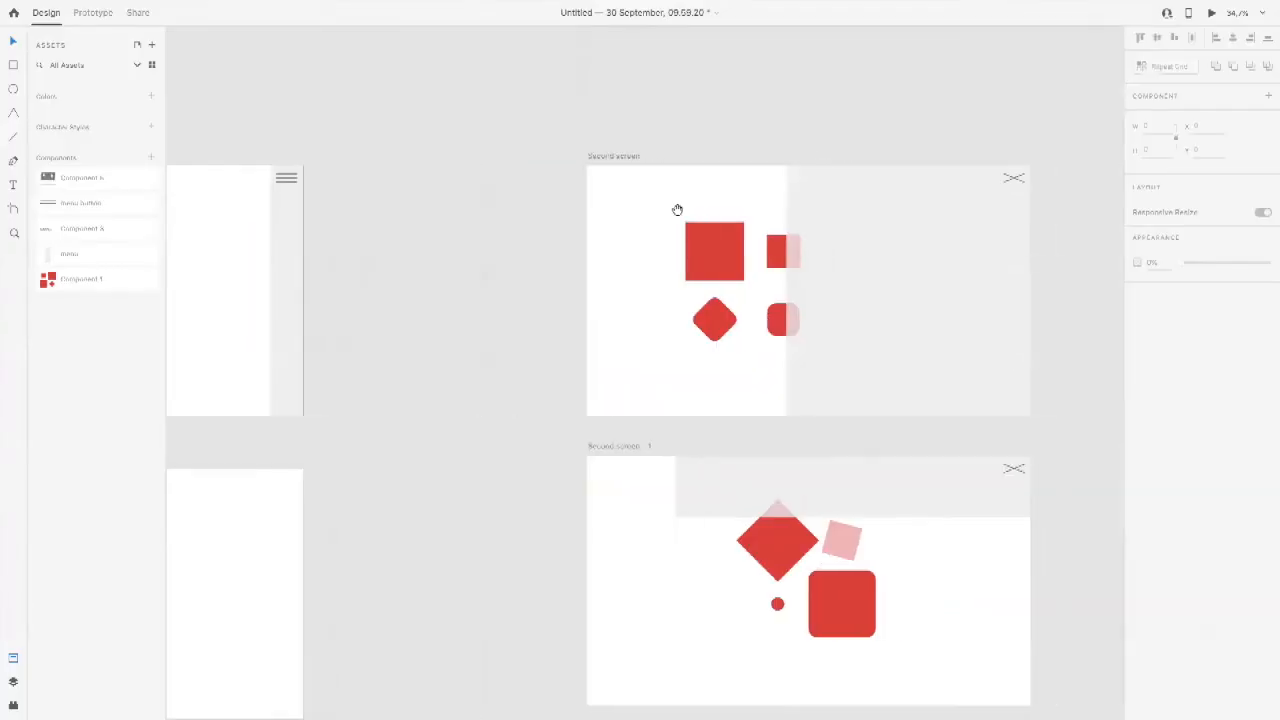
{"action": "left_click", "coordinate": [1012, 181]}
{"action": "key", "text": "Delete"}
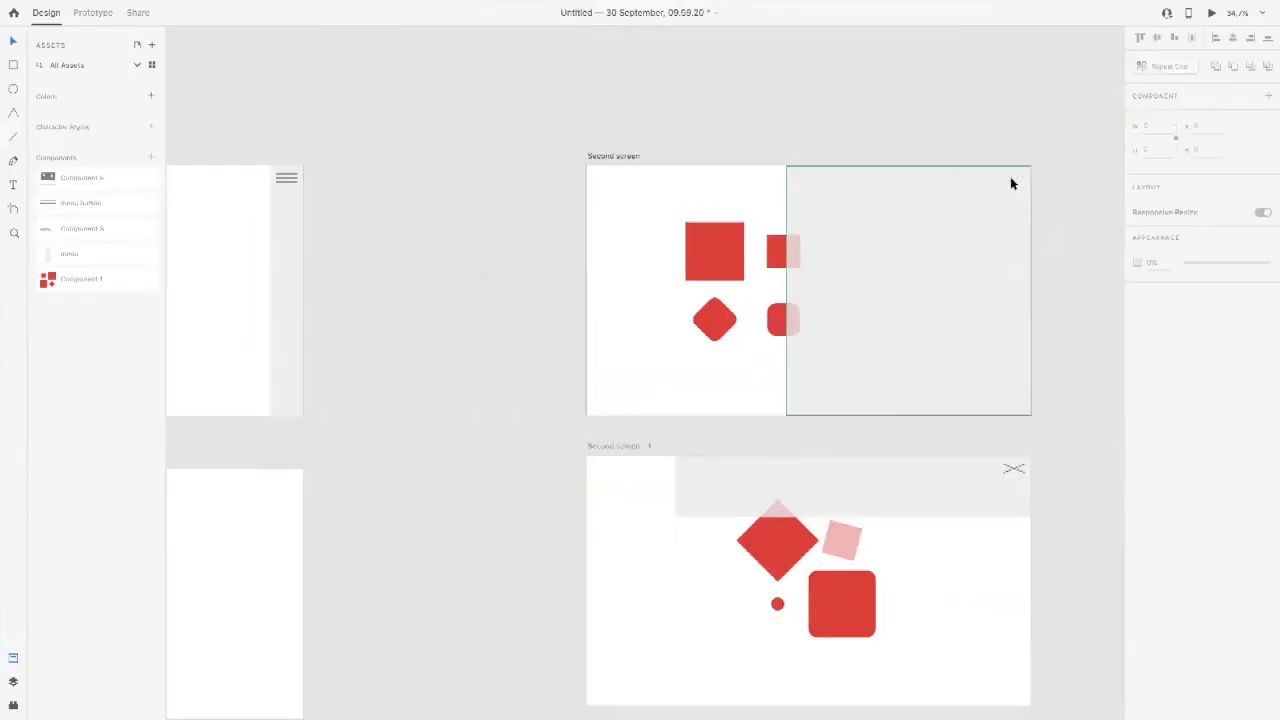
Step: Paste a fresh copy of the Start artboard's three-line menu button onto Second screen in place of the deleted one
{"action": "left_click", "coordinate": [292, 179]}
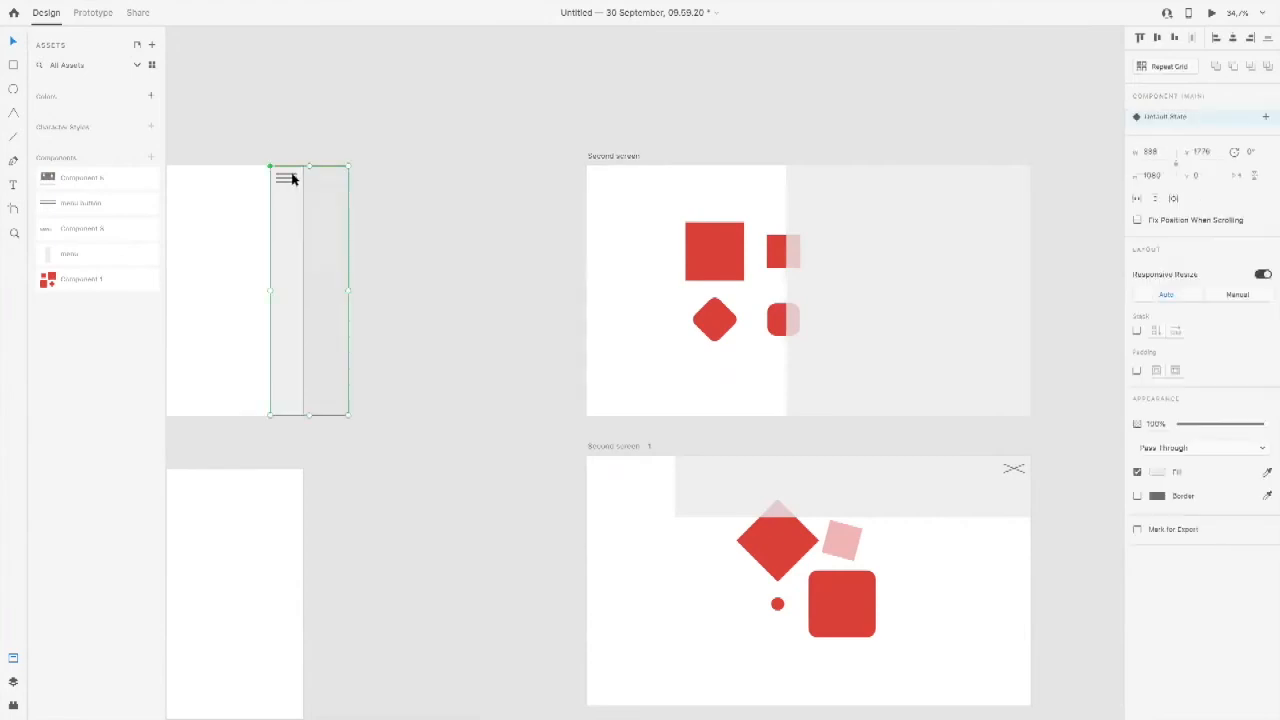
{"action": "left_click", "coordinate": [292, 181]}
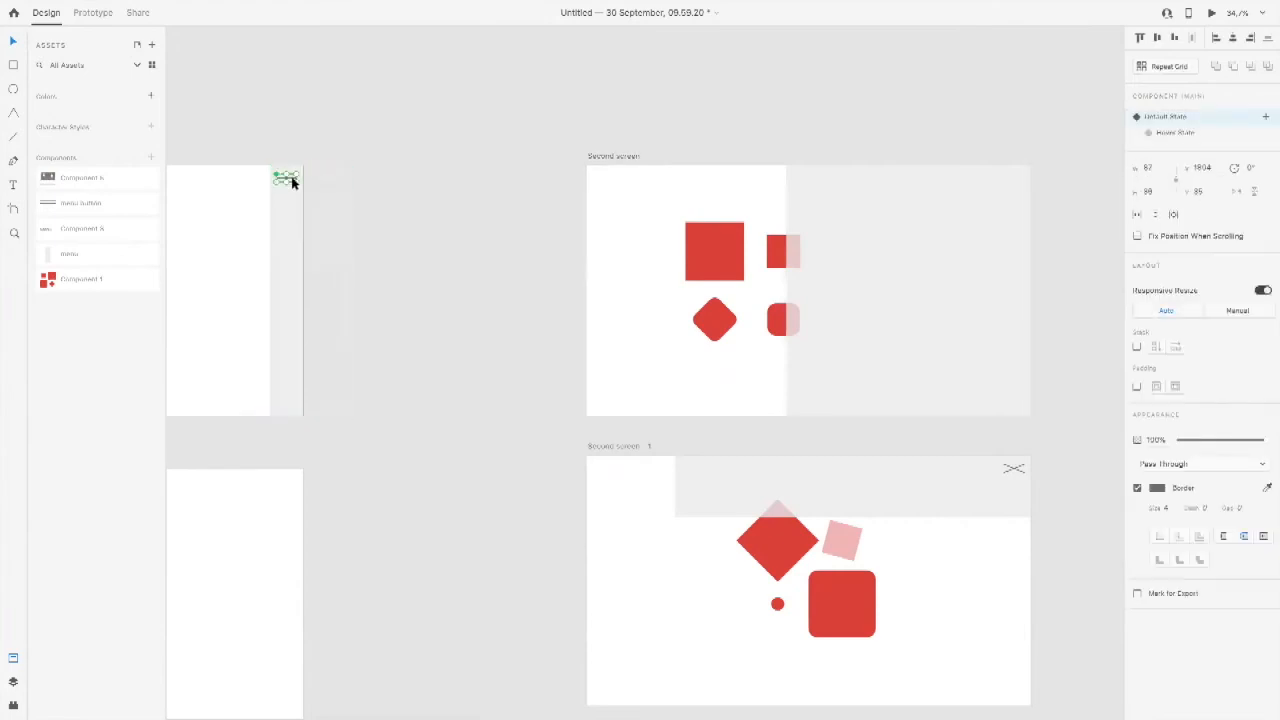
{"action": "left_click", "coordinate": [739, 179]}
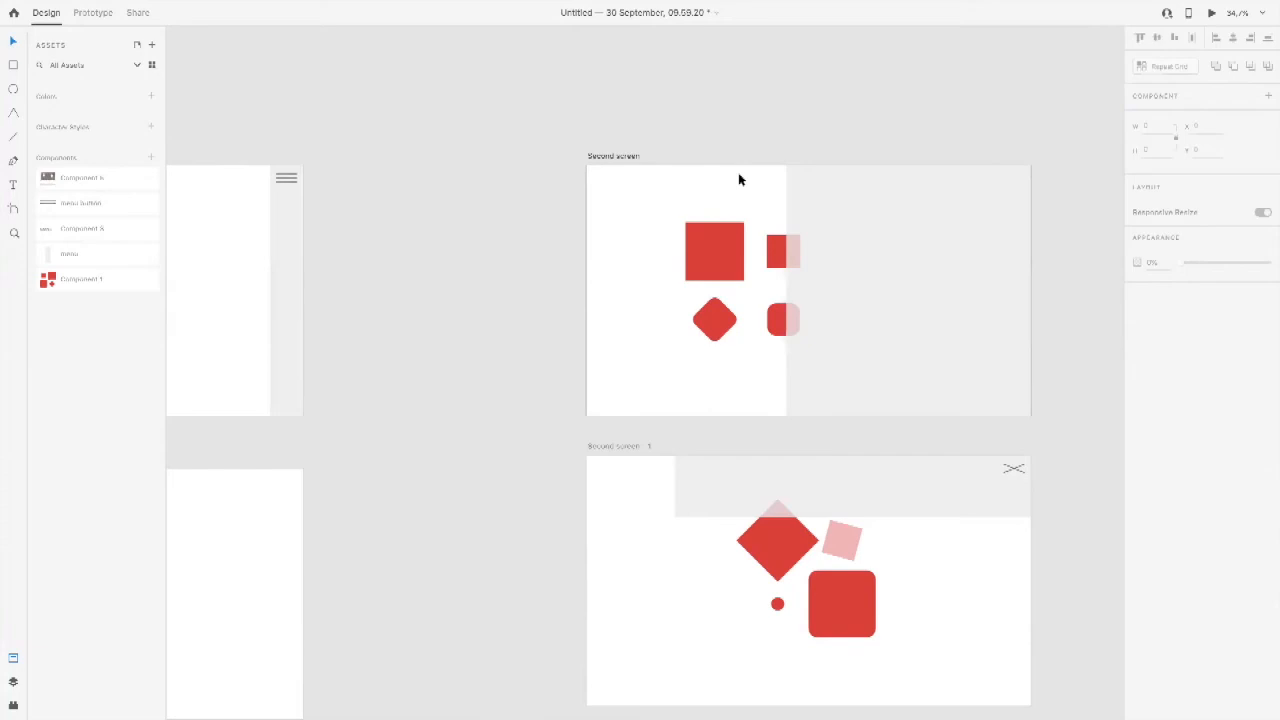
{"action": "key", "text": "ctrl+v"}
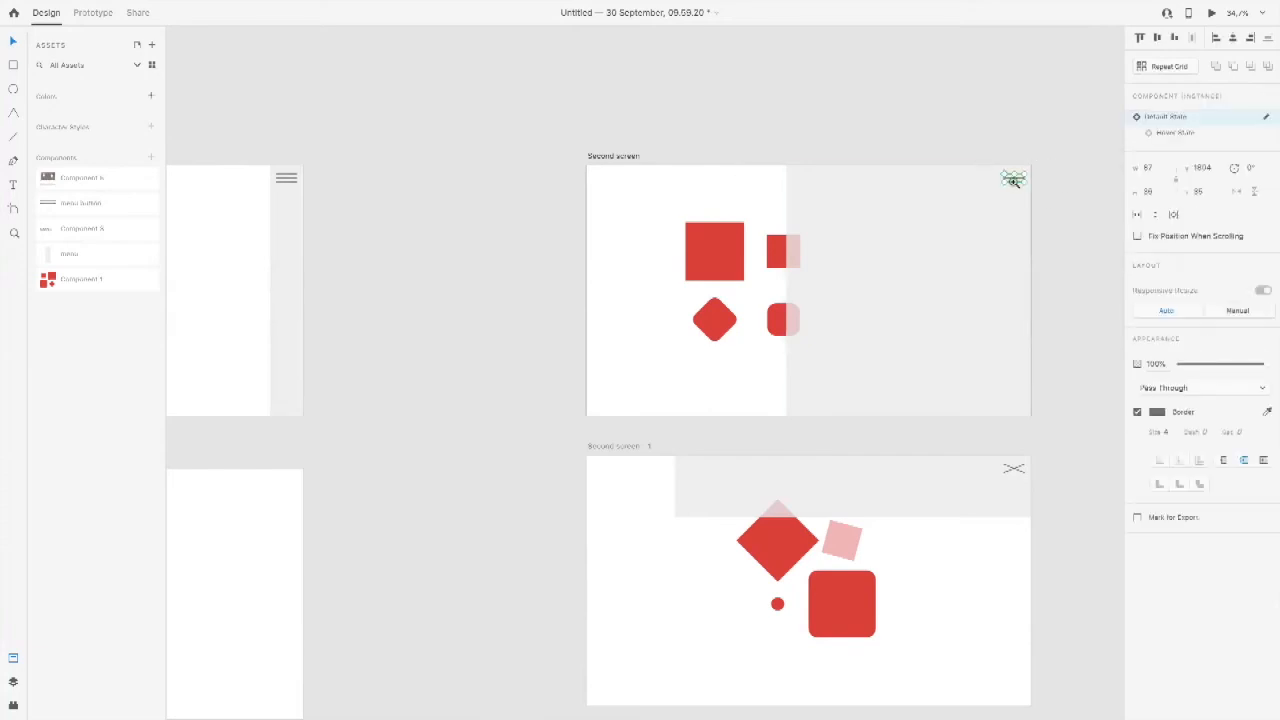
{"action": "key", "text": "ctrl+3"}
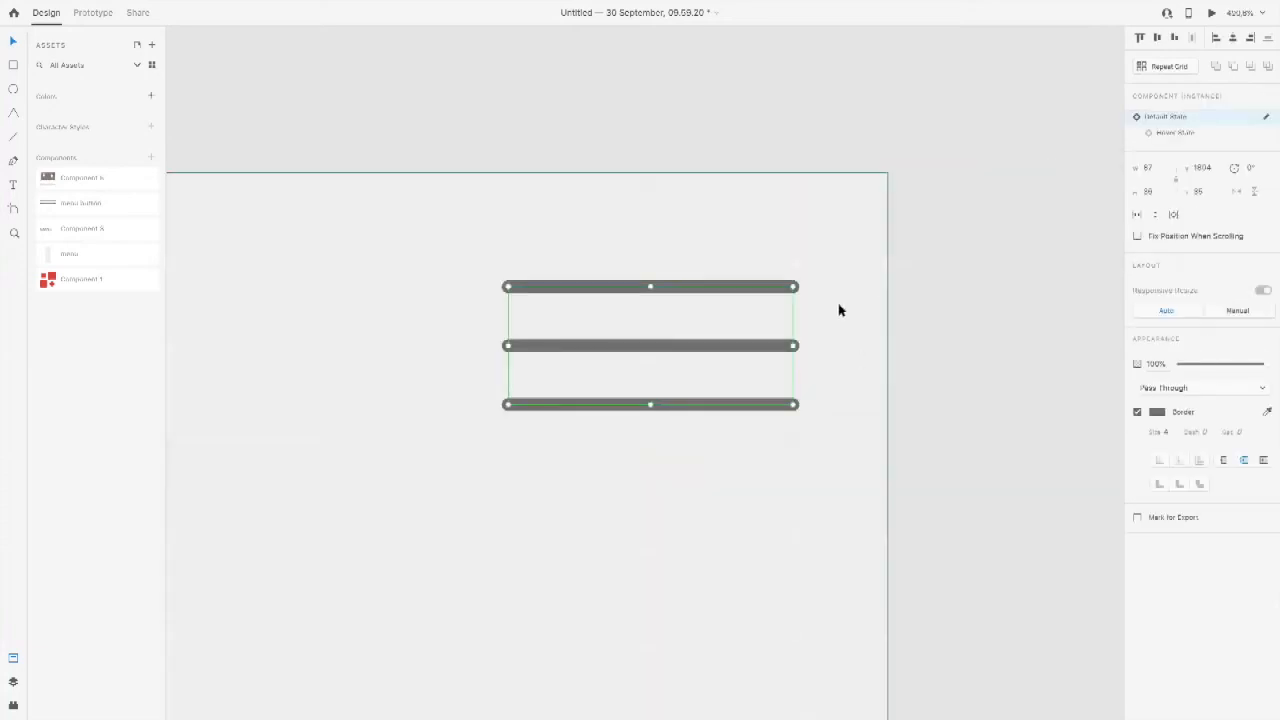
Step: Rotate the middle line of the Second screen menu button to 22° in its default state
{"action": "left_click", "coordinate": [448, 110]}
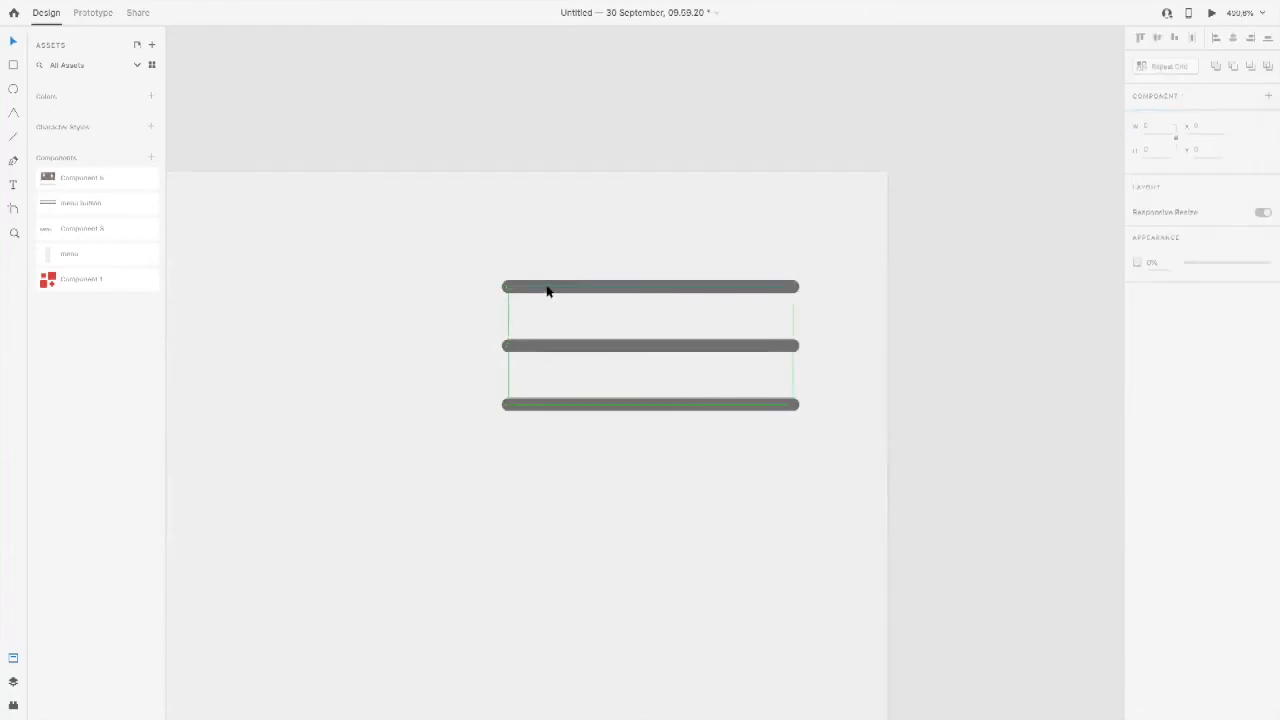
{"action": "double_click", "coordinate": [547, 288]}
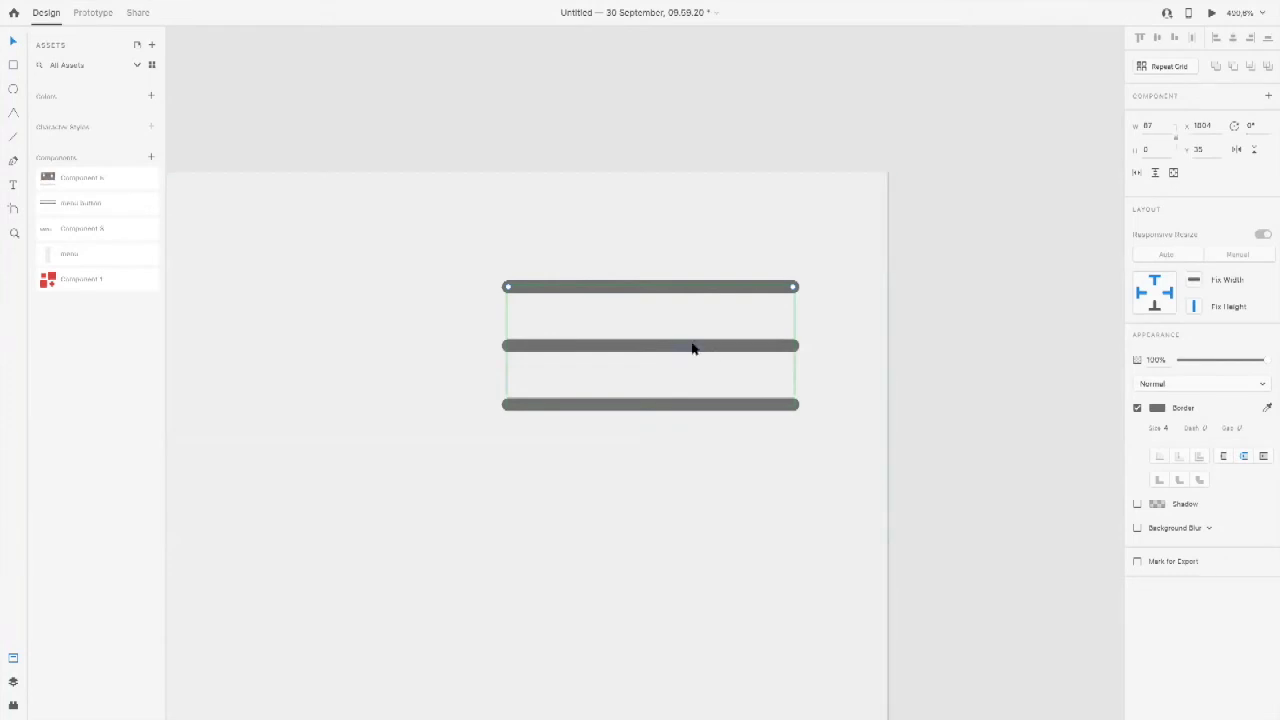
{"action": "left_click", "coordinate": [1048, 305]}
{"action": "left_click", "coordinate": [723, 290]}
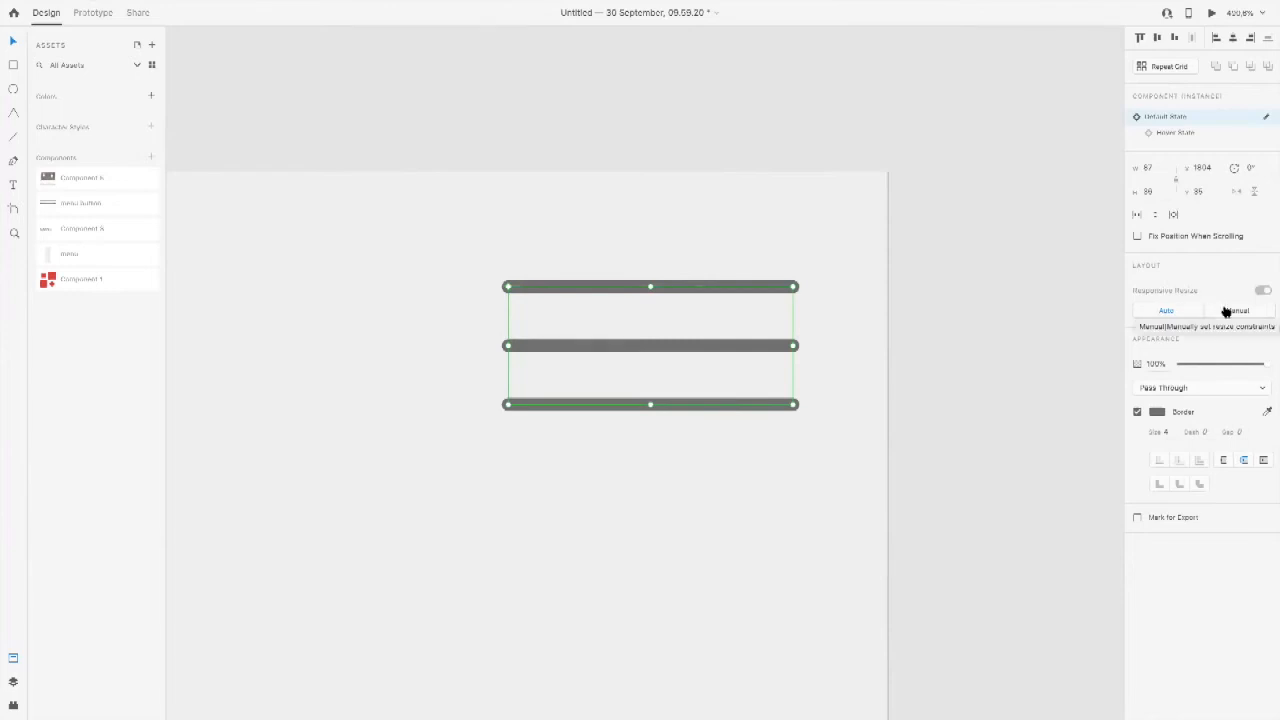
{"action": "double_click", "coordinate": [604, 290]}
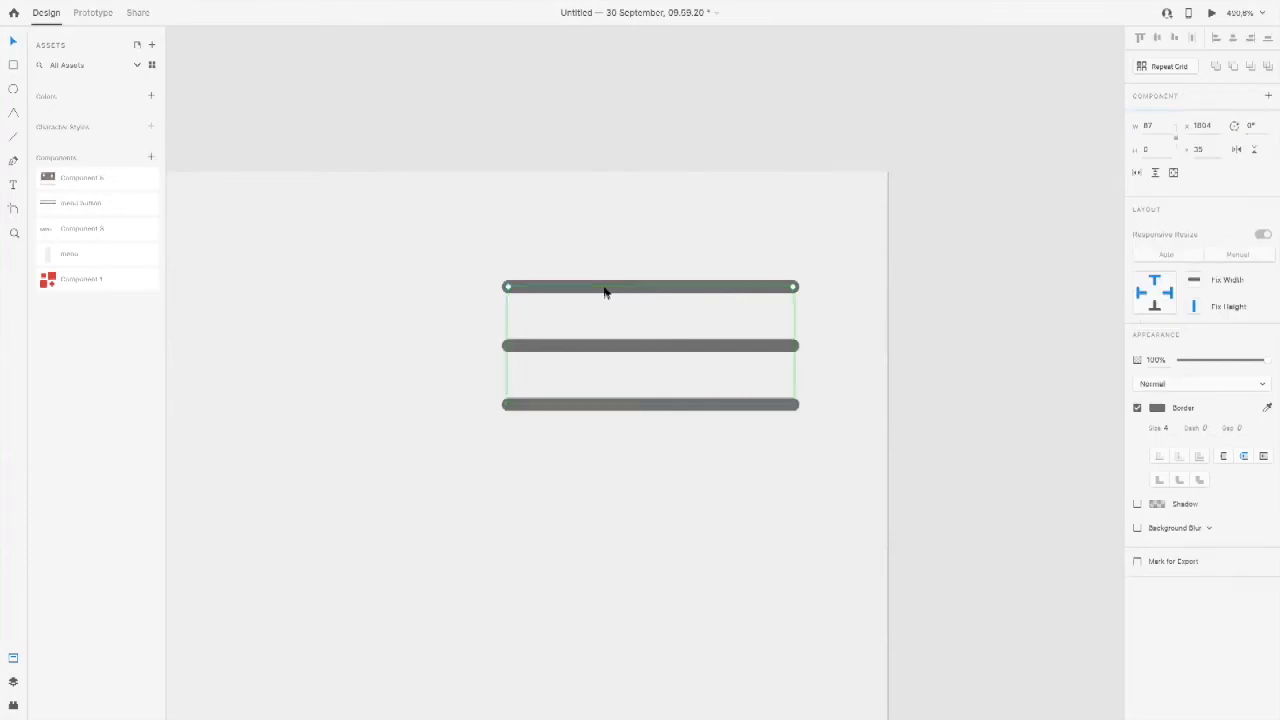
{"action": "left_click", "coordinate": [603, 347]}
{"action": "left_click", "coordinate": [600, 347]}
{"action": "left_click_drag", "start_coordinate": [1252, 128], "coordinate": [1225, 128]}
{"action": "key", "text": "Up"}
{"action": "key", "text": "Up"}
{"action": "key", "text": "Up"}
{"action": "key", "text": "Up"}
{"action": "key", "text": "Up"}
{"action": "key", "text": "Up"}
{"action": "key", "text": "Up"}
{"action": "key", "text": "Up"}
{"action": "key", "text": "Up"}
{"action": "key", "text": "Up"}
{"action": "key", "text": "Up"}
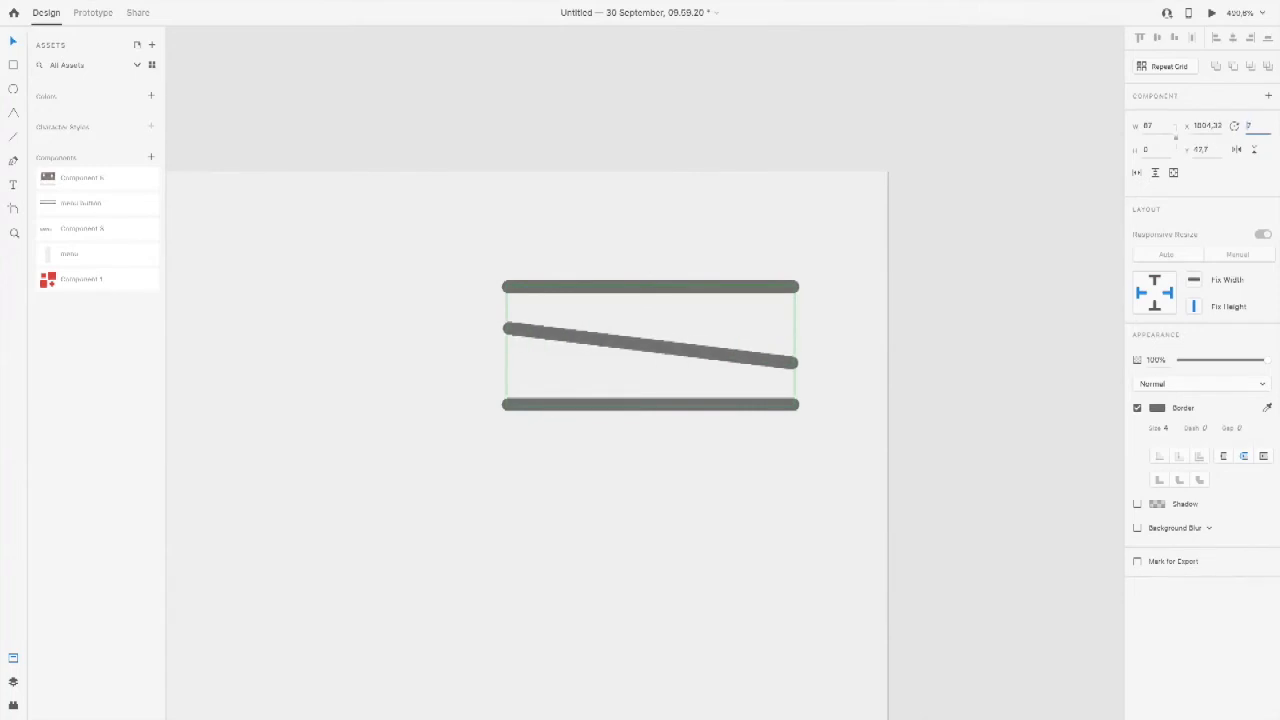
{"action": "key", "text": "Up"}
{"action": "key", "text": "Up"}
{"action": "key", "text": "Up"}
{"action": "key", "text": "Up"}
{"action": "key", "text": "Up"}
{"action": "key", "text": "Up"}
{"action": "key", "text": "Up"}
{"action": "key", "text": "Up"}
{"action": "key", "text": "Up"}
{"action": "key", "text": "Up"}
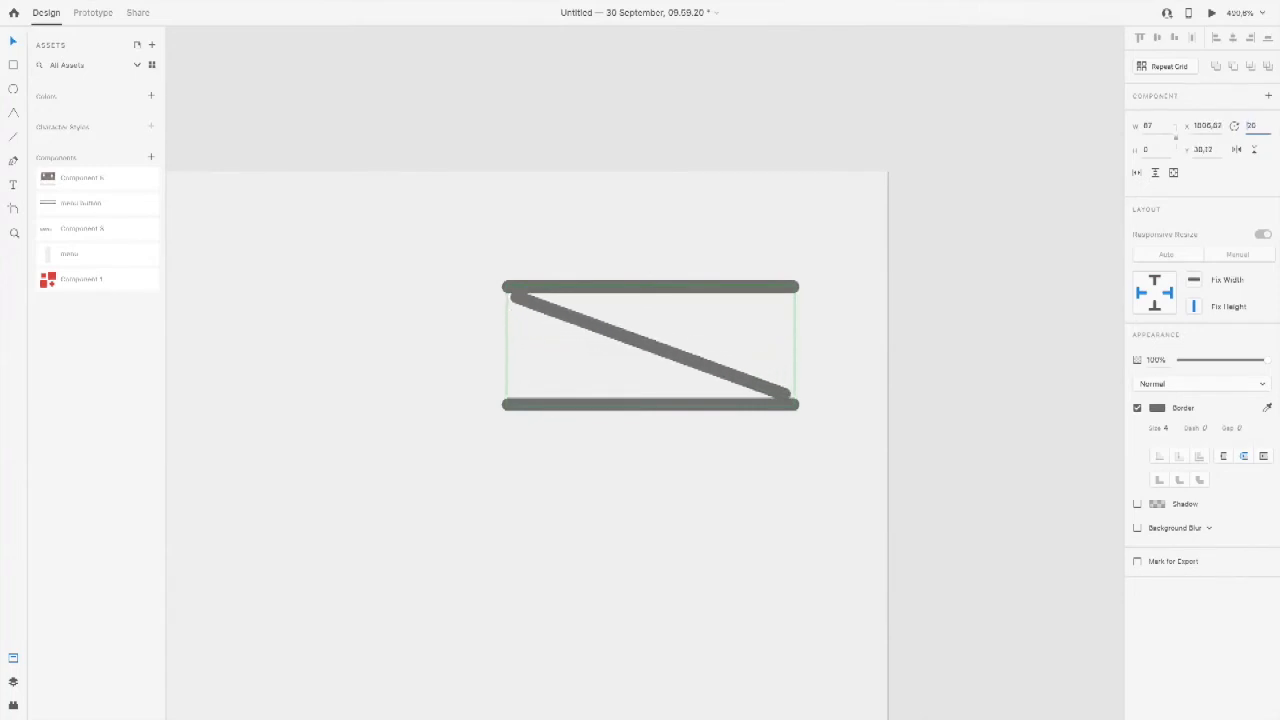
{"action": "key", "text": "Up"}
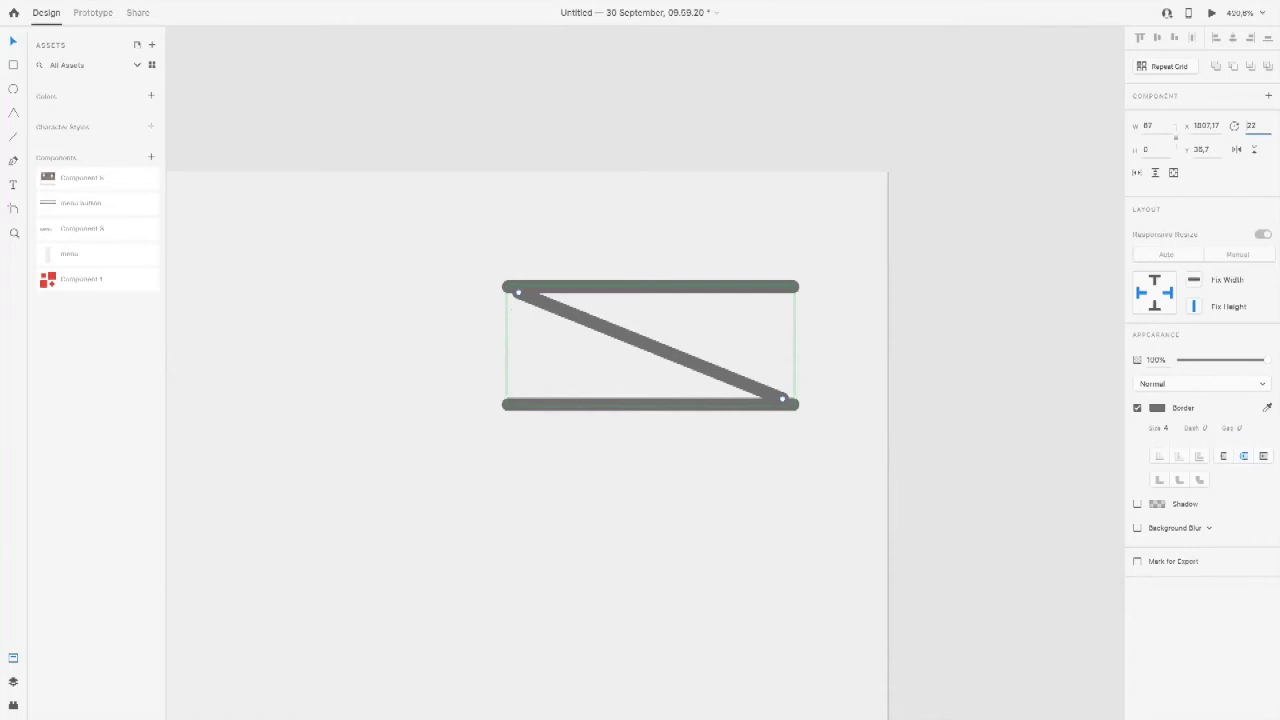
Step: Rotate the button's top line to -25° and move it down so it crosses the slanted middle line
{"action": "left_click", "coordinate": [772, 287]}
{"action": "left_click", "coordinate": [1252, 128]}
{"action": "key", "text": "Down"}
{"action": "key", "text": "Down"}
{"action": "key", "text": "Down"}
{"action": "key", "text": "Down"}
{"action": "key", "text": "Down"}
{"action": "key", "text": "Down"}
{"action": "key", "text": "Down"}
{"action": "key", "text": "Down"}
{"action": "key", "text": "Down"}
{"action": "key", "text": "Down"}
{"action": "key", "text": "Down"}
{"action": "key", "text": "Down"}
{"action": "key", "text": "Down"}
{"action": "key", "text": "Down"}
{"action": "key", "text": "Down"}
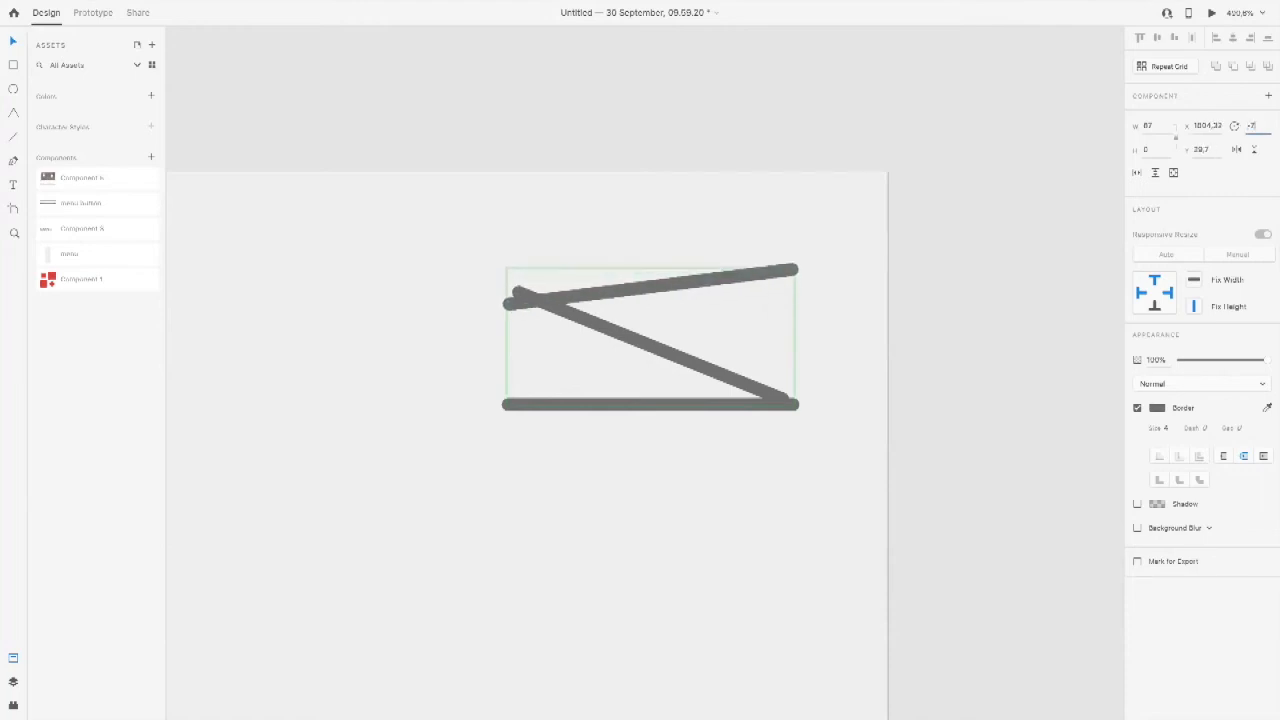
{"action": "key", "text": "Down"}
{"action": "key", "text": "Down"}
{"action": "key", "text": "Down"}
{"action": "key", "text": "Down"}
{"action": "key", "text": "Down"}
{"action": "key", "text": "Down"}
{"action": "key", "text": "Down"}
{"action": "key", "text": "Down"}
{"action": "key", "text": "Down"}
{"action": "key", "text": "Down"}
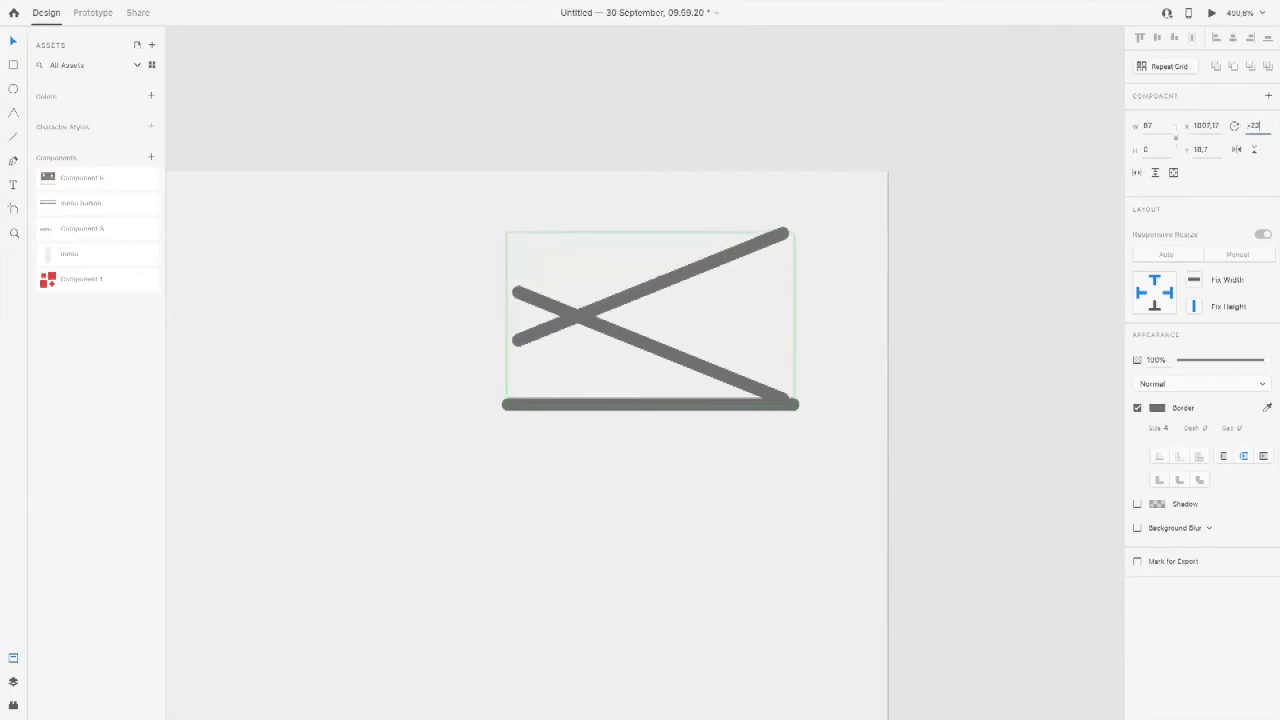
{"action": "left_click_drag", "start_coordinate": [757, 243], "coordinate": [743, 298]}
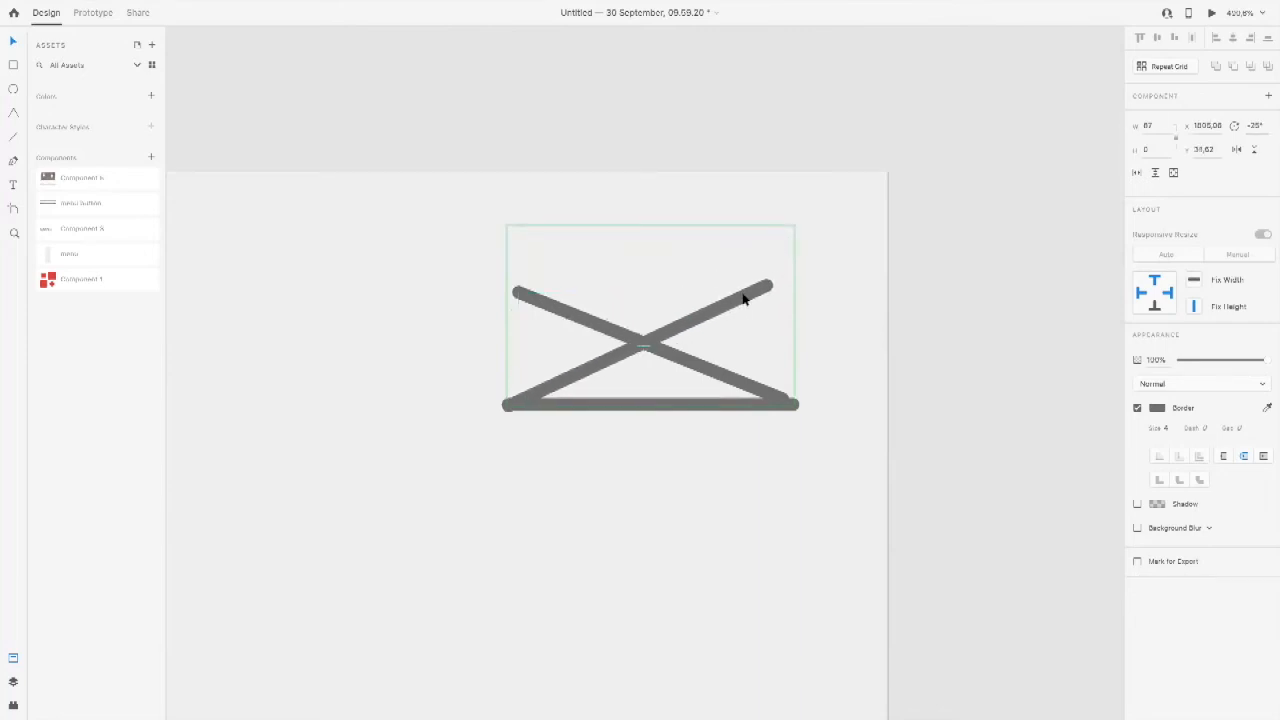
Step: Rotate the button's bottom line to 22° and move it up exactly onto the slanted middle line
{"action": "left_click", "coordinate": [714, 398]}
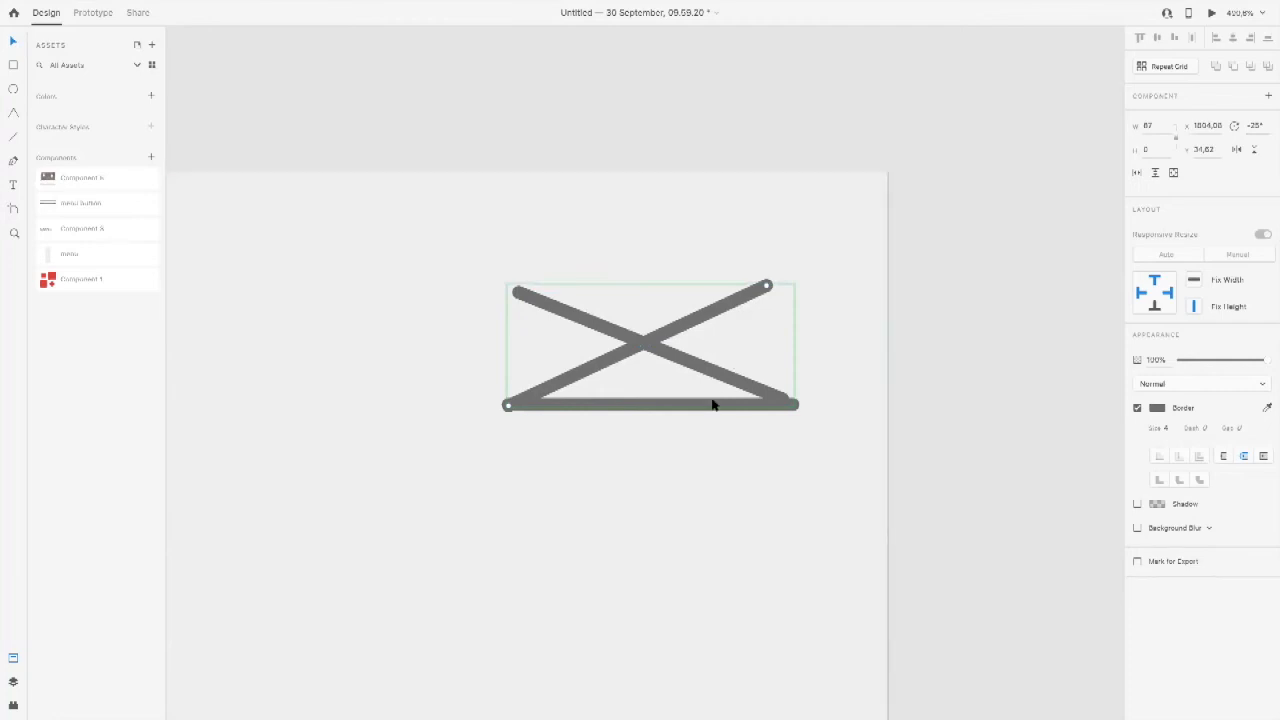
{"action": "left_click", "coordinate": [1250, 125]}
{"action": "key", "text": "Up"}
{"action": "key", "text": "Up"}
{"action": "key", "text": "Up"}
{"action": "key", "text": "Up"}
{"action": "key", "text": "Up"}
{"action": "key", "text": "Up"}
{"action": "key", "text": "Up"}
{"action": "key", "text": "Up"}
{"action": "key", "text": "Up"}
{"action": "key", "text": "Up"}
{"action": "key", "text": "Up"}
{"action": "key", "text": "Up"}
{"action": "key", "text": "Up"}
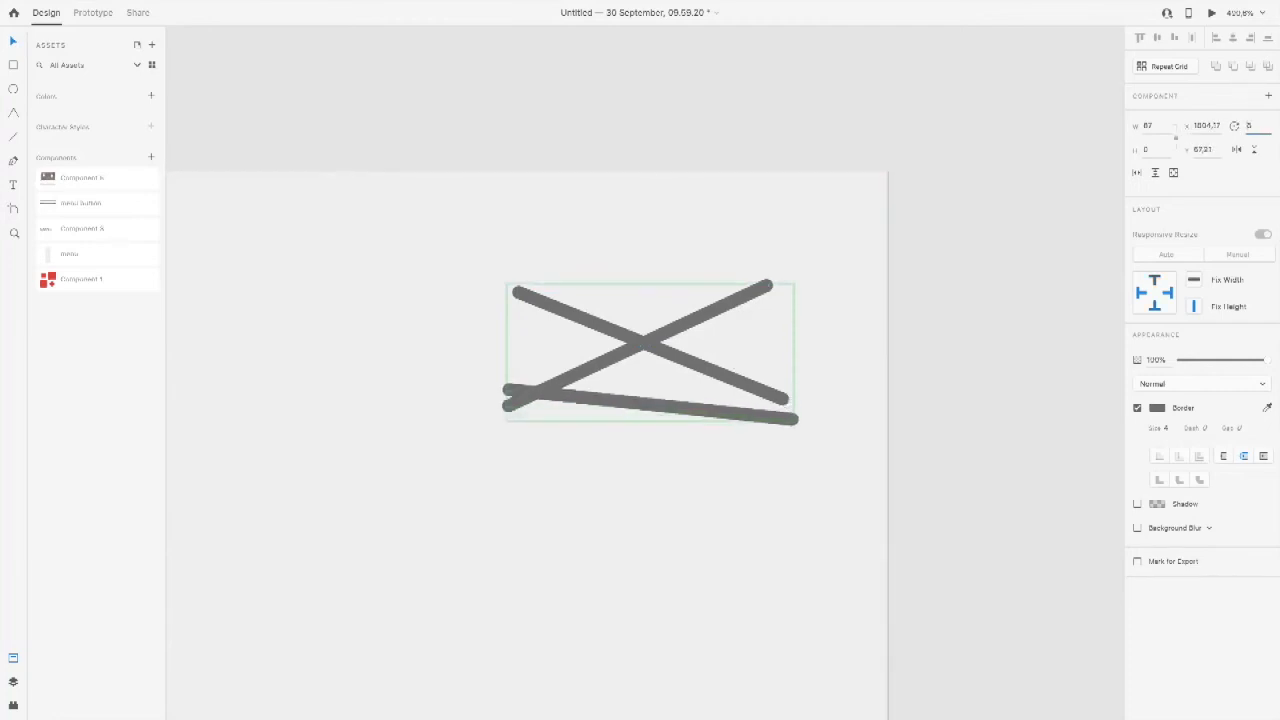
{"action": "key", "text": "Up"}
{"action": "key", "text": "Up"}
{"action": "key", "text": "Up"}
{"action": "key", "text": "Up"}
{"action": "key", "text": "Up"}
{"action": "key", "text": "Up"}
{"action": "key", "text": "Up"}
{"action": "key", "text": "Up"}
{"action": "key", "text": "Up"}
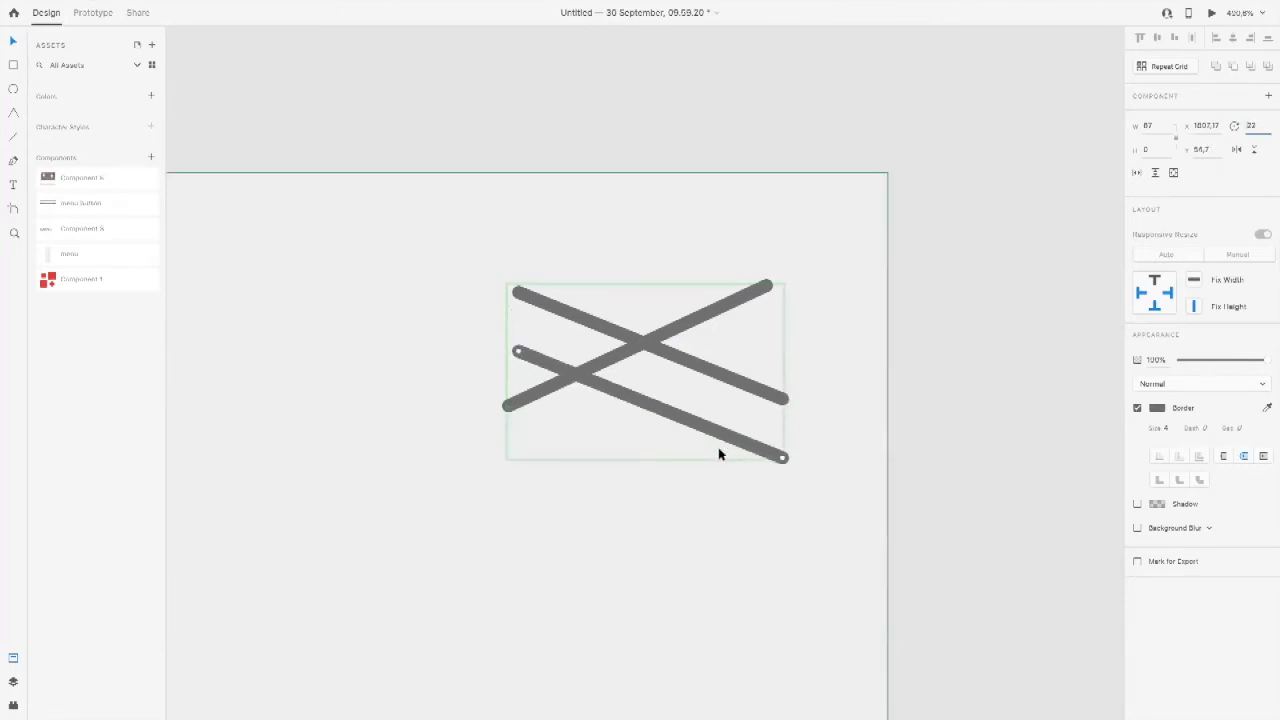
{"action": "left_click_drag", "start_coordinate": [726, 438], "coordinate": [722, 381]}
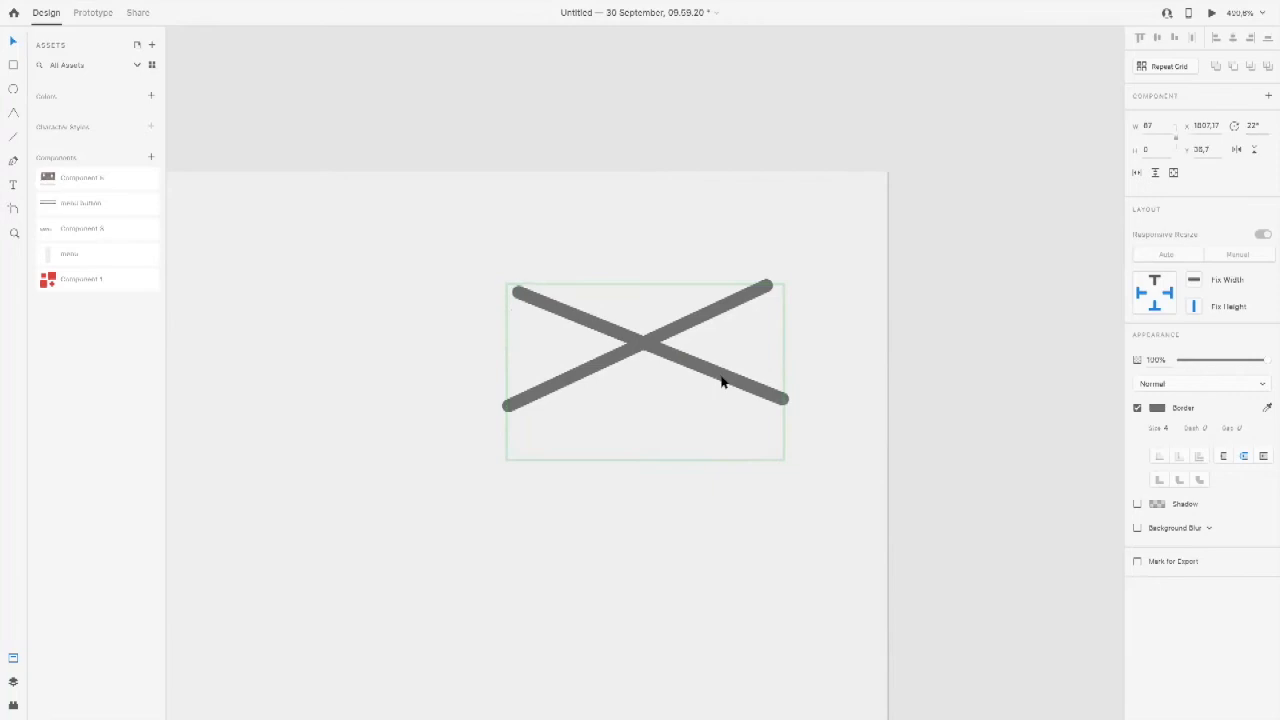
Step: Nudge the rising line into the centre of the X and lower the opacity of one overlapping descending line
{"action": "left_click_drag", "start_coordinate": [729, 306], "coordinate": [740, 311]}
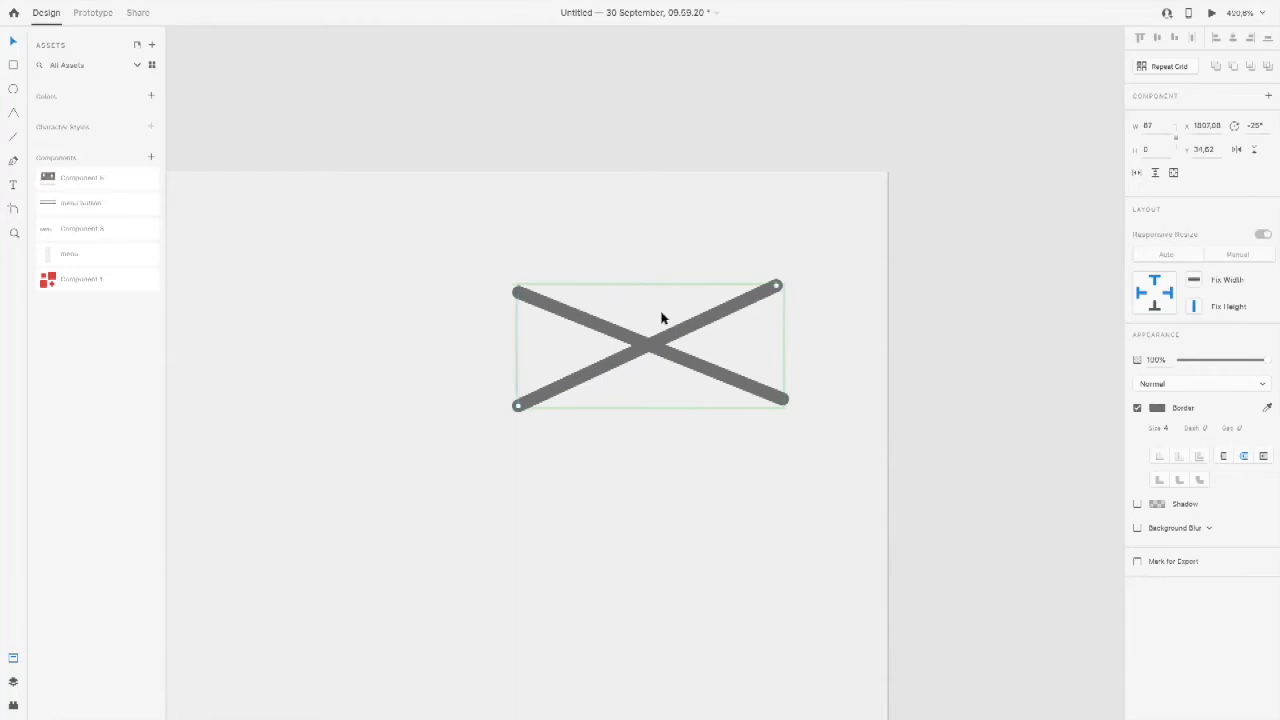
{"action": "left_click", "coordinate": [591, 324]}
{"action": "left_click_drag", "start_coordinate": [1211, 360], "coordinate": [1161, 361]}
{"action": "left_click", "coordinate": [1186, 359]}
{"action": "left_click", "coordinate": [901, 316]}
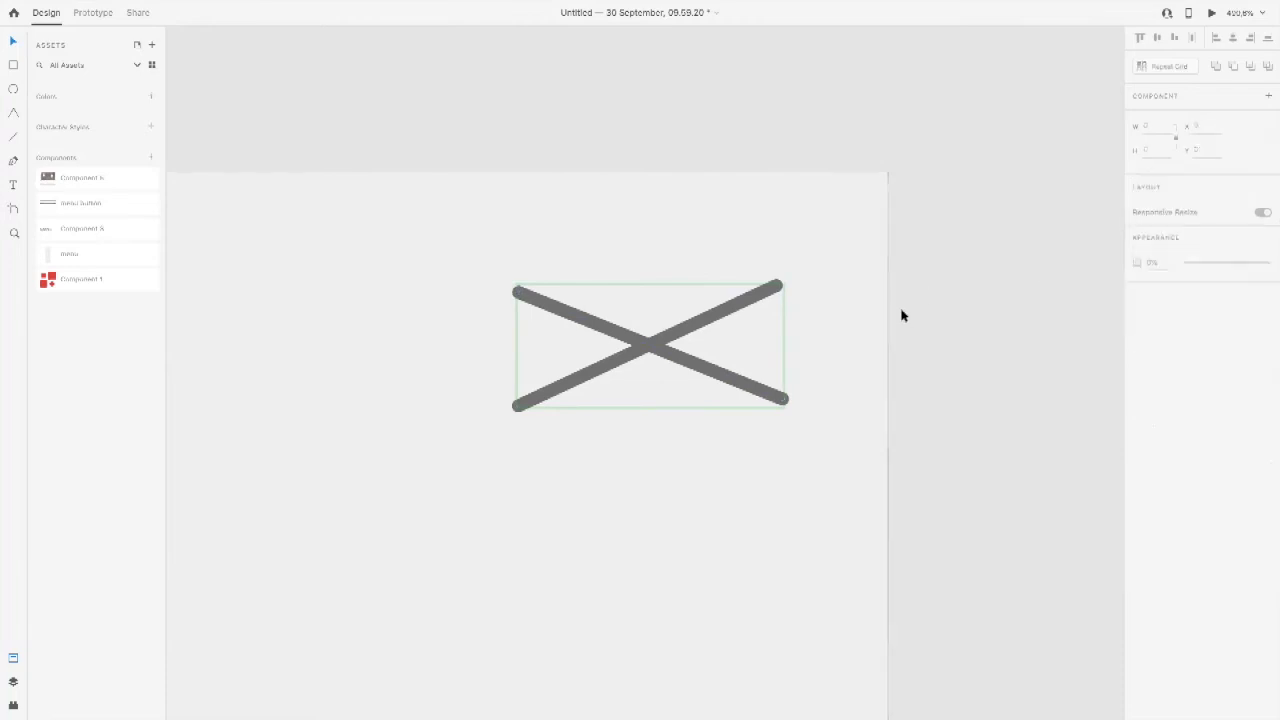
Step: In the X button's Hover State, rotate the top red line to -22° and move it down across the middle line
{"action": "scroll", "coordinate": [901, 316], "scroll_direction": "down", "scroll_amount": 5}
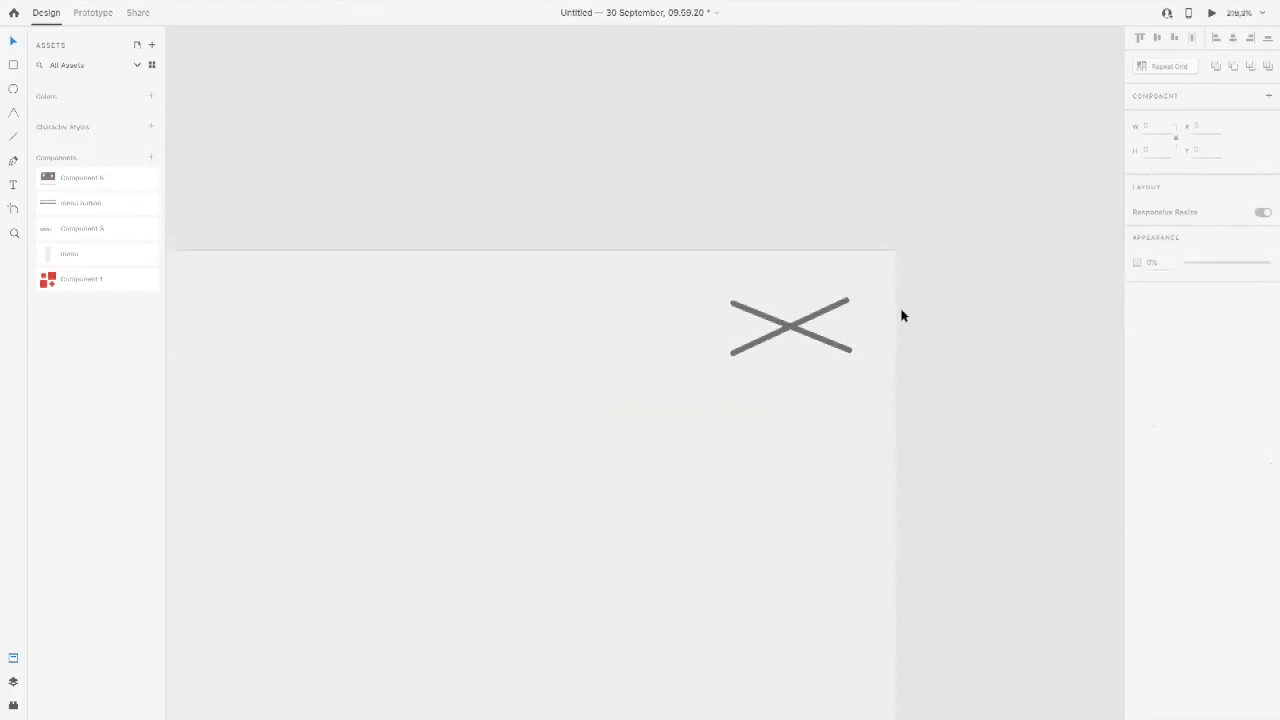
{"action": "left_click", "coordinate": [803, 323]}
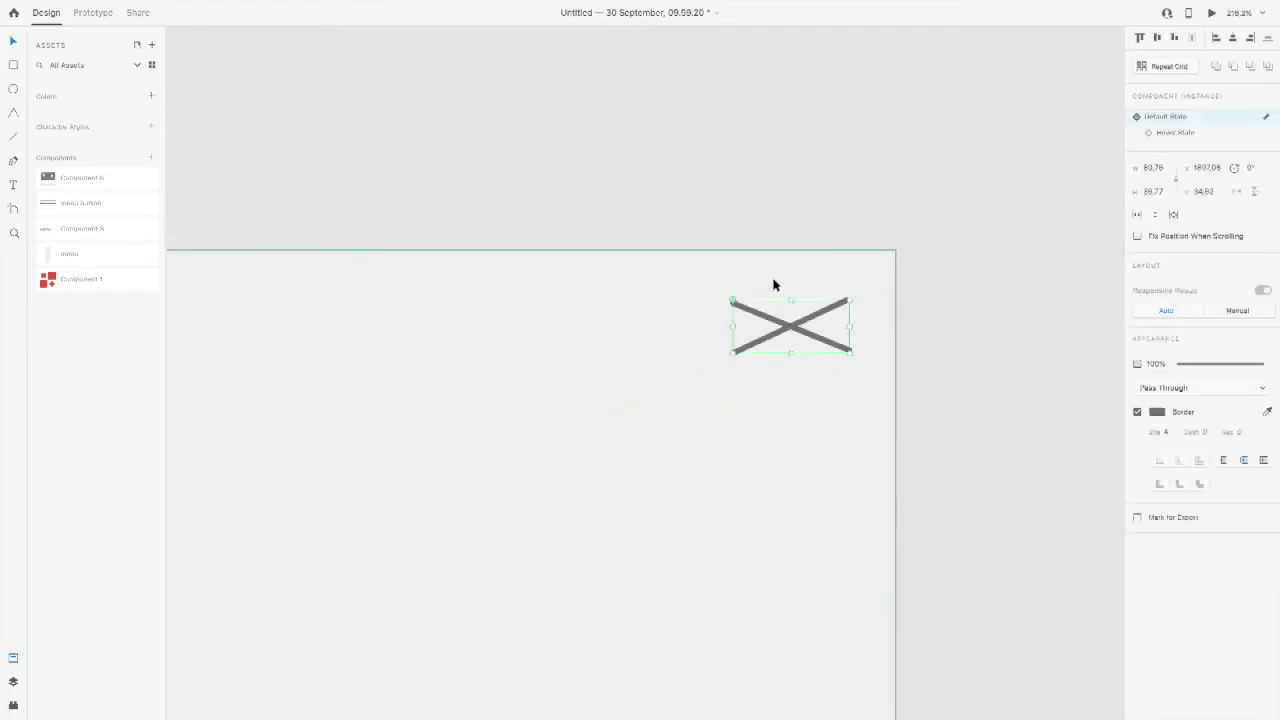
{"action": "left_click", "coordinate": [1192, 133]}
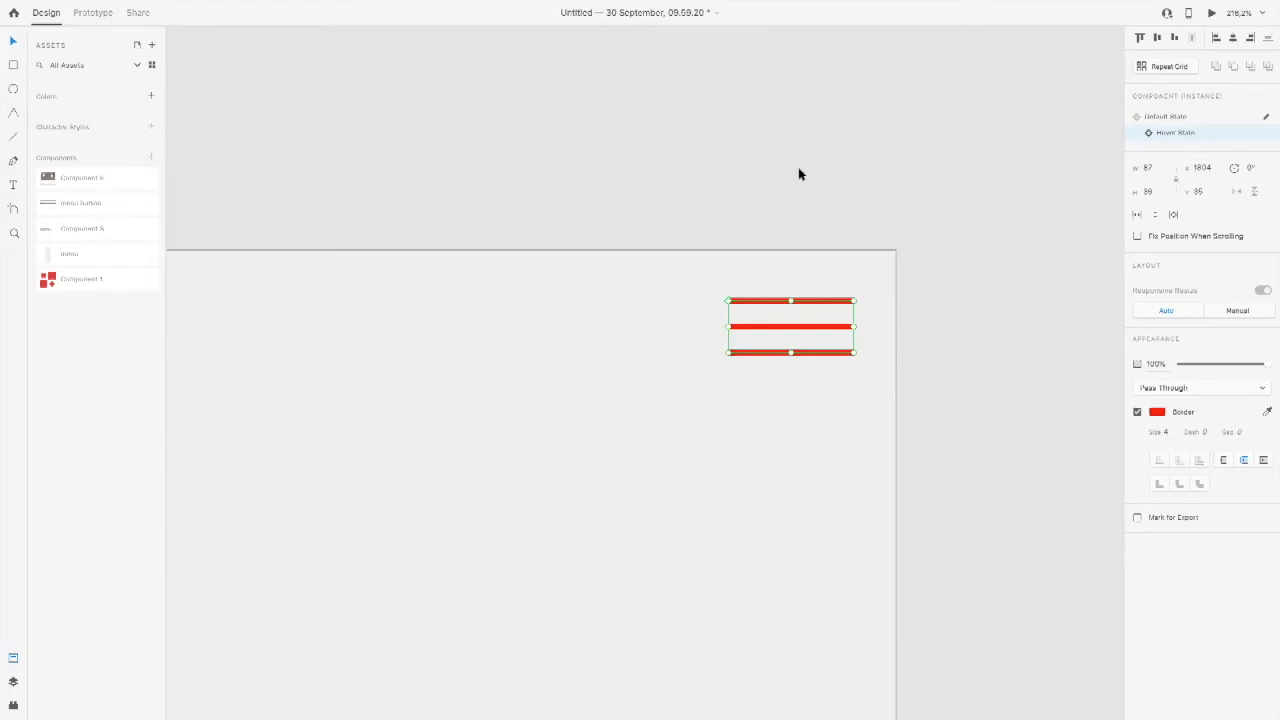
{"action": "double_click", "coordinate": [808, 306]}
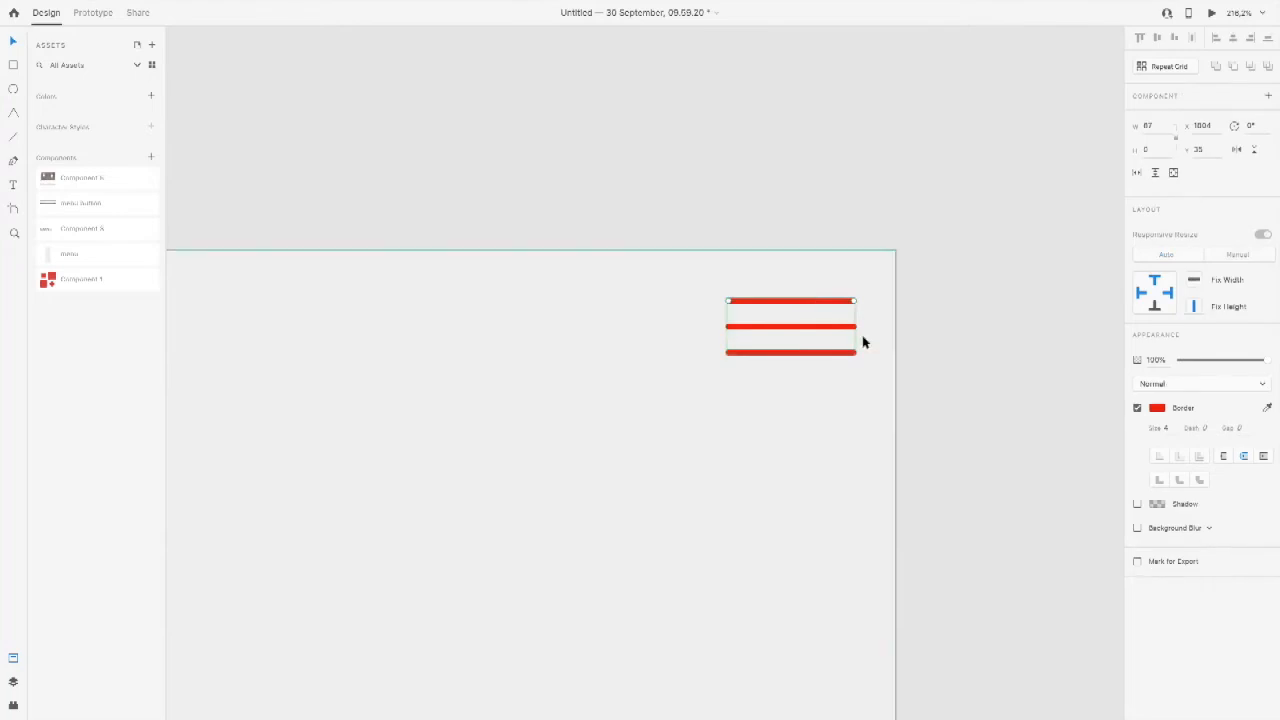
{"action": "left_click", "coordinate": [1263, 127]}
{"action": "key", "text": "Down"}
{"action": "key", "text": "Down"}
{"action": "key", "text": "Down"}
{"action": "key", "text": "Down"}
{"action": "key", "text": "Down"}
{"action": "key", "text": "Down"}
{"action": "key", "text": "Down"}
{"action": "key", "text": "Down"}
{"action": "key", "text": "Down"}
{"action": "key", "text": "Down"}
{"action": "key", "text": "Down"}
{"action": "key", "text": "Down"}
{"action": "key", "text": "Down"}
{"action": "key", "text": "Down"}
{"action": "key", "text": "Down"}
{"action": "key", "text": "Down"}
{"action": "key", "text": "Down"}
{"action": "key", "text": "Down"}
{"action": "key", "text": "Down"}
{"action": "key", "text": "Down"}
{"action": "key", "text": "Down"}
{"action": "key", "text": "Down"}
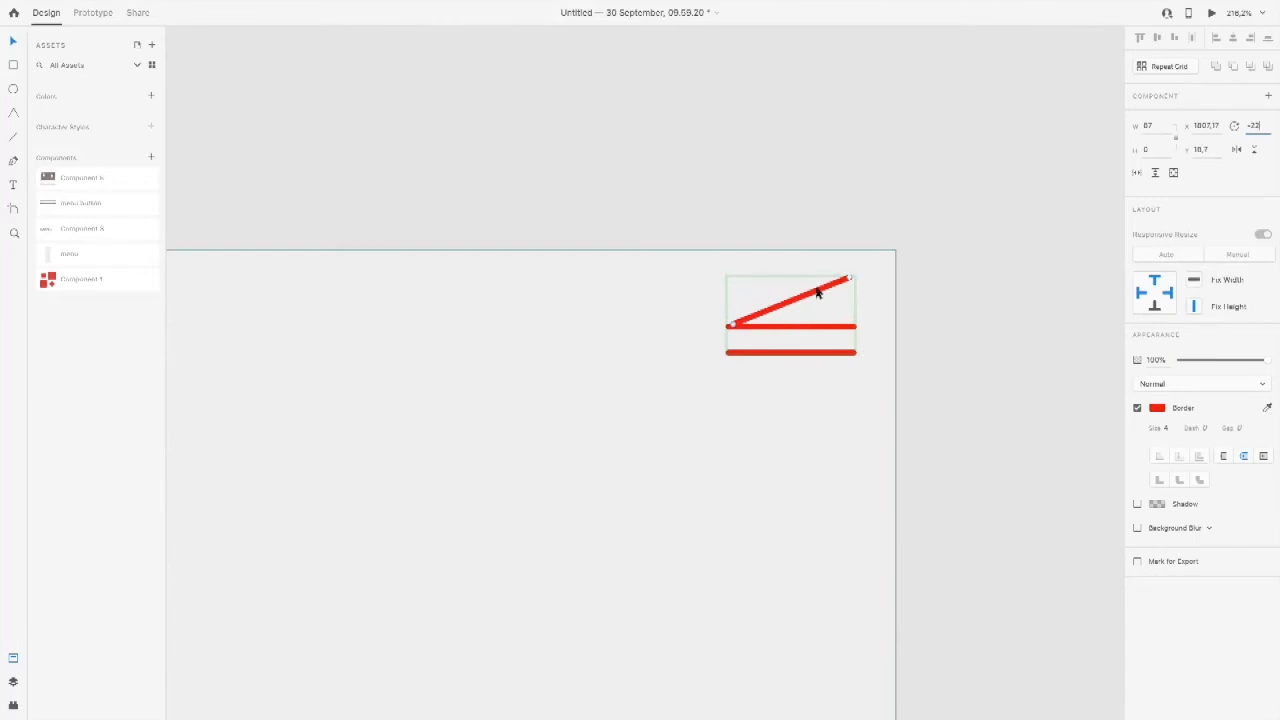
{"action": "left_click_drag", "start_coordinate": [817, 291], "coordinate": [817, 317]}
Step: Rotate the bottom red line to 19° and move it up to form an X with the rising line
{"action": "left_click", "coordinate": [825, 353]}
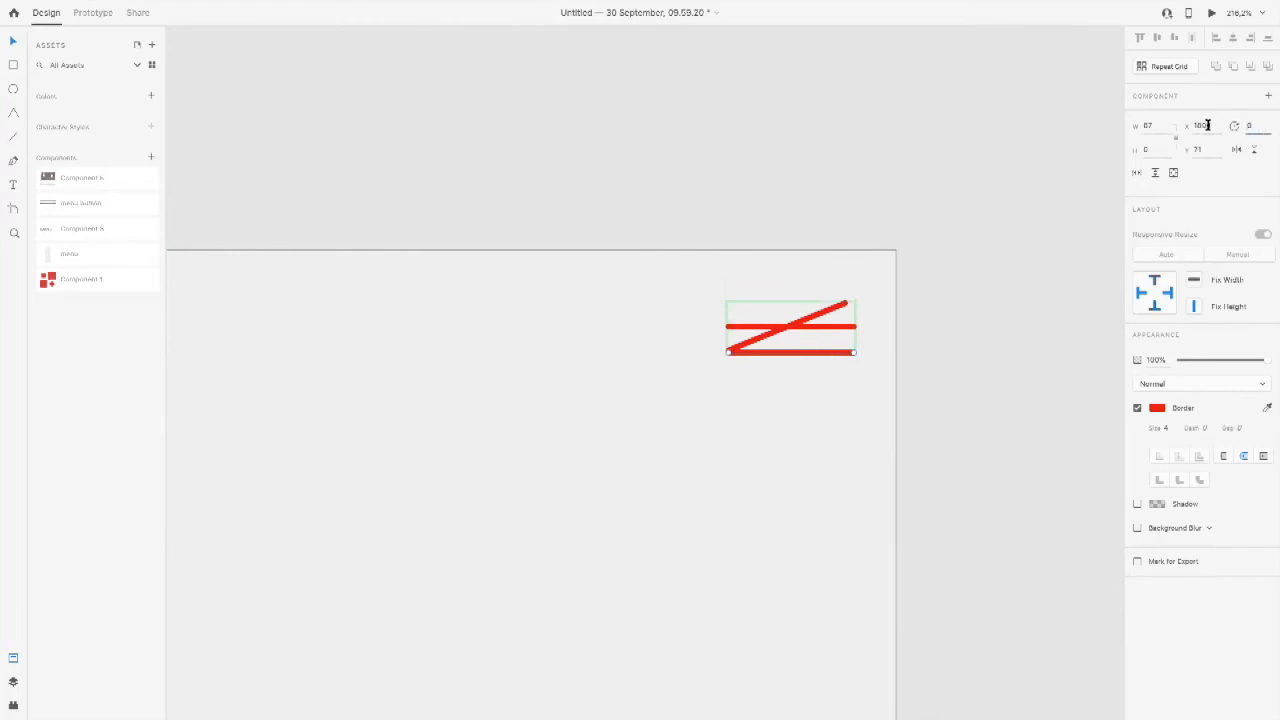
{"action": "key", "text": "Up"}
{"action": "key", "text": "Up"}
{"action": "key", "text": "Up"}
{"action": "key", "text": "Up"}
{"action": "key", "text": "Up"}
{"action": "key", "text": "Up"}
{"action": "key", "text": "Up"}
{"action": "key", "text": "Up"}
{"action": "key", "text": "Up"}
{"action": "key", "text": "Up"}
{"action": "key", "text": "Up"}
{"action": "key", "text": "Up"}
{"action": "key", "text": "Up"}
{"action": "key", "text": "Up"}
{"action": "key", "text": "Up"}
{"action": "key", "text": "Up"}
{"action": "key", "text": "Up"}
{"action": "key", "text": "Up"}
{"action": "key", "text": "Up"}
{"action": "left_click_drag", "start_coordinate": [832, 372], "coordinate": [832, 346]}
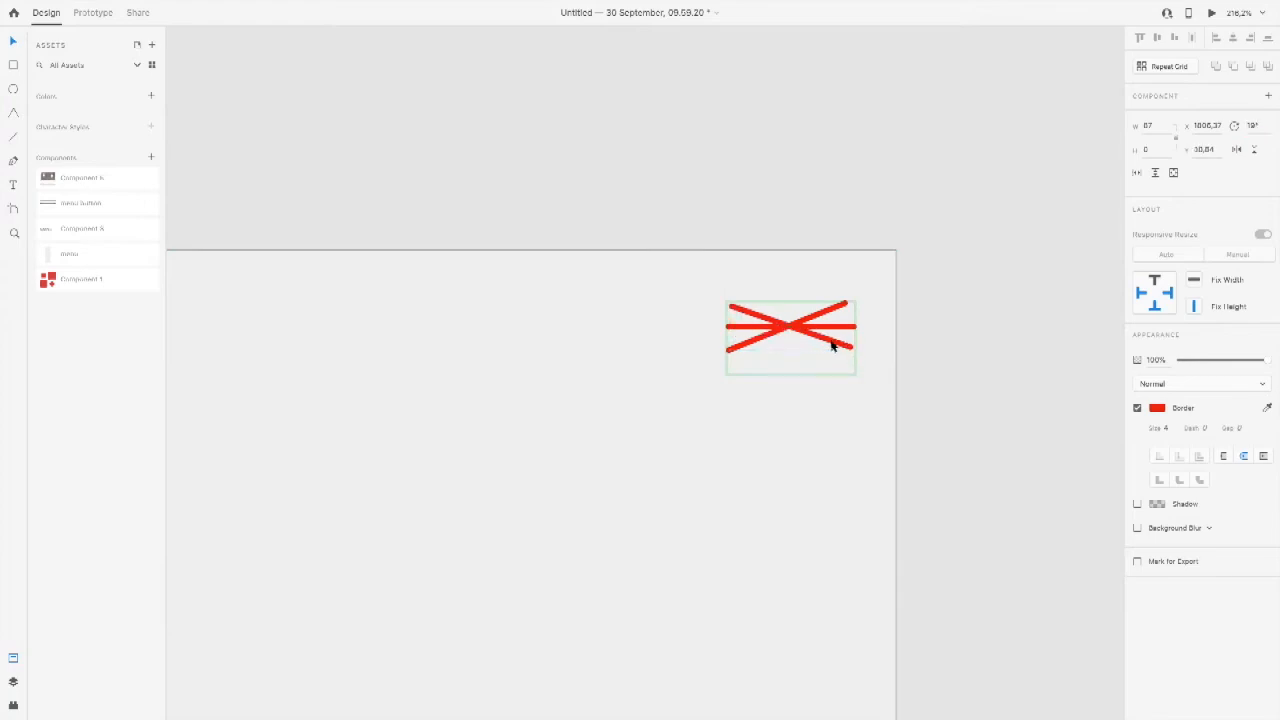
Step: Hide the horizontal middle line of the Hover State by setting its opacity to 0%
{"action": "left_click", "coordinate": [837, 328]}
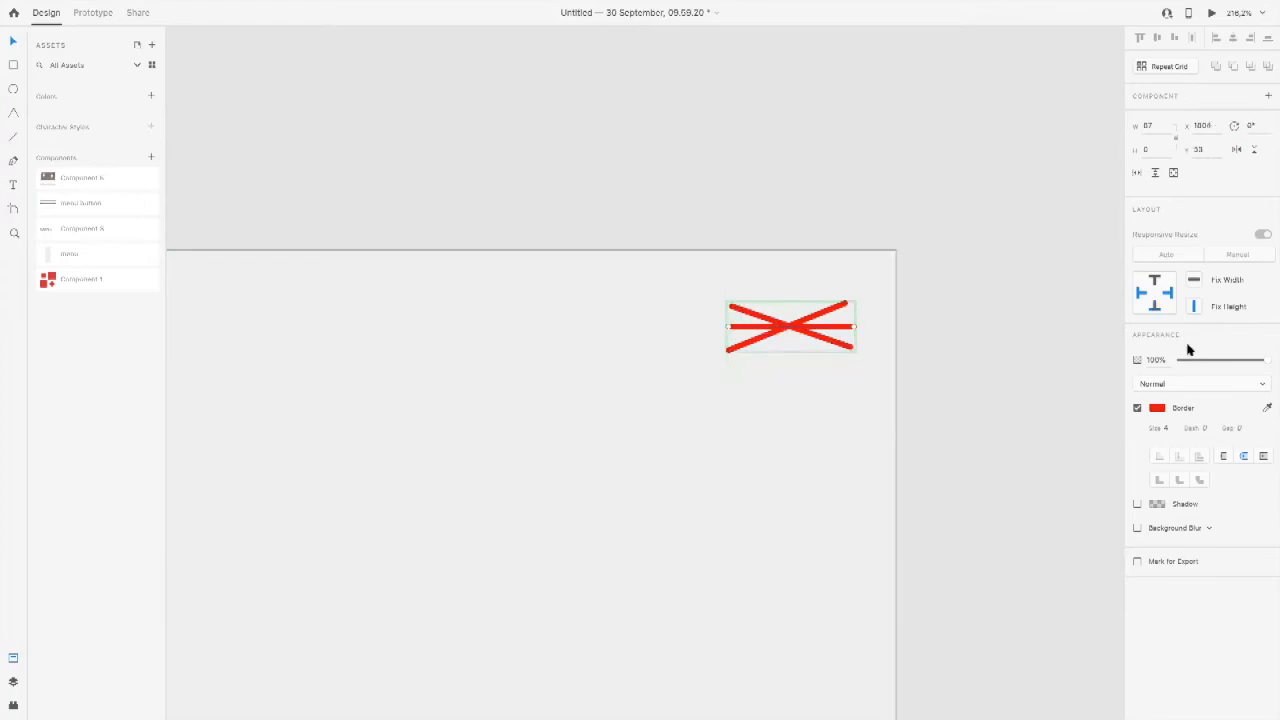
{"action": "left_click_drag", "start_coordinate": [1266, 363], "coordinate": [1118, 362]}
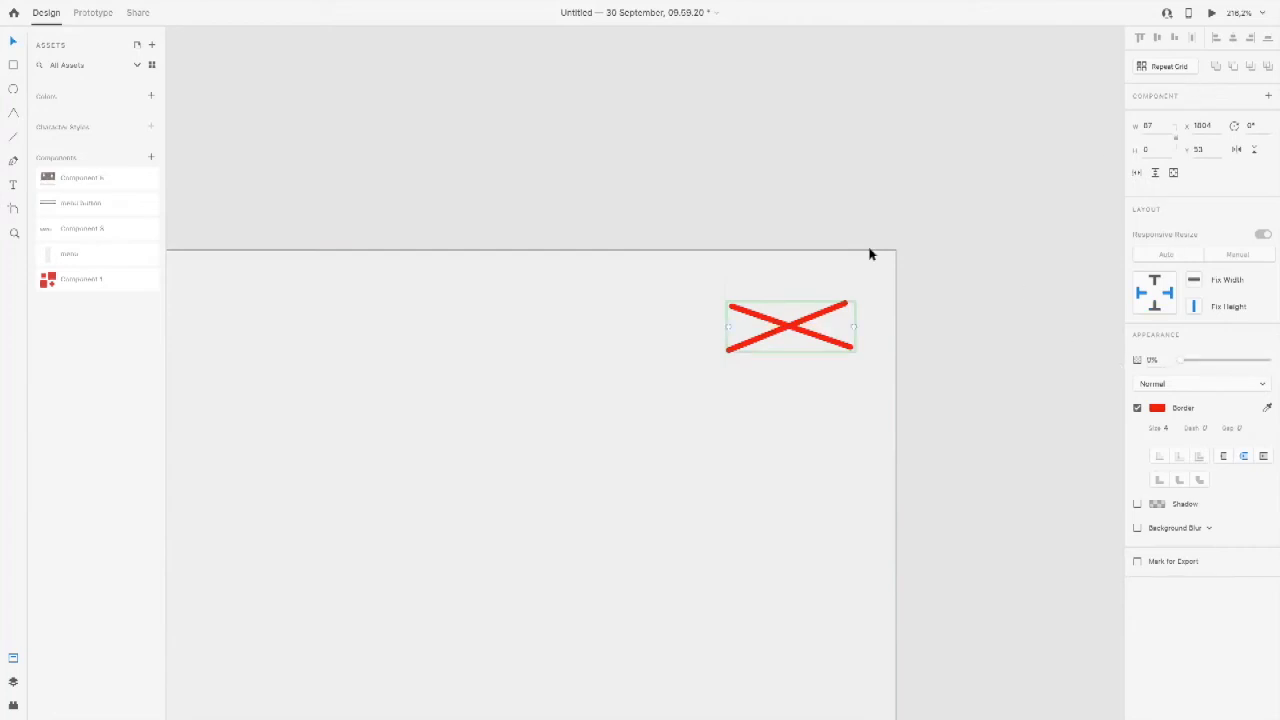
{"action": "left_click", "coordinate": [593, 173]}
Step: Compare the X button's Default State and Hover State, leaving the Default State active
{"action": "left_click", "coordinate": [812, 340]}
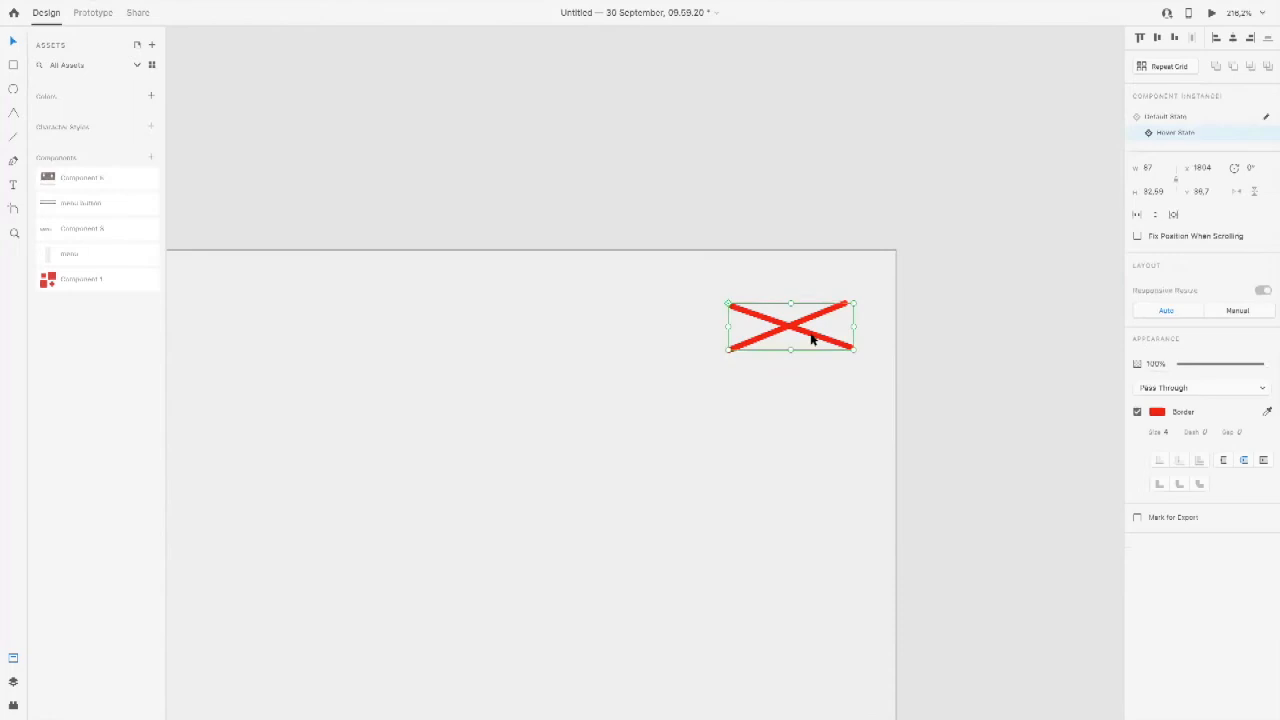
{"action": "left_click", "coordinate": [1174, 118]}
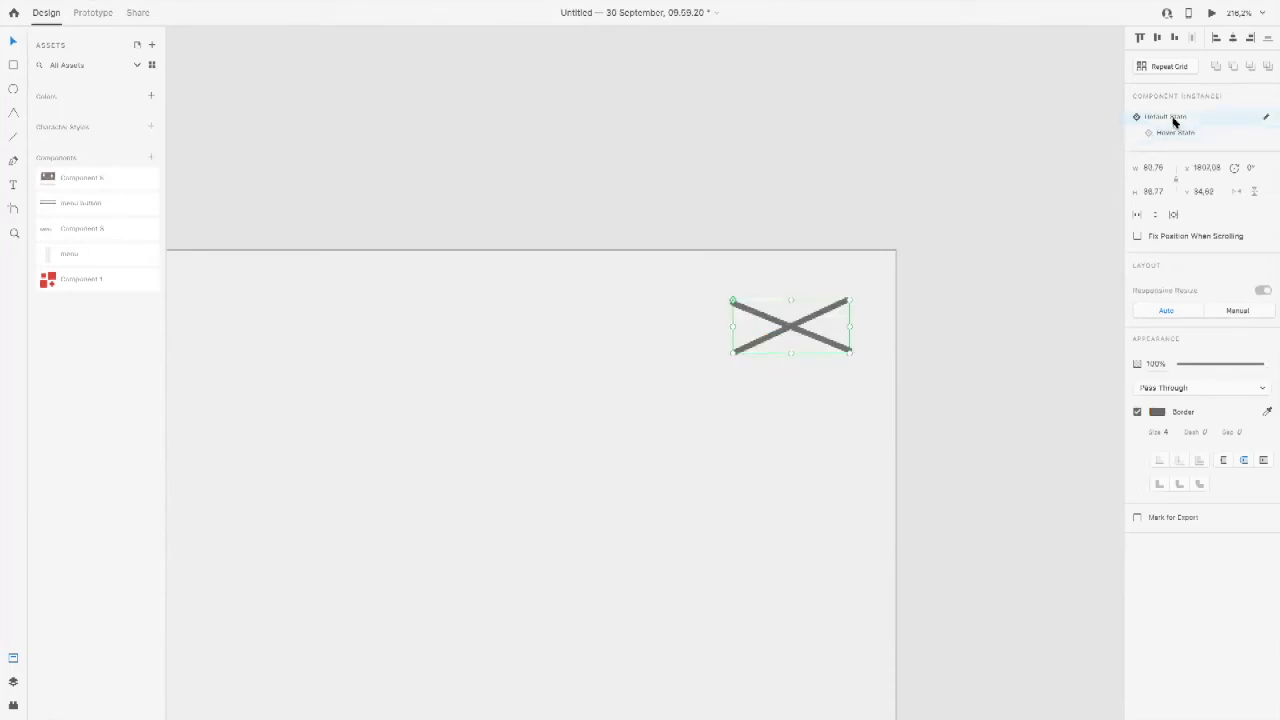
{"action": "left_click", "coordinate": [1174, 133]}
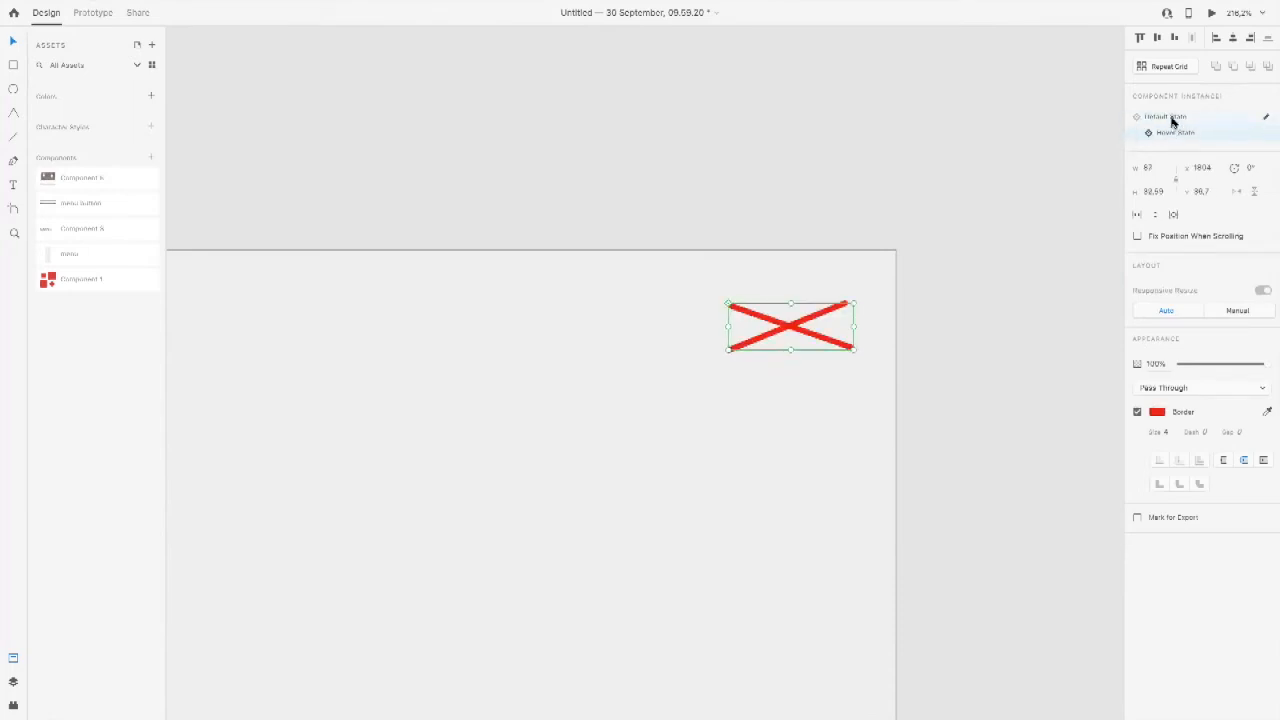
{"action": "left_click", "coordinate": [1172, 118]}
Step: Preview the prototype from the Start artboard to check the menu opening with the rebuilt X button
{"action": "scroll", "coordinate": [751, 251], "scroll_direction": "down", "scroll_amount": 6}
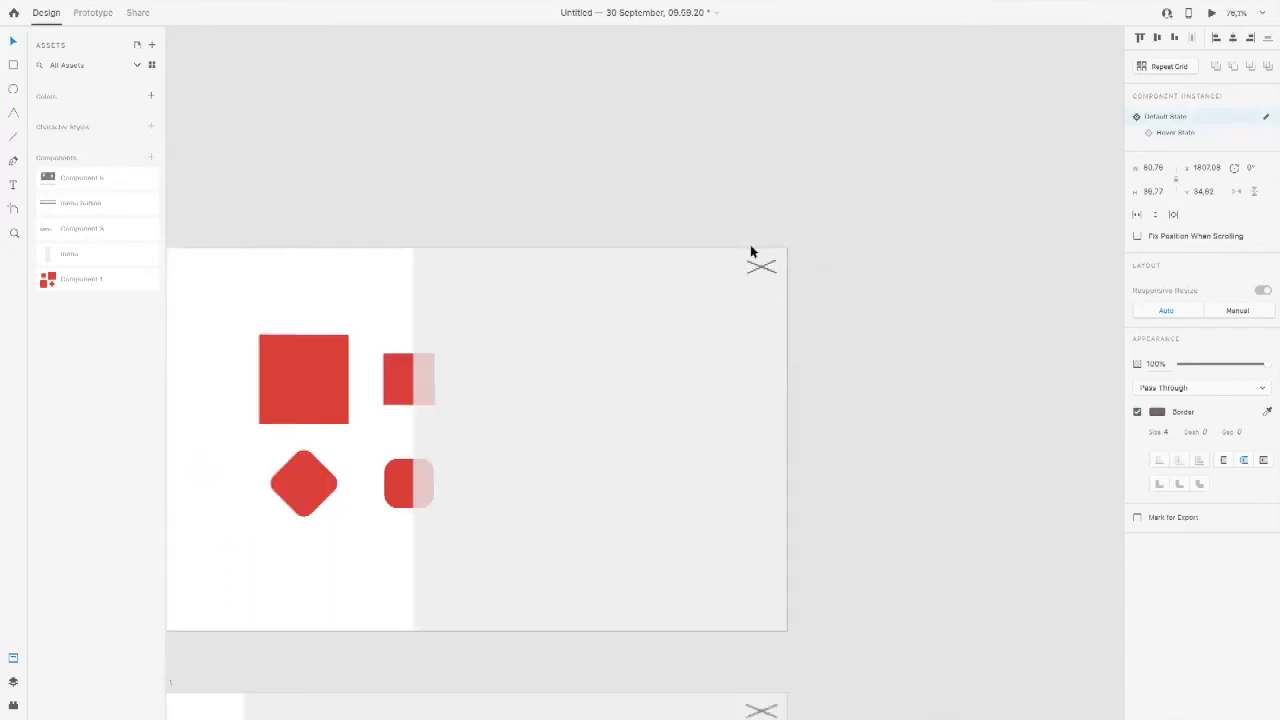
{"action": "left_click_drag", "start_coordinate": [303, 335], "coordinate": [618, 335]}
{"action": "left_click_drag", "start_coordinate": [447, 337], "coordinate": [941, 324]}
{"action": "left_click", "coordinate": [484, 353]}
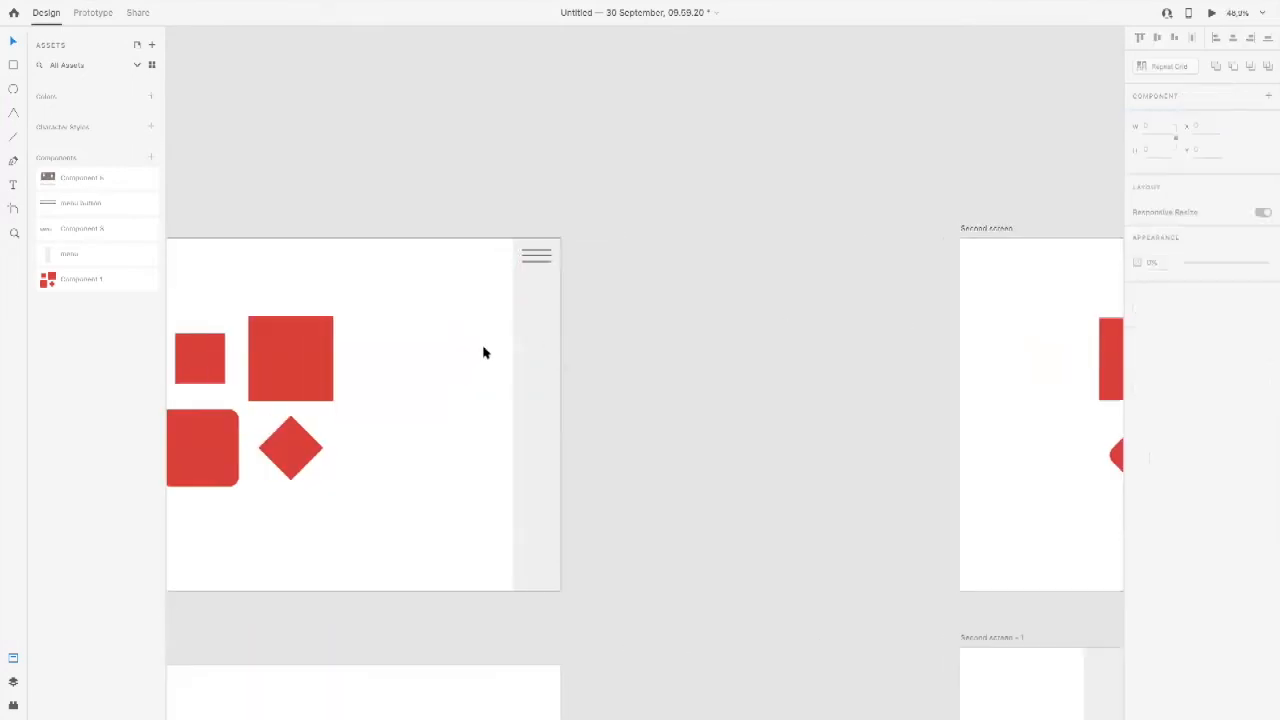
{"action": "key", "text": "ctrl+Return"}
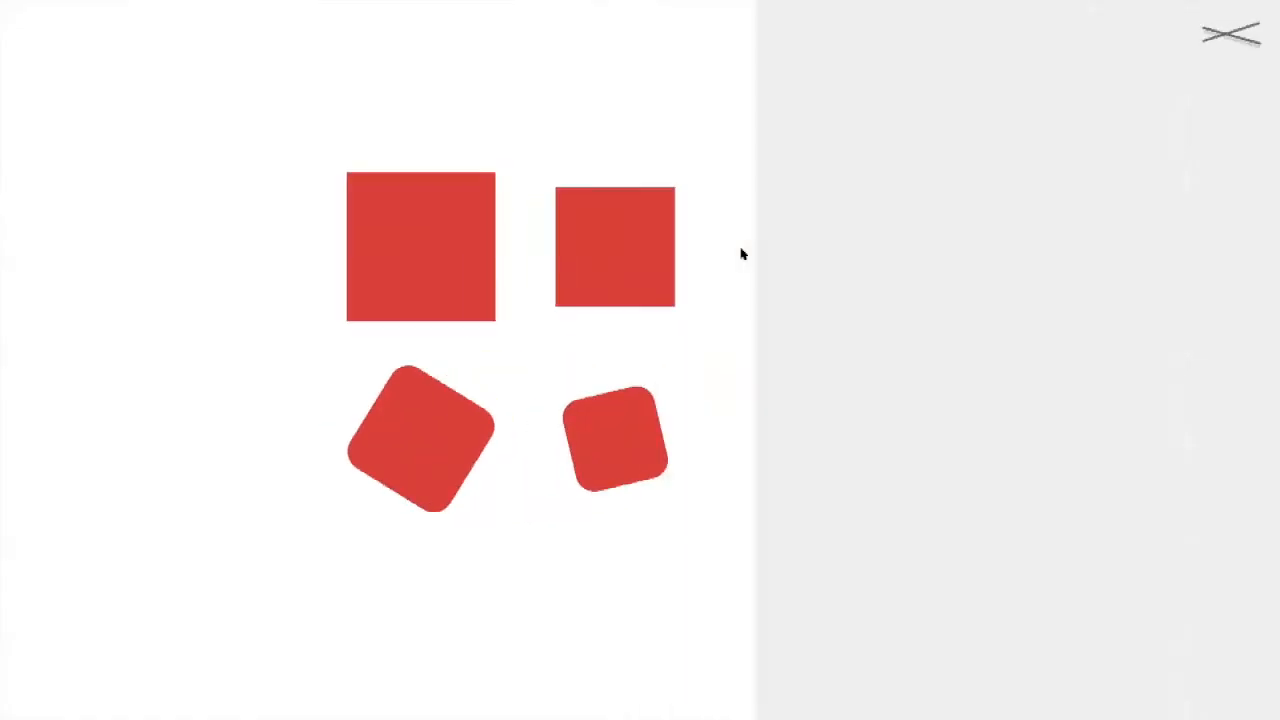
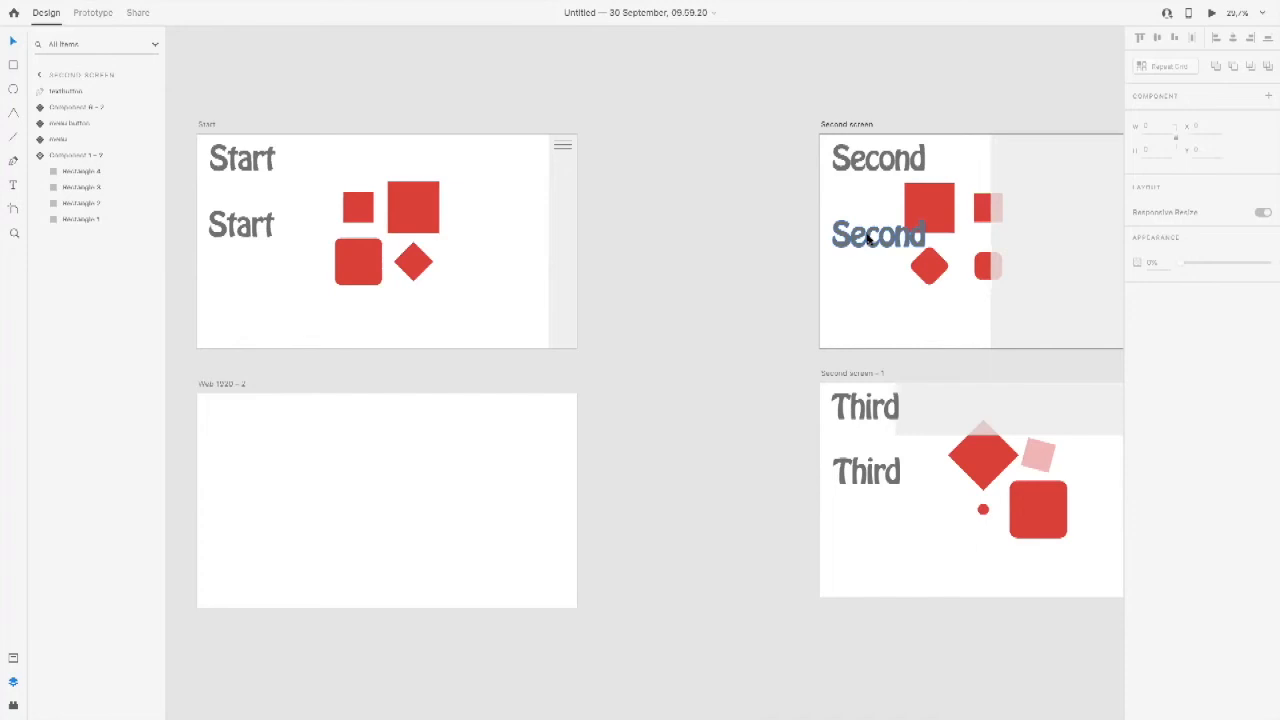
Step: Delete the lower outlined words Second and Third from the Second screen and Second screen – 1 artboards
{"action": "key", "text": "Delete"}
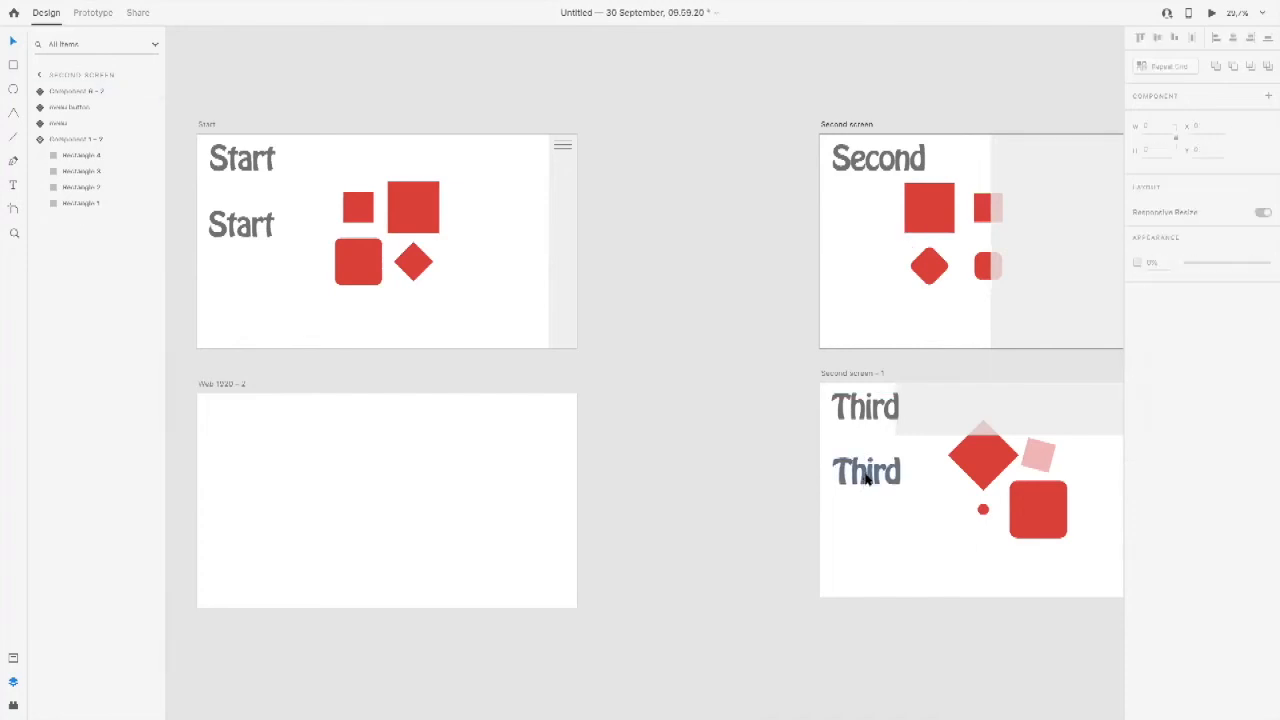
{"action": "left_click", "coordinate": [866, 476]}
{"action": "key", "text": "Delete"}
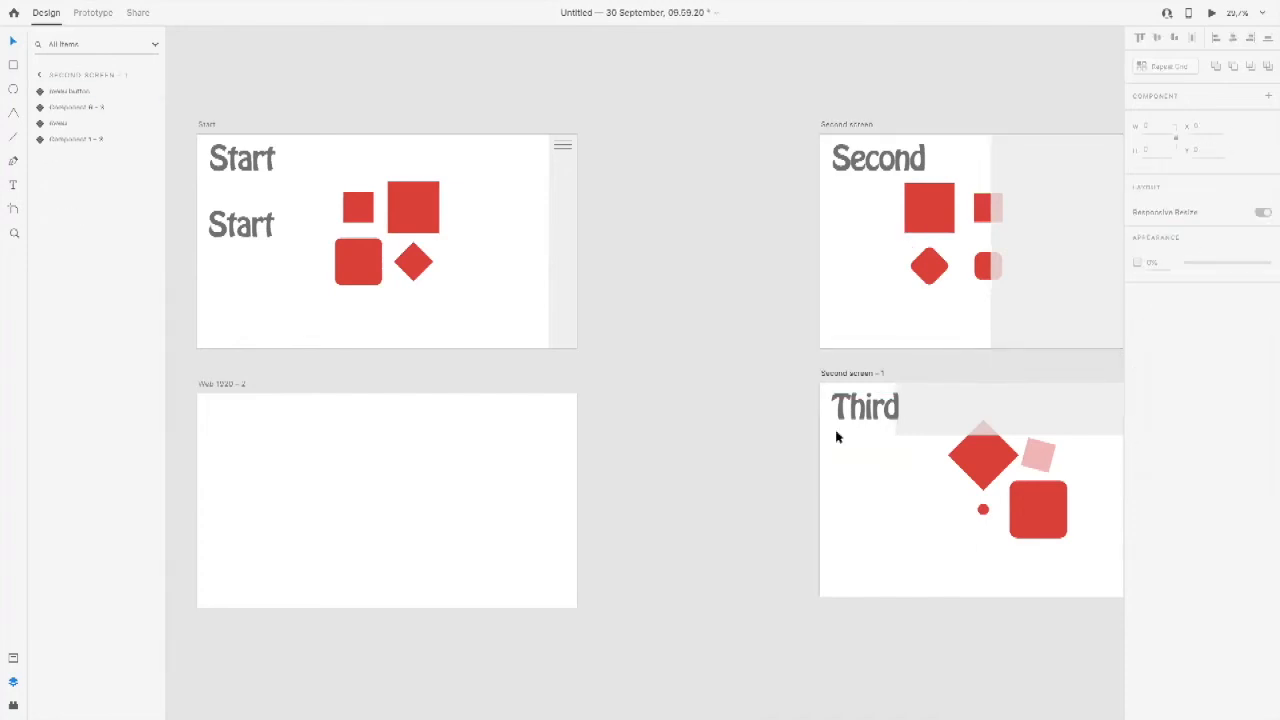
Step: Copy the lower outlined Start word from the Start artboard onto the Second screen and Second screen – 1 artboards
{"action": "left_click", "coordinate": [231, 231]}
{"action": "key", "text": "ctrl+c"}
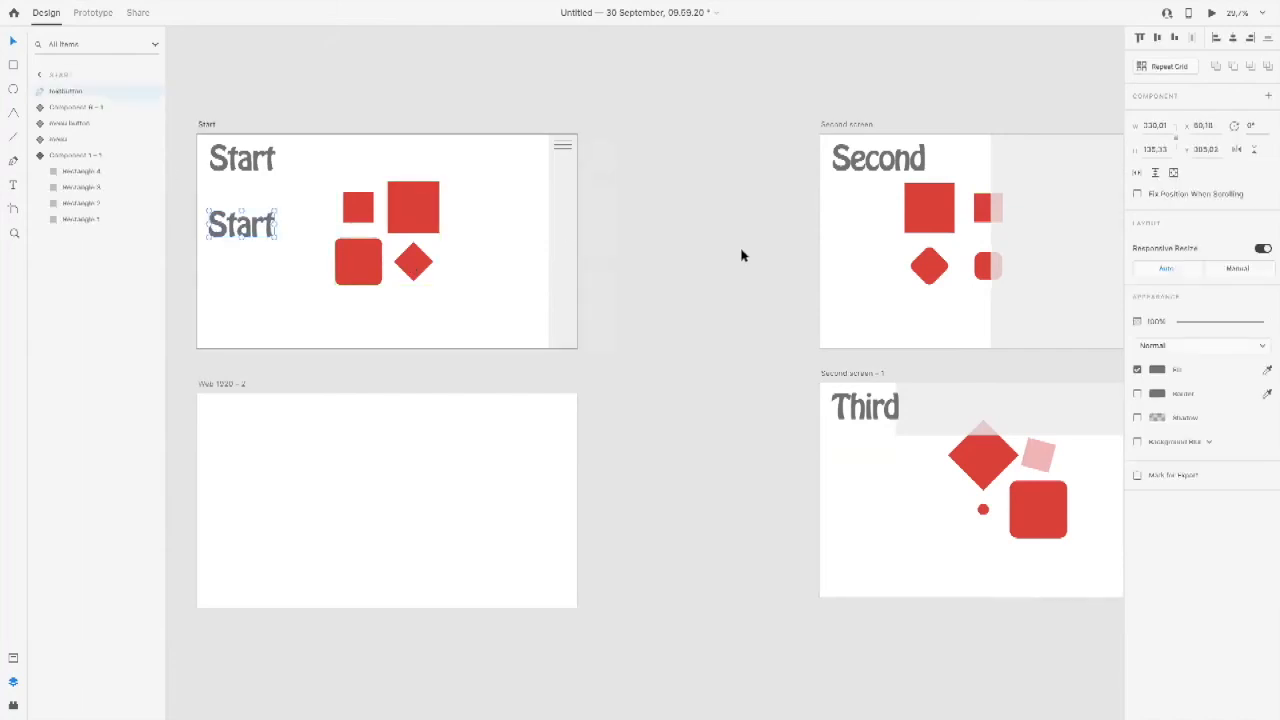
{"action": "left_click", "coordinate": [847, 220]}
{"action": "key", "text": "ctrl+v"}
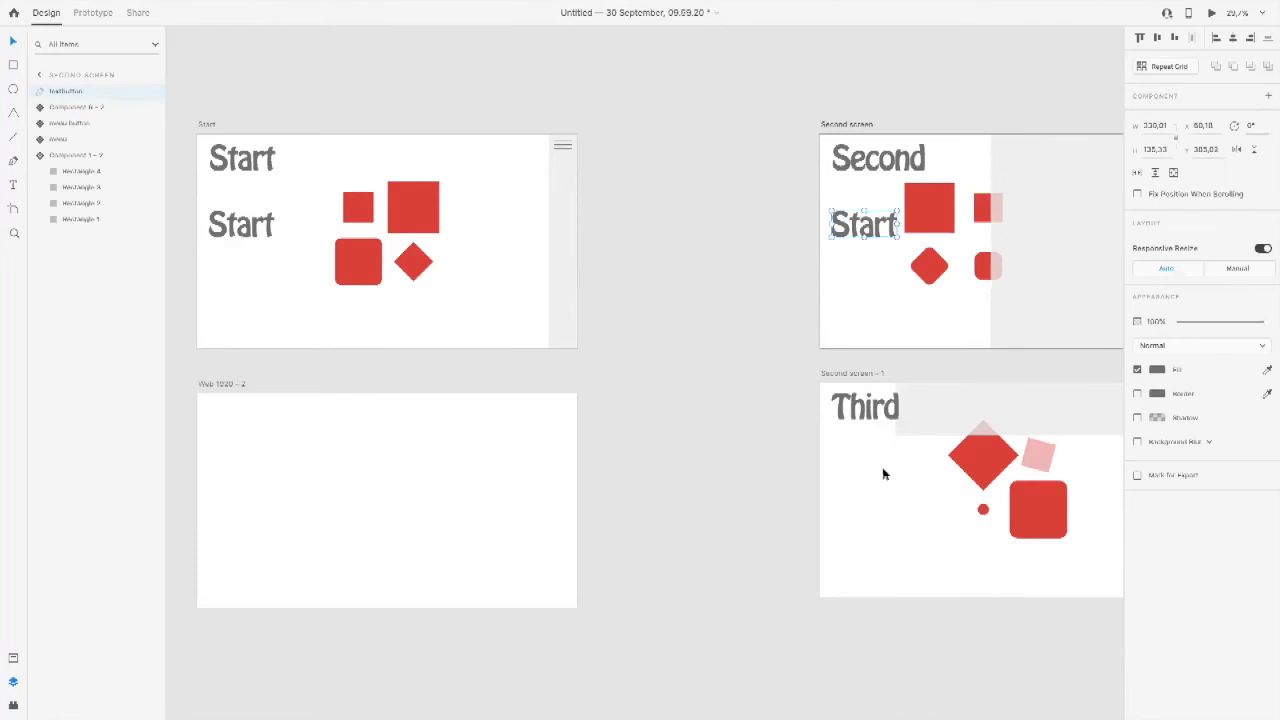
{"action": "left_click", "coordinate": [883, 471]}
{"action": "key", "text": "ctrl+v"}
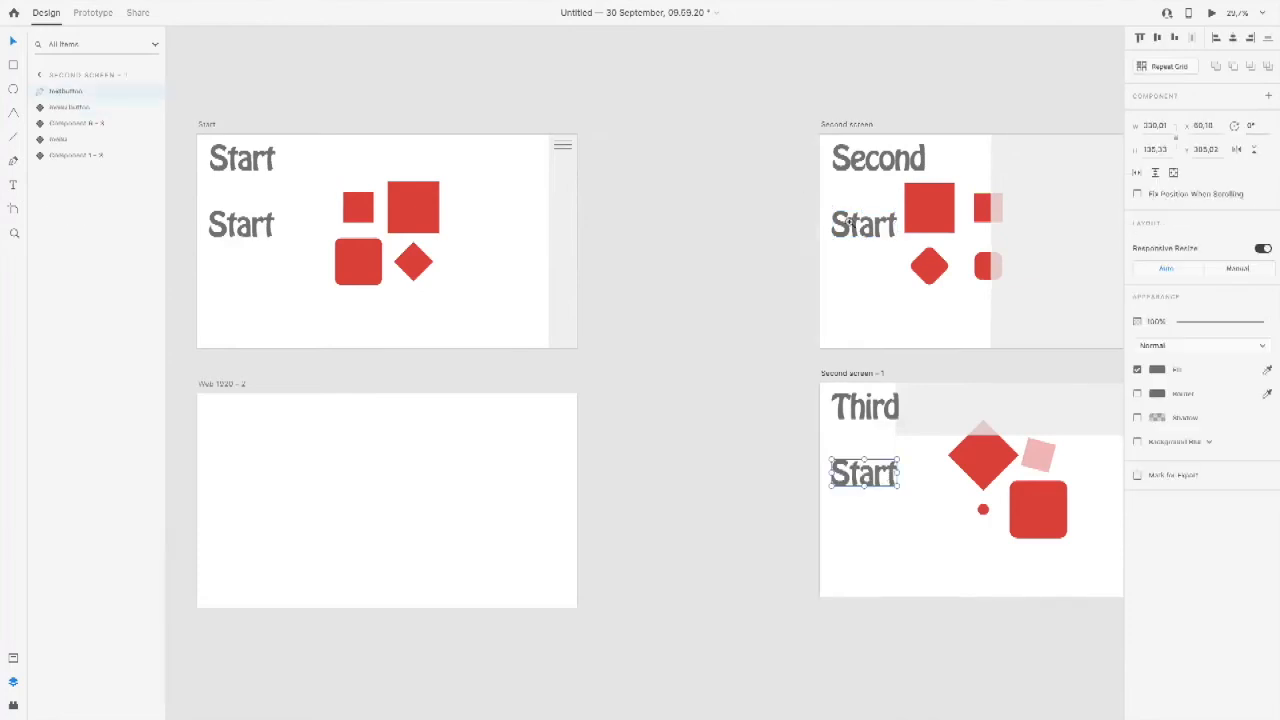
{"action": "scroll", "coordinate": [990, 205], "scroll_direction": "up", "scroll_amount": 5}
{"action": "left_click", "coordinate": [491, 304]}
{"action": "double_click", "coordinate": [491, 304]}
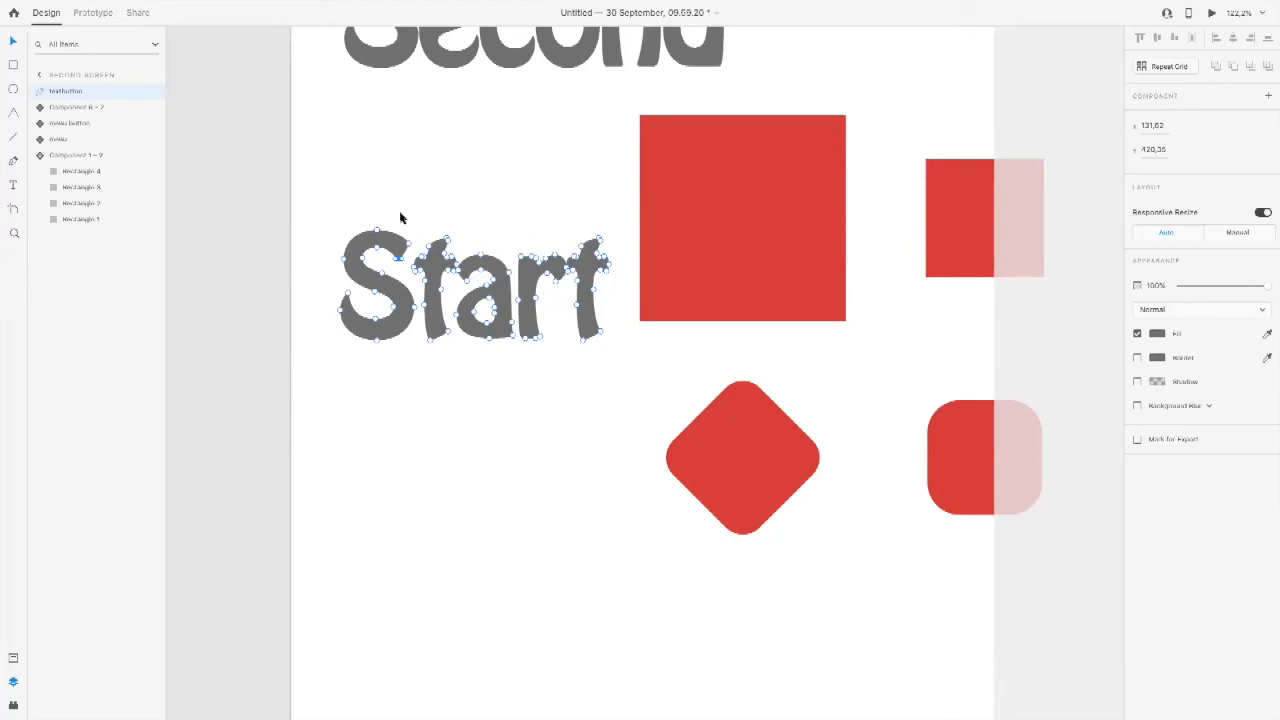
{"action": "left_click_drag", "start_coordinate": [421, 232], "coordinate": [451, 358]}
{"action": "scroll", "coordinate": [451, 358], "scroll_direction": "up", "scroll_amount": 5}
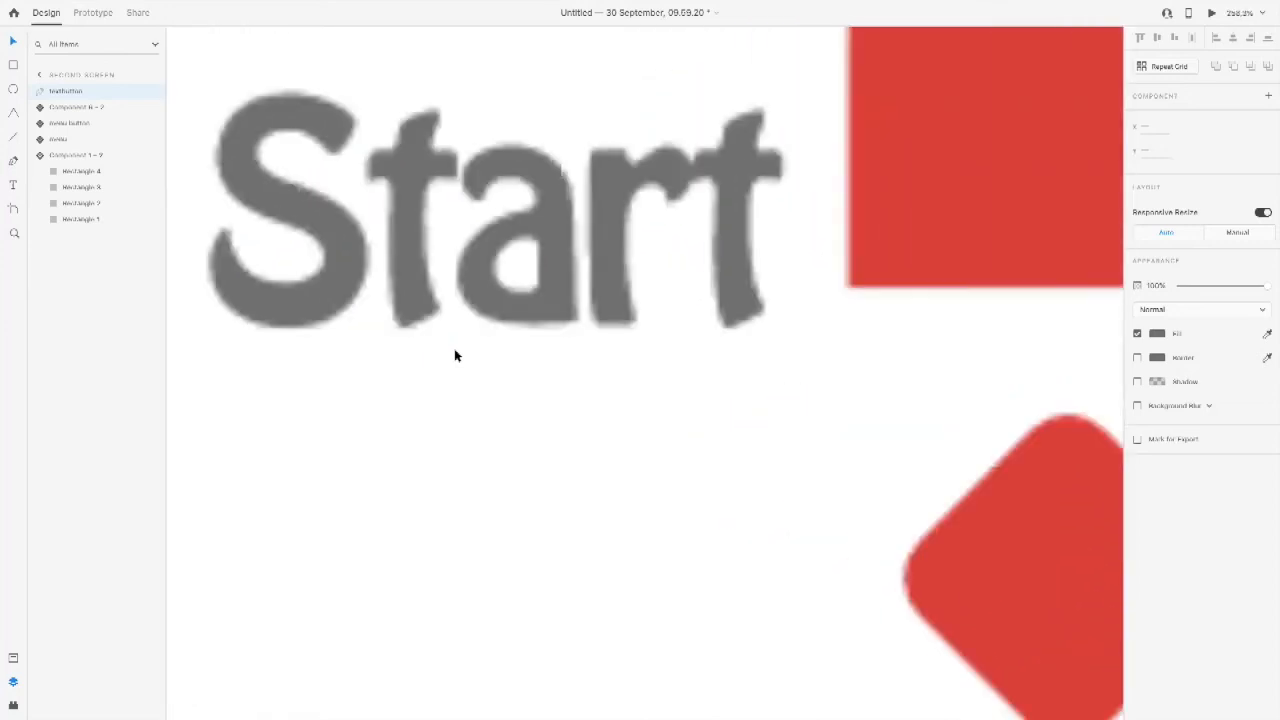
{"action": "left_click", "coordinate": [381, 147], "text": "shift"}
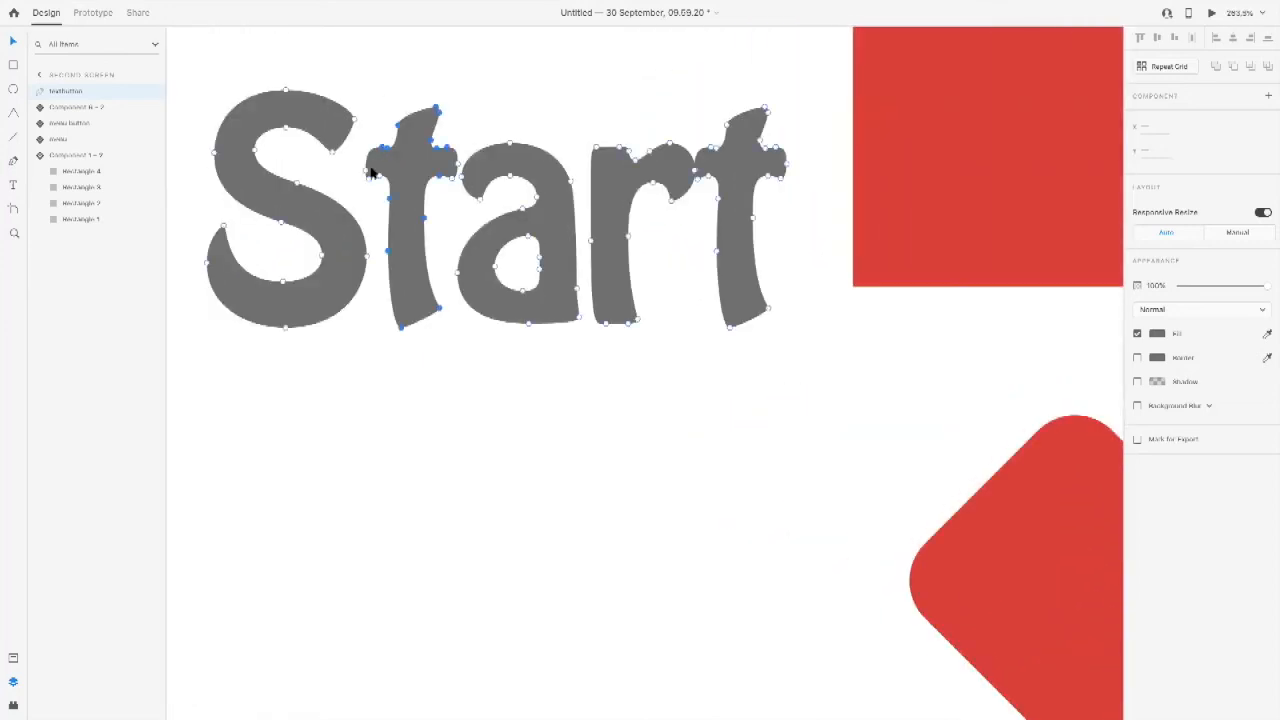
{"action": "left_click", "coordinate": [366, 160], "text": "shift"}
{"action": "left_click", "coordinate": [377, 128]}
{"action": "left_click", "coordinate": [404, 142]}
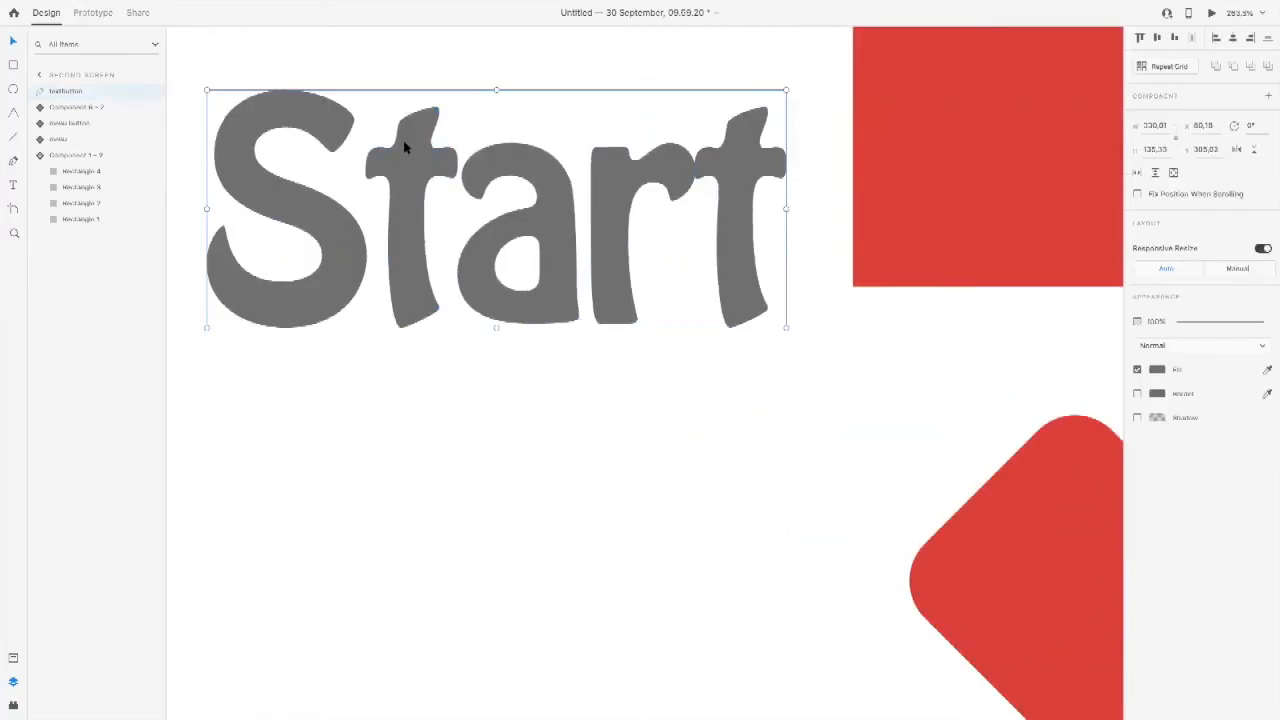
Step: Select the anchor points of the first t in the copied Start word on Second screen and move them down and left below the S
{"action": "double_click", "coordinate": [404, 142]}
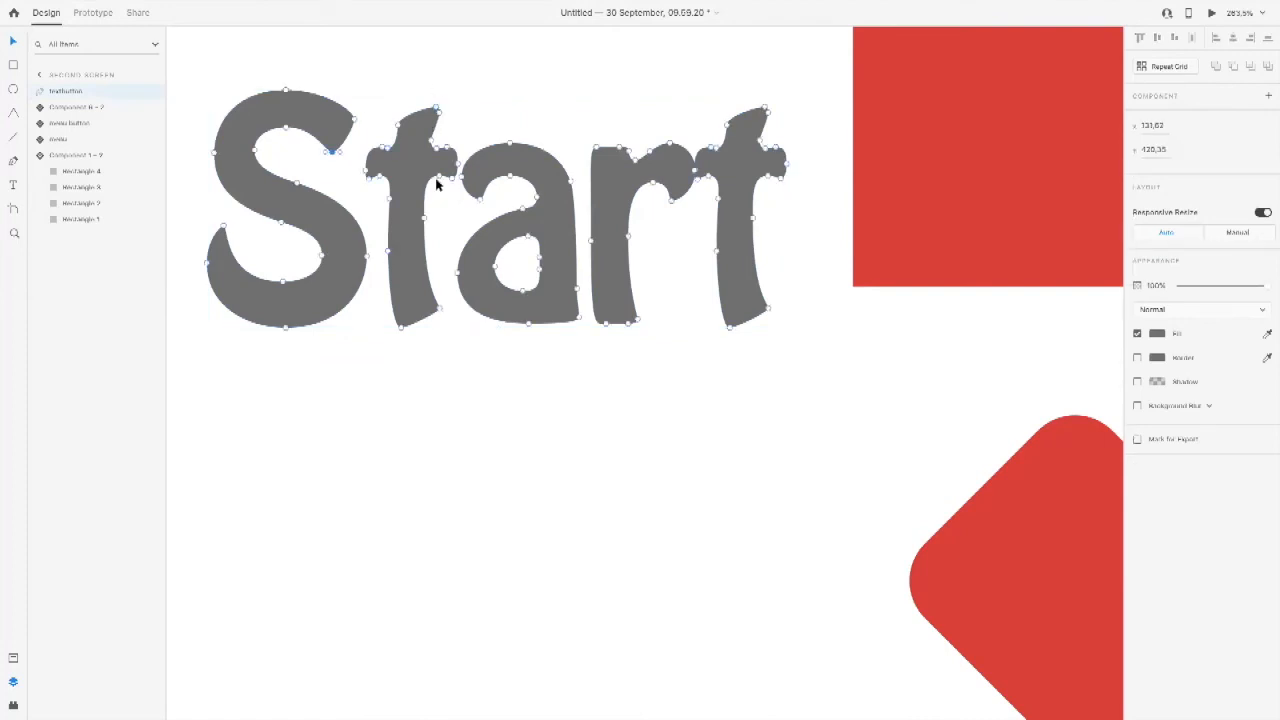
{"action": "left_click", "coordinate": [424, 222]}
{"action": "right_click", "coordinate": [391, 247]}
{"action": "right_click", "coordinate": [394, 218]}
{"action": "left_click", "coordinate": [394, 216]}
{"action": "right_click", "coordinate": [407, 209]}
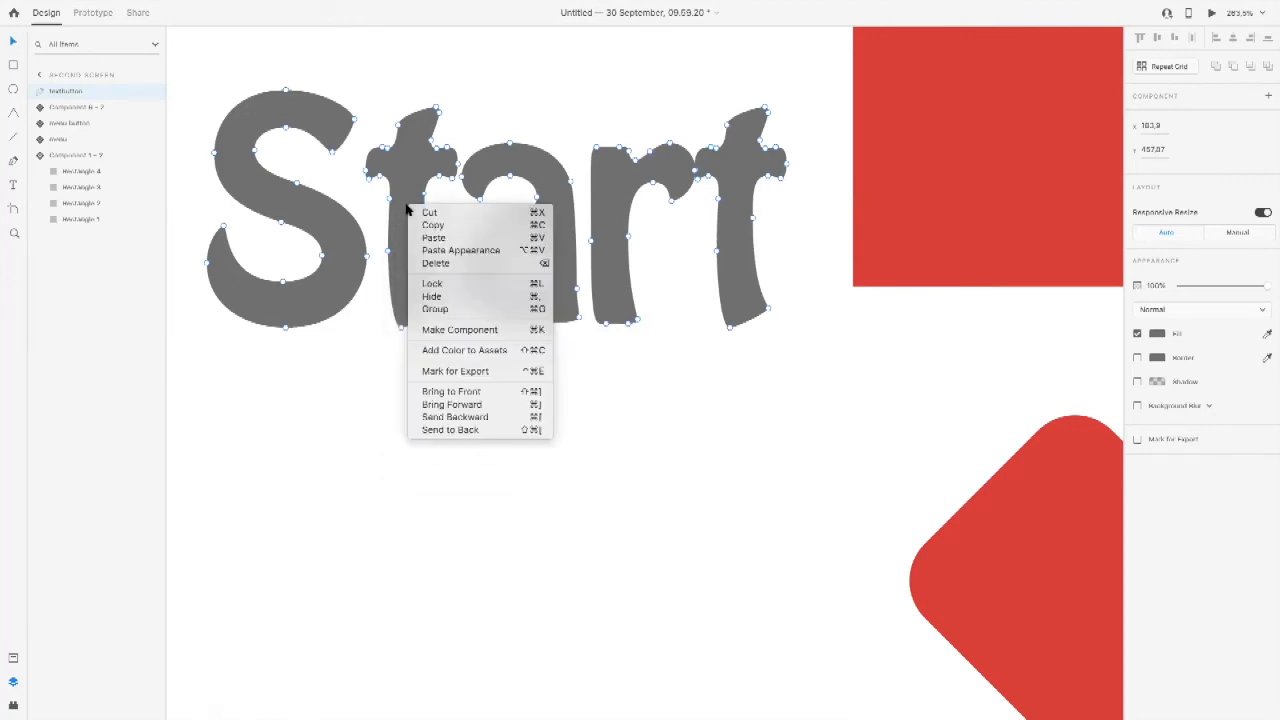
{"action": "left_click", "coordinate": [411, 176]}
{"action": "left_click_drag", "start_coordinate": [364, 90], "coordinate": [460, 348]}
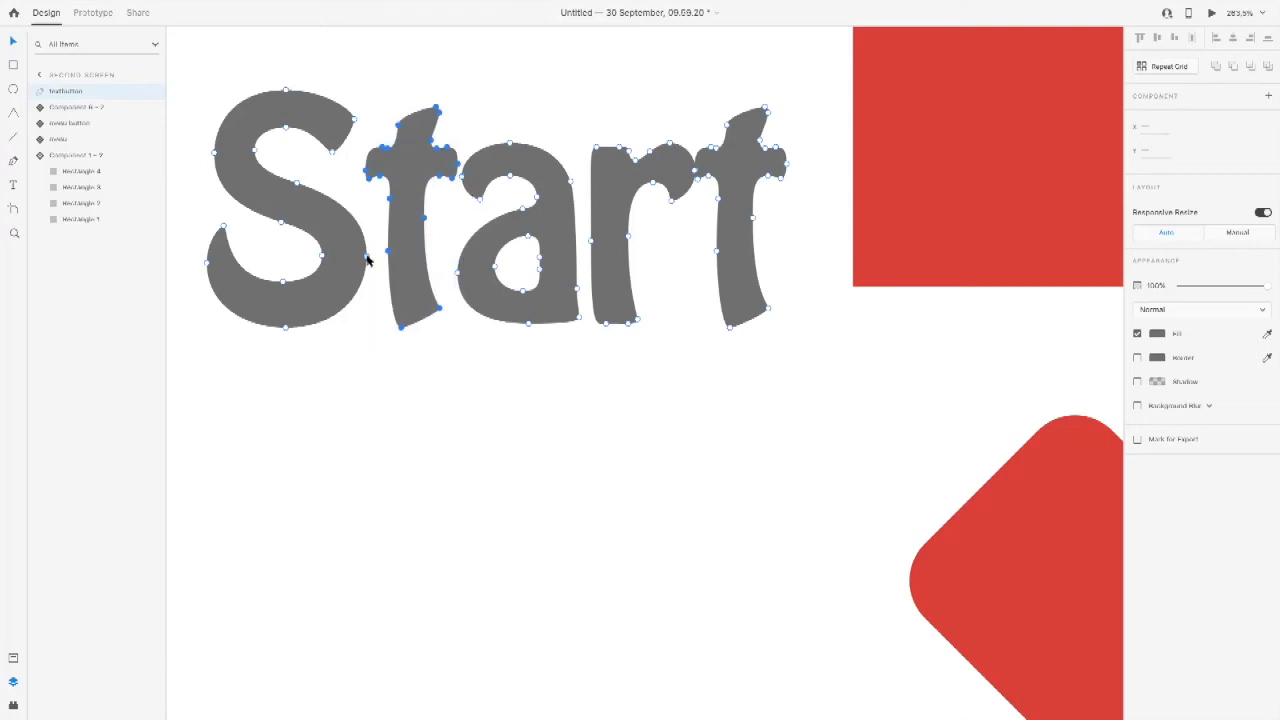
{"action": "key", "text": "shift+Down"}
{"action": "key", "text": "shift+Down"}
{"action": "key", "text": "shift+Down"}
{"action": "key", "text": "shift+Down"}
{"action": "key", "text": "shift+Down"}
{"action": "key", "text": "shift+Down"}
{"action": "key", "text": "shift+Down"}
{"action": "key", "text": "shift+Down"}
{"action": "key", "text": "shift+Down"}
{"action": "key", "text": "shift+Down"}
{"action": "key", "text": "shift+Down"}
{"action": "key", "text": "shift+Down"}
{"action": "key", "text": "shift+Down"}
{"action": "key", "text": "shift+Down"}
{"action": "key", "text": "shift+Down"}
{"action": "key", "text": "shift+Down"}
{"action": "key", "text": "shift+Down"}
{"action": "key", "text": "shift+Down"}
{"action": "key", "text": "shift+Down"}
{"action": "key", "text": "shift+Down"}
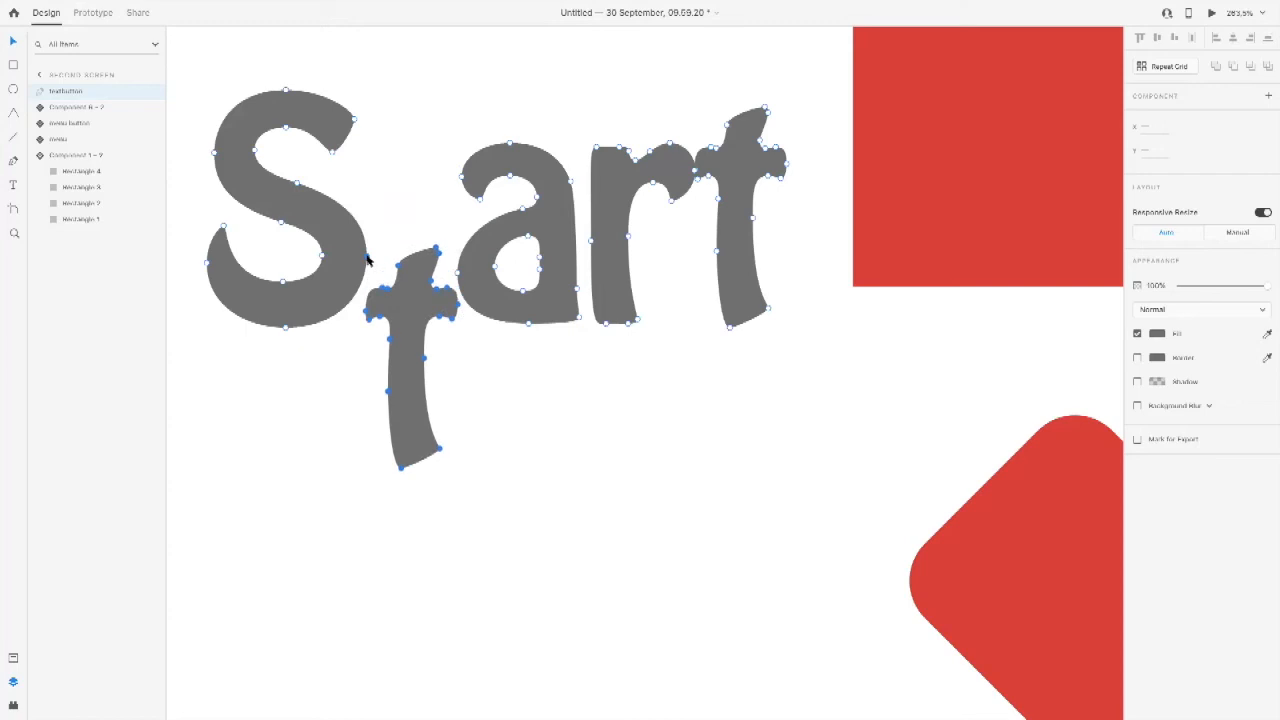
{"action": "key", "text": "shift+Left"}
{"action": "key", "text": "shift+Left"}
{"action": "key", "text": "shift+Left"}
{"action": "key", "text": "shift+Left"}
{"action": "key", "text": "shift+Down"}
{"action": "key", "text": "shift+Down"}
{"action": "key", "text": "shift+Down"}
{"action": "key", "text": "shift+Left"}
{"action": "key", "text": "shift+Left"}
{"action": "key", "text": "shift+Left"}
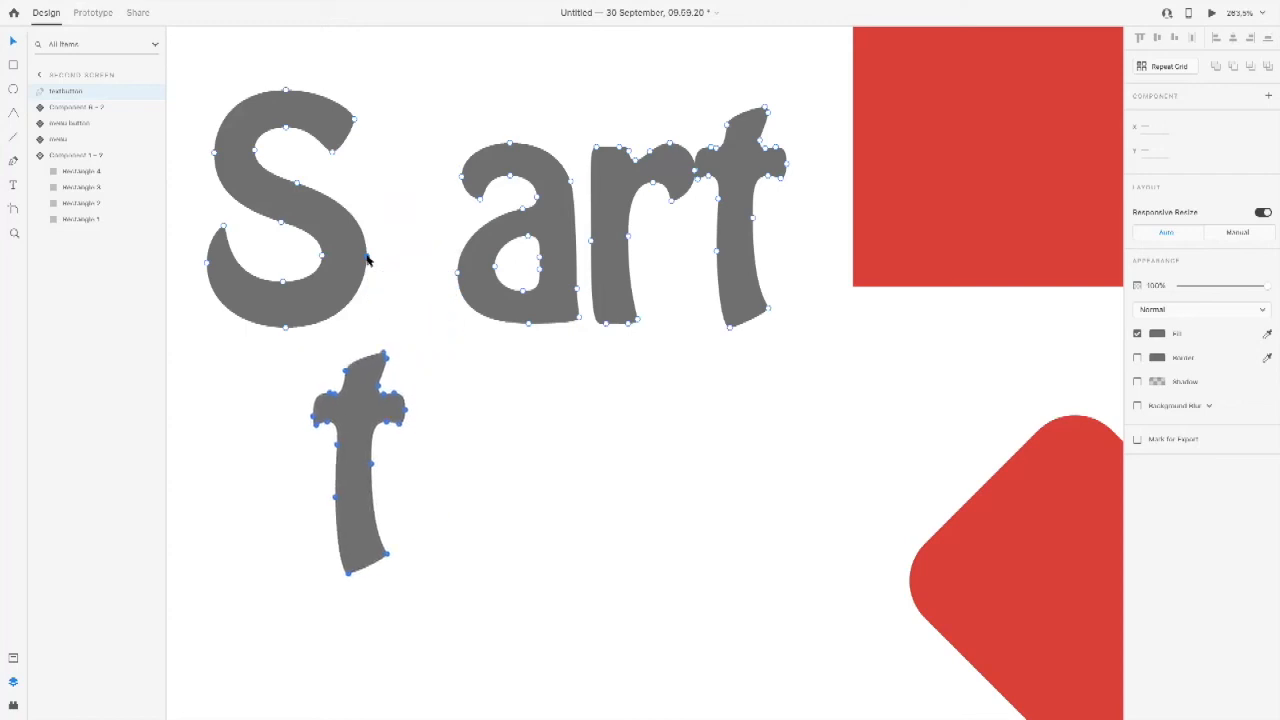
Step: Move the letter a slightly down and left, and place the joined letters rt below it
{"action": "left_click_drag", "start_coordinate": [441, 106], "coordinate": [558, 392]}
{"action": "key", "text": "ctrl+z"}
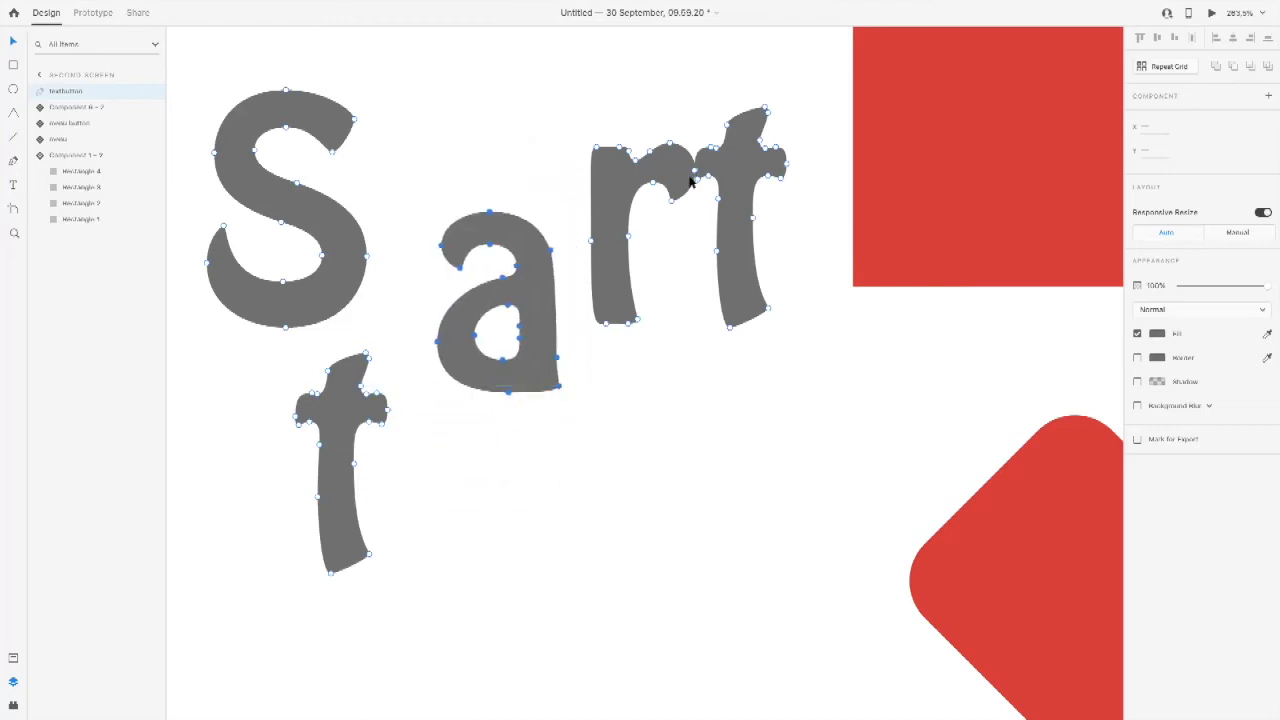
{"action": "left_click_drag", "start_coordinate": [567, 86], "coordinate": [800, 352]}
{"action": "left_click_drag", "start_coordinate": [771, 176], "coordinate": [632, 449]}
{"action": "left_click", "coordinate": [680, 443]}
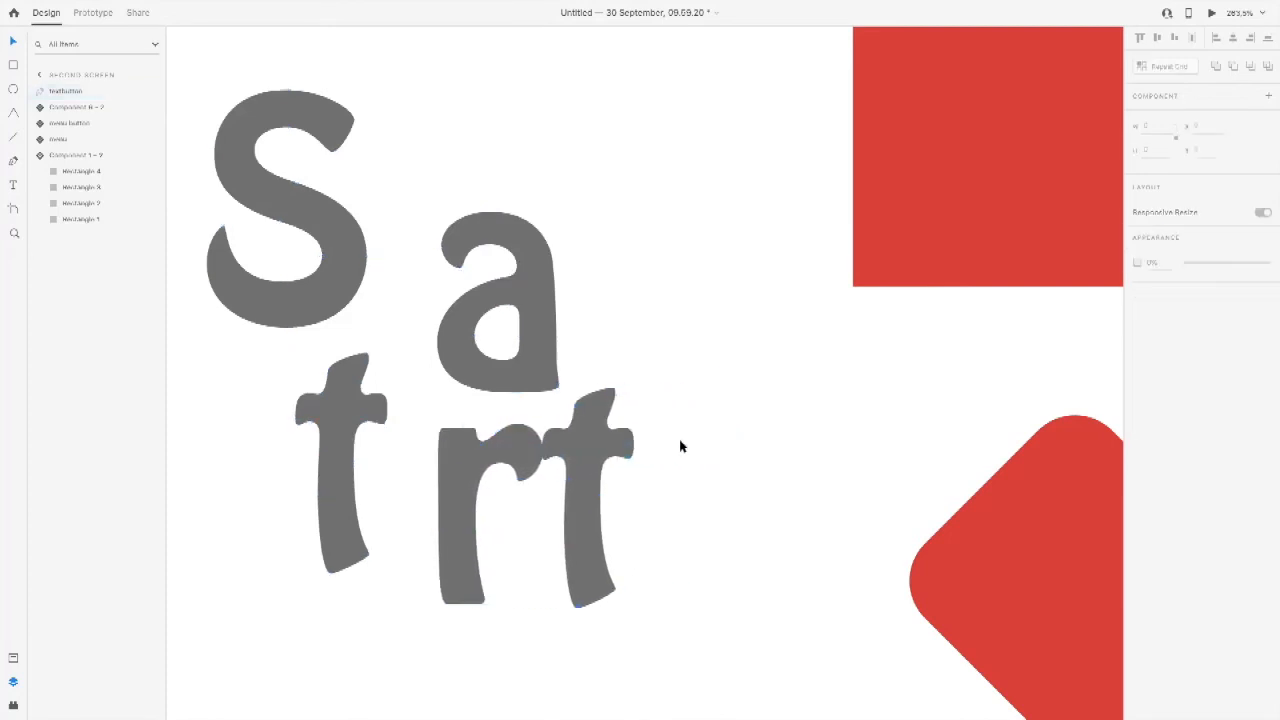
{"action": "left_click_drag", "start_coordinate": [423, 402], "coordinate": [545, 590]}
{"action": "double_click", "coordinate": [522, 466]}
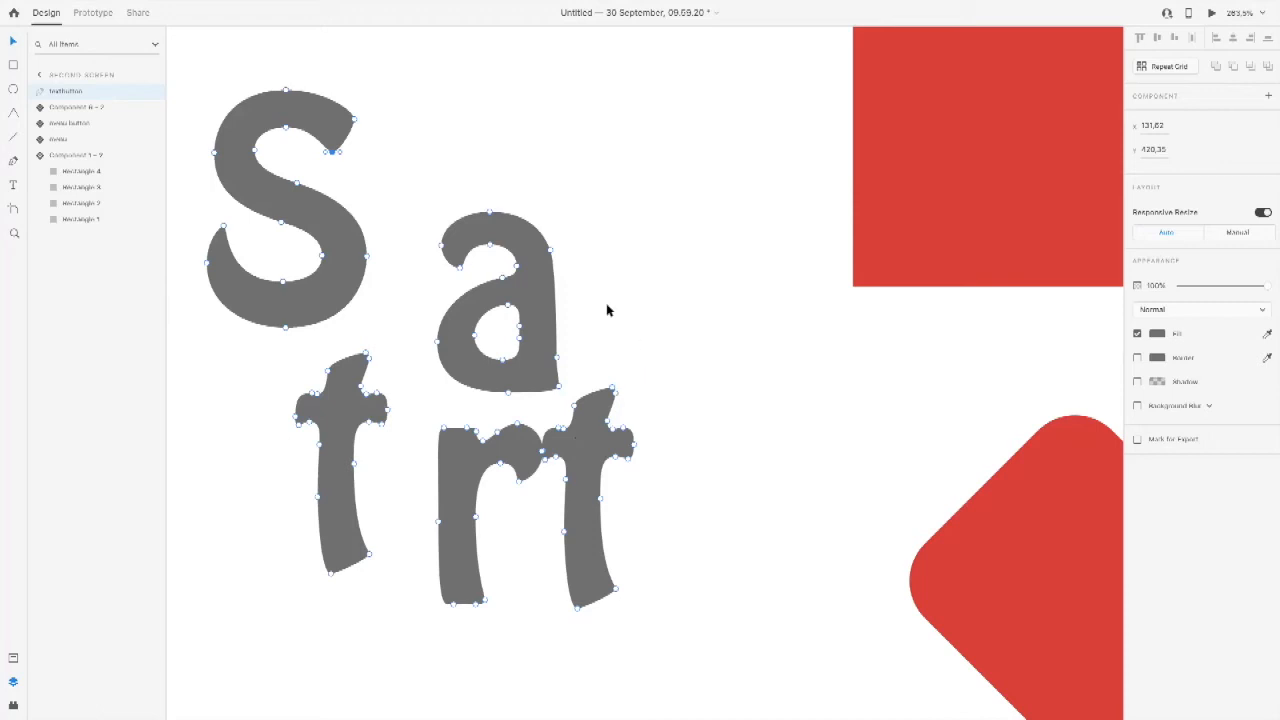
{"action": "key", "text": "Escape"}
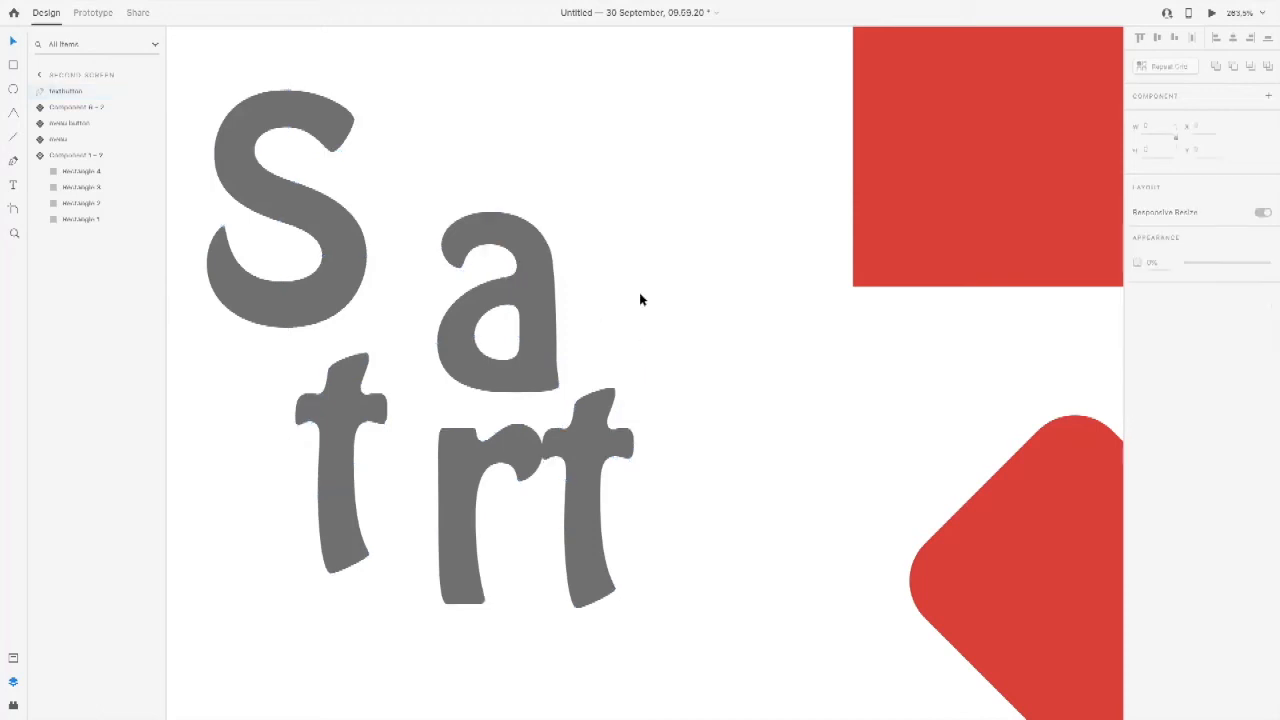
Step: Preview the prototype from the Start artboard, going back and forth to the second screen to check the transition to the scattered letters
{"action": "scroll", "coordinate": [640, 300], "scroll_direction": "down", "scroll_amount": 5}
{"action": "scroll", "coordinate": [640, 300], "scroll_direction": "down", "scroll_amount": 5}
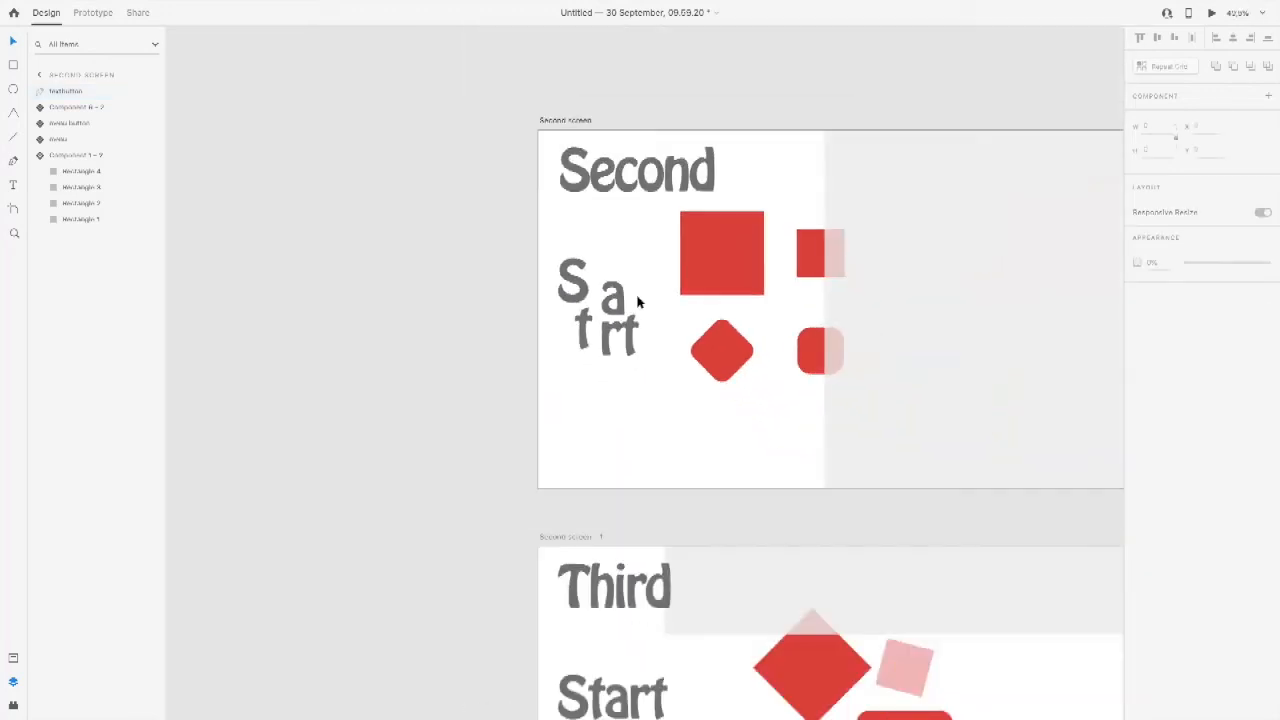
{"action": "scroll", "coordinate": [640, 265], "scroll_direction": "left", "scroll_amount": 5}
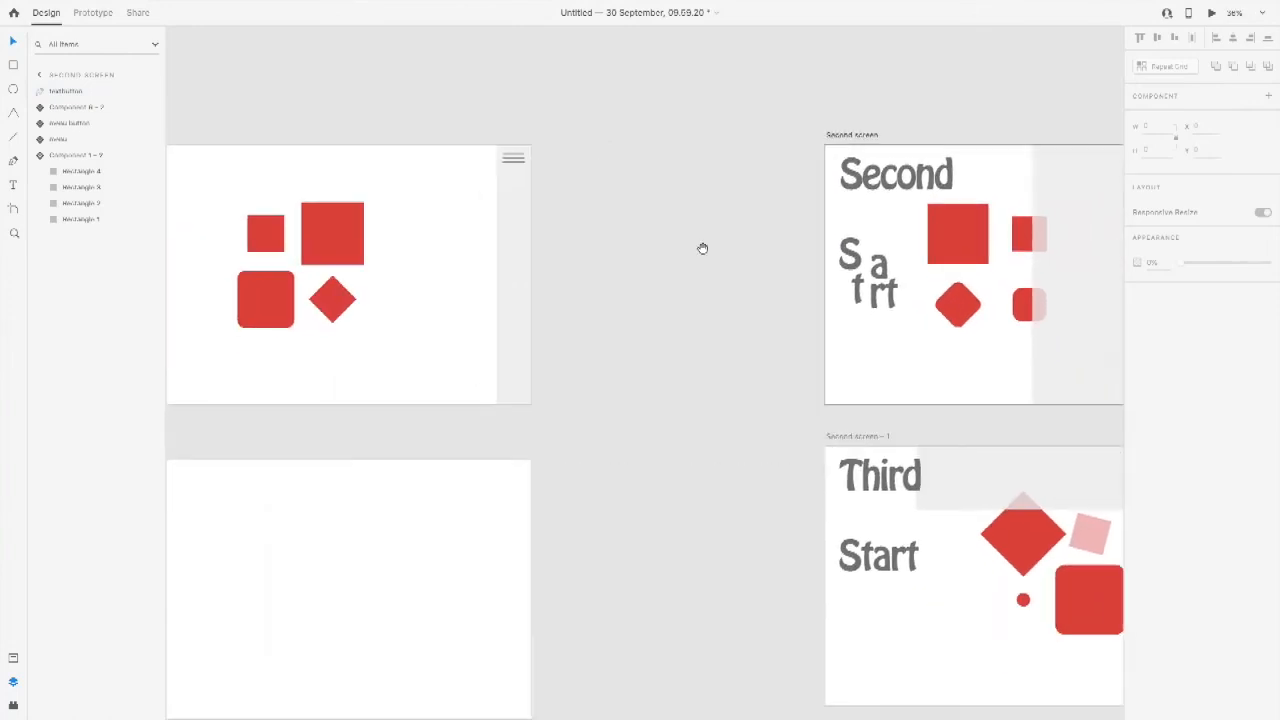
{"action": "scroll", "coordinate": [600, 252], "scroll_direction": "left", "scroll_amount": 5}
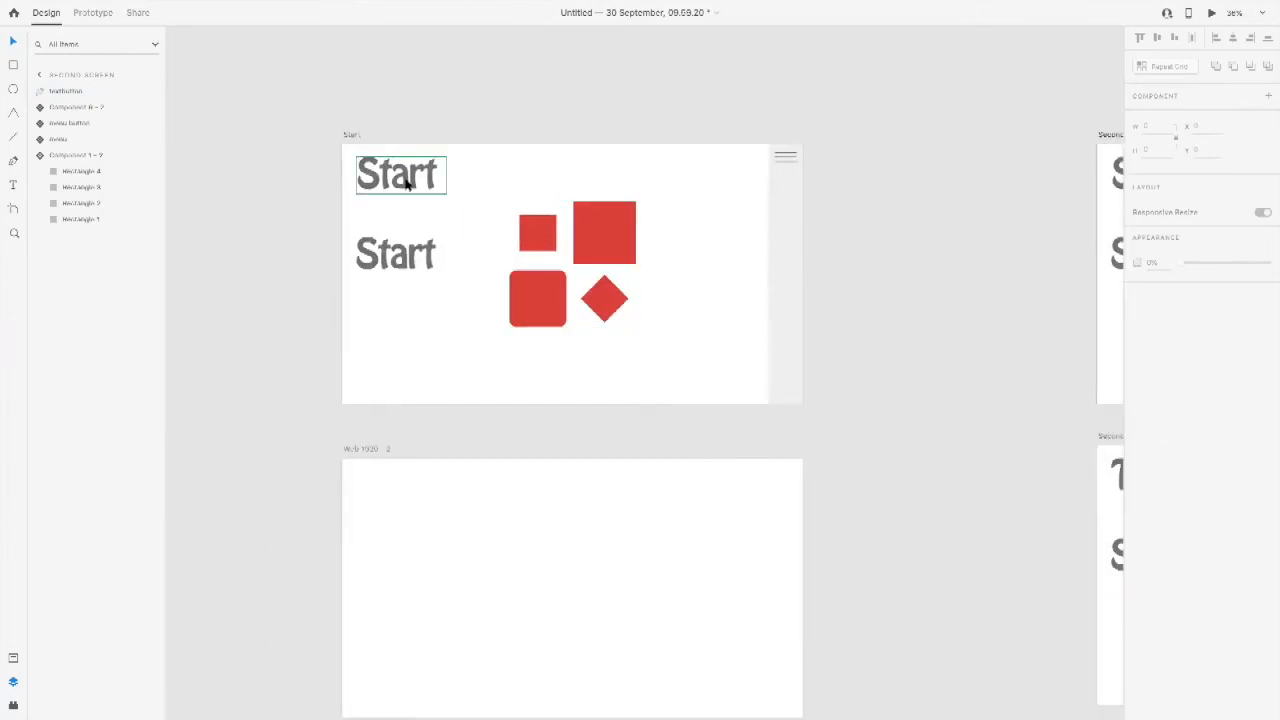
{"action": "double_click", "coordinate": [406, 183]}
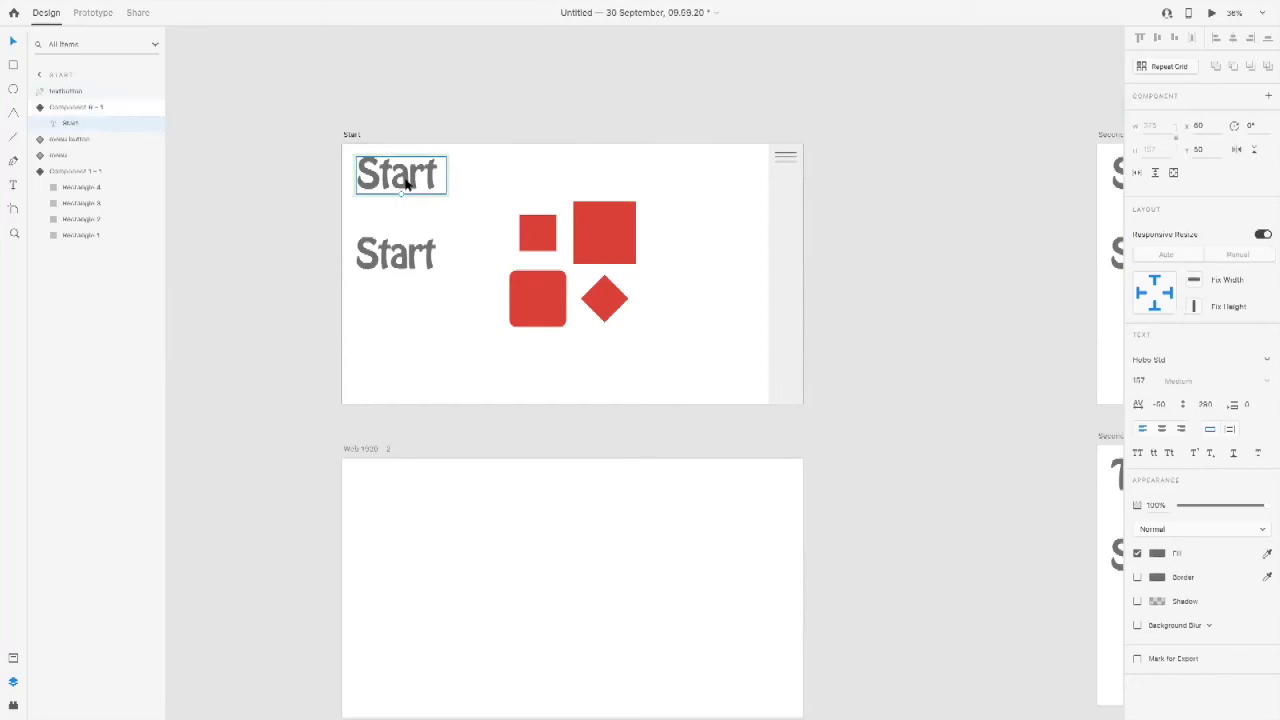
{"action": "left_click", "coordinate": [410, 213]}
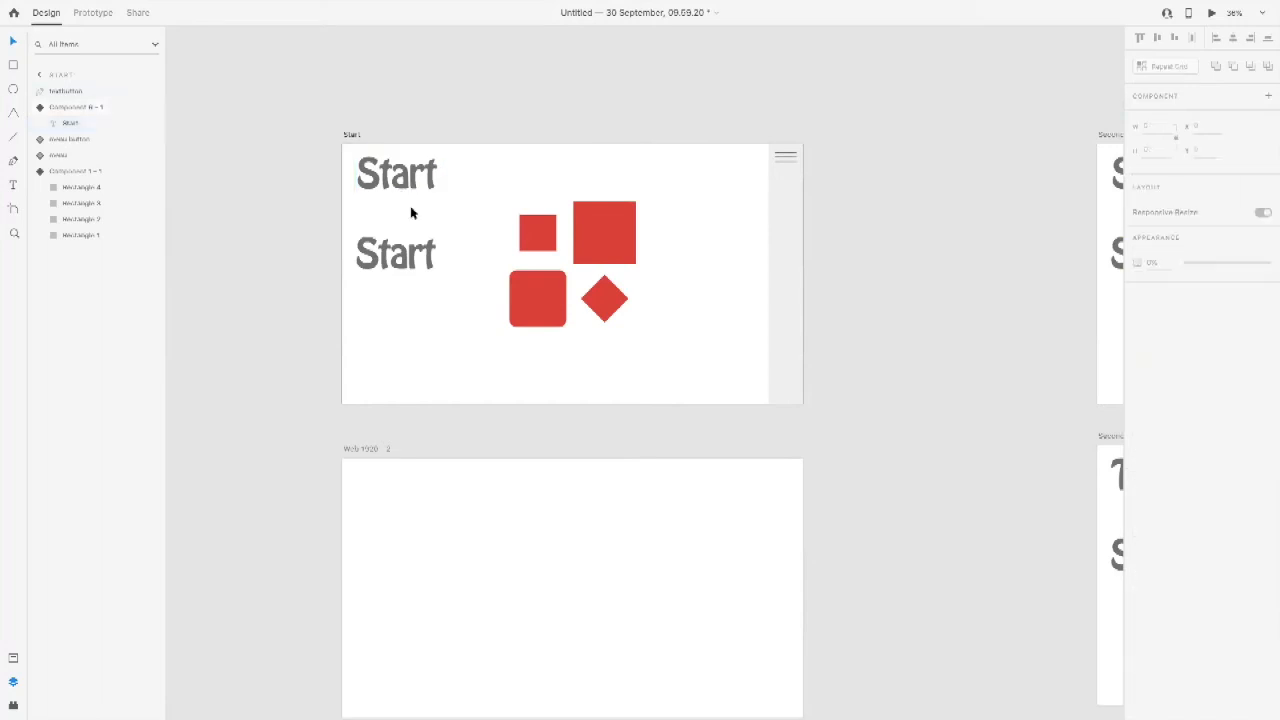
{"action": "key", "text": "super+Return"}
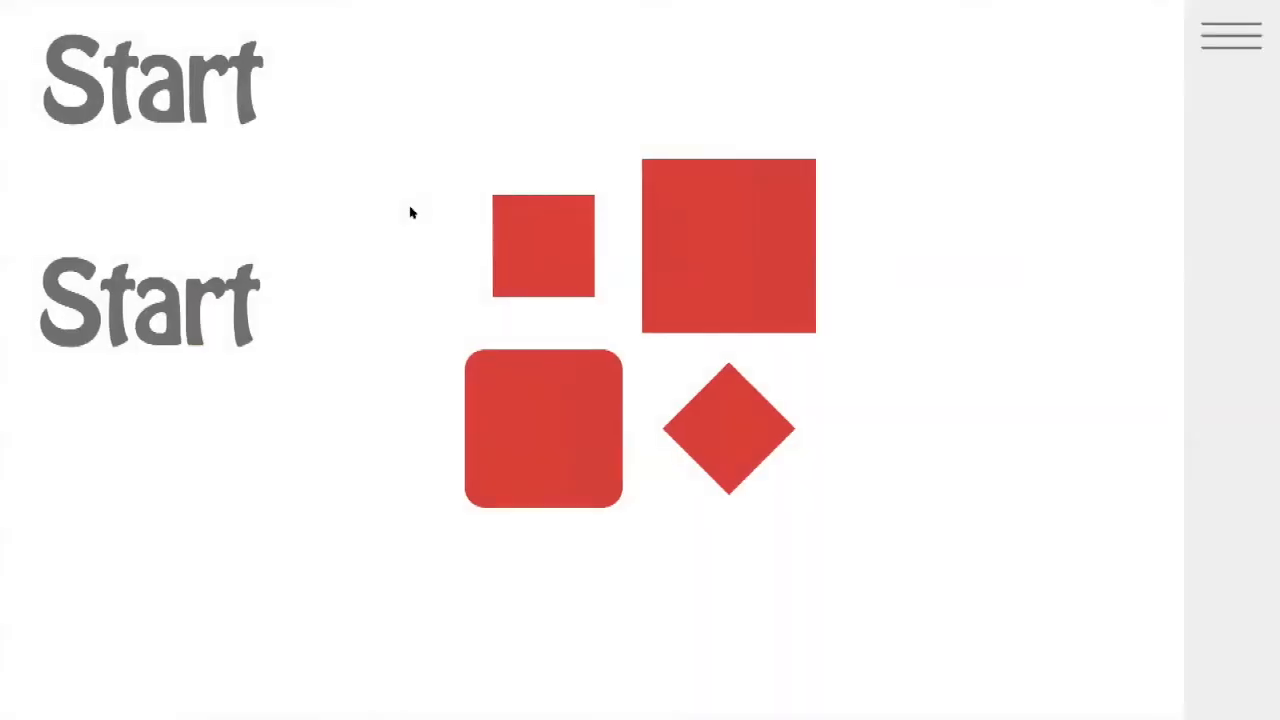
{"action": "left_click", "coordinate": [682, 209]}
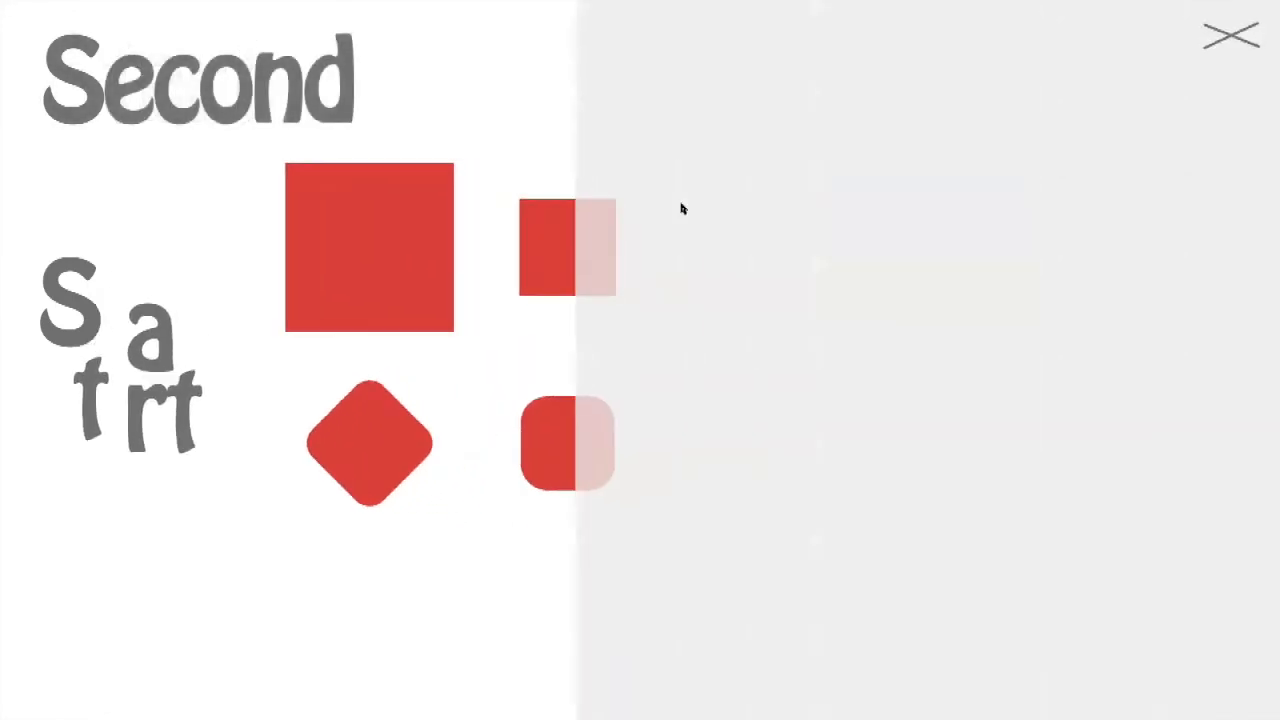
{"action": "left_click", "coordinate": [371, 223]}
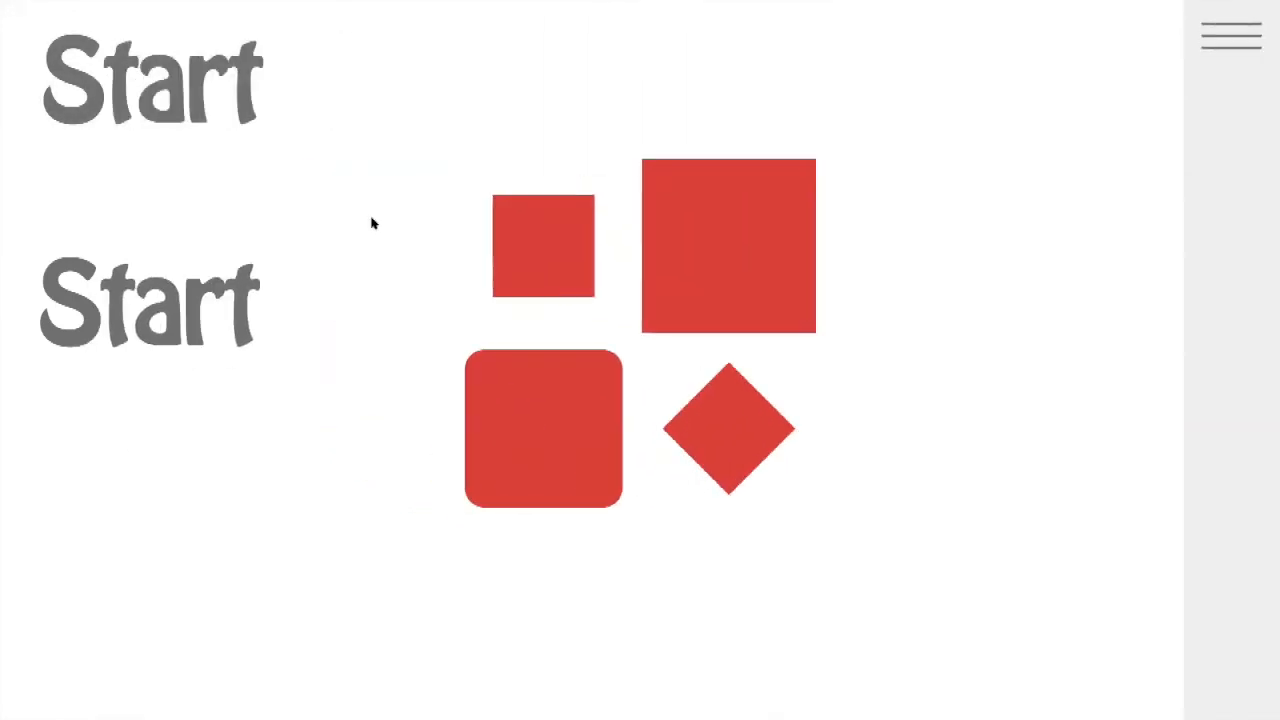
{"action": "left_click", "coordinate": [714, 219]}
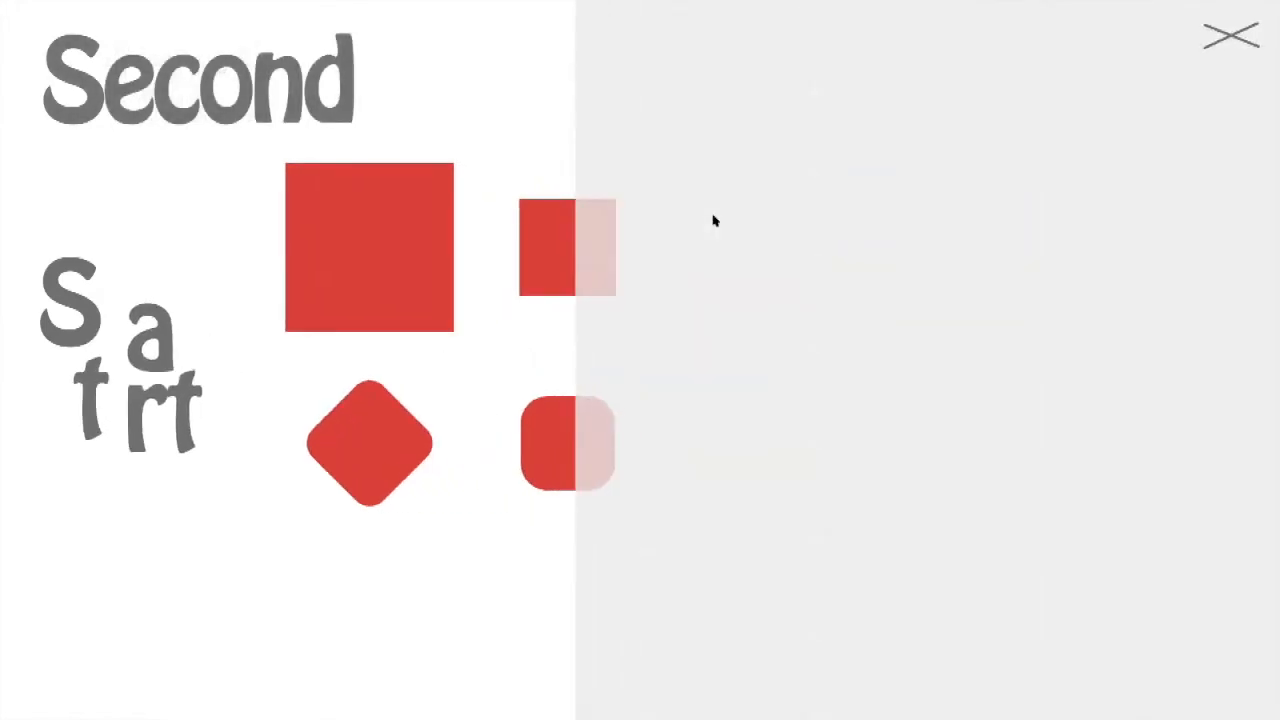
{"action": "mouse_move", "coordinate": [243, 3]}
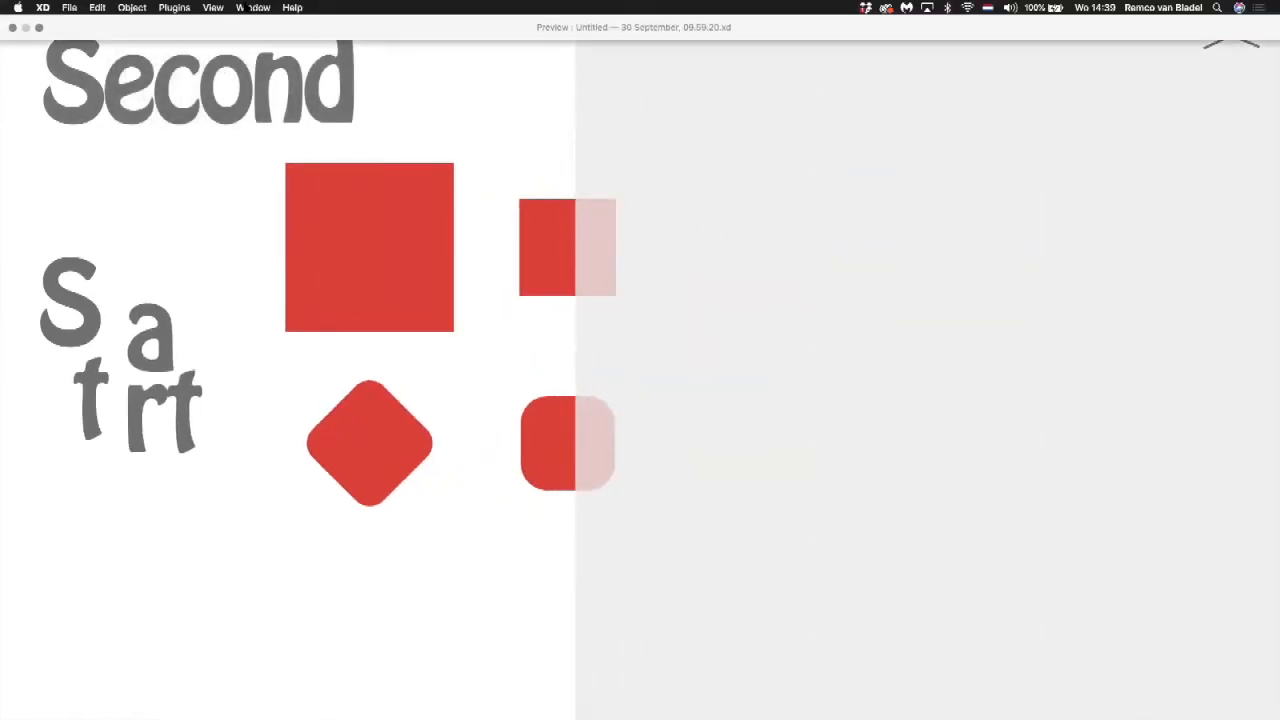
{"action": "left_click", "coordinate": [13, 28]}
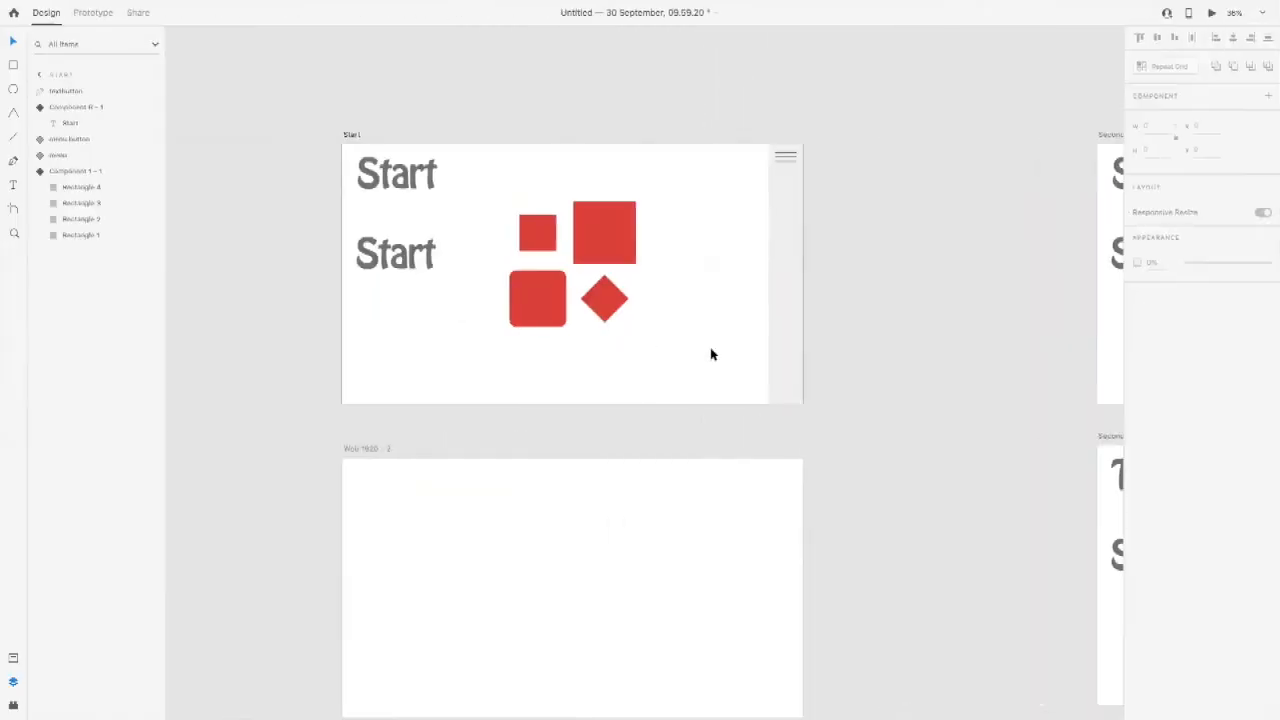
{"action": "scroll", "coordinate": [876, 343], "scroll_direction": "down", "scroll_amount": 5}
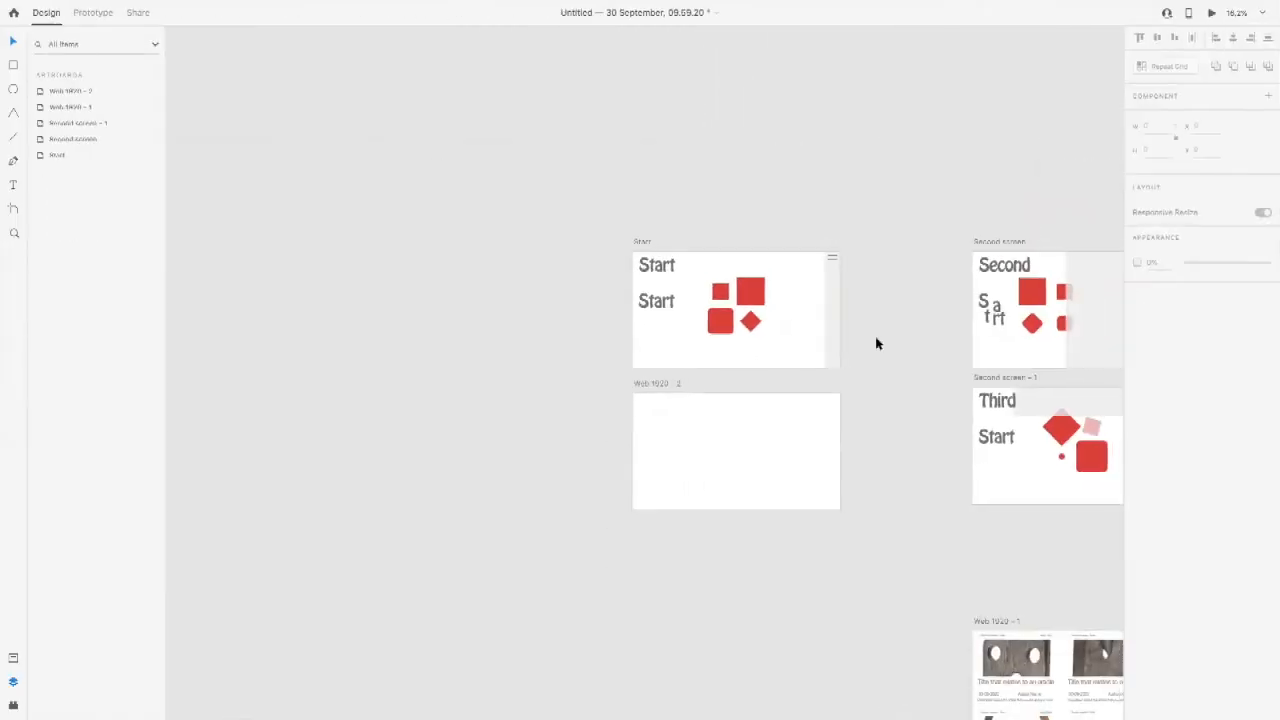
{"action": "scroll", "coordinate": [876, 343], "scroll_direction": "right", "scroll_amount": 3}
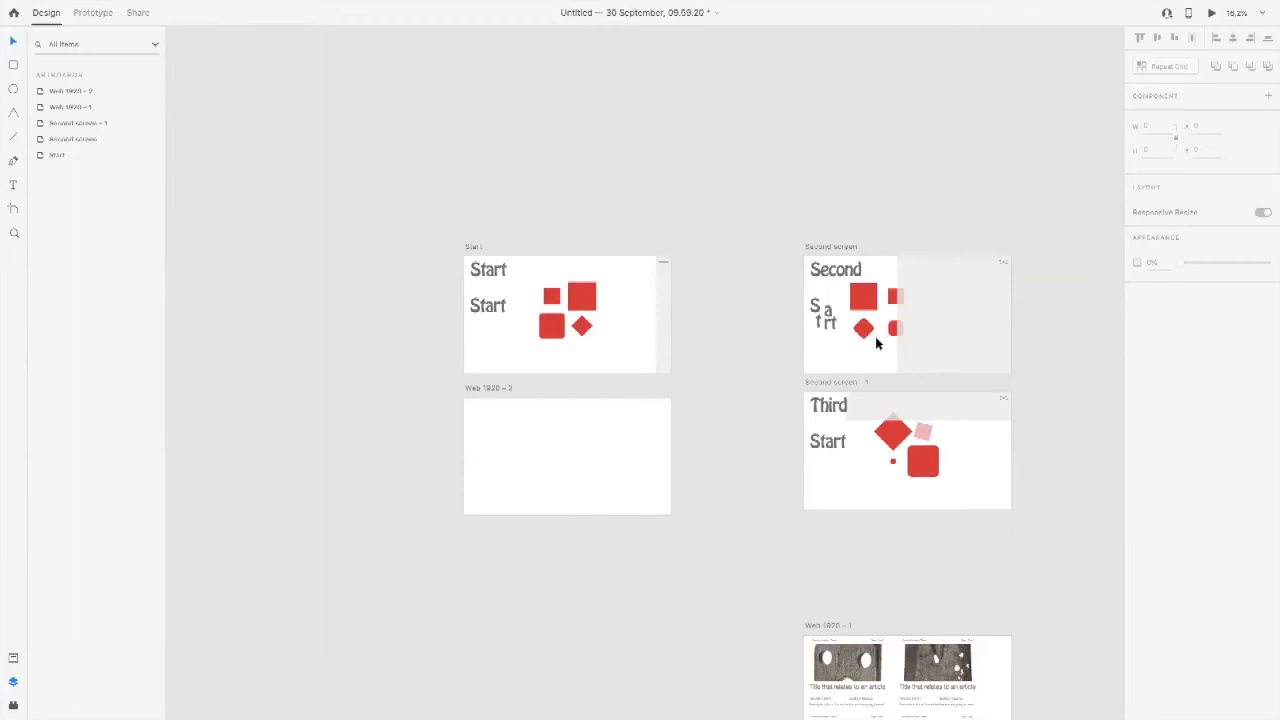
{"action": "left_click_drag", "start_coordinate": [873, 268], "coordinate": [714, 206]}
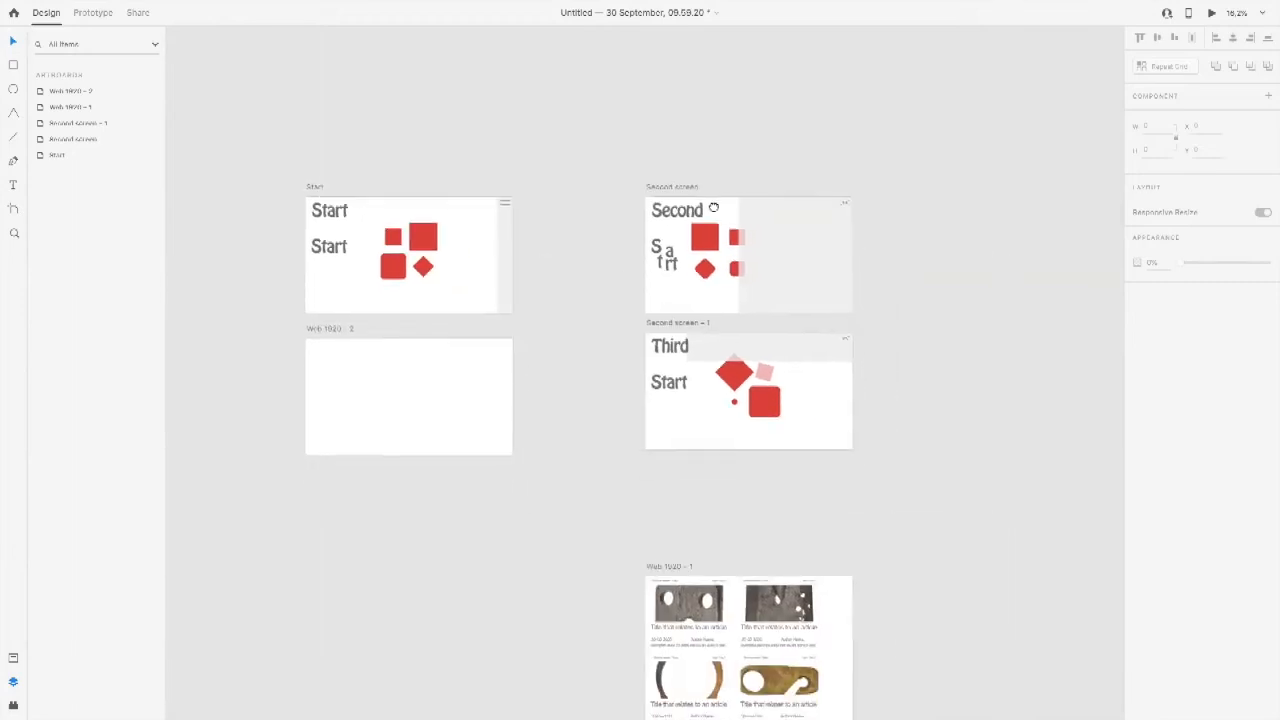
{"action": "left_click_drag", "start_coordinate": [701, 347], "coordinate": [510, 165]}
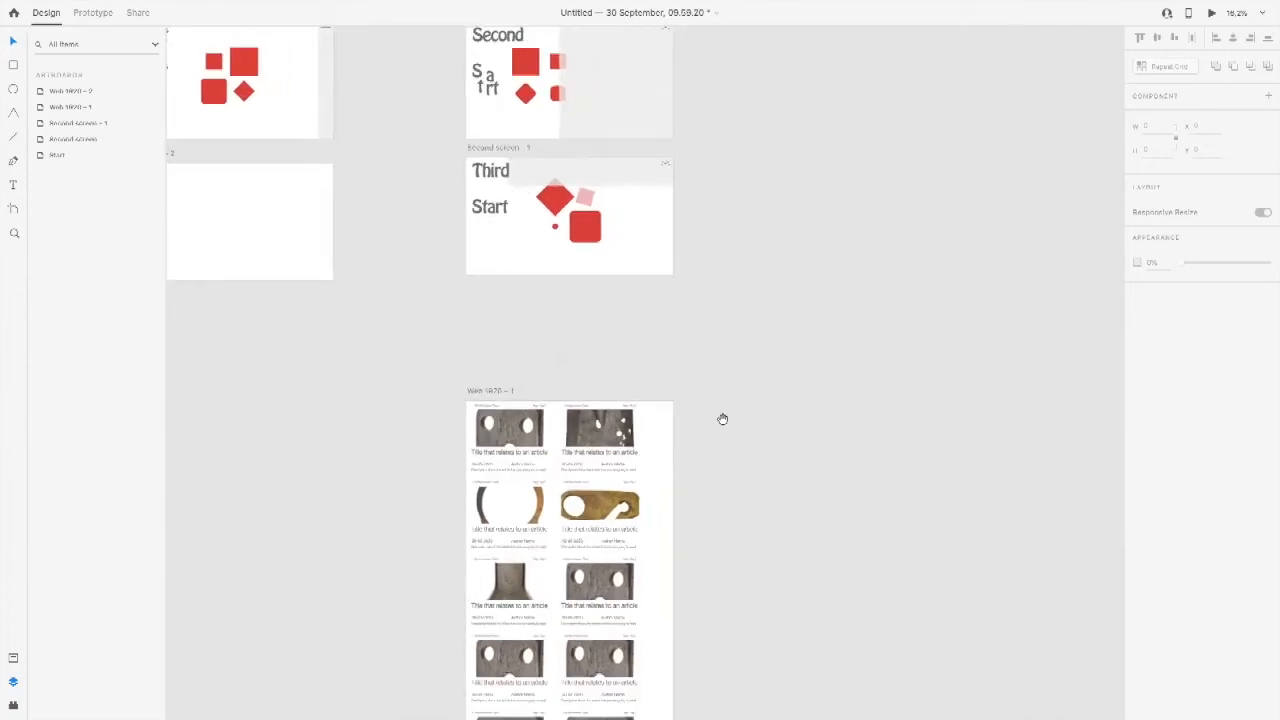
{"action": "left_click_drag", "start_coordinate": [683, 345], "coordinate": [634, 240]}
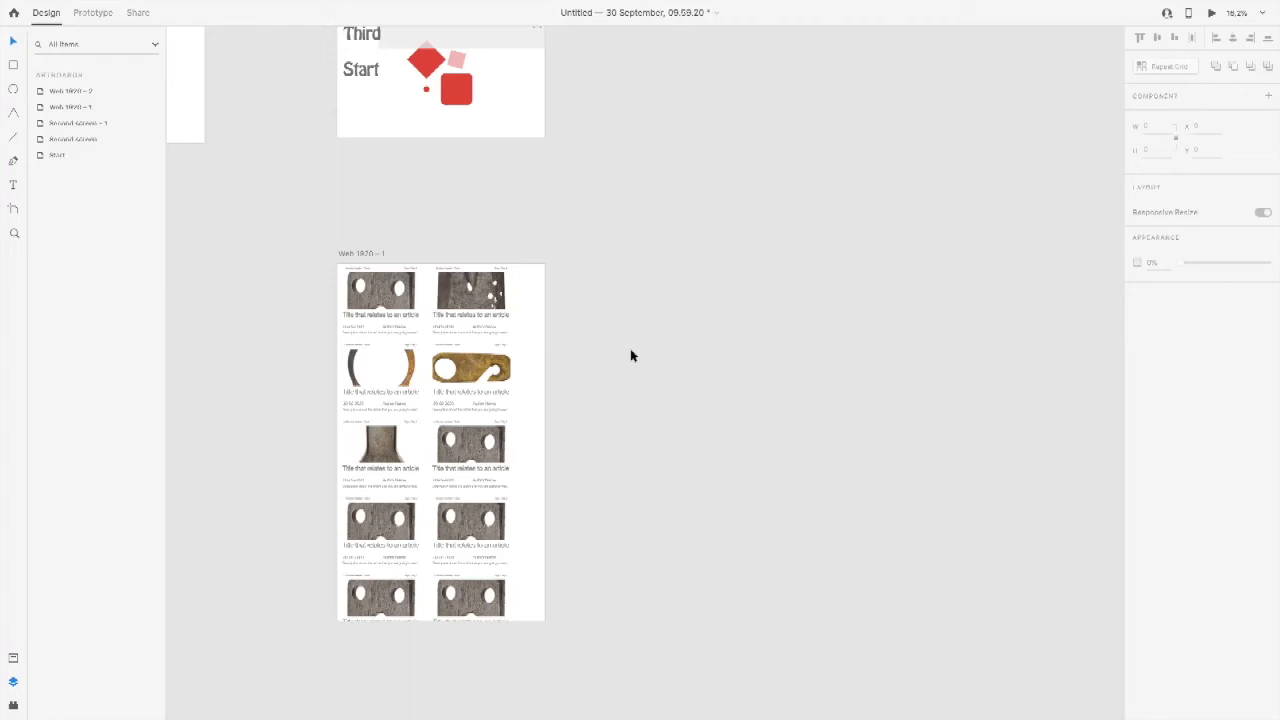
Step: Switch to the browser window showing the Metropolis M website's Adverteren page
{"action": "key", "text": "super+Tab"}
{"action": "key", "text": "super+Tab"}
{"action": "key", "text": "super+Tab"}
{"action": "key", "text": "super+Tab"}
{"action": "key", "text": "super+Tab"}
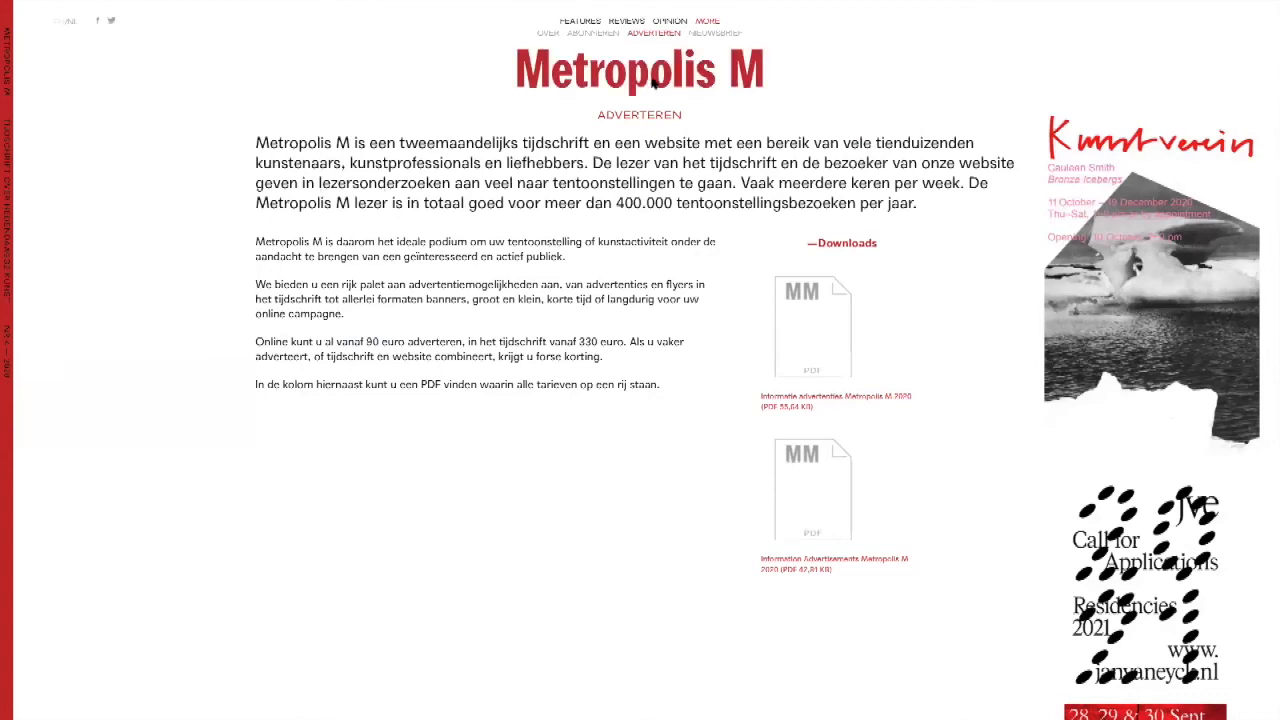
Step: Open the Metropolis M homepage from the Adverteren page
{"action": "left_click", "coordinate": [652, 84]}
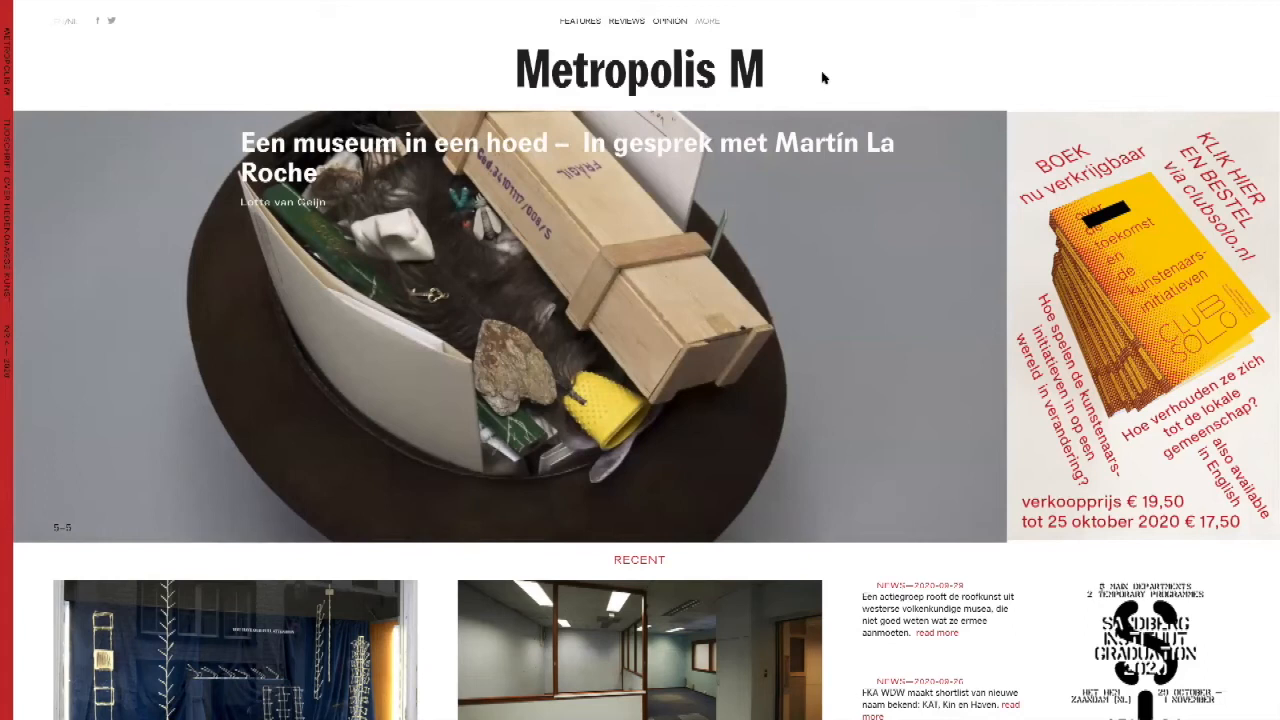
{"action": "key", "text": "super+Tab"}
{"action": "key", "text": "super+shift+Tab"}
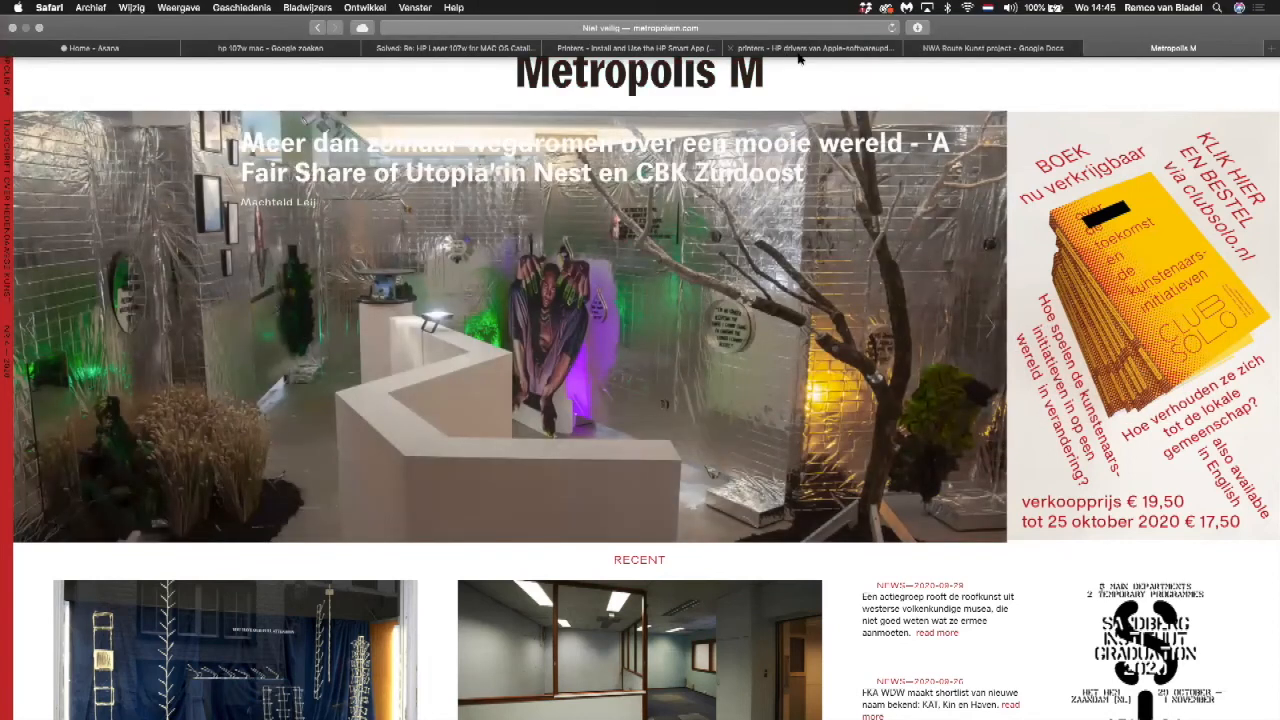
Step: Open the Gwangju Biennale — Minds Rising, Spirits Tuning Content spreadsheet from the browsing history in a new browser tab
{"action": "left_click", "coordinate": [1270, 49]}
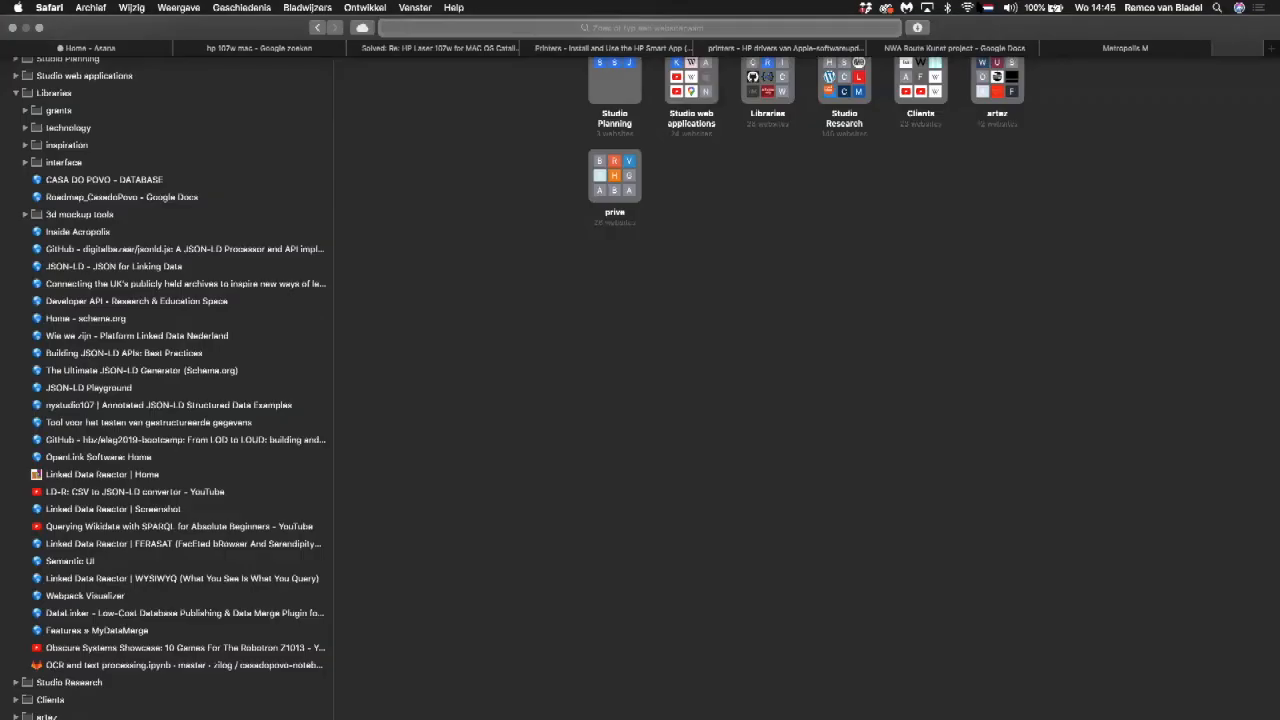
{"action": "left_click", "coordinate": [365, 7]}
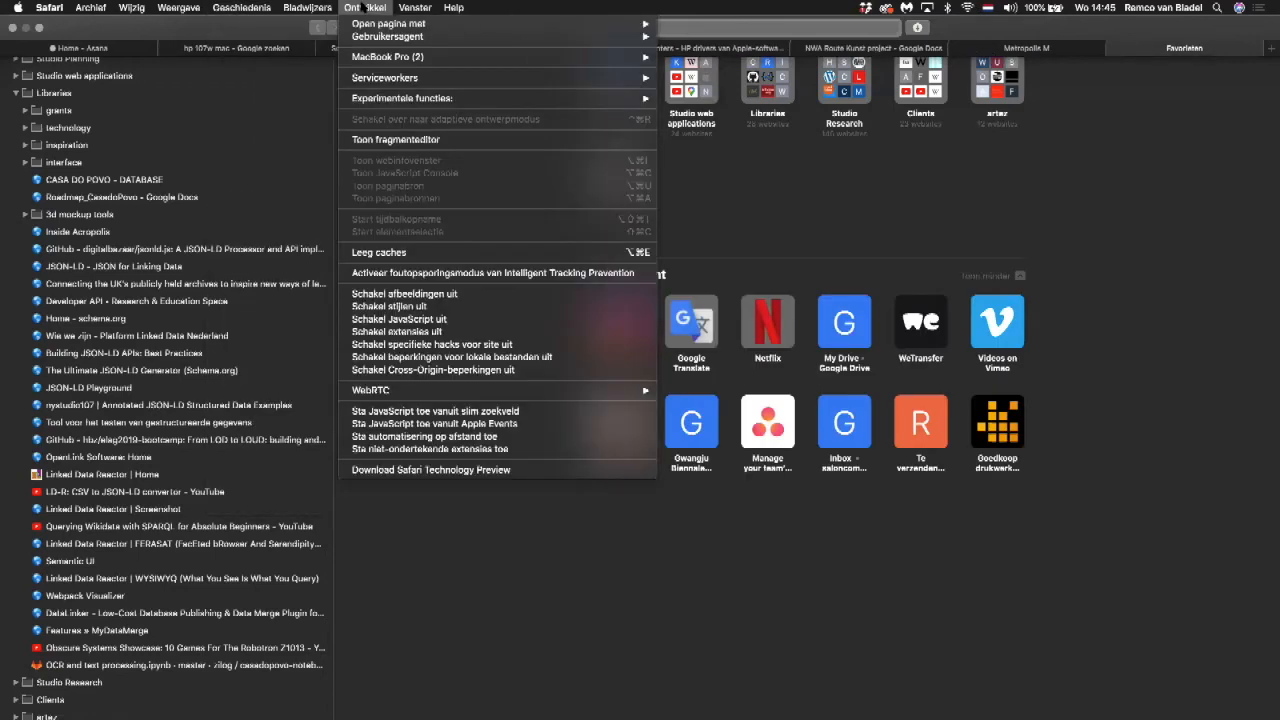
{"action": "mouse_move", "coordinate": [316, 7]}
{"action": "mouse_move", "coordinate": [267, 7]}
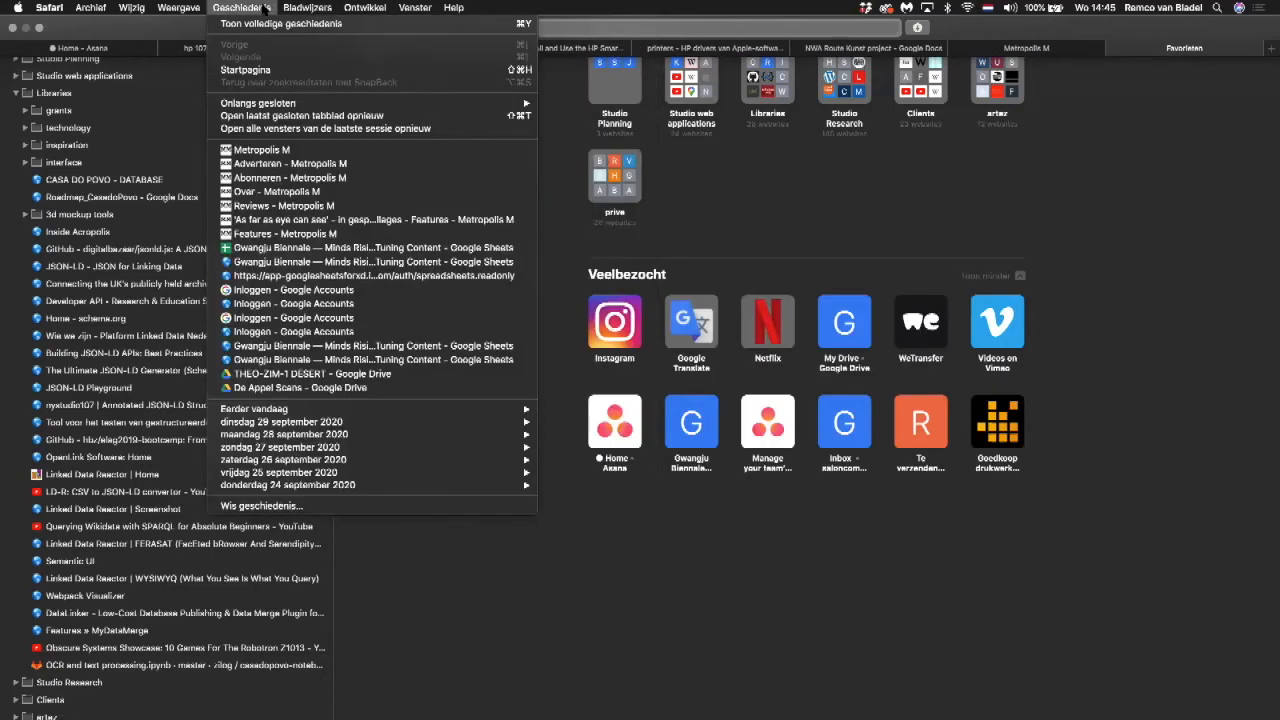
{"action": "left_click", "coordinate": [285, 248]}
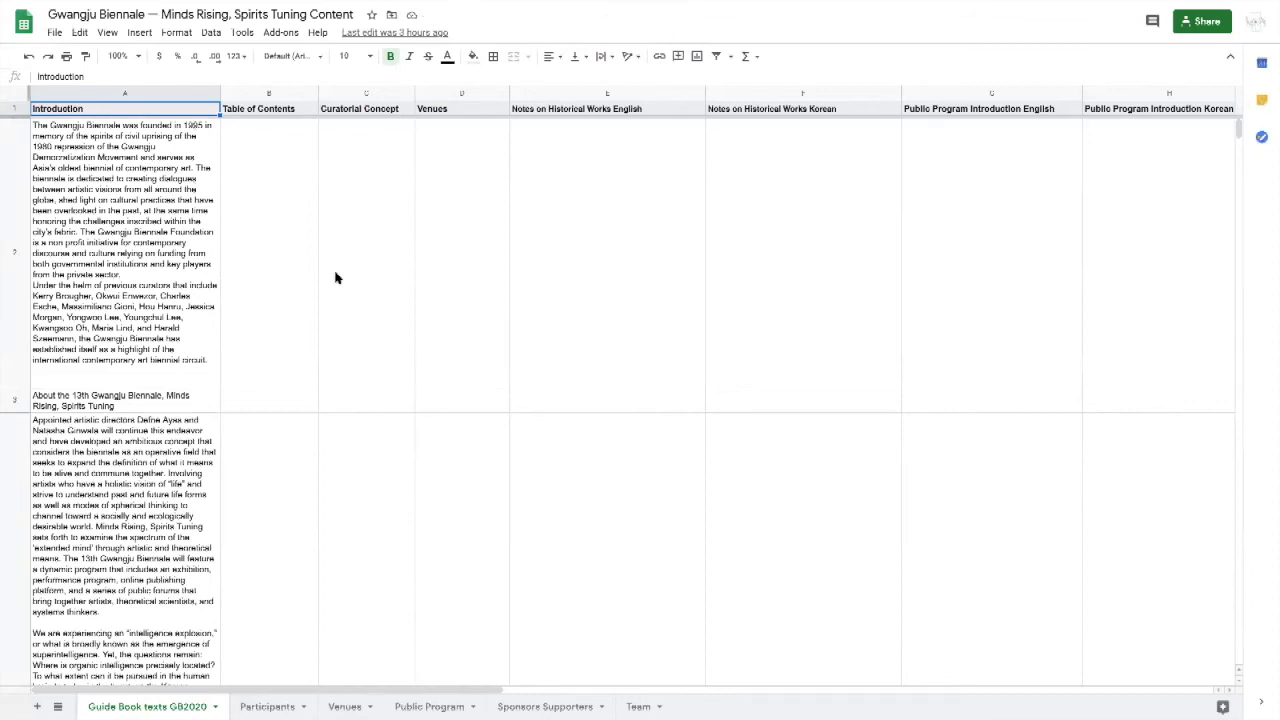
Step: Examine how content is organised in the Guide Book texts GB2020, Participants and Venues sheets, and return to the guide book texts
{"action": "left_click", "coordinate": [203, 180]}
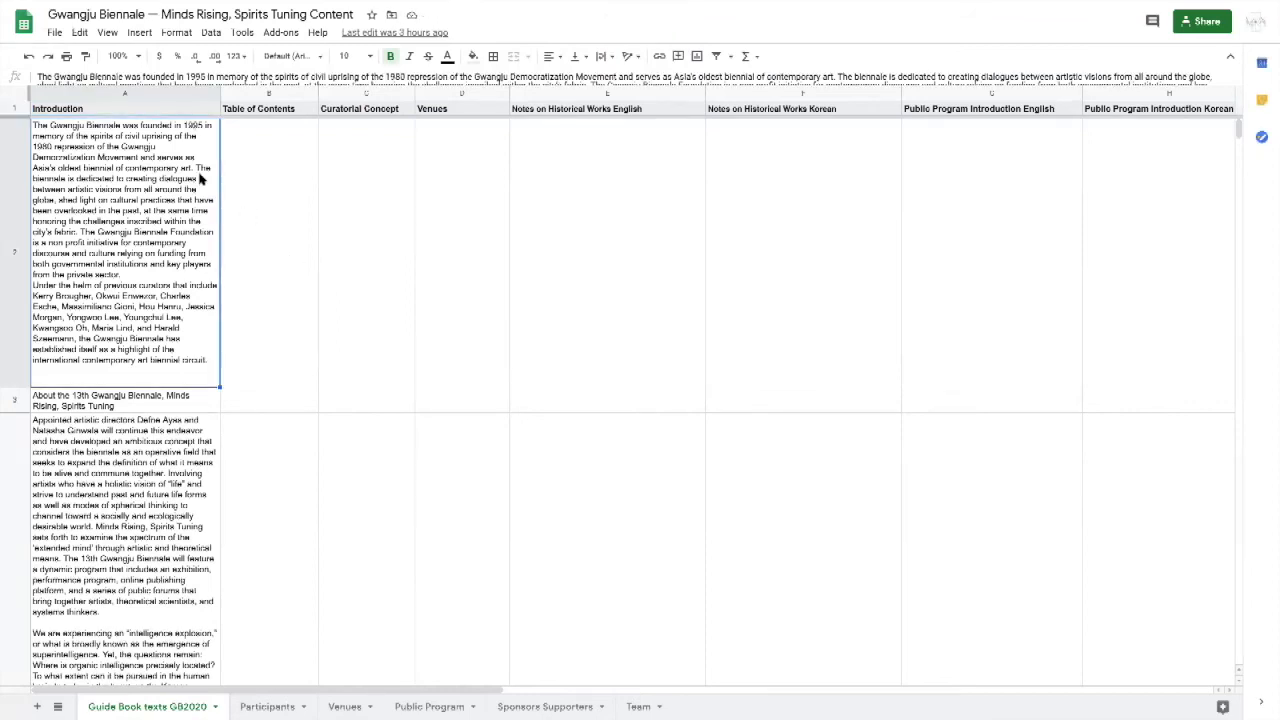
{"action": "left_click", "coordinate": [53, 107]}
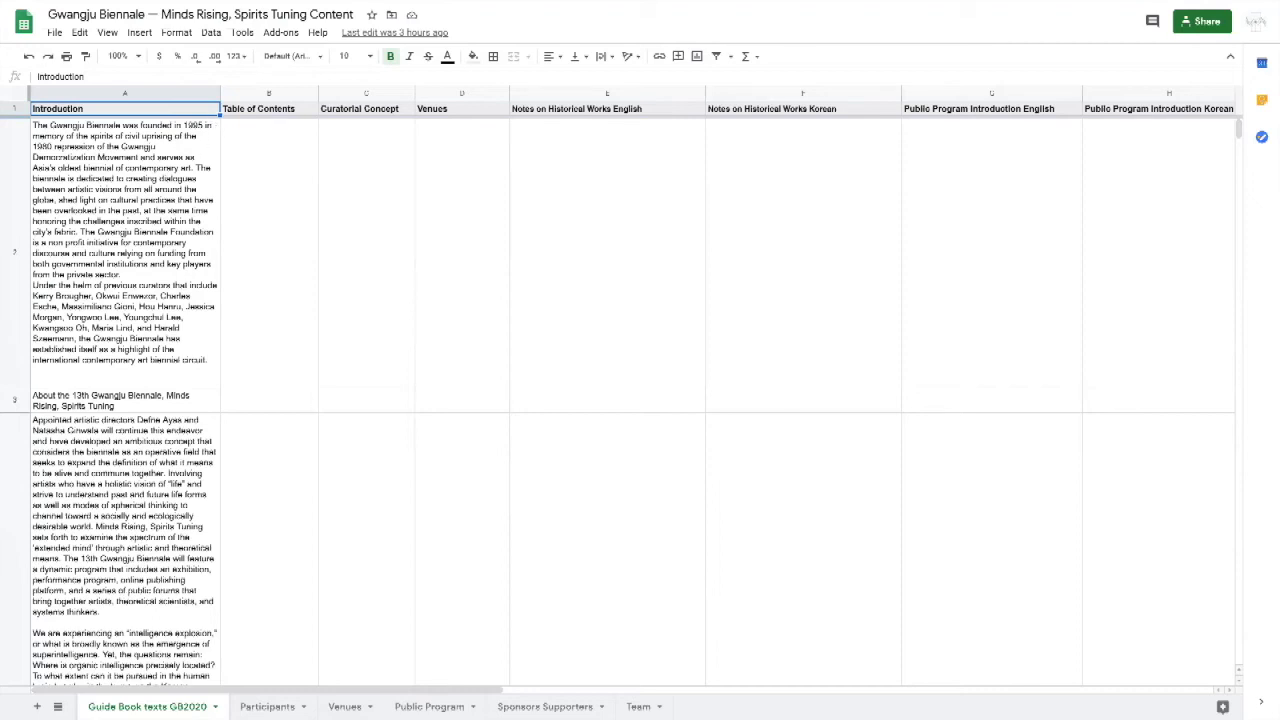
{"action": "left_click", "coordinate": [267, 706]}
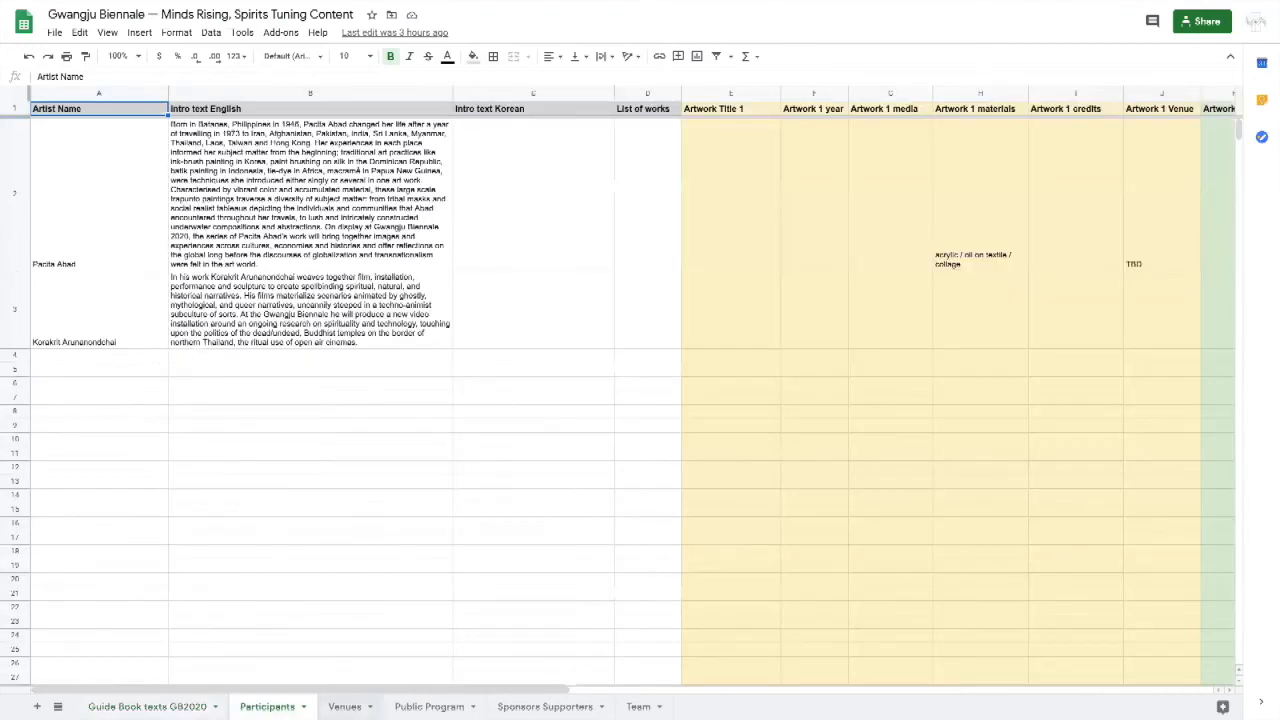
{"action": "left_click", "coordinate": [344, 706]}
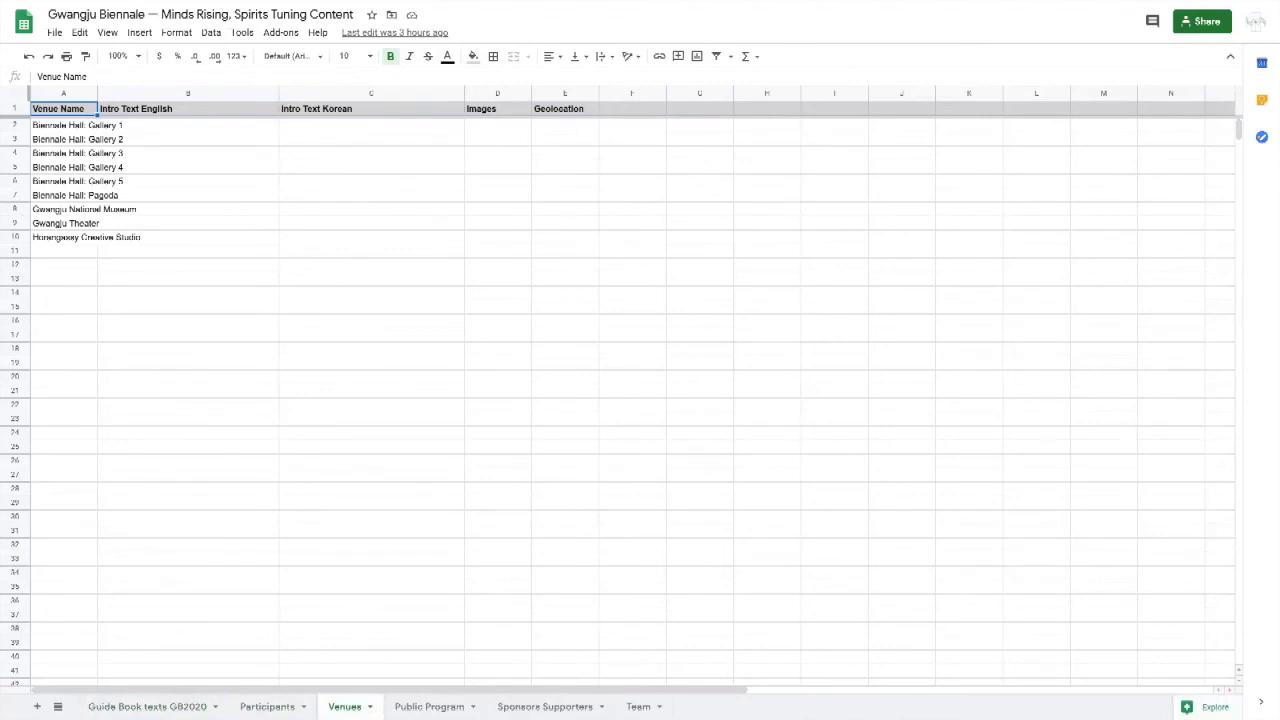
{"action": "left_click", "coordinate": [160, 706]}
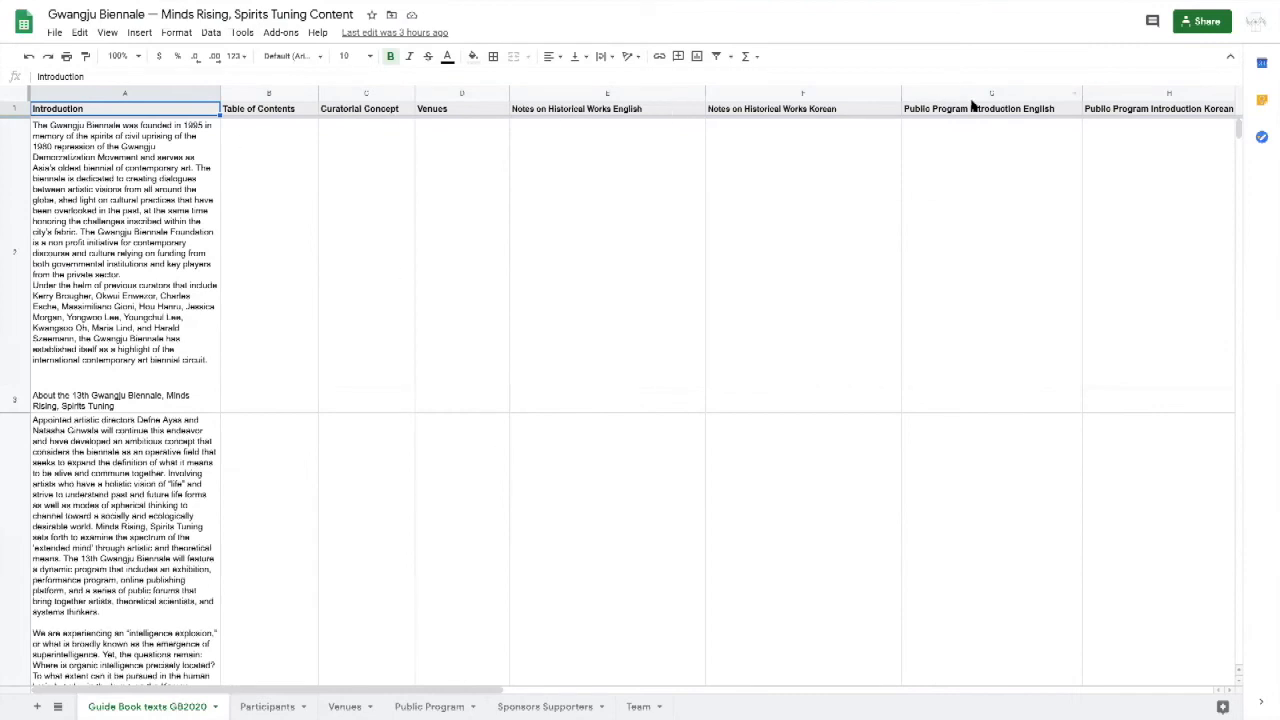
Step: Return to the Metropolis M homepage and go through the featured articles in its slideshow
{"action": "key", "text": "super+Tab"}
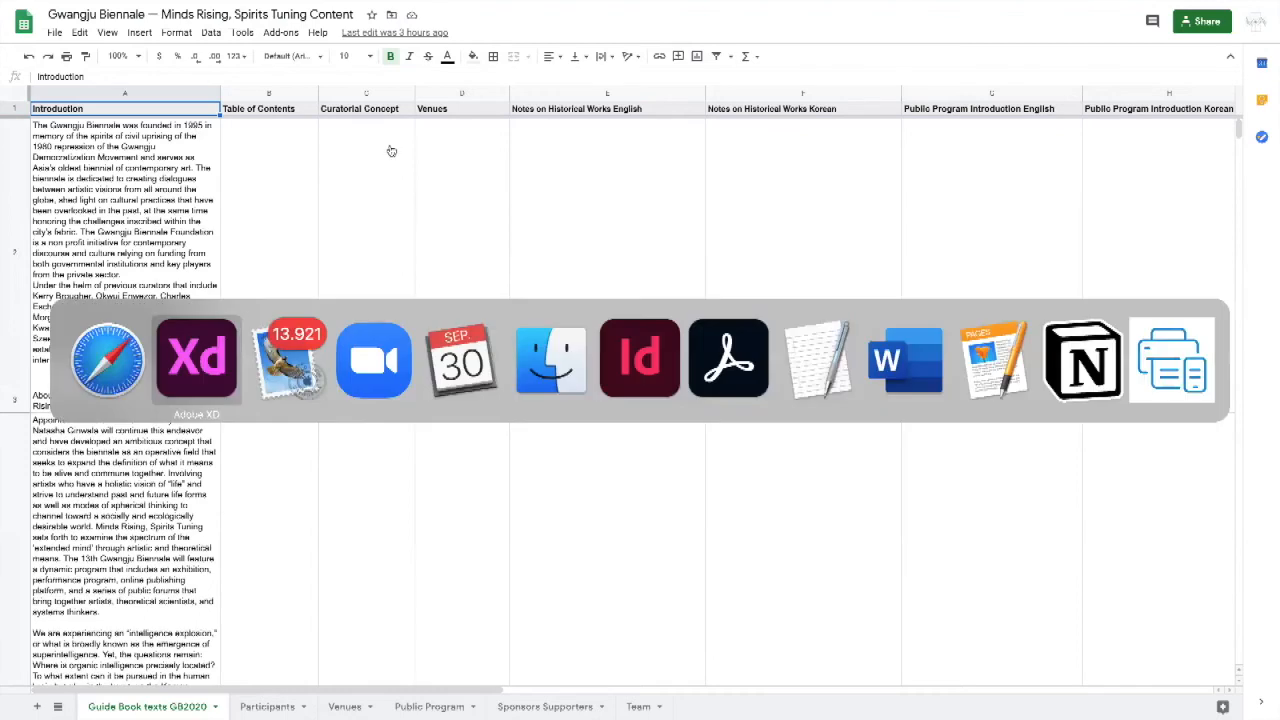
{"action": "key", "text": "Escape"}
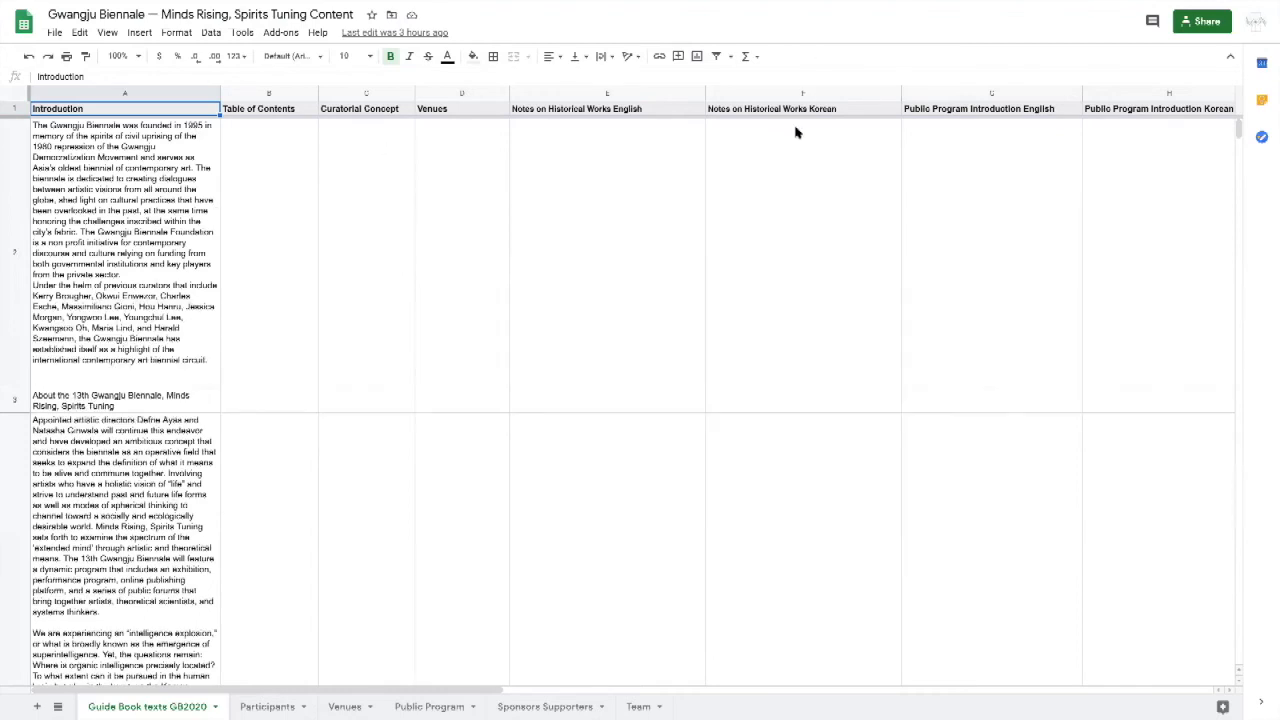
{"action": "left_click", "coordinate": [1040, 47]}
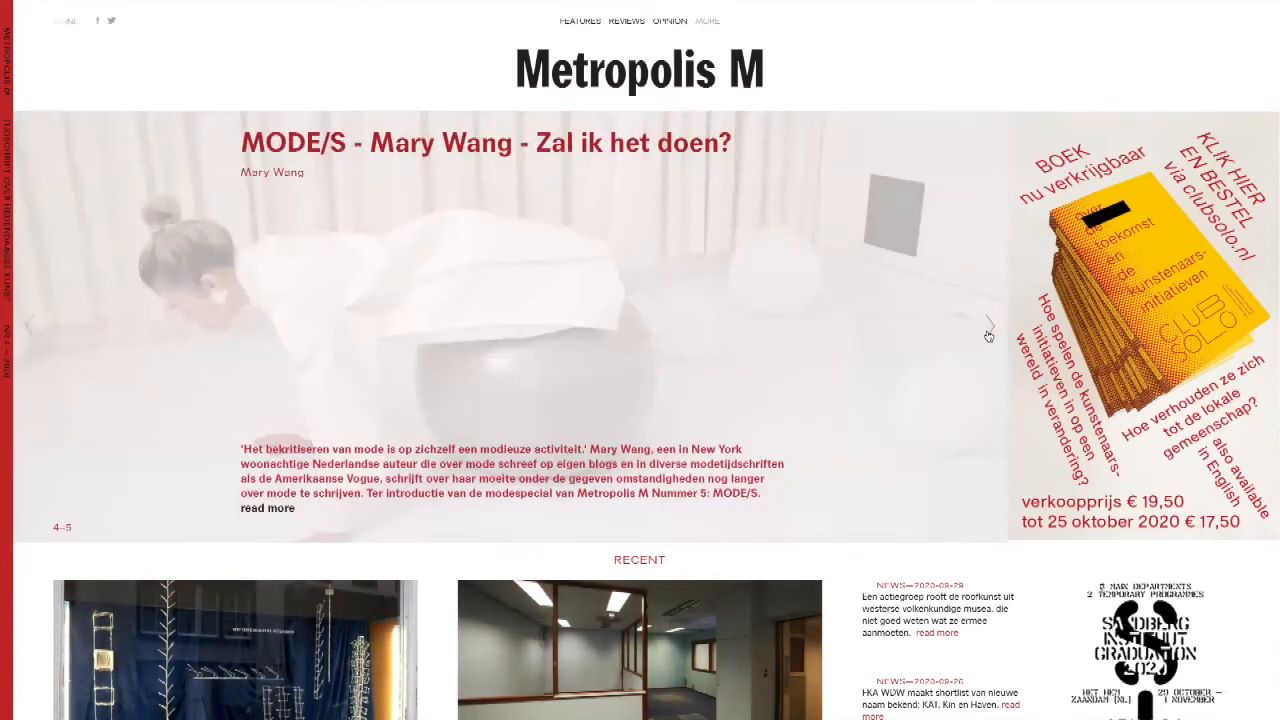
{"action": "left_click", "coordinate": [988, 332]}
{"action": "left_click", "coordinate": [988, 333]}
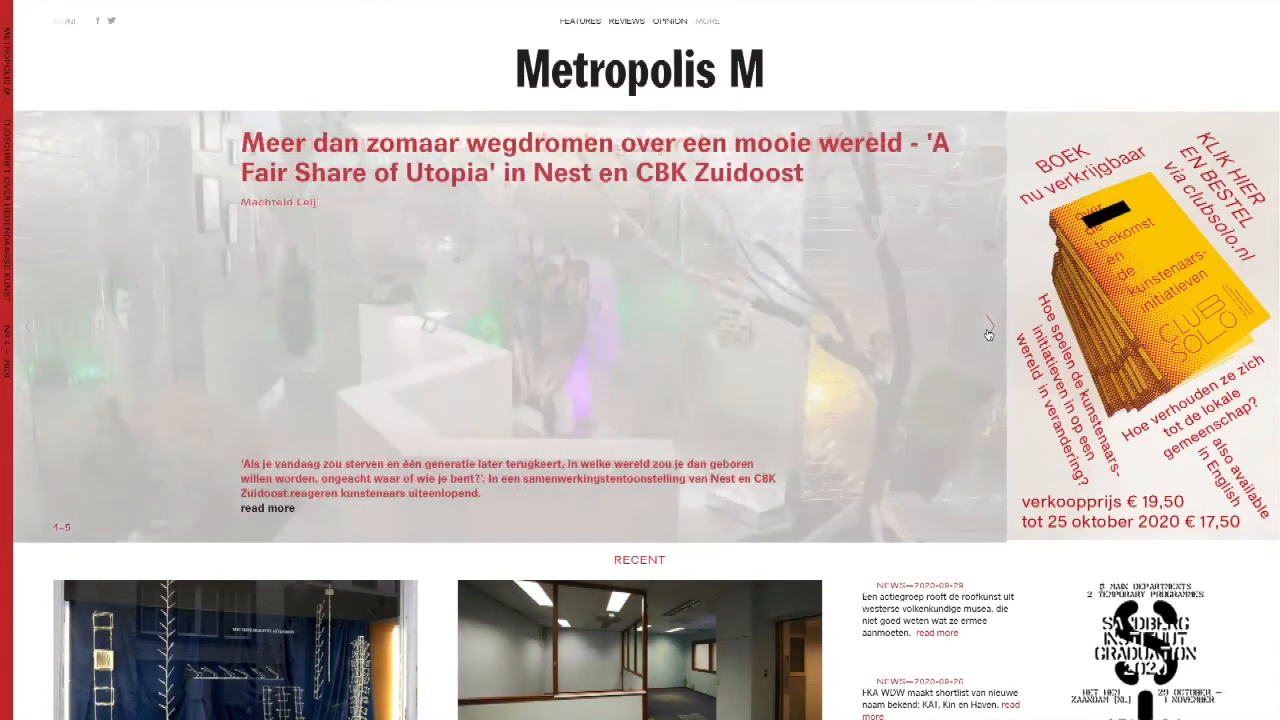
{"action": "left_click", "coordinate": [988, 333]}
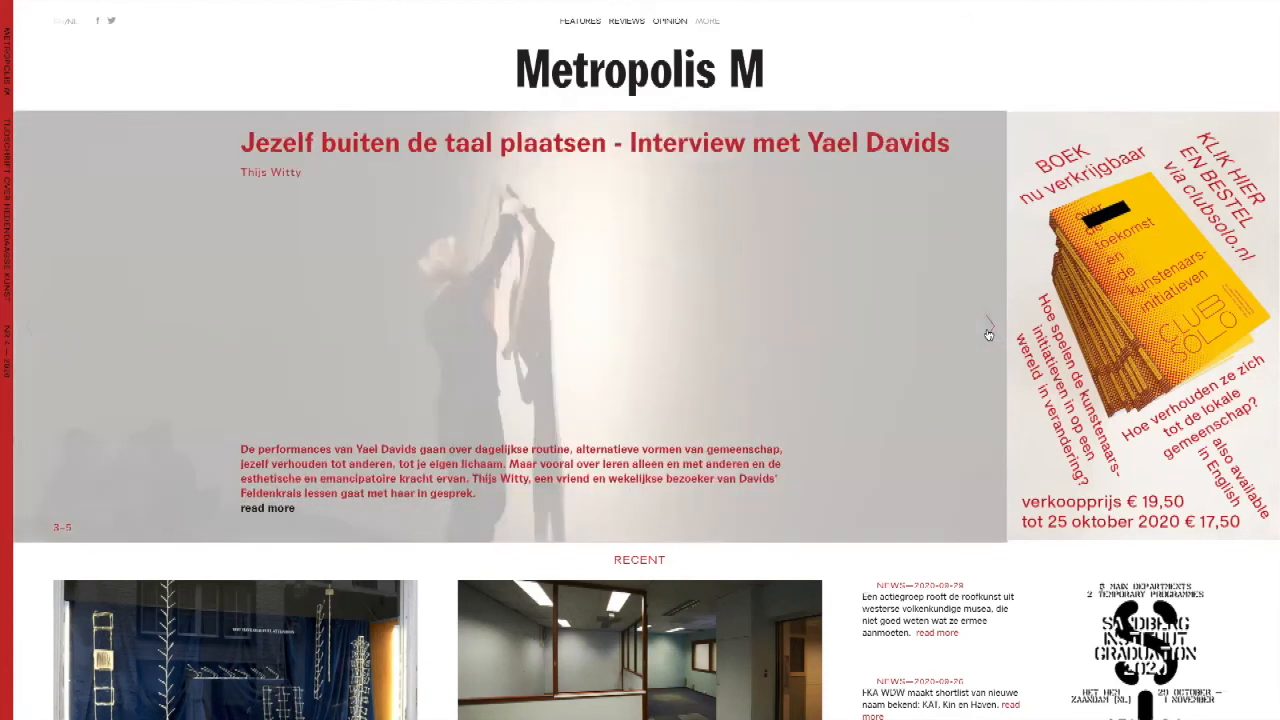
{"action": "left_click", "coordinate": [988, 333]}
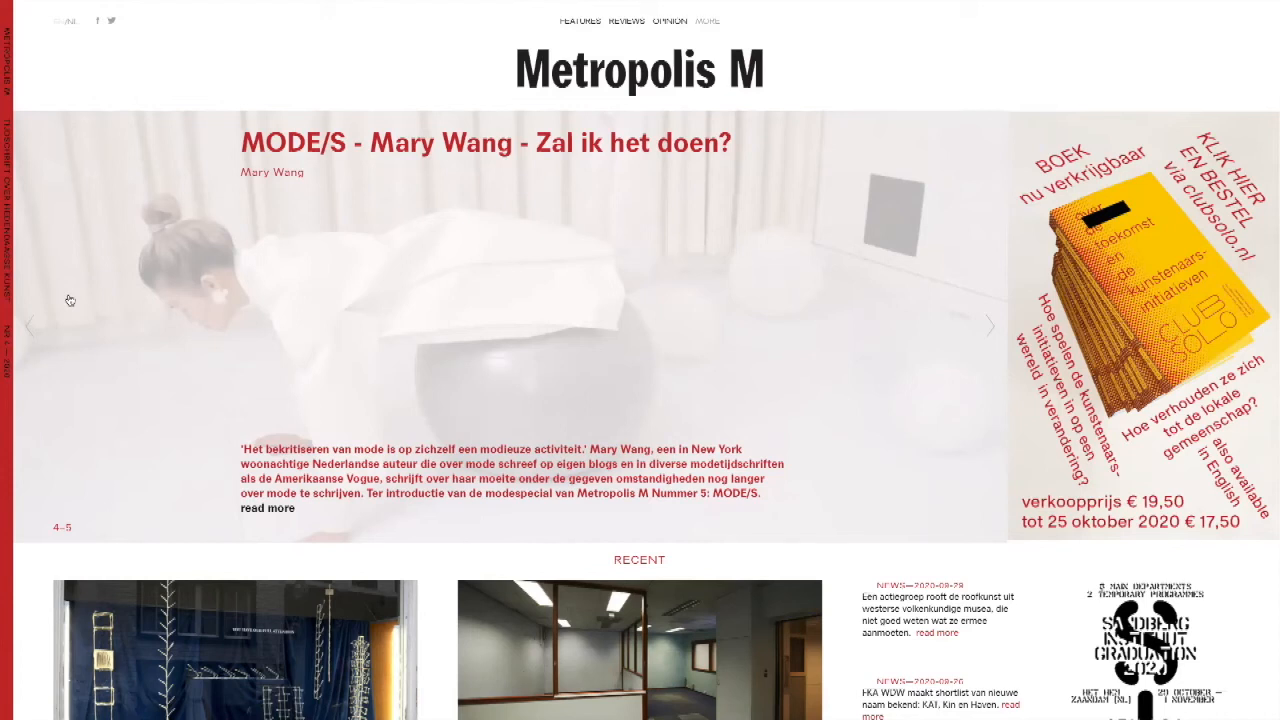
Step: Examine the layout of the homepage's Recent articles, news column and advertising banners down to the Reviews section
{"action": "scroll", "coordinate": [408, 405], "scroll_direction": "down", "scroll_amount": 5}
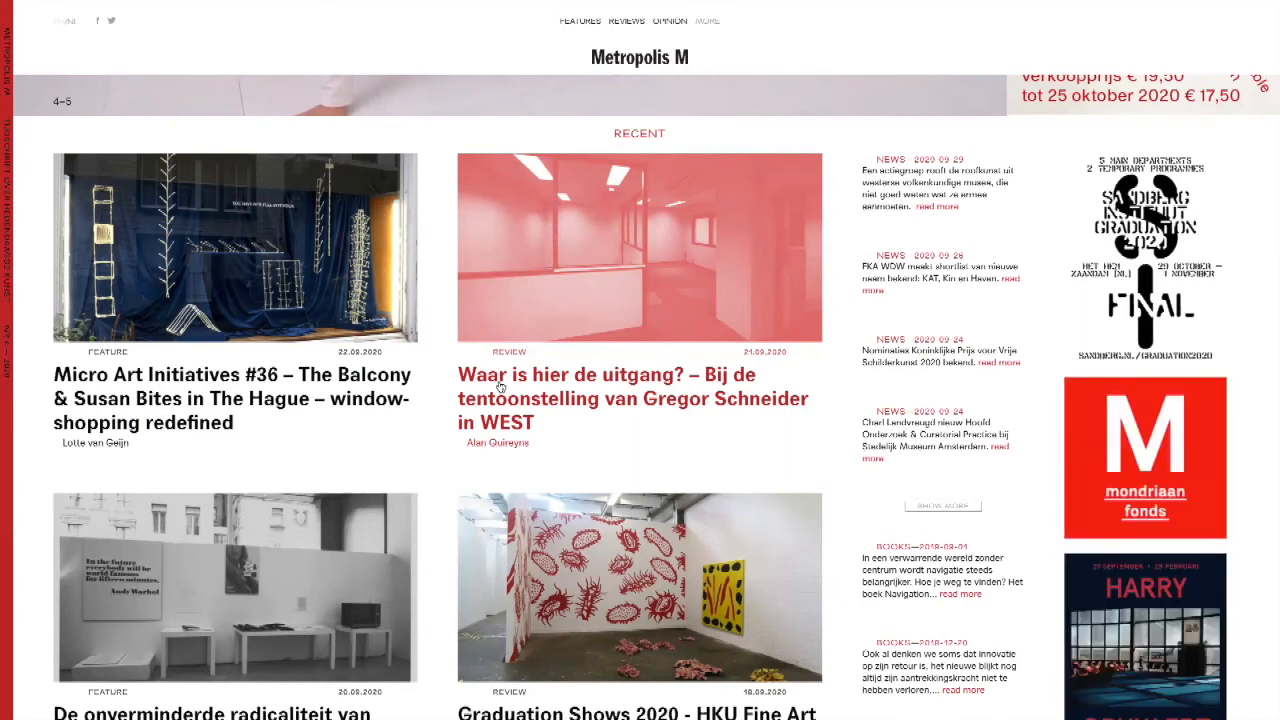
{"action": "scroll", "coordinate": [500, 386], "scroll_direction": "up", "scroll_amount": 5}
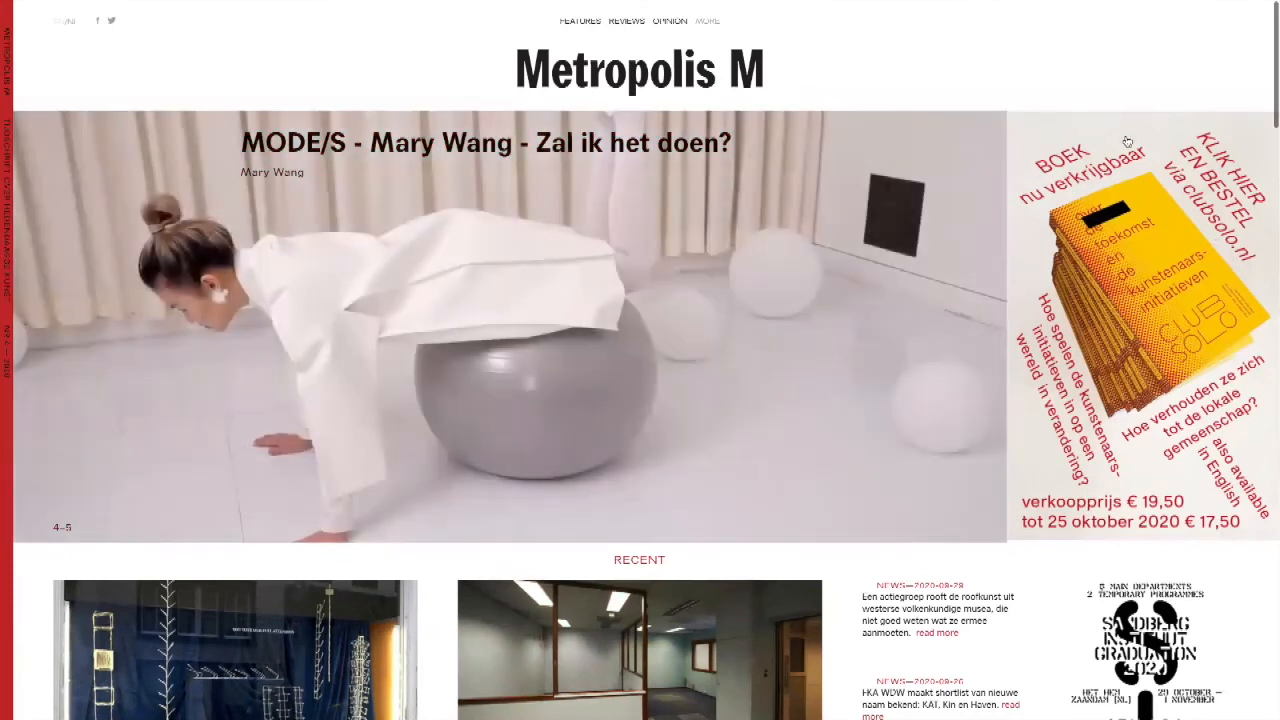
{"action": "scroll", "coordinate": [1180, 148], "scroll_direction": "down", "scroll_amount": 5}
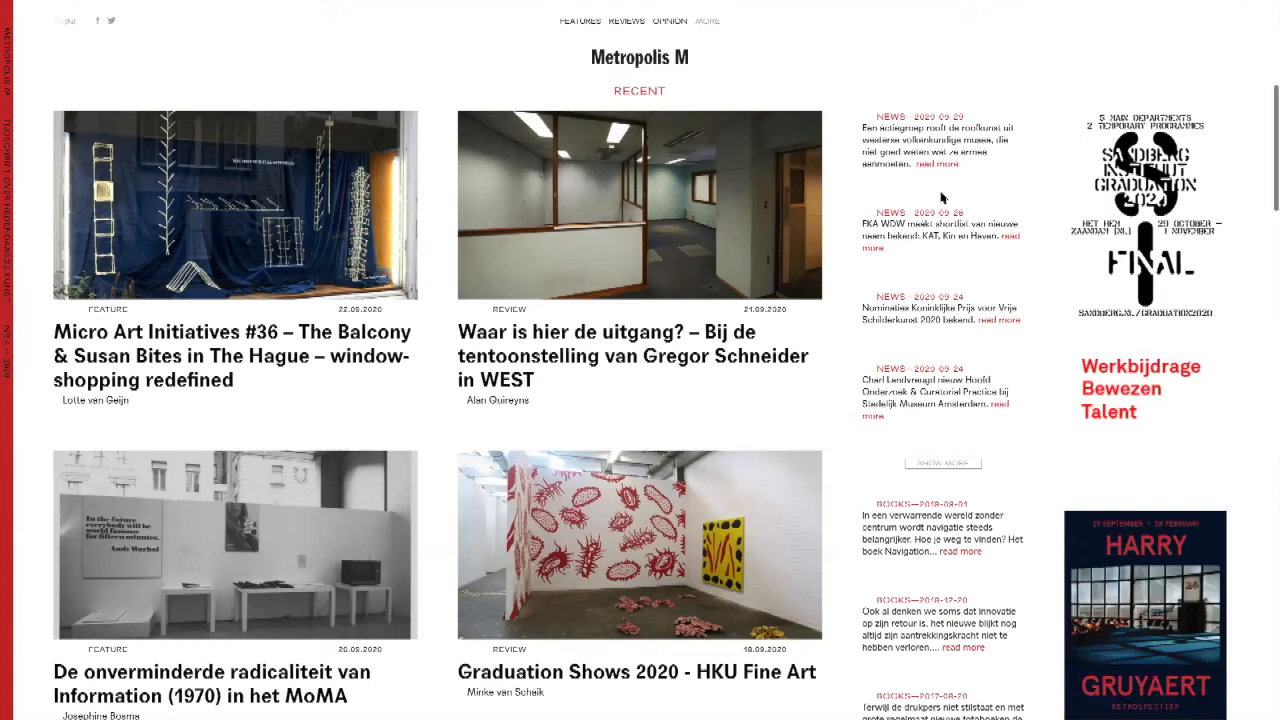
{"action": "scroll", "coordinate": [560, 300], "scroll_direction": "down", "scroll_amount": 1}
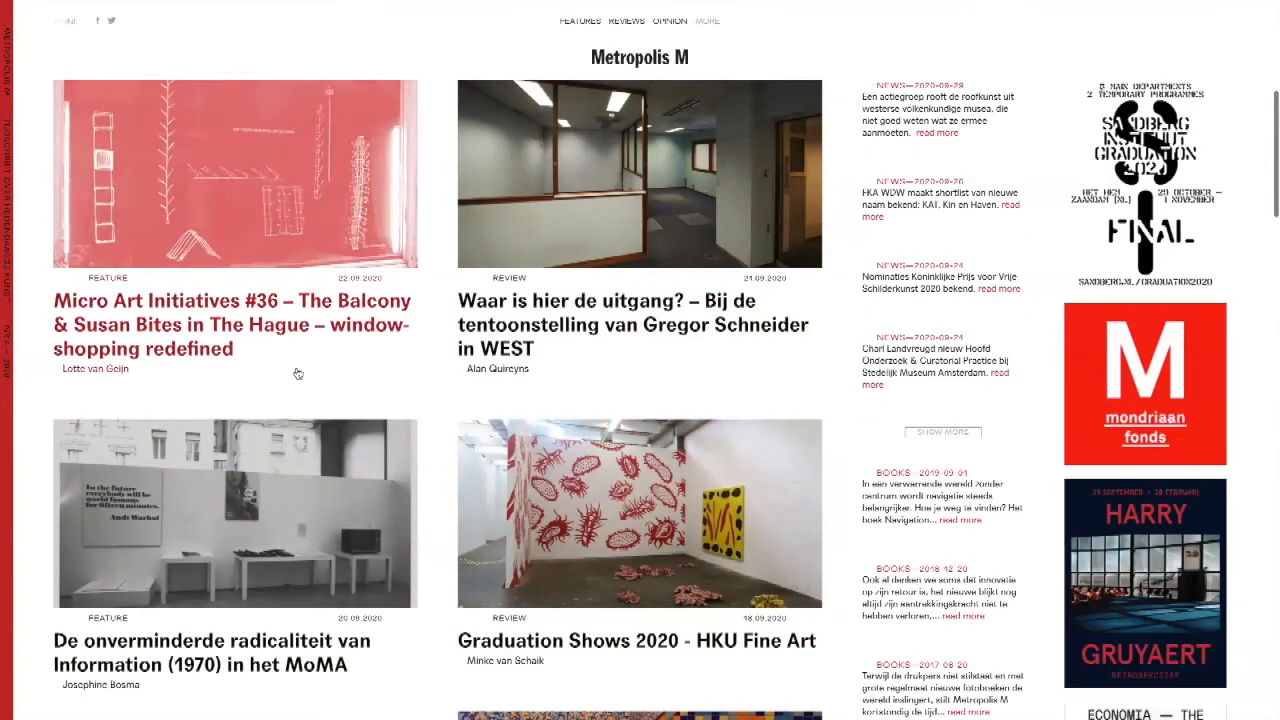
{"action": "scroll", "coordinate": [593, 457], "scroll_direction": "down", "scroll_amount": 3}
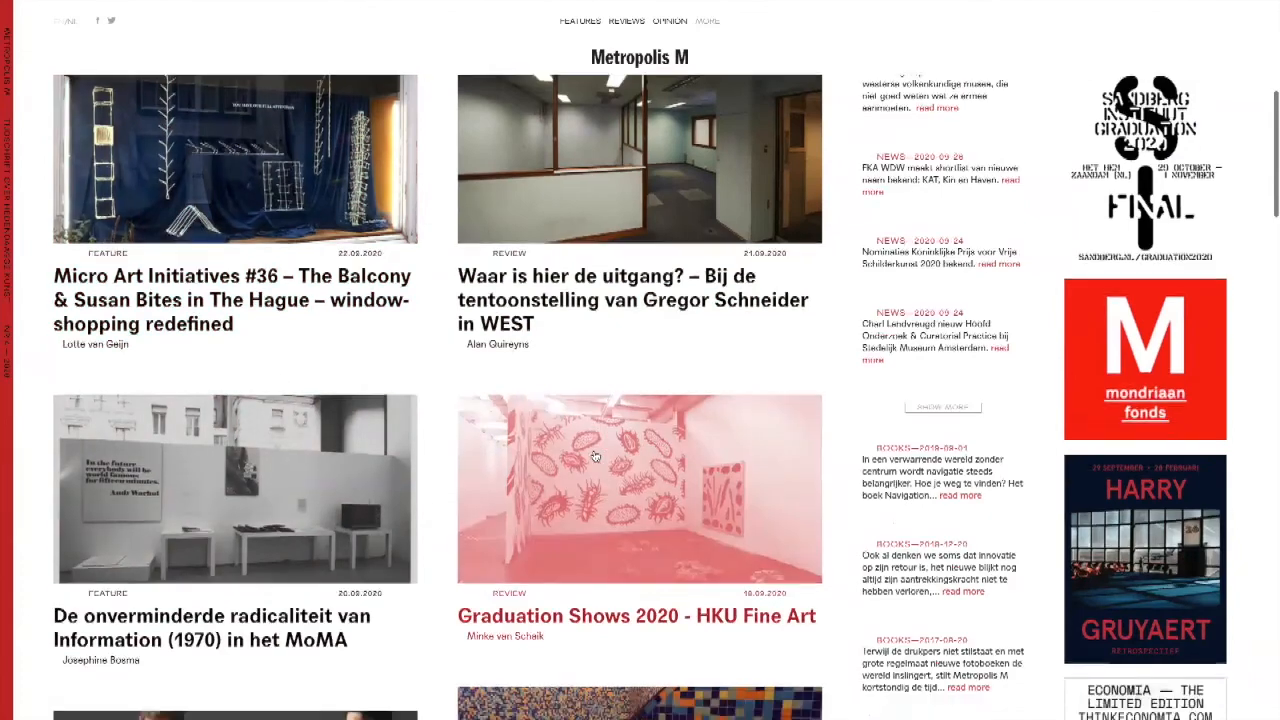
{"action": "scroll", "coordinate": [593, 457], "scroll_direction": "down", "scroll_amount": 2}
{"action": "scroll", "coordinate": [593, 457], "scroll_direction": "up", "scroll_amount": 7}
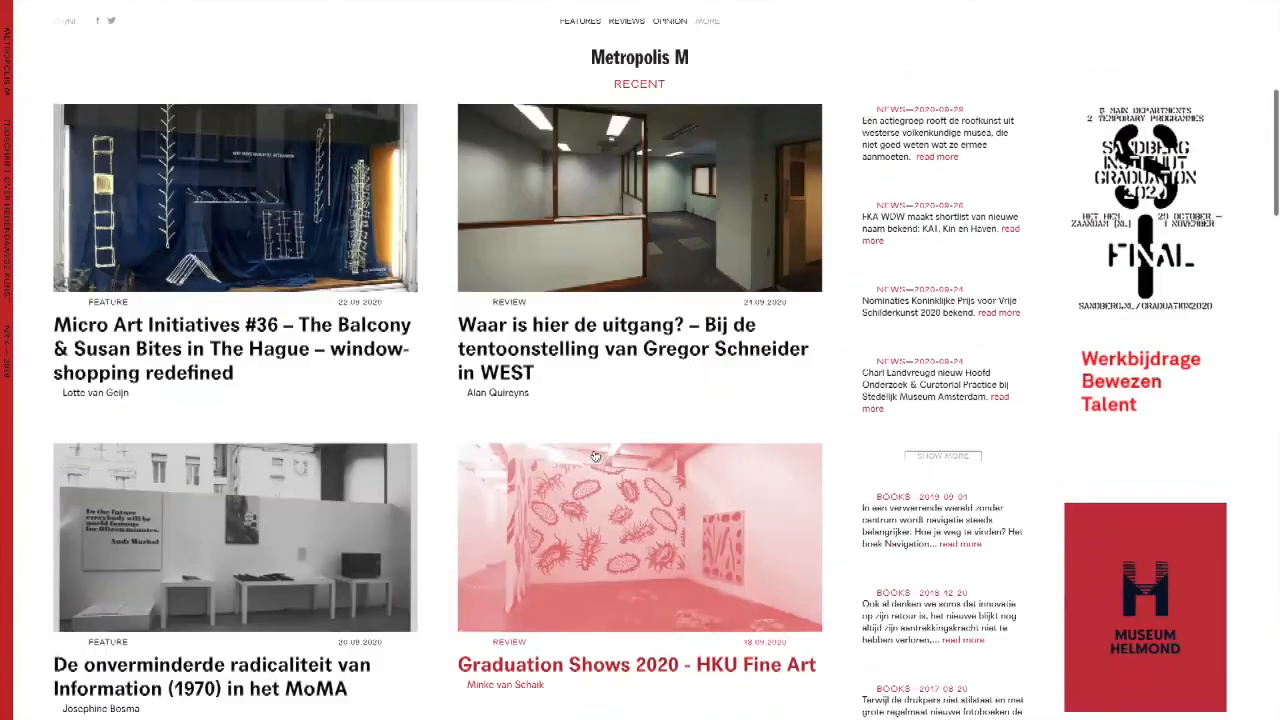
{"action": "scroll", "coordinate": [594, 457], "scroll_direction": "down", "scroll_amount": 4}
{"action": "scroll", "coordinate": [594, 457], "scroll_direction": "down", "scroll_amount": 1}
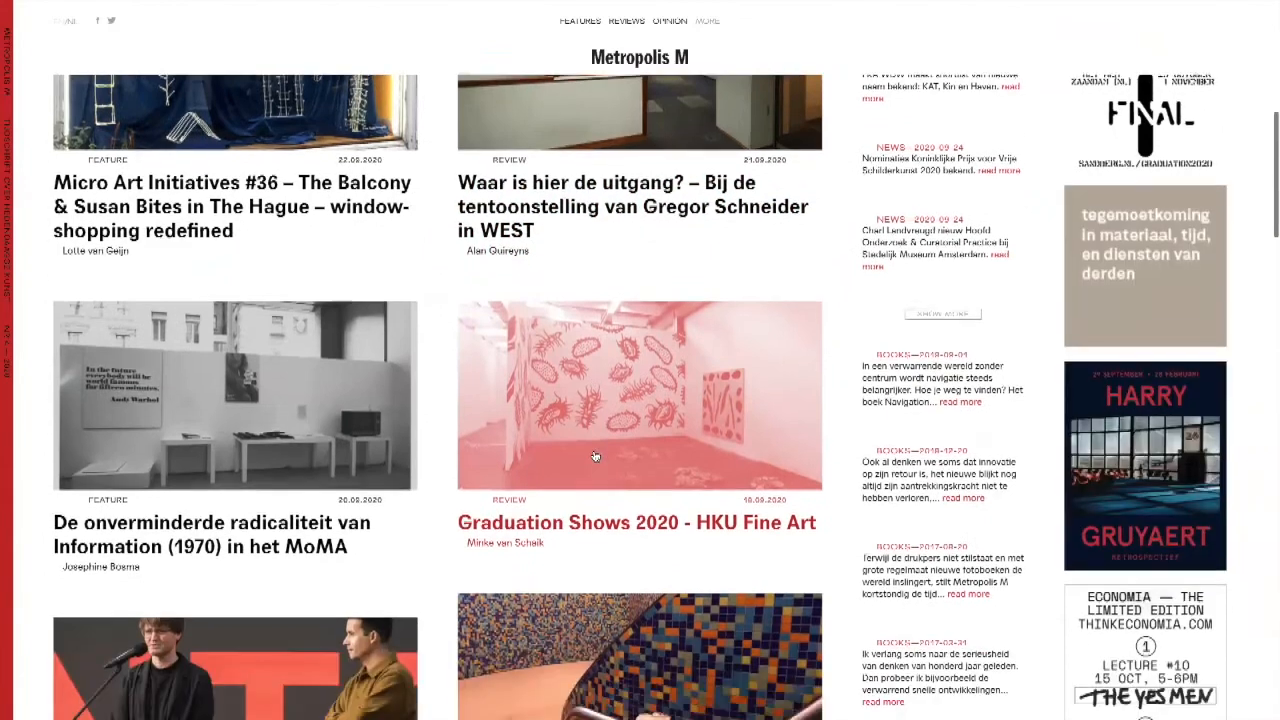
{"action": "scroll", "coordinate": [594, 457], "scroll_direction": "down", "scroll_amount": 5}
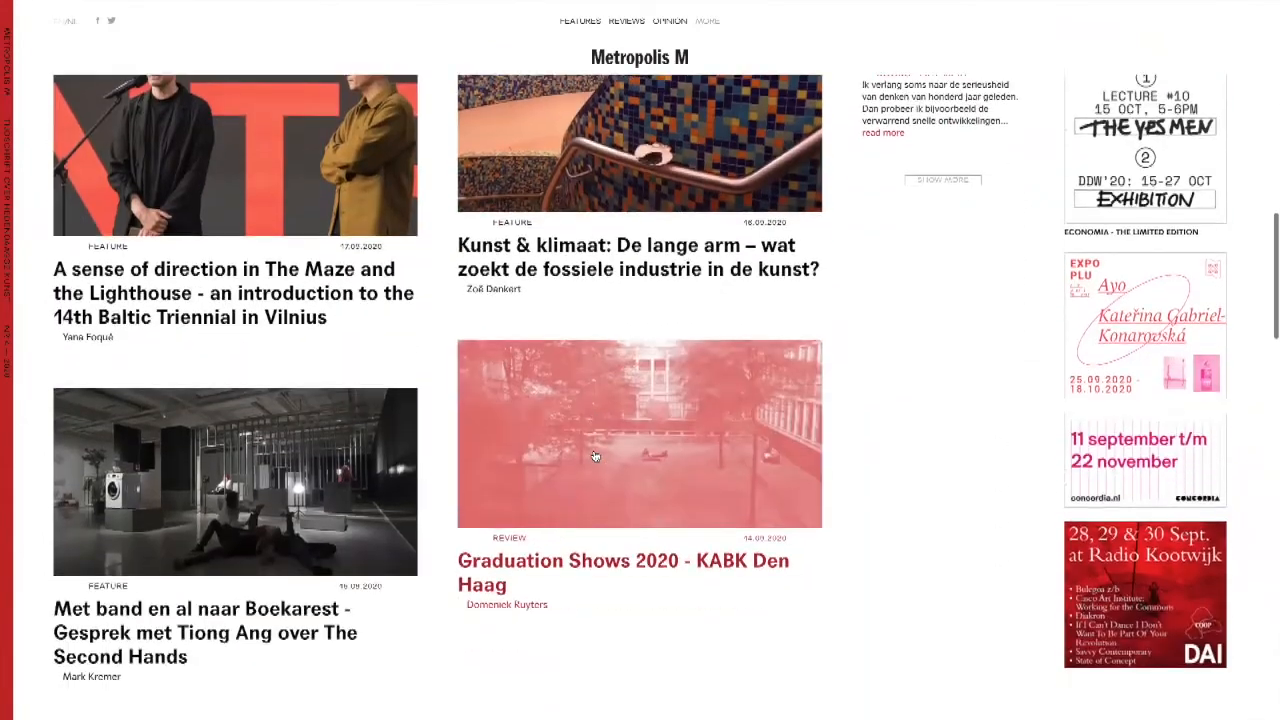
{"action": "scroll", "coordinate": [594, 457], "scroll_direction": "down", "scroll_amount": 2}
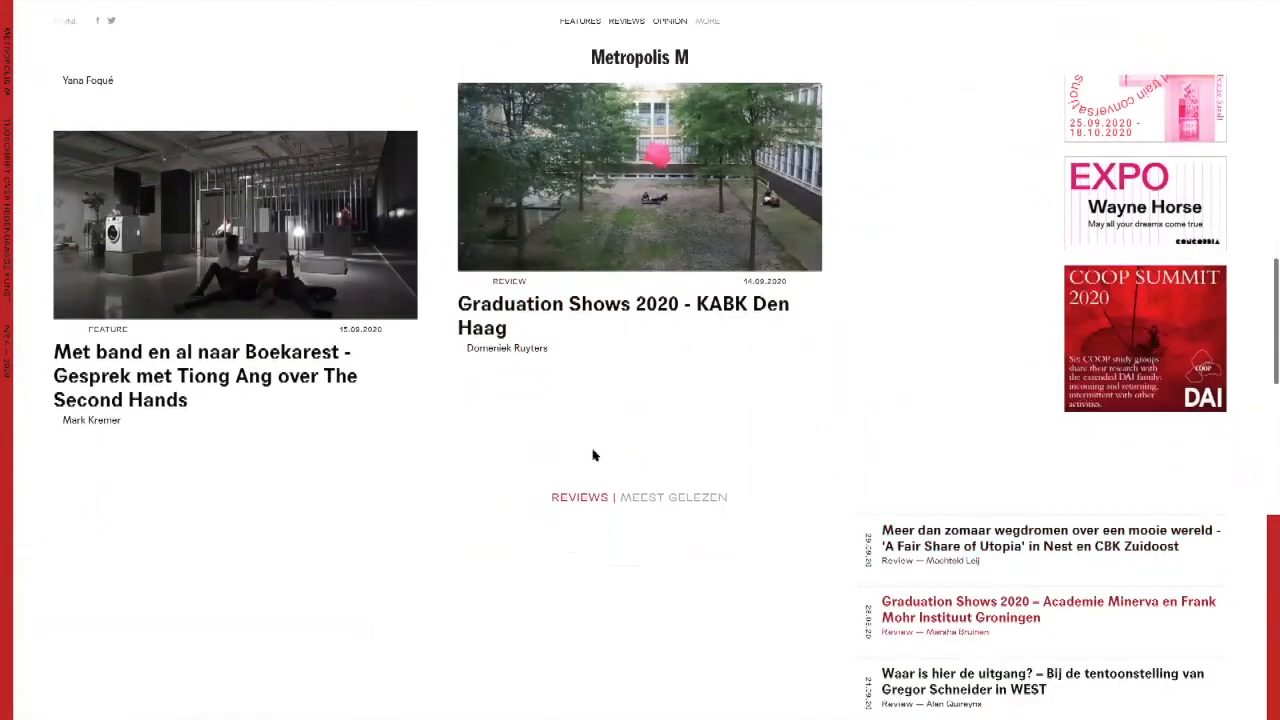
{"action": "scroll", "coordinate": [594, 455], "scroll_direction": "down", "scroll_amount": 2}
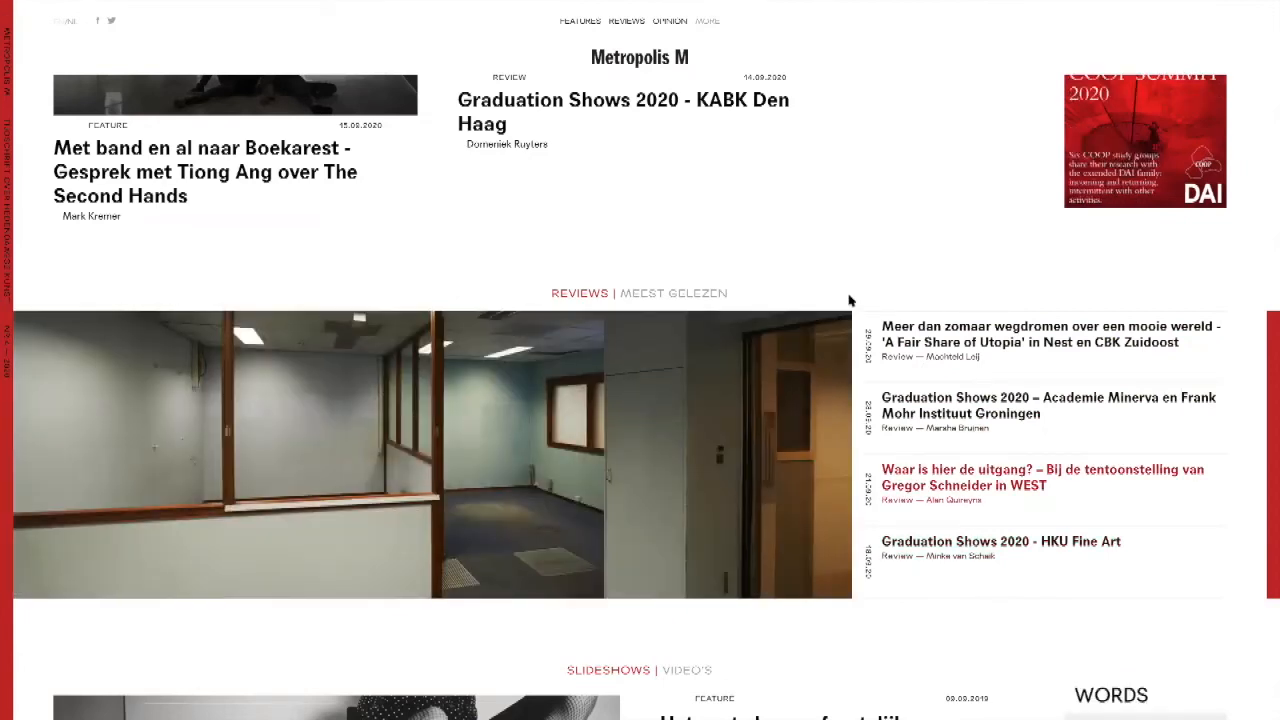
Step: Show the Meest gelezen list, look through the Slideshows and Tijdschrift sections to the footer, and return to the homepage's beginning
{"action": "left_click", "coordinate": [695, 293]}
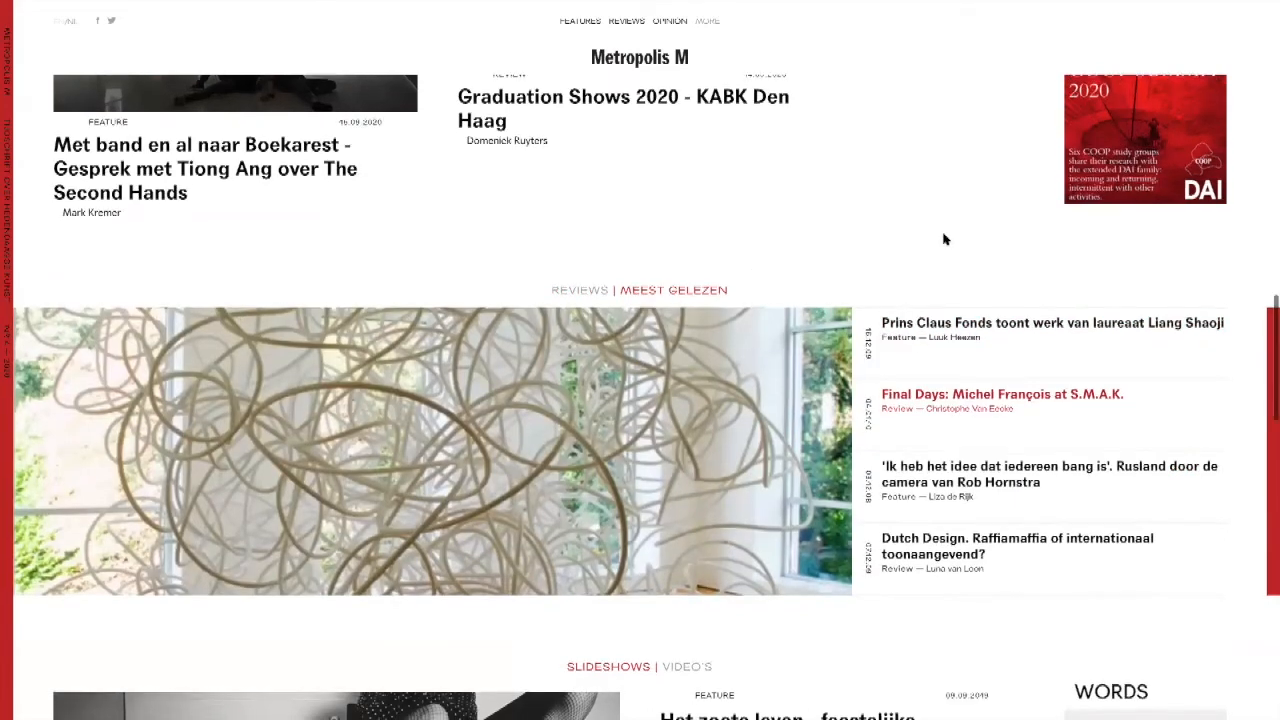
{"action": "scroll", "coordinate": [944, 238], "scroll_direction": "down", "scroll_amount": 4}
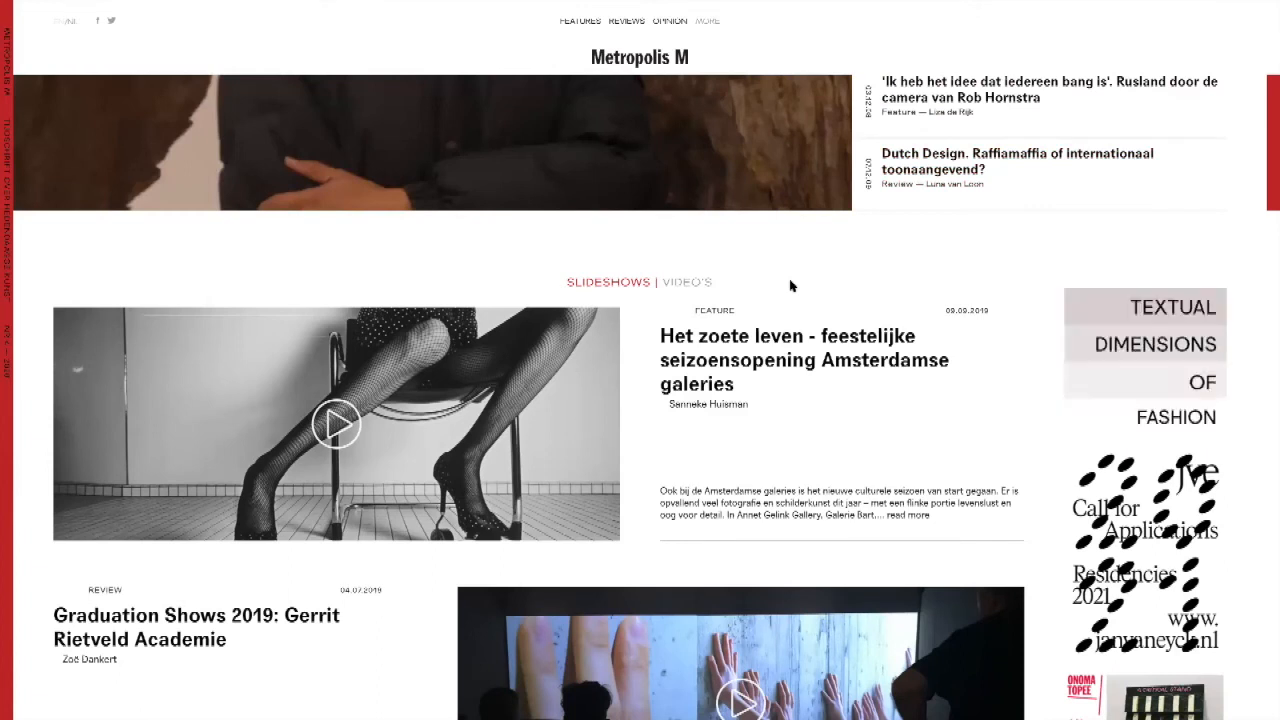
{"action": "scroll", "coordinate": [790, 286], "scroll_direction": "down", "scroll_amount": 2}
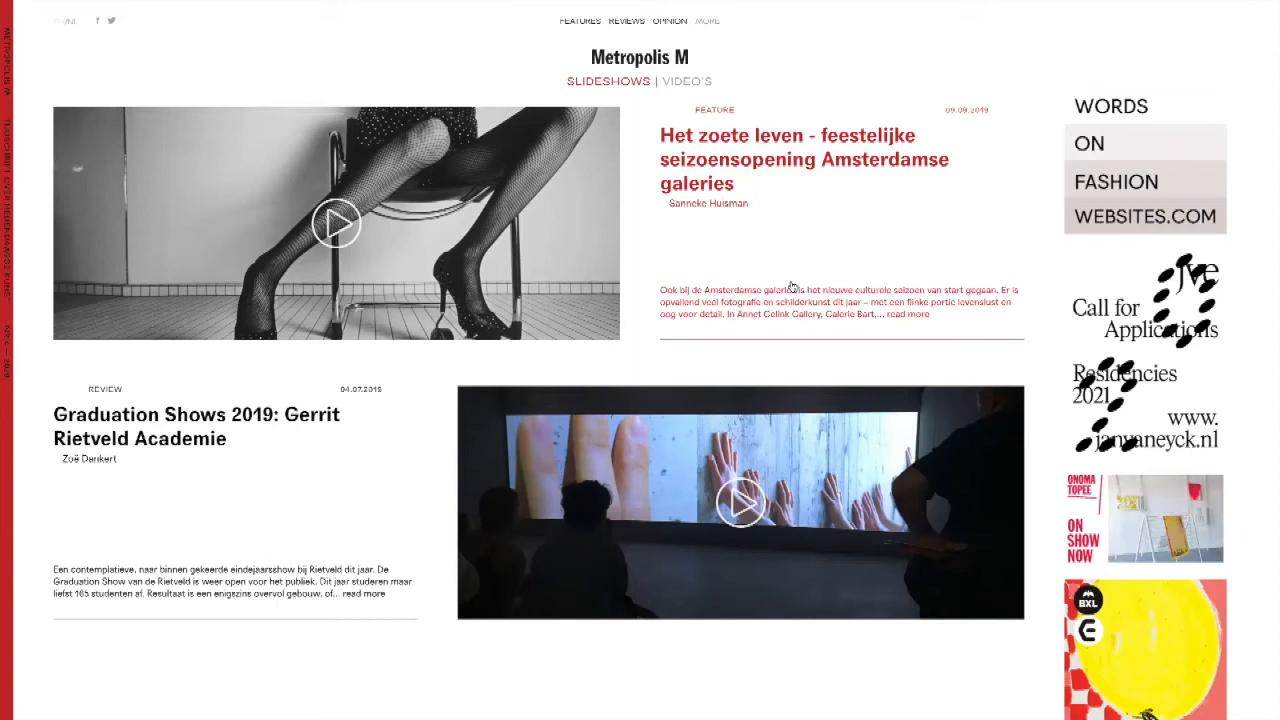
{"action": "scroll", "coordinate": [790, 287], "scroll_direction": "down", "scroll_amount": 10}
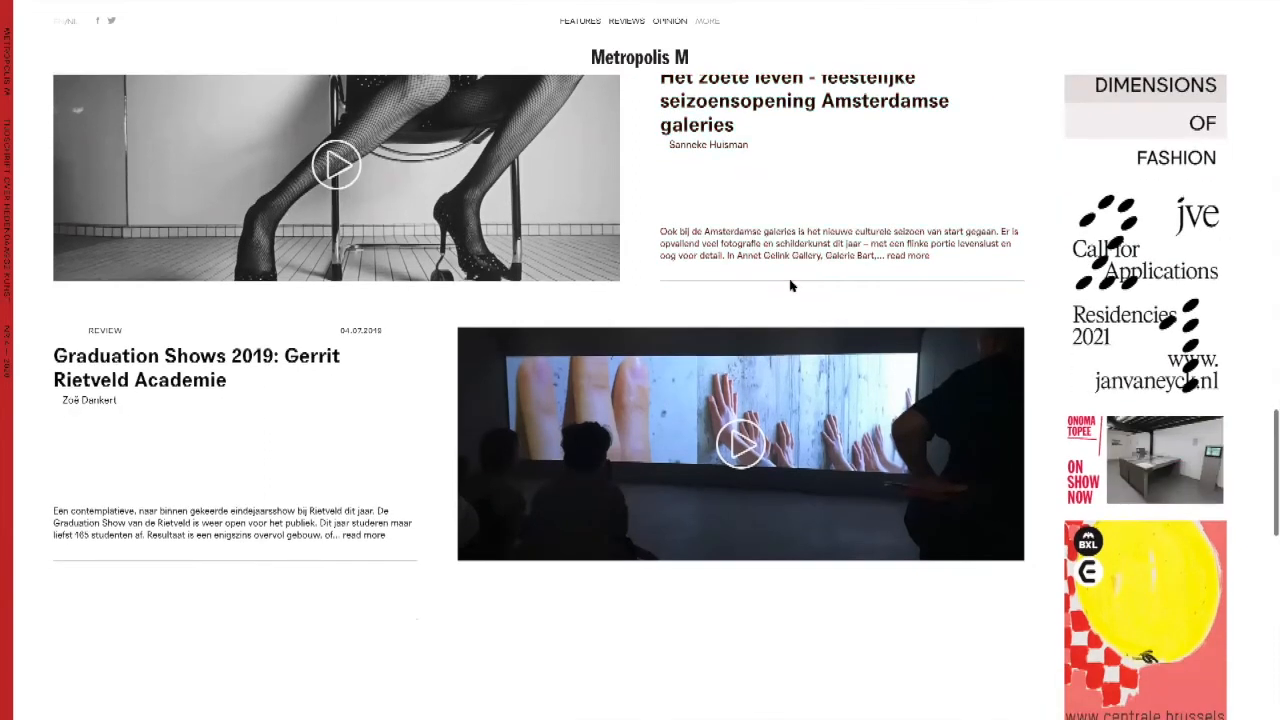
{"action": "scroll", "coordinate": [790, 287], "scroll_direction": "down", "scroll_amount": 5}
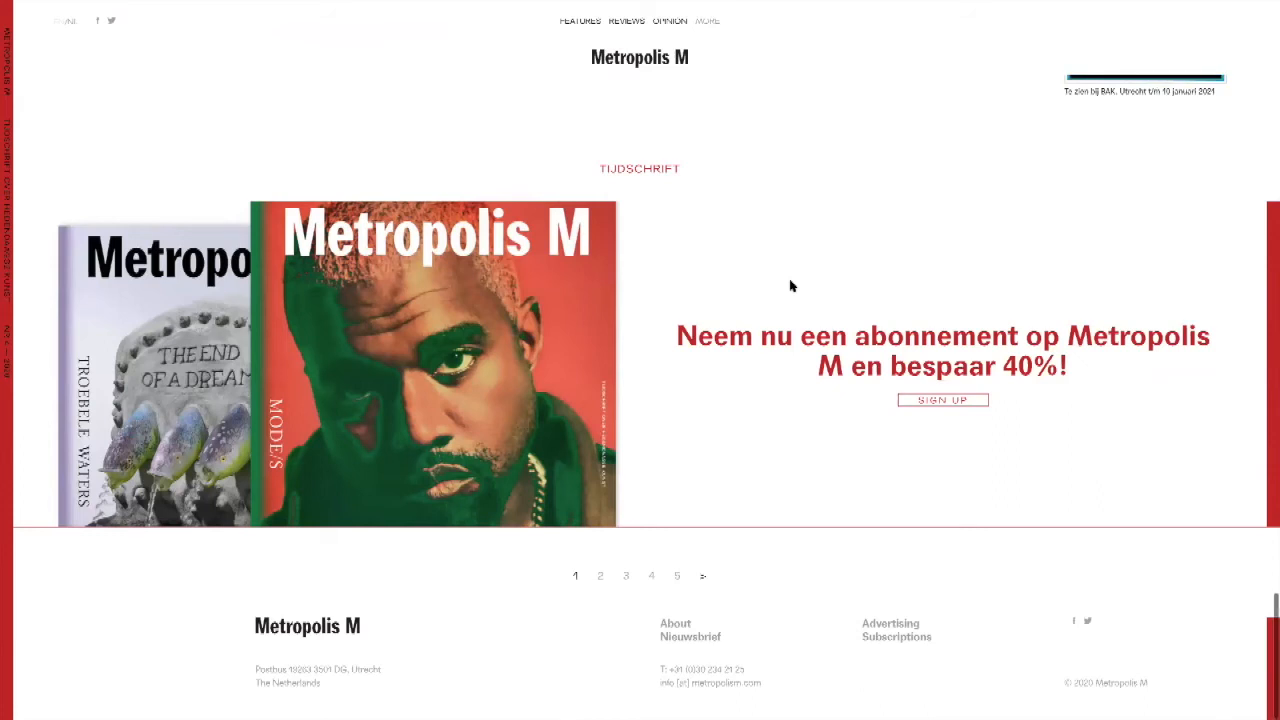
{"action": "scroll", "coordinate": [790, 287], "scroll_direction": "up", "scroll_amount": 15}
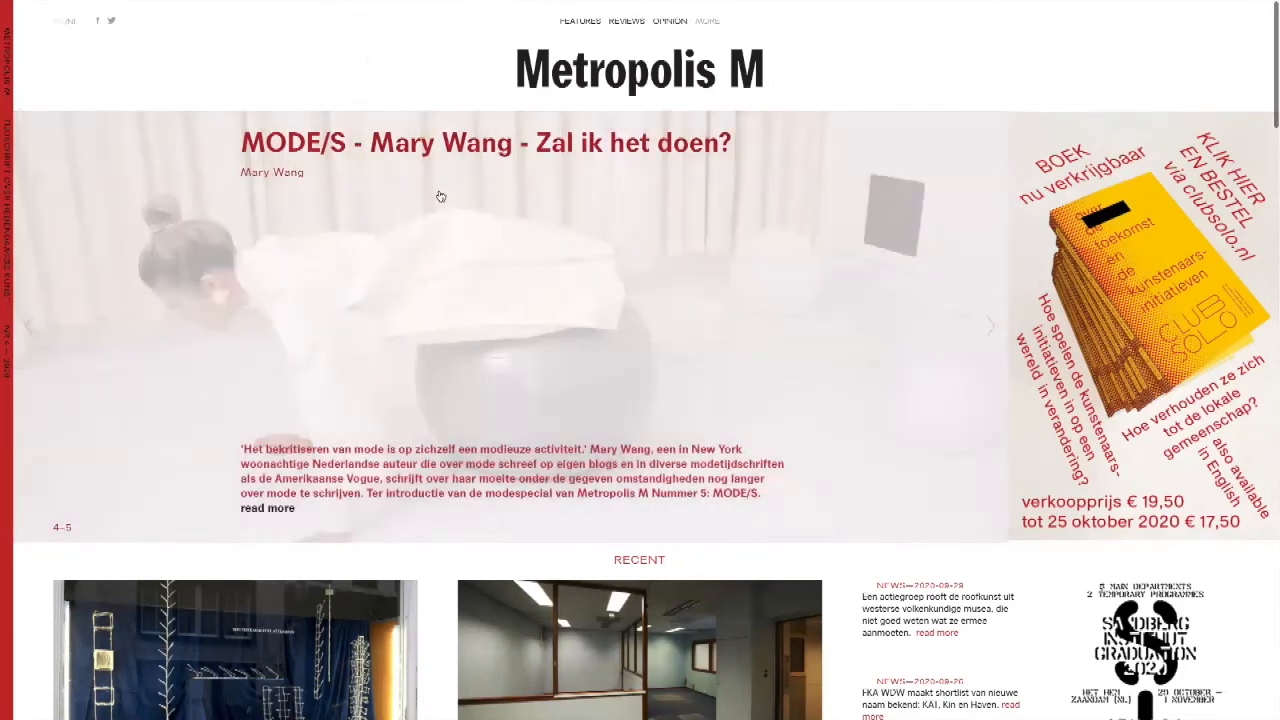
Step: Open the featured MODE/S article from the homepage slideshow and view its title and introduction text
{"action": "left_click", "coordinate": [440, 196]}
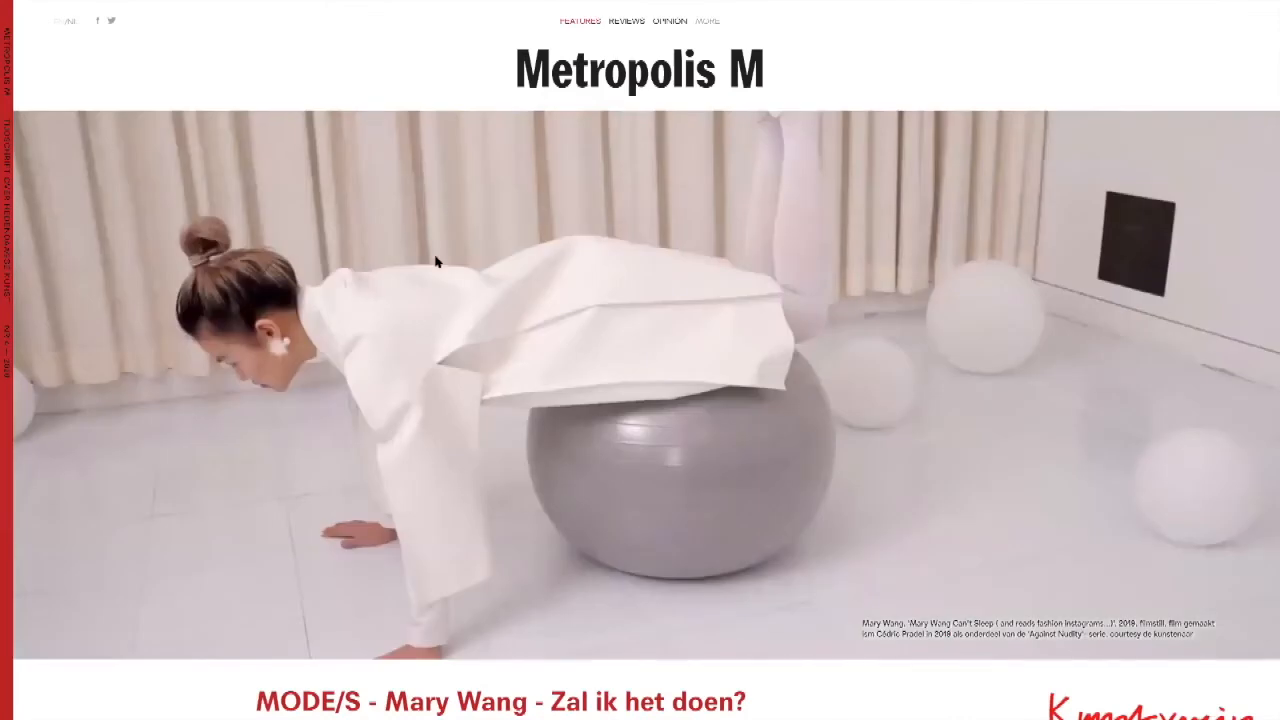
{"action": "scroll", "coordinate": [436, 262], "scroll_direction": "down", "scroll_amount": 4}
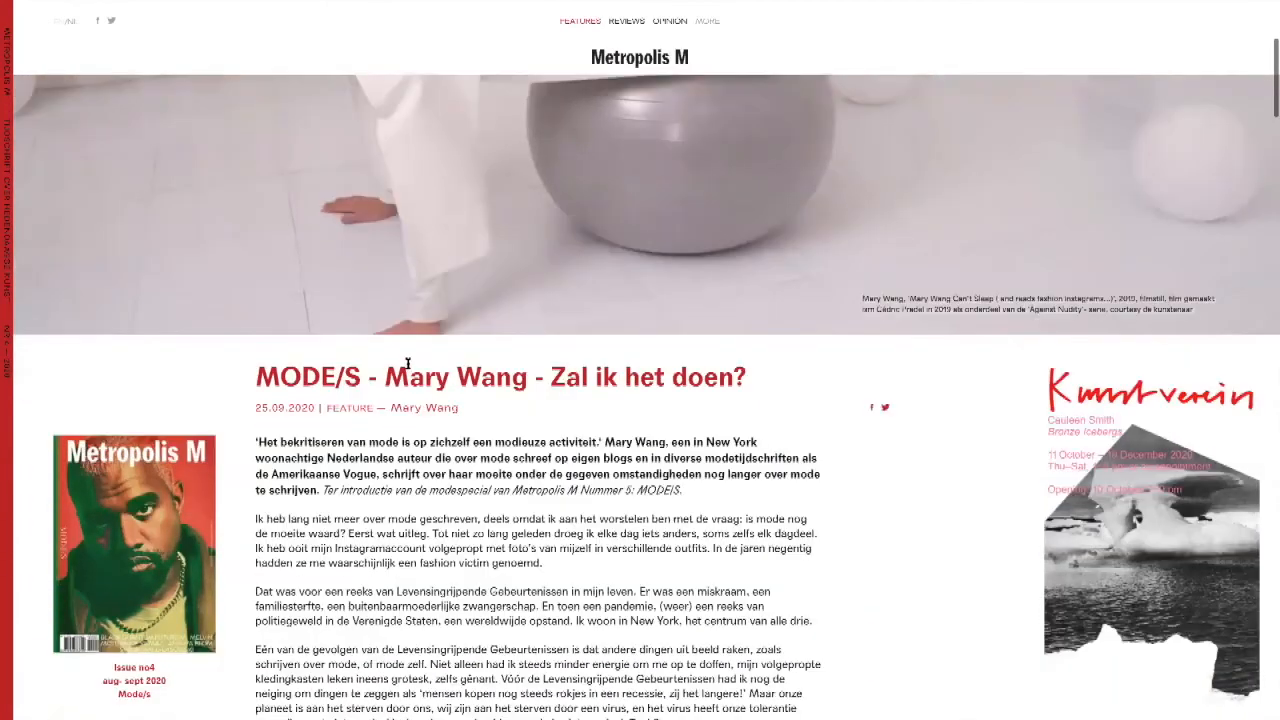
Step: Examine the MODE/S article's body text, pull quote, in-text image and header image, and return to its title
{"action": "scroll", "coordinate": [406, 363], "scroll_direction": "down", "scroll_amount": 4}
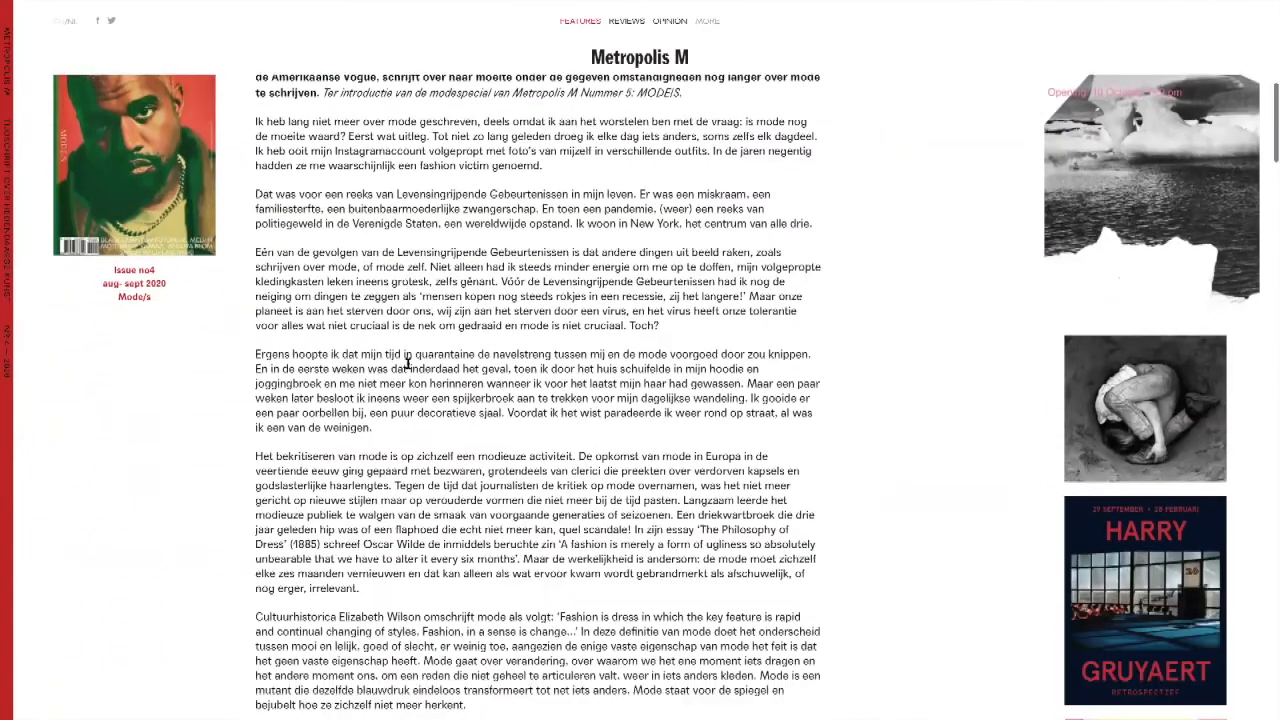
{"action": "scroll", "coordinate": [407, 366], "scroll_direction": "down", "scroll_amount": 7}
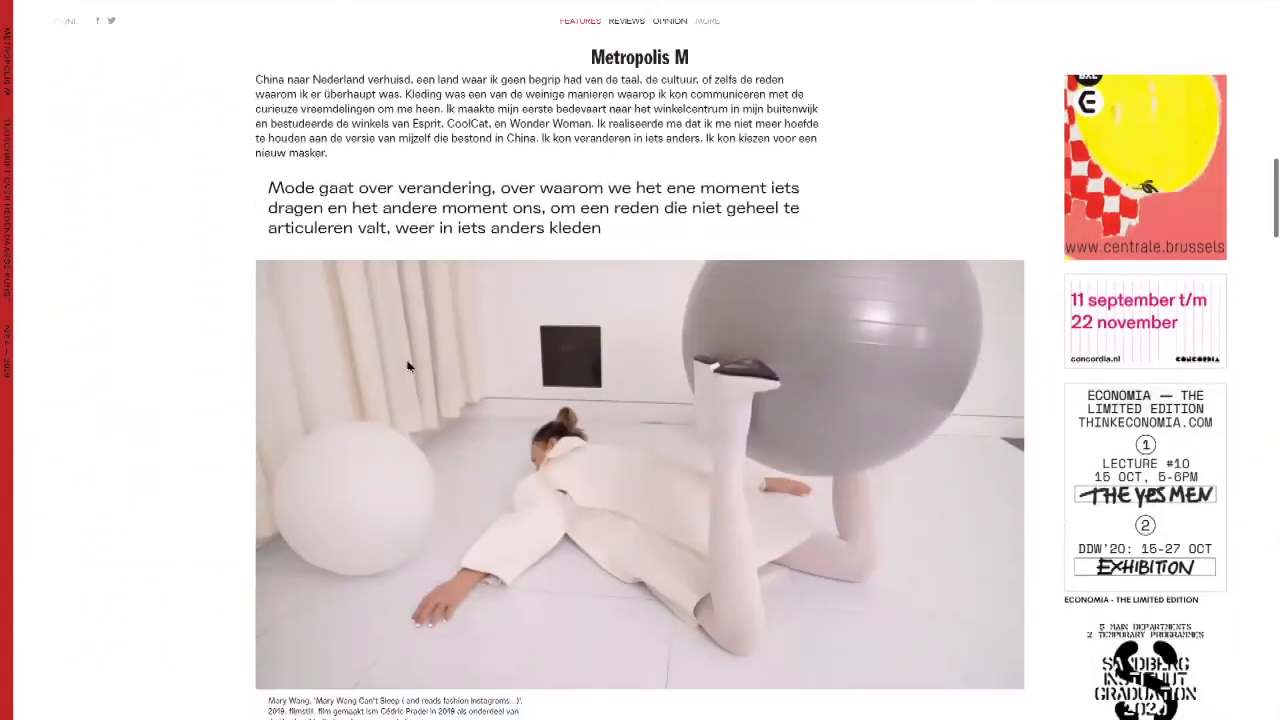
{"action": "scroll", "coordinate": [407, 366], "scroll_direction": "up", "scroll_amount": 15}
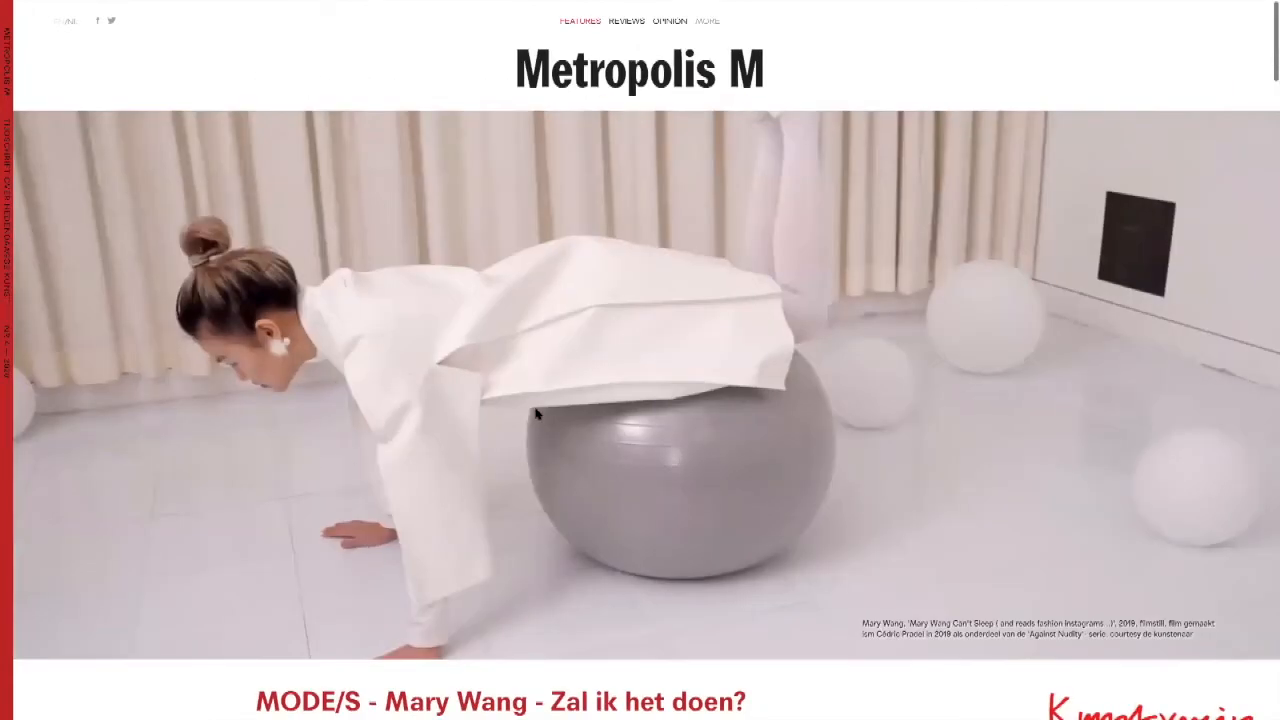
{"action": "scroll", "coordinate": [535, 414], "scroll_direction": "down", "scroll_amount": 1}
{"action": "scroll", "coordinate": [535, 414], "scroll_direction": "down", "scroll_amount": 2}
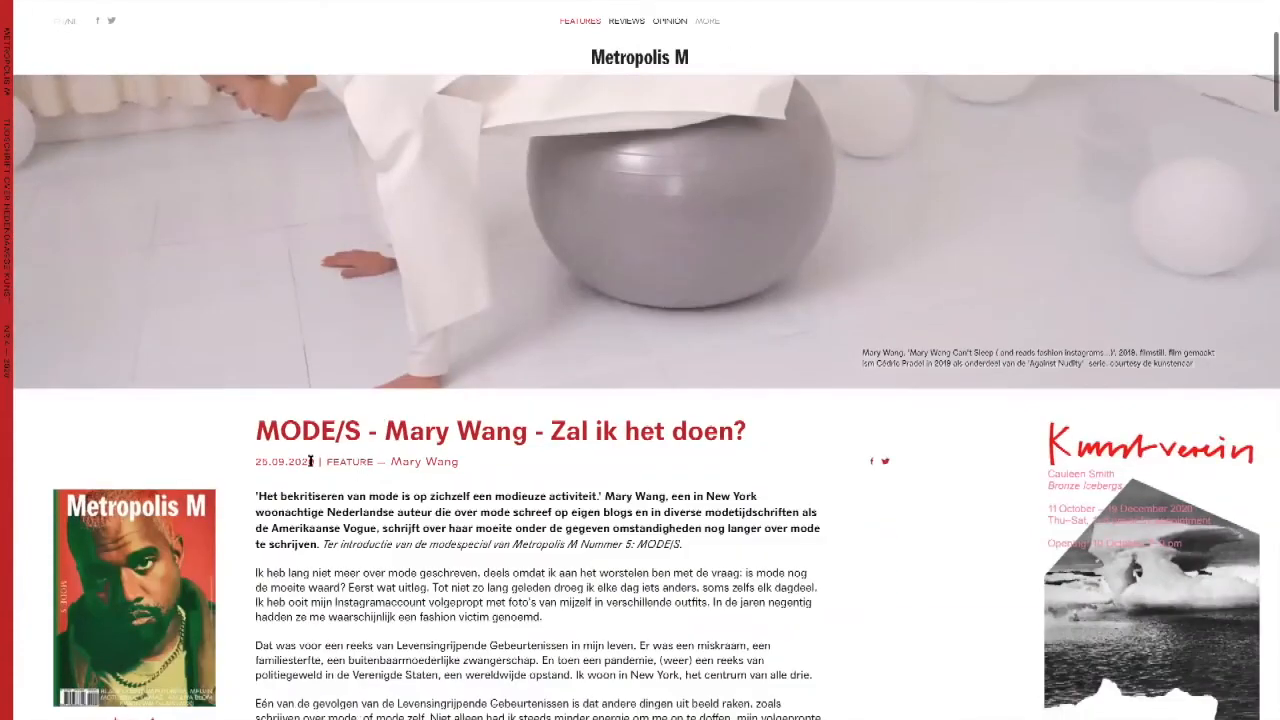
Step: Highlight the author's name and part of the bold introduction, and examine the article down to the large magazine cover image
{"action": "left_click_drag", "start_coordinate": [392, 463], "coordinate": [460, 463]}
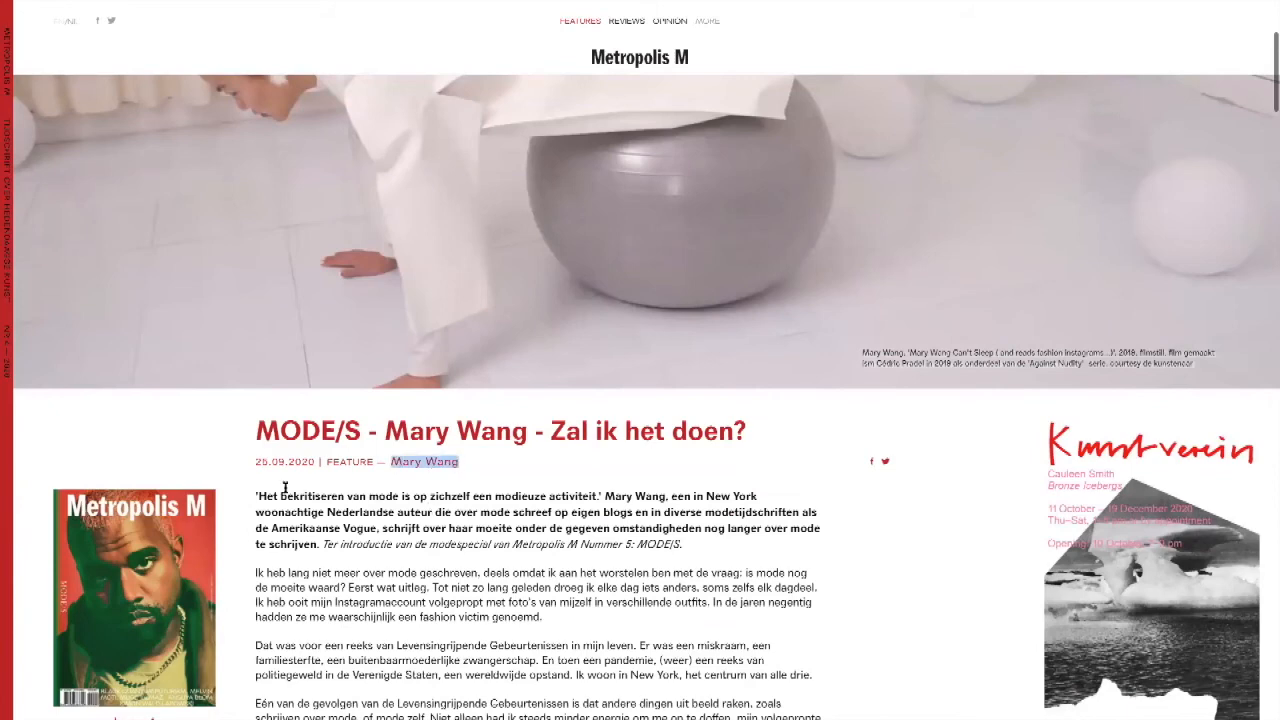
{"action": "left_click_drag", "start_coordinate": [320, 544], "coordinate": [503, 512]}
{"action": "scroll", "coordinate": [503, 512], "scroll_direction": "down", "scroll_amount": 3}
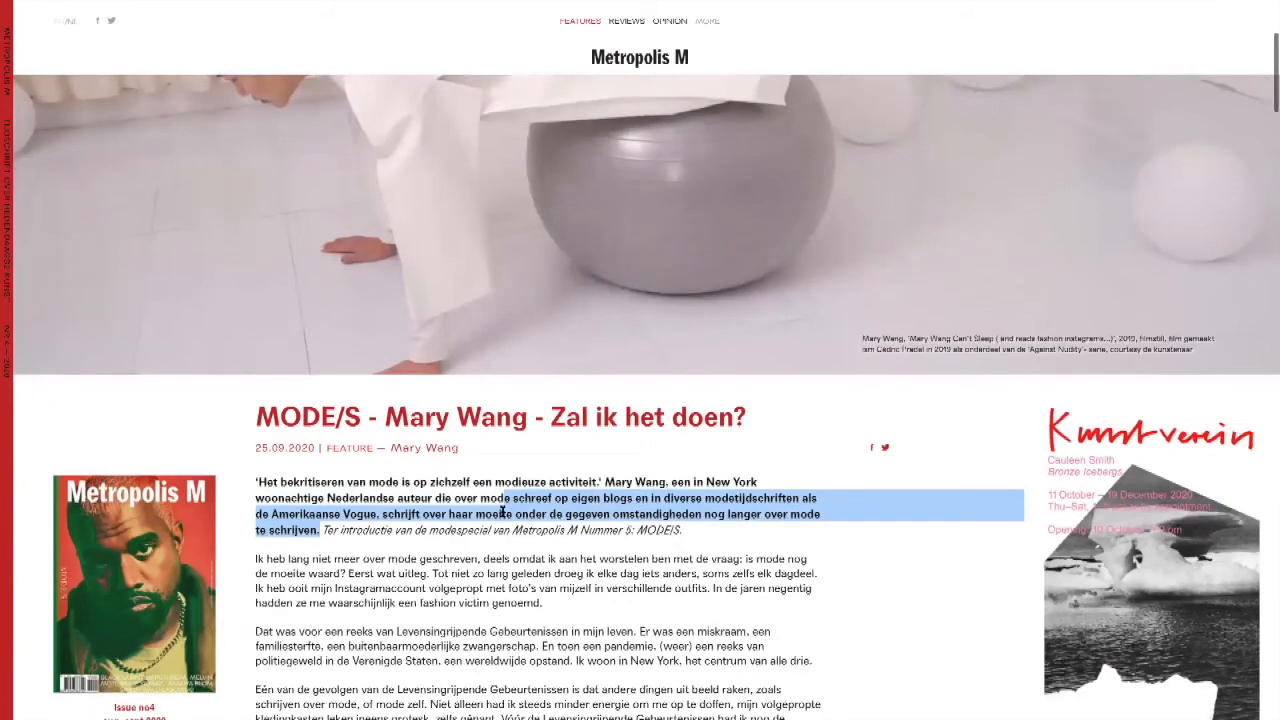
{"action": "scroll", "coordinate": [503, 512], "scroll_direction": "down", "scroll_amount": 10}
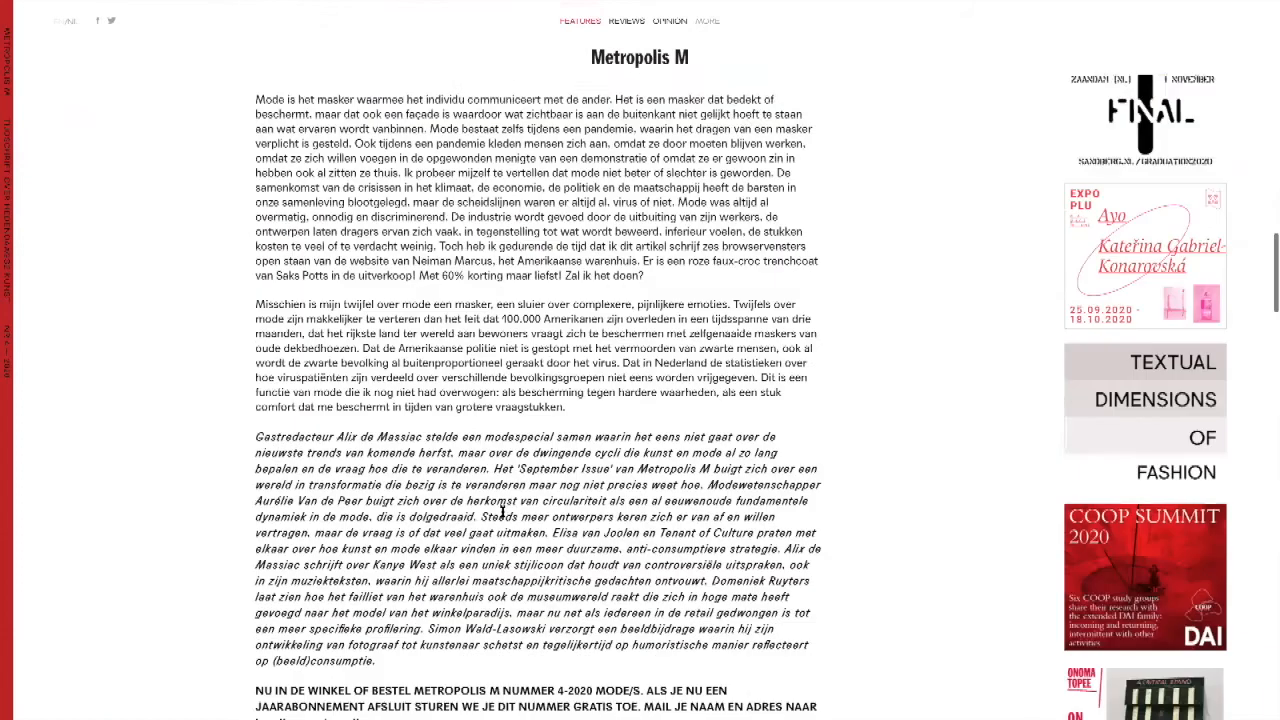
{"action": "scroll", "coordinate": [503, 516], "scroll_direction": "up", "scroll_amount": 2}
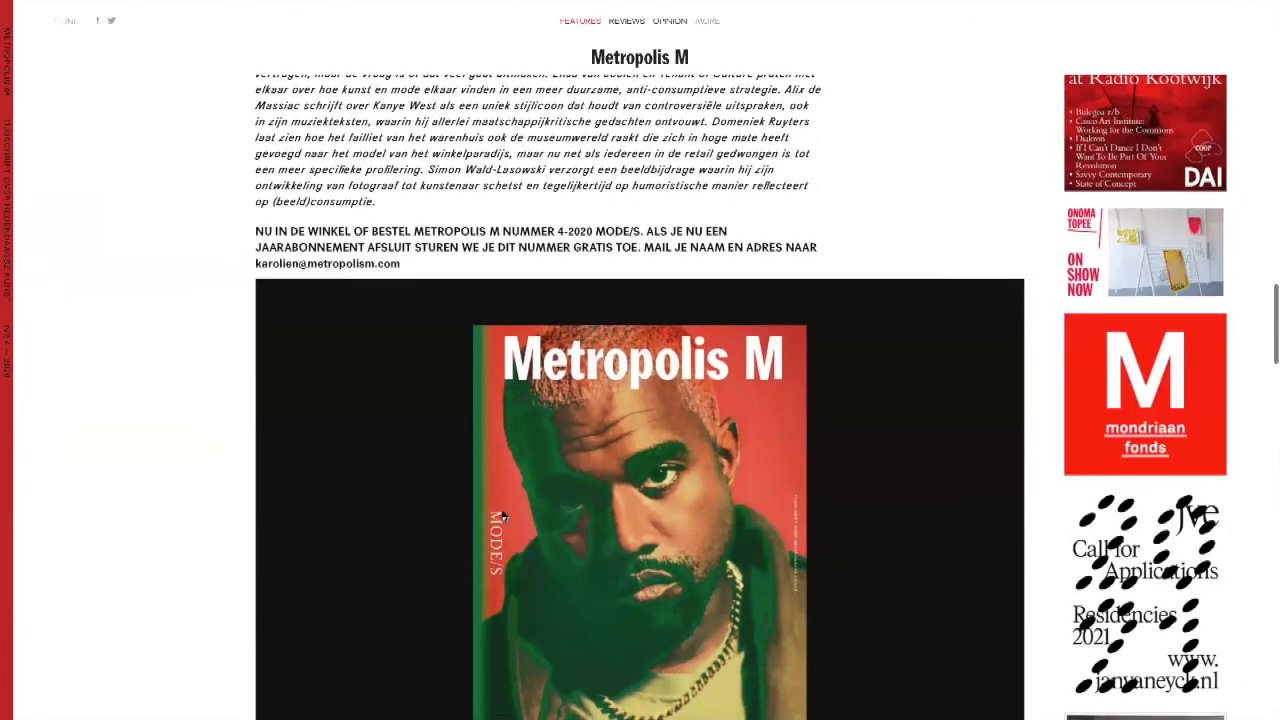
{"action": "scroll", "coordinate": [503, 516], "scroll_direction": "up", "scroll_amount": 10}
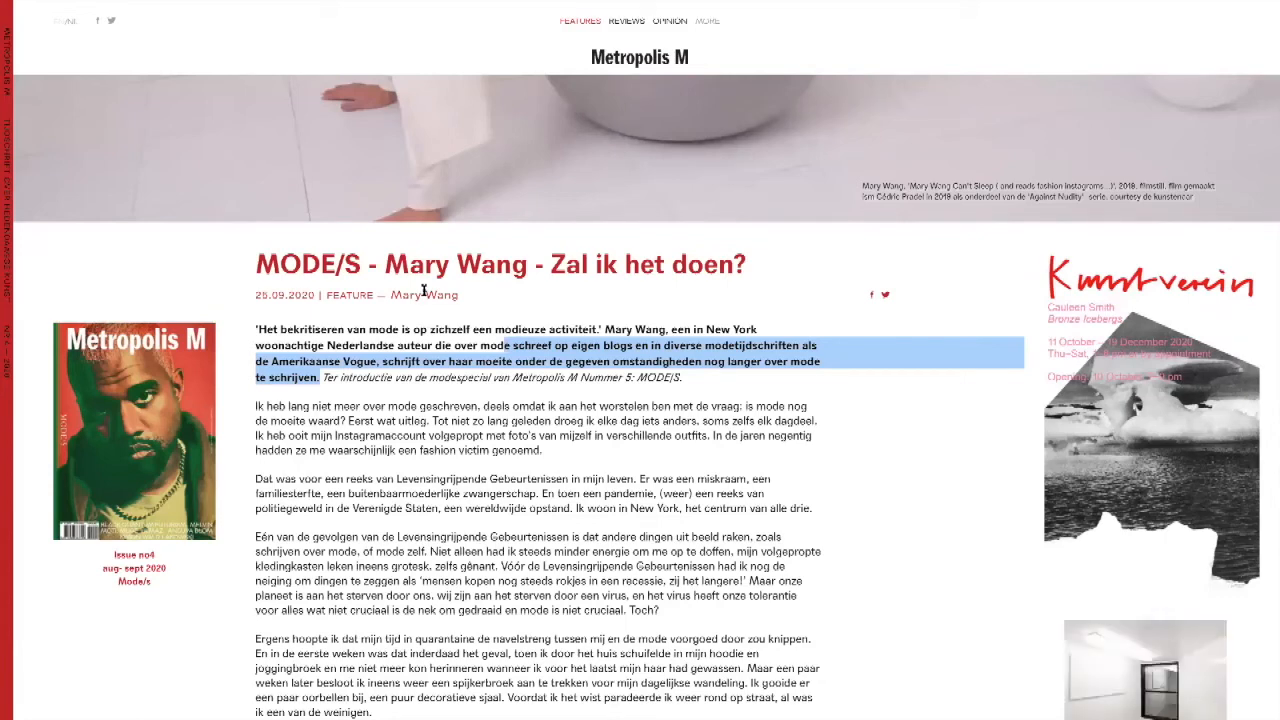
Step: Examine the end of the article with its author note, share links, Gerelateerd list and Tijdschrift section, and return to the title
{"action": "scroll", "coordinate": [424, 290], "scroll_direction": "down", "scroll_amount": 10}
{"action": "scroll", "coordinate": [424, 290], "scroll_direction": "down", "scroll_amount": 15}
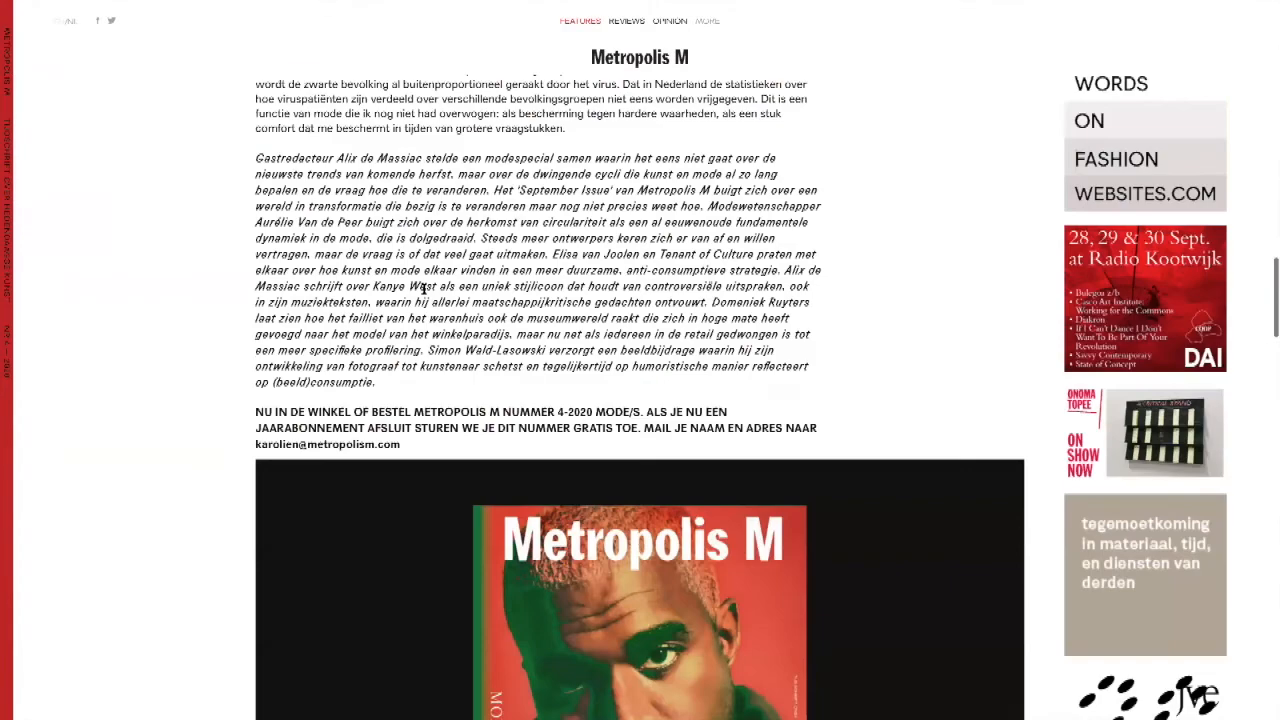
{"action": "scroll", "coordinate": [424, 293], "scroll_direction": "down", "scroll_amount": 10}
{"action": "scroll", "coordinate": [424, 293], "scroll_direction": "up", "scroll_amount": 5}
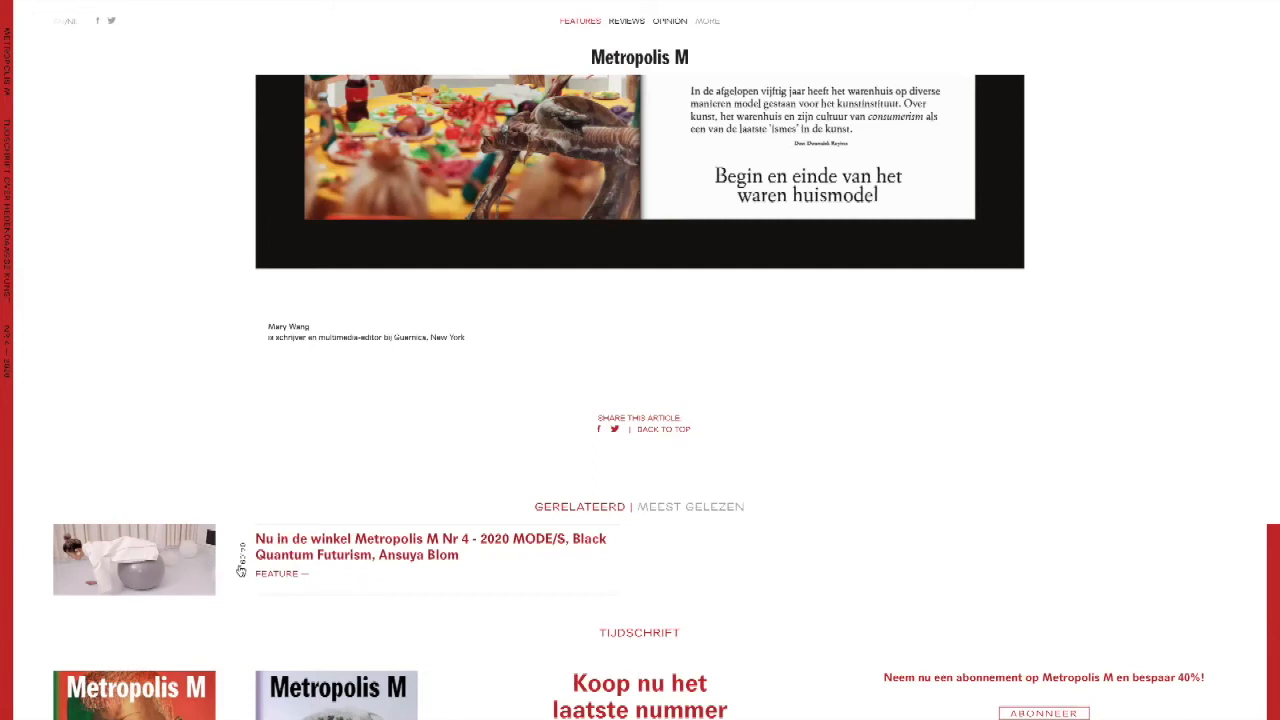
{"action": "scroll", "coordinate": [241, 570], "scroll_direction": "down", "scroll_amount": 3}
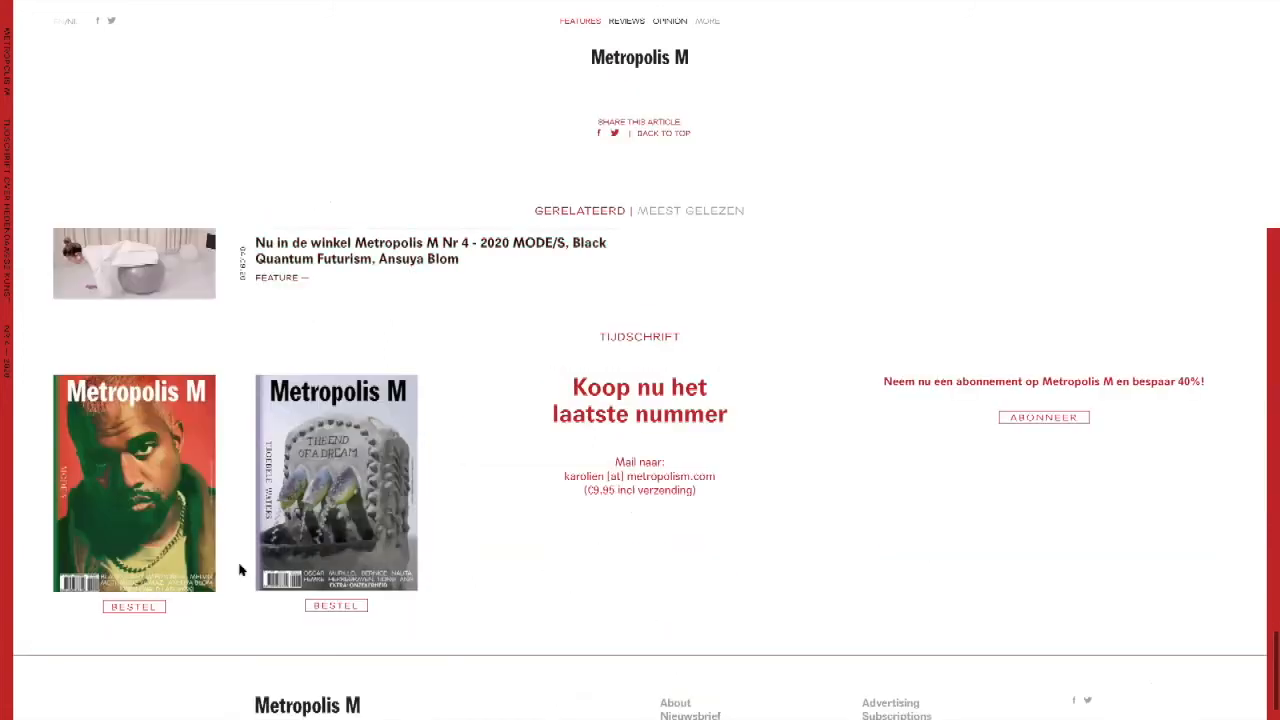
{"action": "scroll", "coordinate": [239, 570], "scroll_direction": "up", "scroll_amount": 15}
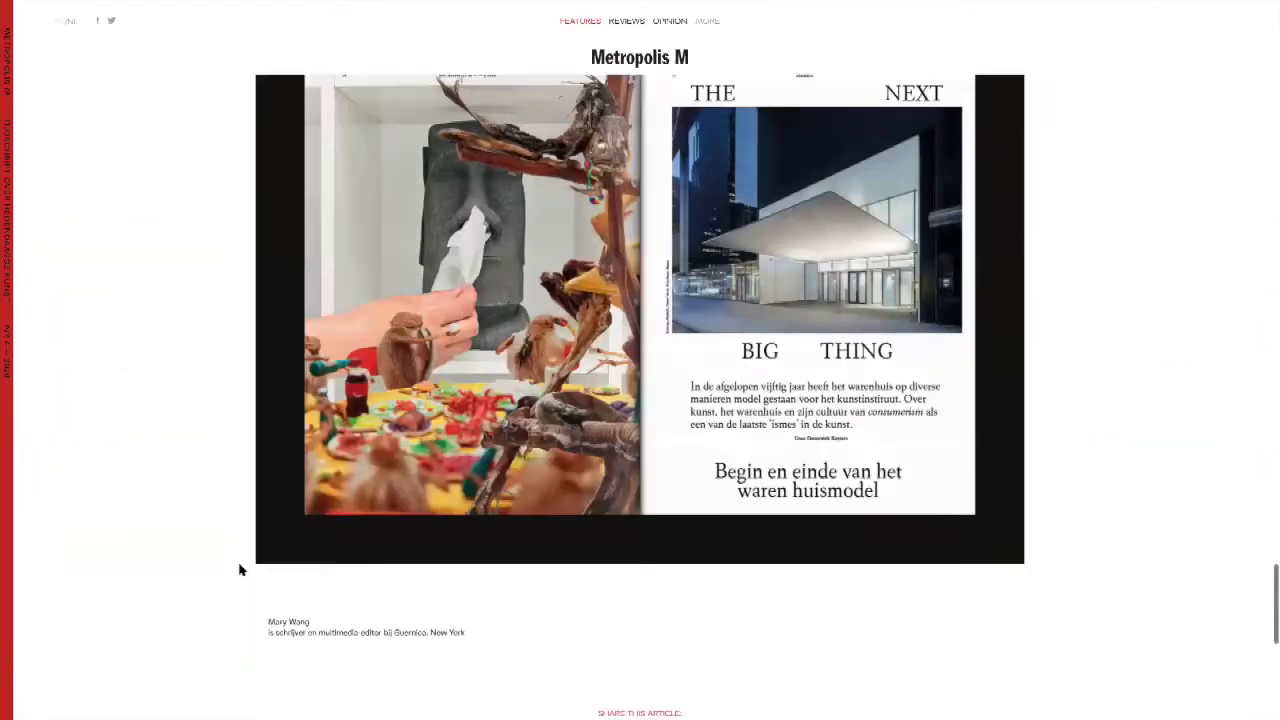
{"action": "scroll", "coordinate": [239, 570], "scroll_direction": "up", "scroll_amount": 15}
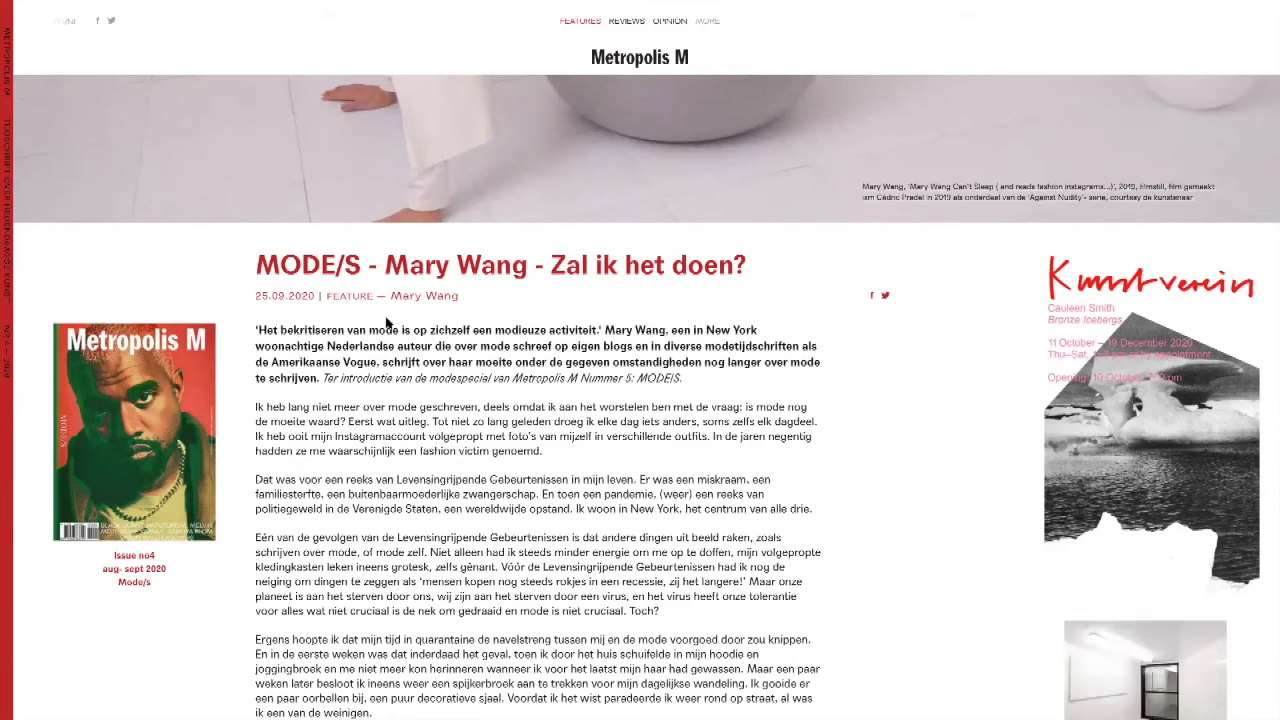
Step: Open the FKA Witte de With website at wdw.nl
{"action": "mouse_move", "coordinate": [312, 5]}
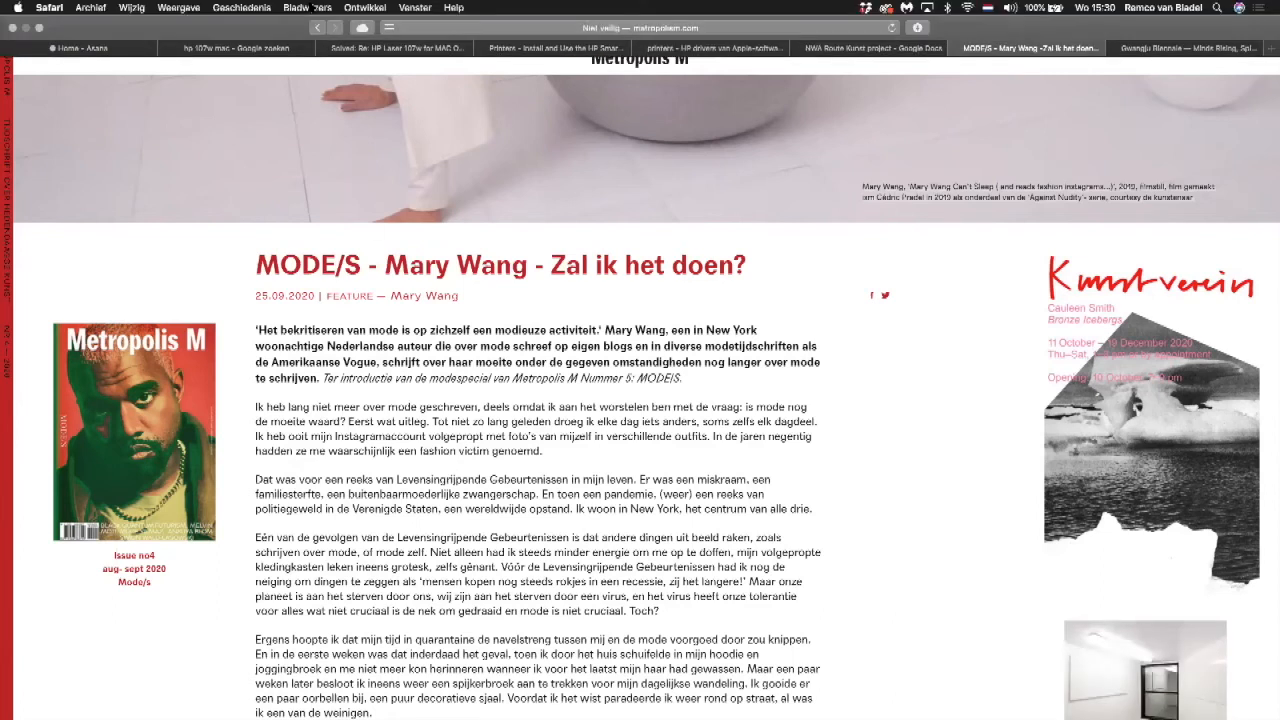
{"action": "left_click", "coordinate": [497, 28]}
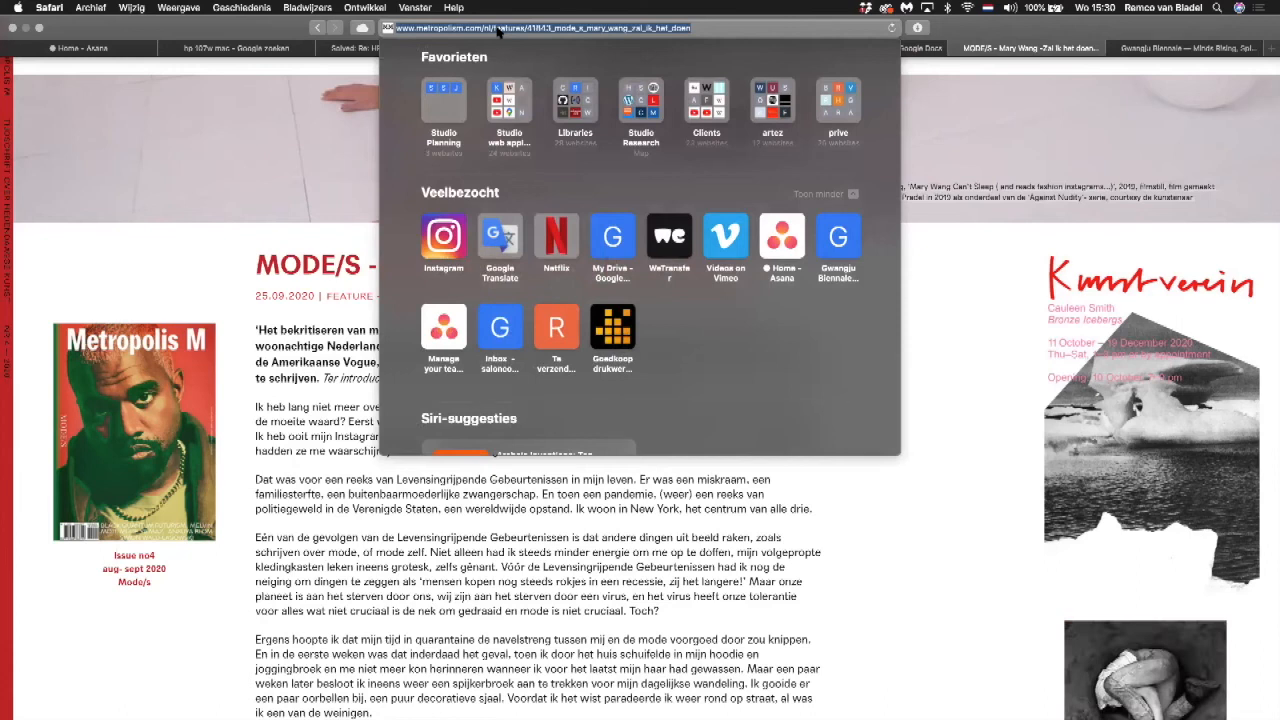
{"action": "type", "text": "wdw.nl — FKA Witte de With"}
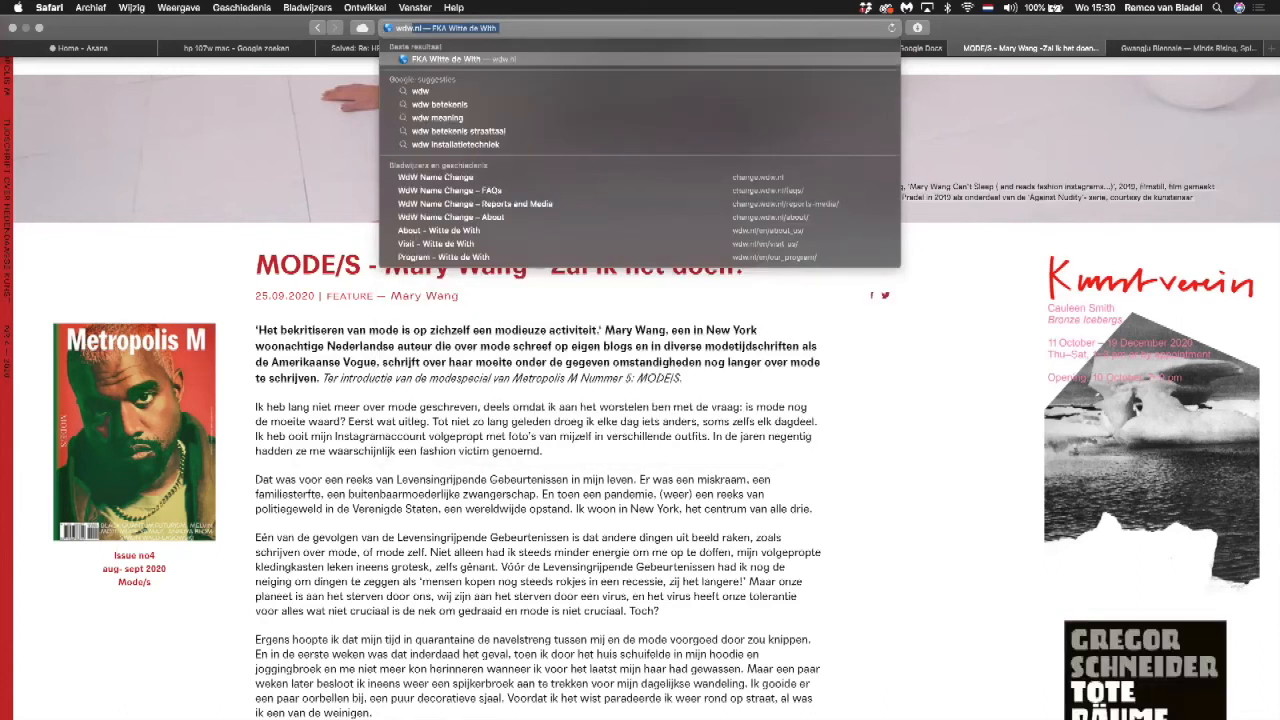
{"action": "key", "text": "Return"}
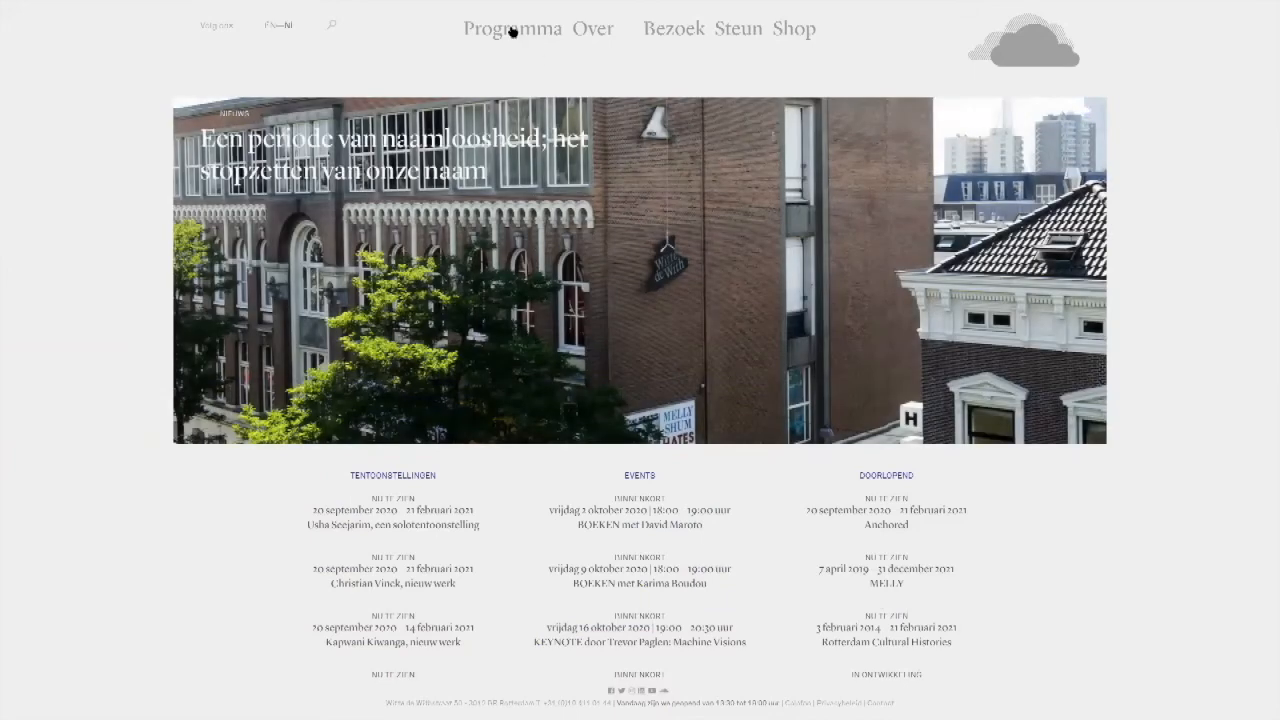
Step: Open the Programma page and look through its introduction text and exhibition tiles
{"action": "left_click", "coordinate": [512, 30]}
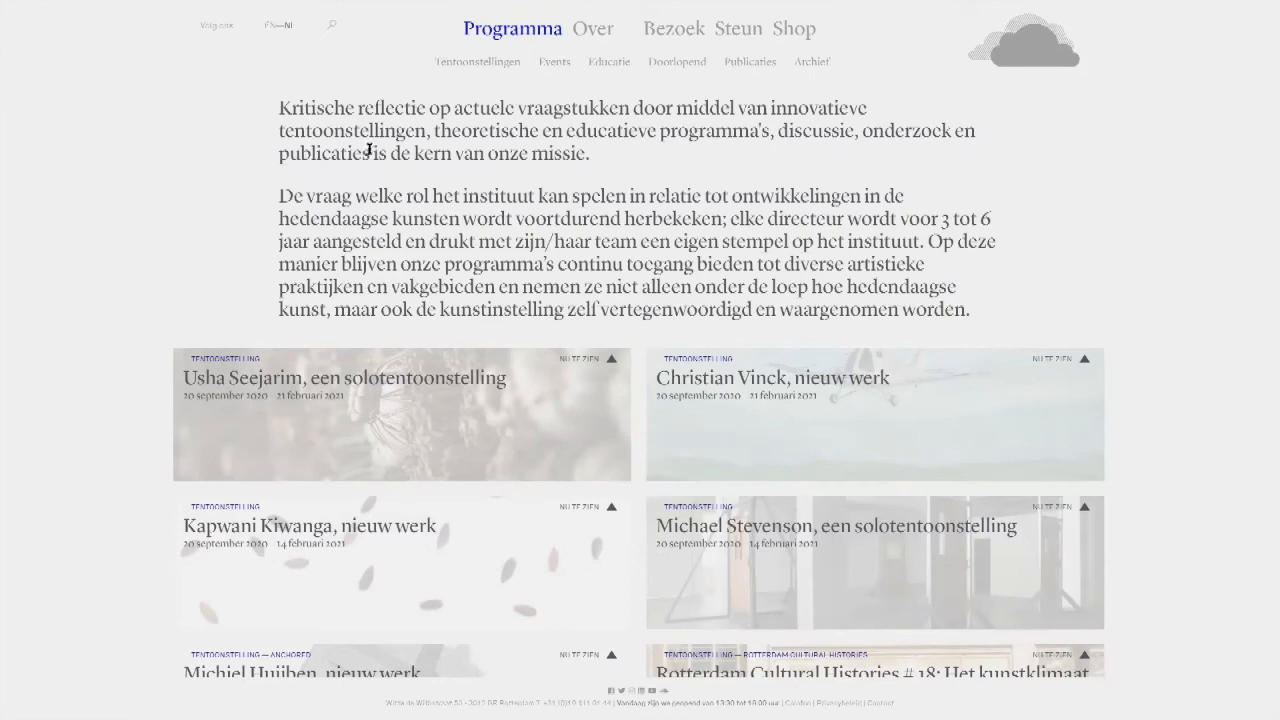
{"action": "scroll", "coordinate": [370, 190], "scroll_direction": "down", "scroll_amount": 3}
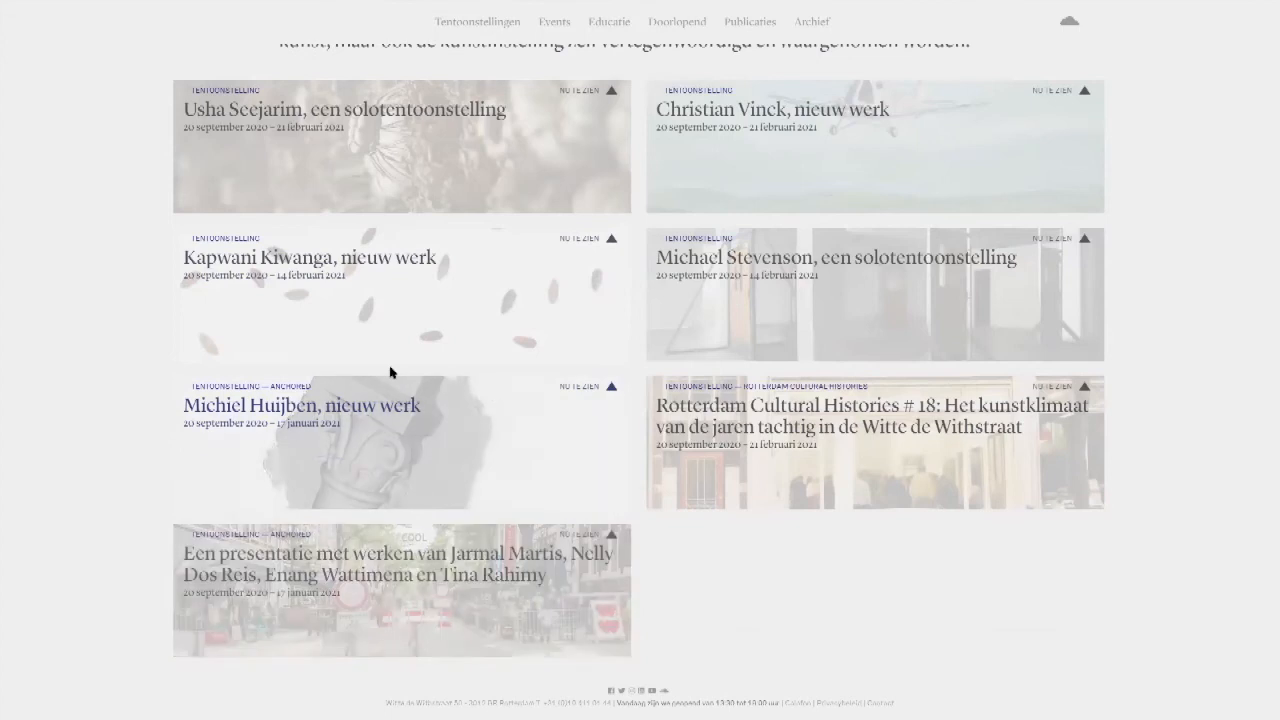
{"action": "scroll", "coordinate": [391, 371], "scroll_direction": "up", "scroll_amount": 3}
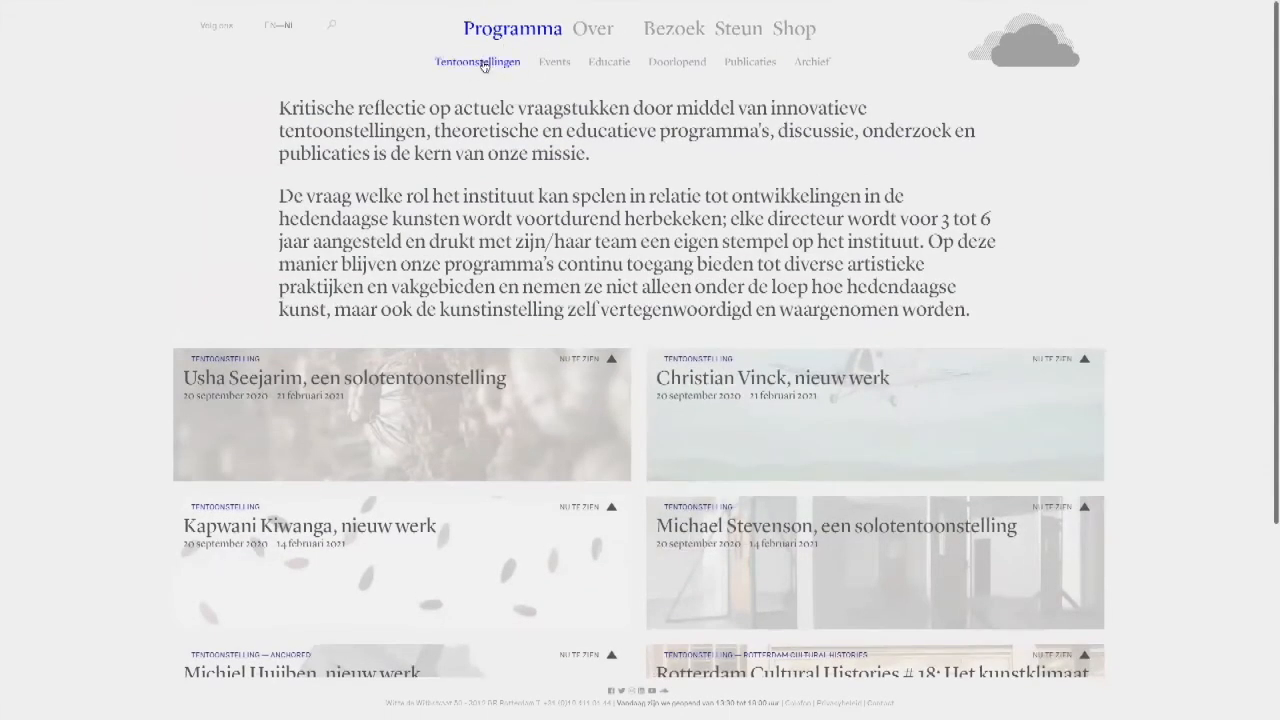
Step: Compare the Tentoonstellingen subpage with the Programma overview and look through its exhibition tiles
{"action": "left_click", "coordinate": [482, 65]}
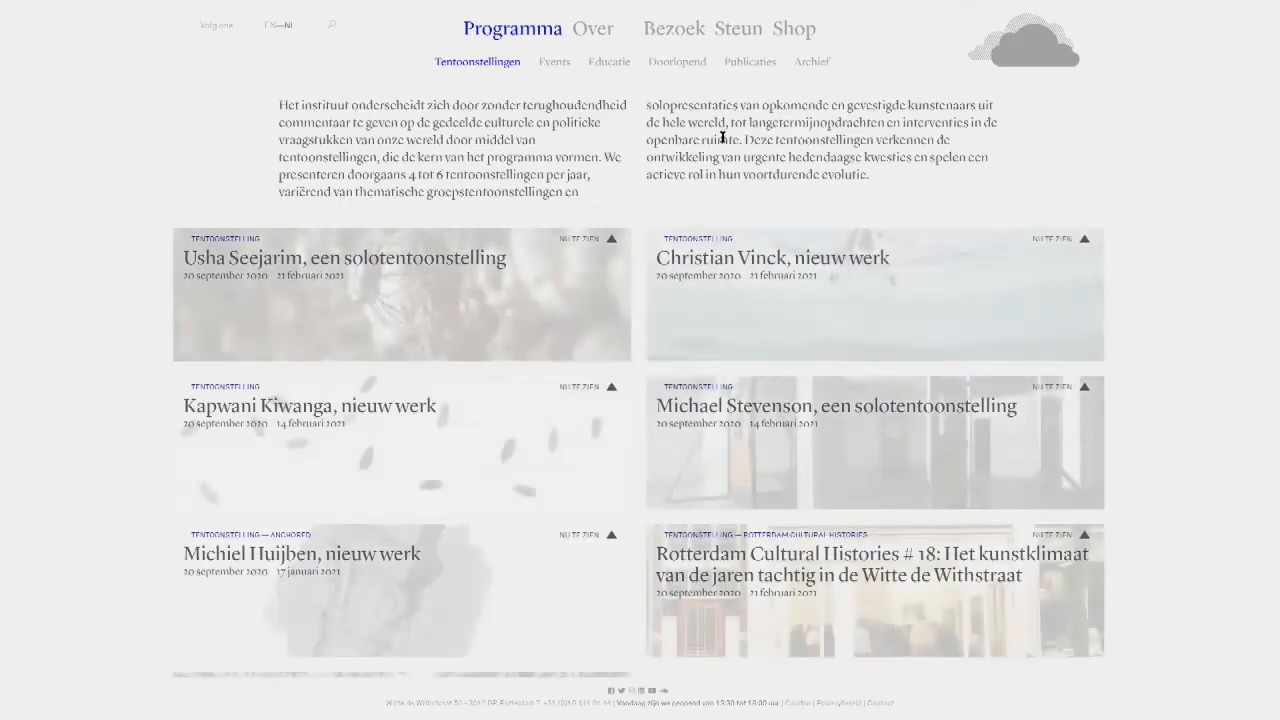
{"action": "left_click", "coordinate": [514, 32]}
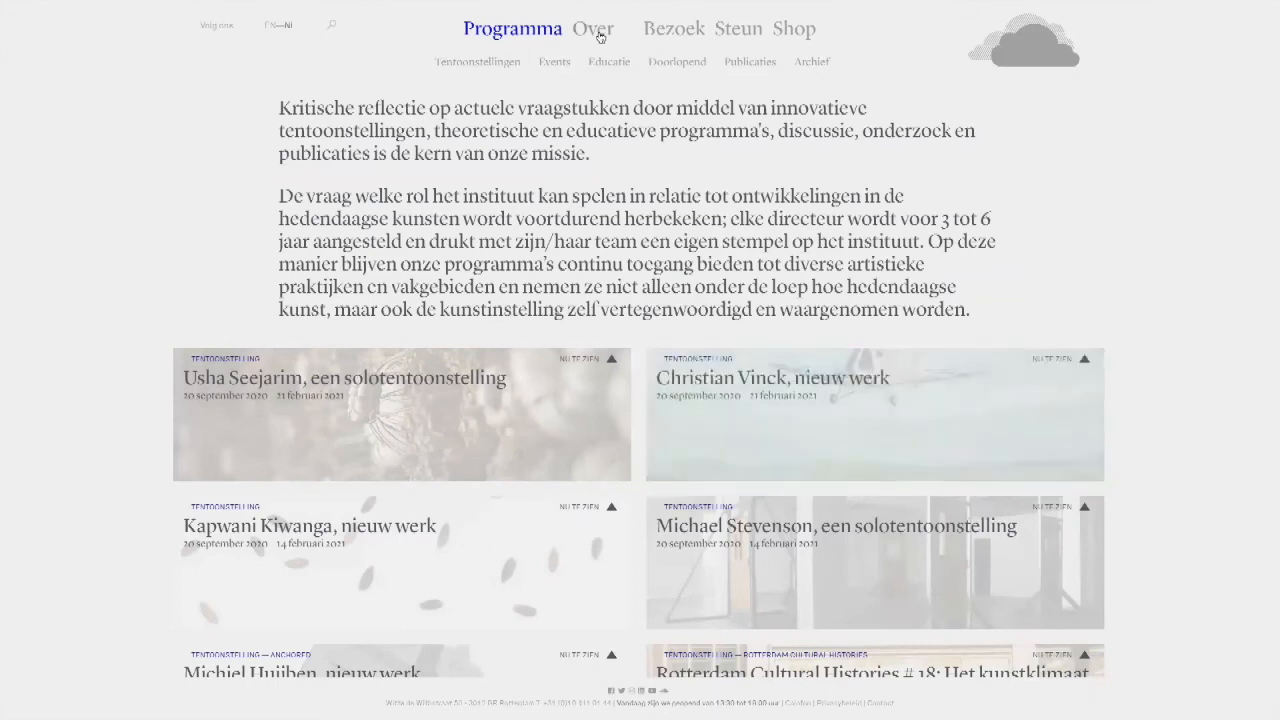
{"action": "left_click", "coordinate": [486, 63]}
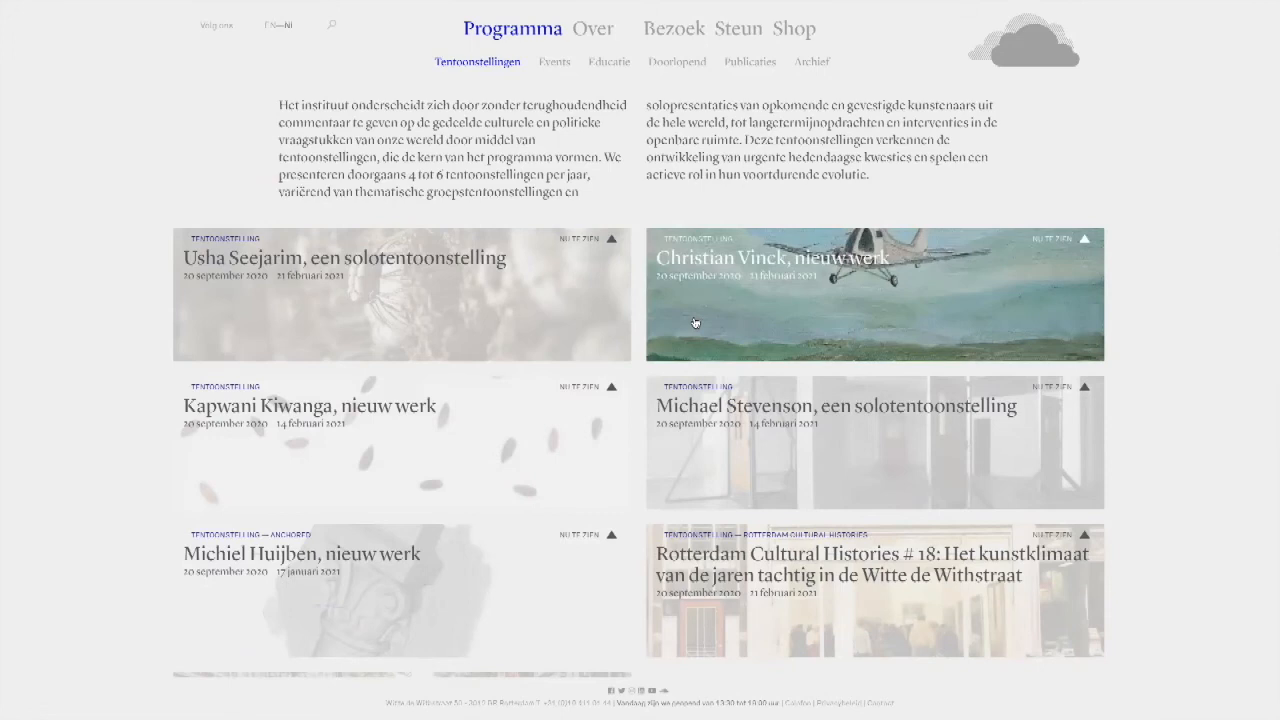
{"action": "scroll", "coordinate": [695, 322], "scroll_direction": "down", "scroll_amount": 2}
{"action": "scroll", "coordinate": [695, 322], "scroll_direction": "up", "scroll_amount": 2}
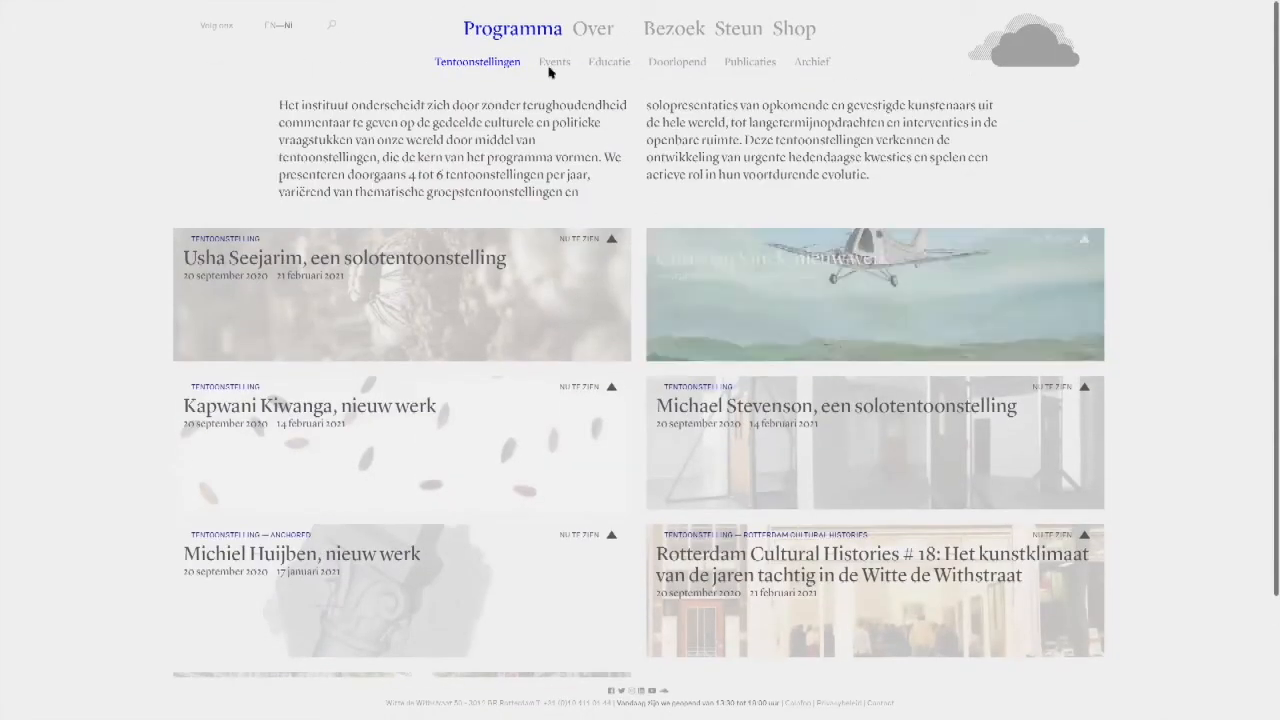
Step: View the Events, Educatie and Doorlopend subpages of the programme, looking through the tiles of long-term projects
{"action": "left_click", "coordinate": [549, 64]}
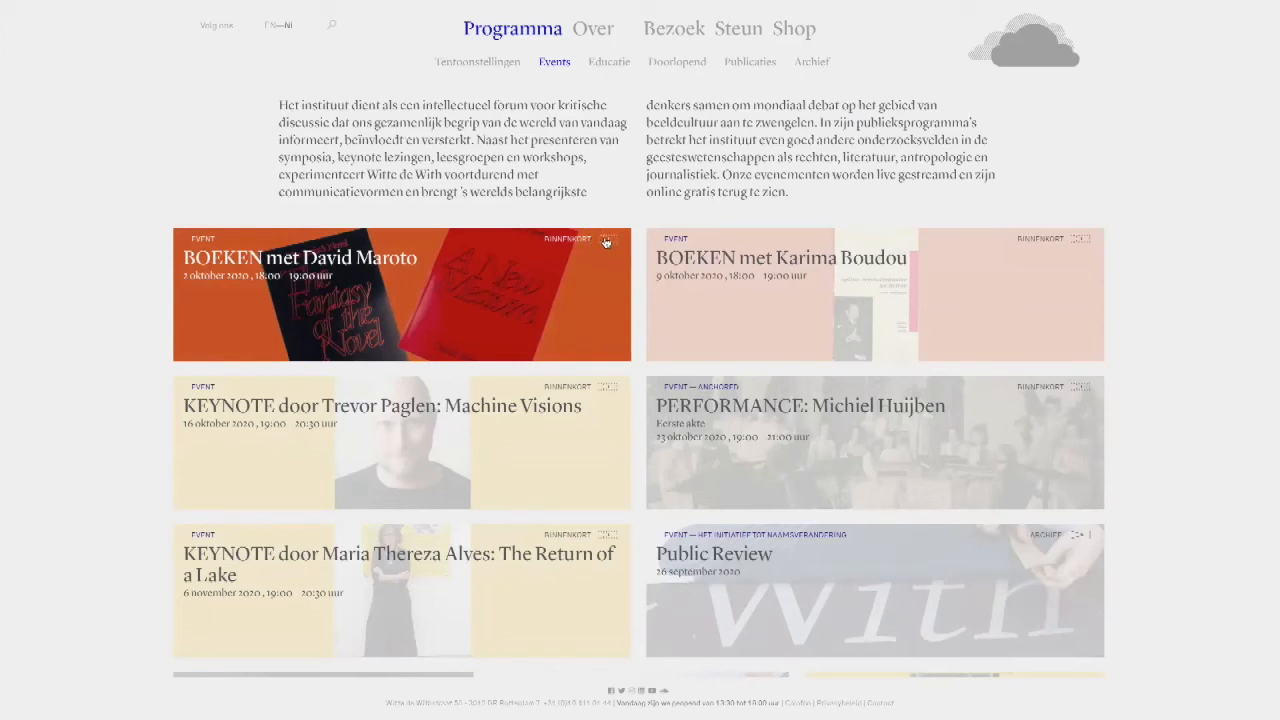
{"action": "left_click", "coordinate": [603, 62]}
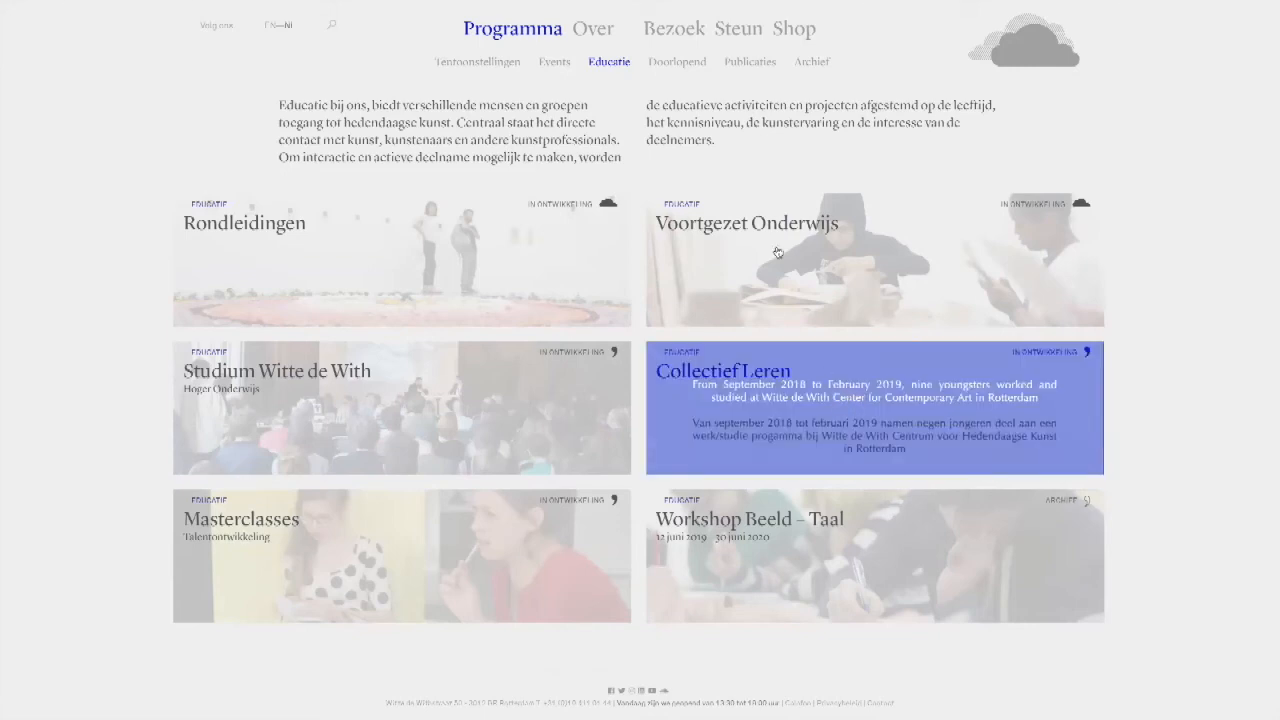
{"action": "left_click", "coordinate": [661, 64]}
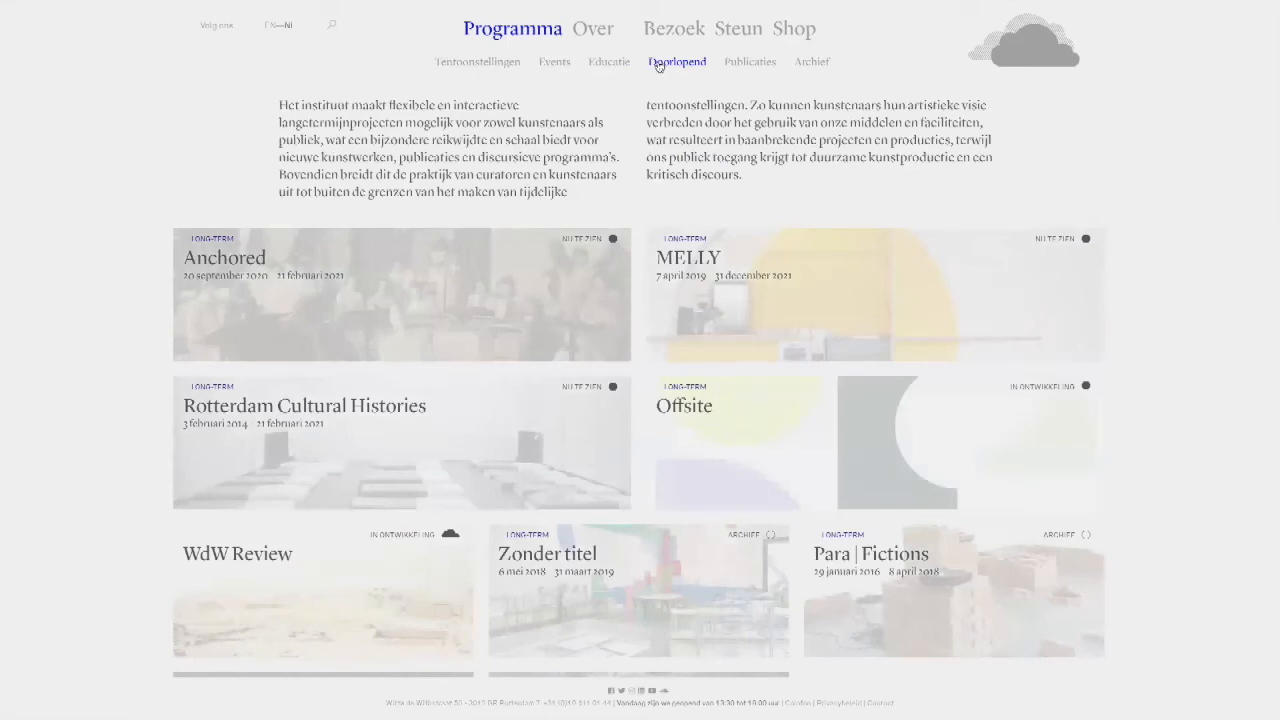
{"action": "scroll", "coordinate": [512, 187], "scroll_direction": "down", "scroll_amount": 1}
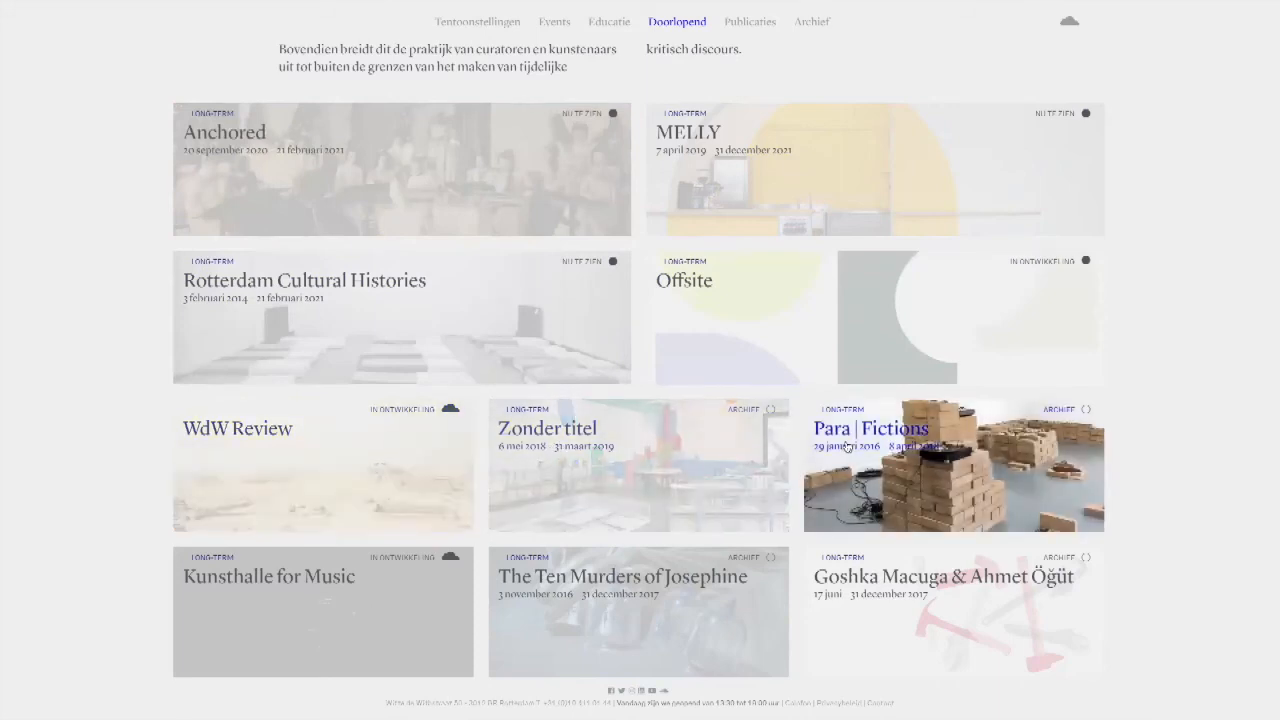
{"action": "scroll", "coordinate": [847, 447], "scroll_direction": "up", "scroll_amount": 1}
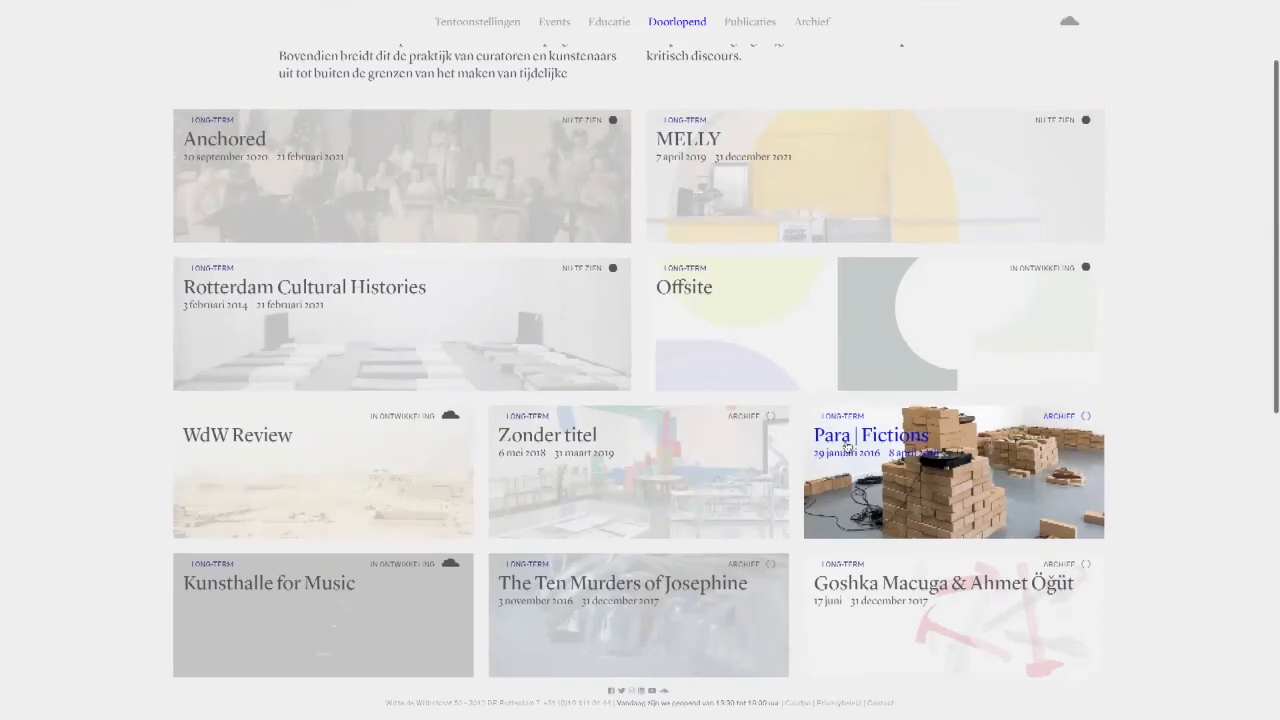
{"action": "scroll", "coordinate": [923, 417], "scroll_direction": "up", "scroll_amount": 1}
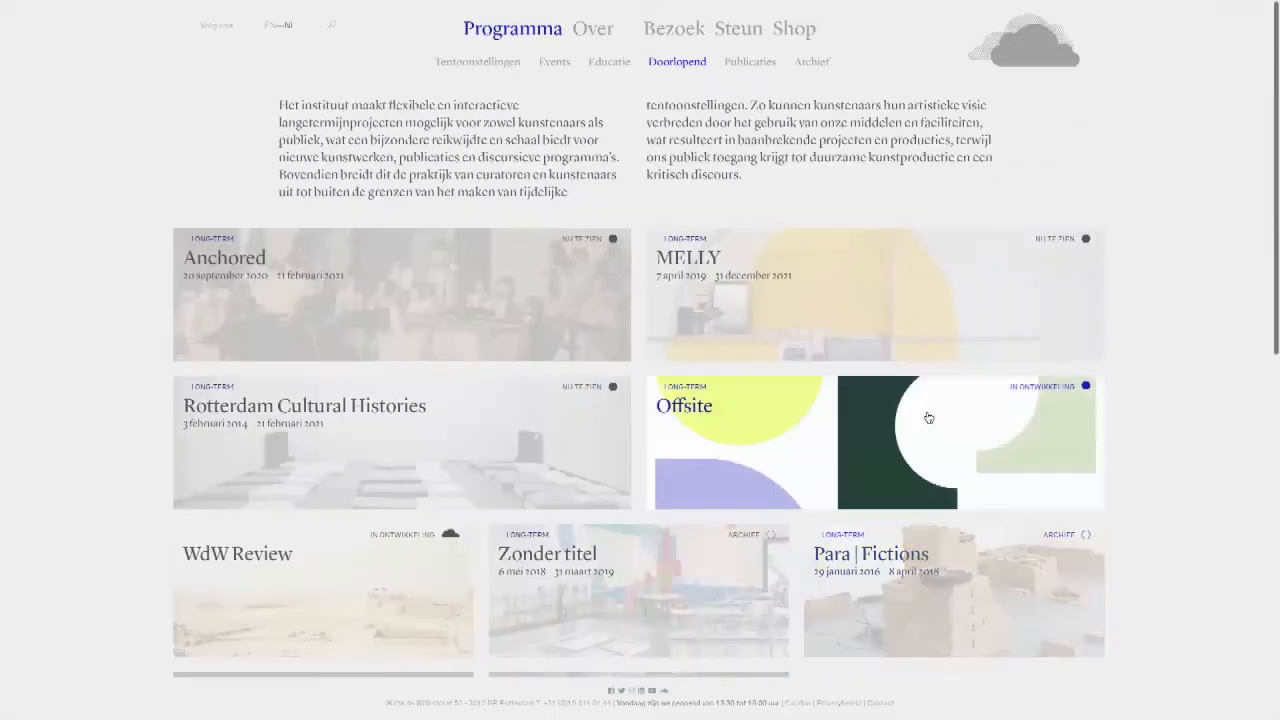
Step: Open the Publicaties subpage and look through its grid of book covers, returning to the introduction and year filter
{"action": "left_click", "coordinate": [745, 64]}
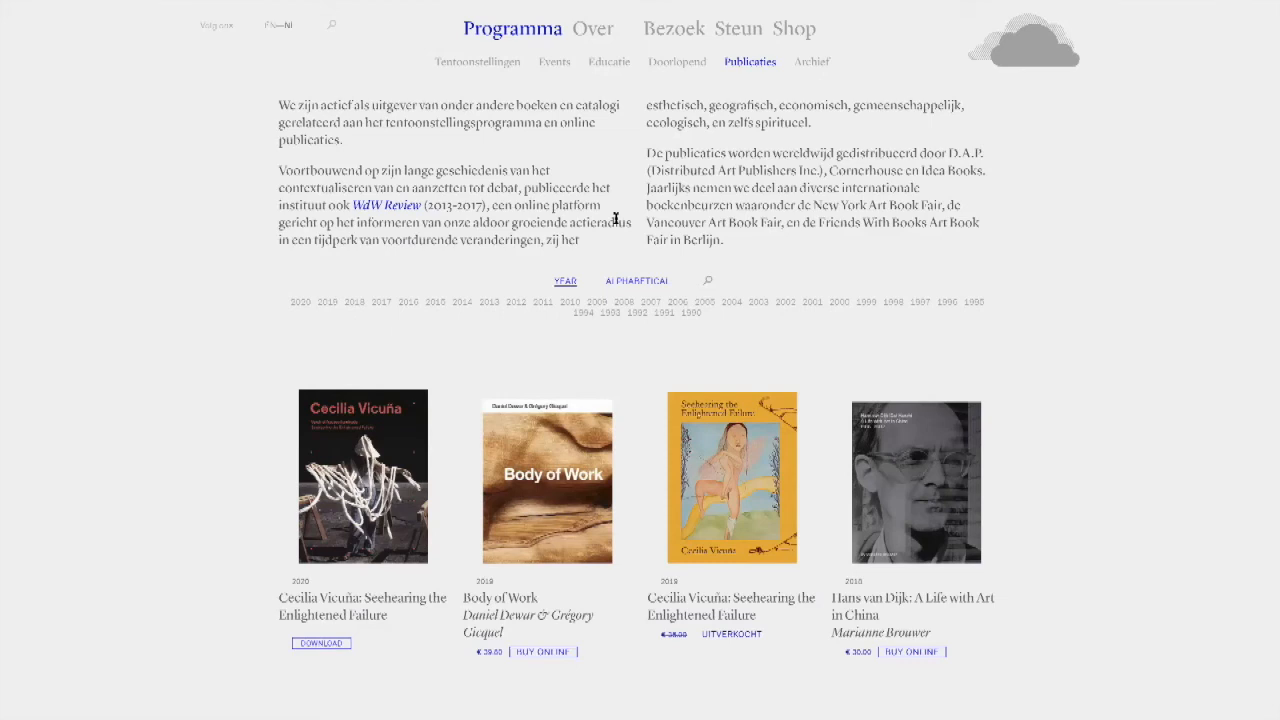
{"action": "scroll", "coordinate": [616, 218], "scroll_direction": "down", "scroll_amount": 6}
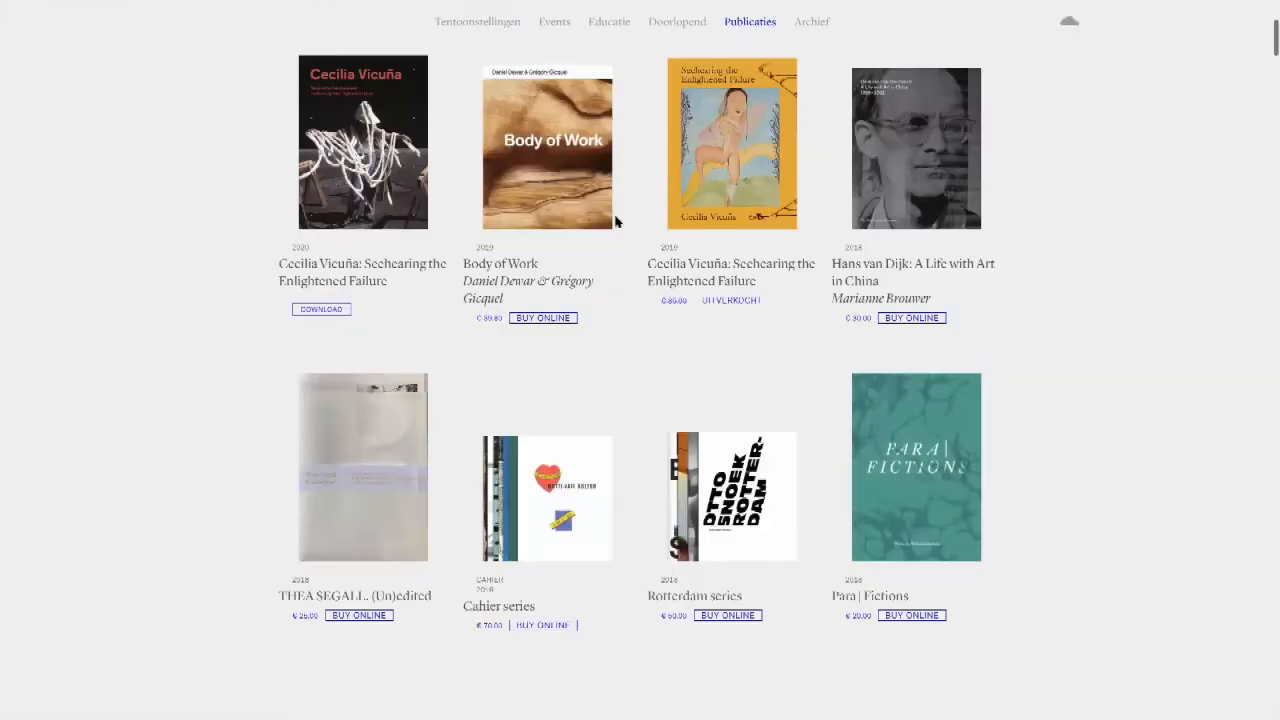
{"action": "scroll", "coordinate": [616, 222], "scroll_direction": "down", "scroll_amount": 5}
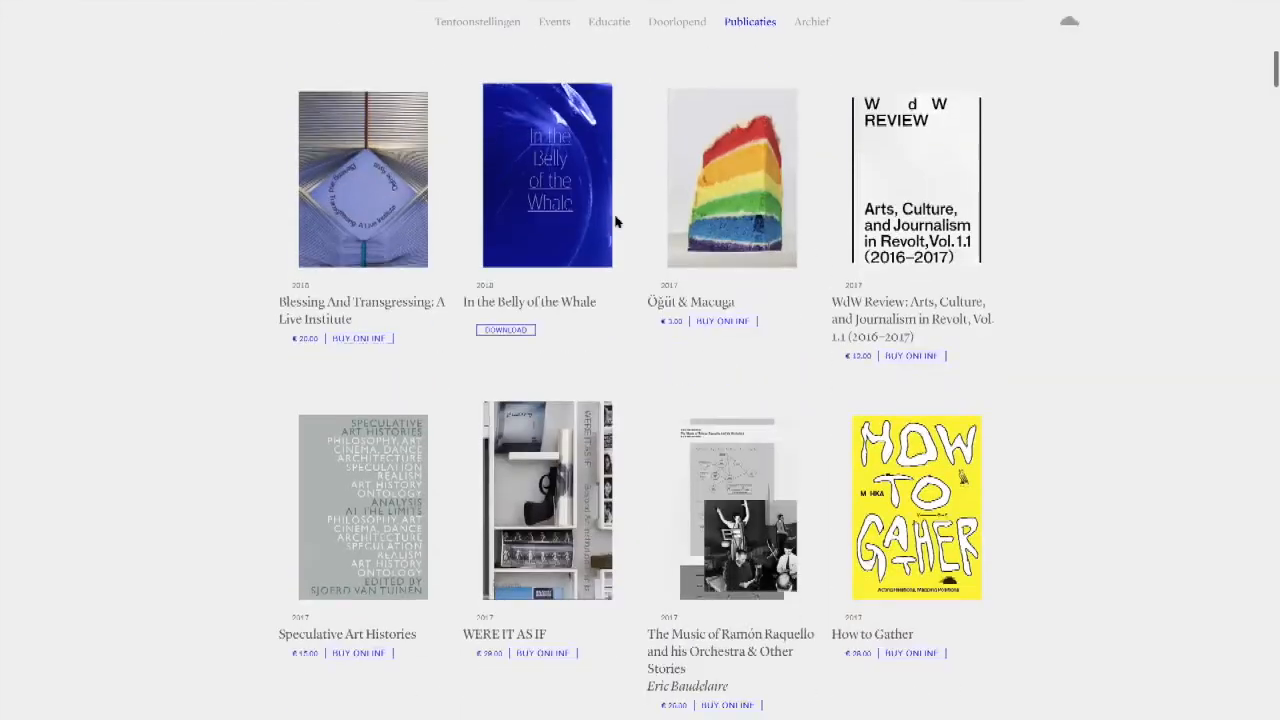
{"action": "scroll", "coordinate": [616, 222], "scroll_direction": "up", "scroll_amount": 11}
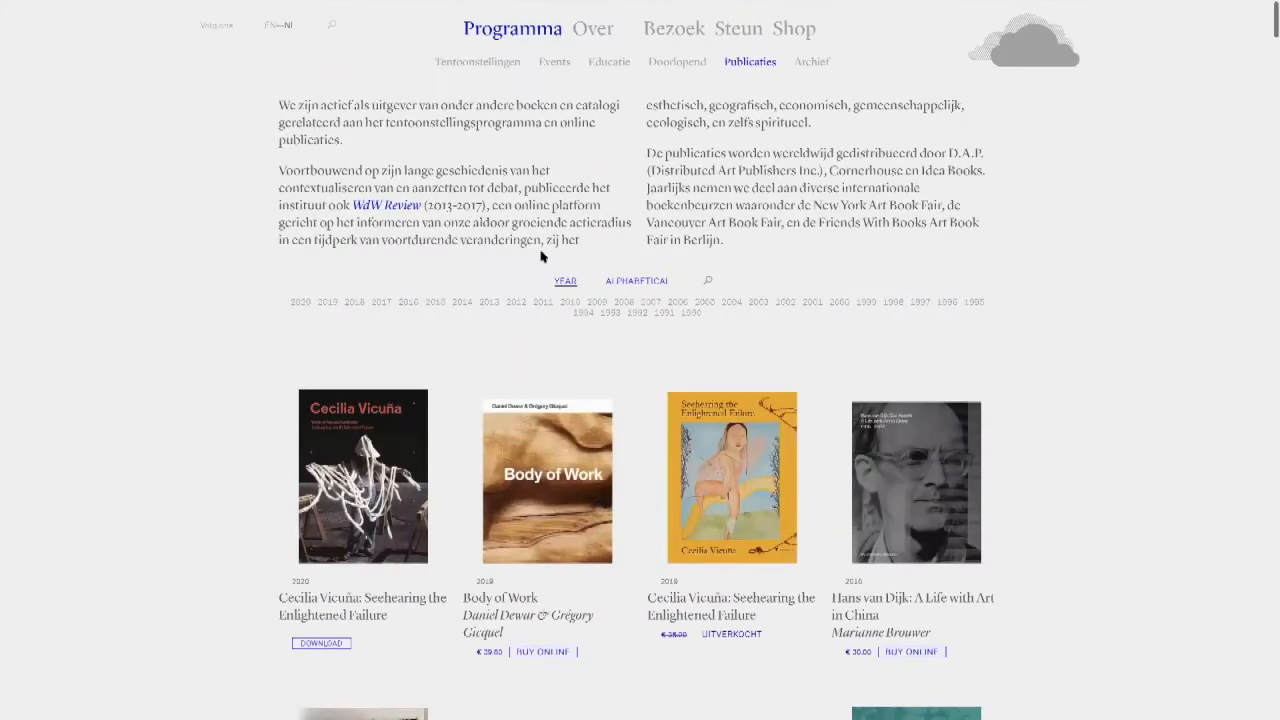
Step: Open the Archief subpage and look through its filter options and the tiles of events and exhibitions
{"action": "left_click", "coordinate": [812, 62]}
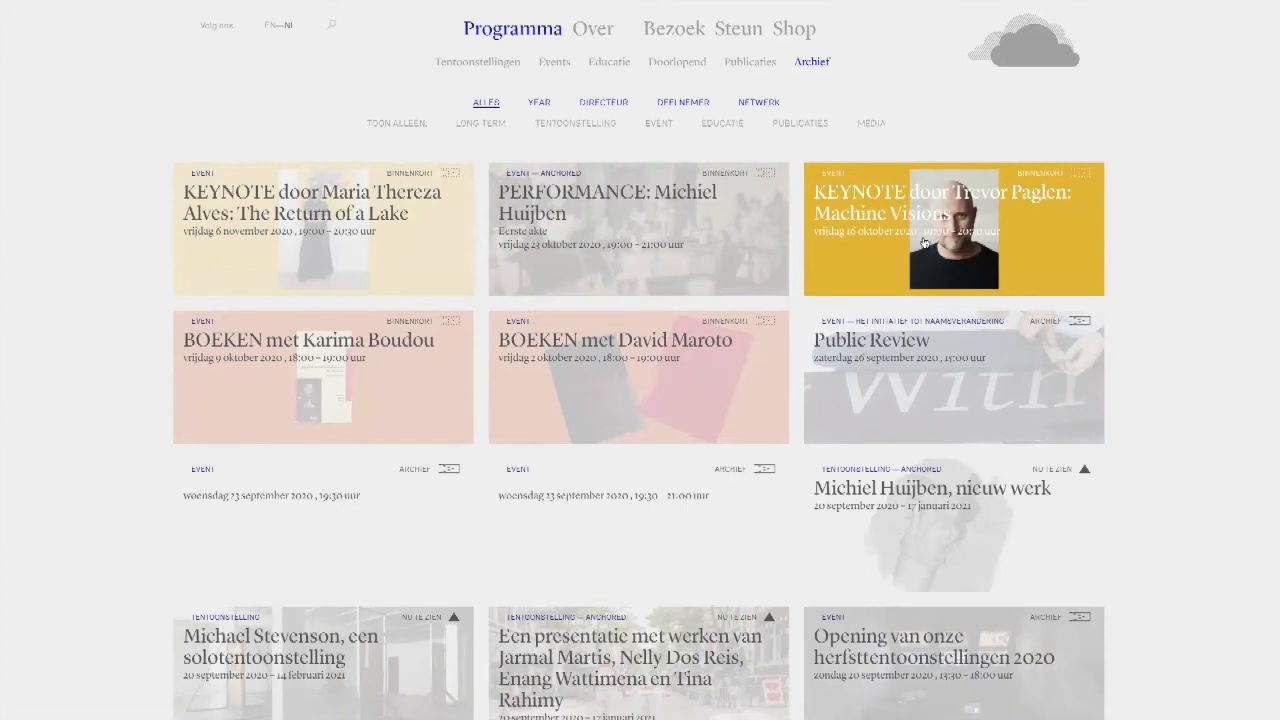
{"action": "scroll", "coordinate": [925, 244], "scroll_direction": "down", "scroll_amount": 3}
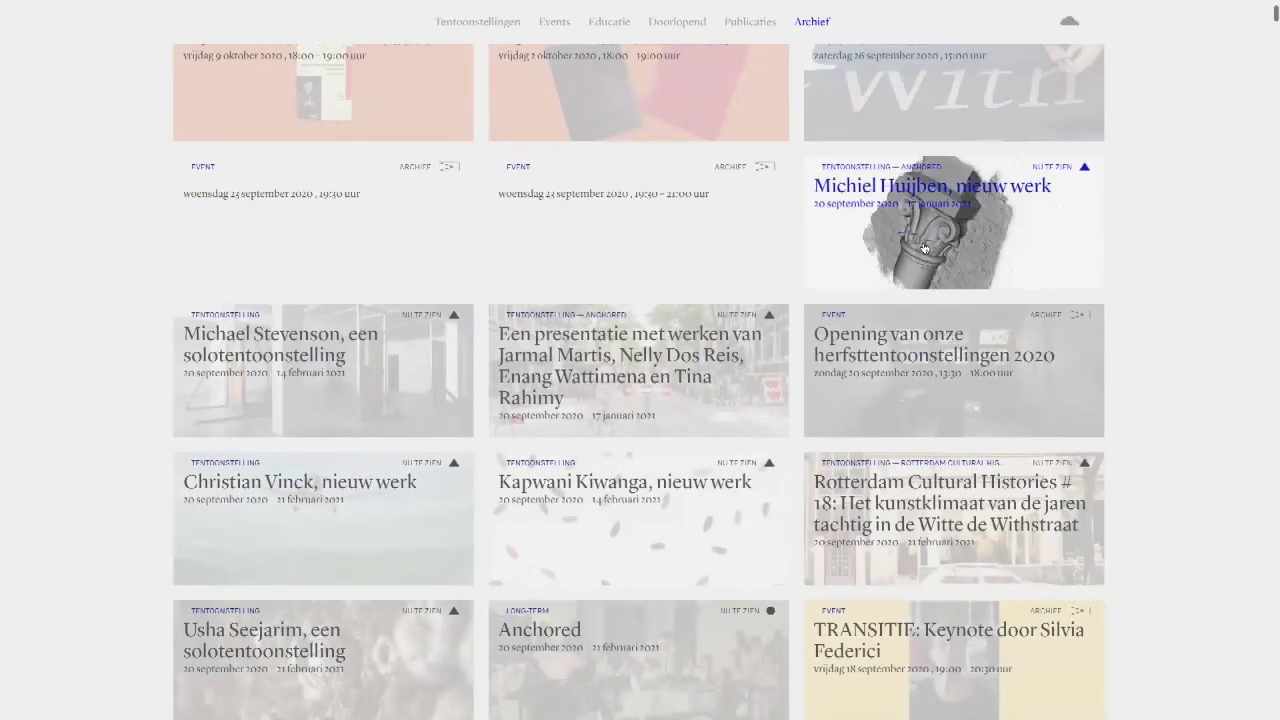
{"action": "scroll", "coordinate": [925, 244], "scroll_direction": "up", "scroll_amount": 3}
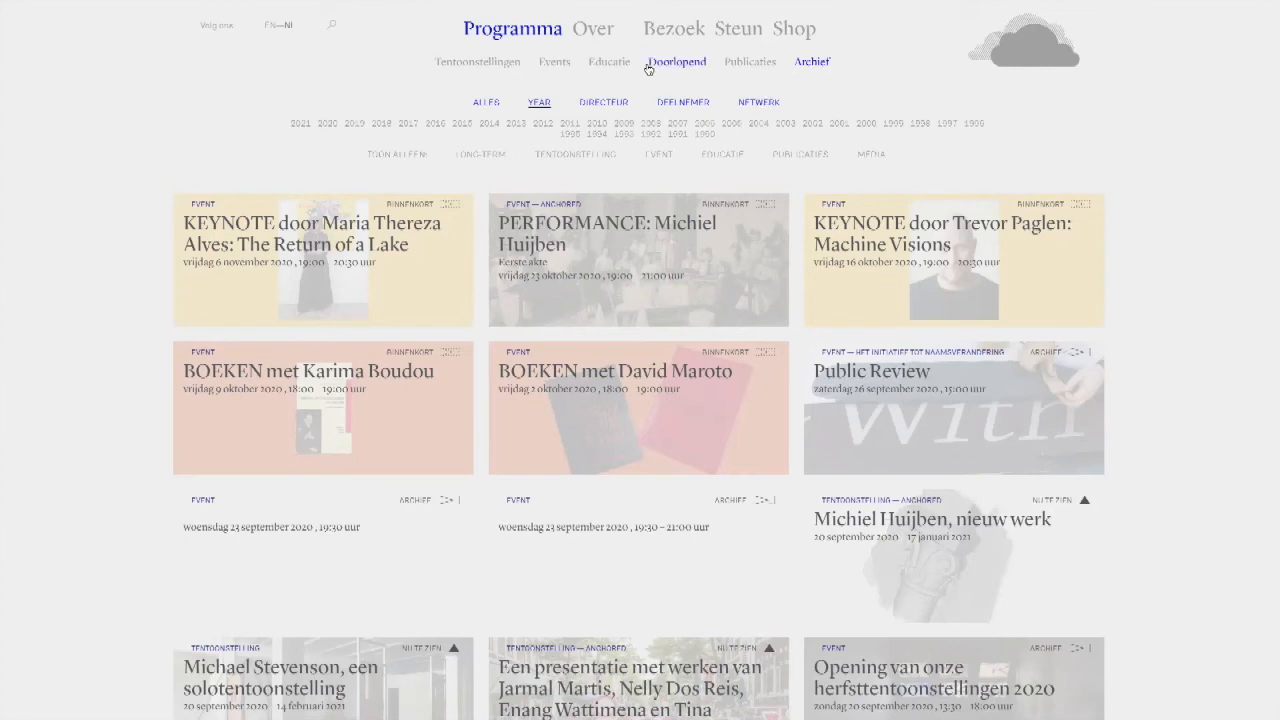
Step: View the Over, Bezoek, Steun and Shop sections one after another, comparing their submenus and page layouts
{"action": "left_click", "coordinate": [592, 31]}
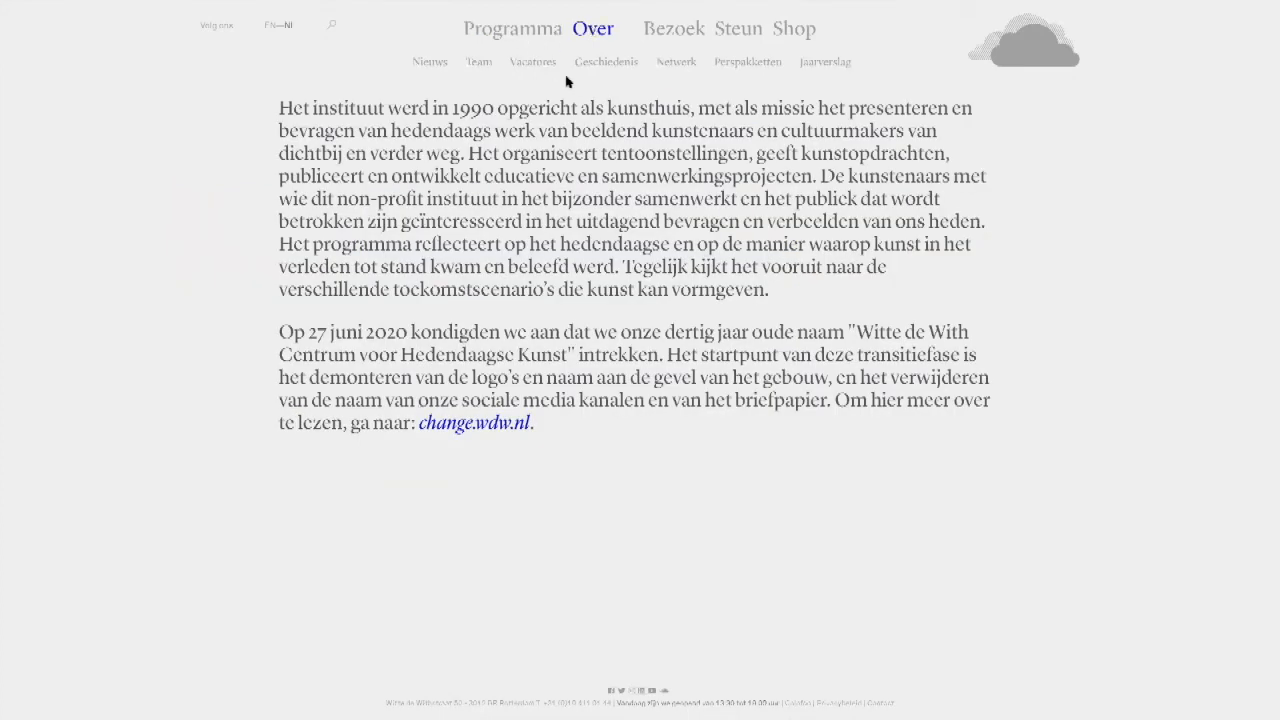
{"action": "left_click", "coordinate": [674, 31]}
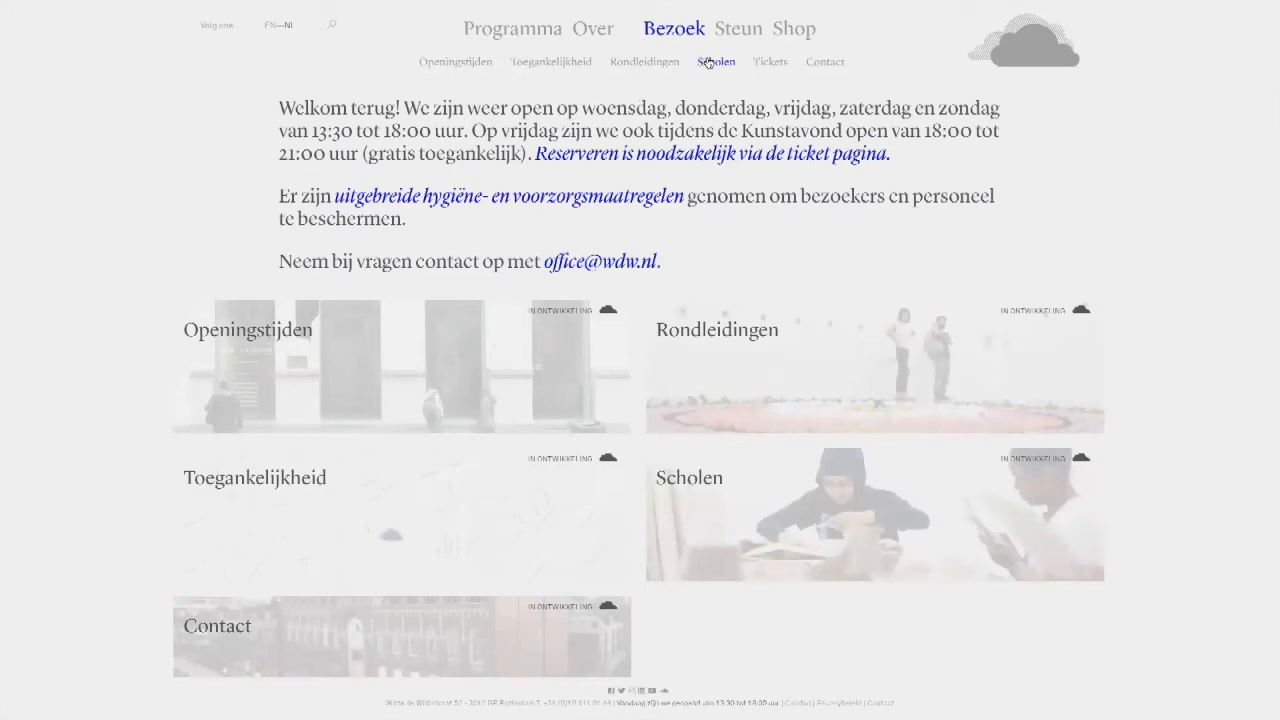
{"action": "left_click", "coordinate": [741, 31]}
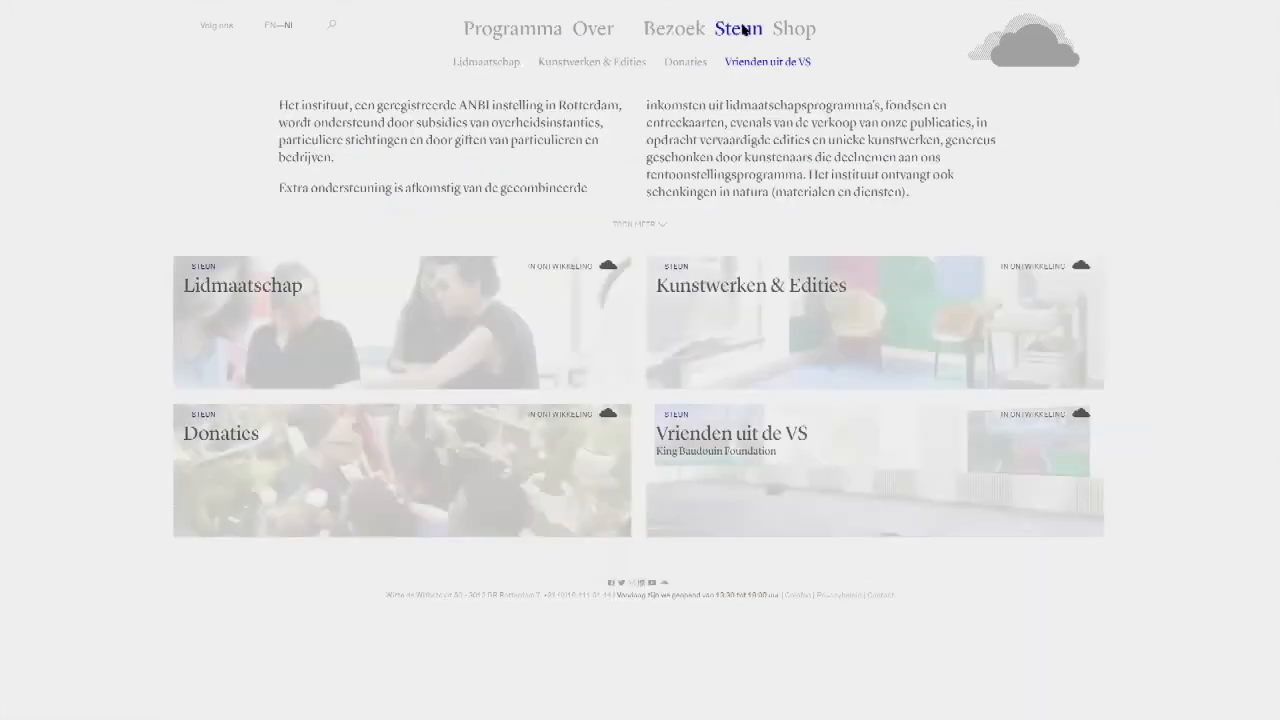
{"action": "left_click", "coordinate": [798, 32]}
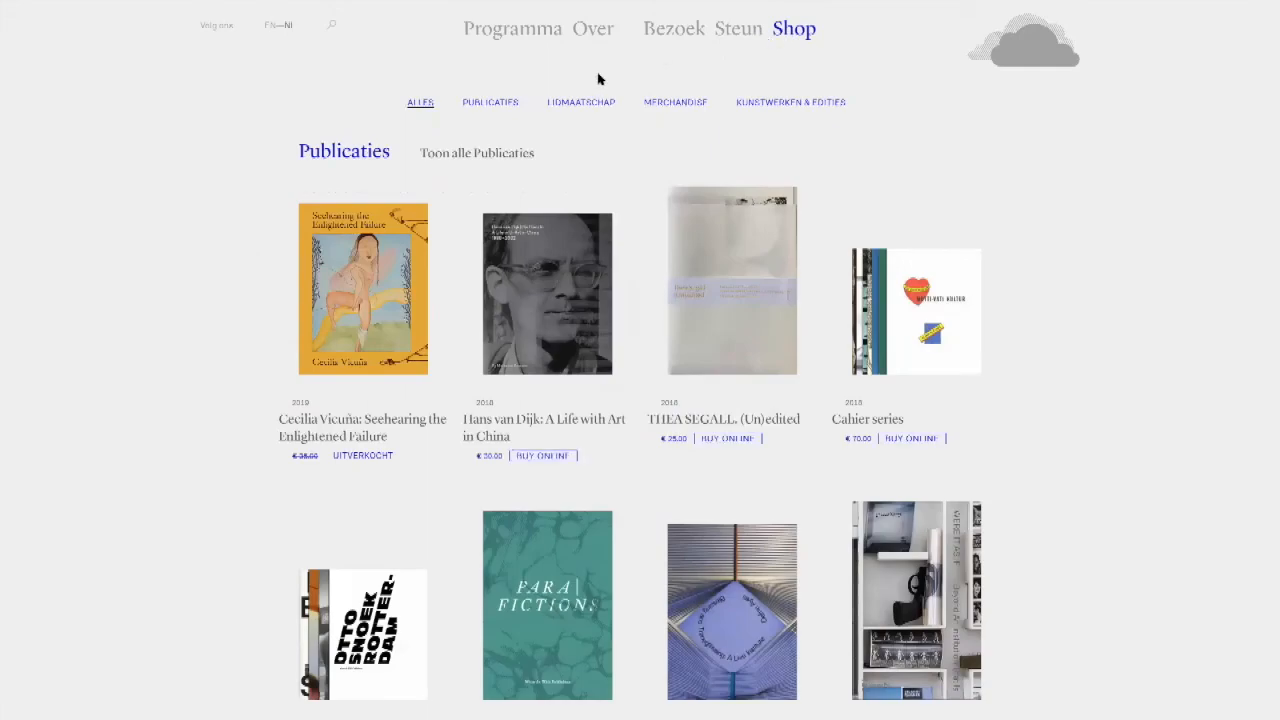
Step: Compare the Publicaties subpage of Programma with the publications listed in the Shop, and return to the homepage
{"action": "left_click", "coordinate": [515, 30]}
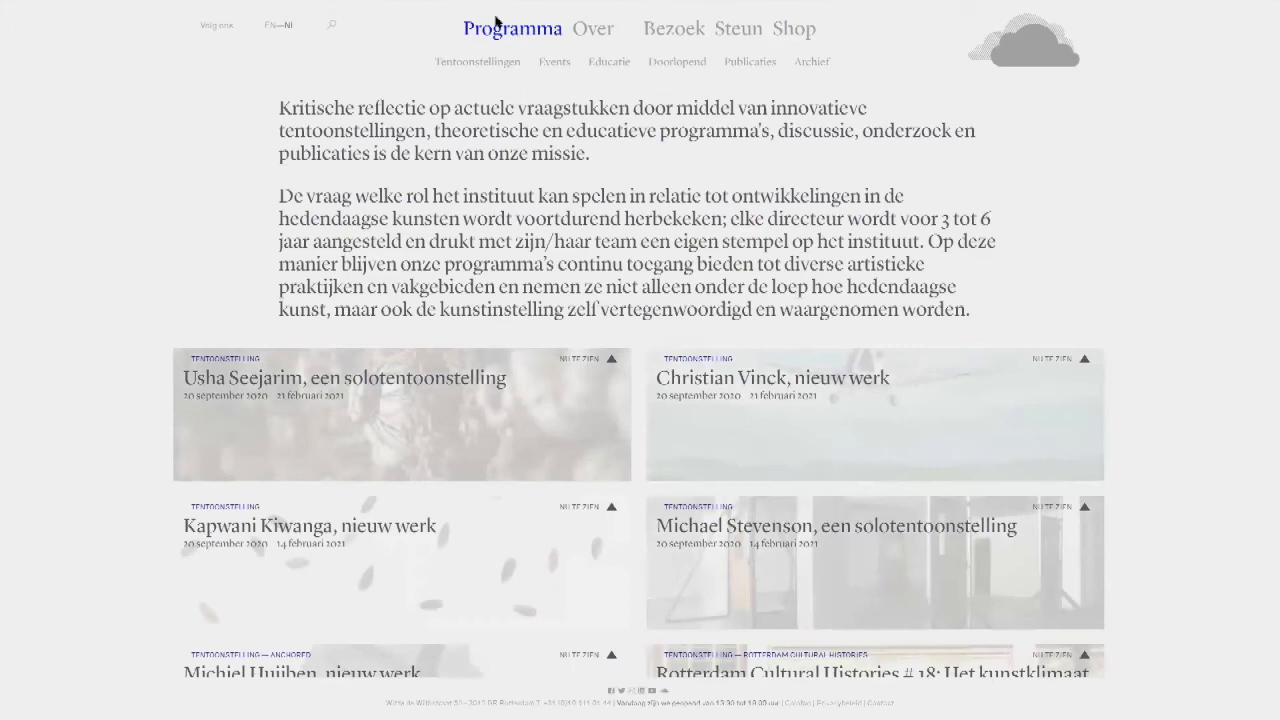
{"action": "left_click", "coordinate": [768, 66]}
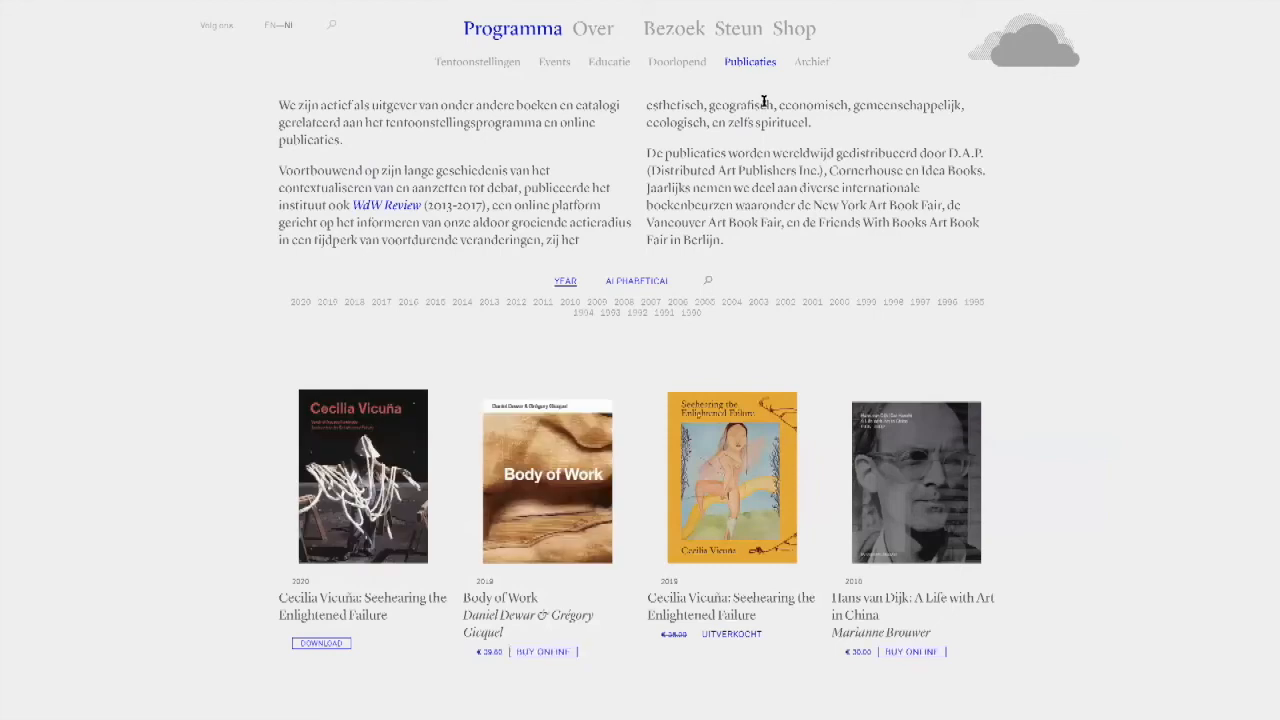
{"action": "left_click", "coordinate": [795, 30]}
{"action": "scroll", "coordinate": [617, 203], "scroll_direction": "down", "scroll_amount": 1}
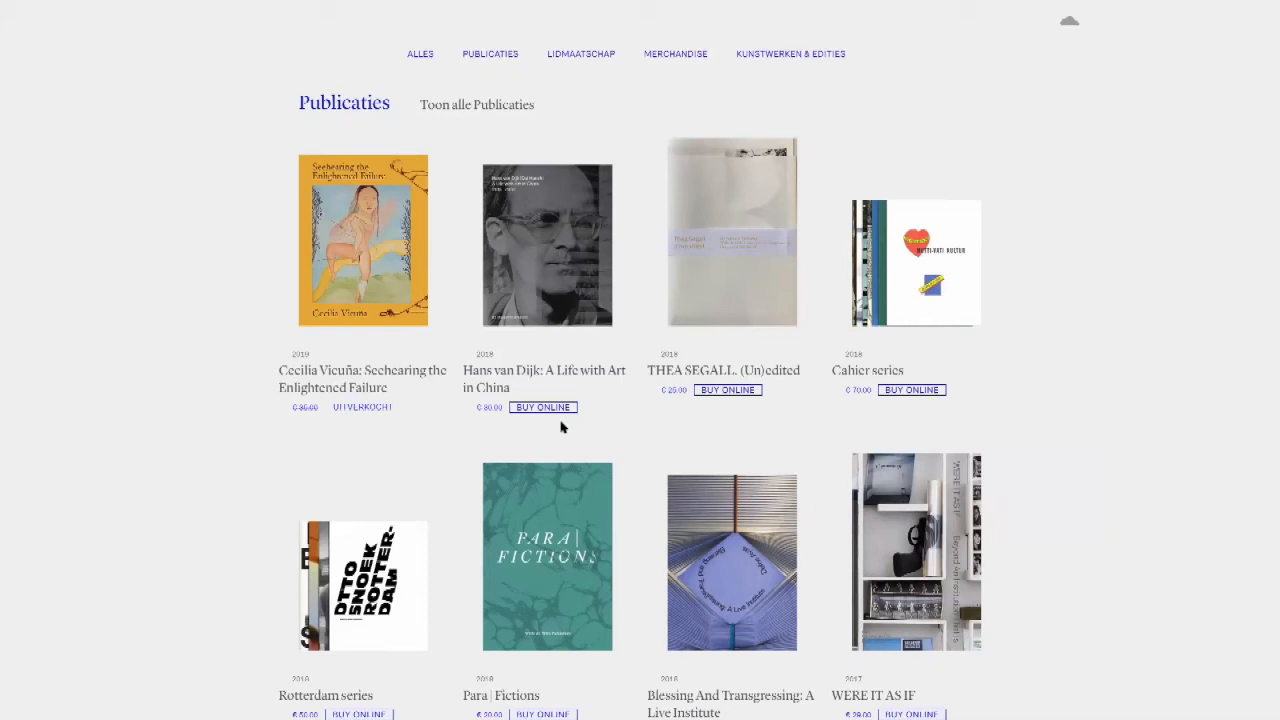
{"action": "scroll", "coordinate": [560, 425], "scroll_direction": "up", "scroll_amount": 1}
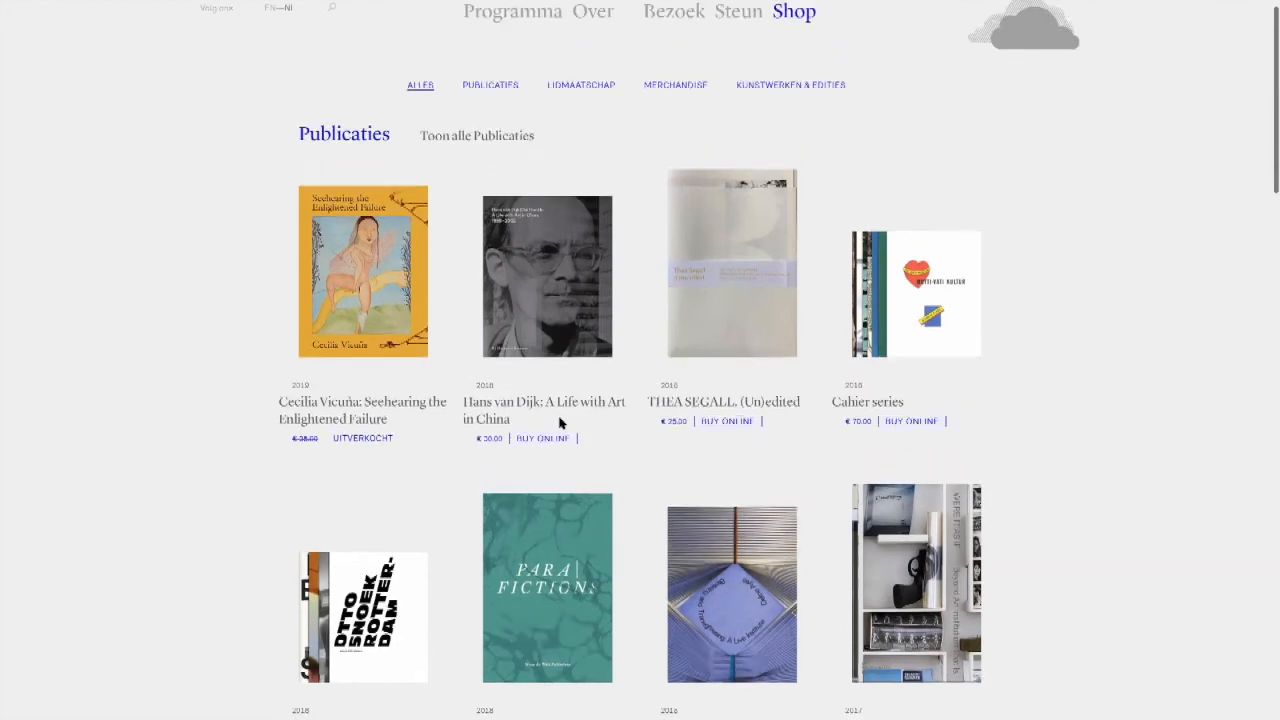
{"action": "scroll", "coordinate": [560, 423], "scroll_direction": "up", "scroll_amount": 1}
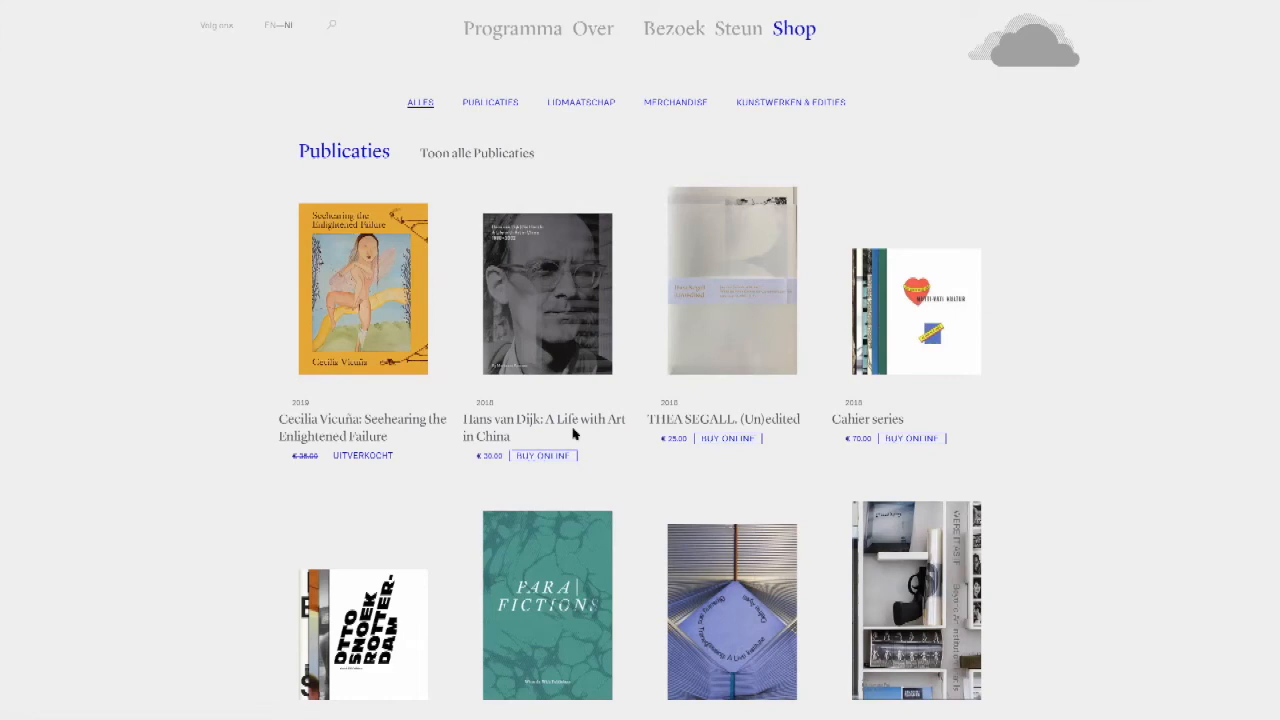
{"action": "left_click", "coordinate": [1012, 38]}
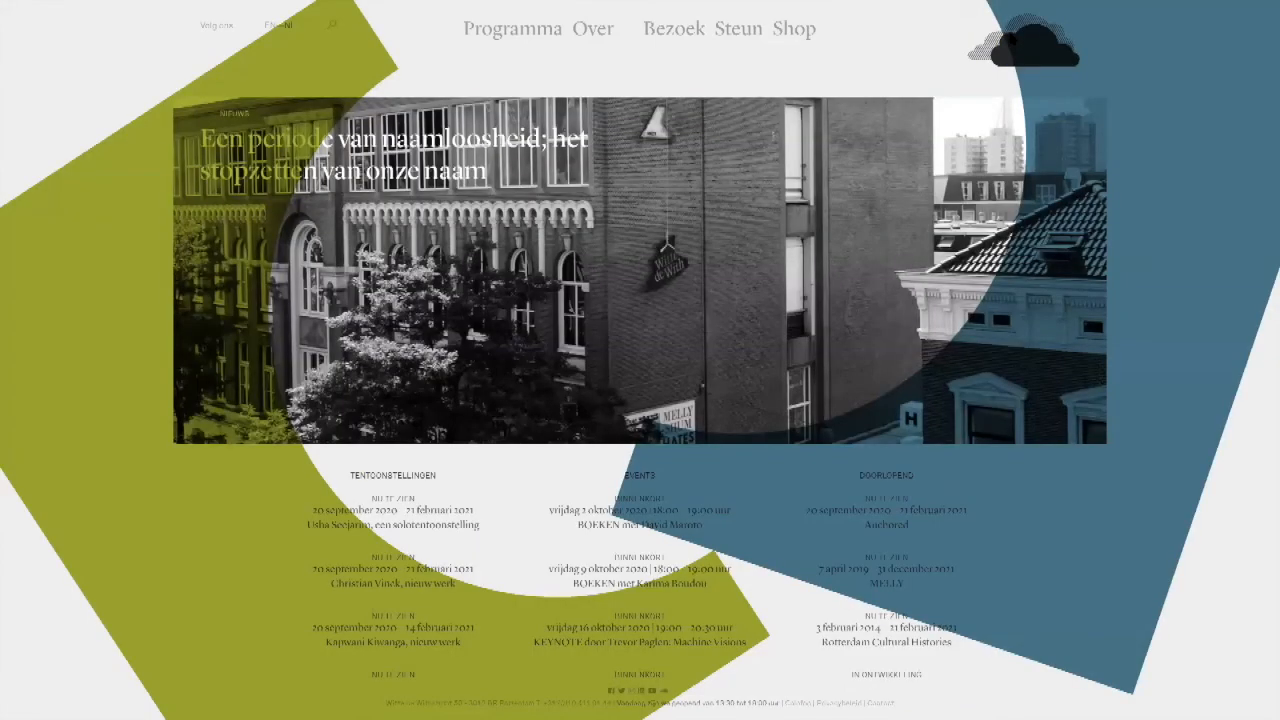
Step: Switch to Adobe XD, bring the Untitled prototype document forward and view the article cards on the Web 1920 – 1 artboard
{"action": "mouse_move", "coordinate": [255, 8]}
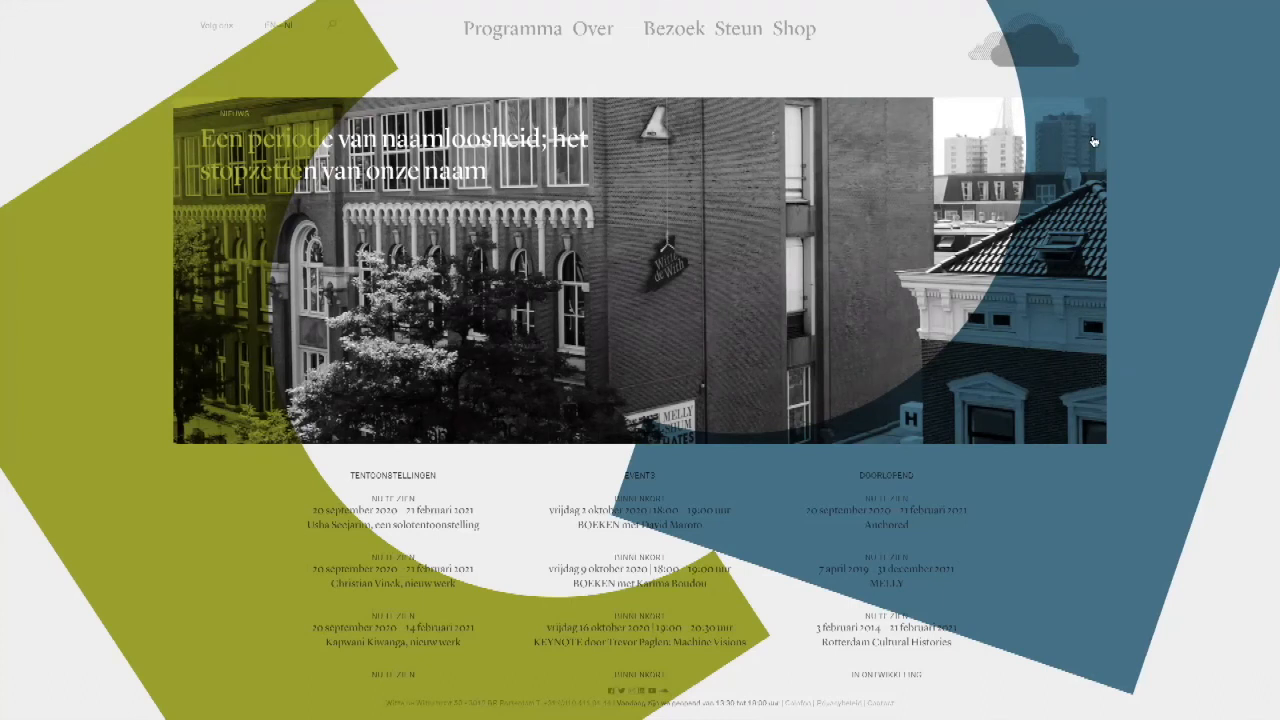
{"action": "key", "text": "super+Tab"}
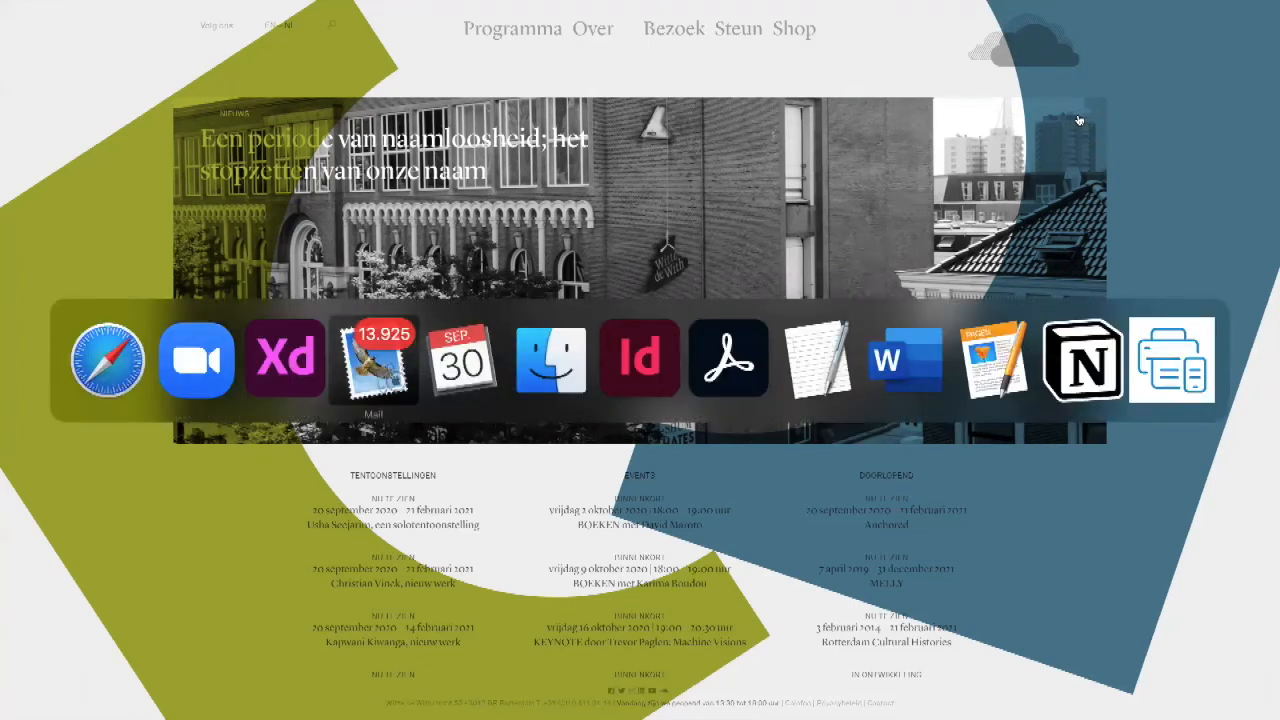
{"action": "left_click", "coordinate": [266, 378]}
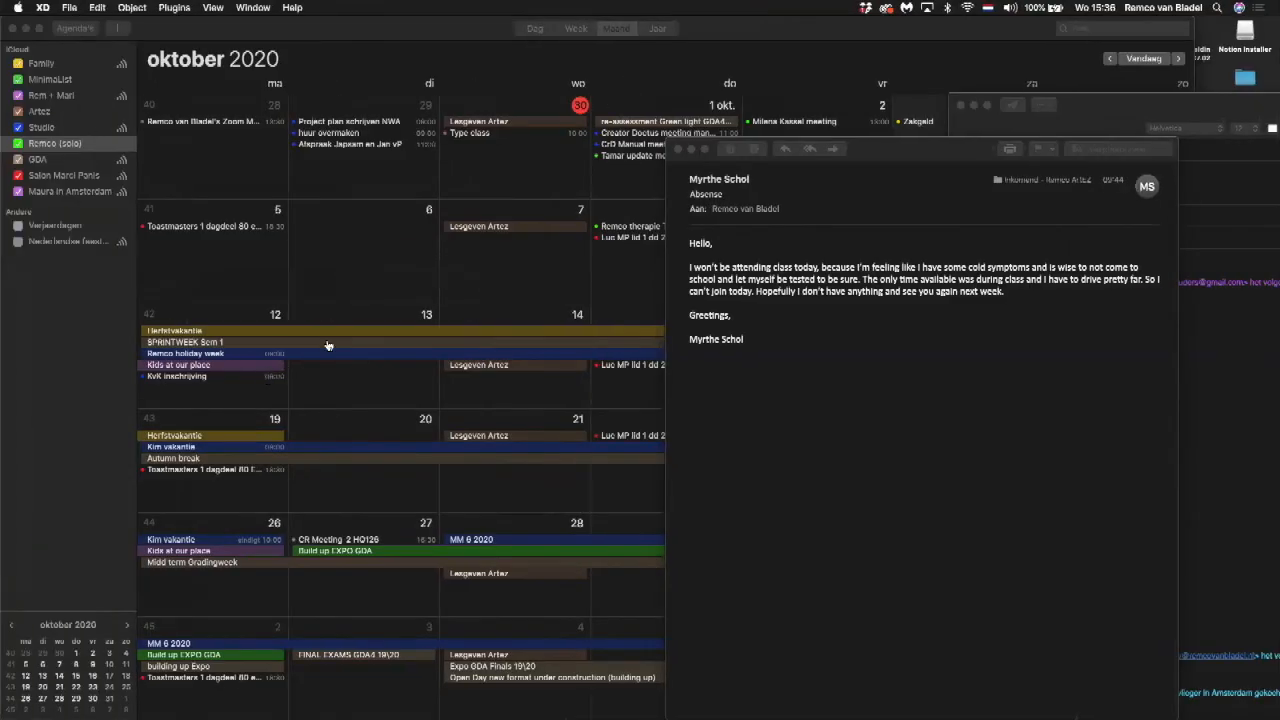
{"action": "left_click", "coordinate": [256, 8]}
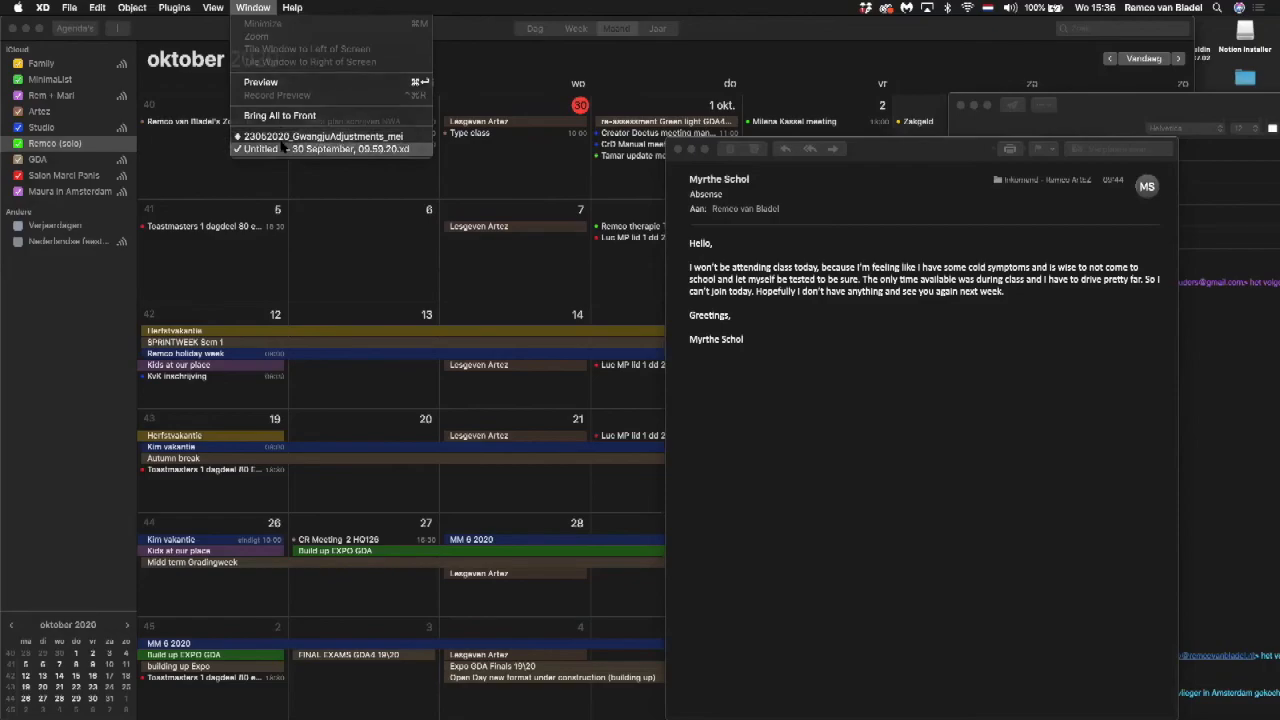
{"action": "left_click", "coordinate": [284, 148]}
{"action": "scroll", "coordinate": [560, 192], "scroll_direction": "left", "scroll_amount": 3}
{"action": "scroll", "coordinate": [560, 192], "scroll_direction": "down", "scroll_amount": 1}
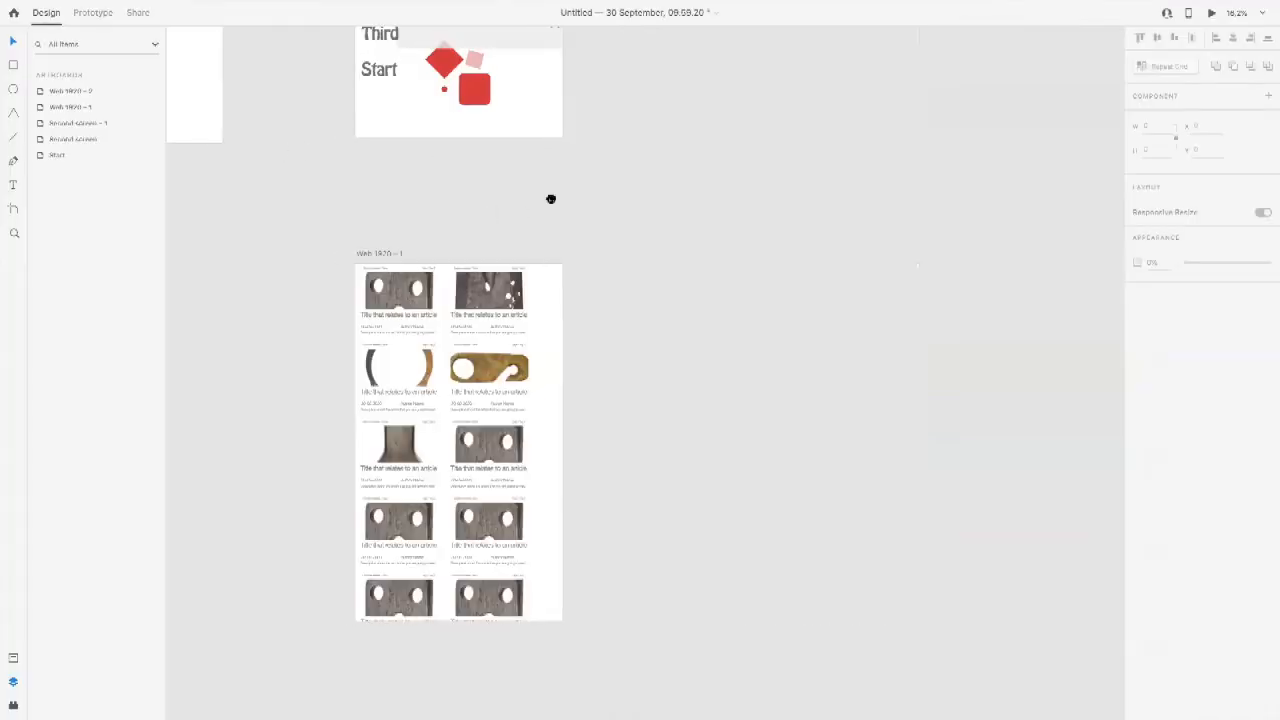
{"action": "left_click_drag", "start_coordinate": [314, 206], "coordinate": [671, 408]}
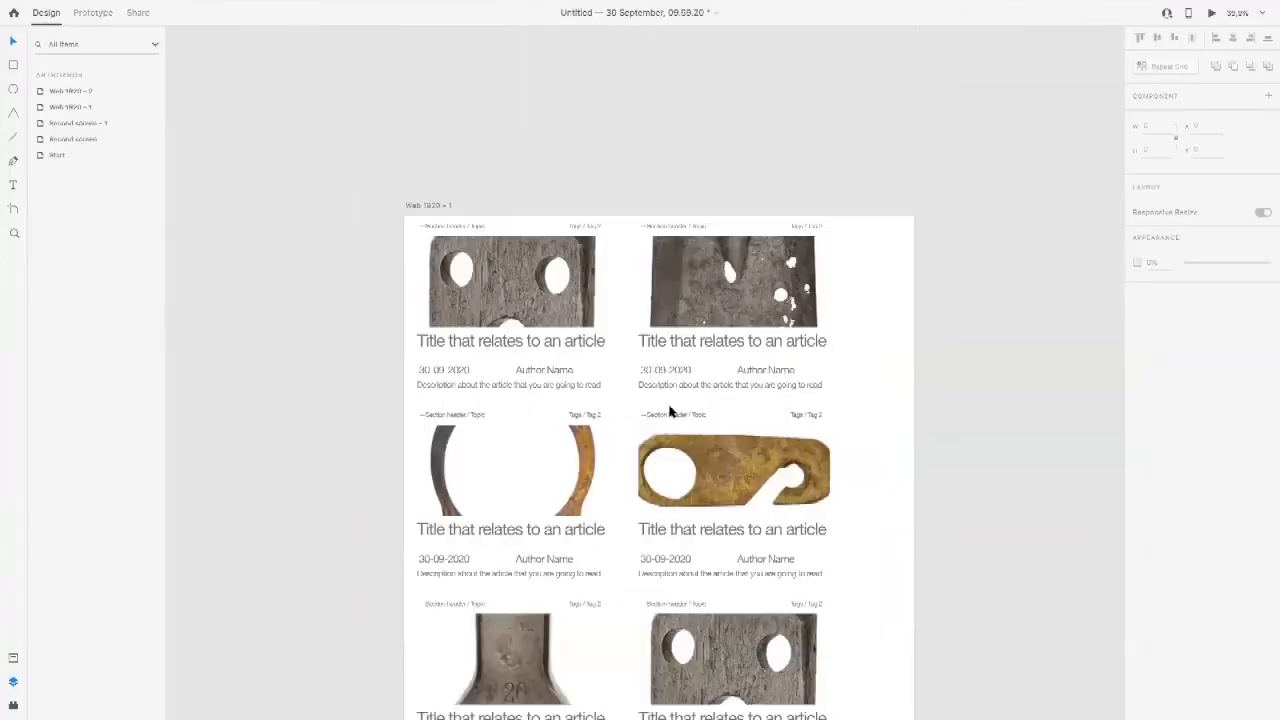
{"action": "scroll", "coordinate": [637, 291], "scroll_direction": "down", "scroll_amount": 3}
{"action": "scroll", "coordinate": [637, 291], "scroll_direction": "right", "scroll_amount": 1}
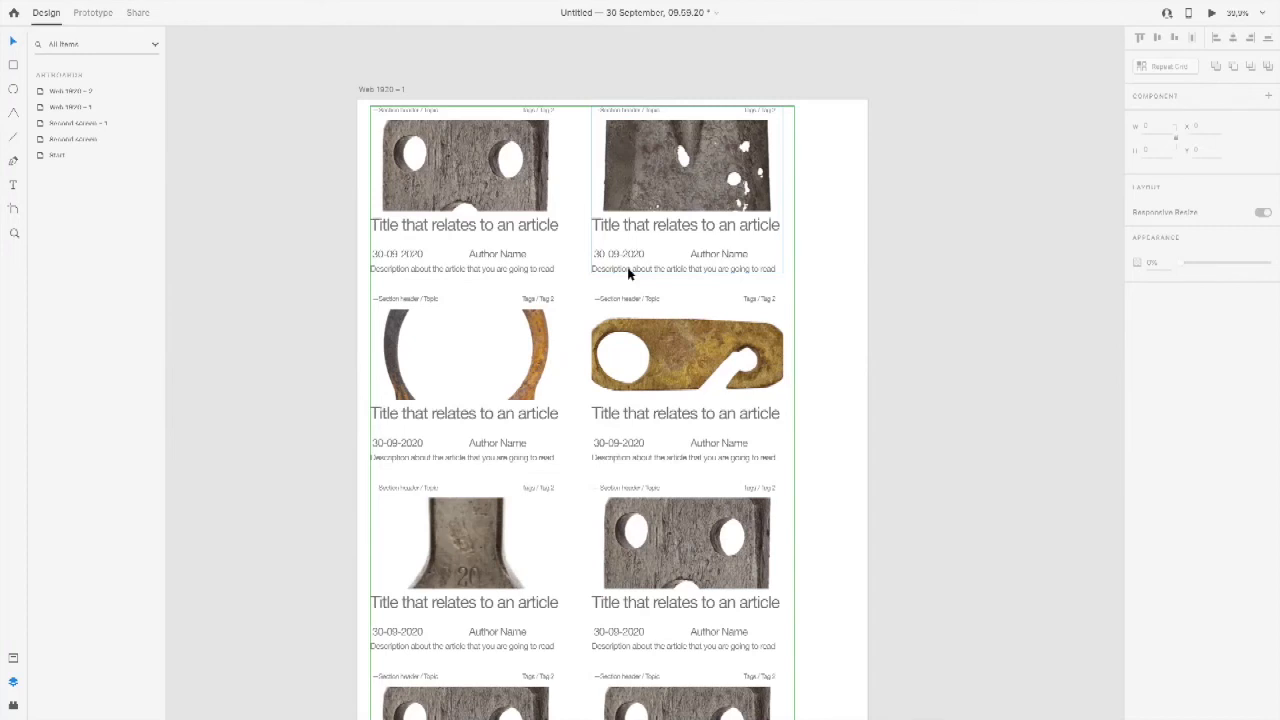
Step: Examine the repeat grid of article cards on the Web 1920 – 1 artboard, both close up and as a whole
{"action": "left_click", "coordinate": [838, 170]}
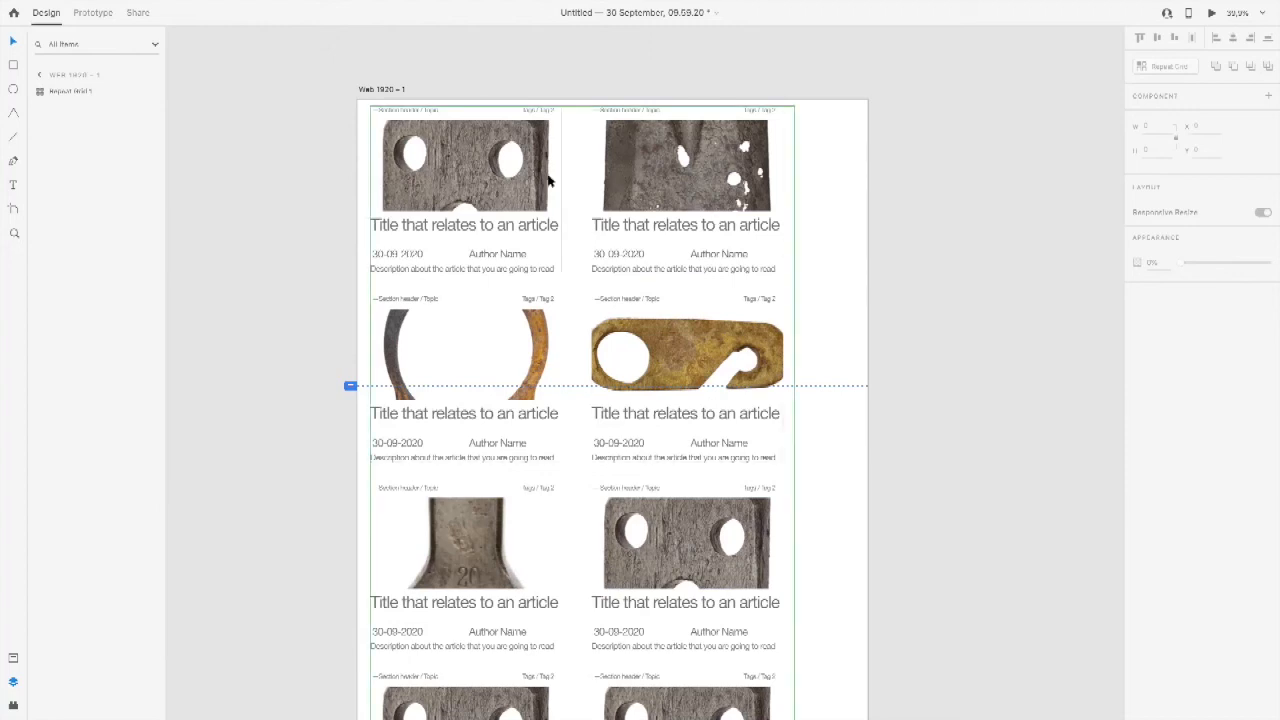
{"action": "left_click", "coordinate": [548, 181]}
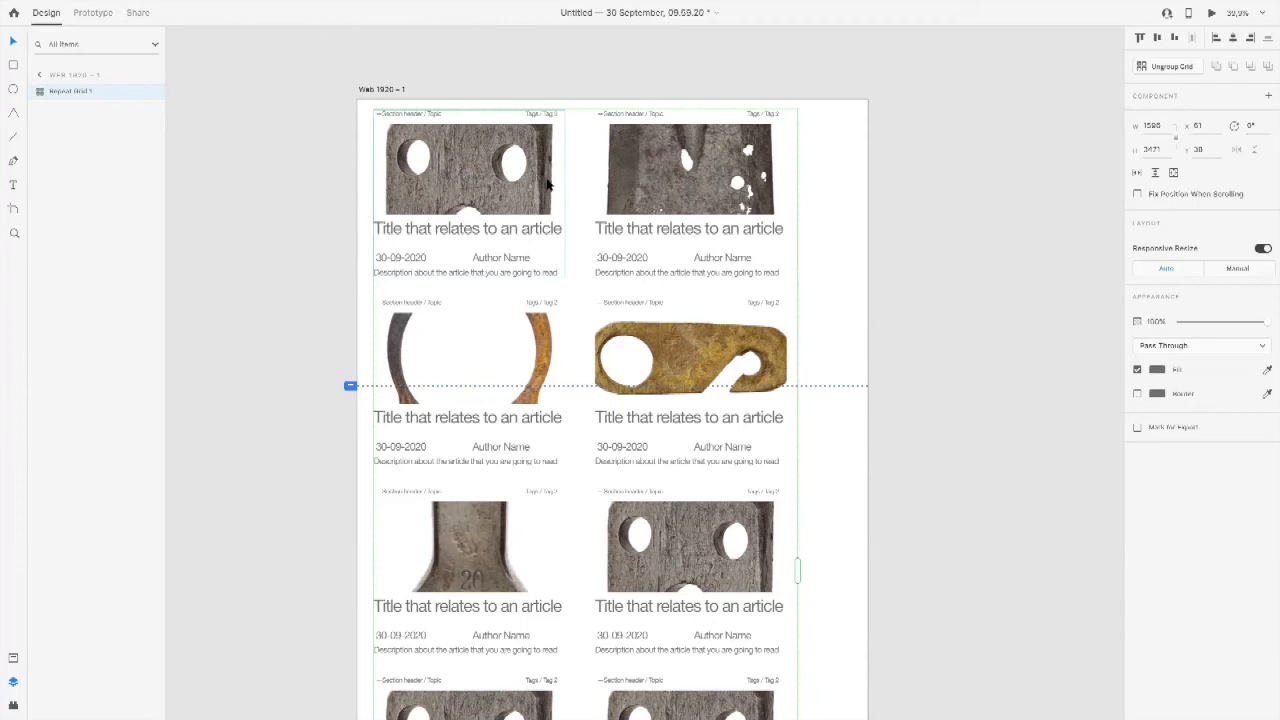
{"action": "scroll", "coordinate": [548, 183], "scroll_direction": "down", "scroll_amount": 3}
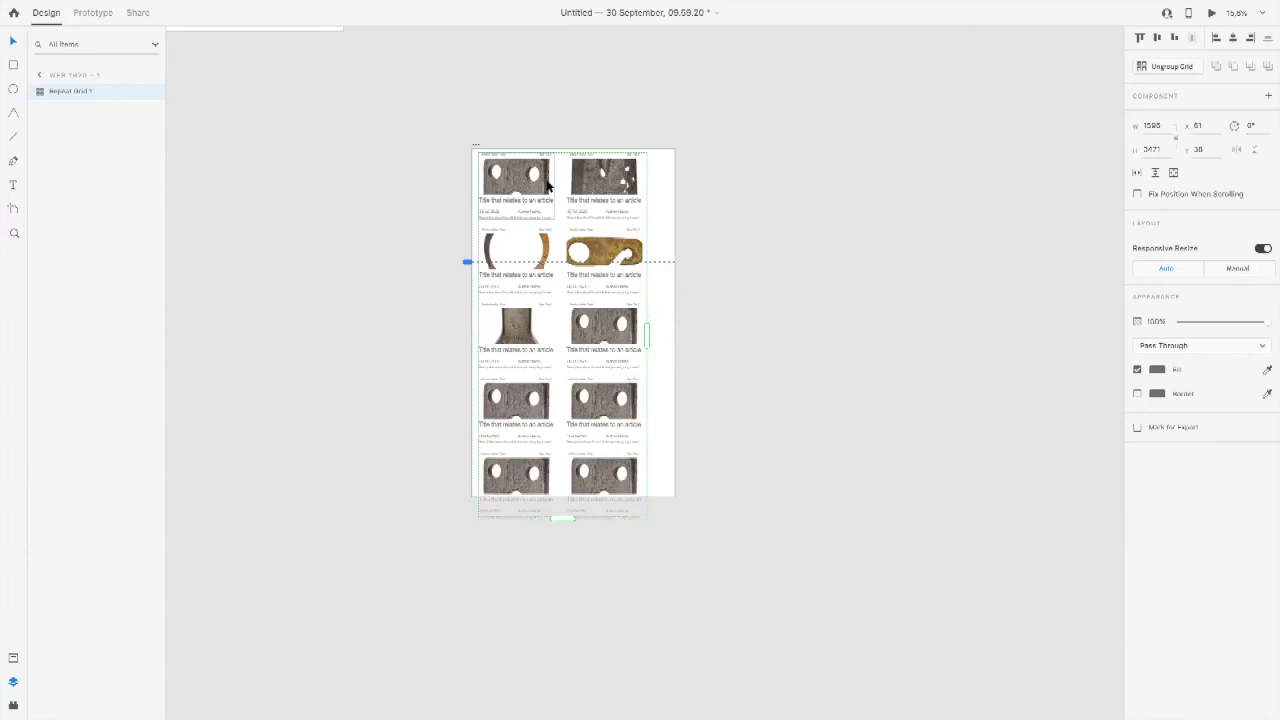
{"action": "left_click", "coordinate": [656, 139]}
{"action": "key", "text": "super+space"}
{"action": "left_click_drag", "start_coordinate": [458, 125], "coordinate": [703, 289]}
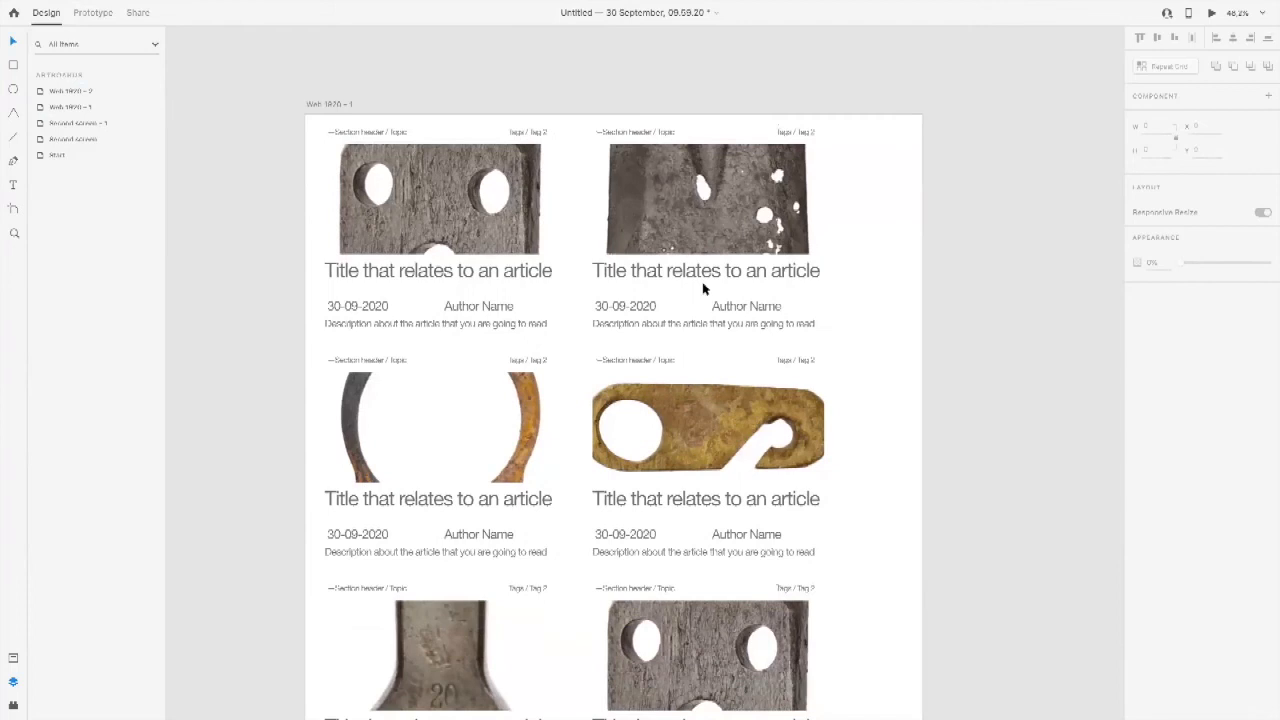
{"action": "scroll", "coordinate": [703, 289], "scroll_direction": "down", "scroll_amount": 5}
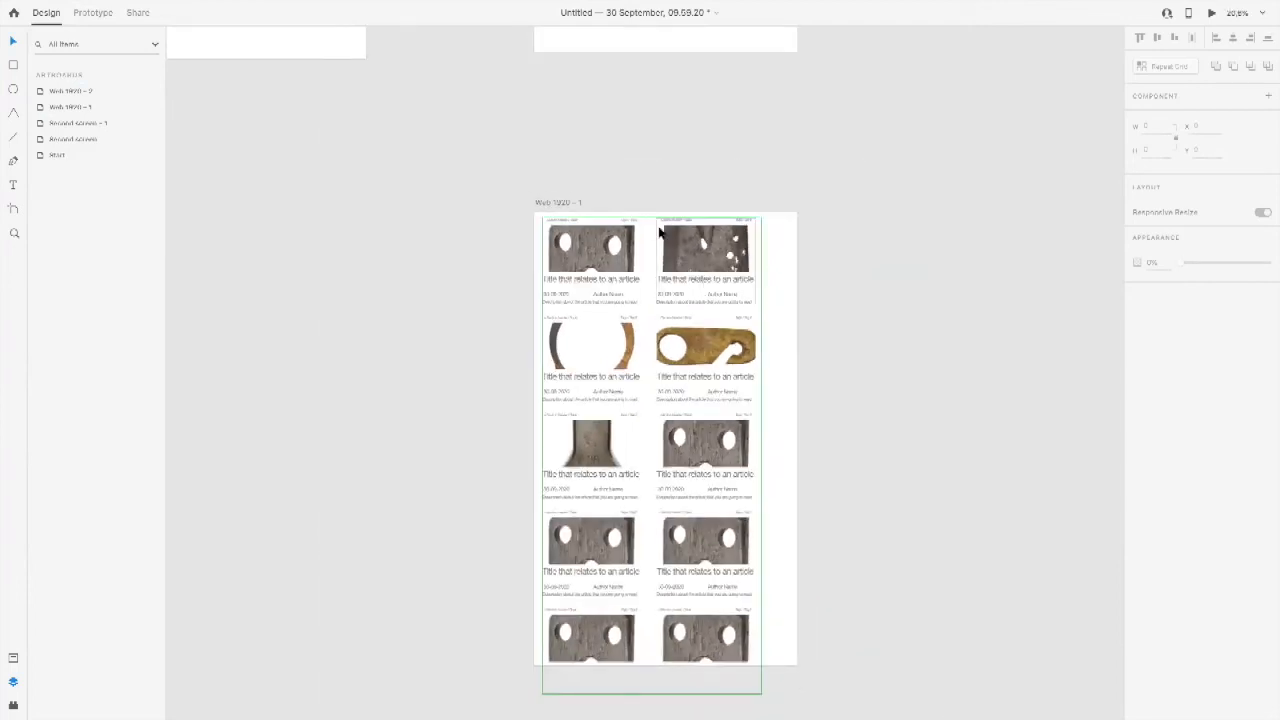
{"action": "scroll", "coordinate": [619, 262], "scroll_direction": "left", "scroll_amount": 3}
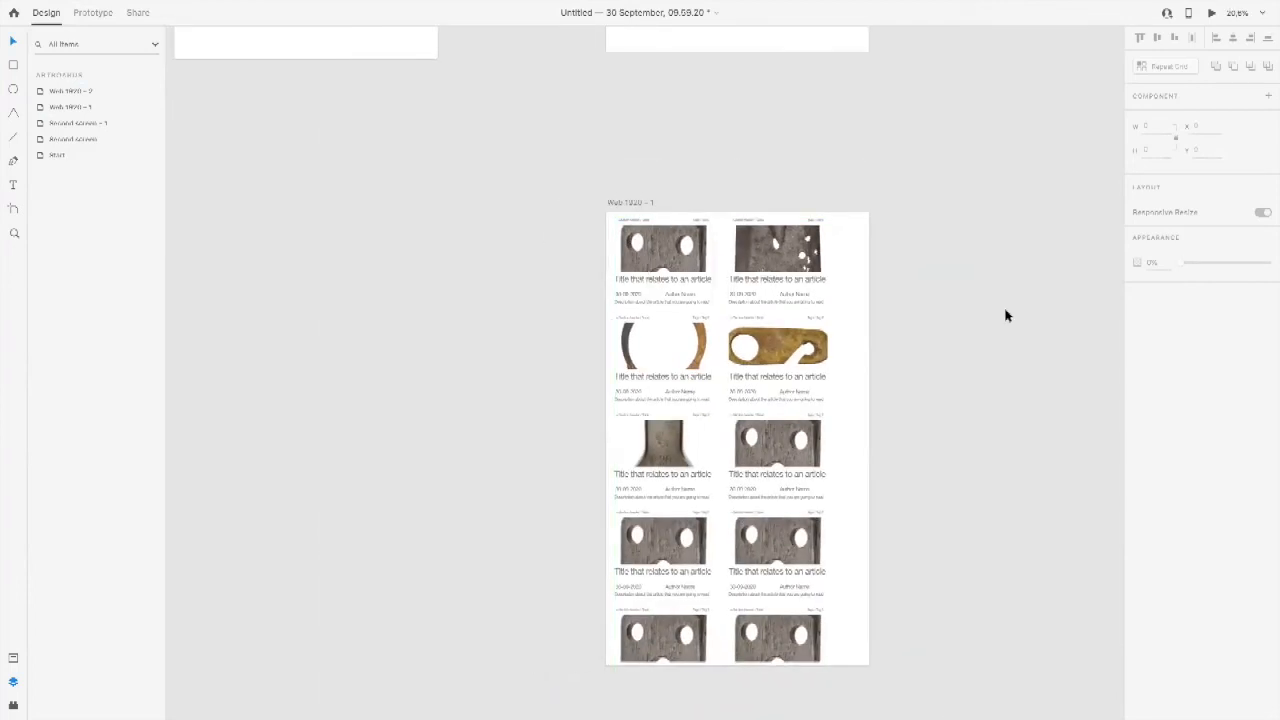
Step: Add a blank Web 1920 artboard beside the article grid artboard and move it to widen the gap between them
{"action": "left_click", "coordinate": [13, 208]}
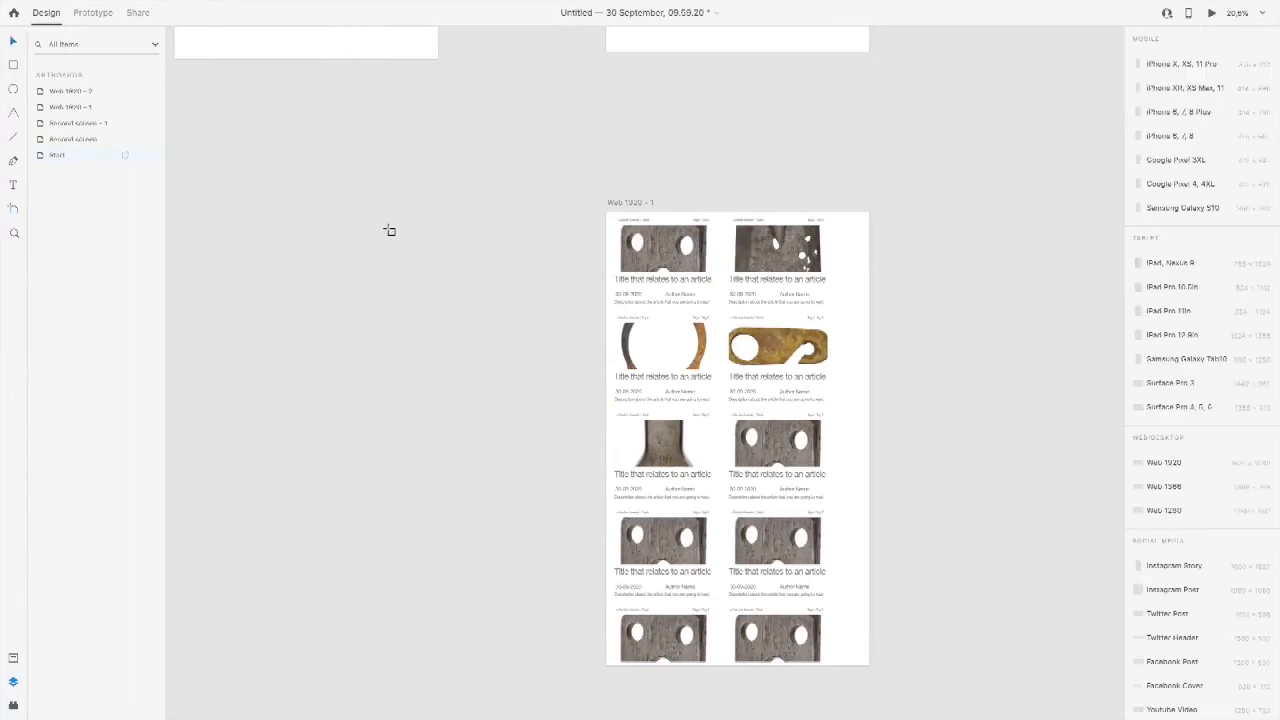
{"action": "left_click", "coordinate": [1198, 461]}
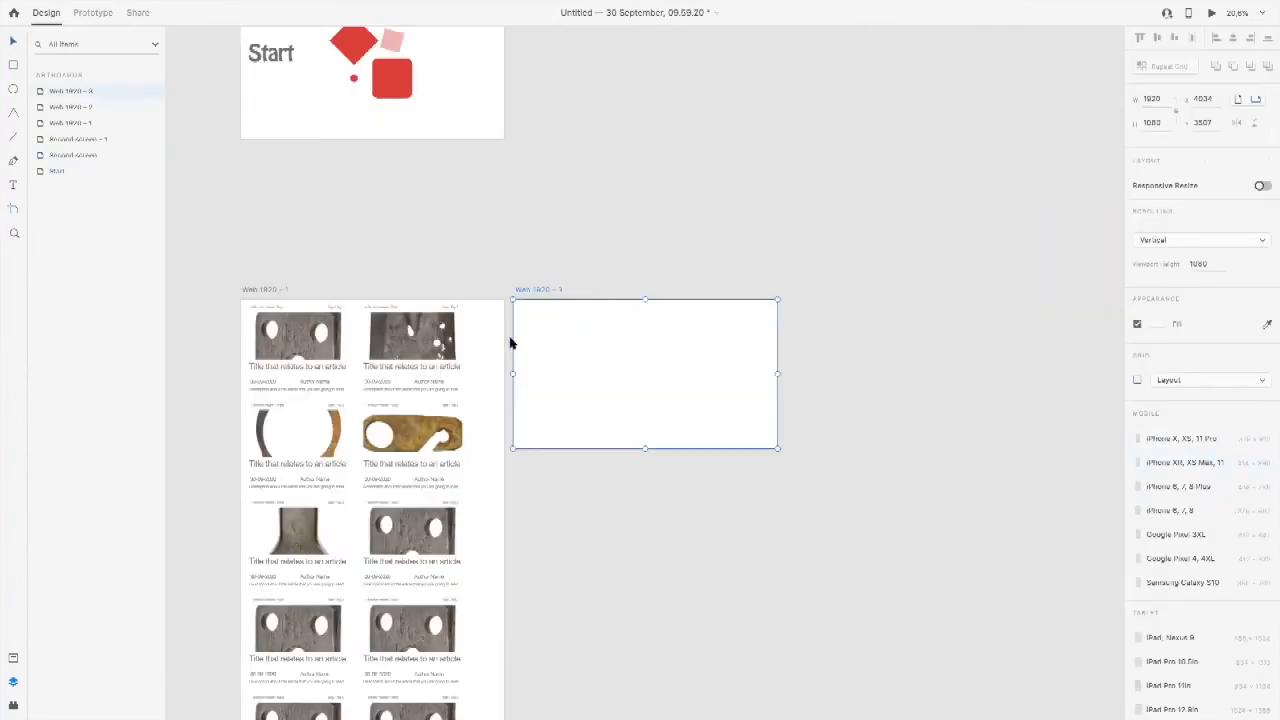
{"action": "left_click", "coordinate": [13, 42]}
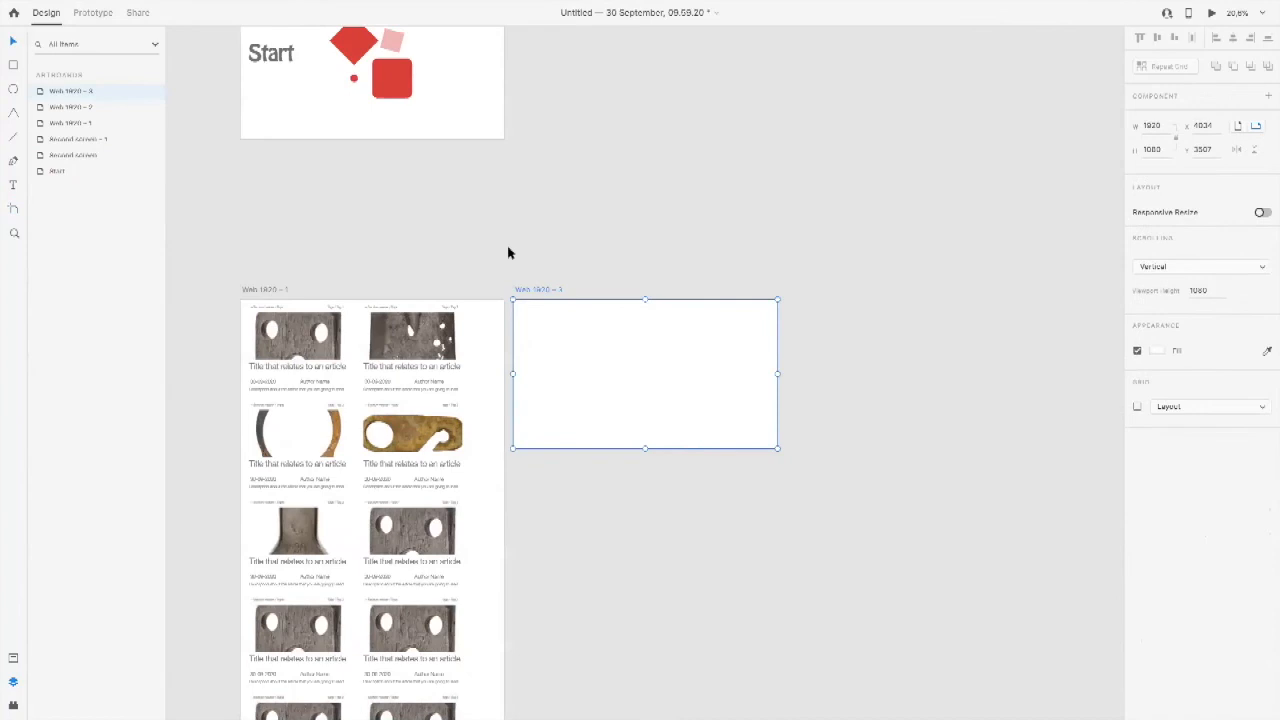
{"action": "left_click_drag", "start_coordinate": [531, 289], "coordinate": [572, 291]}
{"action": "left_click", "coordinate": [563, 256]}
{"action": "left_click_drag", "start_coordinate": [504, 269], "coordinate": [986, 646]}
{"action": "left_click_drag", "start_coordinate": [616, 352], "coordinate": [766, 451]}
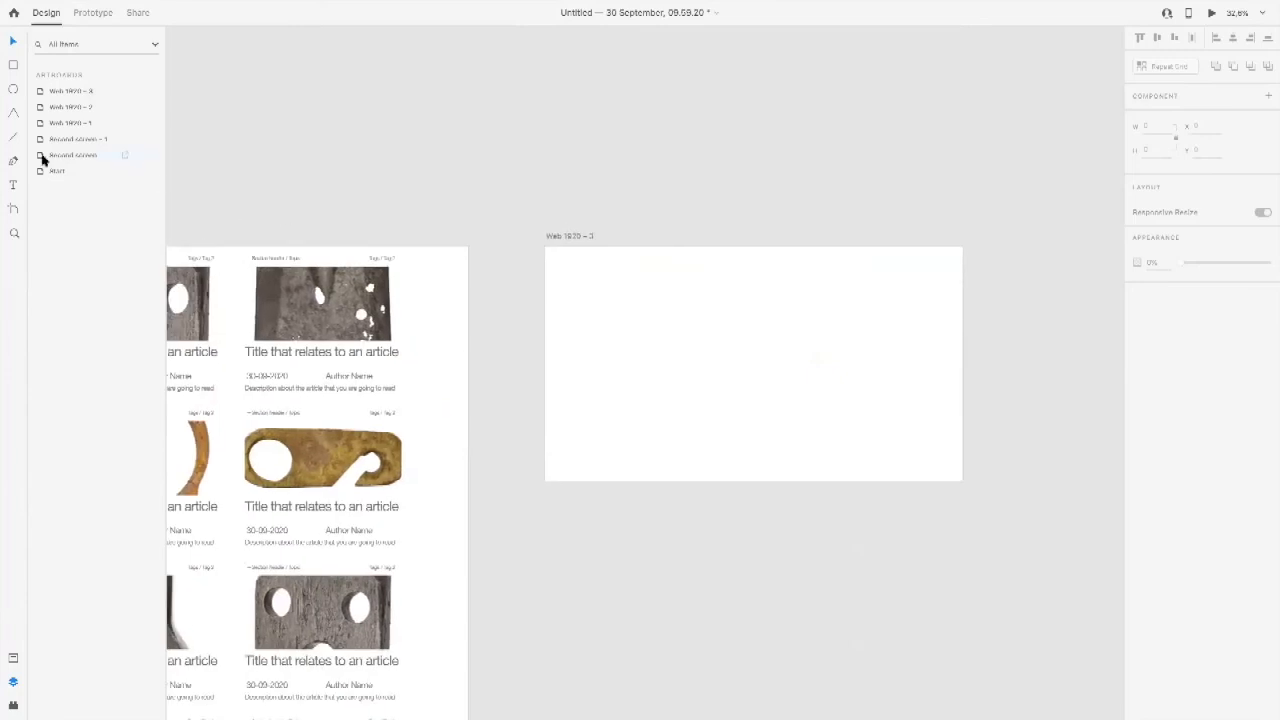
{"action": "left_click_drag", "start_coordinate": [481, 210], "coordinate": [1036, 487]}
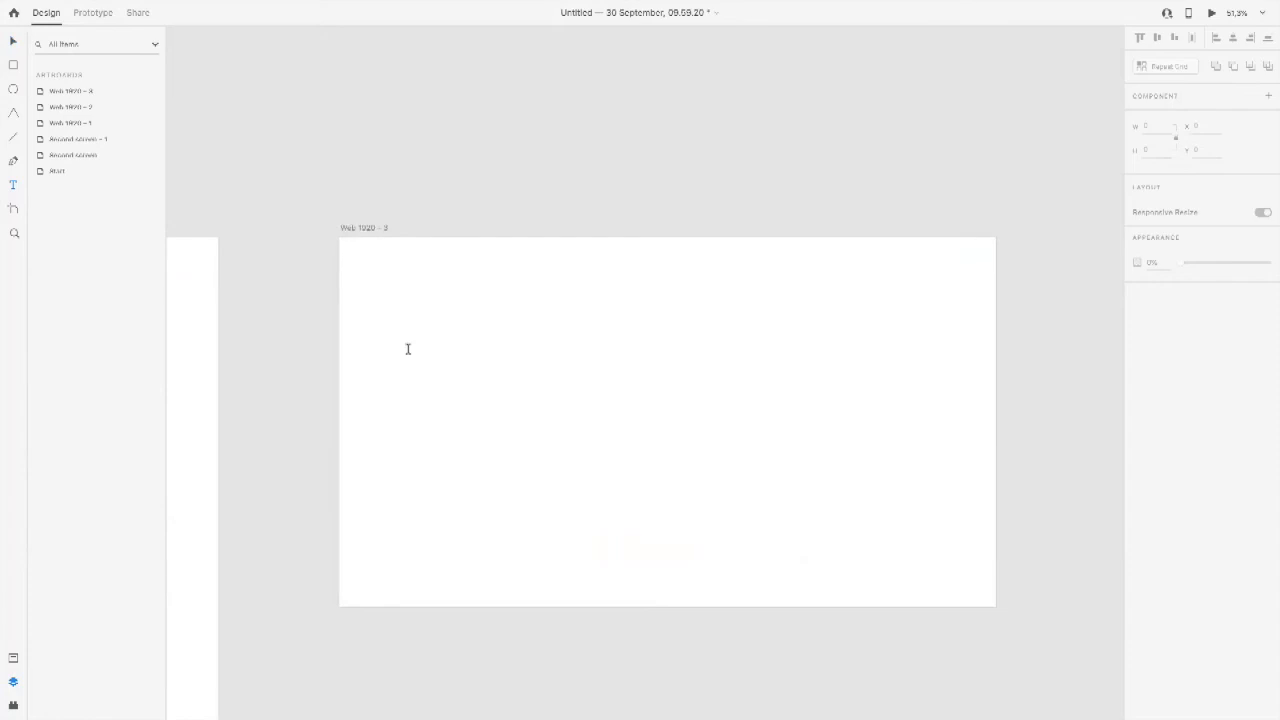
Step: Switch back to the Witte de With website in Safari, open the Programma page and look through its exhibition tiles
{"action": "key", "text": "super+Tab"}
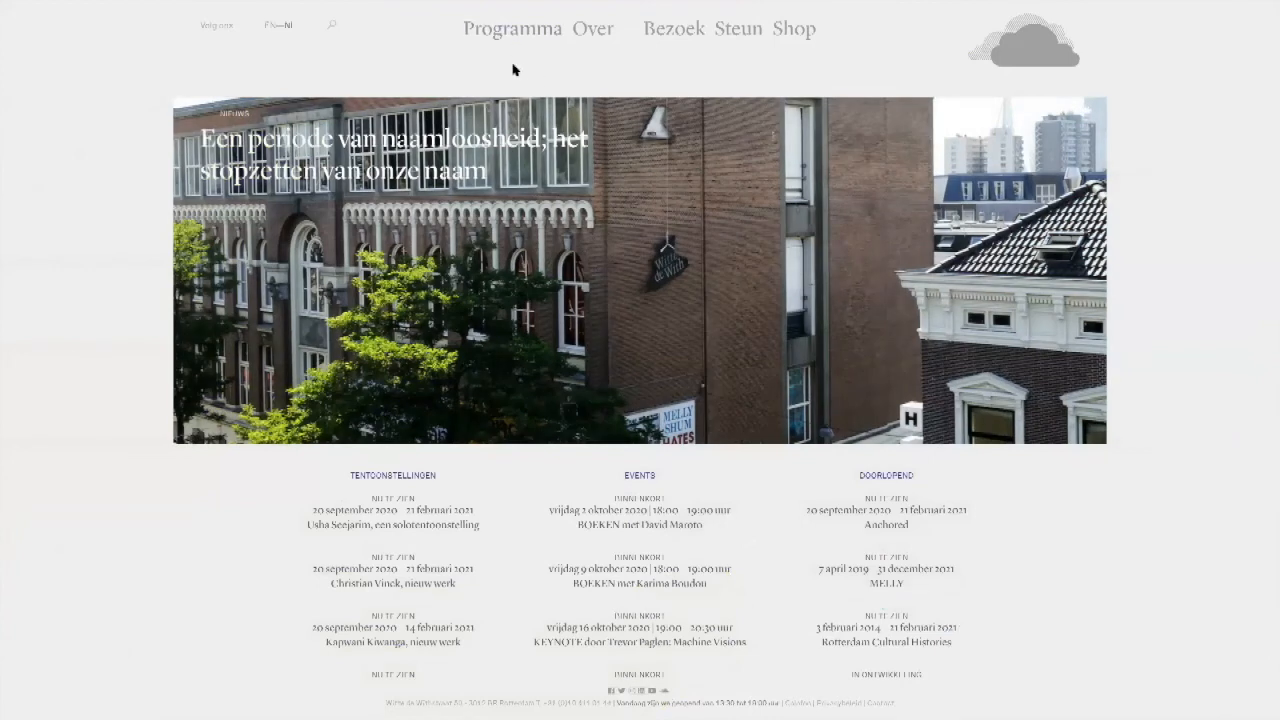
{"action": "left_click", "coordinate": [495, 38]}
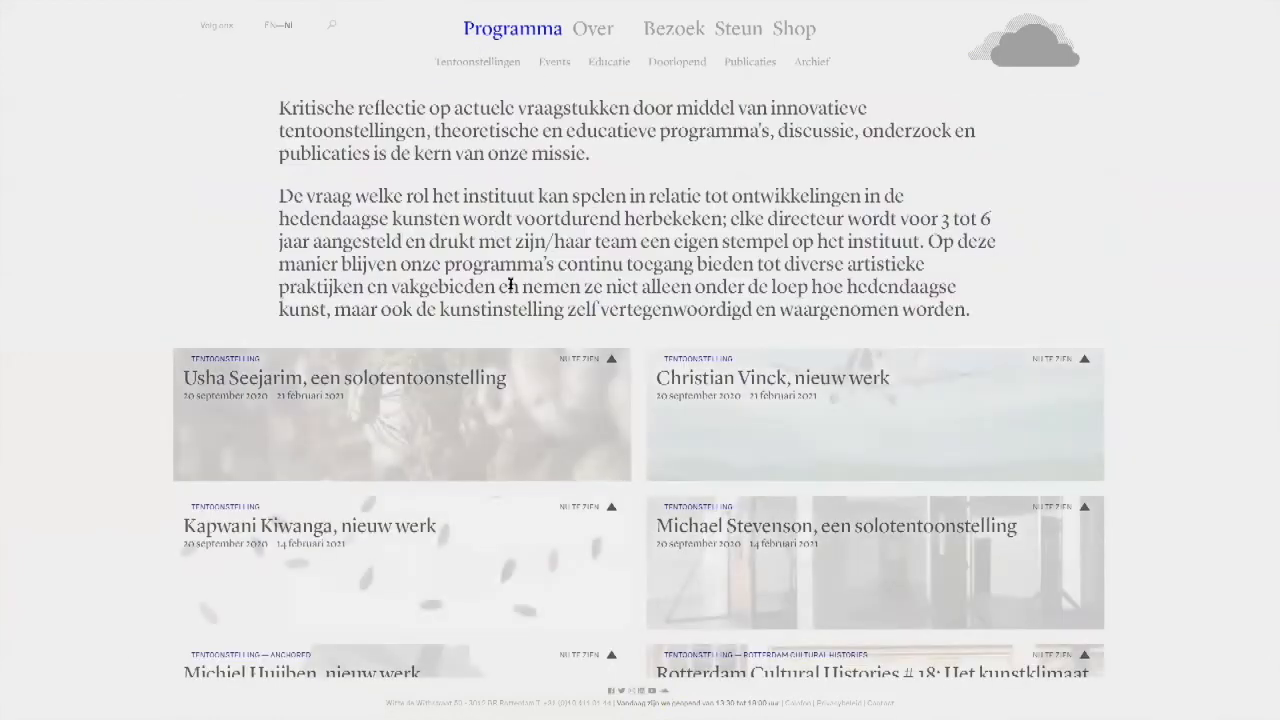
{"action": "scroll", "coordinate": [520, 430], "scroll_direction": "down", "scroll_amount": 2}
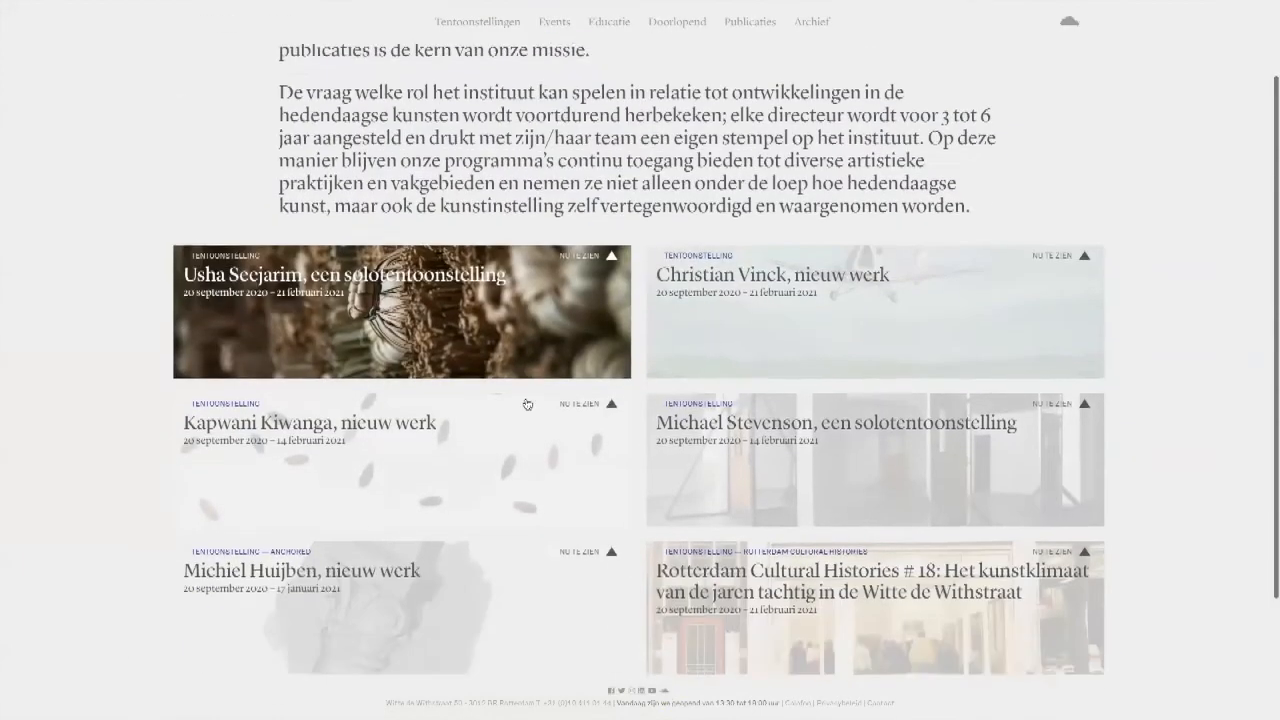
{"action": "scroll", "coordinate": [612, 447], "scroll_direction": "down", "scroll_amount": 3}
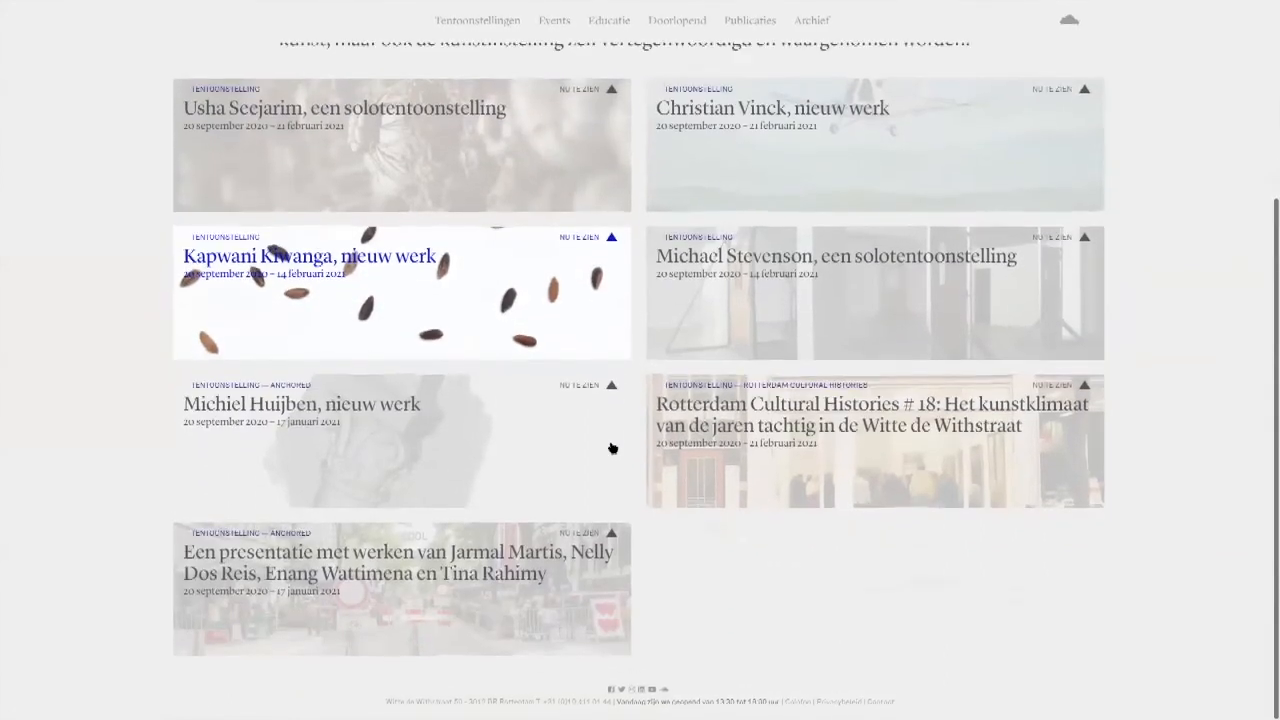
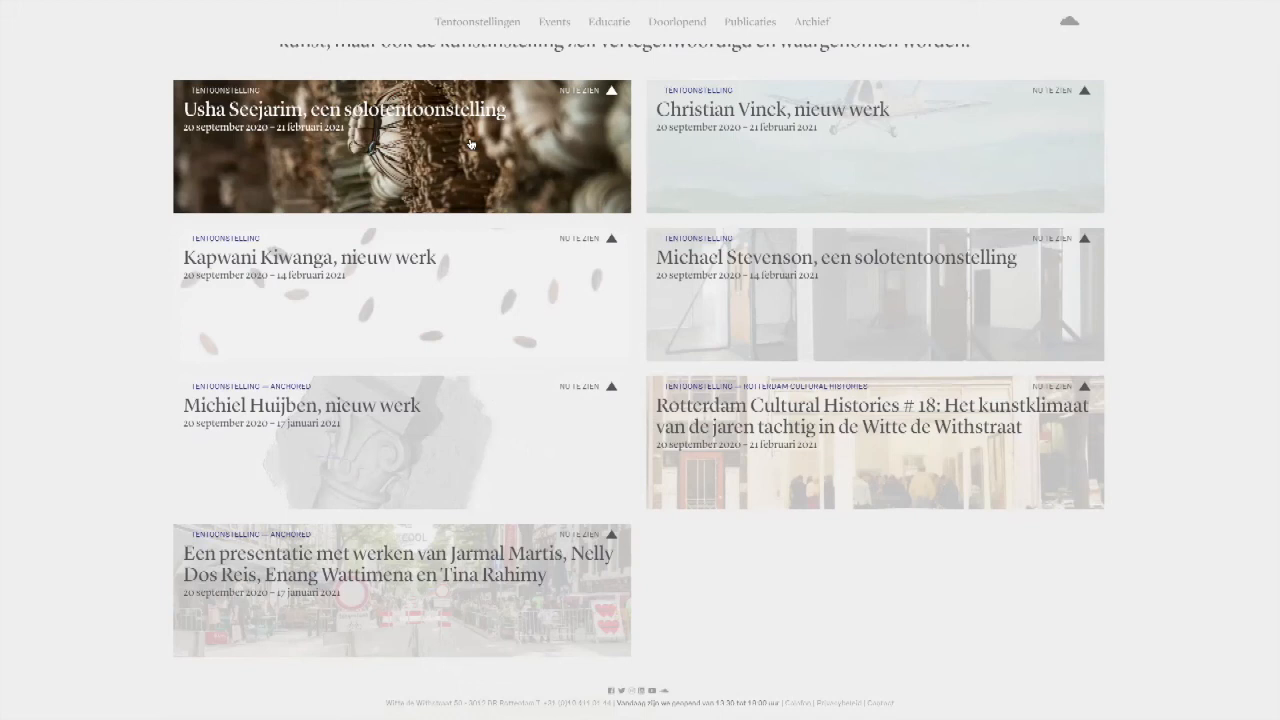
Step: Return to the introduction of the Witte de With Programma page and switch the website's language to English
{"action": "scroll", "coordinate": [586, 140], "scroll_direction": "up", "scroll_amount": 3}
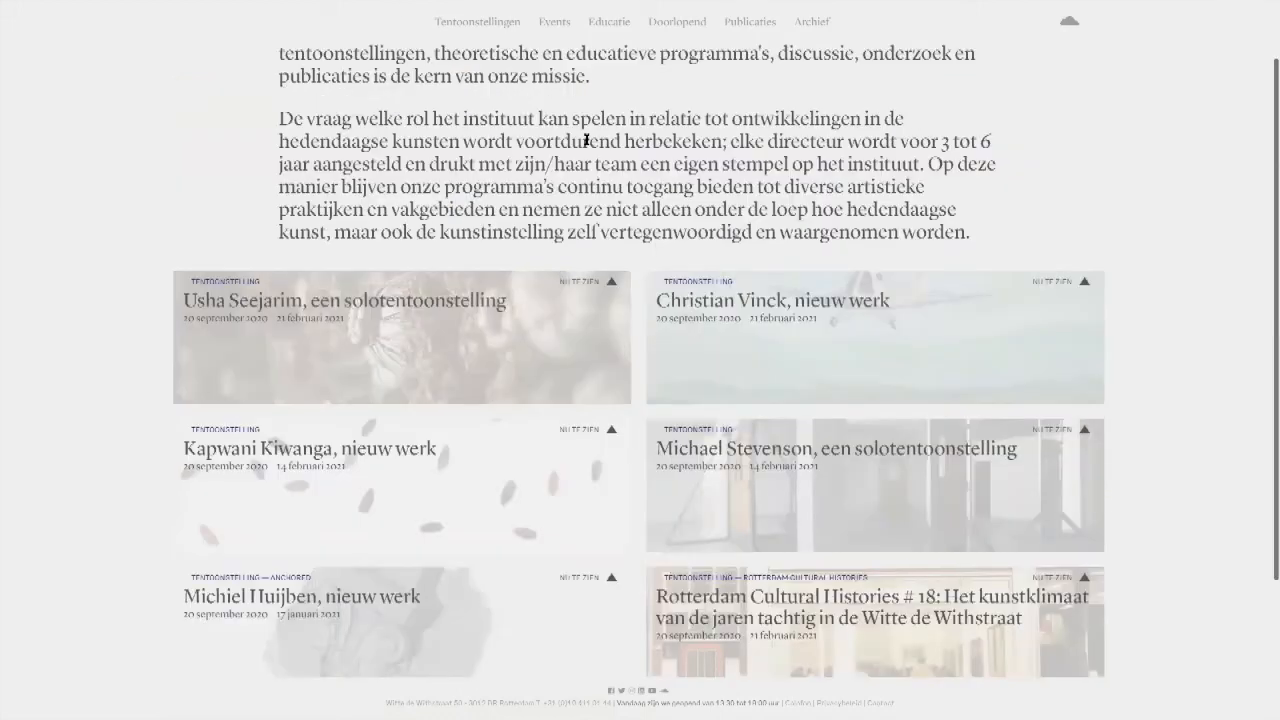
{"action": "scroll", "coordinate": [586, 140], "scroll_direction": "up", "scroll_amount": 1}
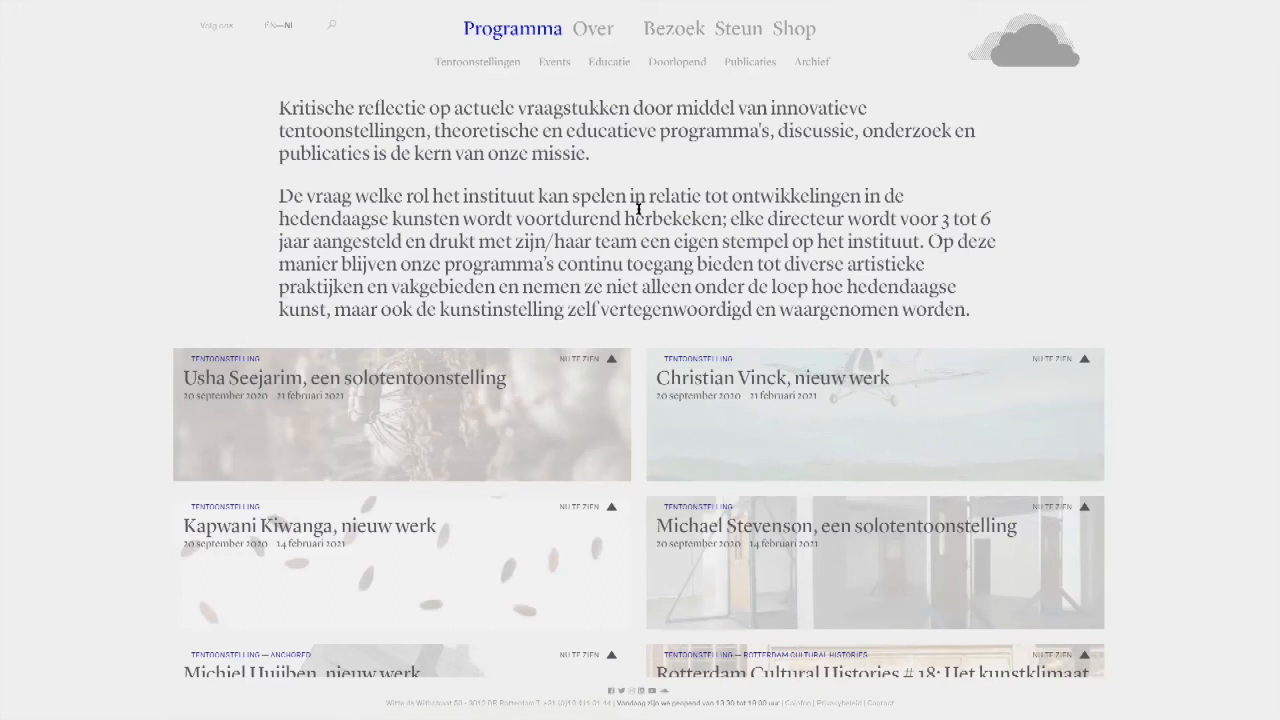
{"action": "left_click", "coordinate": [270, 25]}
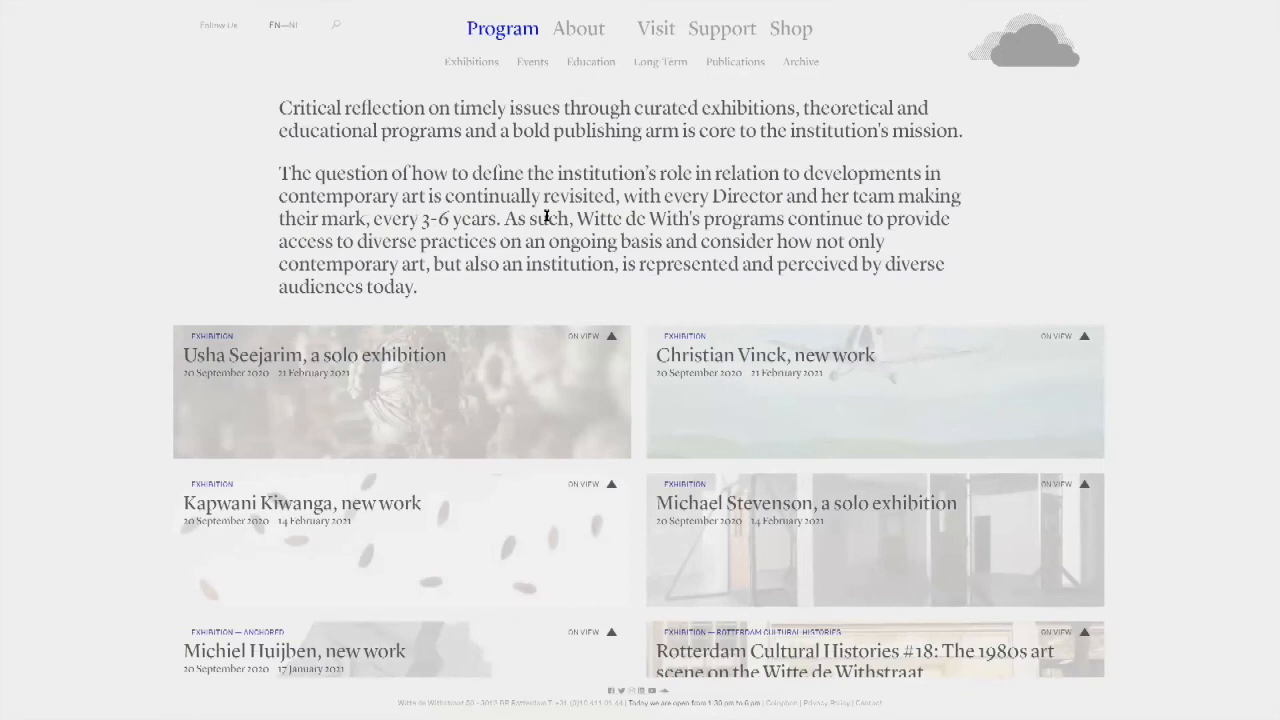
Step: Open the website hansvanhouwelingen.com in place of the Witte de With page
{"action": "mouse_move", "coordinate": [540, 5]}
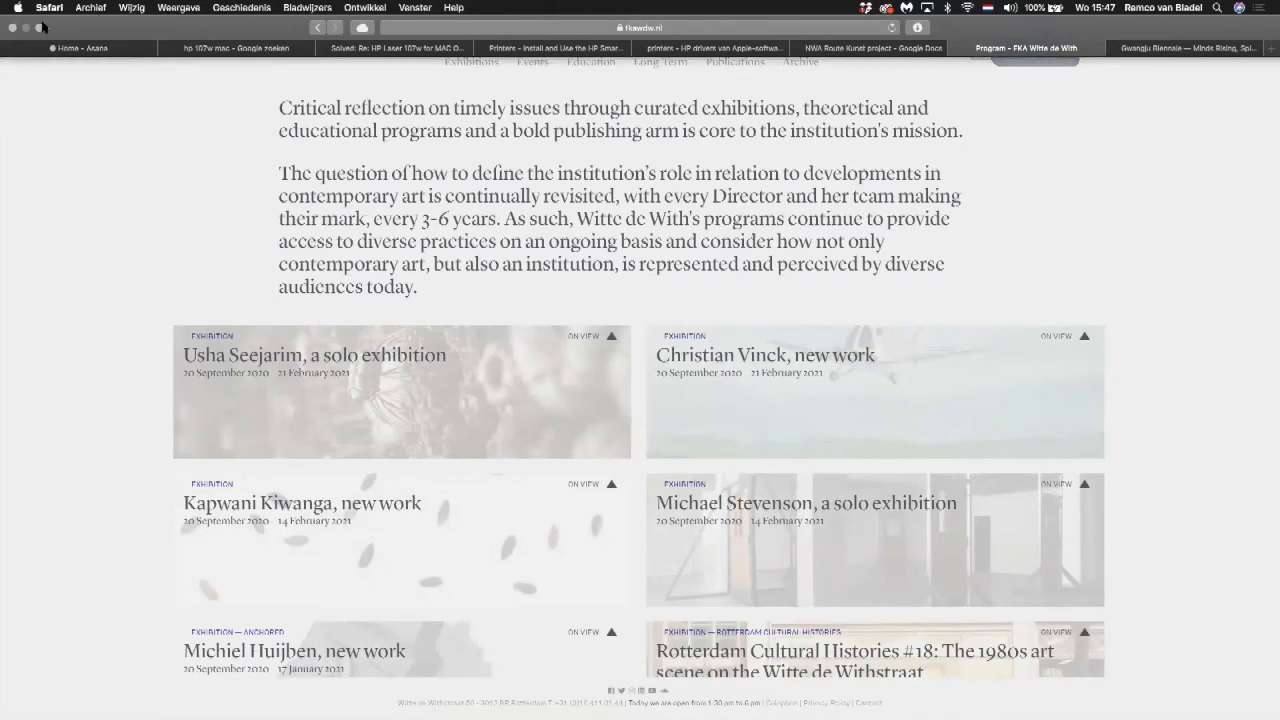
{"action": "left_click", "coordinate": [430, 30]}
{"action": "type", "text": "h"}
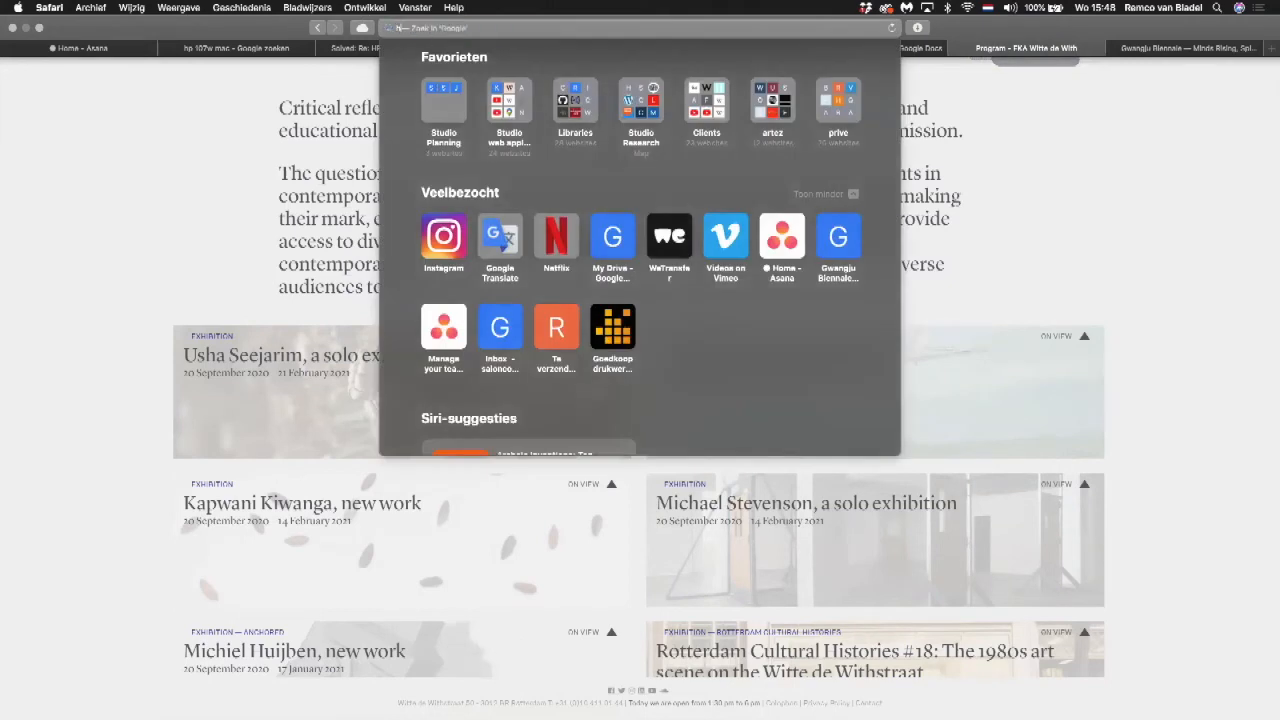
{"action": "type", "text": "ansvanhouwelingen.com"}
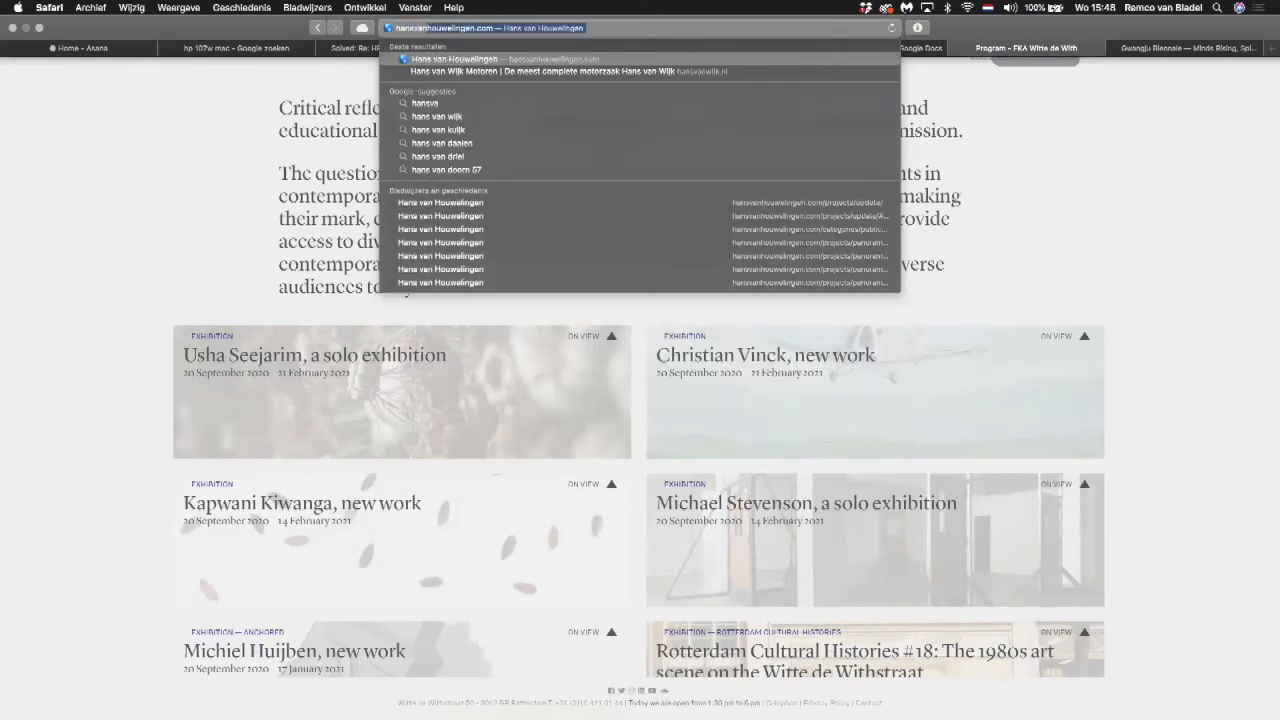
{"action": "key", "text": "Return"}
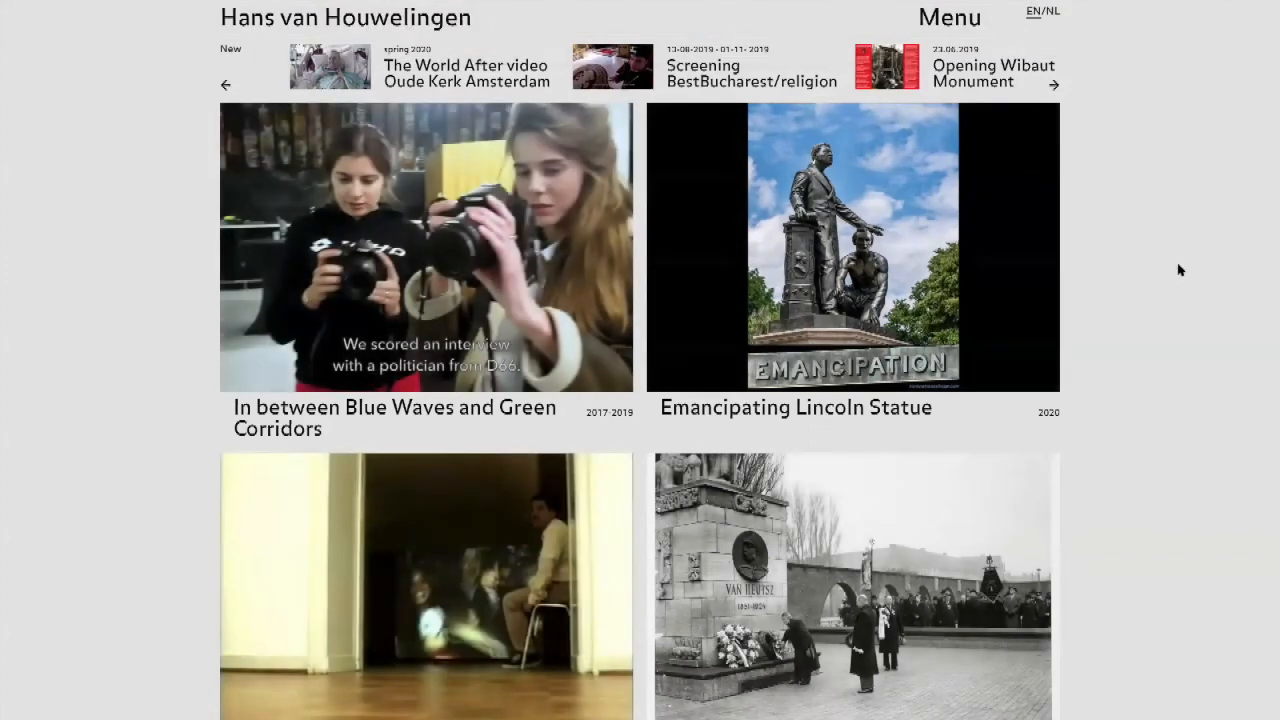
Step: Look through the two-column grid of project images and titles on the Hans van Houwelingen home page
{"action": "scroll", "coordinate": [1179, 270], "scroll_direction": "down", "scroll_amount": 3}
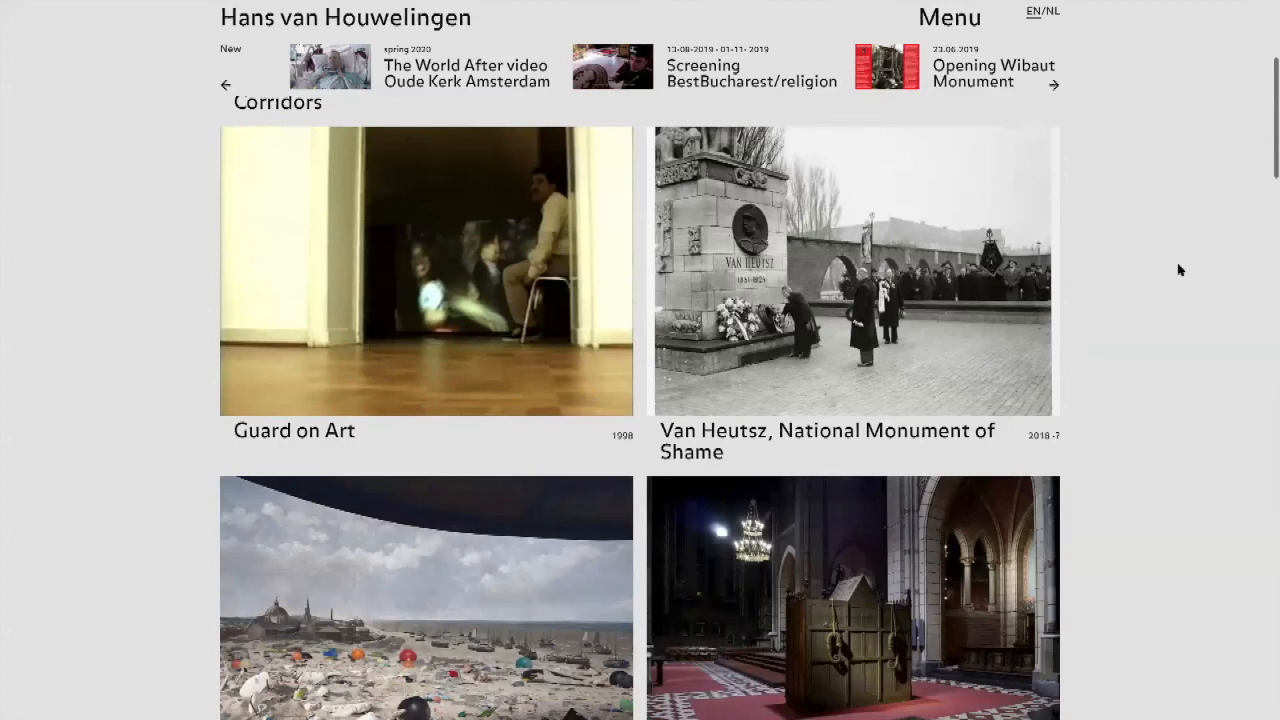
{"action": "scroll", "coordinate": [1179, 270], "scroll_direction": "down", "scroll_amount": 2}
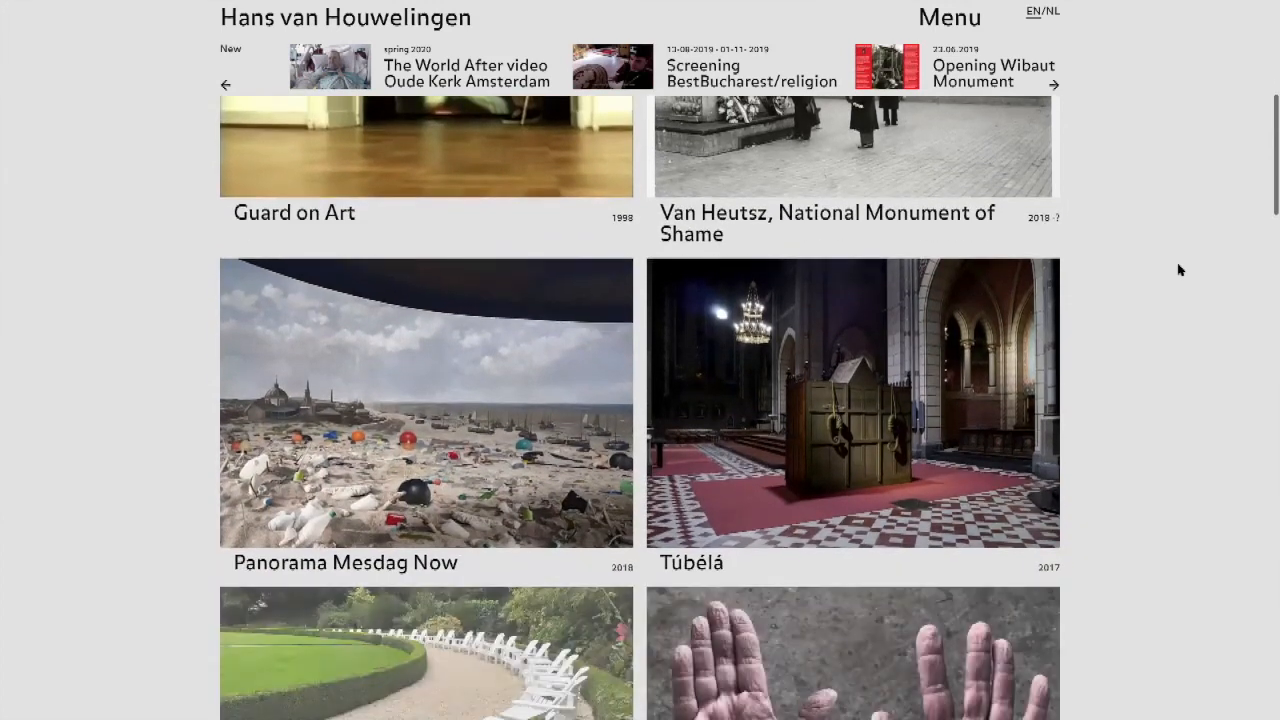
{"action": "scroll", "coordinate": [1179, 270], "scroll_direction": "down", "scroll_amount": 3}
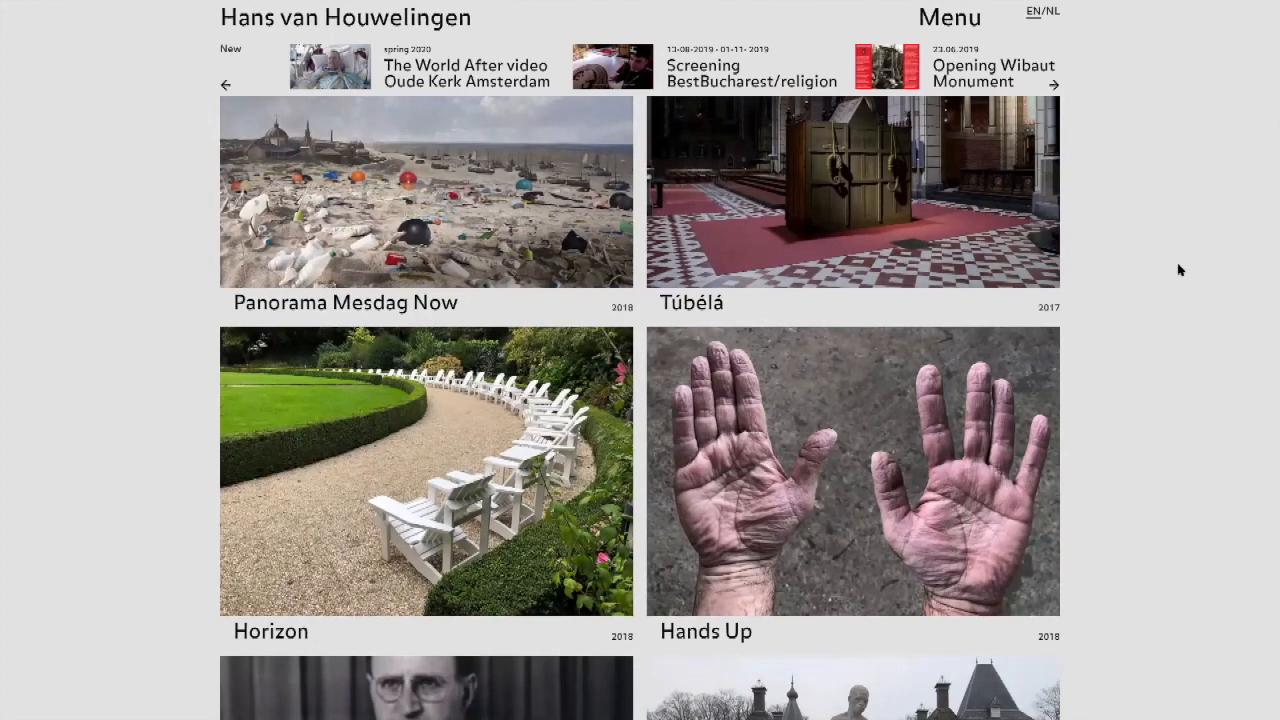
{"action": "scroll", "coordinate": [1179, 270], "scroll_direction": "down", "scroll_amount": 1}
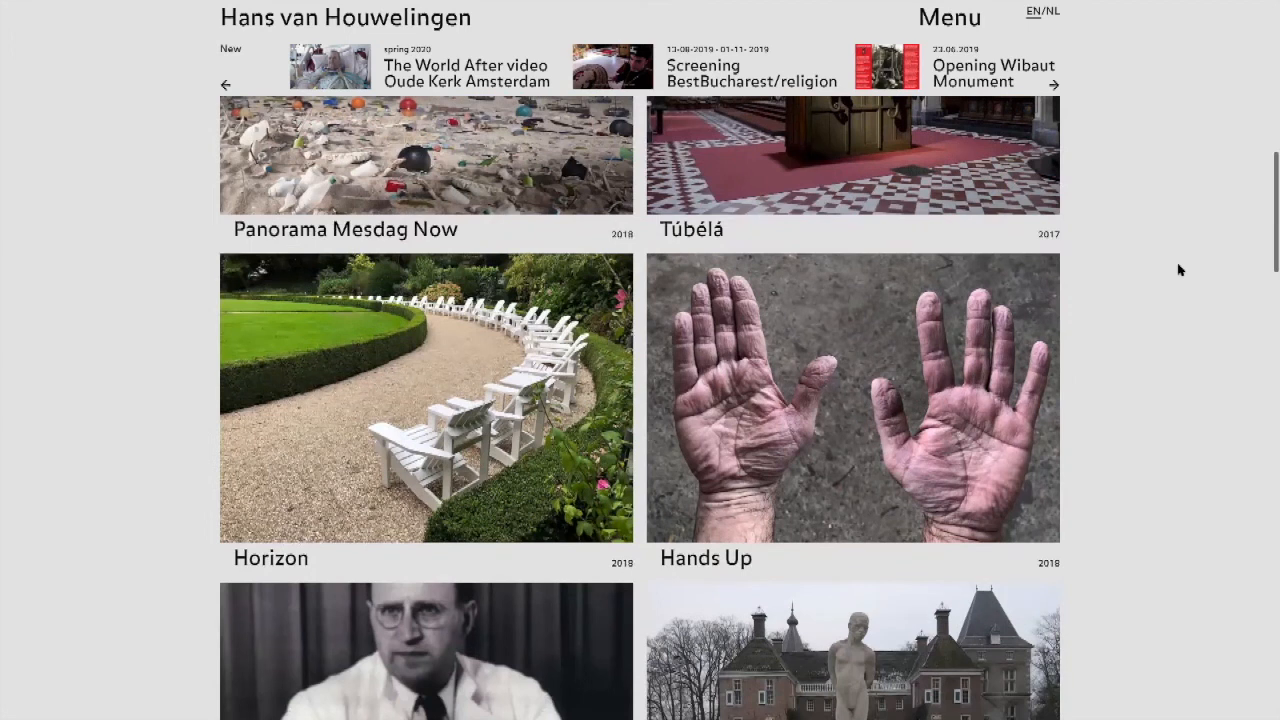
{"action": "scroll", "coordinate": [1179, 270], "scroll_direction": "down", "scroll_amount": 1}
{"action": "scroll", "coordinate": [1179, 270], "scroll_direction": "up", "scroll_amount": 1}
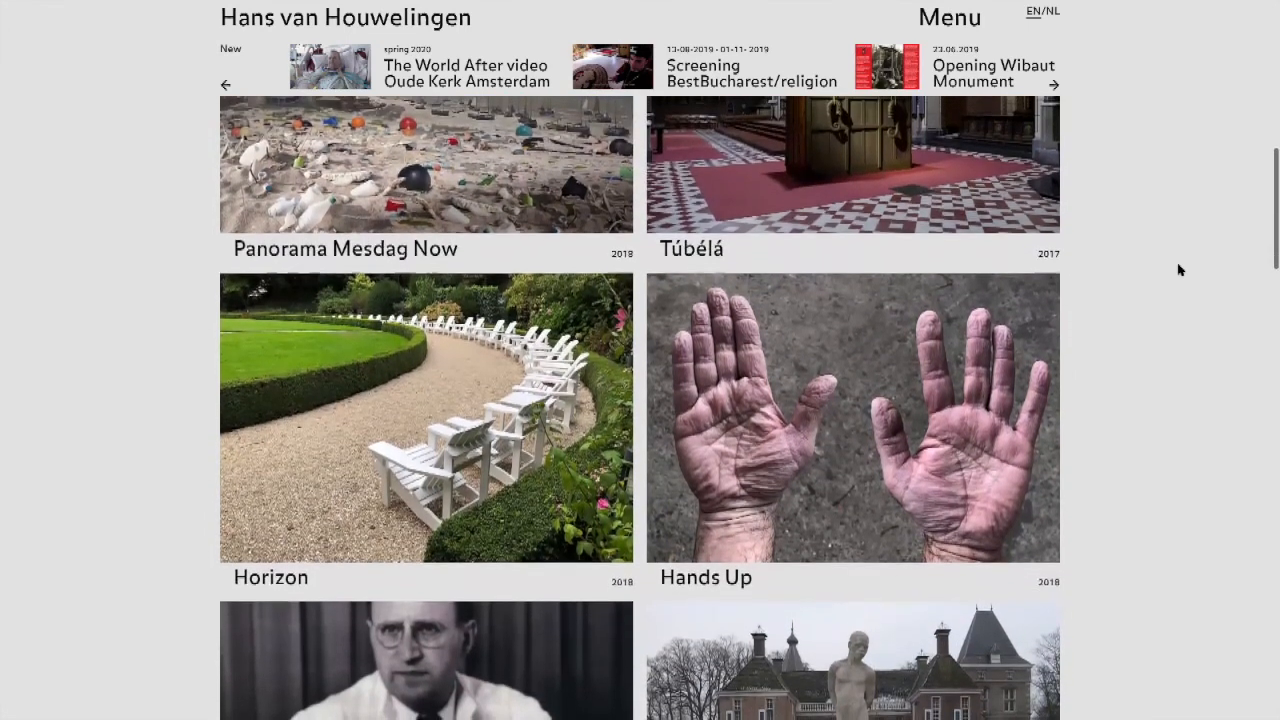
{"action": "scroll", "coordinate": [1179, 270], "scroll_direction": "up", "scroll_amount": 3}
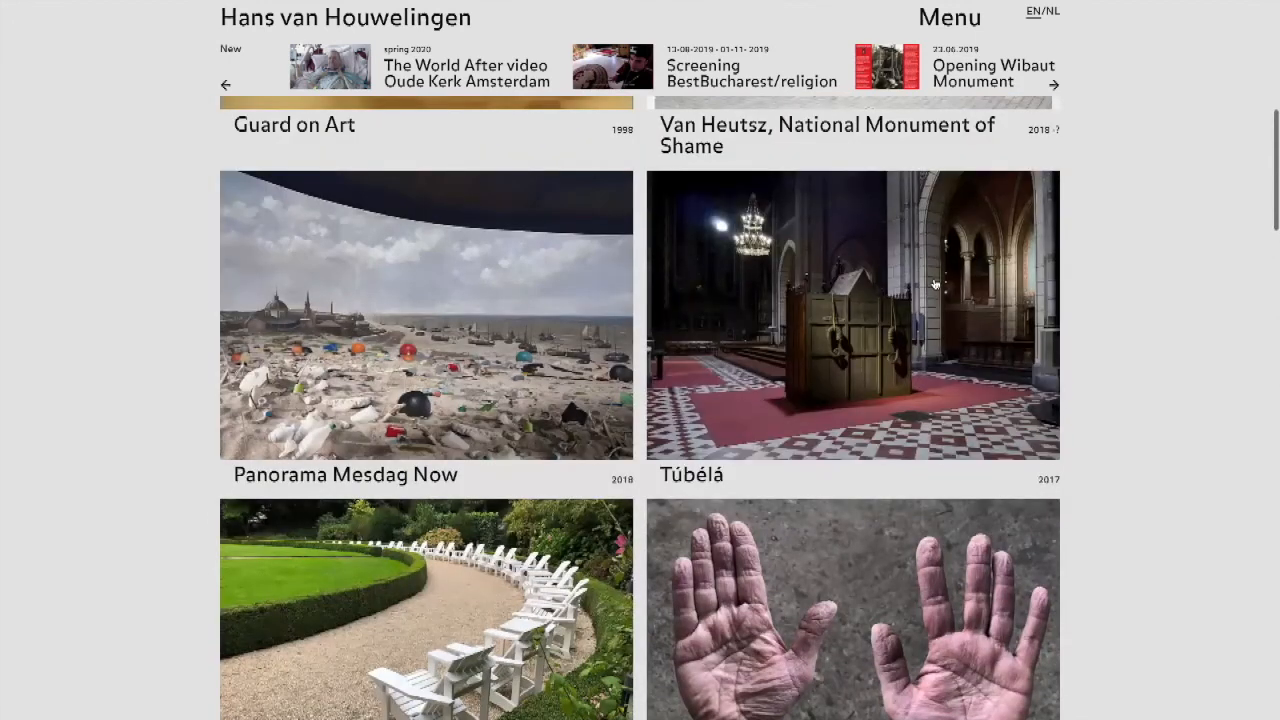
Step: Open the Túbélá project from the grid and examine its image carousel, interview text and list of sources
{"action": "mouse_move", "coordinate": [930, 282]}
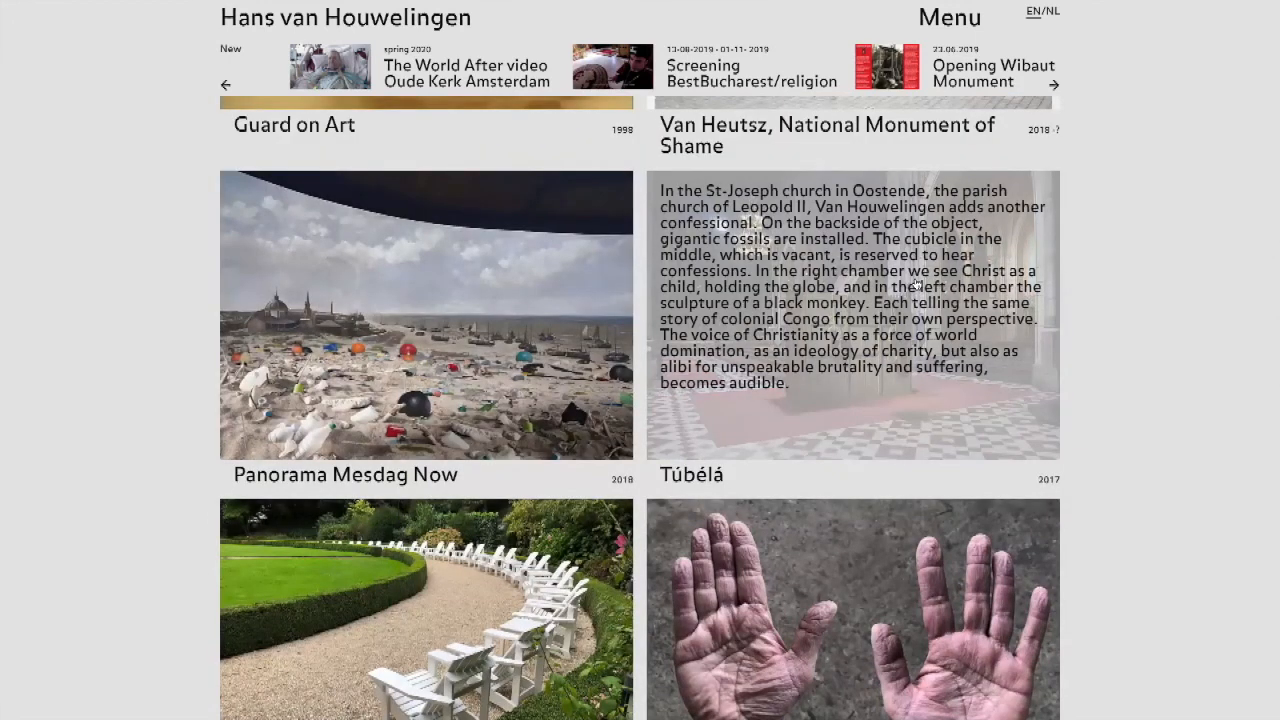
{"action": "left_click", "coordinate": [810, 311]}
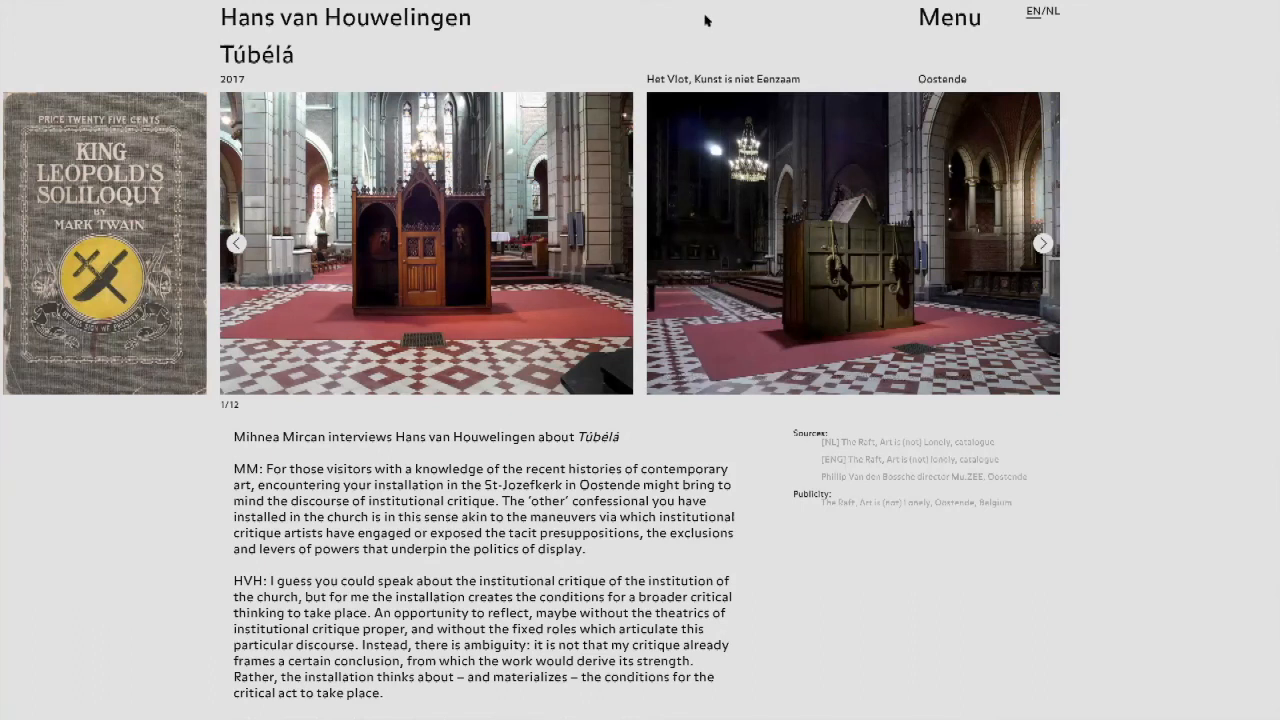
{"action": "mouse_move", "coordinate": [716, 7]}
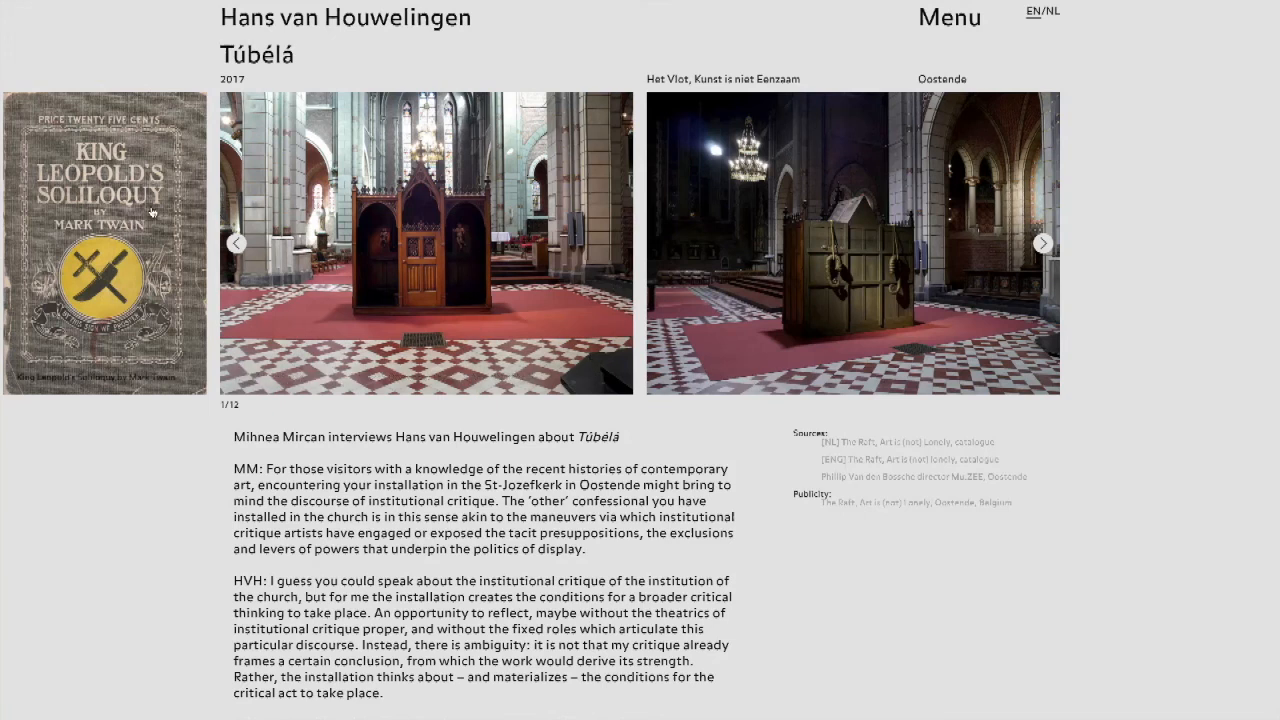
{"action": "left_click", "coordinate": [1043, 243]}
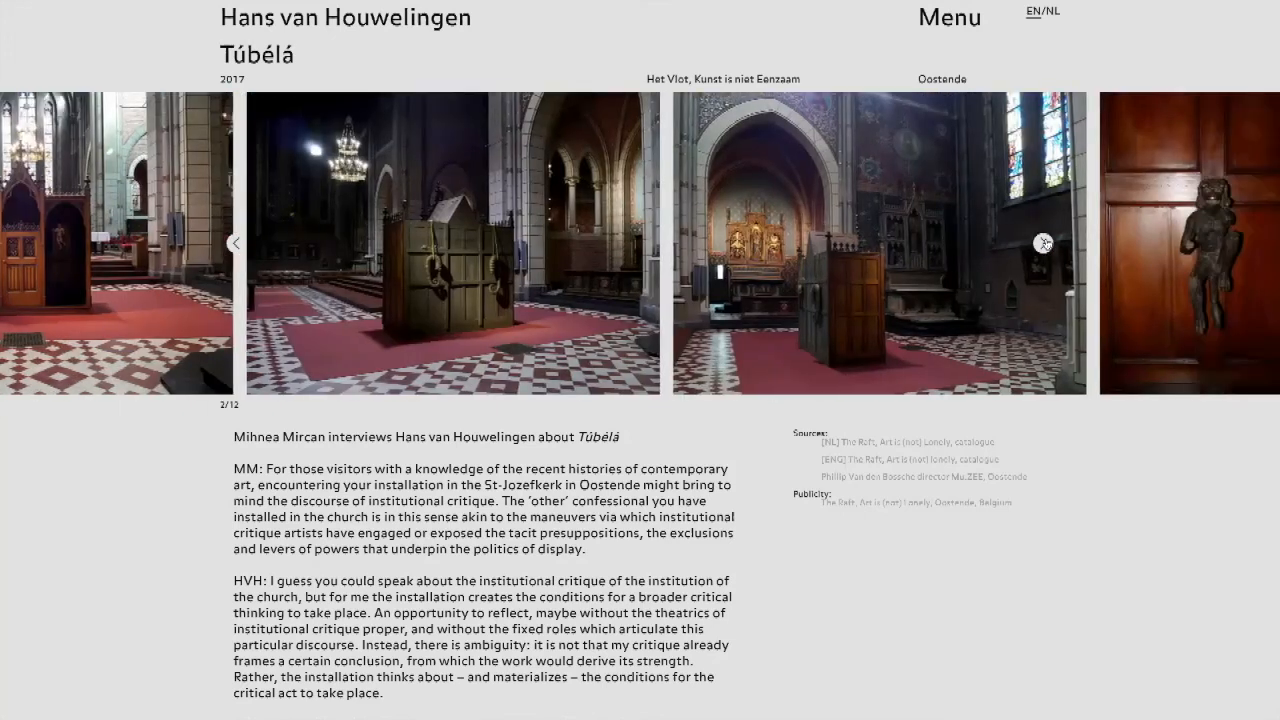
{"action": "left_click", "coordinate": [1043, 243]}
{"action": "scroll", "coordinate": [653, 236], "scroll_direction": "down", "scroll_amount": 1}
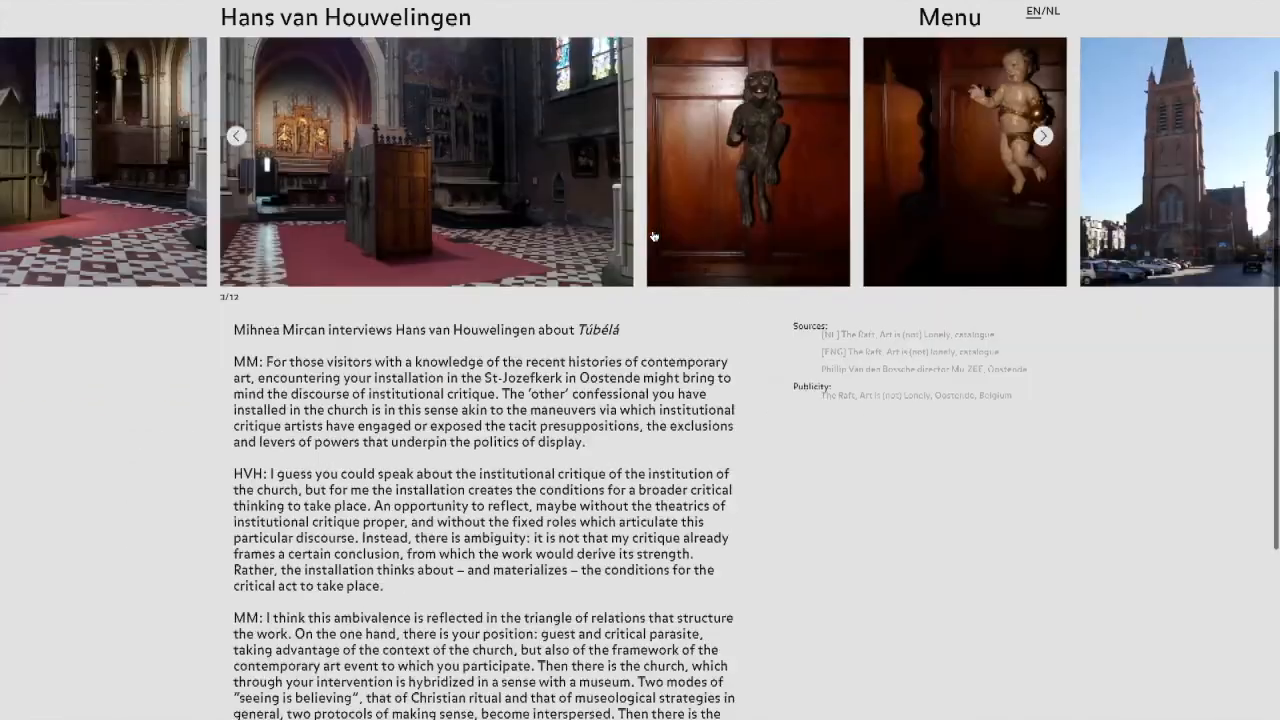
{"action": "scroll", "coordinate": [653, 236], "scroll_direction": "down", "scroll_amount": 2}
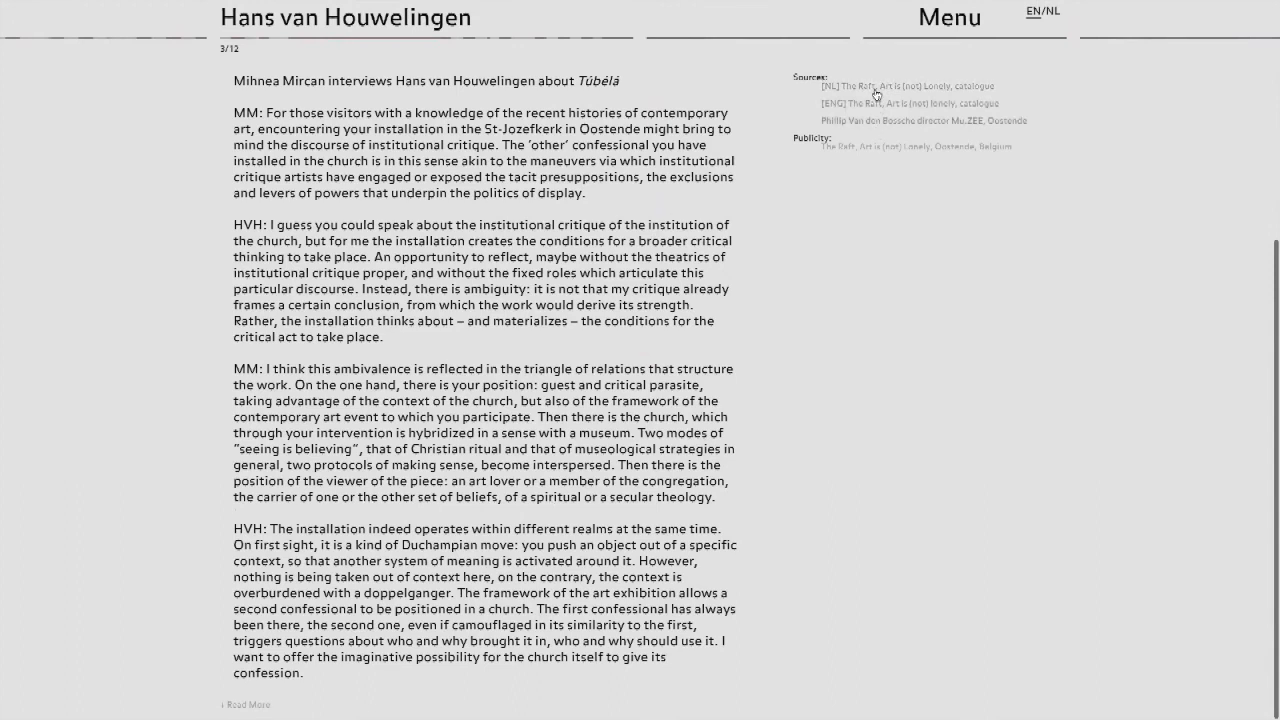
{"action": "scroll", "coordinate": [710, 286], "scroll_direction": "up", "scroll_amount": 3}
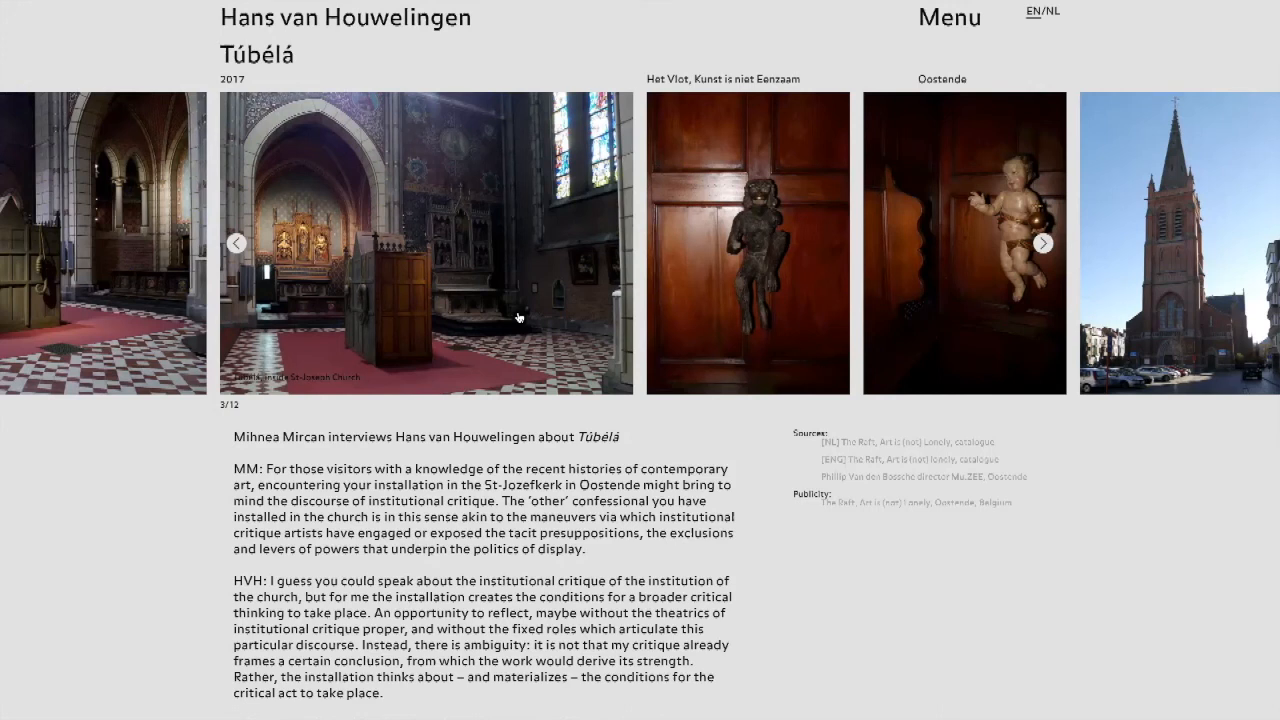
Step: Return to the Hans van Houwelingen home page and advance through the New items carousel above the project grid
{"action": "left_click", "coordinate": [343, 26]}
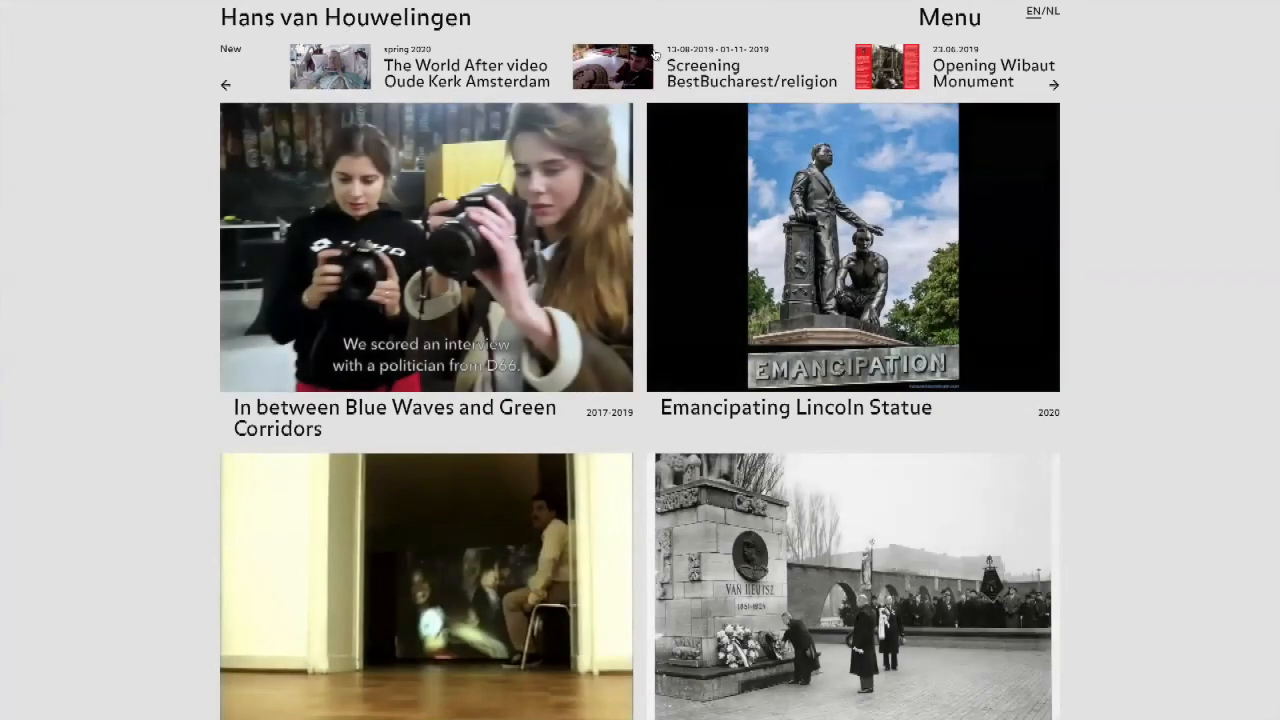
{"action": "left_click", "coordinate": [1052, 84]}
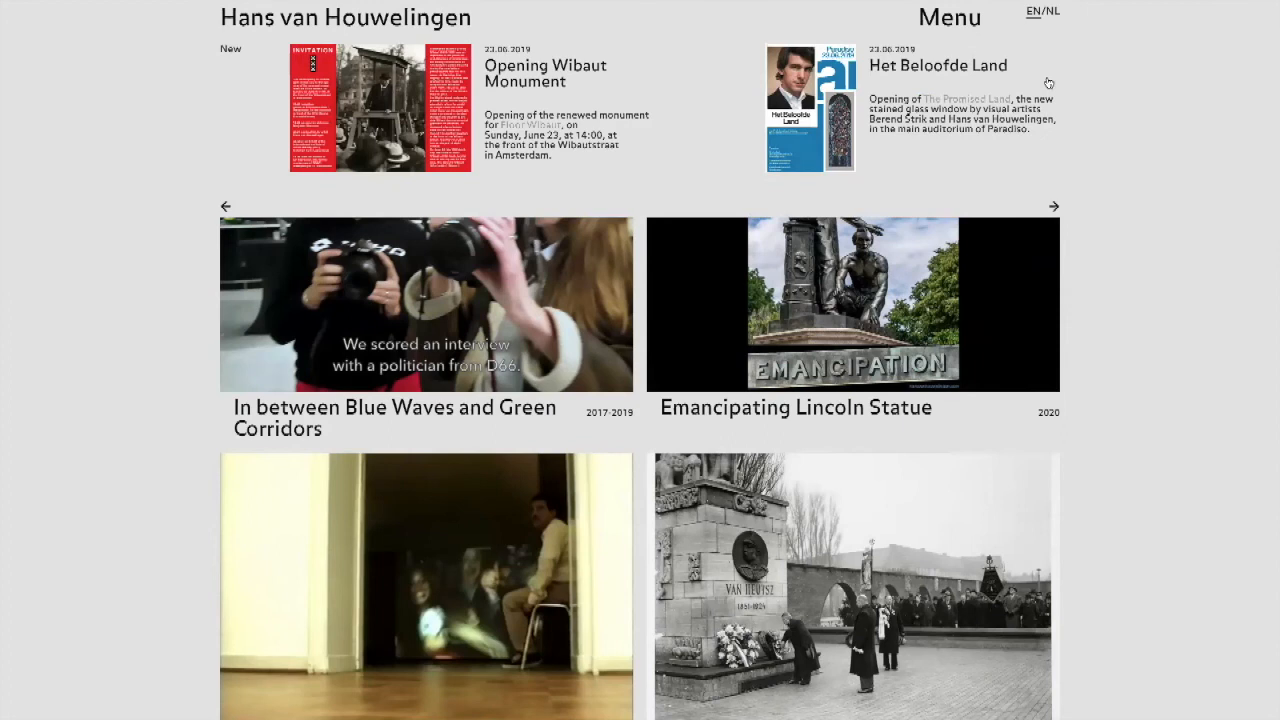
{"action": "left_click", "coordinate": [1053, 205]}
{"action": "left_click", "coordinate": [1053, 203]}
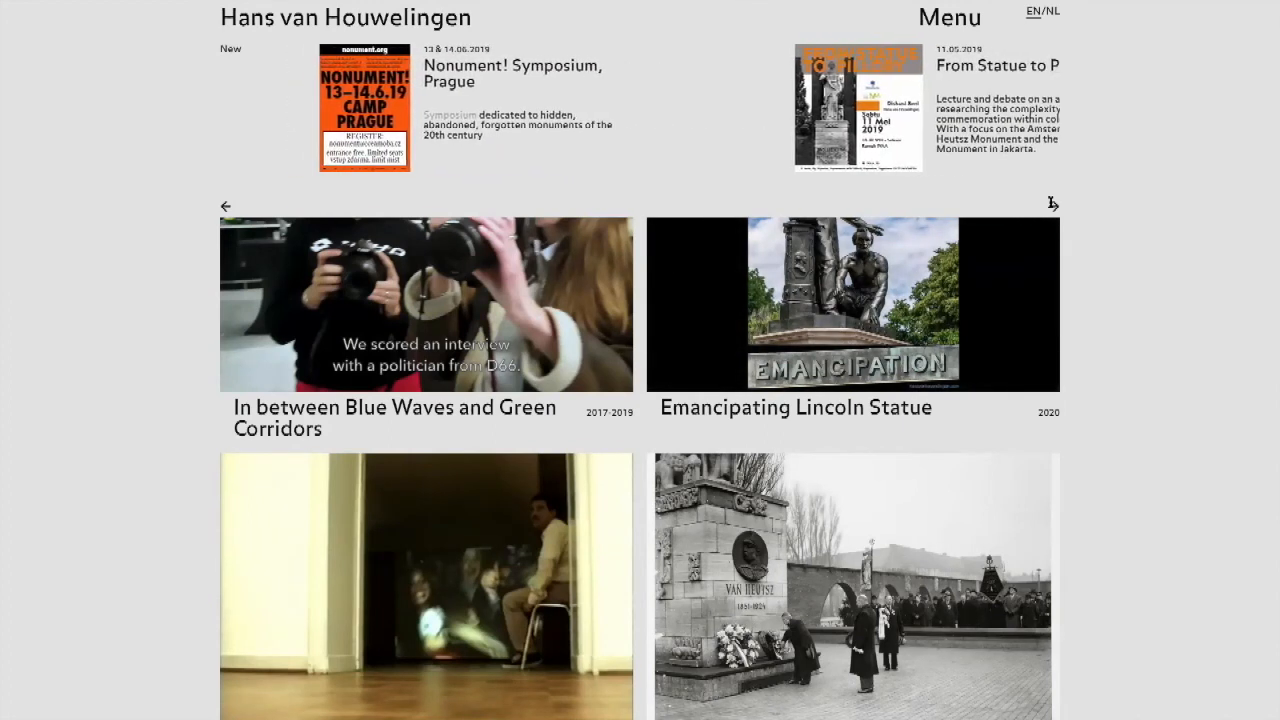
Step: Open the site's Projects overview
{"action": "left_click", "coordinate": [950, 20]}
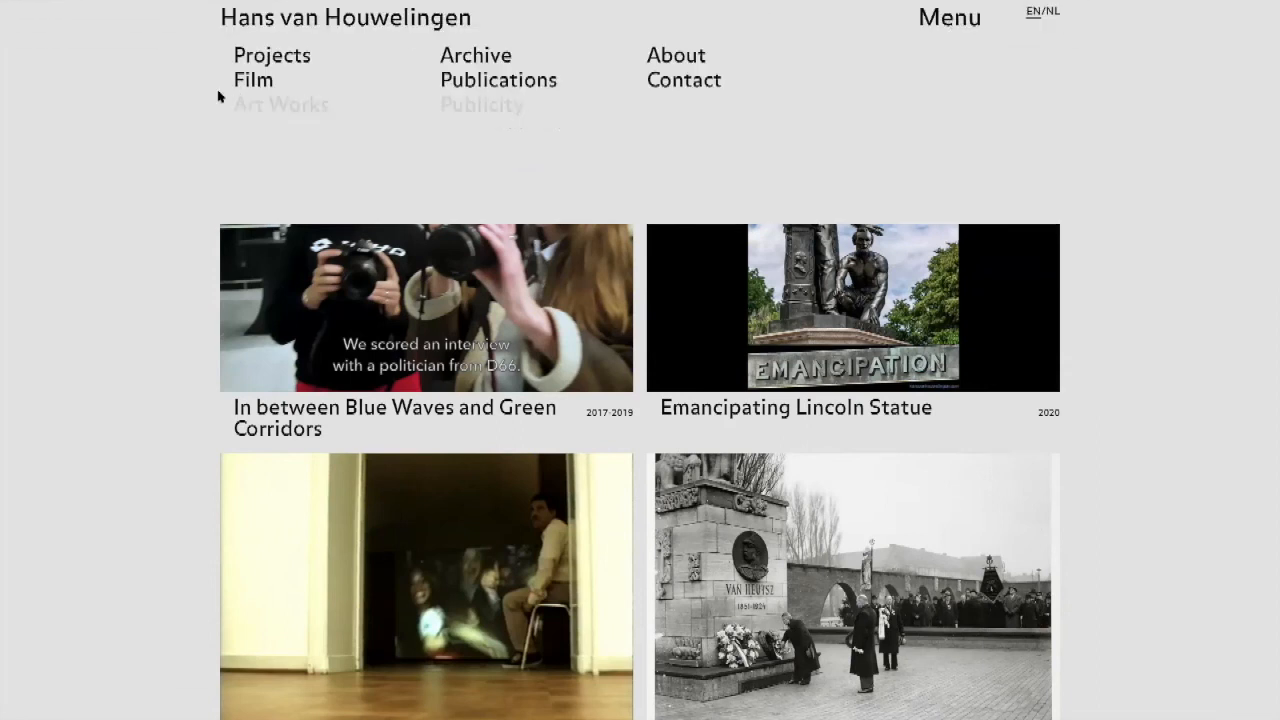
{"action": "left_click", "coordinate": [275, 55]}
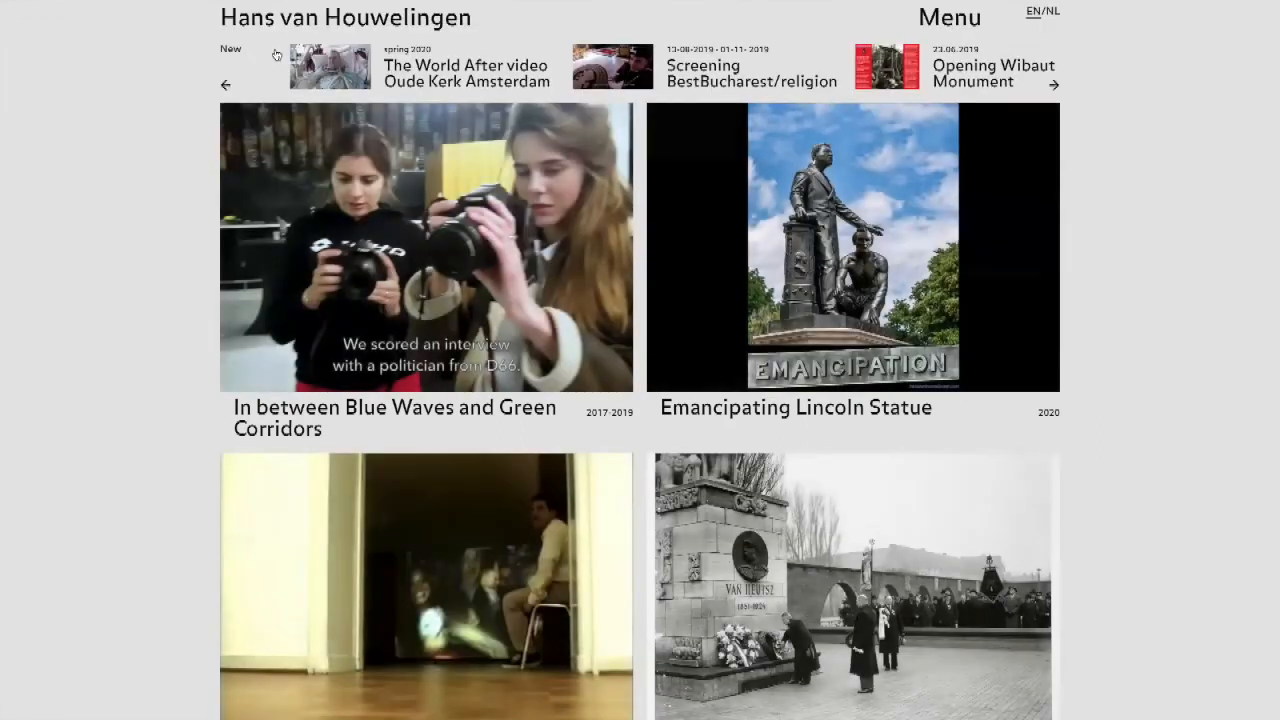
{"action": "mouse_move", "coordinate": [450, 245]}
Step: Open the site's Archive list and view the Van Heutsz, National Monument of Shame project page from it
{"action": "left_click", "coordinate": [946, 17]}
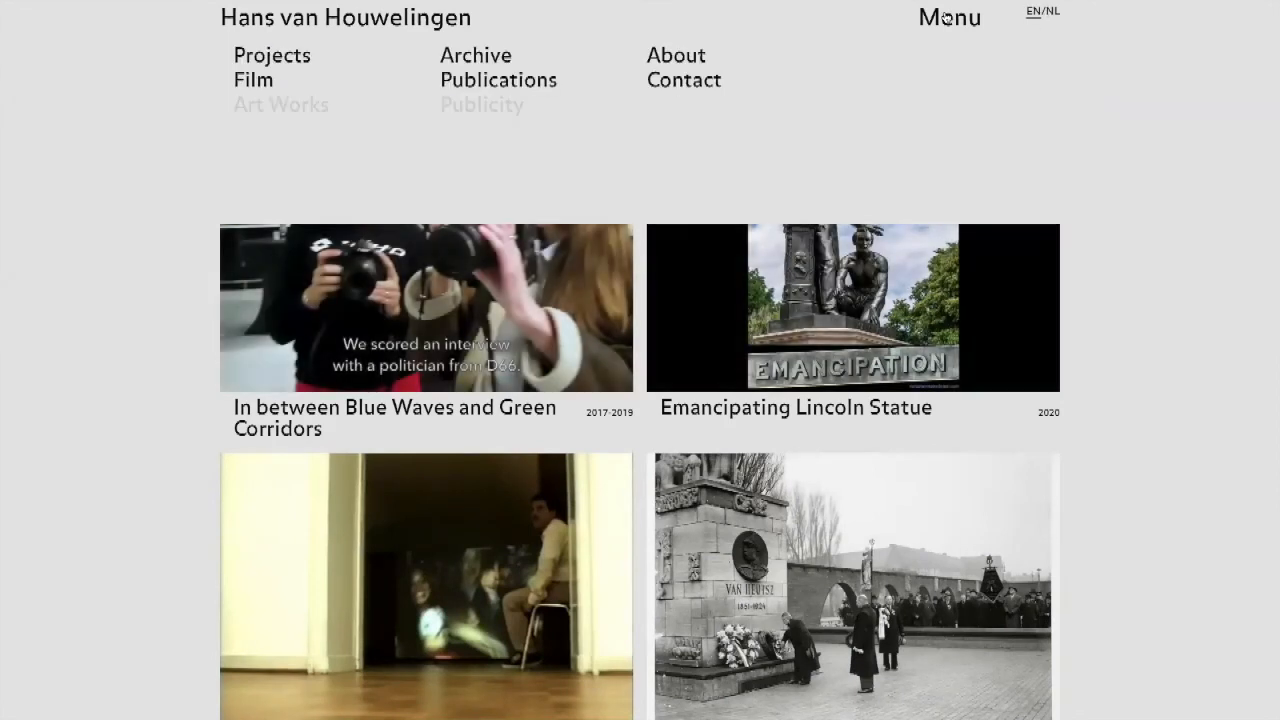
{"action": "left_click", "coordinate": [476, 58]}
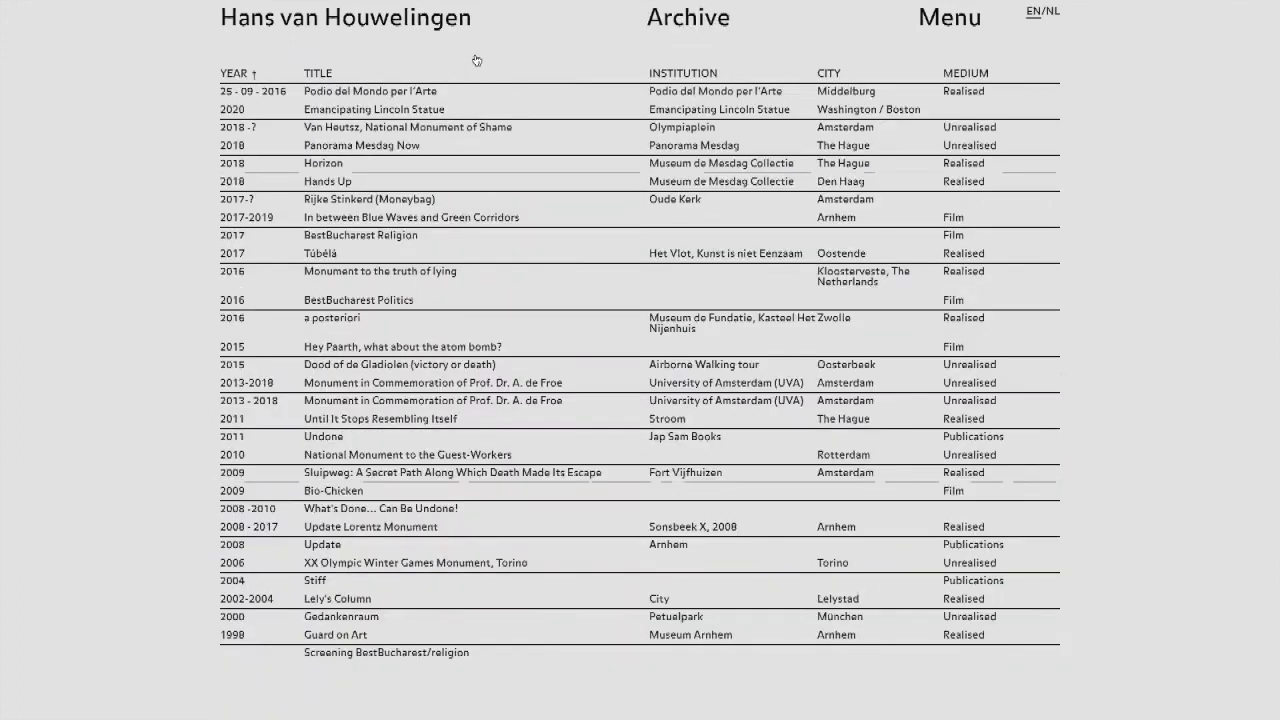
{"action": "left_click", "coordinate": [381, 130]}
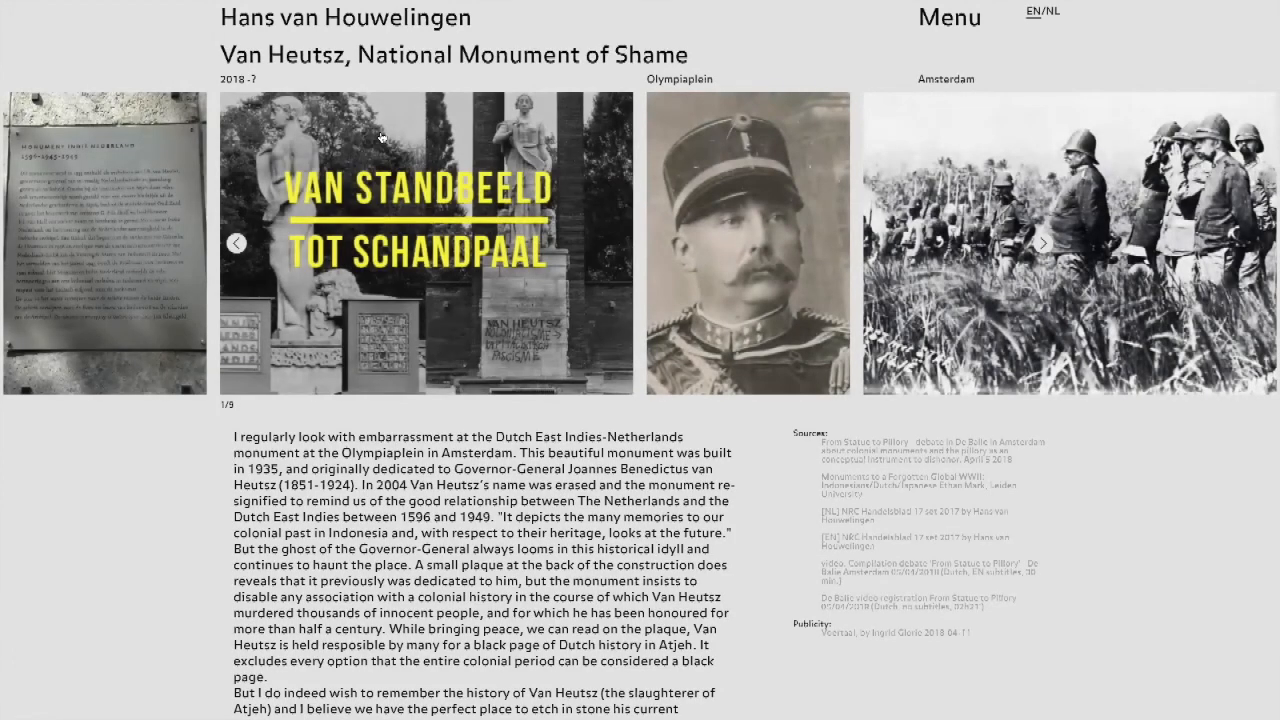
{"action": "scroll", "coordinate": [380, 137], "scroll_direction": "down", "scroll_amount": 3}
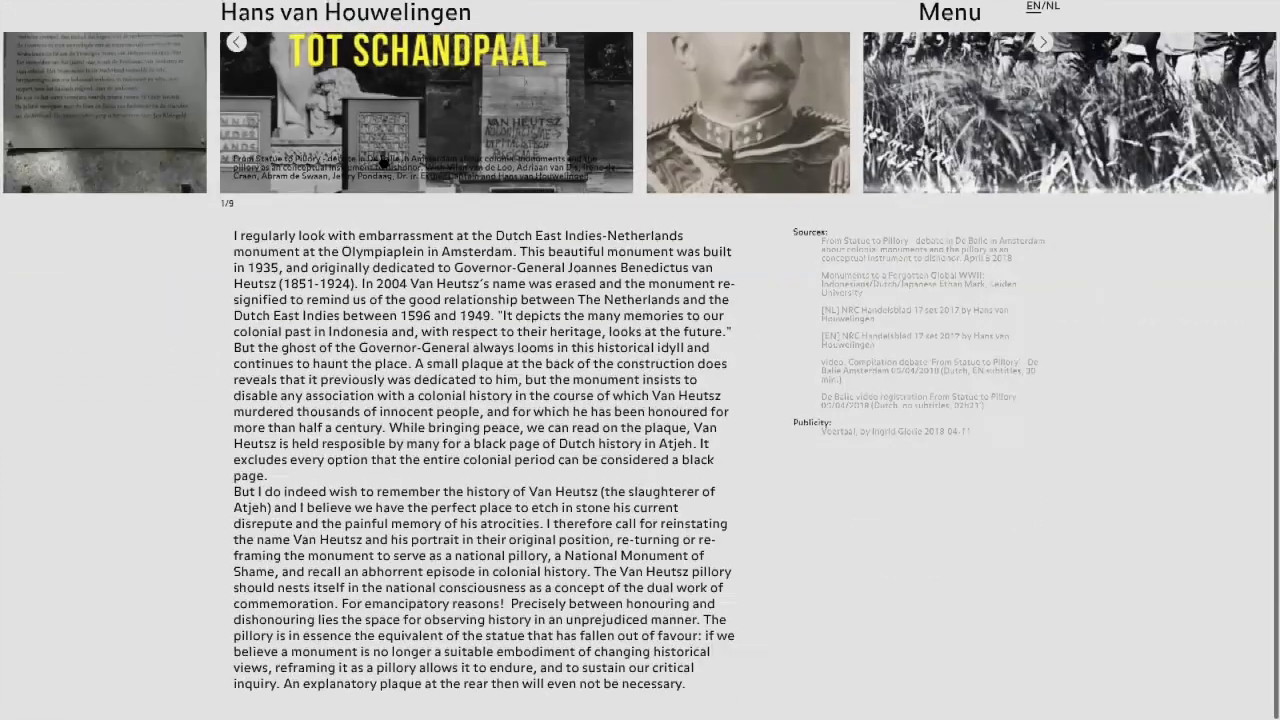
{"action": "scroll", "coordinate": [382, 213], "scroll_direction": "up", "scroll_amount": 3}
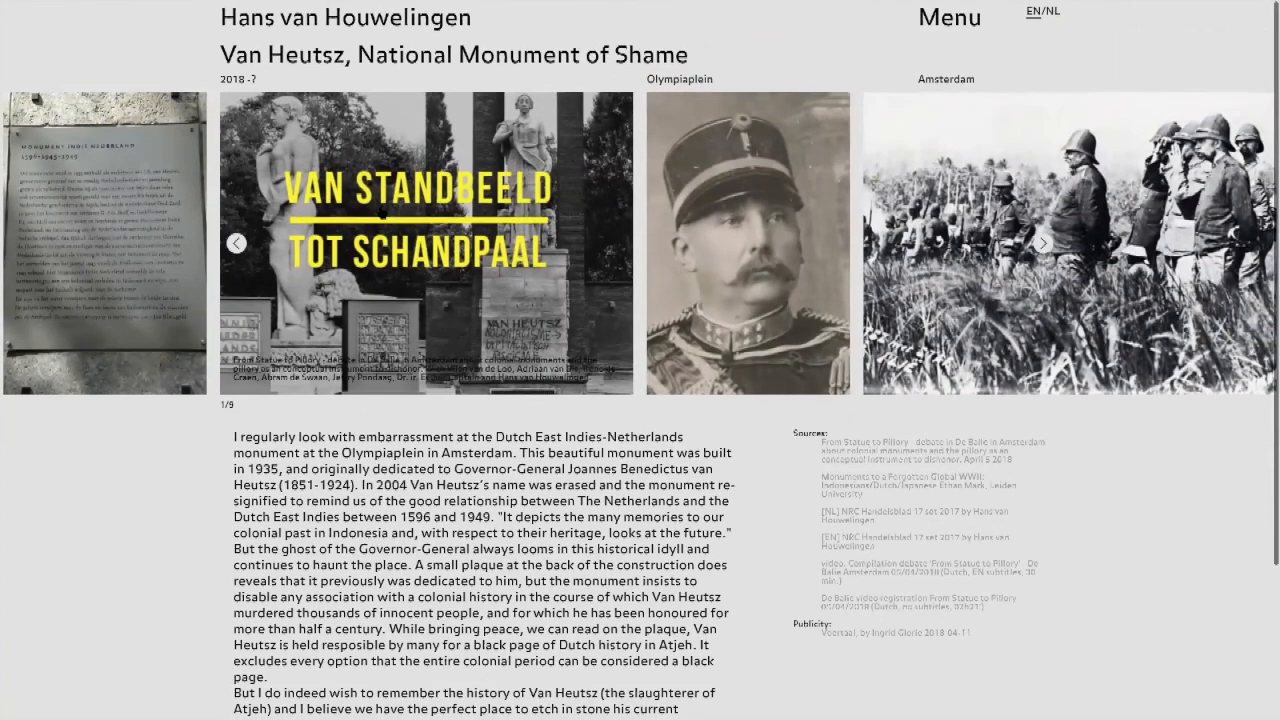
Step: Switch to Adobe XD and view the blank Web 1920 – 3 artboard
{"action": "key", "text": "super+Tab"}
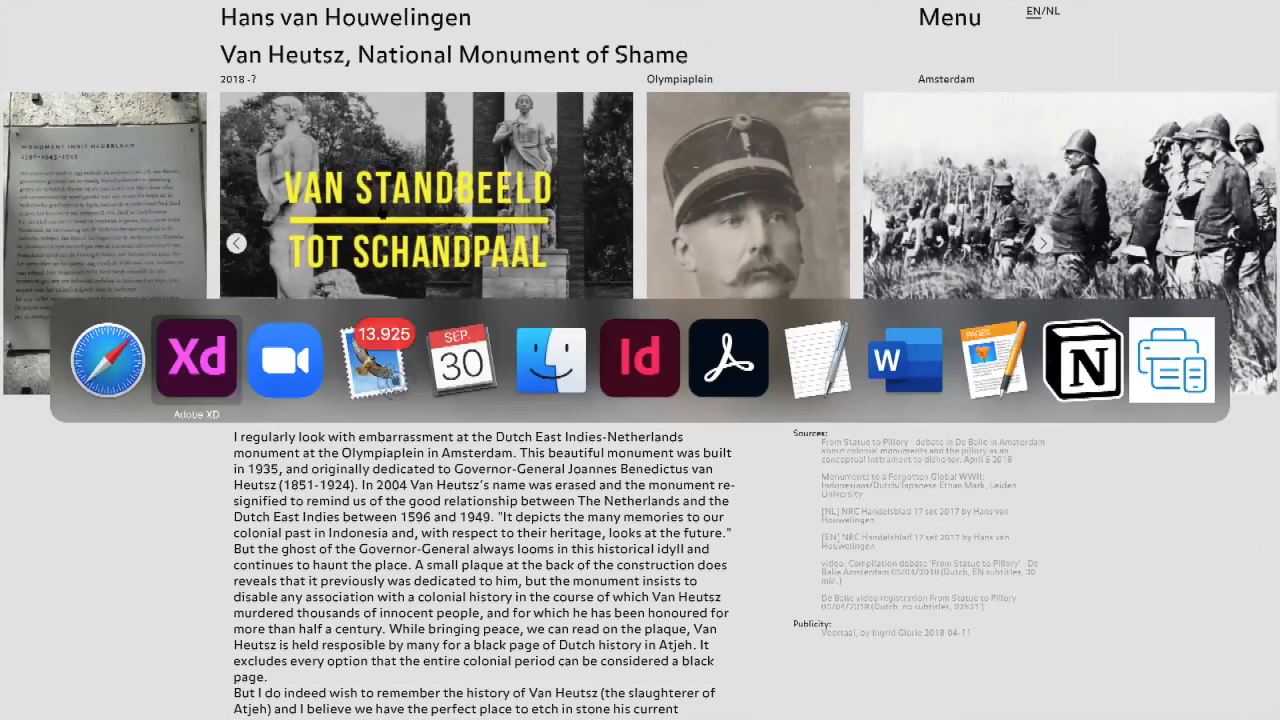
{"action": "key", "text": "super+Tab"}
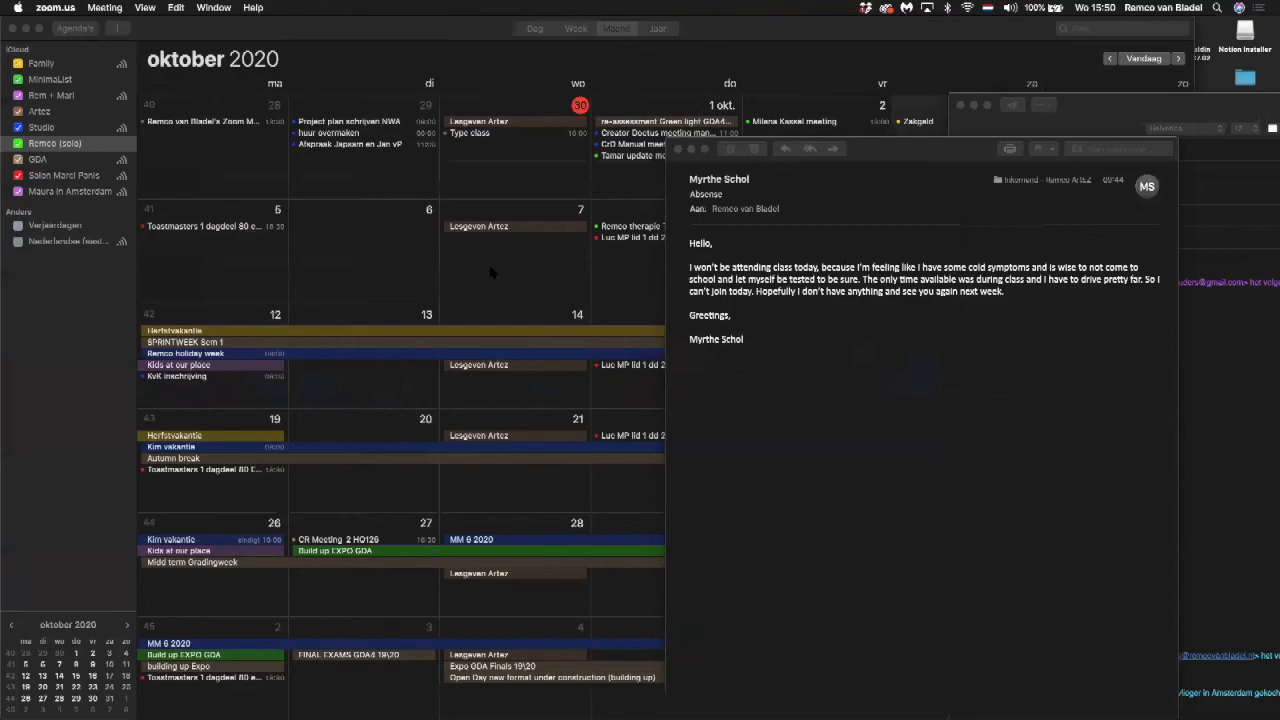
{"action": "key", "text": "super+Tab"}
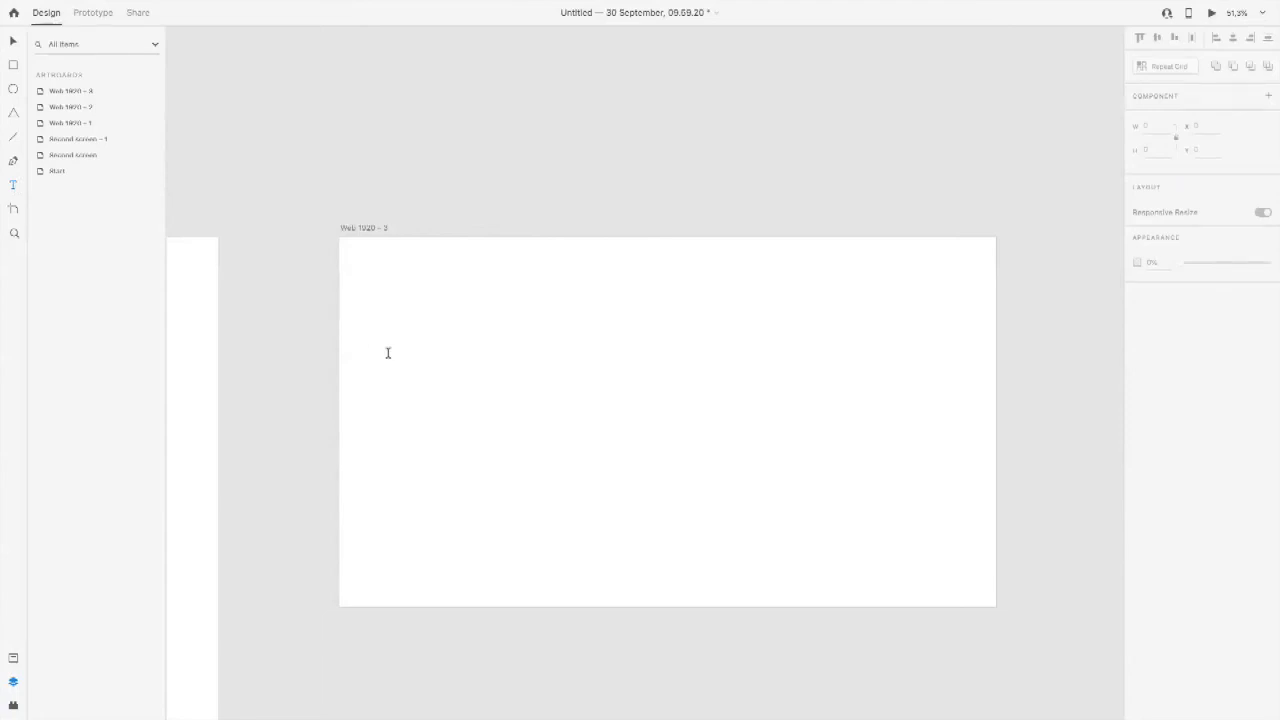
Step: Switch back to Safari and bring up the Gwangju Biennale — Minds Rising, Spirits Tuning Content spreadsheet
{"action": "key", "text": "super+Tab"}
{"action": "key", "text": "super+Tab"}
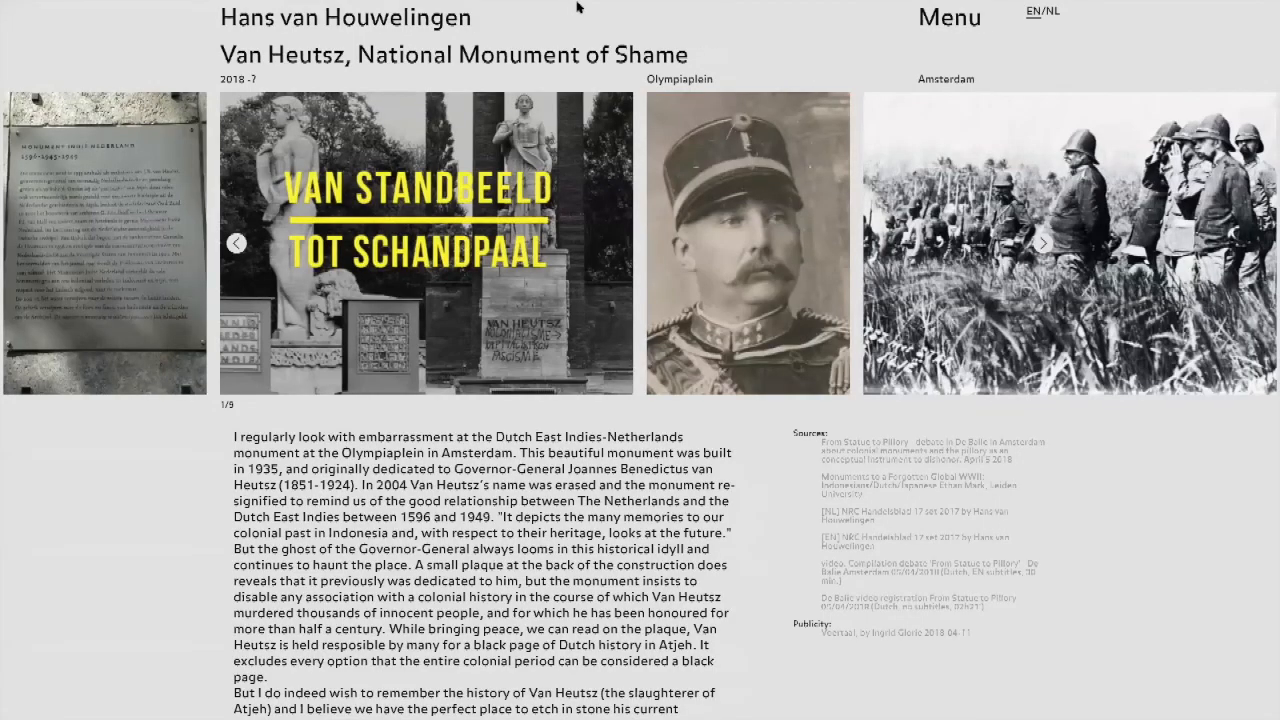
{"action": "mouse_move", "coordinate": [578, 6]}
{"action": "left_click", "coordinate": [1178, 48]}
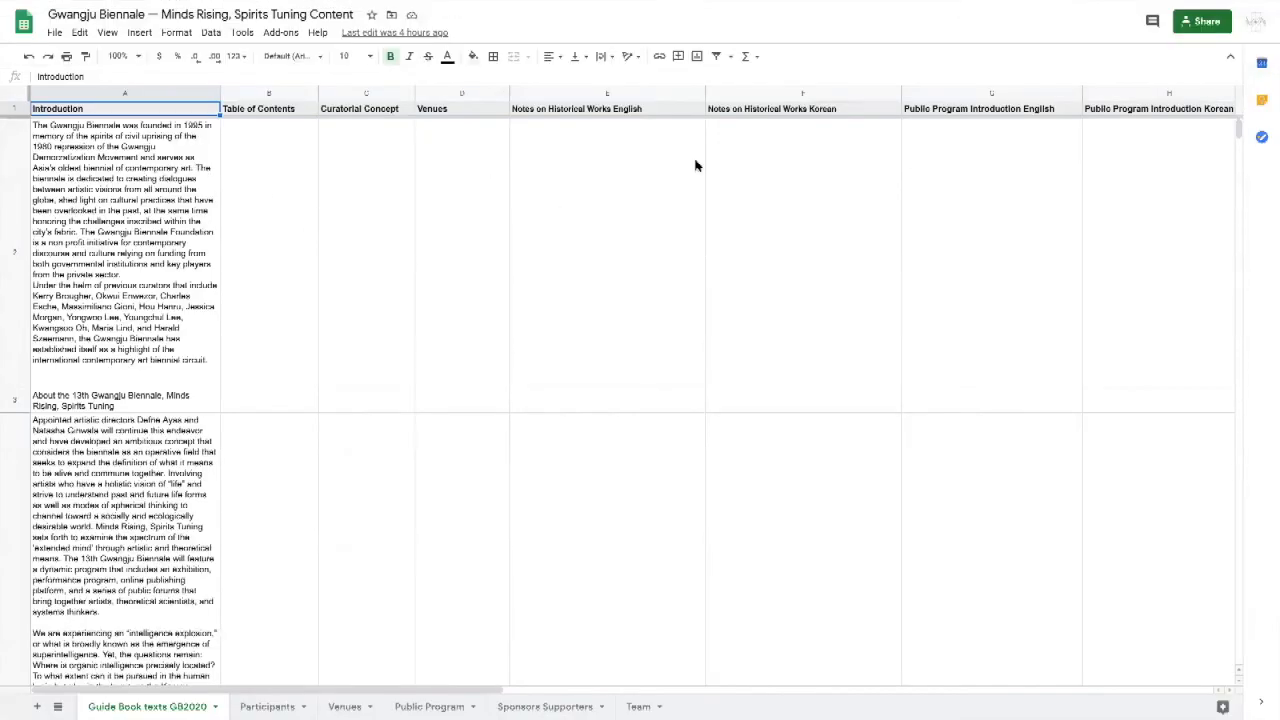
Step: Switch to Adobe XD and bring up the "Untitled — 30 September, 09.59.20" document
{"action": "key", "text": "super+Tab"}
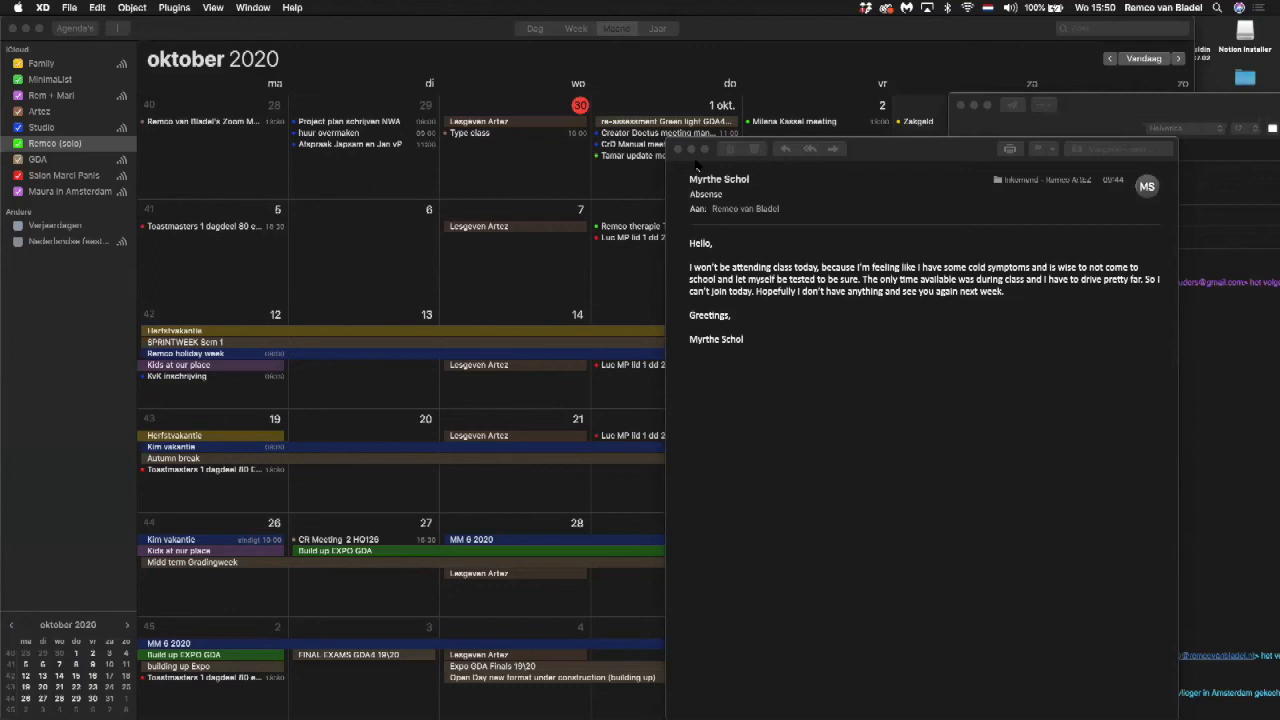
{"action": "left_click", "coordinate": [253, 7]}
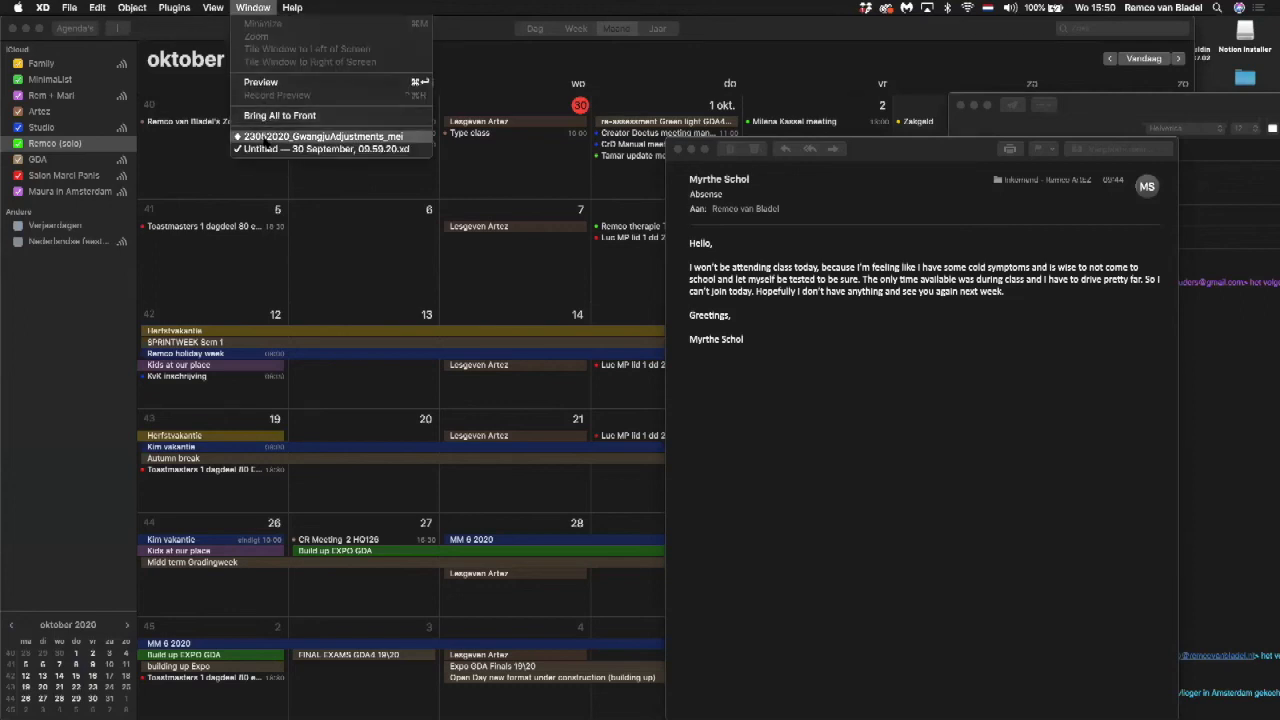
{"action": "left_click", "coordinate": [260, 136]}
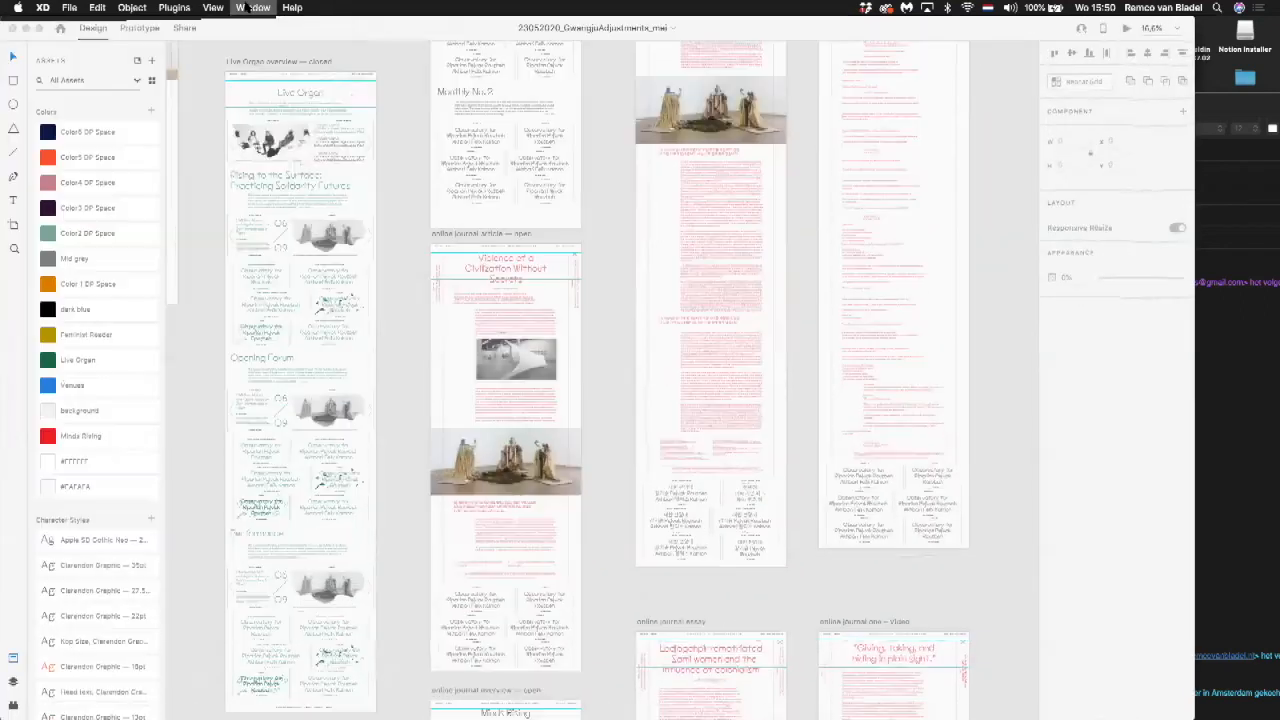
{"action": "left_click", "coordinate": [253, 7]}
{"action": "left_click", "coordinate": [255, 148]}
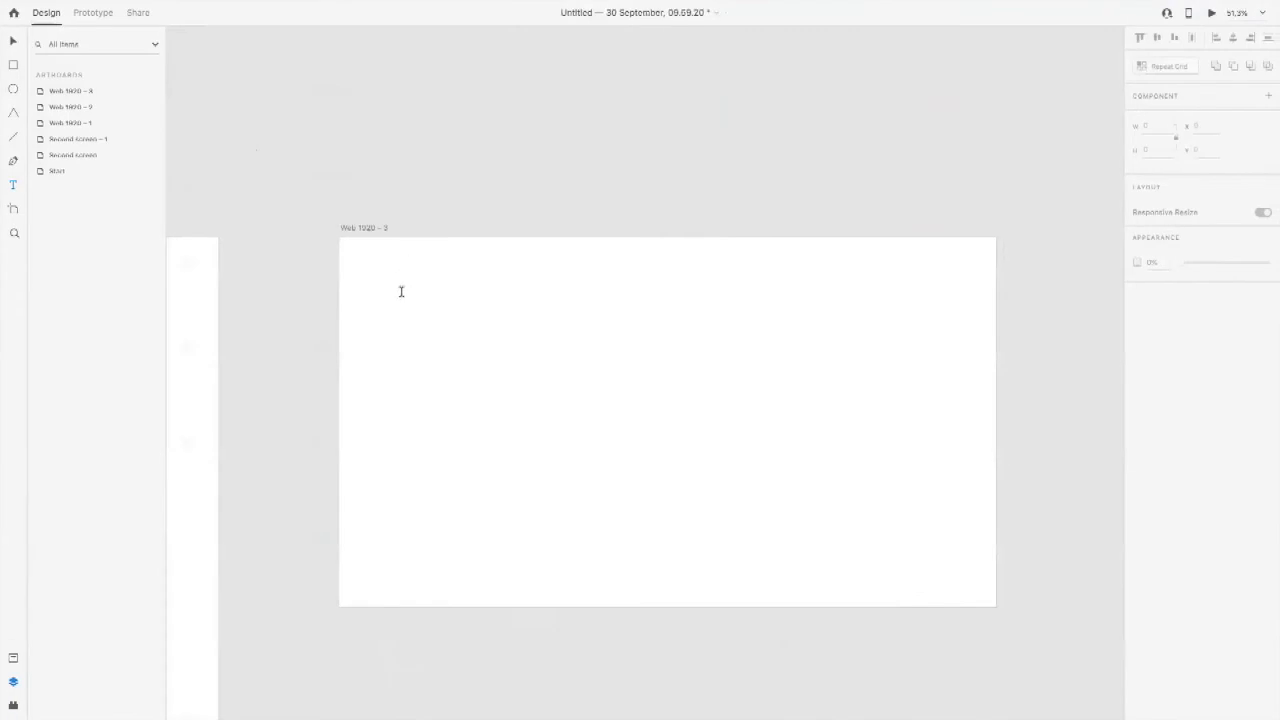
Step: Add the heading text "—Videoworks" near the blank artboard's upper-left corner and scale it down to about size 73
{"action": "left_click", "coordinate": [403, 289]}
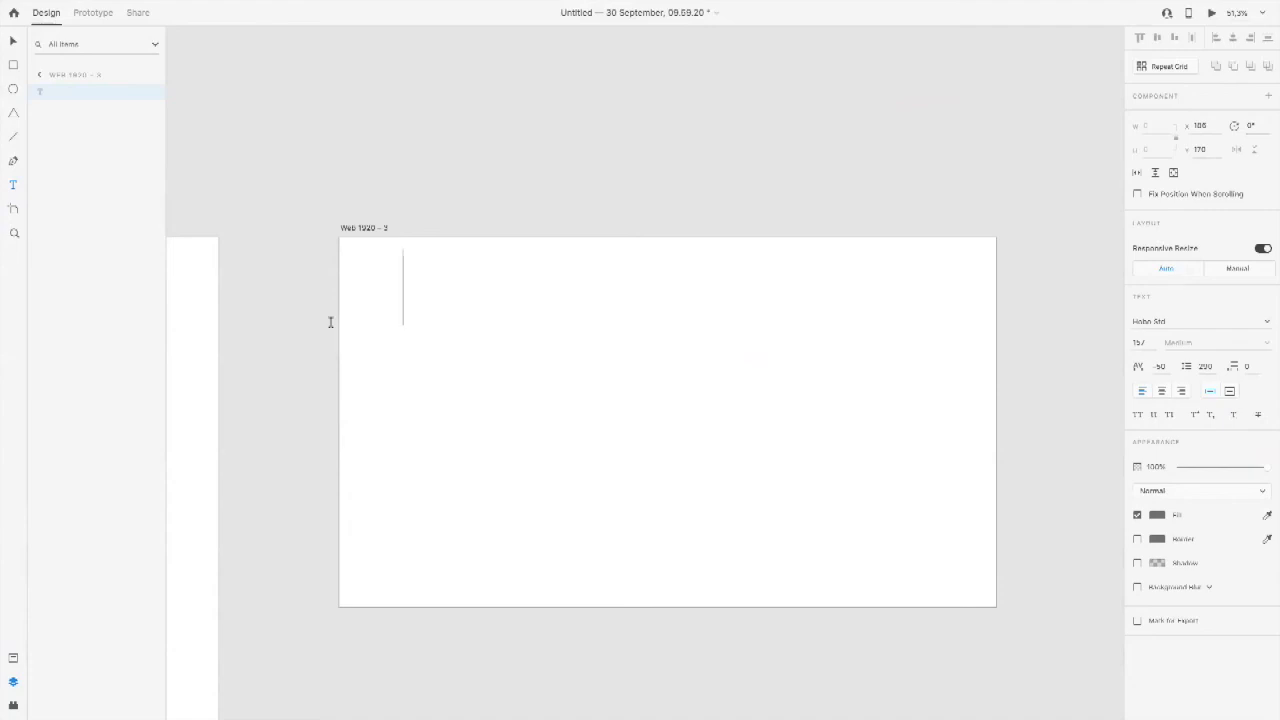
{"action": "type", "text": "-"}
{"action": "type", "text": "Video"}
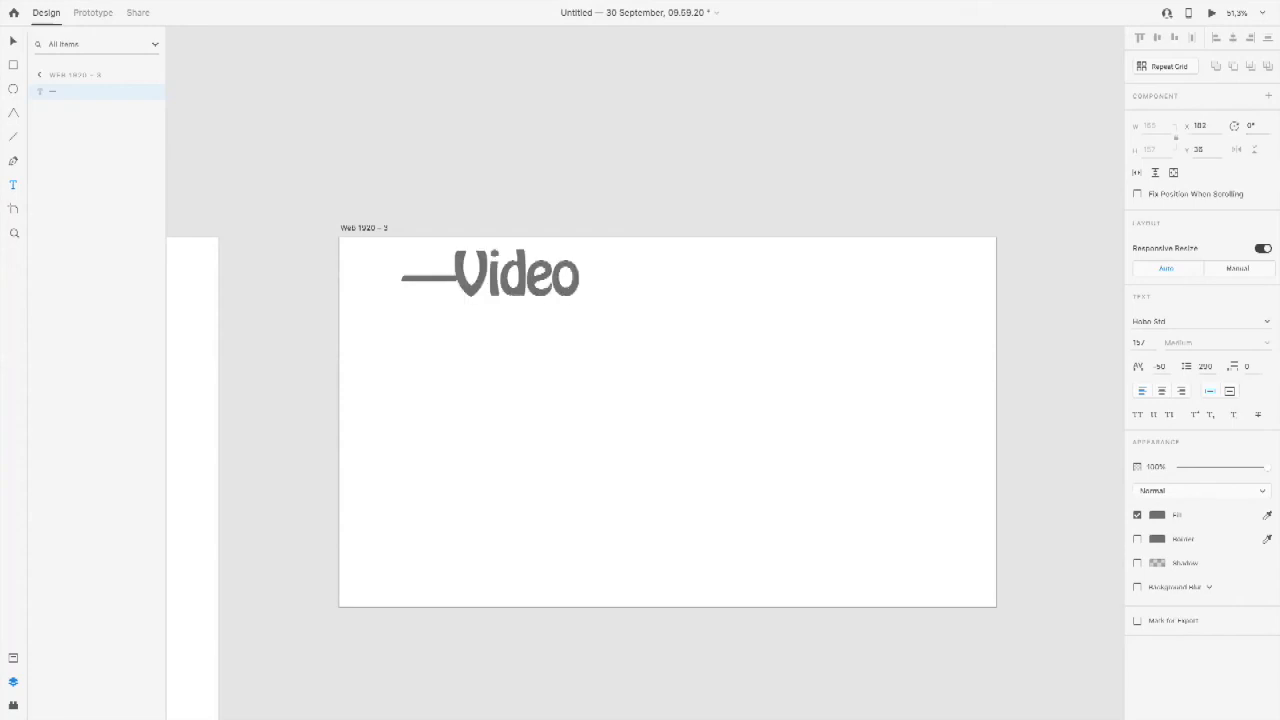
{"action": "type", "text": "works"}
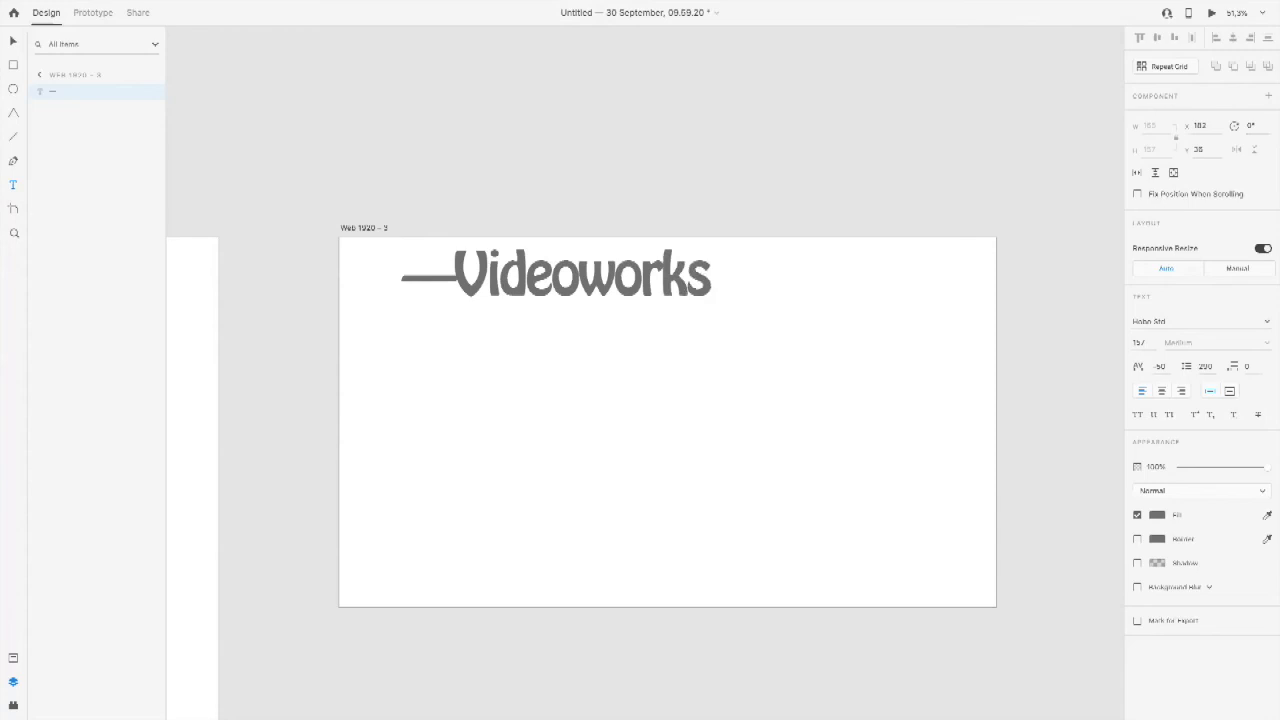
{"action": "left_click", "coordinate": [13, 41]}
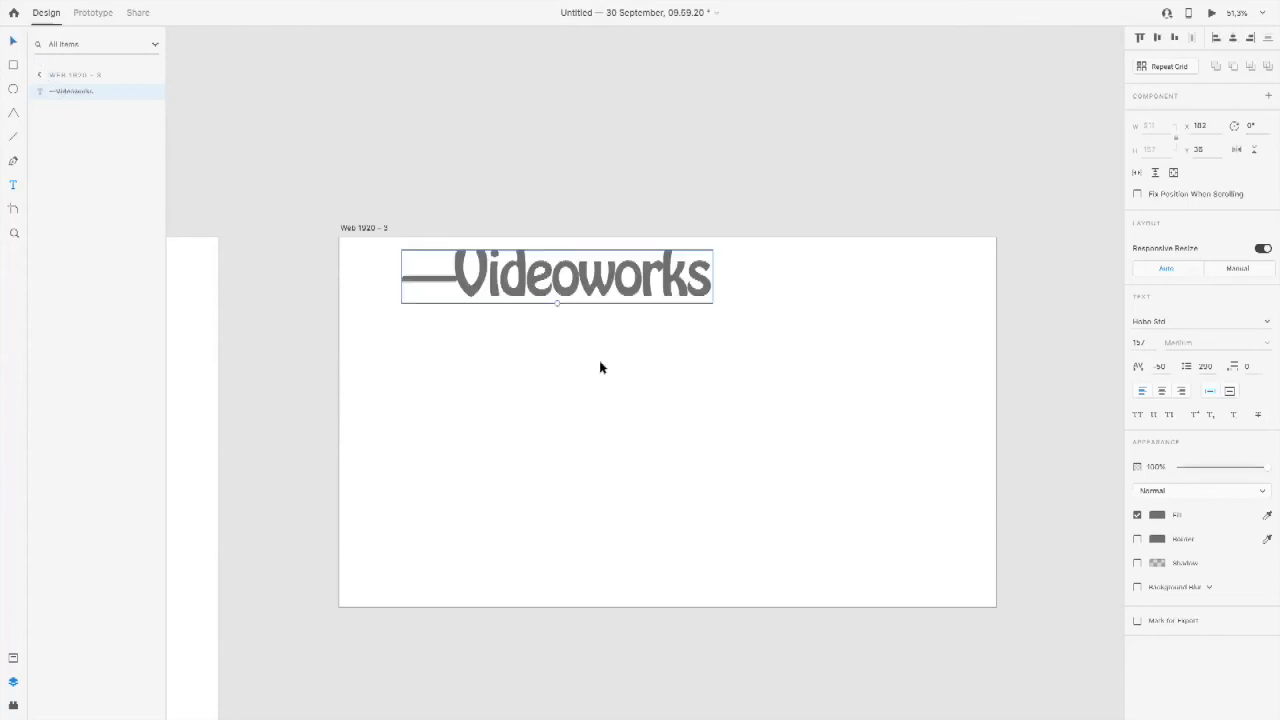
{"action": "left_click_drag", "start_coordinate": [554, 303], "coordinate": [485, 303]}
Step: Duplicate the heading just below itself and replace the copy's text with "Title of the Video work"
{"action": "left_click", "coordinate": [463, 290]}
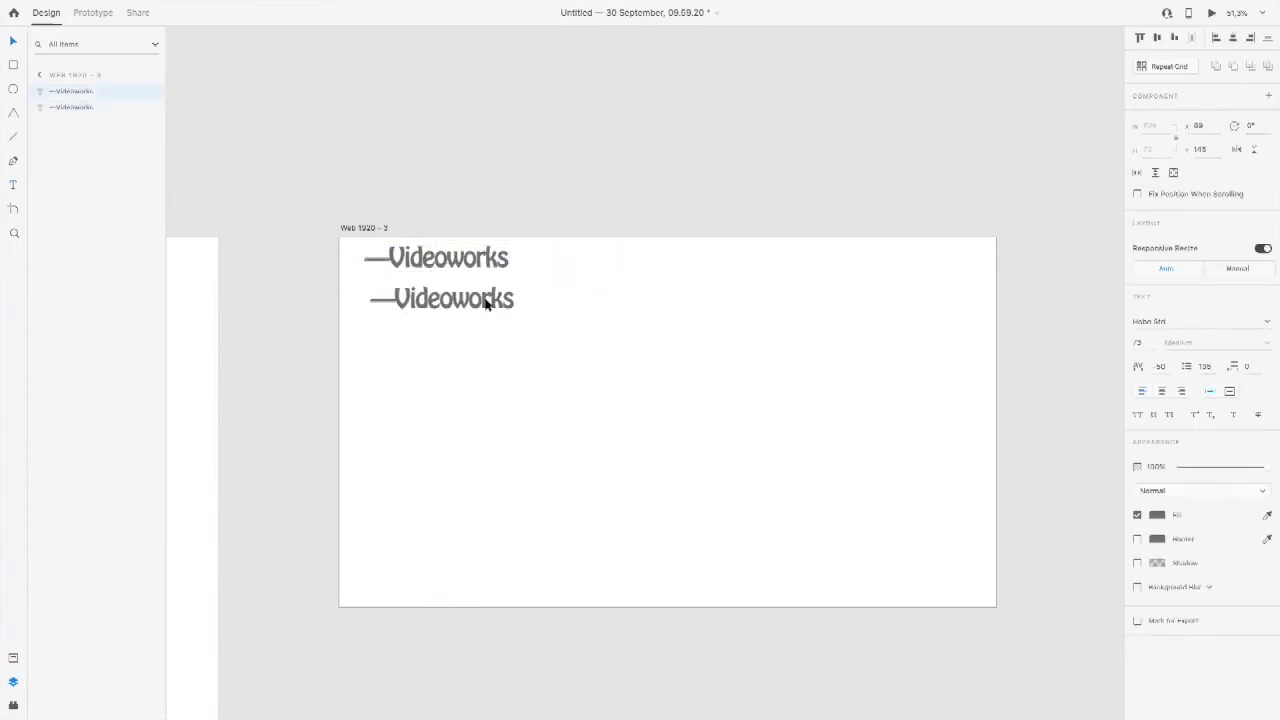
{"action": "double_click", "coordinate": [486, 301]}
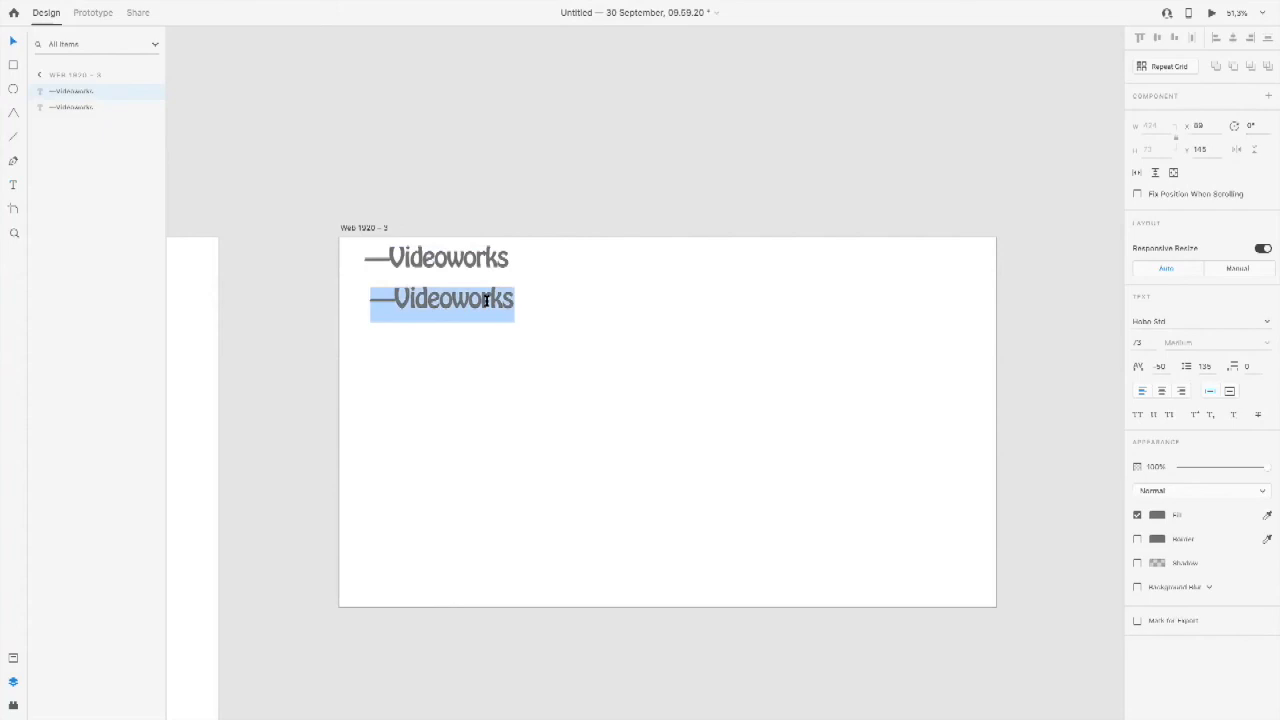
{"action": "type", "text": "Tit"}
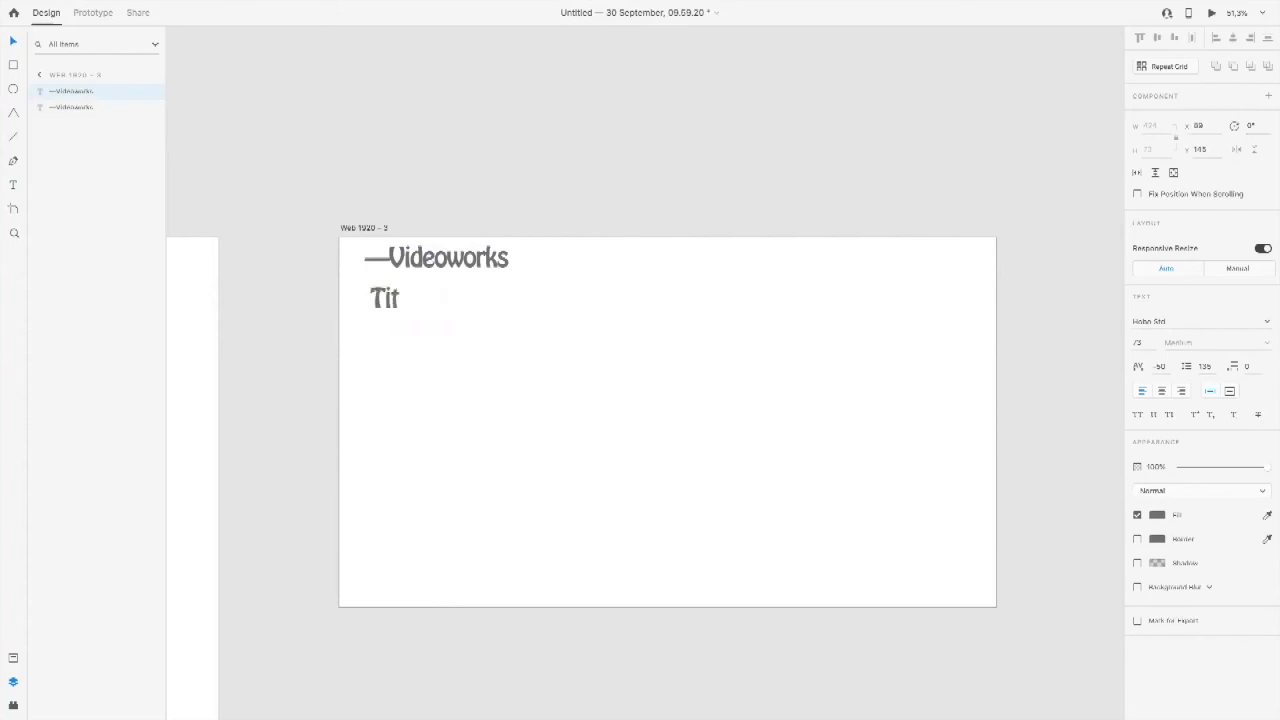
{"action": "type", "text": "le of the Vide"}
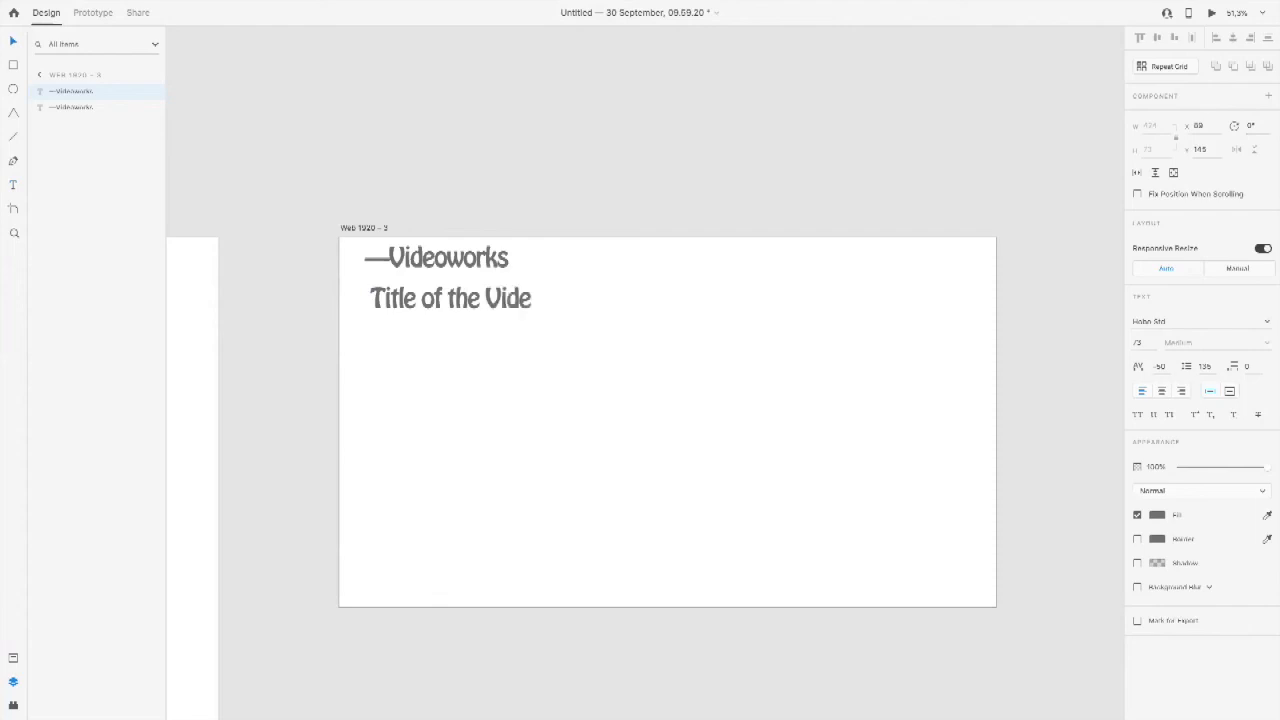
{"action": "type", "text": "o work"}
{"action": "left_click", "coordinate": [8, 43]}
Step: Duplicate the title line directly beneath itself, left-aligned, and change the copy's text to "2019"
{"action": "key", "text": "ctrl+d"}
{"action": "left_click_drag", "start_coordinate": [551, 297], "coordinate": [548, 340]}
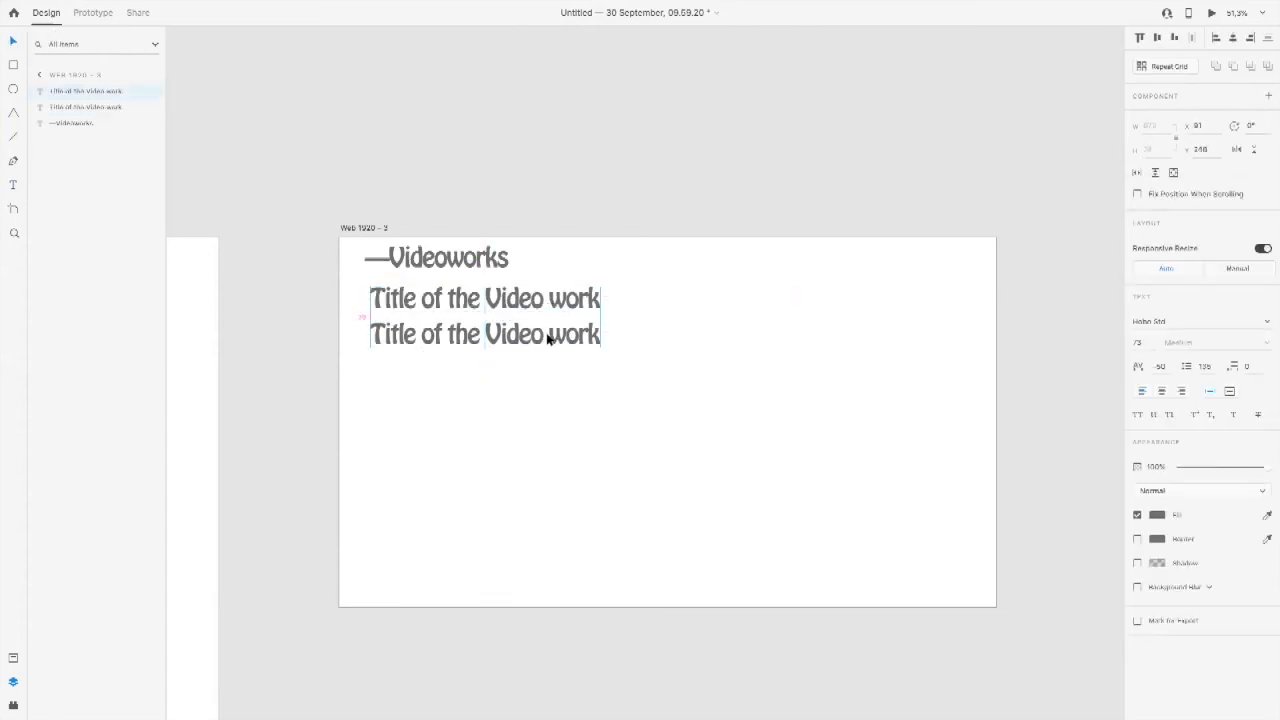
{"action": "double_click", "coordinate": [548, 336]}
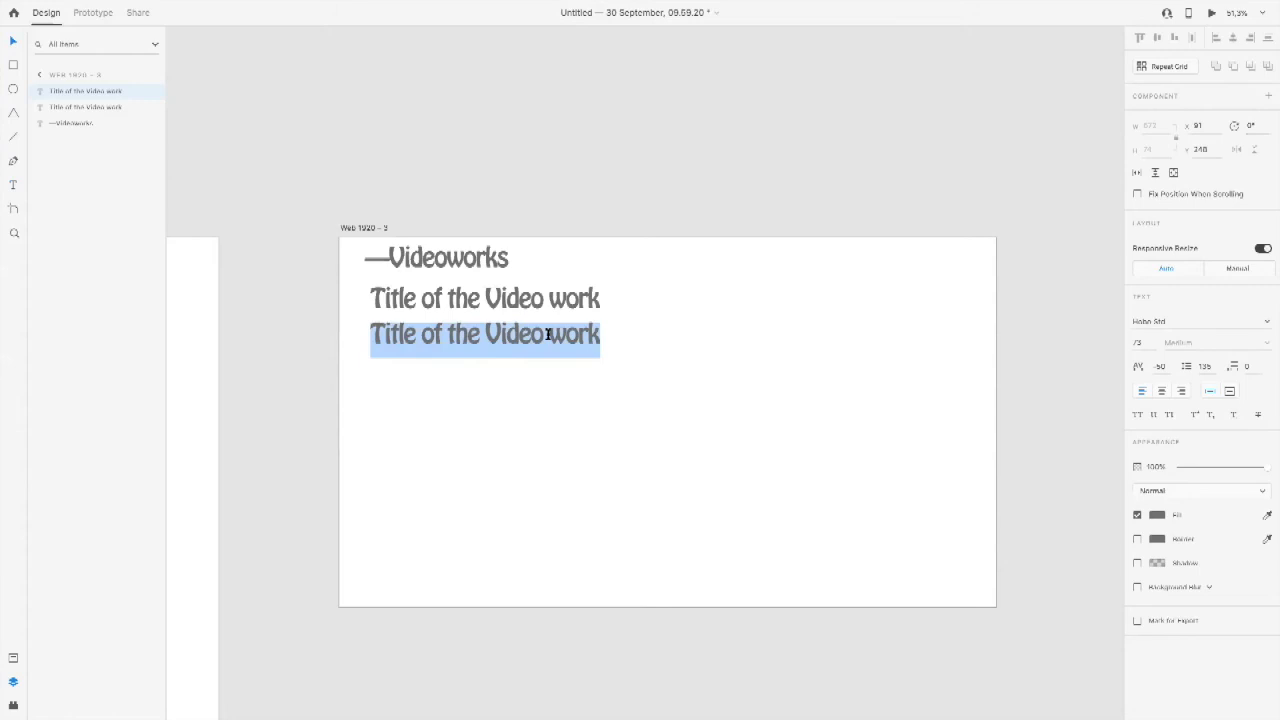
{"action": "type", "text": "2019"}
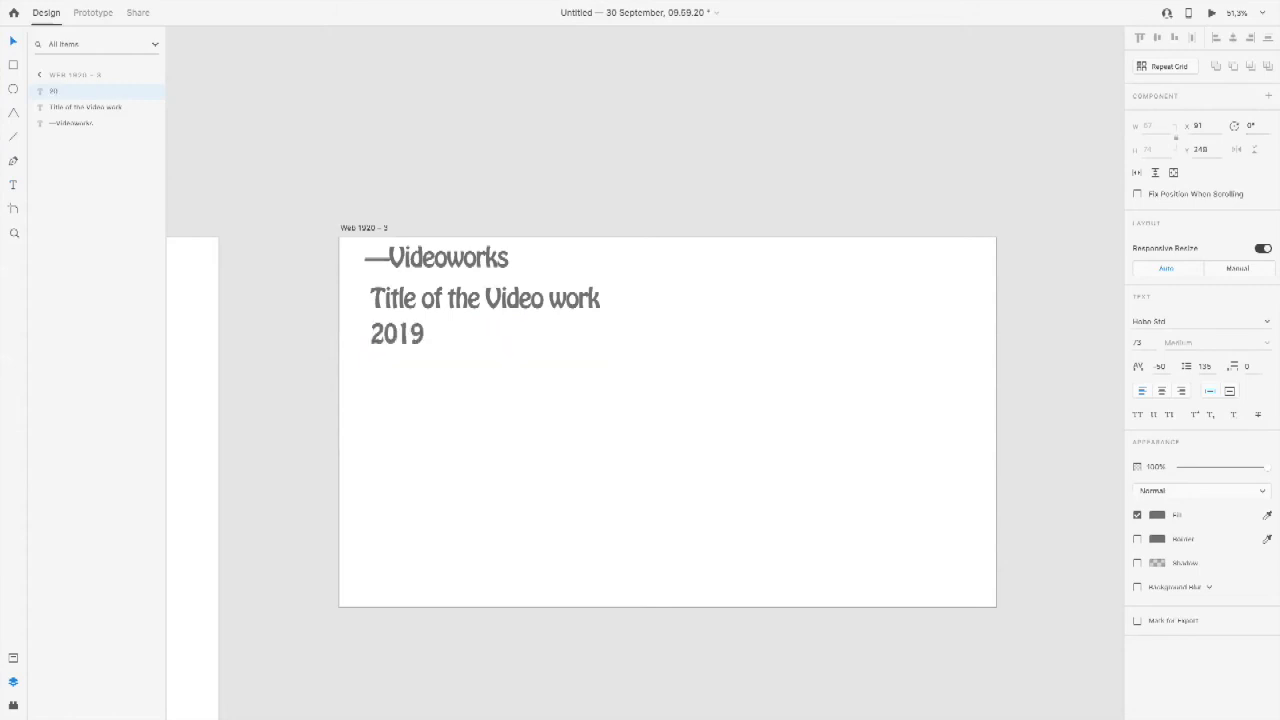
Step: Duplicate the year to its right on the same line and change the copy's text to "Caption"
{"action": "left_click_drag", "start_coordinate": [404, 346], "coordinate": [576, 345]}
{"action": "double_click", "coordinate": [576, 345]}
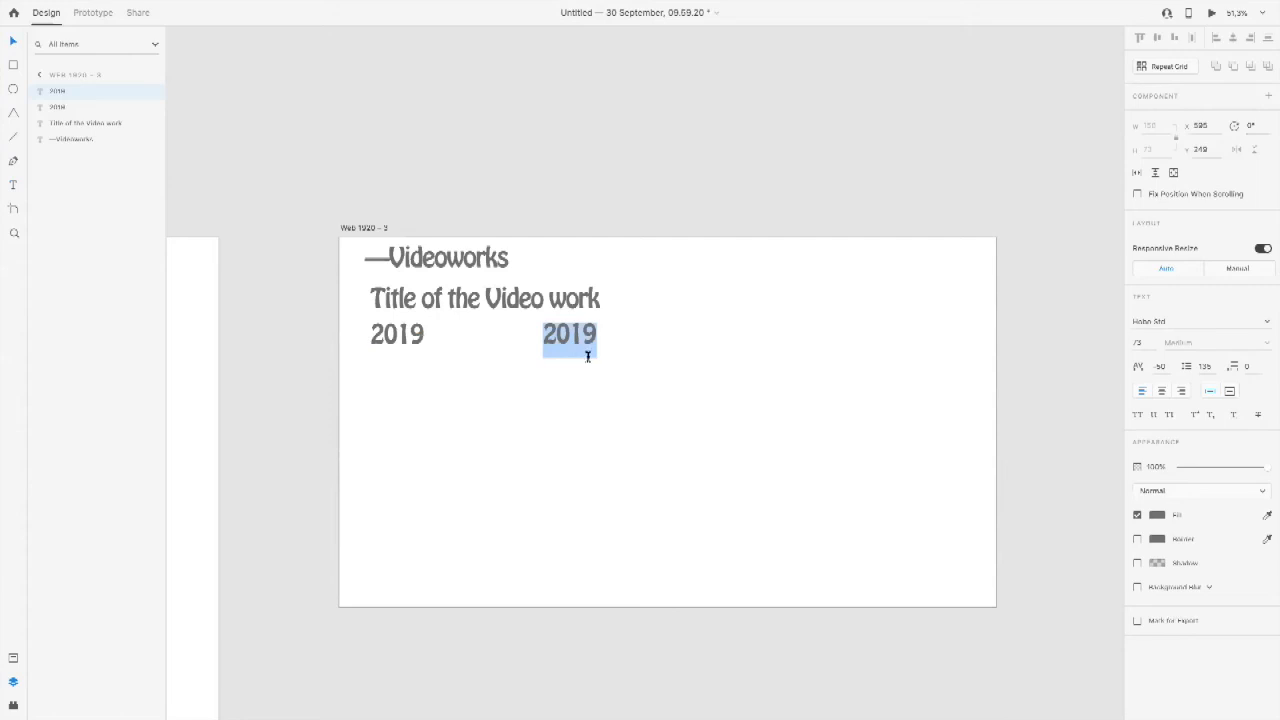
{"action": "type", "text": "Caption"}
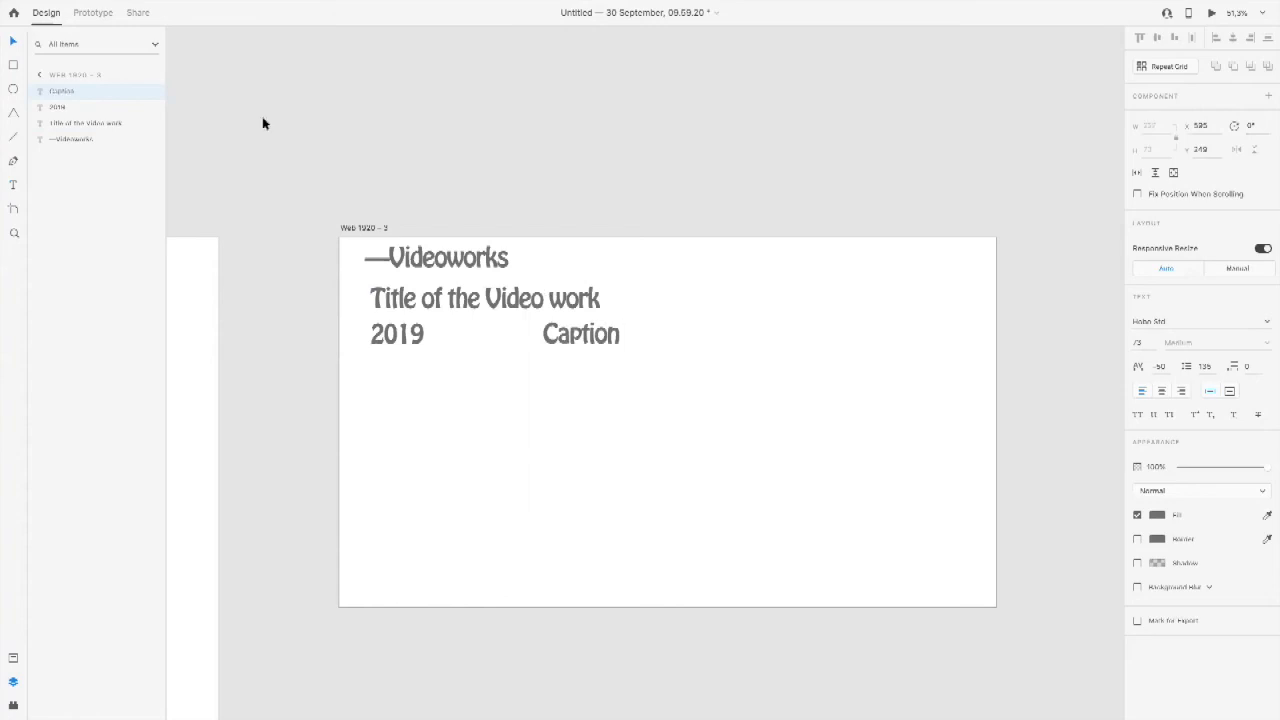
{"action": "left_click", "coordinate": [13, 41]}
Step: Duplicate the caption below the year, left-aligned with it, and change the copy's text to "Description of the work and the project"
{"action": "left_click_drag", "start_coordinate": [601, 346], "coordinate": [425, 385]}
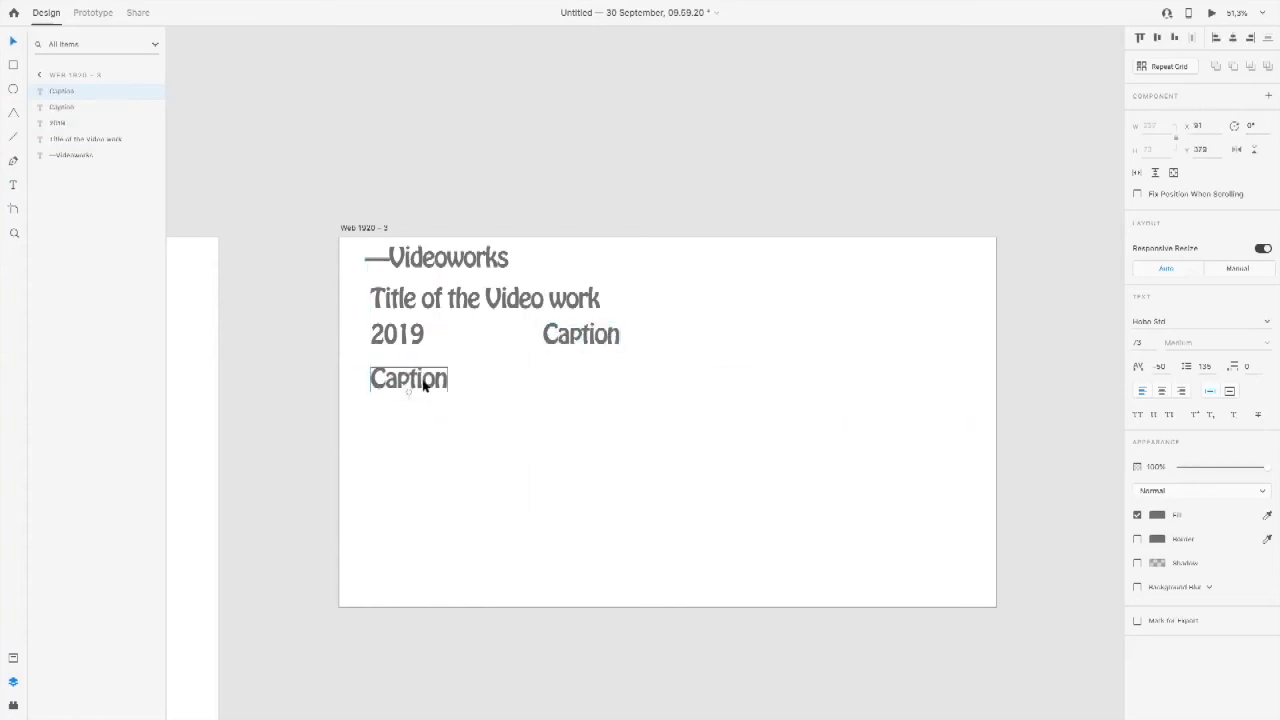
{"action": "double_click", "coordinate": [424, 382]}
{"action": "type", "text": "Desc"}
{"action": "type", "text": "ription"}
{"action": "key", "text": "BackSpace"}
{"action": "key", "text": "BackSpace"}
{"action": "key", "text": "BackSpace"}
{"action": "key", "text": "BackSpace"}
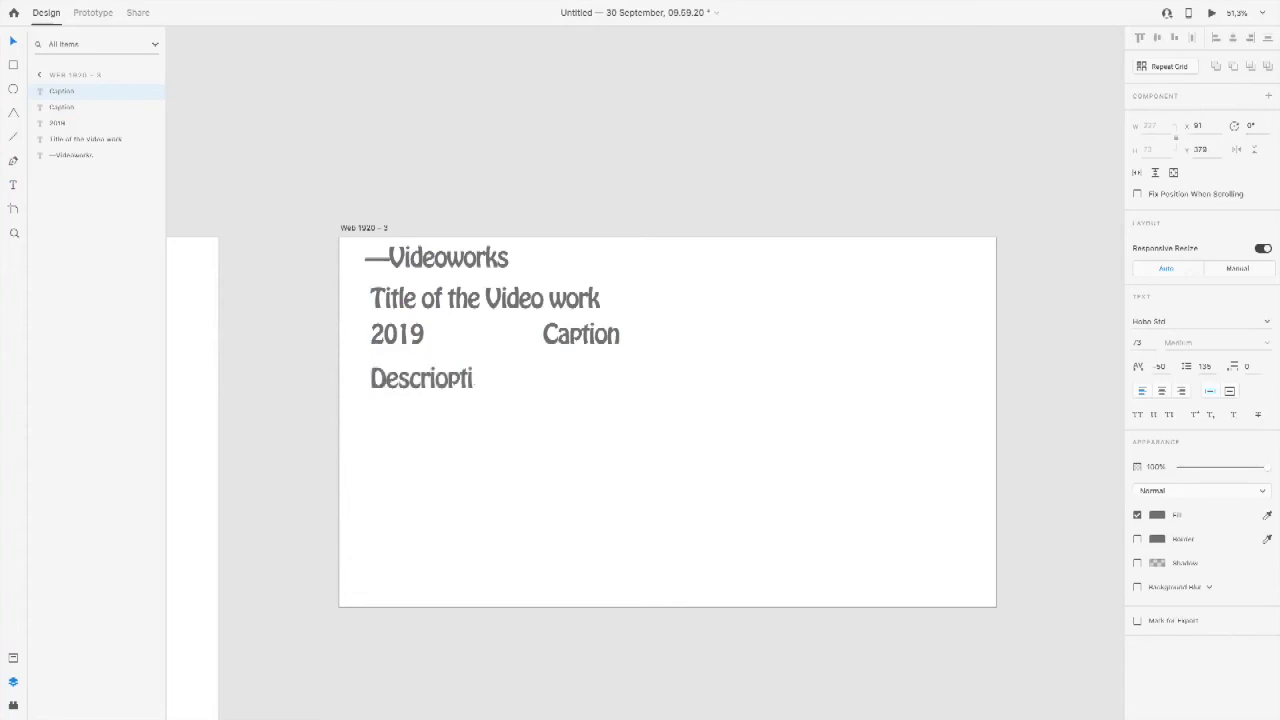
{"action": "key", "text": "BackSpace"}
{"action": "type", "text": "ption"}
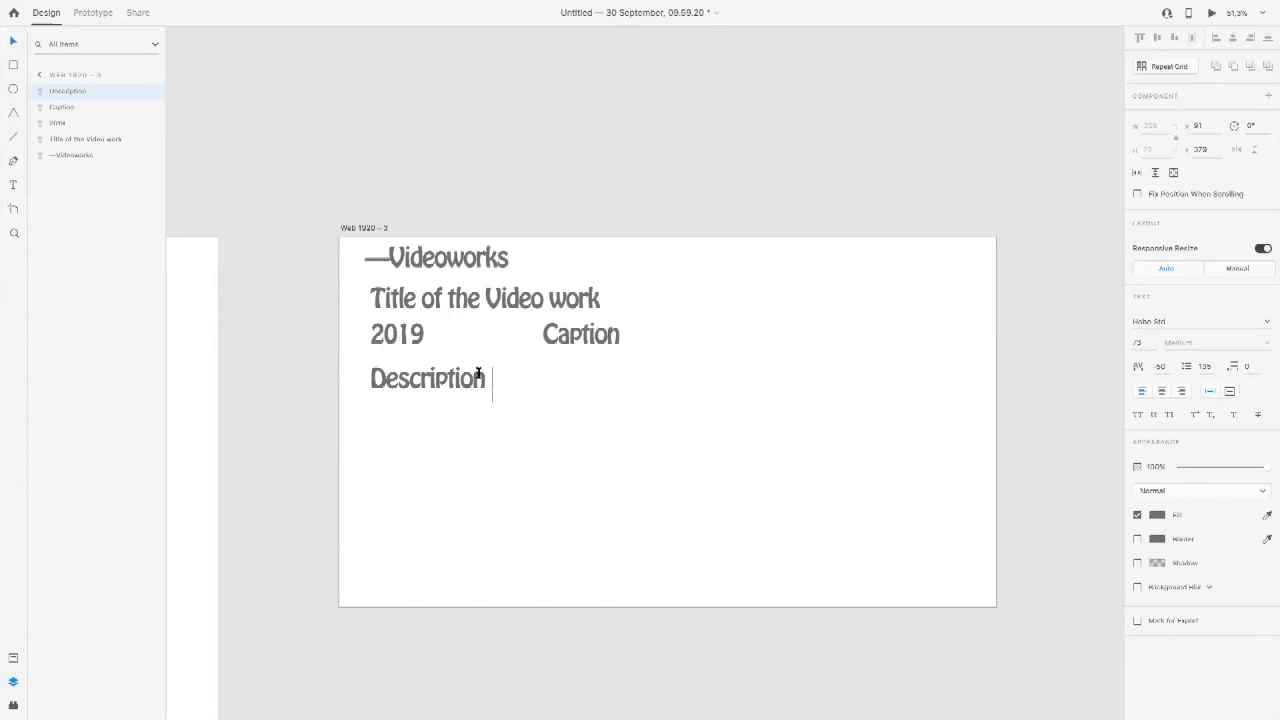
{"action": "type", "text": "of the work and the project"}
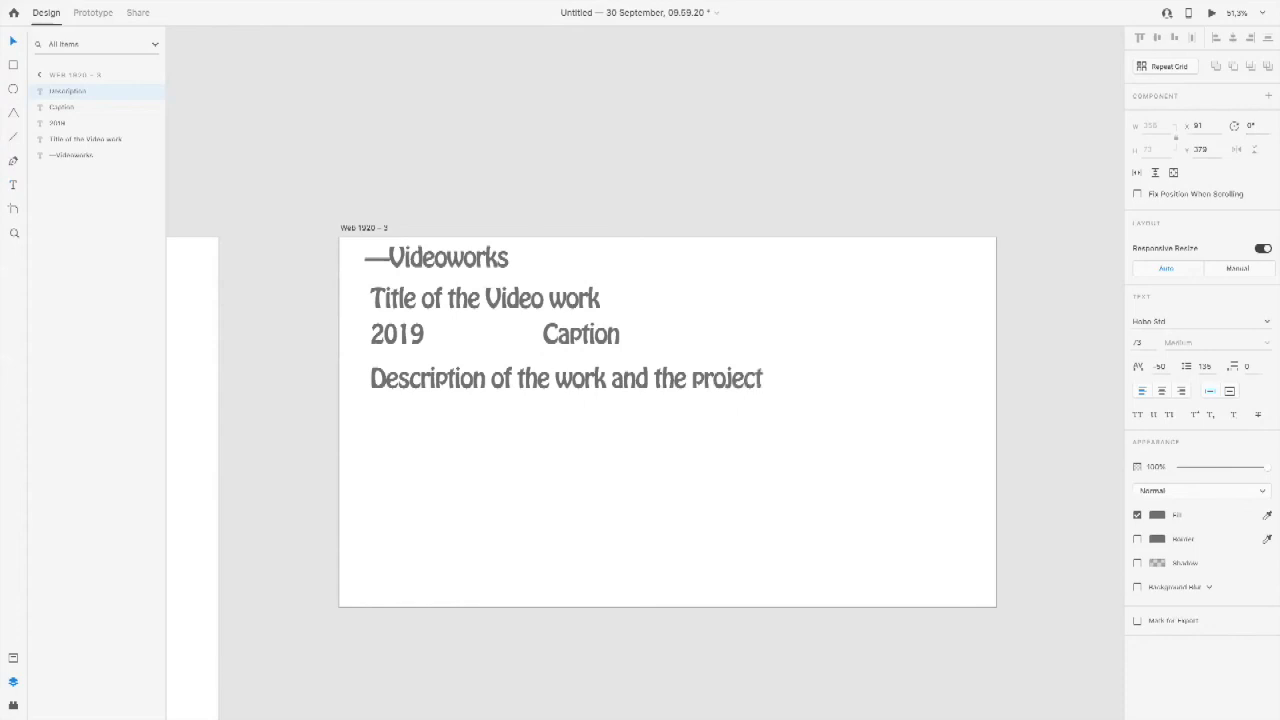
Step: Break the description into two lines before "and" and set its line spacing to 100
{"action": "left_click", "coordinate": [611, 378]}
{"action": "key", "text": "Return"}
{"action": "key", "text": "ctrl+a"}
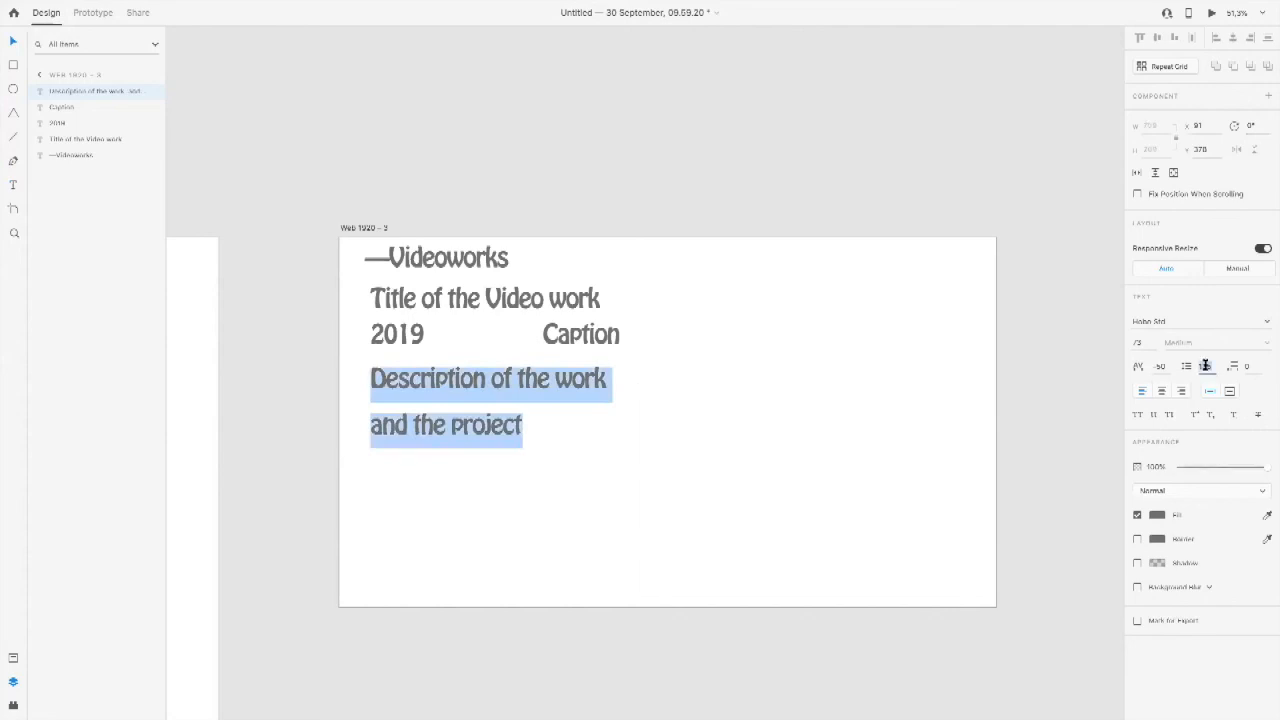
{"action": "key", "text": "Tab"}
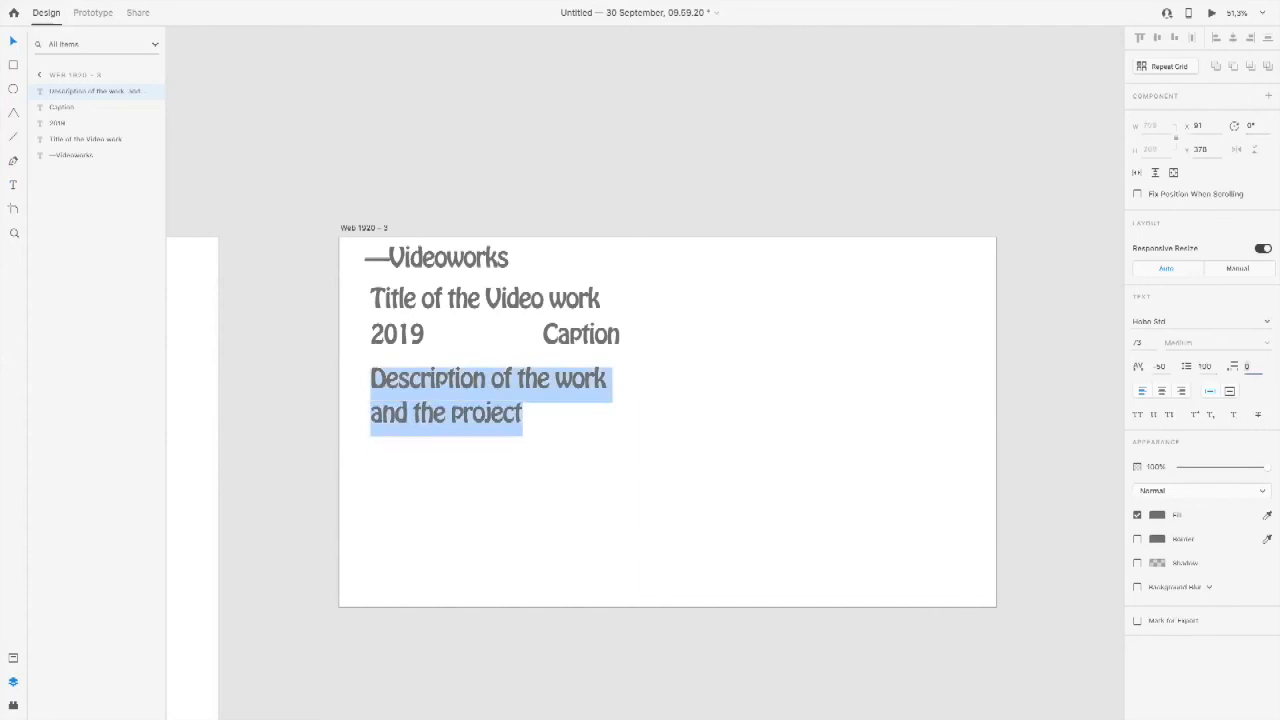
Step: Move the description to the lower part of the artboard and draw a rectangle about 685 × 363 in the gap above it
{"action": "left_click", "coordinate": [833, 398]}
{"action": "left_click_drag", "start_coordinate": [590, 395], "coordinate": [588, 522]}
{"action": "left_click", "coordinate": [766, 449]}
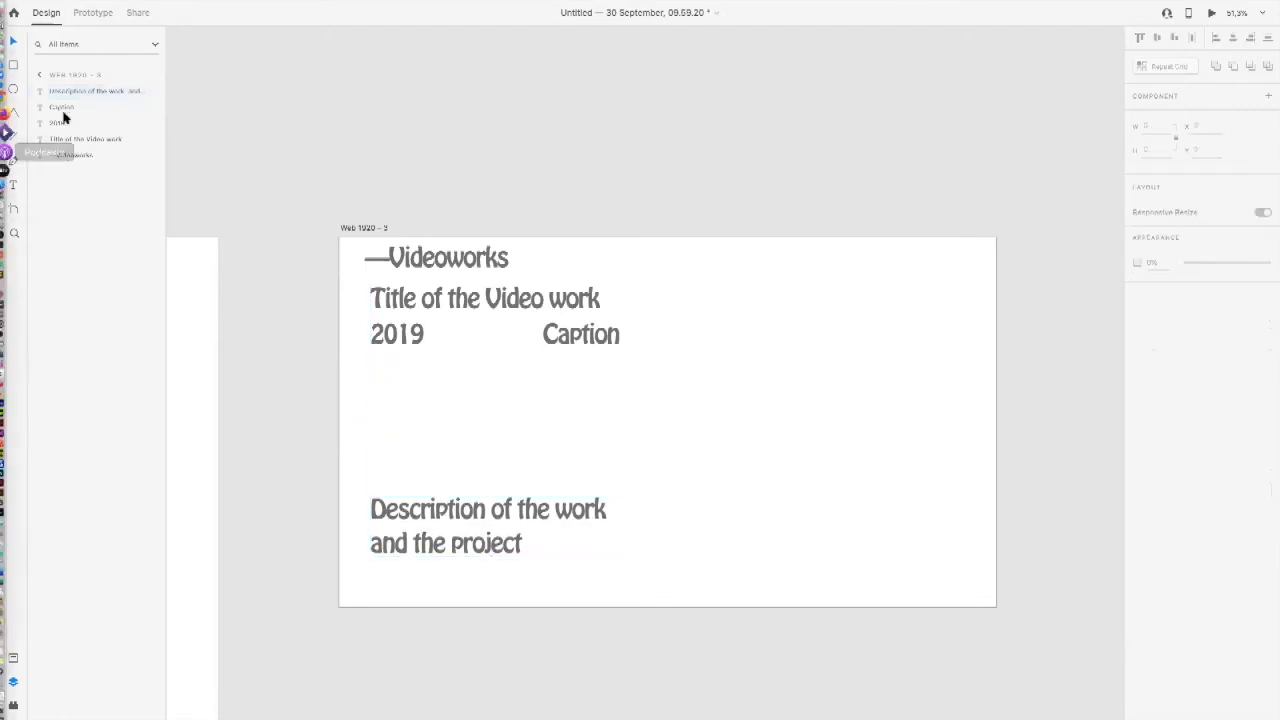
{"action": "left_click", "coordinate": [14, 64]}
{"action": "mouse_move", "coordinate": [374, 360]}
{"action": "left_mouse_down"}
{"action": "mouse_move", "coordinate": [631, 486]}
{"action": "mouse_move", "coordinate": [609, 486]}
{"action": "left_mouse_up"}
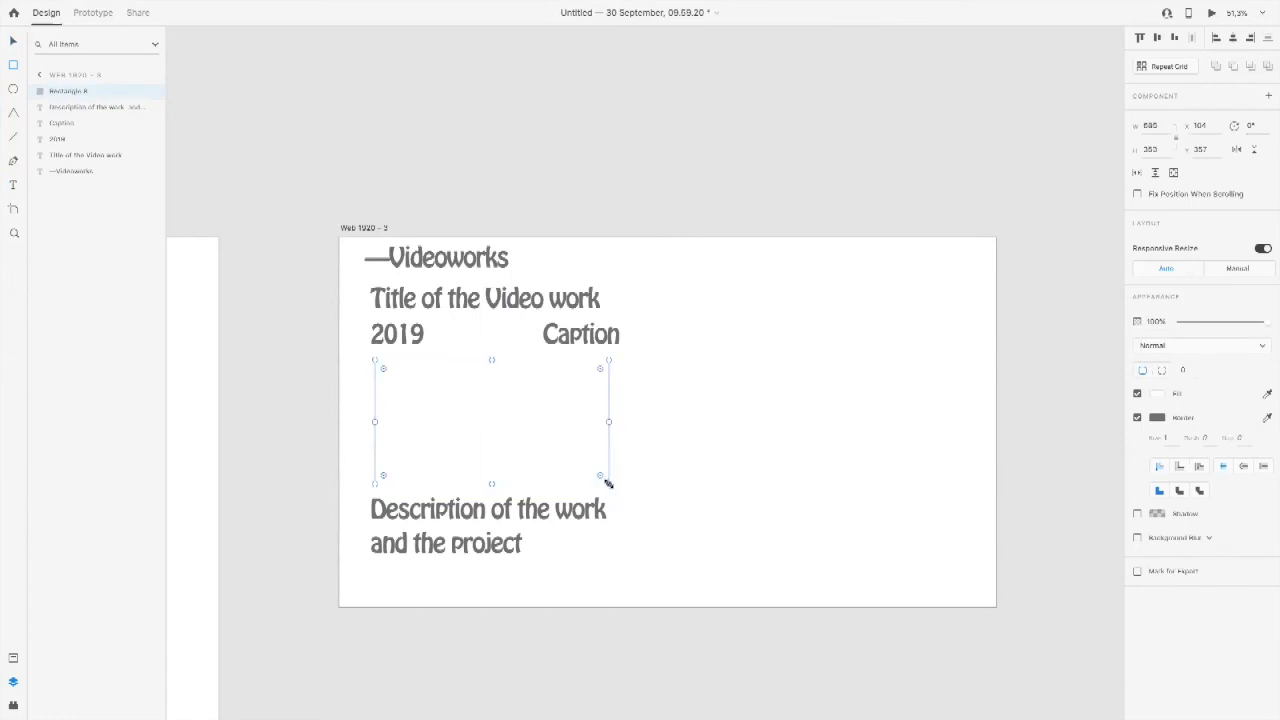
Step: Switch to Finder and look through the Downloads folder for an image to fill the frame
{"action": "key", "text": "super+Tab"}
{"action": "key", "text": "super+Tab"}
{"action": "key", "text": "super+Tab"}
{"action": "key", "text": "super+Tab"}
{"action": "key", "text": "super+Tab"}
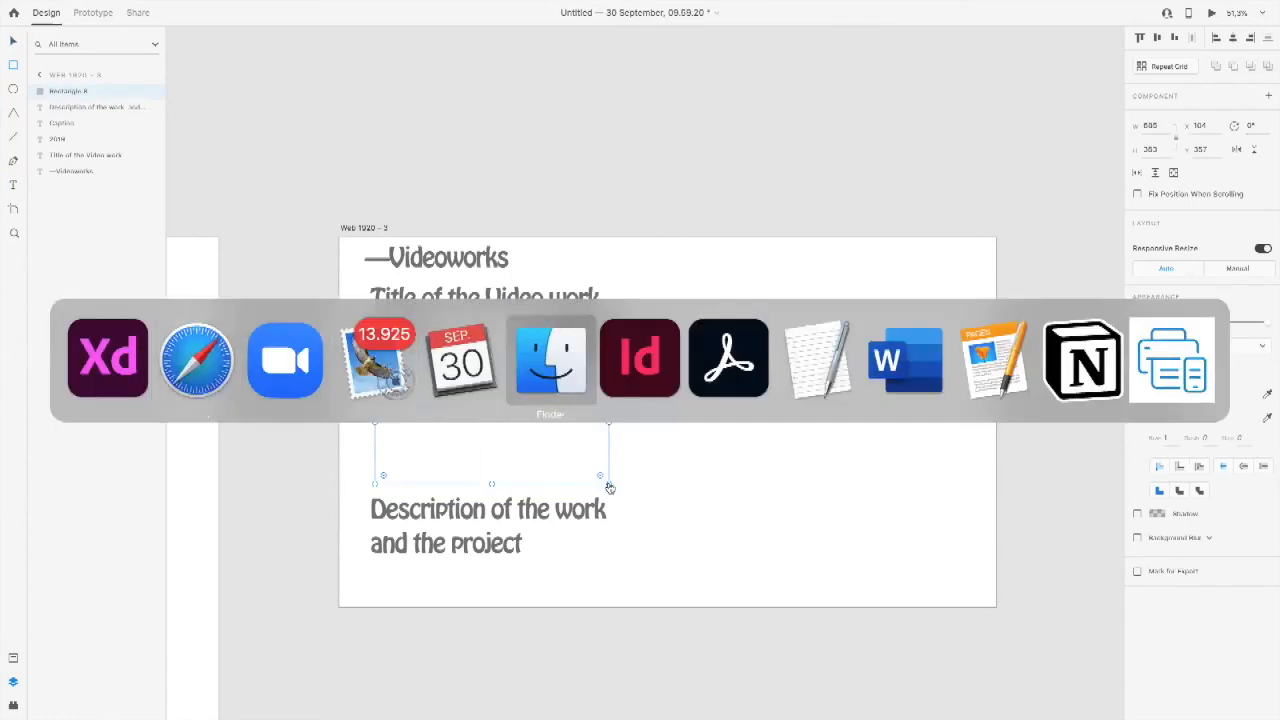
{"action": "left_click_drag", "start_coordinate": [687, 548], "coordinate": [829, 190]}
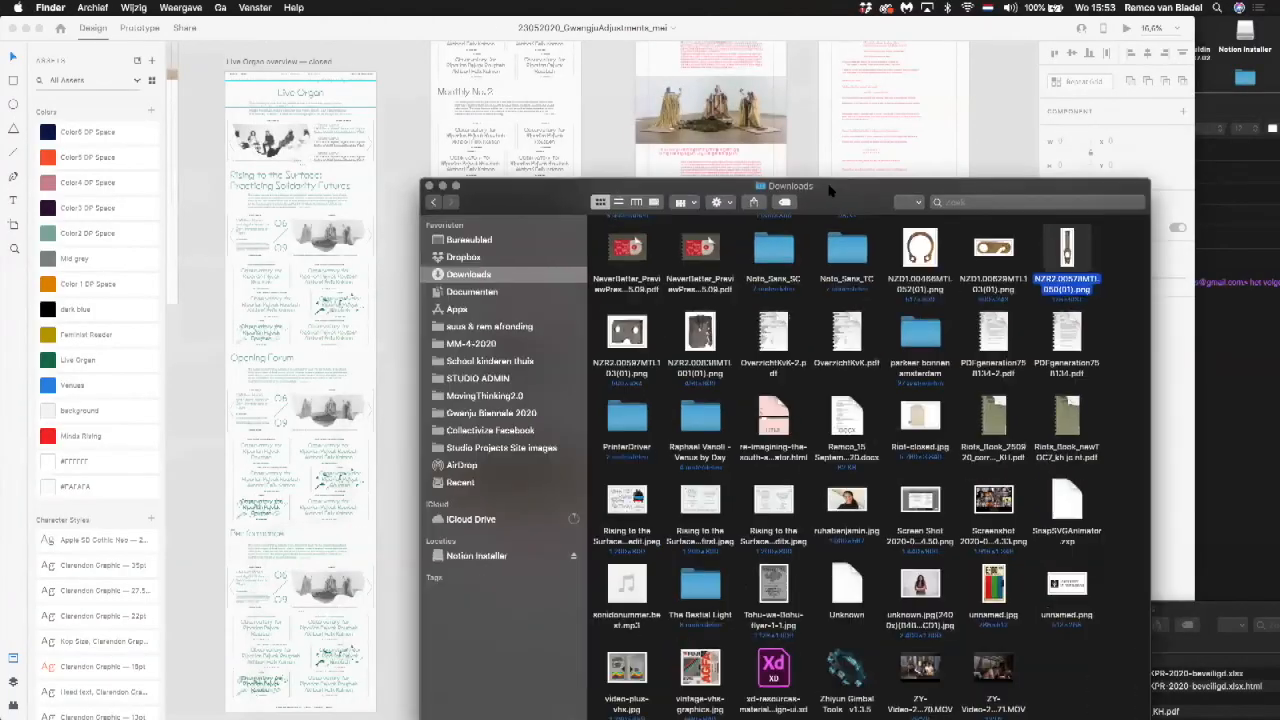
{"action": "scroll", "coordinate": [832, 405], "scroll_direction": "down", "scroll_amount": 1}
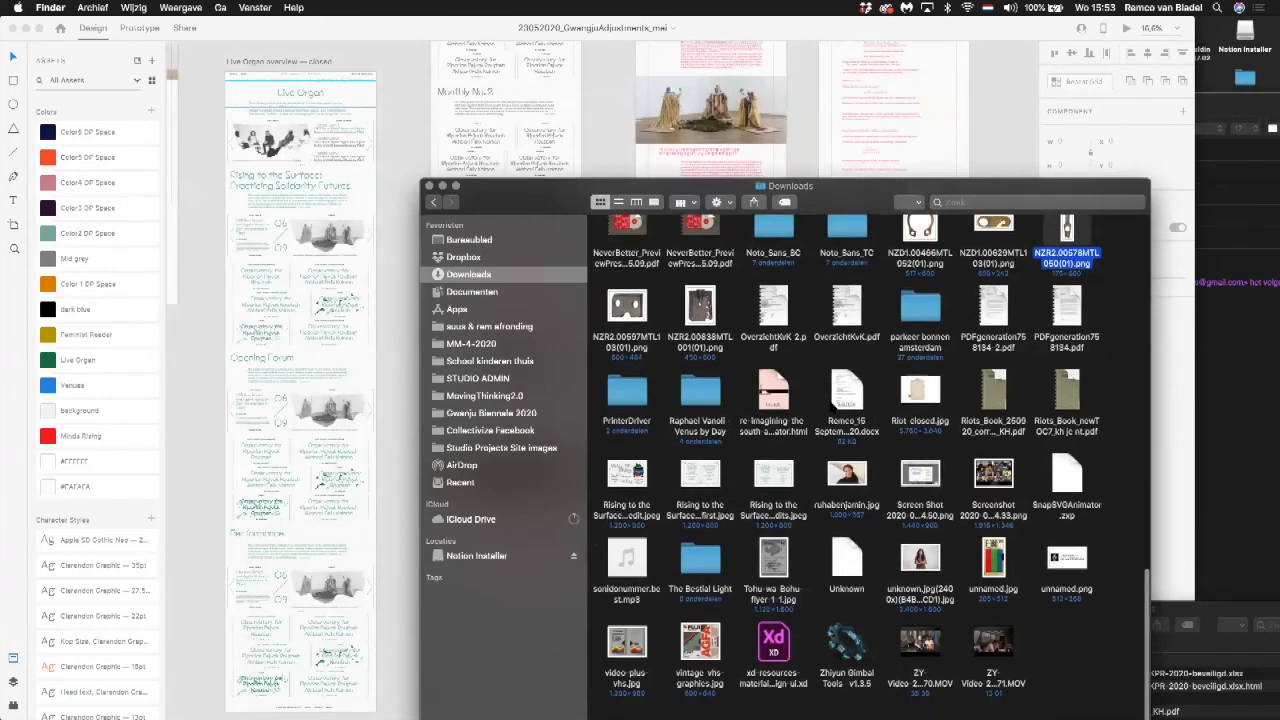
{"action": "scroll", "coordinate": [832, 405], "scroll_direction": "up", "scroll_amount": 1}
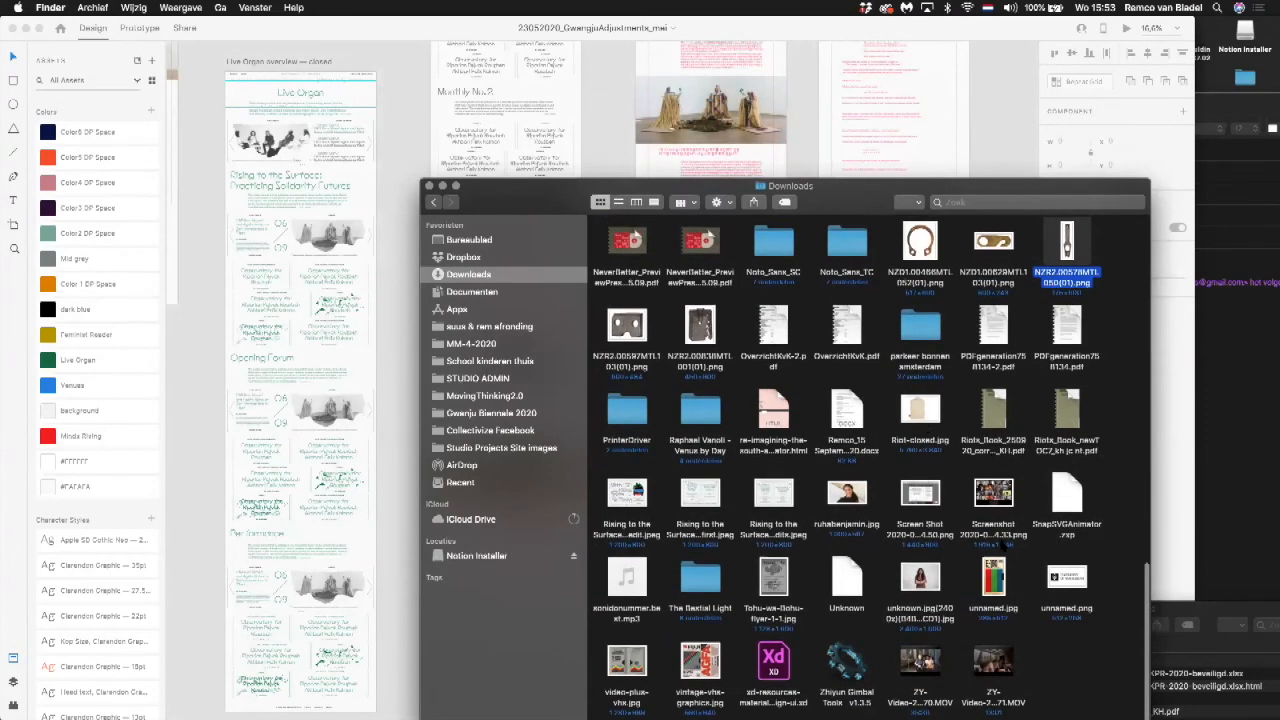
{"action": "scroll", "coordinate": [1026, 555], "scroll_direction": "up", "scroll_amount": 3}
{"action": "scroll", "coordinate": [1026, 555], "scroll_direction": "down", "scroll_amount": 3}
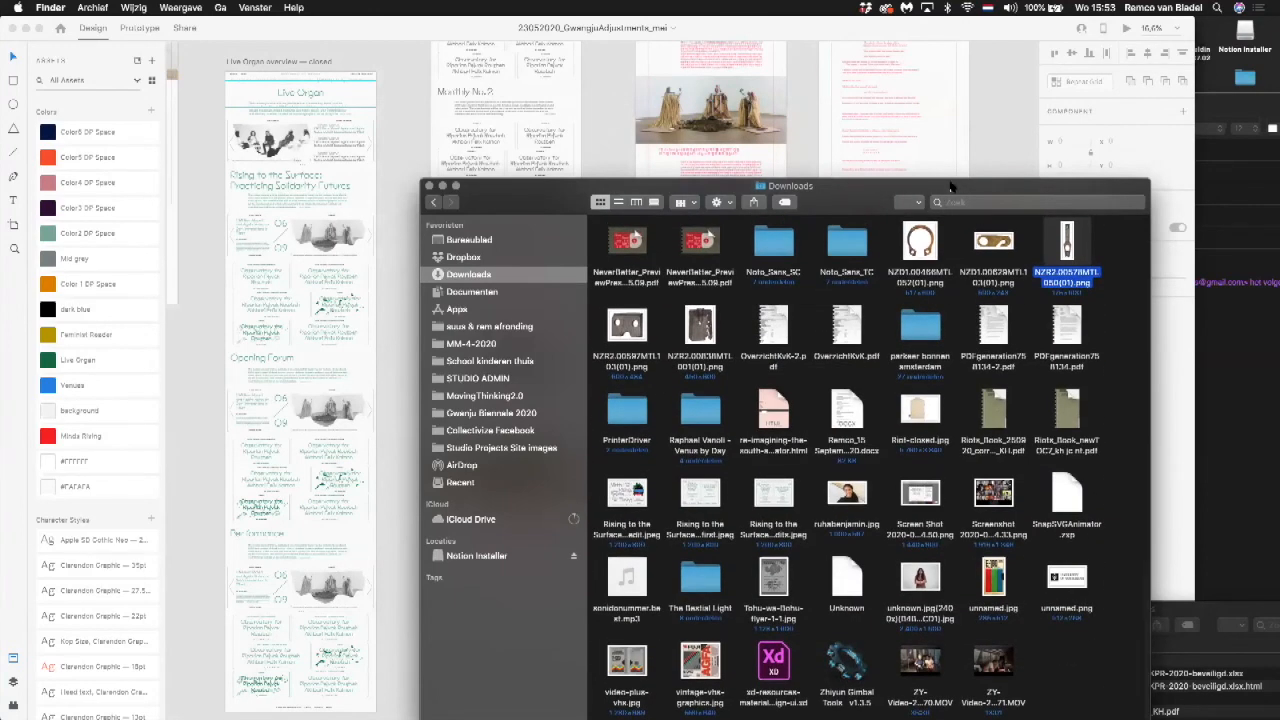
{"action": "left_click_drag", "start_coordinate": [949, 186], "coordinate": [941, 23]}
{"action": "scroll", "coordinate": [942, 375], "scroll_direction": "up", "scroll_amount": 10}
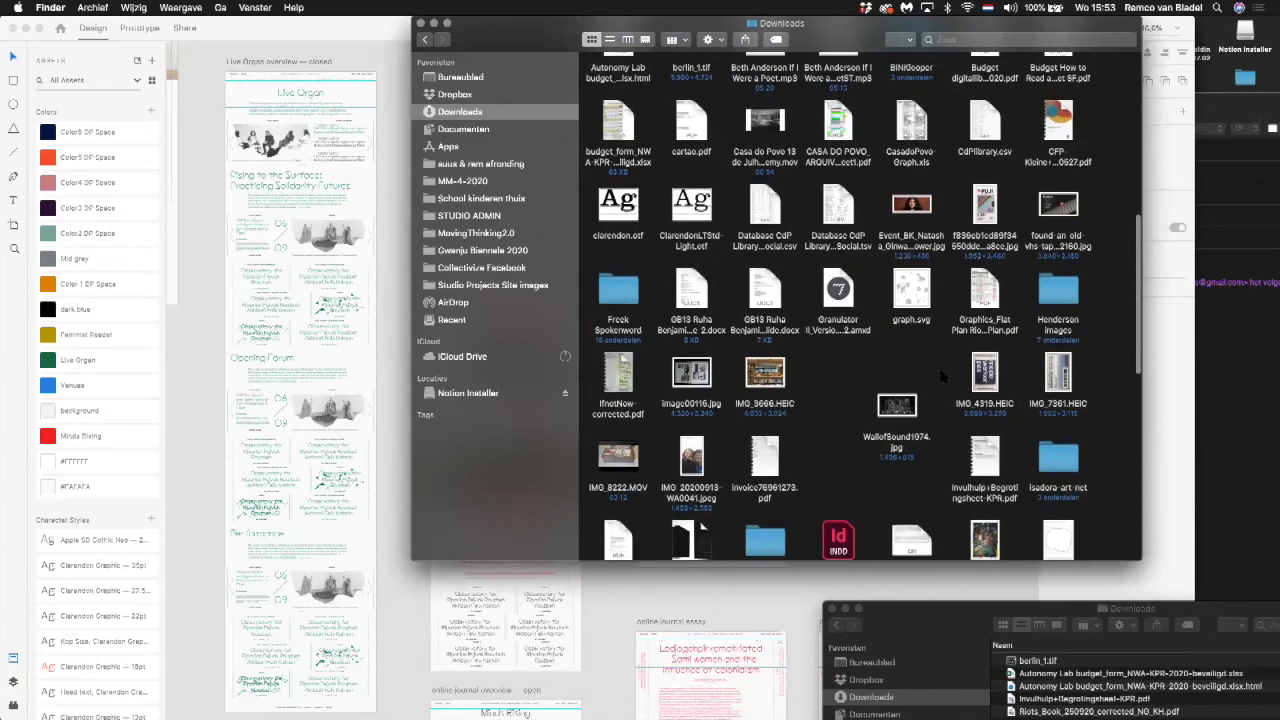
{"action": "scroll", "coordinate": [942, 376], "scroll_direction": "up", "scroll_amount": 1}
{"action": "scroll", "coordinate": [942, 376], "scroll_direction": "up", "scroll_amount": 5}
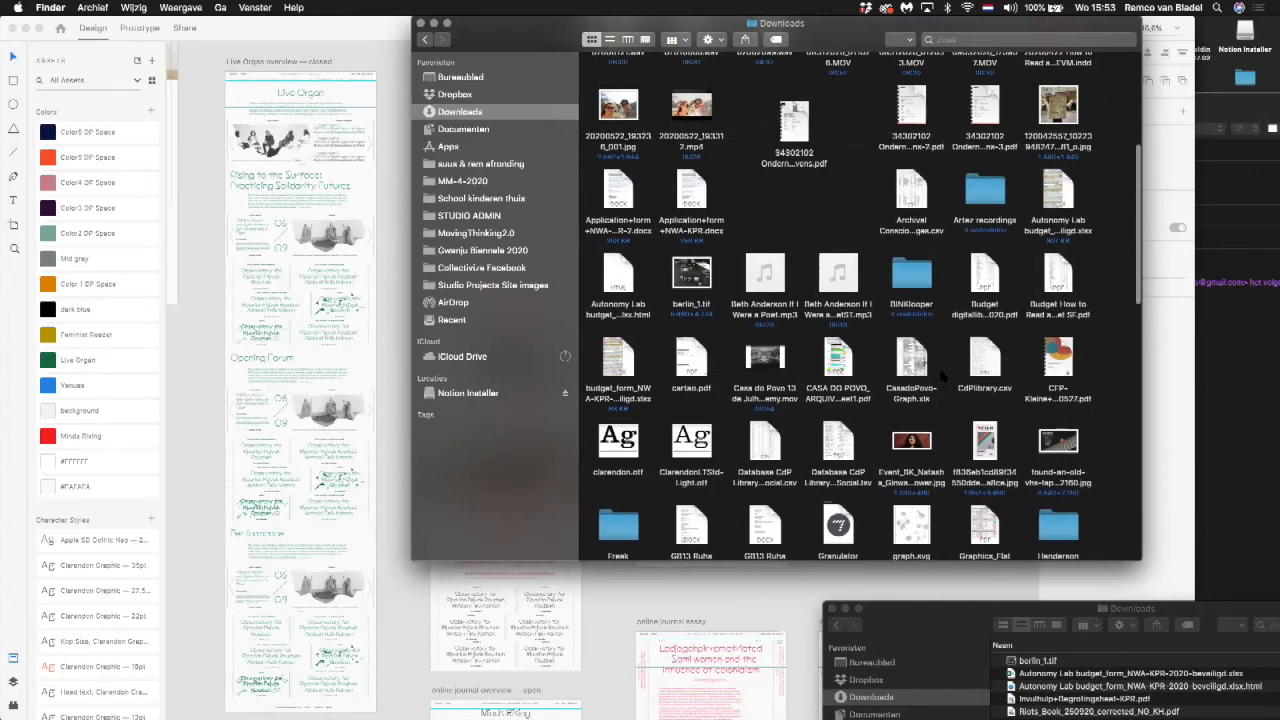
{"action": "scroll", "coordinate": [942, 376], "scroll_direction": "up", "scroll_amount": 7}
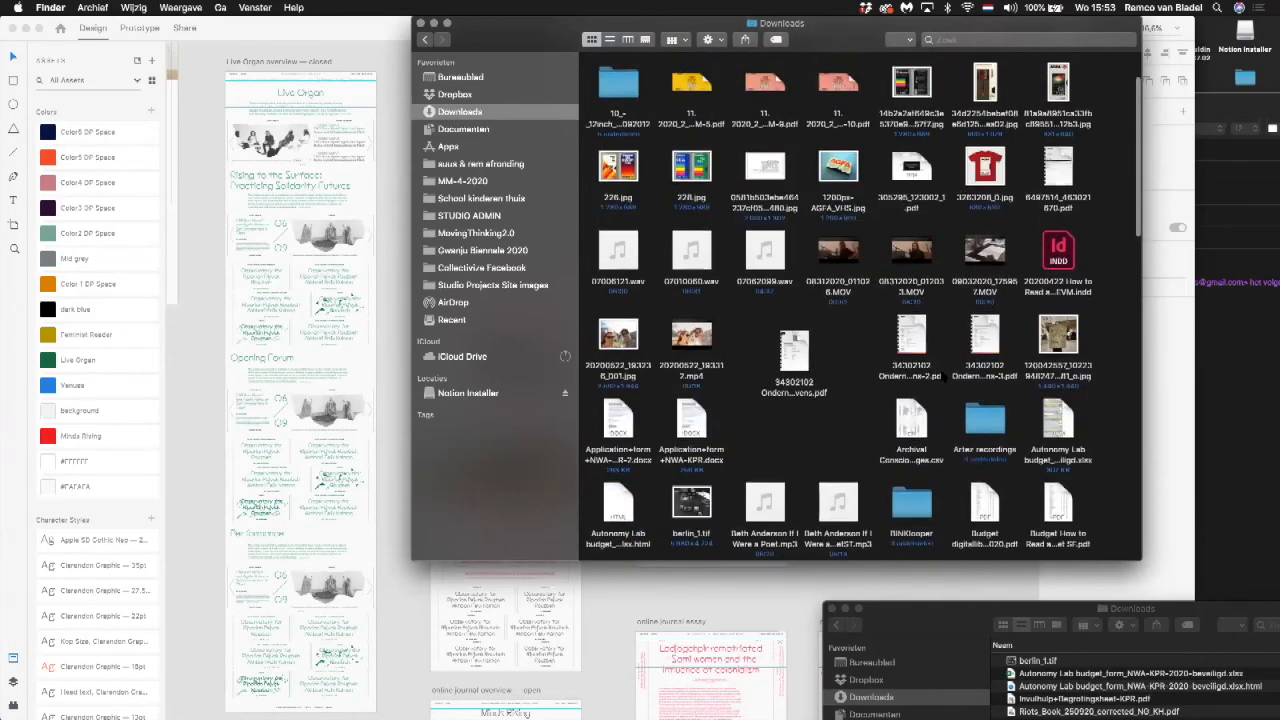
{"action": "scroll", "coordinate": [942, 376], "scroll_direction": "up", "scroll_amount": 4}
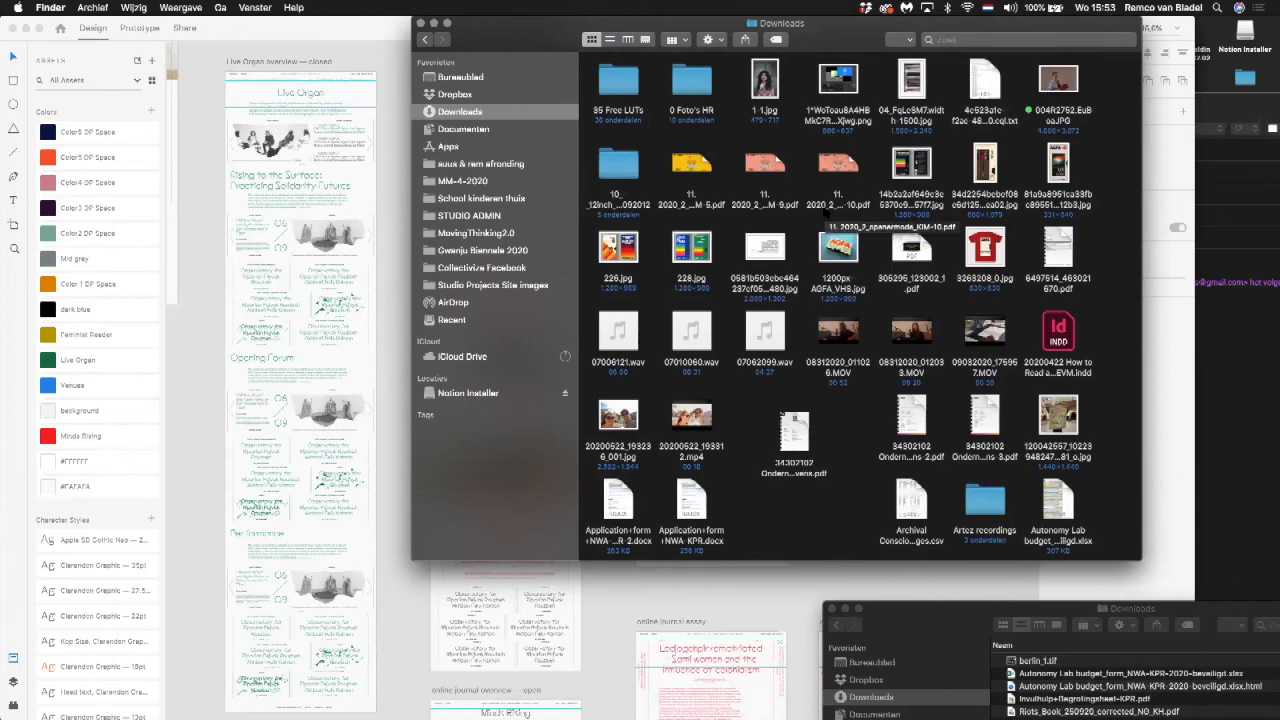
{"action": "scroll", "coordinate": [826, 211], "scroll_direction": "down", "scroll_amount": 3}
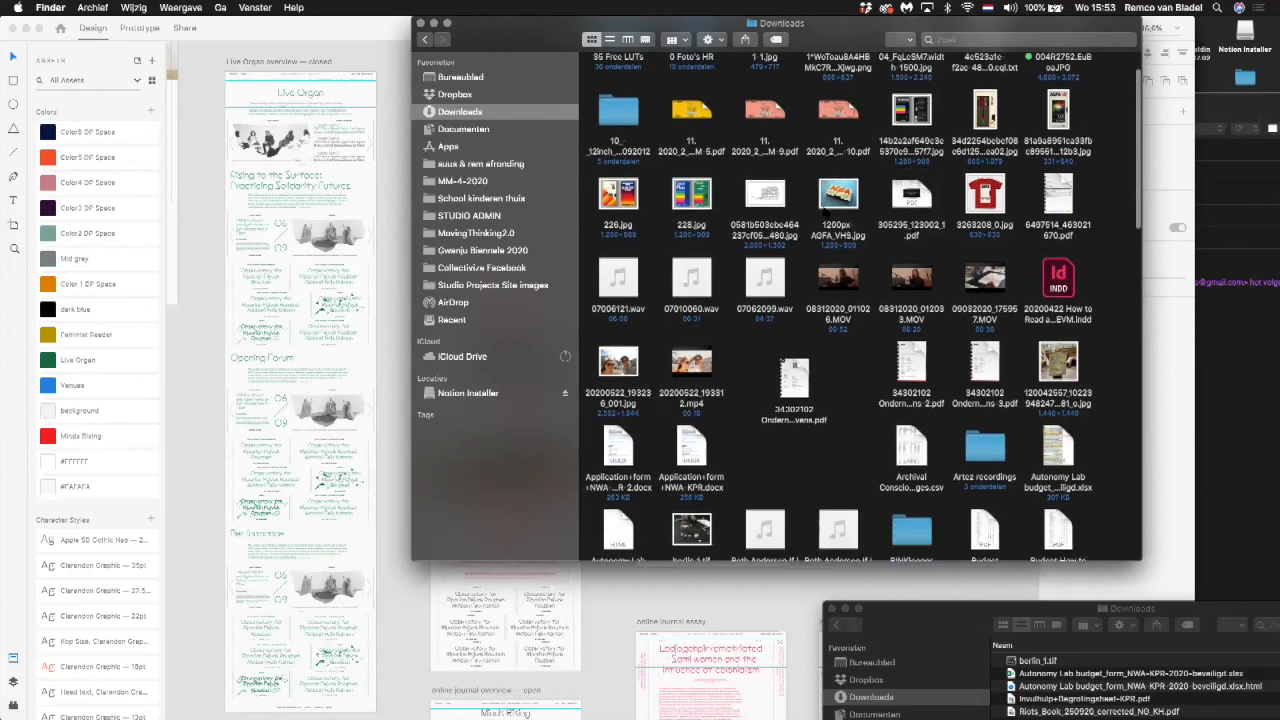
{"action": "scroll", "coordinate": [884, 222], "scroll_direction": "down", "scroll_amount": 5}
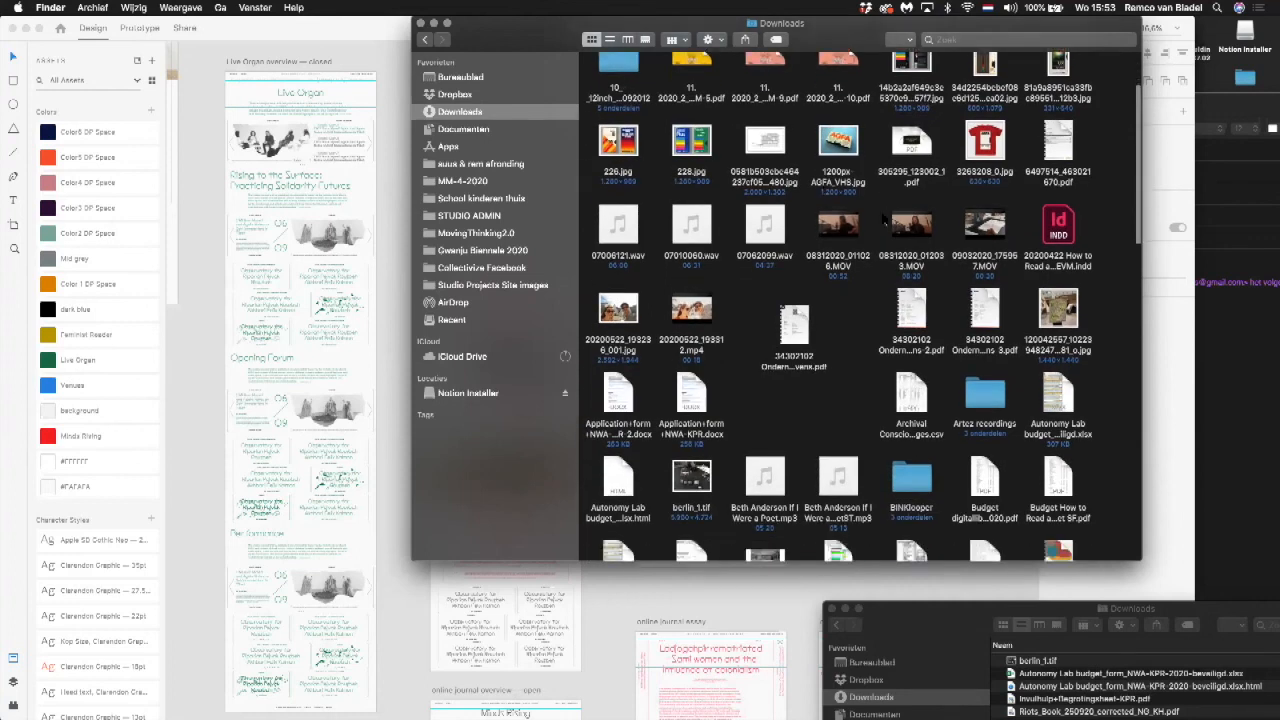
{"action": "scroll", "coordinate": [884, 220], "scroll_direction": "down", "scroll_amount": 10}
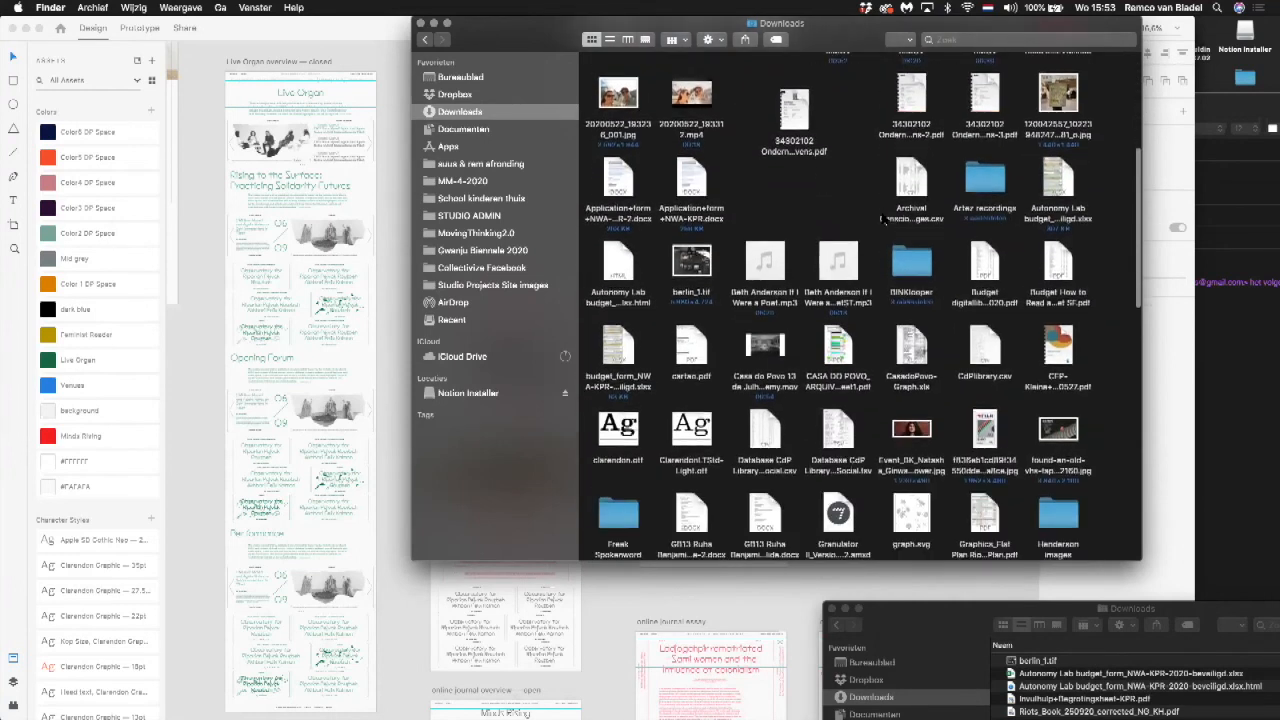
{"action": "scroll", "coordinate": [884, 222], "scroll_direction": "down", "scroll_amount": 3}
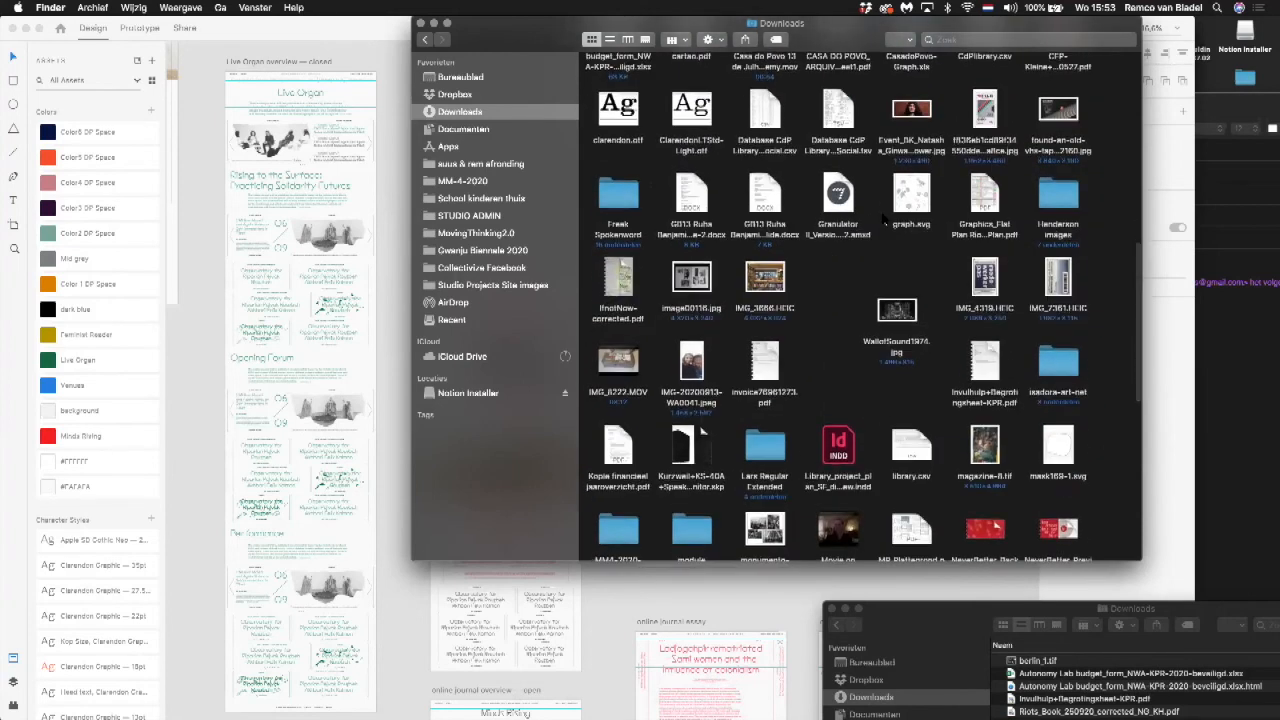
{"action": "scroll", "coordinate": [884, 222], "scroll_direction": "down", "scroll_amount": 2}
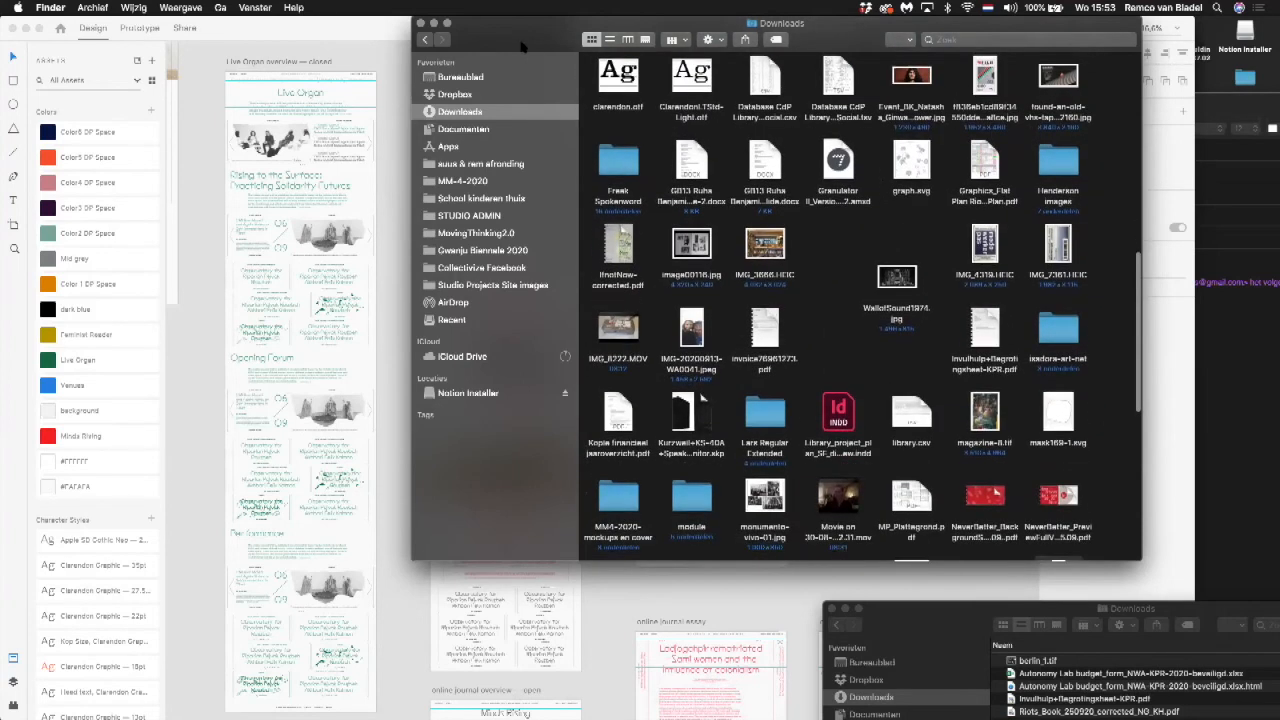
Step: Minimize the 23052020_GwangjuAdjustments_mei document and bring the untitled 30 September document out of full screen, with the Downloads folder in front beside its frame
{"action": "left_click_drag", "start_coordinate": [522, 47], "coordinate": [785, 60]}
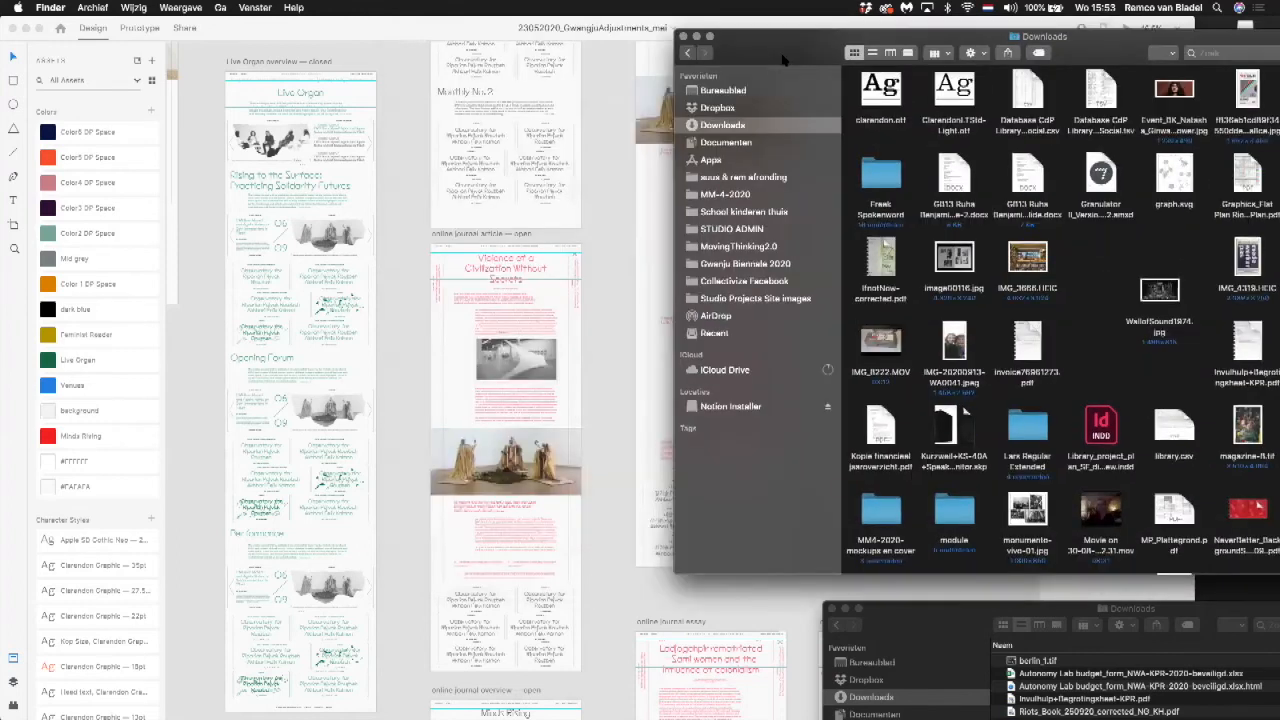
{"action": "left_click", "coordinate": [437, 38]}
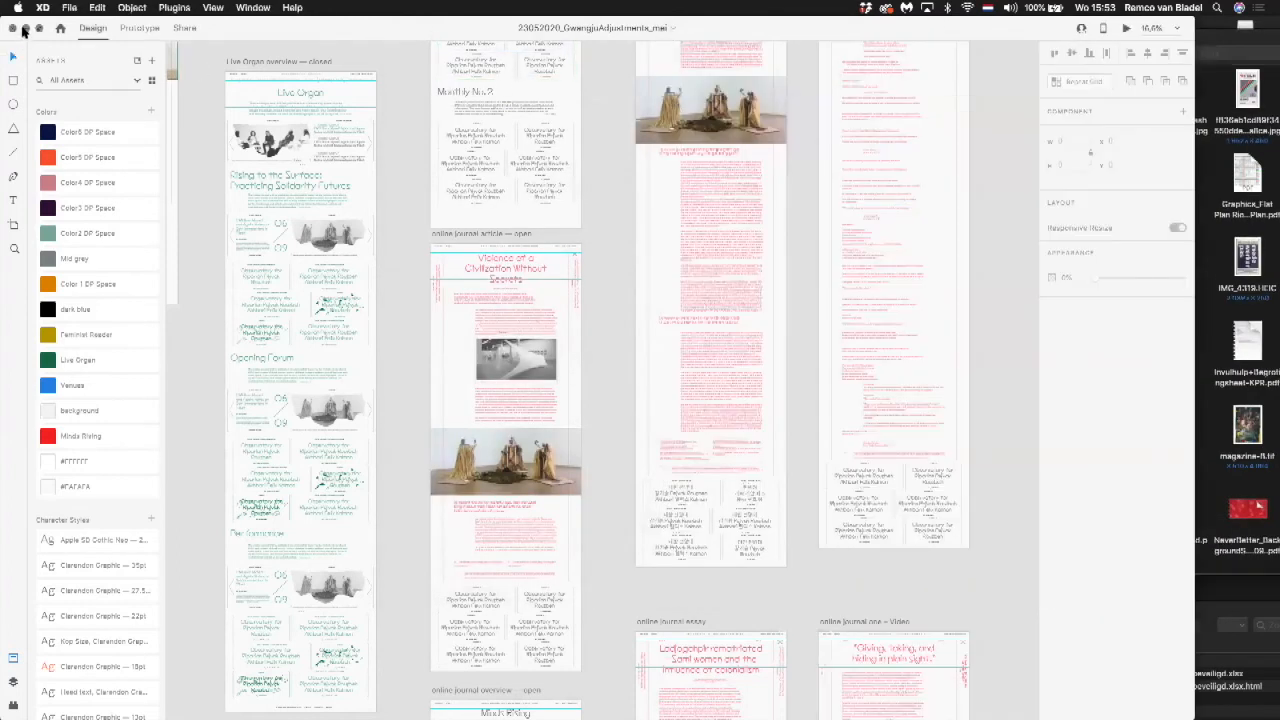
{"action": "left_click", "coordinate": [25, 27]}
{"action": "left_click", "coordinate": [253, 7]}
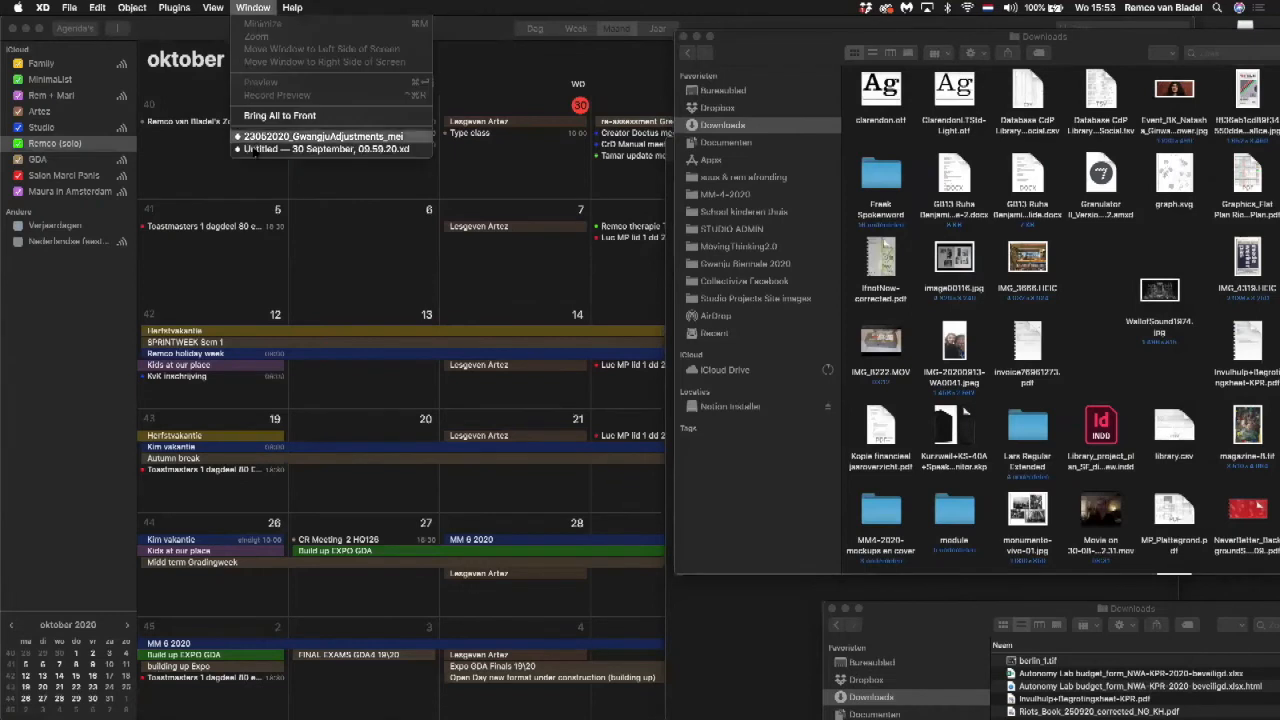
{"action": "left_click", "coordinate": [255, 148]}
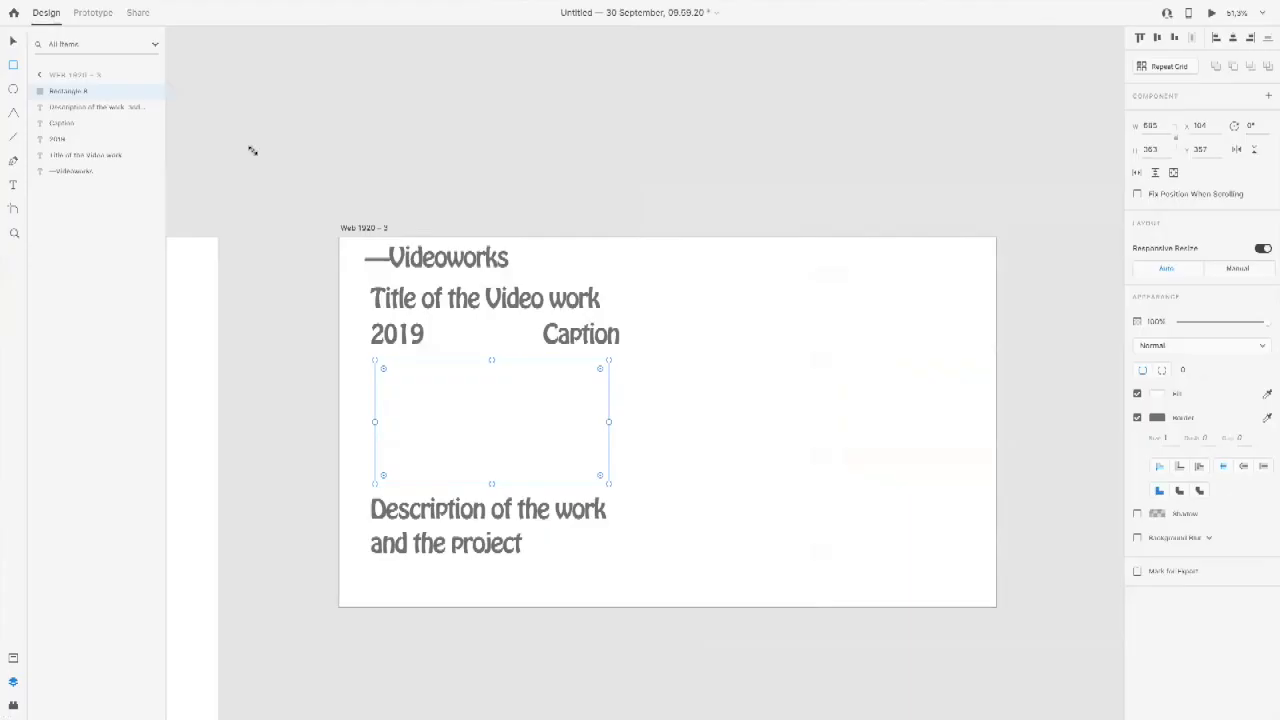
{"action": "mouse_move", "coordinate": [5, 6]}
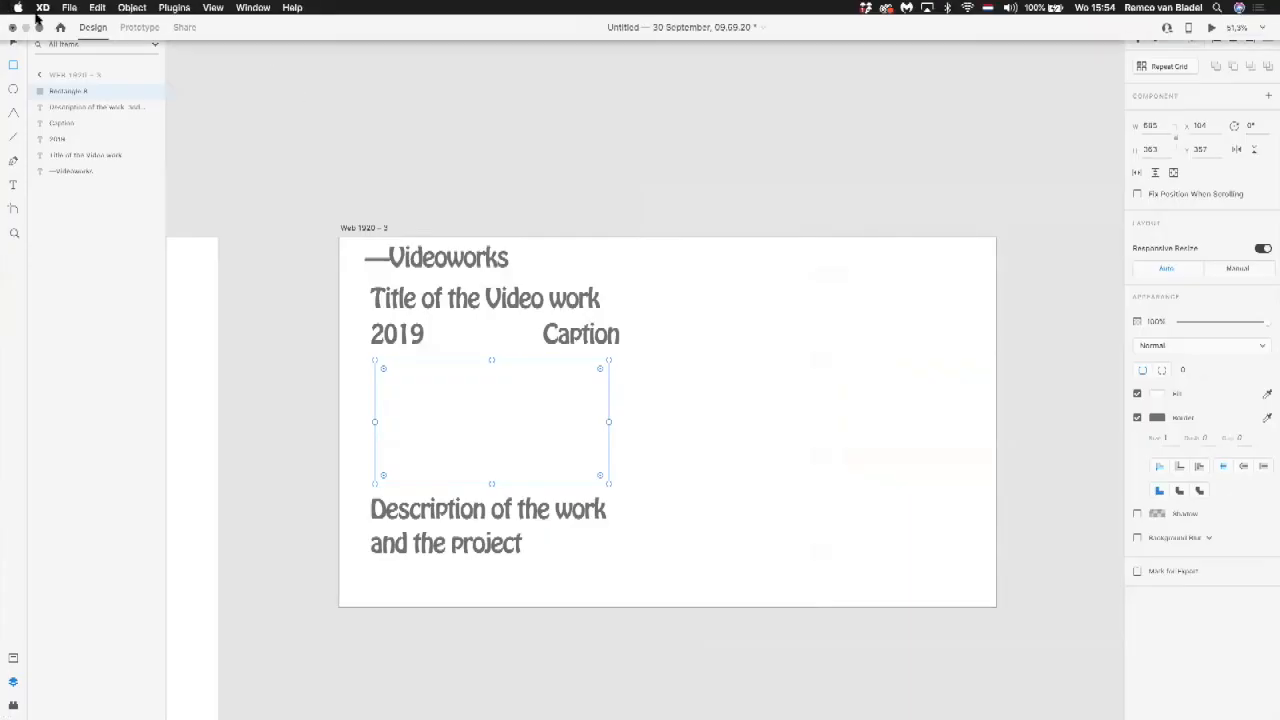
{"action": "left_click", "coordinate": [38, 28]}
{"action": "key", "text": "super+Tab"}
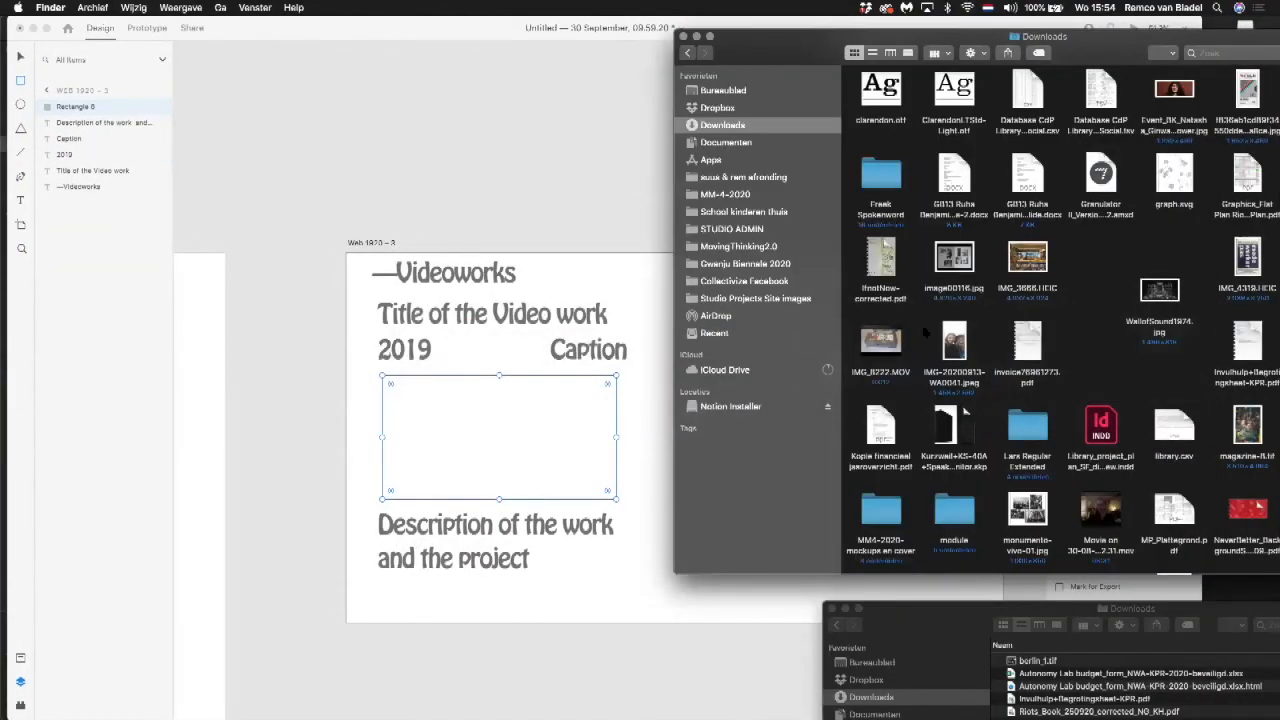
Step: Fill the rectangle with image00116.jpg from Downloads and extend the frame vertically to about 685 × 501
{"action": "left_click_drag", "start_coordinate": [950, 258], "coordinate": [548, 420]}
{"action": "left_click", "coordinate": [298, 409]}
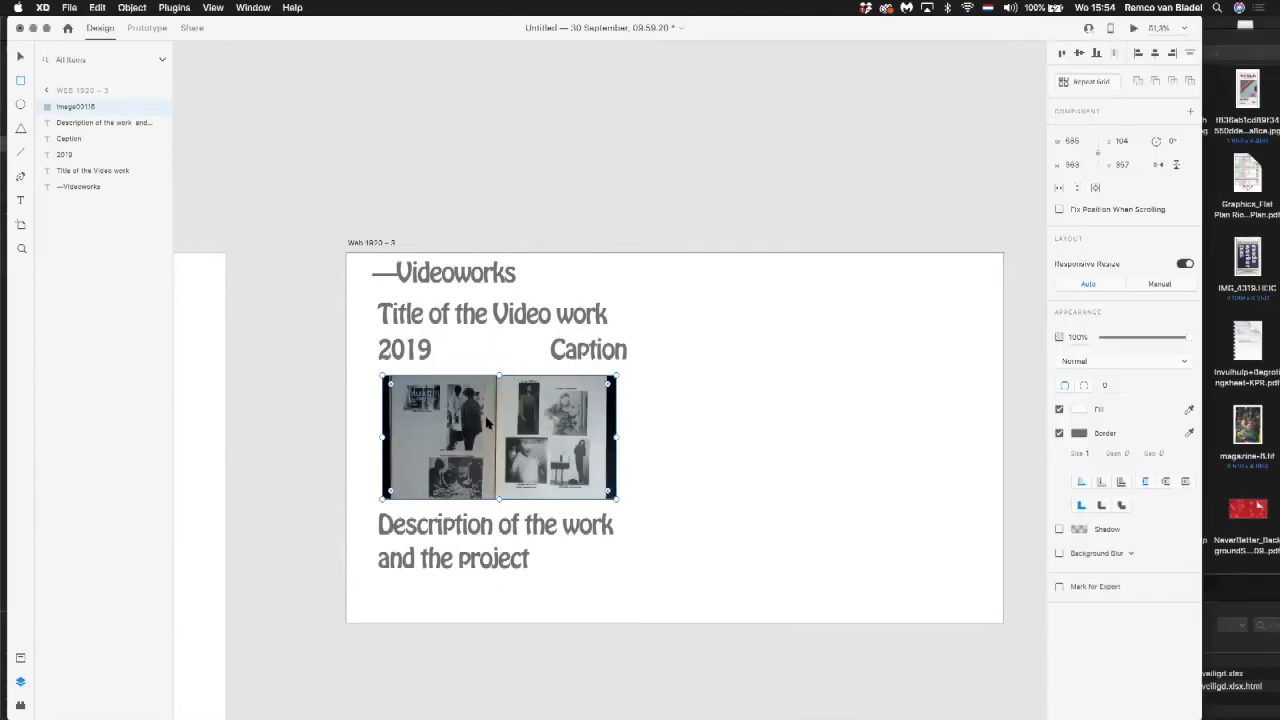
{"action": "left_click_drag", "start_coordinate": [498, 376], "coordinate": [497, 367]}
{"action": "left_click_drag", "start_coordinate": [500, 496], "coordinate": [495, 538]}
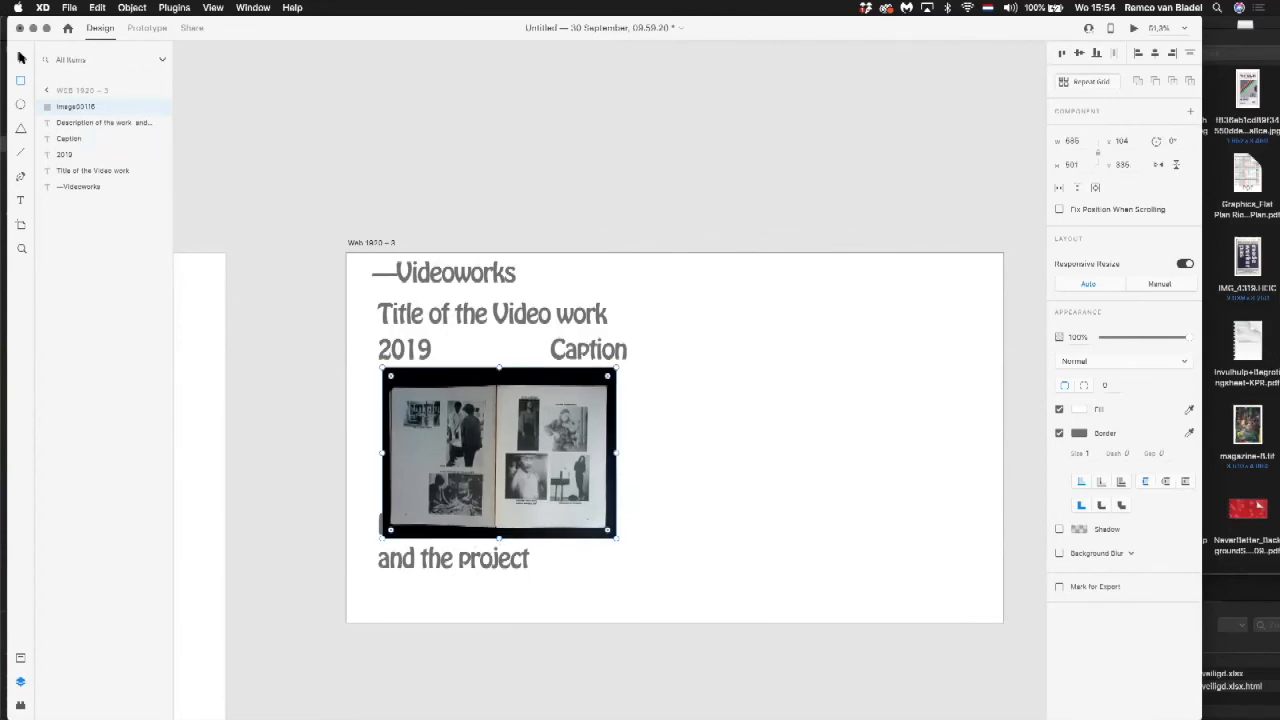
Step: Shift the image slightly down and move the description directly below it, left-aligned with the image at the artboard's lower edge
{"action": "left_click", "coordinate": [321, 233]}
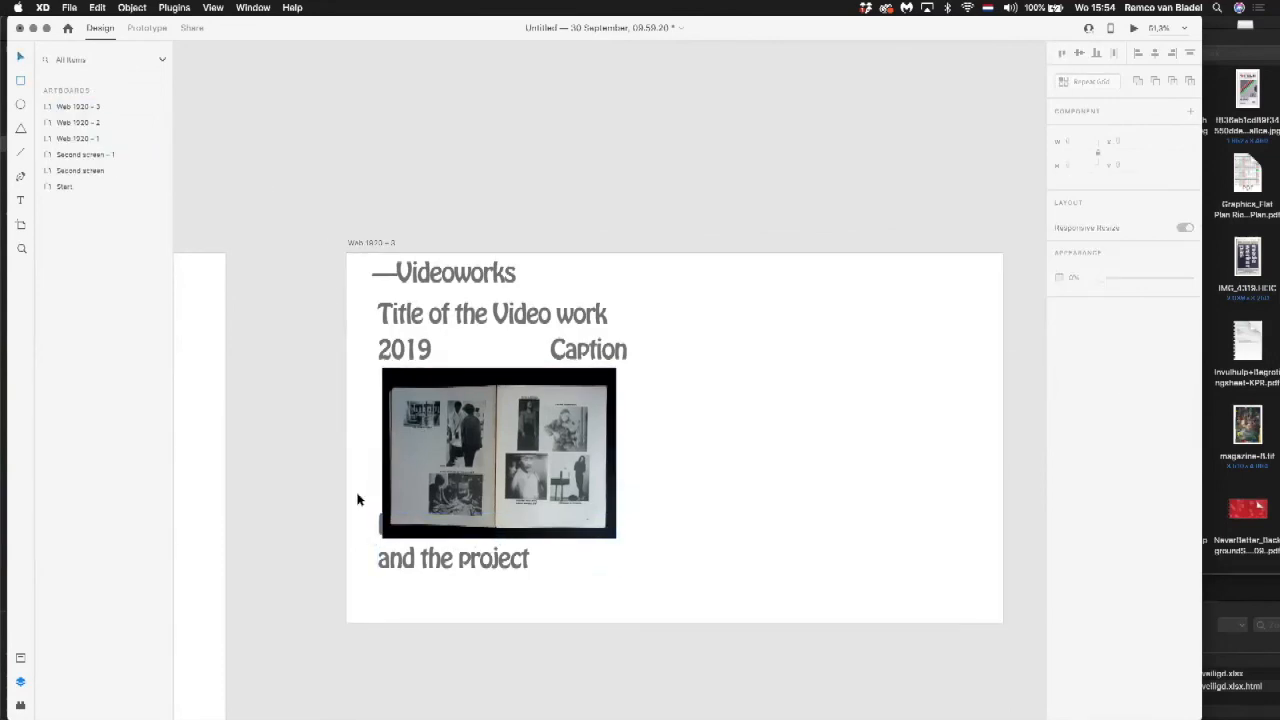
{"action": "left_click_drag", "start_coordinate": [357, 500], "coordinate": [543, 597]}
{"action": "left_click_drag", "start_coordinate": [492, 558], "coordinate": [440, 609]}
{"action": "left_click", "coordinate": [706, 561]}
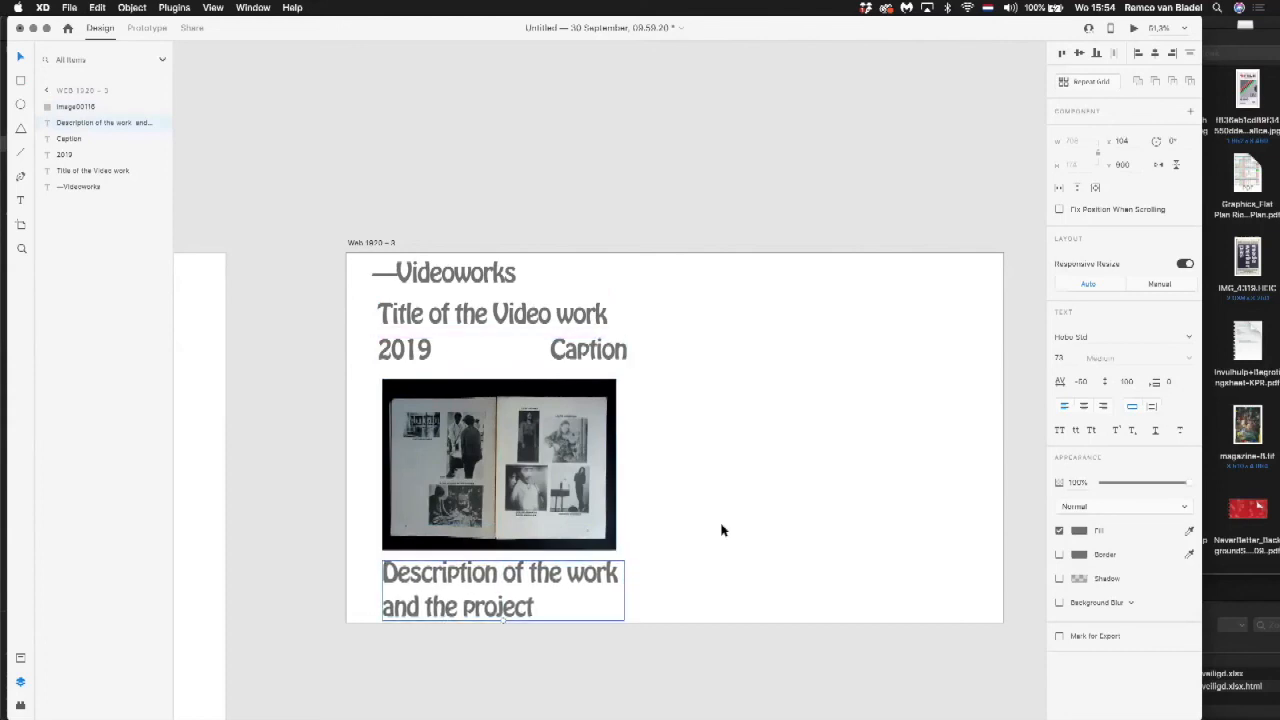
{"action": "left_click", "coordinate": [721, 530]}
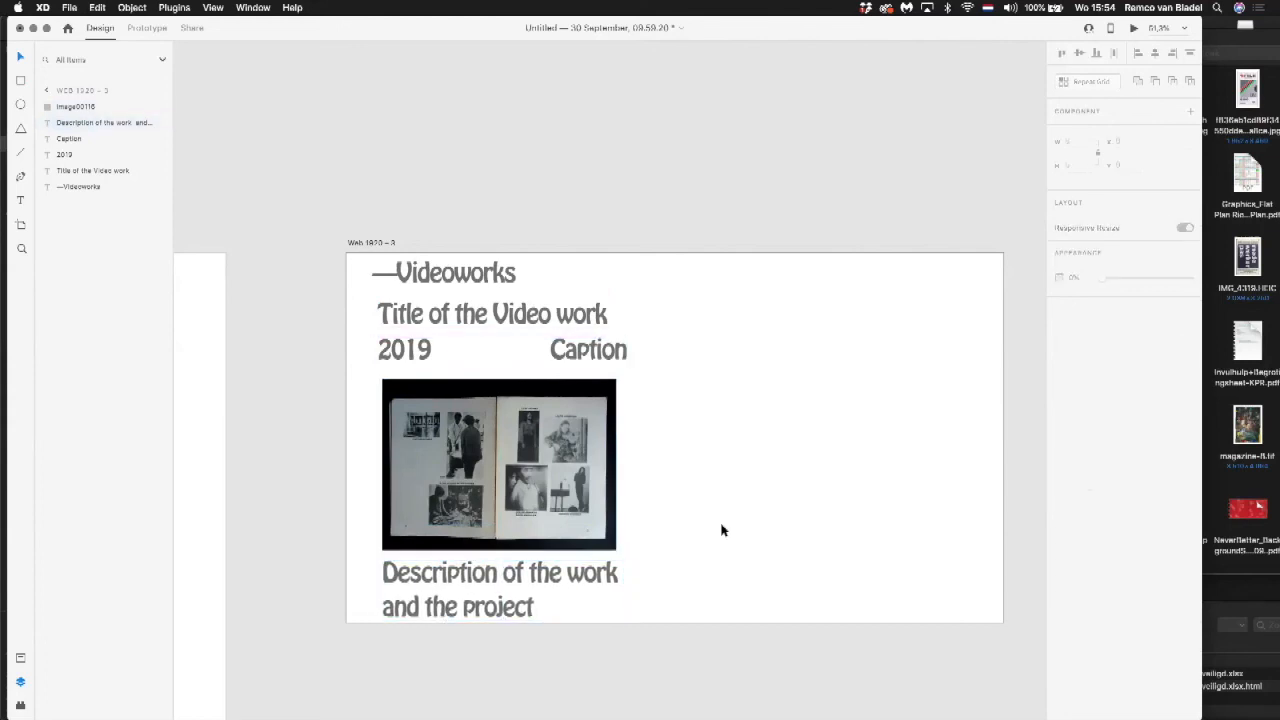
Step: Duplicate the "—Videoworks" heading to its right on the same line and change the copy's text to "#screenbased #rgb"
{"action": "left_click_drag", "start_coordinate": [452, 275], "coordinate": [713, 269]}
{"action": "double_click", "coordinate": [615, 283]}
{"action": "left_click", "coordinate": [576, 267]}
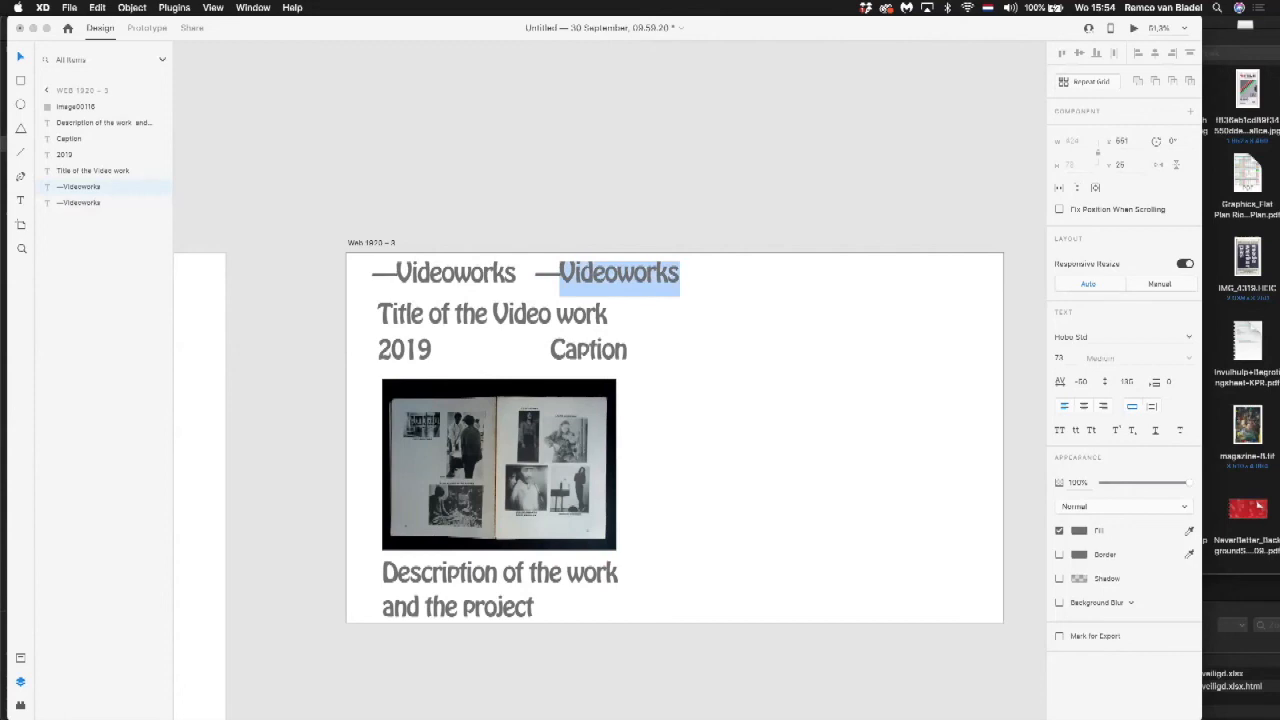
{"action": "key", "text": "BackSpace"}
{"action": "key", "text": "BackSpace"}
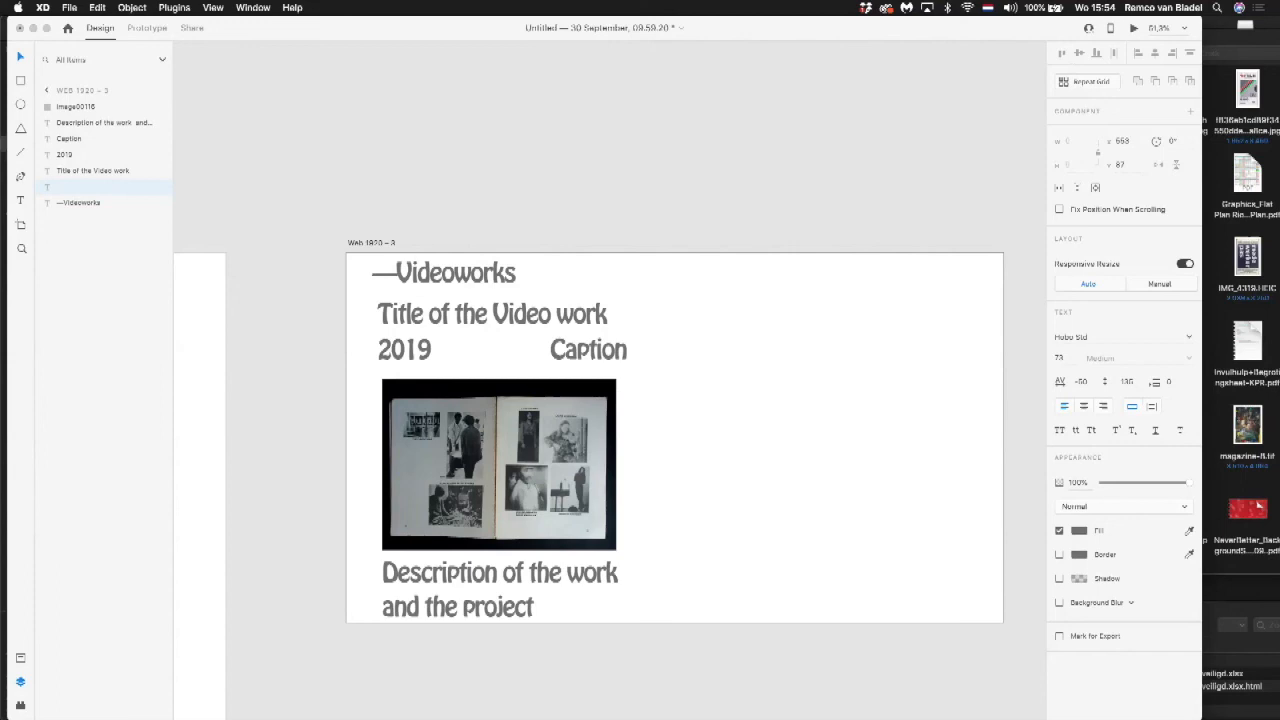
{"action": "type", "text": "#screenbased"}
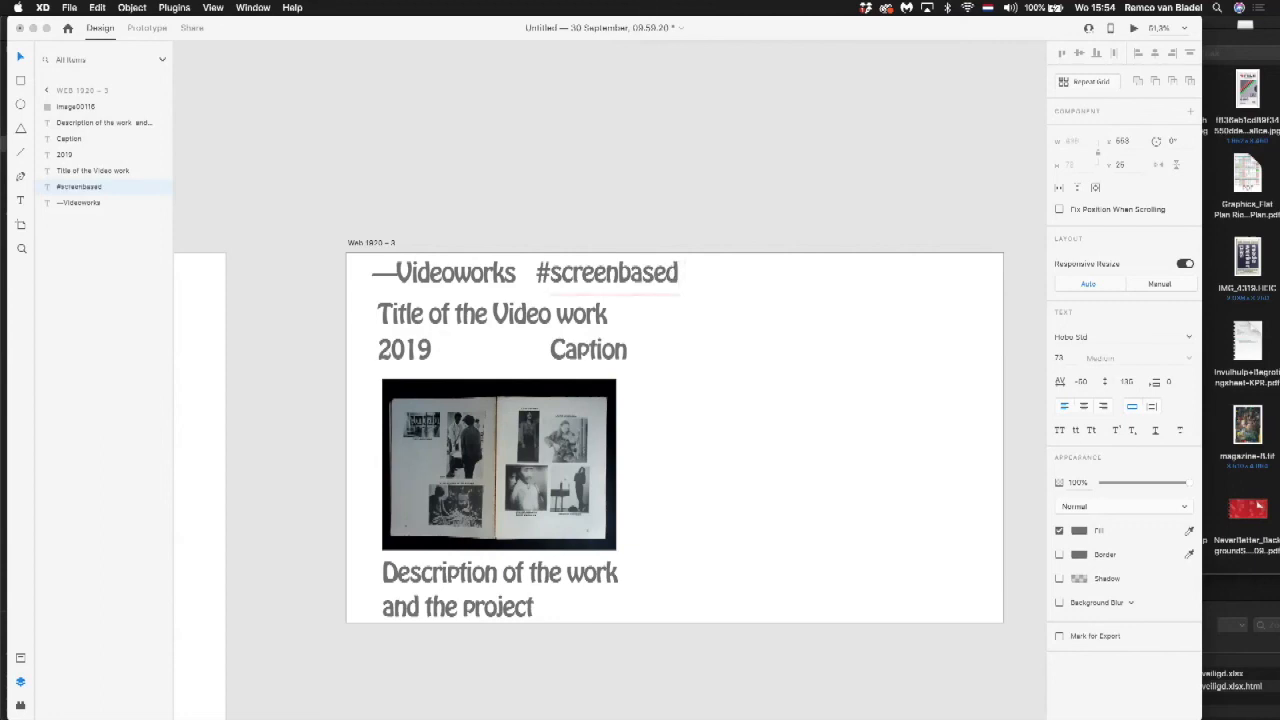
{"action": "type", "text": " #rgb"}
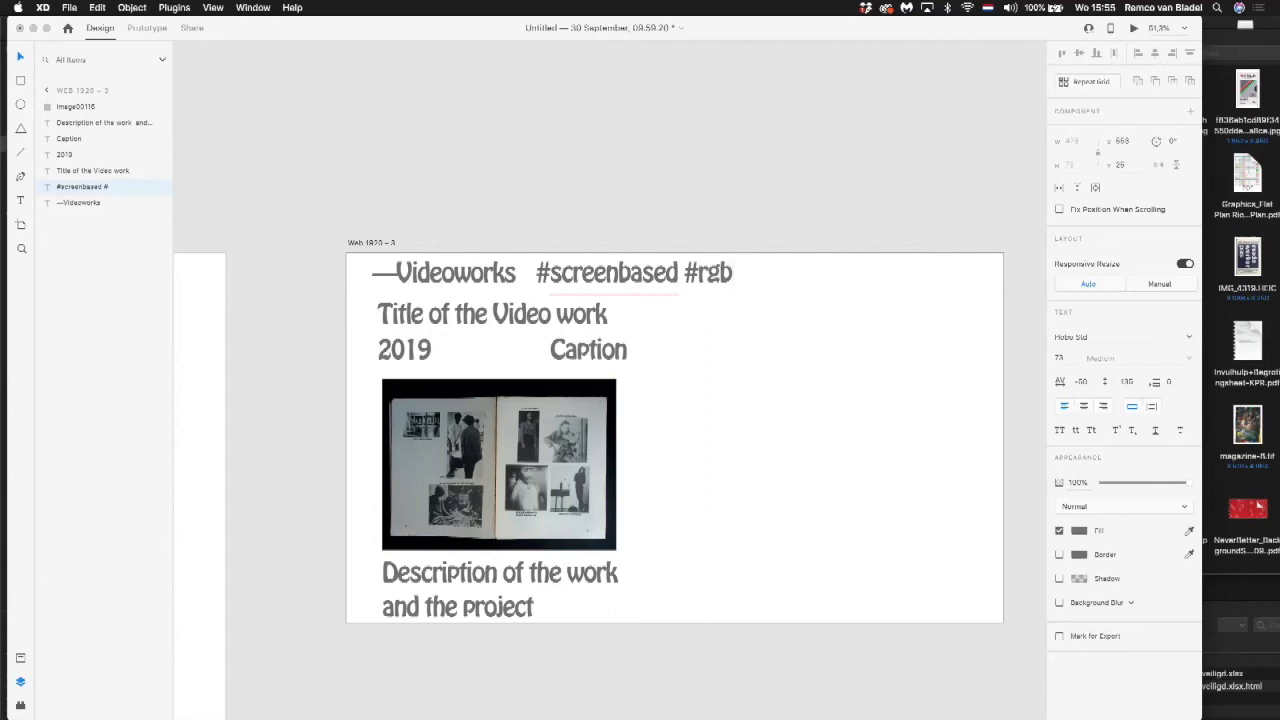
{"action": "left_click", "coordinate": [20, 56]}
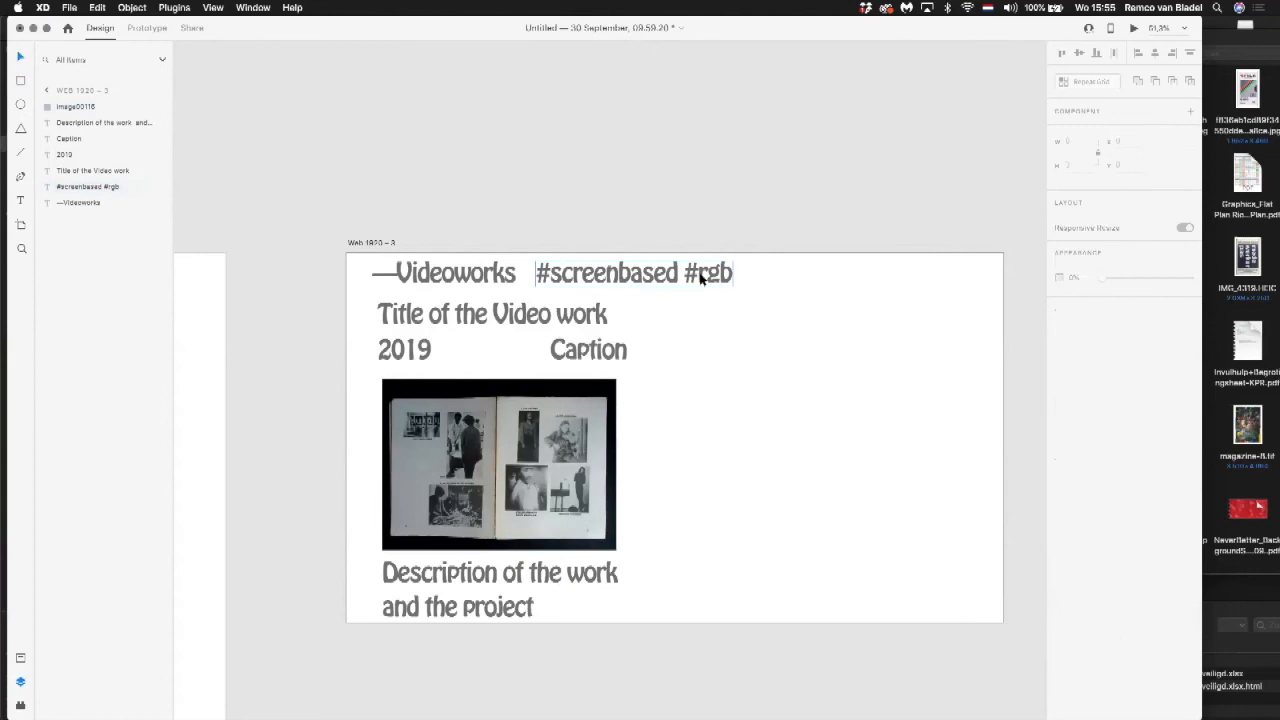
{"action": "left_click", "coordinate": [743, 343]}
Step: Enlarge the "Title of the Video work" text to a font size of about 131 and move the image slightly up
{"action": "left_click", "coordinate": [582, 314]}
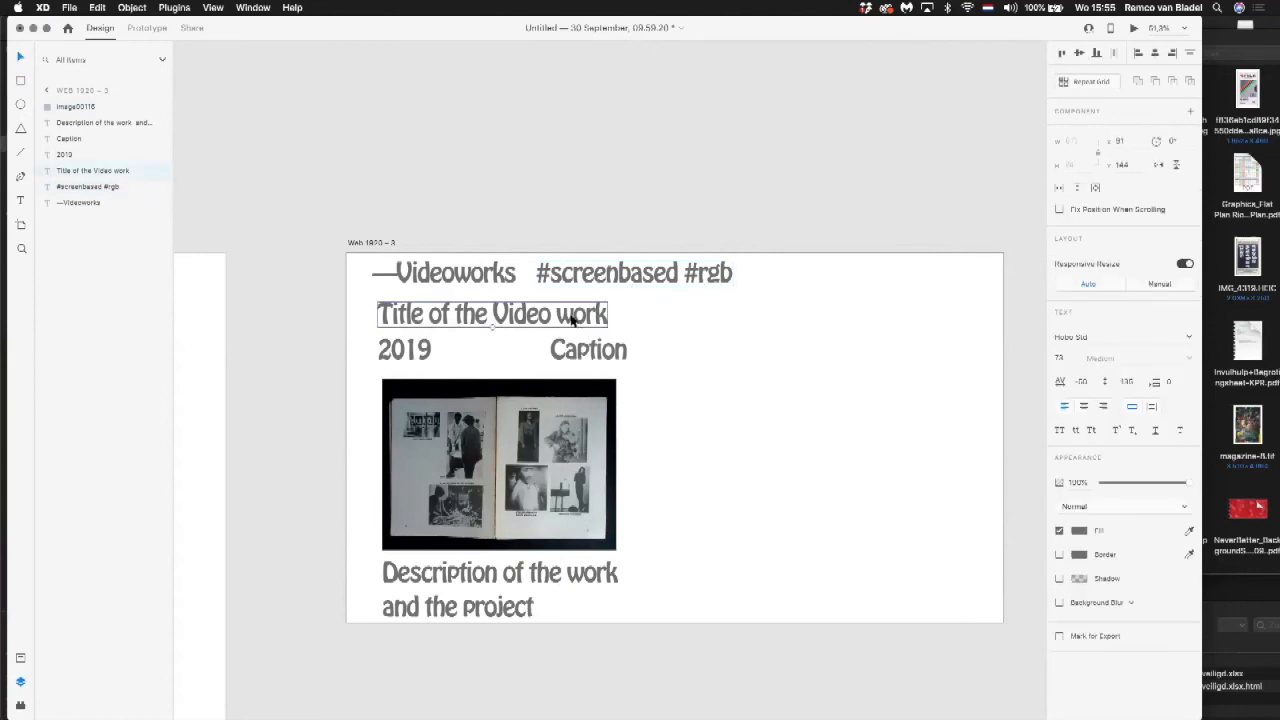
{"action": "left_click_drag", "start_coordinate": [492, 327], "coordinate": [574, 318]}
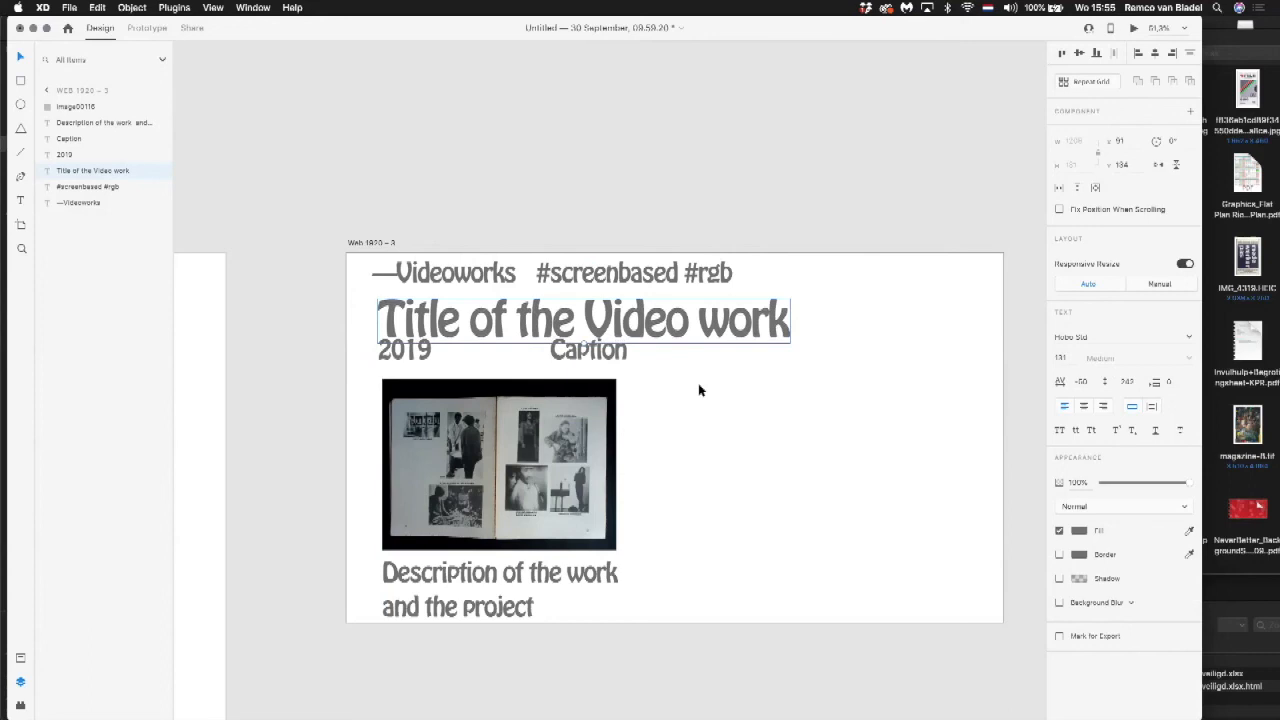
{"action": "left_click", "coordinate": [716, 395]}
{"action": "left_click_drag", "start_coordinate": [614, 458], "coordinate": [598, 436]}
{"action": "left_click", "coordinate": [680, 402]}
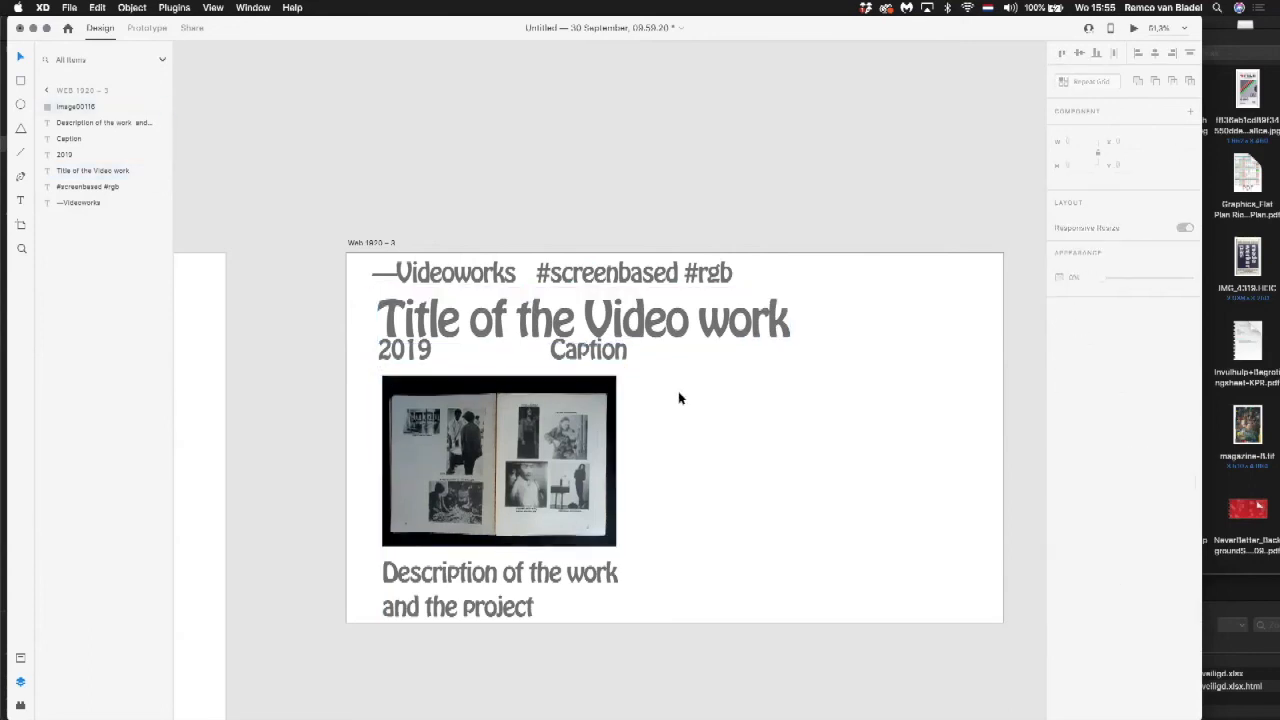
Step: Shrink the "—Videoworks" and "#screenbased #rgb" texts together to a font size of about 28
{"action": "left_click", "coordinate": [426, 276]}
{"action": "left_click", "coordinate": [624, 268], "text": "shift"}
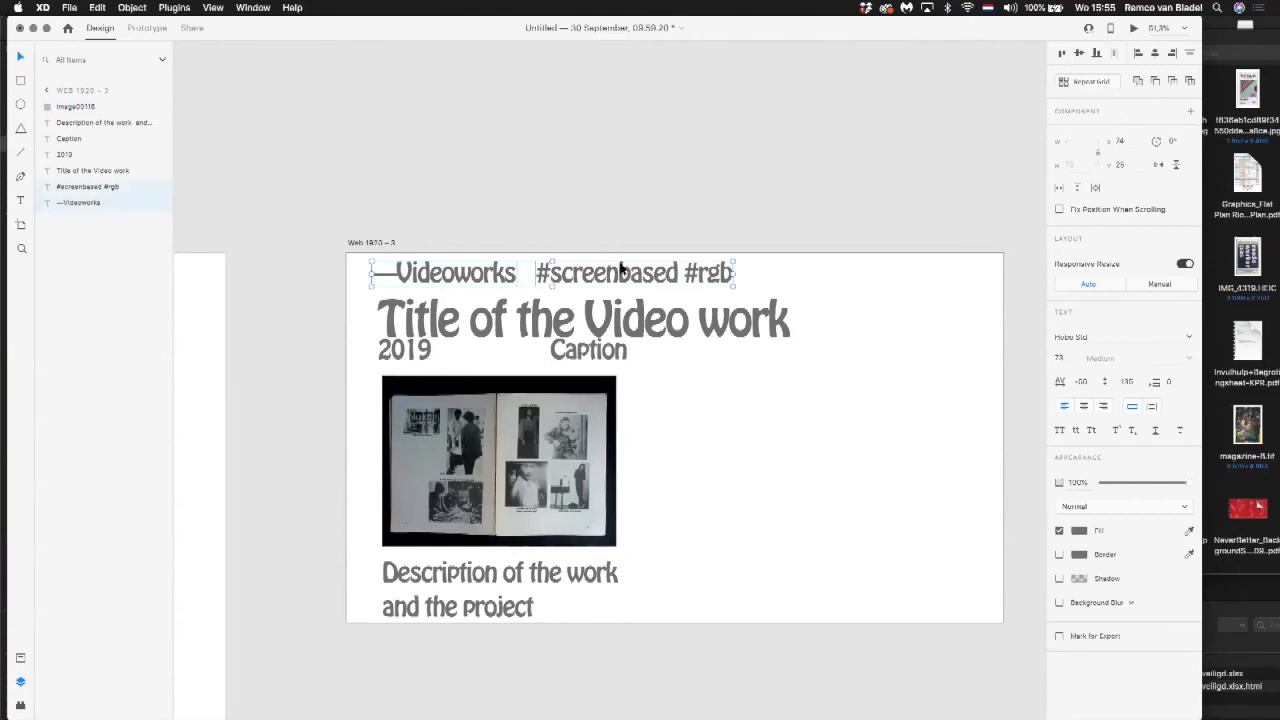
{"action": "left_click_drag", "start_coordinate": [552, 286], "coordinate": [580, 283]}
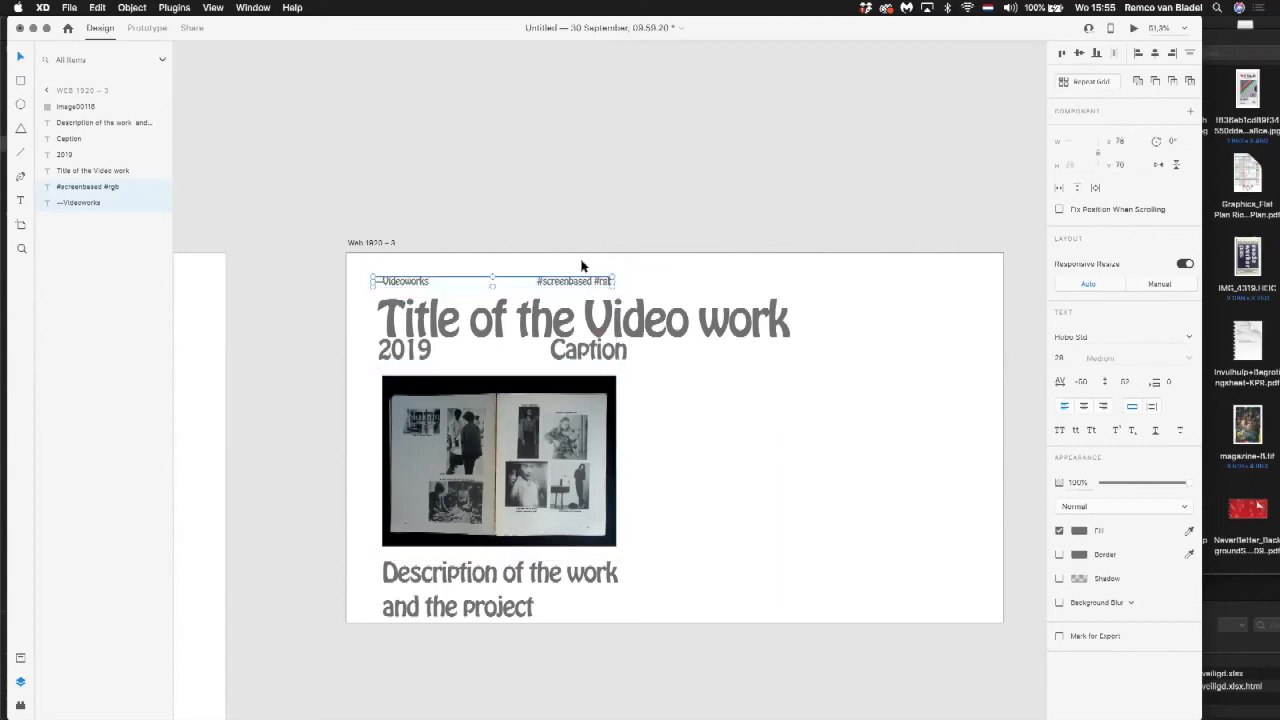
{"action": "left_click", "coordinate": [585, 266]}
Step: Move the year and the caption together so they sit just below the enlarged title
{"action": "left_click_drag", "start_coordinate": [424, 358], "coordinate": [429, 363]}
{"action": "left_click", "coordinate": [598, 350], "text": "shift"}
{"action": "left_click_drag", "start_coordinate": [502, 370], "coordinate": [500, 340]}
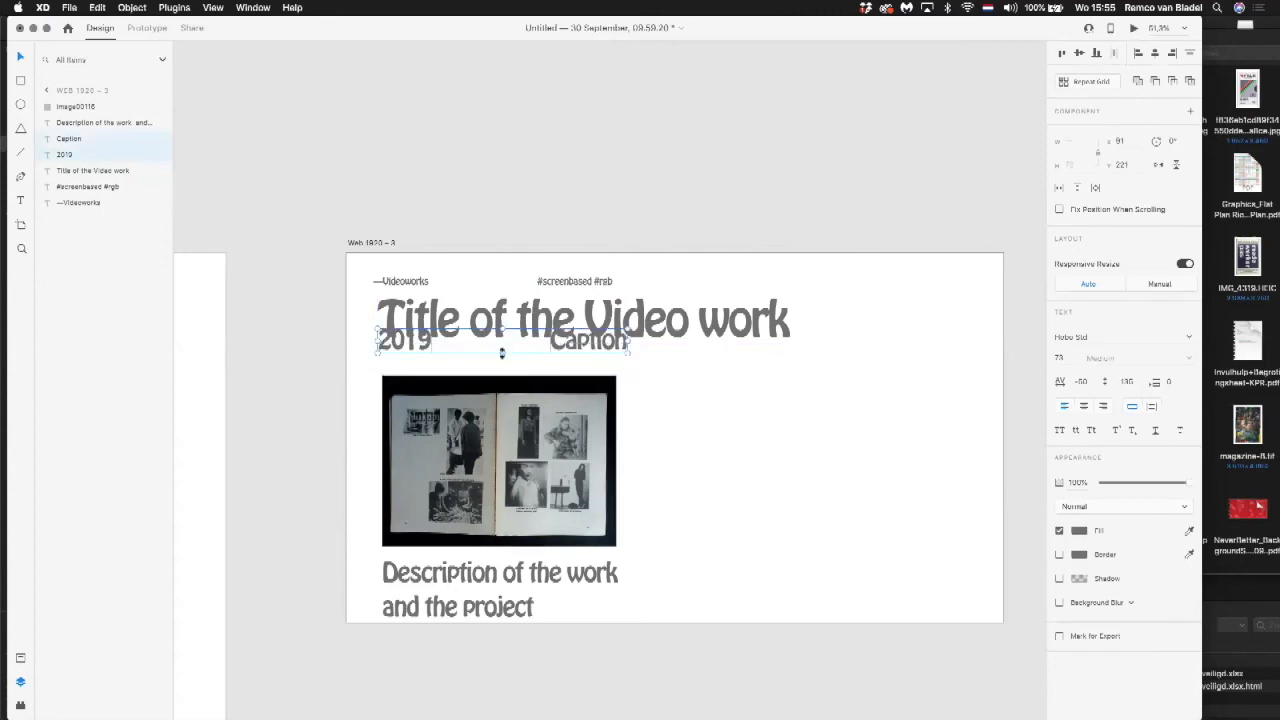
{"action": "left_click_drag", "start_coordinate": [422, 347], "coordinate": [423, 363]}
{"action": "left_click", "coordinate": [728, 374]}
Step: Shrink the year and the caption together to roughly the text size of the line above the title
{"action": "left_click", "coordinate": [594, 360]}
{"action": "left_click", "coordinate": [402, 362], "text": "shift"}
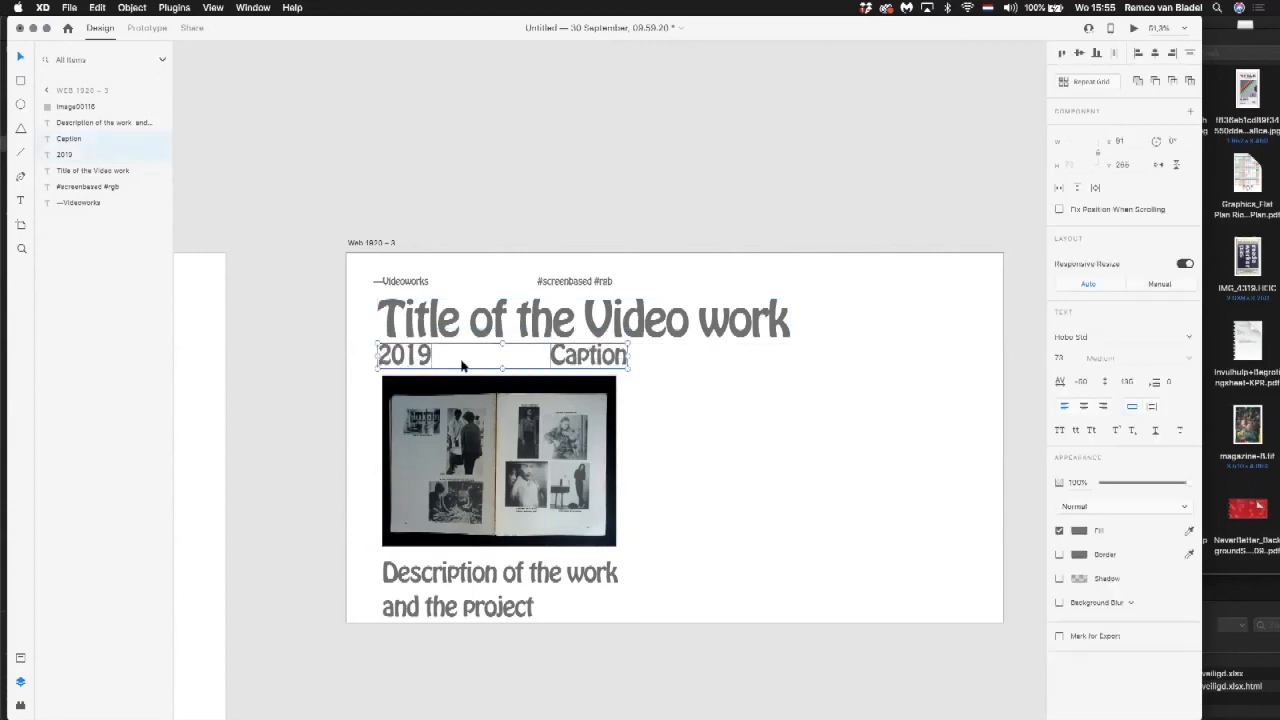
{"action": "left_click_drag", "start_coordinate": [503, 367], "coordinate": [505, 358]}
{"action": "left_click", "coordinate": [664, 393]}
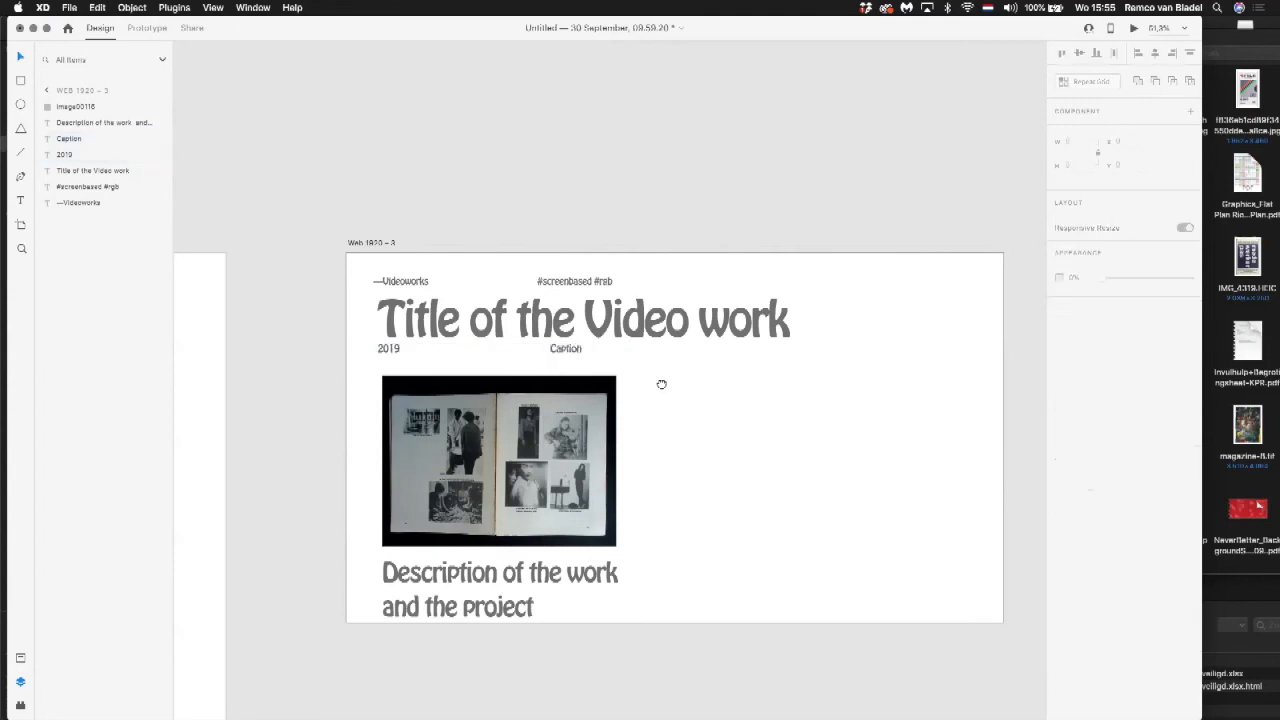
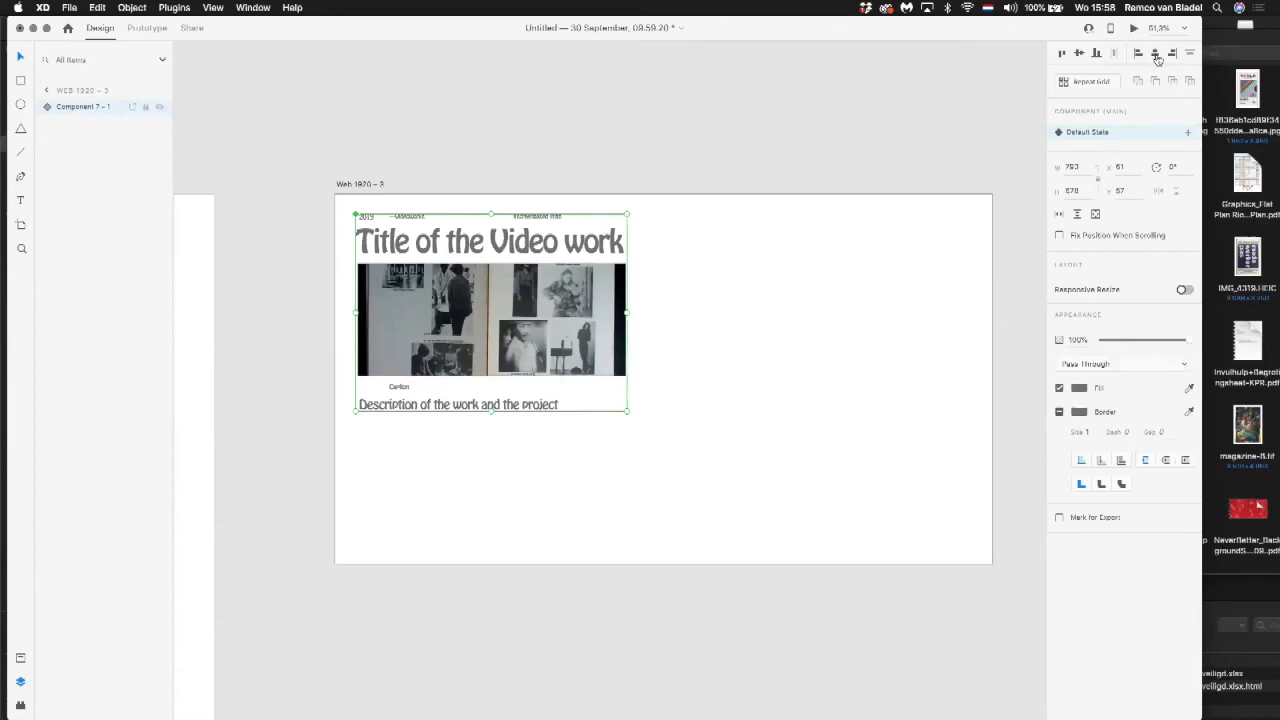
Step: Turn the video work component into a repeat grid with two columns and extend it past the artboard's lower edge
{"action": "left_click", "coordinate": [1081, 84]}
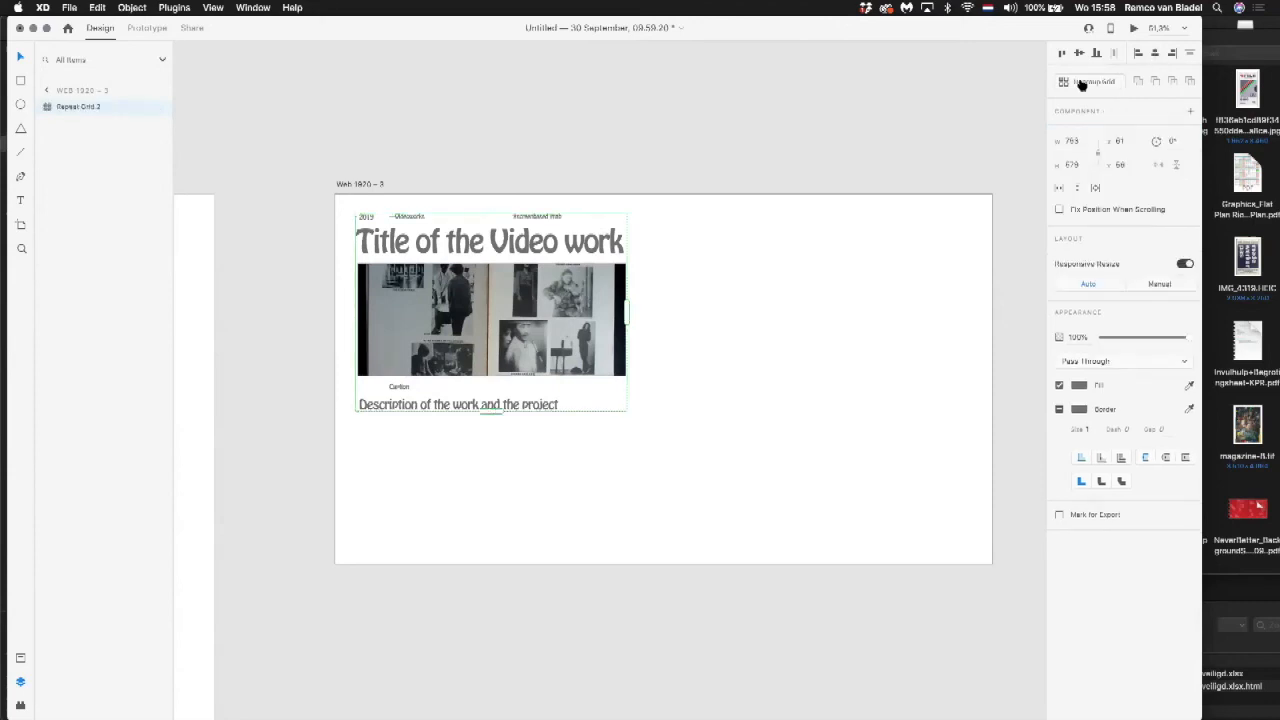
{"action": "left_click_drag", "start_coordinate": [626, 314], "coordinate": [907, 327]}
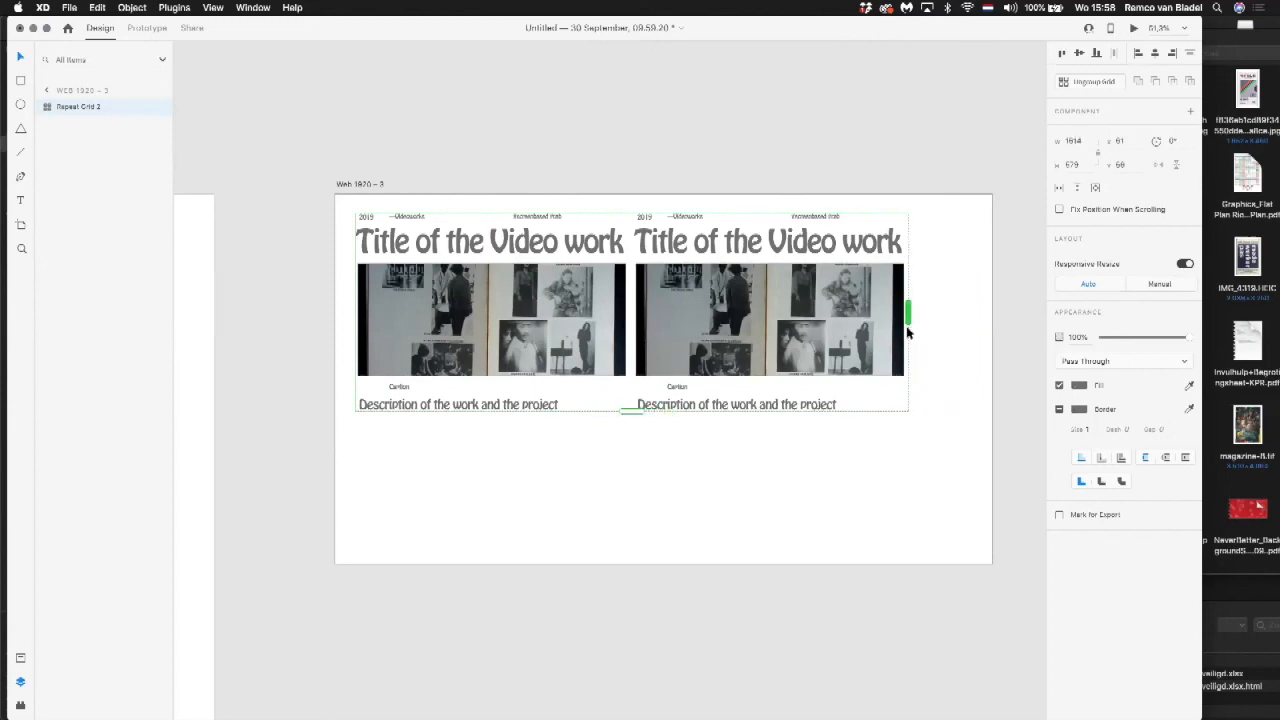
{"action": "left_click_drag", "start_coordinate": [631, 409], "coordinate": [631, 655]}
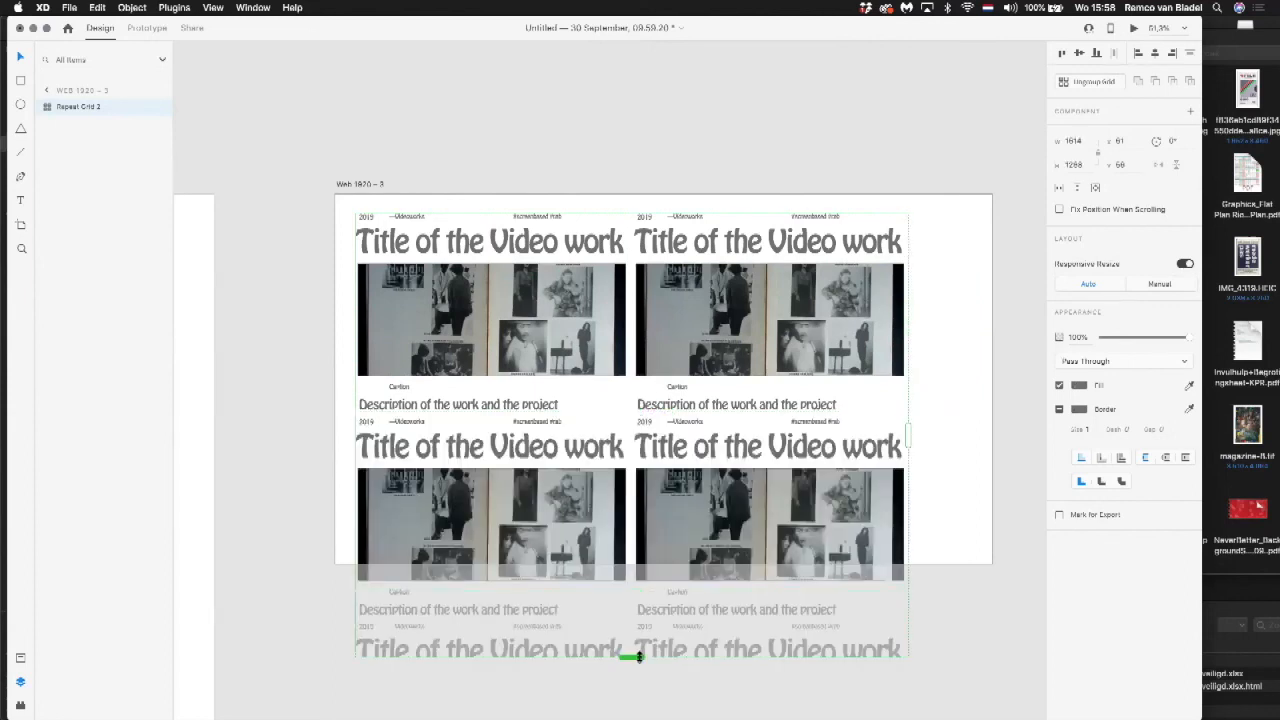
Step: Lengthen the Web 1920 – 3 artboard and extend its repeat grid downward to five rows of video works
{"action": "left_click", "coordinate": [345, 187]}
{"action": "scroll", "coordinate": [523, 389], "scroll_direction": "down", "scroll_amount": 5}
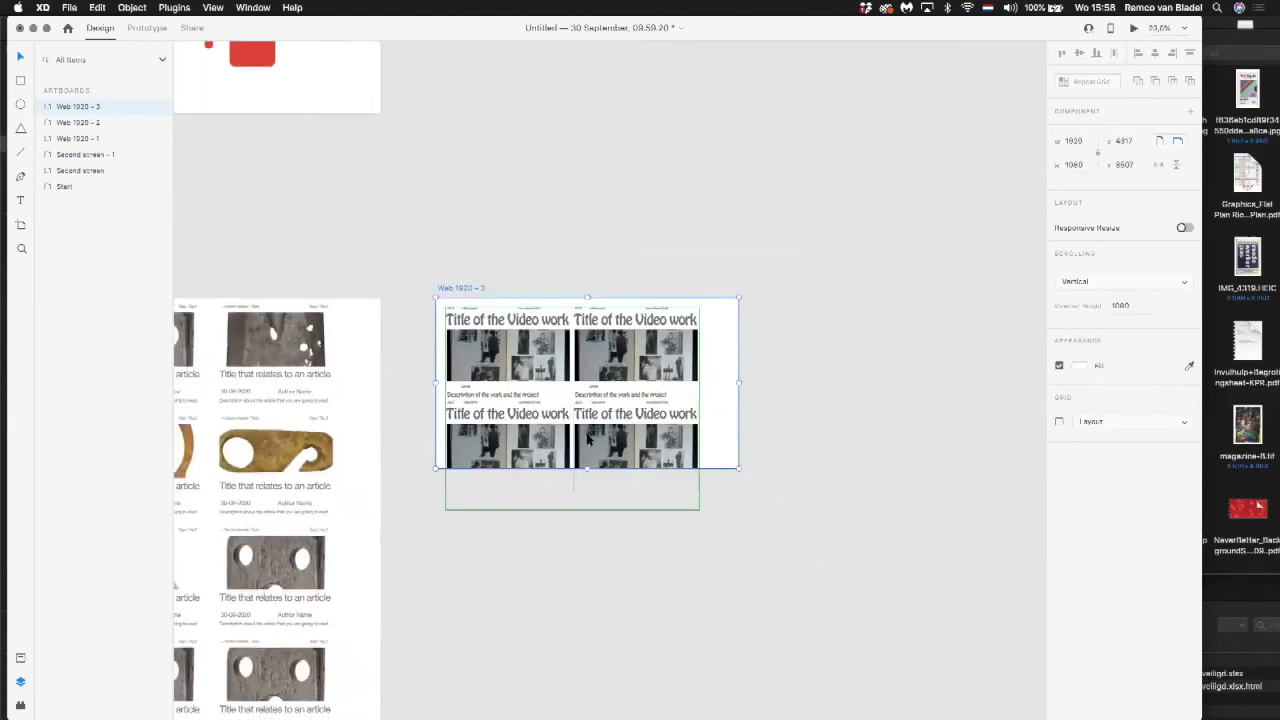
{"action": "left_click_drag", "start_coordinate": [586, 470], "coordinate": [589, 700]}
{"action": "left_click", "coordinate": [617, 363]}
{"action": "left_click_drag", "start_coordinate": [572, 380], "coordinate": [590, 655]}
{"action": "left_click", "coordinate": [778, 554]}
Step: Shrink the "Title of the Video work" text in the grid's first component to a font size of about 82, slightly narrower than the image
{"action": "key", "text": "super+space"}
{"action": "key", "text": "super+space"}
{"action": "left_click_drag", "start_coordinate": [431, 137], "coordinate": [771, 429]}
{"action": "scroll", "coordinate": [741, 406], "scroll_direction": "left", "scroll_amount": 2}
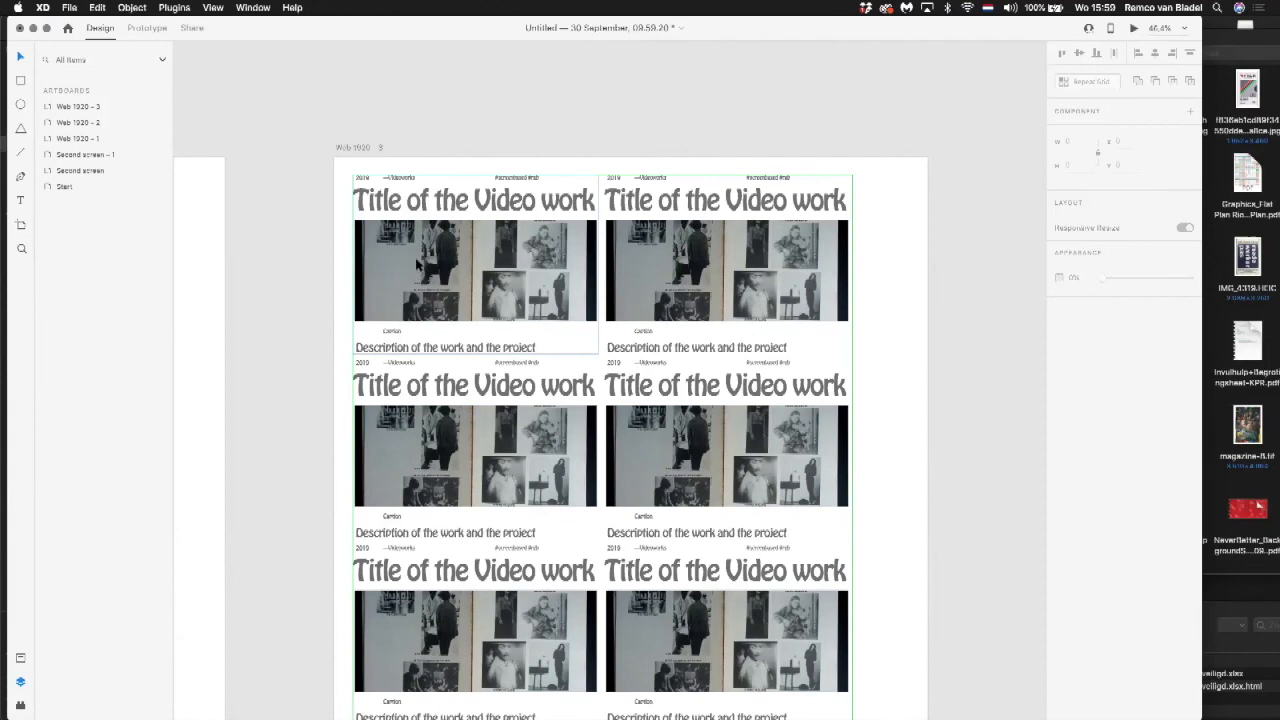
{"action": "left_click", "coordinate": [418, 263]}
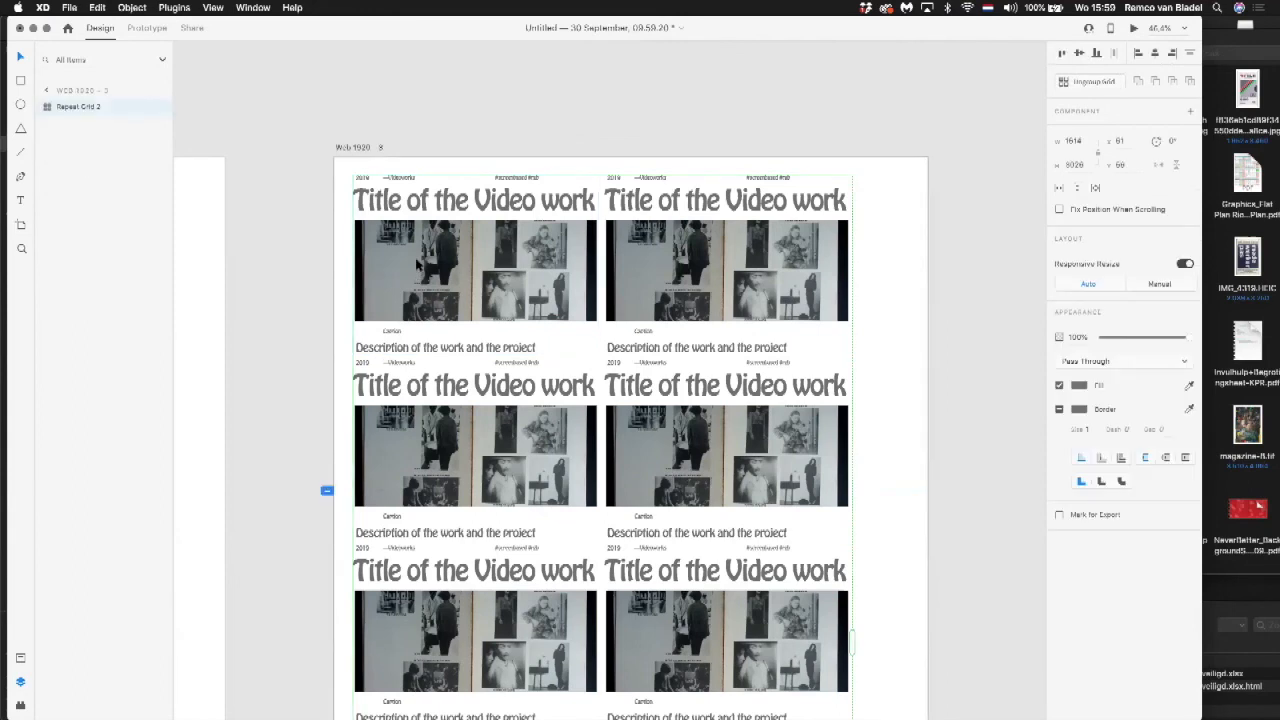
{"action": "double_click", "coordinate": [422, 212]}
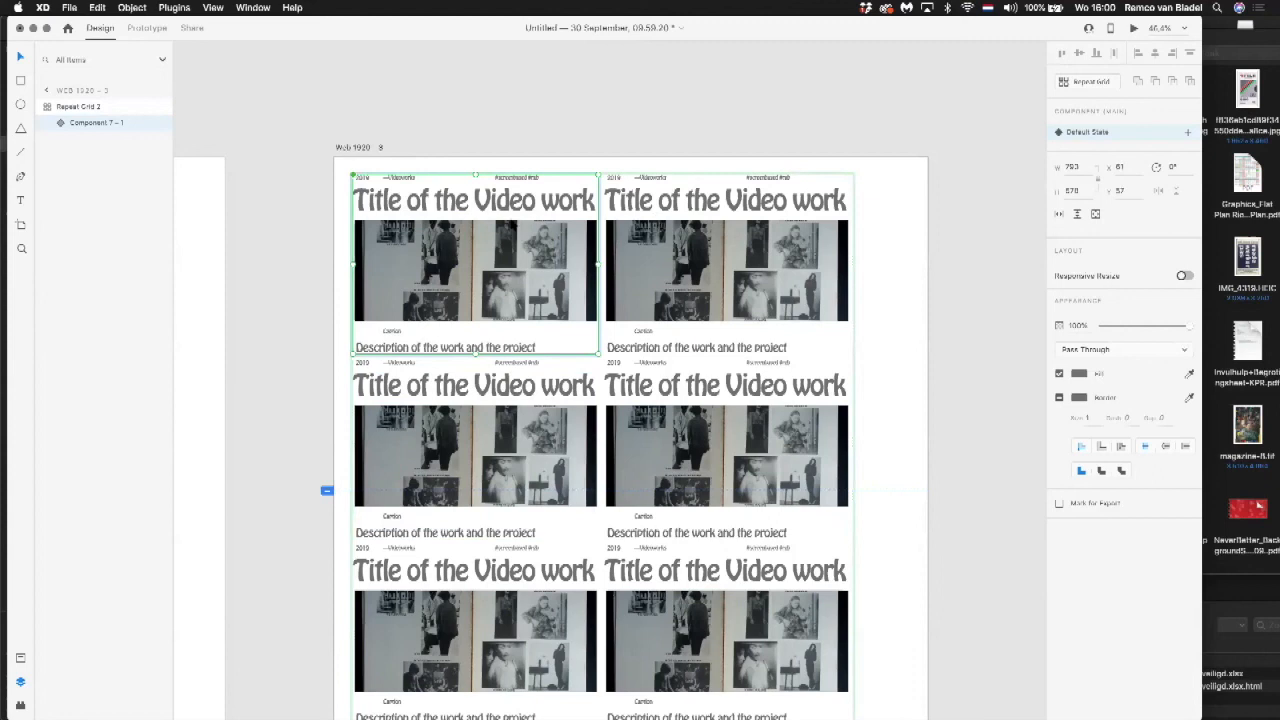
{"action": "double_click", "coordinate": [488, 206]}
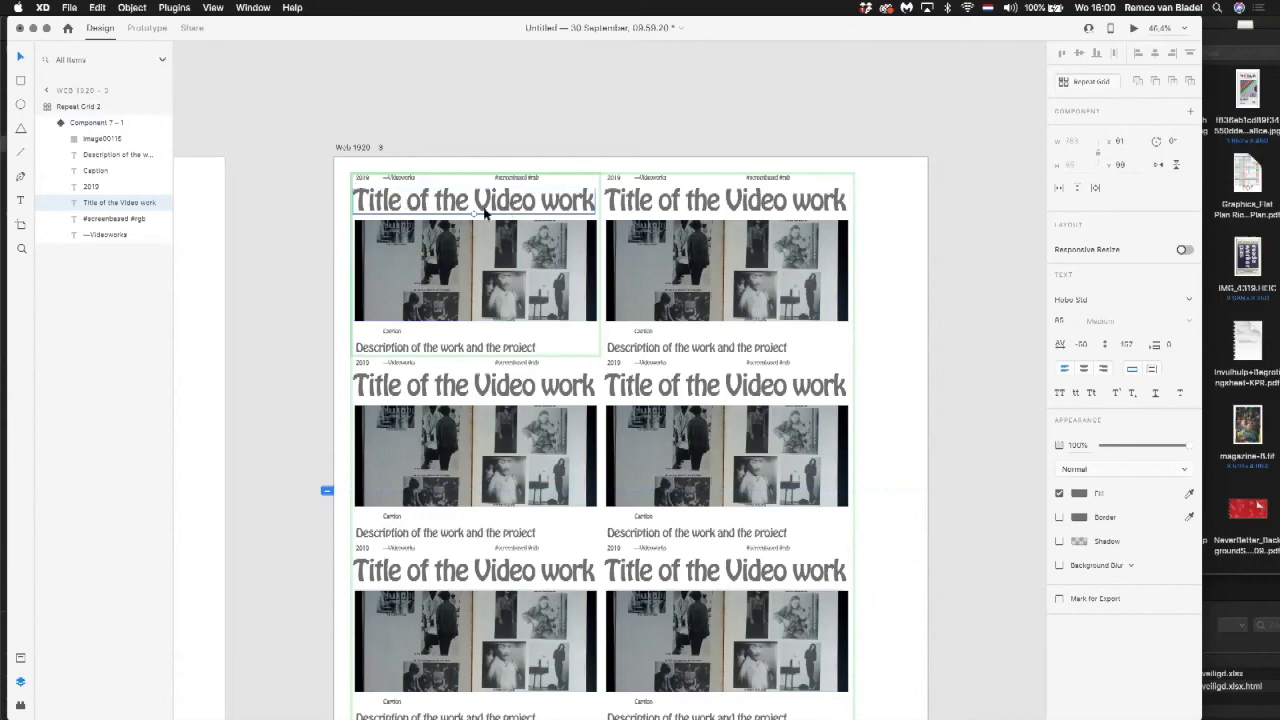
{"action": "left_click_drag", "start_coordinate": [474, 212], "coordinate": [516, 200]}
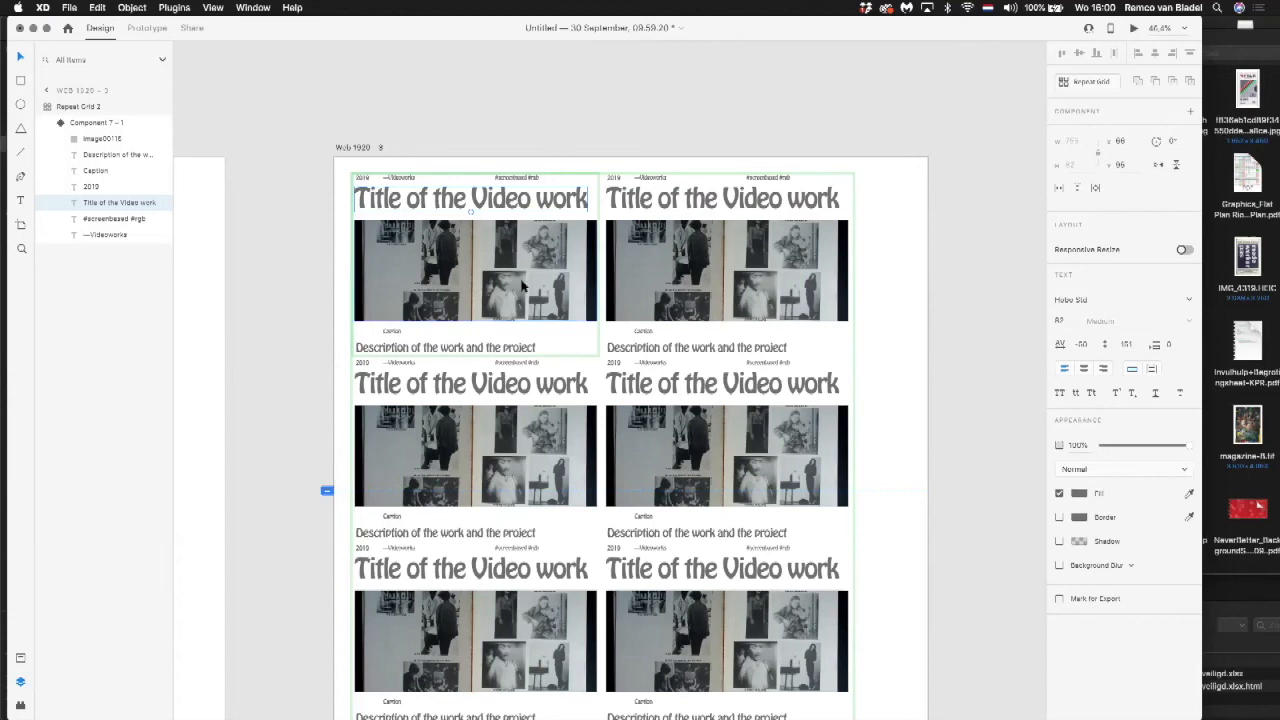
{"action": "left_click", "coordinate": [309, 253]}
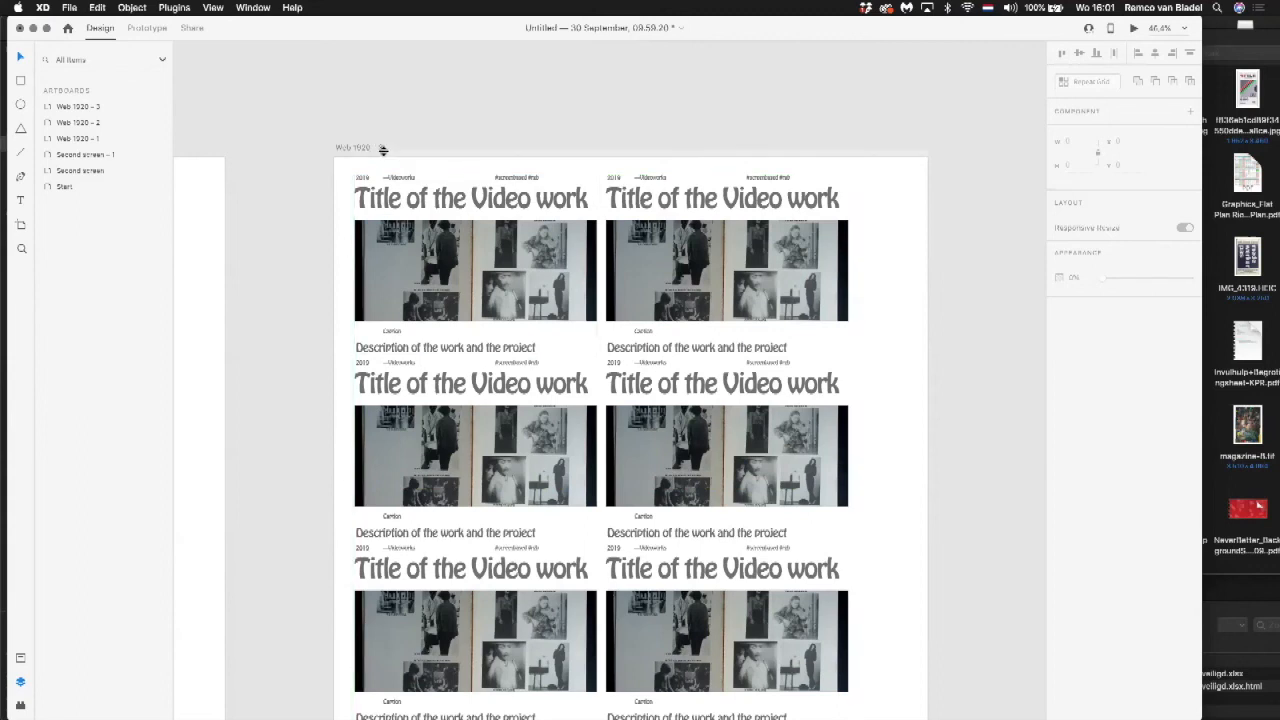
Step: Move the "#screenbased #rgb" text in the first component rightward so it sits above the end of the title
{"action": "left_click_drag", "start_coordinate": [310, 148], "coordinate": [838, 464]}
{"action": "left_click_drag", "start_coordinate": [740, 375], "coordinate": [684, 306]}
{"action": "left_click", "coordinate": [456, 180]}
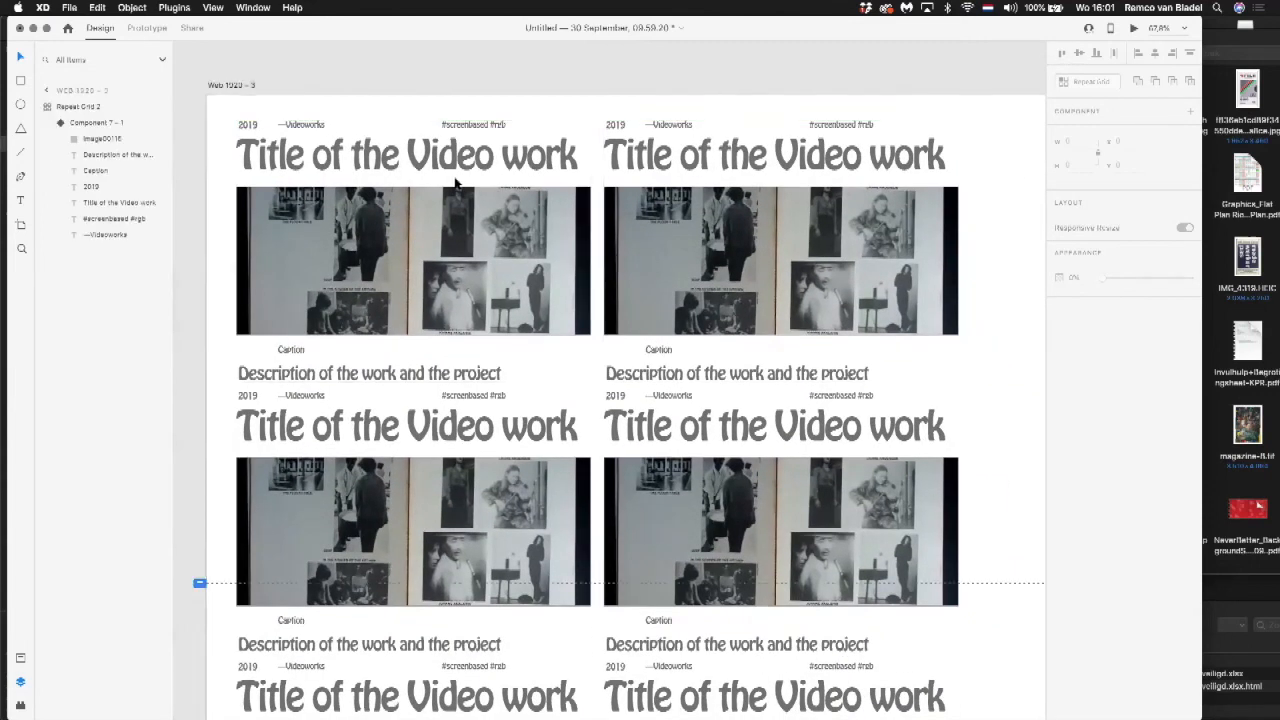
{"action": "left_click", "coordinate": [397, 162]}
{"action": "double_click", "coordinate": [396, 158]}
{"action": "double_click", "coordinate": [457, 134]}
{"action": "left_click", "coordinate": [460, 123]}
{"action": "double_click", "coordinate": [460, 125]}
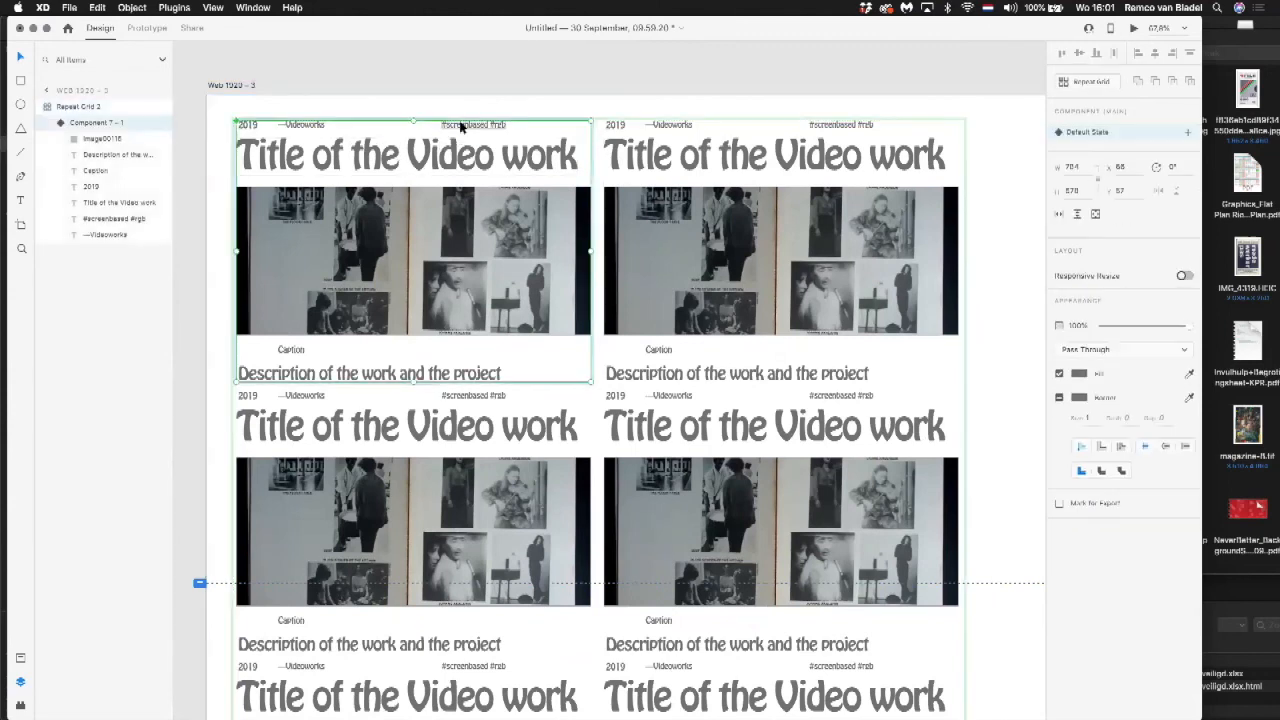
{"action": "double_click", "coordinate": [460, 125]}
{"action": "left_click_drag", "start_coordinate": [460, 125], "coordinate": [537, 129]}
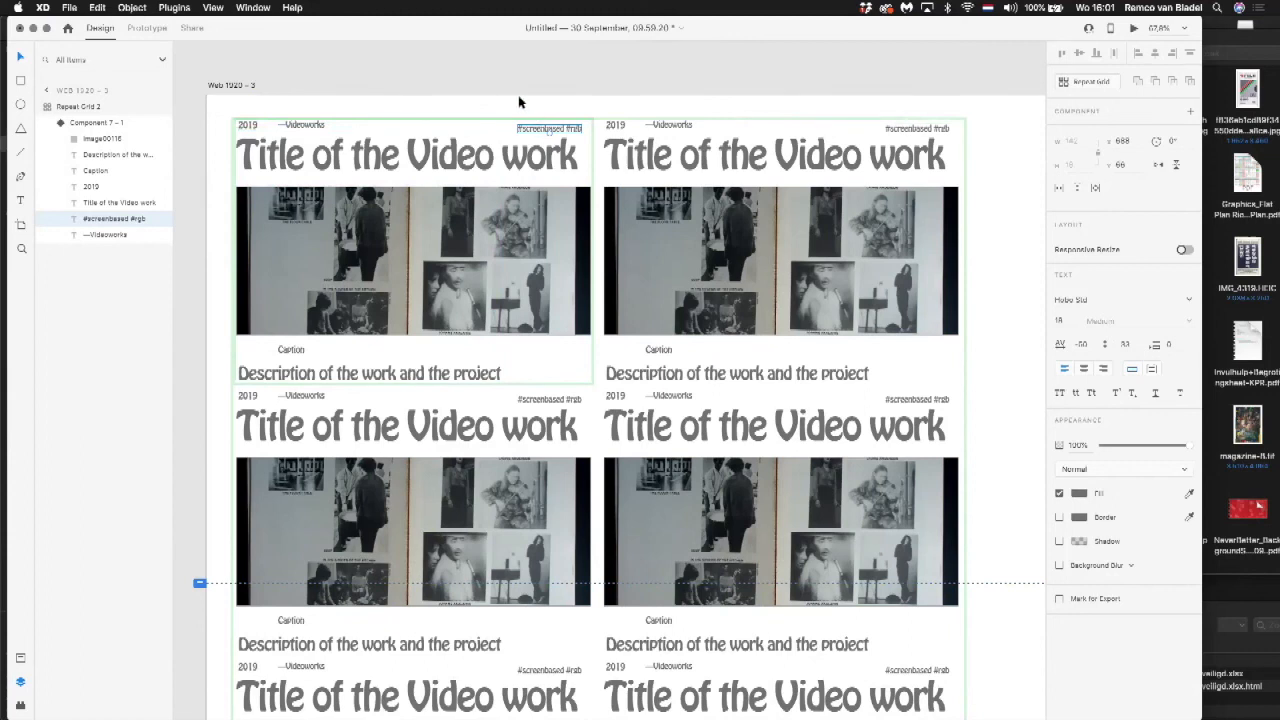
{"action": "left_click", "coordinate": [519, 103]}
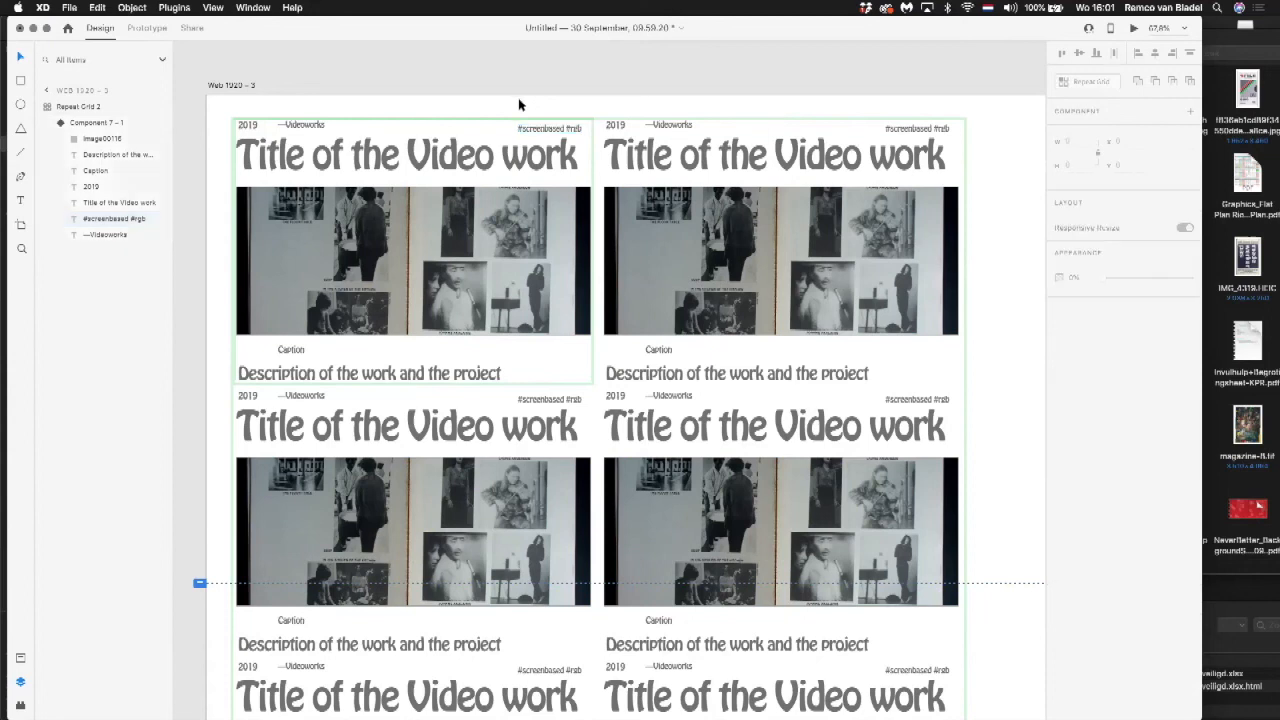
Step: Preview the video work page, scroll through it and place the preview window beside the design
{"action": "key", "text": "super+Return"}
{"action": "scroll", "coordinate": [483, 232], "scroll_direction": "down", "scroll_amount": 15}
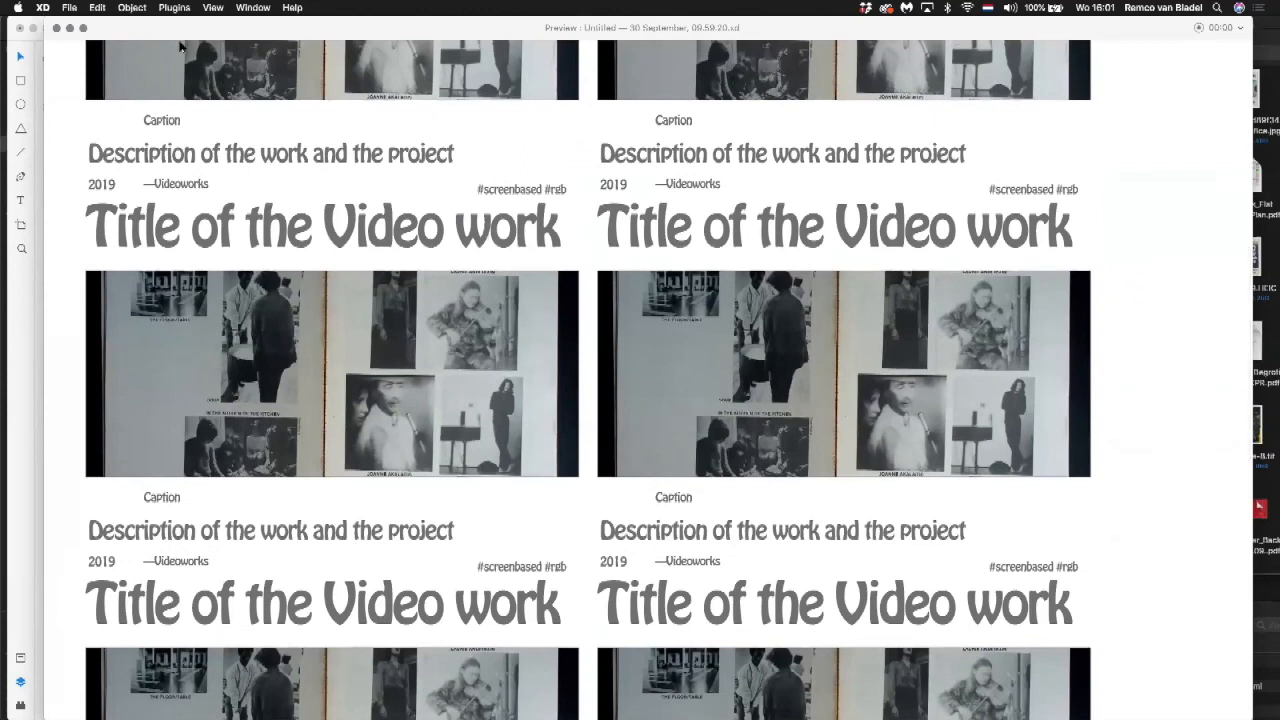
{"action": "double_click", "coordinate": [212, 25]}
{"action": "left_click", "coordinate": [712, 60]}
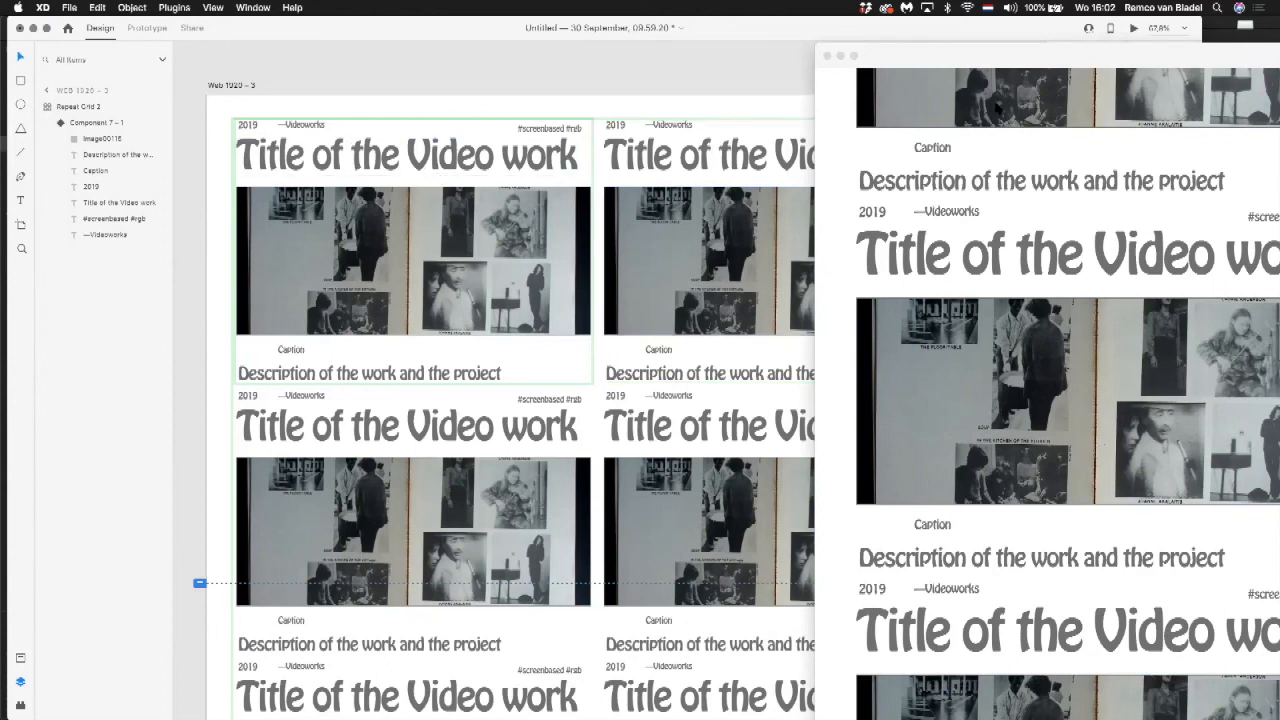
{"action": "left_click_drag", "start_coordinate": [991, 62], "coordinate": [1022, 48]}
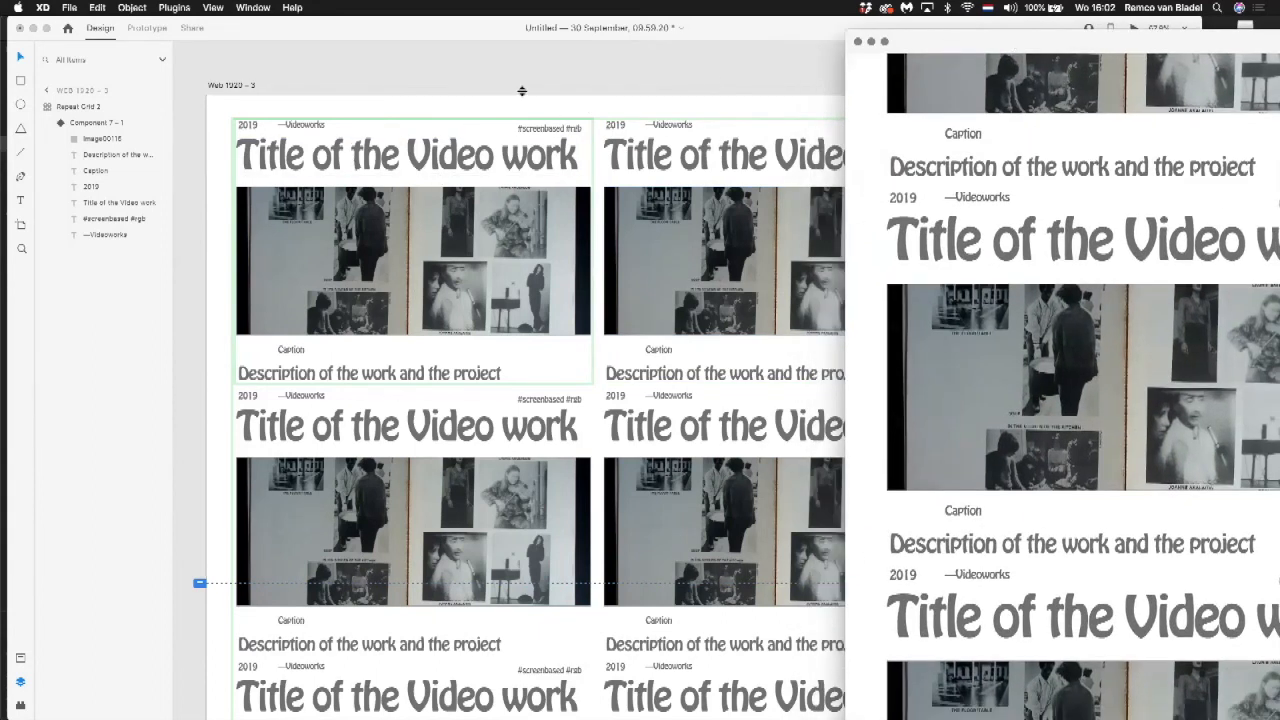
Step: Move the title in the first component slightly up, closer to the line with the year and hashtags
{"action": "left_click", "coordinate": [330, 160]}
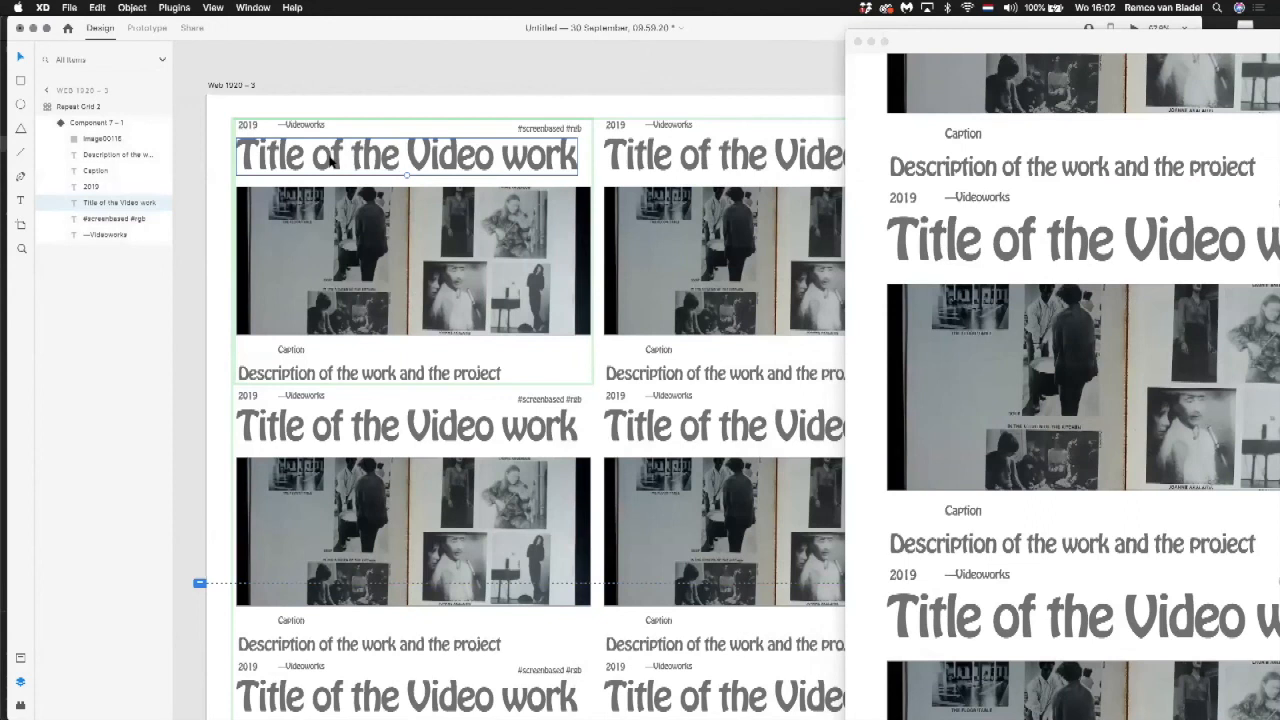
{"action": "left_click_drag", "start_coordinate": [330, 160], "coordinate": [328, 153]}
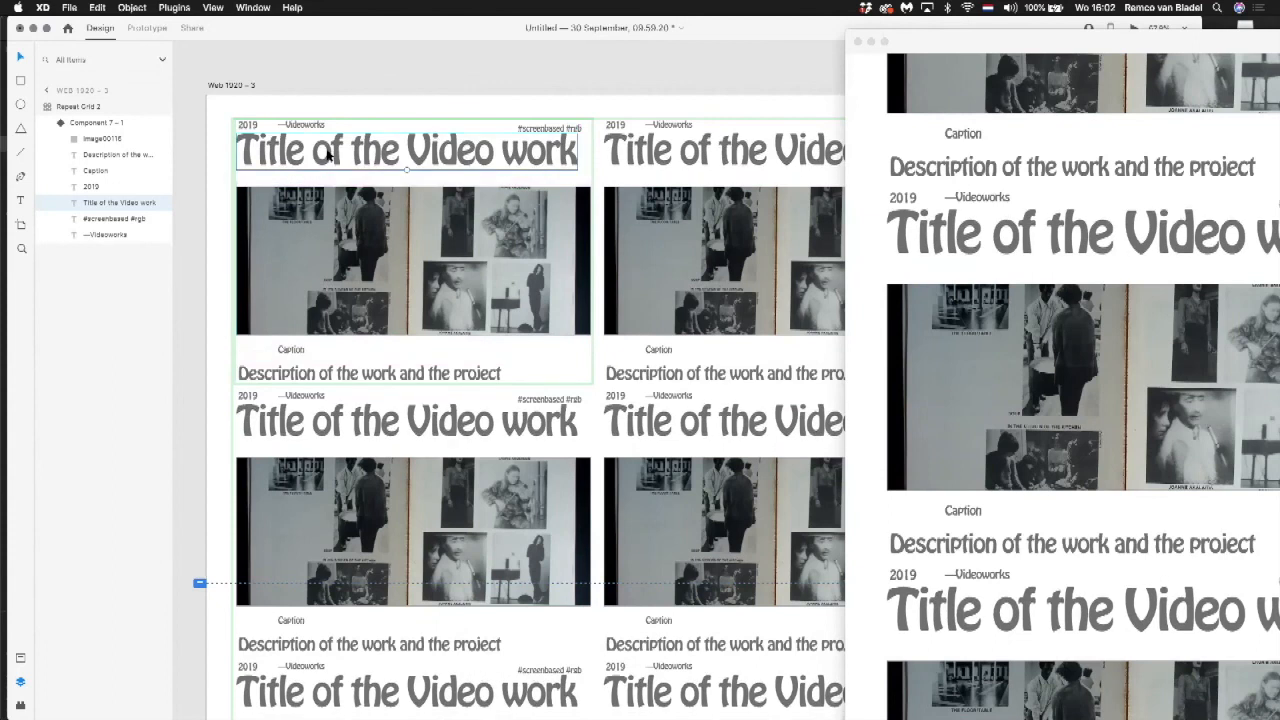
{"action": "scroll", "coordinate": [328, 153], "scroll_direction": "down", "scroll_amount": 5}
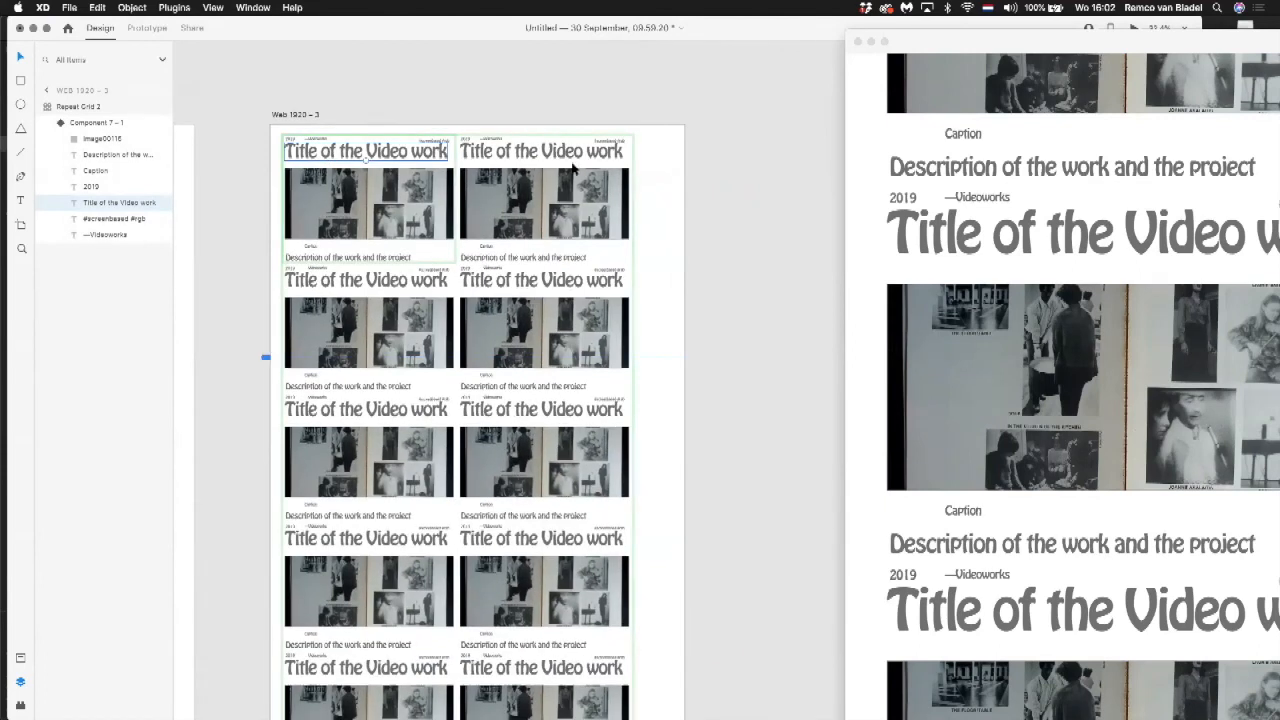
Step: Add an iPhone 6, 7, 8 Plus artboard beside the Web 1920 – 3 artboard
{"action": "left_click", "coordinate": [737, 174]}
{"action": "left_click_drag", "start_coordinate": [737, 174], "coordinate": [486, 169]}
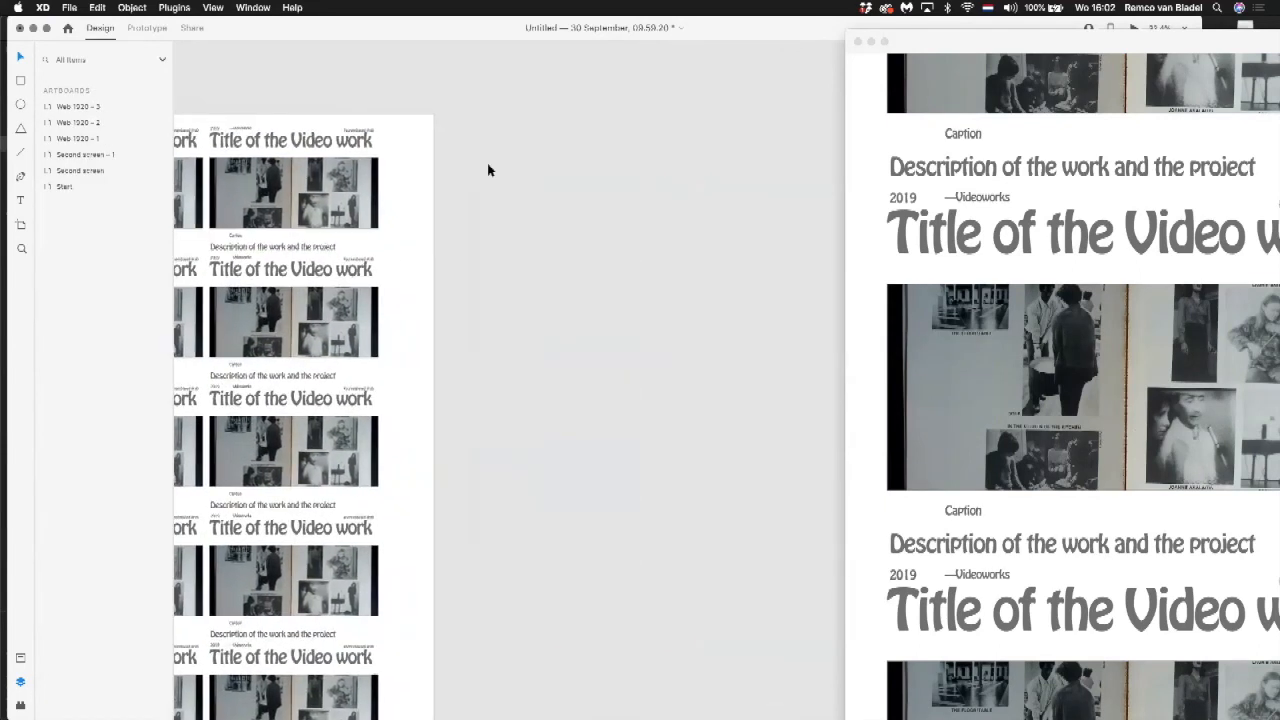
{"action": "left_click", "coordinate": [20, 224]}
{"action": "left_click_drag", "start_coordinate": [929, 43], "coordinate": [645, 298]}
{"action": "left_click_drag", "start_coordinate": [750, 316], "coordinate": [694, 541]}
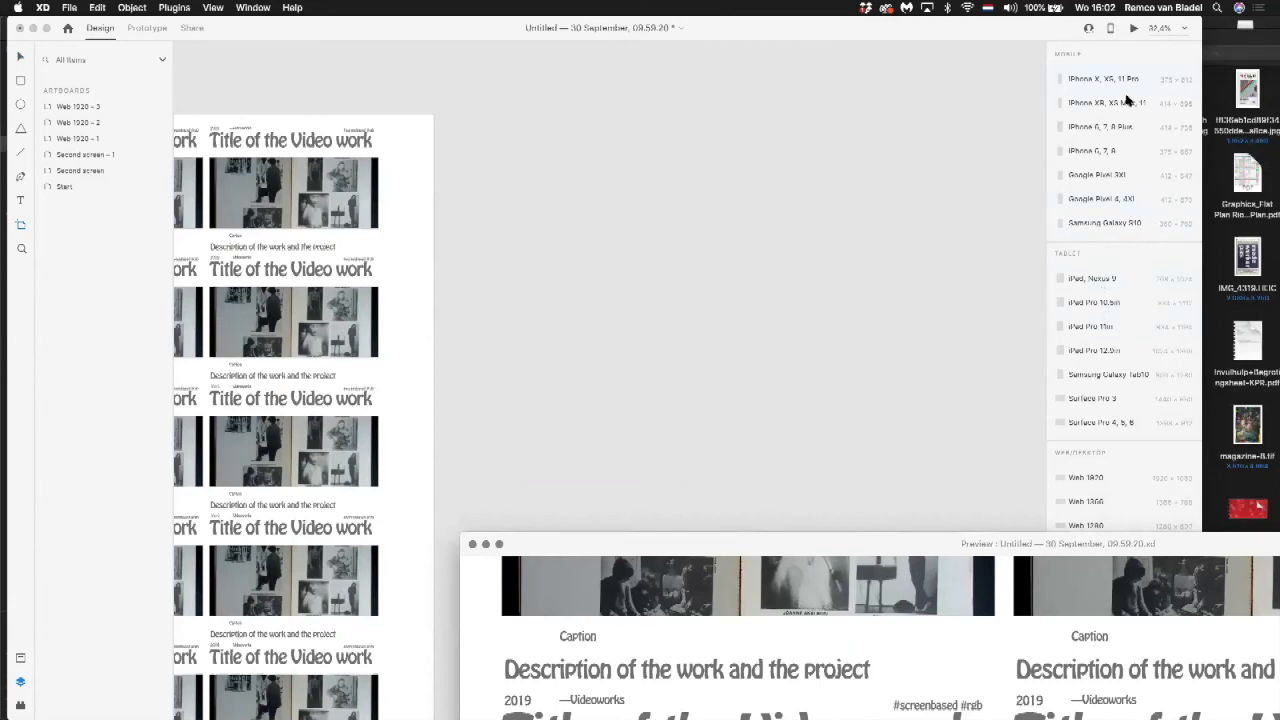
{"action": "left_click", "coordinate": [1126, 127]}
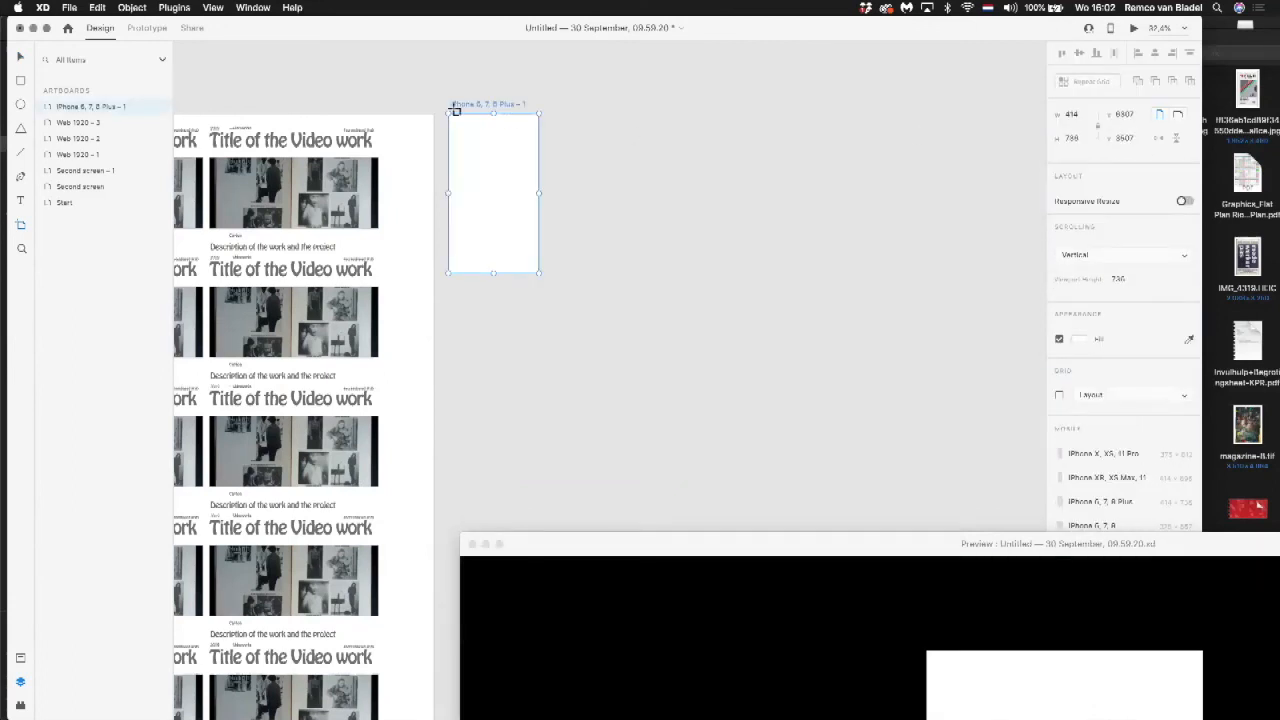
Step: Copy the video work repeat grid onto the iPhone artboard and narrow the copy to a single column about 808 wide
{"action": "left_click", "coordinate": [20, 57]}
{"action": "left_click", "coordinate": [353, 153]}
{"action": "left_click_drag", "start_coordinate": [248, 141], "coordinate": [670, 132]}
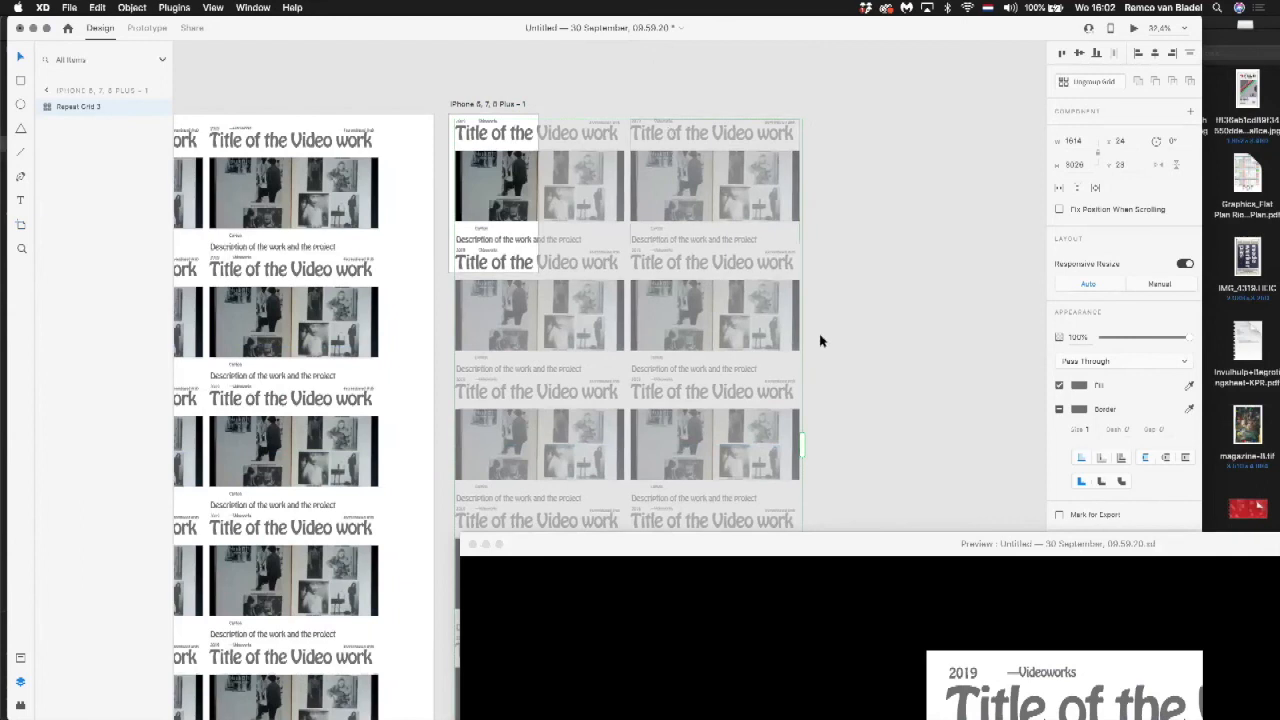
{"action": "left_click_drag", "start_coordinate": [801, 449], "coordinate": [628, 418]}
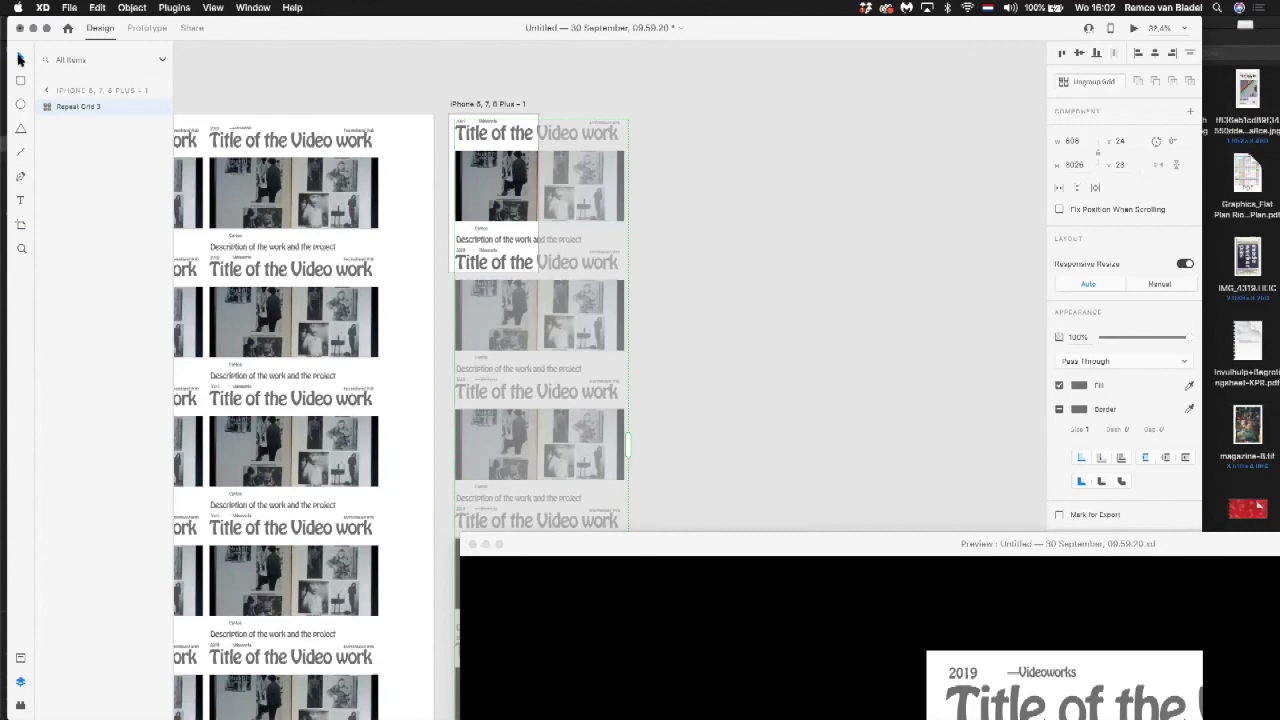
Step: Close the preview window and deselect the copied grid
{"action": "left_click", "coordinate": [613, 108]}
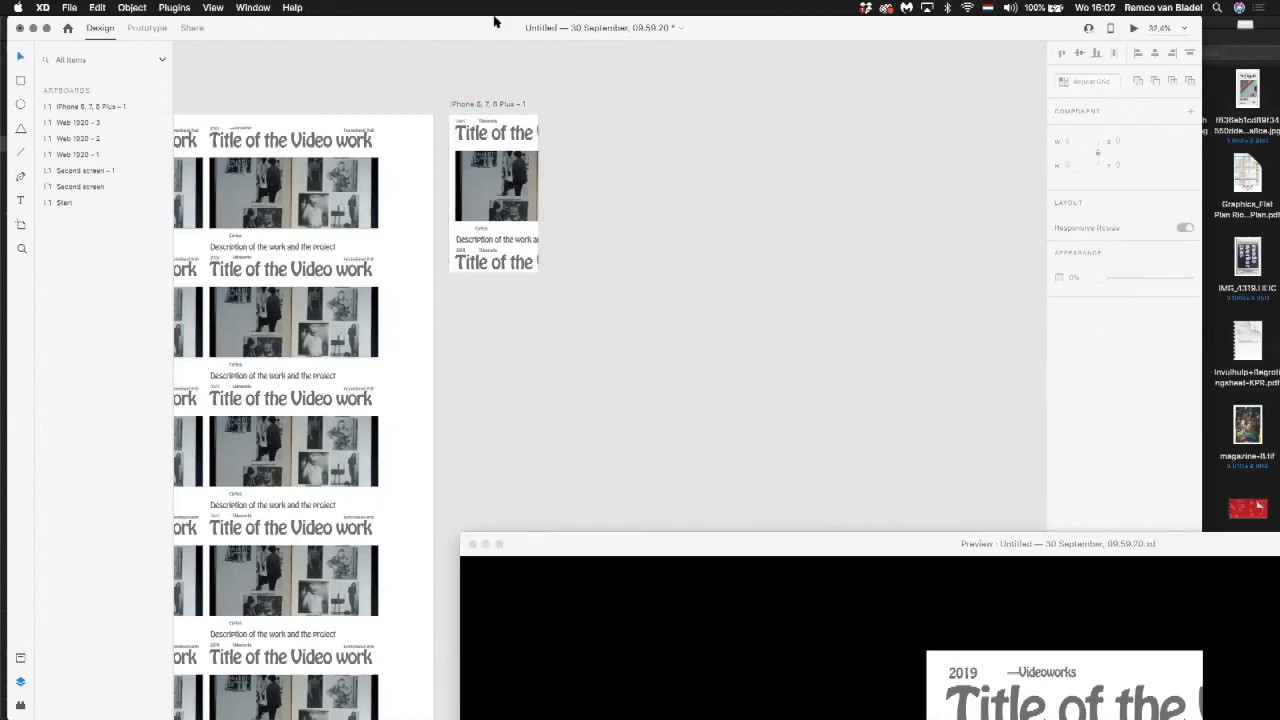
{"action": "left_click", "coordinate": [535, 537]}
{"action": "left_click", "coordinate": [475, 545]}
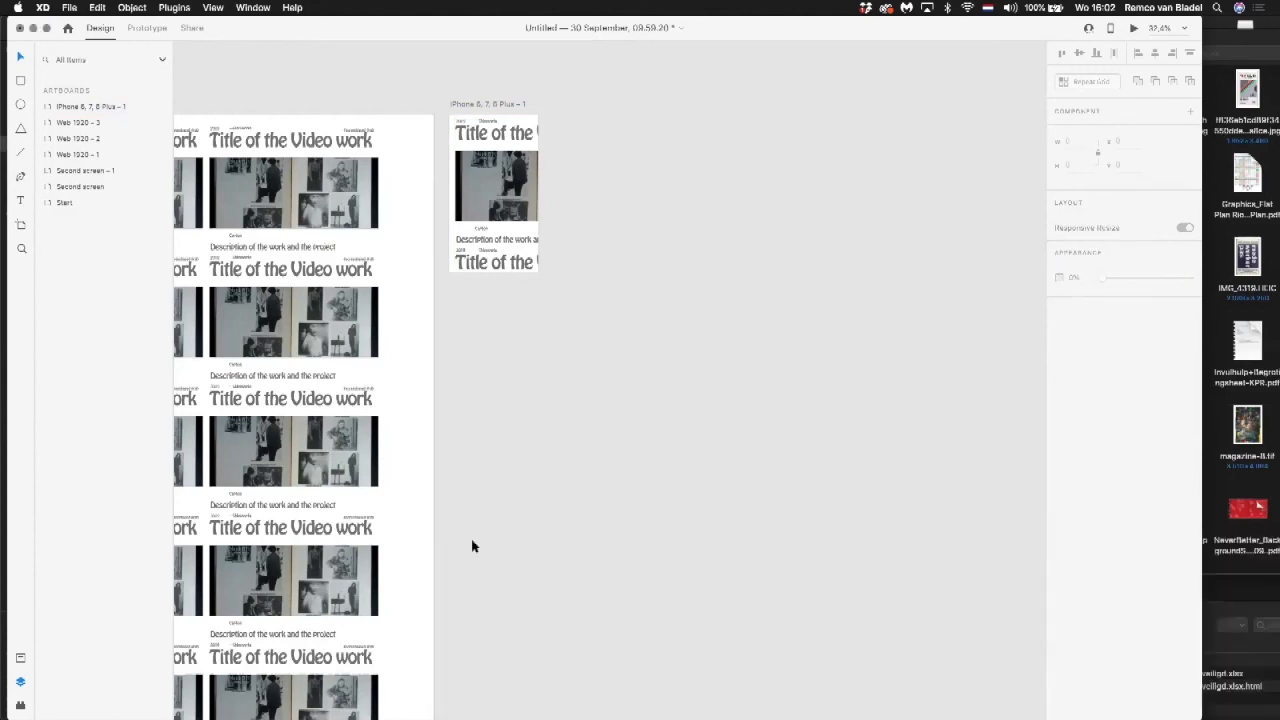
{"action": "left_click", "coordinate": [543, 177]}
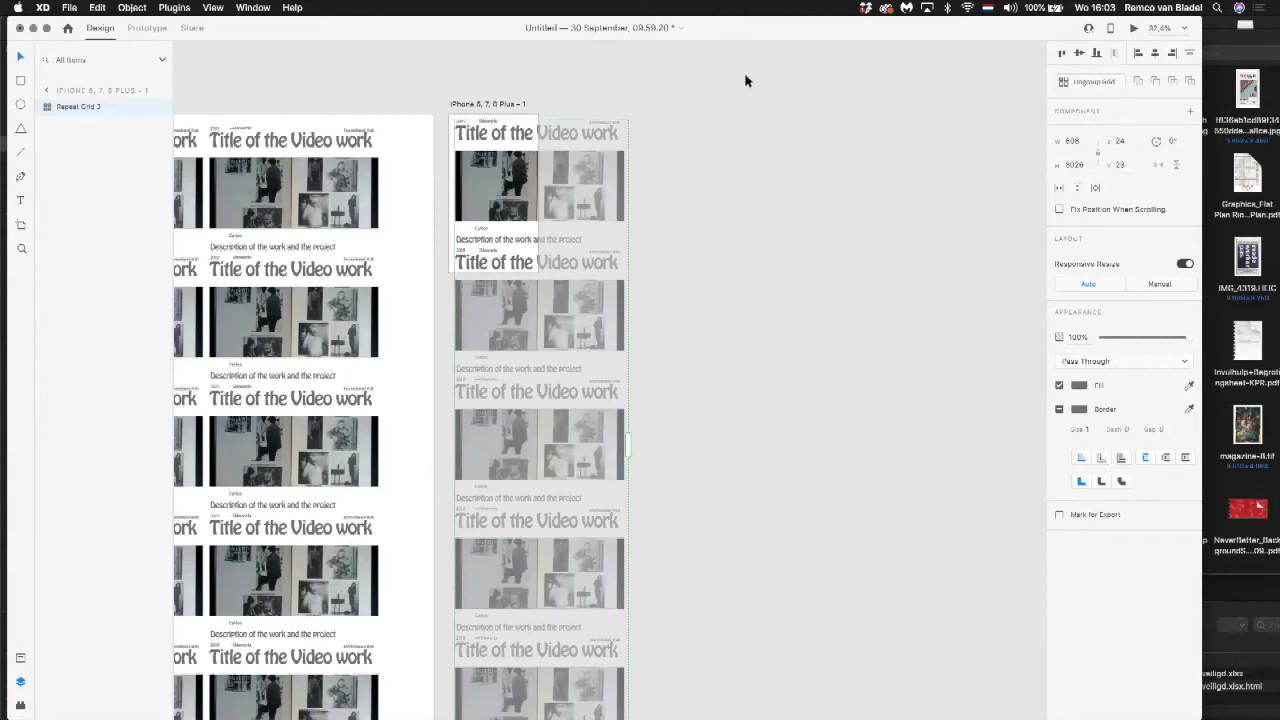
{"action": "left_click", "coordinate": [593, 49]}
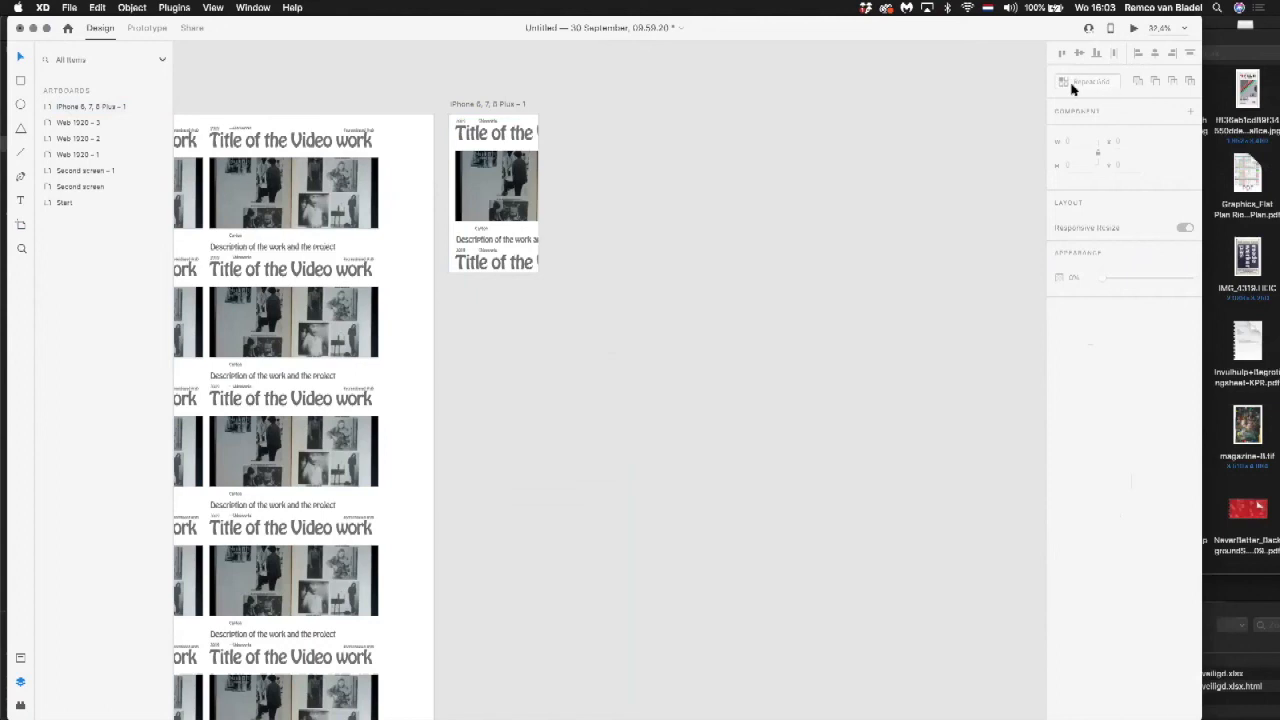
Step: Scale the first component in the phone artboard's grid down to about 350 by 268 to fit the artboard's width
{"action": "left_click", "coordinate": [551, 141]}
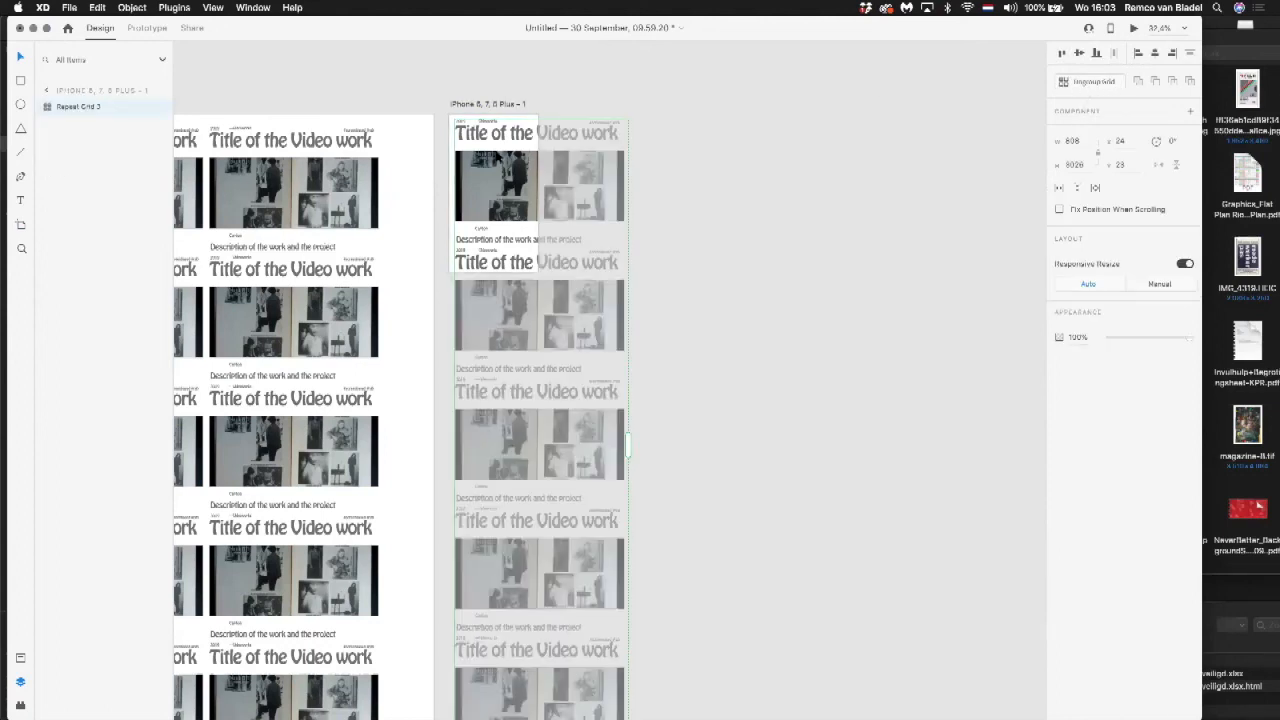
{"action": "double_click", "coordinate": [481, 128]}
{"action": "left_click_drag", "start_coordinate": [625, 244], "coordinate": [535, 175]}
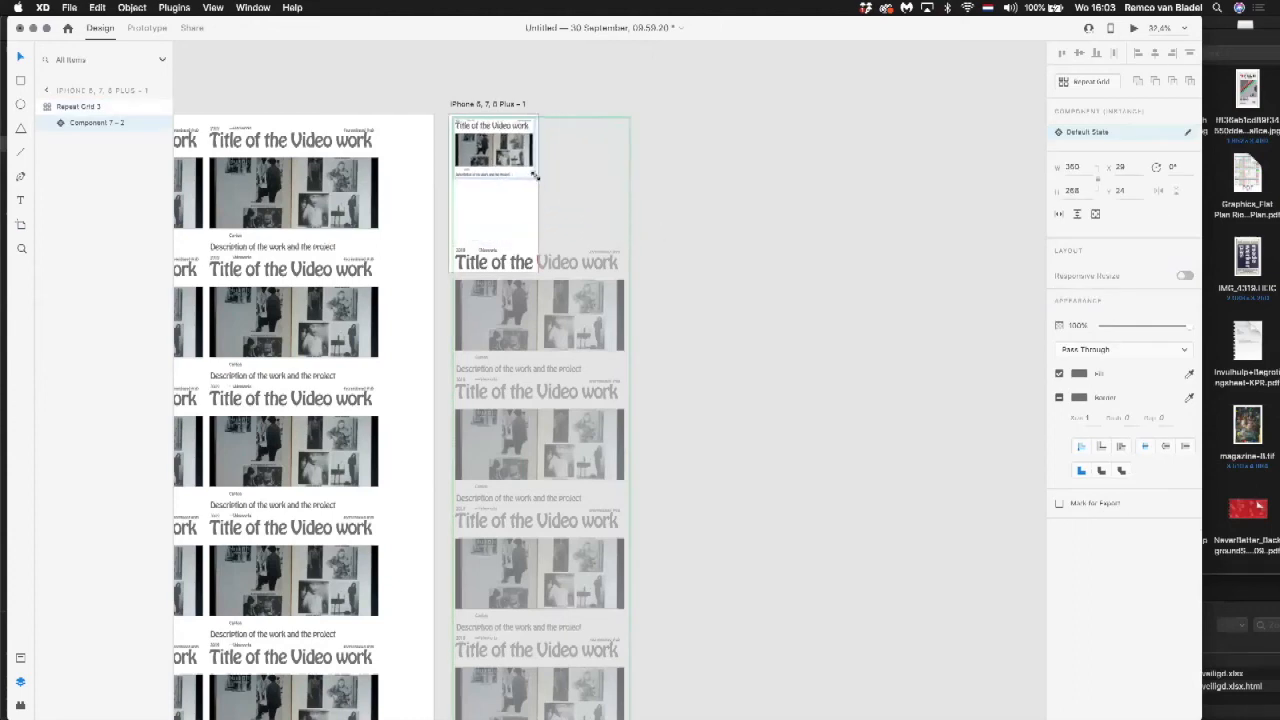
{"action": "left_click", "coordinate": [694, 178]}
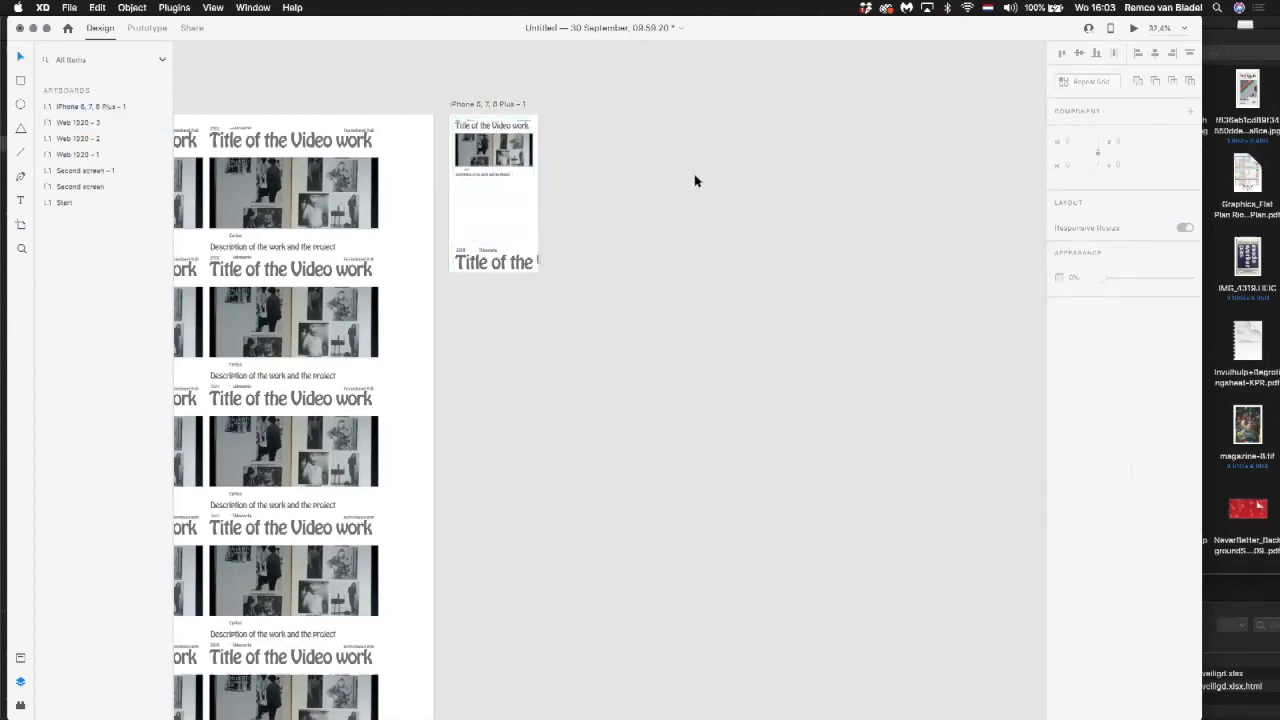
{"action": "left_click", "coordinate": [523, 160]}
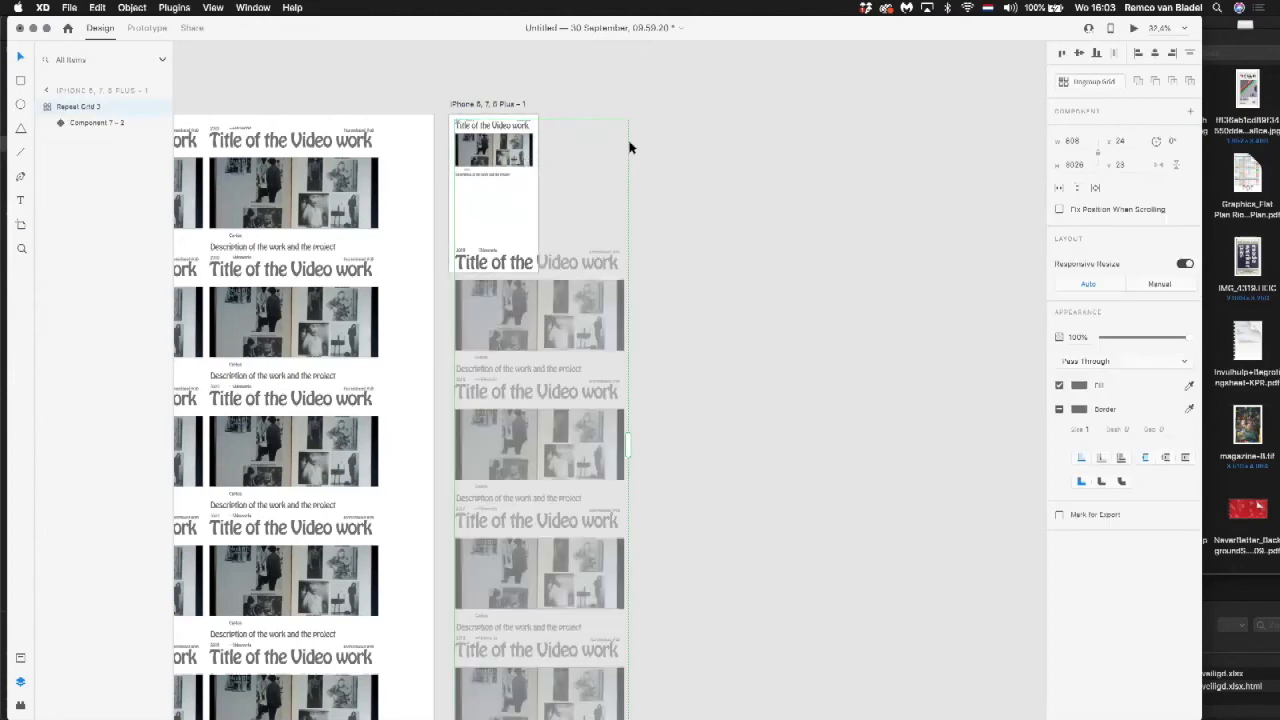
{"action": "left_click", "coordinate": [626, 172]}
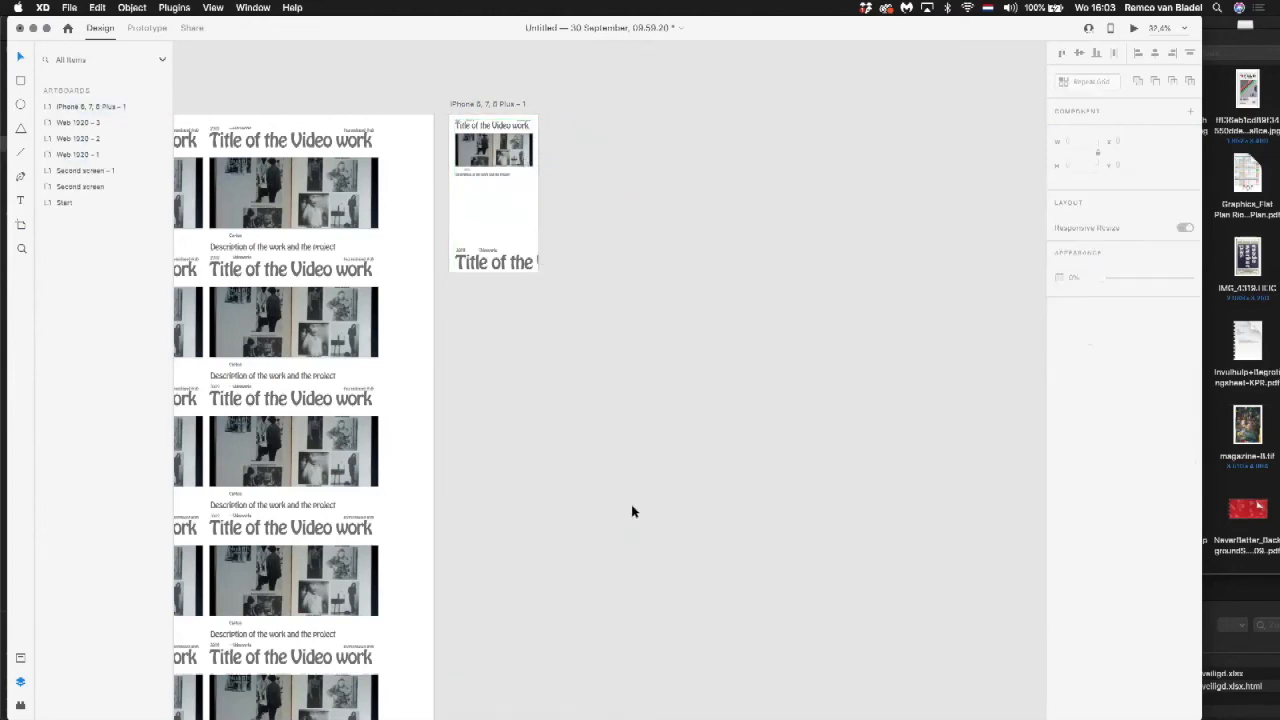
Step: Narrow the phone artboard's repeat grid to a width of about 390
{"action": "left_click", "coordinate": [502, 152]}
{"action": "left_click_drag", "start_coordinate": [627, 443], "coordinate": [537, 443]}
{"action": "scroll", "coordinate": [522, 420], "scroll_direction": "down", "scroll_amount": 5}
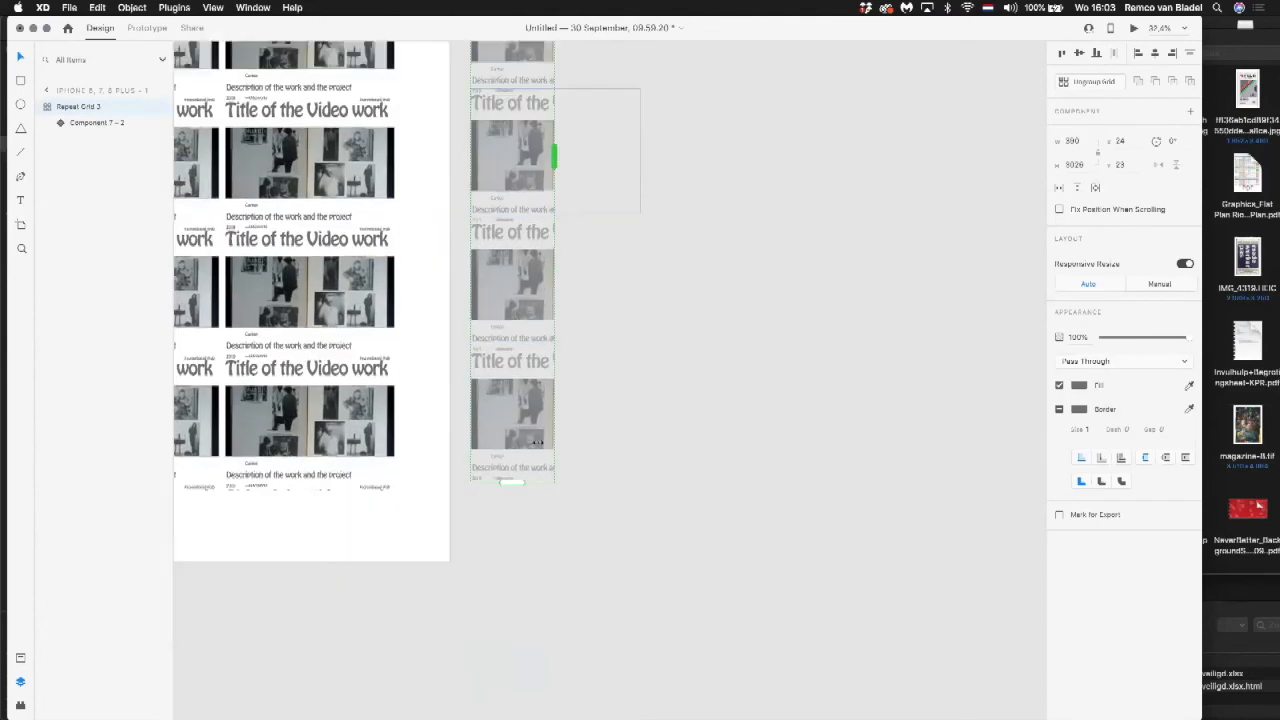
Step: Close the vertical gap between the phone grid's components and extend the grid to about 1146 high, past the artboard's lower edge
{"action": "left_click_drag", "start_coordinate": [511, 363], "coordinate": [512, 391]}
{"action": "left_click", "coordinate": [613, 207]}
{"action": "left_click", "coordinate": [519, 194]}
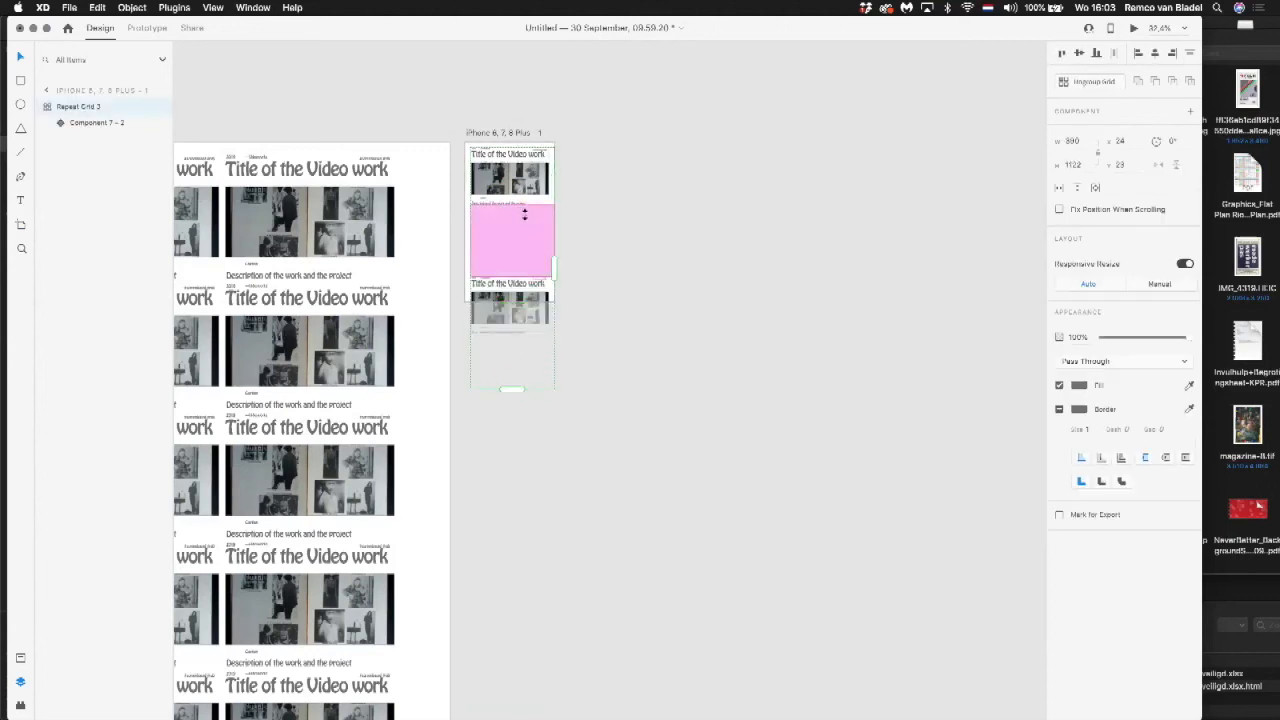
{"action": "left_click_drag", "start_coordinate": [518, 259], "coordinate": [518, 196]}
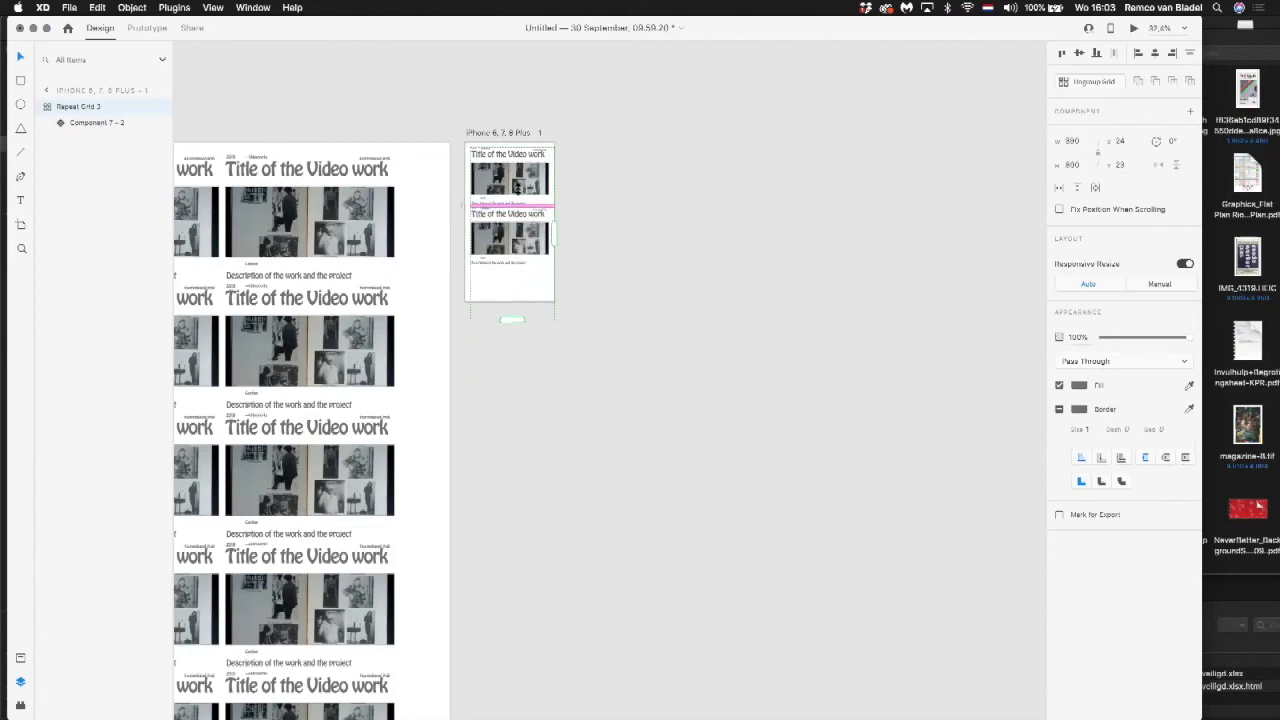
{"action": "left_click_drag", "start_coordinate": [509, 318], "coordinate": [511, 398]}
{"action": "left_click", "coordinate": [616, 229]}
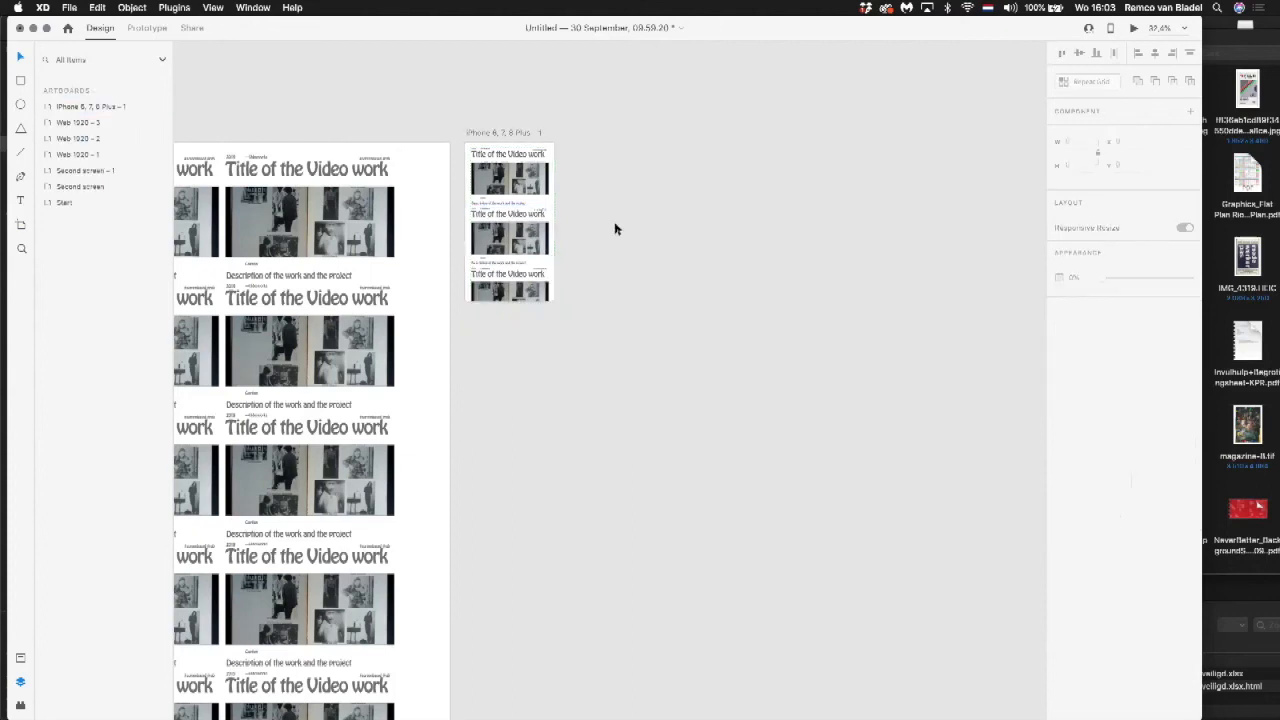
Step: Move the phone artboard's repeat grid up to Y 17 and deselect it
{"action": "scroll", "coordinate": [522, 147], "scroll_direction": "up", "scroll_amount": 3}
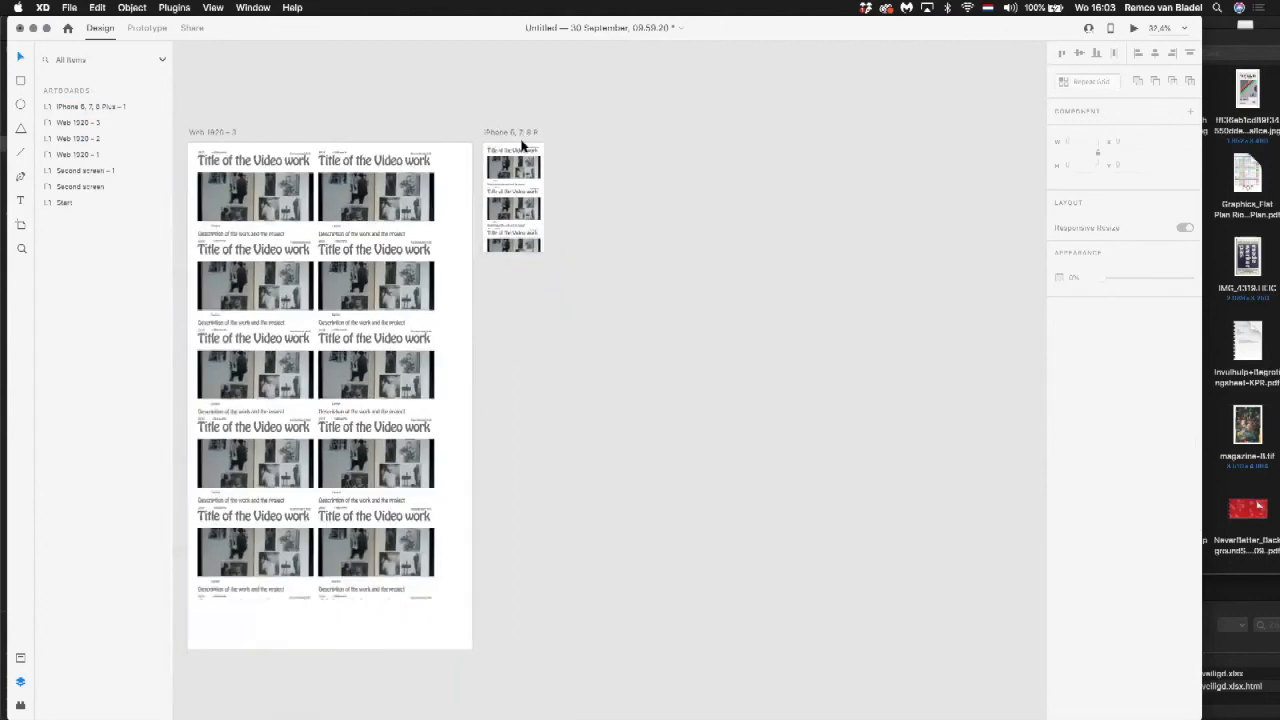
{"action": "scroll", "coordinate": [522, 147], "scroll_direction": "up", "scroll_amount": 3}
{"action": "left_click", "coordinate": [422, 203]}
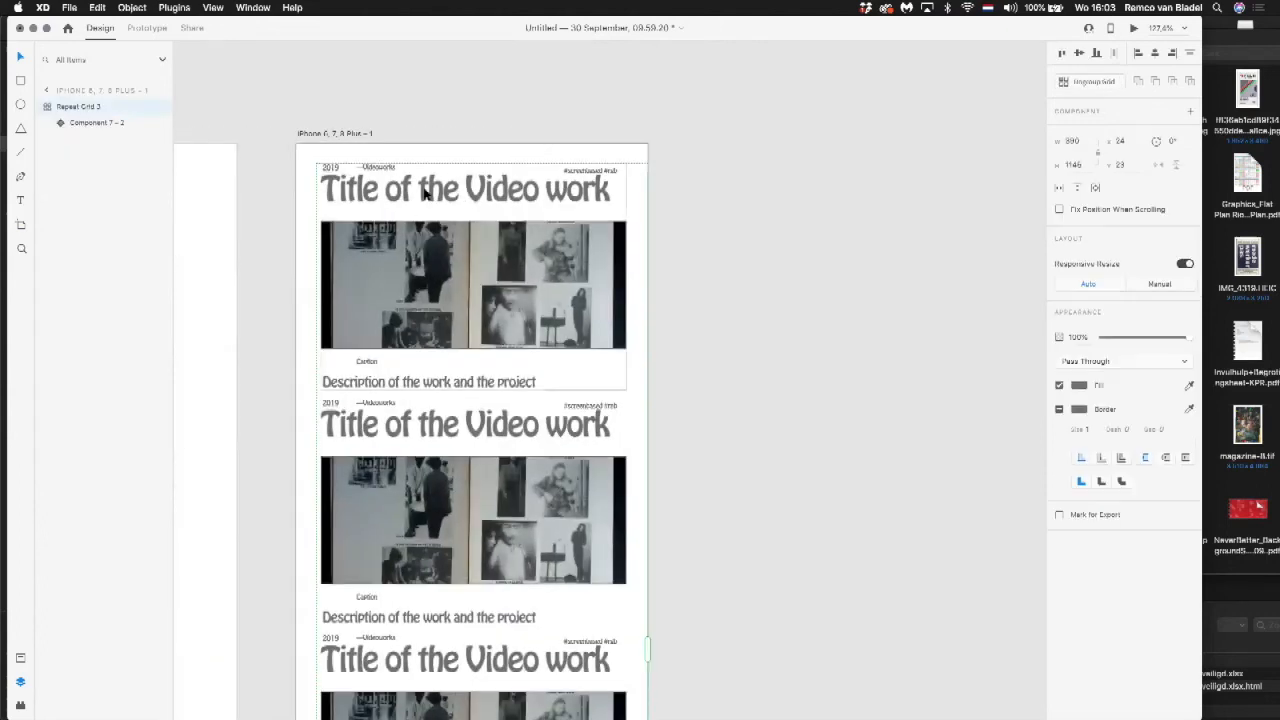
{"action": "left_click_drag", "start_coordinate": [420, 193], "coordinate": [425, 188]}
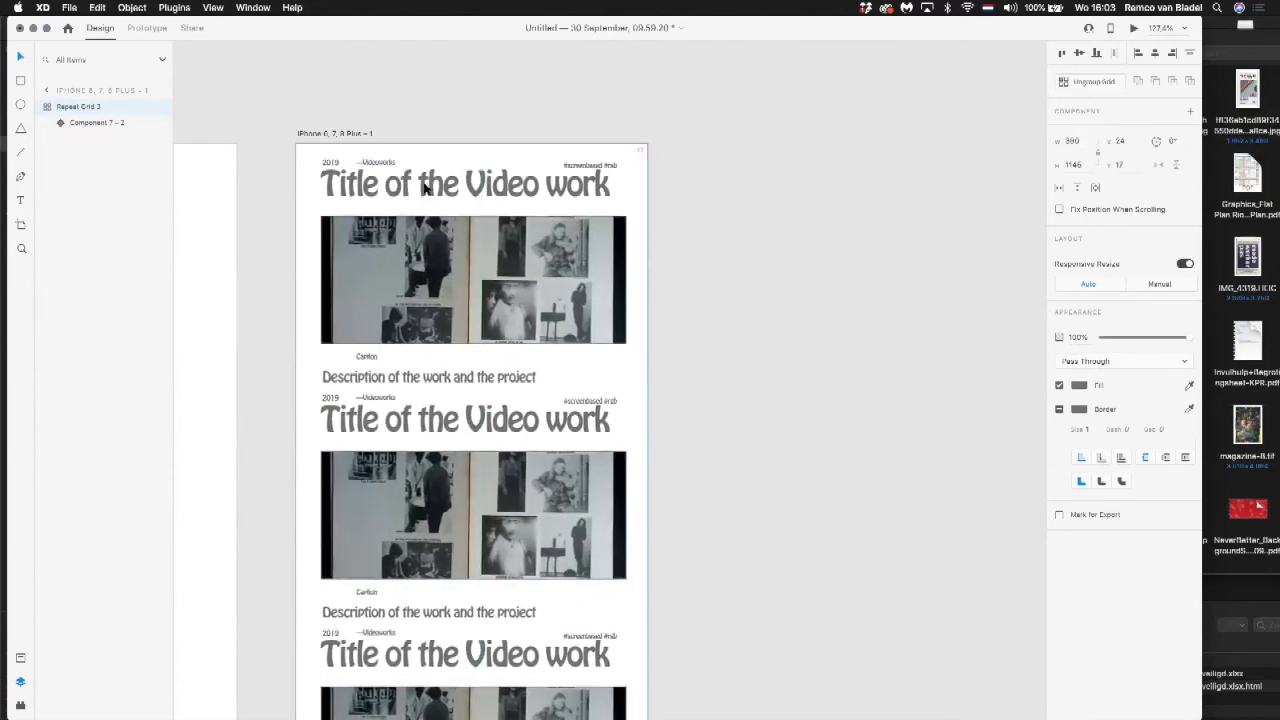
{"action": "left_click", "coordinate": [415, 152]}
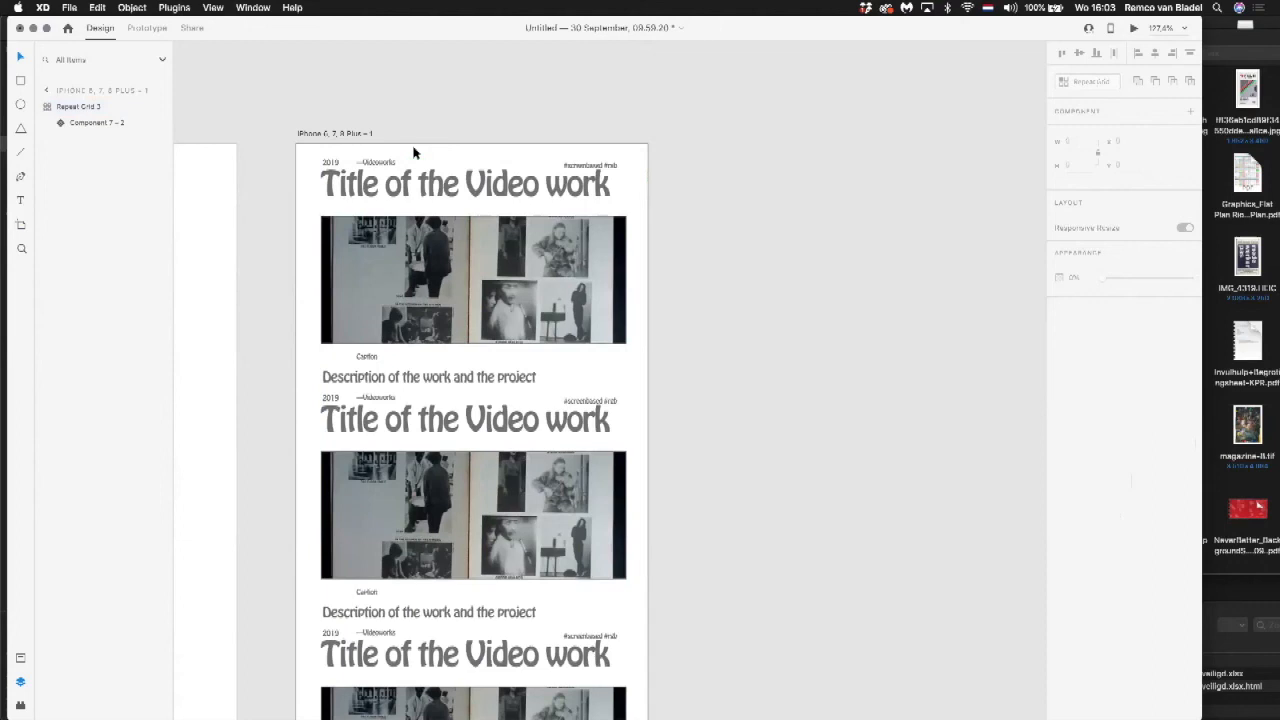
Step: Check the device preview options and show the phone artboard in a preview window beside the canvas
{"action": "key", "text": "super+Return"}
{"action": "left_click_drag", "start_coordinate": [587, 222], "coordinate": [974, 60]}
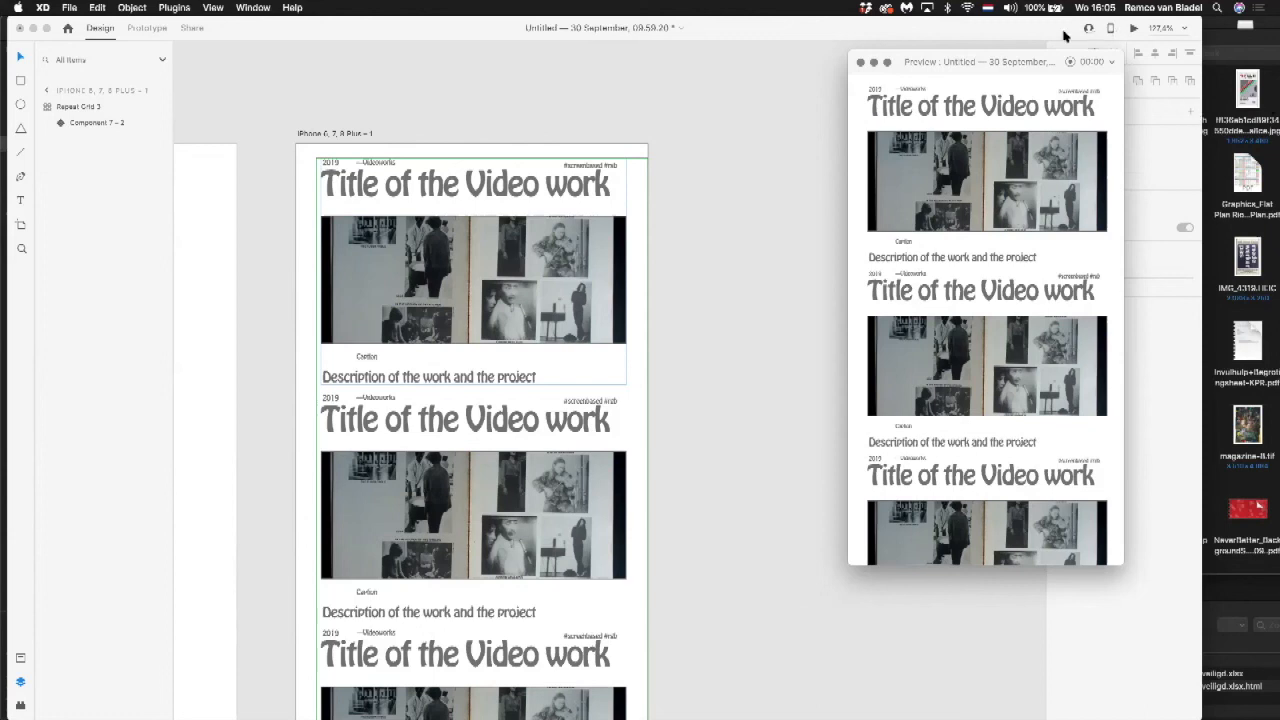
{"action": "left_click", "coordinate": [1033, 36]}
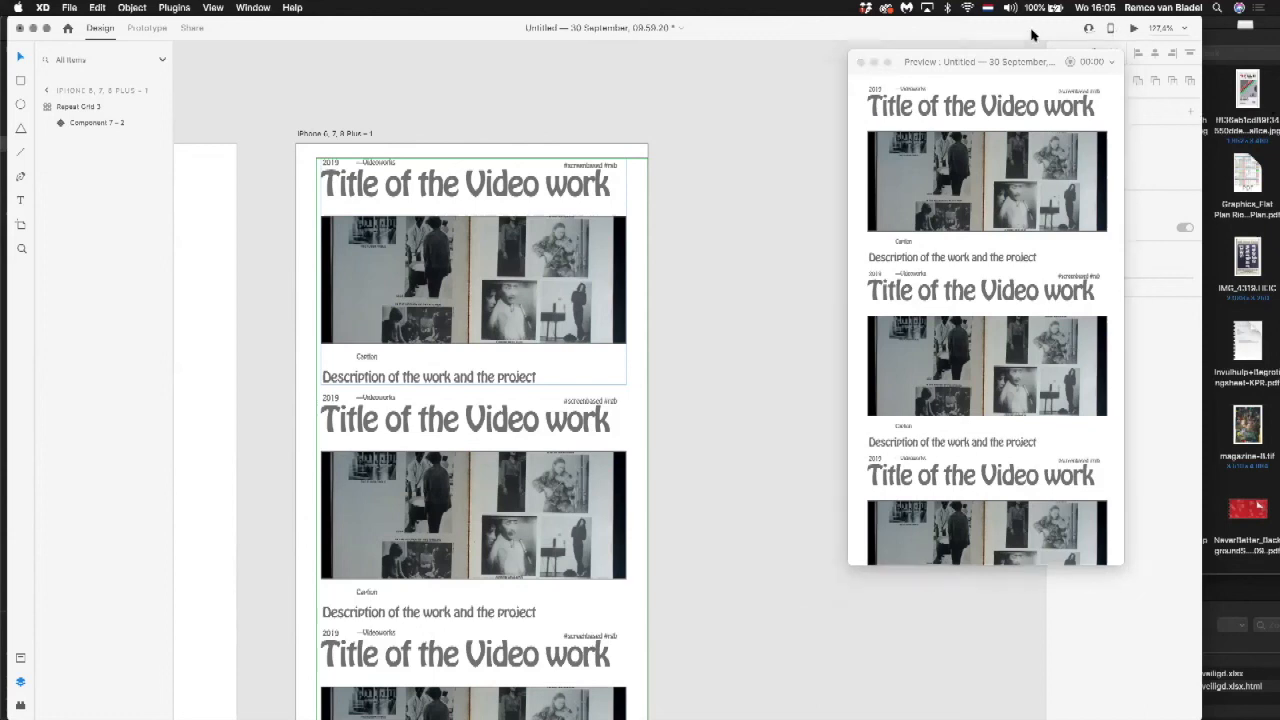
{"action": "left_click", "coordinate": [1111, 29]}
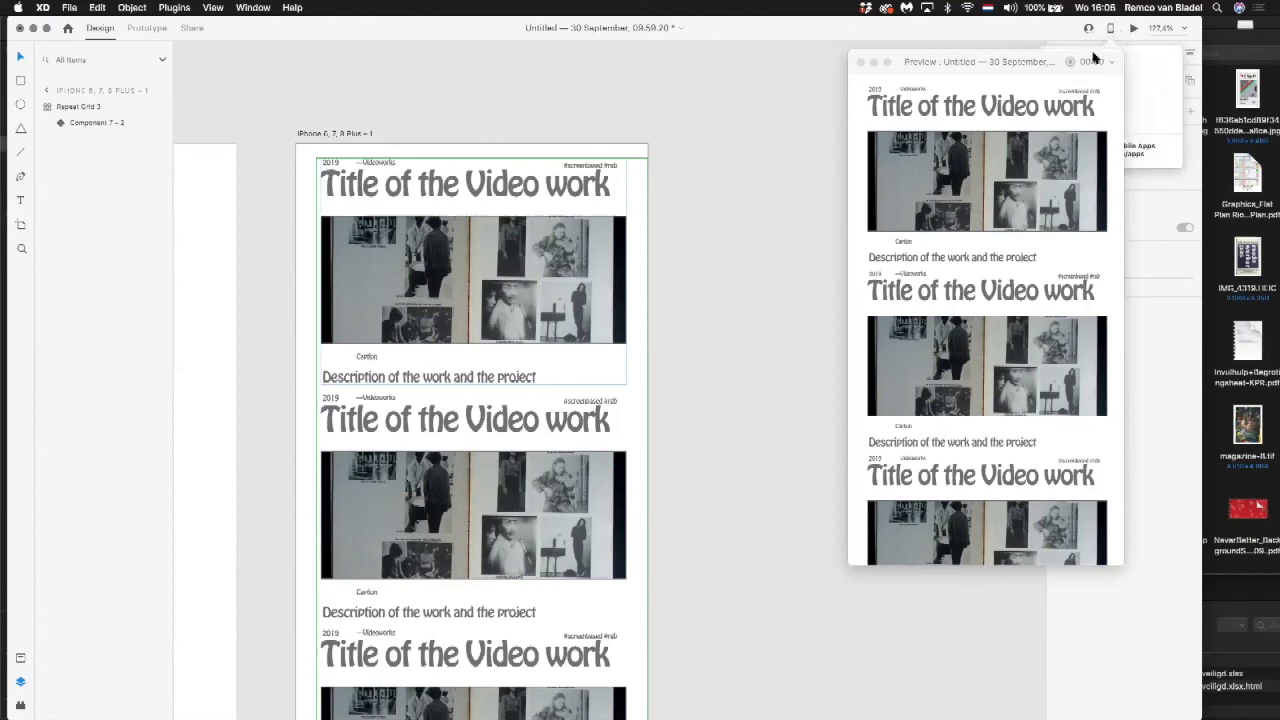
{"action": "left_click", "coordinate": [860, 62]}
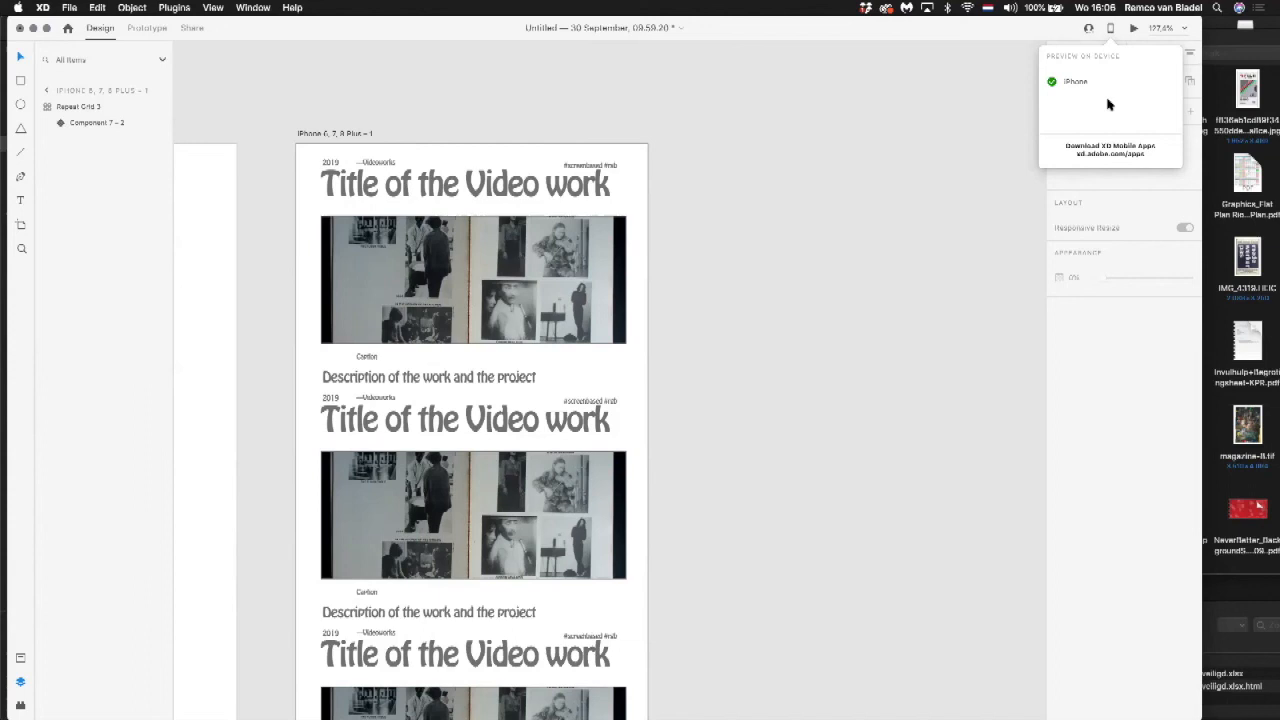
{"action": "left_click", "coordinate": [1111, 27]}
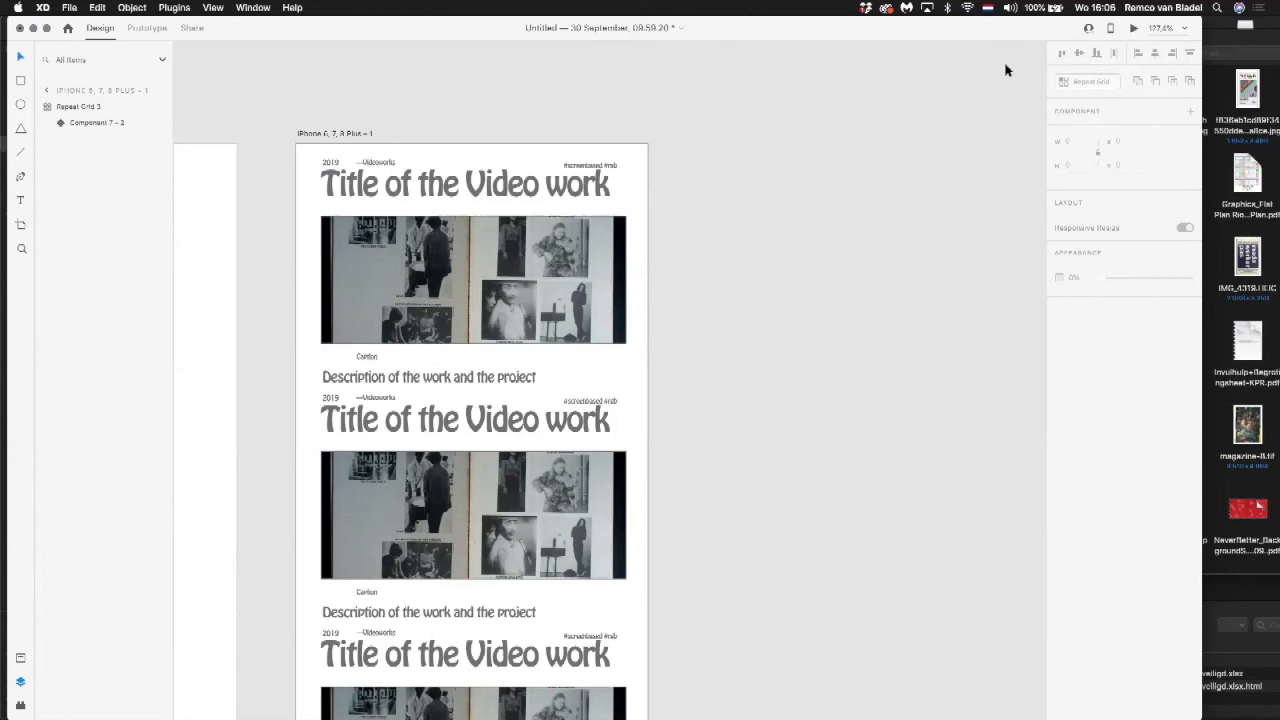
{"action": "left_click", "coordinate": [1133, 28]}
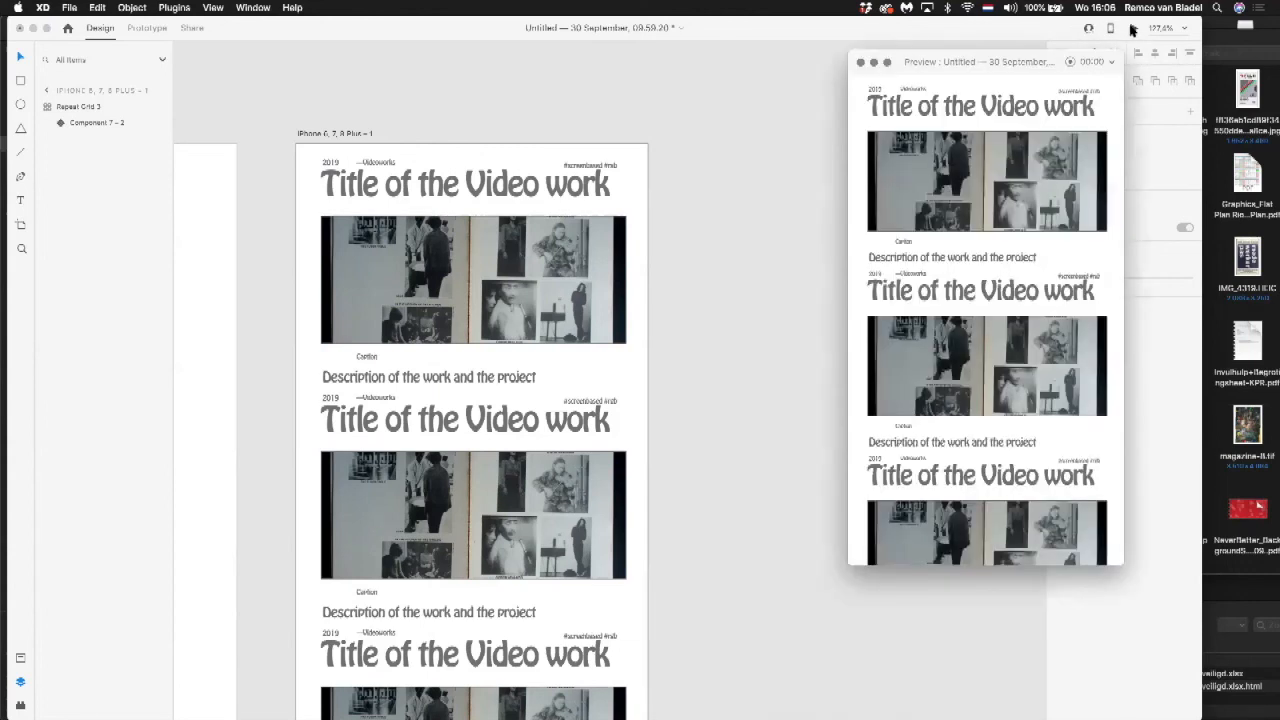
Step: Slightly reduce the size of the title text in the phone grid's first component
{"action": "double_click", "coordinate": [533, 185]}
{"action": "double_click", "coordinate": [533, 185]}
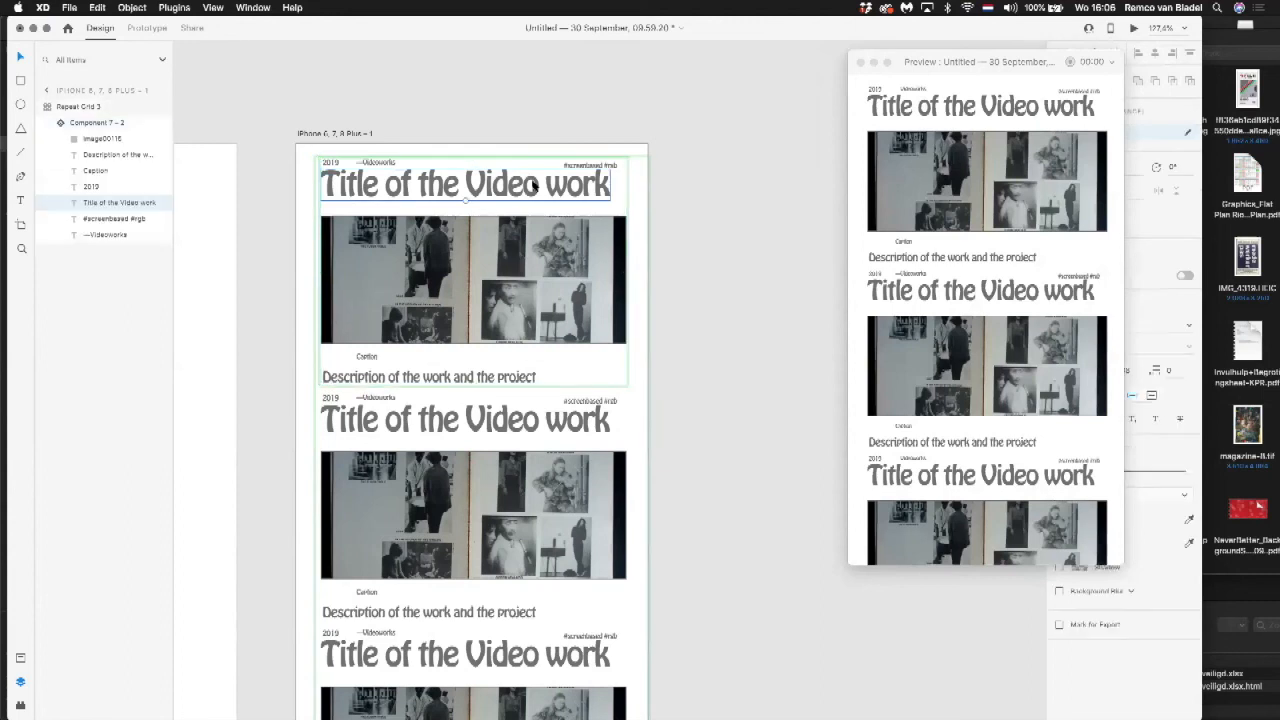
{"action": "double_click", "coordinate": [533, 185]}
{"action": "key", "text": "Escape"}
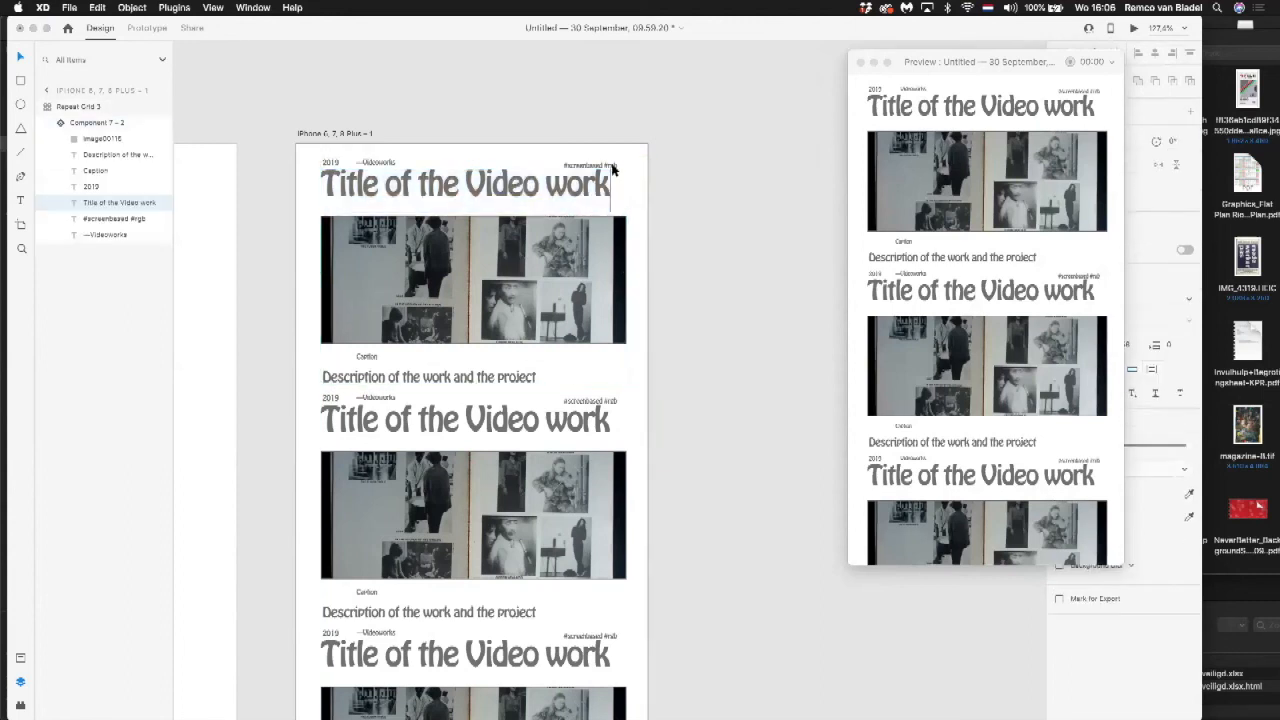
{"action": "left_click_drag", "start_coordinate": [465, 201], "coordinate": [452, 184]}
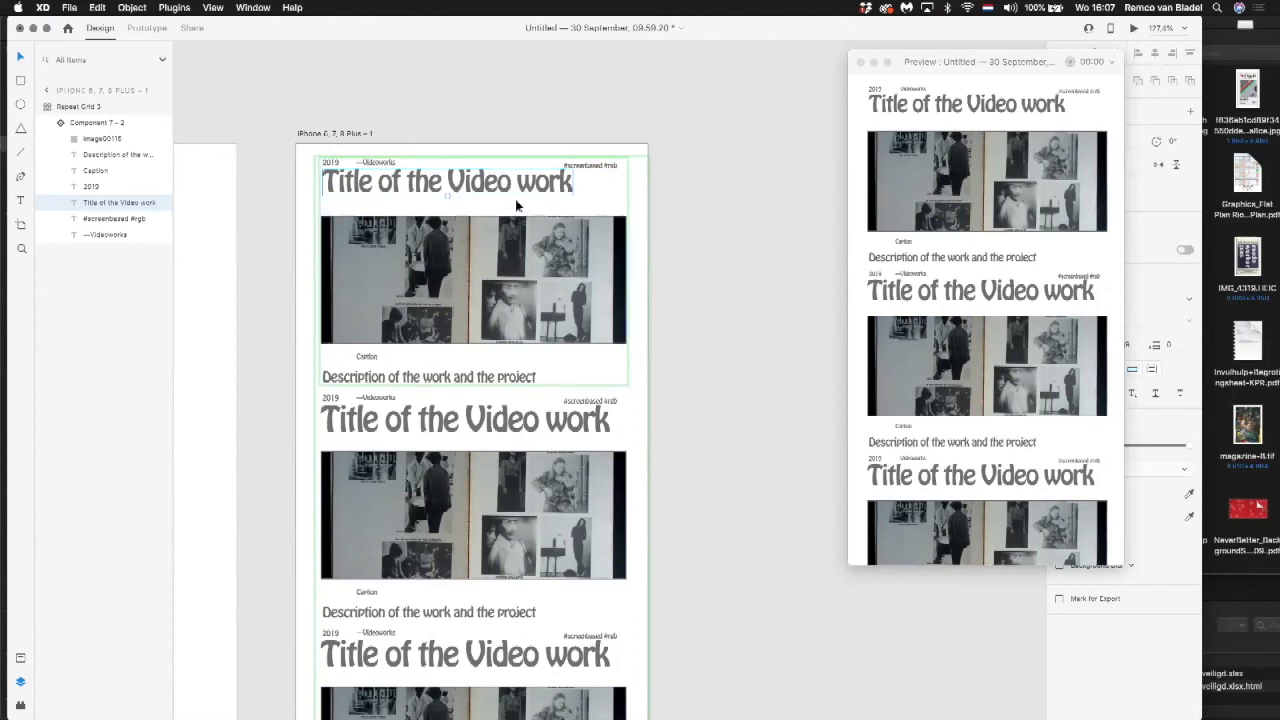
Step: Move the first component's title slightly down, closer to the image below it
{"action": "left_click", "coordinate": [691, 260]}
{"action": "left_click", "coordinate": [563, 265]}
{"action": "left_click", "coordinate": [561, 260]}
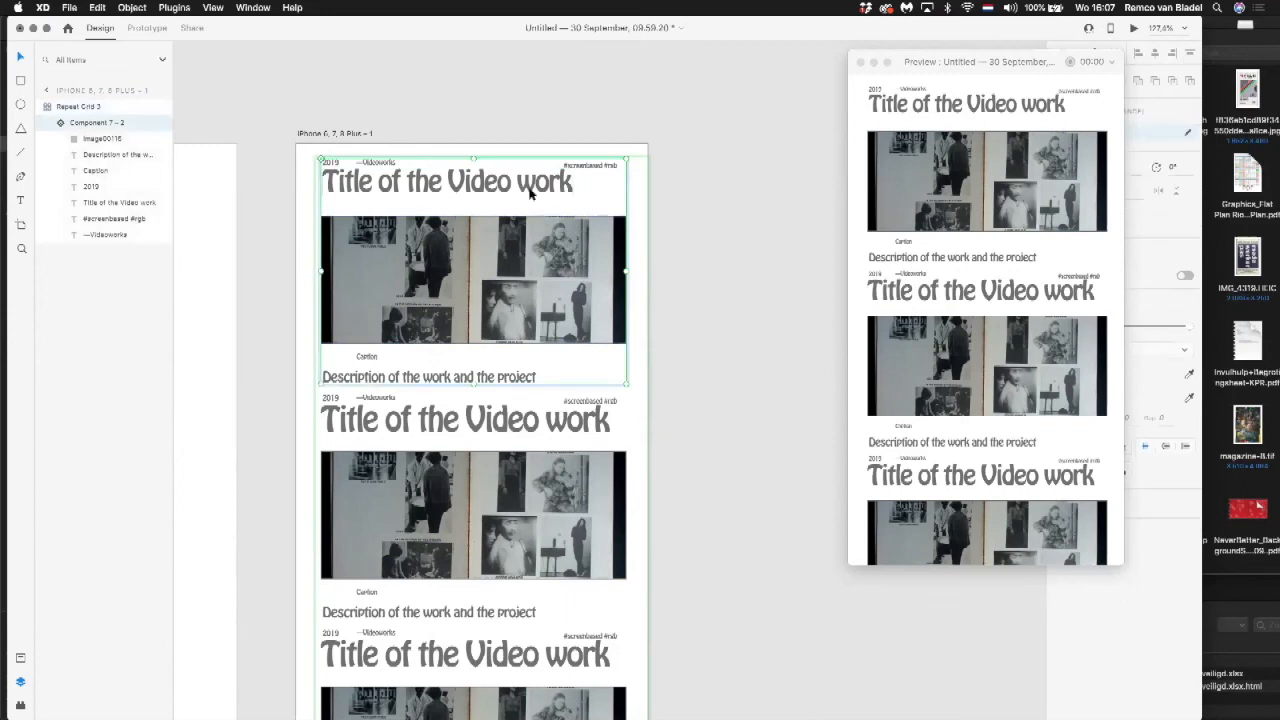
{"action": "left_click", "coordinate": [530, 195]}
{"action": "left_click_drag", "start_coordinate": [530, 195], "coordinate": [532, 200]}
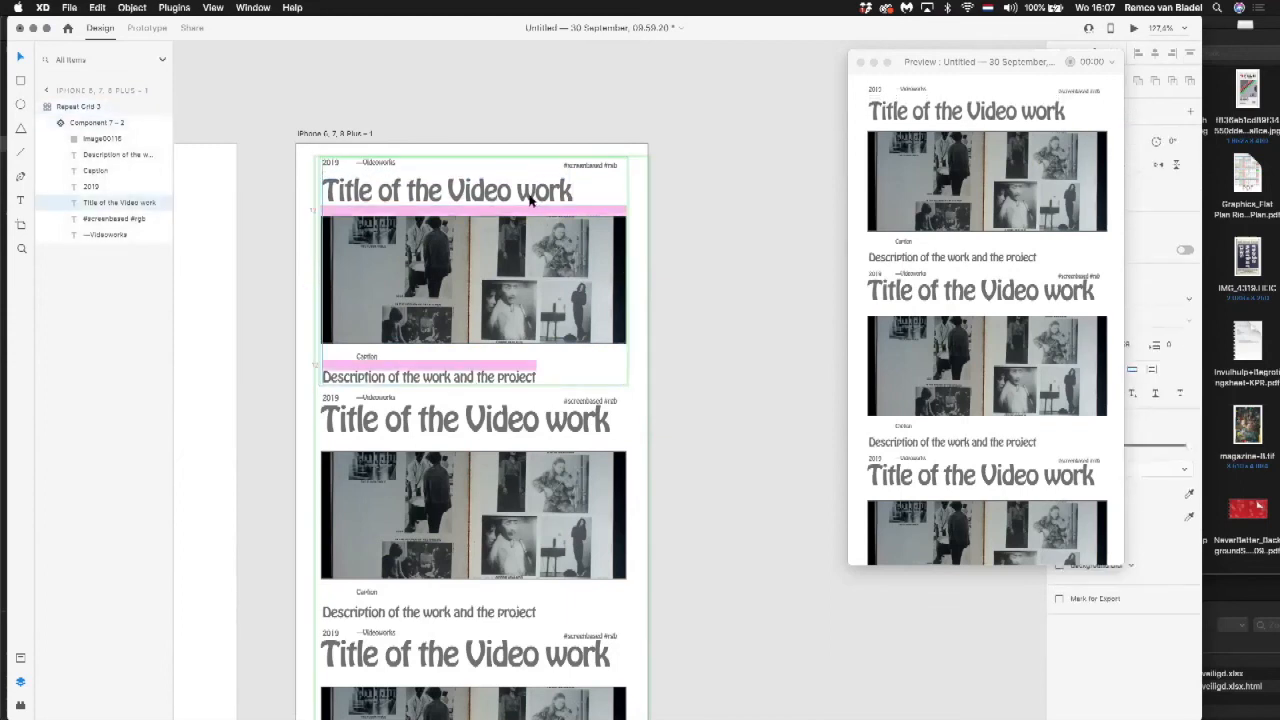
Step: Shorten the phone artboard's repeat grid to end just below the artboard, regenerating its copies with the smaller title
{"action": "scroll", "coordinate": [617, 343], "scroll_direction": "down", "scroll_amount": 5}
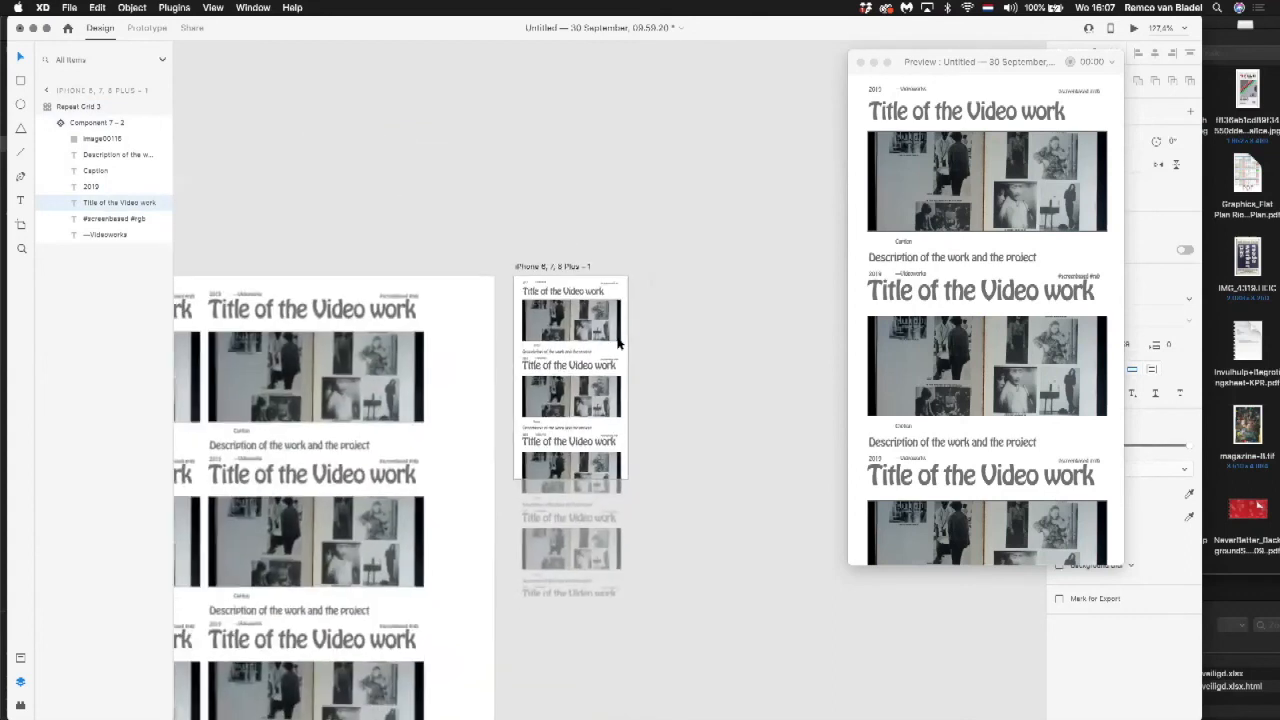
{"action": "scroll", "coordinate": [617, 340], "scroll_direction": "down", "scroll_amount": 1}
{"action": "left_click", "coordinate": [617, 339]}
{"action": "left_click", "coordinate": [634, 256]}
{"action": "left_click", "coordinate": [571, 292]}
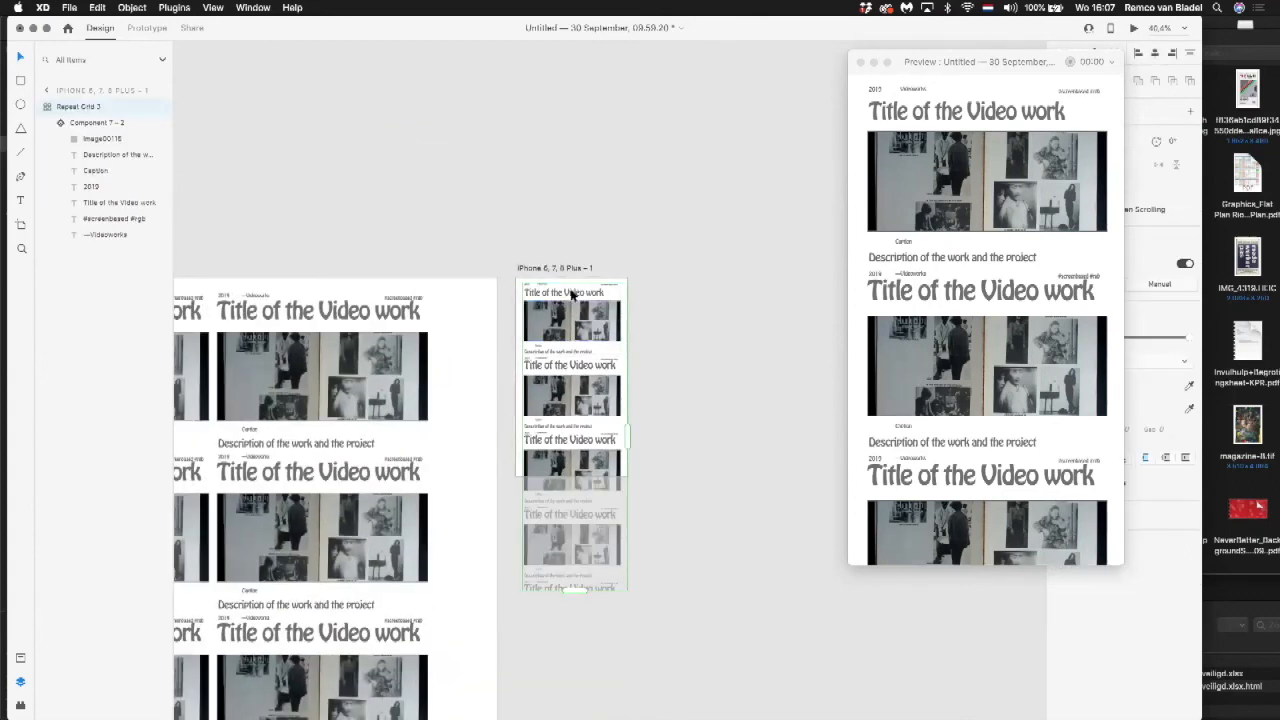
{"action": "left_click_drag", "start_coordinate": [575, 589], "coordinate": [575, 491]}
{"action": "left_click", "coordinate": [577, 361]}
{"action": "left_click", "coordinate": [569, 309]}
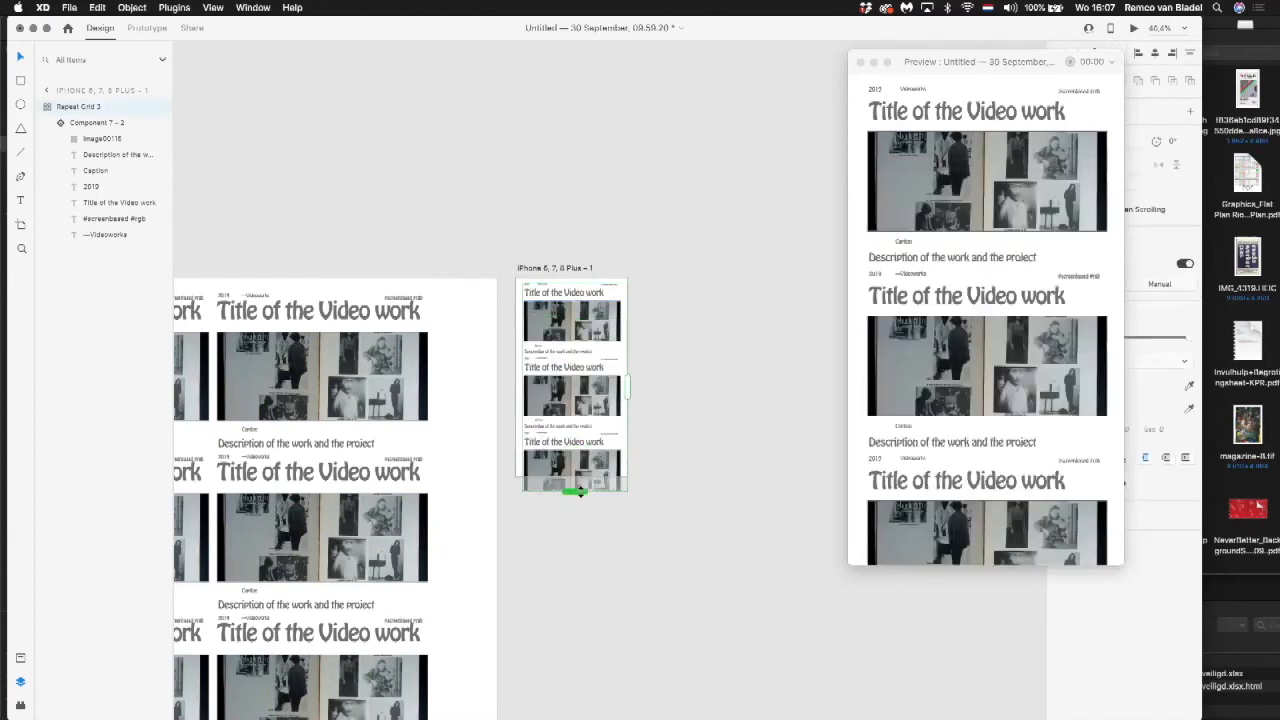
{"action": "left_click", "coordinate": [712, 558]}
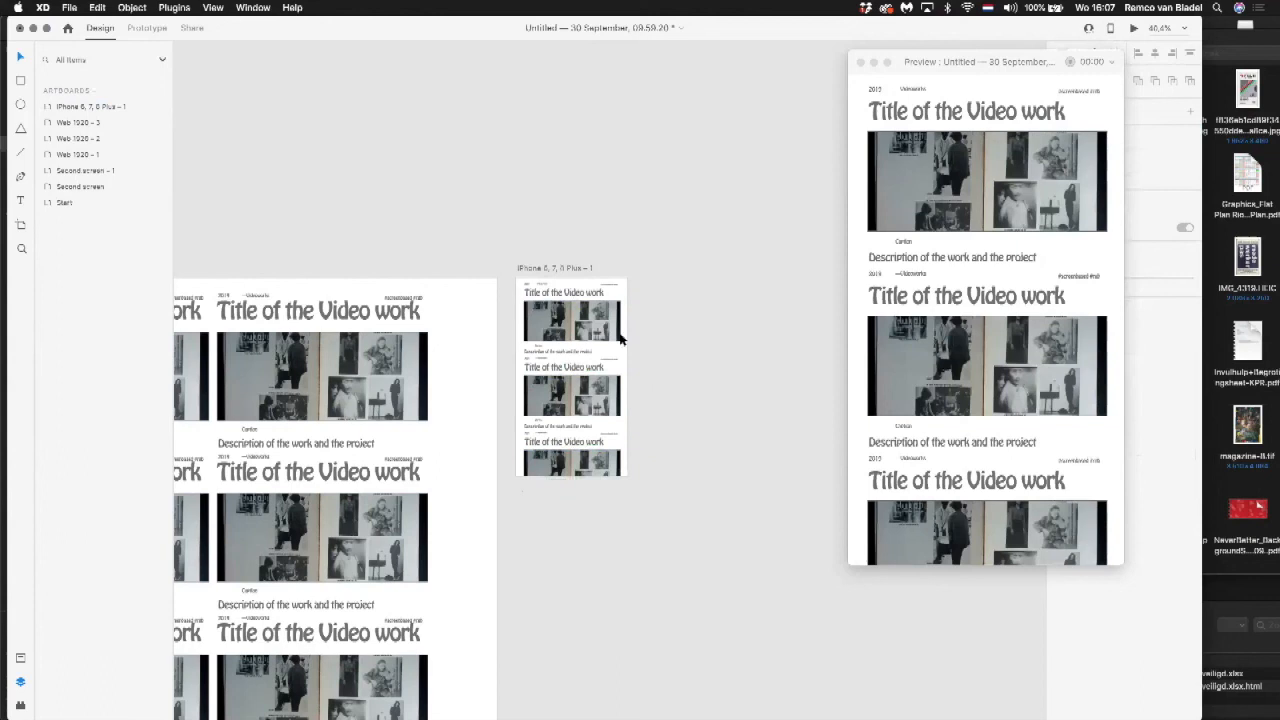
Step: Lengthen the phone artboard well beyond its original height and extend the repeat grid down to fill the added space
{"action": "scroll", "coordinate": [600, 316], "scroll_direction": "up", "scroll_amount": 8}
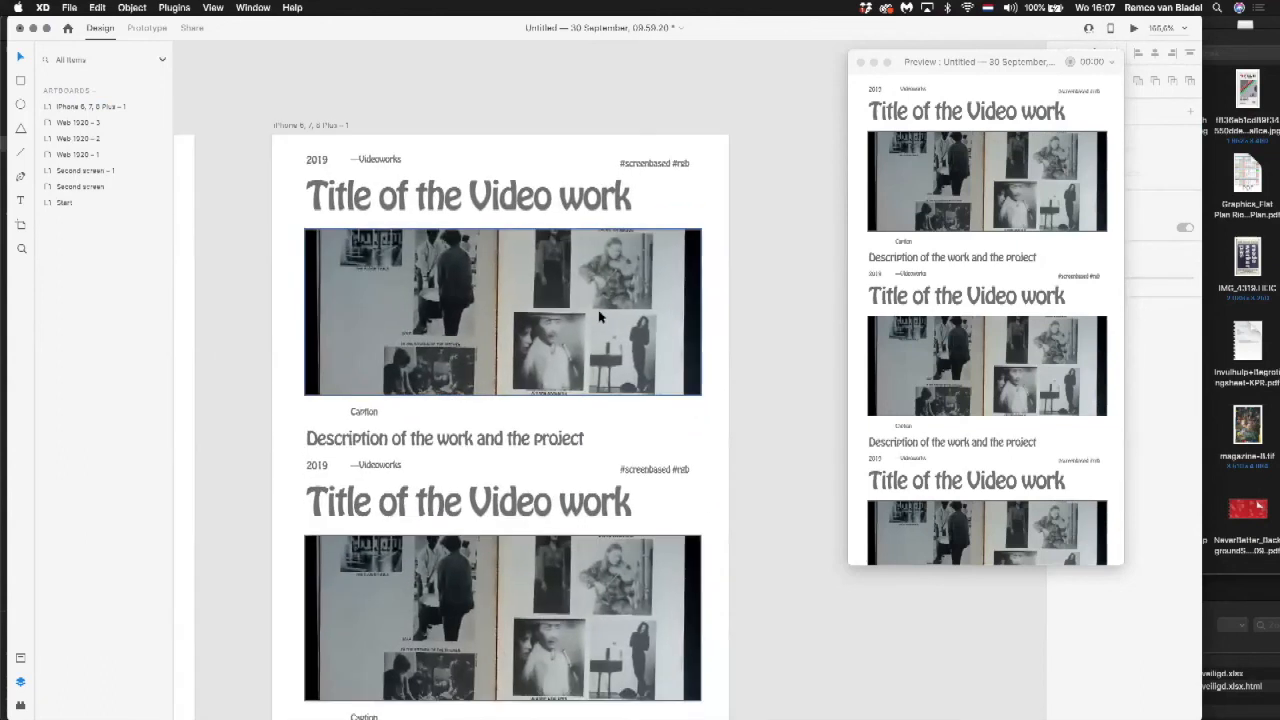
{"action": "scroll", "coordinate": [600, 316], "scroll_direction": "down", "scroll_amount": 5}
{"action": "left_click", "coordinate": [533, 238]}
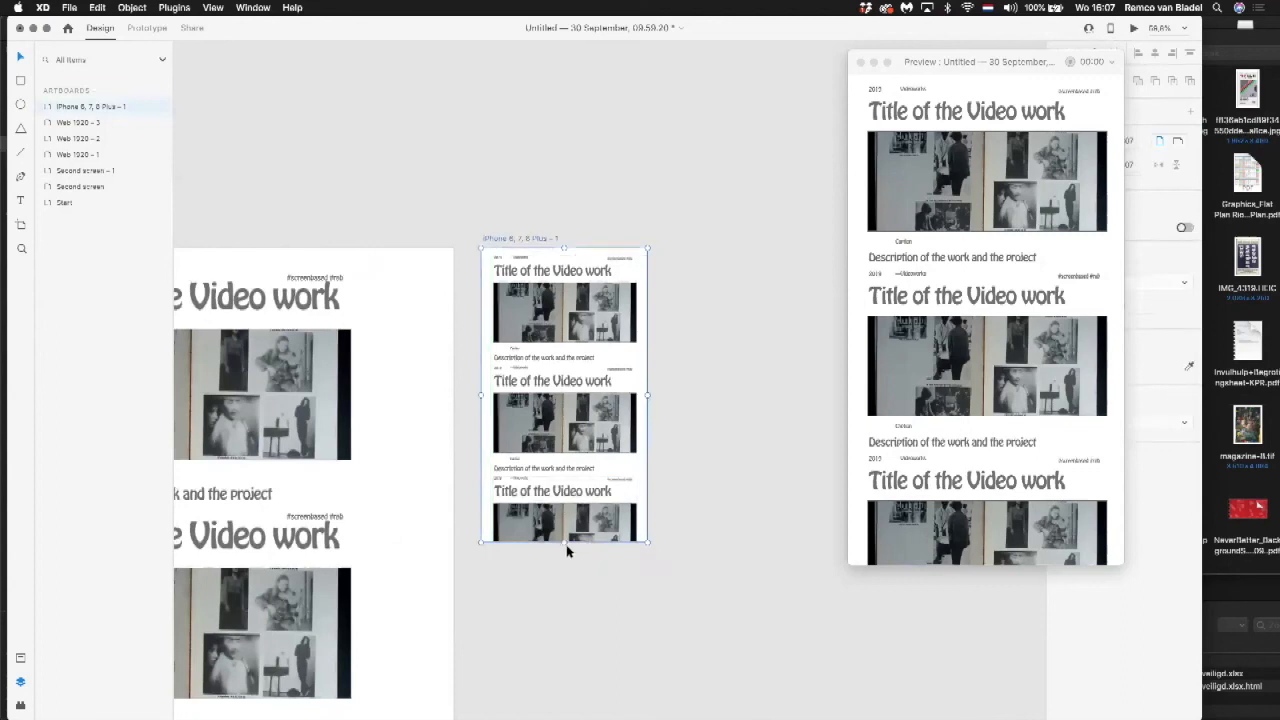
{"action": "mouse_move", "coordinate": [564, 543]}
{"action": "left_mouse_down"}
{"action": "mouse_move", "coordinate": [564, 716]}
{"action": "mouse_move", "coordinate": [569, 697]}
{"action": "left_mouse_up"}
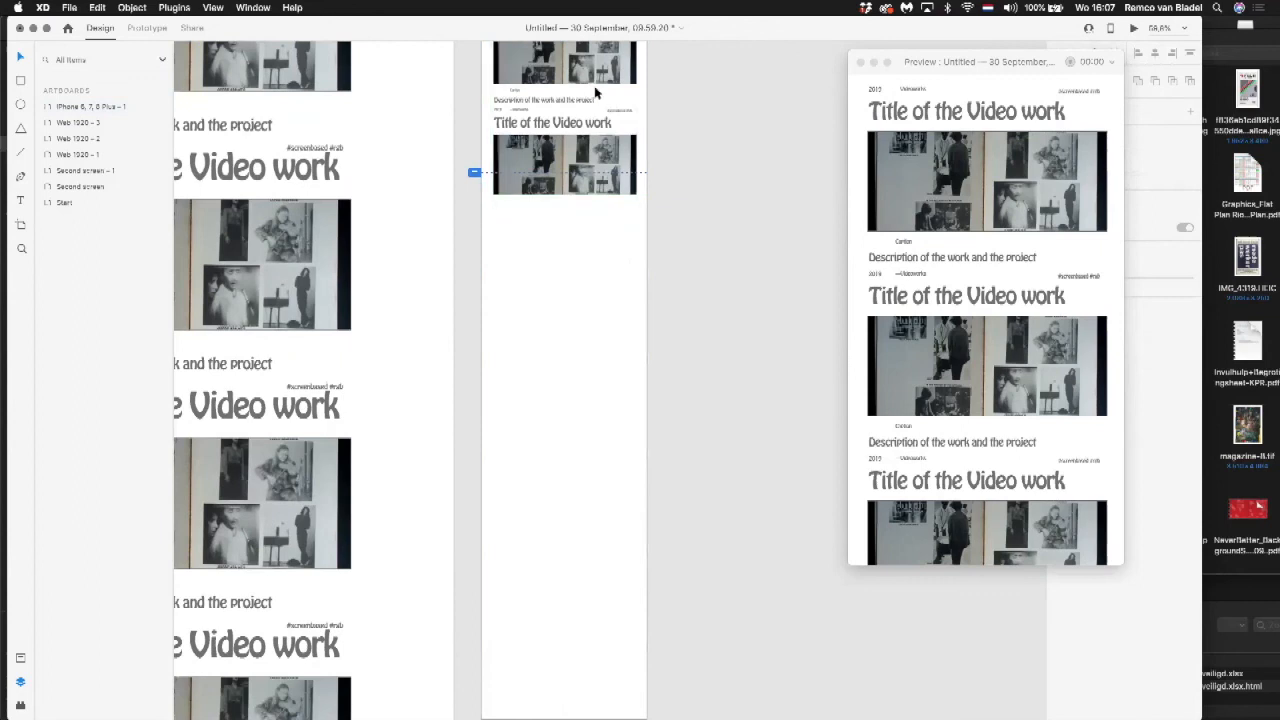
{"action": "left_click", "coordinate": [566, 196]}
{"action": "left_click_drag", "start_coordinate": [566, 196], "coordinate": [588, 690]}
{"action": "left_click", "coordinate": [729, 420]}
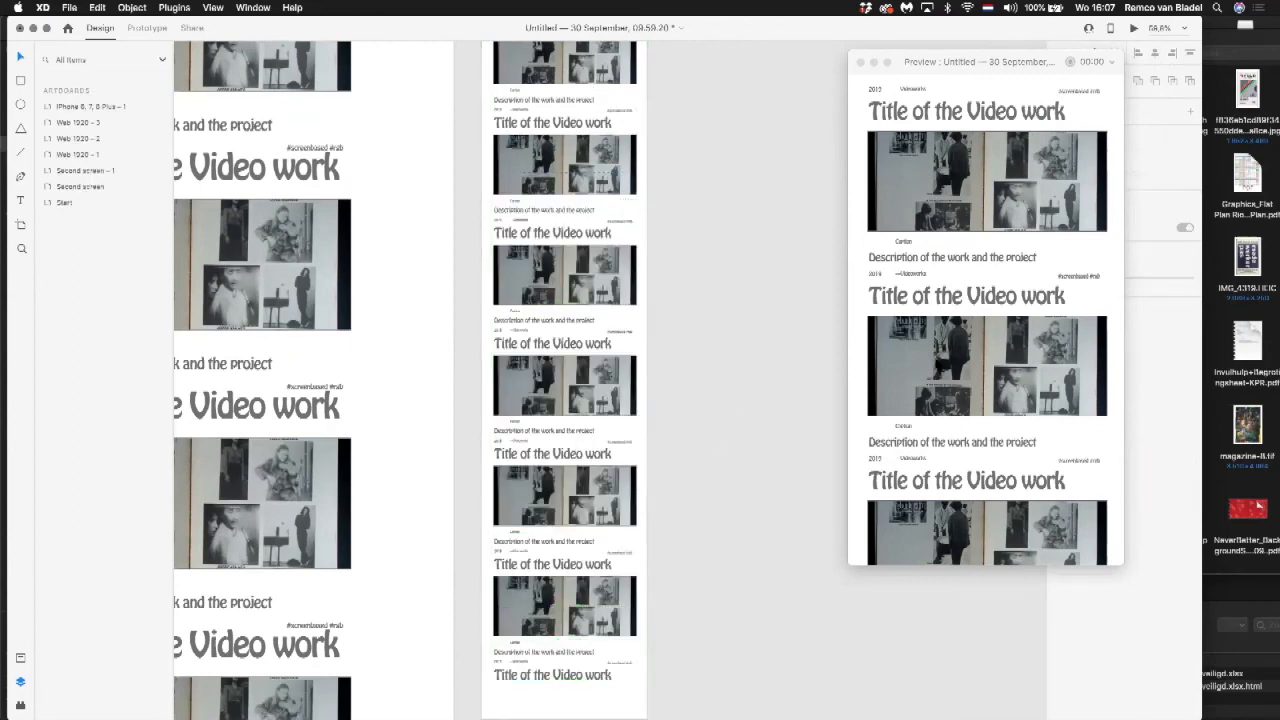
Step: Replace the image in the phone grid's second component with 226.jpg from the Downloads folder in Finder
{"action": "scroll", "coordinate": [977, 357], "scroll_direction": "down", "scroll_amount": 5}
{"action": "scroll", "coordinate": [977, 357], "scroll_direction": "up", "scroll_amount": 5}
{"action": "mouse_move", "coordinate": [690, 153]}
{"action": "left_mouse_down"}
{"action": "mouse_move", "coordinate": [609, 237]}
{"action": "mouse_move", "coordinate": [604, 271]}
{"action": "left_mouse_up"}
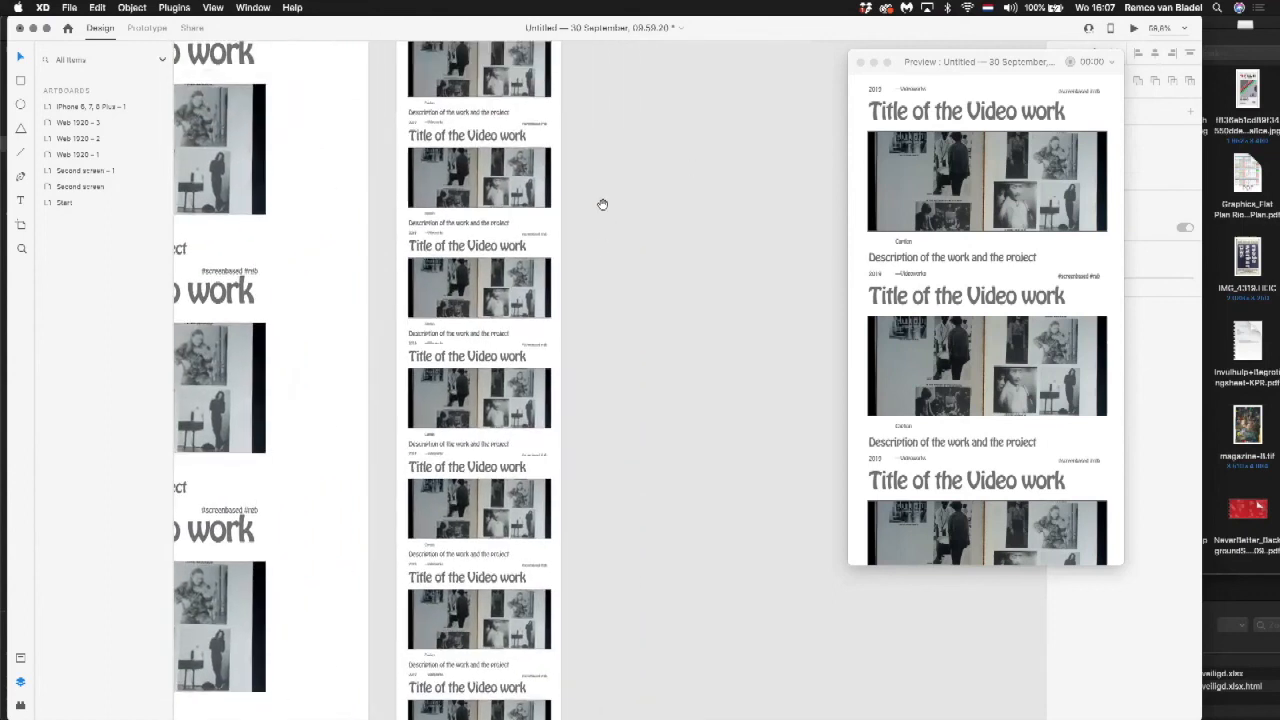
{"action": "left_click_drag", "start_coordinate": [605, 182], "coordinate": [605, 413]}
{"action": "left_click_drag", "start_coordinate": [383, 186], "coordinate": [671, 484]}
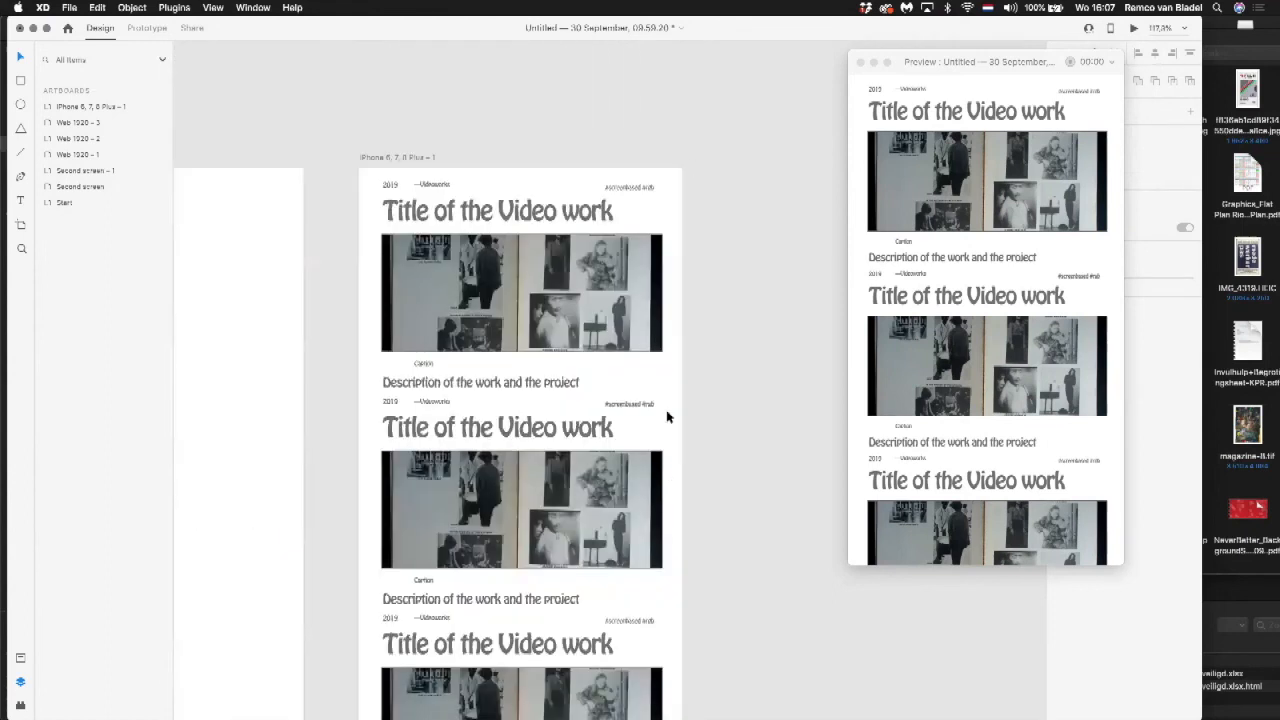
{"action": "left_click", "coordinate": [555, 512]}
{"action": "double_click", "coordinate": [553, 513]}
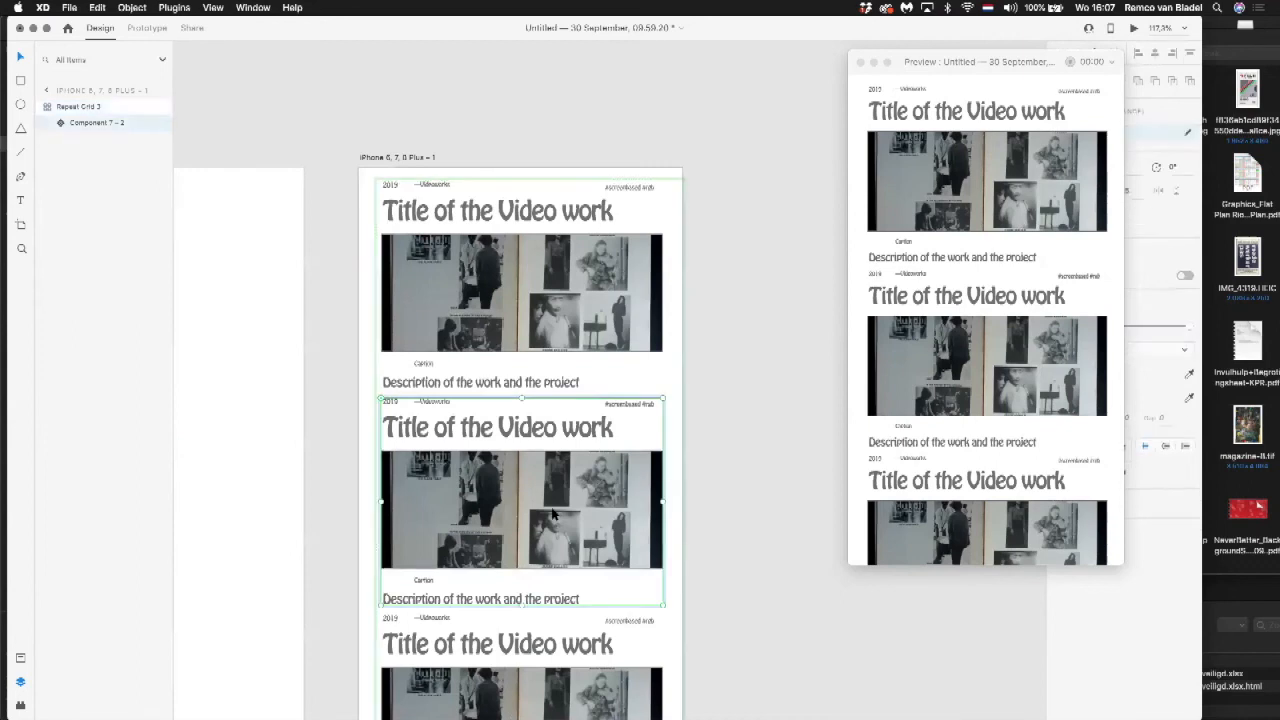
{"action": "double_click", "coordinate": [553, 513]}
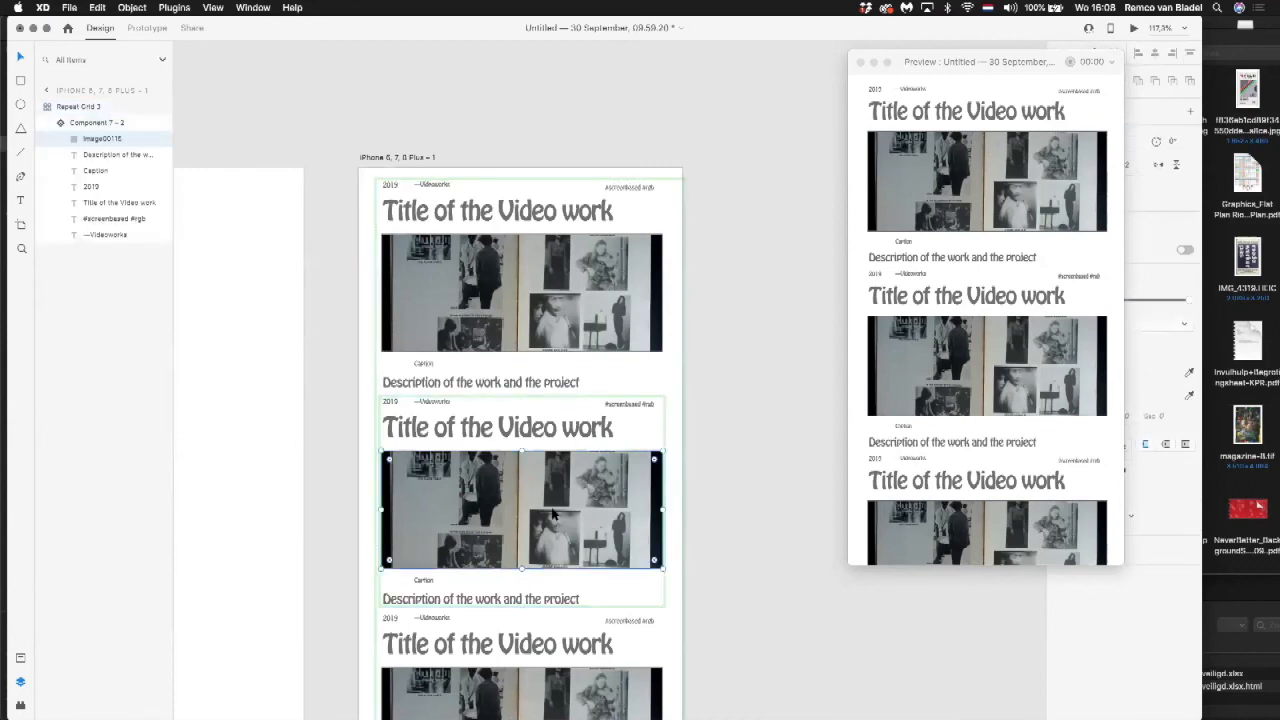
{"action": "key", "text": "super+Tab"}
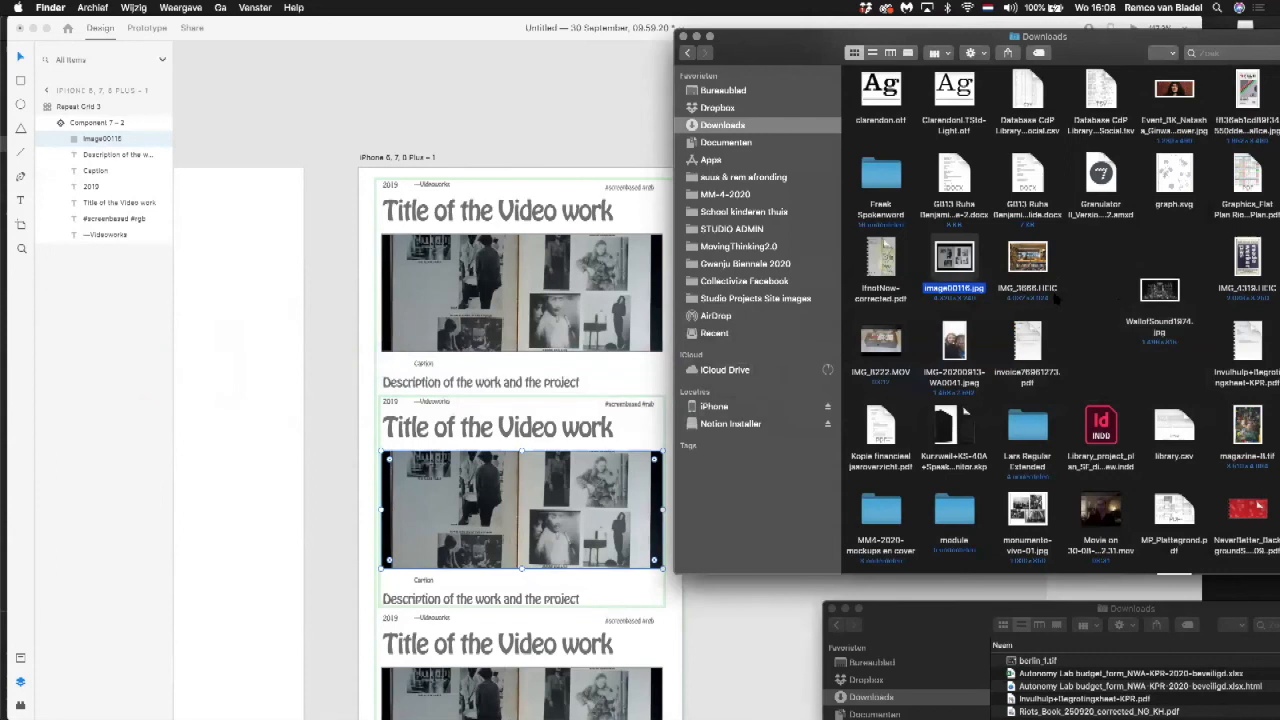
{"action": "scroll", "coordinate": [1056, 298], "scroll_direction": "down", "scroll_amount": 1}
{"action": "scroll", "coordinate": [1056, 298], "scroll_direction": "down", "scroll_amount": 3}
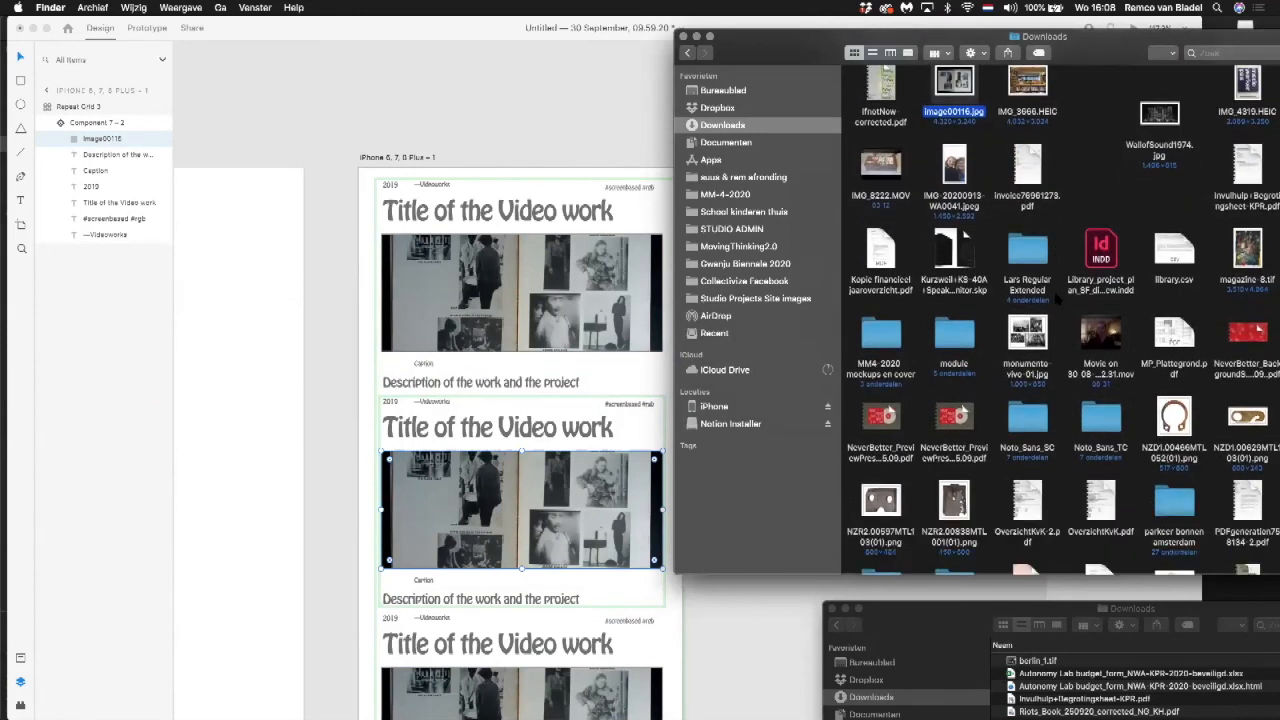
{"action": "scroll", "coordinate": [1056, 298], "scroll_direction": "up", "scroll_amount": 4}
{"action": "scroll", "coordinate": [1057, 298], "scroll_direction": "up", "scroll_amount": 10}
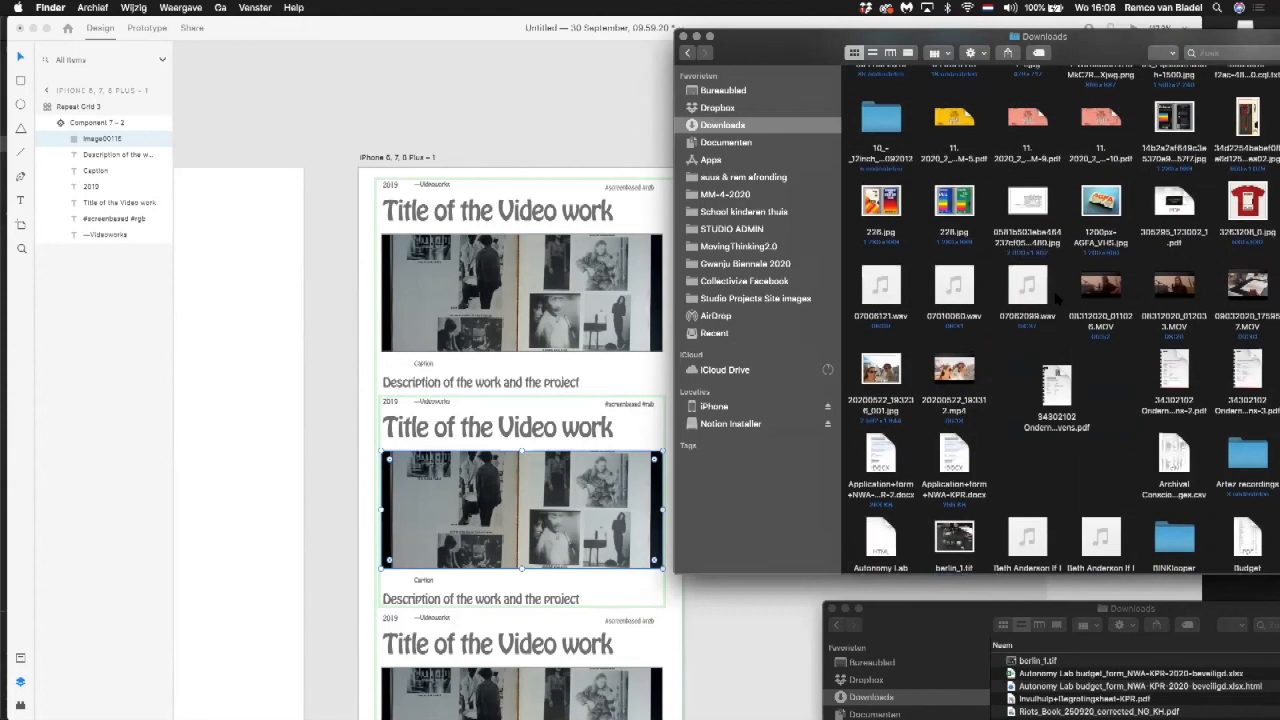
{"action": "left_click_drag", "start_coordinate": [880, 205], "coordinate": [577, 466]}
Step: Replace the image in the phone grid's third component with 228.jpg from the Downloads folder in Finder
{"action": "scroll", "coordinate": [495, 628], "scroll_direction": "down", "scroll_amount": 3}
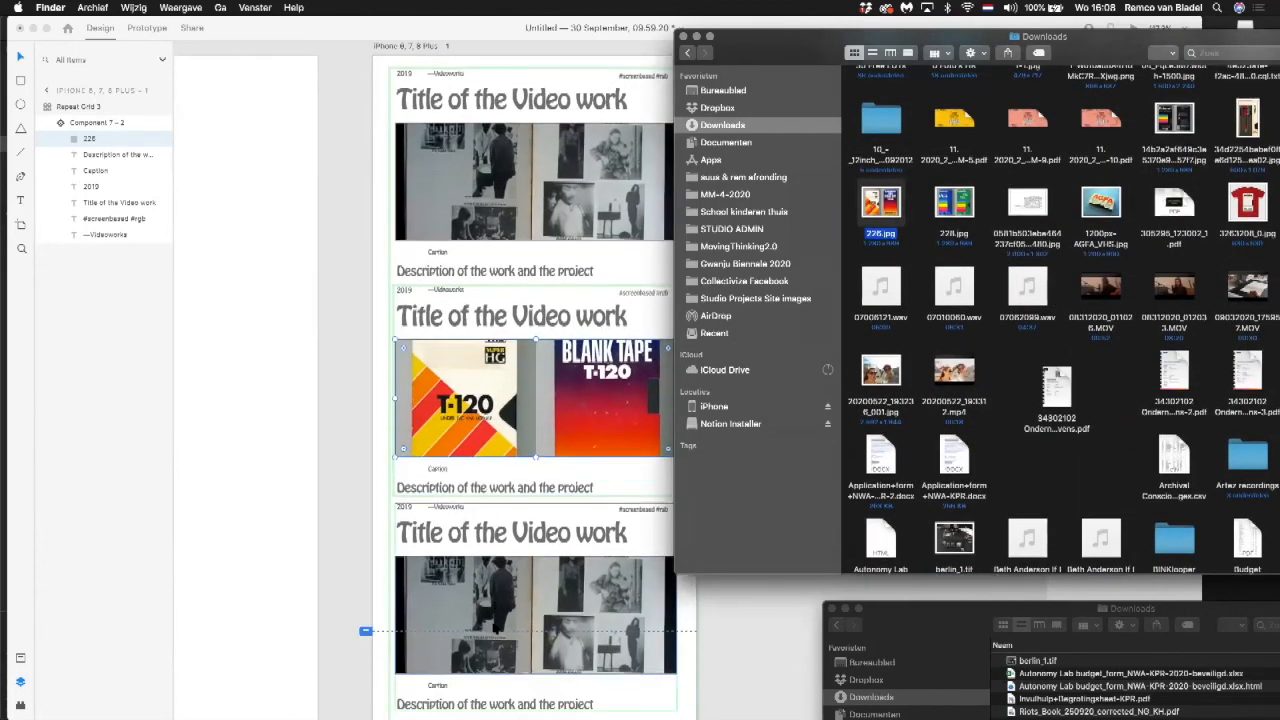
{"action": "left_click", "coordinate": [495, 628]}
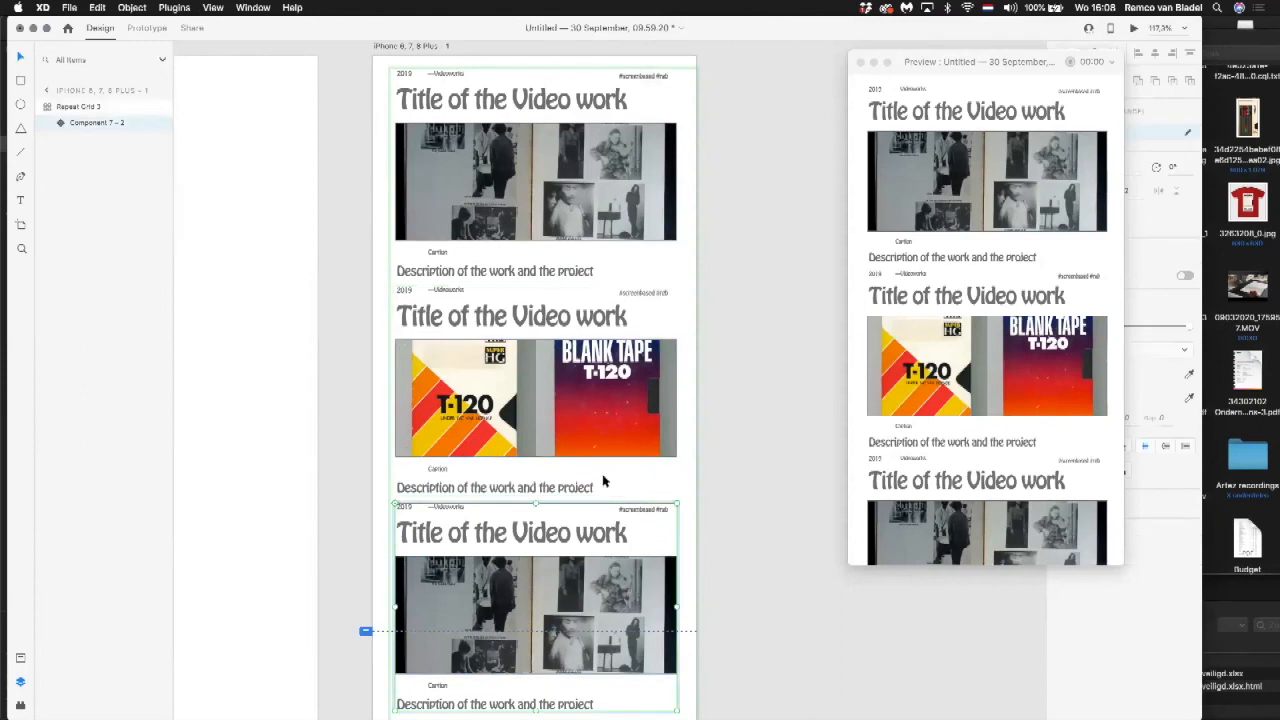
{"action": "key", "text": "super+Tab"}
{"action": "left_click_drag", "start_coordinate": [955, 203], "coordinate": [572, 590]}
{"action": "scroll", "coordinate": [570, 535], "scroll_direction": "down", "scroll_amount": 2}
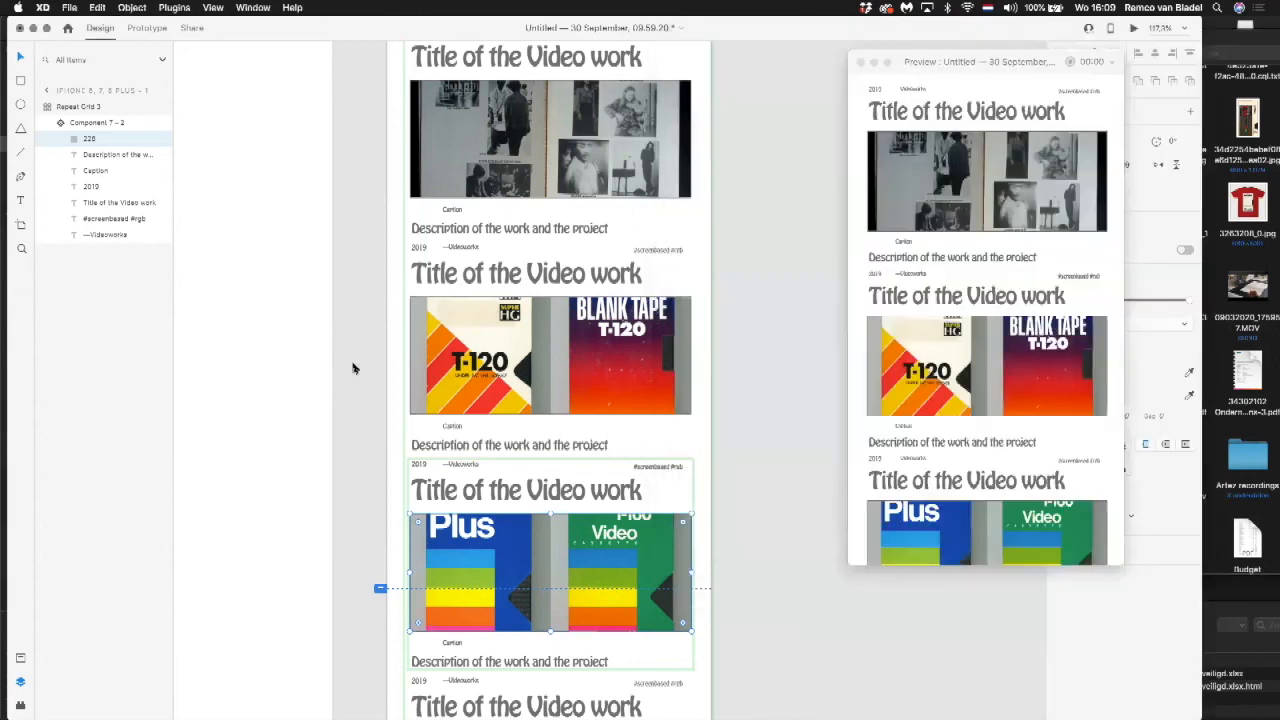
{"action": "left_click", "coordinate": [354, 366]}
Step: Move the phone artboard's repeat grid slightly up and to the left, closer to the artboard's top-left corner
{"action": "scroll", "coordinate": [533, 357], "scroll_direction": "up", "scroll_amount": 3}
{"action": "scroll", "coordinate": [534, 354], "scroll_direction": "up", "scroll_amount": 3}
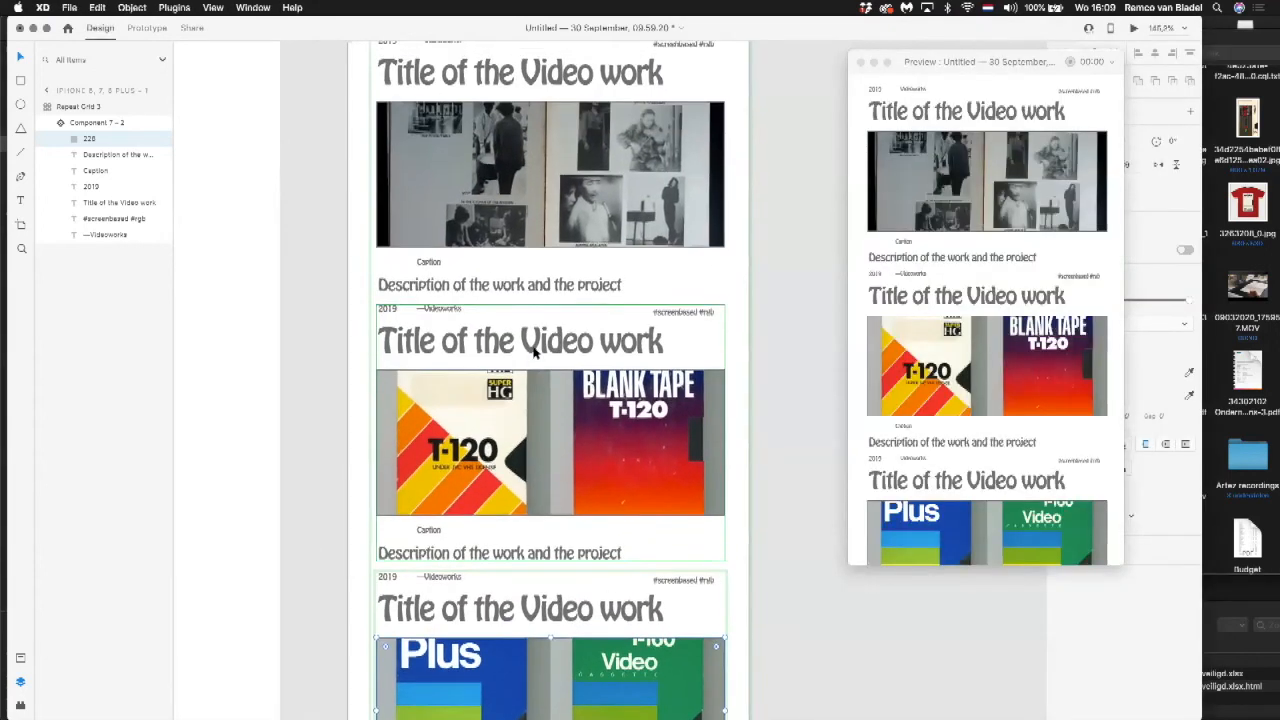
{"action": "scroll", "coordinate": [533, 352], "scroll_direction": "up", "scroll_amount": 2}
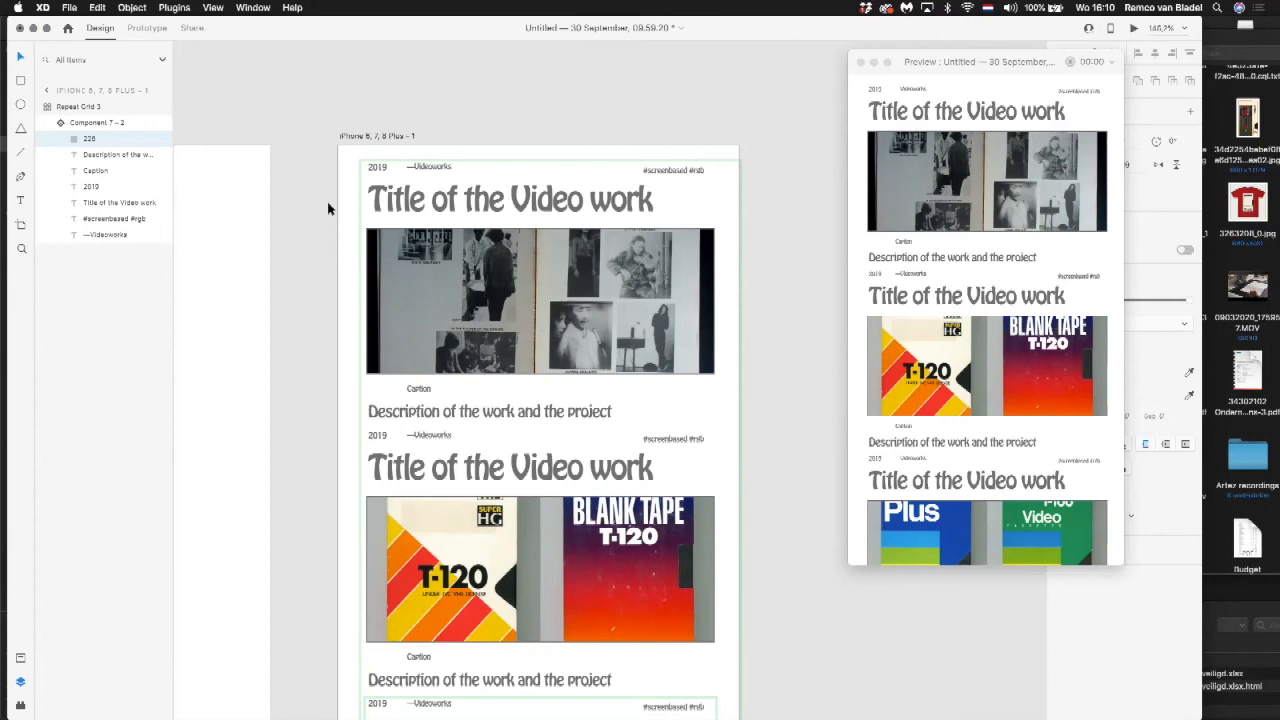
{"action": "left_click", "coordinate": [281, 166]}
{"action": "left_click", "coordinate": [406, 189]}
{"action": "mouse_move", "coordinate": [406, 189]}
{"action": "left_mouse_down"}
{"action": "mouse_move", "coordinate": [388, 184]}
{"action": "mouse_move", "coordinate": [514, 202]}
{"action": "mouse_move", "coordinate": [409, 217]}
{"action": "mouse_move", "coordinate": [486, 280]}
{"action": "mouse_move", "coordinate": [460, 215]}
{"action": "mouse_move", "coordinate": [535, 243]}
{"action": "mouse_move", "coordinate": [450, 160]}
{"action": "mouse_move", "coordinate": [392, 183]}
{"action": "left_mouse_up"}
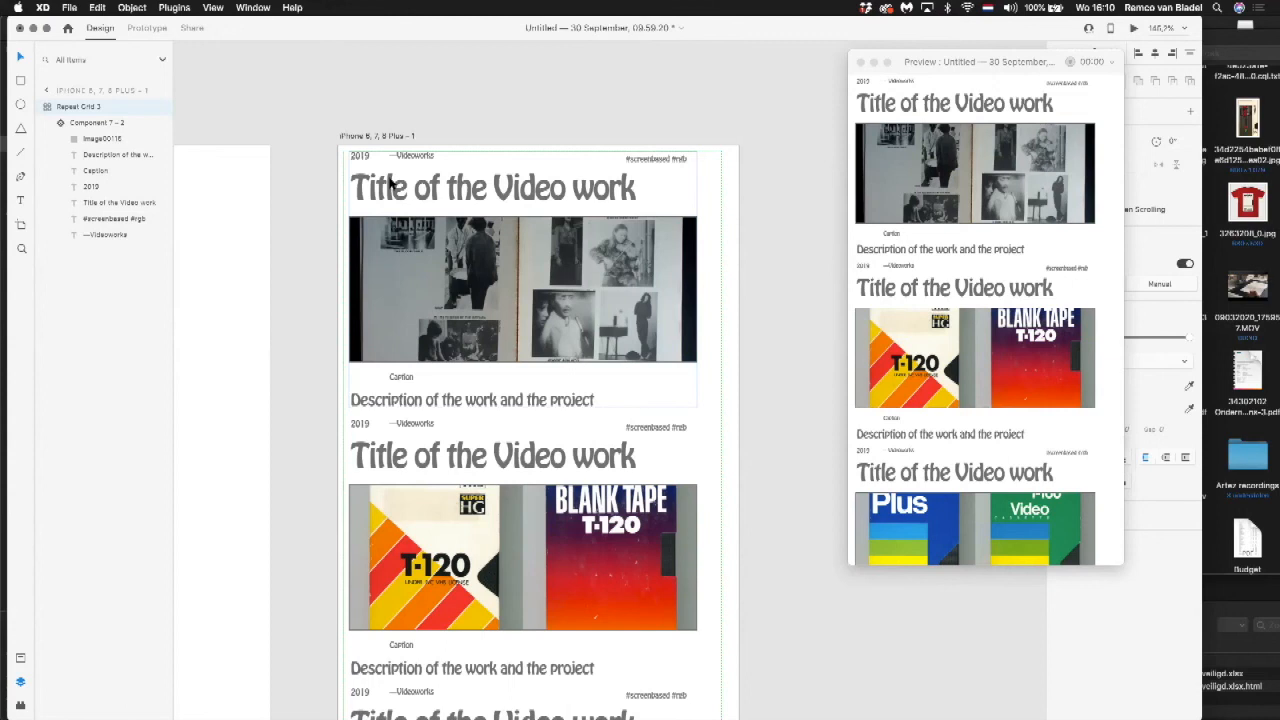
{"action": "left_click", "coordinate": [498, 102]}
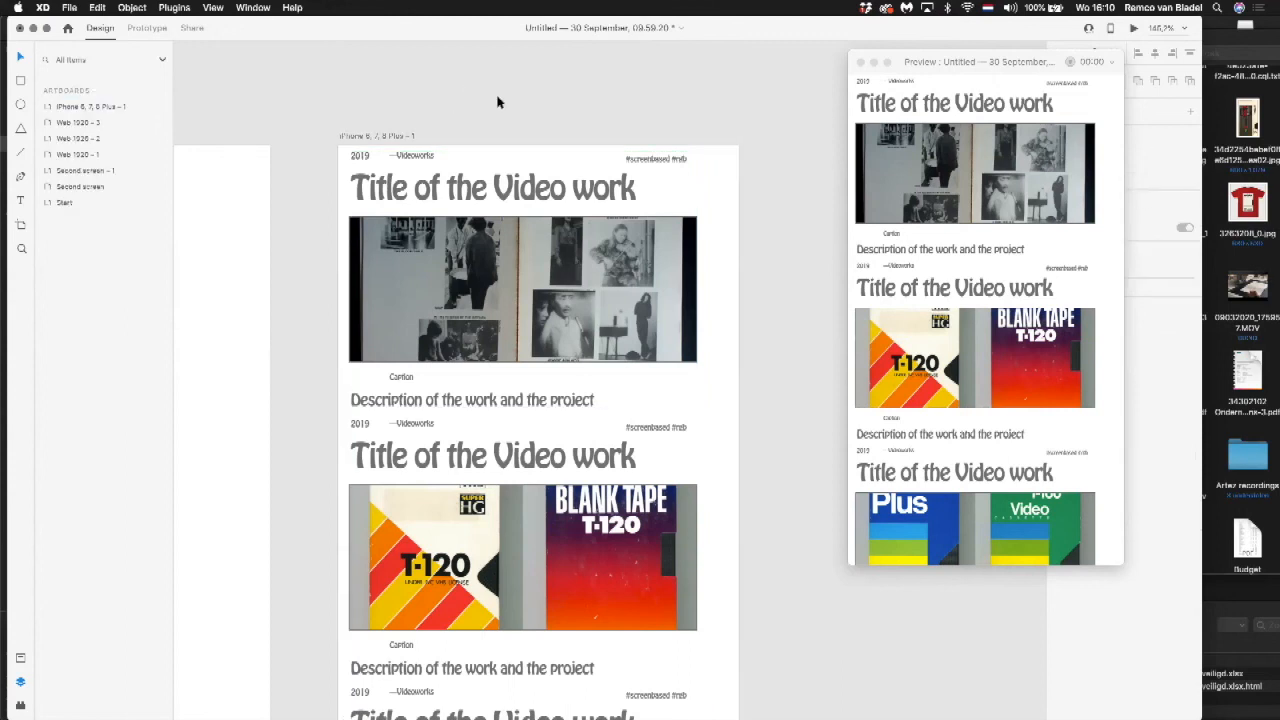
Step: Duplicate the long phone artboard directly beside the original and delete the repeat grid from the copy
{"action": "scroll", "coordinate": [498, 102], "scroll_direction": "down", "scroll_amount": 5}
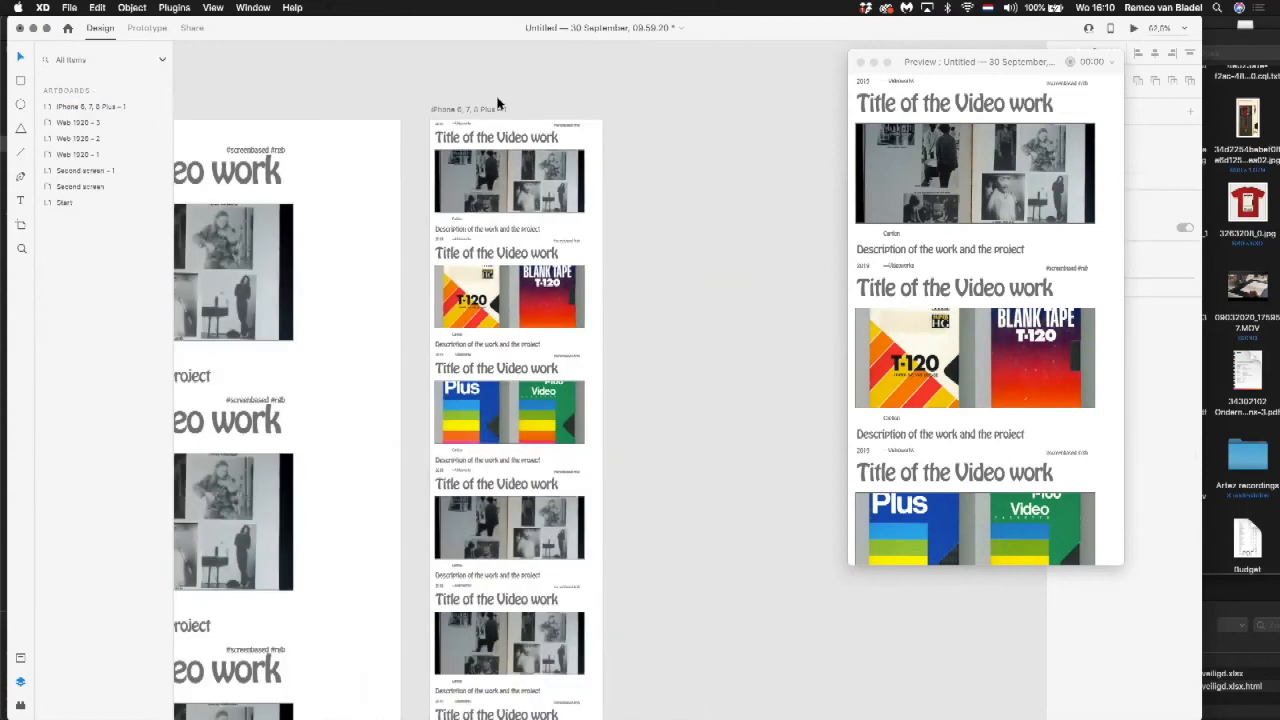
{"action": "left_click_drag", "start_coordinate": [456, 108], "coordinate": [535, 120]}
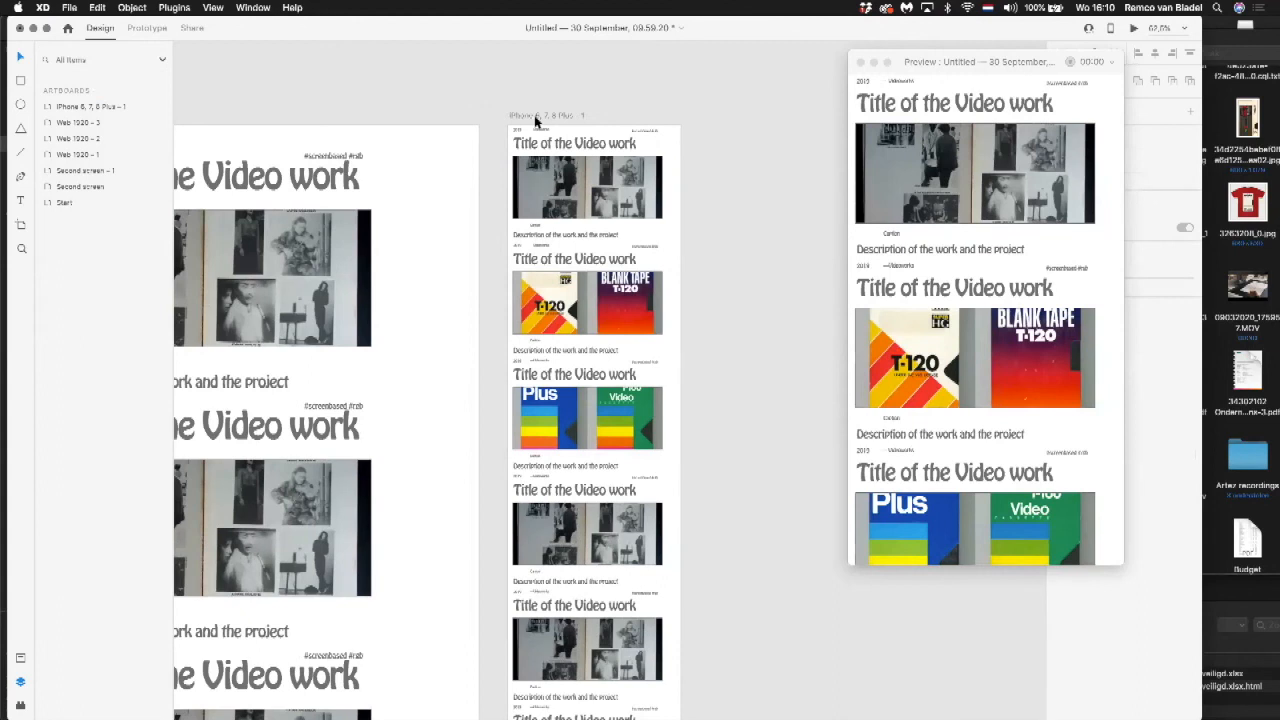
{"action": "left_click_drag", "start_coordinate": [420, 117], "coordinate": [629, 120]}
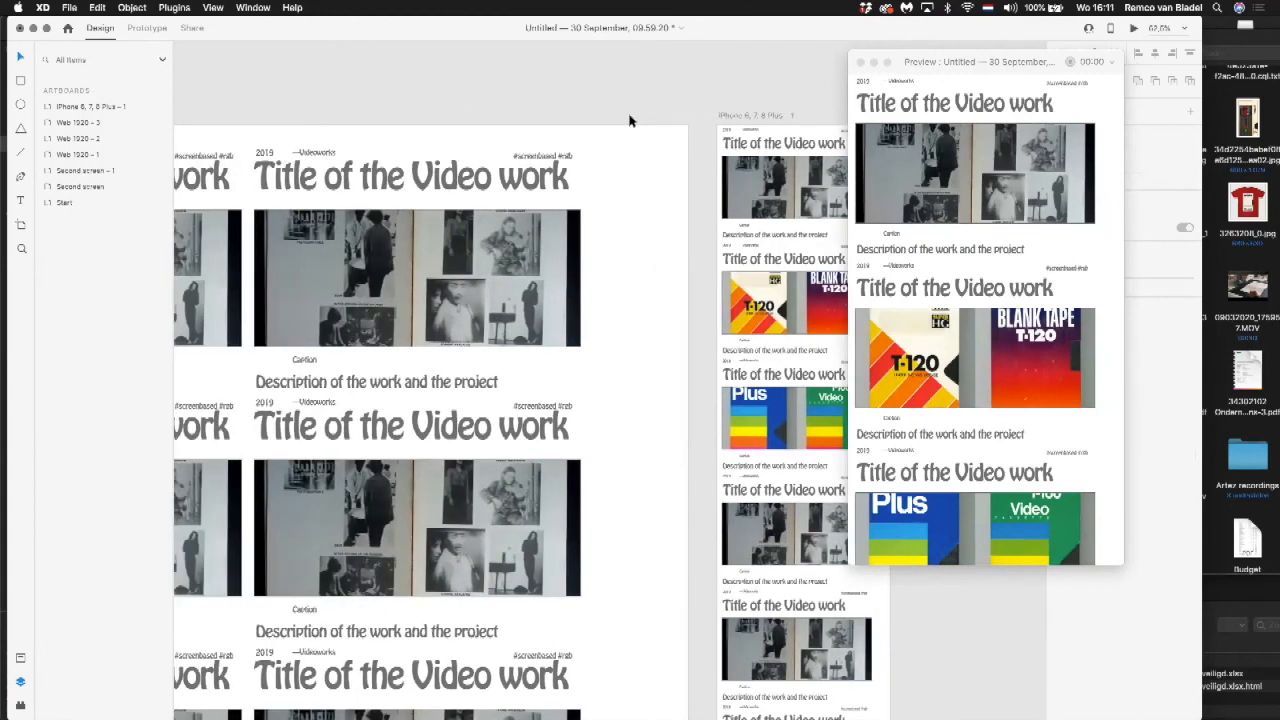
{"action": "scroll", "coordinate": [629, 121], "scroll_direction": "down", "scroll_amount": 3}
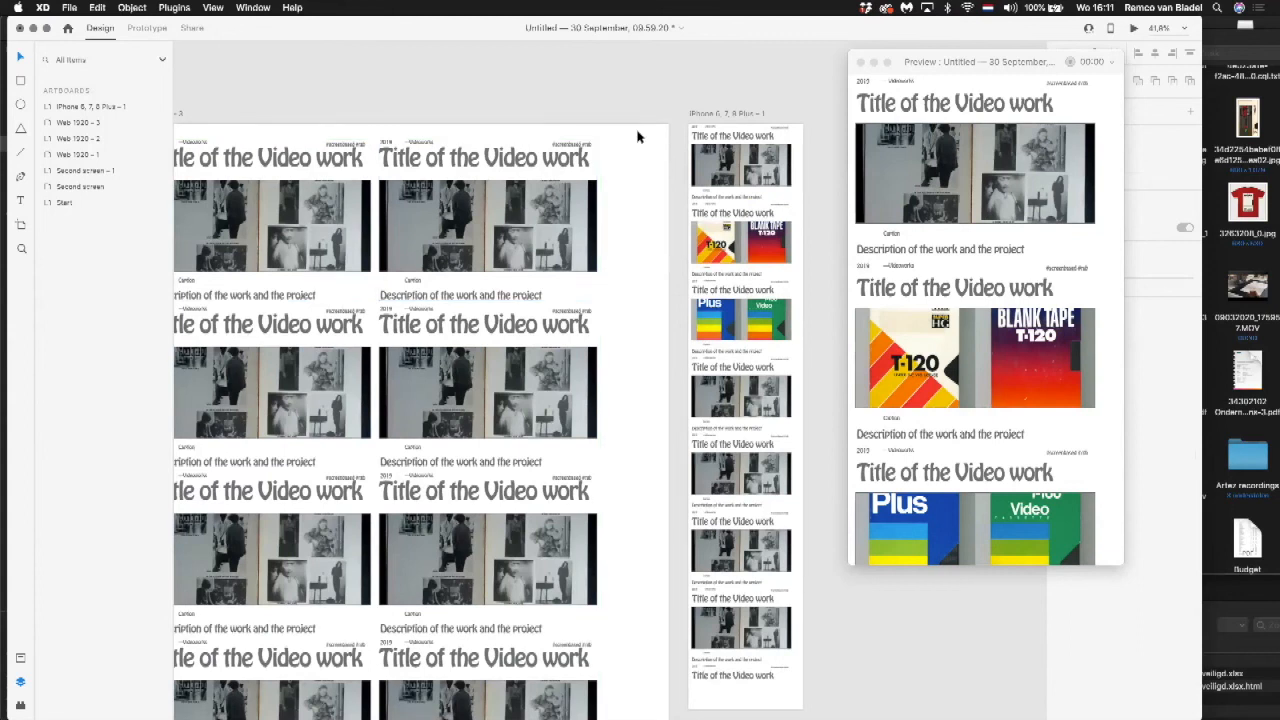
{"action": "left_click_drag", "start_coordinate": [673, 100], "coordinate": [527, 120]}
{"action": "left_click", "coordinate": [369, 118]}
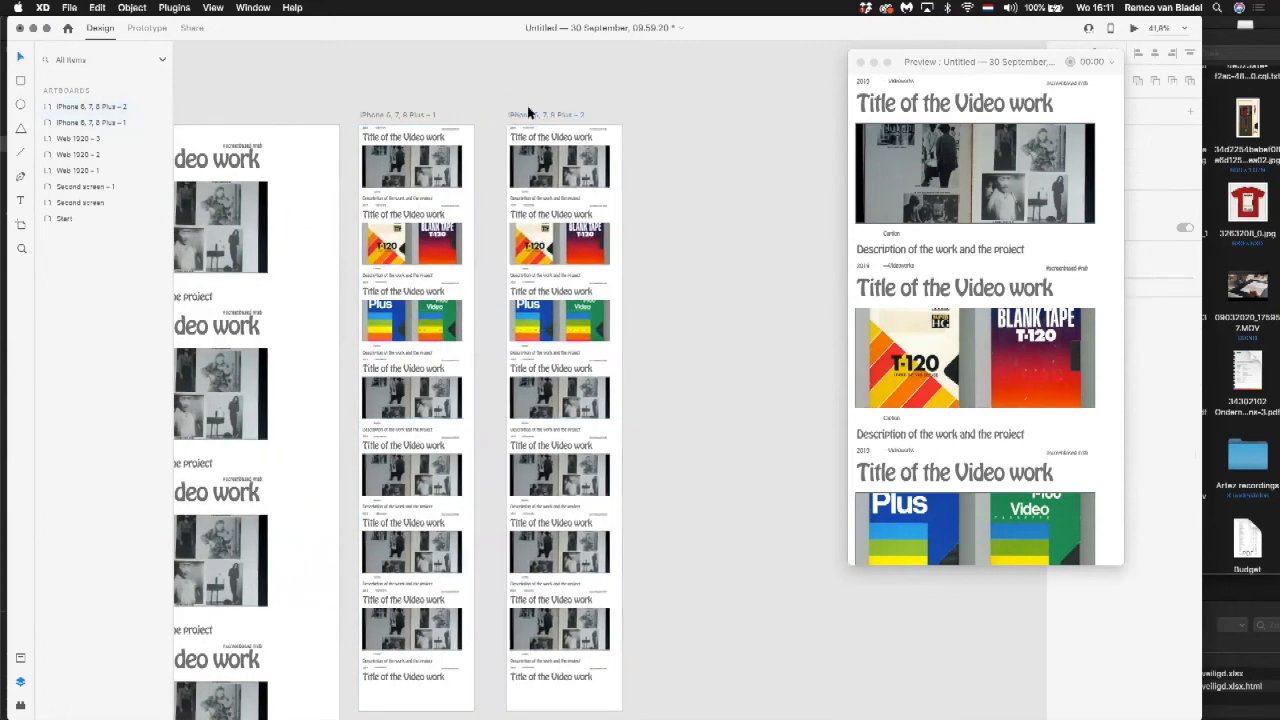
{"action": "left_click", "coordinate": [551, 172]}
{"action": "key", "text": "Delete"}
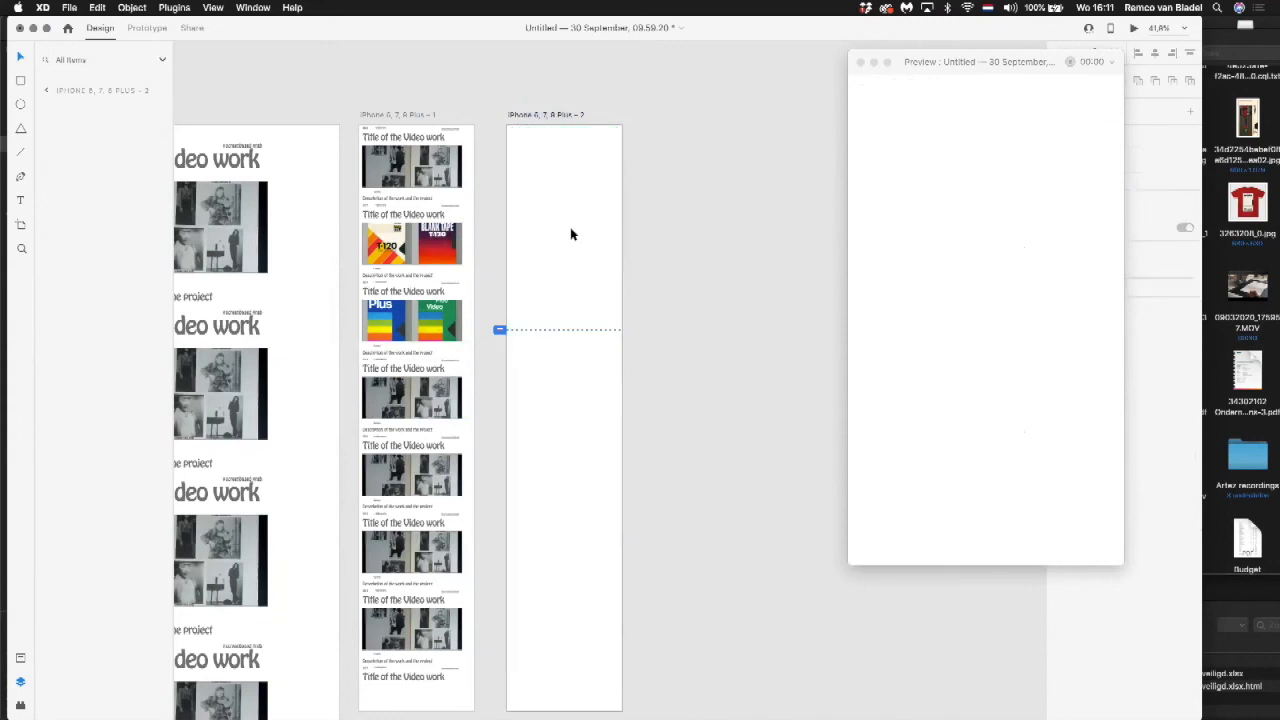
Step: Place an instance of Component 7 at the top of the empty phone artboard and scale it down to about 373 × 275
{"action": "left_click", "coordinate": [570, 231]}
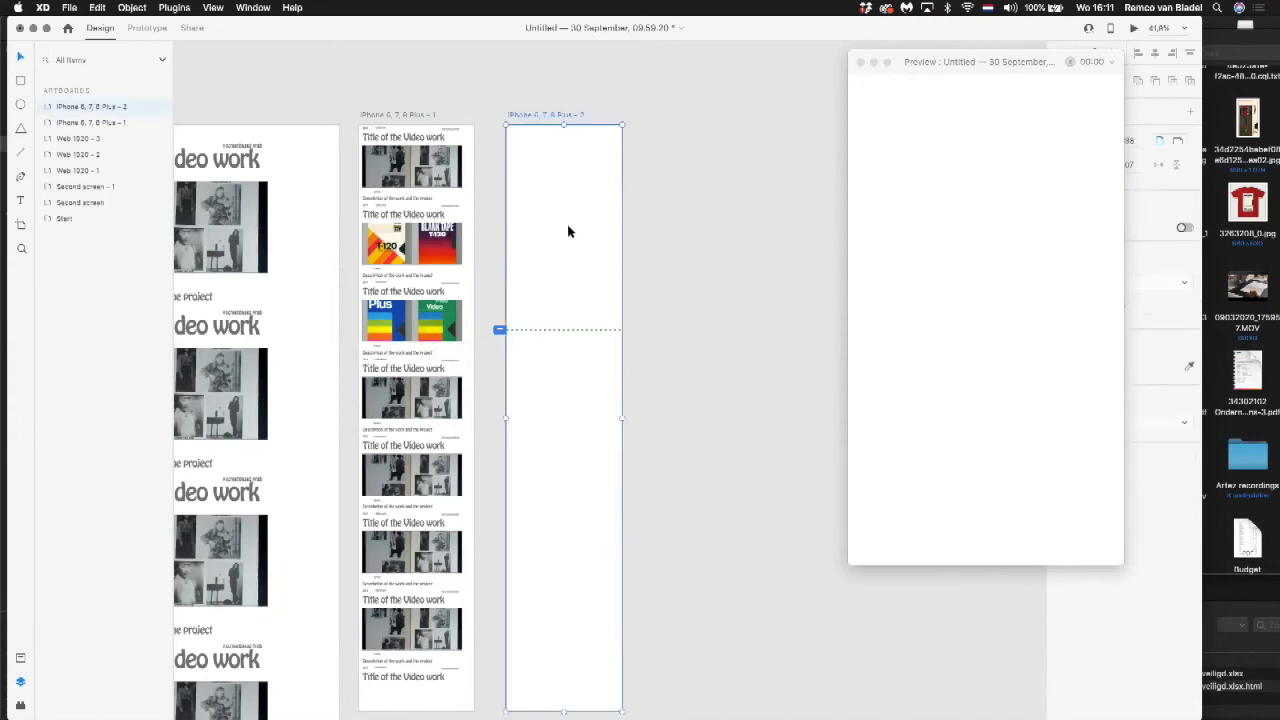
{"action": "left_click", "coordinate": [20, 658]}
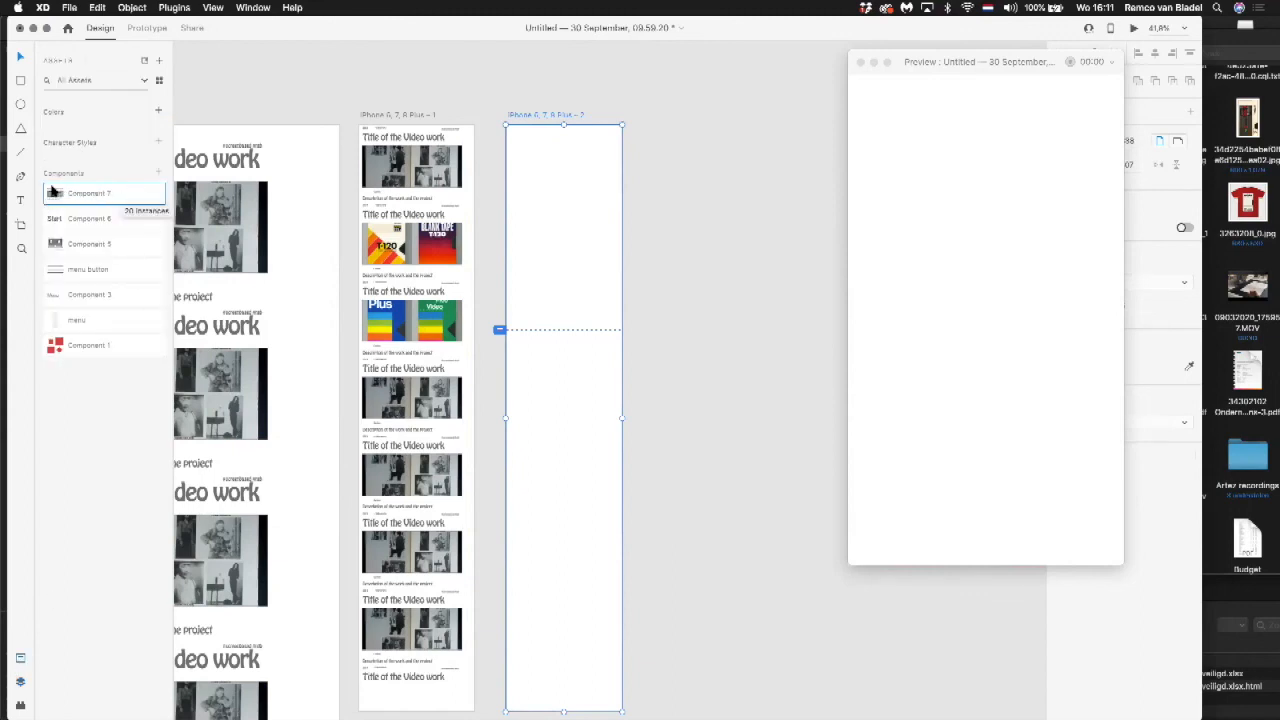
{"action": "left_click_drag", "start_coordinate": [57, 195], "coordinate": [545, 199]}
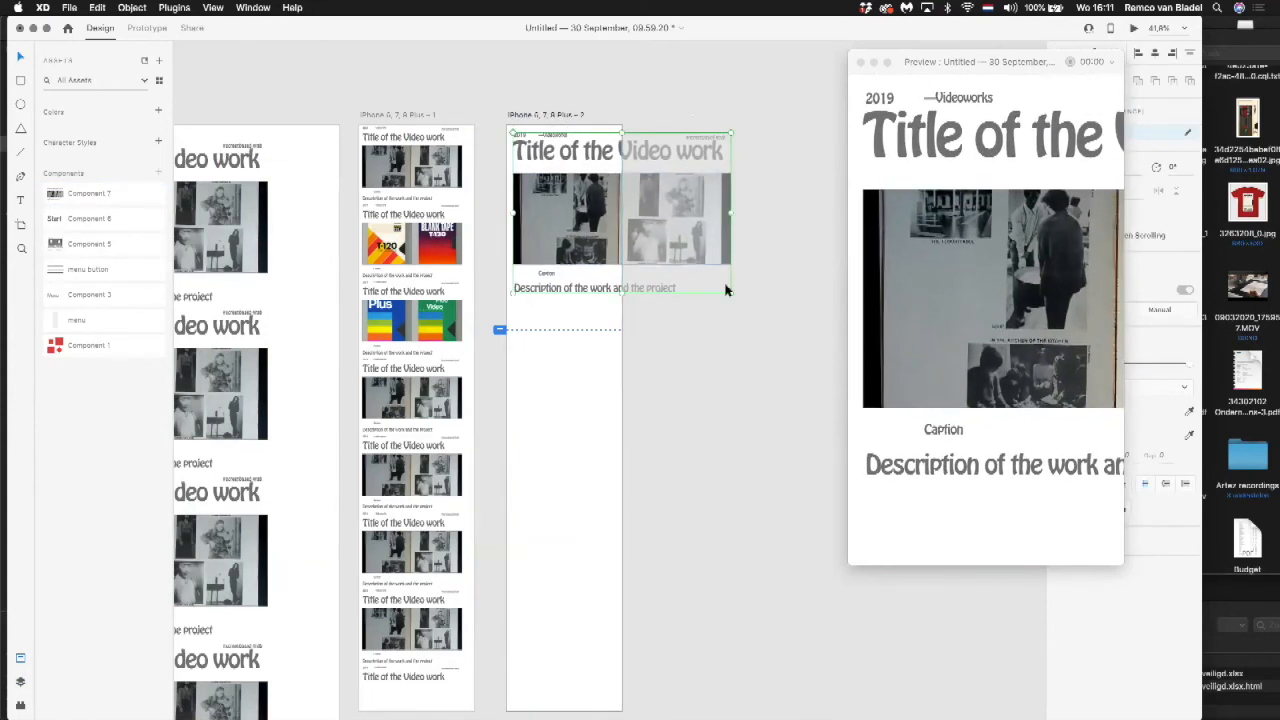
{"action": "left_click_drag", "start_coordinate": [665, 240], "coordinate": [620, 208]}
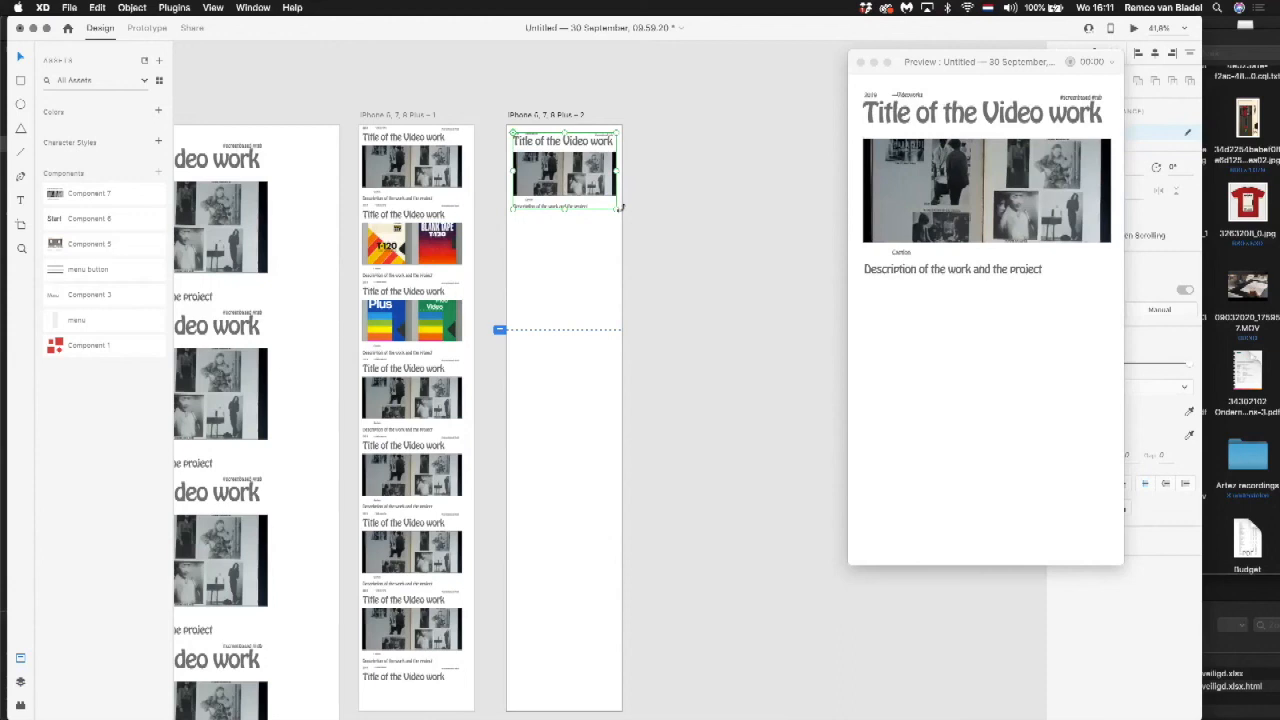
Step: Turn the new component into a repeat grid and extend it down to a height of about 1883, near the artboard's bottom
{"action": "left_click_drag", "start_coordinate": [983, 57], "coordinate": [880, 45]}
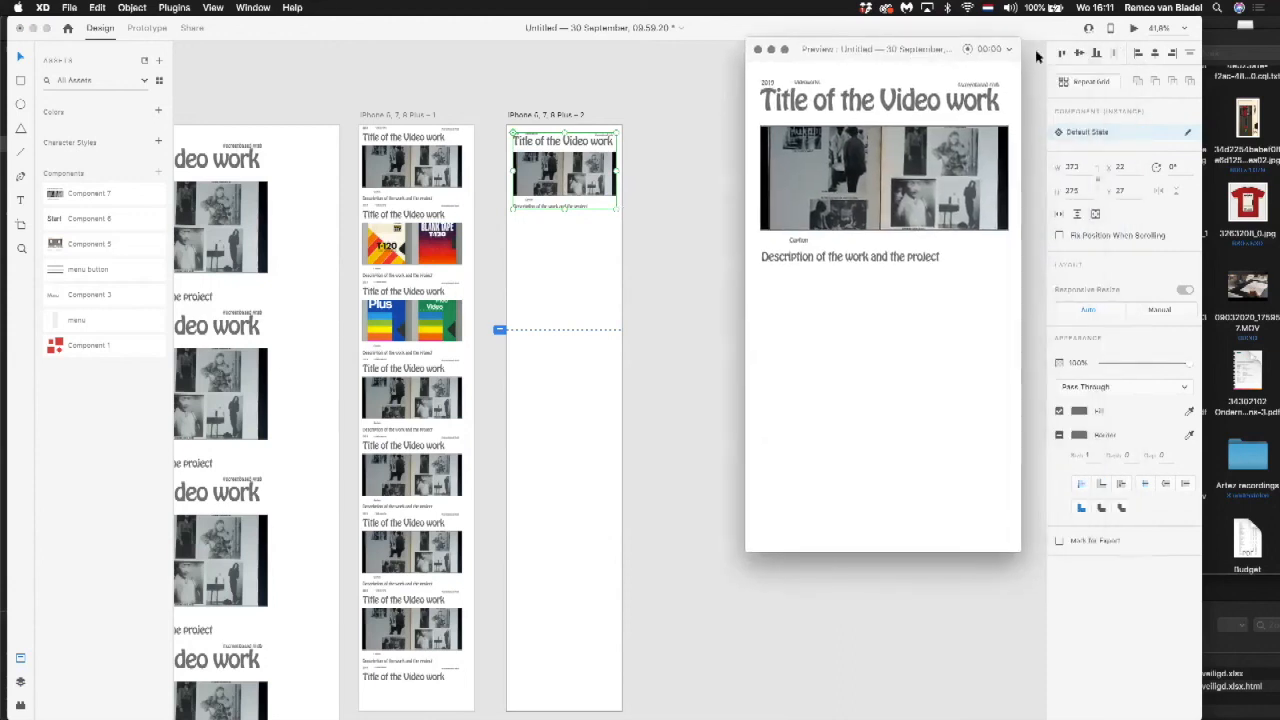
{"action": "left_click", "coordinate": [1092, 83]}
{"action": "left_click_drag", "start_coordinate": [566, 210], "coordinate": [638, 661]}
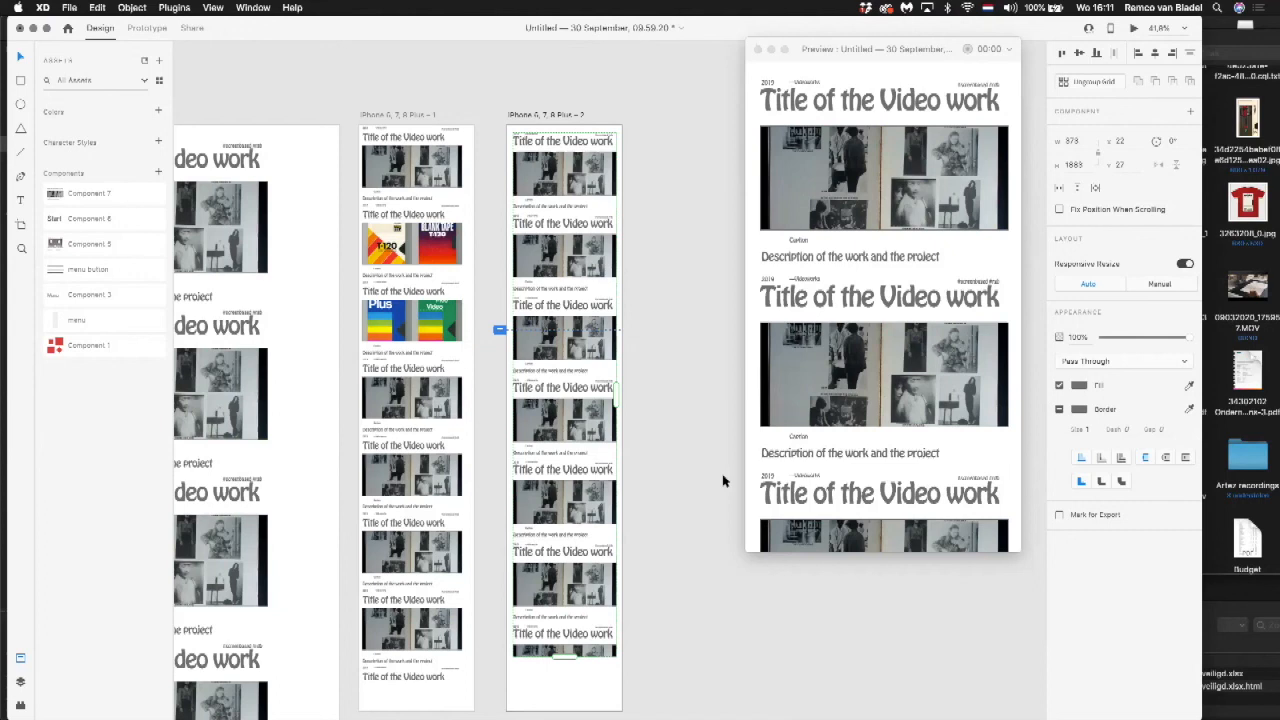
Step: Change the title font in the first component of the Web 1920 – 3 grid to Ideological Guide
{"action": "scroll", "coordinate": [628, 282], "scroll_direction": "left", "scroll_amount": 5}
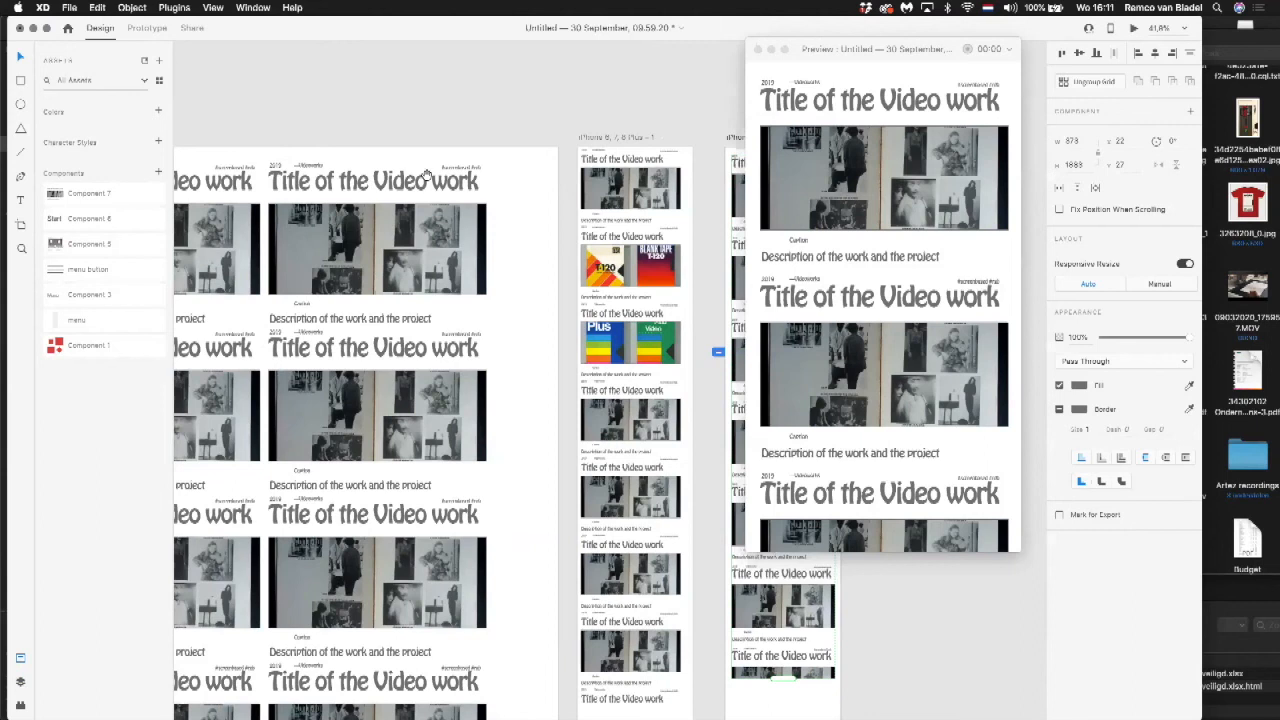
{"action": "scroll", "coordinate": [500, 182], "scroll_direction": "left", "scroll_amount": 3}
{"action": "scroll", "coordinate": [408, 205], "scroll_direction": "left", "scroll_amount": 4}
{"action": "left_click", "coordinate": [403, 207]}
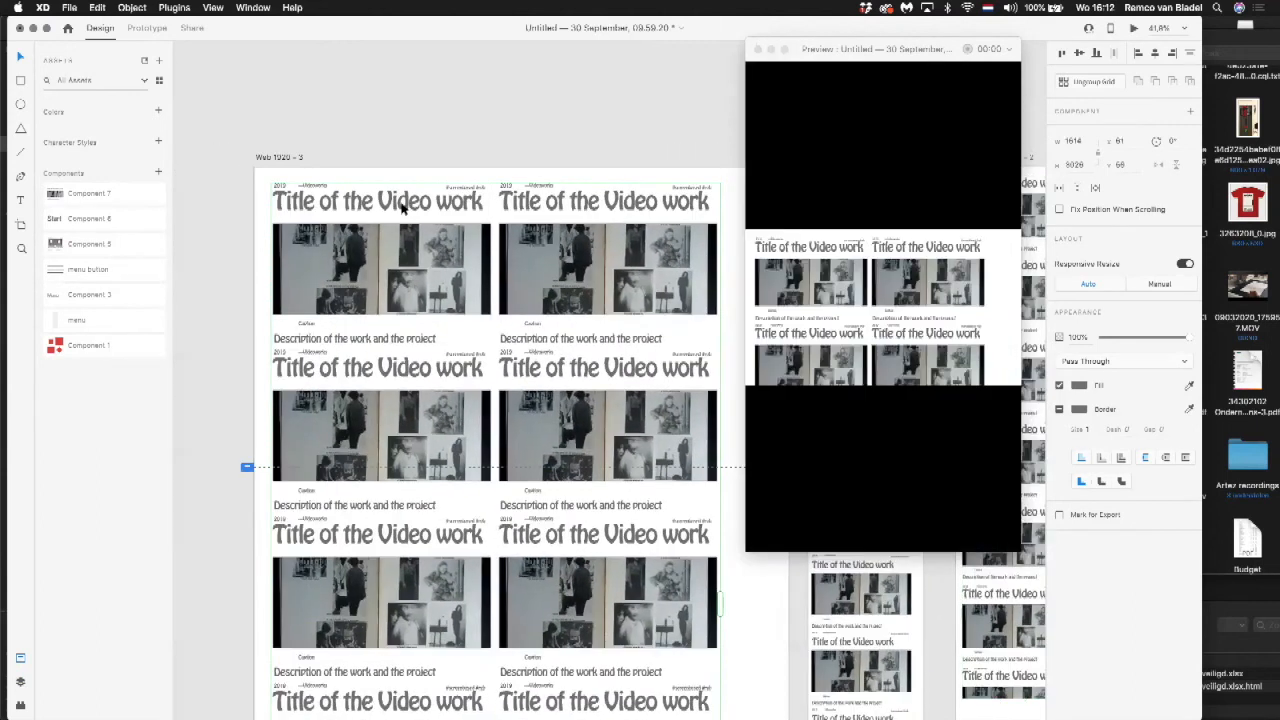
{"action": "double_click", "coordinate": [403, 207]}
{"action": "double_click", "coordinate": [403, 207]}
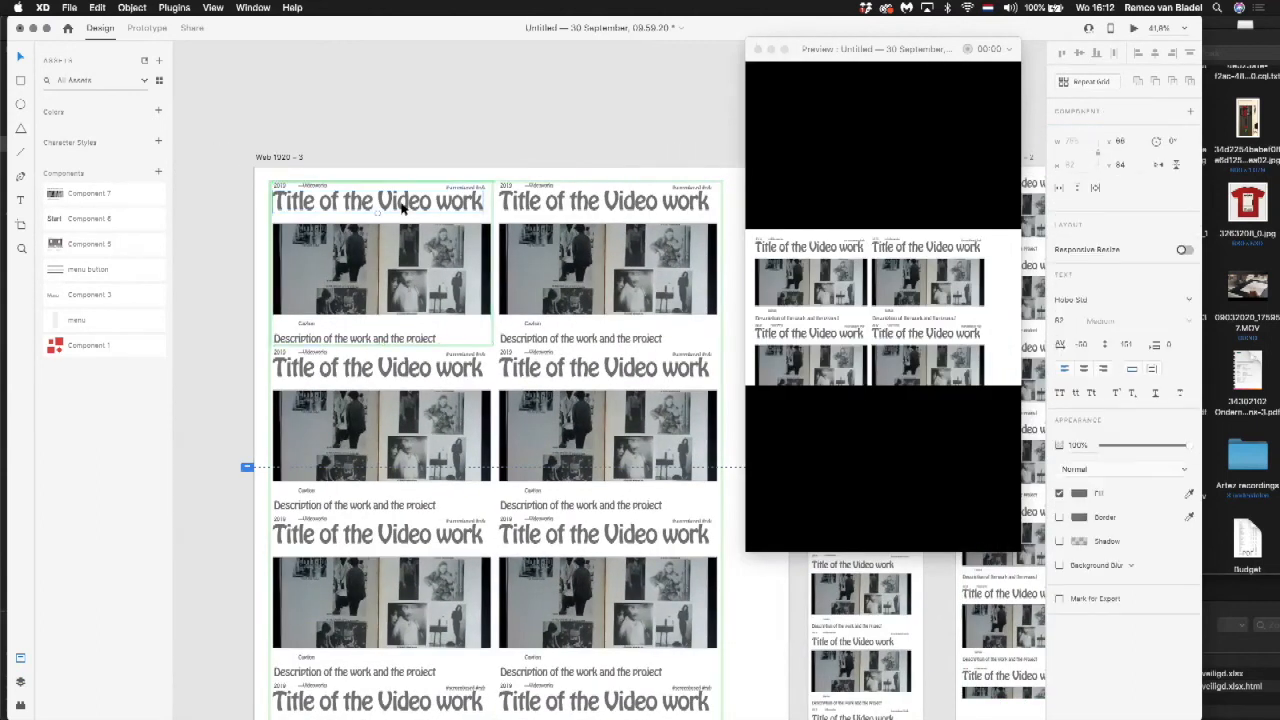
{"action": "double_click", "coordinate": [403, 207]}
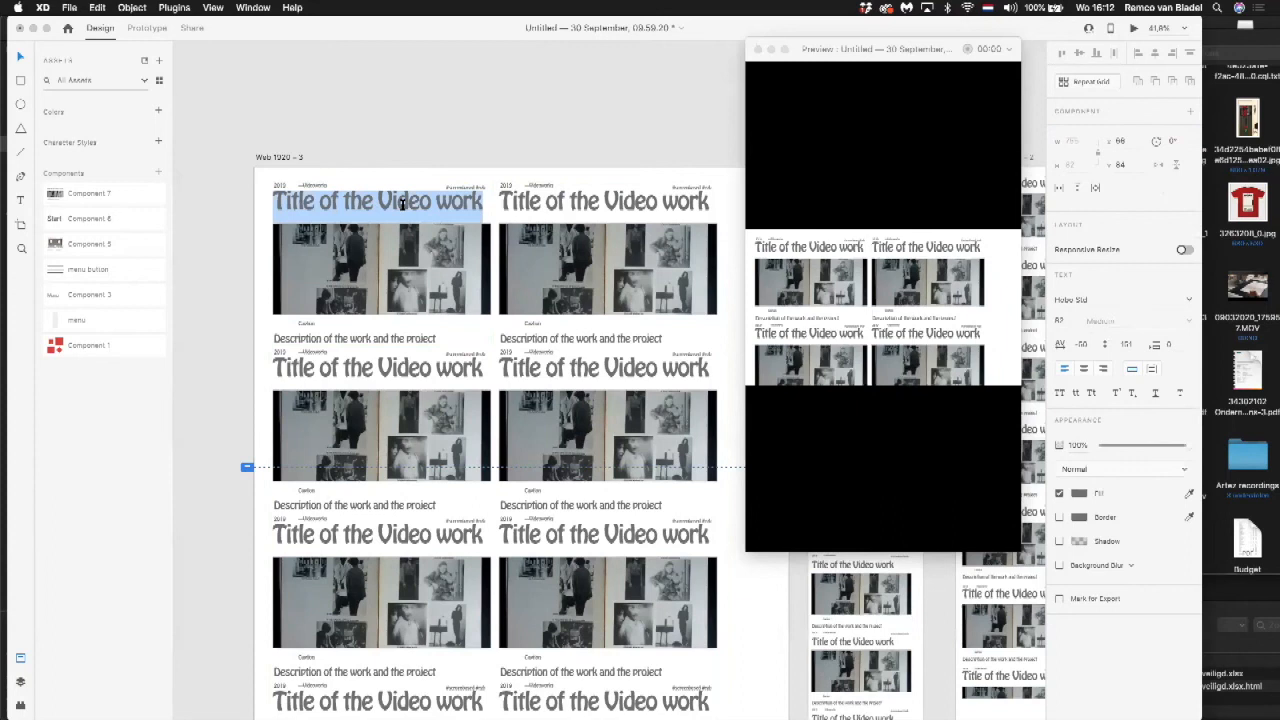
{"action": "left_click", "coordinate": [1086, 301]}
{"action": "key", "text": "Down"}
{"action": "key", "text": "Down"}
{"action": "key", "text": "Down"}
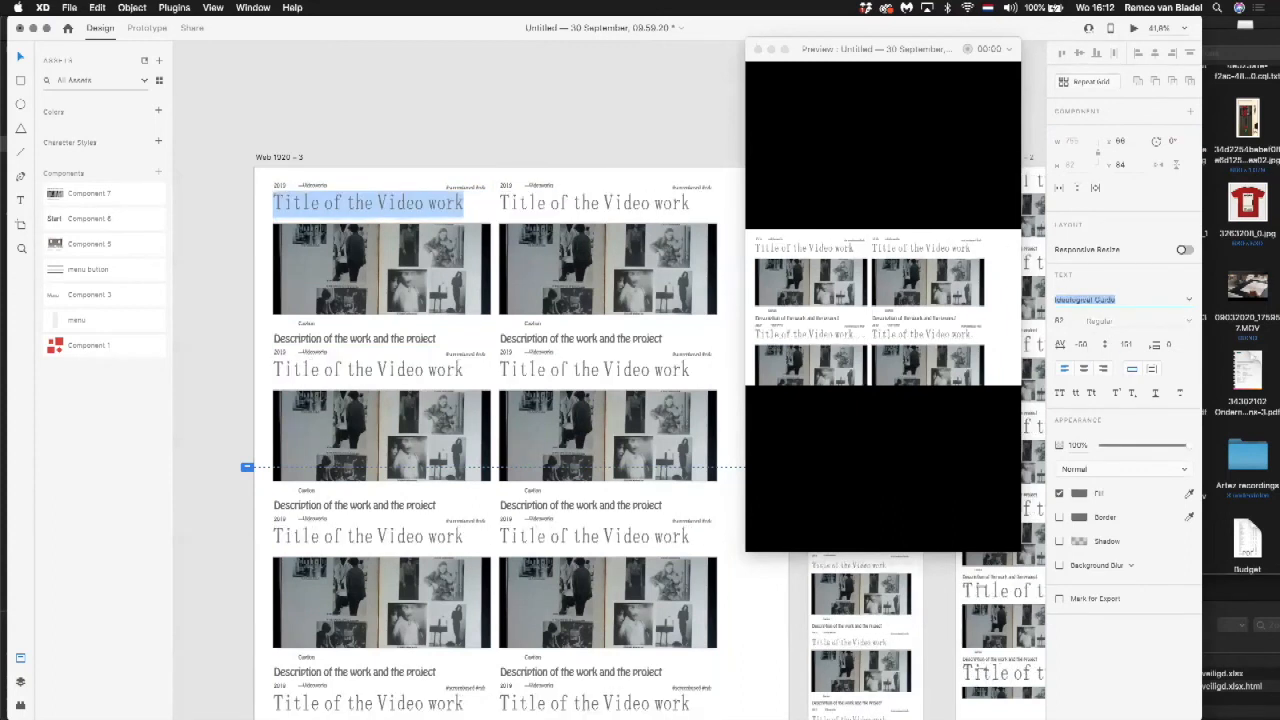
{"action": "left_click", "coordinate": [580, 131]}
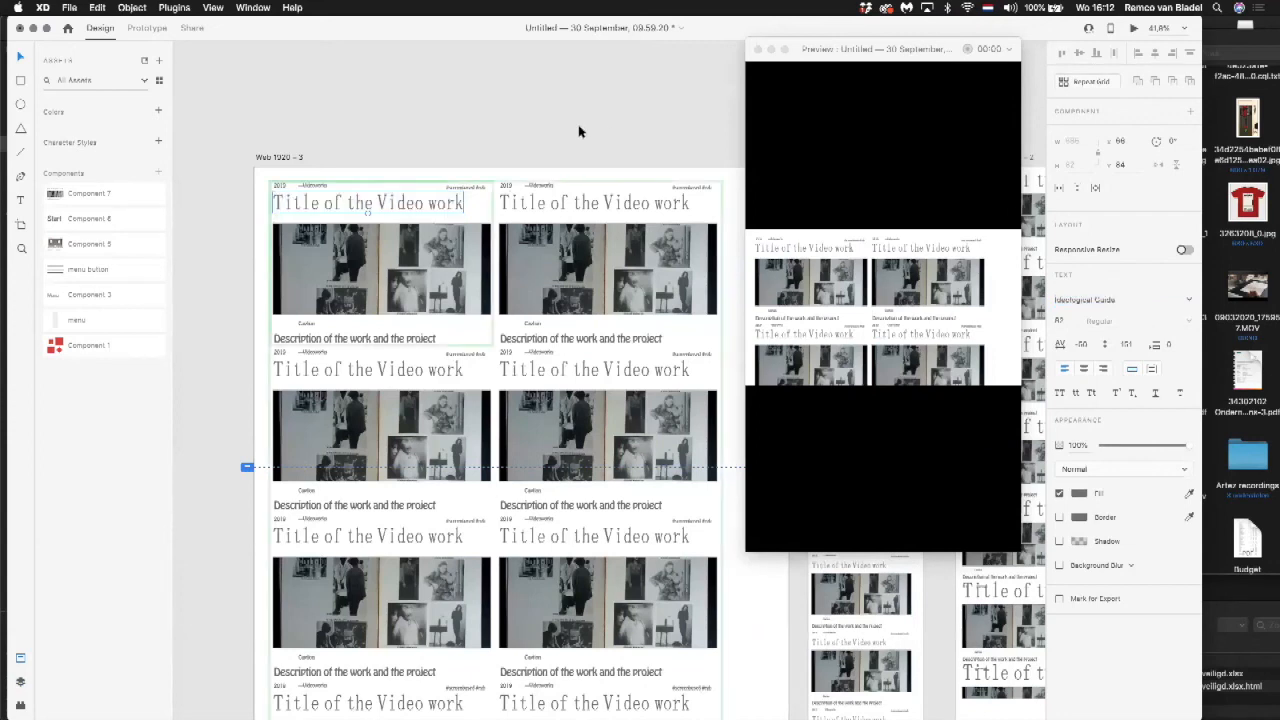
Step: Shrink the first component's title on the second phone artboard to a text size of about 43, fitting one line
{"action": "scroll", "coordinate": [414, 134], "scroll_direction": "right", "scroll_amount": 10}
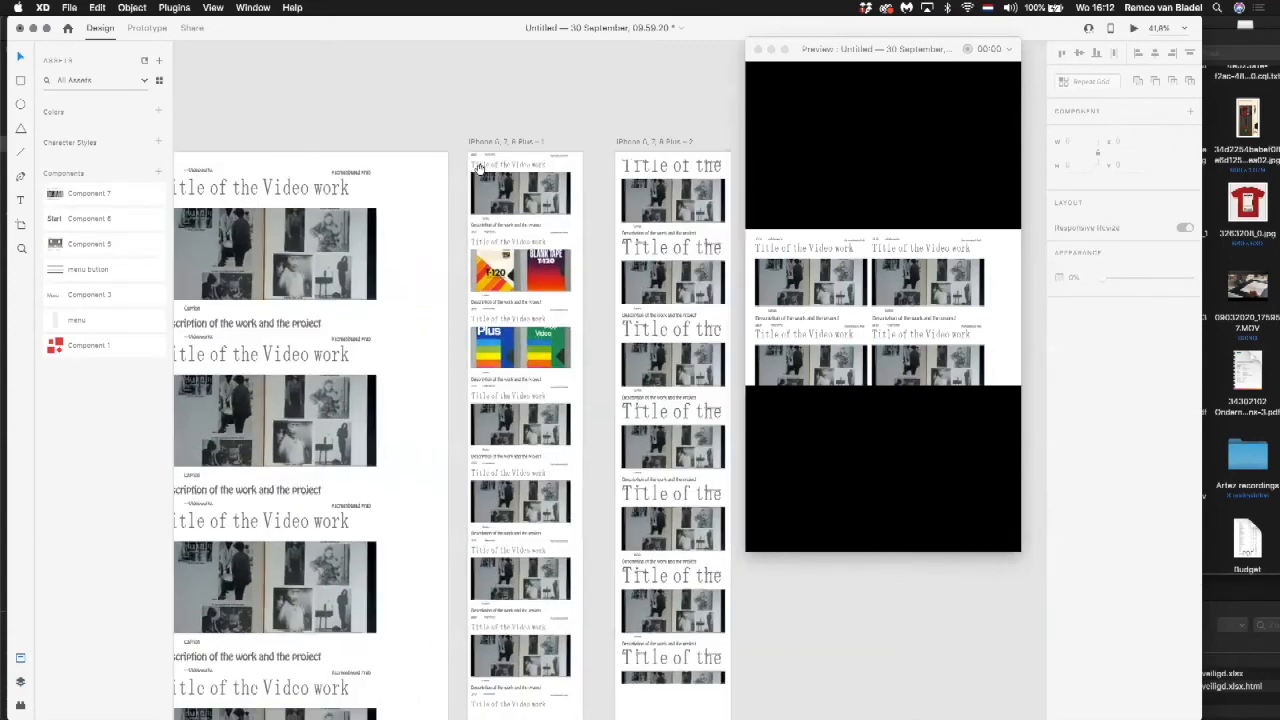
{"action": "scroll", "coordinate": [380, 165], "scroll_direction": "right", "scroll_amount": 2}
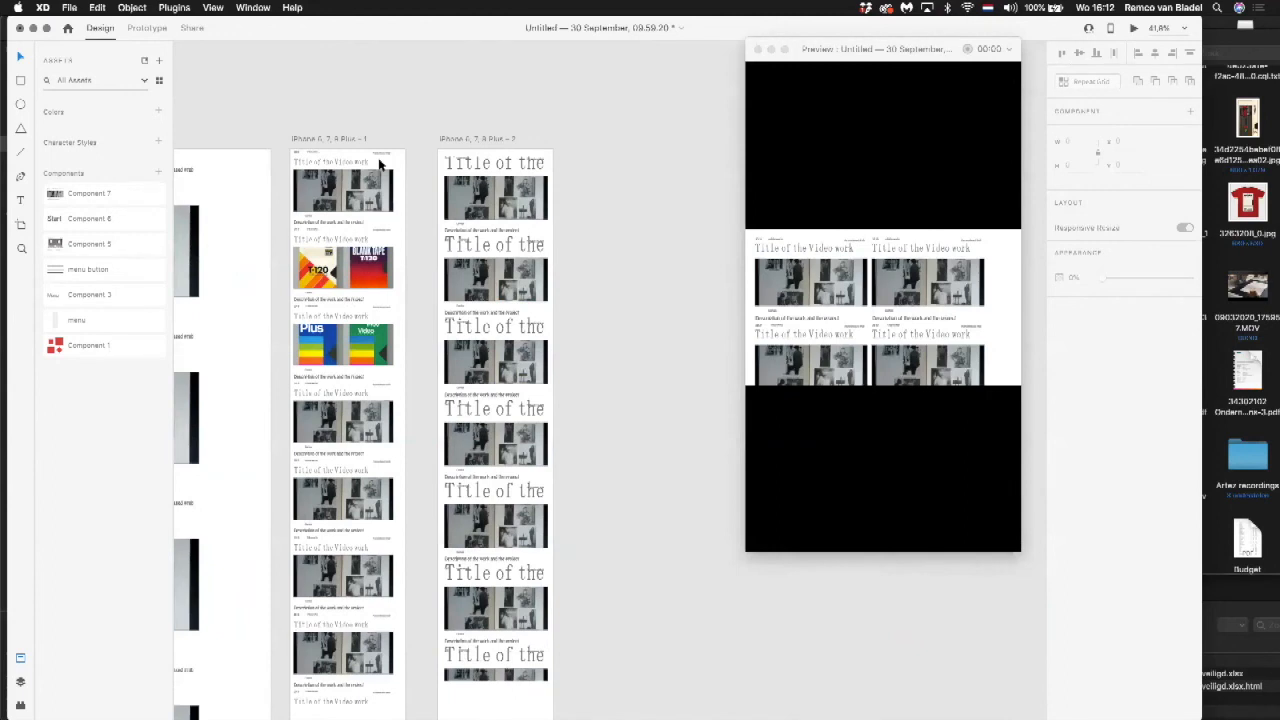
{"action": "left_click_drag", "start_coordinate": [438, 150], "coordinate": [634, 231]}
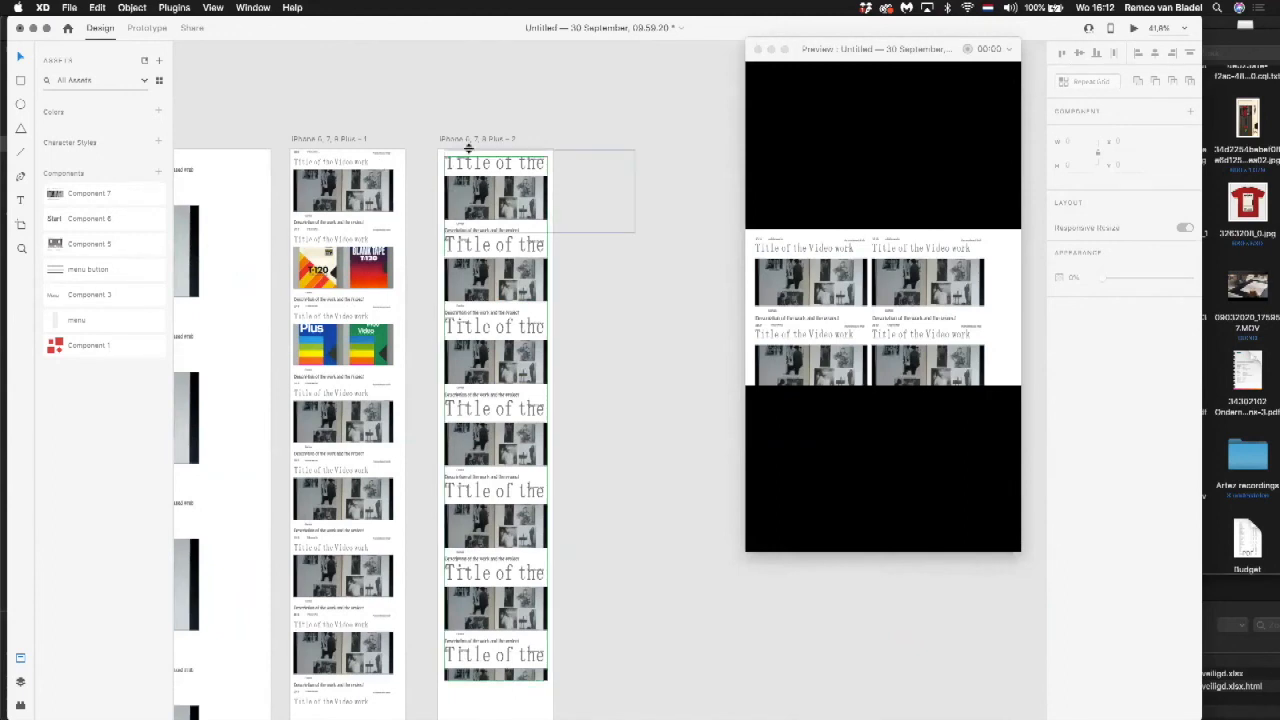
{"action": "left_click_drag", "start_coordinate": [409, 119], "coordinate": [631, 295]}
{"action": "left_click", "coordinate": [486, 203]}
{"action": "double_click", "coordinate": [484, 217]}
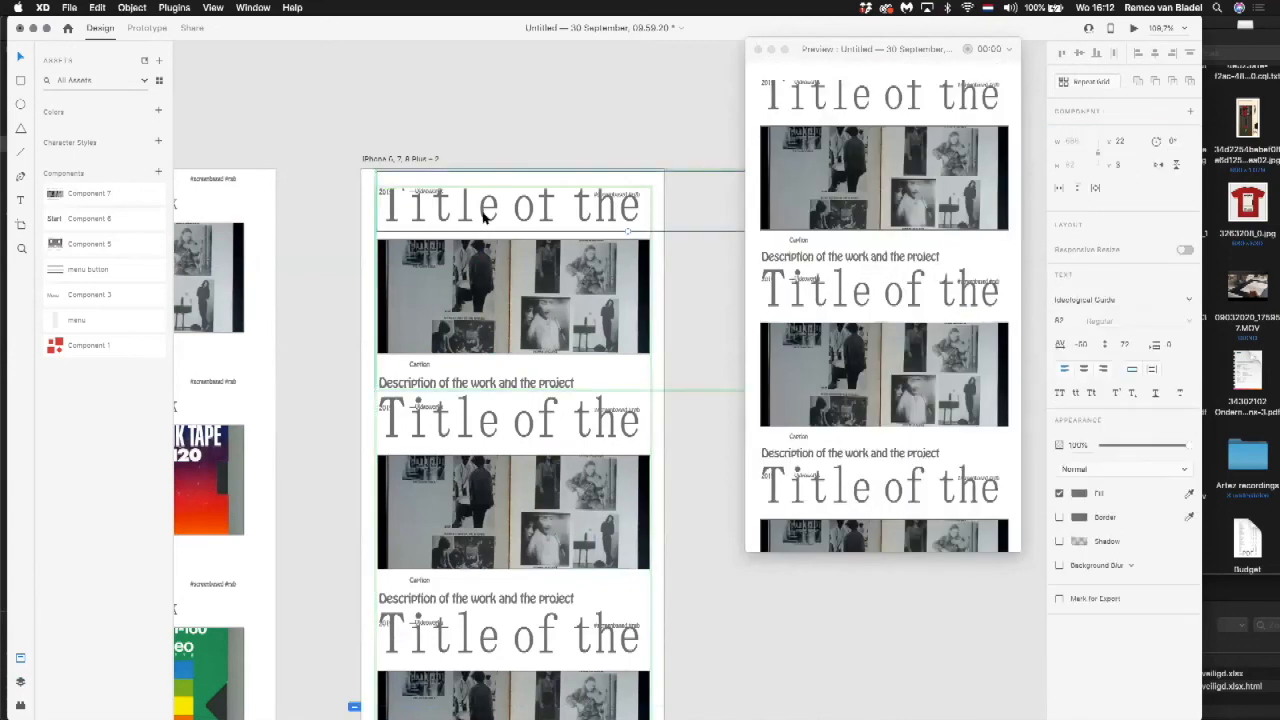
{"action": "left_click_drag", "start_coordinate": [628, 231], "coordinate": [441, 215]}
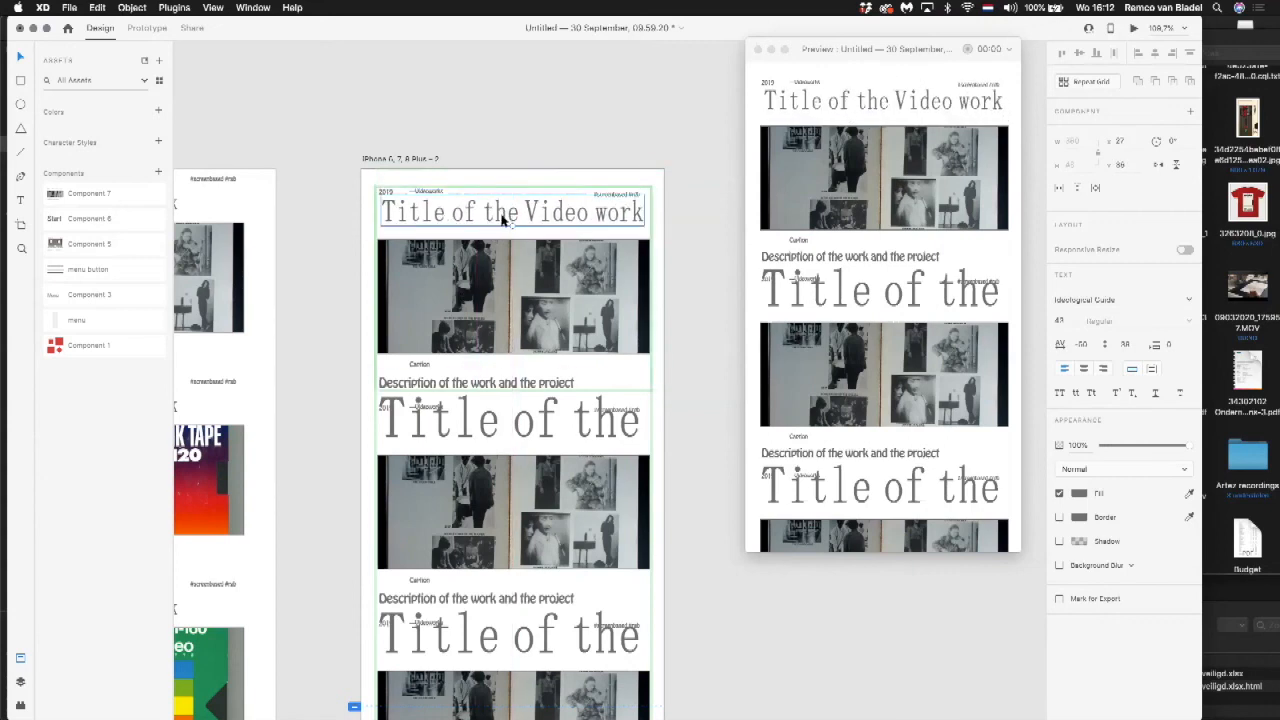
{"action": "left_click", "coordinate": [526, 134]}
Step: Collapse the second phone artboard's repeat grid to its first component and extend it down again, regenerating the copies with the smaller title
{"action": "scroll", "coordinate": [527, 134], "scroll_direction": "down", "scroll_amount": 3}
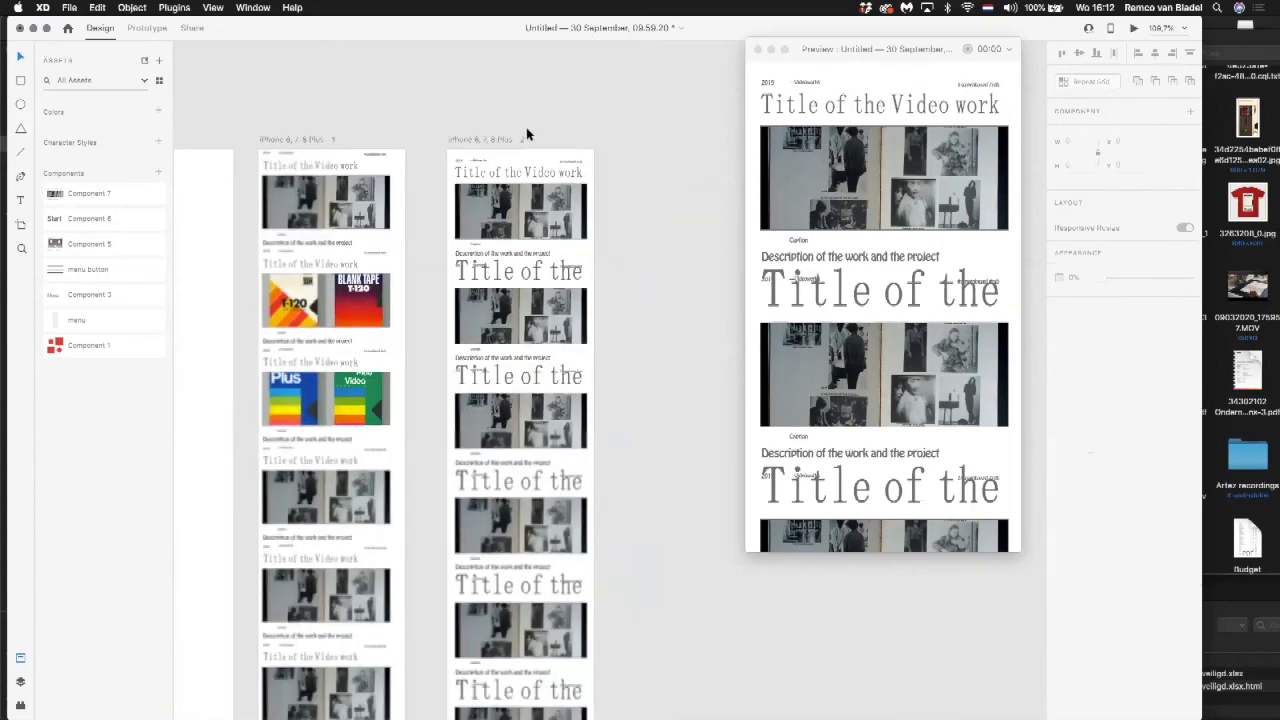
{"action": "scroll", "coordinate": [527, 134], "scroll_direction": "down", "scroll_amount": 5}
{"action": "left_click", "coordinate": [517, 249]}
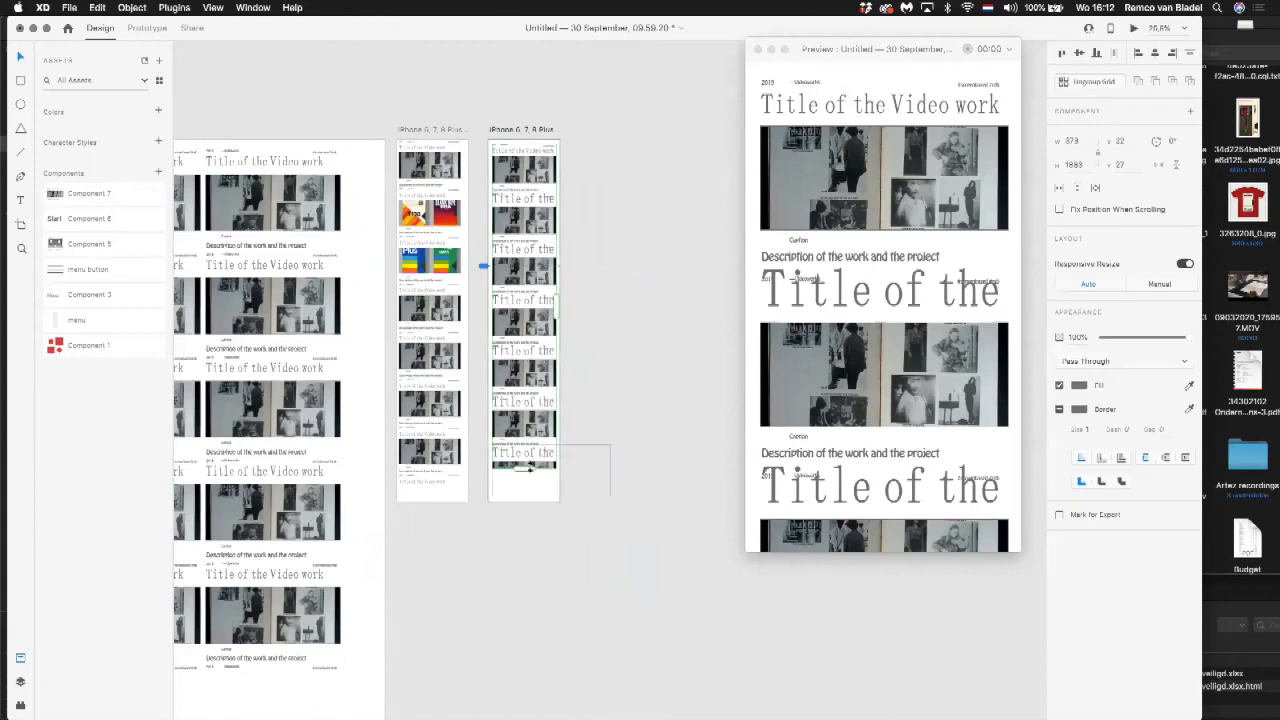
{"action": "left_click_drag", "start_coordinate": [522, 467], "coordinate": [523, 152]}
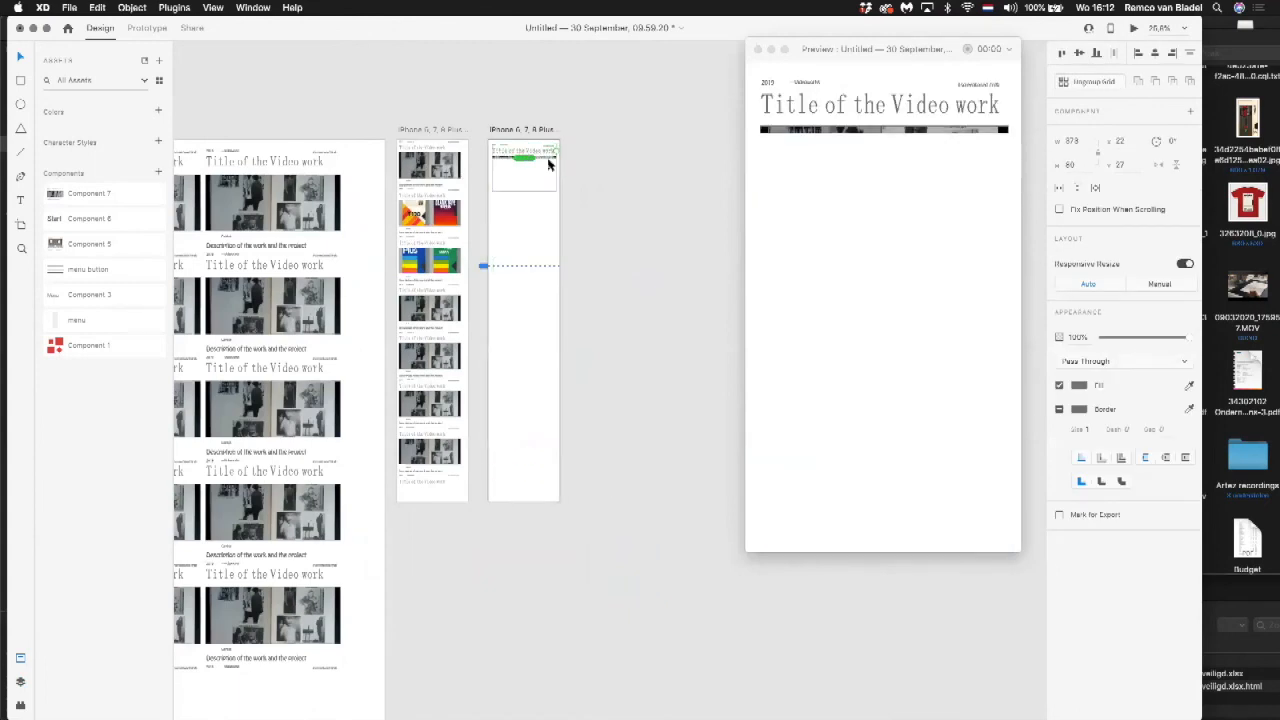
{"action": "left_click", "coordinate": [606, 171]}
{"action": "left_click", "coordinate": [514, 160]}
{"action": "left_click_drag", "start_coordinate": [523, 159], "coordinate": [523, 486]}
{"action": "left_click", "coordinate": [634, 290]}
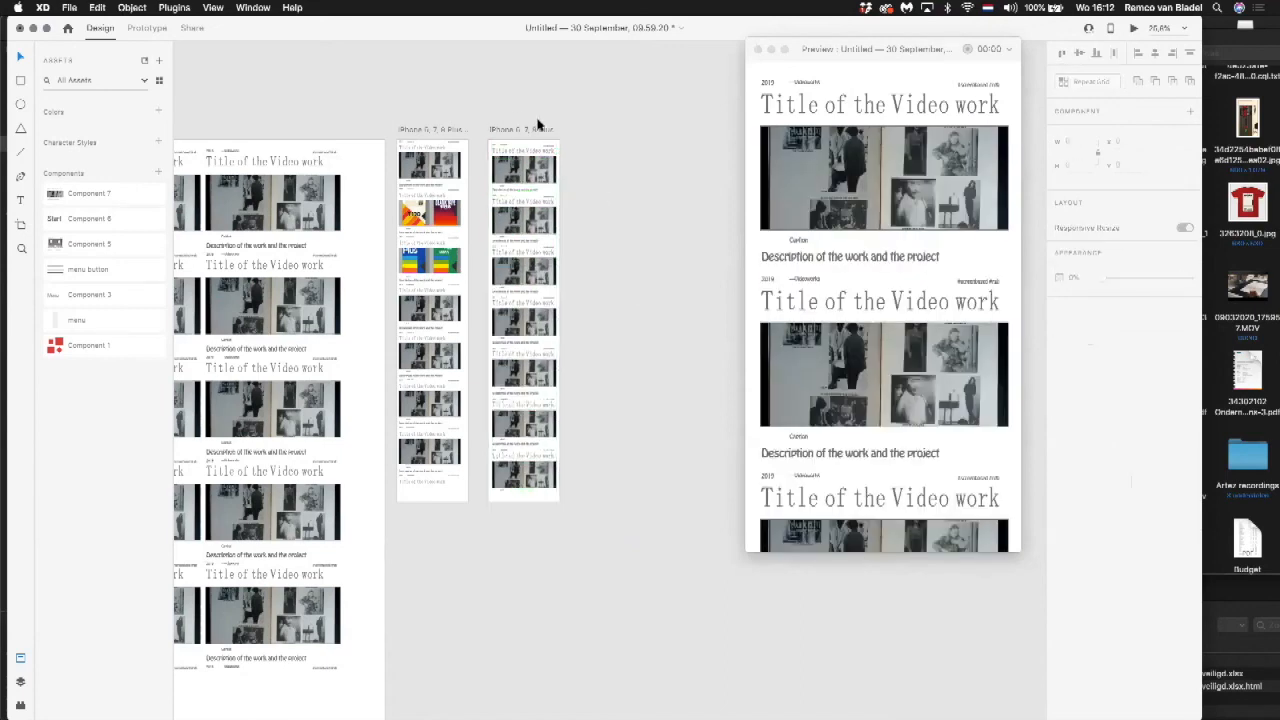
{"action": "scroll", "coordinate": [629, 289], "scroll_direction": "up", "scroll_amount": 5}
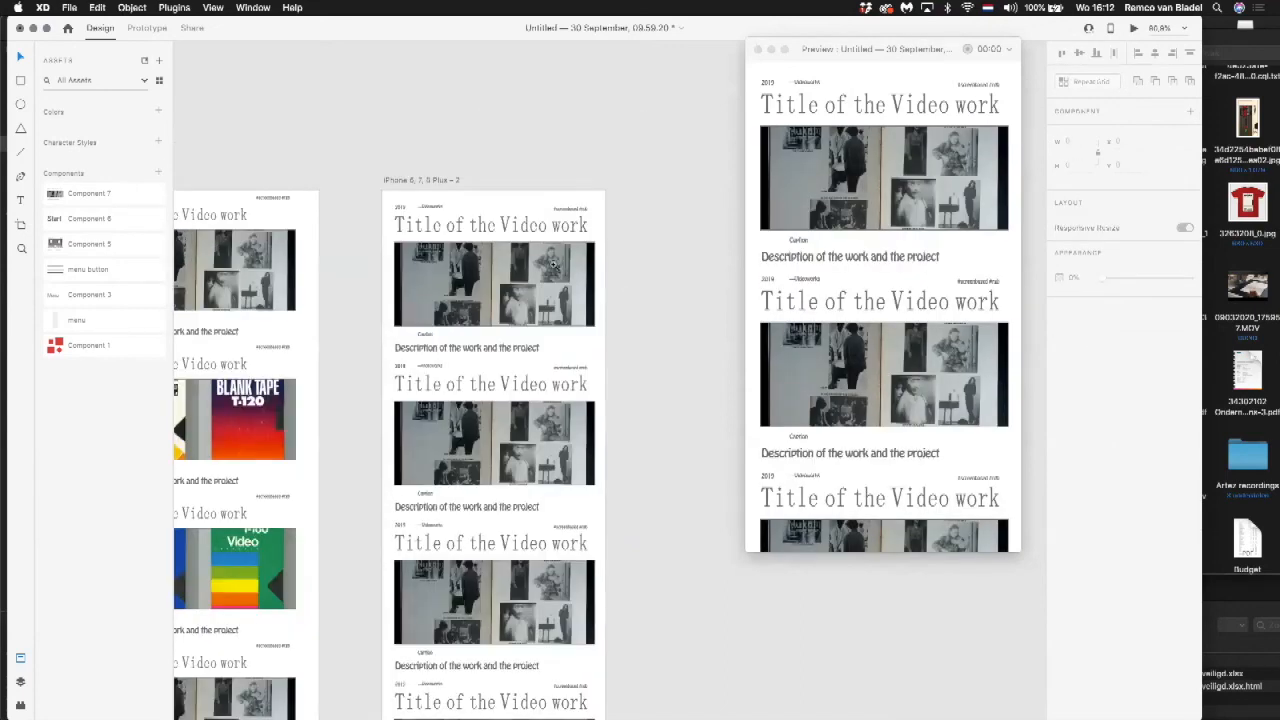
Step: Delete the repeat grid with the varied images from the iPhone 6, 7, 8 Plus – 1 artboard
{"action": "scroll", "coordinate": [553, 252], "scroll_direction": "up", "scroll_amount": 10}
{"action": "key", "text": "super+0"}
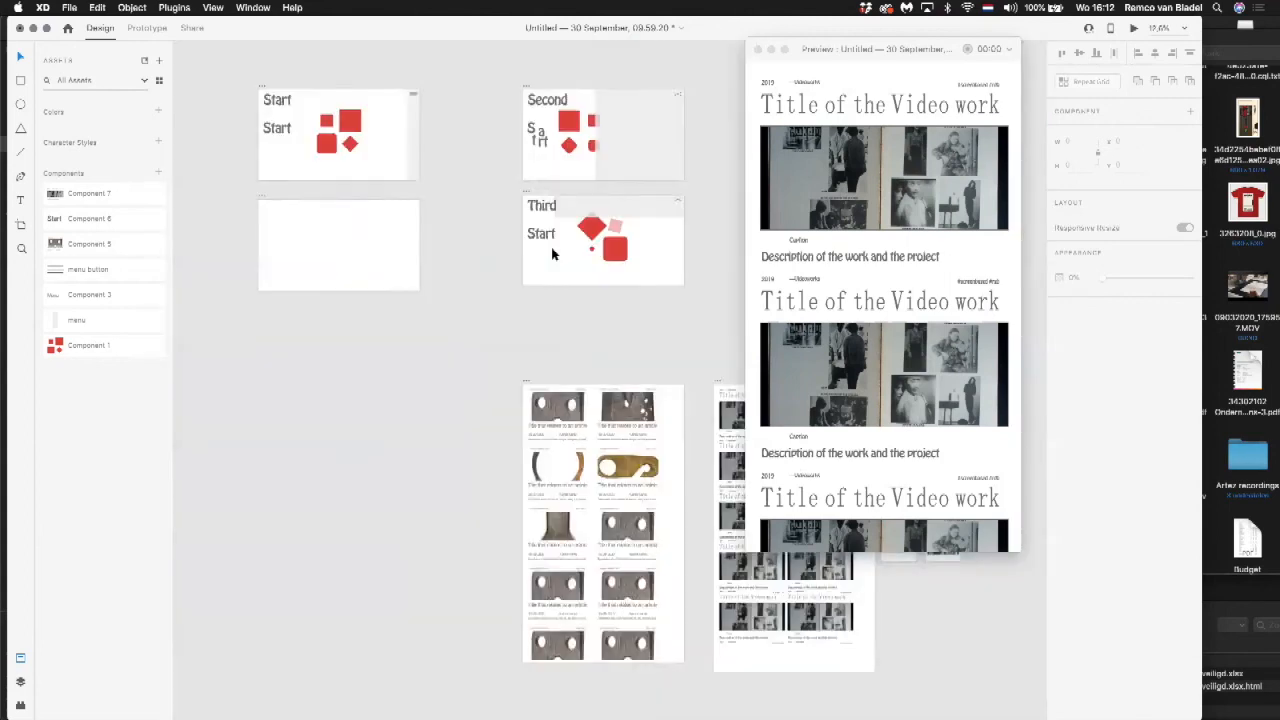
{"action": "scroll", "coordinate": [553, 254], "scroll_direction": "right", "scroll_amount": 5}
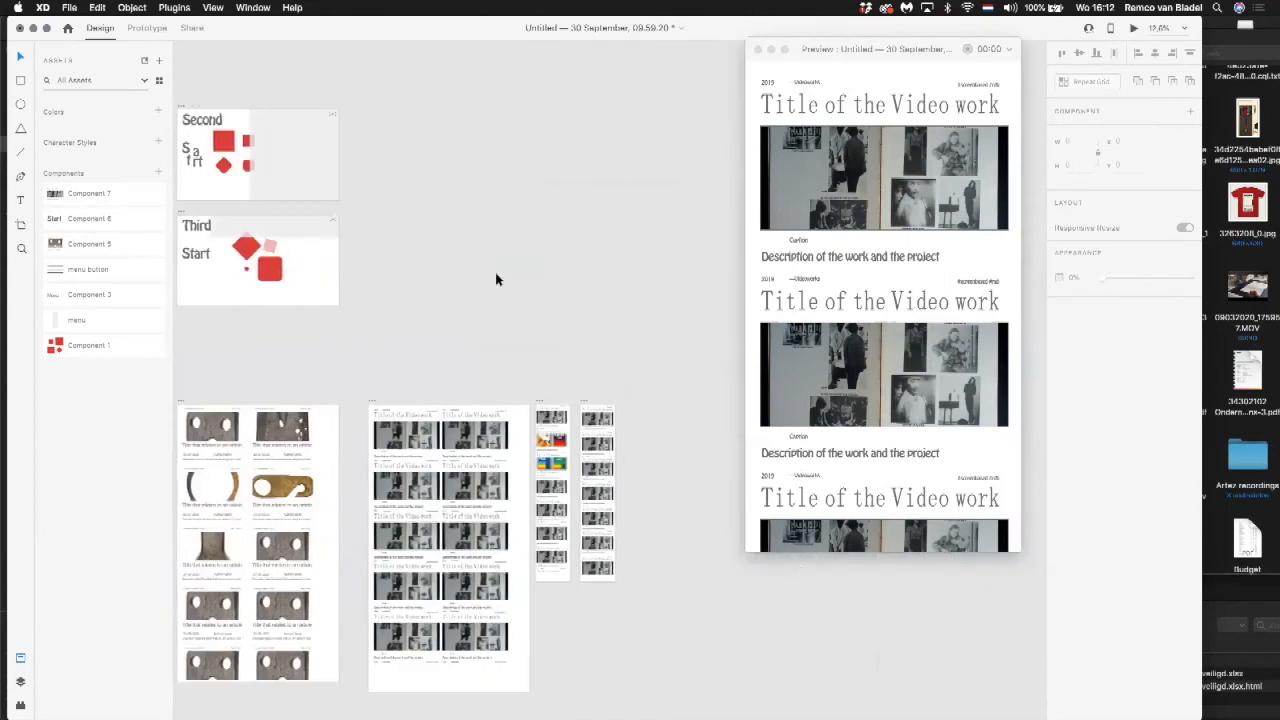
{"action": "scroll", "coordinate": [496, 280], "scroll_direction": "right", "scroll_amount": 1}
{"action": "key", "text": "super+space"}
{"action": "left_click_drag", "start_coordinate": [461, 354], "coordinate": [614, 463]}
{"action": "left_click", "coordinate": [614, 464]}
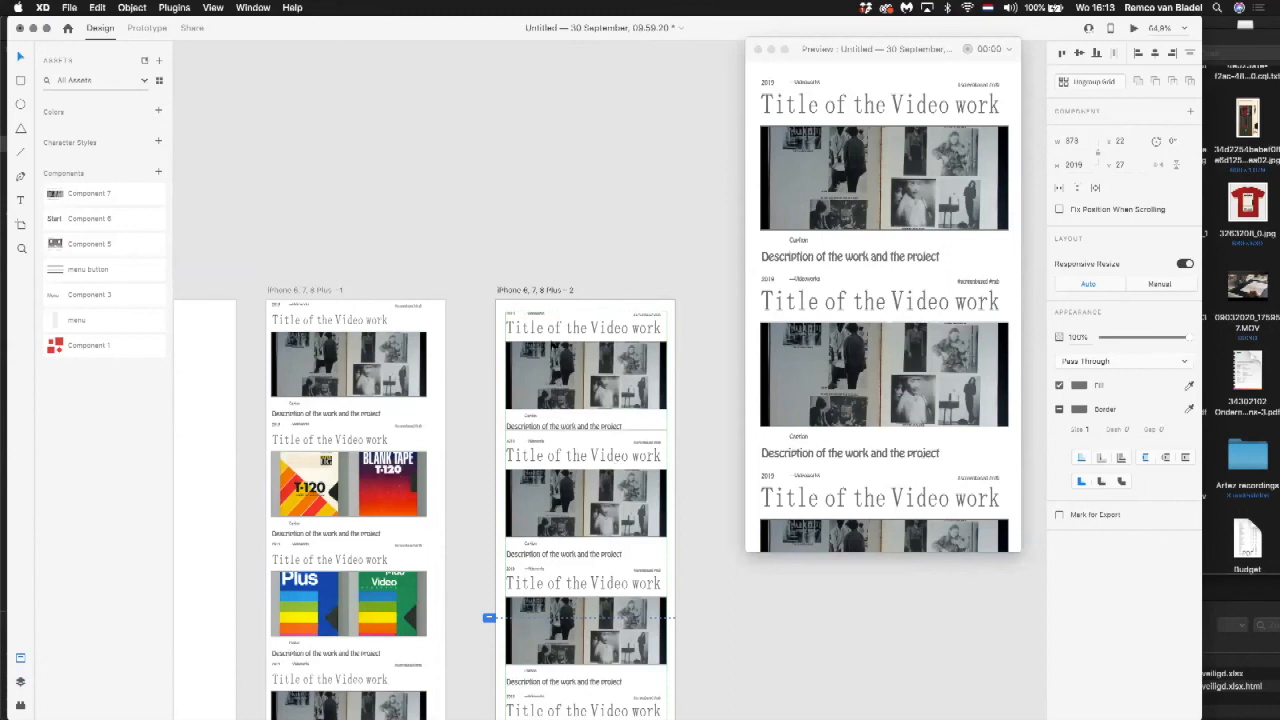
{"action": "left_click_drag", "start_coordinate": [454, 289], "coordinate": [457, 183]}
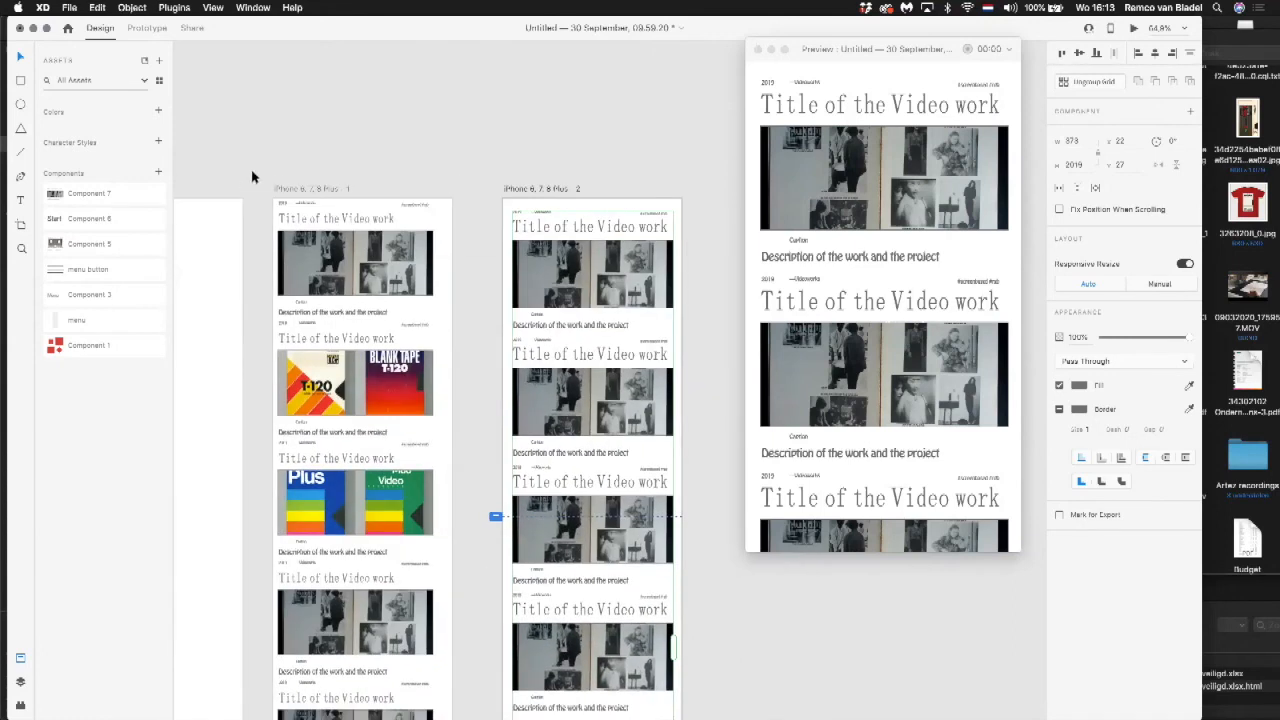
{"action": "left_click", "coordinate": [357, 401]}
{"action": "key", "text": "Delete"}
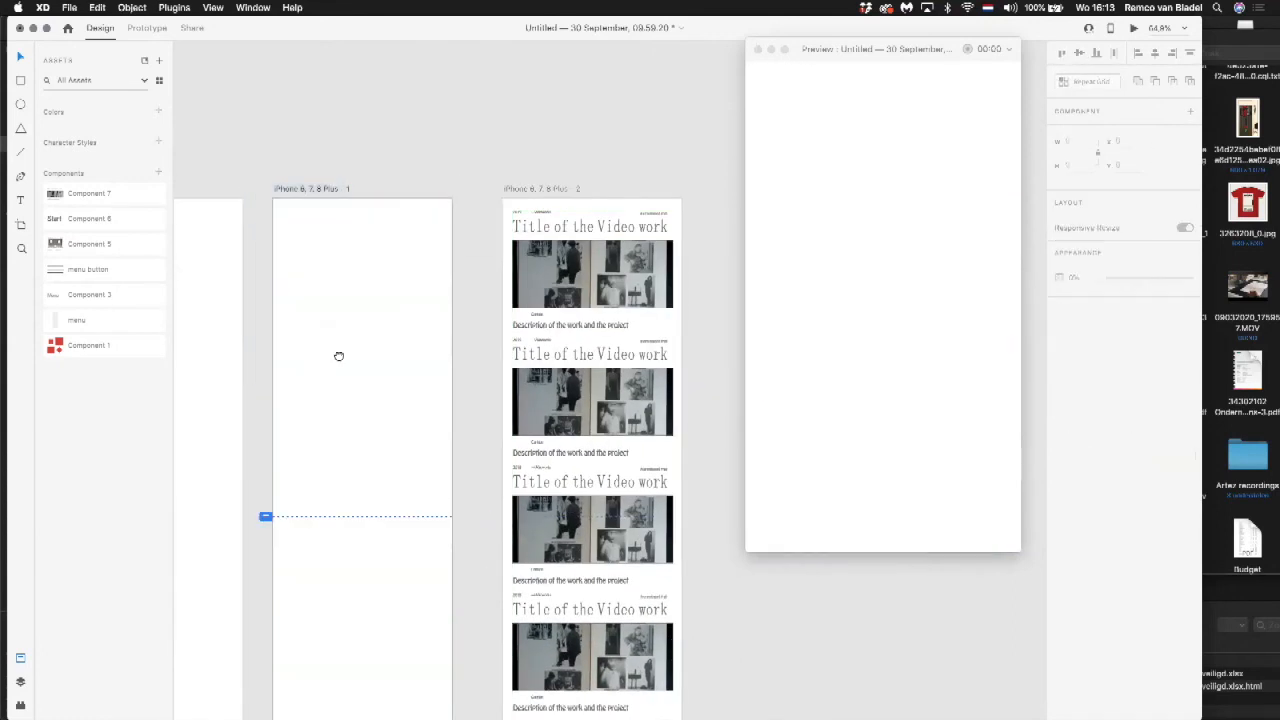
Step: Place an instance of Component 7 at the top of the emptied phone artboard and scale it to about 359 by 265
{"action": "left_click_drag", "start_coordinate": [337, 357], "coordinate": [514, 371]}
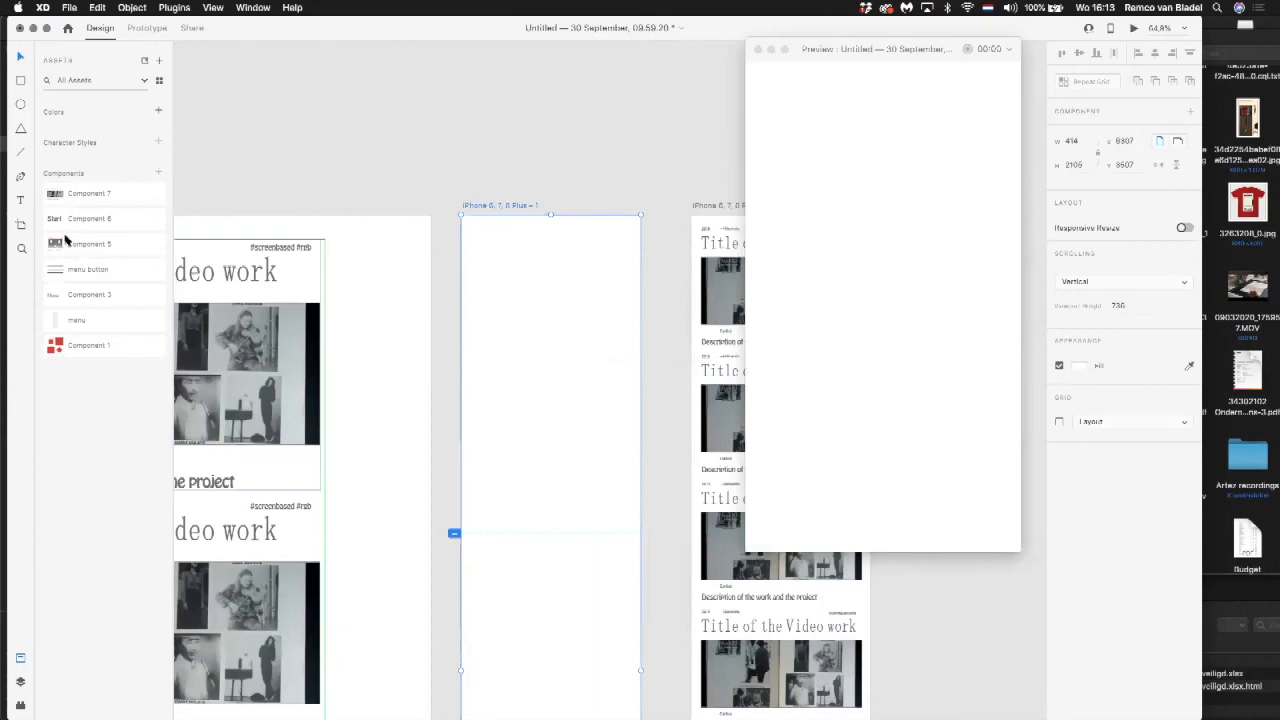
{"action": "left_click_drag", "start_coordinate": [62, 200], "coordinate": [483, 281]}
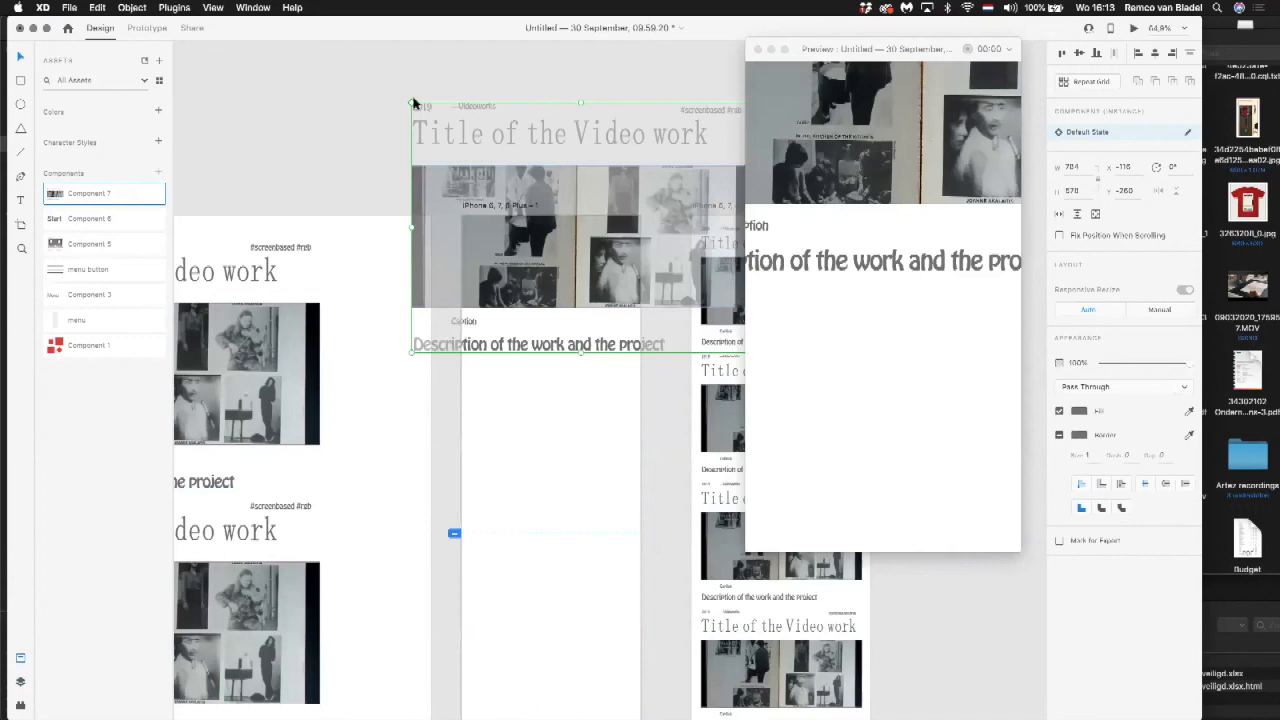
{"action": "left_click_drag", "start_coordinate": [408, 100], "coordinate": [488, 253]}
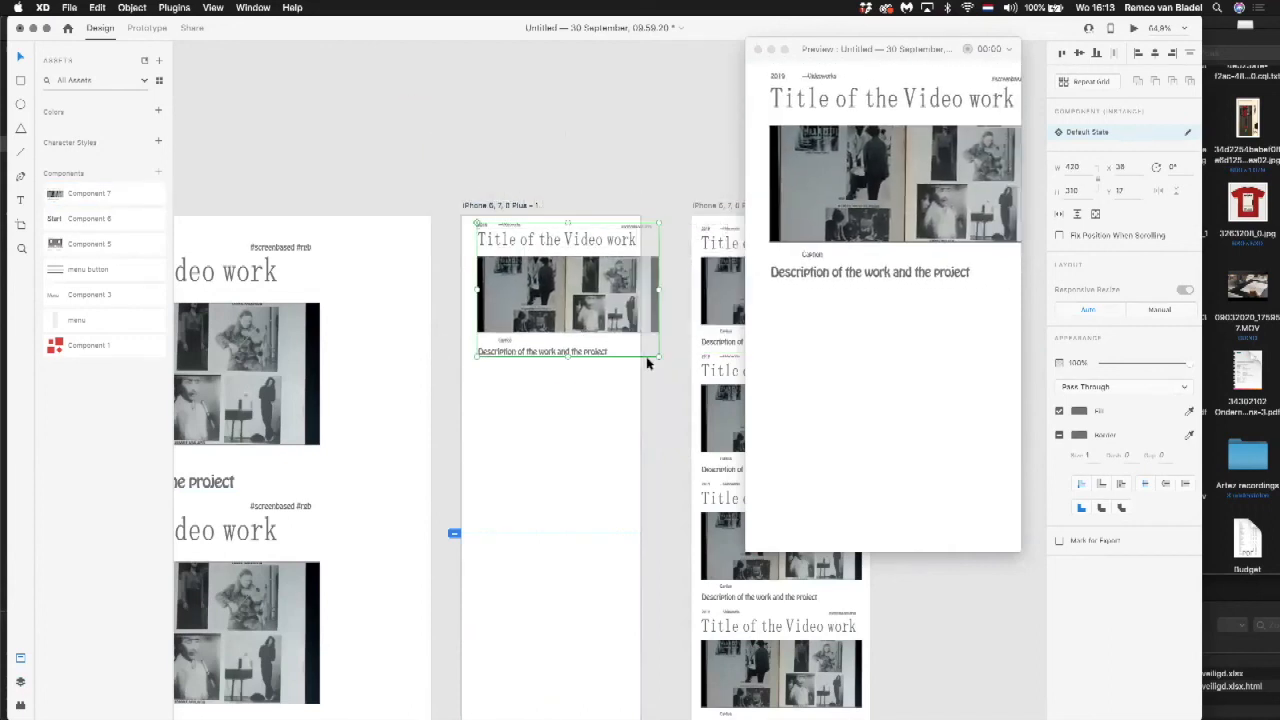
{"action": "left_click_drag", "start_coordinate": [660, 356], "coordinate": [633, 338]}
Step: Ungroup the component instance on the first phone artboard and make a new component from its elements
{"action": "left_click", "coordinate": [141, 8]}
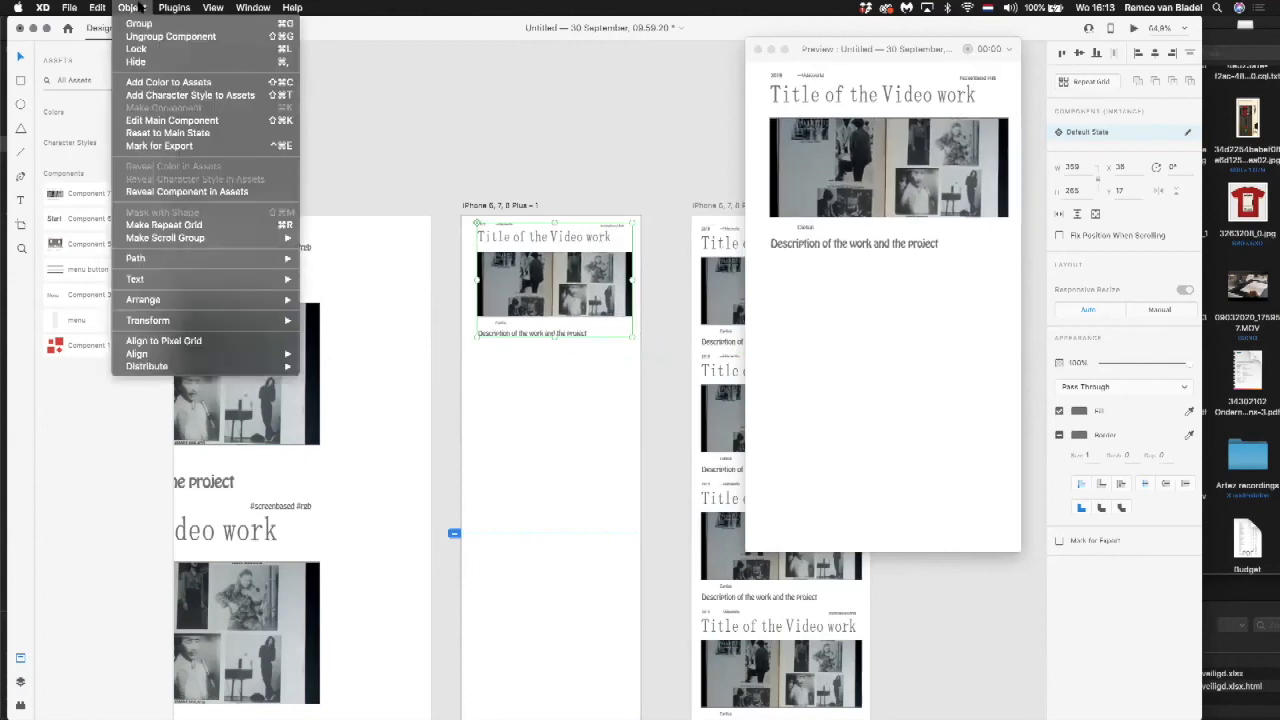
{"action": "left_click", "coordinate": [141, 8]}
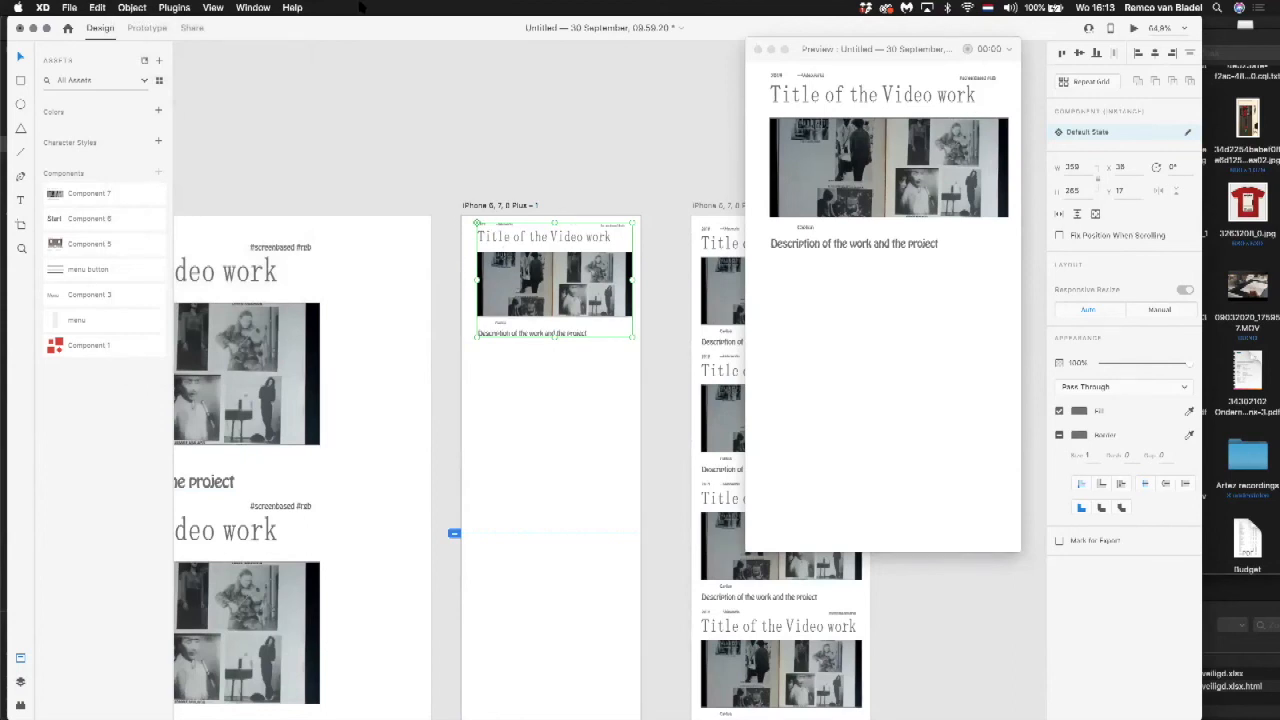
{"action": "left_click", "coordinate": [133, 8]}
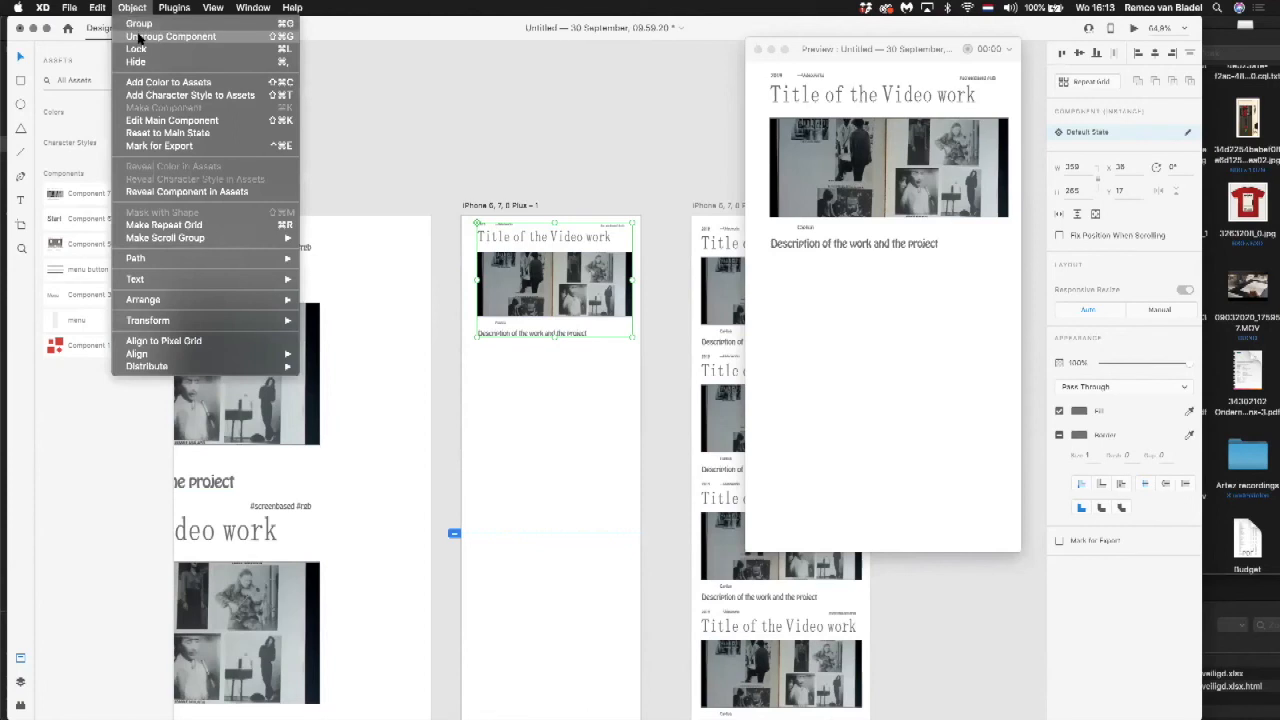
{"action": "left_click", "coordinate": [140, 37]}
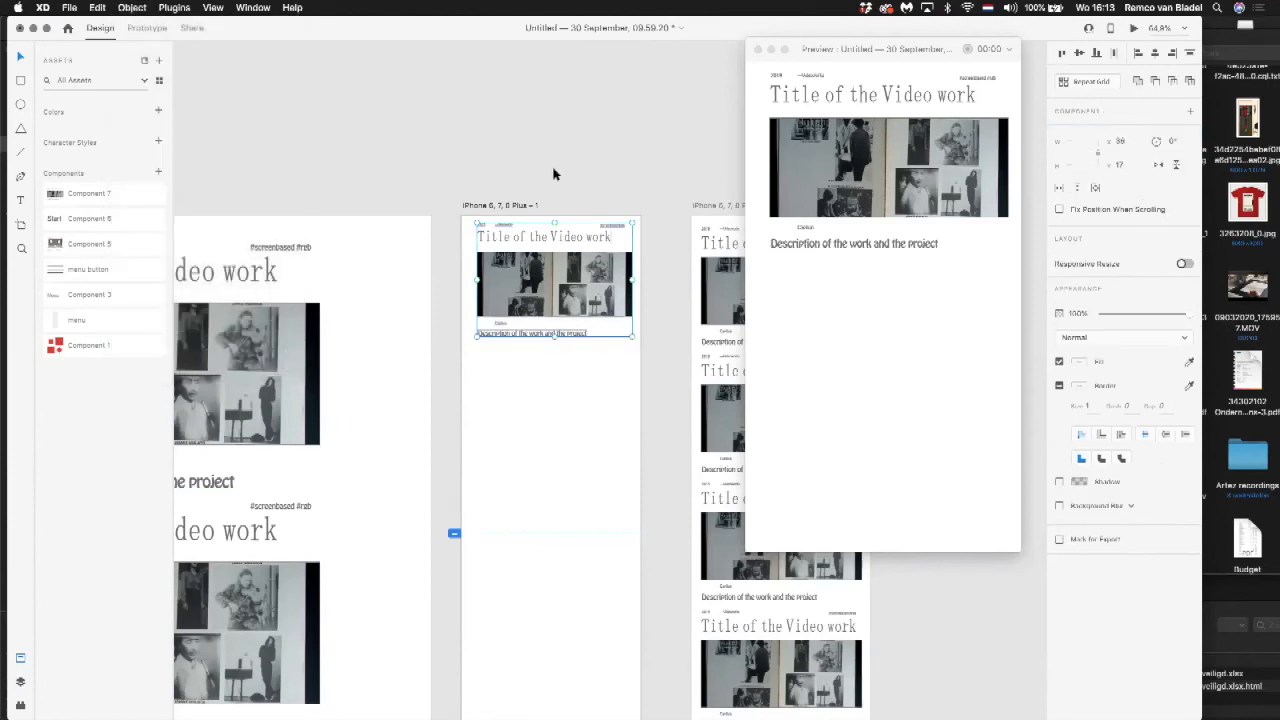
{"action": "left_click", "coordinate": [134, 8]}
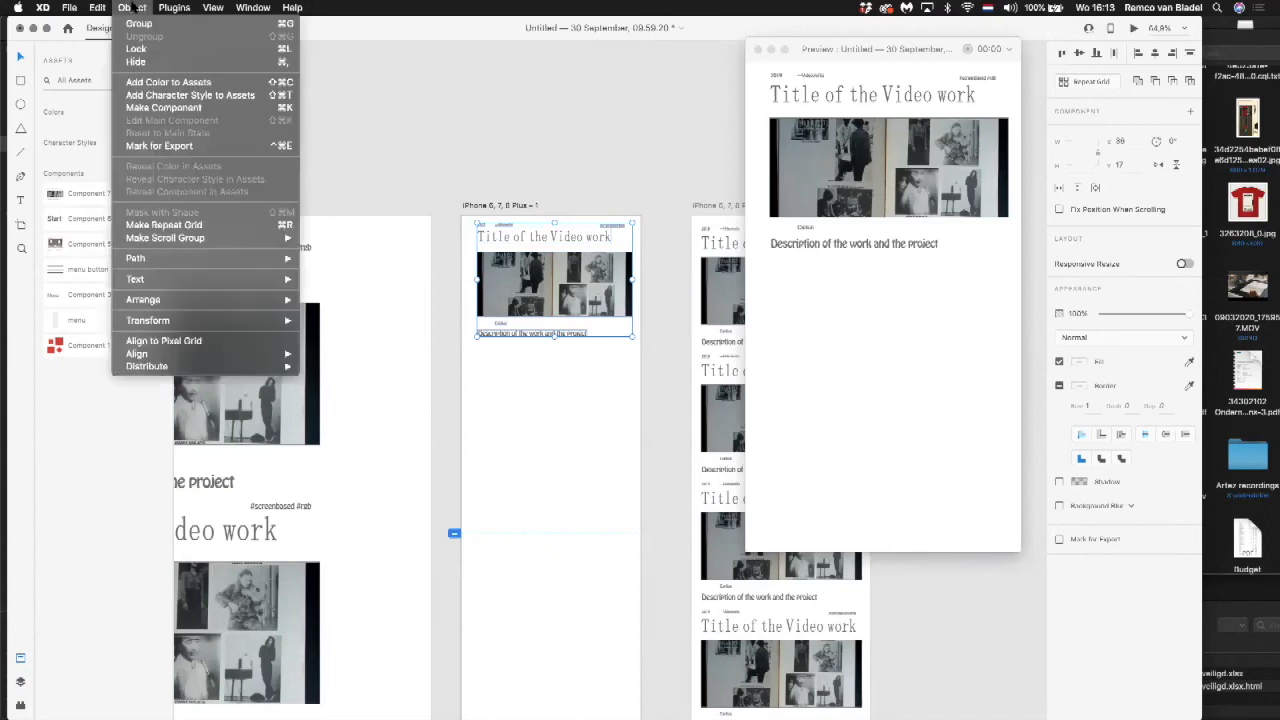
{"action": "left_click", "coordinate": [145, 109]}
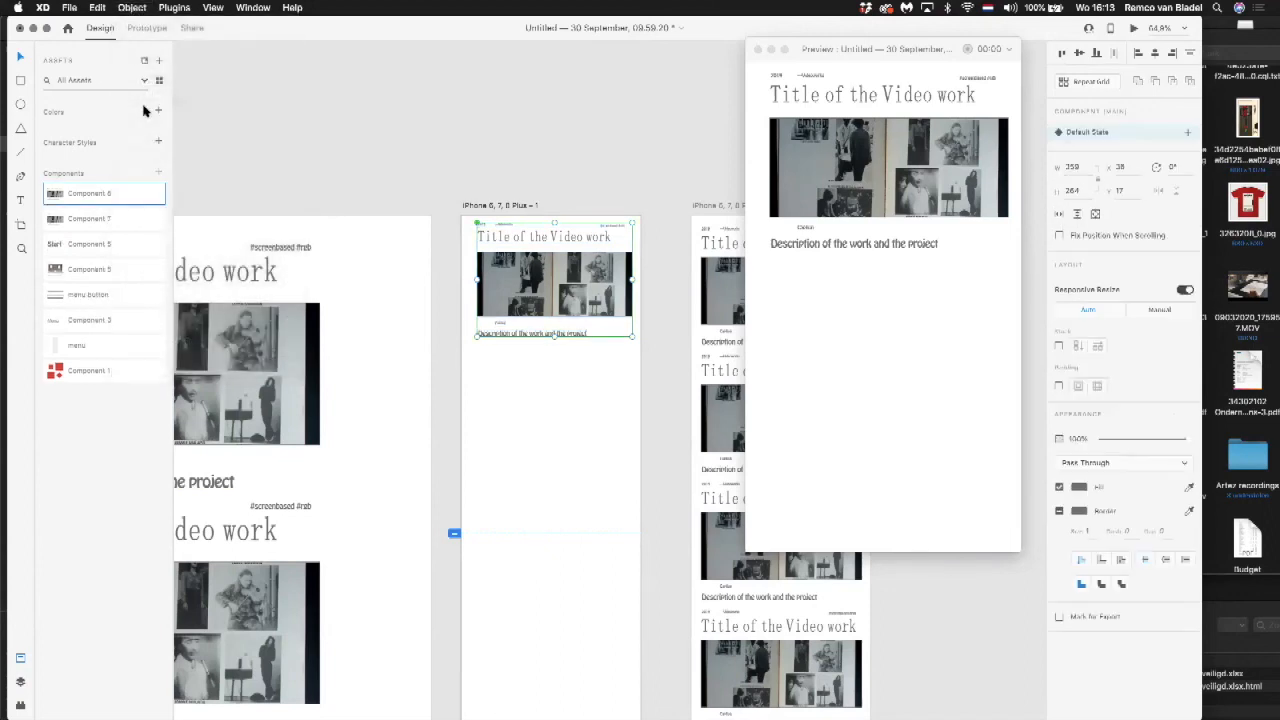
Step: Rename the newly created component in the assets as mobile
{"action": "double_click", "coordinate": [97, 196]}
{"action": "type", "text": "H"}
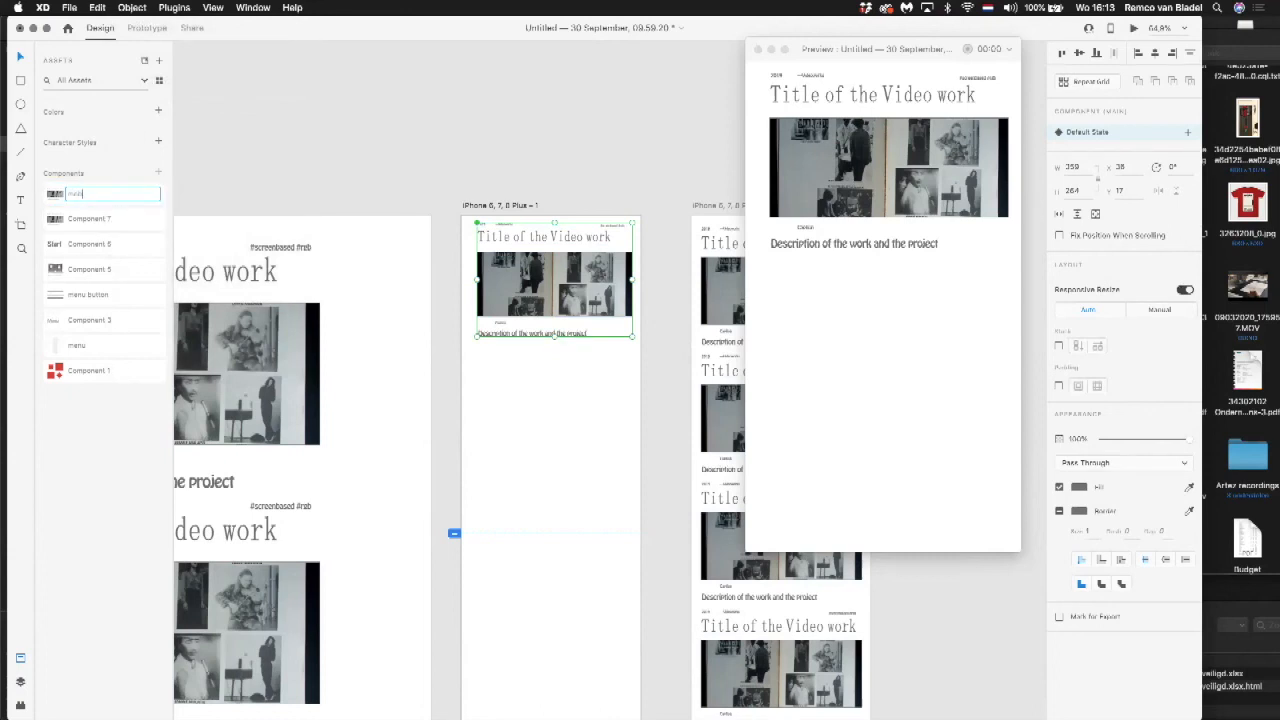
{"action": "key", "text": "Return"}
{"action": "left_click", "coordinate": [403, 165]}
Step: Try ITC Galliard on the title of the main component in Web 1920 – 3, and set the font to Laica A Trial
{"action": "left_click_drag", "start_coordinate": [334, 199], "coordinate": [417, 209]}
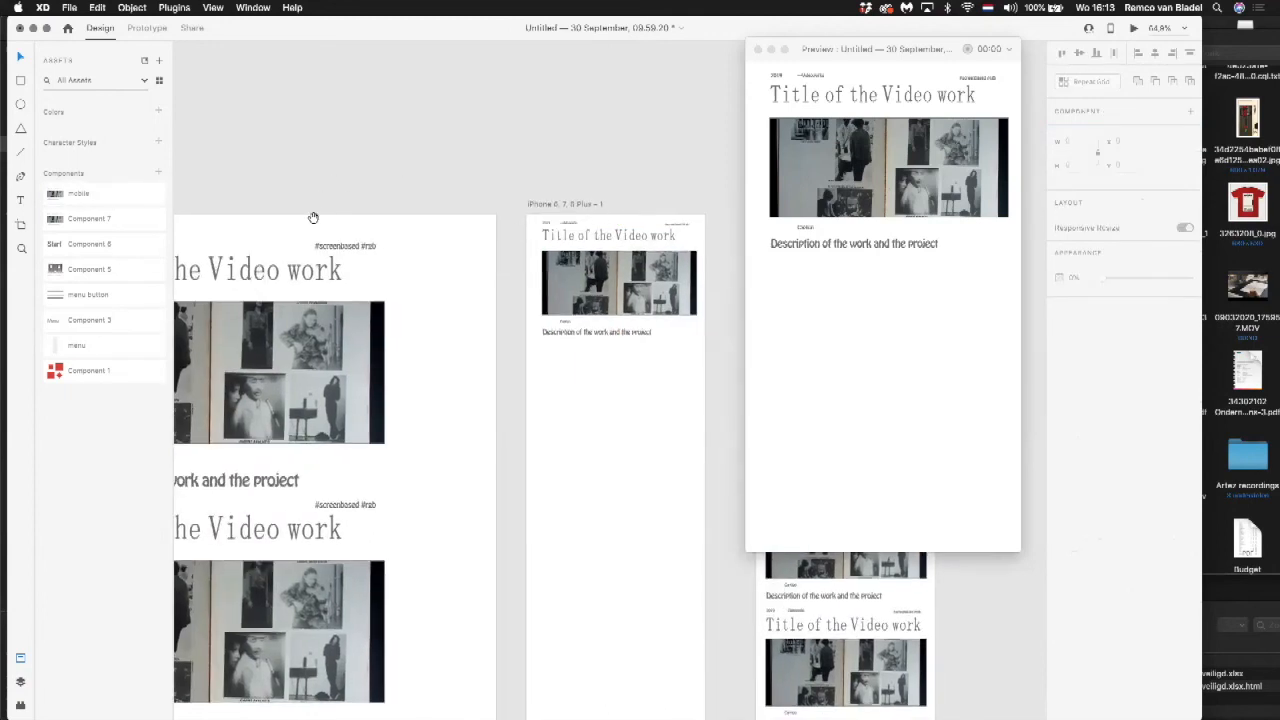
{"action": "left_click_drag", "start_coordinate": [314, 214], "coordinate": [437, 223]}
{"action": "left_click_drag", "start_coordinate": [347, 279], "coordinate": [430, 280]}
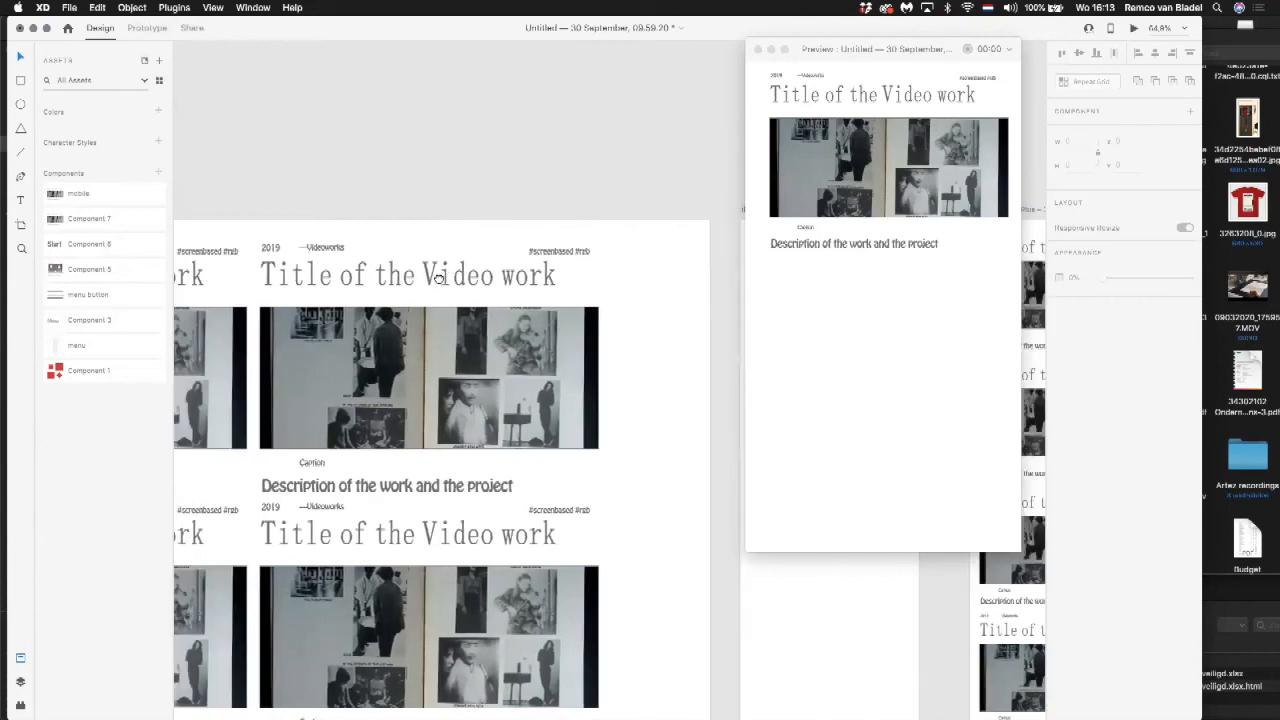
{"action": "left_click_drag", "start_coordinate": [303, 274], "coordinate": [475, 283]}
{"action": "left_click", "coordinate": [306, 280]}
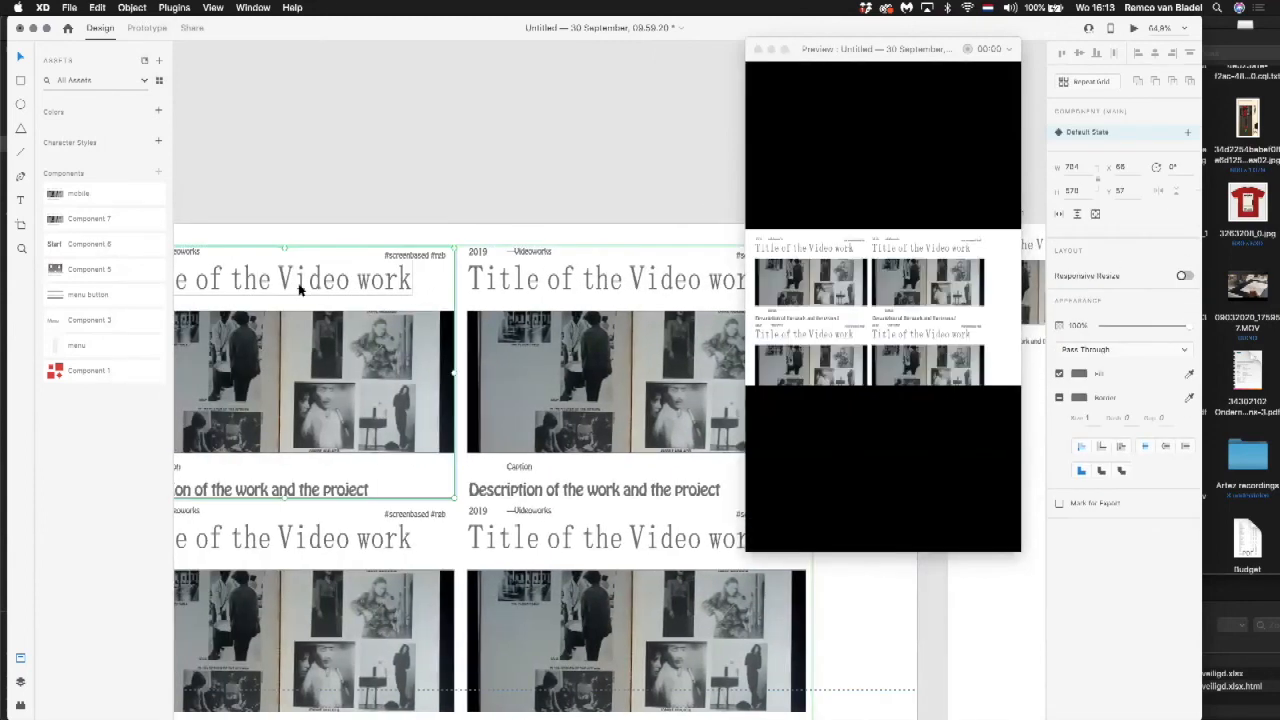
{"action": "double_click", "coordinate": [298, 287]}
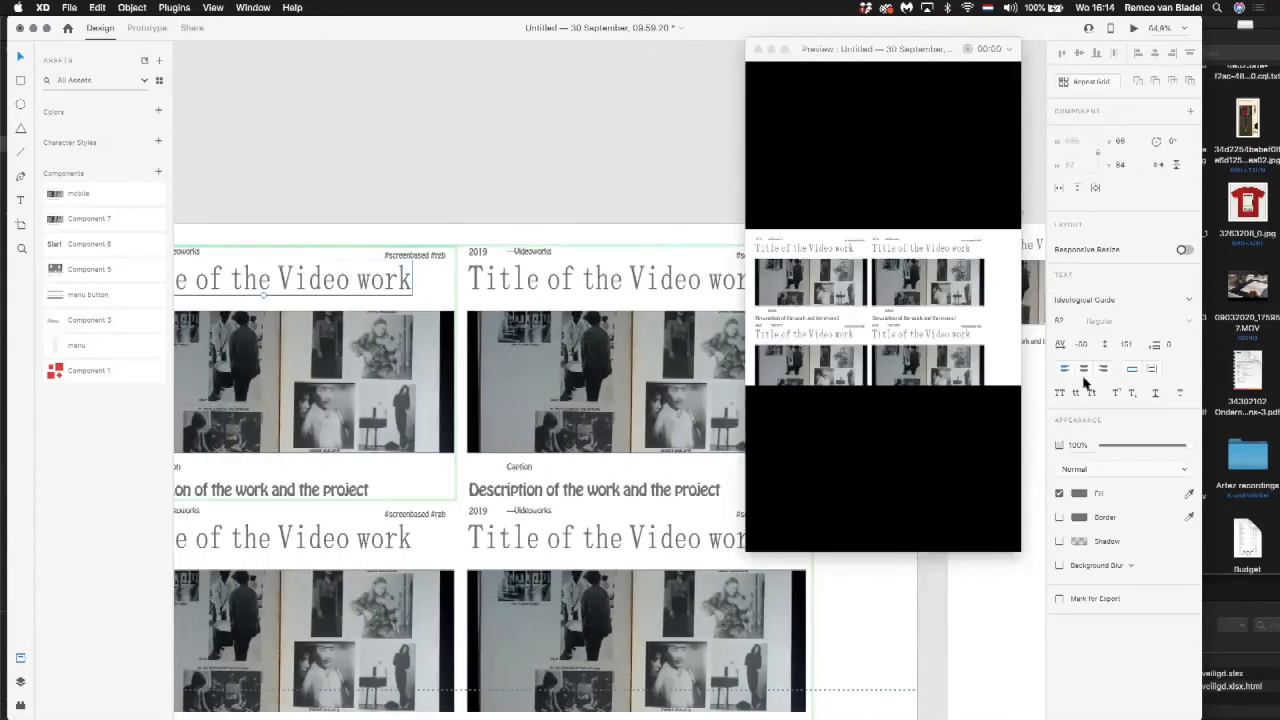
{"action": "left_click", "coordinate": [1189, 301]}
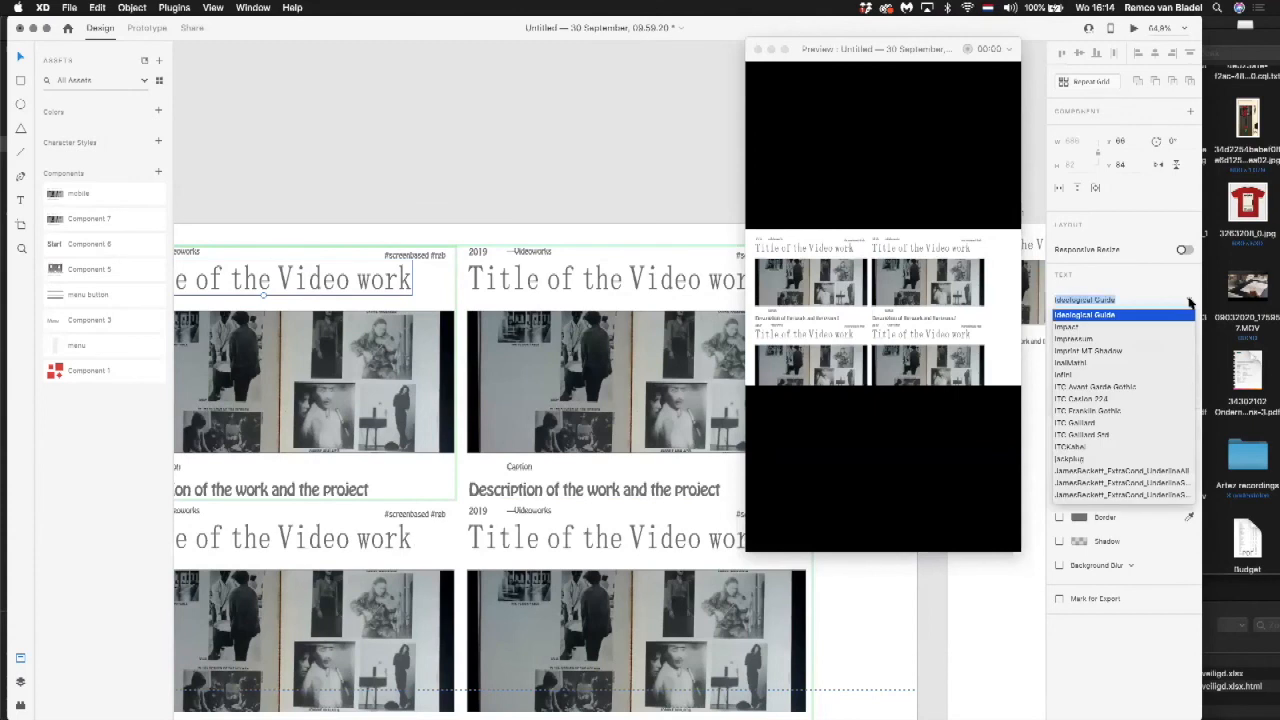
{"action": "left_click", "coordinate": [1149, 423]}
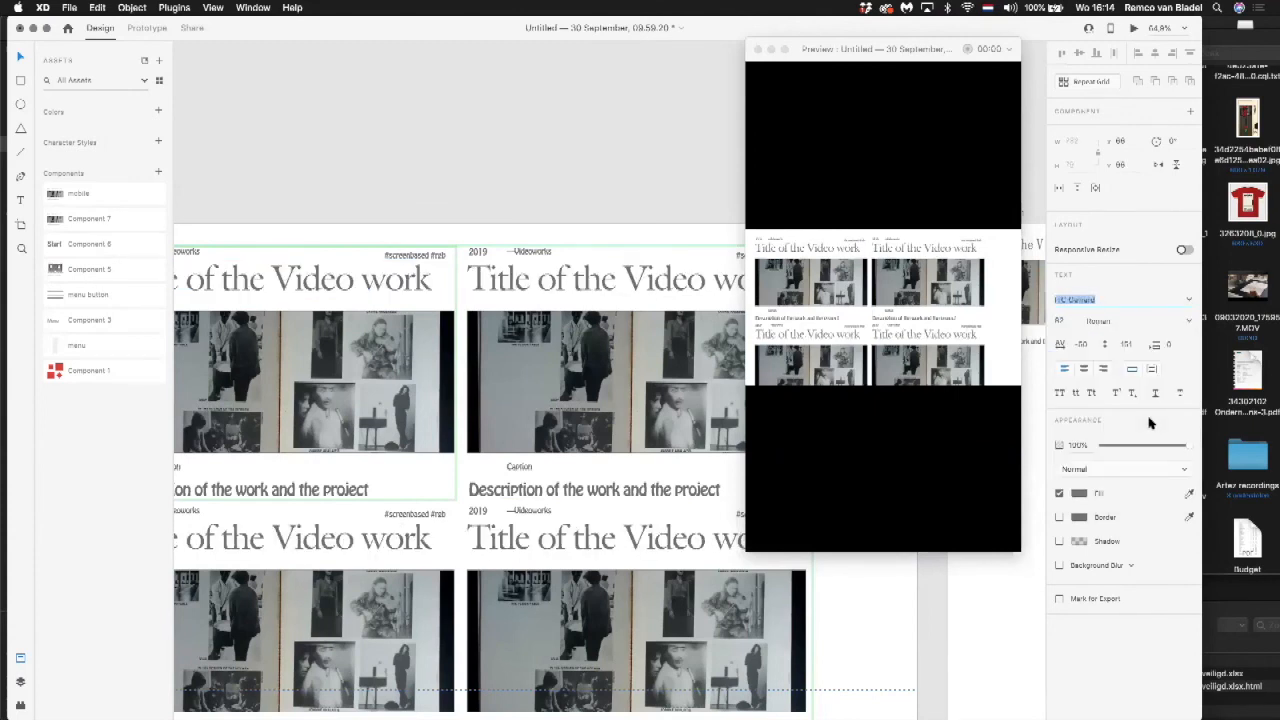
{"action": "left_click", "coordinate": [1188, 300]}
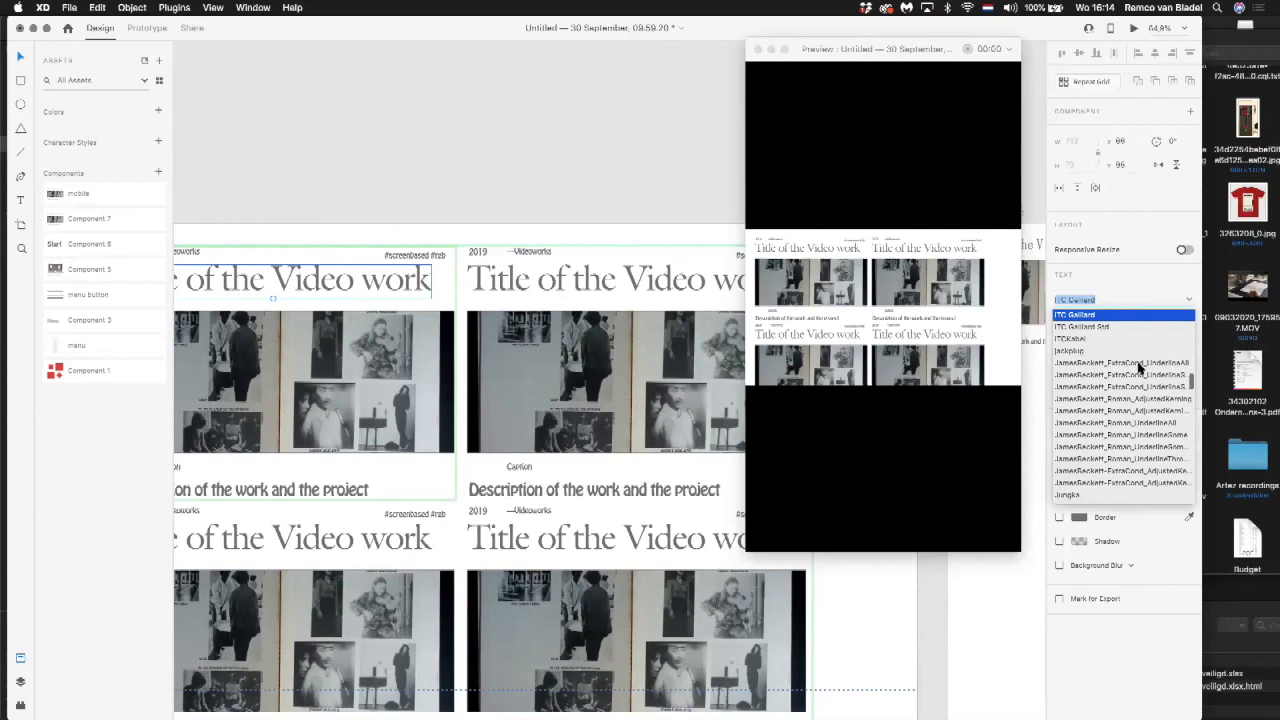
{"action": "scroll", "coordinate": [1106, 466], "scroll_direction": "down", "scroll_amount": 5}
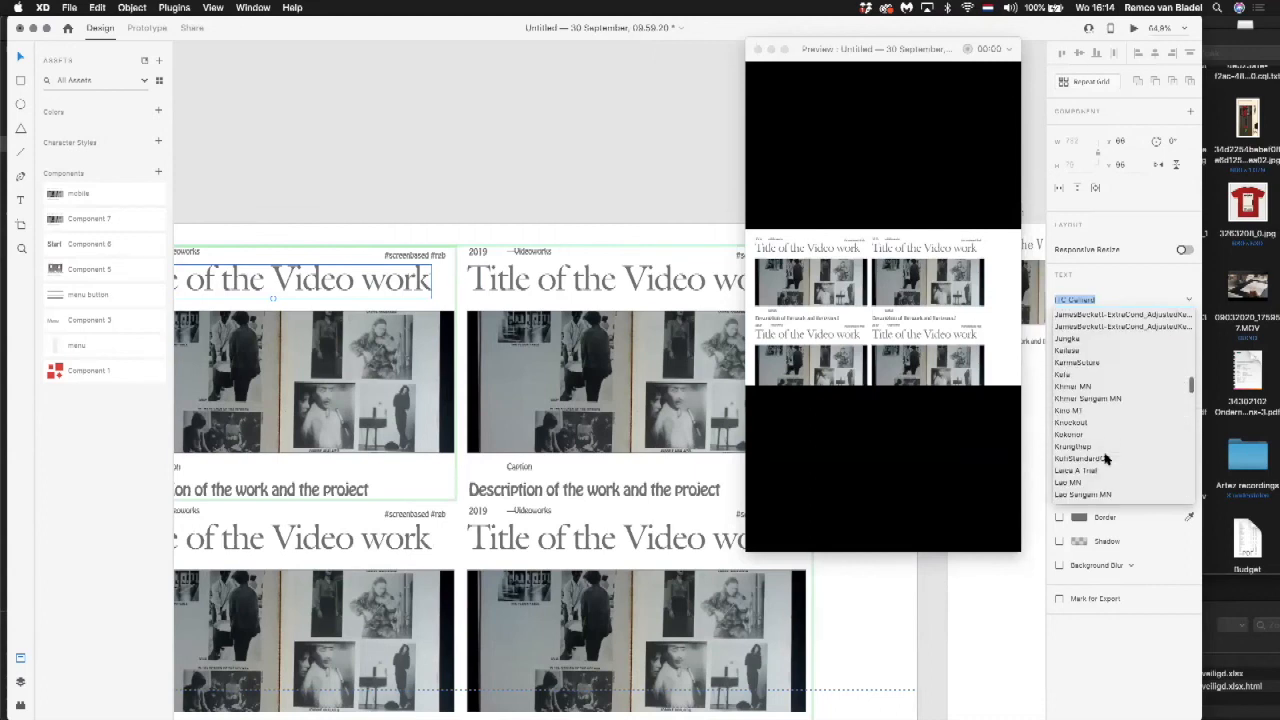
{"action": "left_click", "coordinate": [1099, 469]}
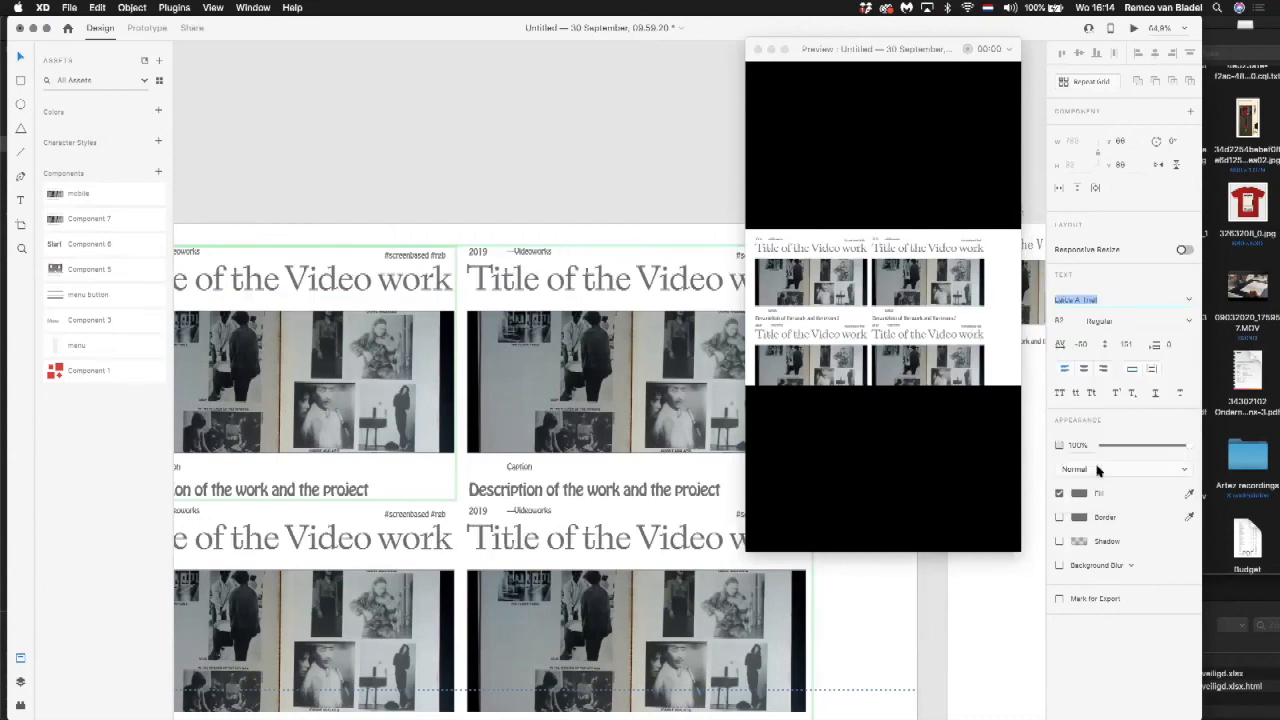
Step: Compare the title fonts on the two phone artboards, checking each artboard in the preview
{"action": "left_click", "coordinate": [396, 169]}
{"action": "key", "text": "space"}
{"action": "left_click_drag", "start_coordinate": [565, 180], "coordinate": [149, 197]}
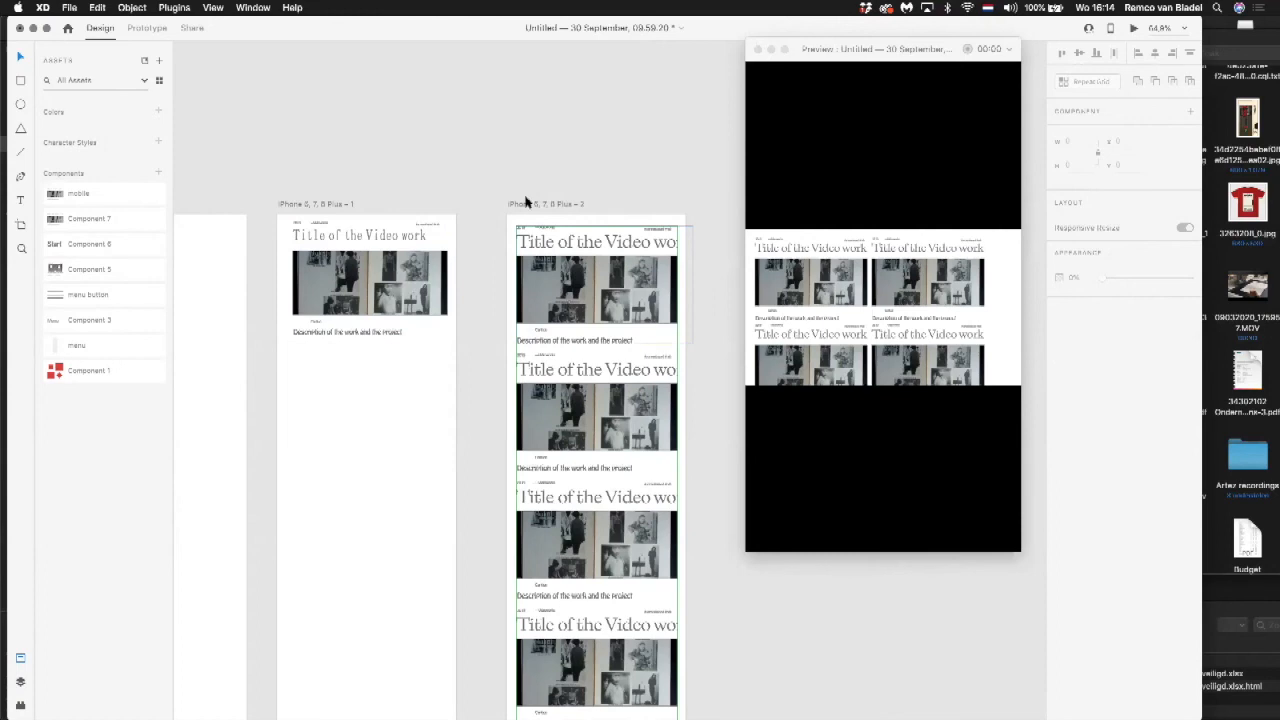
{"action": "left_click", "coordinate": [572, 220]}
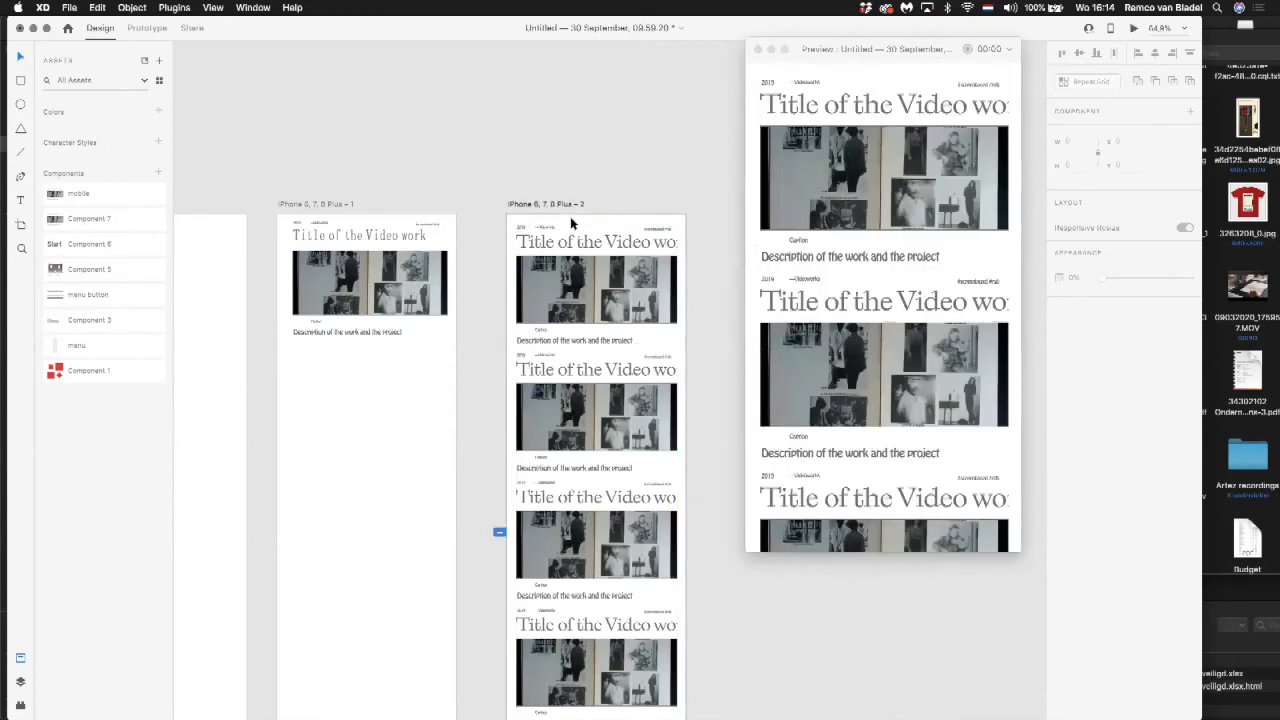
{"action": "left_click", "coordinate": [342, 226]}
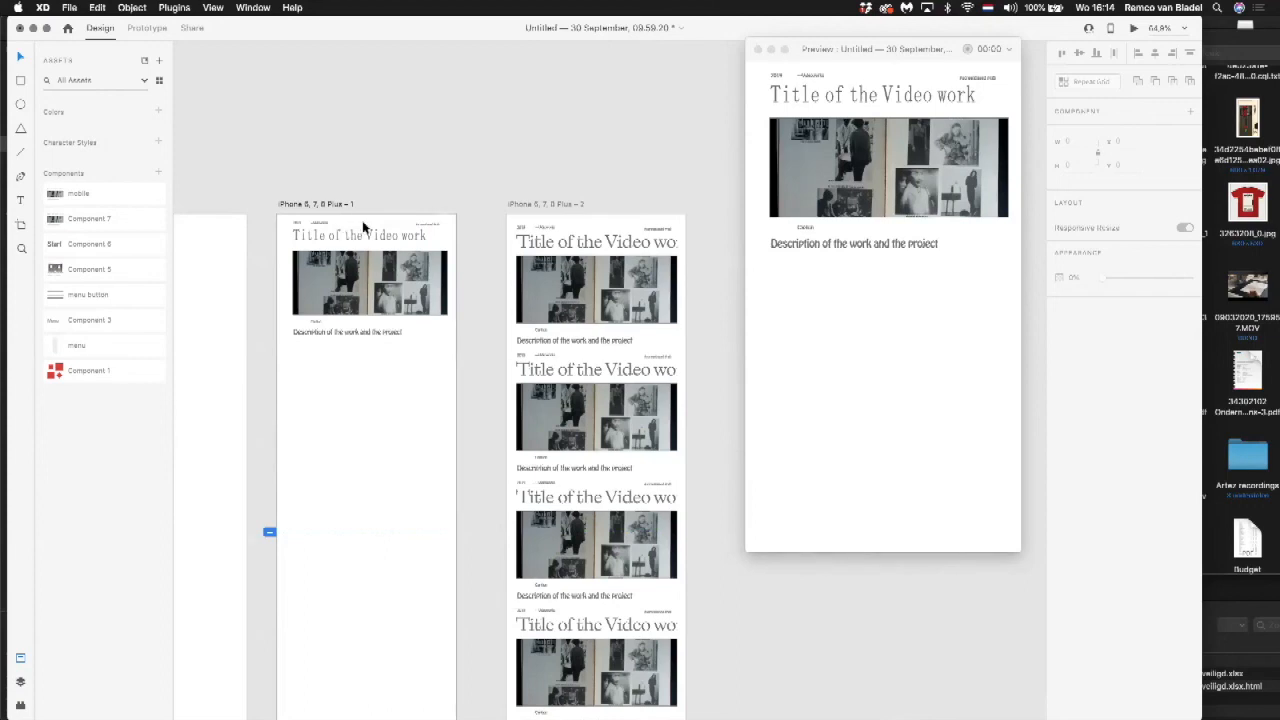
{"action": "left_click_drag", "start_coordinate": [380, 189], "coordinate": [525, 187]}
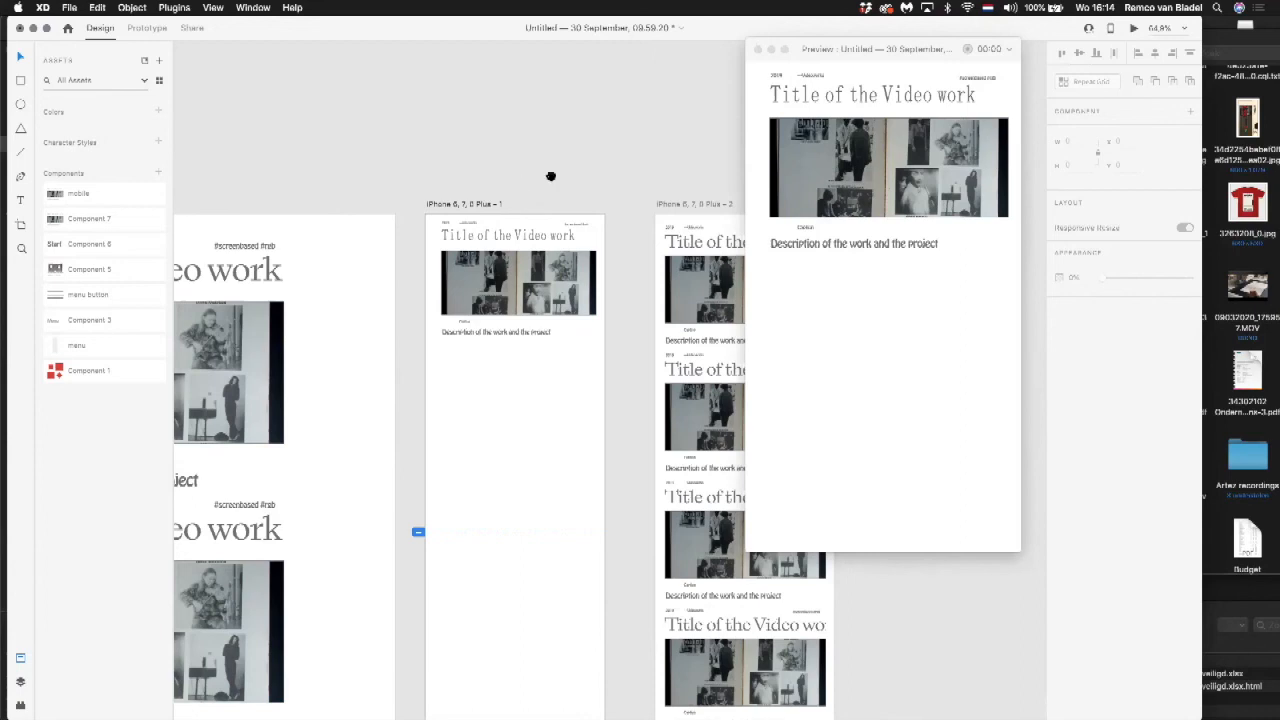
{"action": "scroll", "coordinate": [551, 174], "scroll_direction": "right", "scroll_amount": 5}
{"action": "left_click", "coordinate": [417, 252]}
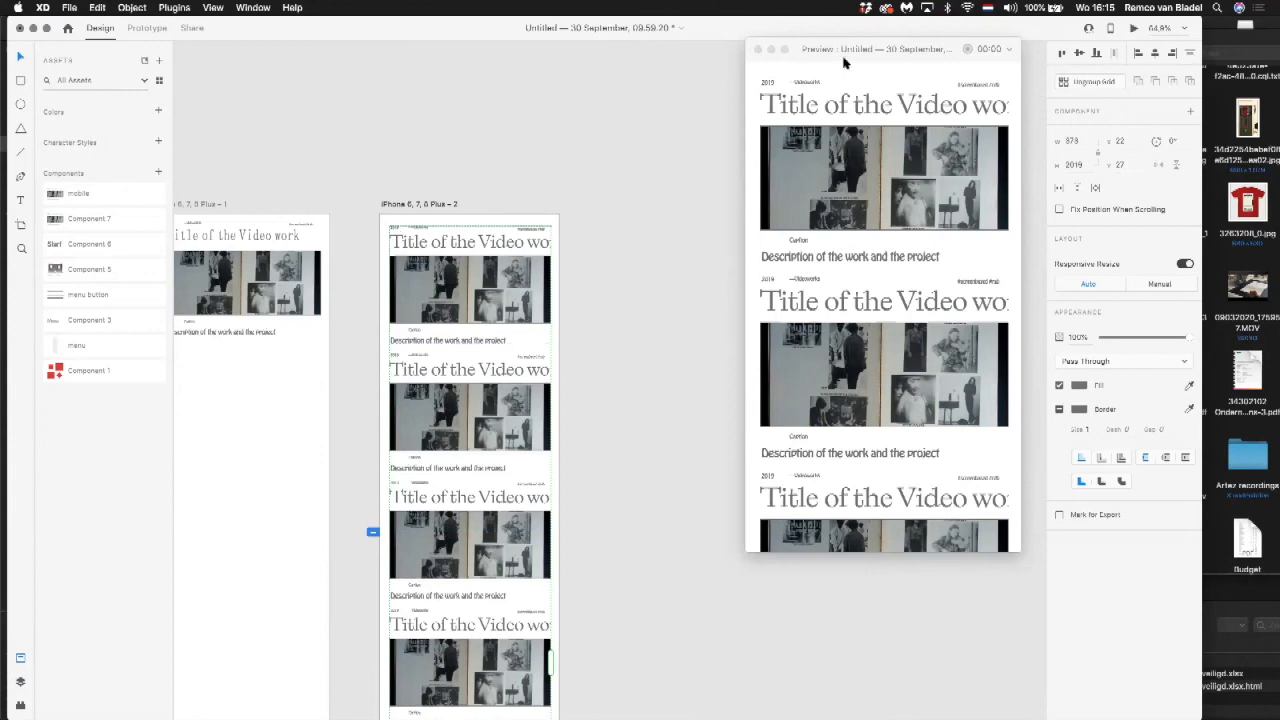
Step: Move the preview window aside and close it
{"action": "left_click_drag", "start_coordinate": [842, 54], "coordinate": [707, 34]}
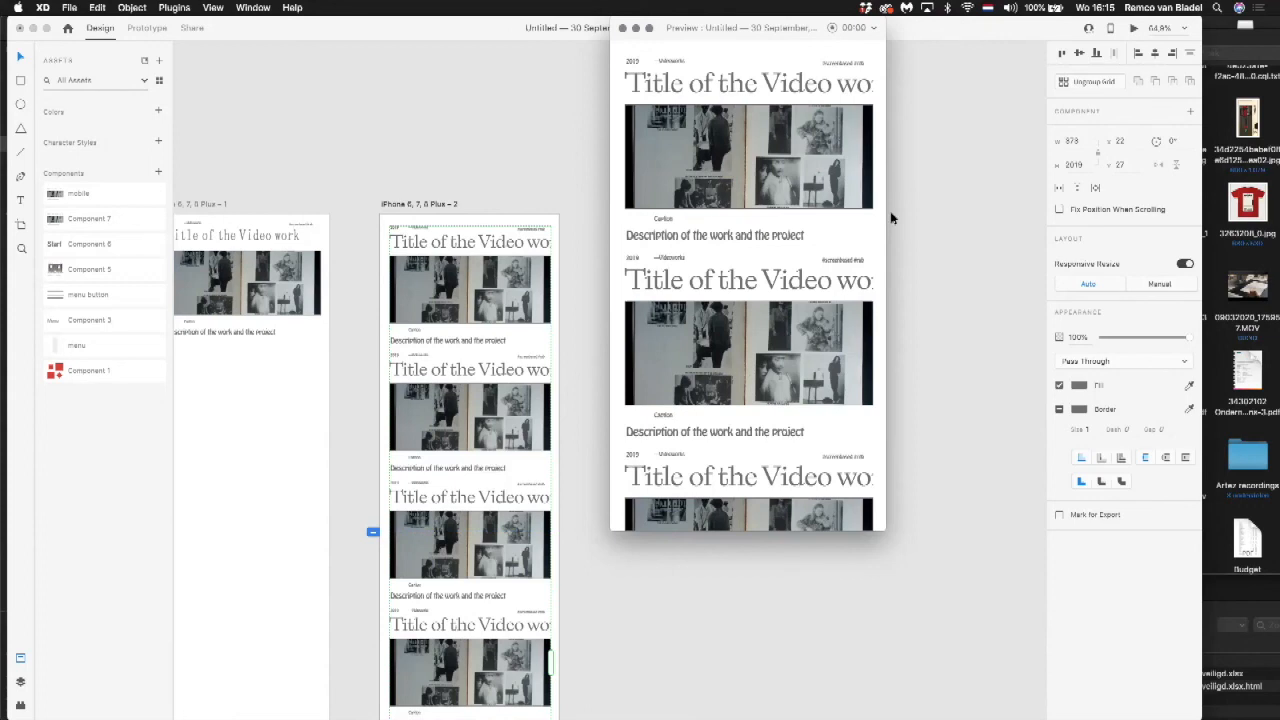
{"action": "left_click_drag", "start_coordinate": [766, 32], "coordinate": [818, 87]}
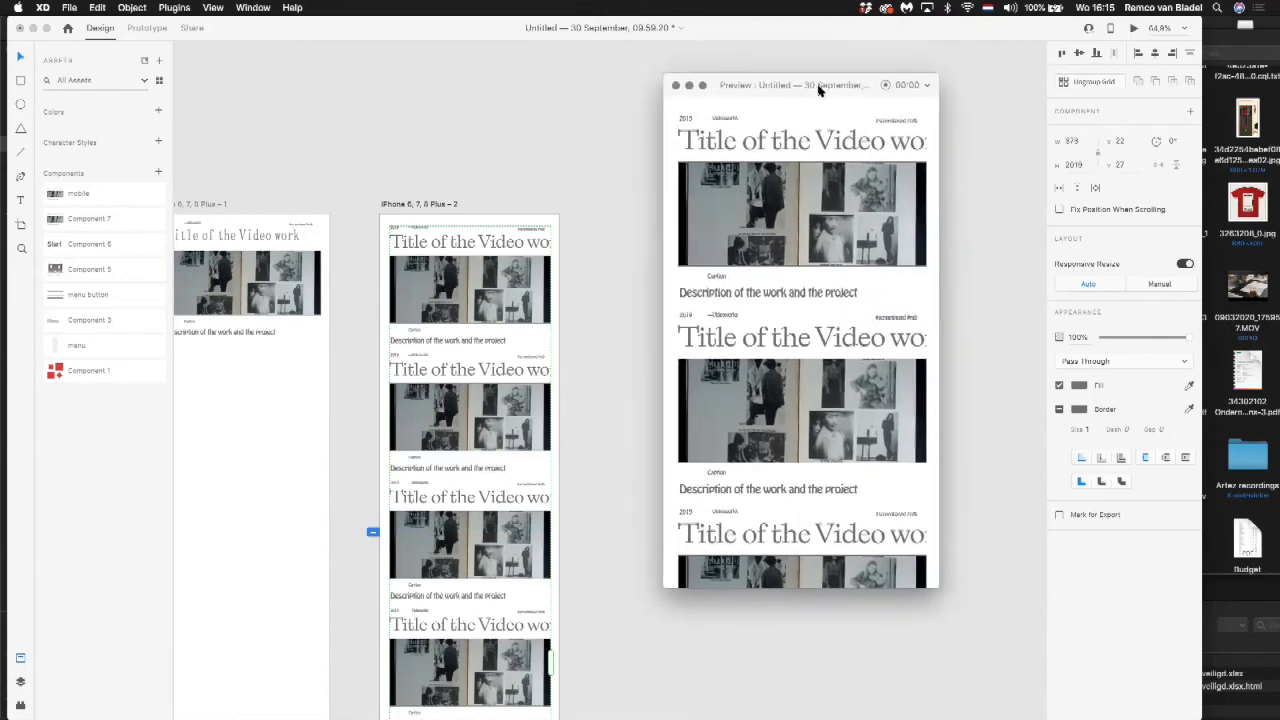
{"action": "left_click", "coordinate": [674, 84]}
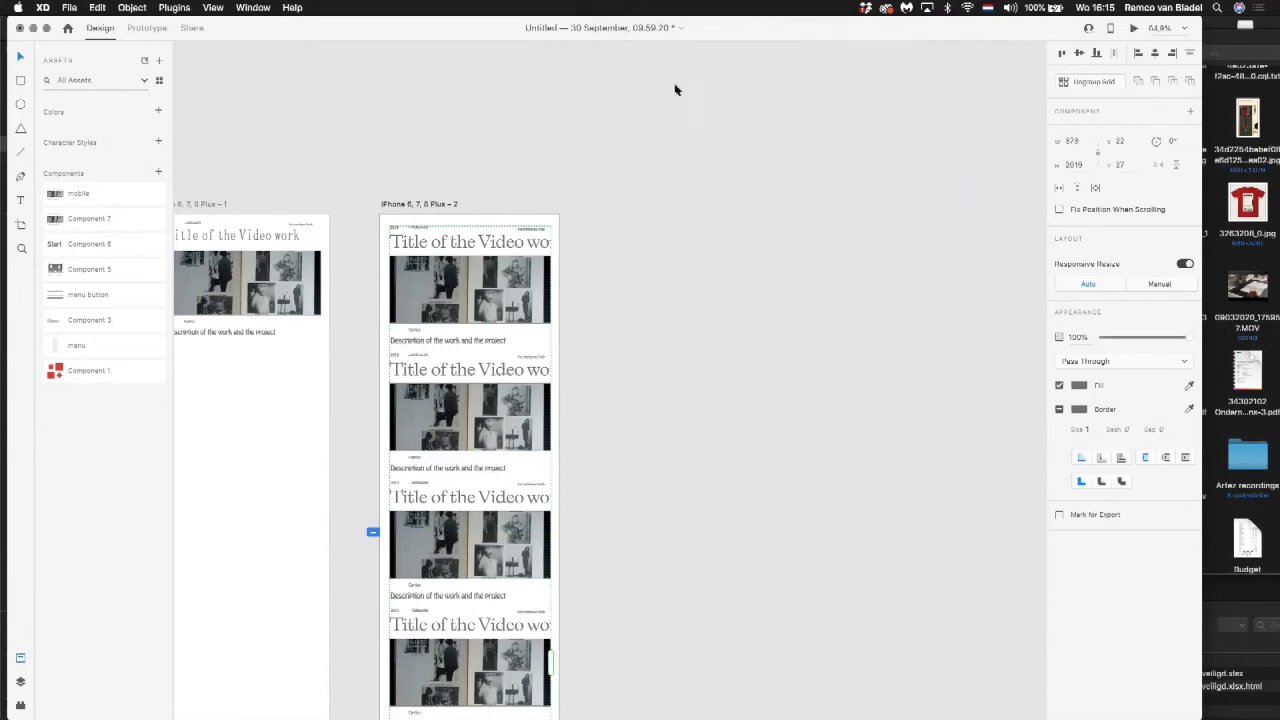
Step: Deselect the phone artboard's repeat grid and switch to Zoom
{"action": "left_click", "coordinate": [755, 94]}
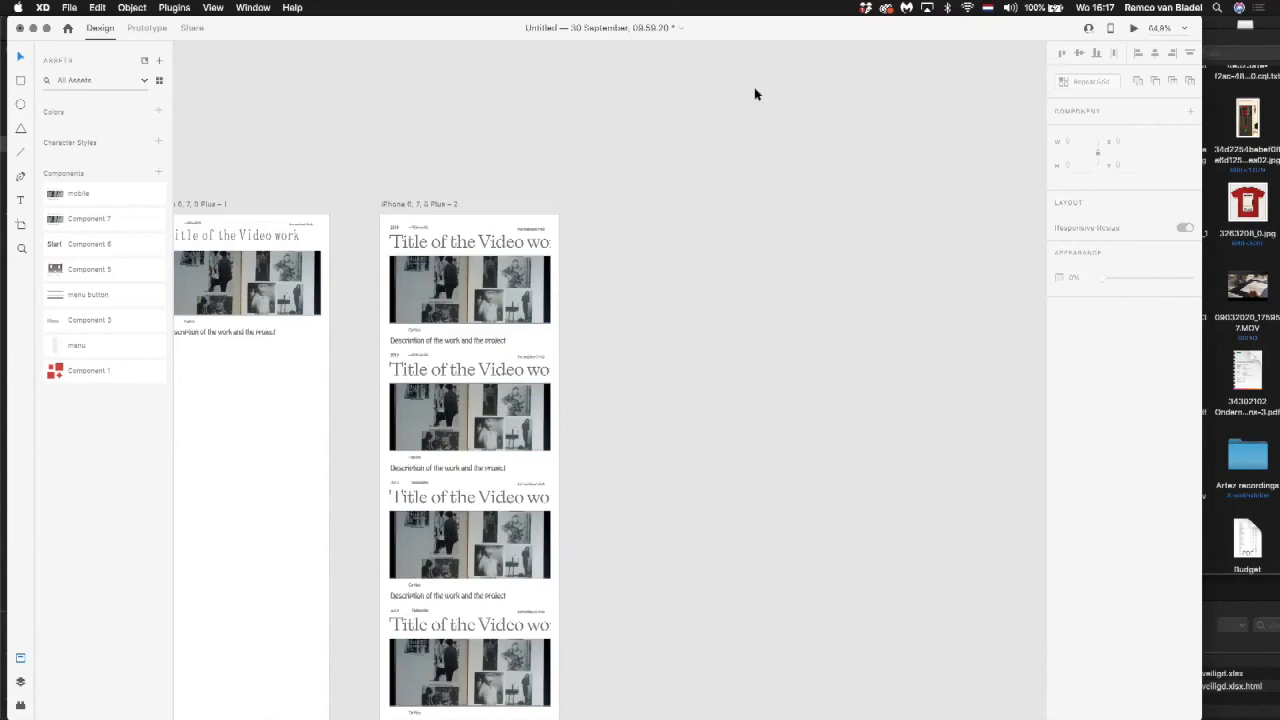
{"action": "scroll", "coordinate": [756, 94], "scroll_direction": "down", "scroll_amount": 5}
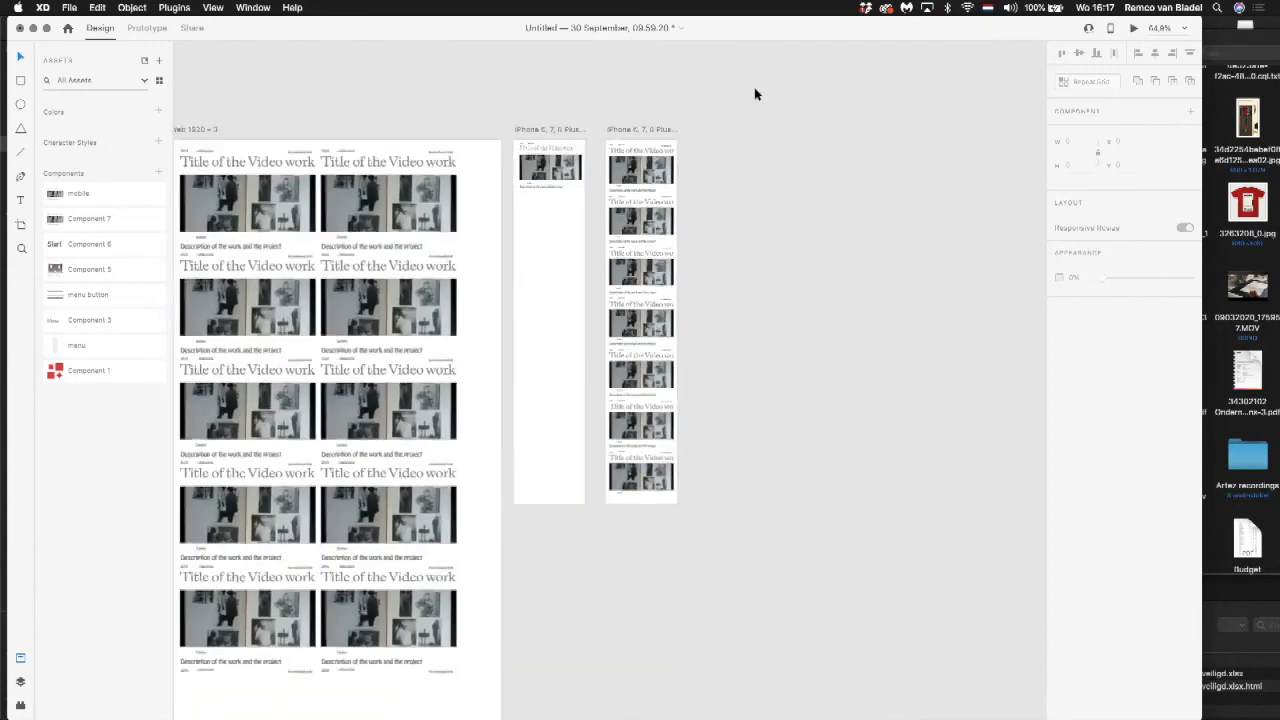
{"action": "left_click_drag", "start_coordinate": [655, 129], "coordinate": [841, 128]}
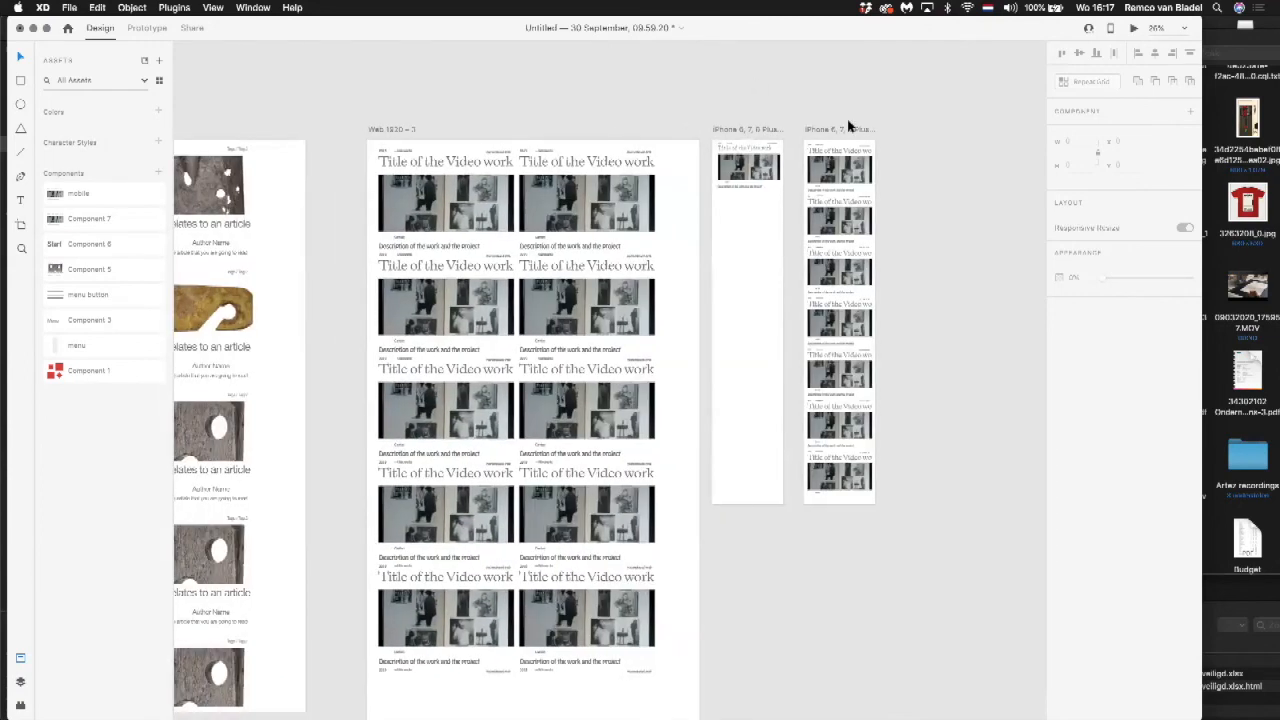
{"action": "key", "text": "super+Tab"}
{"action": "key", "text": "super+Tab"}
{"action": "key", "text": "super+Tab"}
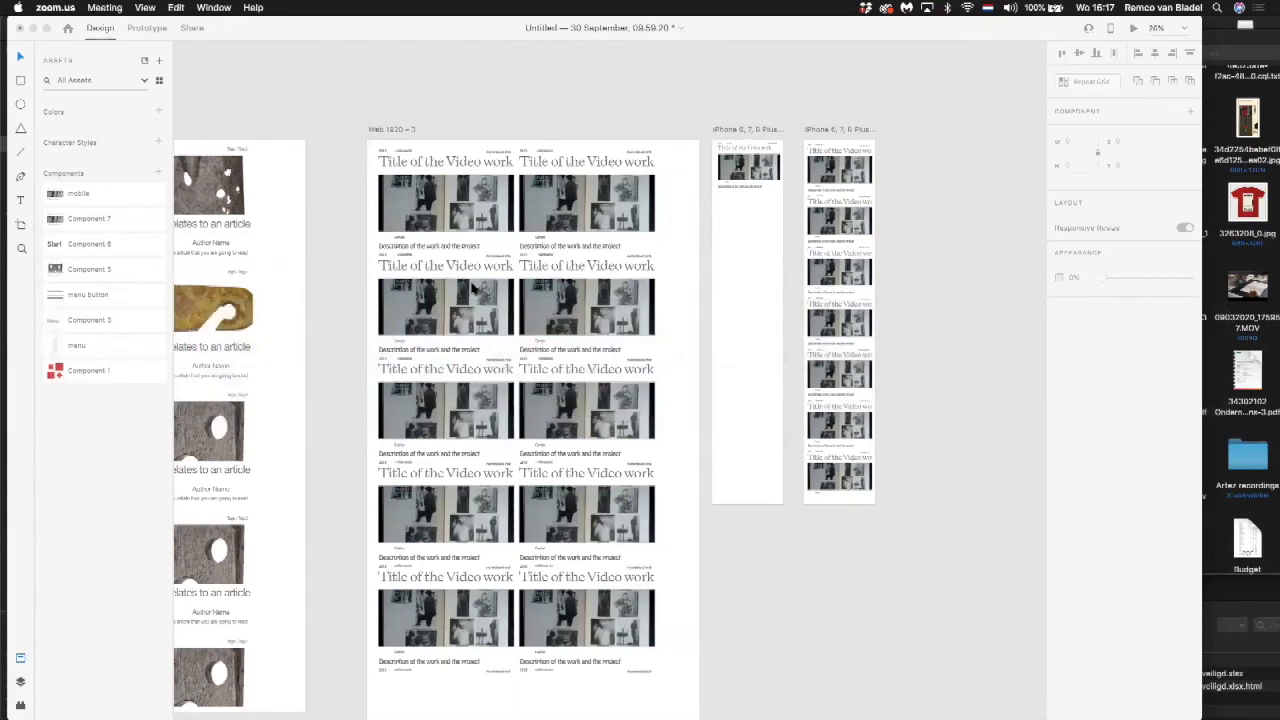